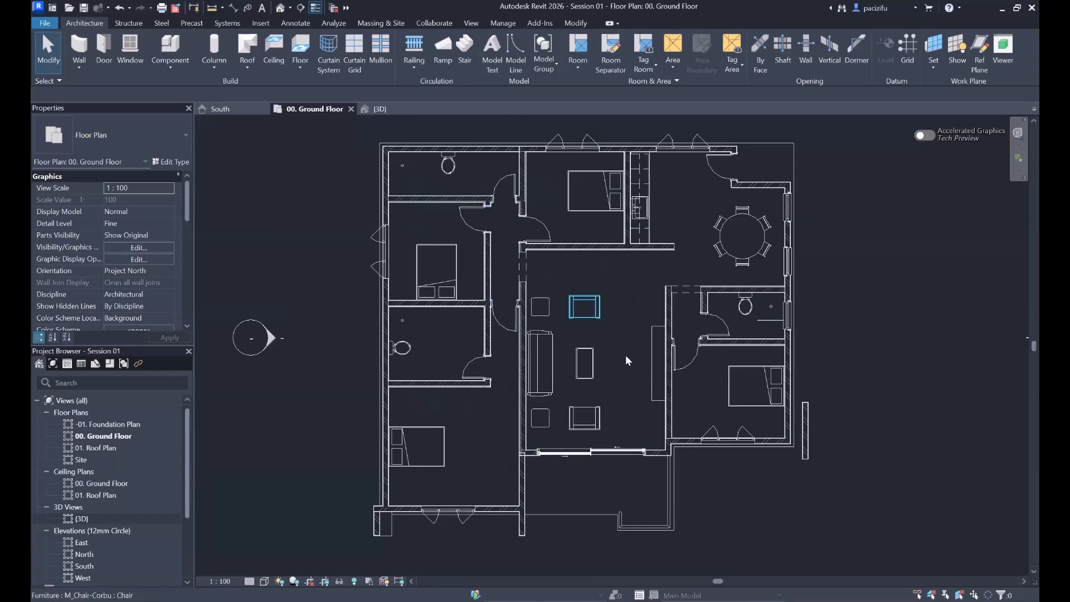
# Step: Examine the furnished 00. Ground Floor plan, from the living room furniture up to the overall room layout
pyautogui.scroll(2, 591, 360)
pyautogui.scroll(-2, 521, 286)
pyautogui.scroll(3, 521, 286)
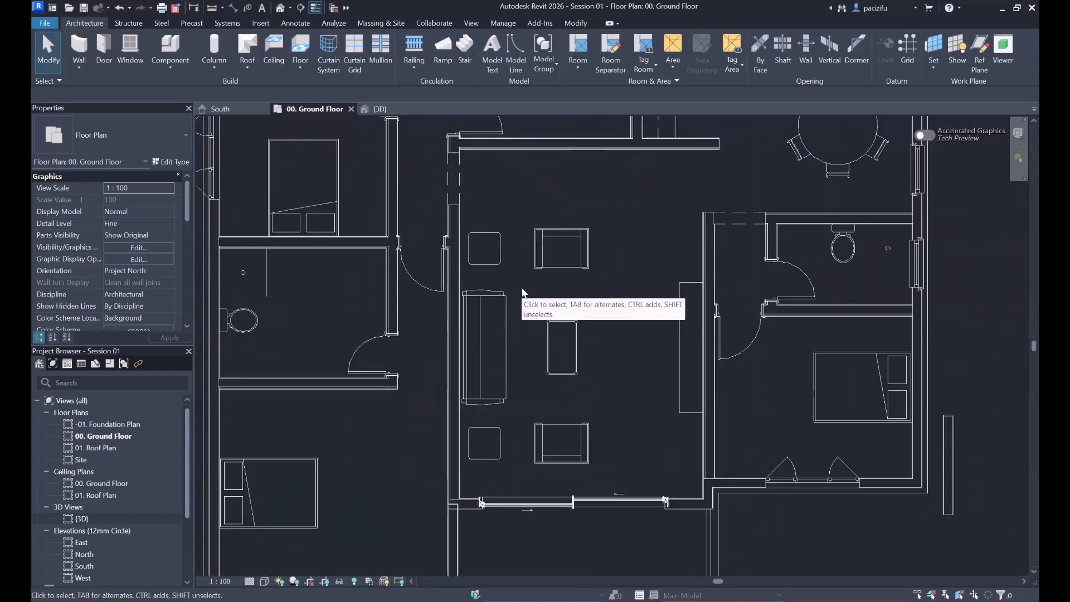
pyautogui.scroll(4, 471, 253)
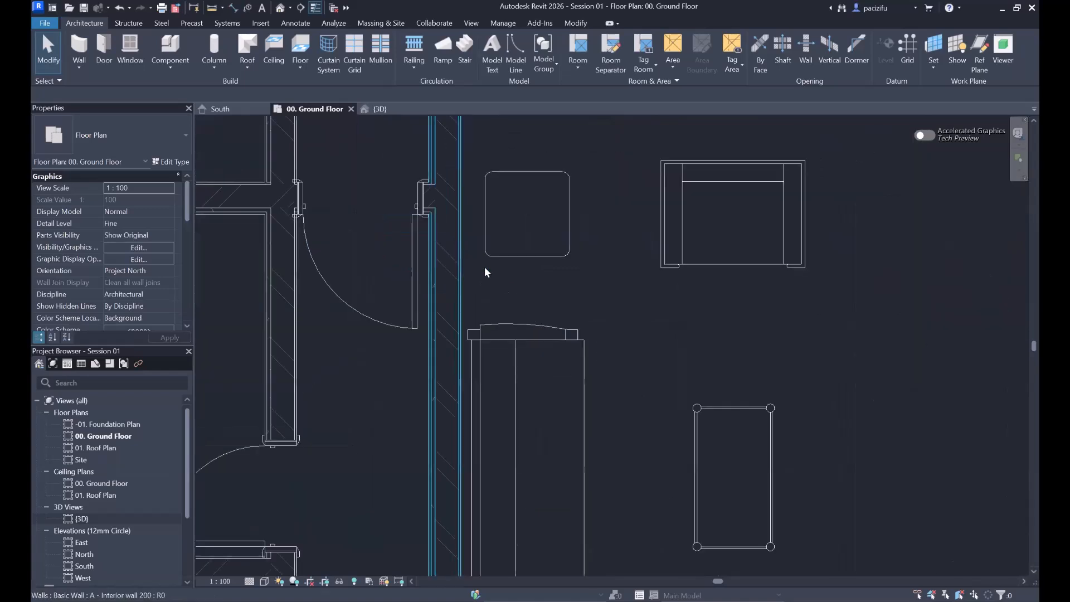
pyautogui.scroll(-2, 483, 266)
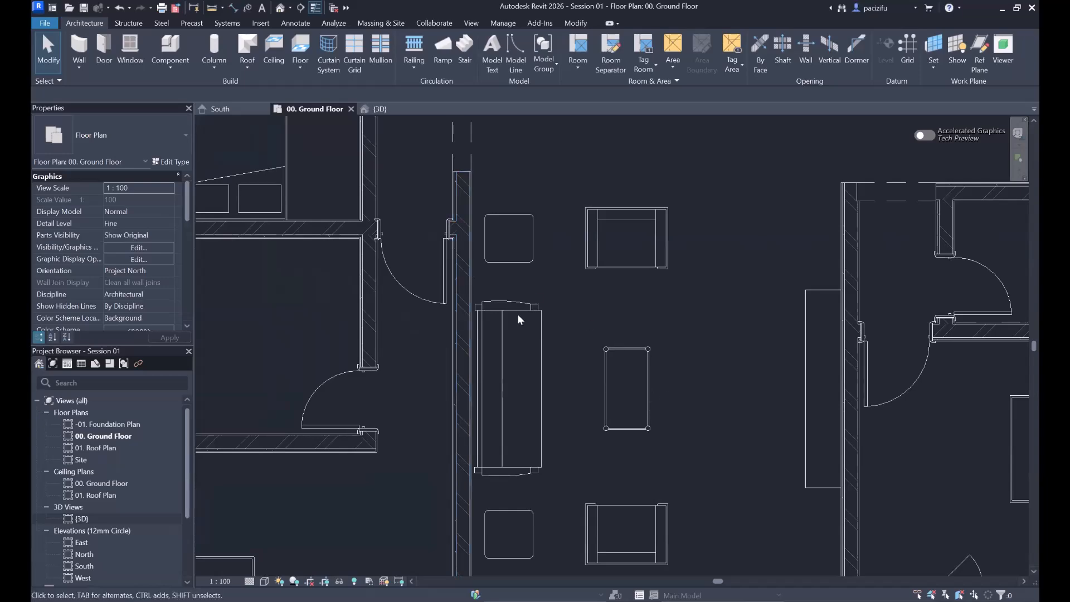
pyautogui.scroll(-3, 549, 351)
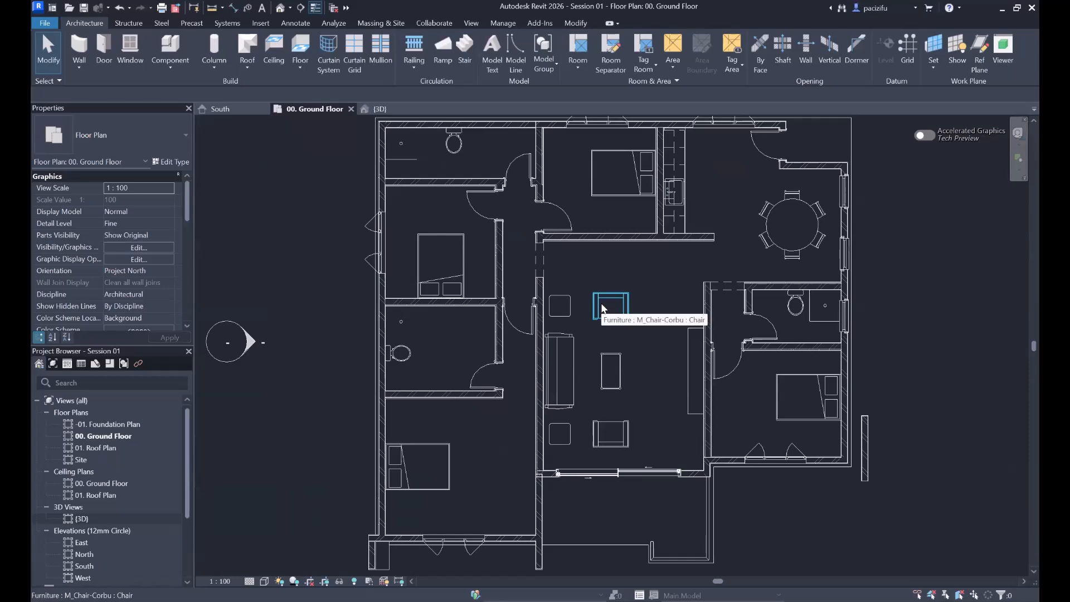
pyautogui.scroll(-2, 587, 283)
pyautogui.scroll(1, 593, 286)
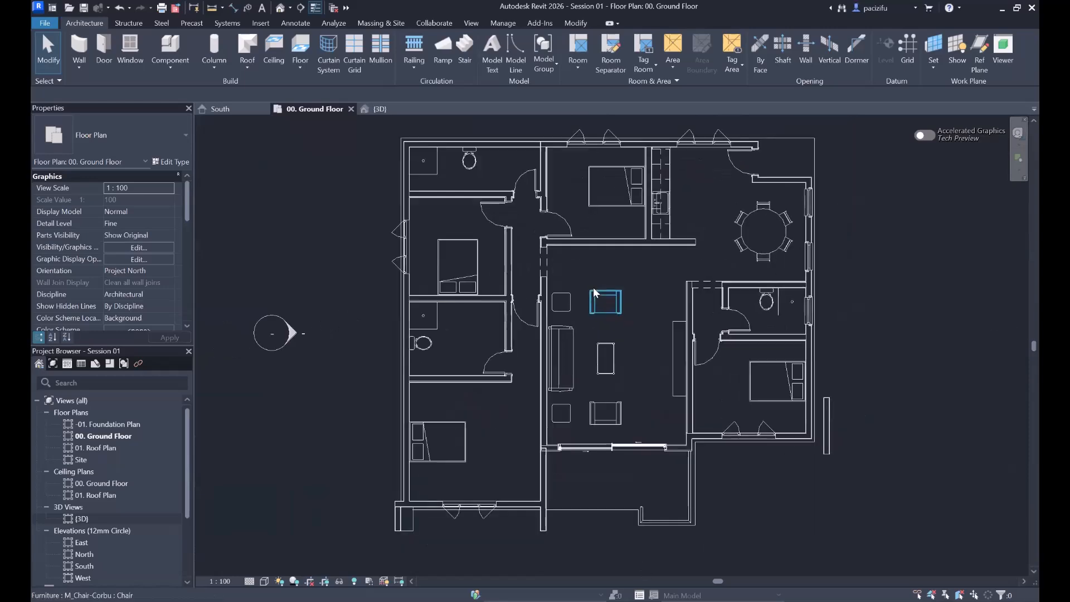
pyautogui.scroll(-1, 538, 270)
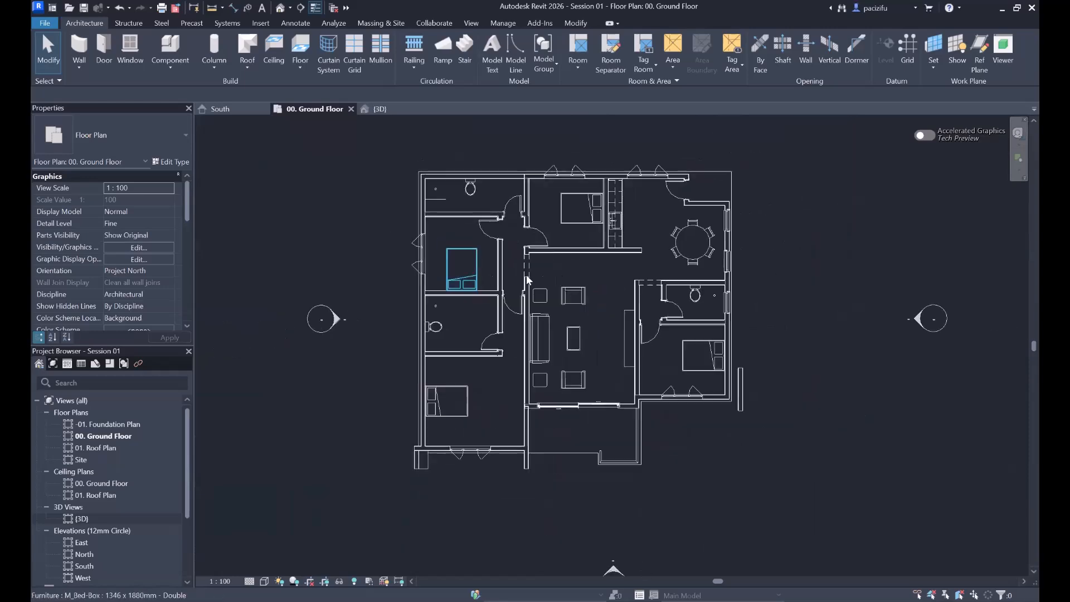
pyautogui.scroll(1, 547, 274)
pyautogui.scroll(-2, 536, 261)
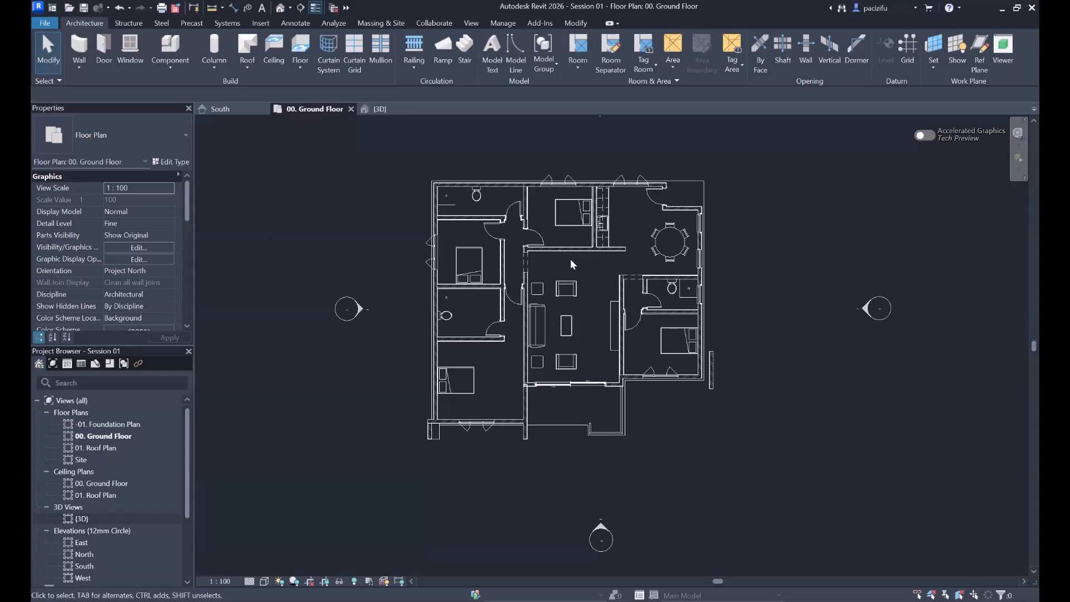
# Step: Duplicate the 00. Ground Floor plan as a dependent view and look over its cropped extent
pyautogui.rightClick(117, 437)
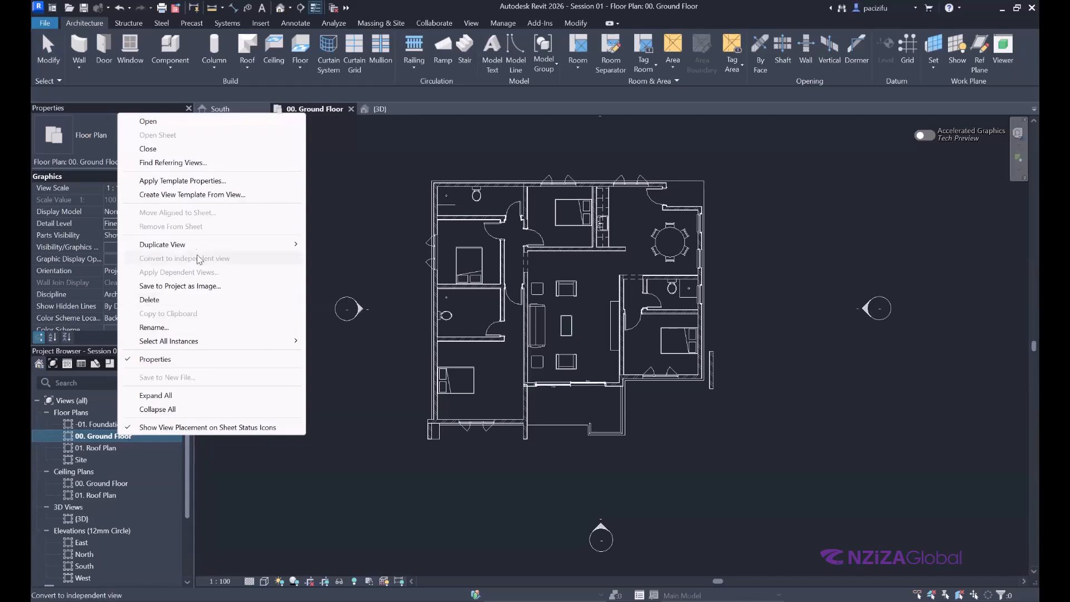
pyautogui.moveTo(197, 251)
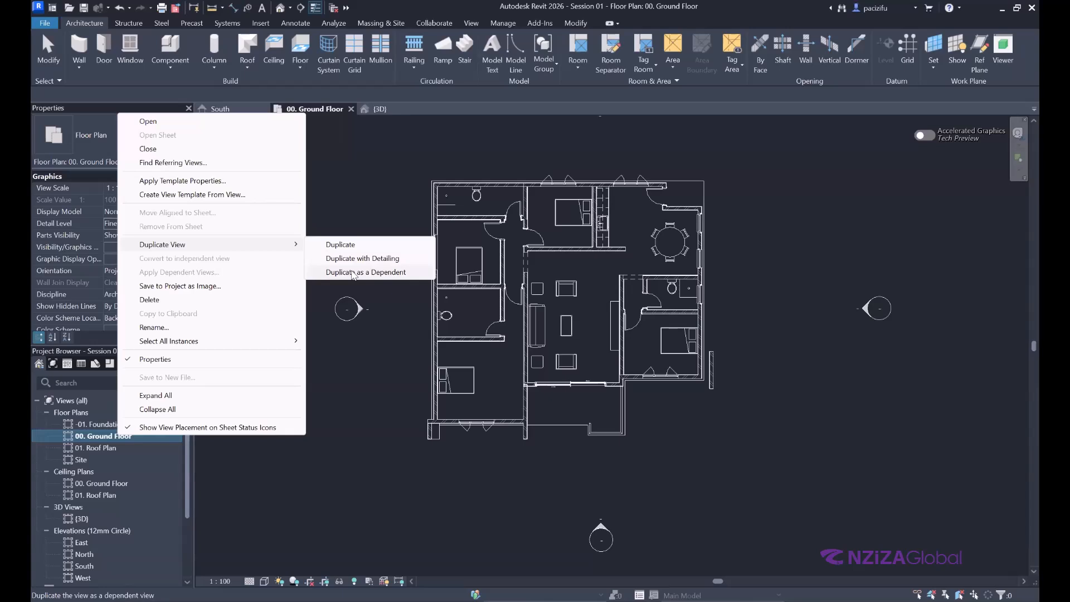
pyautogui.click(353, 272)
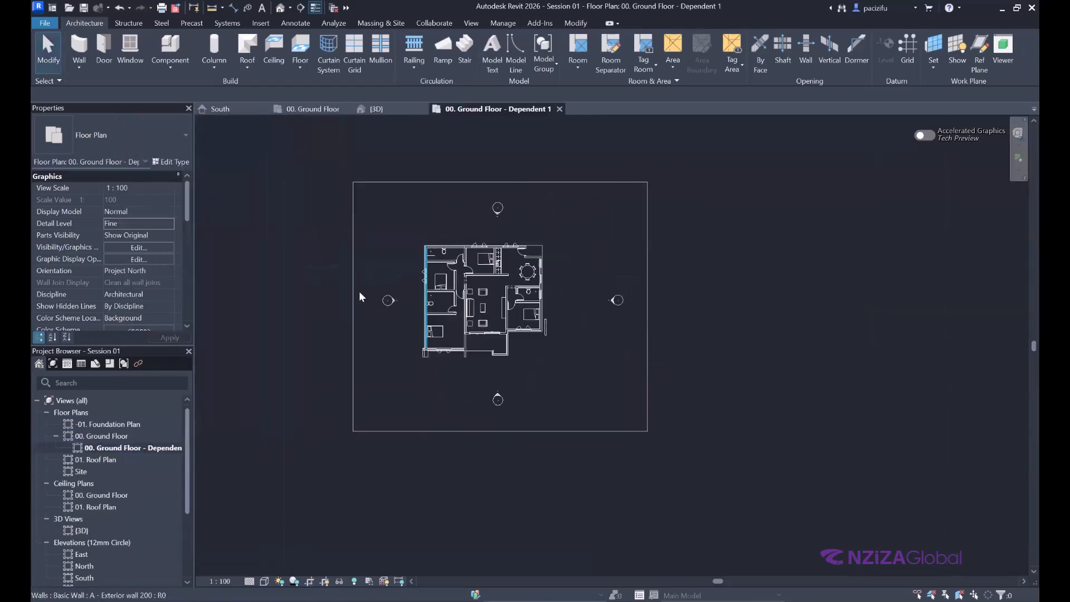
pyautogui.scroll(2, 359, 292)
pyautogui.scroll(-5, 373, 283)
pyautogui.scroll(2, 372, 283)
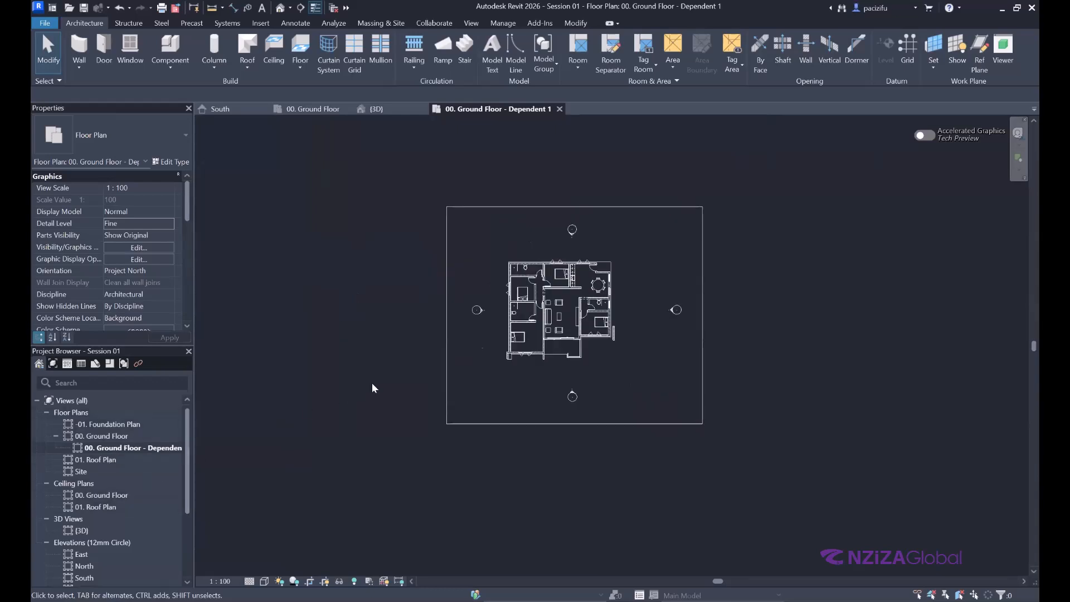
pyautogui.scroll(3, 586, 317)
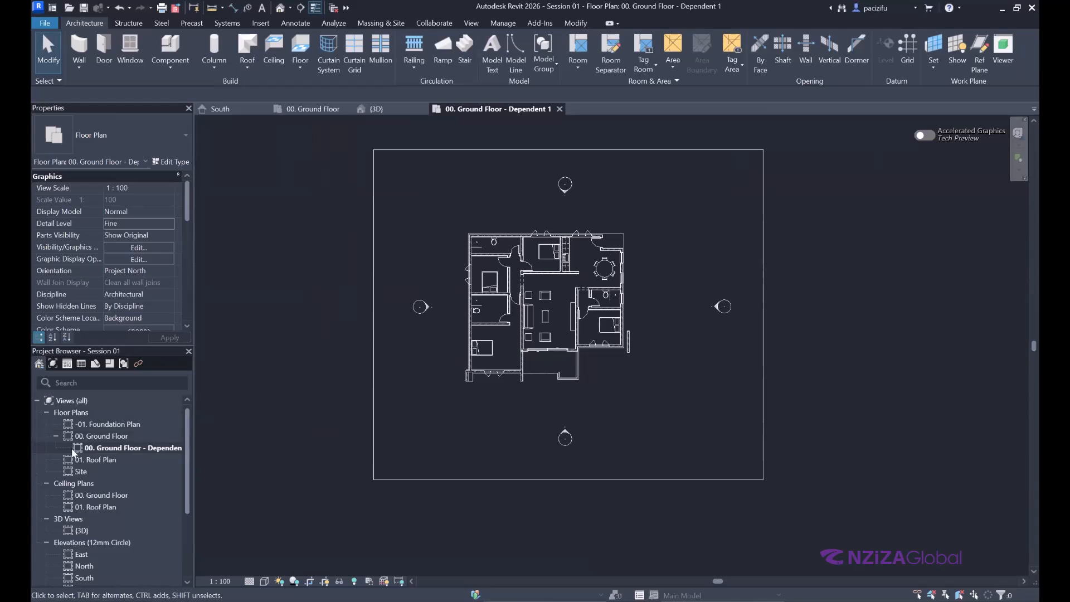
# Step: Duplicate the 00. Ground Floor plan with detailing
pyautogui.rightClick(110, 436)
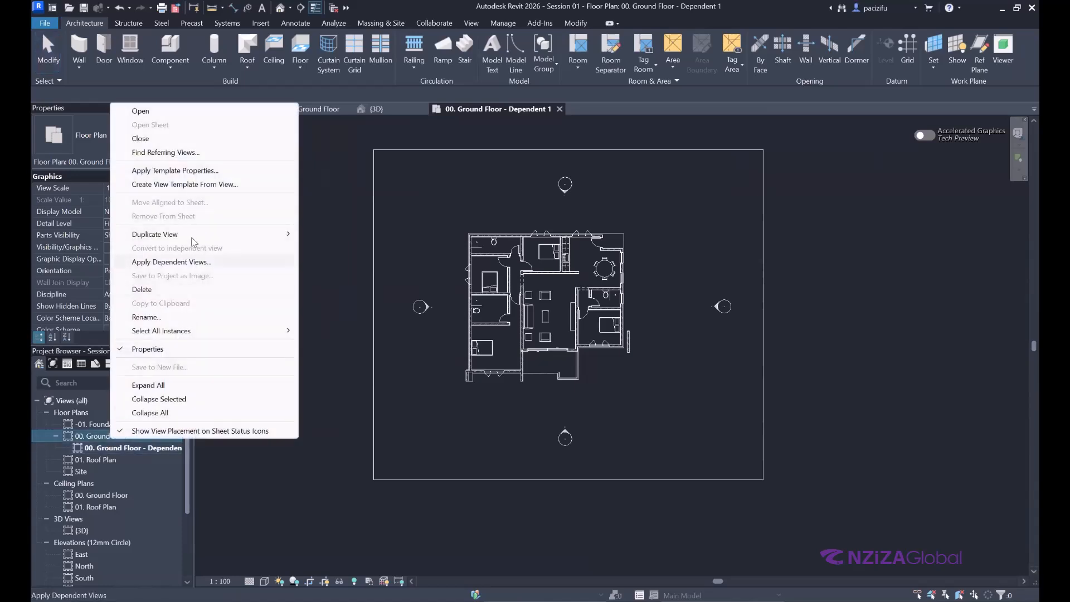
pyautogui.moveTo(195, 238)
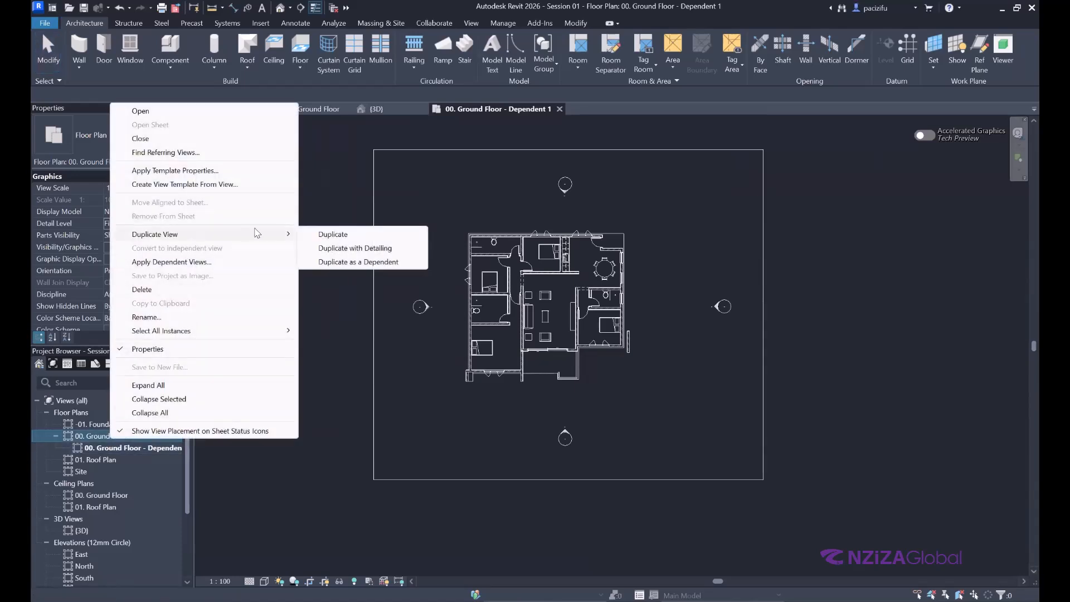
pyautogui.click(335, 248)
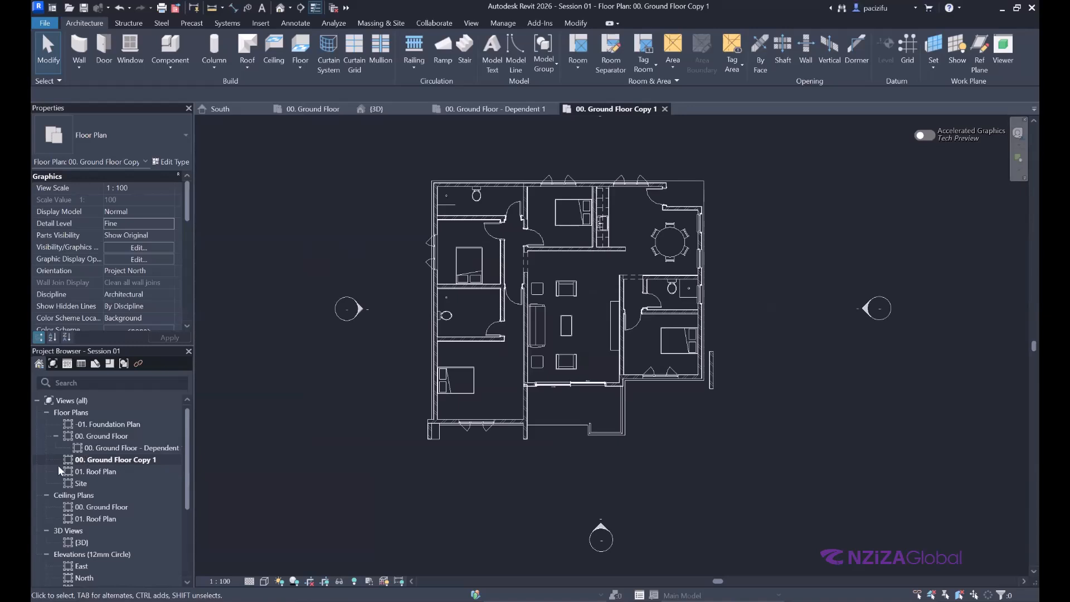
# Step: Delete the dependent view of the 00. Ground Floor plan
pyautogui.rightClick(106, 448)
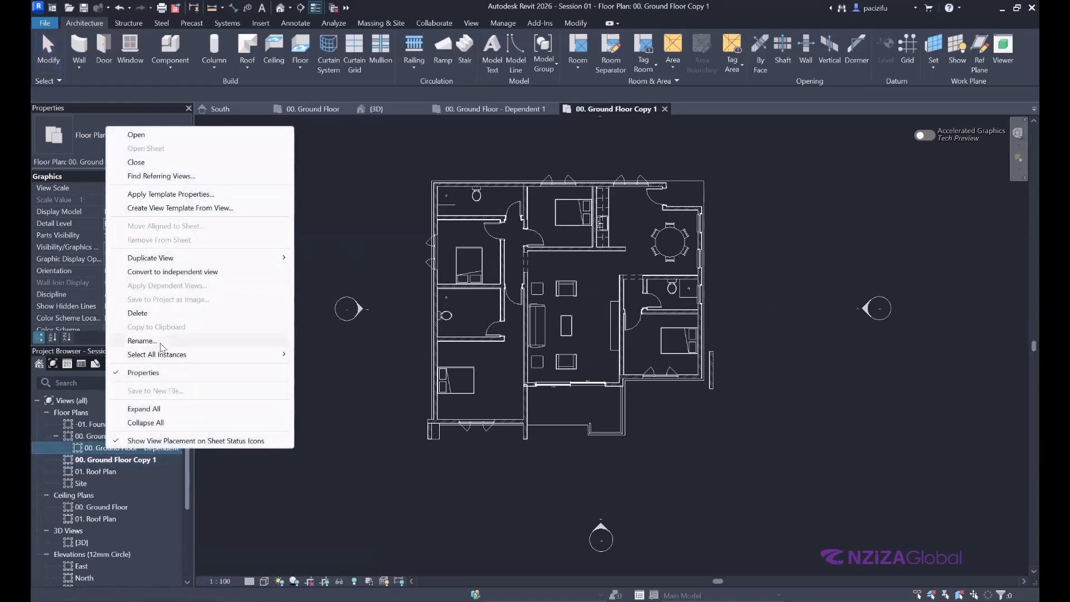
pyautogui.click(147, 313)
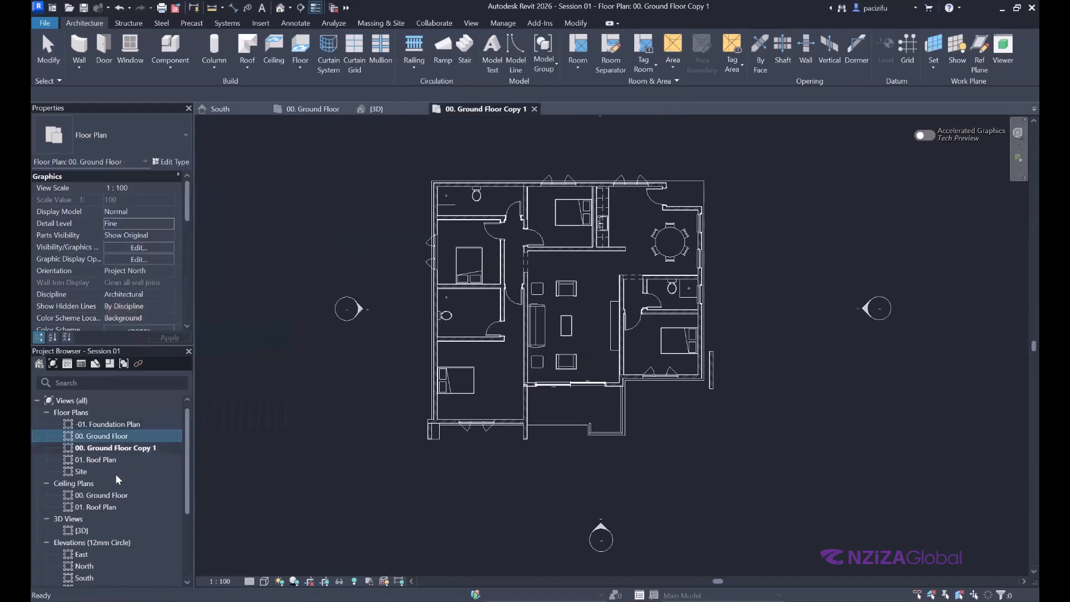
# Step: Rename the copied ground floor plan as 00. Ground Floor Furniture layout
pyautogui.click(113, 448)
pyautogui.click(113, 447)
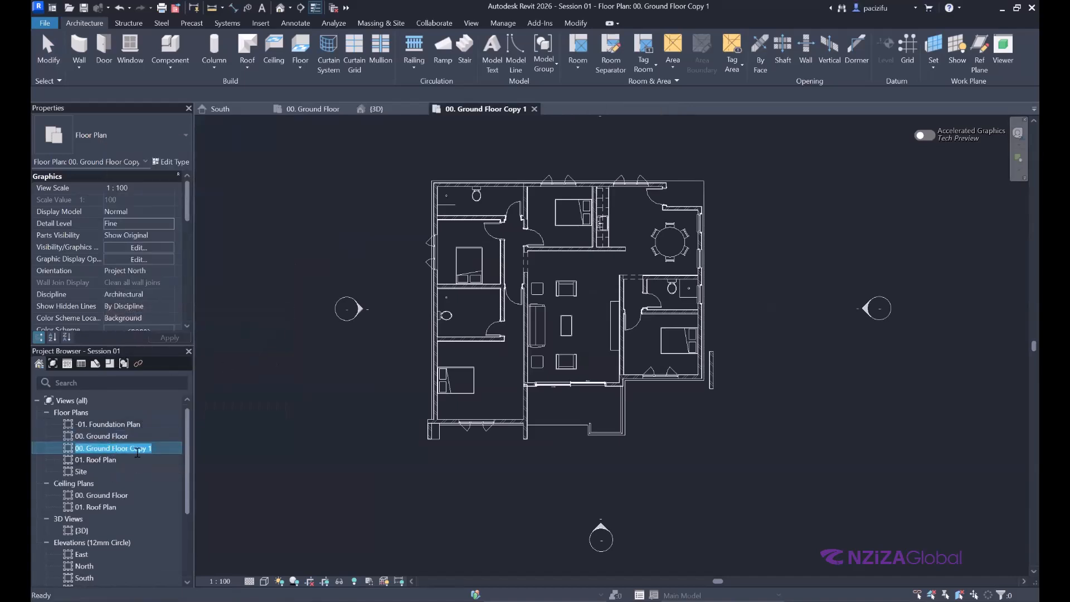
pyautogui.click(140, 449)
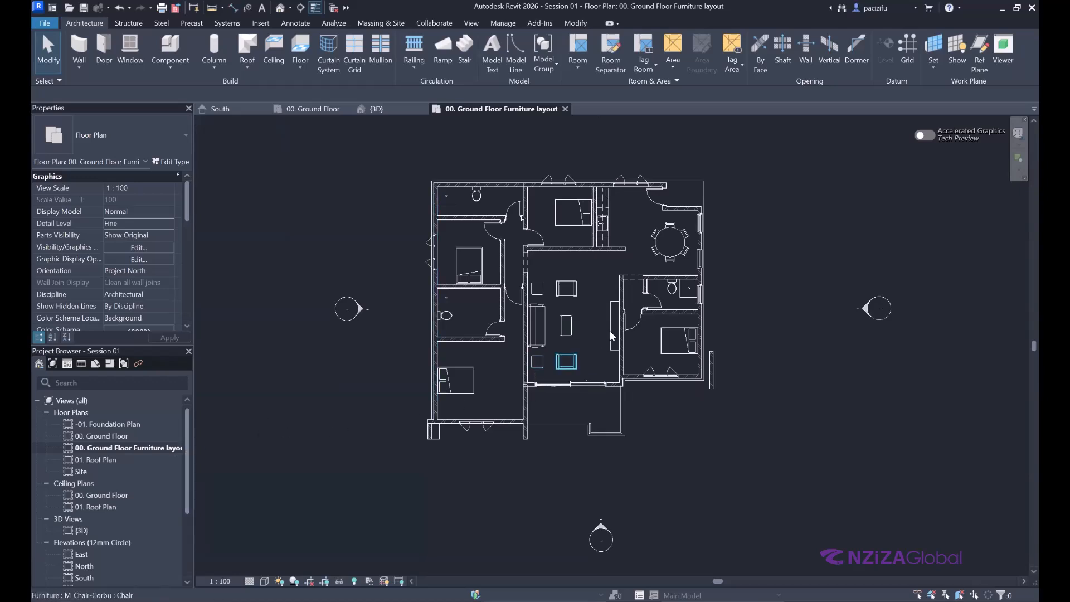
# Step: Look over the furniture layout plan and switch back to the original 00. Ground Floor plan
pyautogui.scroll(2, 652, 222)
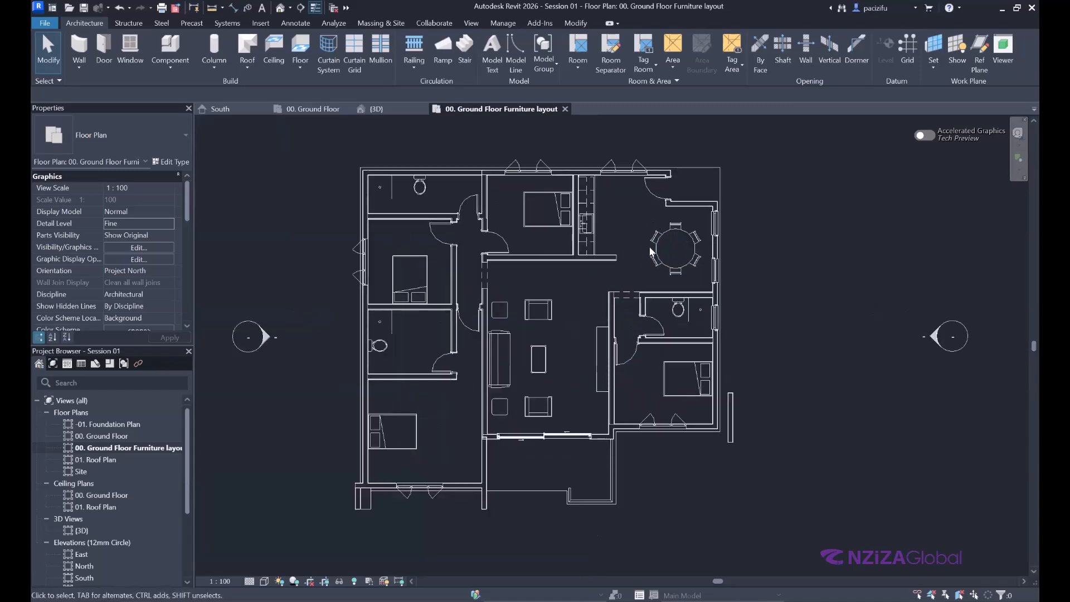
pyautogui.scroll(1, 551, 280)
pyautogui.scroll(-2, 664, 329)
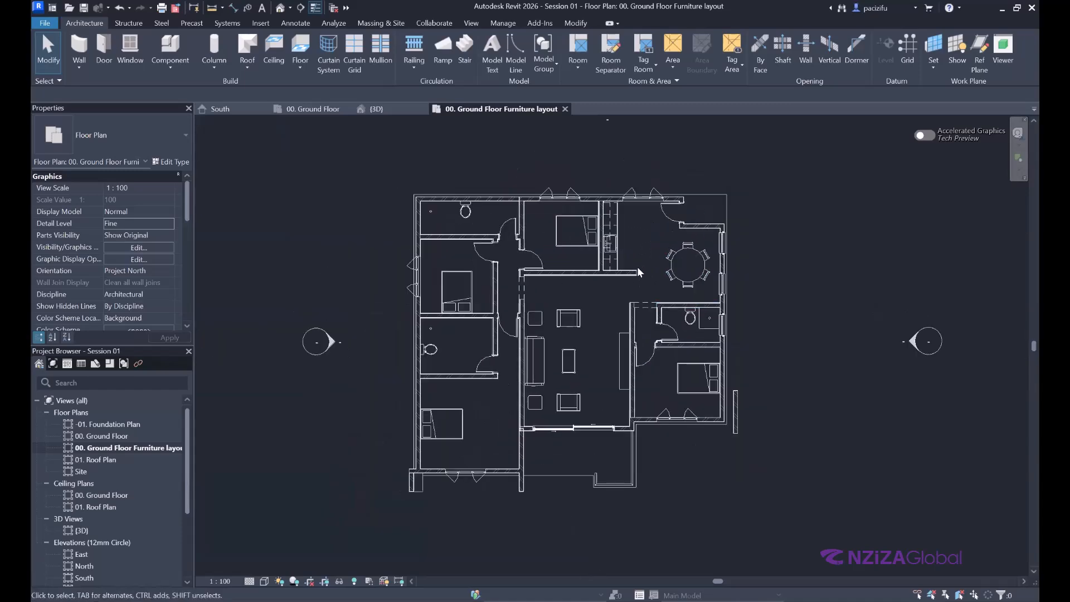
pyautogui.scroll(2, 569, 259)
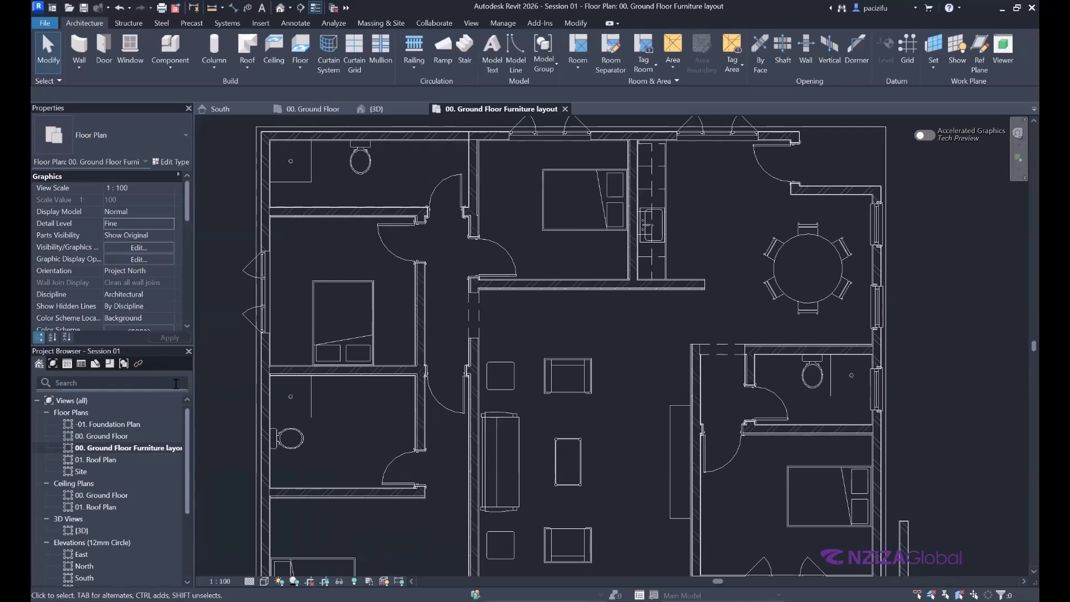
pyautogui.scroll(-3, 565, 284)
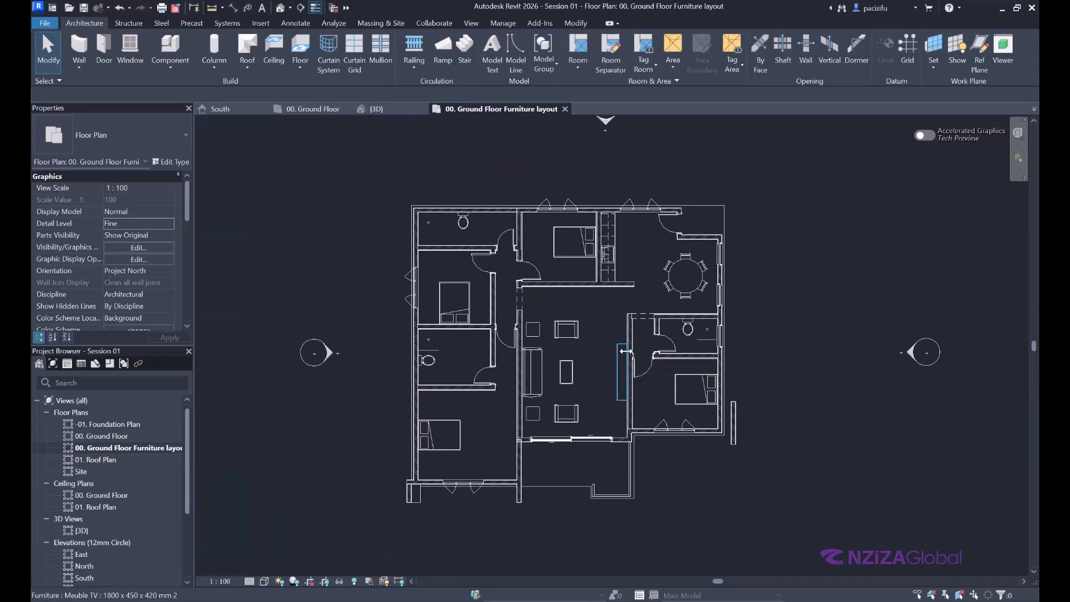
pyautogui.doubleClick(103, 436)
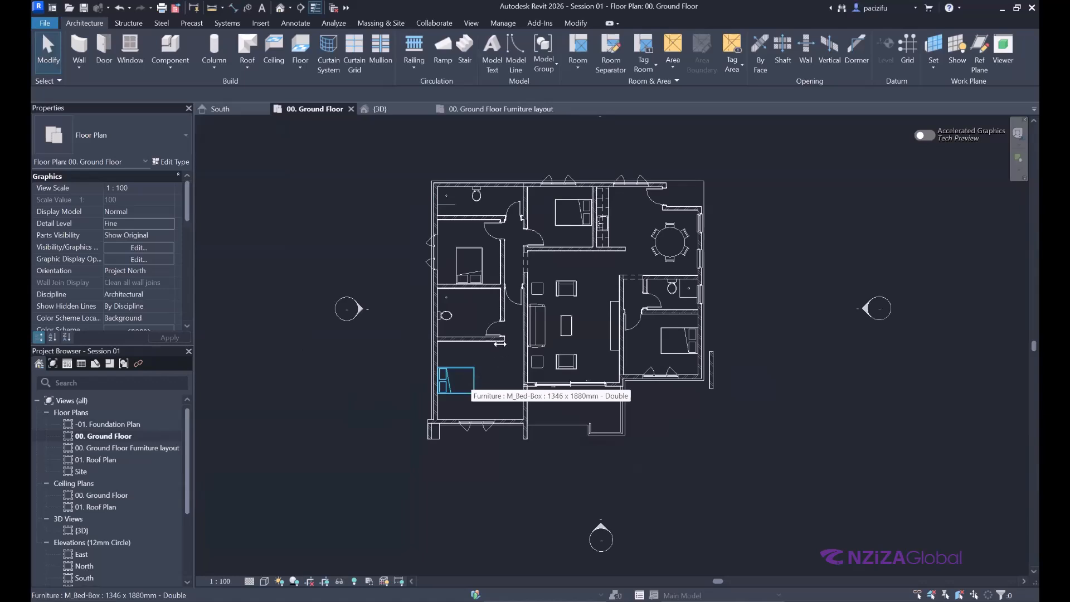
pyautogui.scroll(2, 438, 266)
pyautogui.scroll(-2, 455, 310)
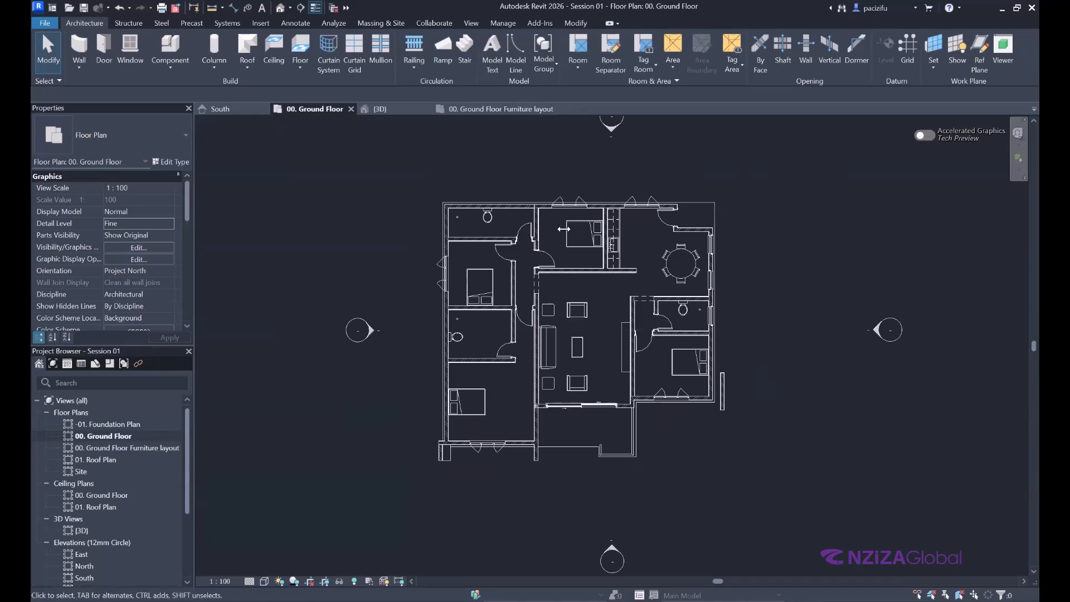
# Step: Inspect the beds, water closet and sofa in the 00. Ground Floor plan to identify their categories
pyautogui.click(133, 448)
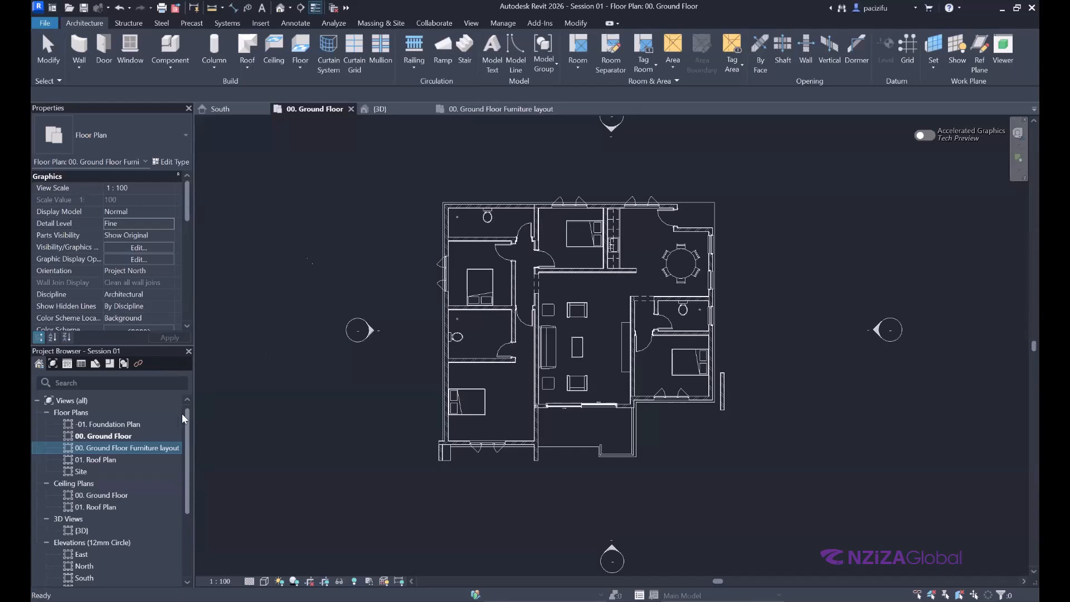
pyautogui.click(108, 435)
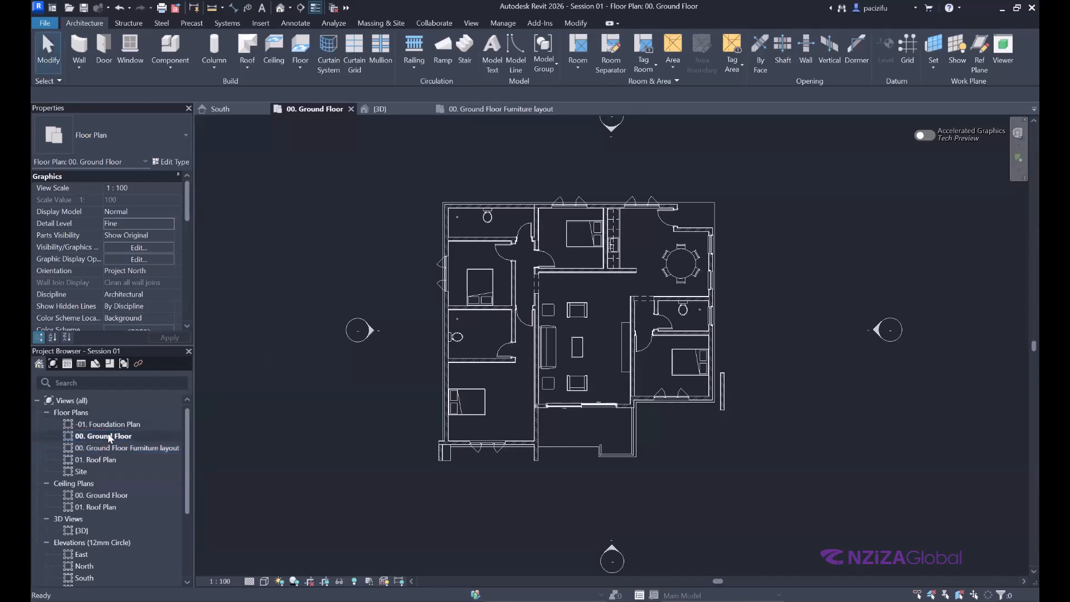
pyautogui.scroll(2, 563, 283)
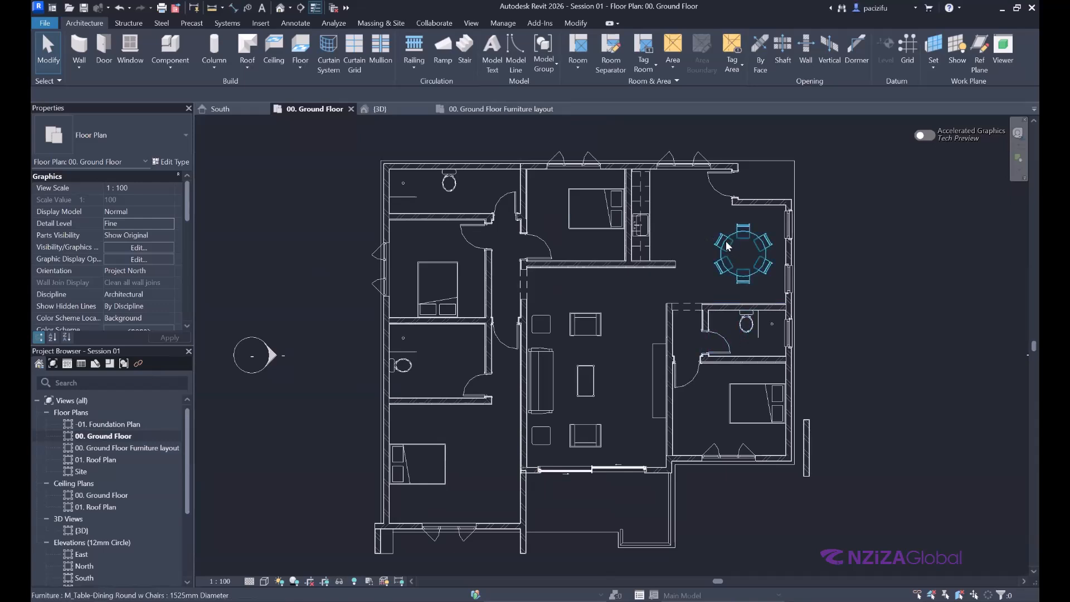
pyautogui.click(437, 287)
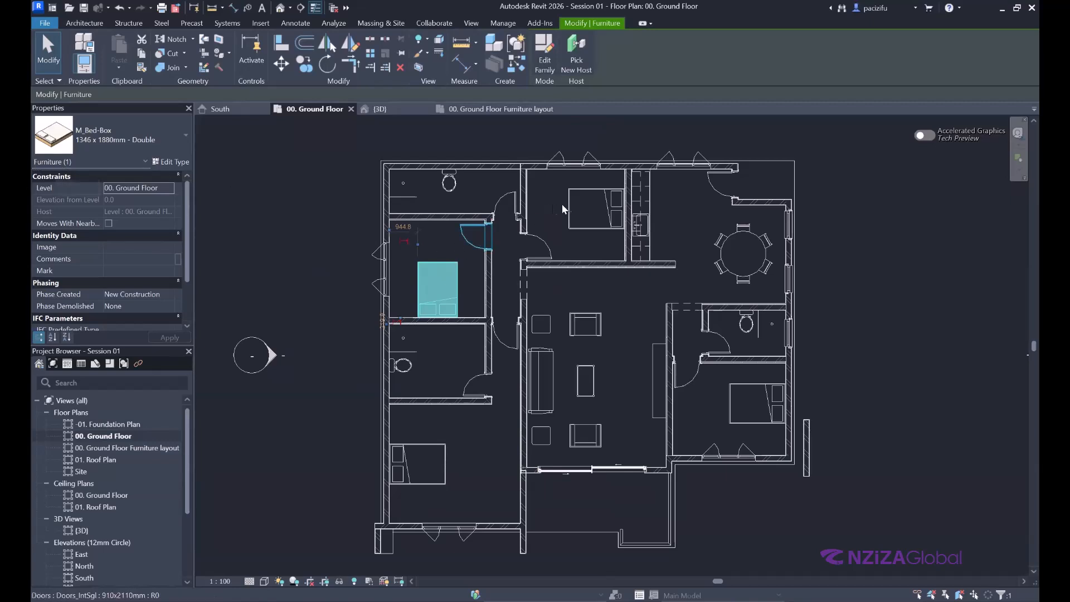
pyautogui.click(585, 208)
pyautogui.click(449, 183)
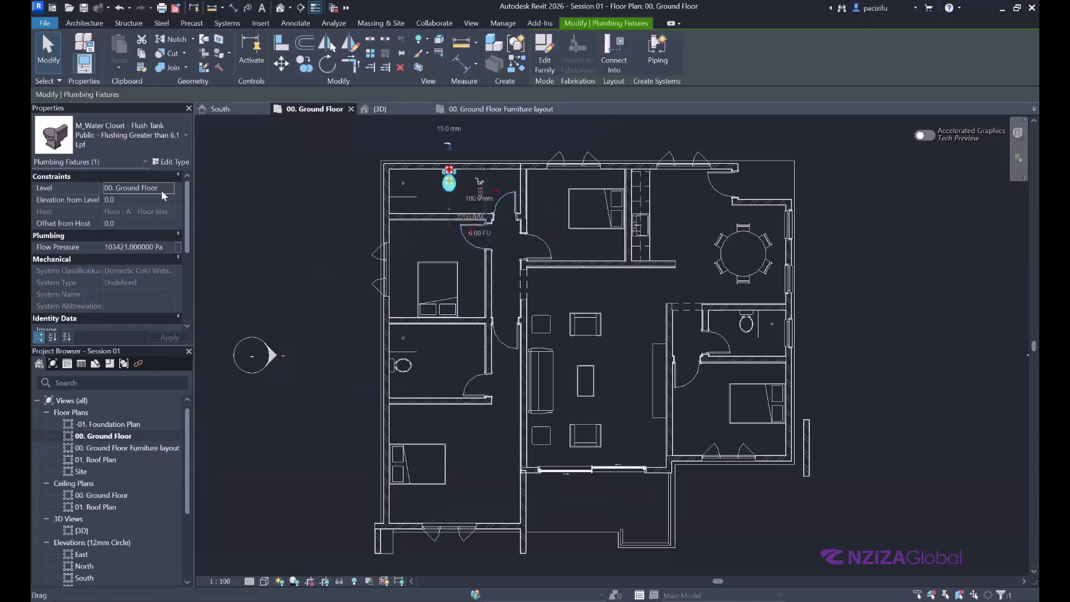
pyautogui.click(551, 365)
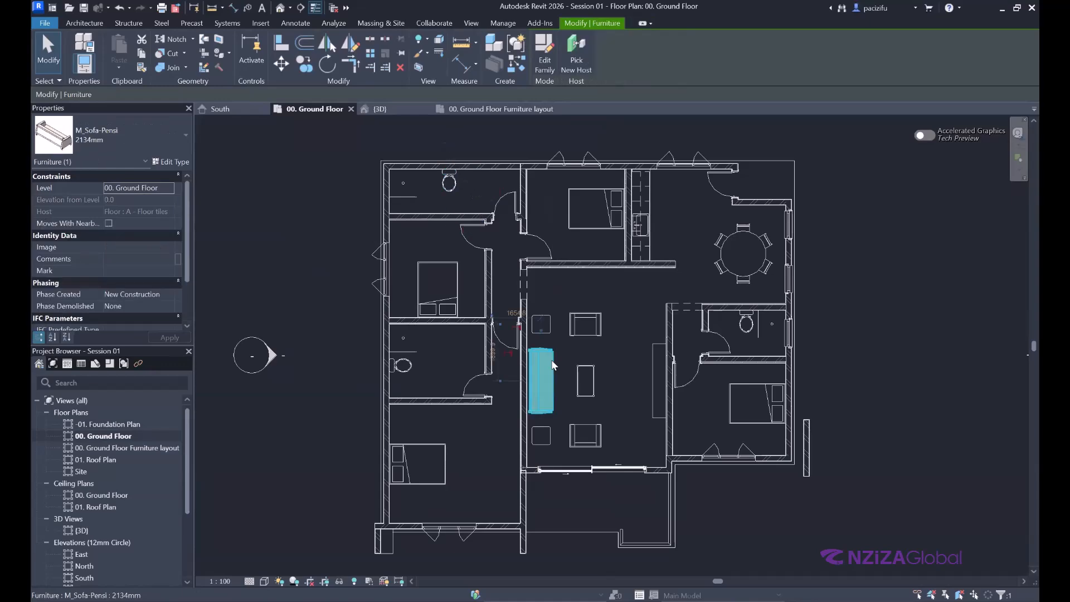
pyautogui.click(320, 212)
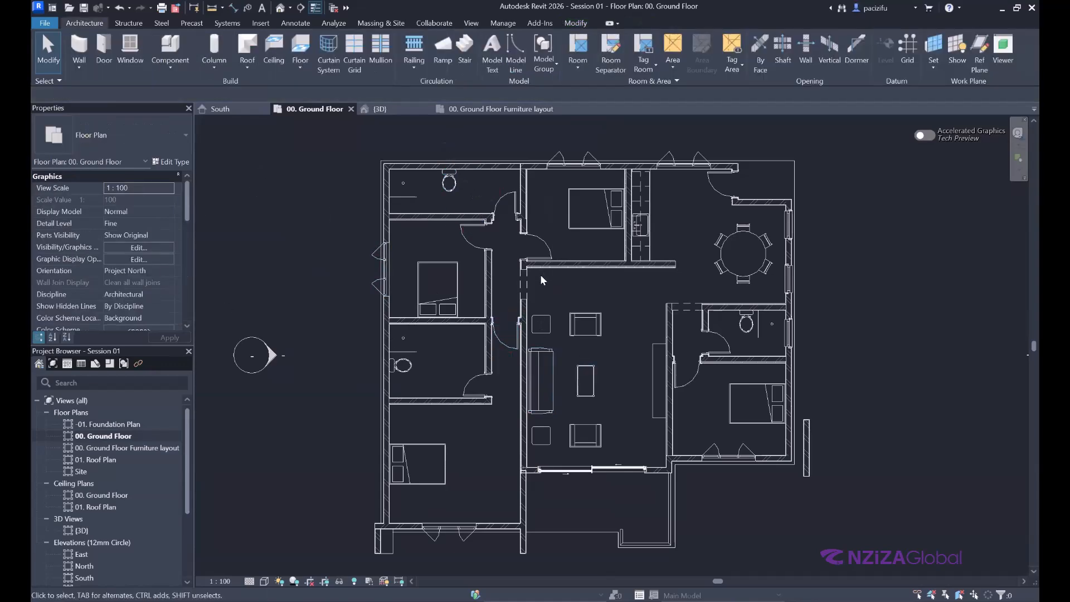
pyautogui.scroll(-4, 540, 274)
pyautogui.scroll(3, 519, 292)
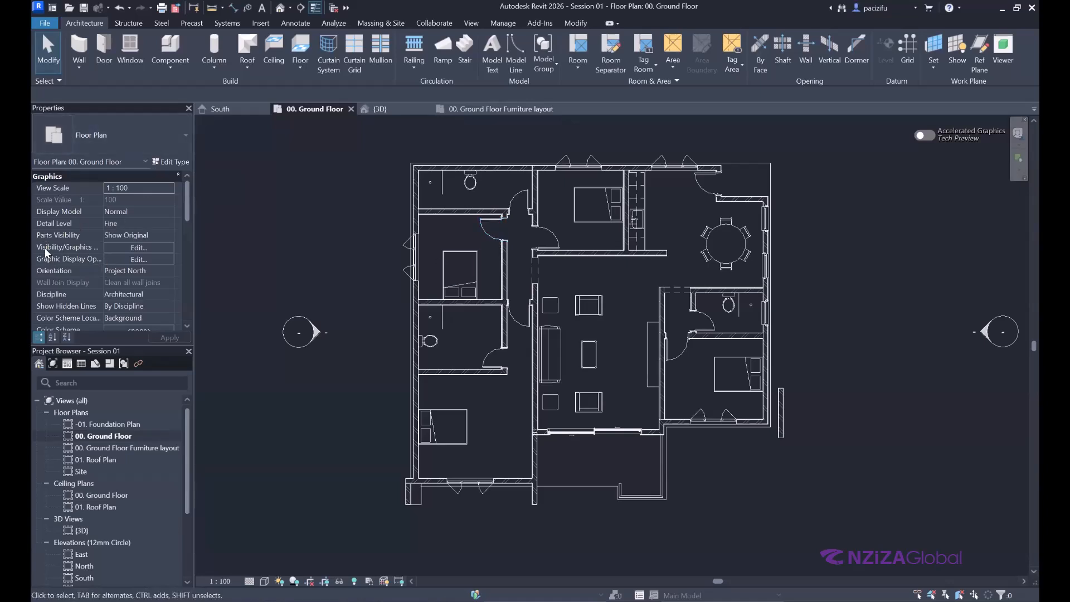
# Step: Open the Visibility/Graphic Overrides of the 00. Ground Floor plan and check the subcategories of the Furniture category
pyautogui.click(132, 249)
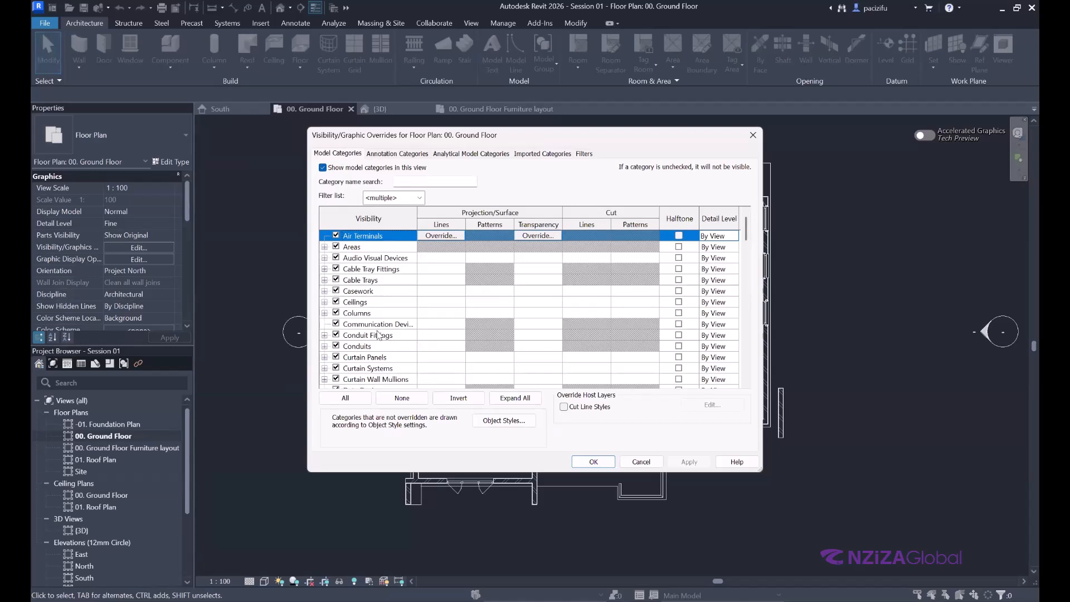
pyautogui.scroll(-2, 377, 334)
pyautogui.scroll(-5, 378, 335)
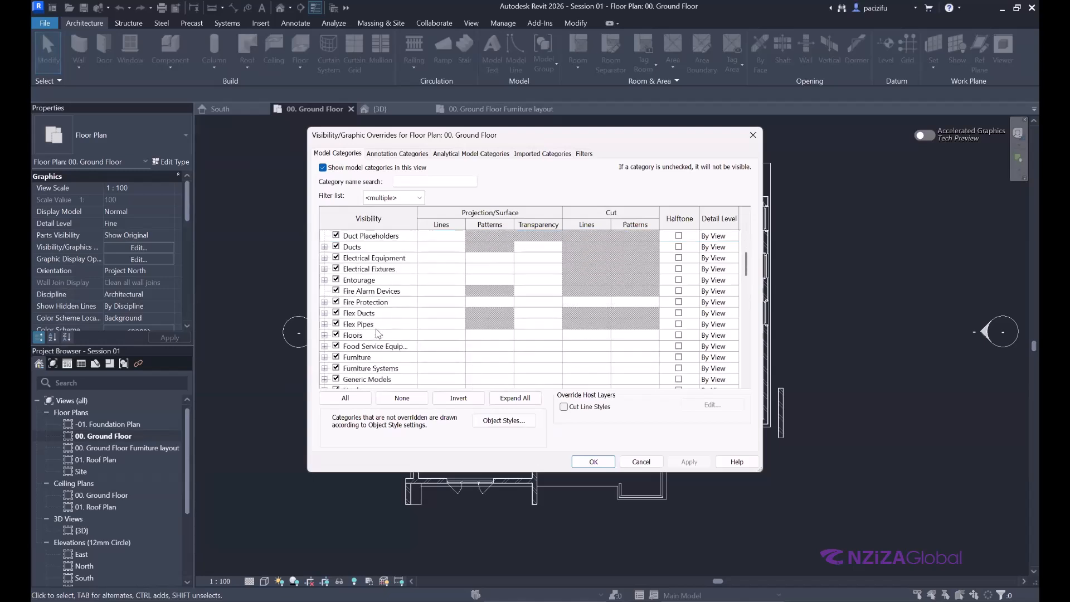
pyautogui.scroll(-1, 376, 352)
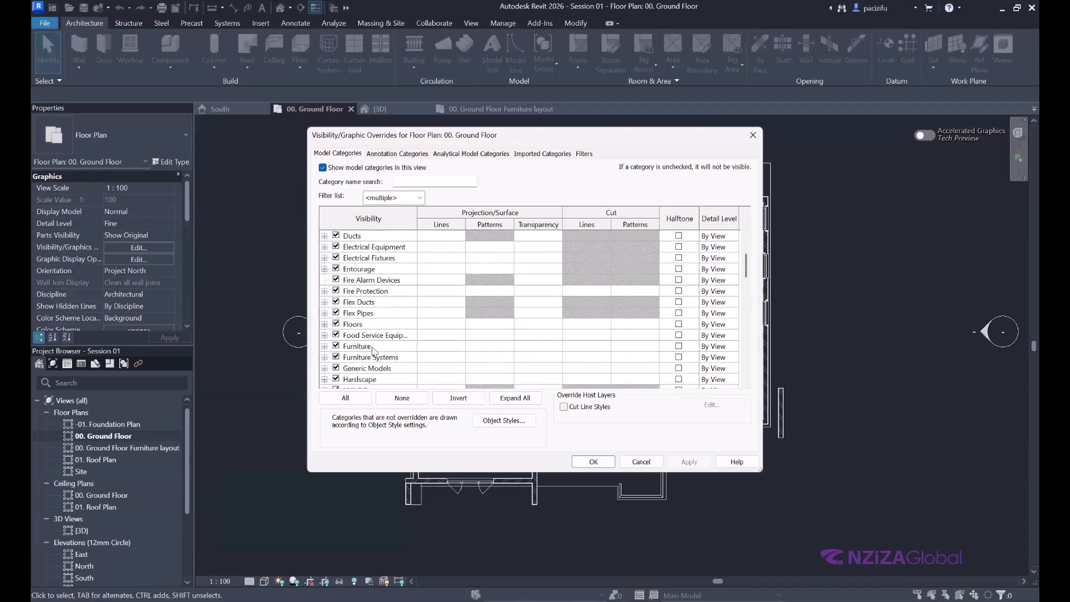
pyautogui.click(324, 346)
pyautogui.scroll(-1, 334, 329)
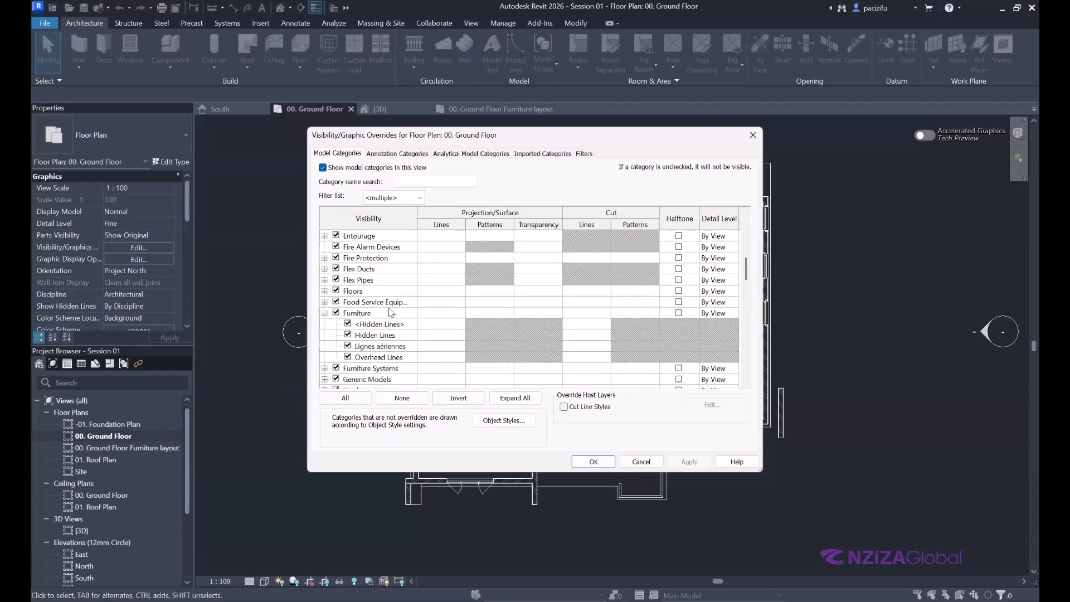
pyautogui.click(324, 313)
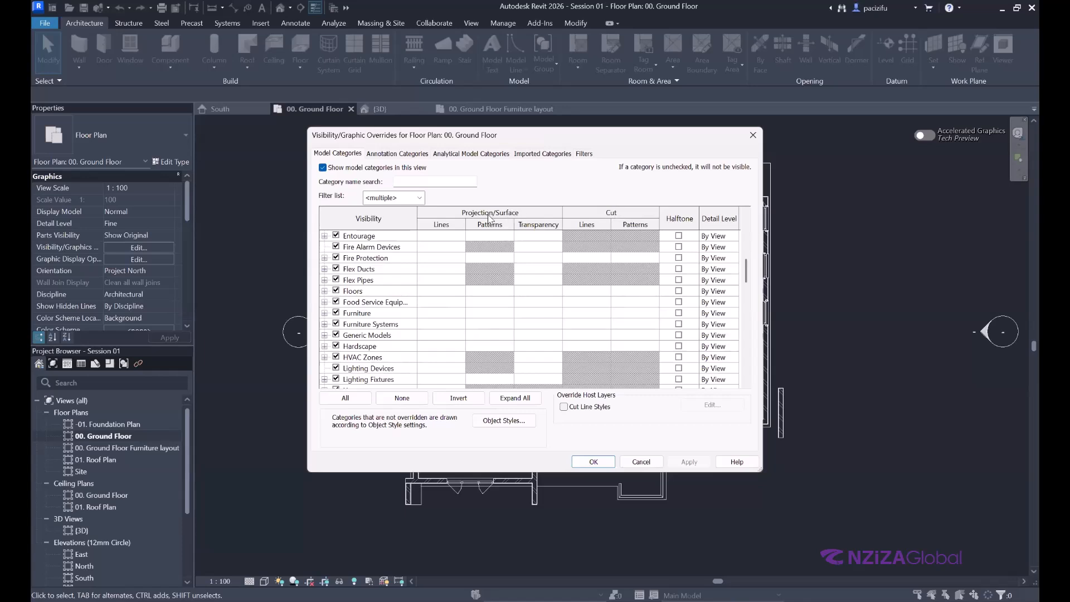
# Step: Override the Furniture category's projection line color with the gray PANTONE Cool Gray 6 CP (RGB 174, 174, 174)
pyautogui.click(368, 313)
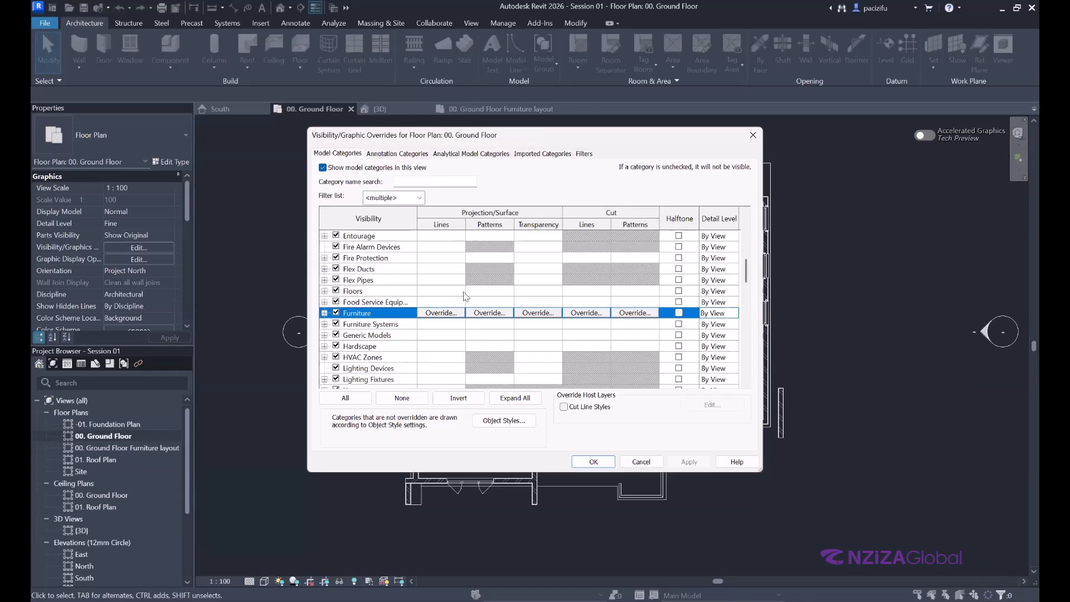
pyautogui.click(462, 314)
pyautogui.click(537, 301)
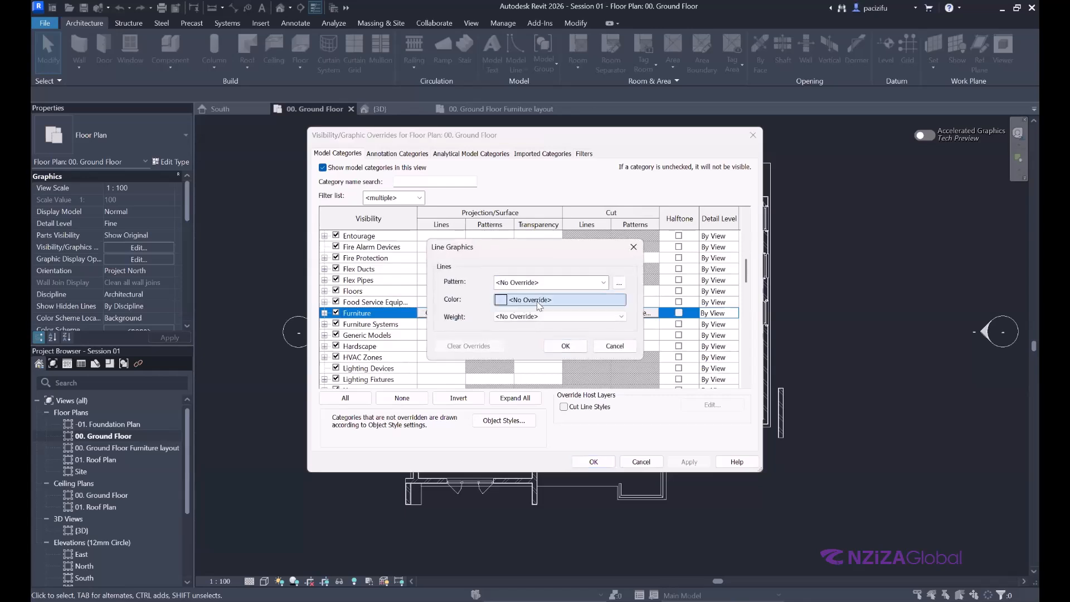
pyautogui.moveTo(671, 274); pyautogui.dragTo(671, 254)
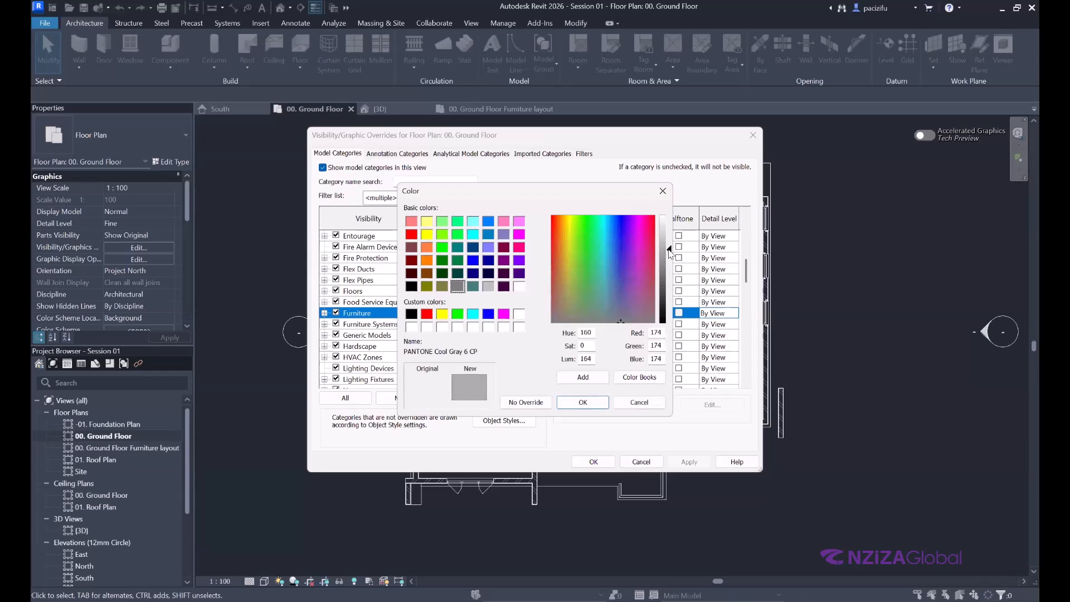
pyautogui.click(581, 403)
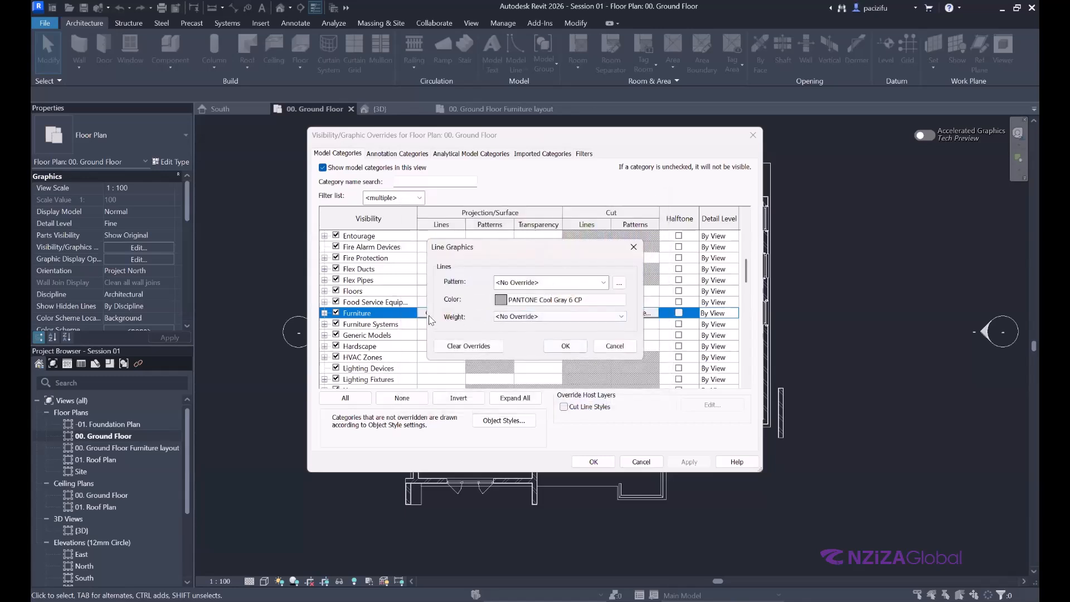
# Step: Set the Furniture projection line pattern to Alignement de la ligne, keep the weight at No Override, and accept the line graphics
pyautogui.click(601, 321)
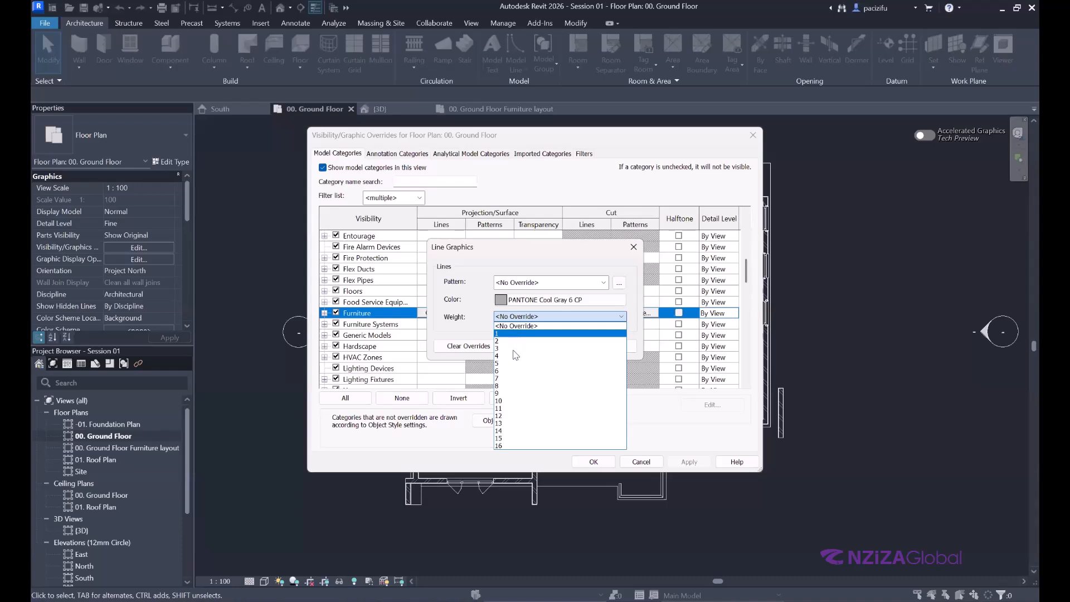
pyautogui.click(490, 325)
pyautogui.click(549, 284)
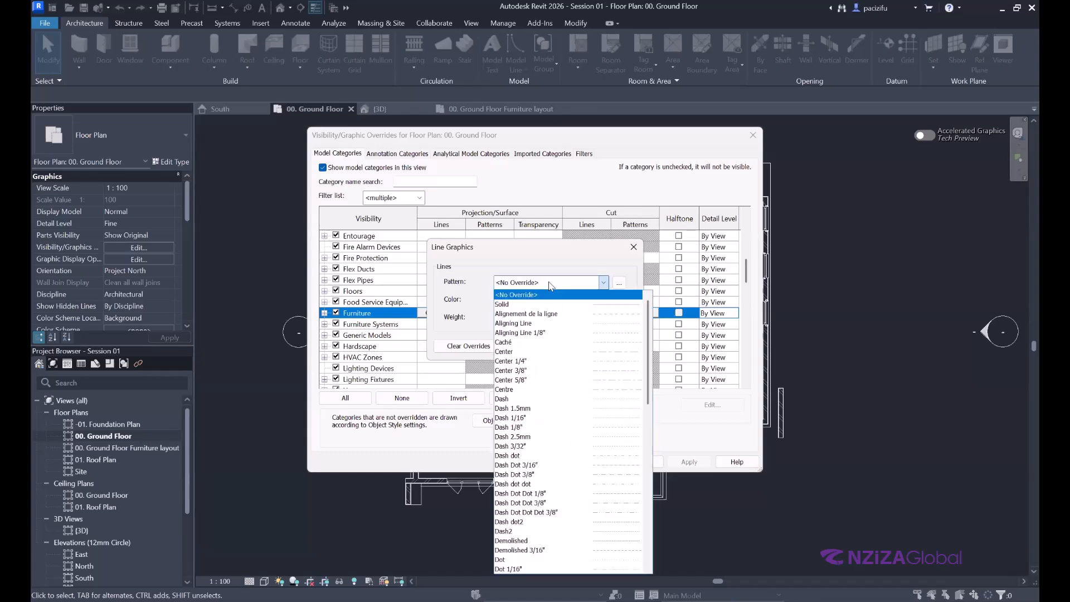
pyautogui.click(598, 314)
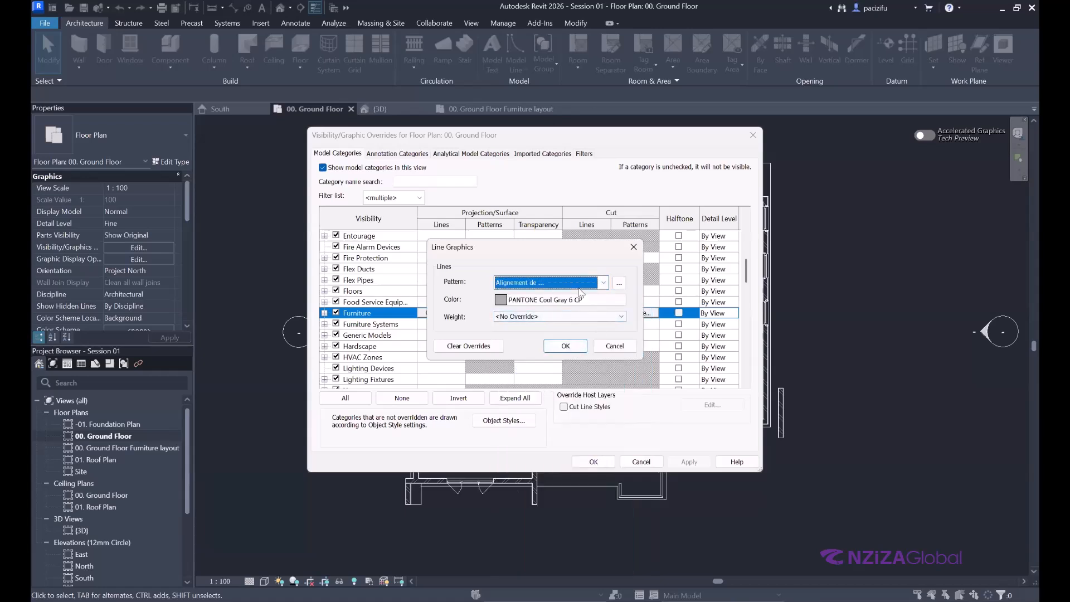
pyautogui.click(600, 283)
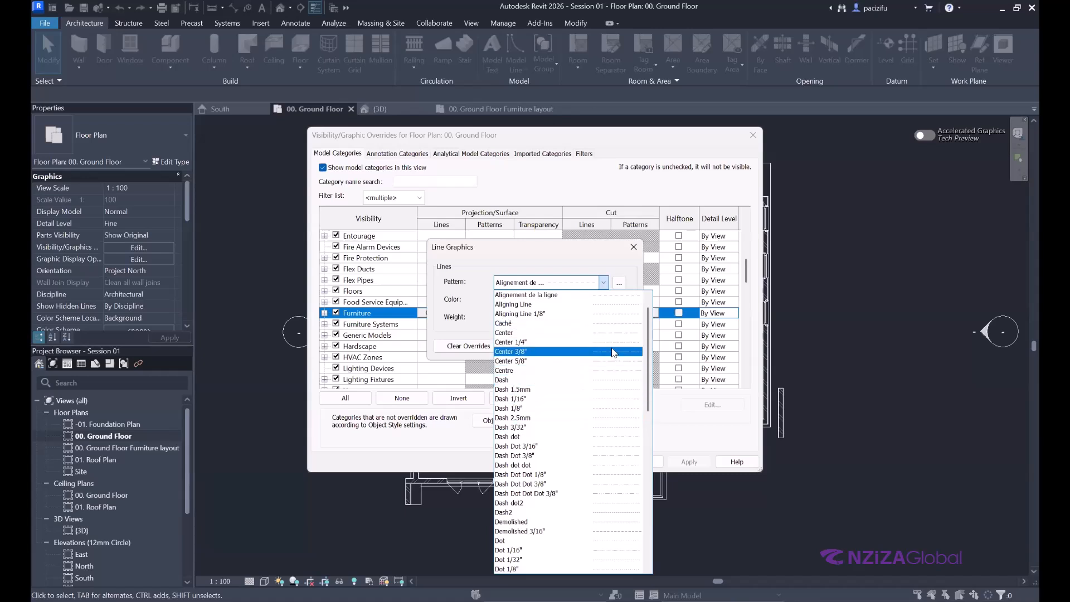
pyautogui.click(589, 296)
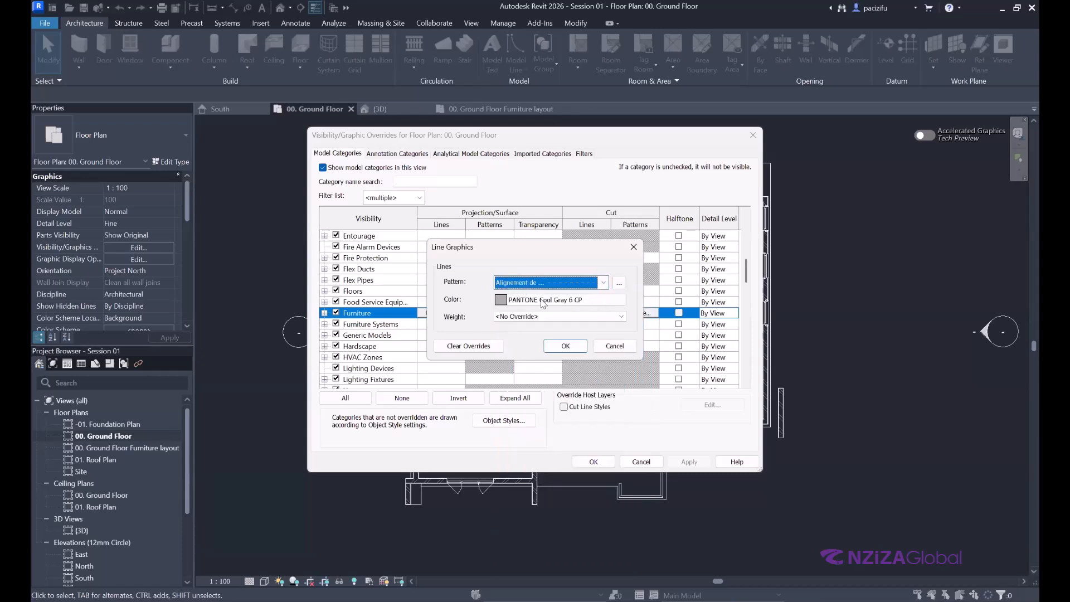
pyautogui.click(565, 346)
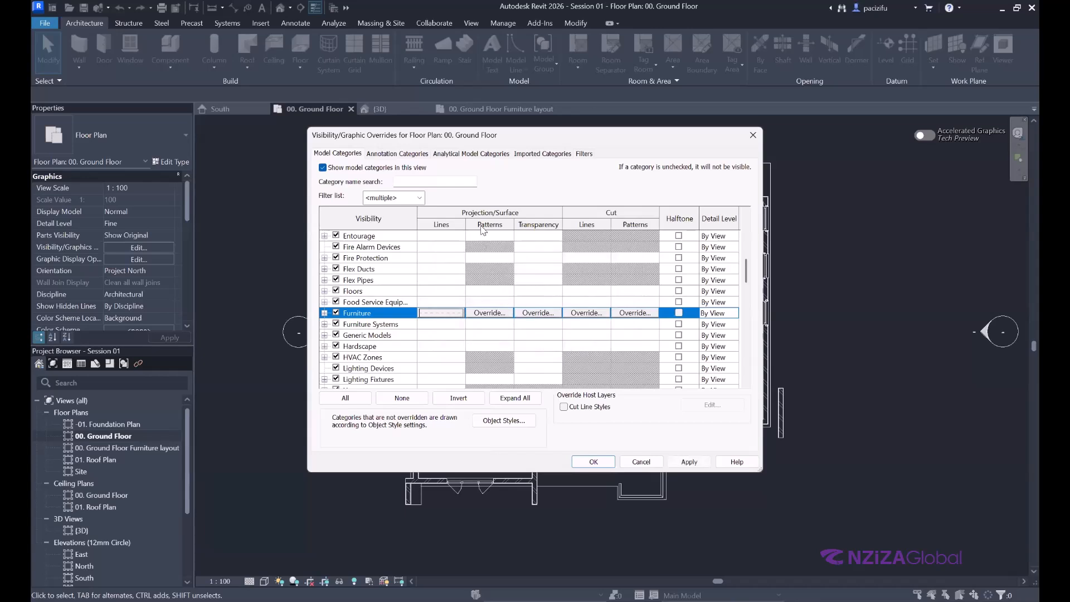
# Step: Set the Furniture category's surface transparency to 5% and keep its detail level at By View
pyautogui.click(545, 314)
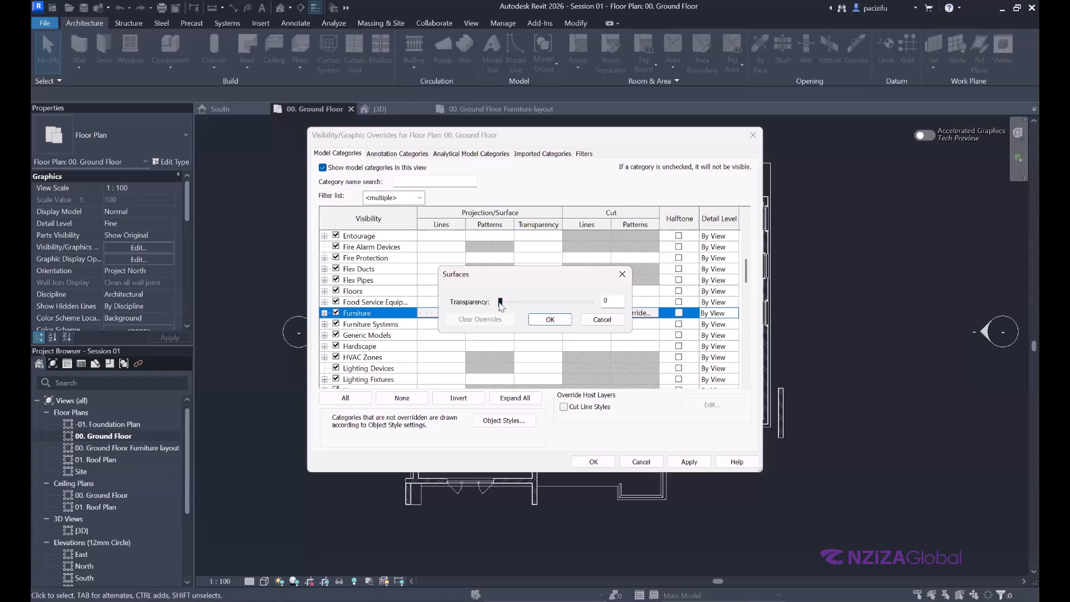
pyautogui.moveTo(504, 306); pyautogui.dragTo(509, 306)
pyautogui.click(550, 319)
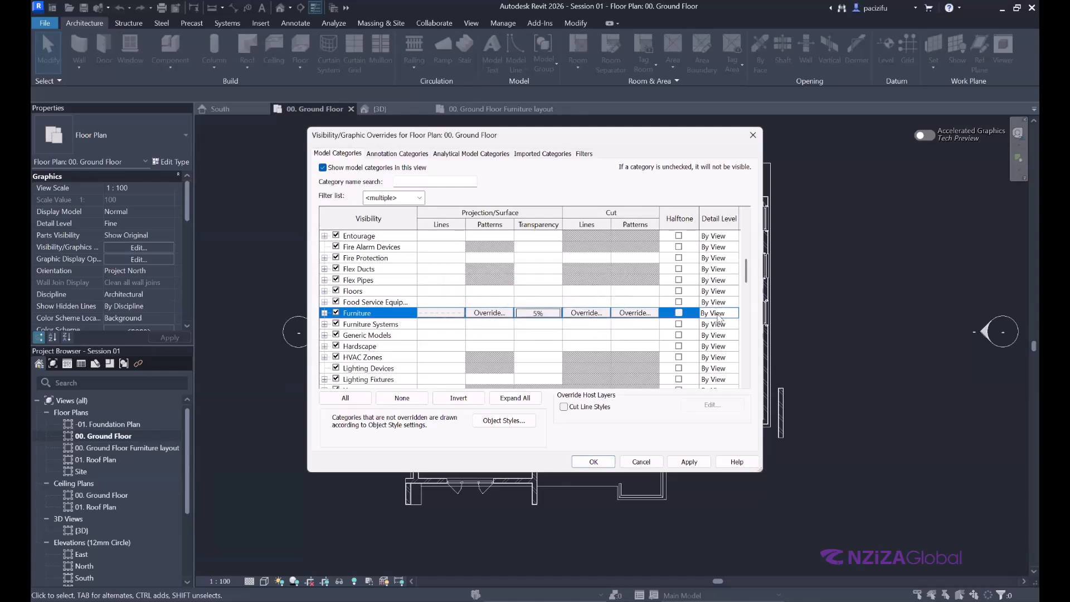
pyautogui.click(734, 314)
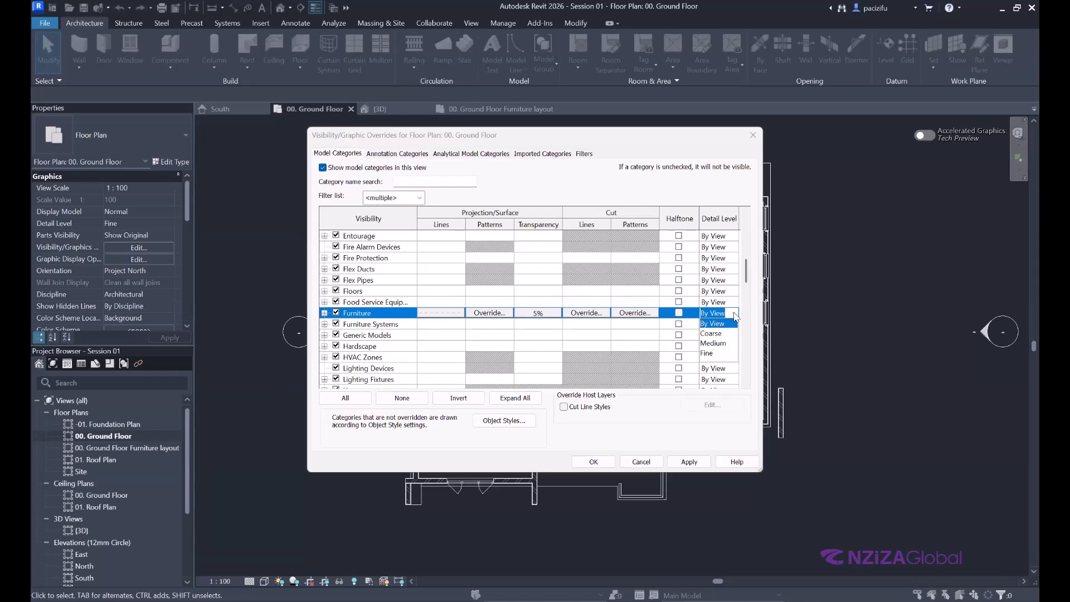
pyautogui.click(734, 314)
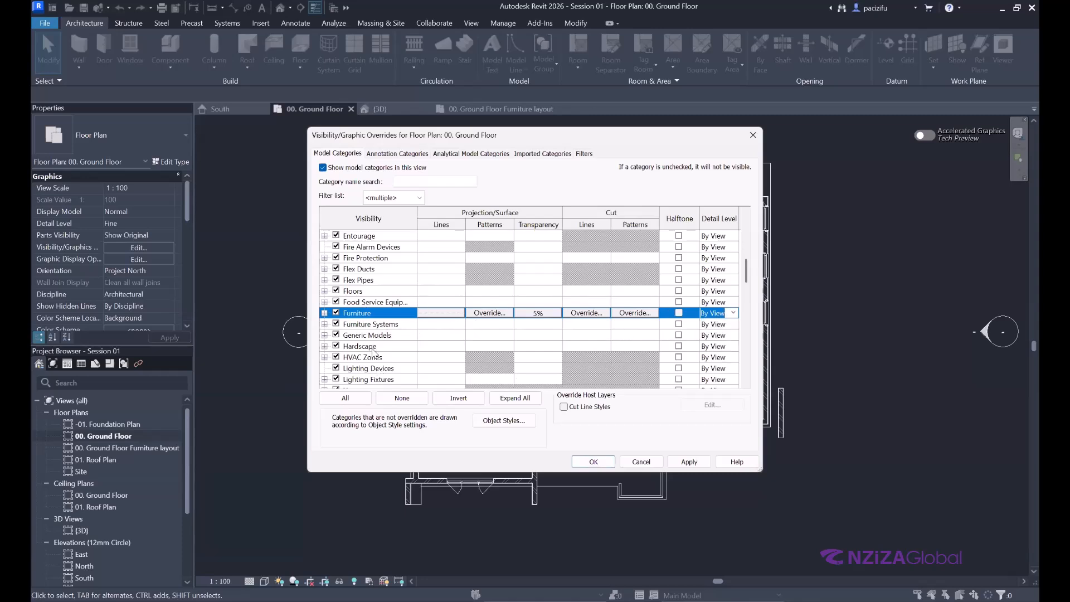
# Step: Look through the remaining model categories and apply the Furniture overrides to the 00. Ground Floor plan
pyautogui.scroll(-4, 363, 347)
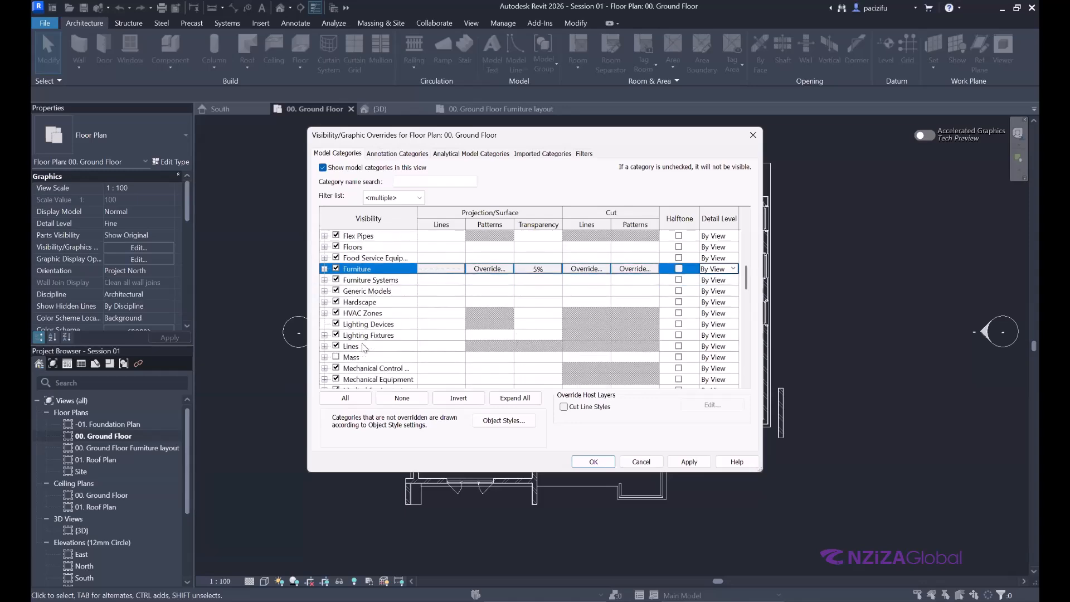
pyautogui.scroll(-7, 363, 347)
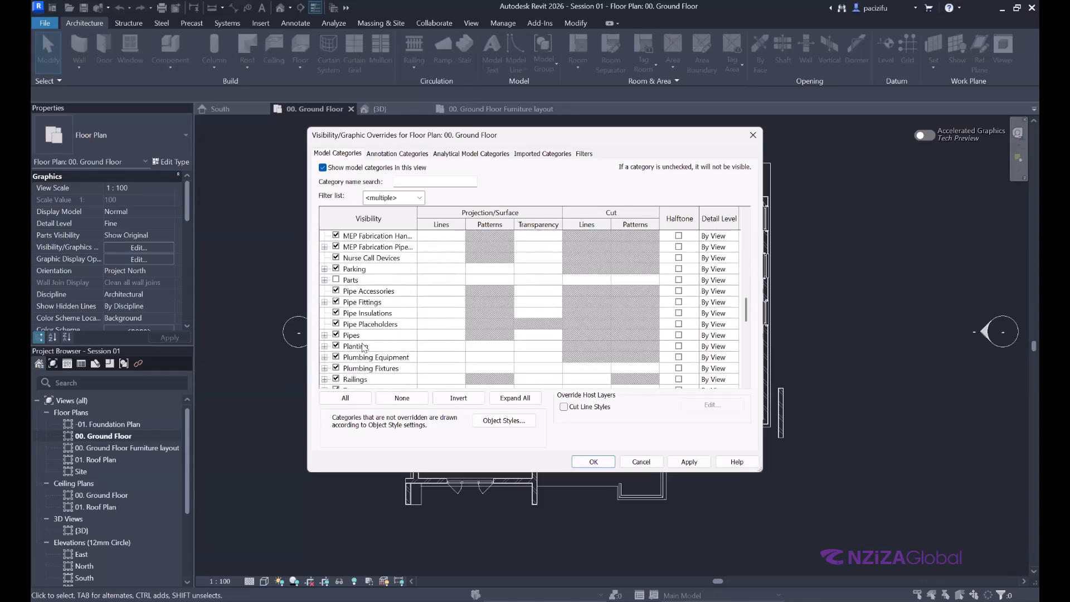
pyautogui.scroll(-7, 363, 347)
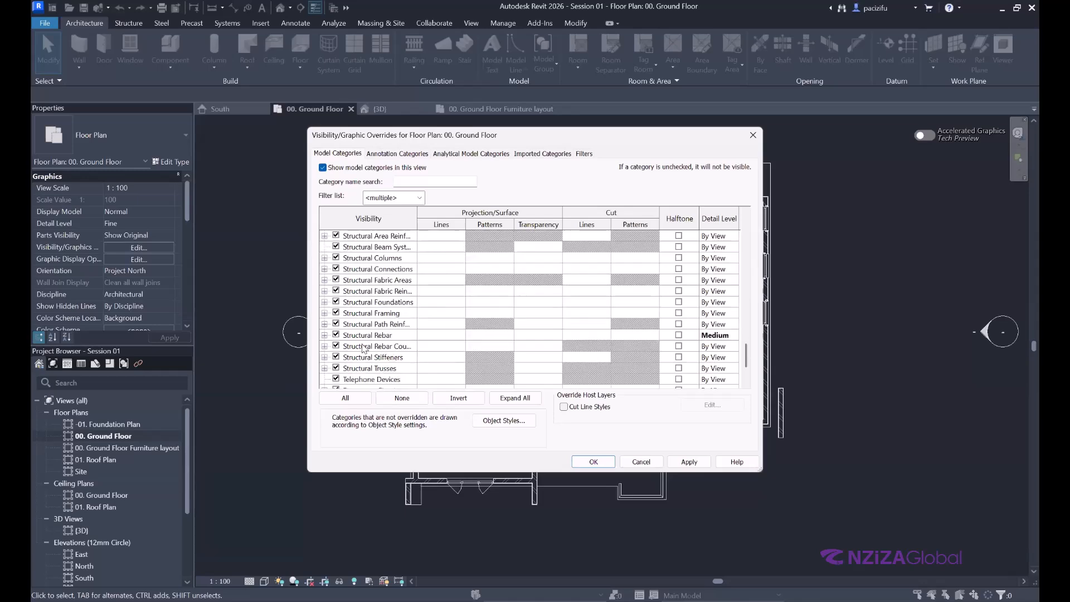
pyautogui.scroll(13, 364, 347)
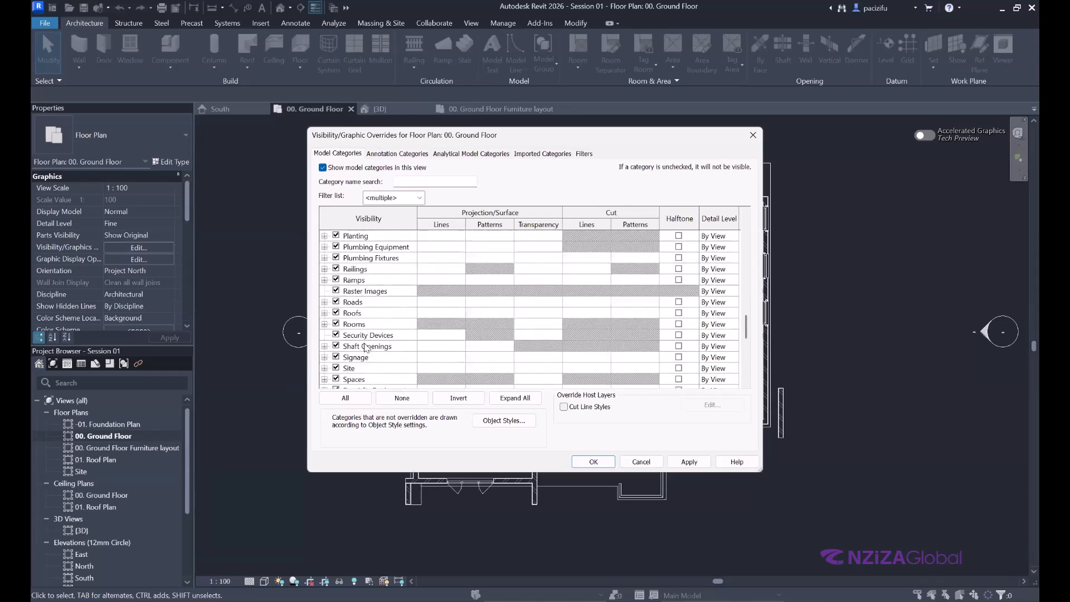
pyautogui.scroll(5, 372, 347)
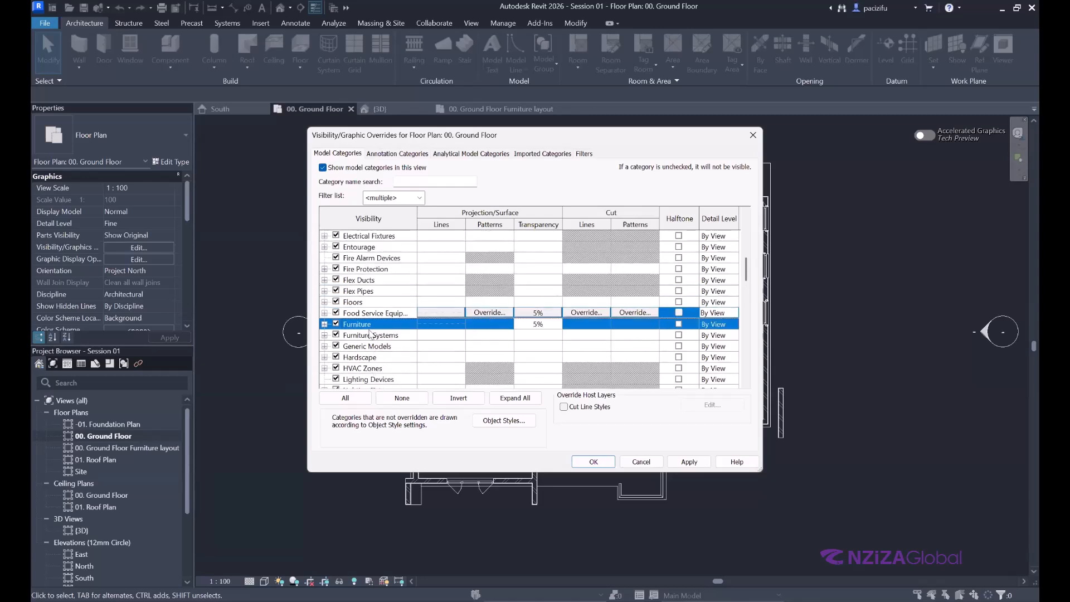
pyautogui.click(594, 462)
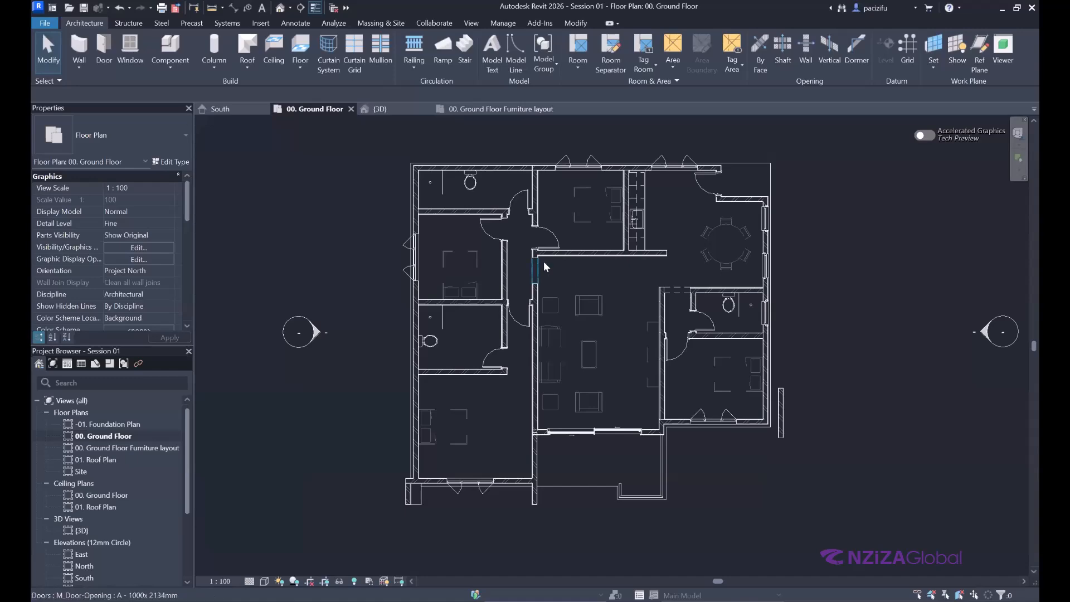
# Step: Examine how the dining and living room furniture is drawn in the 00. Ground Floor plan
pyautogui.scroll(3, 686, 228)
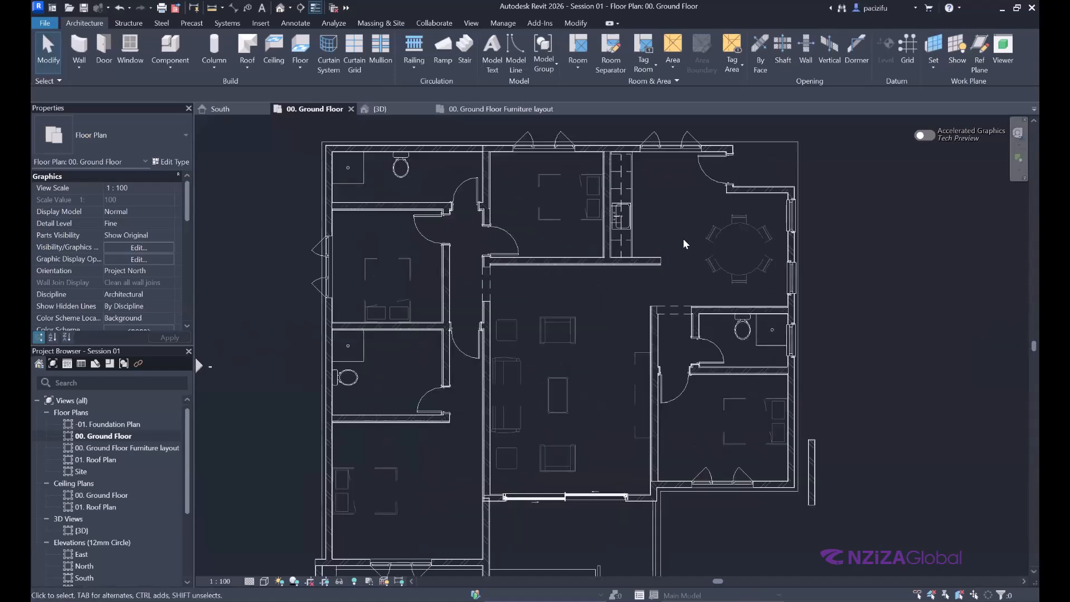
pyautogui.scroll(4, 741, 279)
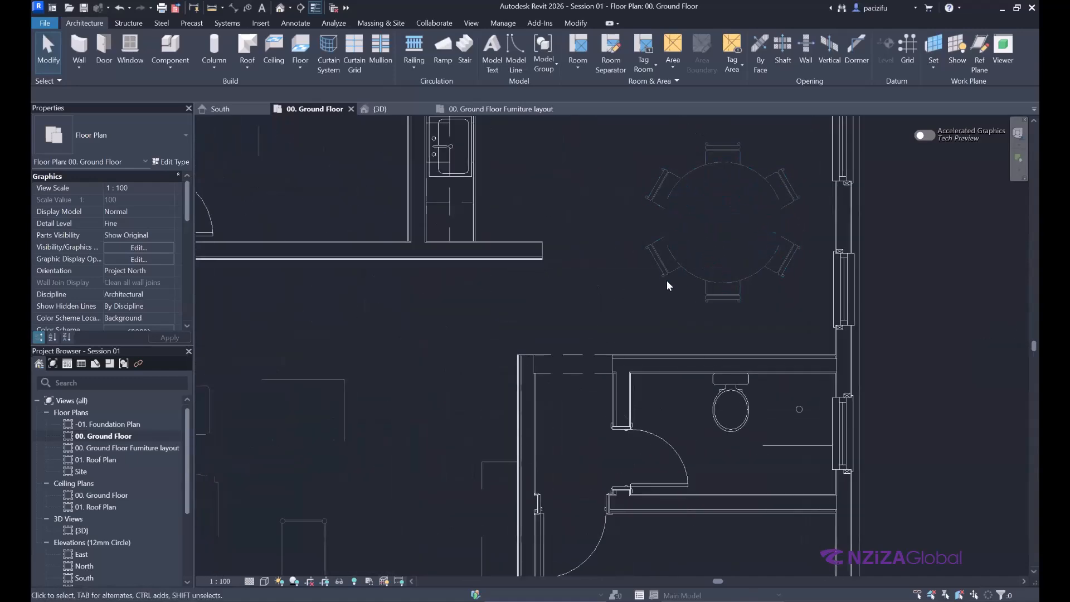
pyautogui.scroll(-2, 667, 282)
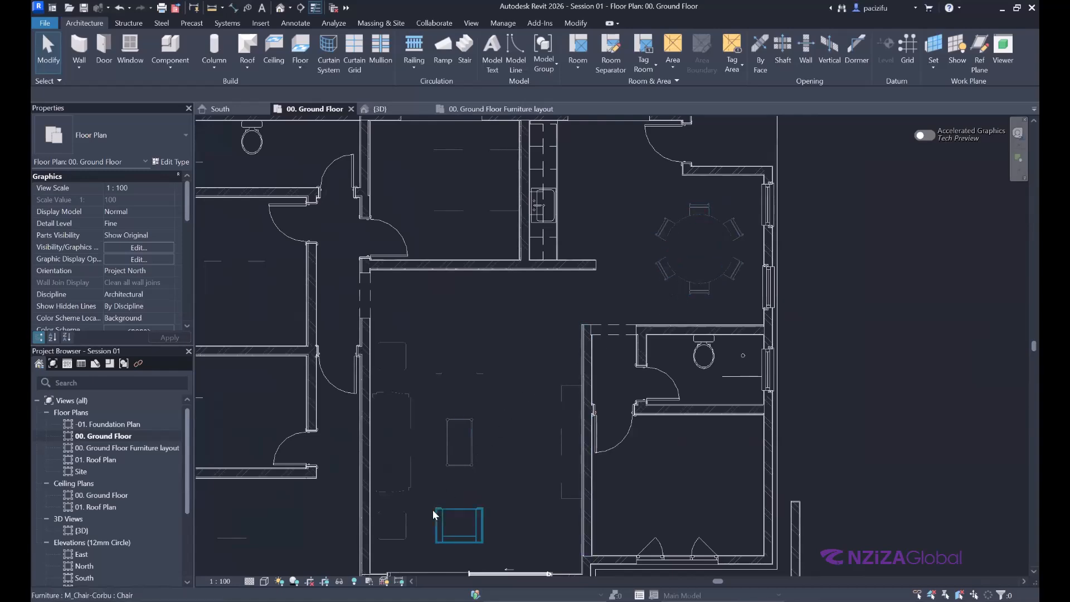
pyautogui.scroll(1, 457, 400)
pyautogui.scroll(-4, 610, 327)
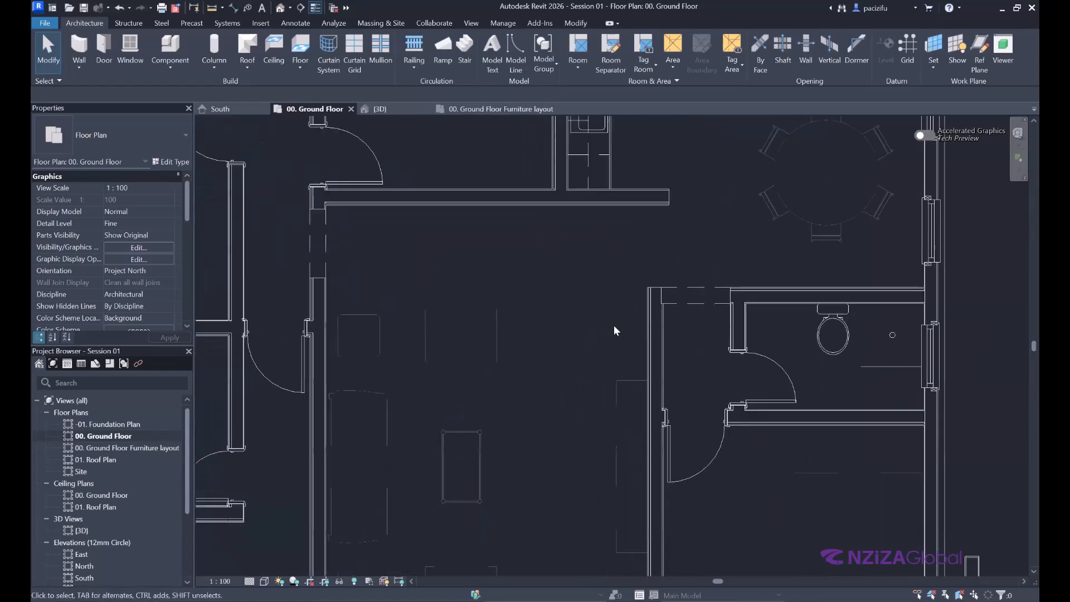
pyautogui.scroll(1, 548, 362)
pyautogui.scroll(2, 549, 363)
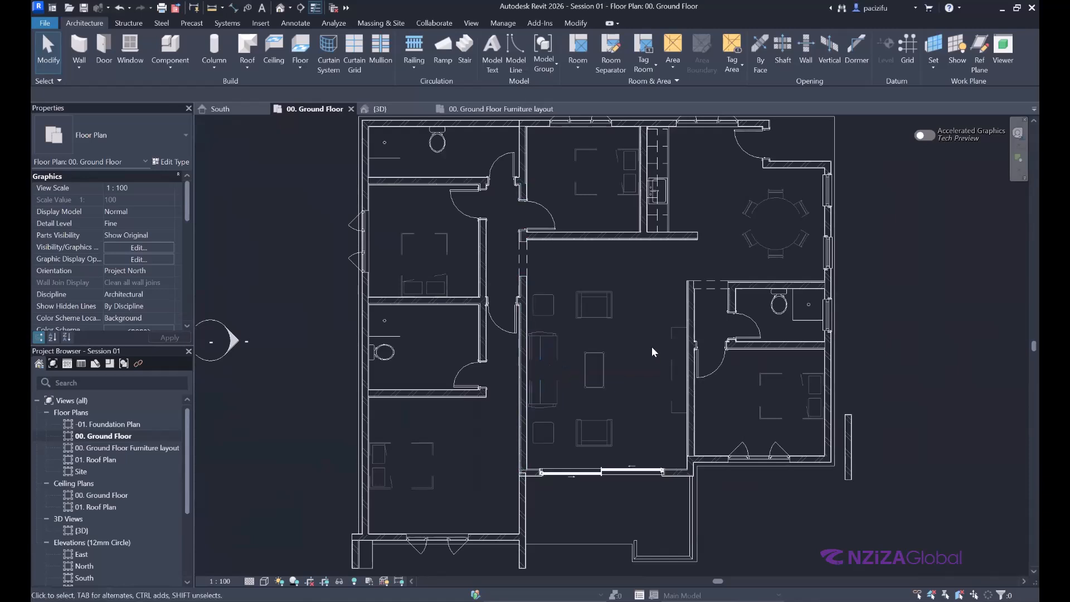
# Step: Open the 00. Ground Floor Furniture layout plan and compare its furniture linework with the original plan
pyautogui.doubleClick(107, 446)
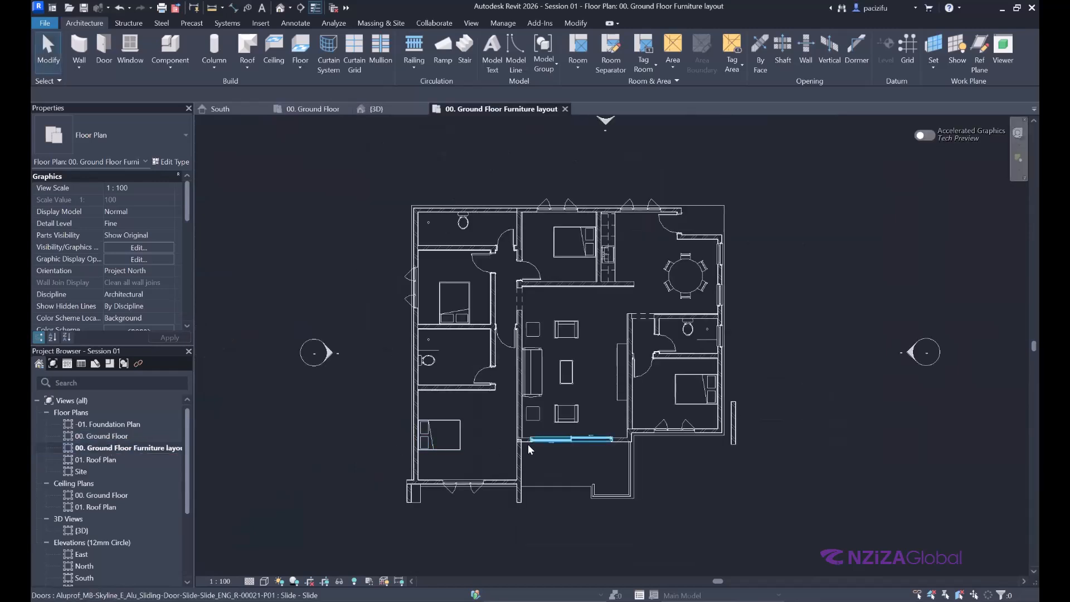
pyautogui.scroll(1, 600, 285)
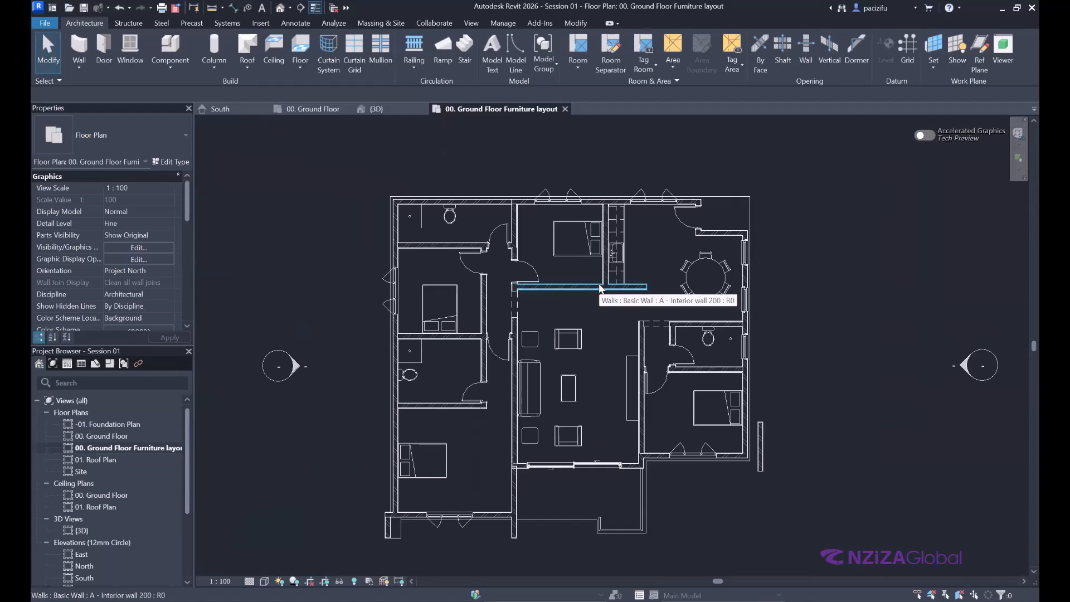
pyautogui.scroll(1, 514, 410)
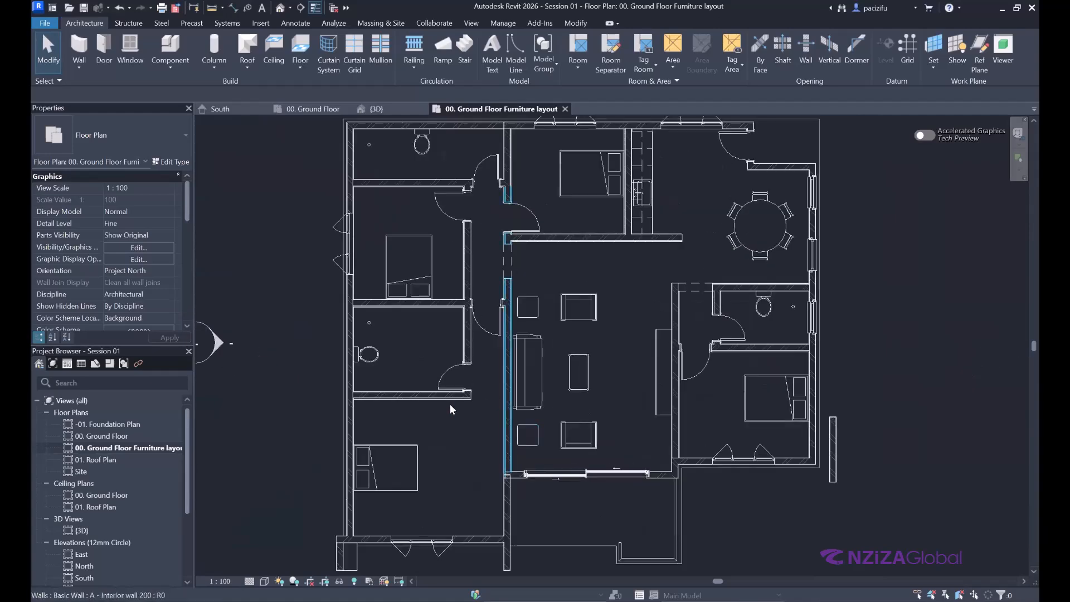
pyautogui.scroll(-2, 497, 398)
pyautogui.scroll(3, 413, 364)
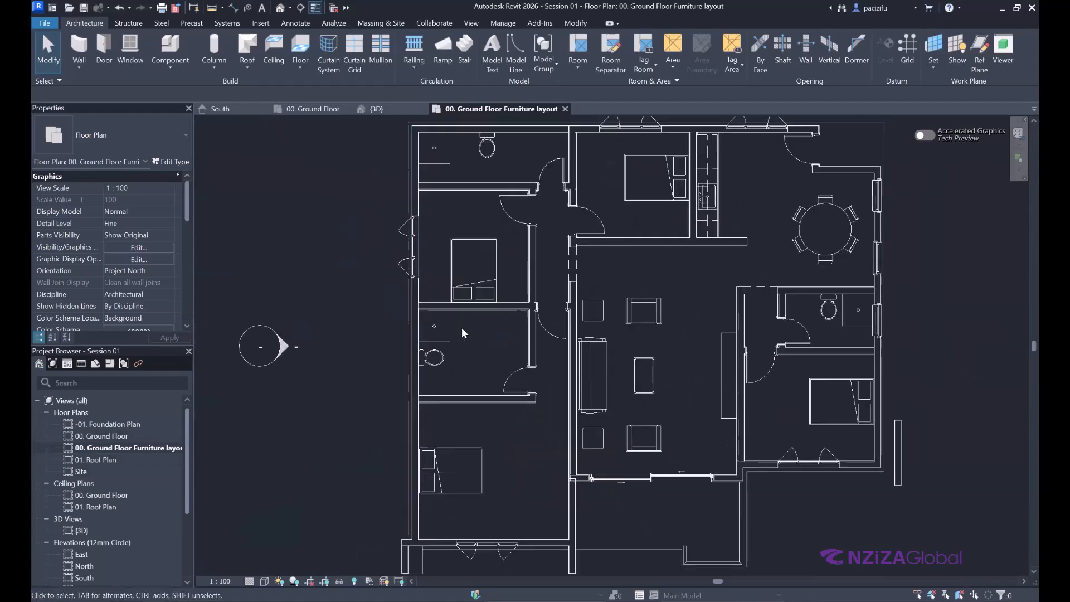
pyautogui.scroll(-2, 490, 289)
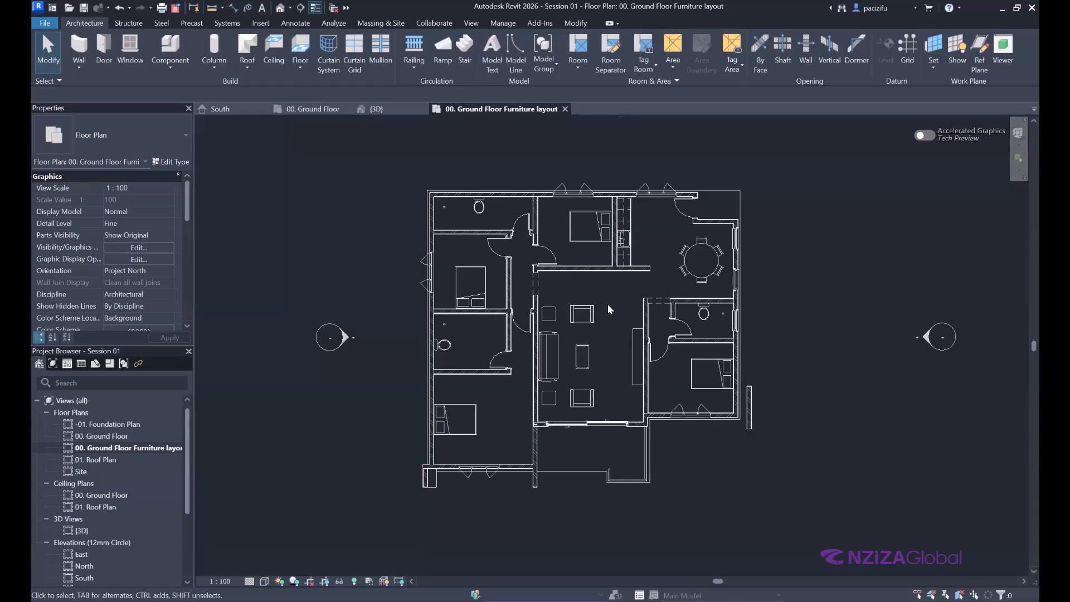
# Step: Examine how the exterior and interior walls are hatched in the 00. Ground Floor Furniture layout plan
pyautogui.scroll(2, 604, 304)
pyautogui.scroll(-2, 597, 316)
pyautogui.scroll(2, 565, 239)
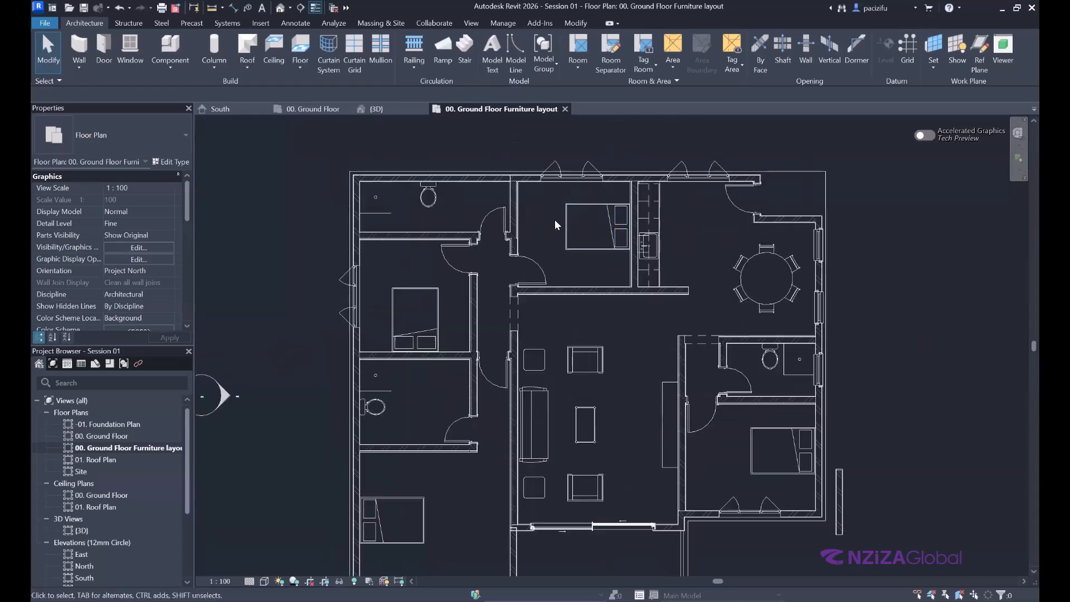
pyautogui.scroll(3, 516, 177)
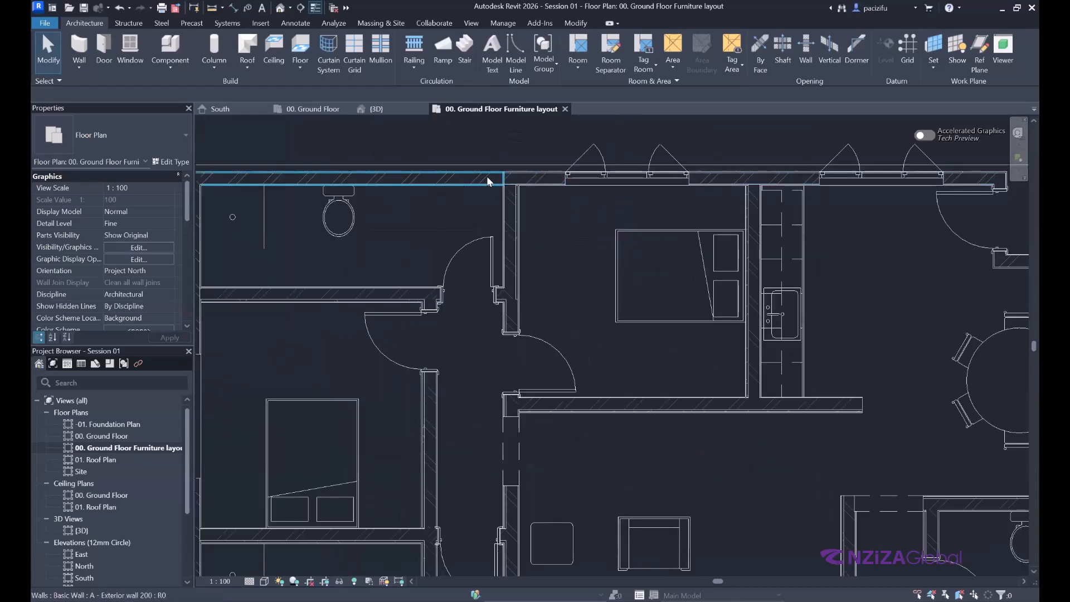
pyautogui.scroll(3, 527, 182)
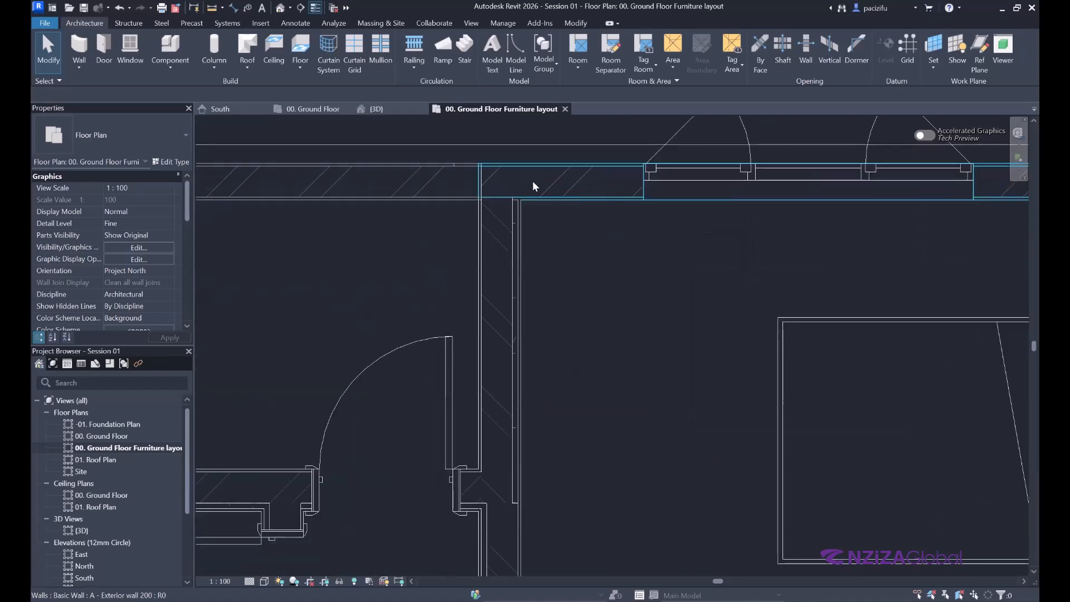
pyautogui.scroll(-3, 456, 200)
pyautogui.scroll(3, 867, 491)
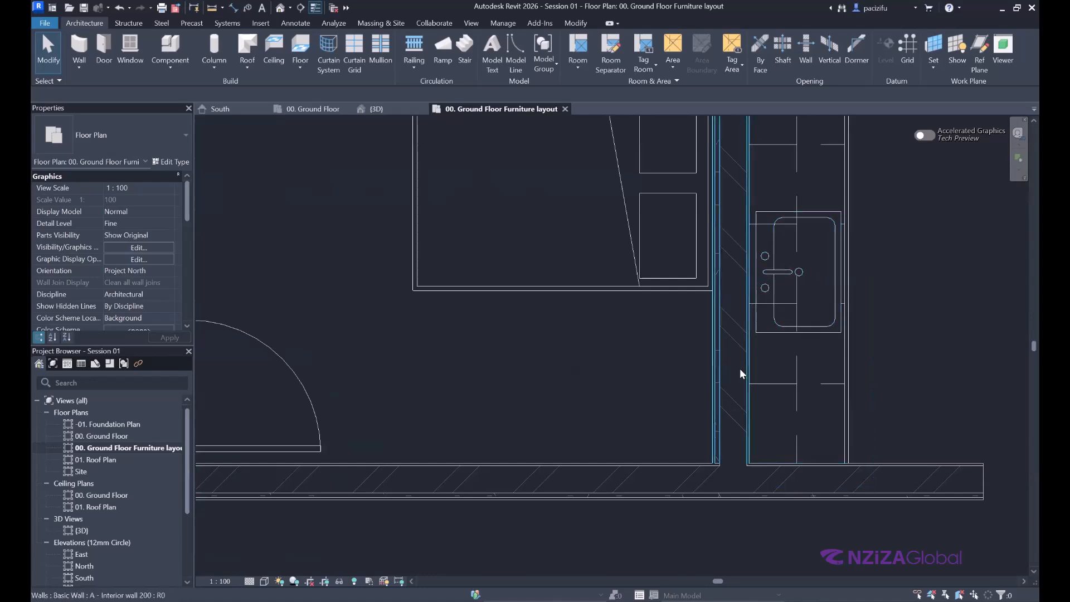
pyautogui.scroll(-2, 740, 366)
# Step: Return to the 00. Ground Floor plan and inspect the hatching of the interior walls around the living room
pyautogui.doubleClick(98, 436)
pyautogui.scroll(5, 530, 287)
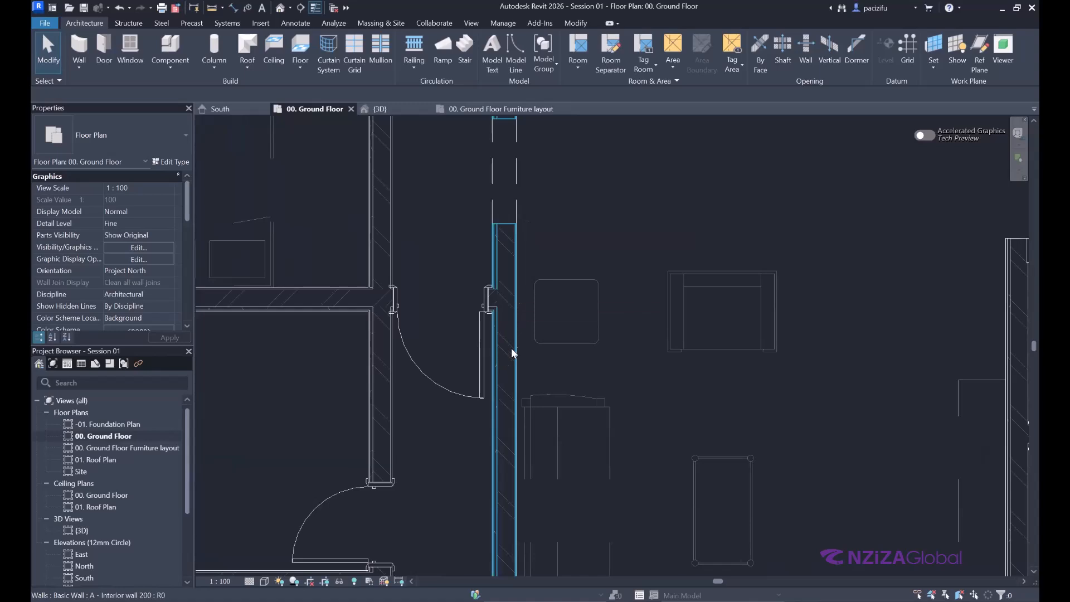
pyautogui.scroll(-5, 518, 332)
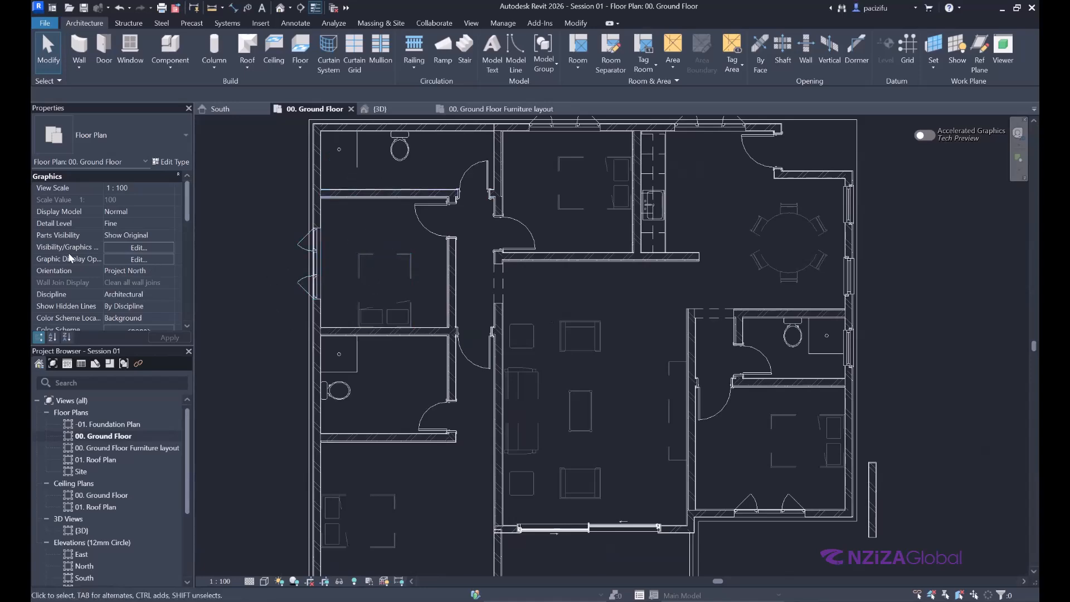
# Step: Open the 00. Ground Floor plan's Visibility/Graphic Overrides and select the Walls model category
pyautogui.click(141, 247)
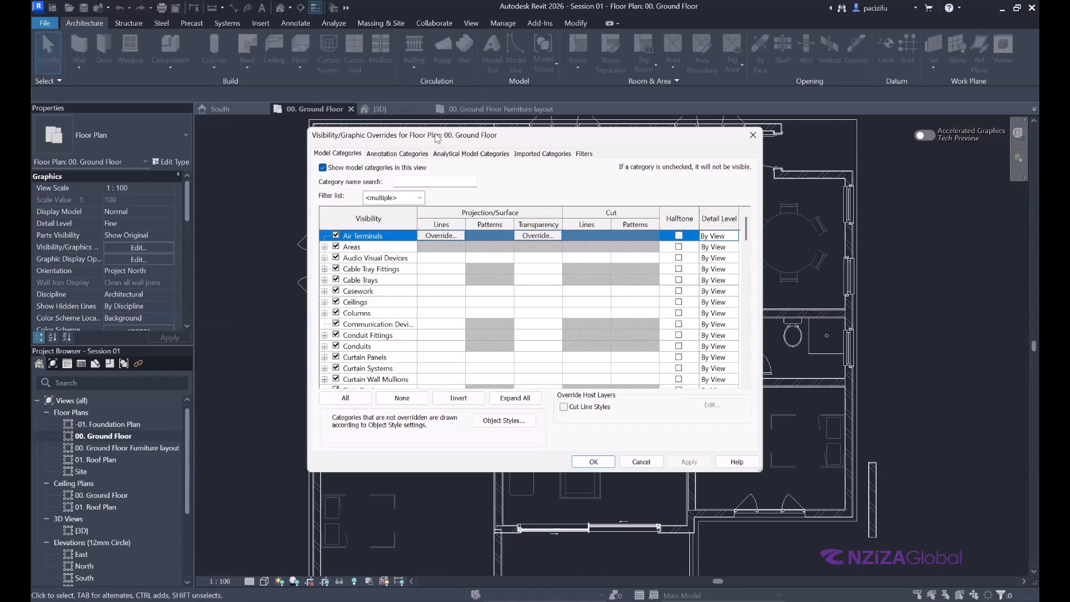
pyautogui.moveTo(437, 138); pyautogui.dragTo(446, 142)
pyautogui.scroll(-5, 406, 307)
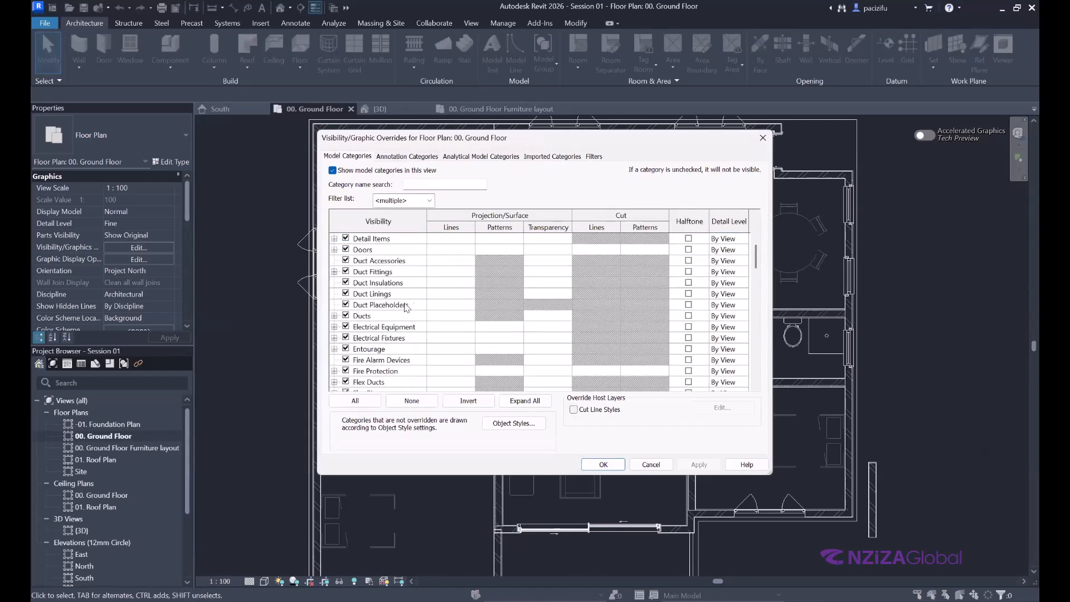
pyautogui.scroll(-15, 405, 307)
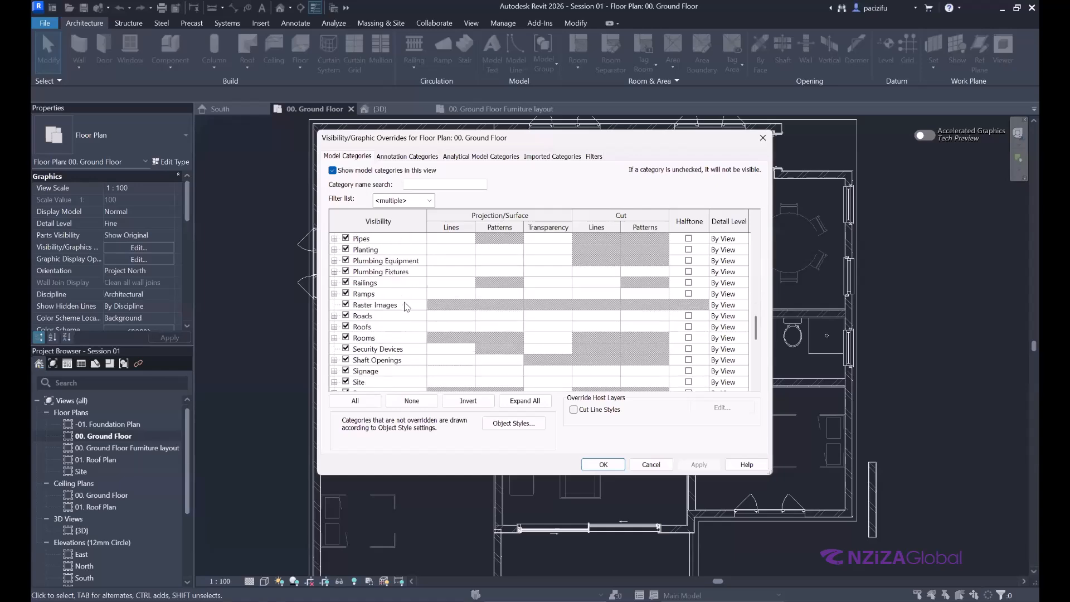
pyautogui.scroll(-8, 406, 308)
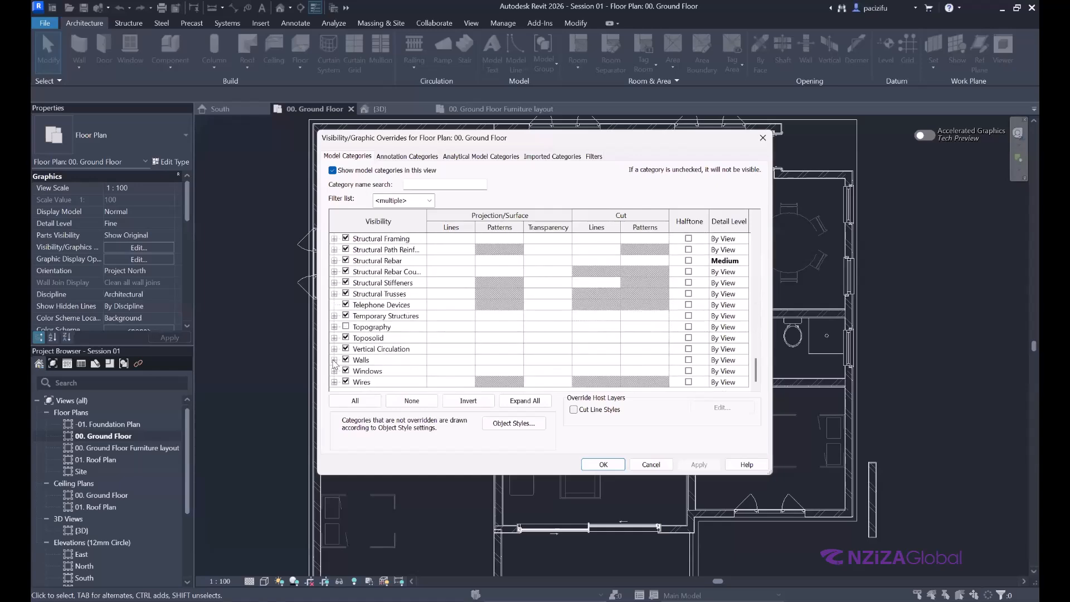
pyautogui.click(444, 359)
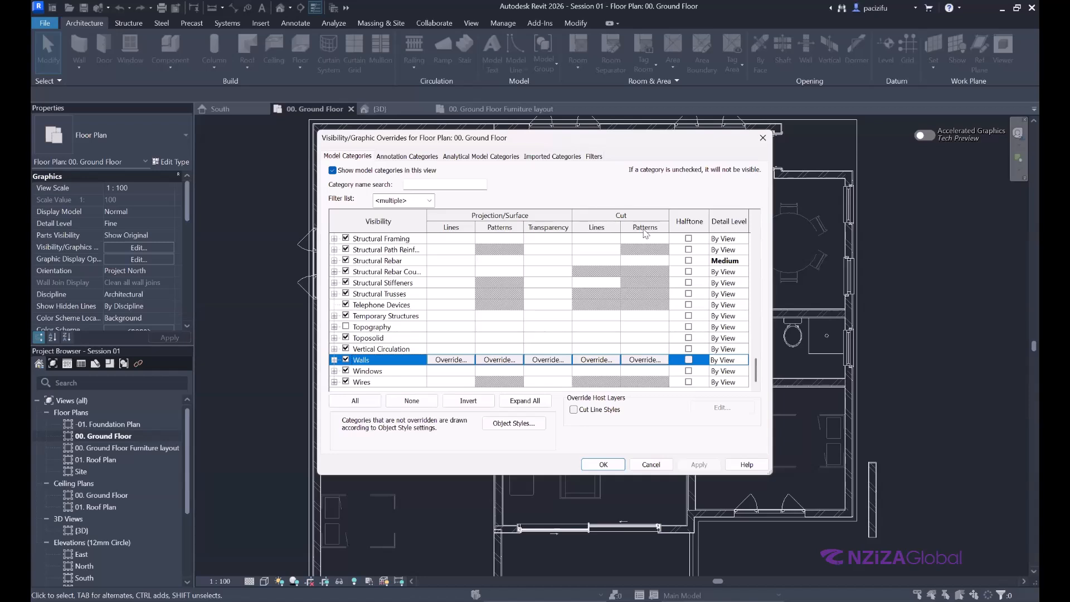
# Step: Override the Walls category's cut foreground pattern with <Solid fill>
pyautogui.click(651, 360)
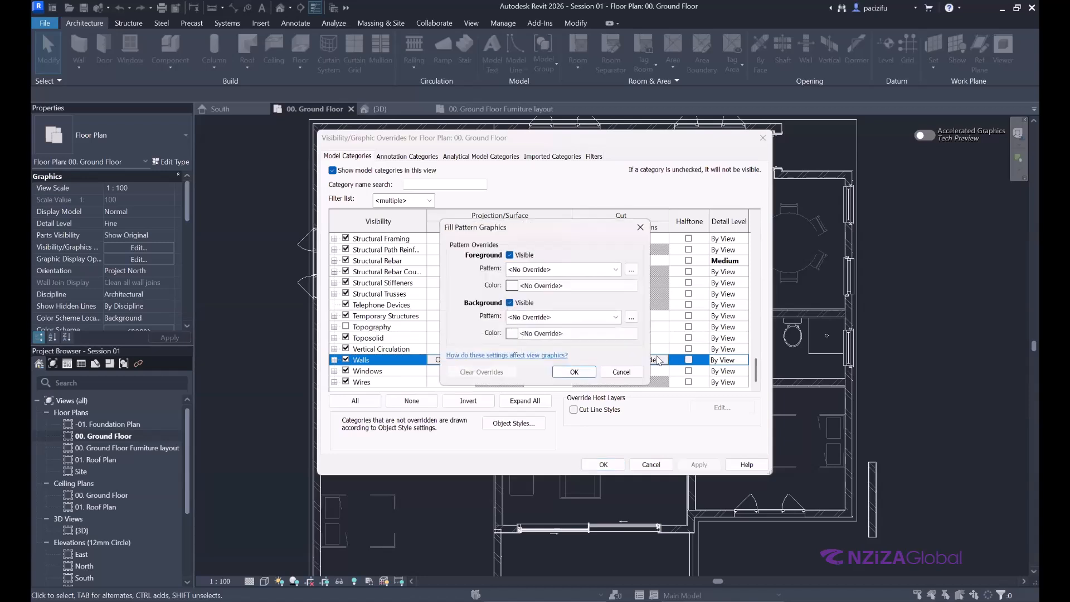
pyautogui.moveTo(513, 229); pyautogui.dragTo(496, 231)
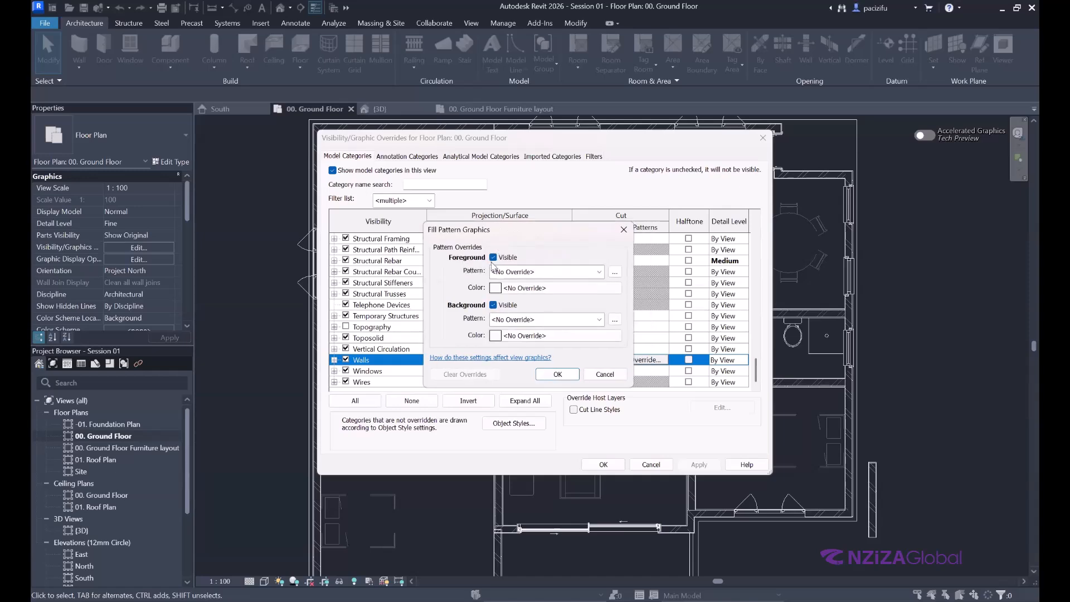
pyautogui.click(598, 272)
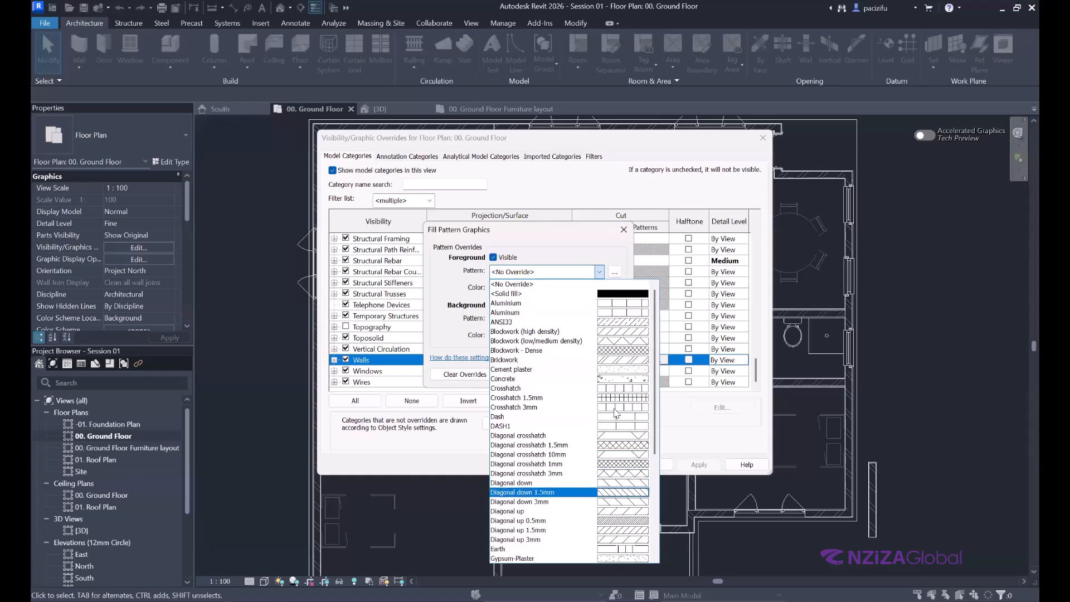
pyautogui.scroll(-6, 616, 429)
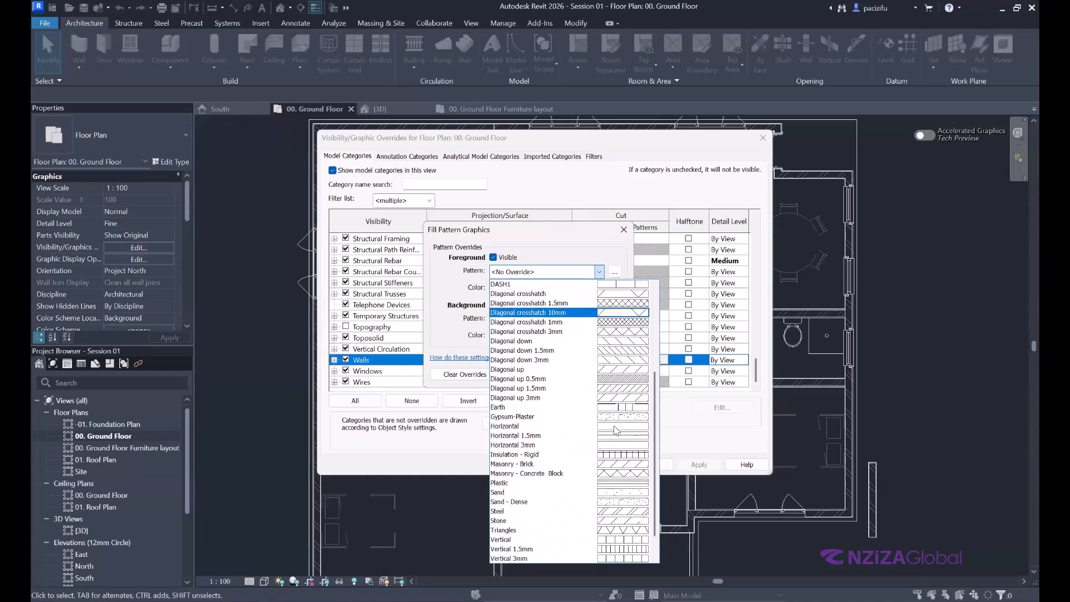
pyautogui.scroll(3, 616, 430)
pyautogui.scroll(-3, 616, 430)
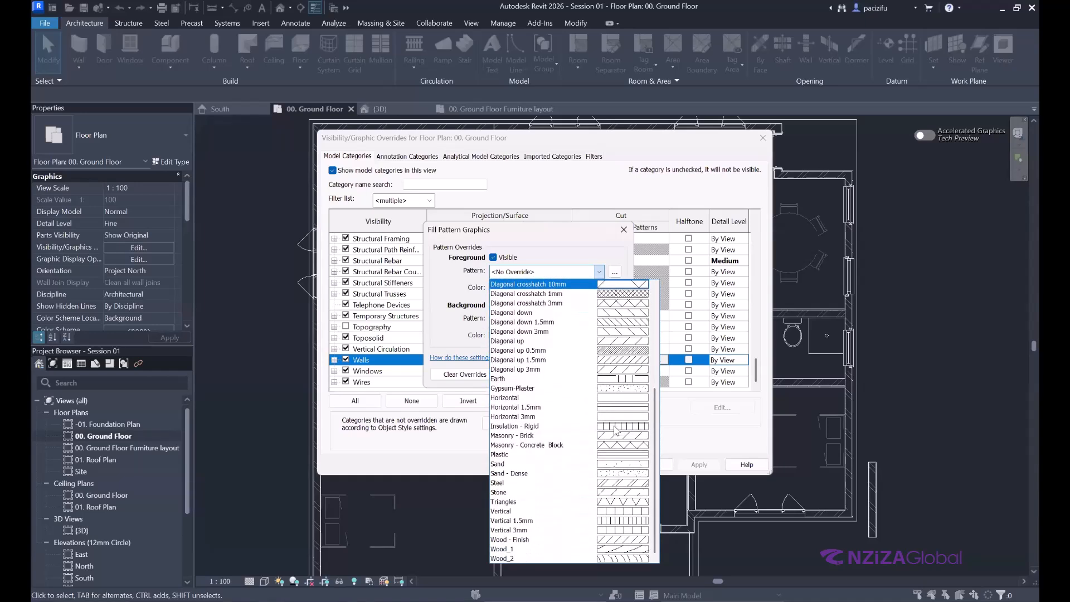
pyautogui.scroll(3, 610, 388)
pyautogui.scroll(-3, 605, 412)
pyautogui.scroll(6, 614, 334)
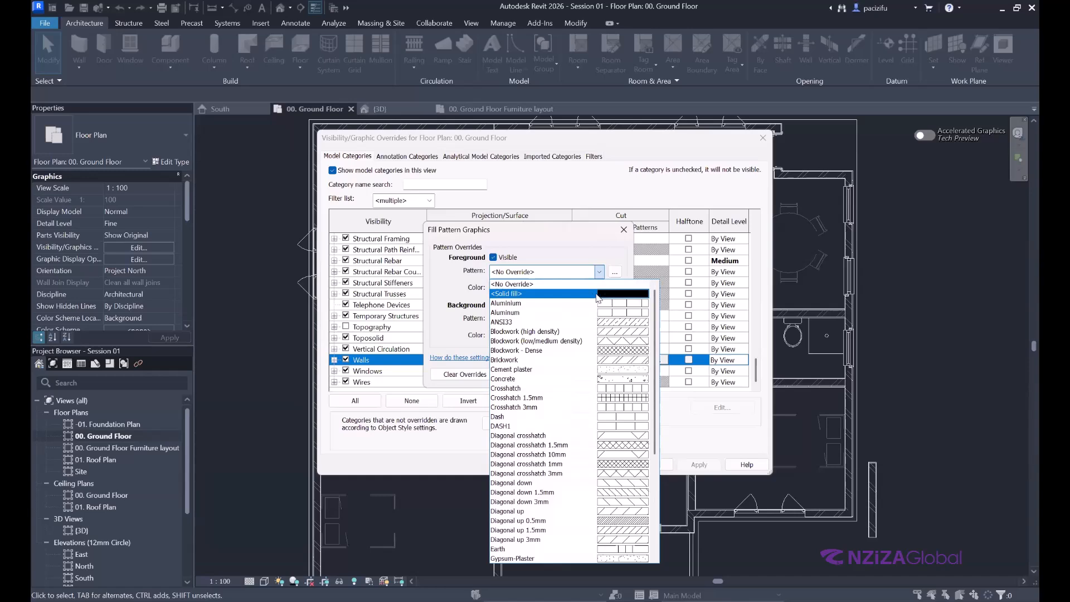
pyautogui.click(611, 295)
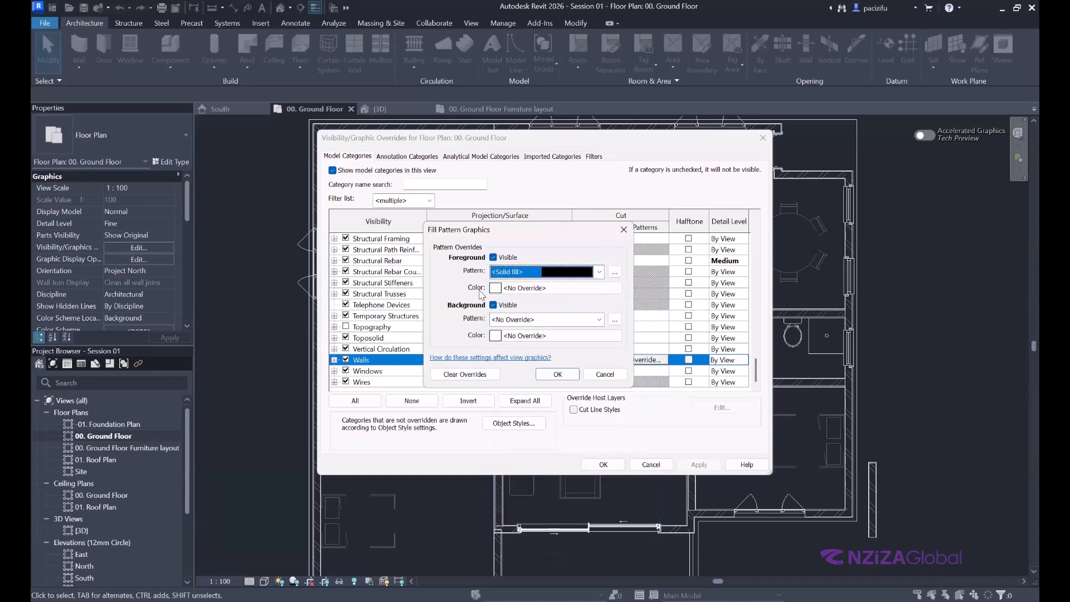
# Step: Set the walls' cut foreground pattern colour to dark grey RGB 046-046-046 and apply the overrides to the plan
pyautogui.click(534, 292)
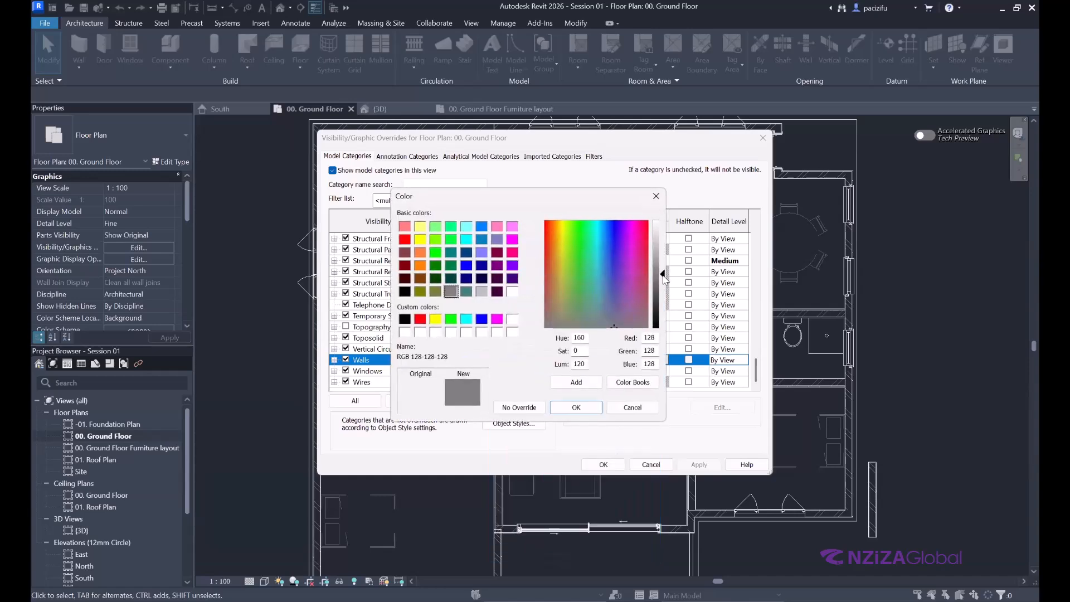
pyautogui.moveTo(663, 279); pyautogui.dragTo(664, 313)
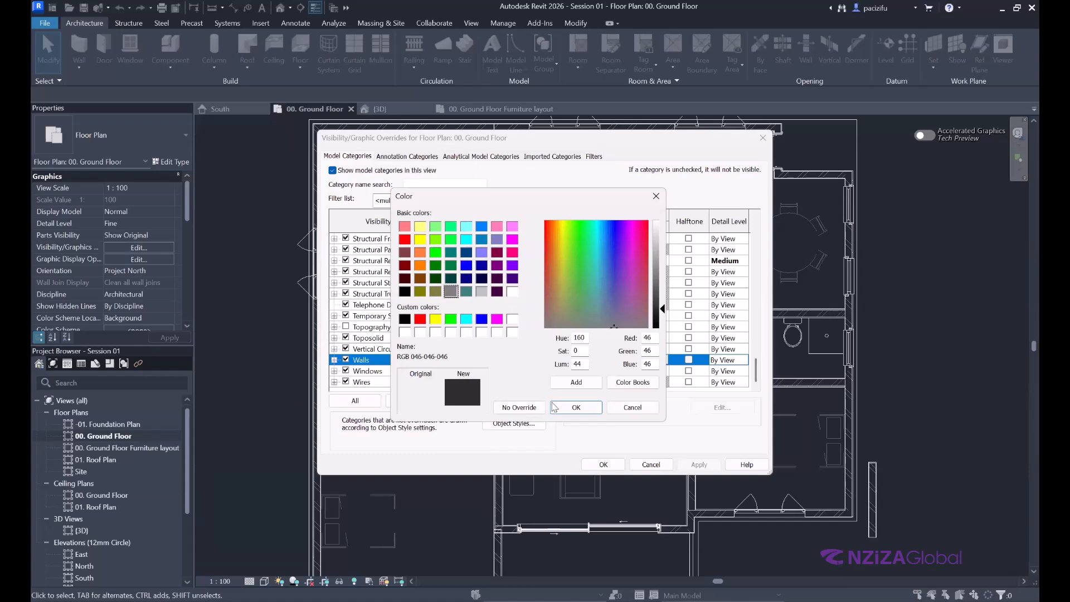
pyautogui.click(574, 406)
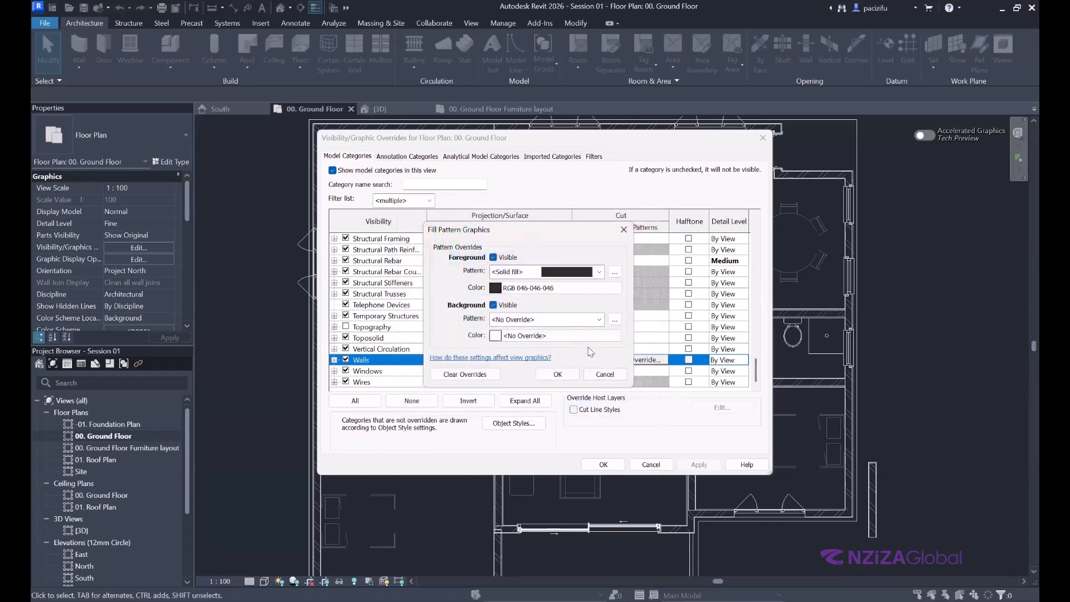
pyautogui.click(557, 375)
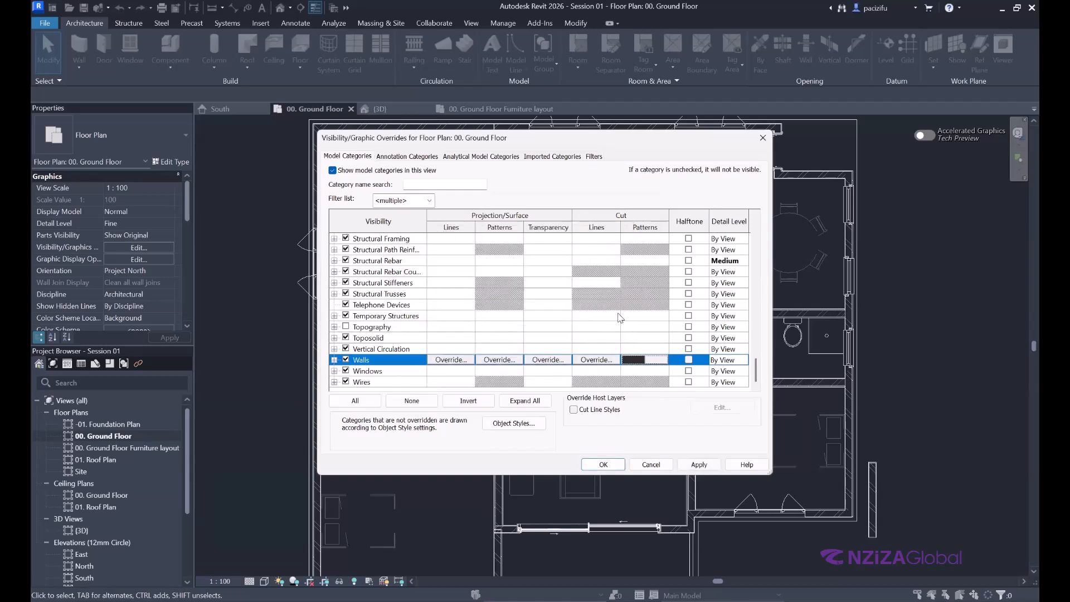
pyautogui.click(601, 464)
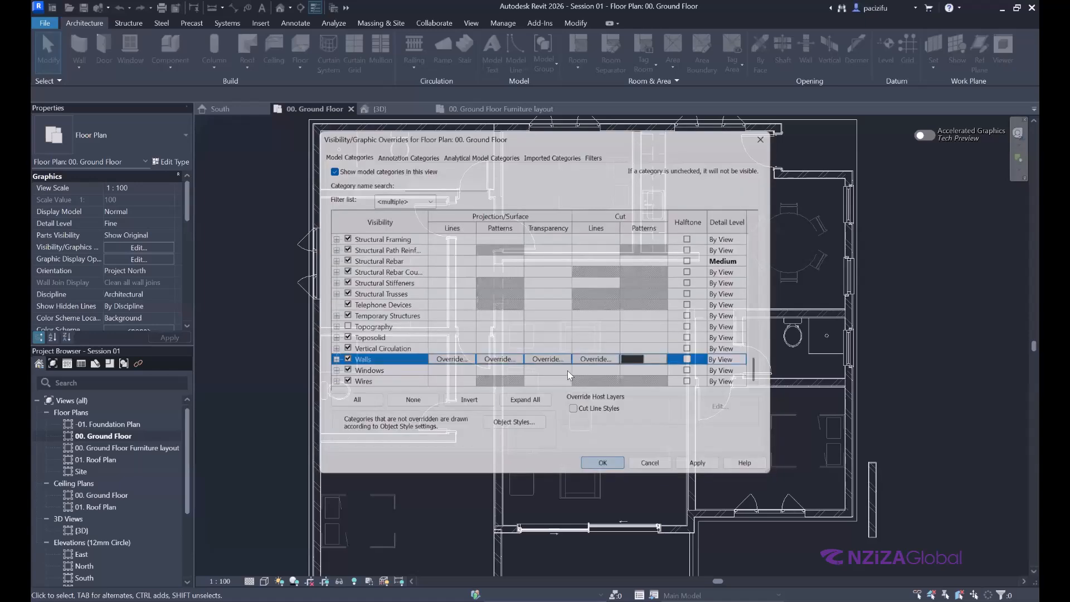
# Step: Examine the wall fills around the bedrooms and kitchen in the 00. Ground Floor plan
pyautogui.scroll(-3, 552, 397)
pyautogui.scroll(2, 536, 425)
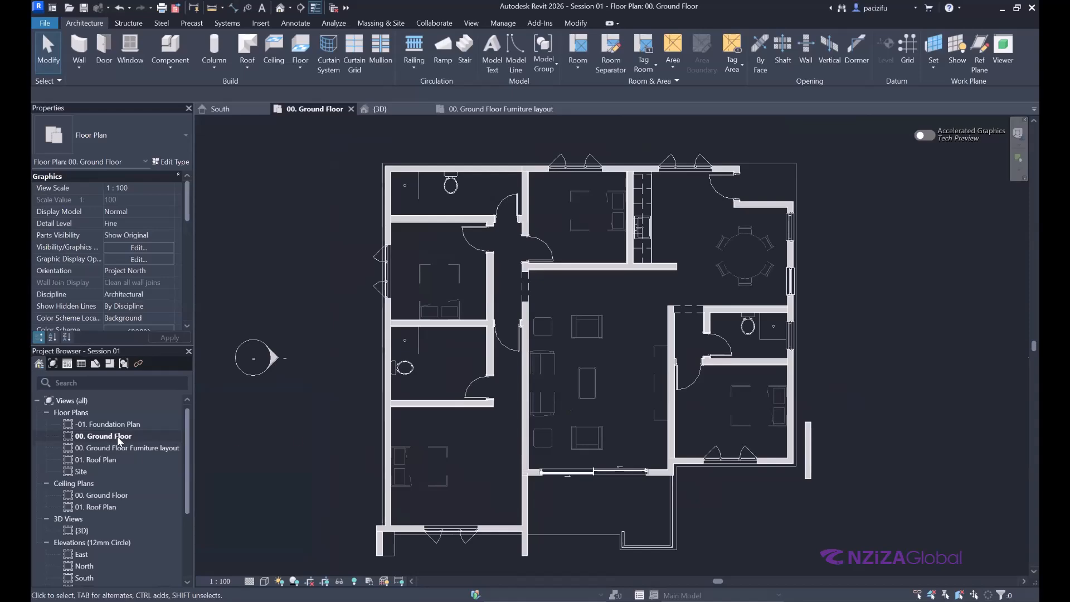
pyautogui.scroll(3, 640, 169)
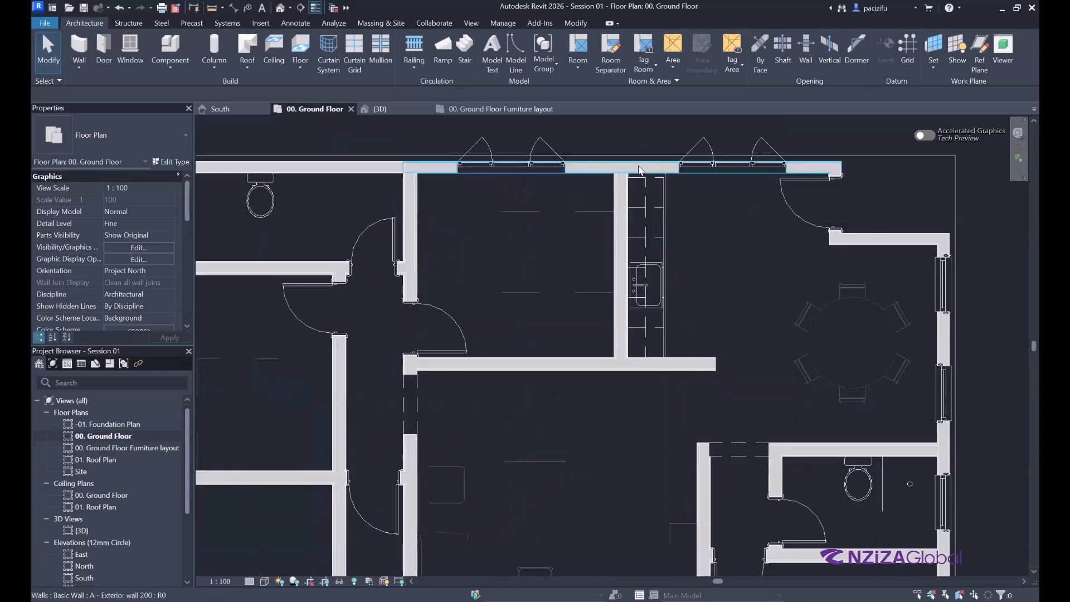
pyautogui.scroll(2, 641, 169)
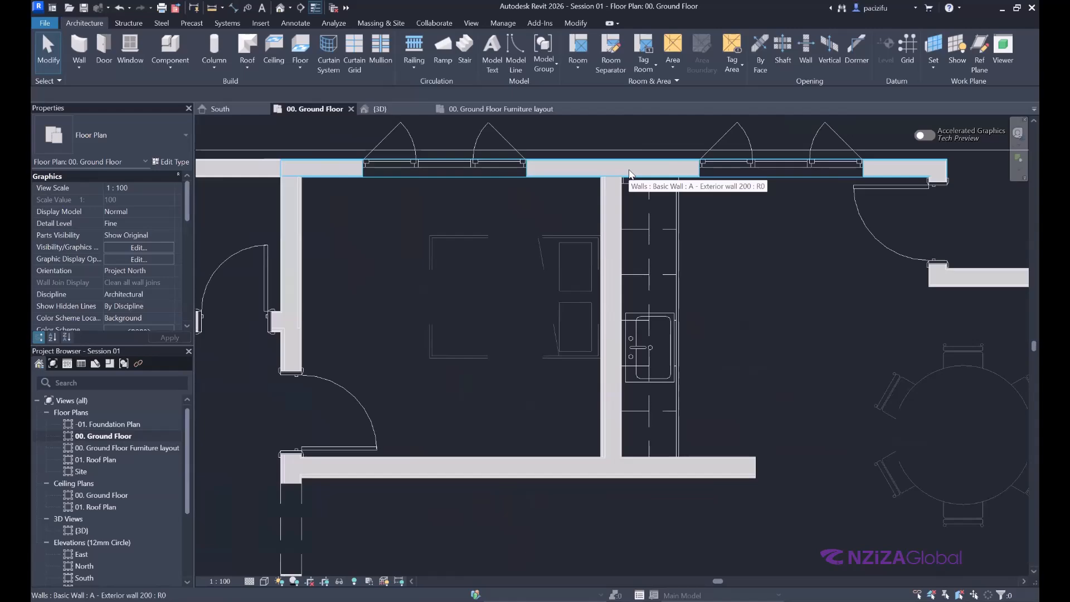
pyautogui.scroll(-2, 629, 174)
pyautogui.scroll(-3, 629, 173)
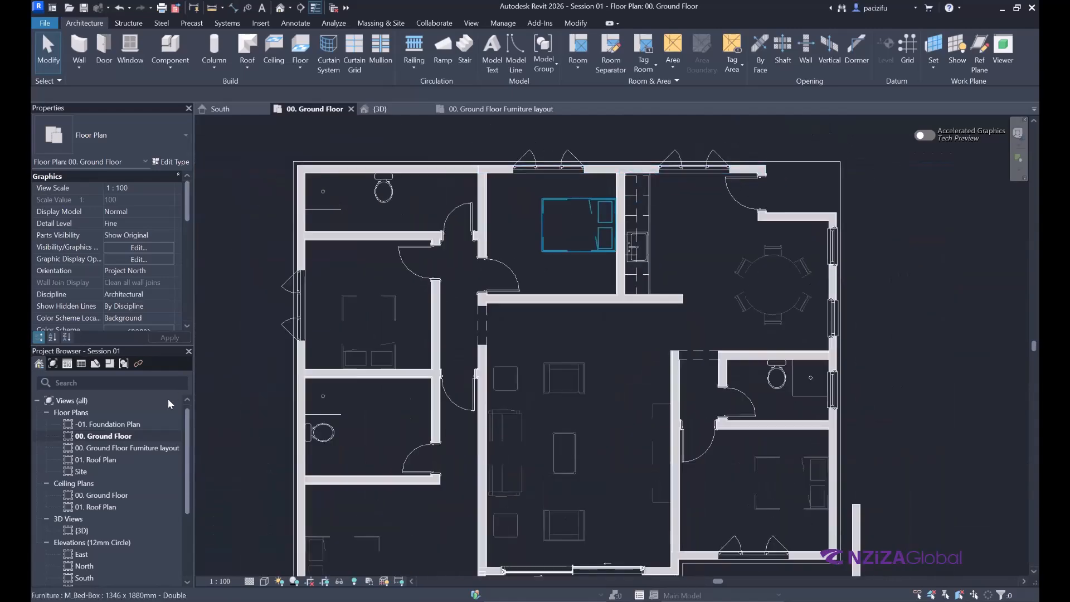
# Step: Open the 00. Ground Floor Furniture layout plan and compare its wall hatching with the original ground floor plan
pyautogui.click(100, 446)
pyautogui.doubleClick(104, 447)
pyautogui.scroll(-4, 664, 383)
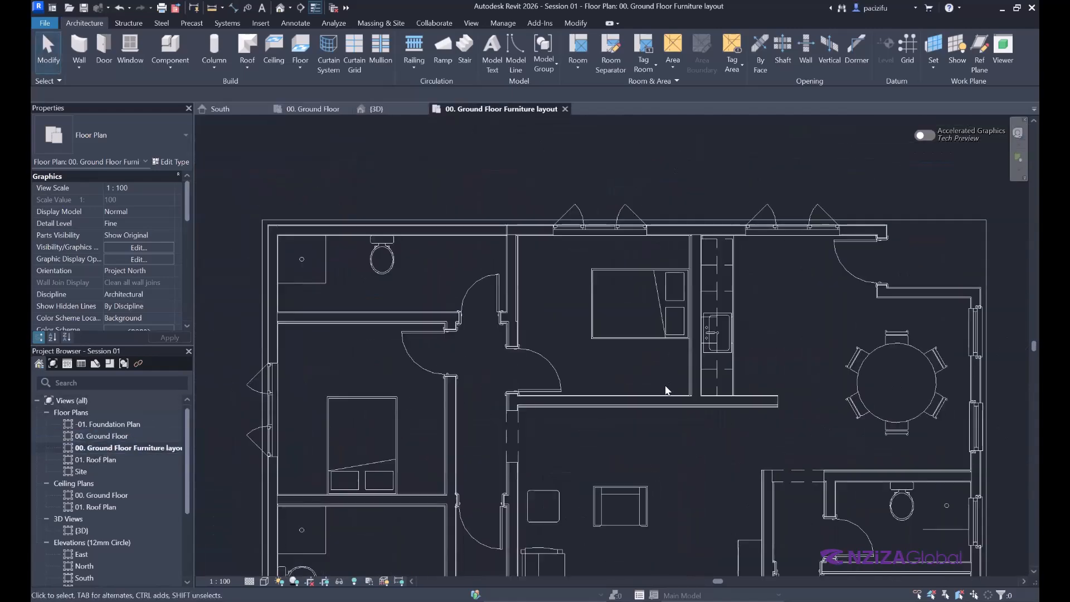
pyautogui.scroll(6, 521, 263)
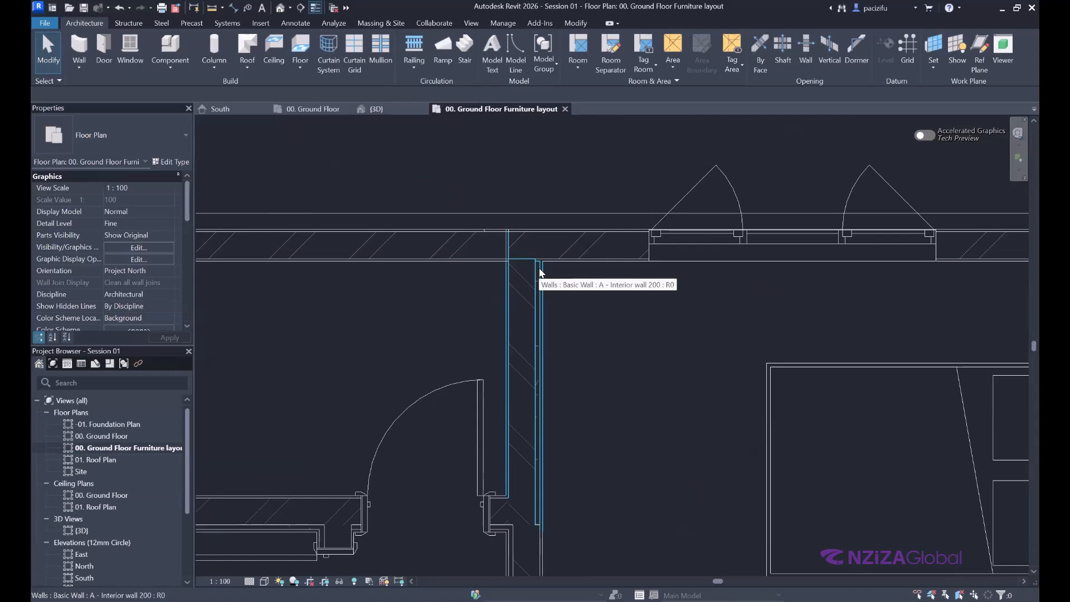
pyautogui.scroll(-5, 540, 272)
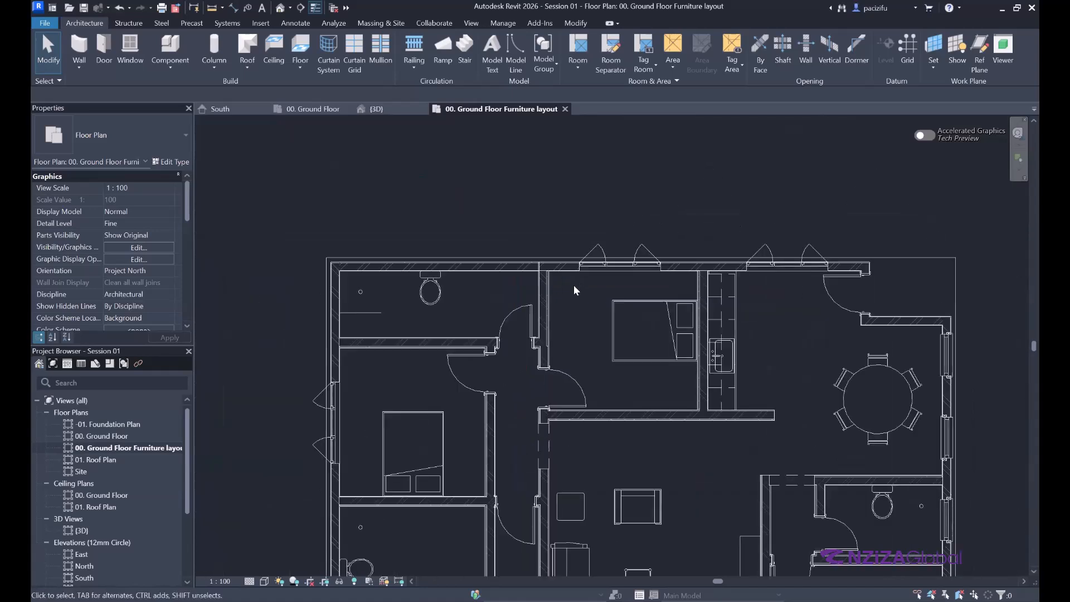
pyautogui.scroll(-4, 571, 288)
pyautogui.scroll(-2, 542, 319)
pyautogui.scroll(5, 507, 350)
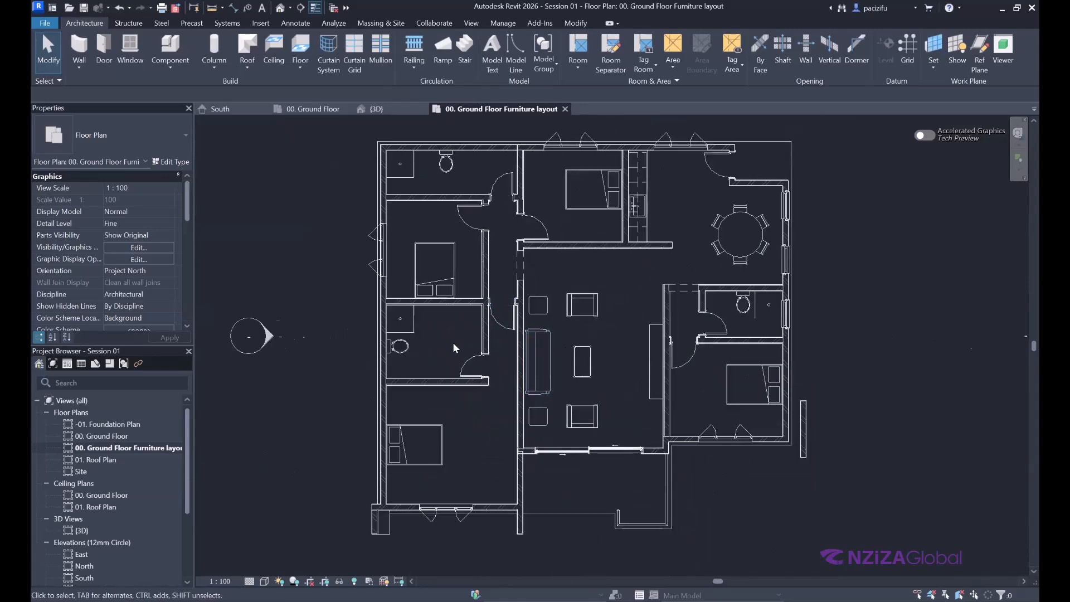
pyautogui.scroll(-2, 453, 342)
pyautogui.scroll(1, 507, 333)
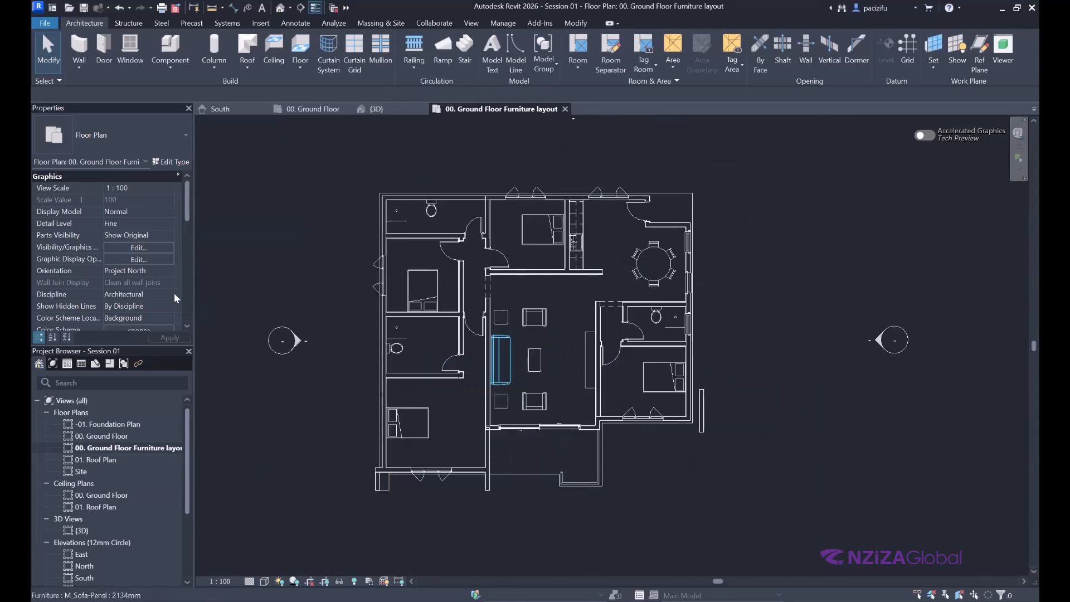
# Step: Check the Visibility/Graphic Overrides of the 00. Ground Floor Furniture layout plan, close them, and view its further view properties
pyautogui.click(138, 248)
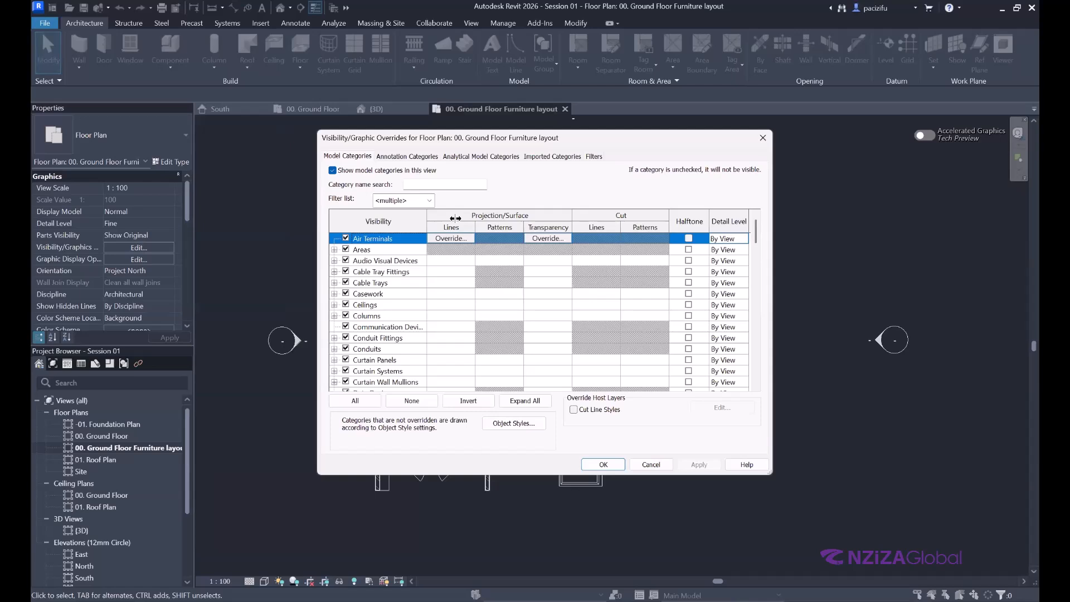
pyautogui.click(763, 139)
pyautogui.scroll(1, 390, 274)
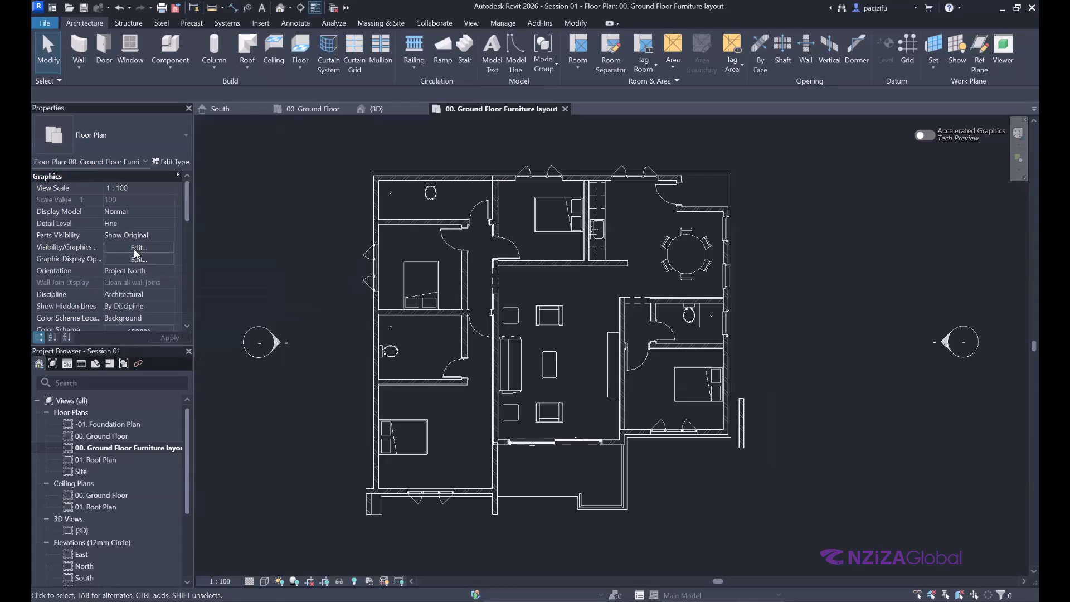
pyautogui.scroll(-1, 134, 248)
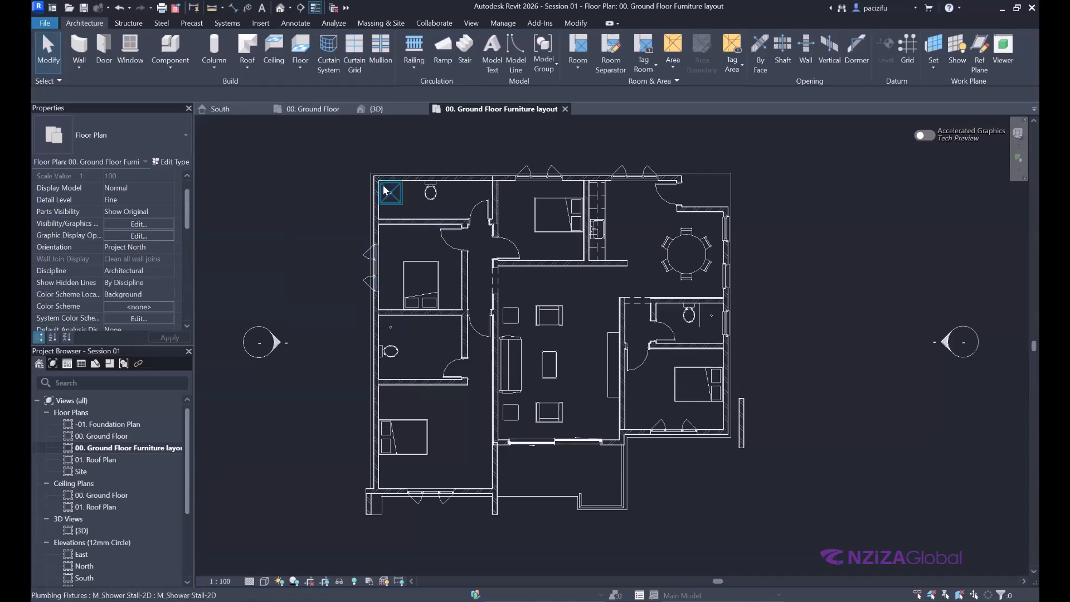
# Step: Place a Windows_Sgl_Plain 910x910mm window in the exterior wall behind the toilet of the middle west bathroom
pyautogui.scroll(4, 372, 200)
pyautogui.scroll(-3, 416, 176)
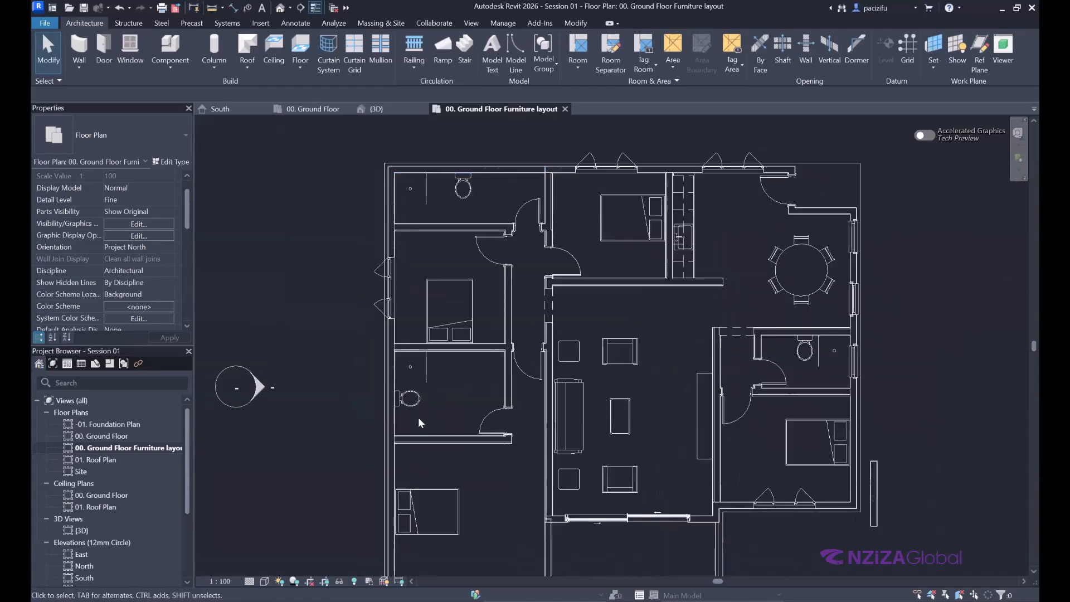
pyautogui.scroll(3, 391, 398)
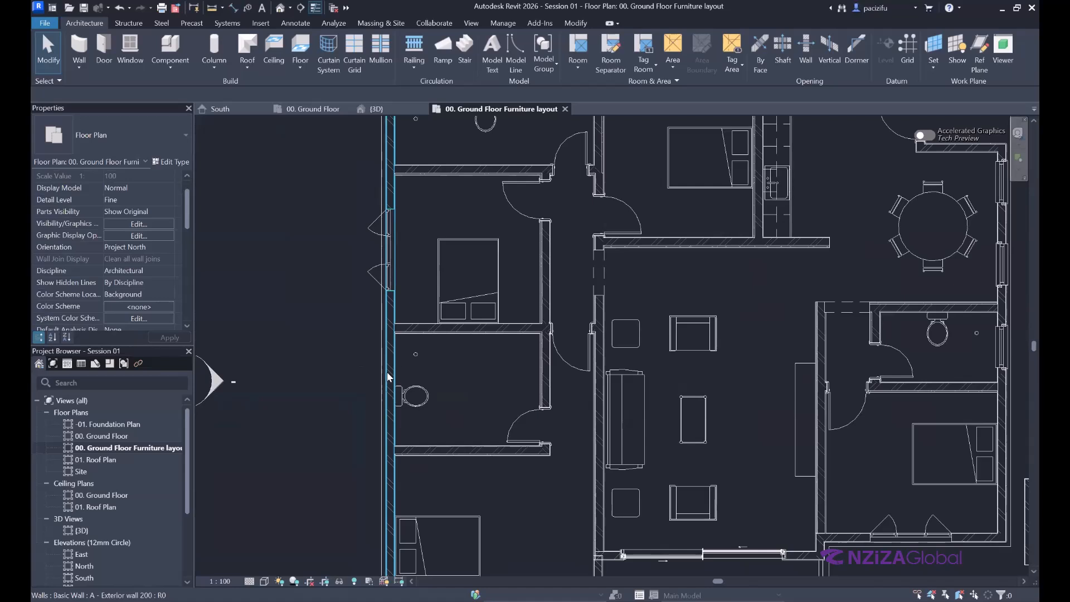
pyautogui.click(130, 47)
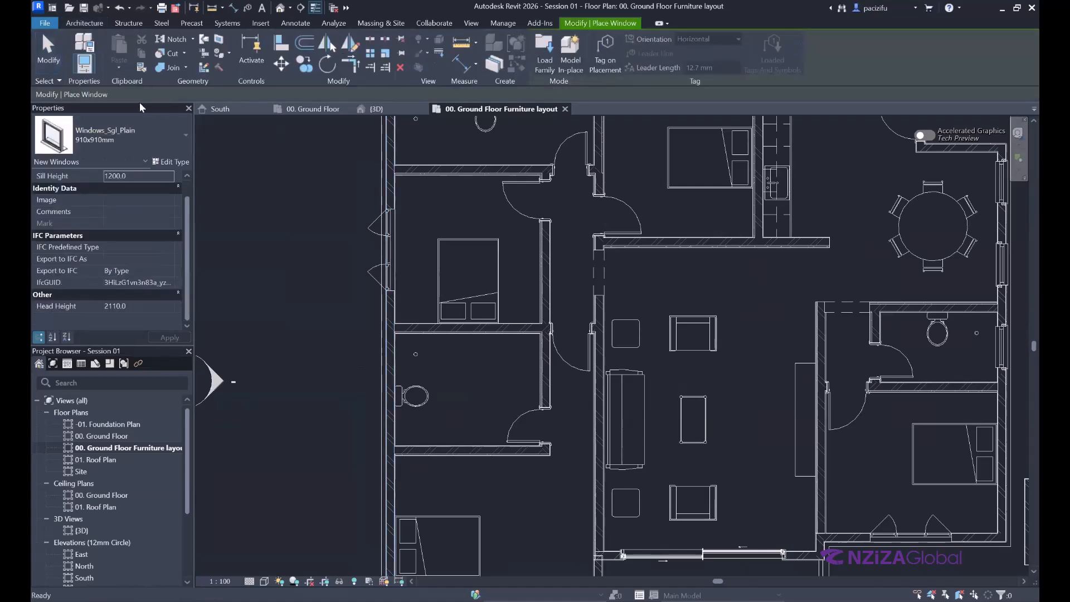
pyautogui.scroll(2, 390, 385)
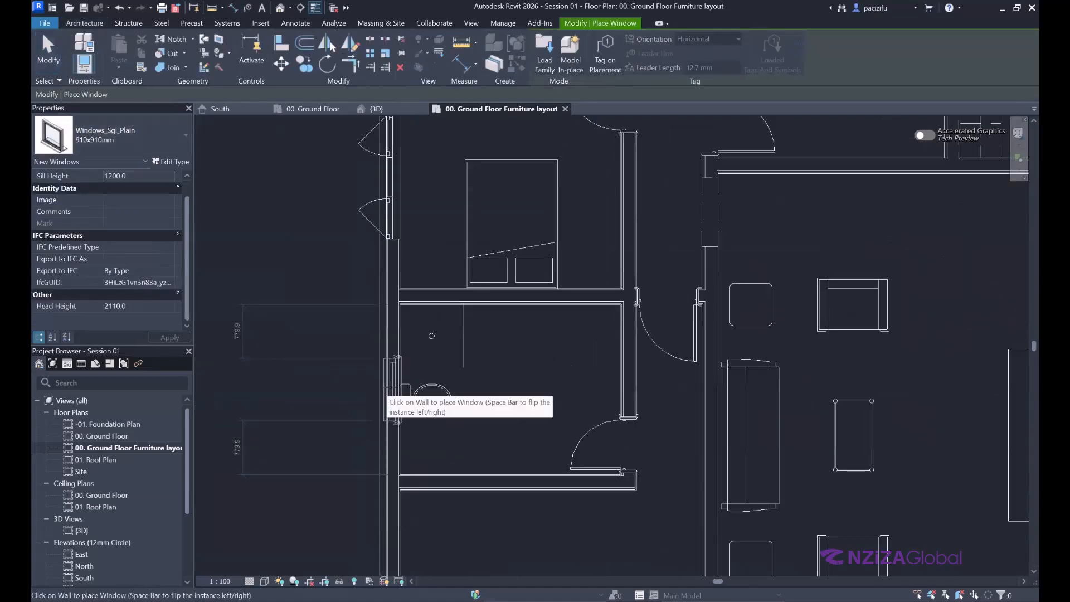
pyautogui.click(390, 386)
pyautogui.press('Escape')
pyautogui.press('Escape')
# Step: Set the new bathroom window's sill height to 1600
pyautogui.click(403, 418)
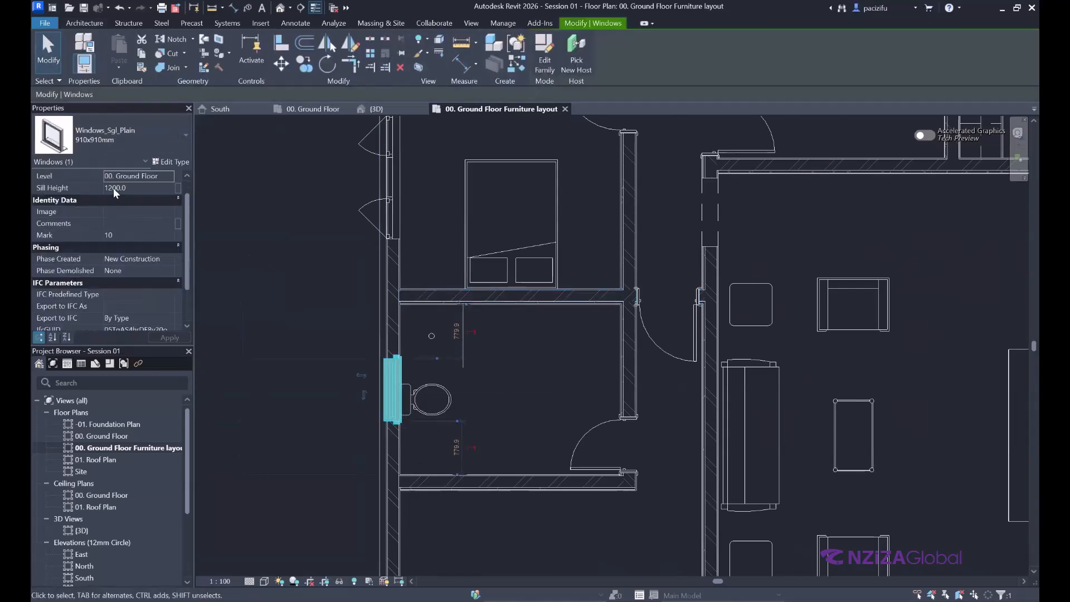
pyautogui.click(118, 189)
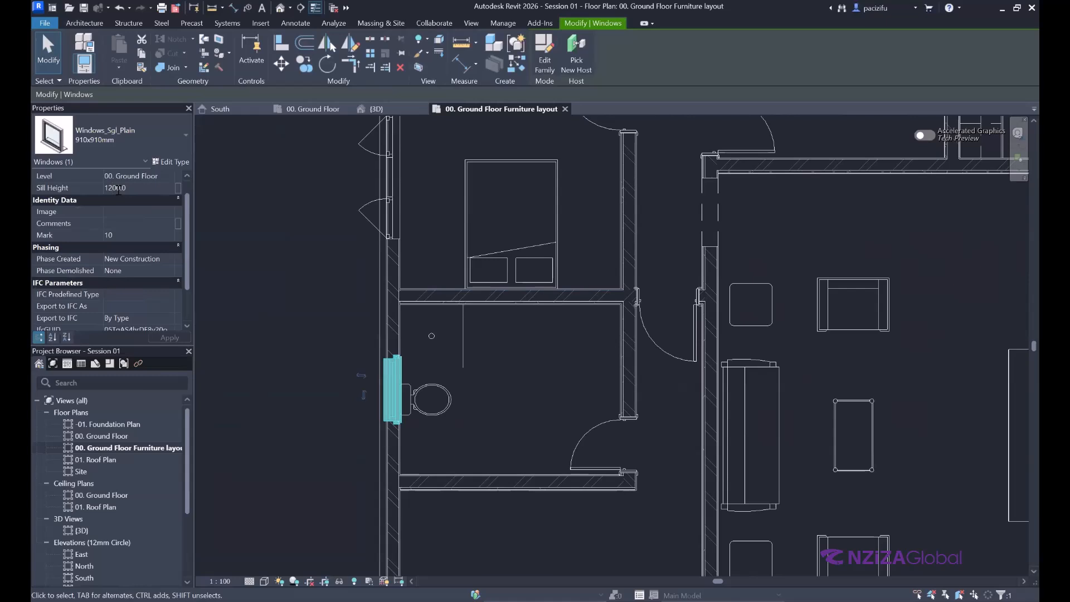
pyautogui.press('BackSpace')
pyautogui.write('6')
pyautogui.scroll(3, 340, 347)
pyautogui.click(340, 347)
pyautogui.scroll(-5, 362, 345)
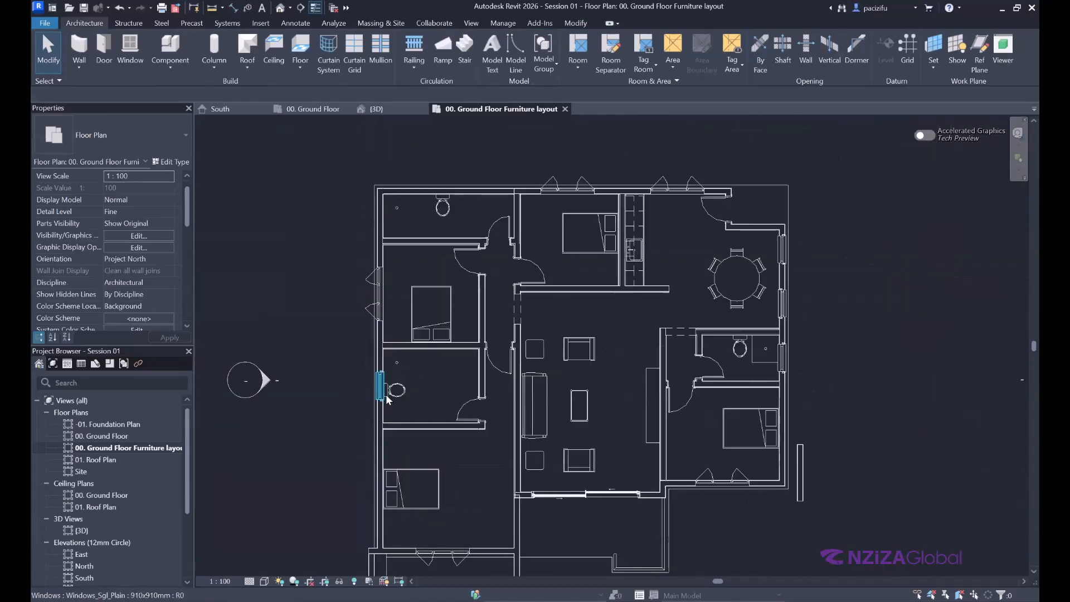
# Step: Examine how the new bathroom window is displayed in the furniture layout plan
pyautogui.scroll(5, 372, 379)
pyautogui.scroll(-5, 373, 379)
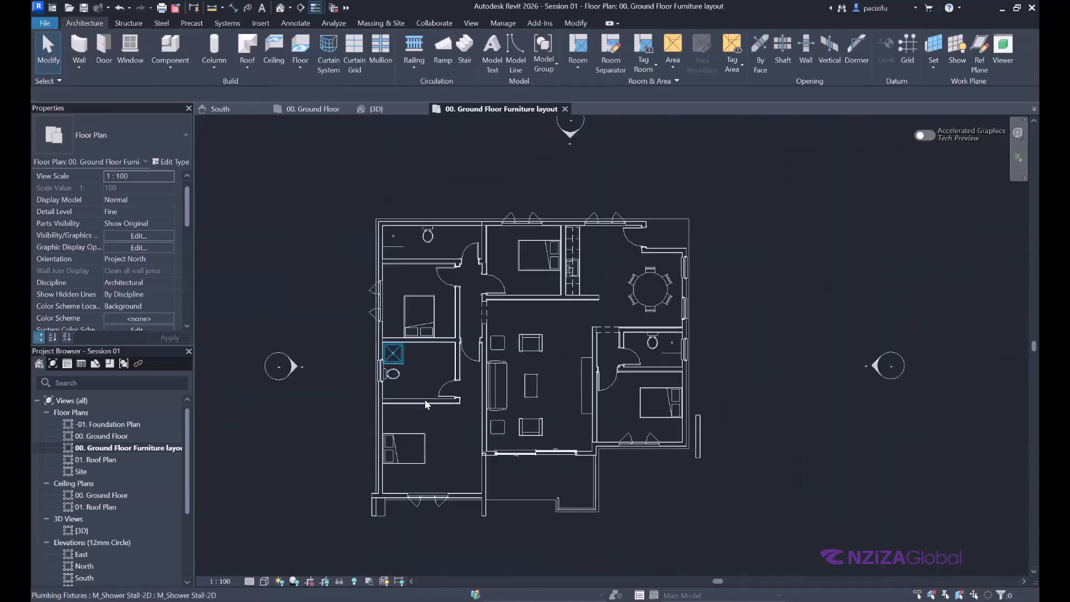
pyautogui.scroll(3, 370, 361)
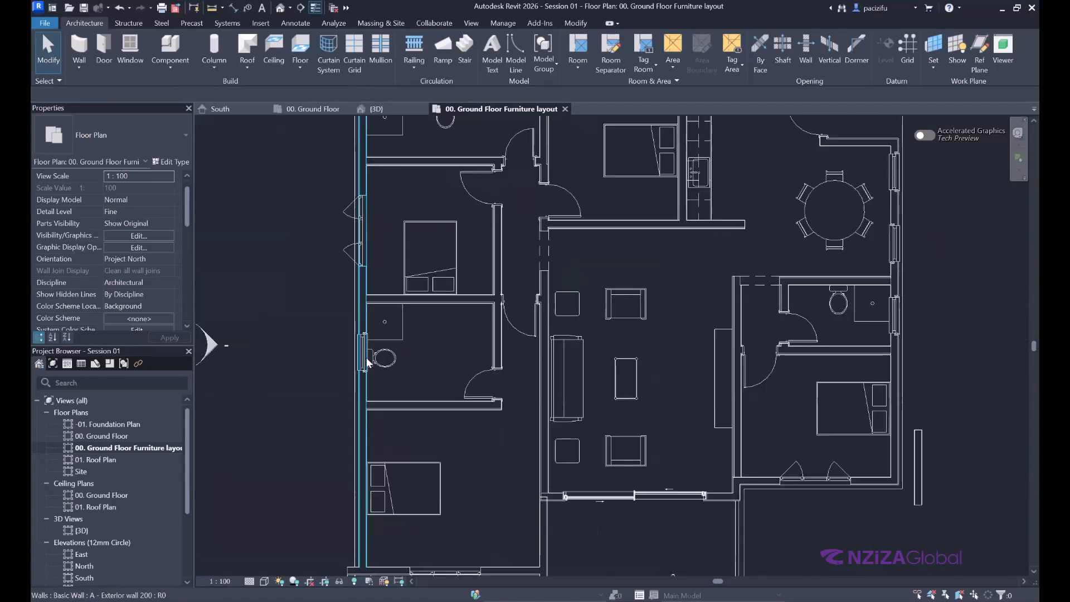
pyautogui.scroll(-2, 362, 357)
pyautogui.scroll(-3, 445, 280)
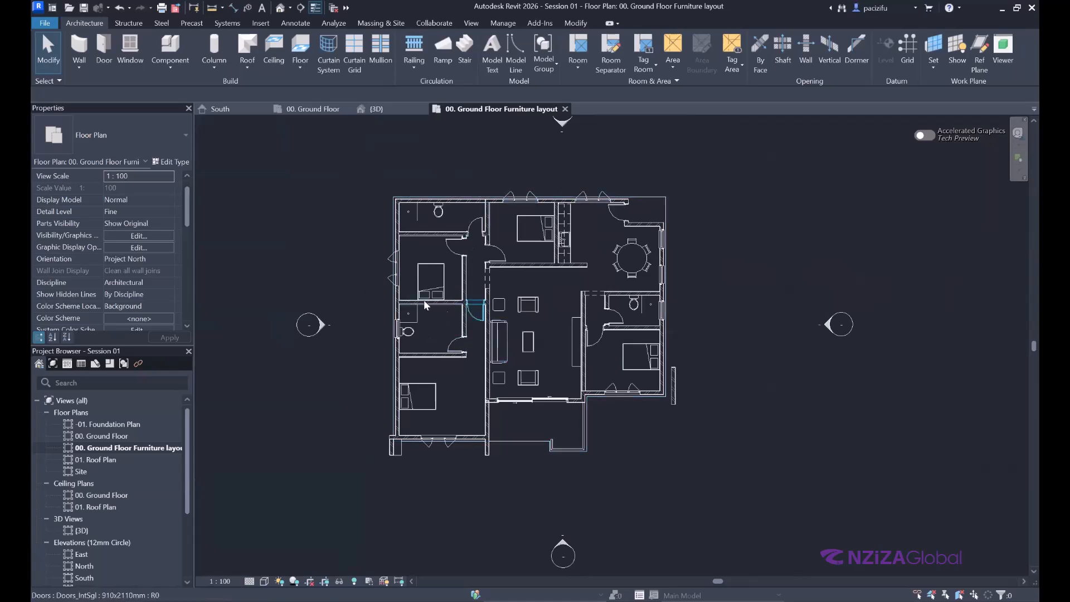
pyautogui.scroll(2, 446, 310)
pyautogui.scroll(-4, 563, 359)
pyautogui.scroll(3, 562, 360)
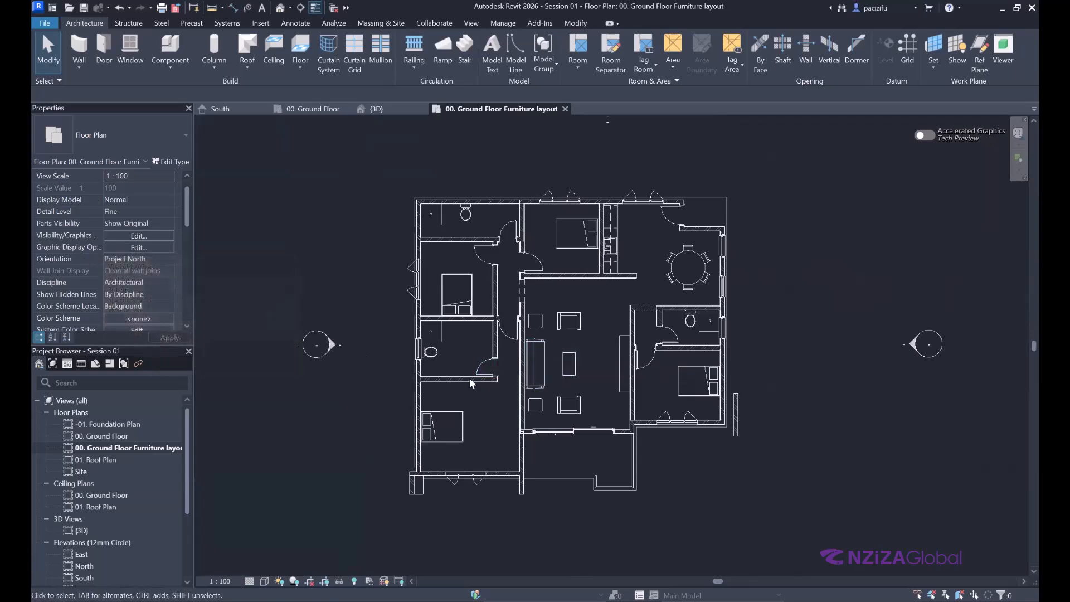
# Step: Raise the sill height of the middle west bathroom window to 1800
pyautogui.scroll(3, 373, 329)
pyautogui.scroll(3, 466, 273)
pyautogui.scroll(3, 466, 273)
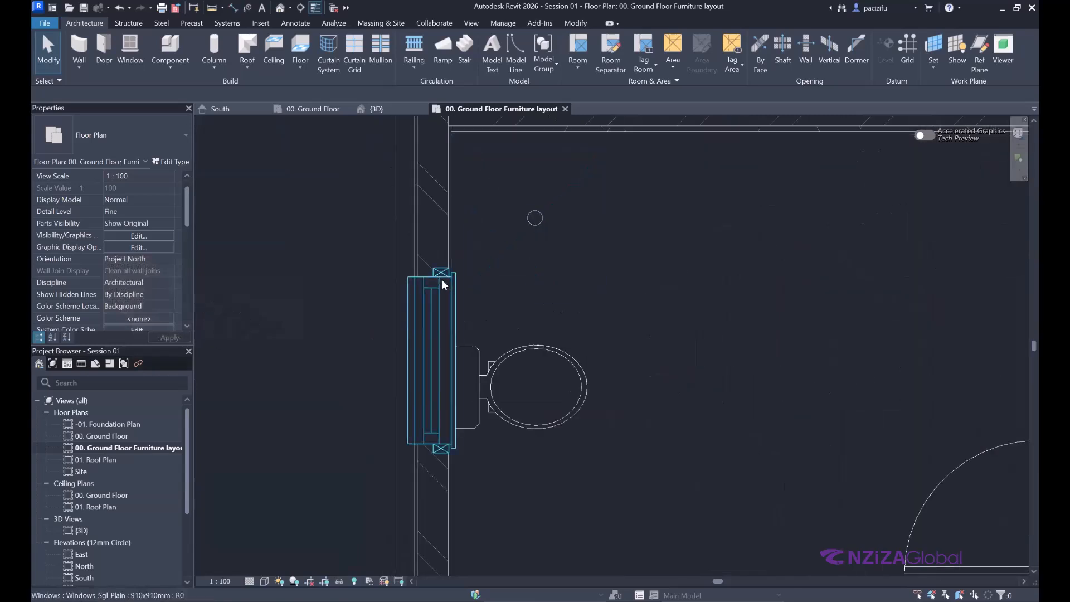
pyautogui.click(441, 287)
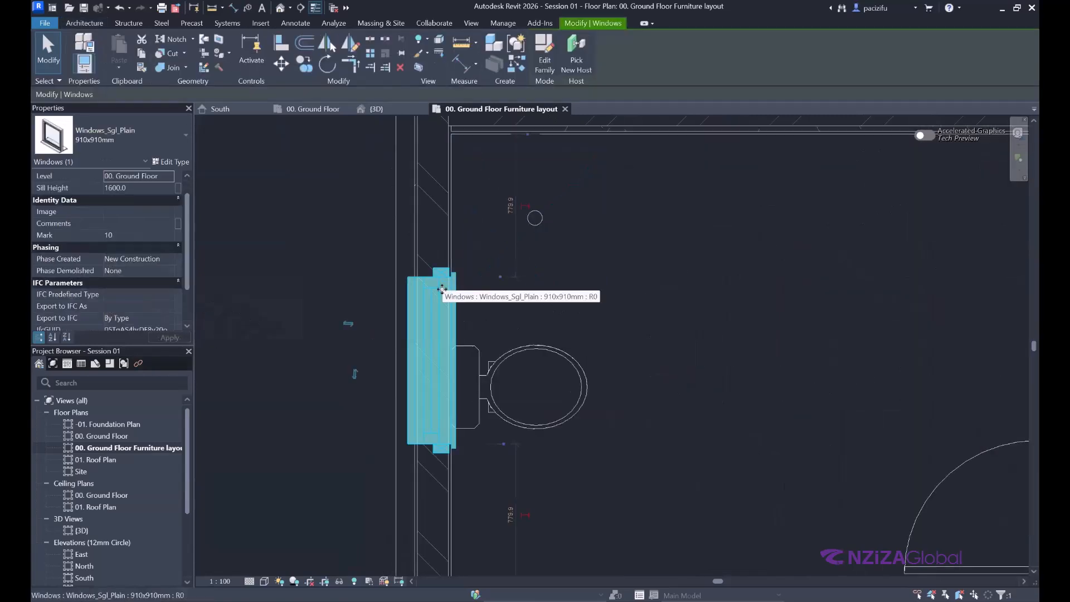
pyautogui.click(113, 187)
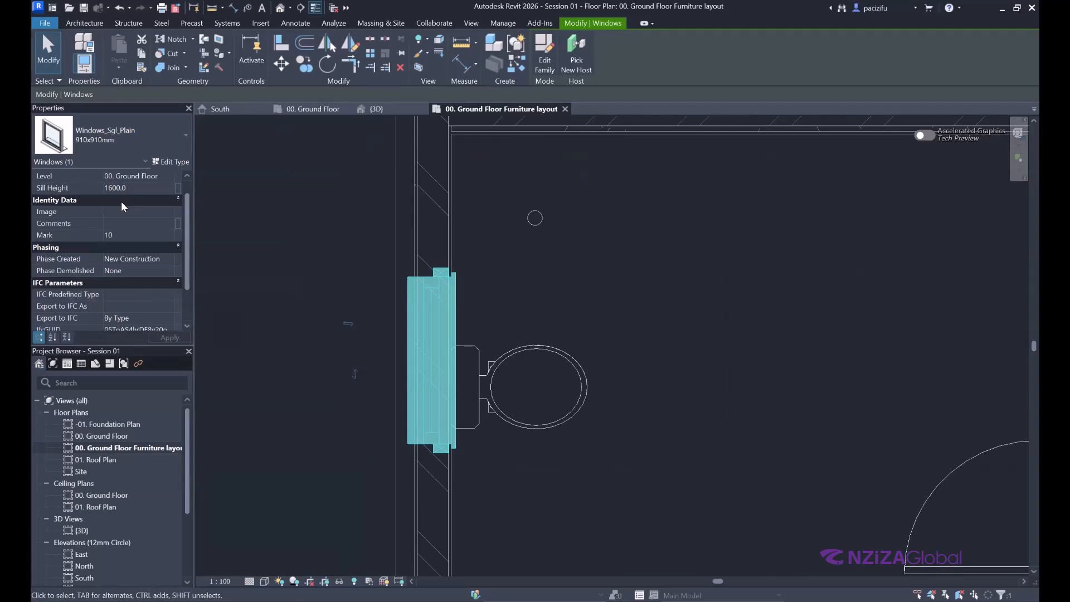
pyautogui.press('BackSpace')
pyautogui.write('8')
pyautogui.scroll(-3, 418, 343)
pyautogui.click(412, 336)
pyautogui.scroll(2, 413, 336)
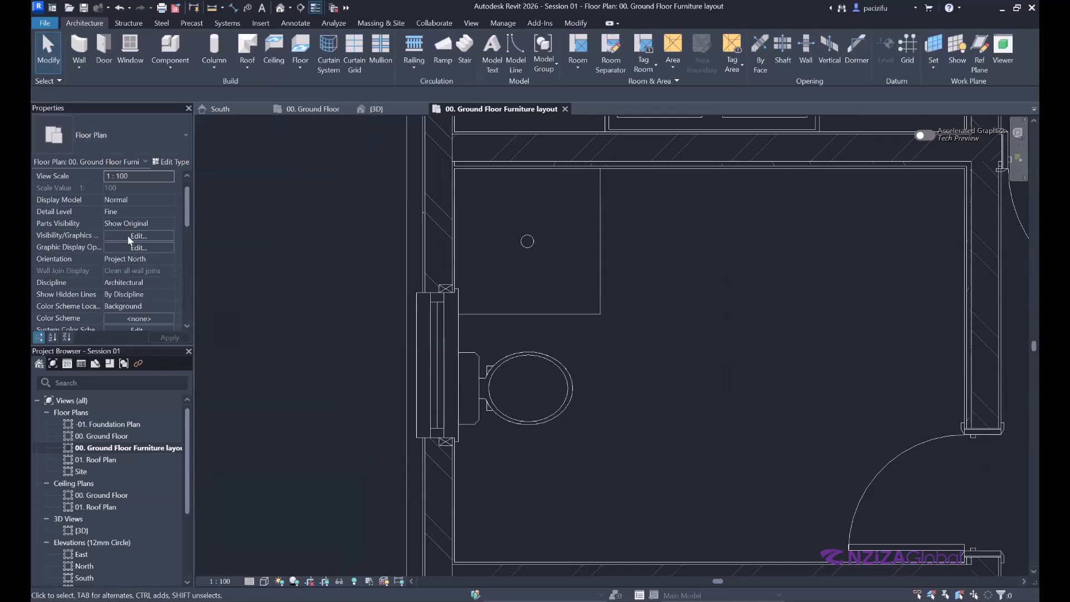
# Step: Set the cut plane offset in the furniture layout plan's View Range to 1200
pyautogui.scroll(-5, 133, 251)
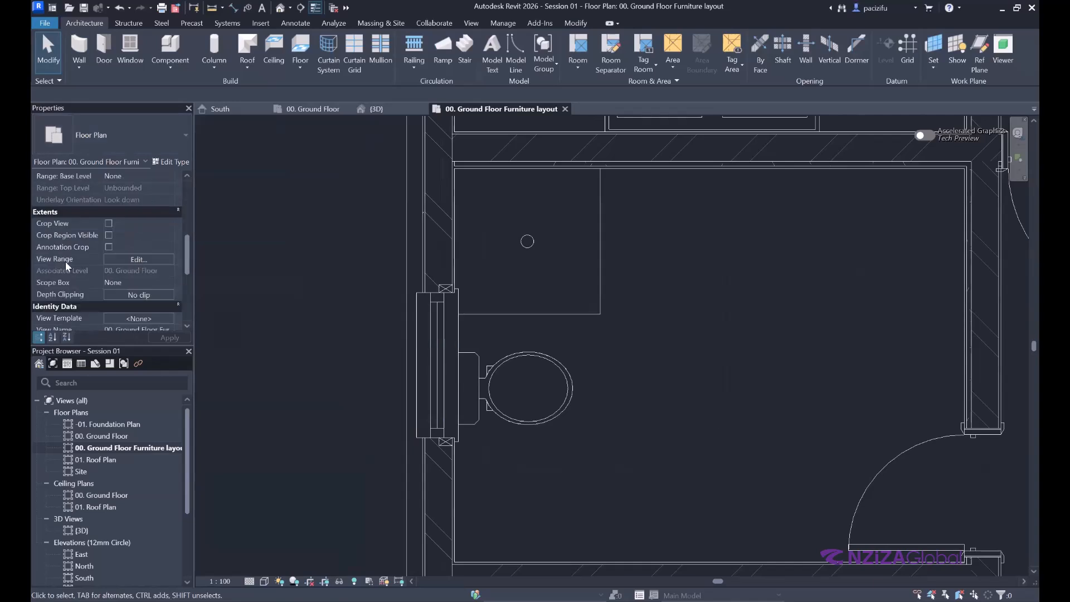
pyautogui.click(132, 258)
pyautogui.click(447, 209)
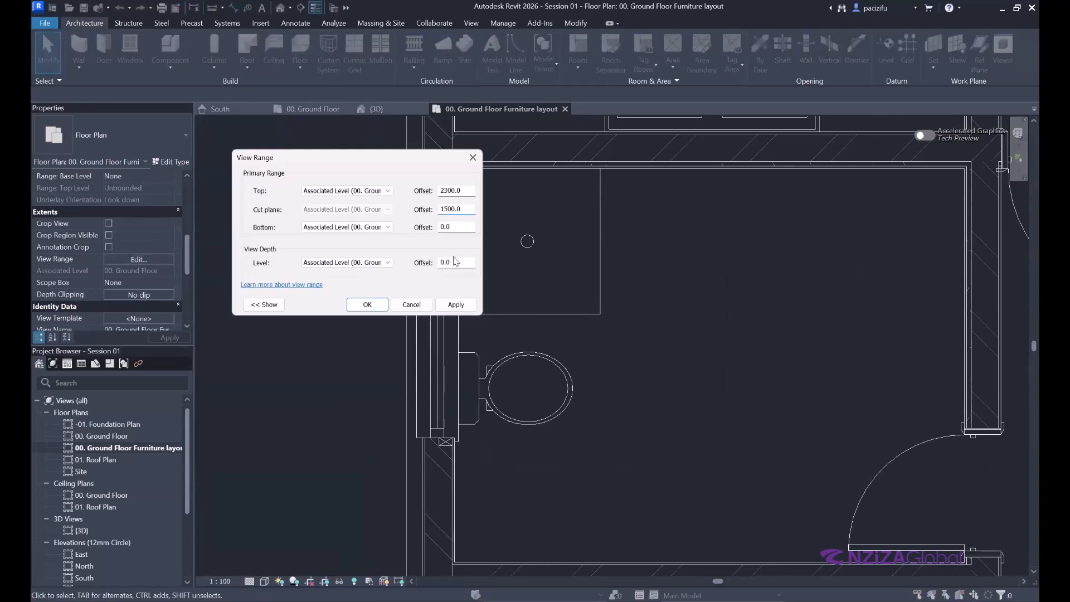
pyautogui.write('2')
pyautogui.click(367, 304)
pyautogui.scroll(-5, 390, 343)
pyautogui.scroll(-5, 400, 336)
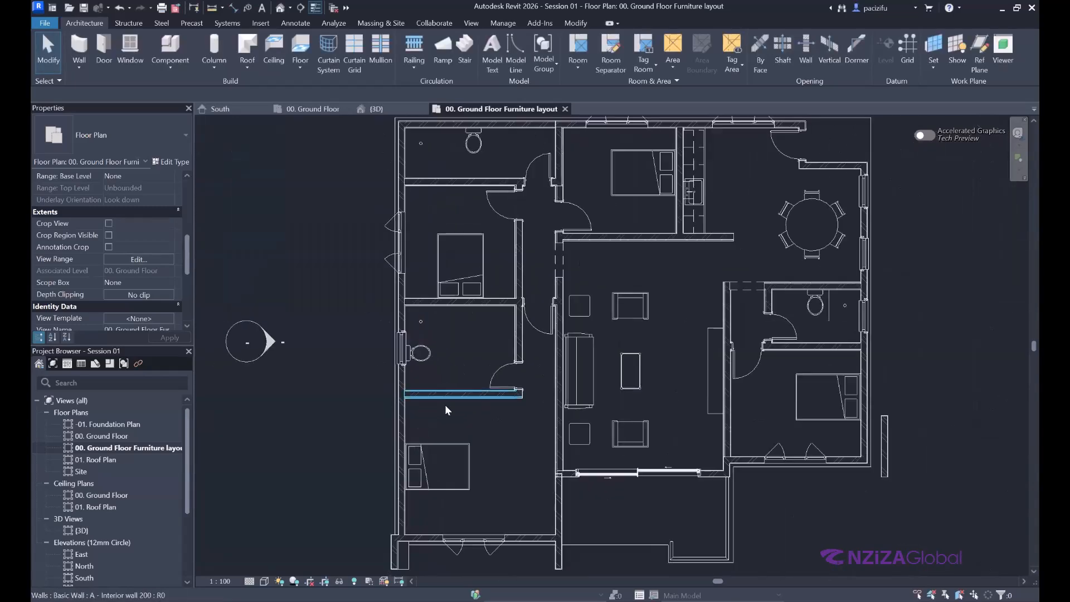
# Step: Compare with the 00. Ground Floor plan, return to the furniture layout plan, and set its View Range cut plane offset to 1000
pyautogui.doubleClick(106, 437)
pyautogui.doubleClick(111, 448)
pyautogui.scroll(4, 424, 371)
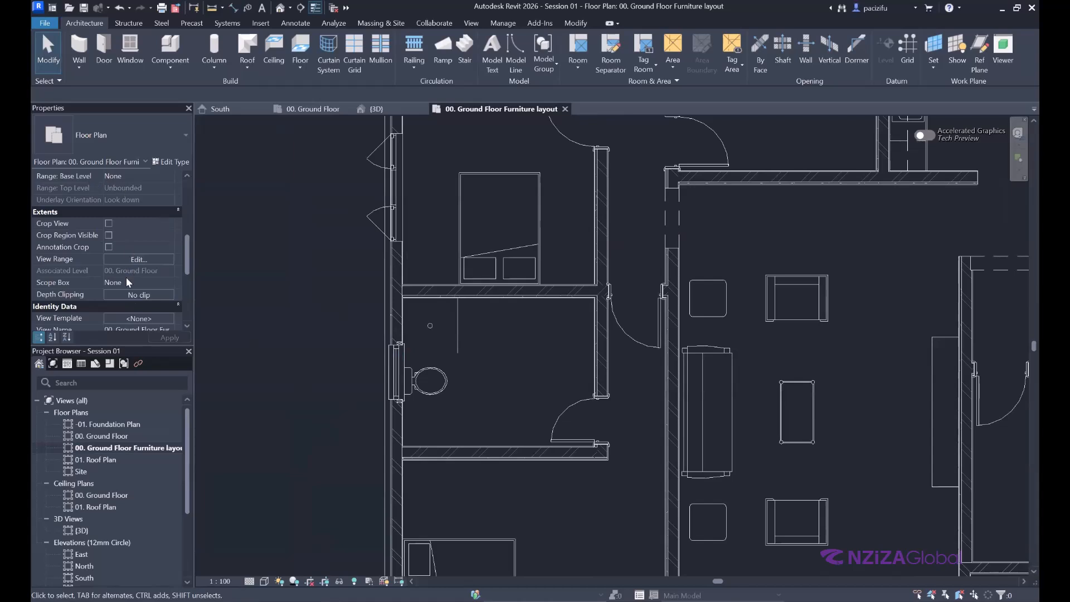
pyautogui.click(129, 261)
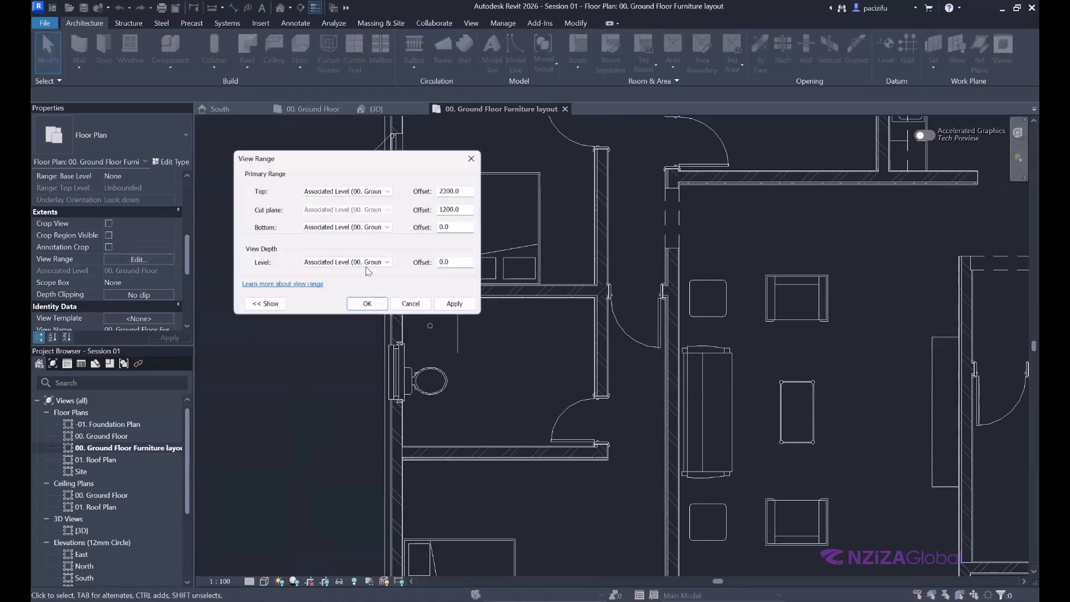
pyautogui.click(448, 209)
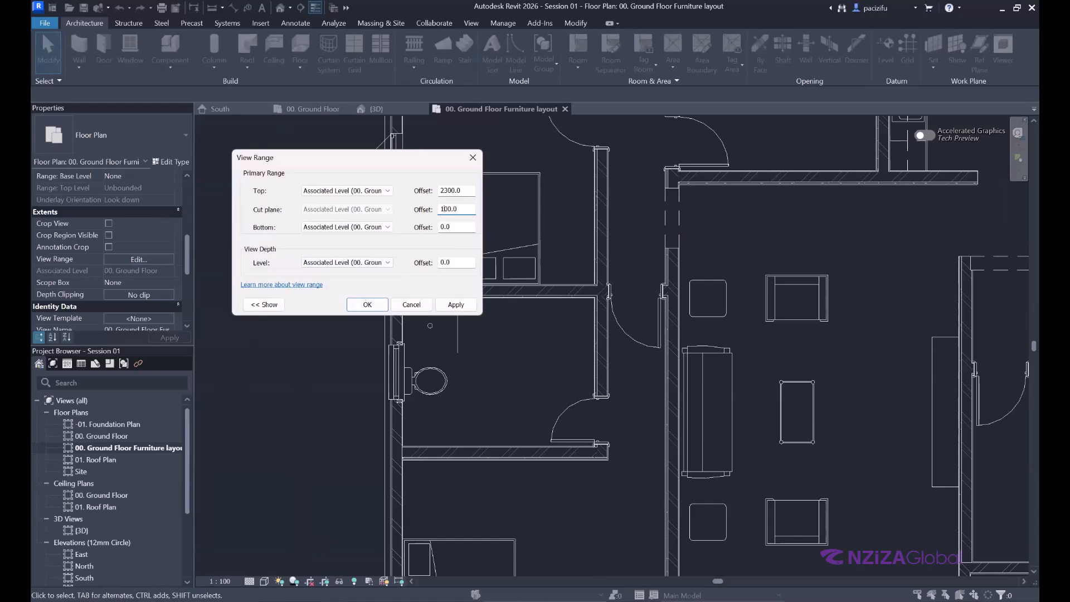
pyautogui.click(367, 304)
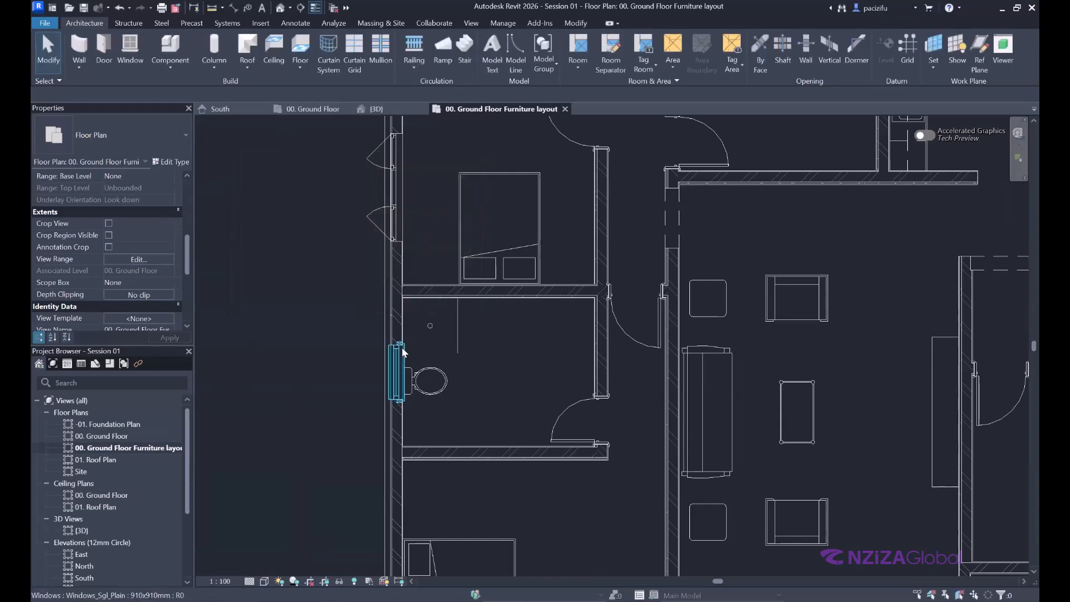
# Step: Check the middle west bathroom window's properties and its list of available window types, keeping the current type
pyautogui.click(402, 352)
pyautogui.click(327, 329)
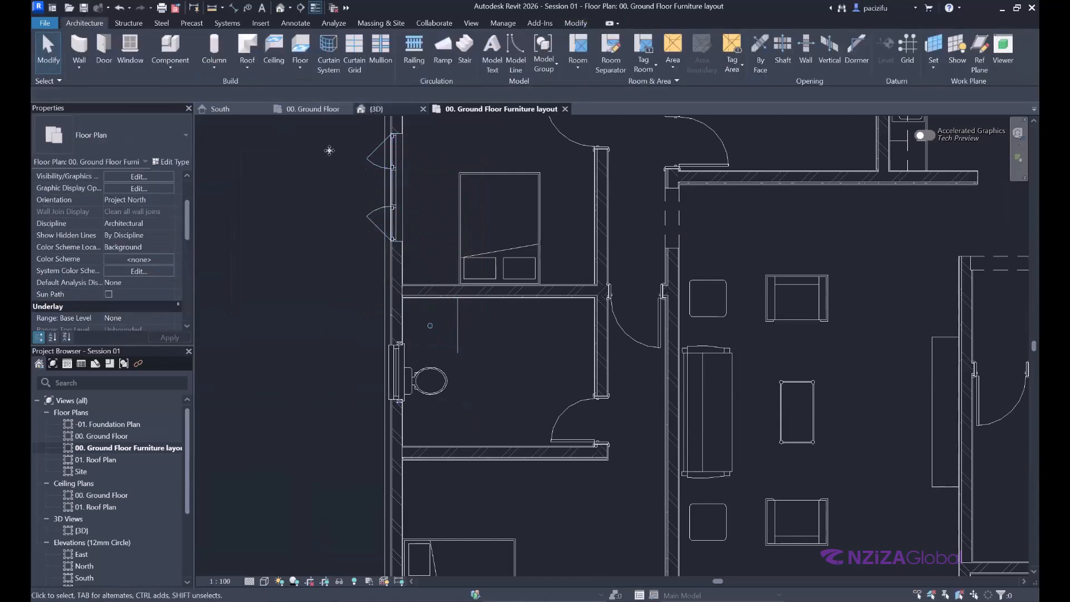
pyautogui.click(396, 371)
pyautogui.click(115, 131)
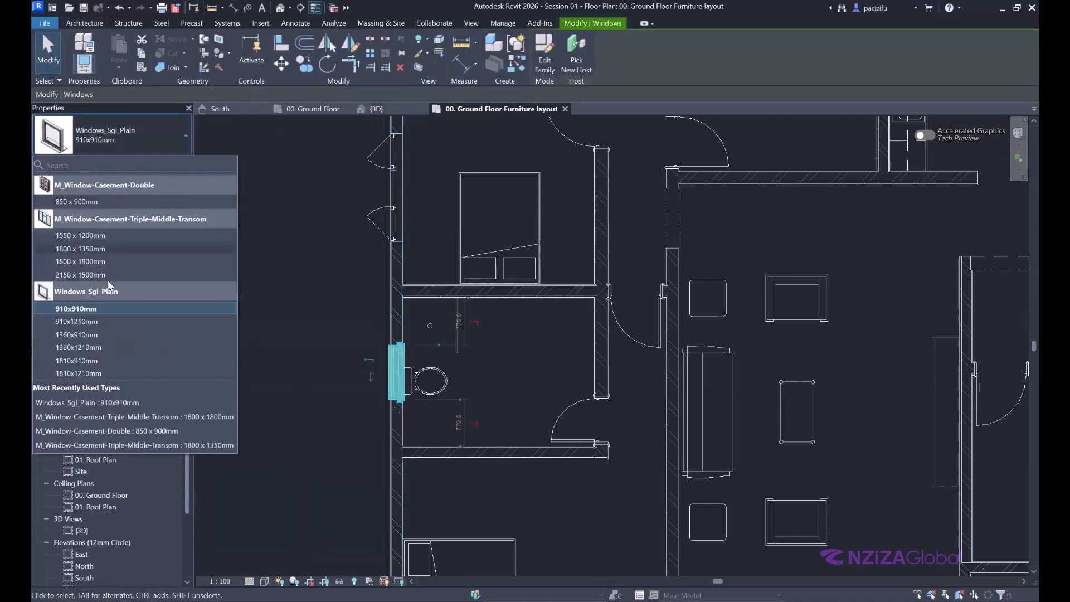
pyautogui.moveTo(104, 305)
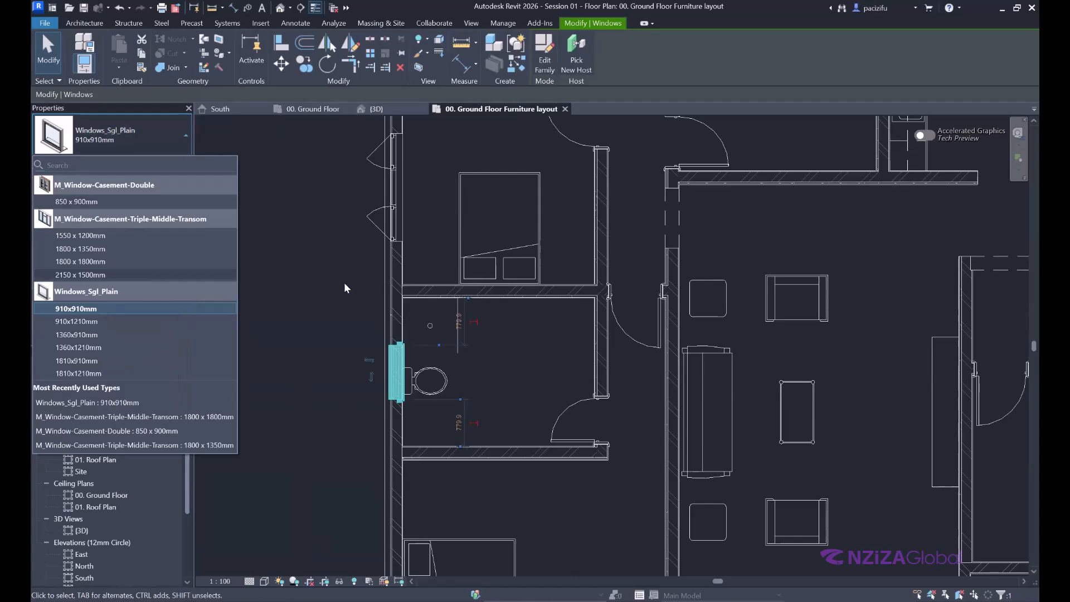
pyautogui.click(349, 181)
pyautogui.scroll(-3, 363, 364)
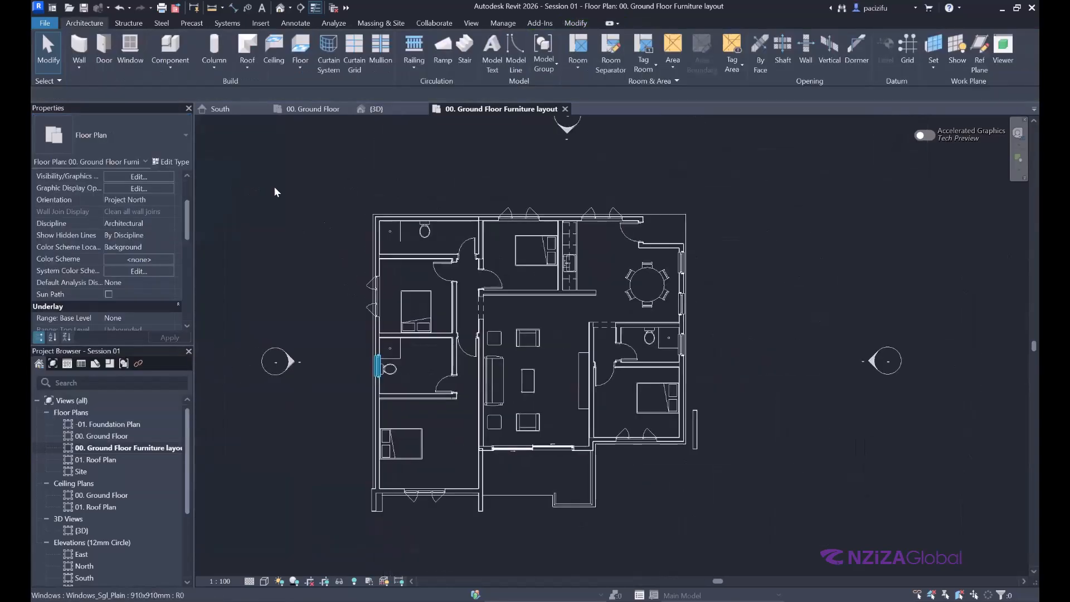
# Step: Set the furniture layout plan's View Range to a top offset of 3300 and a cut plane offset of 3000
pyautogui.scroll(2, 323, 220)
pyautogui.scroll(-3, 143, 259)
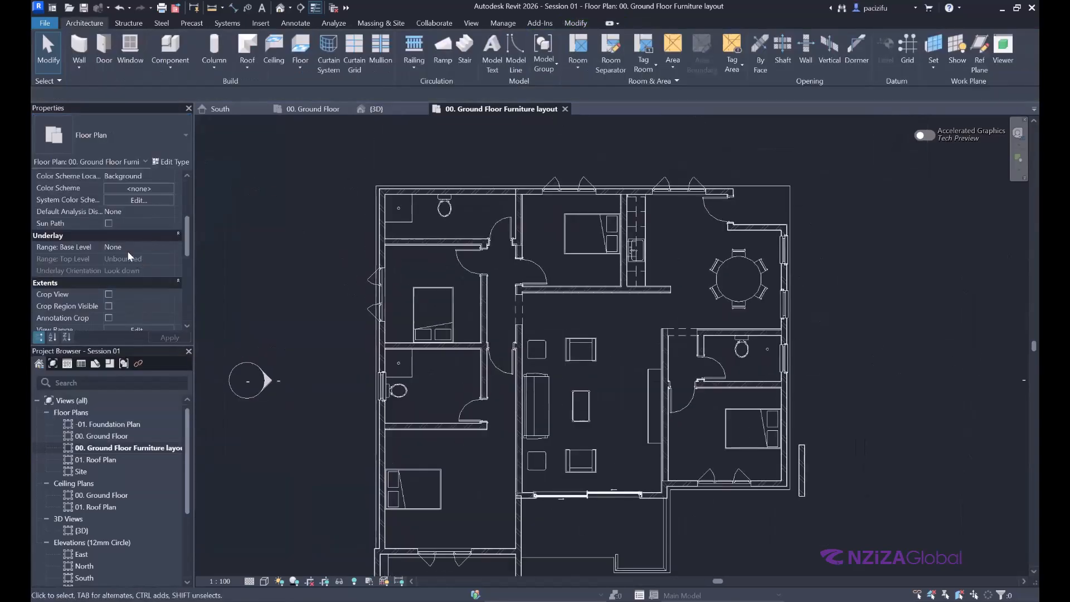
pyautogui.scroll(-3, 127, 251)
pyautogui.click(135, 259)
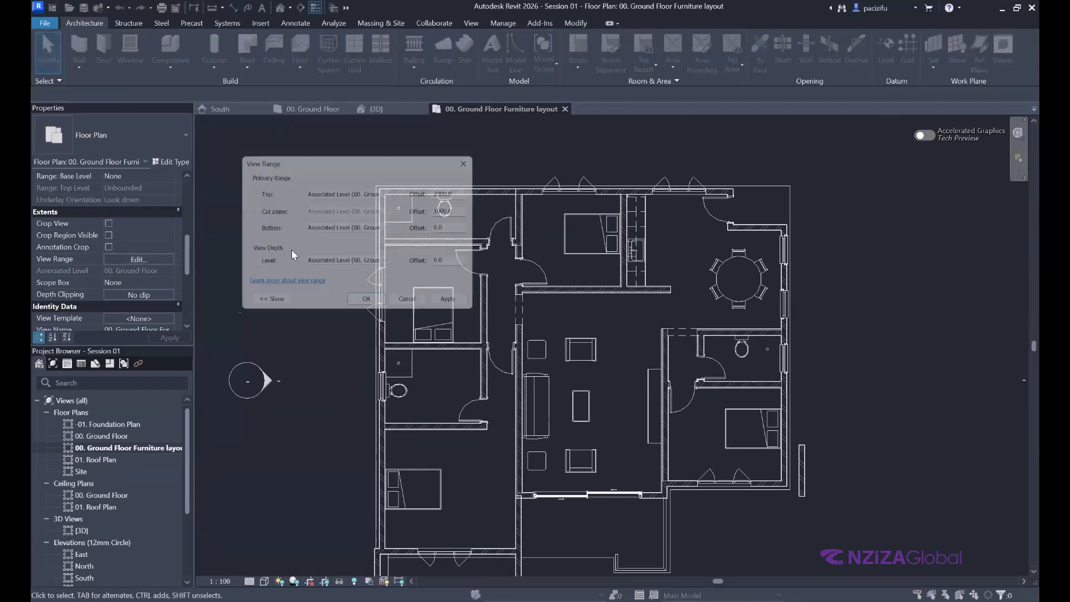
pyautogui.click(441, 210)
pyautogui.click(444, 190)
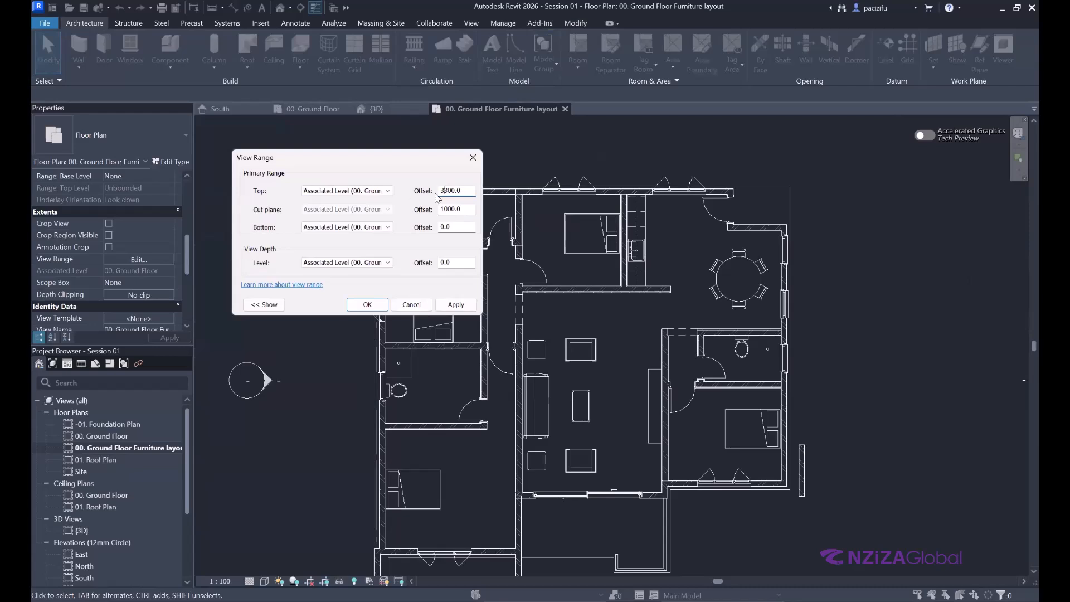
pyautogui.click(443, 210)
pyautogui.moveTo(444, 210); pyautogui.dragTo(436, 214)
pyautogui.click(454, 304)
pyautogui.click(366, 305)
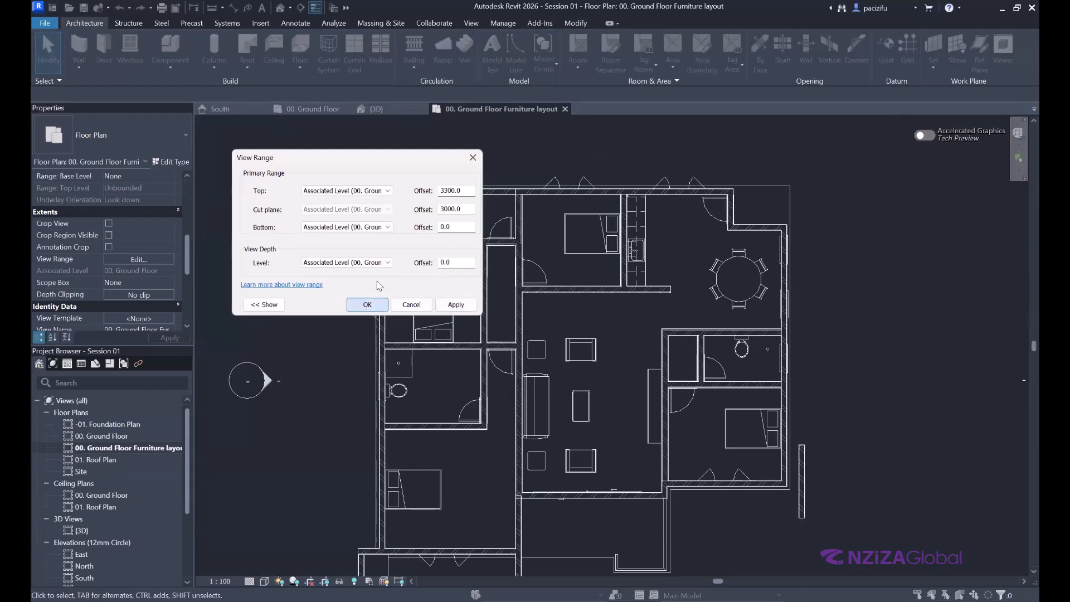
# Step: Examine how the walls, doors and windows, especially the middle west bathroom window, are displayed across the furniture layout plan
pyautogui.scroll(-1, 532, 364)
pyautogui.scroll(2, 532, 364)
pyautogui.scroll(-1, 505, 322)
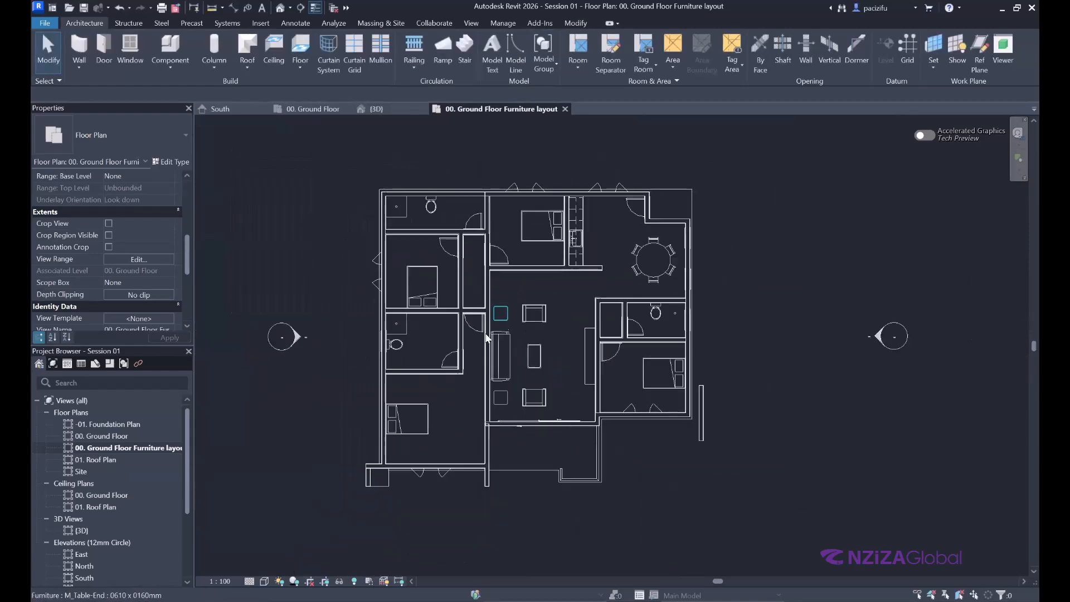
pyautogui.scroll(1, 370, 301)
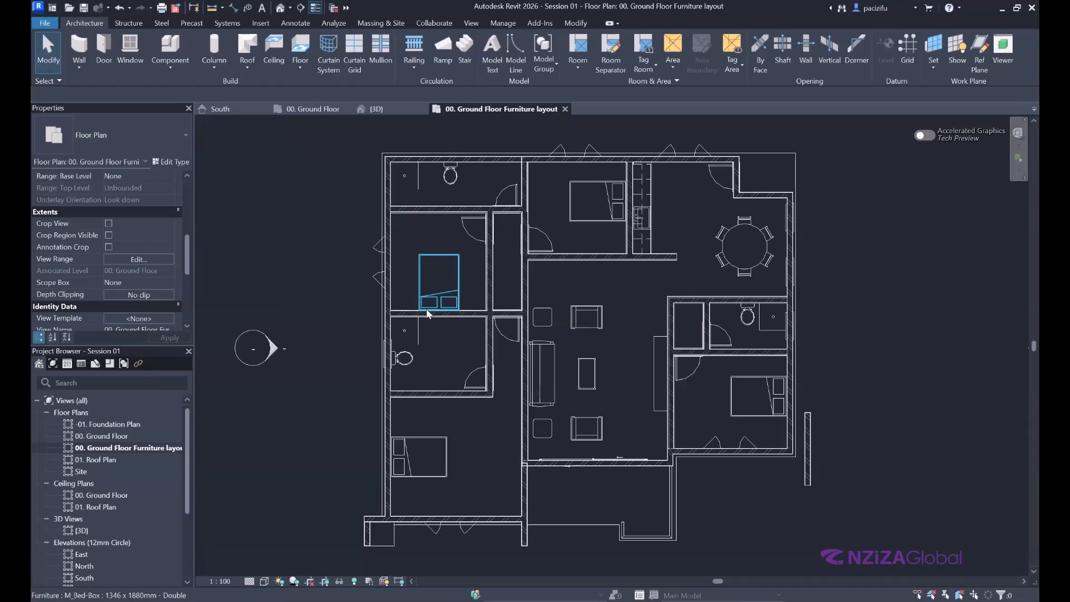
pyautogui.scroll(5, 387, 332)
pyautogui.scroll(3, 326, 328)
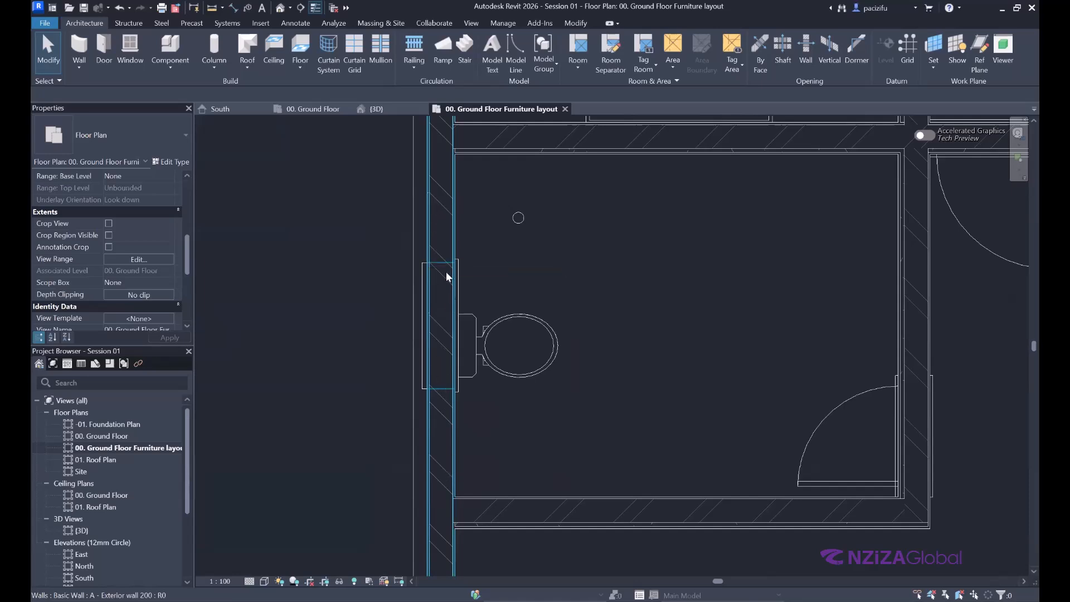
pyautogui.scroll(-4, 436, 335)
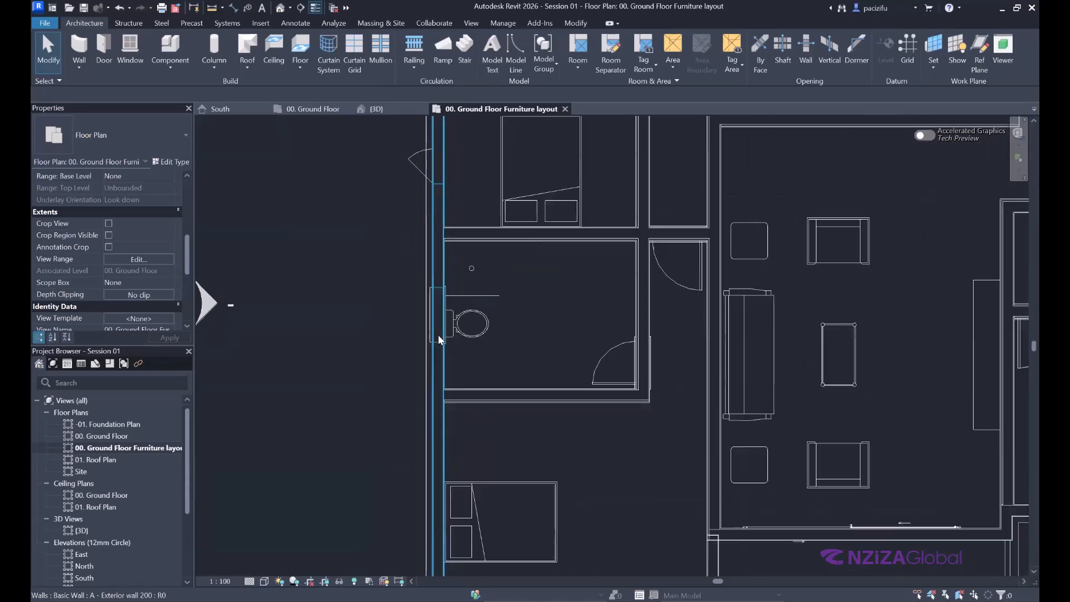
pyautogui.scroll(-5, 429, 353)
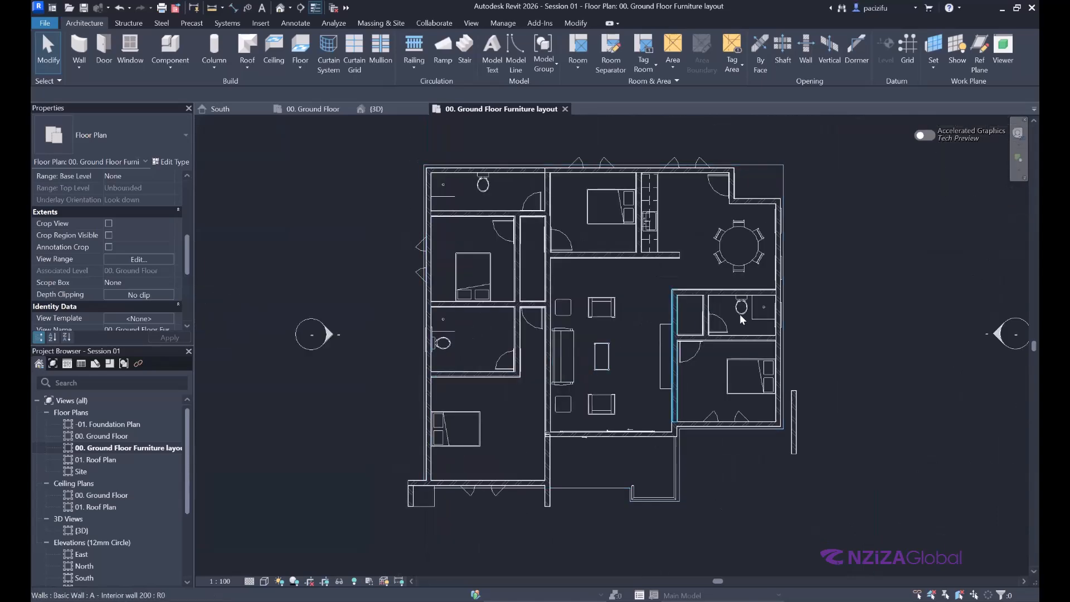
# Step: Set the furniture layout plan's View Range cut plane offset to 1500
pyautogui.scroll(-1, 740, 313)
pyautogui.scroll(-1, 491, 313)
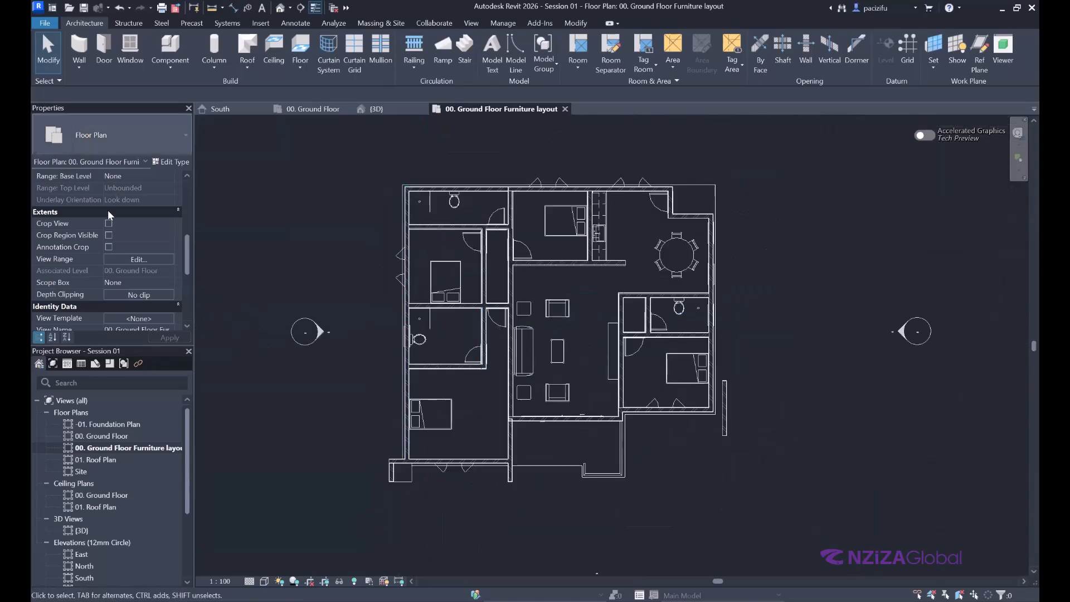
pyautogui.scroll(3, 115, 201)
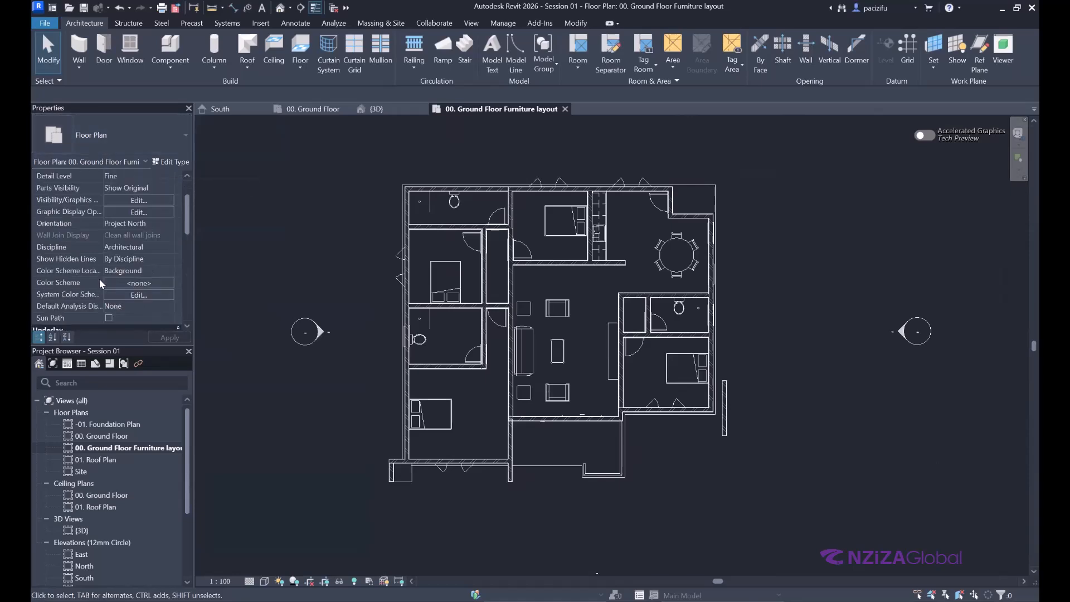
pyautogui.scroll(-2, 99, 278)
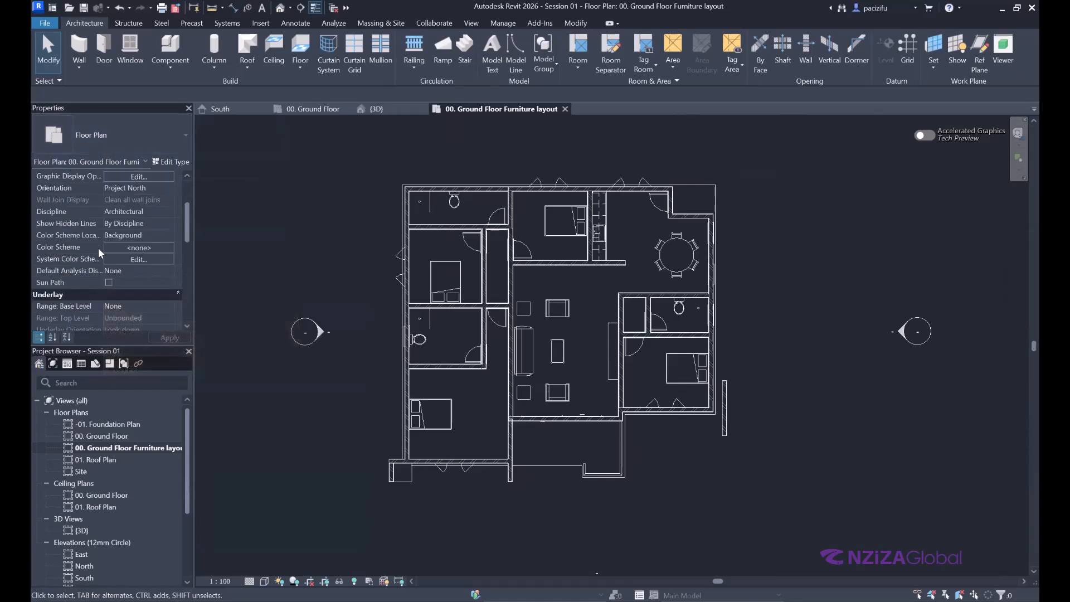
pyautogui.scroll(-3, 98, 247)
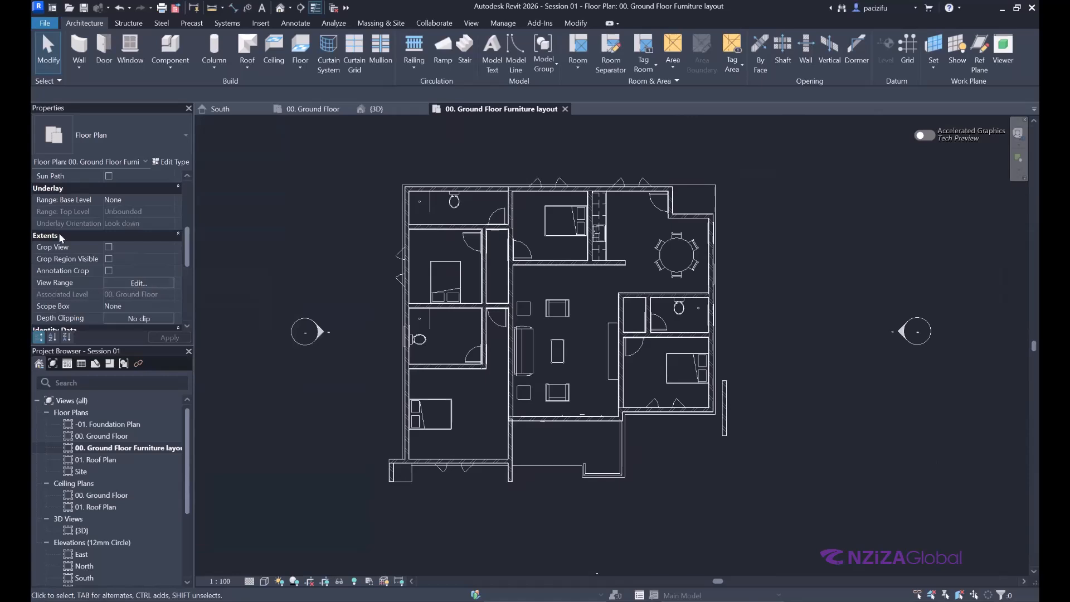
pyautogui.click(138, 283)
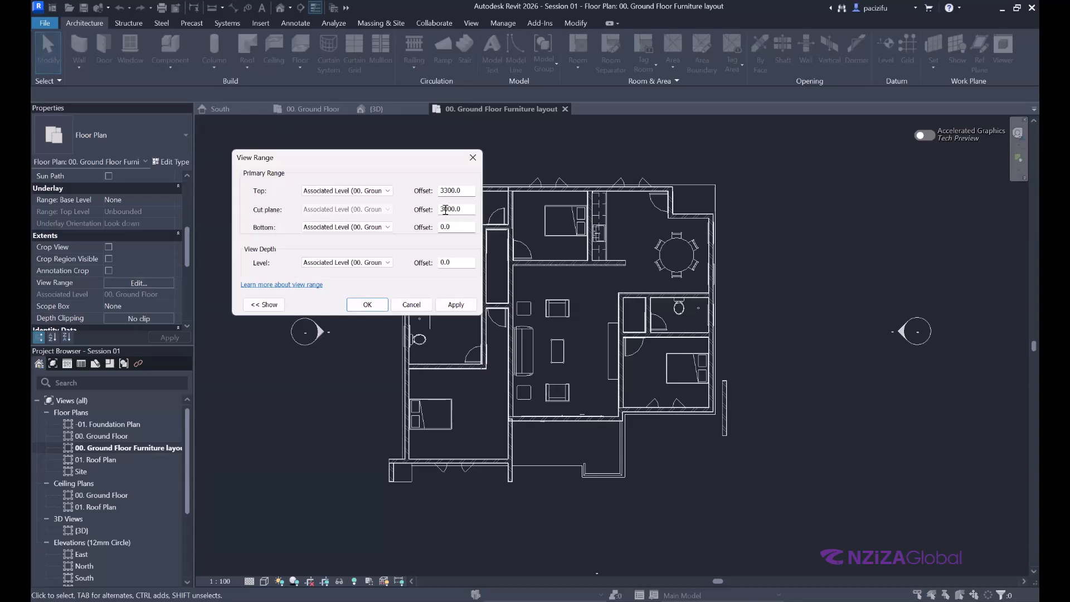
pyautogui.moveTo(449, 210); pyautogui.dragTo(419, 213)
pyautogui.write('15')
pyautogui.click(453, 305)
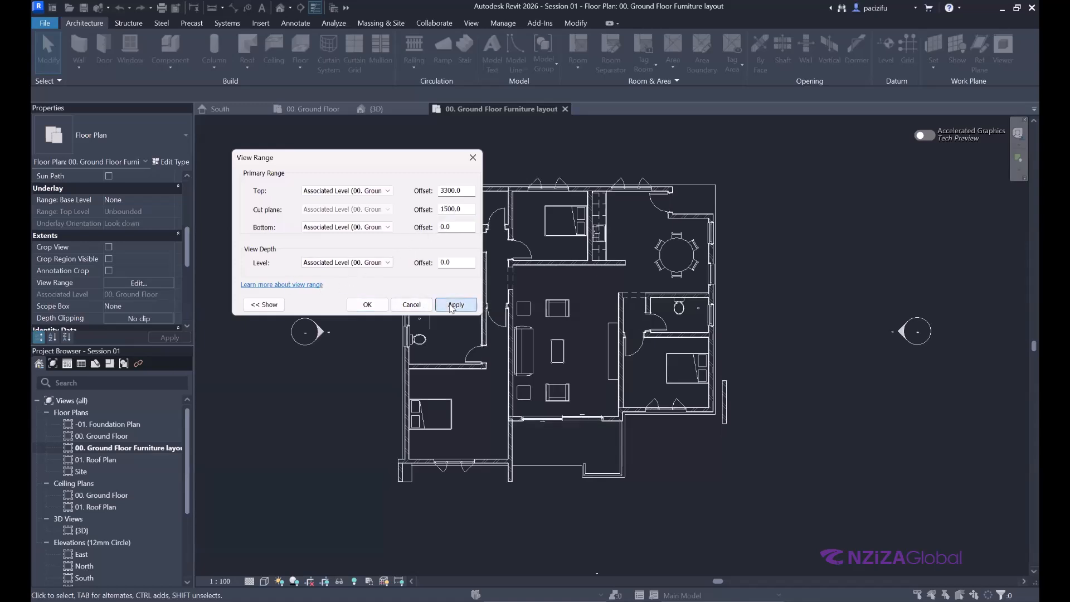
pyautogui.click(366, 305)
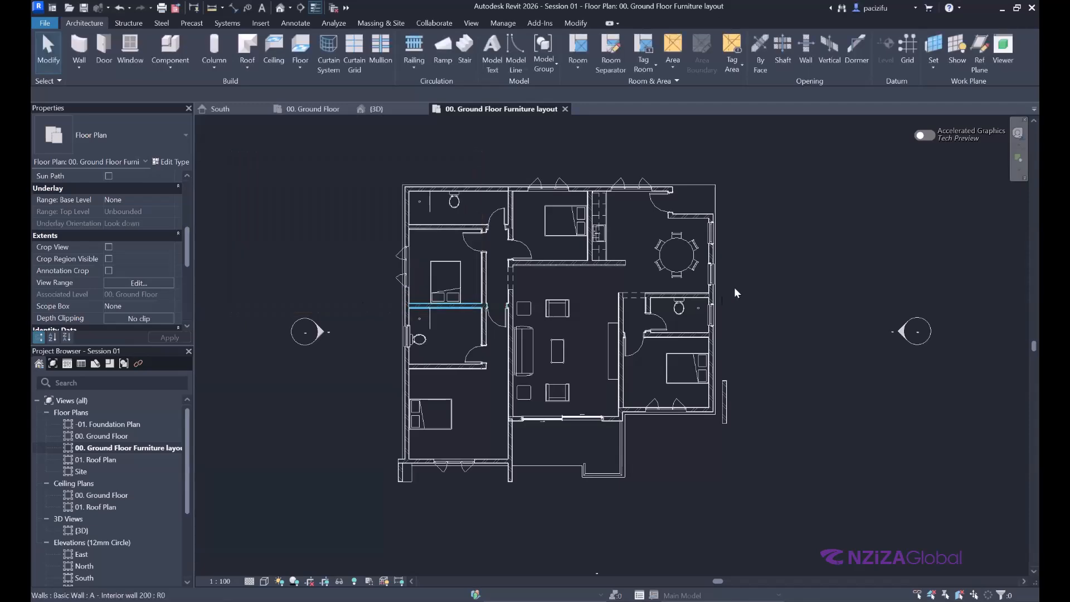
# Step: Examine how the walls, door openings and windows are displayed across the furniture layout plan at the lower cut plane
pyautogui.scroll(2, 718, 233)
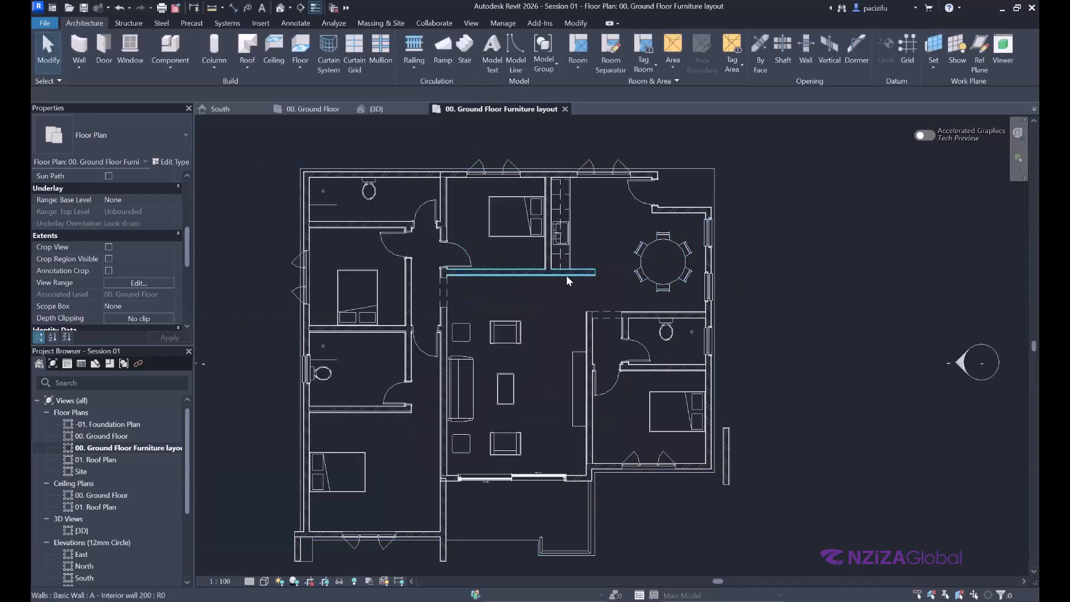
pyautogui.scroll(-1, 566, 275)
pyautogui.scroll(-1, 607, 301)
pyautogui.scroll(2, 635, 296)
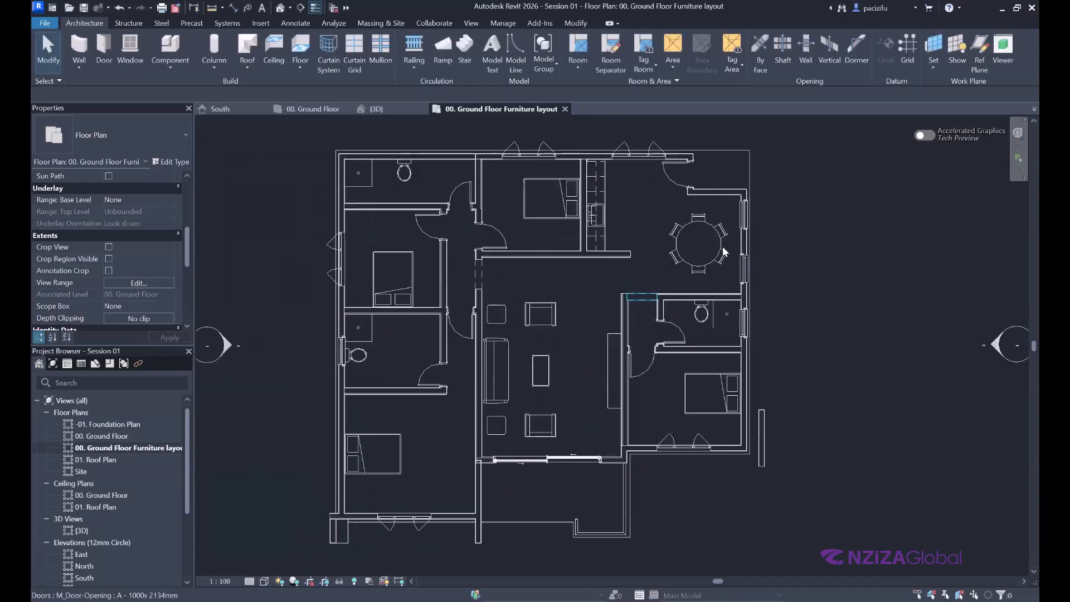
pyautogui.scroll(-1, 647, 287)
pyautogui.scroll(1, 648, 288)
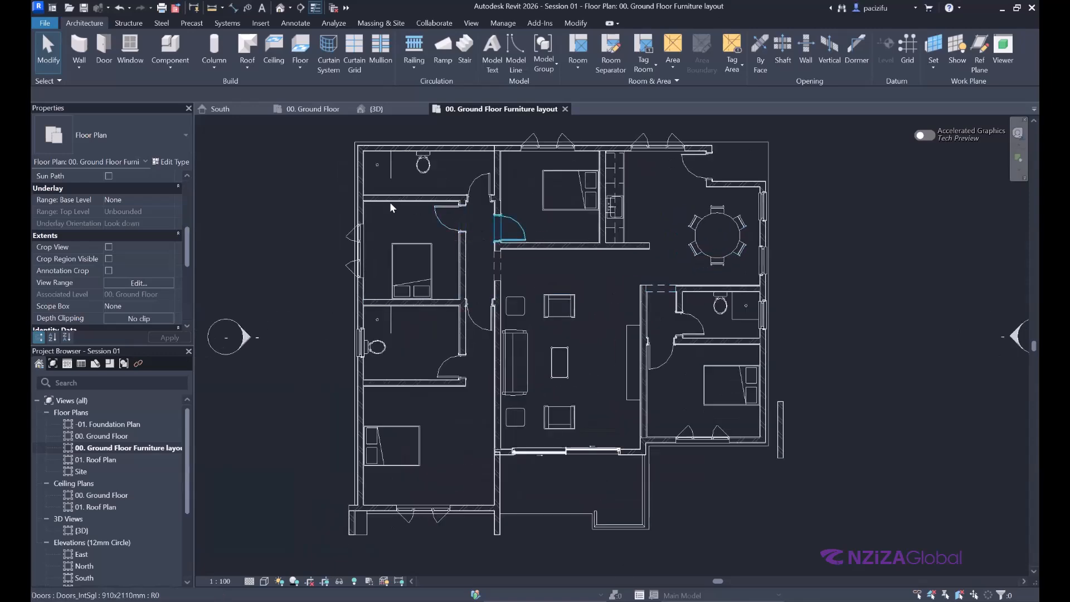
pyautogui.scroll(-1, 524, 349)
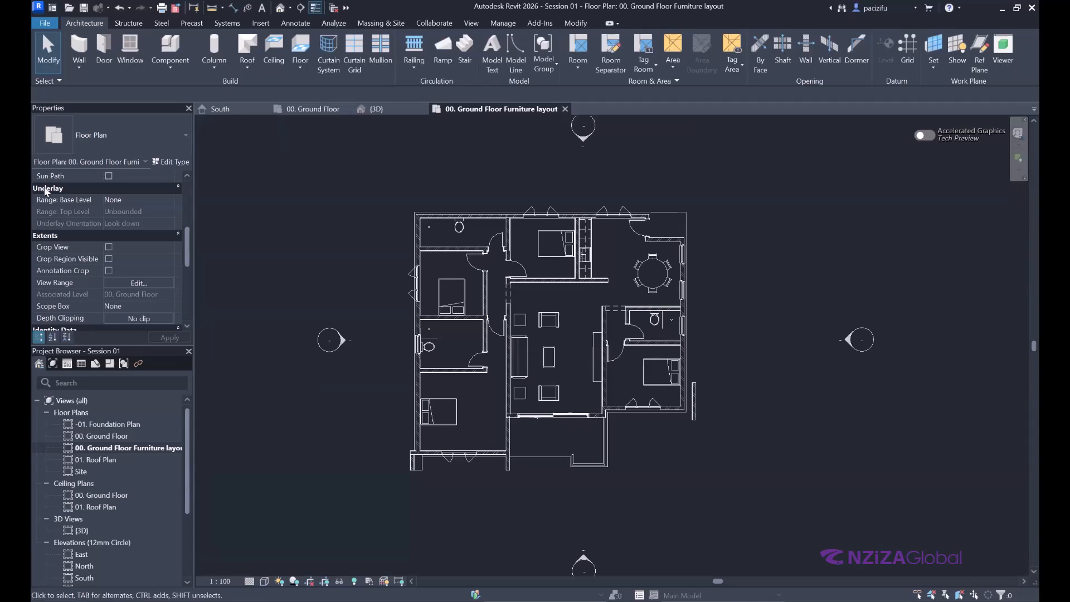
# Step: Set the furniture layout plan's View Range cut plane offset to 3000
pyautogui.scroll(3, 51, 189)
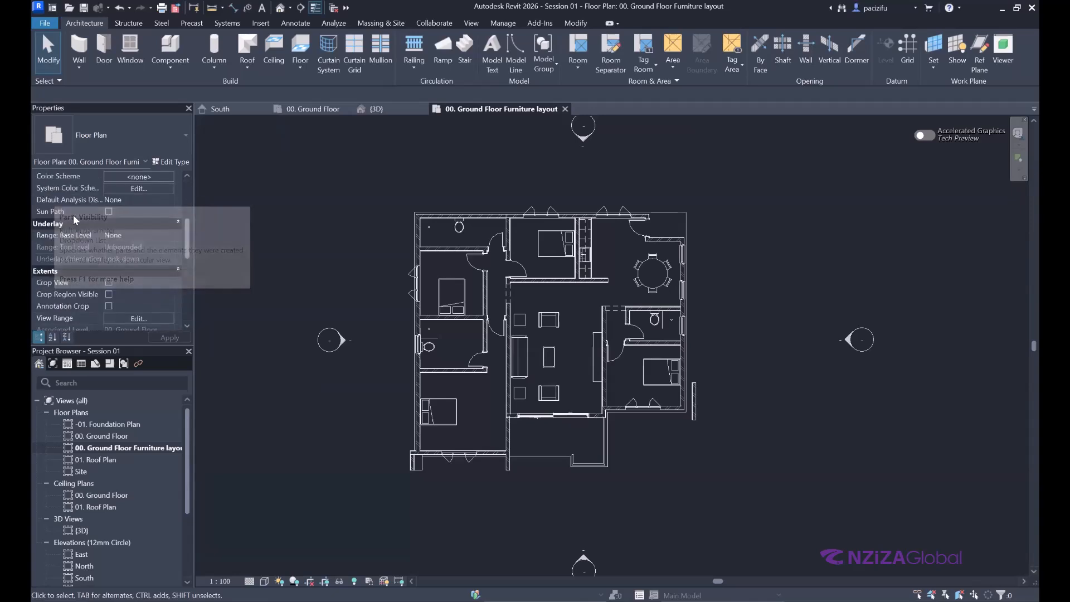
pyautogui.scroll(2, 82, 242)
pyautogui.scroll(-6, 82, 242)
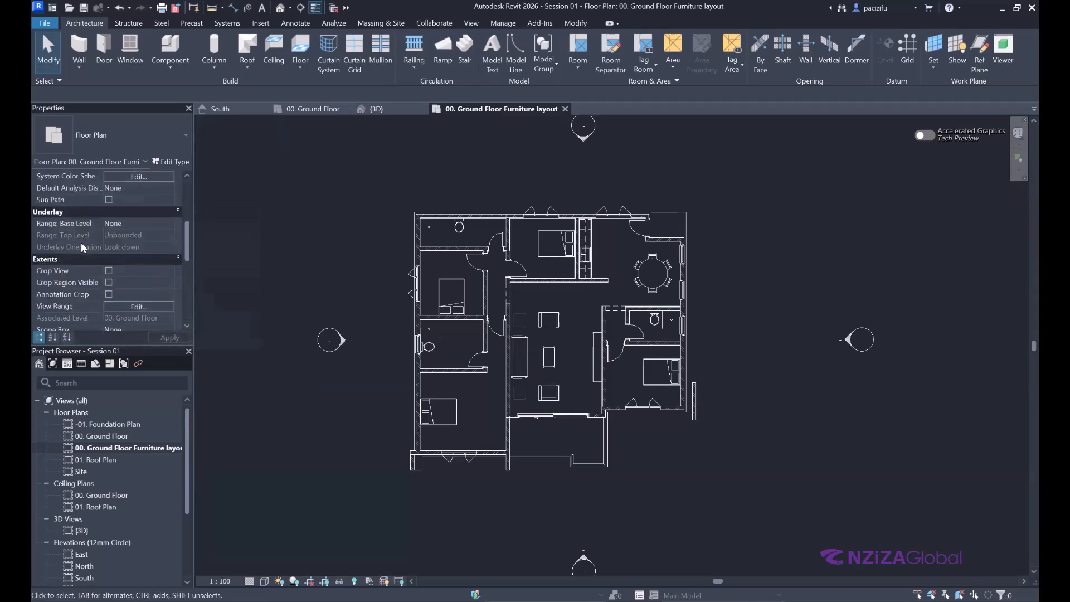
pyautogui.scroll(-2, 82, 242)
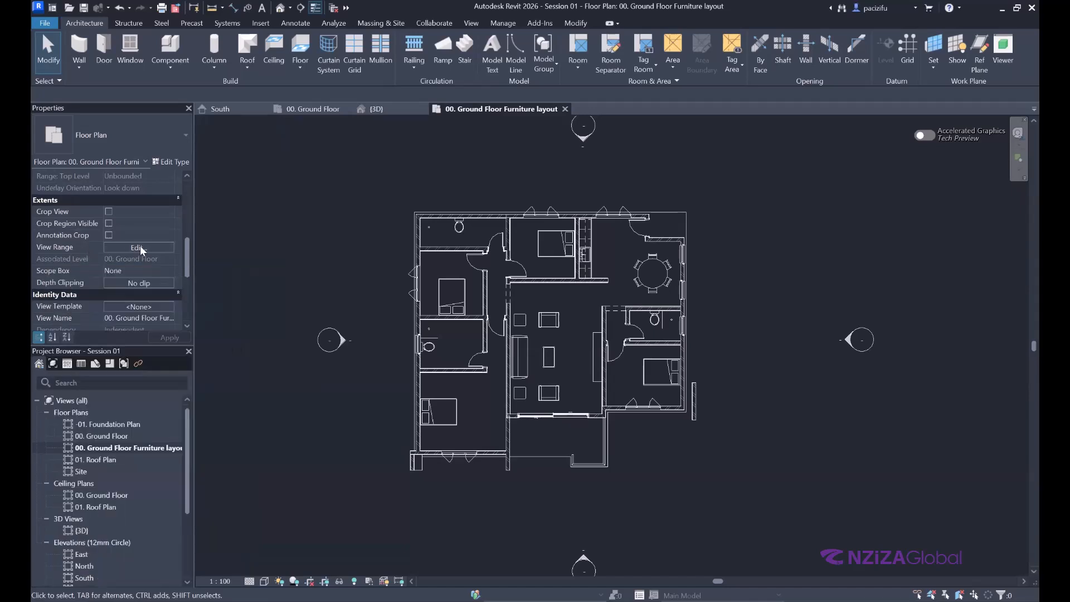
pyautogui.click(139, 247)
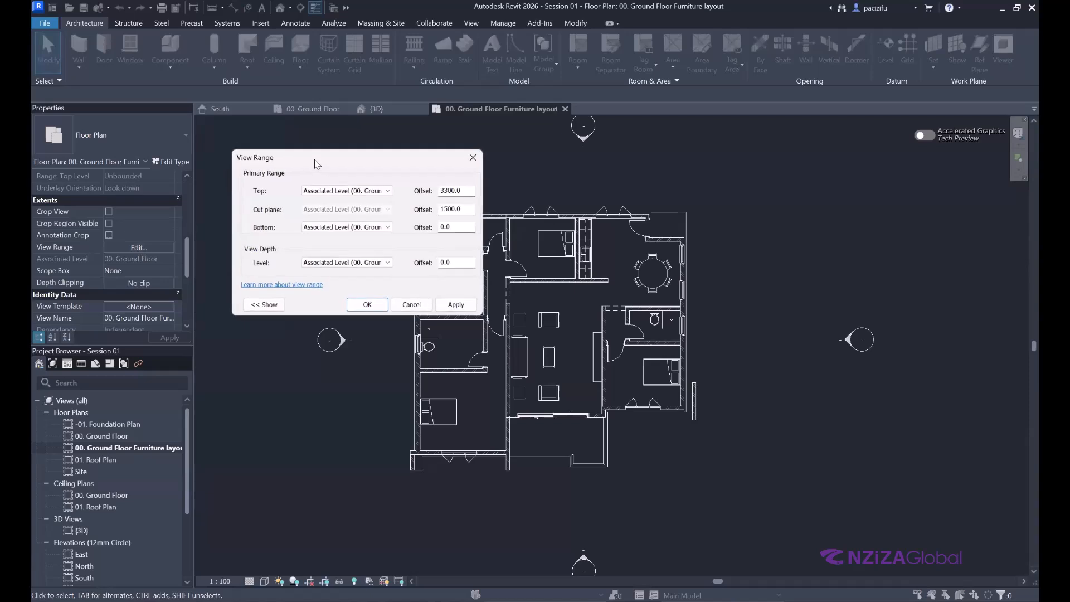
pyautogui.moveTo(315, 163); pyautogui.dragTo(357, 187)
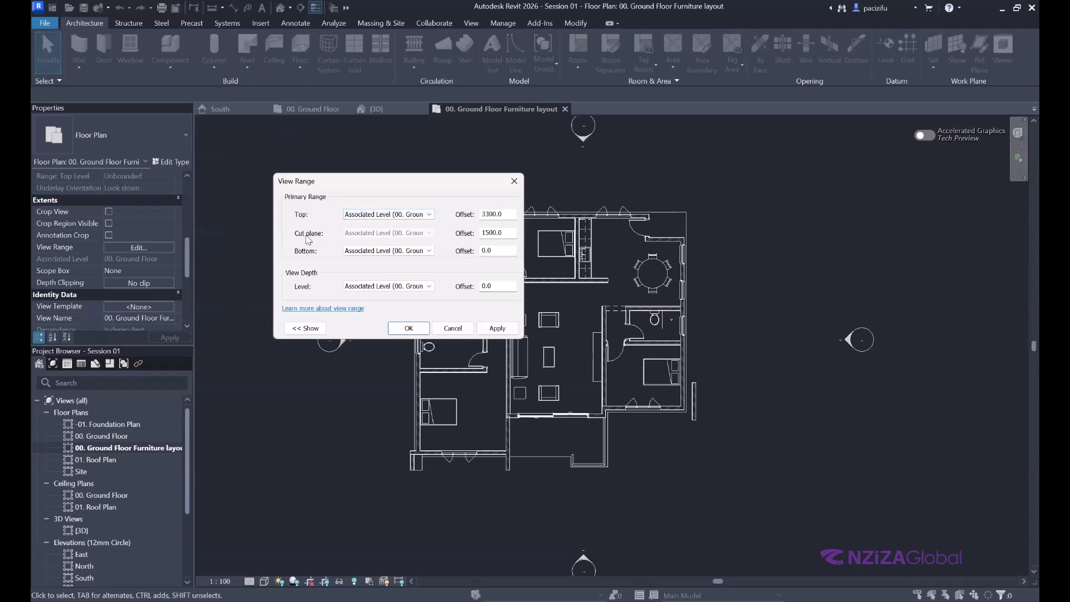
pyautogui.doubleClick(489, 233)
pyautogui.write('3000.0')
pyautogui.click(499, 329)
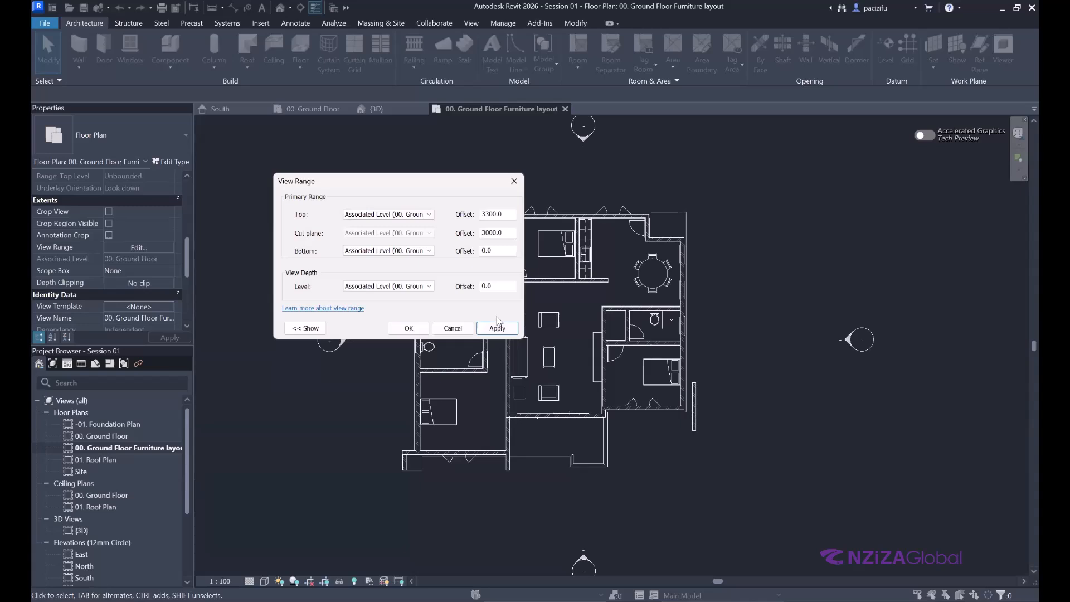
pyautogui.click(514, 181)
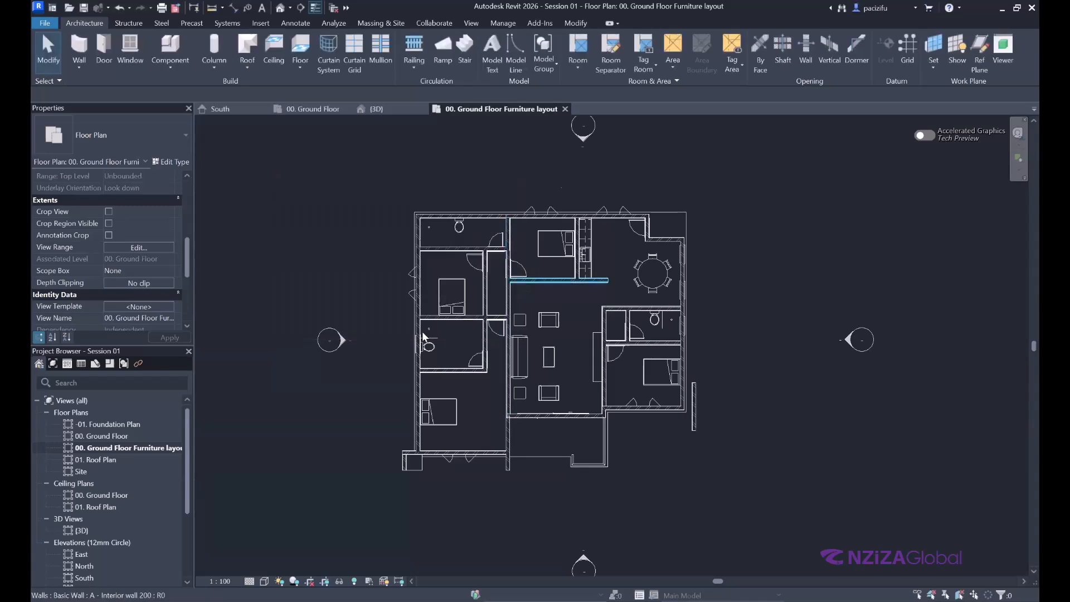
# Step: Check the furniture layout plan, then open the 00. Ground Floor plan and compare how its walls, windows and furniture are displayed
pyautogui.scroll(3, 688, 232)
pyautogui.scroll(-3, 465, 243)
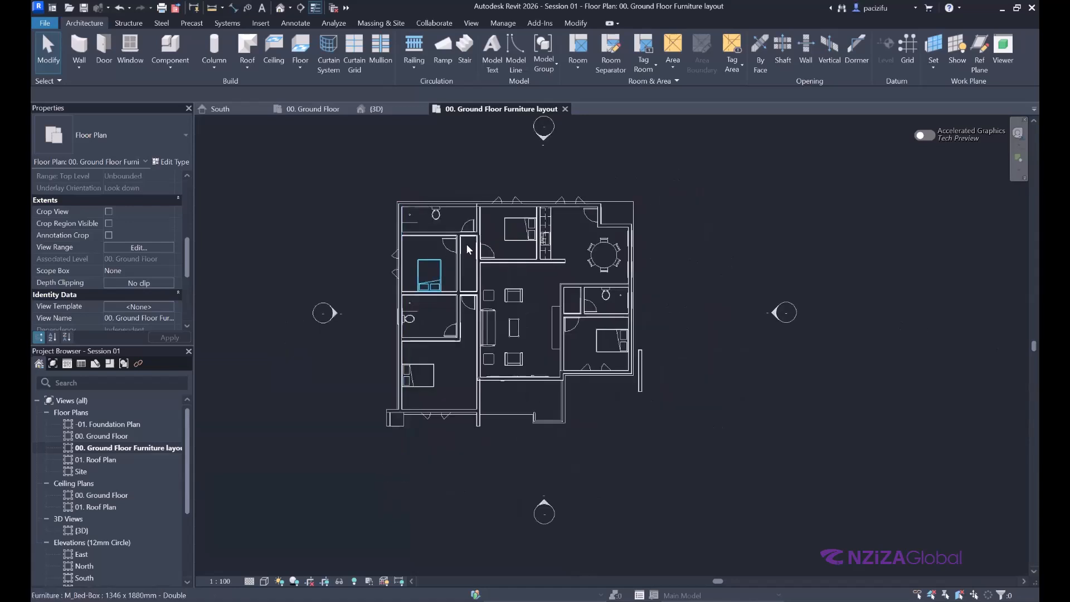
pyautogui.scroll(2, 466, 243)
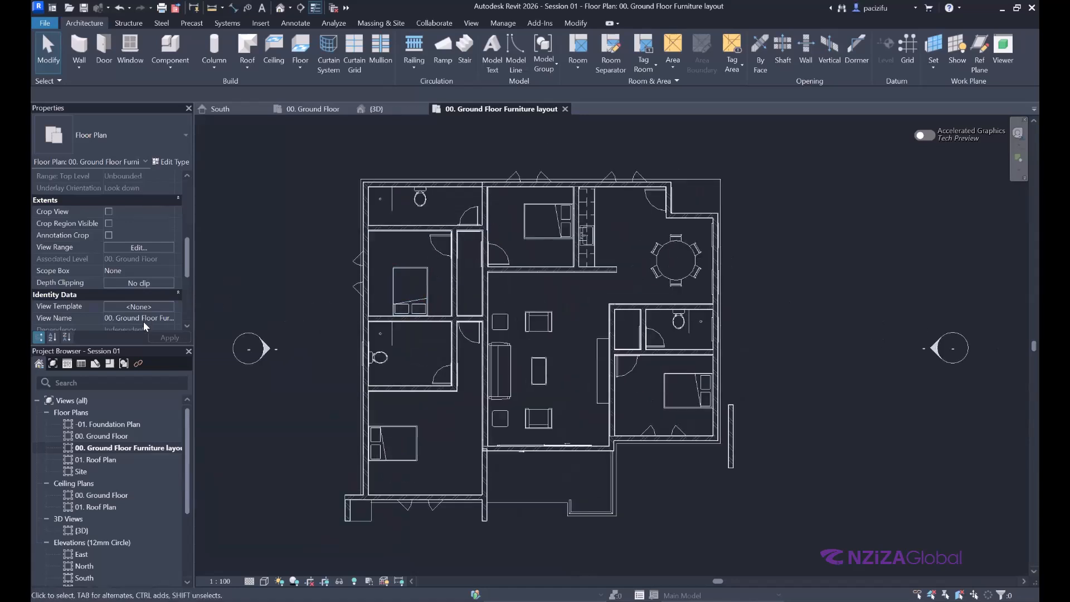
pyautogui.doubleClick(124, 437)
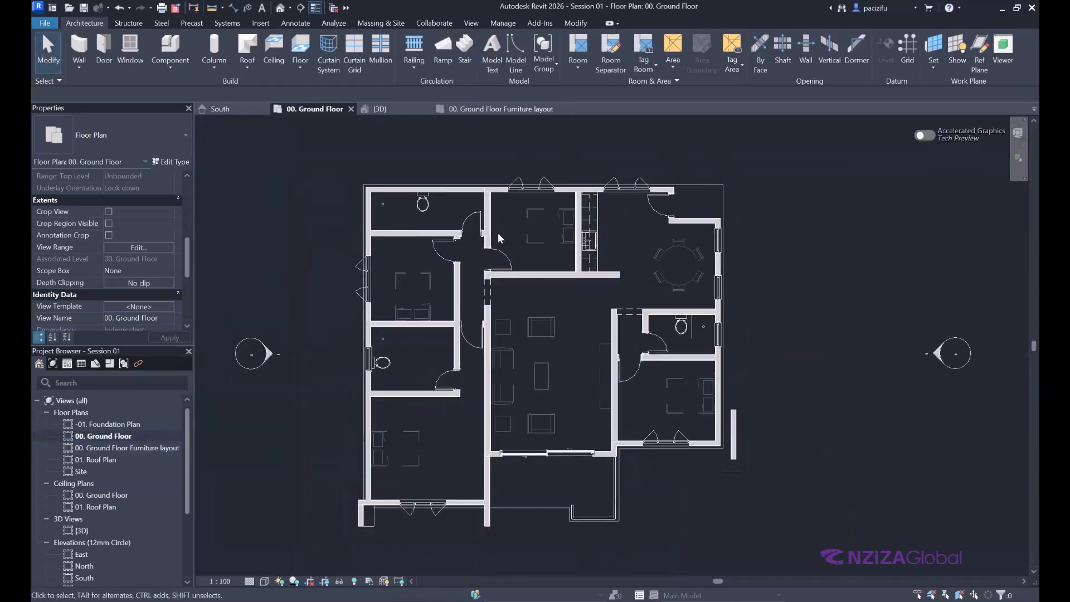
pyautogui.scroll(2, 498, 237)
pyautogui.scroll(-1, 500, 243)
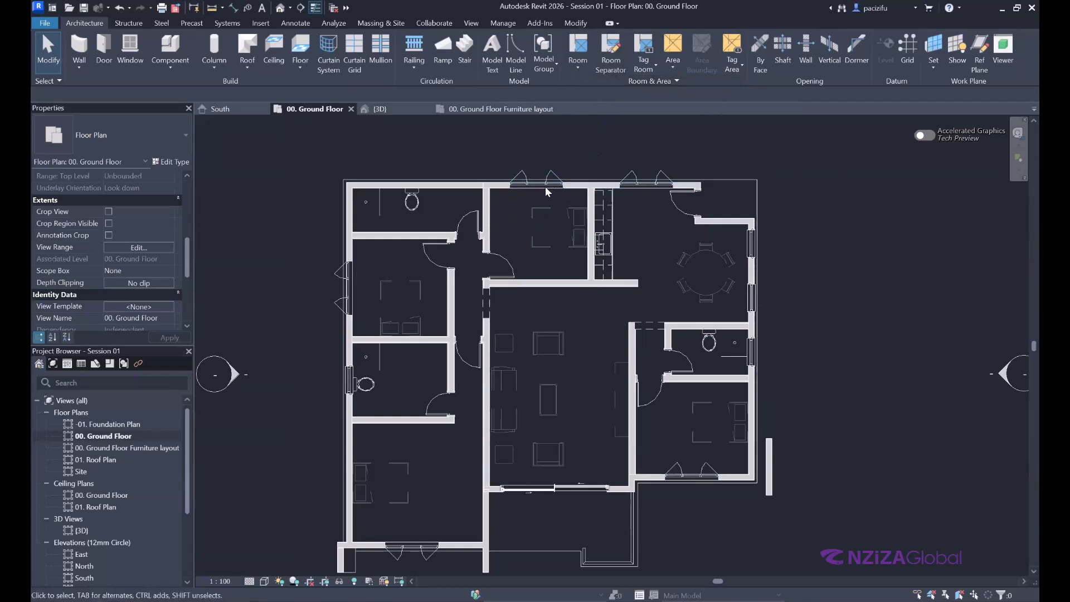
pyautogui.scroll(-1, 546, 184)
pyautogui.scroll(1, 554, 202)
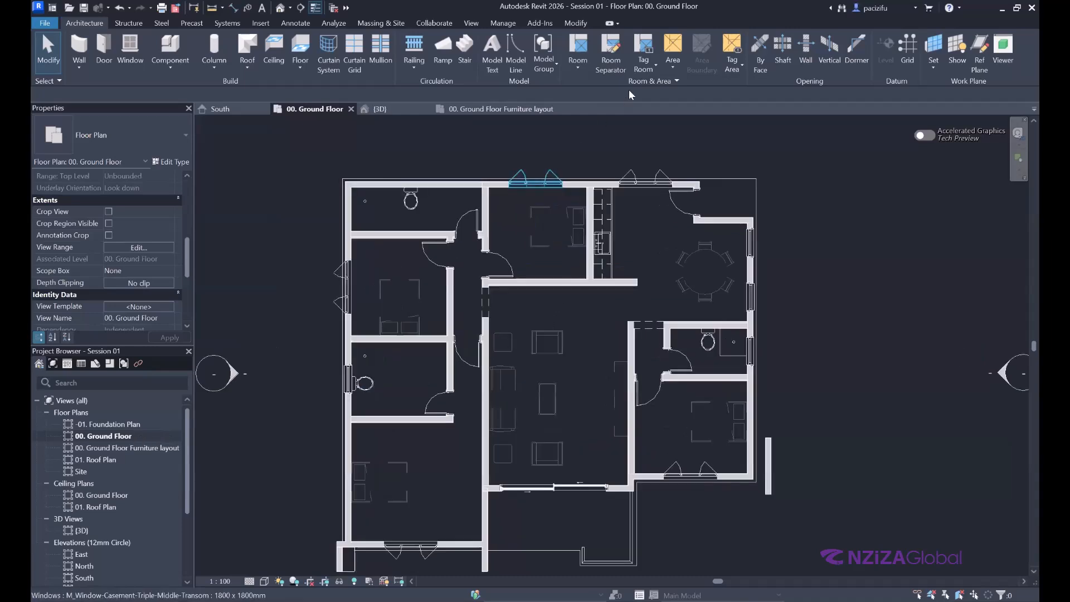
# Step: Place a tagged room in the west bedroom directly north of the middle west bathroom on the 00. Ground Floor plan
pyautogui.click(583, 47)
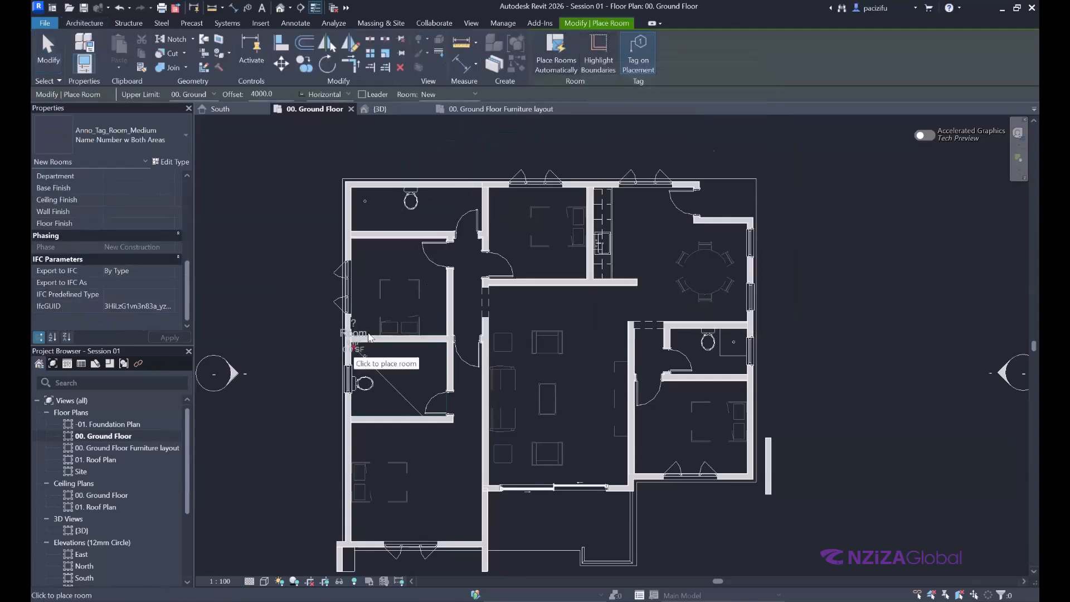
pyautogui.scroll(5, 390, 295)
pyautogui.scroll(-5, 454, 294)
pyautogui.scroll(2, 446, 240)
pyautogui.scroll(4, 444, 241)
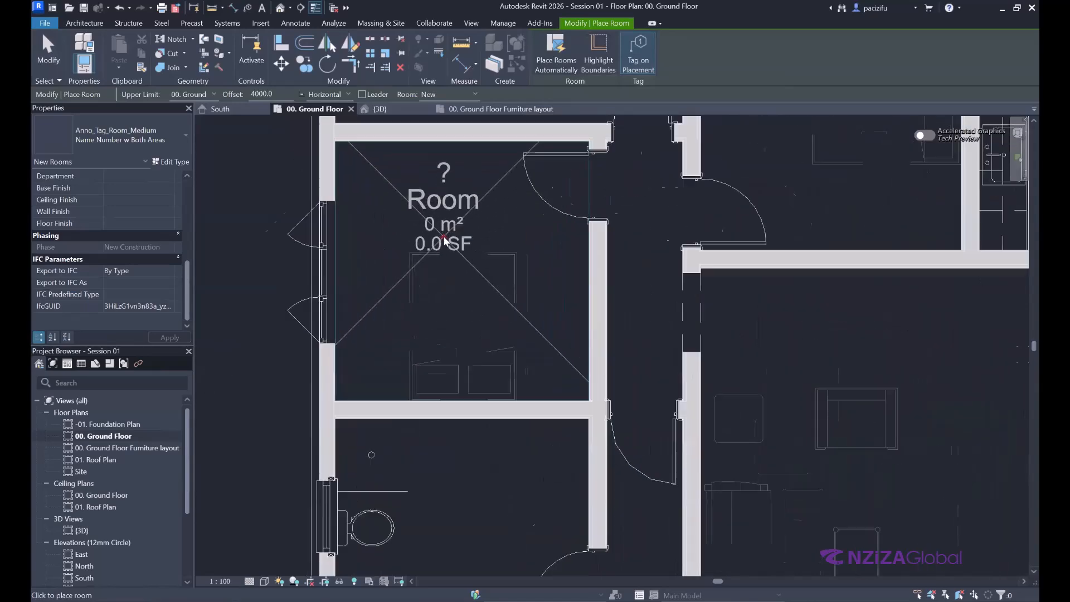
pyautogui.scroll(-1, 451, 282)
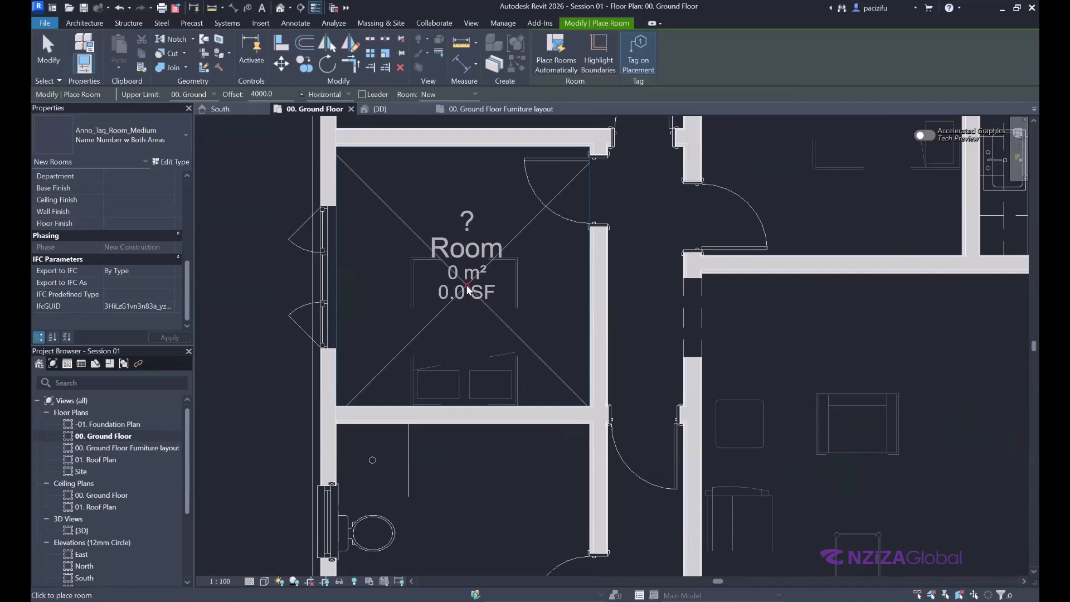
pyautogui.click(469, 290)
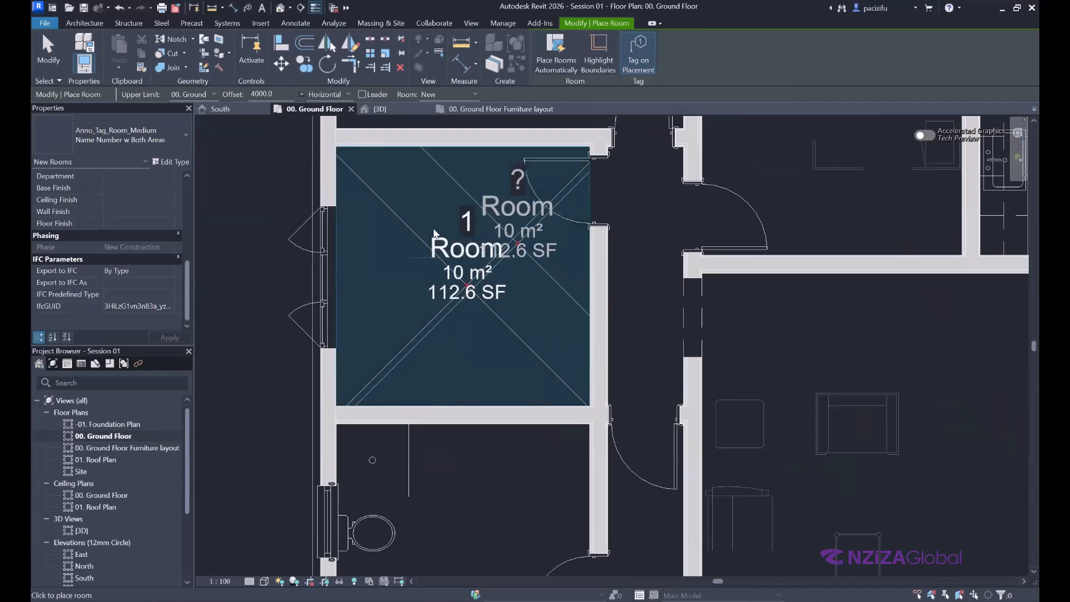
pyautogui.scroll(-4, 424, 246)
pyautogui.scroll(3, 423, 246)
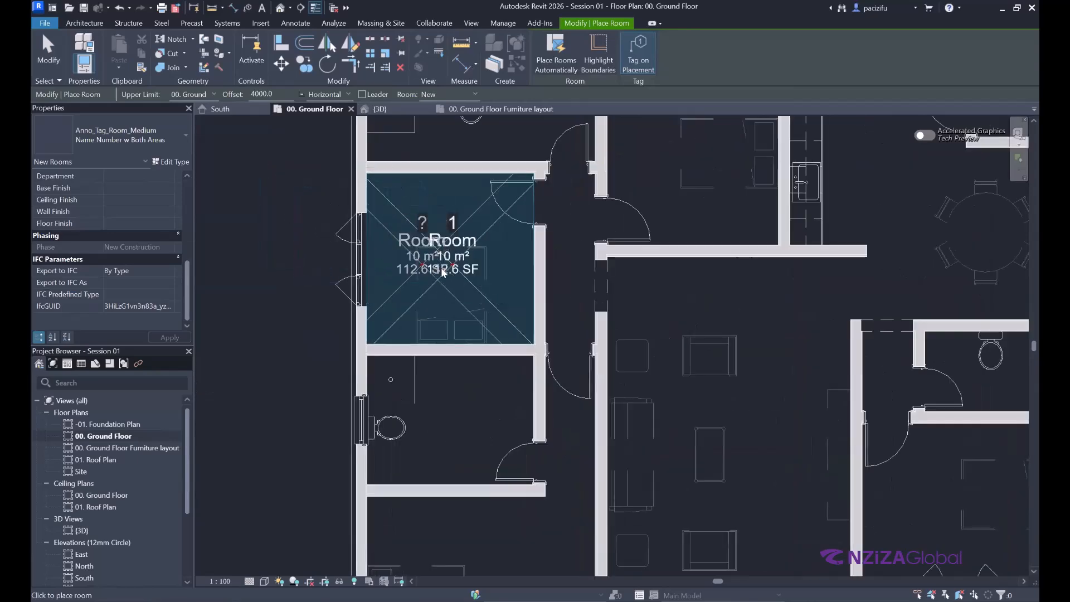
pyautogui.scroll(1, 569, 296)
pyautogui.press('Escape')
pyautogui.press('Escape')
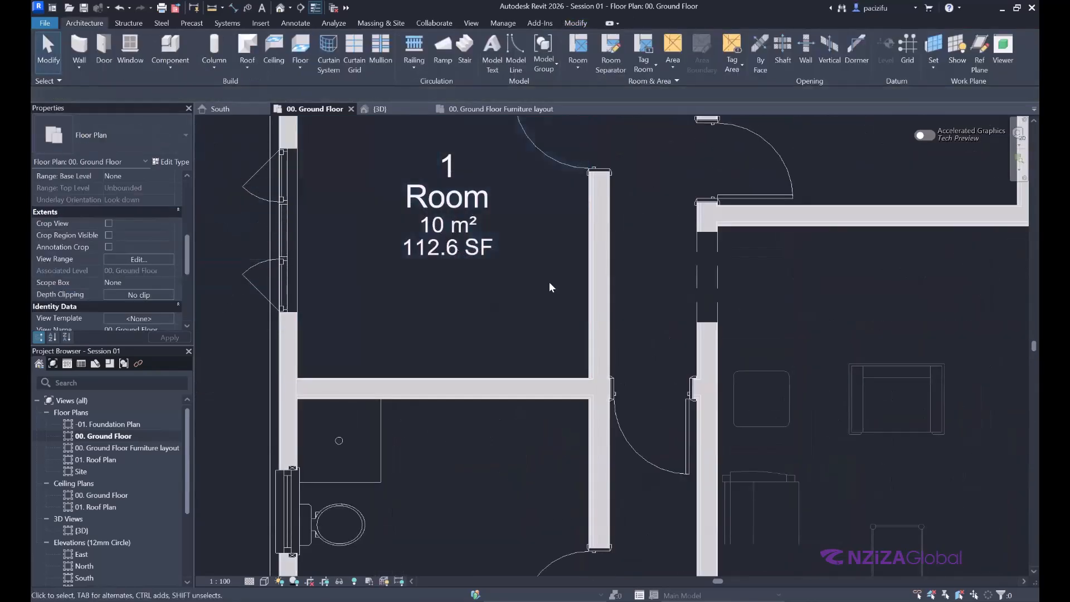
# Step: Change the west bedroom's room tag type to Name Number w Metric Area
pyautogui.scroll(-3, 470, 225)
pyautogui.scroll(3, 470, 225)
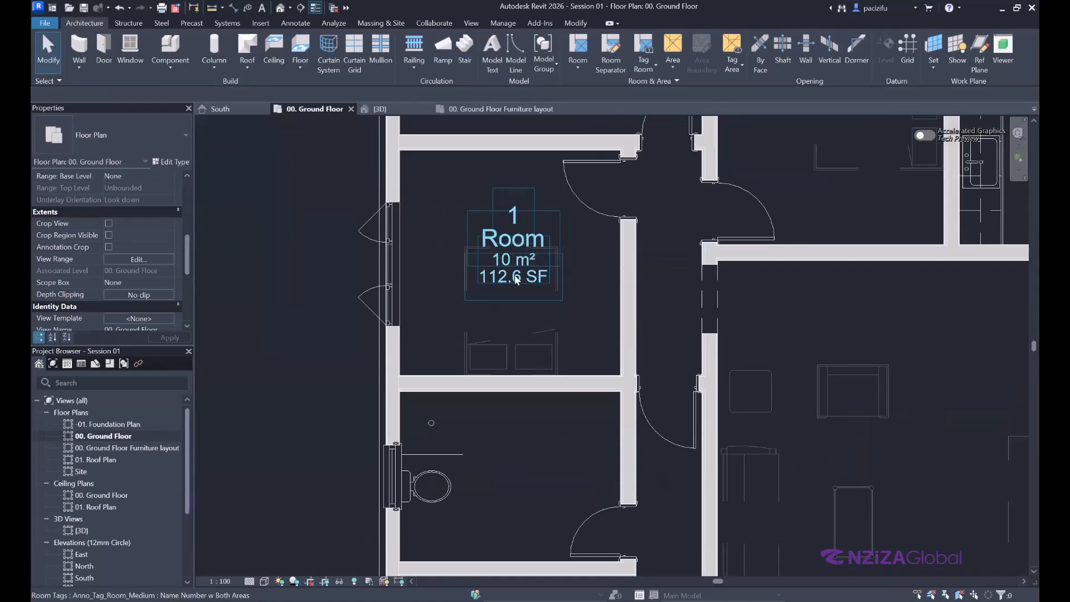
pyautogui.scroll(2, 527, 253)
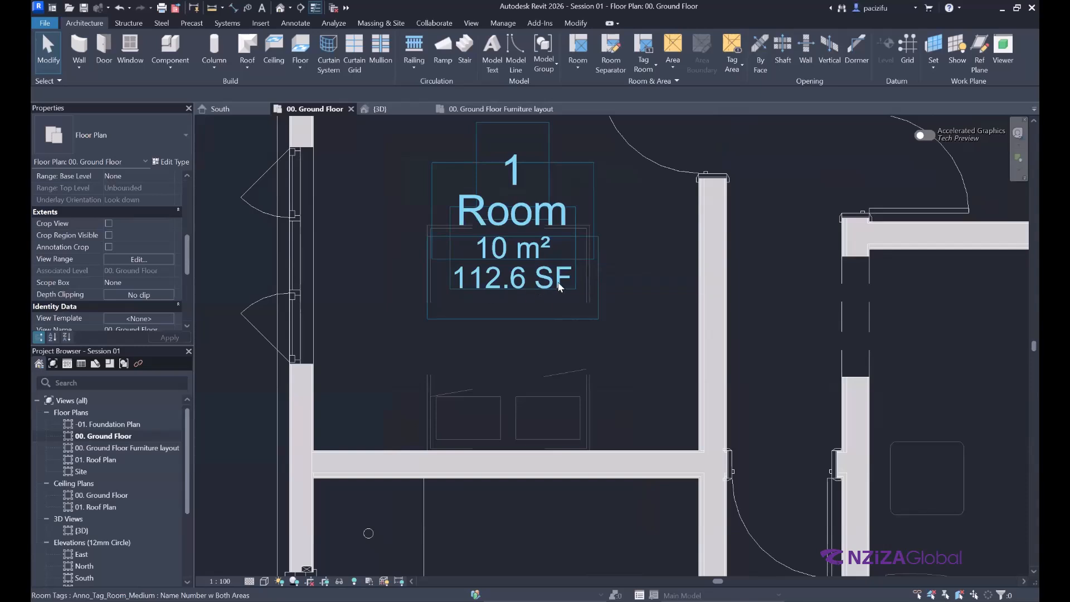
pyautogui.scroll(-2, 527, 292)
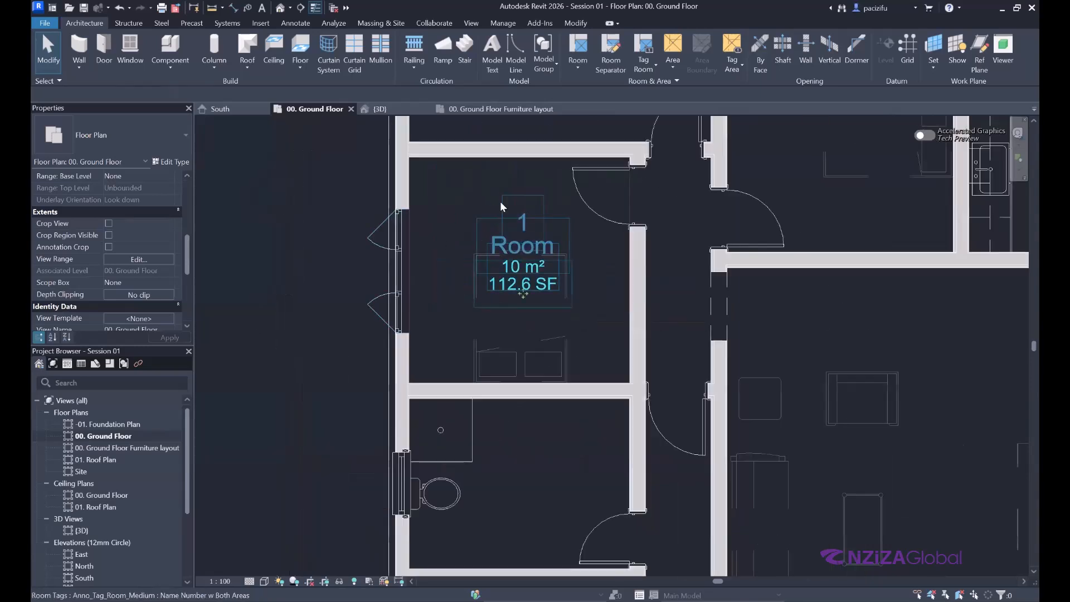
pyautogui.click(513, 219)
pyautogui.click(86, 138)
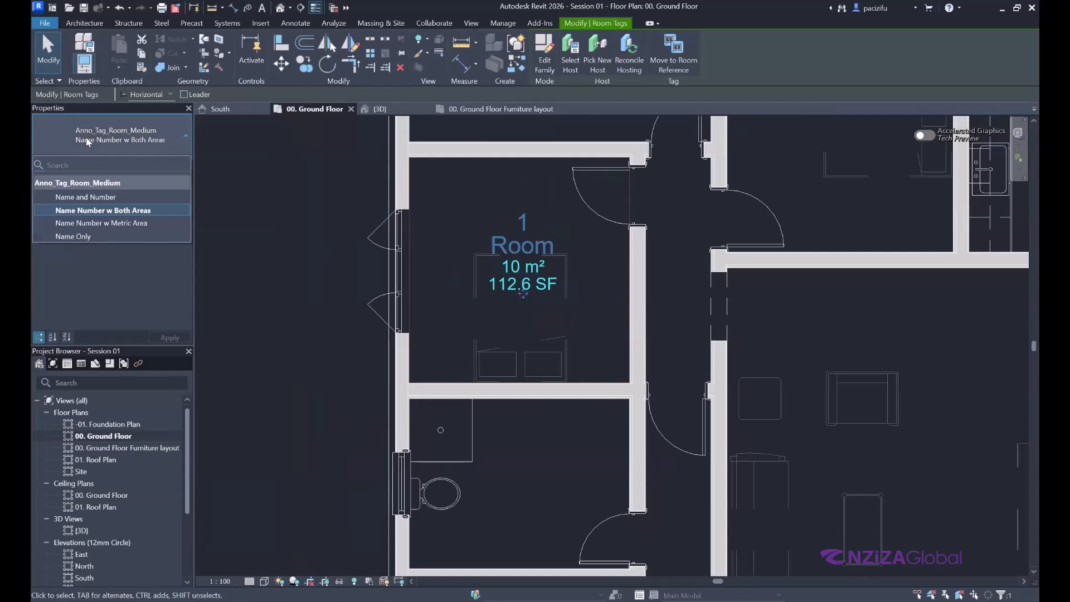
pyautogui.click(329, 223)
pyautogui.click(532, 251)
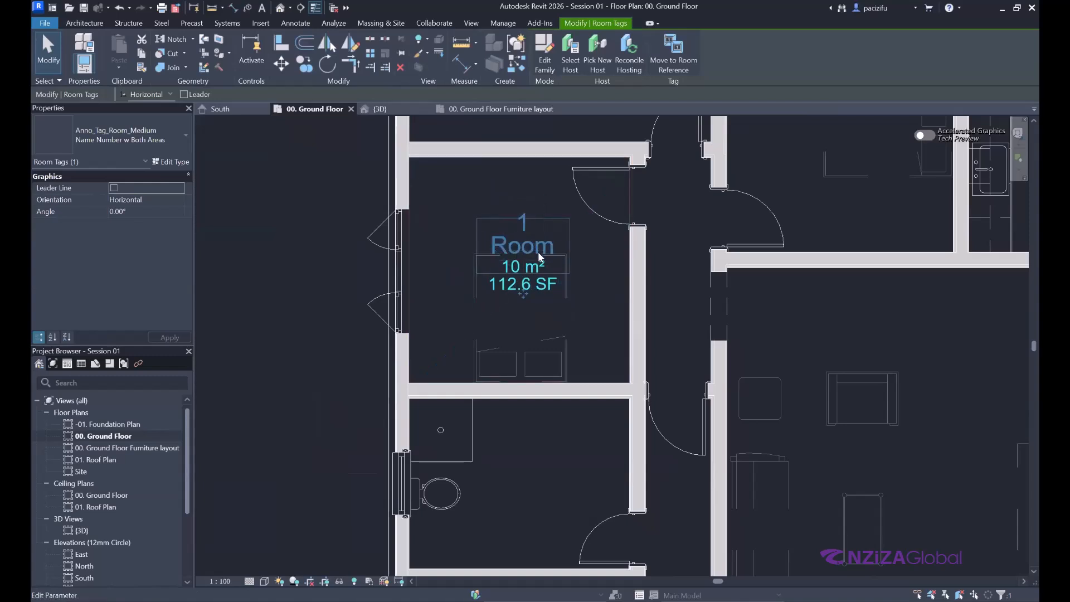
pyautogui.click(106, 141)
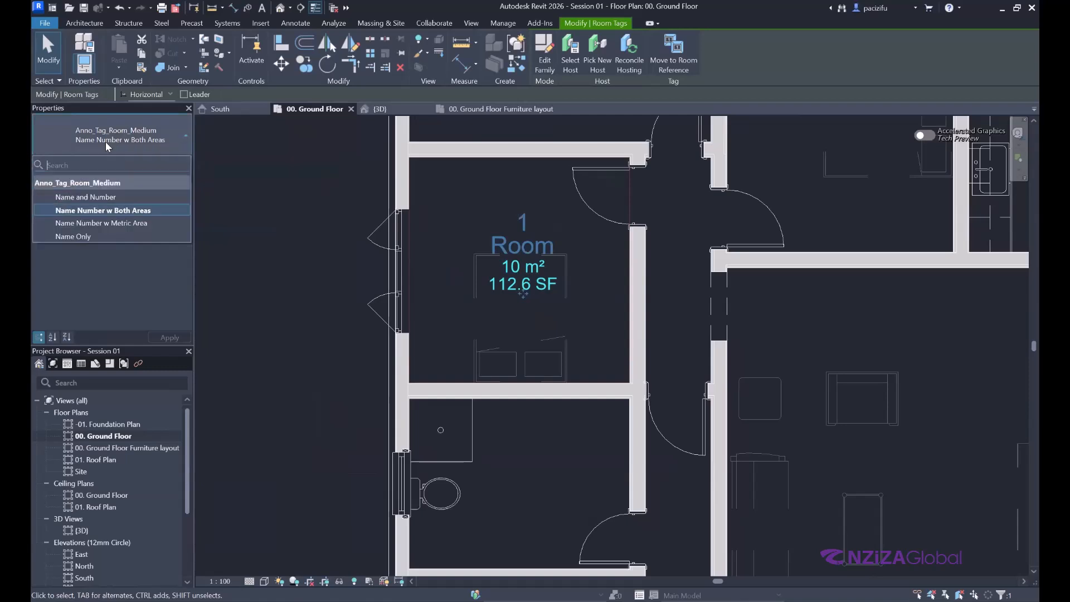
pyautogui.click(110, 224)
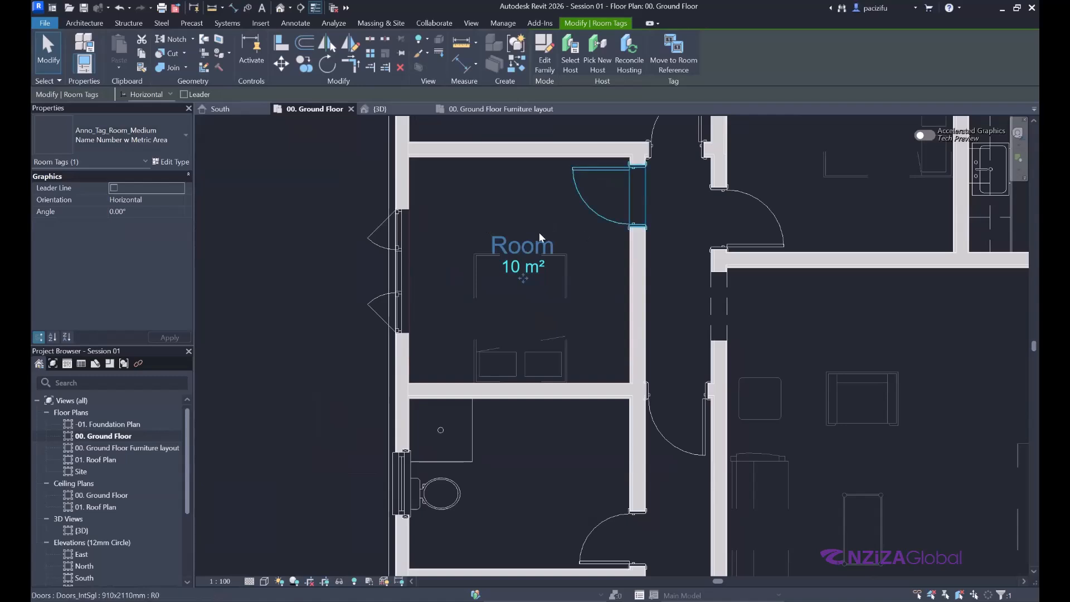
# Step: Rename the tagged west room as Bedroom 01
pyautogui.scroll(3, 540, 232)
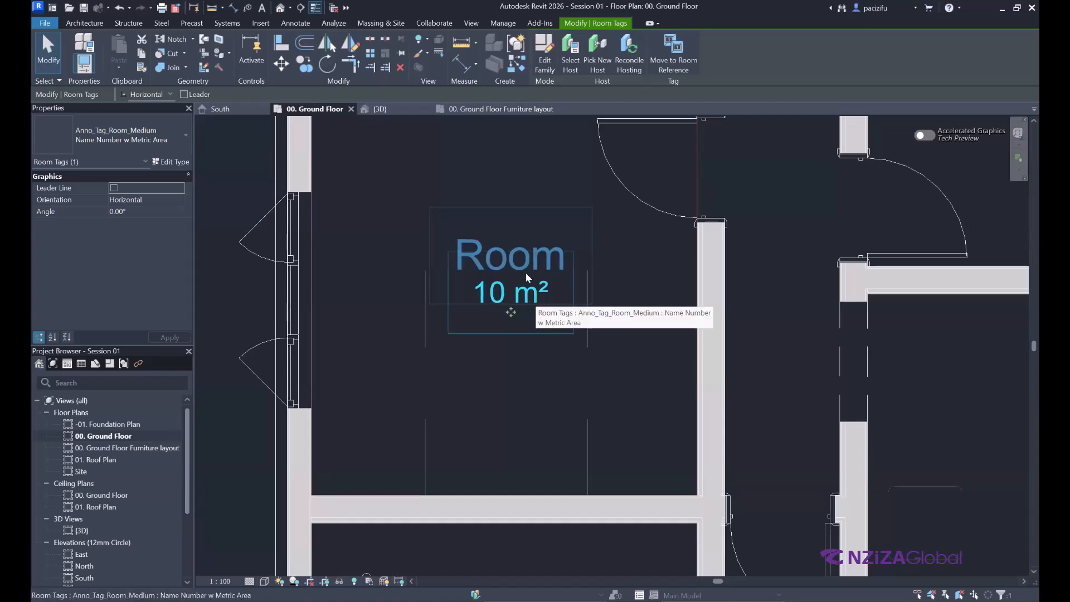
pyautogui.click(517, 259)
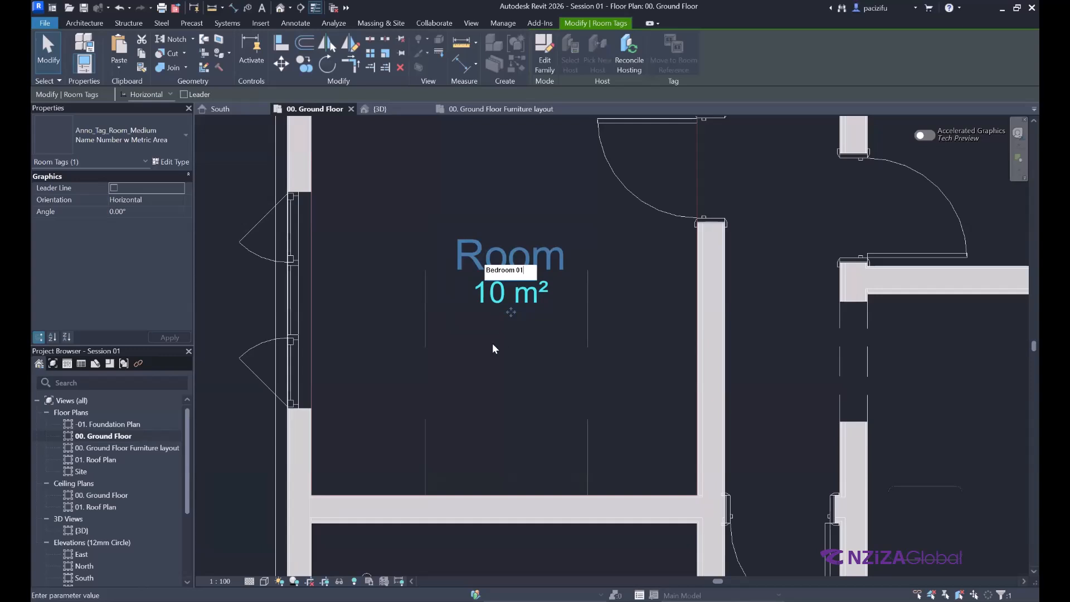
pyautogui.press('Return')
pyautogui.scroll(-3, 472, 335)
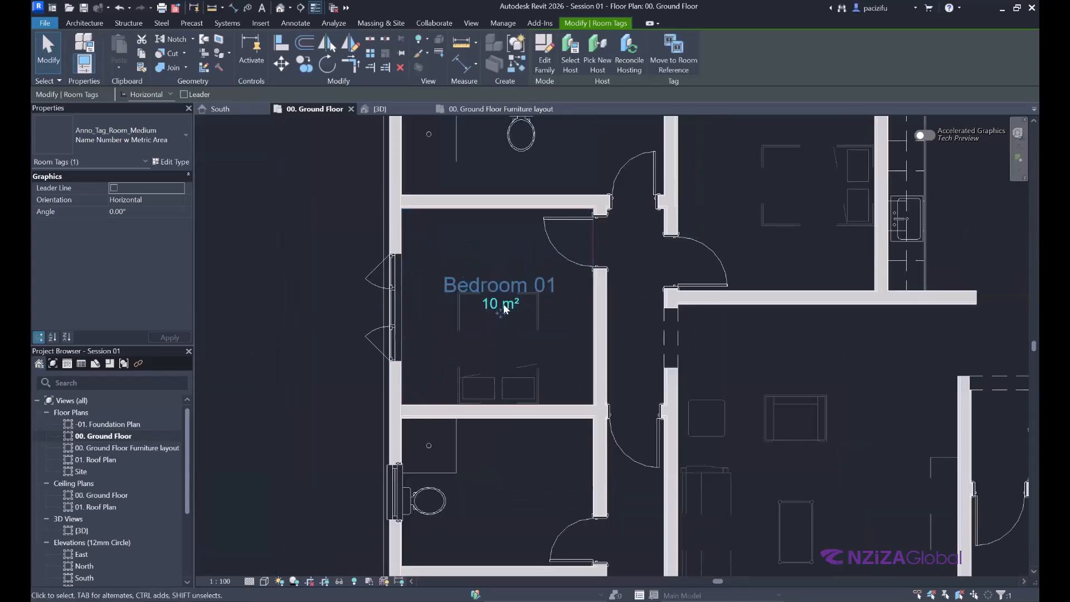
pyautogui.scroll(2, 512, 312)
pyautogui.scroll(-2, 513, 312)
pyautogui.click(349, 283)
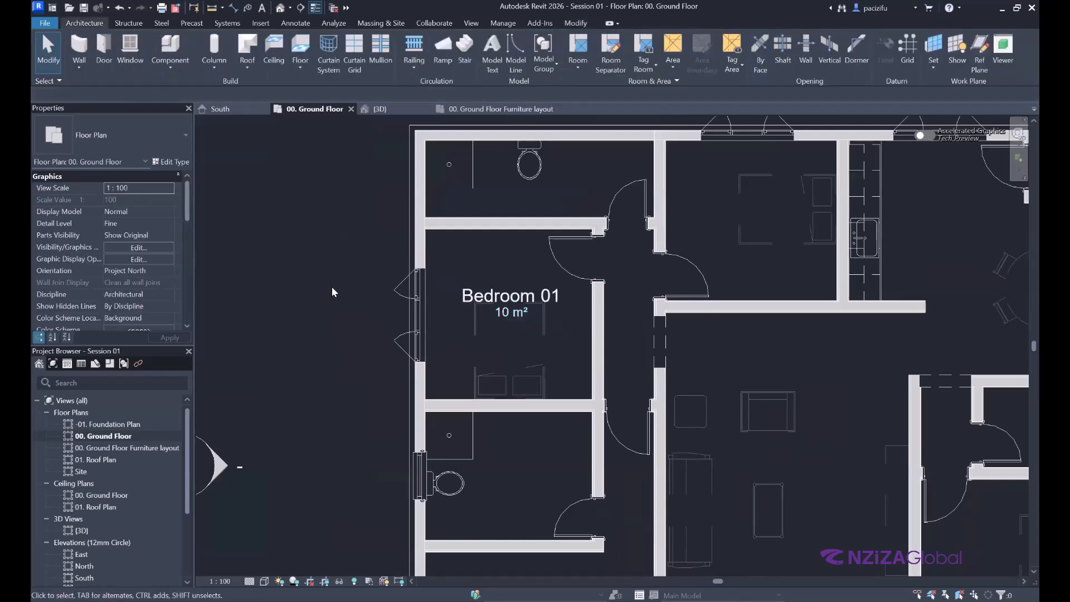
pyautogui.scroll(-2, 449, 338)
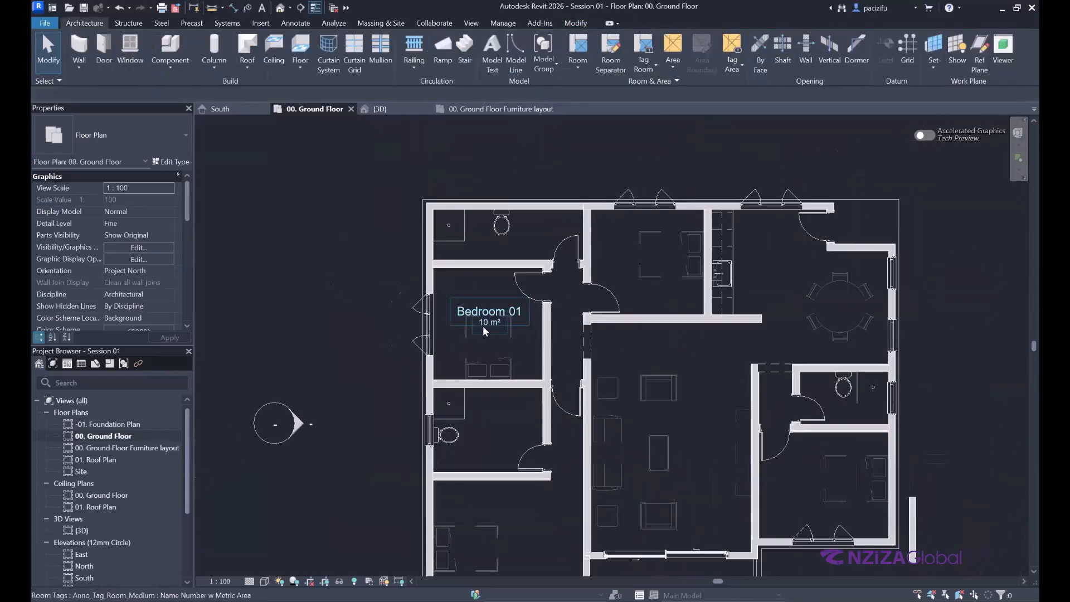
pyautogui.scroll(2, 482, 325)
pyautogui.click(467, 306)
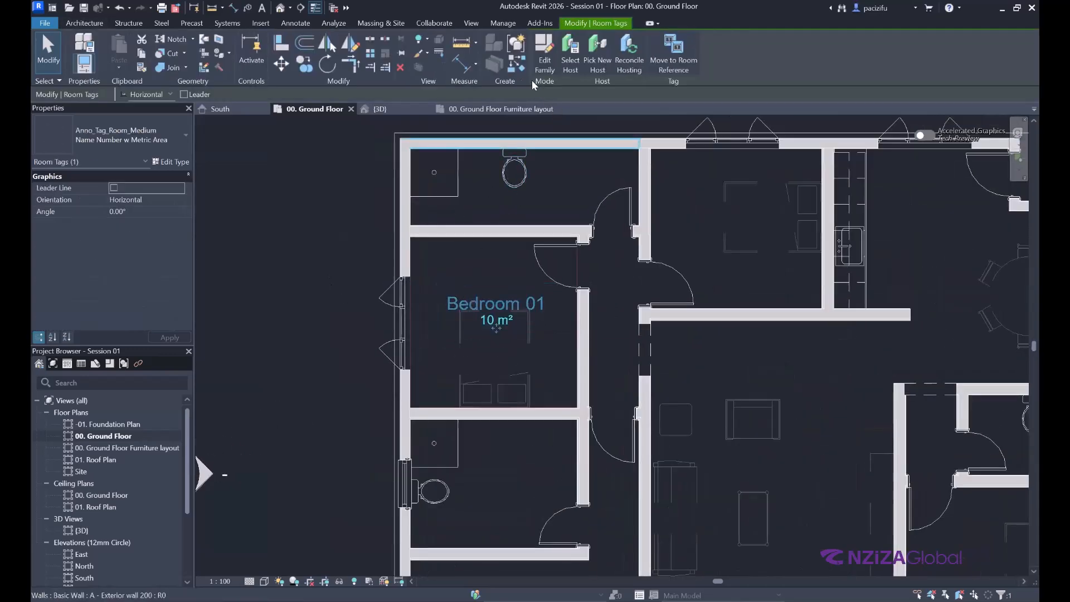
pyautogui.click(510, 65)
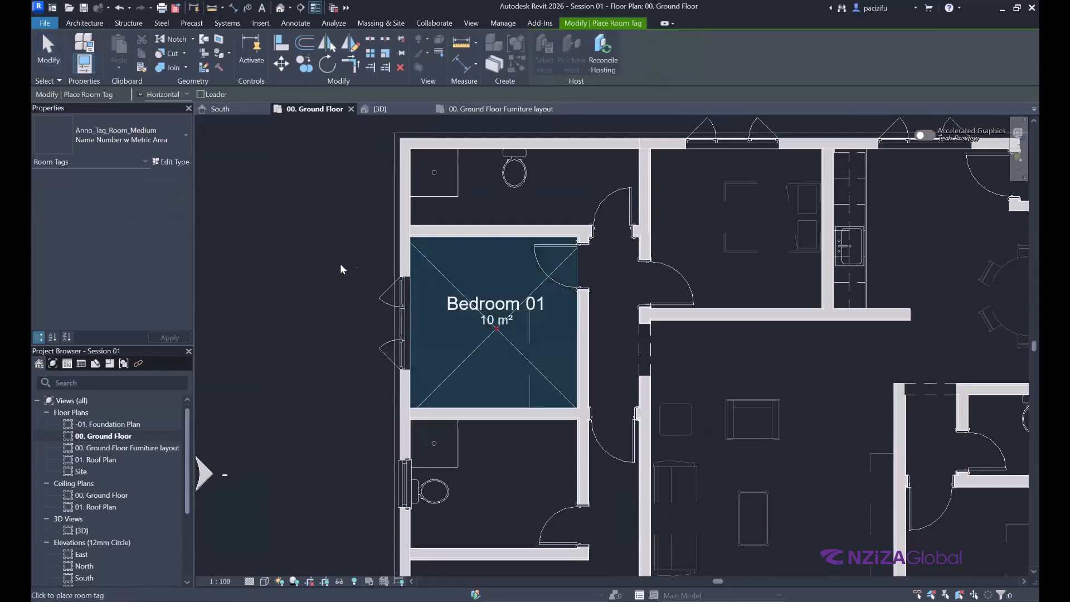
pyautogui.scroll(-2, 352, 262)
pyautogui.scroll(5, 596, 243)
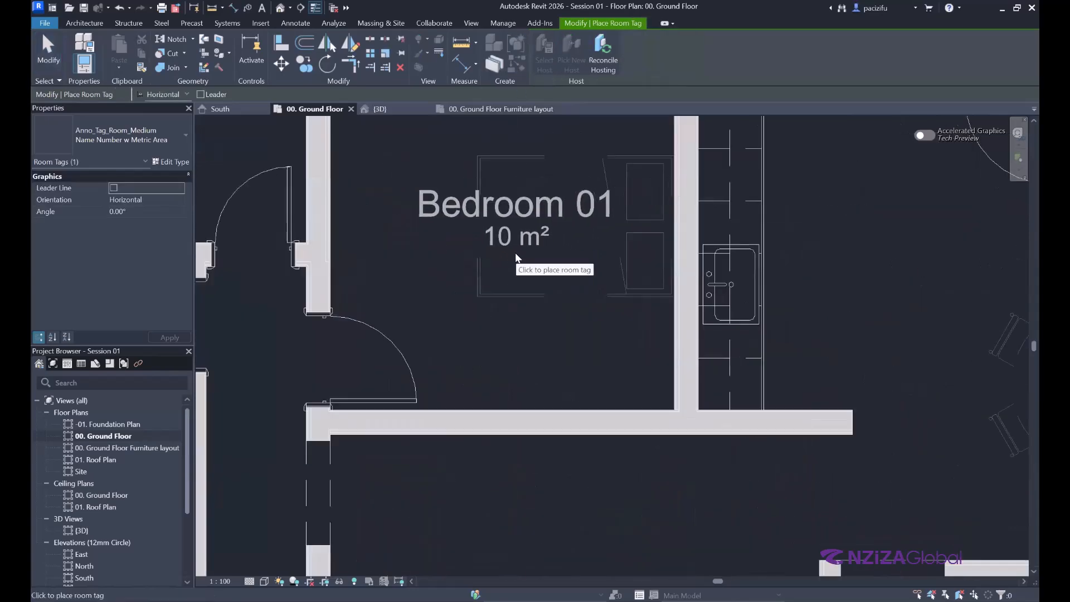
pyautogui.scroll(-4, 541, 253)
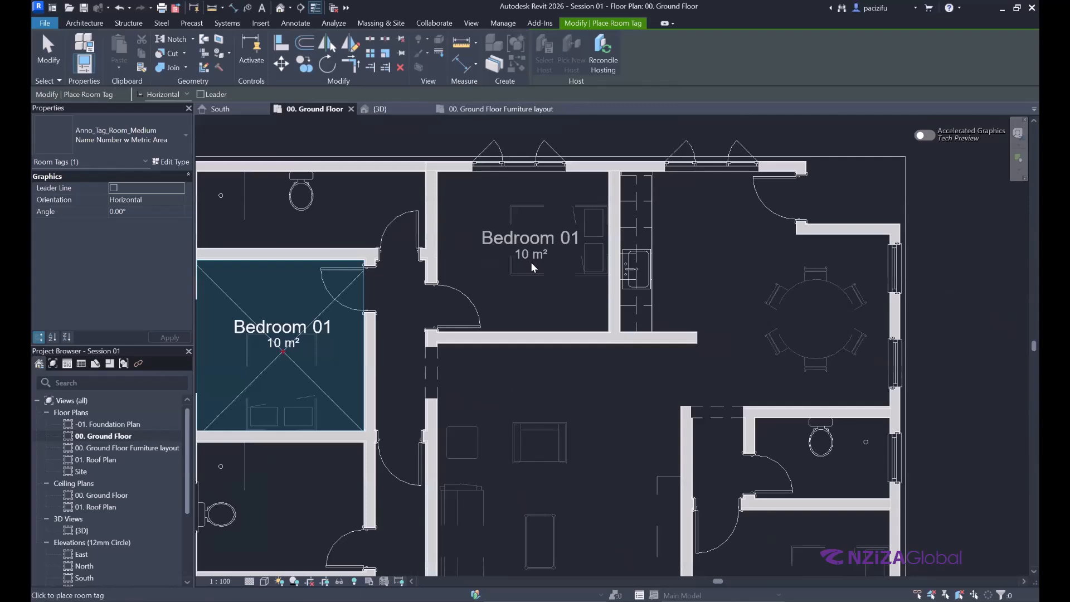
pyautogui.press('Escape')
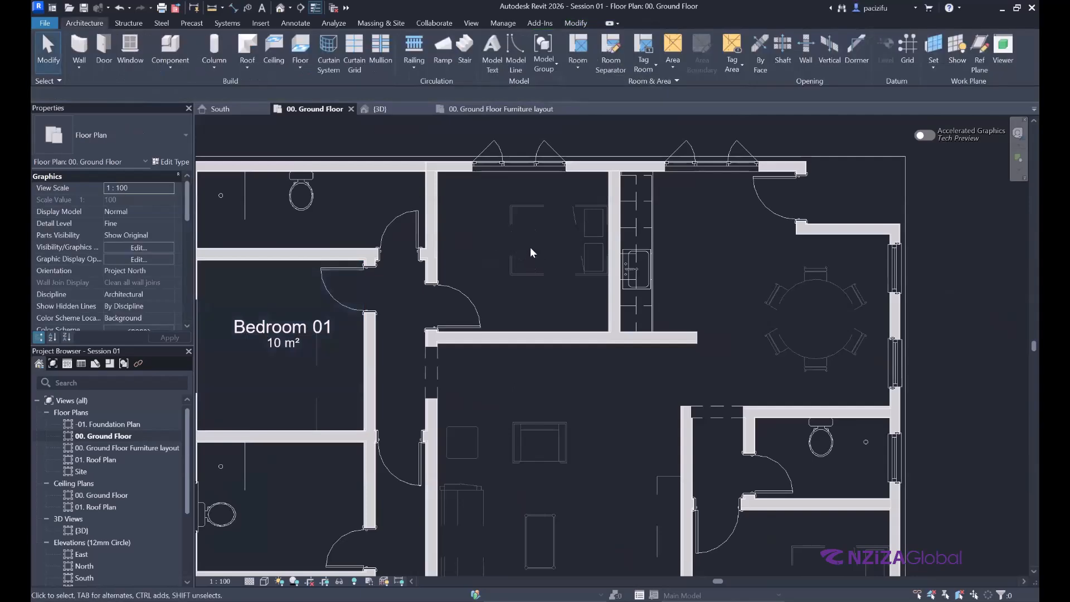
# Step: Place a room in the north bedroom beside the kitchen, tagged with the Name Number w Metric Area type
pyautogui.click(577, 75)
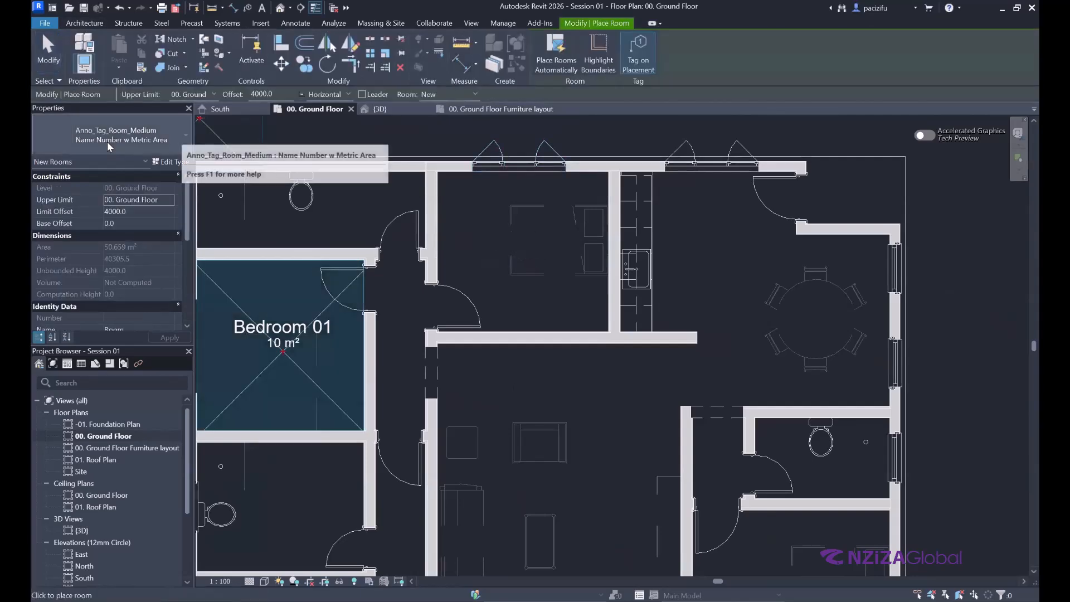
pyautogui.click(107, 141)
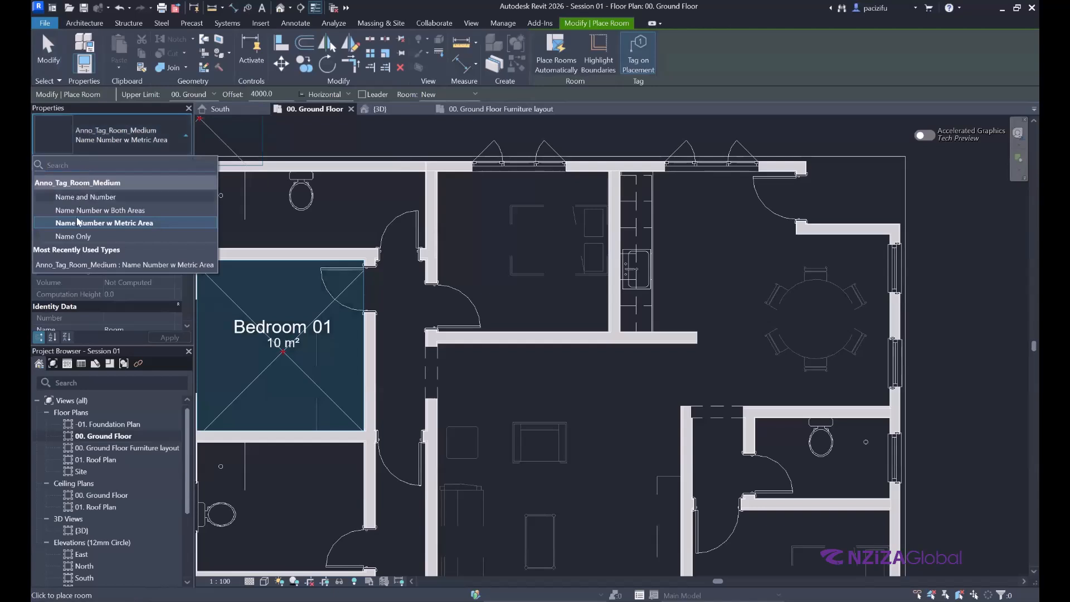
pyautogui.click(128, 224)
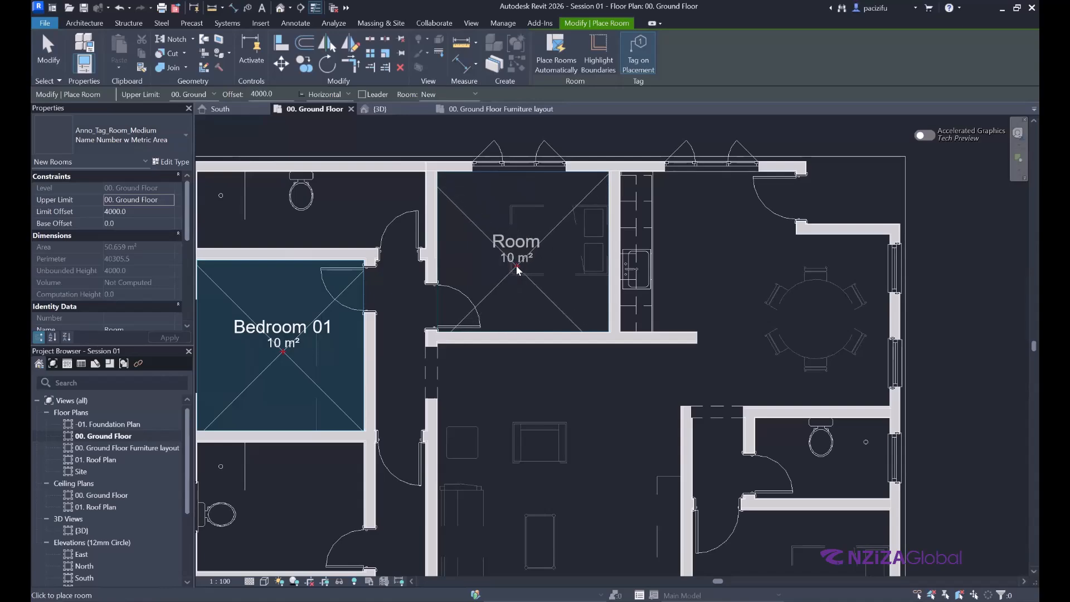
pyautogui.click(520, 263)
# Step: Place tagged rooms in the large southwest bedroom and the middle west bathroom
pyautogui.scroll(-1, 524, 215)
pyautogui.scroll(-2, 524, 215)
pyautogui.scroll(2, 538, 401)
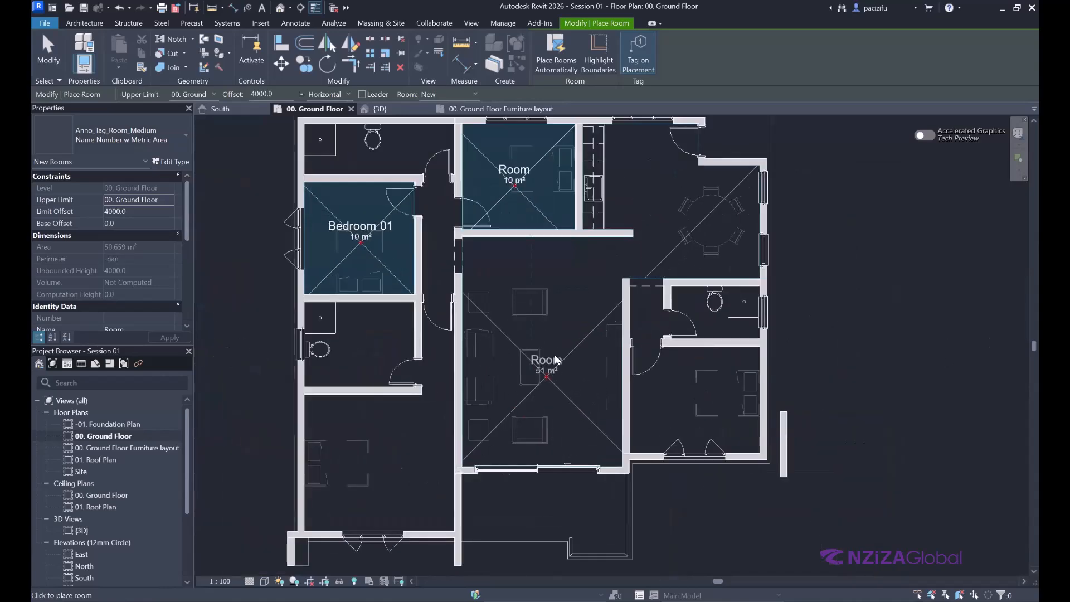
pyautogui.scroll(-2, 546, 359)
pyautogui.scroll(2, 420, 450)
pyautogui.click(444, 419)
pyautogui.scroll(2, 445, 312)
pyautogui.click(373, 317)
pyautogui.scroll(-2, 373, 317)
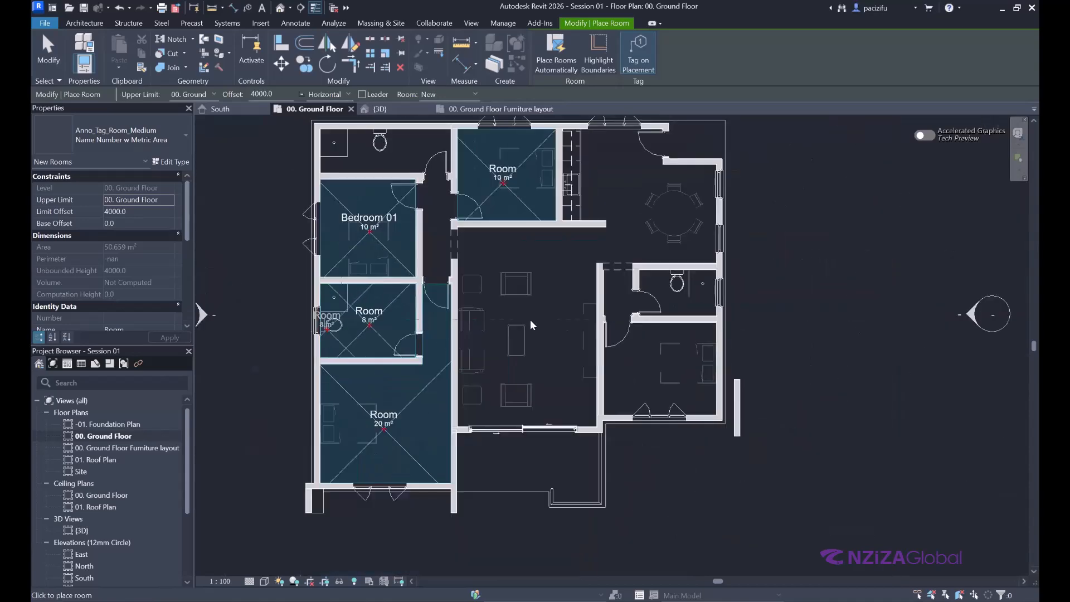
# Step: Place tagged rooms in the southeast bedroom, the east bathroom above it and the northwest bathroom
pyautogui.click(665, 384)
pyautogui.scroll(2, 685, 296)
pyautogui.click(682, 317)
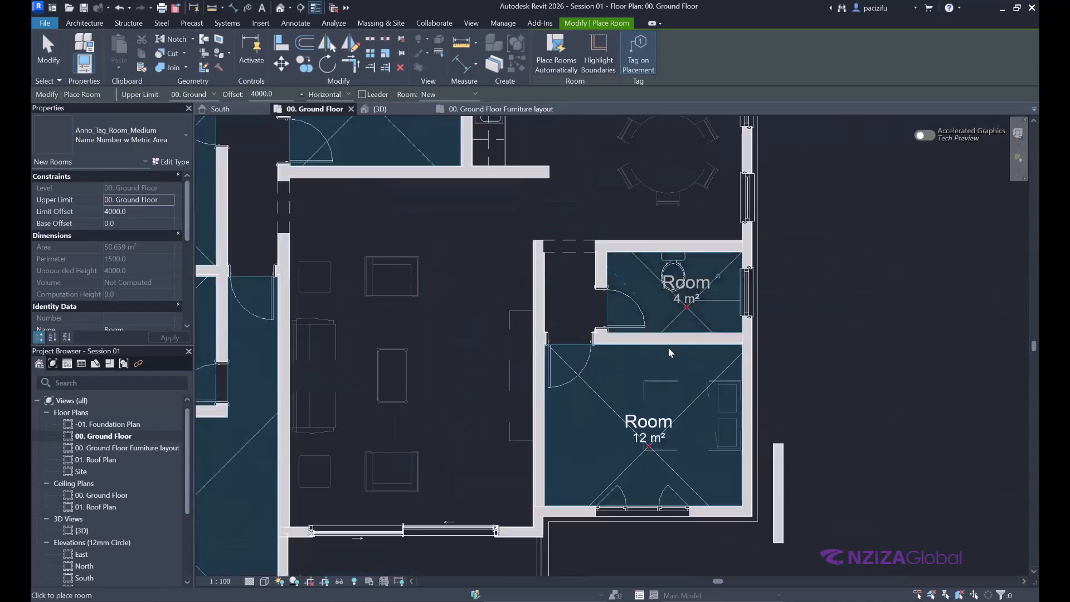
pyautogui.scroll(-2, 671, 351)
pyautogui.scroll(2, 392, 204)
pyautogui.click(392, 204)
pyautogui.scroll(-2, 305, 233)
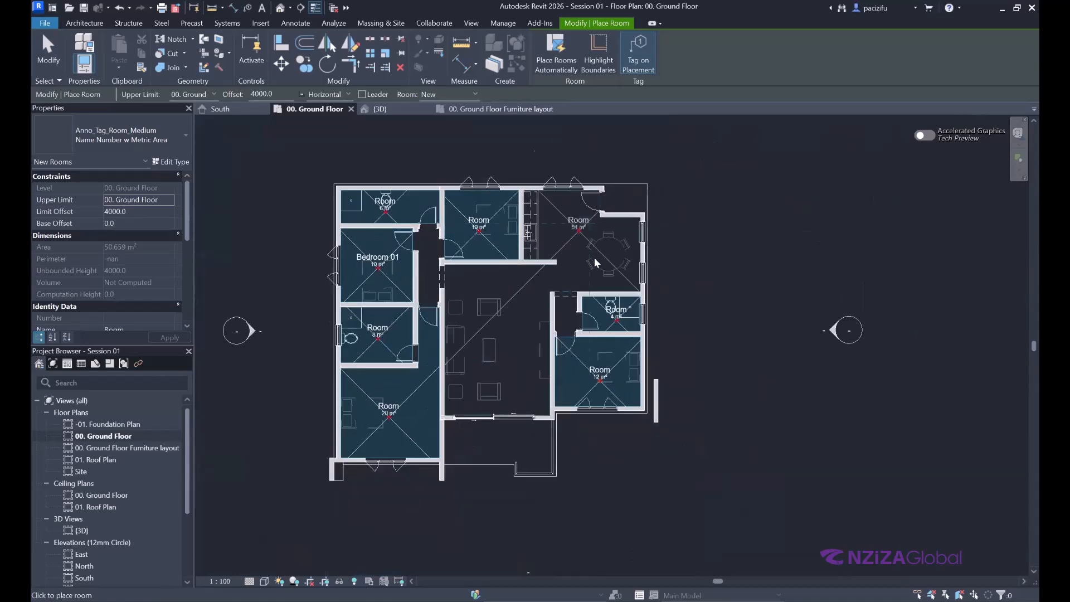
# Step: Place a tagged room in the open living, dining and kitchen space, and finish placing rooms
pyautogui.scroll(3, 605, 274)
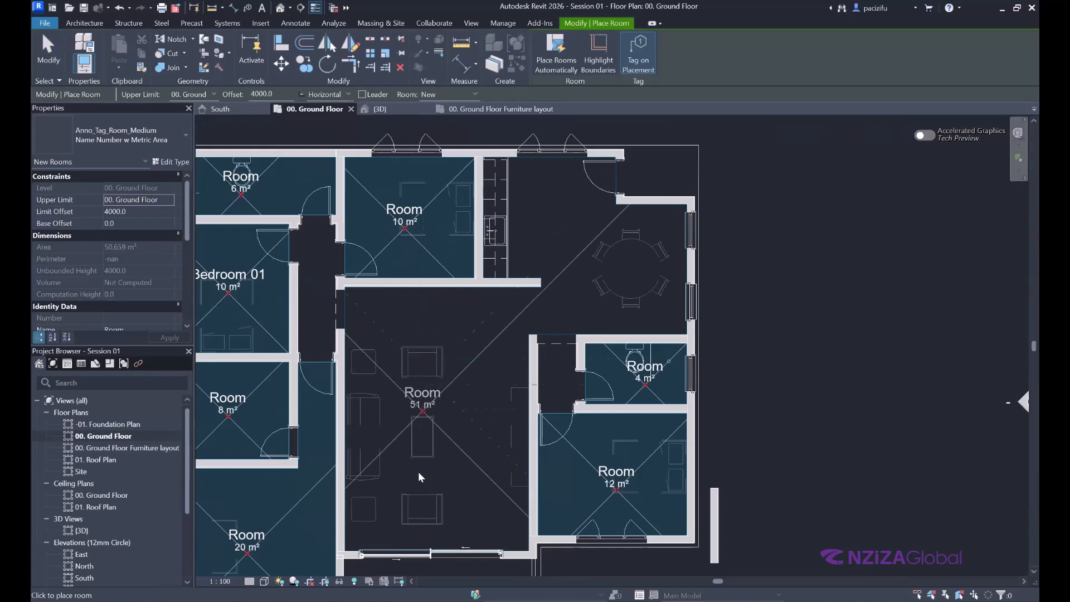
pyautogui.click(427, 424)
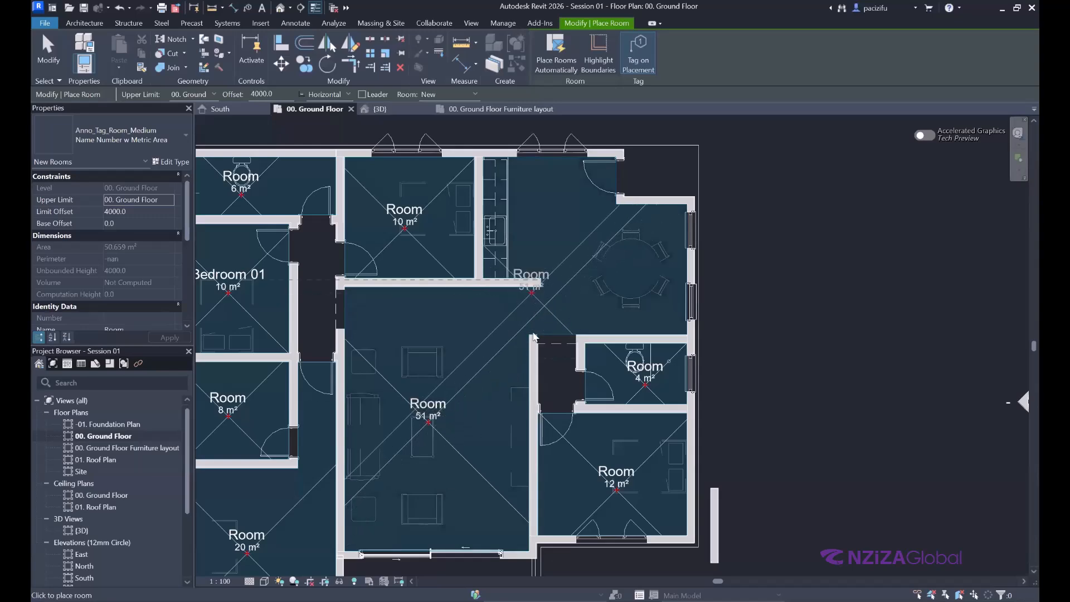
pyautogui.press('Escape')
pyautogui.press('Escape')
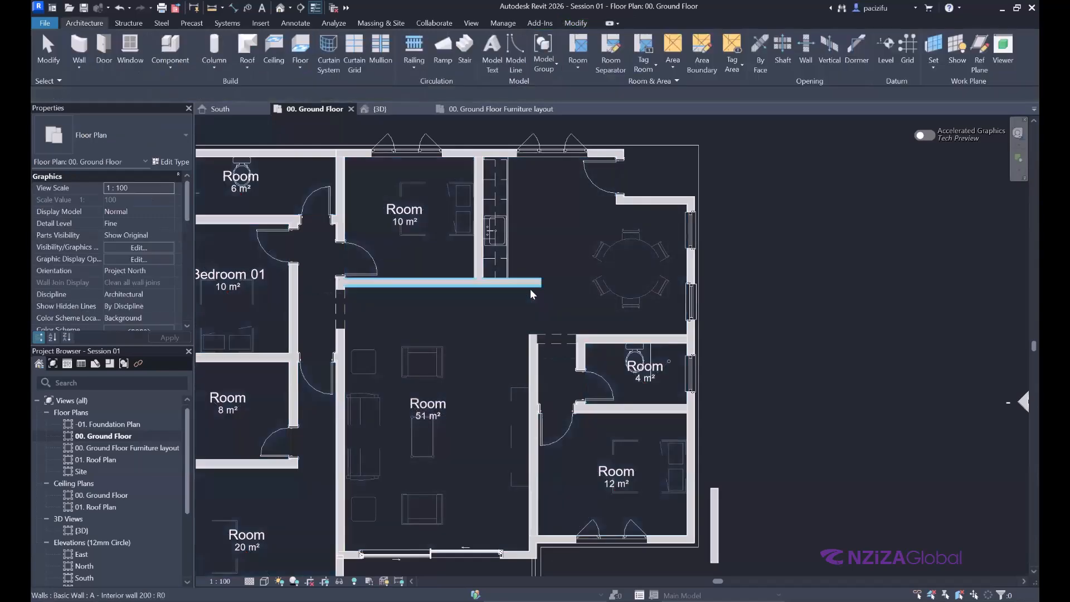
# Step: Draw a vertical room separation line from the living room's east wall end up to the kitchen partition wall, dividing living from dining
pyautogui.scroll(2, 410, 423)
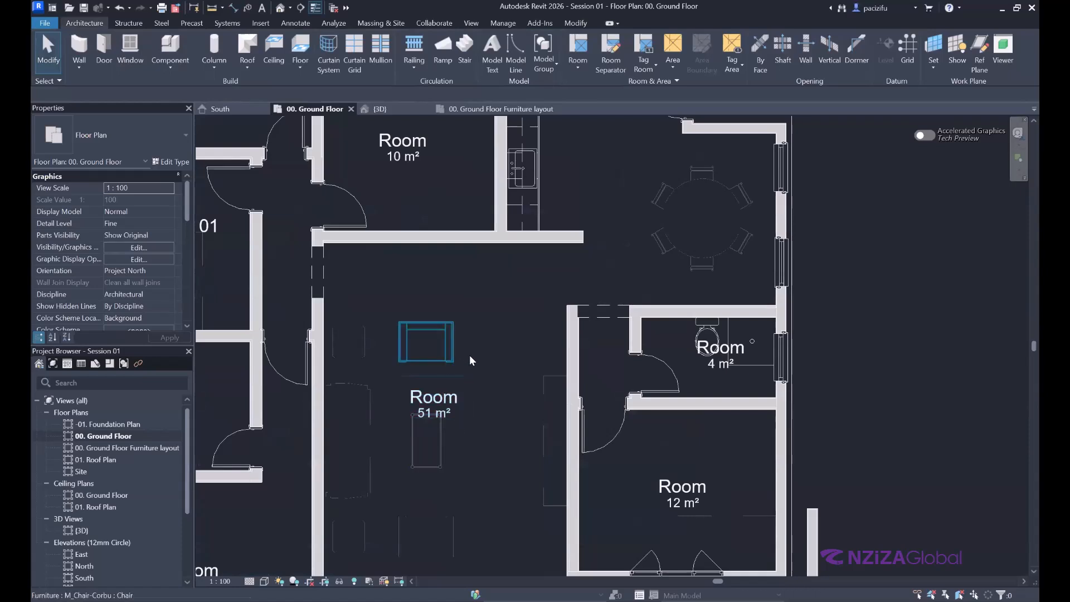
pyautogui.scroll(-3, 460, 350)
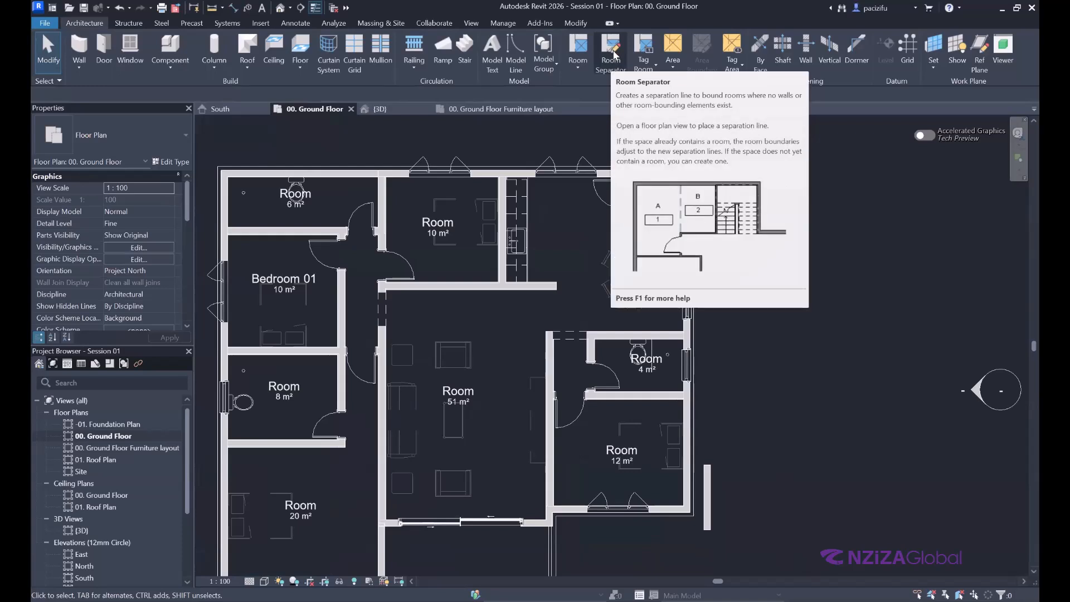
pyautogui.click(611, 50)
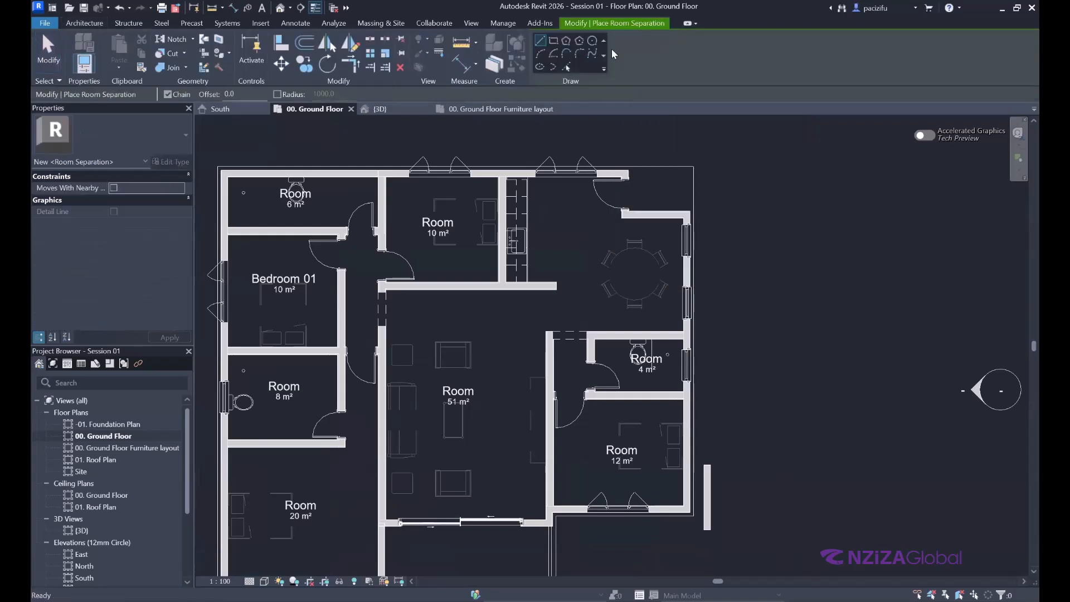
pyautogui.scroll(6, 554, 324)
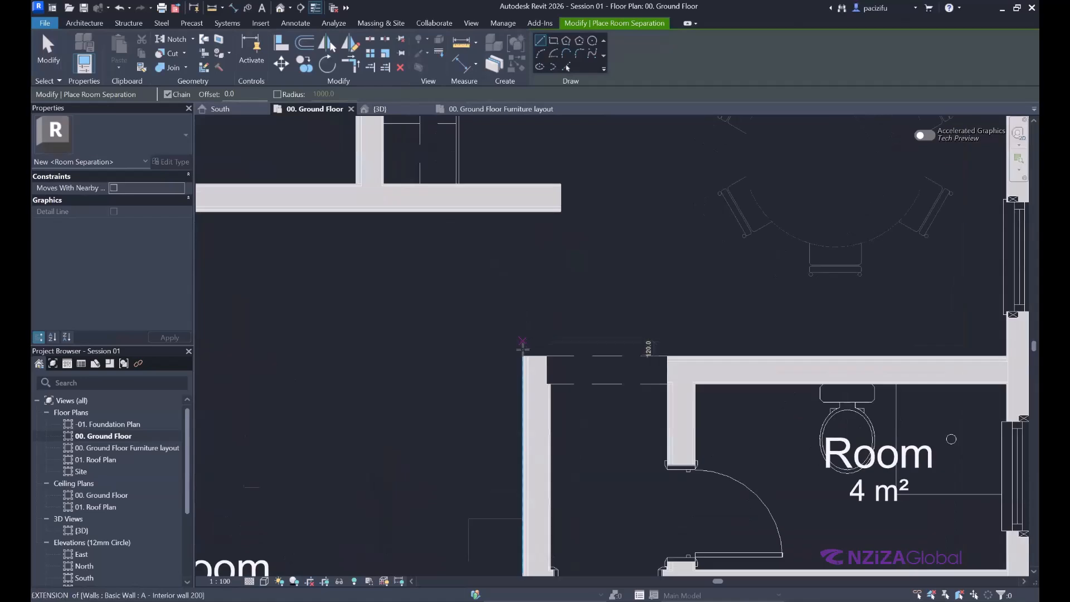
pyautogui.scroll(2, 522, 356)
pyautogui.click(523, 356)
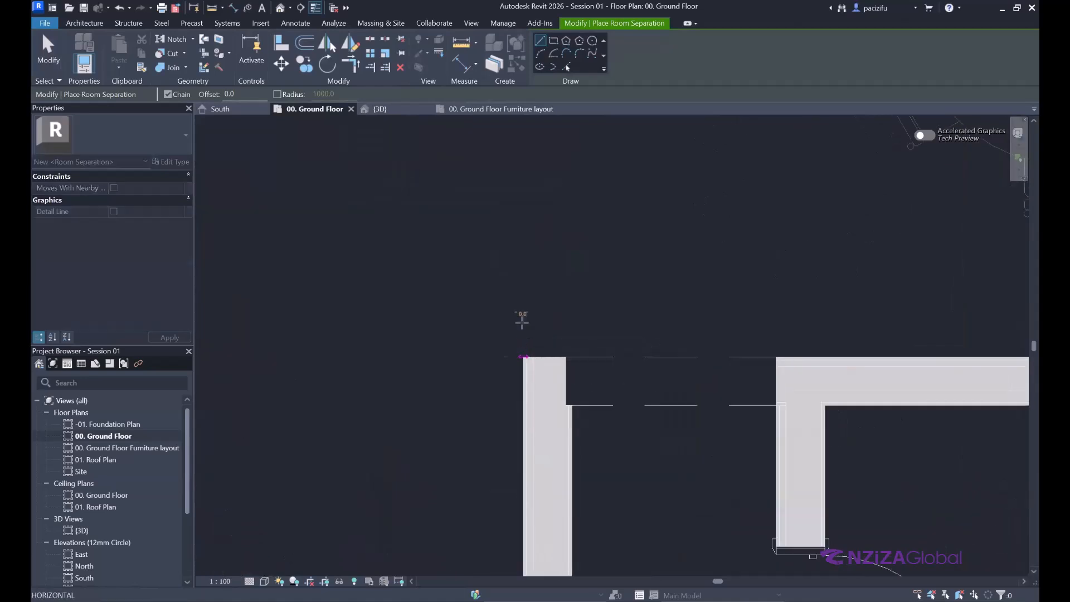
pyautogui.scroll(-2, 522, 333)
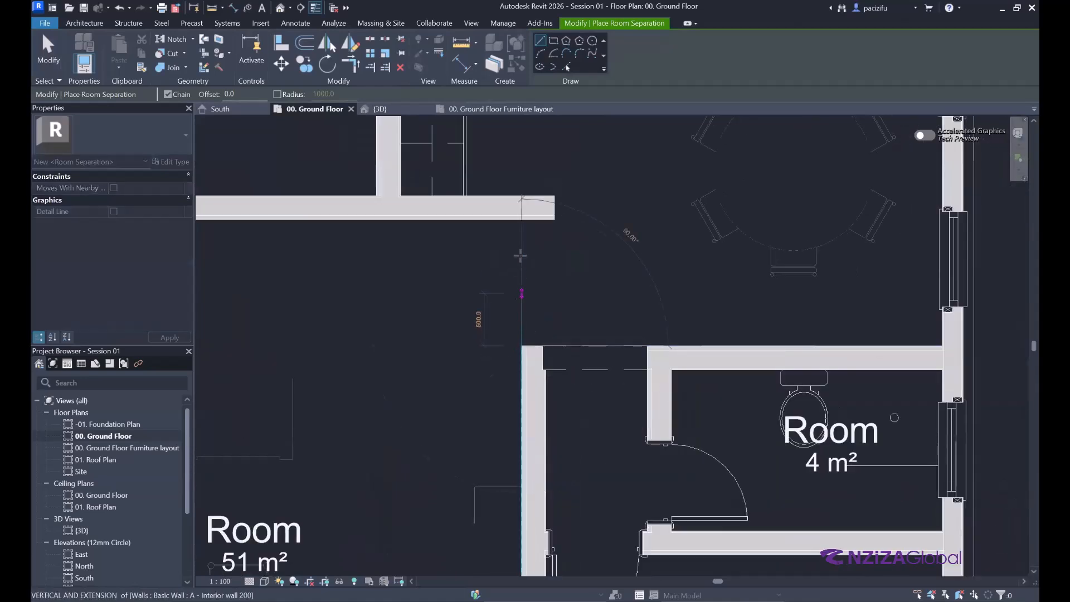
pyautogui.click(522, 221)
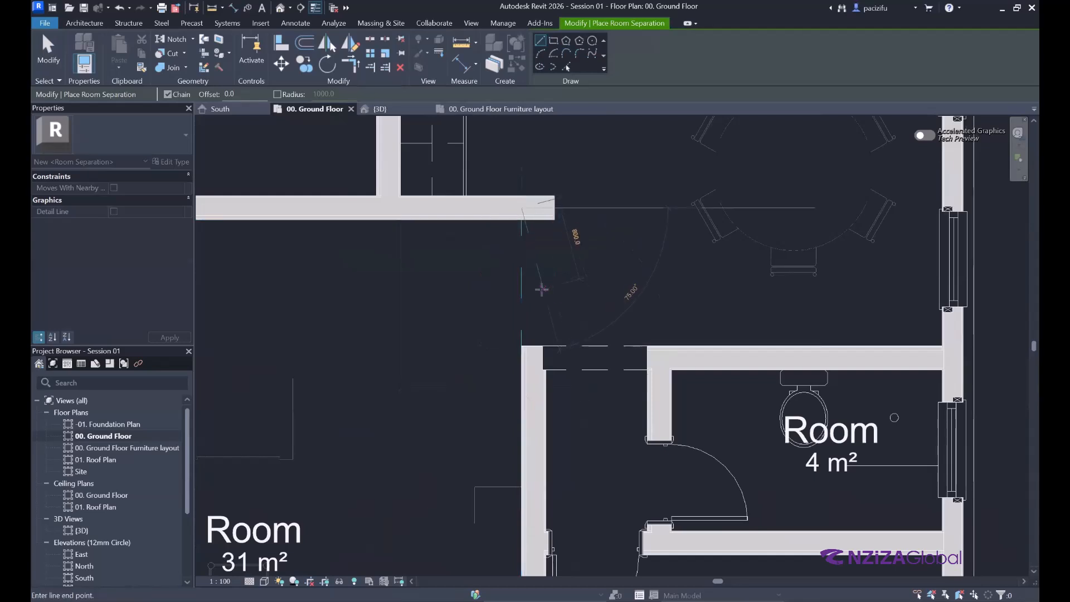
pyautogui.press('Escape')
pyautogui.scroll(-3, 542, 287)
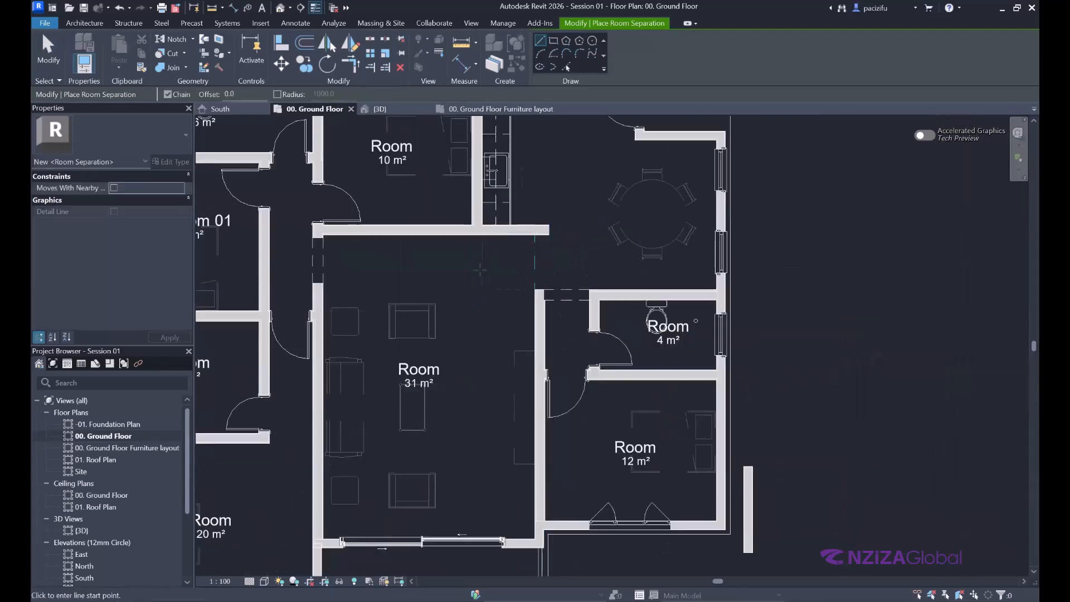
# Step: Draw a short horizontal room separation line from the east end of the kitchen partition wall toward the dining table
pyautogui.scroll(2, 480, 296)
pyautogui.scroll(2, 351, 500)
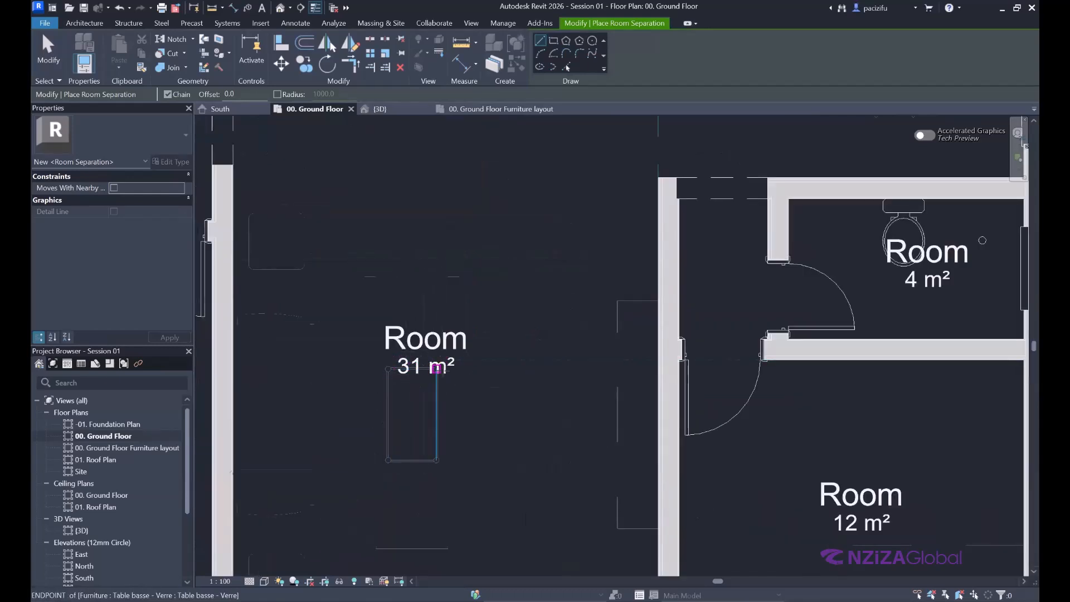
pyautogui.scroll(-2, 453, 409)
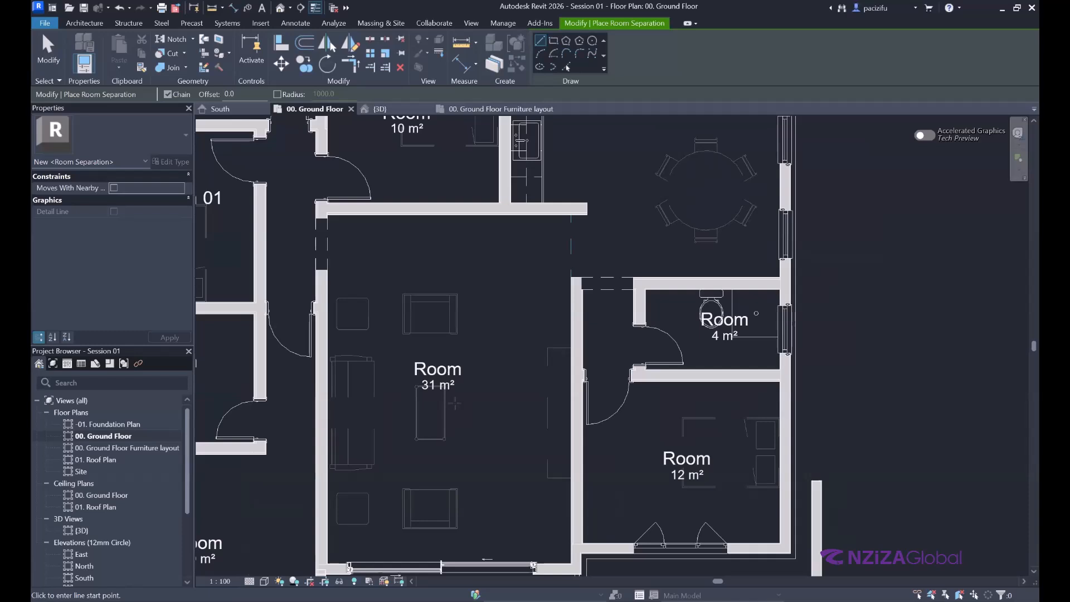
pyautogui.scroll(-2, 368, 440)
pyautogui.scroll(2, 546, 278)
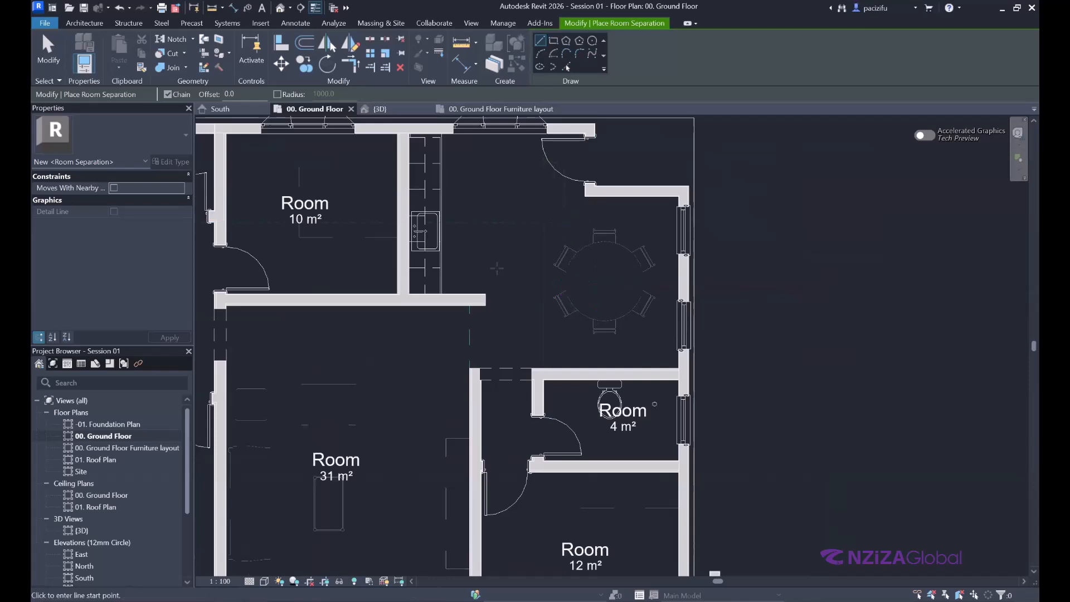
pyautogui.scroll(2, 501, 135)
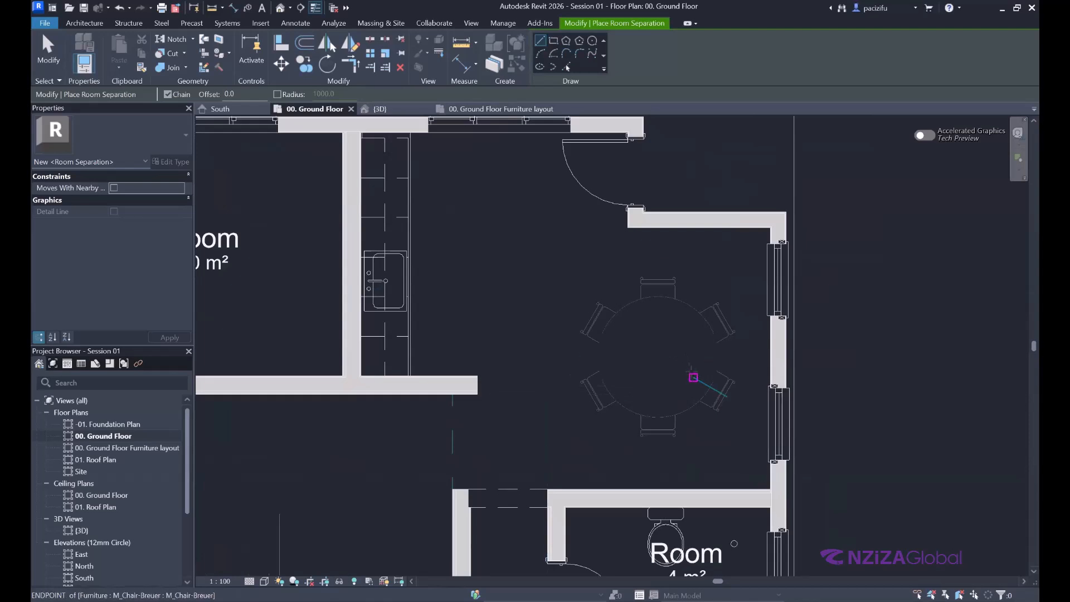
pyautogui.scroll(1, 470, 376)
pyautogui.click(49, 51)
pyautogui.click(616, 46)
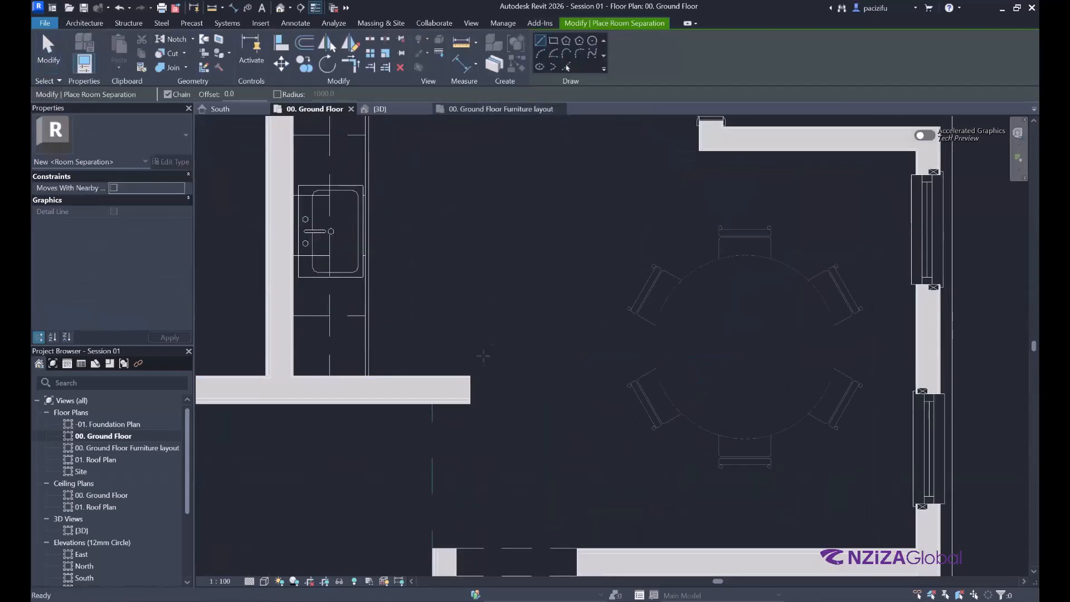
pyautogui.scroll(2, 470, 378)
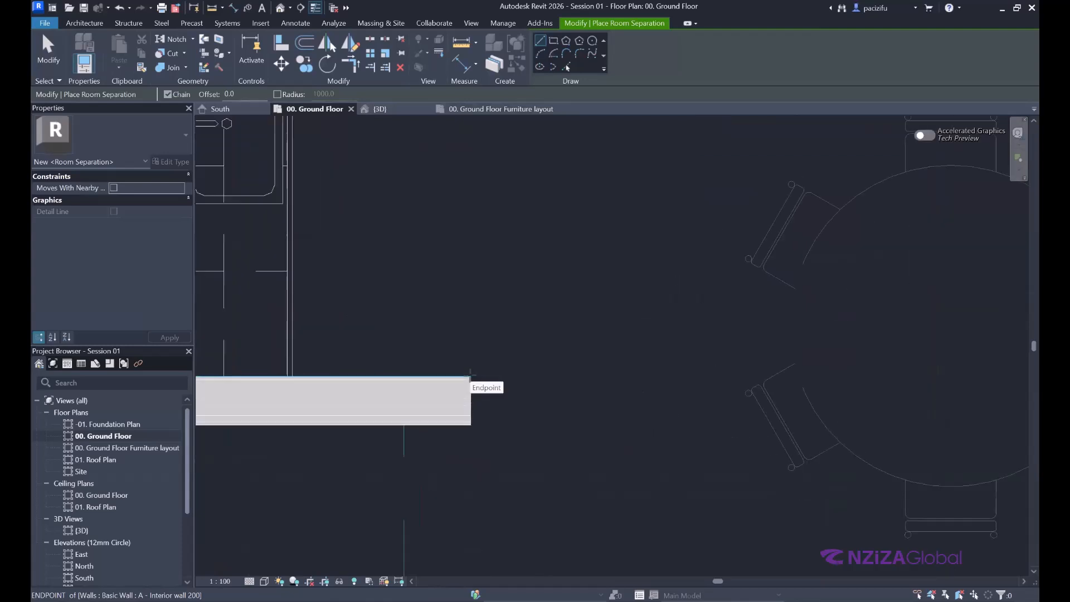
pyautogui.click(470, 377)
pyautogui.scroll(-2, 491, 377)
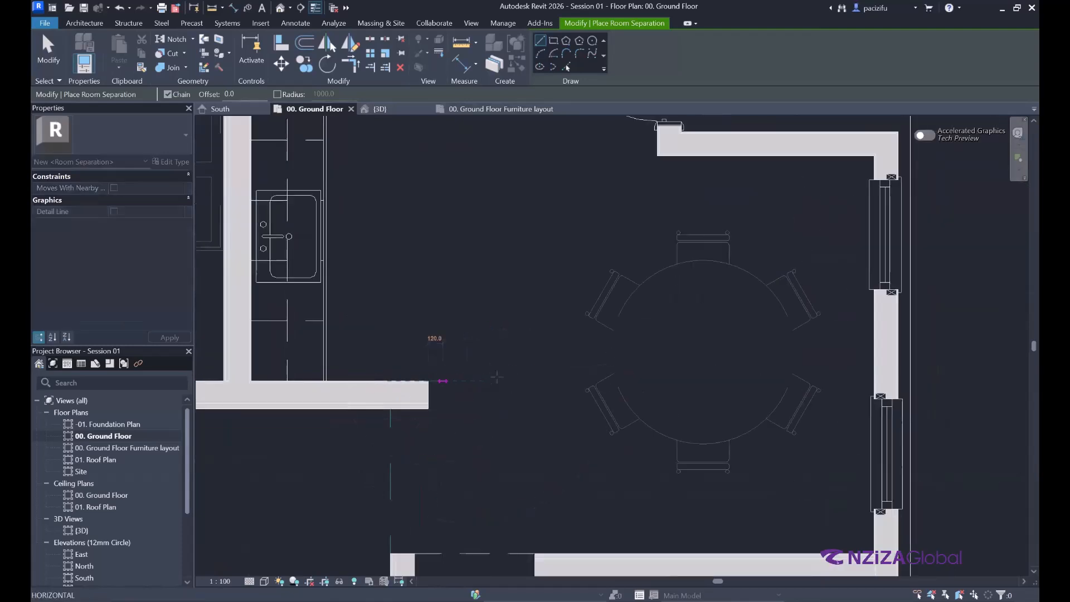
pyautogui.scroll(-2, 443, 386)
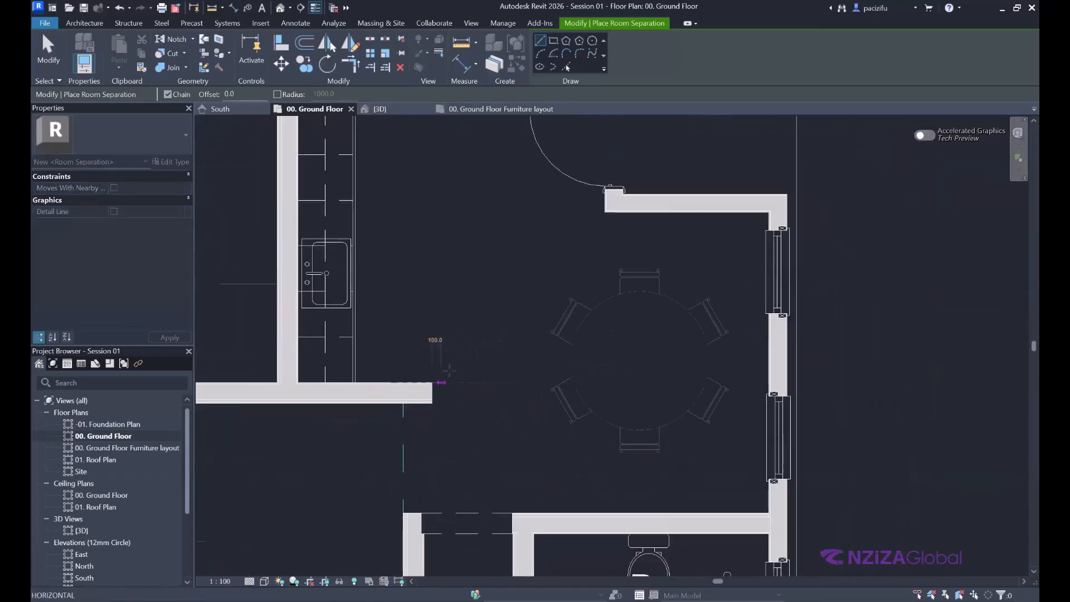
pyautogui.click(477, 382)
# Step: Continue the room separation line vertically upward and across to the wall corner beside the entrance door, dividing kitchen from dining
pyautogui.scroll(-2, 471, 312)
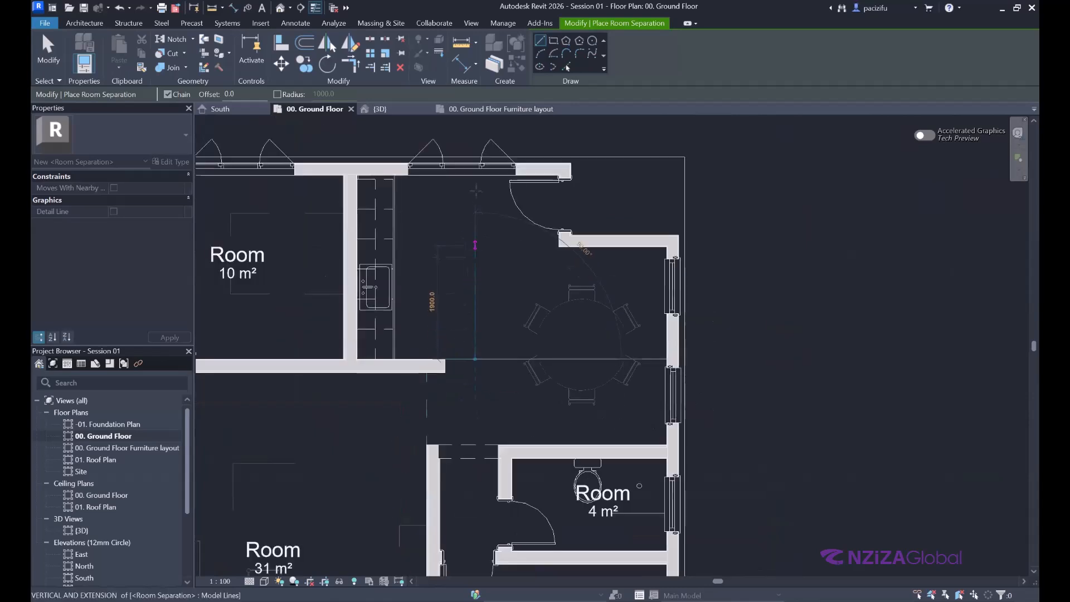
pyautogui.scroll(2, 475, 178)
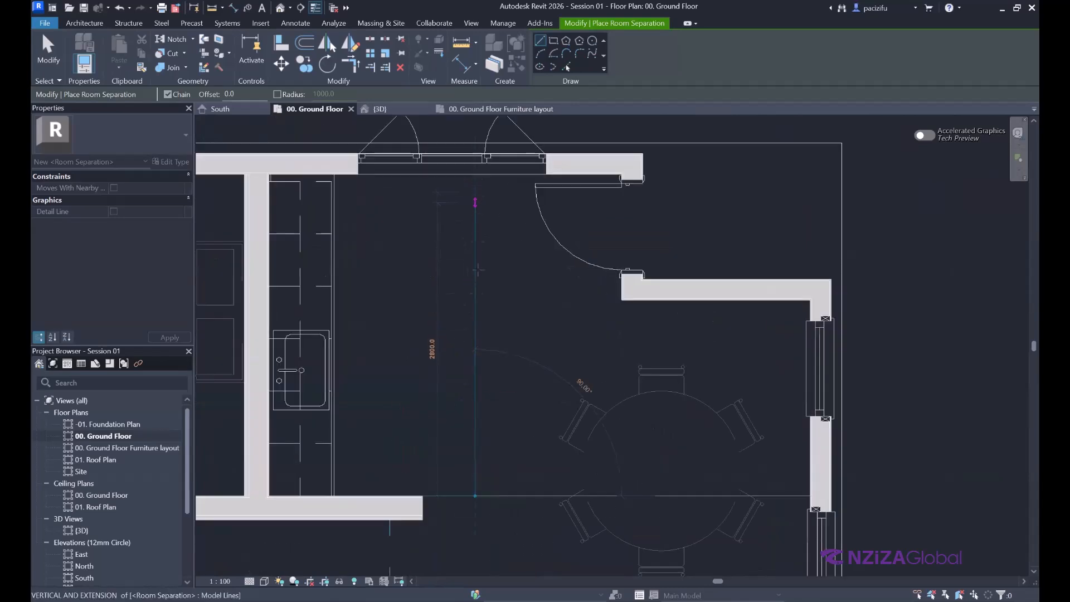
pyautogui.click(475, 300)
pyautogui.click(622, 300)
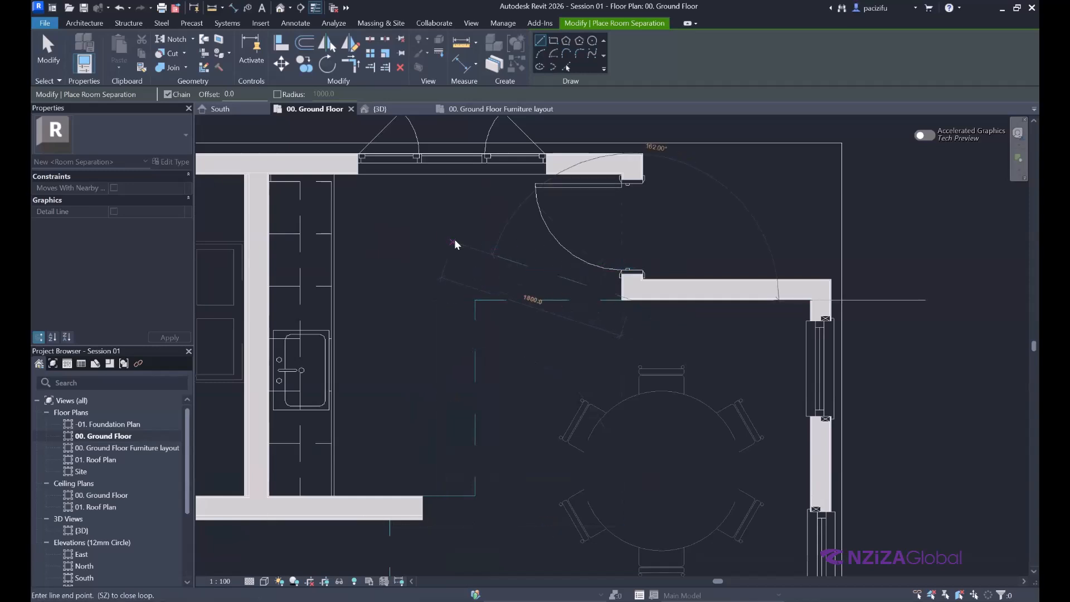
pyautogui.rightClick(455, 240)
pyautogui.click(502, 403)
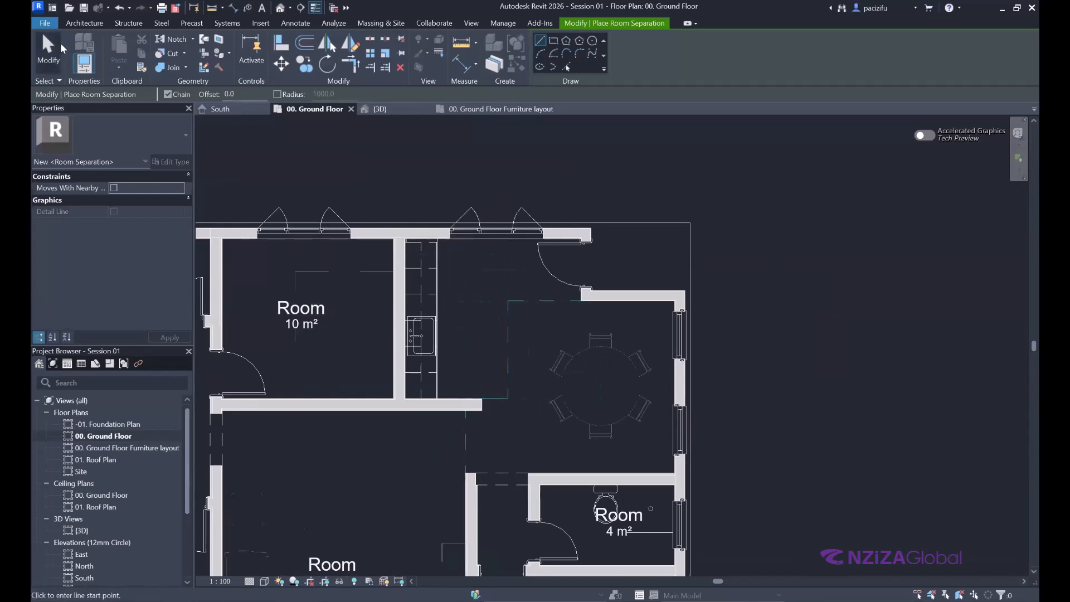
pyautogui.click(58, 47)
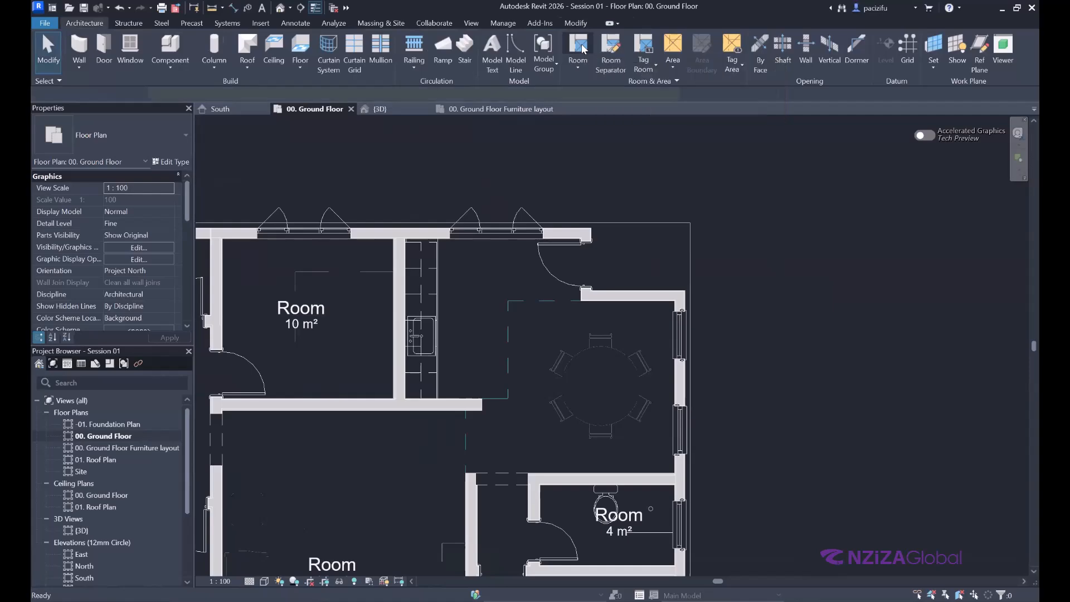
# Step: Place tagged rooms in the enclosed kitchen area and the dining area, and finish placing rooms
pyautogui.click(578, 47)
pyautogui.scroll(2, 456, 325)
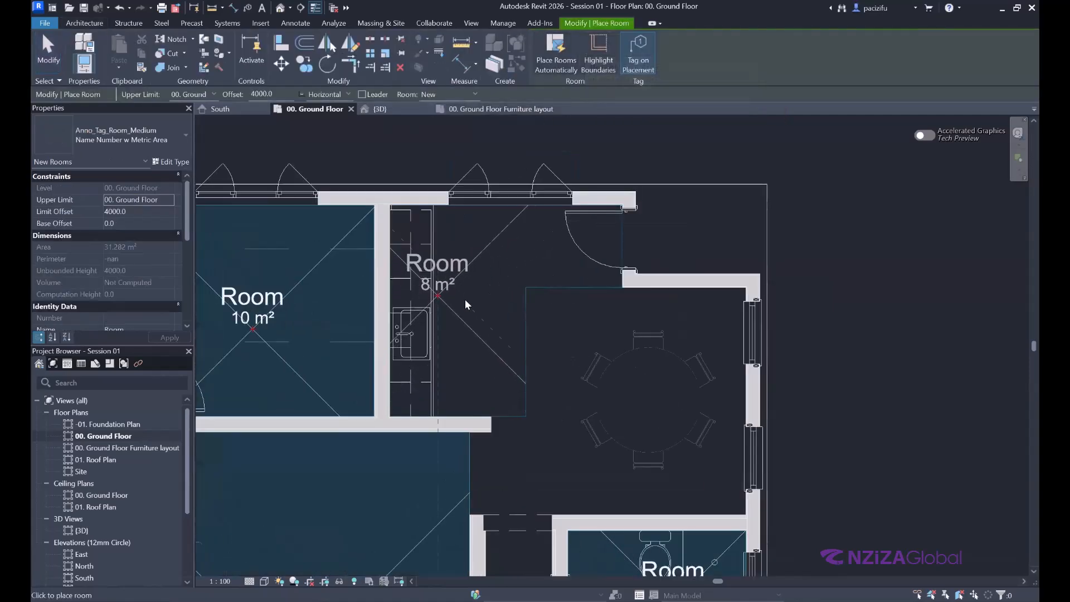
pyautogui.scroll(2, 464, 296)
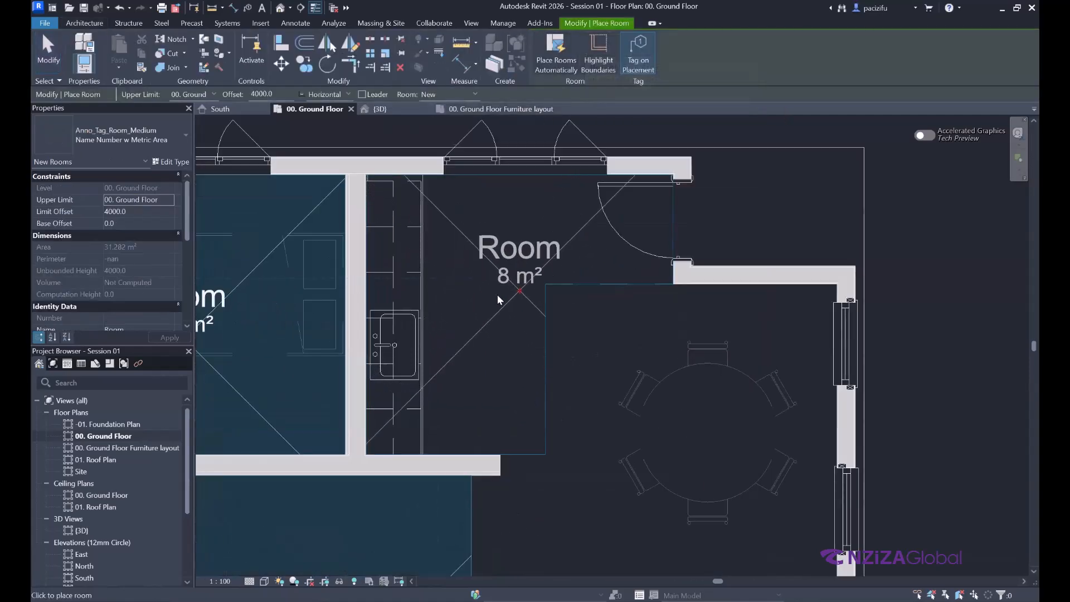
pyautogui.scroll(1, 497, 295)
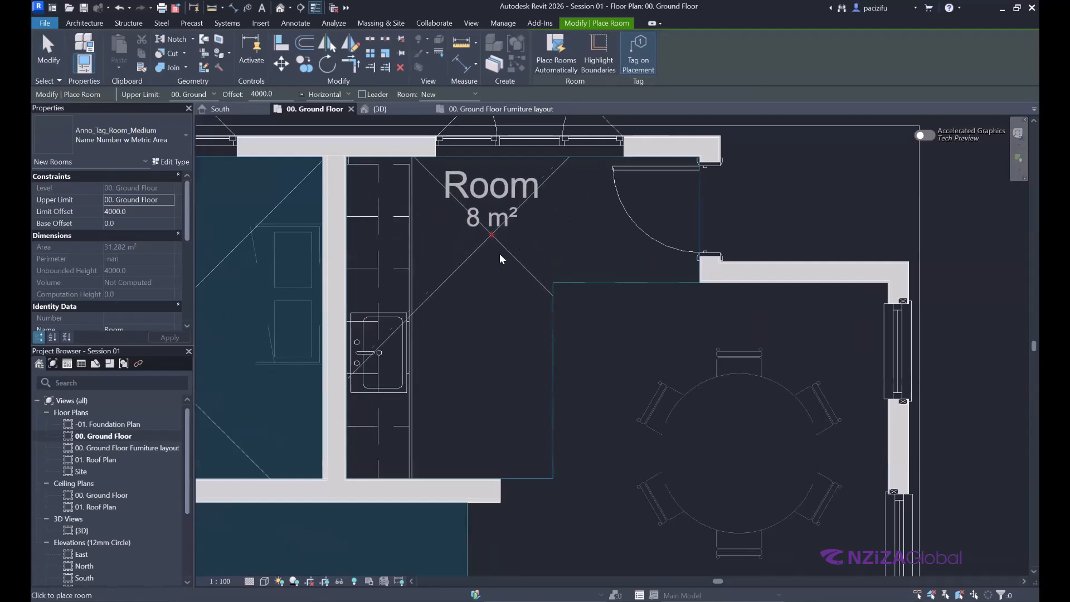
pyautogui.click(449, 306)
pyautogui.scroll(-2, 383, 241)
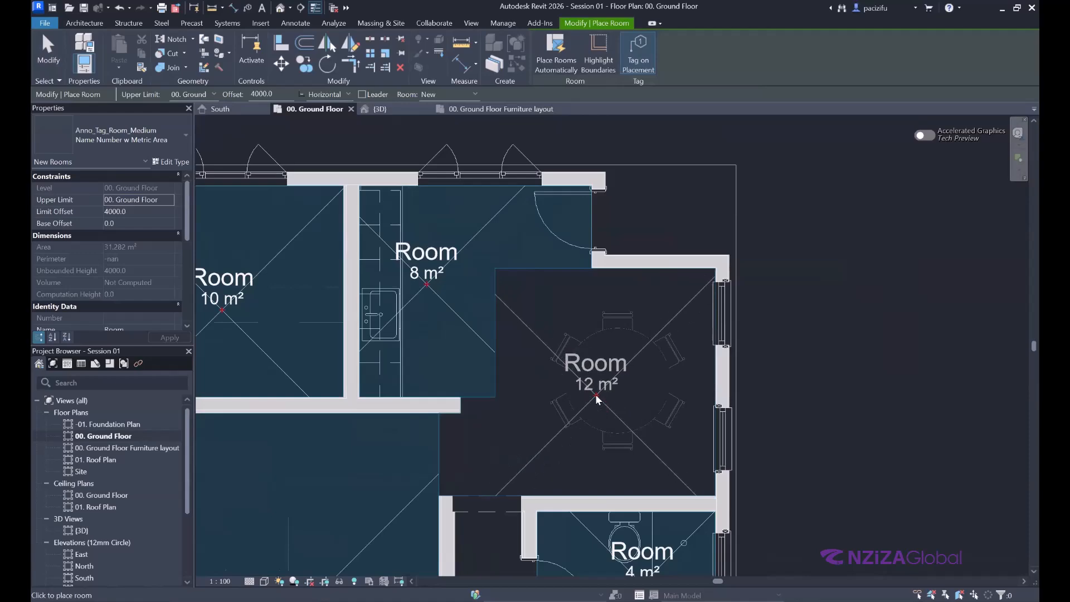
pyautogui.click(597, 396)
pyautogui.click(50, 58)
# Step: Rename the room around the dining table as "Dinning Room" through its tag
pyautogui.scroll(-1, 464, 208)
pyautogui.scroll(-2, 515, 316)
pyautogui.scroll(3, 544, 285)
pyautogui.click(544, 285)
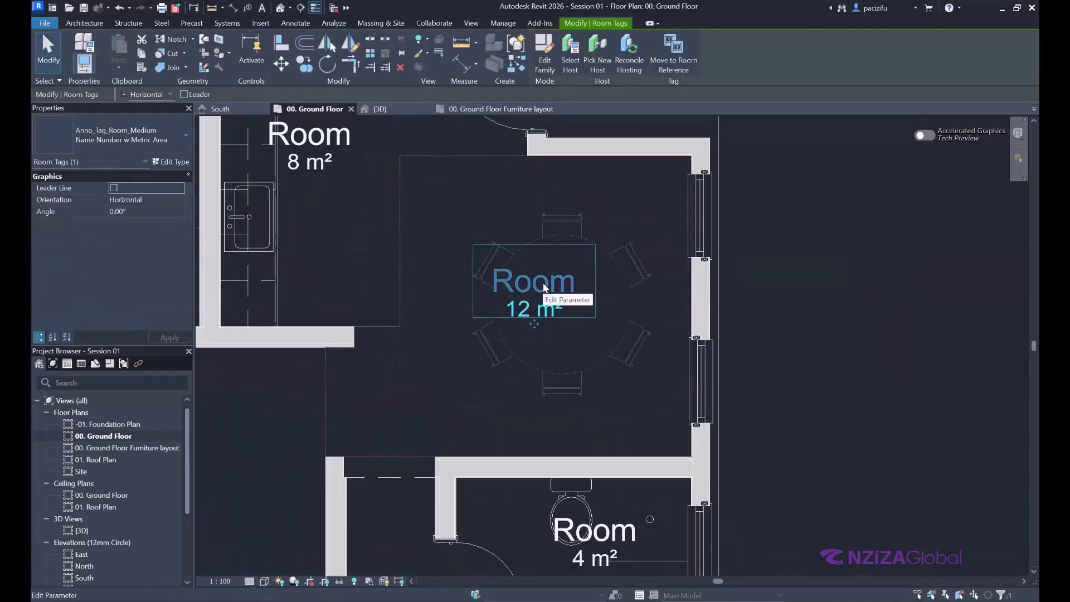
pyautogui.click(543, 286)
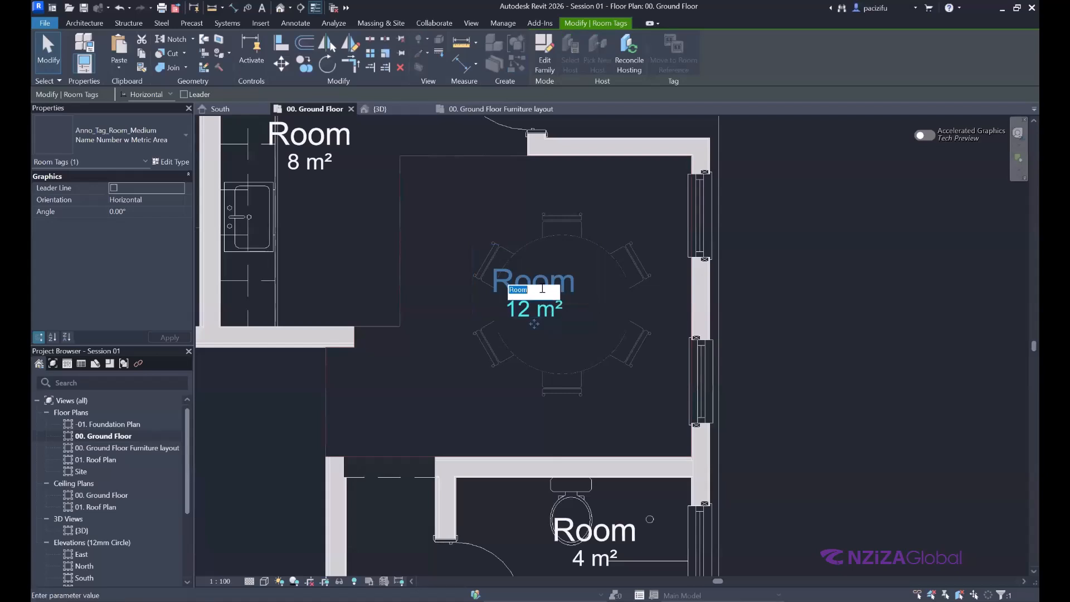
pyautogui.write('Dinning Room')
pyautogui.click(563, 361)
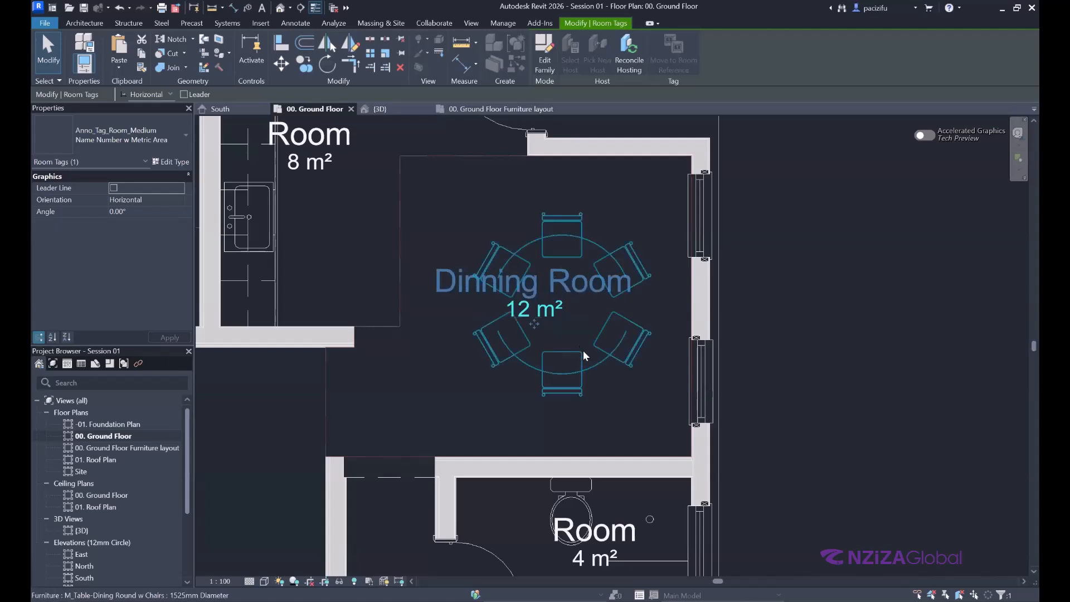
# Step: Rename the room beside the sink counter as "Kitchen" through its tag
pyautogui.scroll(-1, 579, 347)
pyautogui.scroll(2, 362, 171)
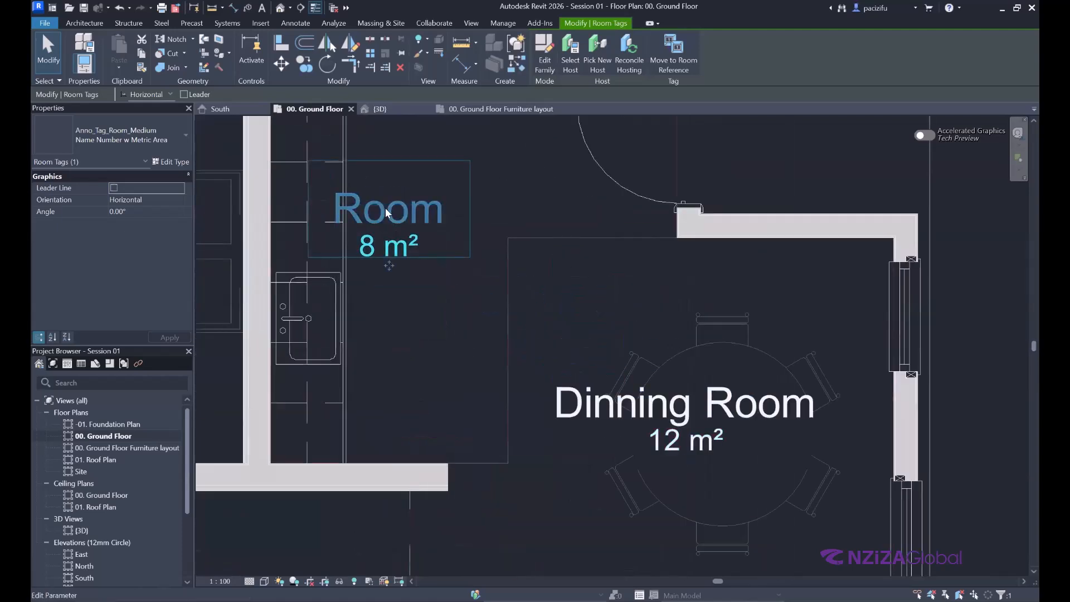
pyautogui.click(386, 210)
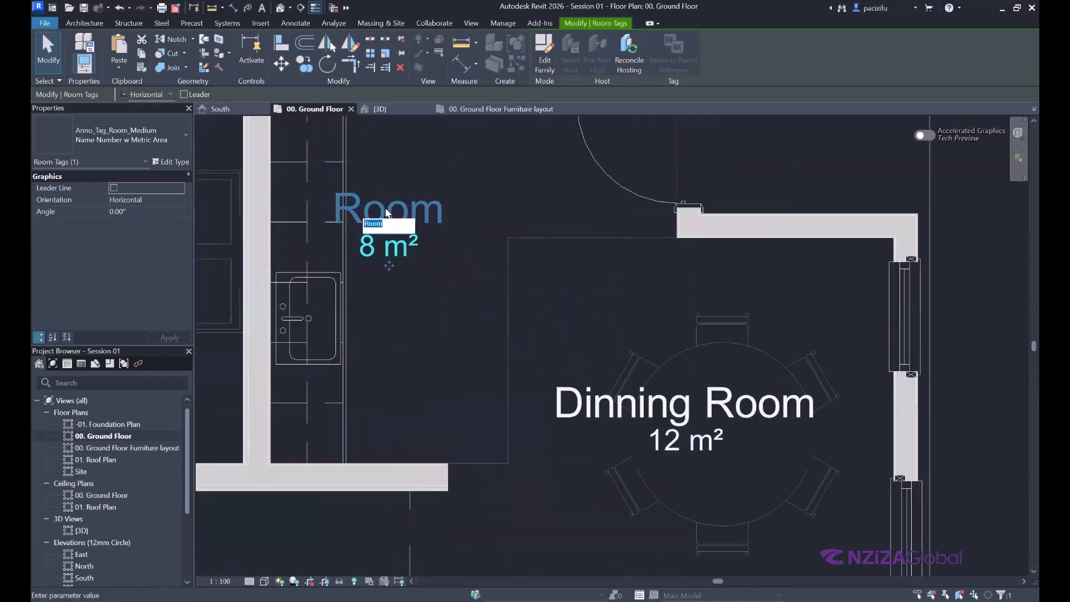
pyautogui.write('Kitchen')
pyautogui.click(420, 293)
# Step: Name the central space "Living room", the northwest and east bathrooms "Bath", and the north and southeast bedrooms "Bedroom"
pyautogui.scroll(-4, 446, 273)
pyautogui.scroll(-3, 477, 252)
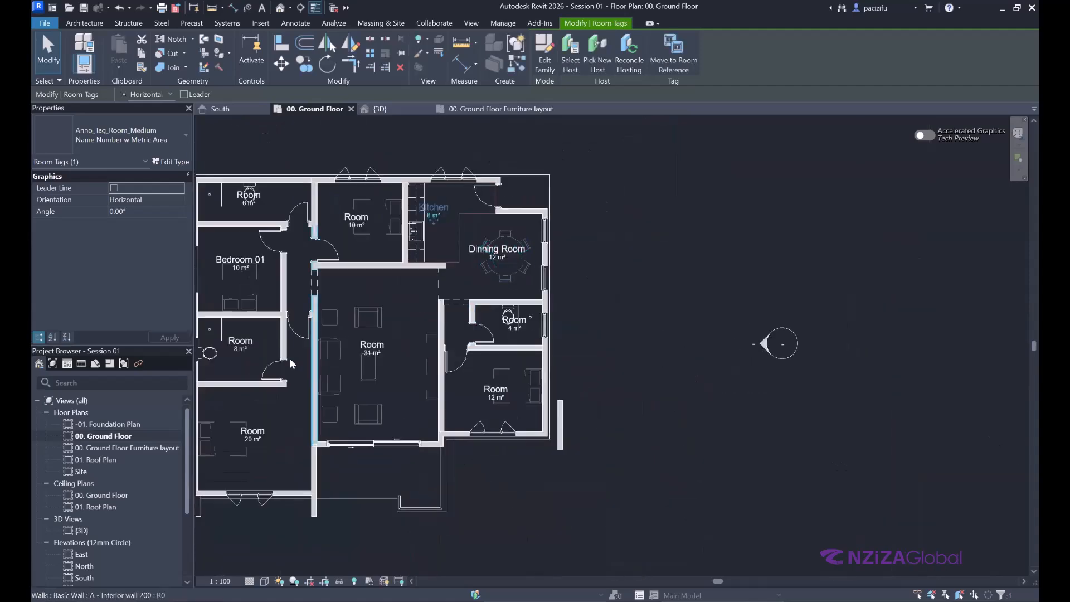
pyautogui.scroll(5, 415, 335)
pyautogui.doubleClick(408, 335)
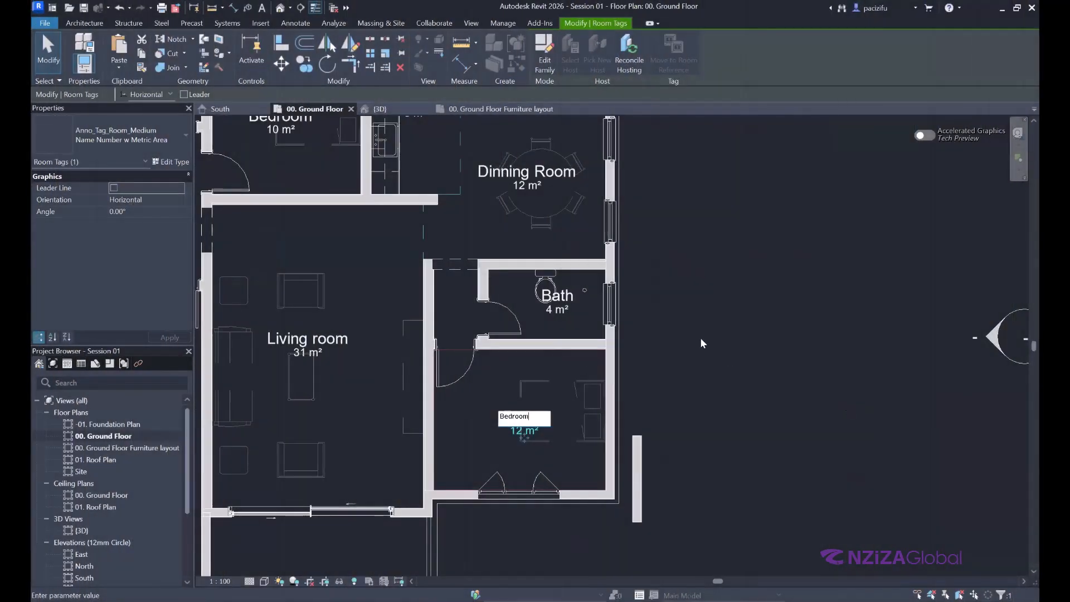
pyautogui.click(701, 340)
# Step: Select the large southwest room and examine how far its boundary extends into the corridor
pyautogui.scroll(-5, 714, 341)
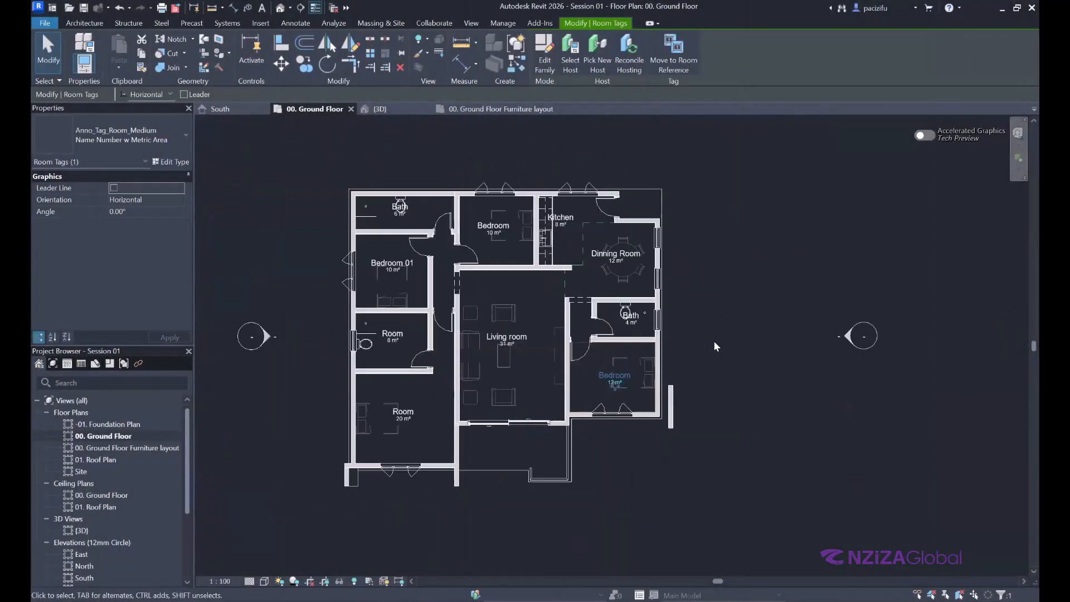
pyautogui.scroll(5, 513, 359)
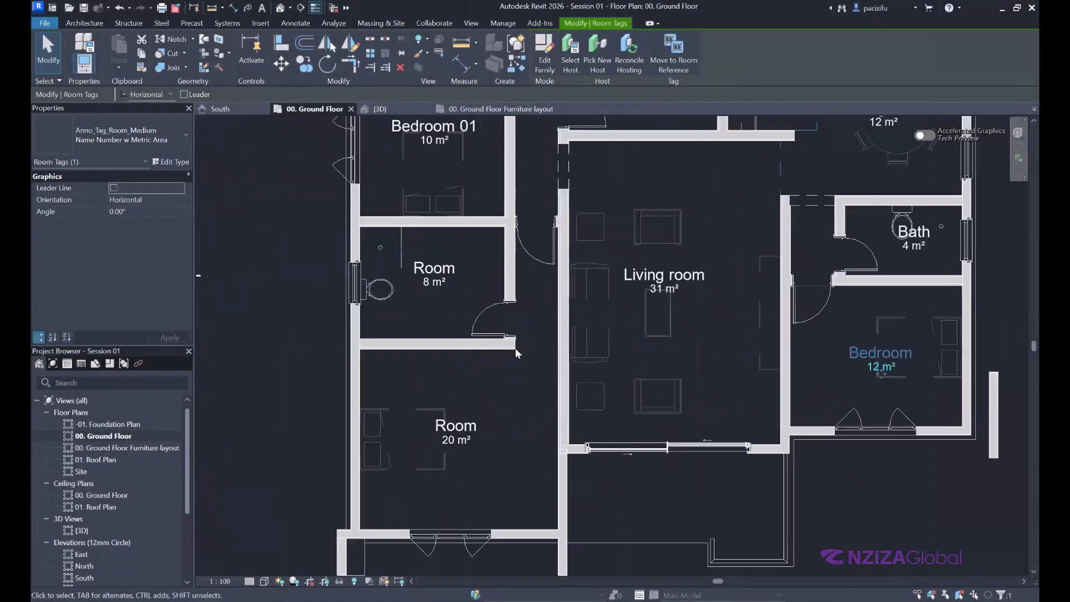
pyautogui.click(467, 434)
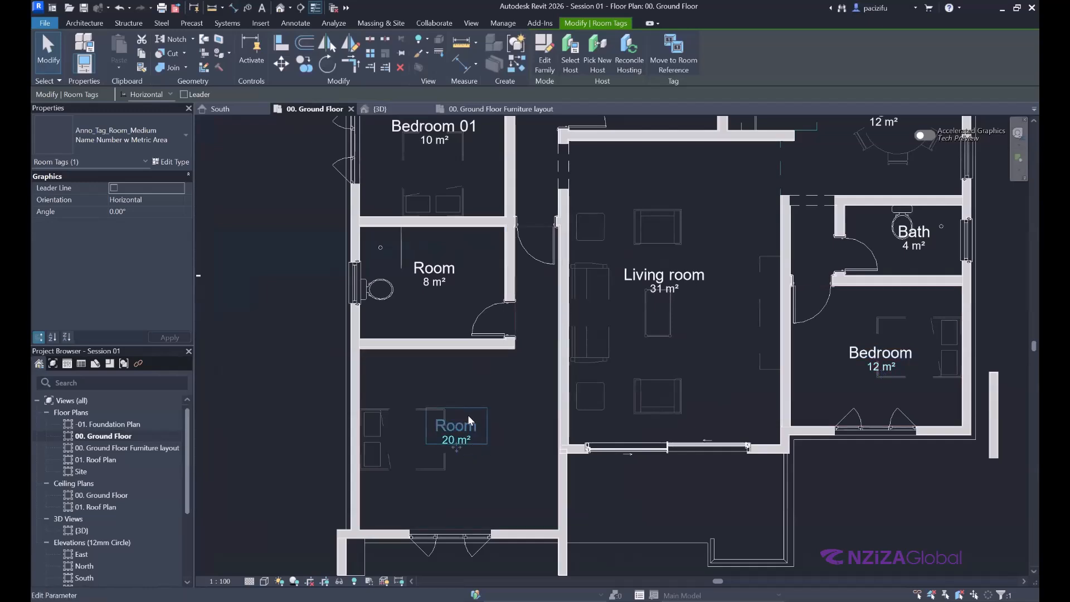
pyautogui.click(449, 392)
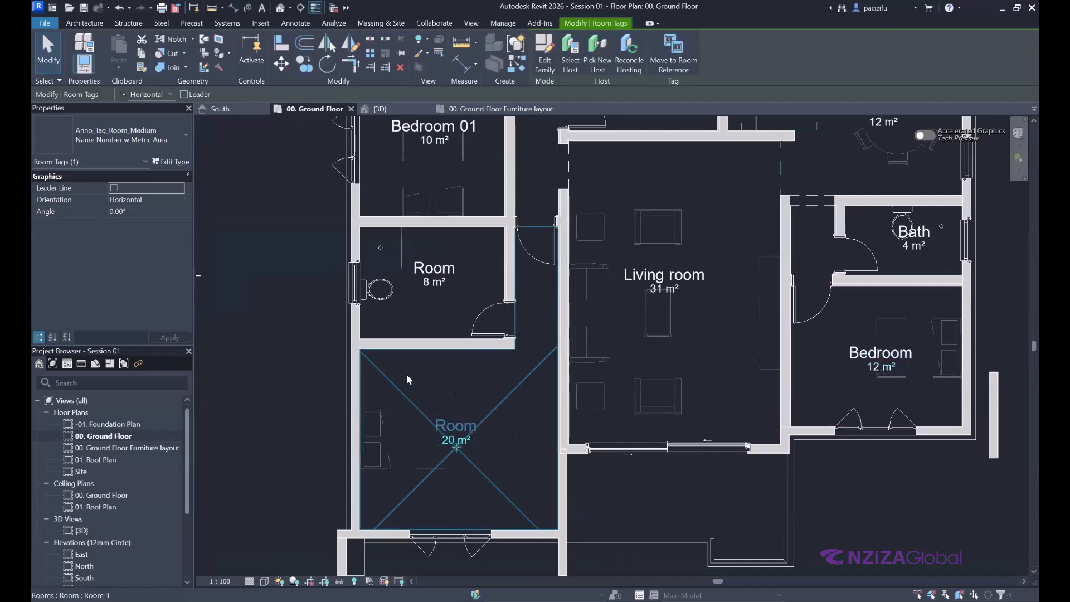
pyautogui.scroll(-2, 403, 374)
pyautogui.click(320, 367)
pyautogui.click(393, 380)
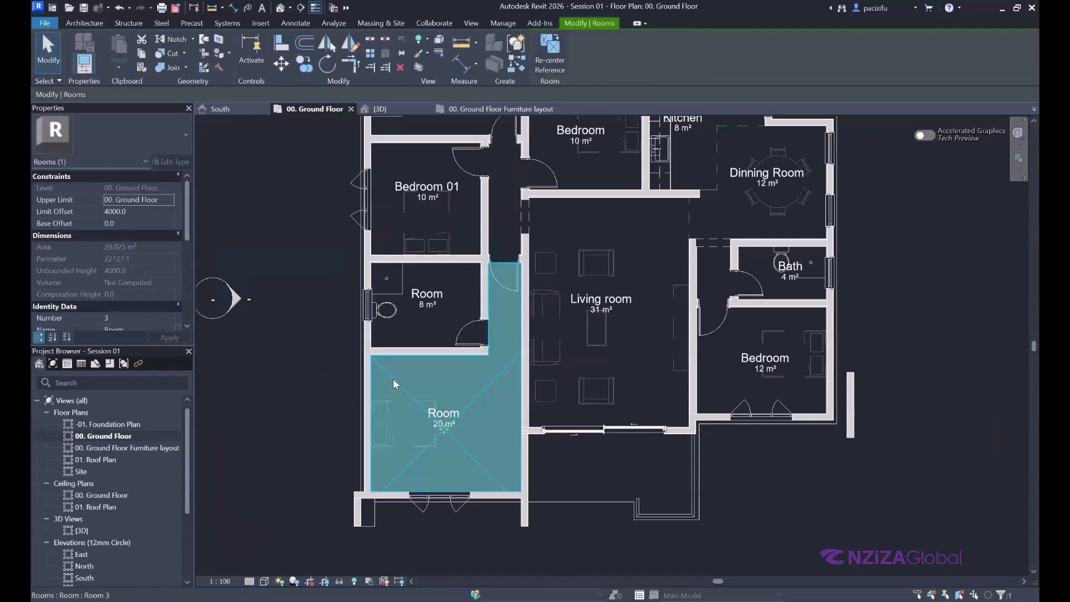
pyautogui.moveTo(719, 601)
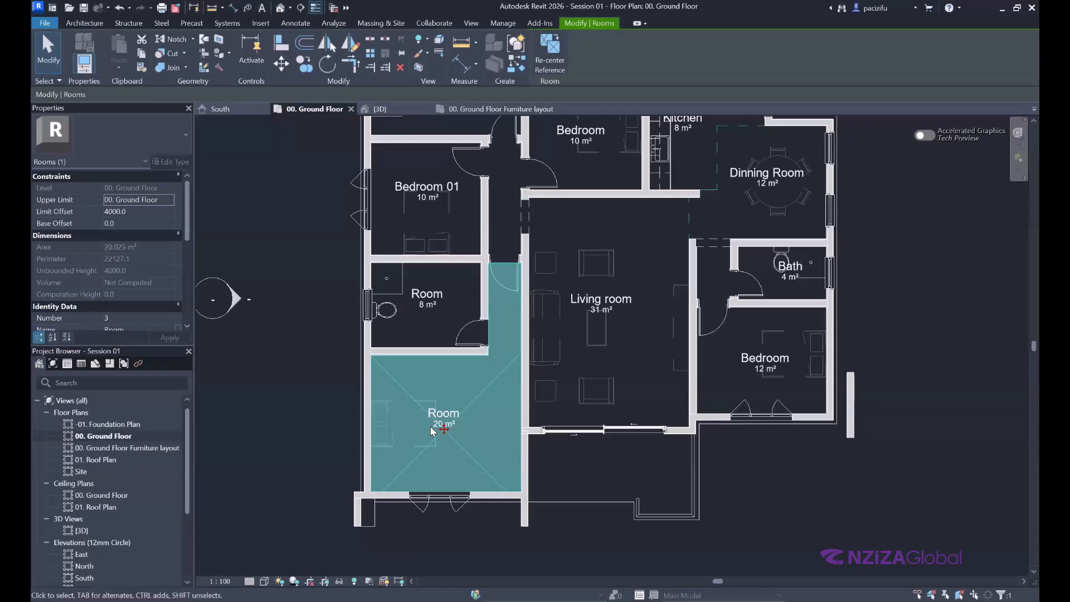
pyautogui.scroll(3, 459, 409)
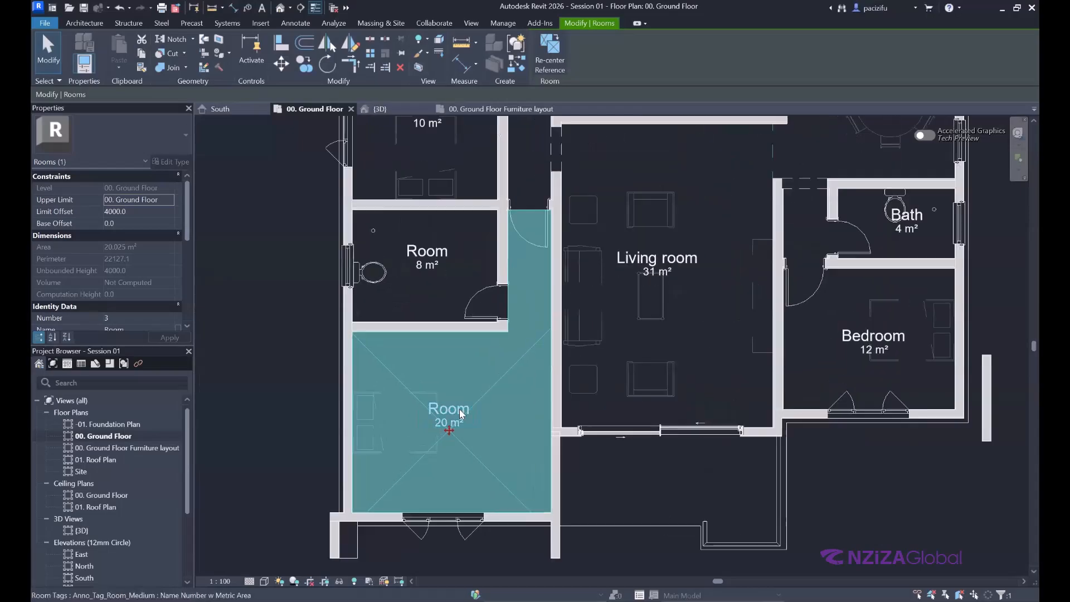
pyautogui.click(461, 411)
pyautogui.click(460, 412)
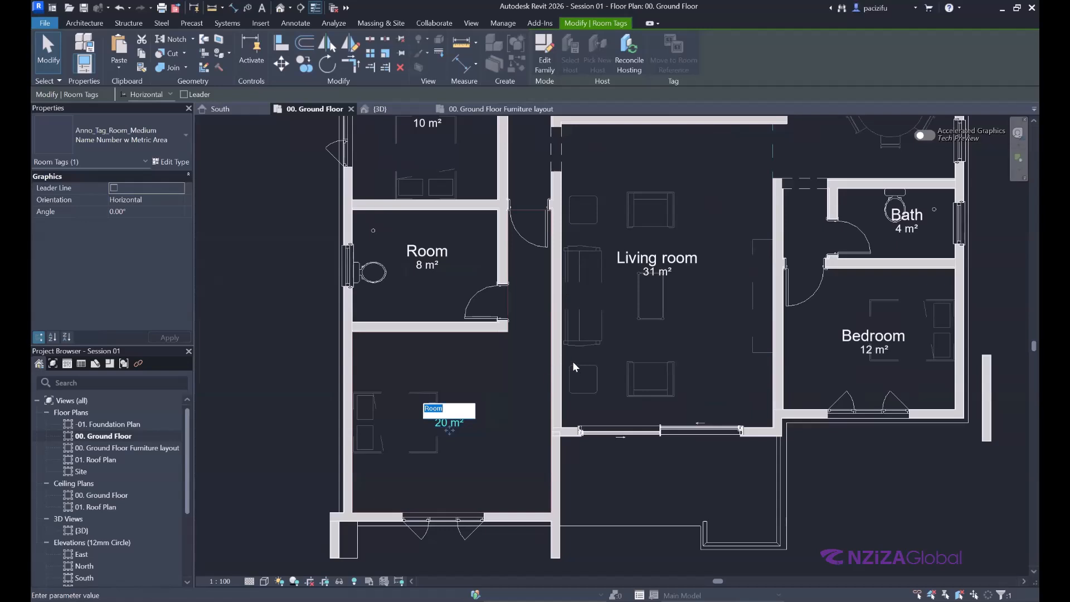
pyautogui.click(372, 380)
pyautogui.scroll(-2, 372, 405)
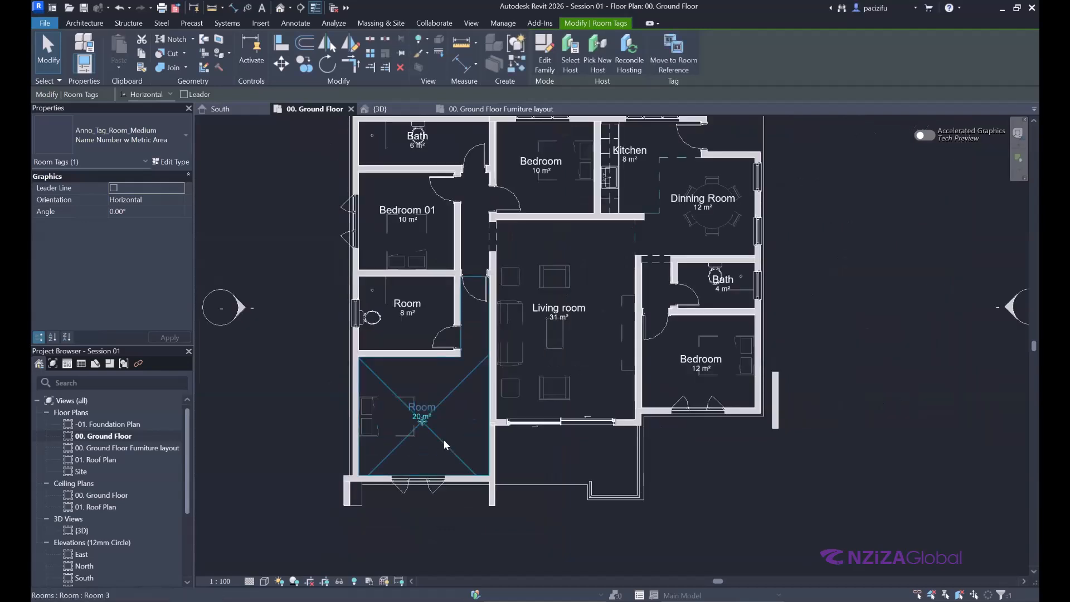
pyautogui.click(443, 439)
pyautogui.click(272, 409)
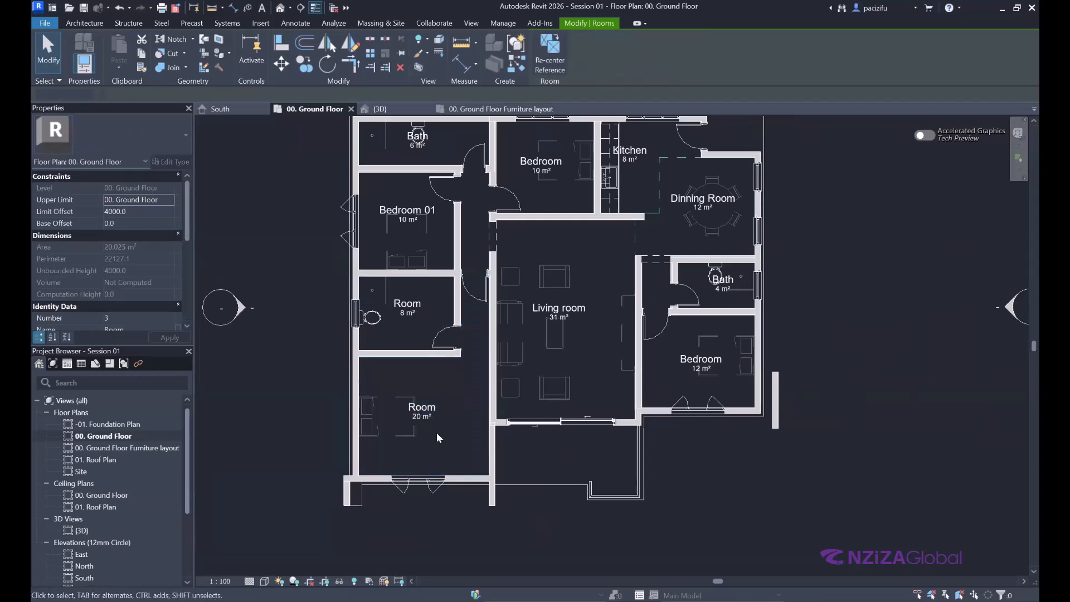
pyautogui.scroll(-2, 446, 429)
pyautogui.scroll(3, 510, 298)
pyautogui.scroll(-2, 593, 287)
pyautogui.scroll(3, 438, 378)
pyautogui.scroll(-3, 513, 382)
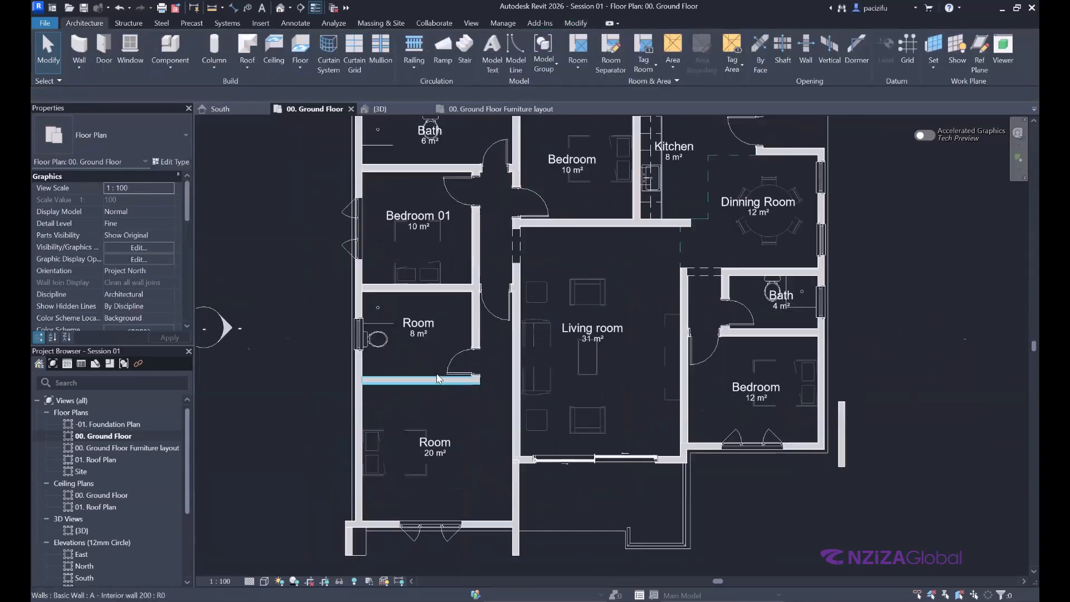
# Step: Rename the large southwest room as "Bedroom" through its room properties
pyautogui.scroll(2, 523, 395)
pyautogui.scroll(-4, 582, 404)
pyautogui.scroll(3, 573, 423)
pyautogui.scroll(-3, 479, 367)
pyautogui.scroll(1, 479, 370)
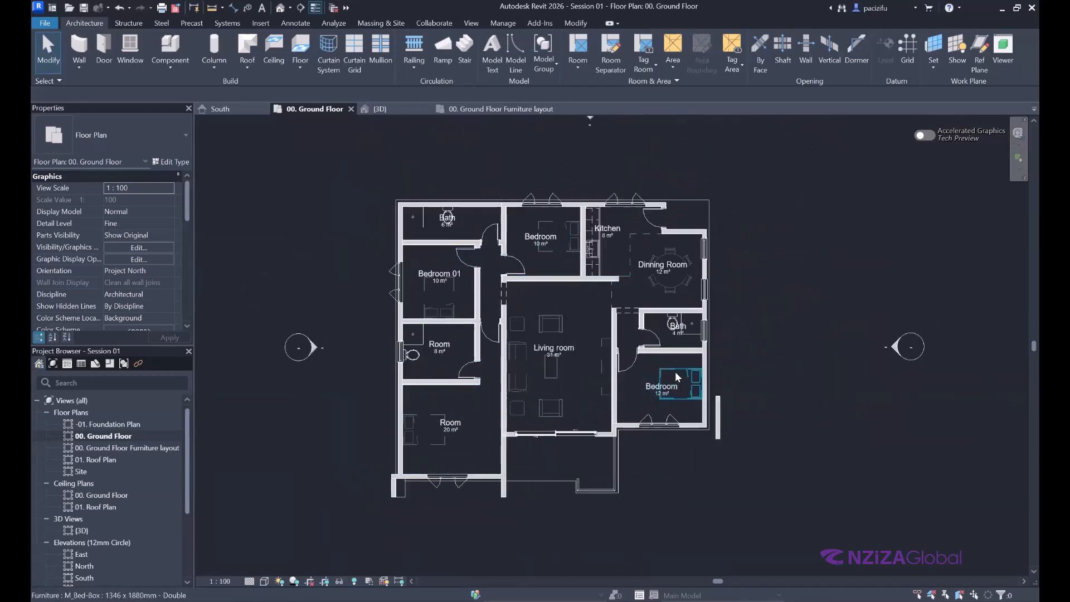
pyautogui.scroll(-1, 591, 291)
pyautogui.scroll(4, 453, 433)
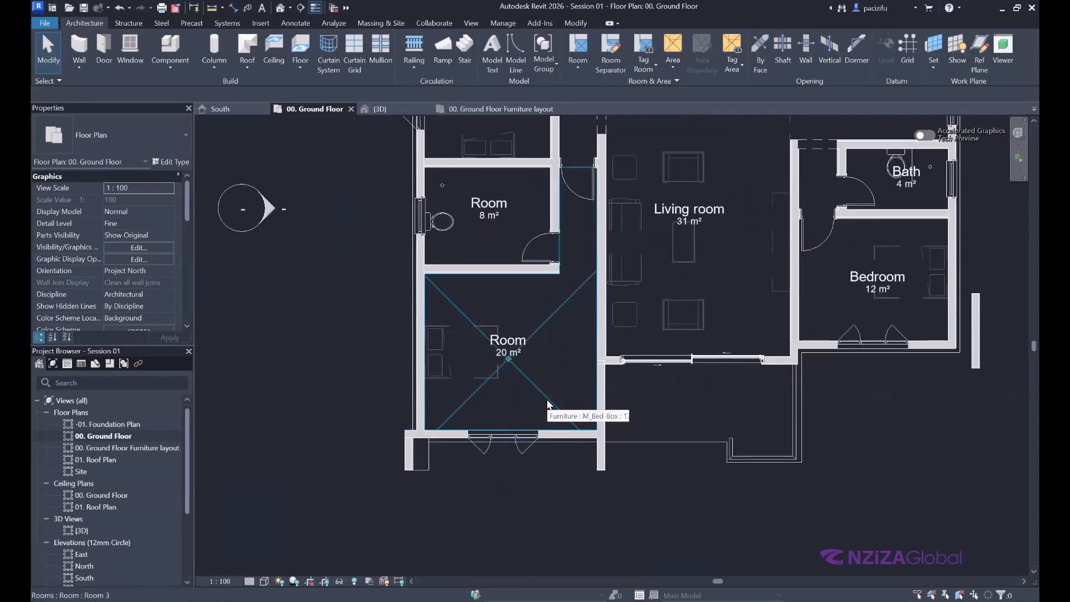
pyautogui.click(549, 403)
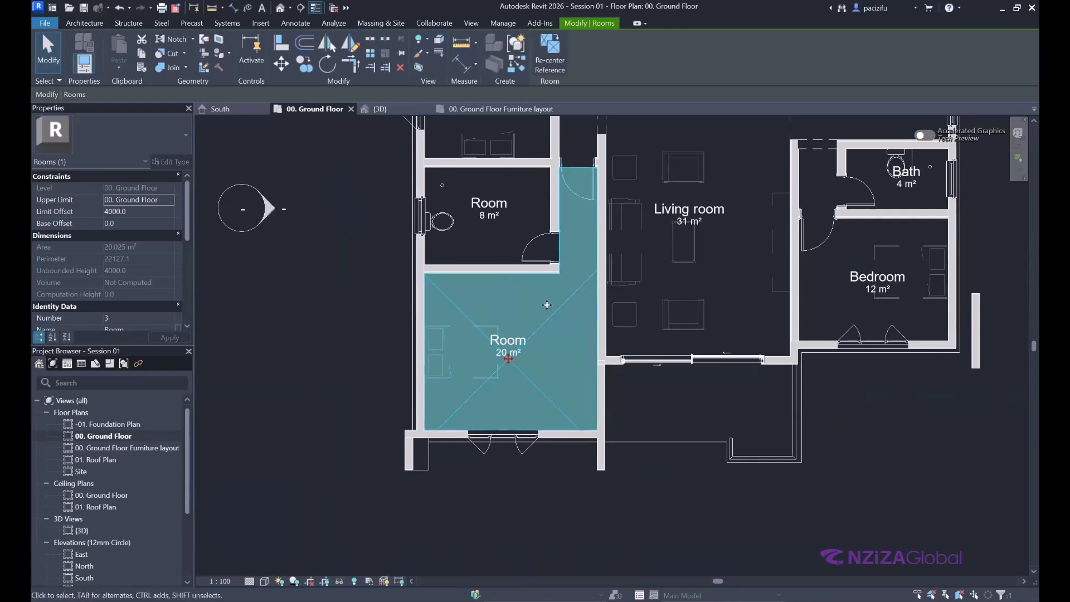
pyautogui.scroll(-3, 109, 217)
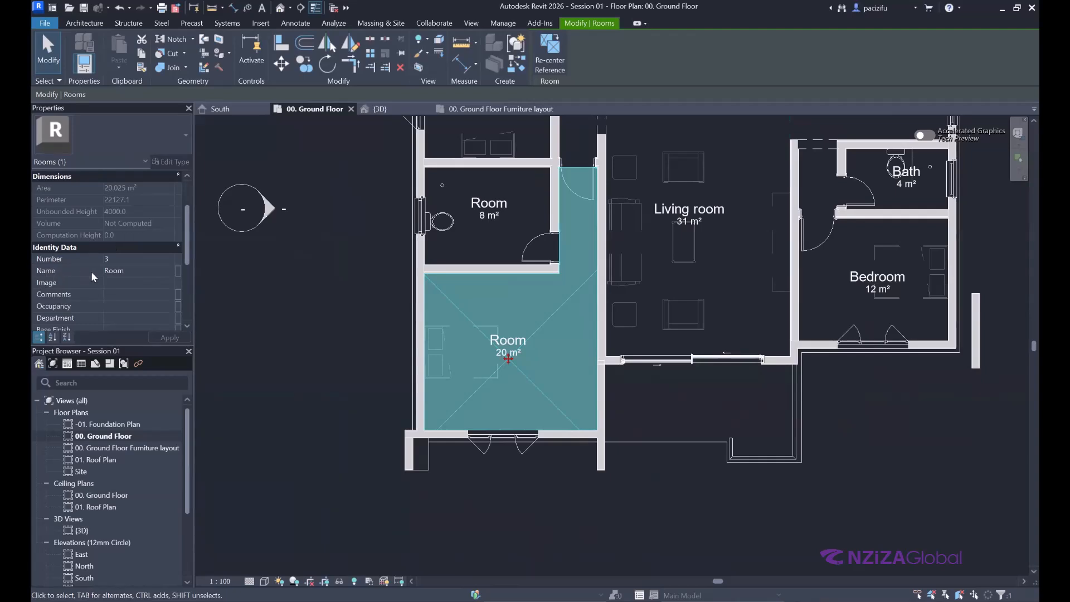
pyautogui.click(145, 273)
pyautogui.click(168, 271)
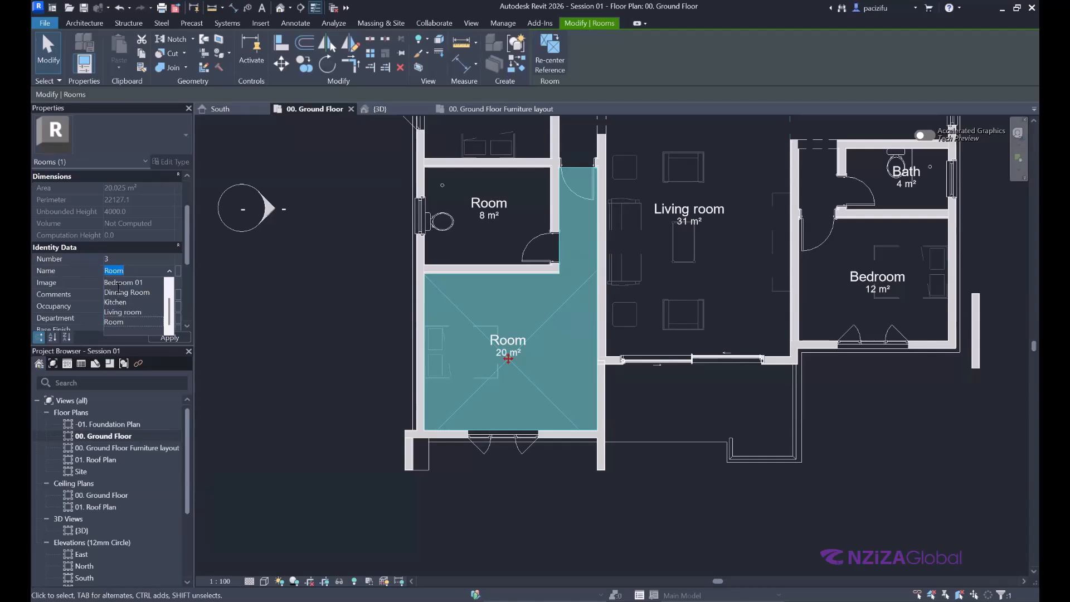
pyautogui.scroll(2, 121, 302)
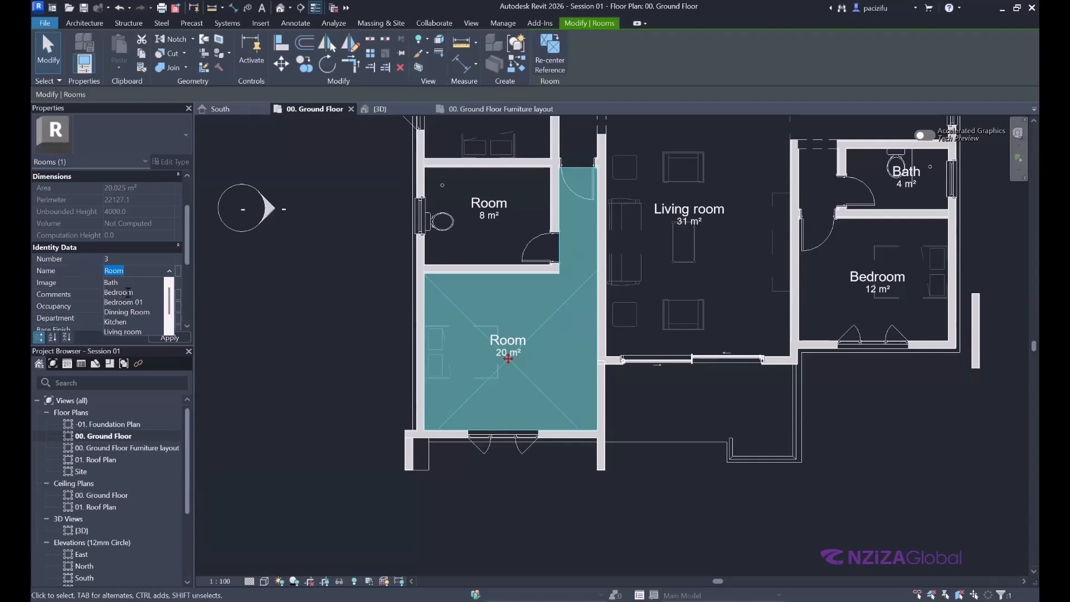
pyautogui.click(127, 292)
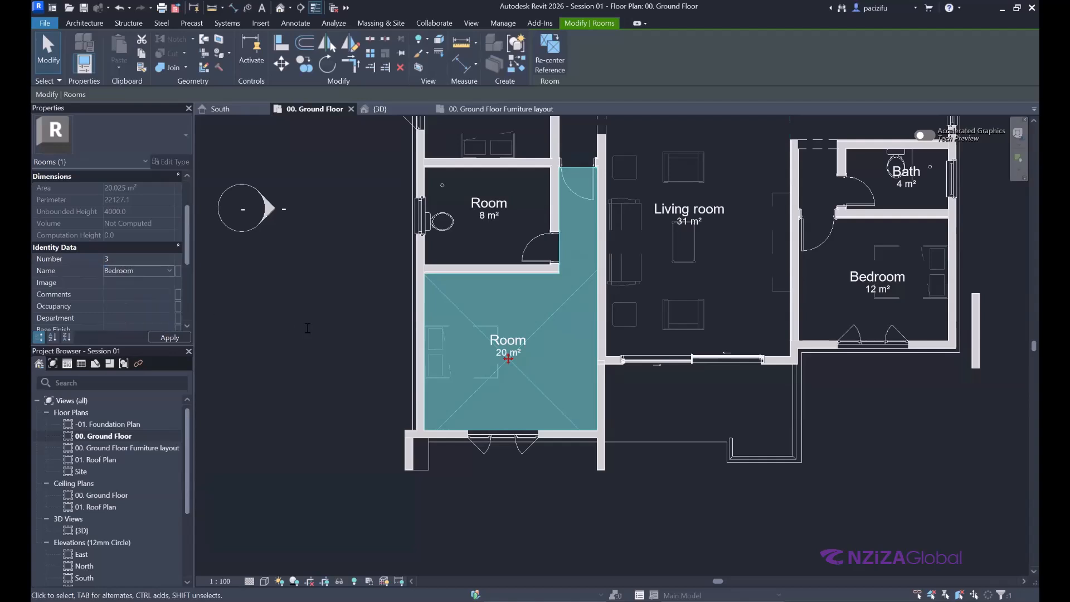
pyautogui.scroll(-3, 362, 376)
pyautogui.press('Escape')
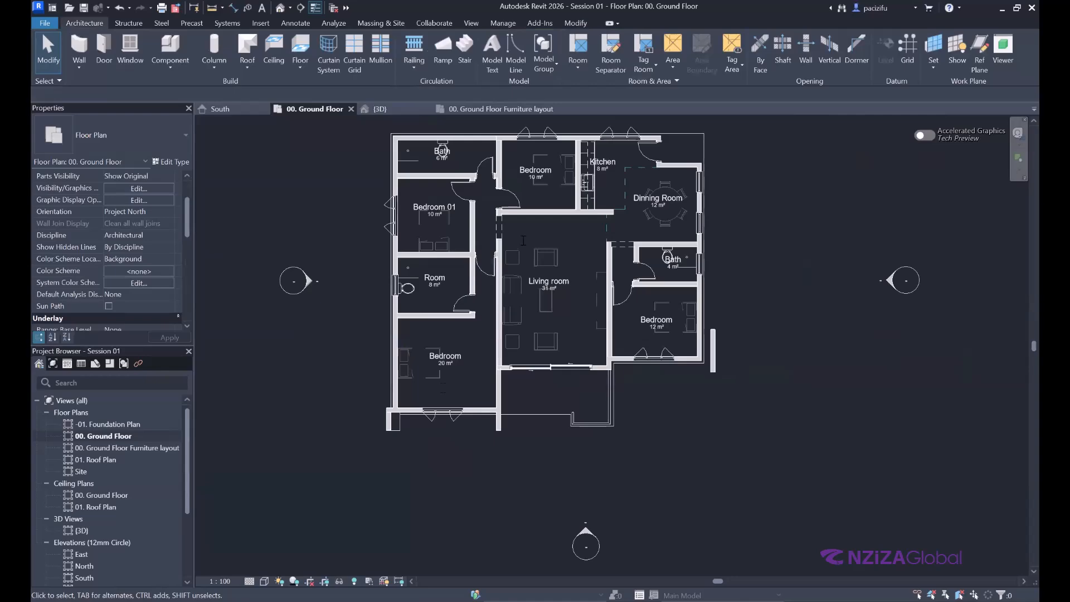
# Step: Examine the room names and layout across the ground floor plan, including the living room's sliding door and the terrace outside it
pyautogui.scroll(-1, 437, 386)
pyautogui.scroll(4, 504, 259)
pyautogui.scroll(-1, 548, 268)
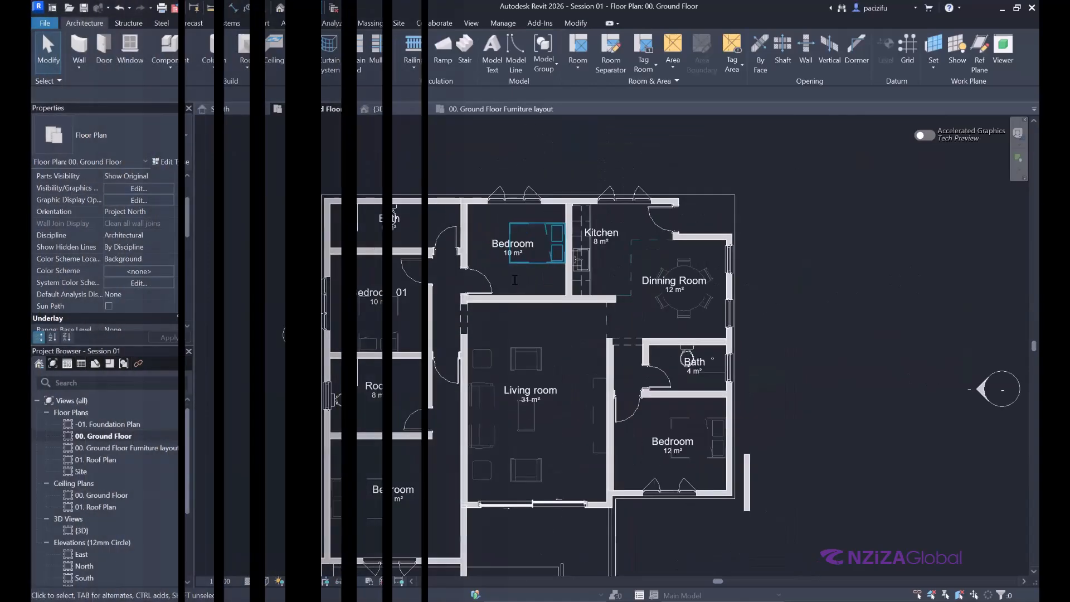
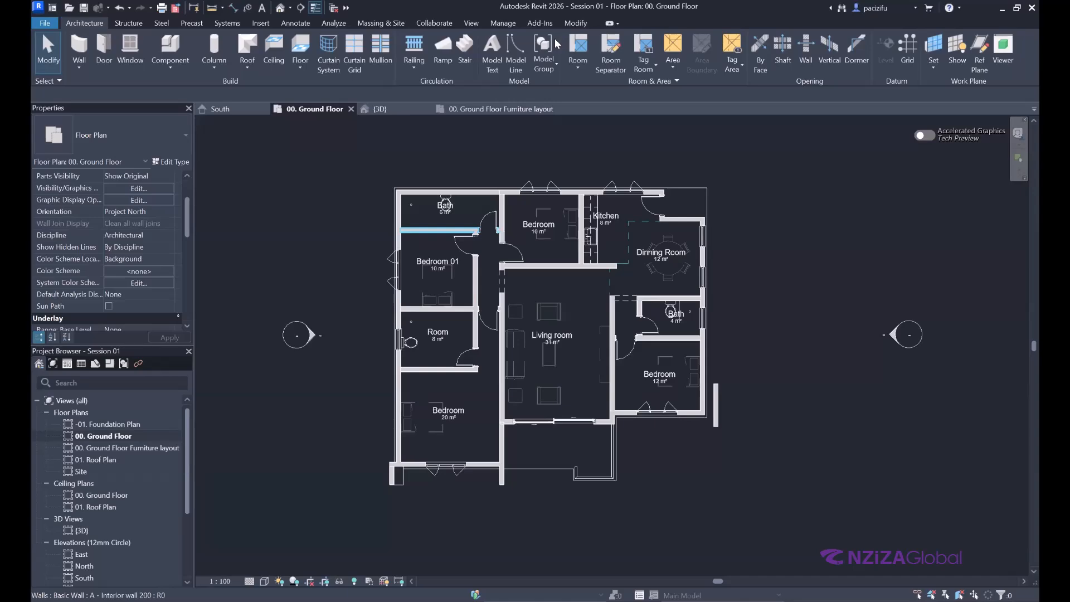
pyautogui.scroll(5, 567, 432)
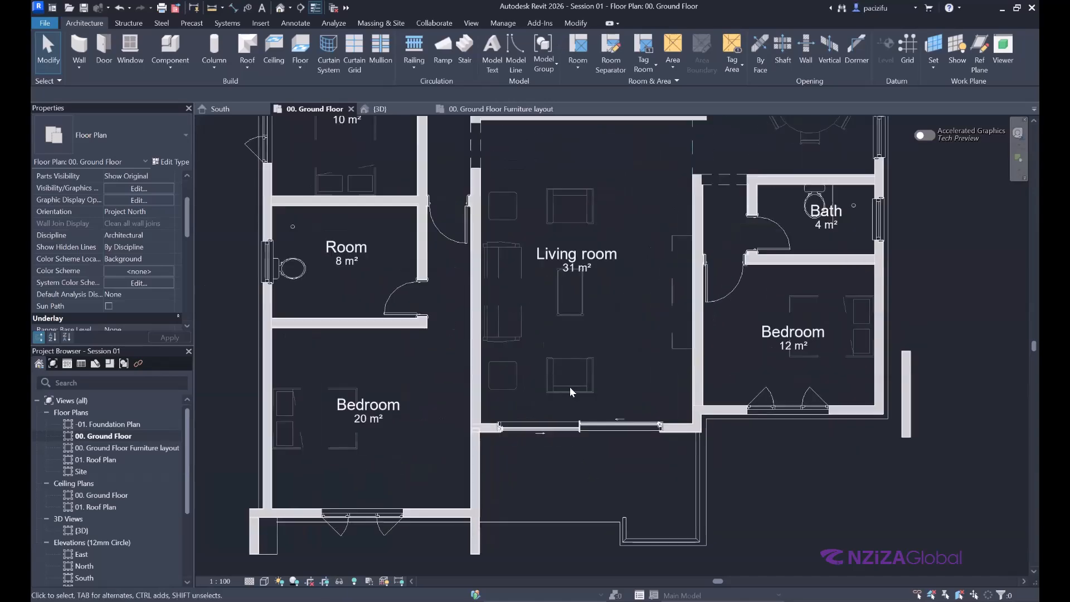
pyautogui.scroll(-2, 581, 423)
pyautogui.scroll(3, 572, 374)
pyautogui.scroll(-3, 564, 405)
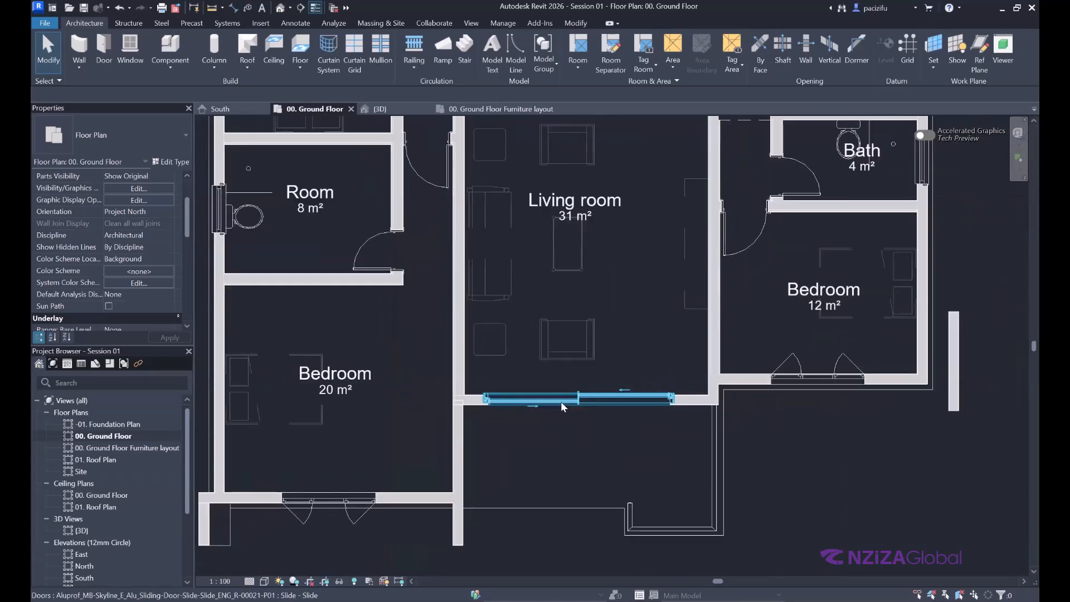
pyautogui.scroll(-5, 585, 402)
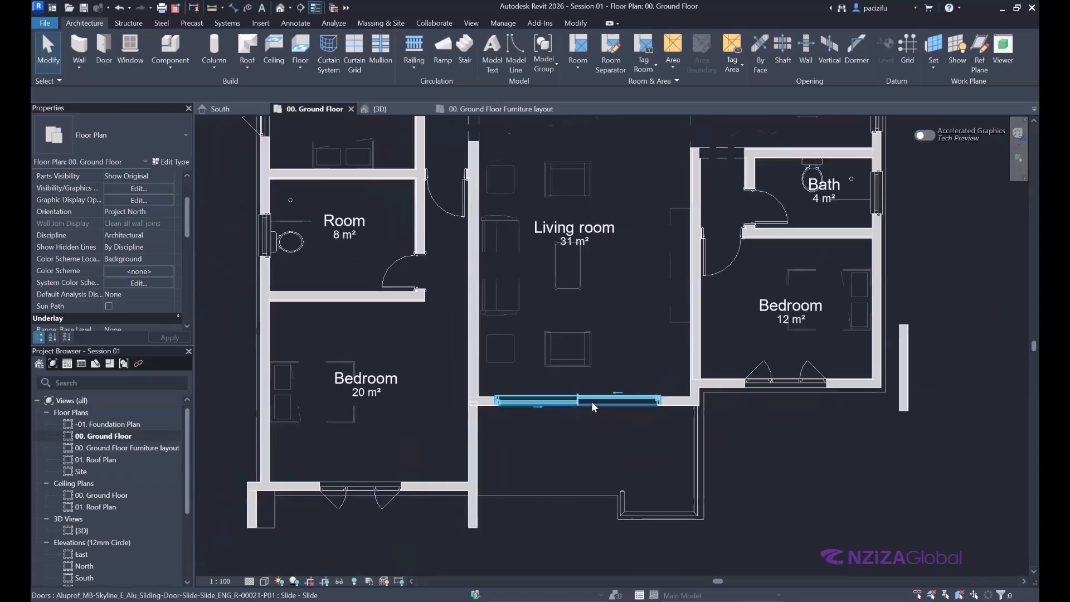
pyautogui.scroll(5, 625, 276)
pyautogui.scroll(-3, 563, 352)
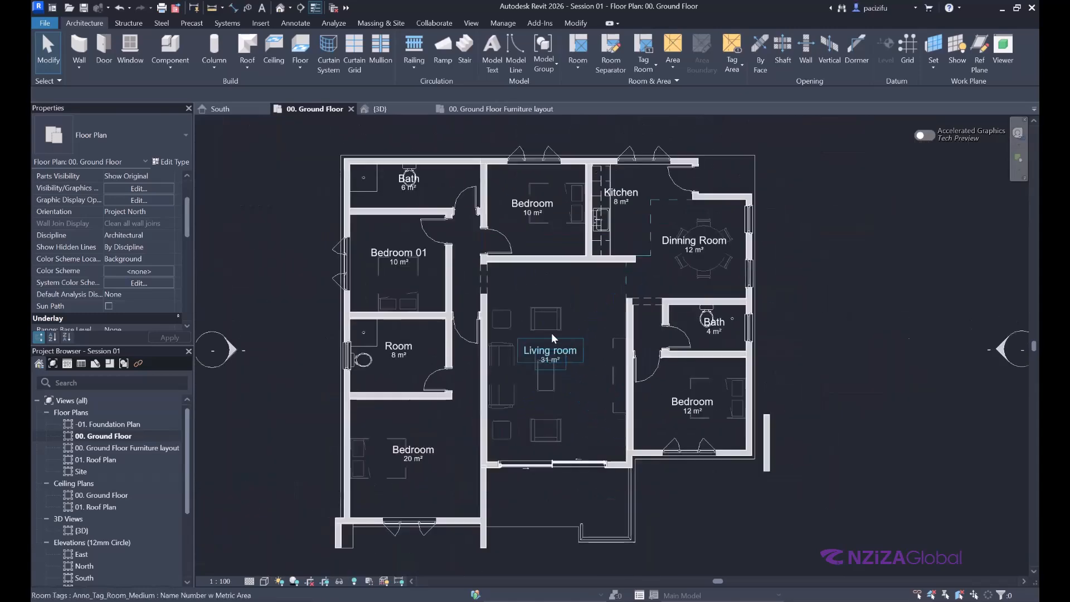
pyautogui.scroll(-2, 518, 291)
pyautogui.scroll(2, 558, 287)
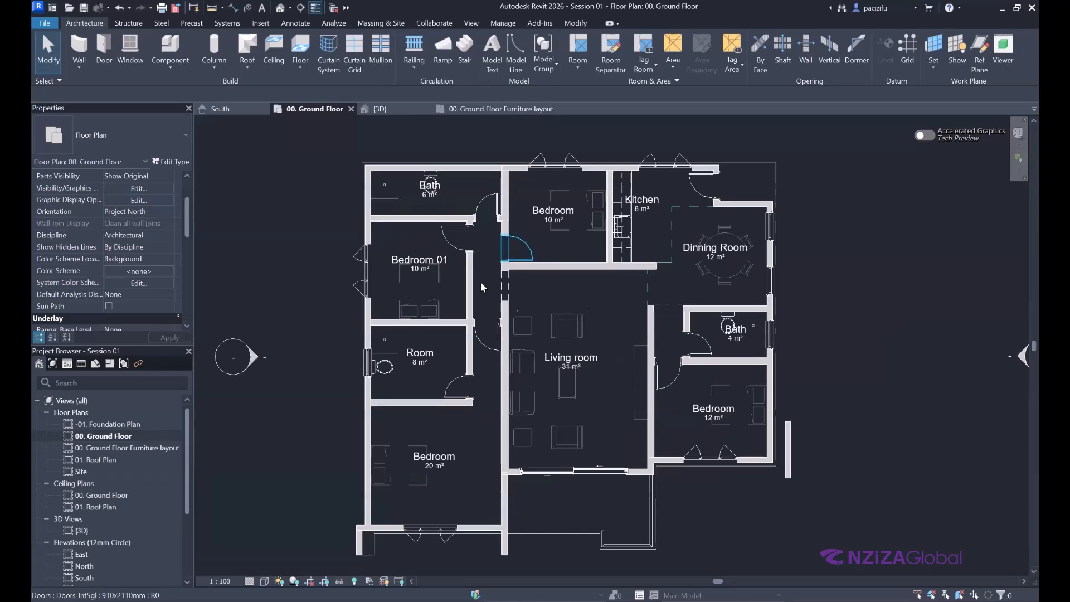
pyautogui.scroll(-3, 560, 455)
pyautogui.scroll(5, 500, 436)
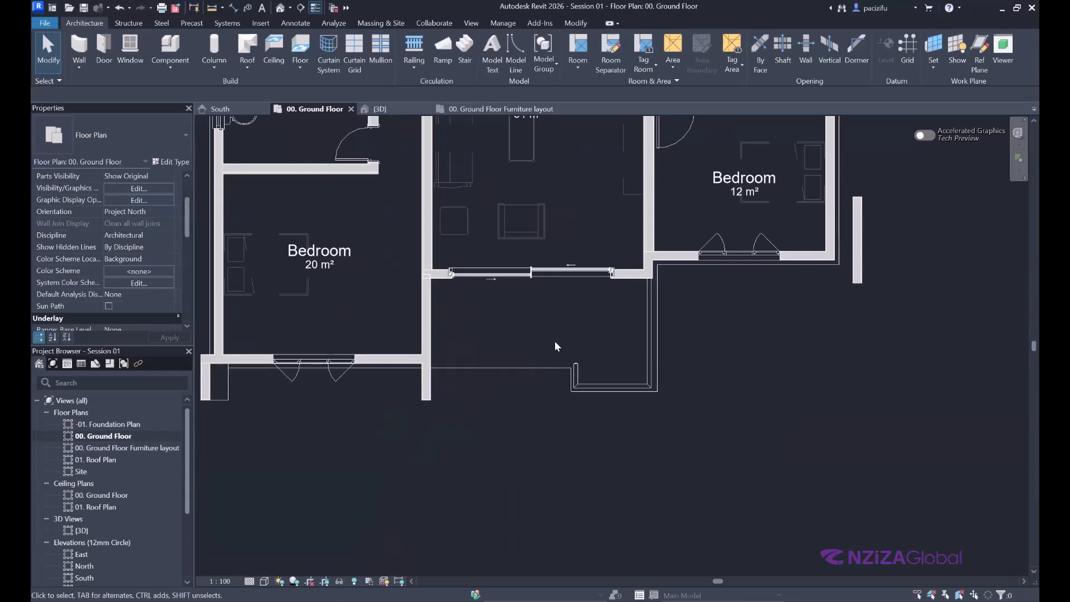
pyautogui.scroll(-5, 543, 350)
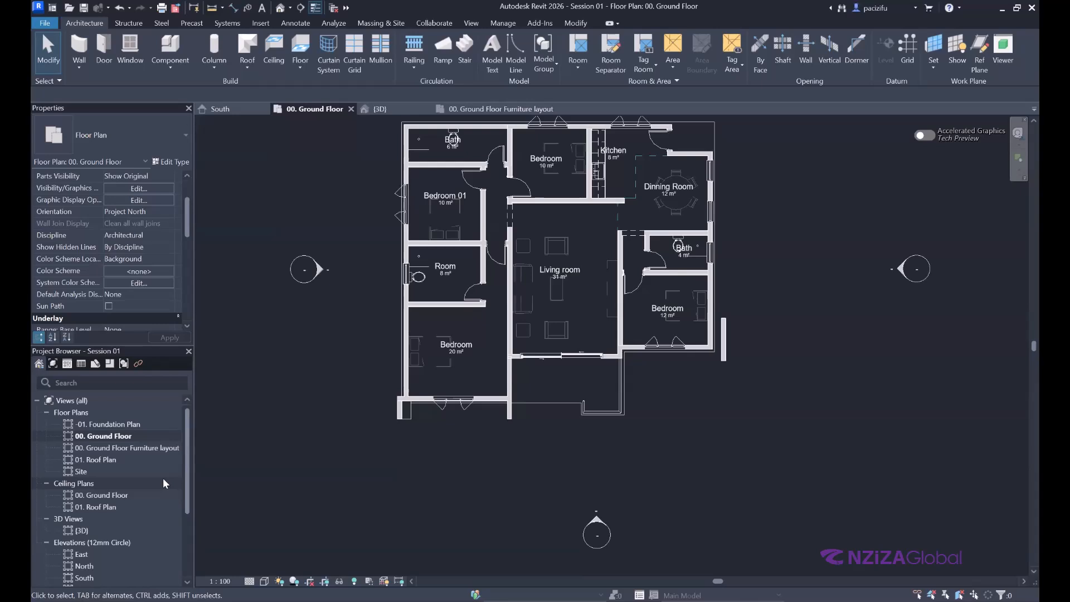
# Step: Open the 00. Ground Floor reflected ceiling plan and start an automatic ceiling with the 600x600mm_Grid compound type
pyautogui.doubleClick(100, 495)
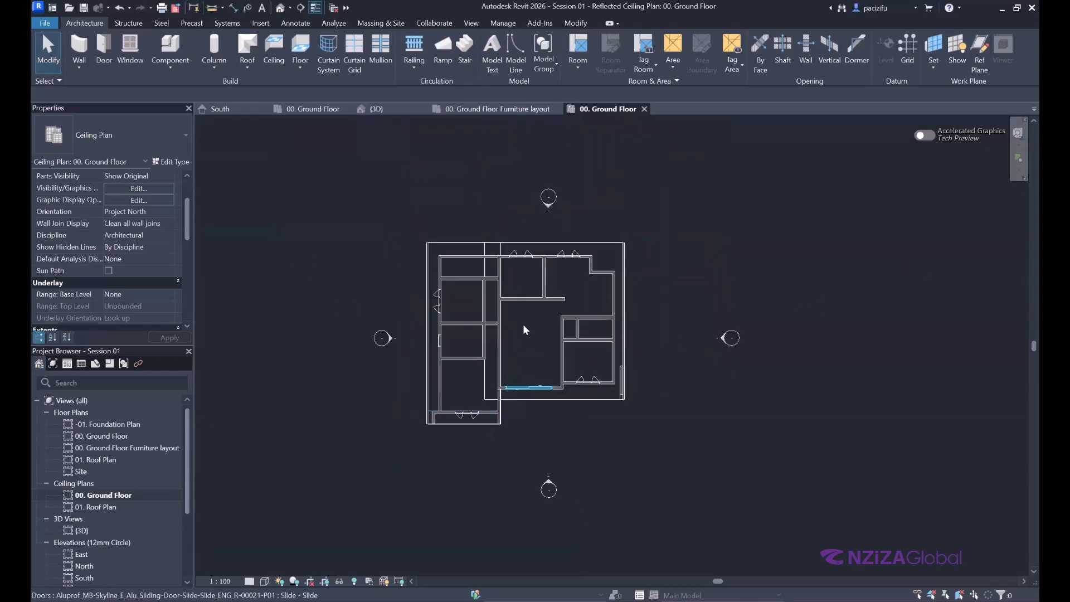
pyautogui.scroll(3, 523, 319)
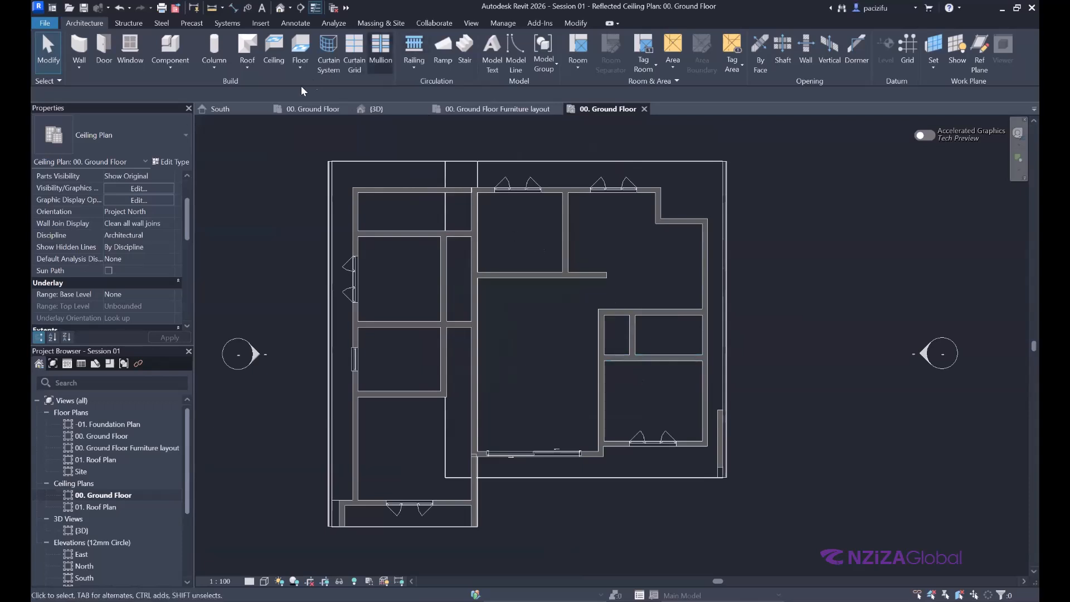
pyautogui.click(273, 47)
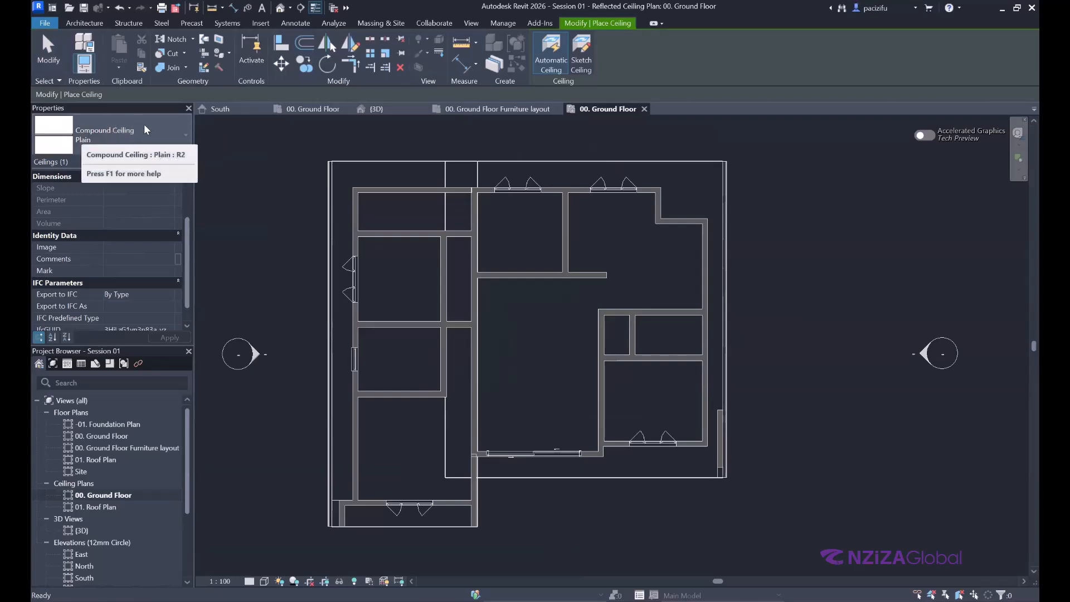
pyautogui.click(122, 130)
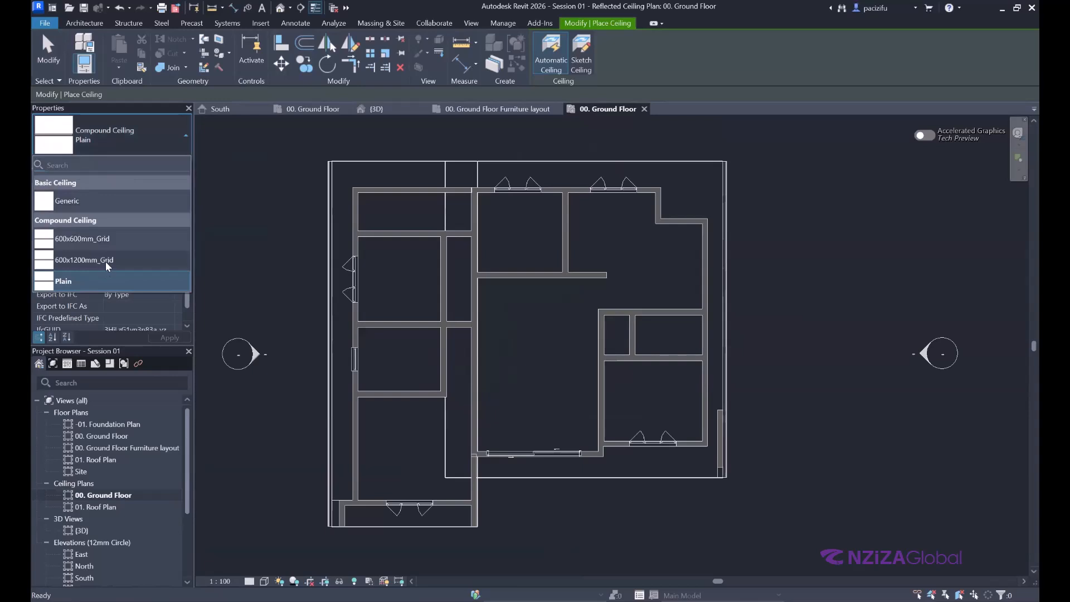
pyautogui.click(84, 238)
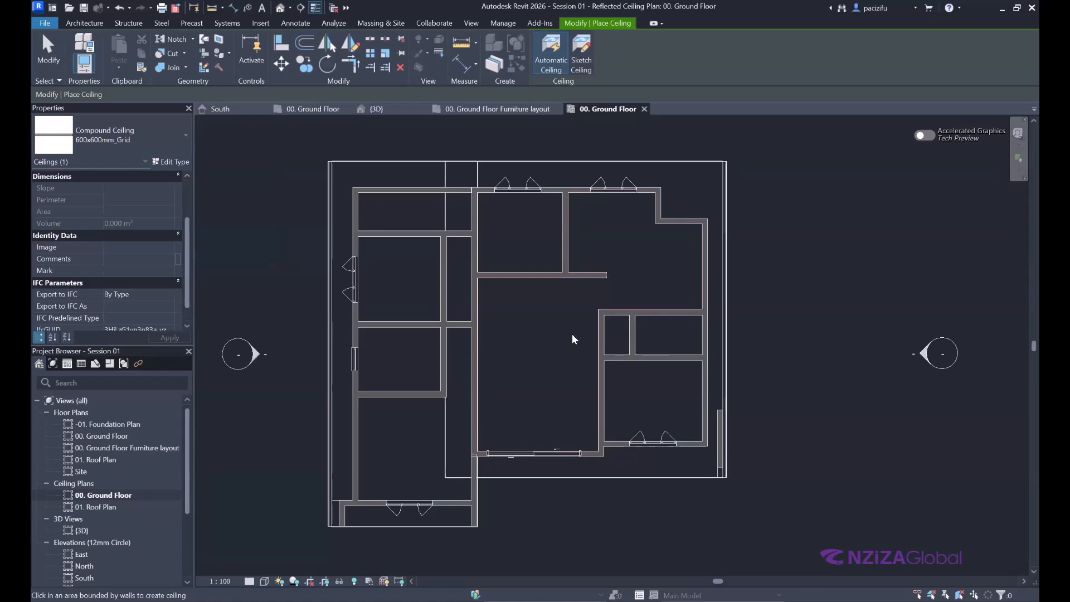
# Step: Place an automatic 600x600mm grid ceiling in the small east bathroom
pyautogui.scroll(3, 648, 356)
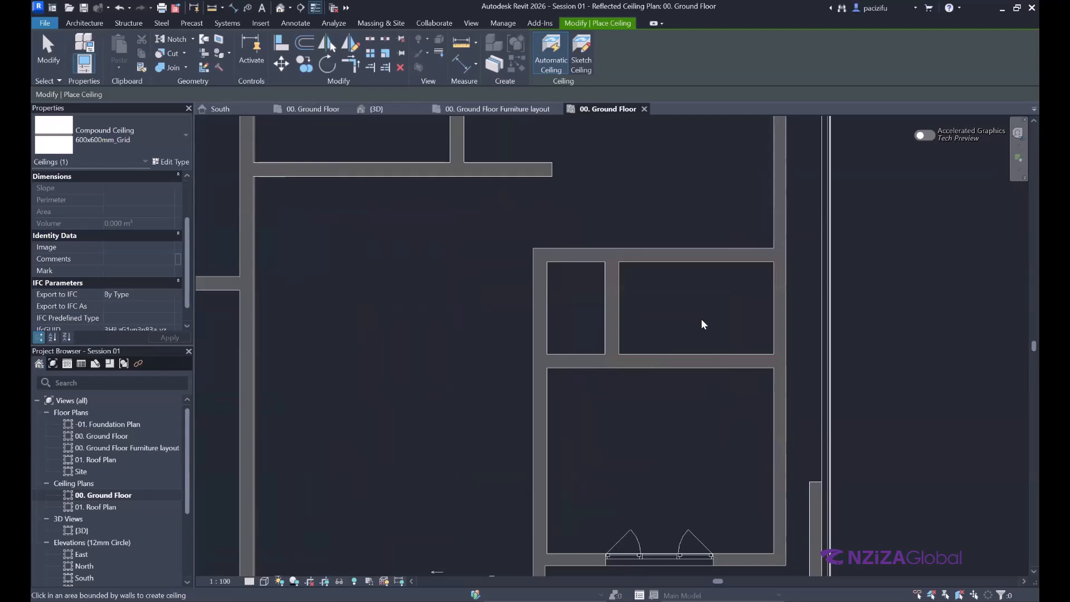
pyautogui.scroll(2, 702, 319)
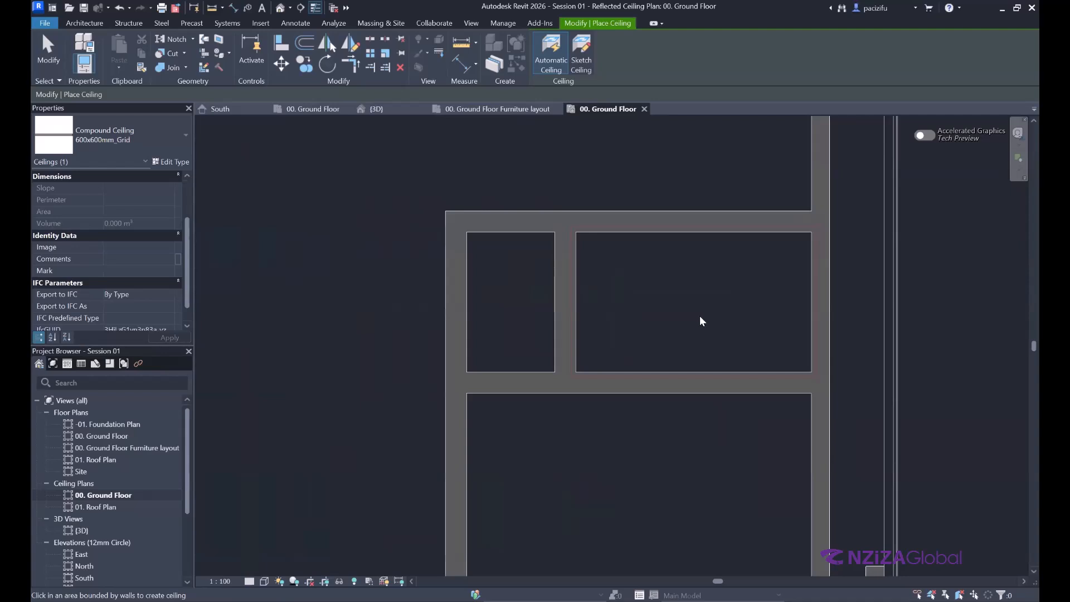
pyautogui.click(699, 304)
pyautogui.scroll(-4, 757, 329)
pyautogui.click(757, 329)
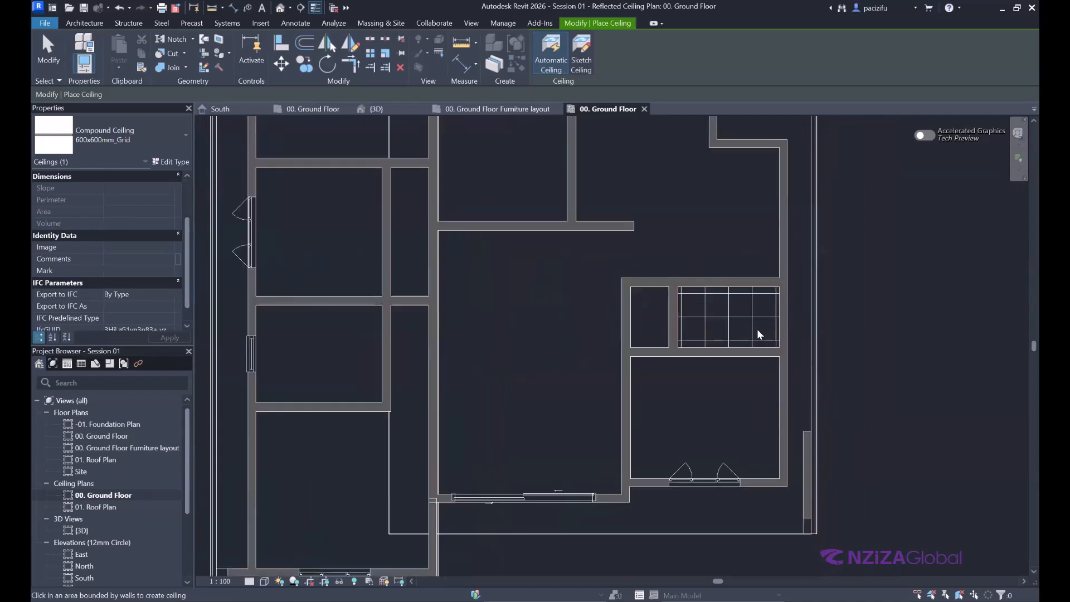
# Step: Set the ceiling height offset to 2800 and place a grid ceiling over the open living, kitchen and dining area
pyautogui.scroll(-1, 691, 323)
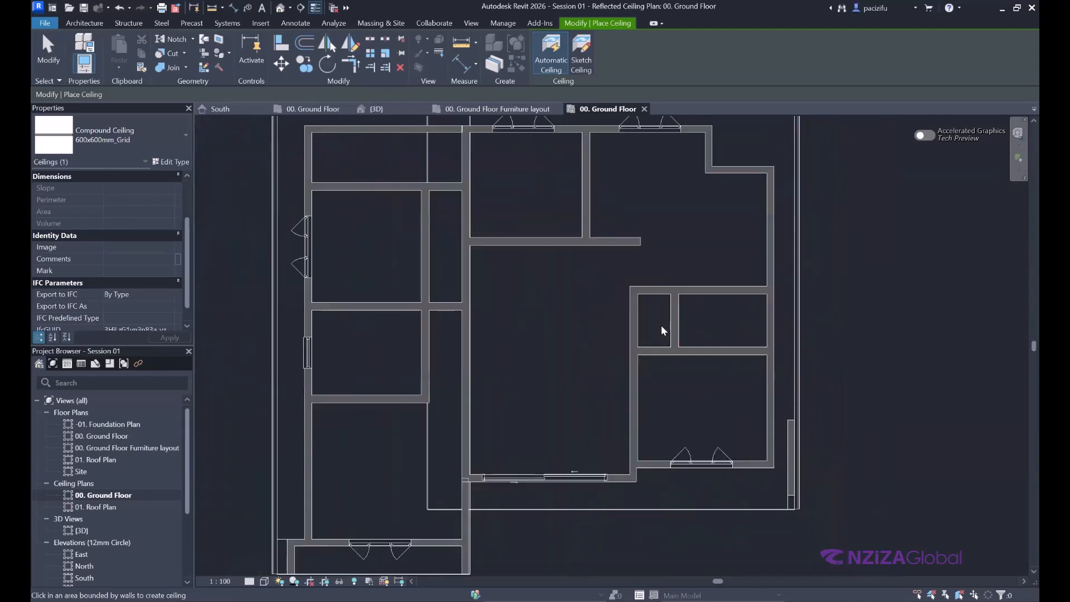
pyautogui.scroll(2, 112, 240)
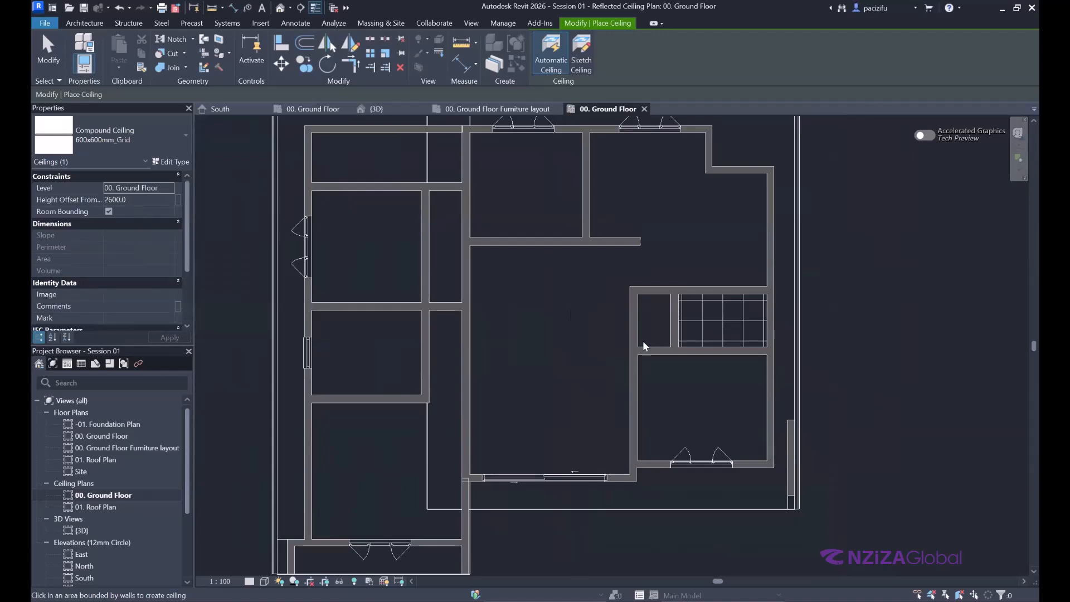
pyautogui.scroll(2, 676, 350)
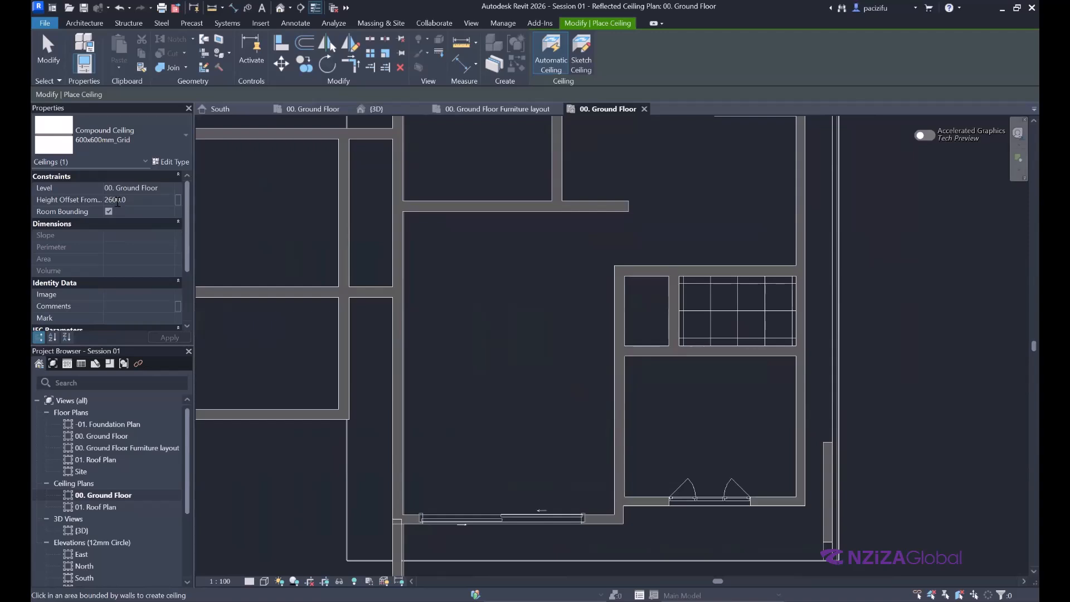
pyautogui.press('BackSpace')
pyautogui.write('8')
pyautogui.scroll(-4, 513, 289)
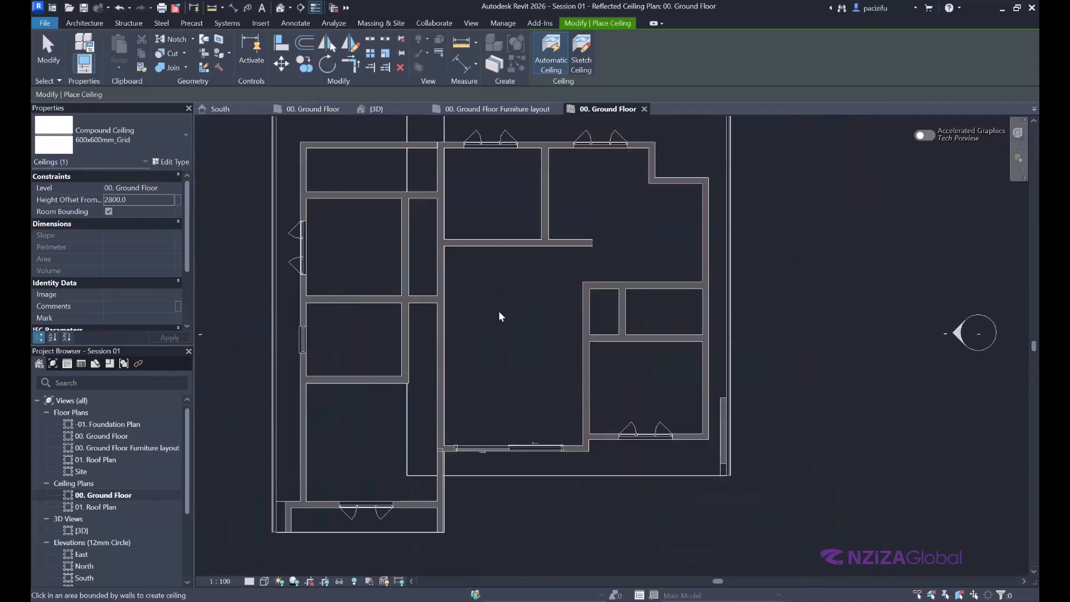
pyautogui.click(499, 311)
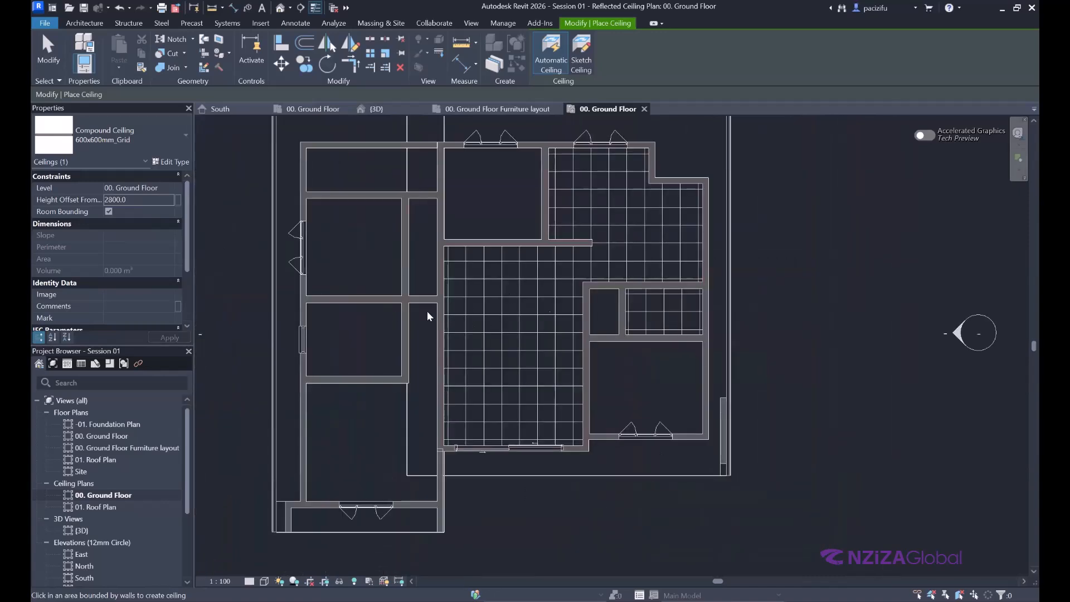
# Step: Place a grid ceiling over the north bedroom, between the northwest bathroom and the kitchen
pyautogui.scroll(-3, 423, 283)
pyautogui.scroll(2, 424, 282)
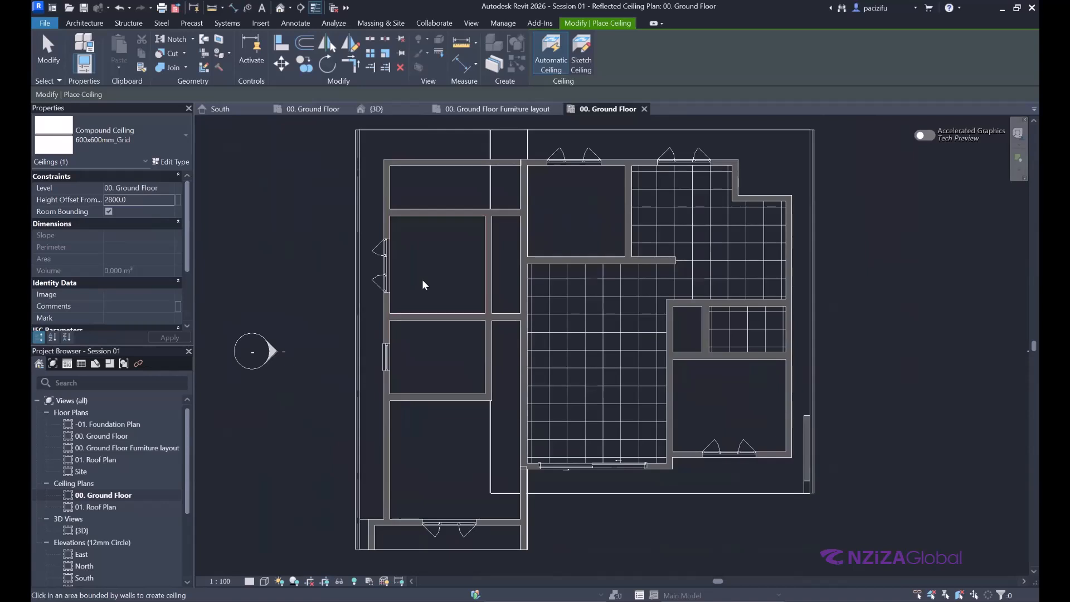
pyautogui.scroll(-2, 562, 283)
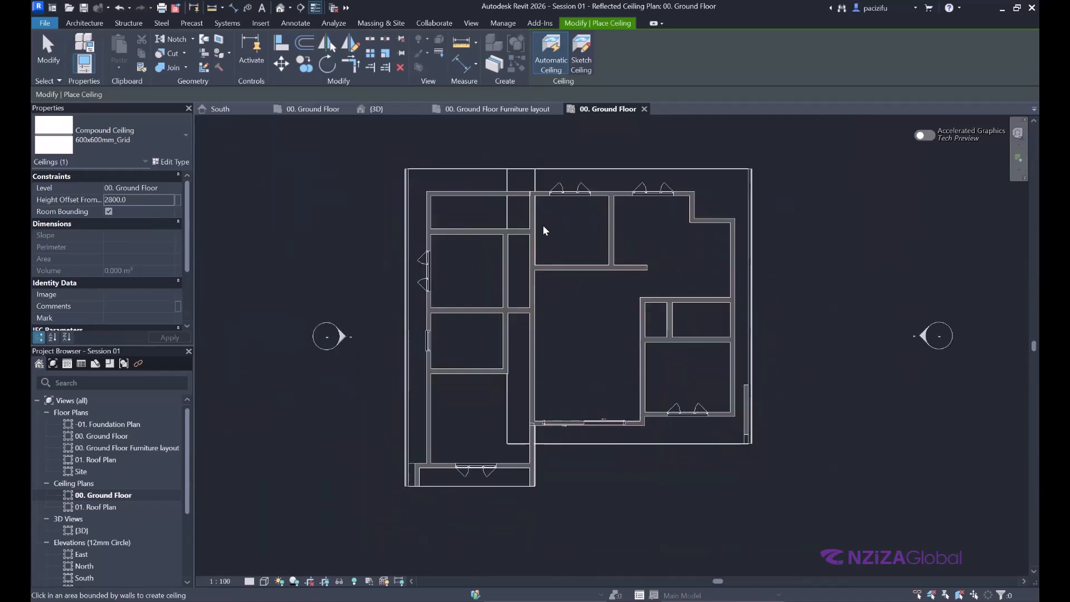
pyautogui.scroll(2, 543, 226)
pyautogui.click(576, 240)
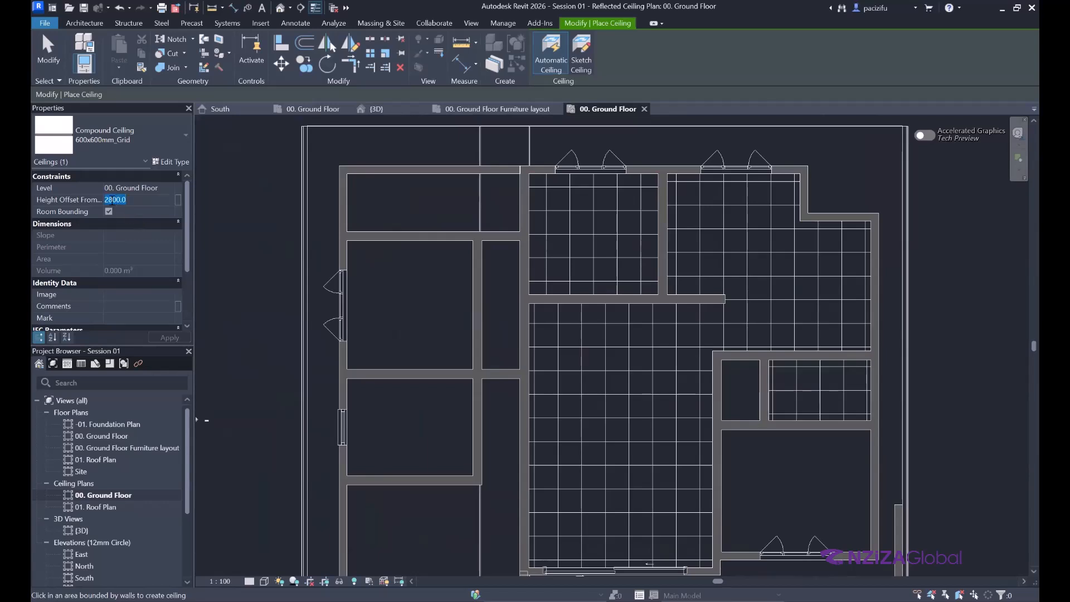
# Step: Set the ceiling height offset to 3000 and place a grid ceiling over the large southwest bedroom
pyautogui.write('3000')
pyautogui.press('Return')
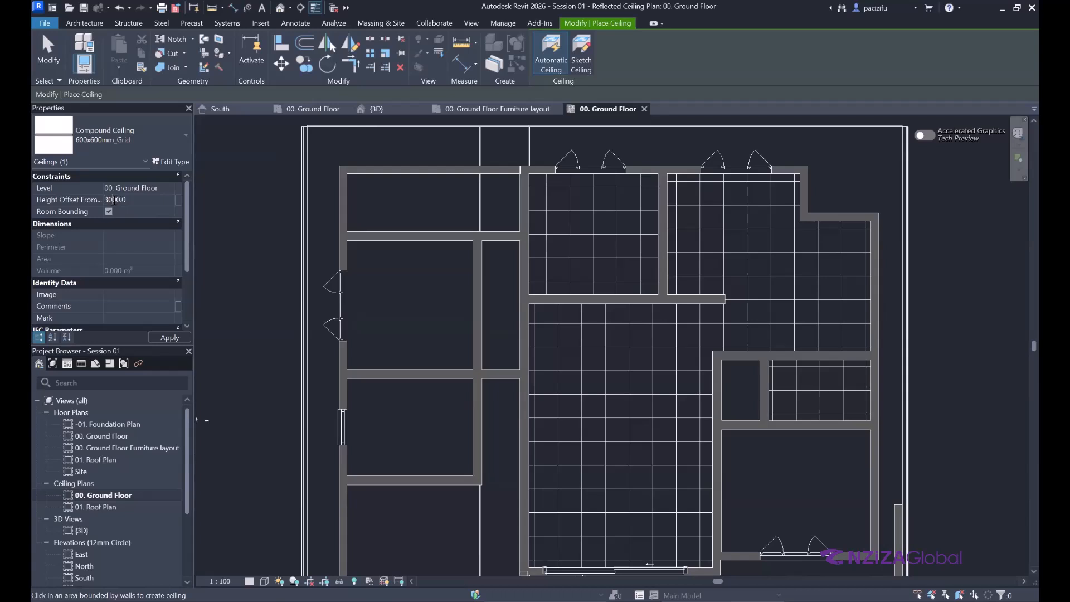
pyautogui.scroll(-4, 427, 333)
pyautogui.click(416, 443)
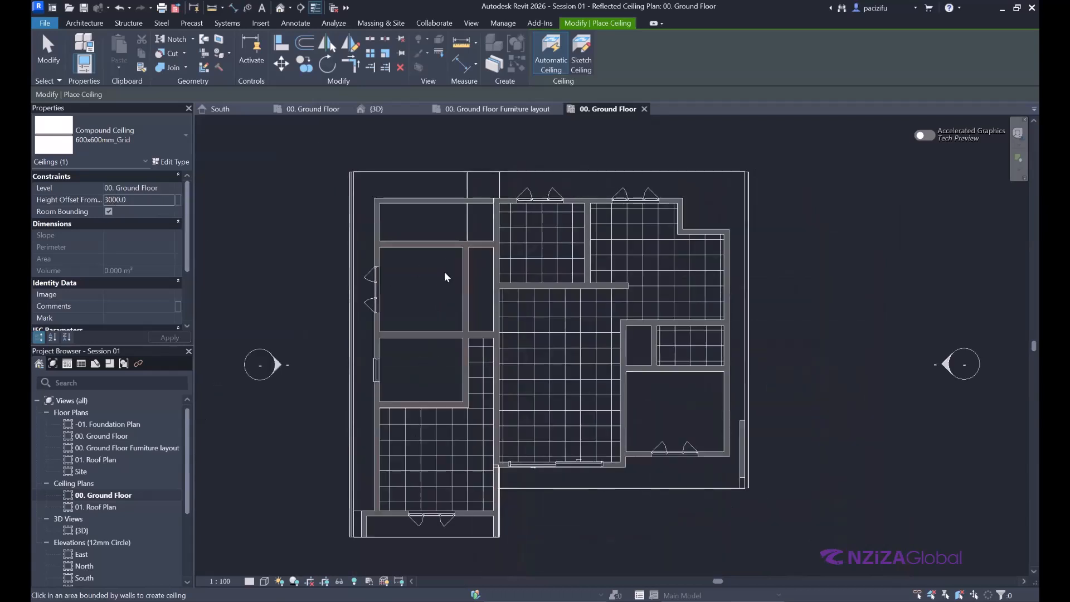
# Step: Place 600x600mm grid ceilings in the west bedroom, the west bathroom and the southeast bedroom, finishing the ceiling command
pyautogui.scroll(-2, 431, 358)
pyautogui.scroll(4, 480, 352)
pyautogui.click(382, 321)
pyautogui.click(387, 236)
pyautogui.scroll(-2, 416, 233)
pyautogui.click(422, 233)
pyautogui.click(651, 412)
pyautogui.scroll(3, 663, 379)
pyautogui.scroll(-2, 678, 338)
pyautogui.click(48, 55)
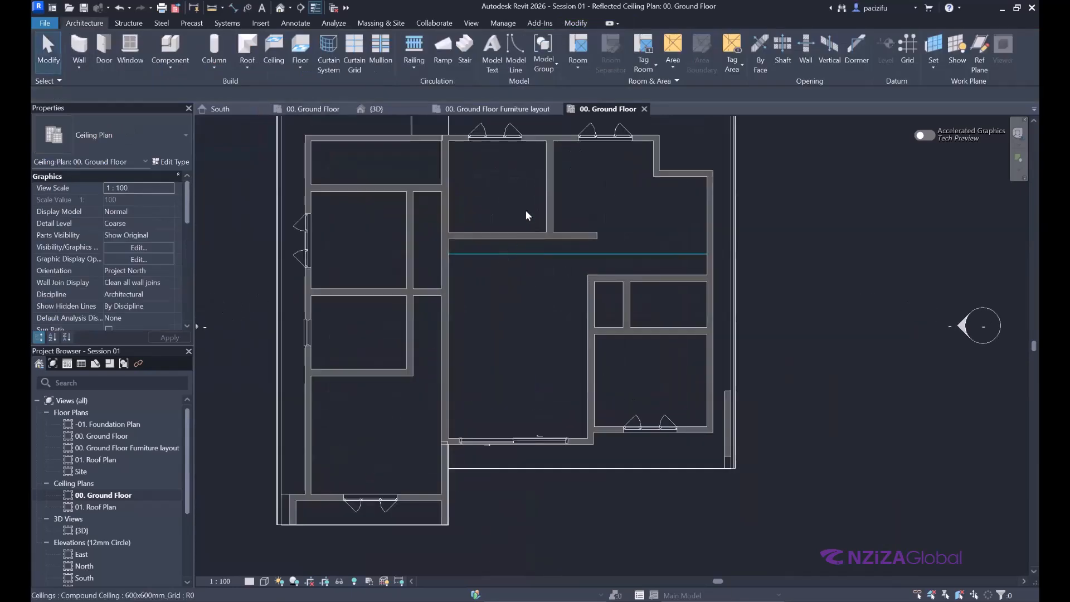
# Step: Examine the ceiling grids across the rooms in the ground floor reflected ceiling plan
pyautogui.scroll(2, 568, 303)
pyautogui.scroll(-2, 552, 335)
pyautogui.scroll(2, 529, 309)
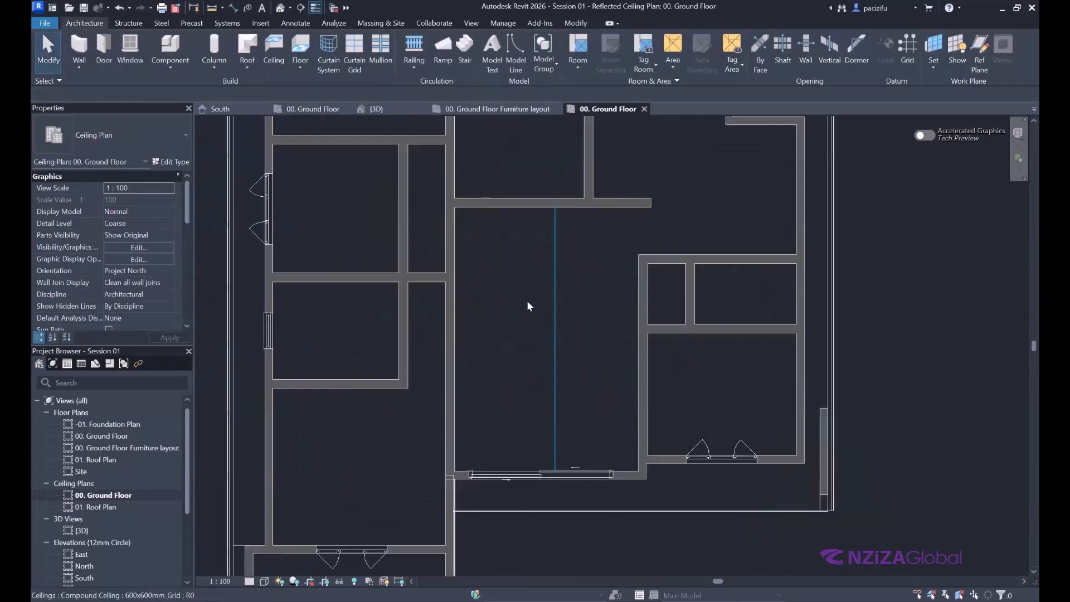
pyautogui.scroll(-3, 437, 313)
pyautogui.scroll(2, 623, 316)
pyautogui.scroll(3, 475, 379)
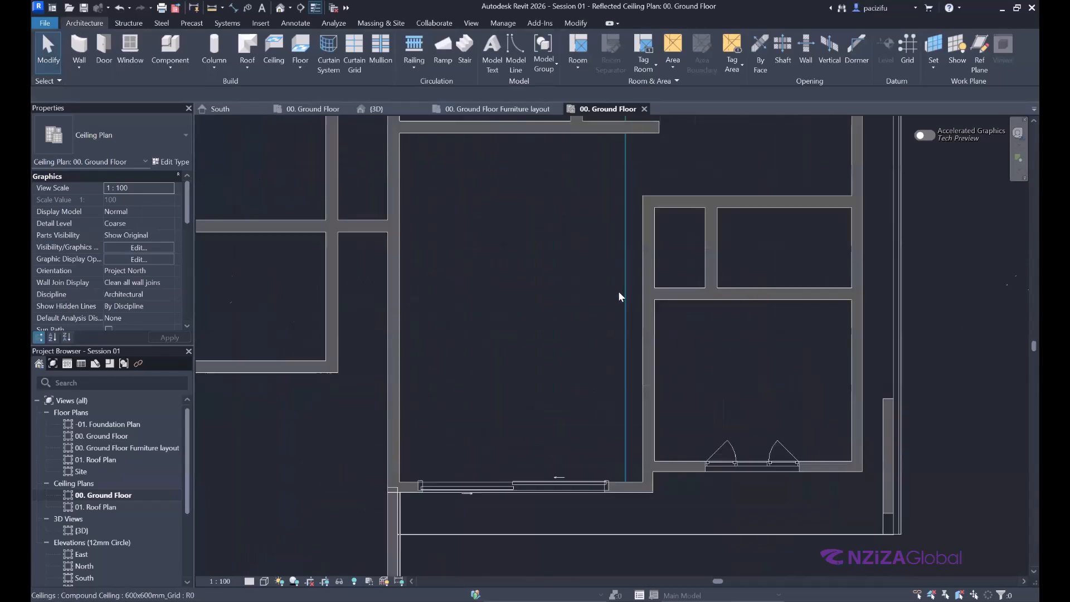
pyautogui.scroll(2, 430, 355)
pyautogui.scroll(1, 429, 356)
pyautogui.scroll(-3, 433, 378)
pyautogui.scroll(2, 436, 353)
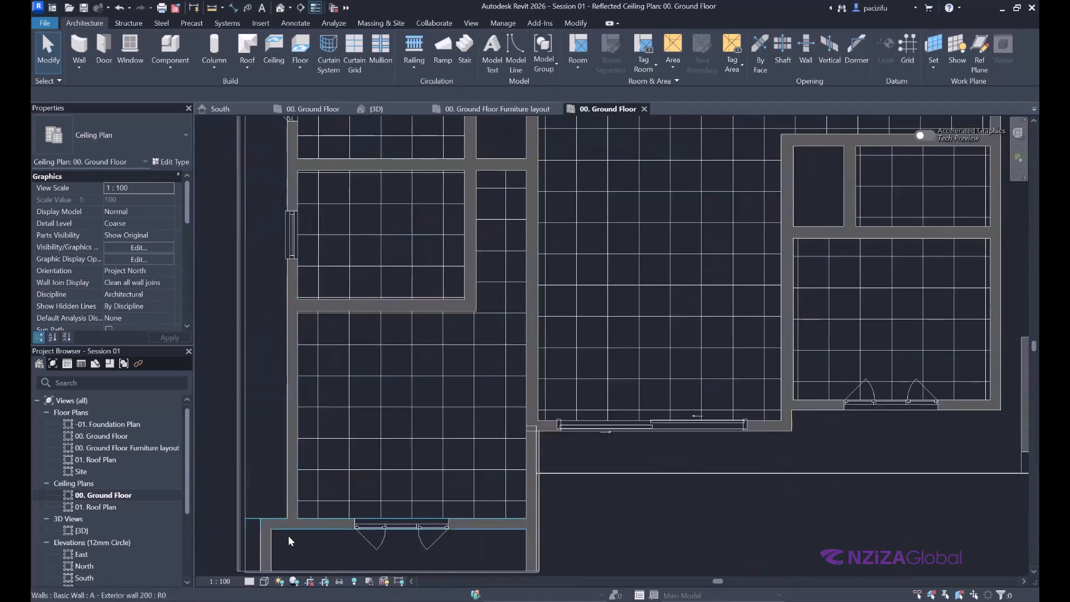
# Step: Select the southwest bedroom's grid ceiling and open the layer structure of its type for editing
pyautogui.scroll(3, 288, 538)
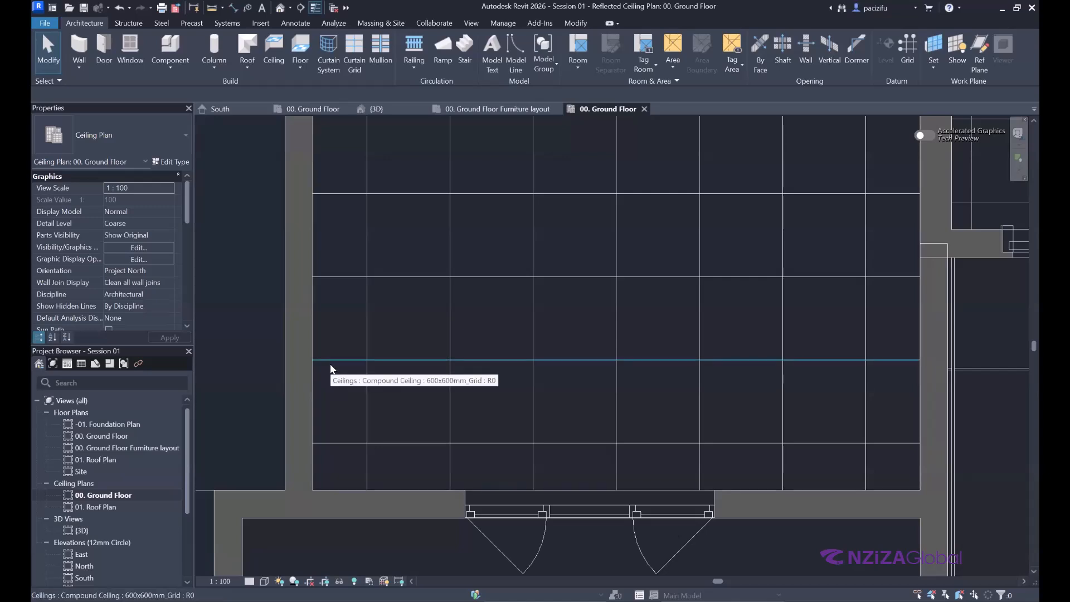
pyautogui.click(332, 367)
pyautogui.scroll(-2, 349, 372)
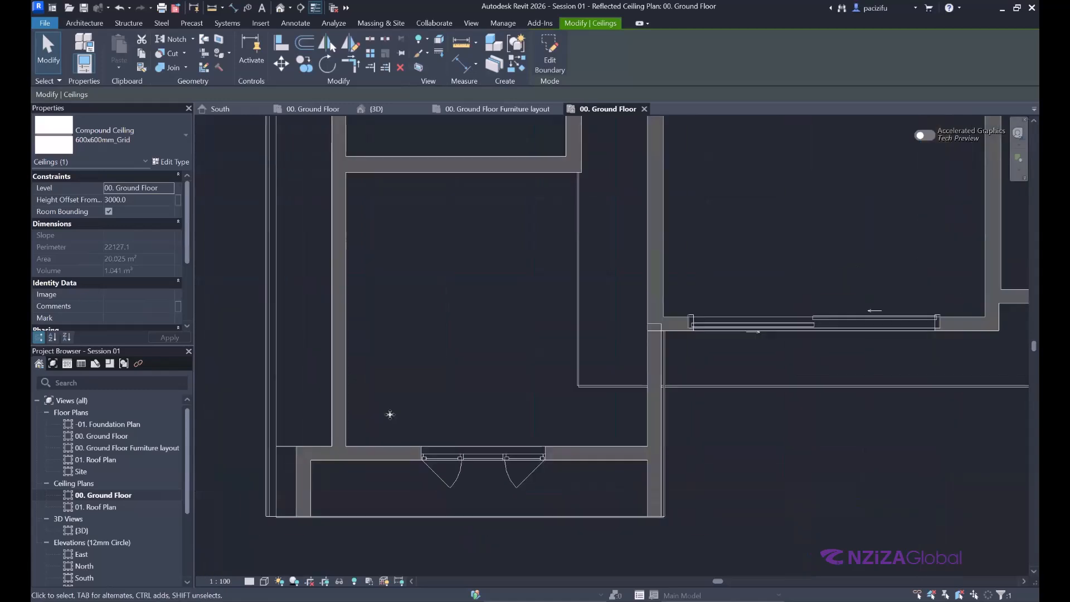
pyautogui.scroll(-2, 389, 414)
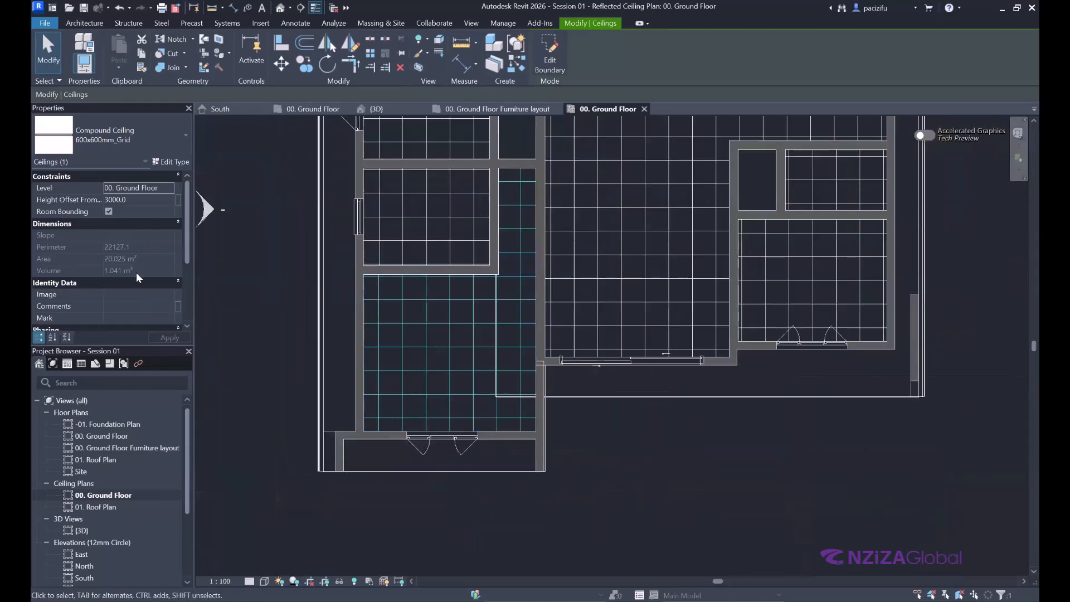
pyautogui.scroll(-5, 149, 288)
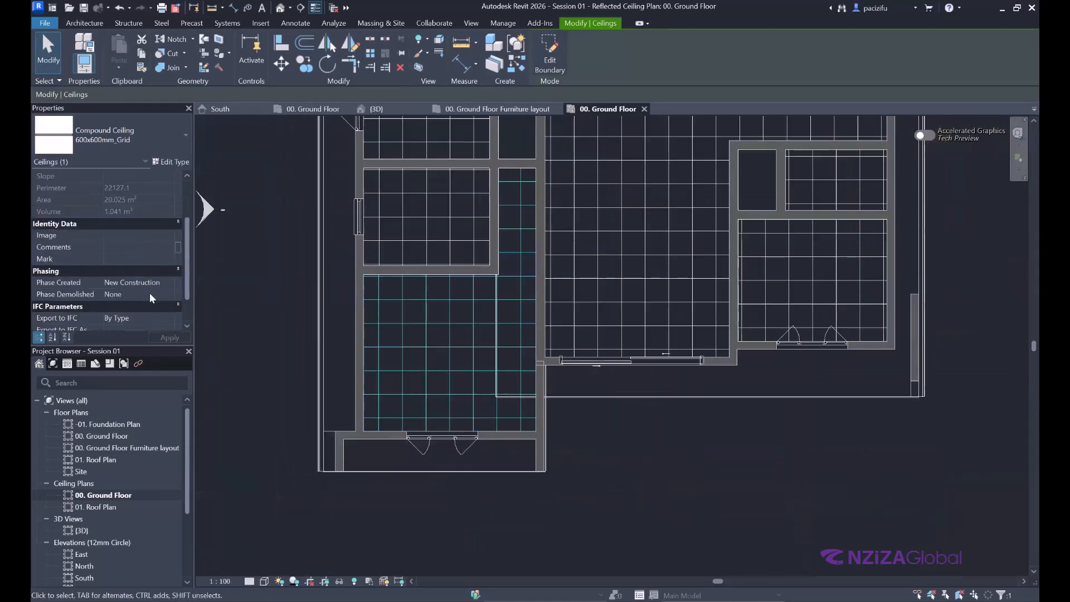
pyautogui.scroll(5, 150, 293)
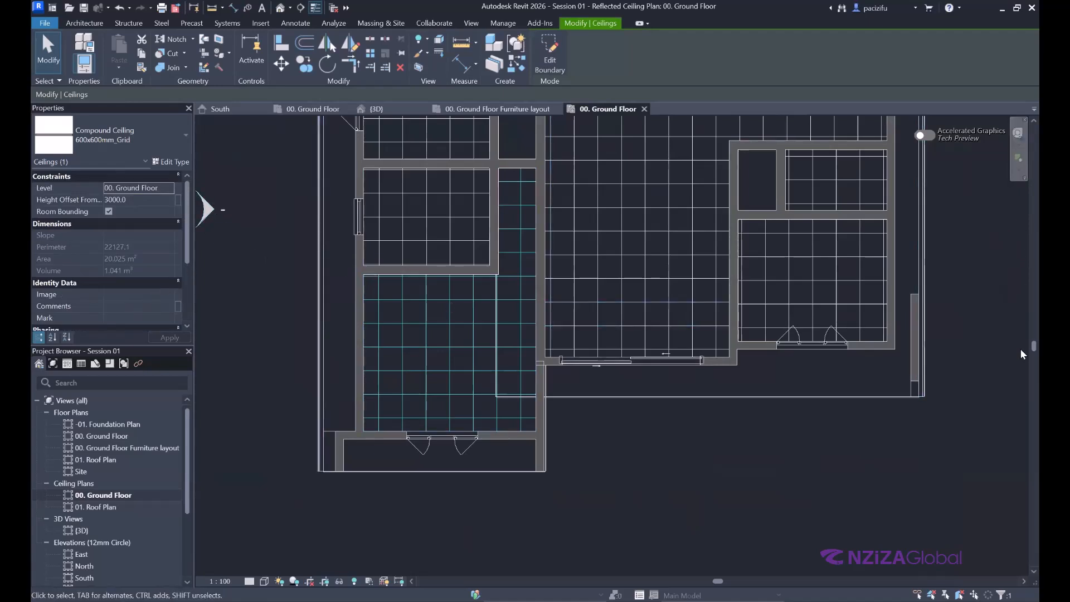
pyautogui.moveTo(1034, 346); pyautogui.dragTo(1033, 348)
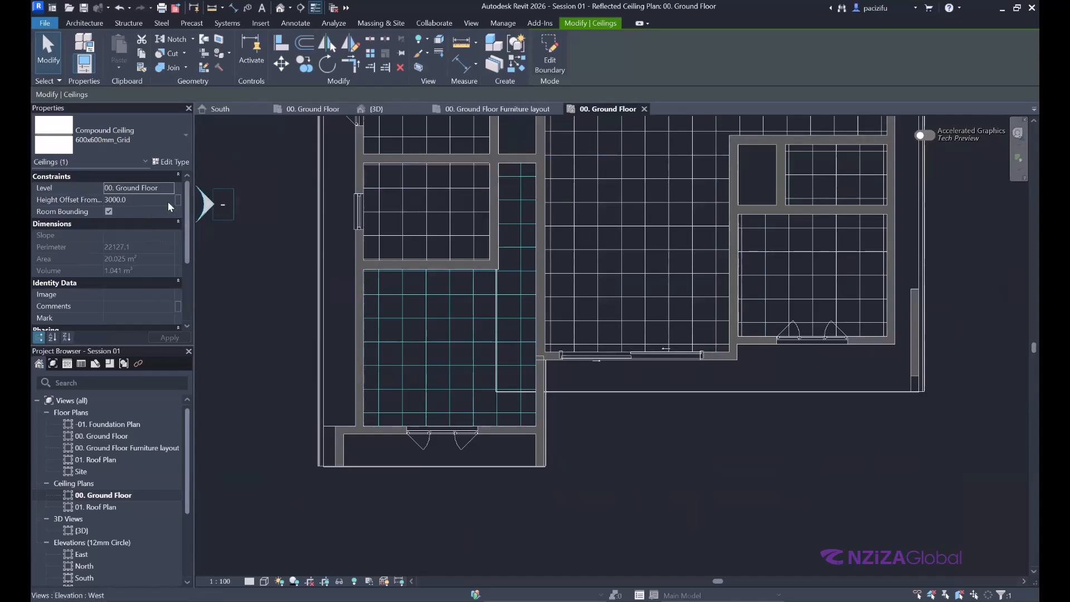
pyautogui.click(174, 162)
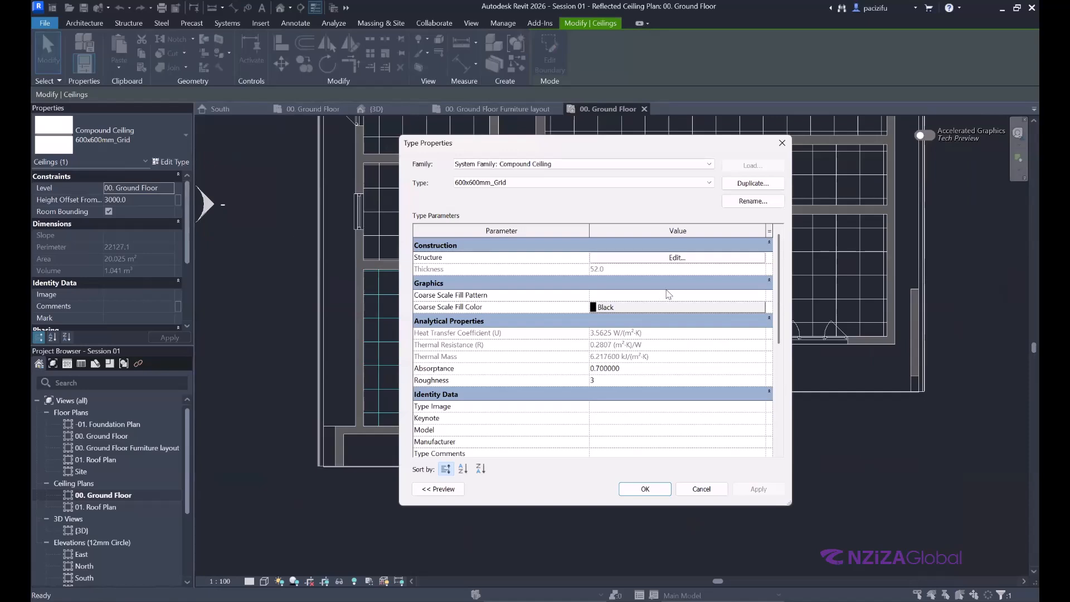
pyautogui.click(676, 257)
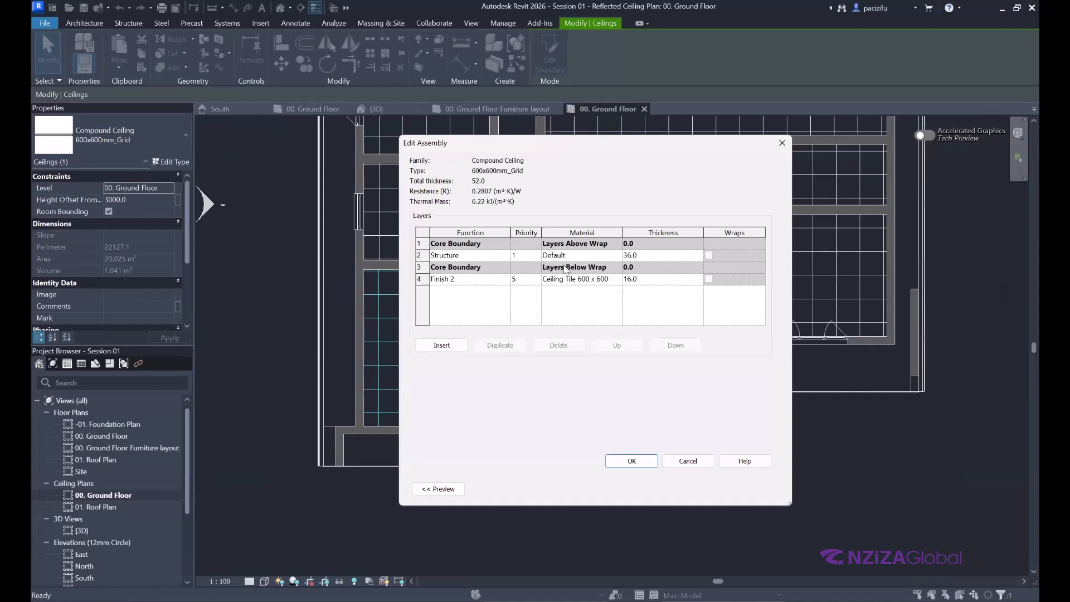
# Step: Set the 600x600mm_Grid ceiling type's Finish 2 layer thickness to 10 and its Structure layer thickness to 20
pyautogui.click(639, 279)
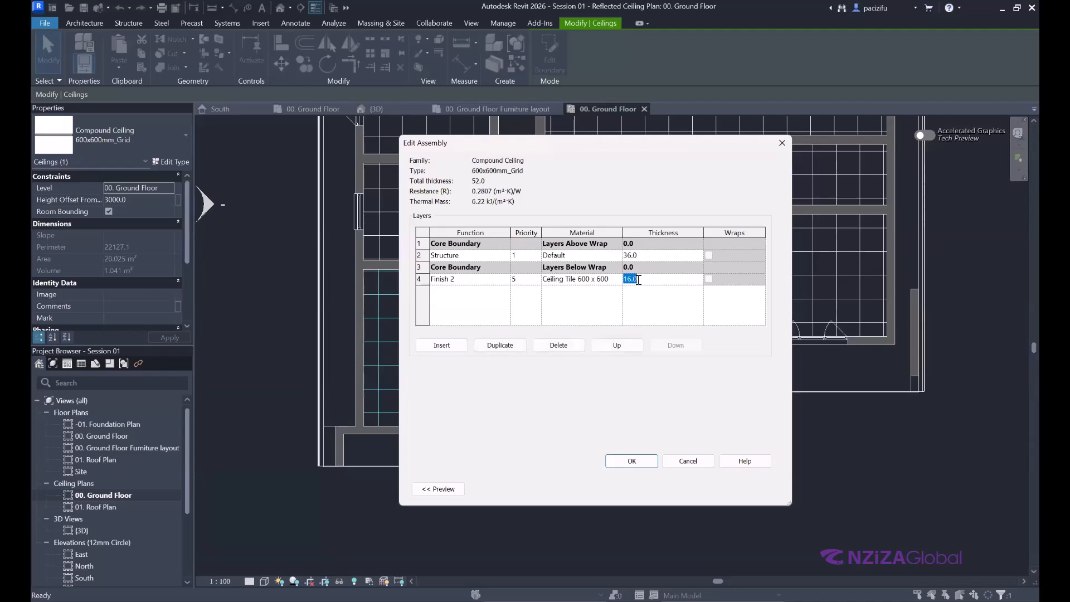
pyautogui.write('10')
pyautogui.click(647, 255)
pyautogui.doubleClick(643, 255)
pyautogui.write('20')
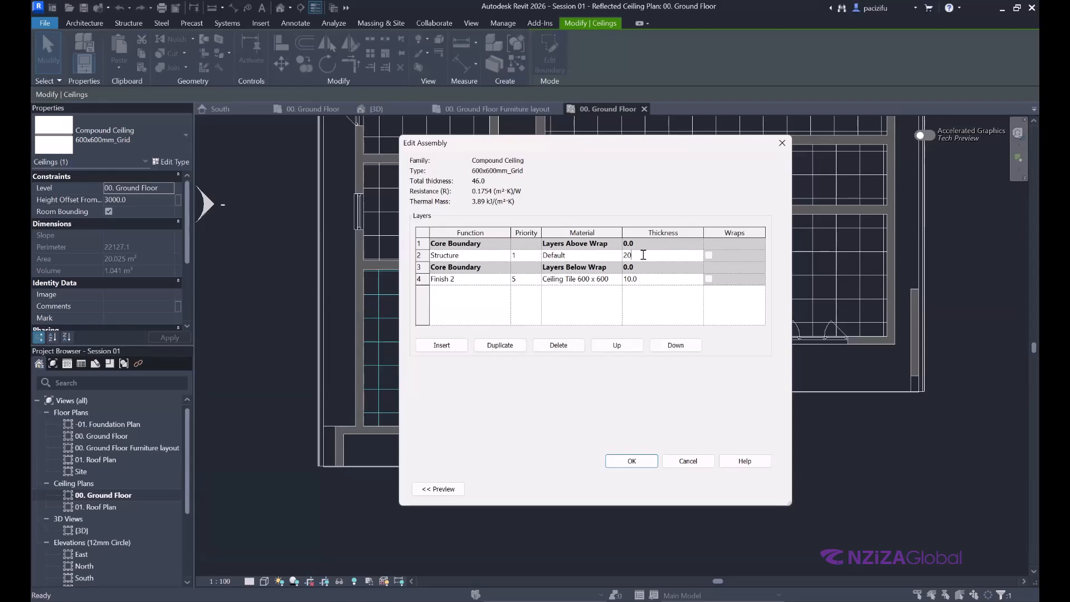
pyautogui.click(631, 460)
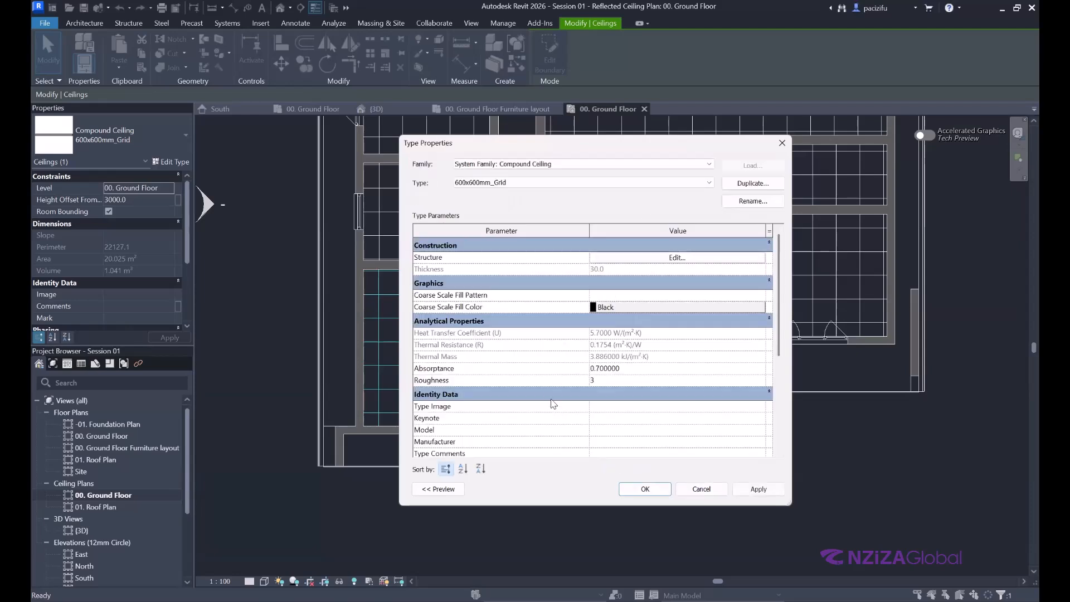
pyautogui.scroll(-1, 583, 430)
pyautogui.scroll(1, 584, 428)
pyautogui.click(647, 489)
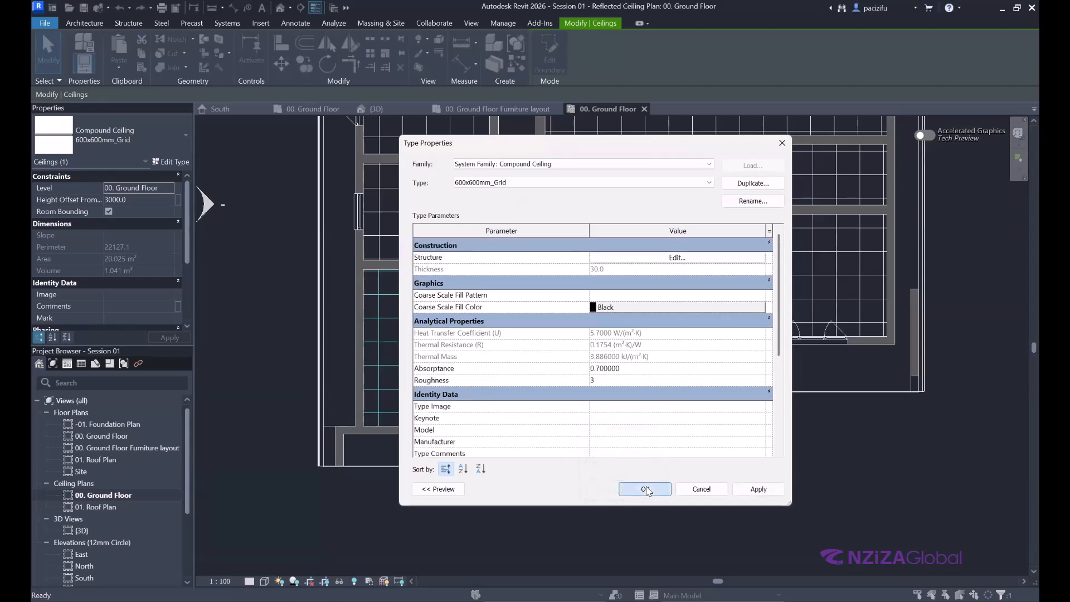
pyautogui.click(668, 432)
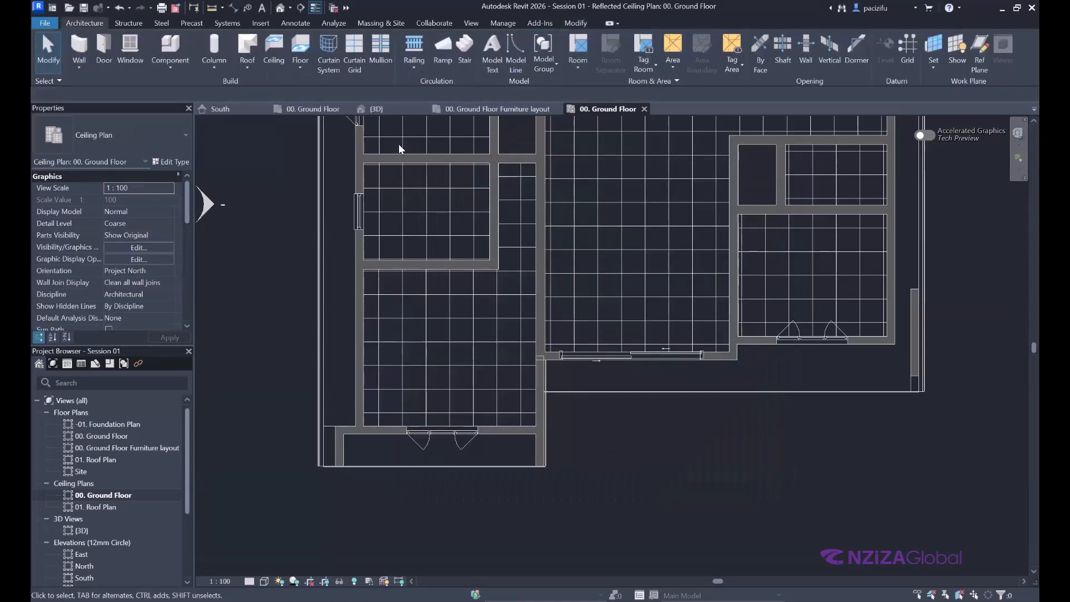
# Step: Switch to the 3D view and look into the southwest bedroom from the front and below to check its ceiling
pyautogui.click(377, 108)
pyautogui.scroll(5, 457, 280)
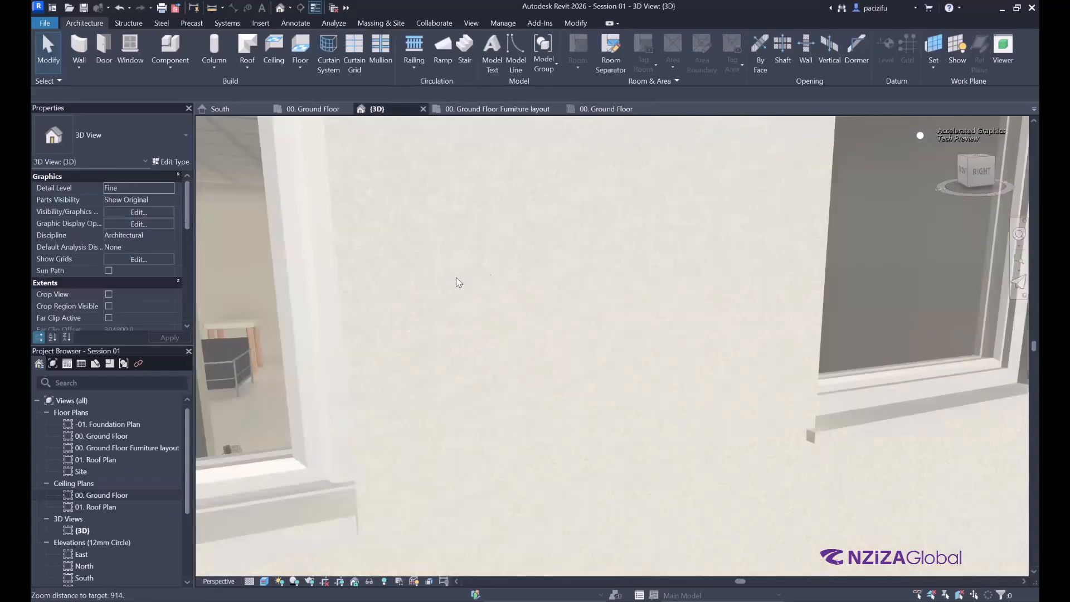
pyautogui.scroll(-10, 457, 279)
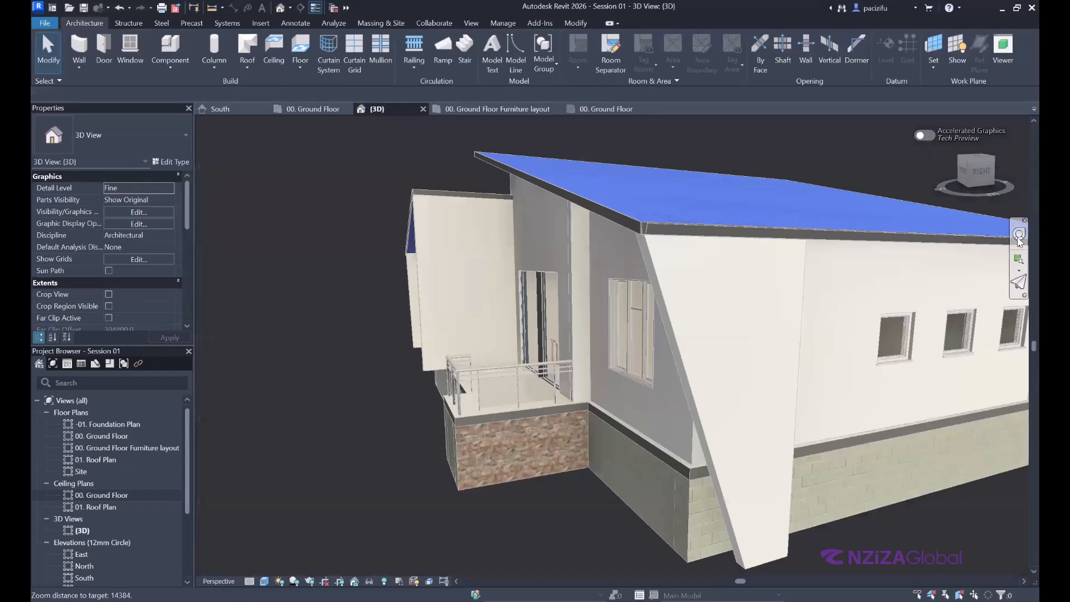
pyautogui.keyDown('shift'); pyautogui.moveTo(529, 309); pyautogui.dragTo(666, 276, button='middle'); pyautogui.keyUp('shift')
pyautogui.moveTo(667, 275); pyautogui.dragTo(668, 275)
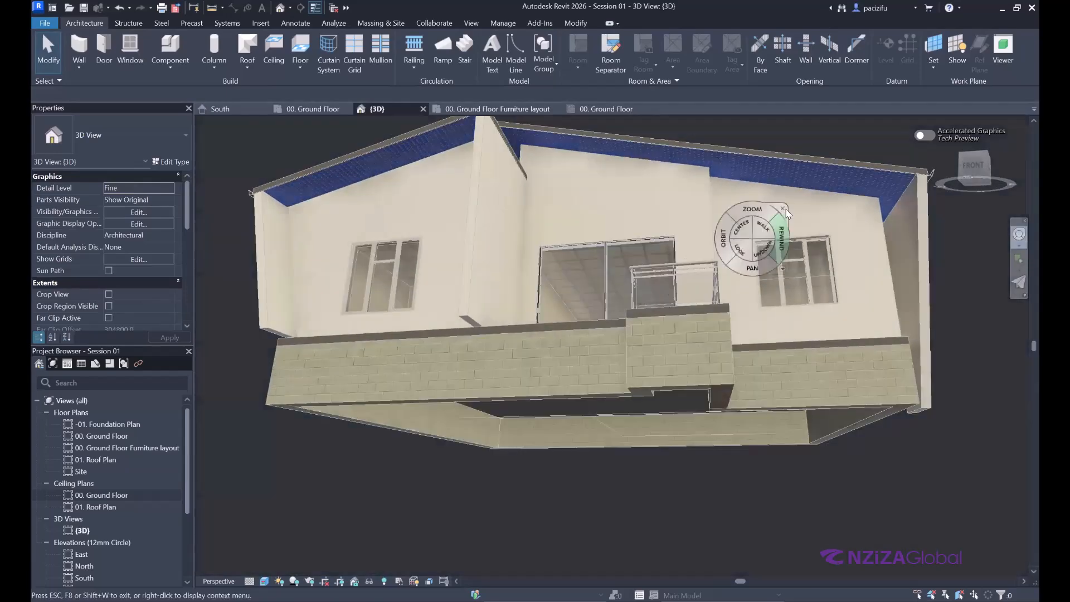
pyautogui.click(784, 209)
pyautogui.scroll(10, 366, 268)
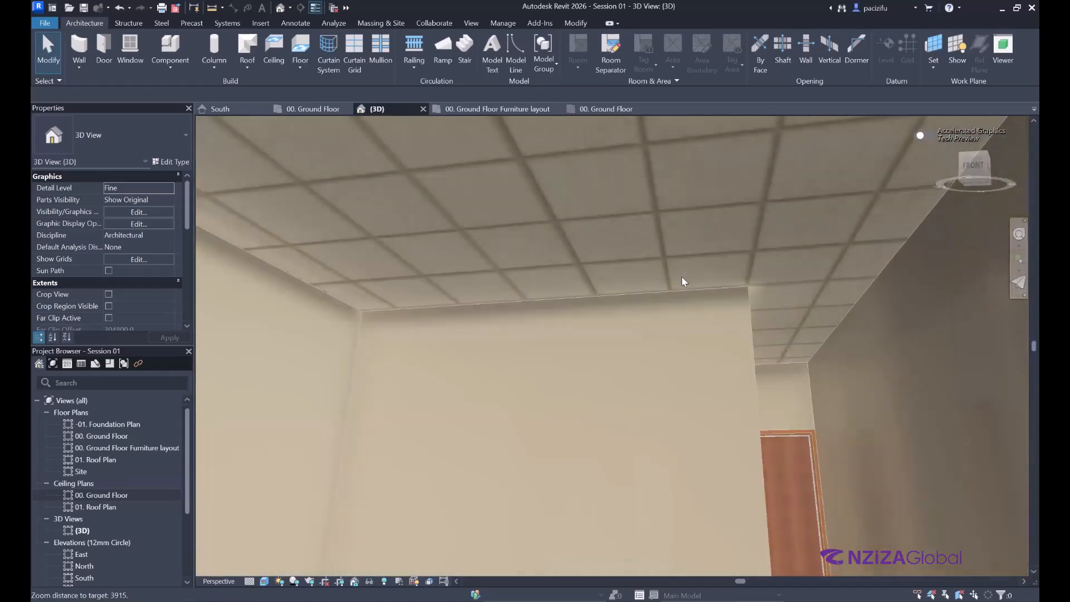
# Step: Inspect the southwest bedroom and living area ceilings in 3D by selecting each one
pyautogui.click(679, 291)
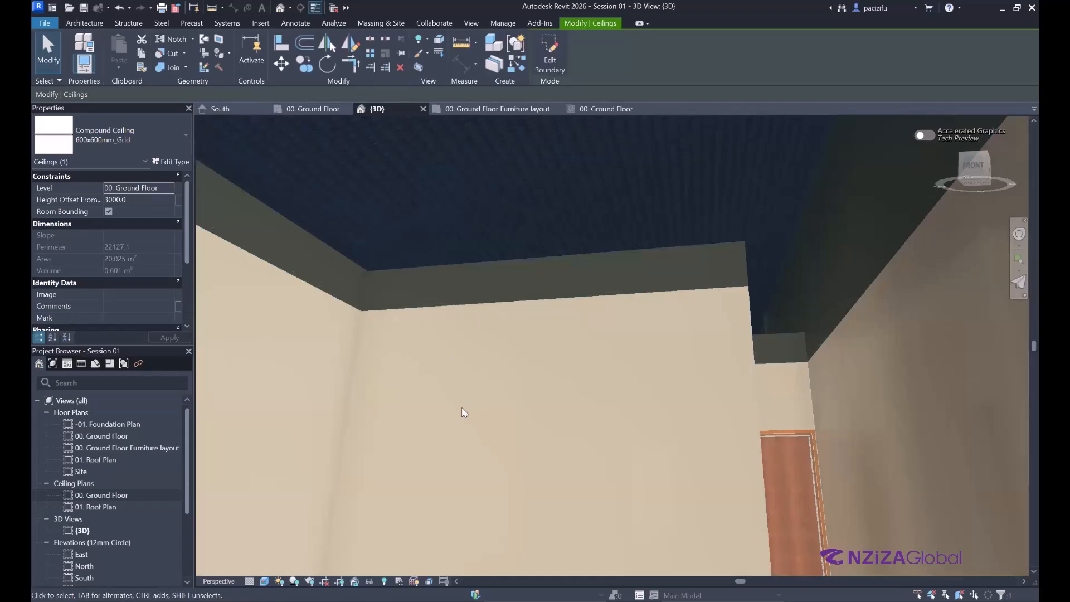
pyautogui.scroll(5, 416, 430)
pyautogui.scroll(6, 804, 417)
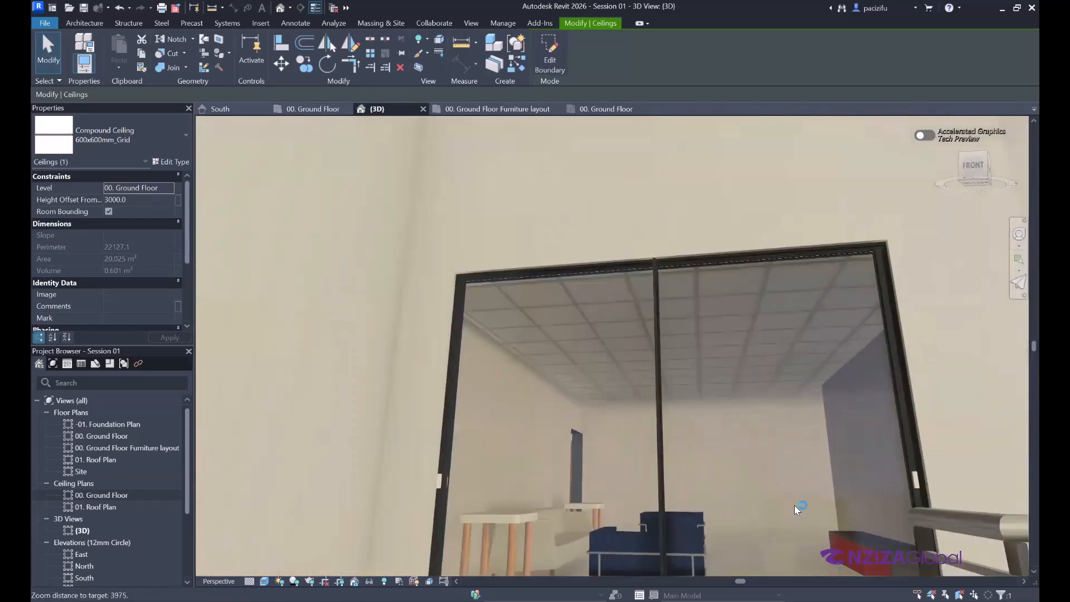
pyautogui.press('Escape')
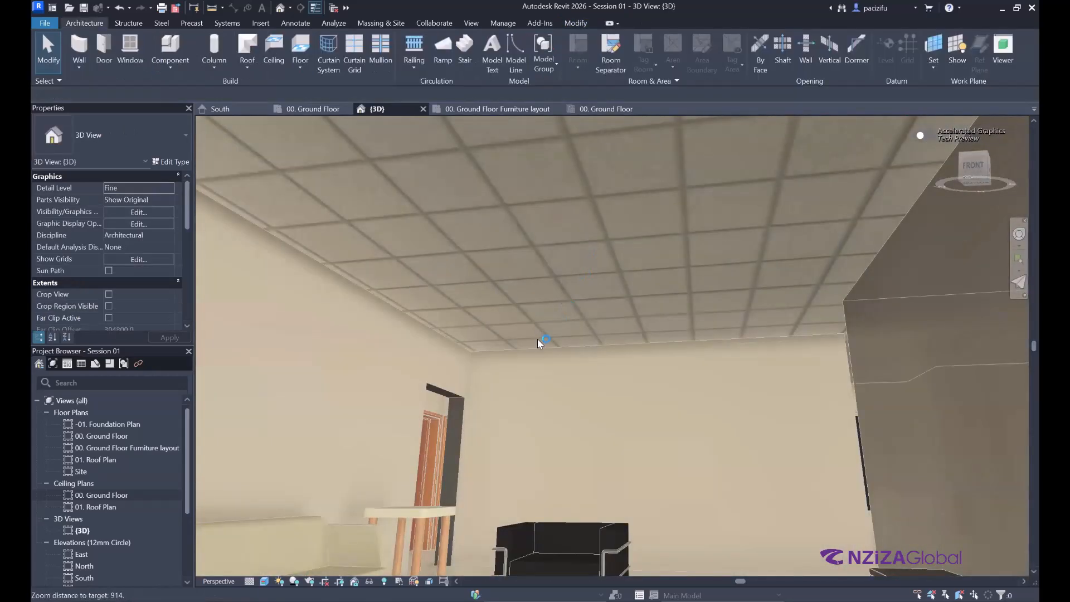
pyautogui.click(478, 346)
pyautogui.scroll(-5, 785, 265)
pyautogui.scroll(5, 785, 264)
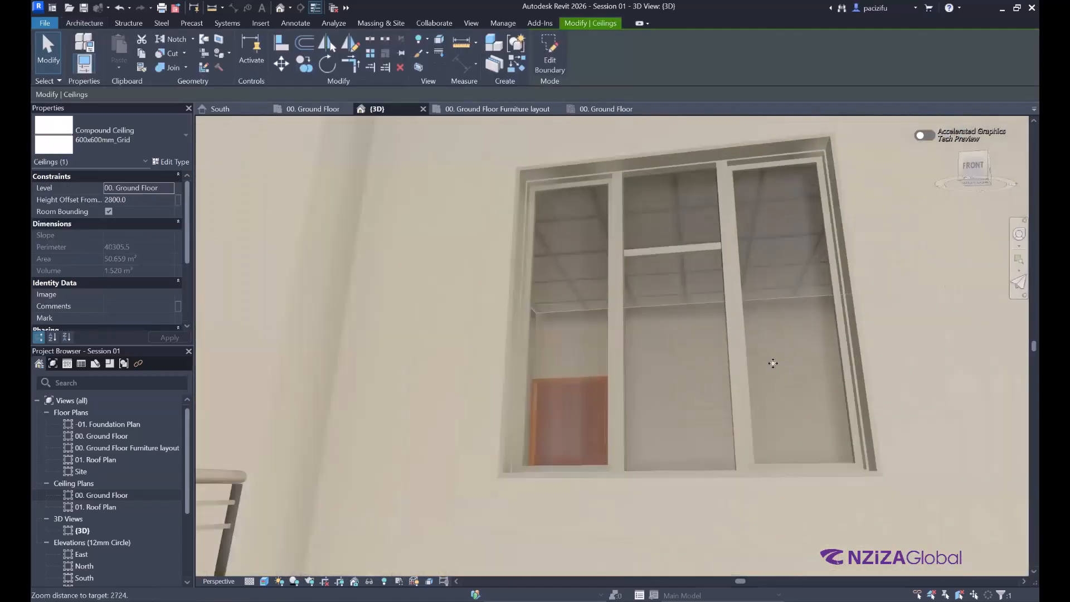
# Step: Select the southeast bedroom's ceiling and open its boundary for editing in the 00. Ground Floor reflected ceiling plan
pyautogui.click(502, 290)
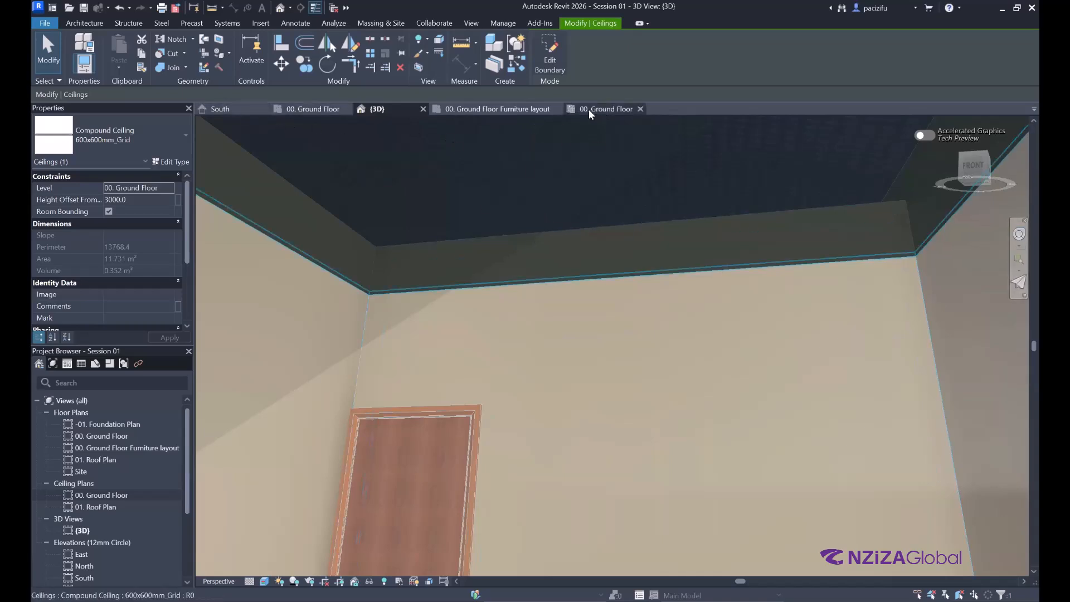
pyautogui.click(512, 109)
pyautogui.scroll(4, 513, 326)
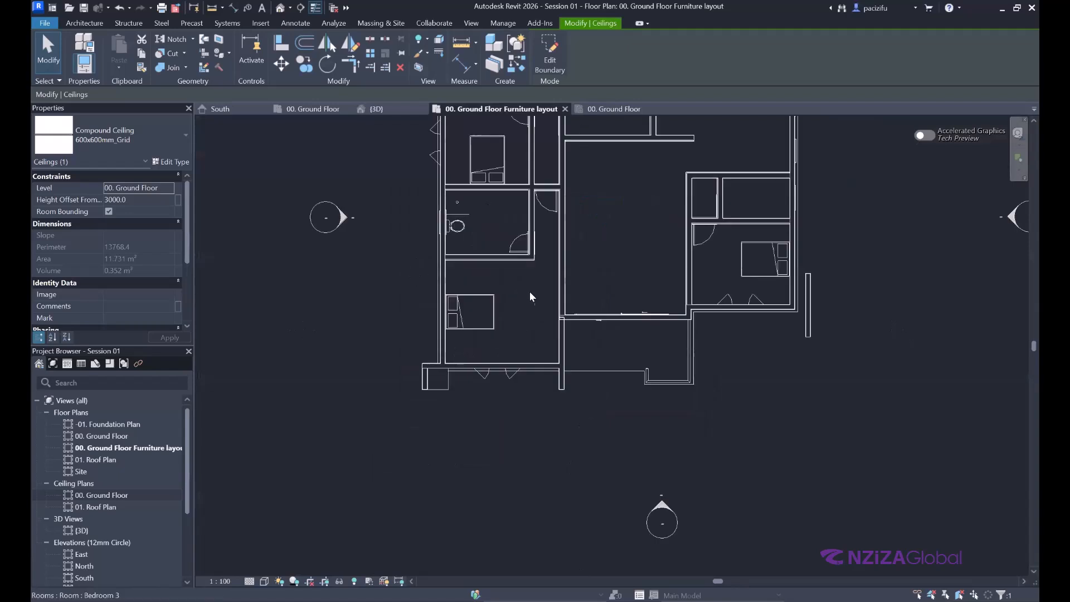
pyautogui.scroll(2, 490, 328)
pyautogui.click(592, 110)
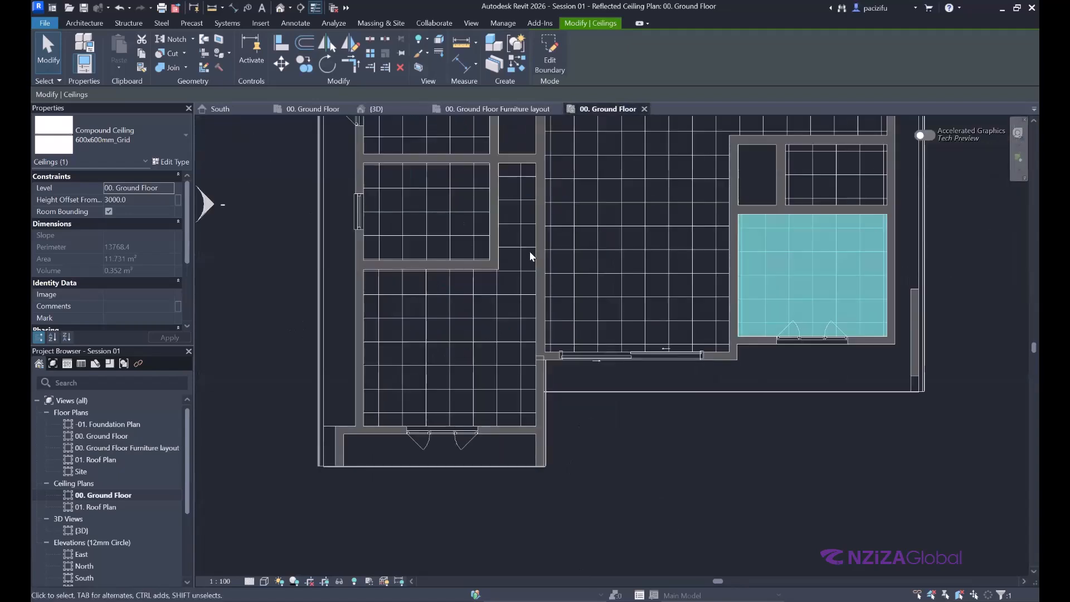
pyautogui.scroll(-1, 467, 268)
pyautogui.scroll(-1, 630, 267)
pyautogui.scroll(5, 631, 262)
pyautogui.scroll(-3, 709, 297)
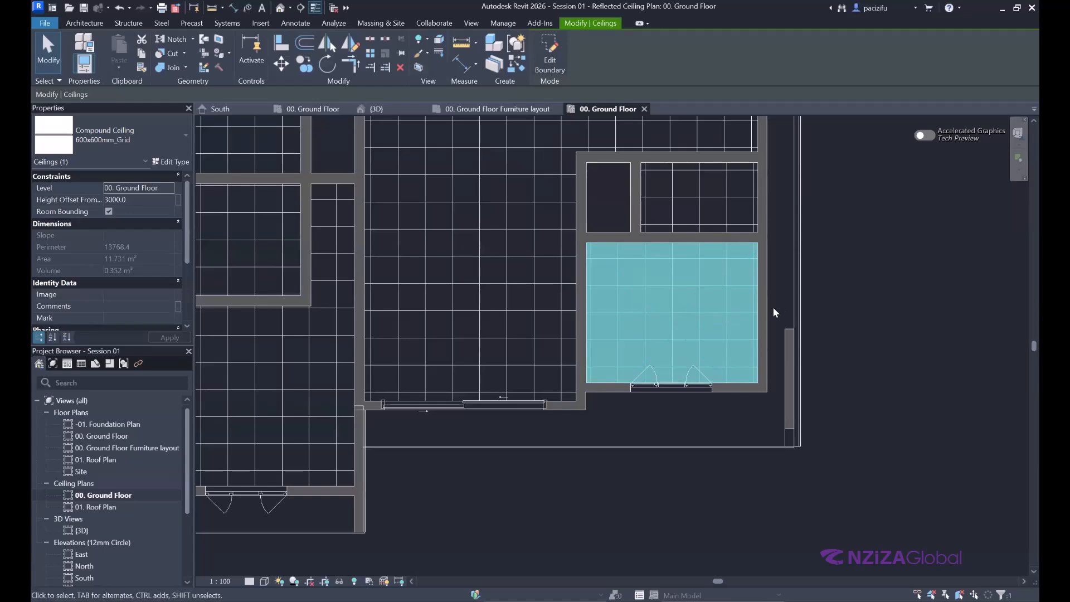
pyautogui.scroll(2, 774, 310)
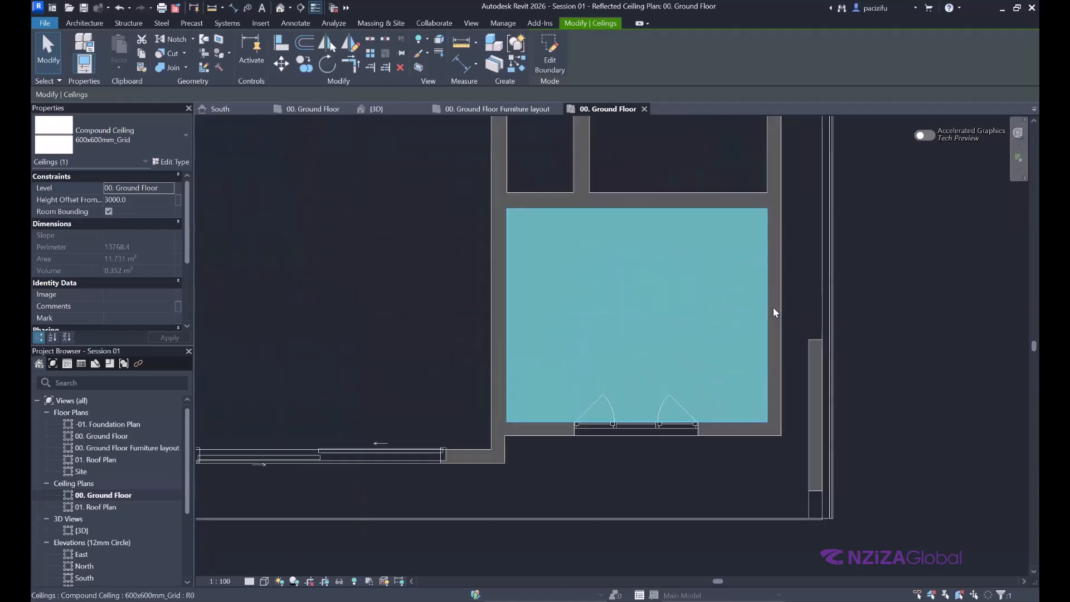
pyautogui.click(556, 66)
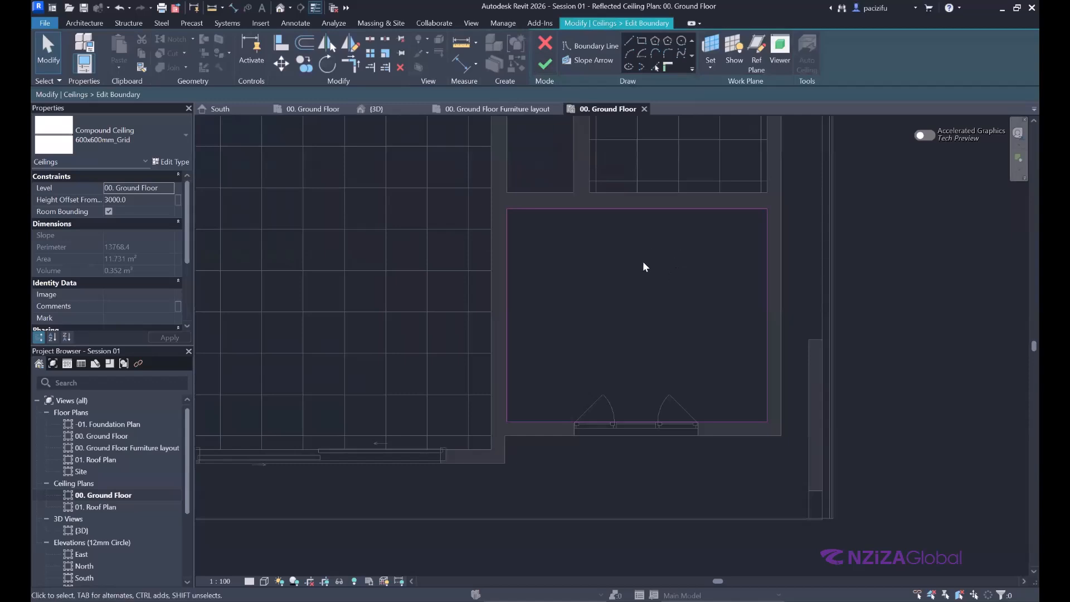
# Step: Cut two rectangular openings about 2600 mm wide, 700 and 680 mm deep, in the southeast bedroom's ceiling and finish the boundary edit
pyautogui.click(641, 42)
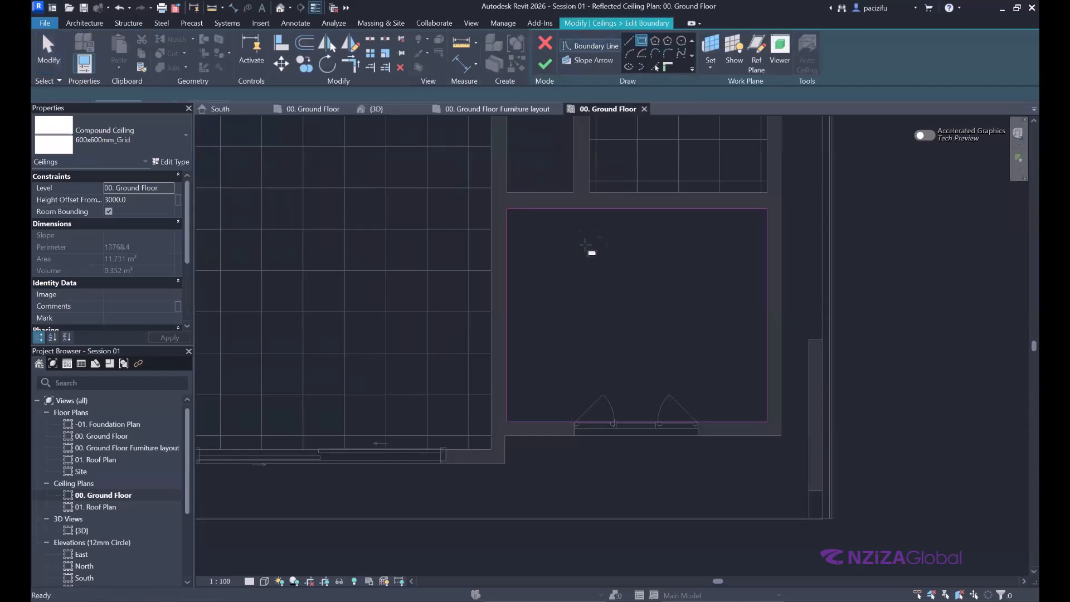
pyautogui.click(547, 243)
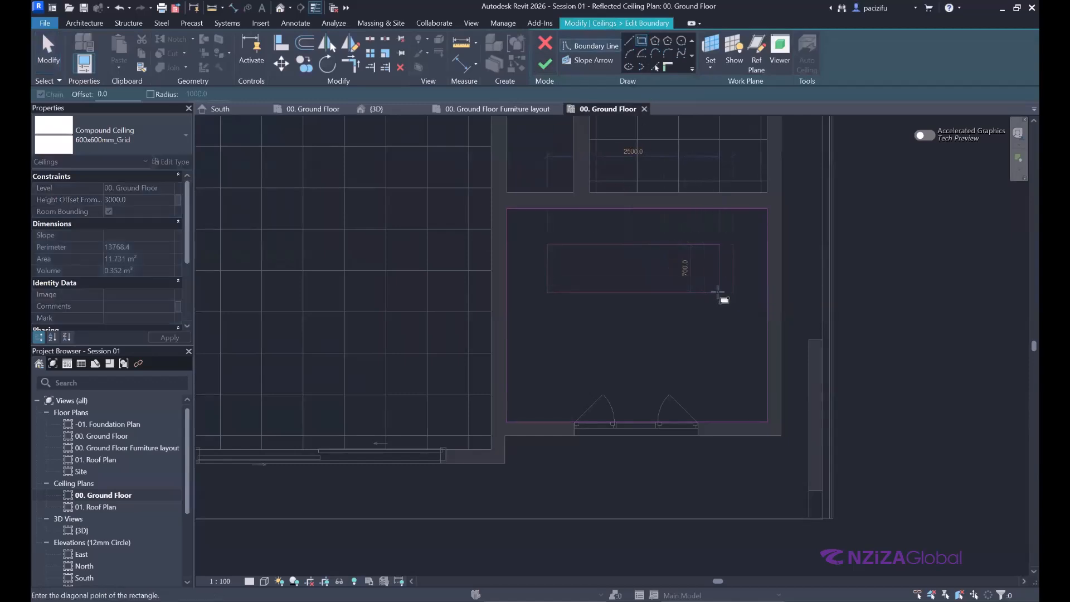
pyautogui.click(726, 292)
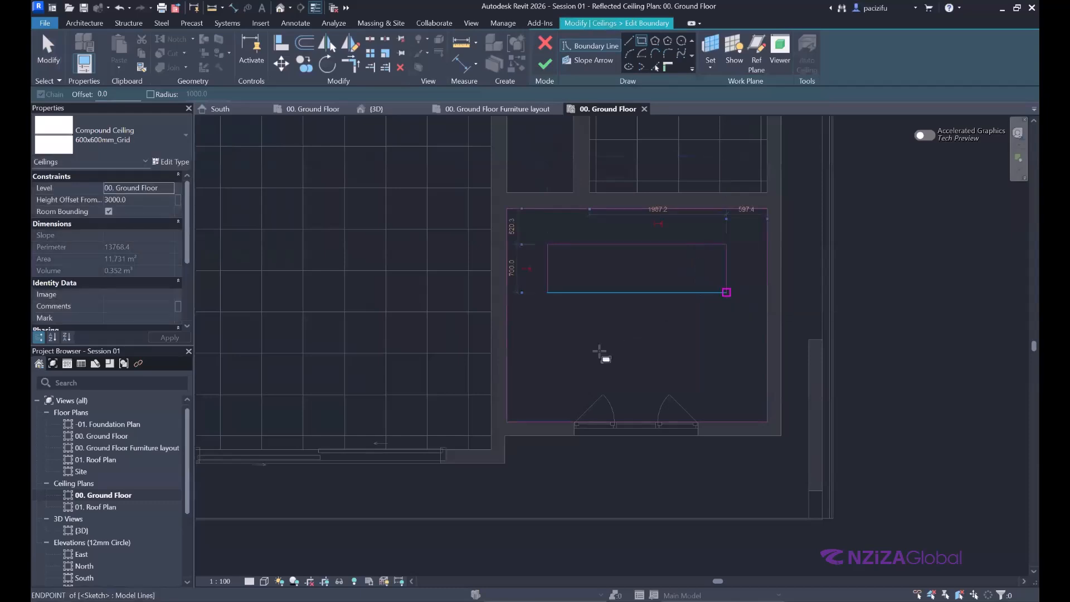
pyautogui.click(548, 339)
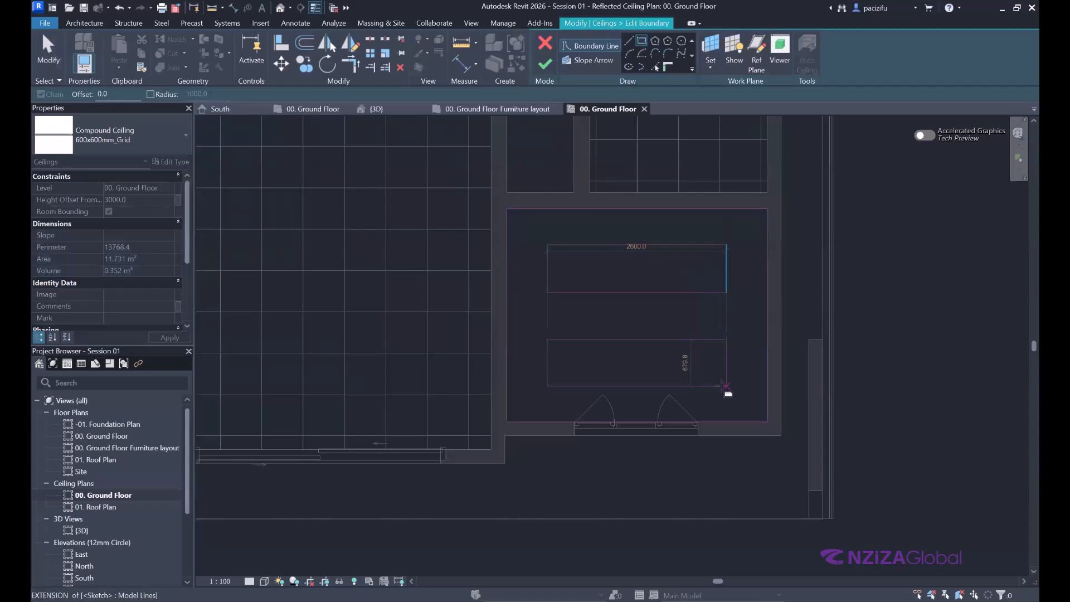
pyautogui.click(726, 385)
pyautogui.click(545, 64)
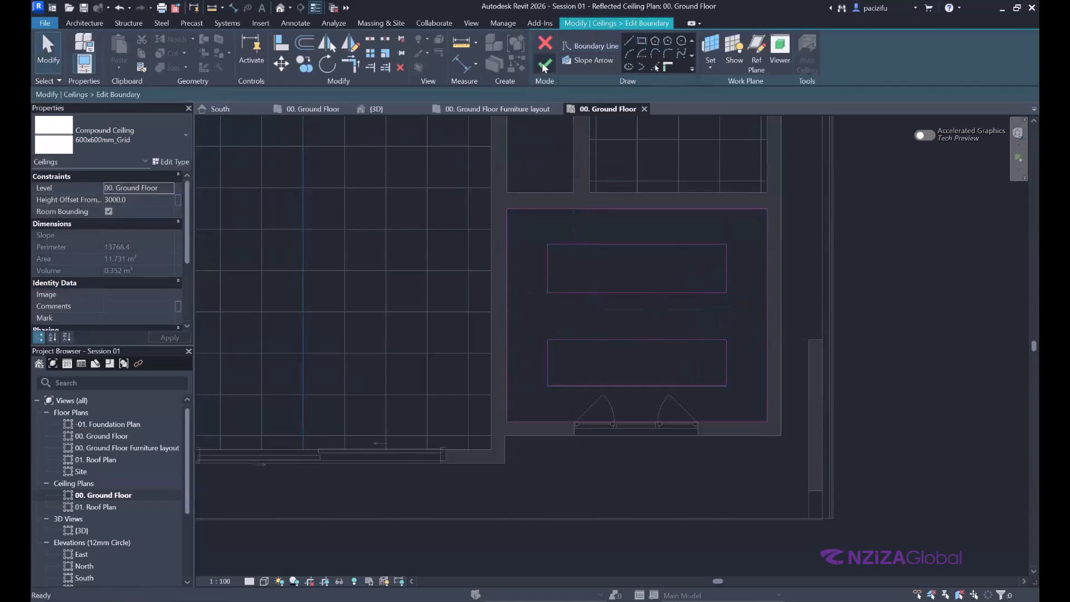
pyautogui.moveTo(609, 293); pyautogui.dragTo(558, 291, button='middle')
pyautogui.scroll(1, 558, 291)
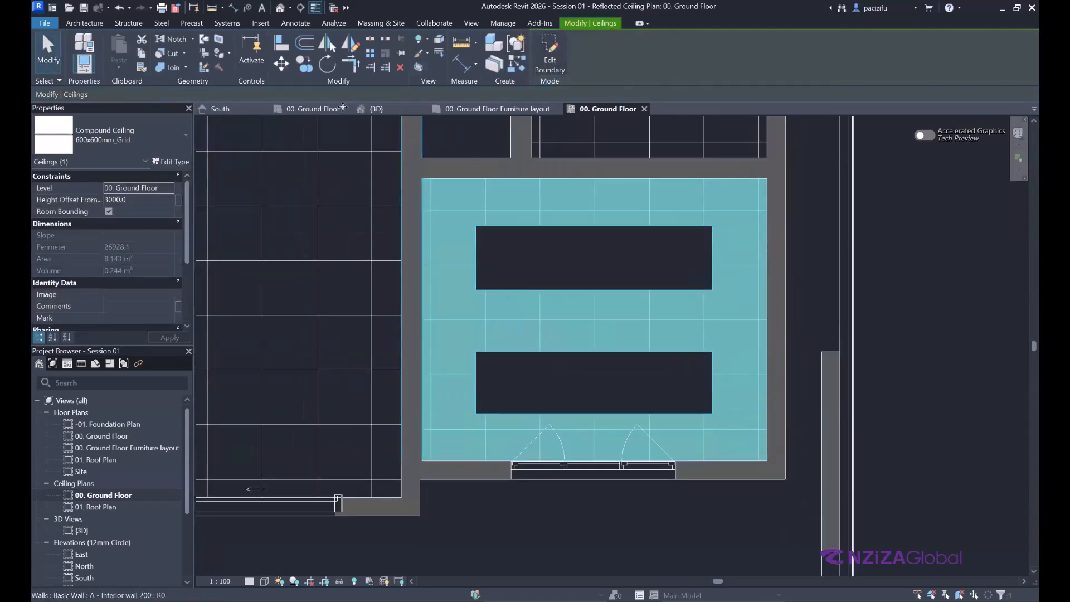
# Step: Examine the two ceiling openings from inside the southeast bedroom in 3D and return to the ground floor reflected ceiling plan
pyautogui.click(374, 109)
pyautogui.scroll(-6, 645, 356)
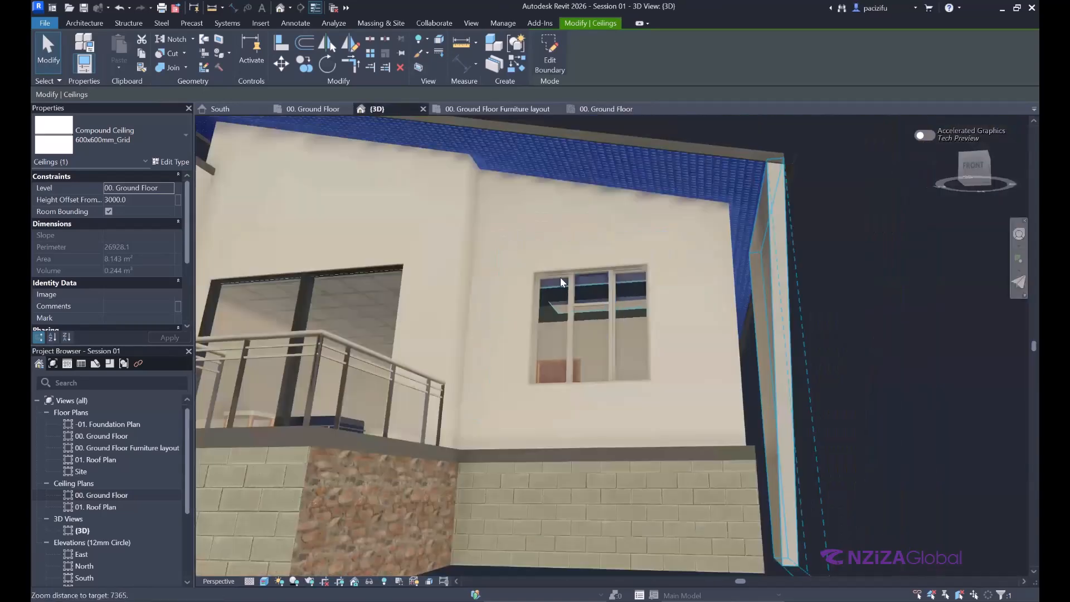
pyautogui.press('Escape')
pyautogui.scroll(8, 603, 288)
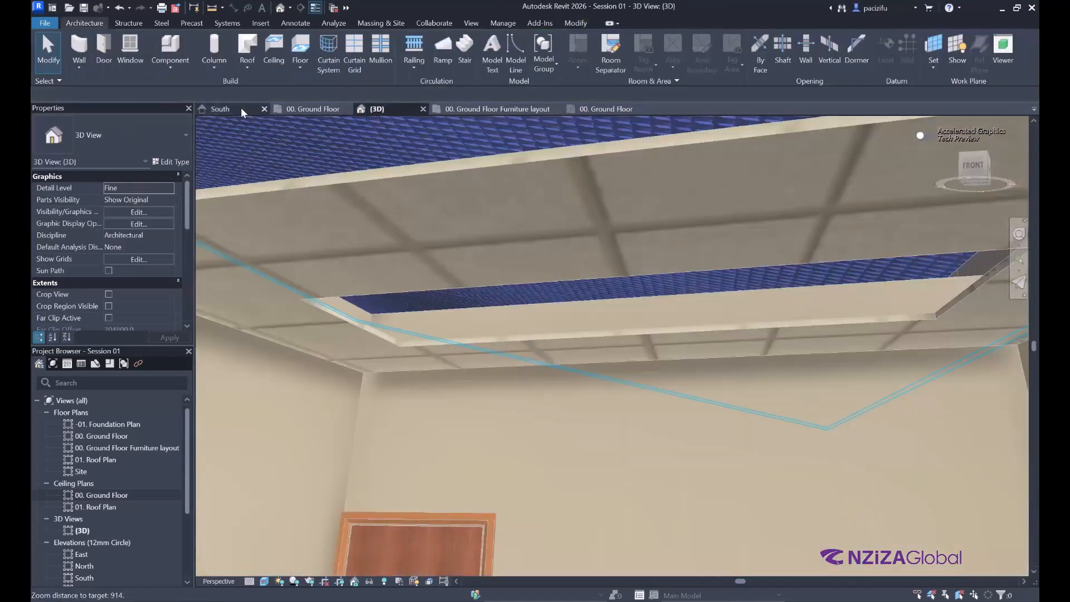
pyautogui.click(241, 108)
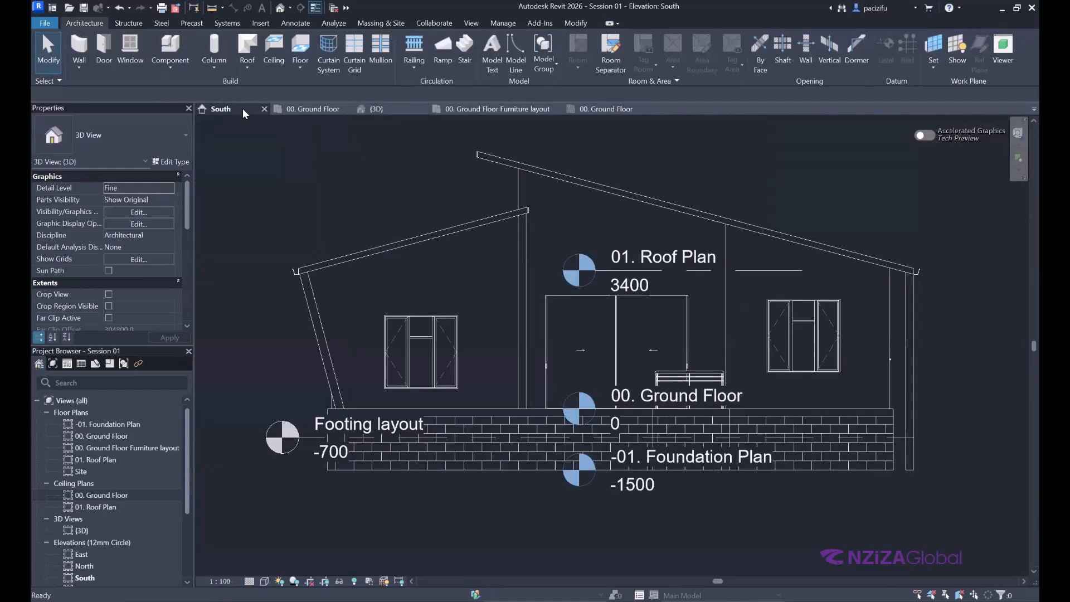
pyautogui.click(576, 110)
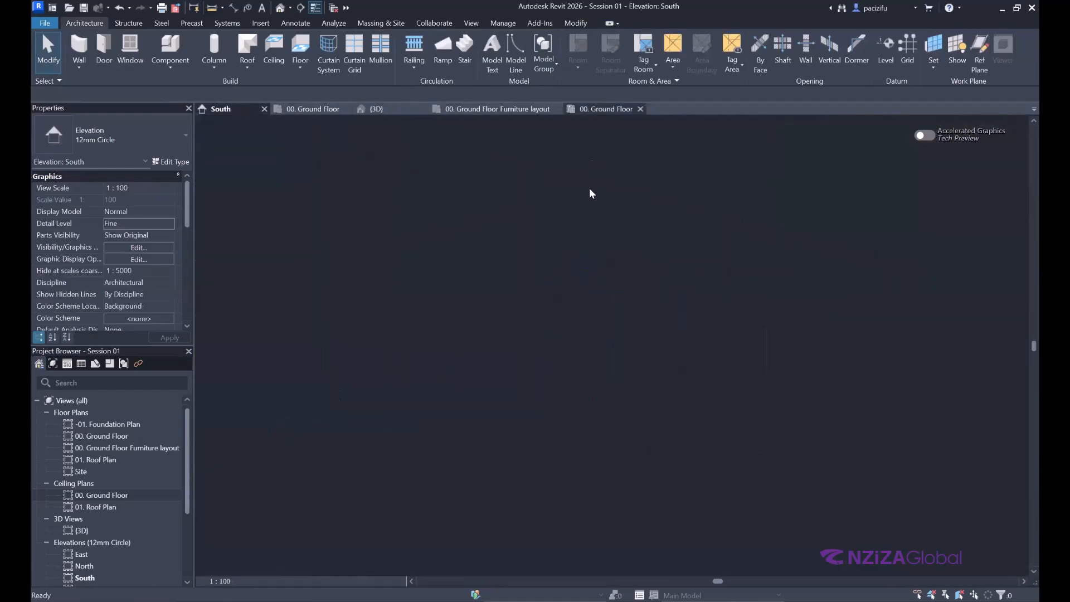
pyautogui.click(581, 223)
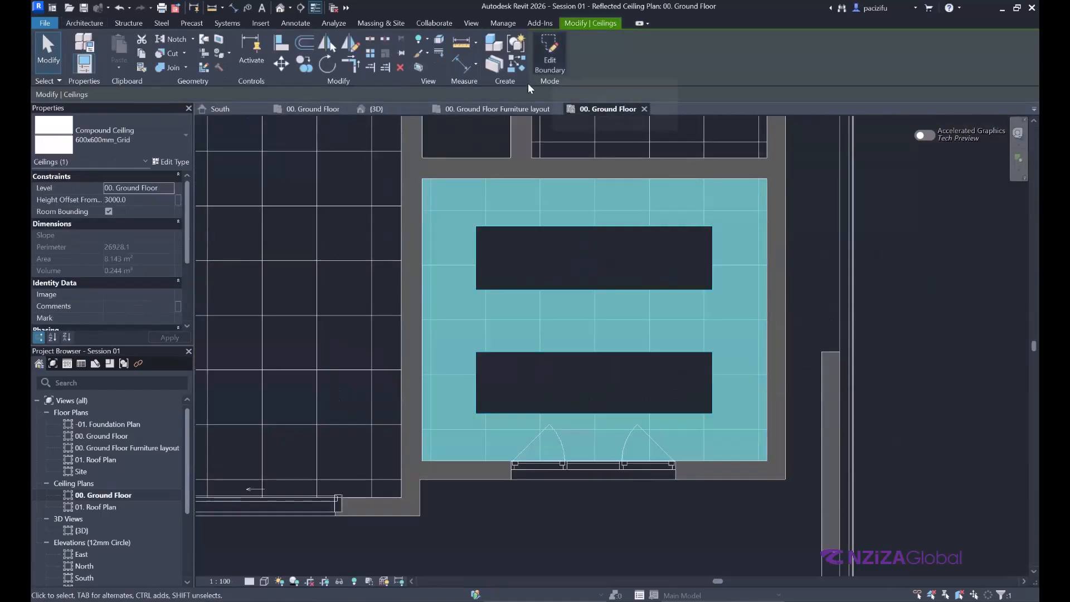
pyautogui.press('c')
pyautogui.press('s')
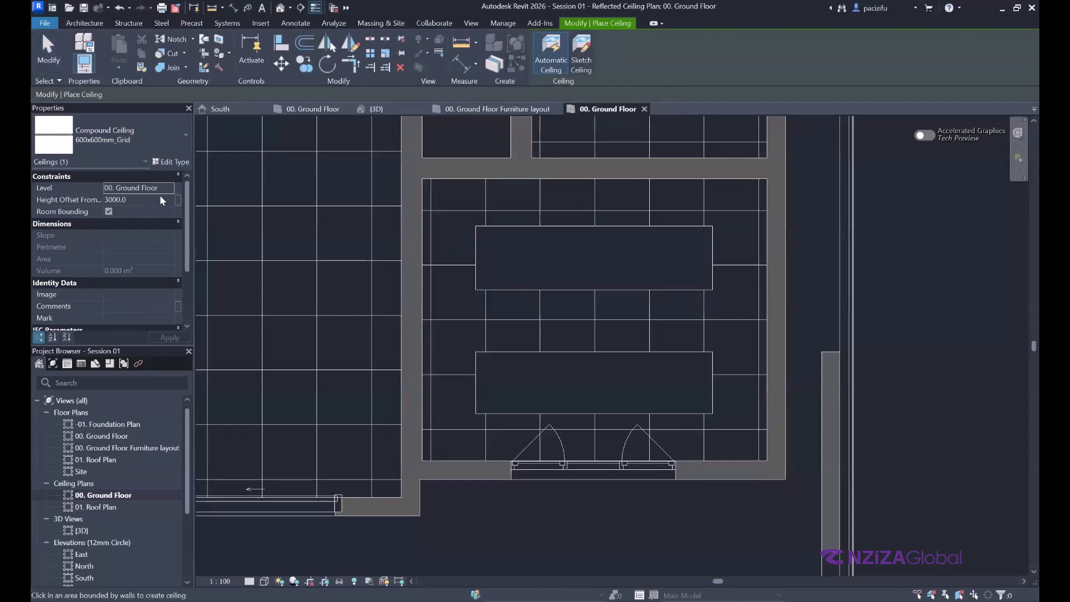
pyautogui.press('Escape')
# Step: Start a new ceiling similar to the southeast bedroom's 600x600mm_Grid ceiling with its height offset from the level set to 3100
pyautogui.click(518, 232)
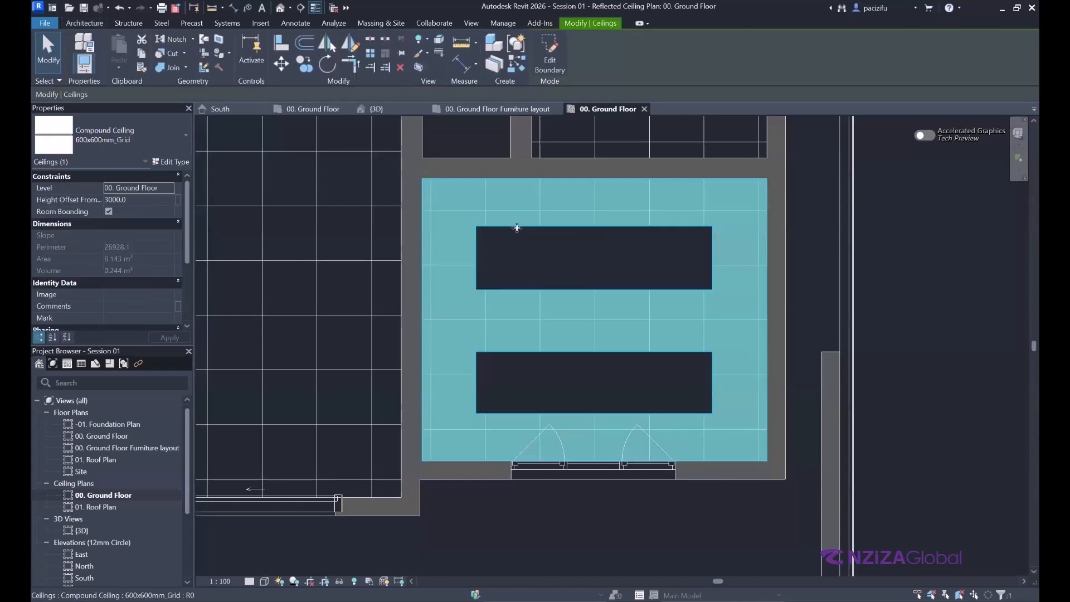
pyautogui.scroll(-3, 291, 284)
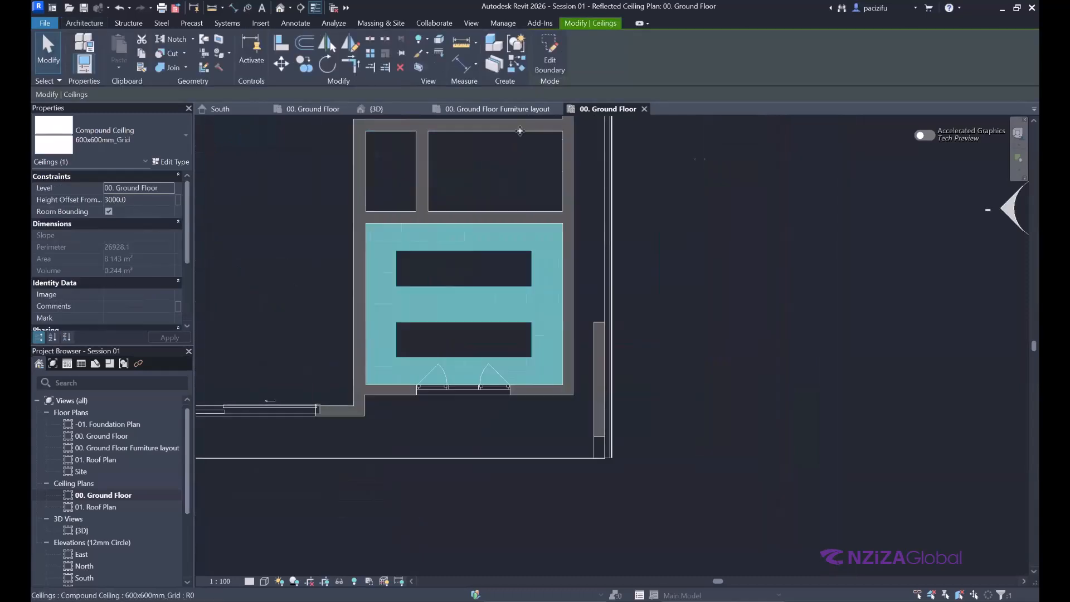
pyautogui.press('c')
pyautogui.press('s')
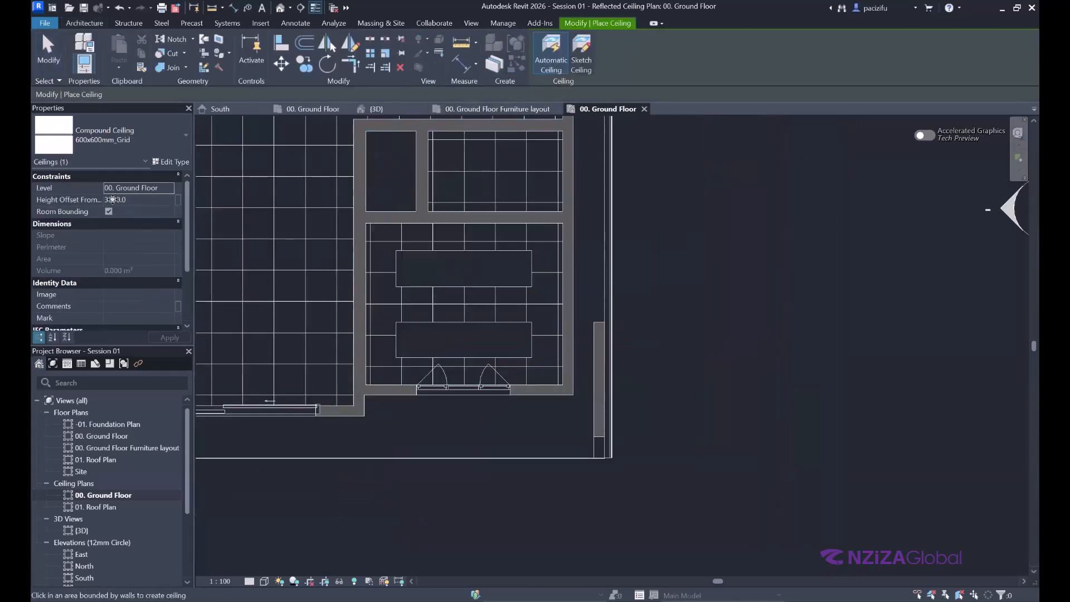
pyautogui.press('BackSpace')
pyautogui.write('1')
pyautogui.scroll(3, 439, 253)
pyautogui.scroll(1, 439, 251)
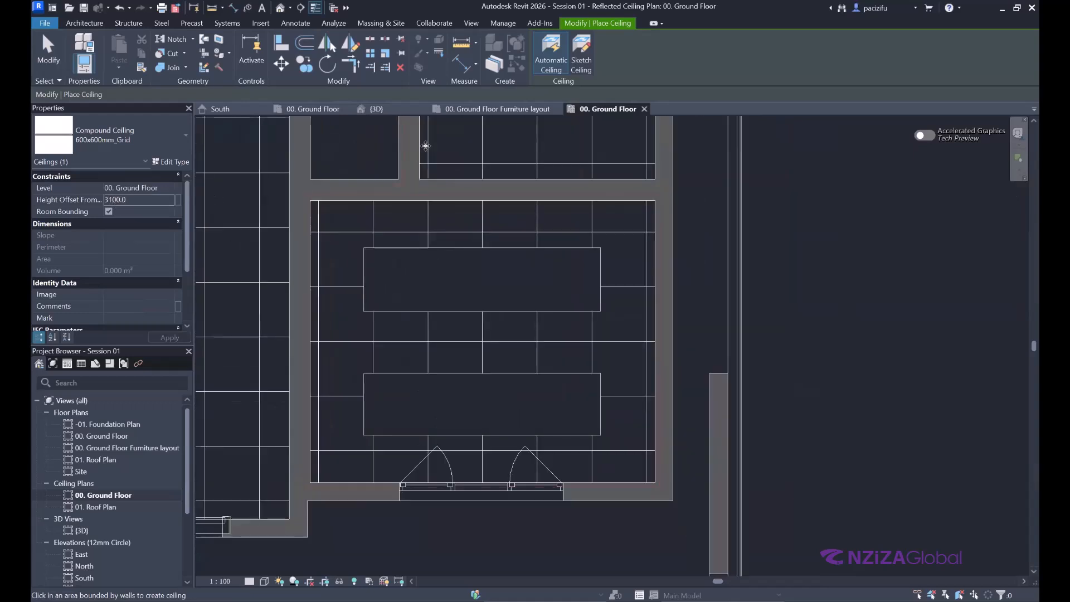
# Step: Sketch the raised ceiling as two rectangles overlapping the openings, about 2780 mm wide and 940 and 836 mm deep, and finish it
pyautogui.click(581, 66)
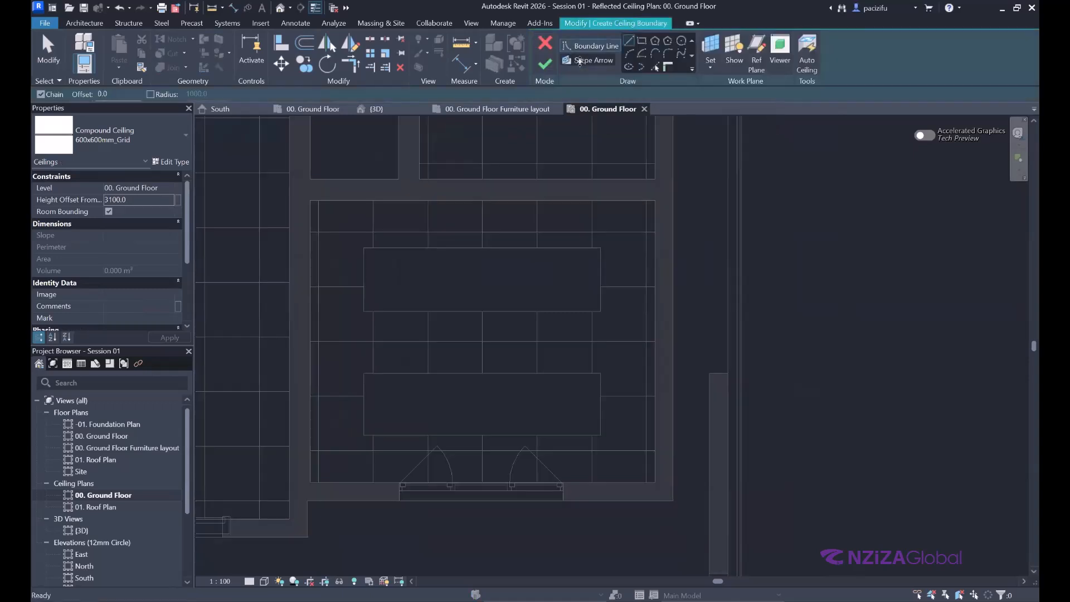
pyautogui.click(640, 41)
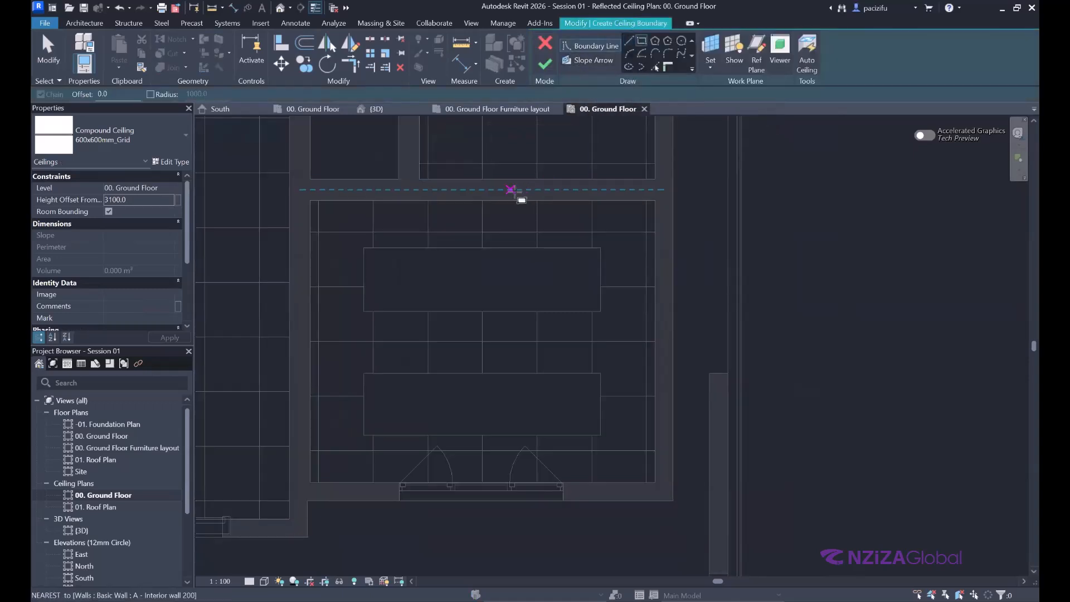
pyautogui.scroll(4, 359, 233)
pyautogui.click(356, 237)
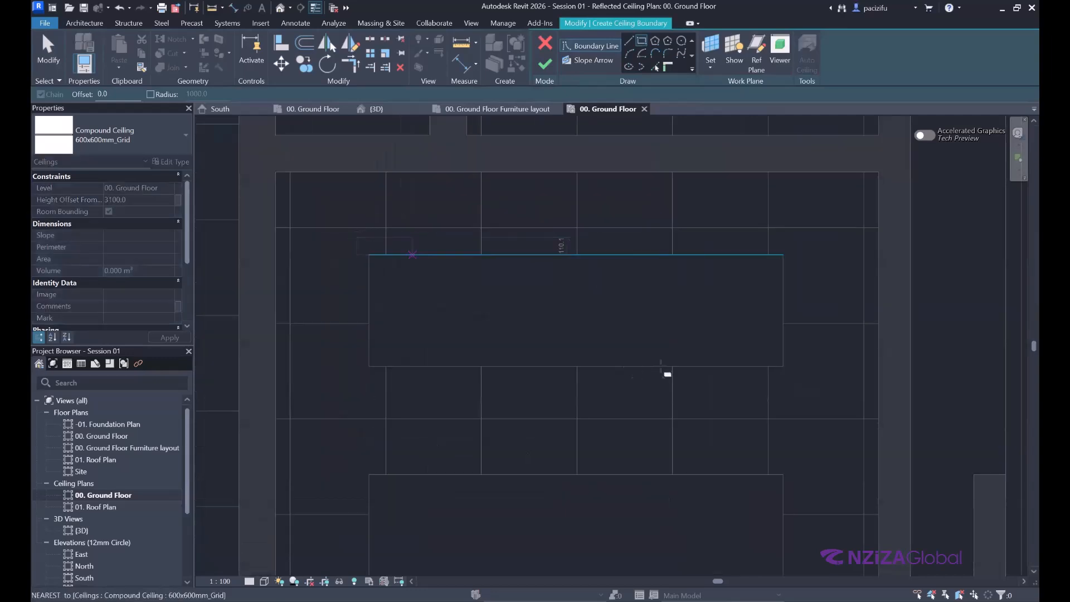
pyautogui.click(800, 385)
pyautogui.scroll(-2, 499, 346)
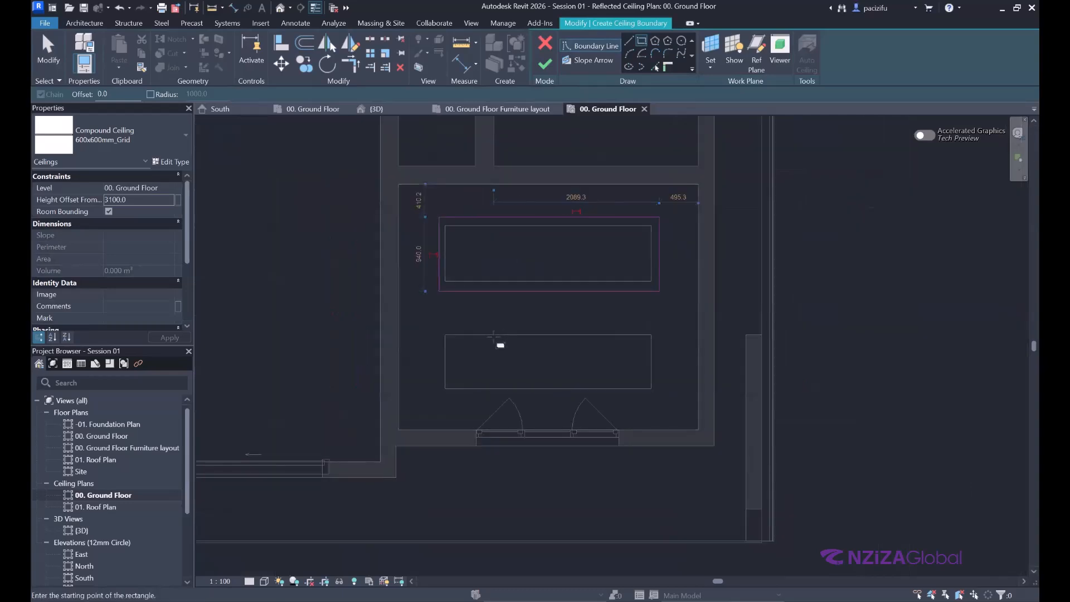
pyautogui.scroll(2, 380, 328)
pyautogui.click(379, 326)
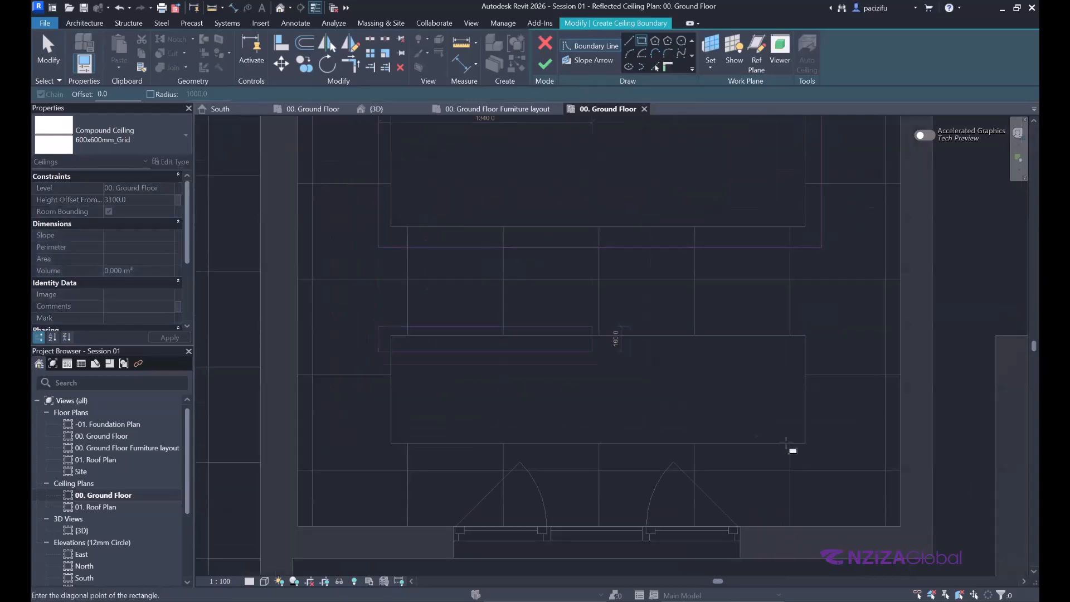
pyautogui.click(821, 459)
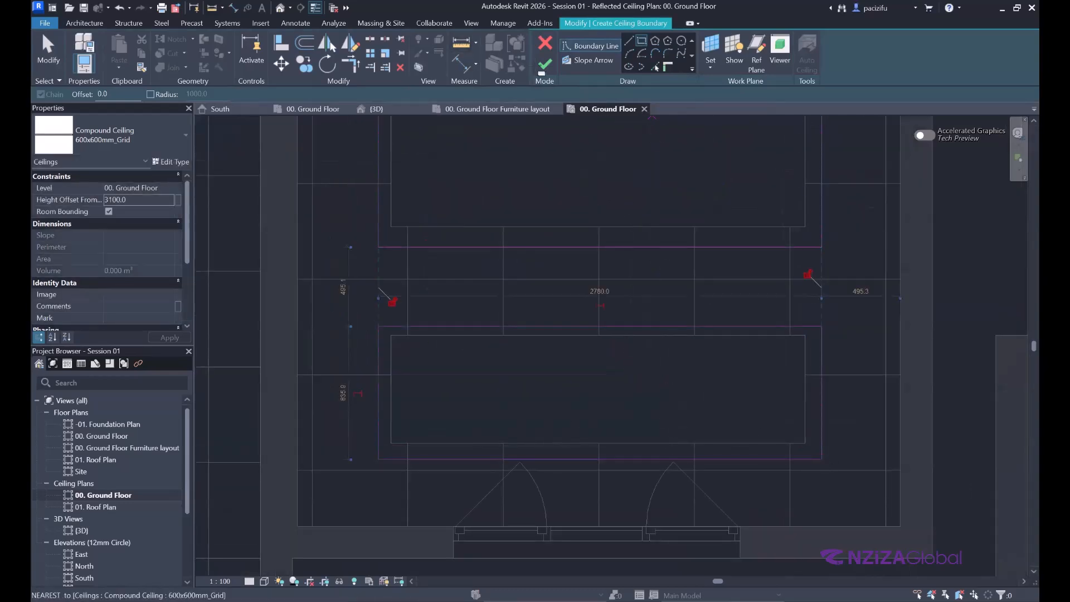
pyautogui.click(545, 64)
pyautogui.scroll(-2, 439, 255)
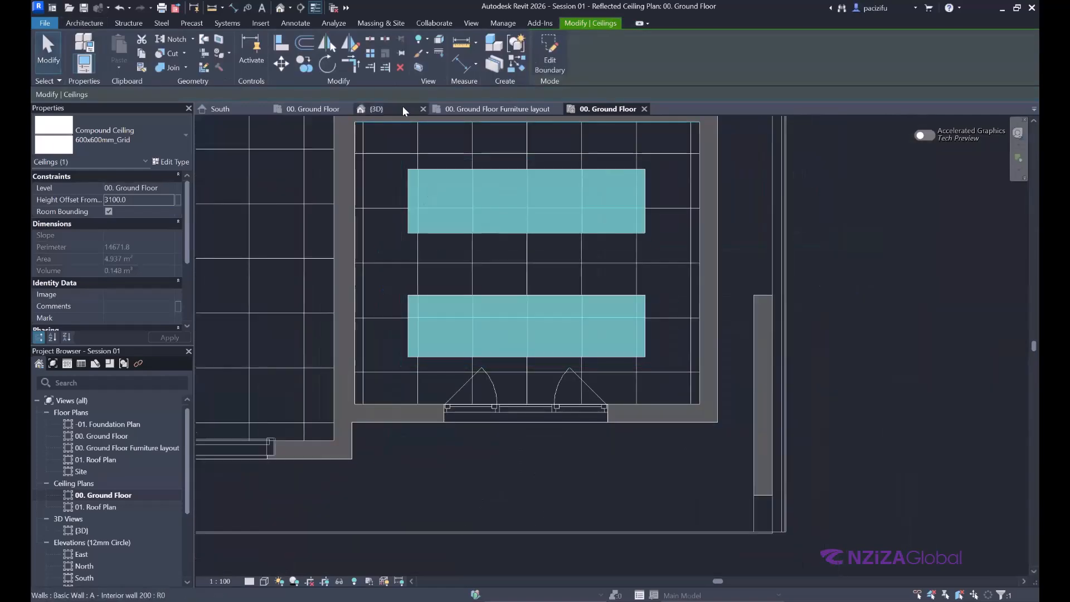
# Step: Look into the southeast bedroom in 3D and examine the raised ceiling panels above the openings from below
pyautogui.click(402, 107)
pyautogui.scroll(-3, 480, 184)
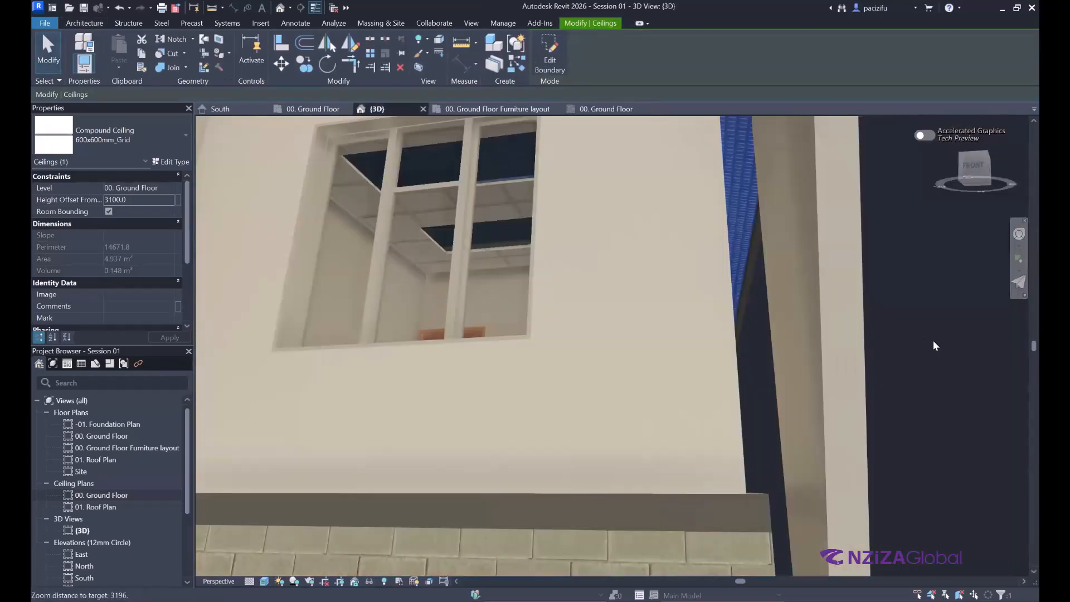
pyautogui.click(933, 341)
pyautogui.scroll(-1, 523, 278)
pyautogui.scroll(5, 524, 278)
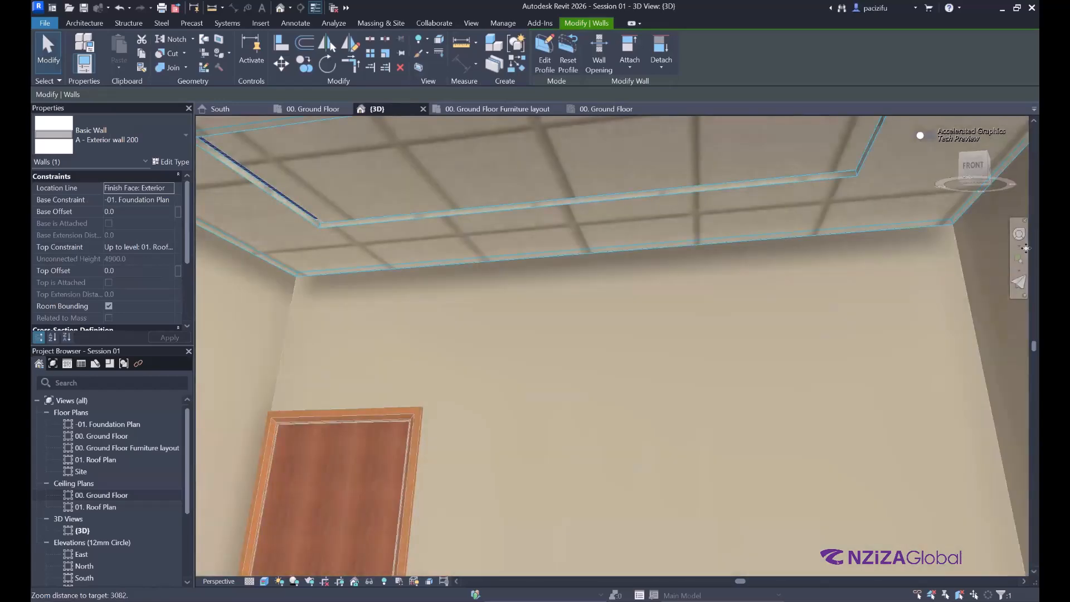
pyautogui.click(1019, 235)
pyautogui.moveTo(712, 255); pyautogui.dragTo(538, 245)
pyautogui.click(568, 214)
pyautogui.scroll(4, 459, 270)
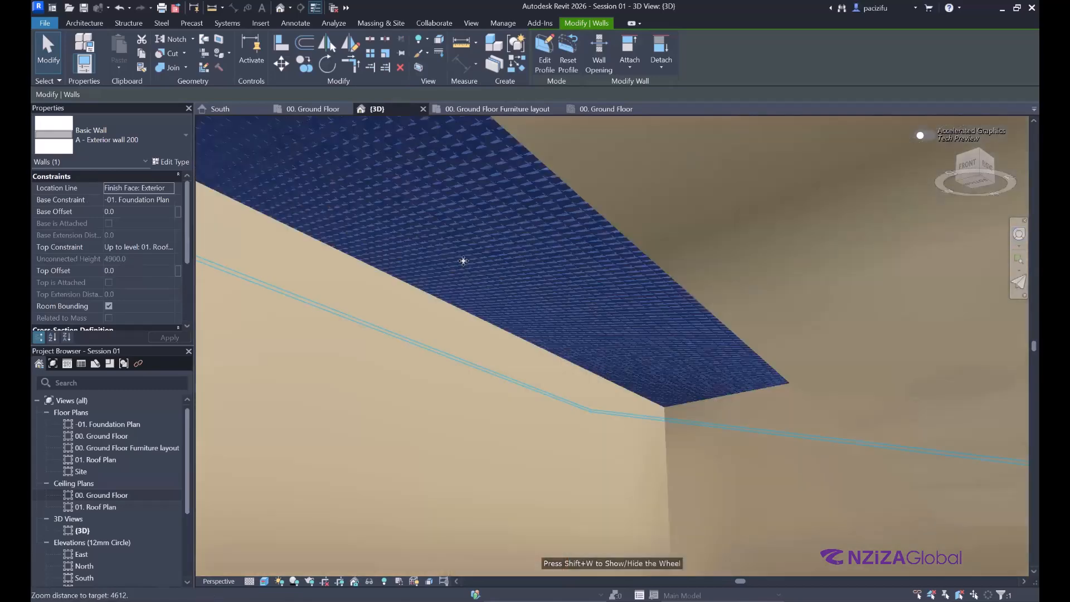
pyautogui.scroll(-2, 468, 265)
pyautogui.scroll(1, 469, 266)
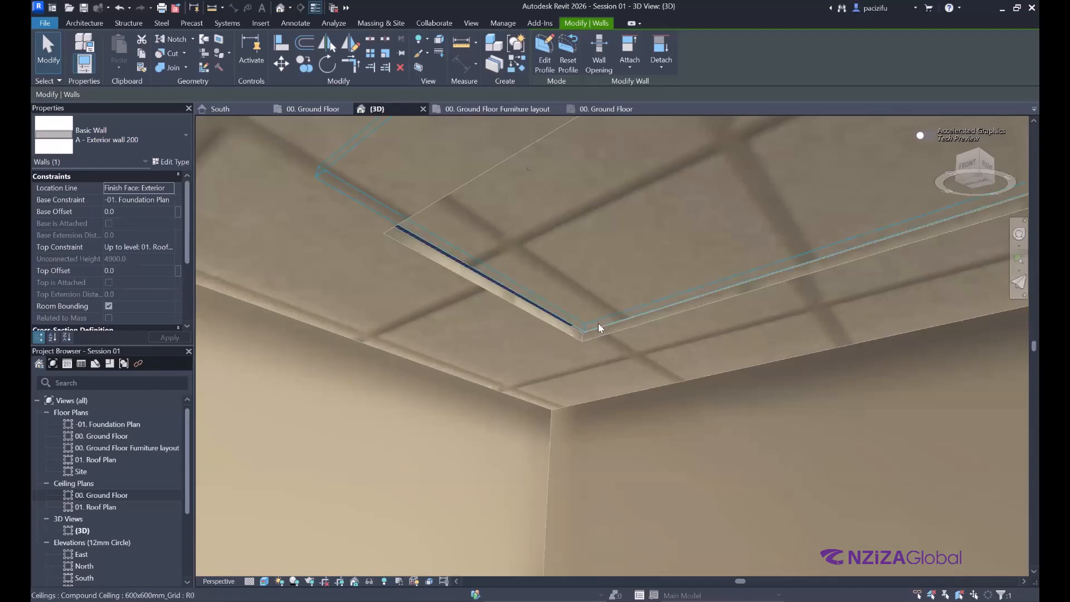
# Step: Orbit beneath the openings and select the bedroom's lower ceiling to inspect its height offset from the level
pyautogui.scroll(-4, 326, 215)
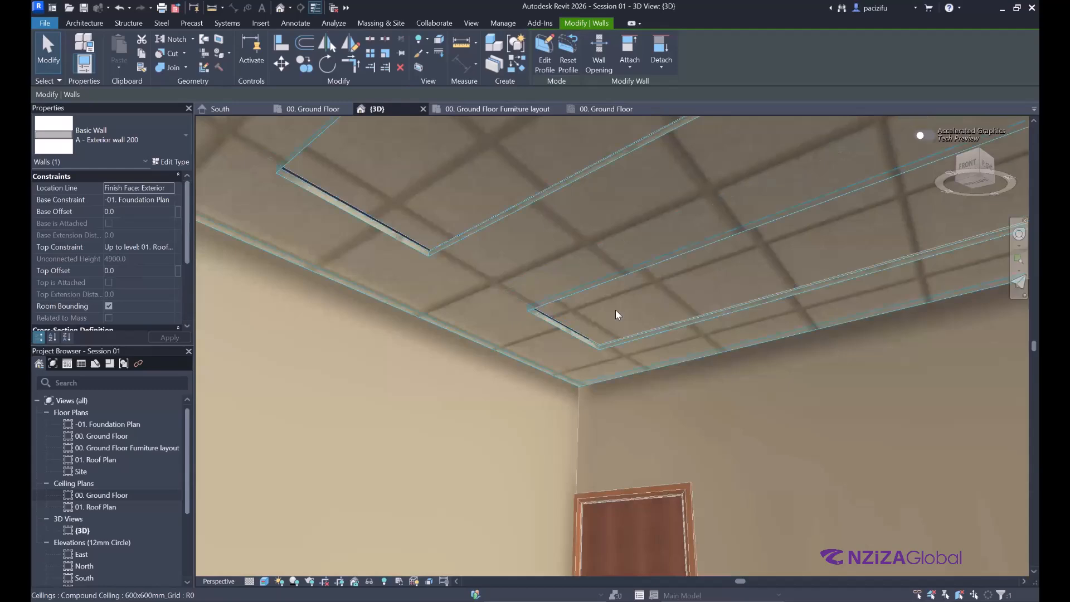
pyautogui.scroll(3, 641, 333)
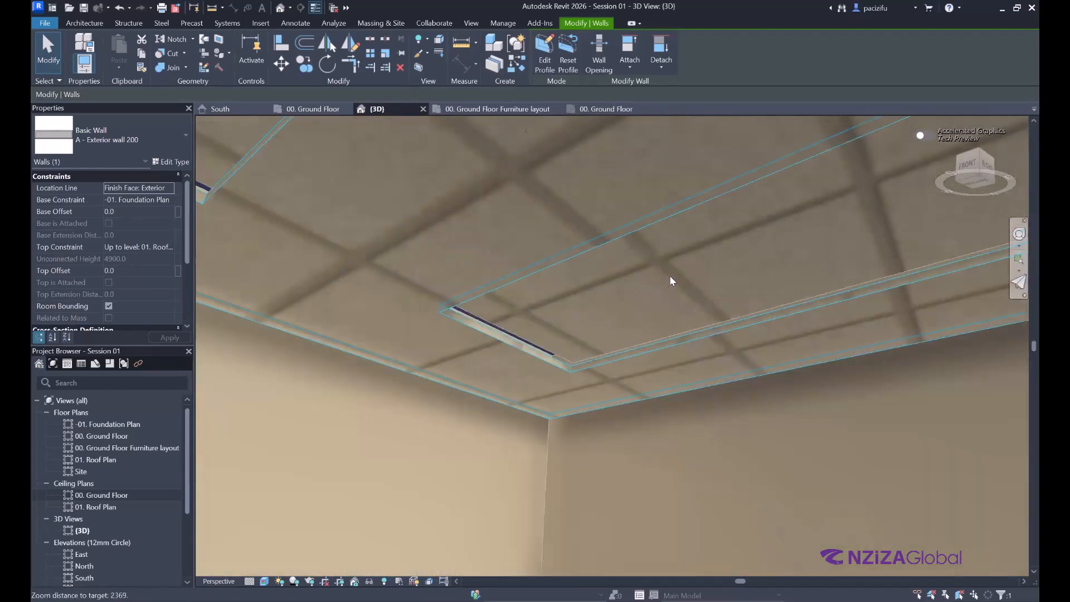
pyautogui.moveTo(657, 298)
pyautogui.keyDown('shift'); pyautogui.mouseDown(button='middle')
pyautogui.moveTo(671, 279)
pyautogui.moveTo(709, 285)
pyautogui.moveTo(650, 276)
pyautogui.moveTo(688, 269)
pyautogui.mouseUp(button='middle'); pyautogui.keyUp('shift')
pyautogui.click(758, 217)
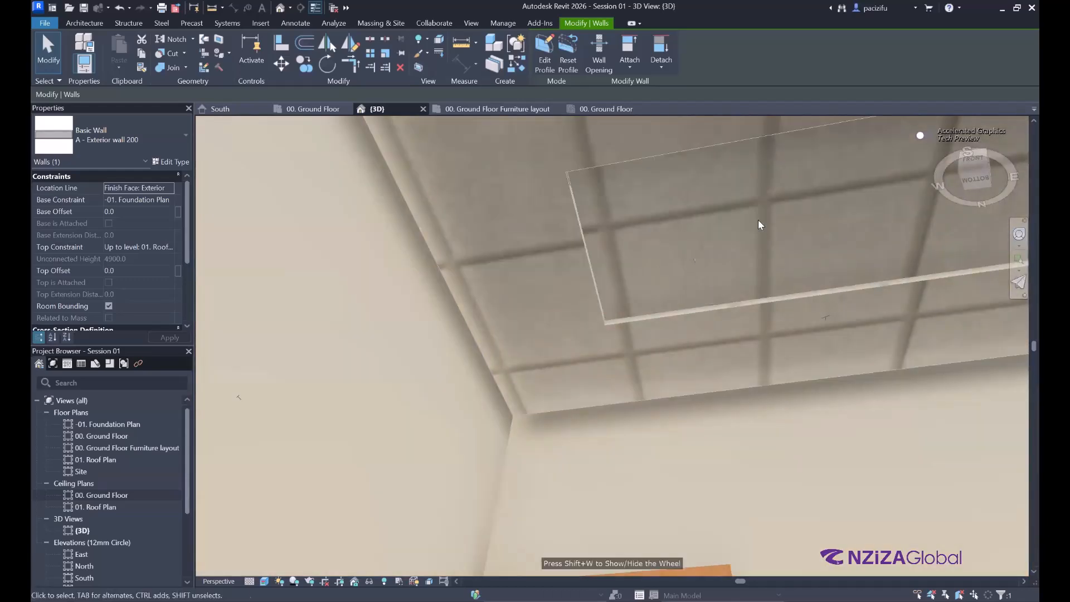
pyautogui.click(583, 252)
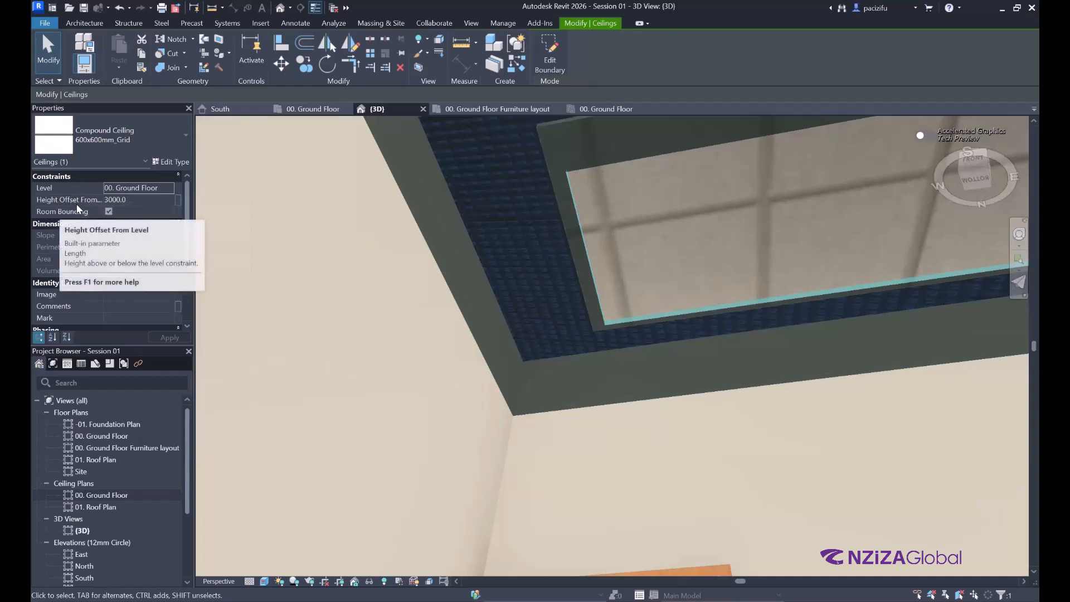
pyautogui.click(138, 199)
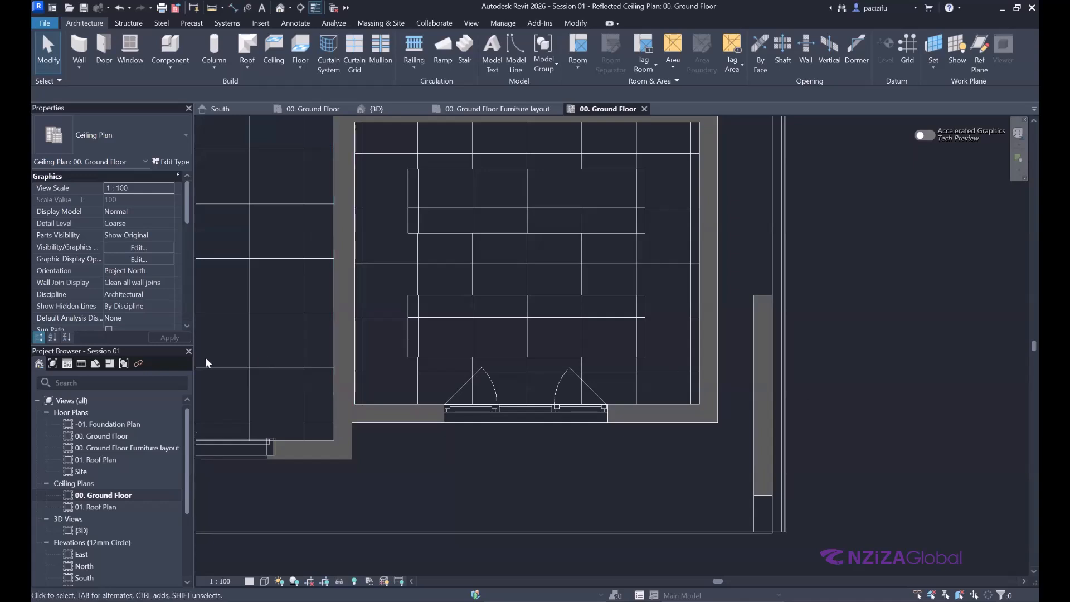
# Step: Review the southeast bedroom's two-level ceiling in the reflected ceiling plan and again from below in 3D
pyautogui.scroll(-4, 593, 359)
pyautogui.scroll(1, 520, 235)
pyautogui.moveTo(447, 228); pyautogui.dragTo(504, 226, button='middle')
pyautogui.scroll(-1, 520, 236)
pyautogui.click(386, 109)
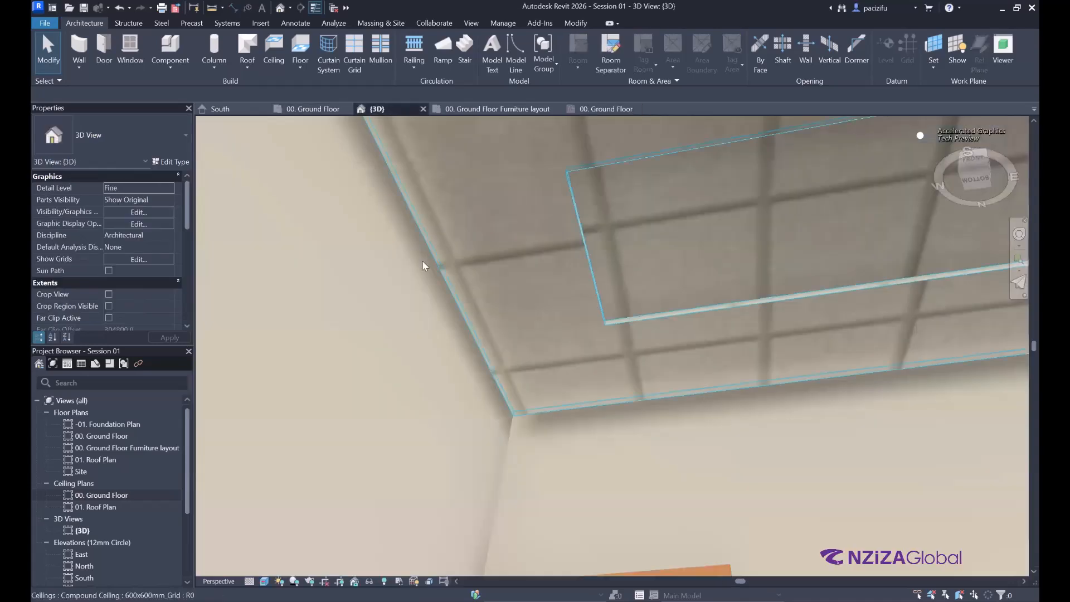
pyautogui.keyDown('shift'); pyautogui.moveTo(466, 365); pyautogui.dragTo(534, 167, button='middle'); pyautogui.keyUp('shift')
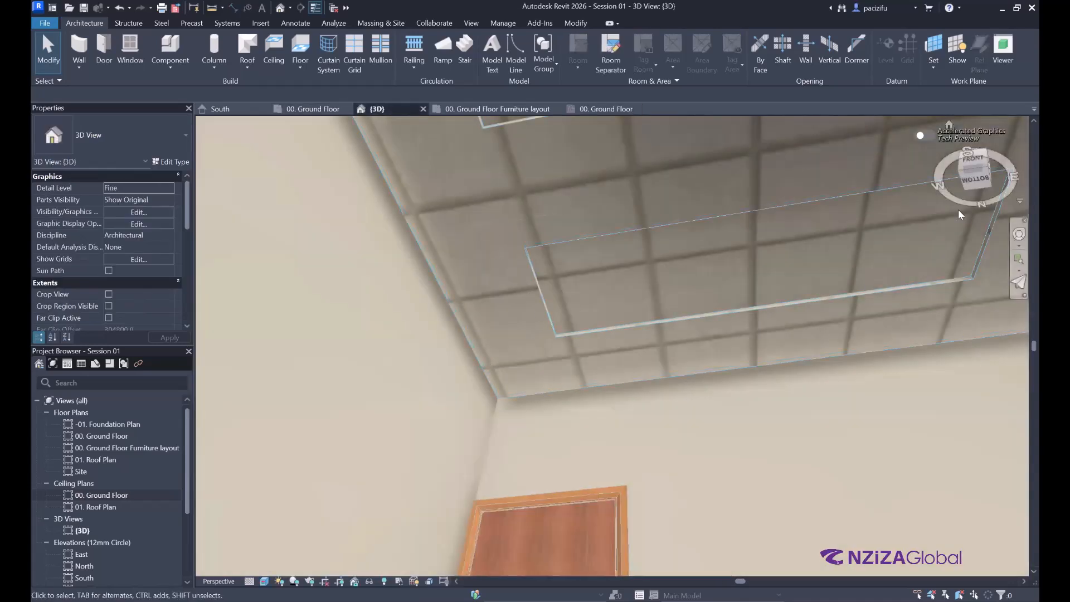
# Step: Switch to the 00. Ground Floor floor plan and view the whole house layout
pyautogui.click(314, 109)
pyautogui.scroll(-5, 522, 297)
pyautogui.scroll(1, 554, 238)
pyautogui.scroll(1, 554, 238)
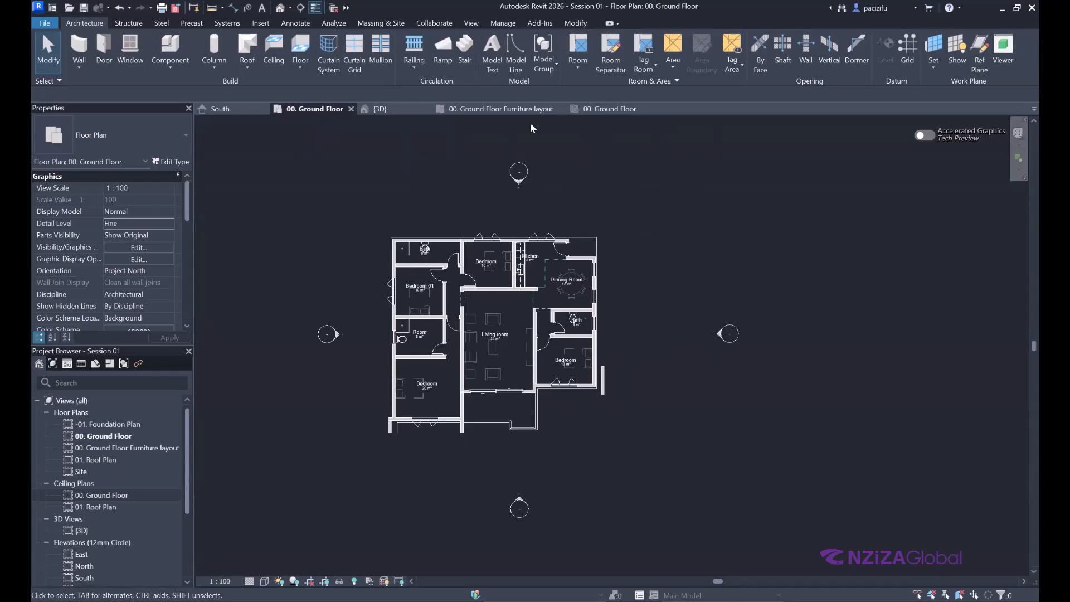
# Step: Switch to the 00. Ground Floor reflected ceiling plan and view the whole house with its surrounding elevation markers
pyautogui.click(471, 22)
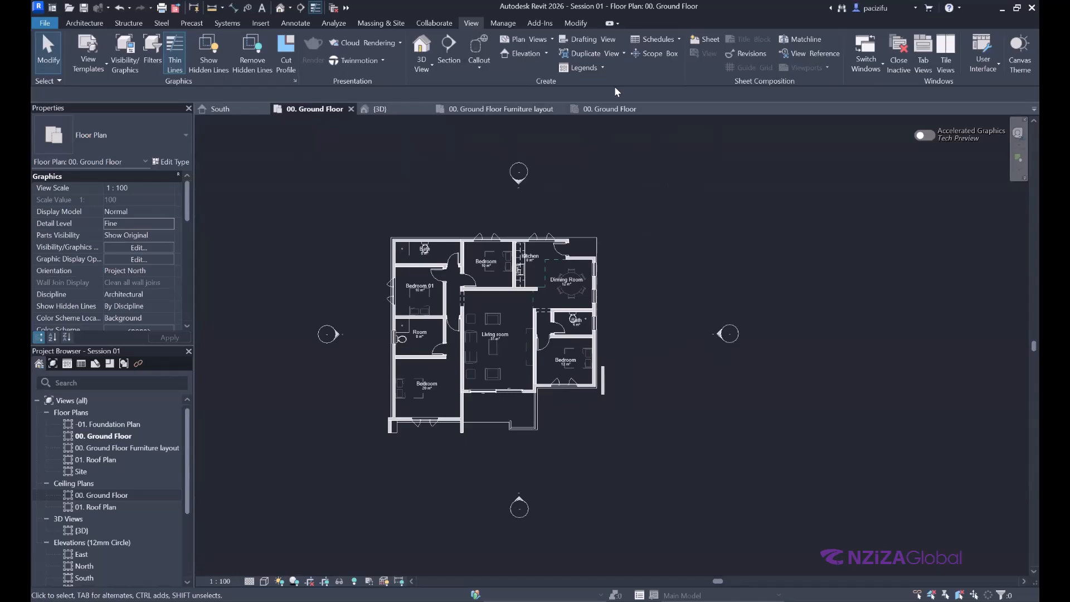
pyautogui.click(598, 110)
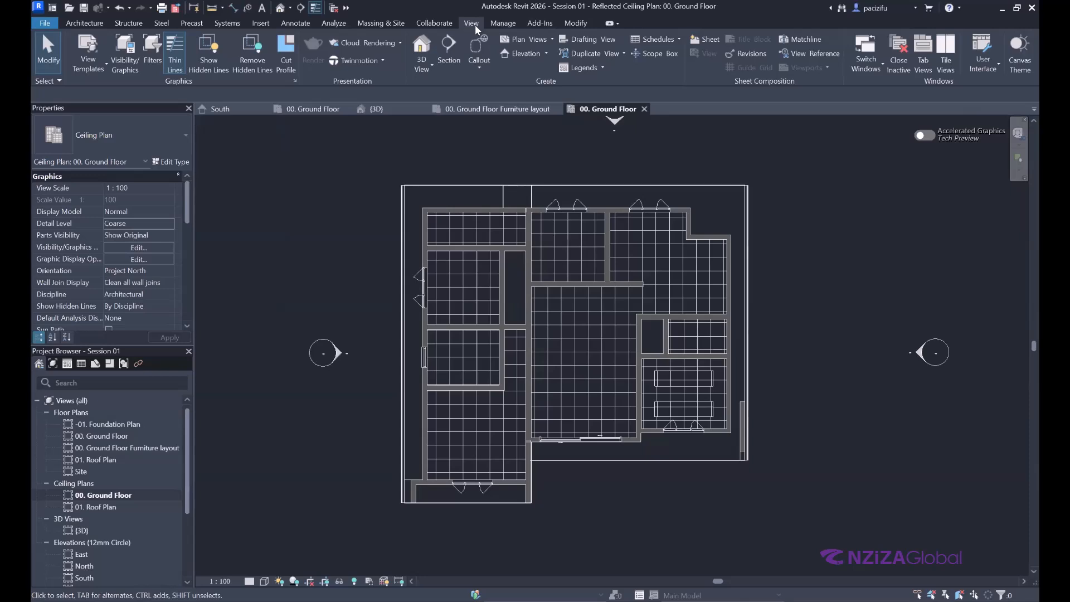
pyautogui.click(977, 67)
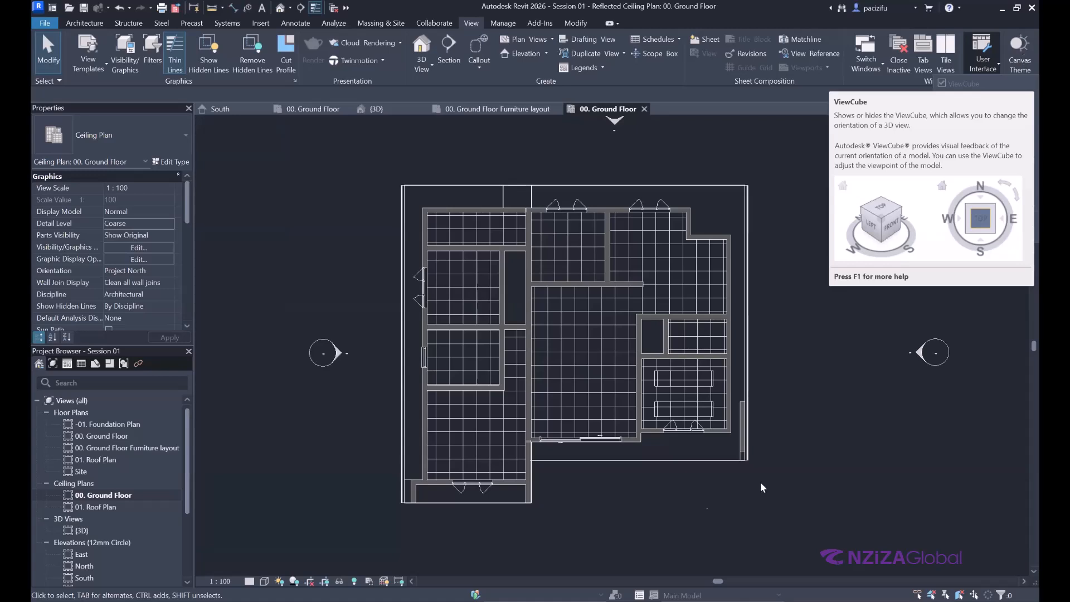
pyautogui.scroll(-3, 362, 306)
pyautogui.scroll(2, 456, 312)
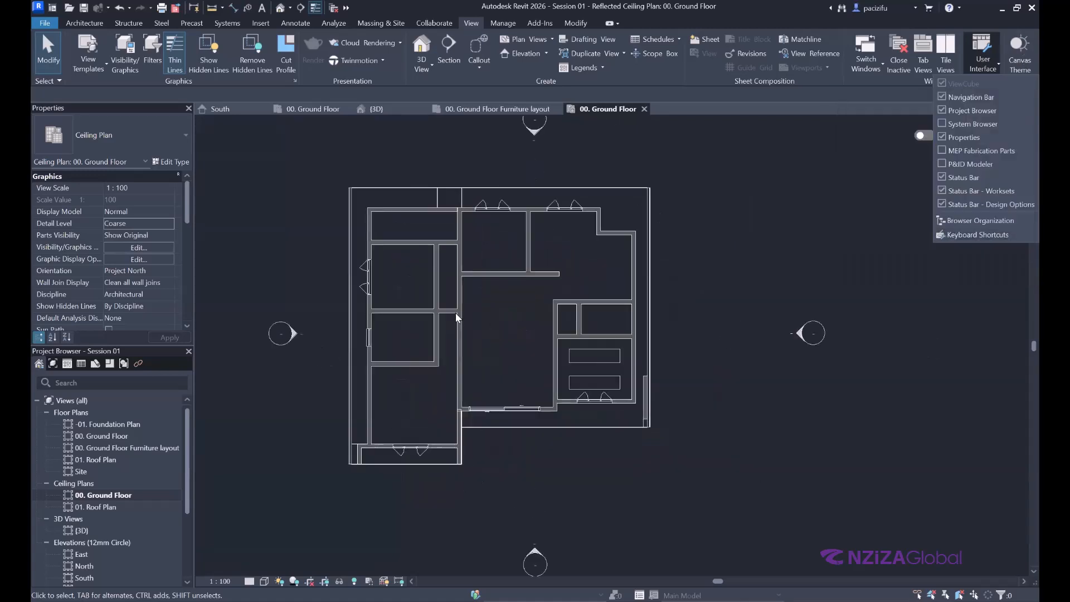
pyautogui.scroll(-3, 510, 301)
pyautogui.scroll(2, 484, 294)
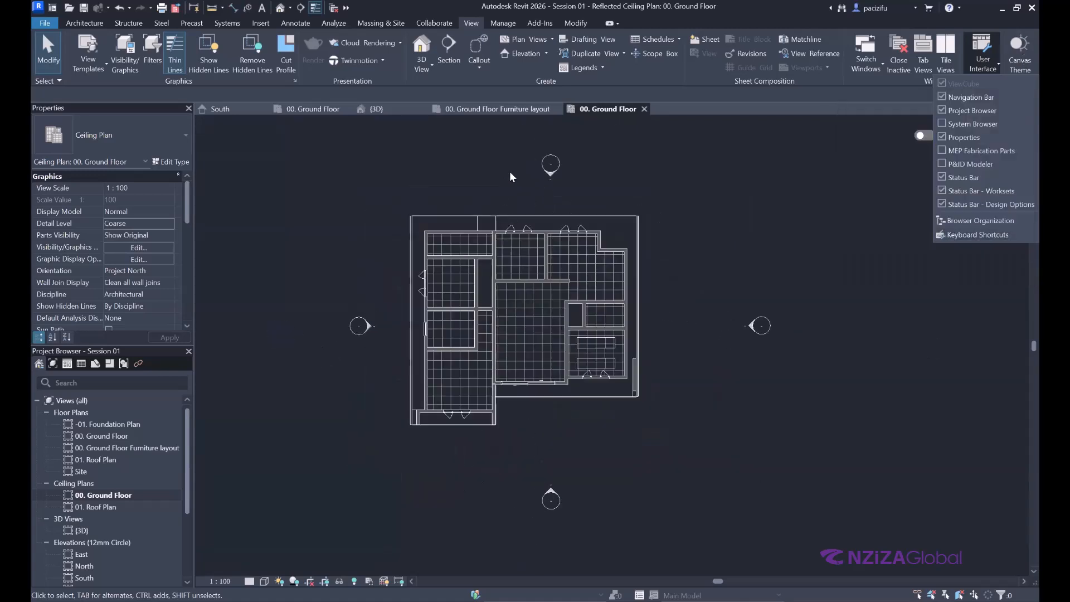
# Step: Draw a horizontal building section line across the full width of the house, passing through the living room
pyautogui.click(449, 42)
pyautogui.scroll(2, 477, 321)
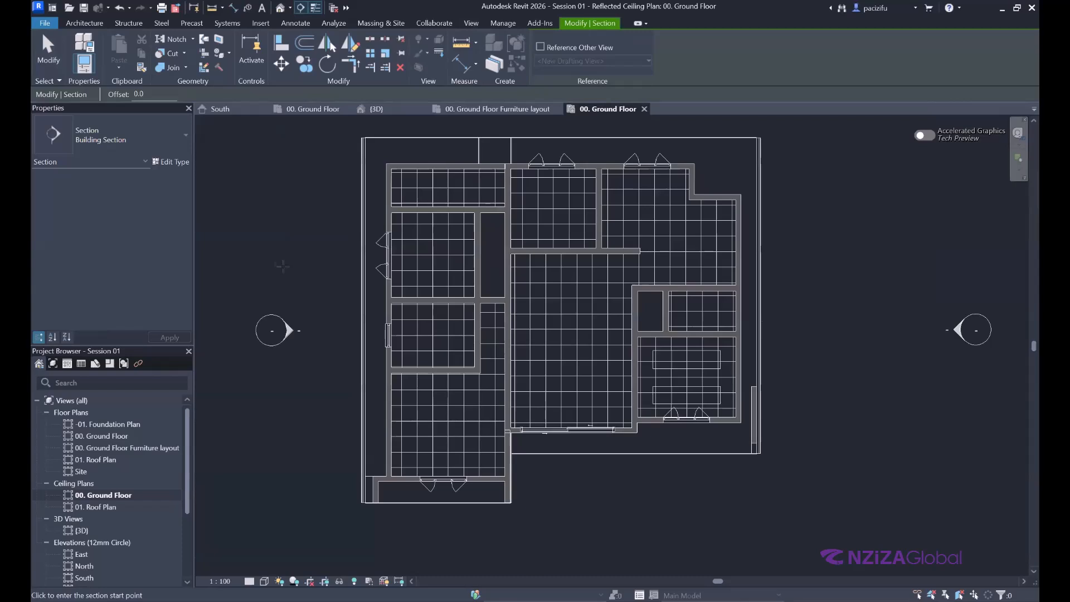
pyautogui.click(257, 268)
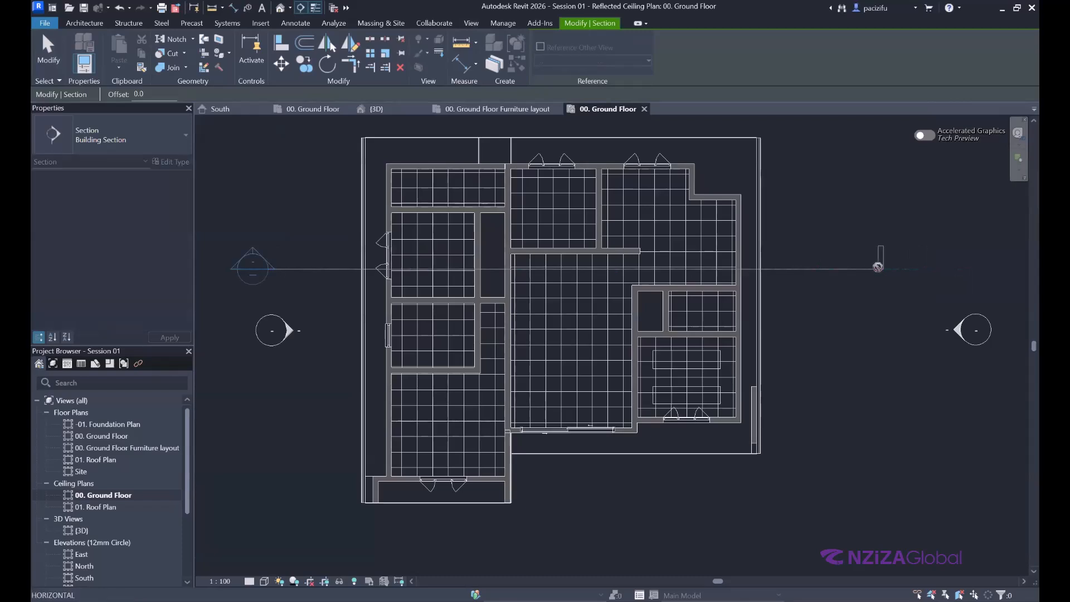
pyautogui.click(895, 268)
pyautogui.scroll(-2, 613, 273)
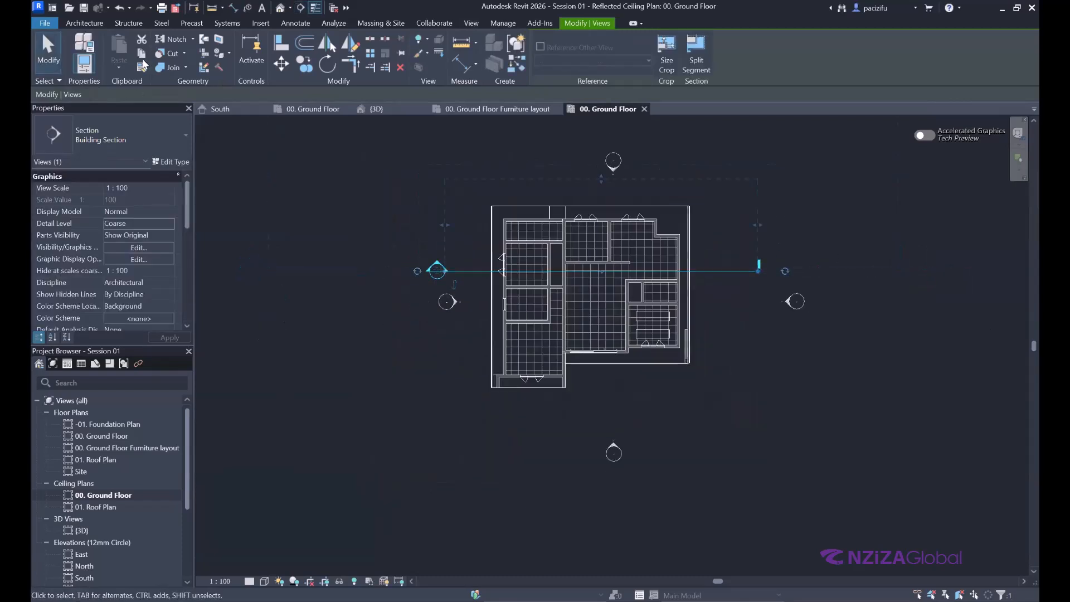
pyautogui.click(49, 51)
# Step: Flip the section line so that it looks south through the house
pyautogui.scroll(2, 671, 268)
pyautogui.click(774, 274)
pyautogui.scroll(-2, 535, 312)
pyautogui.scroll(2, 440, 301)
pyautogui.click(386, 307)
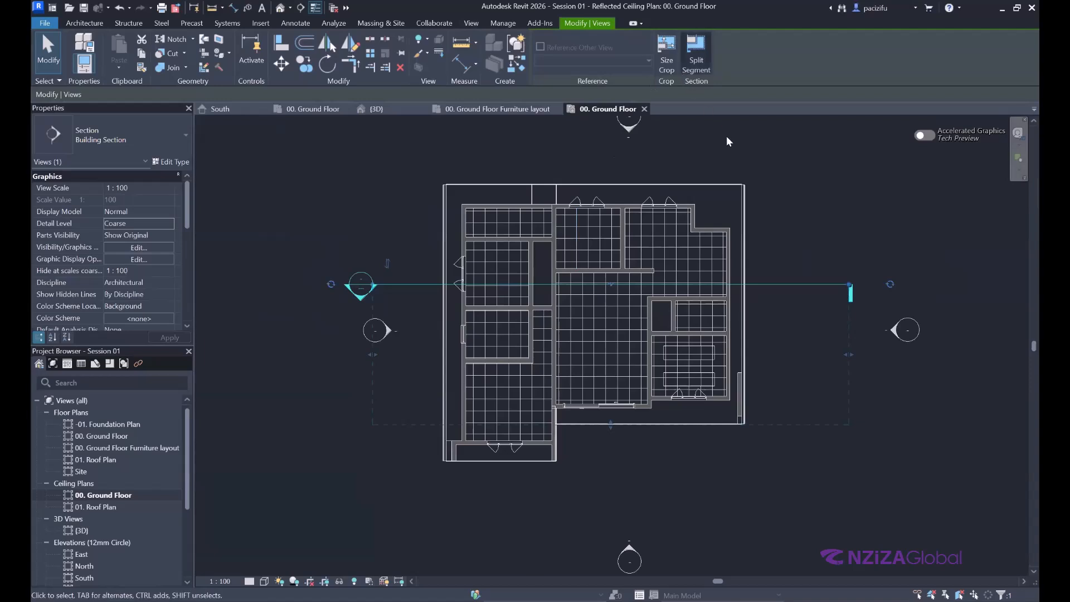
# Step: Split the section line in the living room and jog its eastern segment south through the upper ceiling opening of the southeast bedroom
pyautogui.click(696, 51)
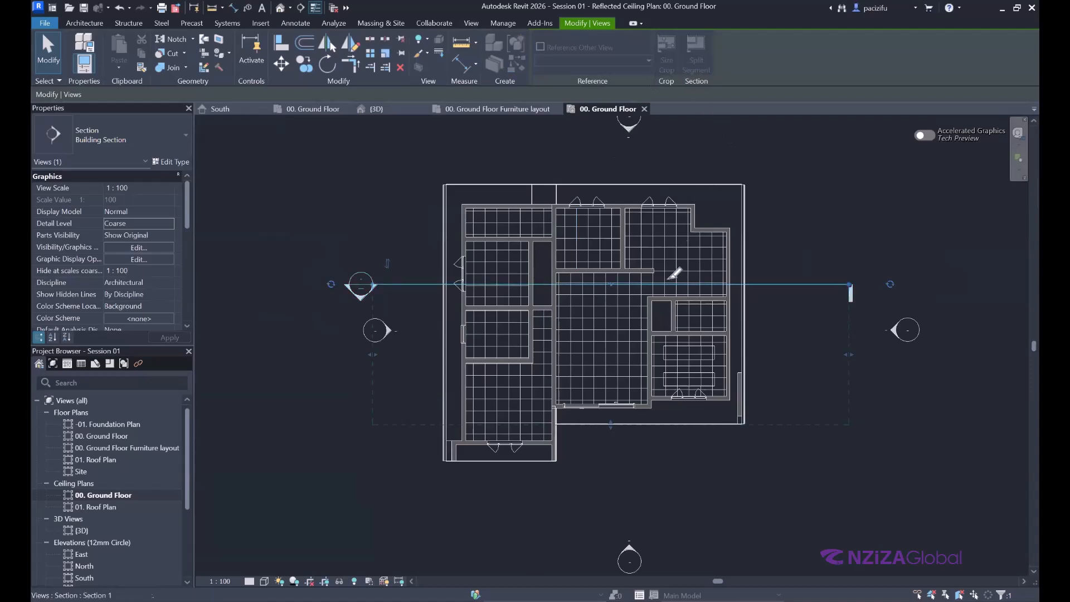
pyautogui.scroll(2, 633, 283)
pyautogui.click(634, 284)
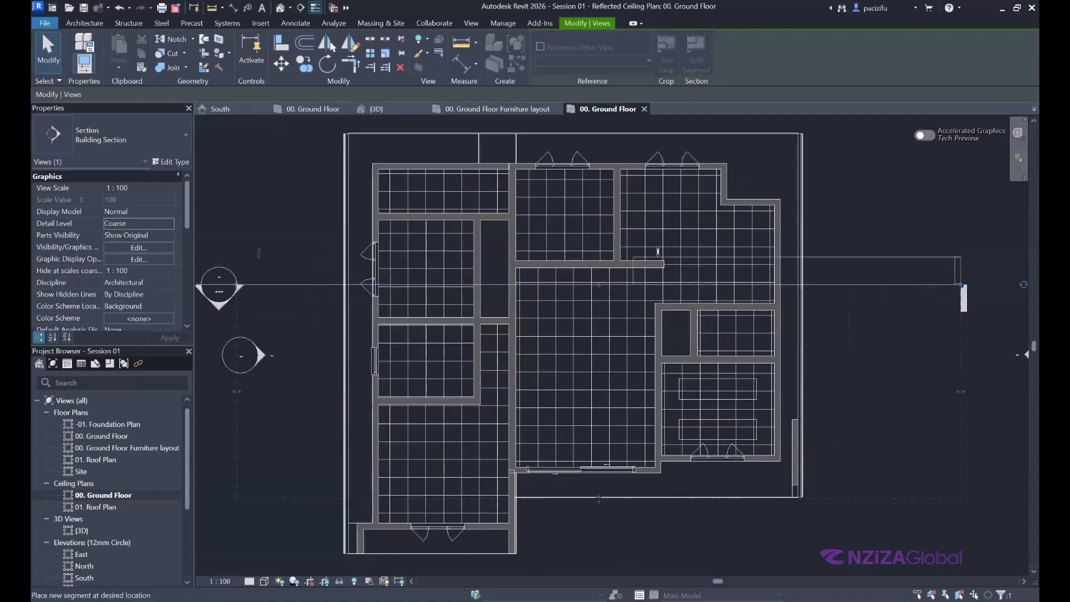
pyautogui.click(701, 387)
pyautogui.scroll(-2, 662, 277)
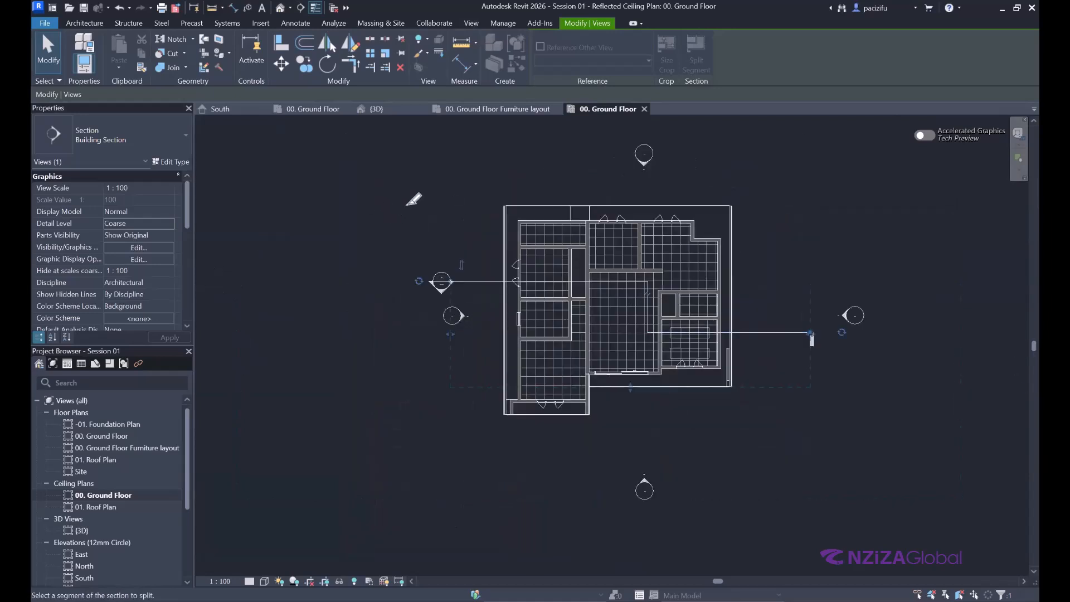
pyautogui.press('Escape')
pyautogui.press('Escape')
# Step: Go to the view of the jogged section and examine the whole cut through the house
pyautogui.scroll(2, 467, 307)
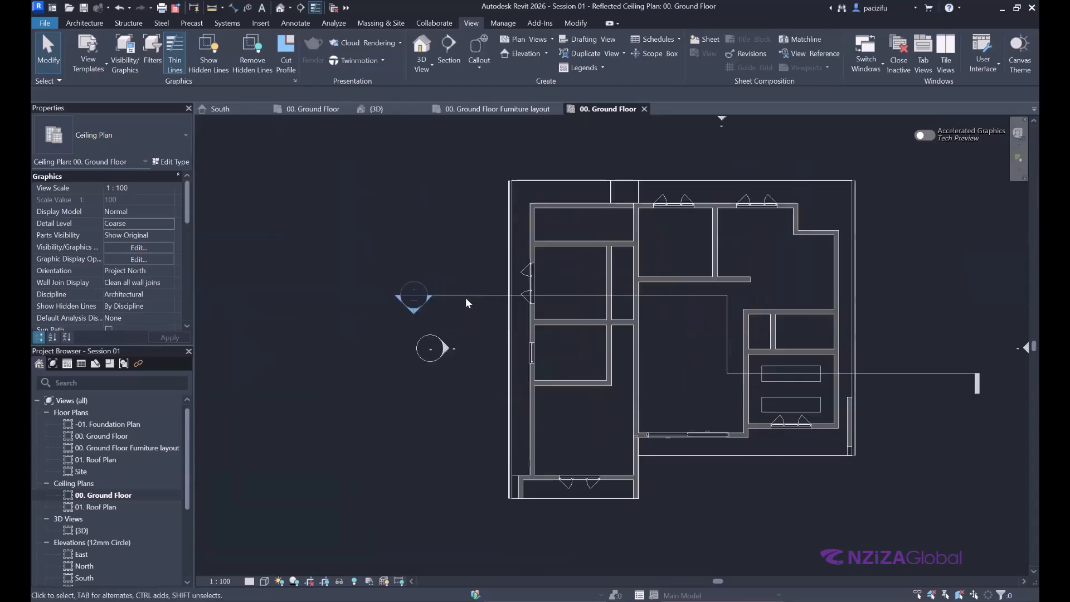
pyautogui.rightClick(466, 295)
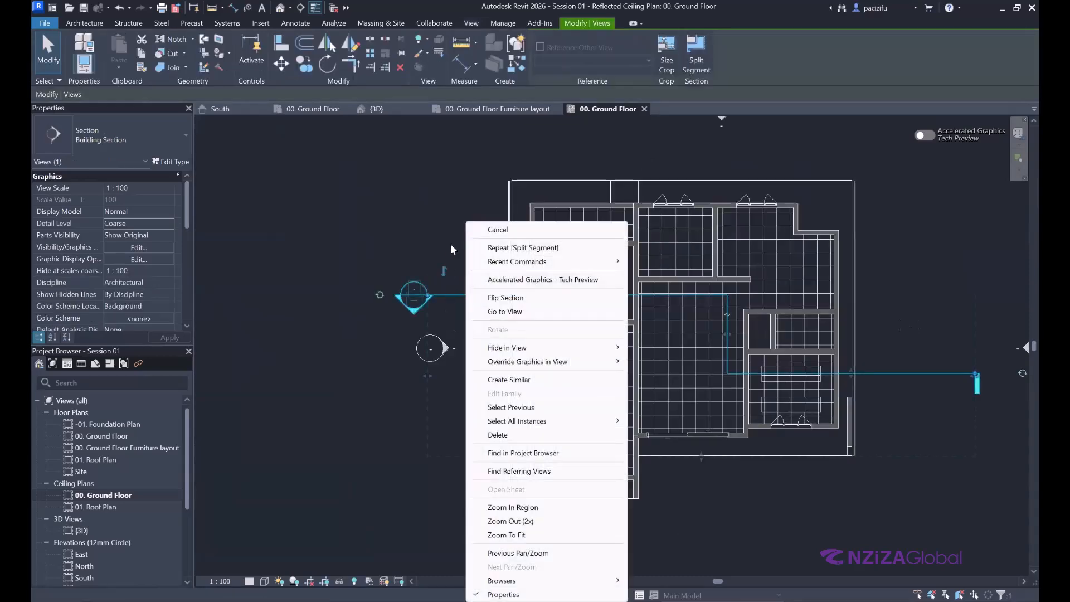
pyautogui.click(504, 311)
pyautogui.scroll(-3, 470, 342)
pyautogui.scroll(3, 475, 348)
pyautogui.scroll(-5, 510, 268)
pyautogui.scroll(4, 519, 283)
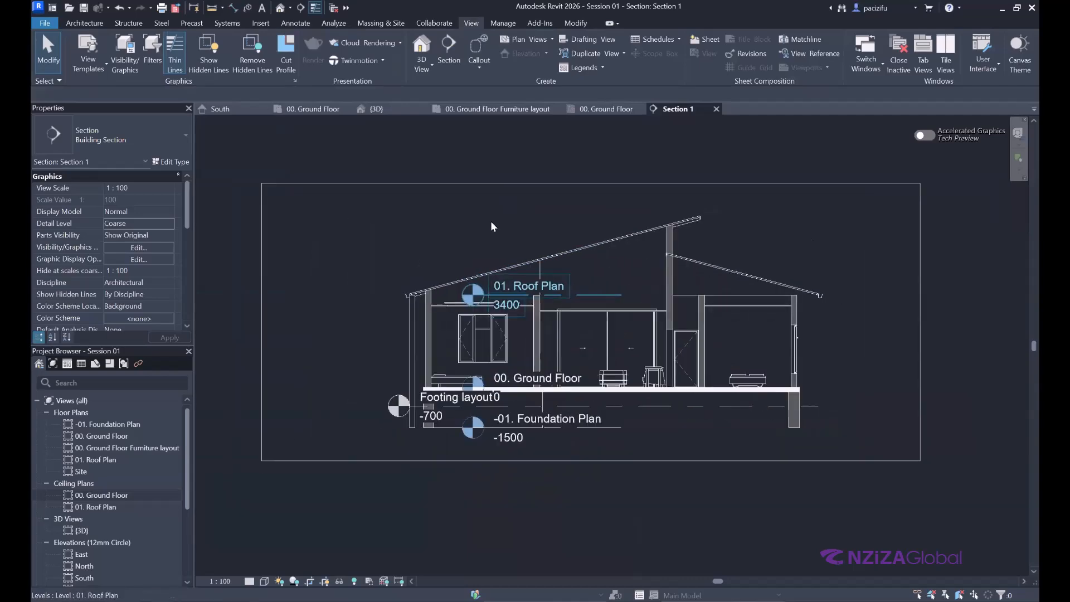
# Step: Move the aligned heads of the Roof Plan, Ground Floor and Foundation Plan levels west, clear of the building in the section
pyautogui.click(496, 294)
pyautogui.moveTo(483, 295); pyautogui.dragTo(254, 295)
pyautogui.click(366, 253)
pyautogui.scroll(2, 317, 433)
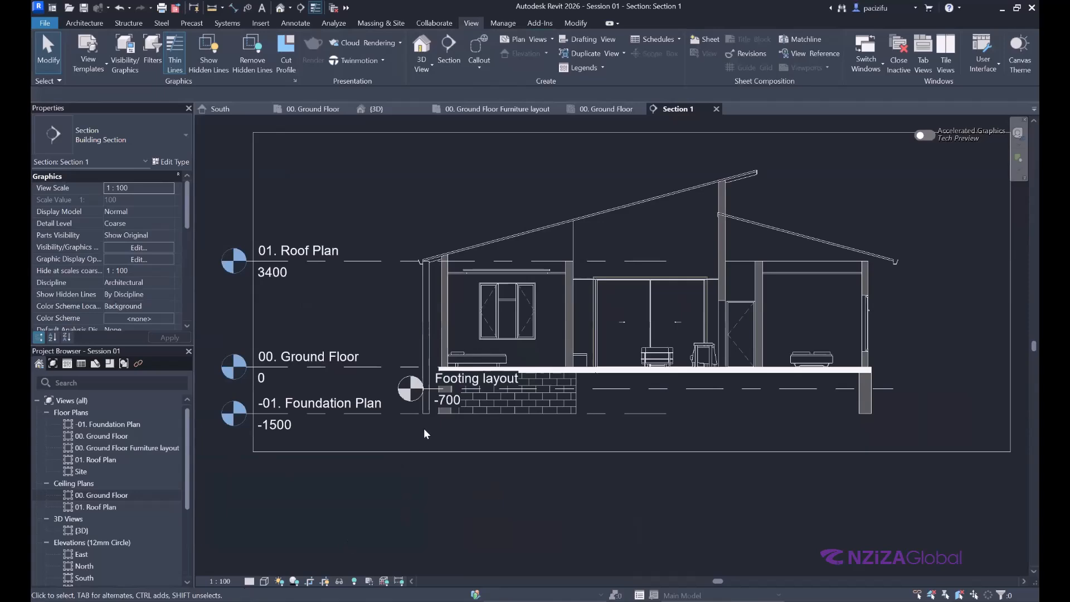
# Step: Remove the Footing layout level from the Section 1 view
pyautogui.click(411, 389)
pyautogui.click(342, 433)
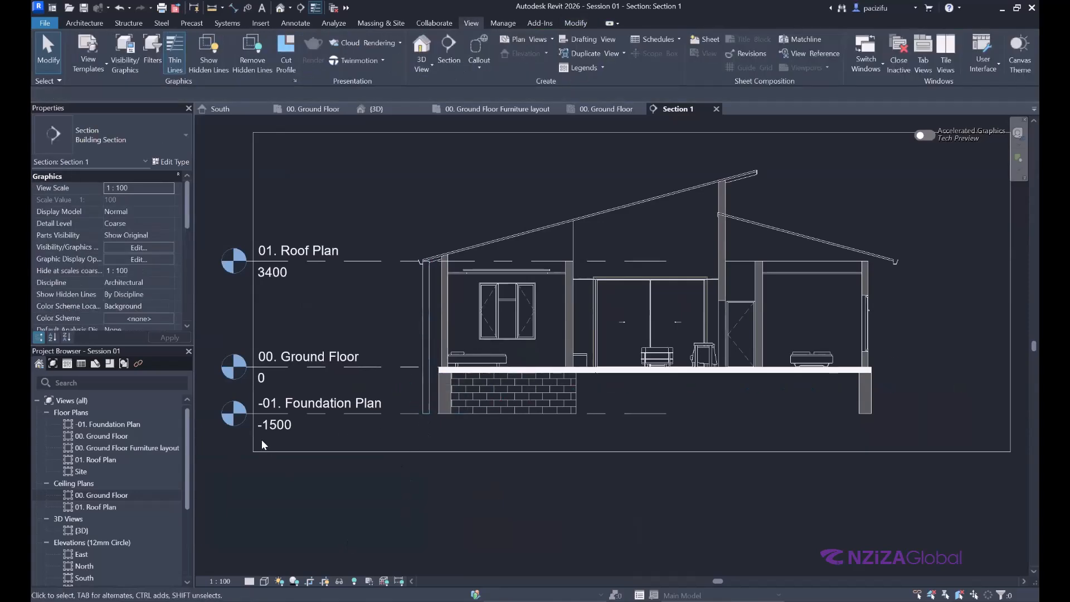
# Step: Display Section 1 with Fine detail level, the Hidden Line visual style and shadows turned on
pyautogui.click(249, 581)
pyautogui.click(262, 569)
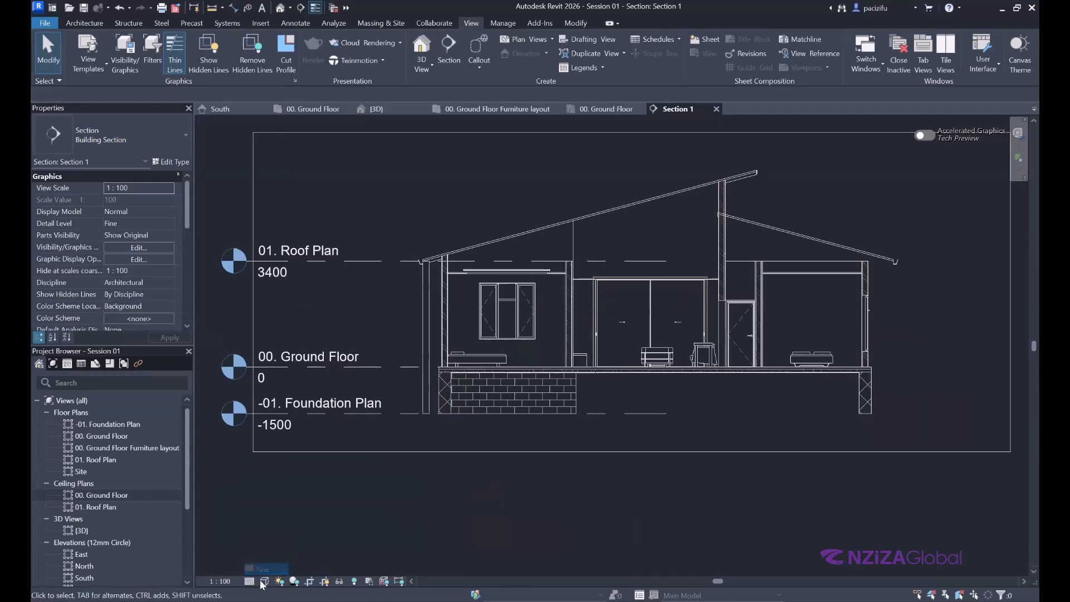
pyautogui.click(264, 581)
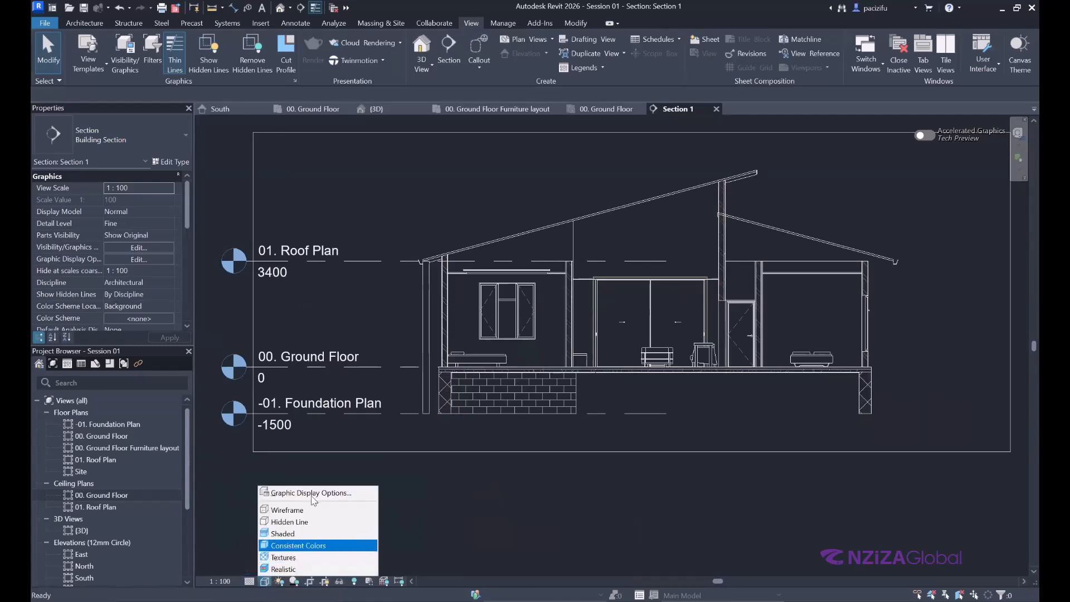
pyautogui.click(294, 525)
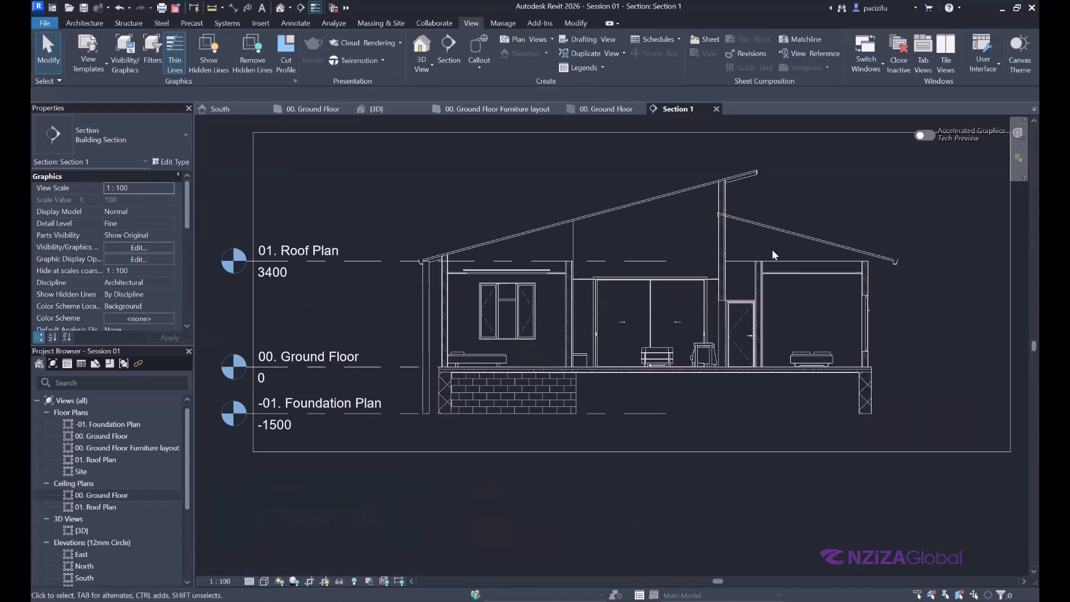
pyautogui.click(294, 581)
pyautogui.scroll(-1, 534, 407)
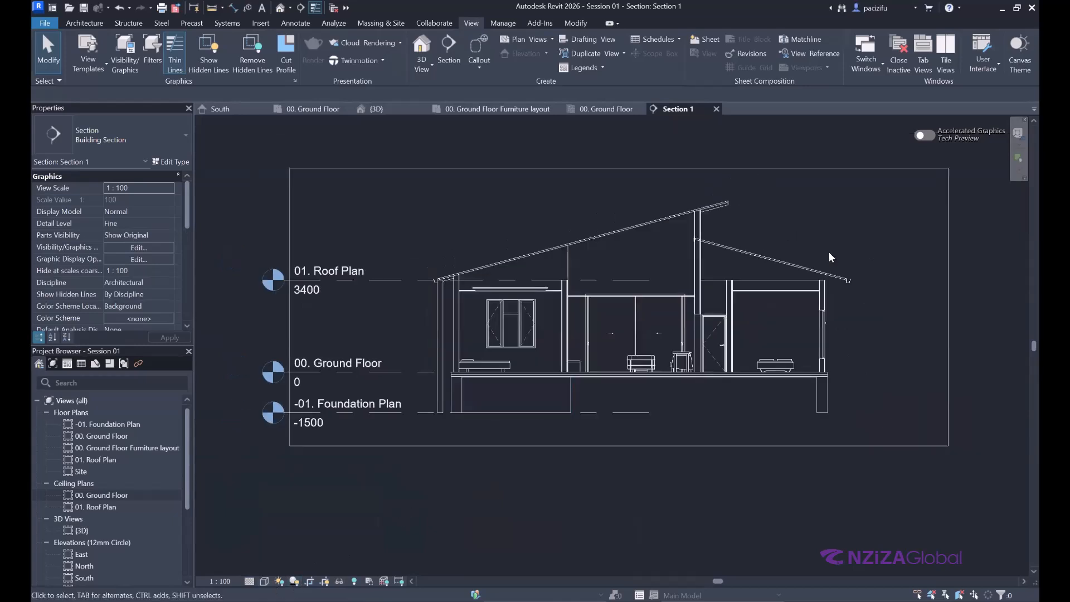
# Step: Set the height offset of the living room's 600x600mm grid ceiling to 3000 above the 00. Ground Floor level
pyautogui.scroll(2, 828, 252)
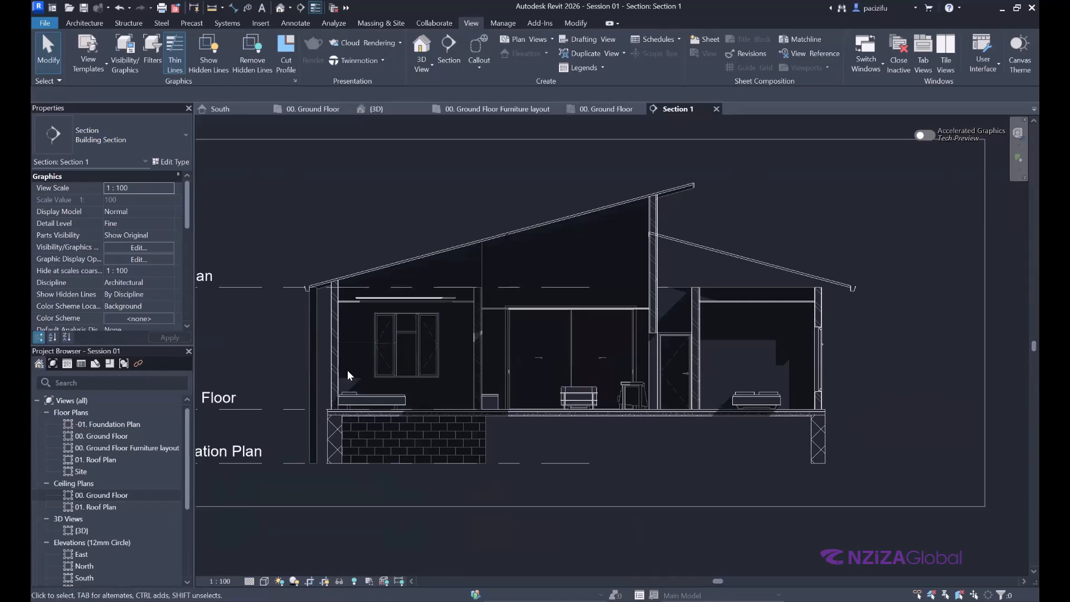
pyautogui.scroll(1, 346, 370)
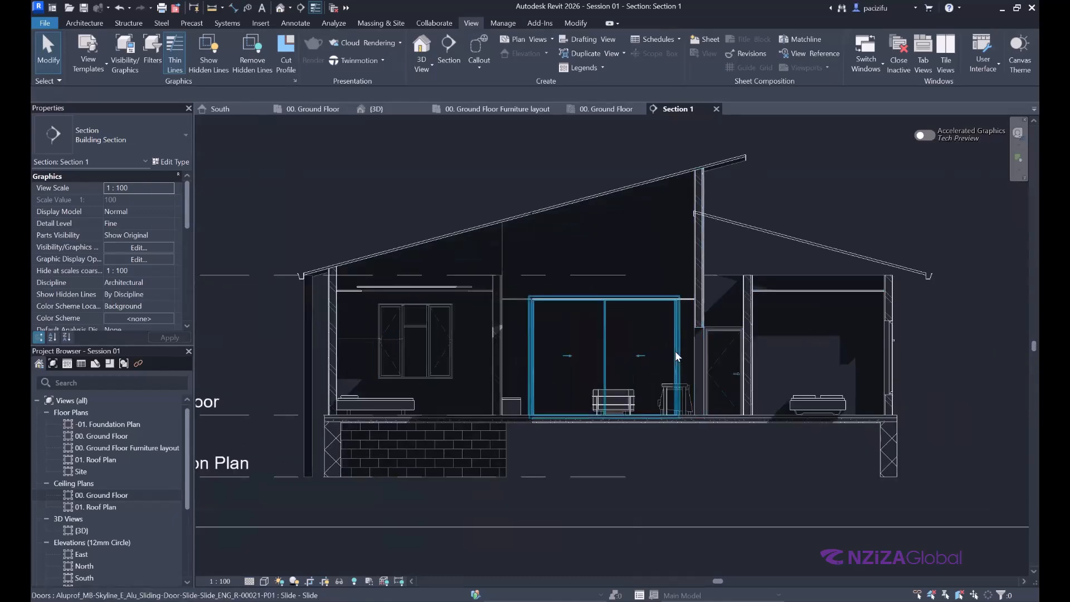
pyautogui.scroll(1, 608, 275)
pyautogui.scroll(1, 597, 274)
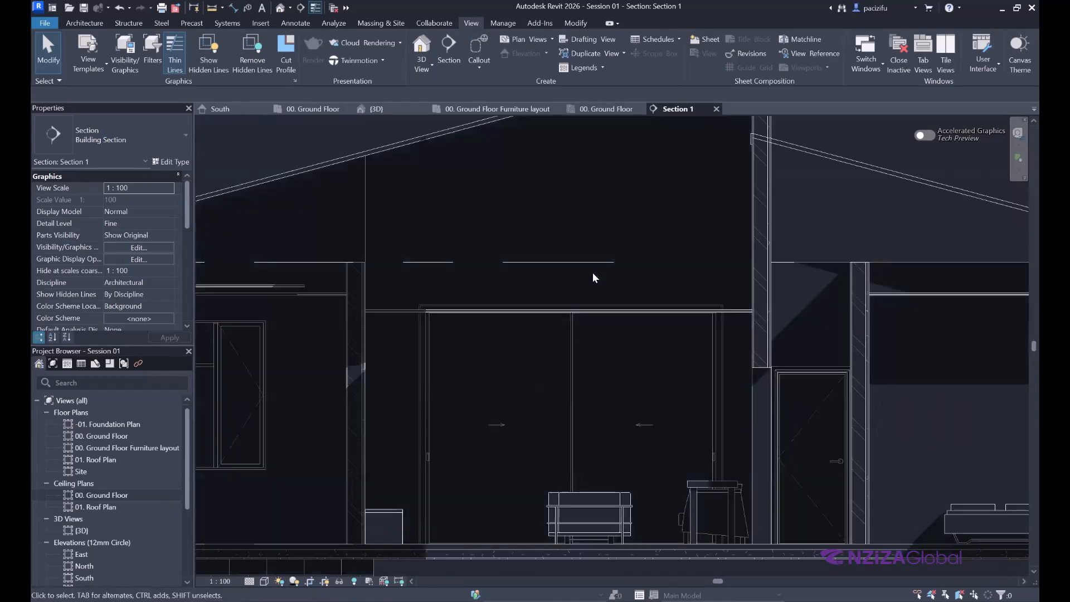
pyautogui.click(393, 314)
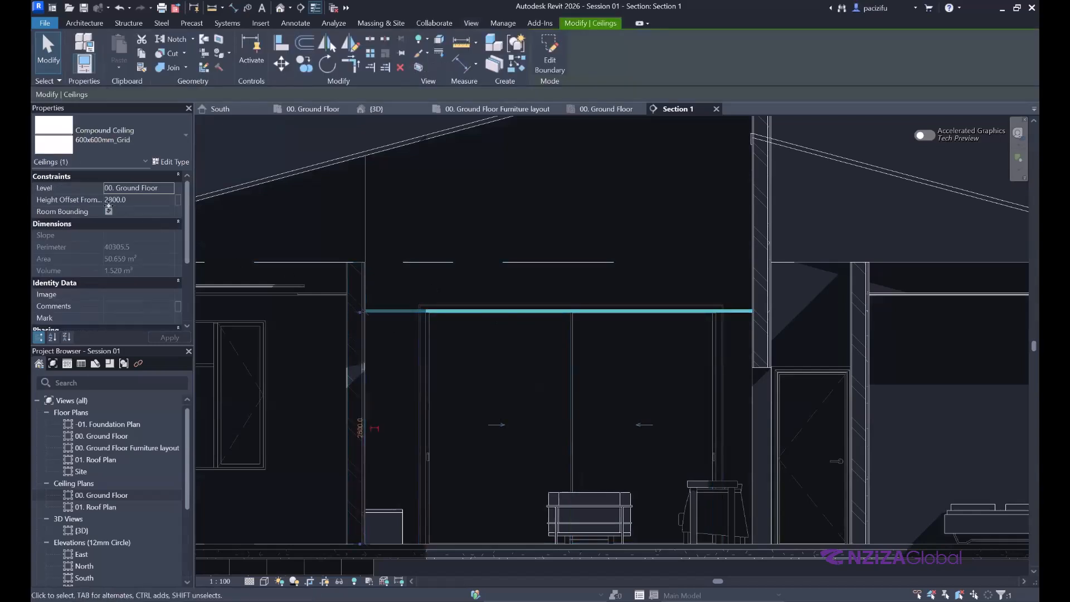
pyautogui.moveTo(113, 200); pyautogui.dragTo(99, 202)
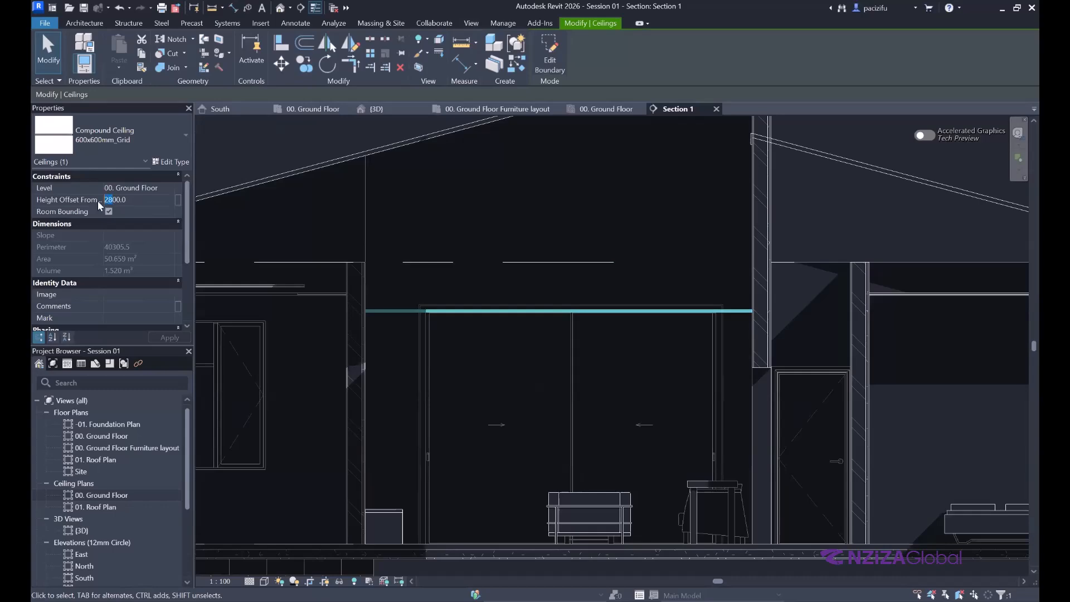
pyautogui.write('30')
pyautogui.scroll(-4, 359, 277)
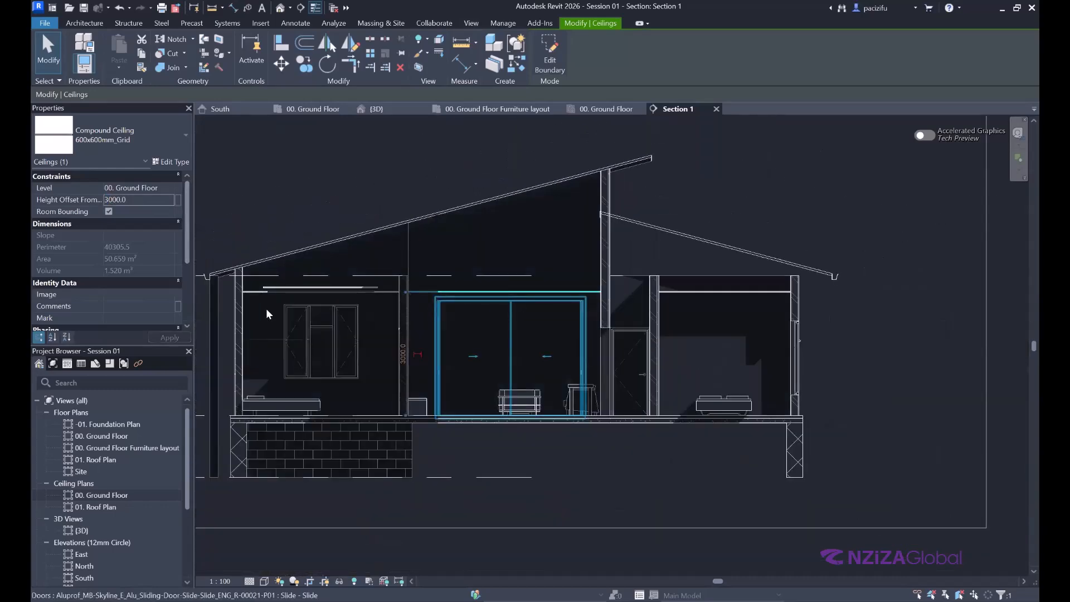
pyautogui.scroll(3, 257, 304)
pyautogui.scroll(-2, 269, 287)
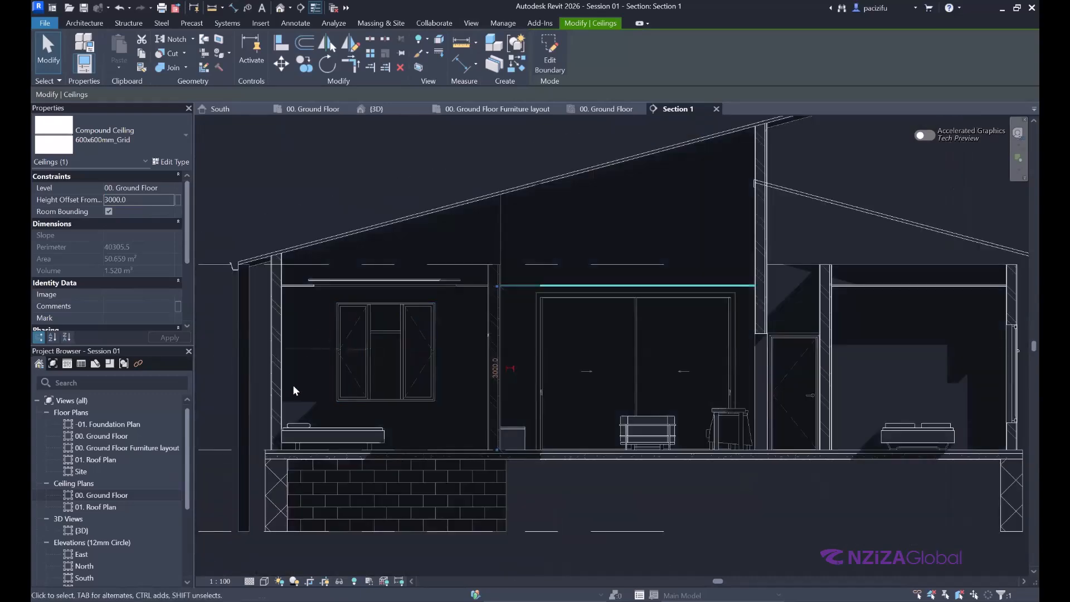
pyautogui.scroll(-2, 302, 355)
pyautogui.scroll(-1, 366, 395)
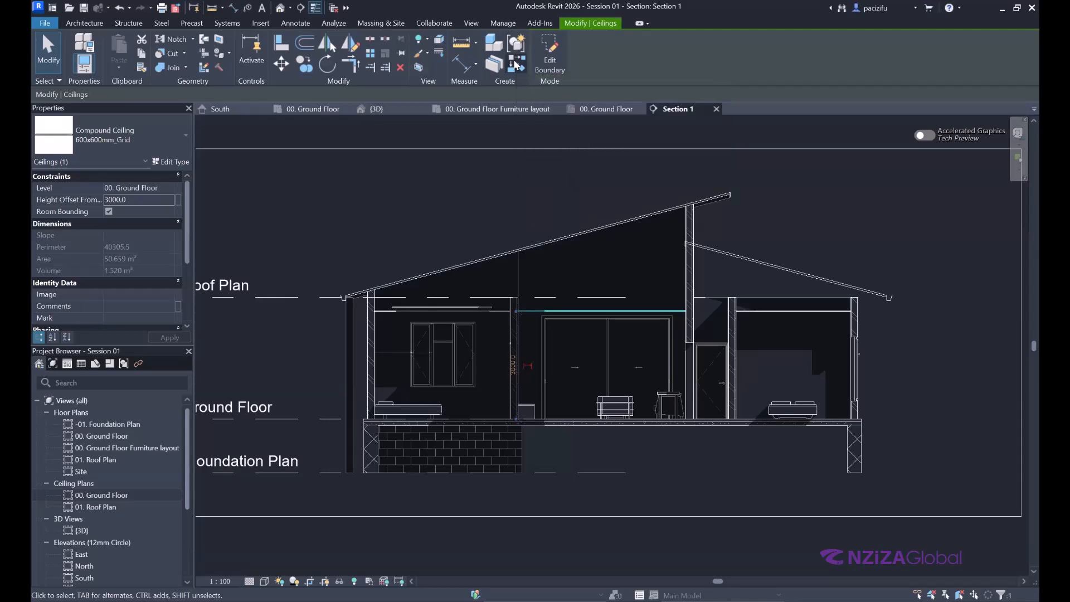
# Step: On the 00. Ground Floor plan, draw a vertical building section through the living room and upper bedroom, dismissing the save reminder
pyautogui.click(271, 113)
pyautogui.click(471, 24)
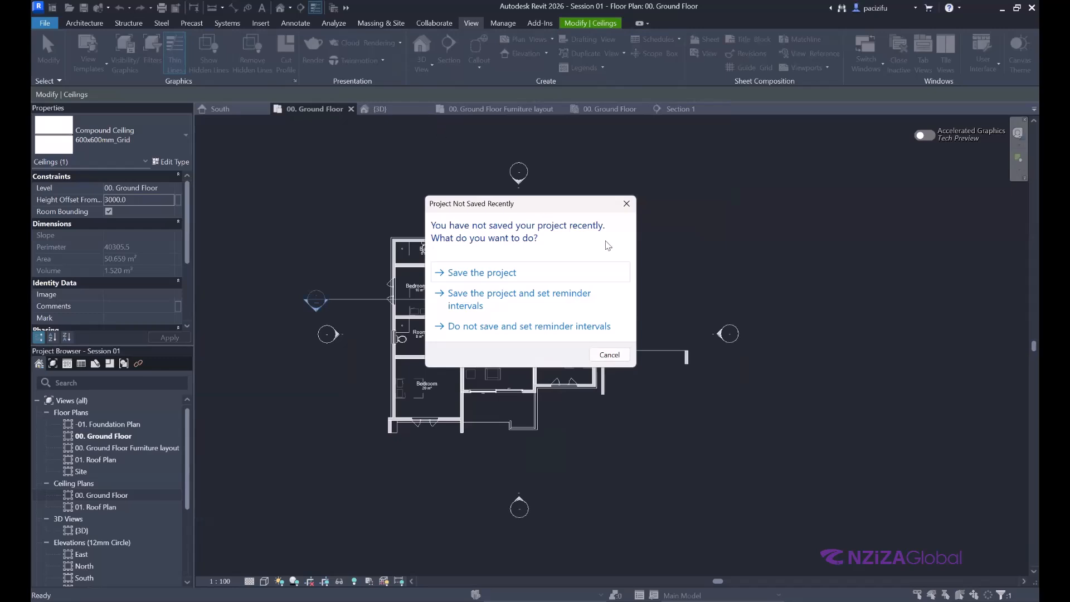
pyautogui.click(627, 204)
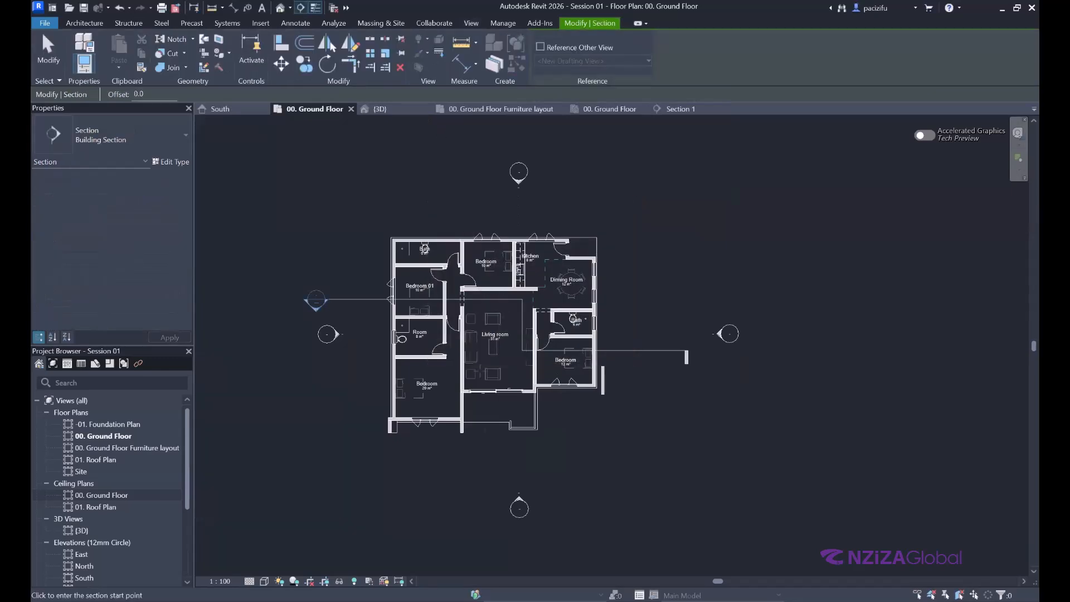
pyautogui.scroll(1, 473, 463)
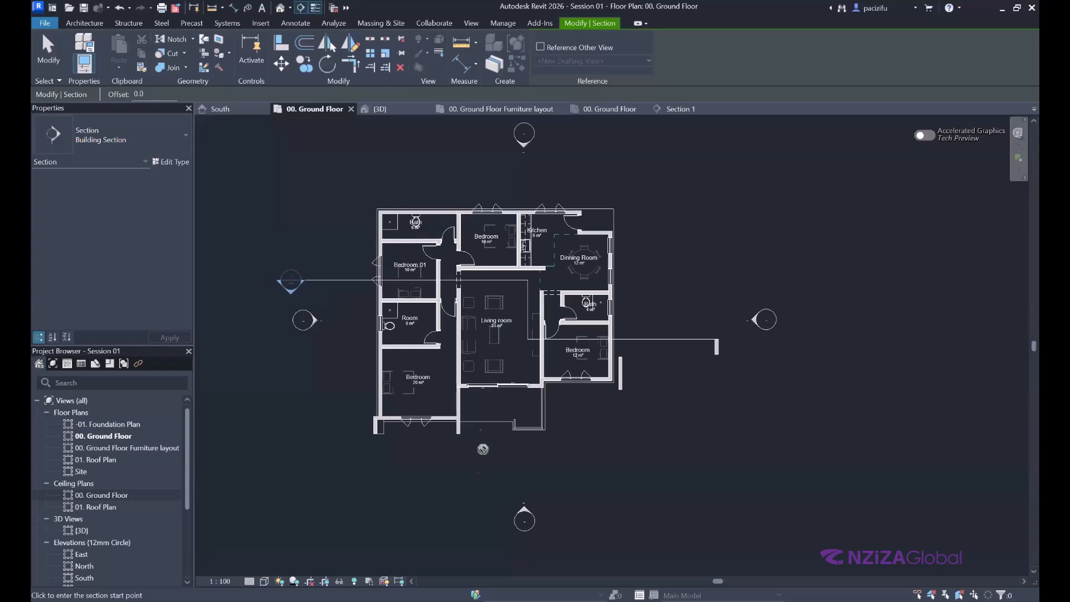
pyautogui.click(482, 473)
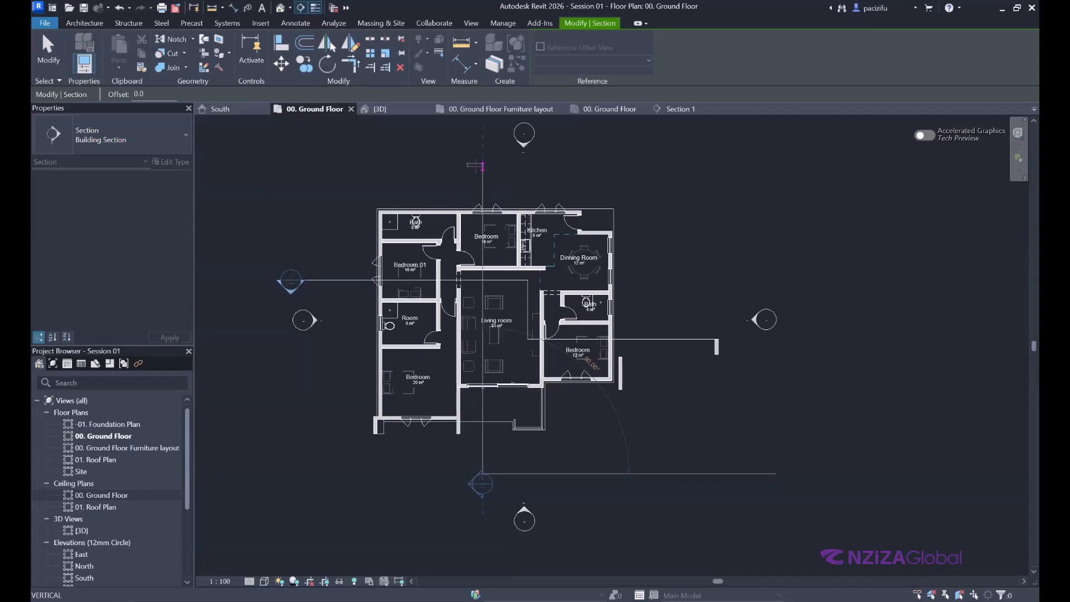
pyautogui.click(482, 167)
pyautogui.press('Escape')
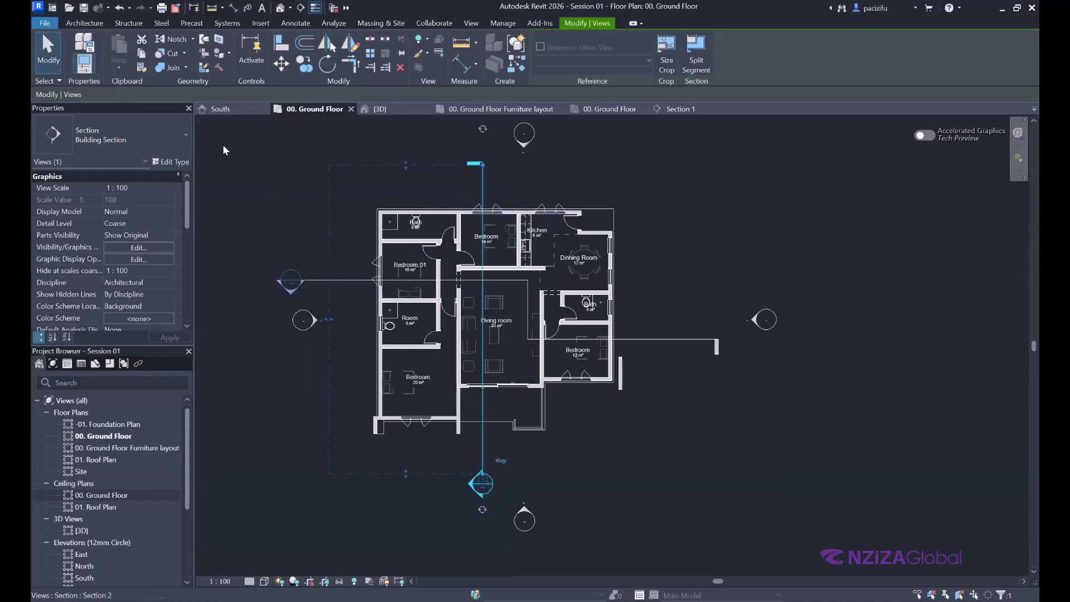
# Step: Flip the new vertical section to look toward the dining room side and adjust its view depth just beyond the outer wall
pyautogui.moveTo(332, 322)
pyautogui.mouseDown()
pyautogui.moveTo(351, 312)
pyautogui.moveTo(360, 323)
pyautogui.moveTo(350, 319)
pyautogui.mouseUp()
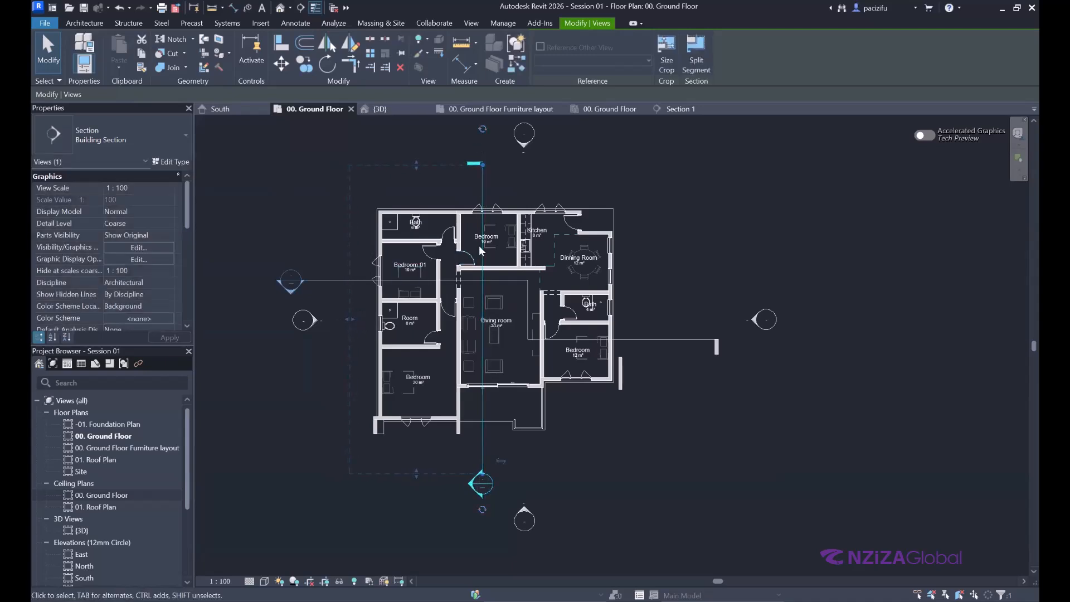
pyautogui.click(502, 462)
pyautogui.moveTo(619, 320); pyautogui.dragTo(645, 320)
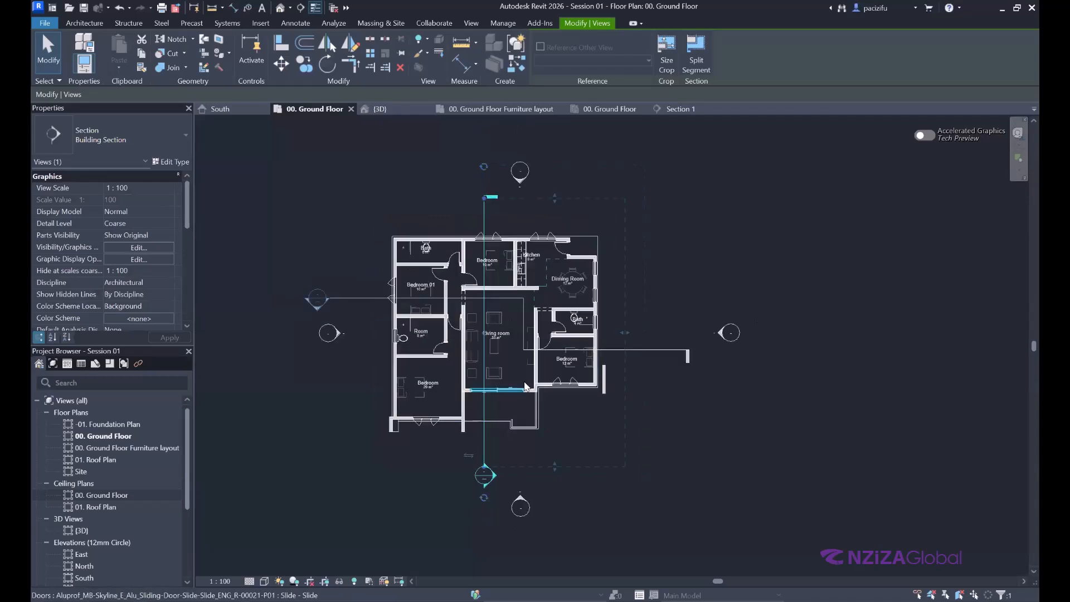
pyautogui.scroll(-2, 520, 388)
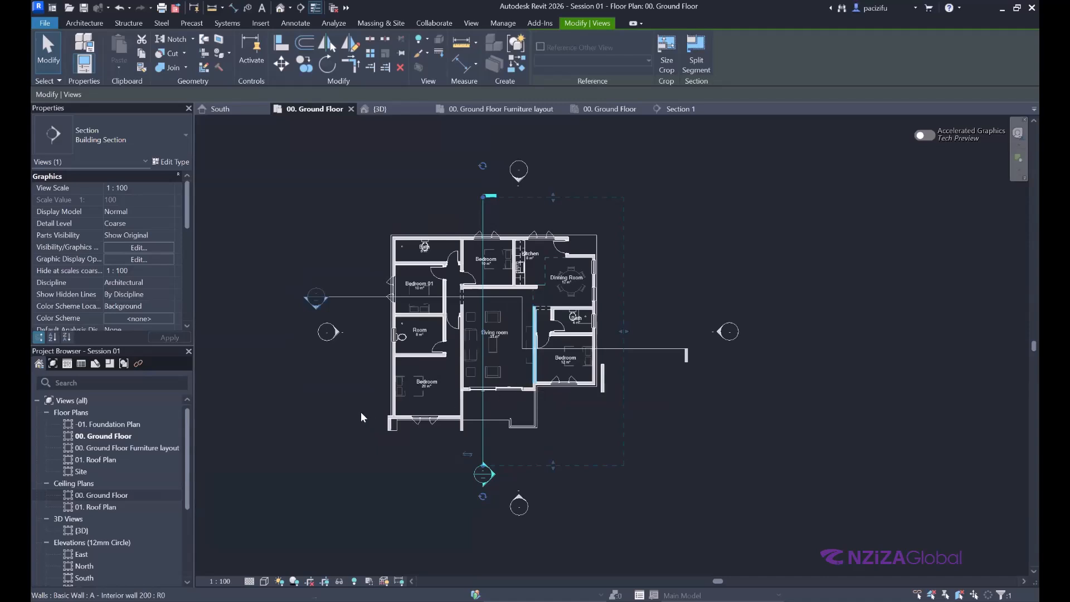
pyautogui.click(403, 456)
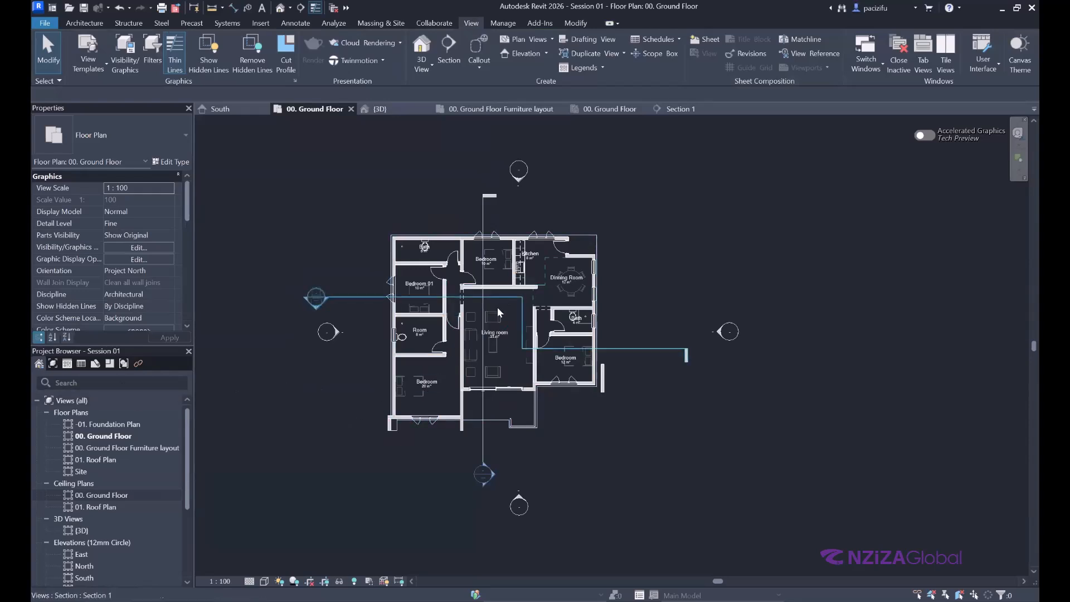
# Step: Open the Section 2 view from the project's building sections
pyautogui.rightClick(482, 209)
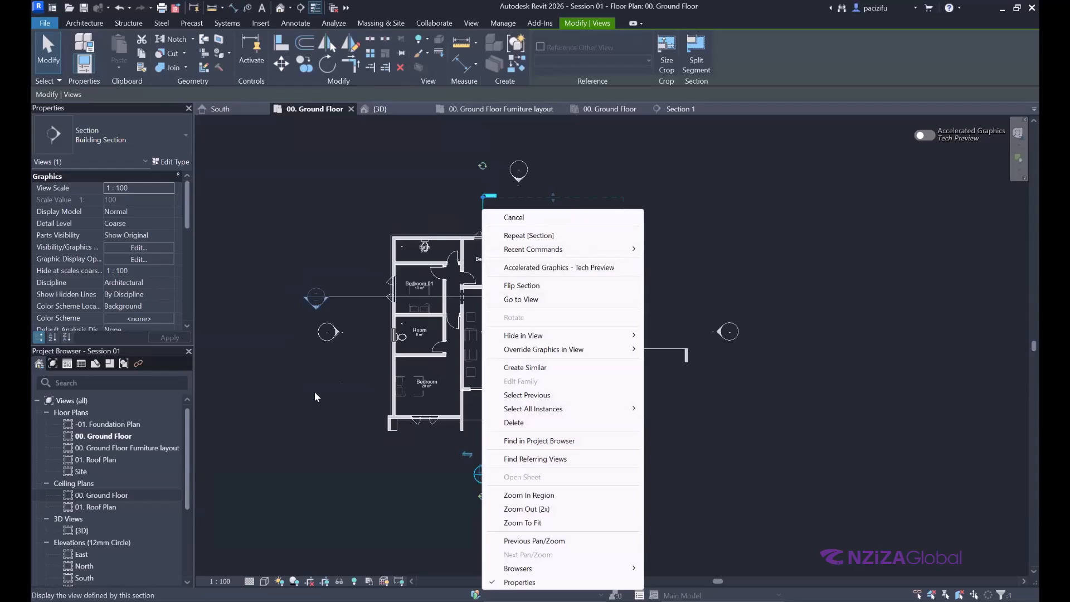
pyautogui.click(250, 421)
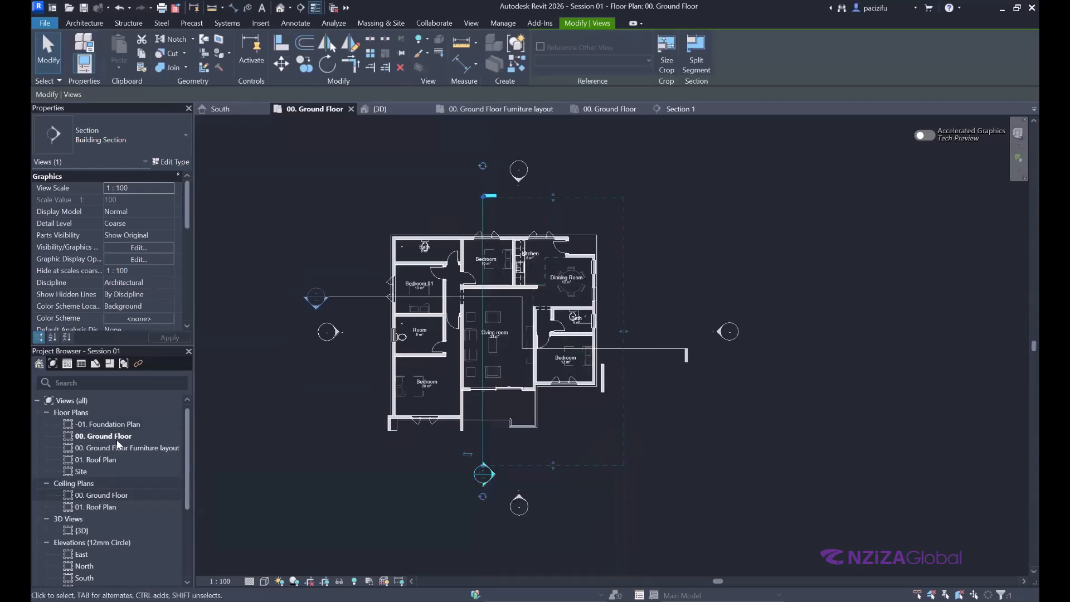
pyautogui.scroll(-3, 102, 454)
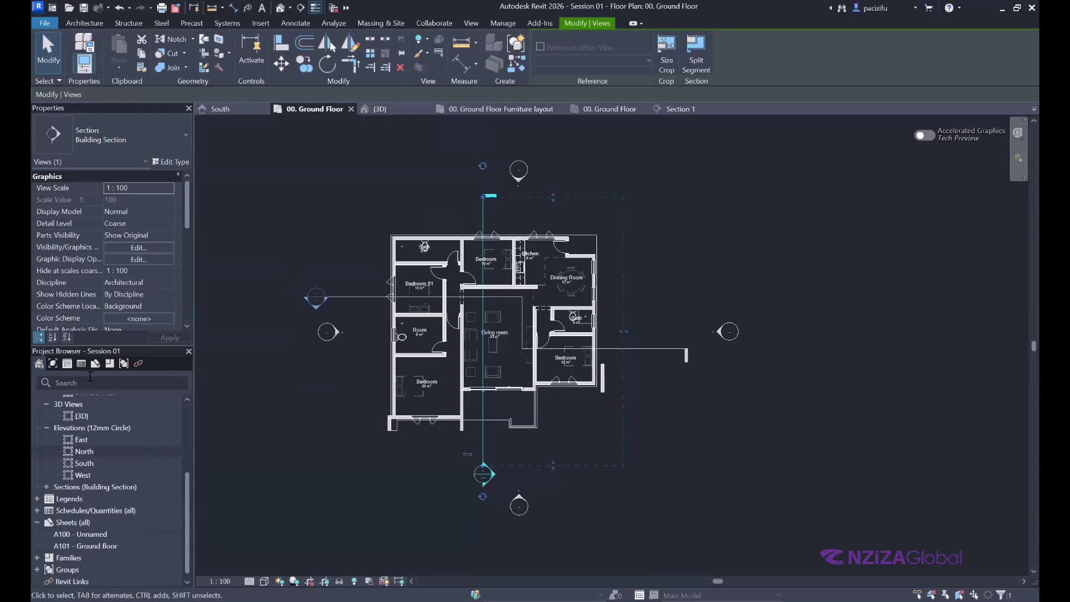
pyautogui.doubleClick(71, 490)
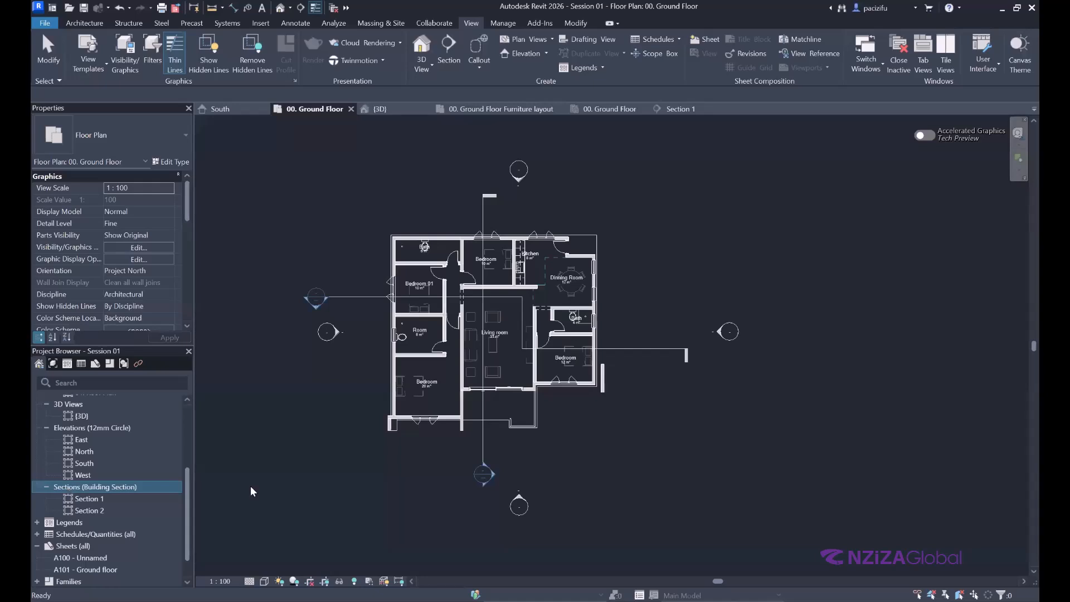
pyautogui.doubleClick(85, 510)
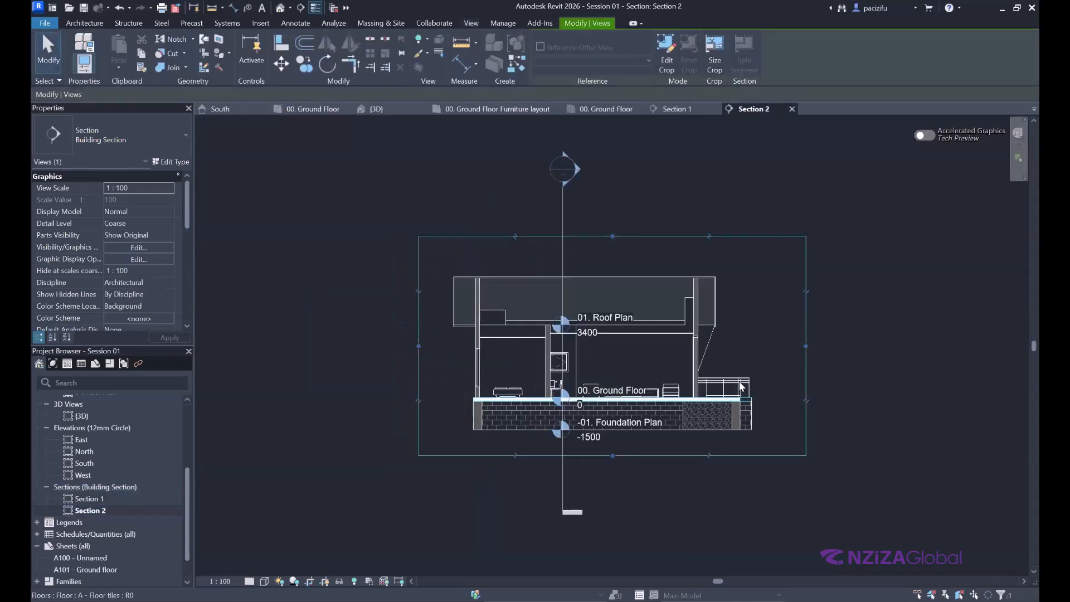
# Step: Display Section 2 with Fine detail level, the Hidden Line visual style and shadows turned on
pyautogui.scroll(3, 741, 383)
pyautogui.scroll(-2, 451, 424)
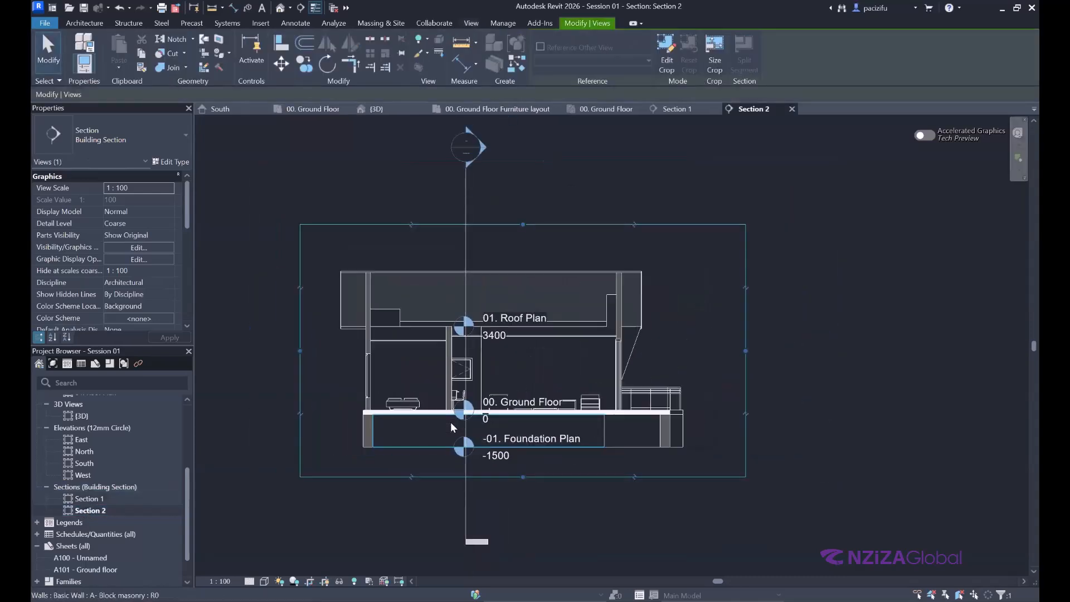
pyautogui.click(249, 581)
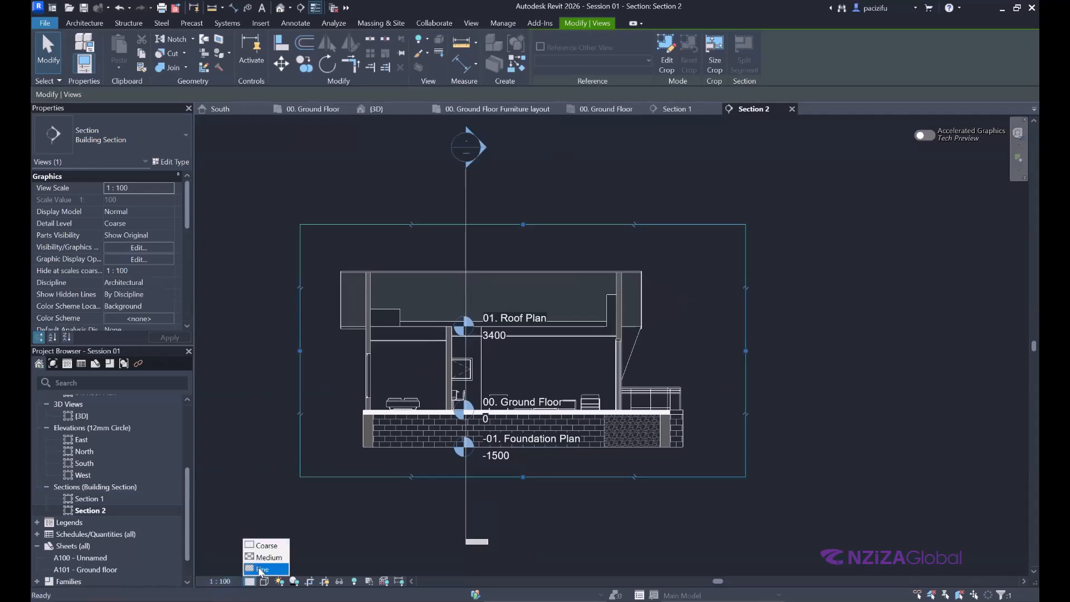
pyautogui.click(260, 569)
pyautogui.click(264, 581)
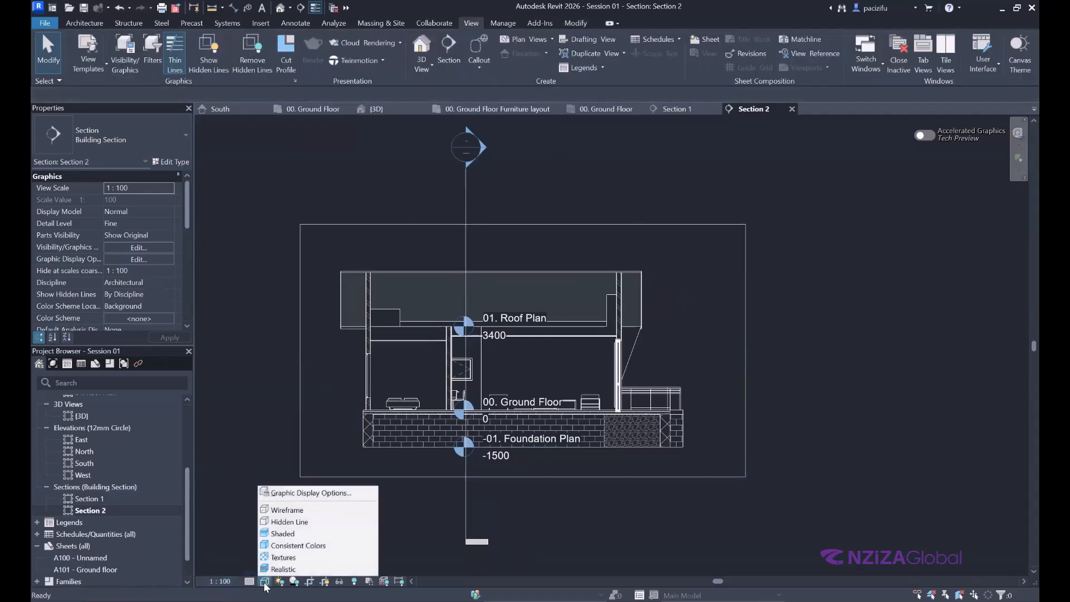
pyautogui.click(278, 527)
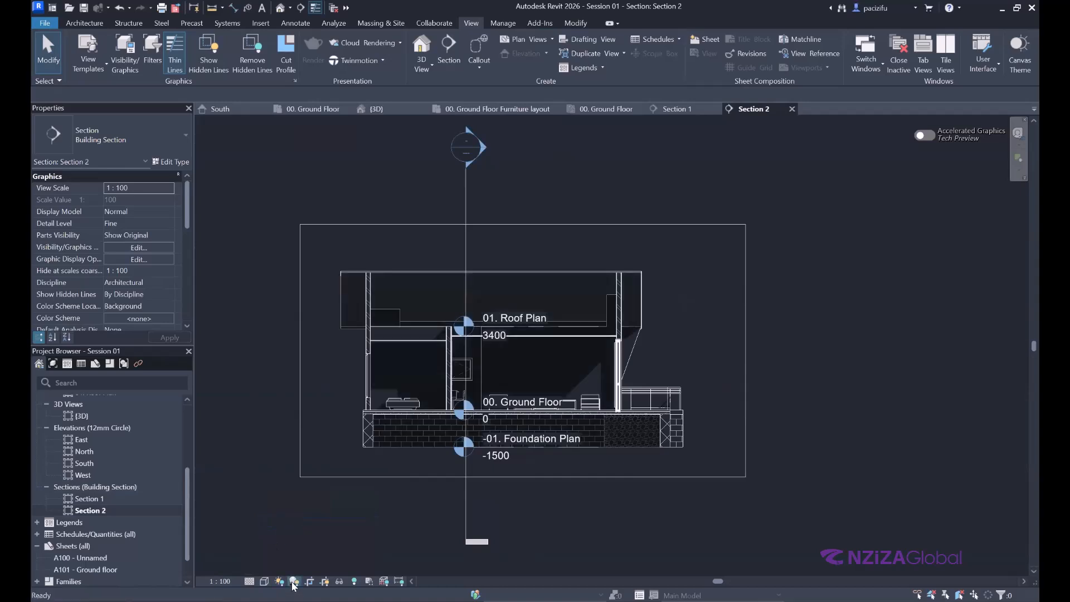
pyautogui.scroll(2, 577, 360)
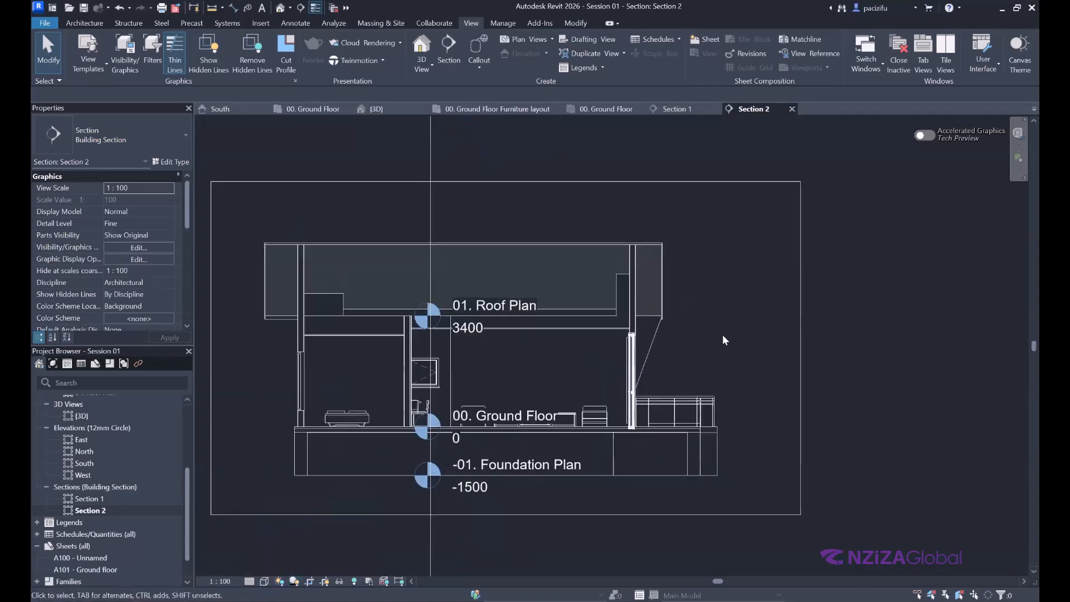
pyautogui.scroll(-2, 539, 473)
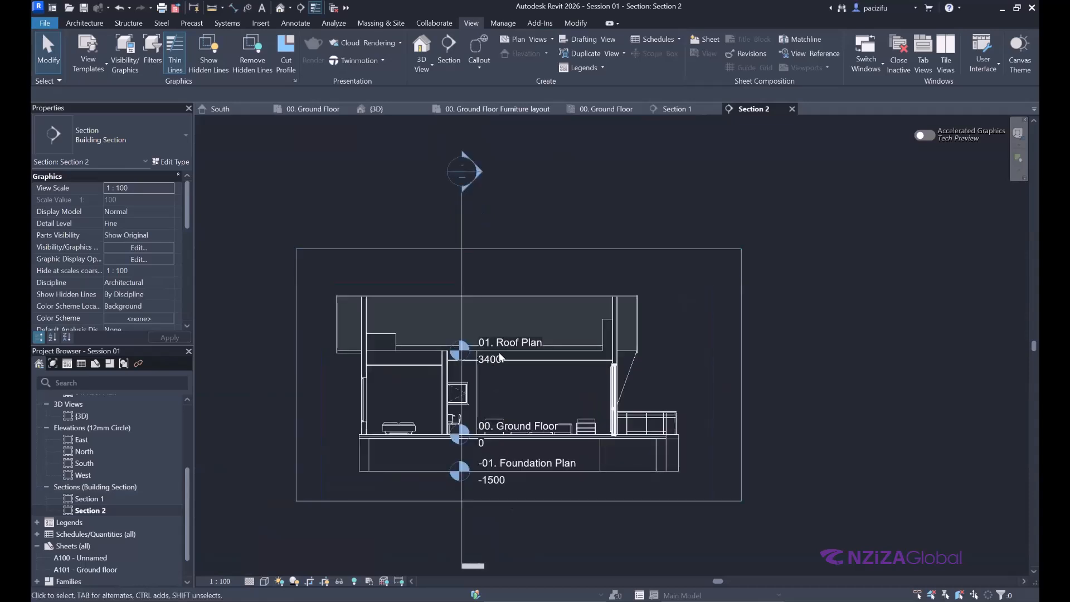
# Step: In Section 2, pull the aligned level heads out of the house to just beyond the crop boundary on the bedroom side
pyautogui.scroll(3, 490, 342)
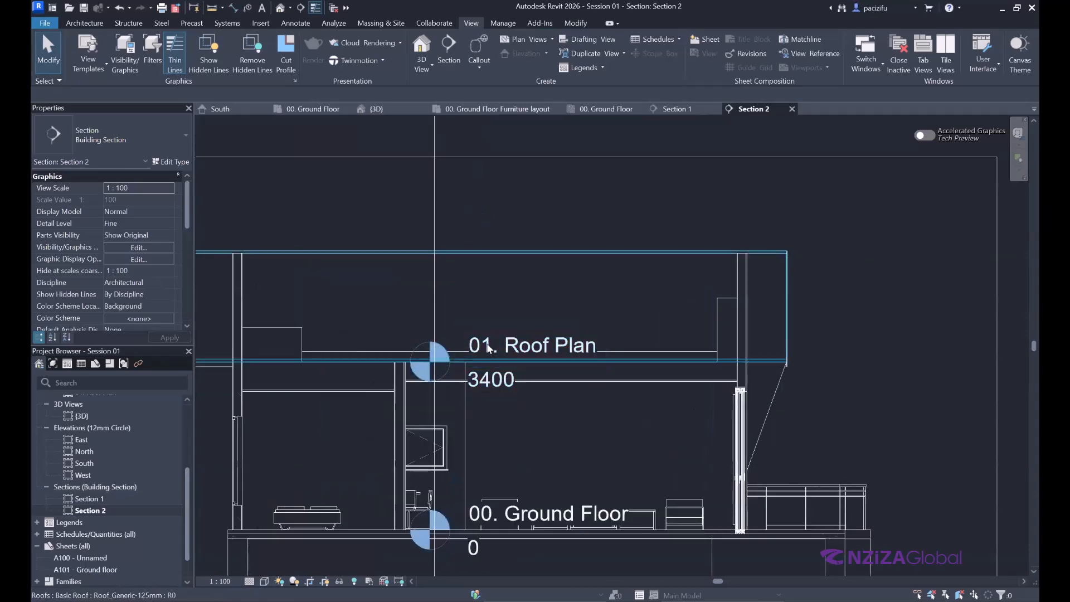
pyautogui.click(497, 387)
pyautogui.scroll(-2, 560, 325)
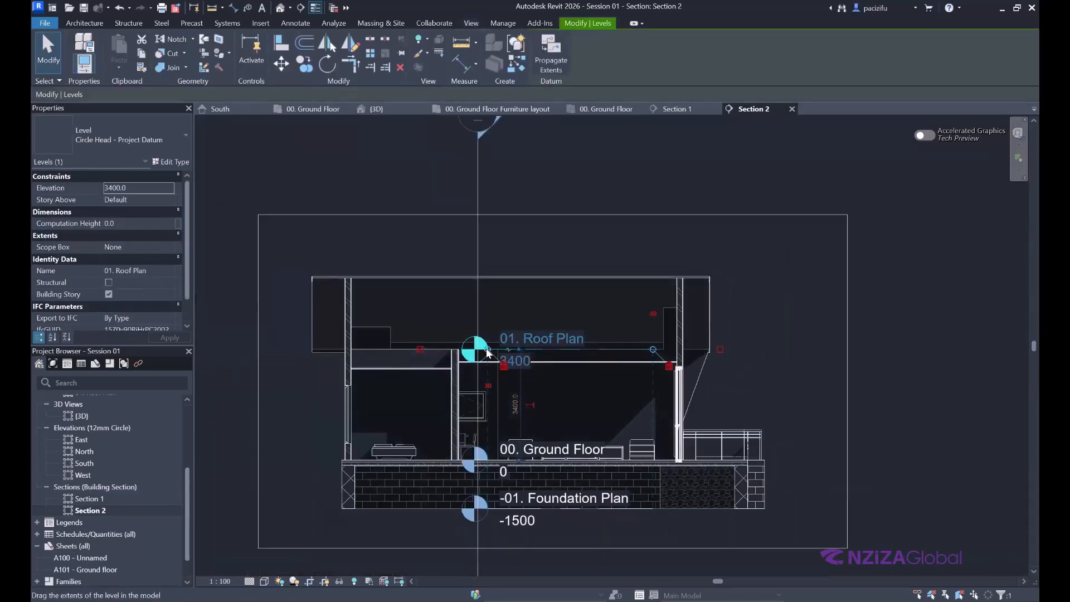
pyautogui.moveTo(487, 350); pyautogui.dragTo(286, 353)
pyautogui.scroll(-3, 279, 350)
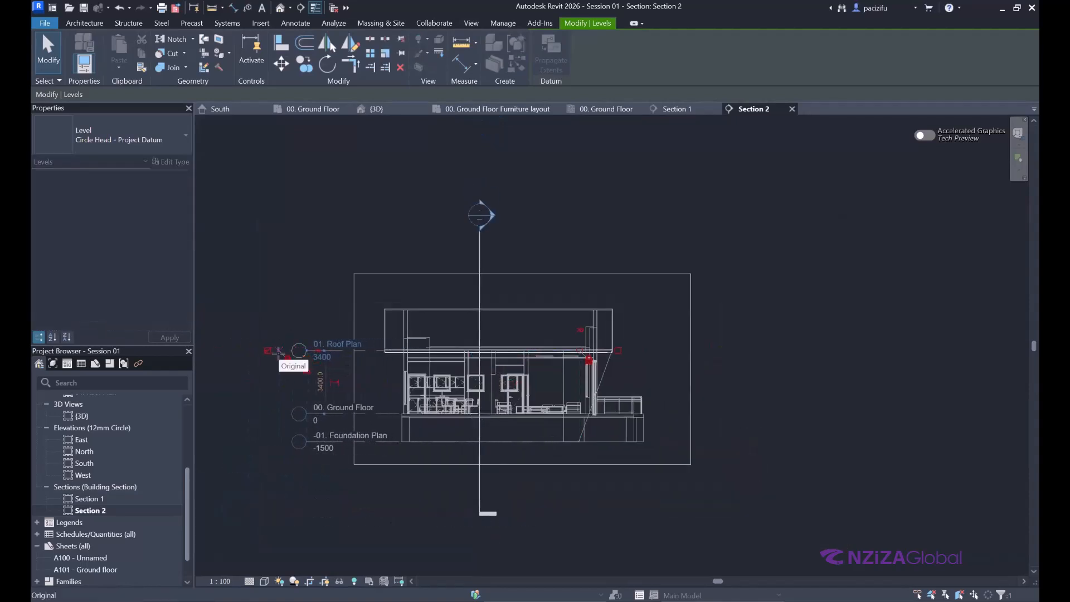
pyautogui.click(406, 504)
pyautogui.scroll(3, 387, 389)
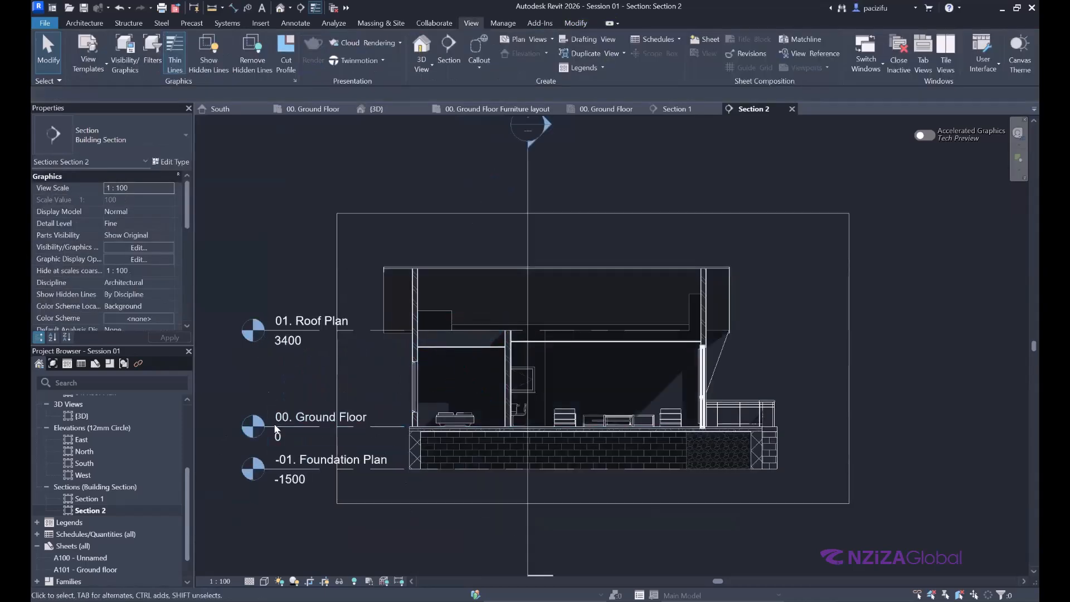
# Step: Set the Section 2 view scale to 1:50
pyautogui.click(229, 581)
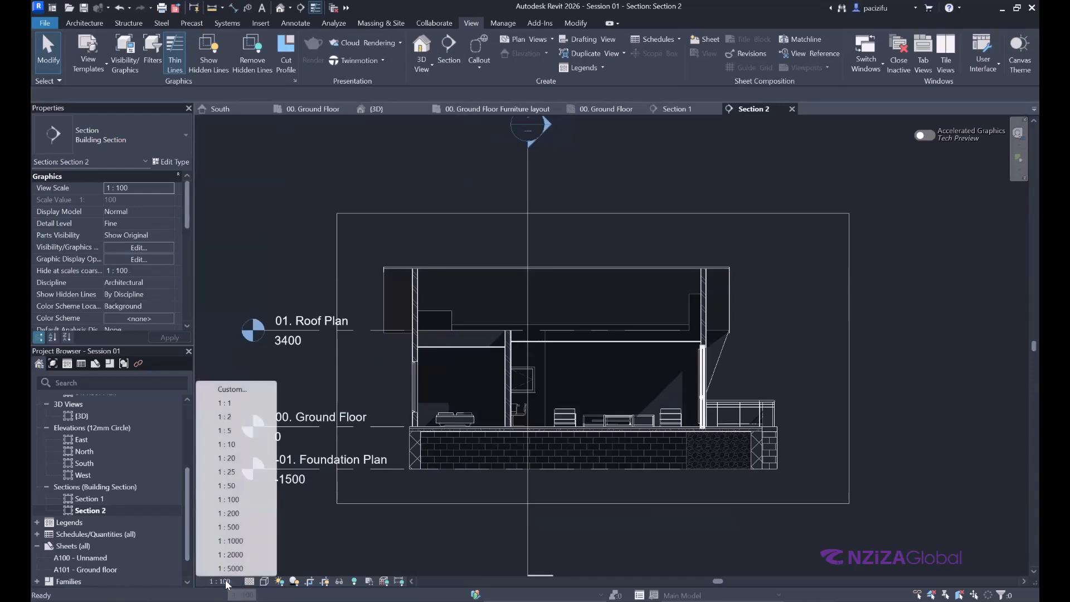
pyautogui.click(229, 486)
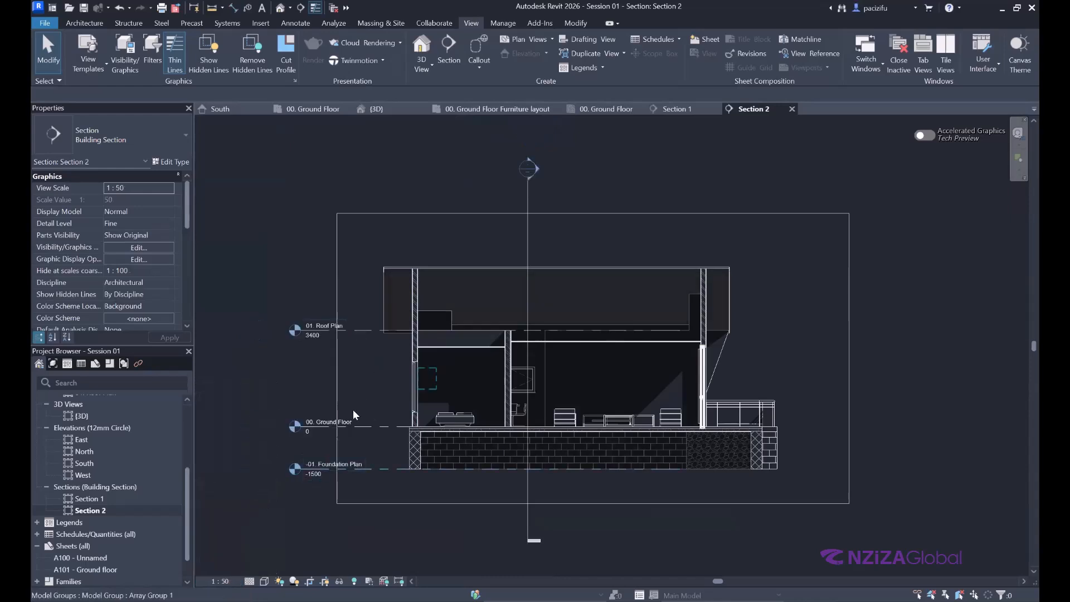
pyautogui.scroll(2, 322, 452)
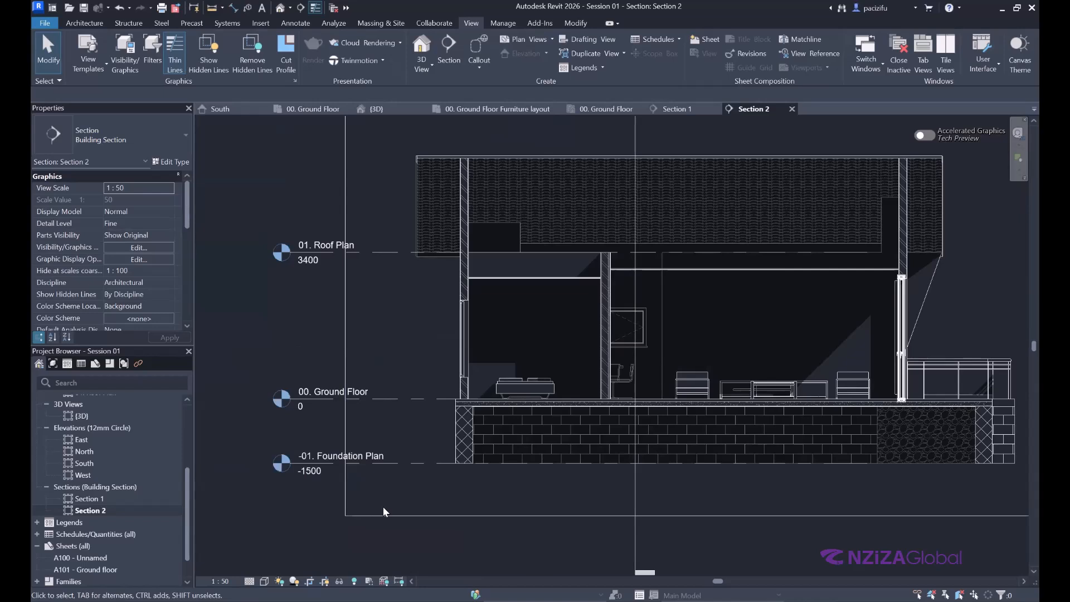
# Step: Try to move the 01. Roof Plan level head closer to the house in Section 2
pyautogui.click(382, 259)
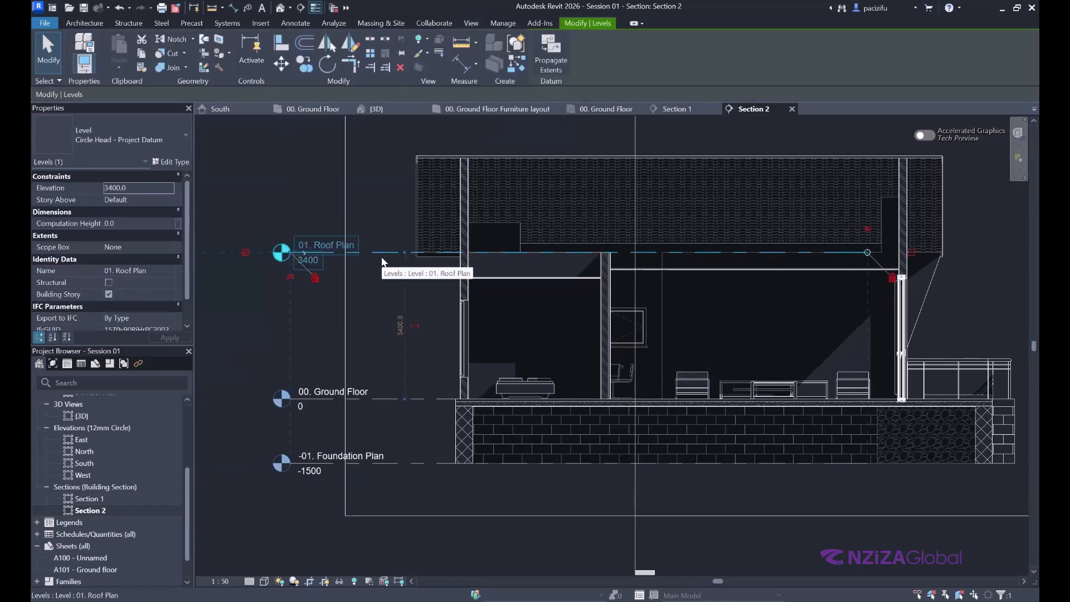
pyautogui.scroll(5, 278, 252)
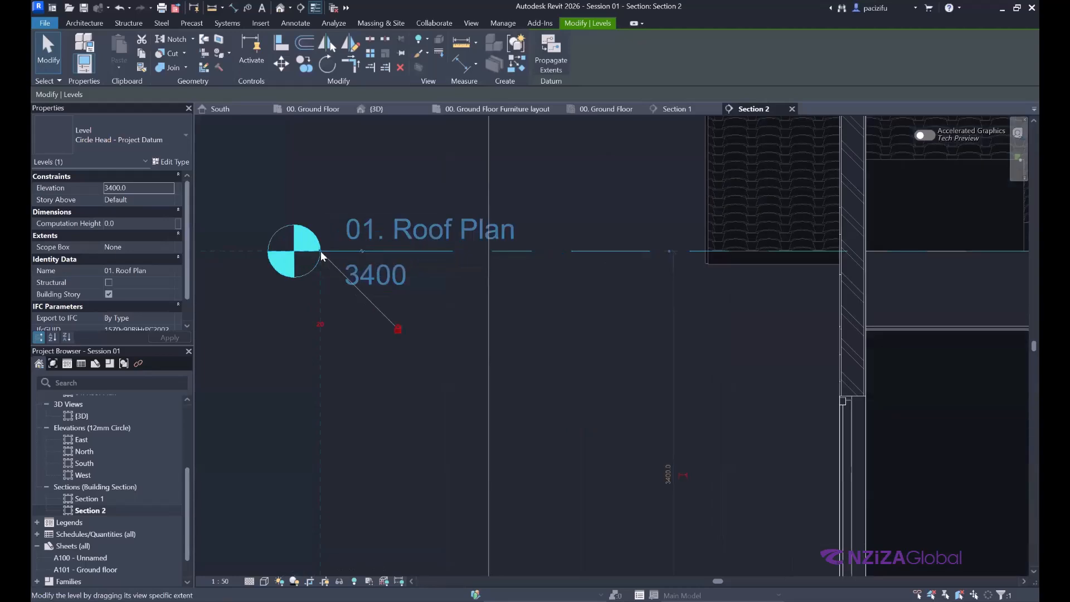
pyautogui.moveTo(320, 252)
pyautogui.mouseDown()
pyautogui.moveTo(291, 252)
pyautogui.moveTo(339, 256)
pyautogui.mouseUp()
pyautogui.scroll(-5, 273, 255)
pyautogui.moveTo(273, 255); pyautogui.dragTo(333, 255)
pyautogui.click(370, 346)
pyautogui.scroll(-2, 370, 351)
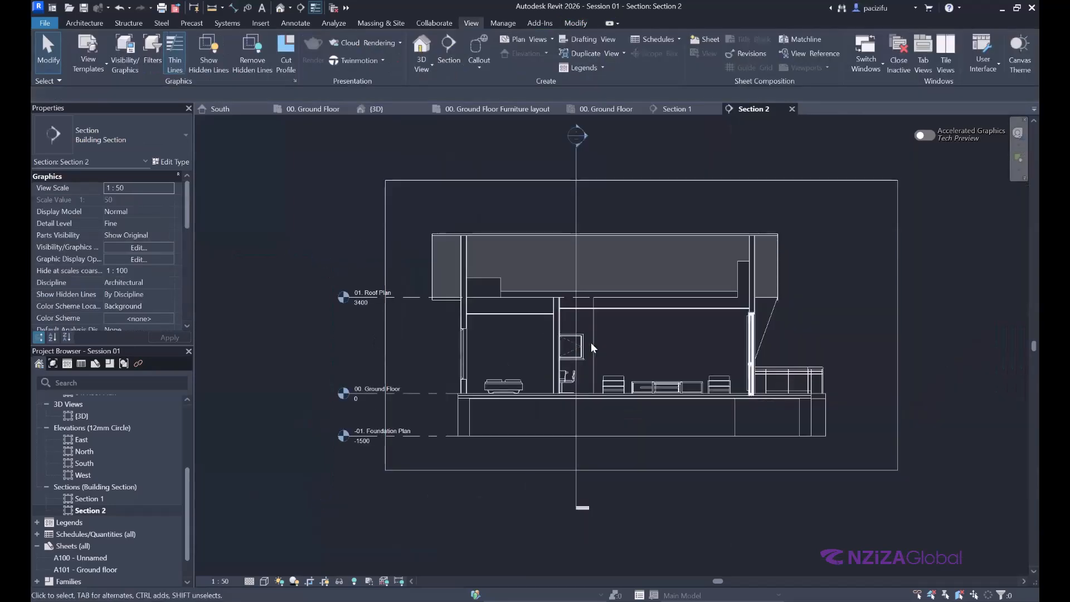
# Step: On the 00. Ground Floor plan, draw a vertical building section through the kitchen, dining room and 12 m² bedroom
pyautogui.scroll(2, 849, 379)
pyautogui.scroll(-3, 752, 383)
pyautogui.scroll(2, 640, 361)
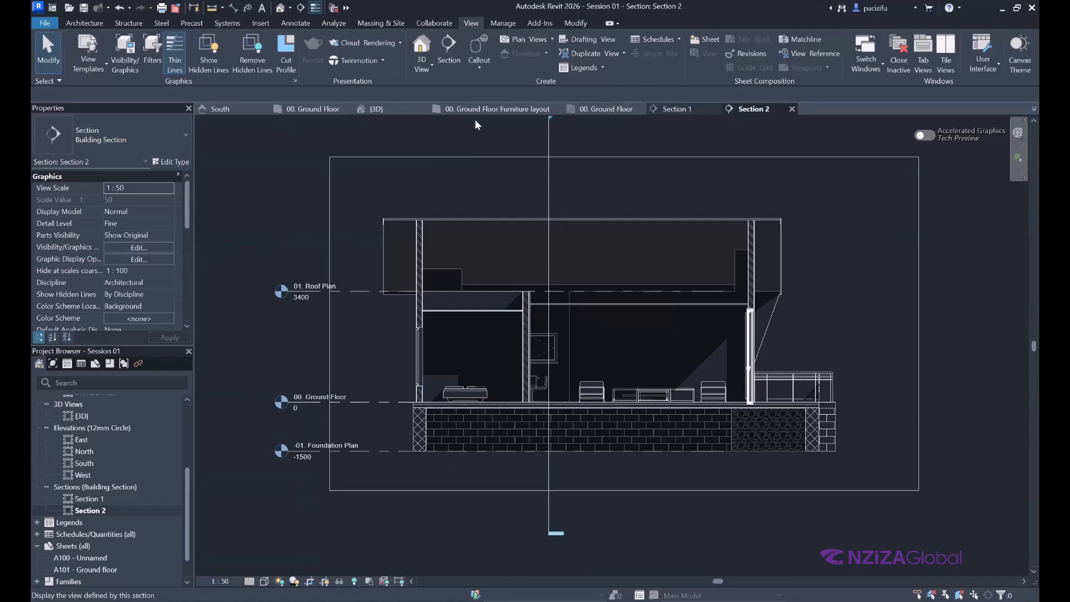
pyautogui.click(302, 108)
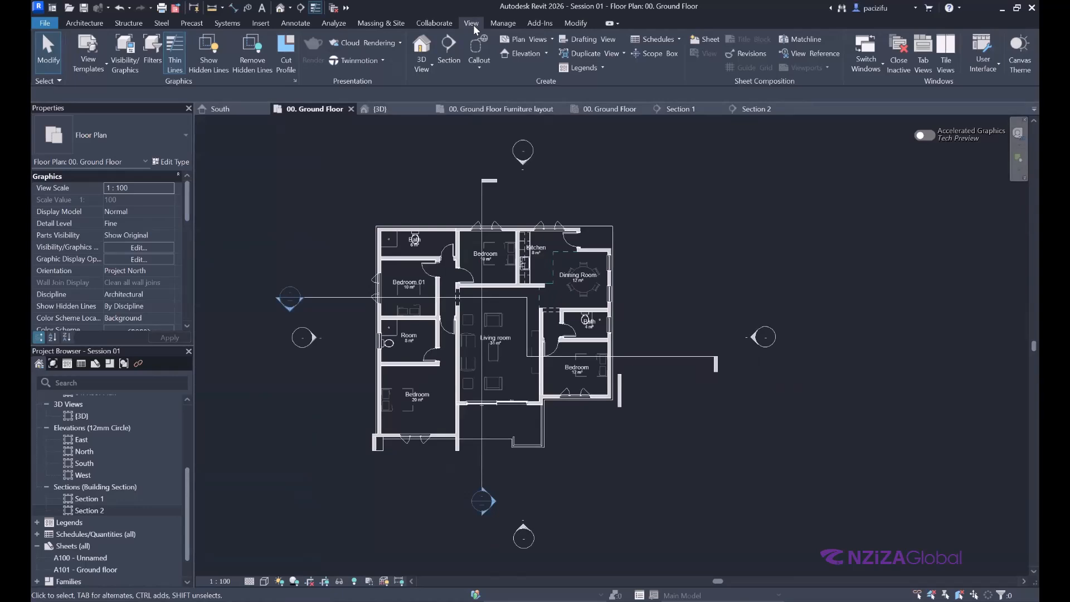
pyautogui.click(451, 54)
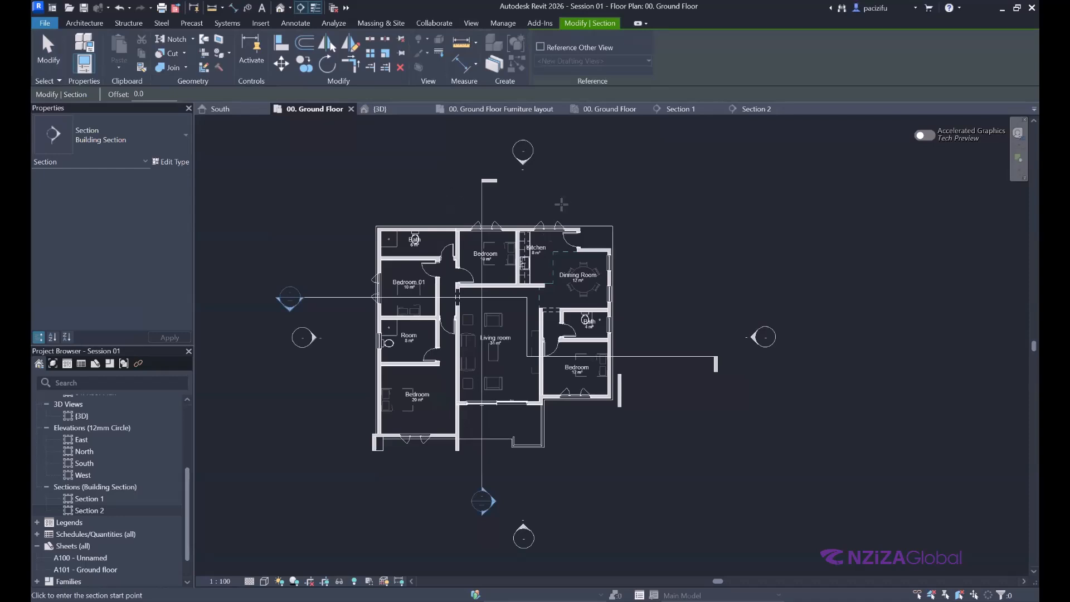
pyautogui.click(566, 181)
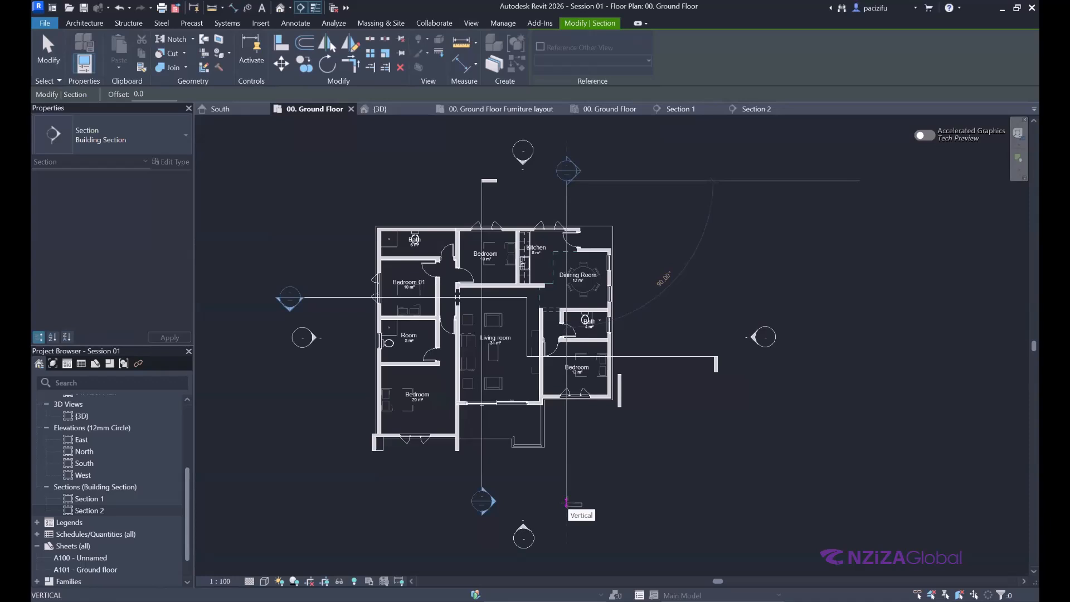
pyautogui.click(566, 503)
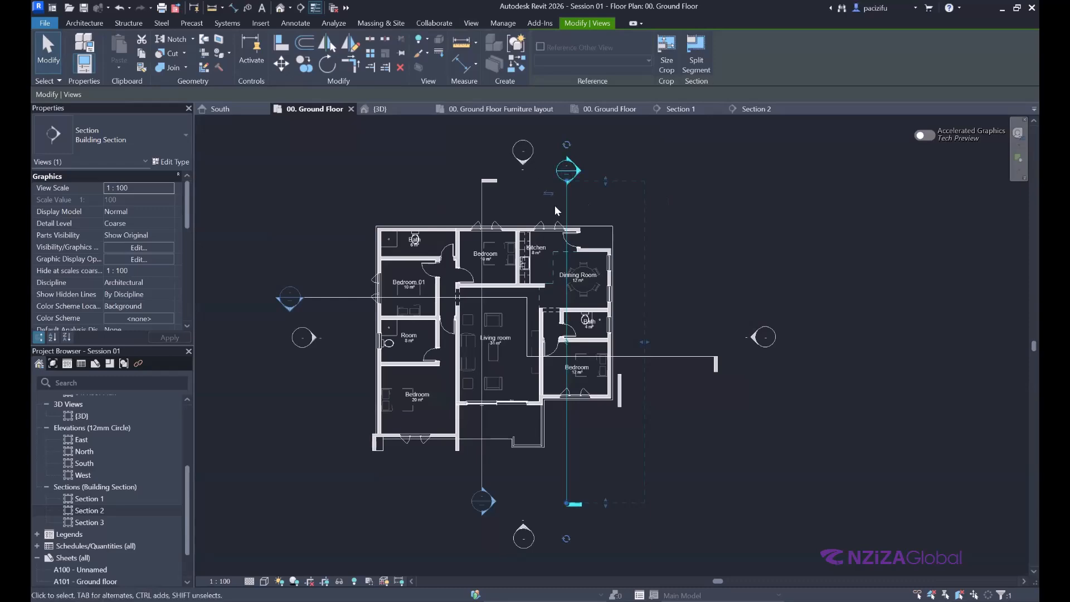
# Step: Flip the new vertical section so it looks toward the kitchen and living room
pyautogui.scroll(3, 557, 158)
pyautogui.scroll(-2, 613, 271)
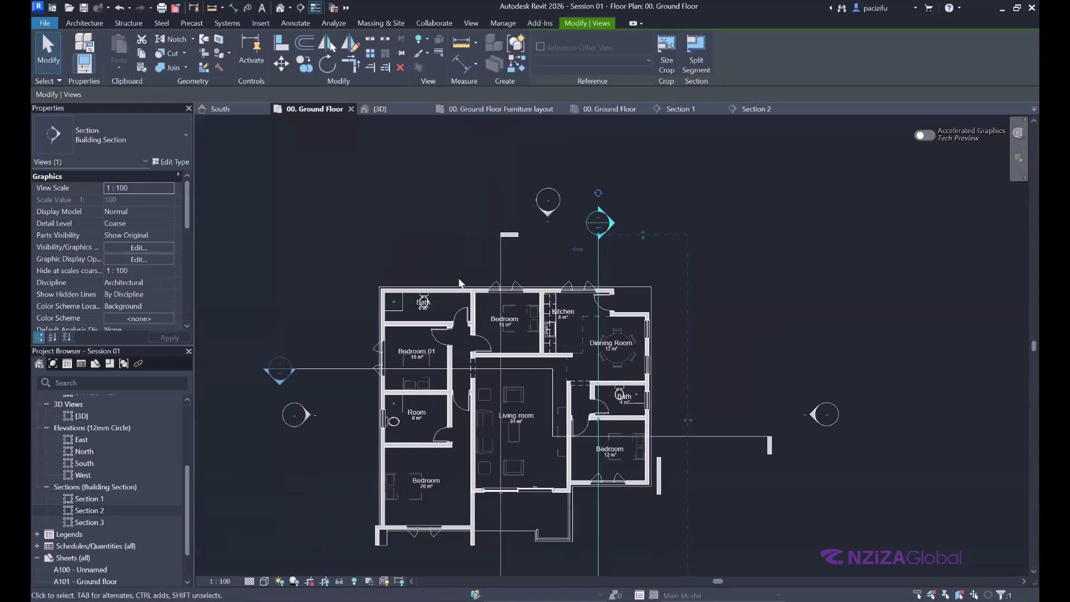
pyautogui.scroll(1, 466, 284)
pyautogui.scroll(2, 598, 253)
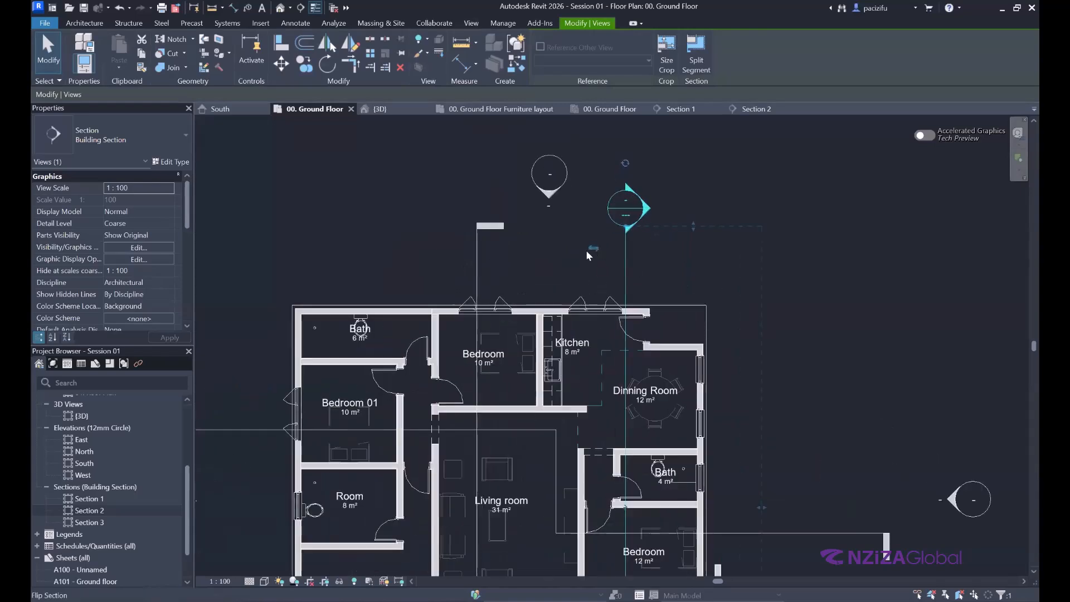
pyautogui.scroll(1, 597, 250)
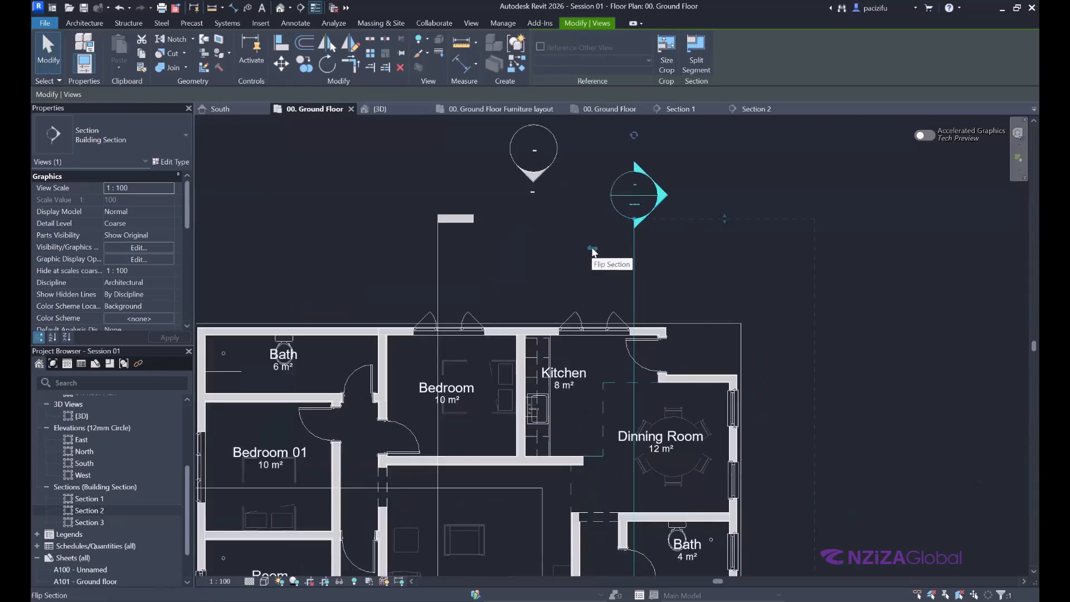
pyautogui.click(592, 249)
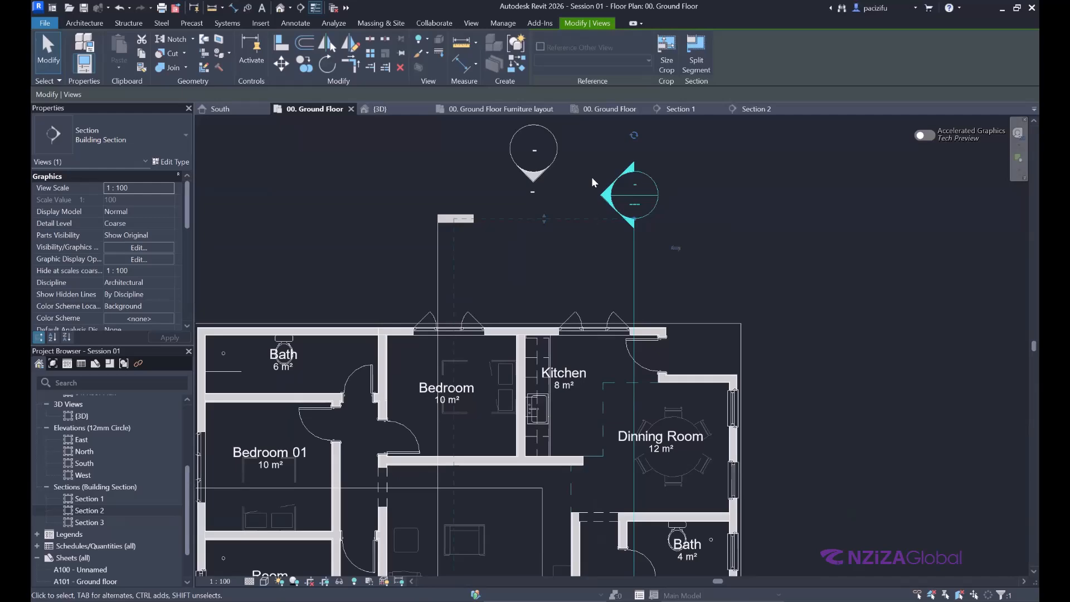
# Step: Extend the new section's view depth past the far outer wall of the bedrooms
pyautogui.scroll(-3, 580, 148)
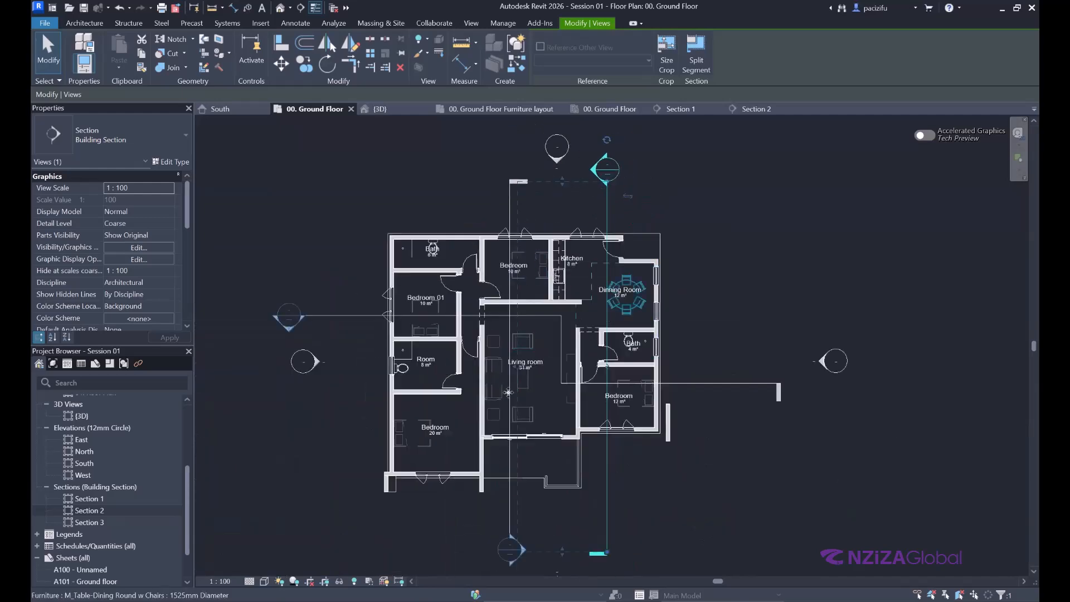
pyautogui.scroll(2, 526, 388)
pyautogui.scroll(-1, 516, 351)
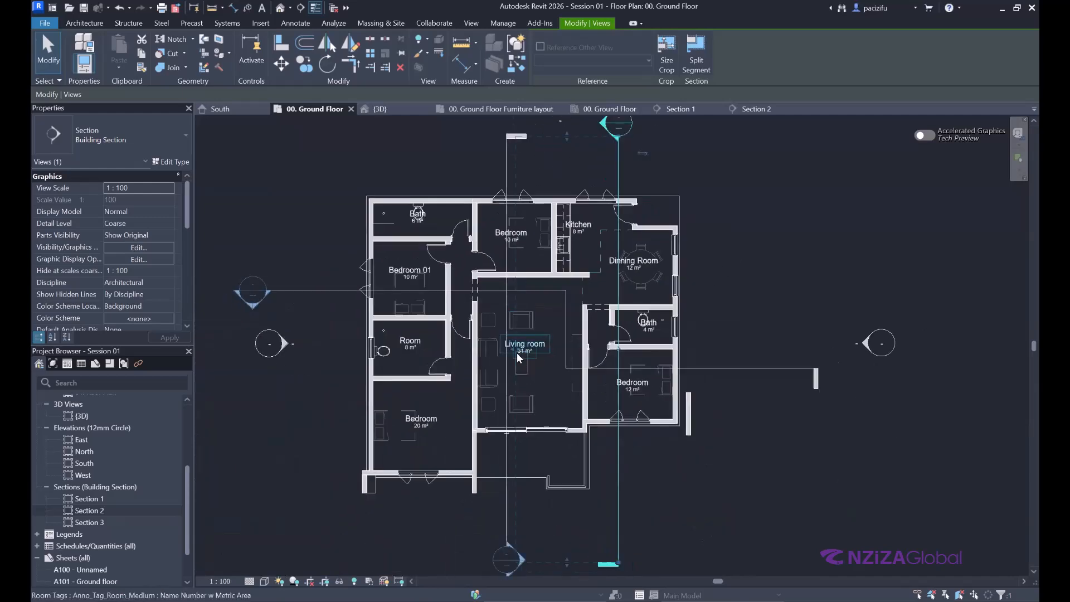
pyautogui.moveTo(513, 349); pyautogui.dragTo(337, 354)
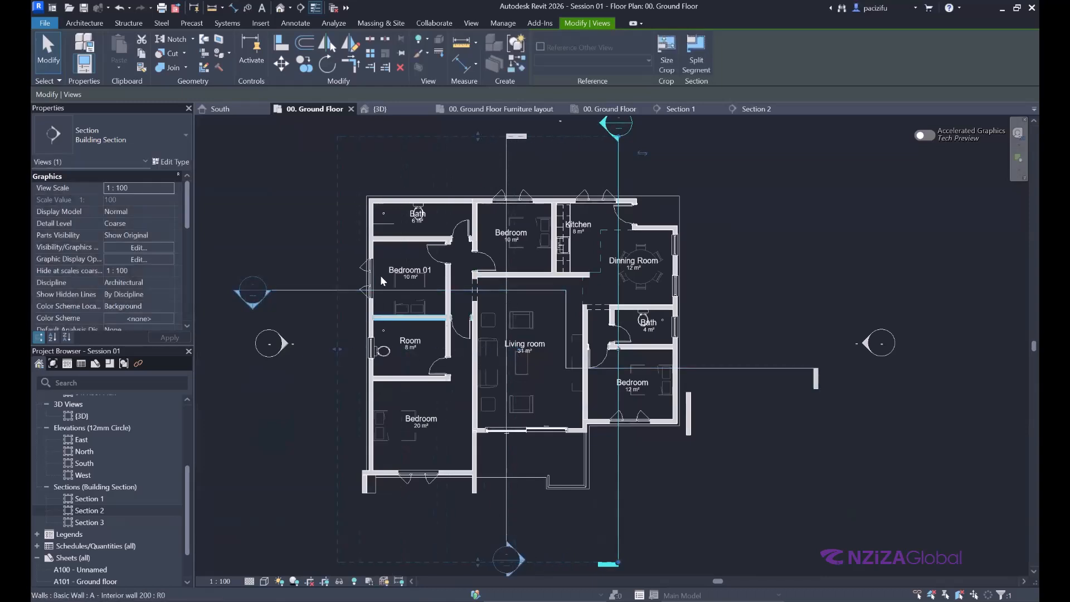
# Step: Open the Section 3 view from the project's building sections and clear its crop boundary selection
pyautogui.scroll(-3, 450, 332)
pyautogui.scroll(1, 487, 305)
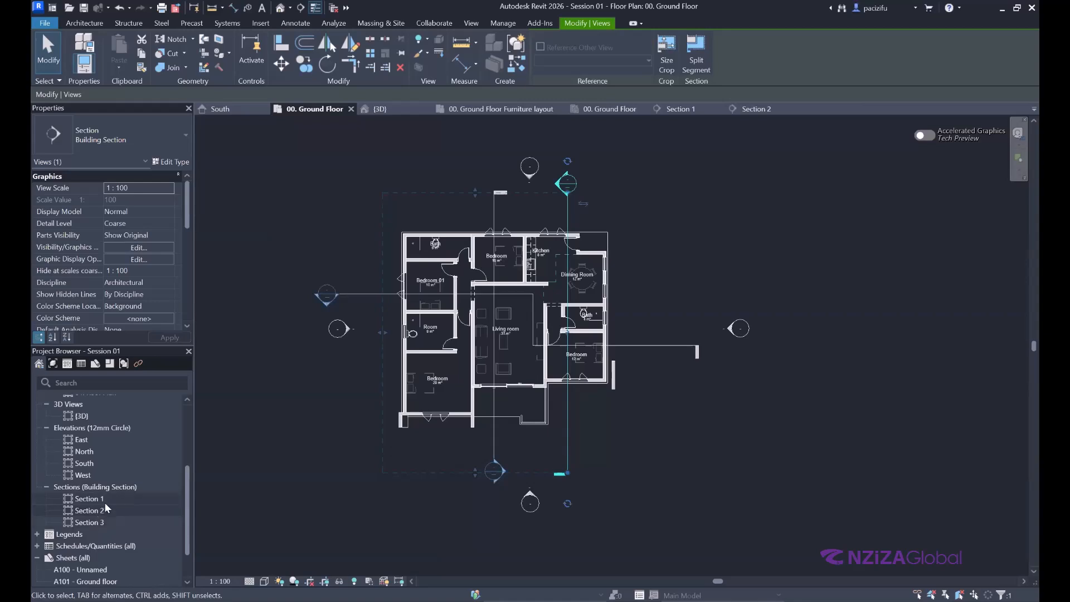
pyautogui.click(86, 522)
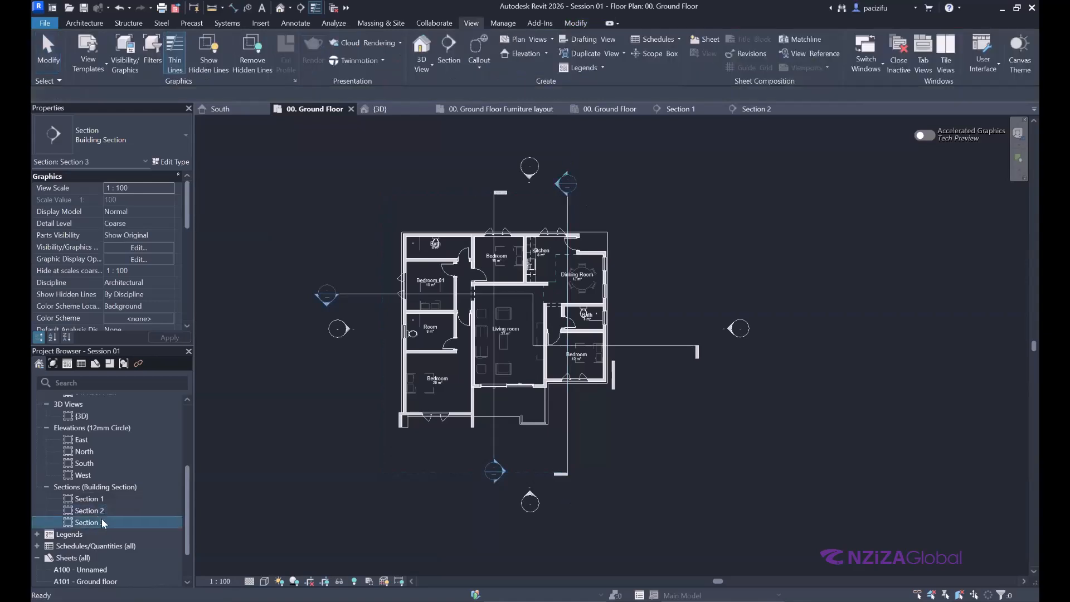
pyautogui.doubleClick(102, 523)
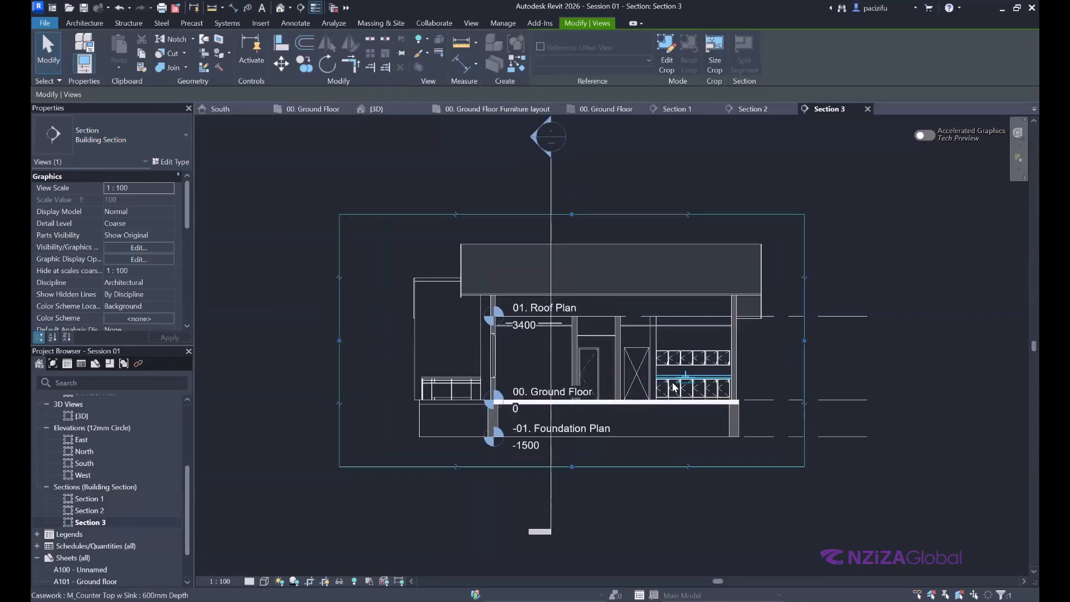
pyautogui.scroll(2, 530, 382)
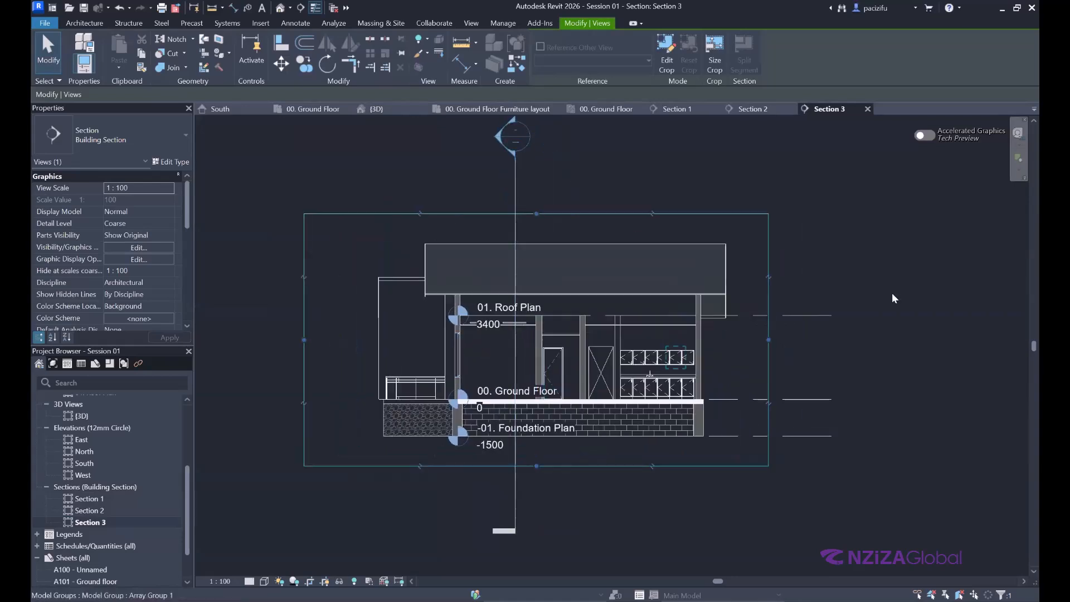
pyautogui.click(891, 271)
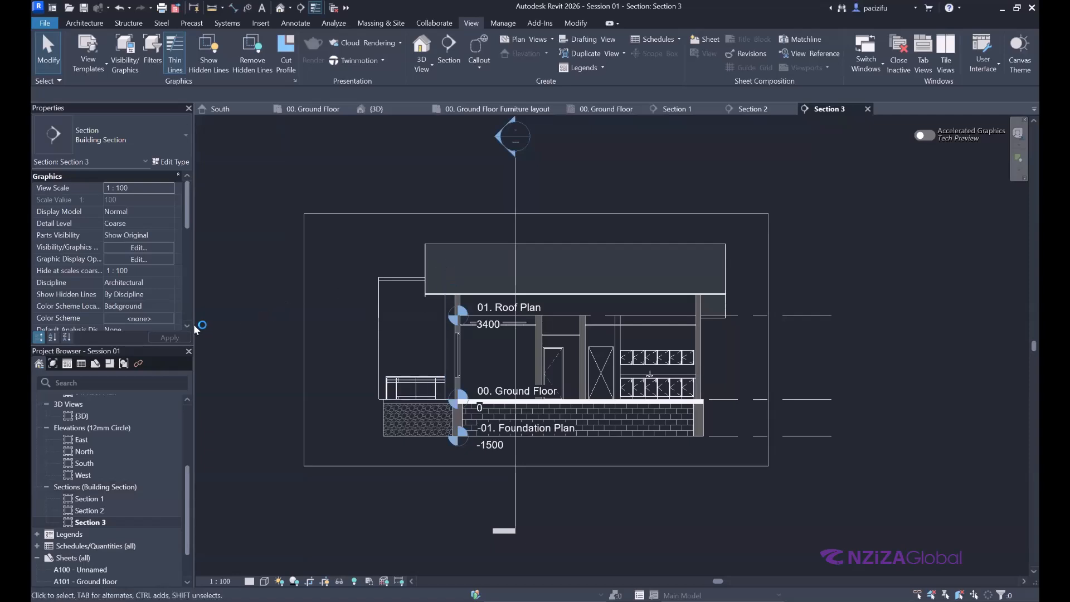
# Step: Return to the 00. Ground Floor plan and turn on its shadows
pyautogui.click(382, 108)
pyautogui.click(312, 109)
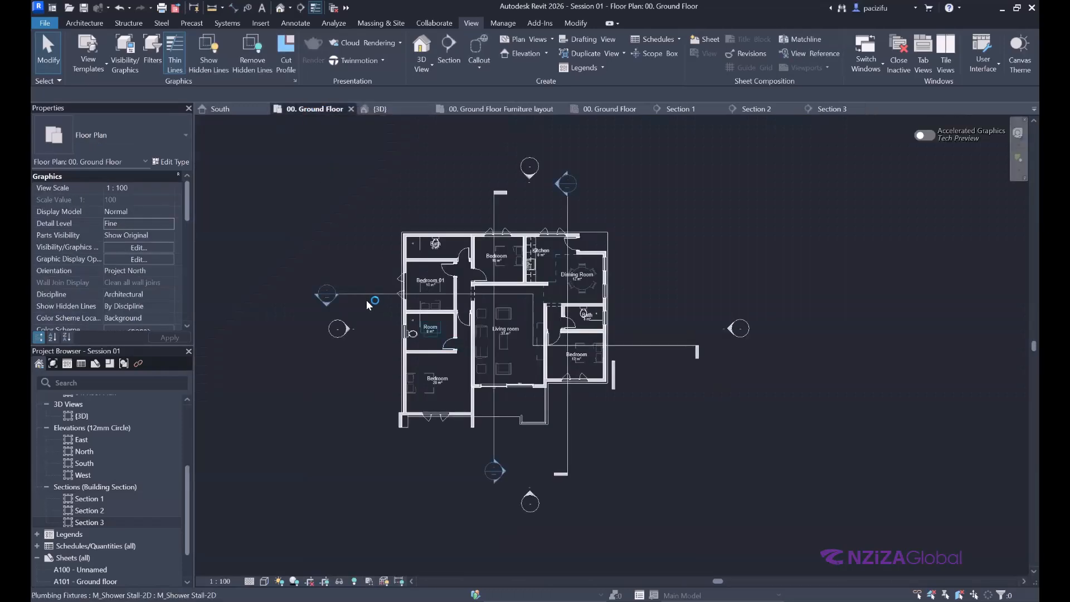
pyautogui.scroll(3, 366, 300)
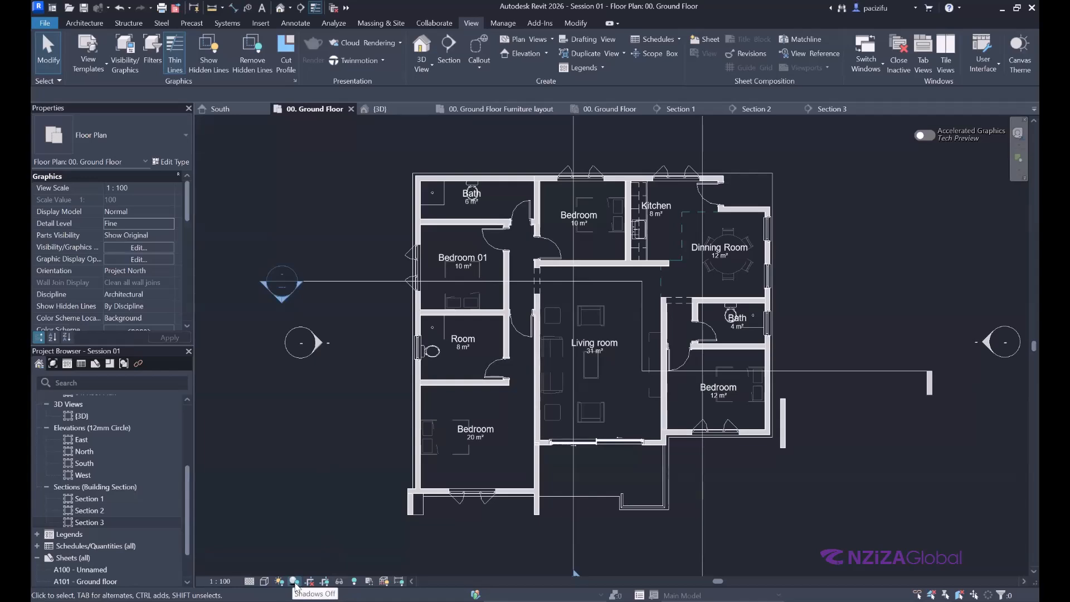
pyautogui.click(295, 582)
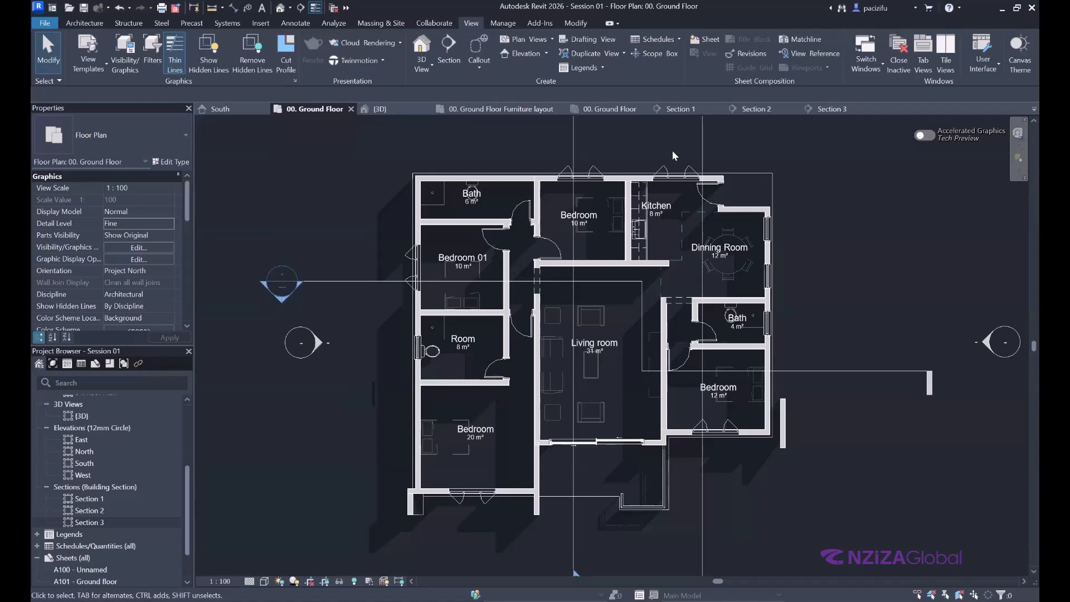
pyautogui.scroll(4, 481, 226)
pyautogui.click(474, 219)
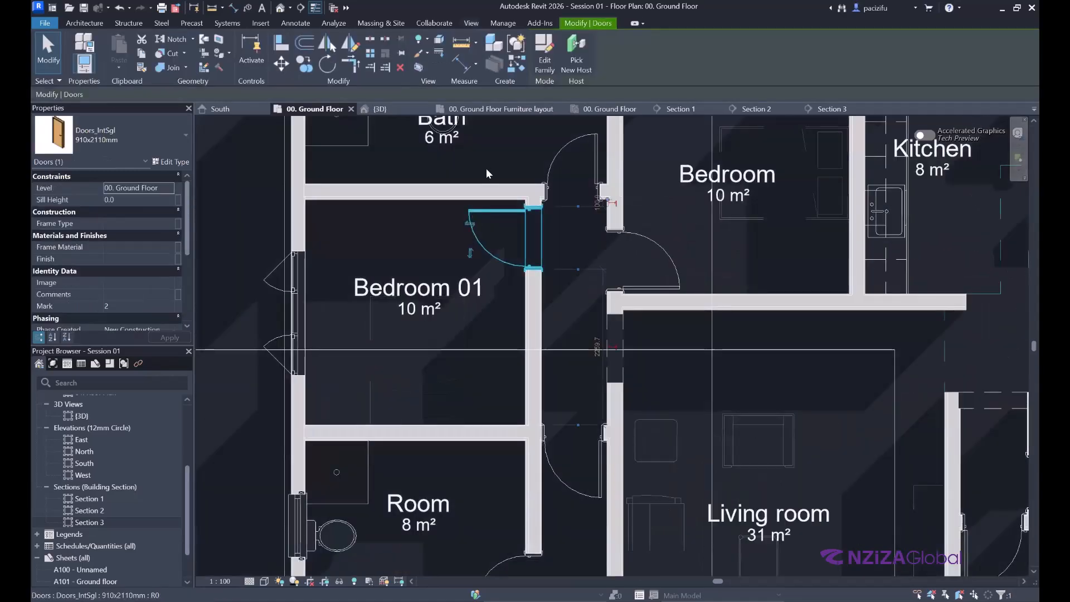
pyautogui.scroll(-5, 591, 285)
pyautogui.click(354, 257)
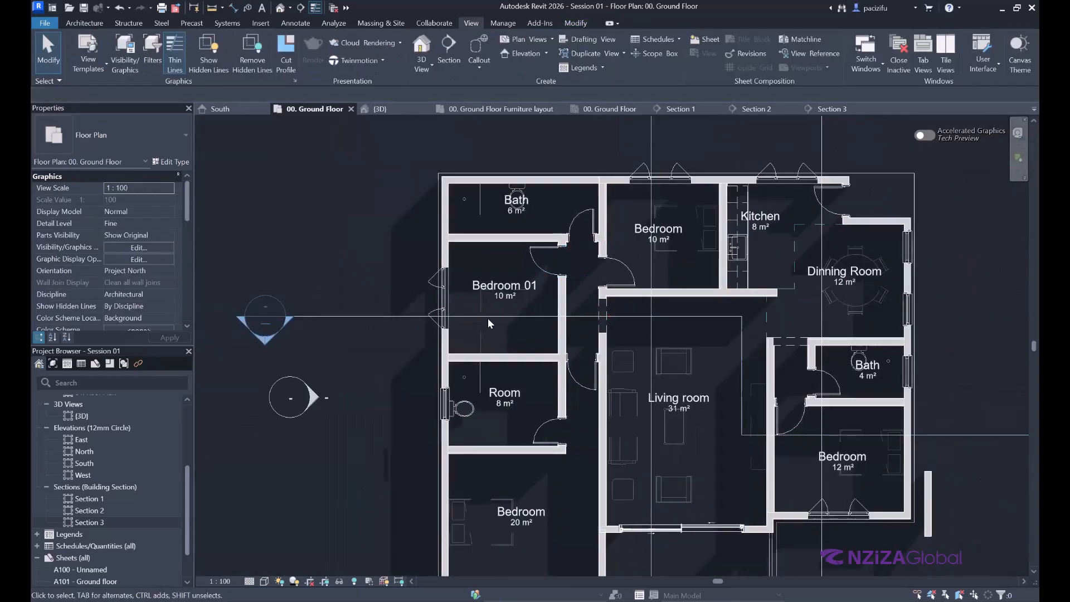
pyautogui.scroll(2, 488, 319)
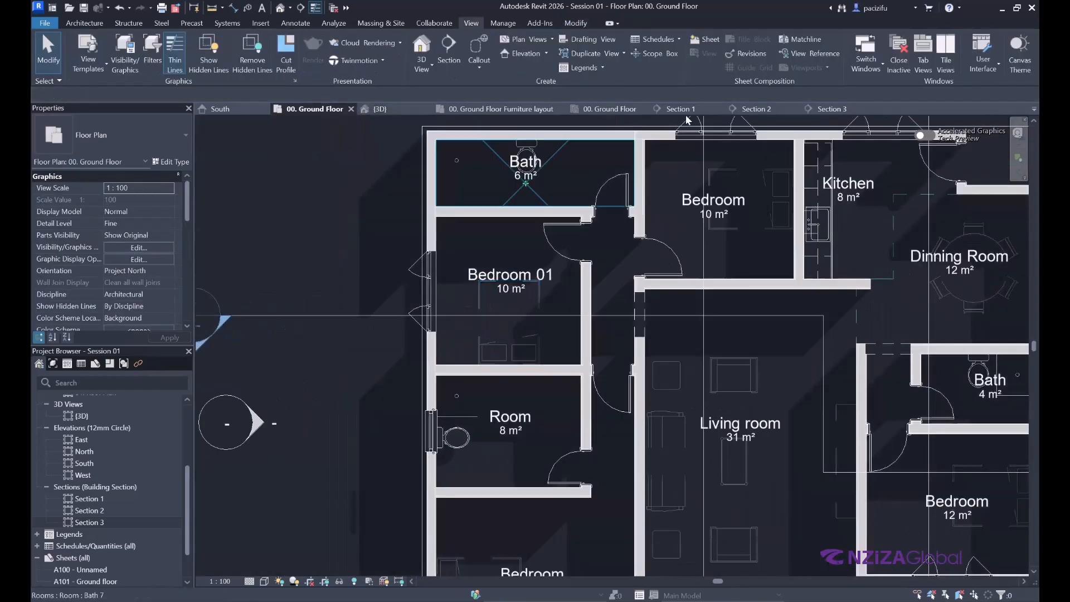
# Step: Review the Section 1 view and the 00. Ground Floor reflected ceiling plan
pyautogui.click(676, 110)
pyautogui.scroll(4, 428, 424)
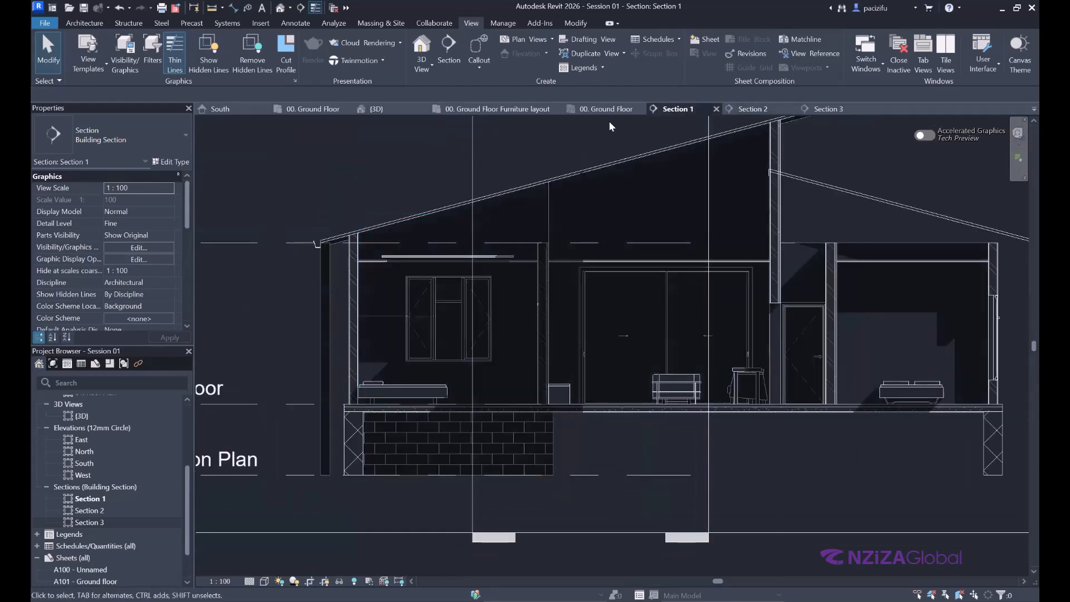
pyautogui.click(606, 112)
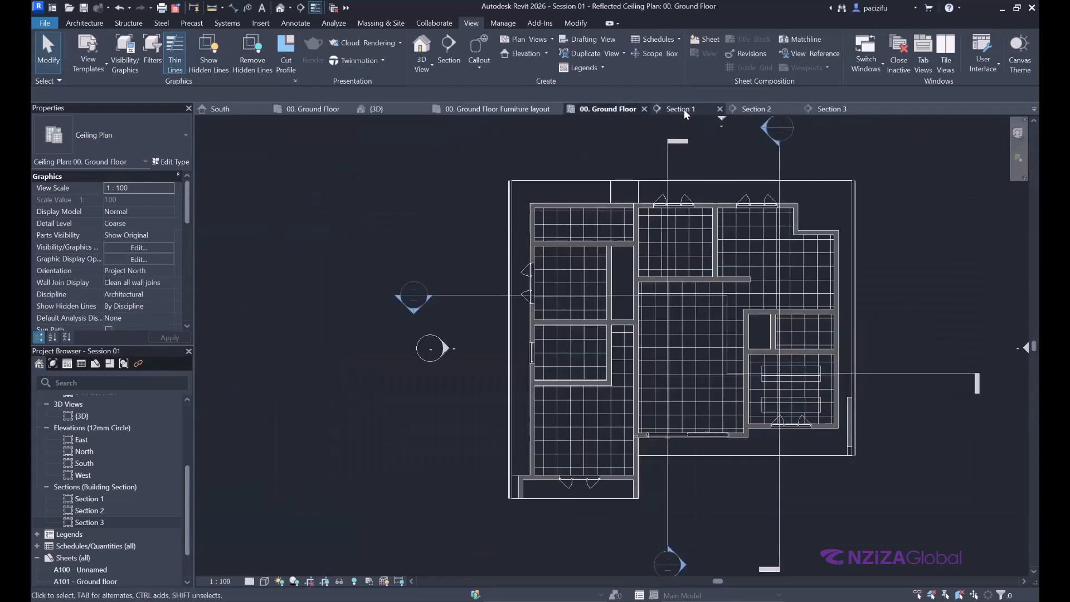
# Step: Review the Section 1 and Section 2 views, looking closely at the window and furniture beyond the cut in Section 2
pyautogui.click(683, 109)
pyautogui.click(764, 111)
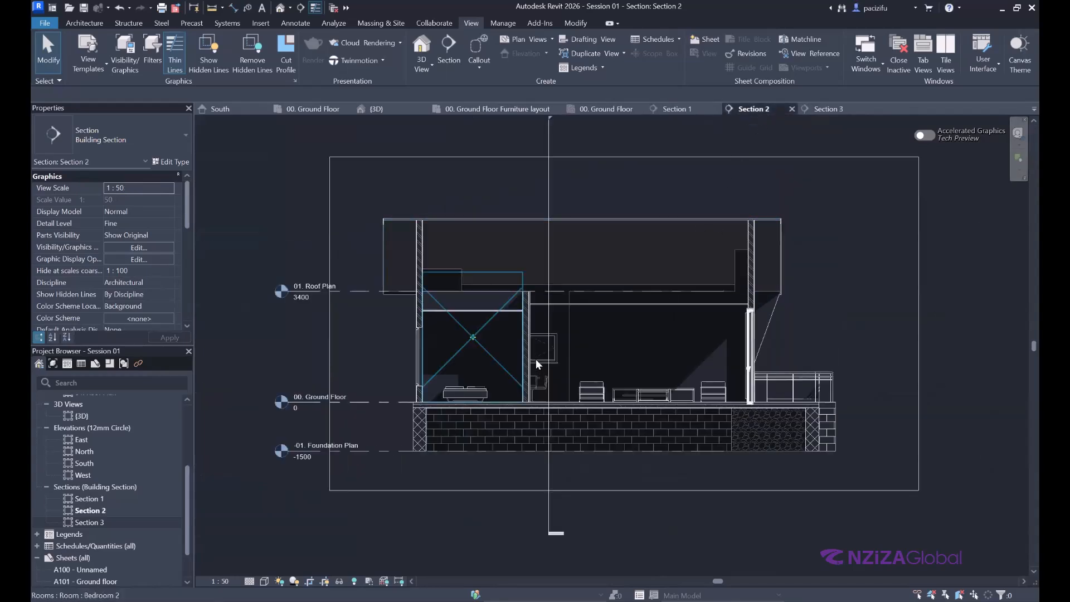
pyautogui.scroll(4, 537, 355)
pyautogui.scroll(2, 540, 354)
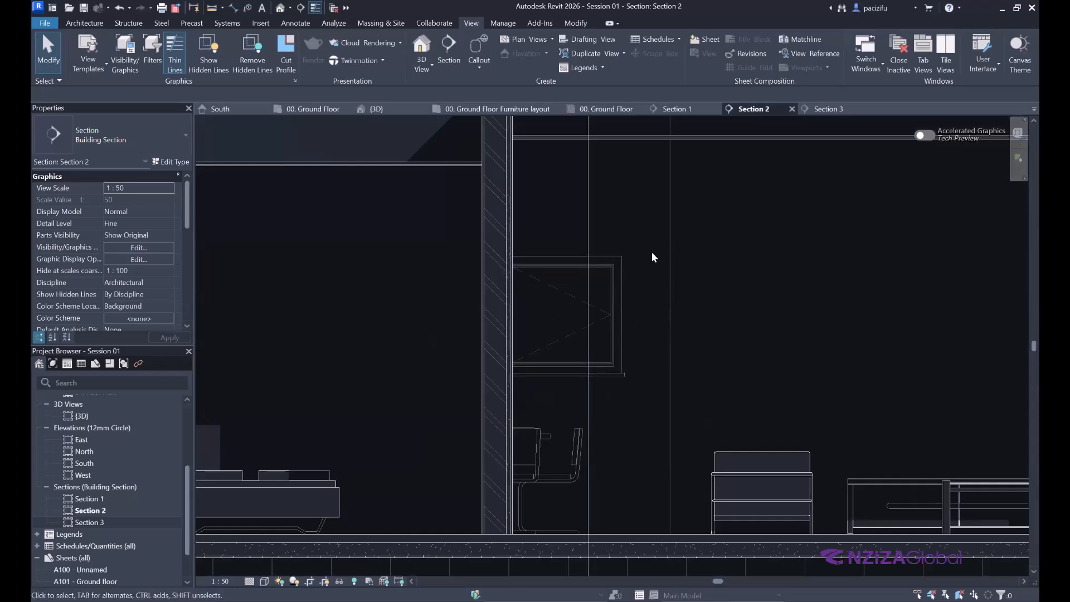
# Step: Open the family of the interior single door shown in Section 3 for editing
pyautogui.click(819, 110)
pyautogui.scroll(8, 520, 377)
pyautogui.scroll(2, 603, 318)
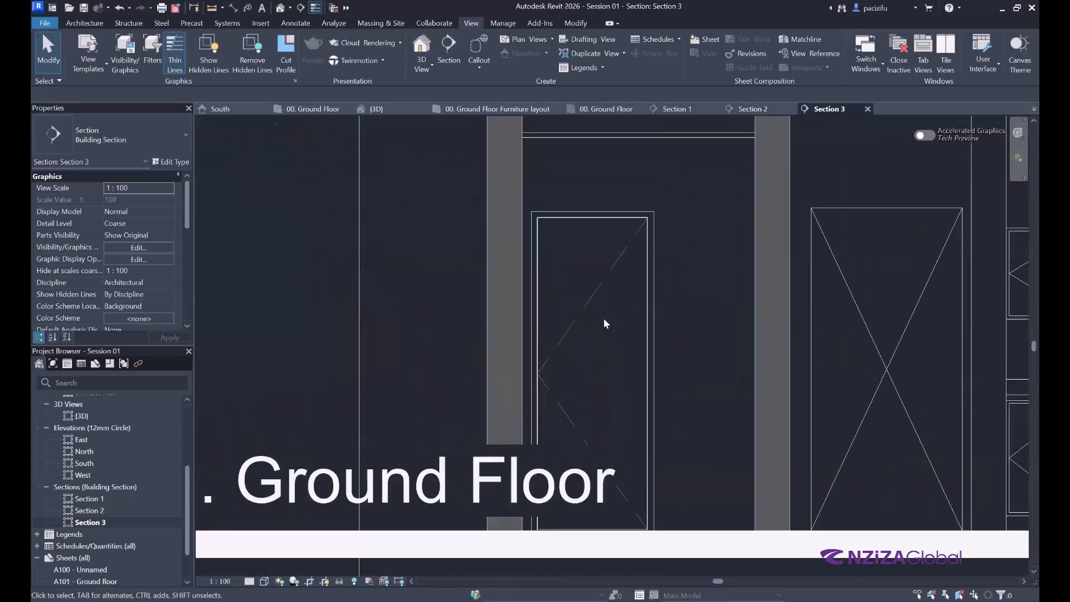
pyautogui.click(619, 212)
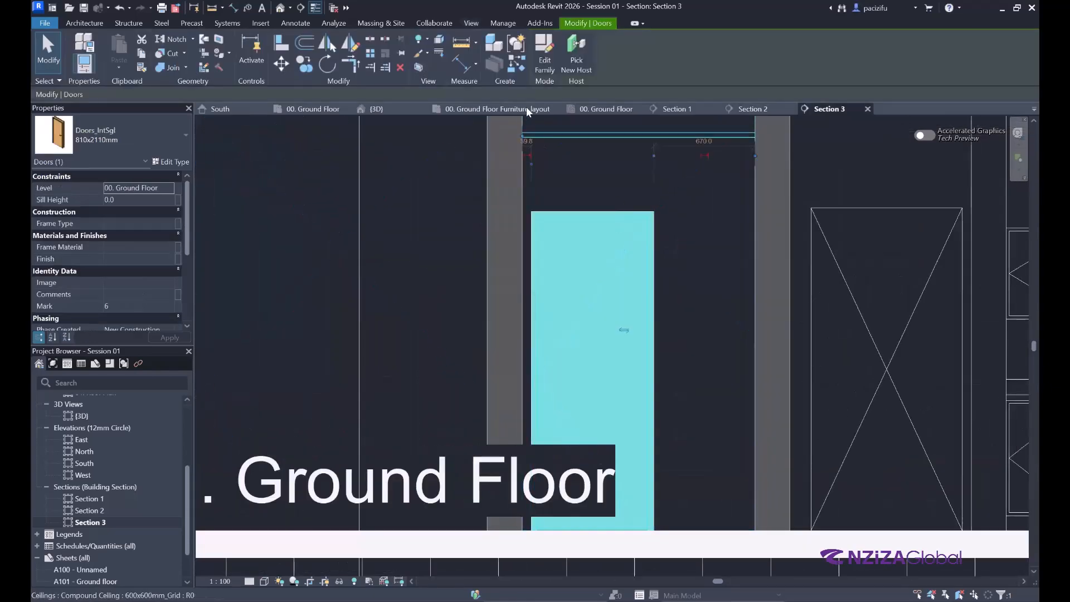
pyautogui.click(549, 66)
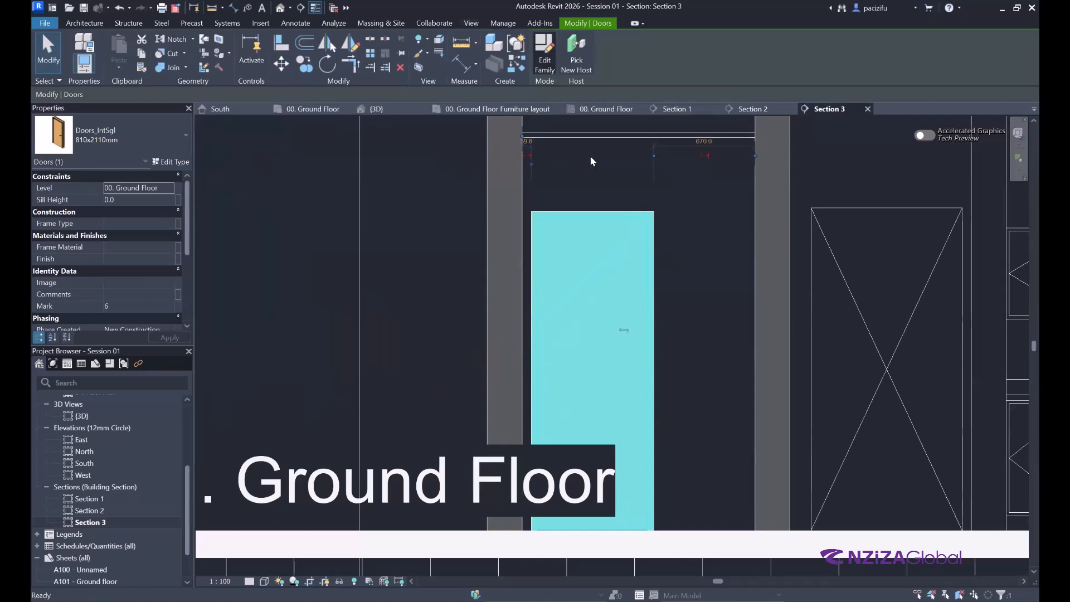
pyautogui.scroll(-2, 623, 271)
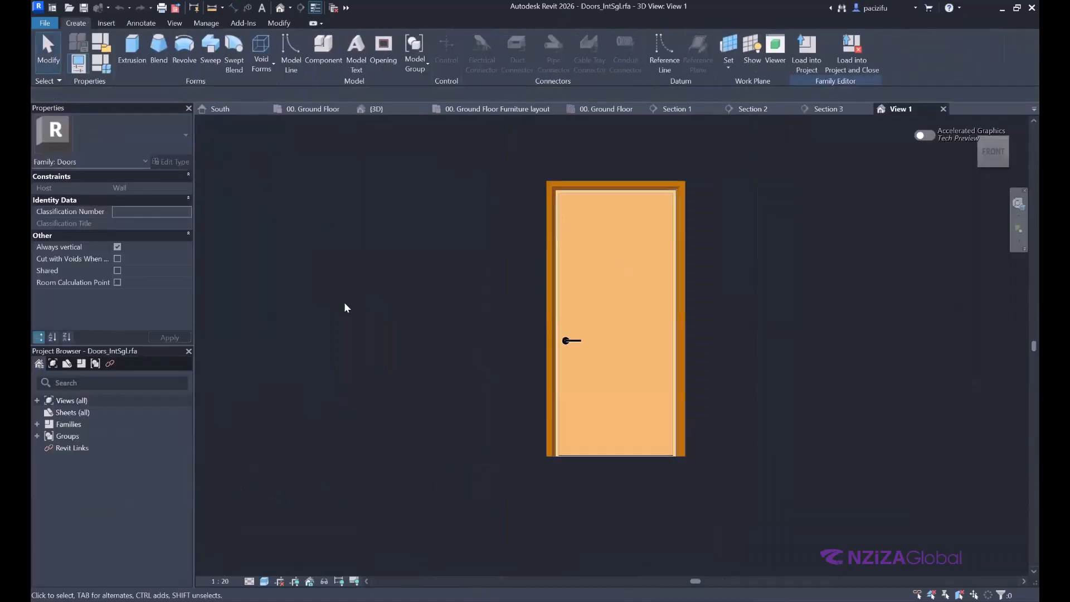
# Step: List the door family's floor plan views and examine the properties of its parts, including the frame sweep
pyautogui.click(37, 400)
pyautogui.doubleClick(77, 413)
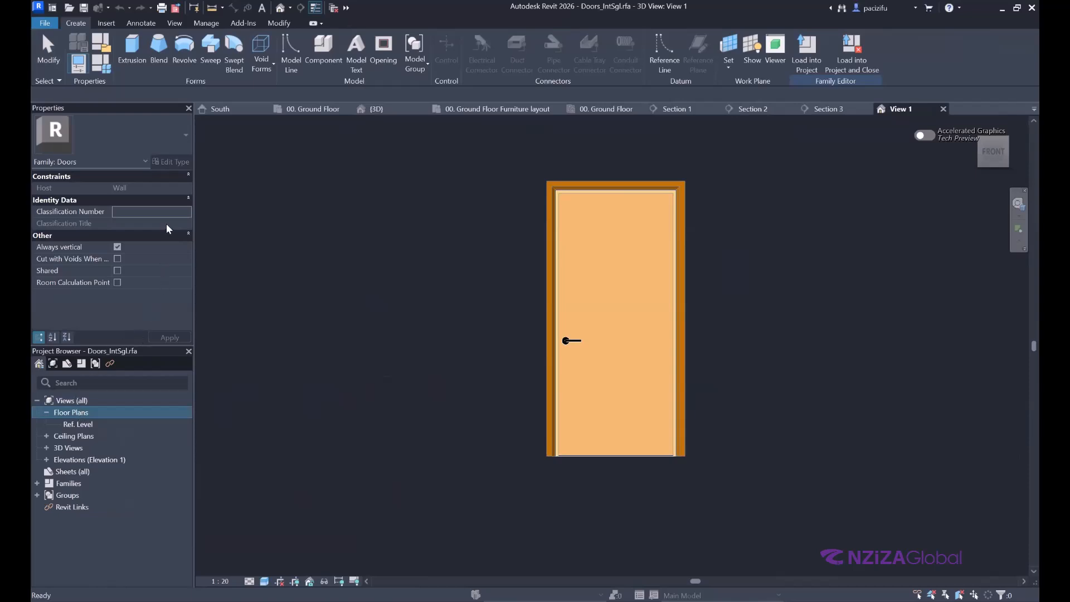
pyautogui.moveTo(651, 484); pyautogui.dragTo(479, 394)
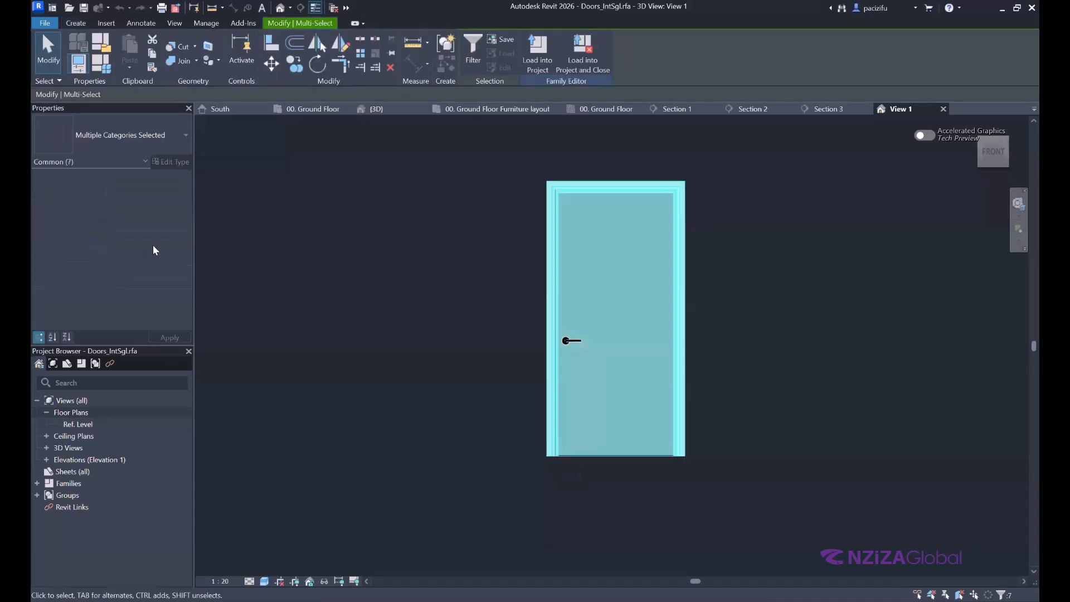
pyautogui.click(306, 272)
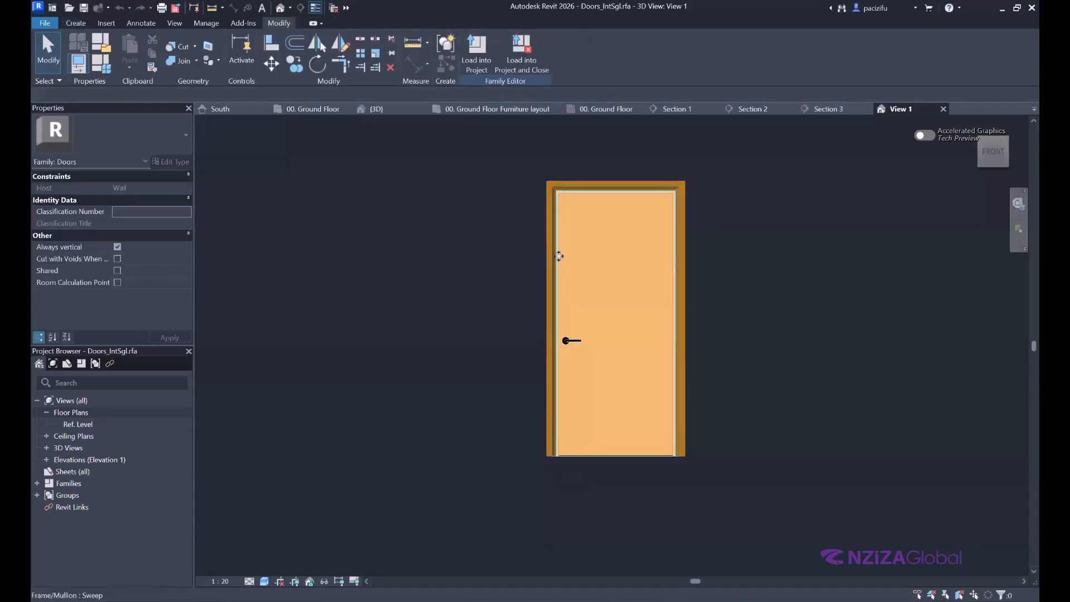
pyautogui.click(559, 257)
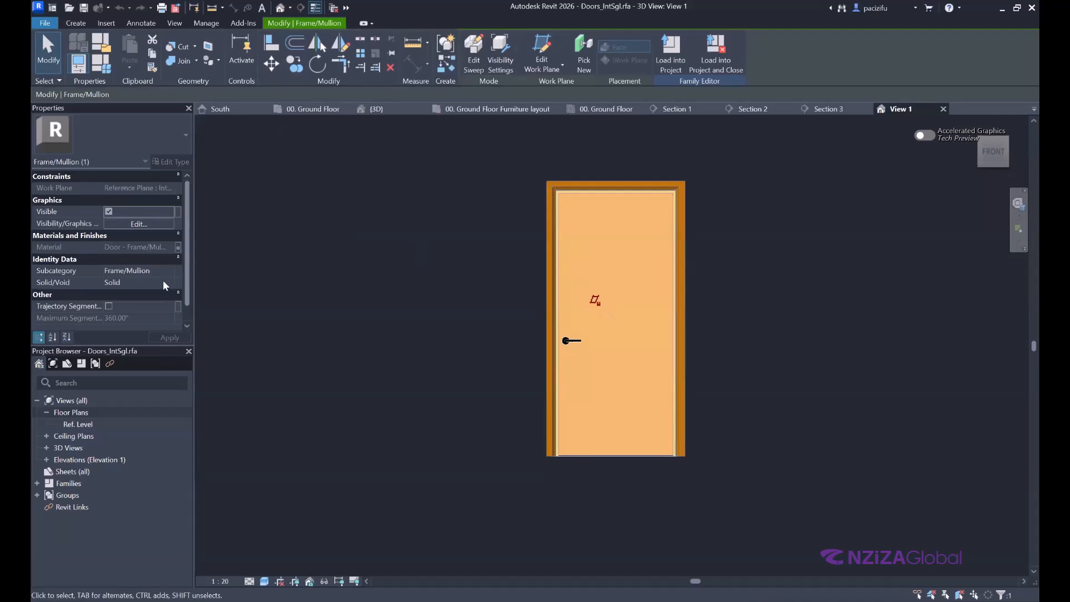
pyautogui.scroll(-1, 163, 279)
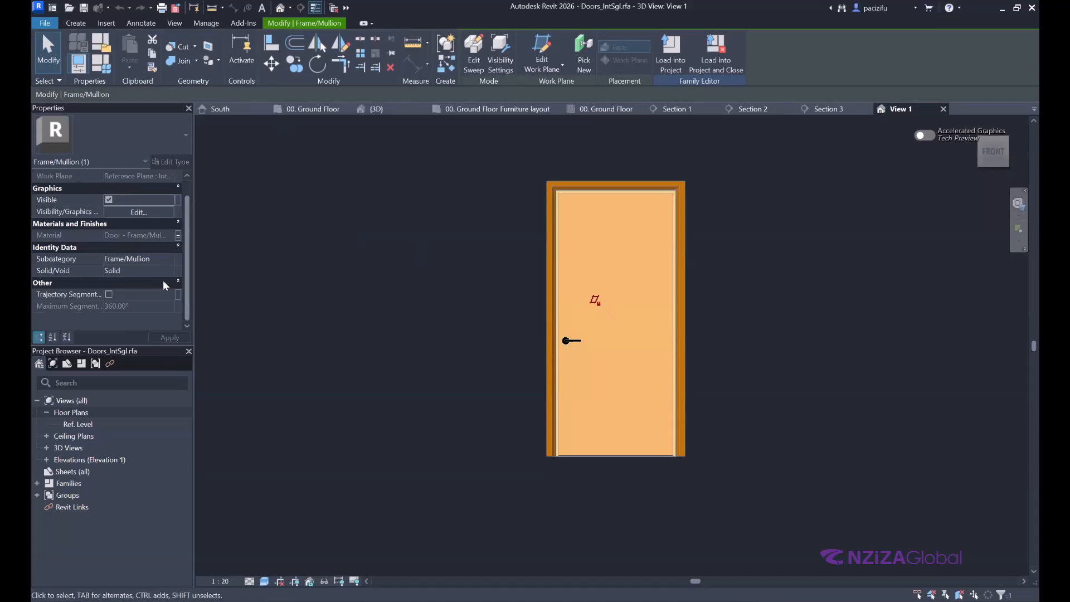
pyautogui.scroll(1, 162, 283)
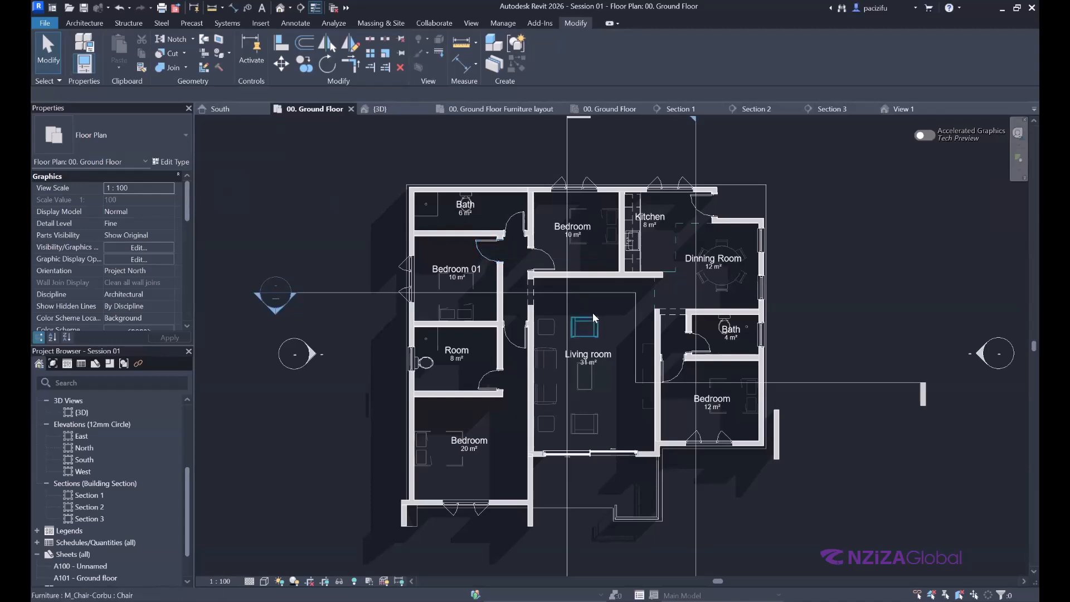
# Step: Look over the 00. Ground Floor plan and open the 00. Ground Floor Furniture layout floor plan
pyautogui.scroll(1, 593, 313)
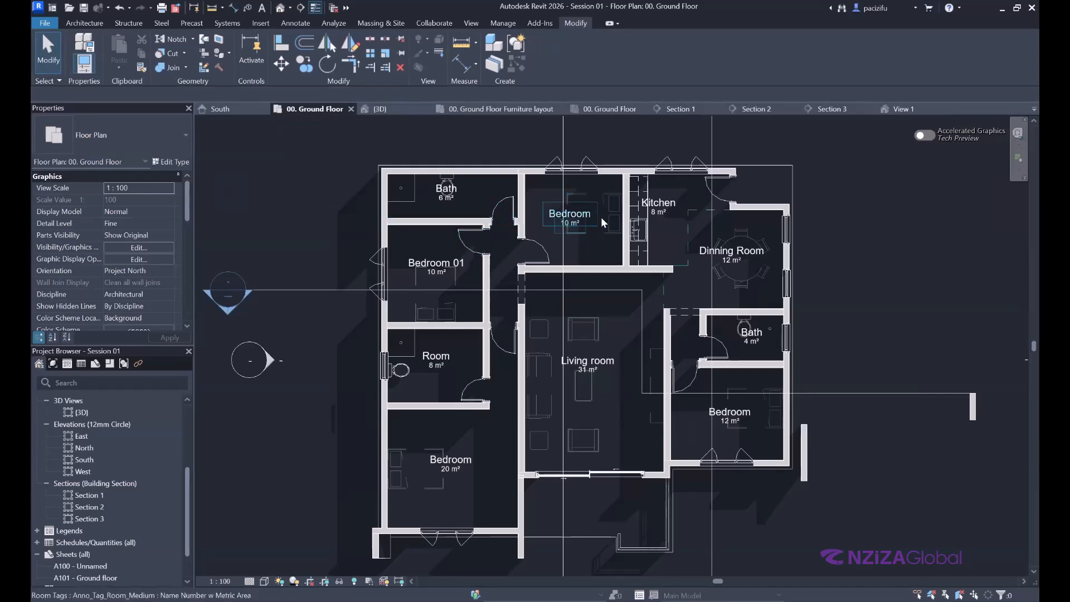
pyautogui.scroll(2, 628, 168)
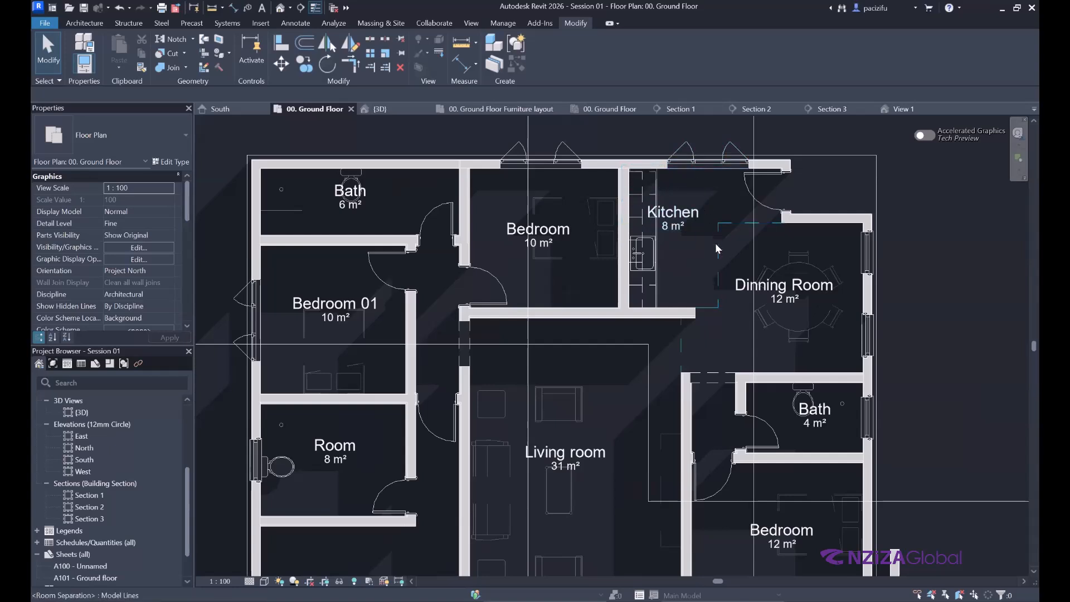
pyautogui.scroll(4, 99, 447)
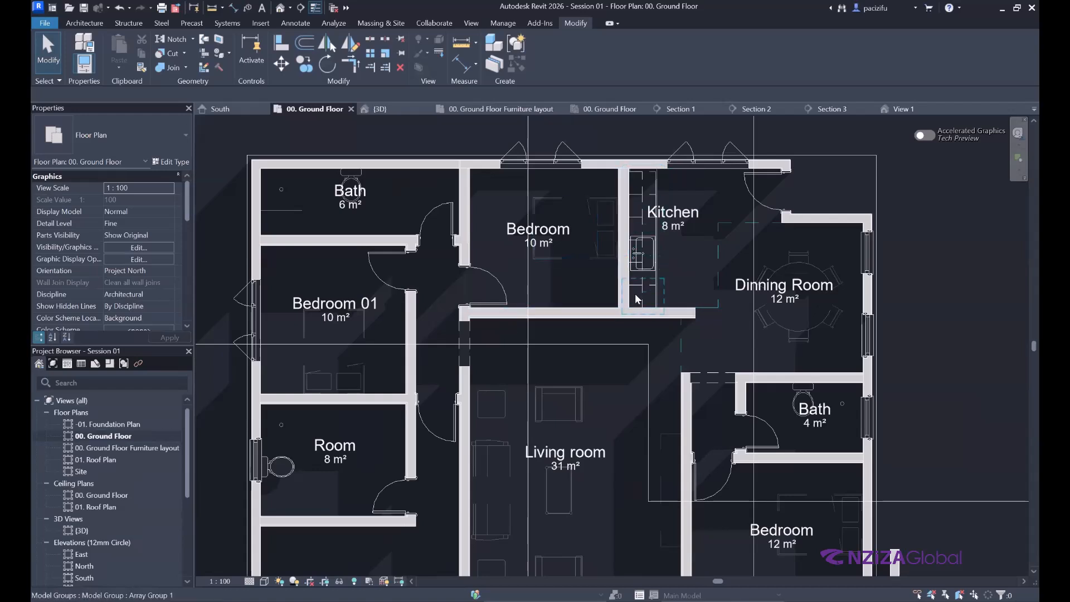
pyautogui.doubleClick(117, 448)
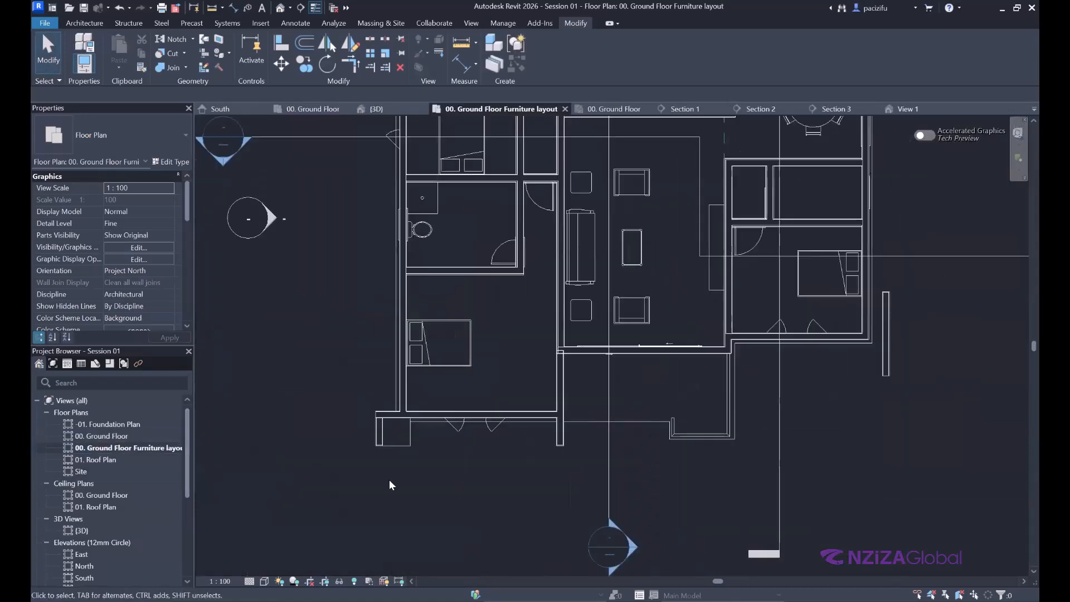
# Step: Examine the walls, rooms and furniture across the 00. Ground Floor Furniture layout plan
pyautogui.scroll(-3, 473, 441)
pyautogui.scroll(4, 652, 391)
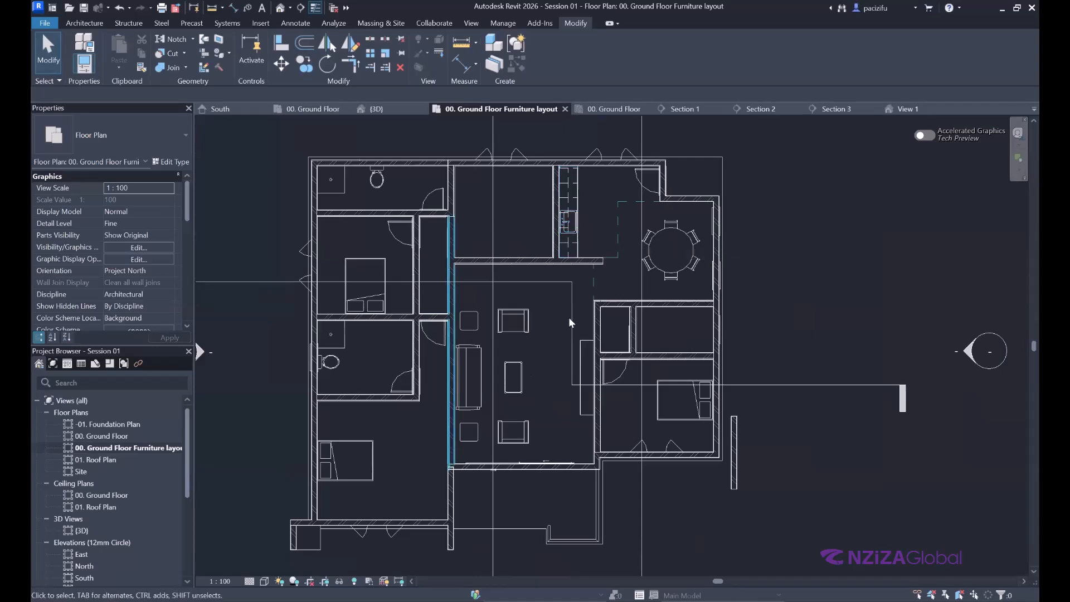
pyautogui.scroll(-2, 577, 315)
pyautogui.scroll(2, 474, 334)
pyautogui.scroll(1, 528, 317)
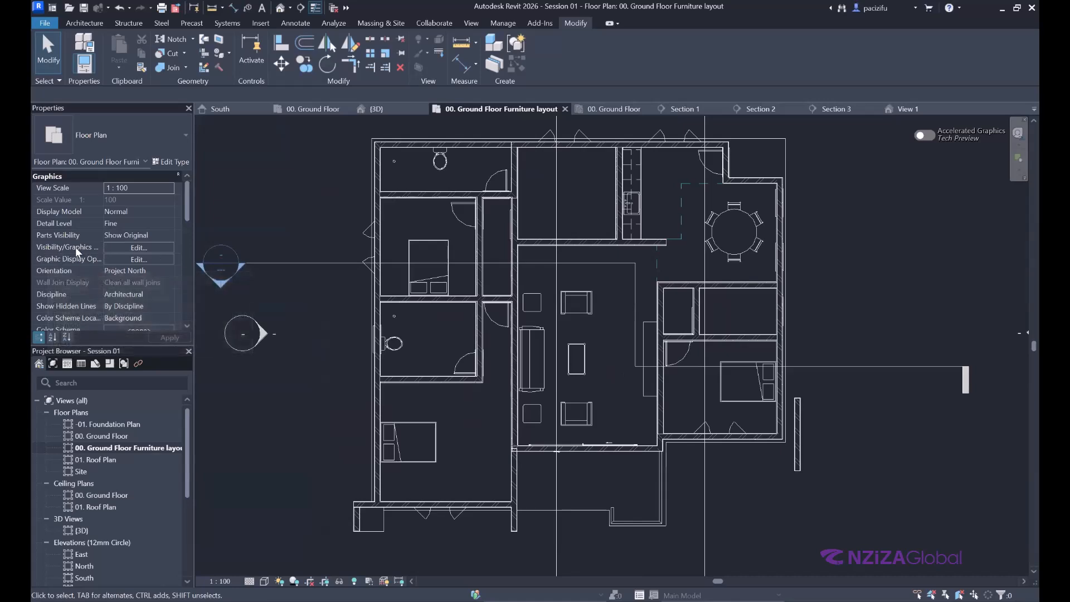
pyautogui.scroll(2, 445, 217)
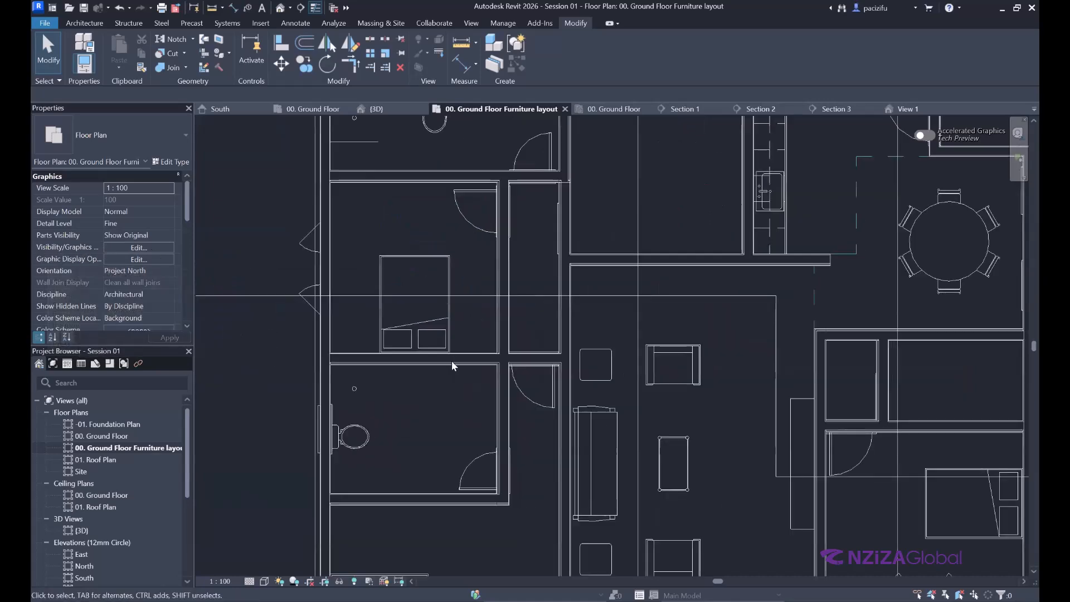
pyautogui.scroll(-1, 454, 356)
pyautogui.scroll(1, 433, 349)
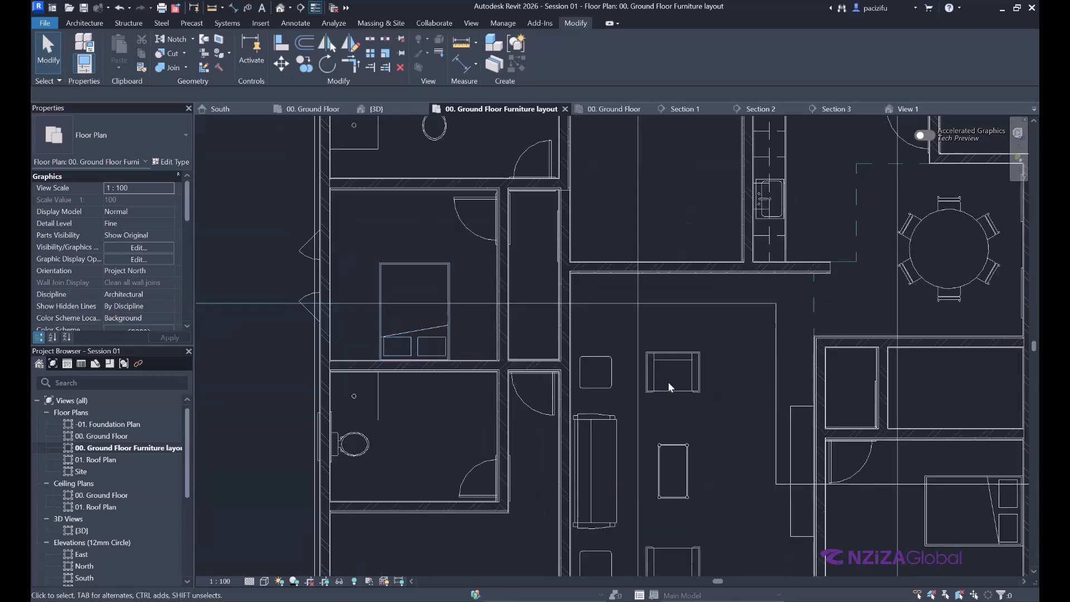
pyautogui.scroll(-2, 668, 382)
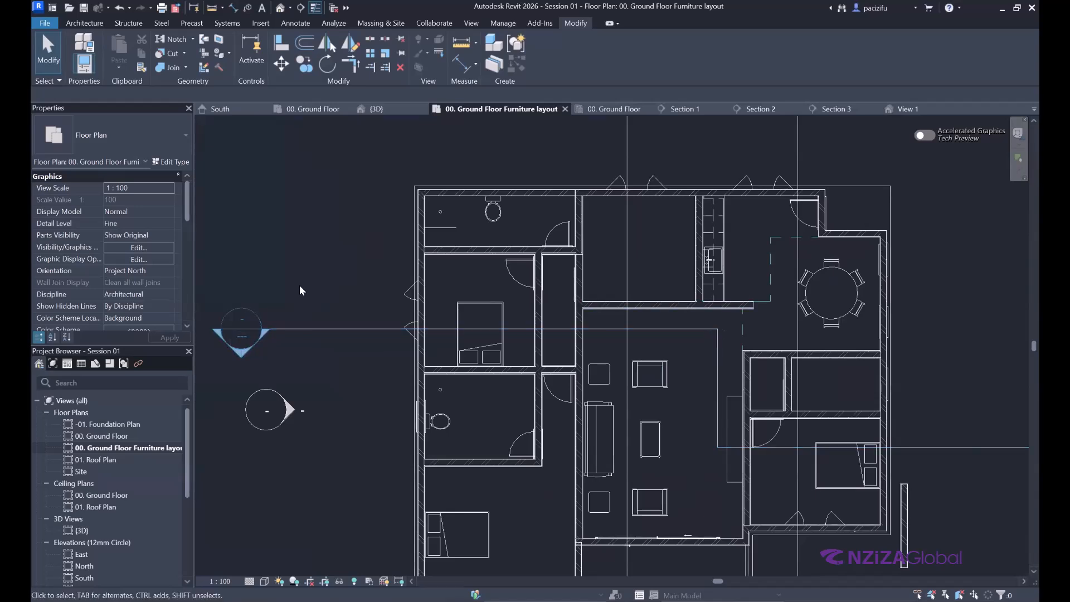
# Step: Open the furniture layout plan's Visibility/Graphic Overrides and select the Furniture model category
pyautogui.click(136, 246)
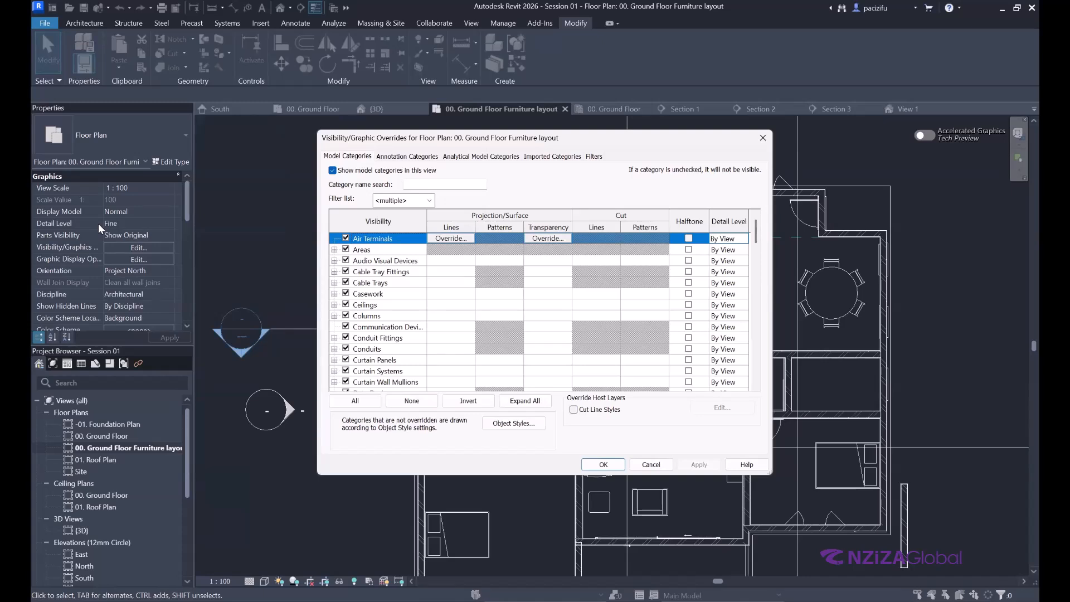
pyautogui.scroll(-5, 384, 316)
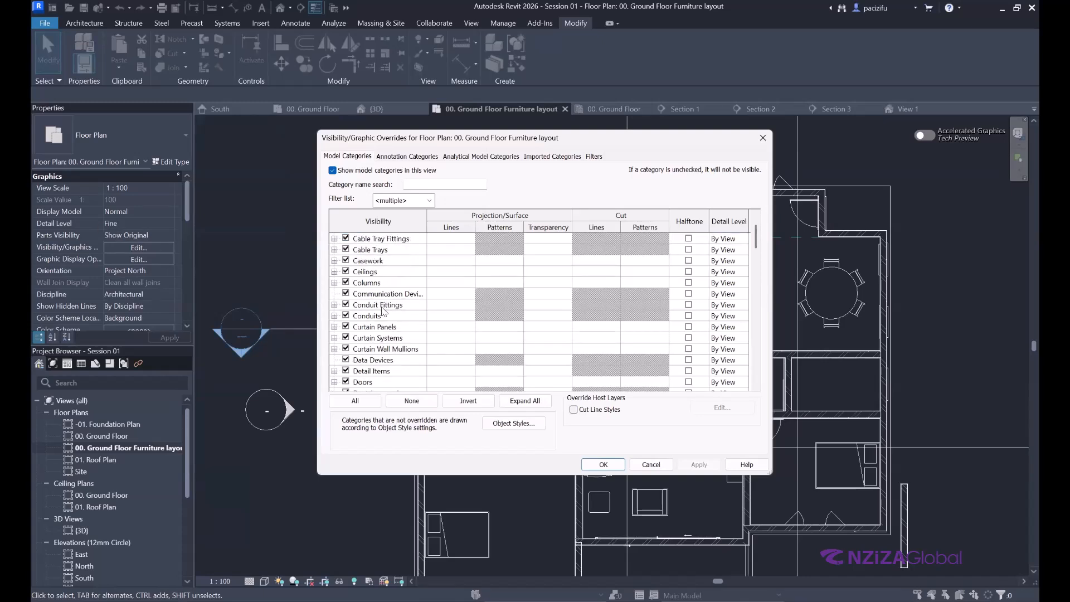
pyautogui.scroll(-5, 384, 318)
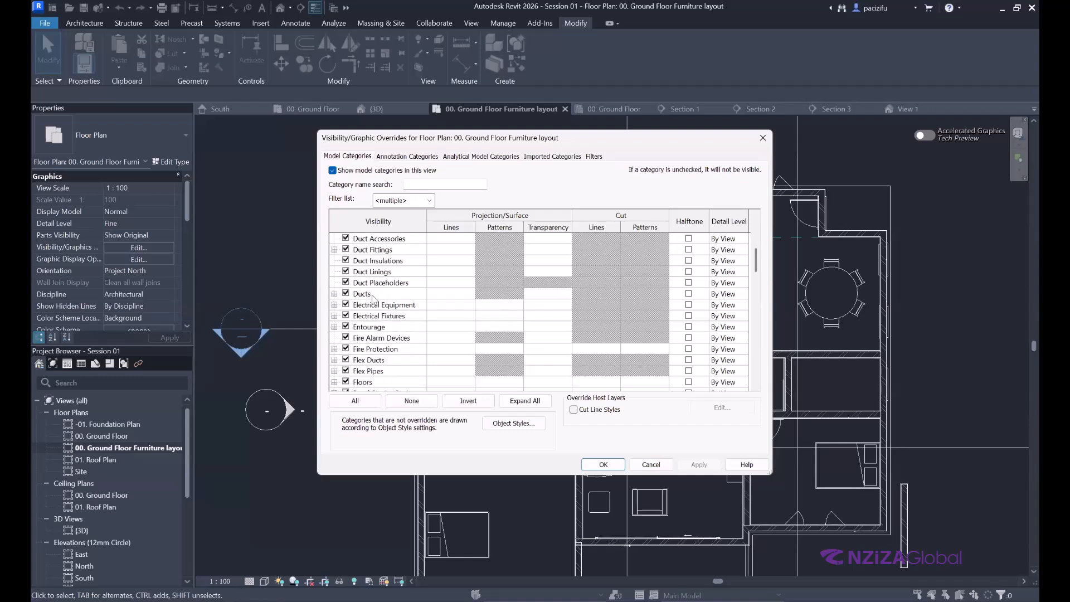
pyautogui.scroll(-2, 398, 345)
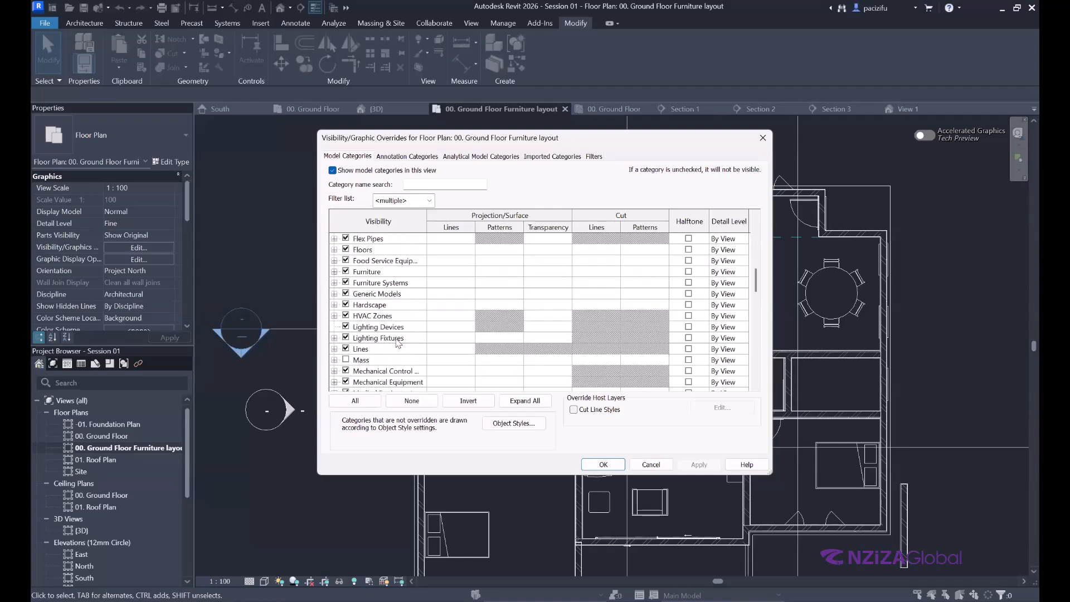
pyautogui.click(391, 275)
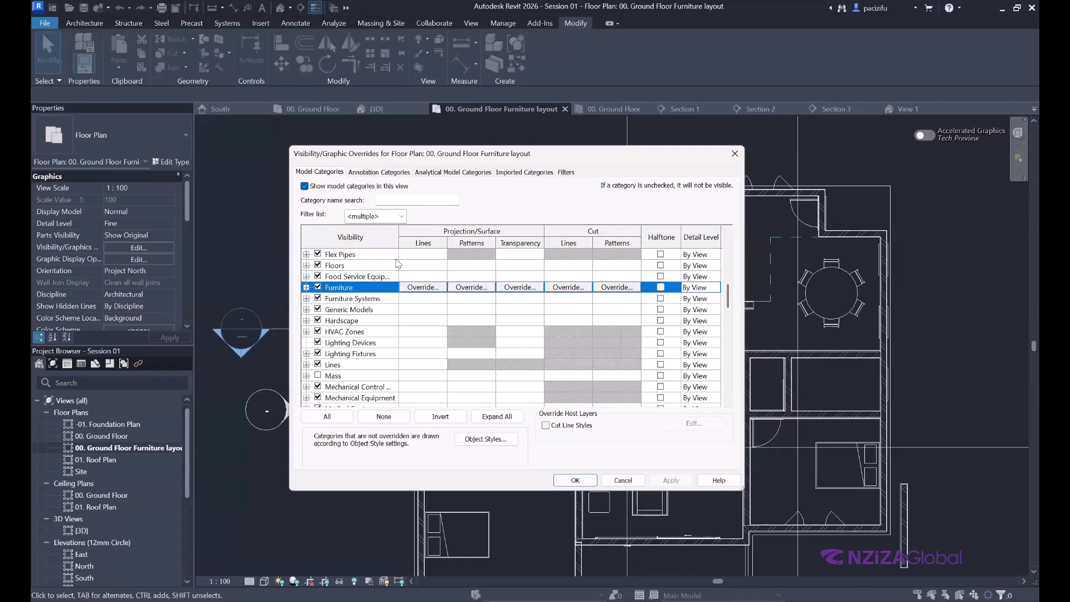
# Step: Hide the Furniture category in the plan and show it again, applying each change
pyautogui.click(317, 287)
pyautogui.click(664, 480)
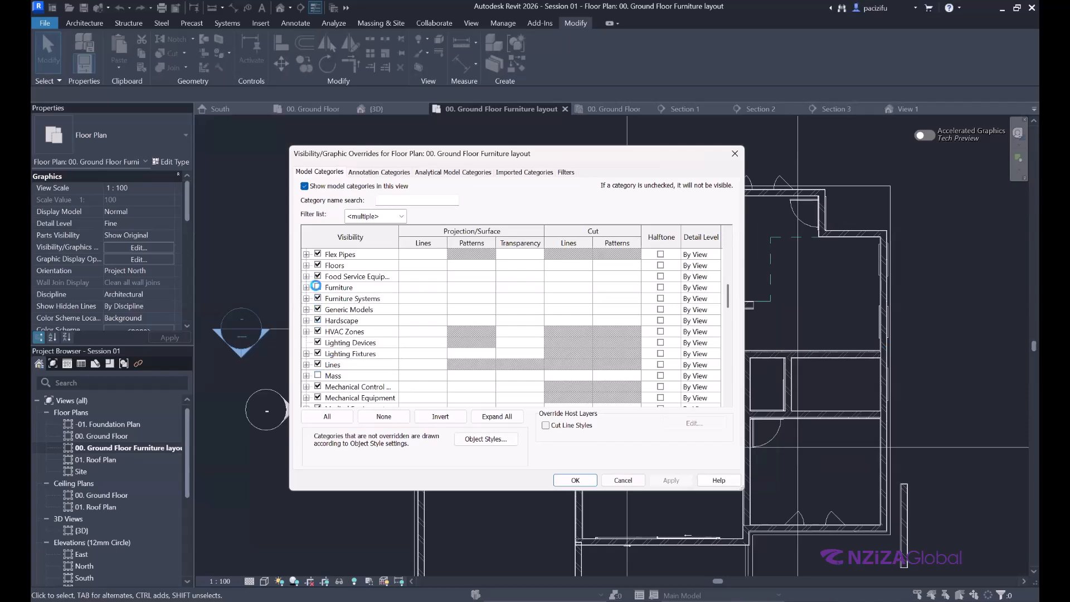
pyautogui.click(317, 287)
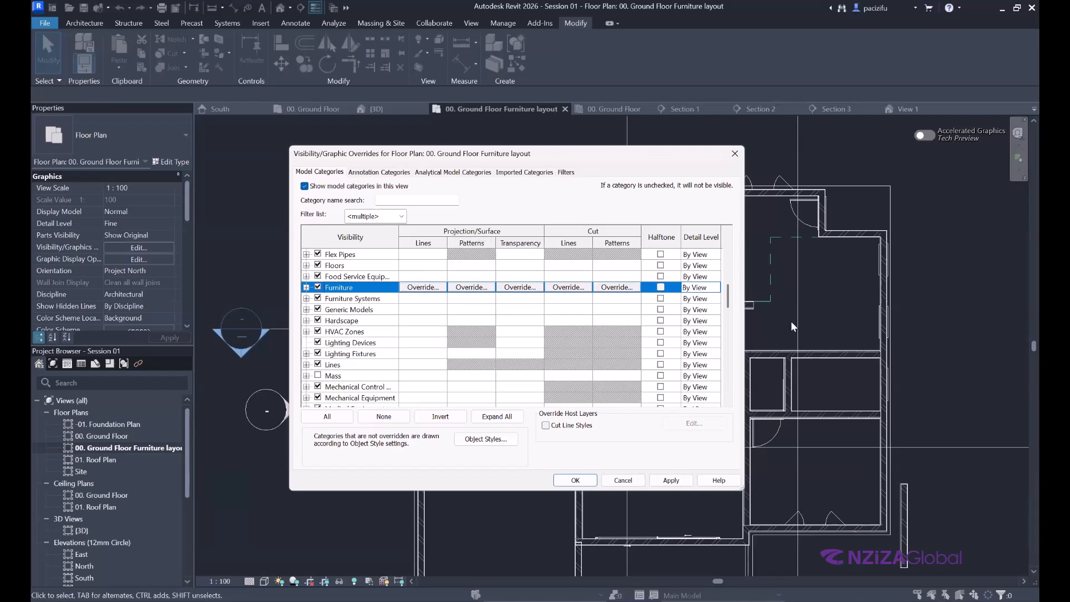
pyautogui.click(674, 480)
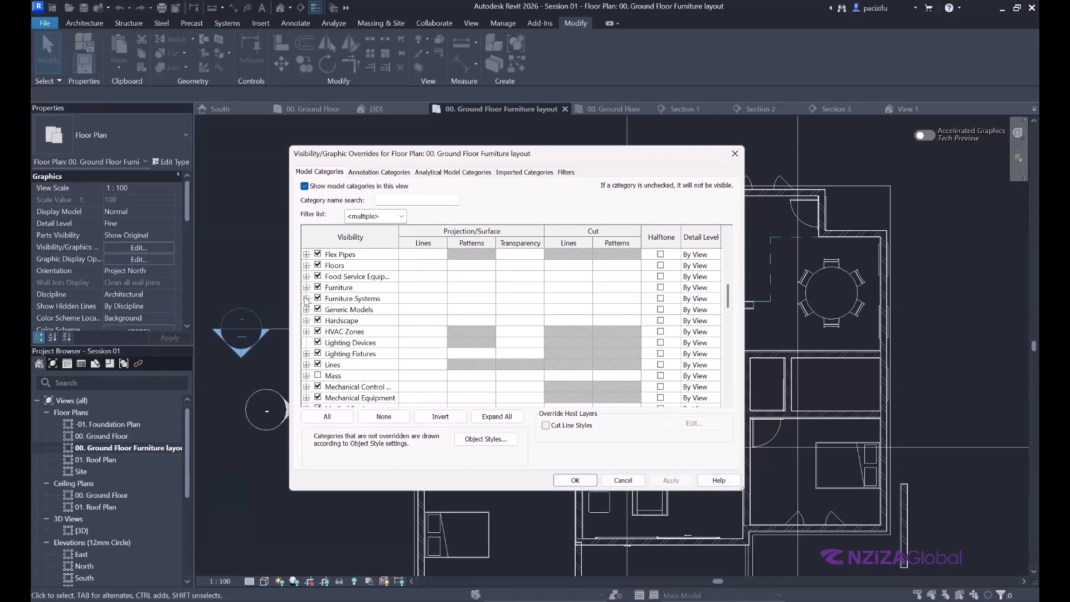
# Step: Override the Furniture category's projection/surface foreground pattern with Solid fill
pyautogui.click(374, 288)
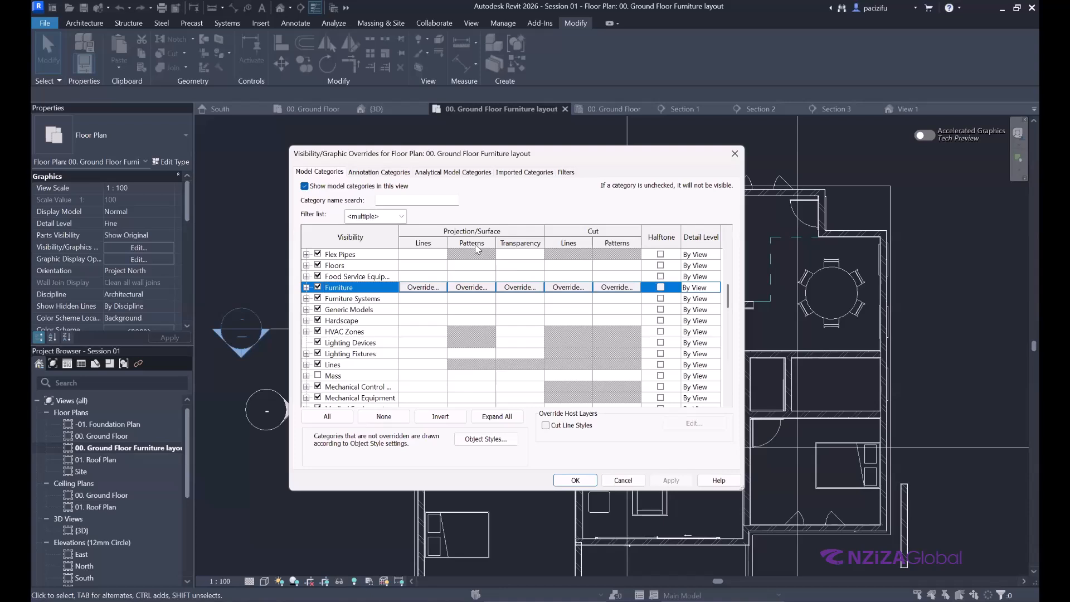
pyautogui.click(478, 288)
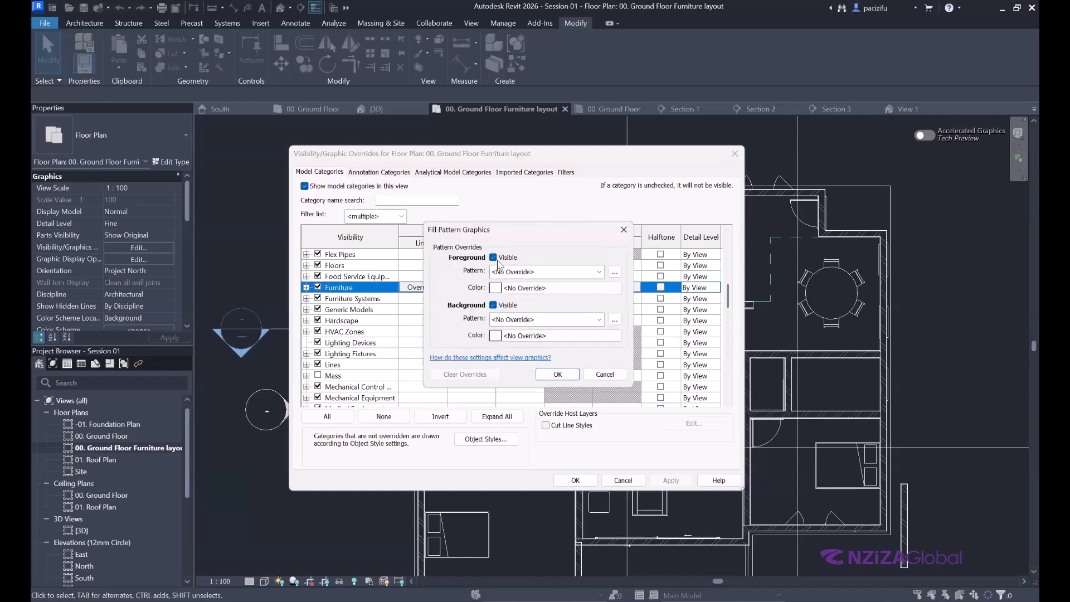
pyautogui.click(581, 272)
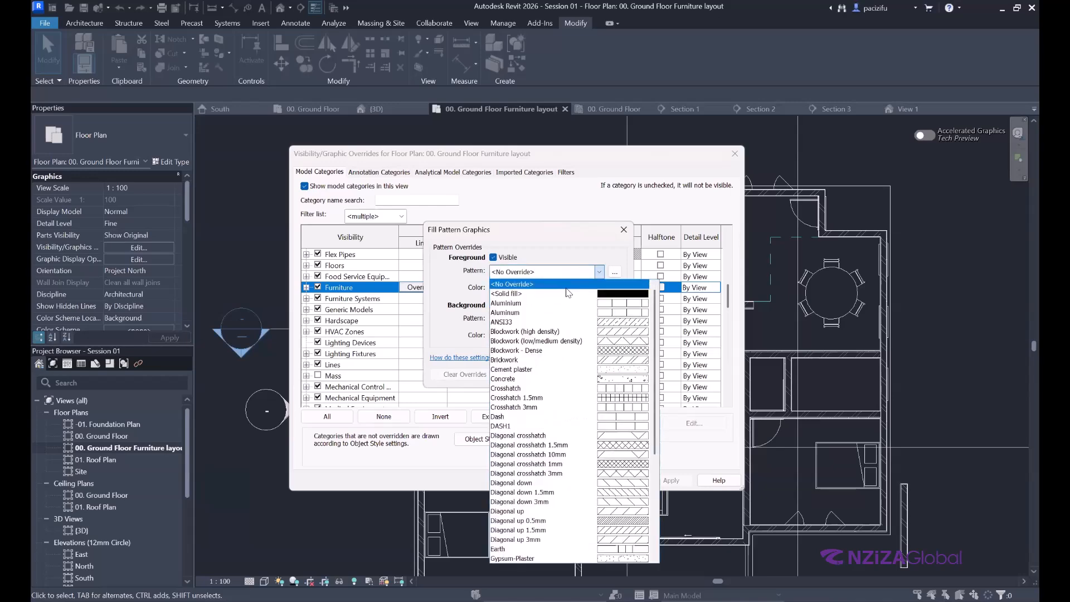
pyautogui.click(561, 295)
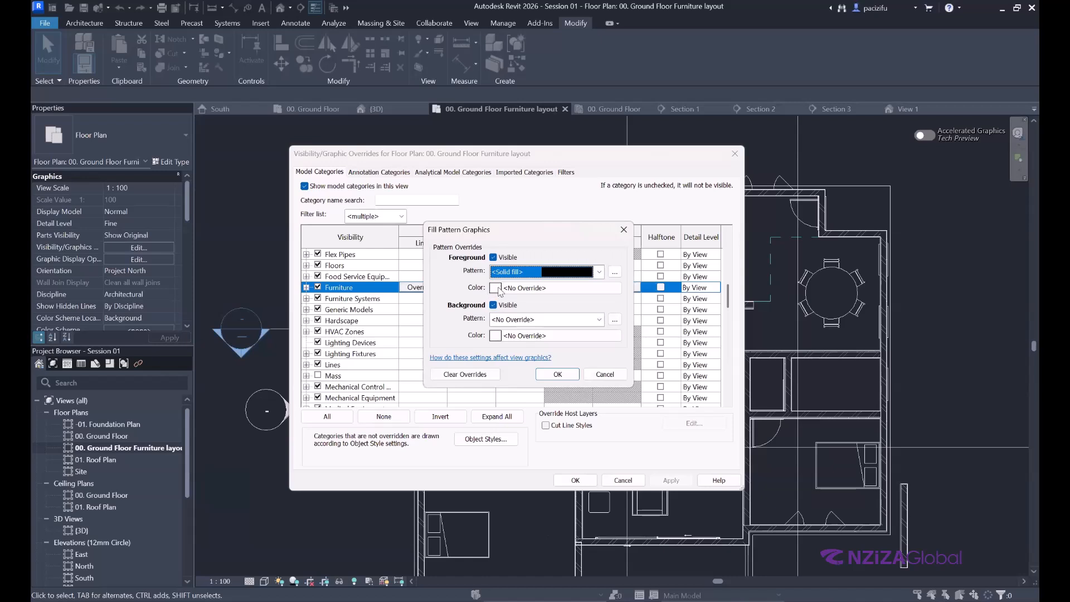
# Step: Set the Furniture foreground pattern color to green RGB 125-221-030 and apply the override to the plan
pyautogui.click(516, 289)
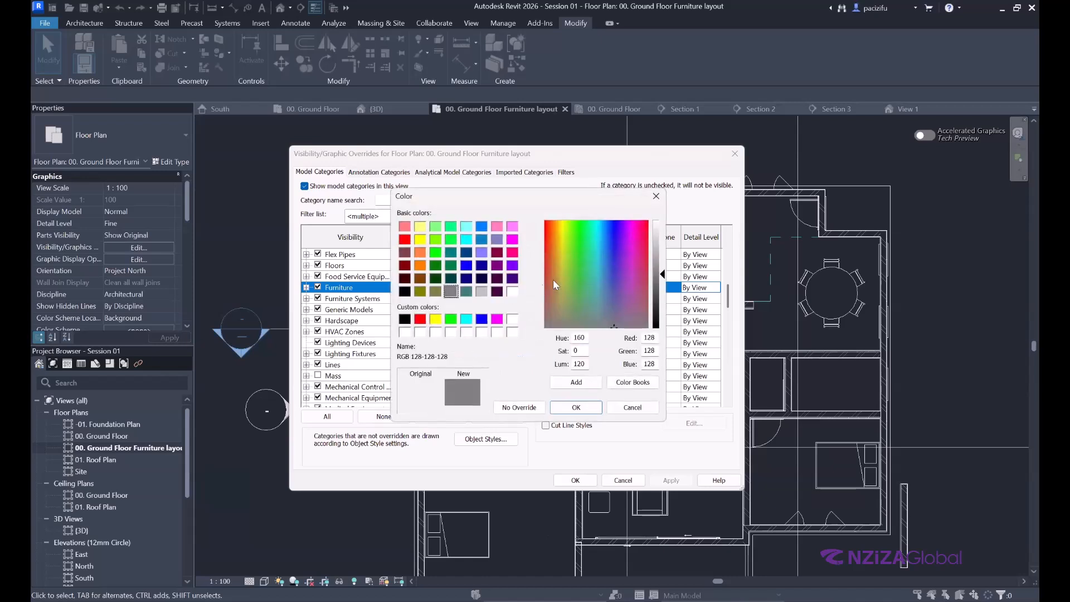
pyautogui.click(558, 245)
pyautogui.click(560, 252)
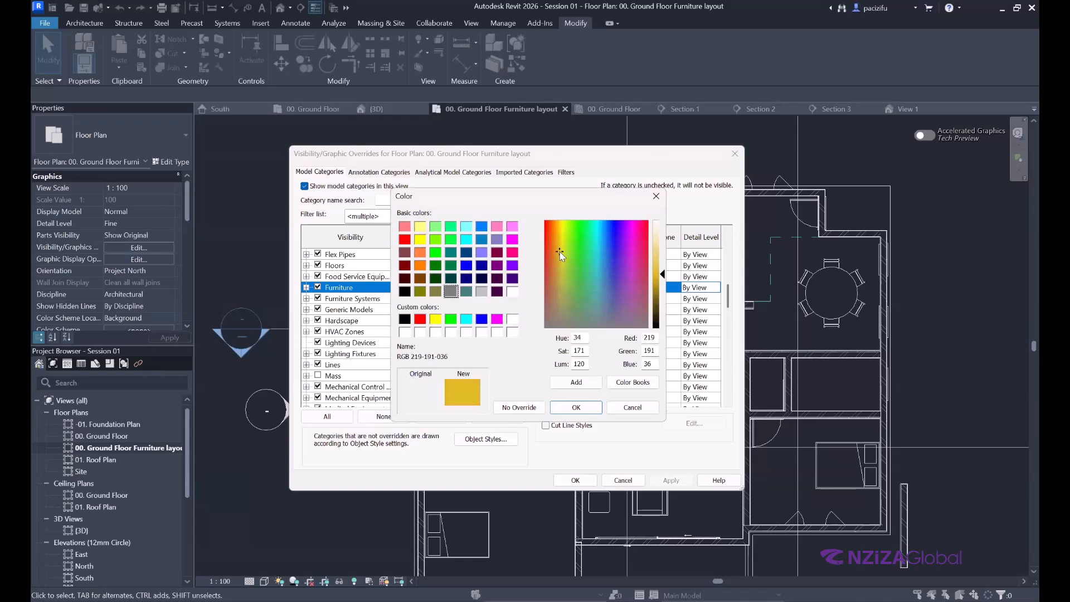
pyautogui.click(570, 245)
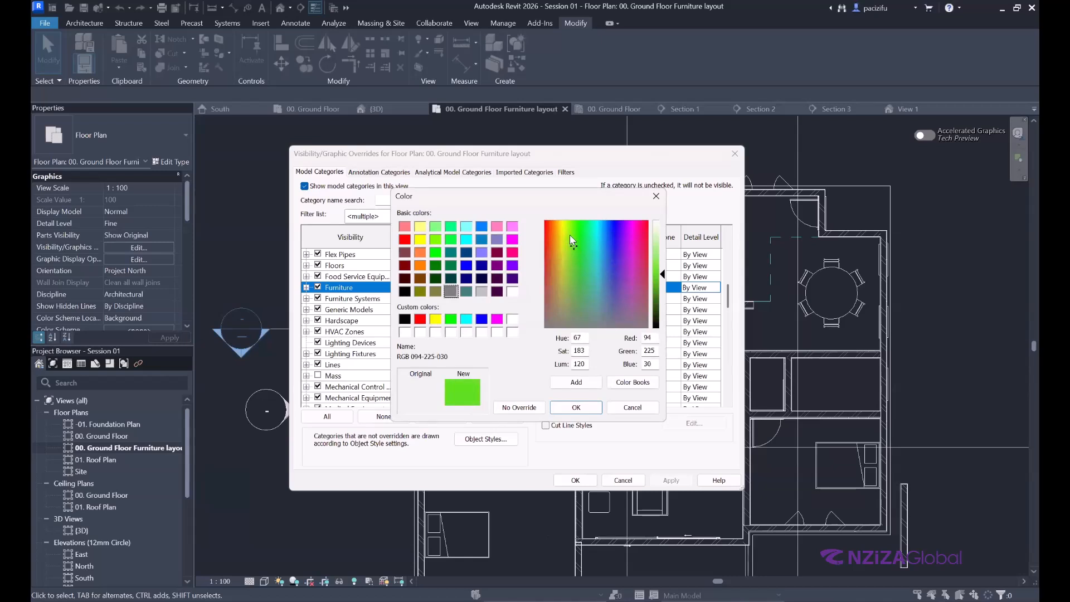
pyautogui.moveTo(663, 274); pyautogui.dragTo(663, 275)
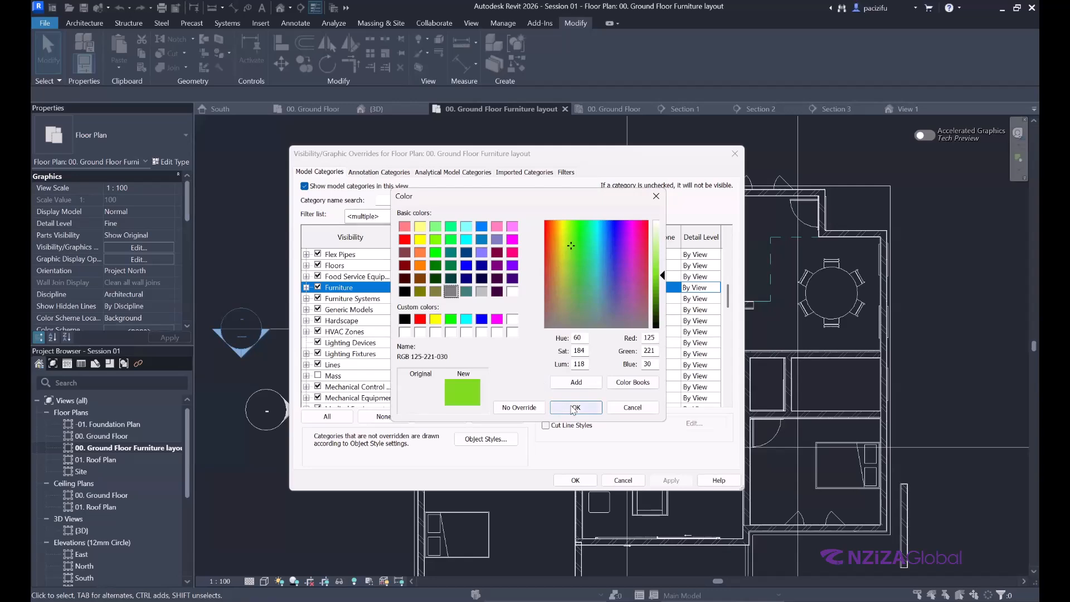
pyautogui.click(574, 408)
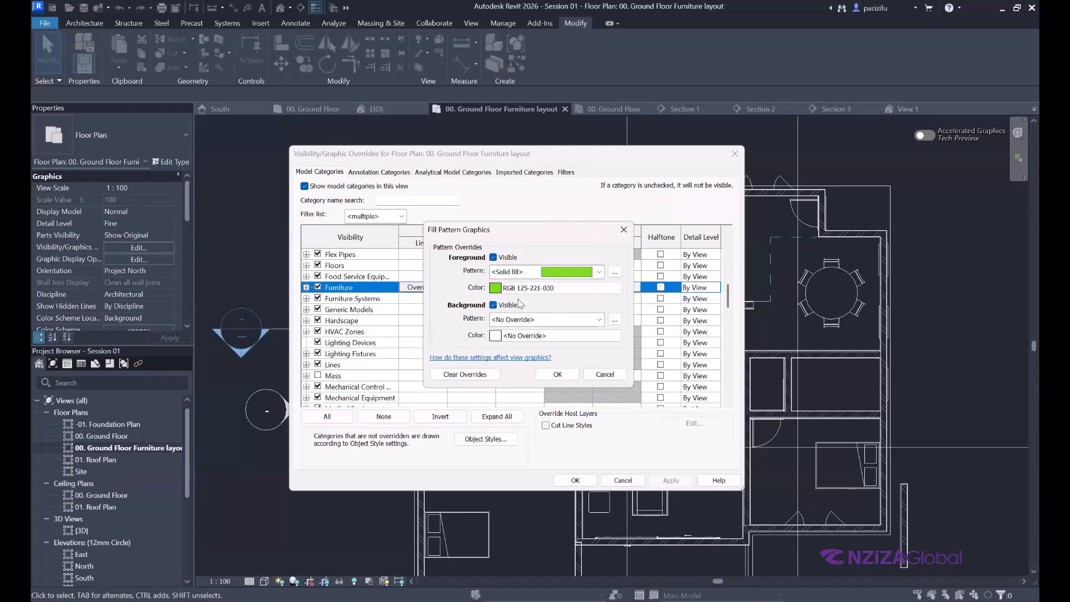
pyautogui.click(555, 375)
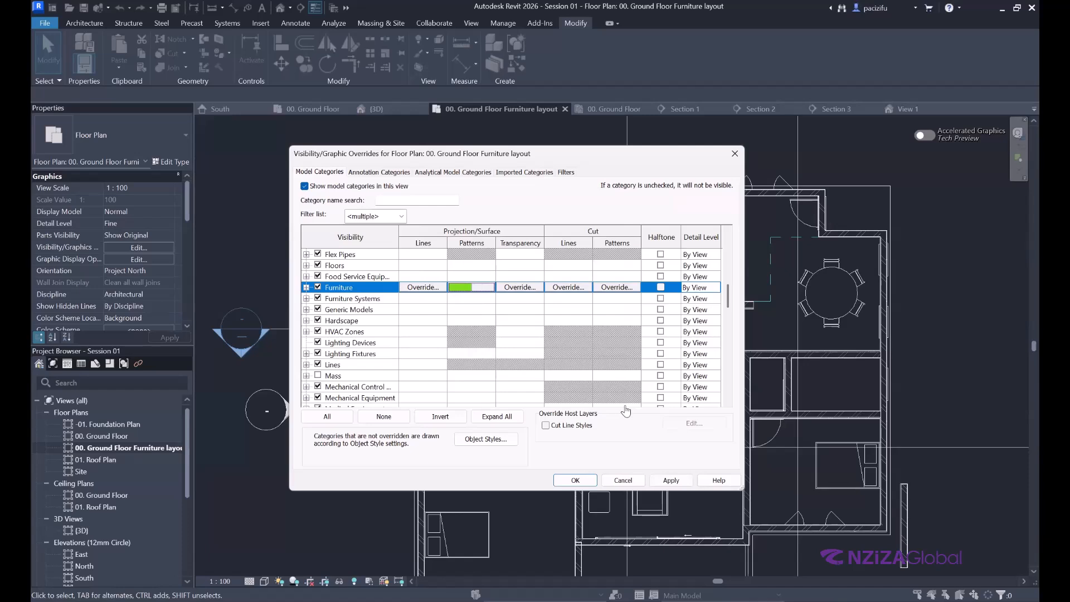
pyautogui.click(669, 480)
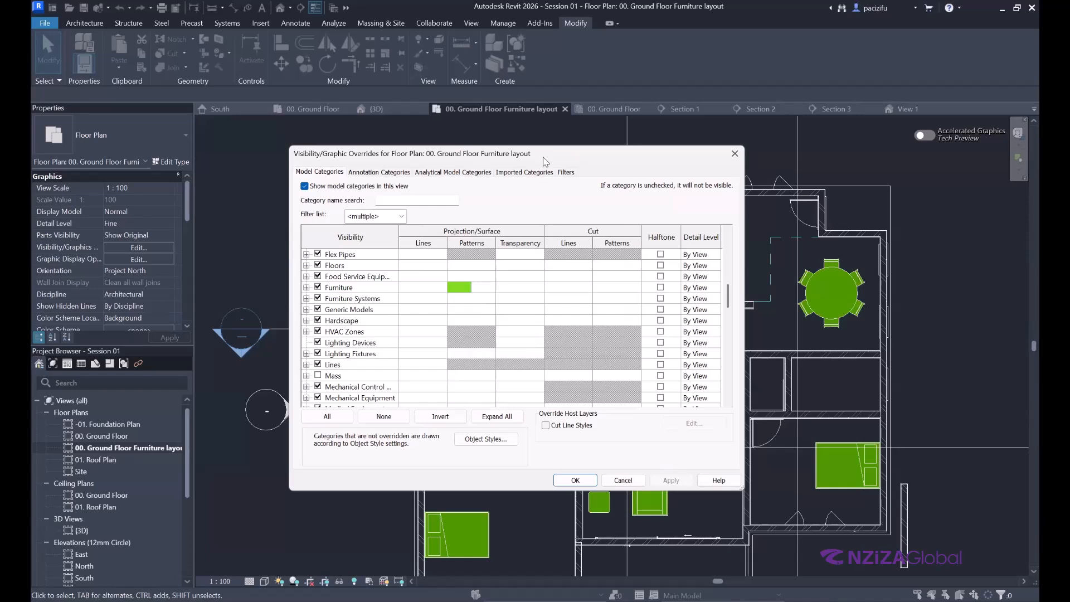
# Step: Change the Furniture projection/surface foreground pattern to a diagonal crosshatch, apply it and close the overrides
pyautogui.moveTo(545, 159); pyautogui.dragTo(479, 158)
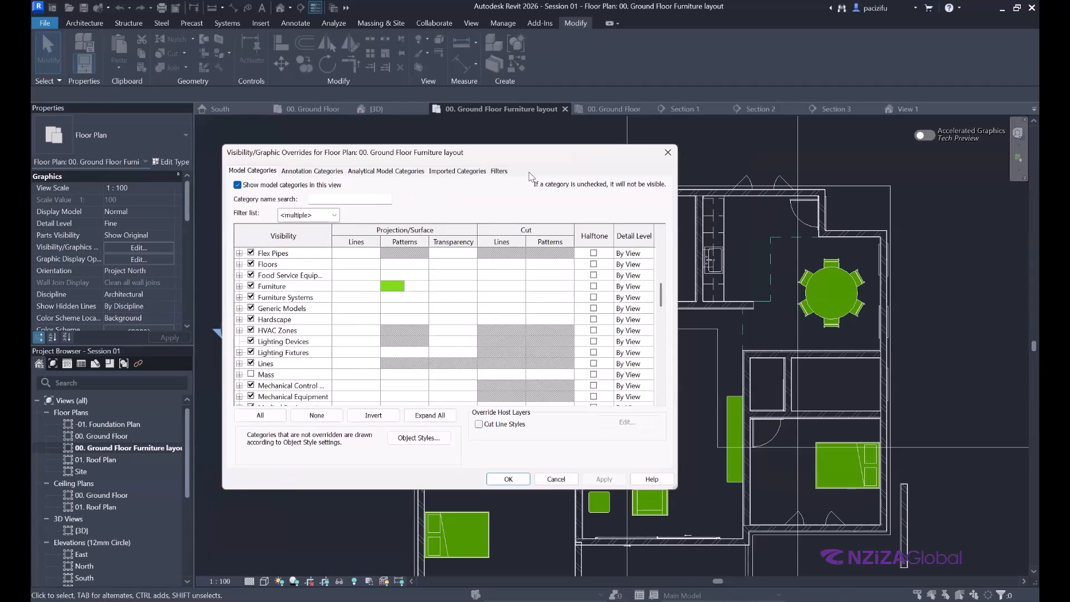
pyautogui.click(418, 288)
pyautogui.click(418, 288)
pyautogui.click(569, 272)
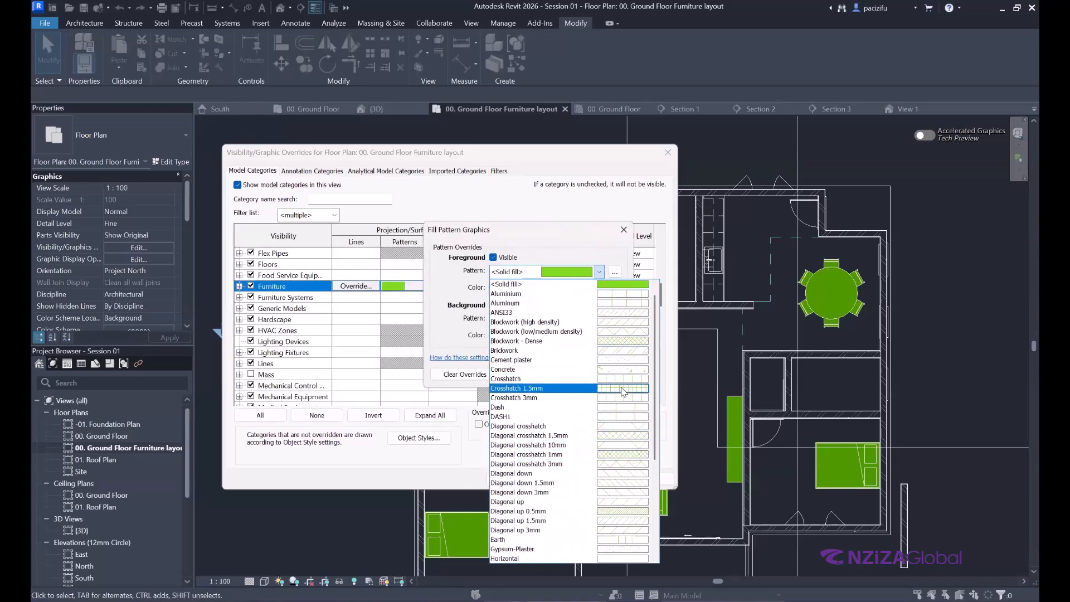
pyautogui.click(623, 446)
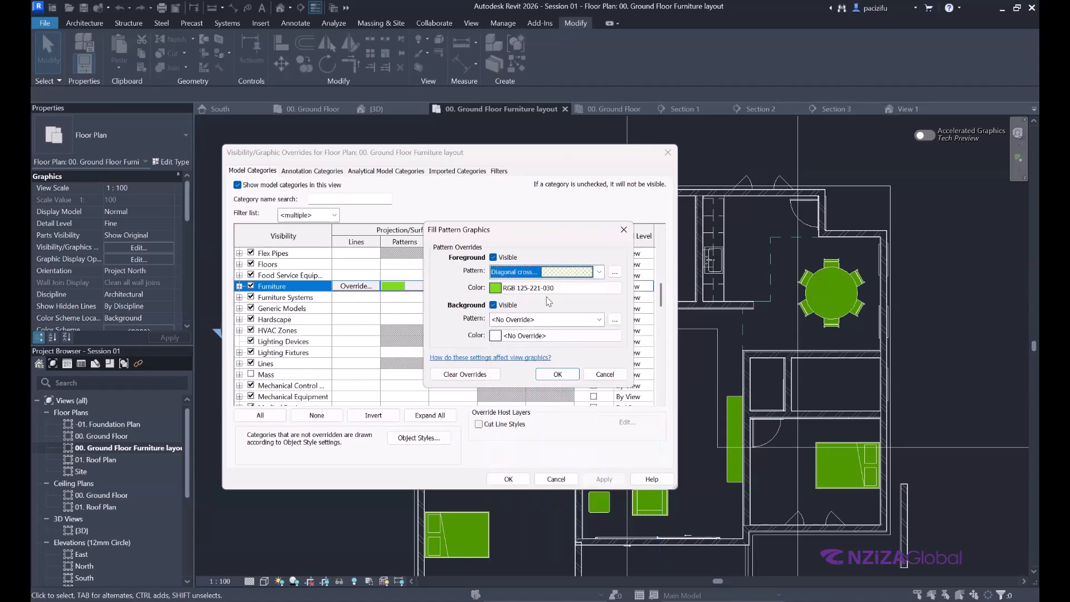
pyautogui.click(557, 374)
pyautogui.click(604, 479)
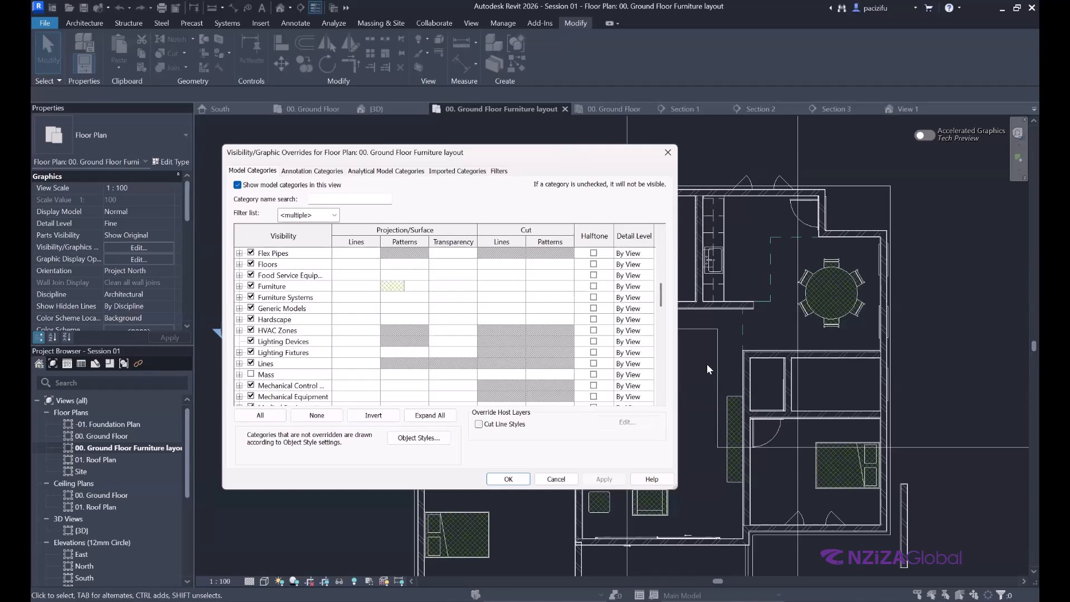
pyautogui.click(508, 480)
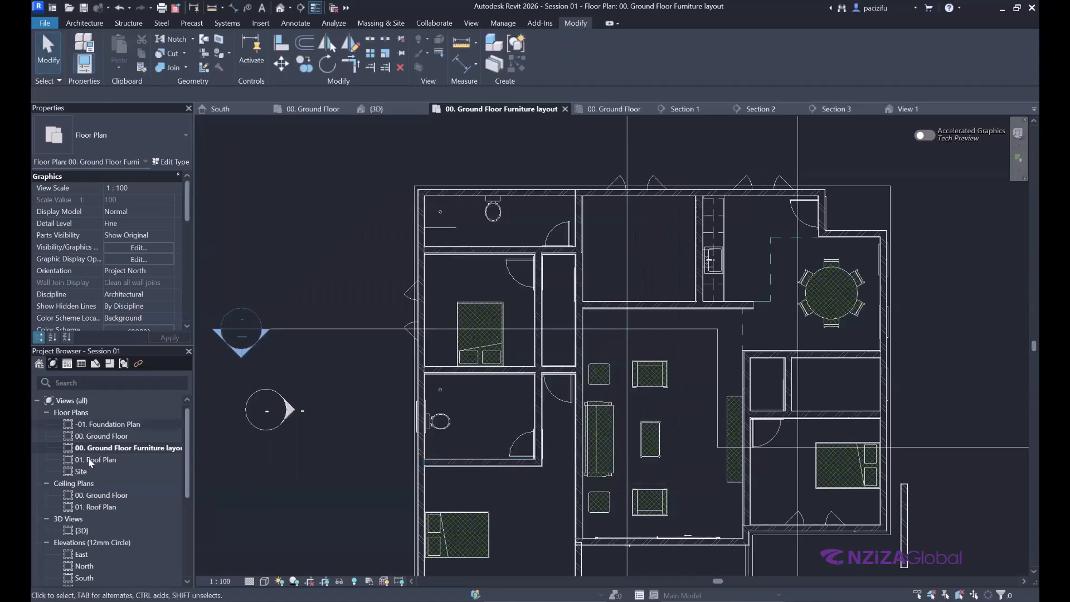
# Step: Open the 00. Ground Floor plan and look at its Visibility/Graphic Overrides without changing anything
pyautogui.doubleClick(102, 435)
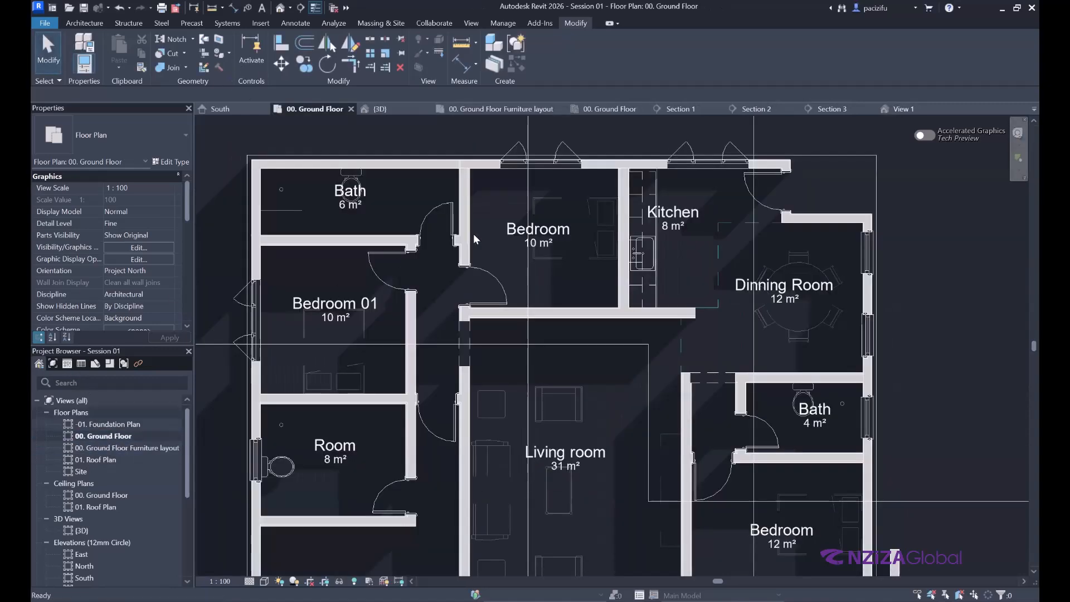
pyautogui.scroll(-1, 556, 323)
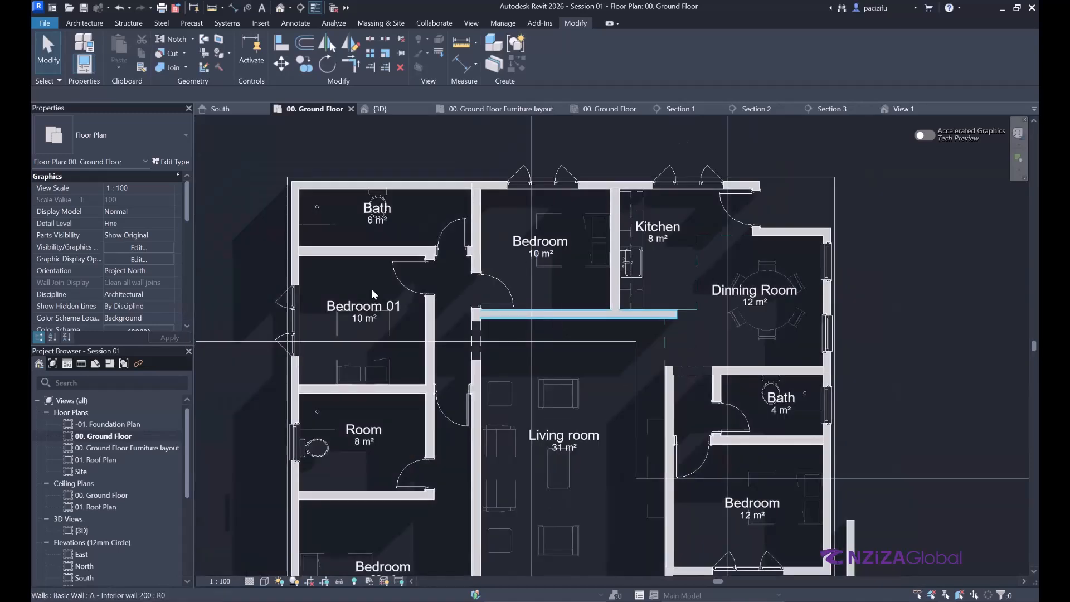
pyautogui.click(126, 248)
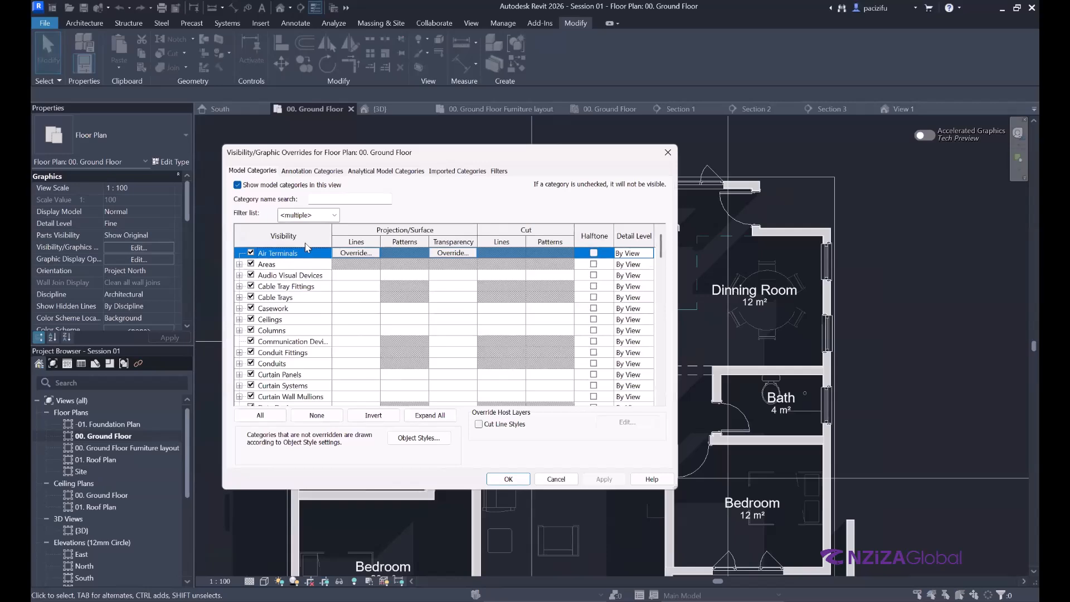
pyautogui.click(667, 153)
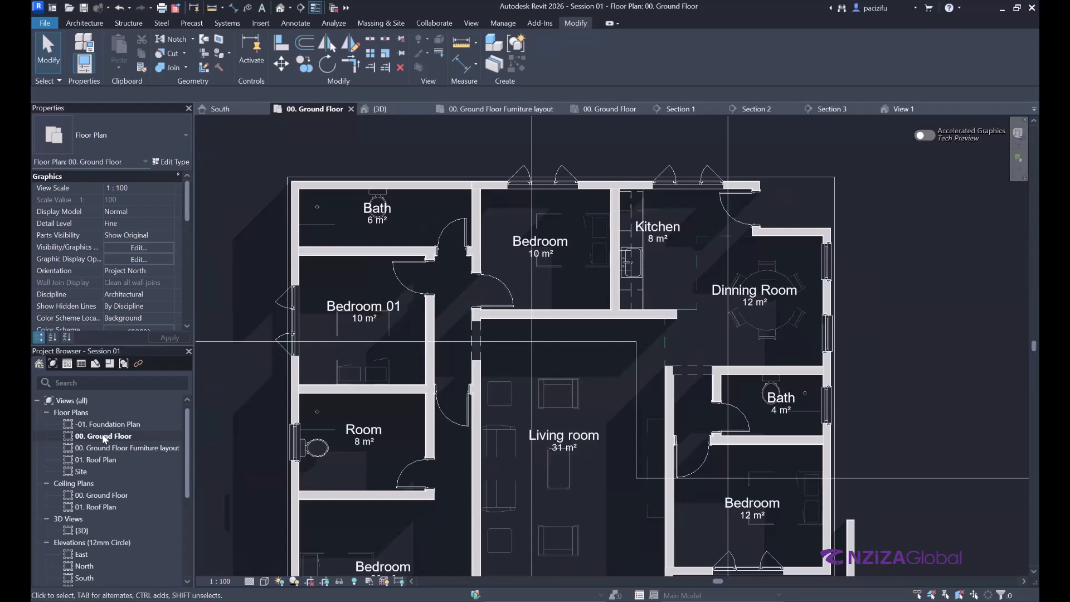
# Step: Review the duplicate view options available for the 00. Ground Floor plan without creating a copy
pyautogui.rightClick(102, 436)
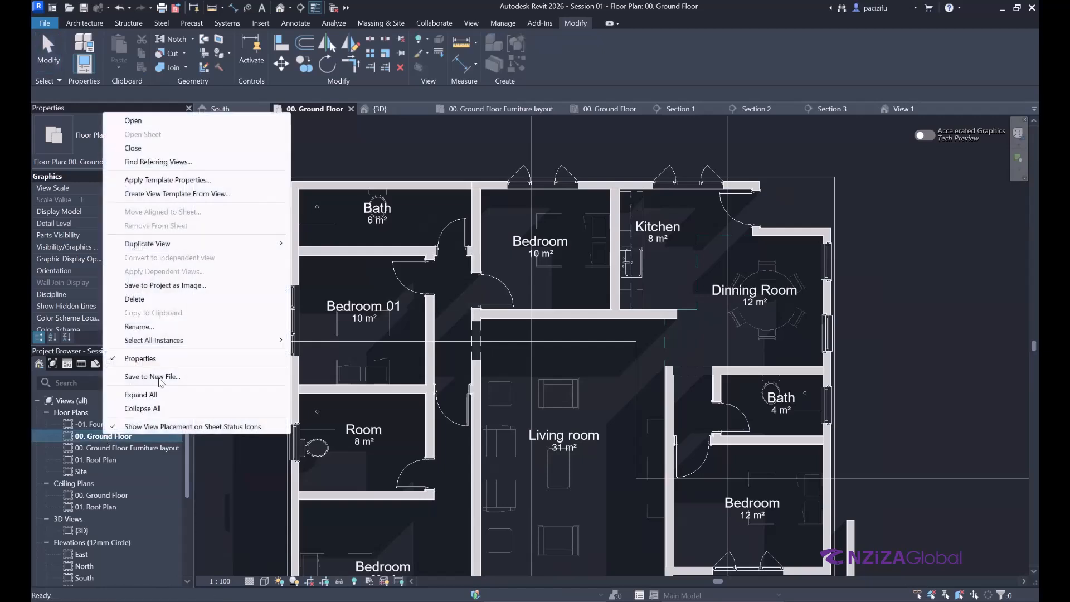
pyautogui.moveTo(156, 250)
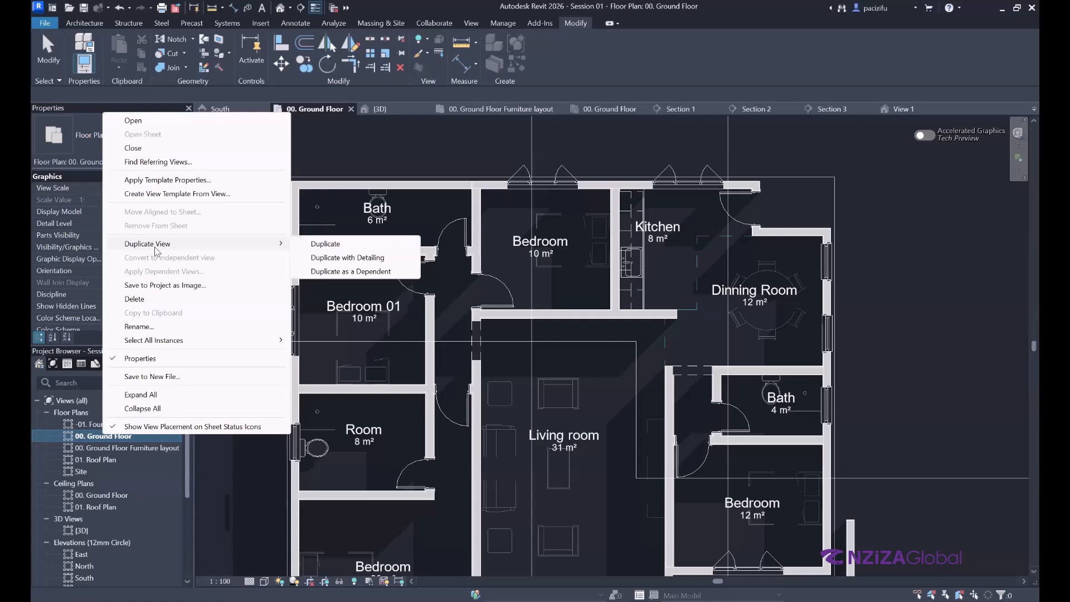
pyautogui.click(416, 128)
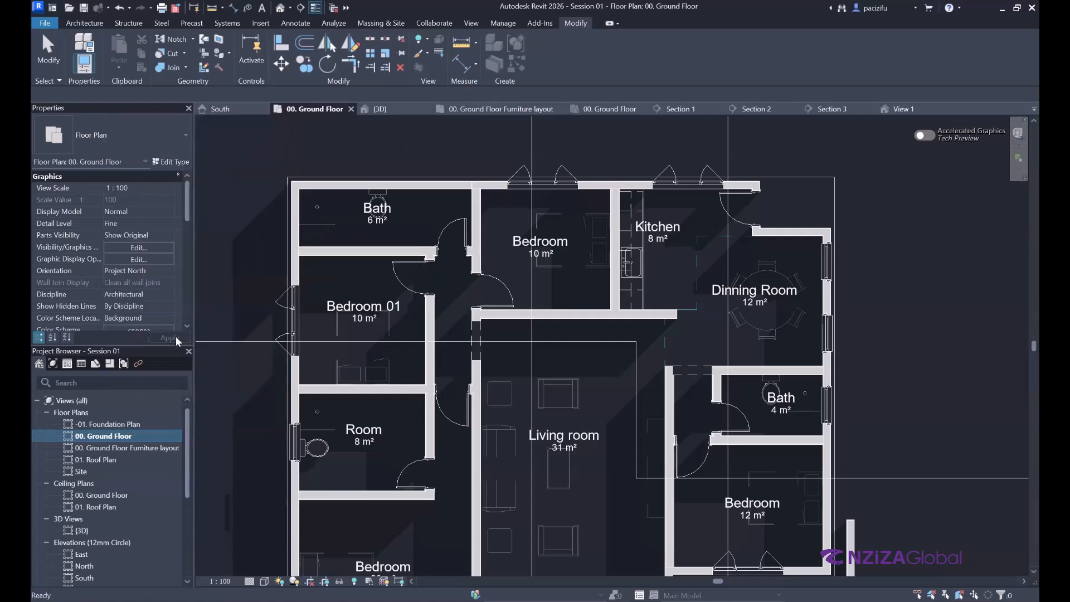
pyautogui.rightClick(99, 436)
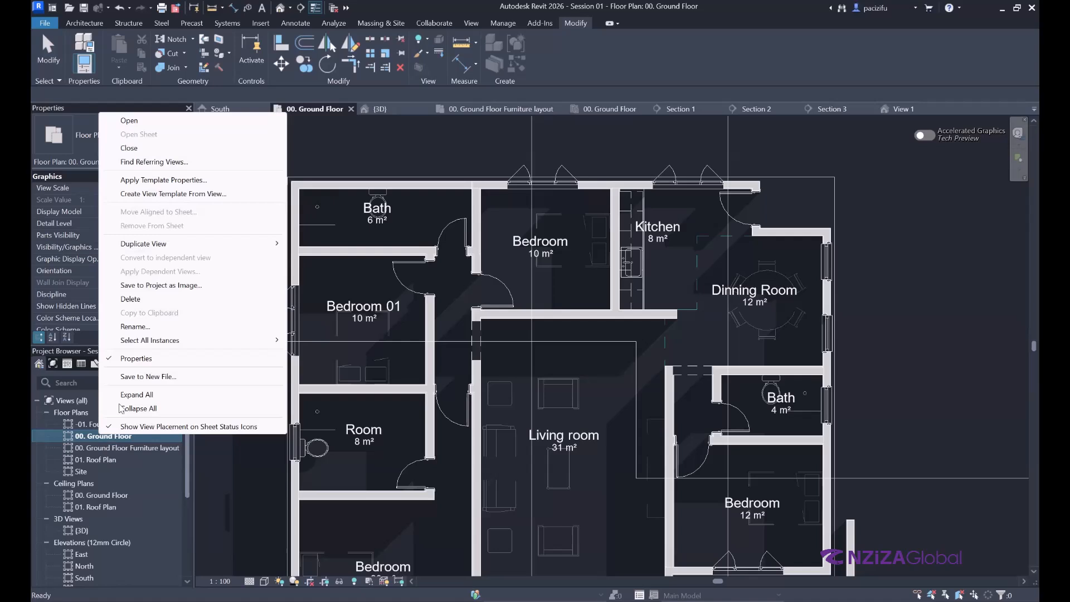
pyautogui.moveTo(162, 249)
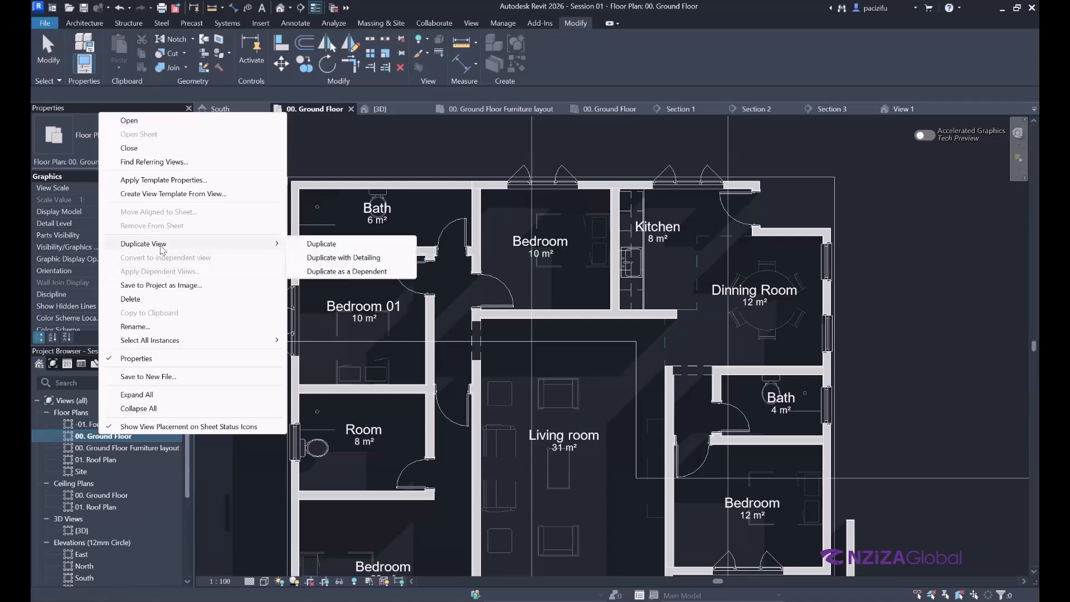
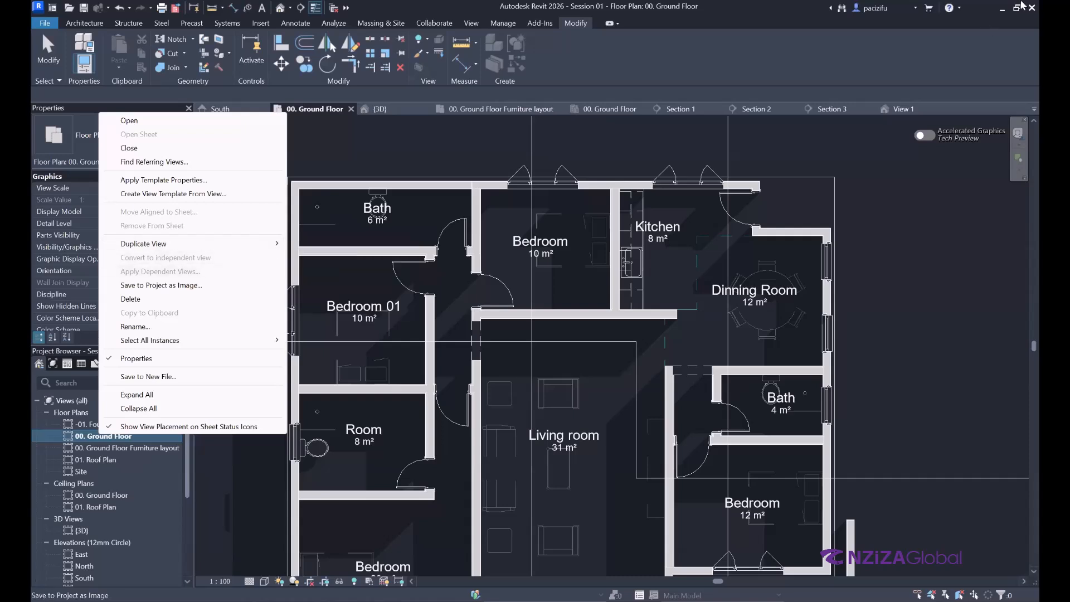
pyautogui.click(920, 215)
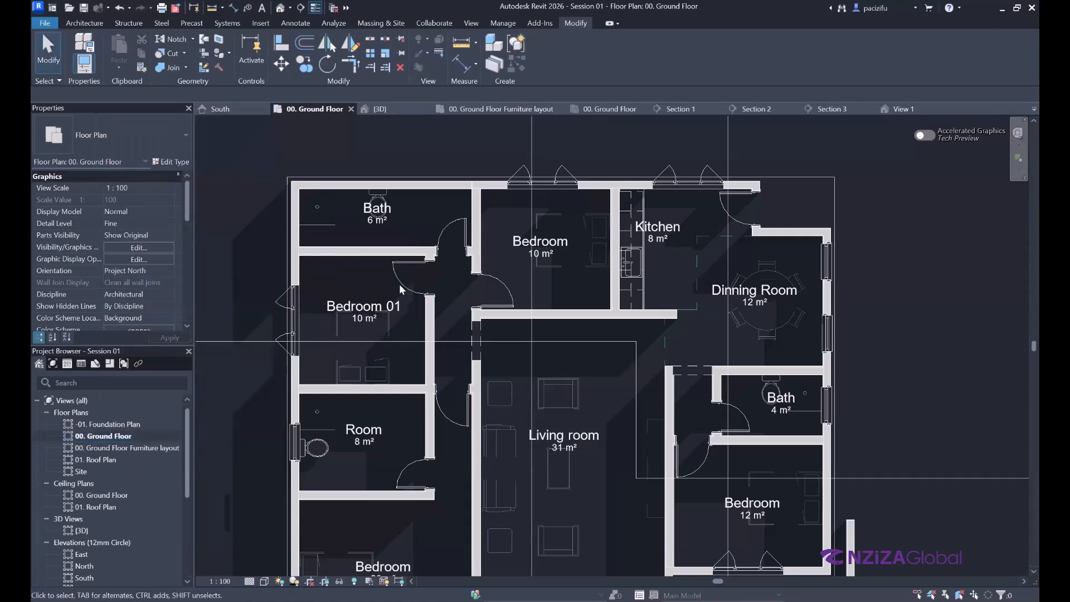
pyautogui.rightClick(120, 438)
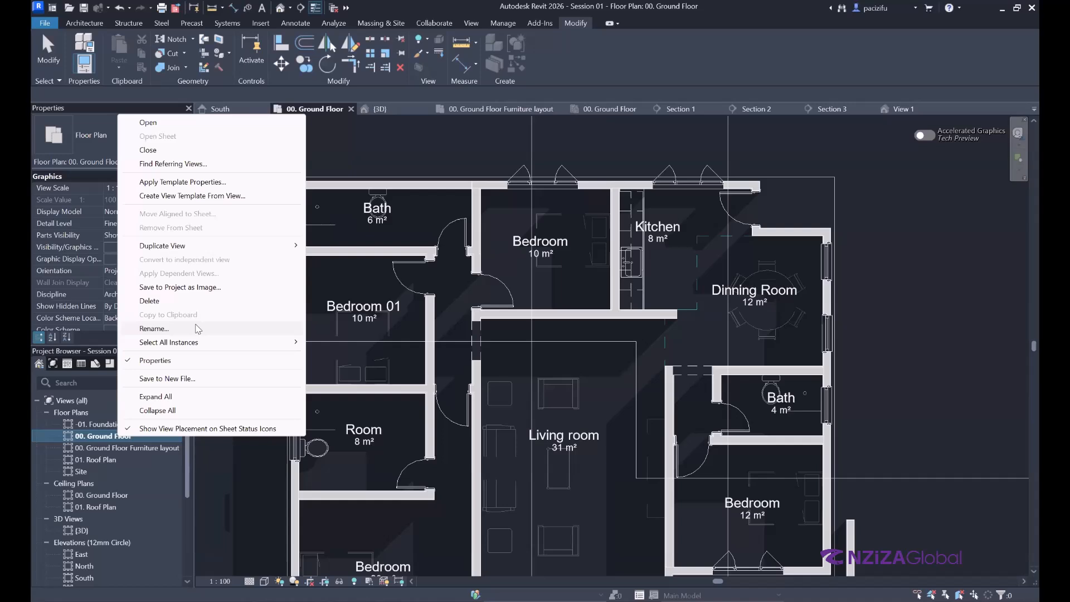
pyautogui.click(563, 135)
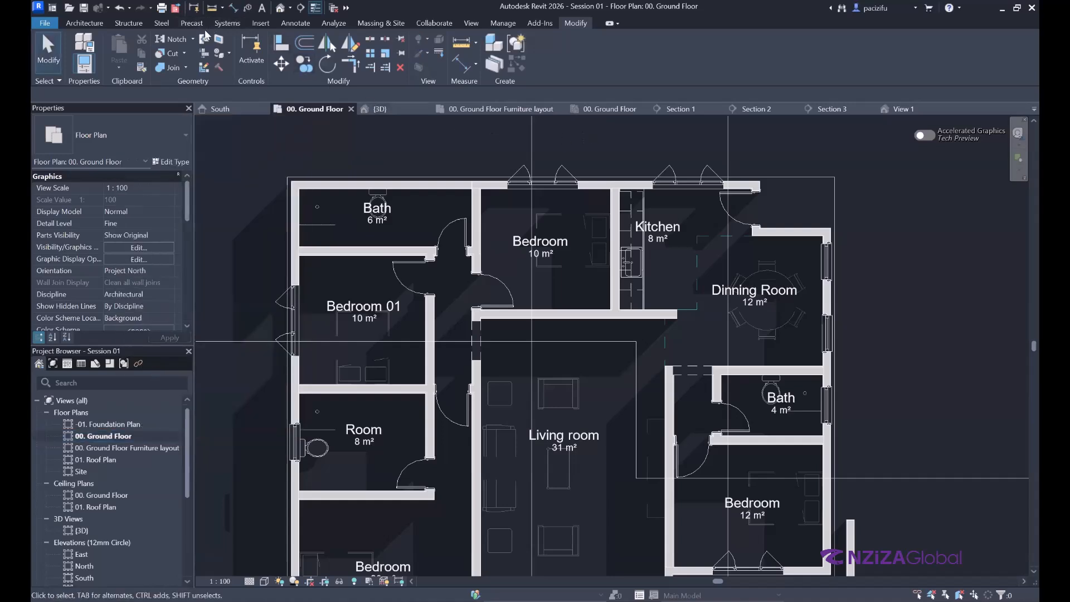
pyautogui.click(89, 22)
pyautogui.click(175, 51)
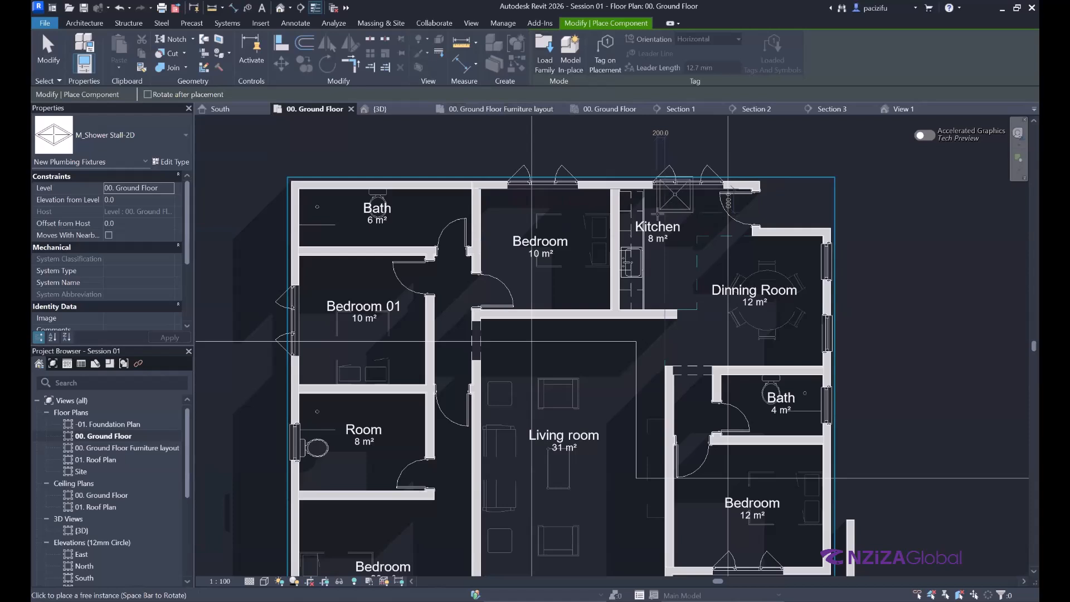
pyautogui.click(544, 60)
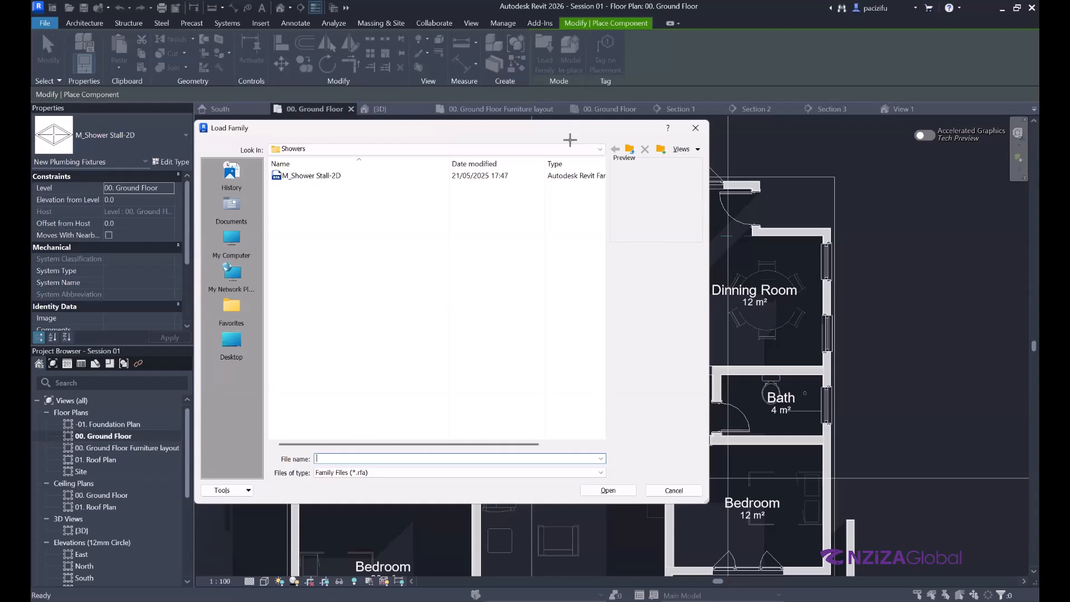
pyautogui.press('Escape')
pyautogui.press('Escape')
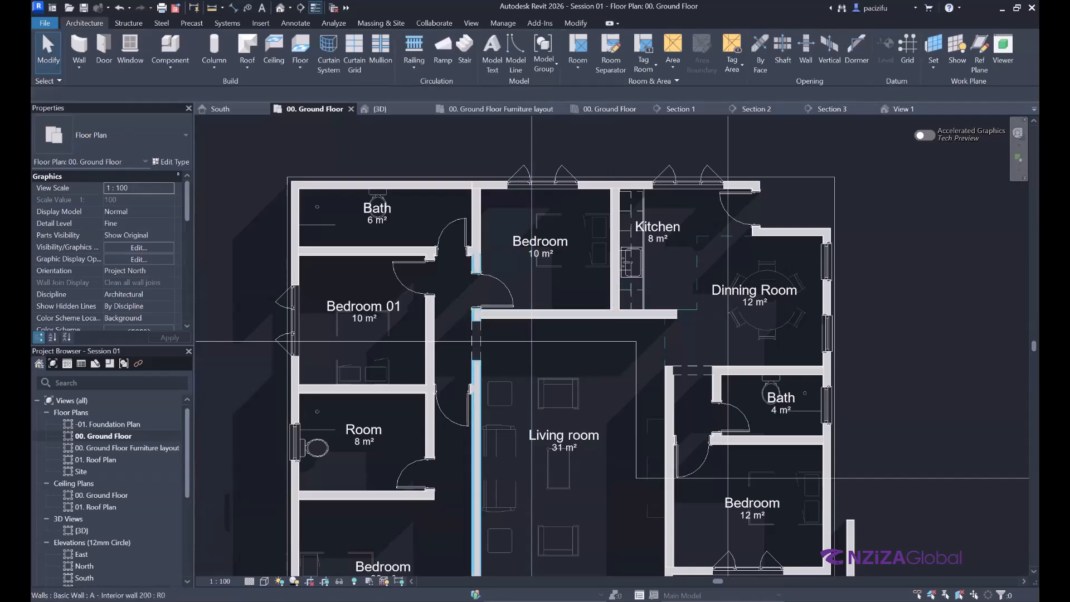
# Step: Switch to File Explorer and open the Revit Course folder on the Desktop
pyautogui.press('super+e')
pyautogui.click(78, 301)
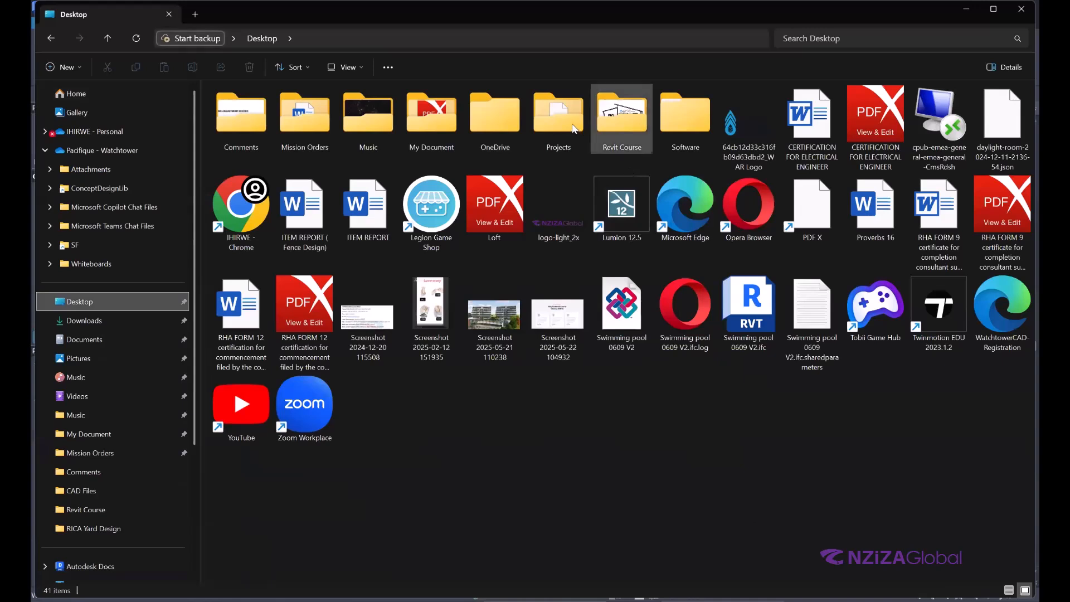
pyautogui.doubleClick(431, 127)
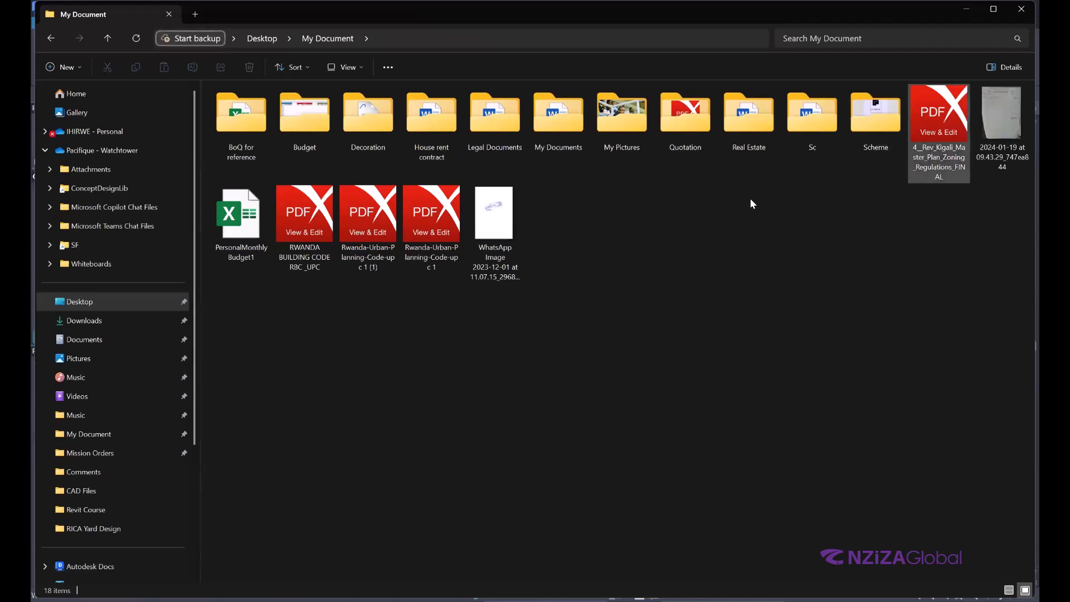
pyautogui.click(51, 37)
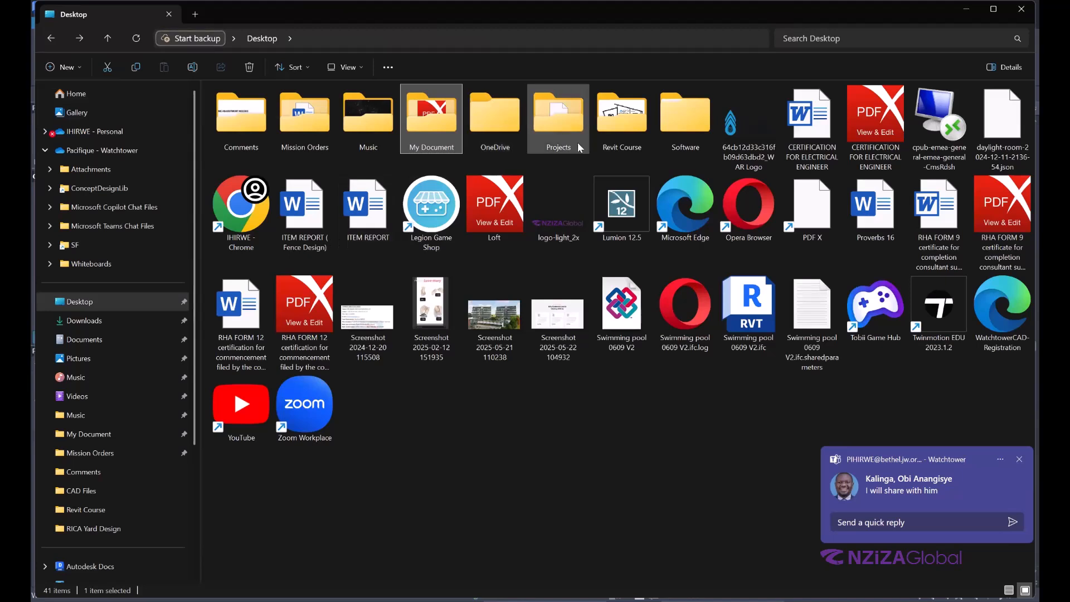
pyautogui.click(623, 140)
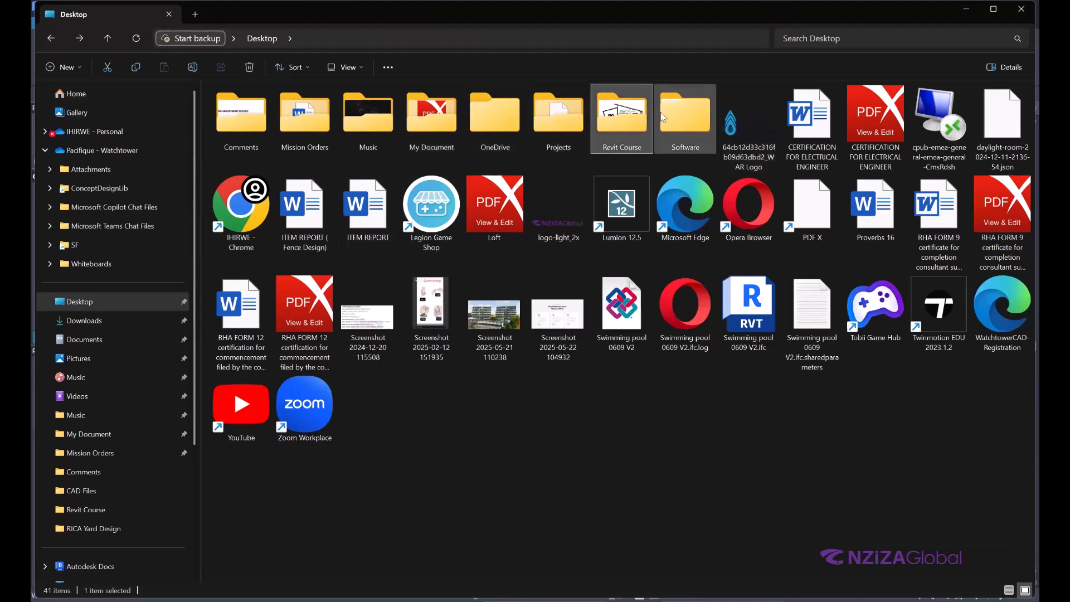
pyautogui.doubleClick(622, 125)
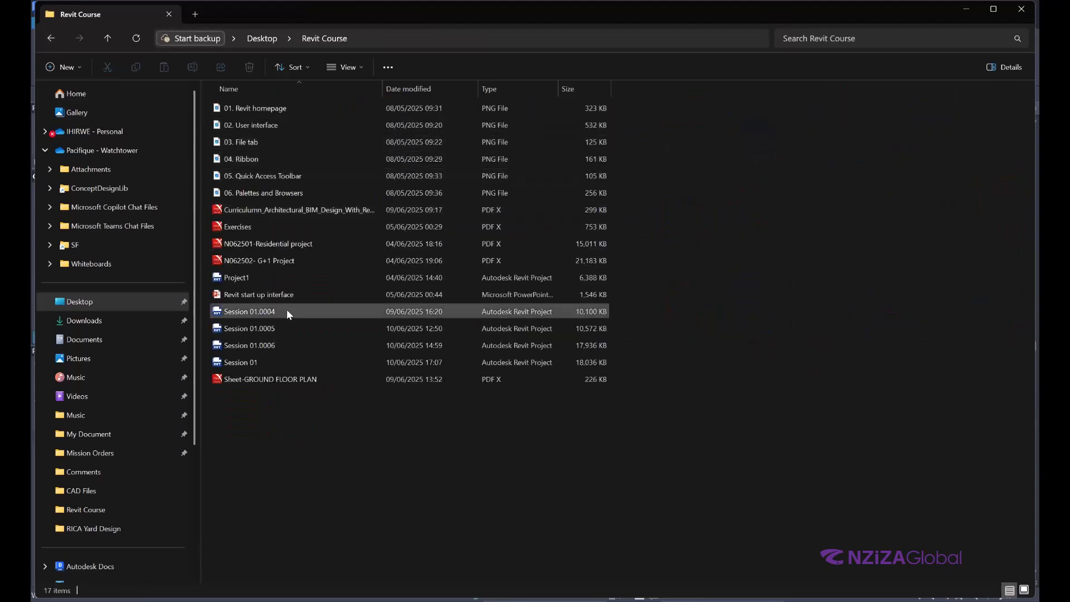
# Step: Open the Exercises PDF from the Revit Course folder and dismiss the PDF X Premium offer
pyautogui.click(272, 245)
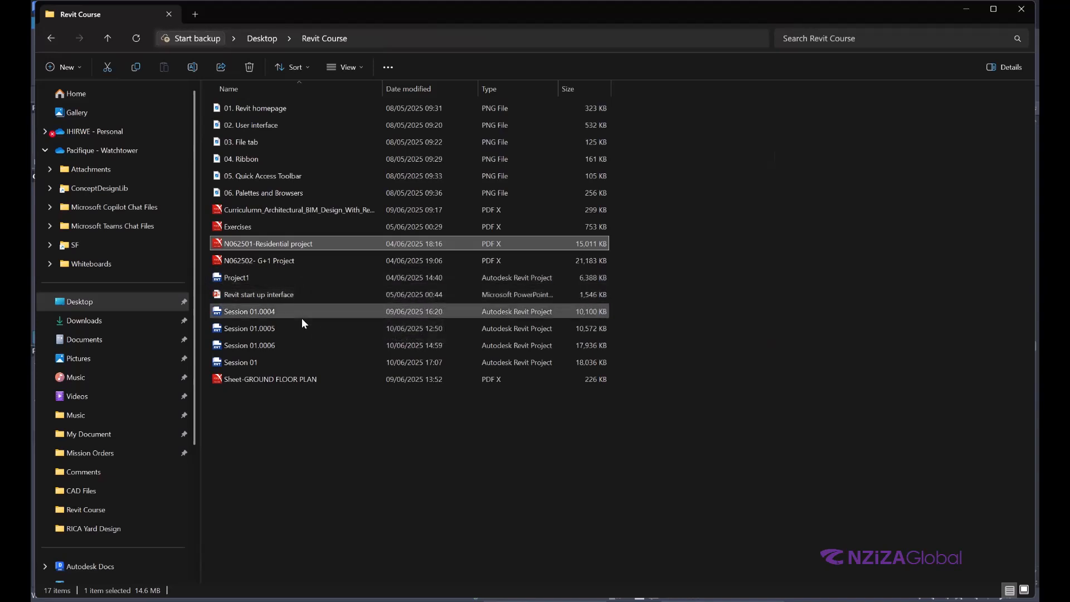
pyautogui.click(276, 263)
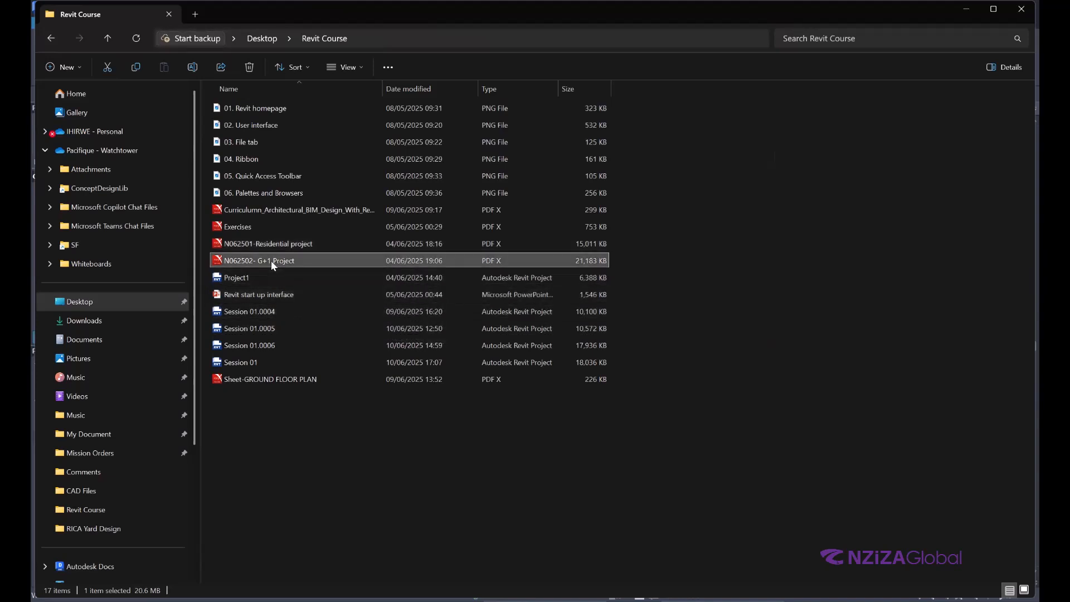
pyautogui.click(270, 260)
pyautogui.click(238, 228)
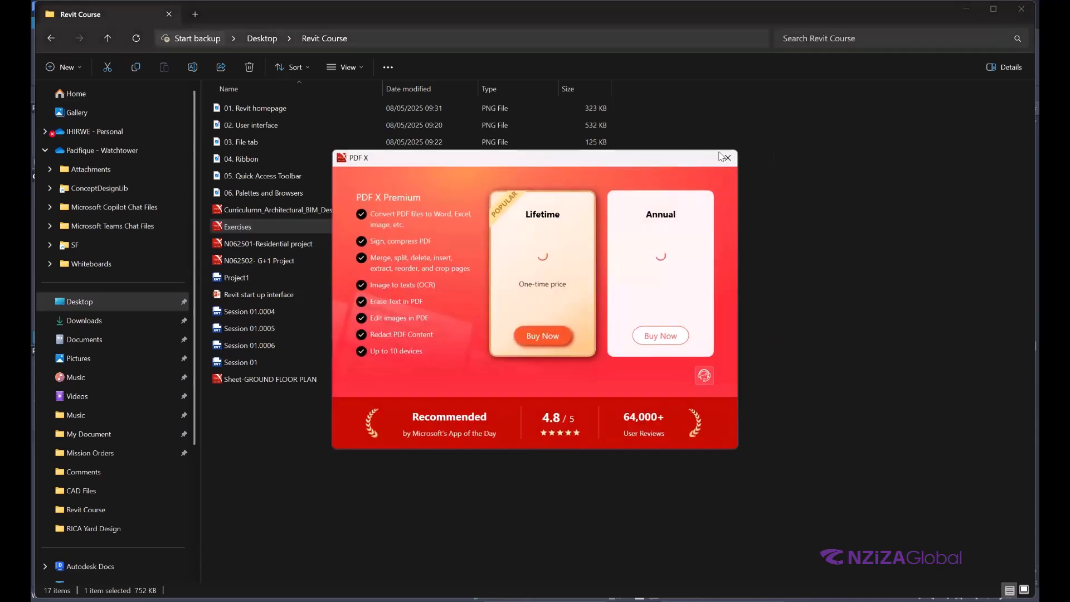
pyautogui.click(727, 158)
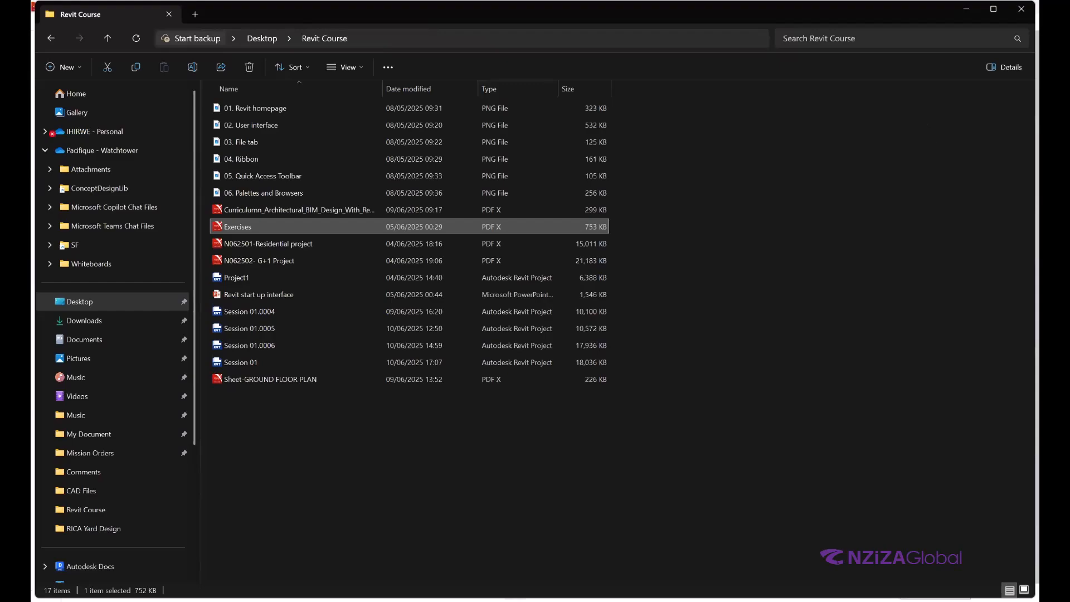
# Step: Skim the Exercises PDF sheets from the Ground Floor through to the Roof Plan
pyautogui.scroll(-3, 455, 282)
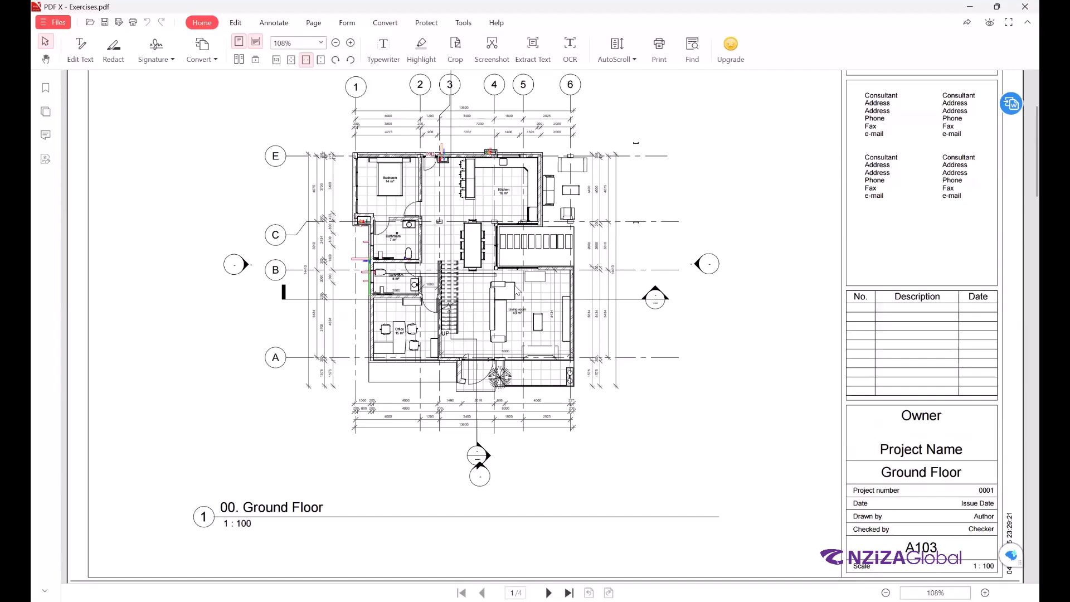
pyautogui.scroll(-1, 516, 290)
pyautogui.scroll(-6, 511, 301)
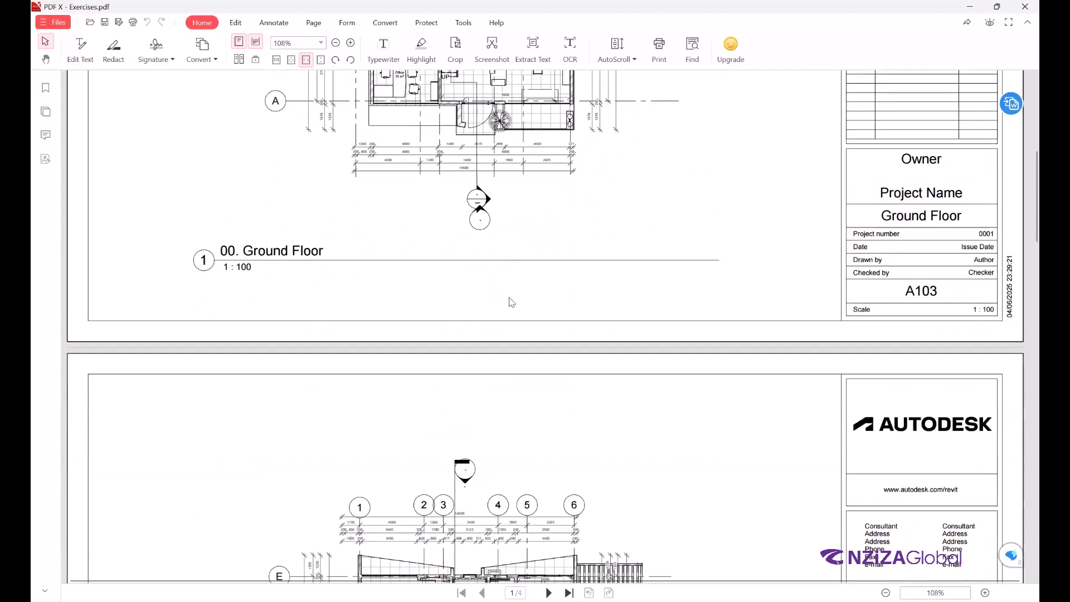
pyautogui.scroll(-12, 511, 303)
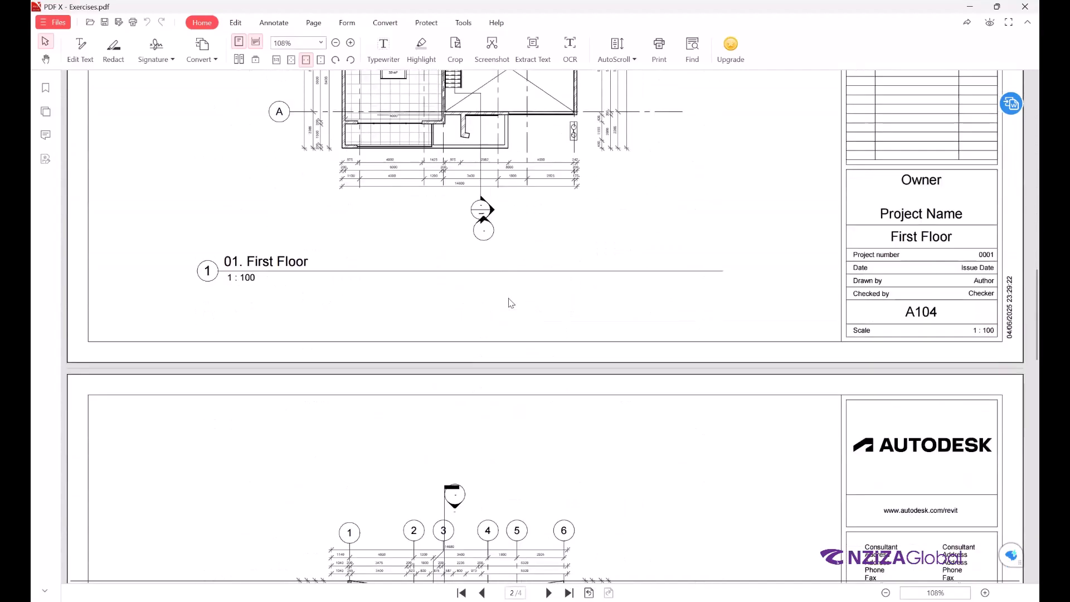
pyautogui.scroll(-13, 511, 303)
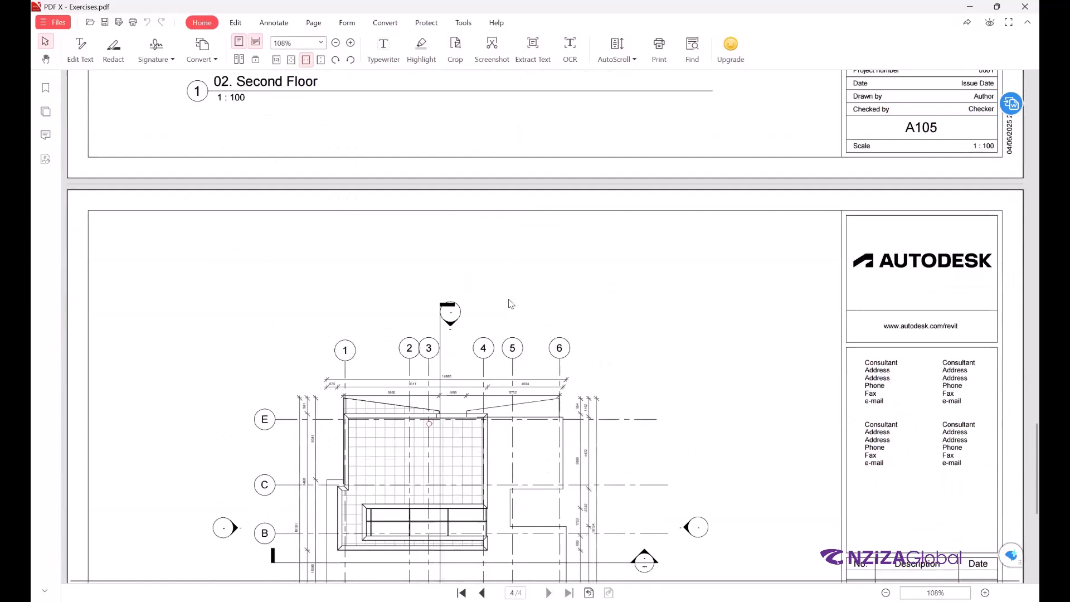
pyautogui.scroll(-3, 511, 303)
pyautogui.scroll(20, 511, 303)
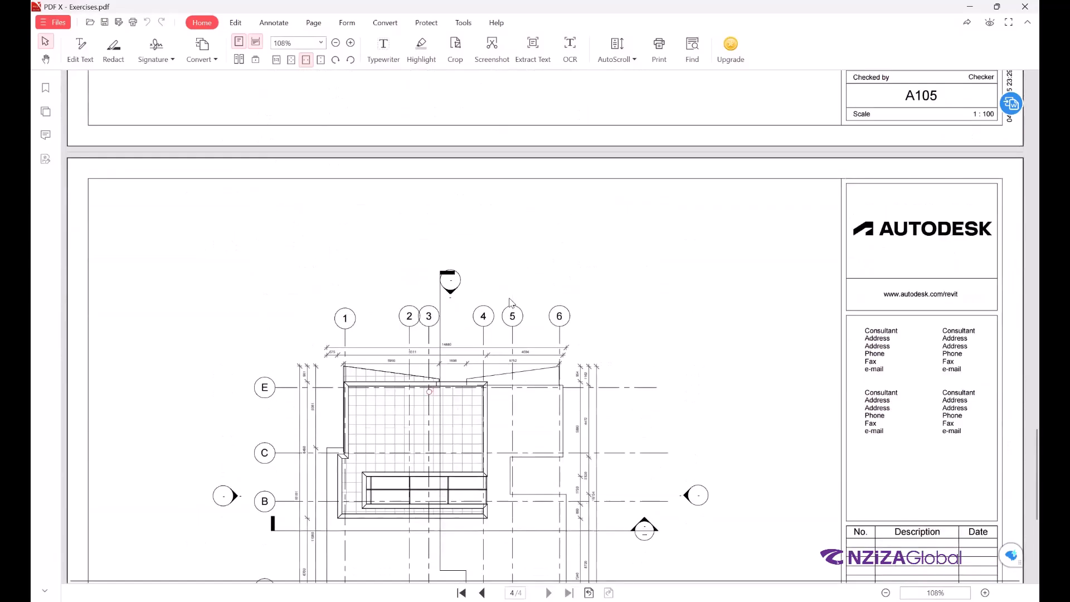
pyautogui.scroll(-8, 511, 302)
pyautogui.scroll(1, 511, 304)
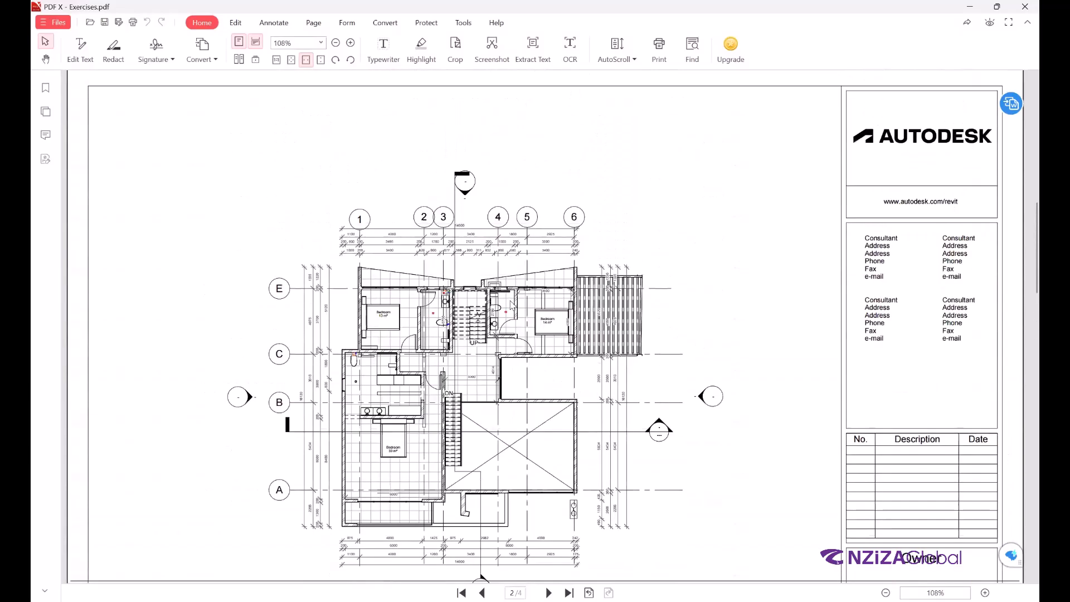
# Step: Return to the Ground Floor sheet A103 and examine its room layout, grids and dimensions
pyautogui.scroll(-4, 511, 303)
pyautogui.scroll(9, 509, 306)
pyautogui.scroll(8, 510, 307)
pyautogui.scroll(-3, 510, 307)
pyautogui.scroll(1, 511, 306)
pyautogui.scroll(1, 511, 306)
pyautogui.scroll(-2, 511, 306)
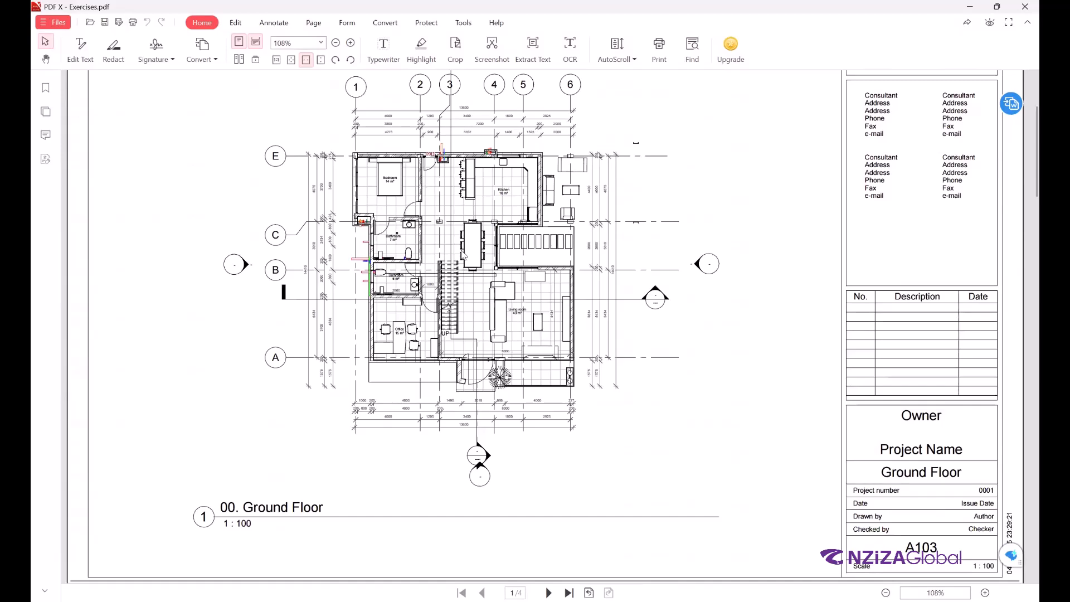
pyautogui.scroll(3, 467, 307)
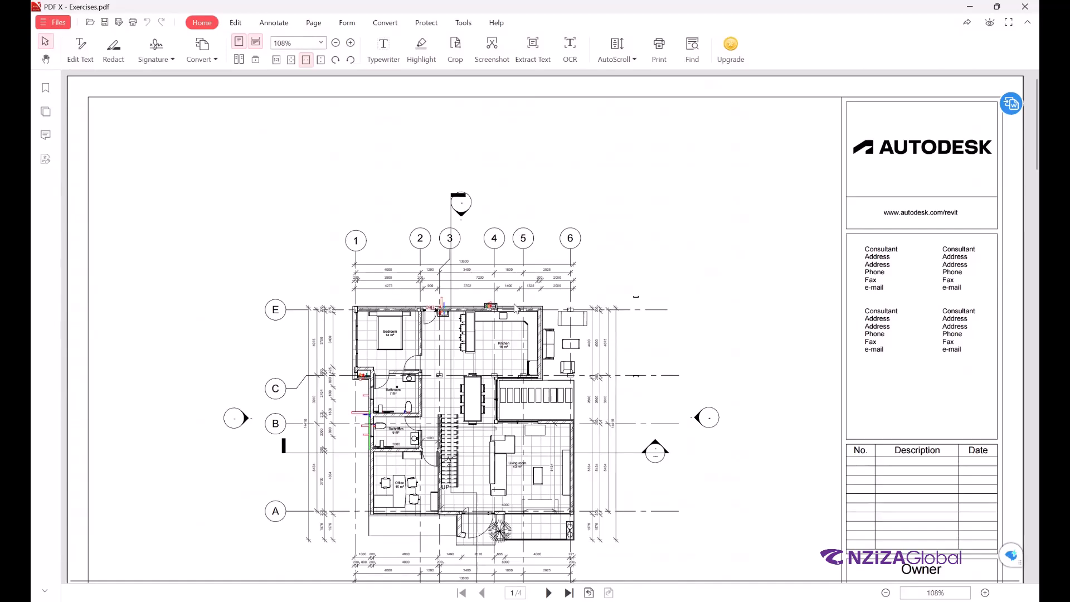
pyautogui.scroll(-3, 515, 325)
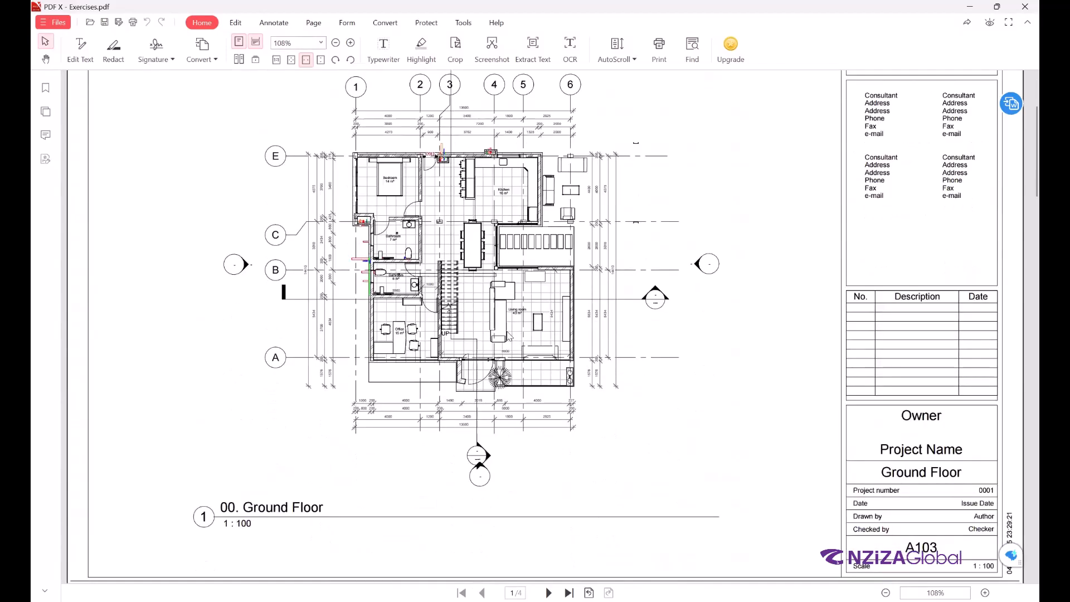
# Step: Examine the First Floor, Second Floor and Roof Plan sheets, comparing the stairs, terrace and roof outlines between levels
pyautogui.scroll(-2, 508, 335)
pyautogui.scroll(-8, 474, 327)
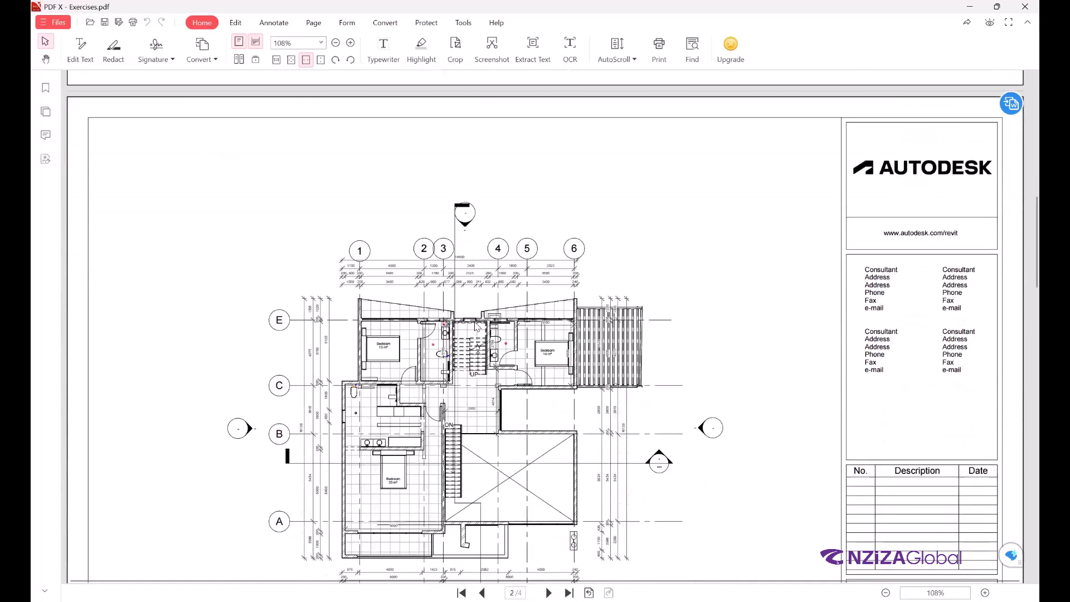
pyautogui.scroll(-4, 482, 366)
pyautogui.scroll(-10, 482, 366)
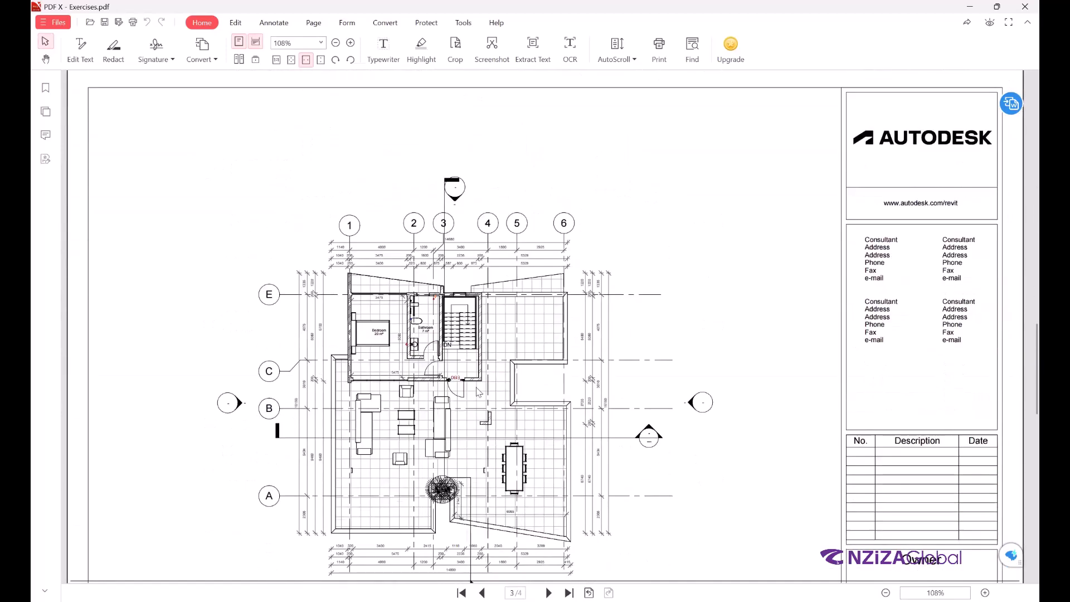
pyautogui.scroll(-8, 477, 392)
pyautogui.scroll(6, 478, 393)
pyautogui.scroll(-3, 478, 390)
pyautogui.scroll(3, 477, 390)
pyautogui.scroll(12, 524, 239)
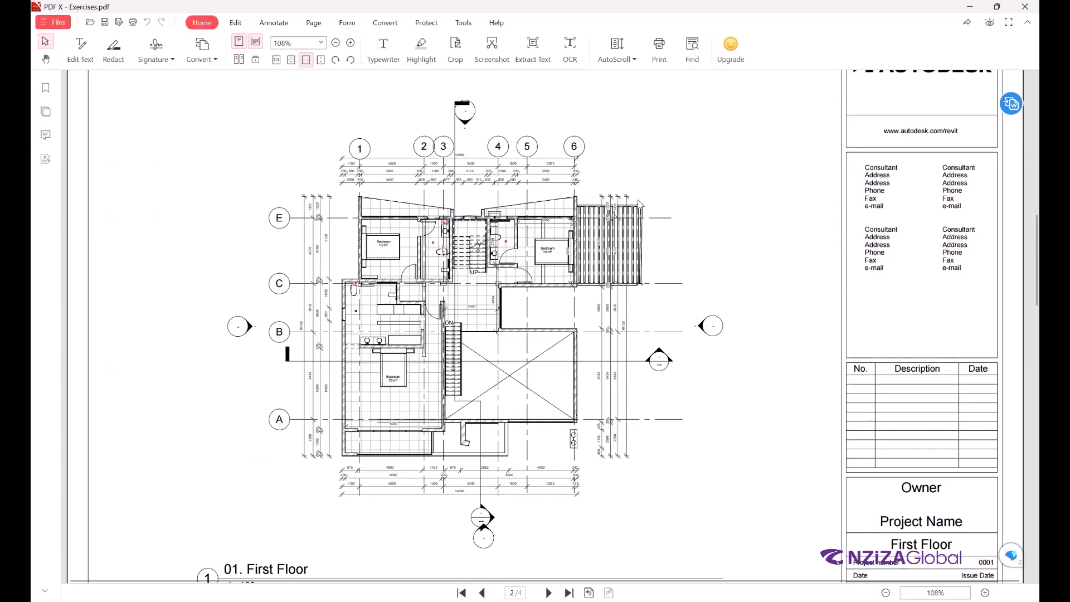
pyautogui.scroll(-12, 529, 284)
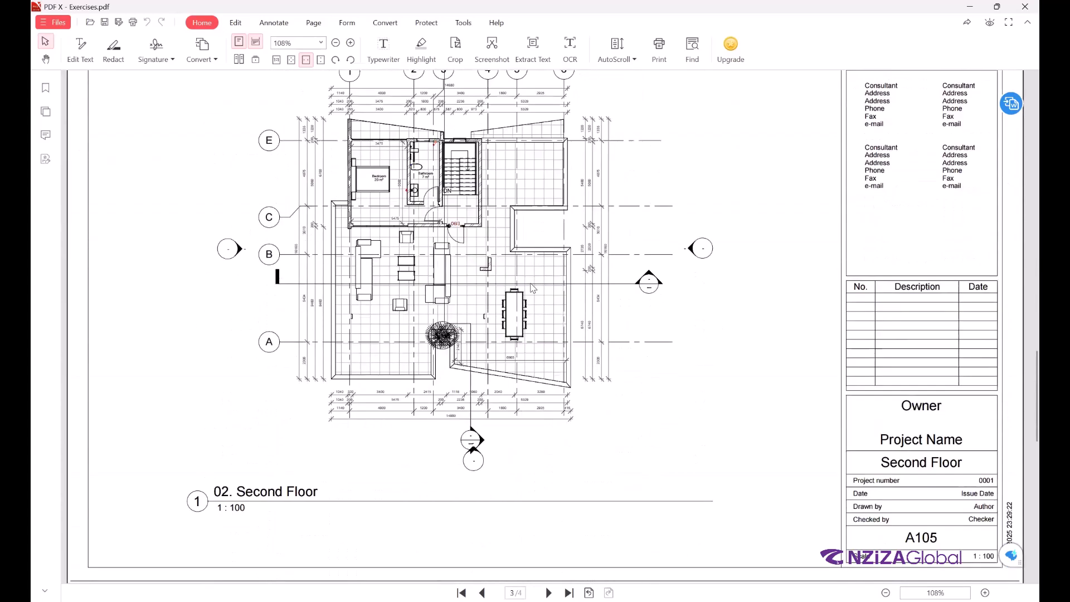
pyautogui.scroll(-5, 532, 287)
pyautogui.scroll(-5, 533, 287)
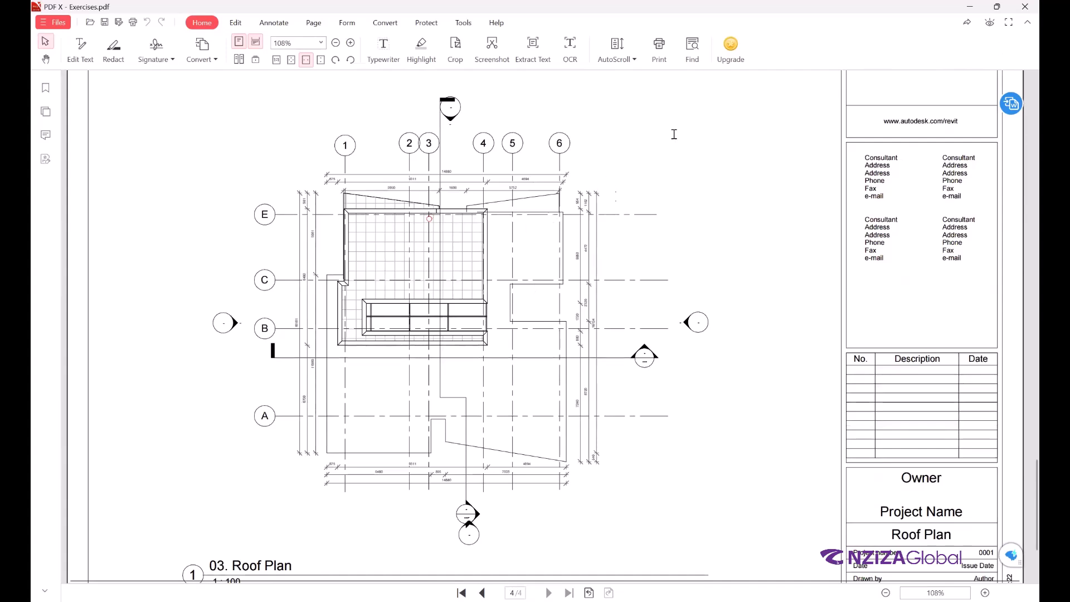
pyautogui.scroll(10, 533, 271)
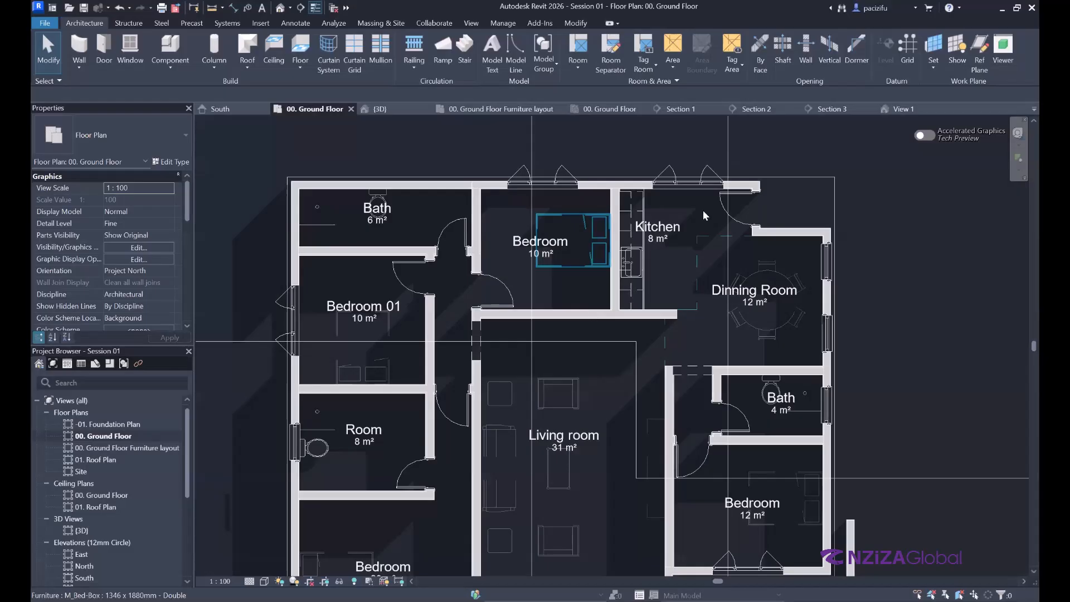
# Step: Switch back to Revit, select the A - Floor tiles floor in the ground floor plan and open its layer structure for editing
pyautogui.scroll(2, 710, 209)
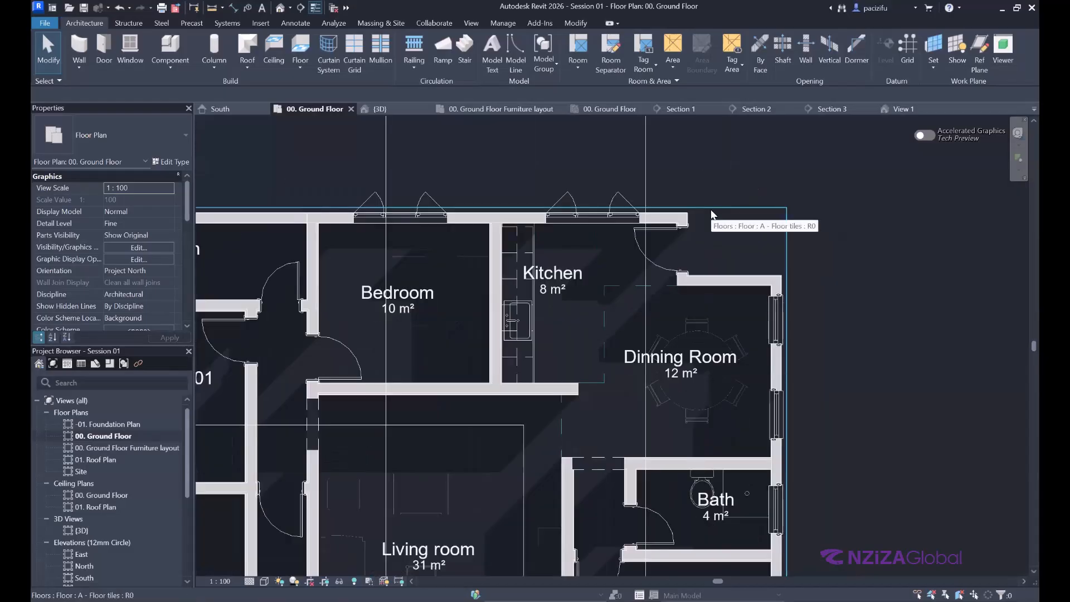
pyautogui.click(711, 215)
pyautogui.scroll(-5, 699, 299)
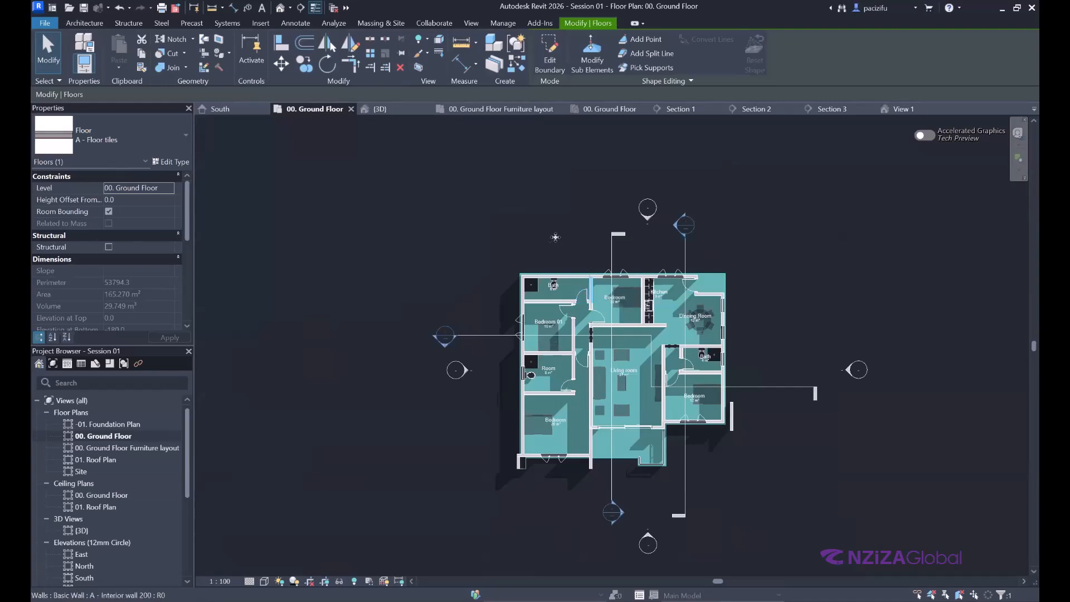
pyautogui.click(165, 161)
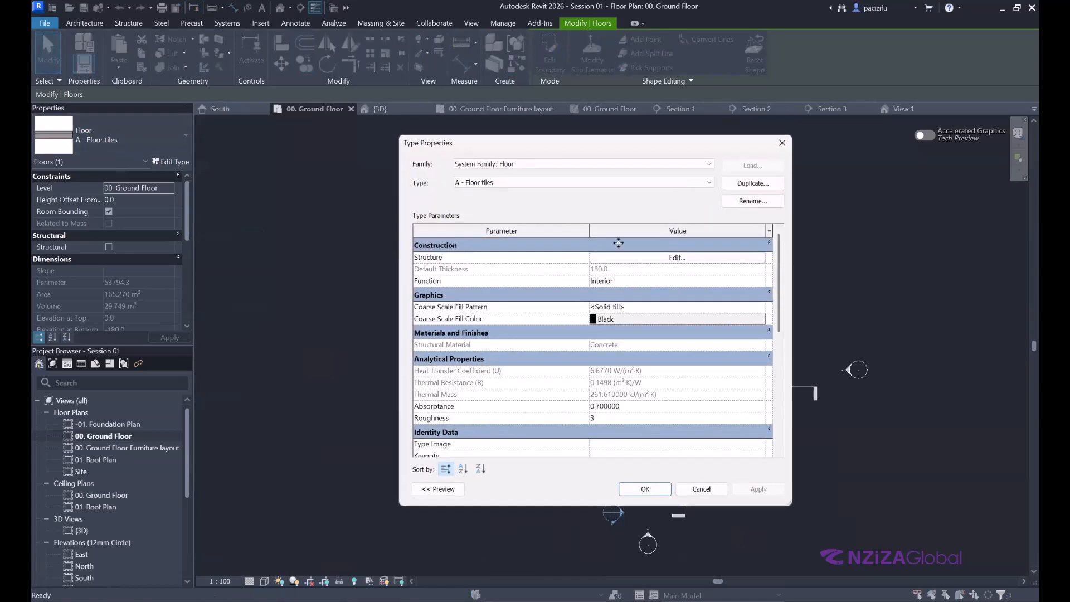
pyautogui.click(665, 257)
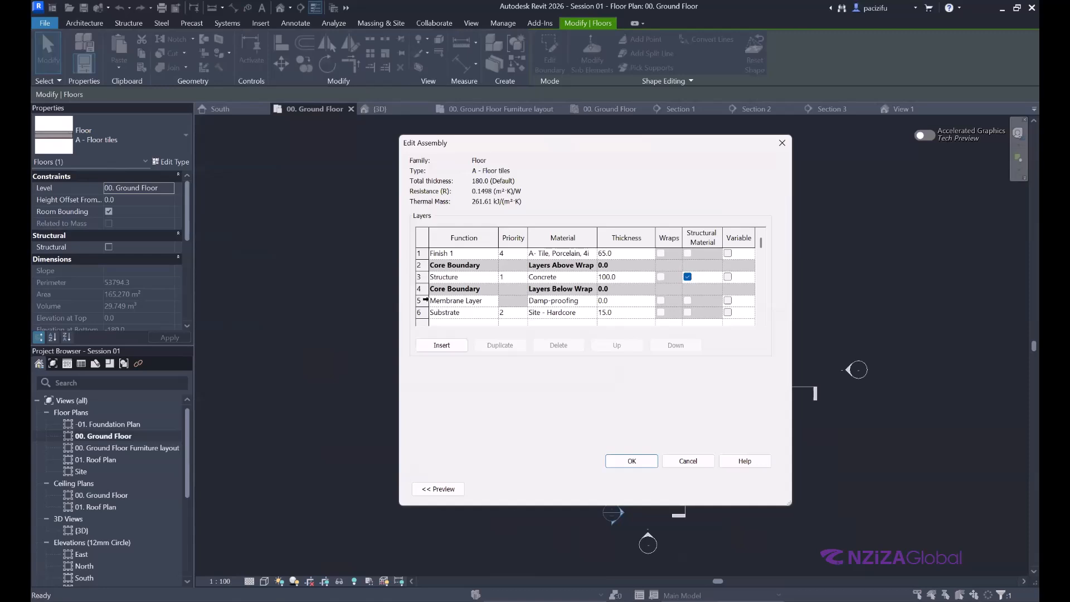
# Step: Insert two new layers between the Membrane Layer and the Substrate layer of the floor assembly
pyautogui.click(419, 301)
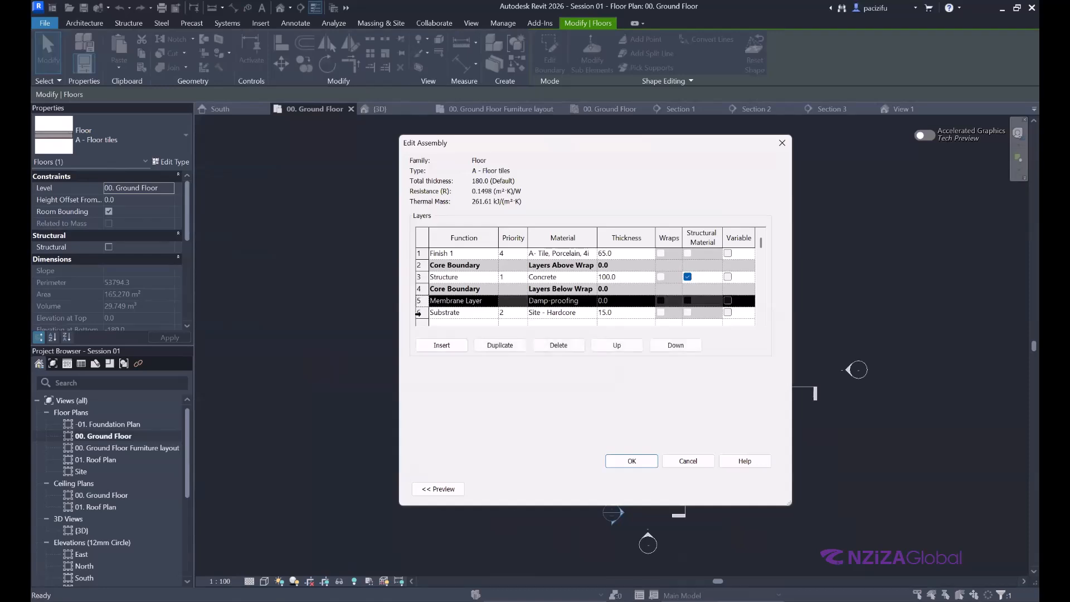
pyautogui.click(418, 313)
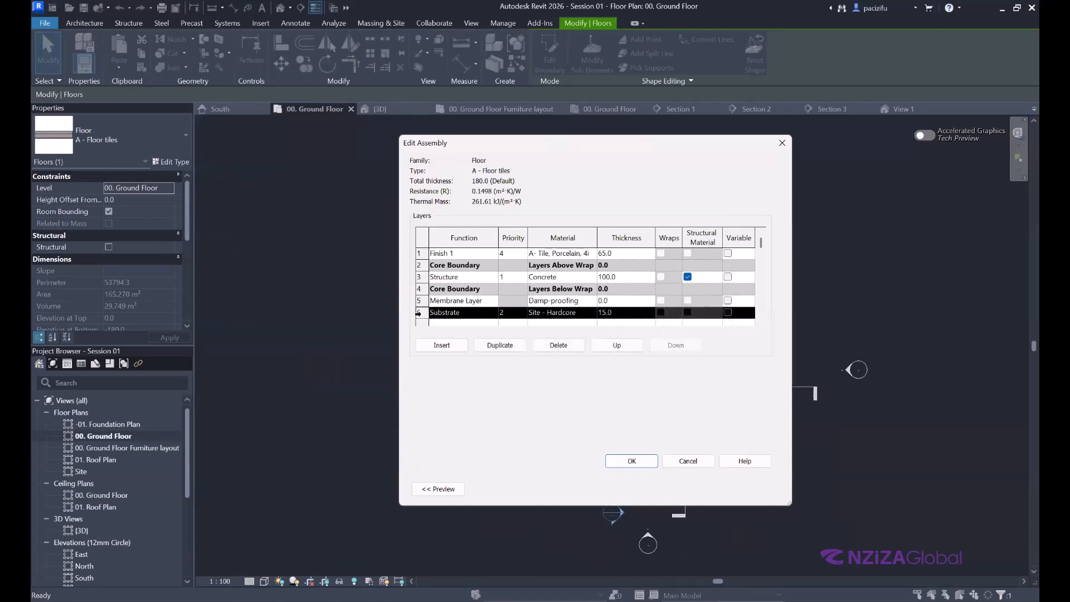
pyautogui.click(441, 344)
pyautogui.click(441, 344)
pyautogui.scroll(-1, 486, 296)
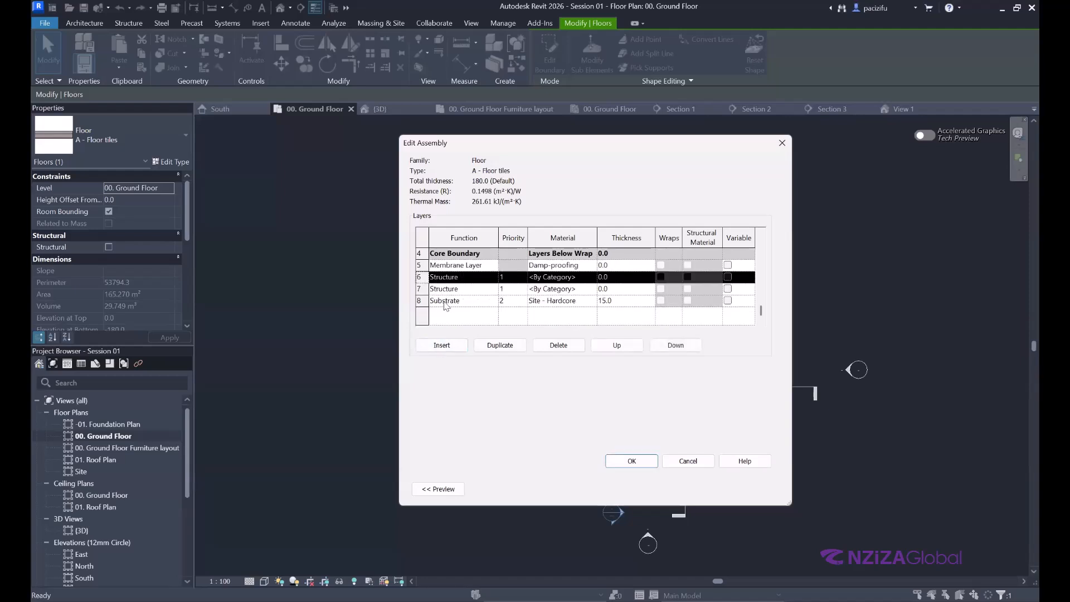
# Step: Set the Substrate layer's thickness to 600, keep its function as Substrate and check its Site - Hardcore material
pyautogui.click(613, 300)
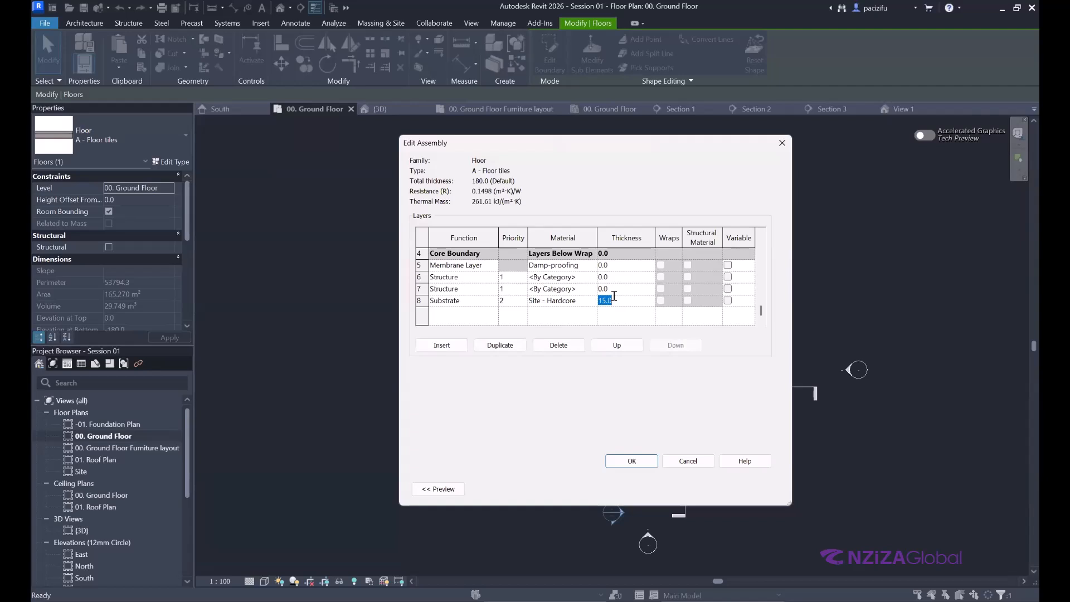
pyautogui.write('600')
pyautogui.click(490, 301)
pyautogui.click(493, 302)
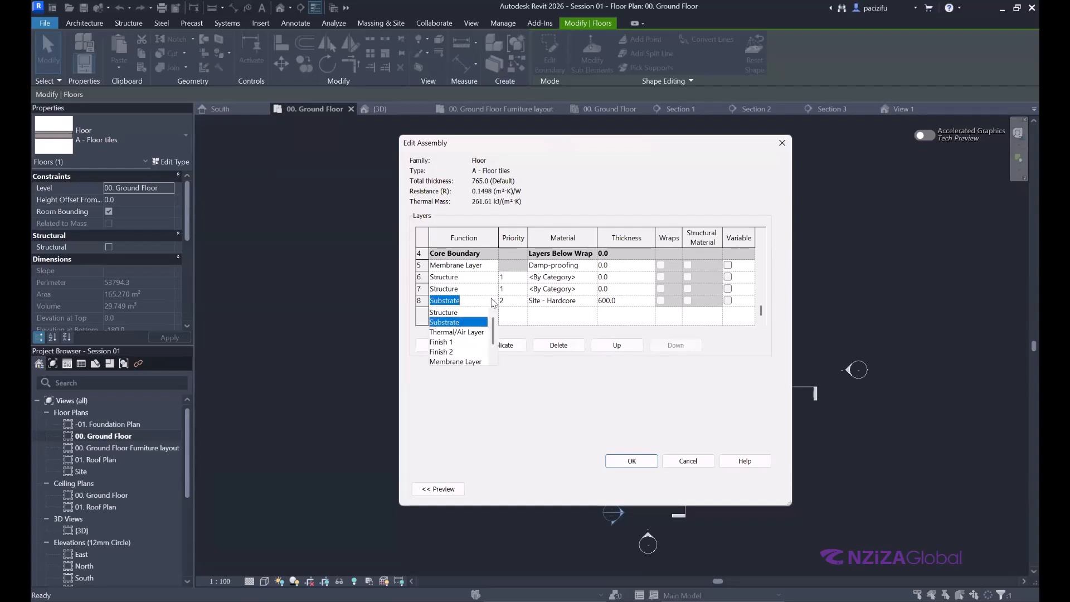
pyautogui.click(455, 323)
pyautogui.click(552, 301)
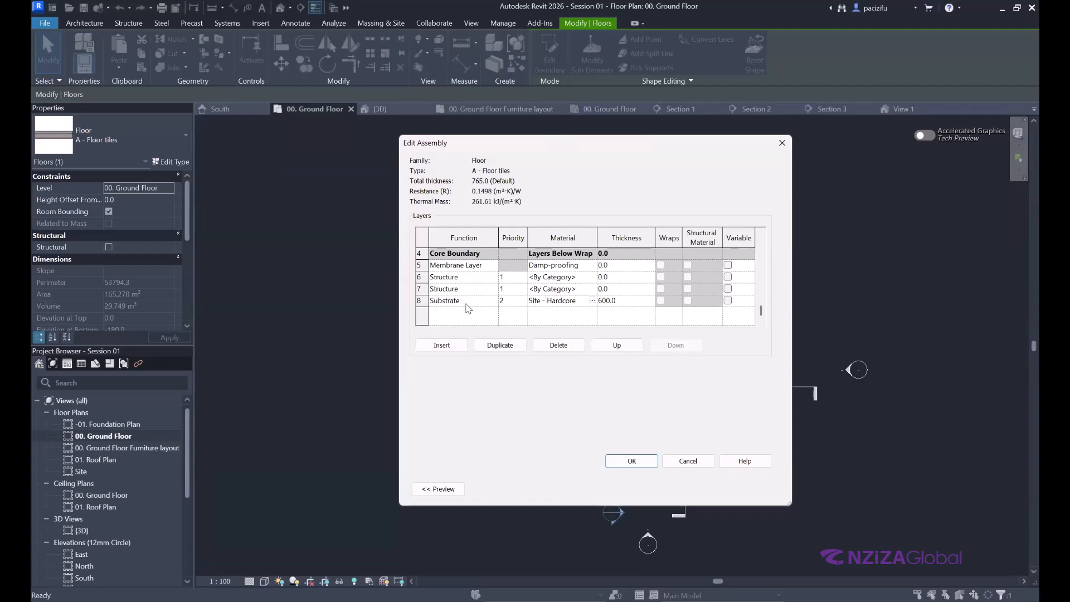
pyautogui.click(593, 301)
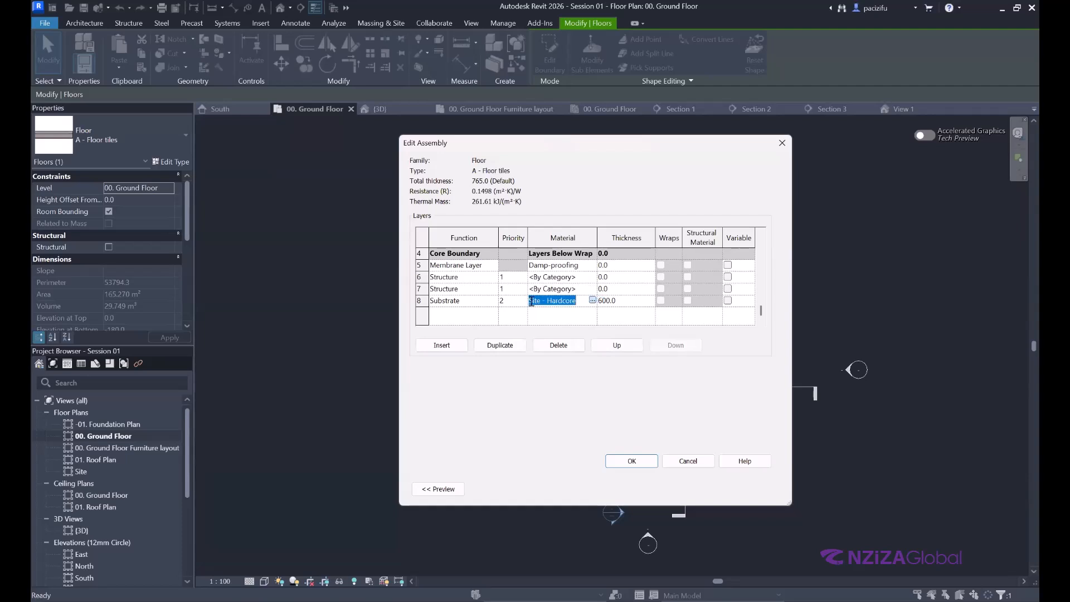
# Step: Open the Substrate layer's material for editing, search the project materials for "eart" and duplicate the Earth material
pyautogui.click(592, 300)
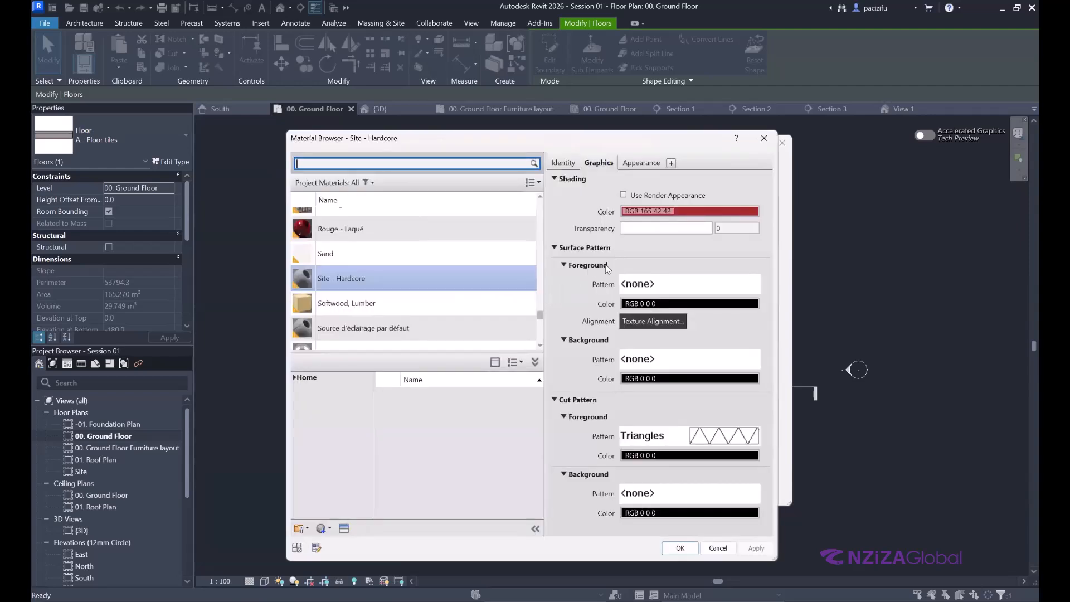
pyautogui.scroll(1, 361, 209)
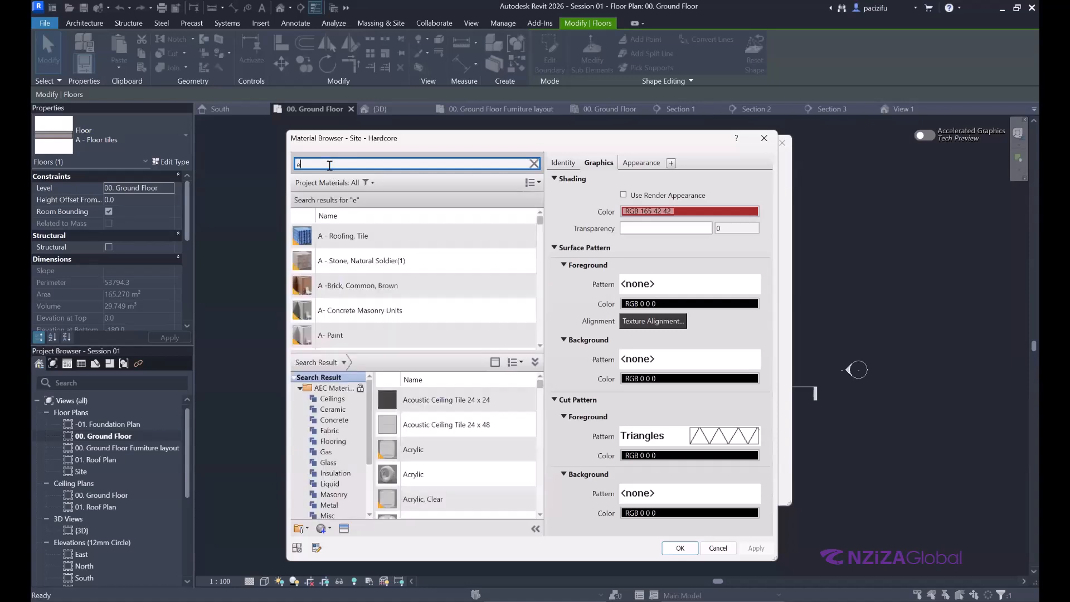
pyautogui.write('t')
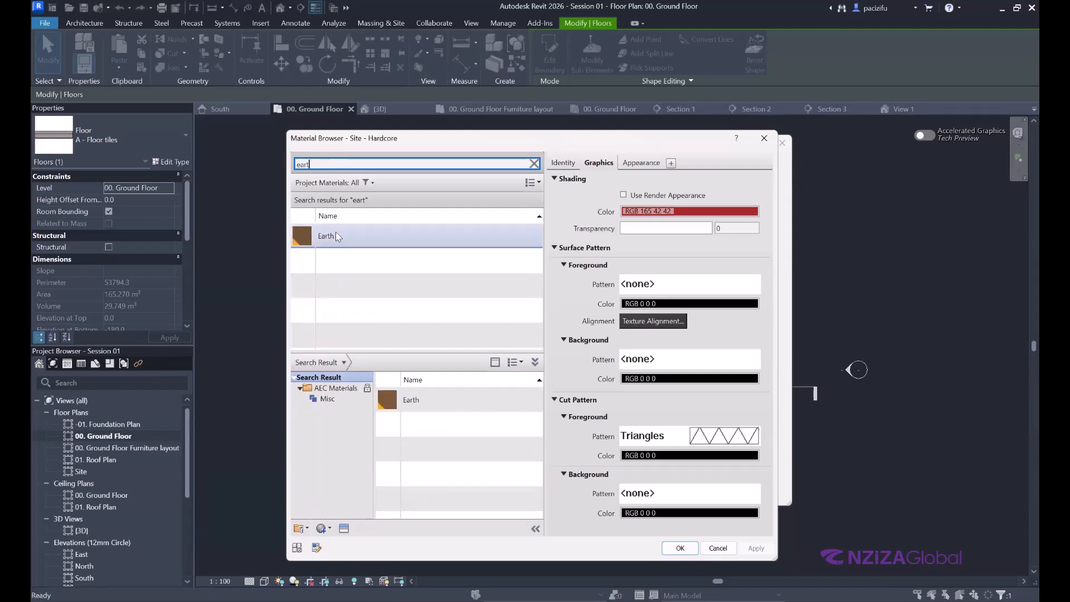
pyautogui.click(337, 237)
pyautogui.rightClick(337, 236)
pyautogui.click(357, 252)
# Step: Rename the duplicated Earth material as "G6 Compaction fill"
pyautogui.rightClick(352, 259)
pyautogui.press('Escape')
pyautogui.click(351, 259)
pyautogui.press('BackSpace')
pyautogui.press('BackSpace')
pyautogui.press('BackSpace')
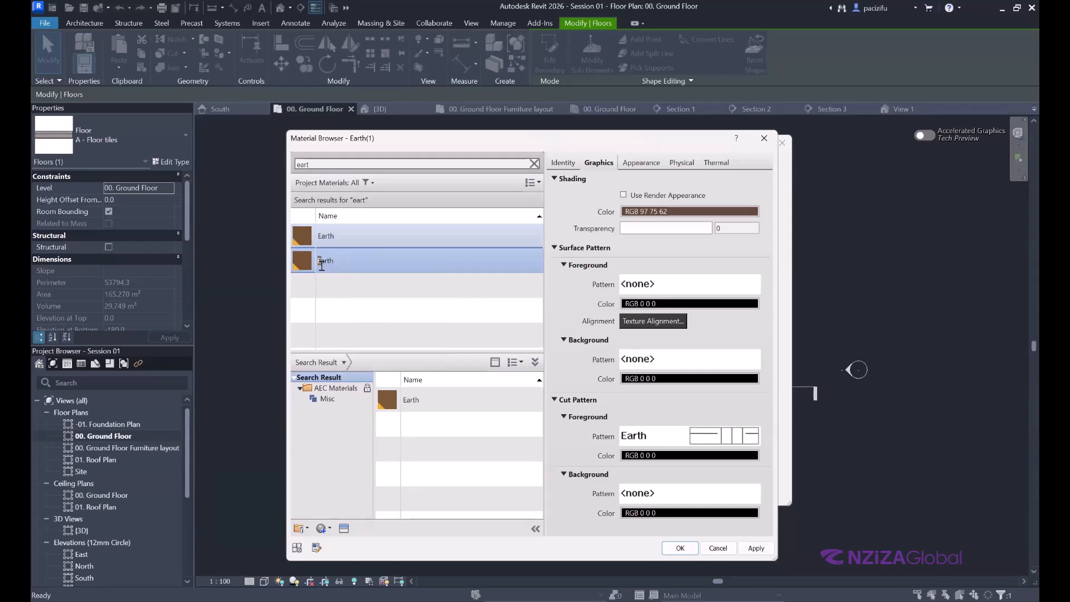
pyautogui.write('G')
pyautogui.write('a')
pyautogui.write(' Compac')
pyautogui.write('t')
pyautogui.write('io')
pyautogui.write('n fill')
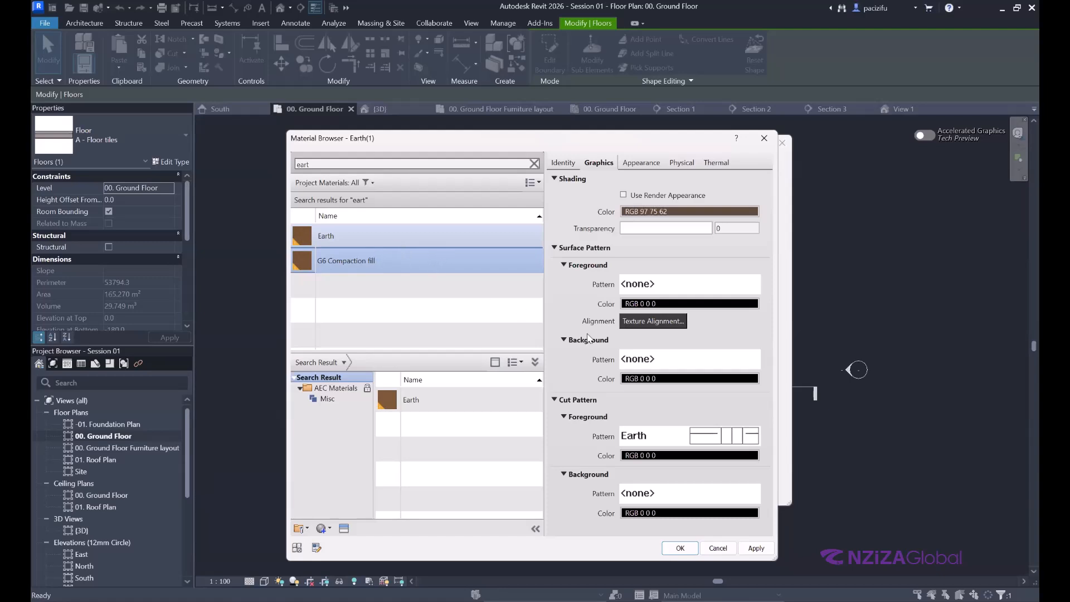
# Step: Duplicate the Earth drafting fill pattern from the material's cut foreground pattern and name the copy "G6 Compaction"
pyautogui.click(715, 438)
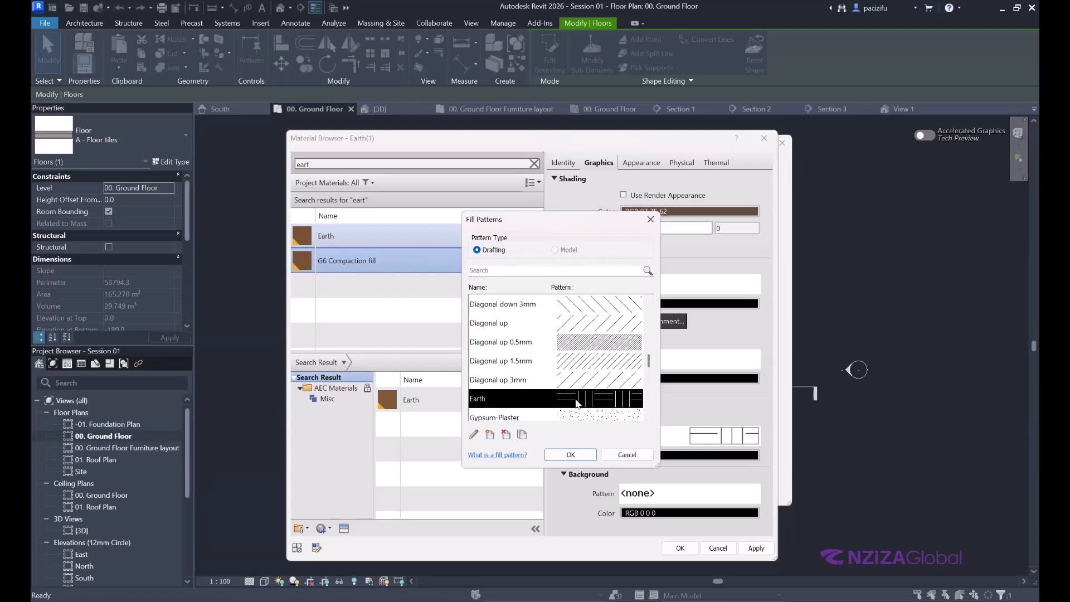
pyautogui.click(522, 436)
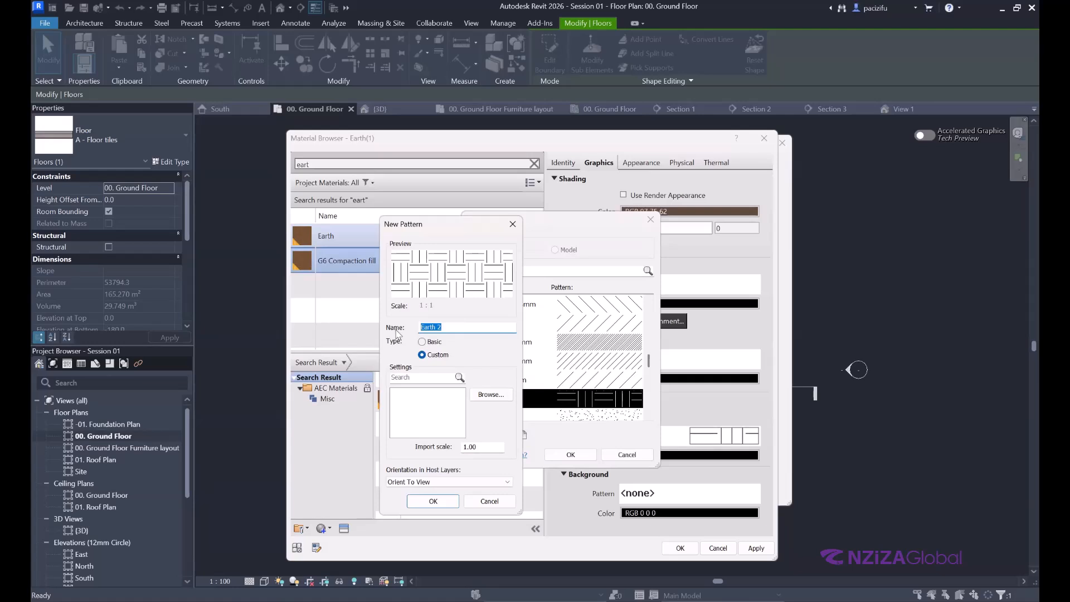
pyautogui.write('G6 Compaction')
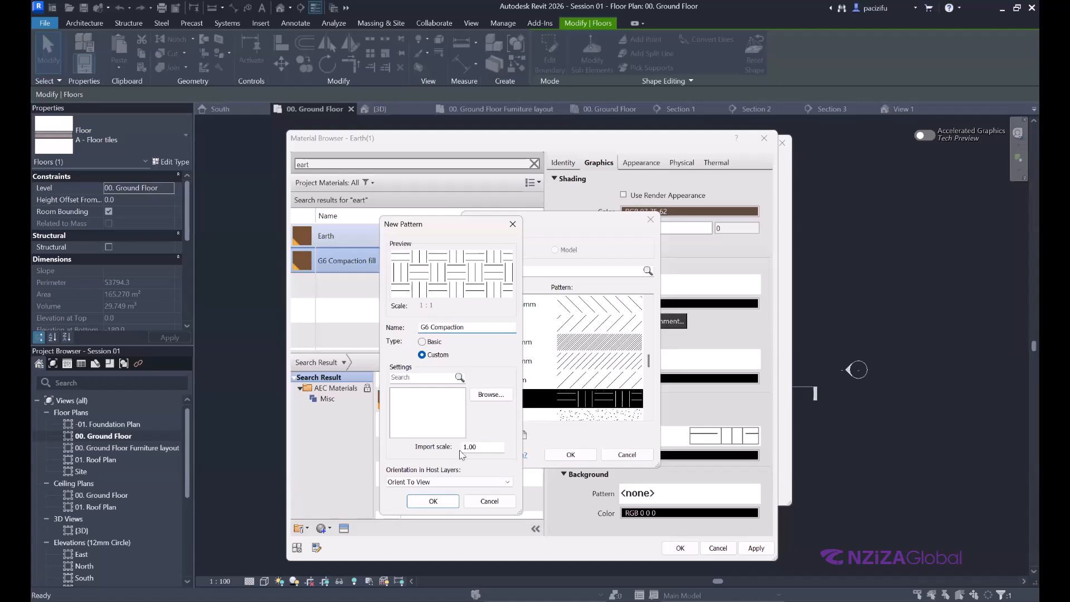
# Step: Give the G6 Compaction pattern an import scale of 0.5, use it as the cut foreground and assign the G6 Compaction fill material
pyautogui.moveTo(482, 448); pyautogui.dragTo(408, 448)
pyautogui.write('0.')
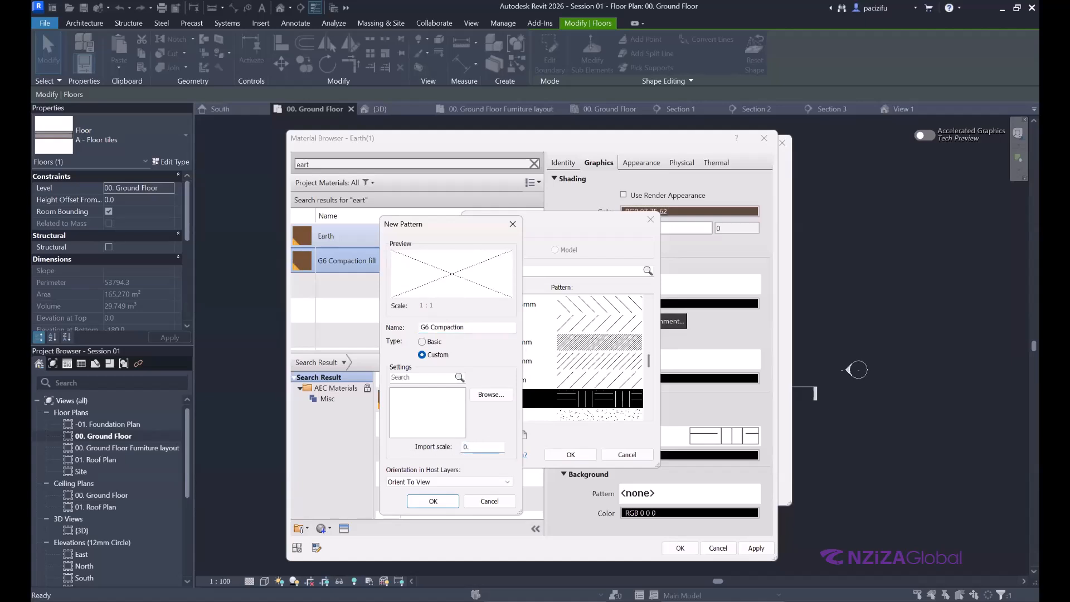
pyautogui.write('4')
pyautogui.press('BackSpace')
pyautogui.write('5')
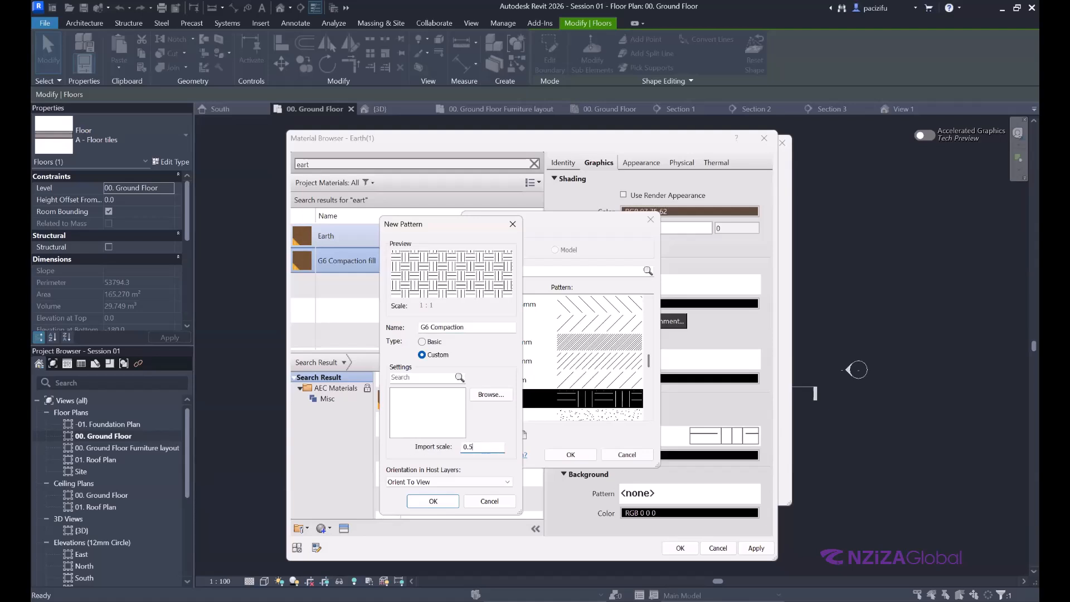
pyautogui.click(432, 501)
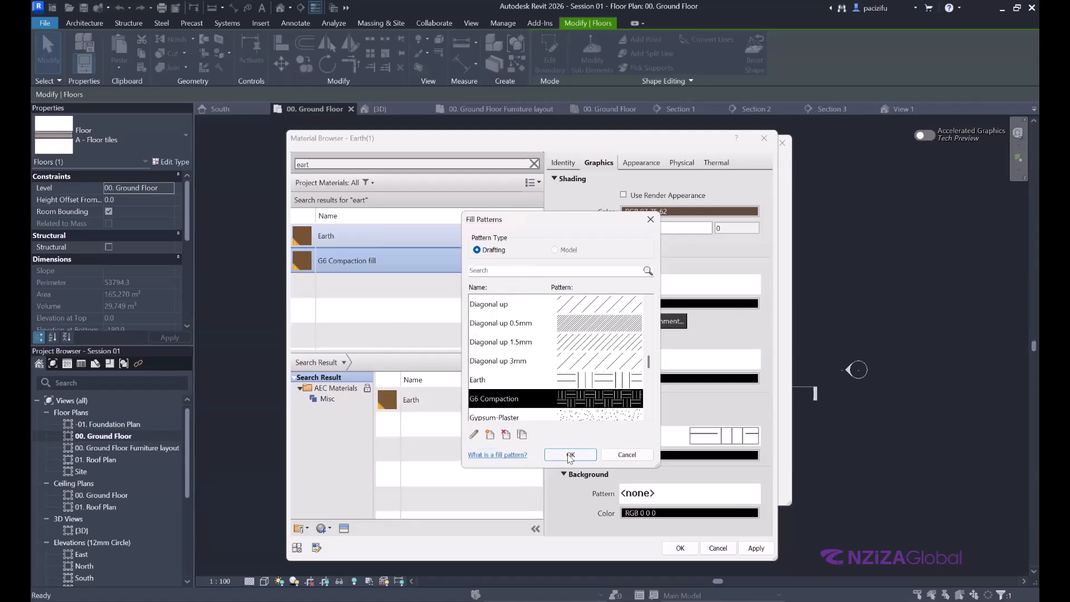
pyautogui.click(570, 456)
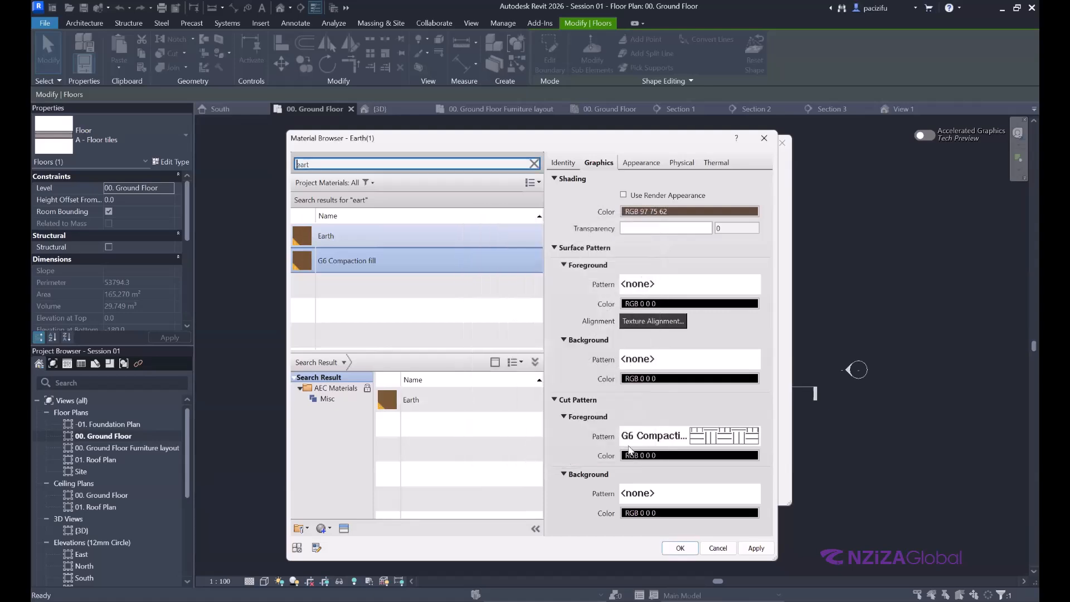
pyautogui.click(680, 548)
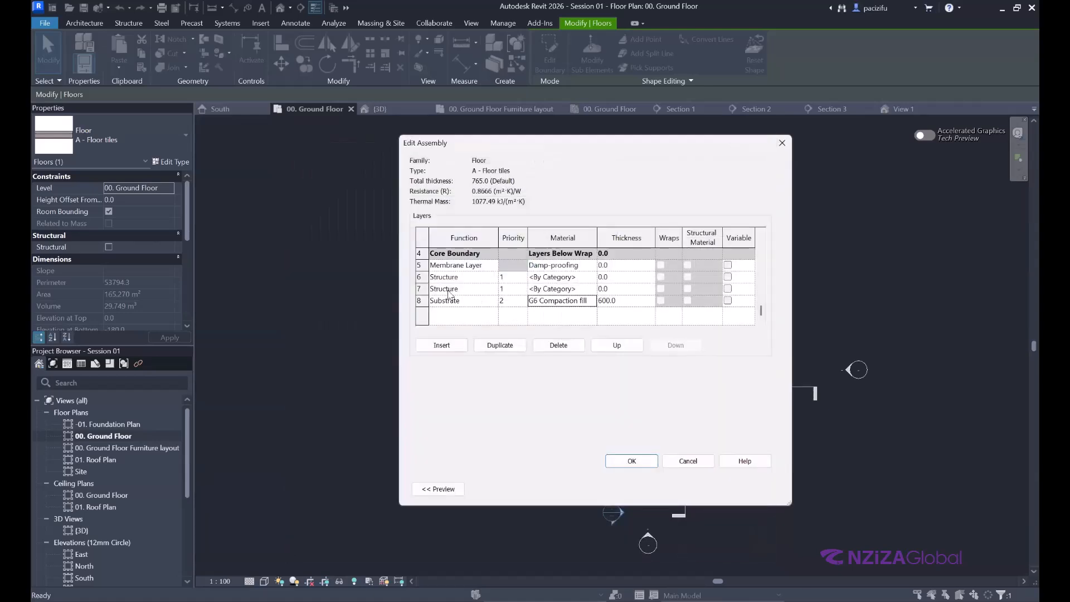
# Step: Change the function of the Structure layer in row 7, directly above the G6 Compaction fill layer, to Substrate
pyautogui.click(628, 301)
pyautogui.click(451, 289)
pyautogui.scroll(1, 495, 290)
pyautogui.scroll(-1, 493, 292)
pyautogui.click(493, 289)
pyautogui.click(457, 311)
# Step: For the row 7 Substrate layer, duplicate the G6 Compaction fill material and name the copy "G5 Compaction fill"
pyautogui.click(555, 289)
pyautogui.click(593, 288)
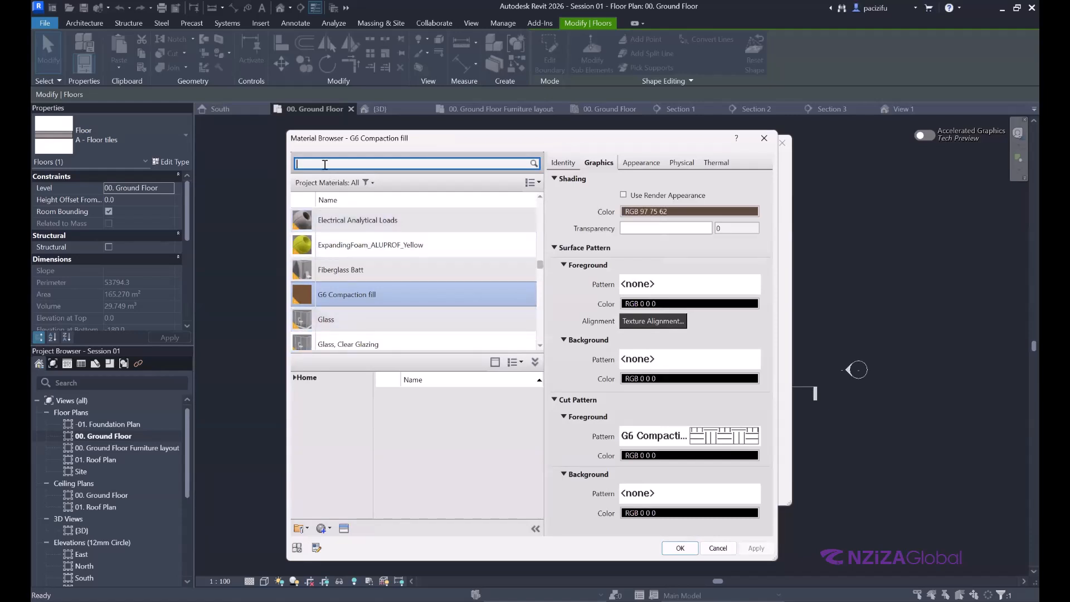
pyautogui.rightClick(357, 295)
pyautogui.click(377, 316)
pyautogui.click(328, 278)
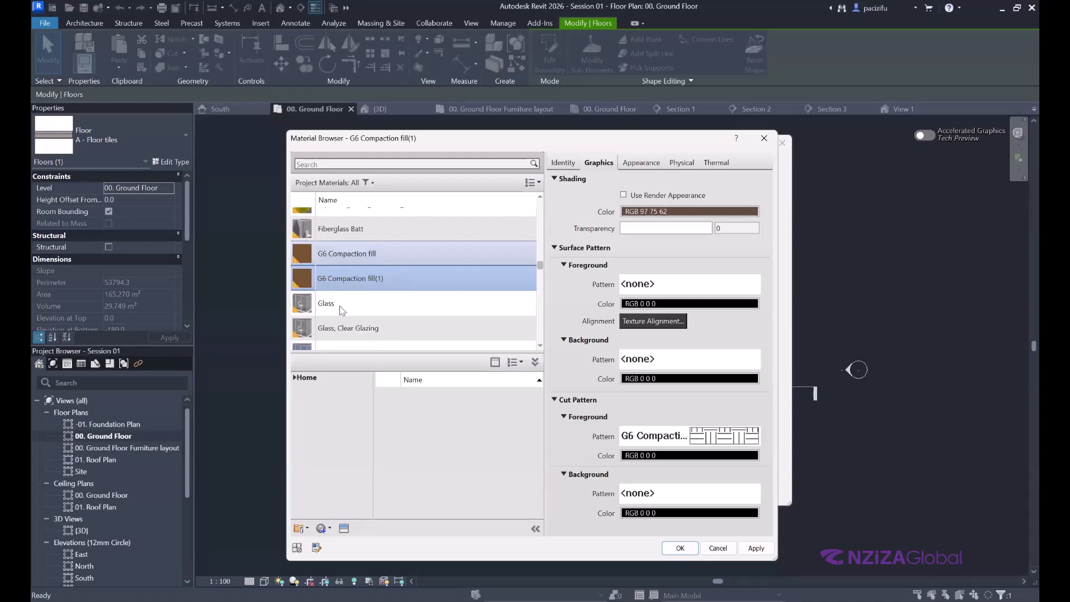
pyautogui.press('BackSpace')
pyautogui.write('5')
pyautogui.click(394, 289)
pyautogui.press('BackSpace')
pyautogui.press('Return')
# Step: Duplicate the G6 Compaction fill pattern from the new material's cut foreground and name the copy "G5 Compaction"
pyautogui.click(680, 437)
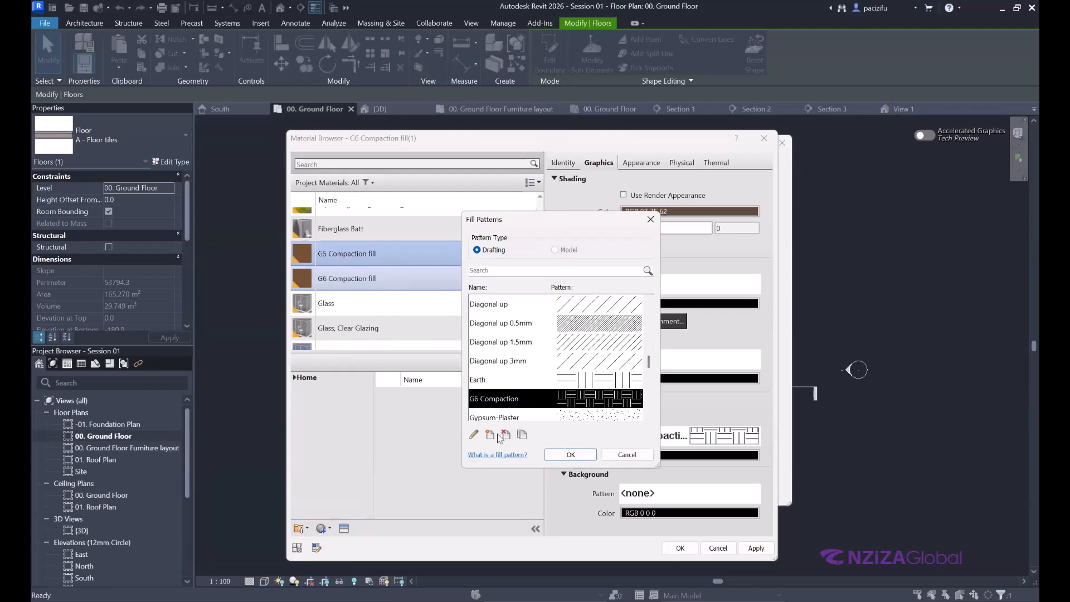
pyautogui.click(522, 435)
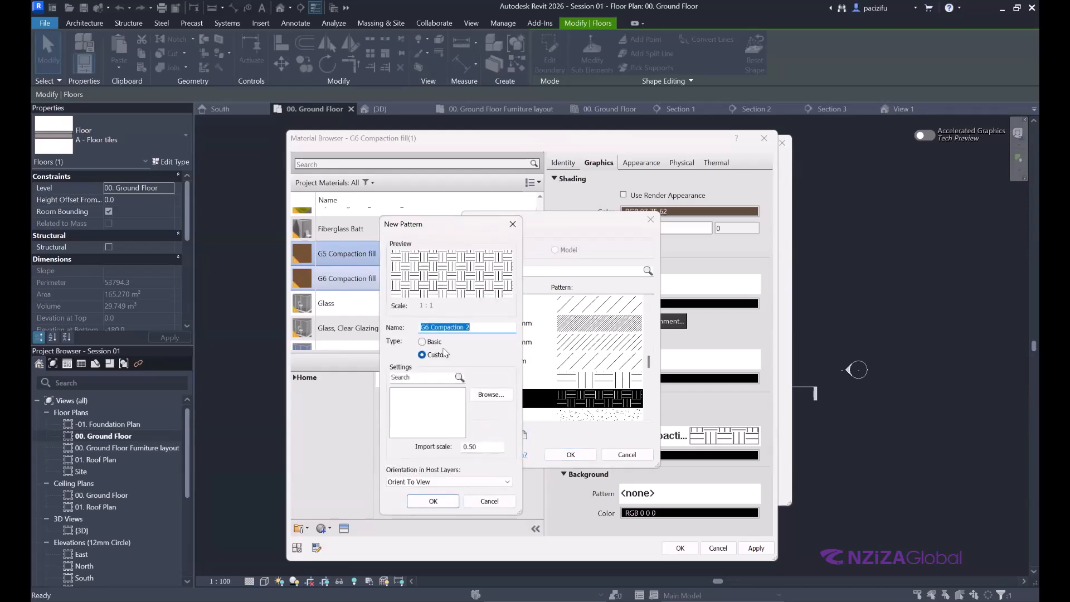
pyautogui.click(425, 327)
pyautogui.press('BackSpace')
pyautogui.write('5')
pyautogui.press('End')
pyautogui.press('BackSpace')
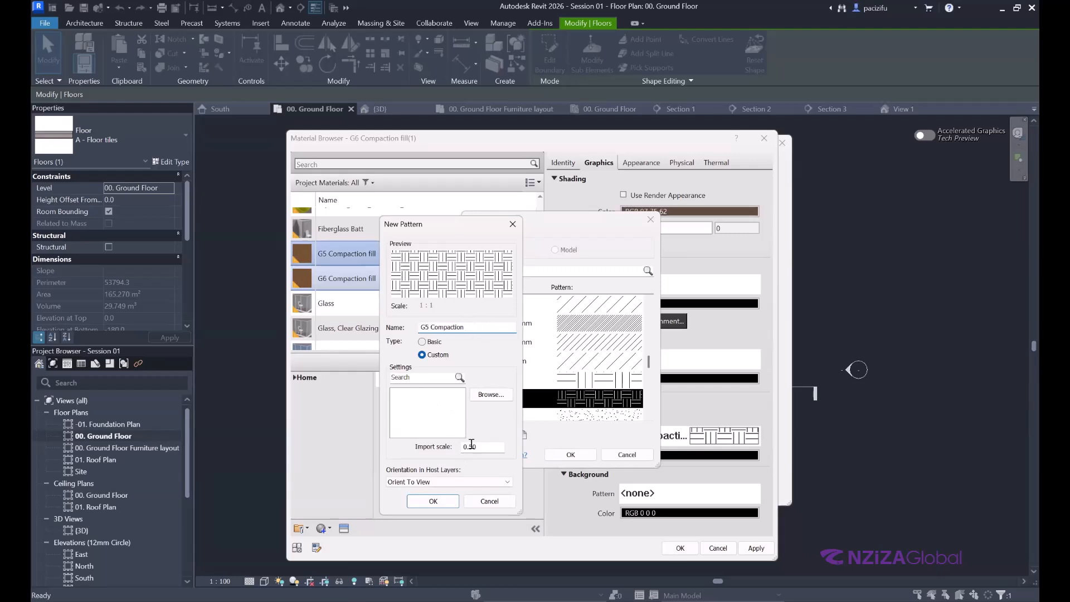
# Step: Set the G5 Compaction pattern's import scale to 0.20, use it as the cut foreground and assign G5 Compaction fill to the layer
pyautogui.click(471, 446)
pyautogui.press('BackSpace')
pyautogui.write('2')
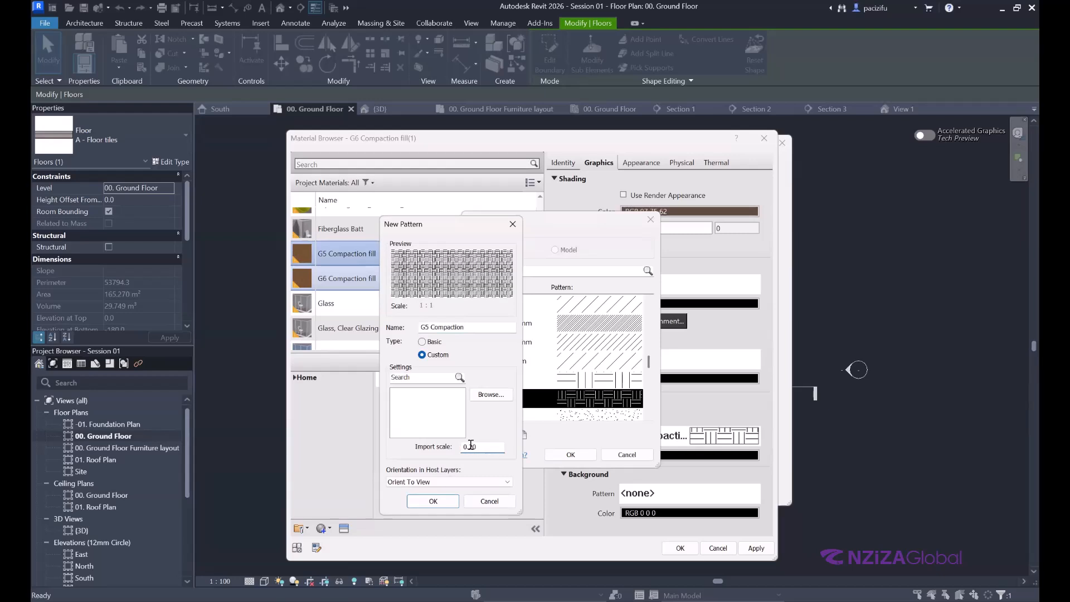
pyautogui.click(433, 501)
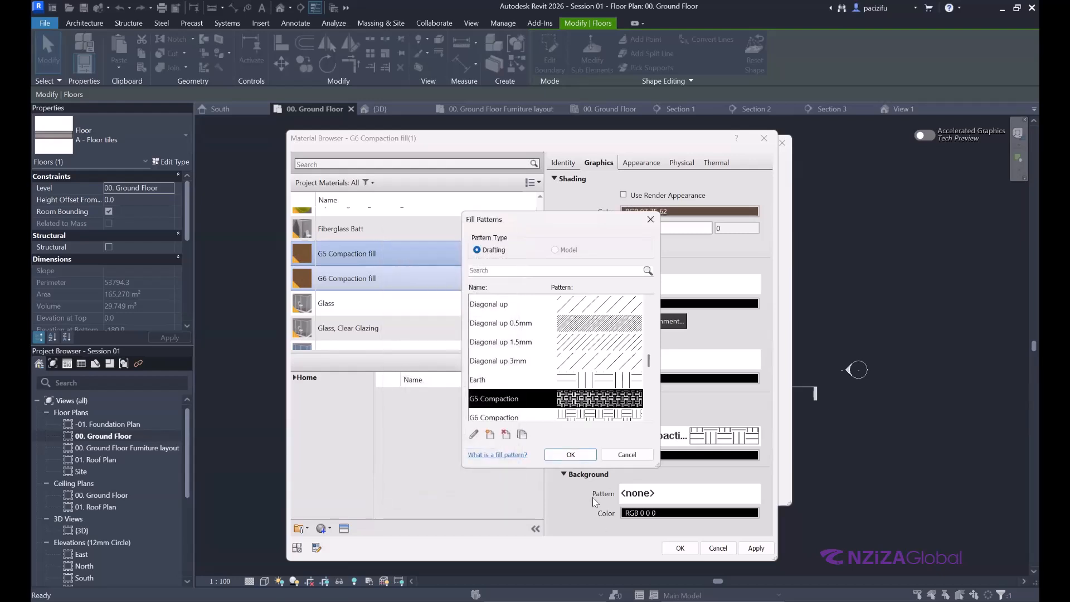
pyautogui.click(580, 454)
pyautogui.click(681, 548)
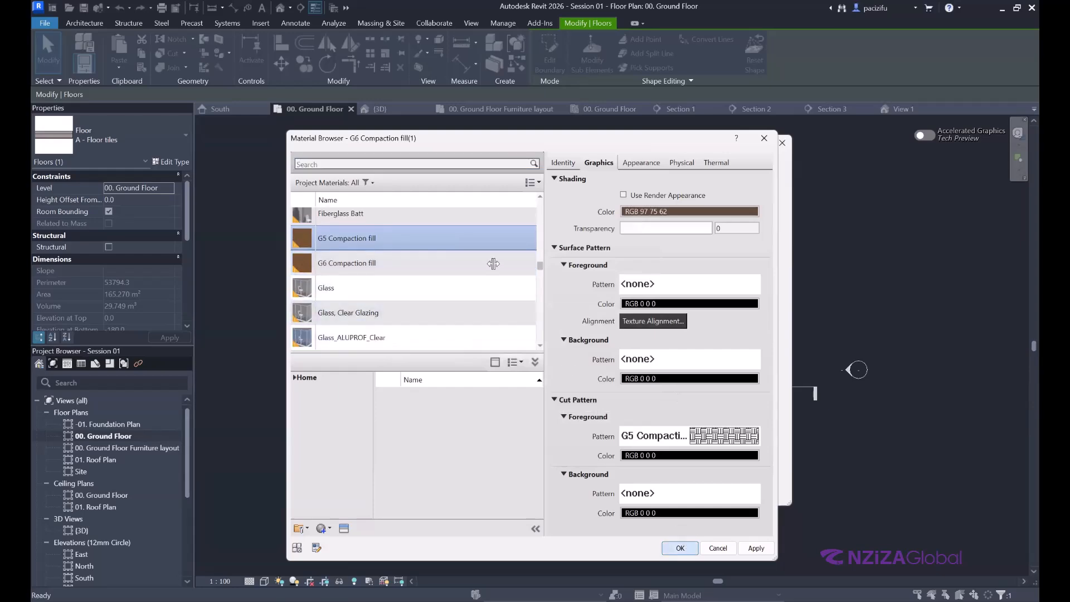
# Step: Set the G5 Compaction fill layer's thickness to 150 and try to confirm the floor assembly
pyautogui.click(614, 289)
pyautogui.doubleClick(614, 288)
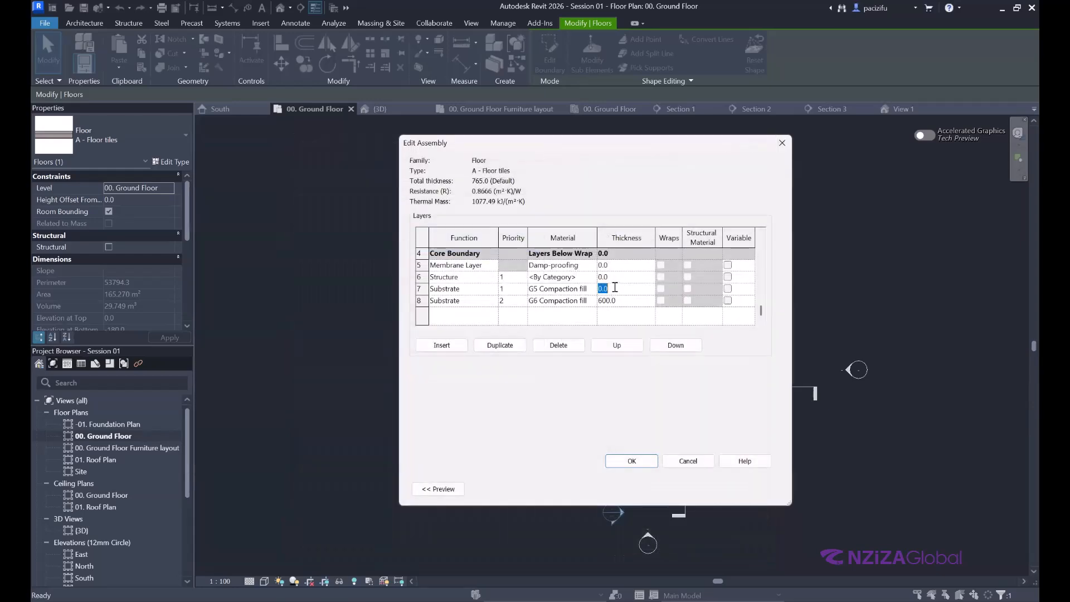
pyautogui.write('2')
pyautogui.click(632, 461)
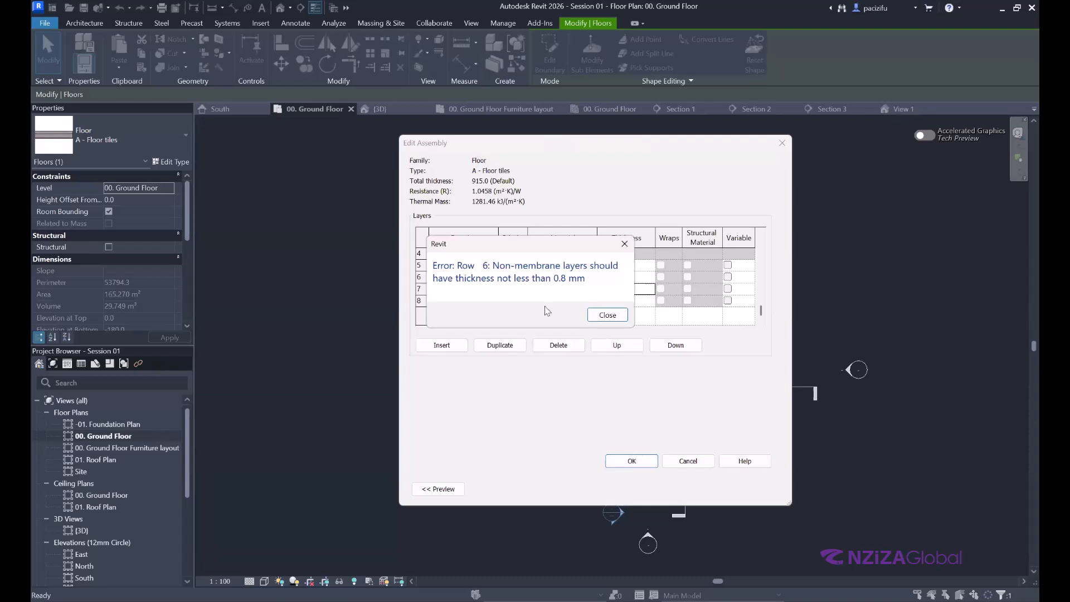
pyautogui.click(625, 244)
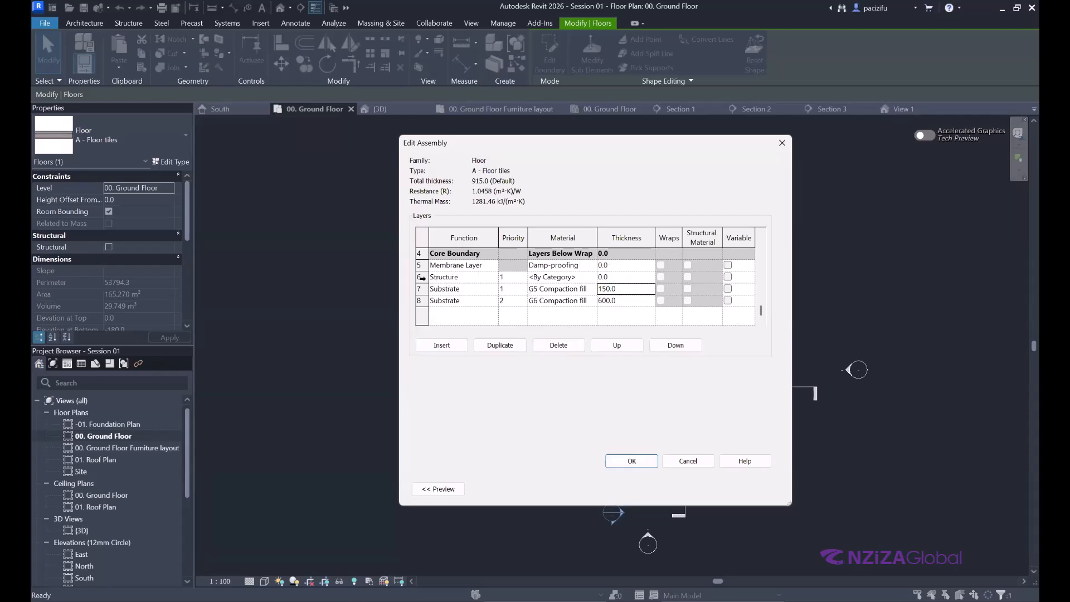
# Step: Open the material of the remaining Structure layer in row 6 for editing and search the project materials for "Hardcor"
pyautogui.click(422, 277)
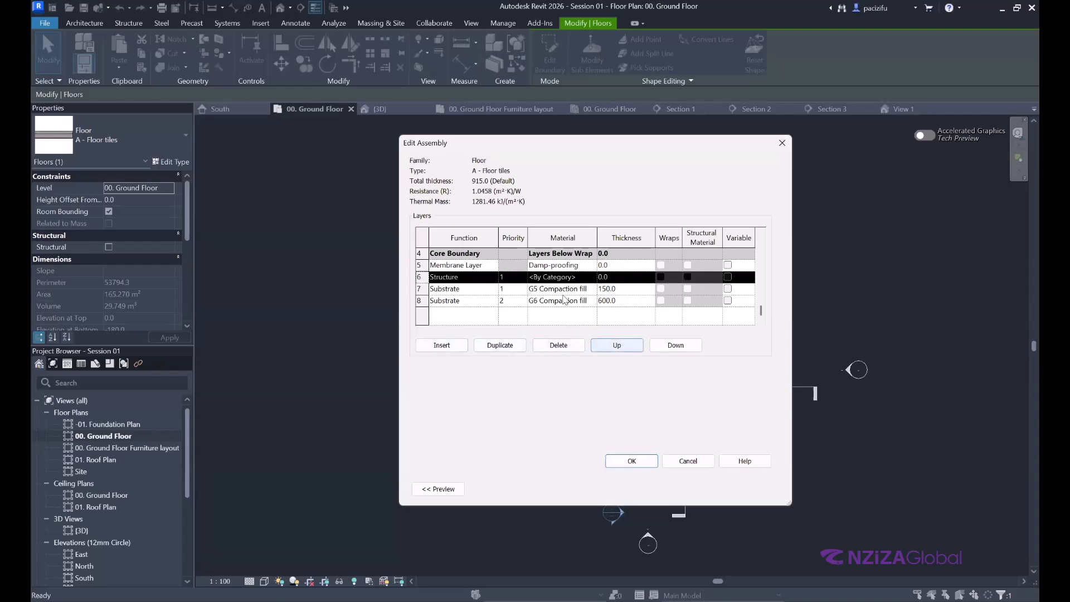
pyautogui.click(587, 277)
pyautogui.click(592, 278)
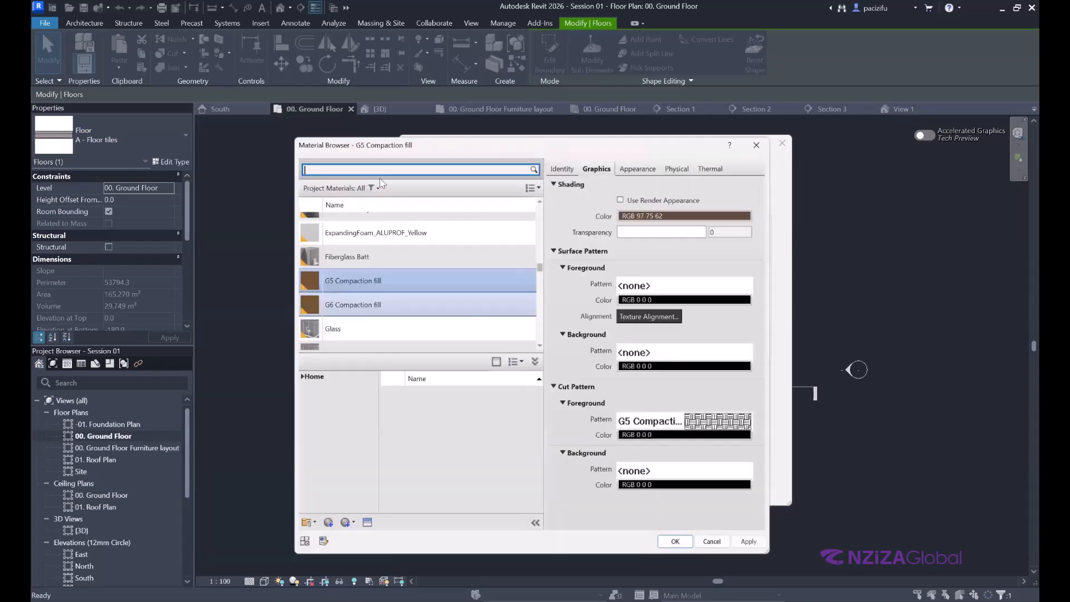
pyautogui.write('He')
pyautogui.press('BackSpace')
pyautogui.write('a')
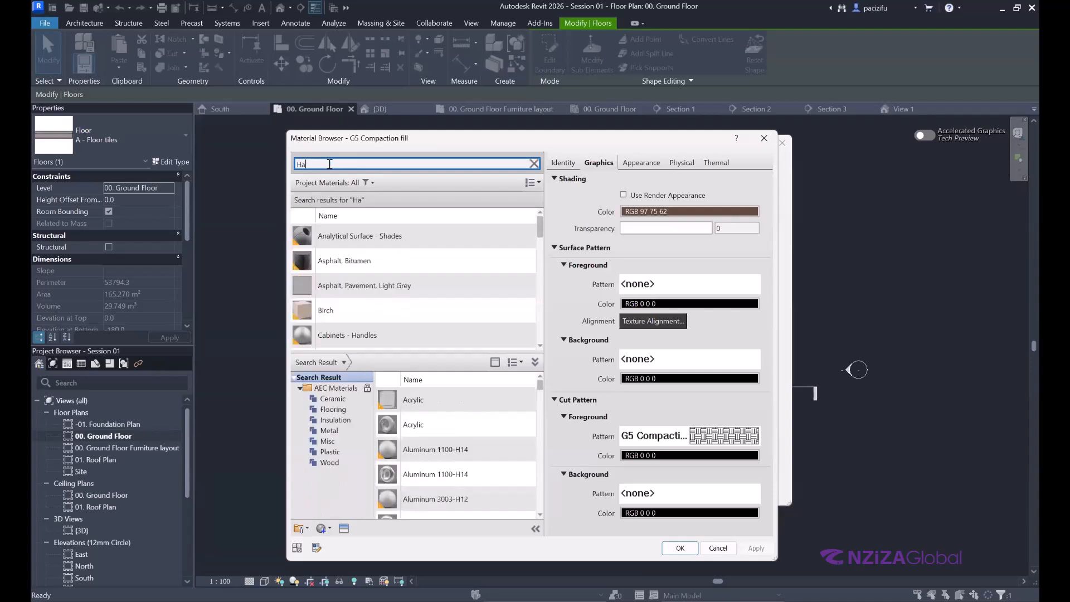
pyautogui.write('rd')
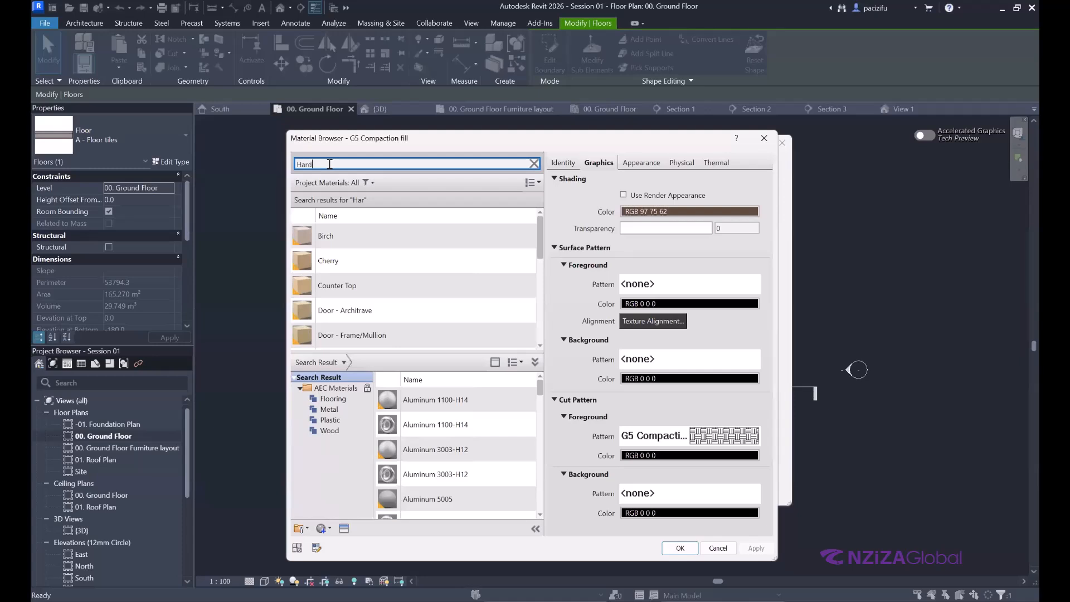
pyautogui.write('cor')
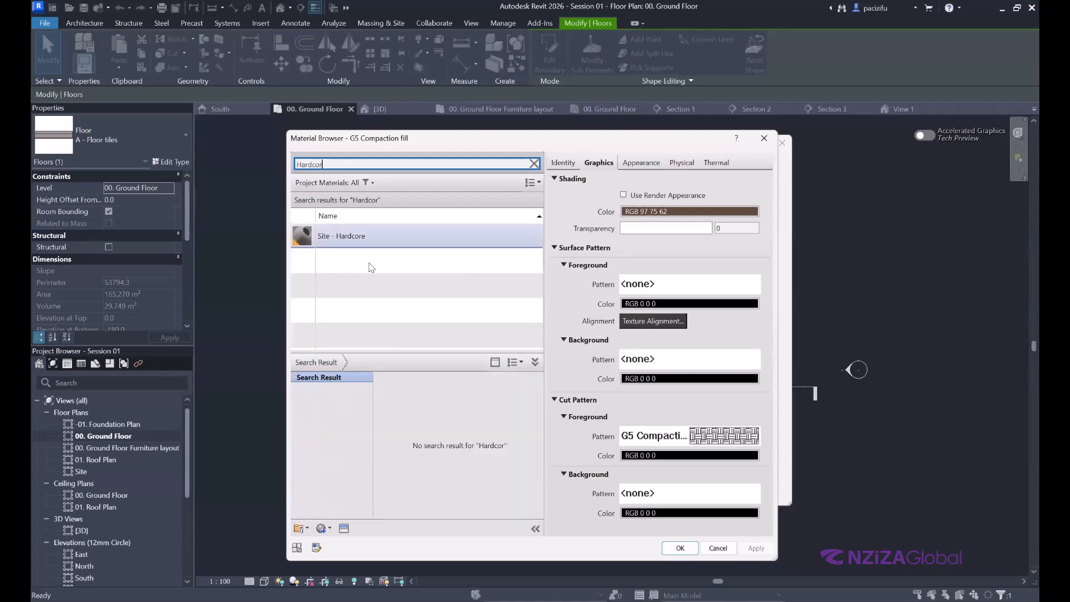
# Step: Duplicate the Site - Hardcore material and rename the copy "Compacted Site - Hardcore"
pyautogui.click(363, 237)
pyautogui.rightClick(365, 238)
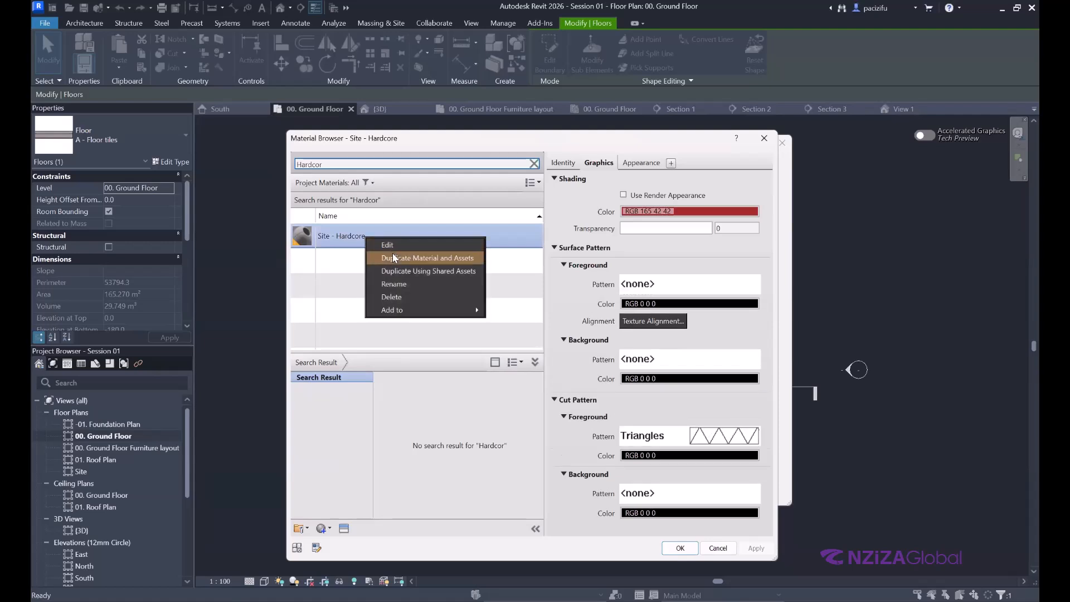
pyautogui.click(392, 253)
pyautogui.press('BackSpace')
pyautogui.press('BackSpace')
pyautogui.press('Home')
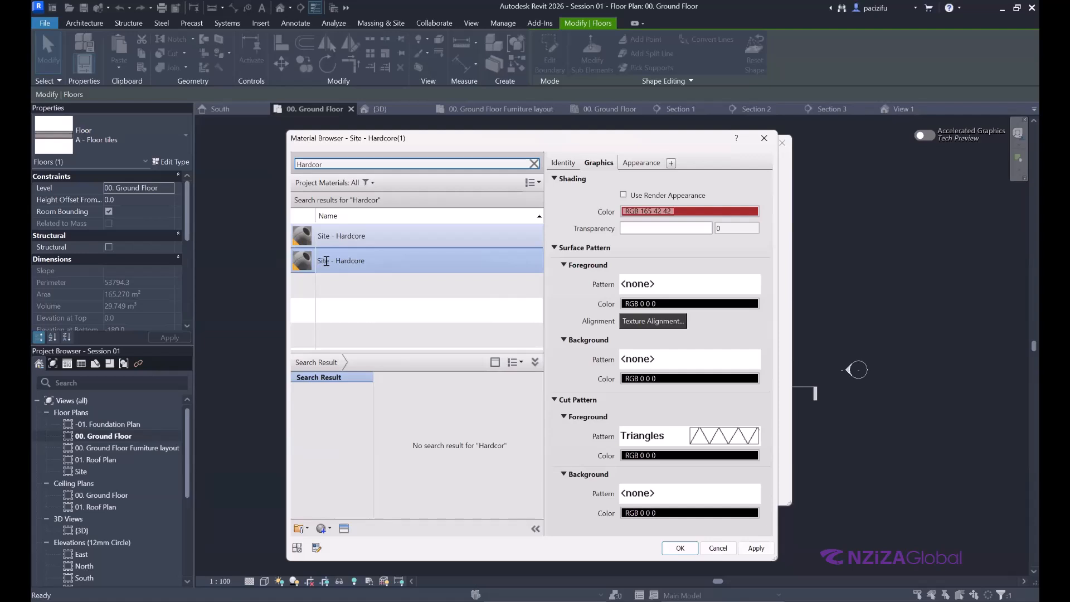
pyautogui.write('A0')
pyautogui.press('BackSpace')
pyautogui.press('BackSpace')
pyautogui.write('Compacted')
# Step: Open the cut foreground pattern of Compacted Site - Hardcore for editing and look through the drafting fill patterns for a suitable hatch
pyautogui.click(739, 436)
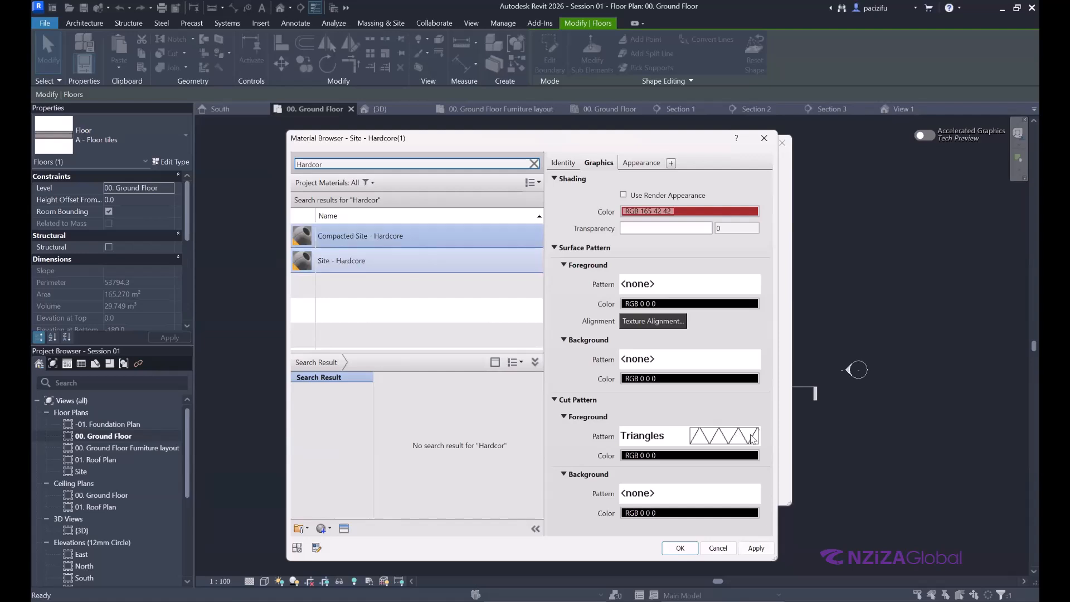
pyautogui.scroll(-3, 577, 366)
pyautogui.scroll(8, 577, 363)
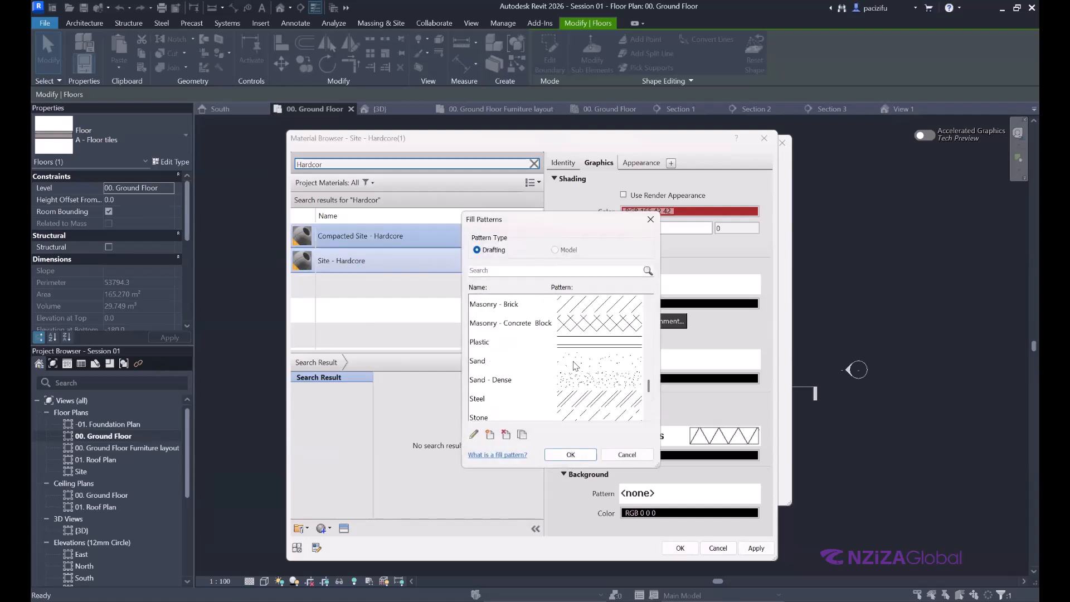
pyautogui.scroll(-3, 576, 364)
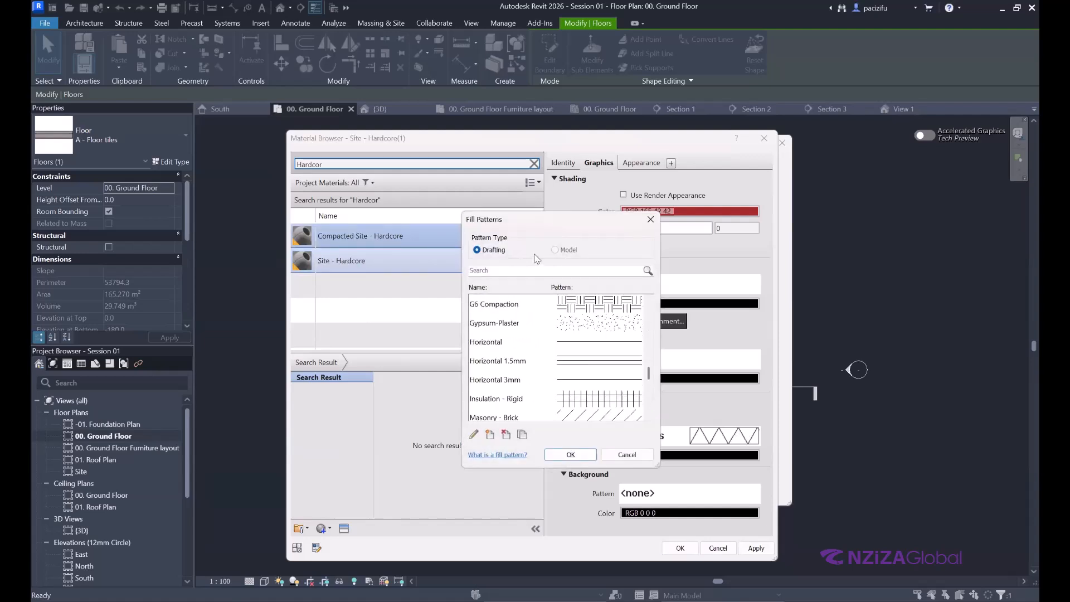
pyautogui.scroll(4, 602, 379)
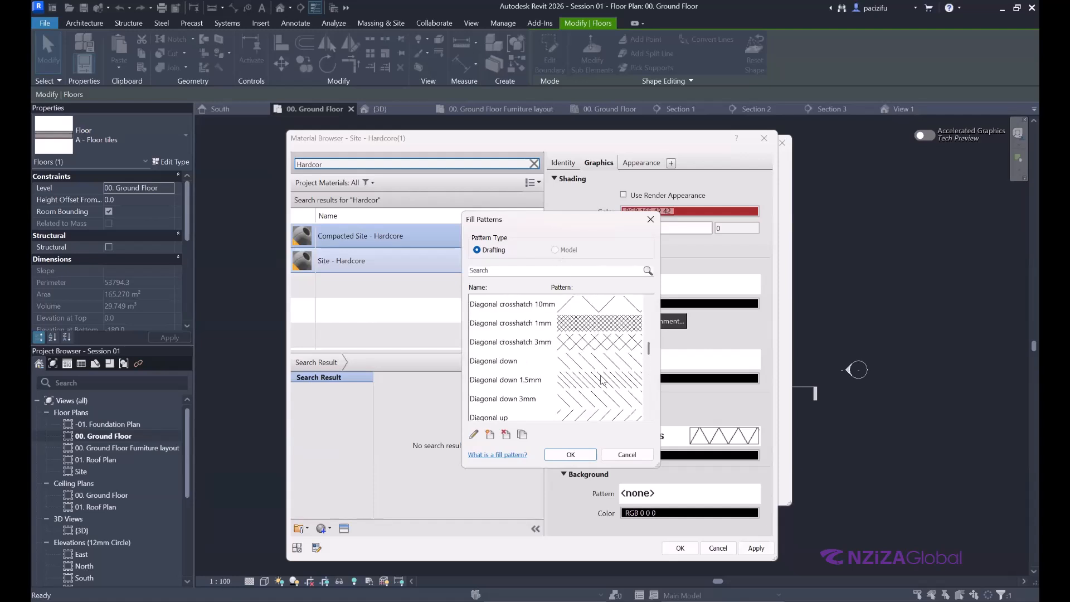
pyautogui.scroll(5, 601, 379)
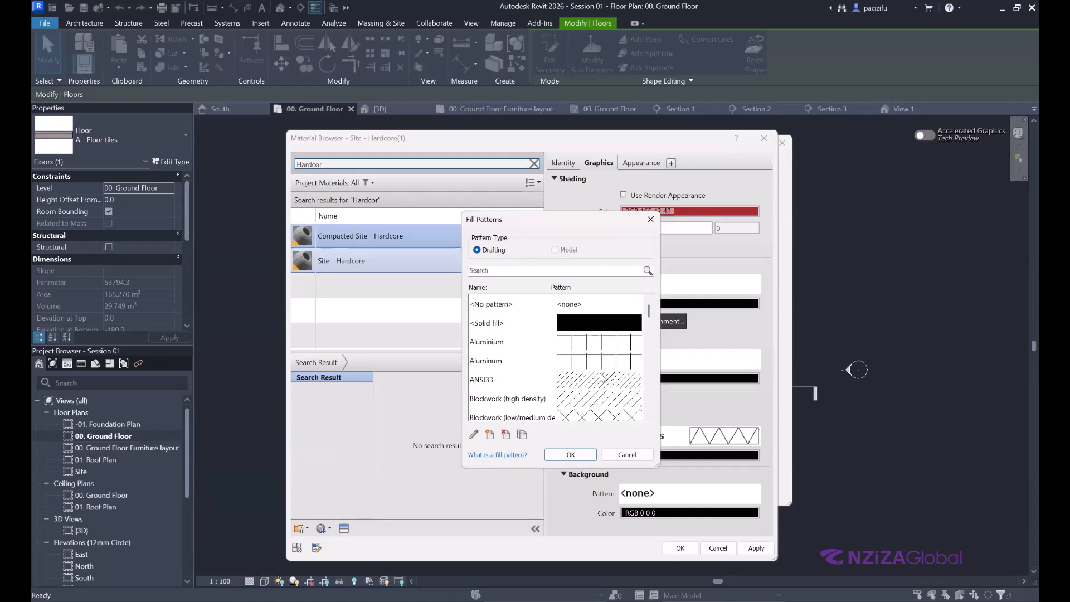
pyautogui.scroll(-3, 601, 378)
pyautogui.scroll(3, 601, 378)
pyautogui.scroll(-5, 601, 378)
pyautogui.scroll(-15, 601, 379)
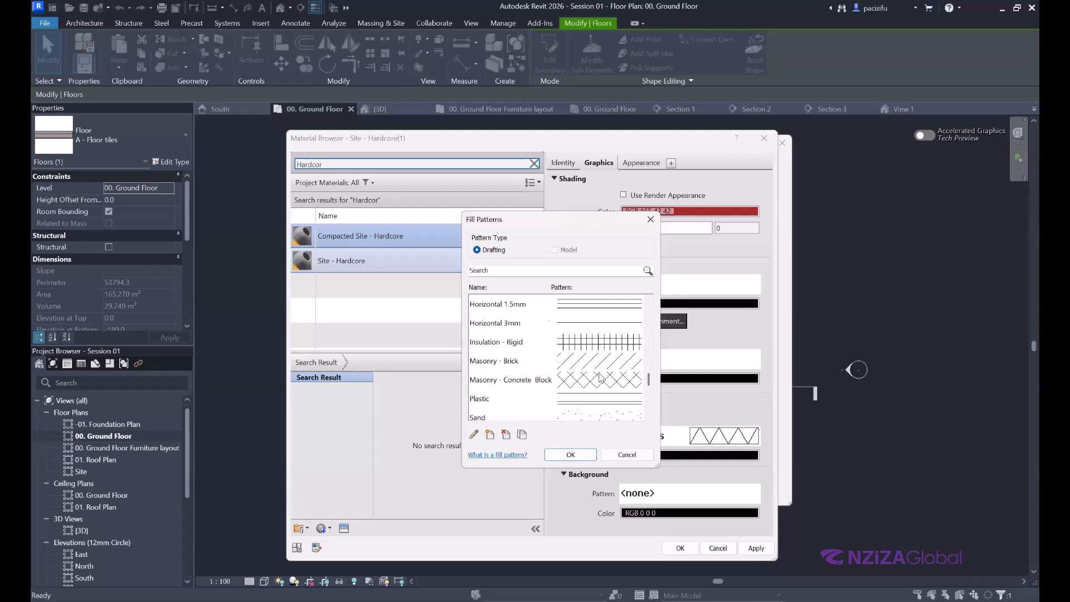
pyautogui.scroll(5, 599, 373)
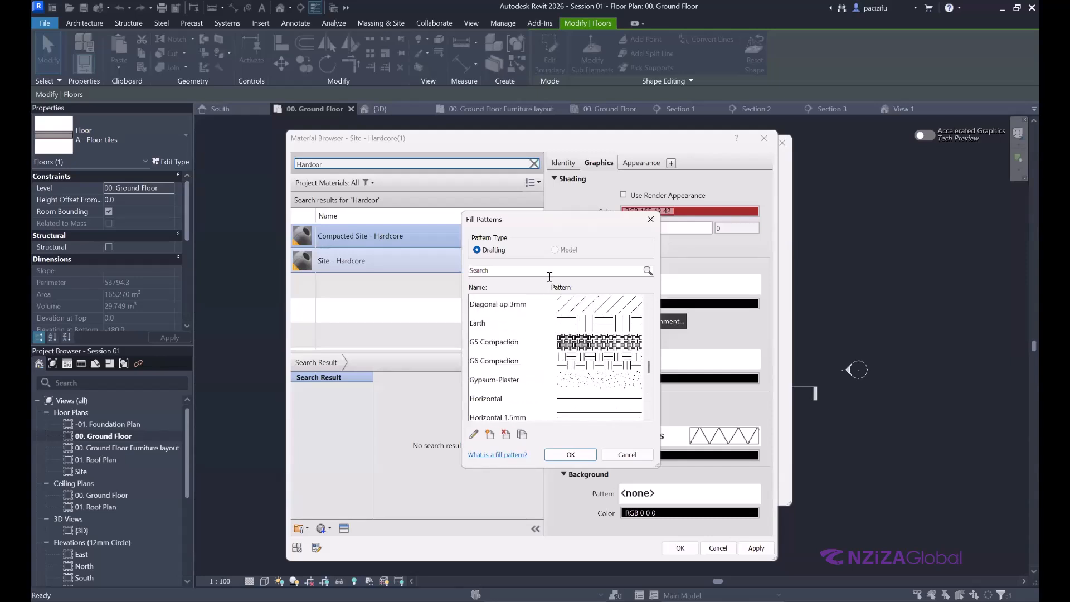
pyautogui.click(560, 301)
pyautogui.scroll(-10, 573, 356)
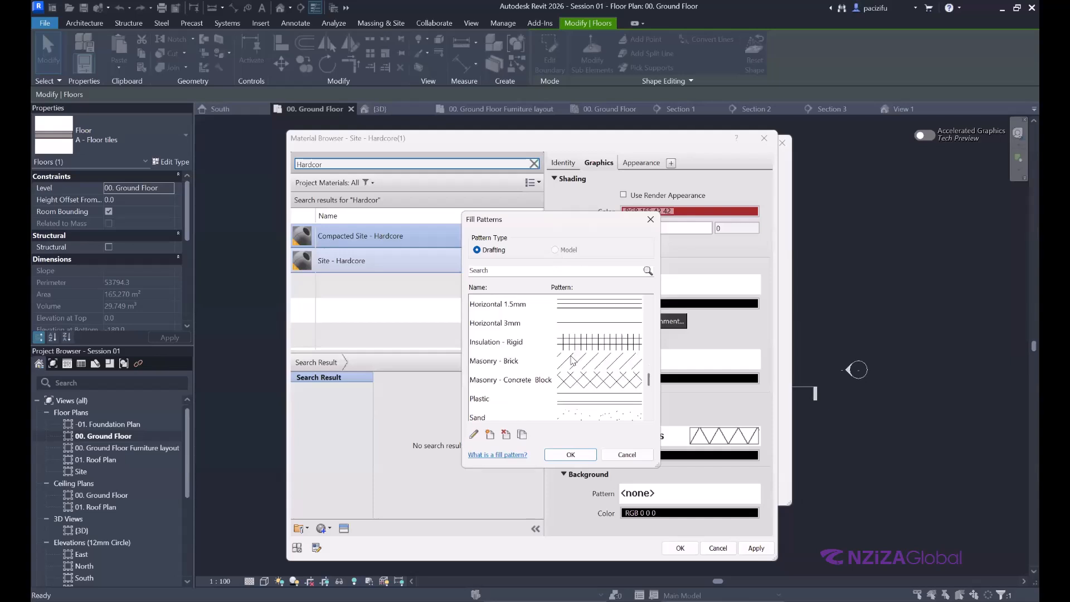
pyautogui.scroll(10, 583, 371)
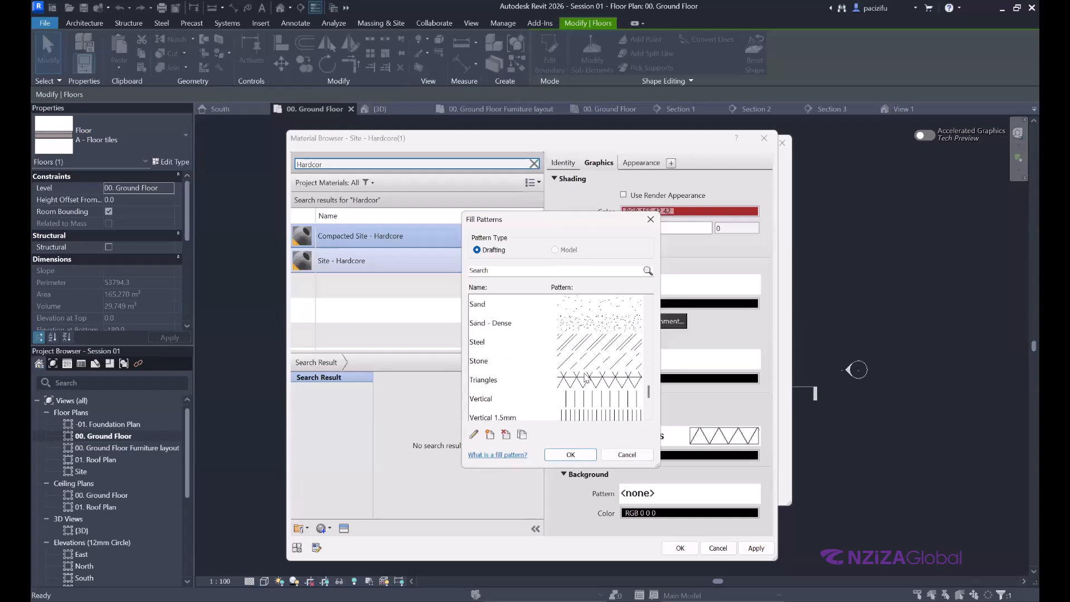
pyautogui.scroll(1, 585, 369)
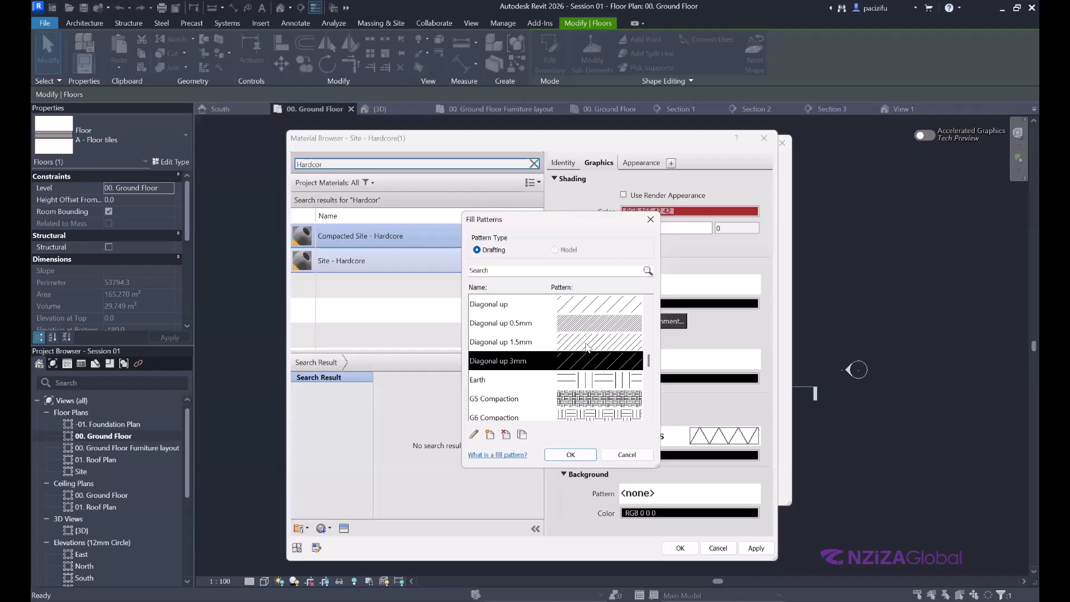
pyautogui.scroll(1, 592, 342)
pyautogui.scroll(1, 591, 341)
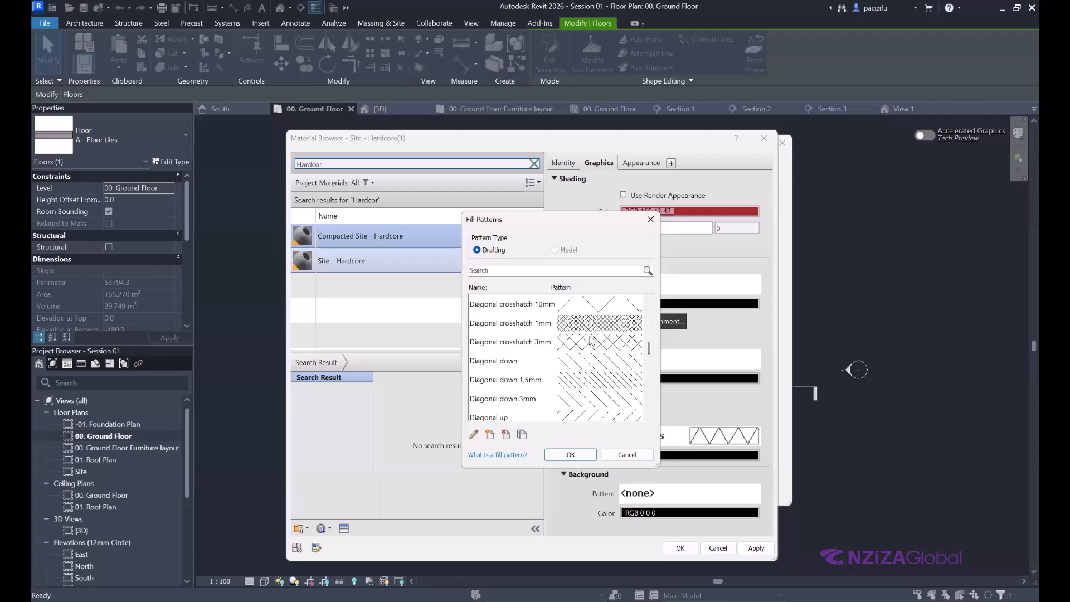
# Step: Duplicate the Diagonal crosshatch 1mm fill pattern and name the copy "Hardcore"
pyautogui.click(584, 329)
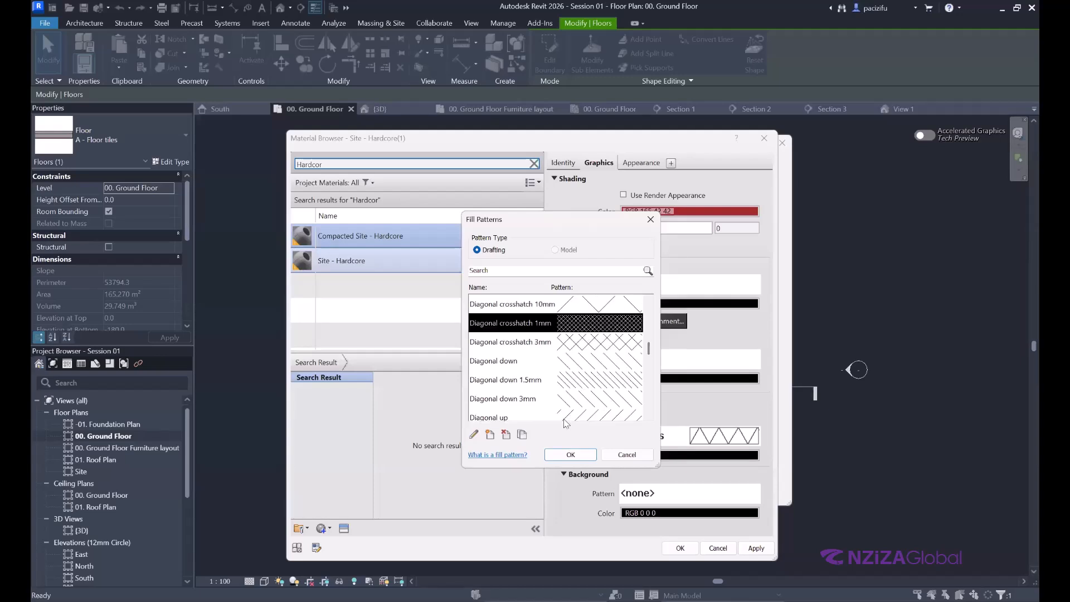
pyautogui.click(522, 434)
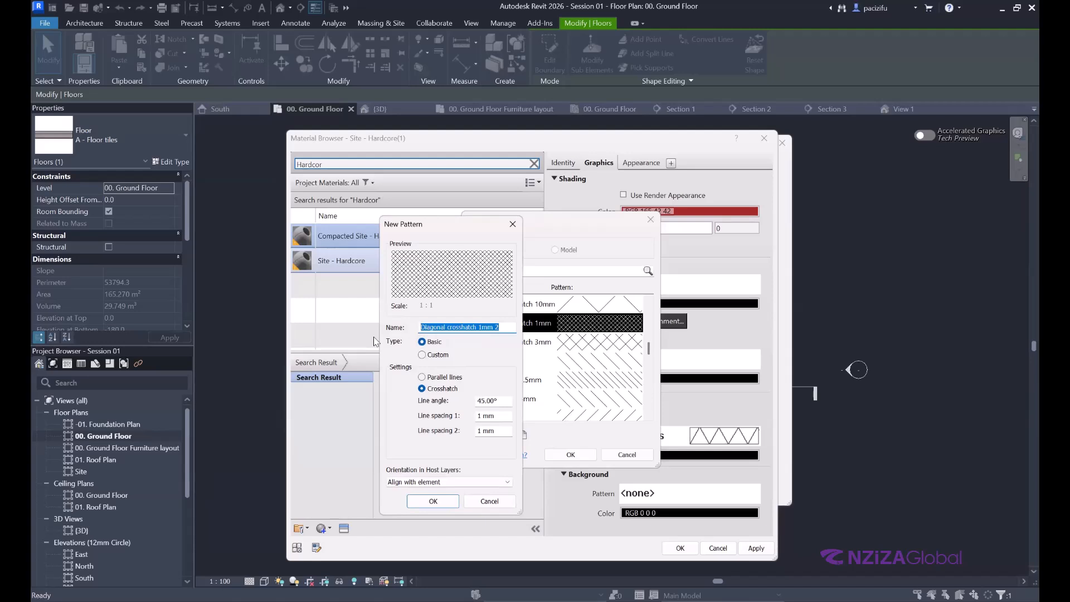
pyautogui.write('Ha')
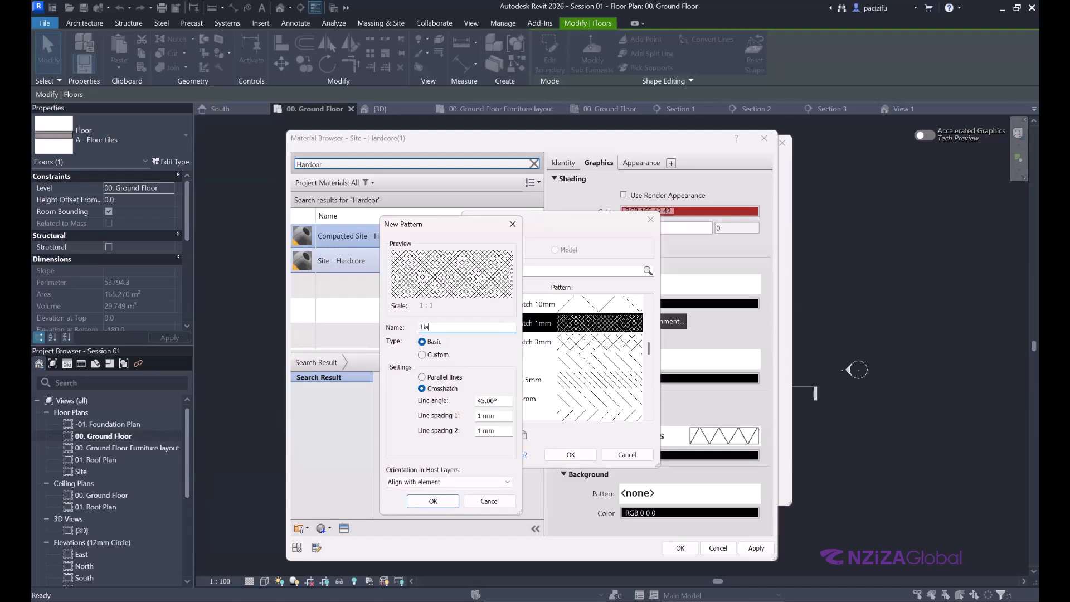
pyautogui.write('rd ore')
pyautogui.click(434, 501)
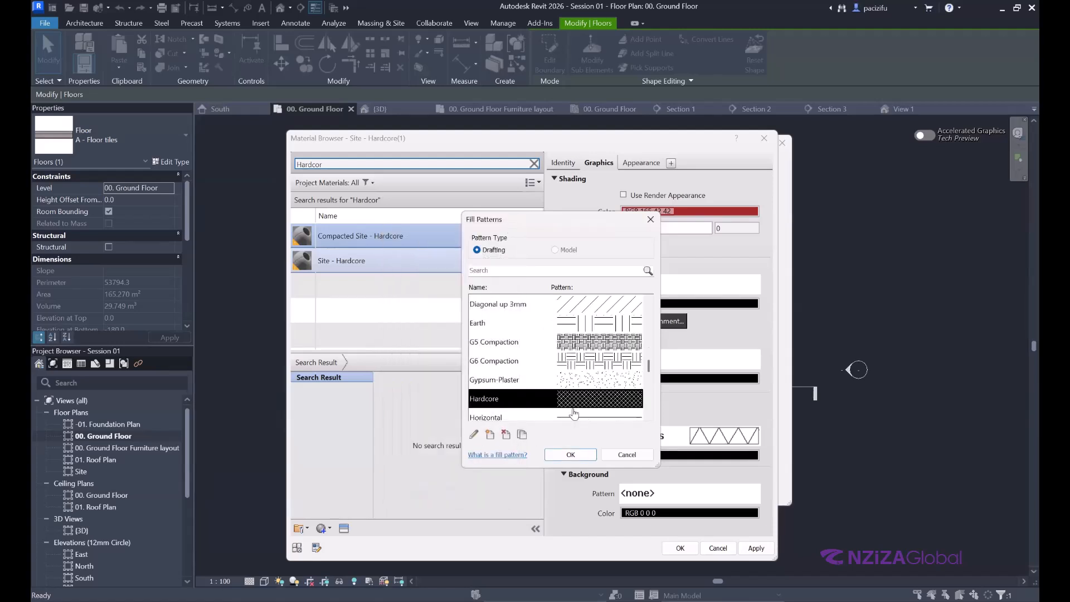
# Step: Use the Hardcore pattern as the cut foreground, set its colour to RGB 93 93 93 and assign Compacted Site - Hardcore to the layer
pyautogui.click(570, 453)
pyautogui.click(715, 456)
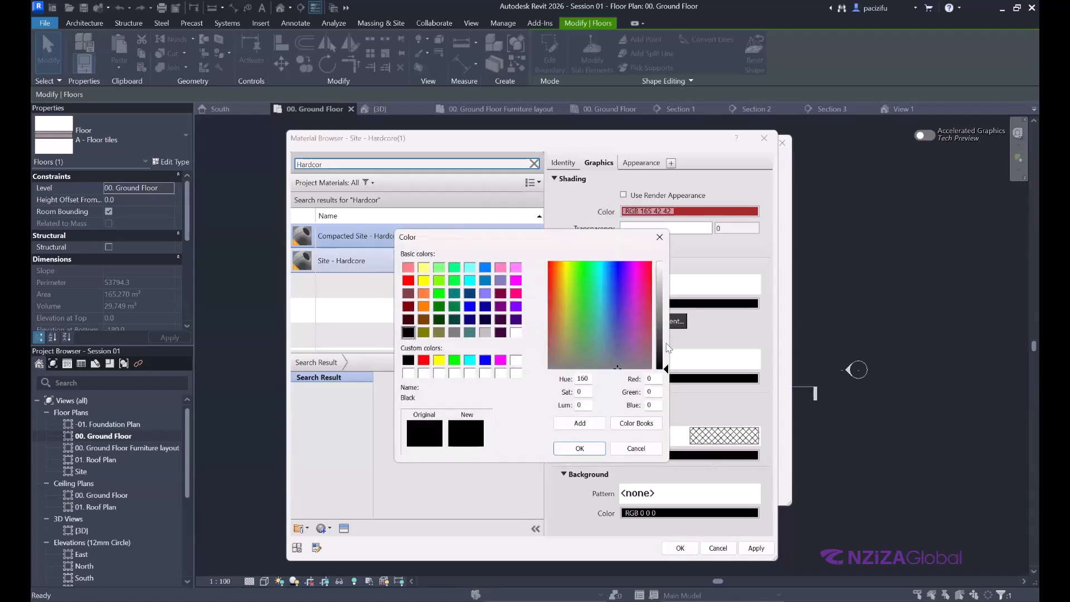
pyautogui.moveTo(665, 353); pyautogui.dragTo(665, 328)
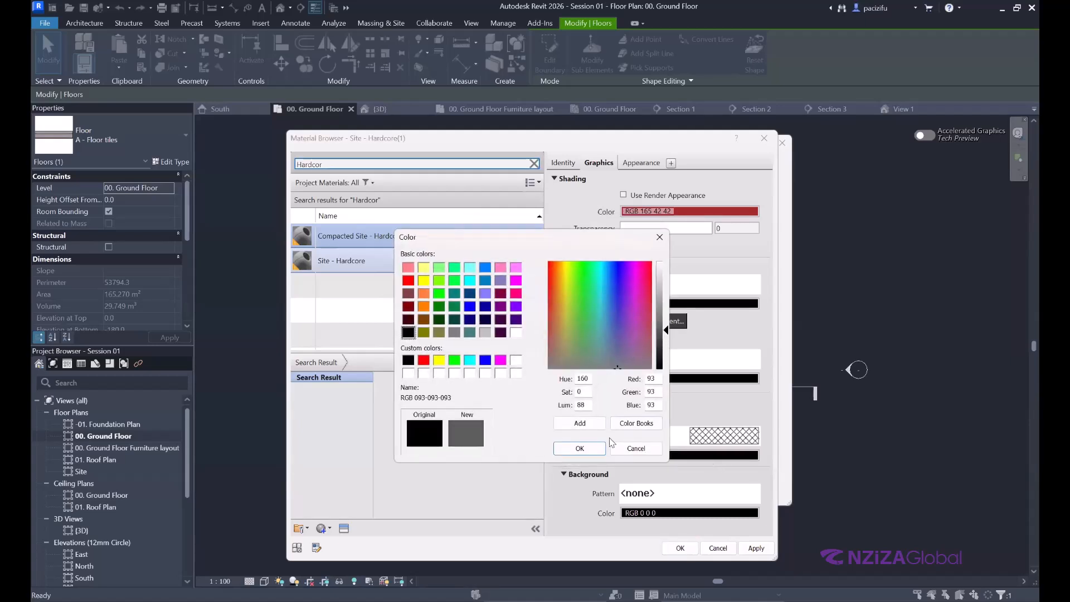
pyautogui.click(579, 448)
pyautogui.click(680, 548)
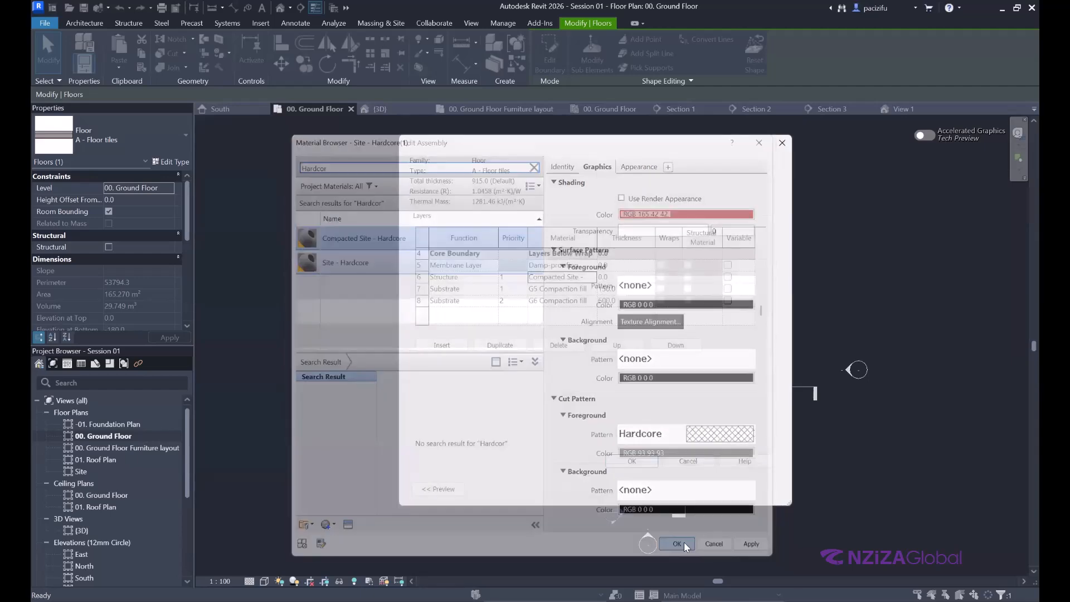
# Step: Set the compacted hardcore layer's thickness to 60 and confirm the floor assembly and type properties
pyautogui.click(612, 276)
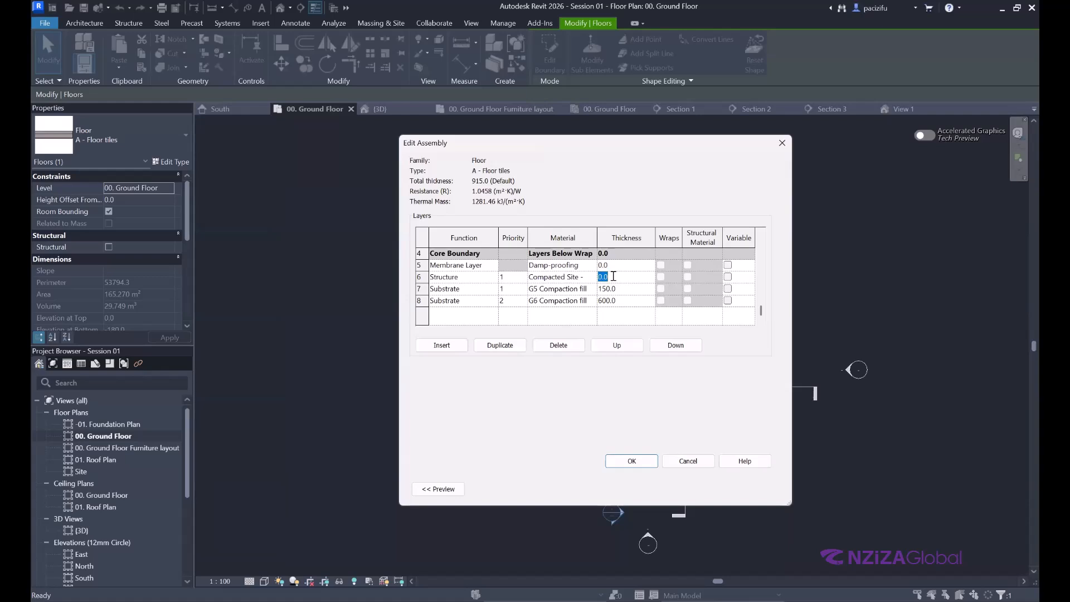
pyautogui.press('BackSpace')
pyautogui.write('60')
pyautogui.click(632, 462)
pyautogui.click(642, 489)
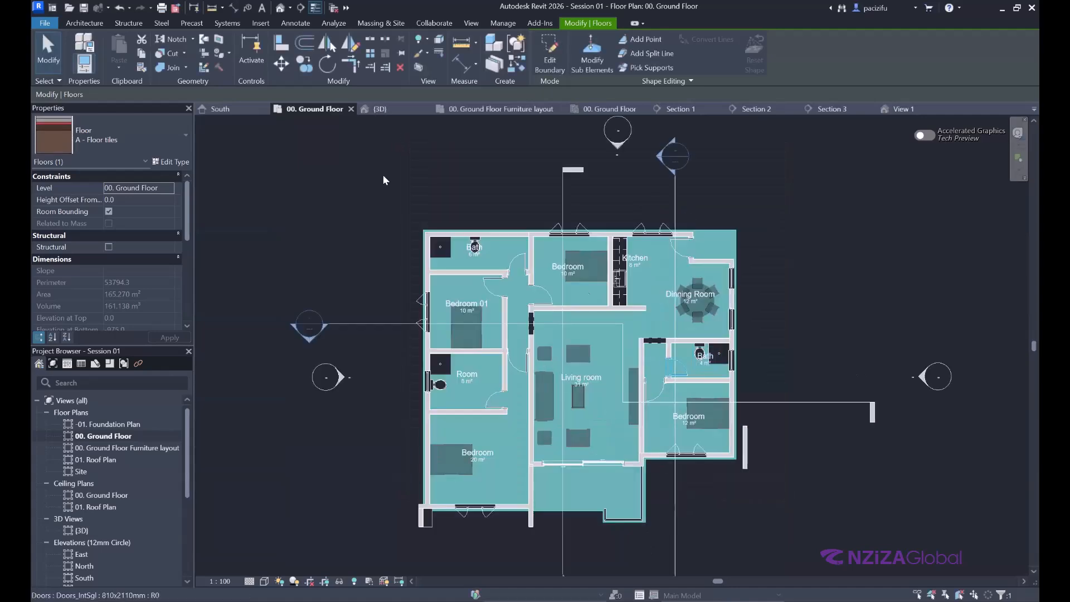
# Step: Deselect the floor, open the Section 1 view and examine the floor's layers and cut patterns above the foundation walls
pyautogui.click(408, 319)
pyautogui.scroll(1, 407, 316)
pyautogui.scroll(-2, 273, 370)
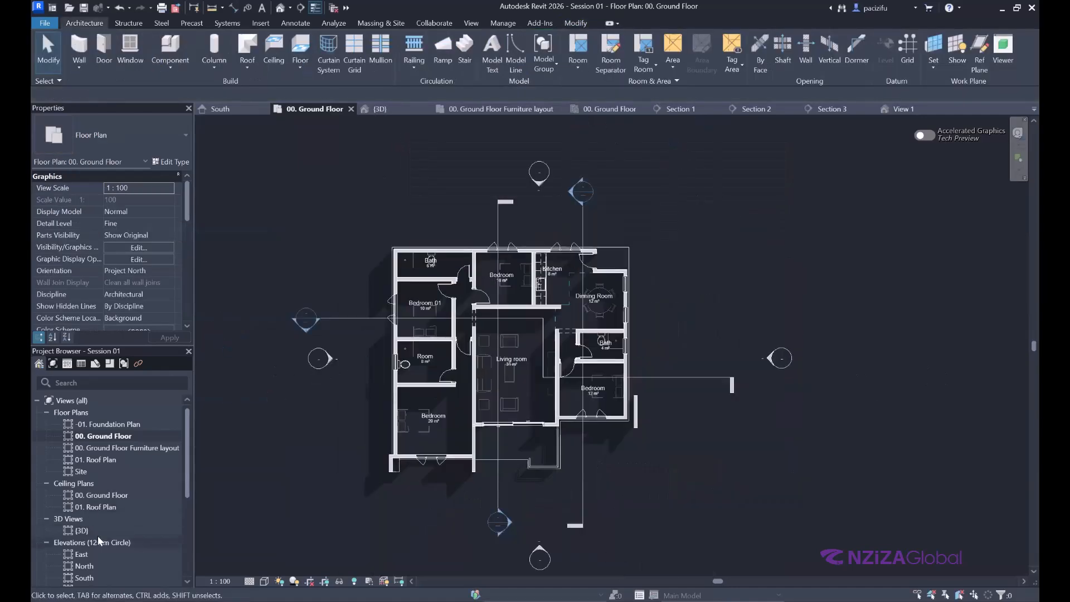
pyautogui.scroll(-3, 98, 536)
pyautogui.doubleClick(86, 496)
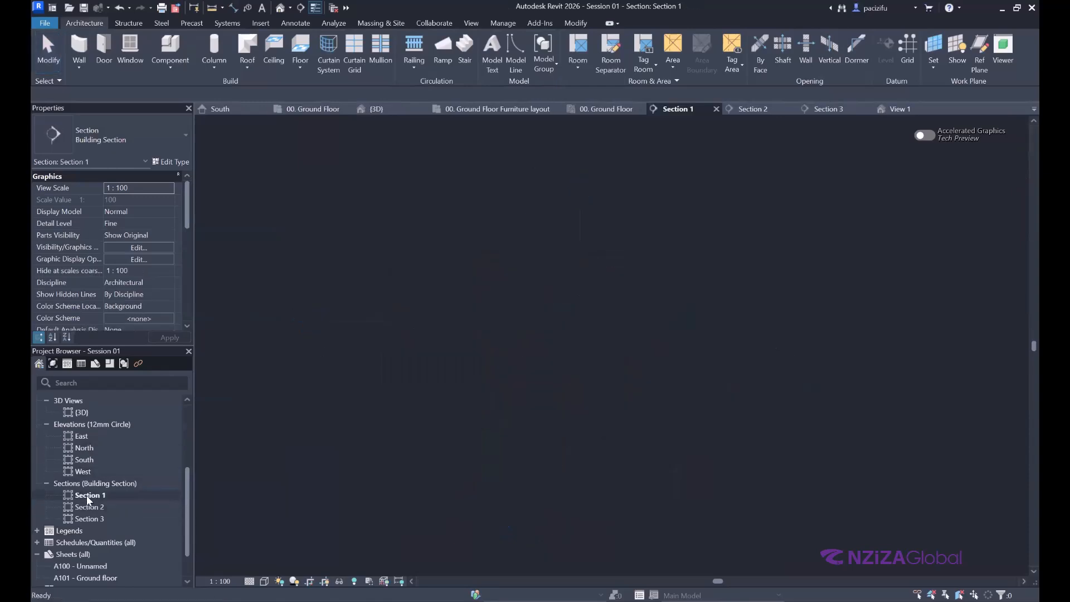
pyautogui.scroll(-2, 697, 420)
pyautogui.scroll(5, 827, 446)
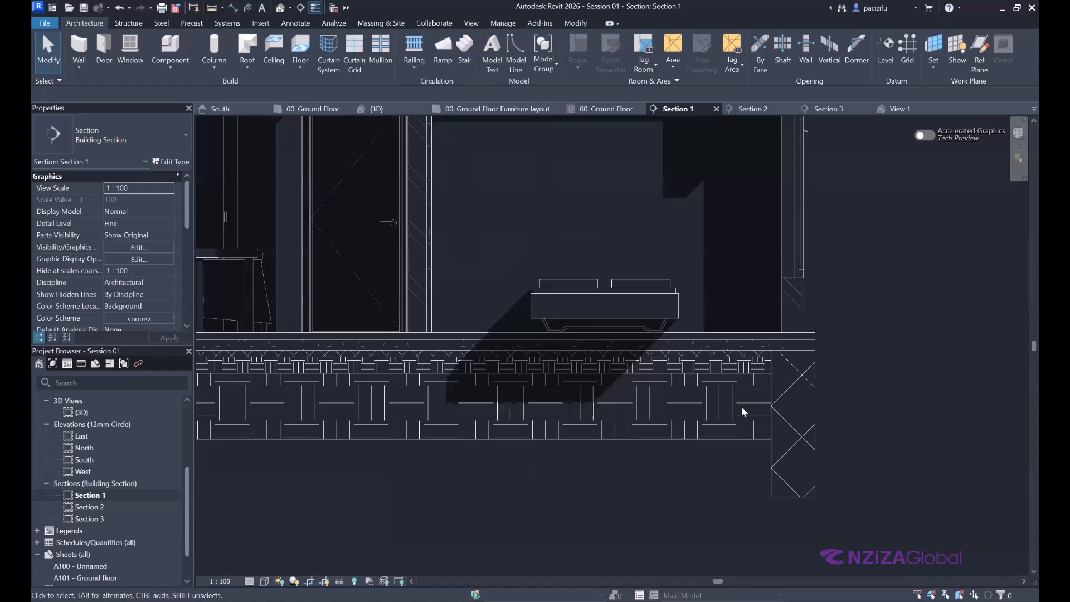
pyautogui.scroll(1, 741, 407)
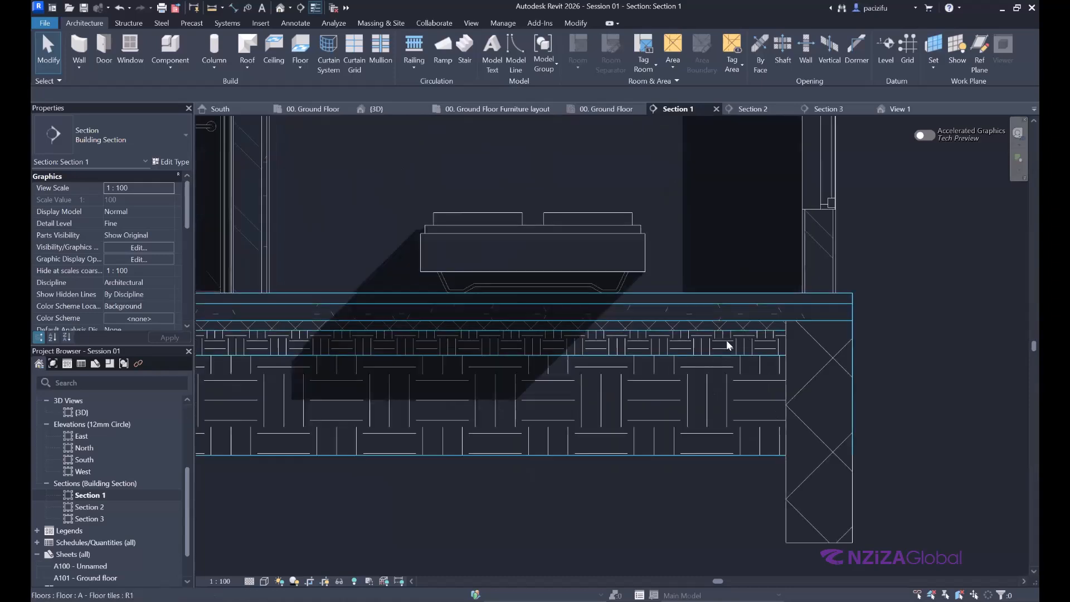
pyautogui.scroll(1, 747, 319)
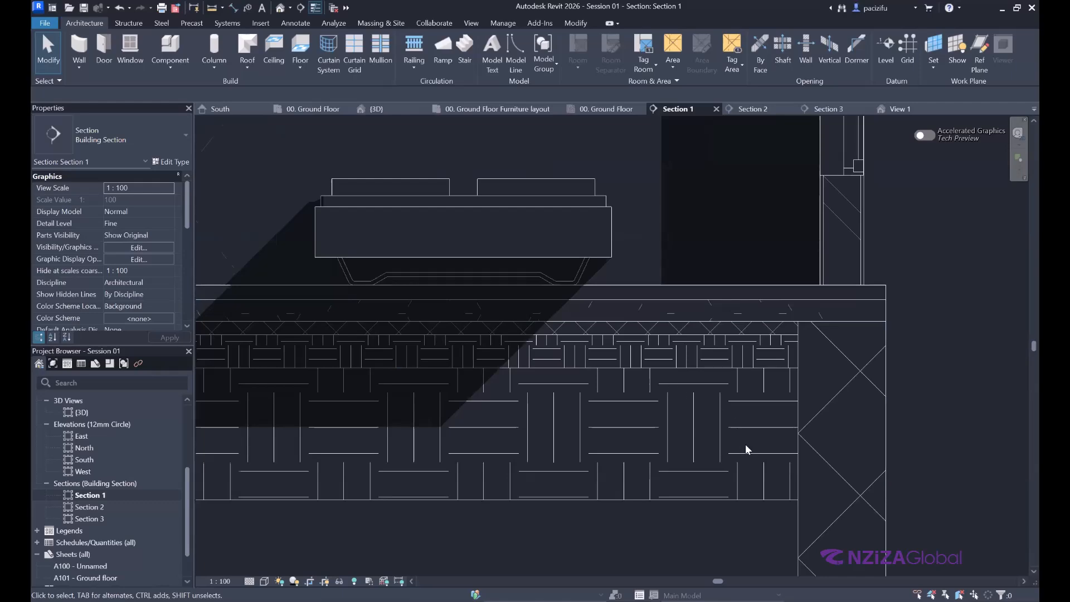
pyautogui.scroll(-4, 744, 444)
pyautogui.scroll(-8, 745, 444)
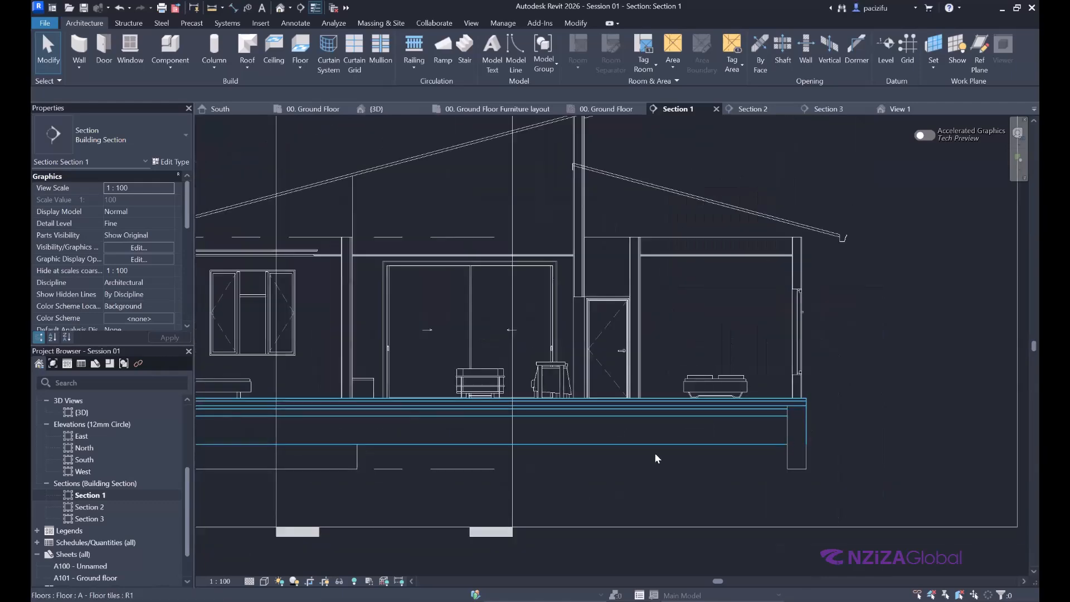
pyautogui.scroll(1, 430, 445)
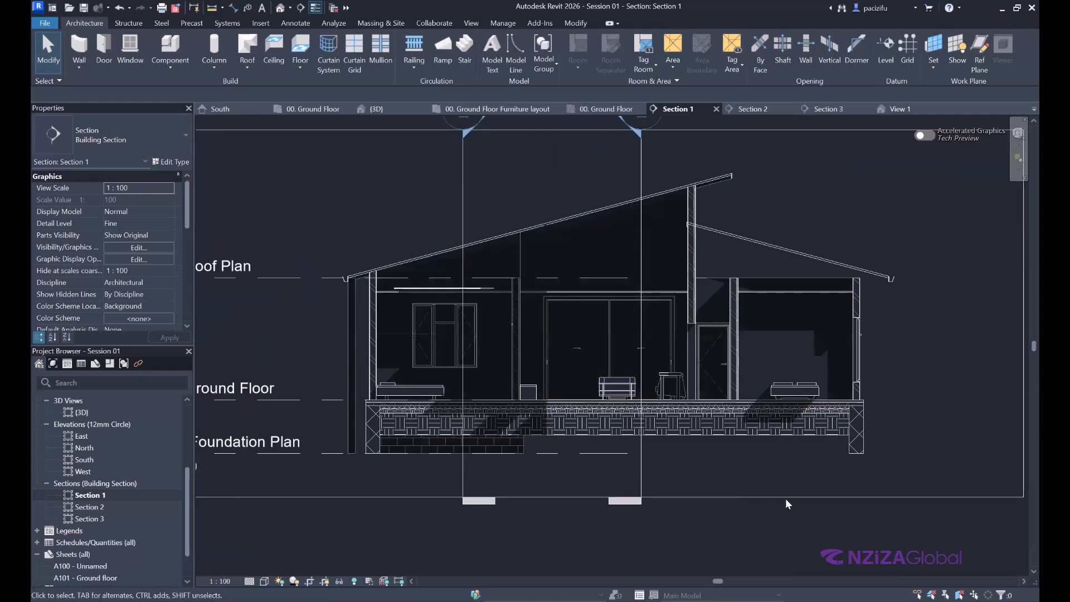
pyautogui.scroll(2, 474, 451)
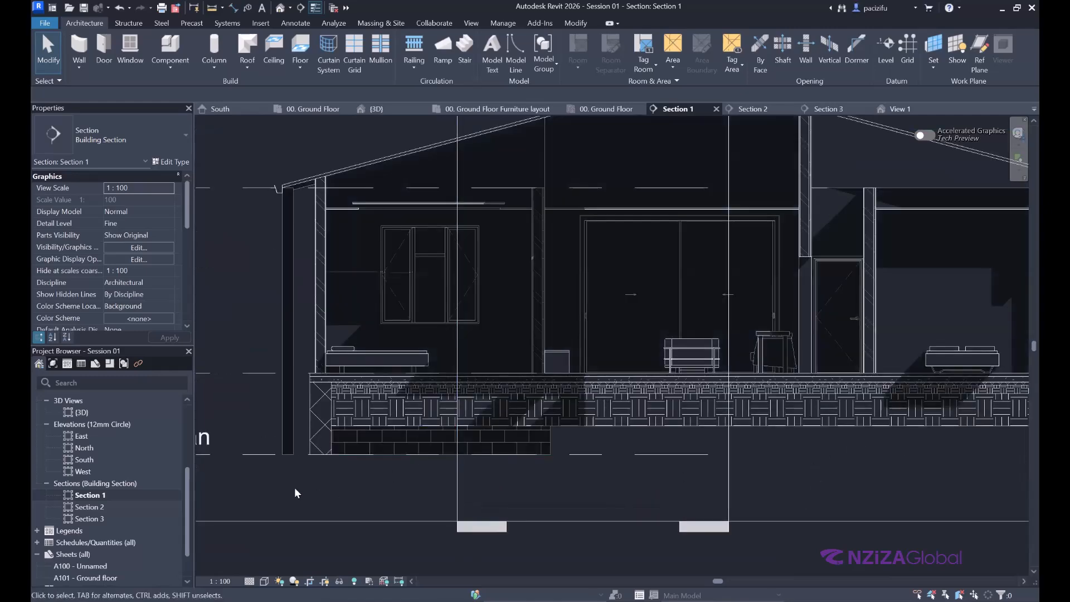
pyautogui.scroll(-2, 382, 445)
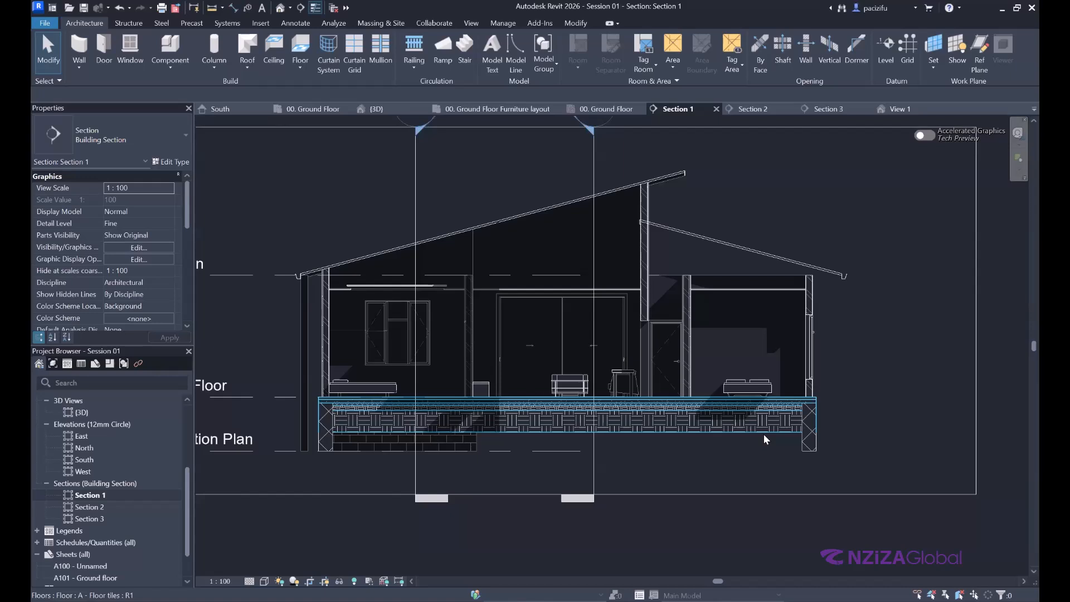
# Step: Open the program options and show the file locations with the project templates list
pyautogui.click(44, 23)
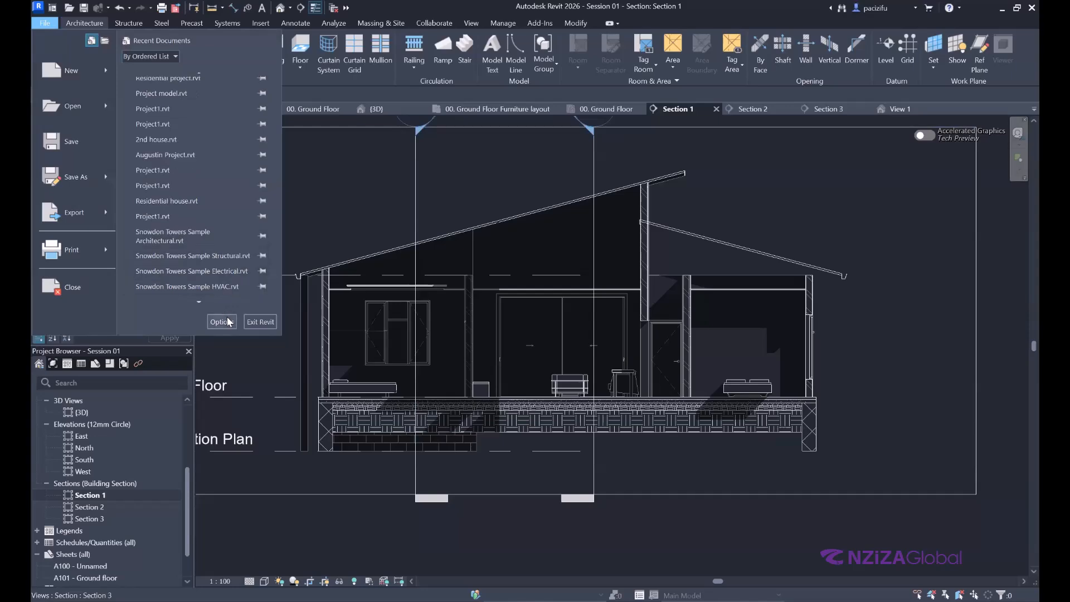
pyautogui.click(222, 322)
pyautogui.click(350, 251)
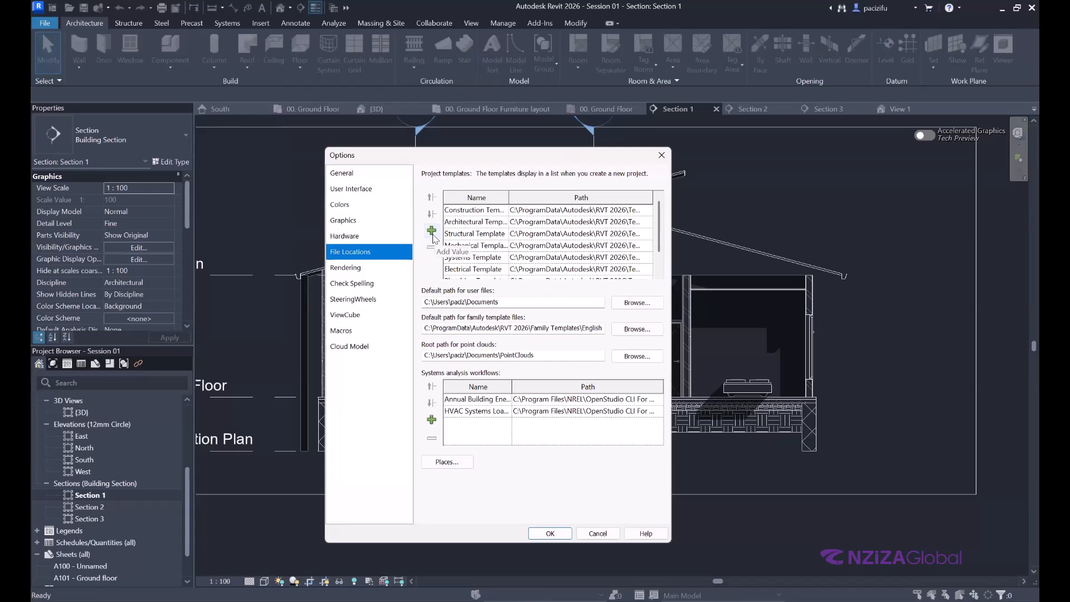
# Step: Browse the template files behind the Construction Template entry, preview Construction-DefaultMetric and cancel the file selection
pyautogui.click(630, 214)
pyautogui.click(649, 212)
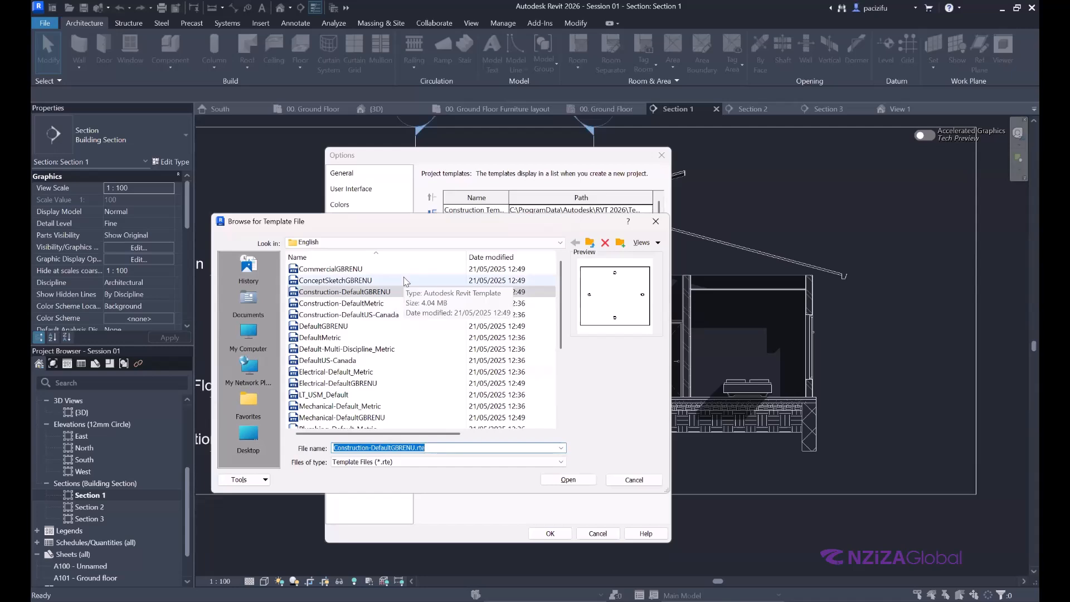
pyautogui.click(328, 305)
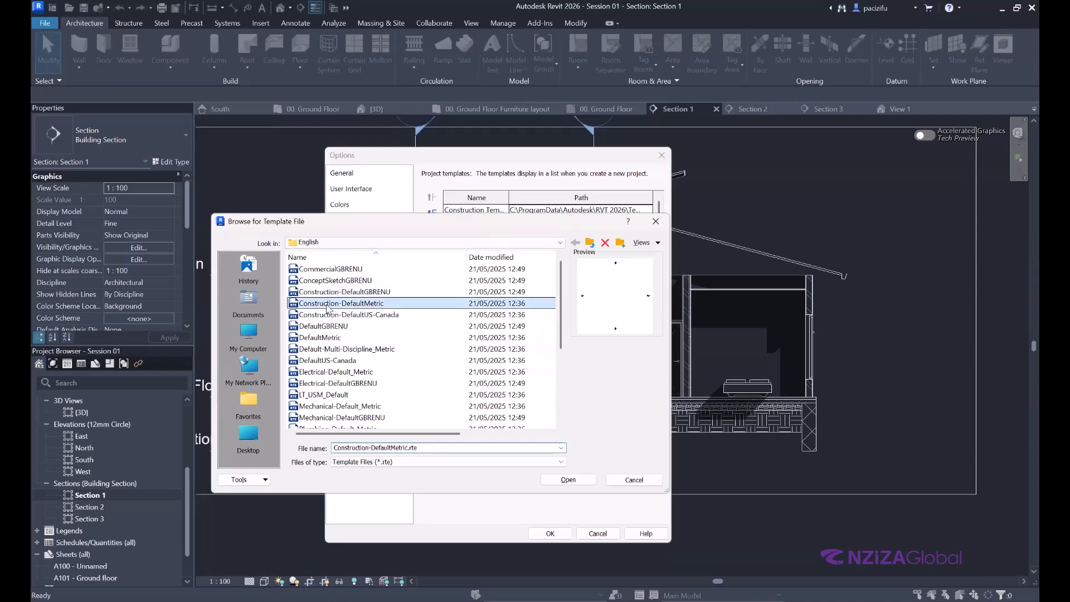
pyautogui.click(654, 226)
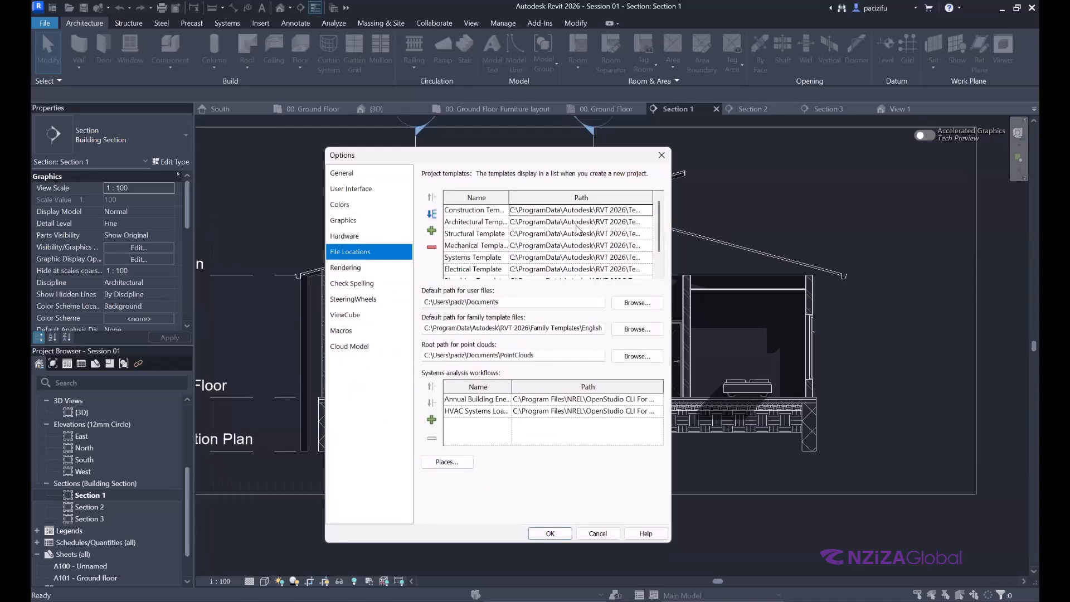
# Step: Look at the template files behind the Architectural and Structural Template entries, and close the options without changing any path
pyautogui.click(649, 223)
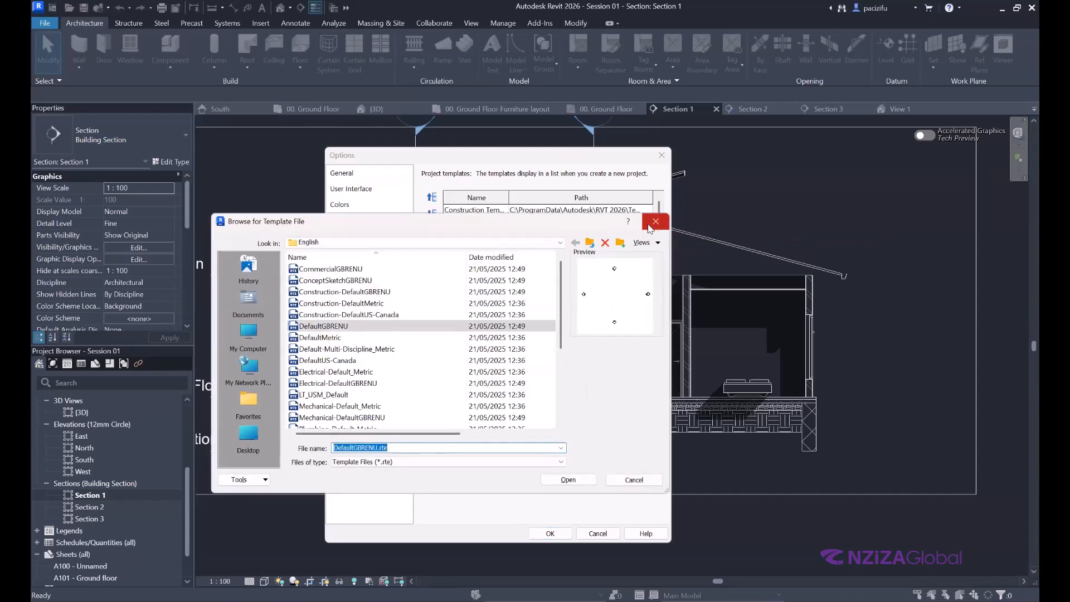
pyautogui.click(649, 225)
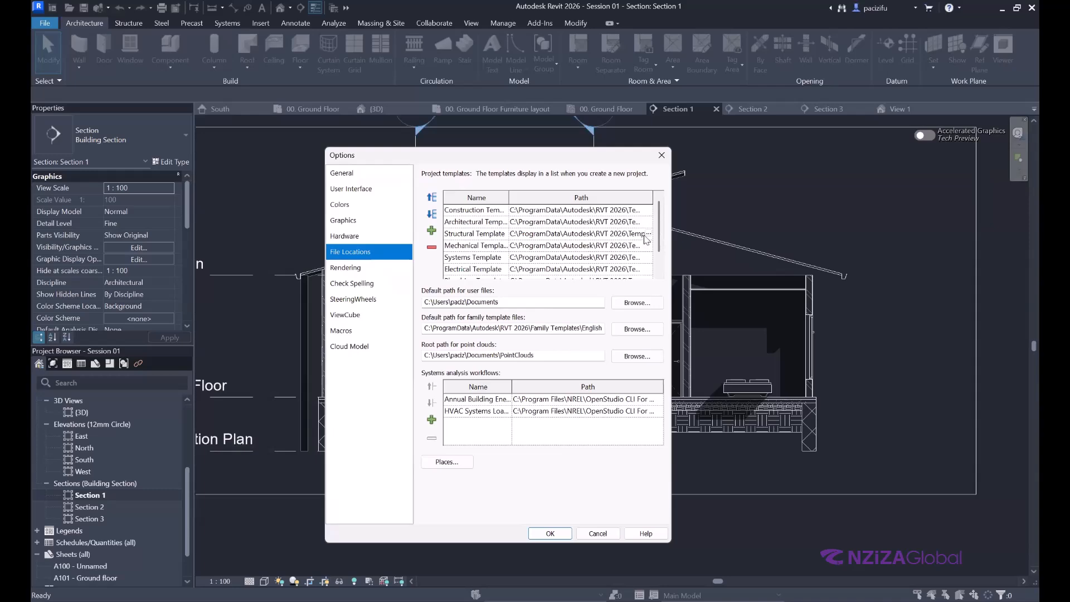
pyautogui.click(647, 234)
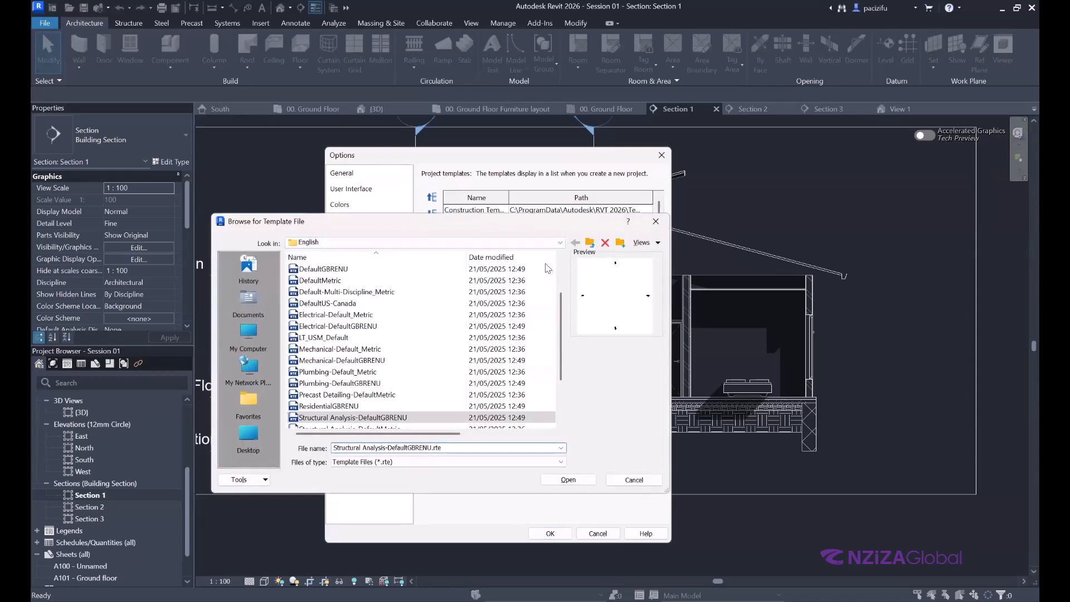
pyautogui.click(655, 222)
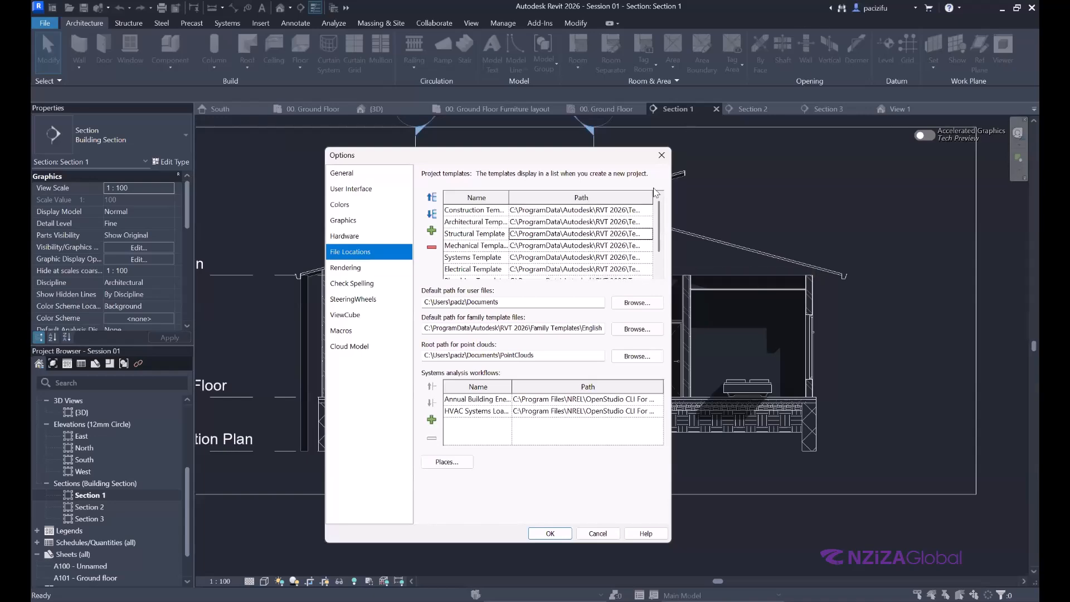
pyautogui.click(661, 155)
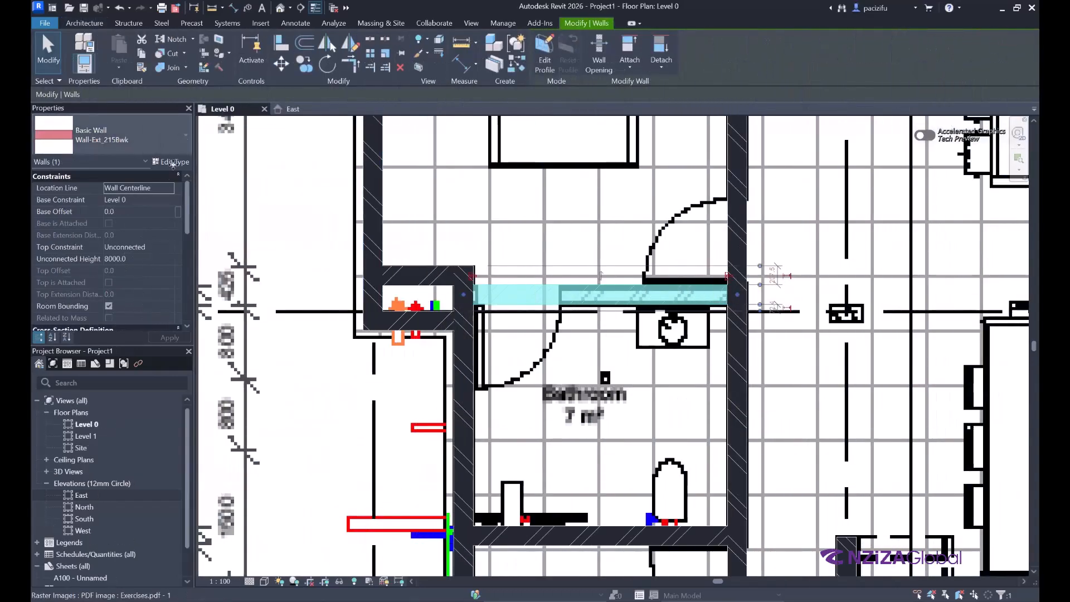
# Step: Try a thickness of 200 for the Brick, Common structure layer of the selected Wall-Ext_215Bwk wall, discard the edit and deselect the wall
pyautogui.click(174, 161)
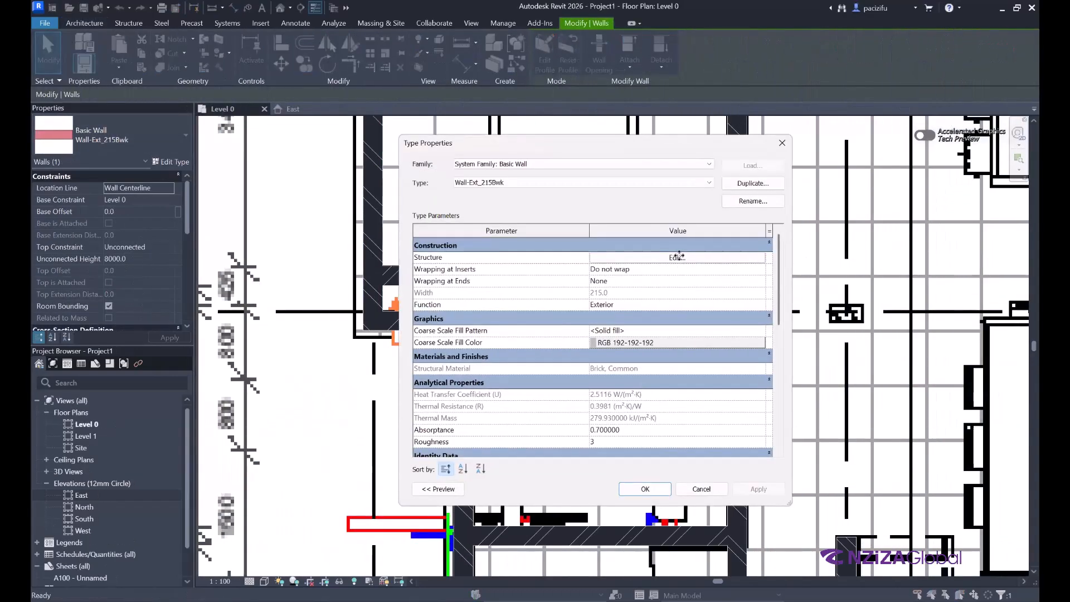
pyautogui.click(676, 256)
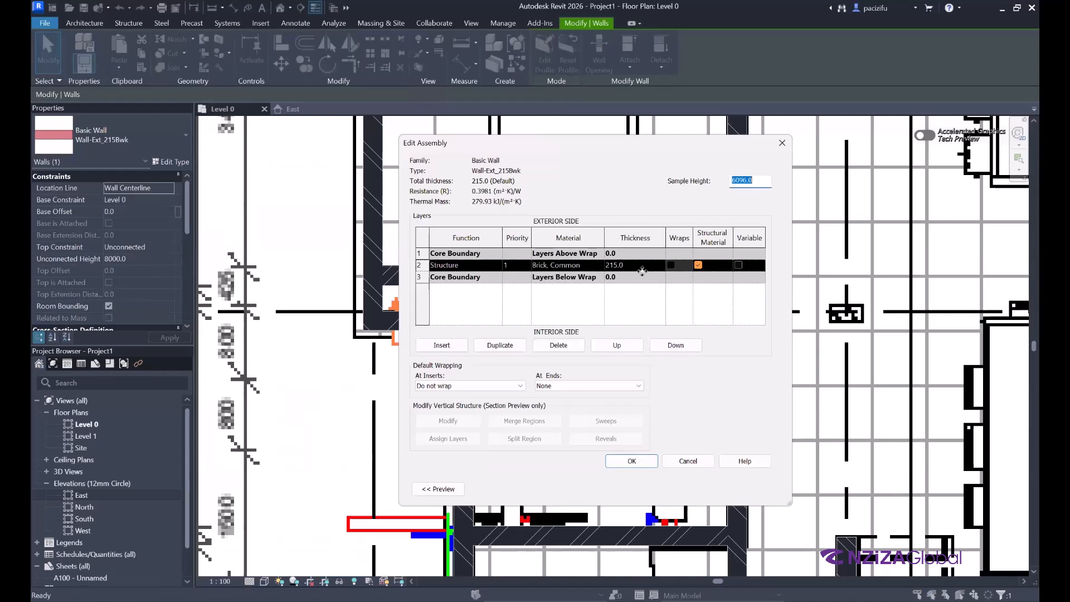
pyautogui.click(613, 266)
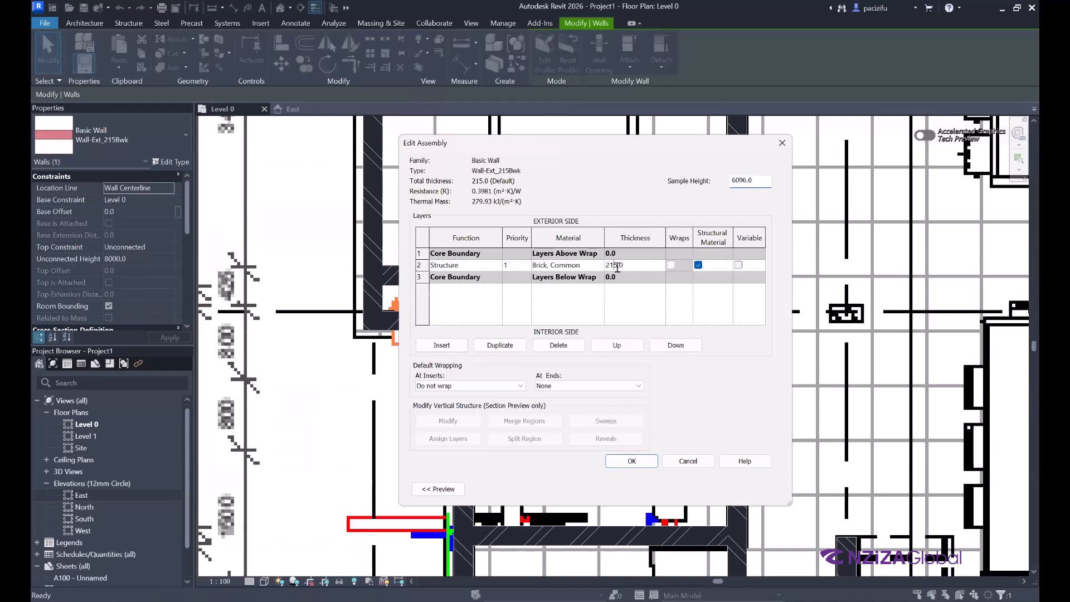
pyautogui.press('BackSpace')
pyautogui.press('BackSpace')
pyautogui.write('00')
pyautogui.moveTo(719, 174); pyautogui.dragTo(715, 158)
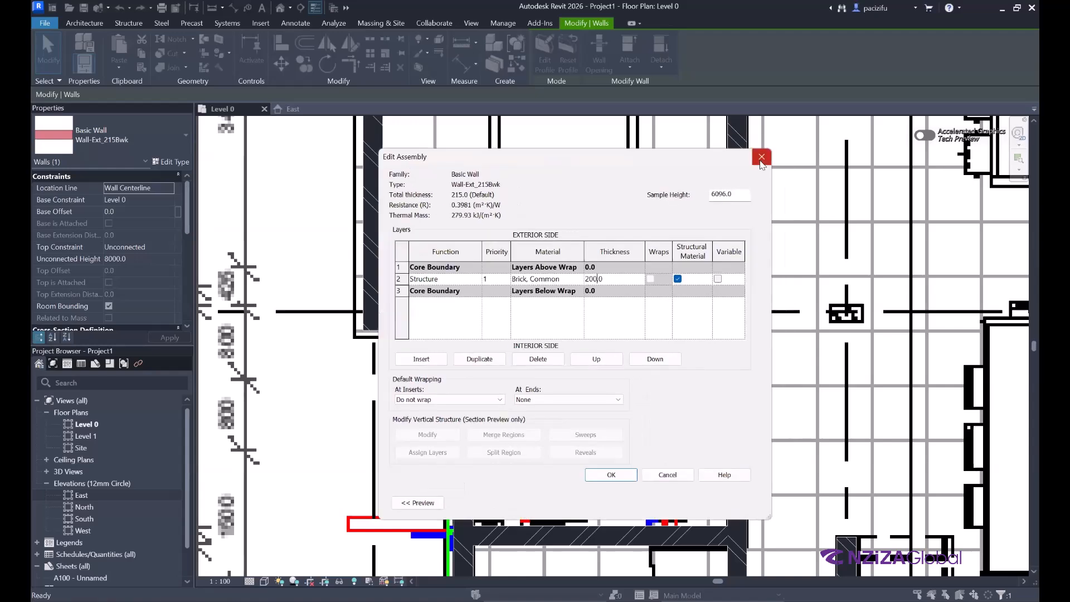
pyautogui.click(761, 158)
pyautogui.click(762, 157)
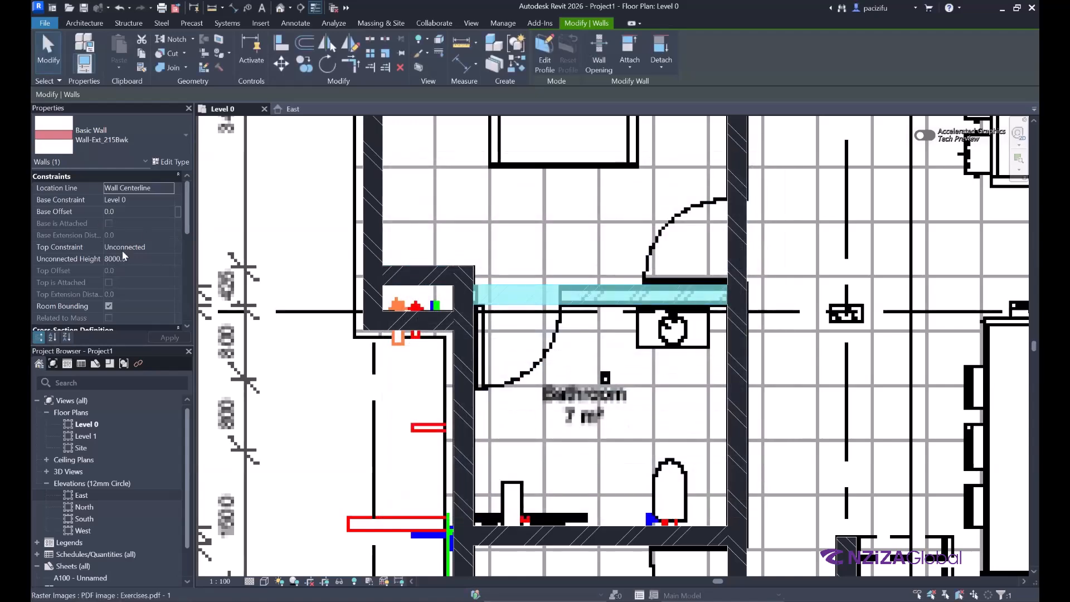
pyautogui.press('Escape')
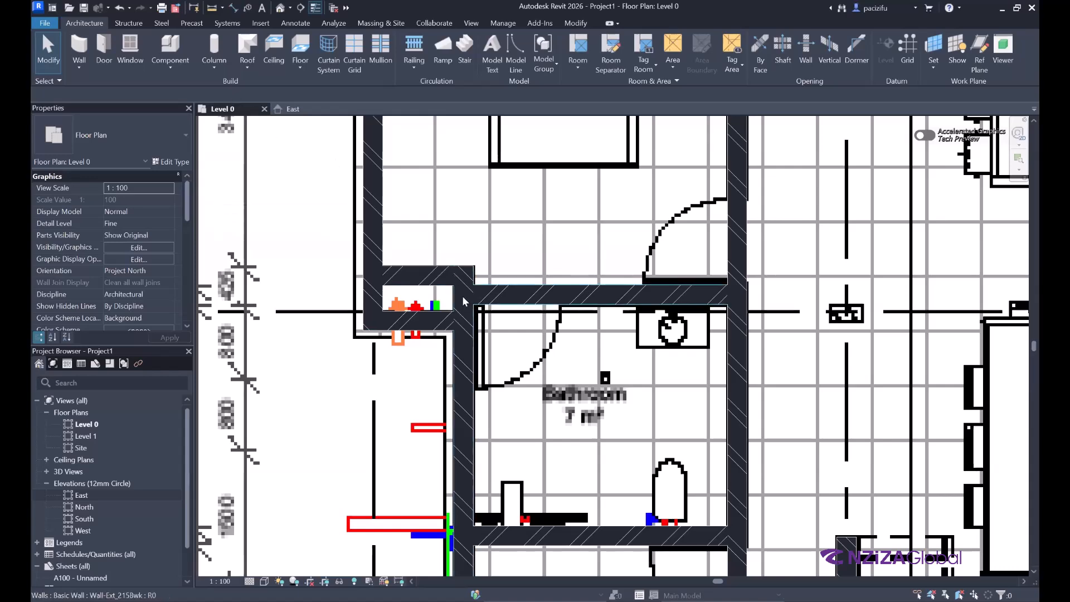
# Step: Switch from the Level 0 floor plan to the East elevation view
pyautogui.scroll(-8, 462, 301)
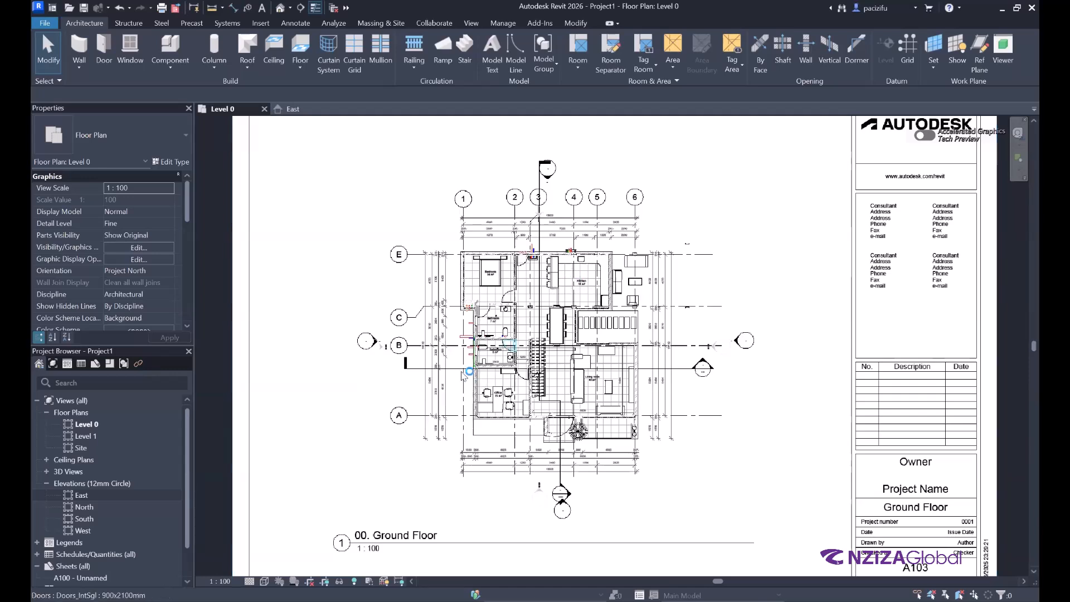
pyautogui.scroll(2, 509, 343)
pyautogui.scroll(-4, 508, 343)
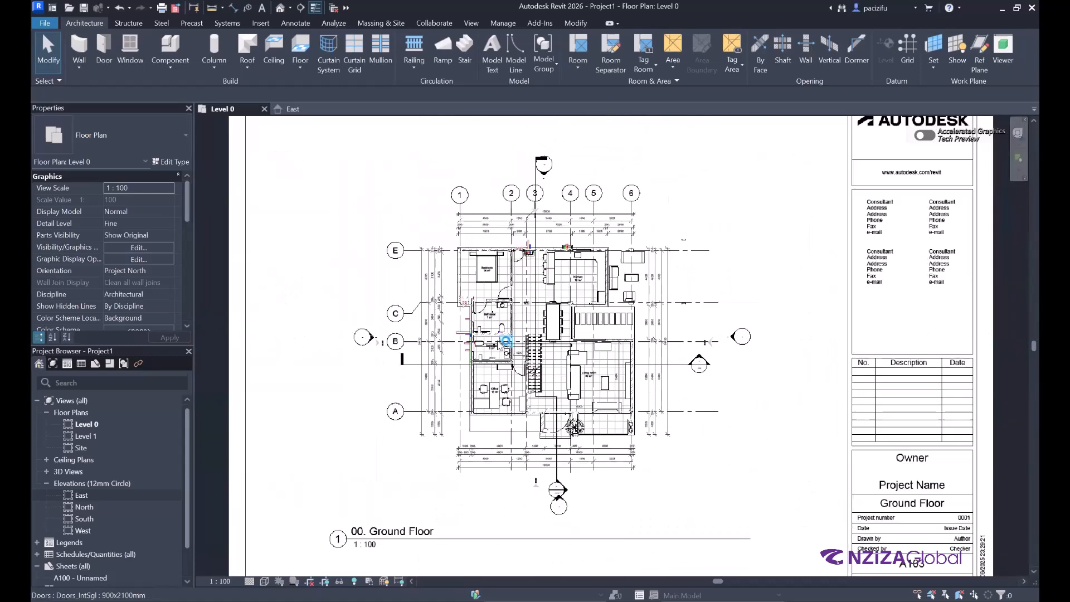
pyautogui.scroll(3, 504, 345)
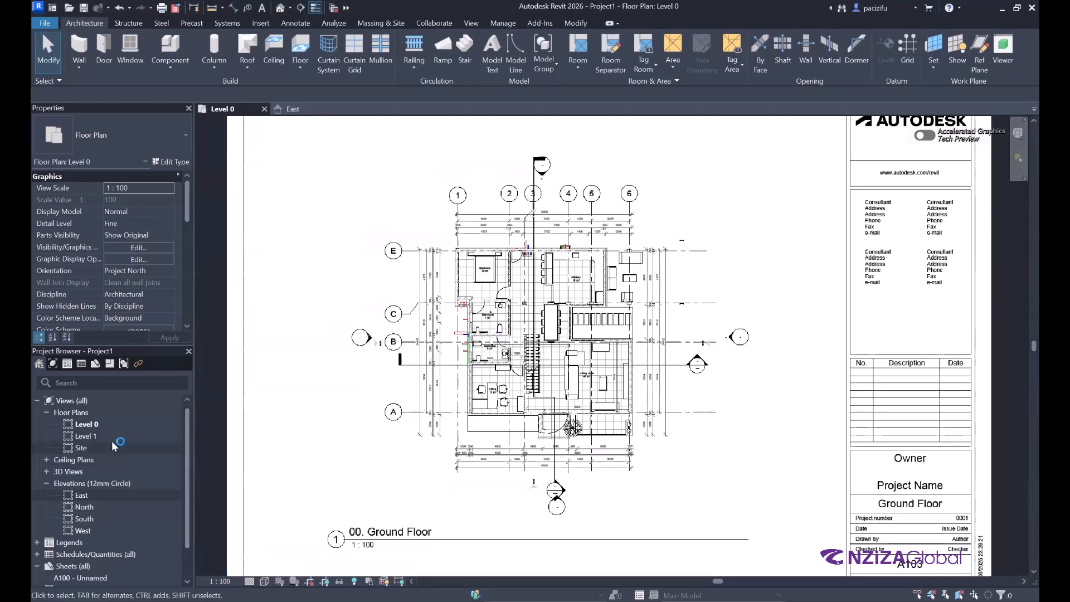
pyautogui.doubleClick(86, 436)
pyautogui.doubleClick(81, 495)
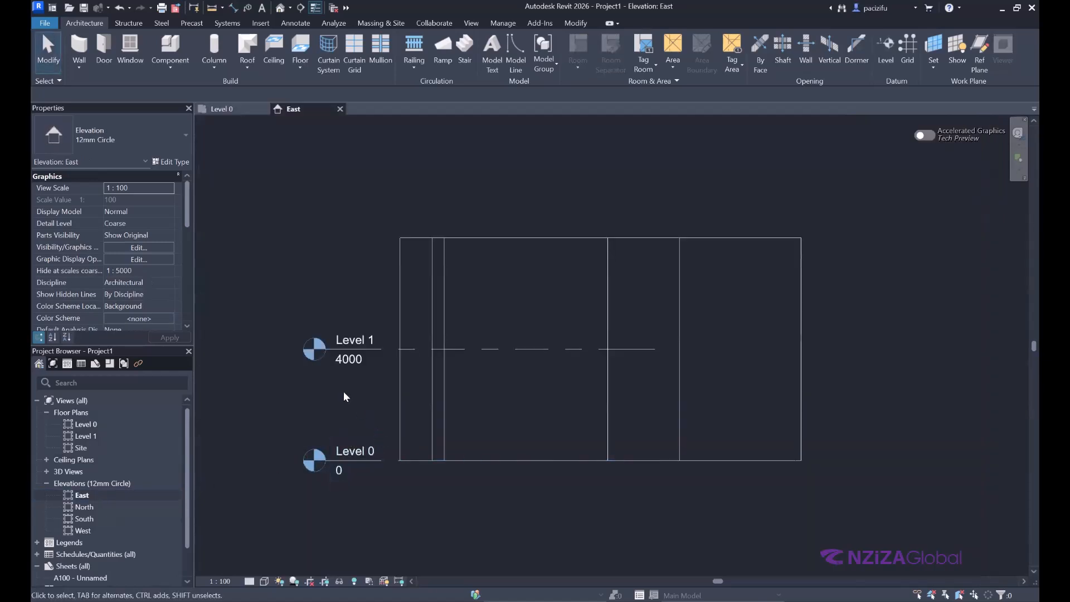
pyautogui.scroll(-1, 391, 394)
pyautogui.scroll(2, 389, 386)
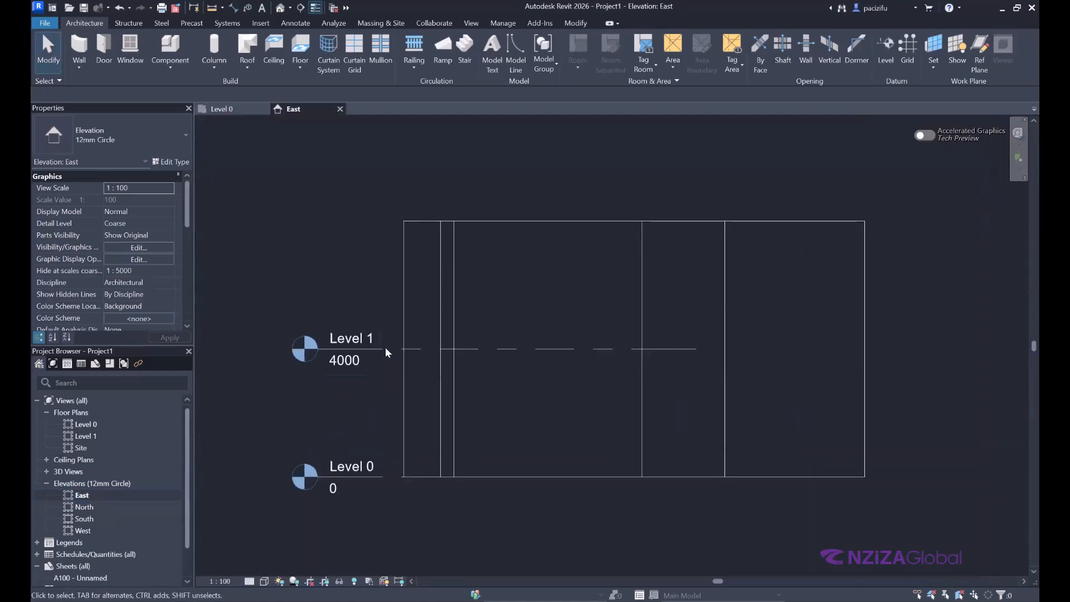
pyautogui.click(386, 348)
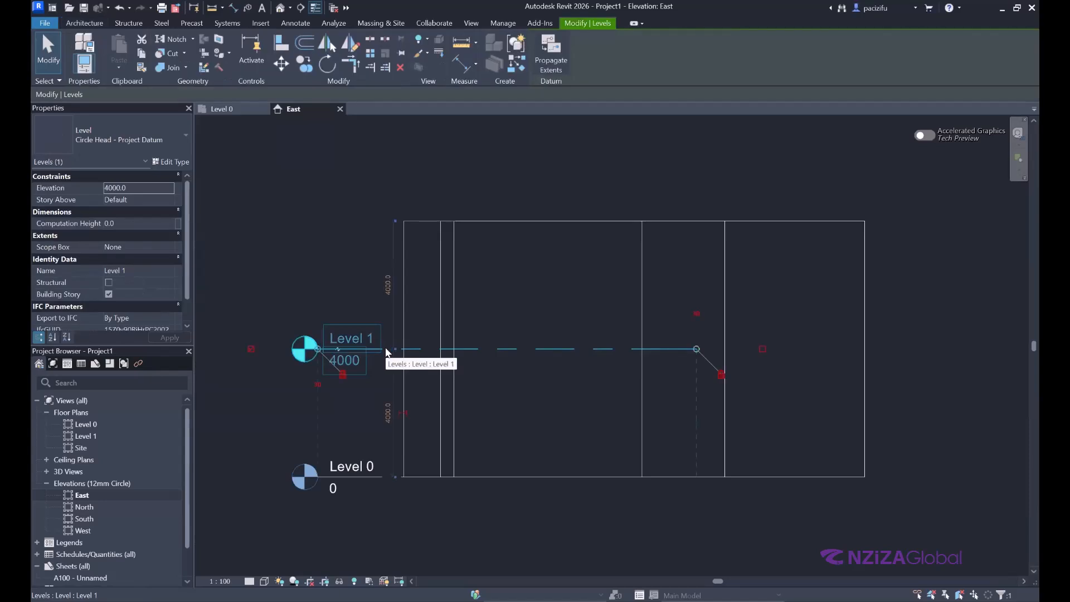
pyautogui.click(305, 68)
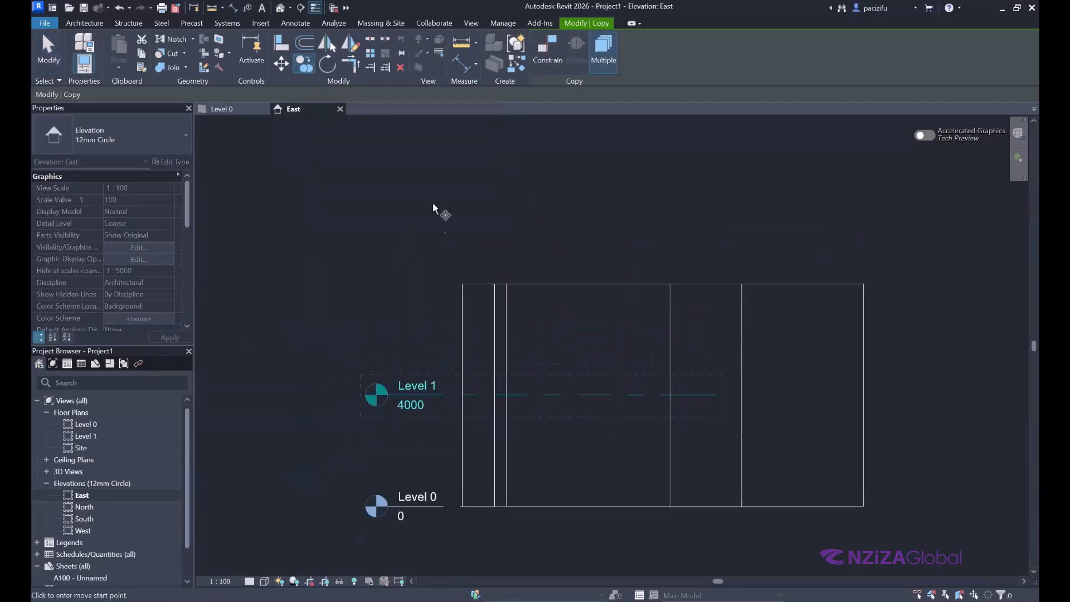
pyautogui.scroll(1, 433, 198)
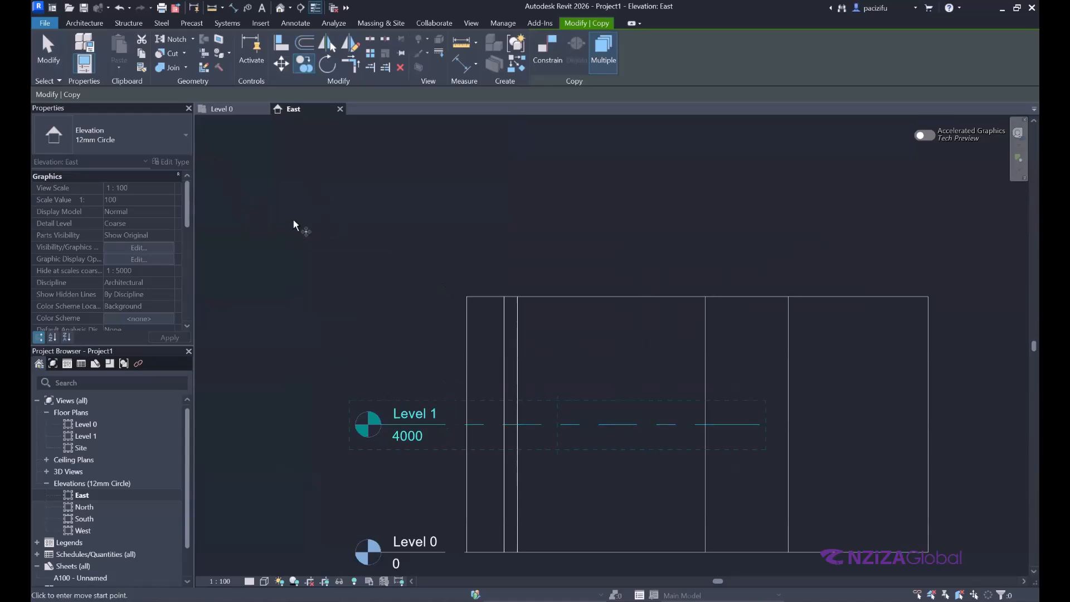
pyautogui.press('Escape')
pyautogui.scroll(-1, 359, 310)
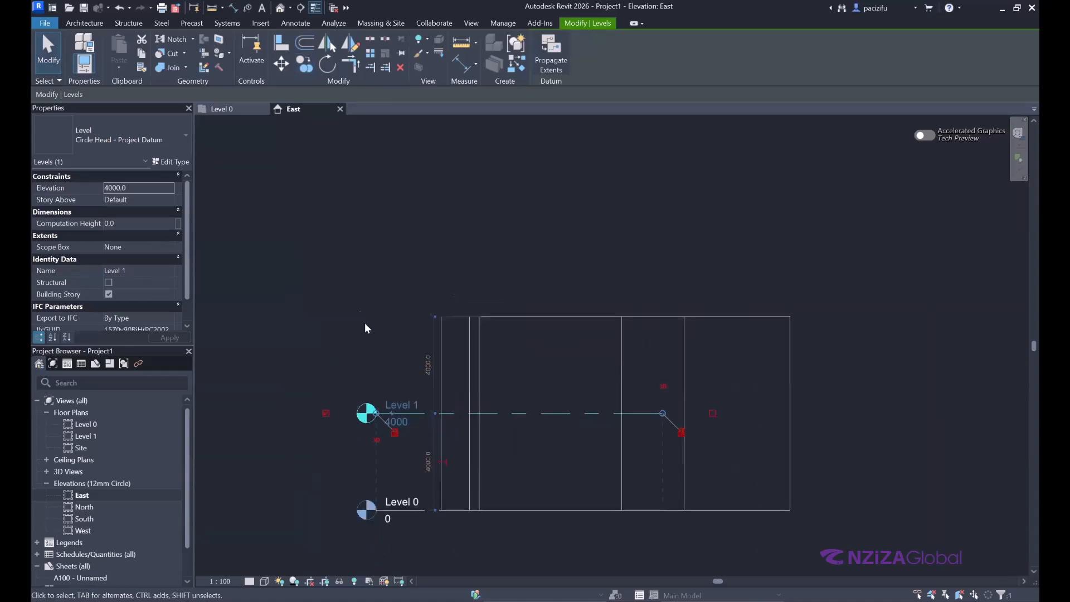
pyautogui.moveTo(419, 379); pyautogui.dragTo(378, 336, button='middle')
pyautogui.scroll(1, 378, 335)
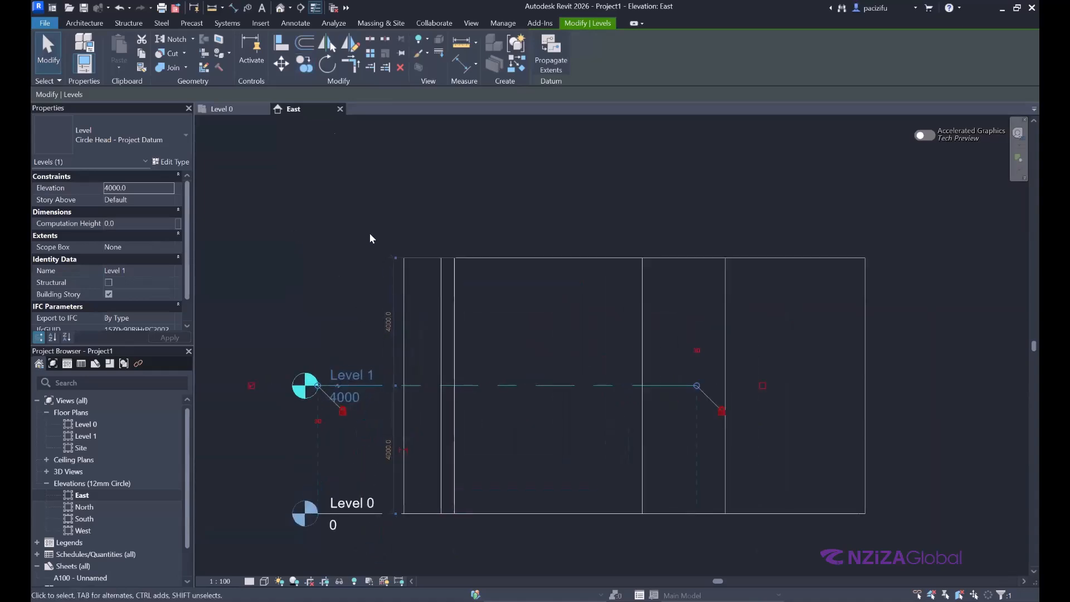
# Step: Try to offset a copy of Level 1 using a numerical offset of 3400, and leave the Offset command
pyautogui.click(305, 42)
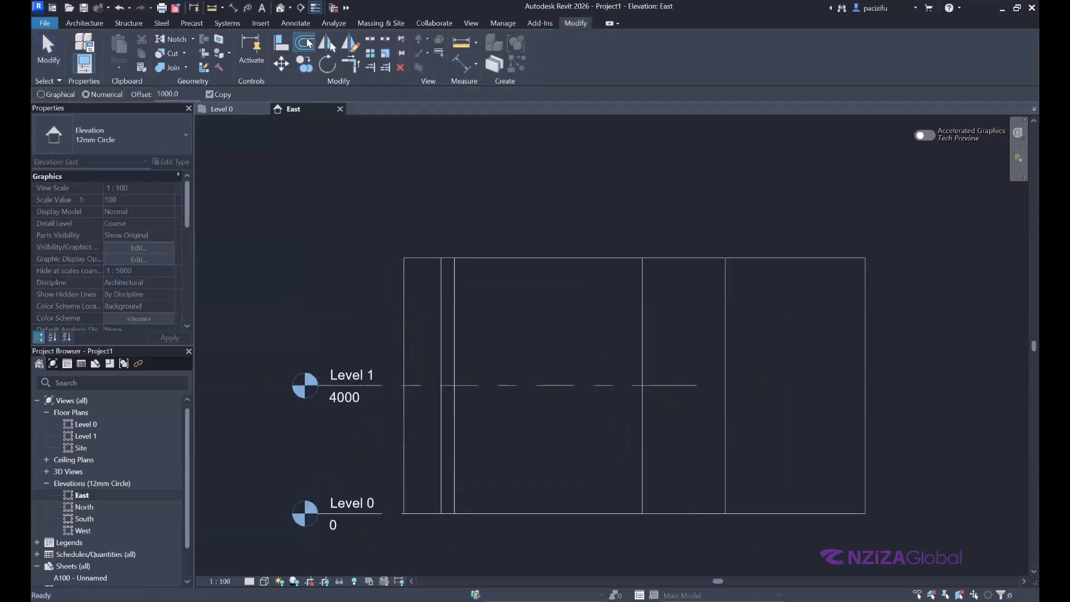
pyautogui.moveTo(183, 94); pyautogui.dragTo(143, 99)
pyautogui.write('35')
pyautogui.press('BackSpace')
pyautogui.write('400')
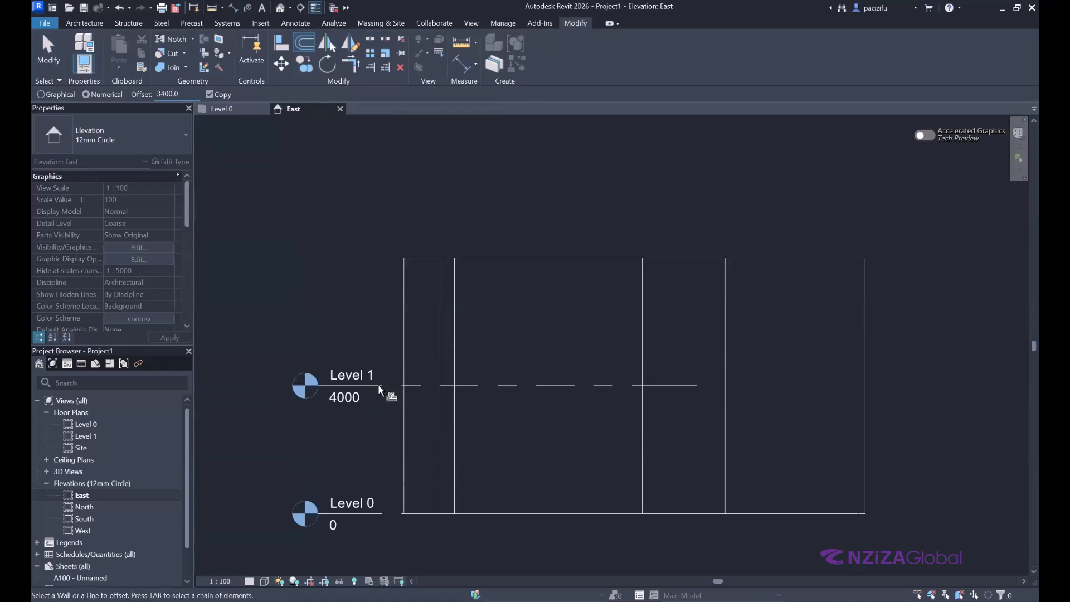
pyautogui.click(40, 95)
pyautogui.press('Escape')
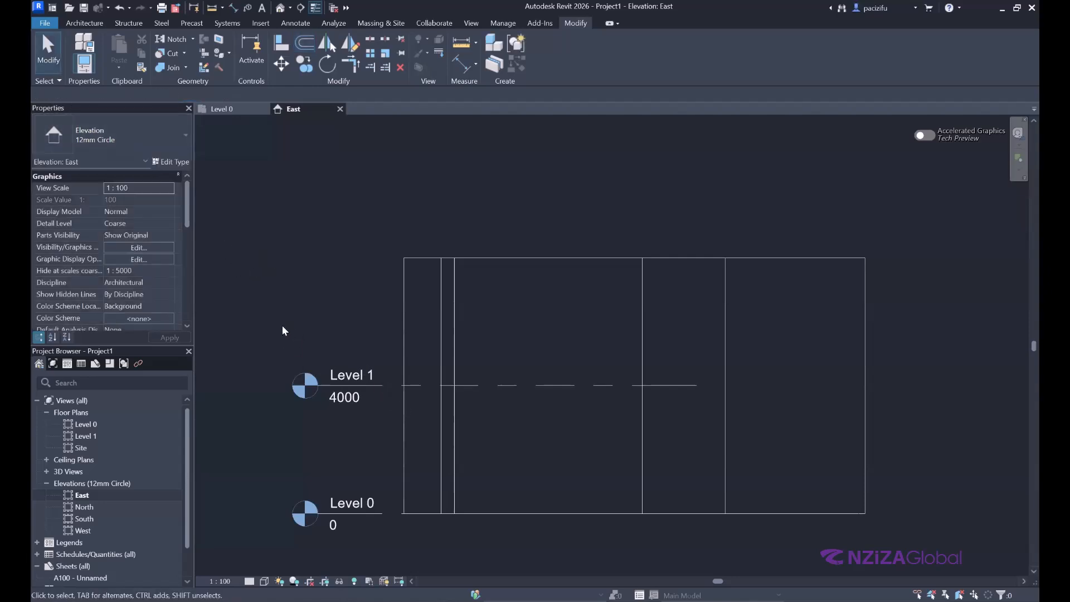
pyautogui.click(367, 383)
pyautogui.click(313, 45)
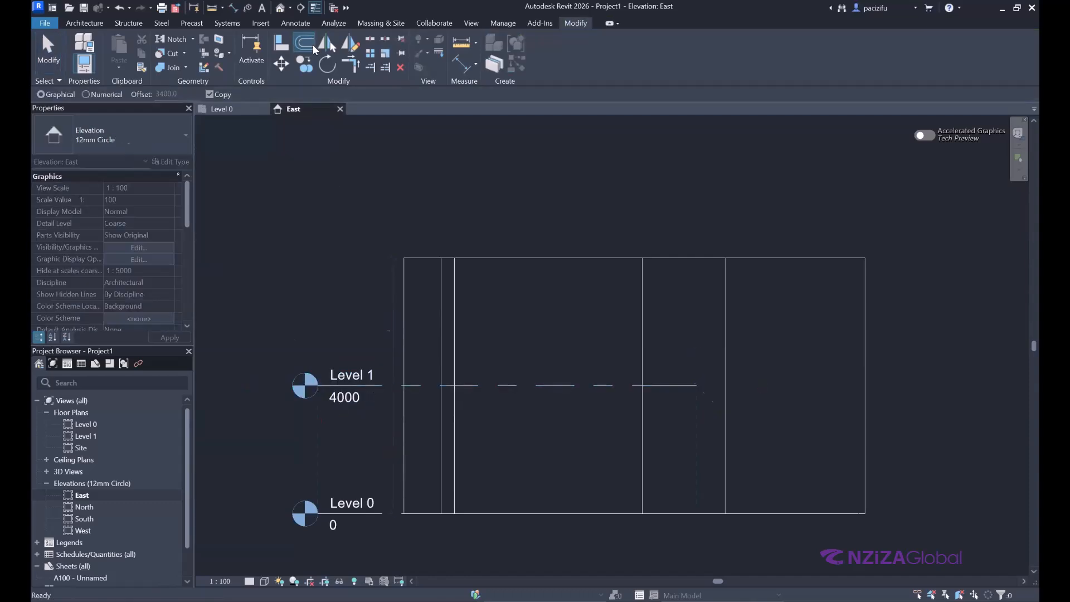
pyautogui.press('Escape')
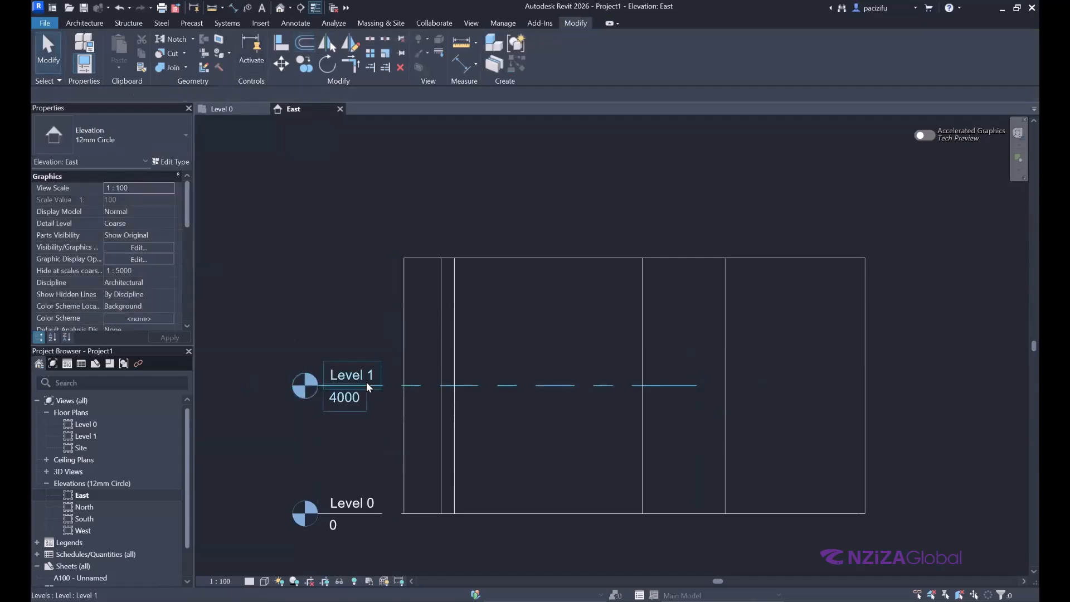
pyautogui.click(380, 385)
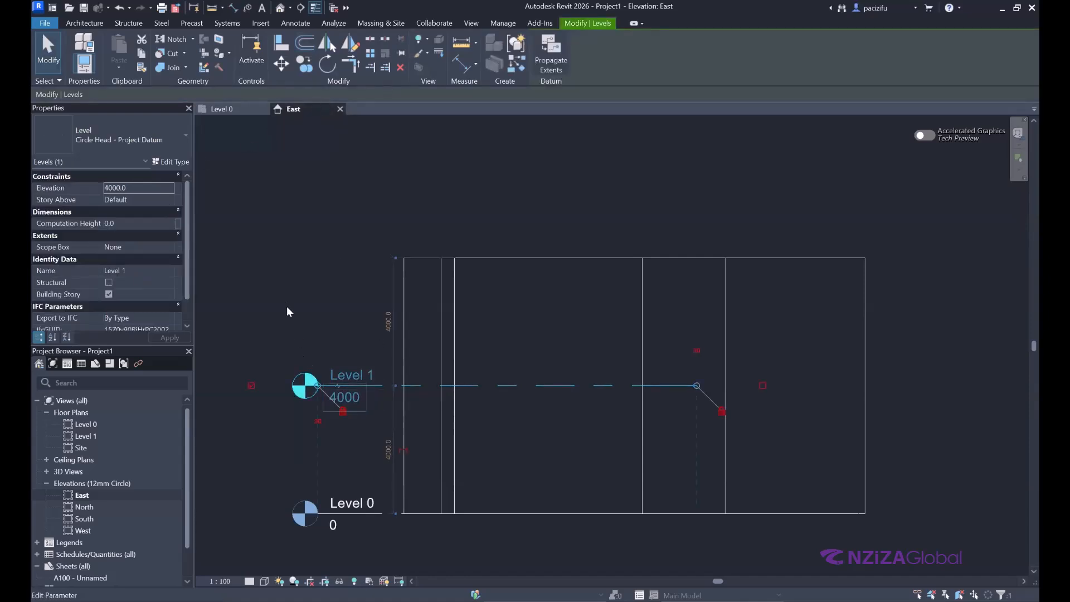
pyautogui.click(318, 300)
pyautogui.scroll(-2, 296, 306)
pyautogui.scroll(1, 329, 359)
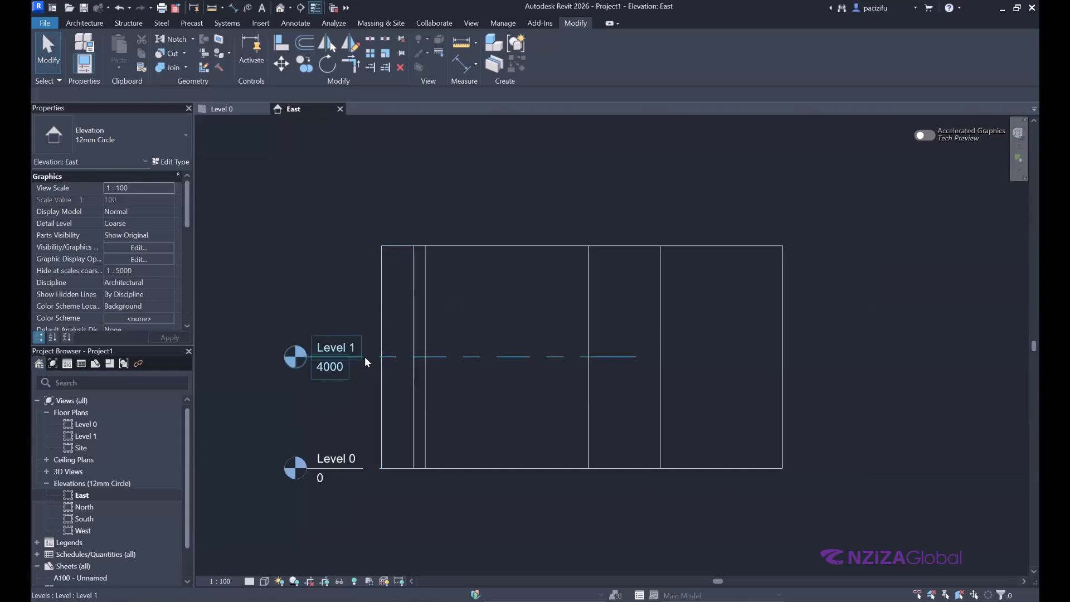
# Step: Create a level 3400 above Level 1 with the Level tool, using Pick Lines and an offset of 3400
pyautogui.press('l')
pyautogui.press('l')
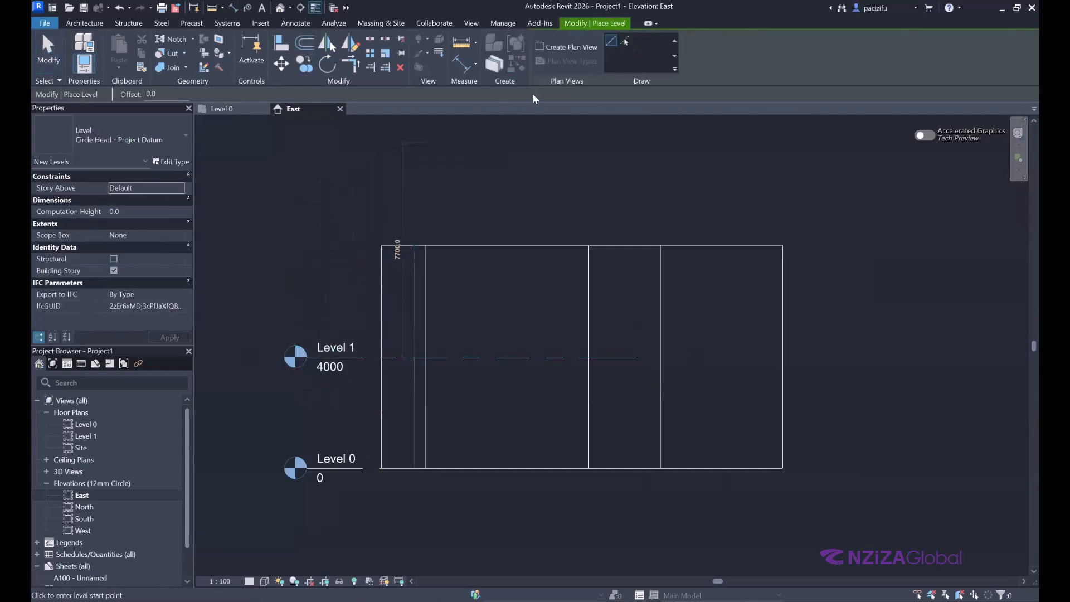
pyautogui.click(626, 43)
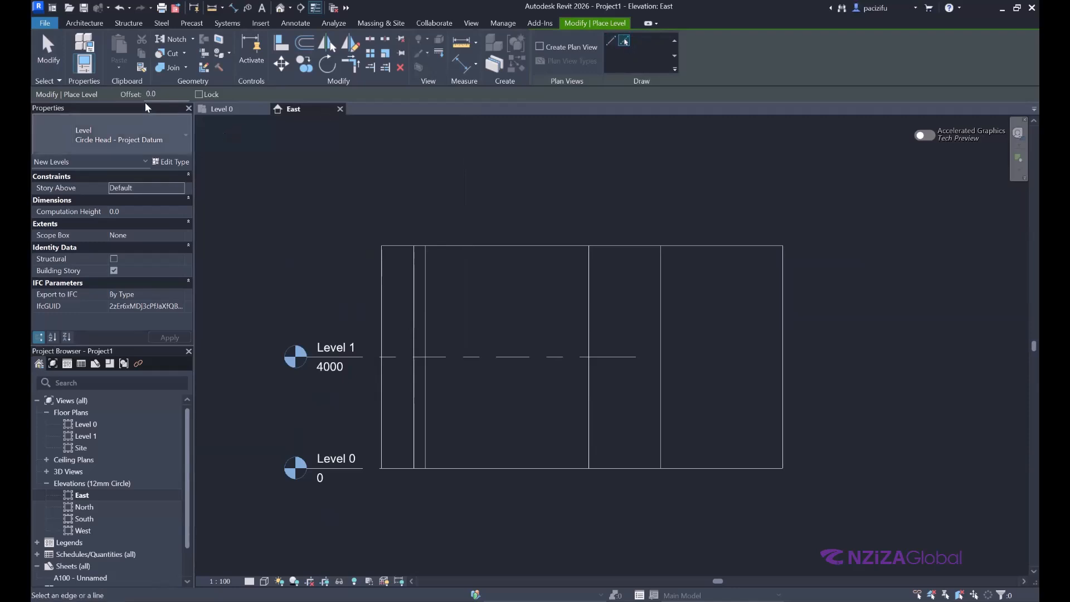
pyautogui.click(171, 94)
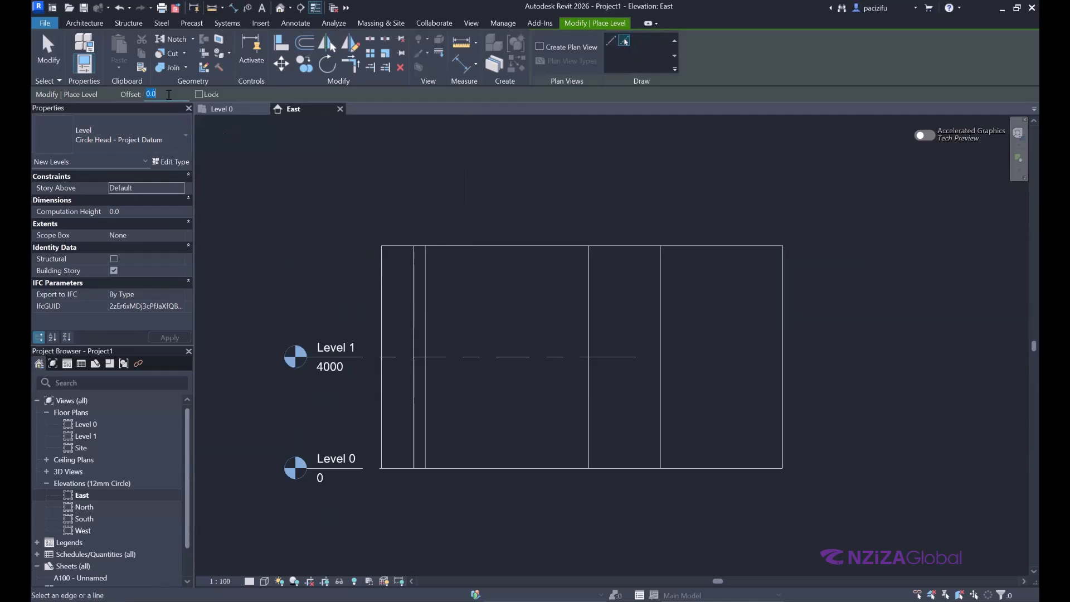
pyautogui.write('3400')
pyautogui.press('Return')
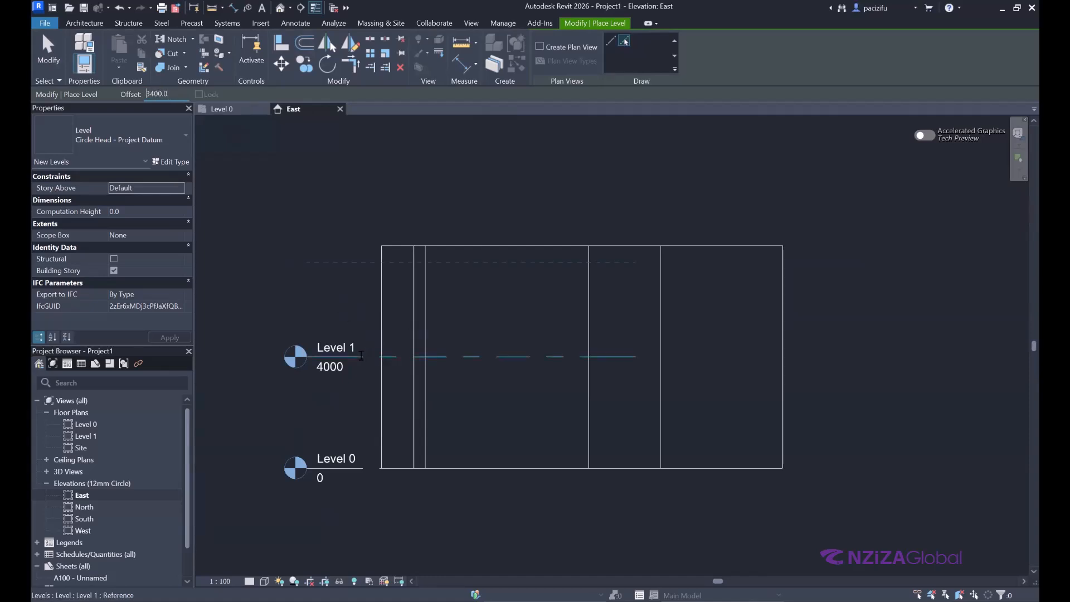
pyautogui.click(361, 357)
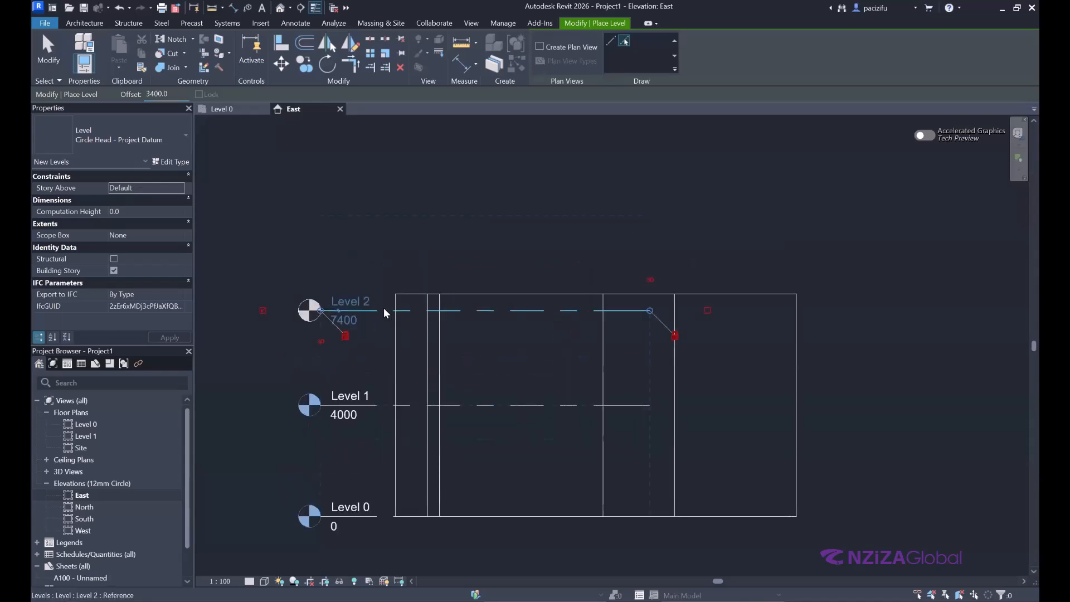
# Step: Stack three more levels at 3400 intervals, at elevations 10800, 14200 and 17600
pyautogui.click(383, 309)
pyautogui.click(392, 216)
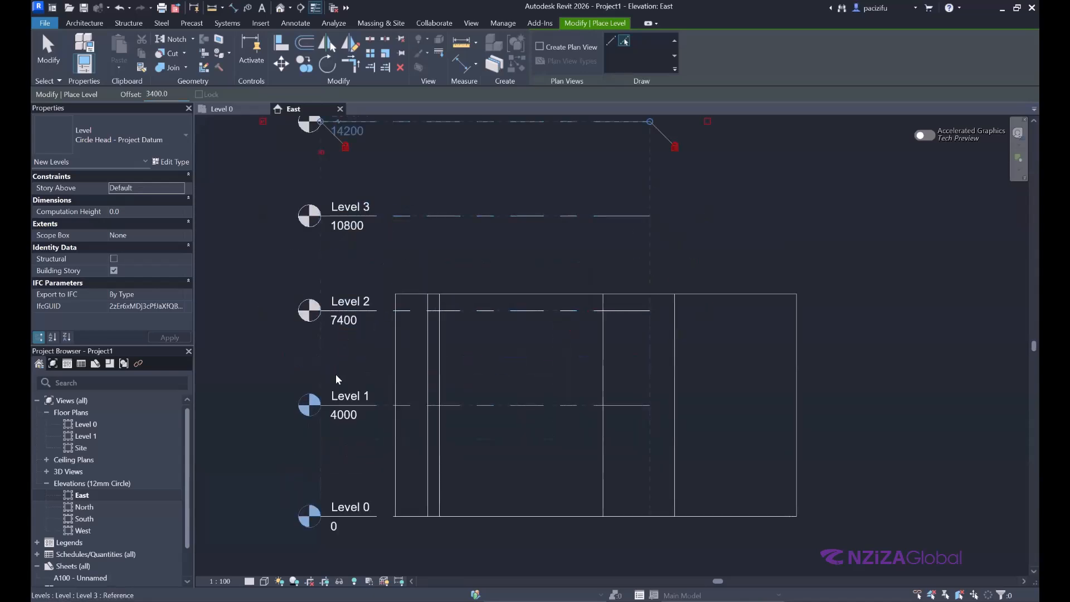
pyautogui.scroll(-3, 337, 370)
pyautogui.click(375, 223)
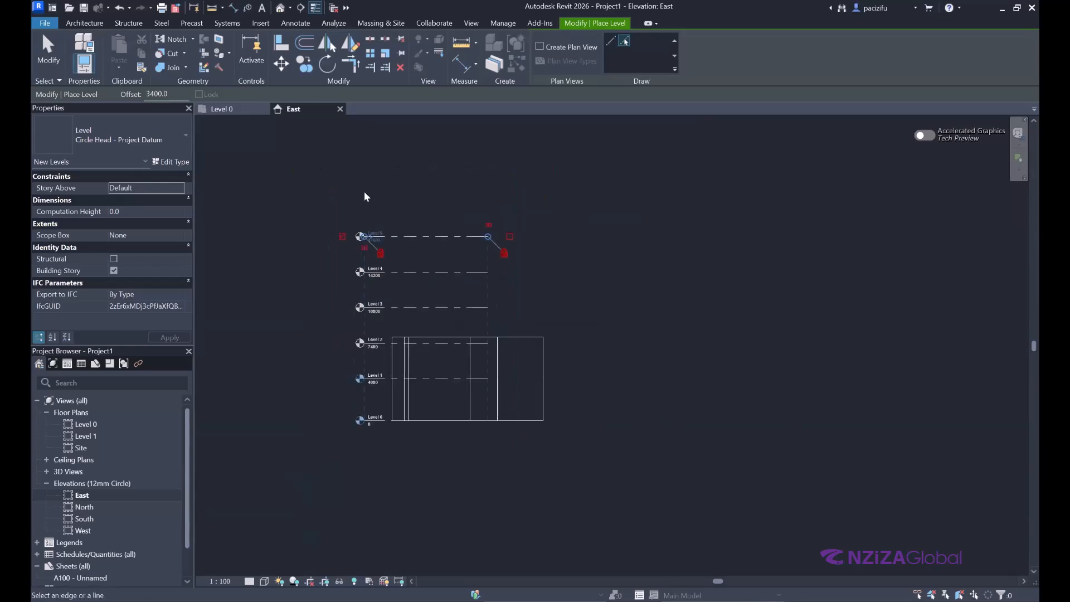
# Step: Add levels at 21000 and 24400 with the same offset, undo the stray duplicate level at 17600, and leave the Level tool
pyautogui.scroll(1, 420, 262)
pyautogui.click(411, 276)
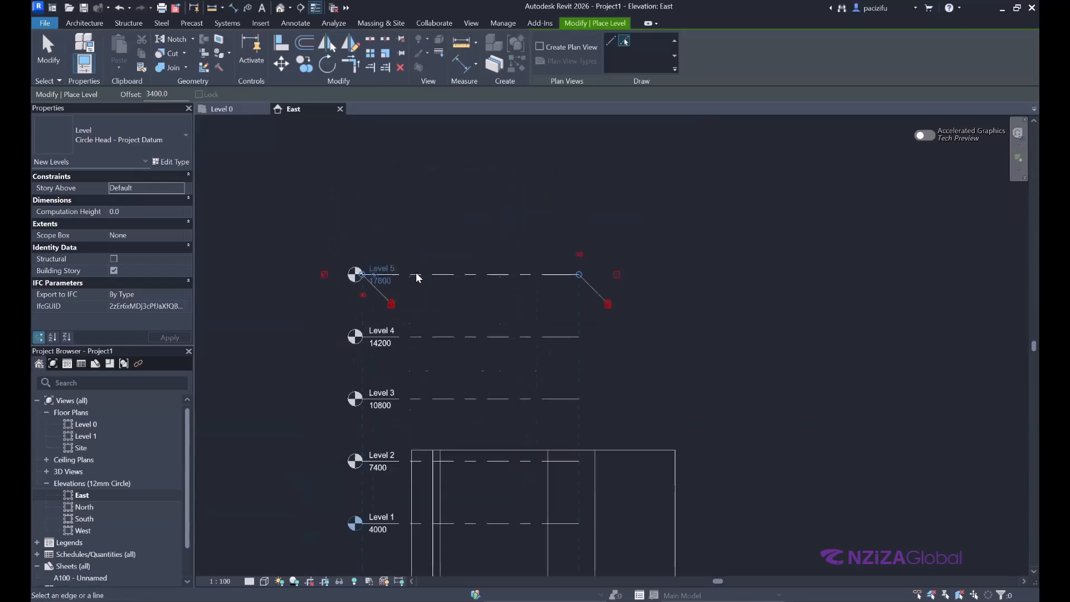
pyautogui.click(418, 216)
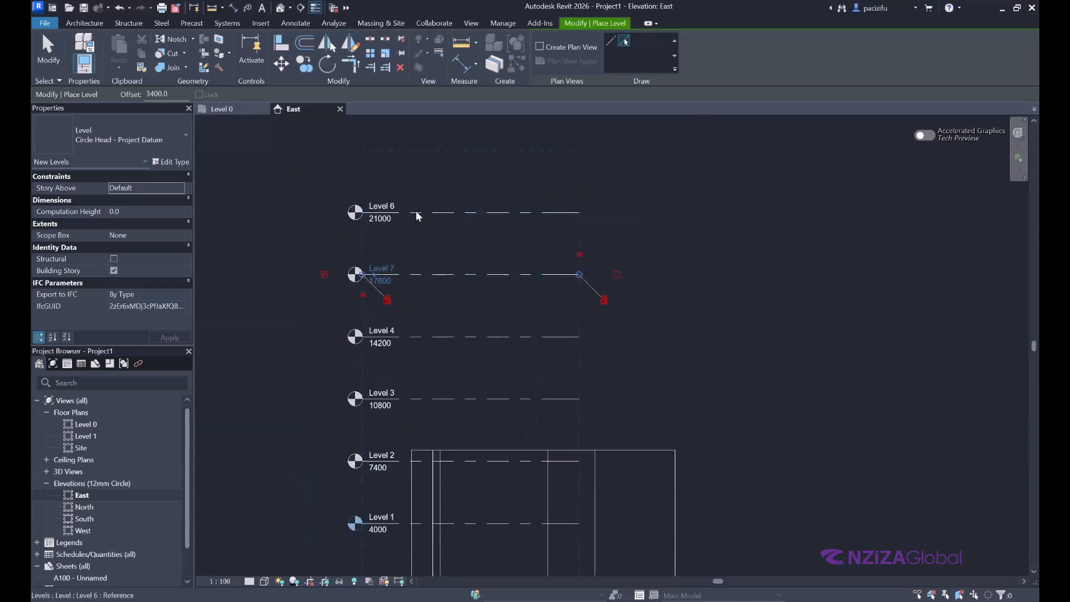
pyautogui.hotkey('ctrl', 'z')
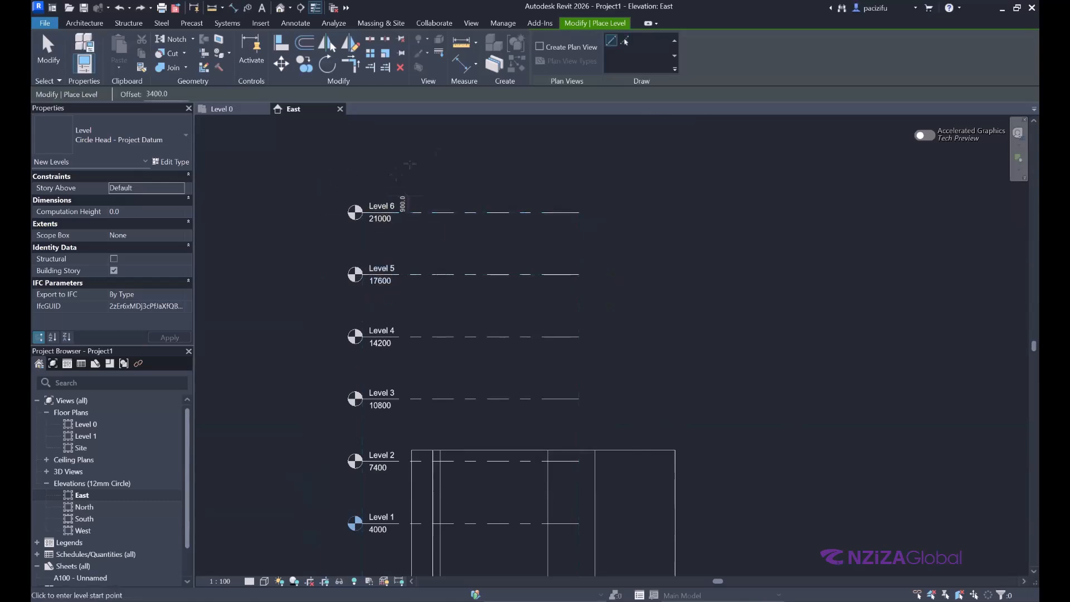
pyautogui.click(623, 42)
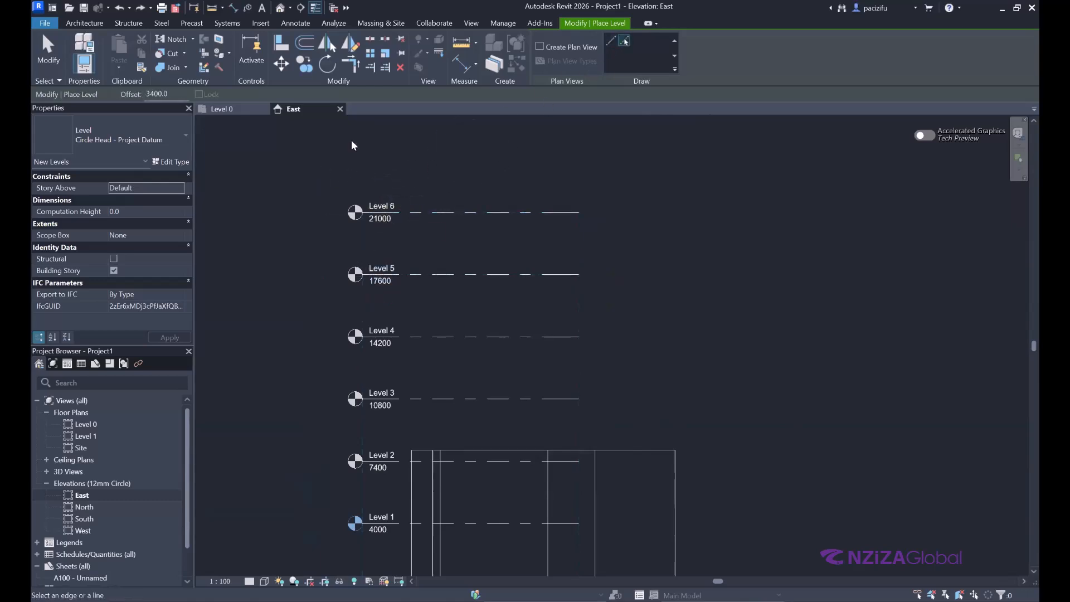
pyautogui.click(417, 211)
pyautogui.scroll(-4, 454, 334)
pyautogui.scroll(2, 428, 391)
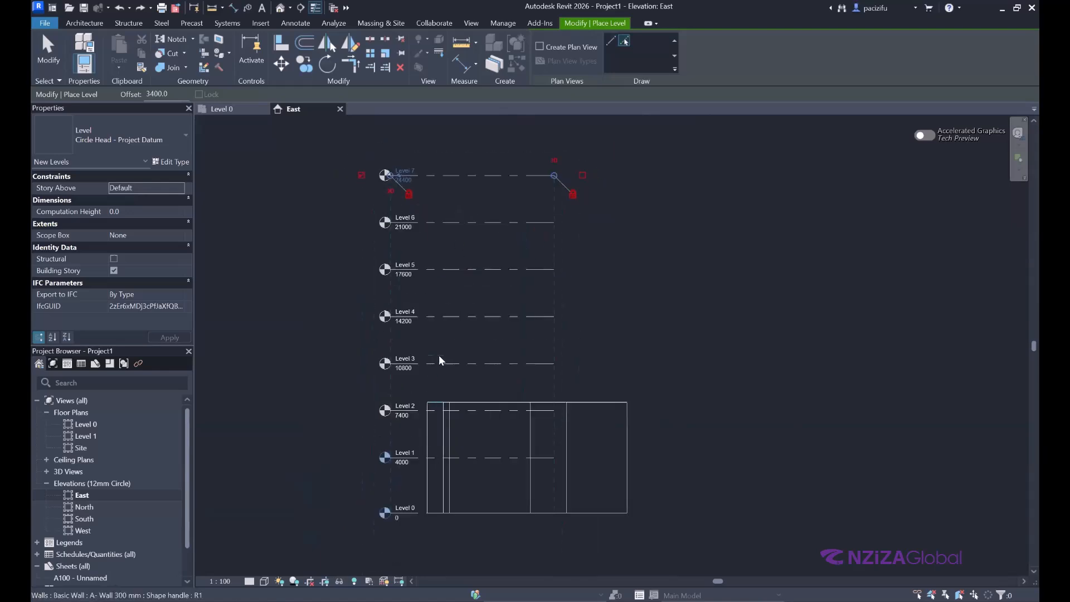
pyautogui.scroll(1, 451, 248)
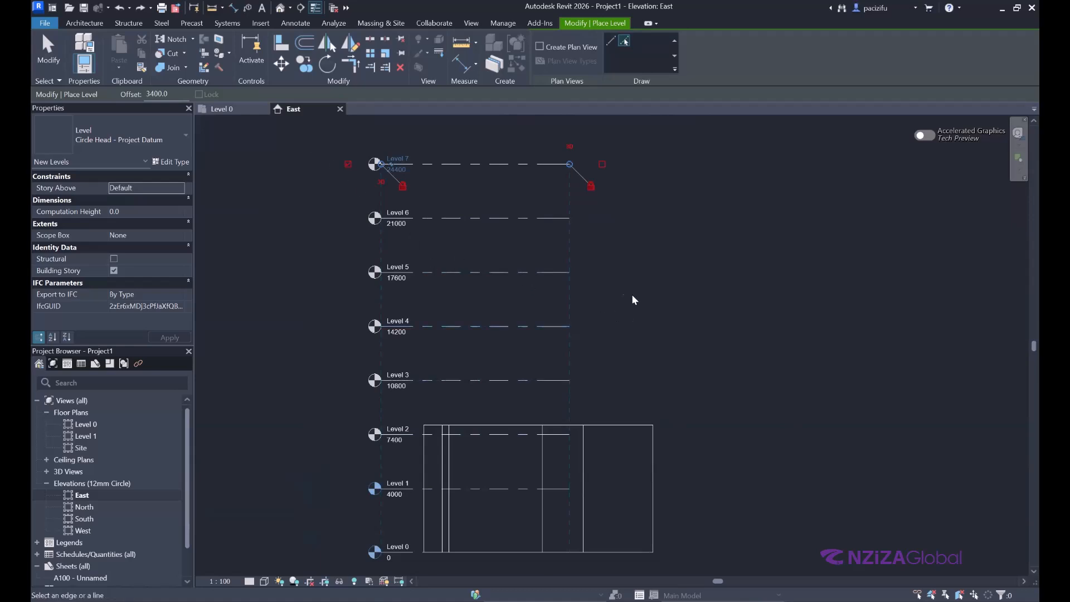
pyautogui.scroll(-2, 525, 224)
pyautogui.click(40, 49)
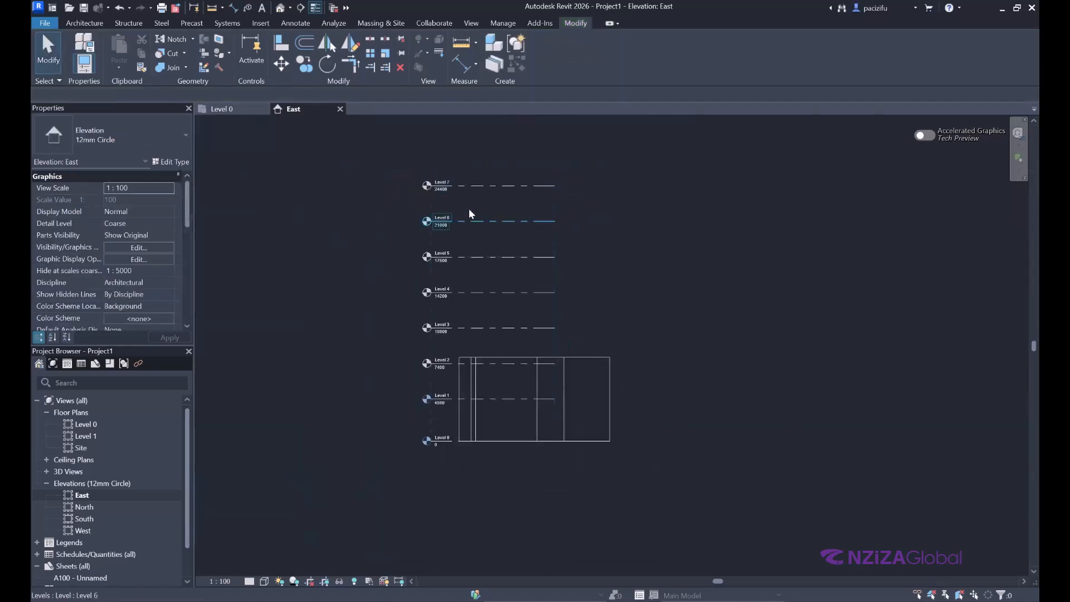
# Step: Delete the three highest levels, at 17600, 21000 and 24400
pyautogui.scroll(2, 470, 209)
pyautogui.moveTo(477, 301); pyautogui.dragTo(476, 298)
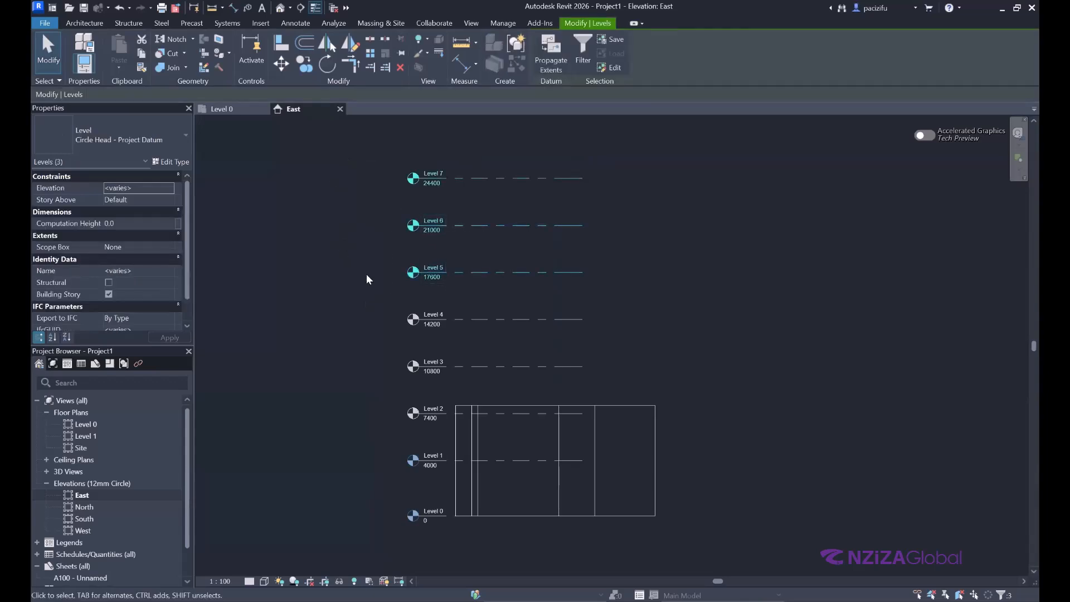
pyautogui.press('Delete')
# Step: Delete the remaining added levels at 7400, 10800 and 14200, keeping Level 0 and Level 1
pyautogui.scroll(2, 426, 495)
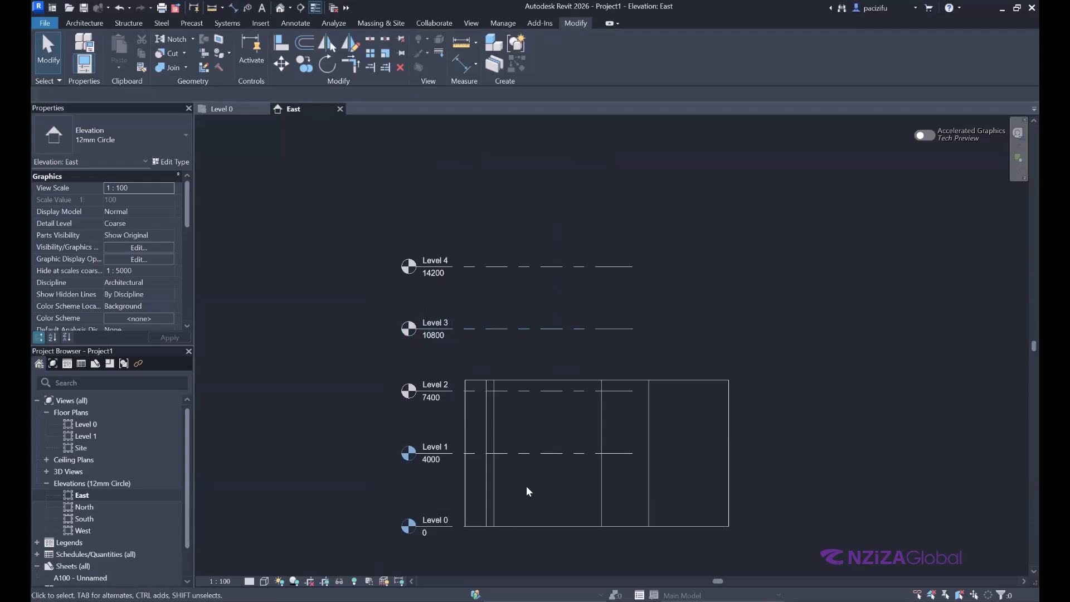
pyautogui.click(470, 267)
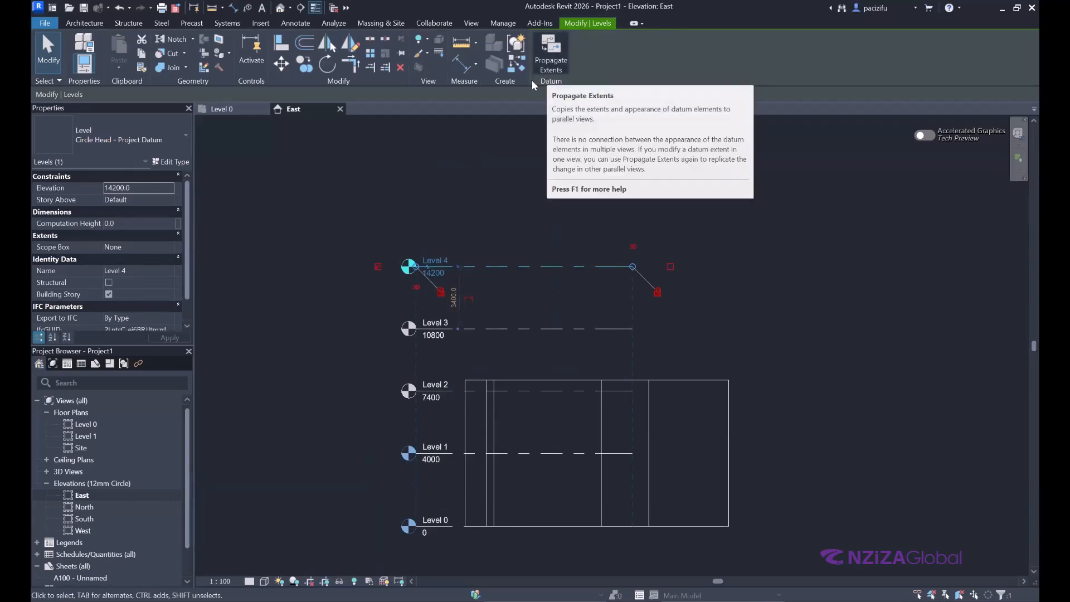
pyautogui.click(386, 192)
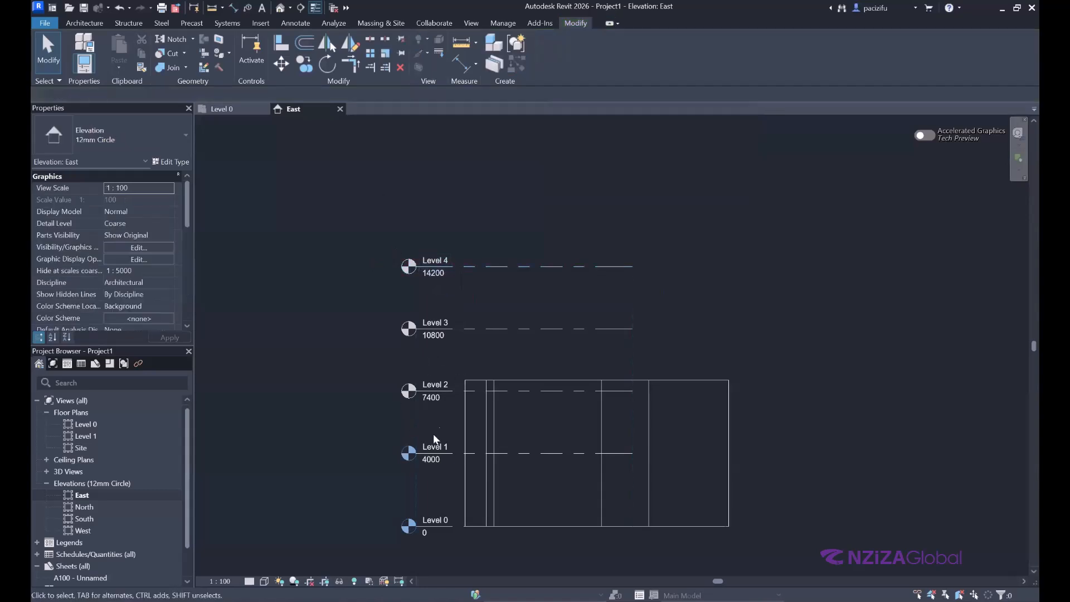
pyautogui.moveTo(402, 382); pyautogui.dragTo(393, 382, button='middle')
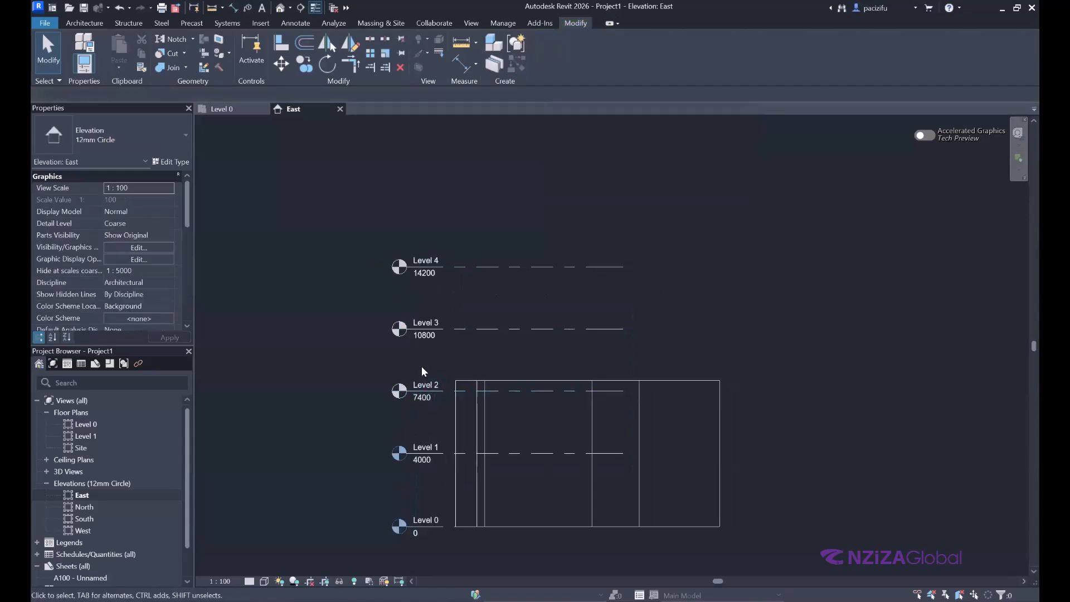
pyautogui.moveTo(512, 358); pyautogui.dragTo(355, 230)
pyautogui.moveTo(427, 418); pyautogui.dragTo(370, 253)
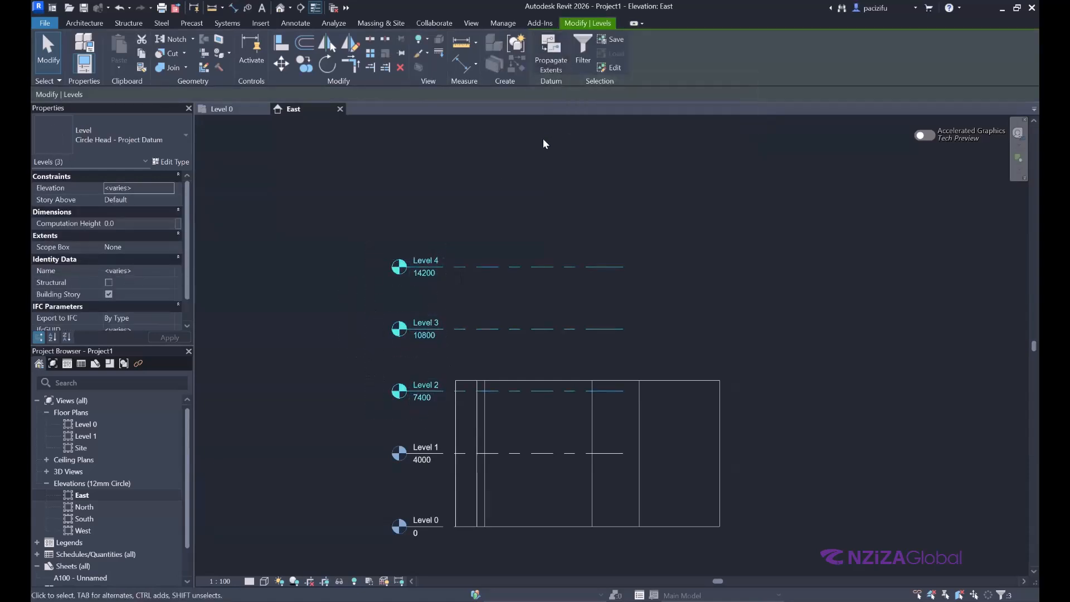
pyautogui.press('Delete')
# Step: Create a level similar to Level 1 by picking its line with an offset of 3400 above it
pyautogui.scroll(3, 439, 483)
pyautogui.click(449, 429)
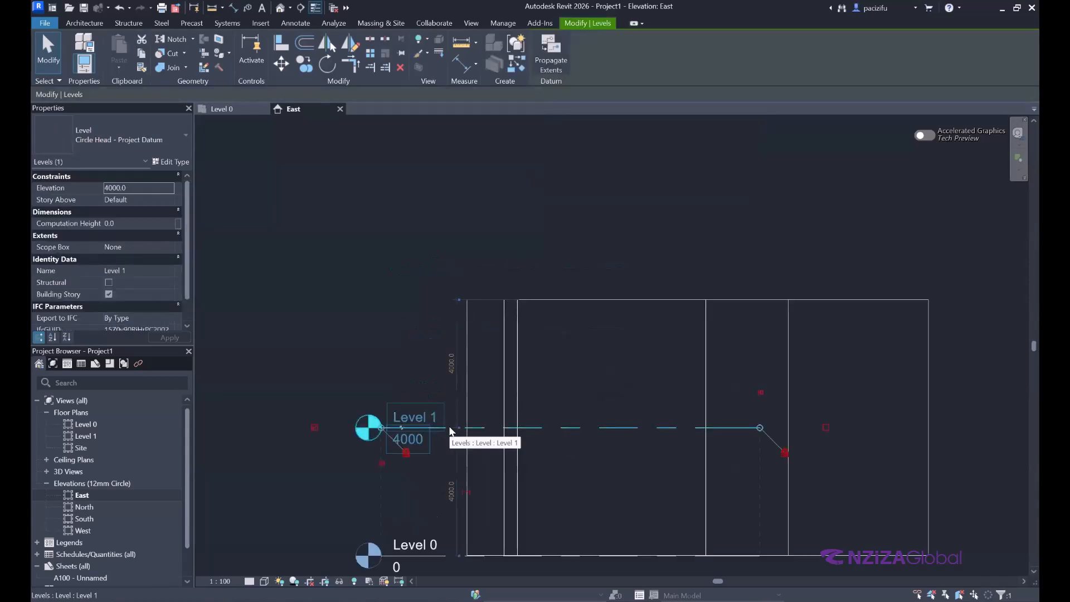
pyautogui.click(511, 66)
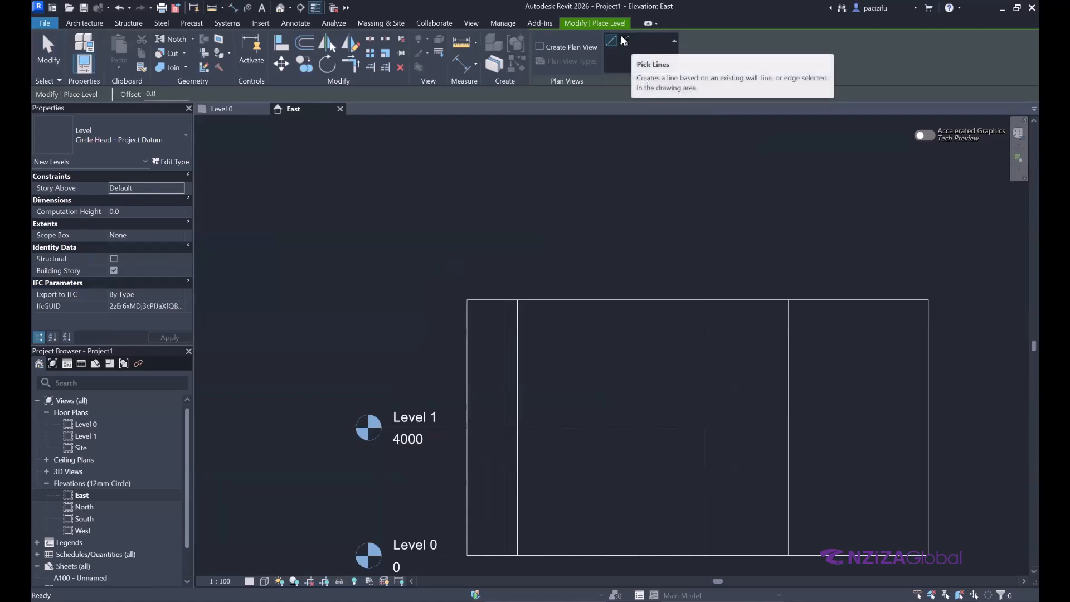
pyautogui.click(626, 41)
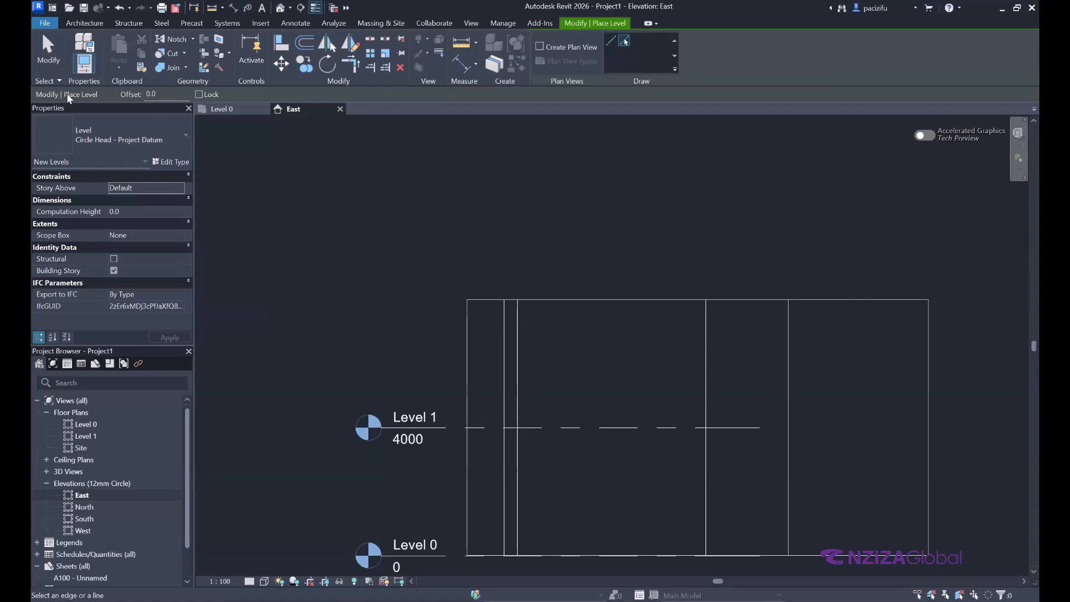
pyautogui.moveTo(159, 94); pyautogui.dragTo(114, 98)
pyautogui.write('3400')
pyautogui.press('Return')
pyautogui.scroll(-2, 323, 319)
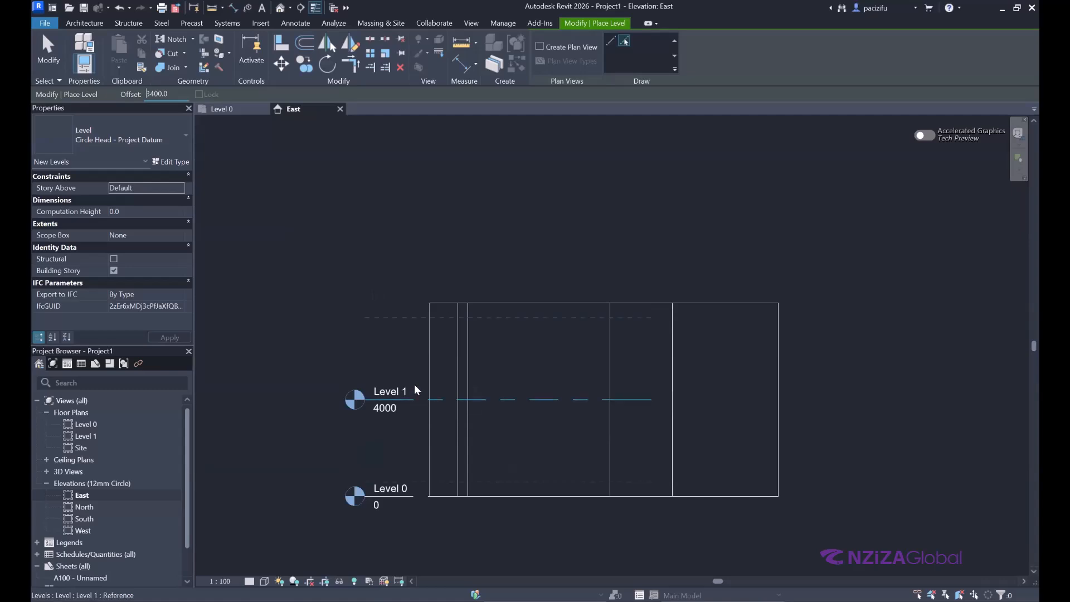
pyautogui.scroll(3, 412, 393)
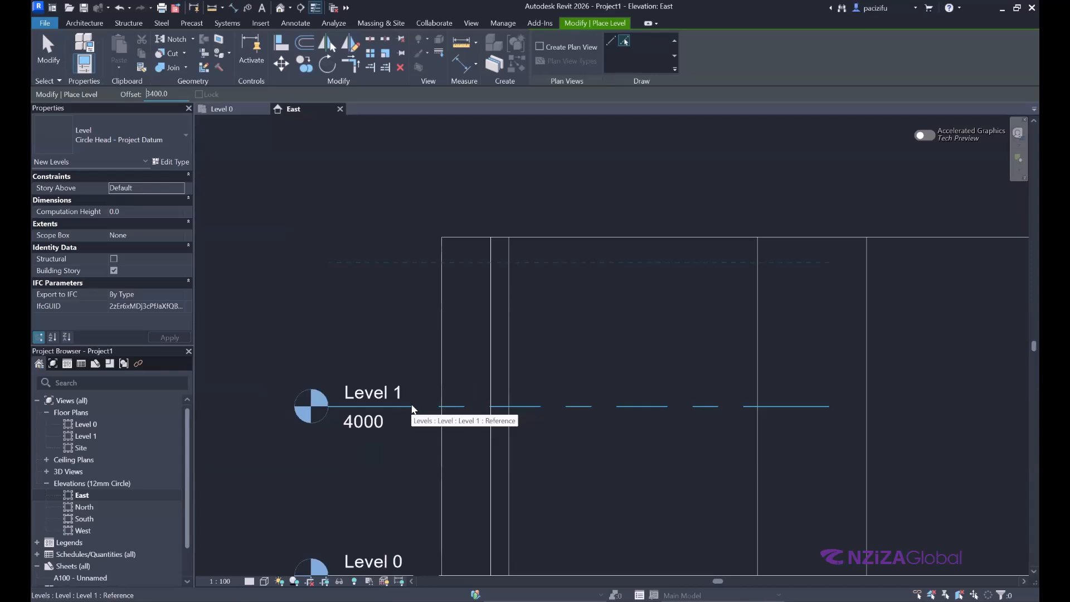
pyautogui.click(413, 408)
# Step: Add two more levels at 10800 and 14200 using the same 3400 offset, and leave the Level tool
pyautogui.scroll(-2, 410, 461)
pyautogui.click(412, 310)
pyautogui.scroll(-2, 430, 287)
pyautogui.scroll(2, 417, 258)
pyautogui.click(417, 257)
pyautogui.scroll(-2, 429, 370)
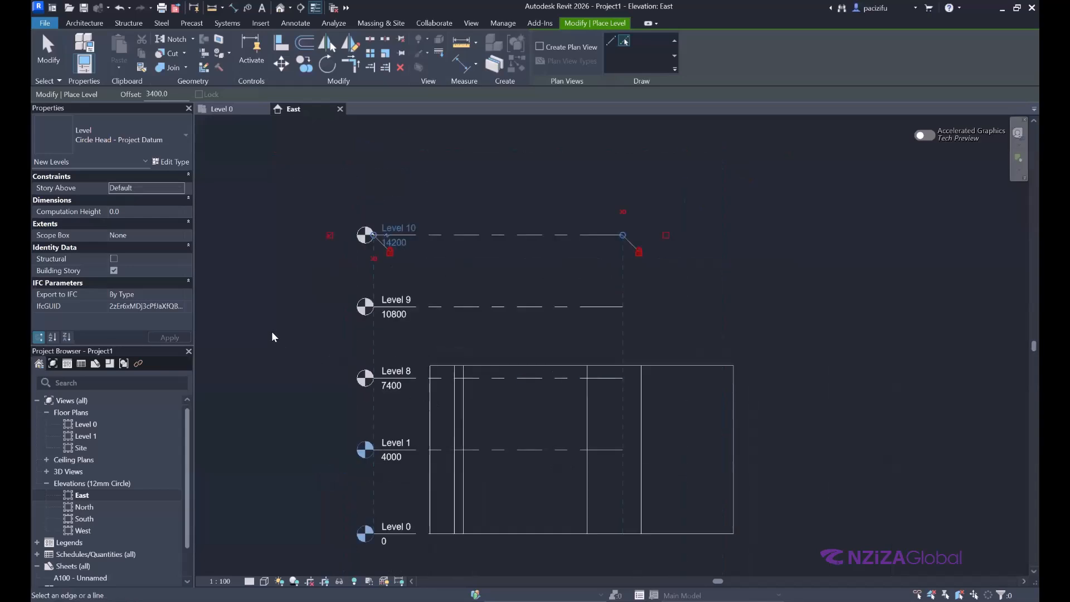
pyautogui.press('Escape')
pyautogui.press('Escape')
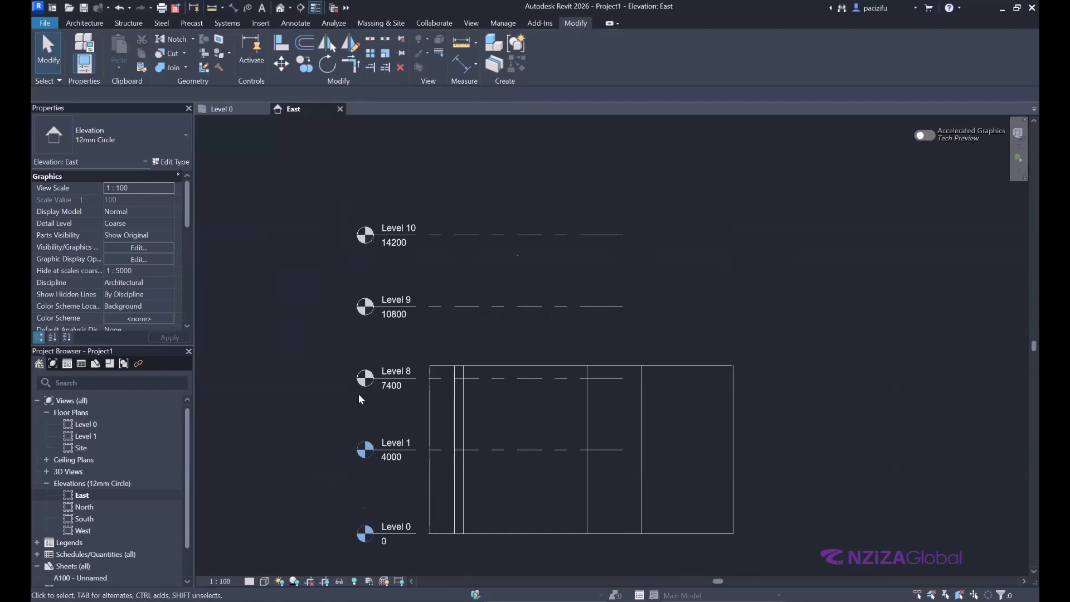
# Step: Create a new floor plan view for Level 8
pyautogui.scroll(-2, 347, 371)
pyautogui.scroll(1, 347, 370)
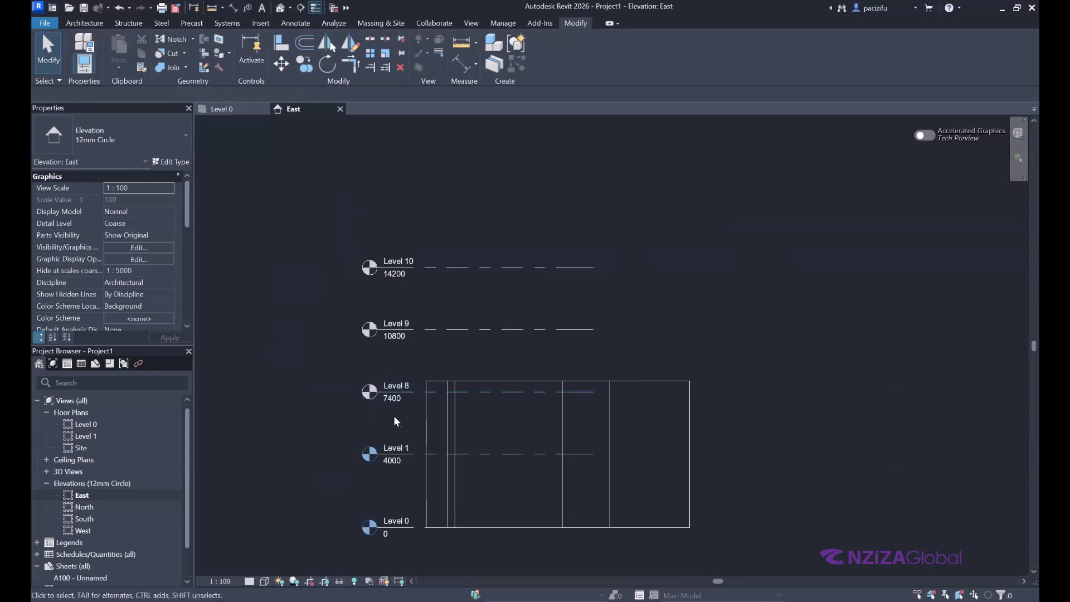
pyautogui.click(390, 392)
pyautogui.press('Escape')
pyautogui.click(471, 23)
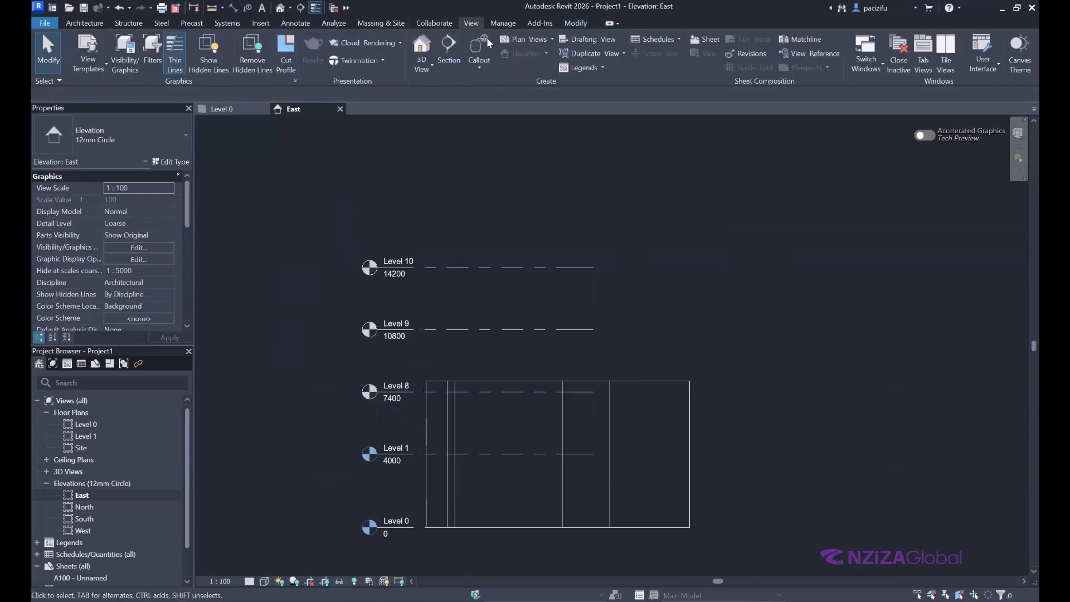
pyautogui.click(536, 40)
pyautogui.click(534, 57)
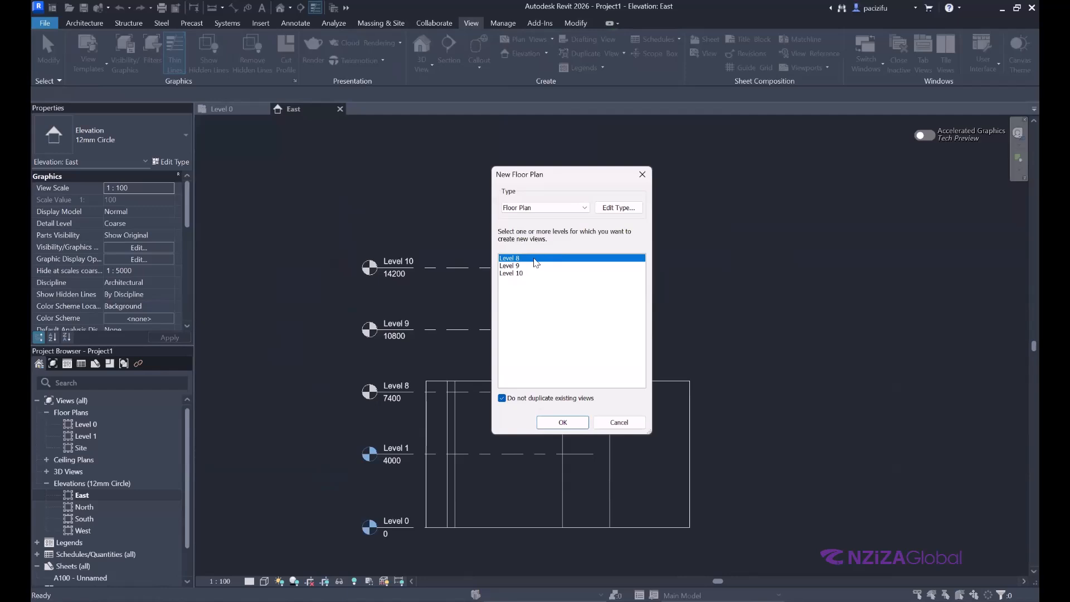
pyautogui.click(560, 422)
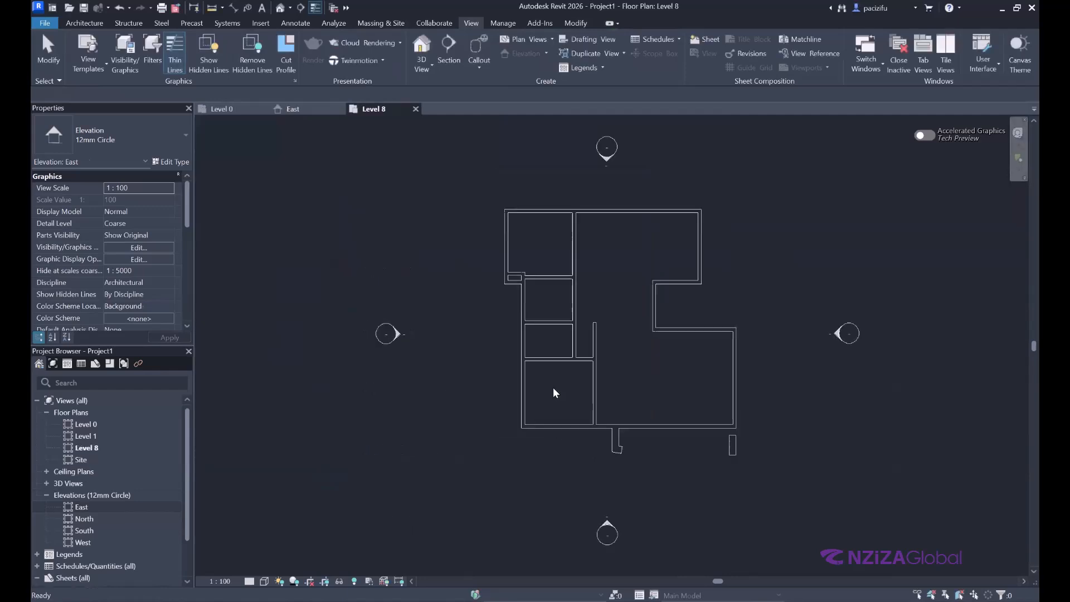
# Step: Return to the East elevation and set the height between Level 0 and Level 1 to 3400
pyautogui.click(241, 108)
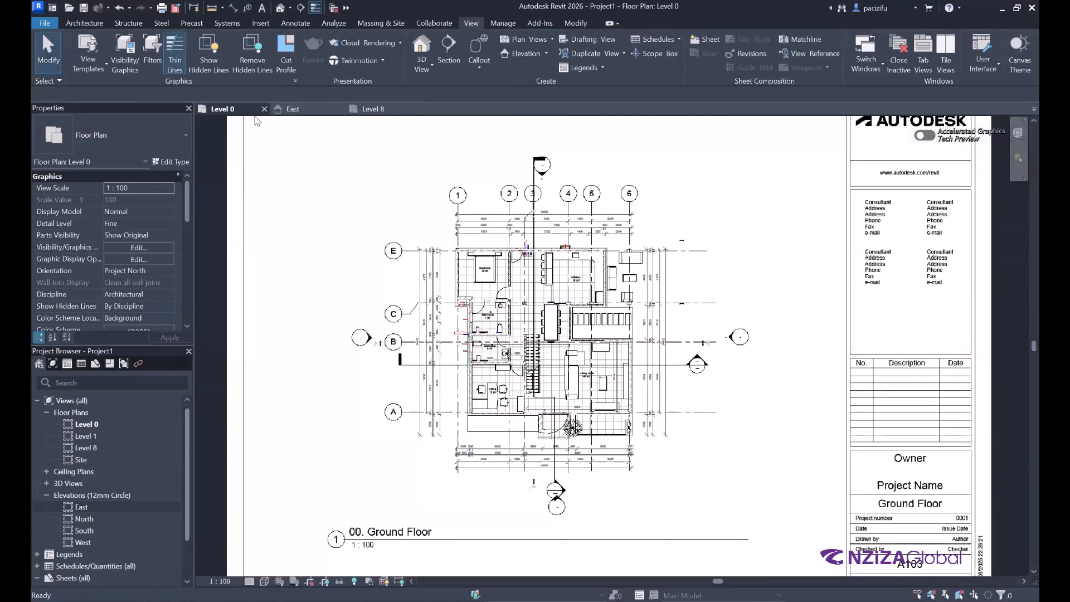
pyautogui.click(316, 111)
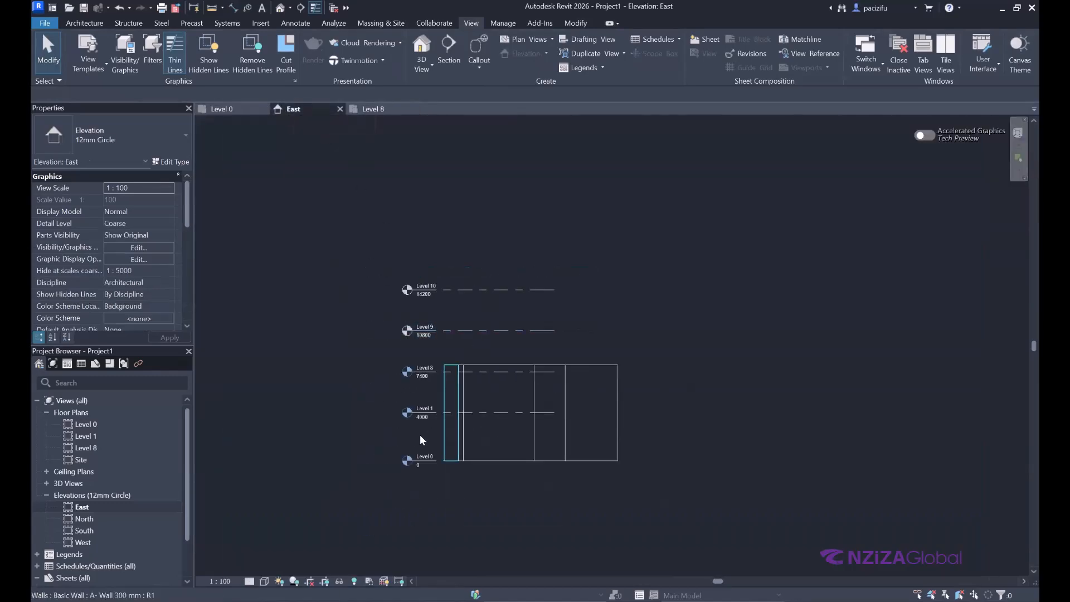
pyautogui.scroll(5, 424, 432)
pyautogui.click(390, 383)
pyautogui.click(397, 385)
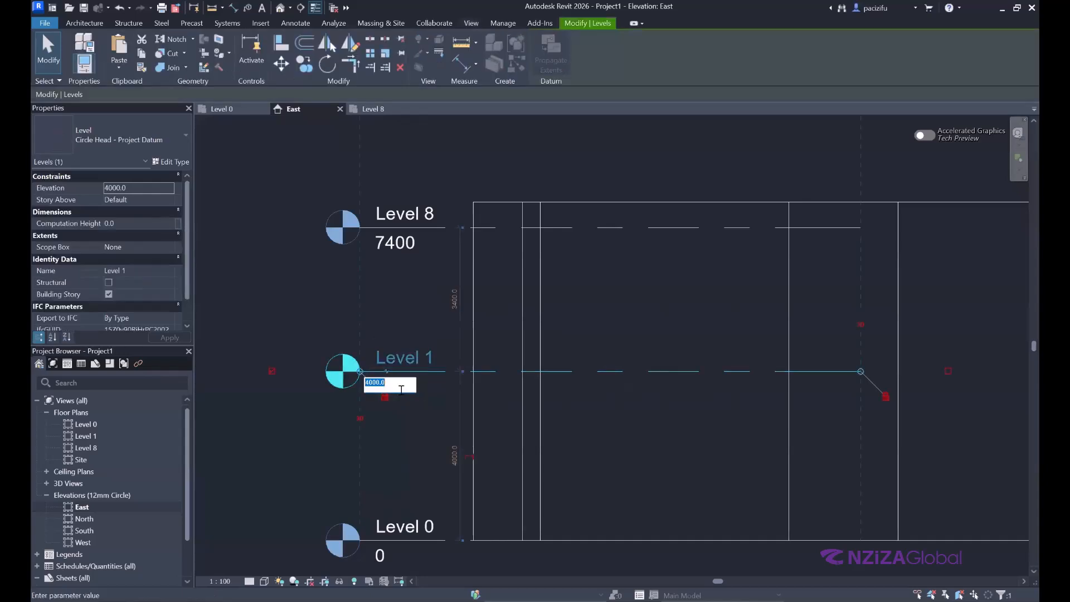
pyautogui.press('Return')
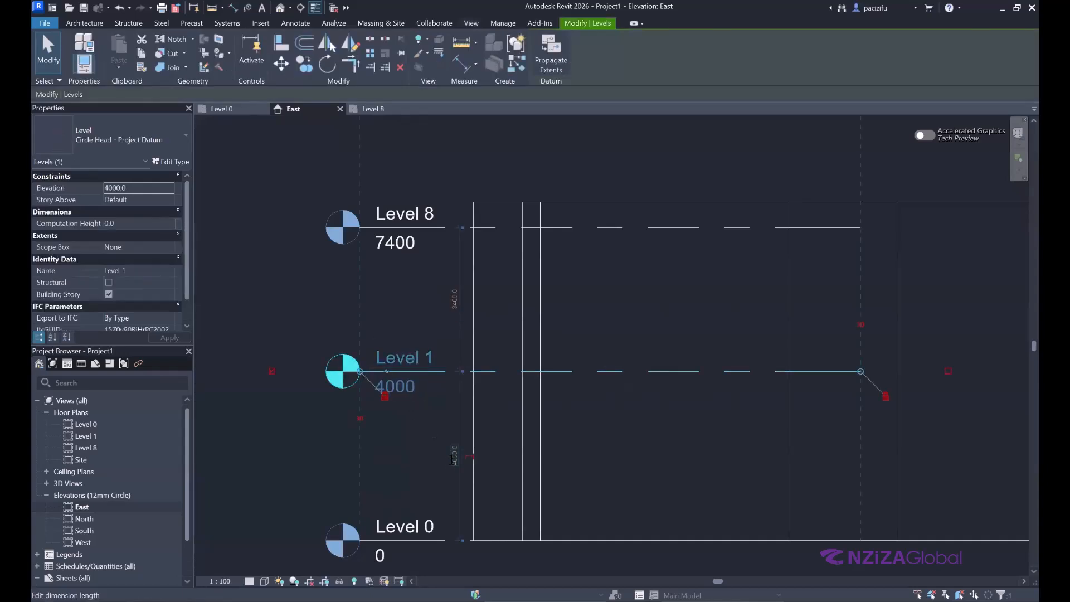
pyautogui.click(452, 458)
pyautogui.write('3400')
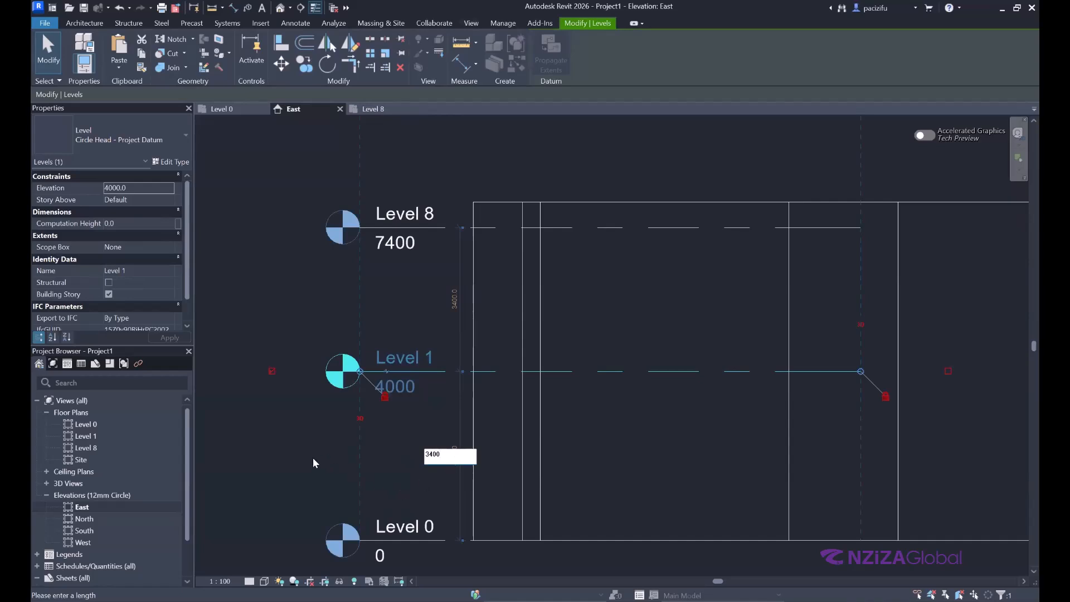
pyautogui.press('Return')
# Step: Convert the temporary spacing dimensions of Level 9 into a permanent dimension spanning Levels 8, 9 and 10
pyautogui.scroll(-2, 408, 456)
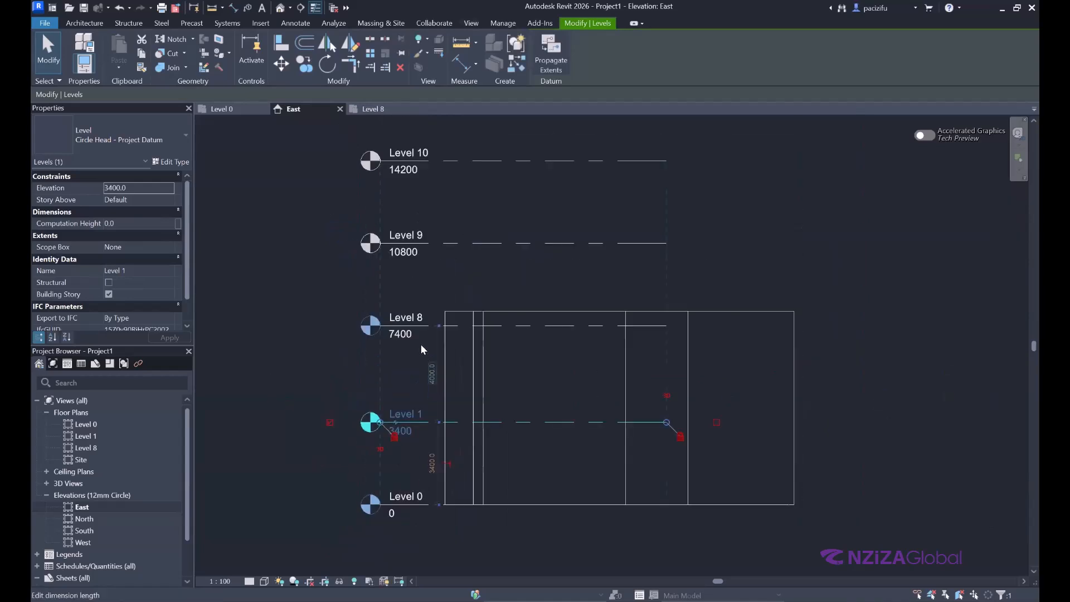
pyautogui.scroll(2, 418, 337)
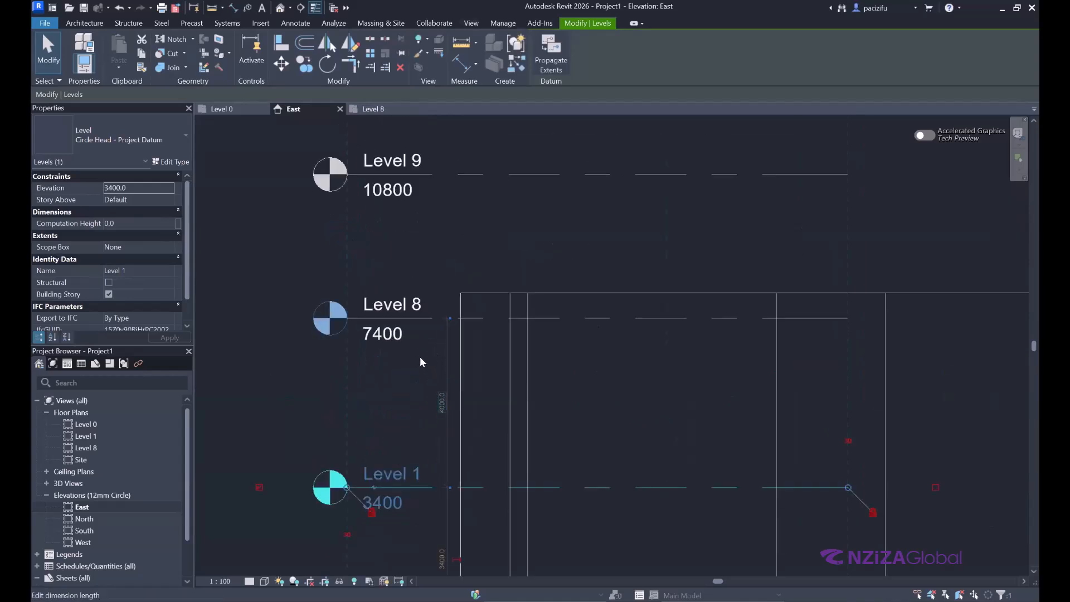
pyautogui.scroll(-2, 423, 372)
pyautogui.scroll(2, 428, 381)
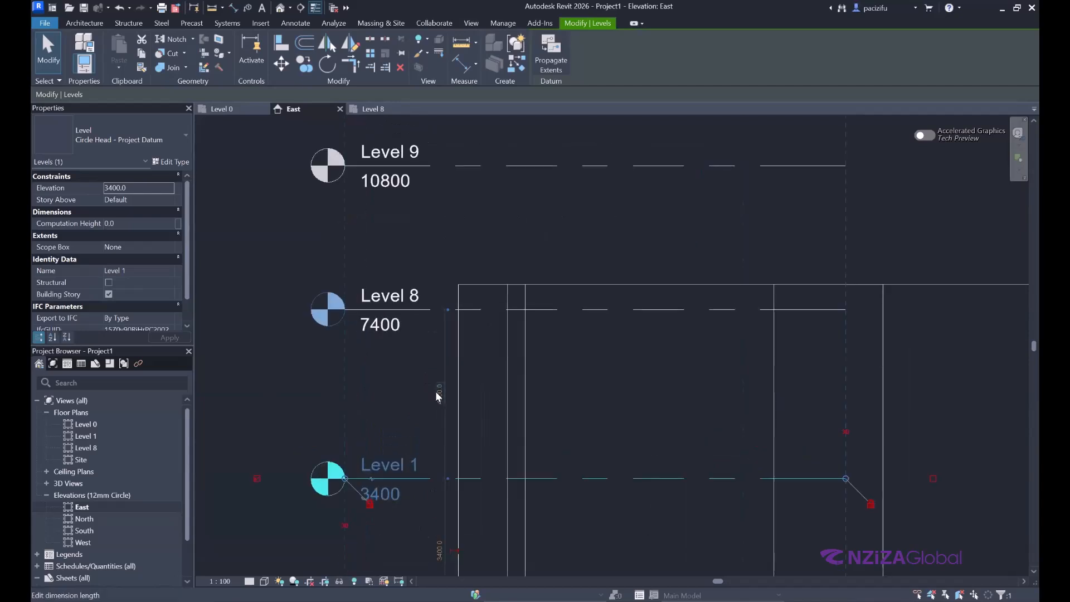
pyautogui.click(419, 310)
pyautogui.scroll(-1, 429, 318)
pyautogui.scroll(1, 440, 299)
pyautogui.moveTo(420, 290); pyautogui.dragTo(430, 368, button='middle')
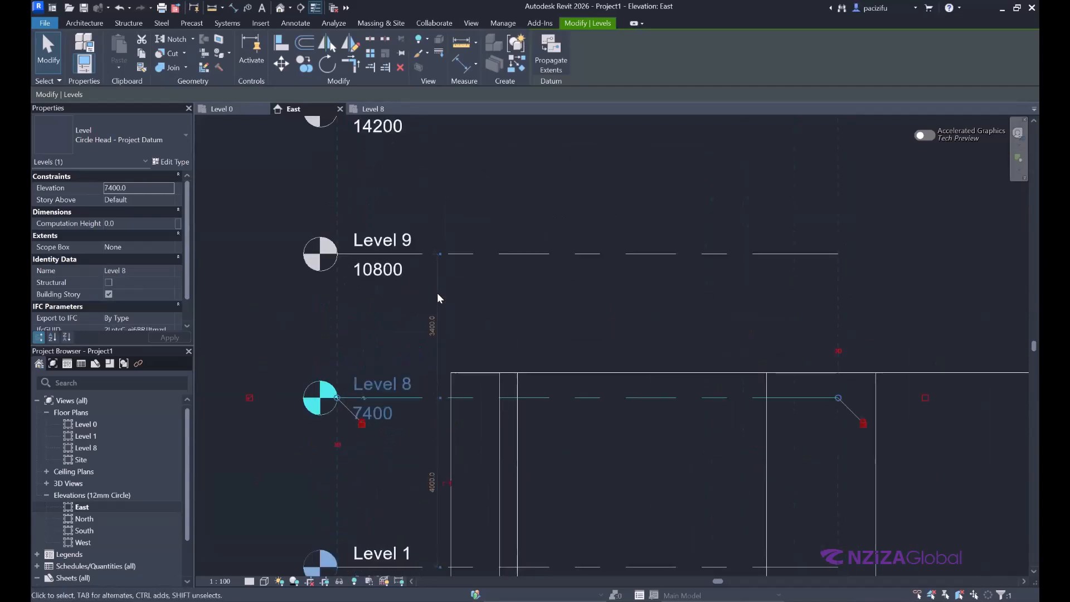
pyautogui.click(482, 253)
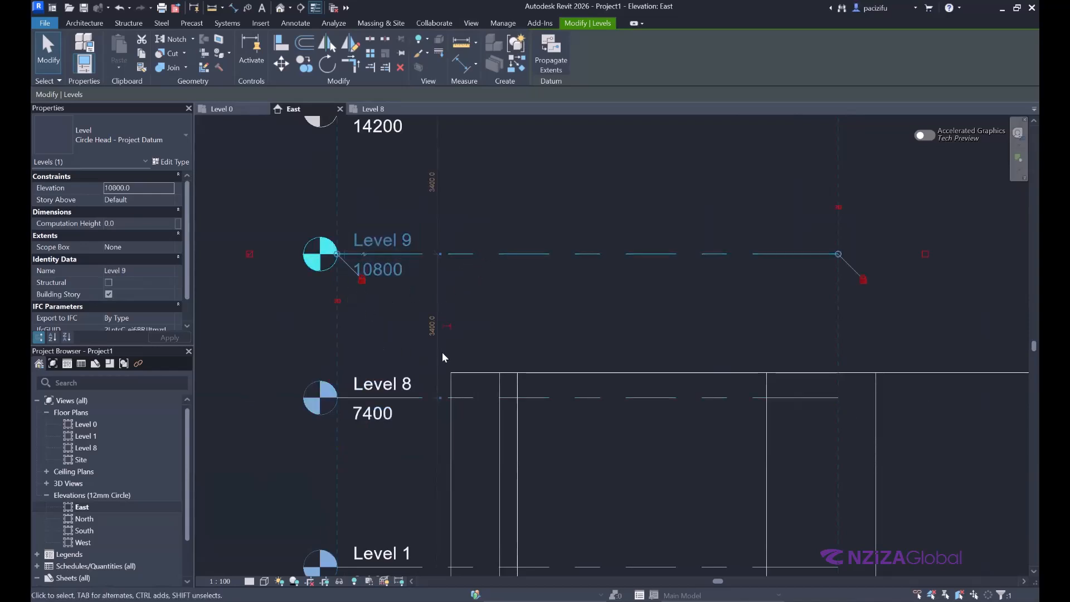
pyautogui.scroll(-1, 417, 360)
pyautogui.scroll(1, 416, 360)
pyautogui.click(450, 329)
pyautogui.press('Escape')
pyautogui.click(442, 301)
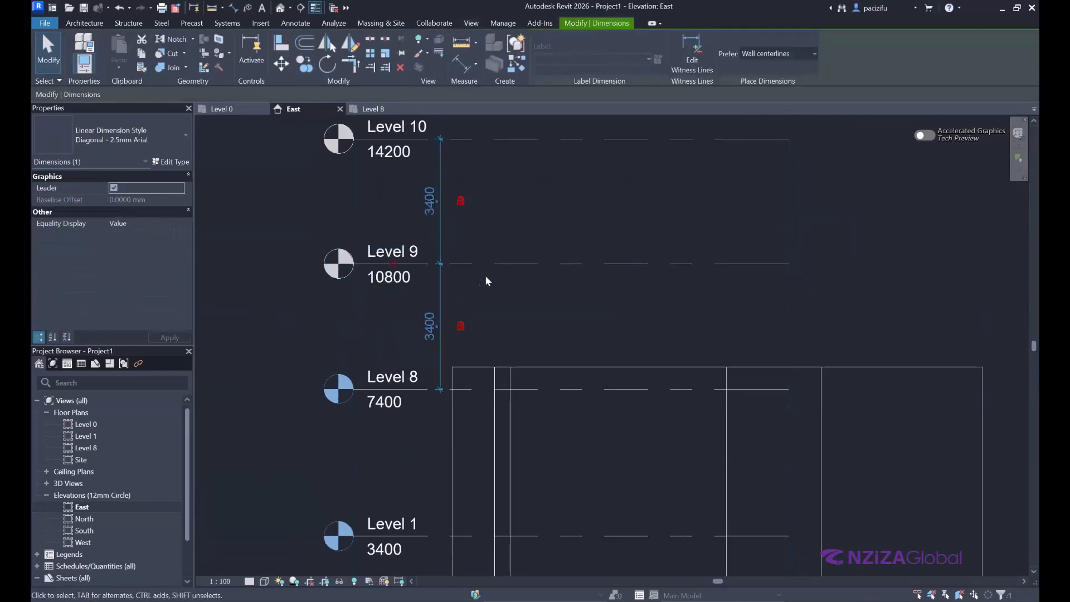
pyautogui.scroll(-2, 496, 259)
pyautogui.press('Escape')
# Step: Set the height between Level 1 and Level 8 to 3400, and deselect the level
pyautogui.scroll(3, 407, 386)
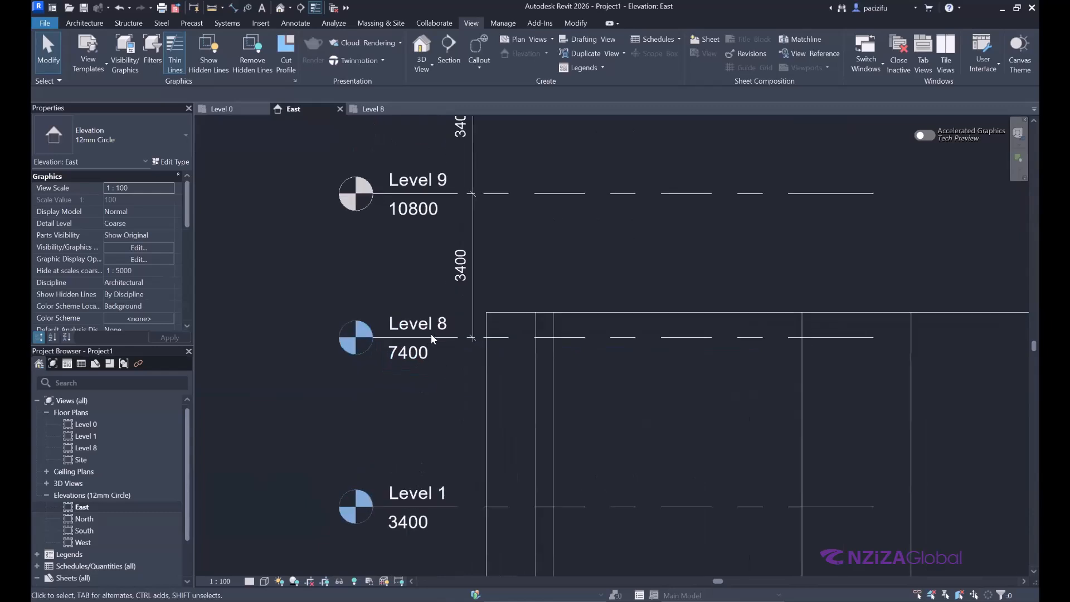
pyautogui.scroll(-1, 431, 333)
pyautogui.click(406, 327)
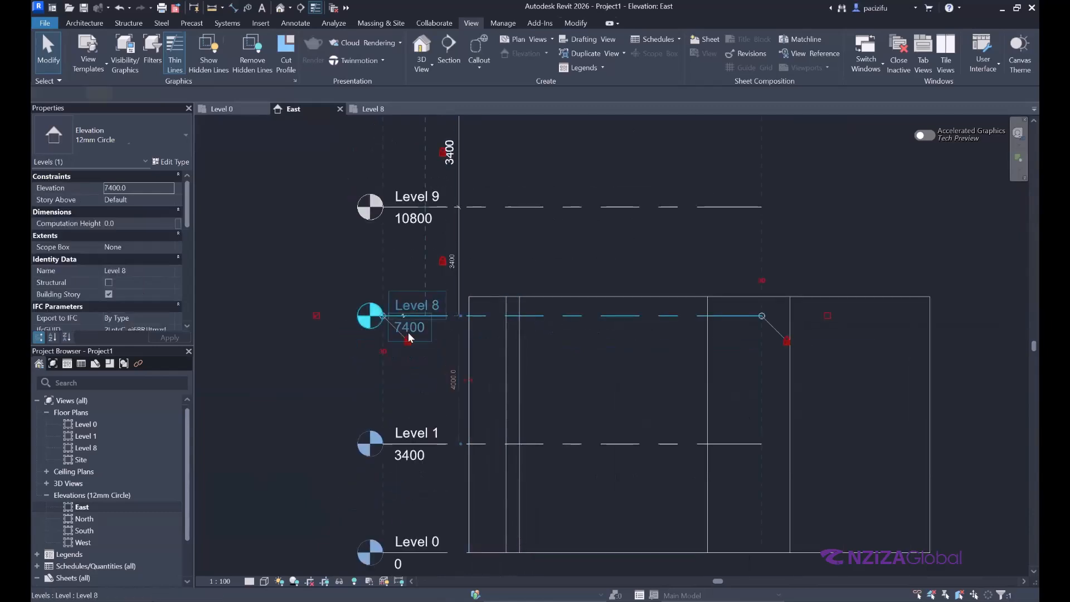
pyautogui.click(450, 383)
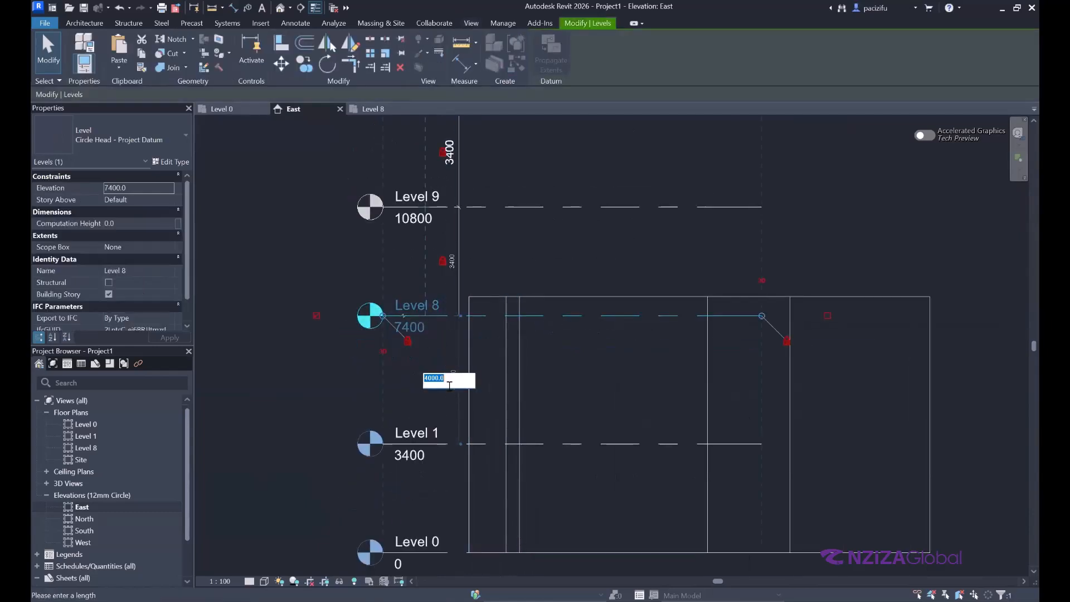
pyautogui.write('3400')
pyautogui.press('Return')
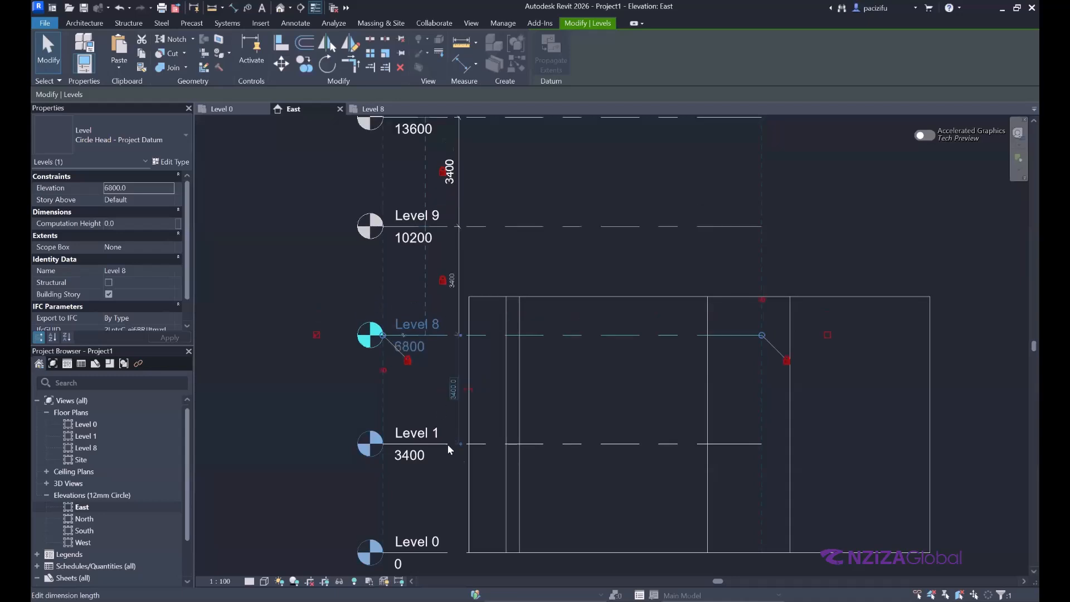
pyautogui.scroll(-3, 439, 367)
pyautogui.click(314, 467)
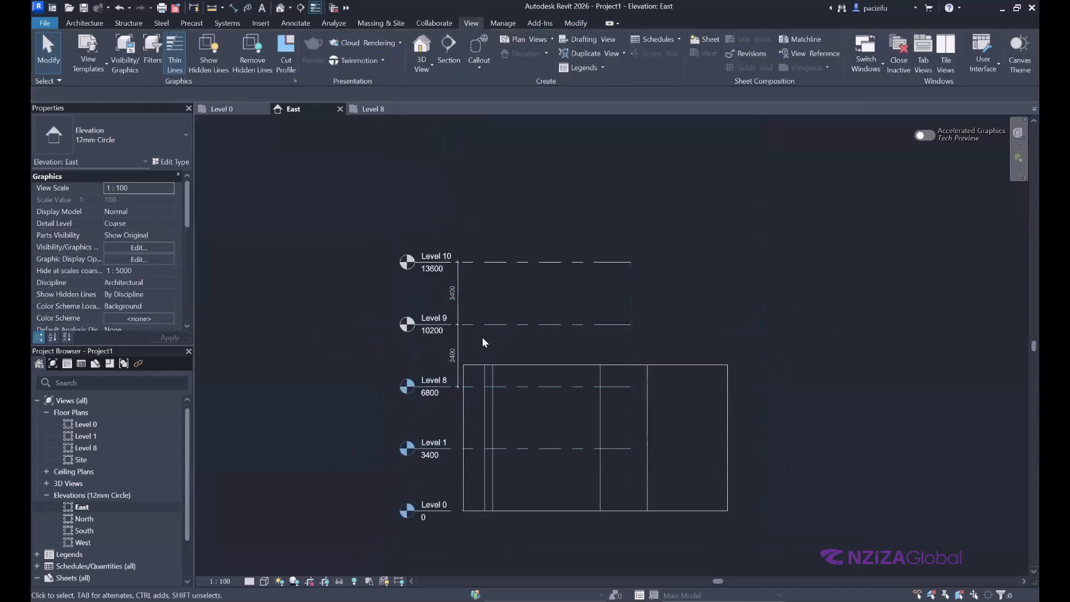
# Step: Delete the permanent dimension string between Levels 8, 9 and 10
pyautogui.scroll(2, 467, 326)
pyautogui.click(447, 347)
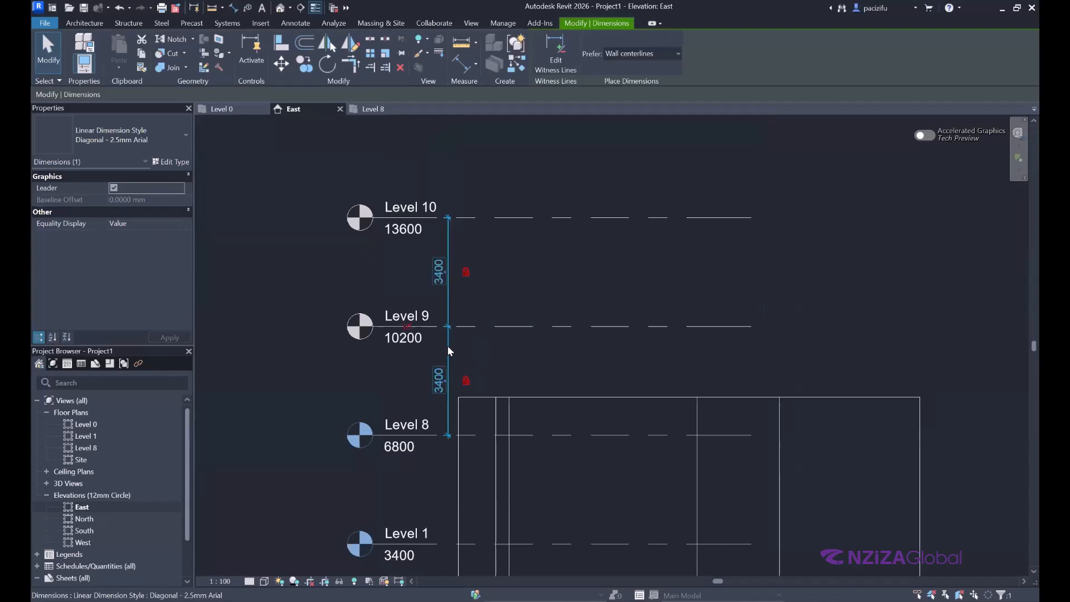
pyautogui.press('Delete')
# Step: Rename Level 0 to "00. Ground Floor" and apply the new name to its corresponding views
pyautogui.scroll(-2, 417, 350)
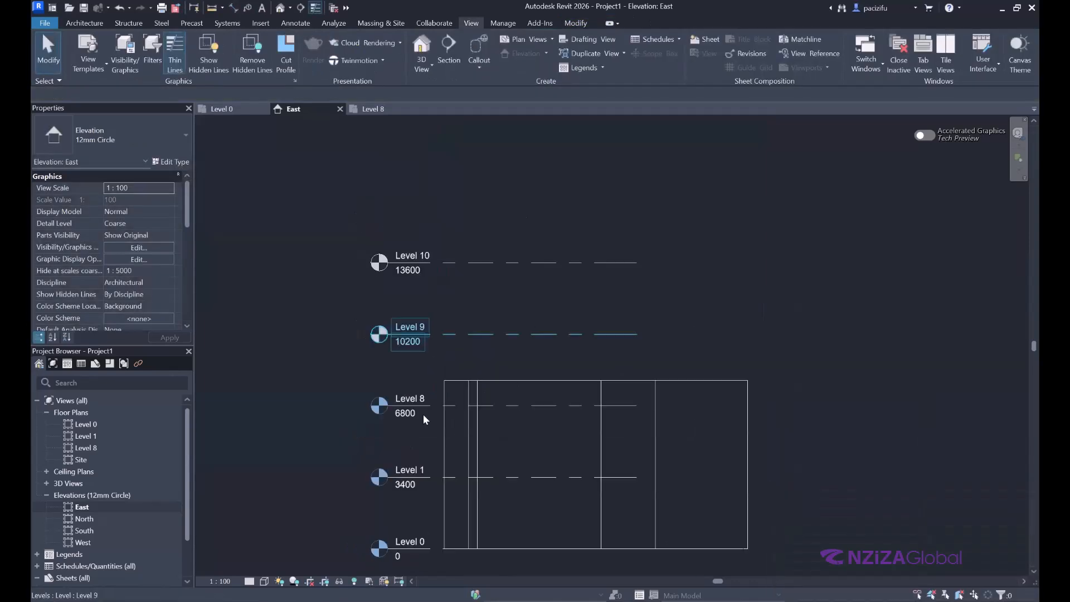
pyautogui.scroll(-2, 316, 253)
pyautogui.scroll(1, 419, 379)
pyautogui.scroll(3, 309, 433)
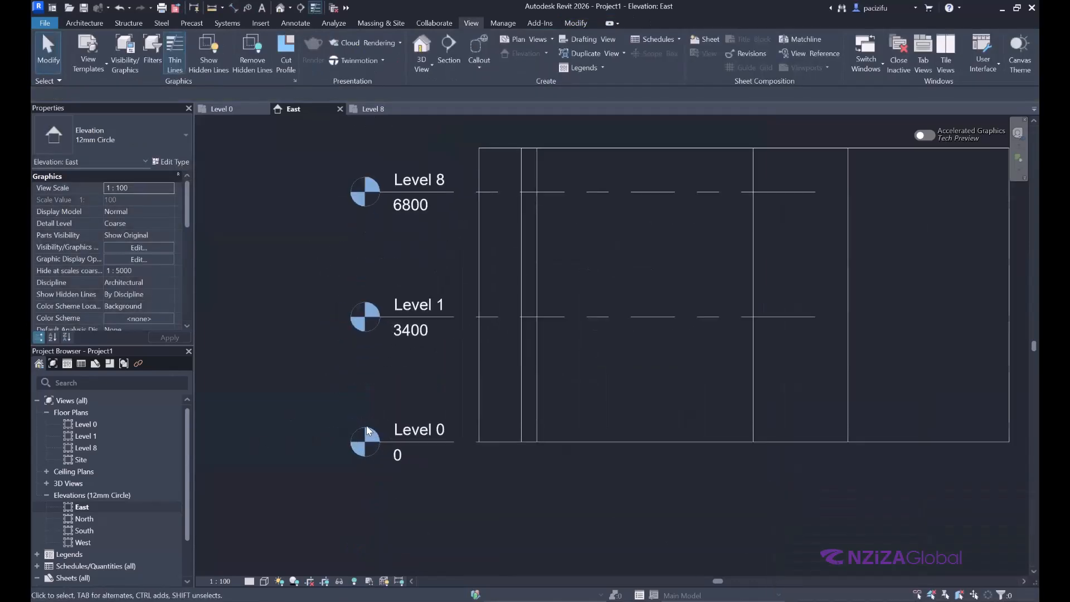
pyautogui.scroll(1, 548, 477)
pyautogui.scroll(1, 401, 412)
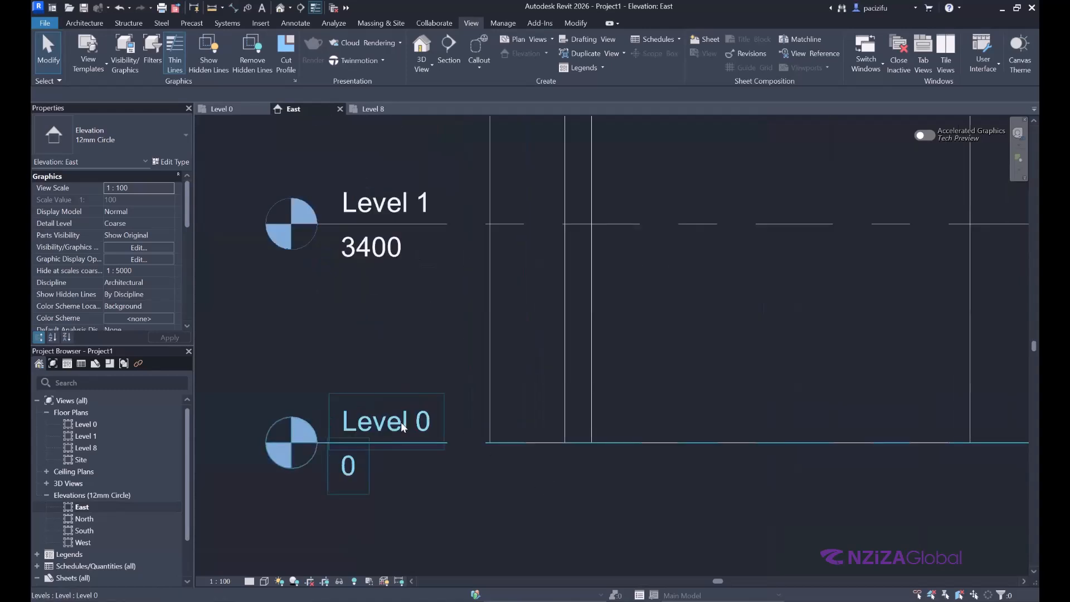
pyautogui.click(400, 422)
pyautogui.click(405, 425)
pyautogui.write('00')
pyautogui.write('.')
pyautogui.write(' Ground')
pyautogui.write(' Floor')
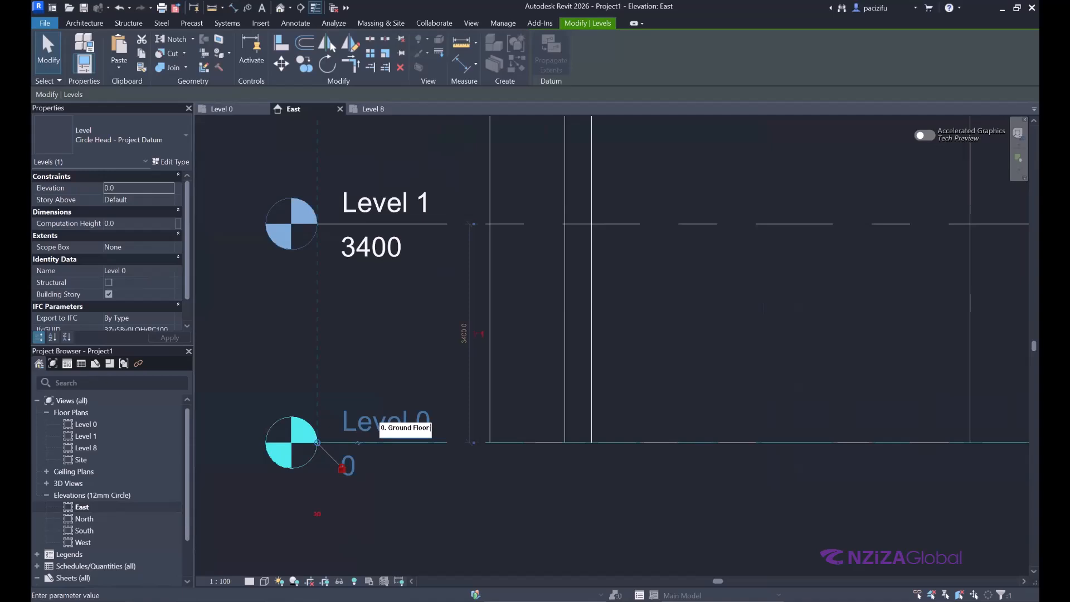
pyautogui.press('Return')
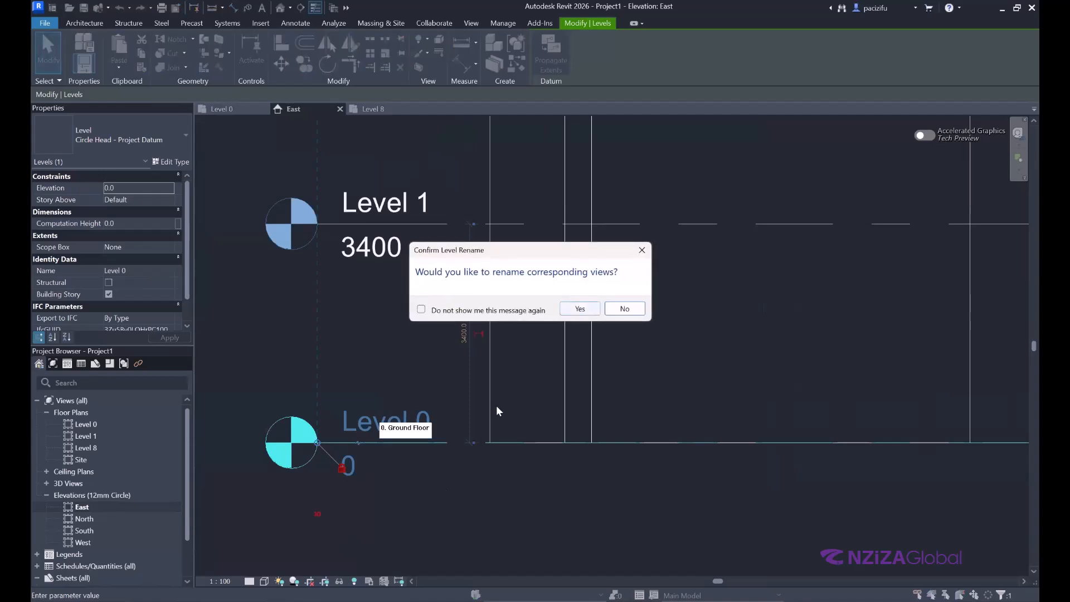
pyautogui.click(580, 308)
# Step: Rename Level 1 to "01. First Floor" and apply the new name to its corresponding views
pyautogui.scroll(-2, 370, 352)
pyautogui.scroll(2, 373, 295)
pyautogui.click(374, 295)
pyautogui.click(393, 299)
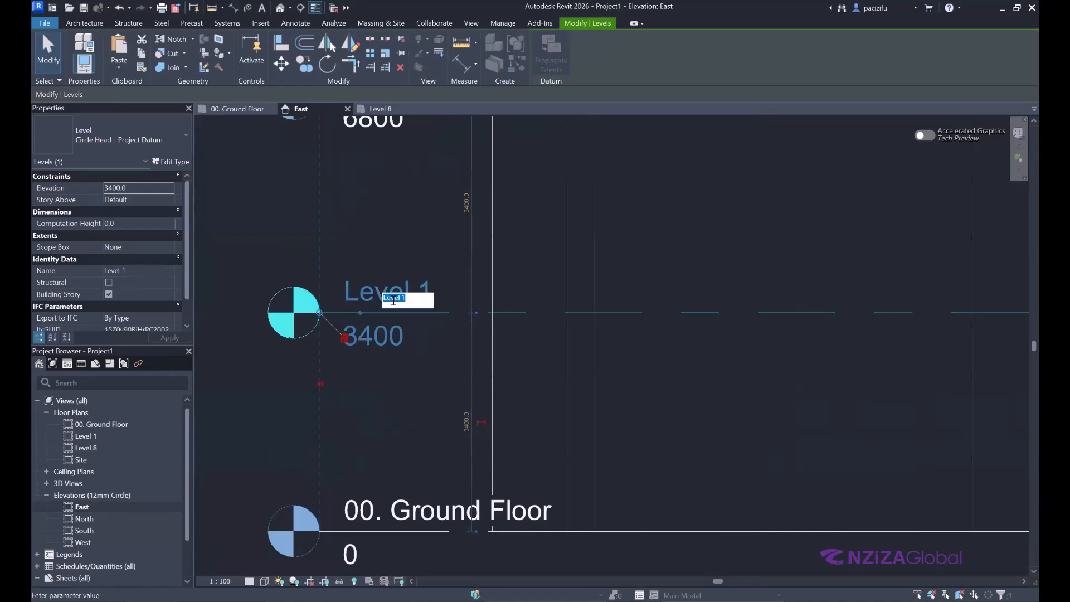
pyautogui.write('01. Firs')
pyautogui.write('loor')
pyautogui.press('Return')
pyautogui.click(580, 308)
# Step: Rename Level 8 to "02. Second Floor" and apply the new name to its corresponding views
pyautogui.scroll(-2, 451, 364)
pyautogui.scroll(-2, 452, 357)
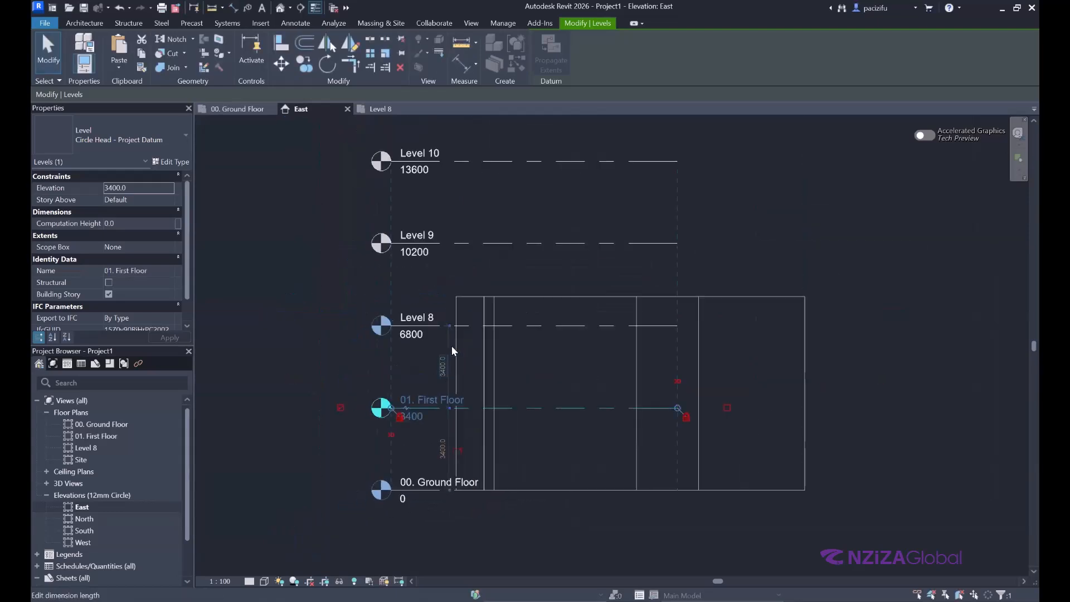
pyautogui.scroll(5, 452, 345)
pyautogui.click(388, 286)
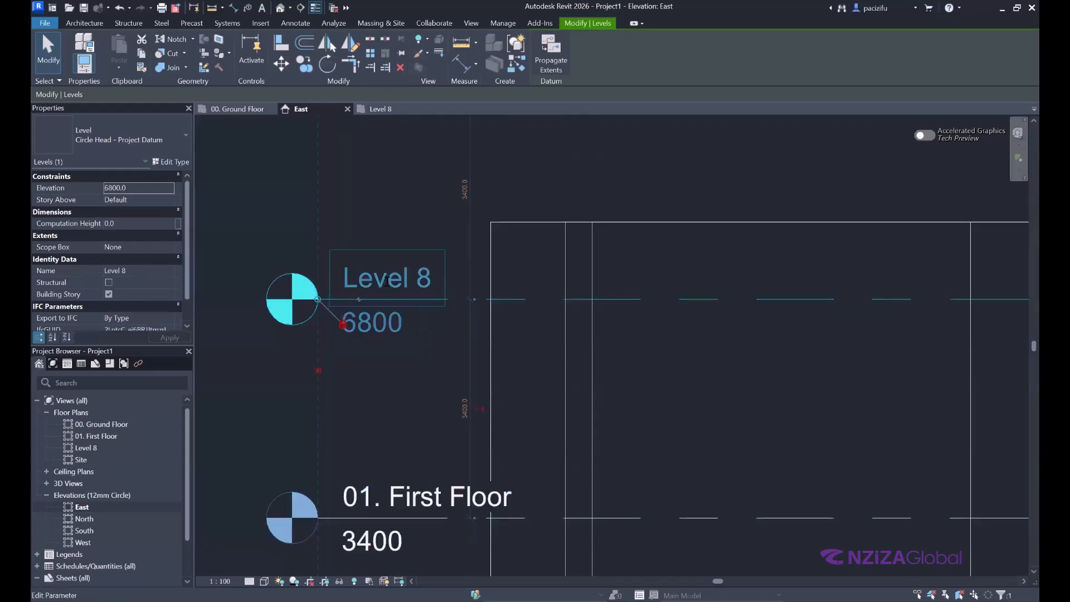
pyautogui.click(388, 285)
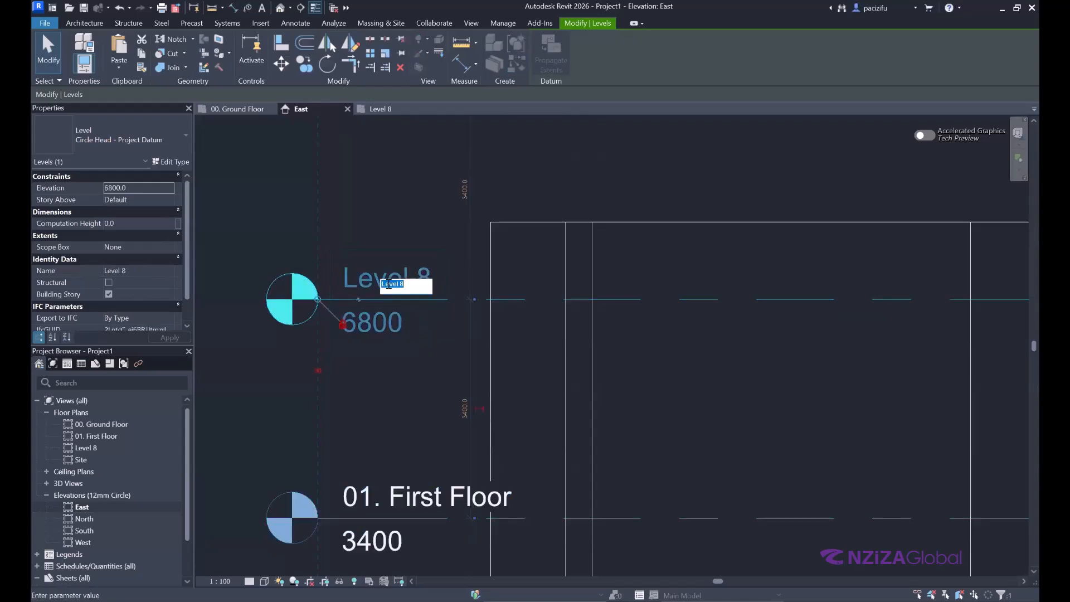
pyautogui.write('02')
pyautogui.write('. Secon')
pyautogui.write('d ')
pyautogui.write('Floor')
pyautogui.press('Return')
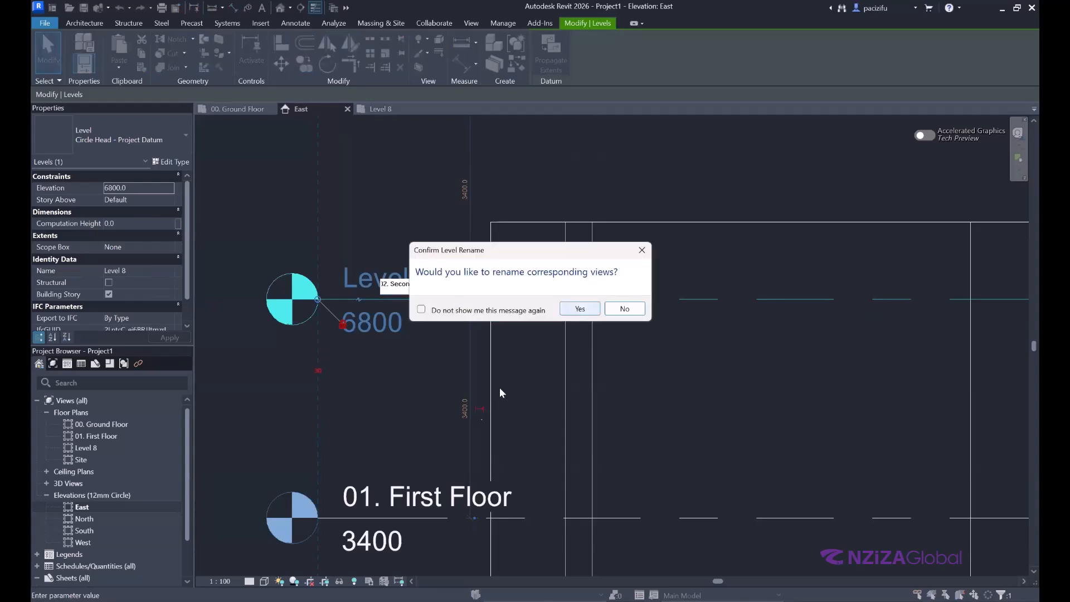
pyautogui.click(579, 310)
# Step: Rename Level 9 to "03. Top Floor"
pyautogui.scroll(-4, 420, 460)
pyautogui.scroll(4, 413, 380)
pyautogui.click(414, 360)
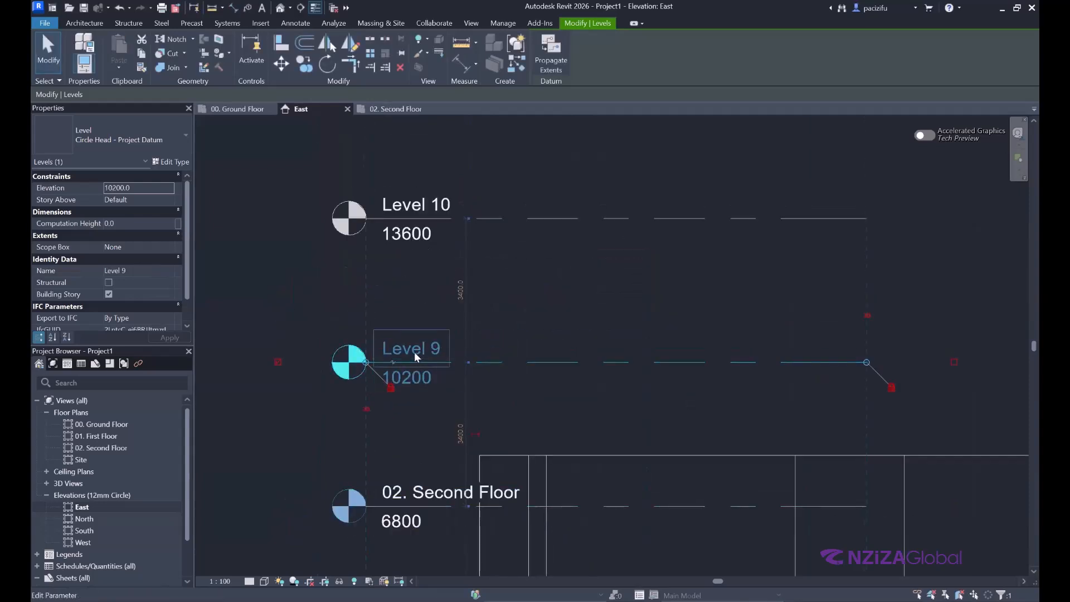
pyautogui.click(418, 352)
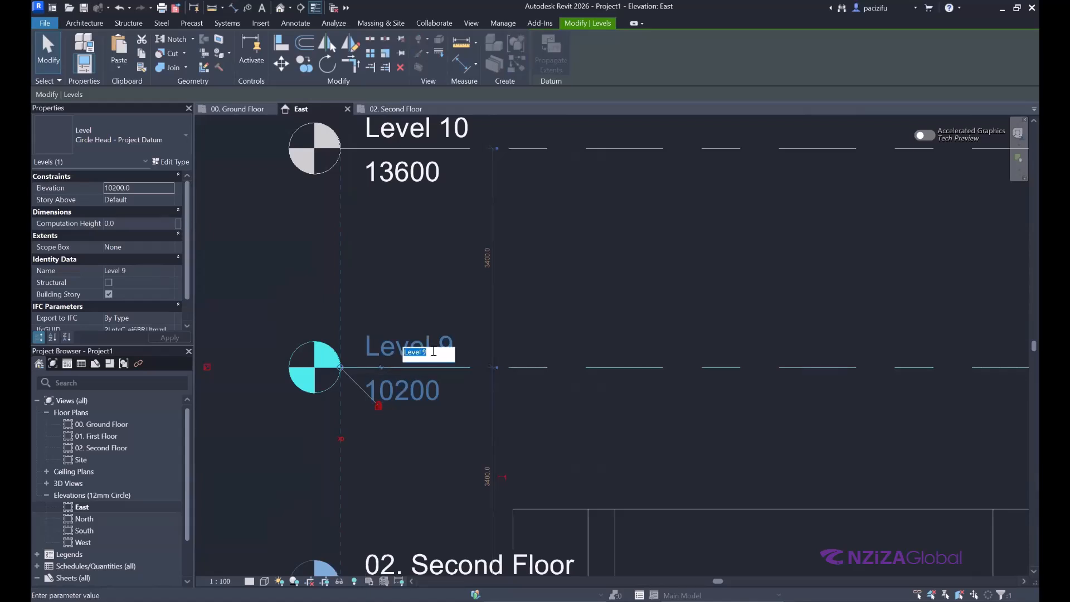
pyautogui.write('03. Top')
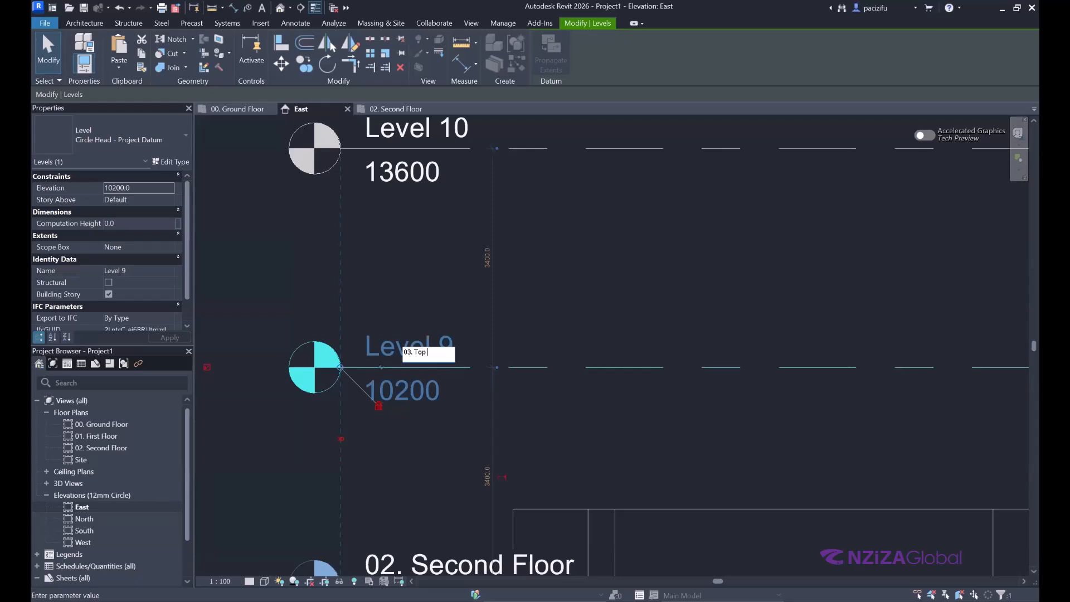
pyautogui.press('BackSpace')
pyautogui.press('BackSpace')
pyautogui.press('BackSpace')
pyautogui.write('Pan')
pyautogui.press('BackSpace')
pyautogui.press('BackSpace')
pyautogui.press('BackSpace')
pyautogui.press('BackSpace')
pyautogui.write('Top')
pyautogui.write('Floor')
pyautogui.press('Return')
# Step: Rename Level 10 to "04. Roof Plan" and deselect it
pyautogui.scroll(-3, 370, 493)
pyautogui.scroll(2, 369, 353)
pyautogui.click(371, 357)
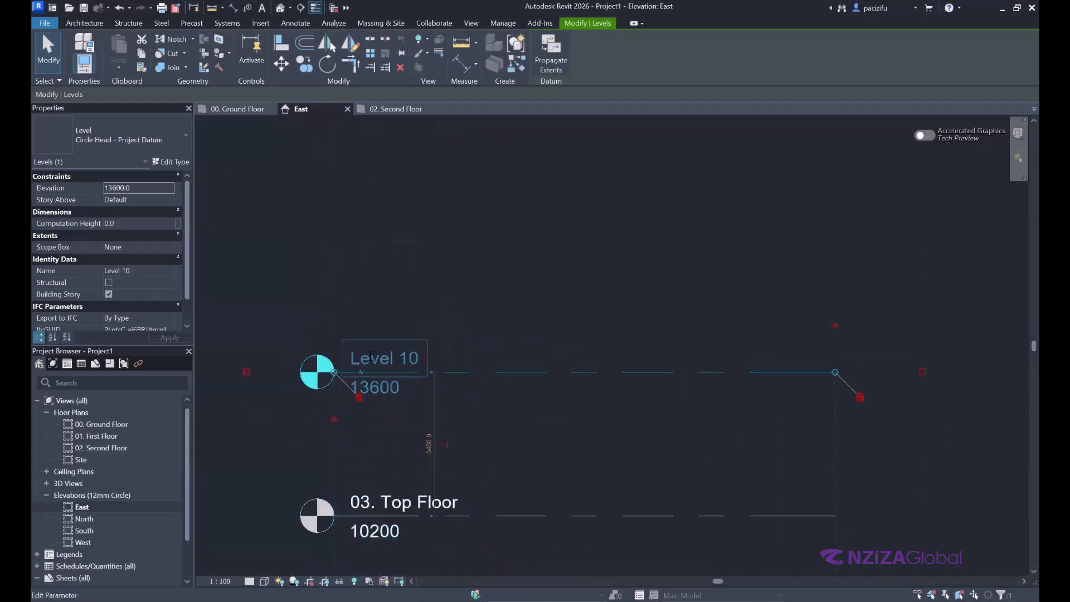
pyautogui.click(370, 357)
pyautogui.write('R')
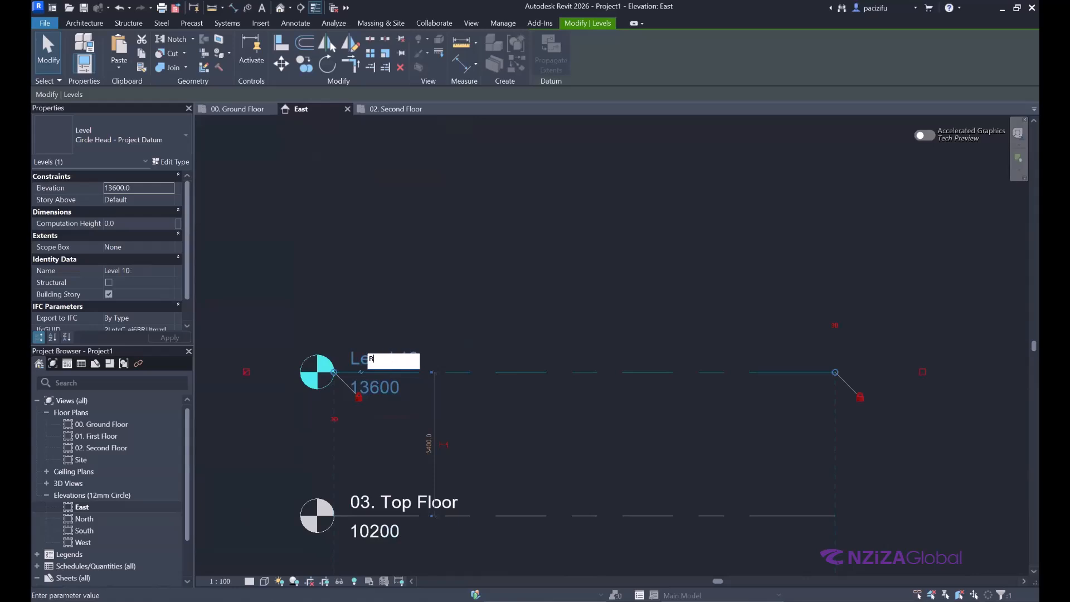
pyautogui.press('BackSpace')
pyautogui.write('04. Roof Plan')
pyautogui.press('Return')
pyautogui.scroll(-3, 429, 319)
pyautogui.click(406, 281)
pyautogui.scroll(-5, 408, 281)
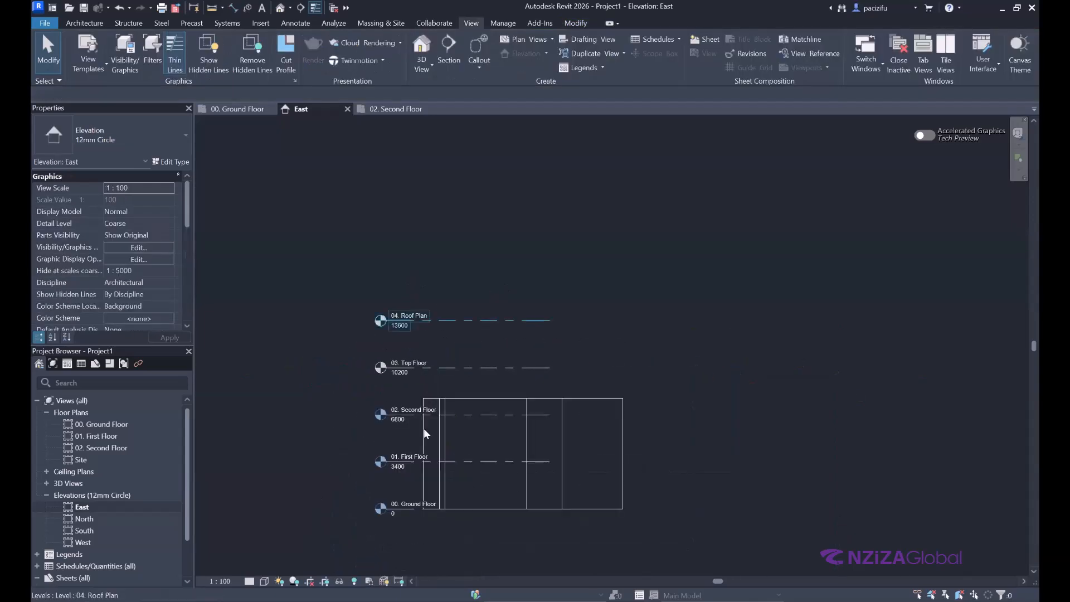
pyautogui.scroll(2, 435, 456)
pyautogui.scroll(1, 470, 490)
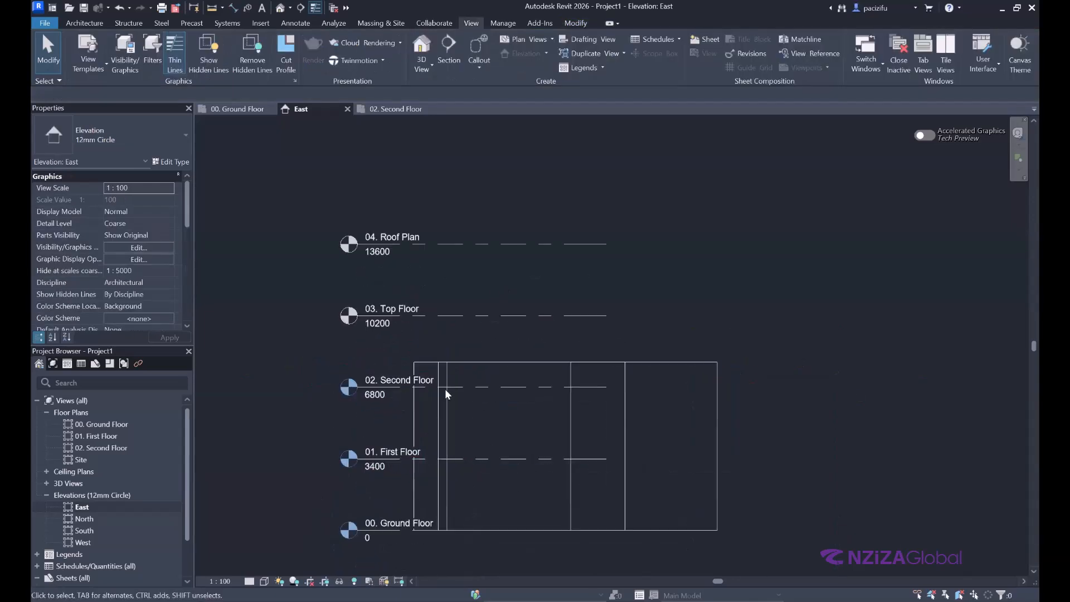
pyautogui.scroll(-1, 446, 383)
pyautogui.scroll(1, 429, 491)
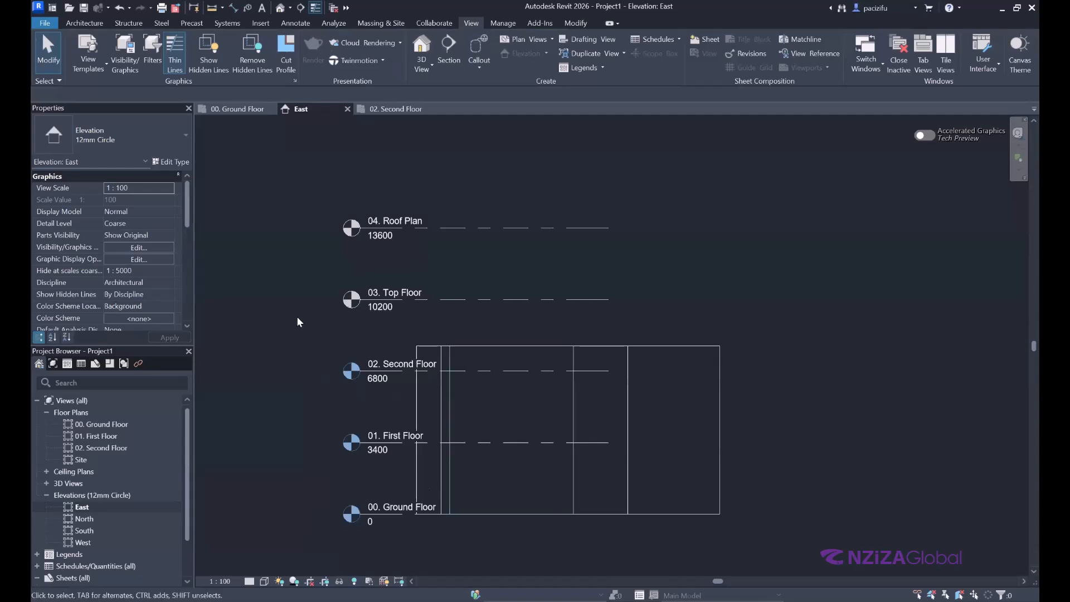
# Step: Select all the walls in the East elevation and constrain their tops up to level 01. First Floor
pyautogui.moveTo(737, 428); pyautogui.dragTo(374, 403)
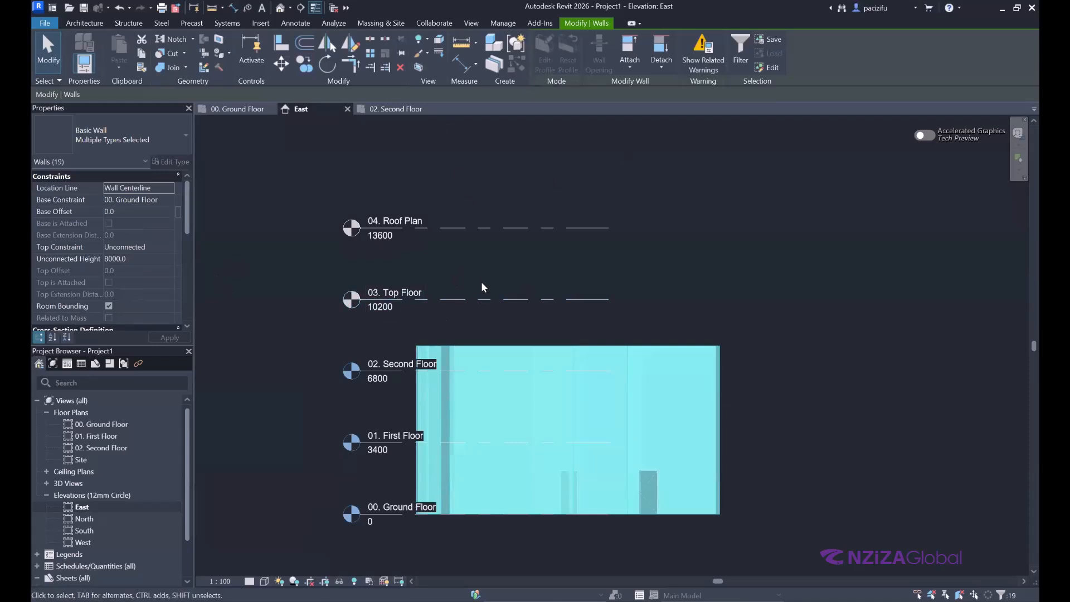
pyautogui.click(174, 247)
pyautogui.click(169, 247)
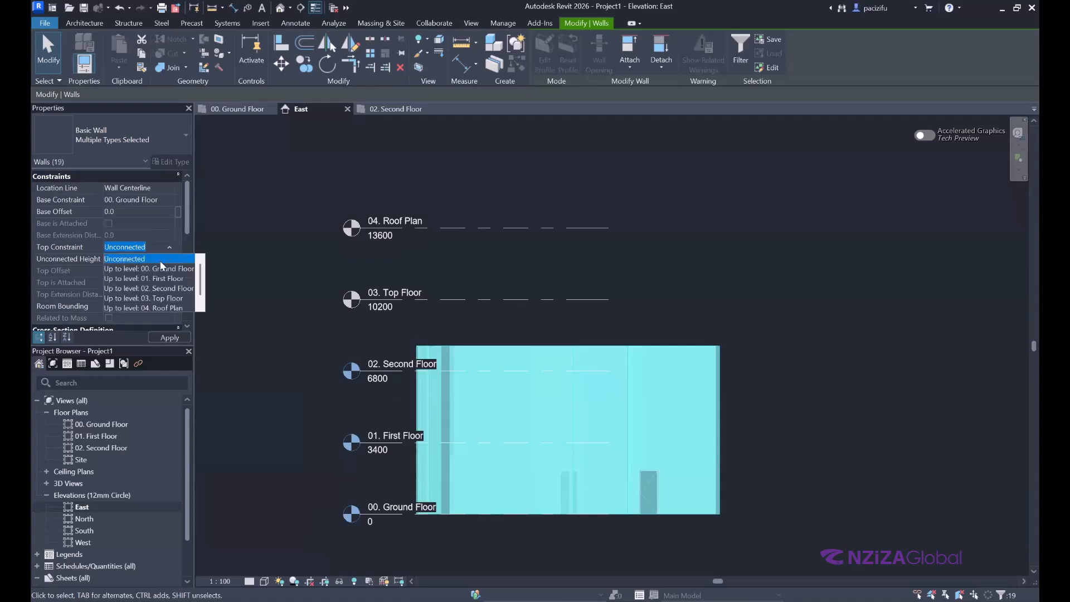
pyautogui.click(162, 283)
pyautogui.click(794, 366)
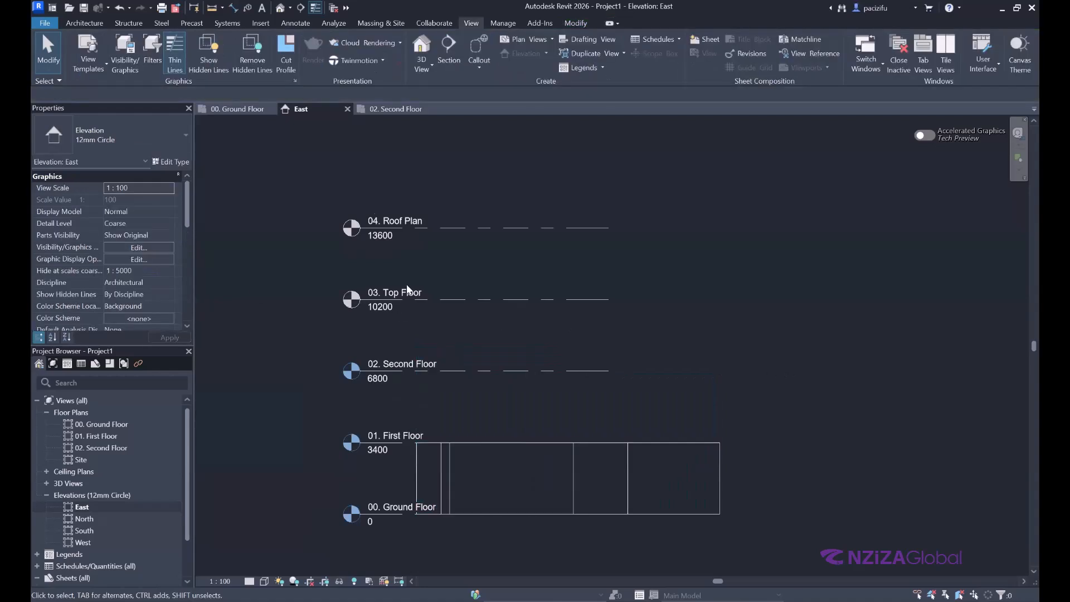
# Step: Open the 00. Ground Floor plan view and examine the grid layout on the imported PDF sheet
pyautogui.click(232, 108)
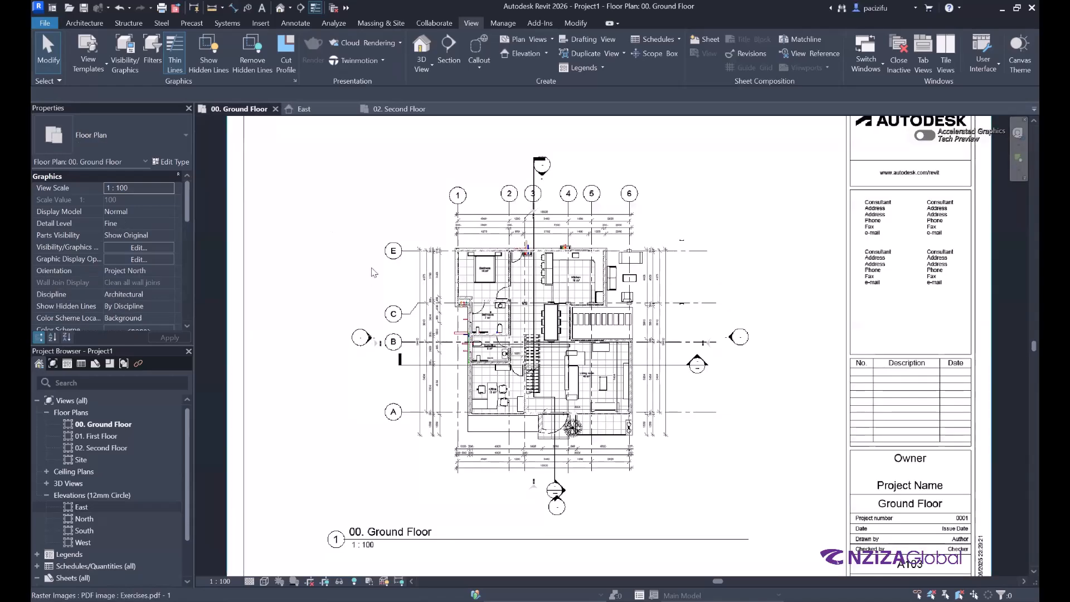
pyautogui.scroll(-3, 397, 282)
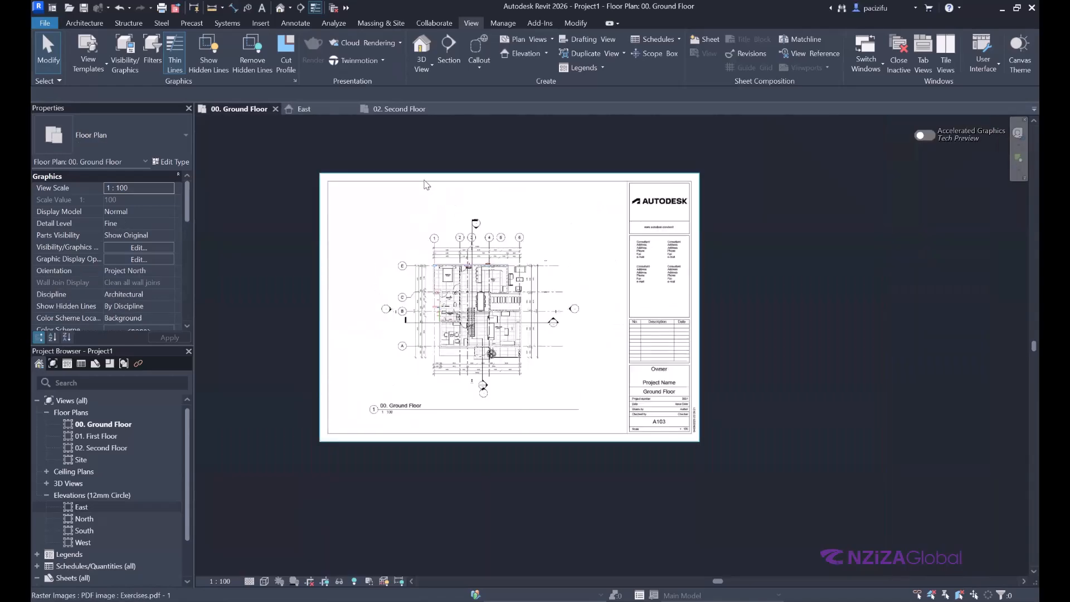
pyautogui.click(426, 184)
pyautogui.click(285, 230)
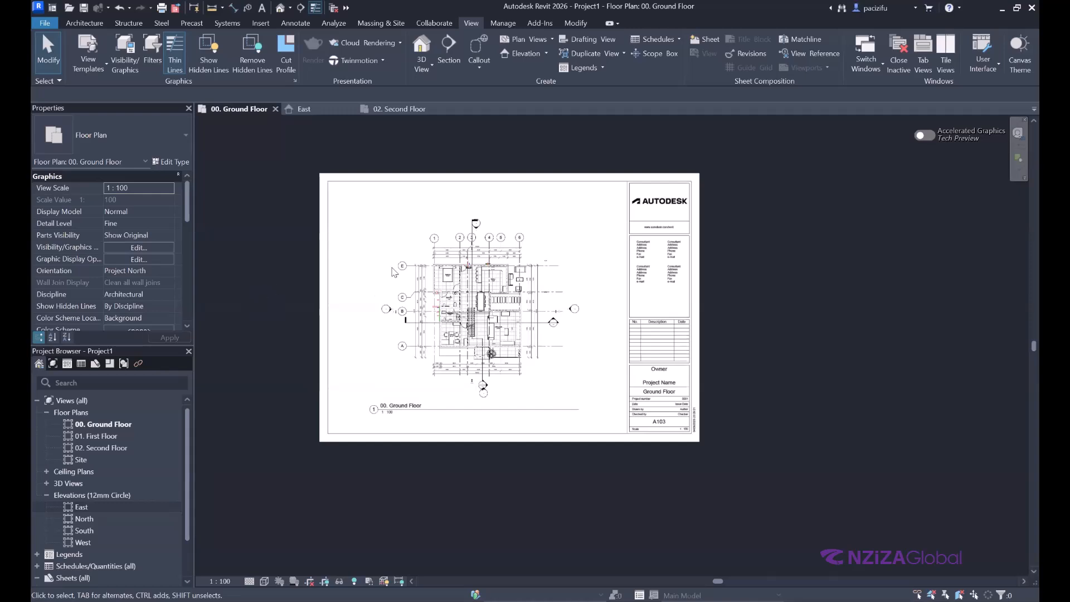
pyautogui.scroll(1, 416, 279)
pyautogui.scroll(2, 419, 274)
pyautogui.scroll(-2, 491, 355)
pyautogui.scroll(2, 394, 305)
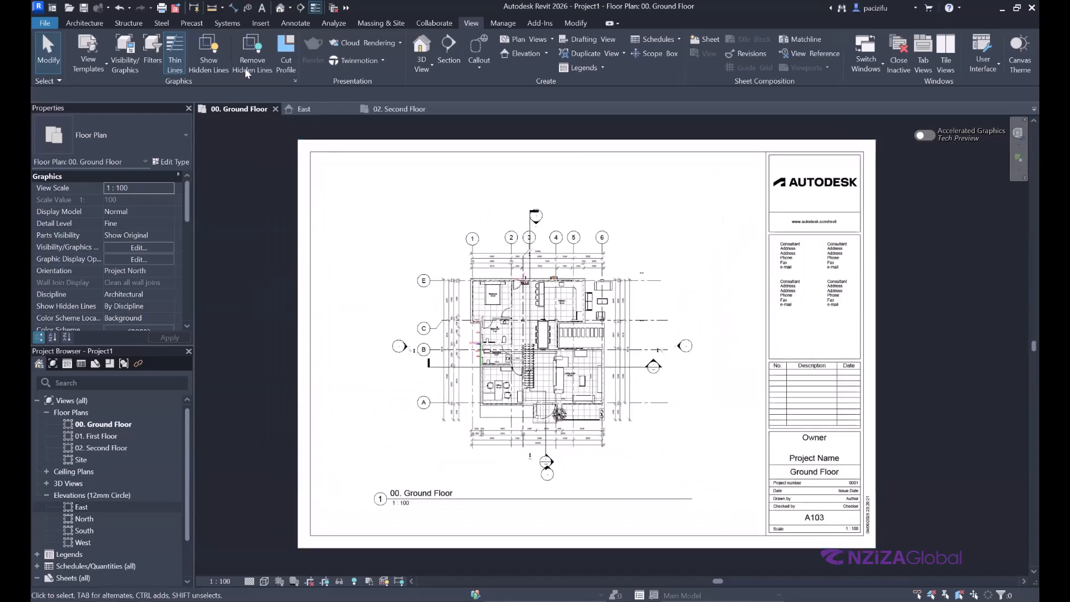
# Step: Draw a horizontal grid line over axis A of the PDF plan, from its bubble to the opposite end of the axis
pyautogui.click(98, 22)
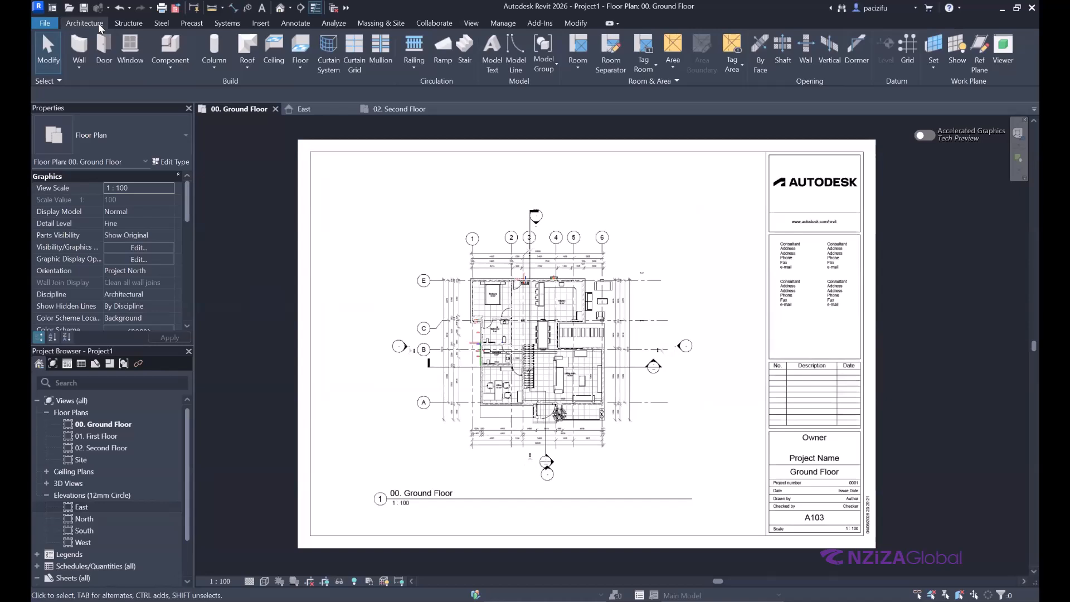
pyautogui.click(911, 48)
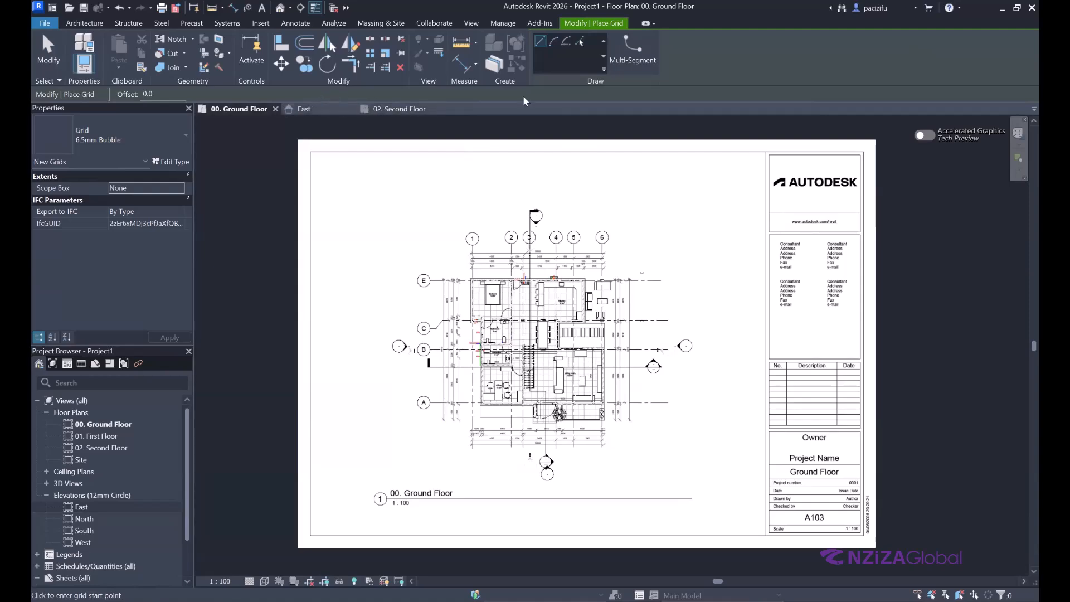
pyautogui.scroll(2, 448, 403)
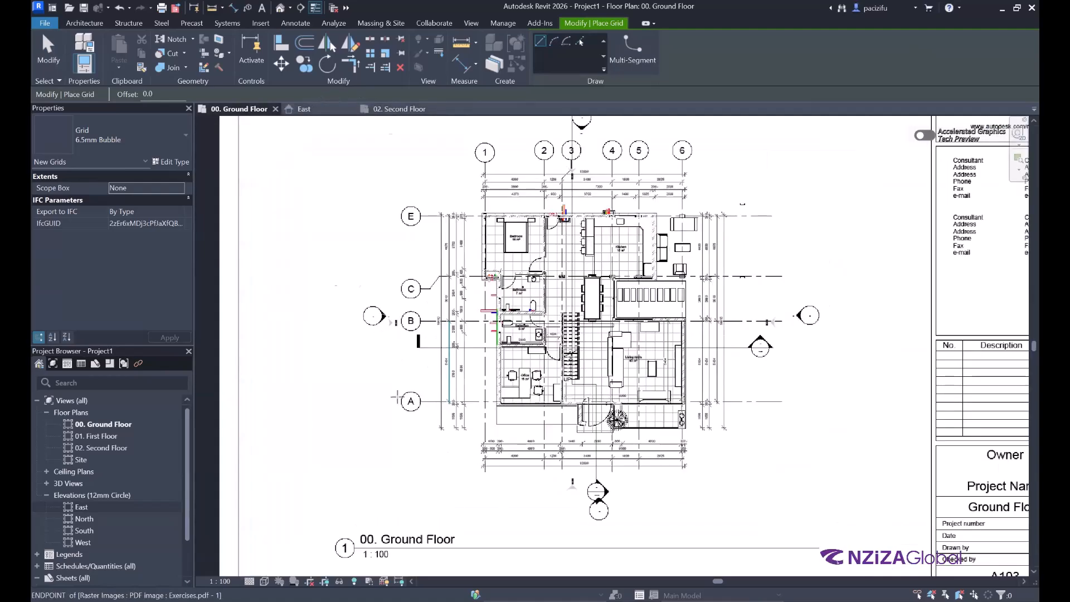
pyautogui.scroll(5, 396, 398)
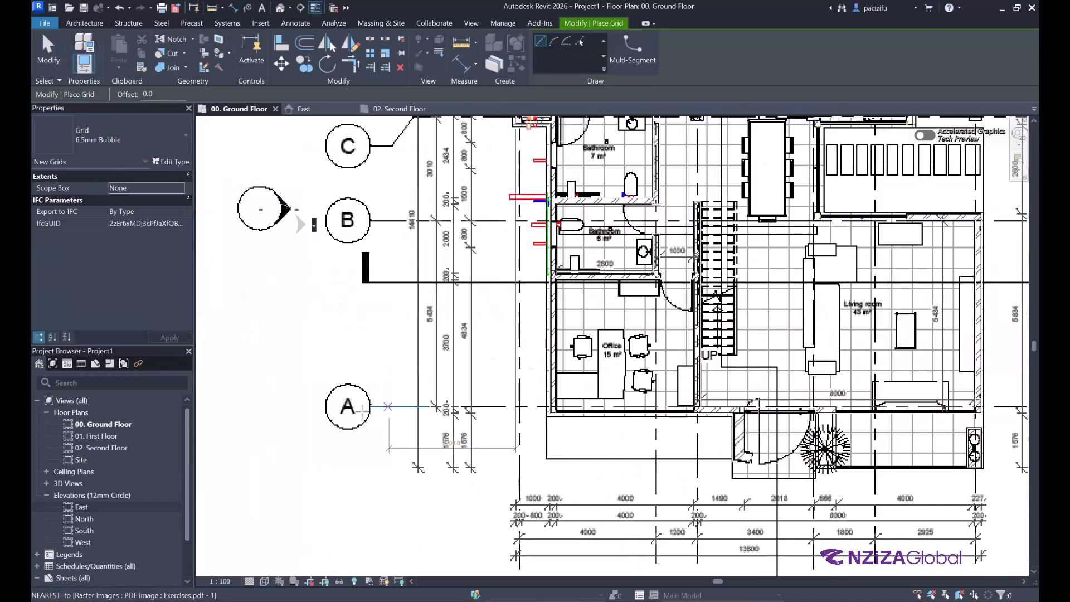
pyautogui.scroll(6, 362, 411)
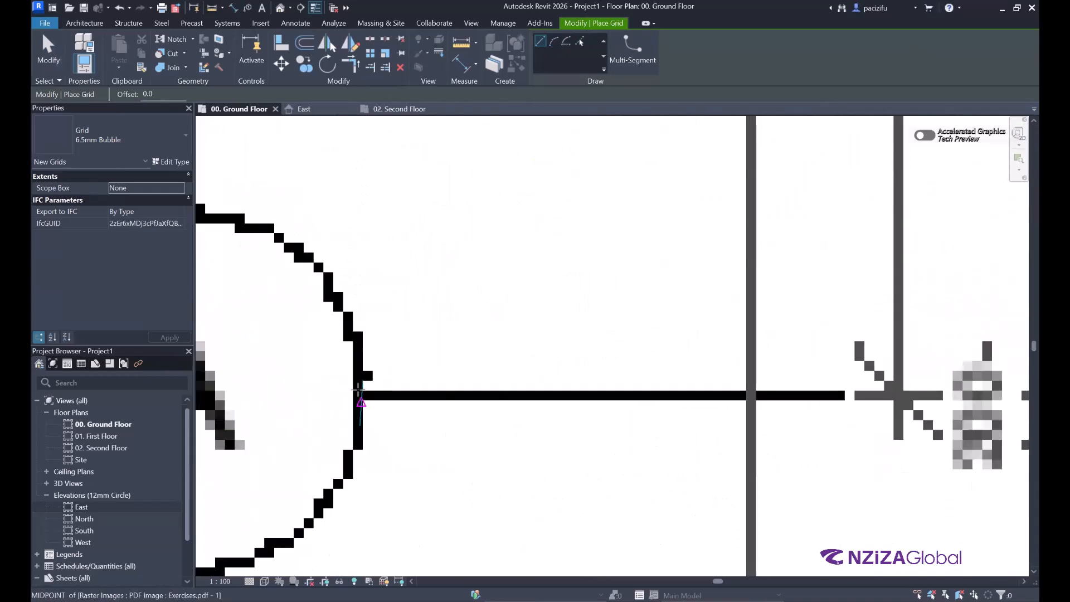
pyautogui.click(359, 394)
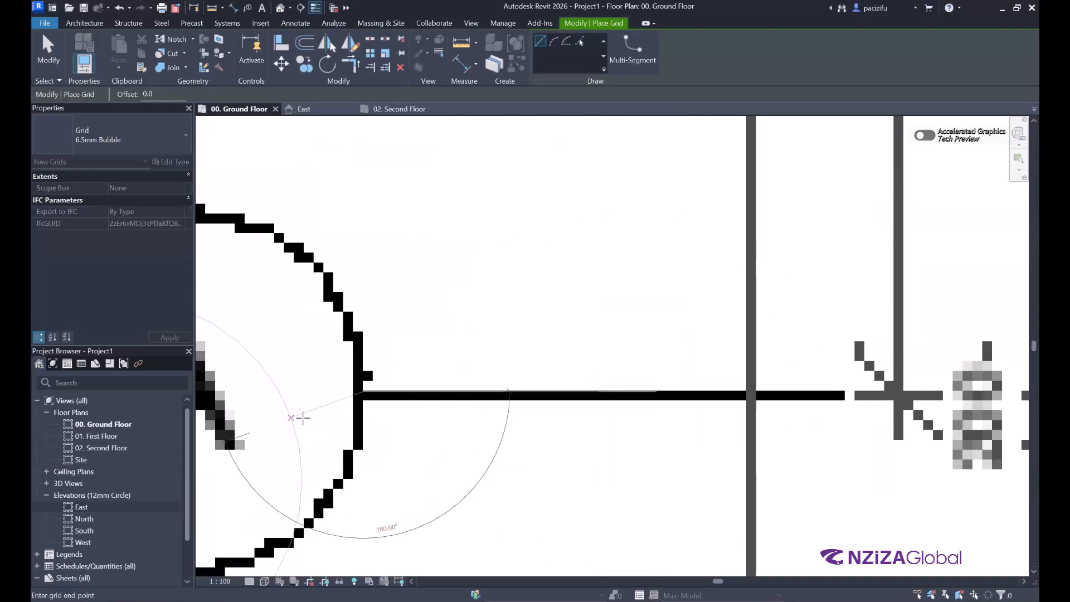
pyautogui.scroll(-8, 300, 415)
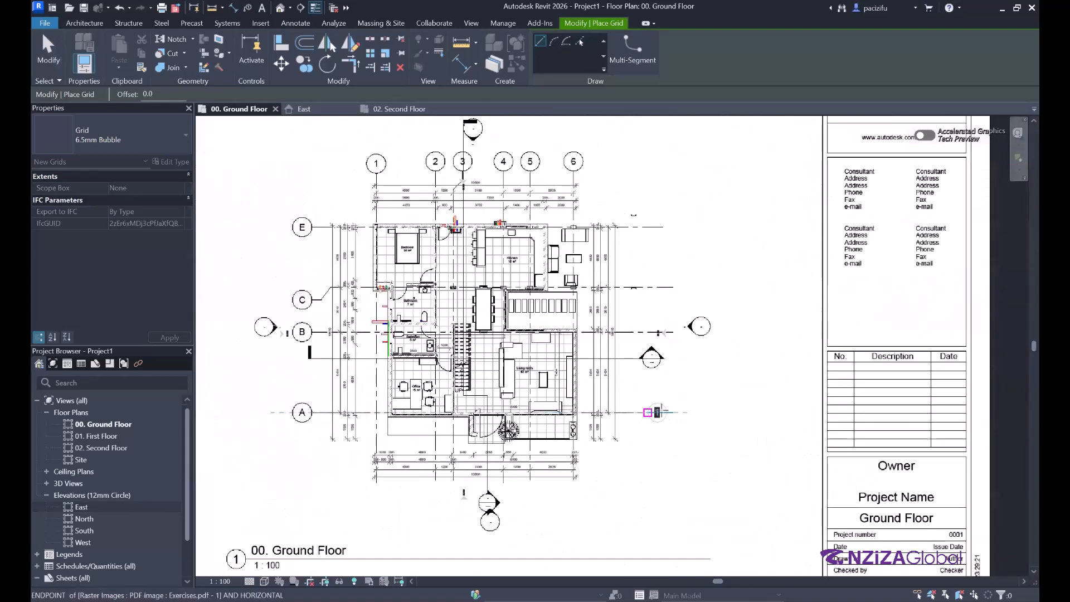
pyautogui.scroll(3, 657, 412)
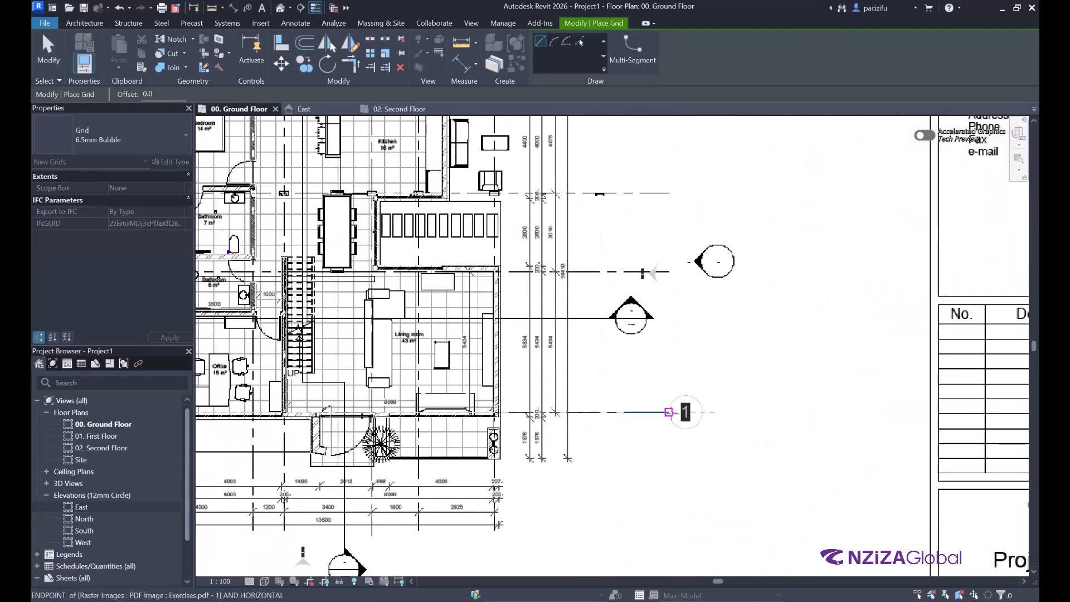
pyautogui.click(669, 413)
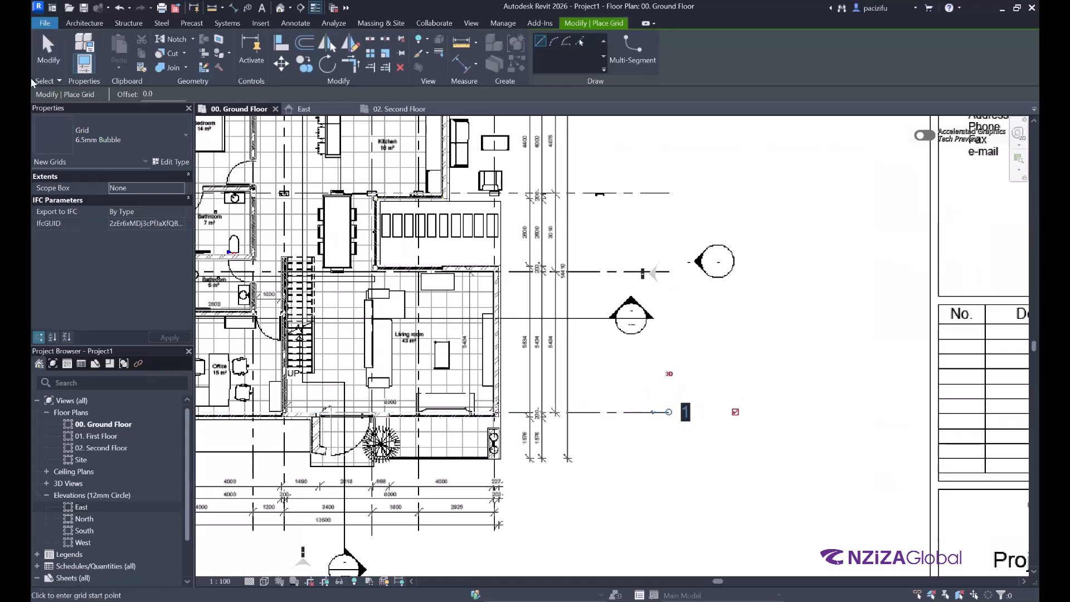
pyautogui.click(49, 49)
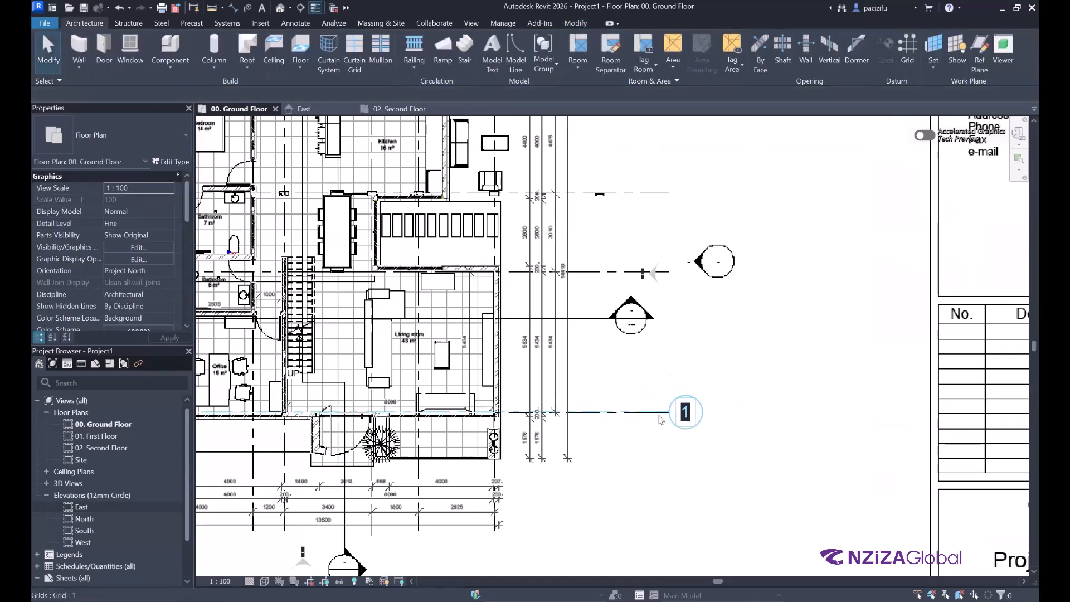
# Step: Rename the new horizontal grid line as A
pyautogui.click(659, 416)
pyautogui.scroll(-5, 681, 412)
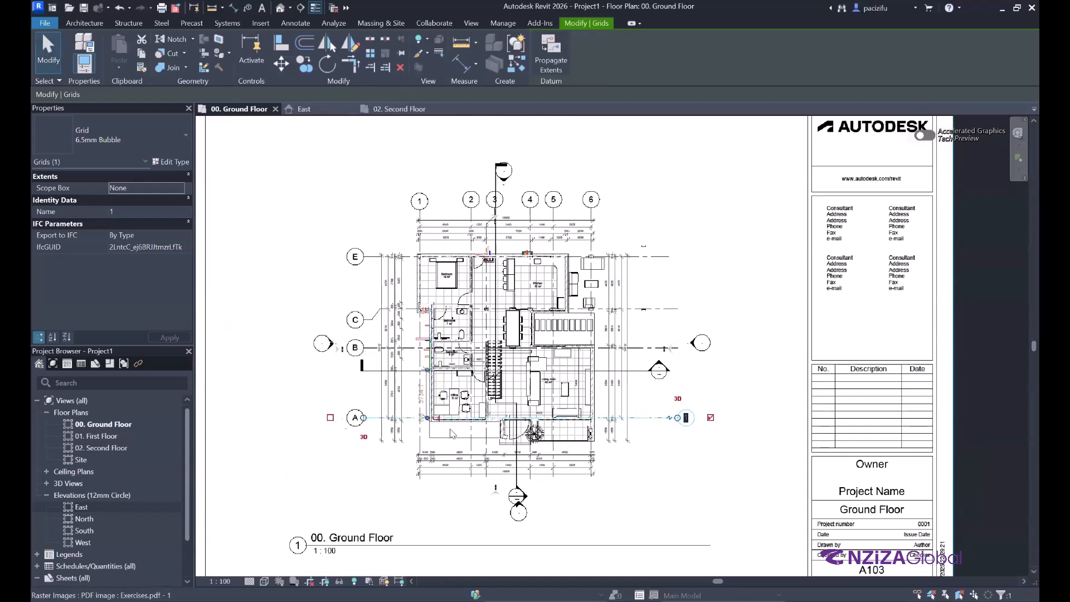
pyautogui.click(126, 212)
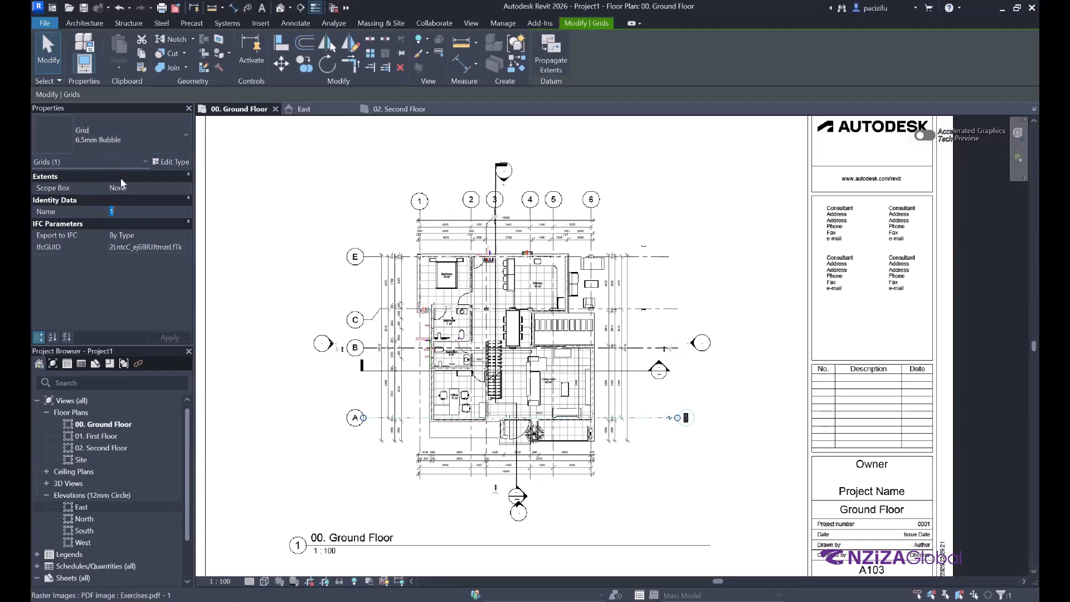
pyautogui.write('A')
pyautogui.scroll(6, 686, 418)
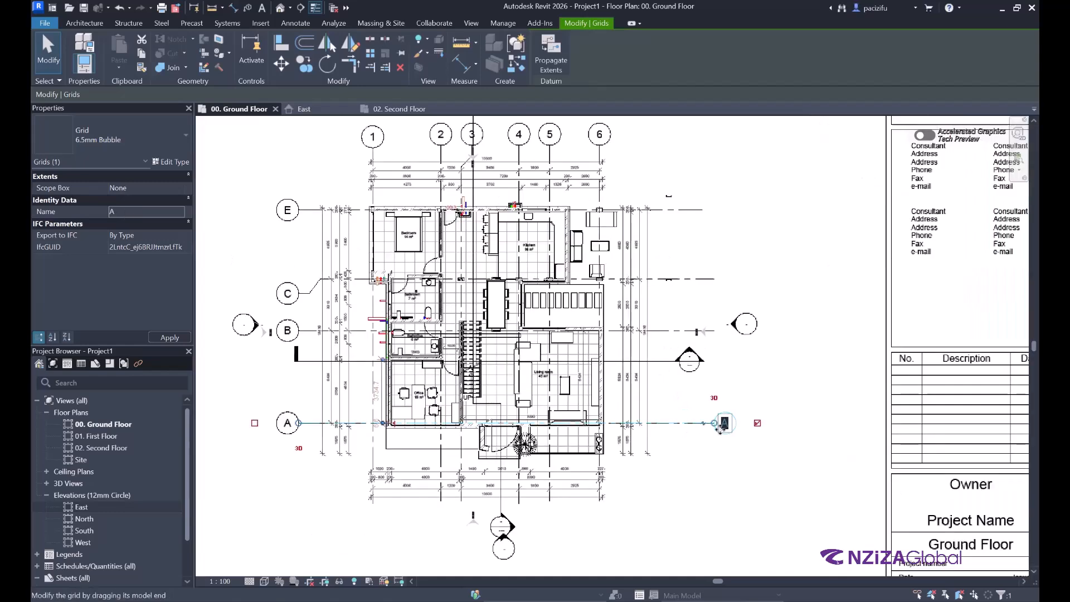
pyautogui.scroll(-5, 714, 424)
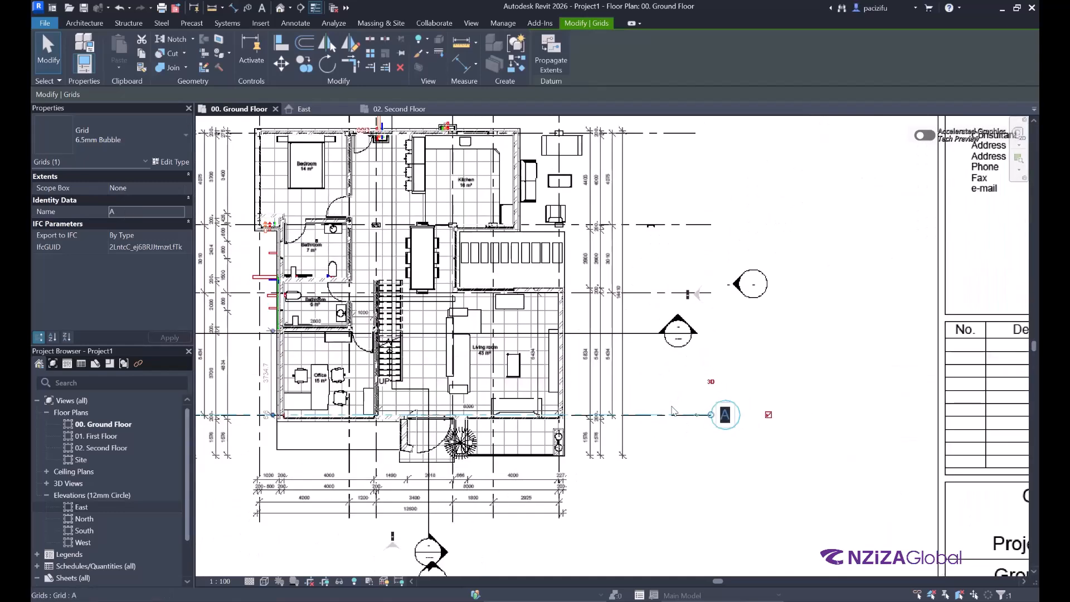
# Step: Draw grid line B over axis B of the PDF plan, with both ends aligned to grid A
pyautogui.click(518, 66)
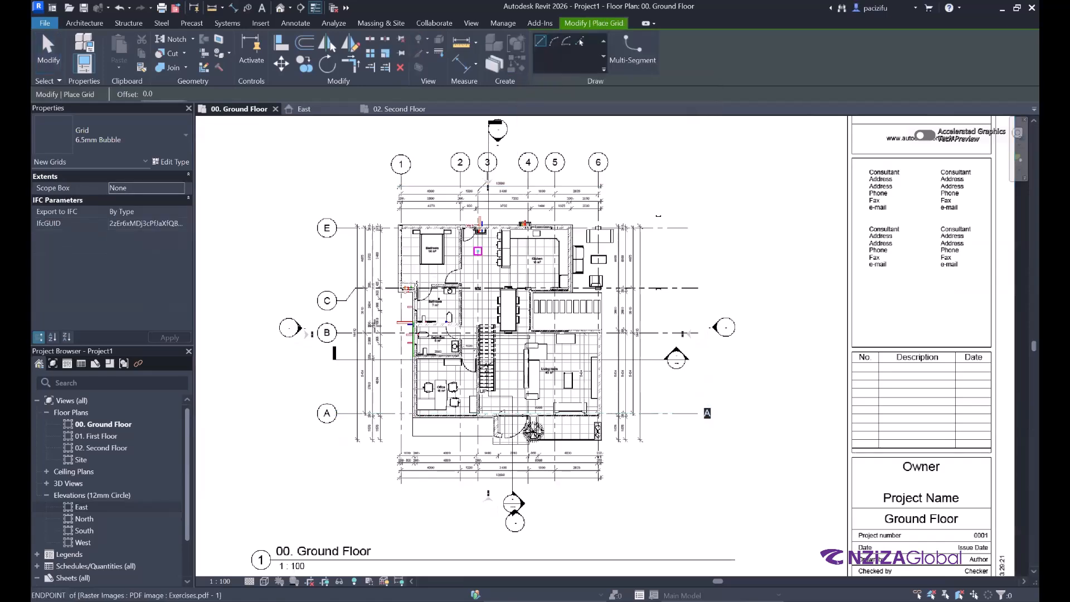
pyautogui.scroll(2, 351, 334)
pyautogui.scroll(2, 335, 338)
pyautogui.scroll(5, 330, 333)
pyautogui.click(327, 331)
pyautogui.scroll(-8, 386, 323)
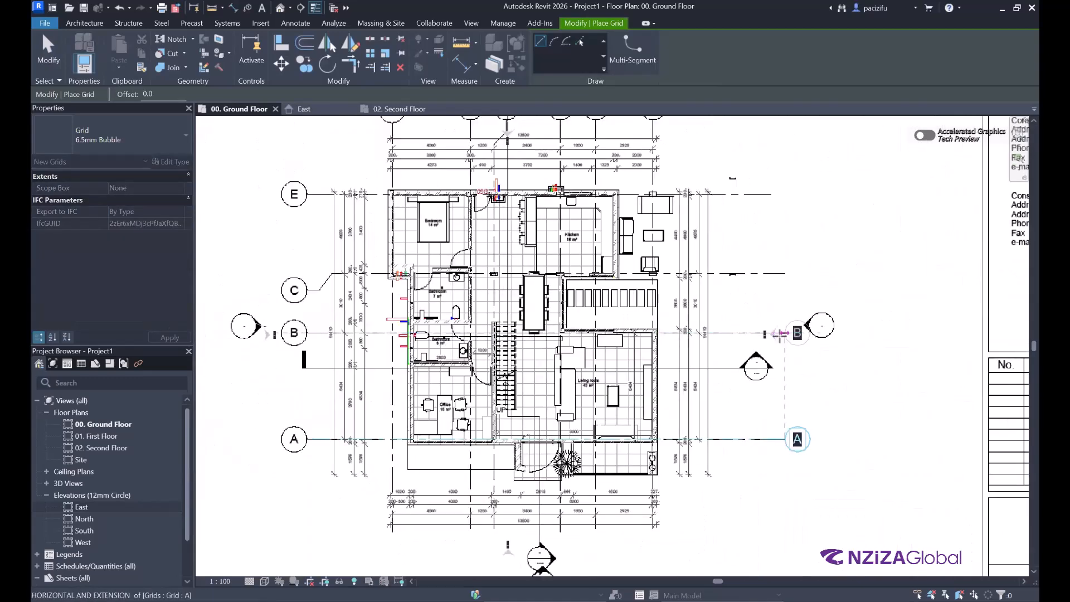
pyautogui.click(783, 334)
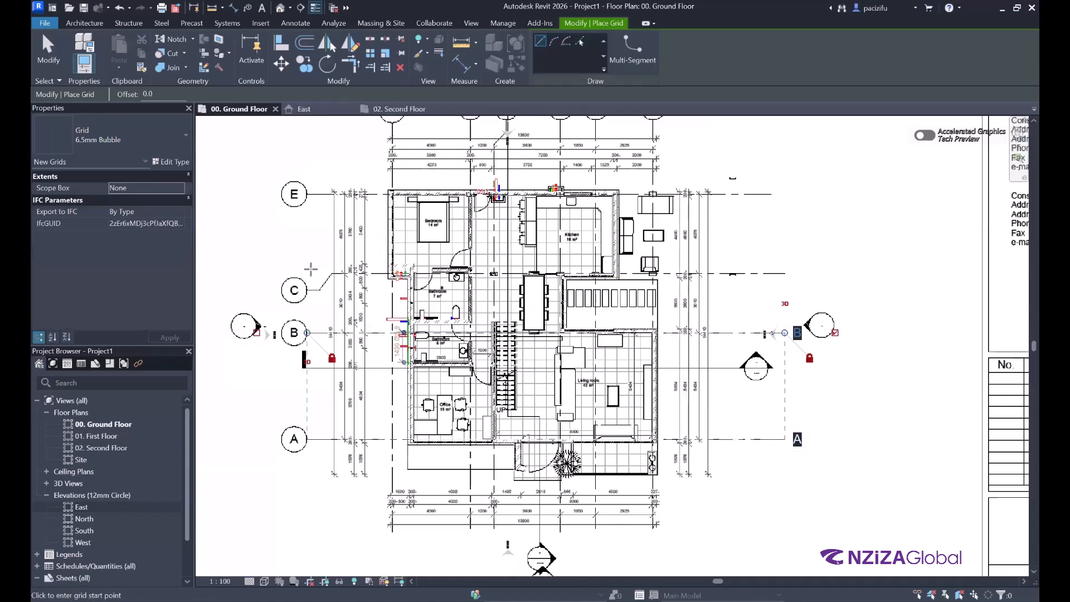
# Step: Draw grid line C over axis C, from the bend in its leader to the point aligned with the end of grid A
pyautogui.scroll(6, 312, 270)
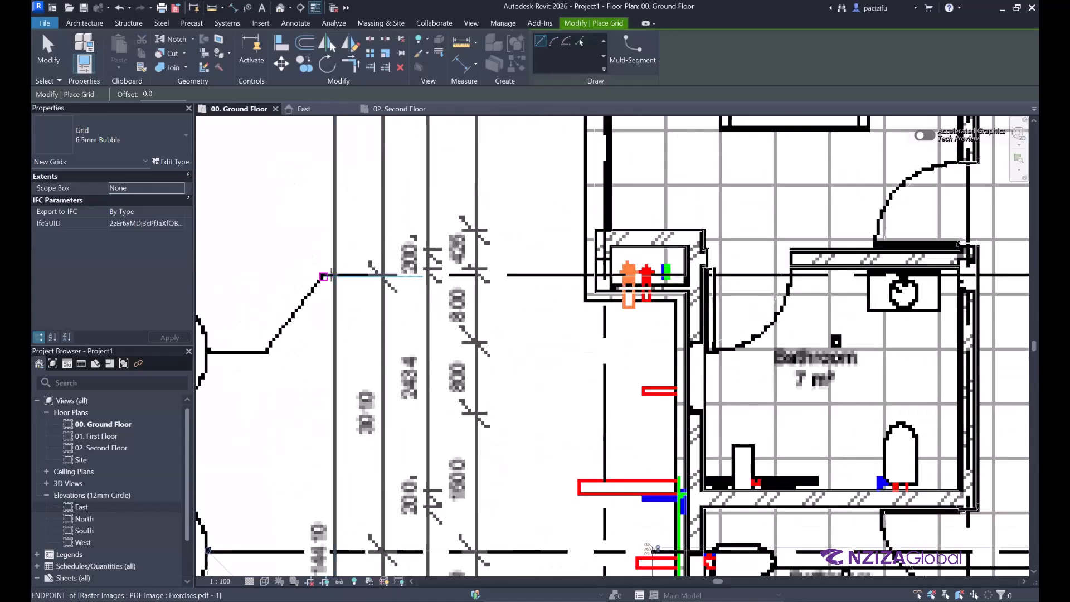
pyautogui.click(323, 276)
pyautogui.scroll(-5, 323, 276)
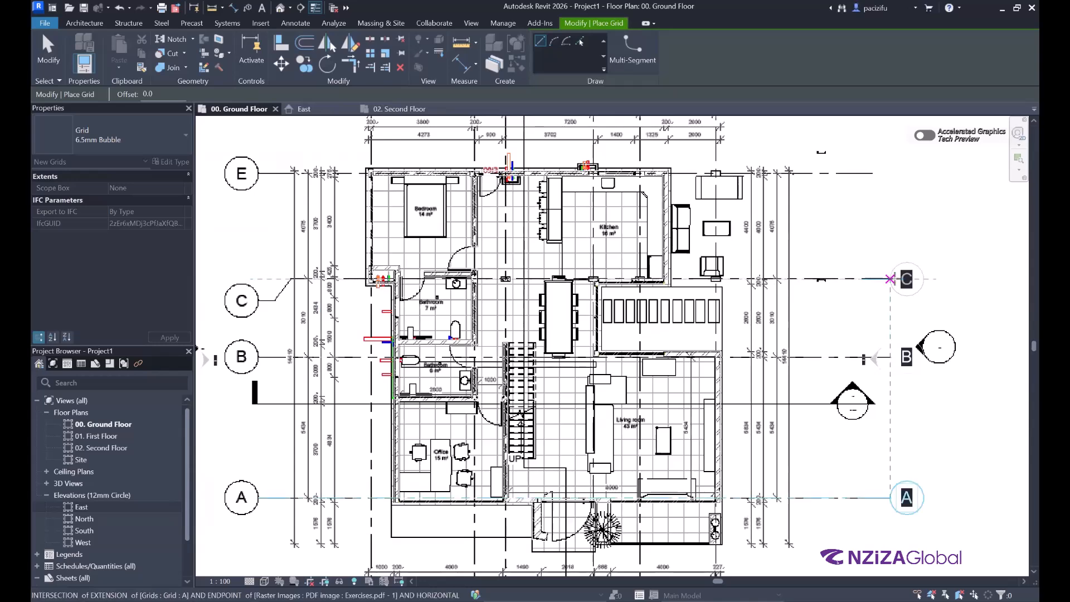
pyautogui.click(890, 278)
# Step: Draw a horizontal grid line over axis E of the PDF plan, starting at its bubble and running across the building
pyautogui.scroll(-2, 424, 232)
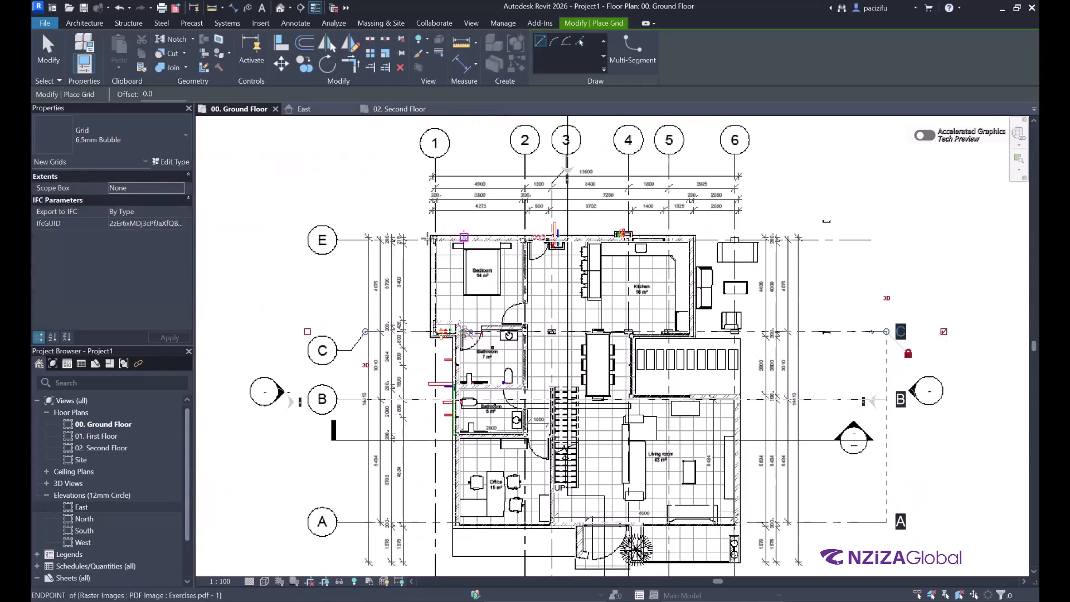
pyautogui.scroll(3, 373, 240)
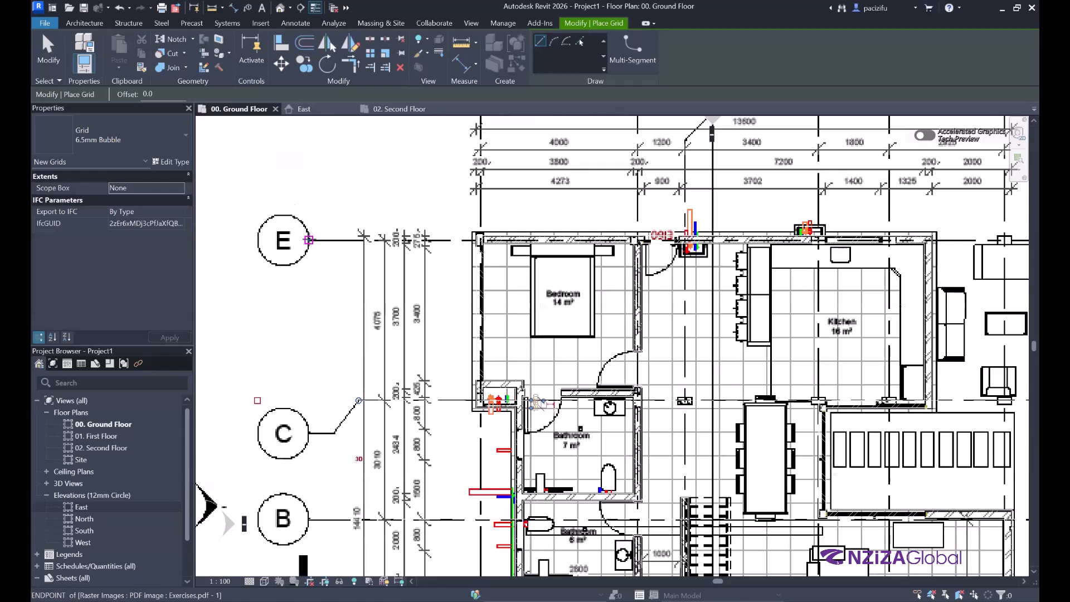
pyautogui.scroll(5, 309, 240)
pyautogui.scroll(-4, 344, 218)
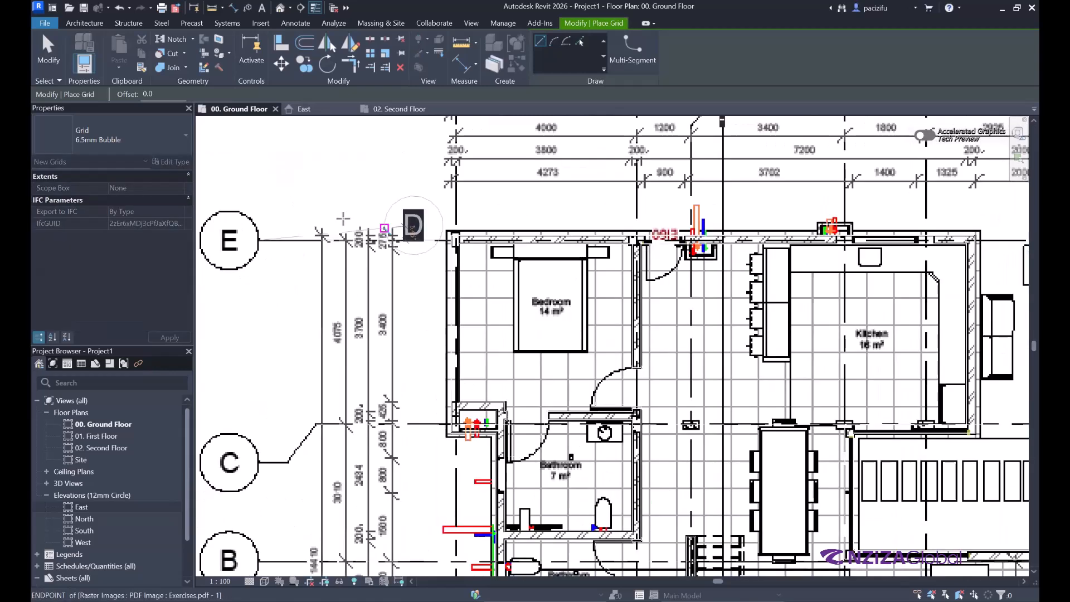
pyautogui.scroll(-5, 346, 218)
pyautogui.scroll(2, 653, 226)
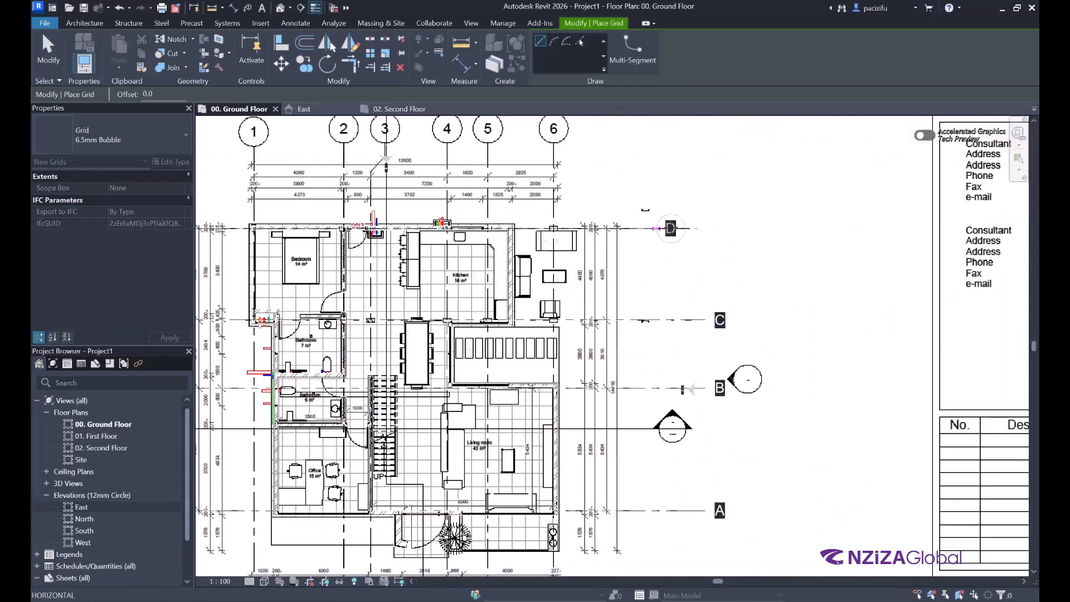
pyautogui.scroll(2, 719, 228)
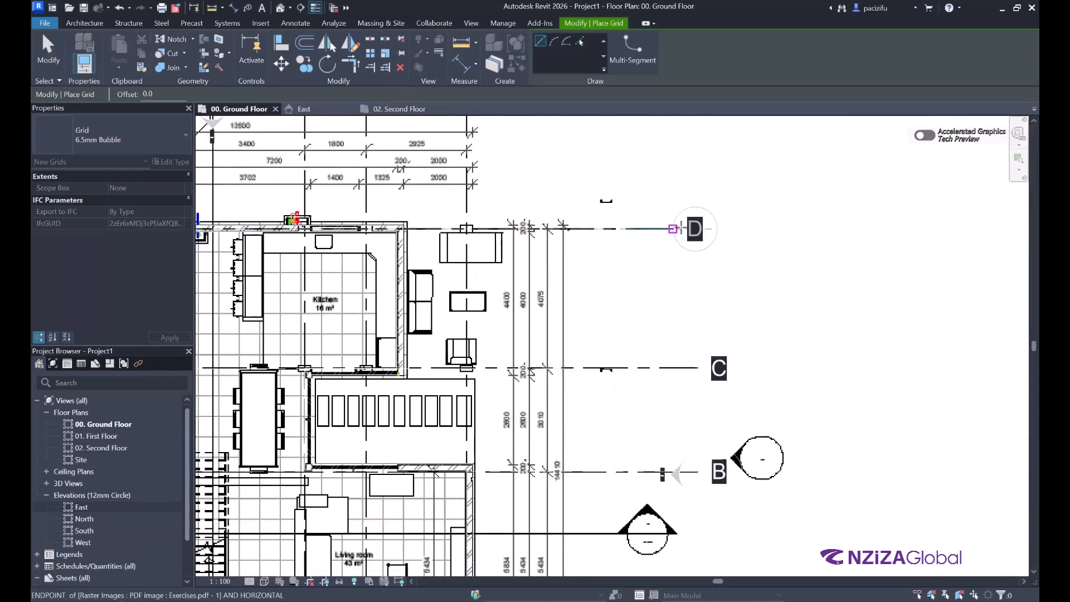
# Step: Finish horizontal grid line D along the top axis of the underlay plan, ending it beyond the plan's dimensions
pyautogui.click(695, 228)
pyautogui.scroll(-3, 769, 248)
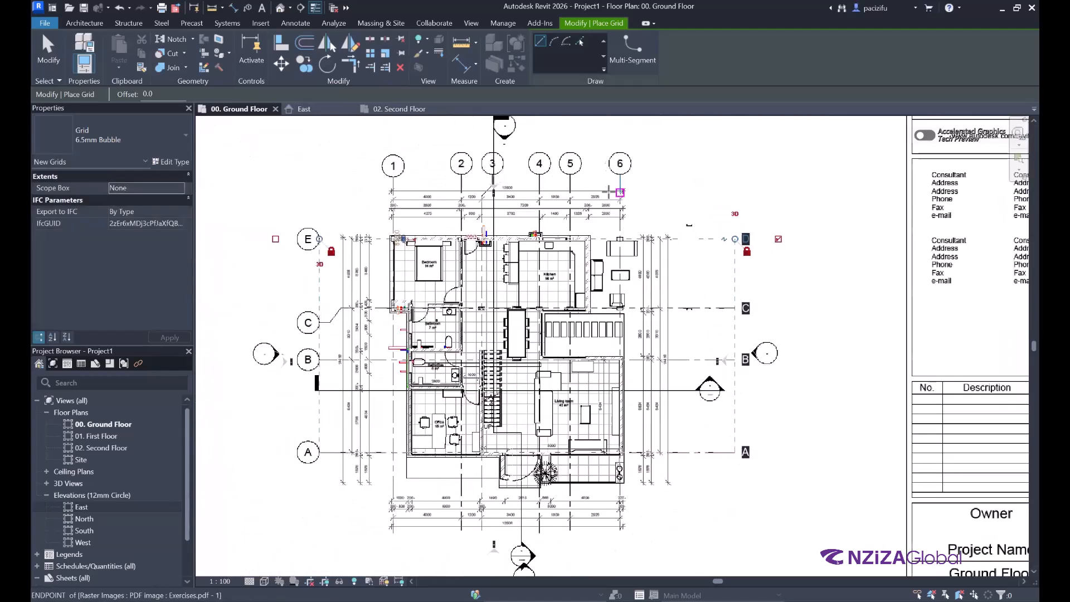
pyautogui.press('Escape')
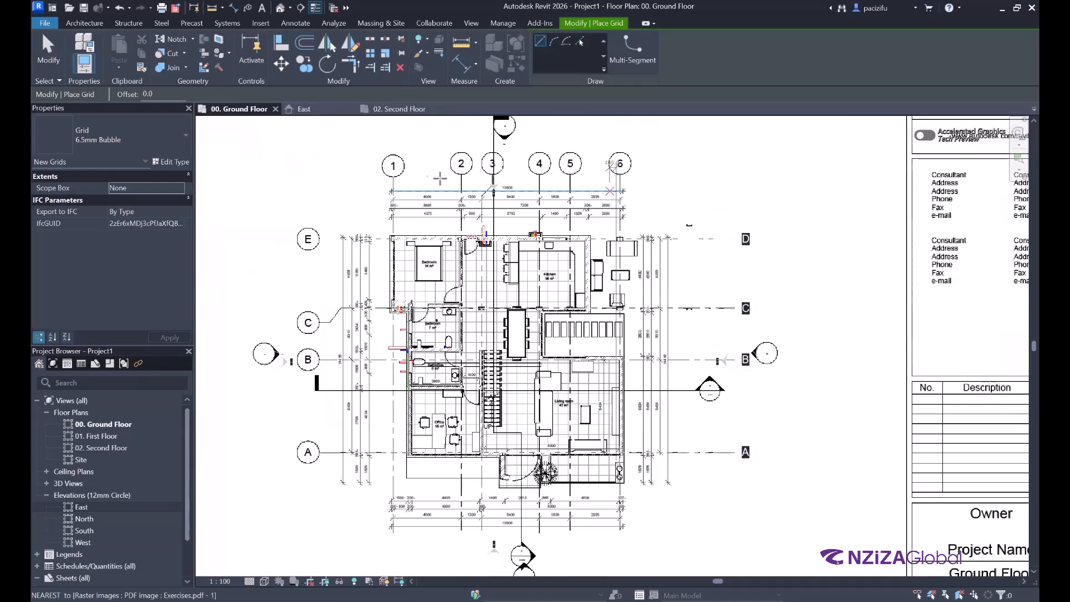
# Step: Draw a vertical grid line along axis 1 of the underlay plan, from its bubble down past the lower dimensions
pyautogui.scroll(2, 398, 186)
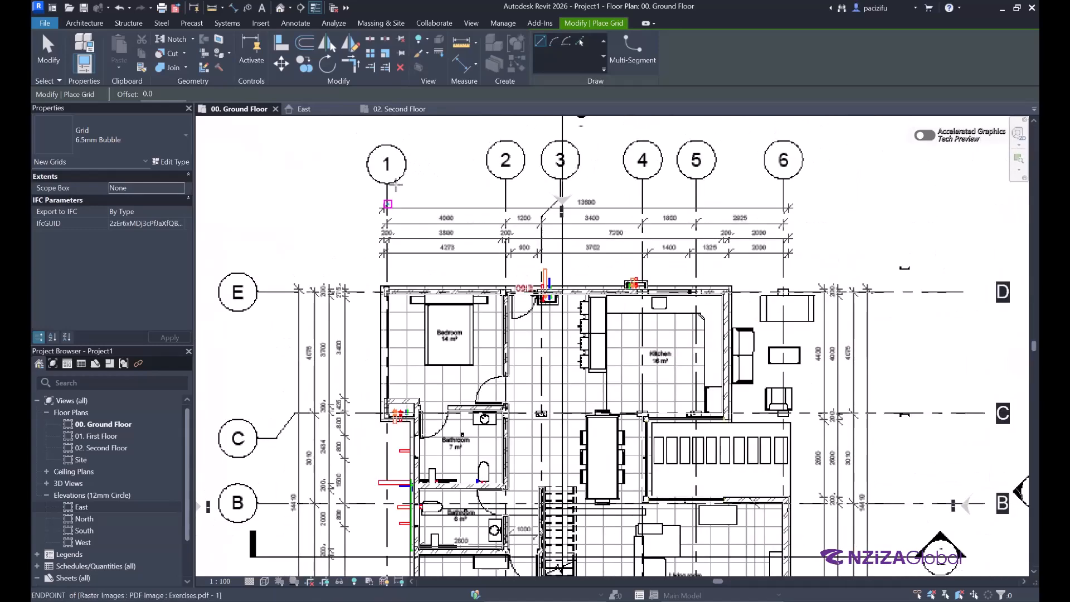
pyautogui.scroll(2, 390, 190)
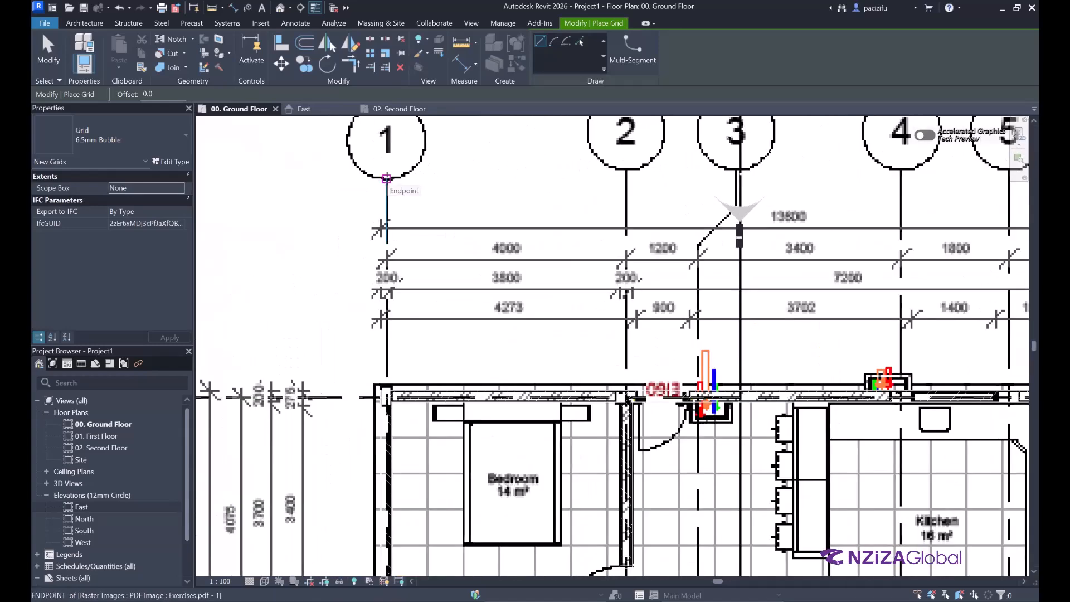
pyautogui.scroll(-5, 401, 223)
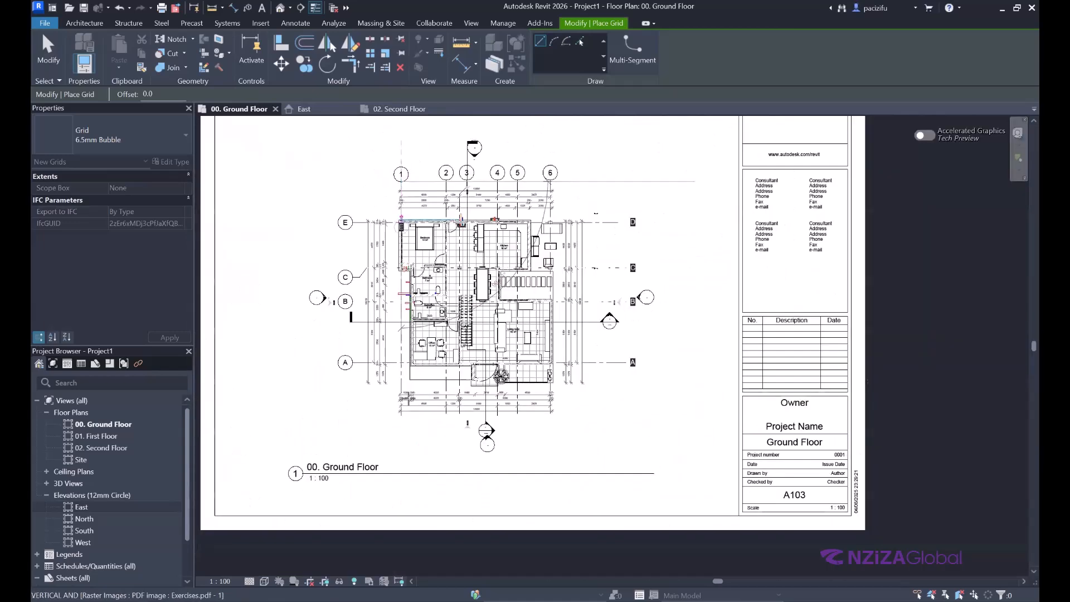
pyautogui.scroll(3, 403, 393)
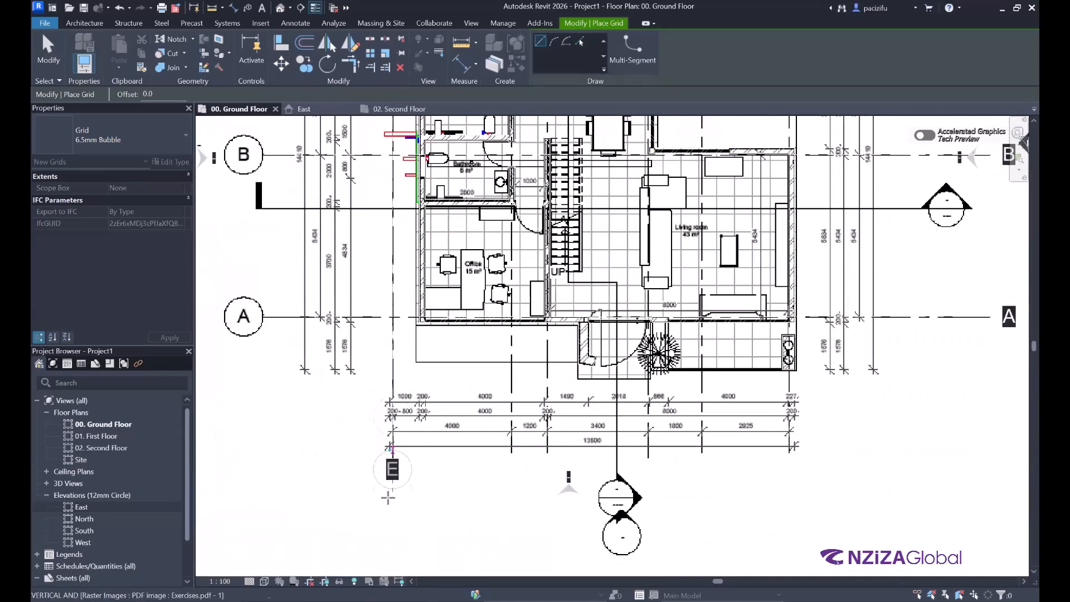
pyautogui.press('Escape')
pyautogui.press('Escape')
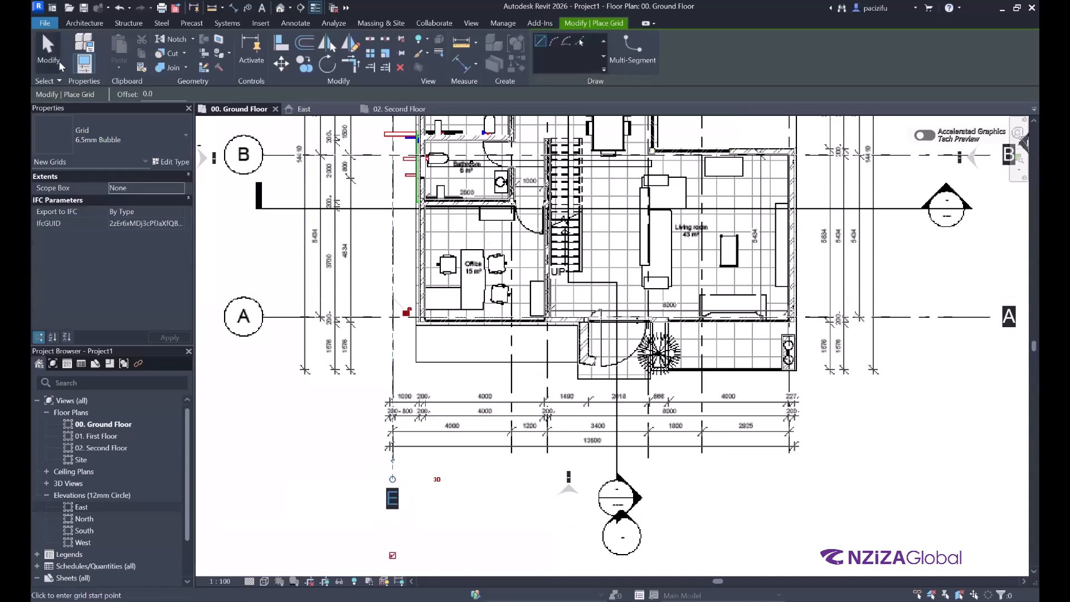
# Step: Rename the new vertical grid line to 1
pyautogui.click(393, 498)
pyautogui.click(131, 212)
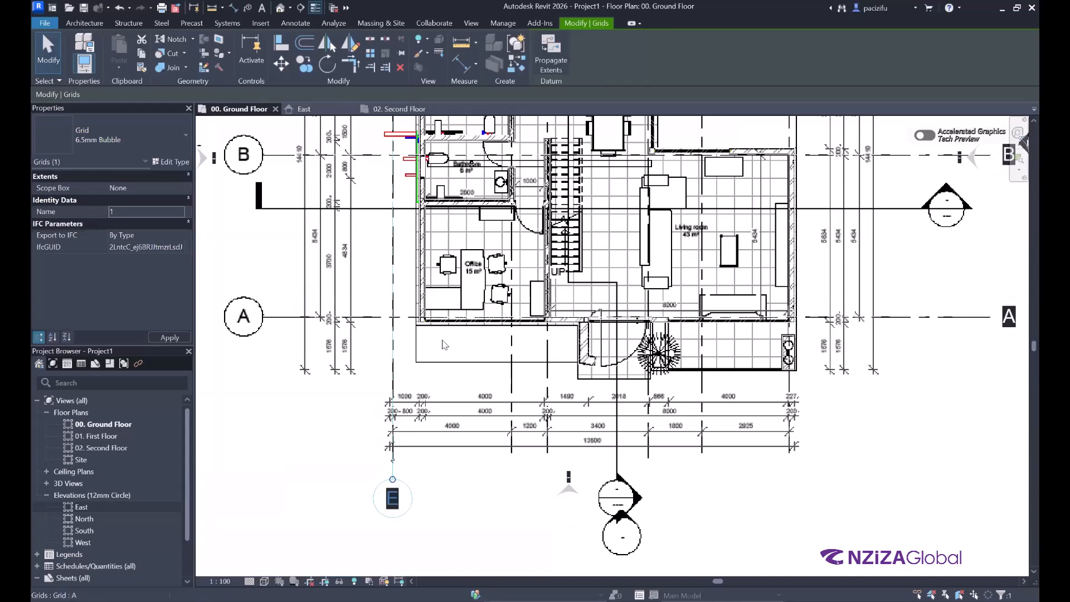
pyautogui.scroll(-1, 435, 368)
pyautogui.scroll(2, 429, 446)
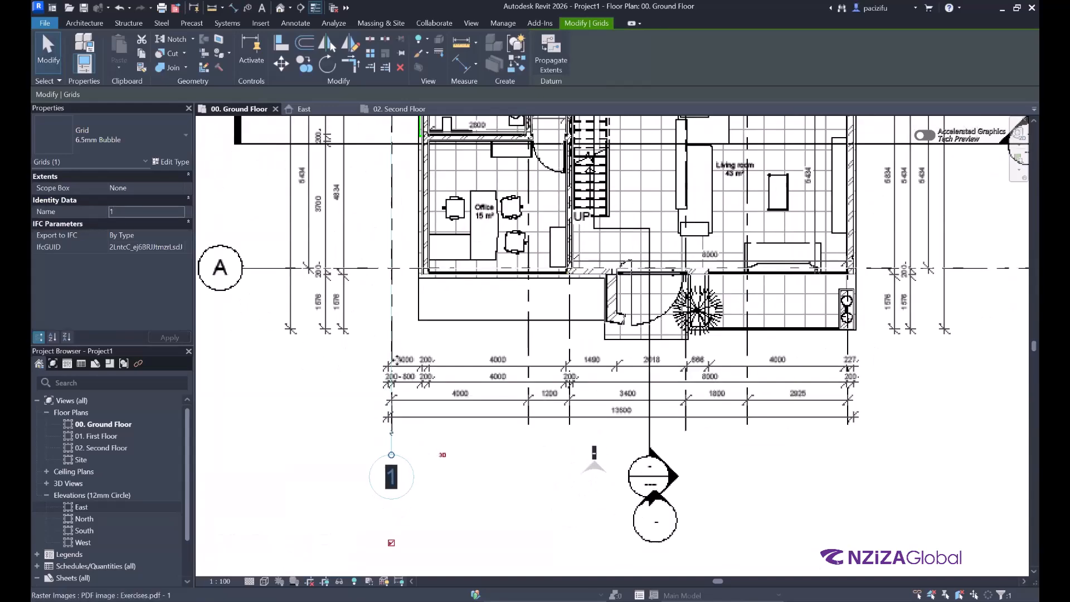
# Step: Draw vertical grid line 2 along axis 2 of the underlay plan, ending level with grid line 1 below the dimensions
pyautogui.click(517, 67)
pyautogui.scroll(-4, 401, 378)
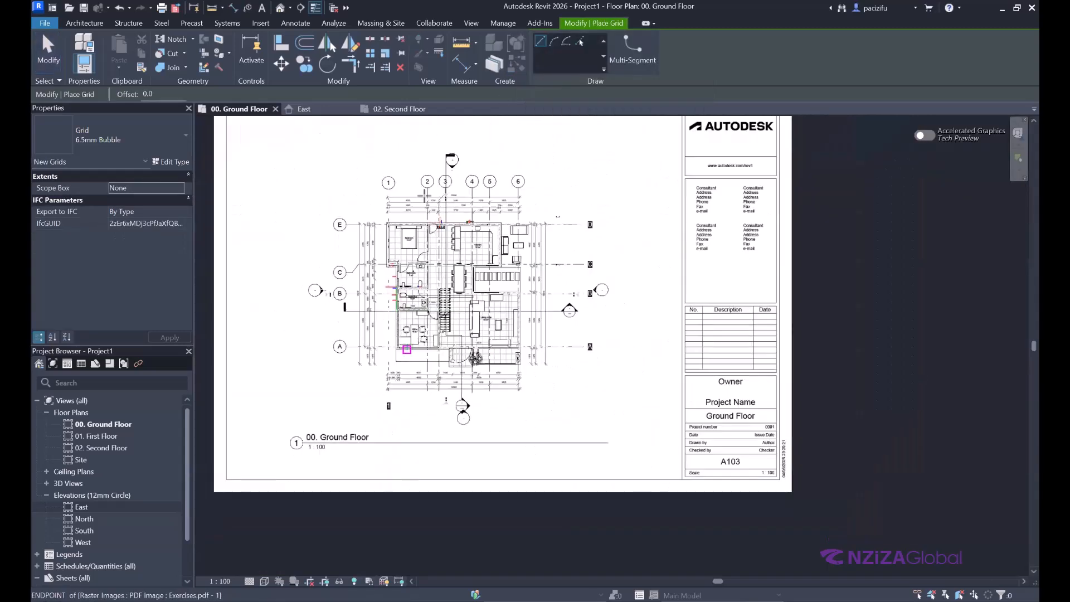
pyautogui.scroll(3, 431, 195)
pyautogui.scroll(5, 428, 188)
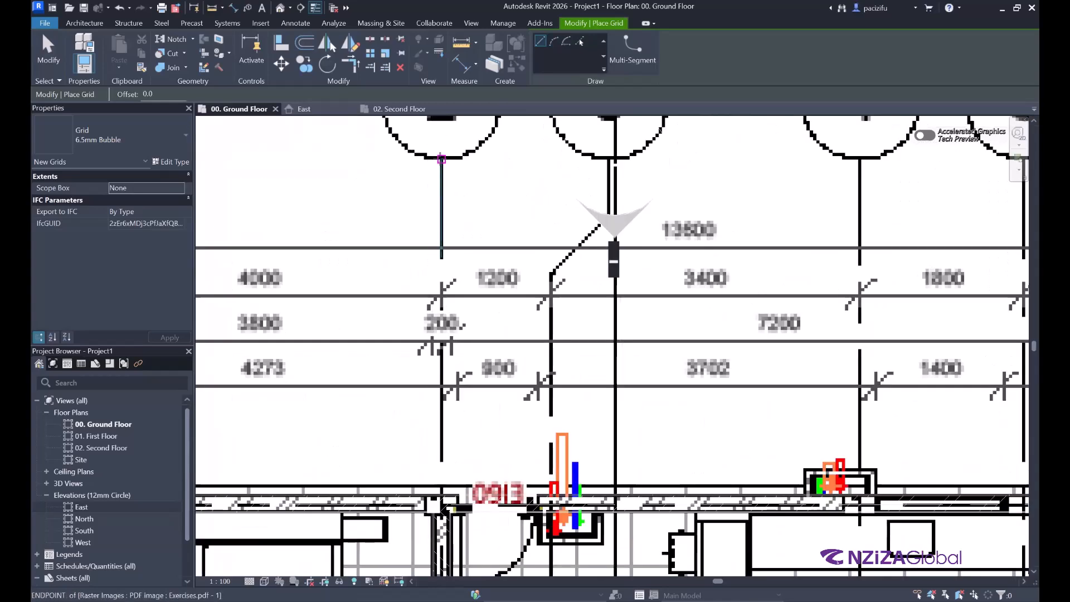
pyautogui.click(431, 185)
pyautogui.scroll(-4, 432, 185)
pyautogui.scroll(-4, 450, 188)
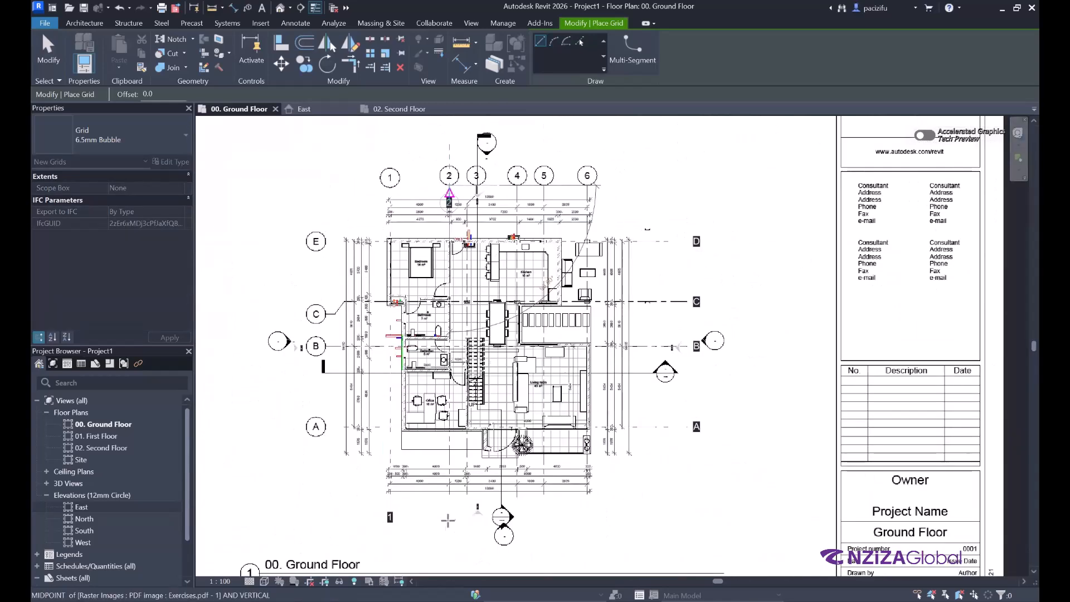
pyautogui.scroll(4, 452, 495)
pyautogui.click(452, 494)
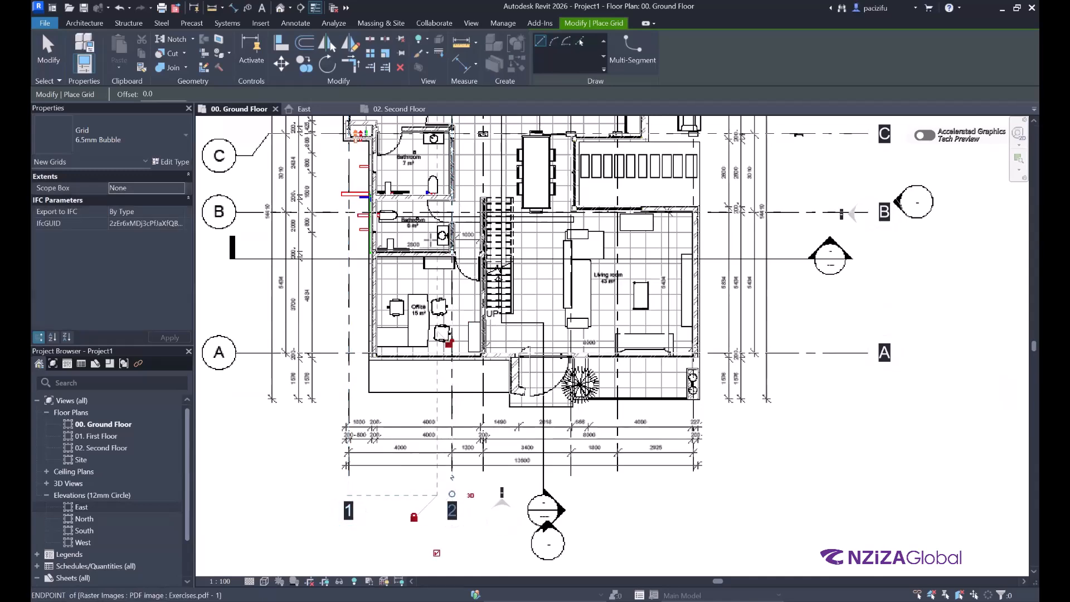
# Step: Draw vertical grid line 3 along the underlay's axis 3, ending level with grid lines 1 and 2 below the plan
pyautogui.scroll(-3, 413, 365)
pyautogui.scroll(-2, 426, 234)
pyautogui.scroll(5, 346, 134)
pyautogui.scroll(5, 407, 274)
pyautogui.scroll(-10, 336, 322)
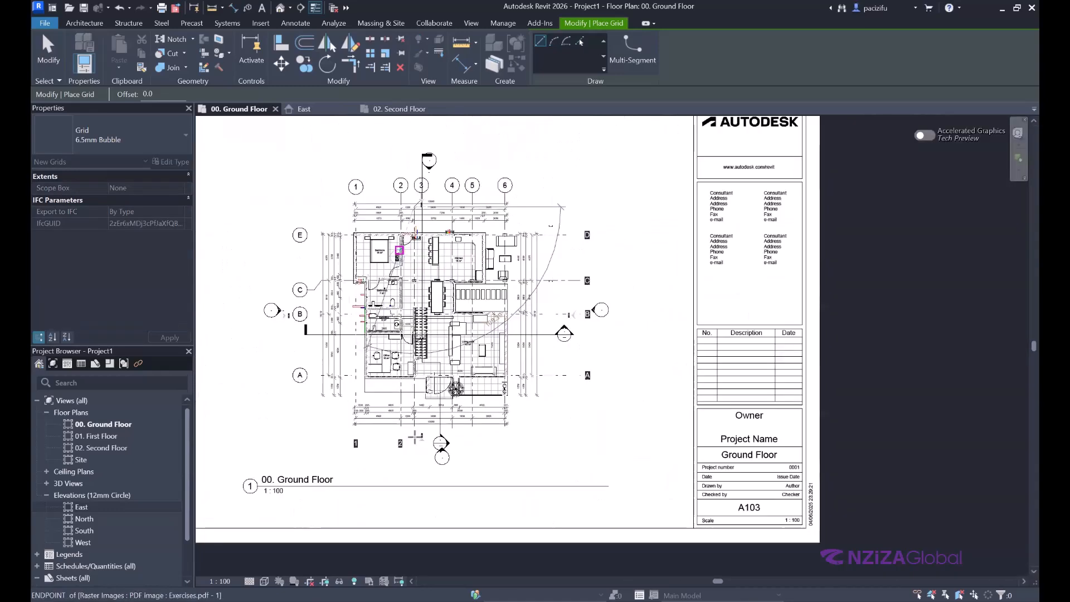
pyautogui.scroll(5, 415, 437)
pyautogui.click(406, 432)
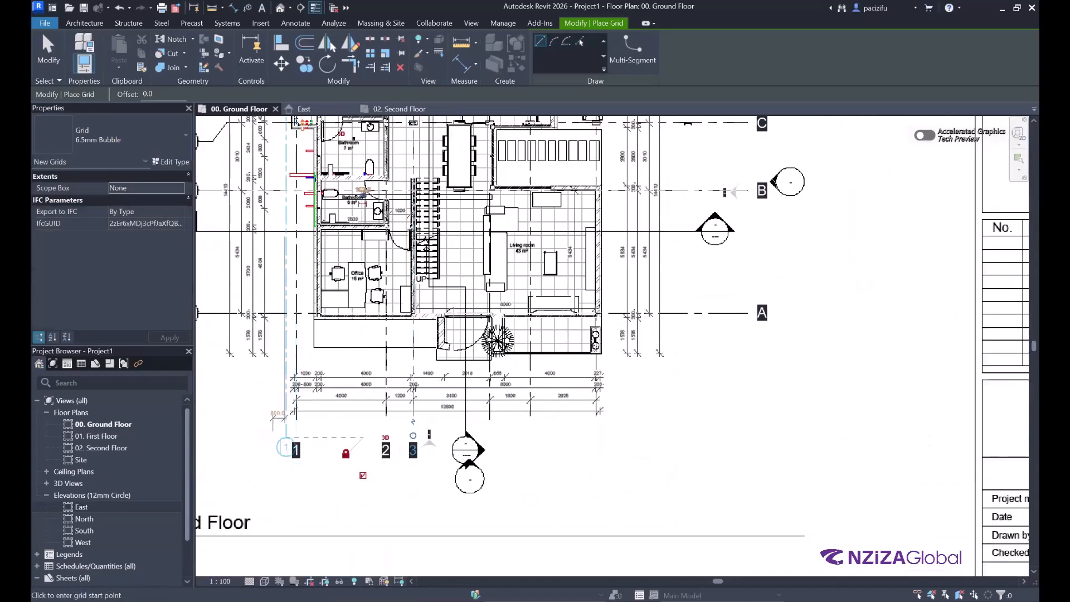
# Step: Draw vertical grid line 4 along the underlay's axis 4, ending it below the section and elevation markers
pyautogui.scroll(-5, 273, 438)
pyautogui.scroll(5, 379, 195)
pyautogui.scroll(4, 379, 195)
pyautogui.click(382, 188)
pyautogui.scroll(-5, 382, 187)
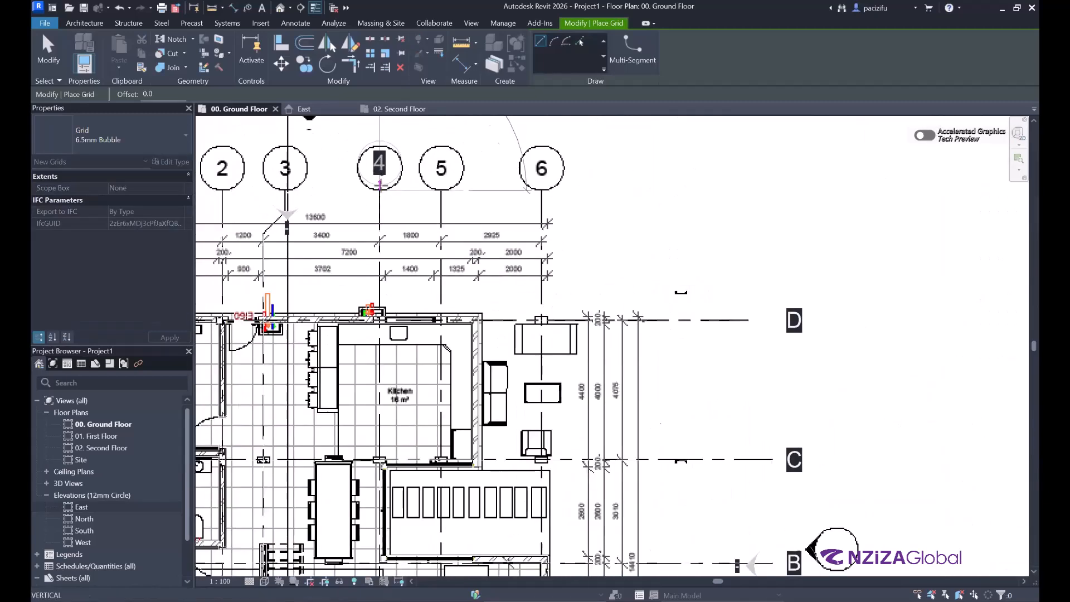
pyautogui.scroll(5, 360, 509)
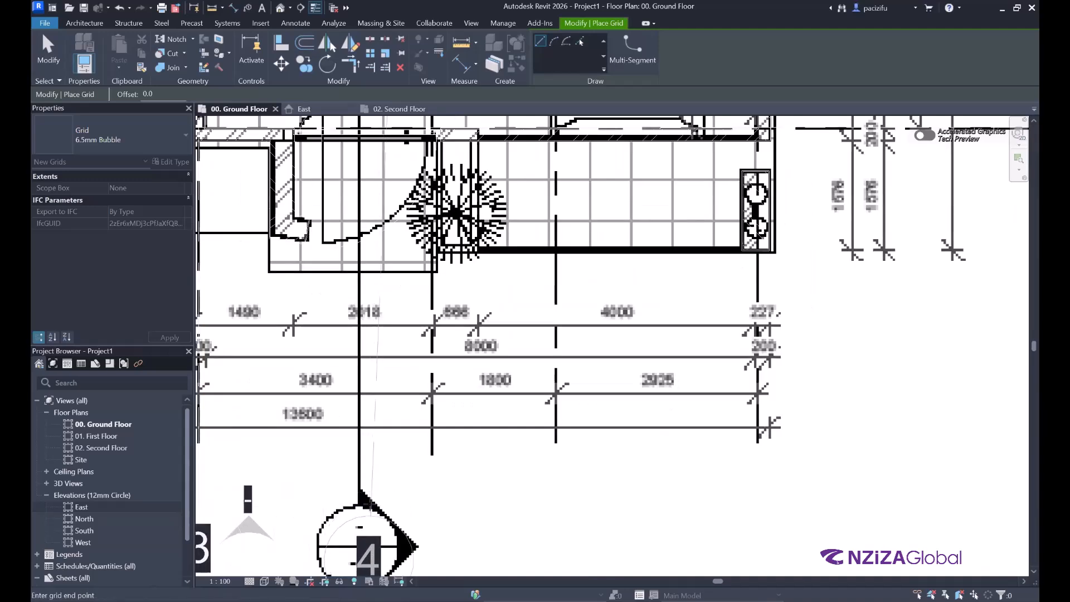
pyautogui.scroll(-5, 407, 490)
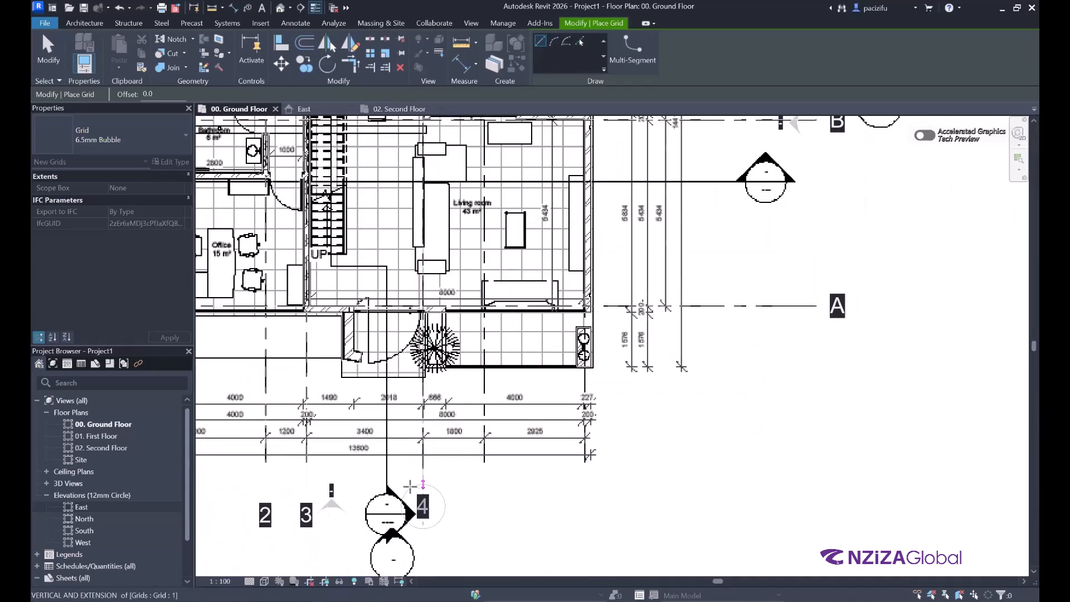
pyautogui.scroll(2, 401, 490)
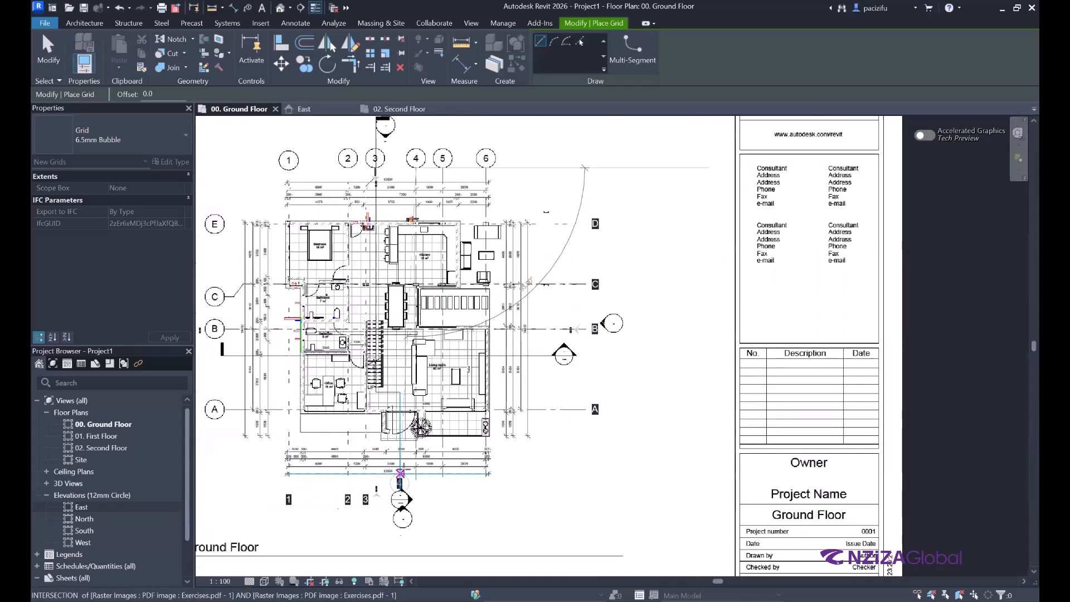
pyautogui.scroll(-3, 415, 497)
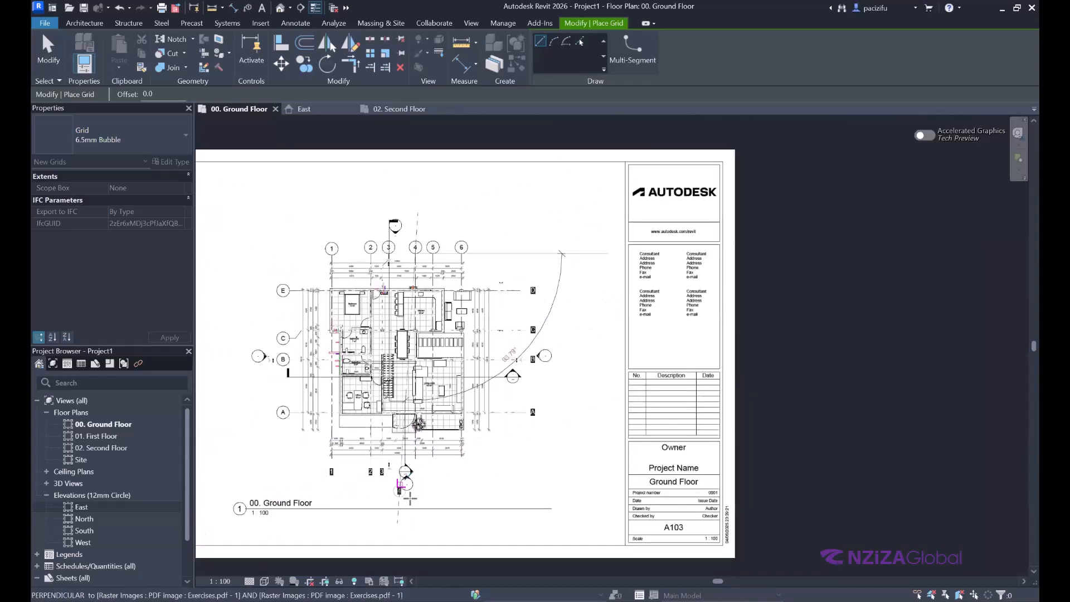
pyautogui.click(414, 498)
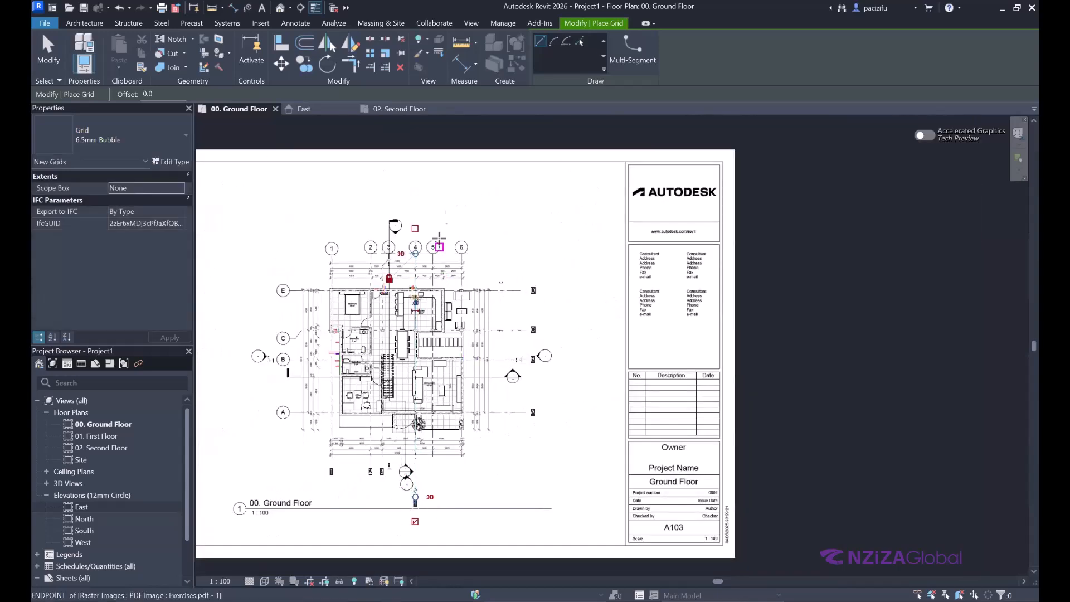
# Step: Create vertical grid lines 5 and 6 with Pick Lines from the underlay's axis lines below bubbles 5 and 6
pyautogui.click(579, 40)
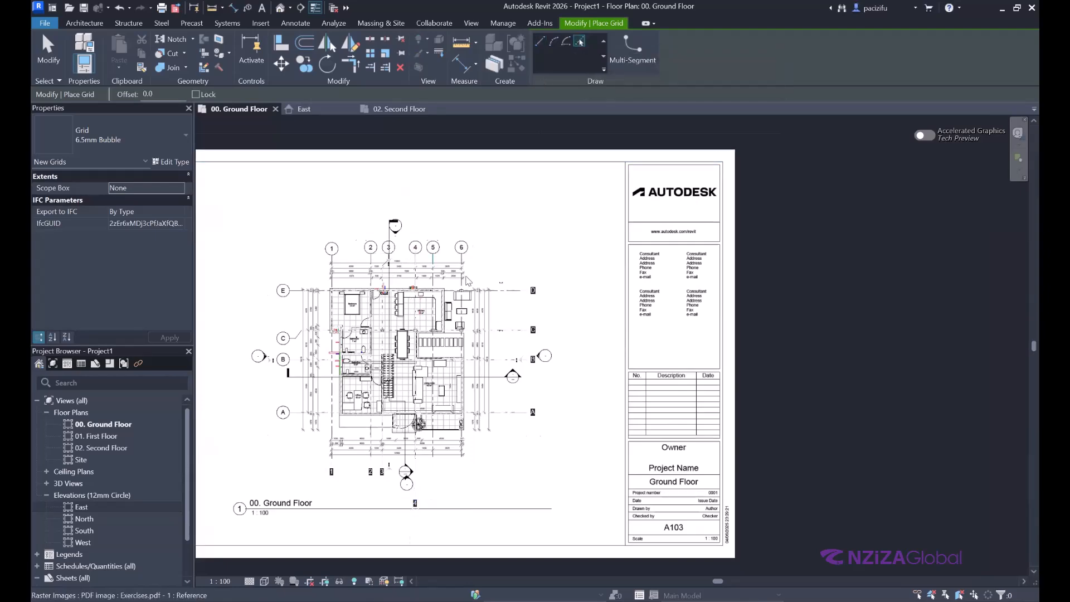
pyautogui.scroll(2, 441, 362)
pyautogui.scroll(-1, 440, 366)
pyautogui.scroll(4, 427, 444)
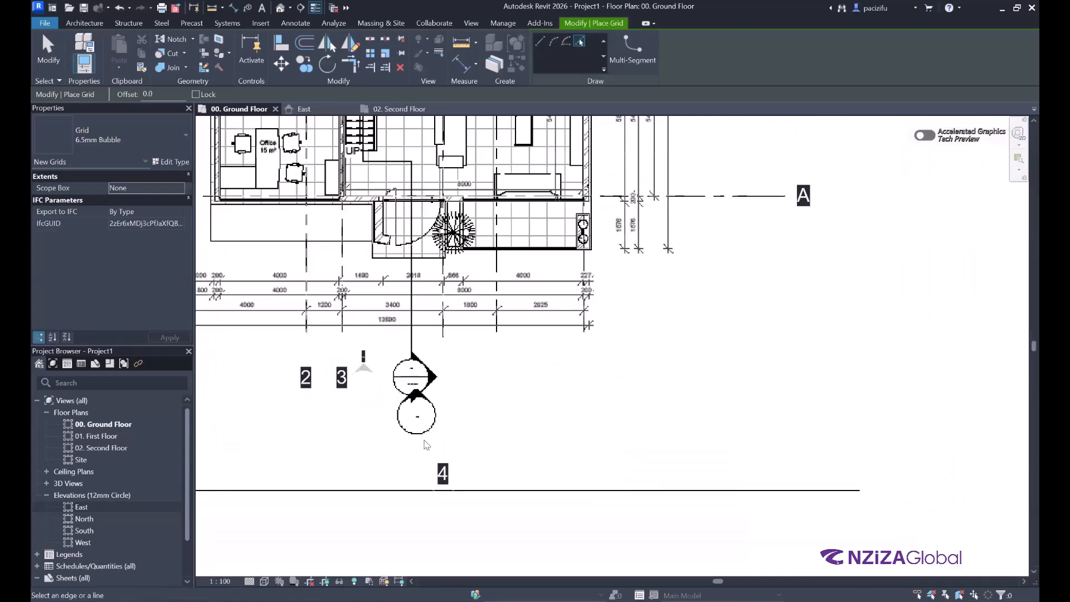
pyautogui.scroll(-5, 437, 450)
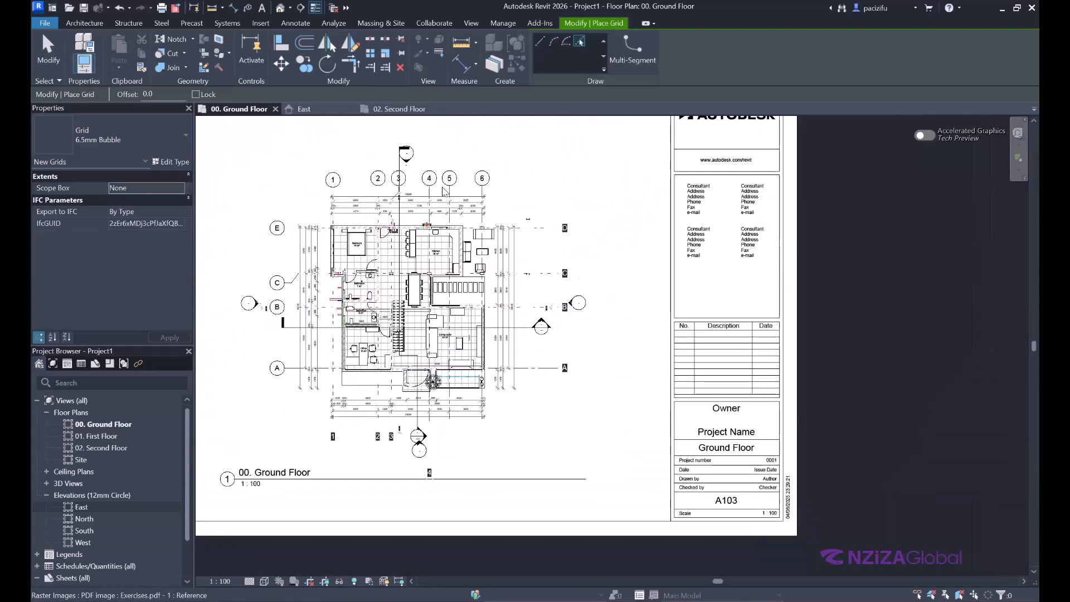
pyautogui.scroll(3, 442, 187)
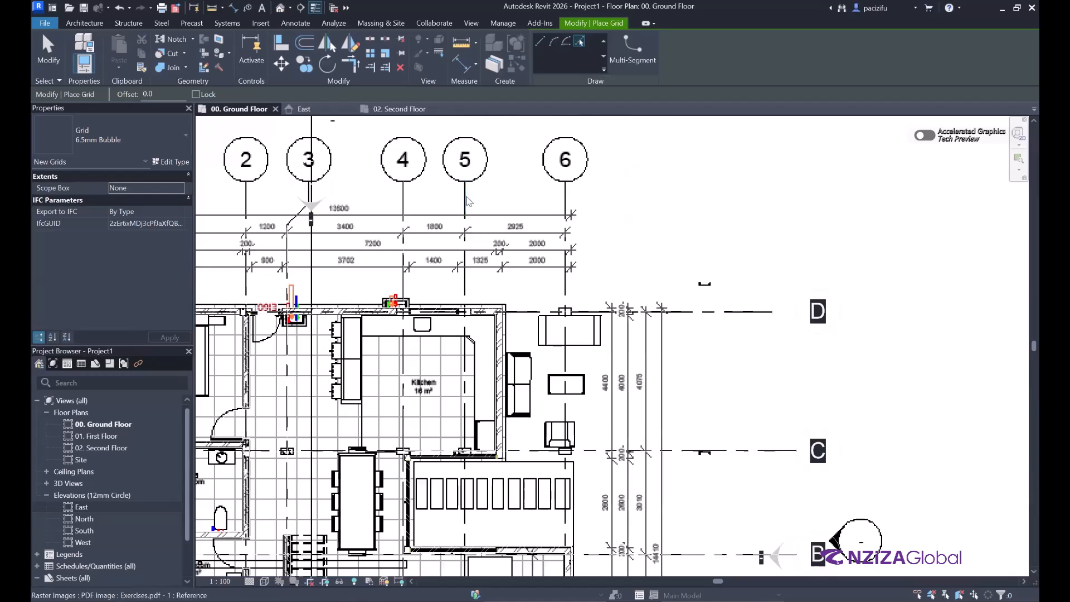
pyautogui.scroll(2, 467, 201)
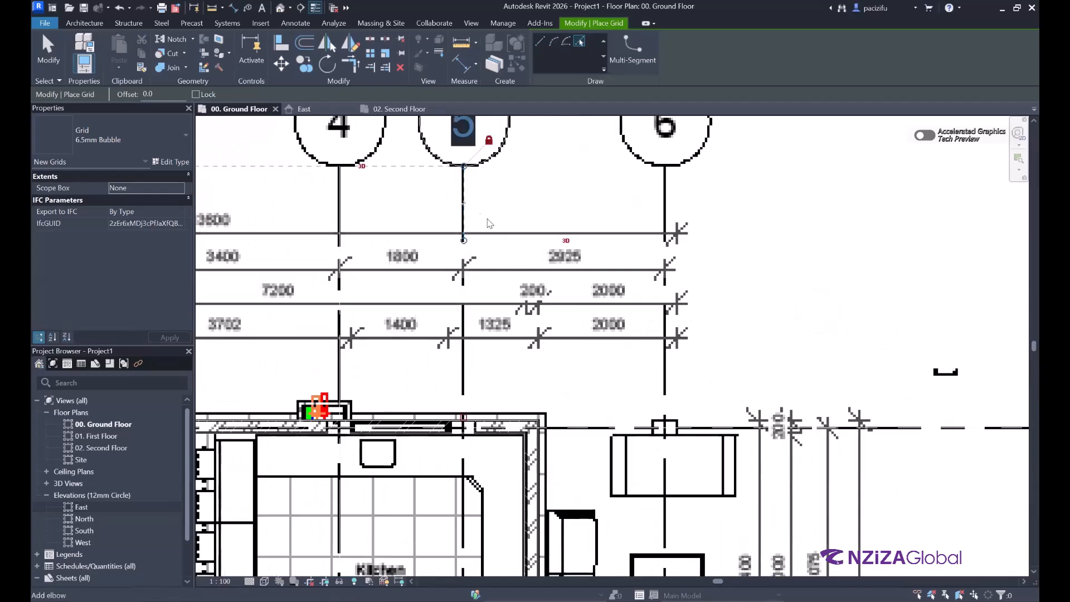
pyautogui.scroll(-2, 490, 217)
pyautogui.scroll(2, 563, 212)
pyautogui.click(559, 219)
pyautogui.scroll(-2, 482, 214)
pyautogui.press('Escape')
pyautogui.press('Escape')
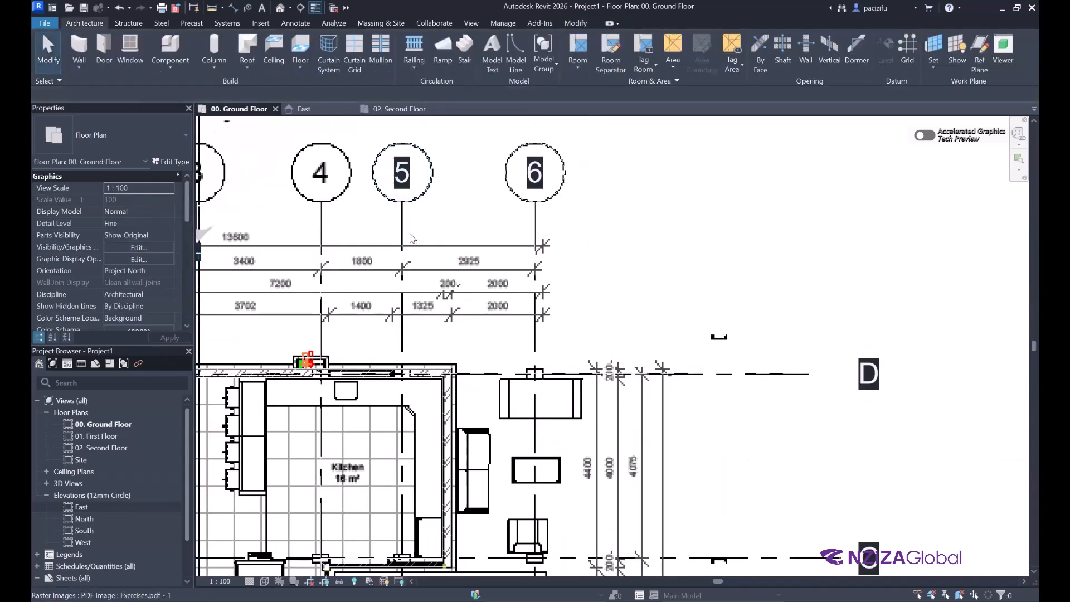
# Step: Stretch the lower ends of the aligned grid lines 5 and 6 down past the plan's lower dimensions
pyautogui.click(402, 250)
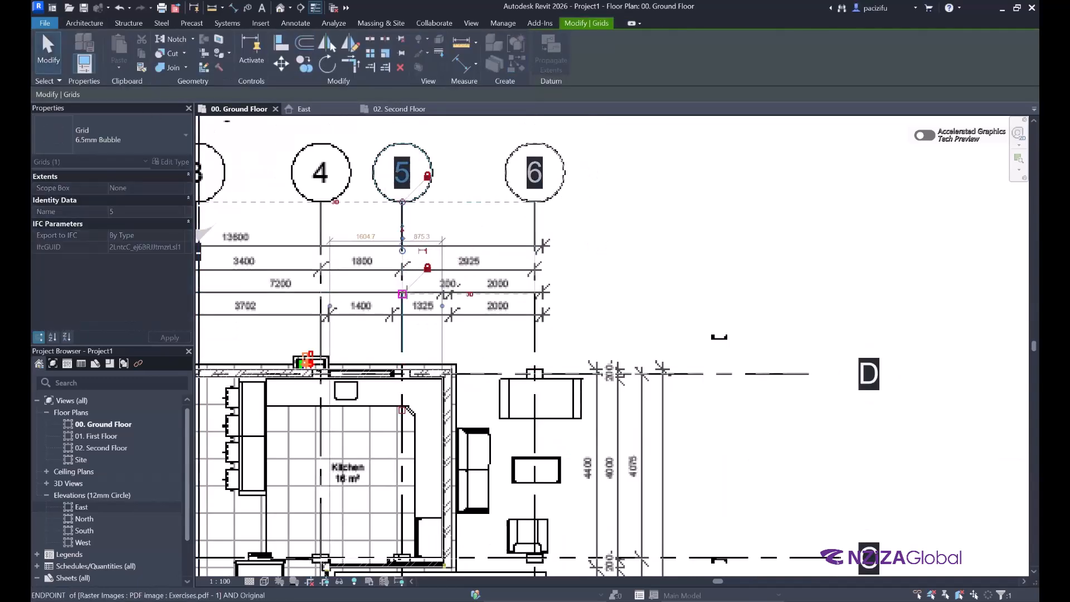
pyautogui.scroll(-5, 406, 287)
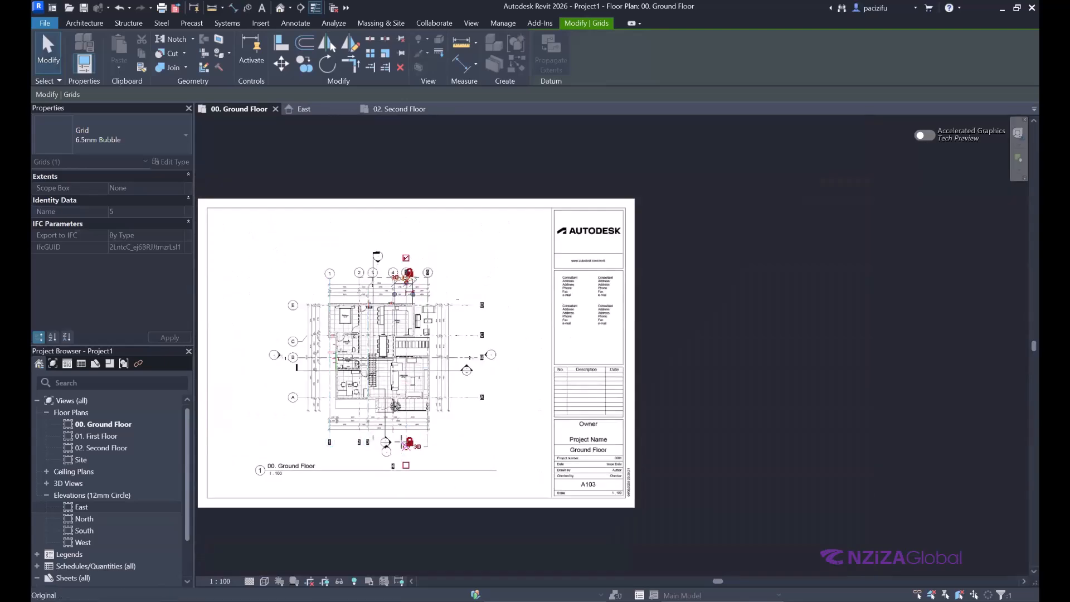
pyautogui.click(693, 330)
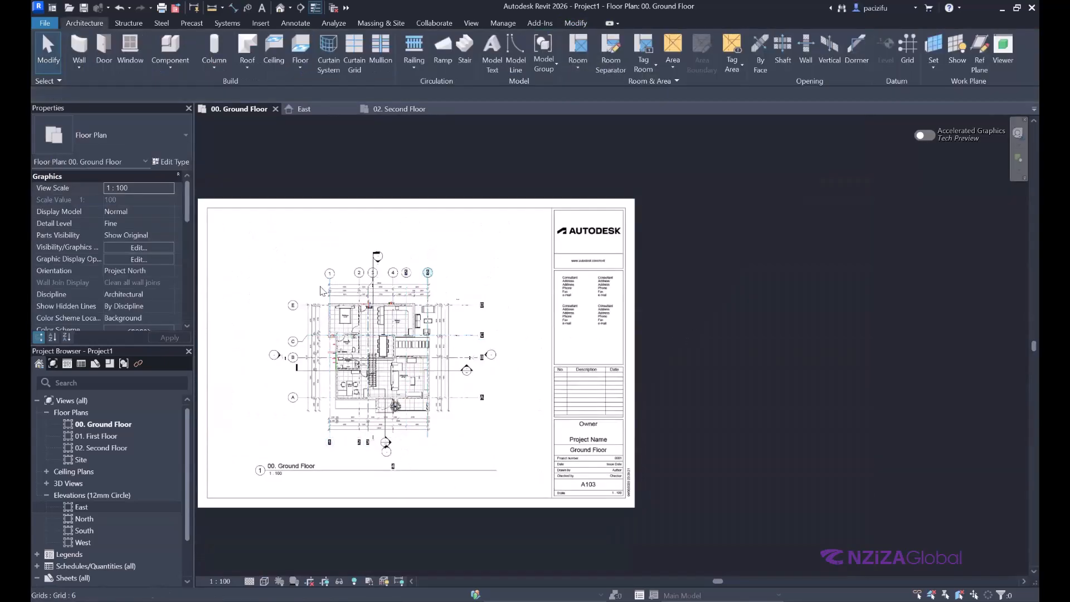
# Step: Temporarily hide the Exercises.pdf underlay image in the ground floor plan
pyautogui.scroll(2, 301, 282)
pyautogui.scroll(-3, 548, 205)
pyautogui.click(557, 184)
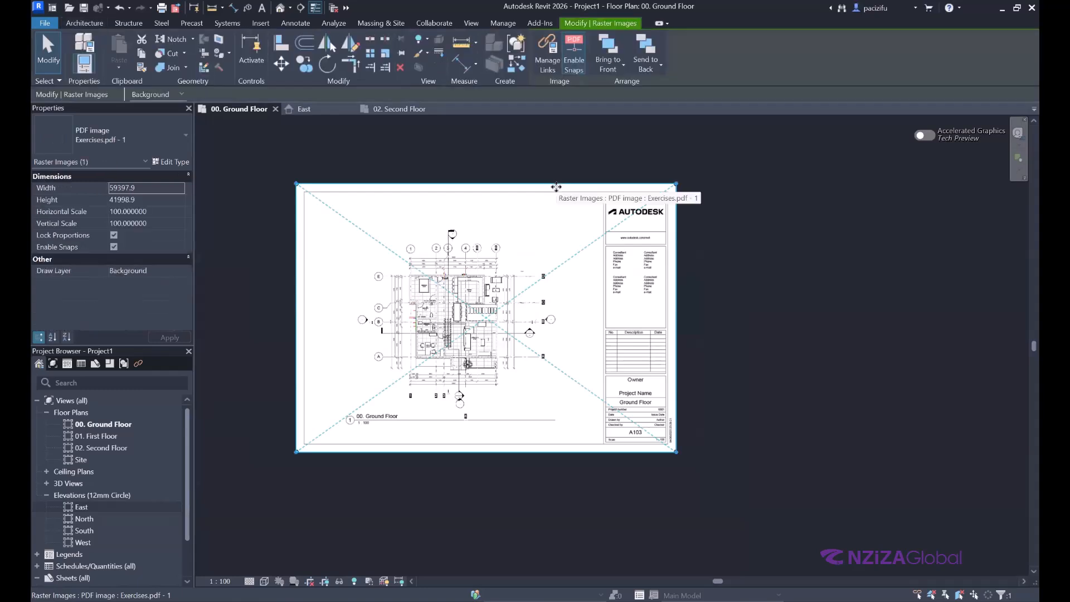
pyautogui.click(339, 582)
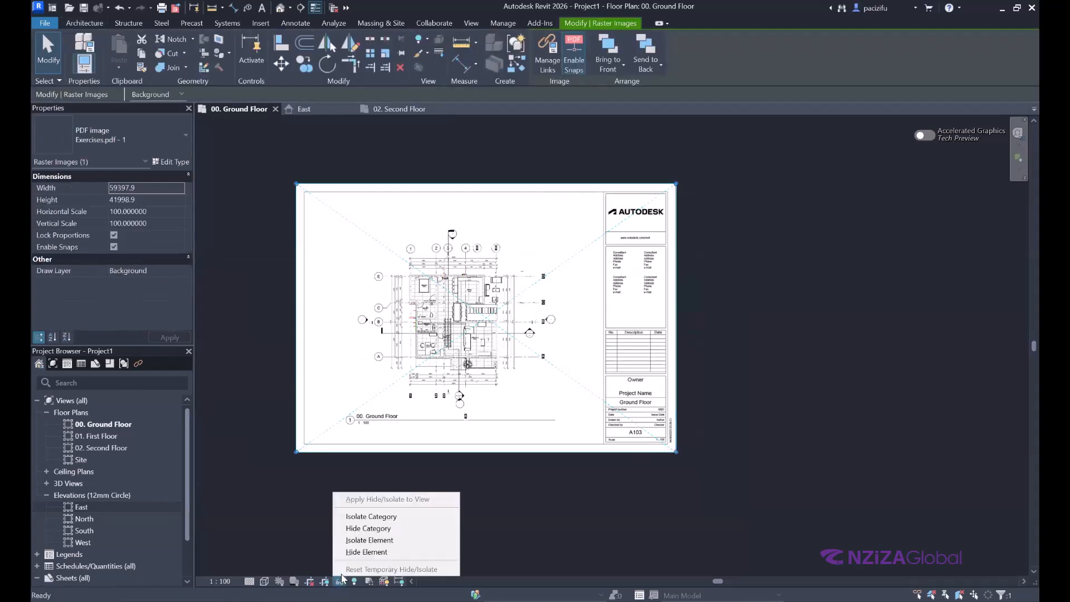
pyautogui.click(365, 552)
pyautogui.scroll(2, 468, 320)
pyautogui.scroll(-2, 441, 319)
pyautogui.scroll(3, 466, 434)
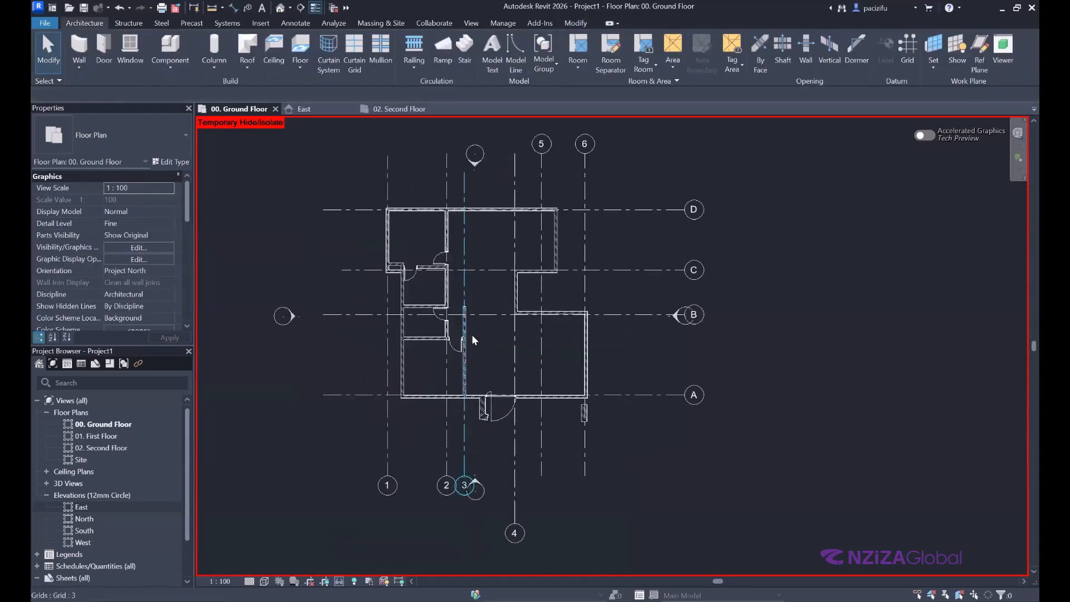
# Step: Stretch the upper ends of grid lines 3, 2 and 1 up to align with the upper ends of grids 5 and 6
pyautogui.scroll(-3, 476, 405)
pyautogui.scroll(5, 460, 229)
pyautogui.click(487, 296)
pyautogui.scroll(3, 491, 229)
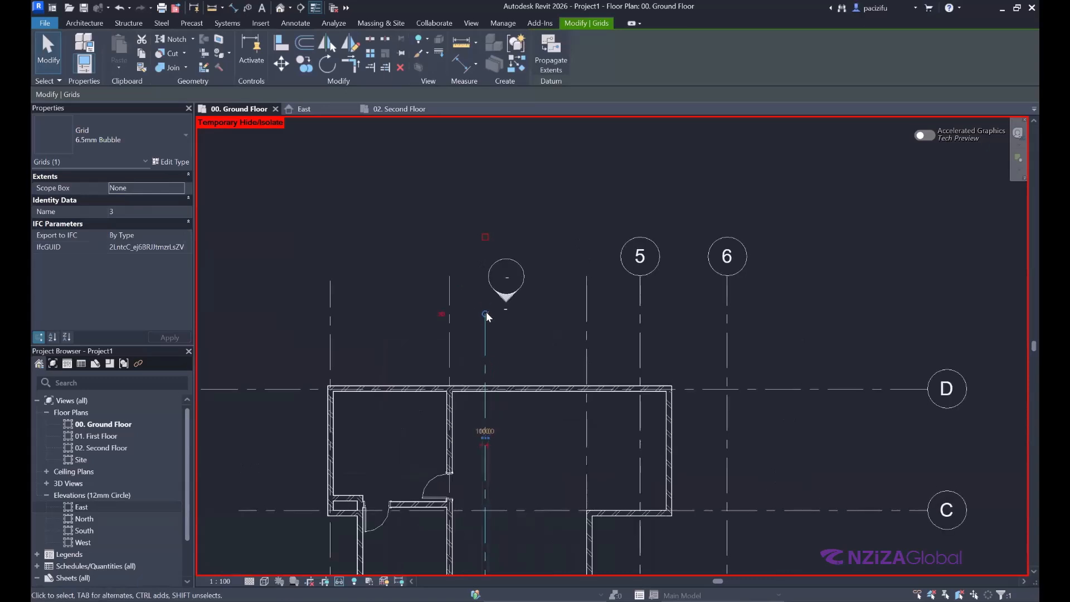
pyautogui.moveTo(484, 313); pyautogui.dragTo(496, 230)
pyautogui.click(449, 286)
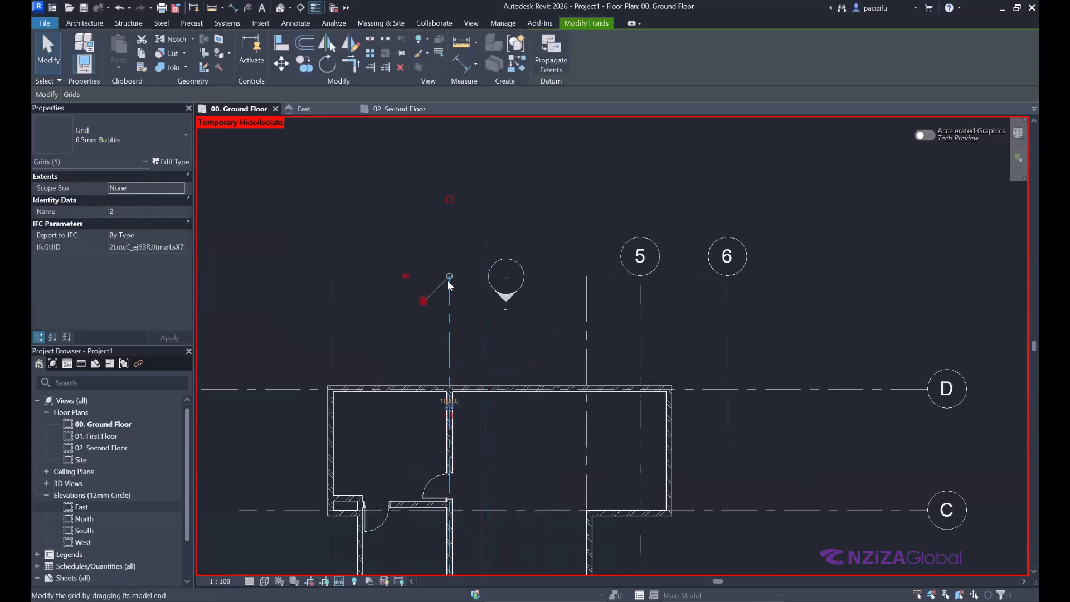
pyautogui.moveTo(450, 275)
pyautogui.mouseDown()
pyautogui.moveTo(449, 232)
pyautogui.moveTo(486, 232)
pyautogui.moveTo(453, 259)
pyautogui.mouseUp()
pyautogui.click(330, 316)
pyautogui.moveTo(330, 281); pyautogui.dragTo(385, 245)
# Step: Show the bubbles at the upper ends of grid lines 1, 2, 3 and 4
pyautogui.scroll(-3, 425, 232)
pyautogui.scroll(2, 423, 234)
pyautogui.scroll(-3, 421, 229)
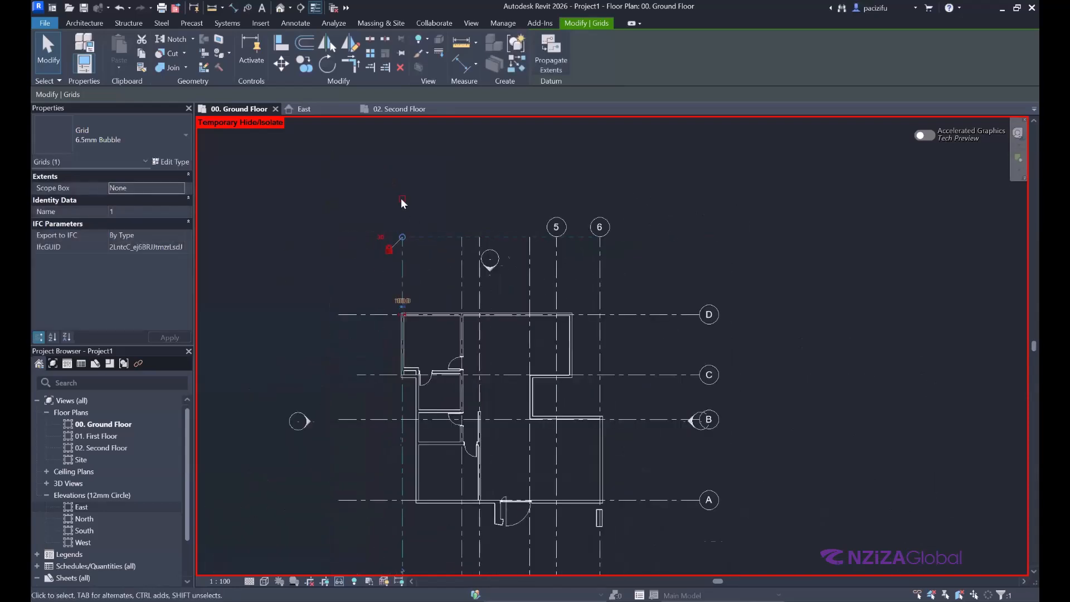
pyautogui.scroll(2, 435, 205)
pyautogui.click(495, 285)
pyautogui.click(496, 193)
pyautogui.click(531, 279)
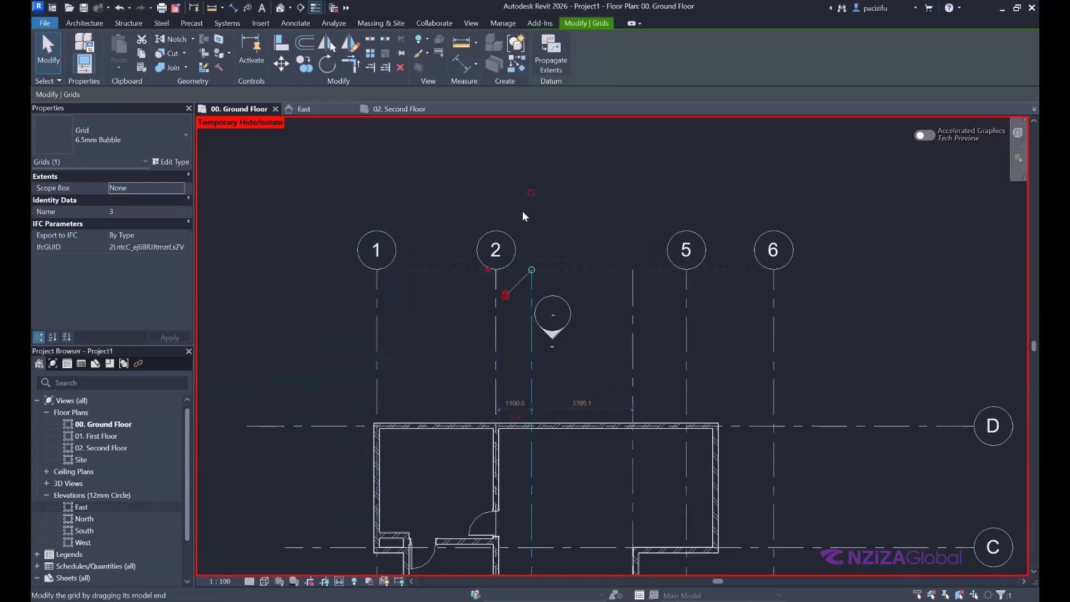
pyautogui.click(531, 192)
pyautogui.click(632, 290)
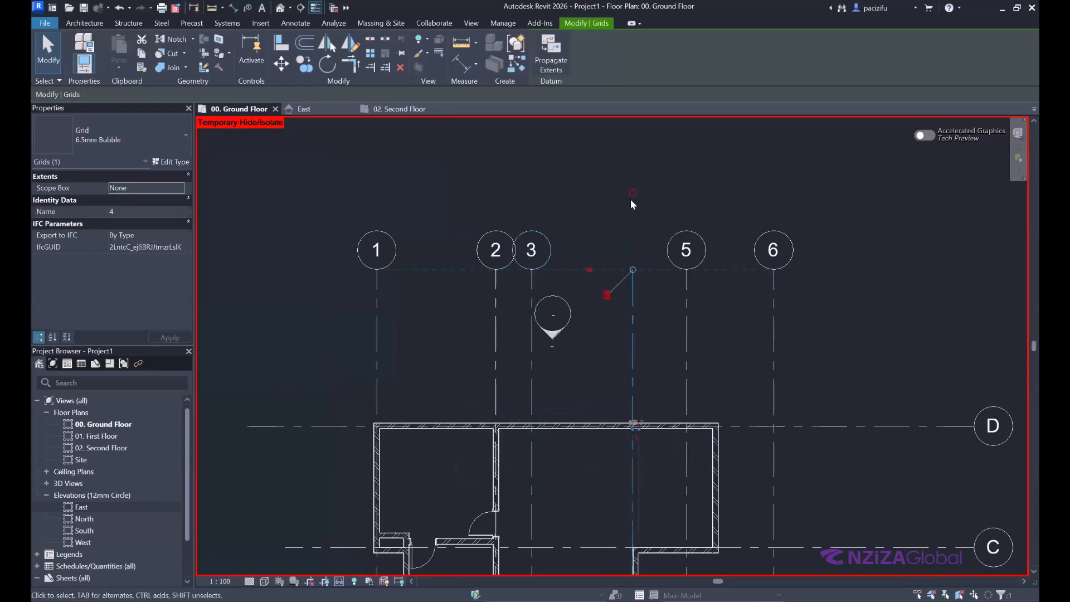
pyautogui.click(632, 193)
# Step: Shorten the lower end of grid line 4 to align with the lower ends of the other vertical grids
pyautogui.scroll(-2, 549, 200)
pyautogui.scroll(-2, 460, 388)
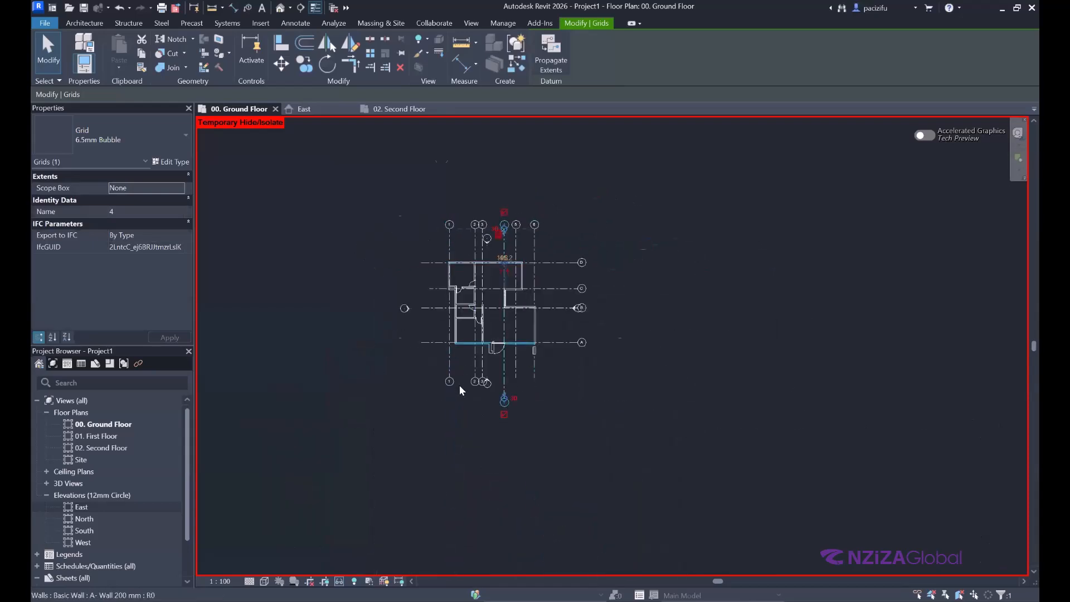
pyautogui.scroll(3, 460, 386)
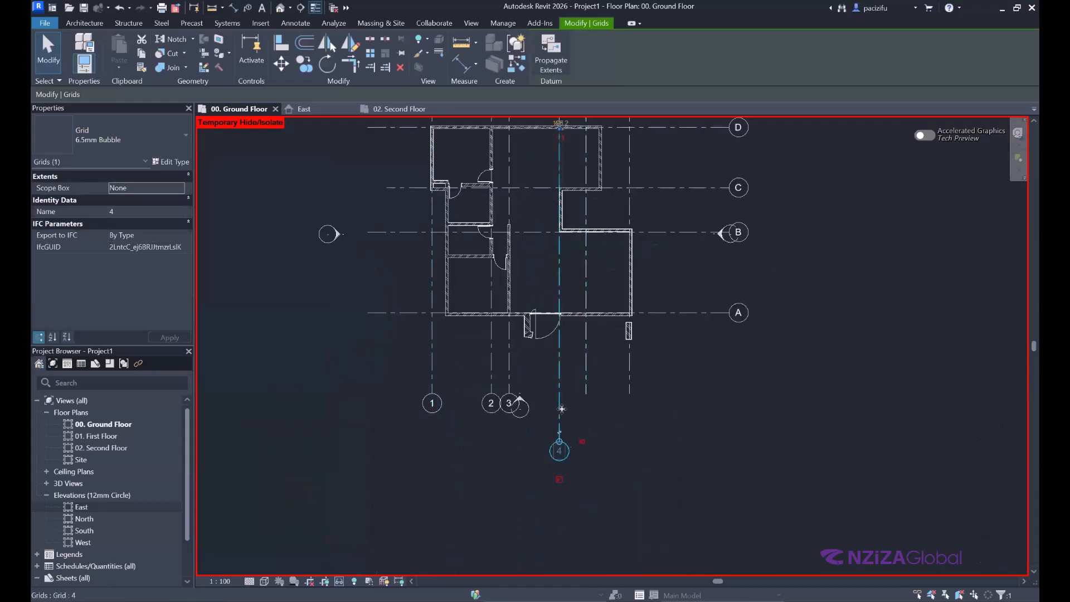
pyautogui.scroll(2, 562, 444)
pyautogui.moveTo(558, 440); pyautogui.dragTo(564, 373)
pyautogui.scroll(3, 593, 360)
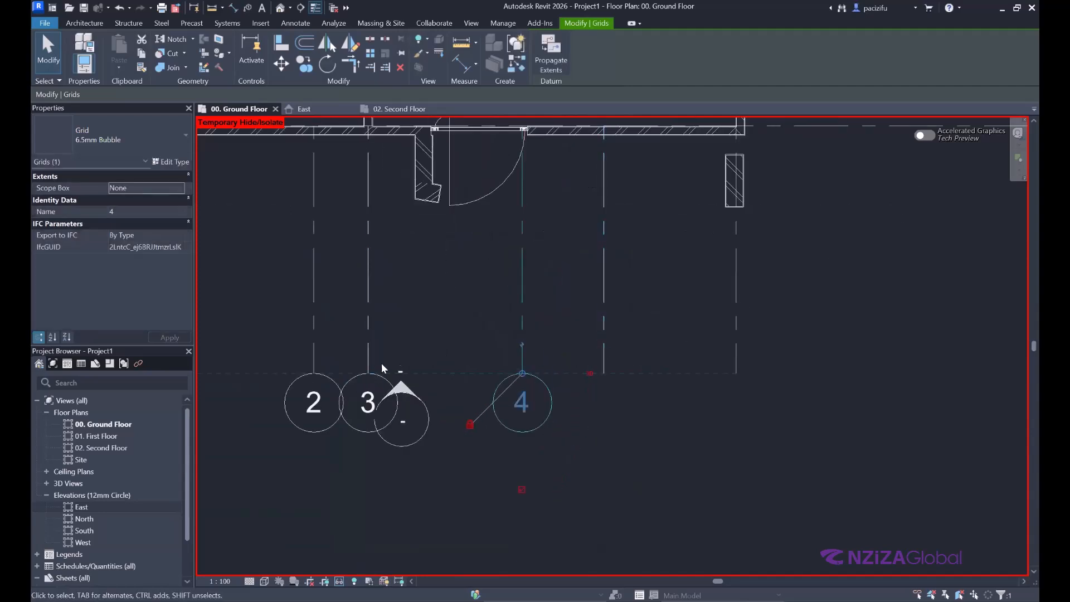
# Step: Hide the bubbles at the lower ends of grid lines 1, 2, 3 and 4
pyautogui.click(372, 337)
pyautogui.scroll(-2, 477, 411)
pyautogui.click(551, 363)
pyautogui.click(503, 395)
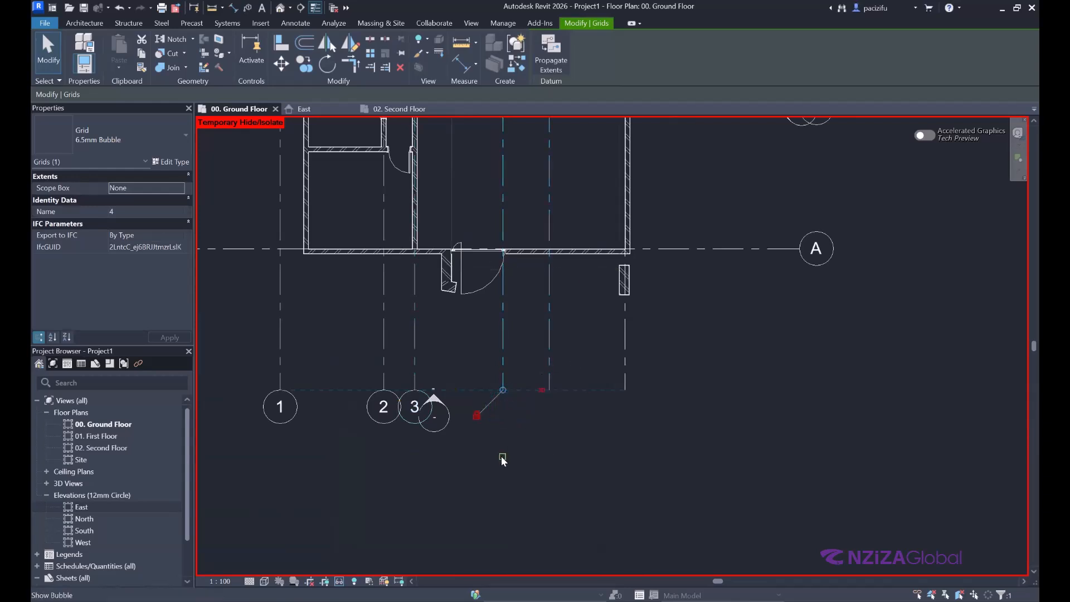
pyautogui.scroll(2, 497, 455)
pyautogui.click(370, 313)
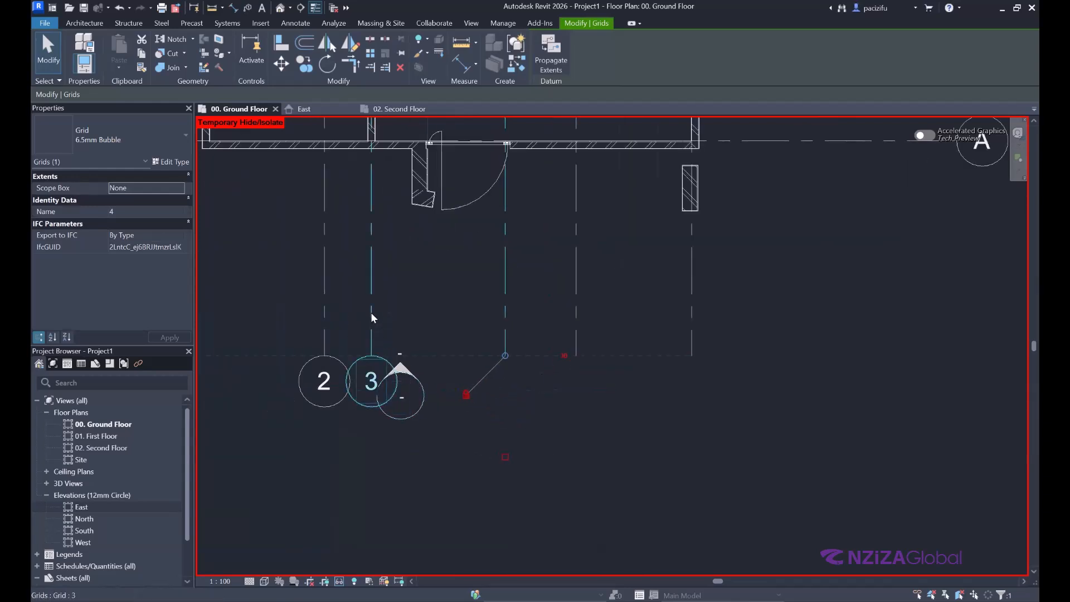
pyautogui.click(325, 330)
pyautogui.scroll(-2, 580, 446)
pyautogui.scroll(1, 383, 362)
pyautogui.click(386, 364)
pyautogui.scroll(-5, 370, 473)
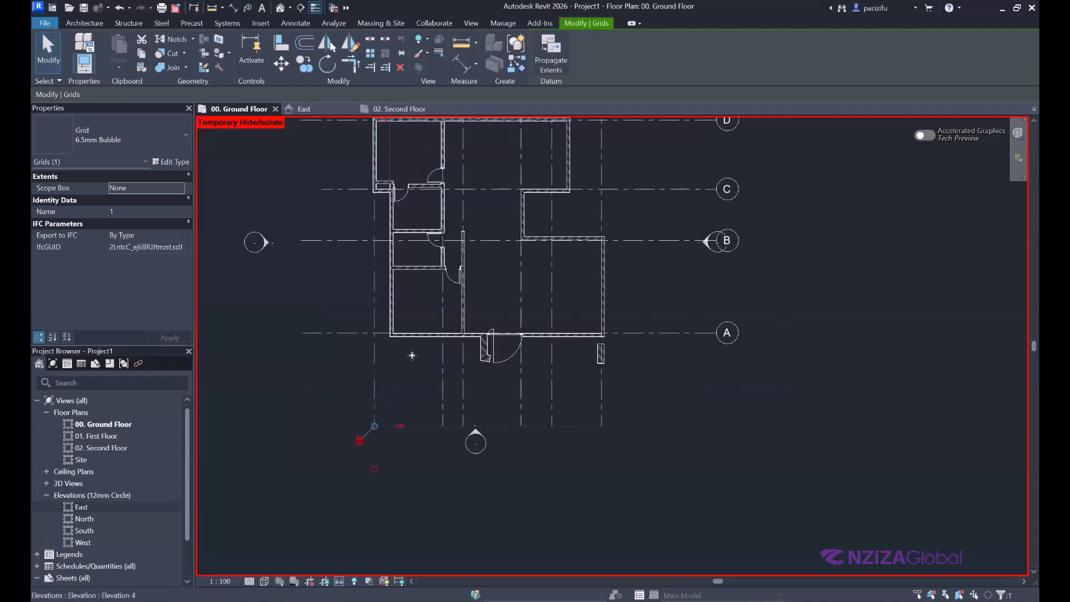
# Step: Shorten the left ends of grid lines D, B and A to align with the left end of grid C
pyautogui.click(397, 310)
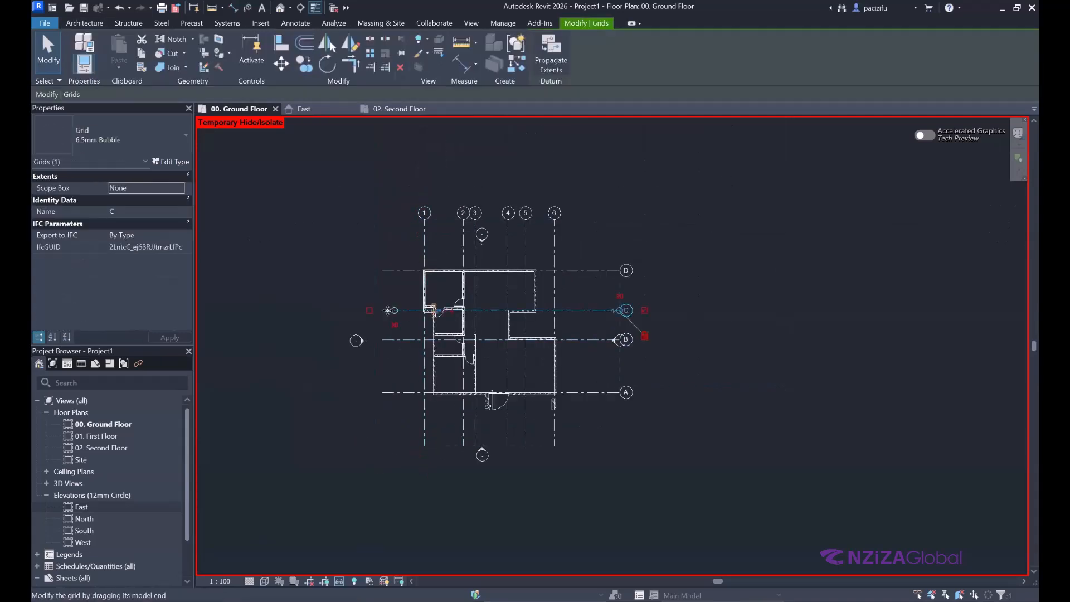
pyautogui.moveTo(394, 310)
pyautogui.mouseDown()
pyautogui.moveTo(384, 310)
pyautogui.moveTo(394, 309)
pyautogui.mouseUp()
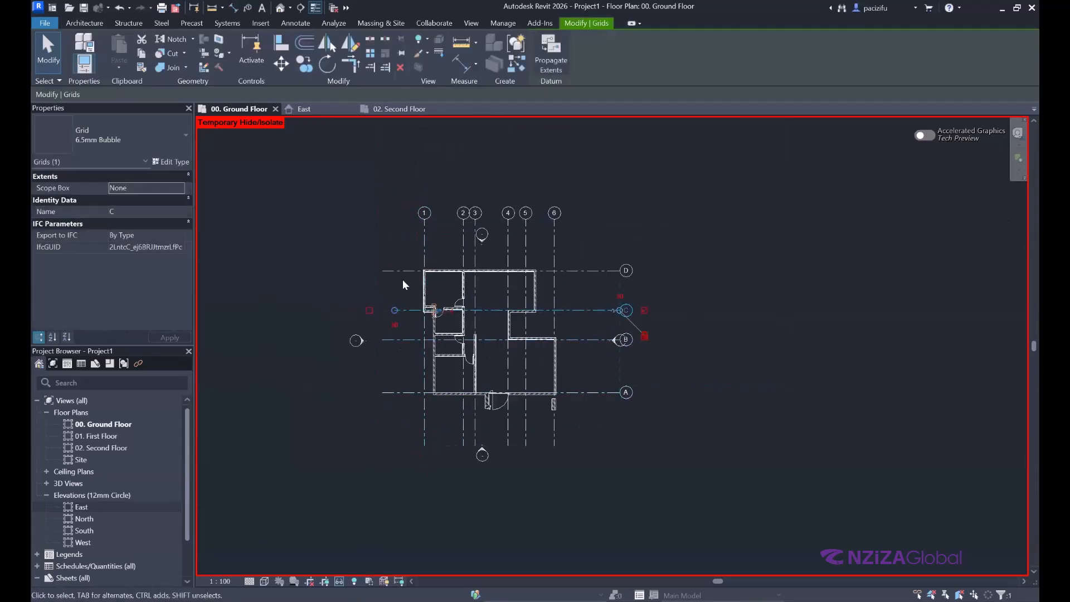
pyautogui.scroll(3, 403, 279)
pyautogui.click(360, 260)
pyautogui.moveTo(368, 265); pyautogui.dragTo(389, 263)
pyautogui.scroll(-2, 432, 334)
pyautogui.scroll(2, 637, 339)
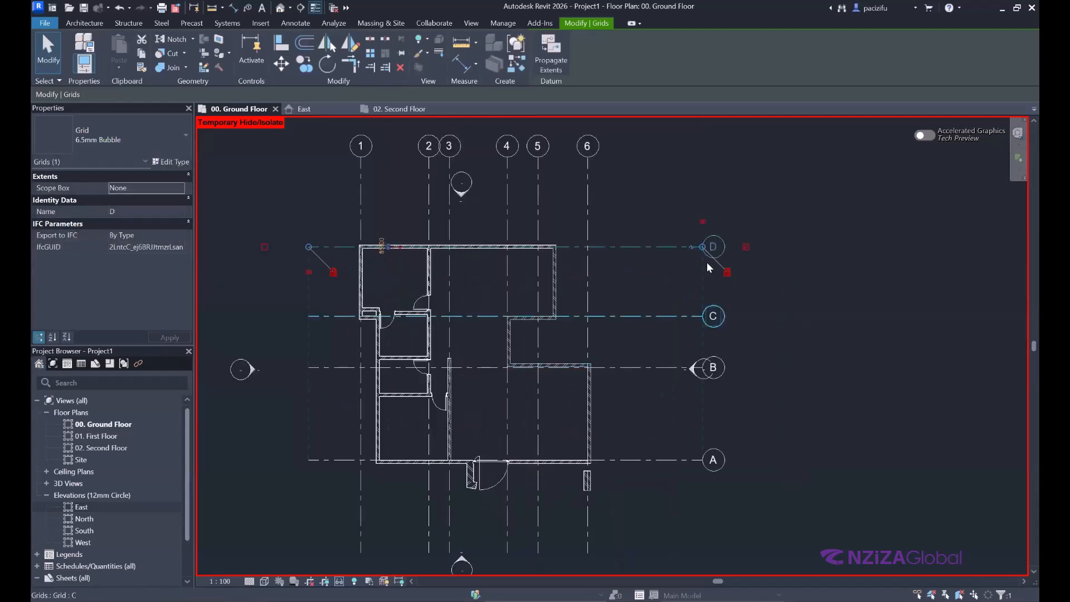
# Step: Pull the aligned right ends of horizontal grid lines A–D inward, closer to the building and clear of the elevation marker
pyautogui.moveTo(703, 246); pyautogui.dragTo(673, 246)
pyautogui.click(748, 272)
pyautogui.scroll(2, 686, 379)
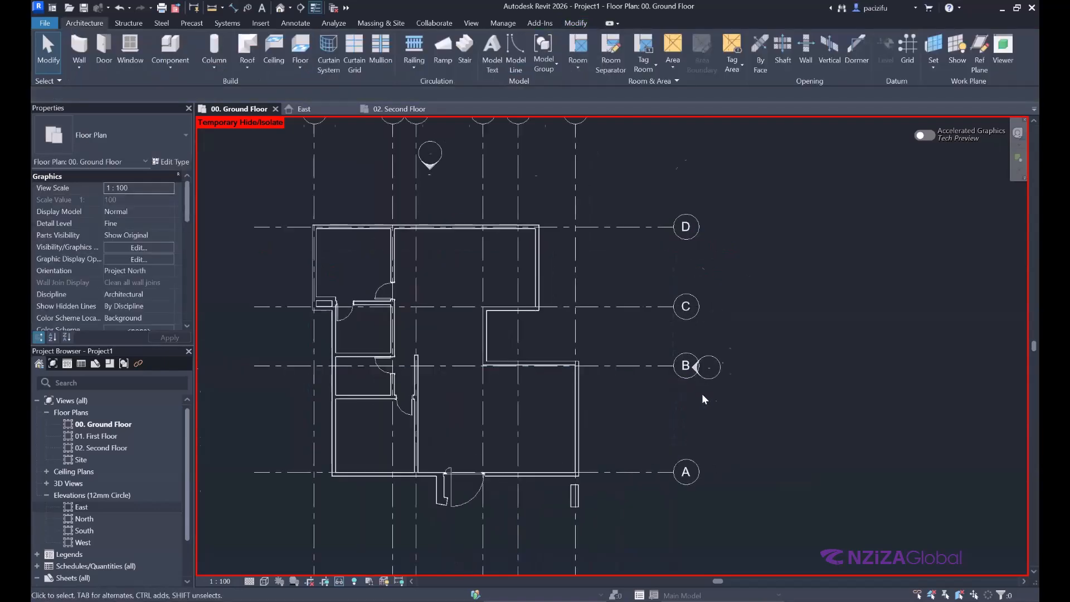
# Step: Show the left-end bubbles of grid lines D, C, B and A and hide their right-end bubbles
pyautogui.click(288, 231)
pyautogui.scroll(-3, 457, 306)
pyautogui.scroll(2, 365, 271)
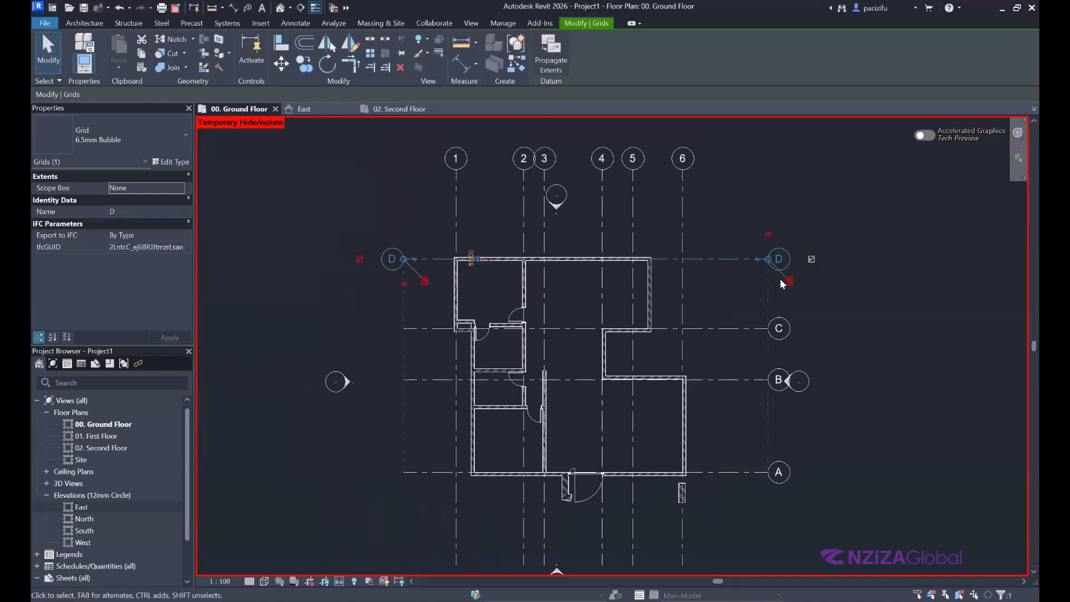
pyautogui.click(429, 330)
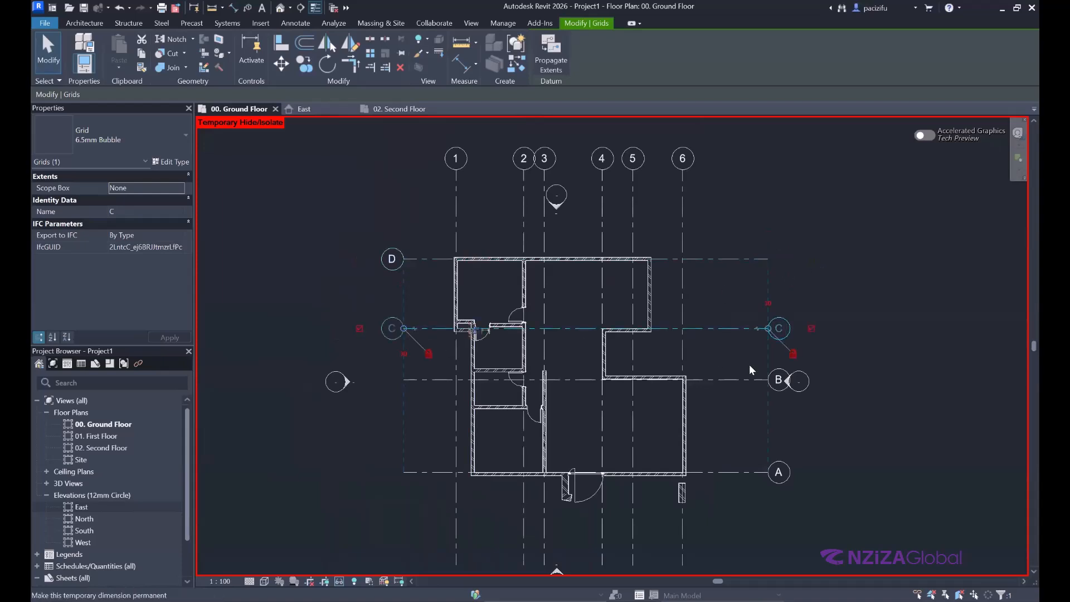
pyautogui.click(421, 379)
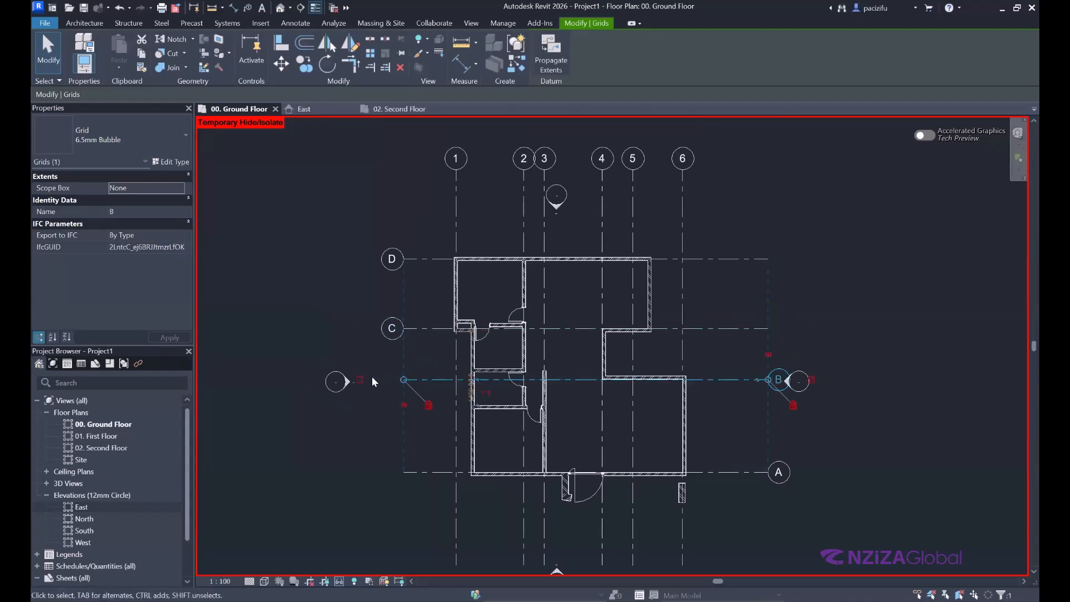
pyautogui.click(427, 472)
pyautogui.click(359, 473)
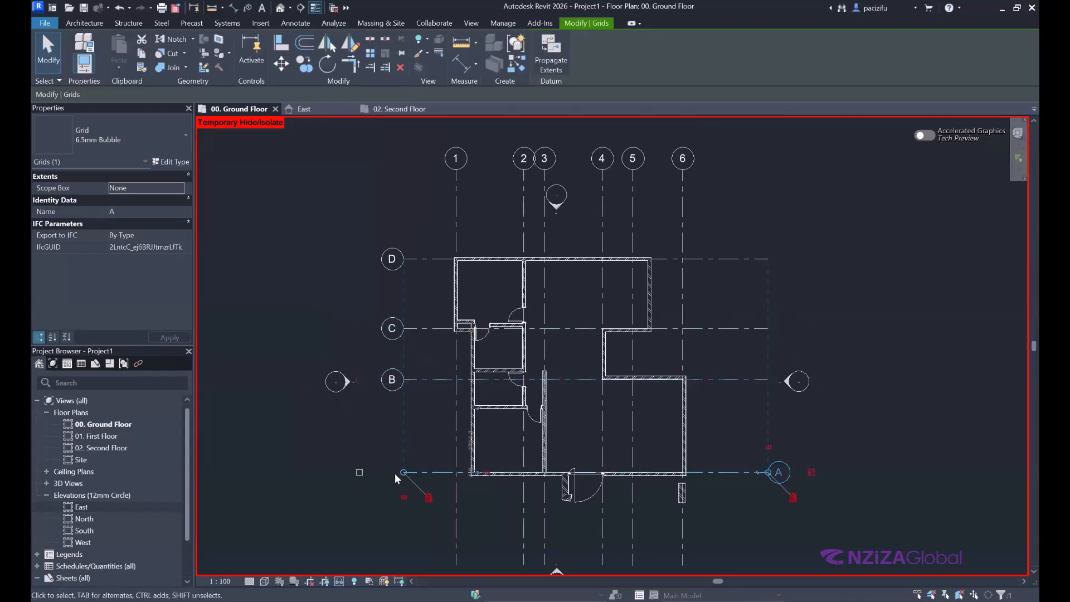
pyautogui.click(812, 472)
pyautogui.scroll(-3, 451, 467)
pyautogui.click(417, 416)
pyautogui.scroll(2, 502, 436)
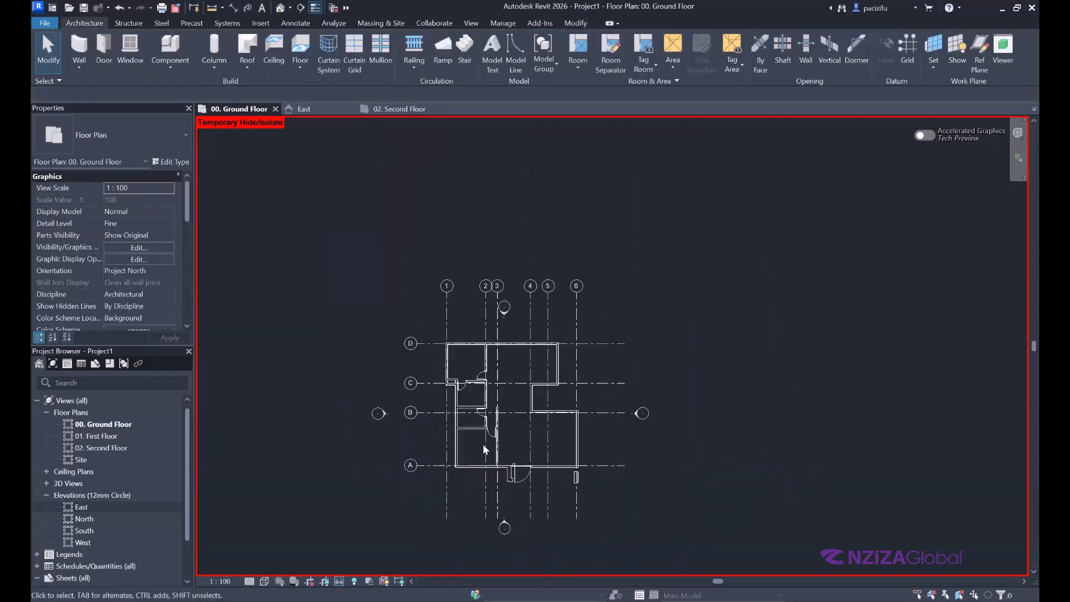
pyautogui.scroll(2, 456, 474)
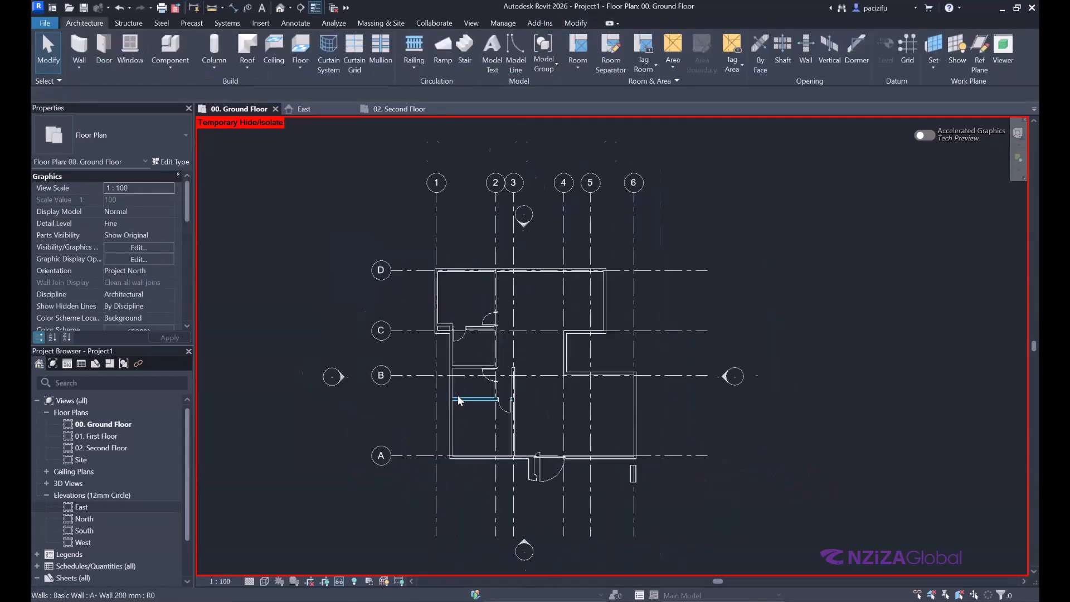
pyautogui.scroll(1, 509, 402)
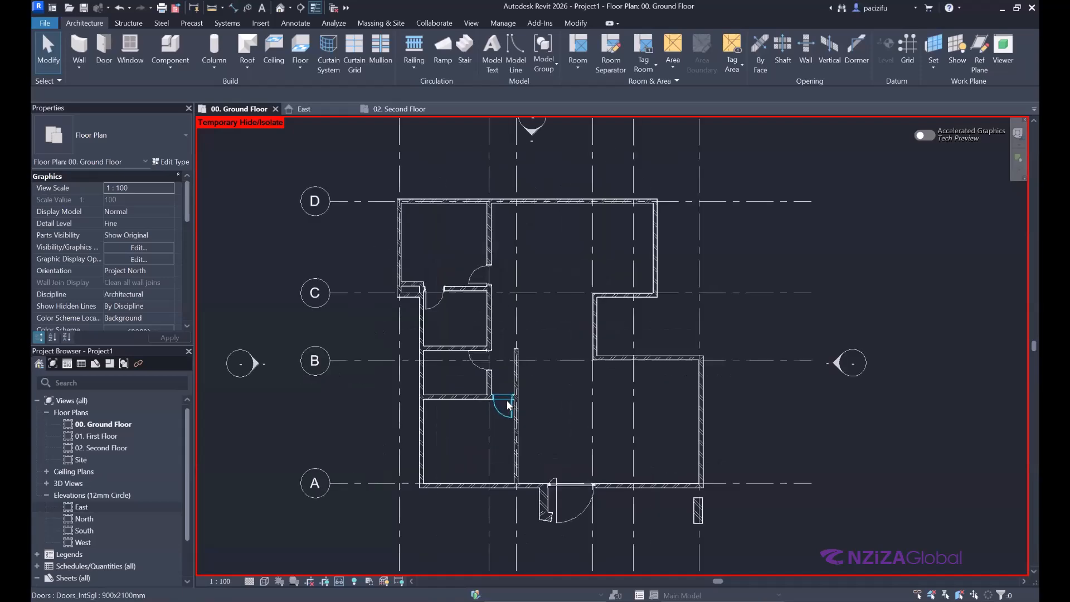
pyautogui.scroll(-3, 415, 384)
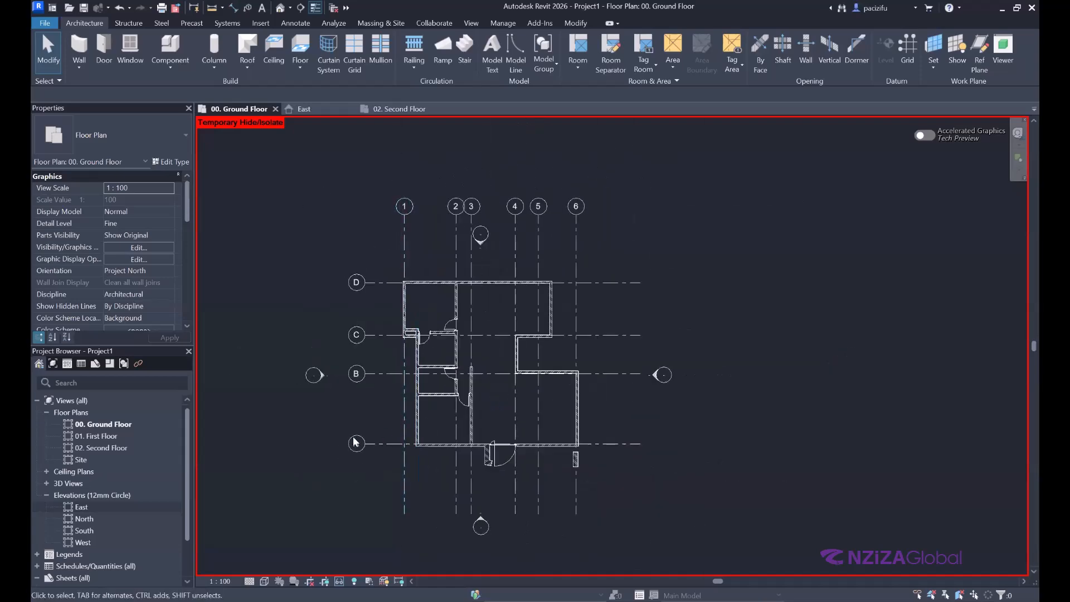
pyautogui.scroll(3, 376, 438)
pyautogui.scroll(-3, 430, 439)
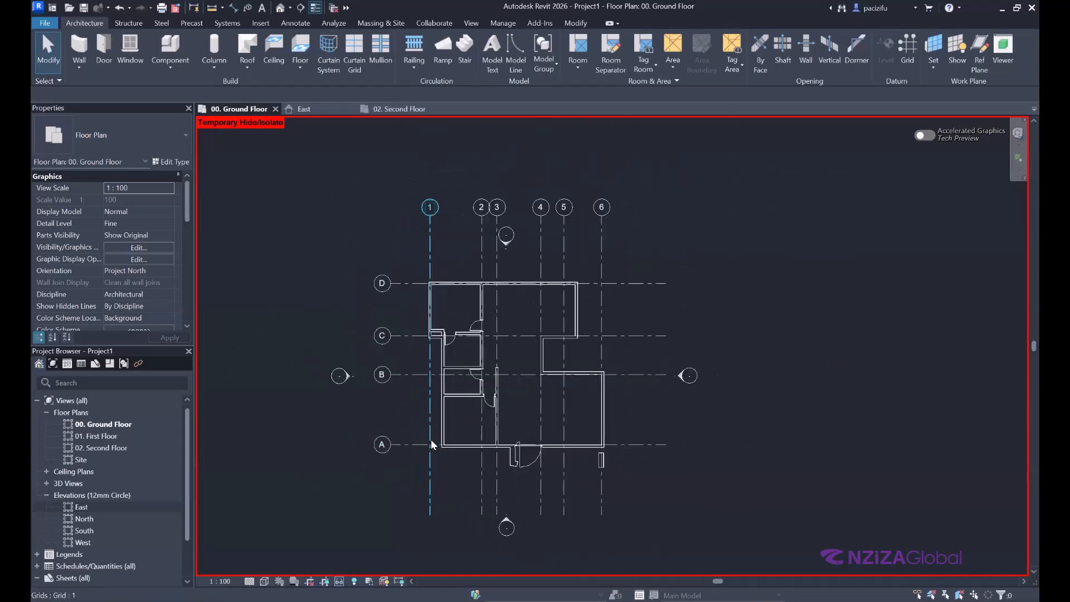
pyautogui.scroll(3, 442, 425)
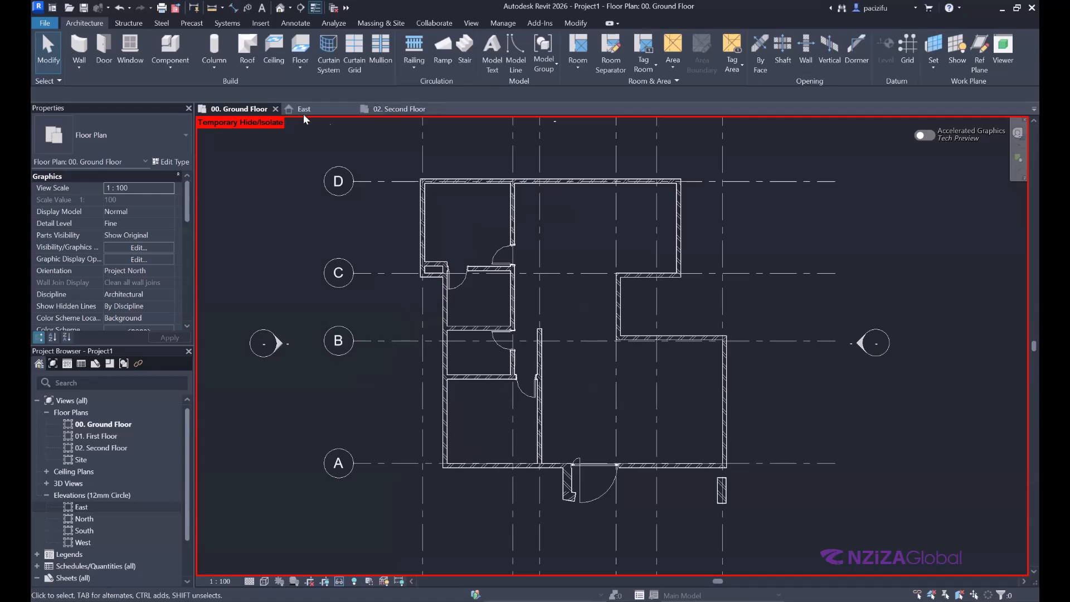
pyautogui.scroll(-3, 438, 311)
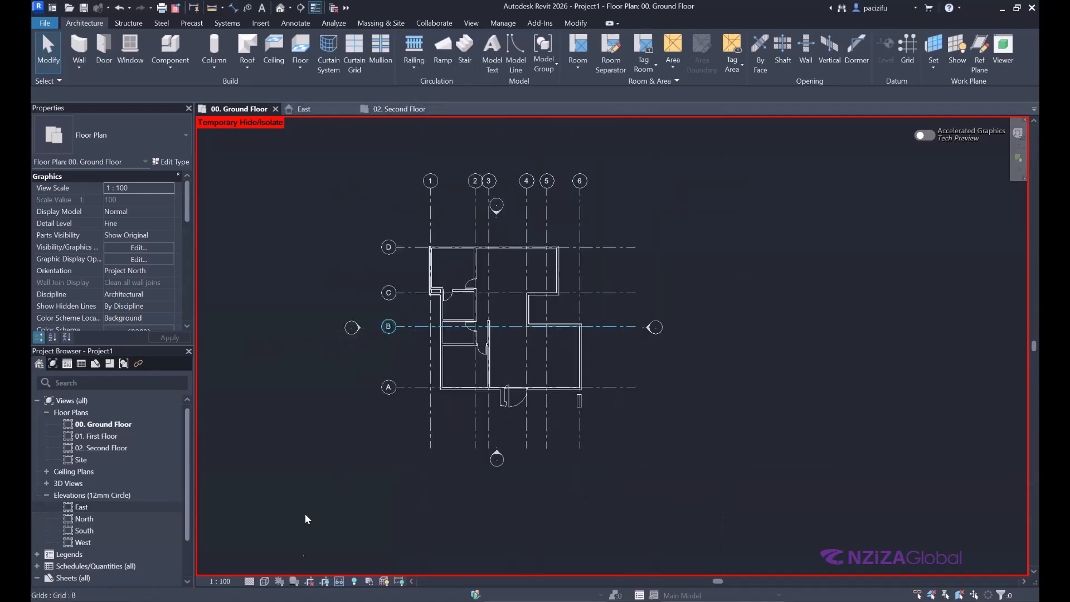
# Step: Reset the temporary hide in the ground floor plan and compare the grid lines with the Exercises.pdf underlay
pyautogui.click(339, 581)
pyautogui.click(392, 569)
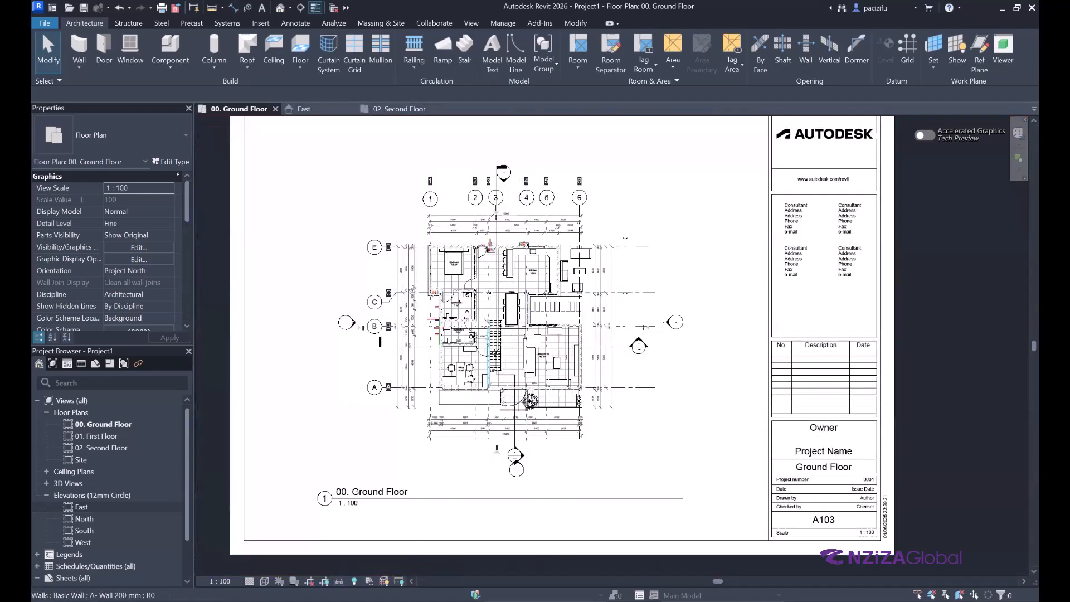
pyautogui.scroll(3, 437, 312)
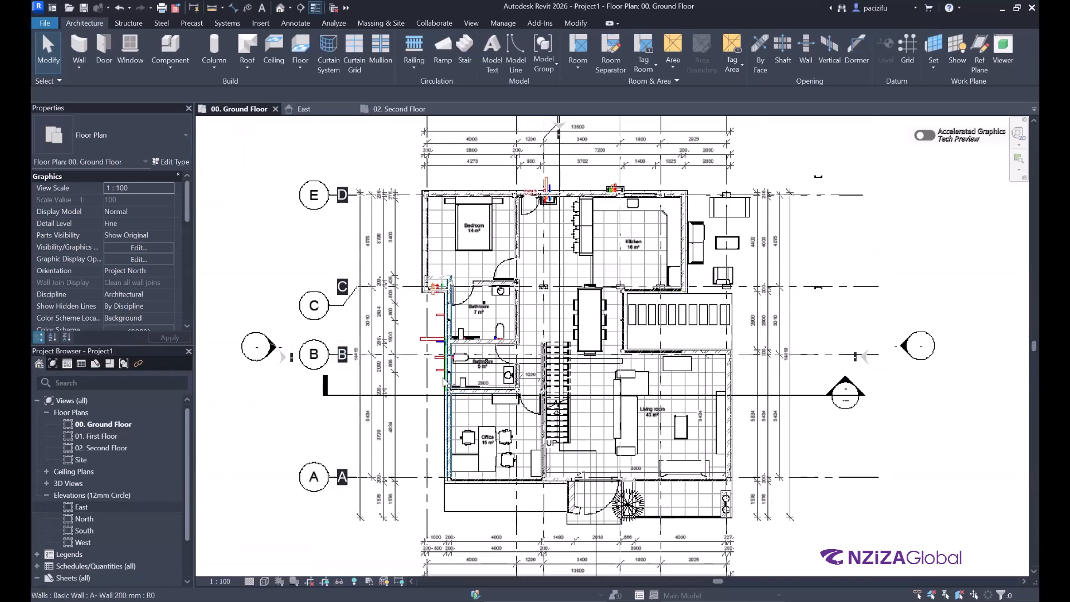
pyautogui.scroll(-2, 446, 376)
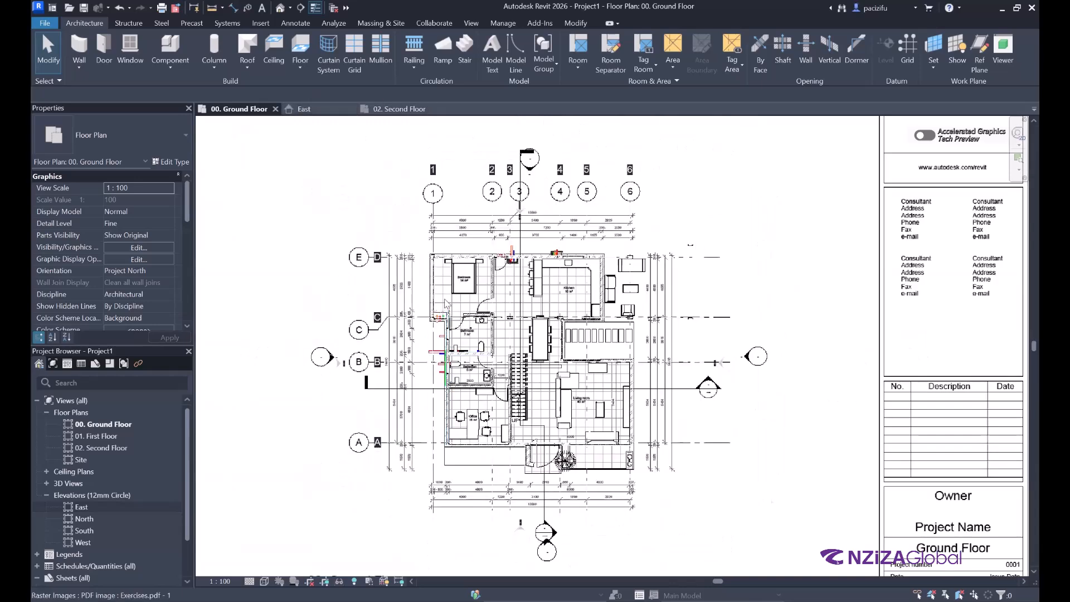
pyautogui.scroll(-3, 467, 362)
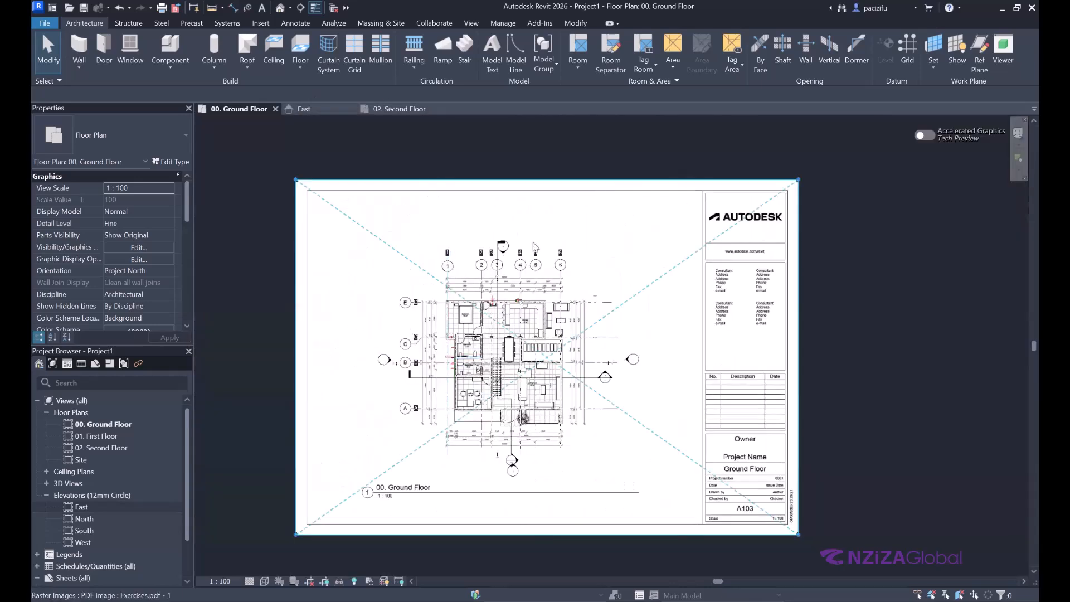
# Step: Temporarily hide the Exercises.pdf underlay image again
pyautogui.click(524, 299)
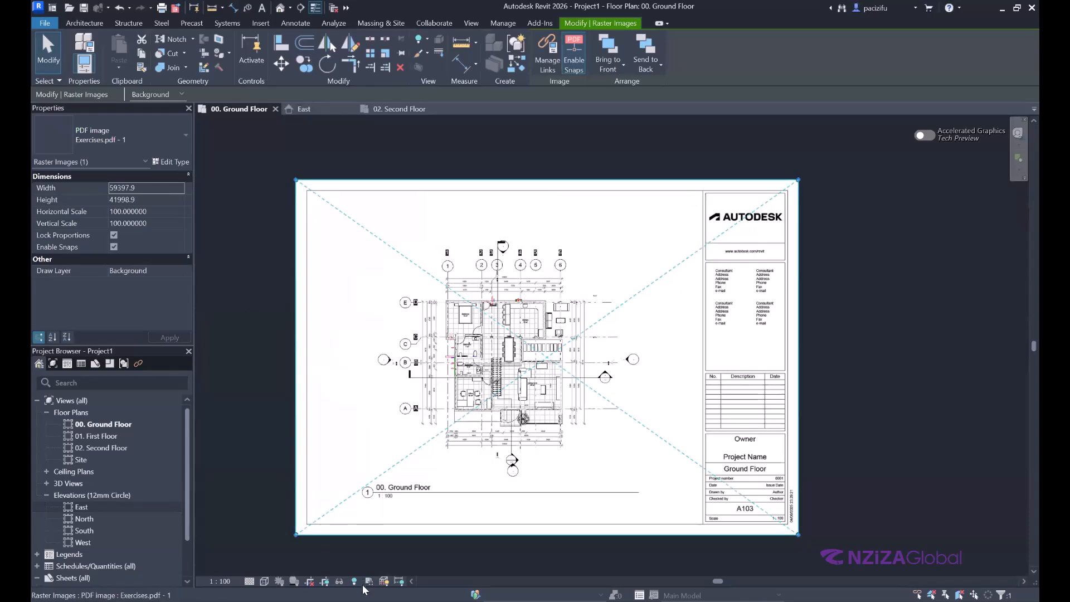
pyautogui.click(363, 552)
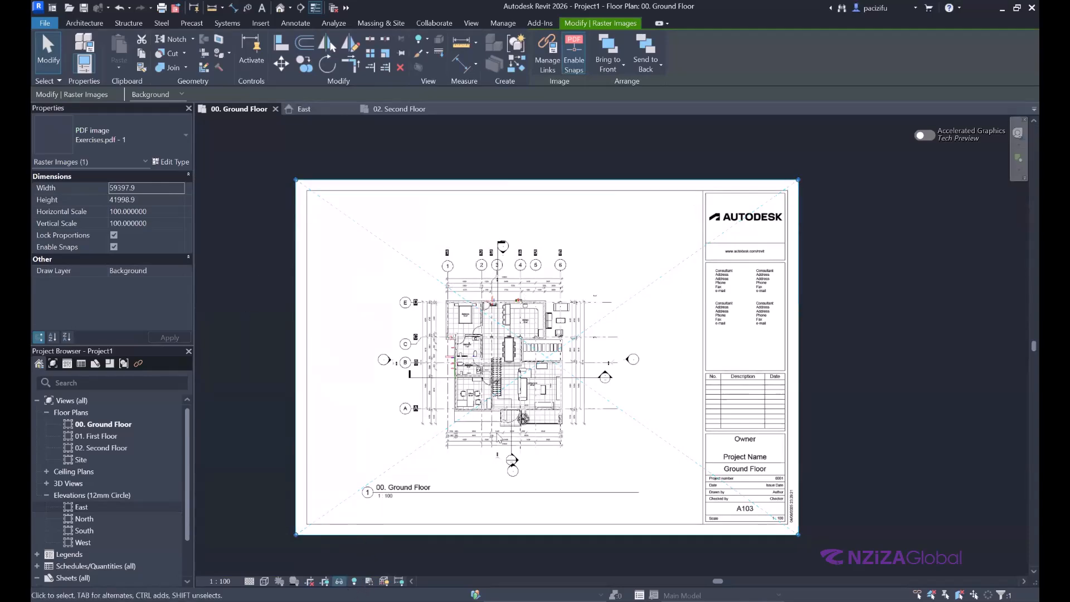
pyautogui.scroll(3, 474, 410)
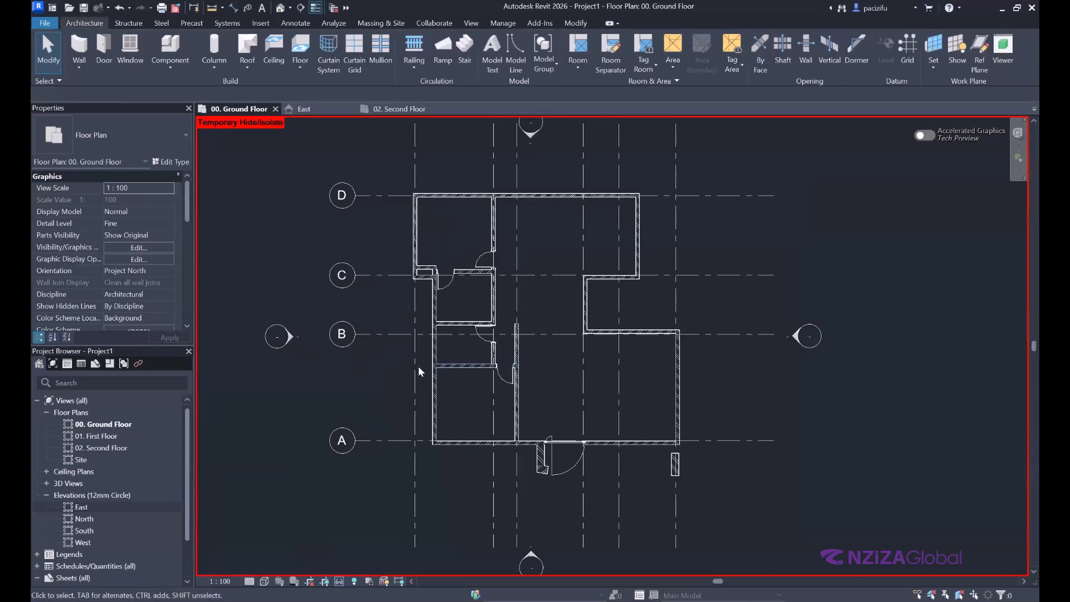
# Step: Draw a vertical grid line along the centre of the recessed west wall below grid C, ending level with the other grids' lower ends
pyautogui.scroll(-1, 417, 368)
pyautogui.click(415, 354)
pyautogui.scroll(-1, 409, 312)
pyautogui.scroll(3, 418, 200)
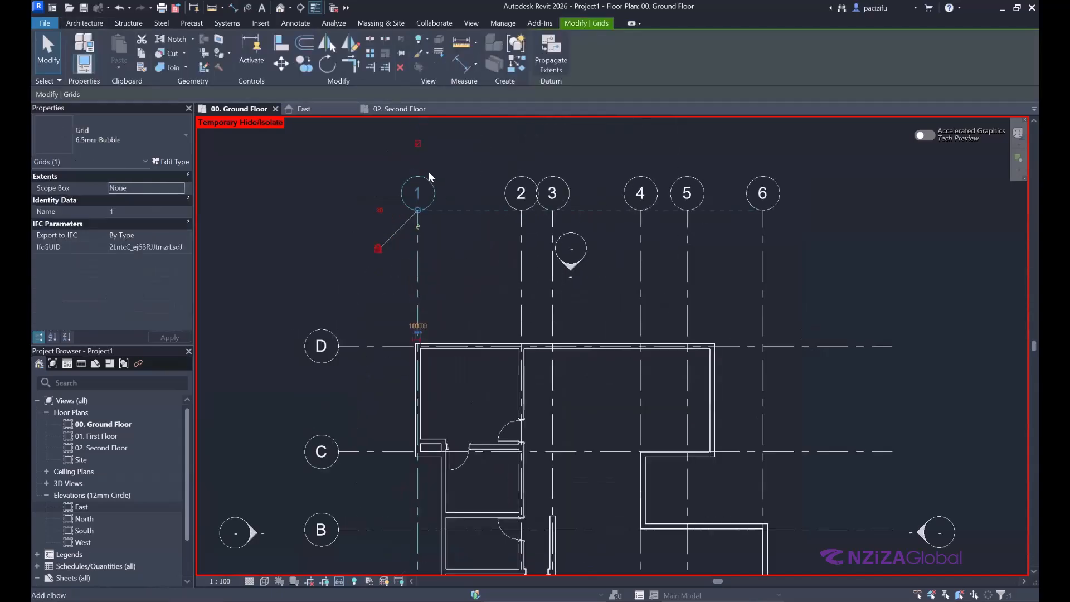
pyautogui.click(518, 66)
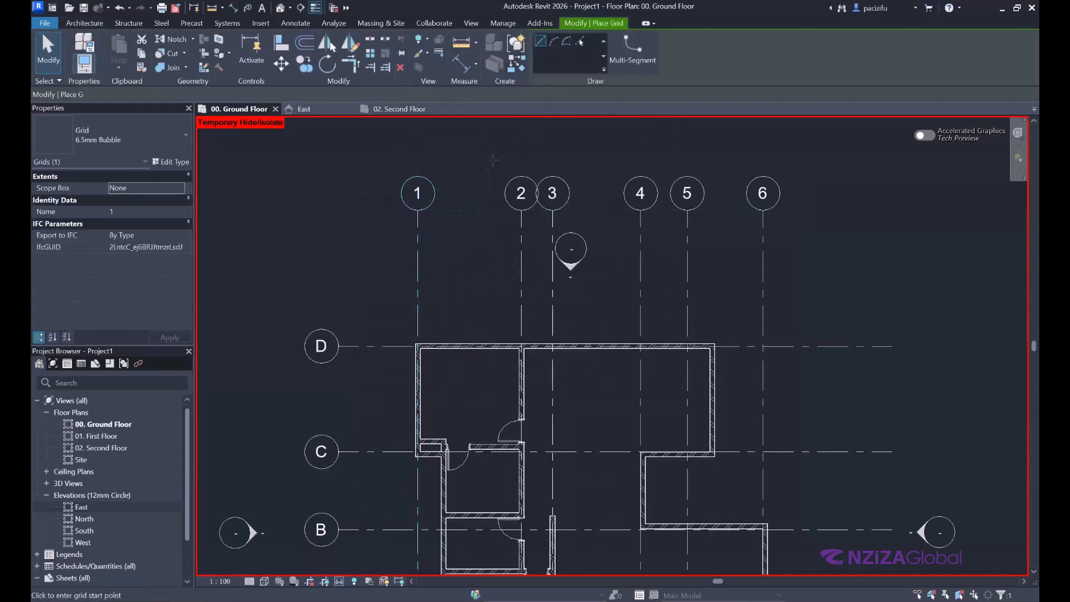
pyautogui.scroll(-1, 456, 247)
pyautogui.scroll(-1, 456, 248)
pyautogui.scroll(3, 471, 379)
pyautogui.scroll(3, 473, 340)
pyautogui.scroll(-2, 478, 335)
pyautogui.scroll(5, 478, 370)
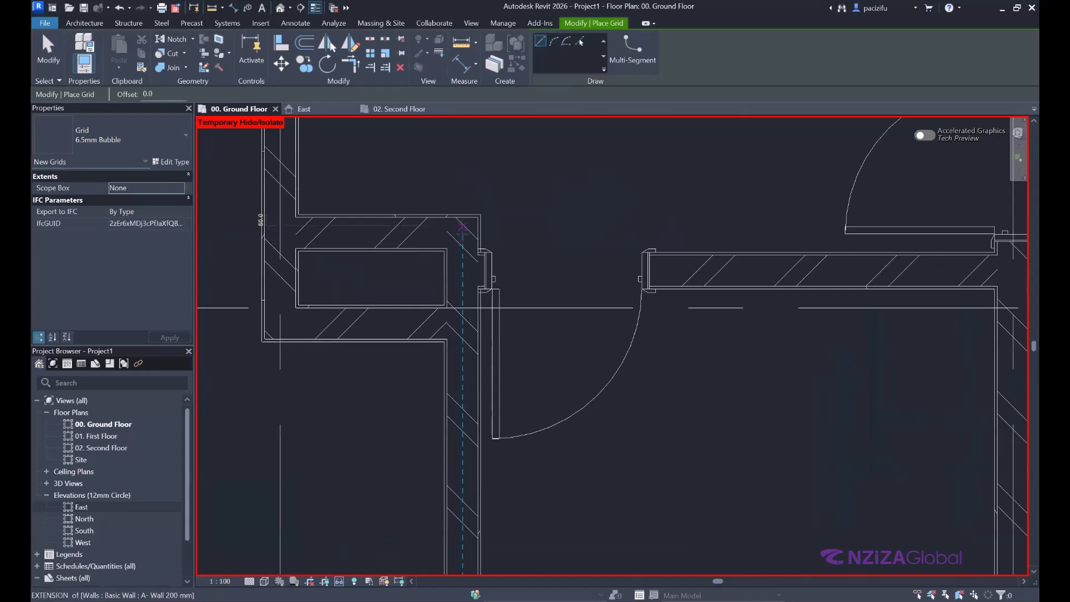
pyautogui.click(463, 233)
pyautogui.scroll(-3, 462, 188)
pyautogui.scroll(-4, 462, 184)
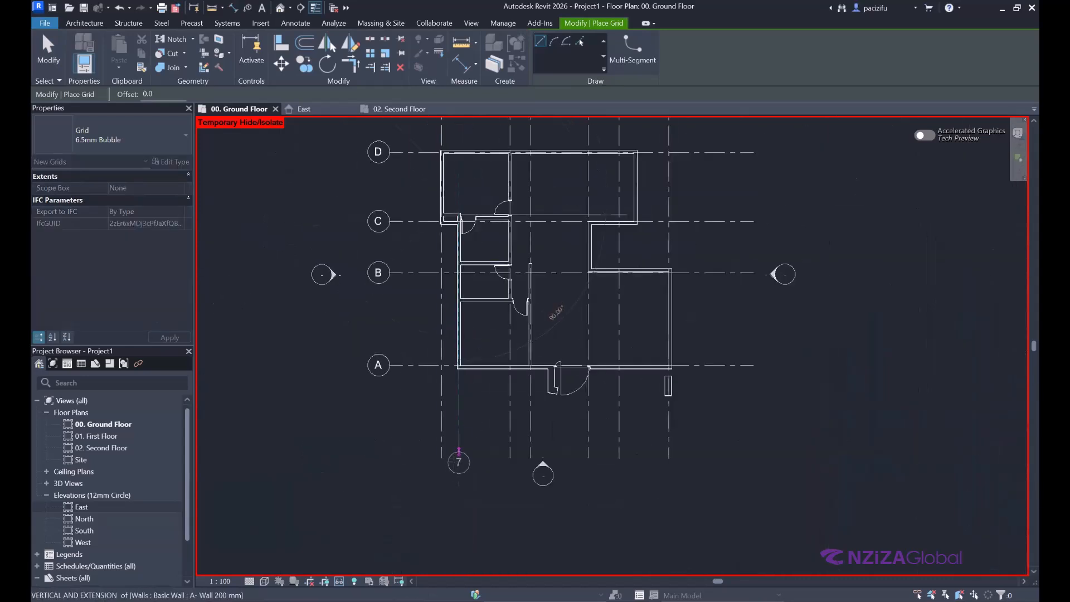
pyautogui.click(459, 458)
pyautogui.press('Escape')
pyautogui.press('Escape')
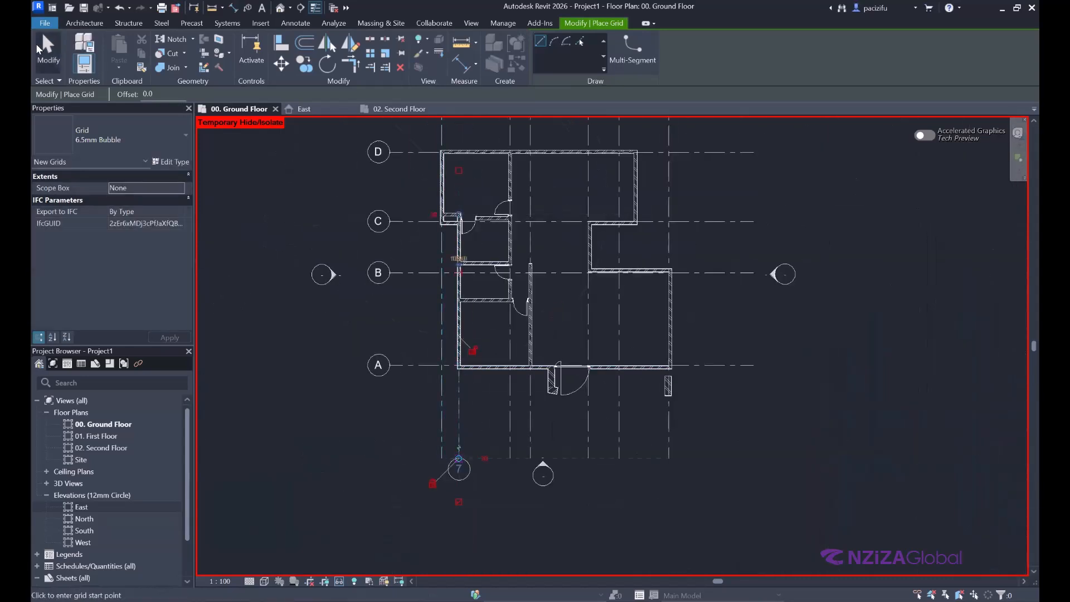
# Step: Extend the upper end of grid line 7 to align with the heads of grids 1–6 and show its bubble there
pyautogui.scroll(2, 474, 389)
pyautogui.click(458, 460)
pyautogui.scroll(-3, 461, 461)
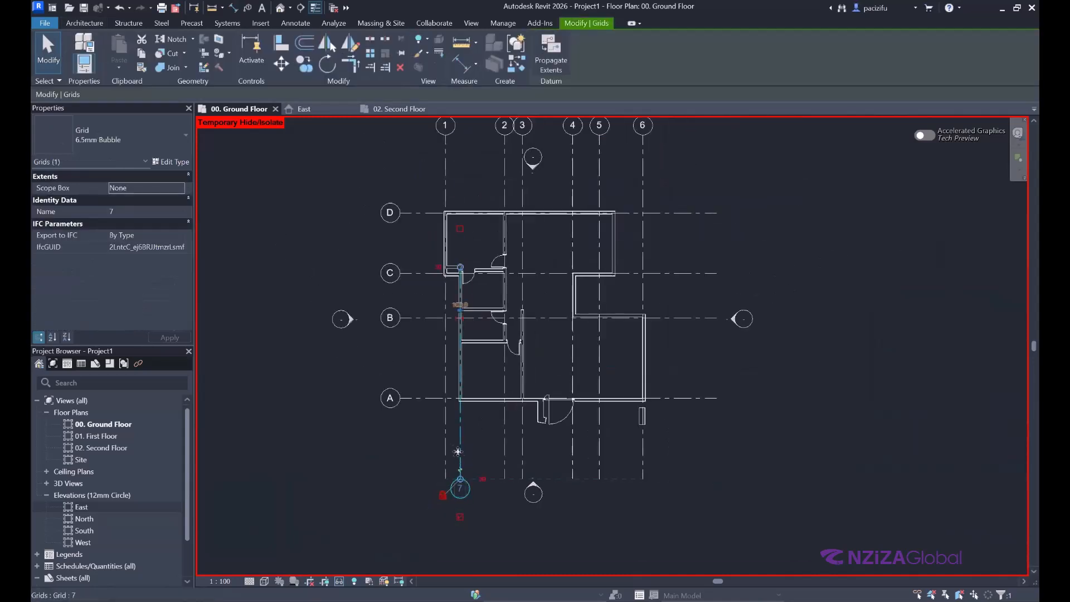
pyautogui.moveTo(457, 313); pyautogui.dragTo(461, 213)
pyautogui.scroll(-1, 473, 205)
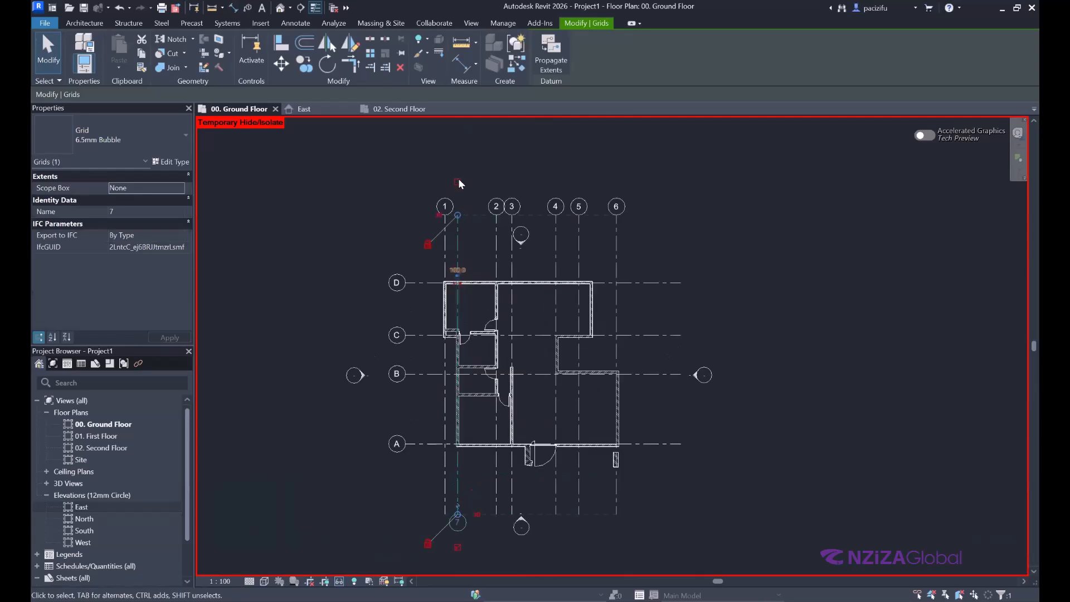
pyautogui.scroll(4, 471, 468)
pyautogui.click(473, 484)
pyautogui.scroll(-3, 473, 479)
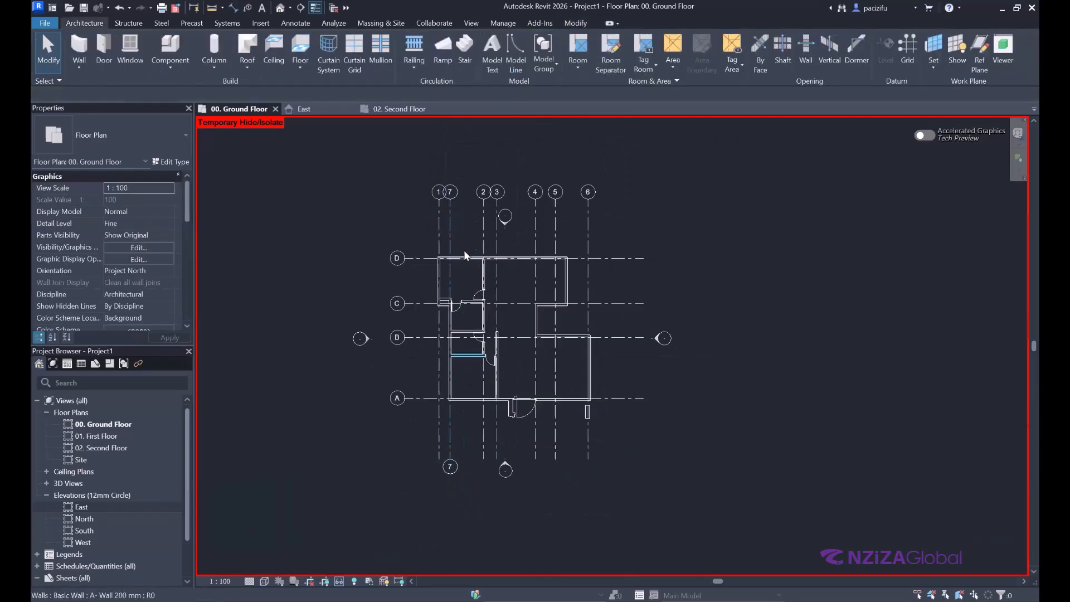
# Step: Hide the bubble at the lower end of grid line 7
pyautogui.scroll(3, 454, 453)
pyautogui.click(446, 448)
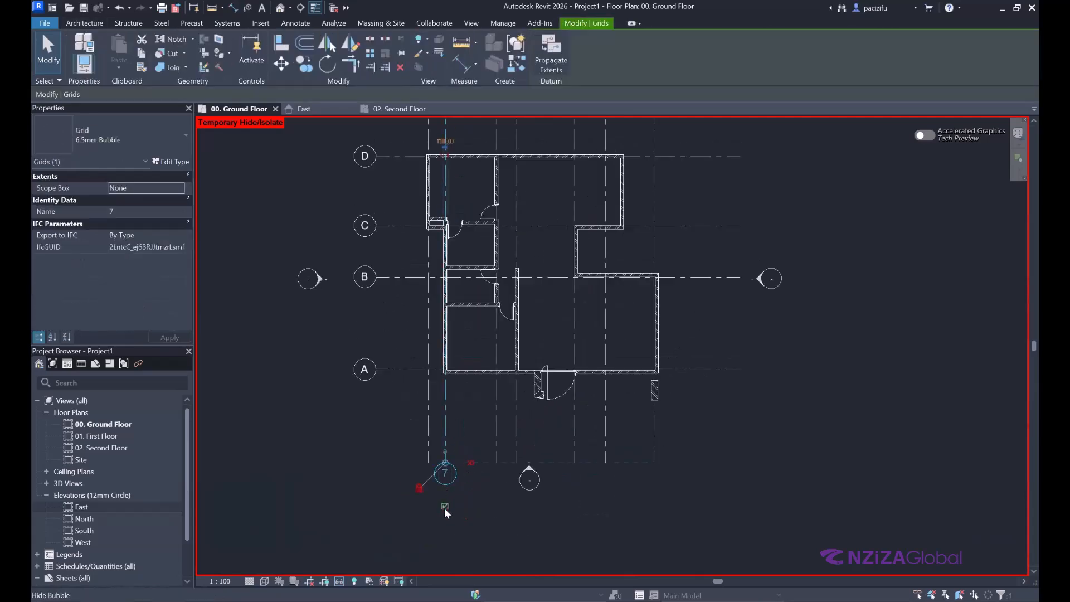
pyautogui.scroll(-3, 463, 479)
pyautogui.click(489, 232)
# Step: Add an elbow to grid line 7's upper end and shift its bubble between bubbles 1 and 2, clear of both
pyautogui.scroll(4, 453, 262)
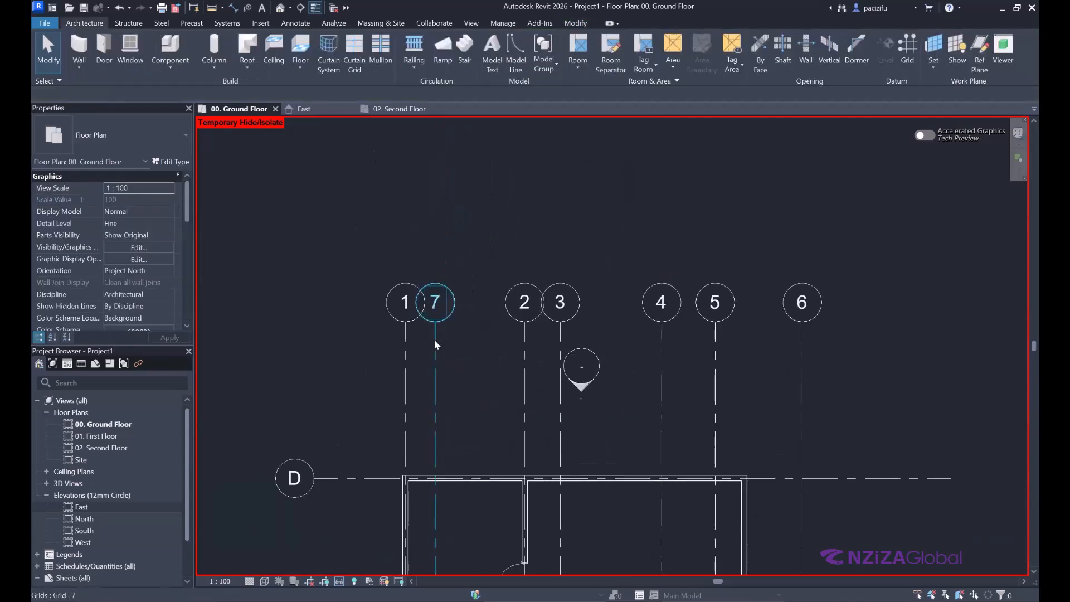
pyautogui.click(435, 328)
pyautogui.scroll(2, 434, 333)
pyautogui.scroll(-3, 420, 332)
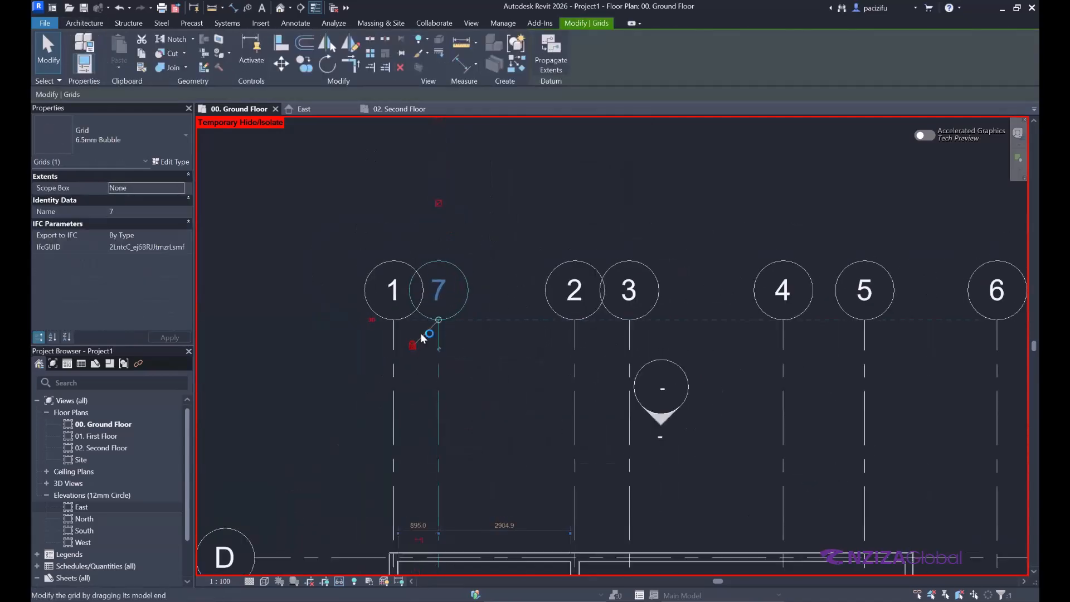
pyautogui.scroll(3, 420, 332)
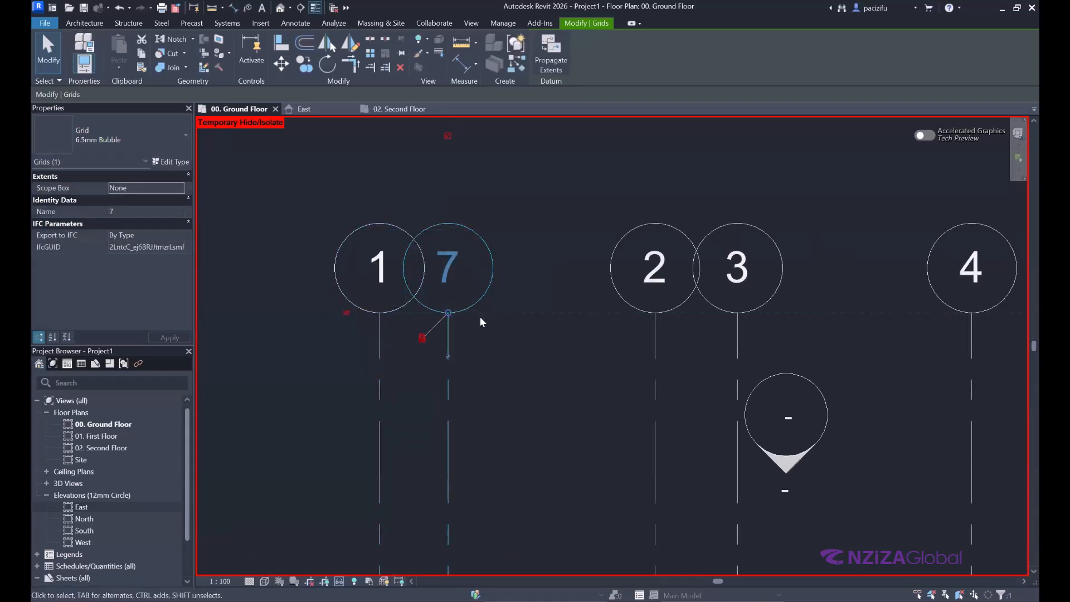
pyautogui.click(448, 356)
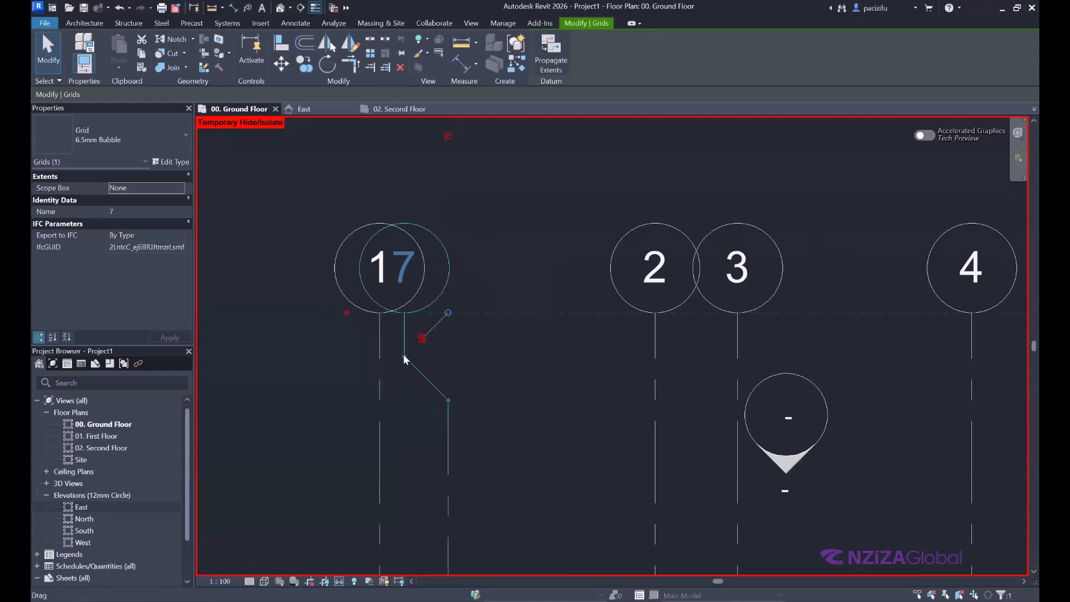
pyautogui.moveTo(410, 357); pyautogui.dragTo(500, 357)
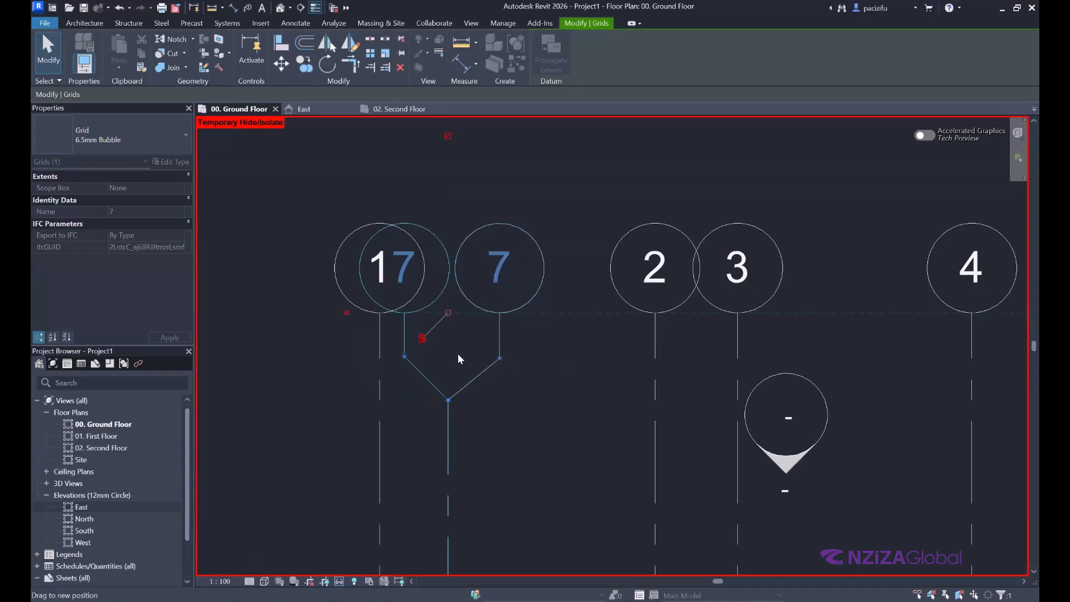
pyautogui.click(284, 317)
# Step: Add an elbow to grid line 3's upper end and shift its bubble away from bubble 2, towards bubble 4
pyautogui.scroll(-5, 273, 316)
pyautogui.scroll(3, 458, 326)
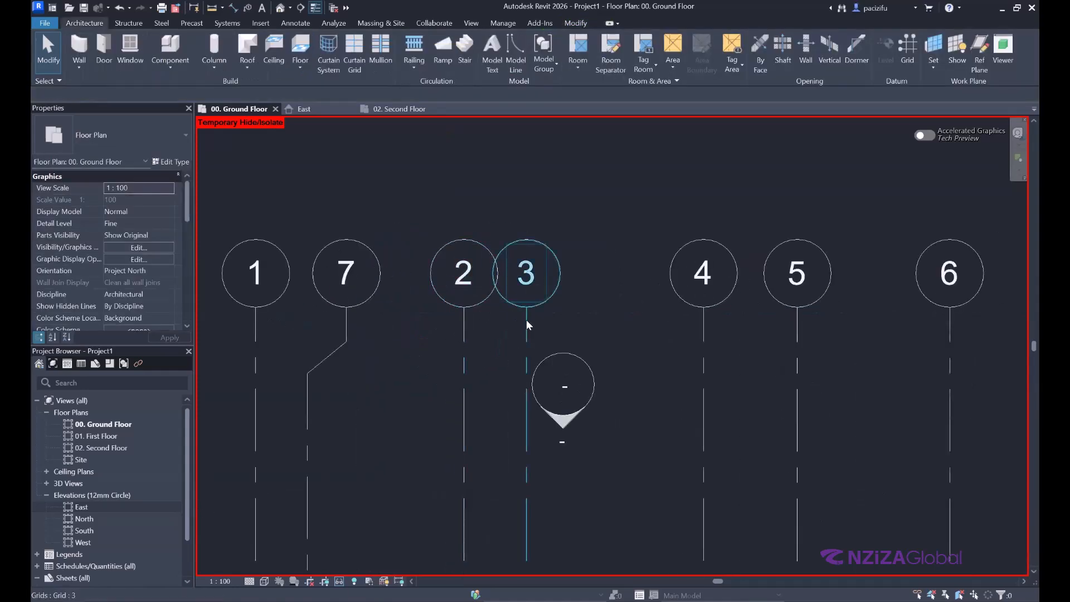
pyautogui.click(526, 319)
pyautogui.scroll(2, 557, 340)
pyautogui.click(511, 342)
pyautogui.moveTo(460, 339); pyautogui.dragTo(510, 294)
pyautogui.scroll(-6, 502, 265)
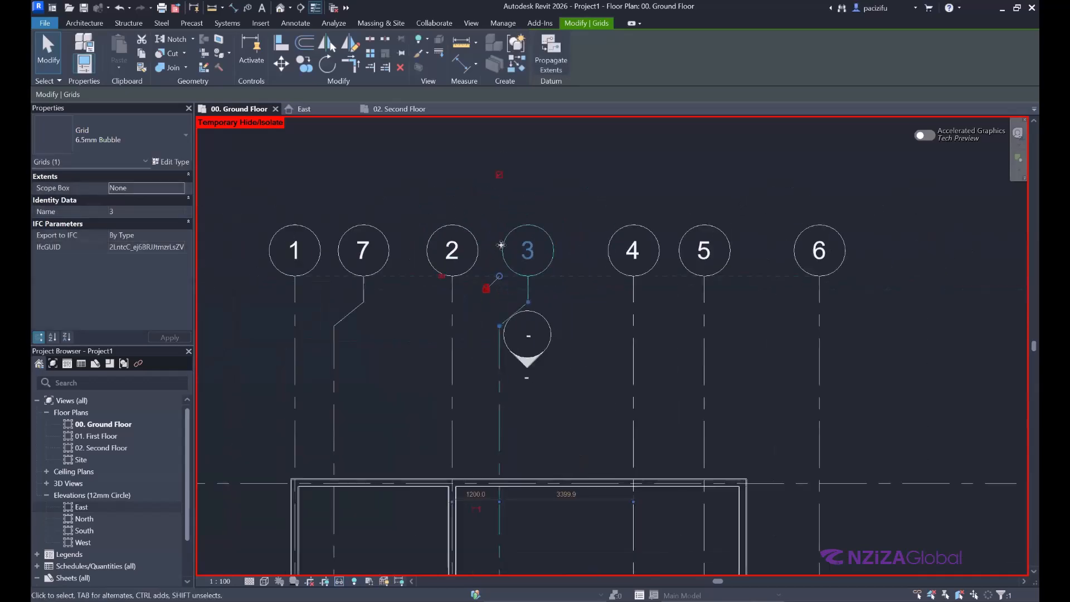
pyautogui.click(409, 264)
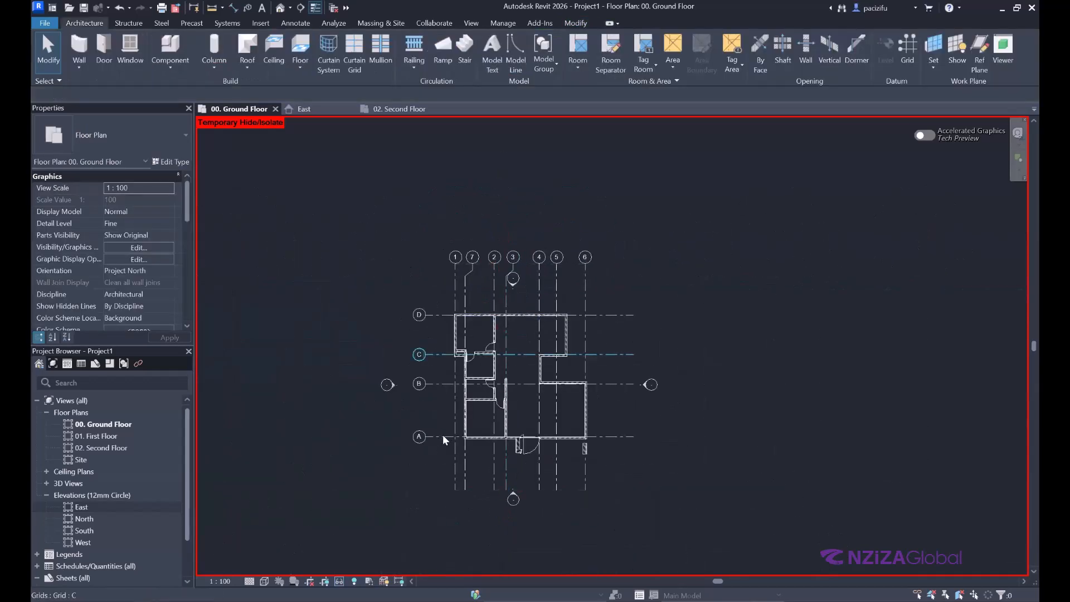
# Step: Reset the temporary hide in the ground floor plan and compare the grid layout with the Exercises.pdf underlay
pyautogui.scroll(1, 443, 434)
pyautogui.scroll(1, 519, 285)
pyautogui.moveTo(535, 259); pyautogui.dragTo(470, 282, button='middle')
pyautogui.scroll(-1, 489, 347)
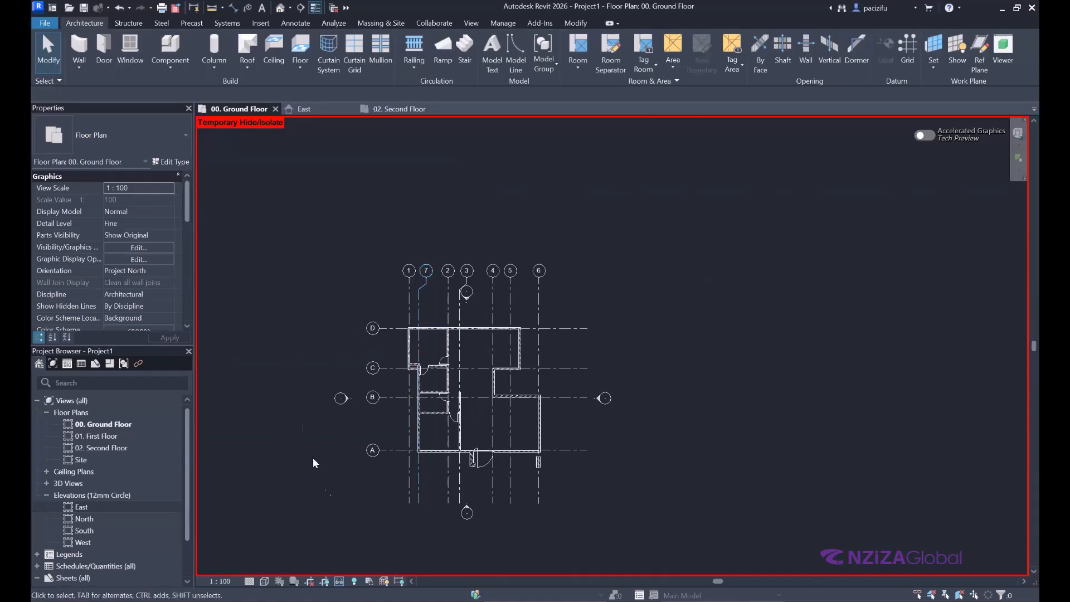
pyautogui.click(338, 581)
pyautogui.click(385, 569)
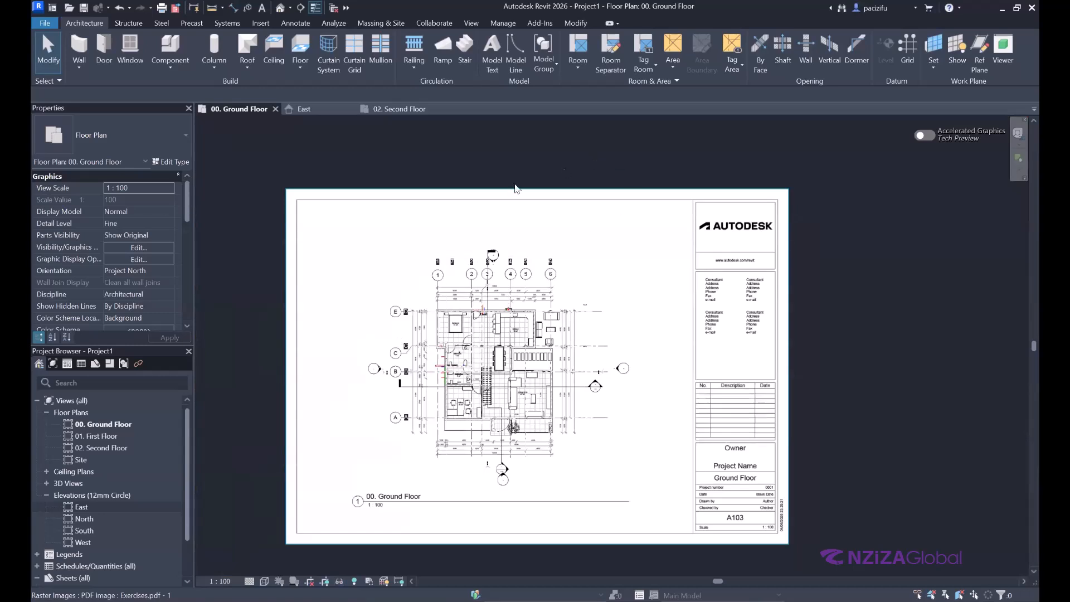
pyautogui.scroll(1, 419, 270)
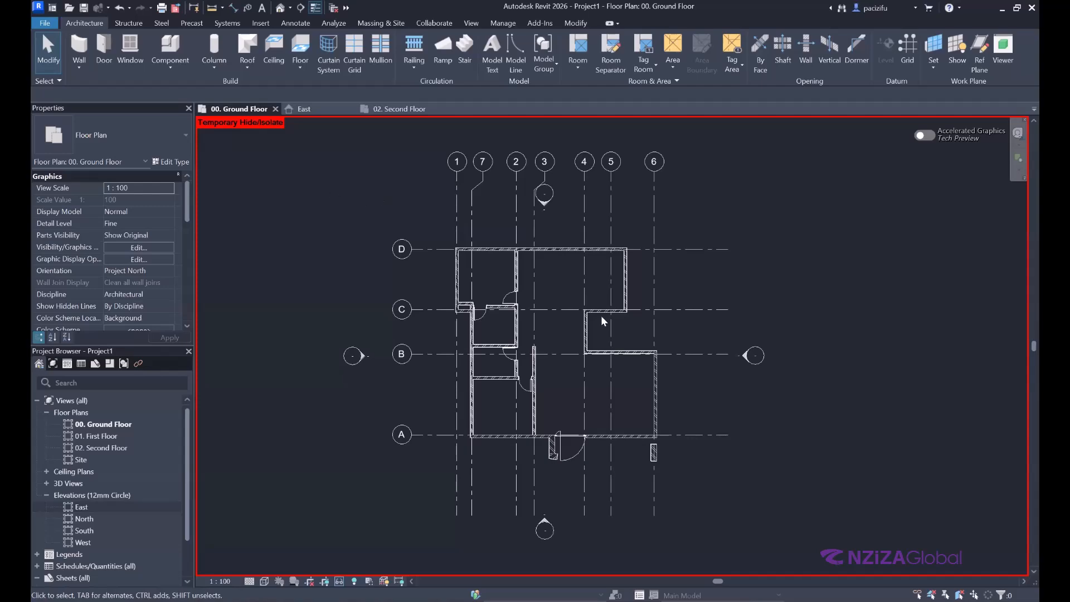
# Step: Examine how grid lines A–D and 1–7 line up with the walls and where they intersect across the ground floor plan
pyautogui.scroll(2, 539, 305)
pyautogui.scroll(-2, 568, 277)
pyautogui.scroll(2, 513, 291)
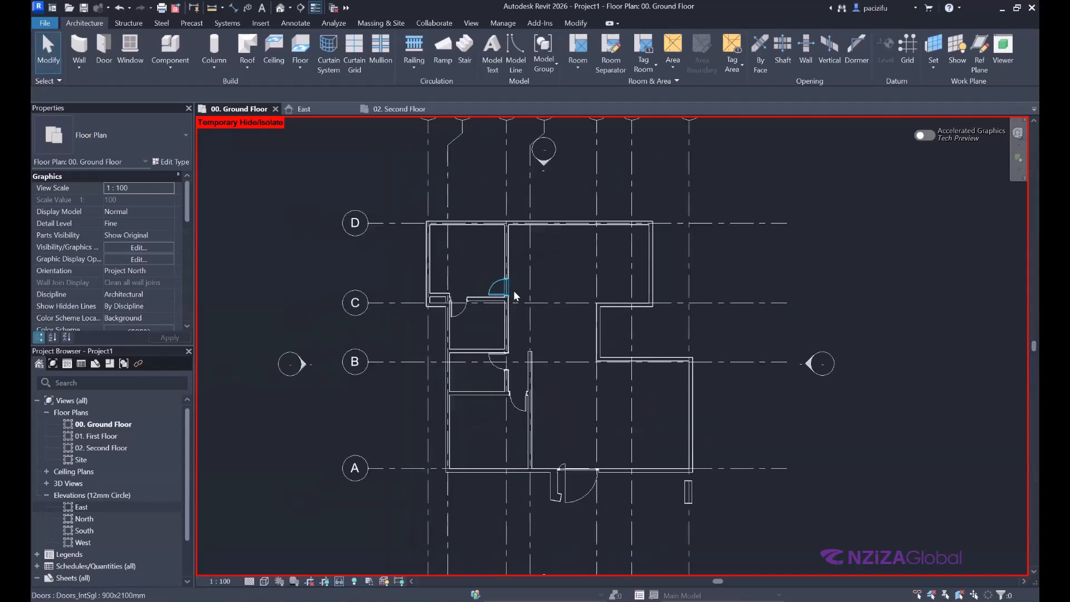
pyautogui.scroll(1, 512, 291)
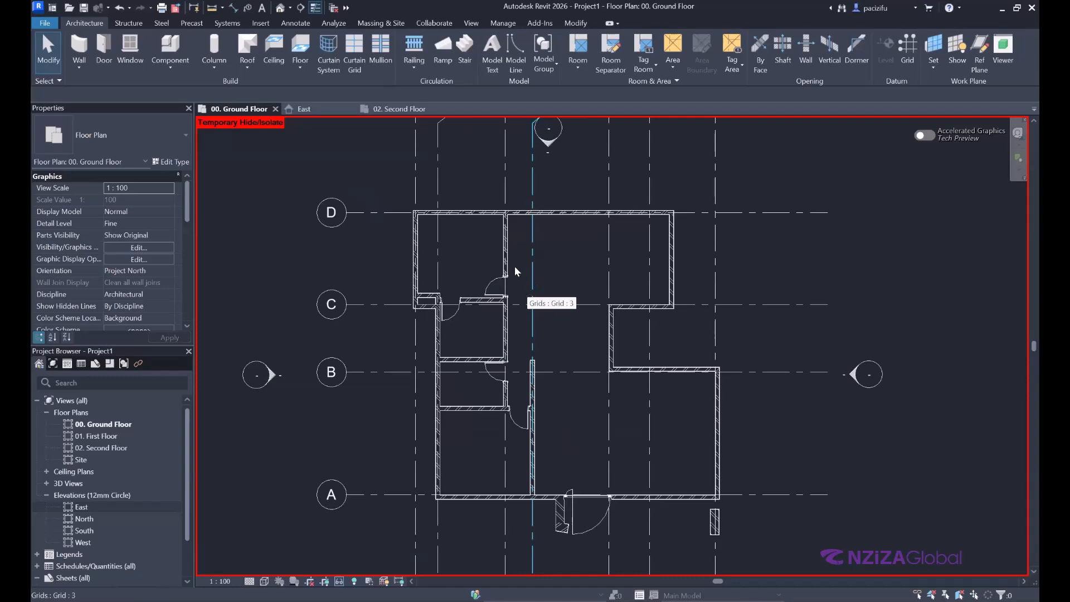
pyautogui.scroll(-3, 590, 302)
pyautogui.scroll(3, 509, 315)
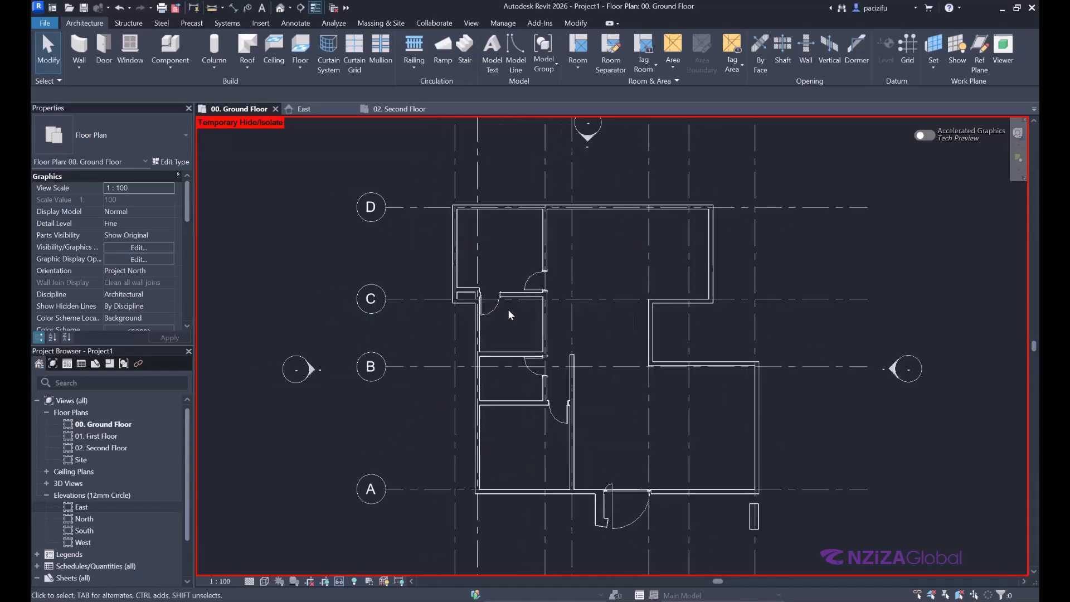
pyautogui.scroll(1, 507, 309)
pyautogui.scroll(-2, 631, 272)
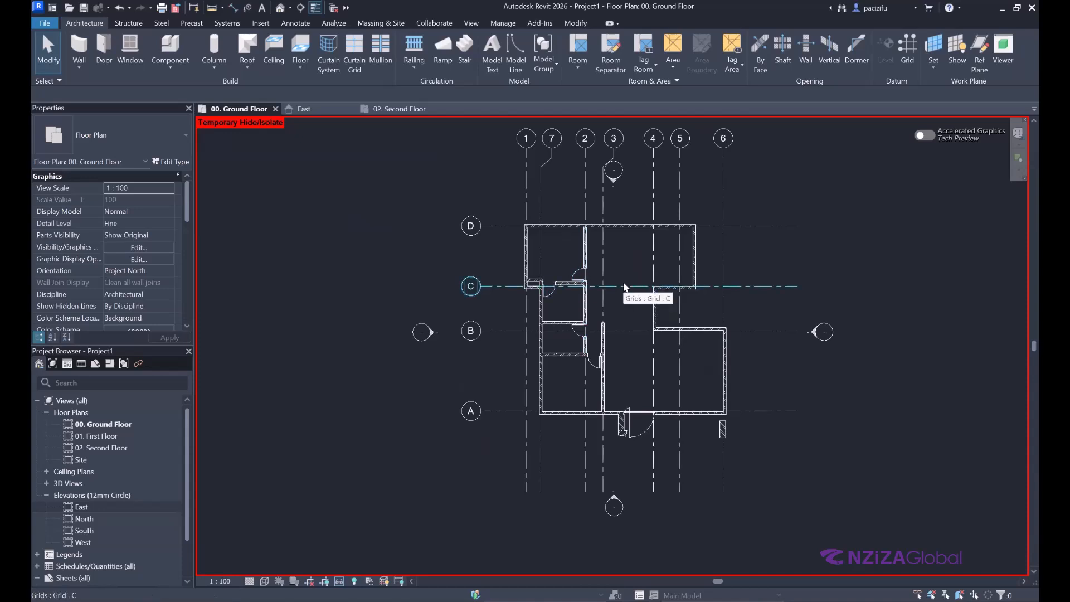
pyautogui.scroll(-2, 399, 278)
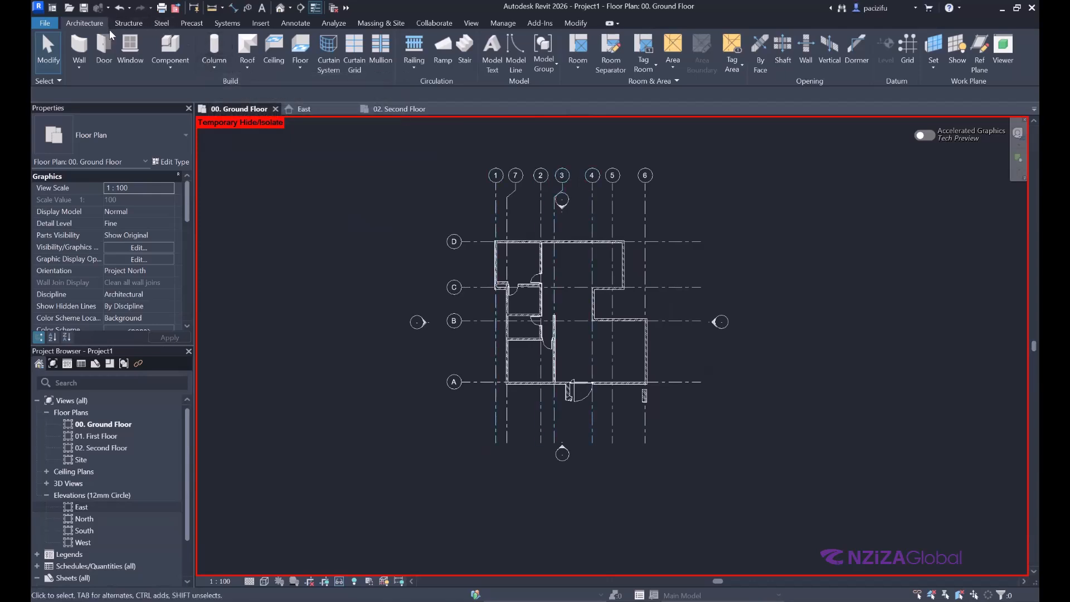
# Step: Start placing a vertical structural column and browse for a family to load in the C: drive's ProgramData\Autodesk\RVT 2026 folder
pyautogui.click(125, 25)
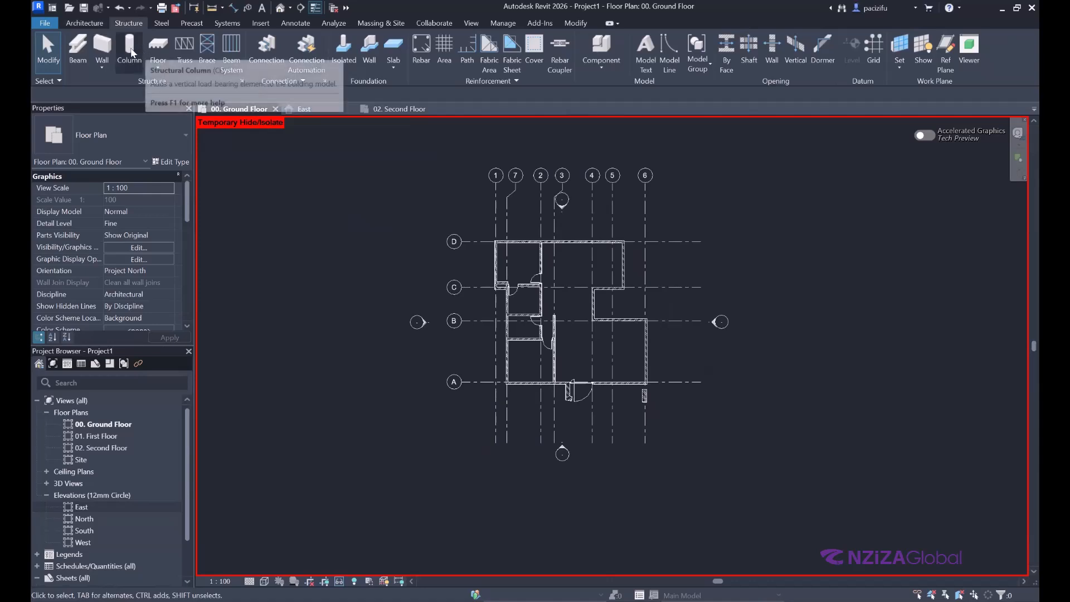
pyautogui.click(131, 49)
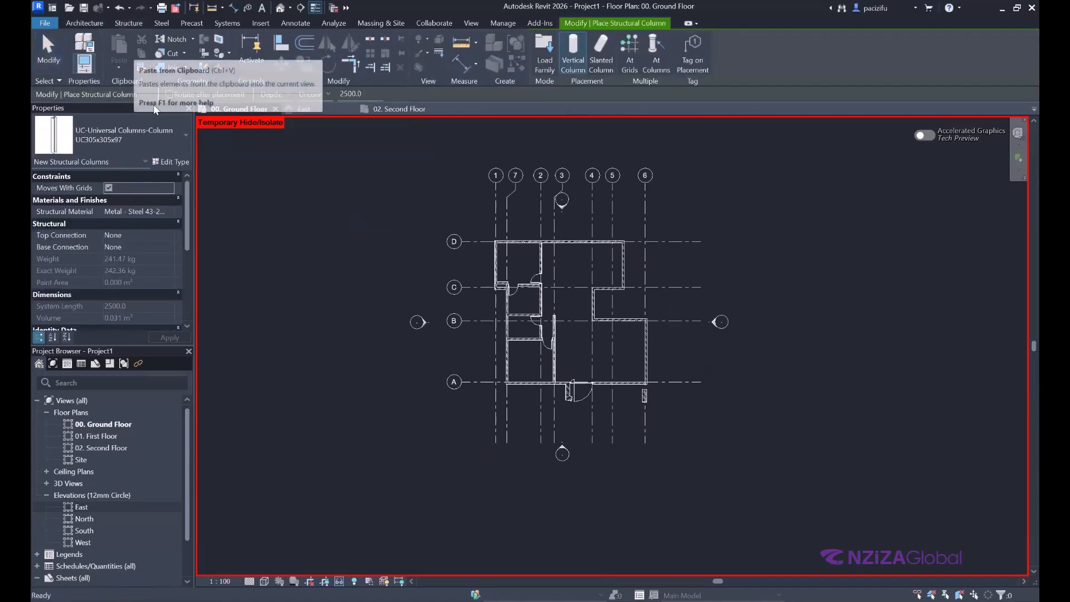
pyautogui.click(540, 48)
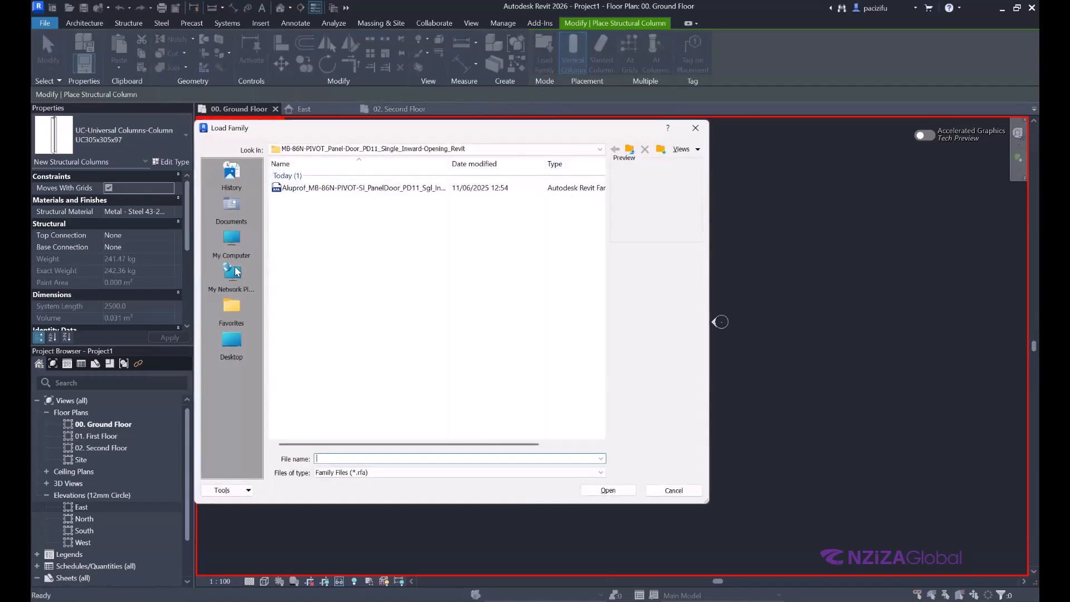
pyautogui.click(231, 238)
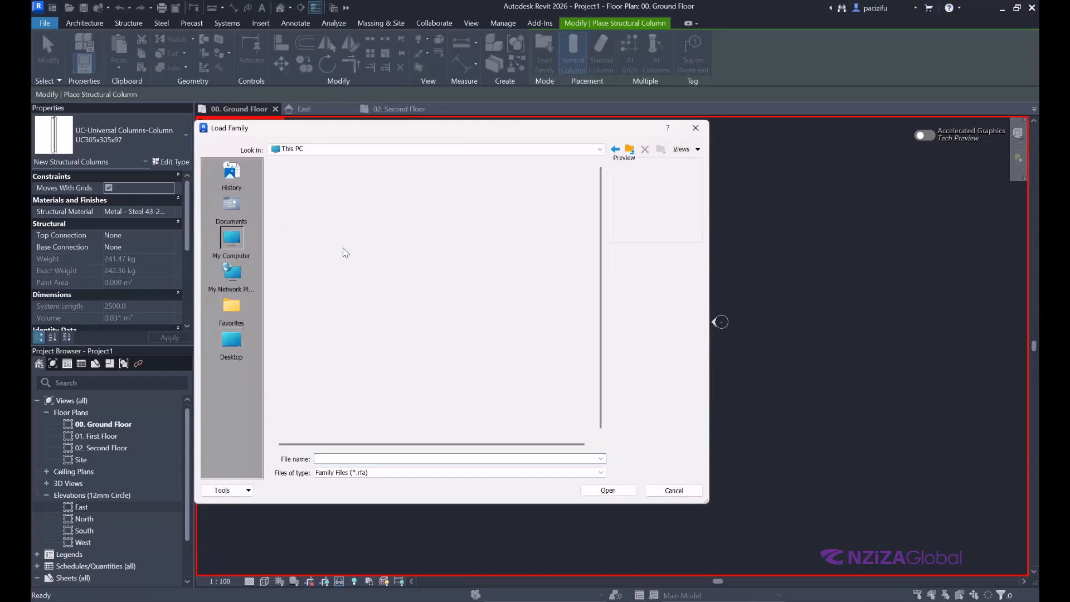
pyautogui.doubleClick(310, 188)
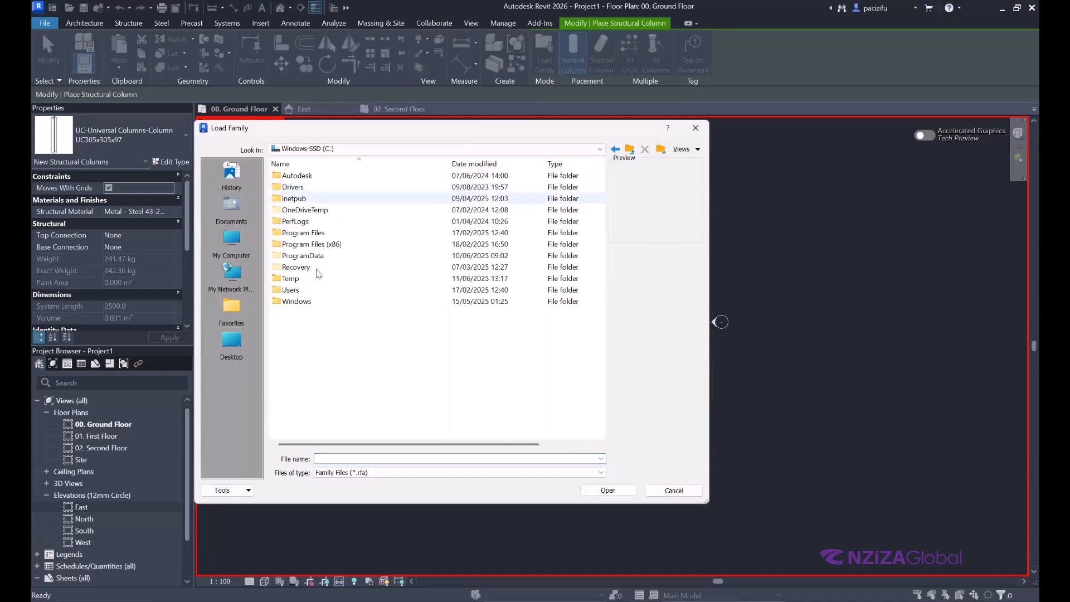
pyautogui.doubleClick(312, 260)
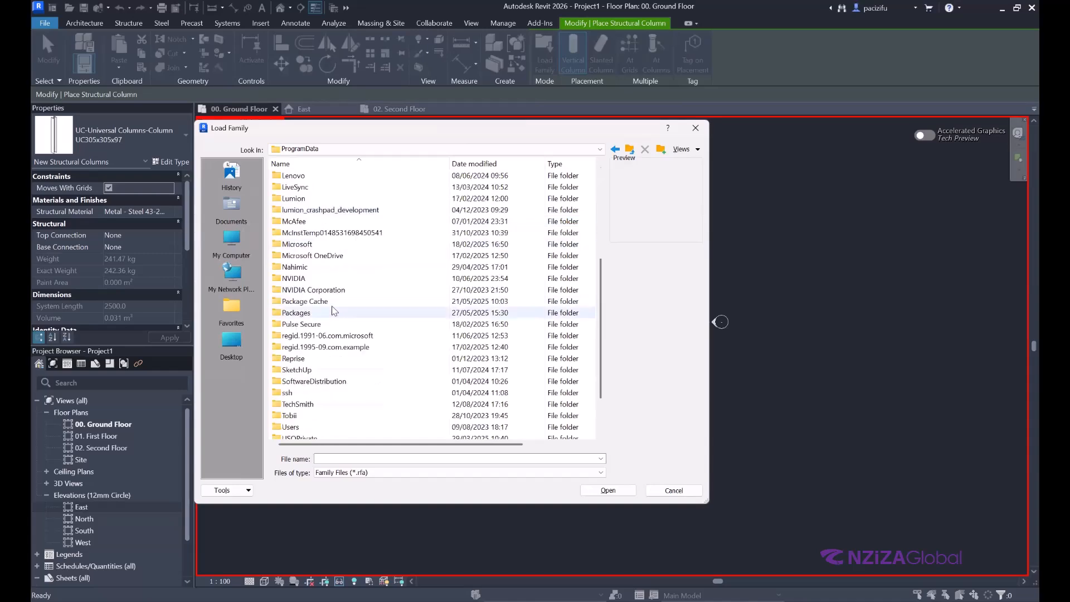
pyautogui.doubleClick(311, 198)
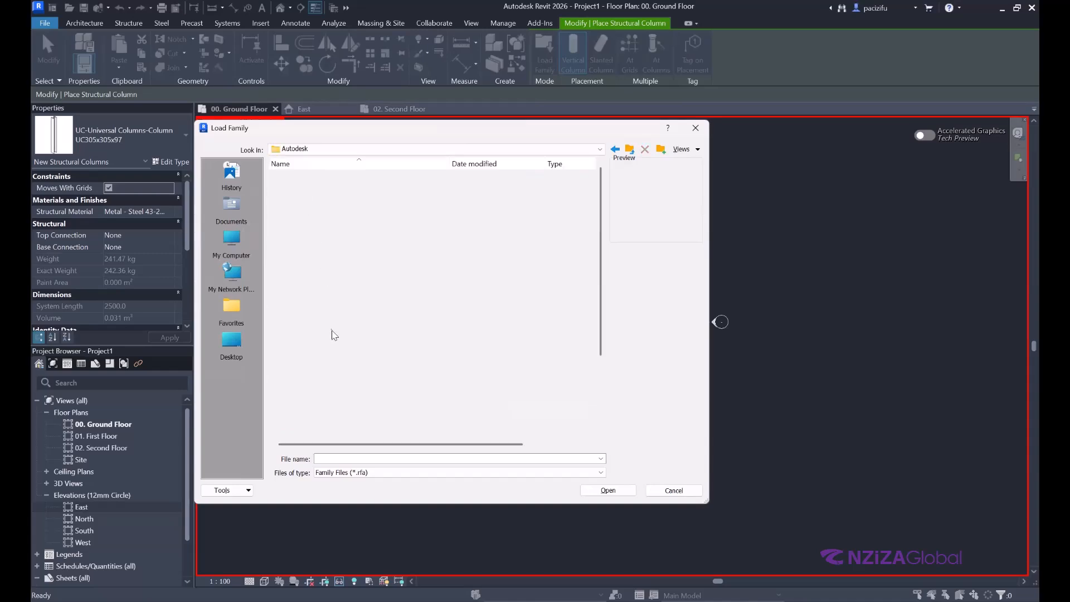
pyautogui.doubleClick(300, 404)
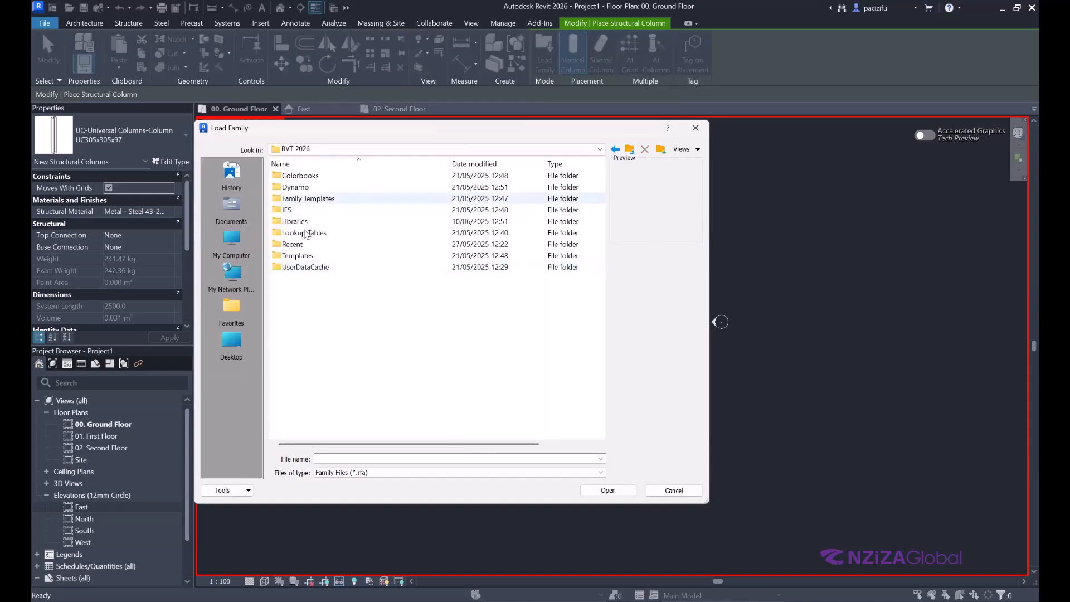
# Step: Browse through the Libraries folder to the US library's Structural Columns folder
pyautogui.doubleClick(304, 220)
pyautogui.doubleClick(304, 198)
pyautogui.doubleClick(286, 176)
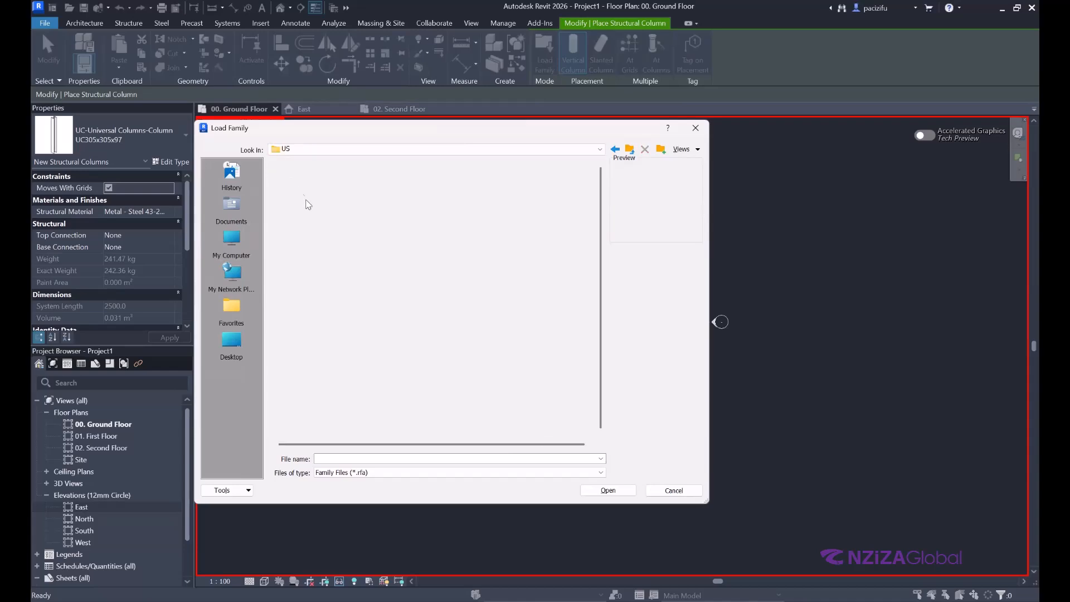
pyautogui.scroll(-7, 368, 325)
pyautogui.click(324, 268)
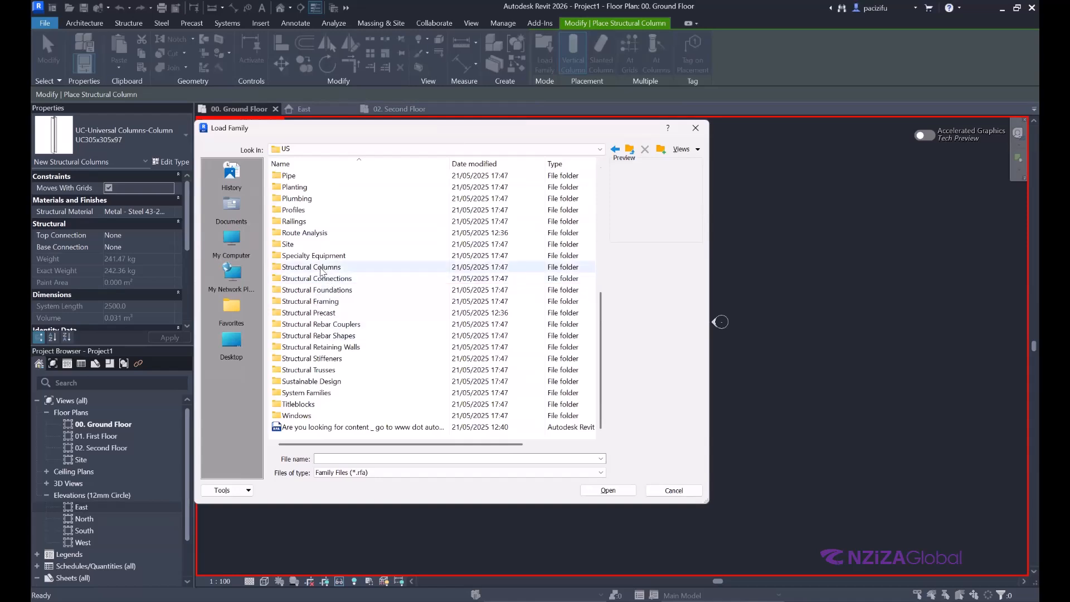
pyautogui.doubleClick(326, 267)
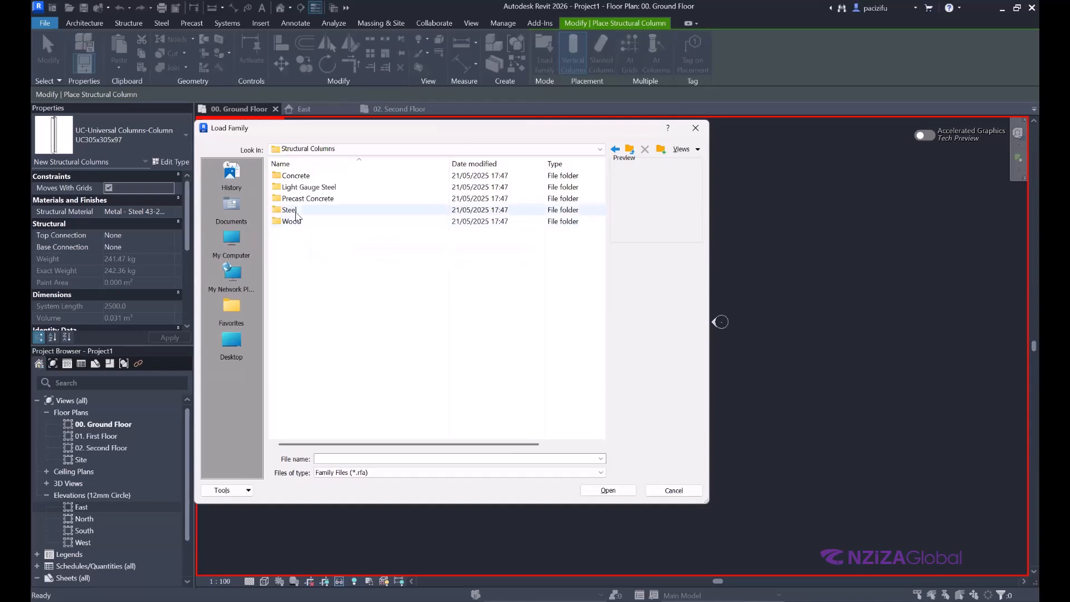
# Step: Preview the concrete column families and load M_Concrete-Square-Column from the Concrete folder
pyautogui.doubleClick(301, 176)
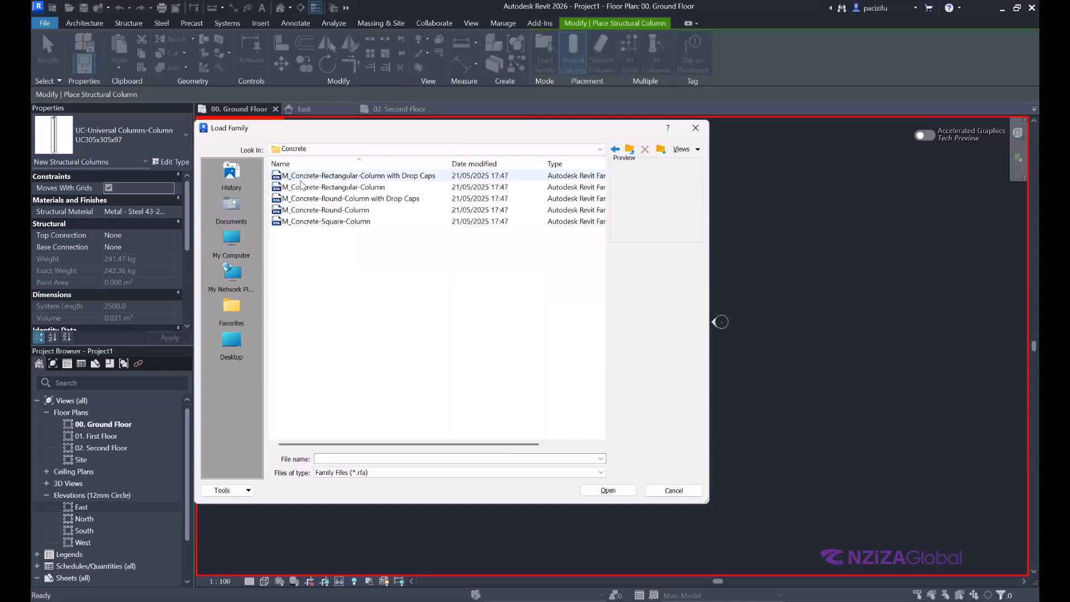
pyautogui.click(301, 178)
pyautogui.click(309, 199)
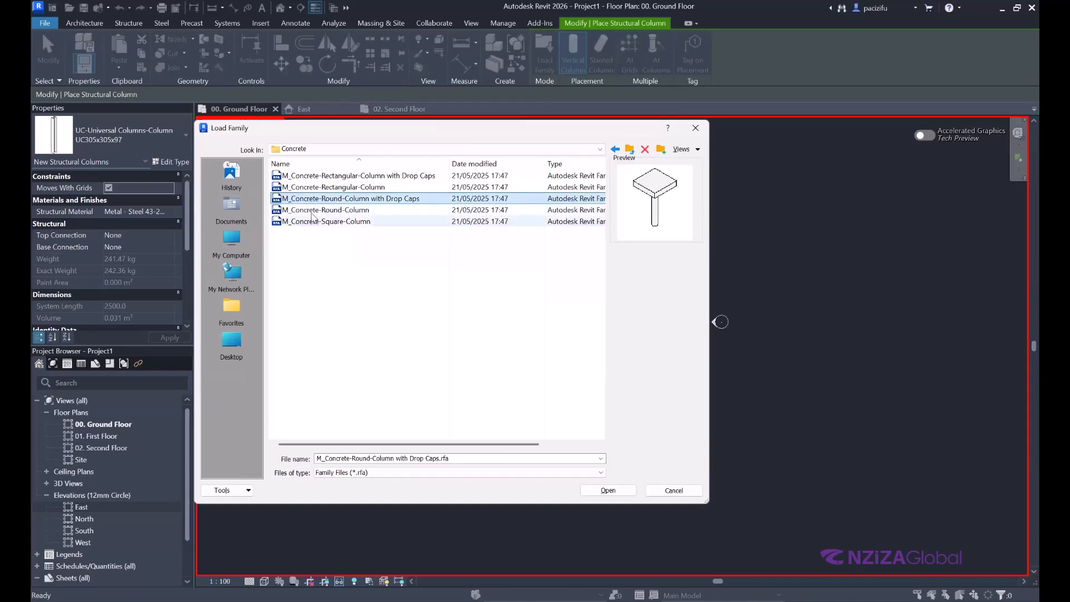
pyautogui.click(313, 221)
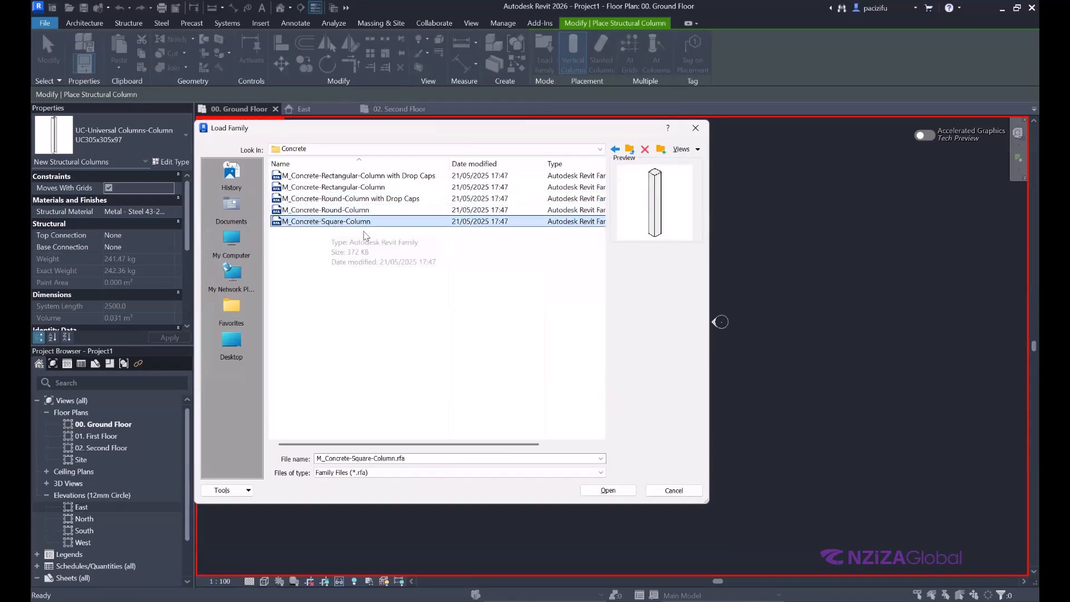
pyautogui.click(608, 490)
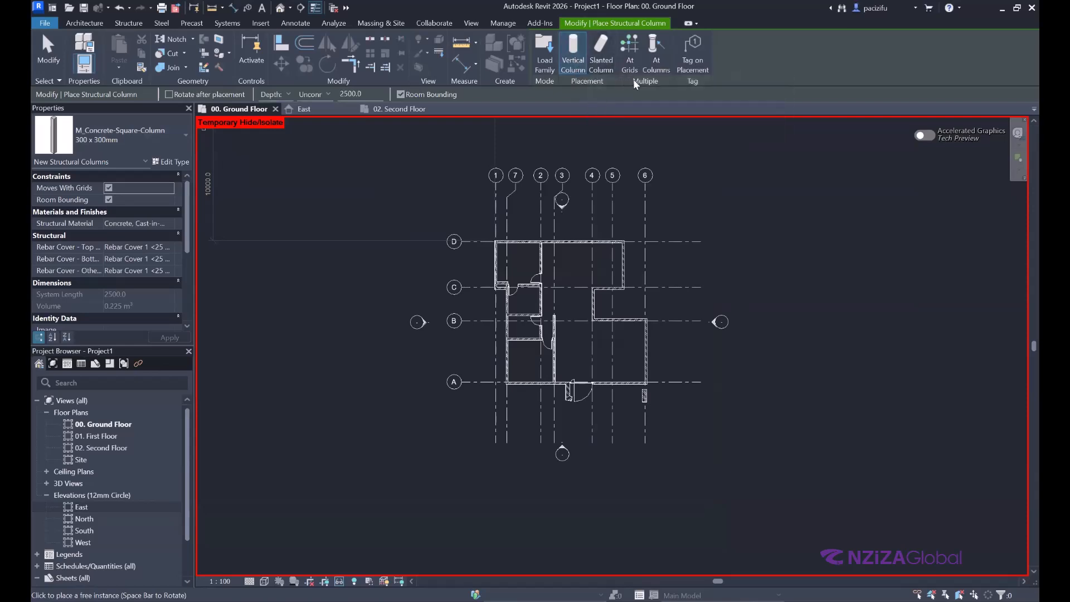
# Step: Place 300 x 300mm M_Concrete-Square-Column columns at all intersections of grids A–D and 1–7, and end column placement
pyautogui.click(630, 50)
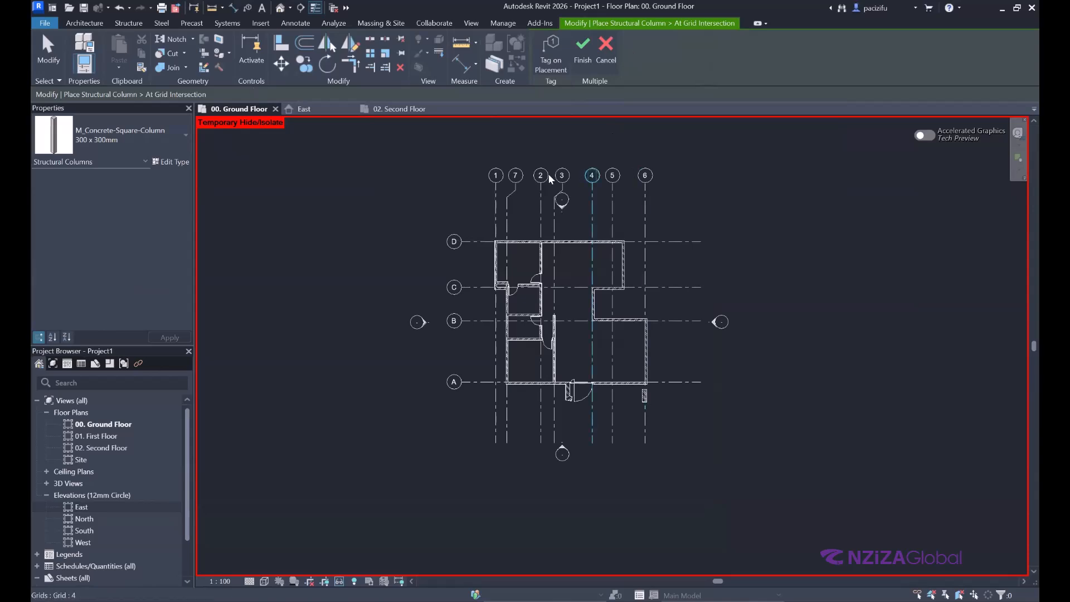
pyautogui.click(630, 317)
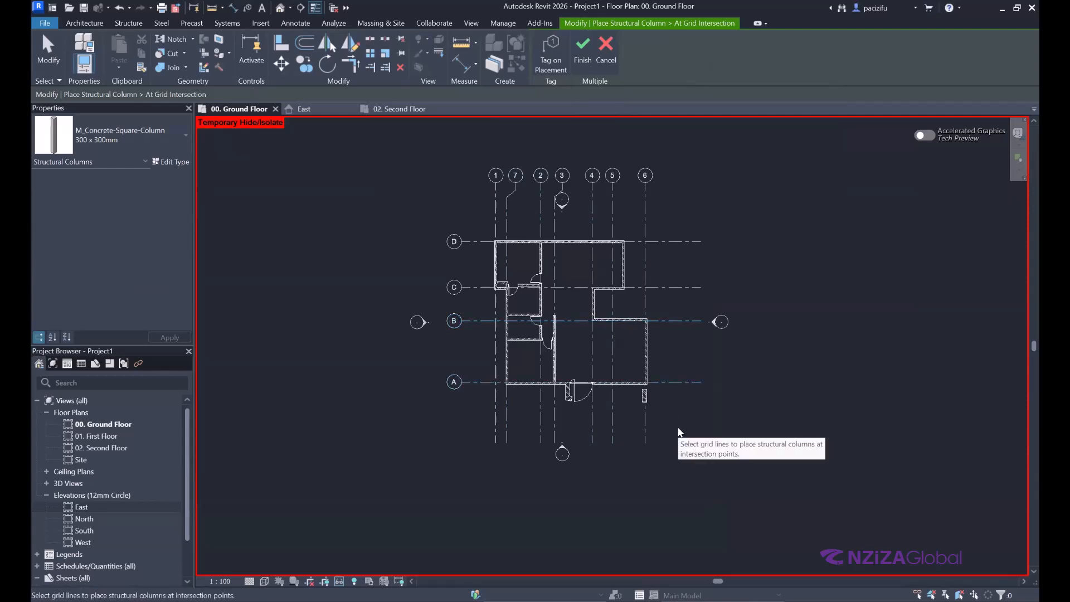
pyautogui.moveTo(678, 427); pyautogui.dragTo(436, 158)
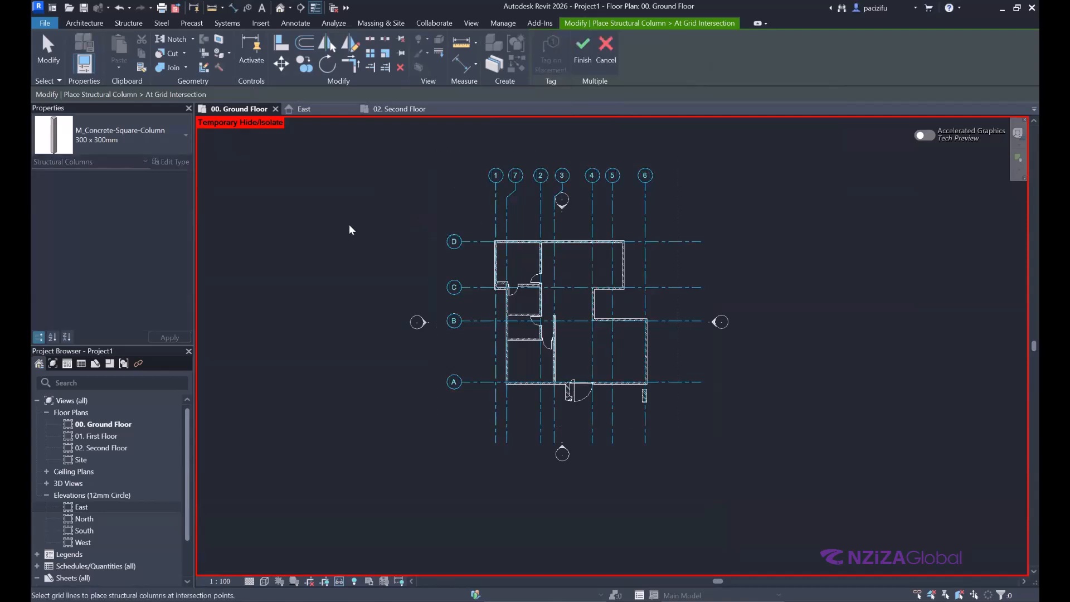
pyautogui.click(581, 51)
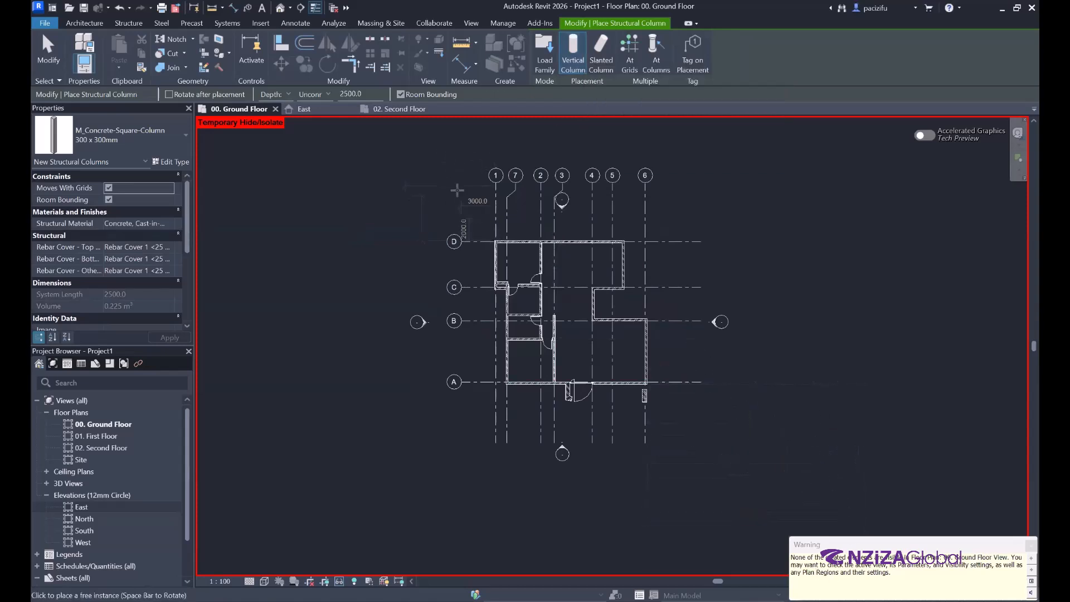
pyautogui.press('Escape')
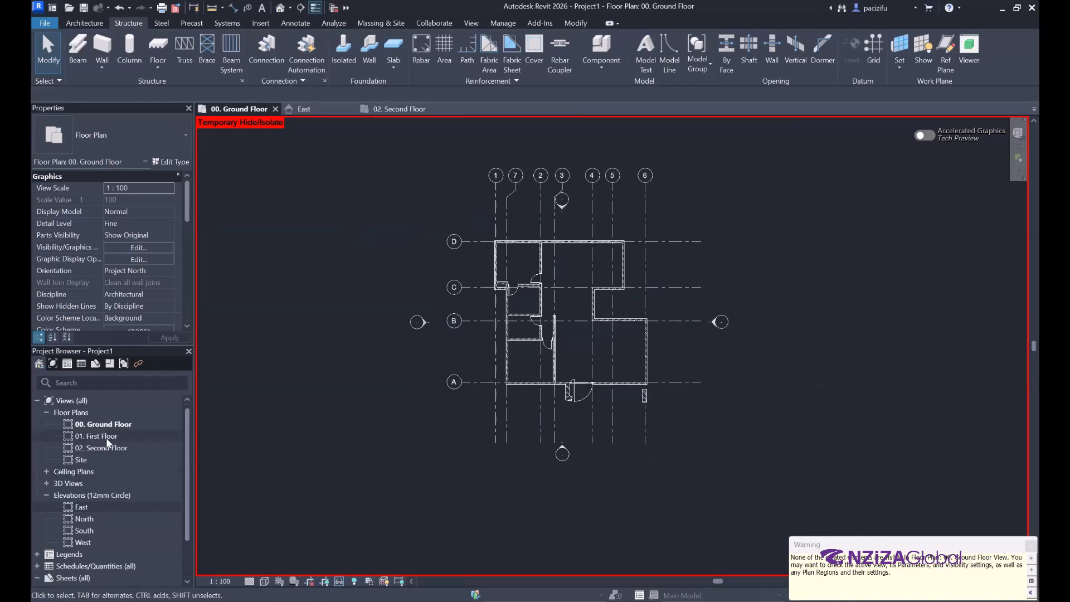
# Step: Open the {3D} view and orbit to a side view showing the columns below the walls
pyautogui.click(70, 484)
pyautogui.click(47, 483)
pyautogui.doubleClick(83, 495)
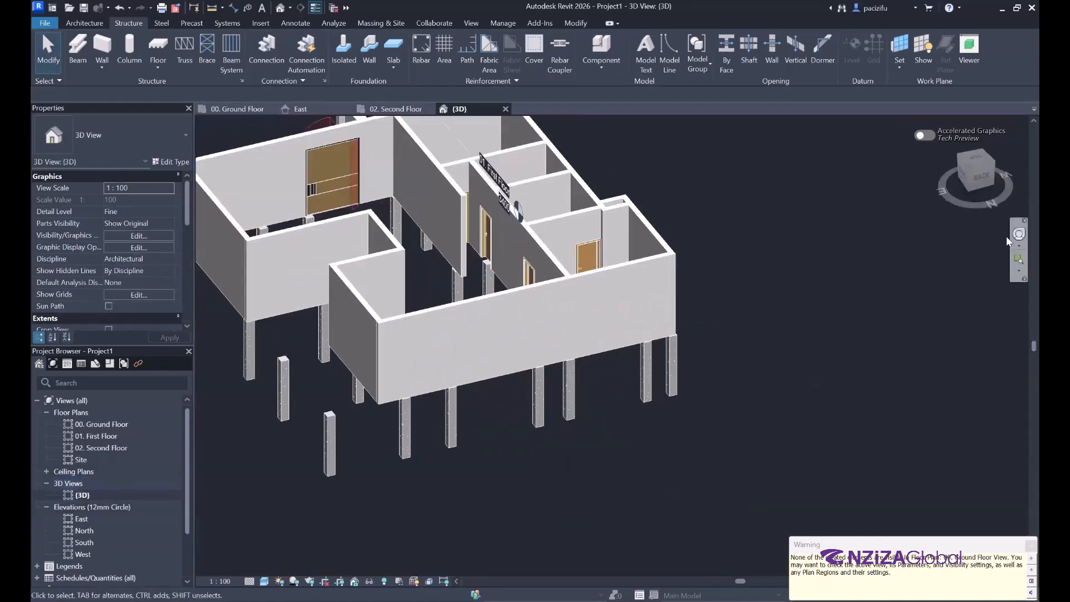
pyautogui.keyDown('shift'); pyautogui.moveTo(701, 342); pyautogui.dragTo(751, 301, button='middle'); pyautogui.keyUp('shift')
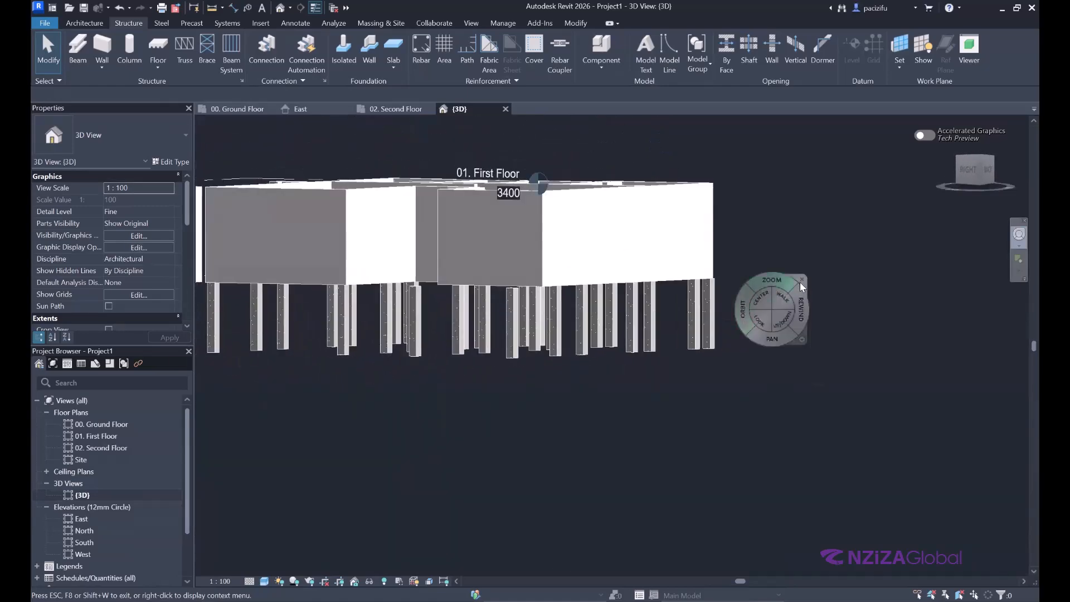
pyautogui.click(802, 282)
pyautogui.scroll(-2, 801, 282)
# Step: Set the top level of all the structural columns to 01. First Floor and their base offset to 0
pyautogui.moveTo(769, 346); pyautogui.dragTo(402, 164)
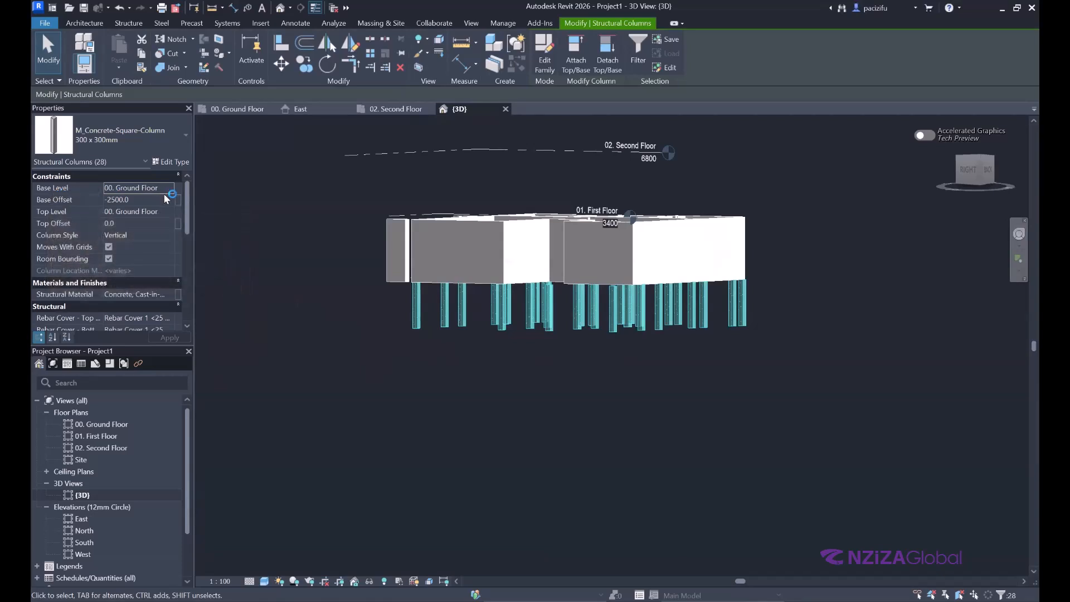
pyautogui.click(170, 213)
pyautogui.click(169, 212)
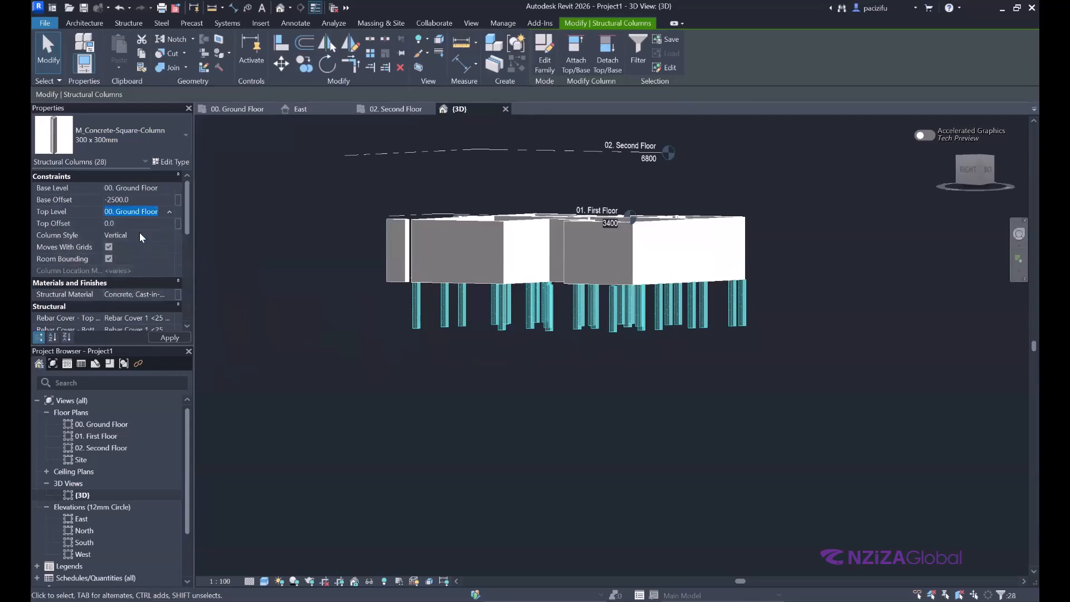
pyautogui.click(137, 199)
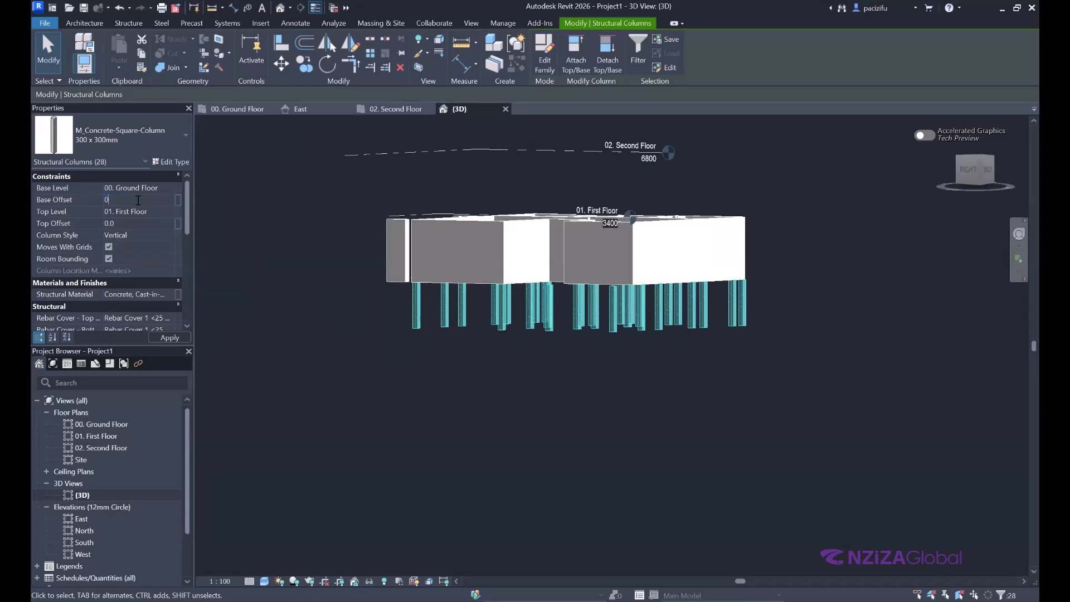
pyautogui.write('0')
pyautogui.press('Return')
# Step: Orbit the 3D model to inspect from above how the columns stand against the walls
pyautogui.scroll(3, 610, 264)
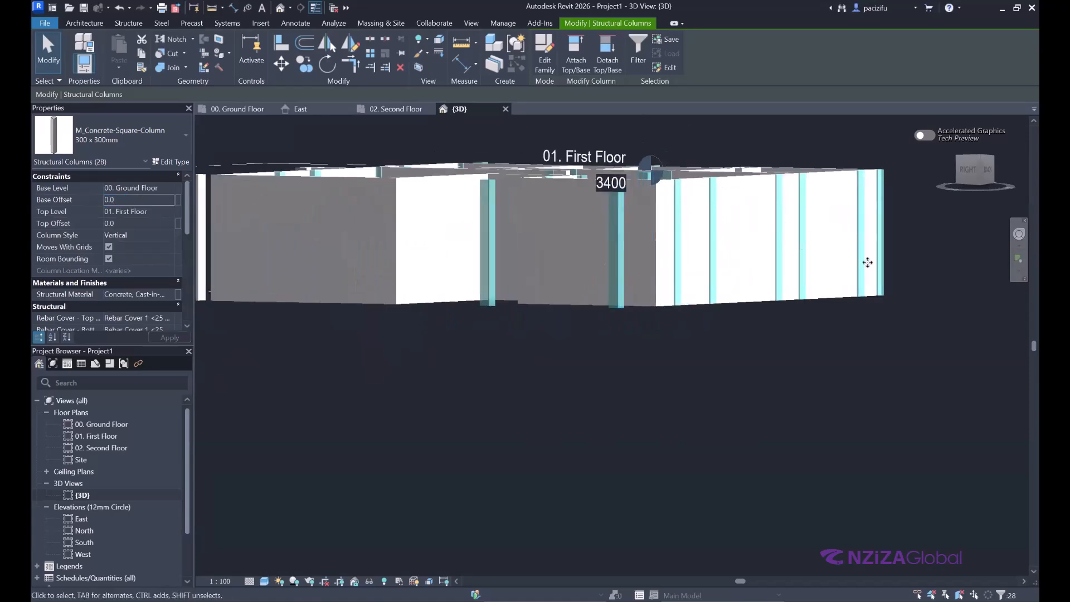
pyautogui.click(1019, 235)
pyautogui.moveTo(884, 250); pyautogui.dragTo(685, 246)
pyautogui.click(732, 234)
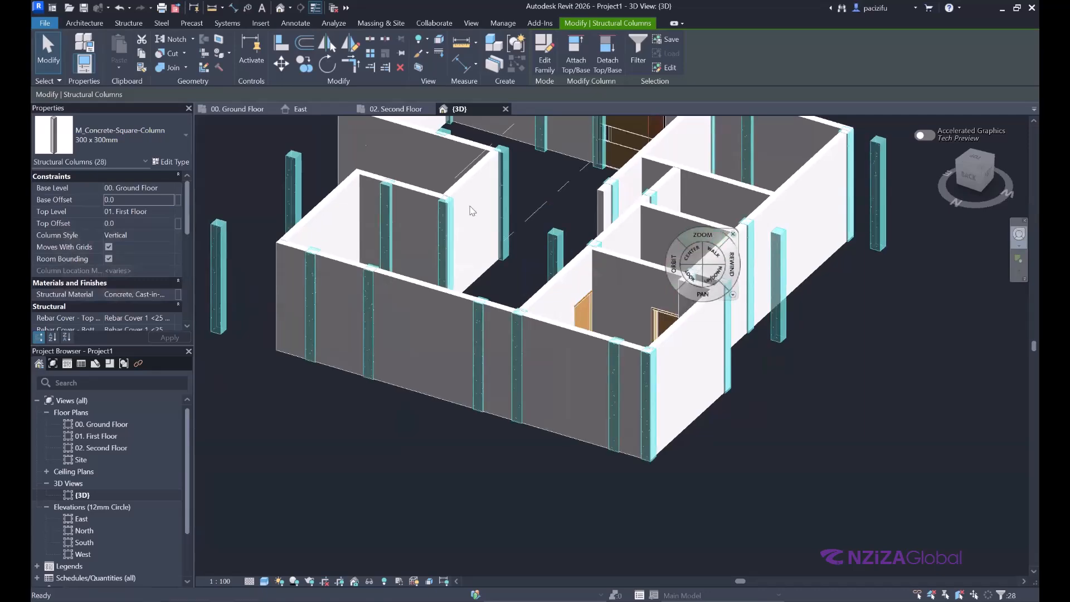
# Step: Return to the 00. Ground Floor plan, deselect the columns, and examine which ones fall outside the walls
pyautogui.click(240, 108)
pyautogui.scroll(5, 558, 284)
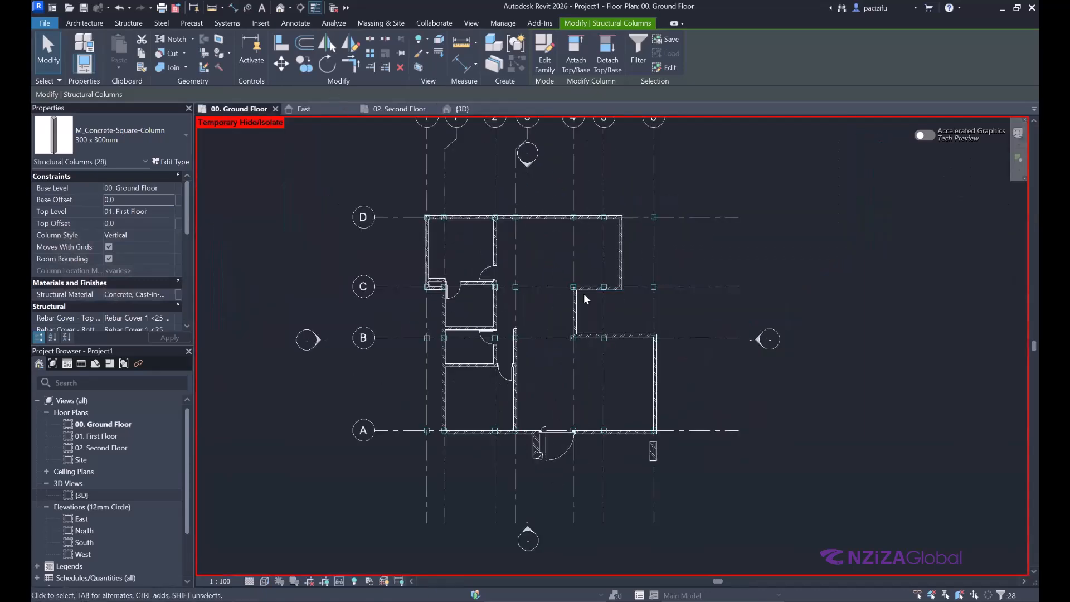
pyautogui.scroll(-3, 604, 289)
pyautogui.click(788, 235)
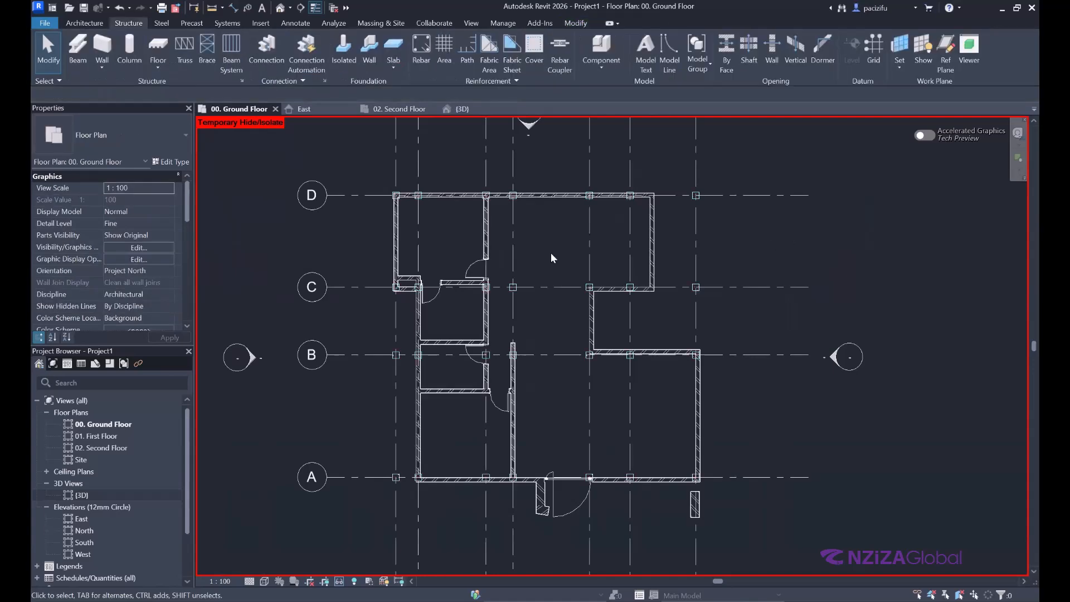
pyautogui.scroll(2, 563, 313)
pyautogui.scroll(-3, 661, 293)
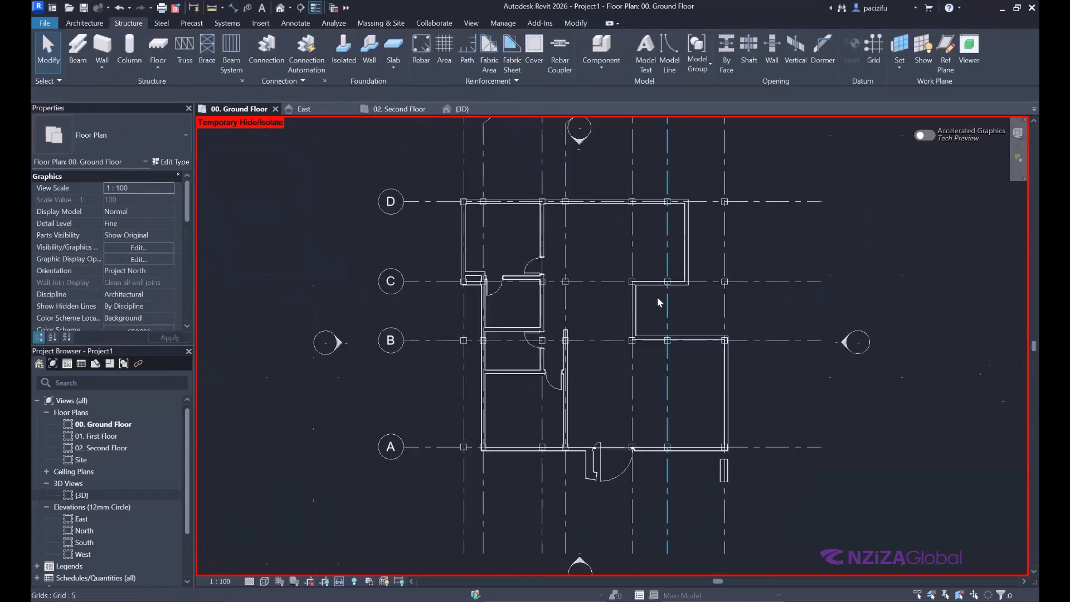
pyautogui.scroll(4, 644, 367)
pyautogui.scroll(-1, 711, 336)
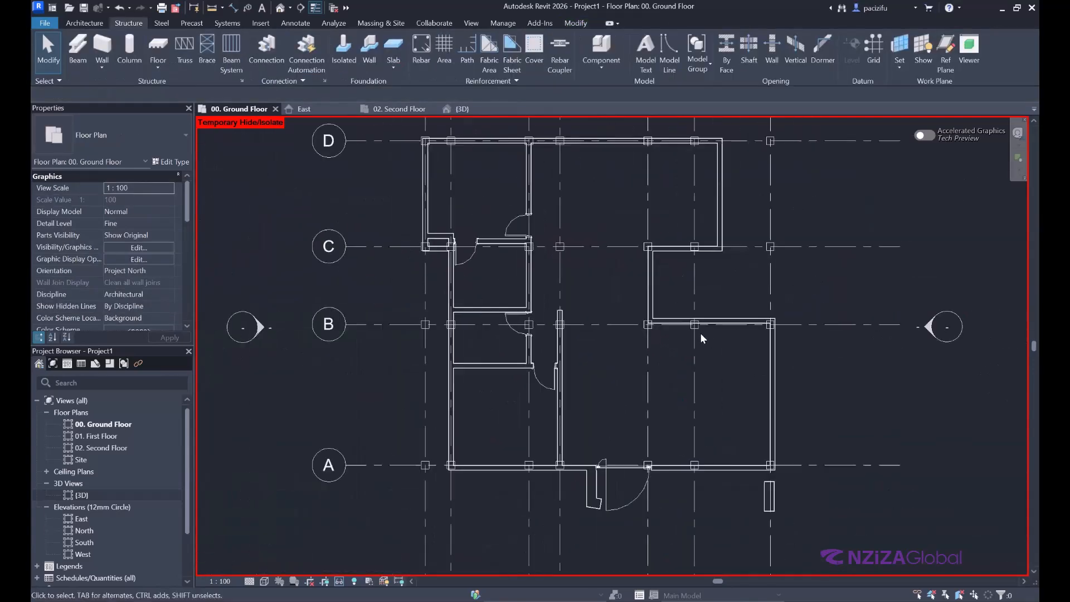
pyautogui.scroll(2, 432, 323)
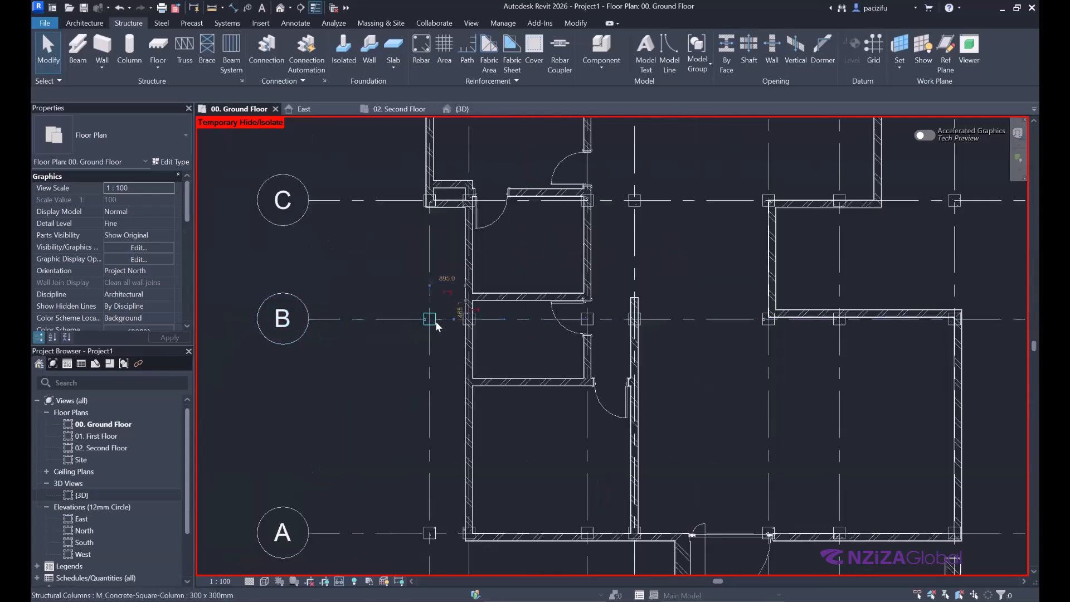
# Step: Delete the two columns outside the walls at grid intersections B-1 and A-1
pyautogui.click(436, 321)
pyautogui.press('Escape')
pyautogui.scroll(-3, 437, 429)
pyautogui.scroll(3, 440, 457)
pyautogui.click(441, 455)
pyautogui.press('Delete')
pyautogui.scroll(-3, 439, 472)
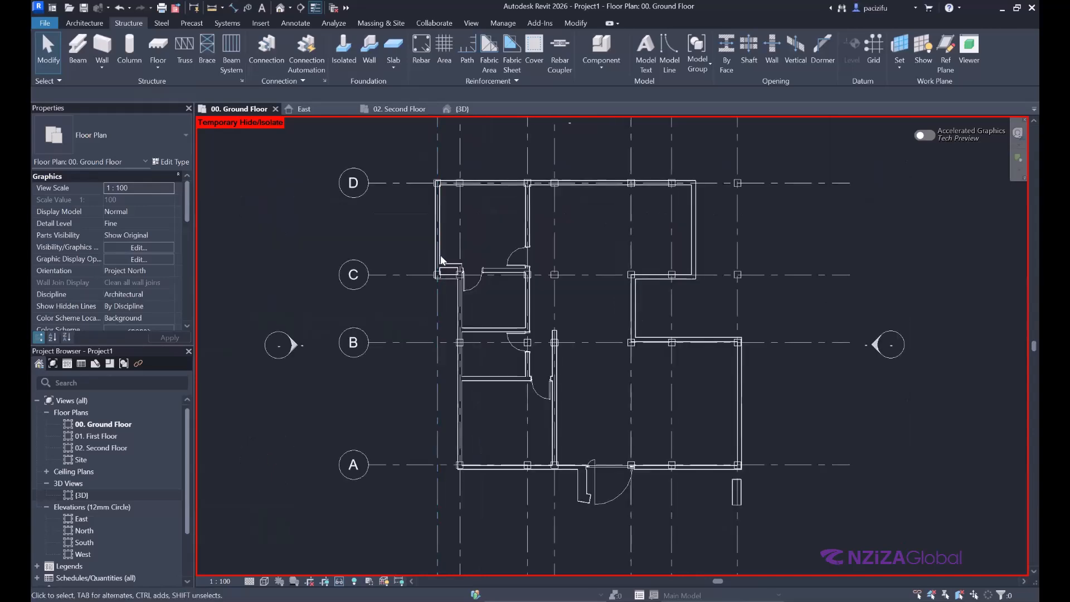
# Step: Delete the column at grid intersection D-7 along the bedroom's upper wall
pyautogui.scroll(4, 445, 231)
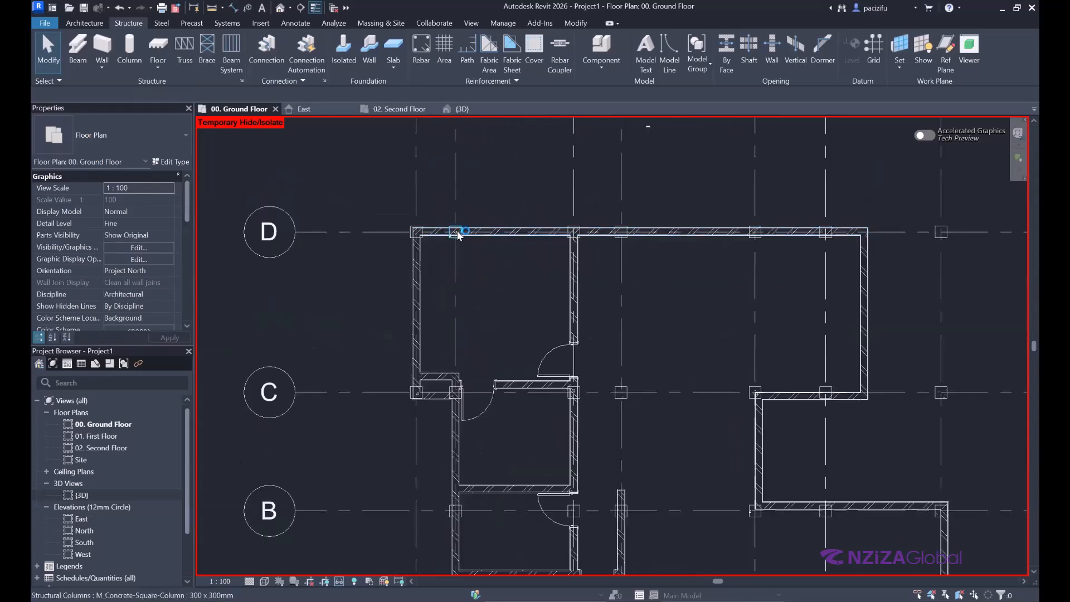
pyautogui.click(458, 239)
pyautogui.scroll(4, 448, 243)
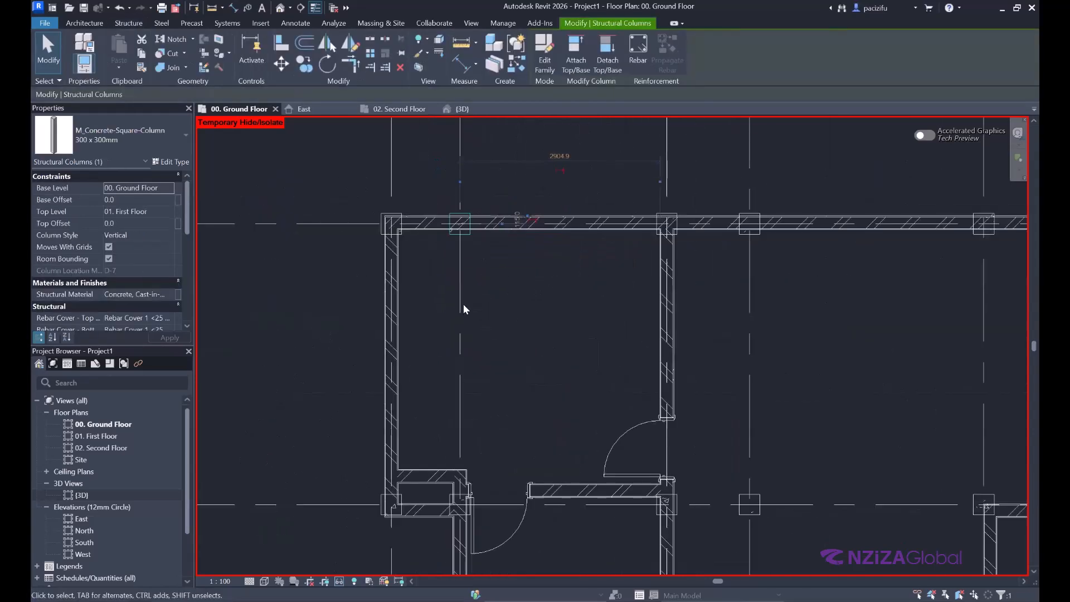
pyautogui.press('Delete')
pyautogui.scroll(-5, 467, 377)
pyautogui.scroll(4, 467, 406)
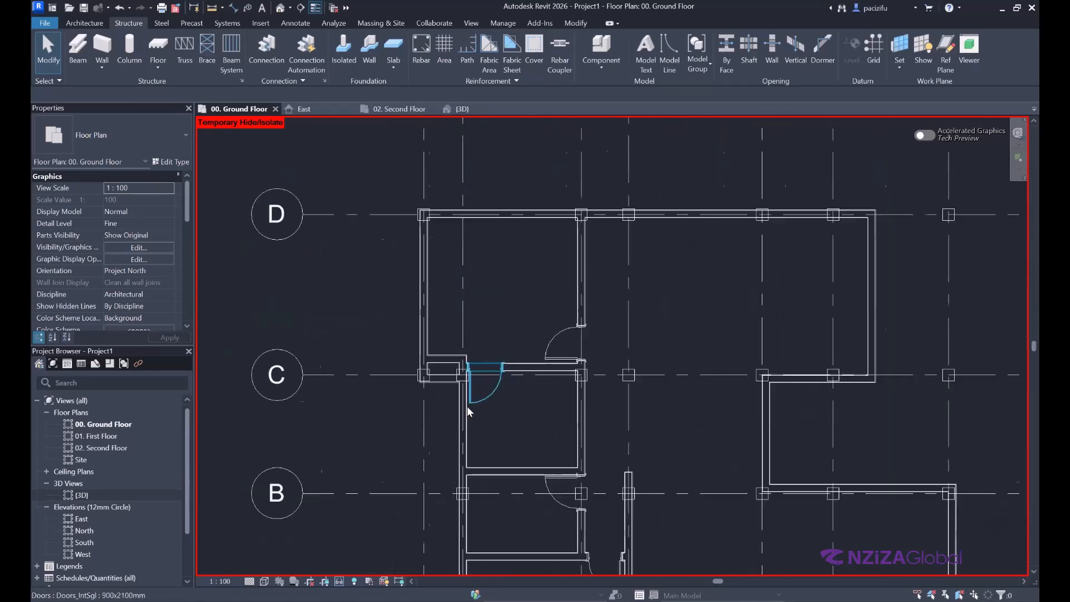
pyautogui.scroll(-3, 421, 295)
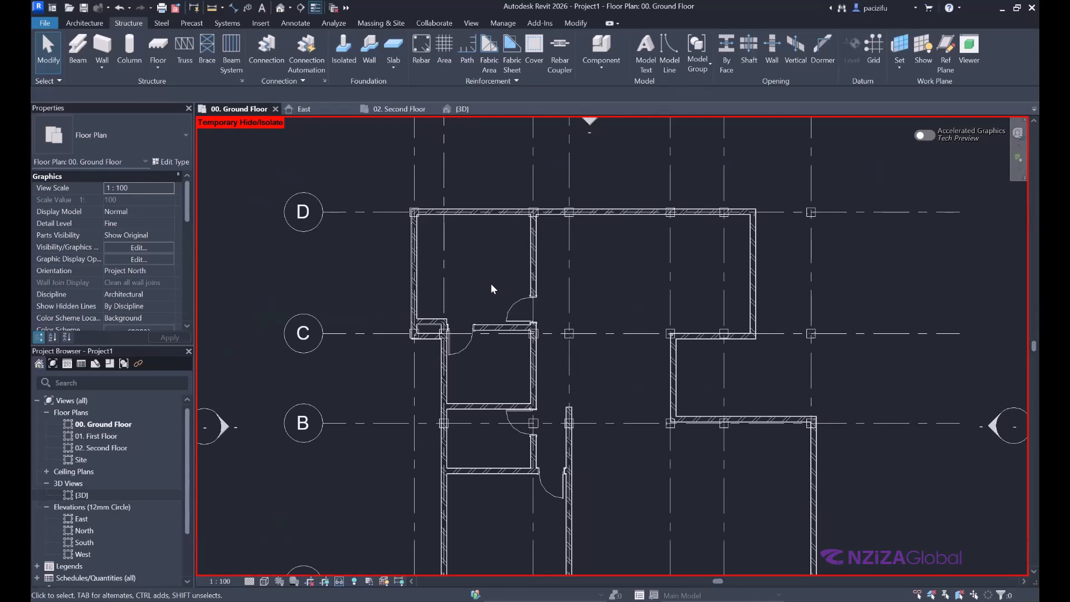
# Step: Reset the temporary hide in the ground floor plan and check the column at C-3 against the Exercises.pdf underlay
pyautogui.click(566, 337)
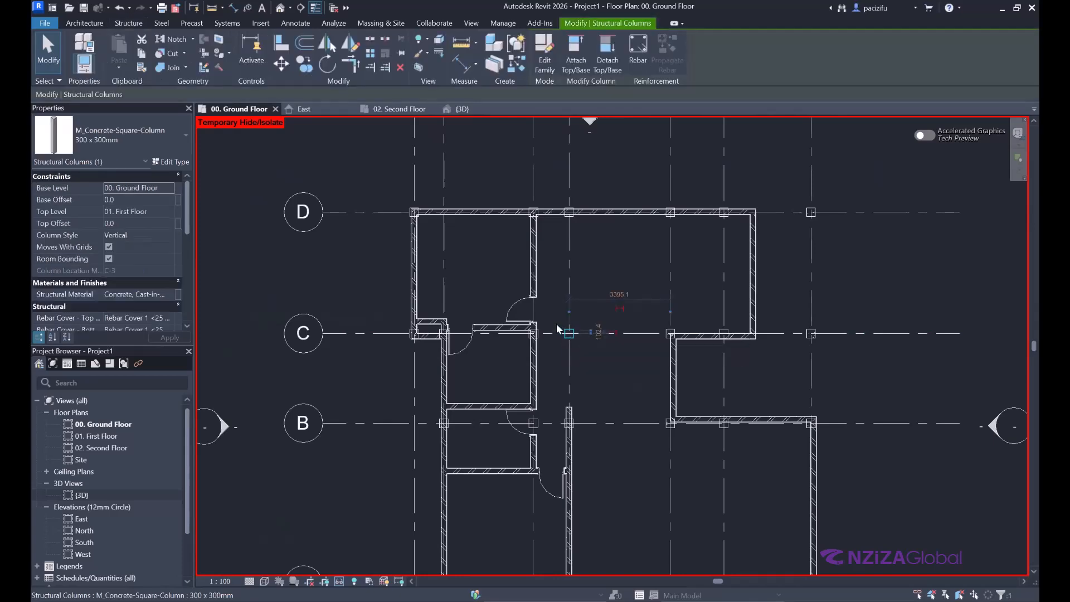
pyautogui.scroll(-3, 493, 299)
pyautogui.click(319, 321)
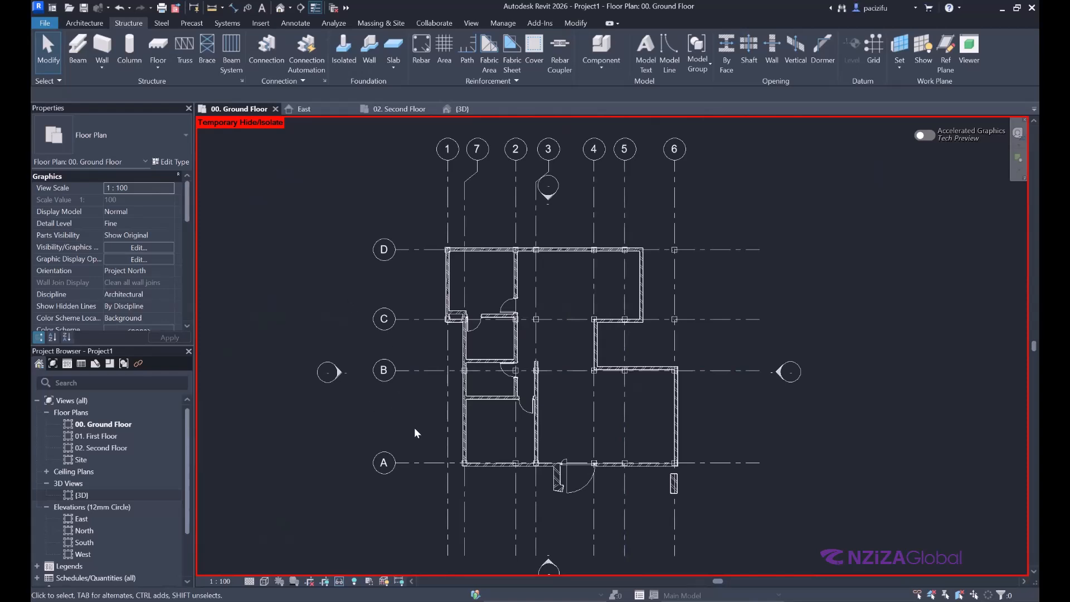
pyautogui.click(339, 581)
pyautogui.click(393, 569)
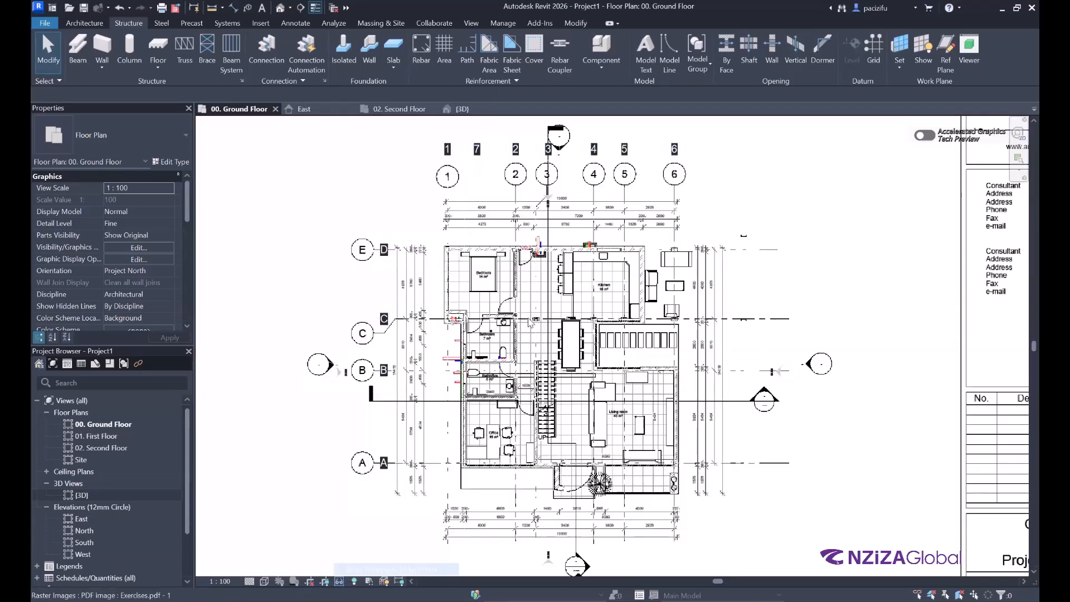
pyautogui.scroll(3, 532, 335)
pyautogui.scroll(2, 534, 325)
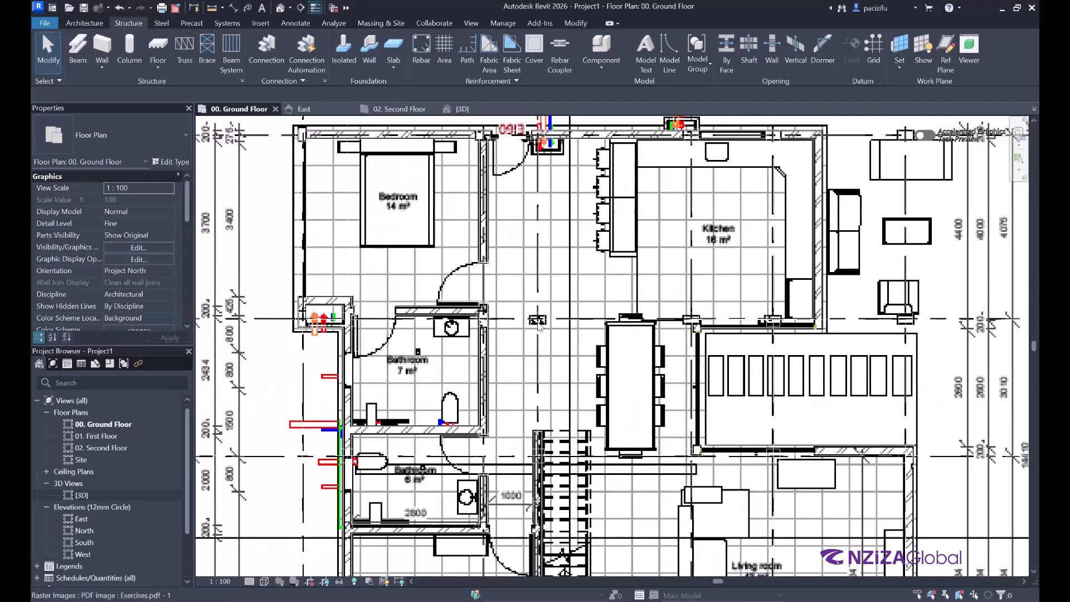
pyautogui.scroll(2, 534, 357)
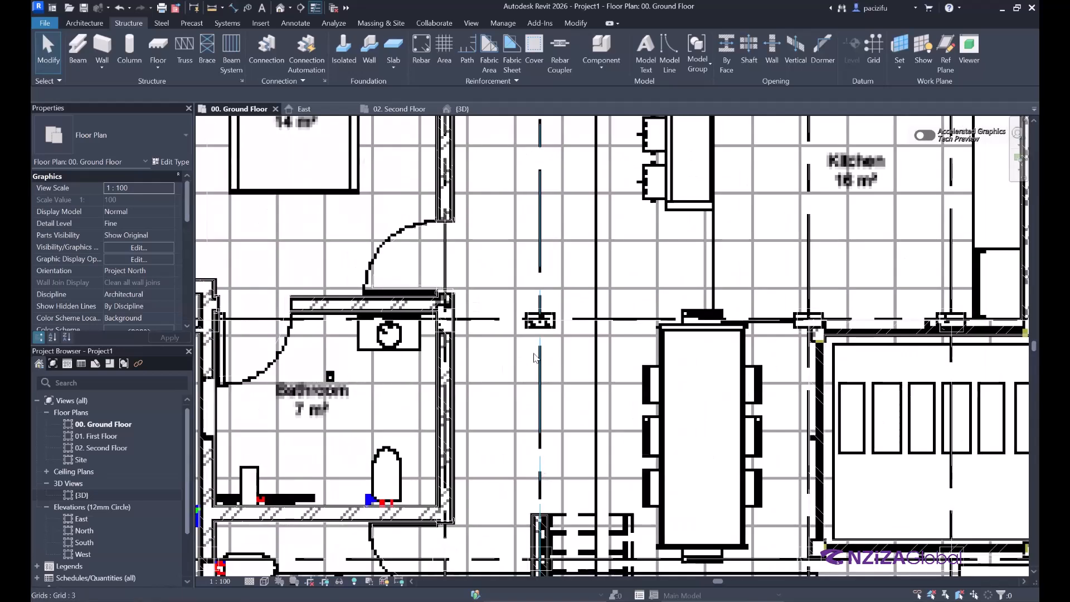
pyautogui.scroll(-4, 535, 358)
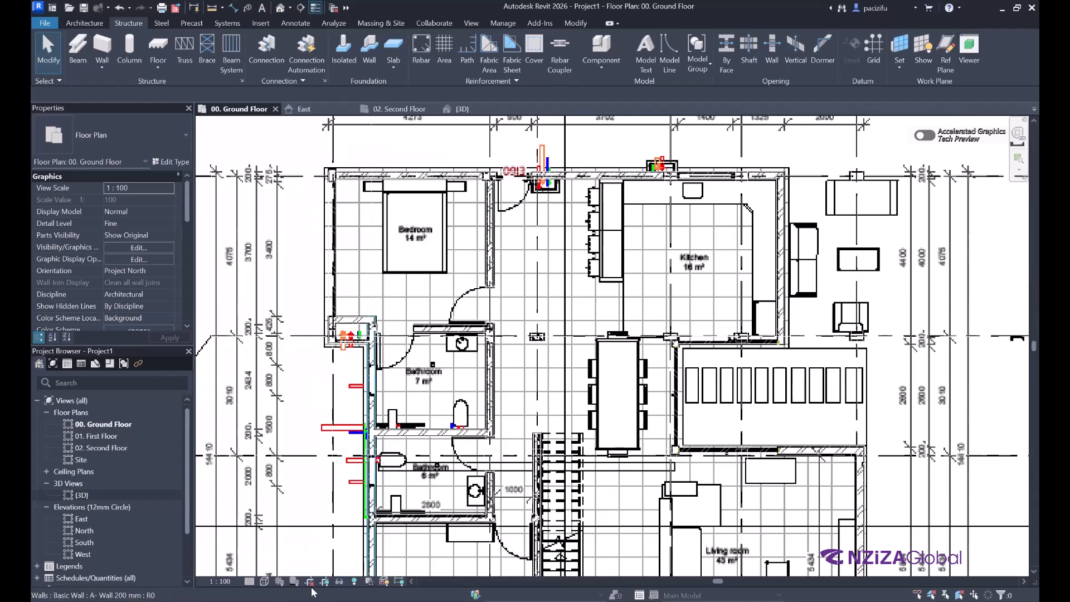
# Step: Temporarily hide the Exercises.pdf underlay in the ground floor plan
pyautogui.click(340, 582)
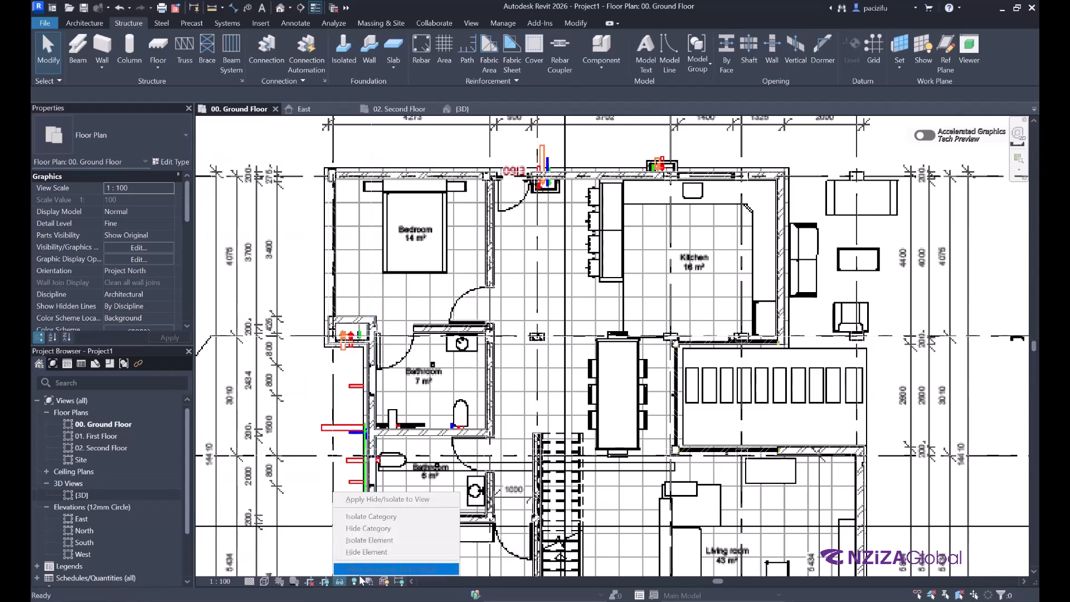
pyautogui.click(420, 600)
pyautogui.scroll(-5, 474, 472)
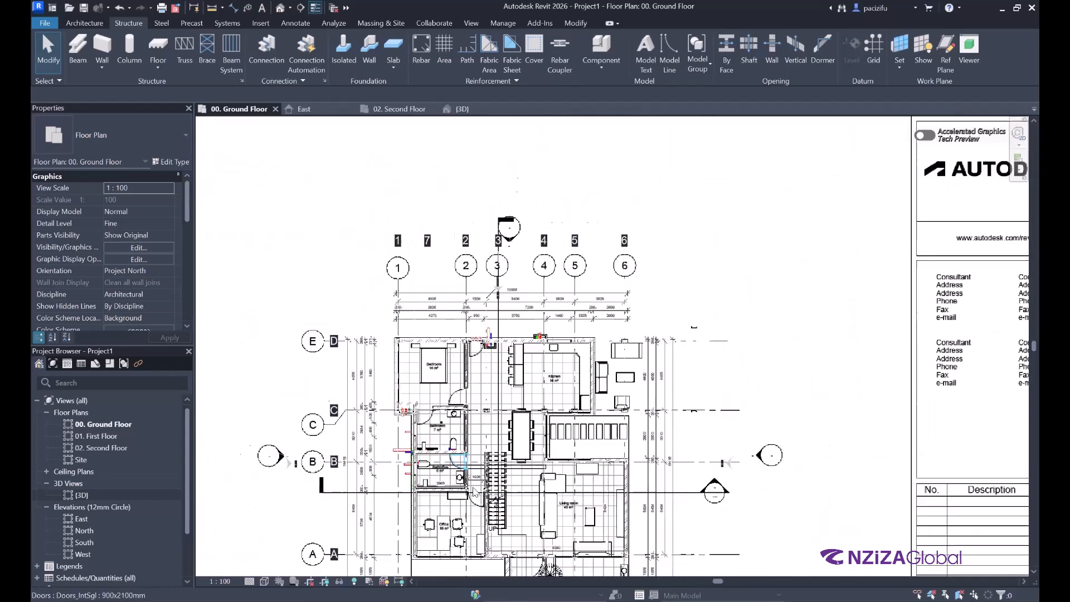
pyautogui.scroll(-1, 389, 442)
pyautogui.click(361, 323)
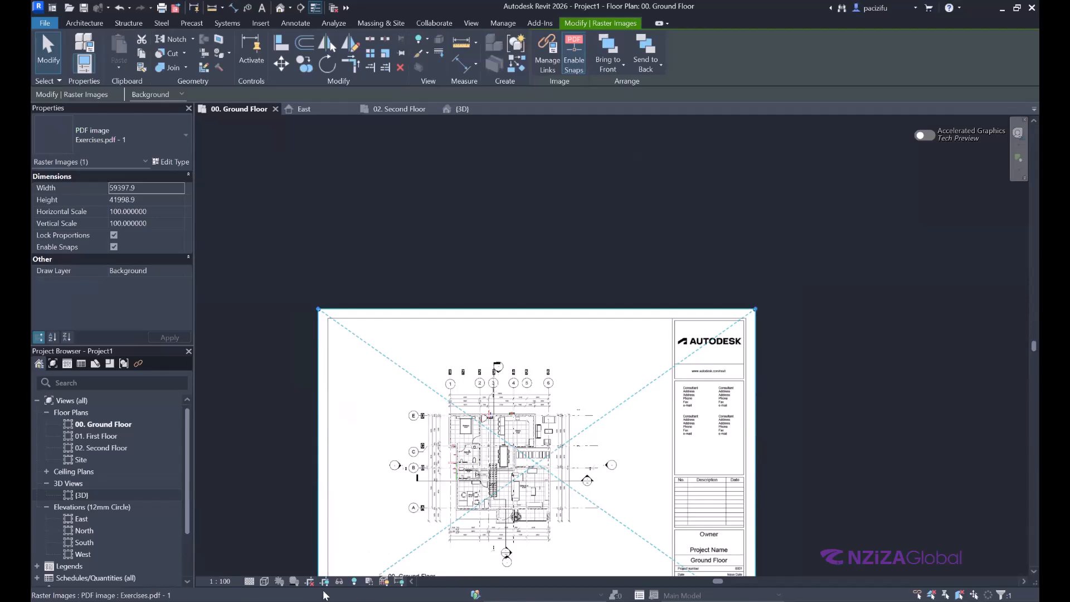
pyautogui.click(340, 581)
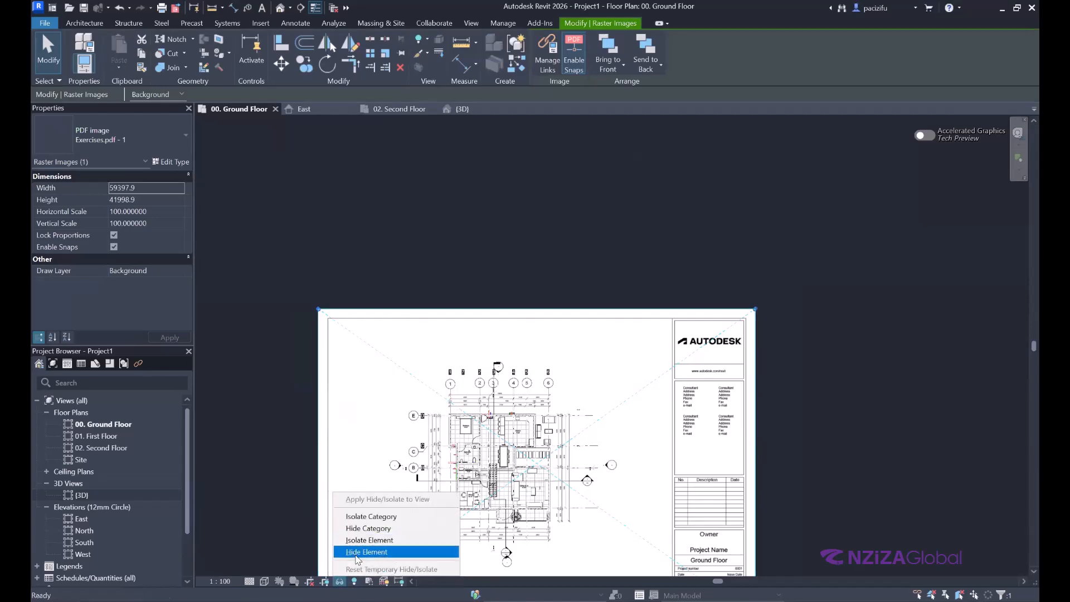
pyautogui.click(365, 551)
# Step: Delete the freestanding column at grid intersection C-3
pyautogui.scroll(6, 519, 439)
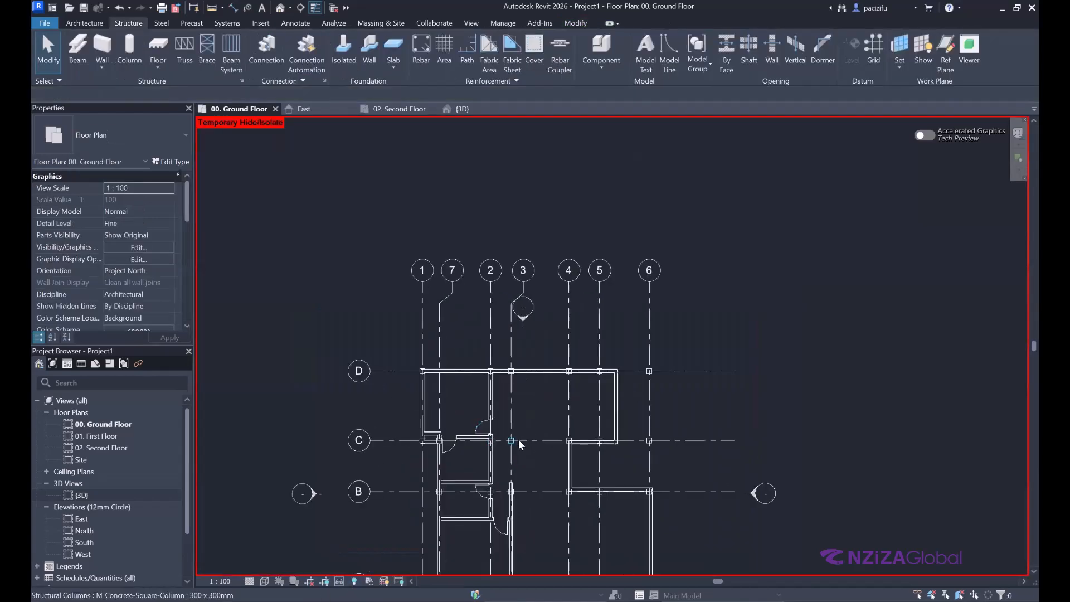
pyautogui.click(501, 450)
pyautogui.click(470, 430)
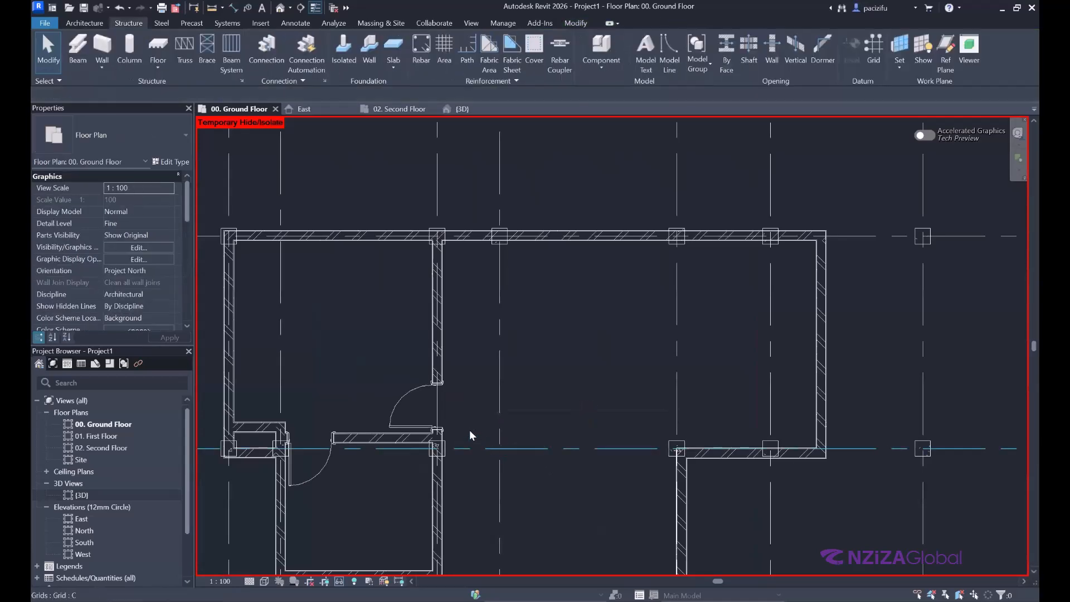
# Step: Examine the remaining columns against the walls and grid lines across the whole ground floor plan
pyautogui.scroll(-3, 547, 460)
pyautogui.scroll(5, 564, 427)
pyautogui.scroll(-2, 568, 396)
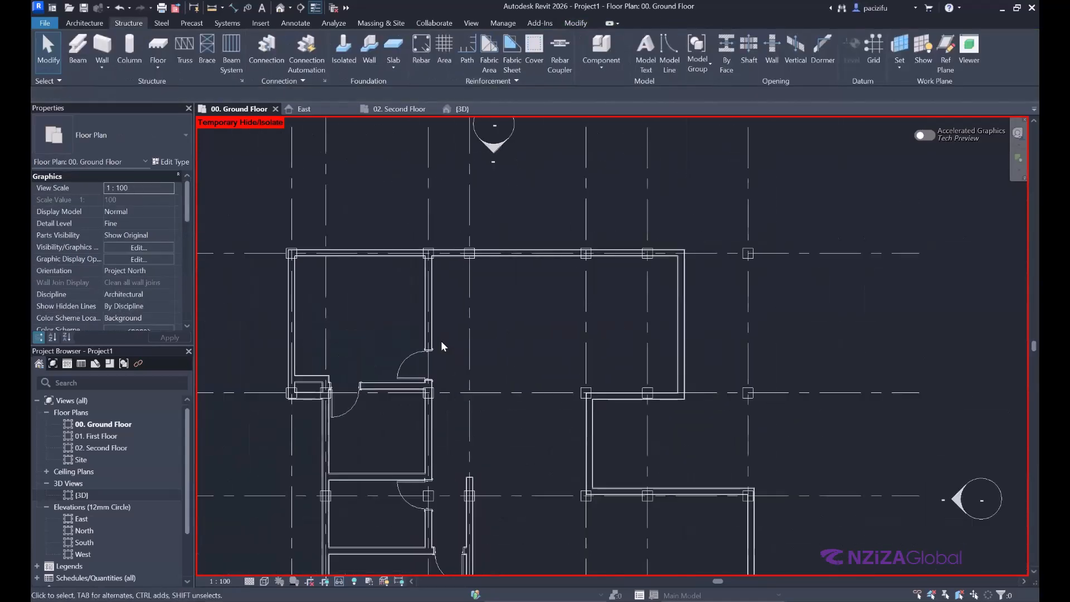
pyautogui.scroll(4, 503, 259)
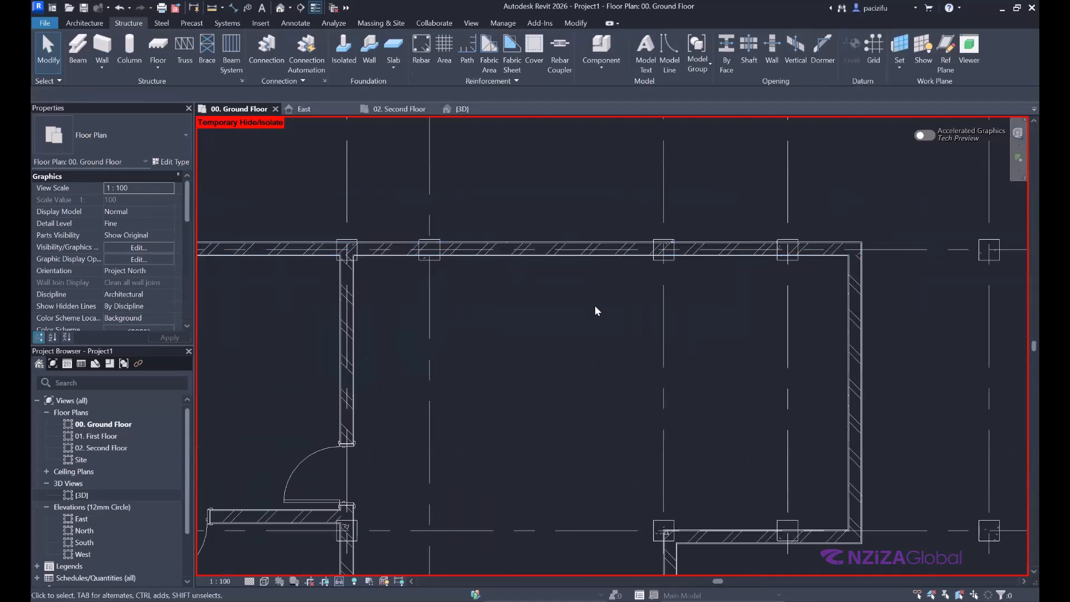
pyautogui.scroll(-3, 596, 306)
pyautogui.scroll(6, 457, 276)
pyautogui.scroll(-5, 467, 246)
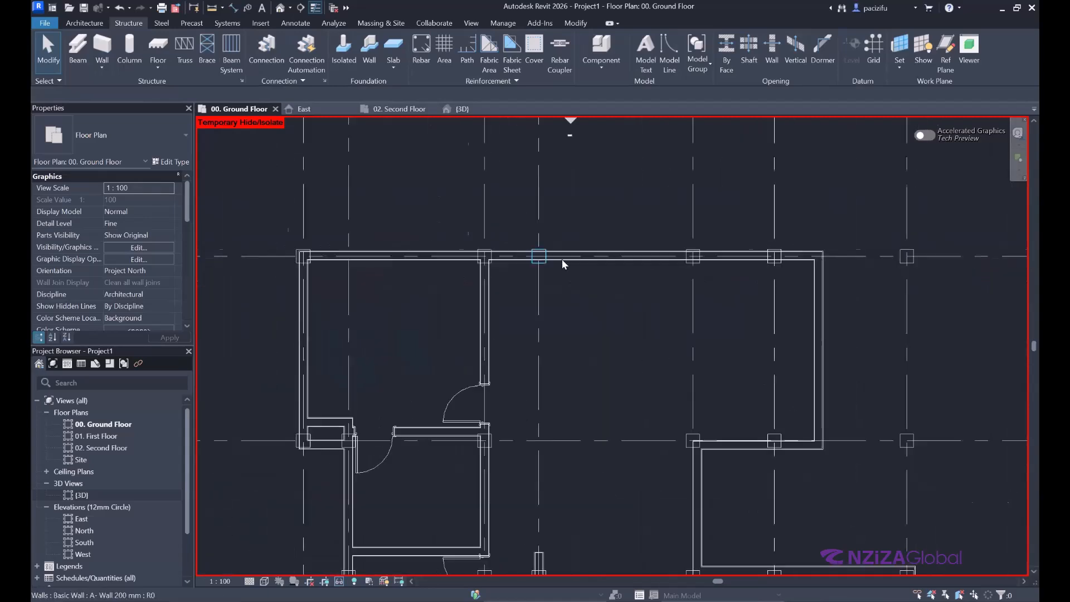
pyautogui.scroll(5, 343, 418)
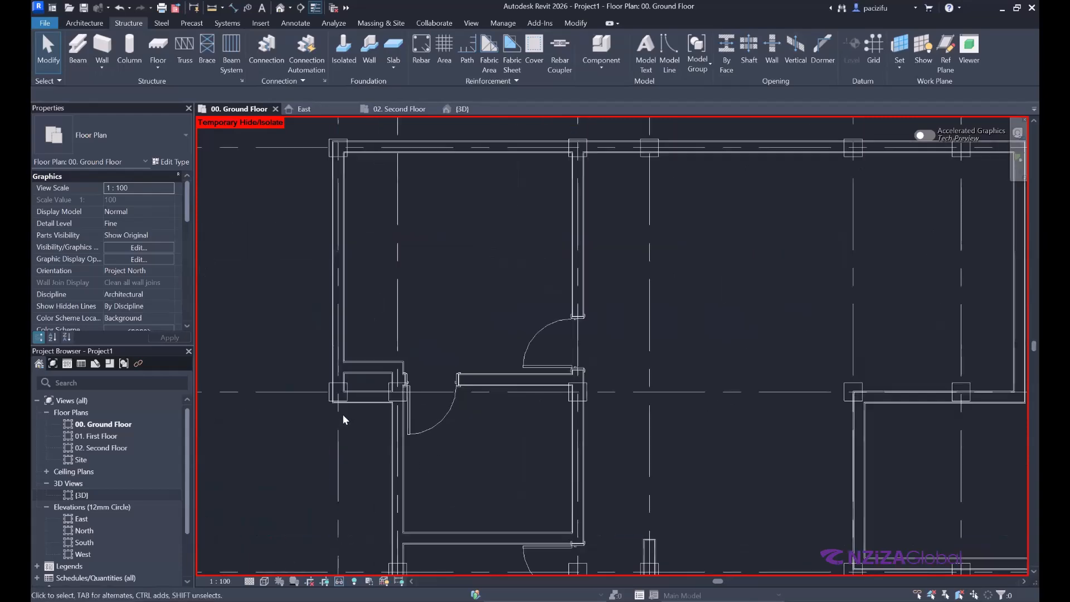
pyautogui.scroll(-5, 408, 363)
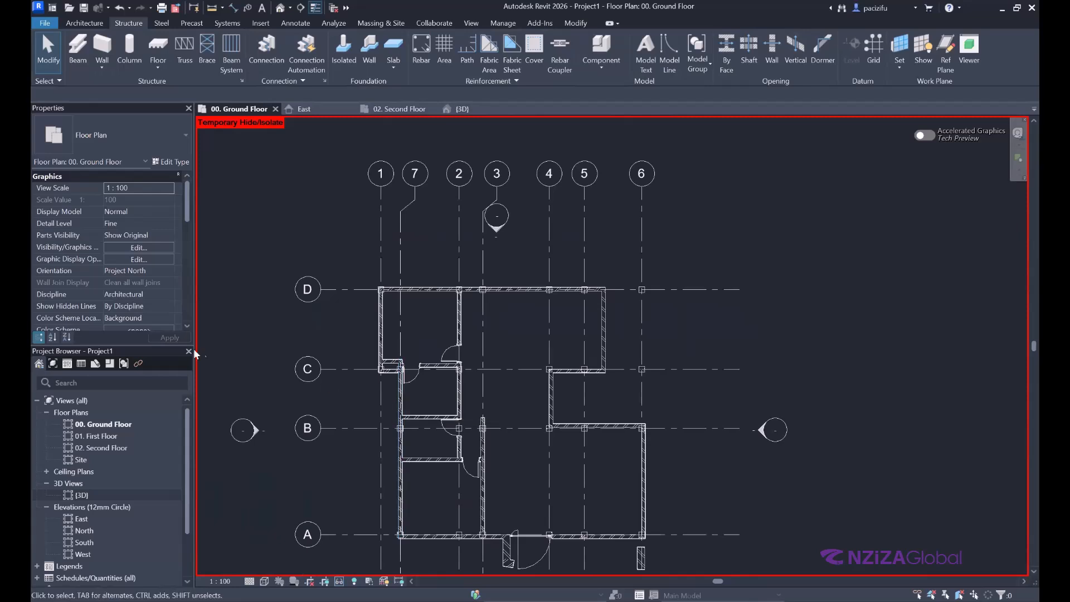
# Step: Start the Beam command and load the M_Concrete-Rectangular Beam family from the Structural Framing Concrete library folder
pyautogui.click(85, 47)
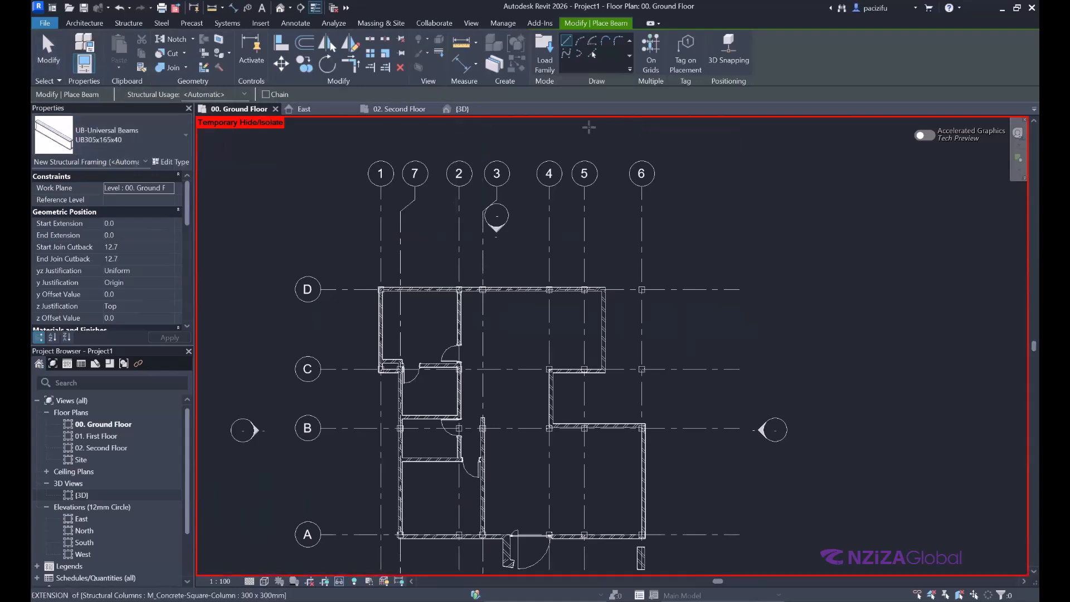
pyautogui.click(553, 54)
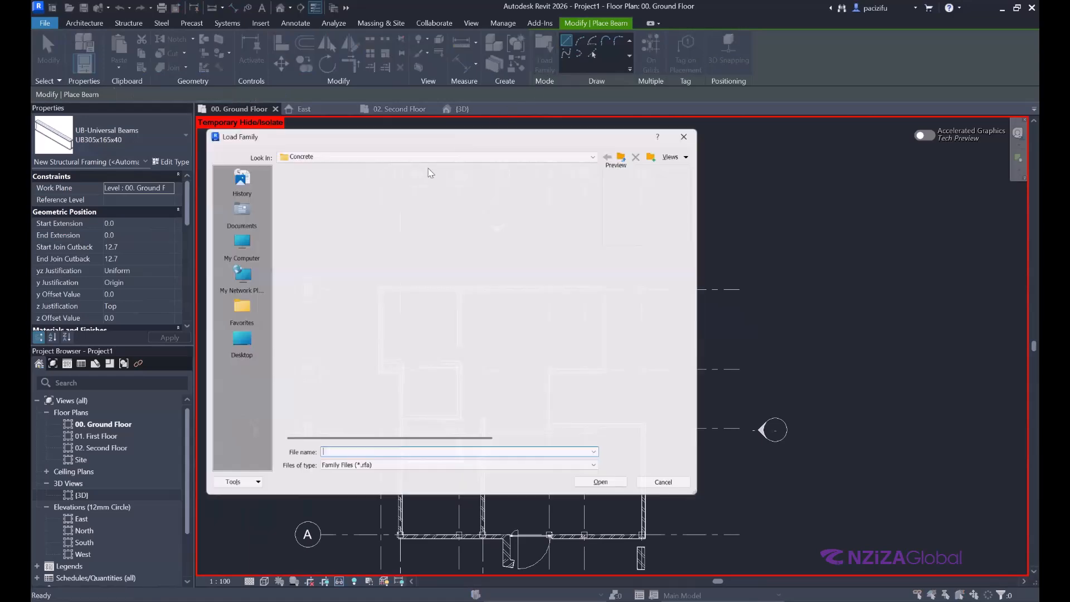
pyautogui.click(630, 150)
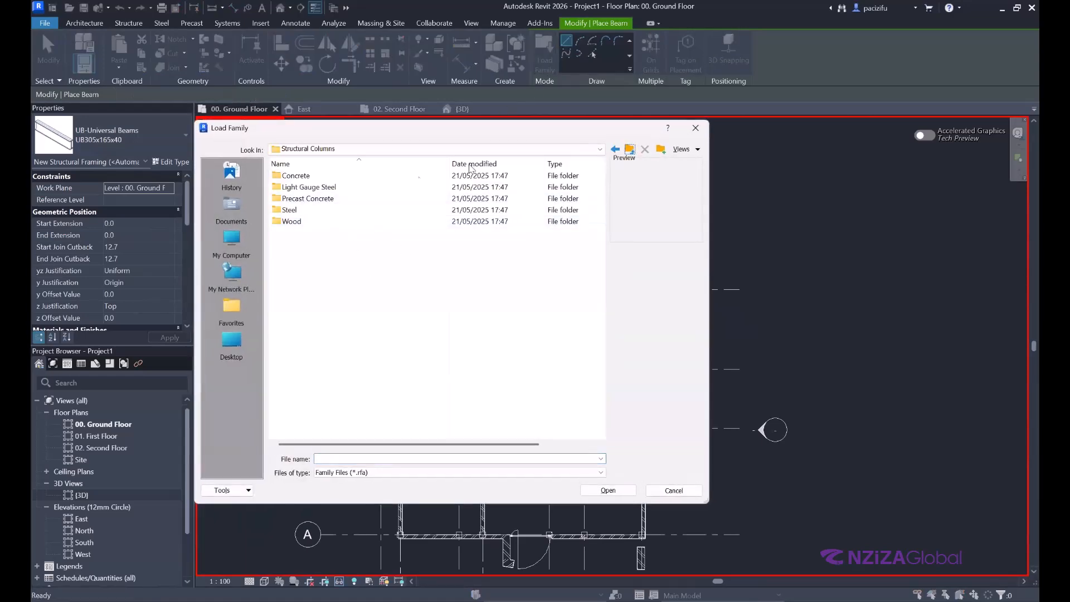
pyautogui.click(630, 149)
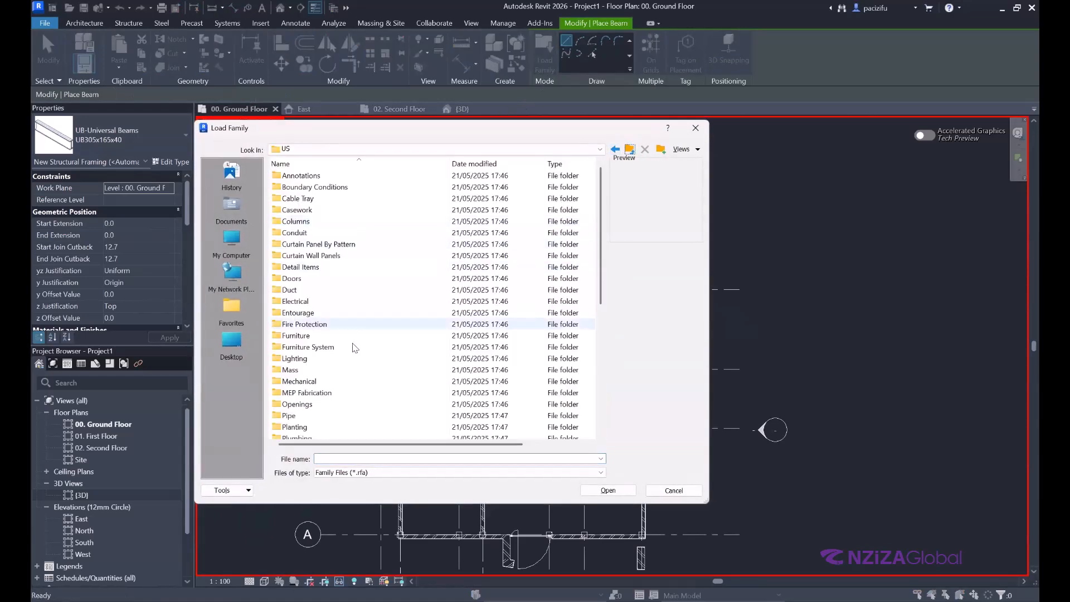
pyautogui.scroll(-2, 352, 347)
pyautogui.doubleClick(342, 301)
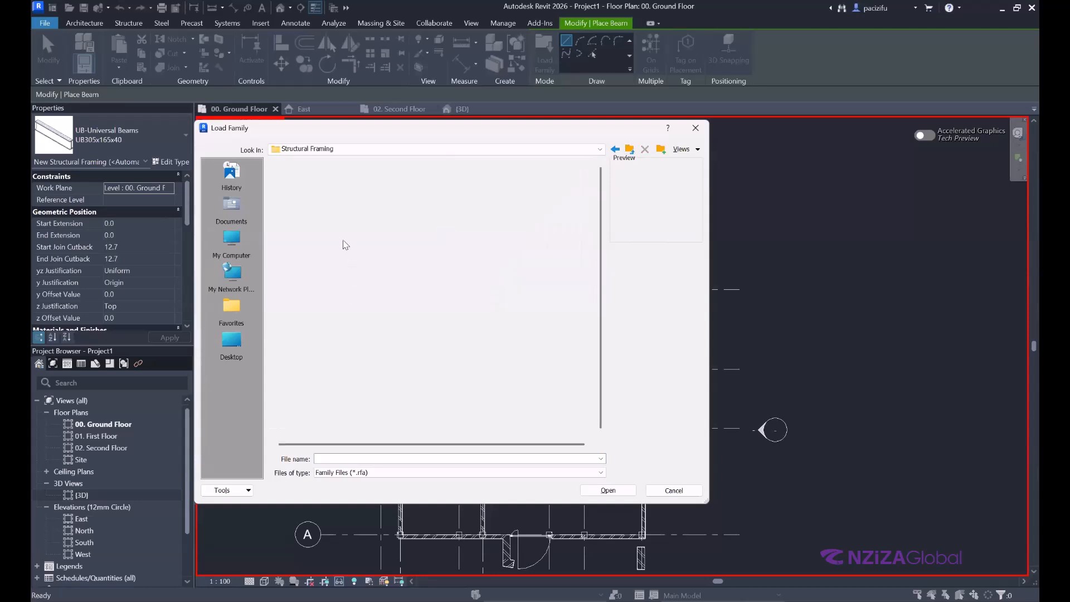
pyautogui.doubleClick(312, 176)
pyautogui.click(316, 176)
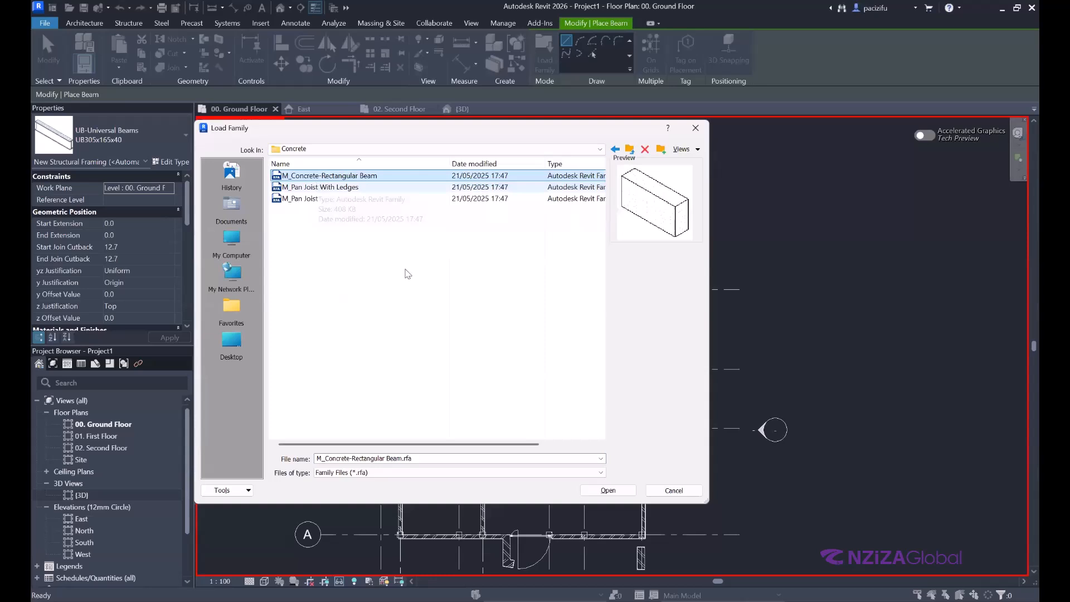
pyautogui.click(608, 491)
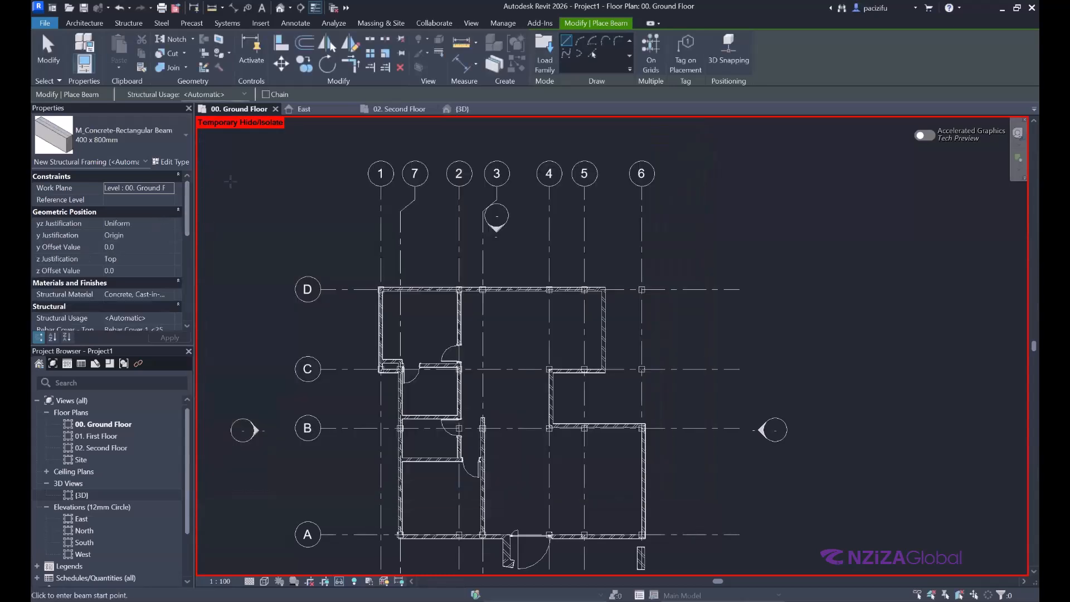
# Step: Place 400 x 800mm concrete rectangular beams along all grid lines 1–7 and A–D using the On Grids option
pyautogui.click(653, 60)
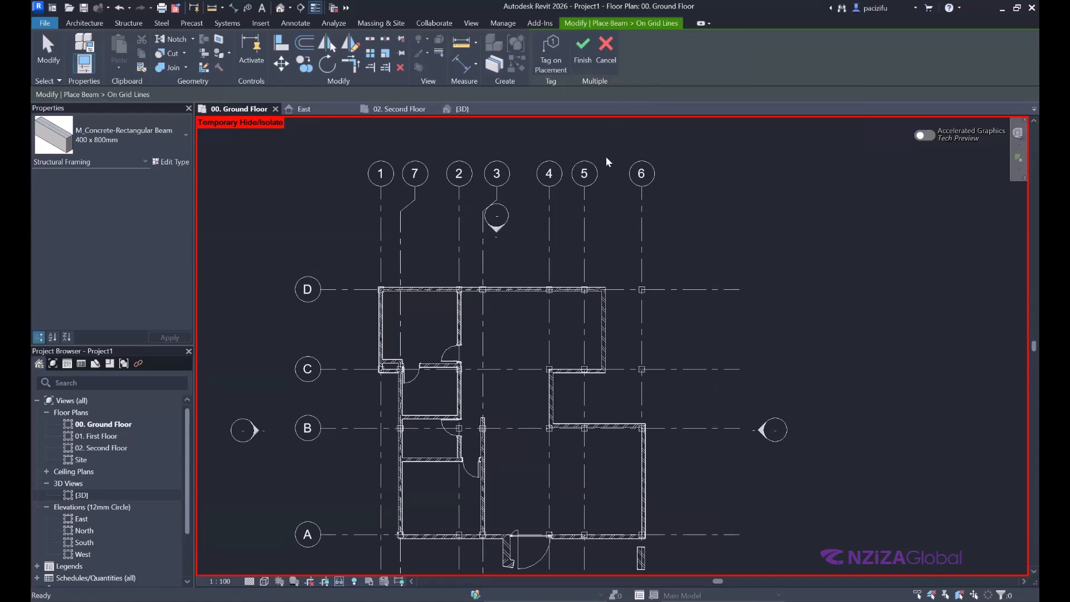
pyautogui.scroll(-3, 558, 200)
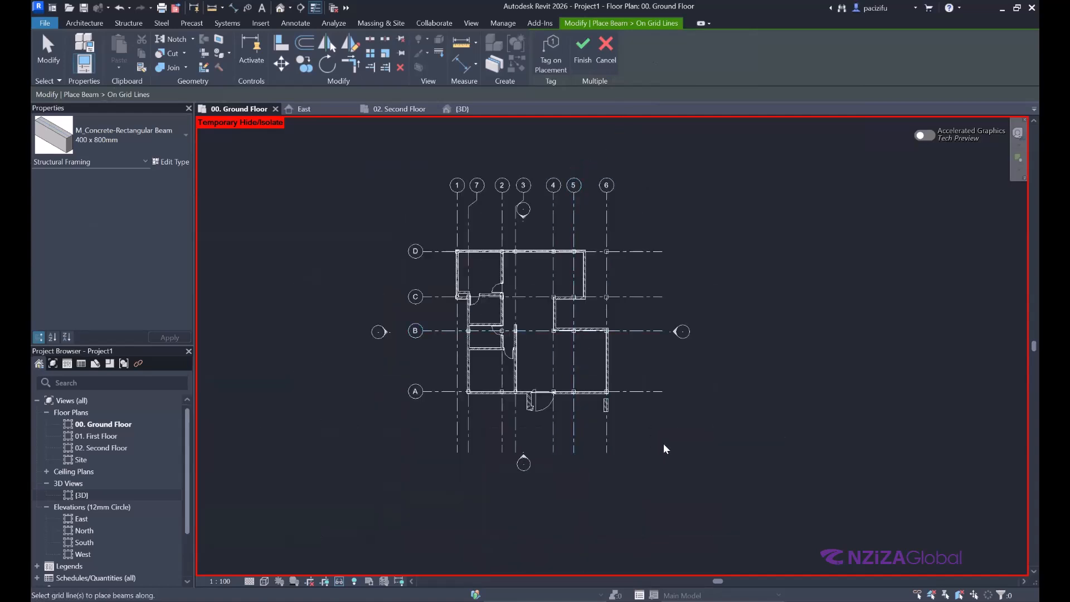
pyautogui.moveTo(663, 444); pyautogui.dragTo(397, 178)
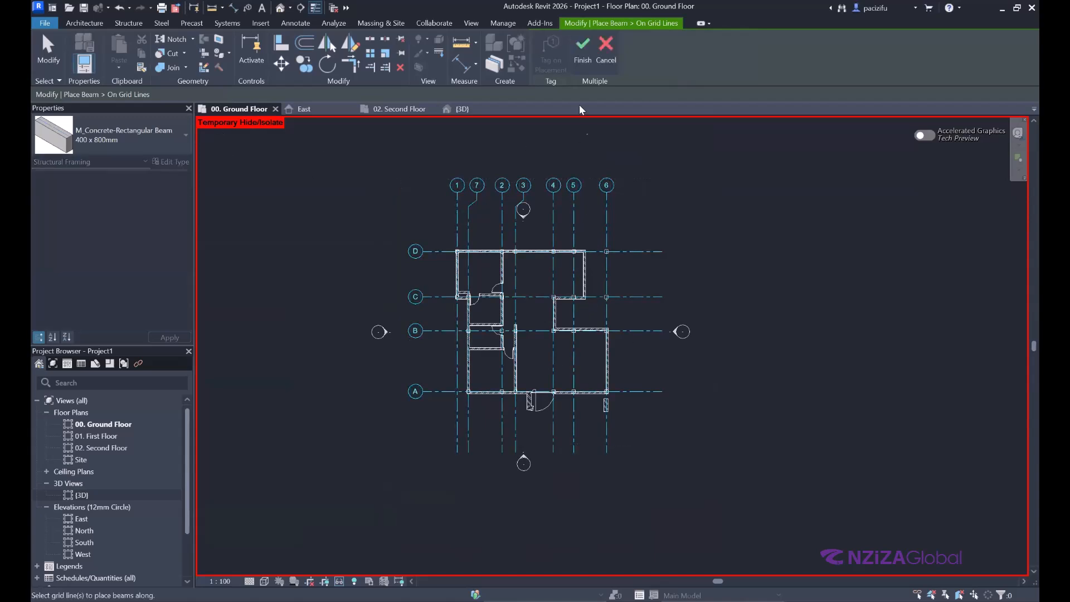
pyautogui.click(581, 55)
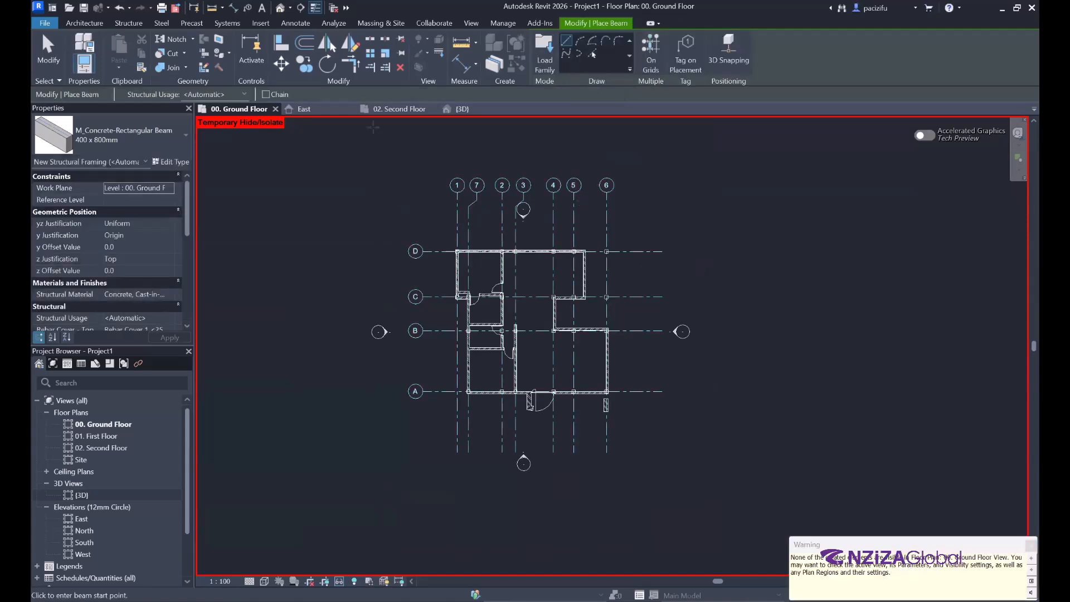
# Step: Inspect the new grid beams beneath the walls and columns in the 3D view, and end beam placement
pyautogui.click(456, 109)
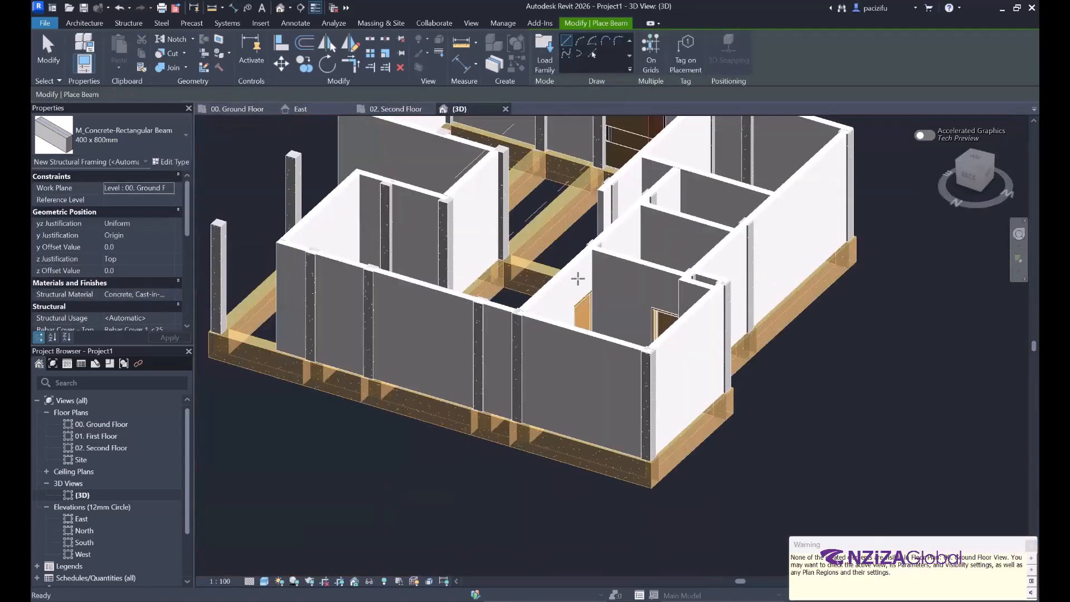
pyautogui.scroll(-2, 535, 458)
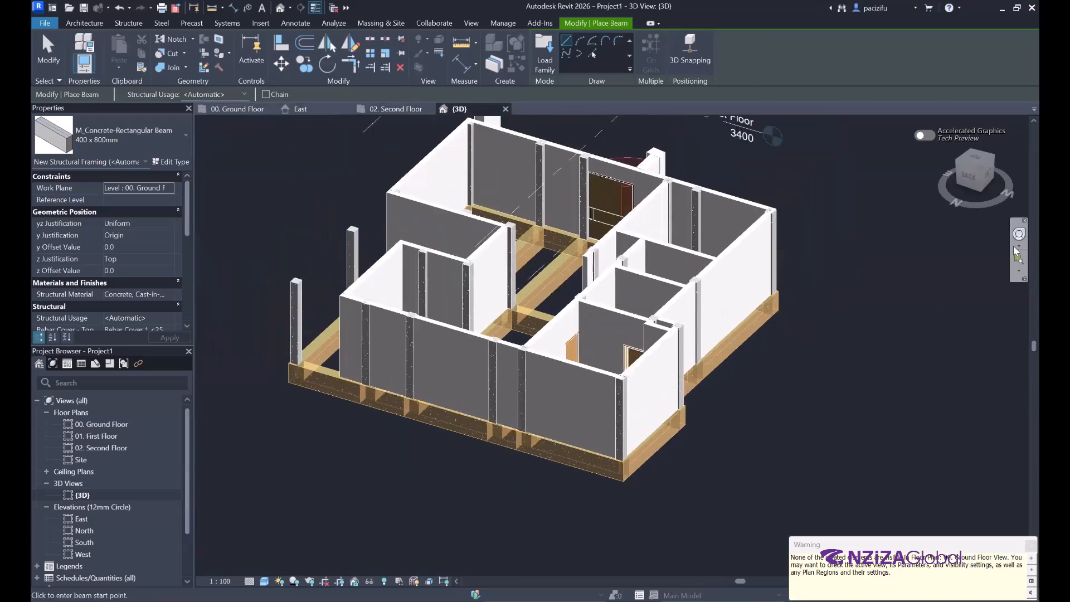
pyautogui.click(1015, 240)
pyautogui.moveTo(395, 366); pyautogui.dragTo(589, 369)
pyautogui.click(618, 339)
pyautogui.scroll(3, 366, 430)
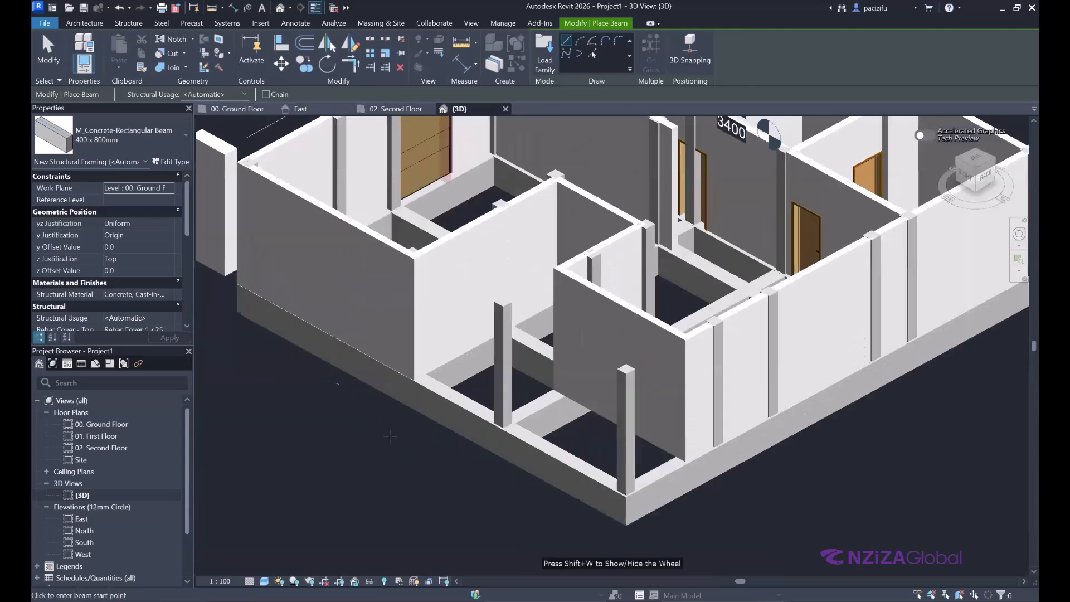
pyautogui.press('Escape')
pyautogui.press('Escape')
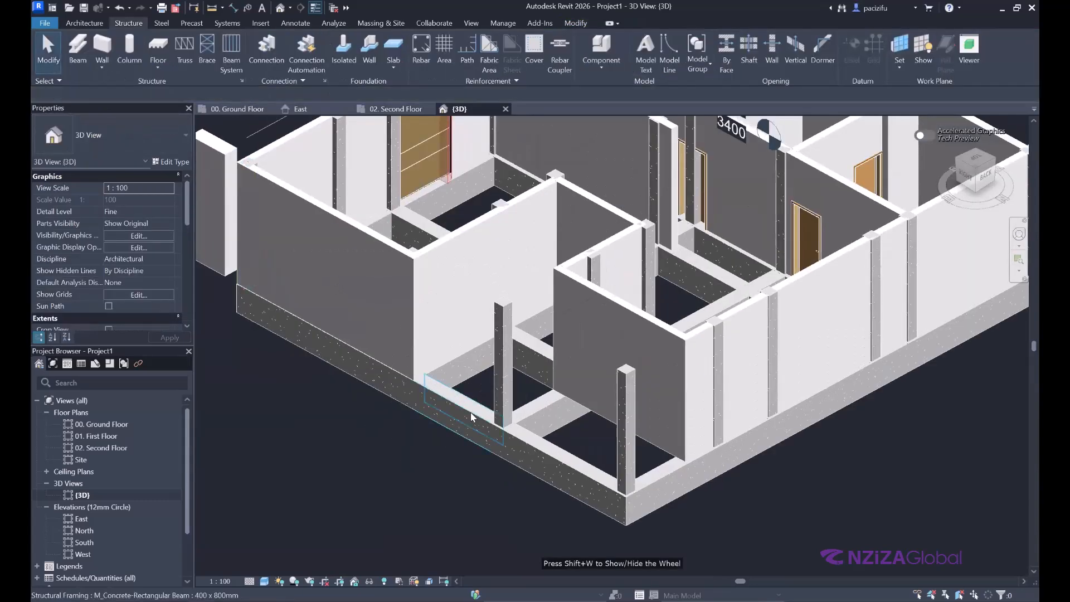
# Step: Select a beam beside the outer column at C-6 and set its type dimensions to b 230 and h 340
pyautogui.scroll(-2, 415, 480)
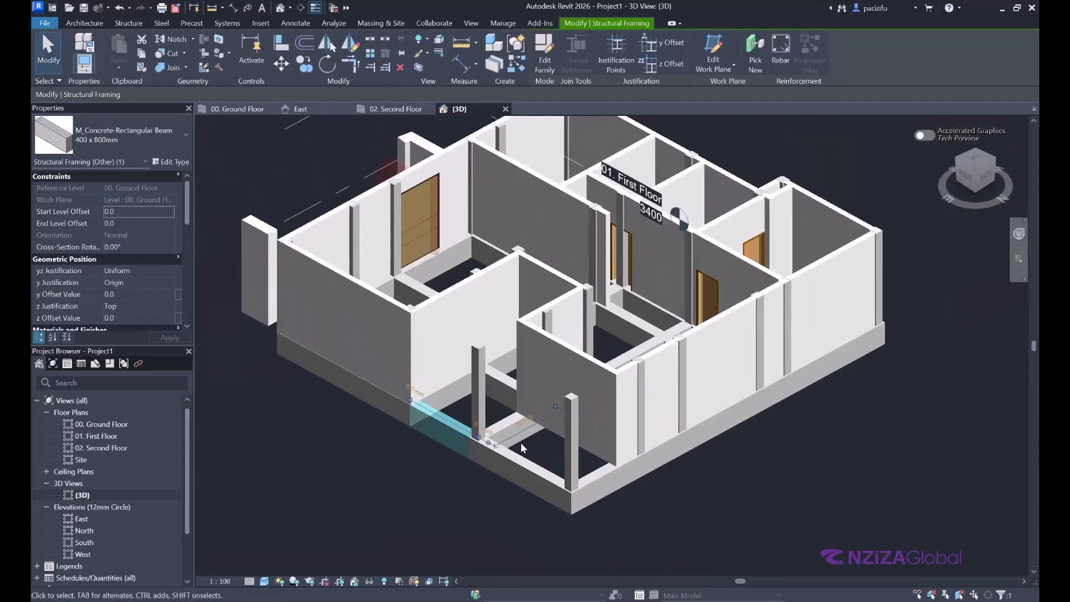
pyautogui.scroll(4, 516, 440)
pyautogui.press('Escape')
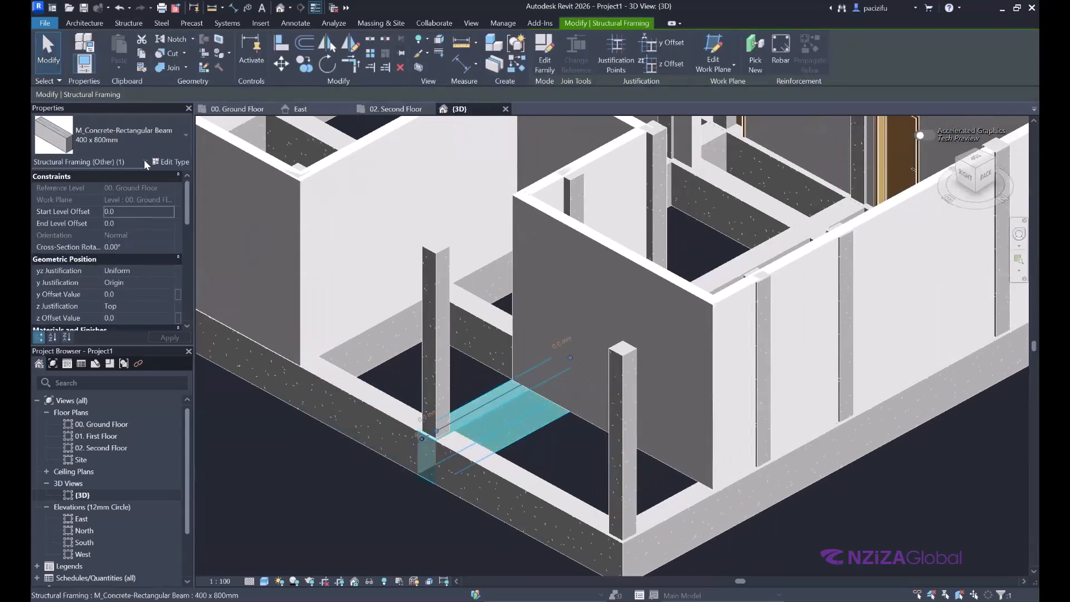
pyautogui.click(171, 162)
pyautogui.doubleClick(491, 307)
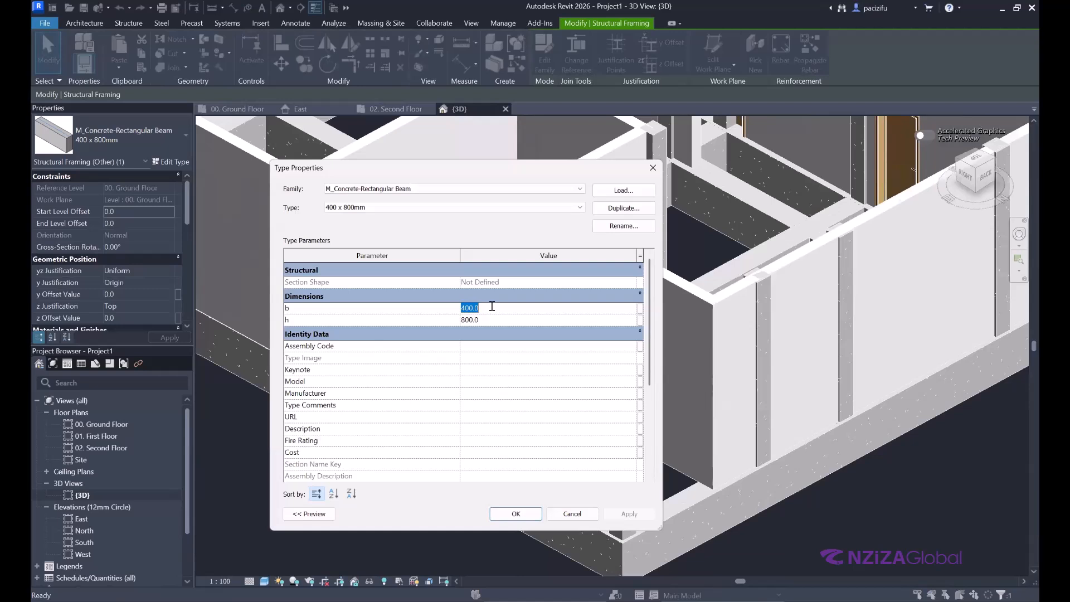
pyautogui.write('300')
pyautogui.press('BackSpace')
pyautogui.press('BackSpace')
pyautogui.press('BackSpace')
pyautogui.write('24')
pyautogui.press('BackSpace')
pyautogui.write('30')
pyautogui.click(487, 317)
pyautogui.doubleClick(487, 317)
pyautogui.write('3400')
pyautogui.press('BackSpace')
pyautogui.click(524, 517)
# Step: Examine how the resized beams meet the outer columns and the building corner, and select the column at C-6
pyautogui.scroll(-3, 527, 494)
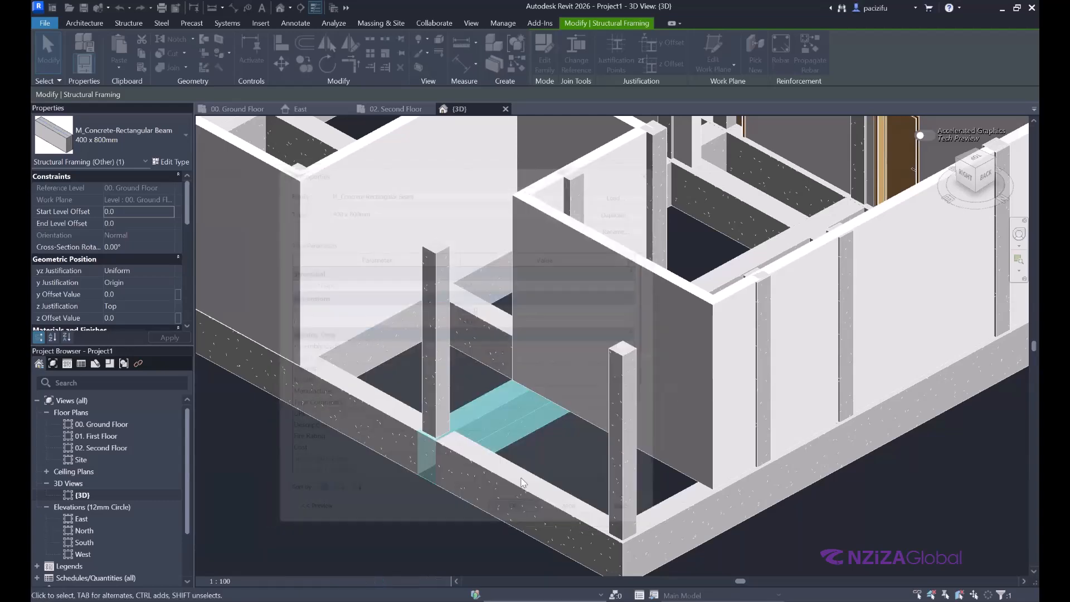
pyautogui.scroll(-3, 509, 452)
pyautogui.scroll(2, 516, 458)
pyautogui.scroll(4, 516, 458)
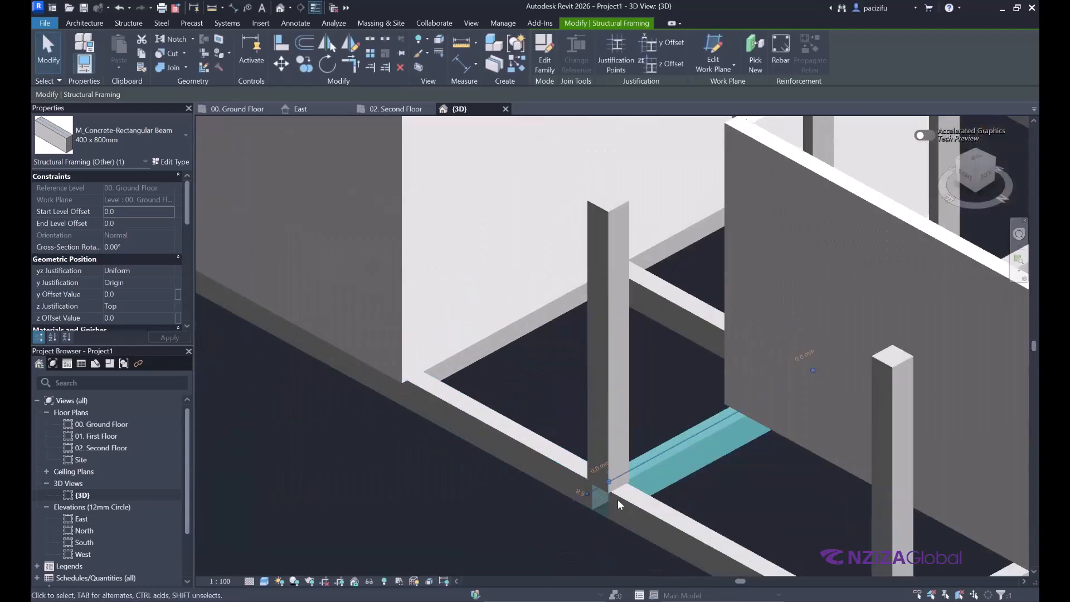
pyautogui.scroll(-3, 450, 447)
pyautogui.scroll(-5, 474, 455)
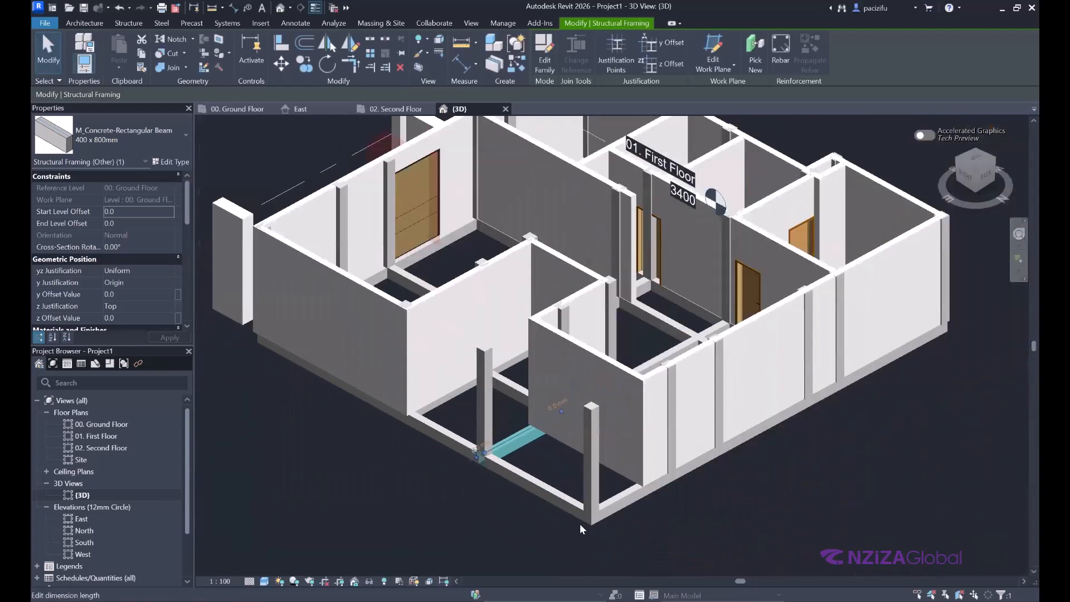
pyautogui.scroll(5, 580, 524)
pyautogui.scroll(-2, 590, 541)
pyautogui.scroll(5, 595, 540)
pyautogui.scroll(-5, 595, 536)
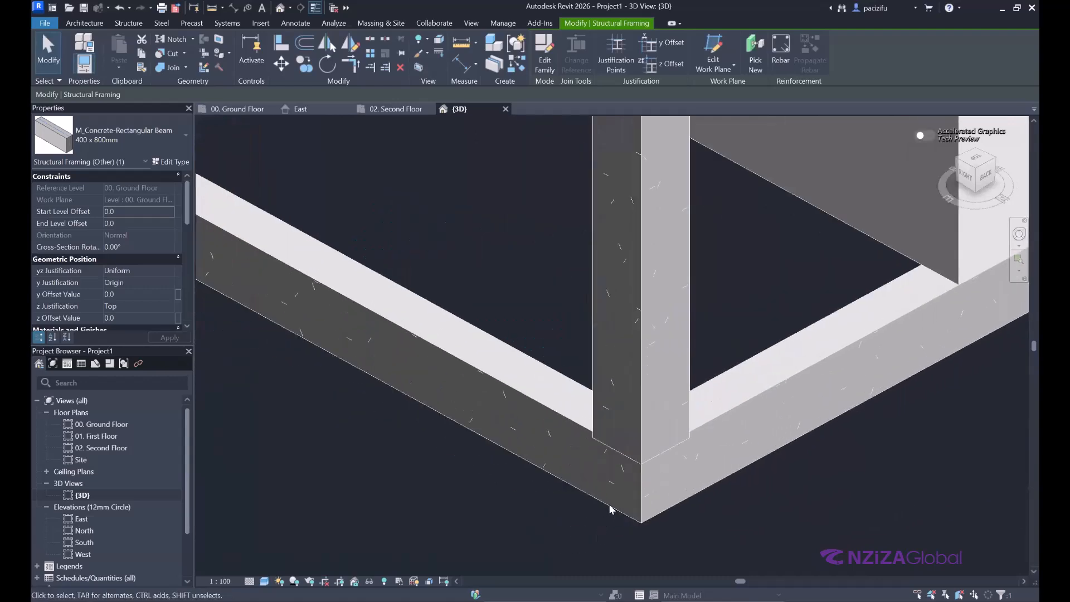
pyautogui.scroll(-3, 449, 460)
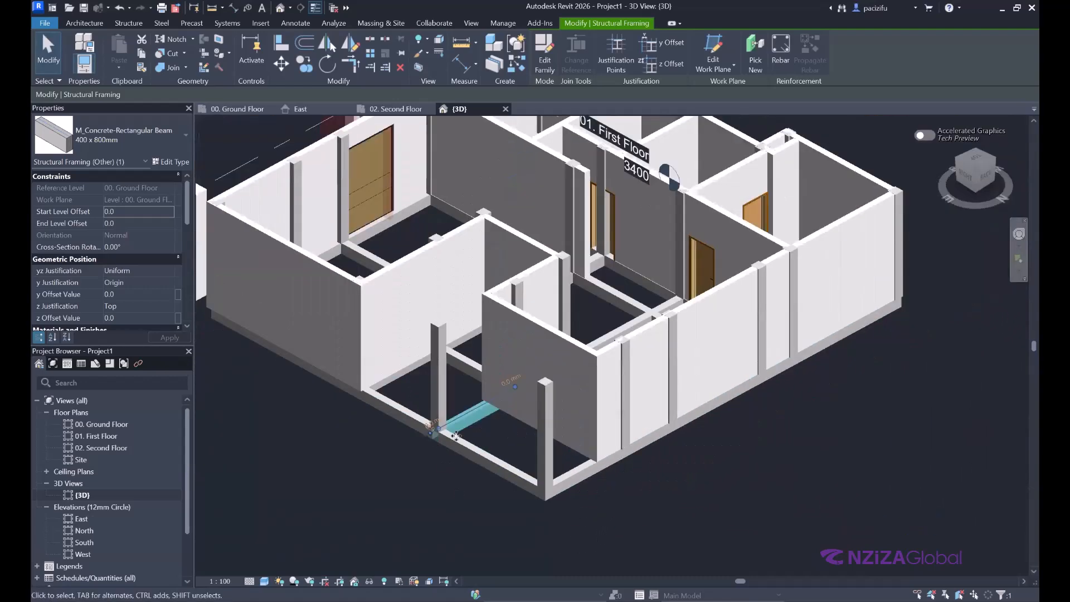
pyautogui.click(438, 379)
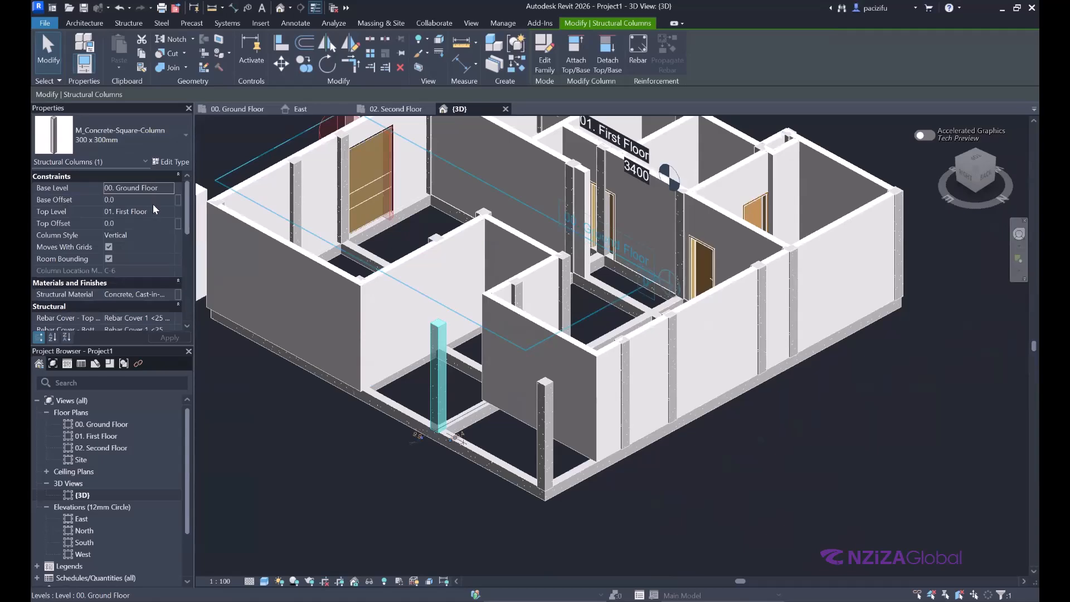
pyautogui.click(172, 161)
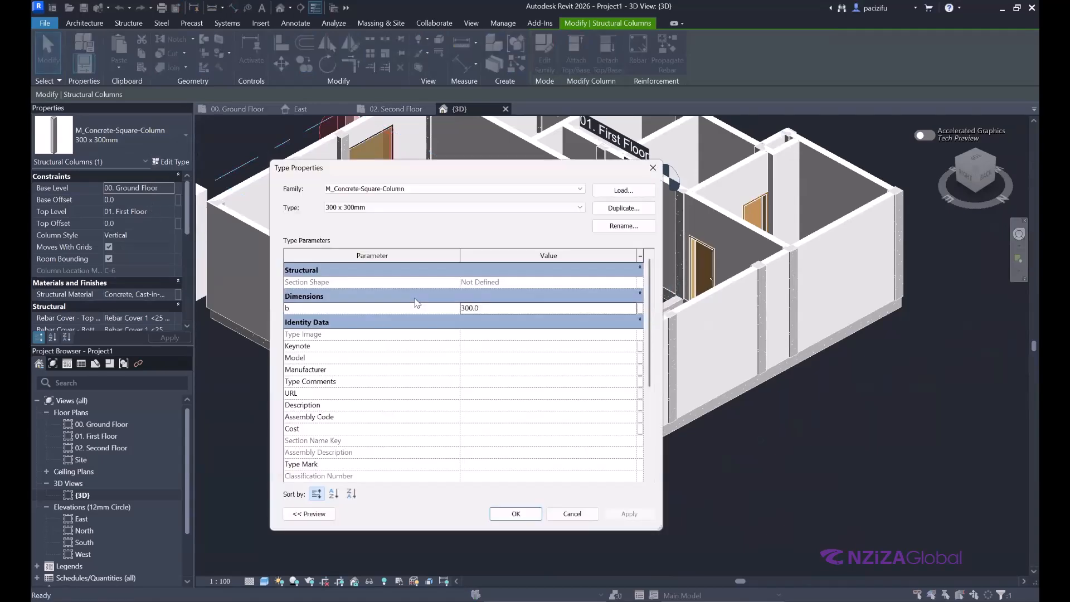
pyautogui.doubleClick(486, 309)
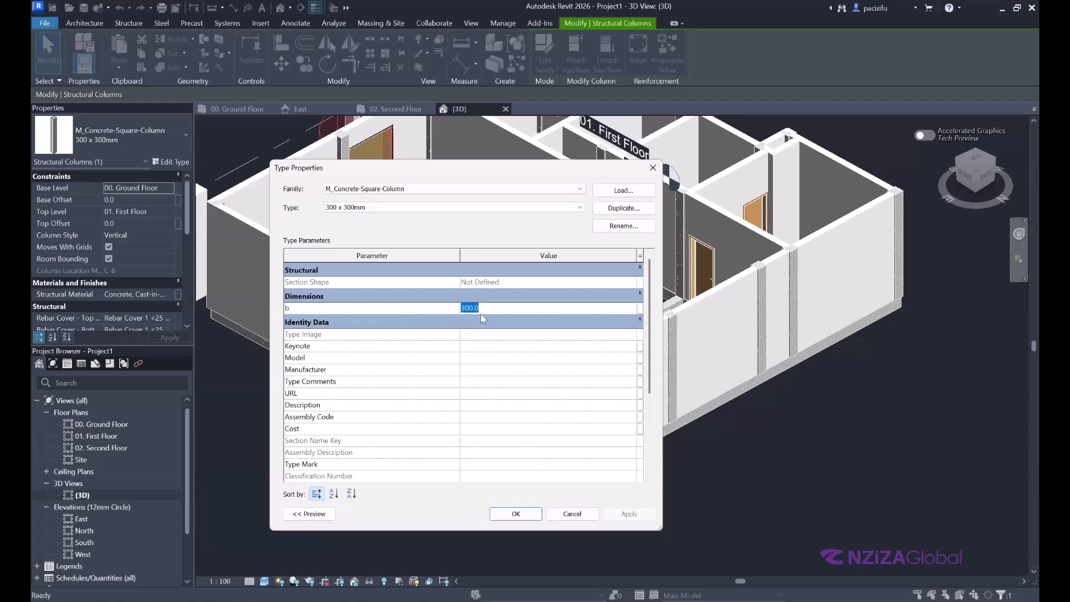
pyautogui.click(570, 509)
# Step: Examine the columns and ground beams along the outer walls from the opposite side of the building
pyautogui.scroll(-2, 567, 502)
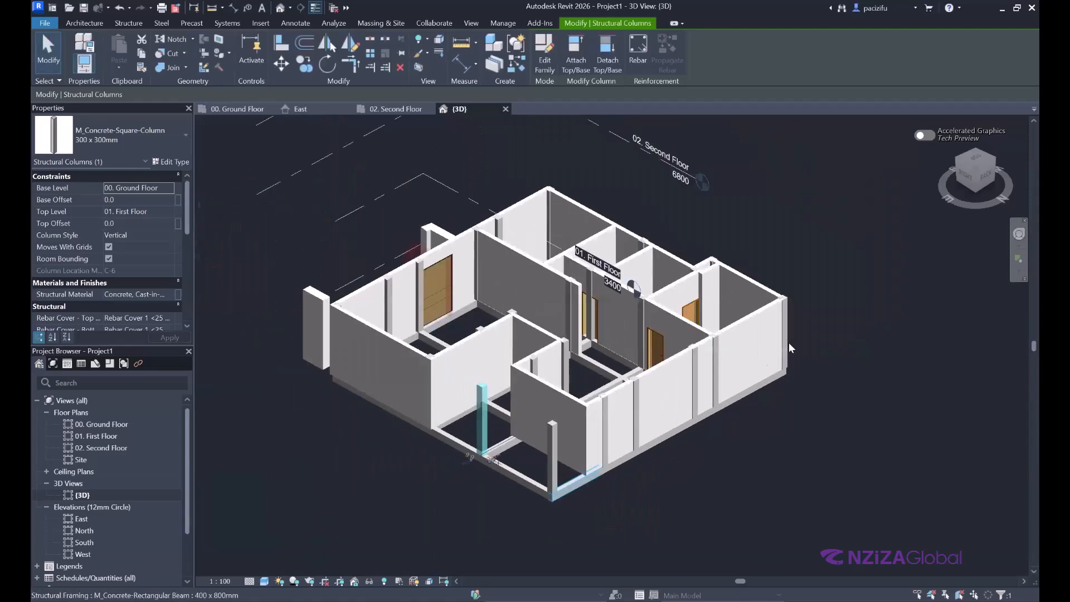
pyautogui.click(1019, 234)
pyautogui.moveTo(920, 292); pyautogui.dragTo(658, 283)
pyautogui.click(668, 260)
pyautogui.scroll(-3, 530, 273)
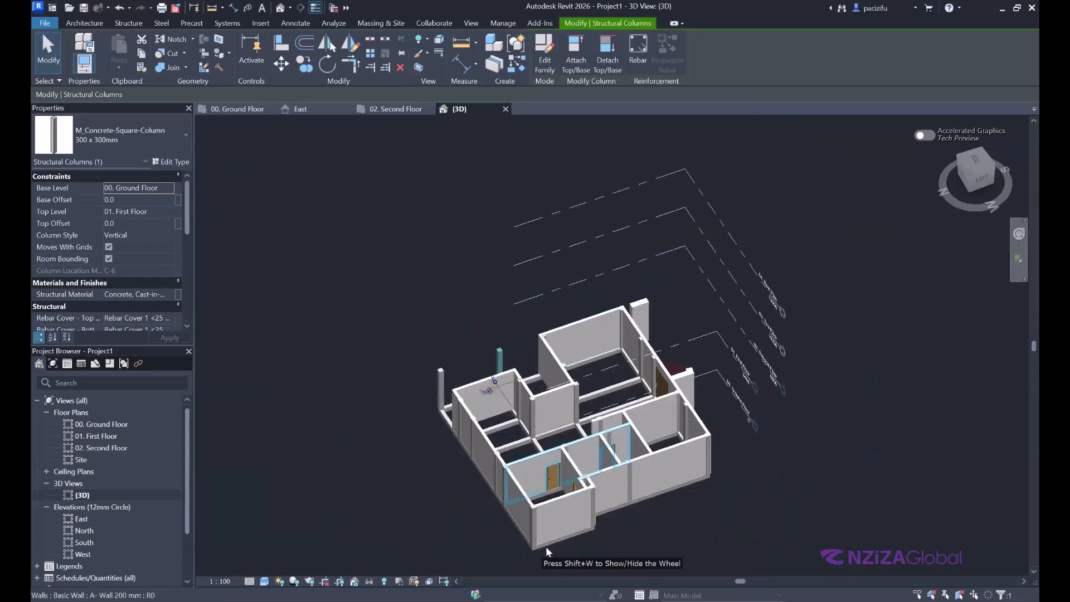
pyautogui.scroll(4, 563, 512)
pyautogui.scroll(3, 580, 451)
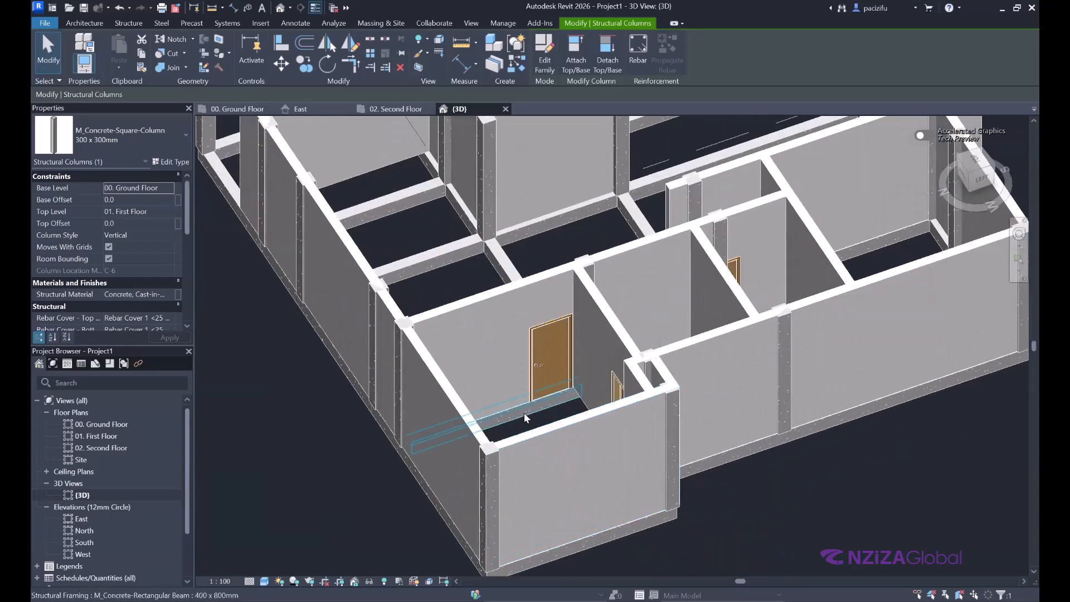
pyautogui.scroll(-3, 506, 397)
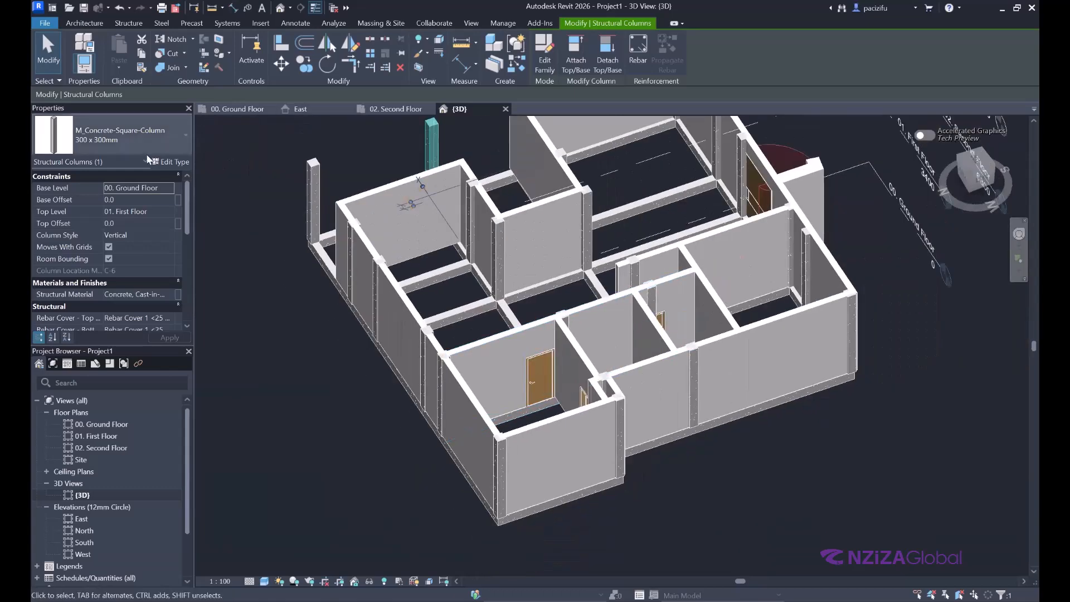
# Step: Set the concrete square column type's dimension b to 230 and deselect the column
pyautogui.click(171, 161)
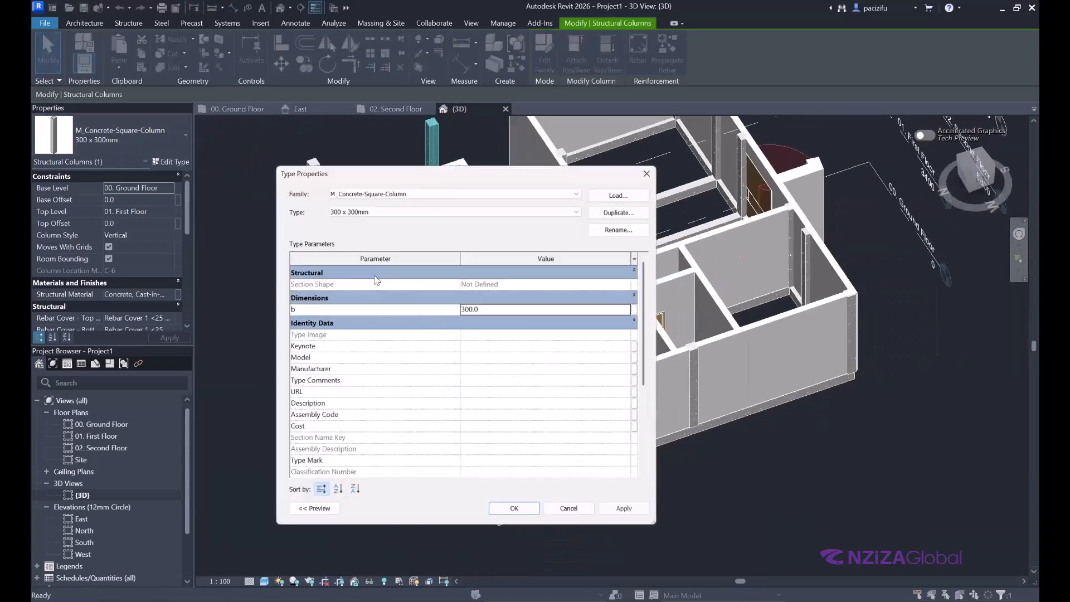
pyautogui.click(484, 306)
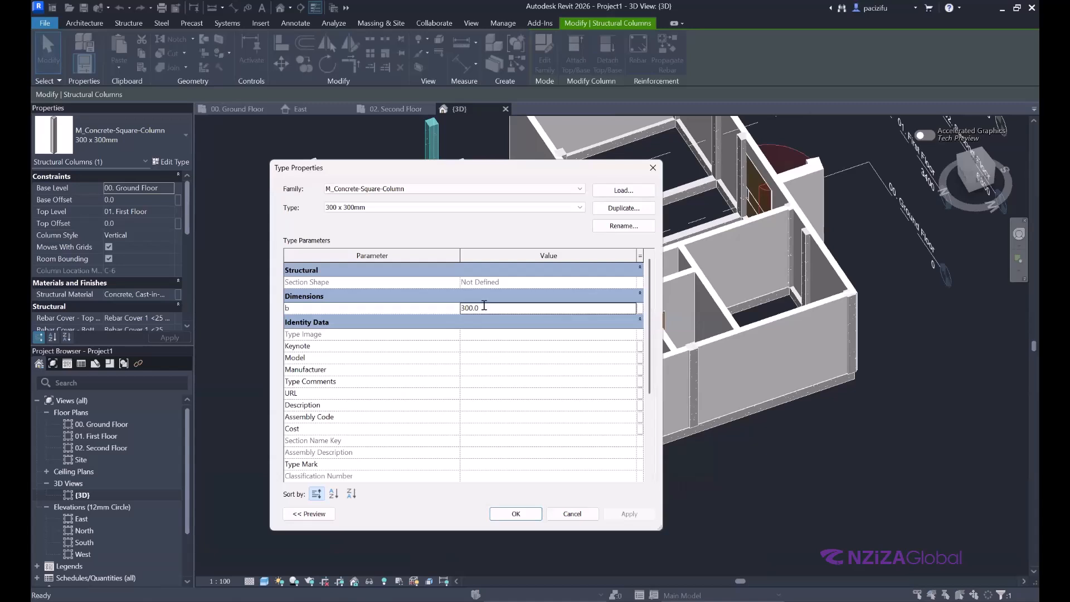
pyautogui.doubleClick(484, 306)
pyautogui.write('230')
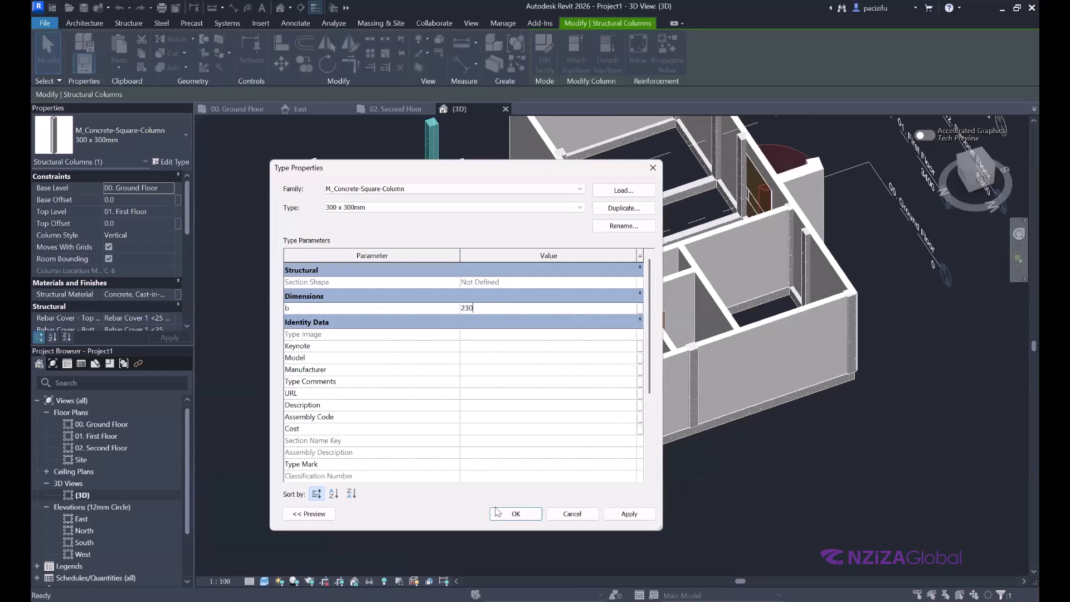
pyautogui.click(516, 513)
pyautogui.scroll(-3, 515, 421)
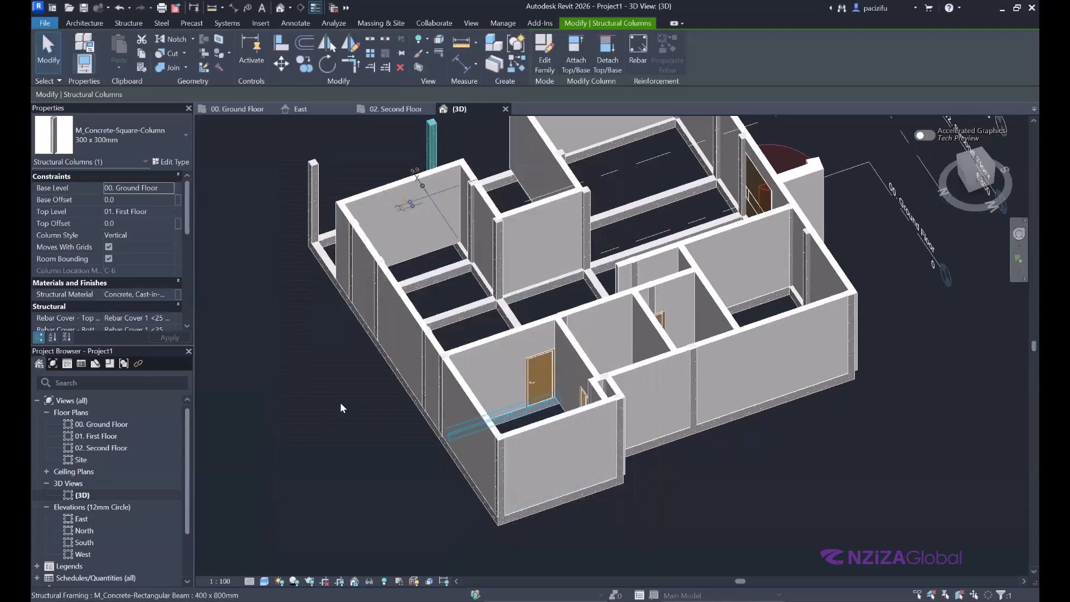
pyautogui.click(340, 402)
# Step: Inspect from several angles how the resized columns fit within the walls, beams and interior door openings
pyautogui.scroll(2, 538, 362)
pyautogui.click(1019, 233)
pyautogui.moveTo(606, 305); pyautogui.dragTo(665, 283)
pyautogui.press('Escape')
pyautogui.click(1018, 233)
pyautogui.moveTo(478, 236); pyautogui.dragTo(678, 251)
pyautogui.press('Escape')
pyautogui.scroll(-5, 568, 450)
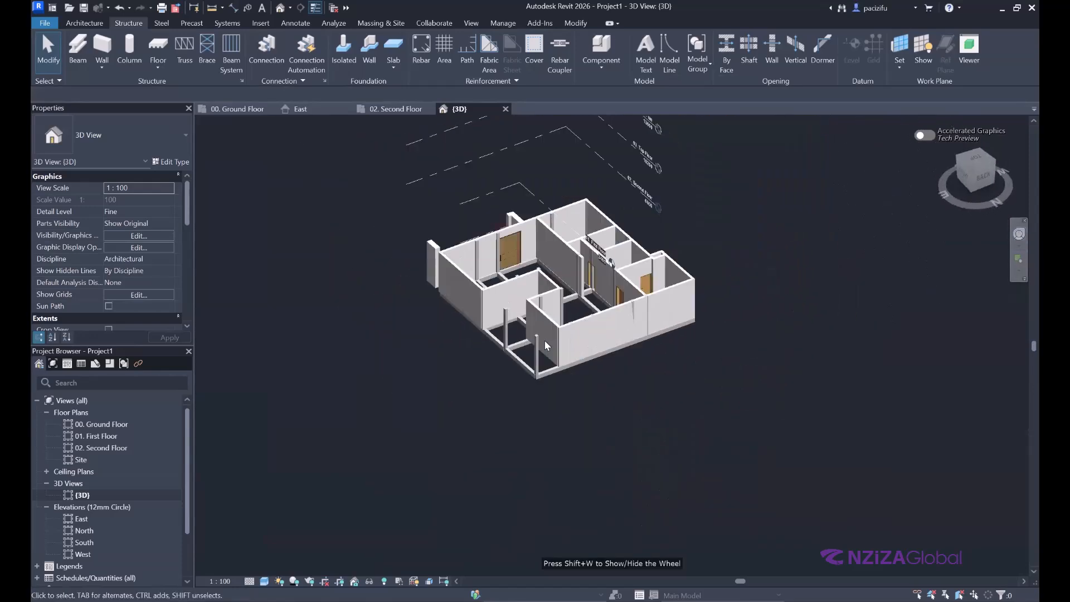
pyautogui.scroll(4, 571, 429)
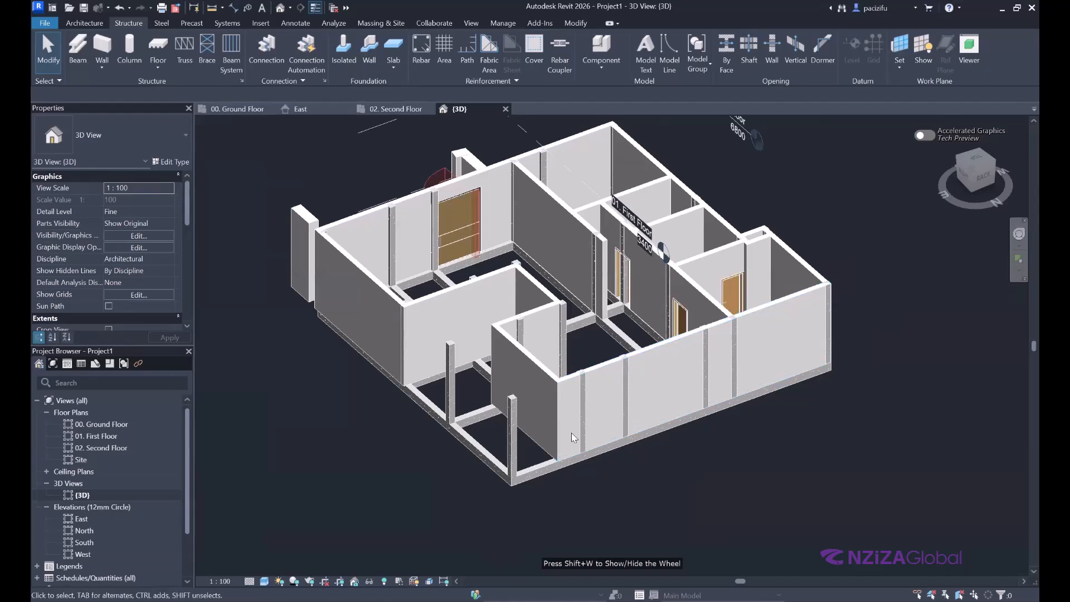
pyautogui.scroll(-4, 571, 432)
pyautogui.scroll(3, 569, 431)
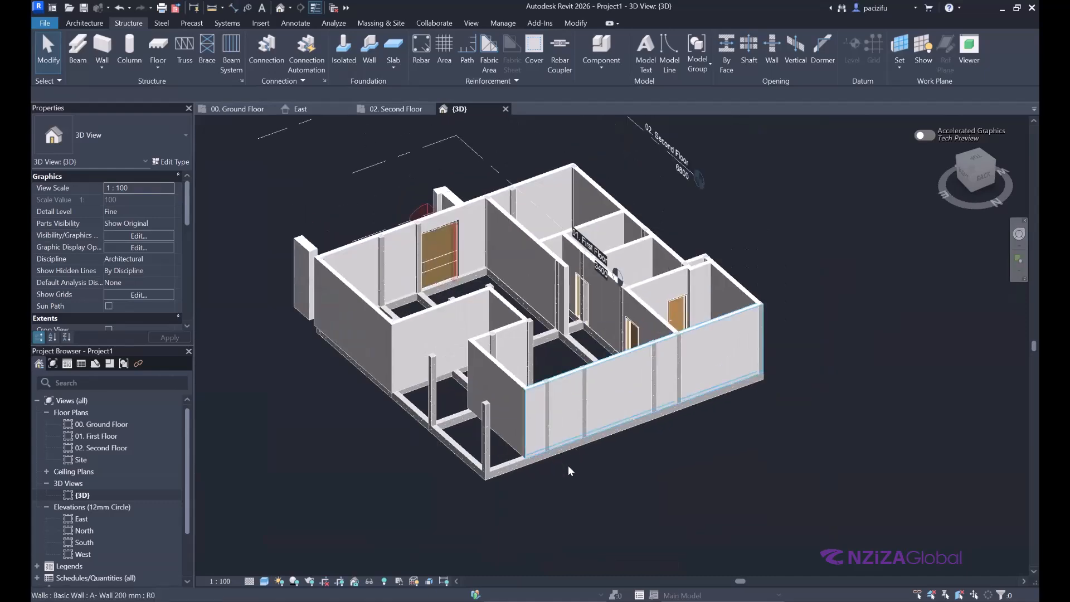
pyautogui.scroll(2, 580, 252)
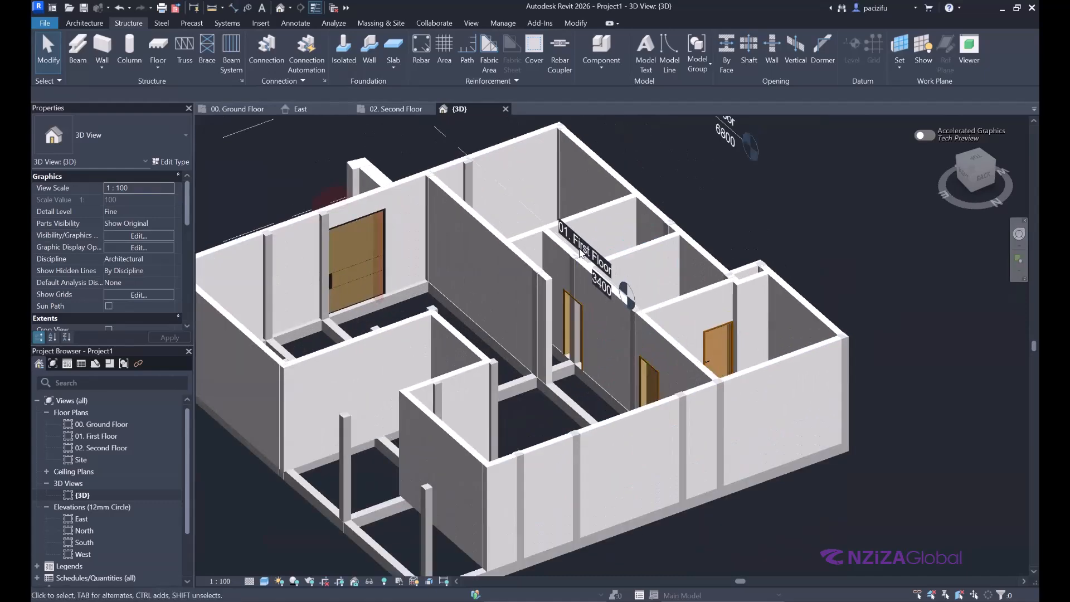
pyautogui.scroll(3, 579, 252)
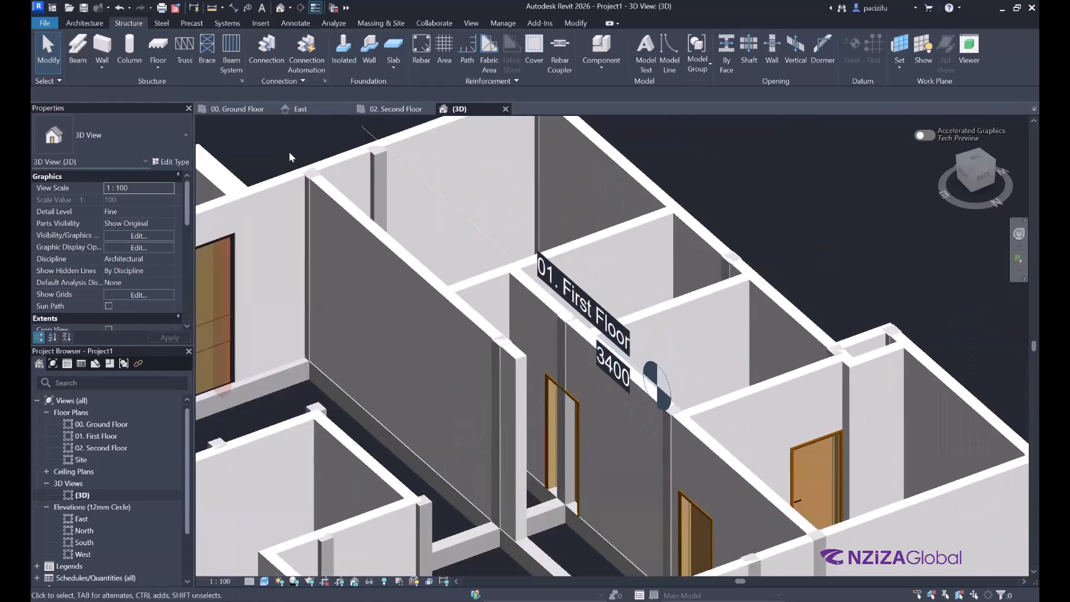
# Step: On the ground floor plan, move the 900x2100mm door at B-2 down its wall clear of the column and flip its hinge side
pyautogui.click(246, 110)
pyautogui.scroll(2, 501, 296)
pyautogui.scroll(5, 527, 365)
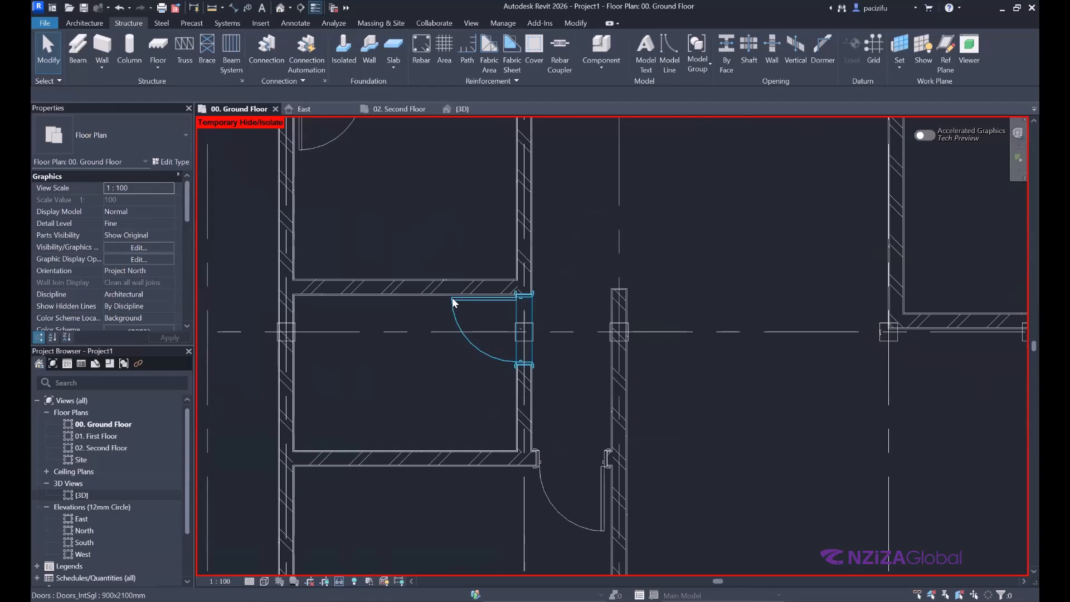
pyautogui.click(452, 302)
pyautogui.moveTo(461, 302); pyautogui.dragTo(449, 378)
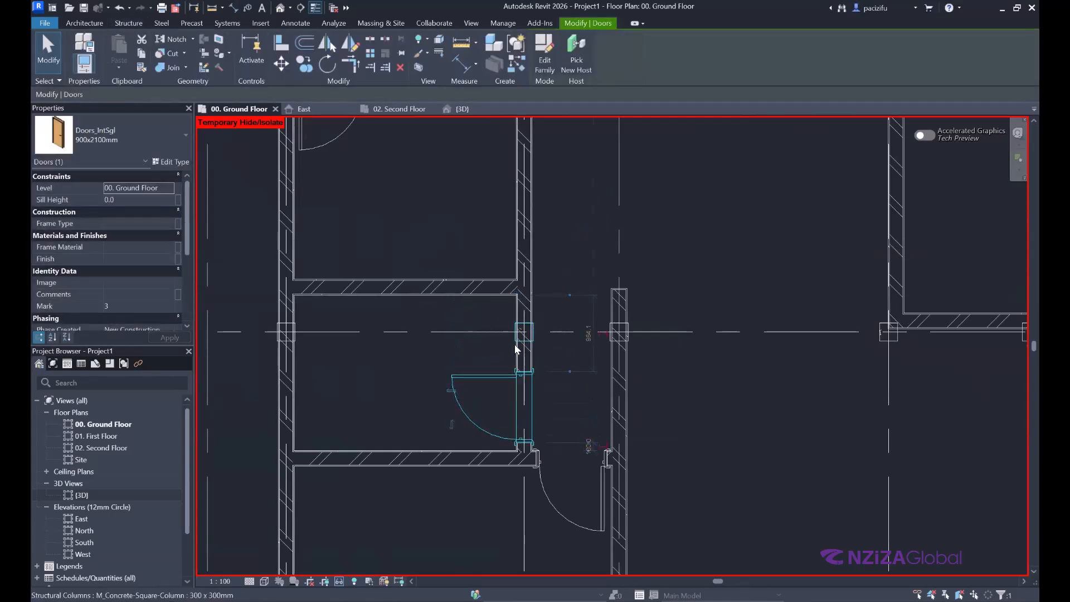
pyautogui.click(451, 423)
pyautogui.scroll(-5, 580, 353)
pyautogui.press('Escape')
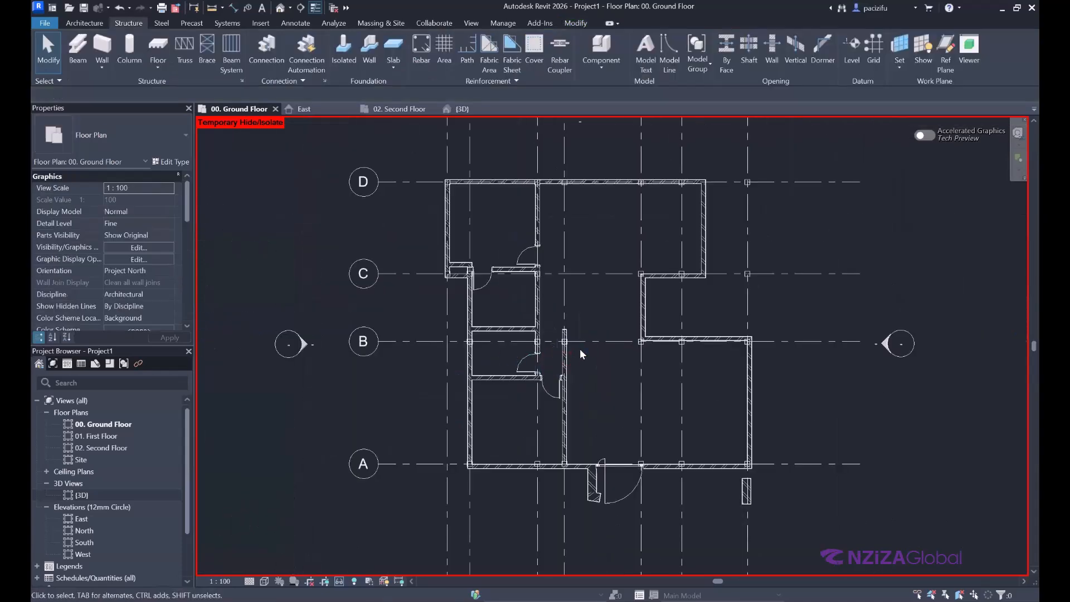
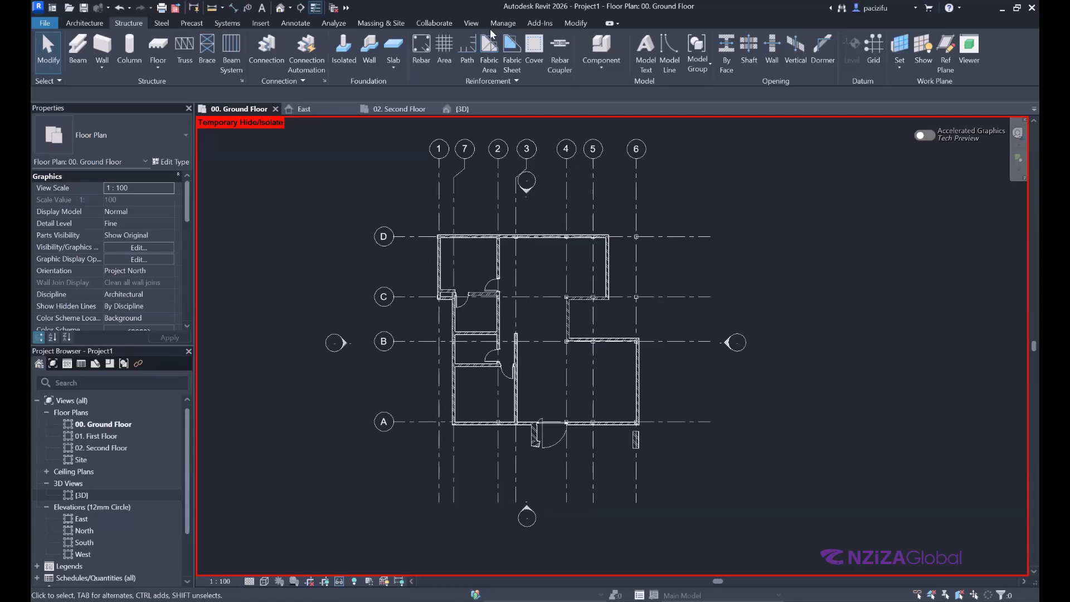
# Step: Set the 3D view's projection mode to Perspective
pyautogui.scroll(-2, 499, 366)
pyautogui.scroll(3, 504, 358)
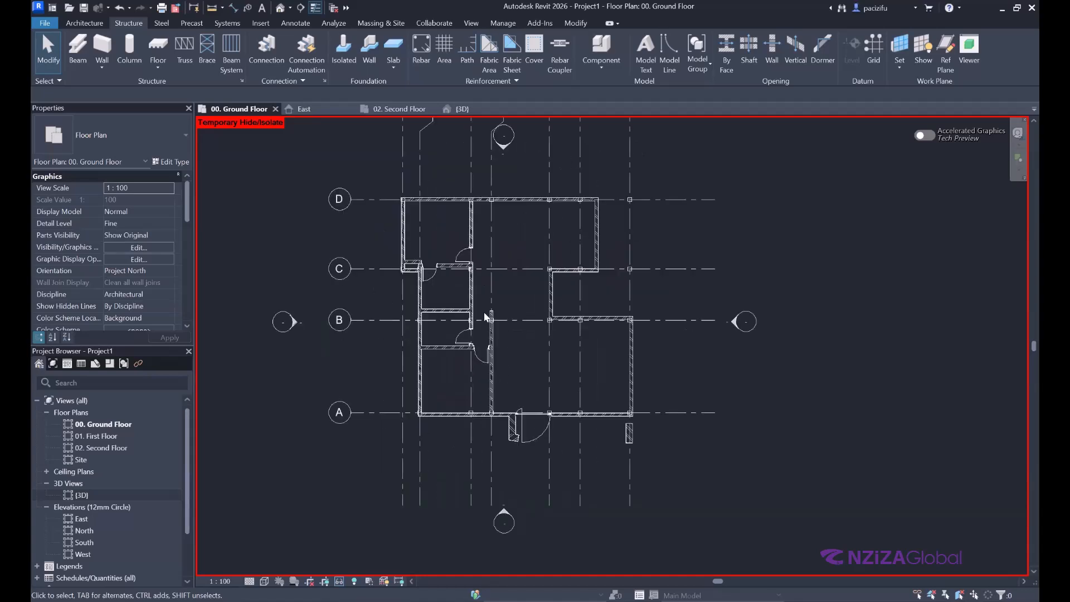
pyautogui.click(381, 114)
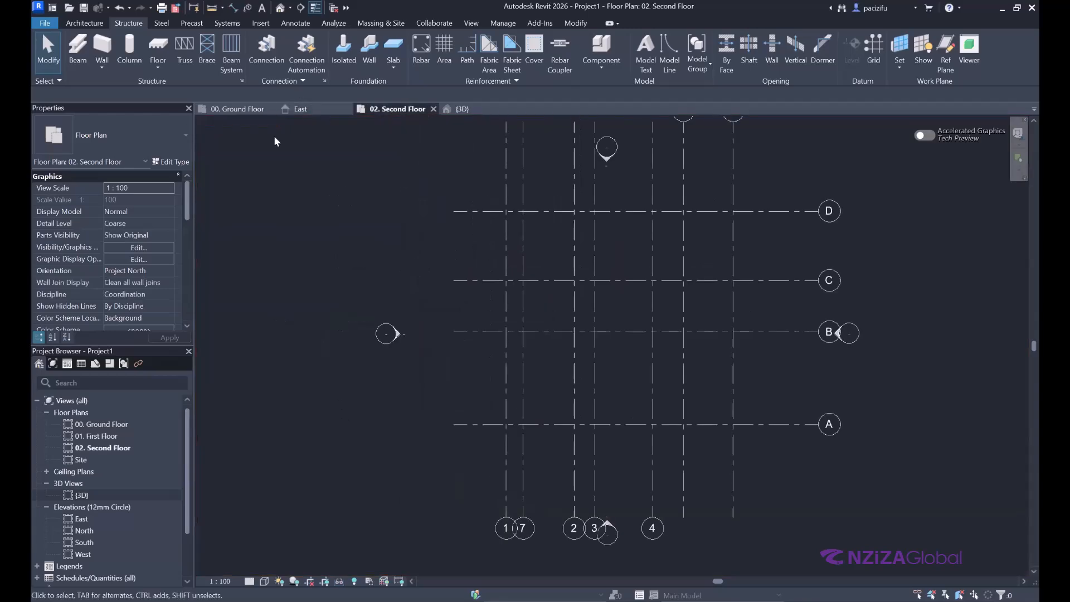
pyautogui.click(450, 112)
pyautogui.scroll(-5, 620, 290)
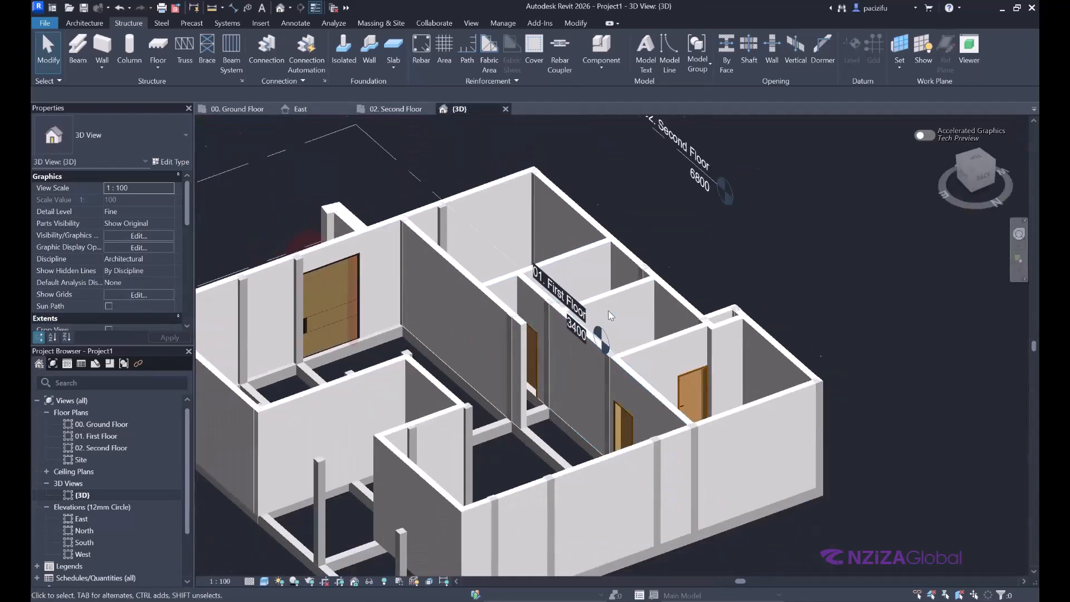
pyautogui.scroll(2, 593, 316)
pyautogui.scroll(-5, 139, 283)
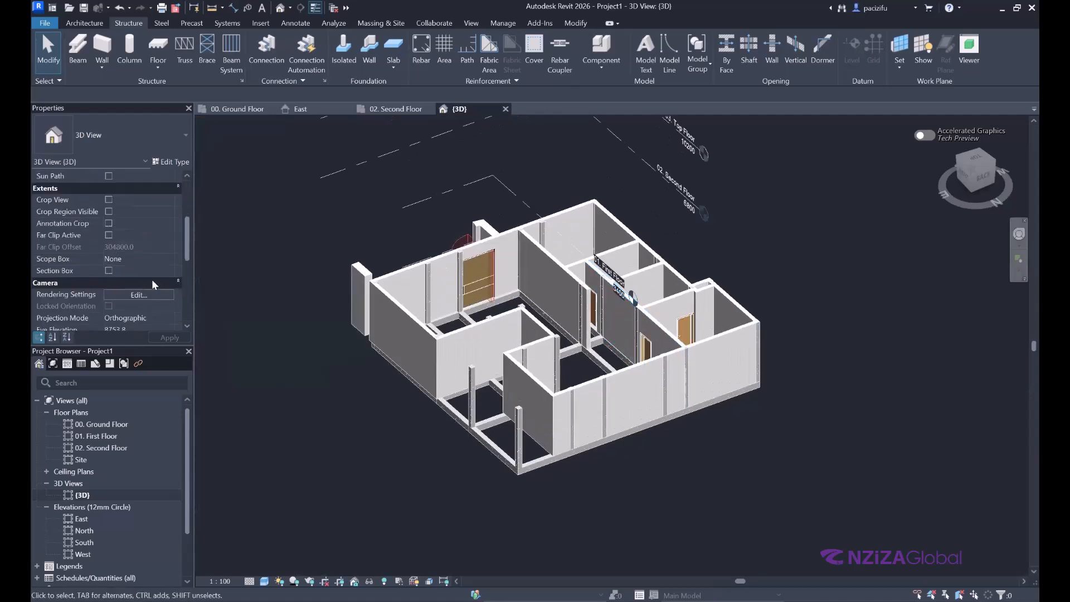
pyautogui.click(156, 257)
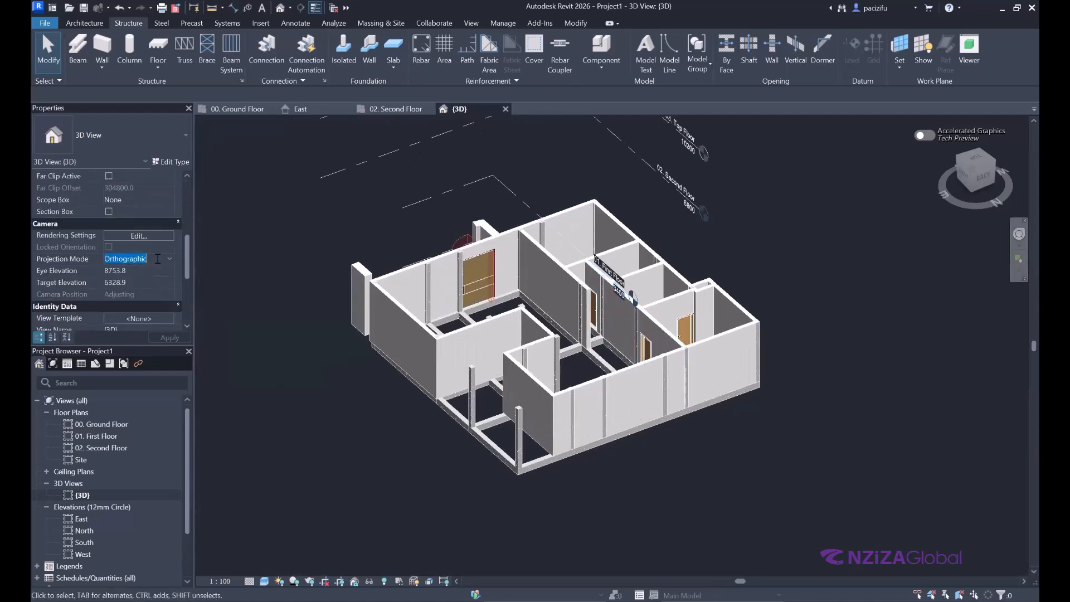
pyautogui.click(171, 259)
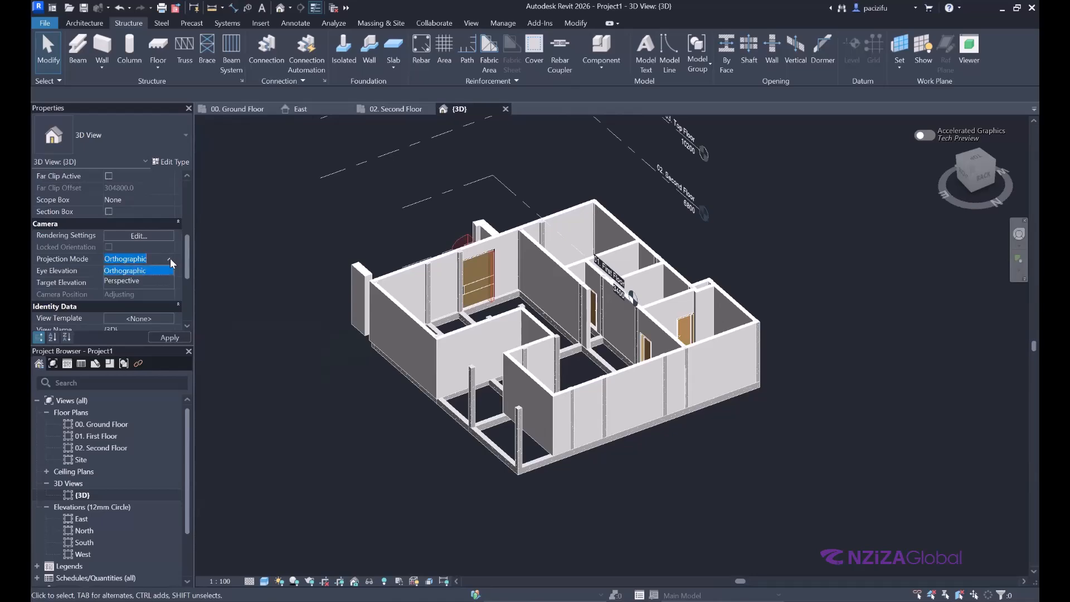
pyautogui.click(126, 280)
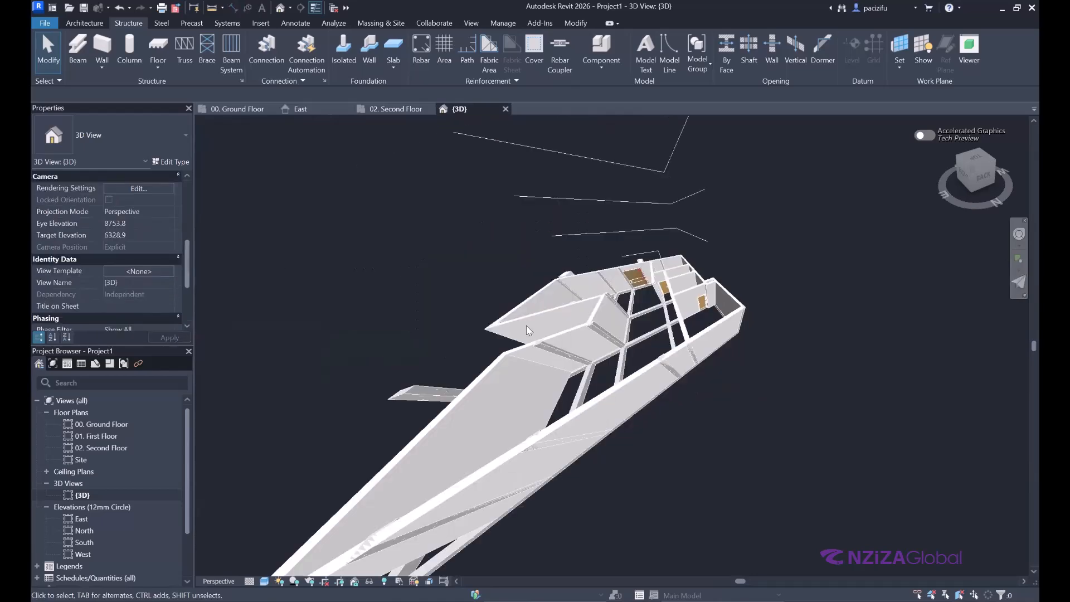
# Step: Close the 3D view, dismiss the save reminder without saving, and reopen the 3D view
pyautogui.click(505, 109)
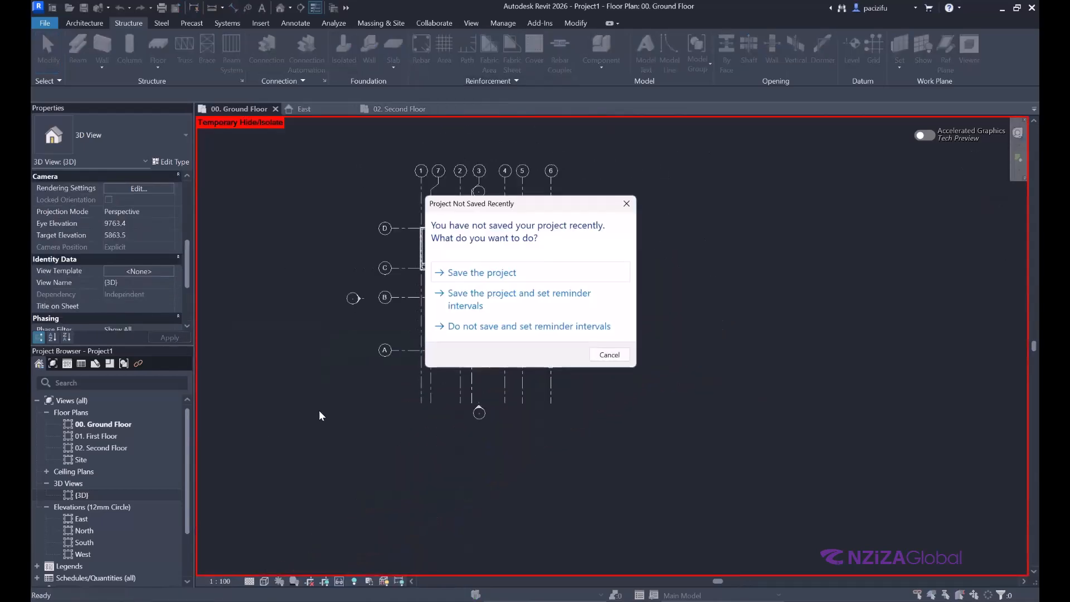
pyautogui.click(626, 203)
pyautogui.doubleClick(81, 495)
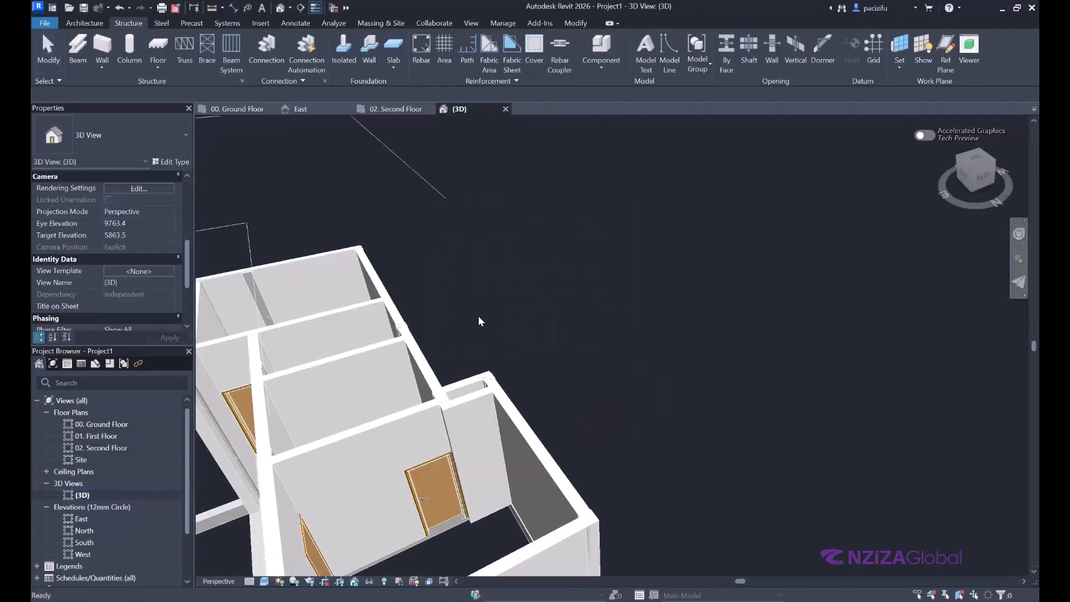
# Step: Examine the whole building in perspective from all sides, including the entrance side and the freestanding outer columns
pyautogui.scroll(-5, 727, 222)
pyautogui.scroll(3, 545, 319)
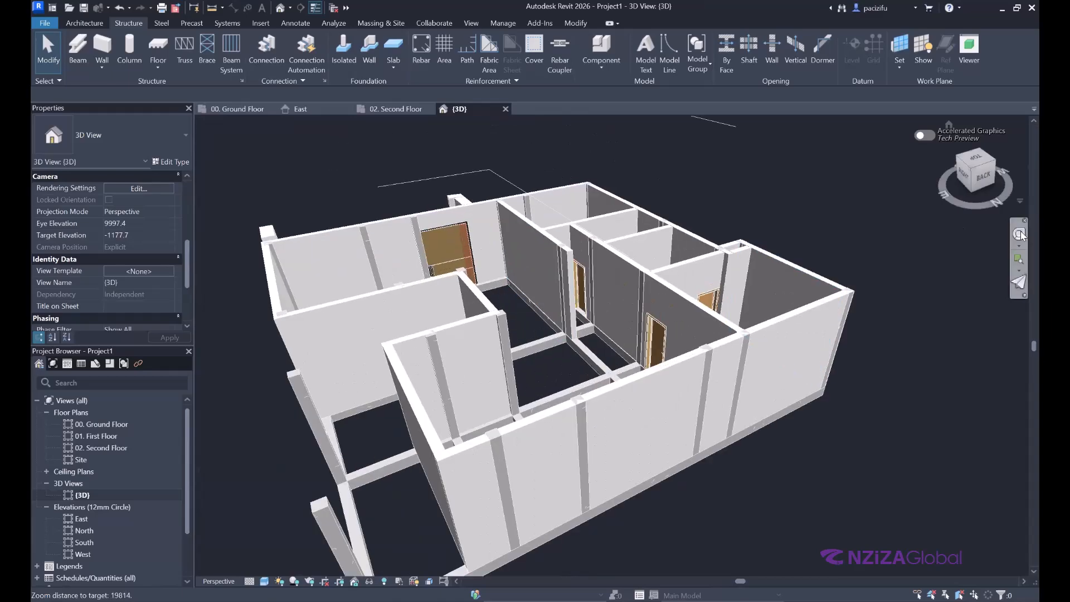
pyautogui.keyDown('shift'); pyautogui.moveTo(547, 312); pyautogui.dragTo(226, 256, button='middle'); pyautogui.keyUp('shift')
pyautogui.moveTo(226, 255); pyautogui.dragTo(859, 326)
pyautogui.moveTo(718, 293); pyautogui.dragTo(480, 305)
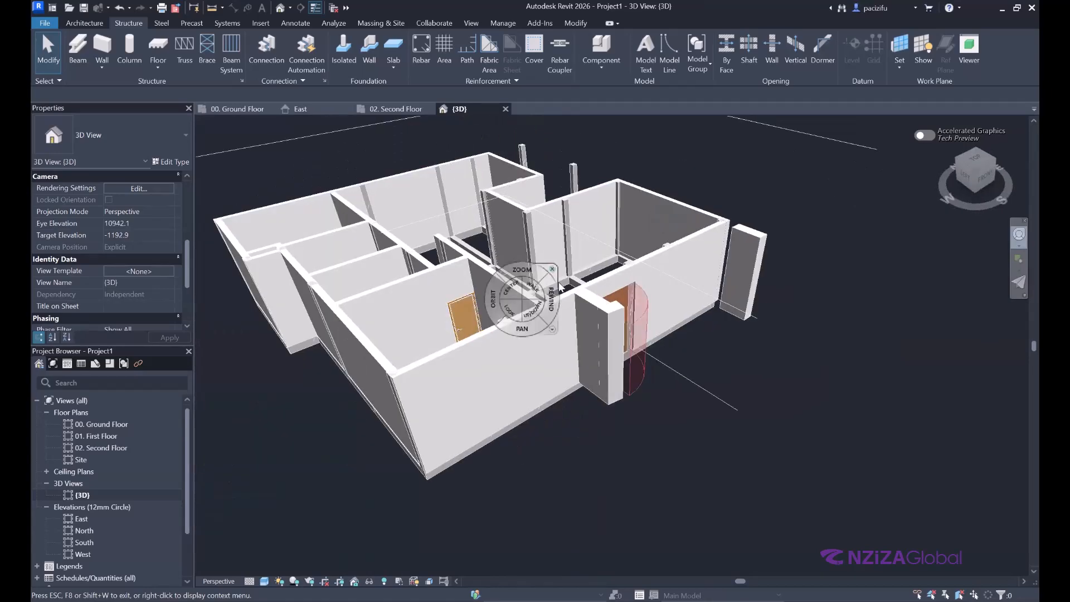
pyautogui.press('Escape')
pyautogui.scroll(-1, 526, 295)
pyautogui.scroll(1, 987, 251)
pyautogui.click(1019, 236)
pyautogui.moveTo(718, 289); pyautogui.dragTo(632, 239)
pyautogui.press('Escape')
pyautogui.scroll(-1, 652, 266)
pyautogui.scroll(1, 436, 232)
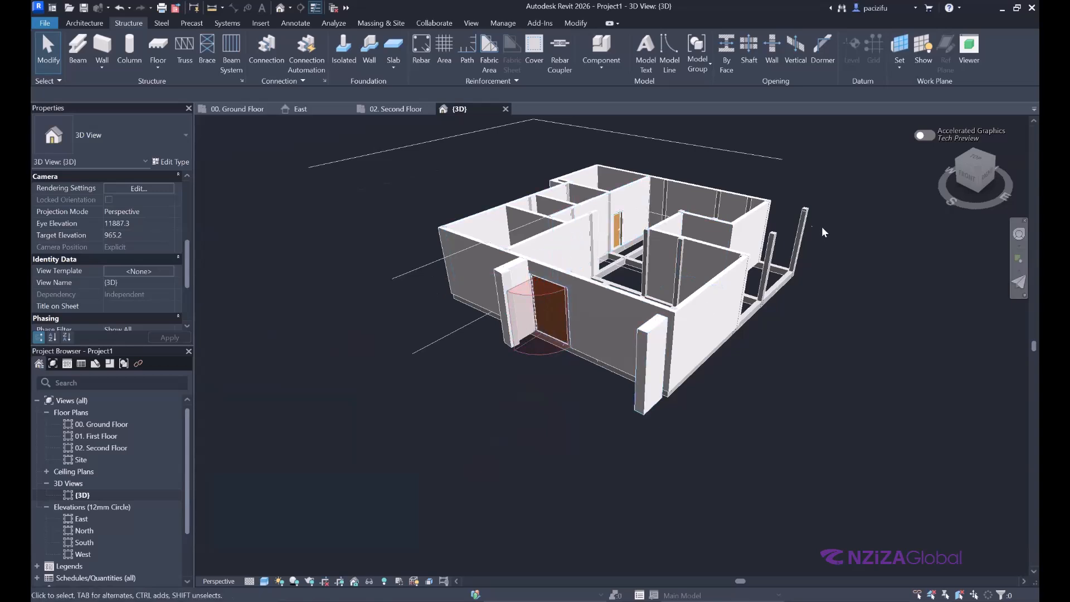
# Step: Reset the temporary hide/isolate on the ground floor plan to bring back the underlying PDF drawing
pyautogui.click(222, 108)
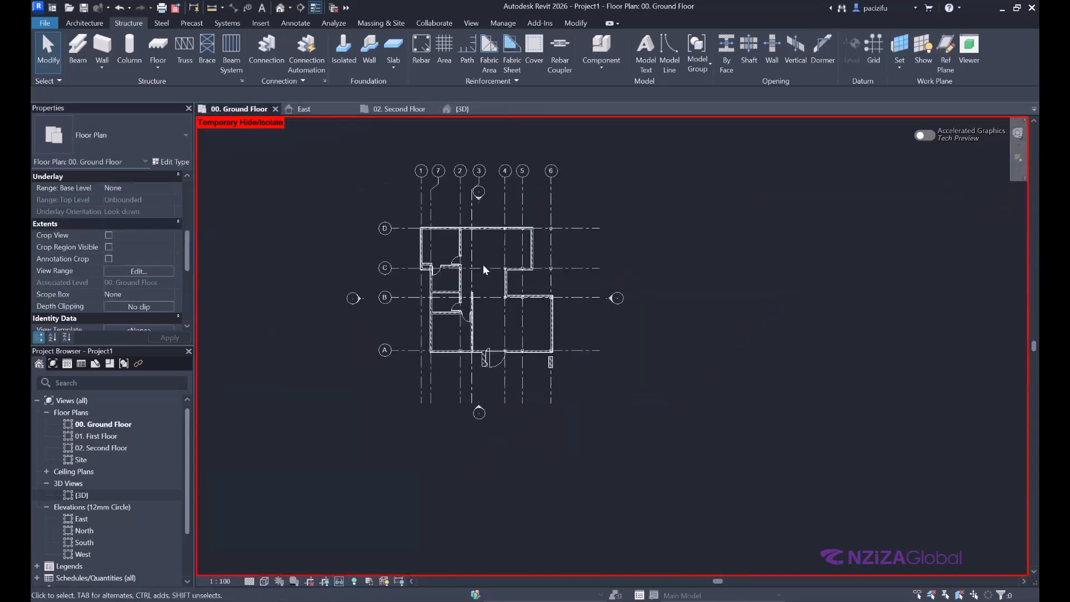
pyautogui.scroll(2, 430, 241)
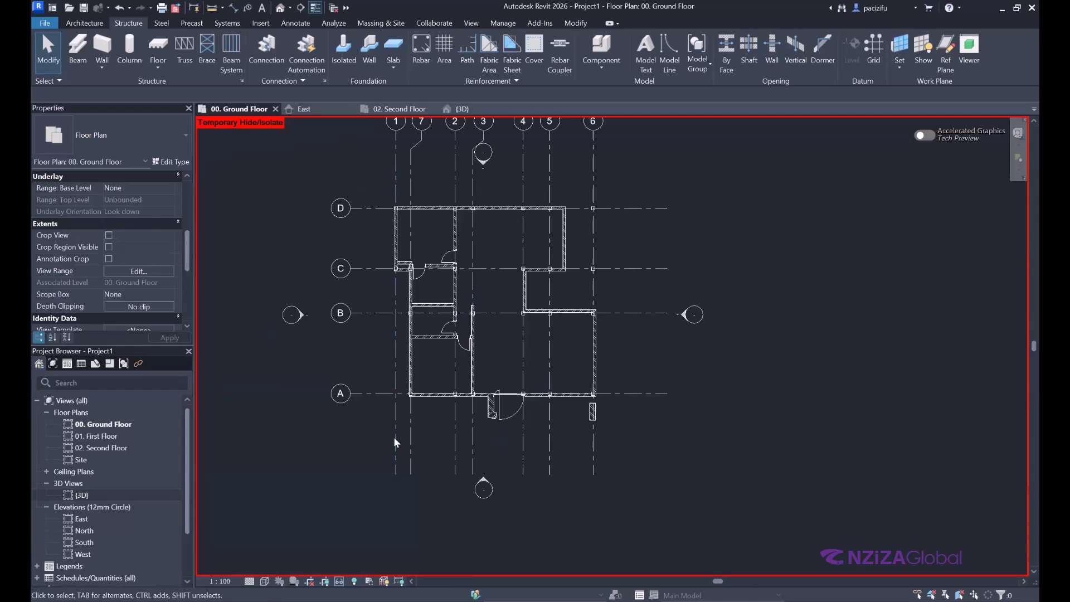
pyautogui.click(339, 581)
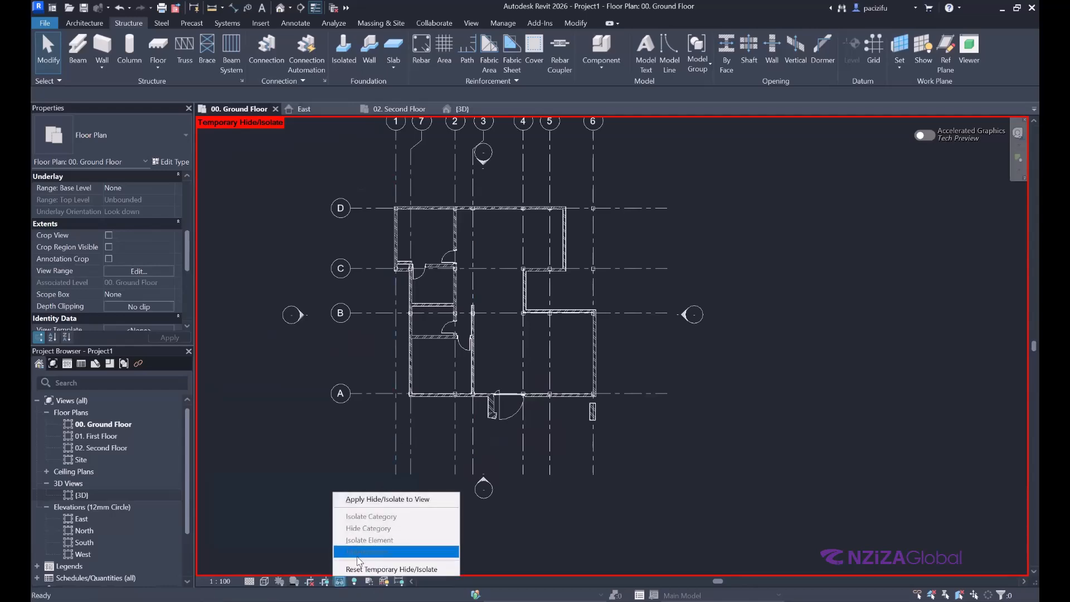
pyautogui.click(391, 568)
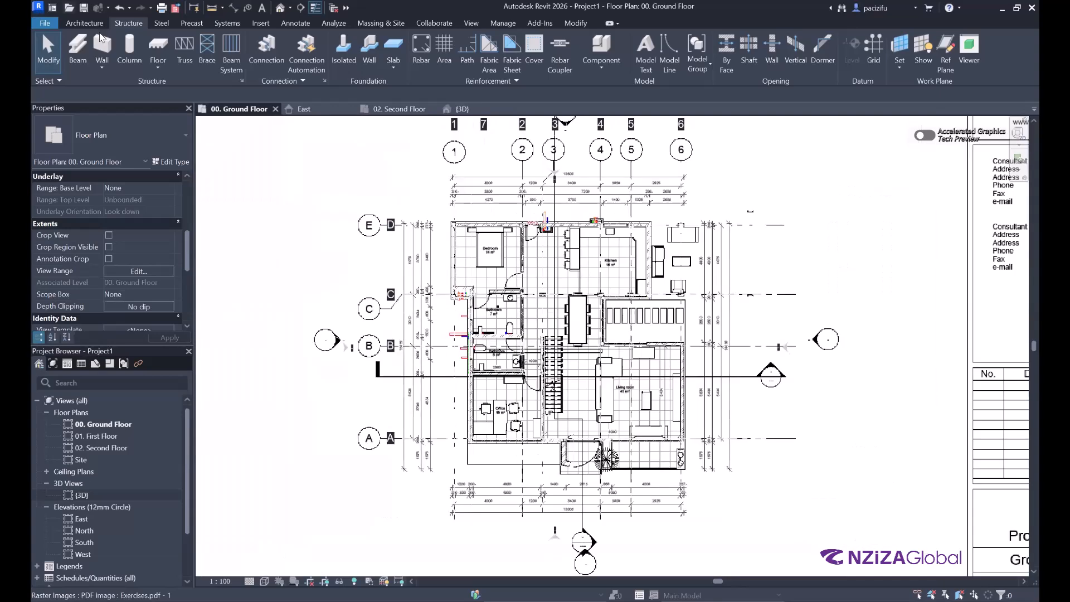
# Step: Start an architectural floor from the Floor-Grnd-Bearing_65Scr-90Ins-125Conc-50SBld-150Hcore type and duplicate that type as "A - Floor Slab"
pyautogui.click(84, 22)
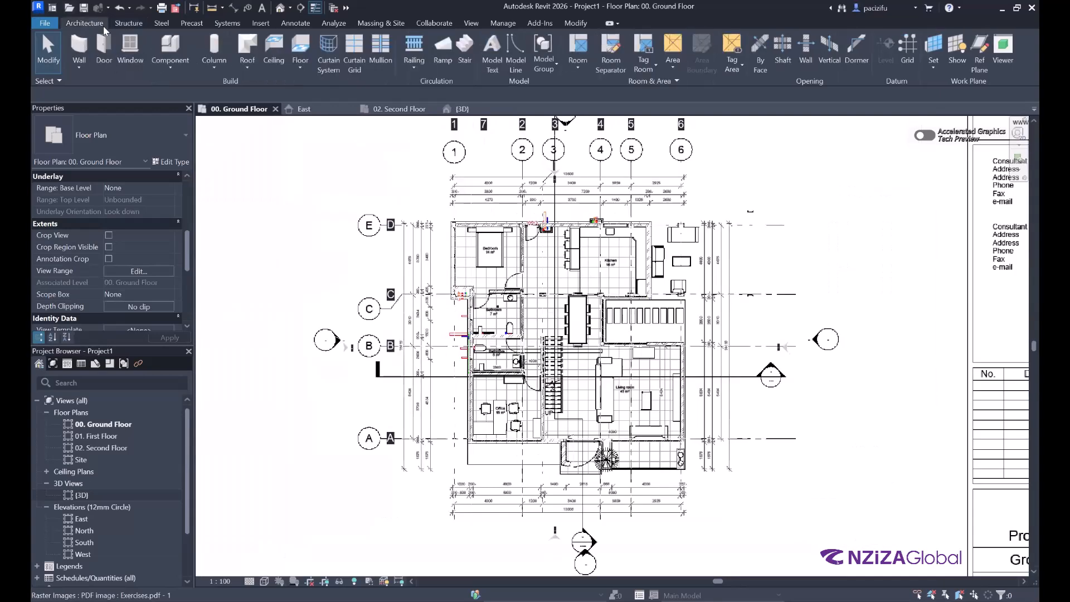
pyautogui.click(300, 48)
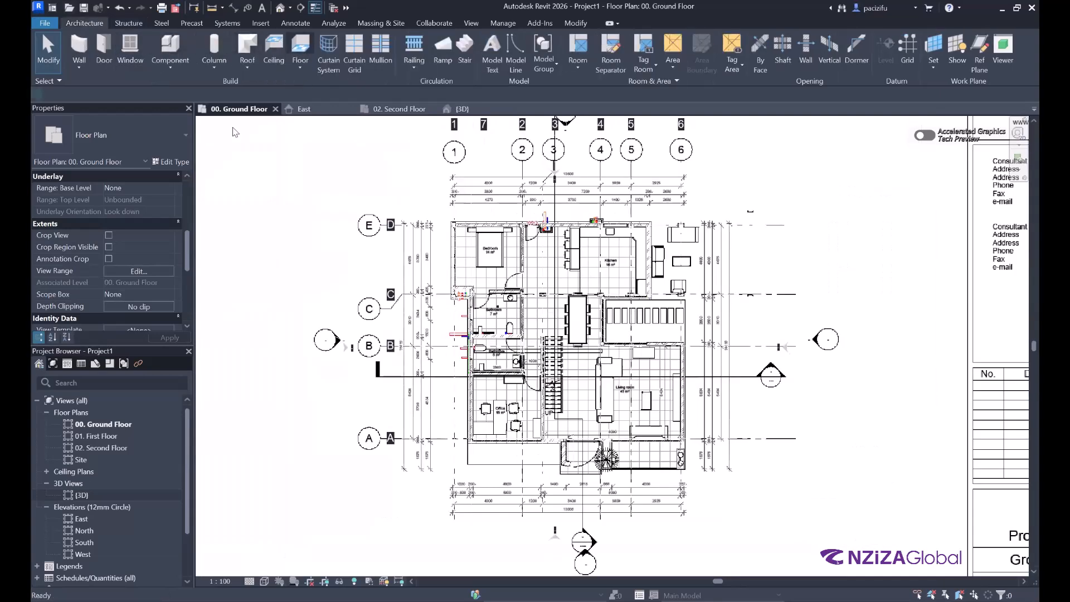
pyautogui.click(121, 135)
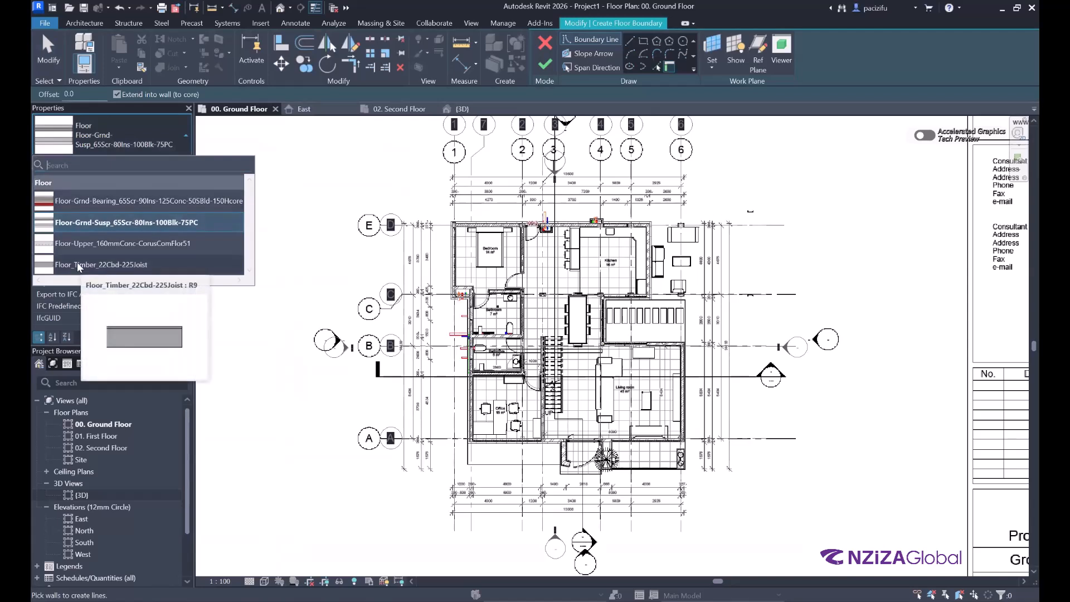
pyautogui.click(79, 200)
pyautogui.click(171, 162)
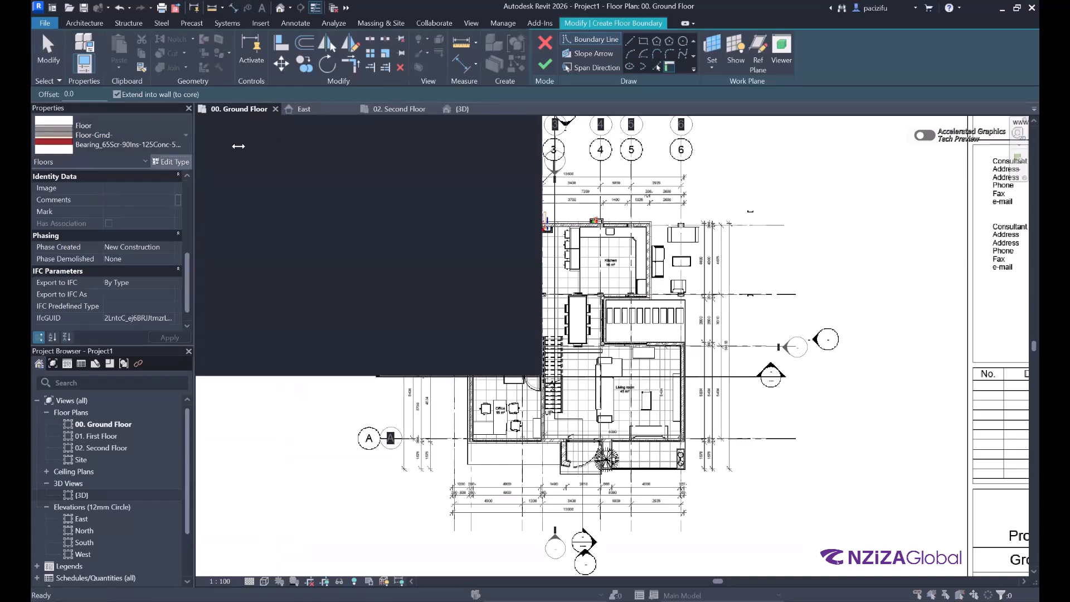
pyautogui.click(624, 208)
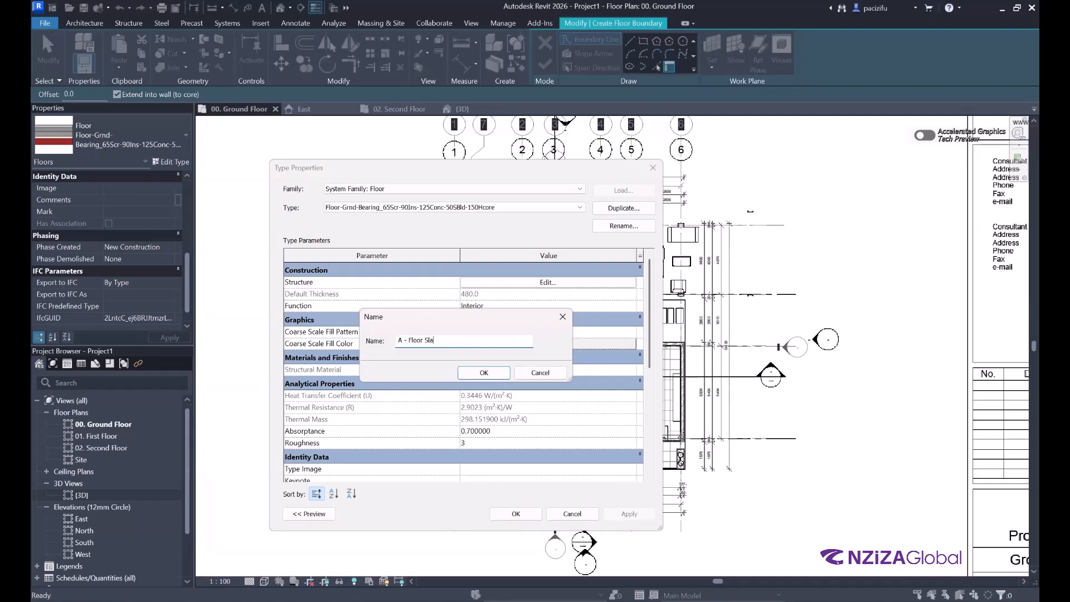
pyautogui.click(484, 372)
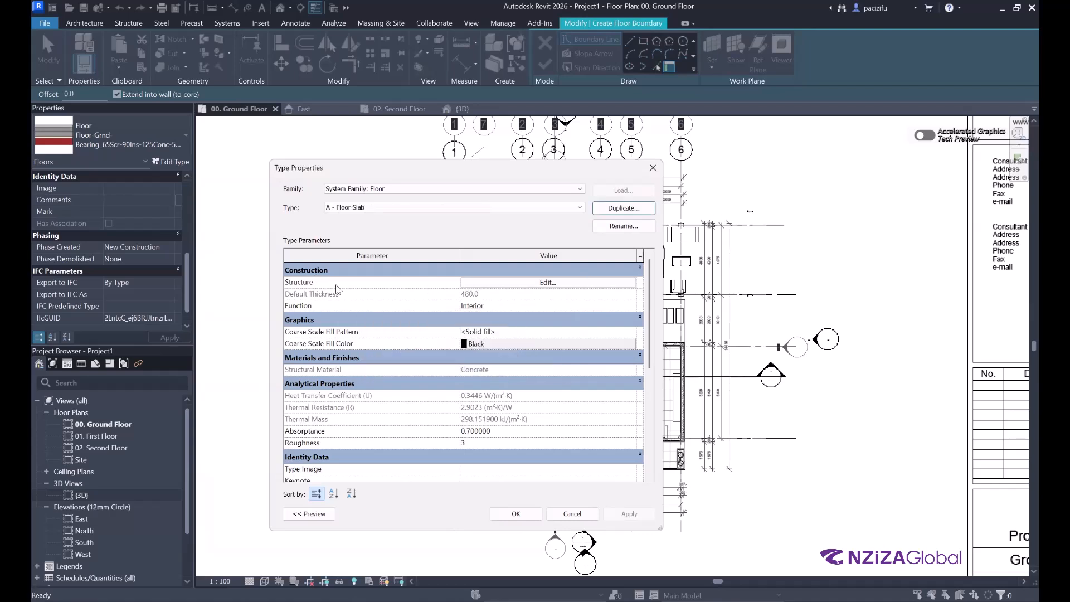
# Step: In the floor type's layer structure, delete the vapor retarder membrane and the rigid insulation layer
pyautogui.click(494, 282)
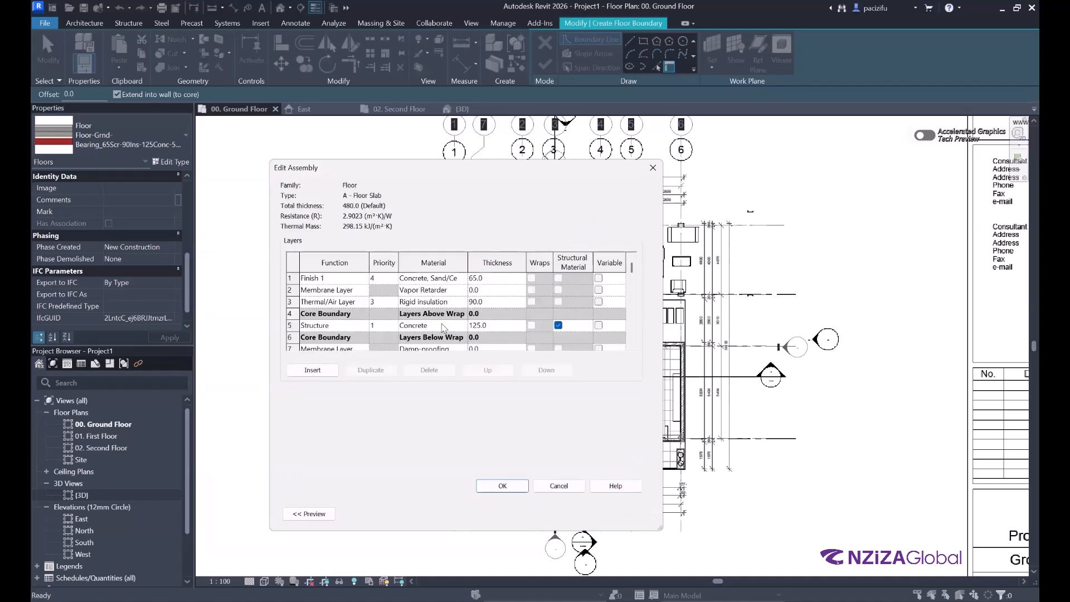
pyautogui.click(303, 288)
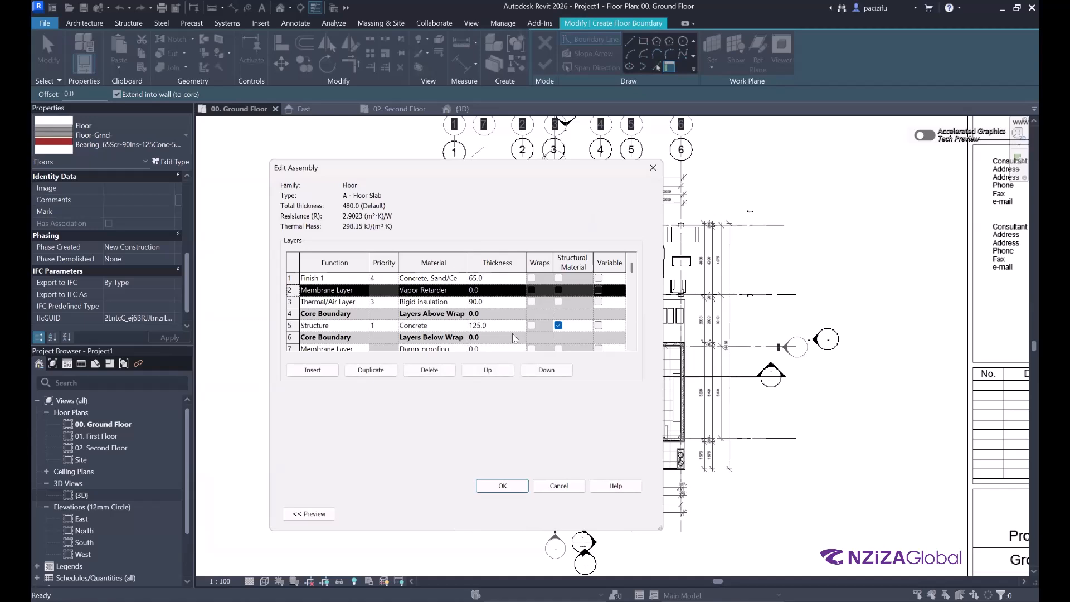
pyautogui.click(429, 369)
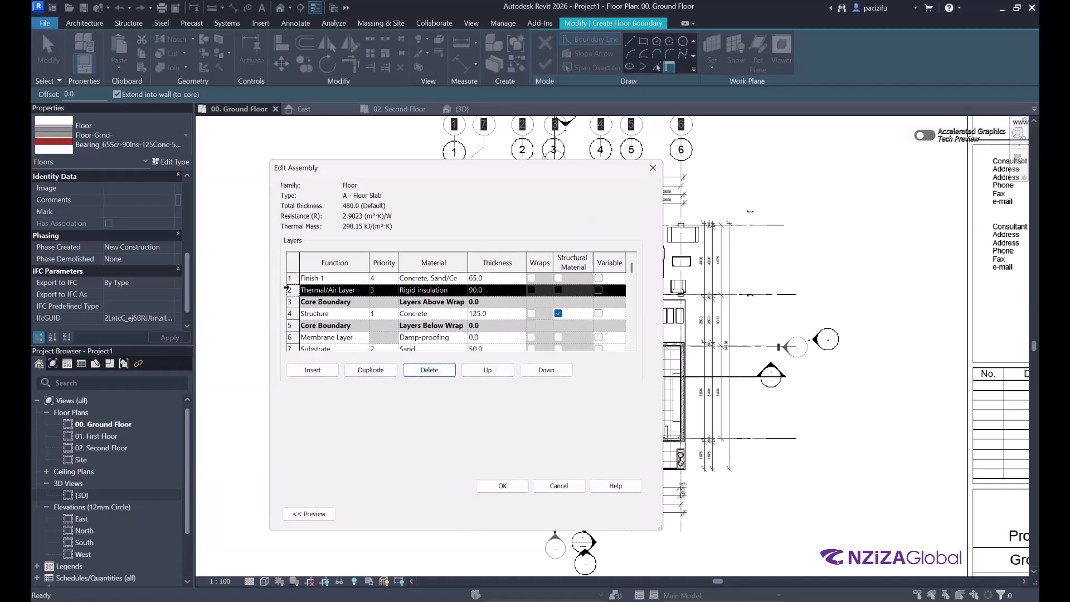
pyautogui.click(431, 371)
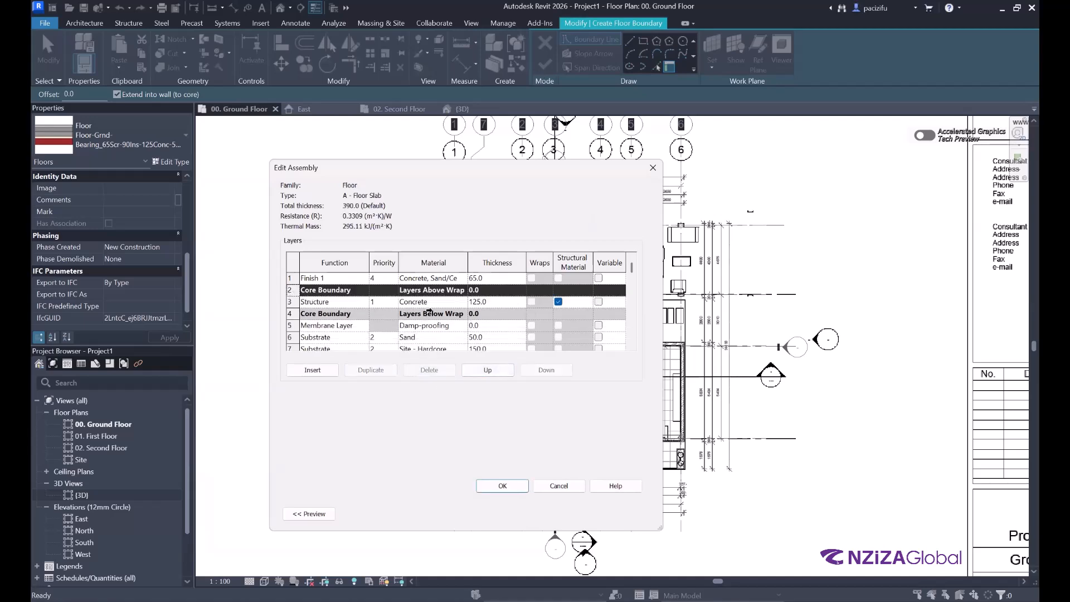
# Step: Set the thickness of the Finish 1 sand/cement layer to 25 mm
pyautogui.click(429, 303)
pyautogui.click(487, 301)
pyautogui.doubleClick(493, 302)
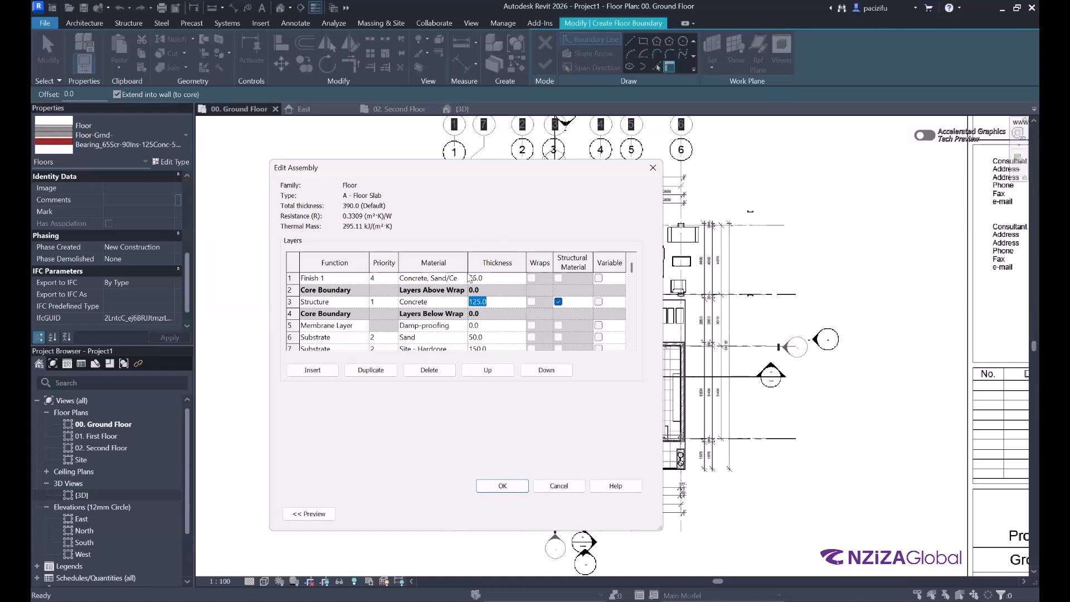
pyautogui.click(494, 278)
pyautogui.click(494, 277)
pyautogui.write('25')
# Step: Delete the damp-proofing membrane and the 50 mm sand substrate layer below the core
pyautogui.click(292, 326)
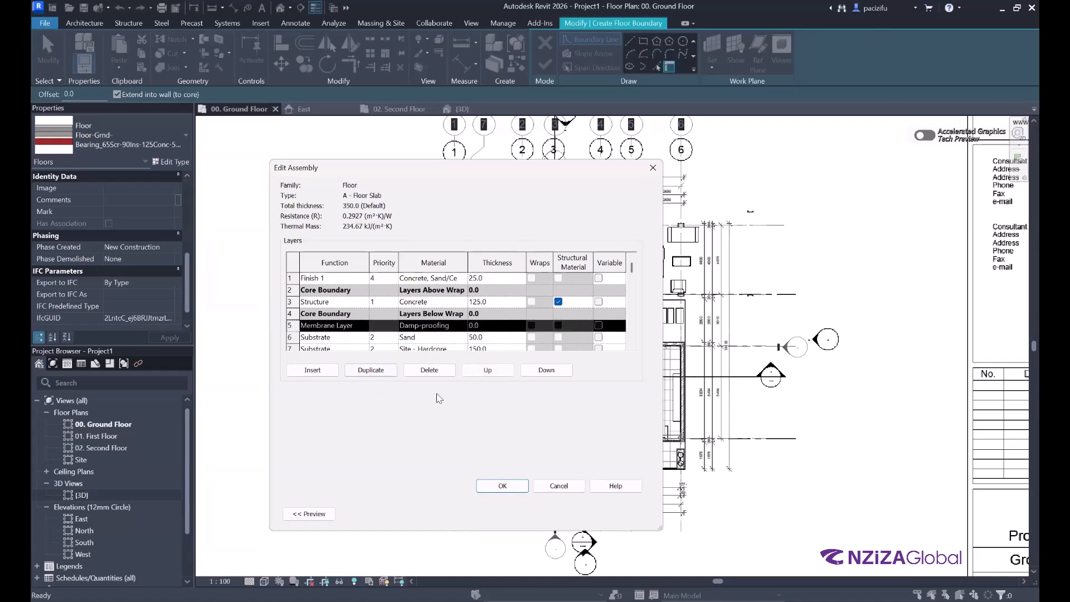
pyautogui.click(417, 373)
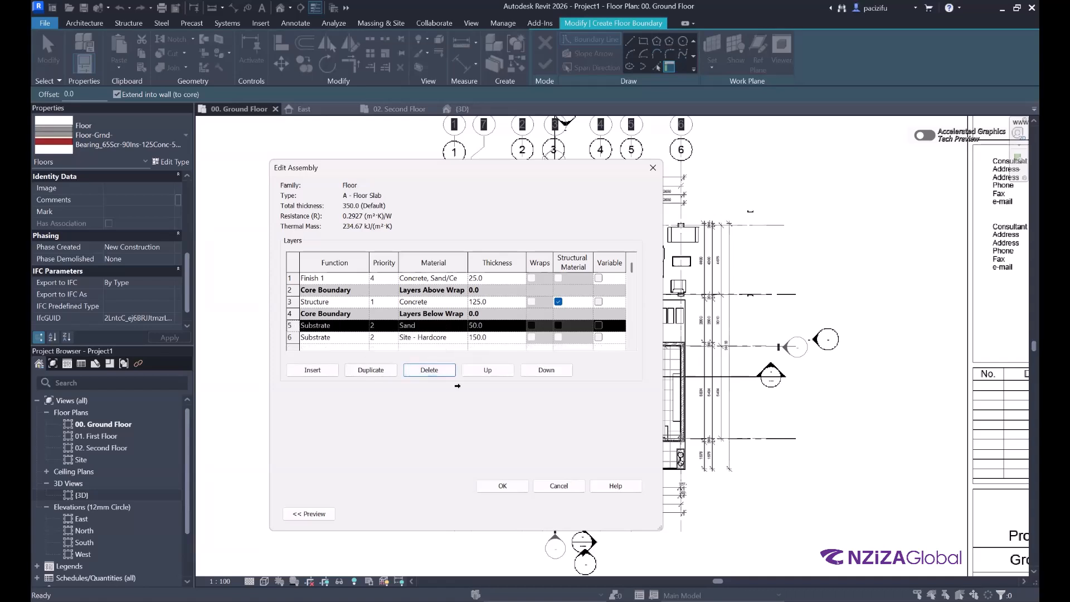
pyautogui.click(430, 369)
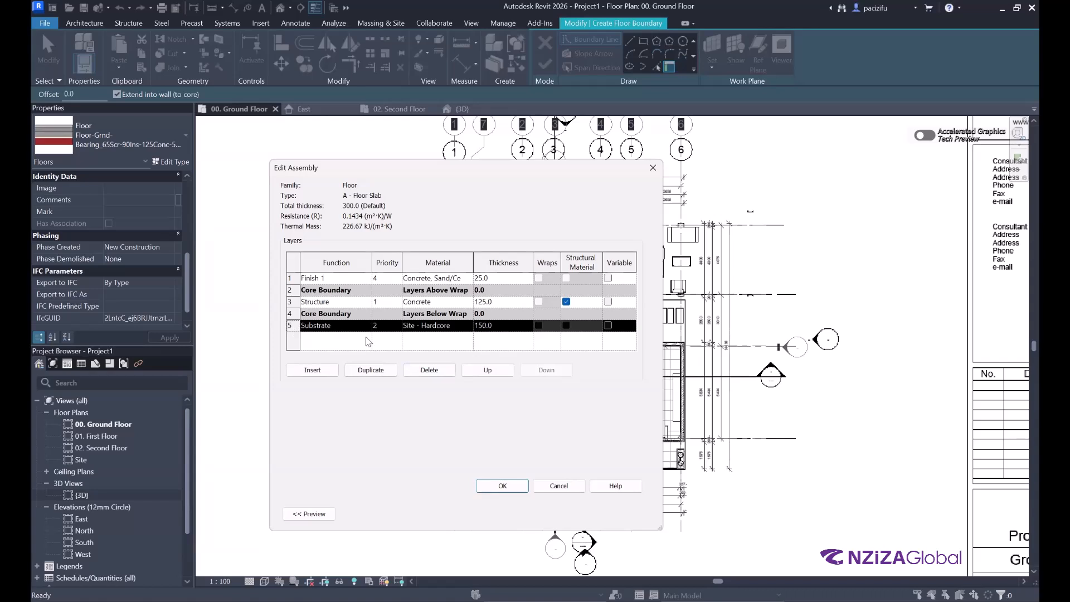
# Step: Change the function of the remaining hardcore substrate layer to Finish 2
pyautogui.click(316, 325)
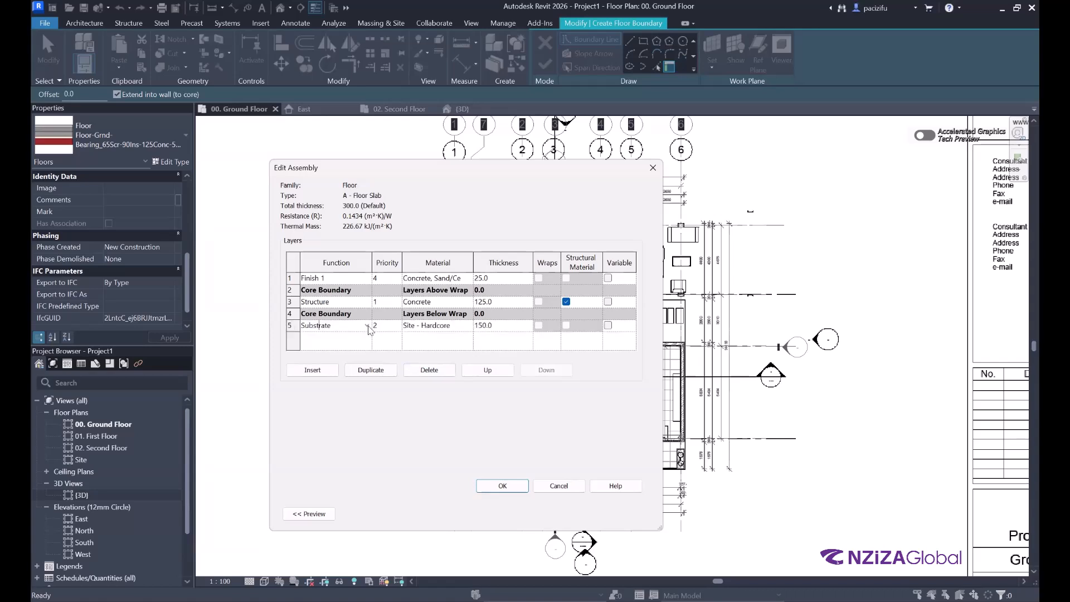
pyautogui.click(316, 326)
pyautogui.click(317, 377)
# Step: For the Finish 2 layer's material, search for "Paint" and add Cellulose Fill from the library to the project materials
pyautogui.click(421, 325)
pyautogui.click(469, 326)
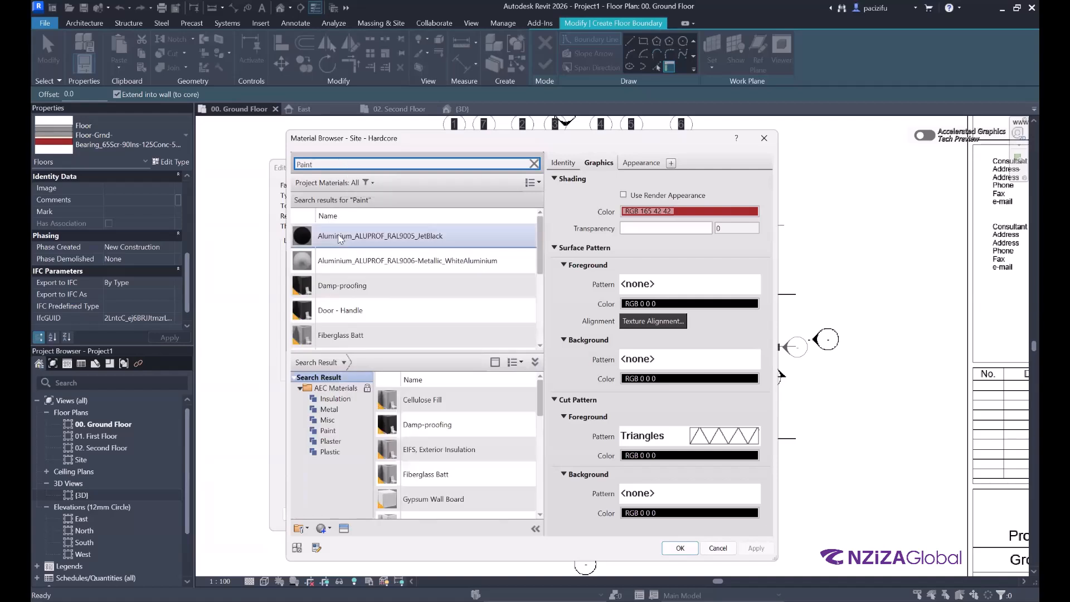
pyautogui.scroll(-1, 348, 353)
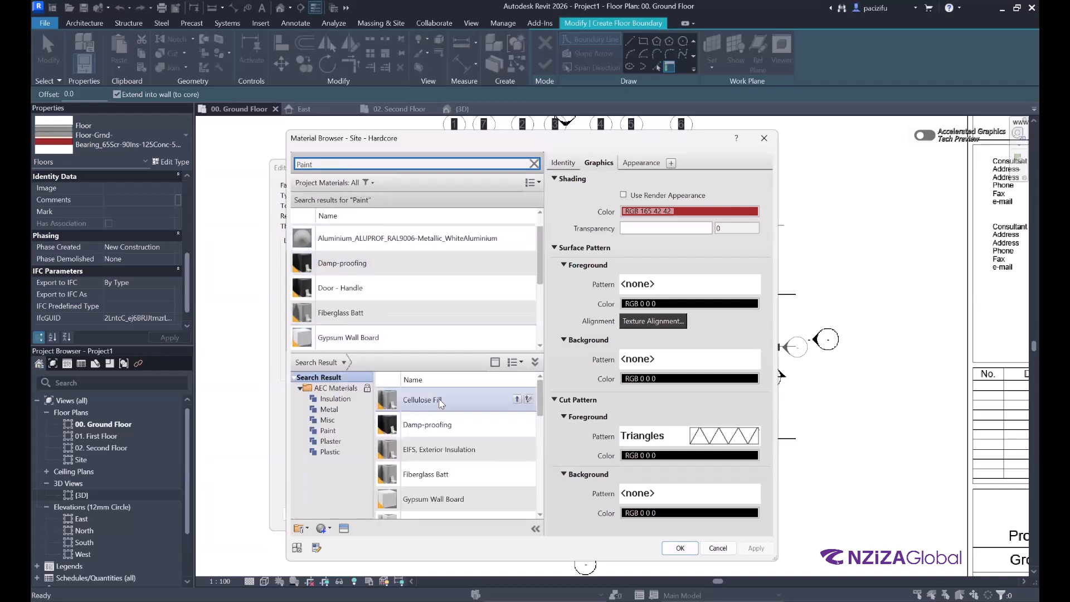
pyautogui.click(517, 399)
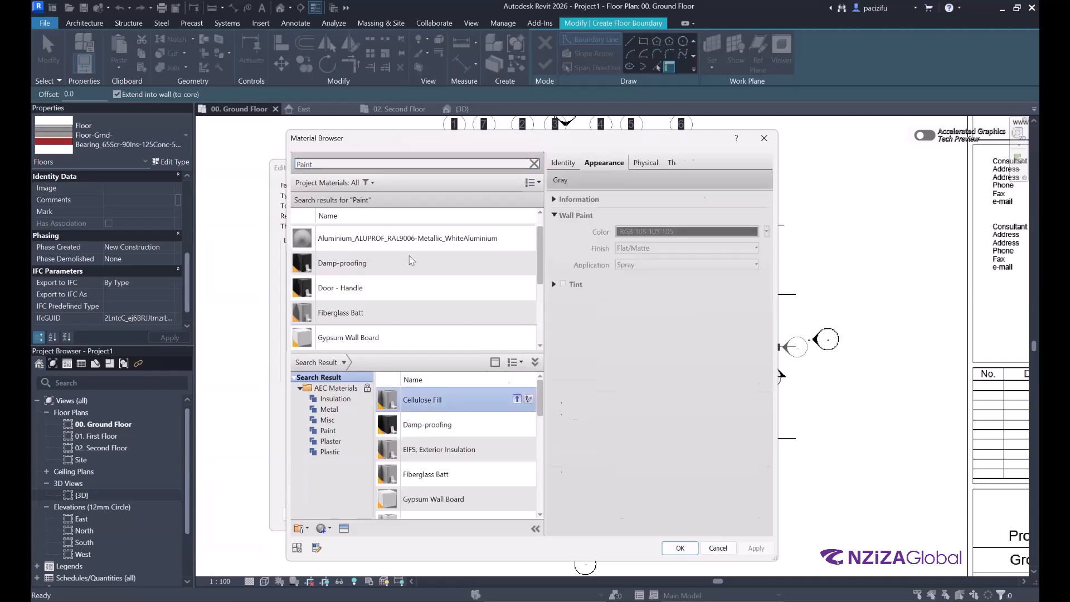
# Step: Duplicate the Cellulose Fill material with its assets, rename the copy "A - Cellulose Fill", and assign it to the Finish 2 layer
pyautogui.rightClick(354, 280)
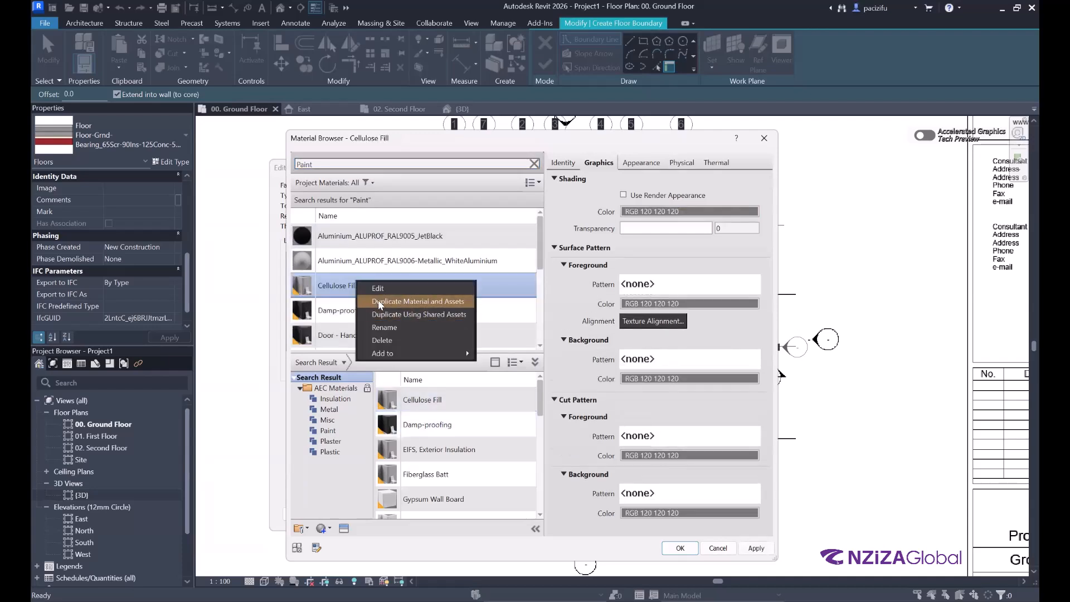
pyautogui.click(382, 297)
pyautogui.click(374, 286)
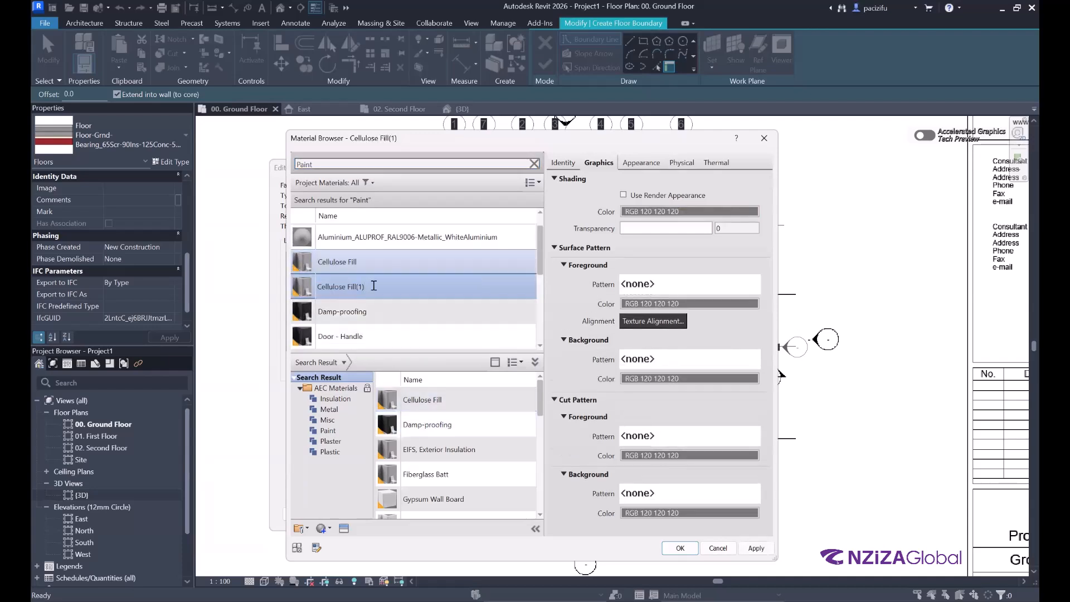
pyautogui.press('BackSpace')
pyautogui.write('A-')
pyautogui.press('Return')
pyautogui.click(680, 549)
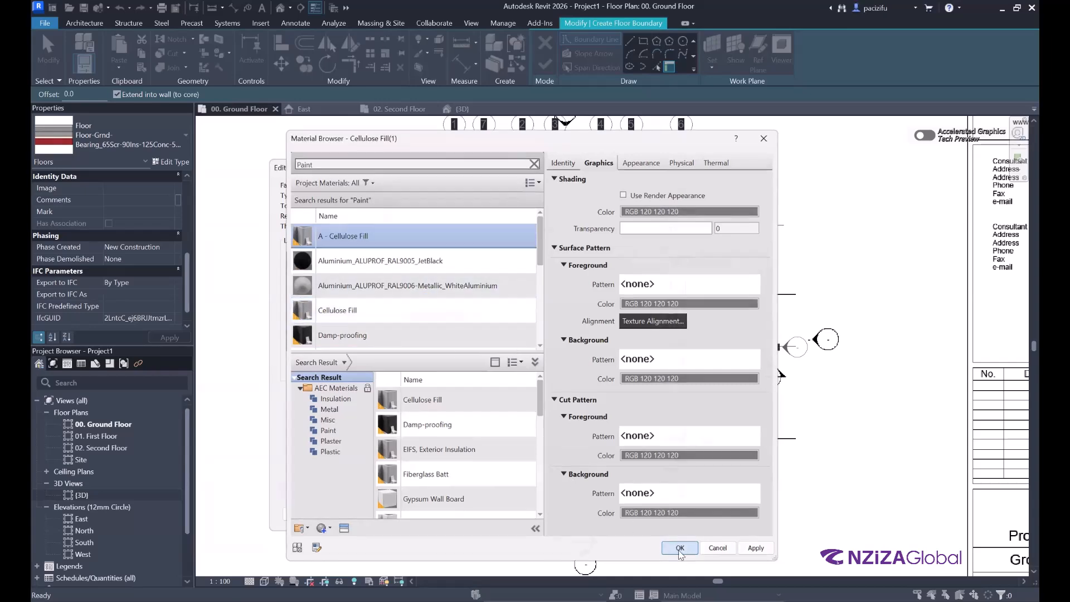
# Step: Set the Finish 2 layer to 25 mm, thicken the concrete structure layer for a 200 mm total, and accept the type changes
pyautogui.click(504, 325)
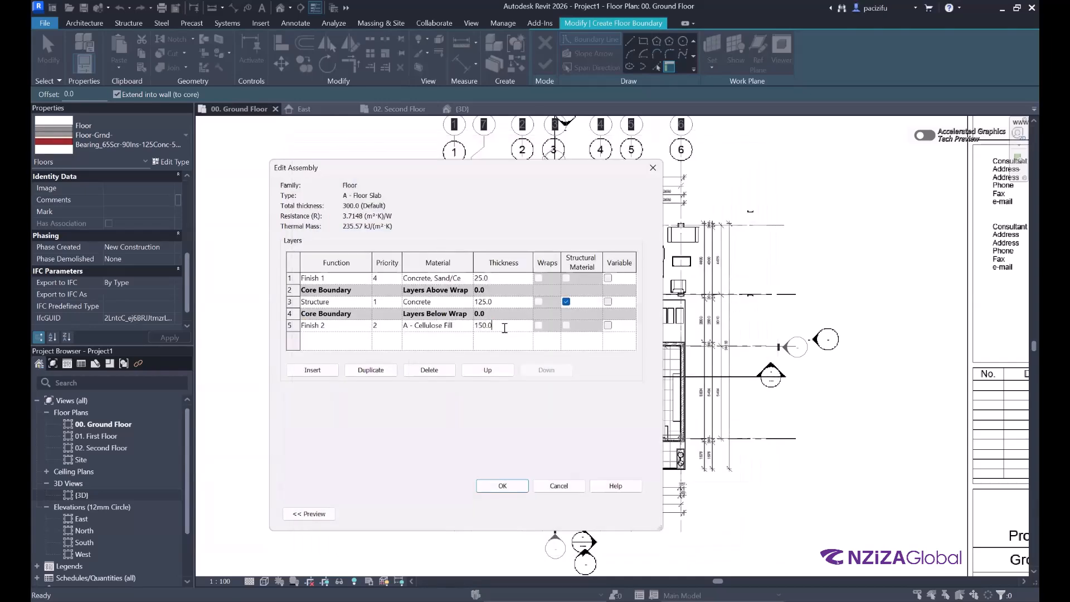
pyautogui.write('25')
pyautogui.click(482, 302)
pyautogui.click(481, 278)
pyautogui.moveTo(480, 280); pyautogui.dragTo(462, 283)
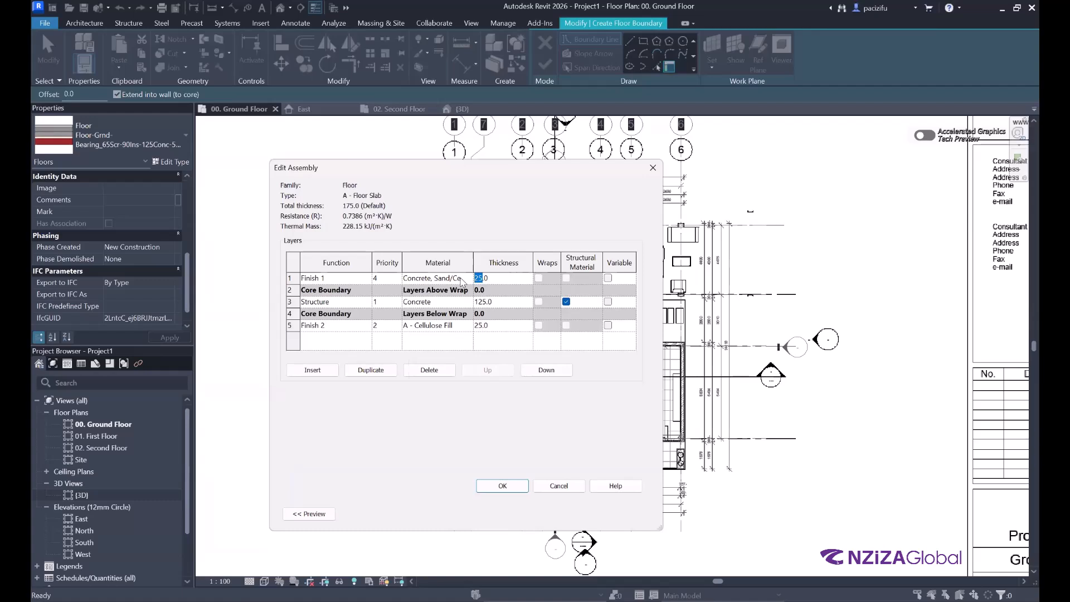
pyautogui.click(482, 302)
pyautogui.click(507, 486)
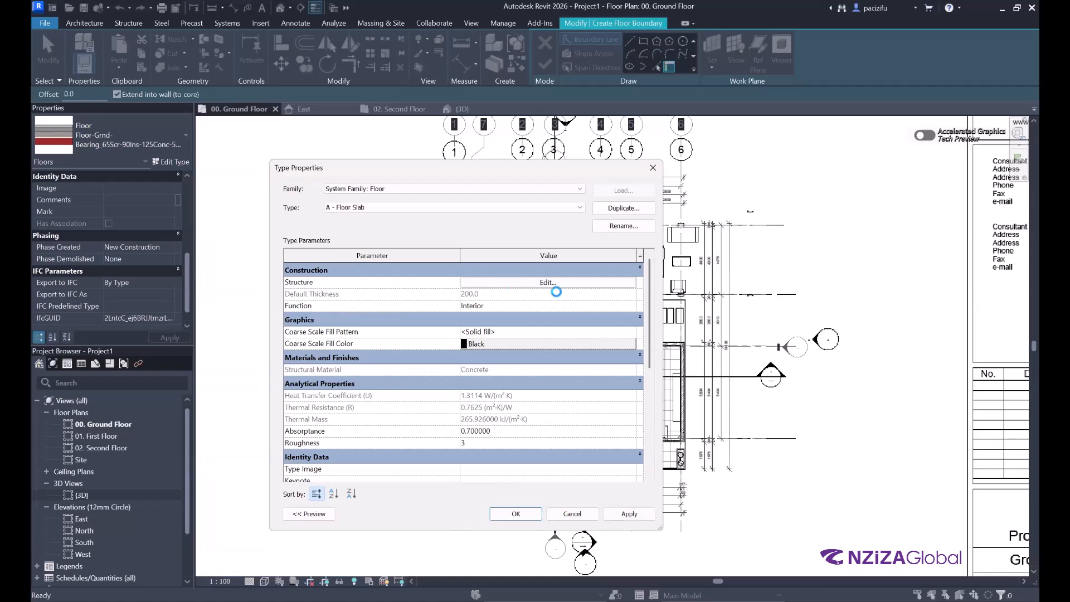
pyautogui.click(515, 513)
# Step: Using Pick Lines, trace the floor boundary along the kitchen's outer top edge and around its projecting service shaft on the PDF plan
pyautogui.scroll(2, 595, 217)
pyautogui.click(630, 41)
pyautogui.click(655, 67)
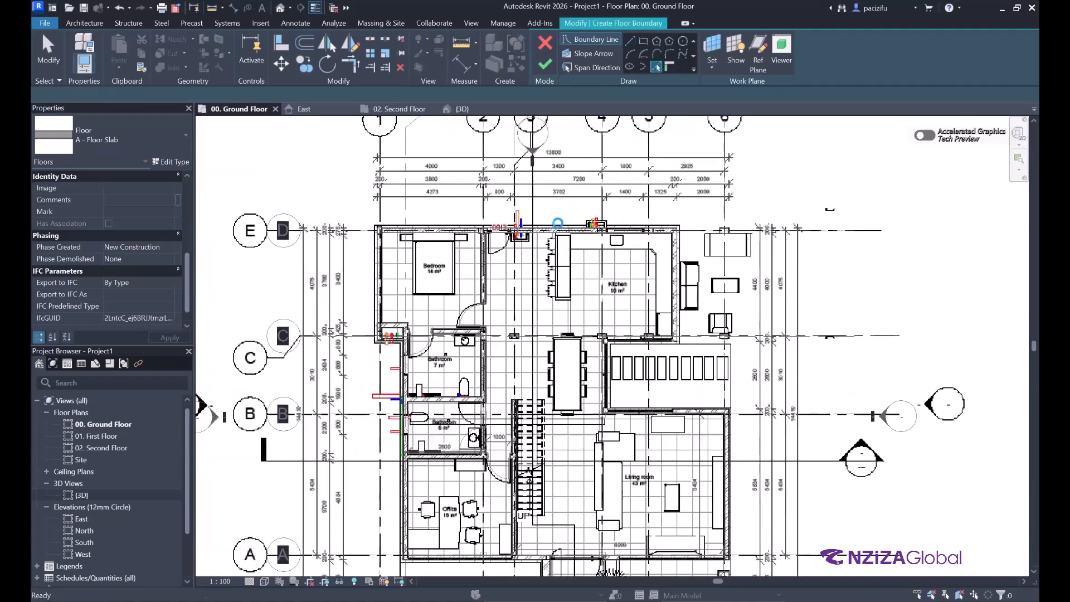
pyautogui.scroll(3, 645, 225)
pyautogui.scroll(2, 580, 222)
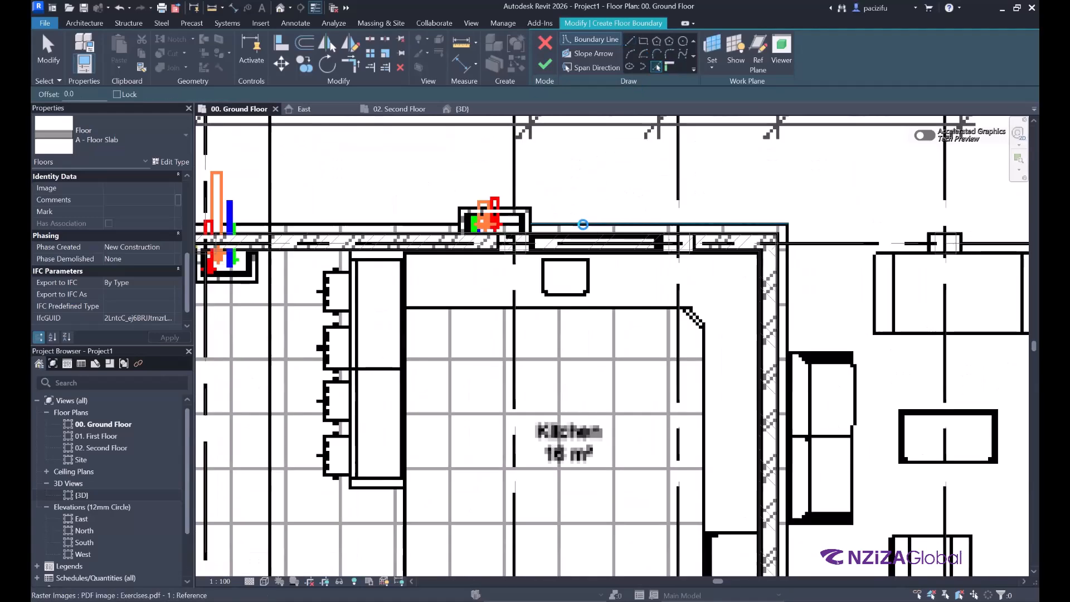
pyautogui.scroll(2, 557, 211)
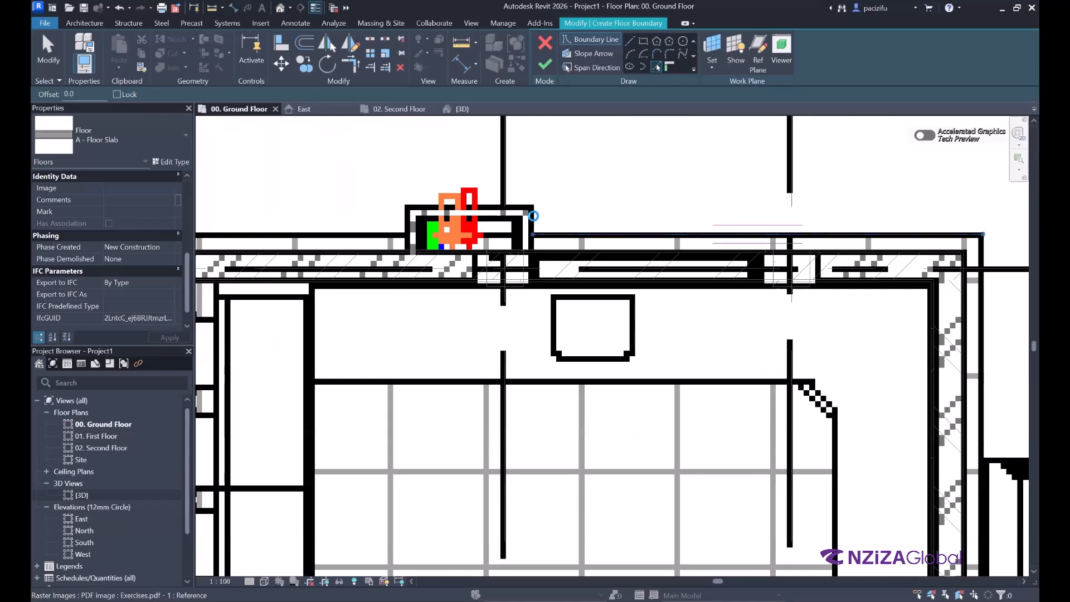
pyautogui.scroll(2, 534, 222)
pyautogui.scroll(-3, 596, 211)
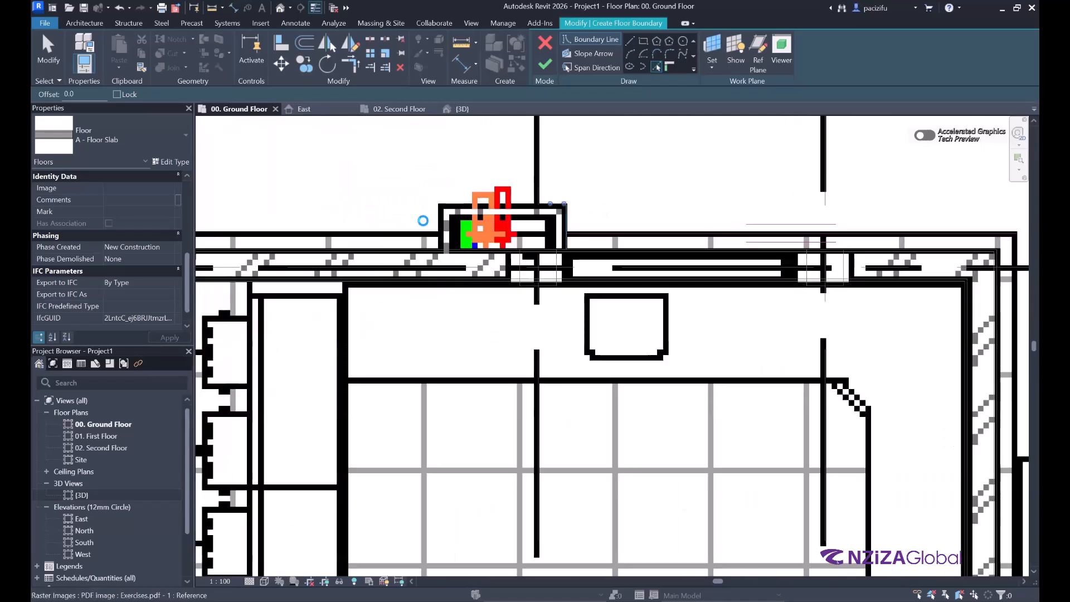
pyautogui.scroll(3, 461, 218)
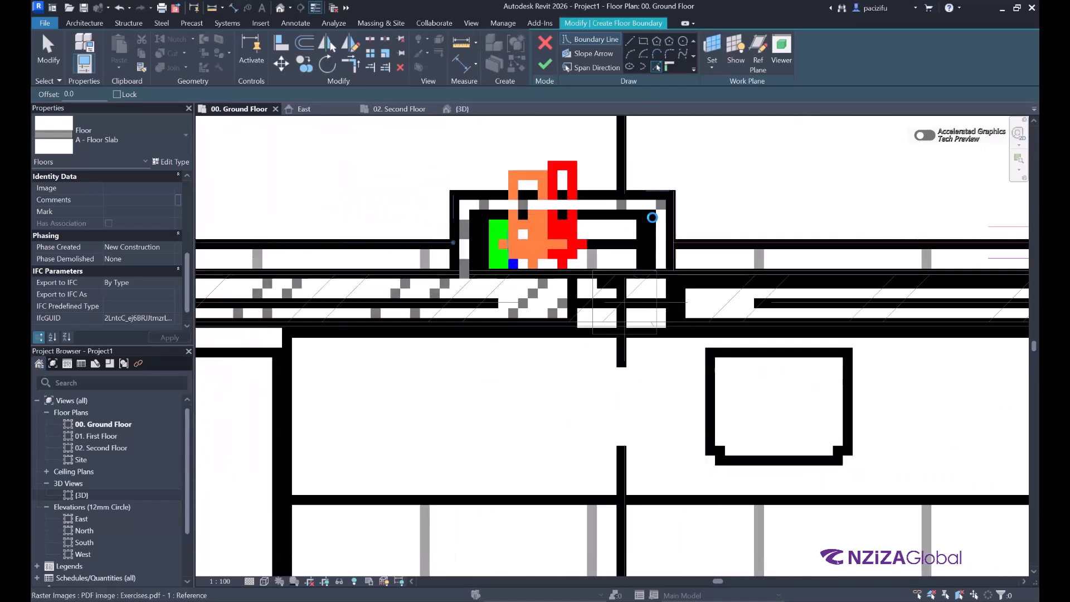
# Step: Continue picking boundary lines along the building's outer edge at grid E to the bedroom corner and down the bedroom's outer side
pyautogui.scroll(-4, 394, 246)
pyautogui.scroll(4, 326, 237)
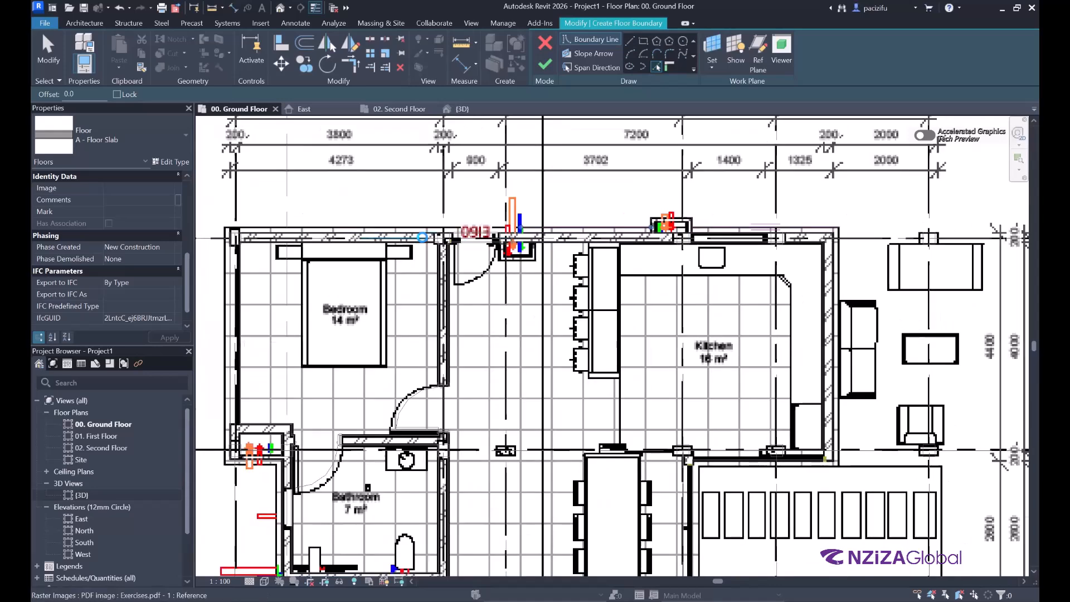
pyautogui.scroll(-4, 688, 245)
pyautogui.scroll(4, 382, 252)
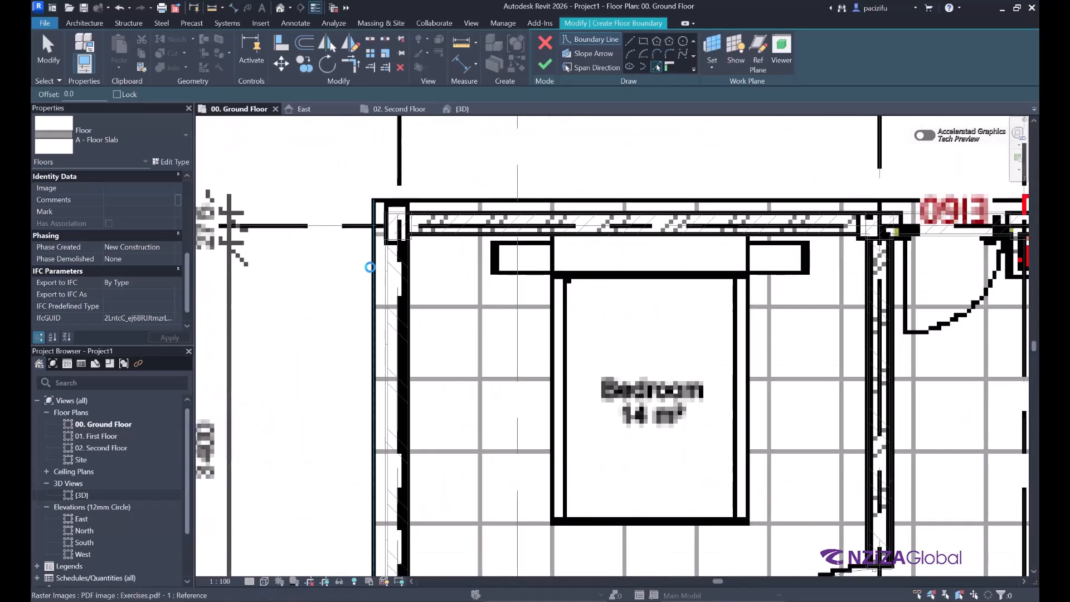
pyautogui.scroll(-3, 369, 261)
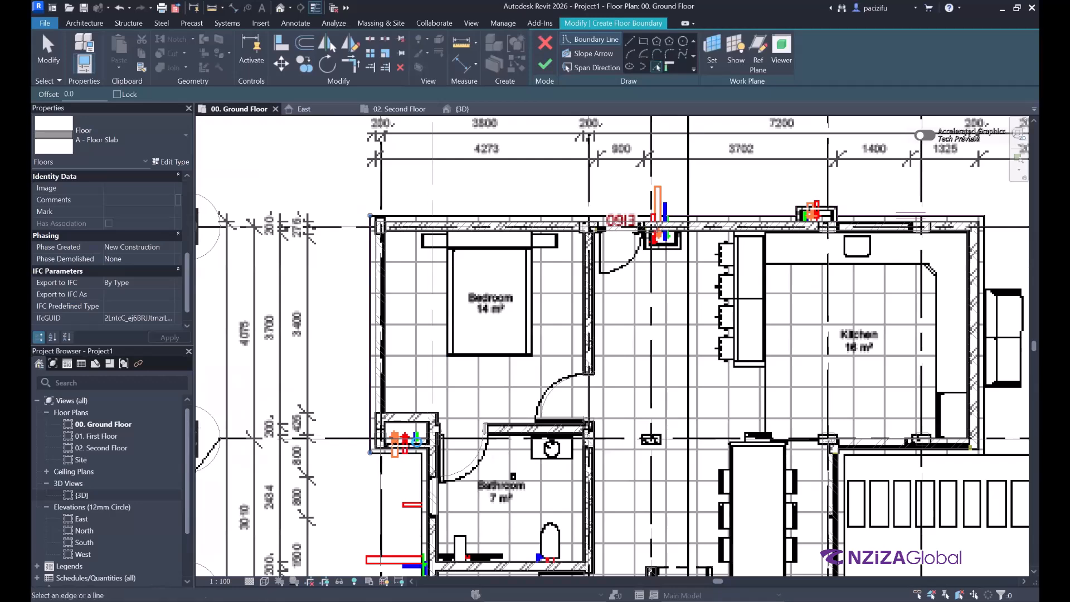
# Step: Continue picking floor boundary lines along the grid C service shaft's outer edge and down the bathroom's outer side on the PDF plan
pyautogui.scroll(5, 376, 449)
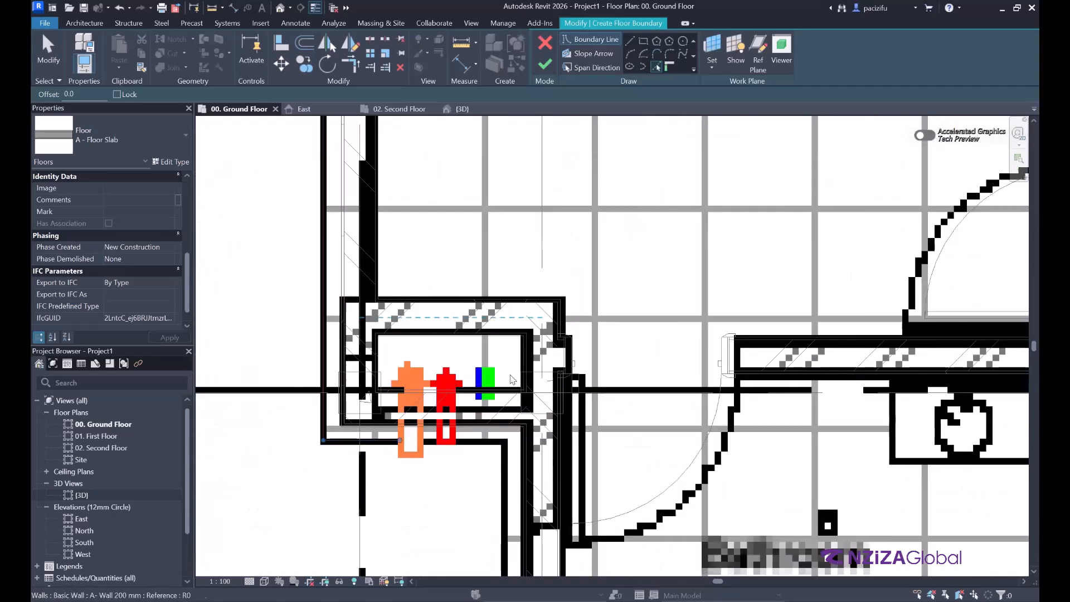
pyautogui.scroll(-3, 514, 311)
pyautogui.scroll(2, 514, 311)
pyautogui.scroll(-4, 516, 331)
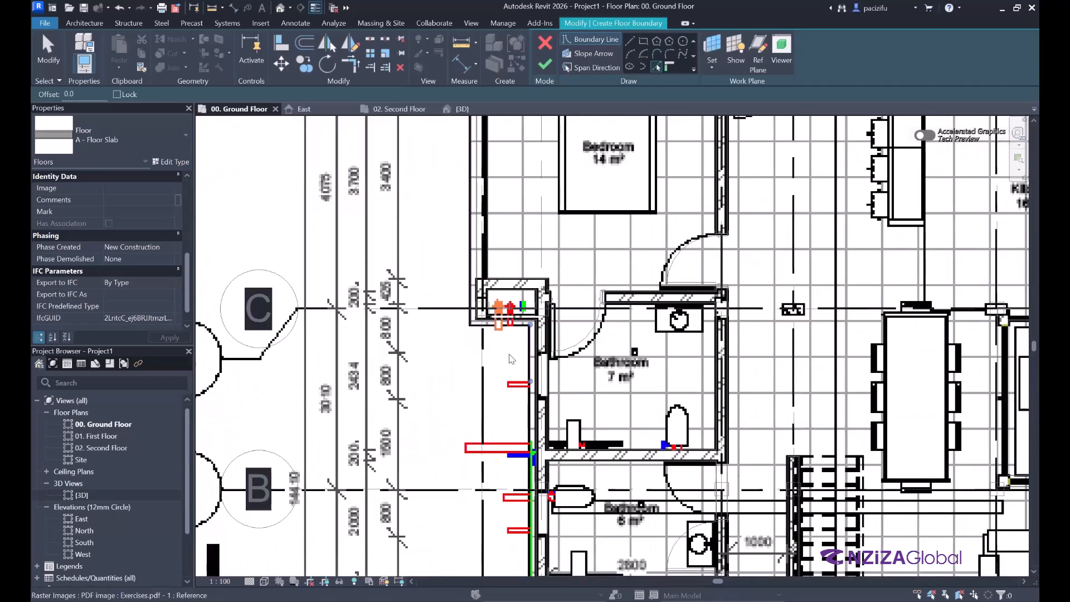
pyautogui.scroll(-2, 492, 461)
pyautogui.scroll(-1, 494, 489)
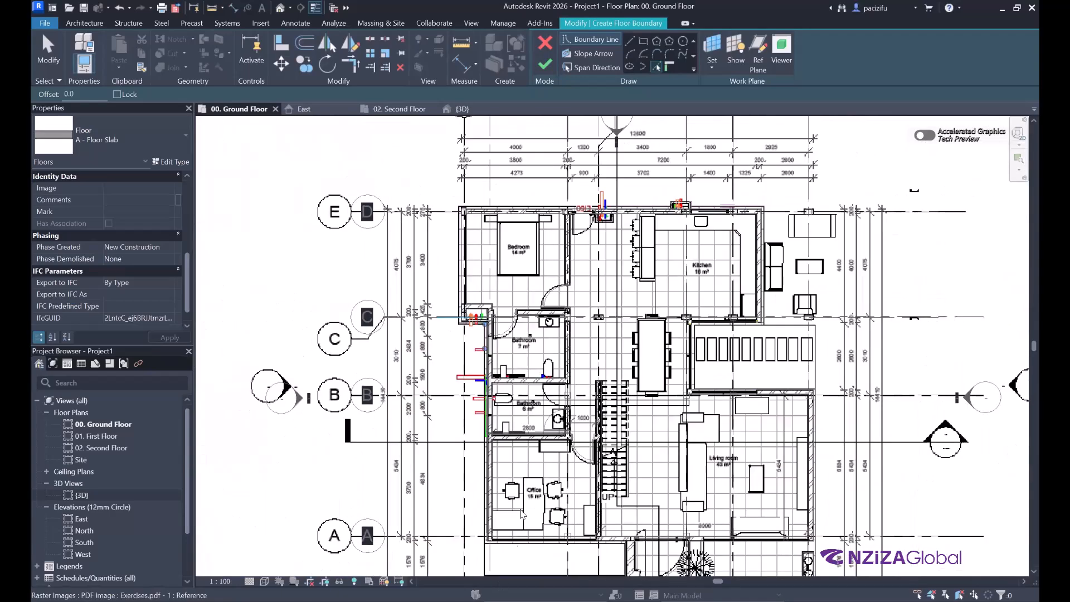
# Step: Pick boundary lines down the office side to the terrace corner and along the terrace's front edge below grid A
pyautogui.scroll(-2, 510, 527)
pyautogui.scroll(4, 514, 507)
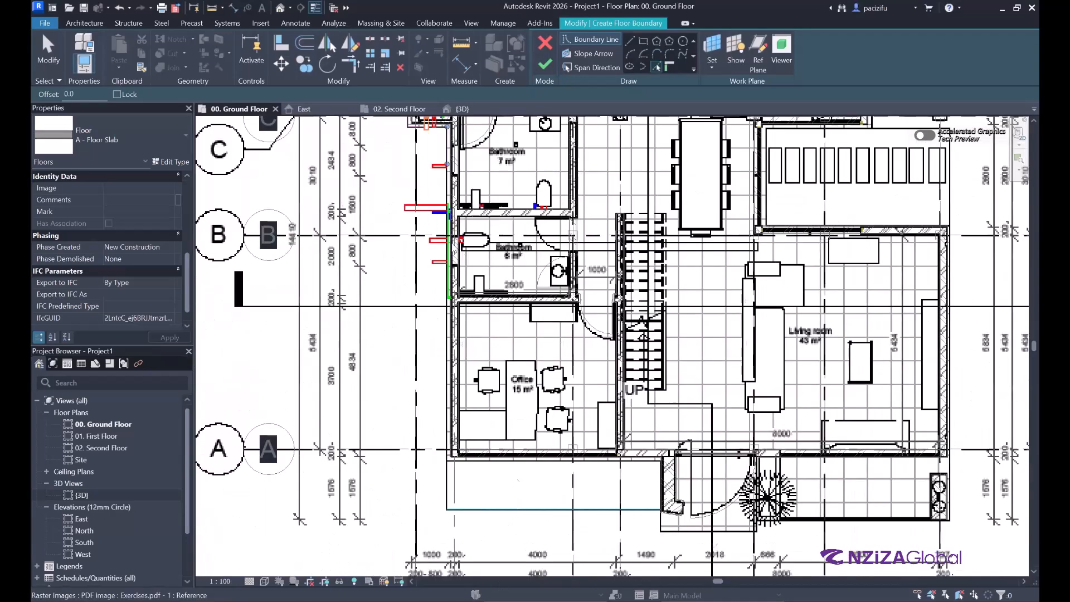
pyautogui.scroll(-1, 513, 506)
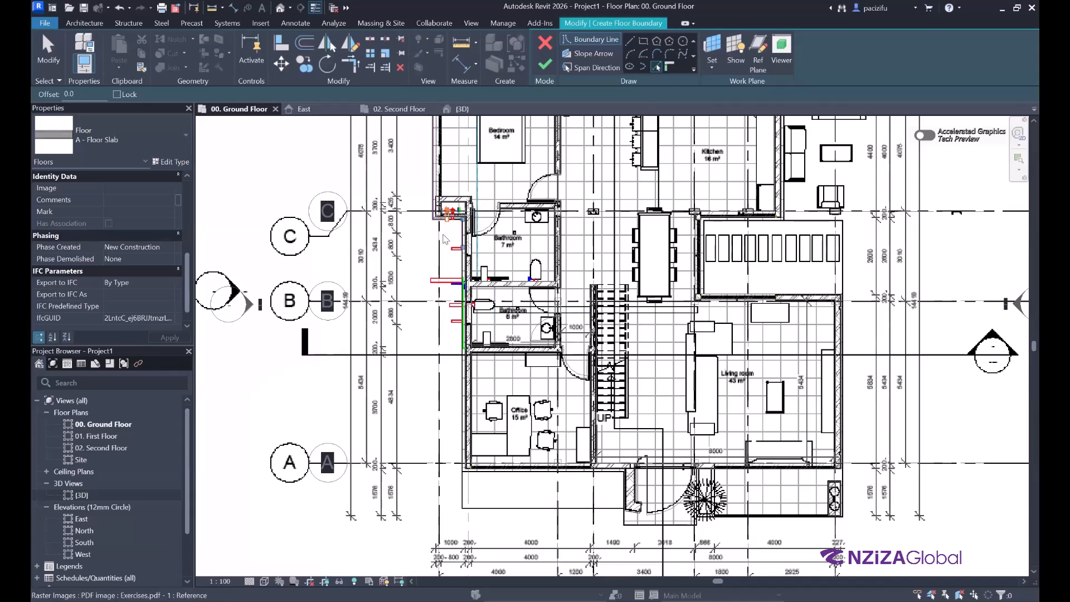
pyautogui.scroll(2, 490, 187)
pyautogui.scroll(-2, 468, 212)
pyautogui.scroll(3, 454, 518)
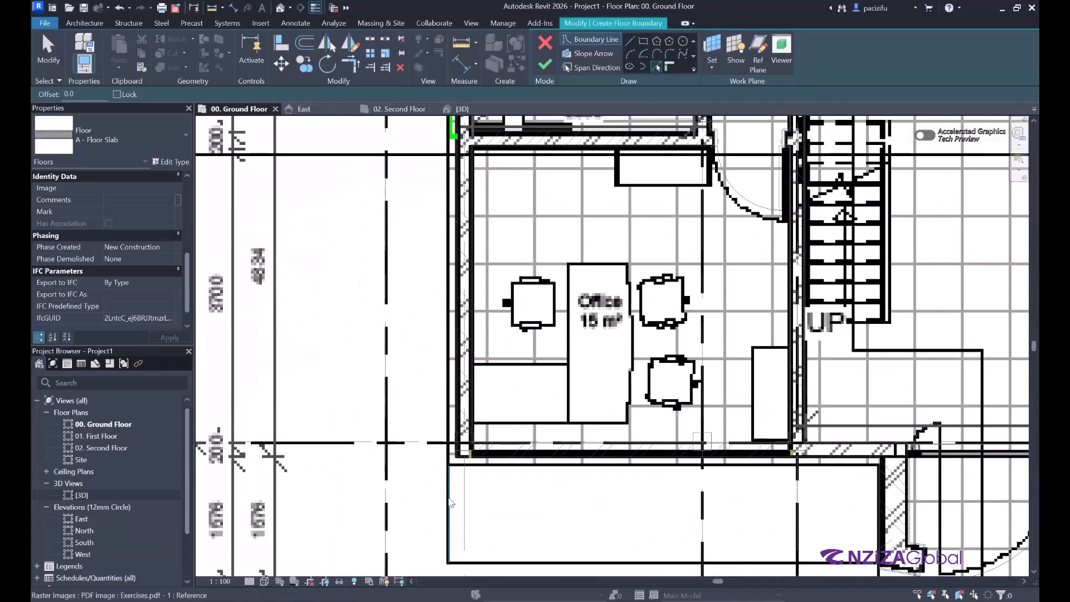
pyautogui.scroll(-3, 445, 498)
pyautogui.scroll(4, 455, 309)
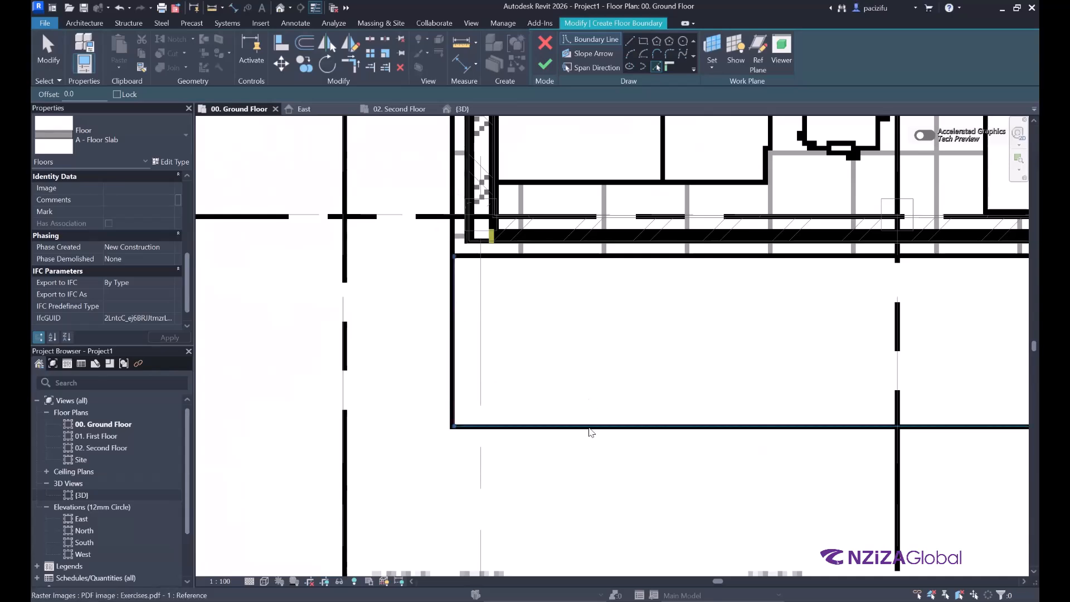
# Step: Pick the entrance porch's side and front edges as boundary lines, undoing the mis-picked line at the porch
pyautogui.scroll(-4, 301, 335)
pyautogui.scroll(4, 537, 383)
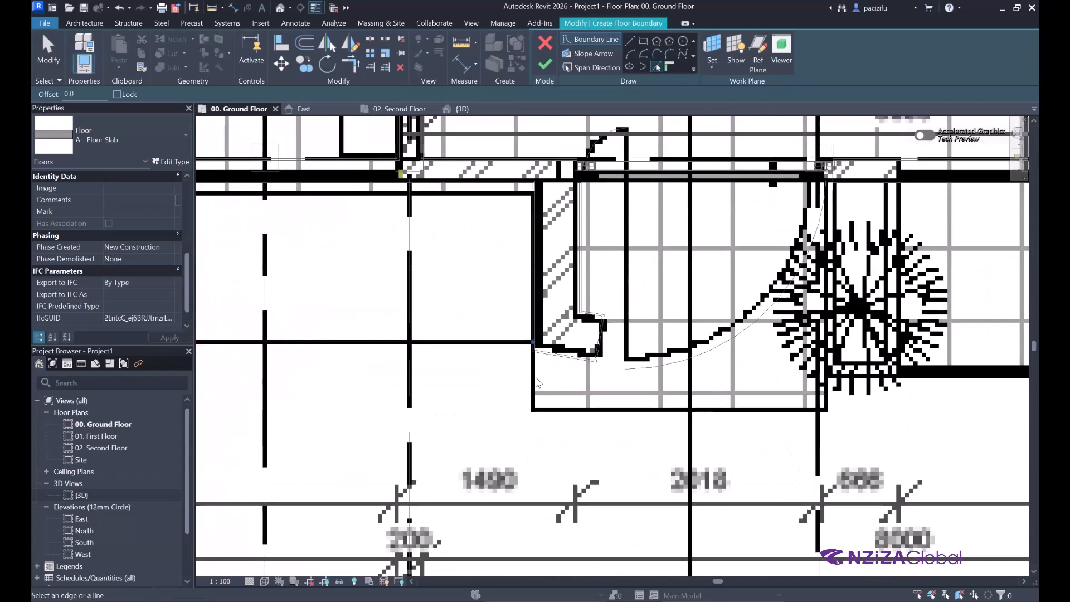
pyautogui.click(588, 412)
pyautogui.hotkey('ctrl', 'z')
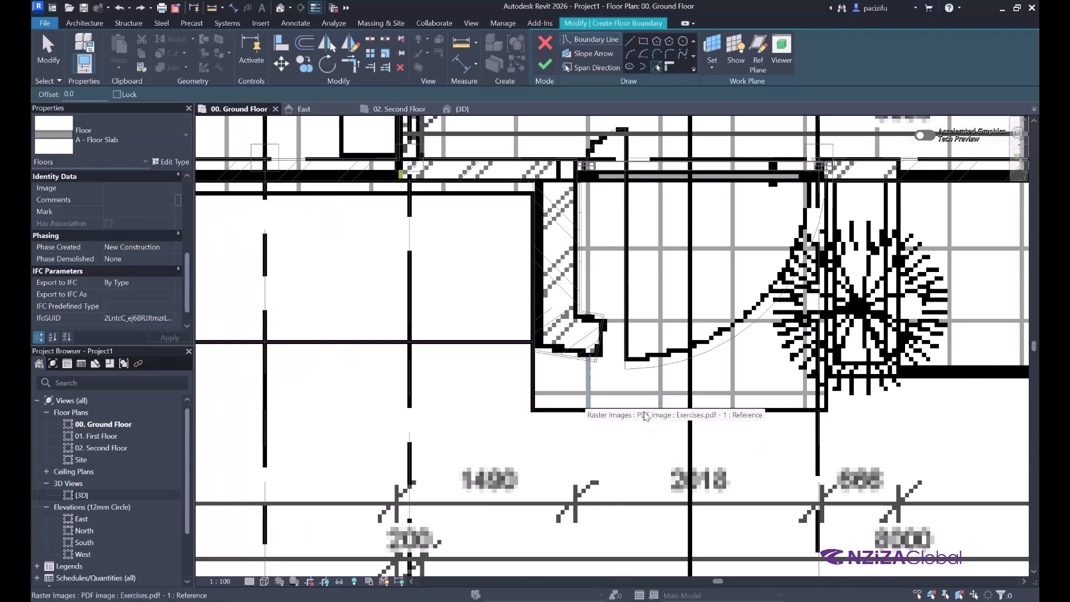
pyautogui.scroll(-2, 524, 396)
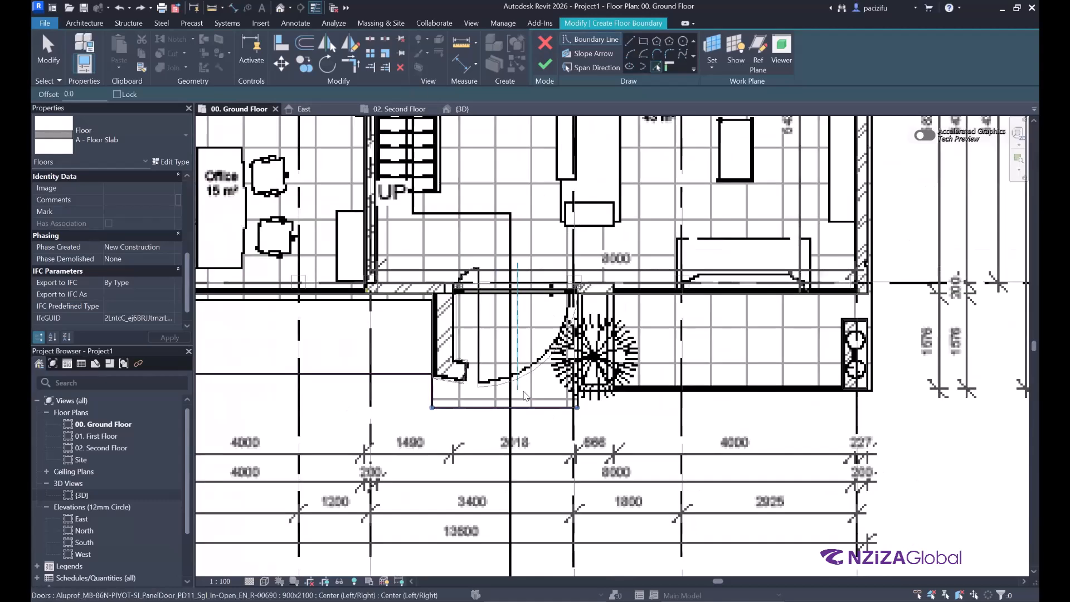
pyautogui.scroll(5, 524, 396)
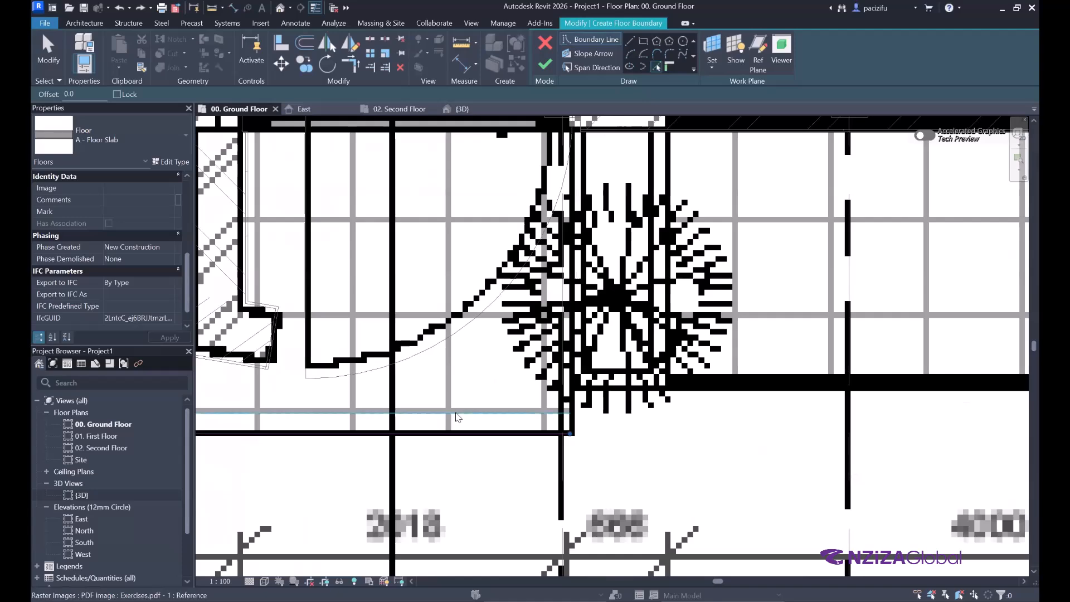
# Step: Pick the porch's short return edge beside the plant and the front edge of the paved strip before the living room
pyautogui.scroll(-5, 458, 418)
pyautogui.scroll(7, 488, 434)
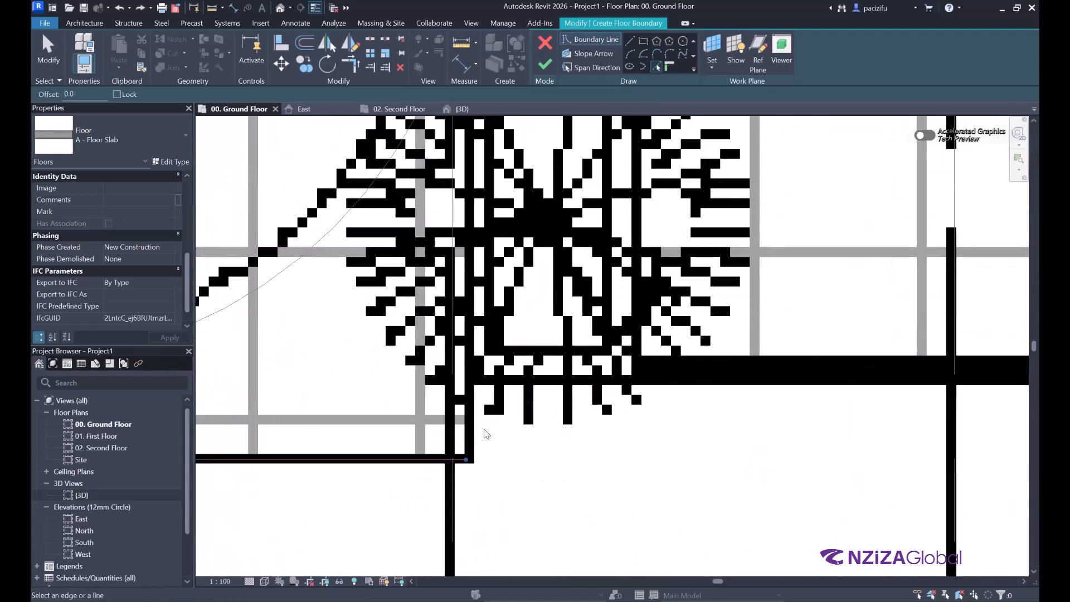
pyautogui.click(467, 426)
pyautogui.click(700, 384)
pyautogui.scroll(-6, 284, 390)
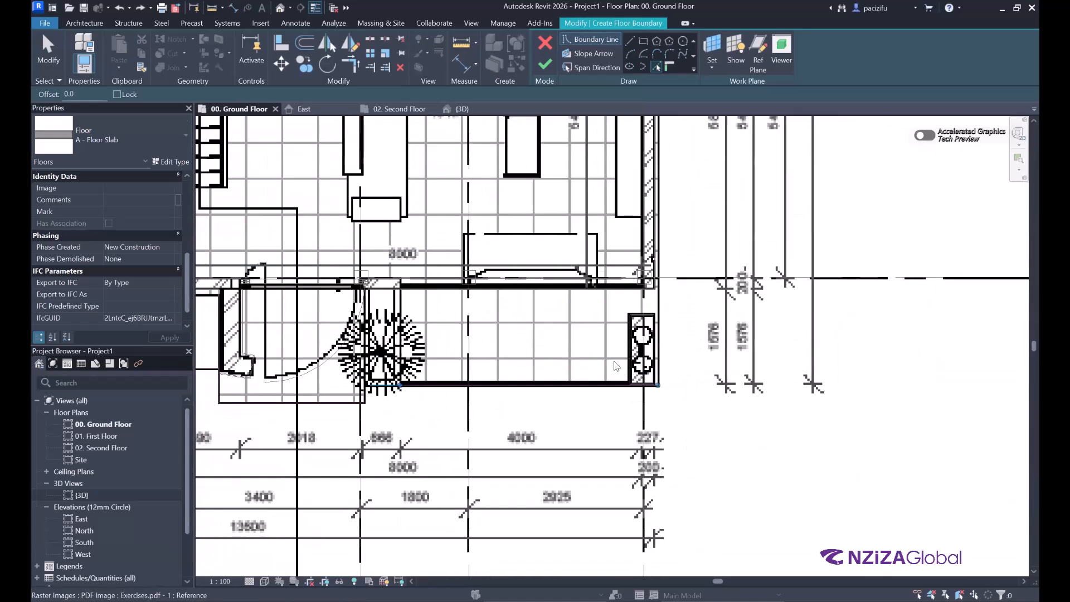
# Step: Pick the living room's long outer side and its outer edge at grid B as floor boundary lines
pyautogui.scroll(2, 617, 366)
pyautogui.scroll(4, 597, 323)
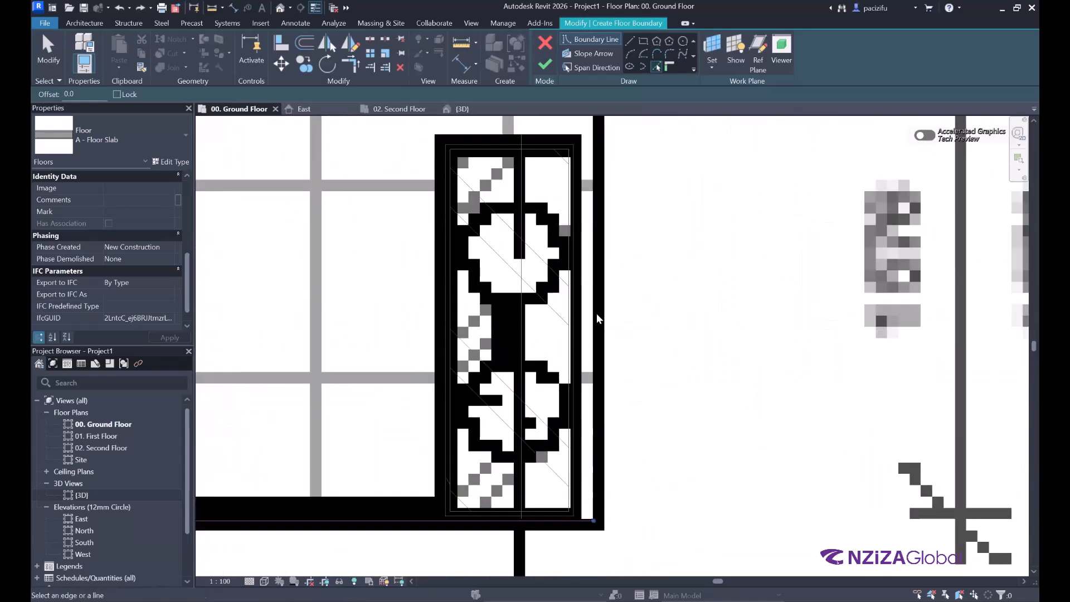
pyautogui.scroll(-5, 648, 478)
pyautogui.scroll(-2, 650, 466)
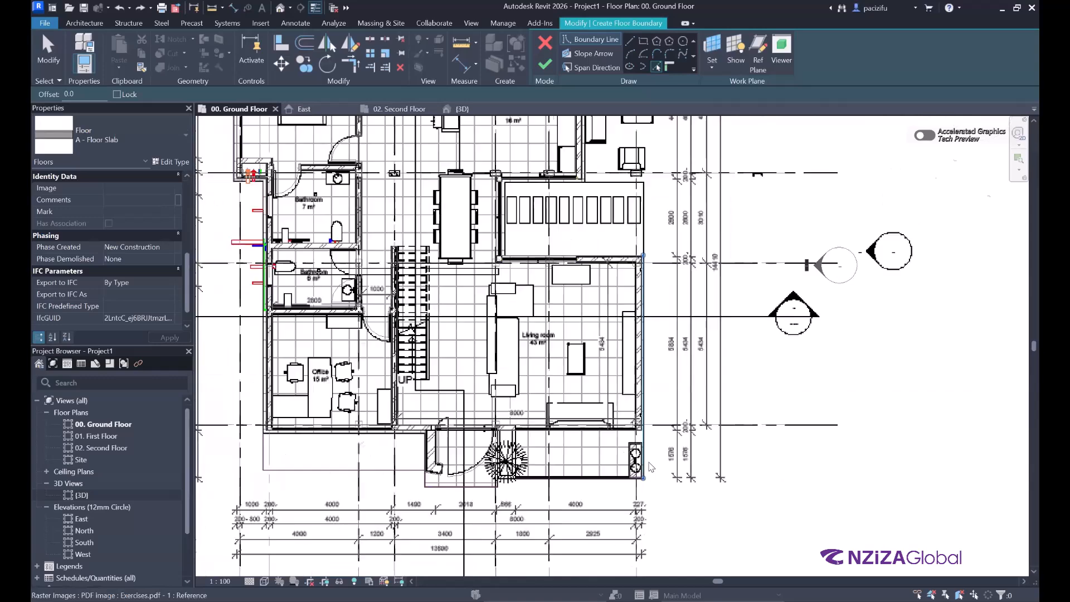
pyautogui.scroll(7, 689, 281)
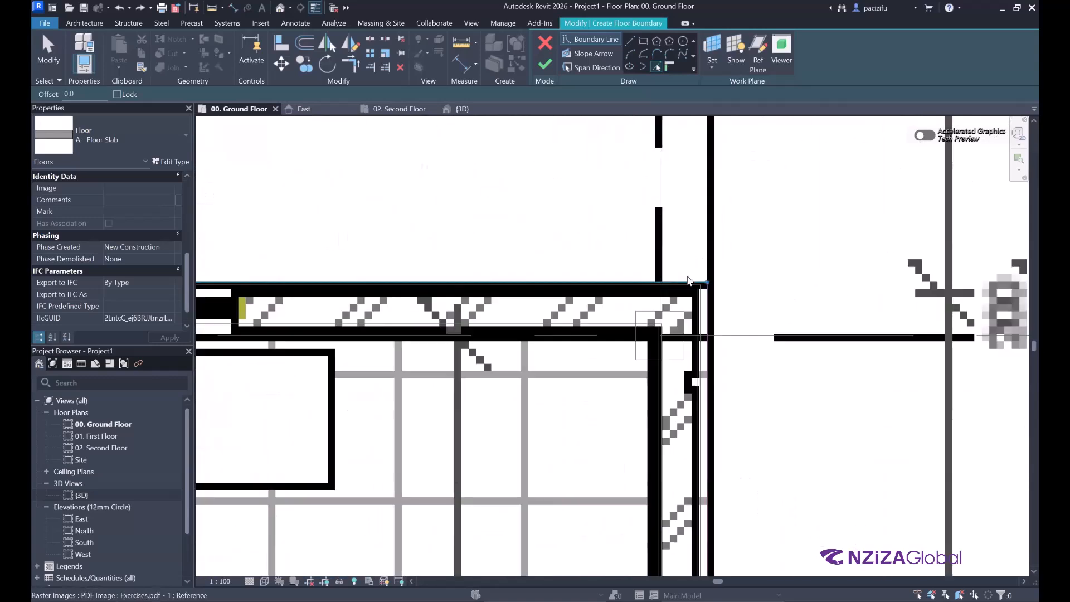
pyautogui.scroll(3, 692, 278)
pyautogui.click(684, 287)
pyautogui.scroll(-3, 760, 300)
pyautogui.scroll(-5, 746, 316)
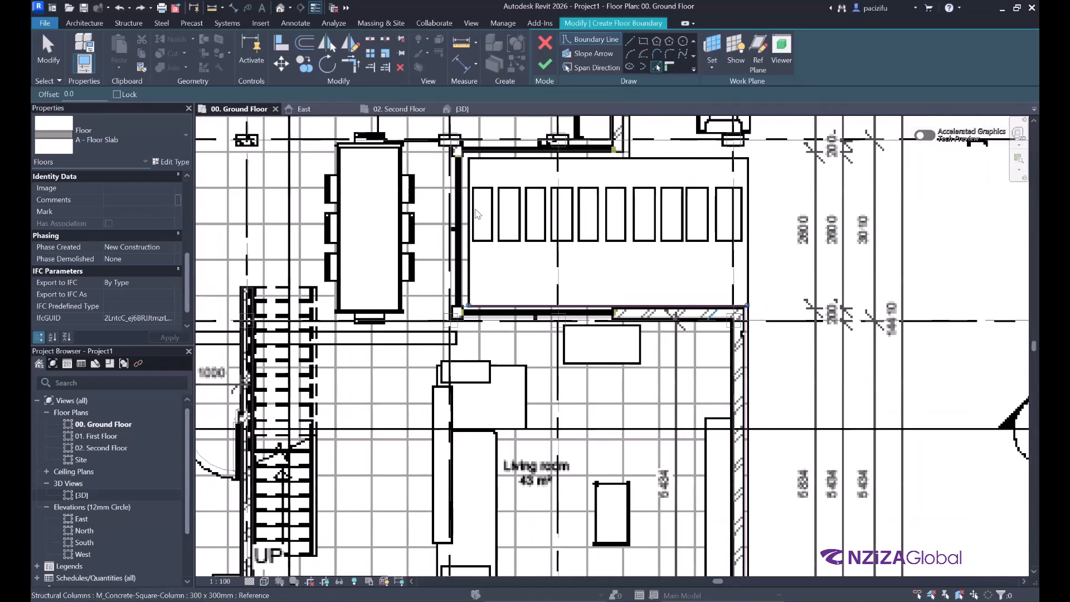
# Step: Pick boundary lines along the dining area's recessed outer side, under the kitchen at grid C, and up the kitchen's outer side
pyautogui.scroll(3, 471, 277)
pyautogui.scroll(-2, 472, 277)
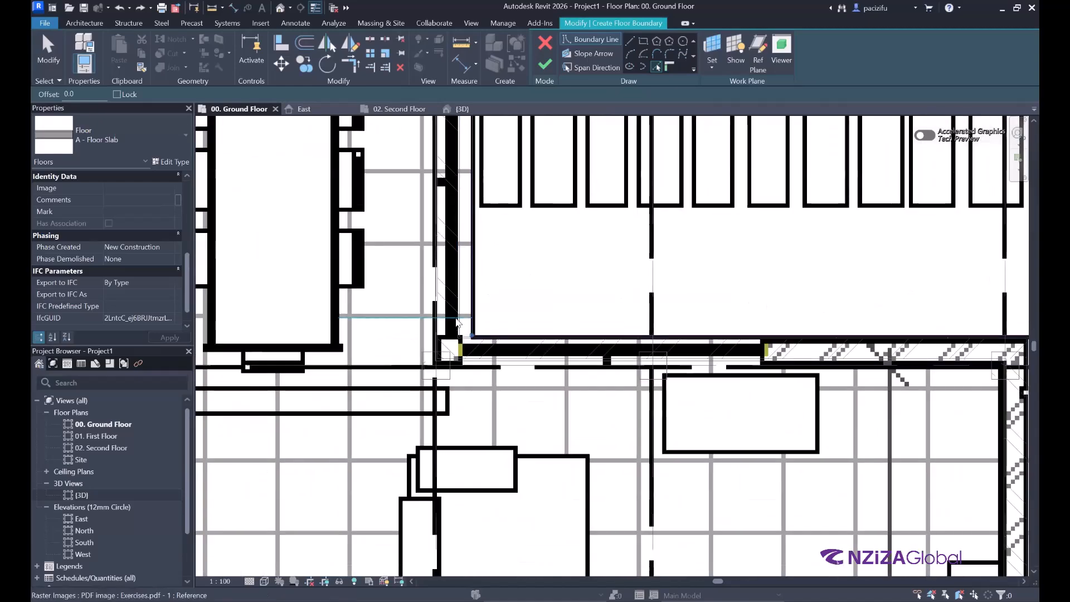
pyautogui.scroll(-2, 483, 286)
pyautogui.scroll(-2, 500, 230)
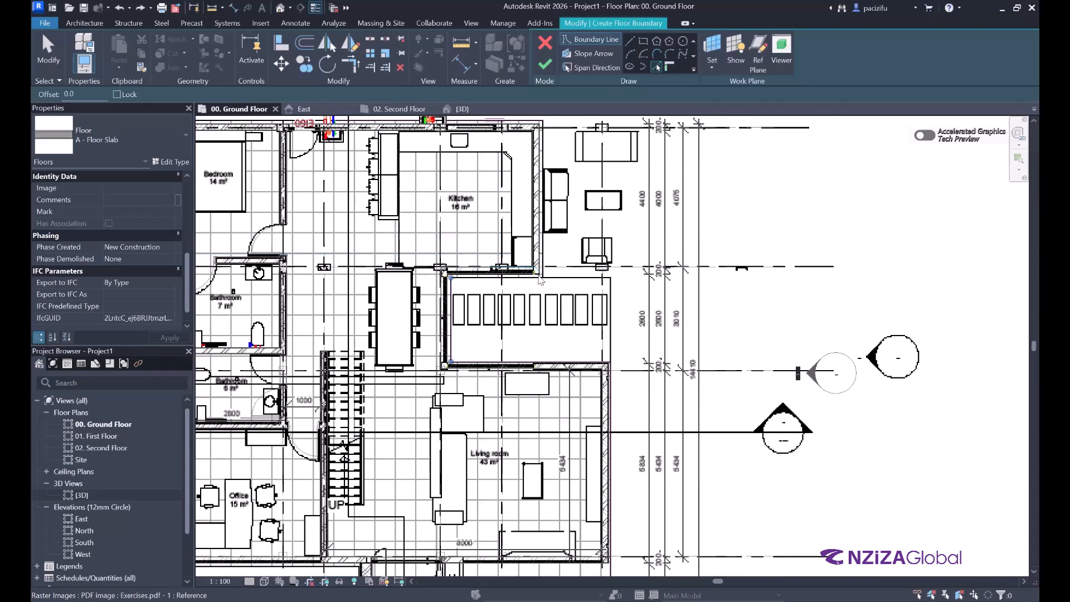
pyautogui.scroll(2, 538, 274)
pyautogui.scroll(2, 536, 273)
pyautogui.scroll(2, 480, 274)
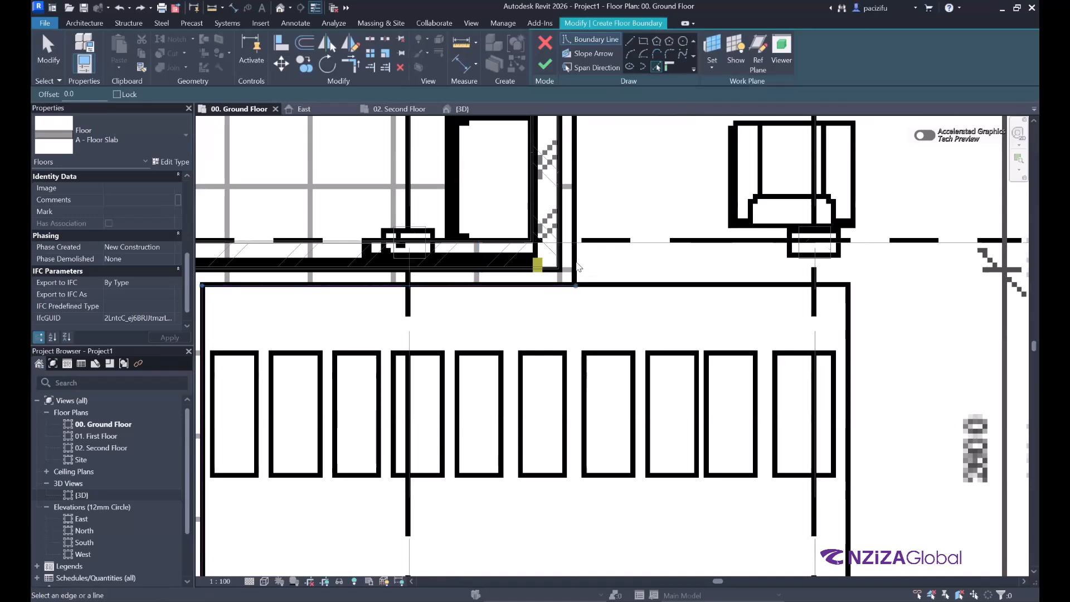
pyautogui.scroll(2, 589, 273)
pyautogui.scroll(-3, 532, 355)
pyautogui.scroll(-3, 538, 347)
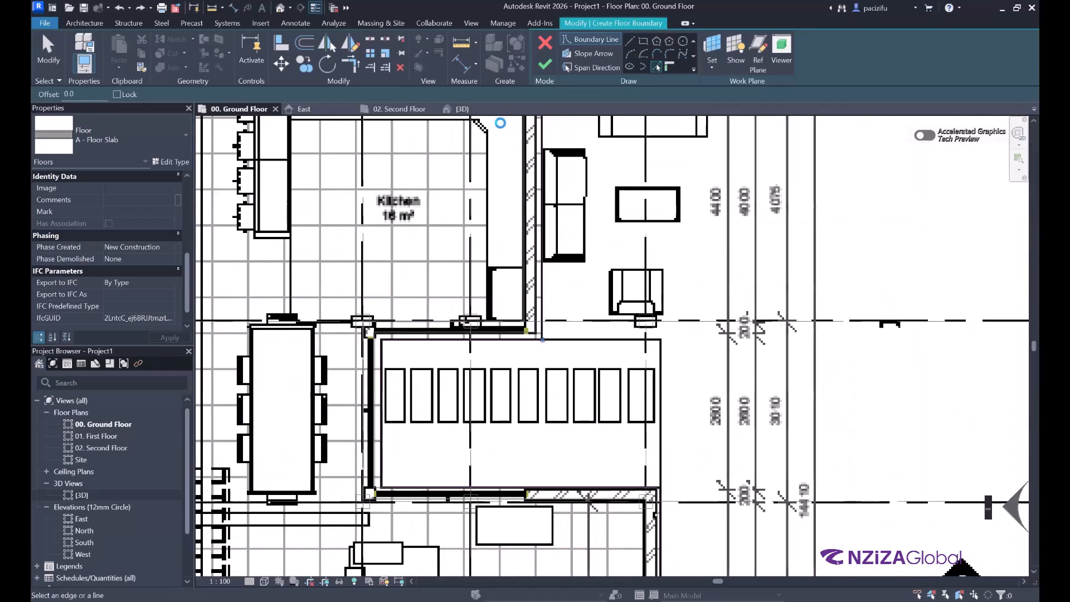
# Step: Trim the boundary lines to a corner at the kitchen's outer corner on grid E using Trim/Extend to Corner
pyautogui.press('t')
pyautogui.press('r')
pyautogui.scroll(3, 557, 184)
pyautogui.click(550, 184)
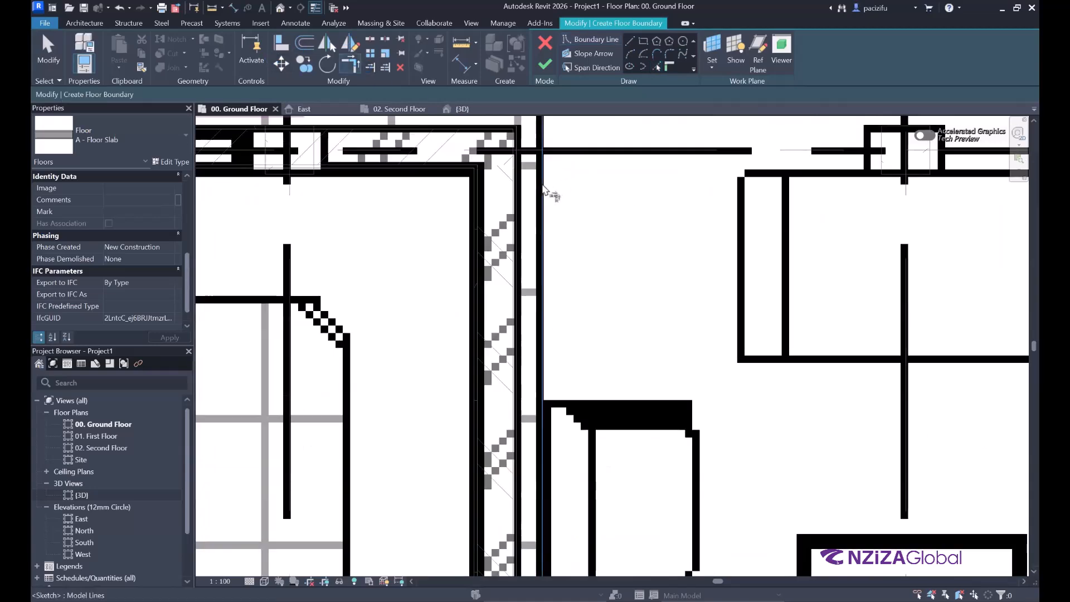
pyautogui.scroll(-1, 537, 170)
pyautogui.click(534, 164)
pyautogui.scroll(-3, 533, 167)
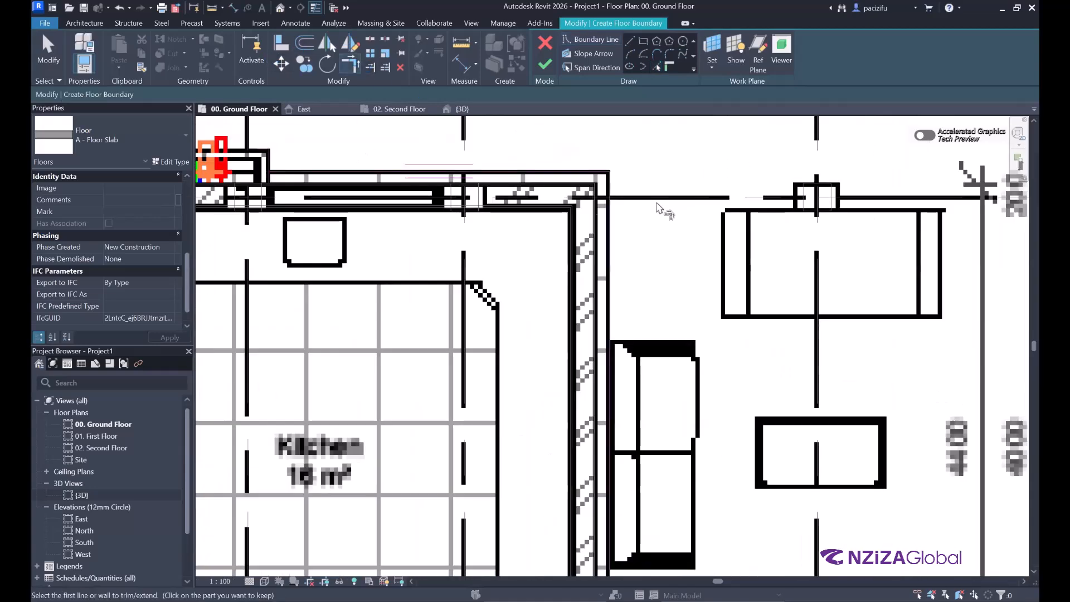
# Step: Trim the boundary lines around the kitchen's projecting service shaft into clean corners
pyautogui.scroll(4, 503, 218)
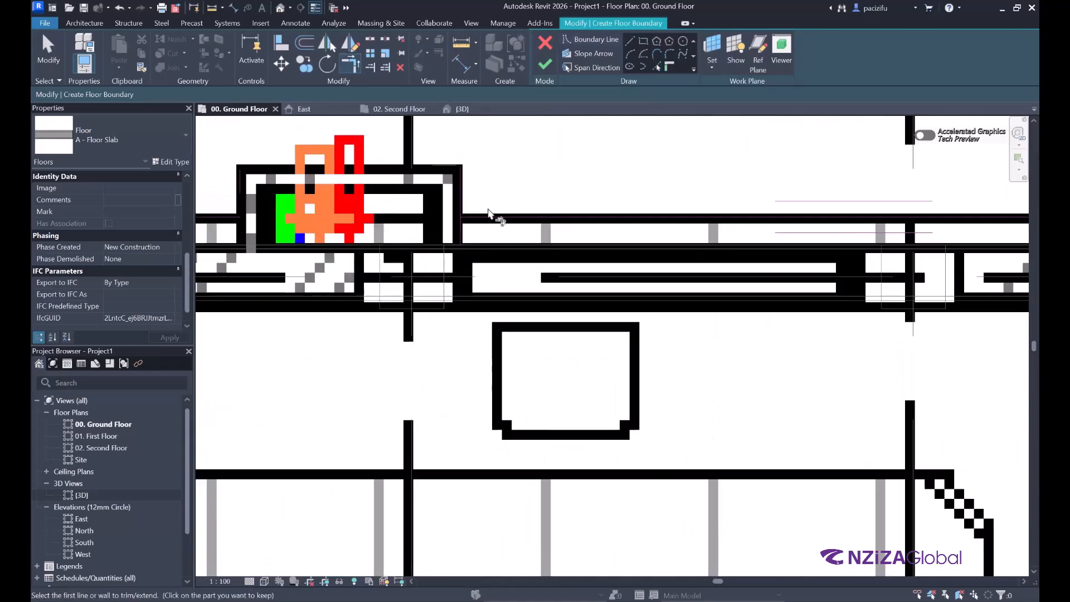
pyautogui.click(449, 168)
pyautogui.click(246, 196)
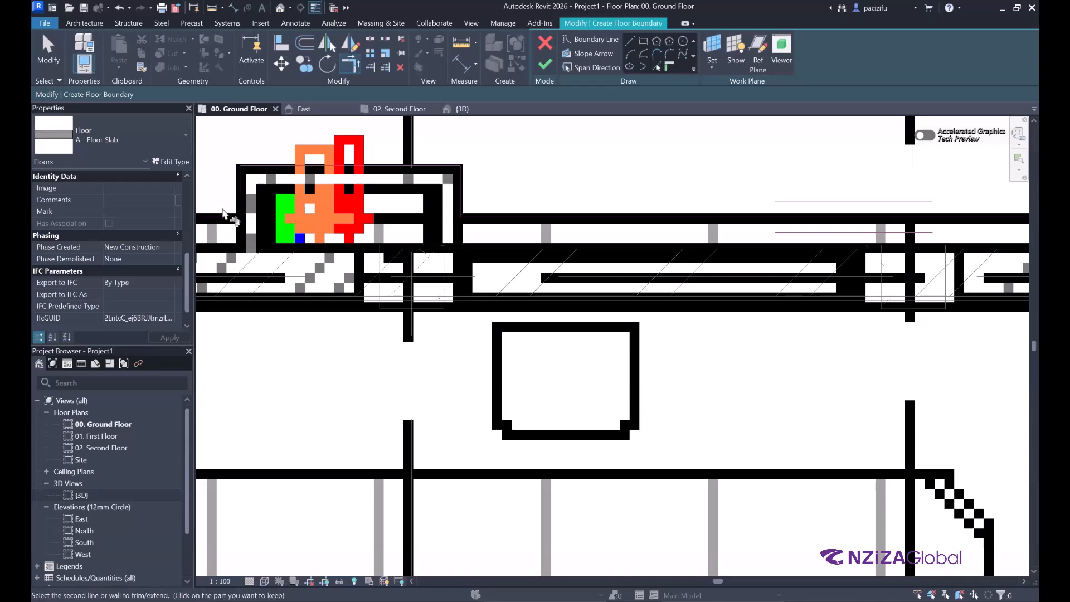
pyautogui.scroll(-4, 680, 205)
pyautogui.scroll(4, 422, 222)
pyautogui.click(422, 221)
# Step: Trim the boundary lines into corners at the bedroom's grid E corner and at the outer corner of the grid C shaft
pyautogui.scroll(-3, 704, 184)
pyautogui.scroll(4, 374, 239)
pyautogui.click(374, 238)
pyautogui.scroll(-3, 412, 335)
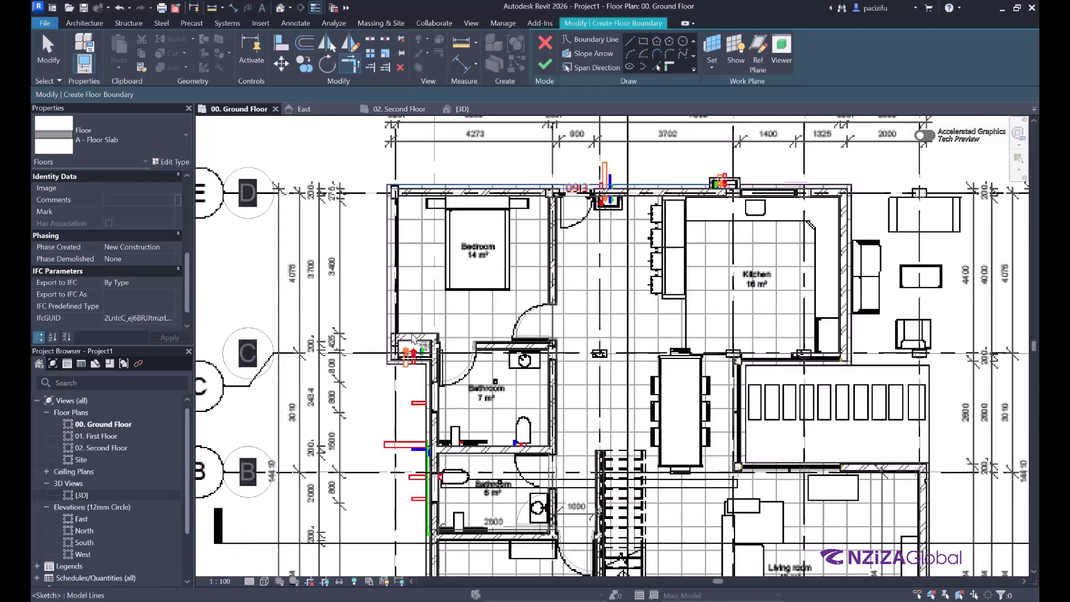
pyautogui.scroll(3, 434, 337)
pyautogui.scroll(3, 434, 337)
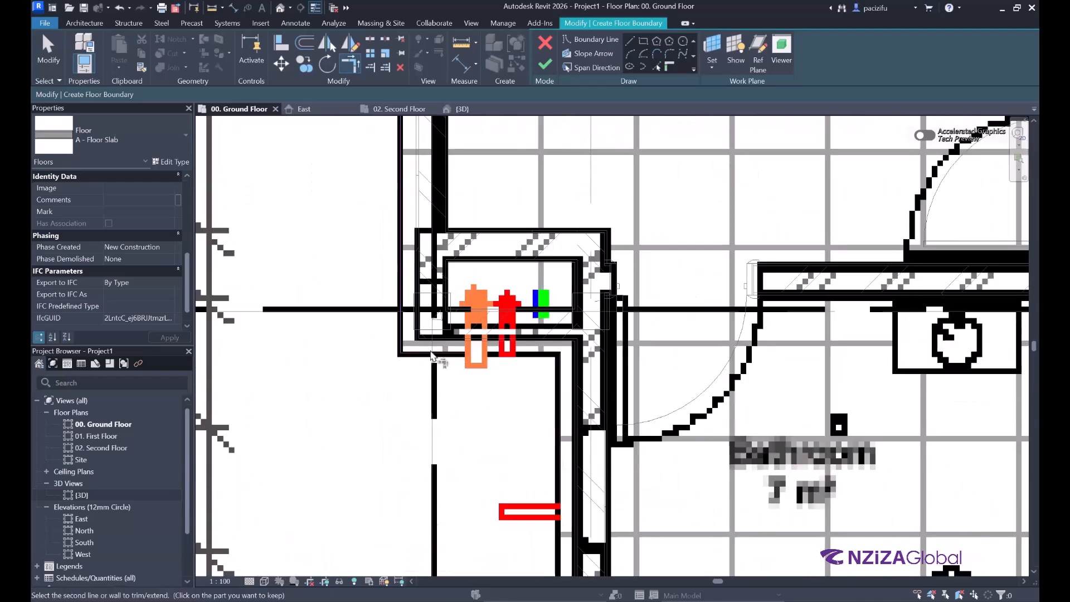
pyautogui.click(465, 361)
# Step: Trim the shaft edge with the bathroom's outer side line, and the building's side line with the terrace's front edge
pyautogui.scroll(-3, 519, 367)
pyautogui.scroll(2, 534, 385)
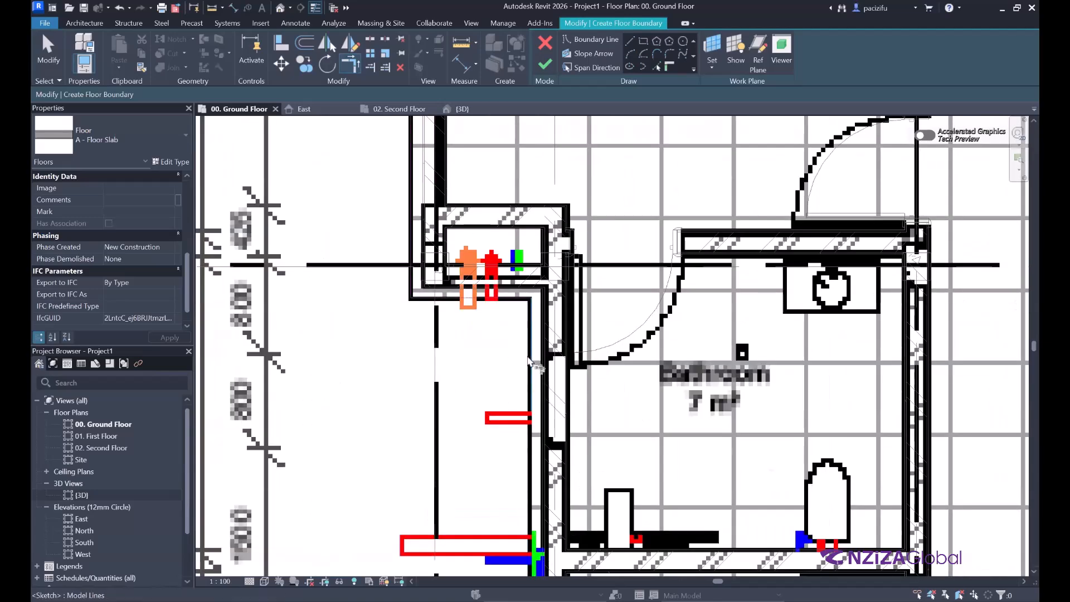
pyautogui.scroll(-2, 482, 253)
pyautogui.scroll(-3, 496, 516)
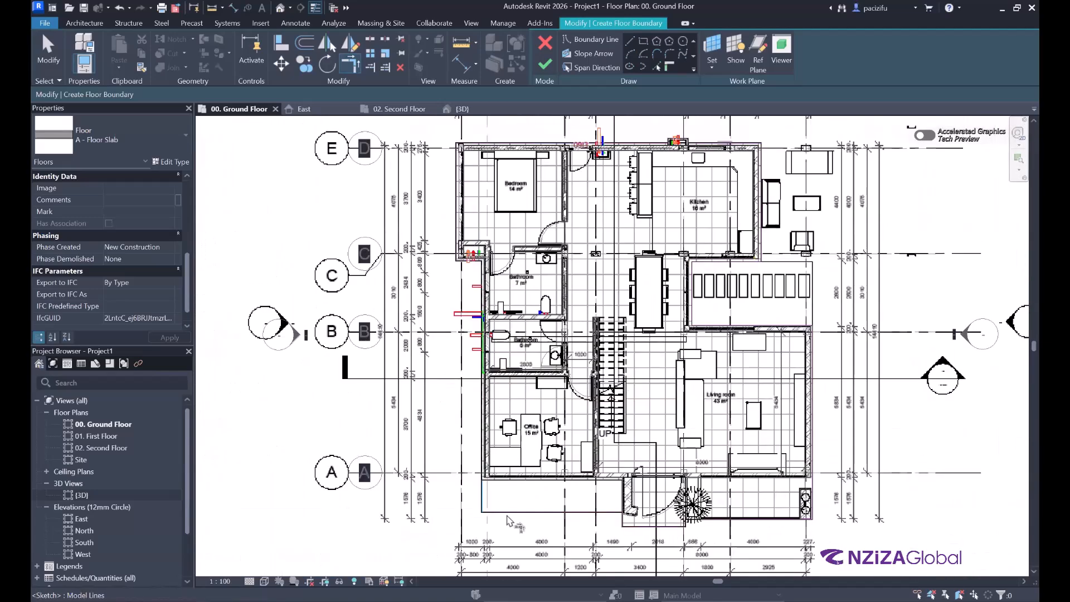
pyautogui.scroll(3, 503, 512)
pyautogui.click(503, 510)
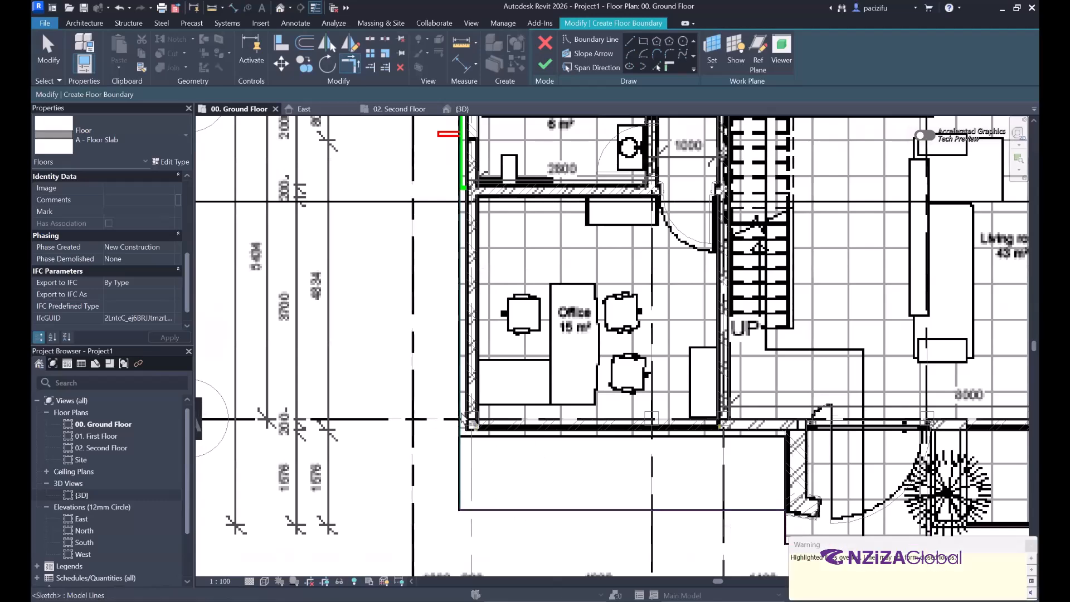
# Step: Leave the trim command and delete the short overlapping boundary segment along the terrace's outer side below the office
pyautogui.scroll(-2, 454, 412)
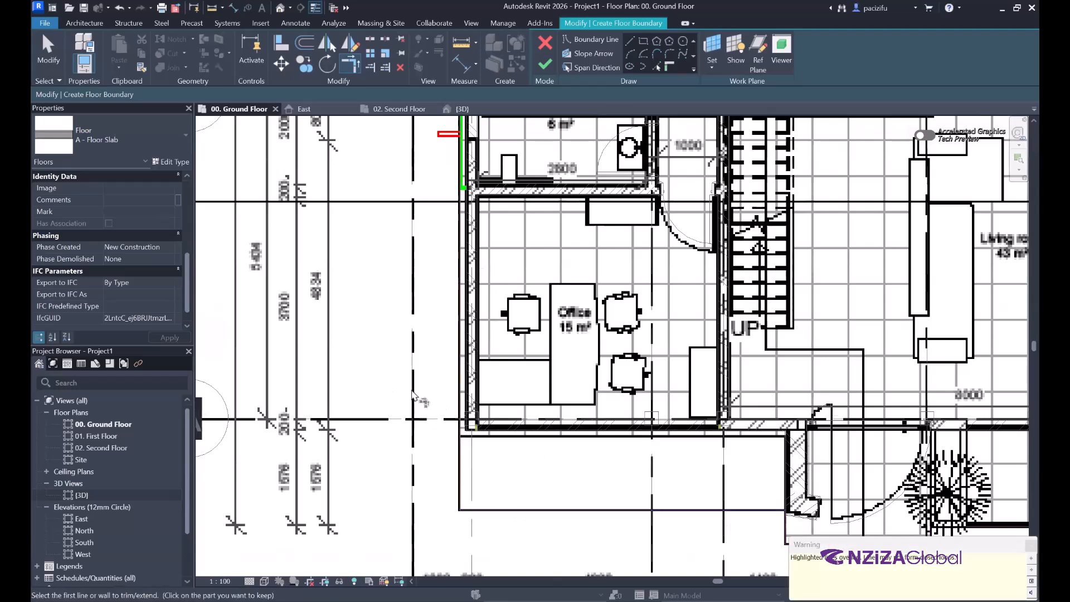
pyautogui.scroll(-2, 412, 396)
pyautogui.scroll(2, 412, 395)
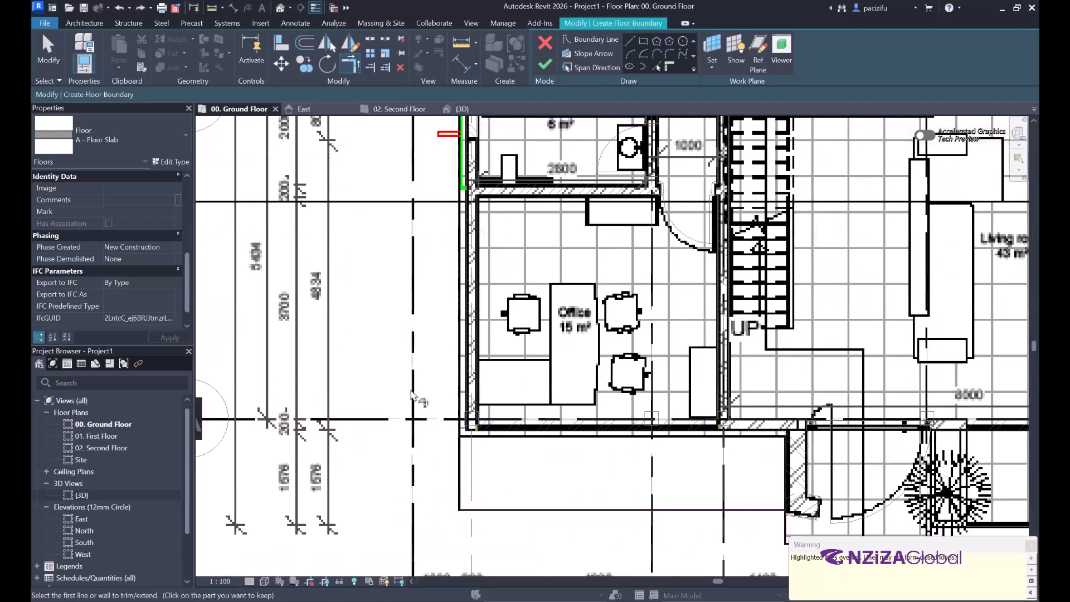
pyautogui.press('Escape')
pyautogui.click(460, 484)
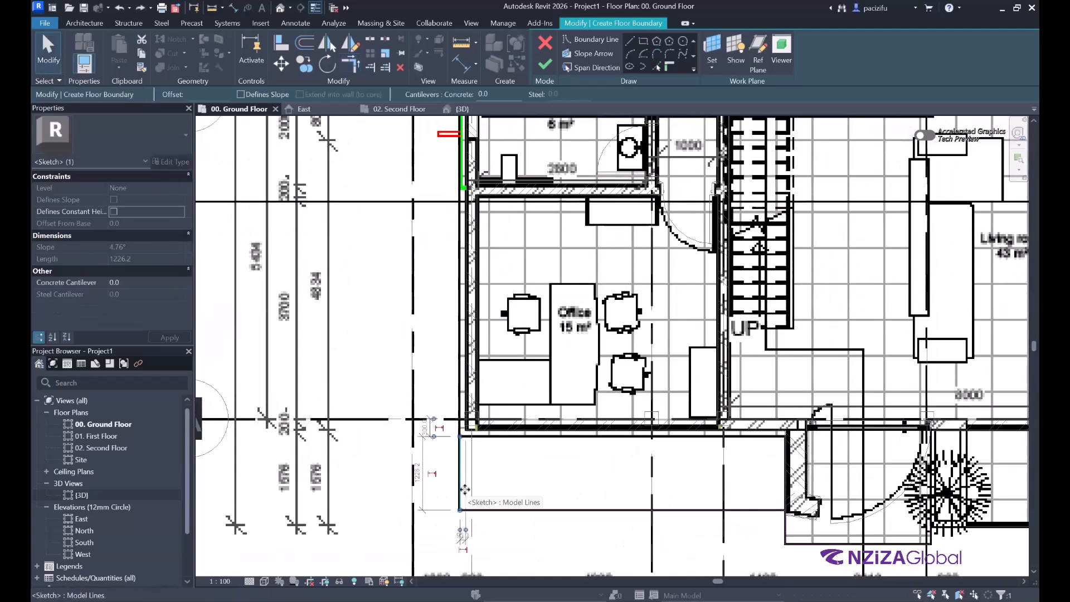
pyautogui.press('Delete')
# Step: Trim the boundary's outer side line beside the bathrooms and the terrace's front edge below the office into a corner
pyautogui.scroll(-3, 495, 447)
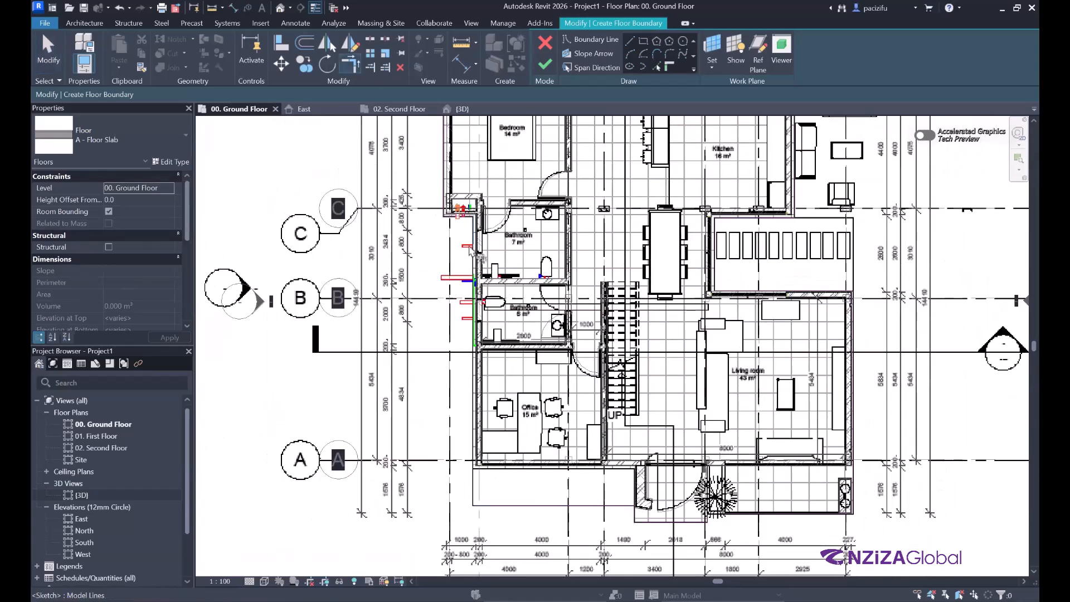
pyautogui.scroll(5, 473, 248)
pyautogui.click(491, 189)
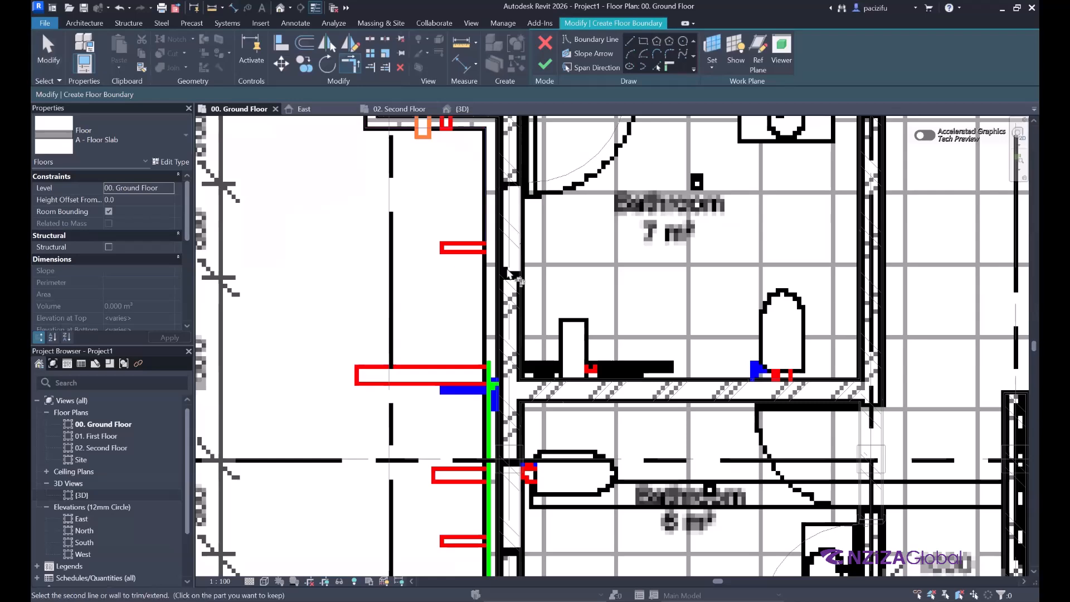
pyautogui.scroll(-3, 504, 182)
pyautogui.click(527, 497)
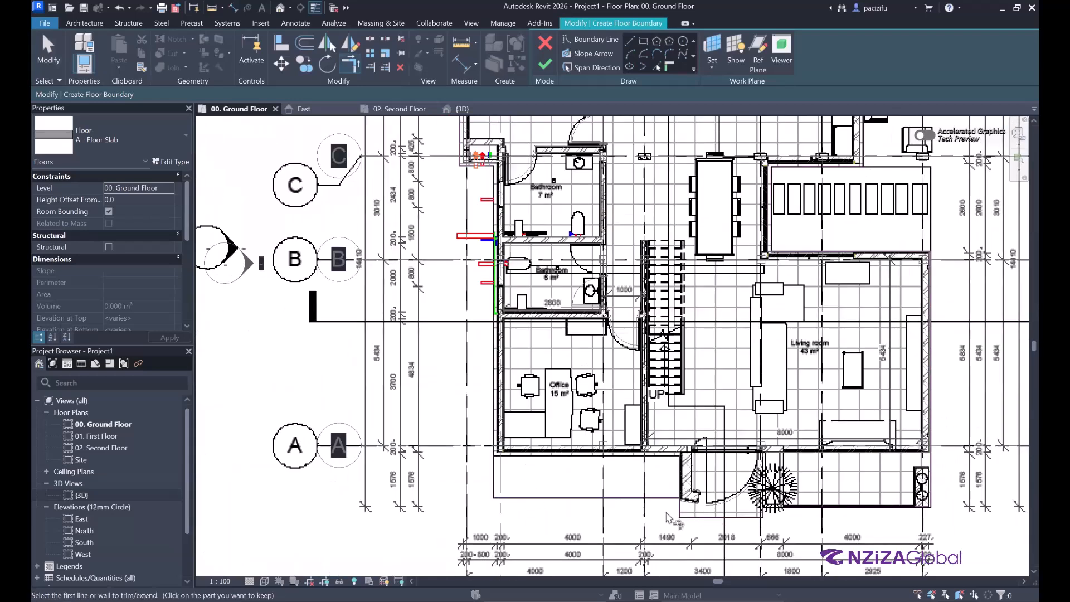
# Step: Trim the entrance slab's front edge and its side edge next to the plant into a corner
pyautogui.scroll(4, 669, 513)
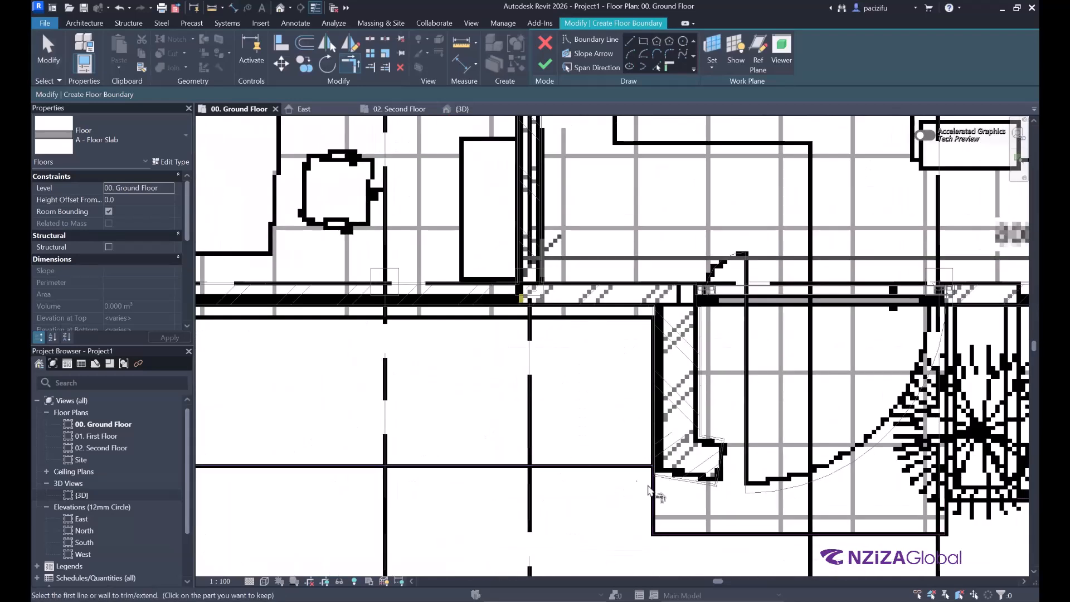
pyautogui.scroll(-3, 641, 487)
pyautogui.scroll(4, 719, 502)
pyautogui.click(521, 492)
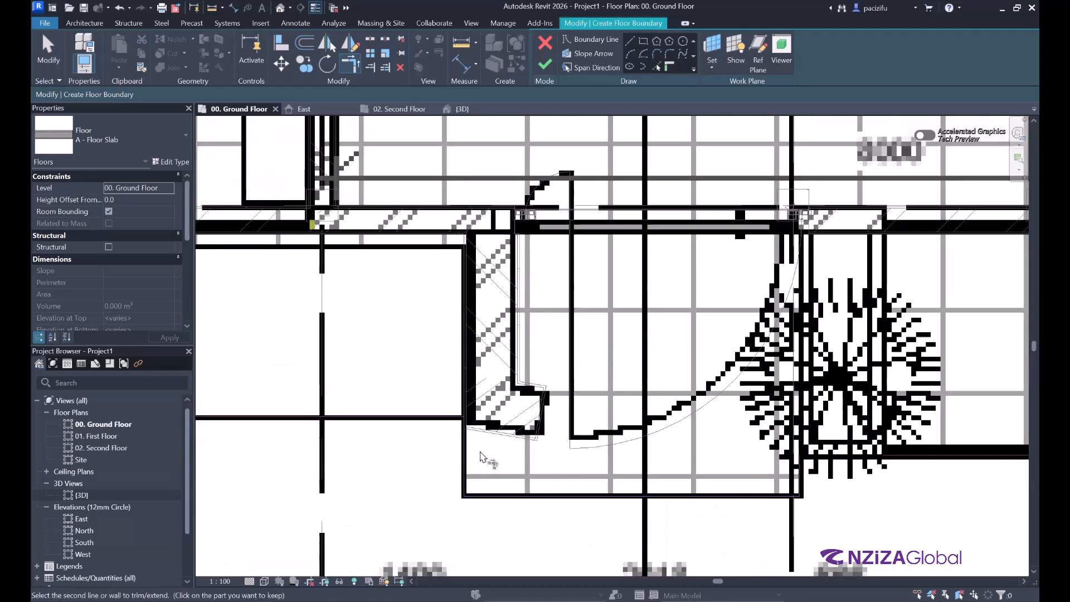
pyautogui.click(803, 472)
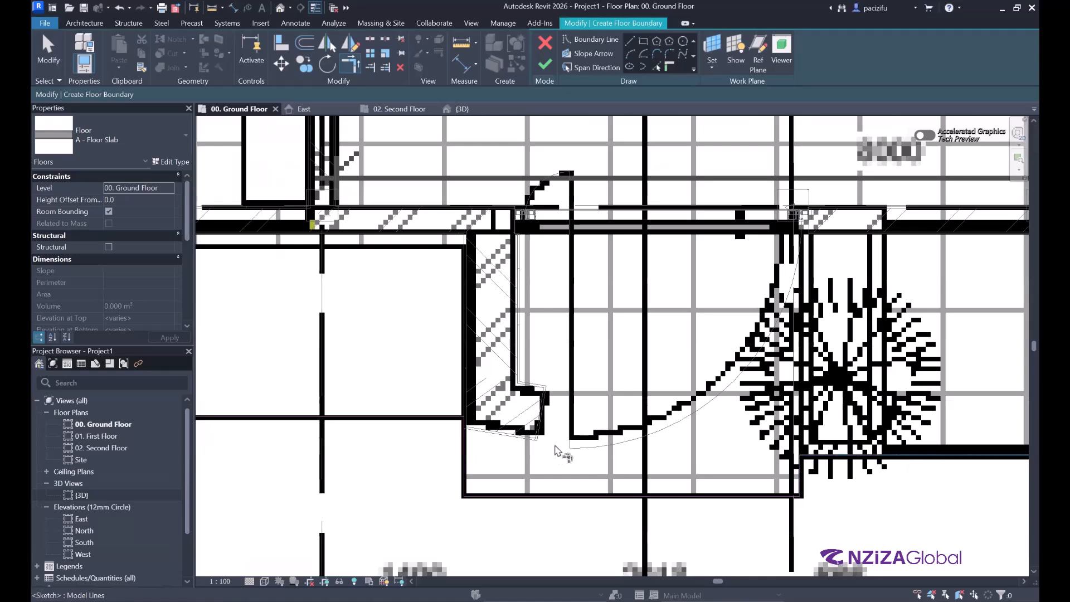
# Step: Trim the front edge of the living room terrace and the building's outer side line into a corner
pyautogui.scroll(-5, 548, 445)
pyautogui.scroll(3, 788, 447)
pyautogui.click(783, 447)
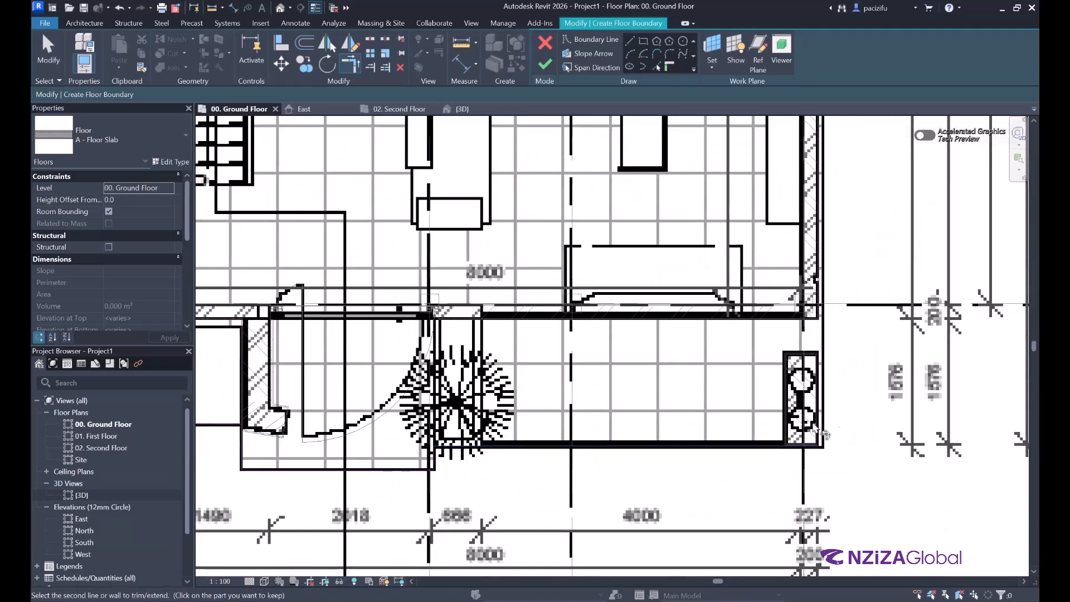
pyautogui.scroll(2, 836, 432)
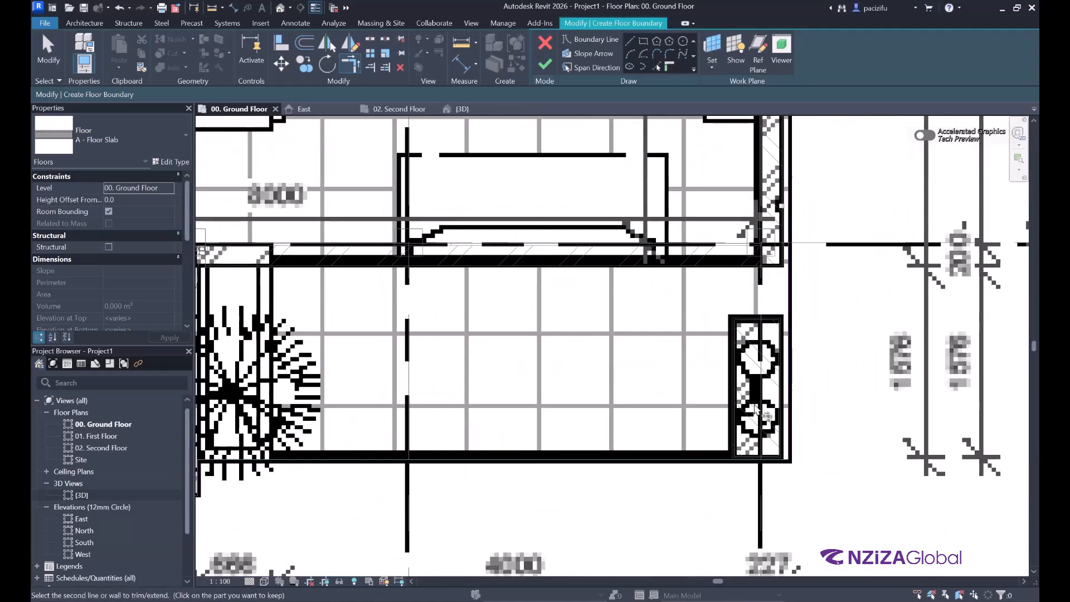
pyautogui.click(791, 228)
pyautogui.scroll(3, 821, 469)
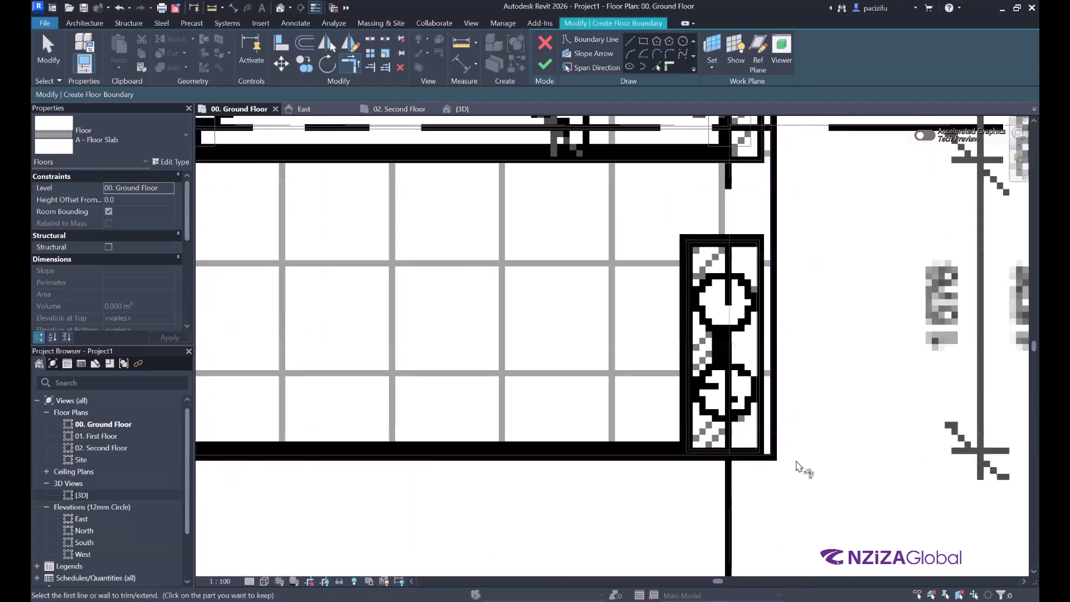
pyautogui.scroll(-5, 788, 465)
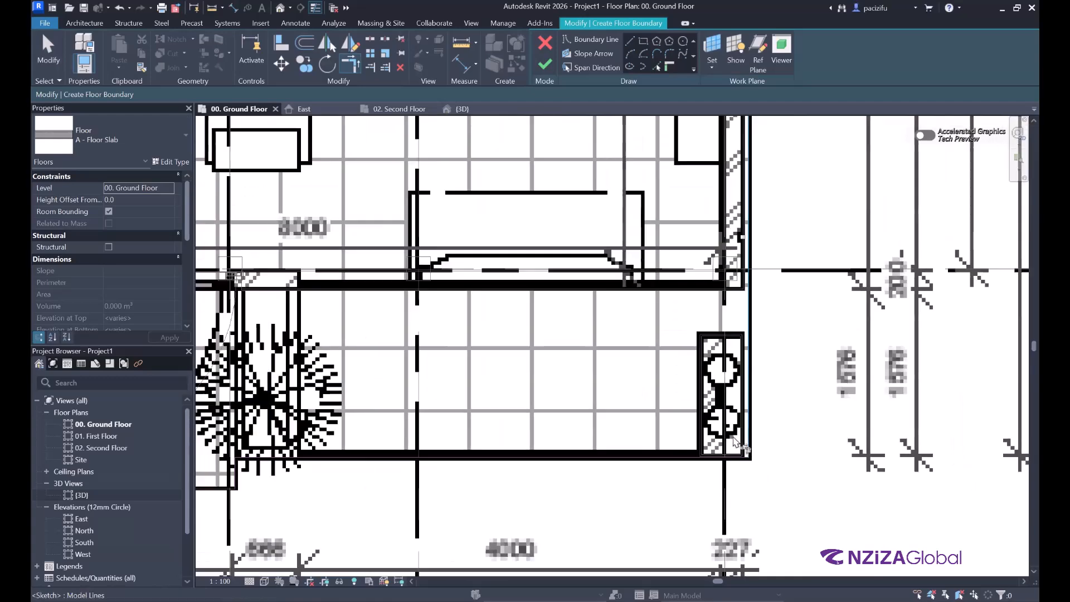
# Step: Trim the boundary lines into clean corners around the recessed area between the kitchen and the living room
pyautogui.scroll(5, 749, 181)
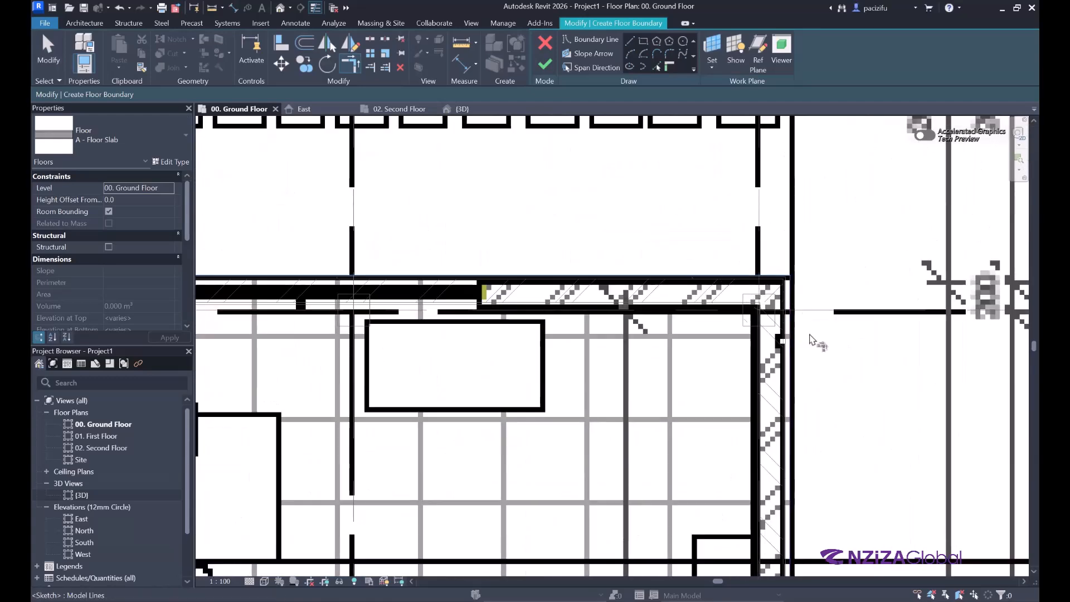
pyautogui.scroll(-2, 800, 333)
pyautogui.scroll(-4, 800, 334)
pyautogui.scroll(5, 450, 321)
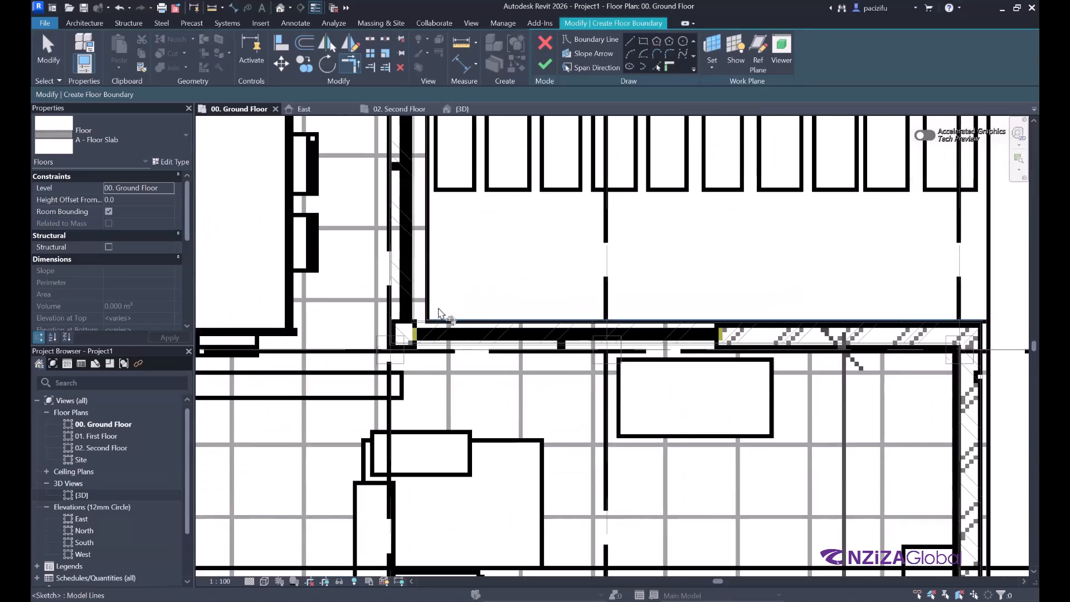
pyautogui.scroll(2, 428, 306)
pyautogui.click(419, 291)
pyautogui.scroll(-2, 423, 391)
pyautogui.scroll(-3, 411, 279)
pyautogui.scroll(3, 419, 208)
pyautogui.scroll(3, 420, 208)
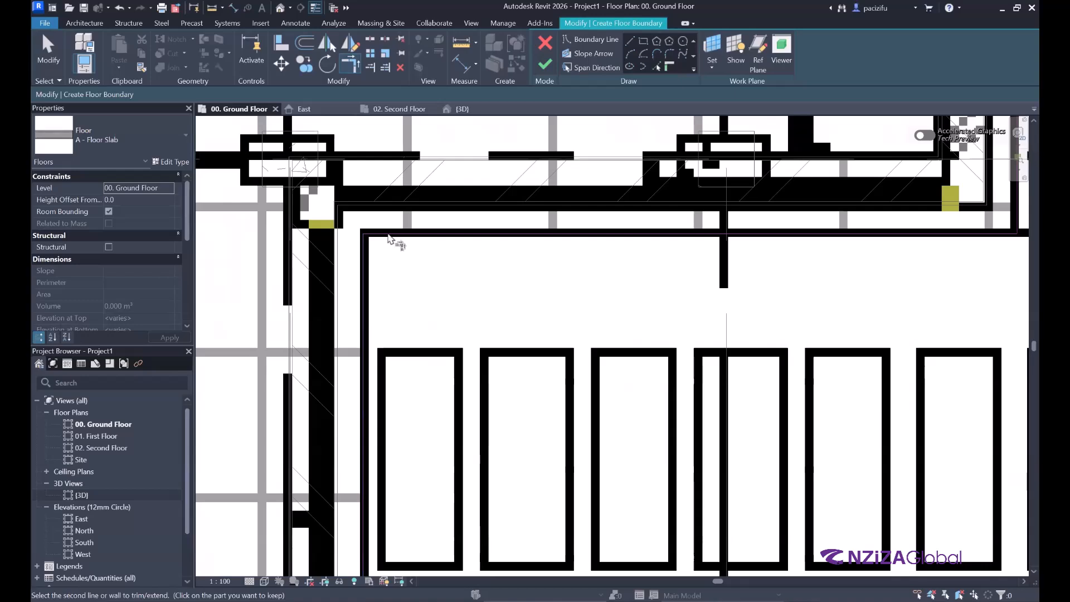
pyautogui.scroll(-3, 314, 272)
pyautogui.scroll(3, 671, 268)
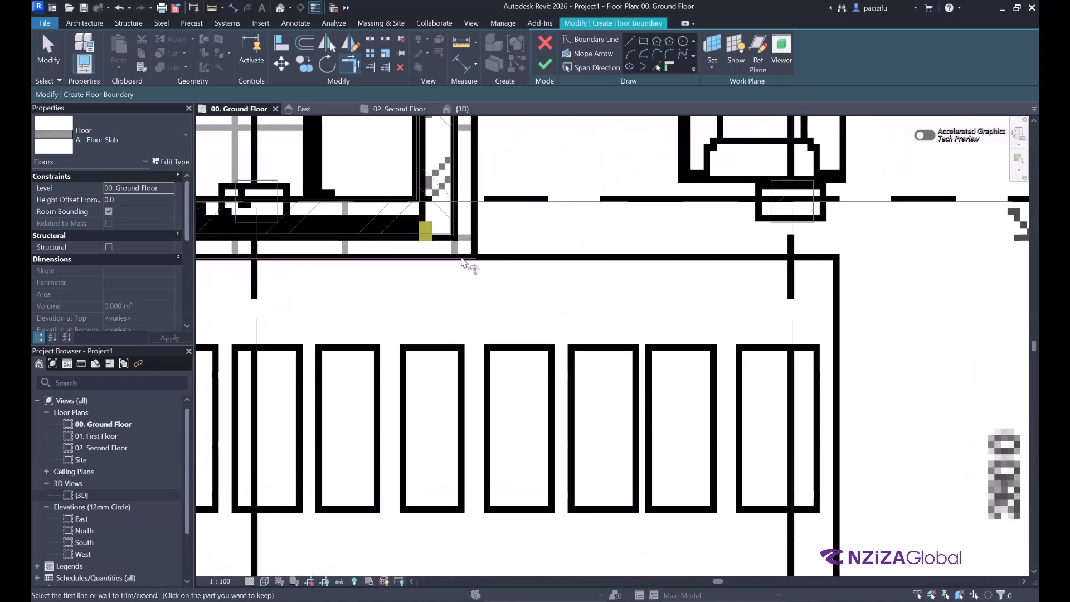
pyautogui.scroll(-5, 526, 220)
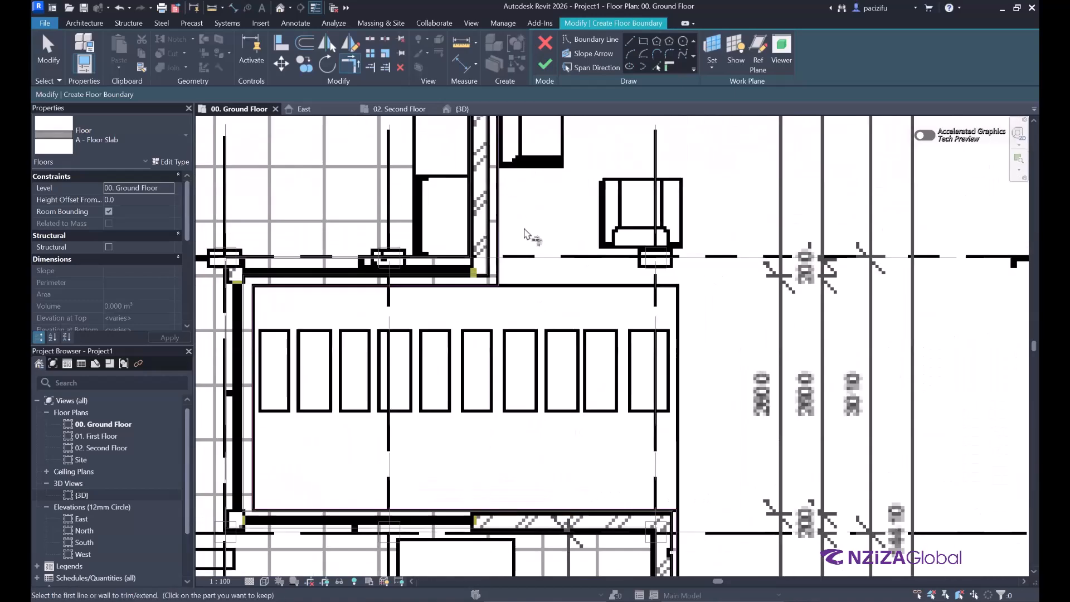
# Step: Trim the boundary lines at the kitchen's outer corner beside the patio and finish the floor sketch
pyautogui.scroll(-5, 540, 228)
pyautogui.scroll(8, 544, 204)
pyautogui.click(543, 207)
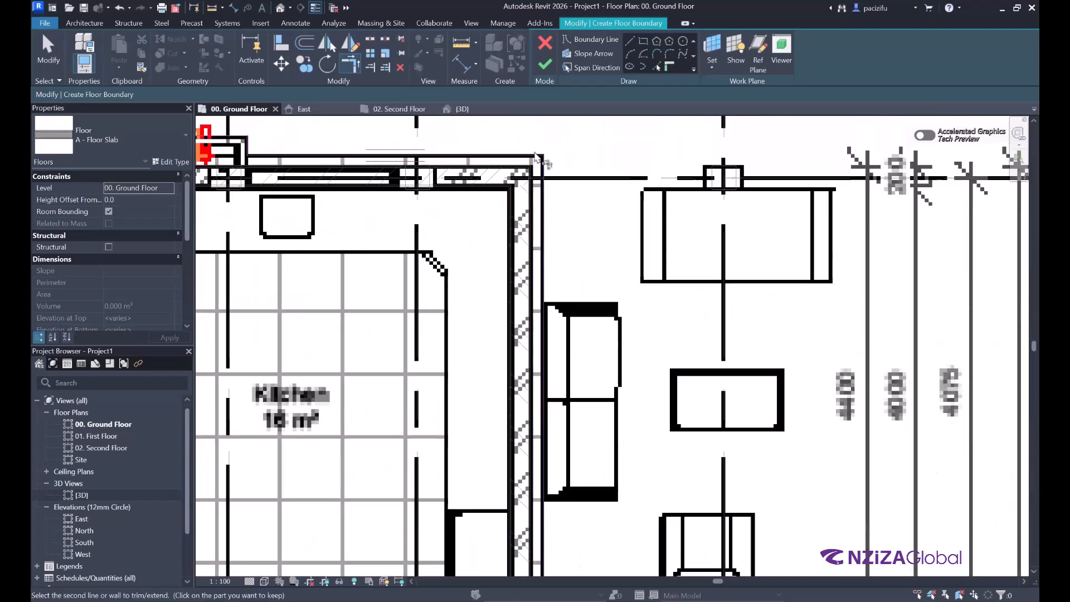
pyautogui.click(535, 161)
pyautogui.scroll(-5, 538, 167)
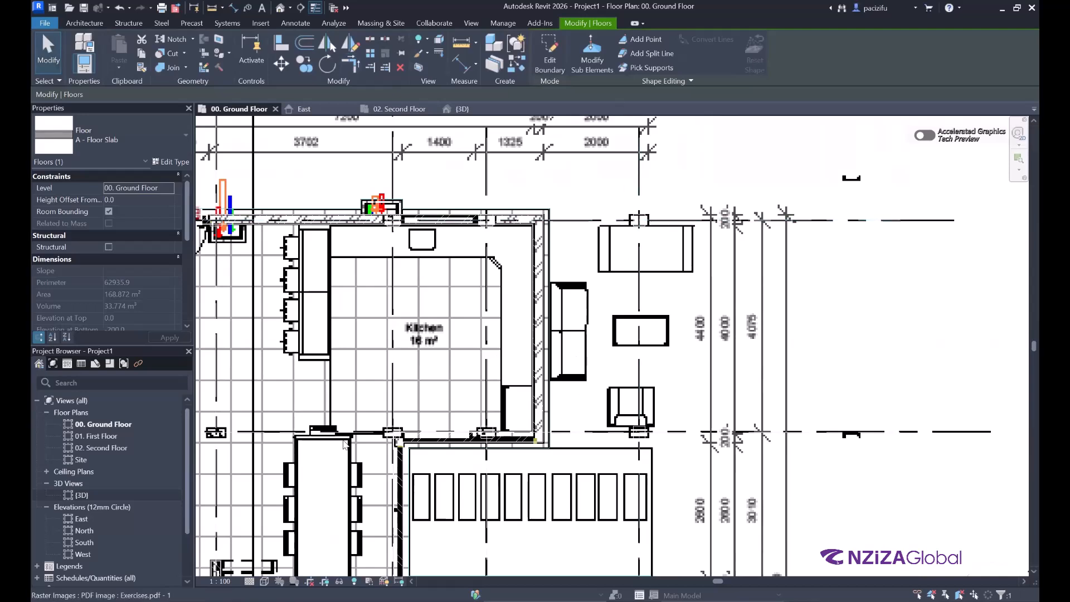
pyautogui.scroll(-3, 528, 342)
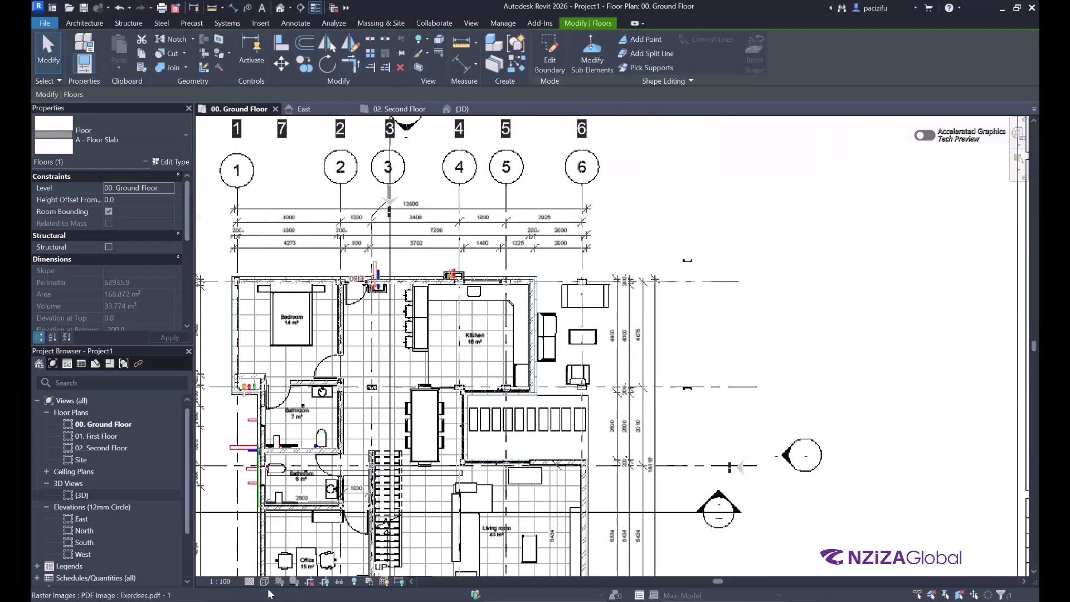
# Step: Set the ground floor plan's visual style to Shaded and deselect the floor
pyautogui.scroll(-2, 508, 396)
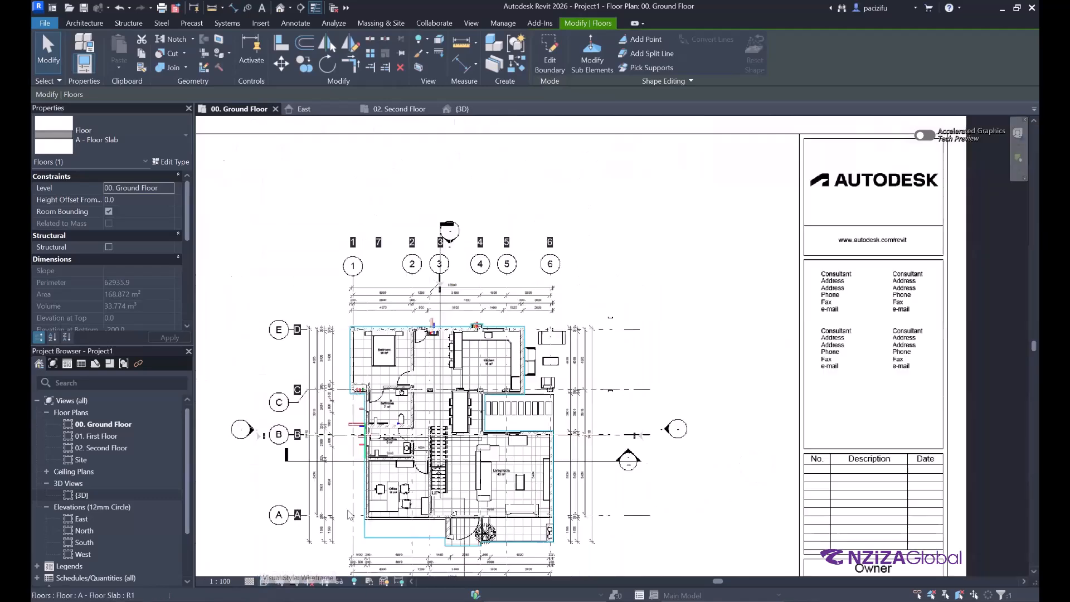
pyautogui.click(264, 581)
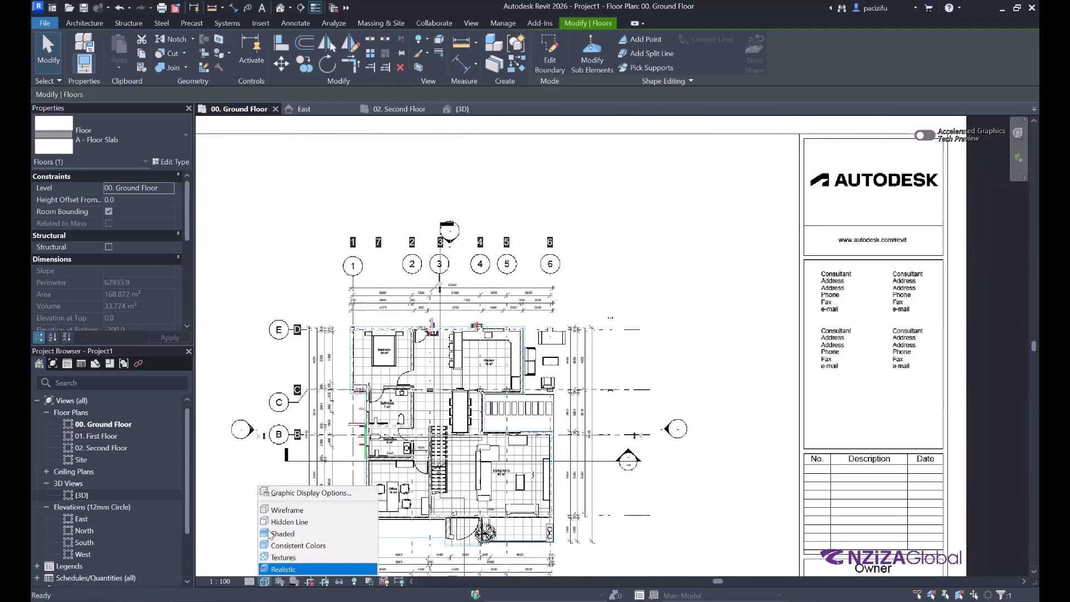
pyautogui.click(273, 534)
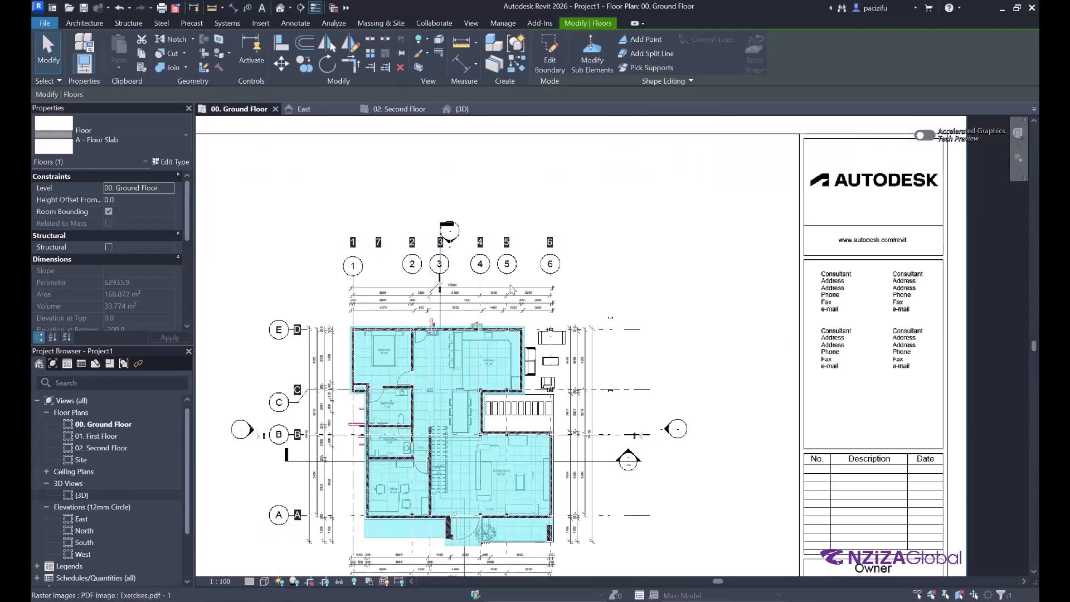
pyautogui.scroll(-3, 507, 287)
pyautogui.click(206, 311)
pyautogui.scroll(4, 479, 338)
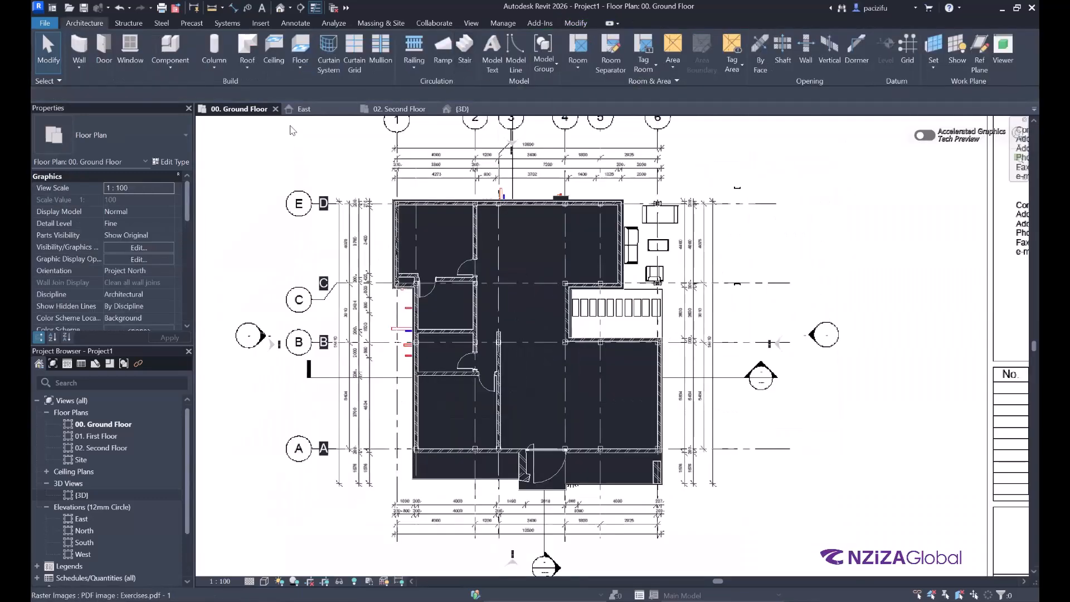
# Step: Switch to the 3D view and examine the new floor slab beneath the walls from the front of the building
pyautogui.click(461, 110)
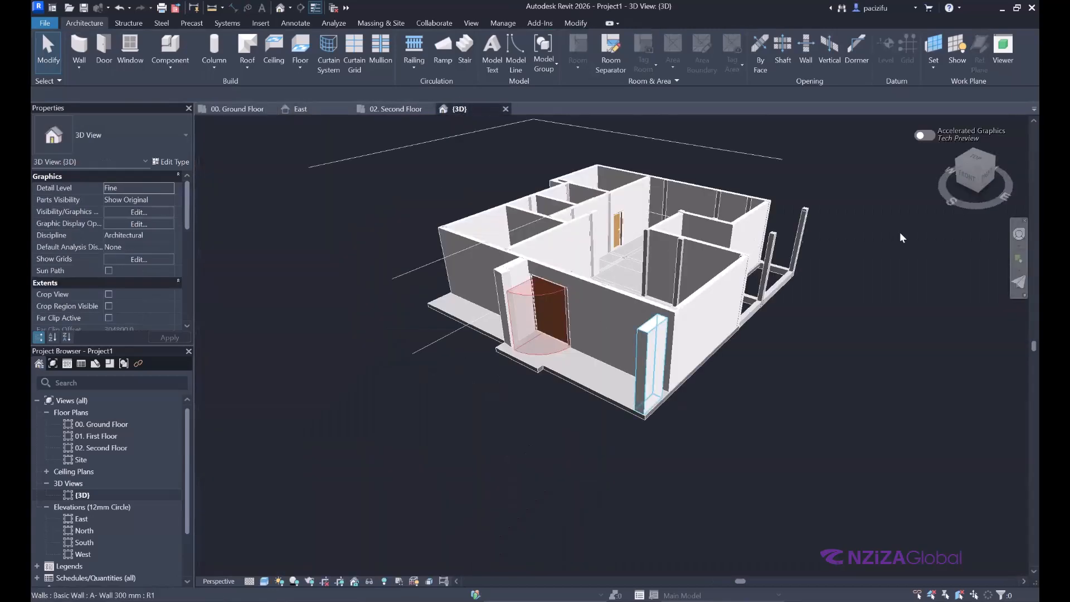
pyautogui.scroll(2, 613, 317)
pyautogui.click(1019, 234)
pyautogui.moveTo(436, 236); pyautogui.dragTo(625, 246)
pyautogui.press('Escape')
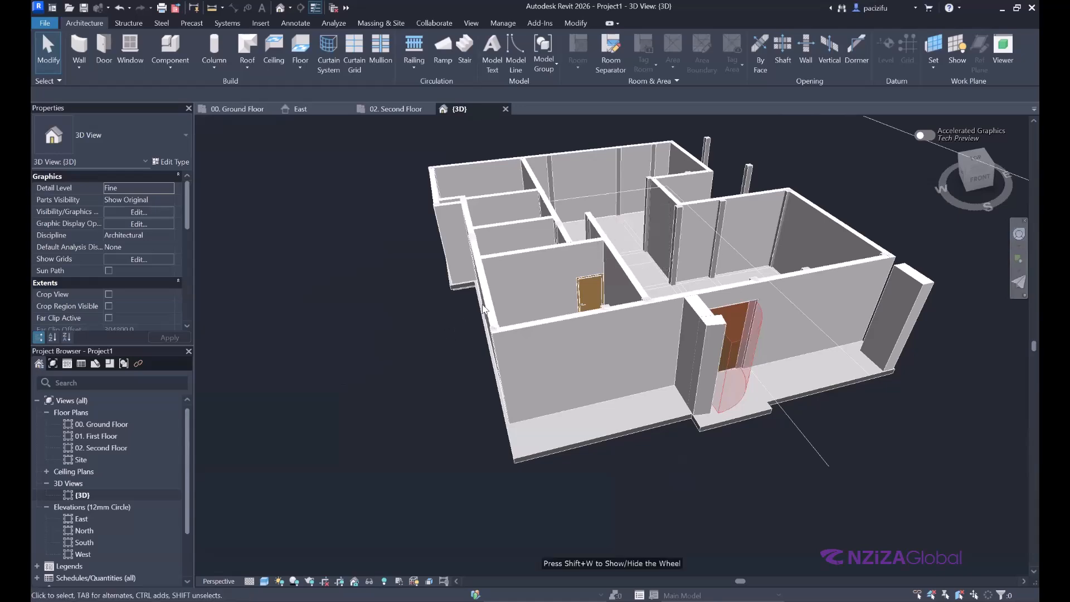
pyautogui.scroll(2, 687, 198)
pyautogui.scroll(-2, 507, 255)
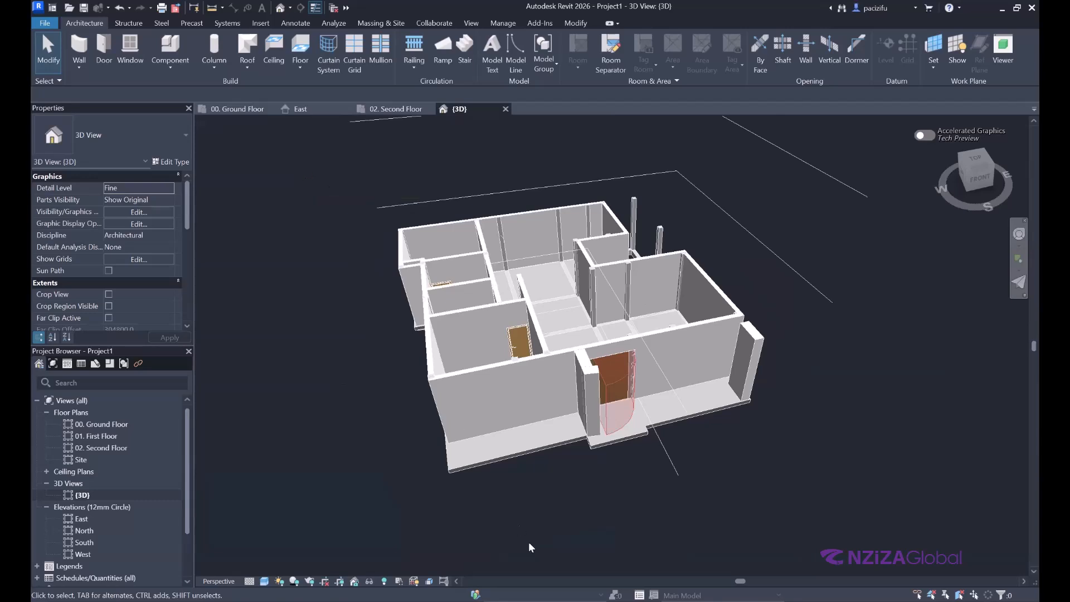
pyautogui.click(494, 454)
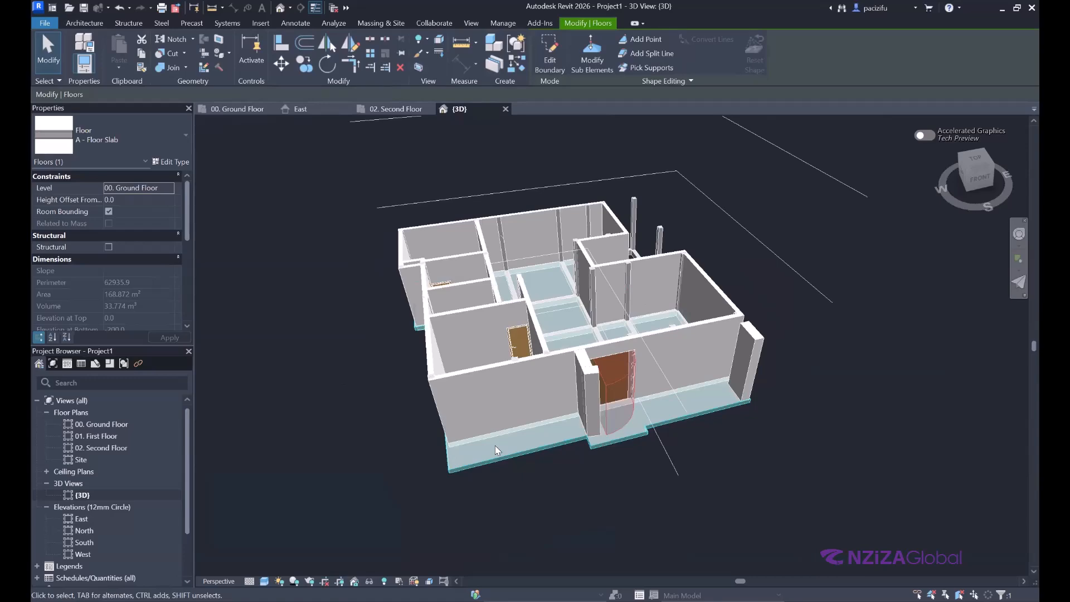
pyautogui.scroll(3, 535, 386)
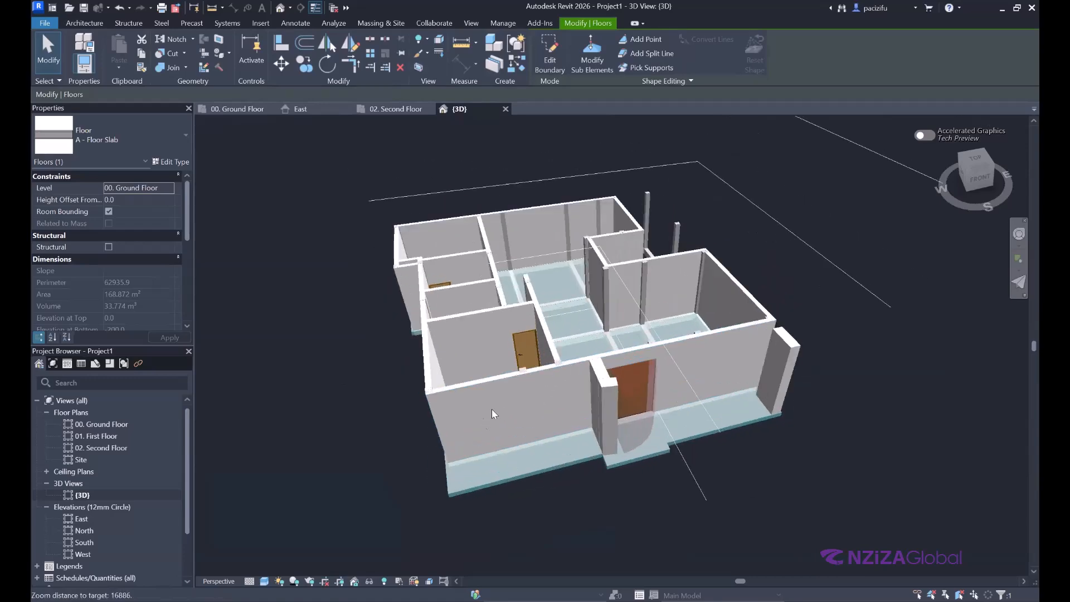
pyautogui.scroll(-3, 483, 386)
# Step: Select the front wall and all other A- Wall 200 mm instances visible in the 3D view
pyautogui.click(481, 382)
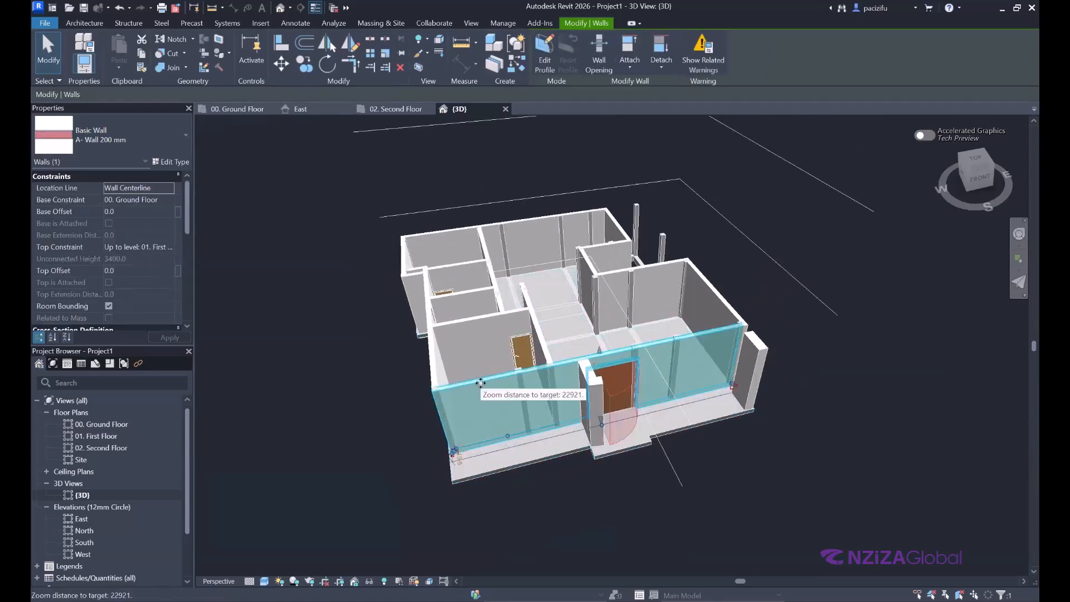
pyautogui.rightClick(481, 382)
pyautogui.moveTo(561, 392)
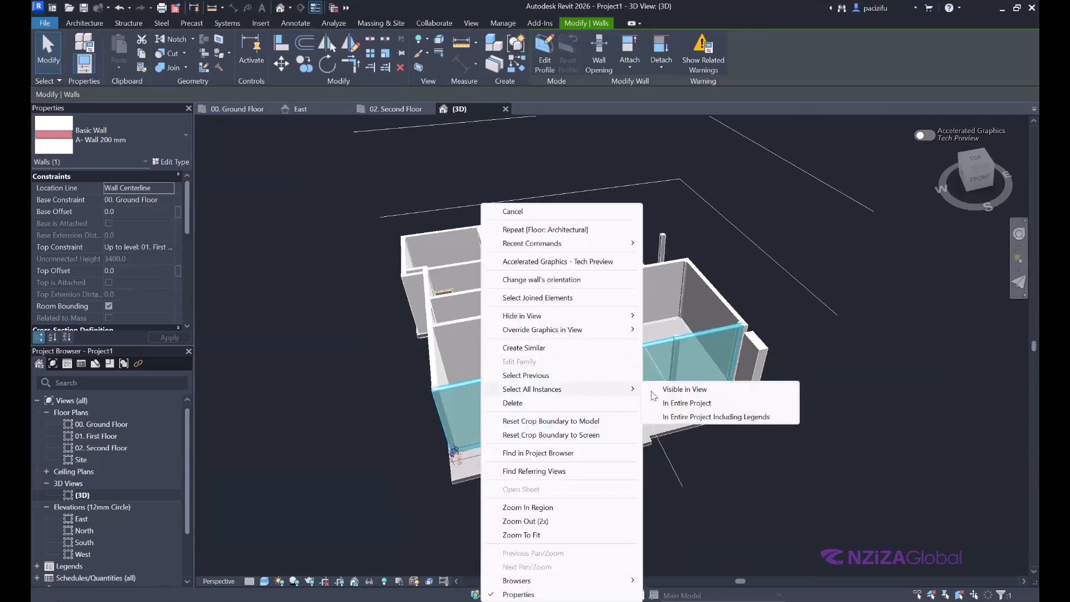
pyautogui.click(678, 389)
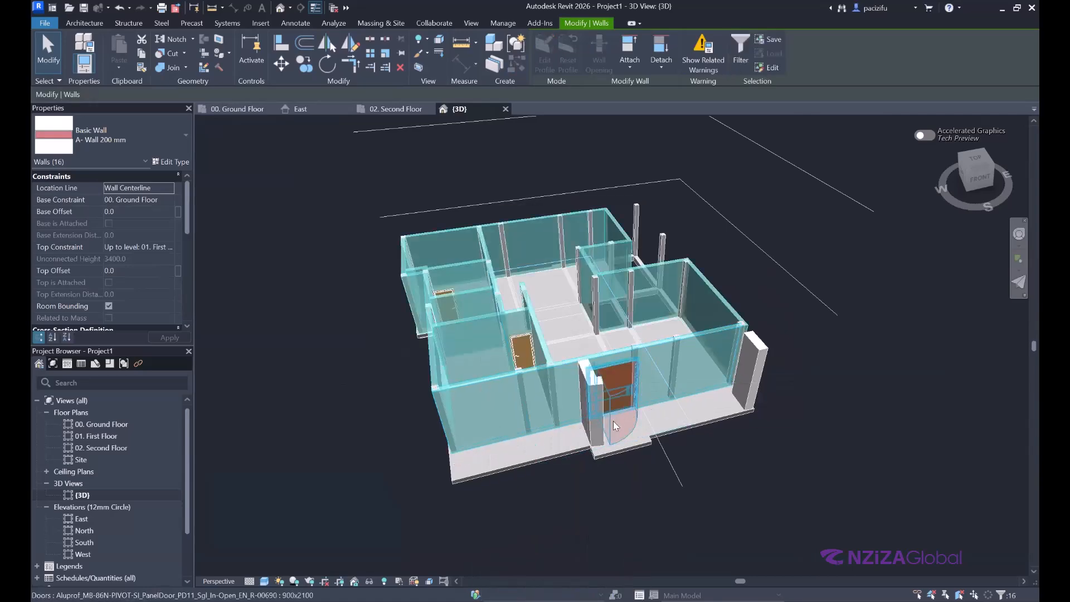
# Step: Add the 300 mm entrance walls, the terrace's end wall and the floor slab to the selection, and copy everything to the clipboard
pyautogui.scroll(3, 614, 420)
pyautogui.scroll(3, 587, 400)
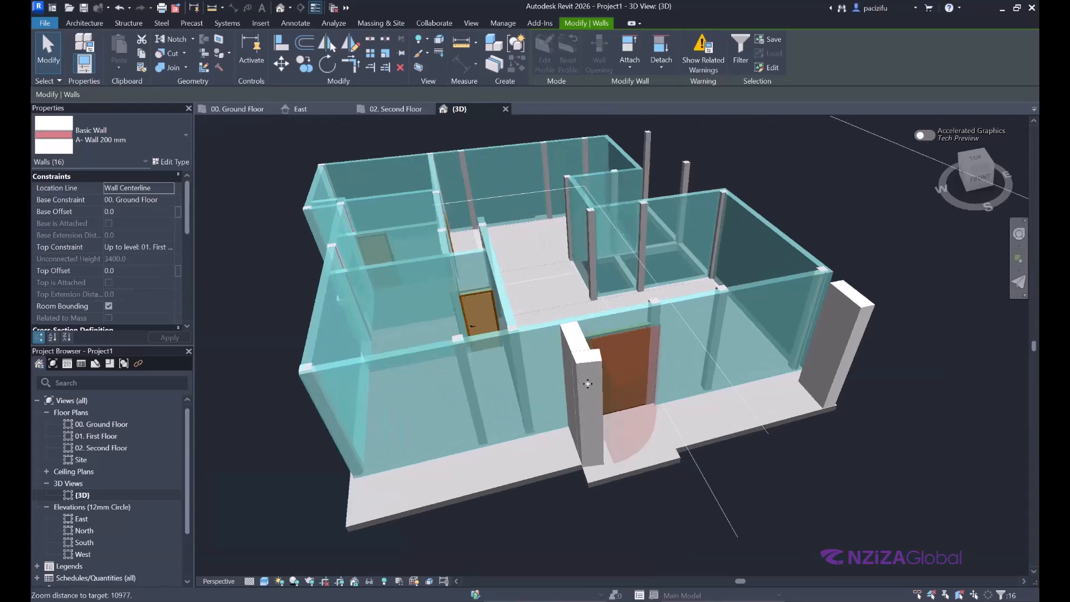
pyautogui.keyDown('ctrl'); pyautogui.click(581, 353); pyautogui.keyUp('ctrl')
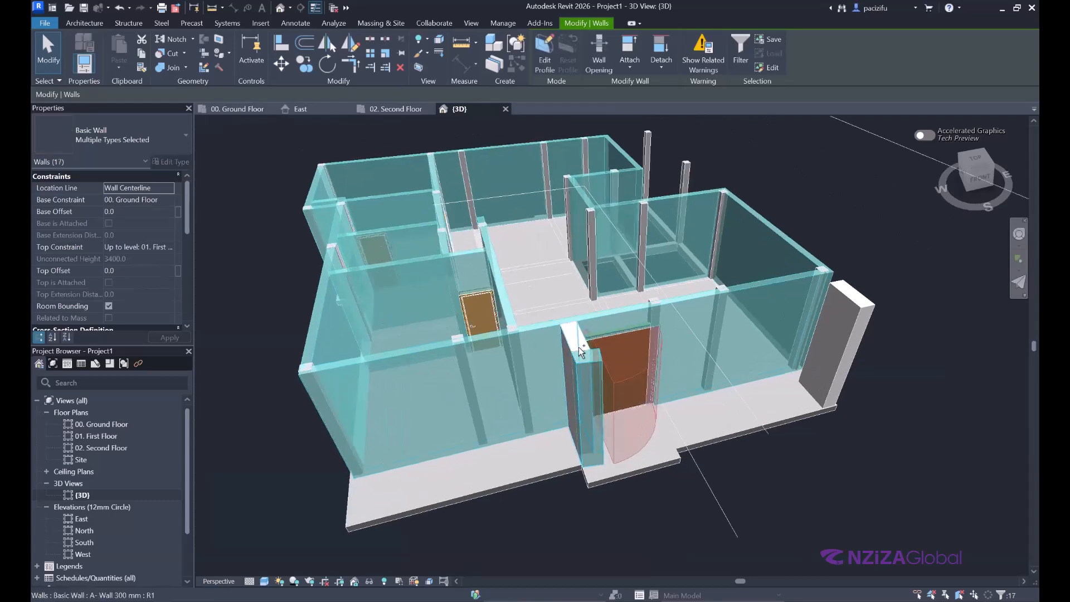
pyautogui.keyDown('ctrl'); pyautogui.click(572, 346); pyautogui.keyUp('ctrl')
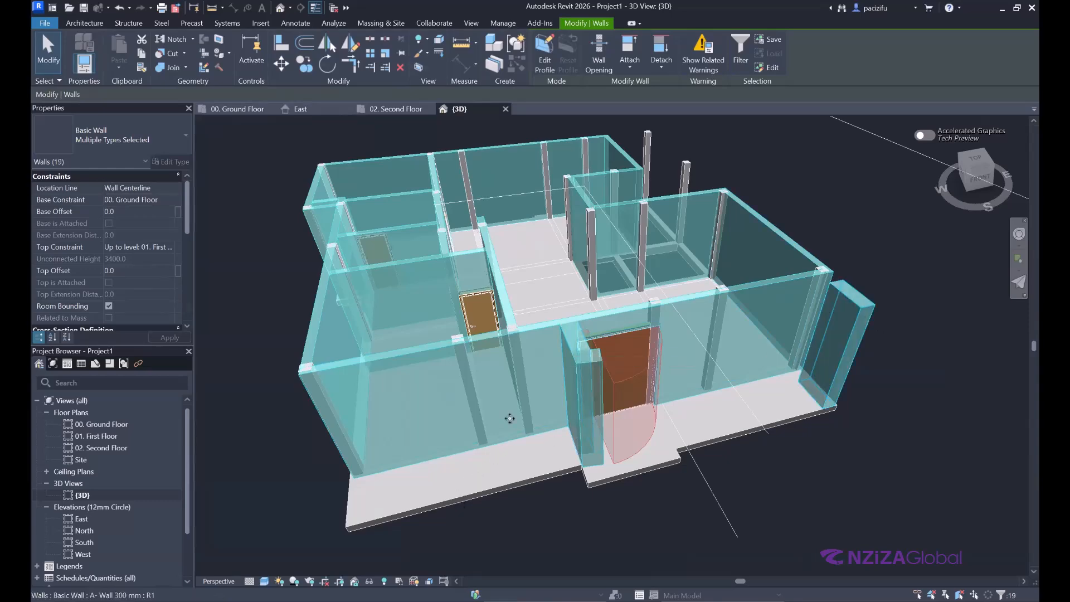
pyautogui.keyDown('ctrl'); pyautogui.click(630, 440); pyautogui.keyUp('ctrl')
pyautogui.scroll(-2, 630, 440)
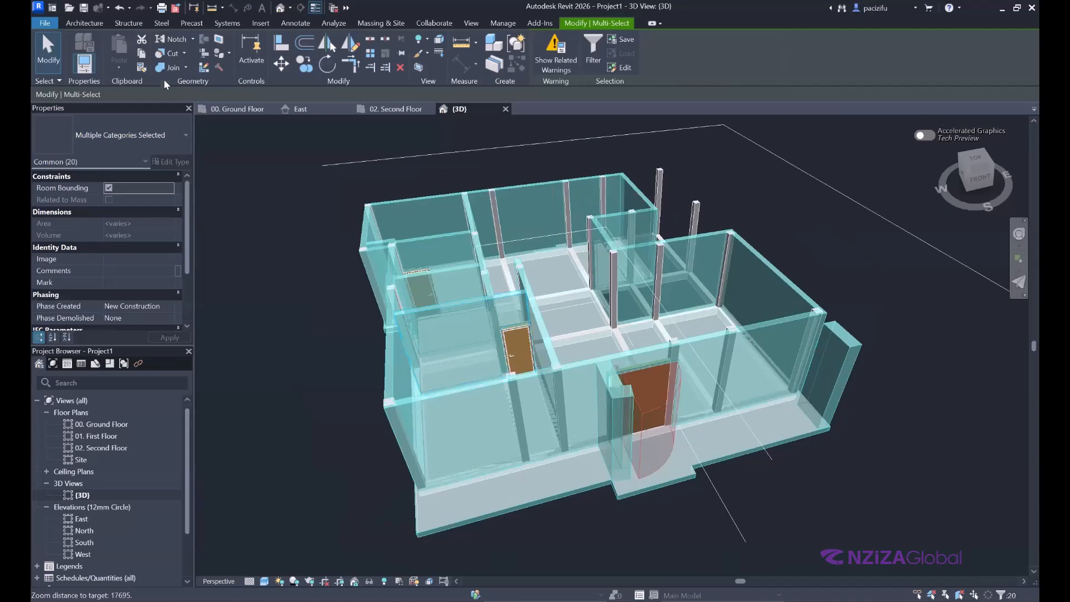
pyautogui.click(142, 56)
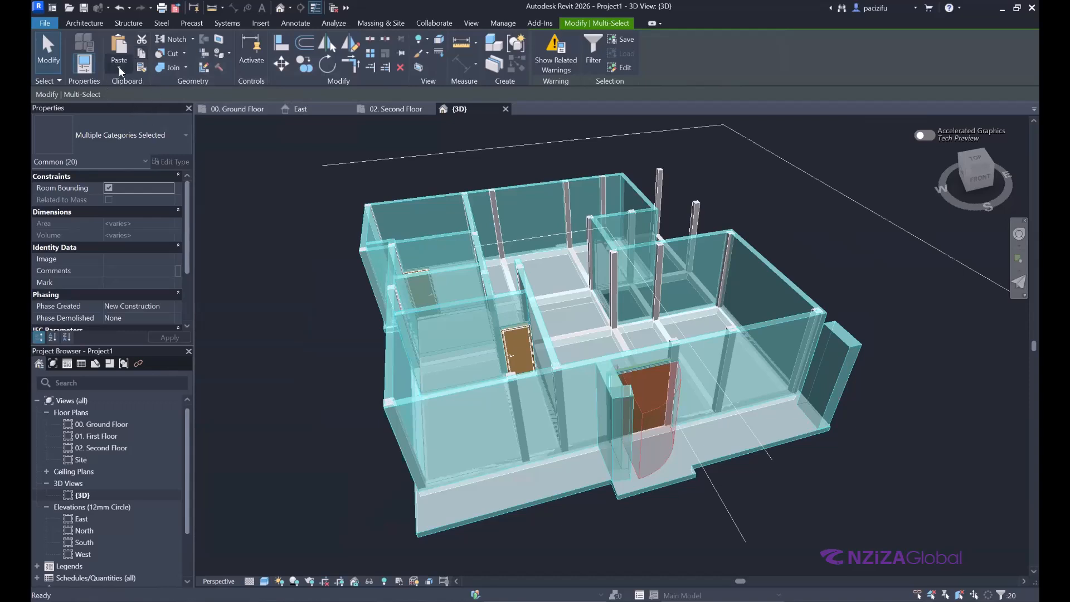
# Step: Paste the copied walls and floor slab aligned to the levels 01. First Floor, 02. Second Floor, 03. Top Floor and 04. Roof Plan
pyautogui.click(119, 68)
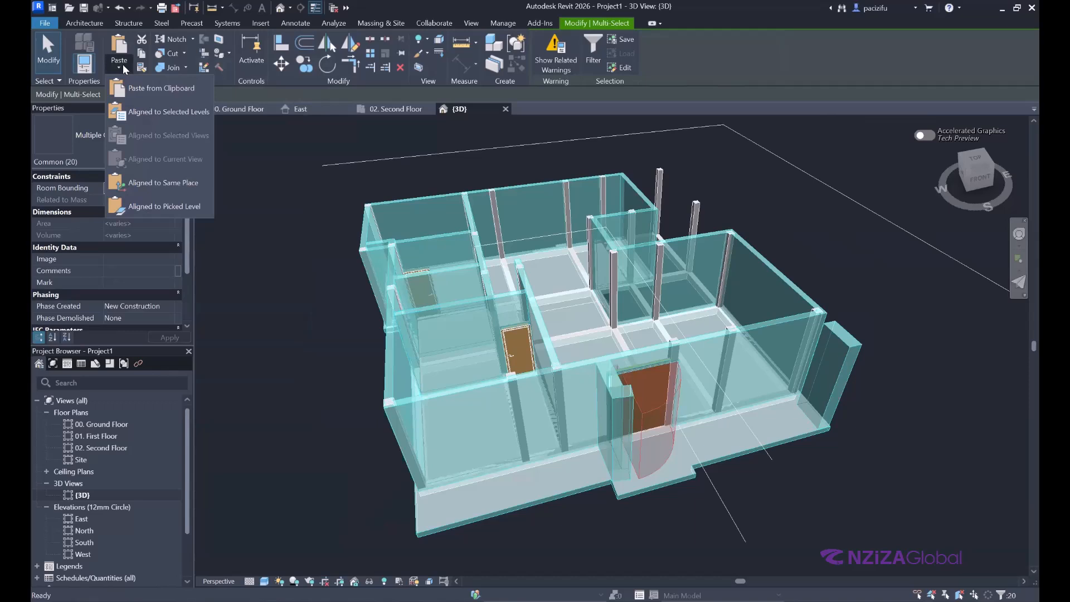
pyautogui.click(149, 112)
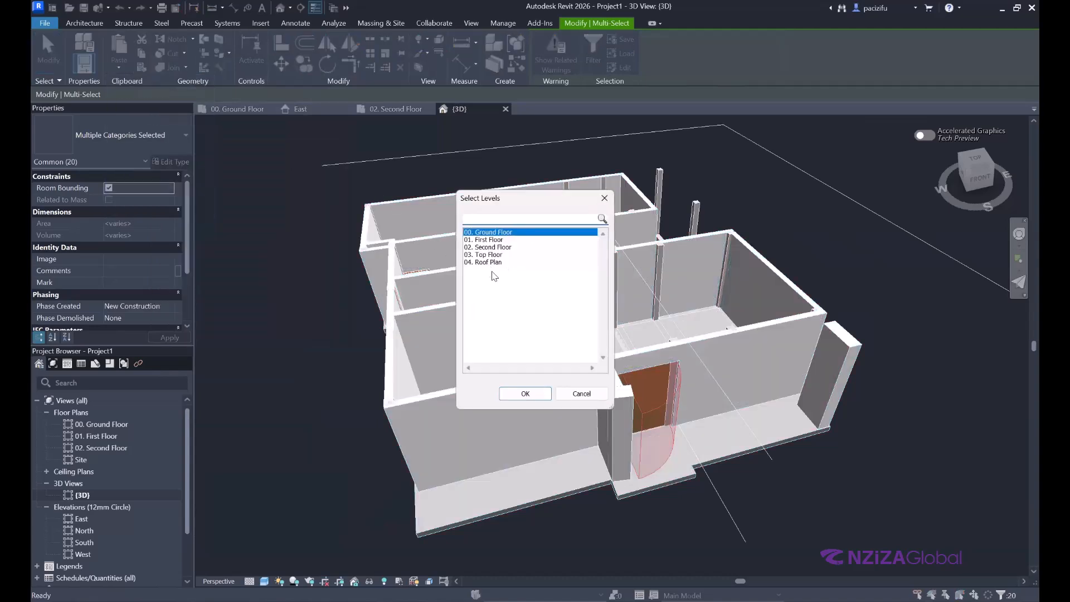
pyautogui.keyDown('shift'); pyautogui.click(477, 254); pyautogui.keyUp('shift')
pyautogui.click(507, 284)
pyautogui.moveTo(487, 262); pyautogui.dragTo(486, 257)
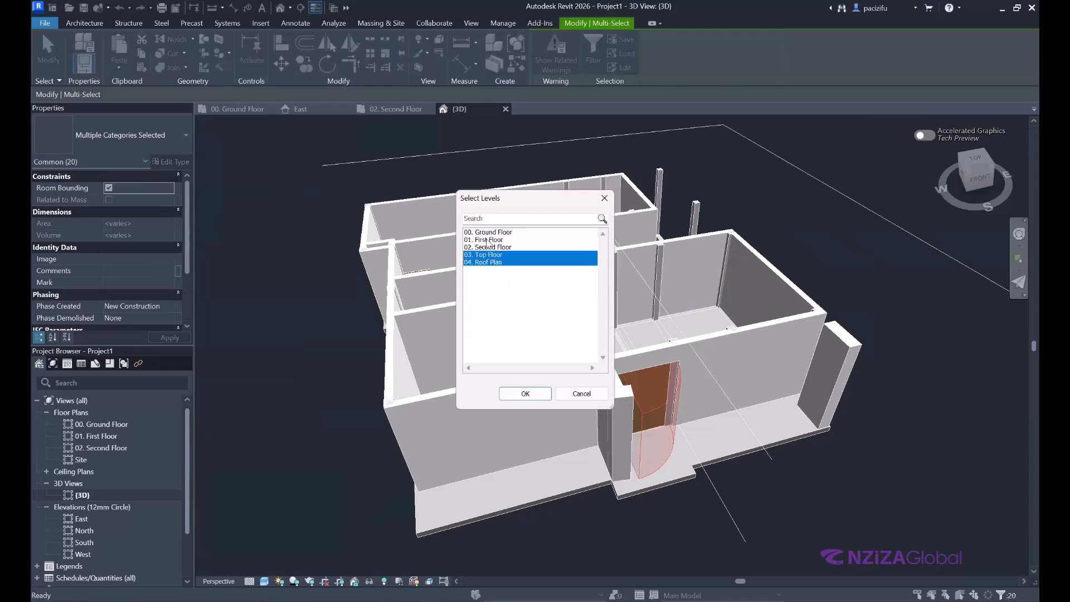
pyautogui.click(489, 240)
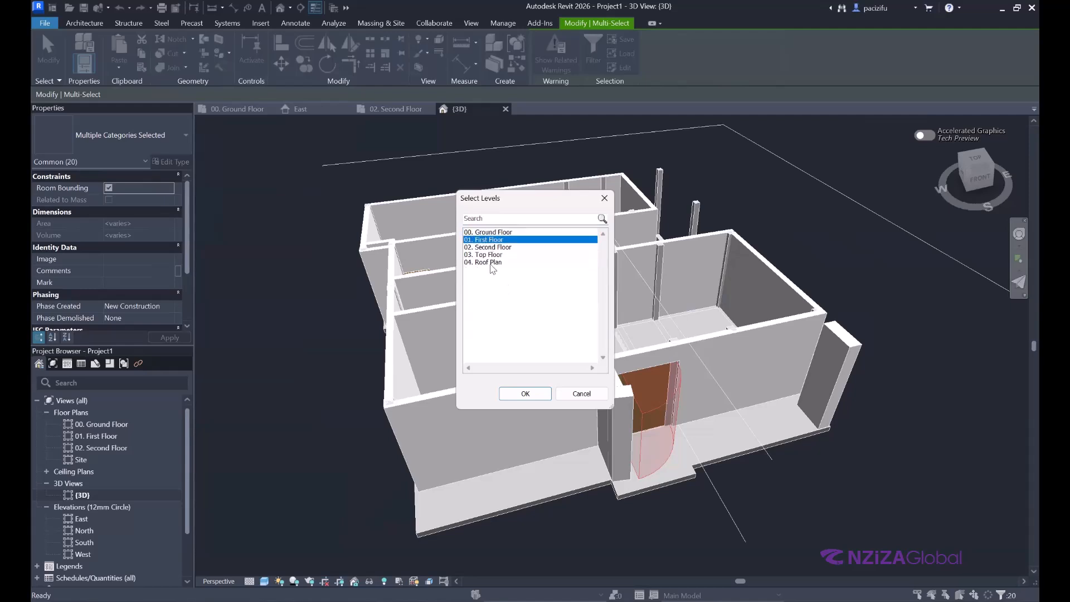
pyautogui.keyDown('ctrl'); pyautogui.click(490, 263); pyautogui.keyUp('ctrl')
pyautogui.keyDown('ctrl'); pyautogui.moveTo(488, 258); pyautogui.dragTo(490, 249); pyautogui.keyUp('ctrl')
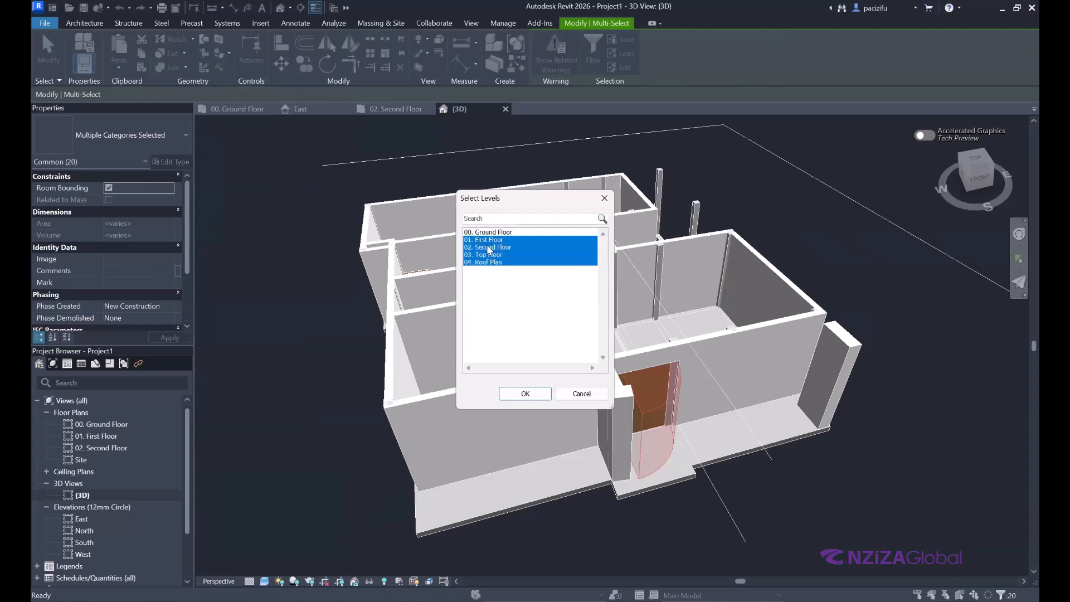
pyautogui.click(514, 395)
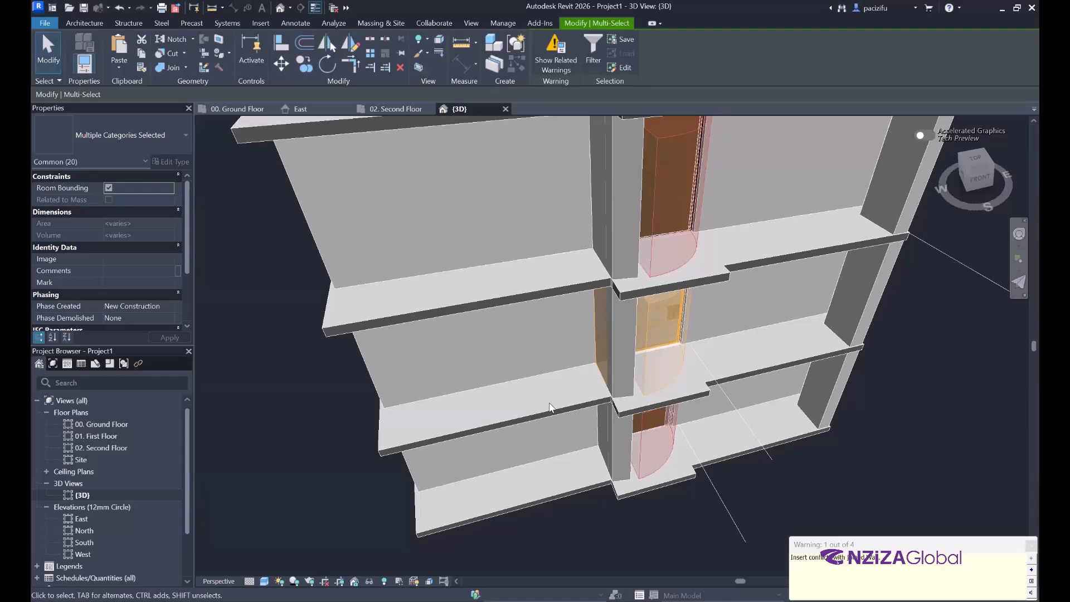
pyautogui.scroll(-8, 524, 396)
pyautogui.press('Escape')
pyautogui.scroll(3, 522, 349)
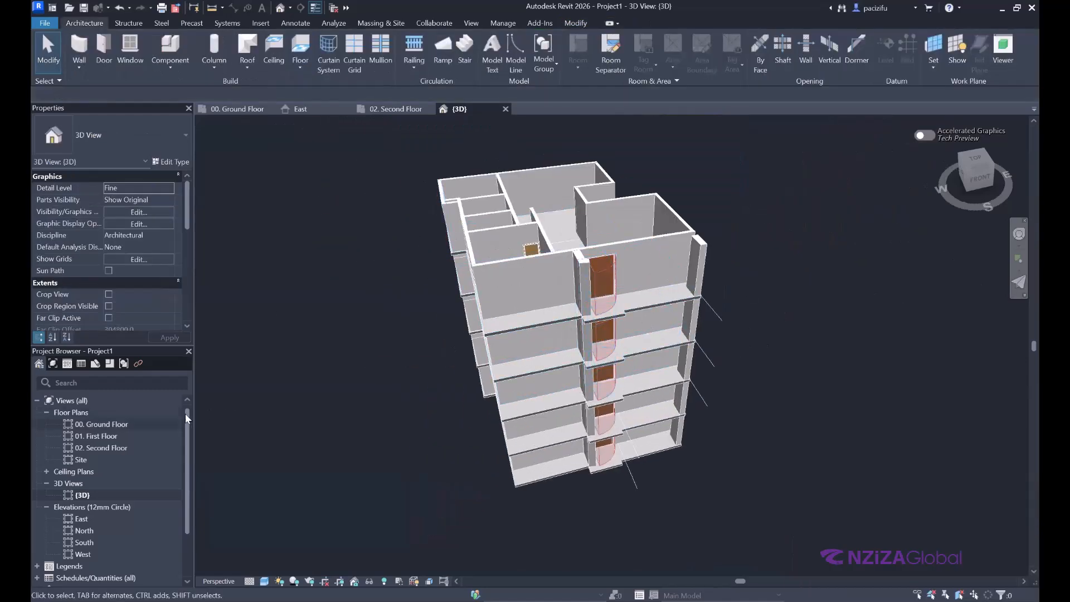
# Step: Examine the ground, first and second floor plans for the pasted walls, and check which ceiling plans exist
pyautogui.doubleClick(106, 426)
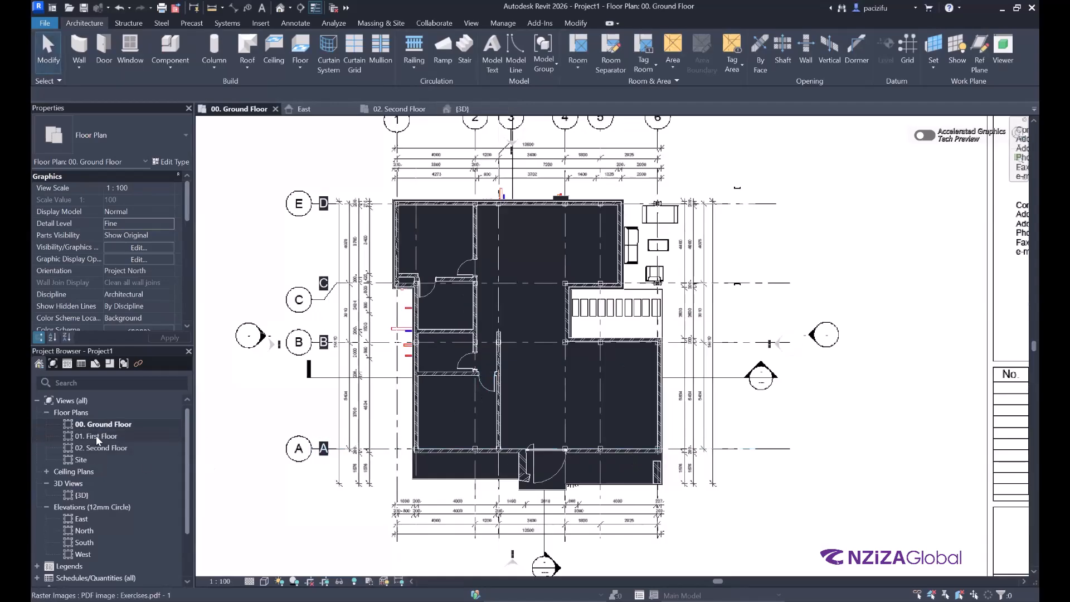
pyautogui.doubleClick(95, 435)
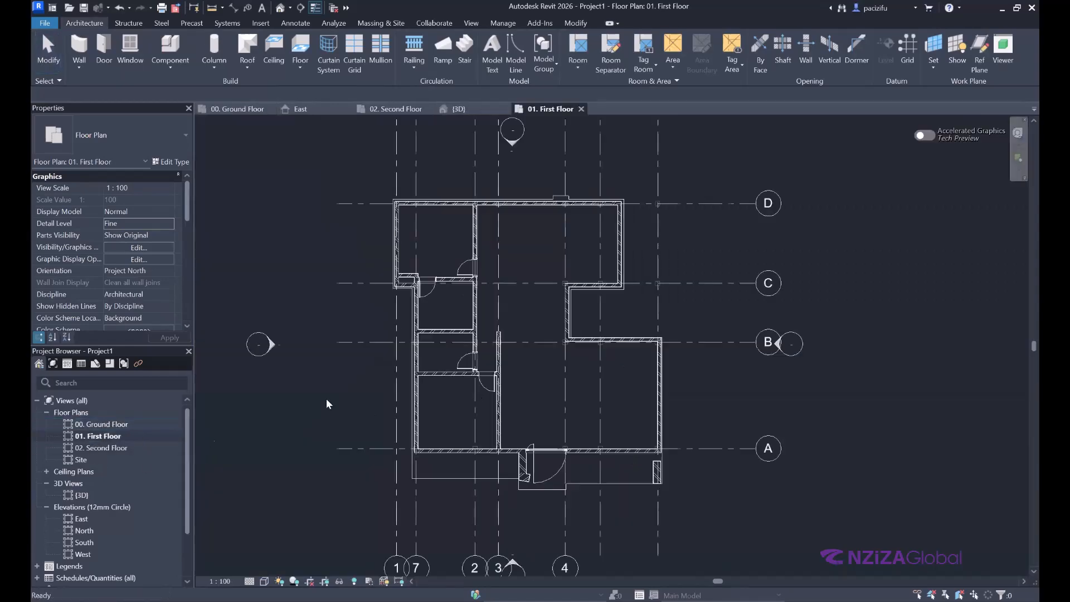
pyautogui.click(100, 440)
pyautogui.doubleClick(100, 447)
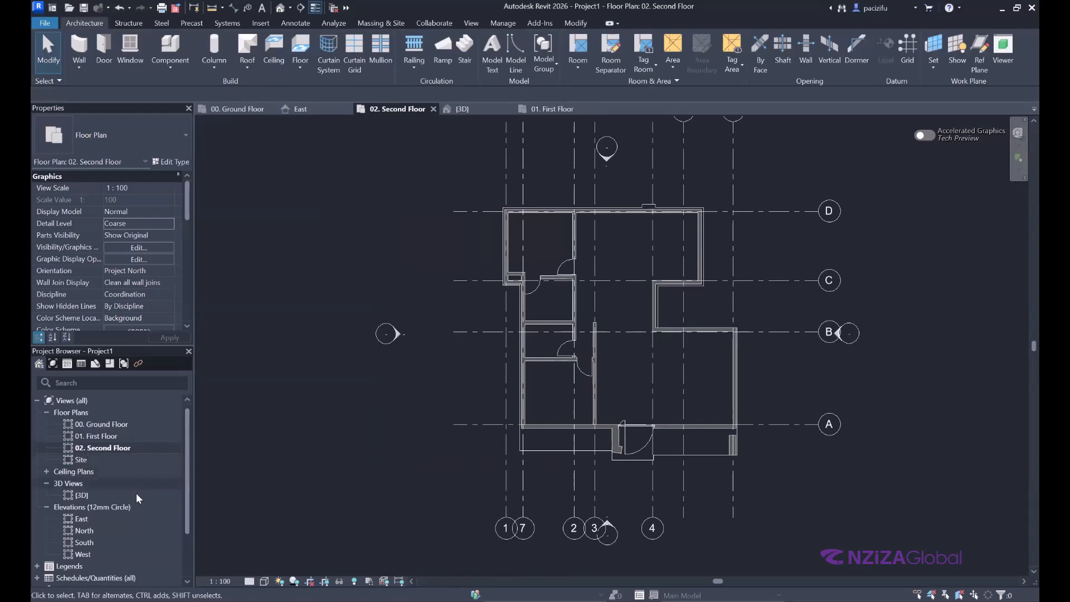
pyautogui.scroll(-2, 136, 494)
pyautogui.scroll(2, 139, 490)
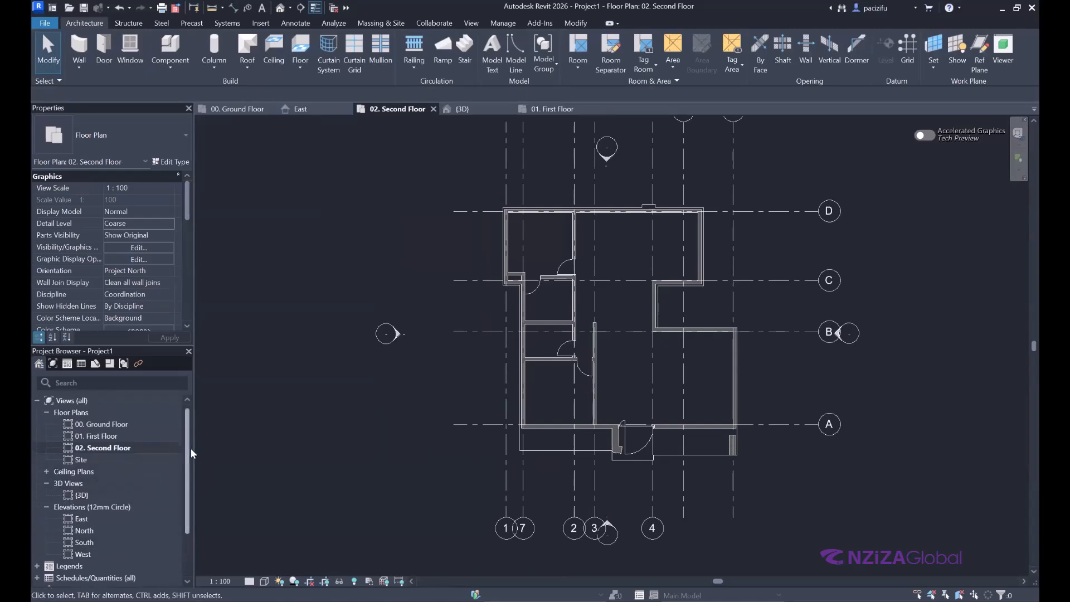
pyautogui.click(45, 471)
pyautogui.scroll(-3, 390, 390)
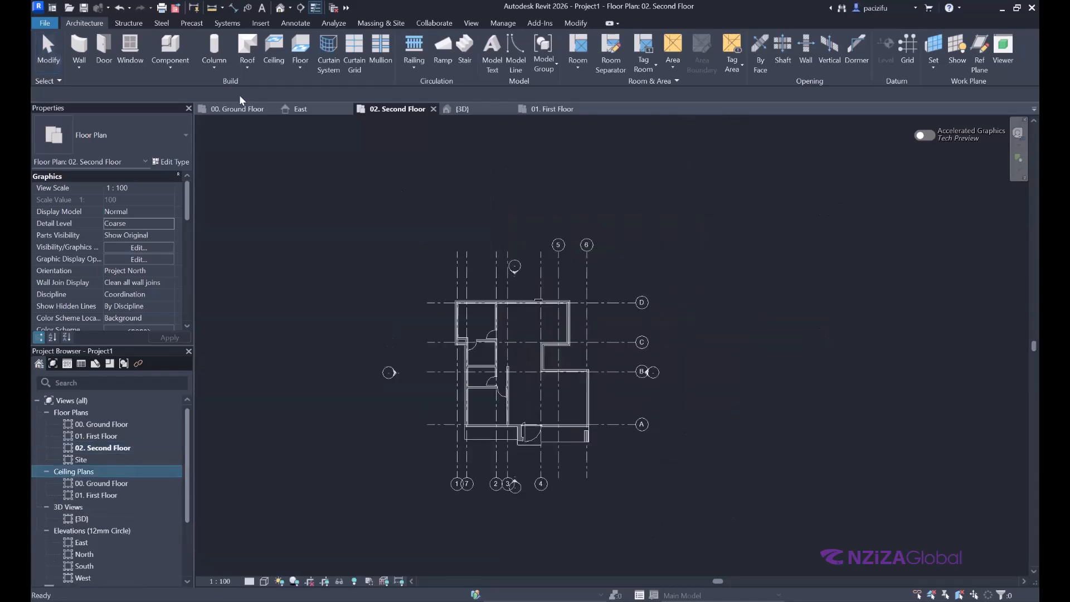
# Step: Return to the 3D view and undo the multi-level paste
pyautogui.click(485, 109)
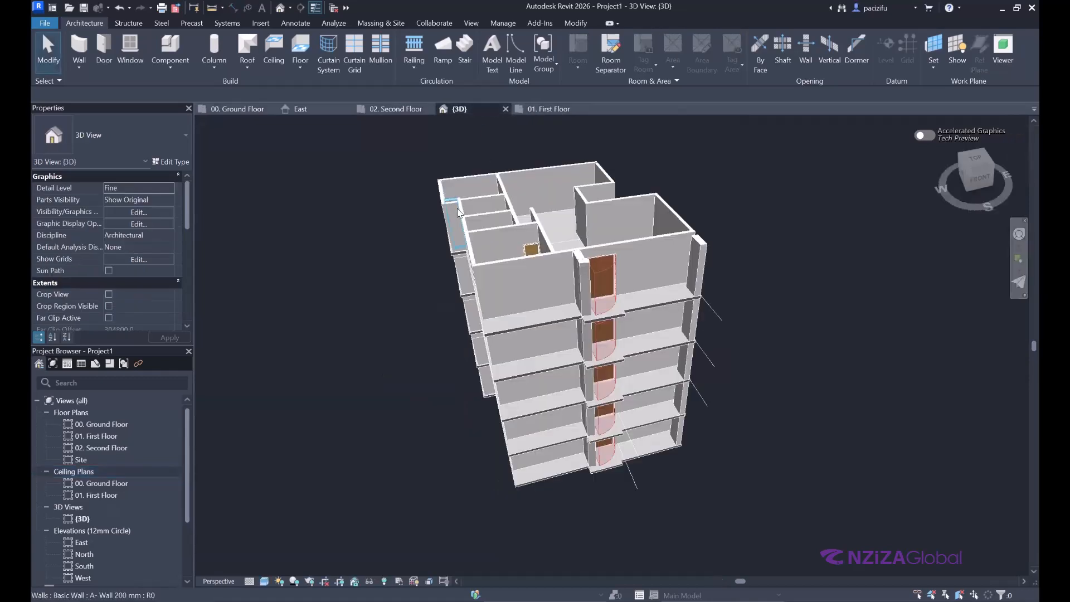
pyautogui.hotkey('ctrl', 'z')
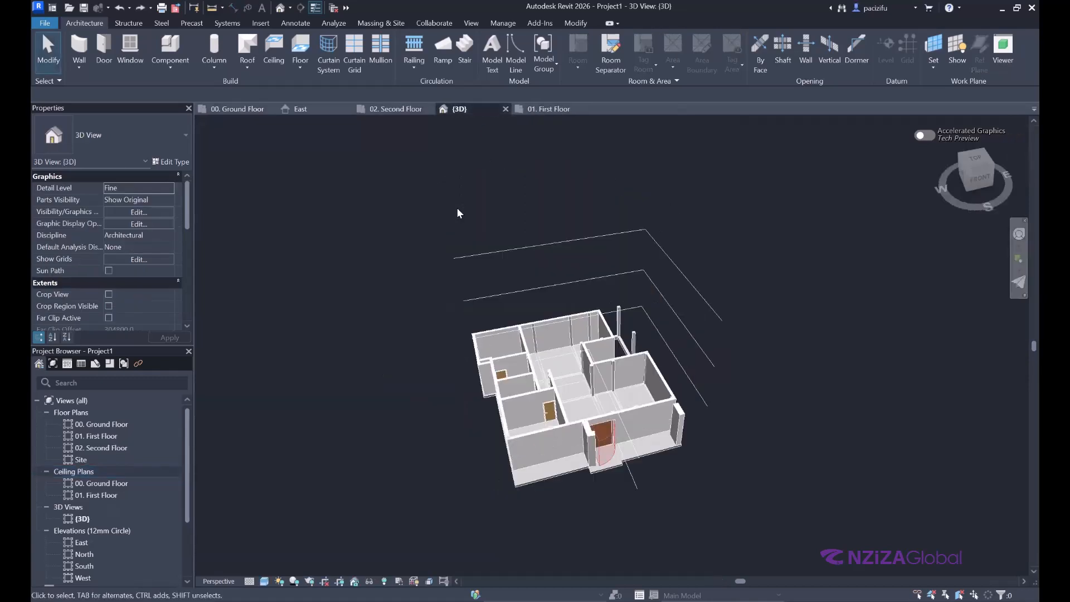
# Step: Select the front wall and all other A- Wall 200 mm instances visible in the 3D view
pyautogui.click(531, 421)
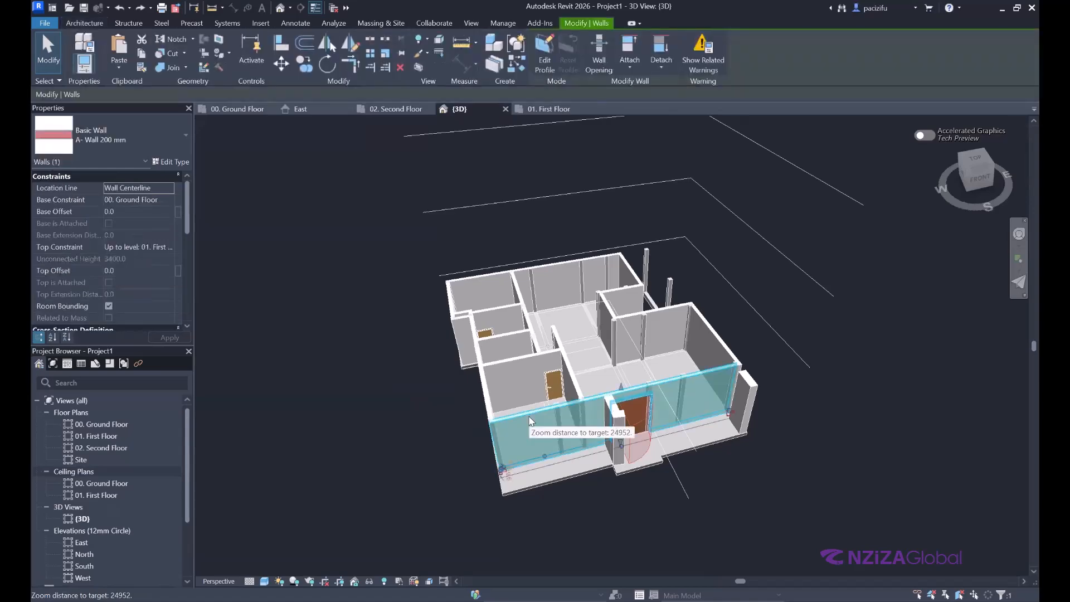
pyautogui.rightClick(533, 417)
pyautogui.moveTo(609, 212)
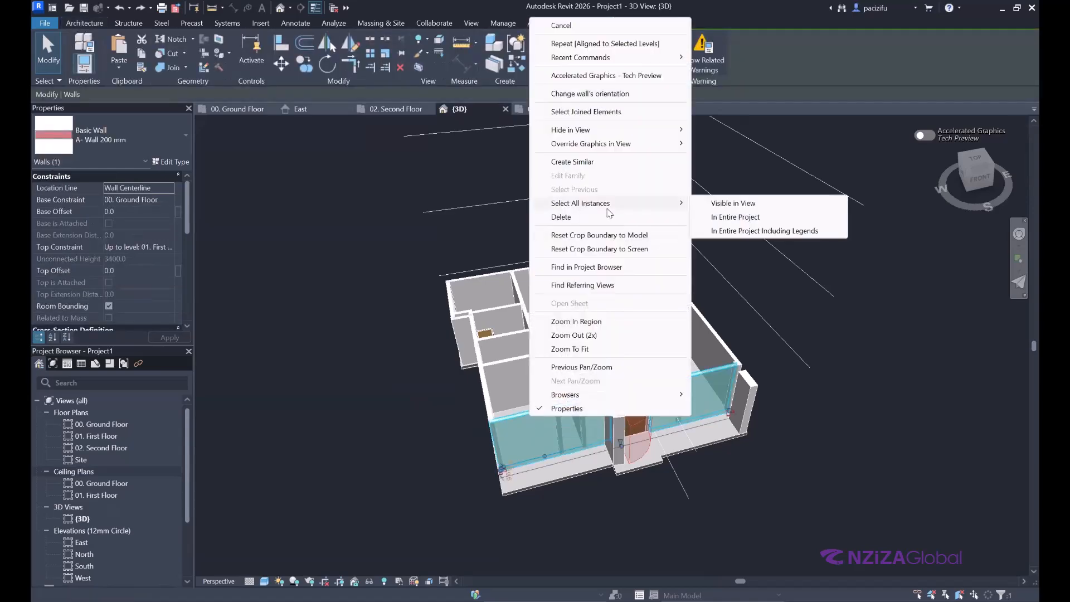
pyautogui.click(746, 205)
# Step: Add the terrace's end wall, the two 300 mm entrance walls and the floor slab to the selection, and copy everything to the clipboard
pyautogui.scroll(2, 549, 411)
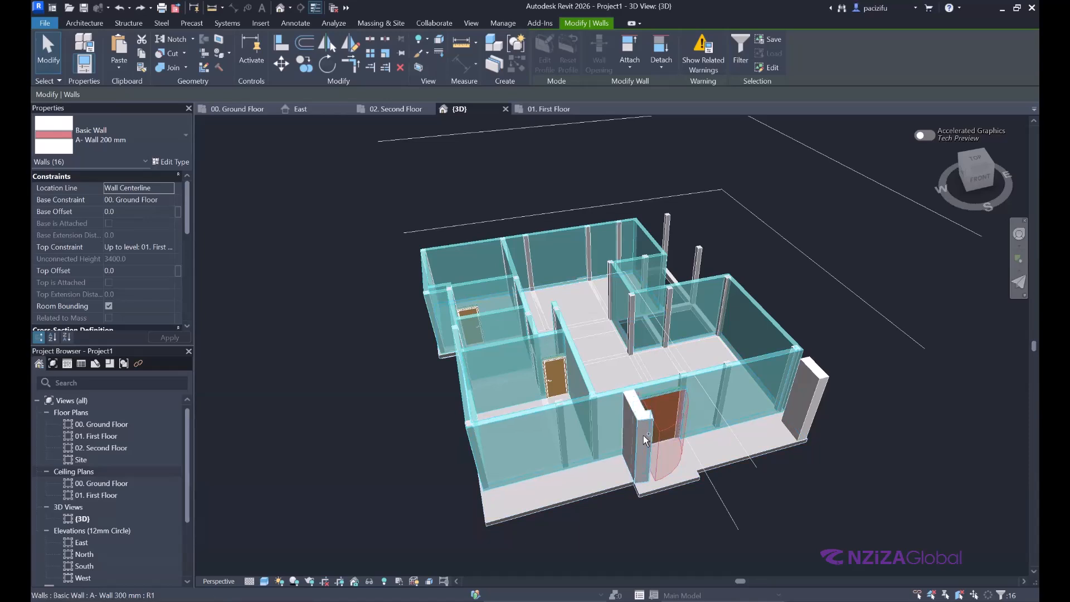
pyautogui.scroll(2, 706, 444)
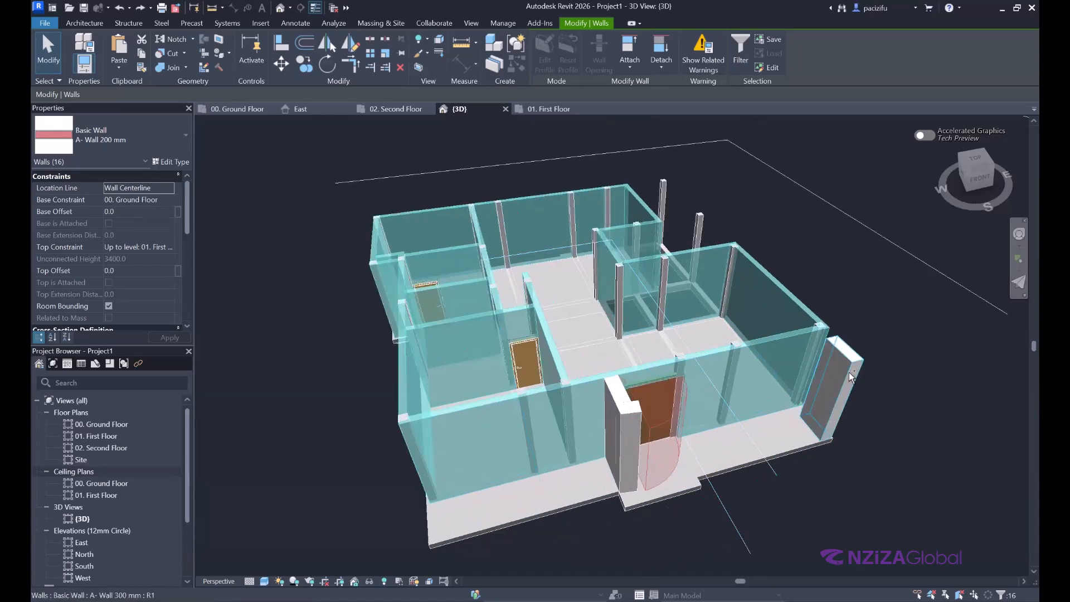
pyautogui.keyDown('ctrl'); pyautogui.click(851, 378); pyautogui.keyUp('ctrl')
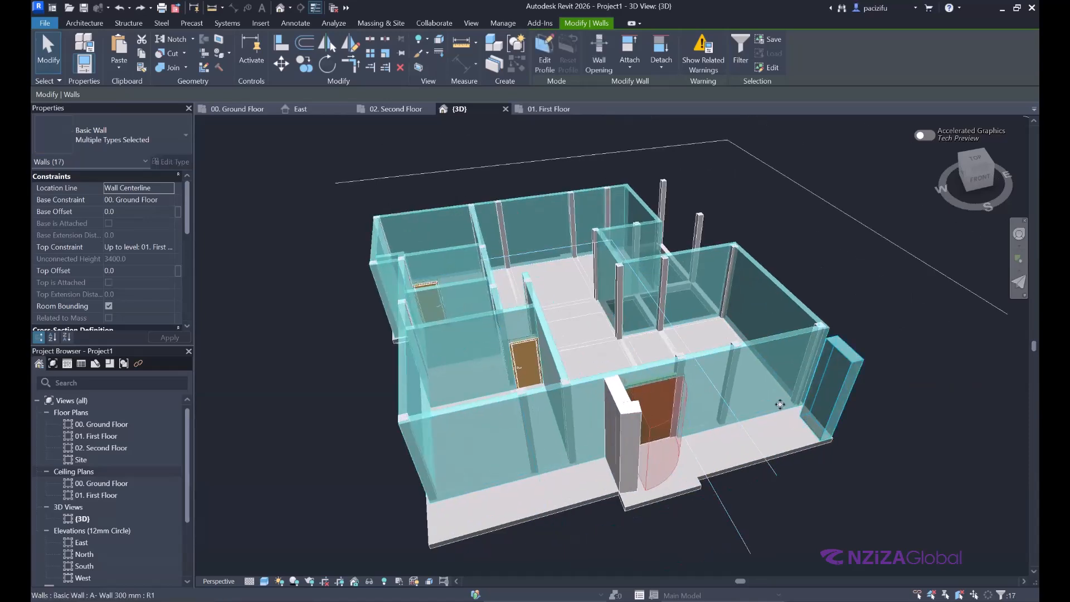
pyautogui.keyDown('ctrl'); pyautogui.click(613, 400); pyautogui.keyUp('ctrl')
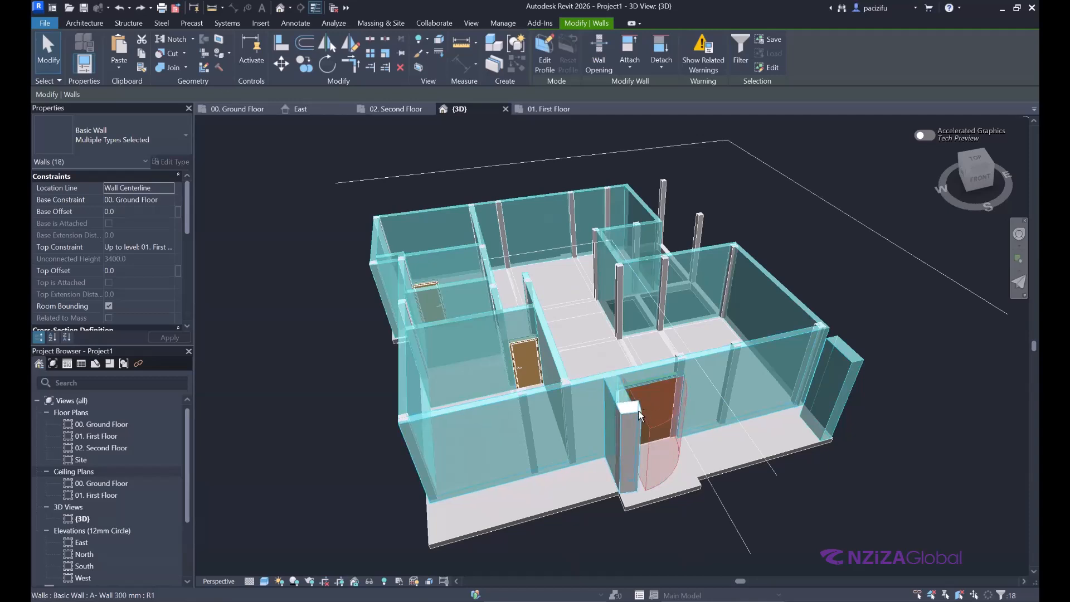
pyautogui.keyDown('ctrl'); pyautogui.click(639, 416); pyautogui.keyUp('ctrl')
pyautogui.scroll(-3, 537, 424)
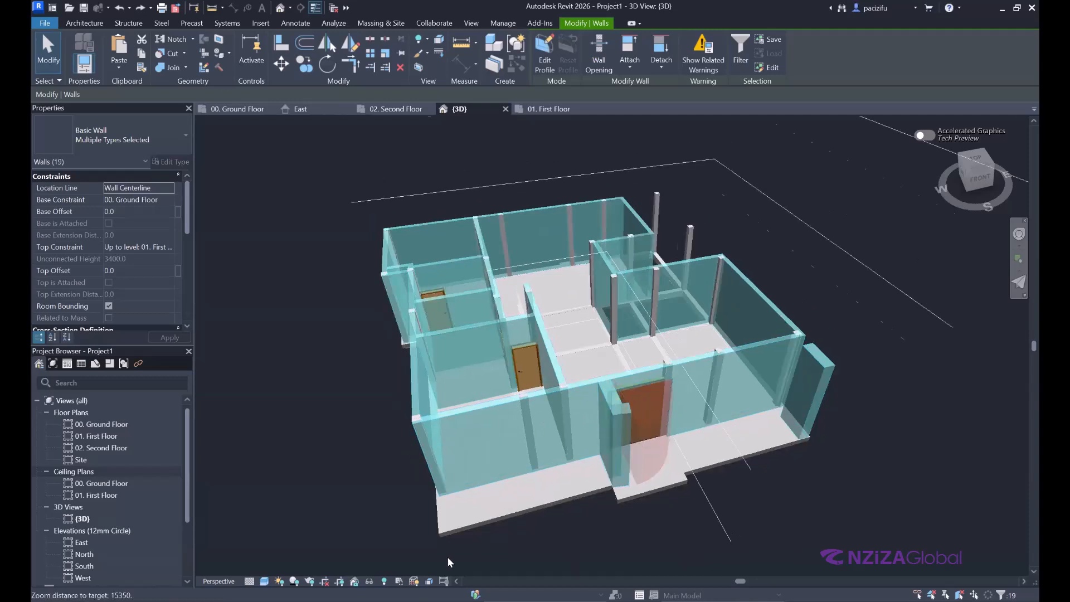
pyautogui.scroll(3, 412, 551)
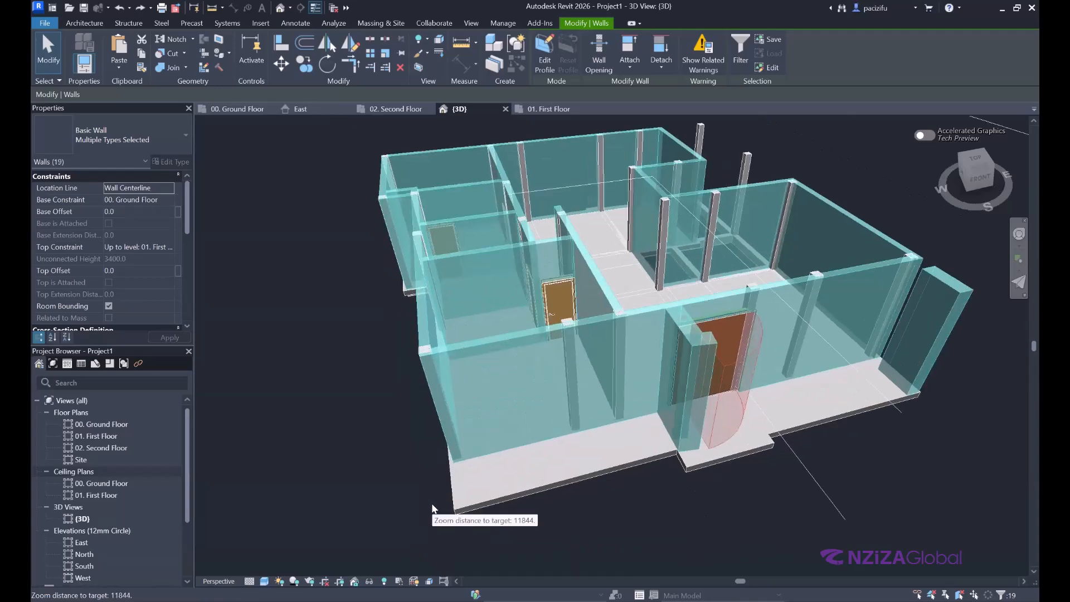
pyautogui.keyDown('ctrl'); pyautogui.click(479, 505); pyautogui.keyUp('ctrl')
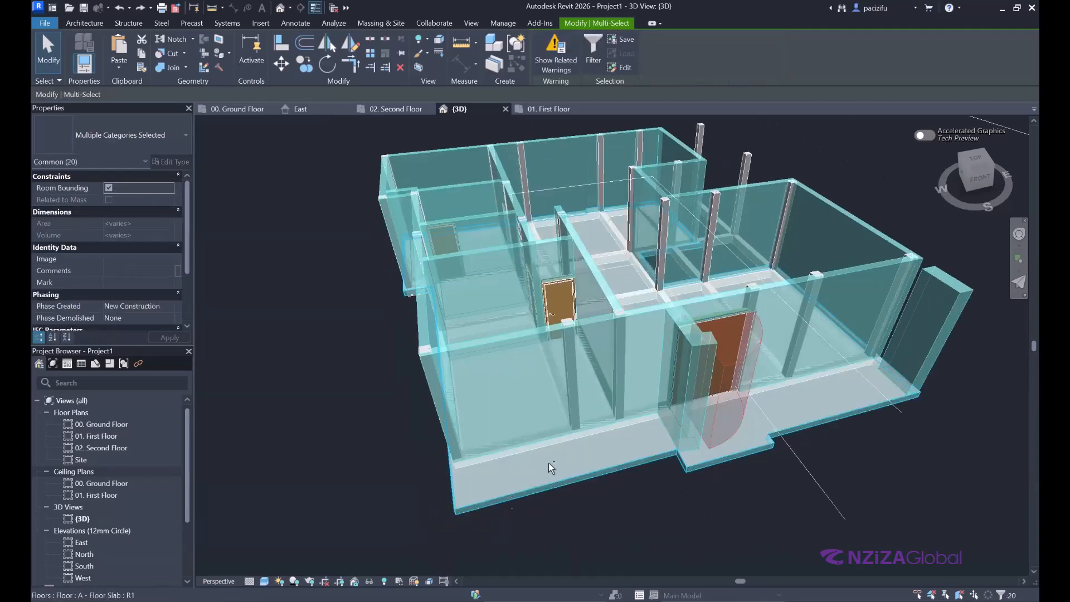
pyautogui.scroll(-4, 624, 470)
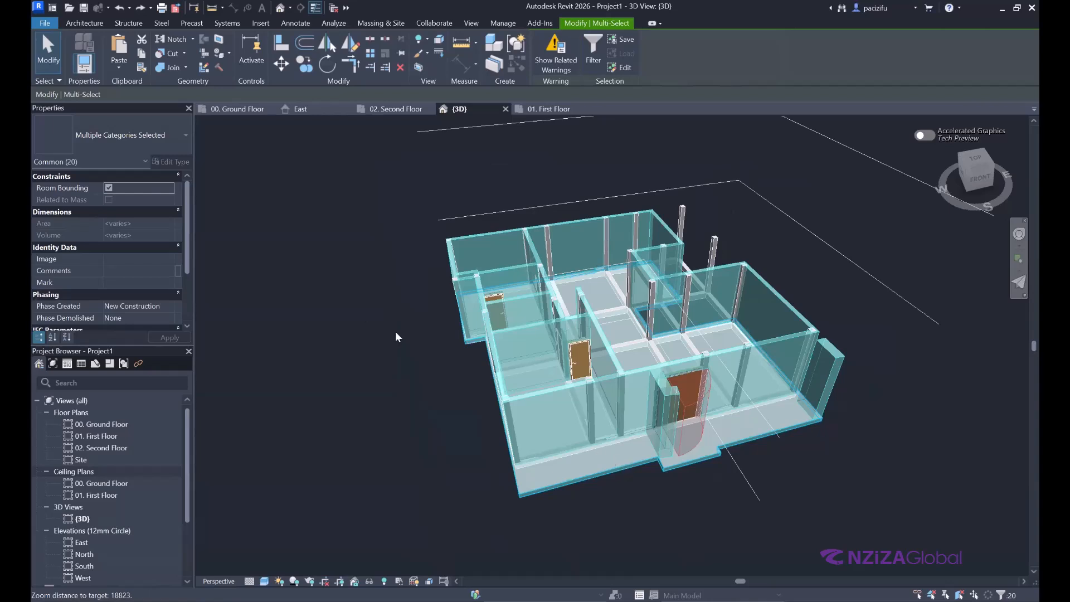
pyautogui.click(141, 57)
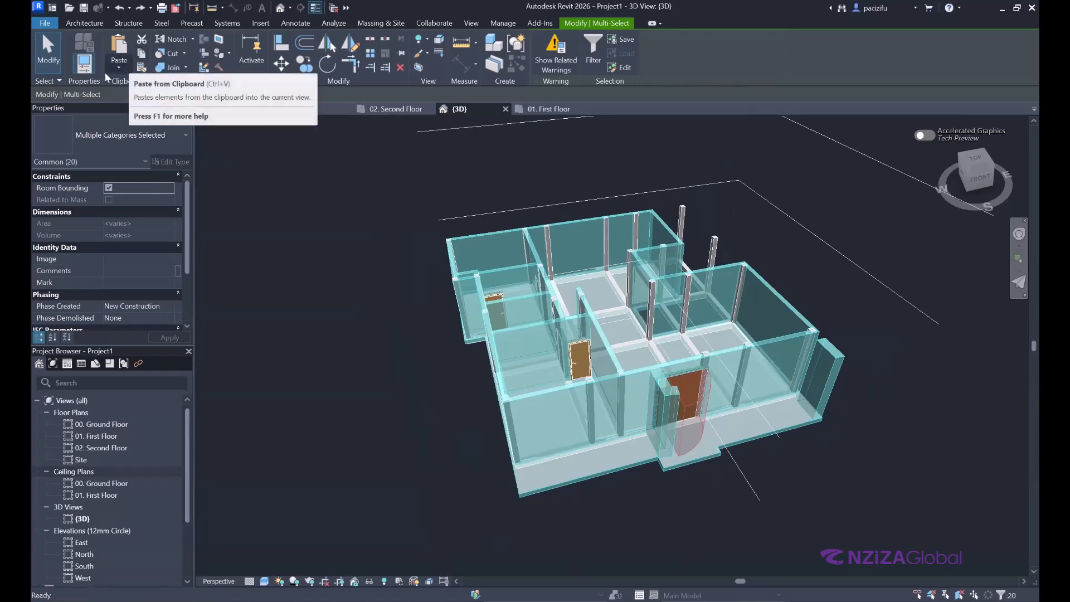
# Step: Paste the copied elements aligned to the selected levels from 01. First Floor up to 04. Roof Plan, and clear the selection
pyautogui.click(117, 70)
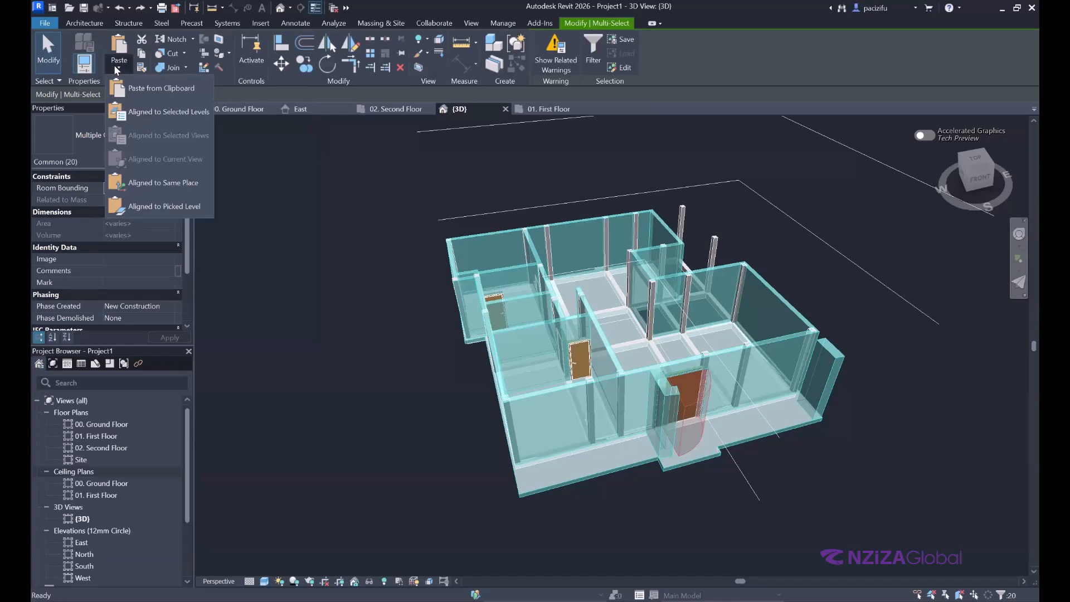
pyautogui.click(158, 115)
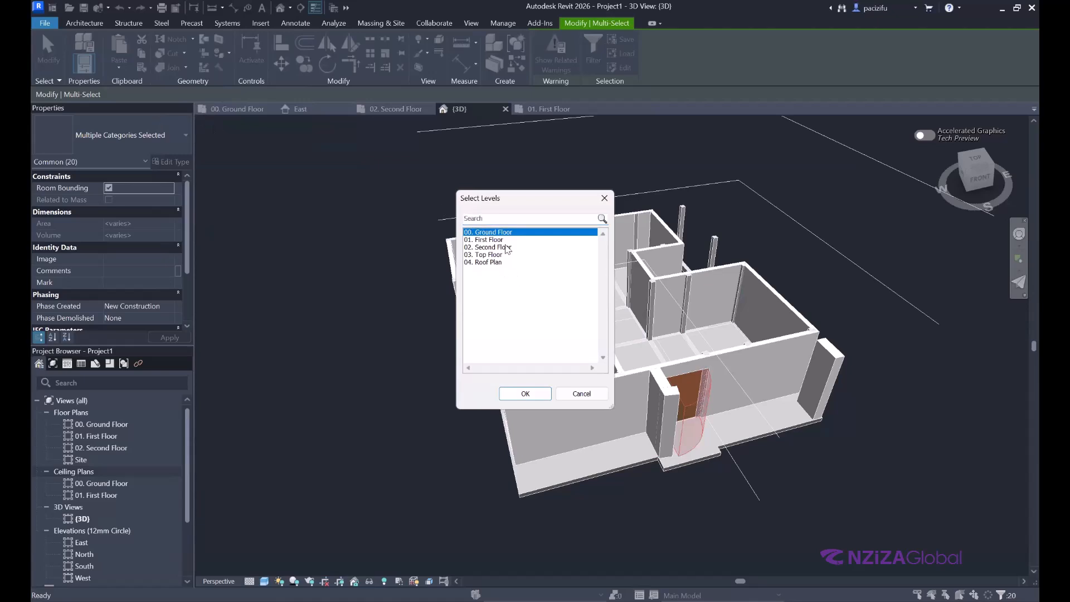
pyautogui.click(488, 241)
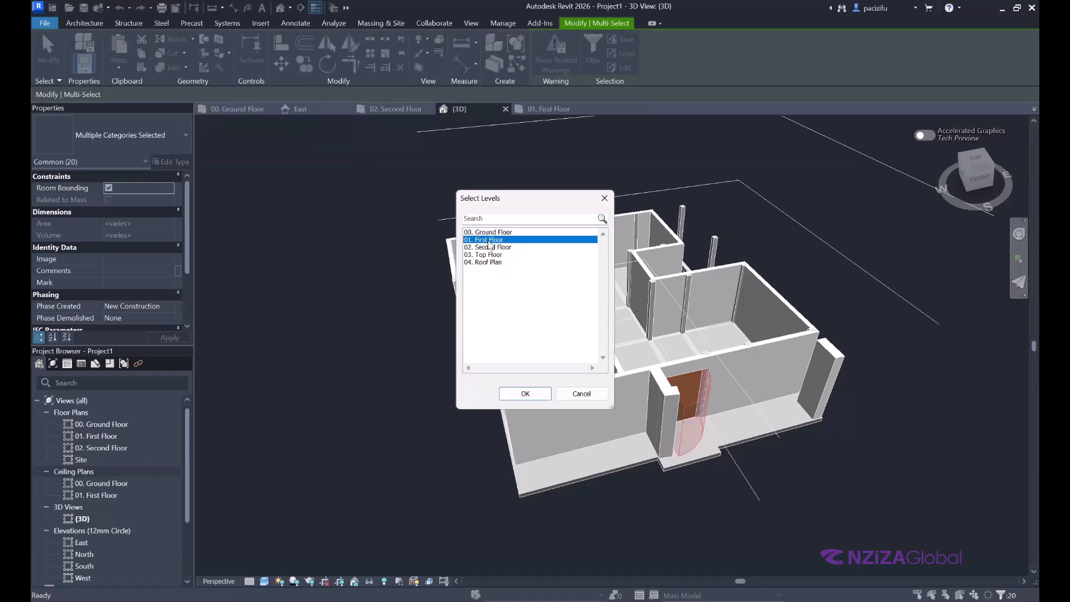
pyautogui.keyDown('ctrl'); pyautogui.click(489, 249); pyautogui.keyUp('ctrl')
pyautogui.keyDown('ctrl'); pyautogui.click(489, 255); pyautogui.keyUp('ctrl')
pyautogui.keyDown('ctrl'); pyautogui.click(489, 263); pyautogui.keyUp('ctrl')
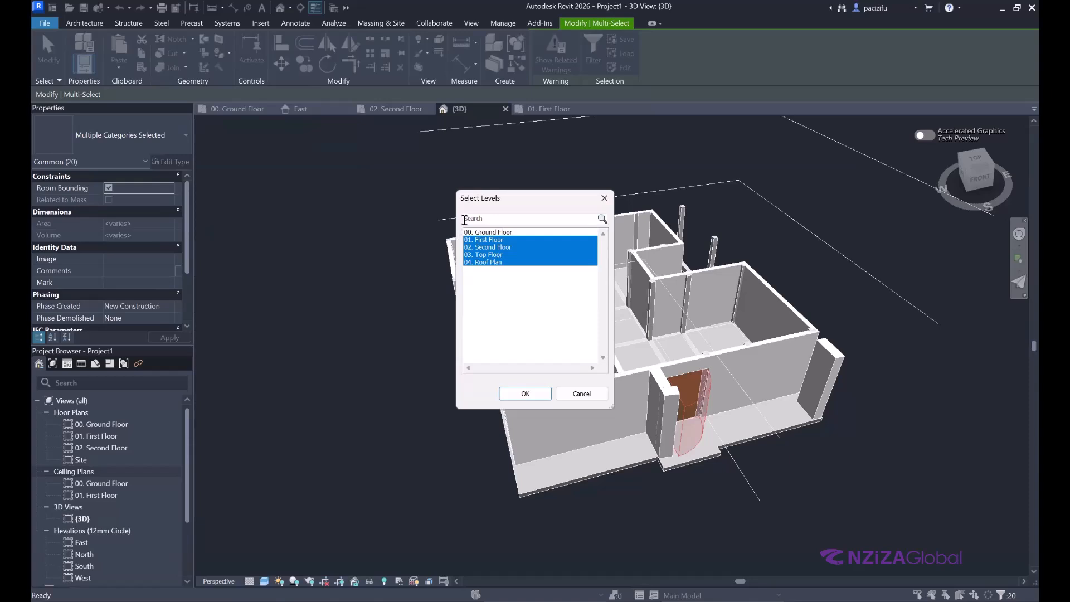
pyautogui.click(511, 389)
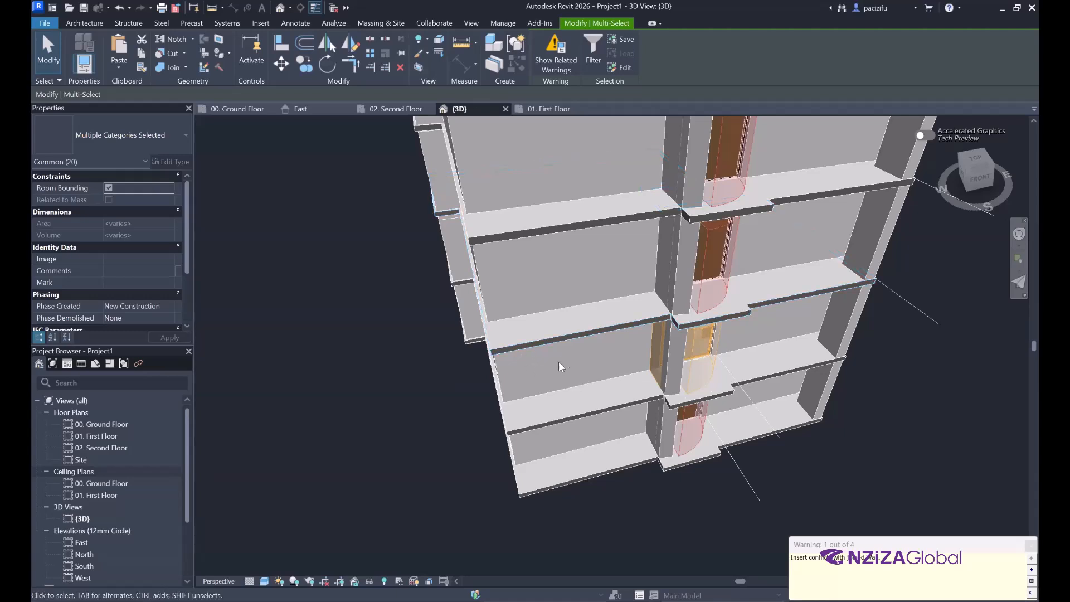
pyautogui.scroll(-3, 600, 343)
pyautogui.scroll(-3, 601, 343)
pyautogui.click(361, 188)
pyautogui.scroll(2, 537, 234)
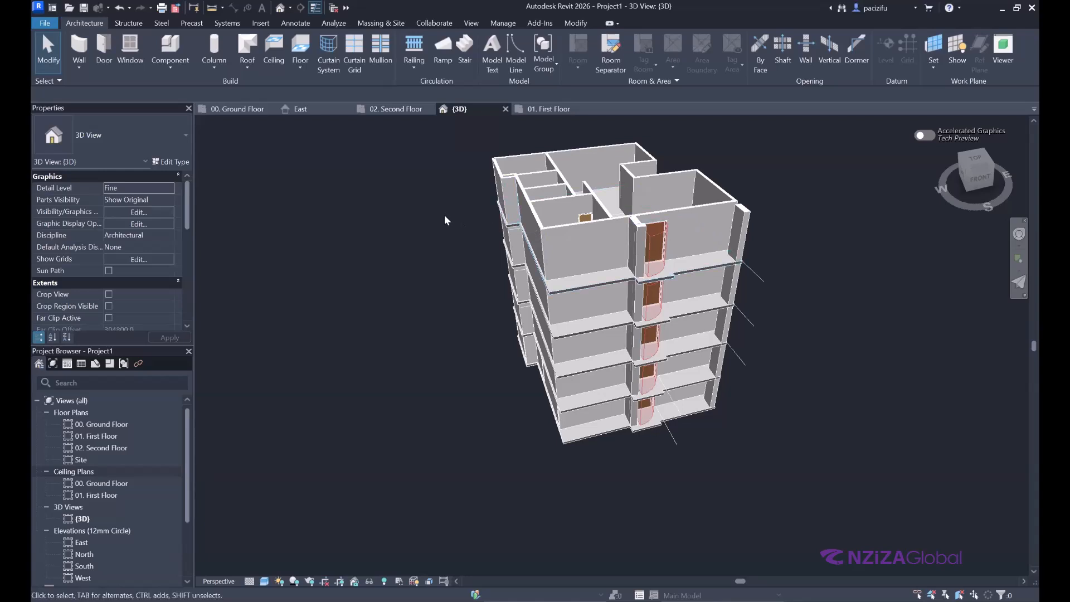
# Step: Select the entire building in the 3D view and filter the selection down to the Walls category only
pyautogui.scroll(-3, 474, 315)
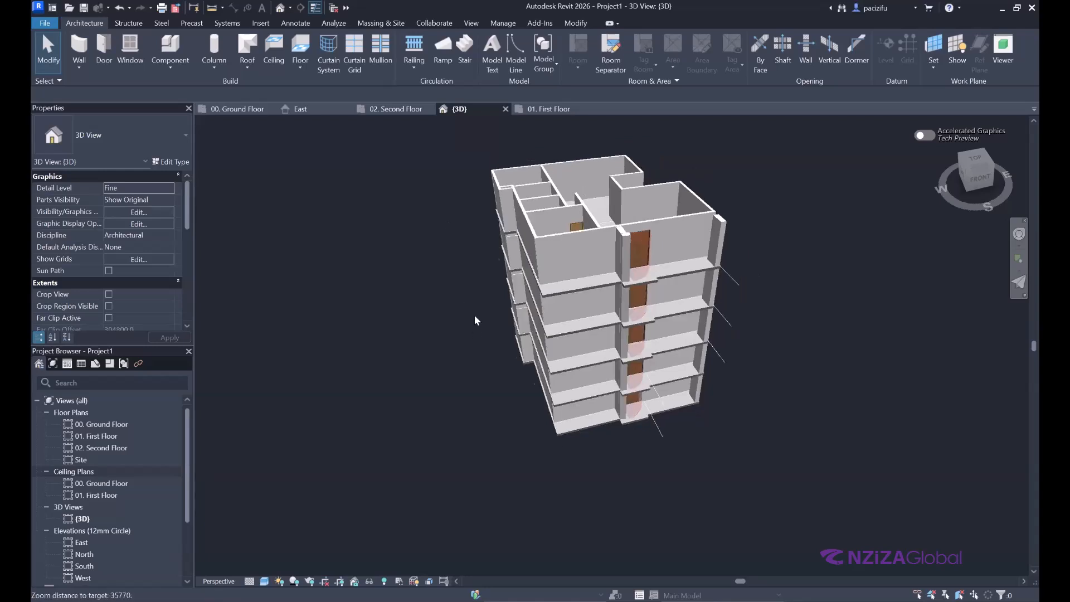
pyautogui.scroll(-1, 477, 377)
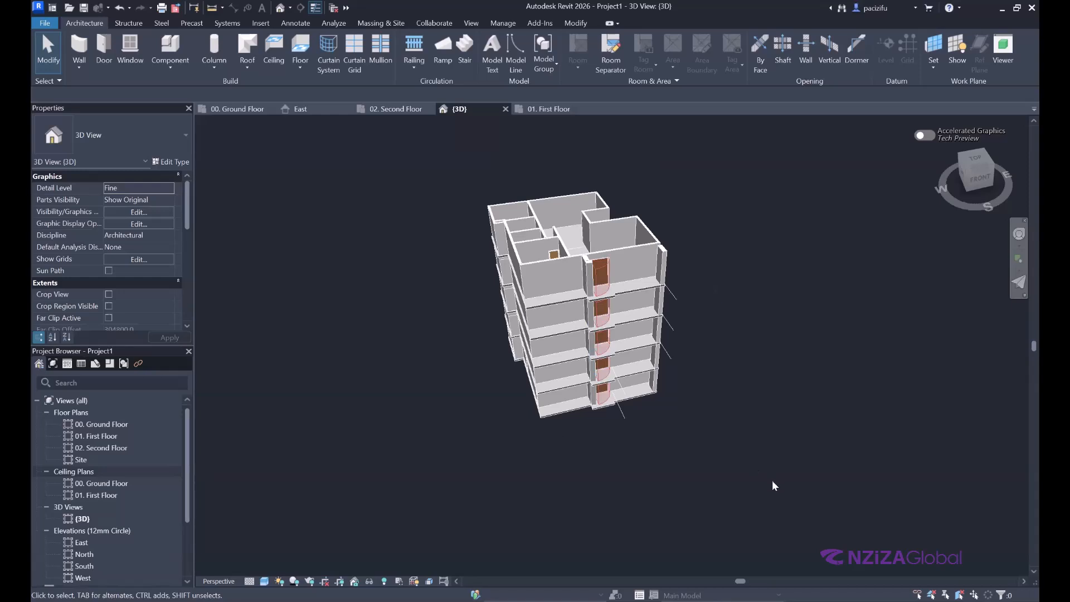
pyautogui.moveTo(771, 484); pyautogui.dragTo(360, 157)
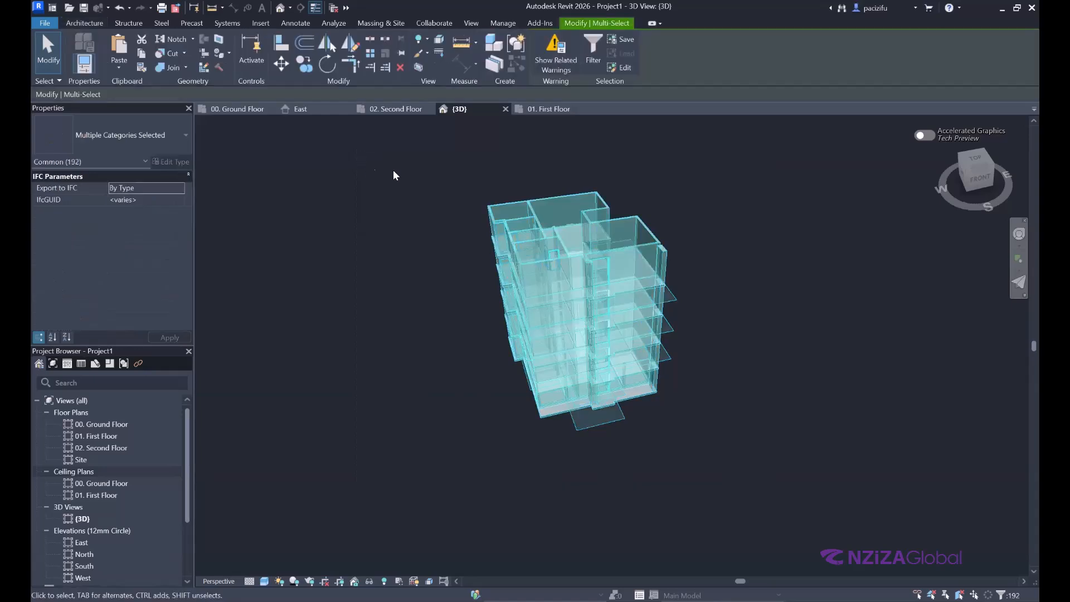
pyautogui.click(591, 47)
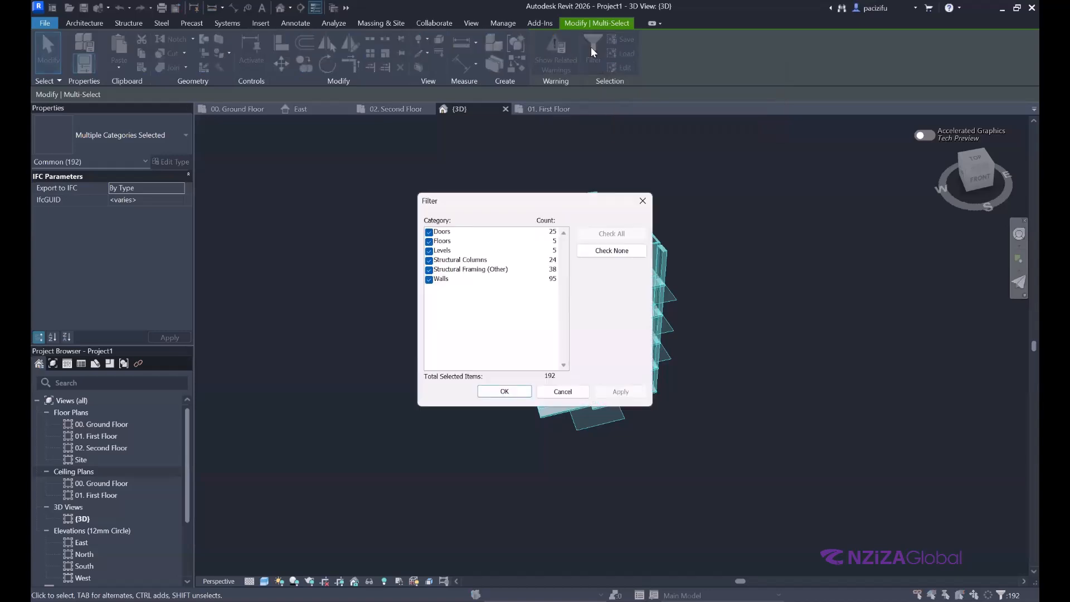
pyautogui.moveTo(461, 203); pyautogui.dragTo(694, 182)
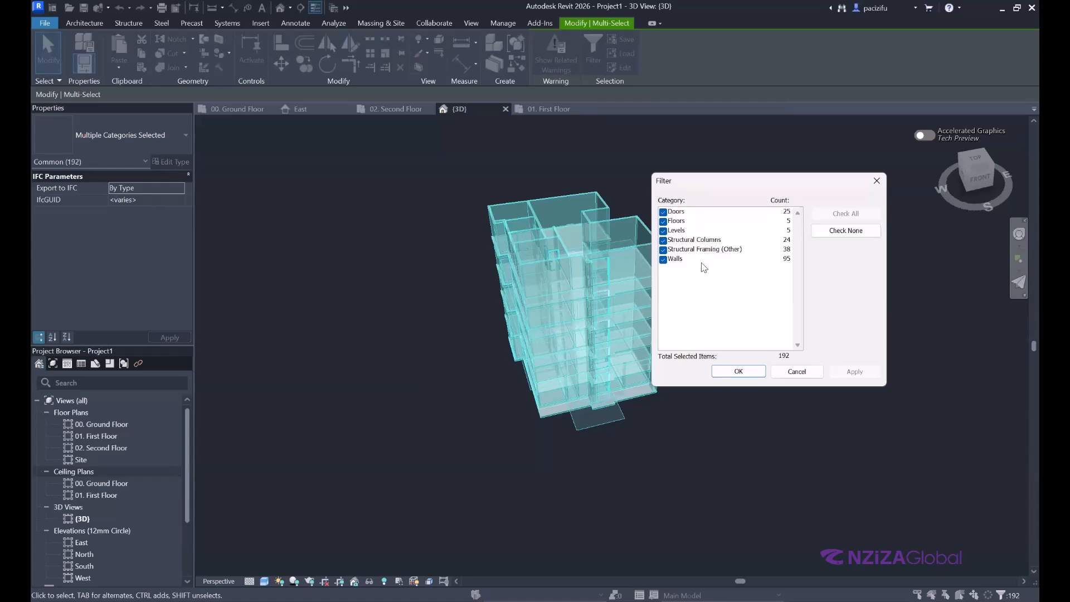
pyautogui.click(663, 213)
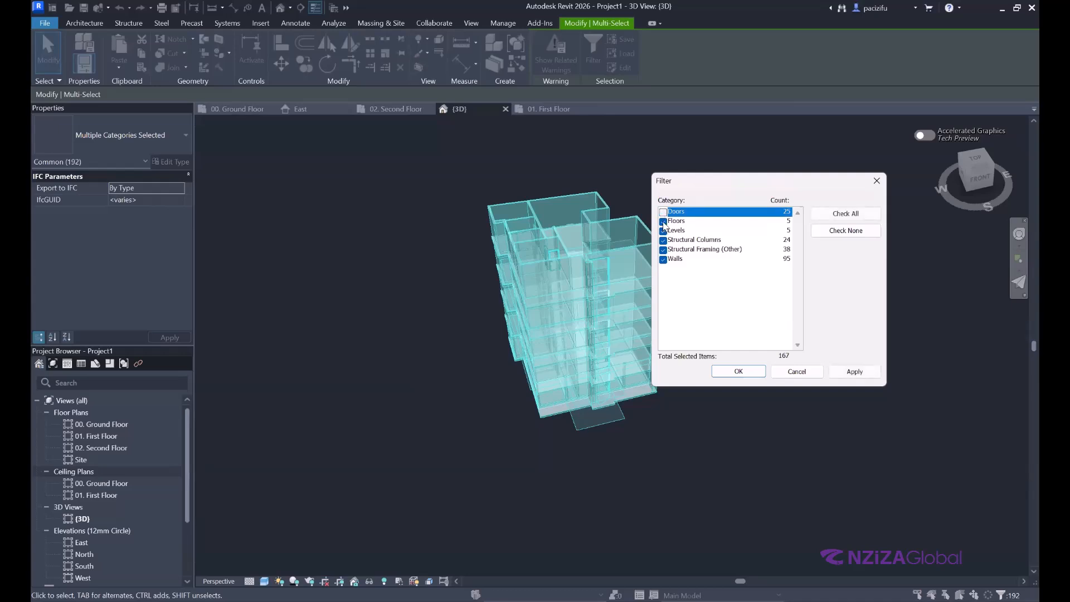
pyautogui.click(663, 221)
pyautogui.click(663, 230)
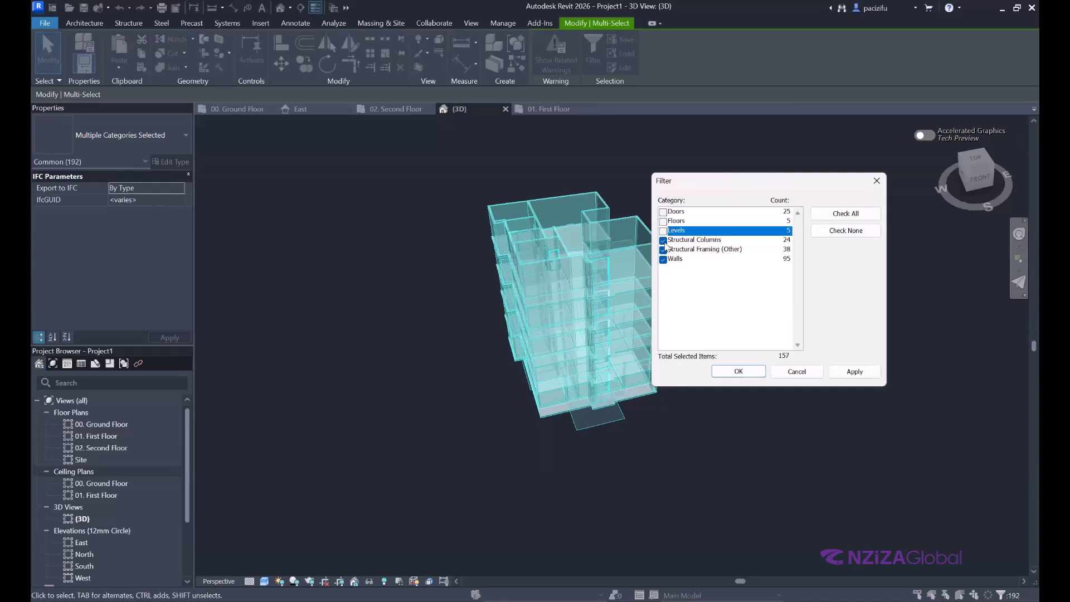
pyautogui.click(664, 241)
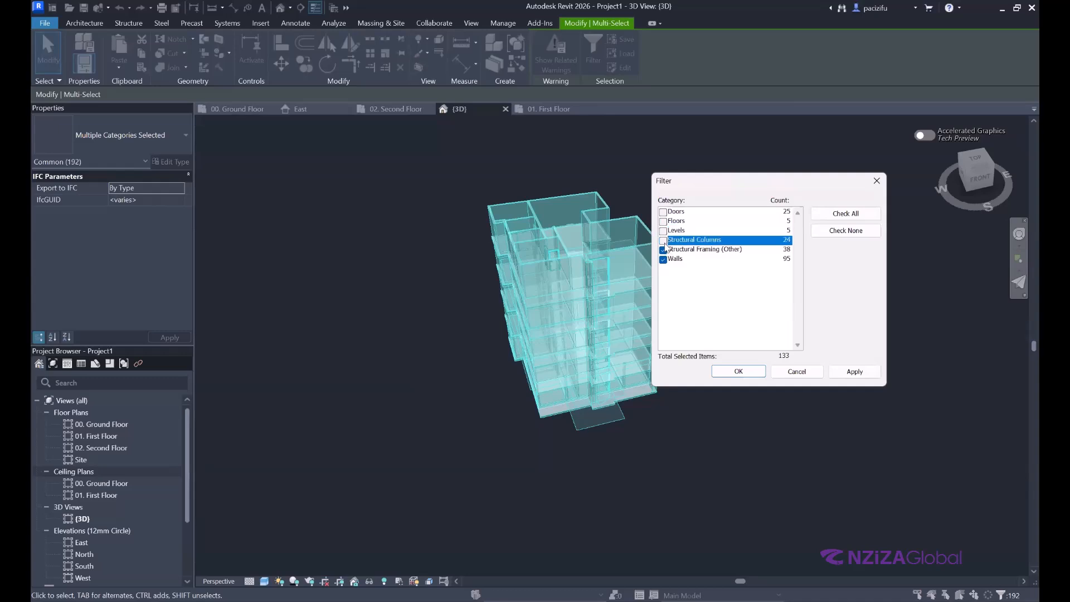
pyautogui.click(663, 250)
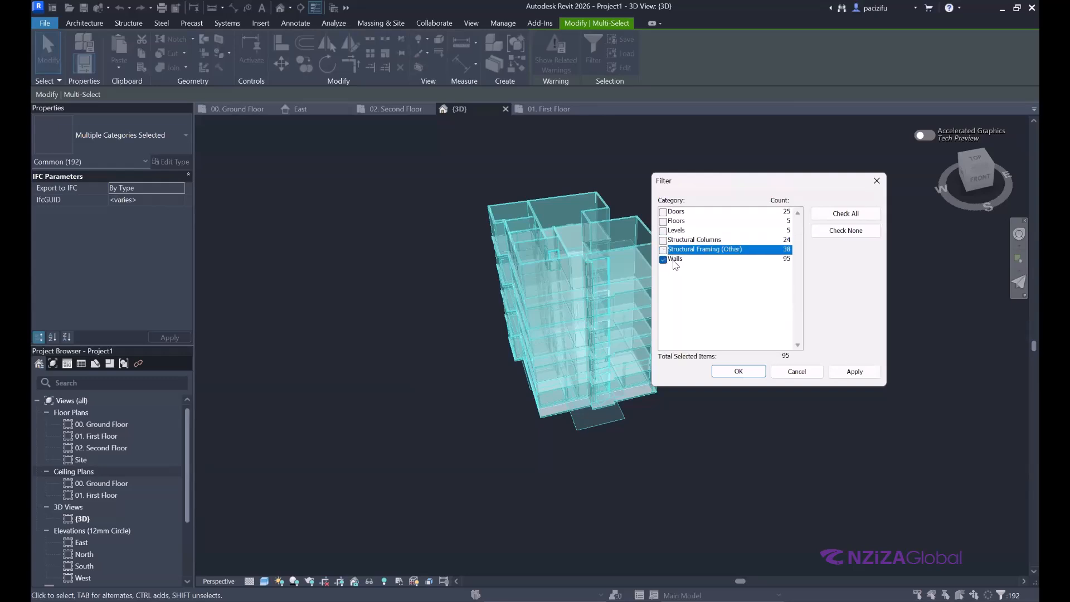
pyautogui.click(852, 372)
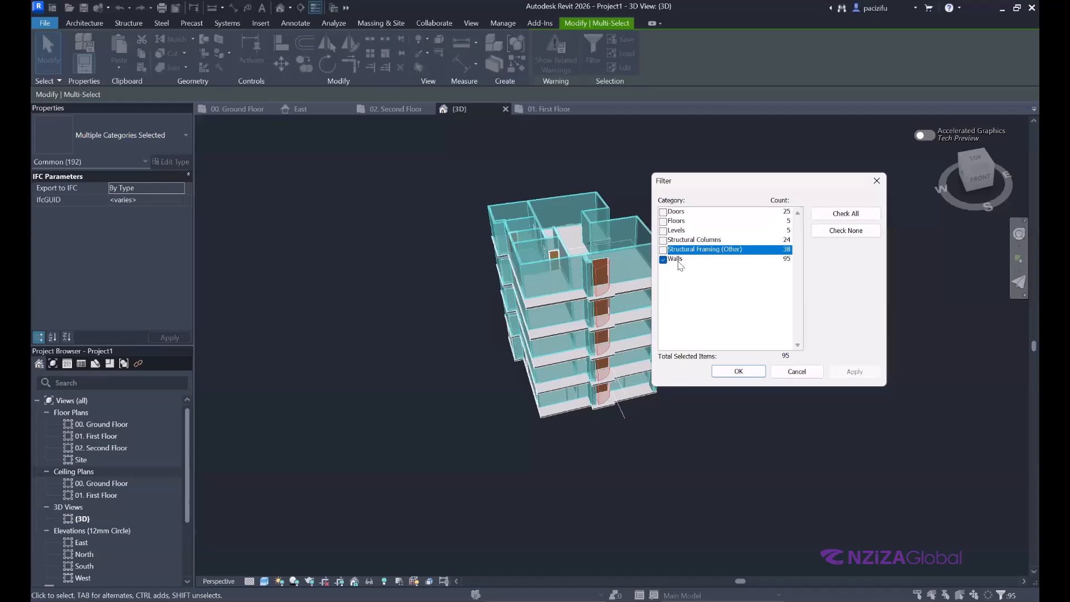
# Step: Add the Doors and Floors categories back into the filtered selection, and close the filter
pyautogui.click(663, 212)
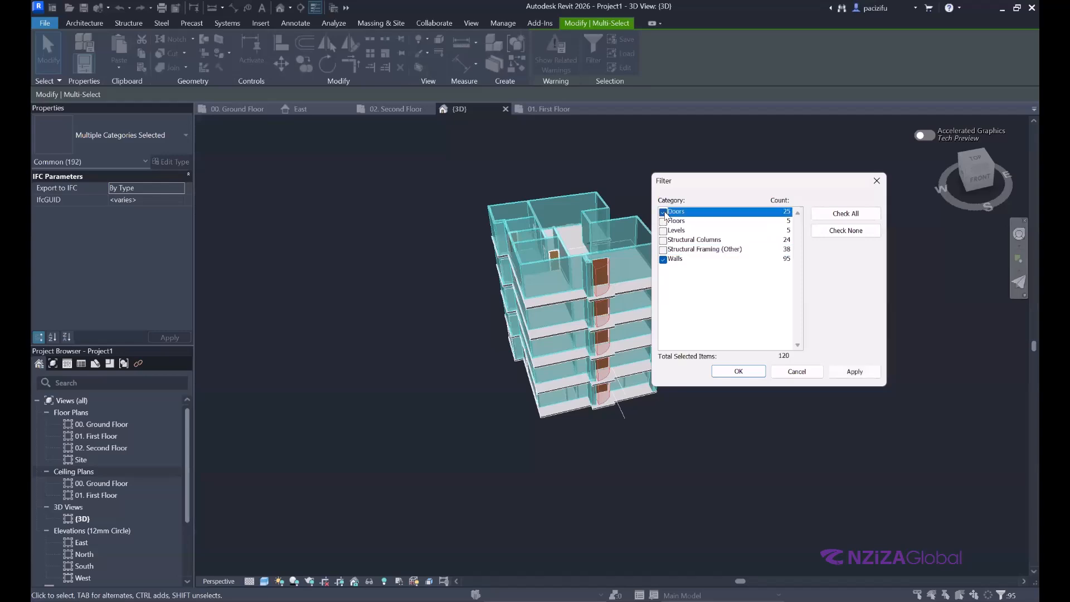
pyautogui.click(856, 374)
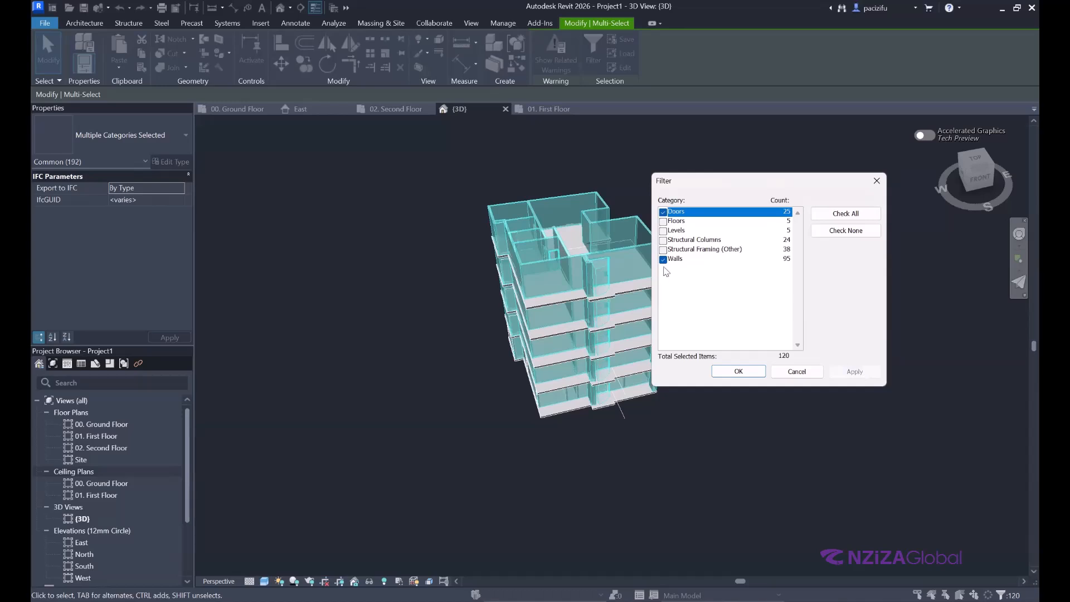
pyautogui.click(663, 222)
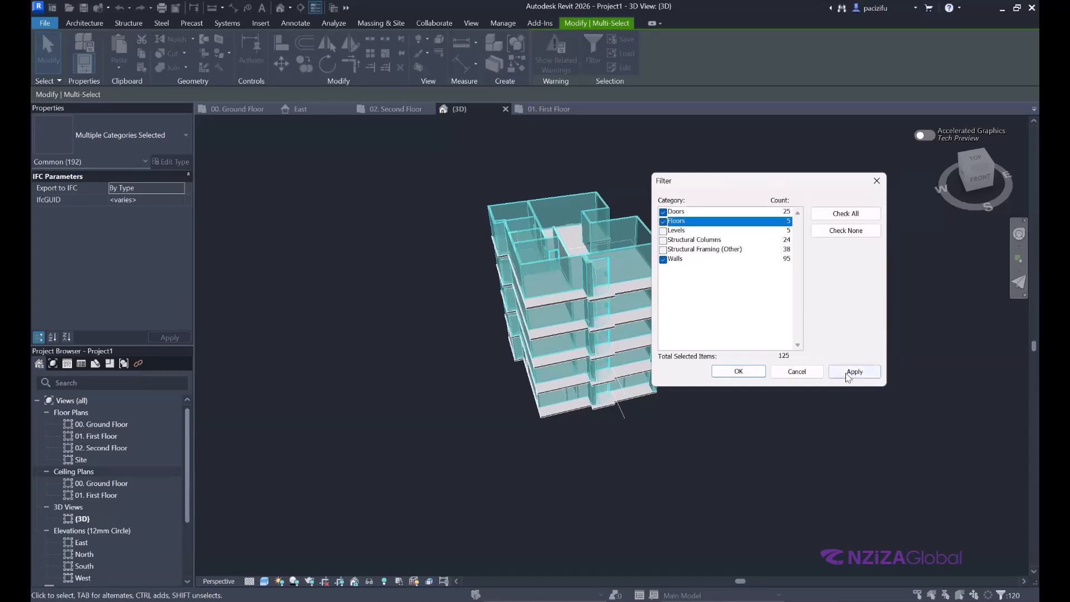
pyautogui.click(854, 372)
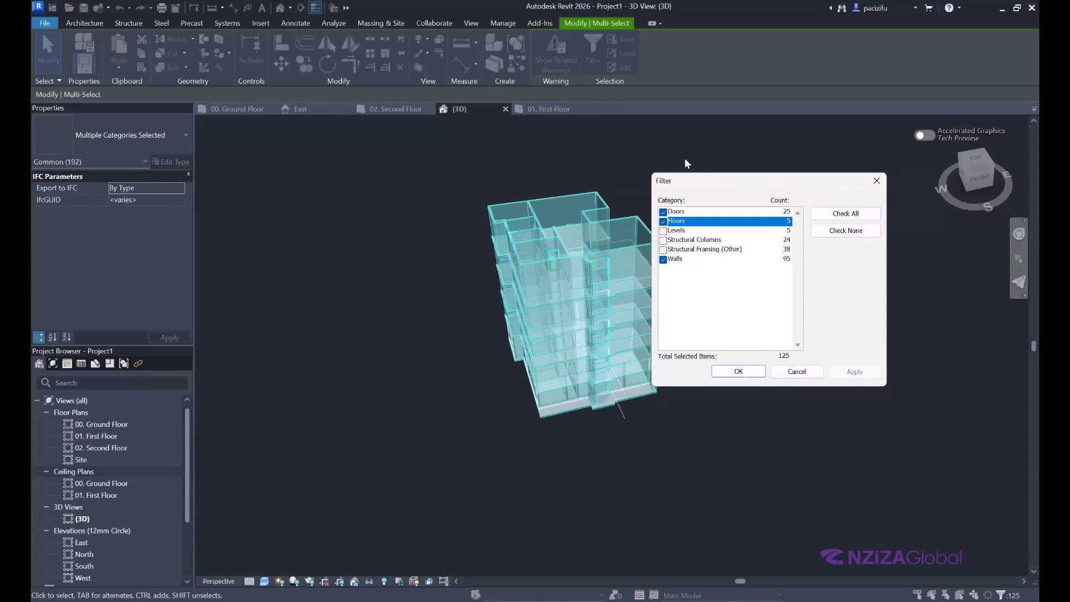
pyautogui.click(875, 186)
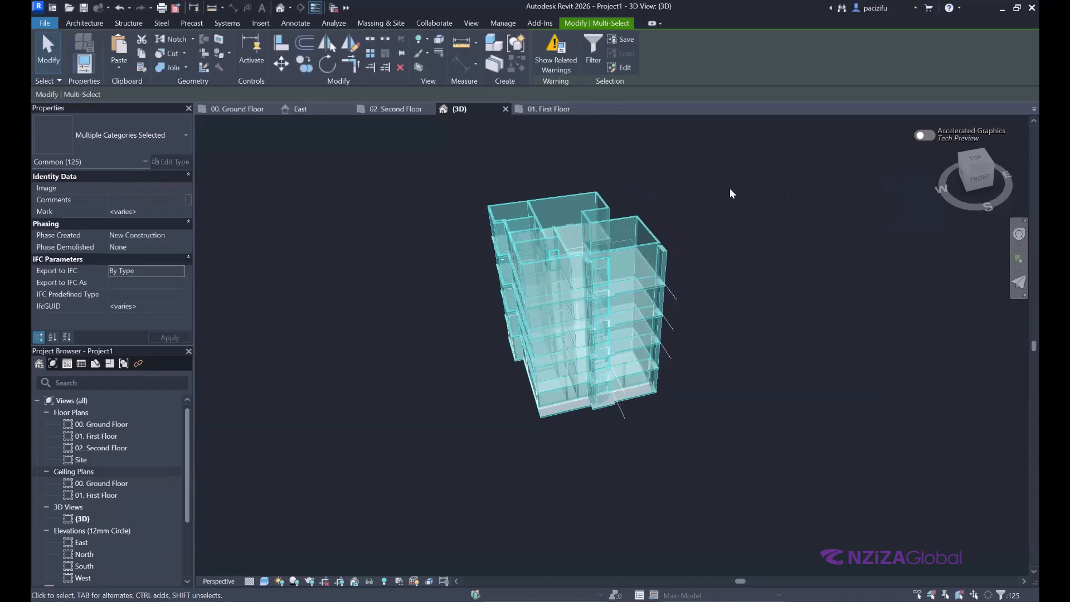
# Step: Clear the selection and undo the paste of the ground floor elements onto the upper levels
pyautogui.click(671, 242)
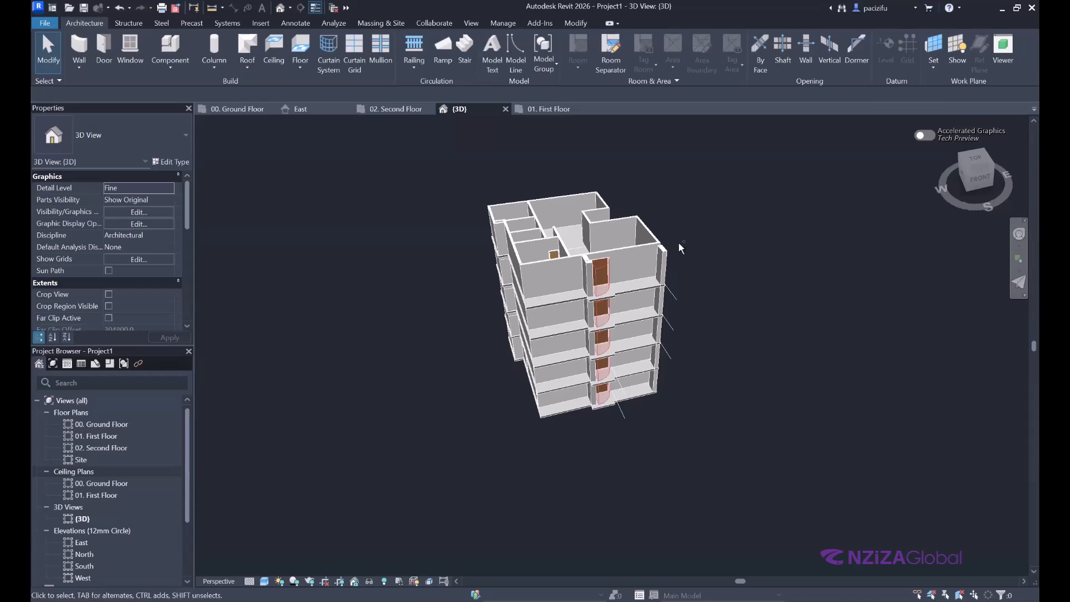
pyautogui.hotkey('ctrl', 'z')
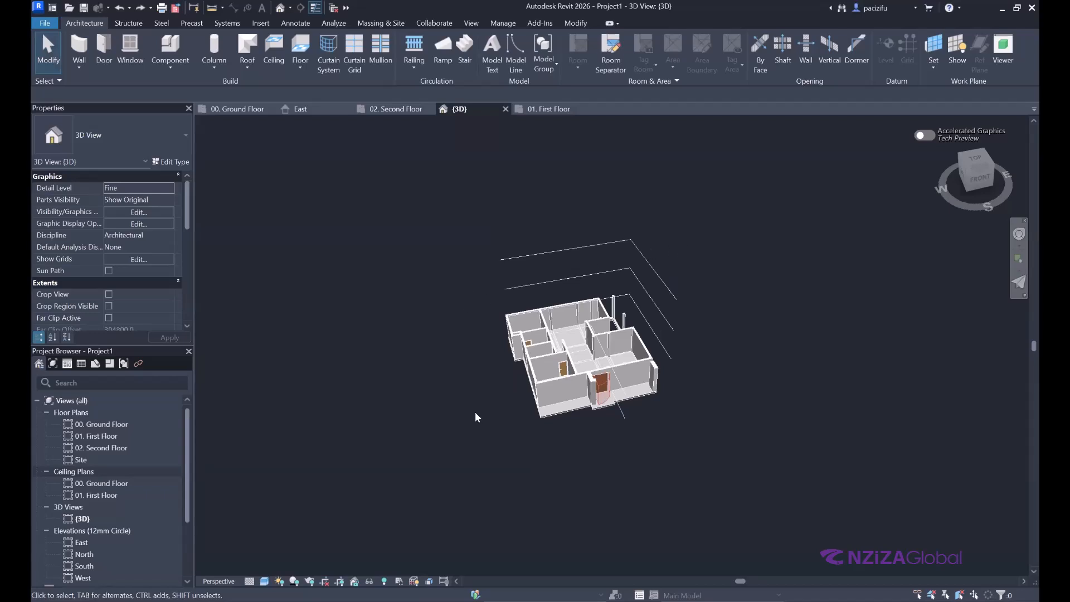
pyautogui.scroll(4, 564, 396)
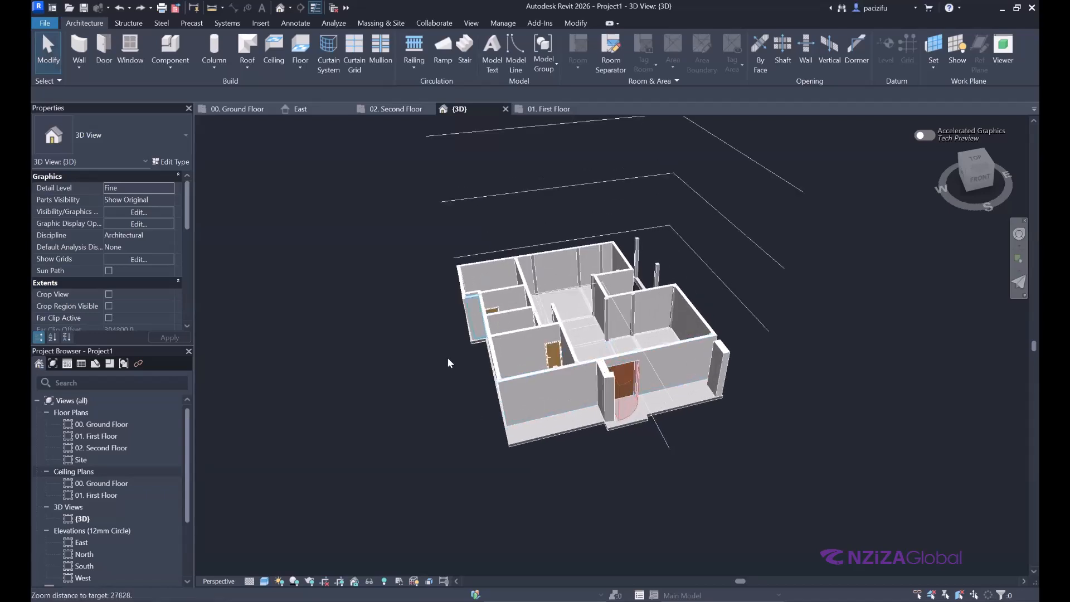
# Step: Select the entire building in the 3D view and filter out levels, structural columns and structural framing, keeping doors, floors and walls
pyautogui.scroll(-1, 545, 295)
pyautogui.moveTo(782, 446); pyautogui.dragTo(389, 224)
pyautogui.click(591, 50)
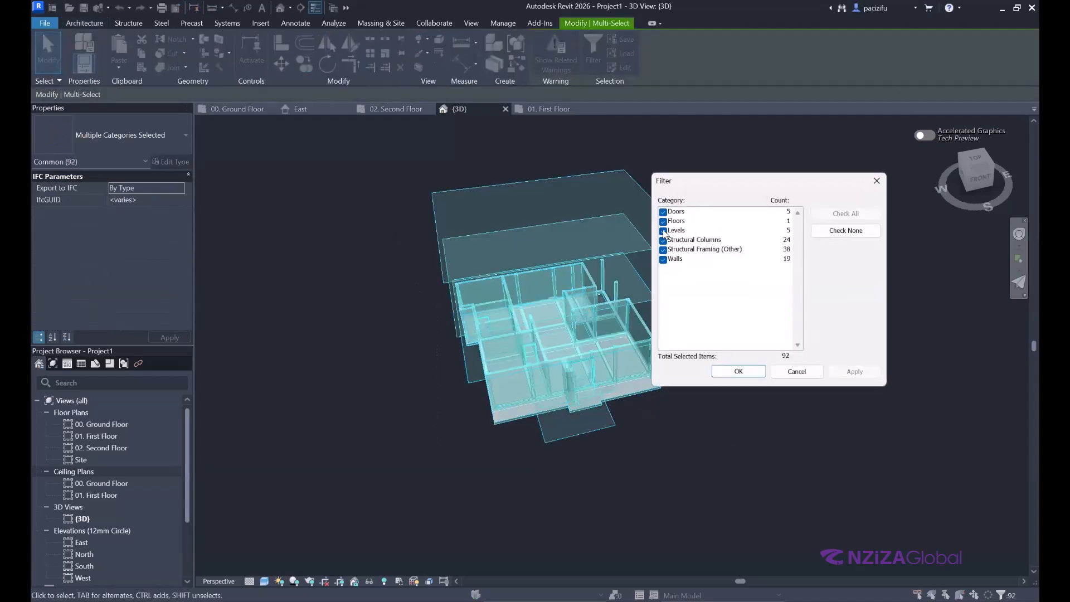
pyautogui.click(663, 231)
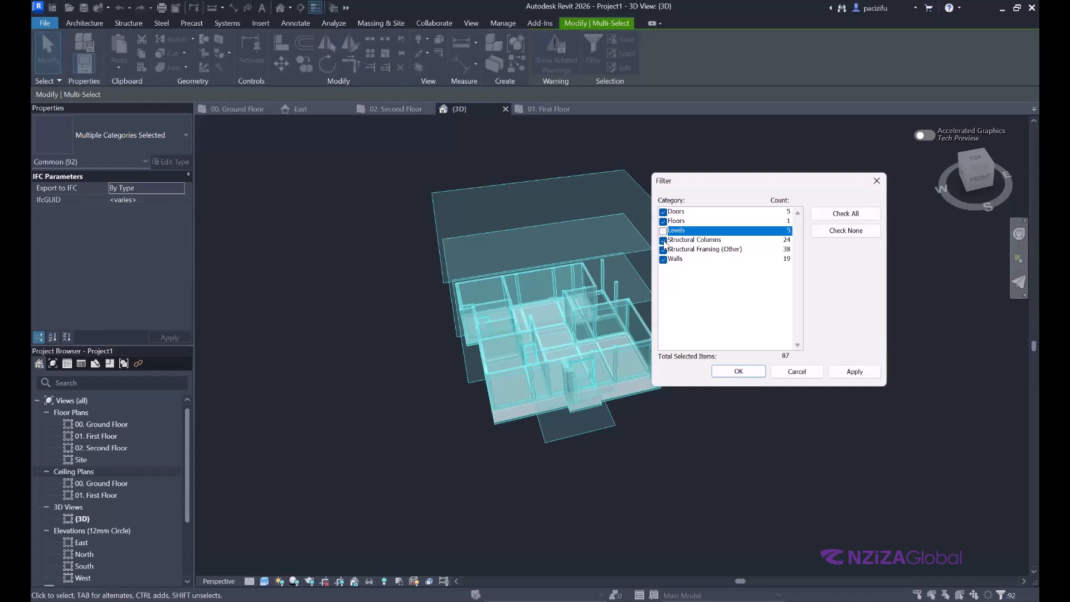
pyautogui.click(664, 240)
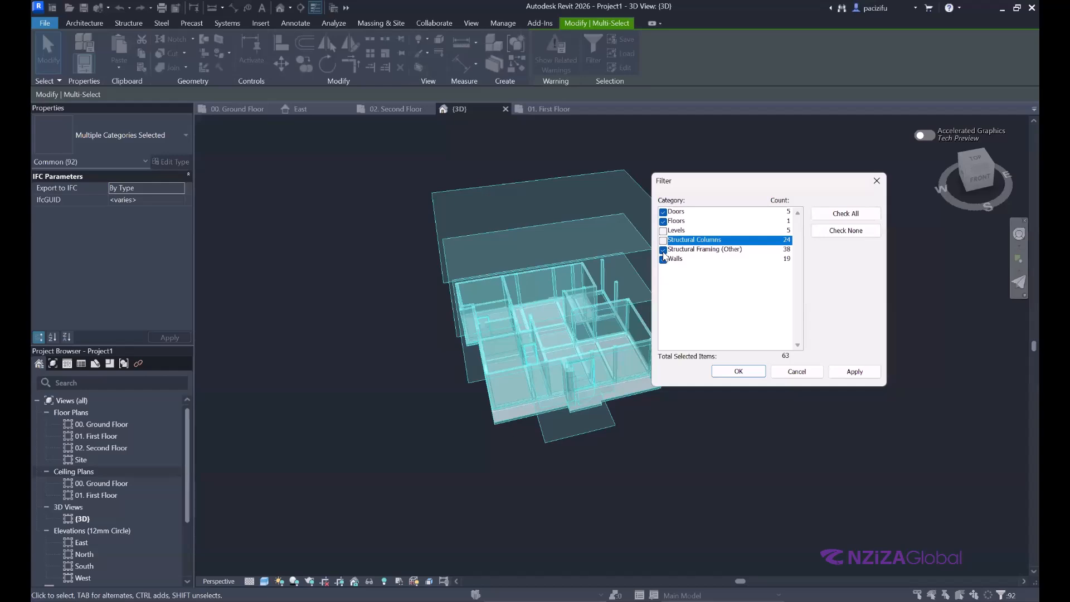
pyautogui.click(663, 250)
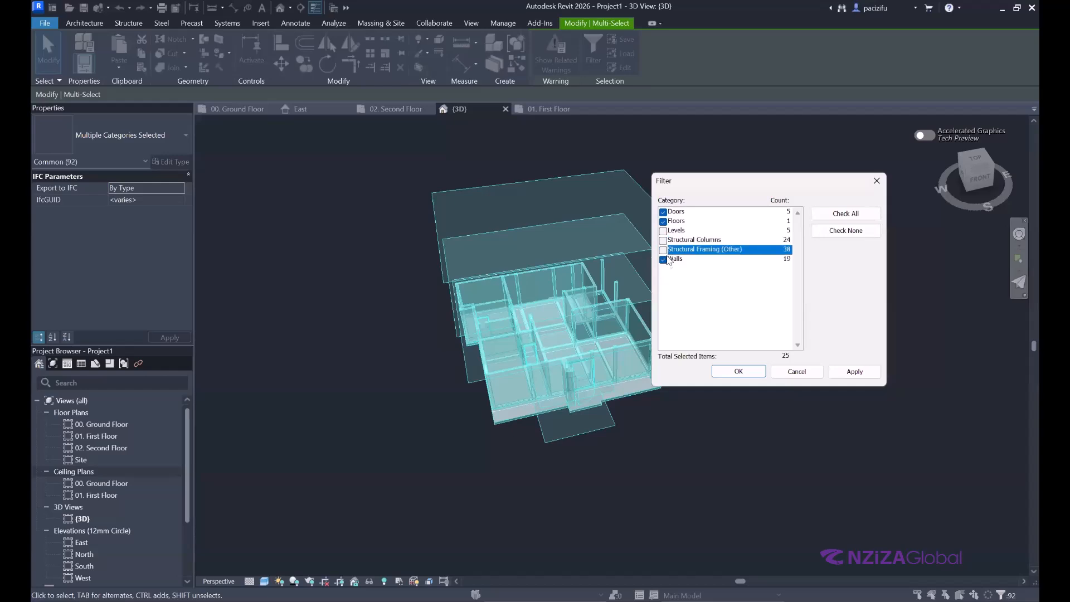
pyautogui.click(856, 372)
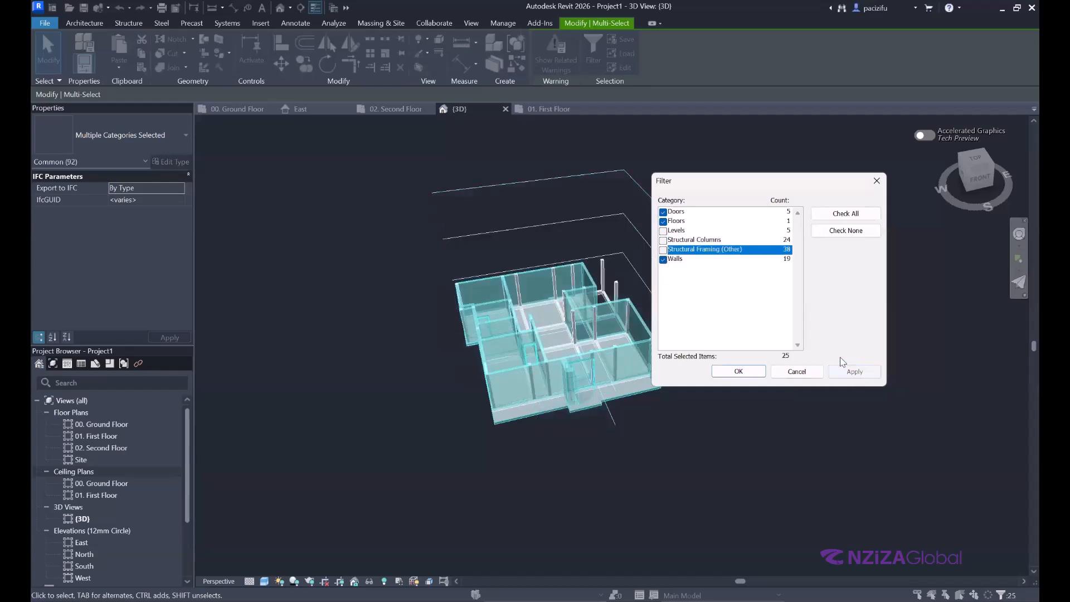
pyautogui.click(739, 372)
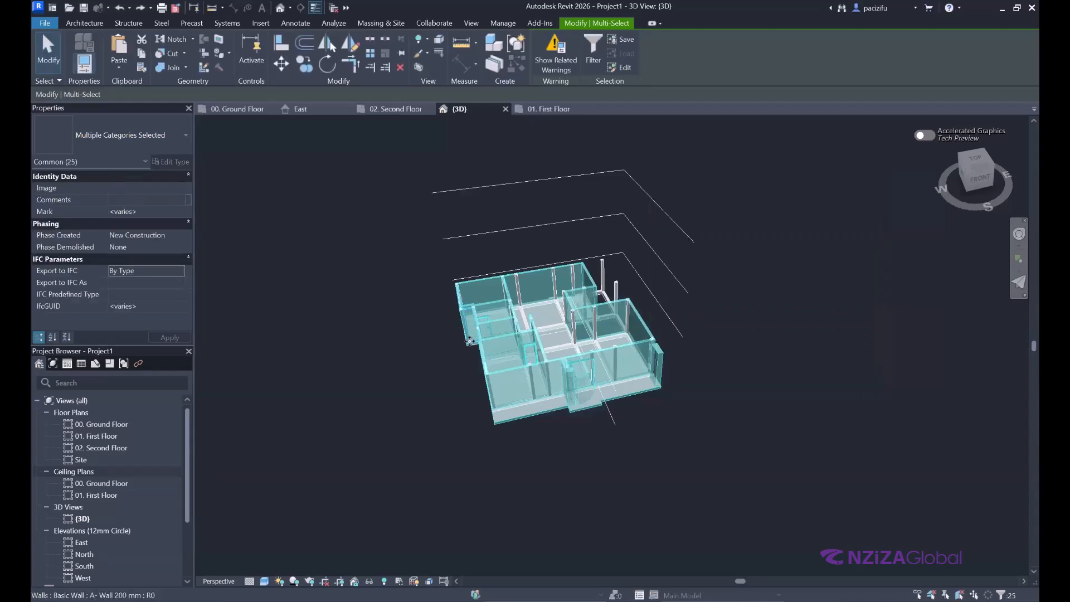
# Step: Create a model group named Floor plan from the selected doors, floors and walls
pyautogui.scroll(2, 467, 329)
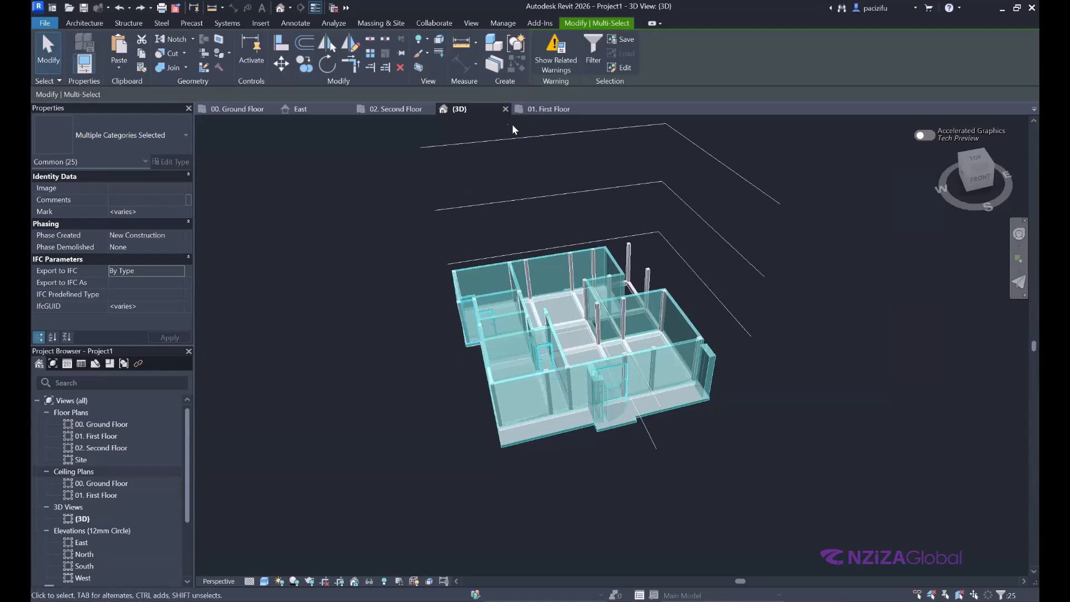
pyautogui.click(515, 44)
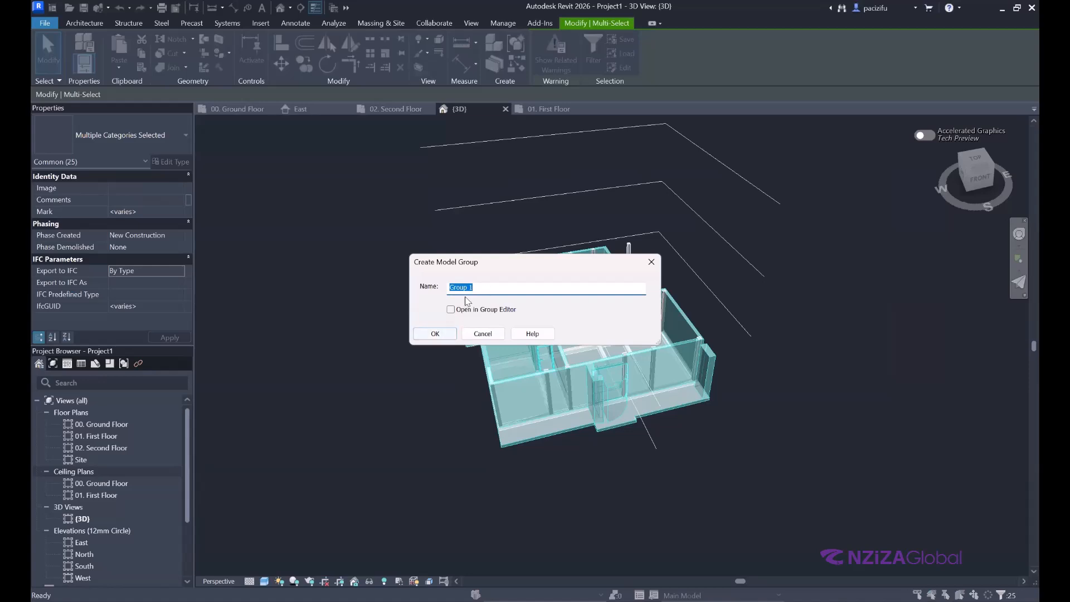
pyautogui.write('G')
pyautogui.press('BackSpace')
pyautogui.press('BackSpace')
pyautogui.press('BackSpace')
pyautogui.press('BackSpace')
pyautogui.click(438, 334)
pyautogui.click(338, 349)
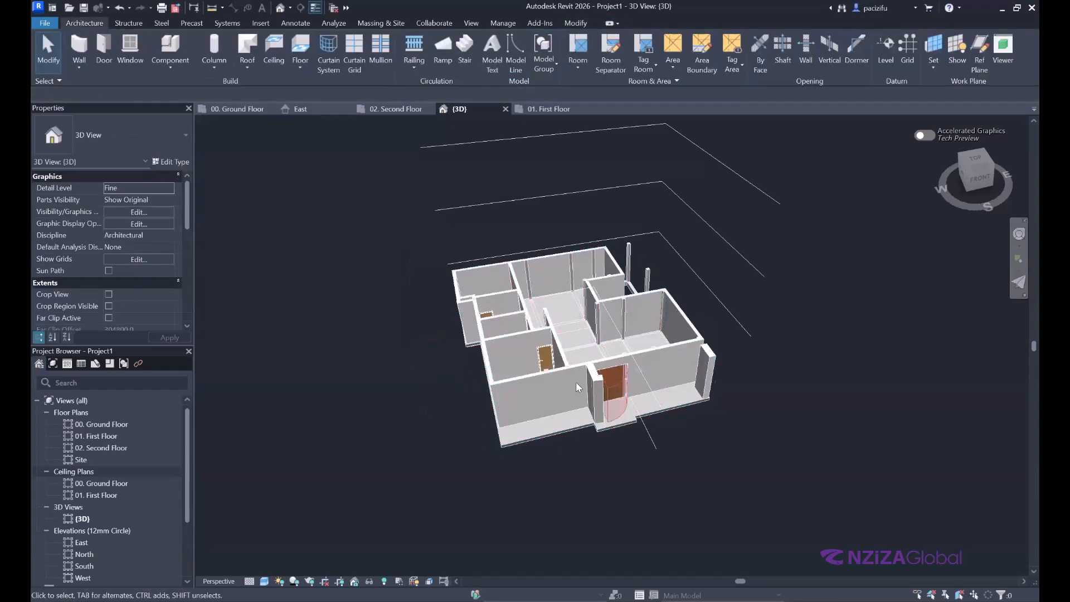
# Step: Try pasting the Floor plan group aligned to the 01. First Floor level, and undo the paste
pyautogui.click(522, 376)
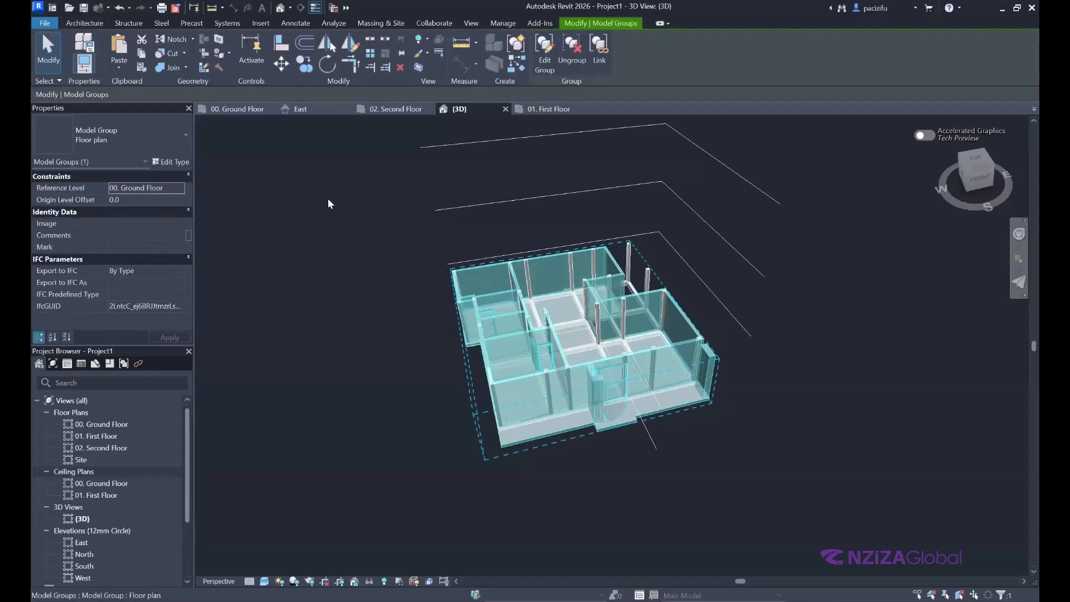
pyautogui.click(118, 68)
pyautogui.click(141, 109)
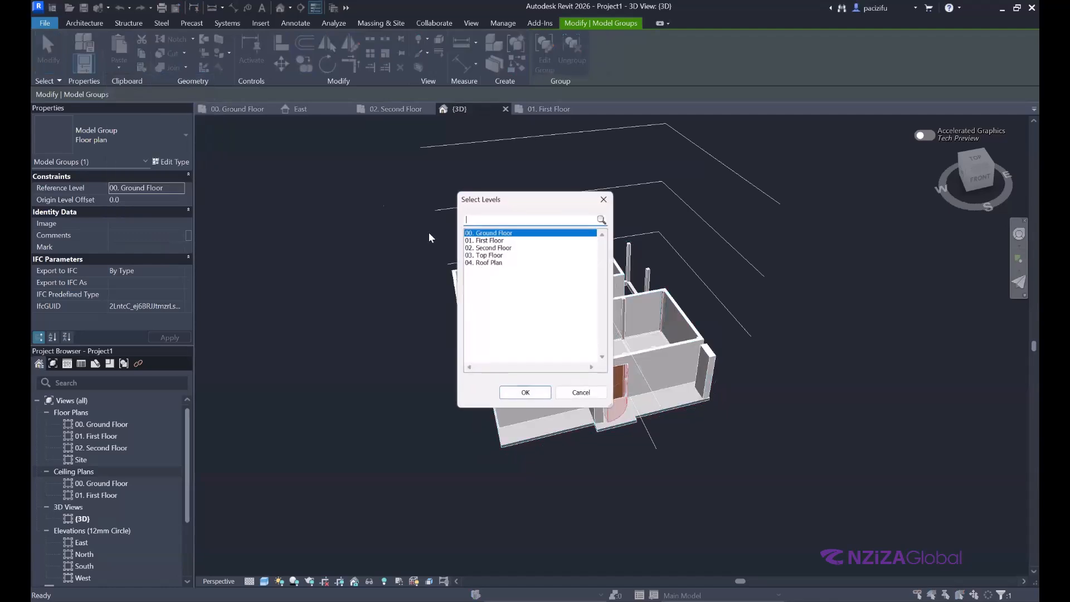
pyautogui.click(482, 240)
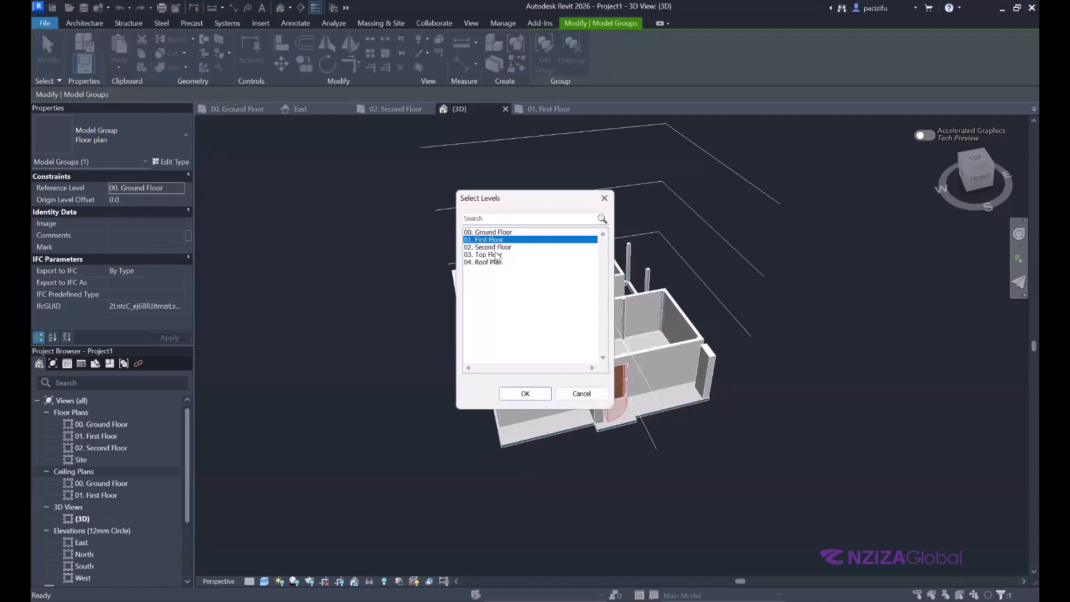
pyautogui.press('Return')
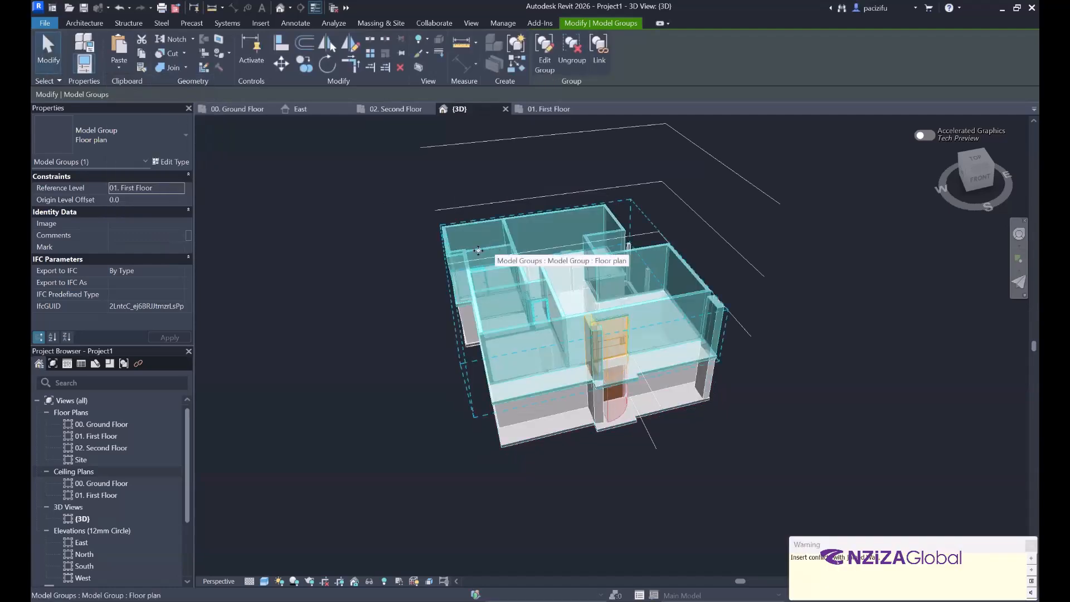
pyautogui.click(309, 279)
pyautogui.hotkey('ctrl', 'z')
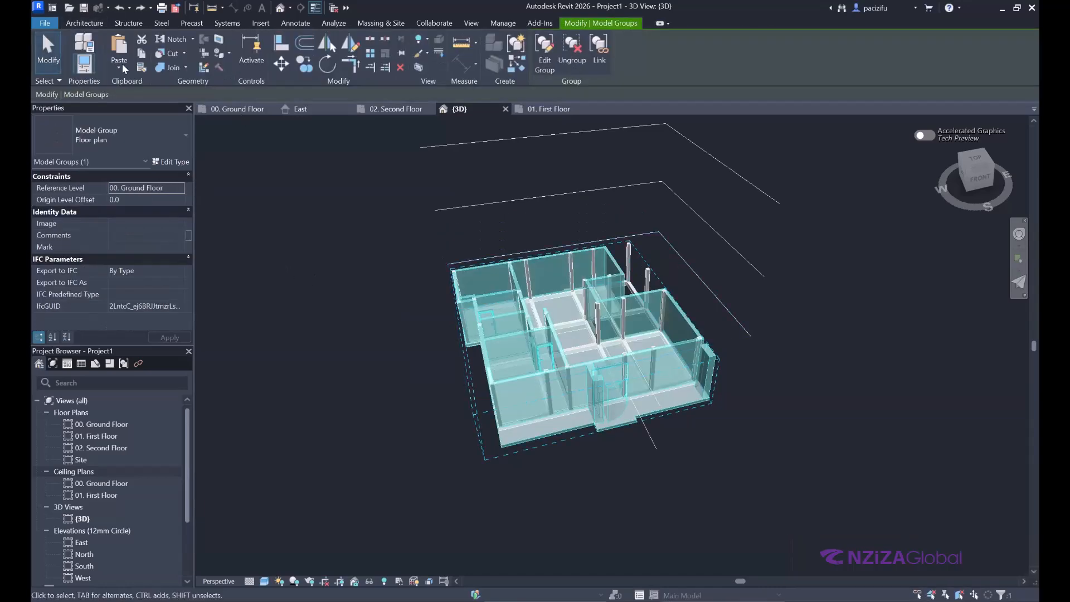
pyautogui.click(120, 67)
pyautogui.click(120, 66)
pyautogui.click(118, 66)
pyautogui.click(321, 195)
pyautogui.click(118, 67)
pyautogui.click(363, 212)
pyautogui.click(363, 212)
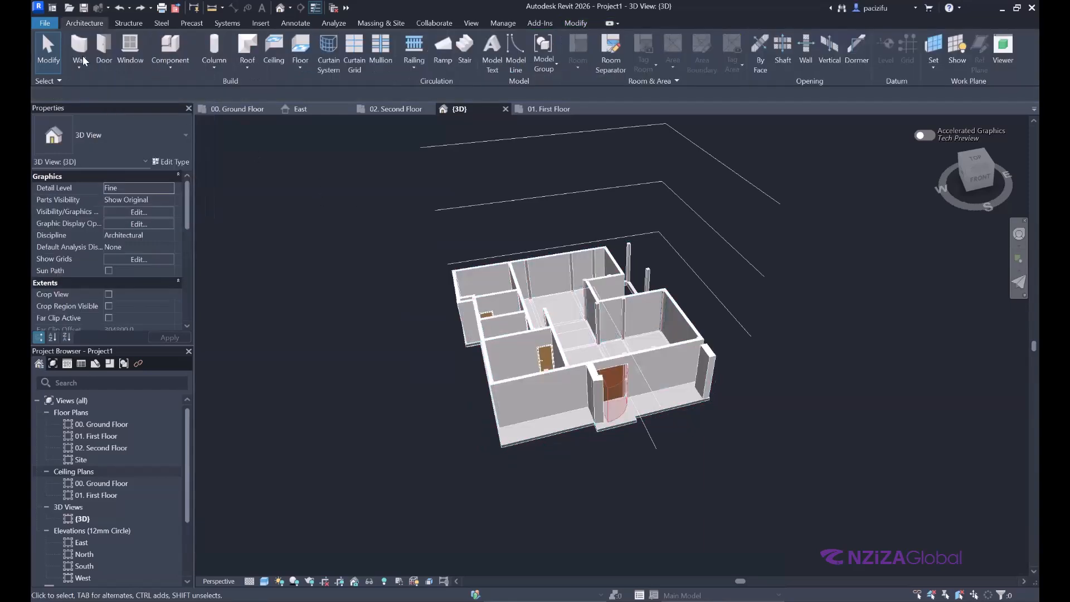
# Step: Paste the copied group aligned to the levels 01. First Floor, 02. Second Floor and 03. Top Floor
pyautogui.click(567, 23)
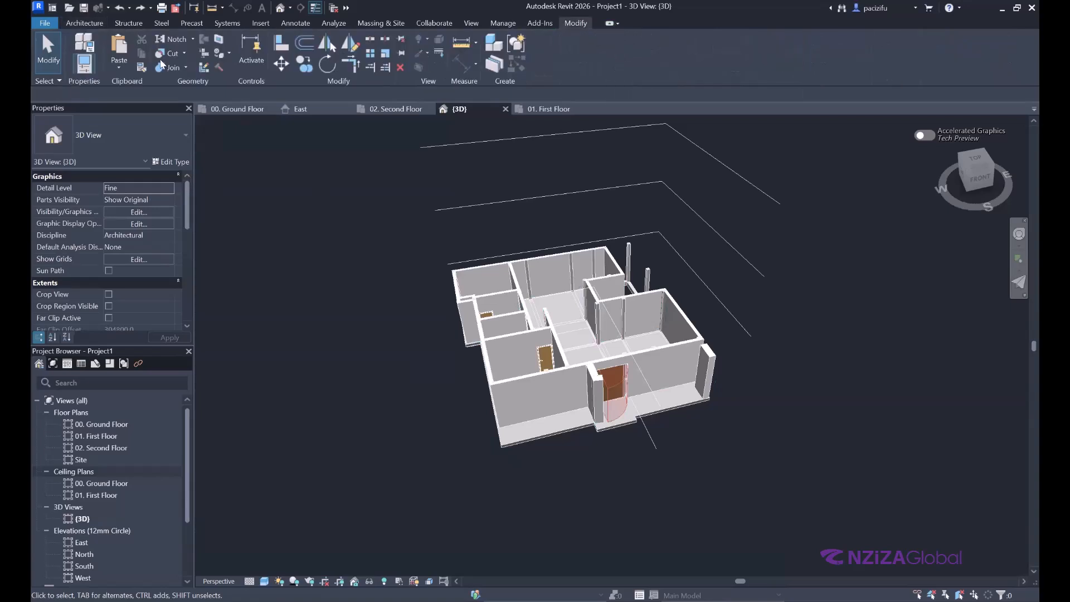
pyautogui.click(117, 65)
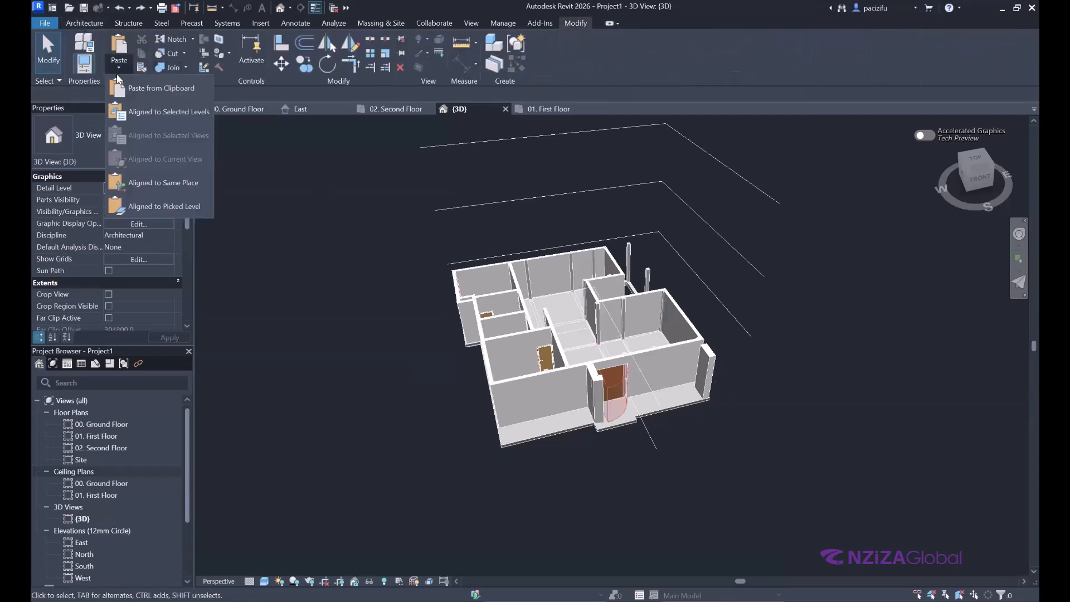
pyautogui.click(131, 112)
pyautogui.click(488, 241)
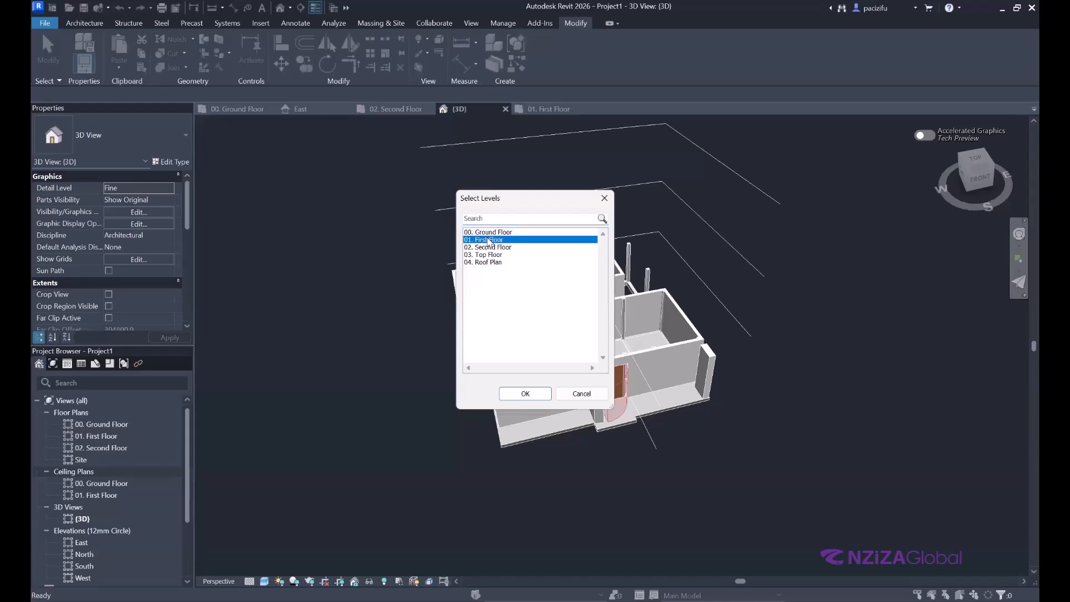
pyautogui.moveTo(489, 241); pyautogui.dragTo(490, 256)
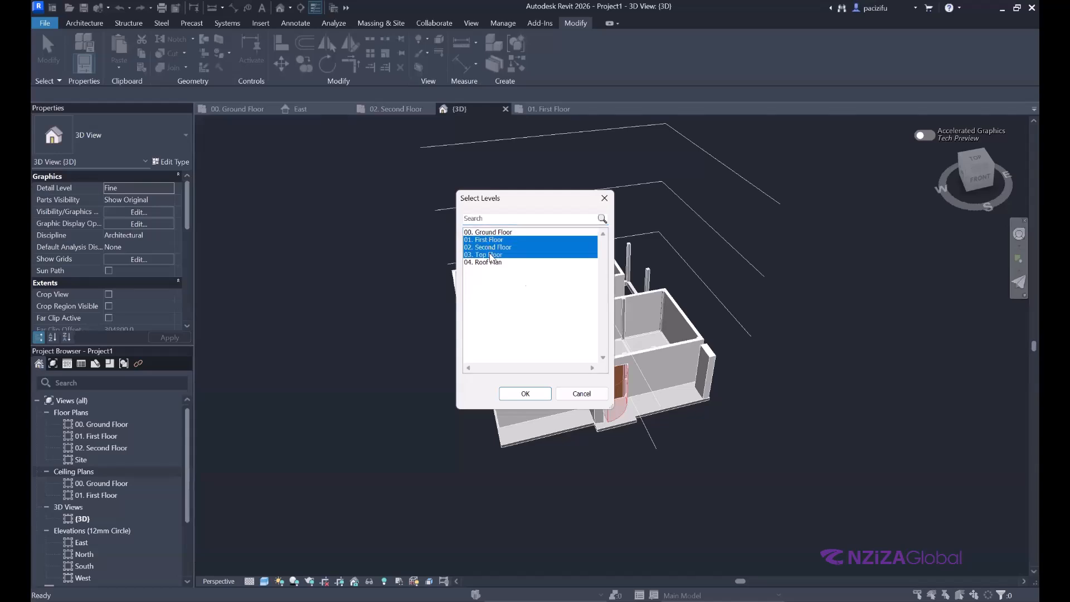
pyautogui.click(528, 393)
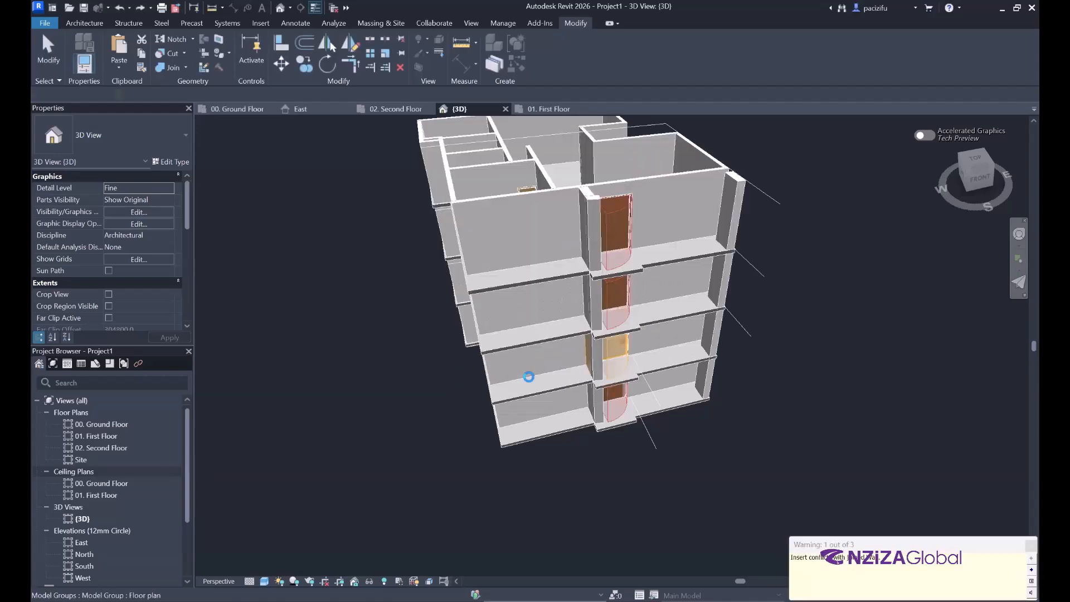
# Step: Open the ground-floor instance of the Floor plan group for editing and select its front wall
pyautogui.click(519, 290)
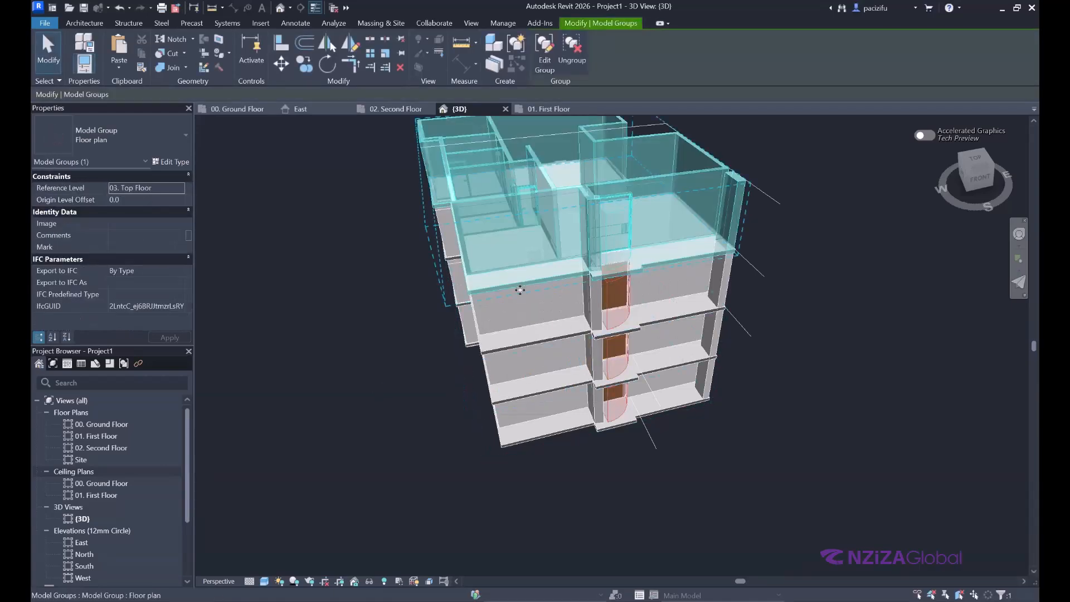
pyautogui.click(479, 316)
pyautogui.scroll(2, 482, 429)
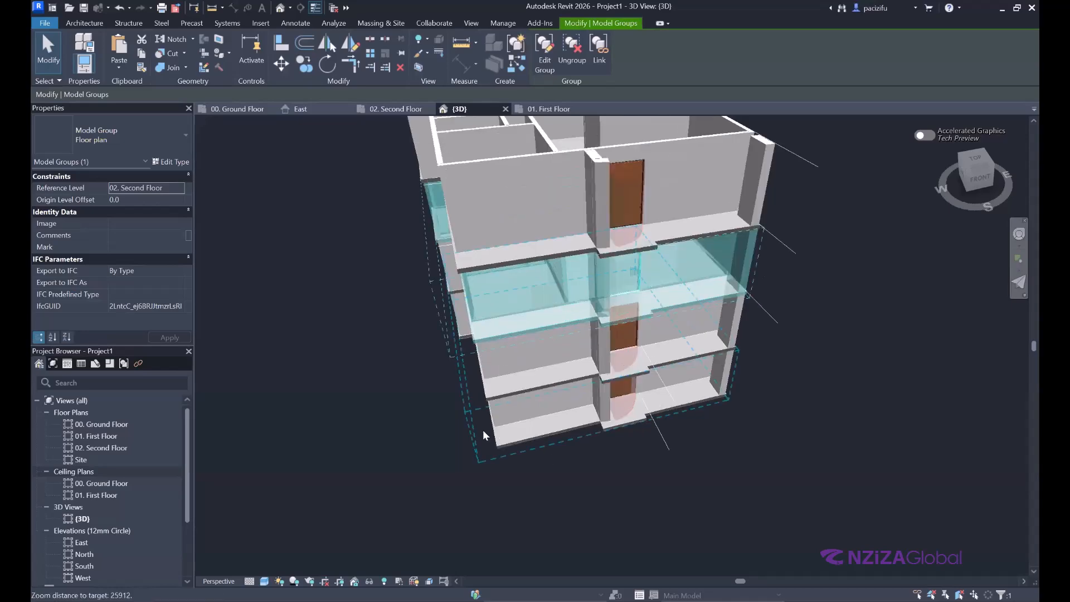
pyautogui.scroll(2, 547, 409)
pyautogui.moveTo(546, 409); pyautogui.dragTo(677, 401, button='middle')
pyautogui.scroll(3, 647, 372)
pyautogui.doubleClick(634, 366)
pyautogui.scroll(4, 597, 356)
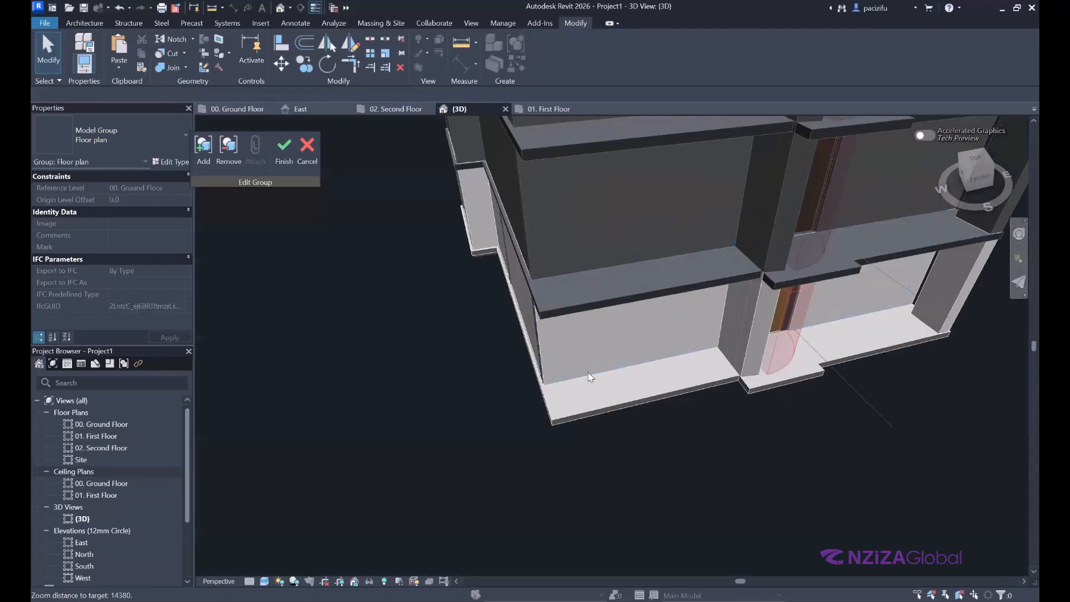
pyautogui.click(590, 373)
pyautogui.scroll(2, 646, 300)
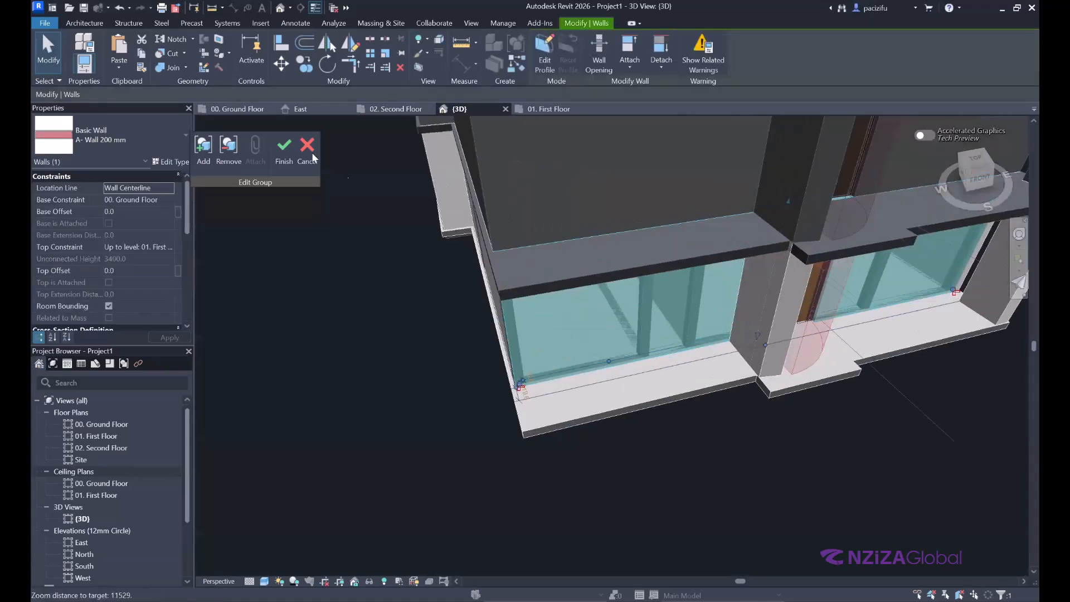
# Step: In the 00. Ground Floor plan, draw three A- Wall 200 mm walls forming a rectangular enclosure against the front wall's outer face, beside the entrance
pyautogui.click(237, 108)
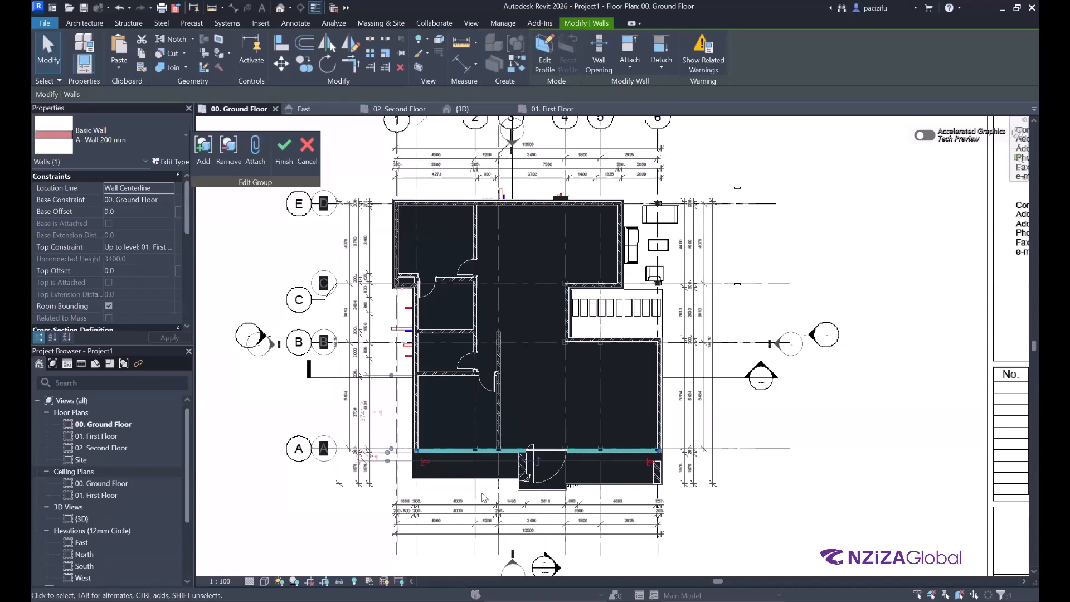
pyautogui.scroll(2, 483, 498)
pyautogui.moveTo(483, 498); pyautogui.dragTo(554, 332, button='middle')
pyautogui.press('w')
pyautogui.press('a')
pyautogui.scroll(3, 528, 304)
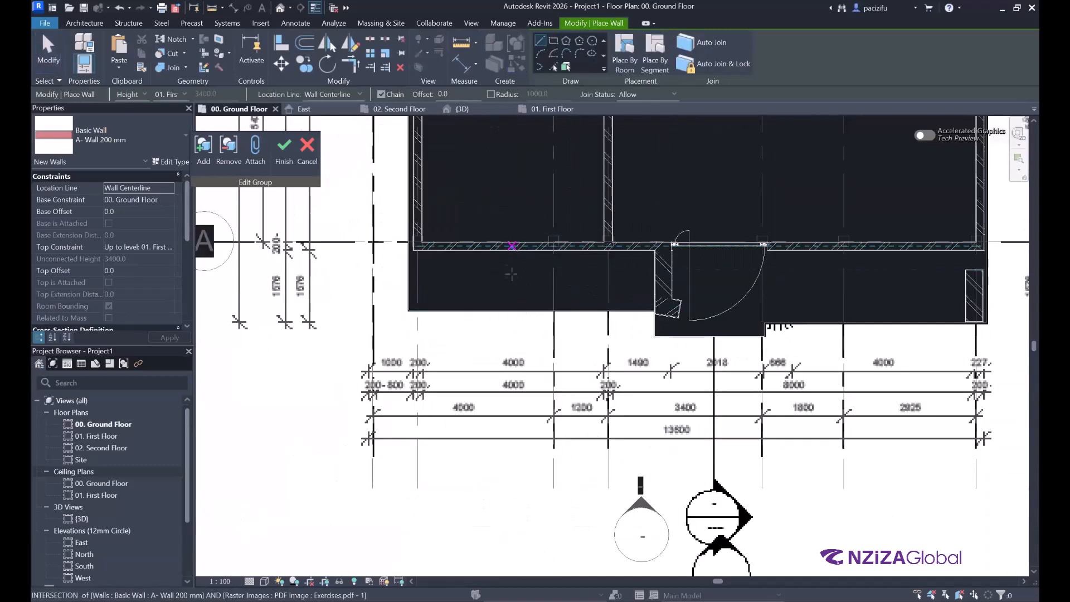
pyautogui.click(512, 245)
pyautogui.click(511, 300)
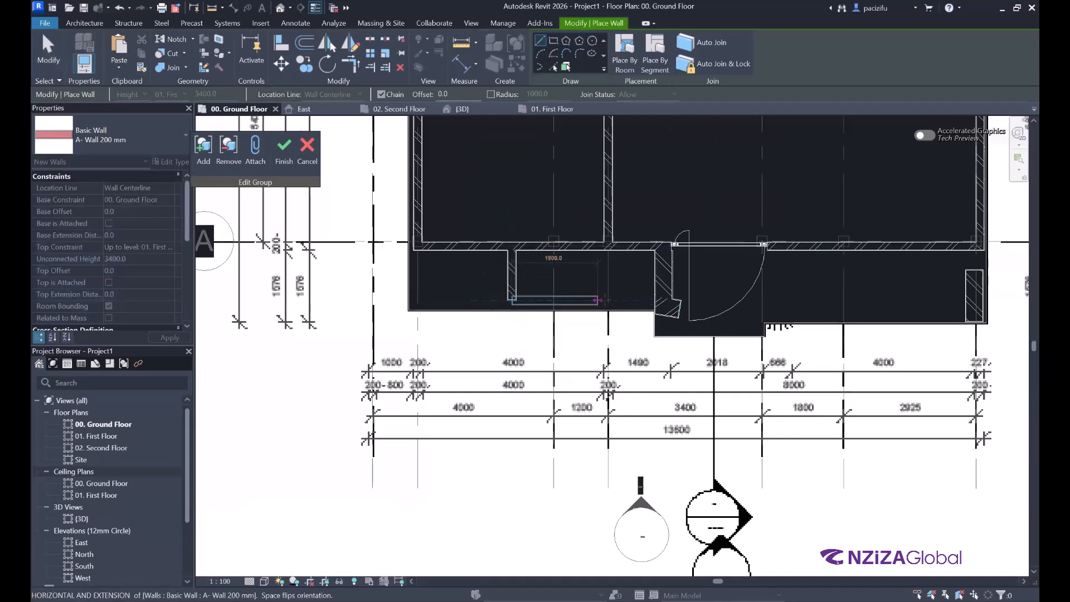
pyautogui.click(609, 300)
pyautogui.click(608, 246)
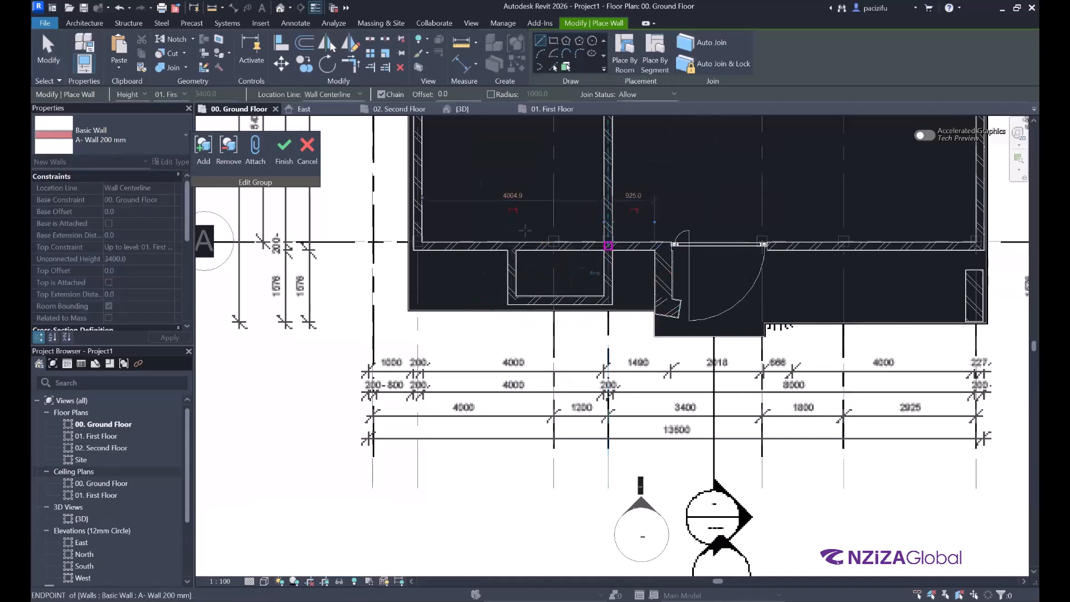
pyautogui.press('Escape')
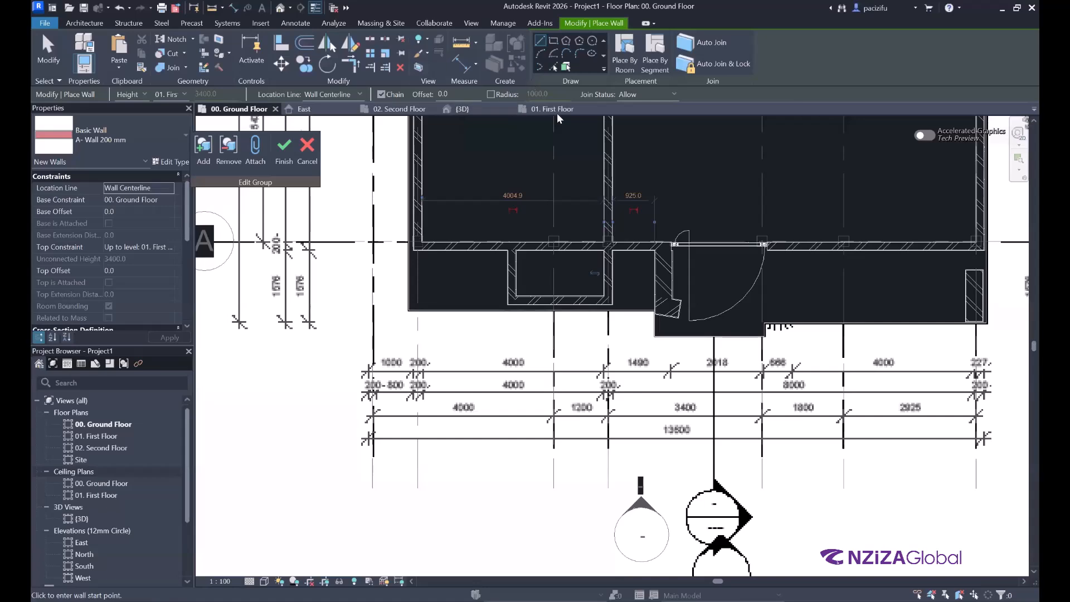
# Step: Return to the 3D view, finish editing the group while accepting the wall conflict, and exit the wall command
pyautogui.click(468, 109)
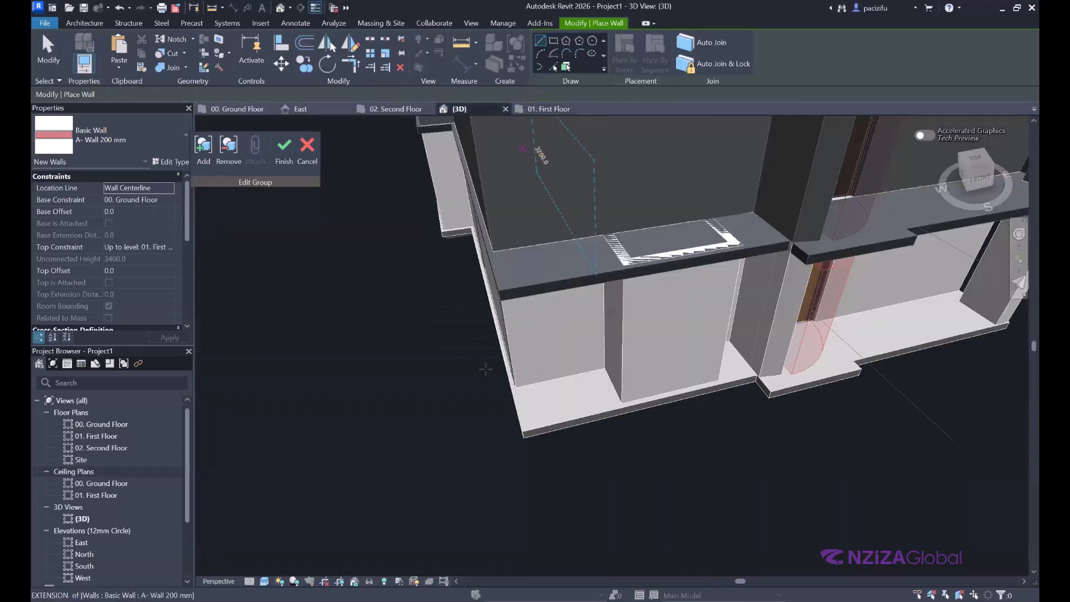
pyautogui.scroll(-5, 484, 369)
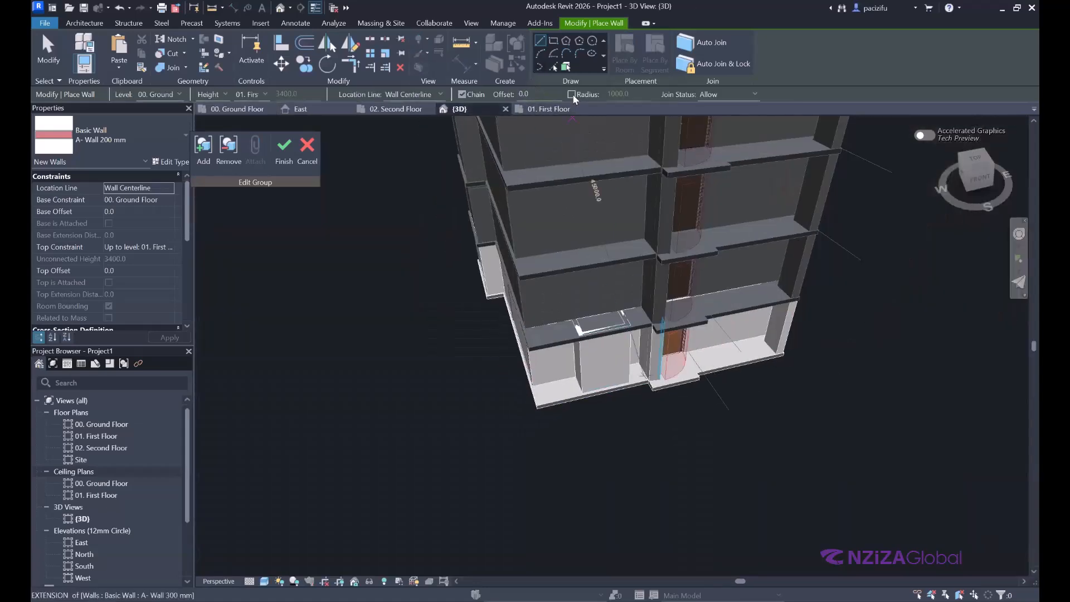
pyautogui.click(280, 148)
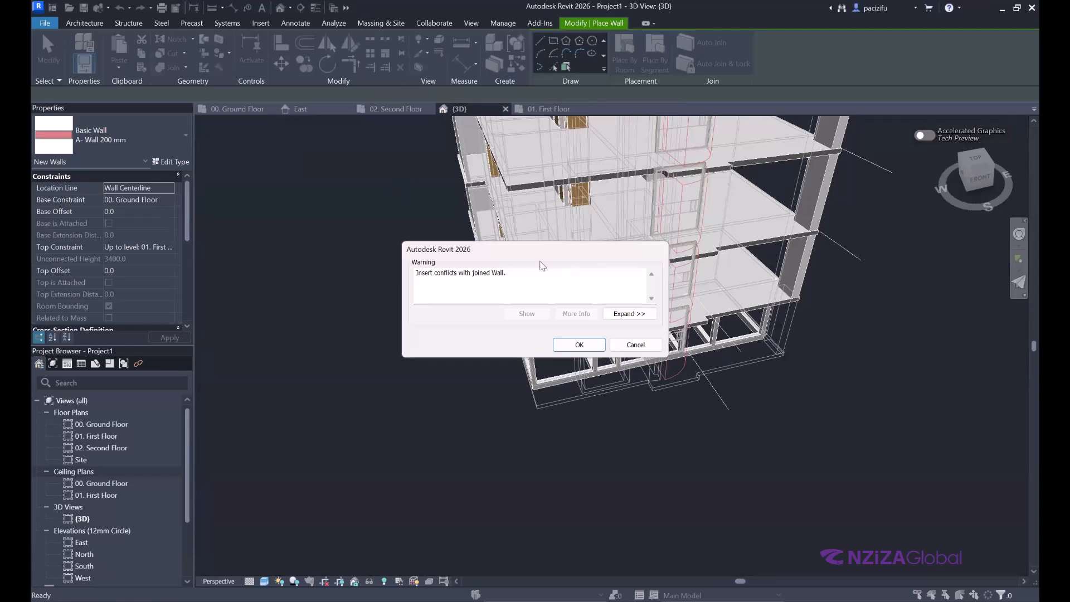
pyautogui.click(578, 345)
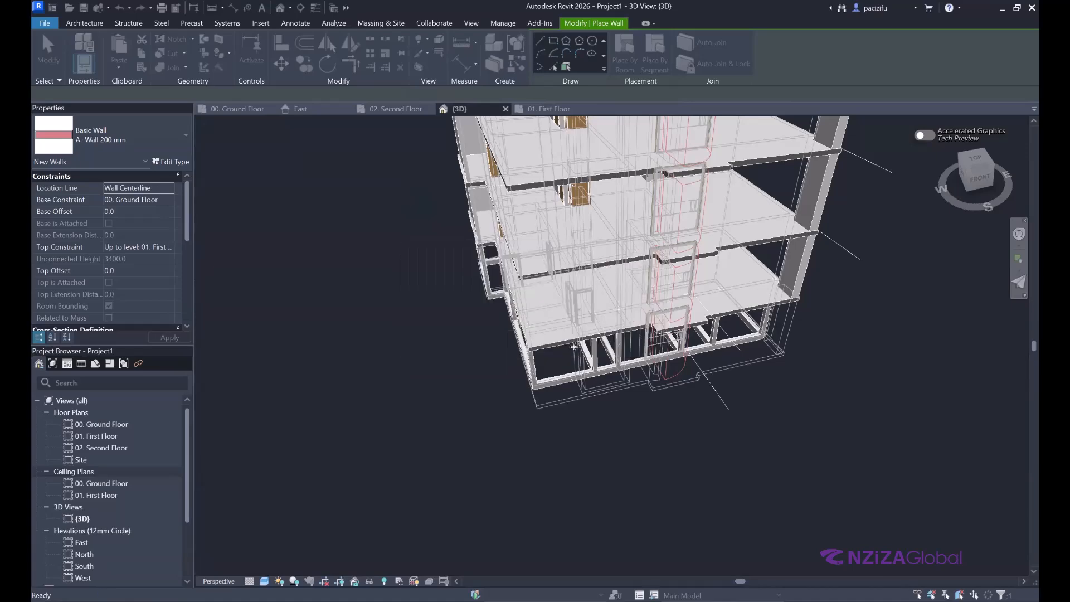
pyautogui.scroll(-5, 598, 277)
pyautogui.press('Escape')
pyautogui.press('Escape')
pyautogui.scroll(2, 598, 277)
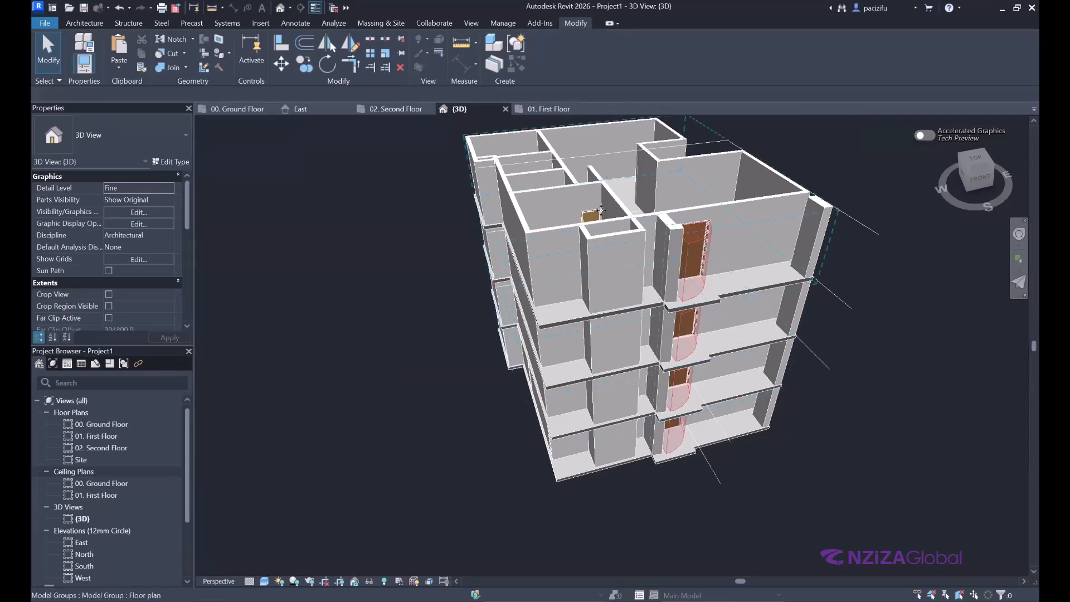
pyautogui.scroll(-2, 538, 347)
pyautogui.scroll(2, 538, 346)
pyautogui.scroll(-2, 538, 347)
pyautogui.scroll(2, 541, 236)
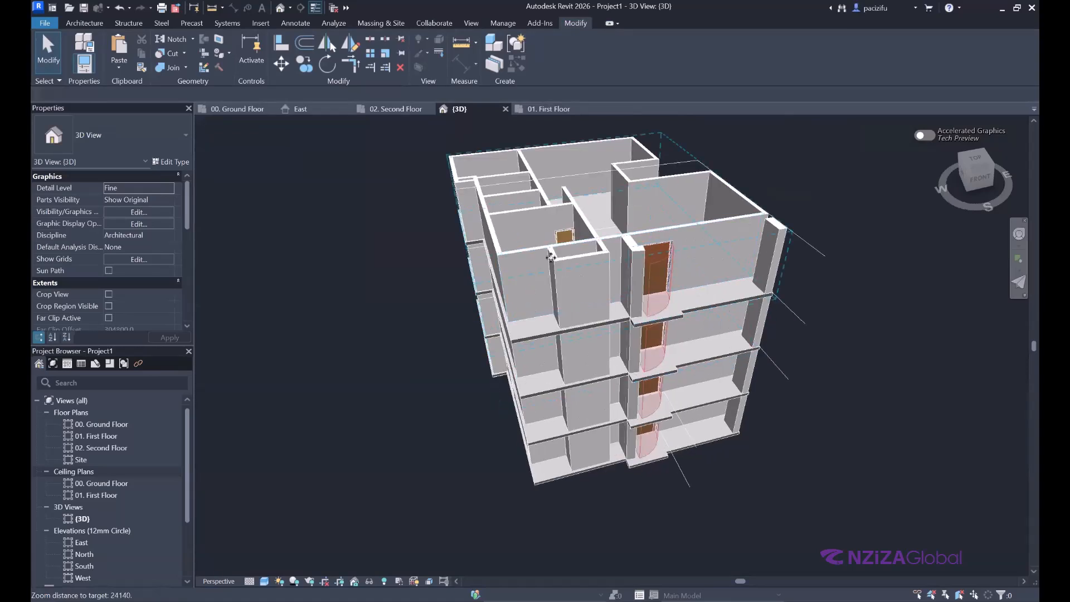
# Step: Delete the Floor plan group instances from the top, second and first floors, keeping only the ground-floor instance
pyautogui.click(533, 254)
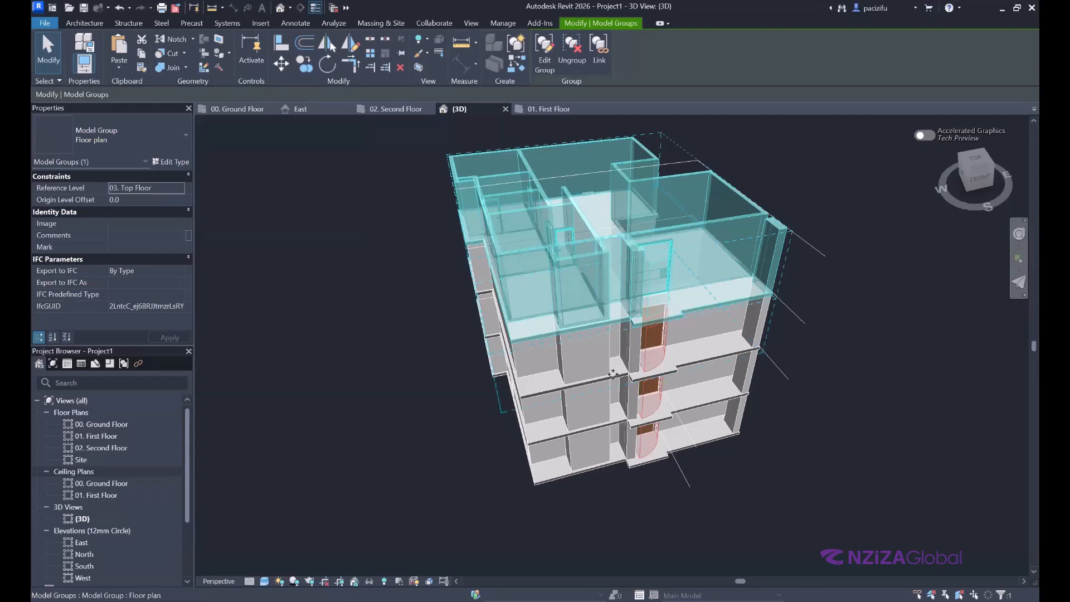
pyautogui.press('Delete')
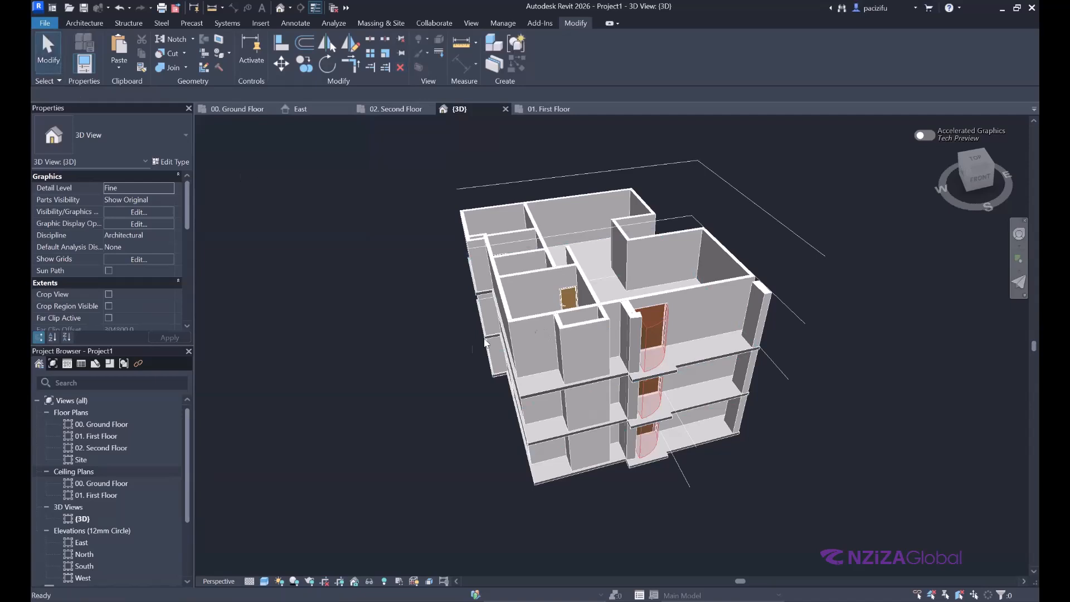
pyautogui.hotkey('ctrl', 'z')
pyautogui.hotkey('ctrl', 'y')
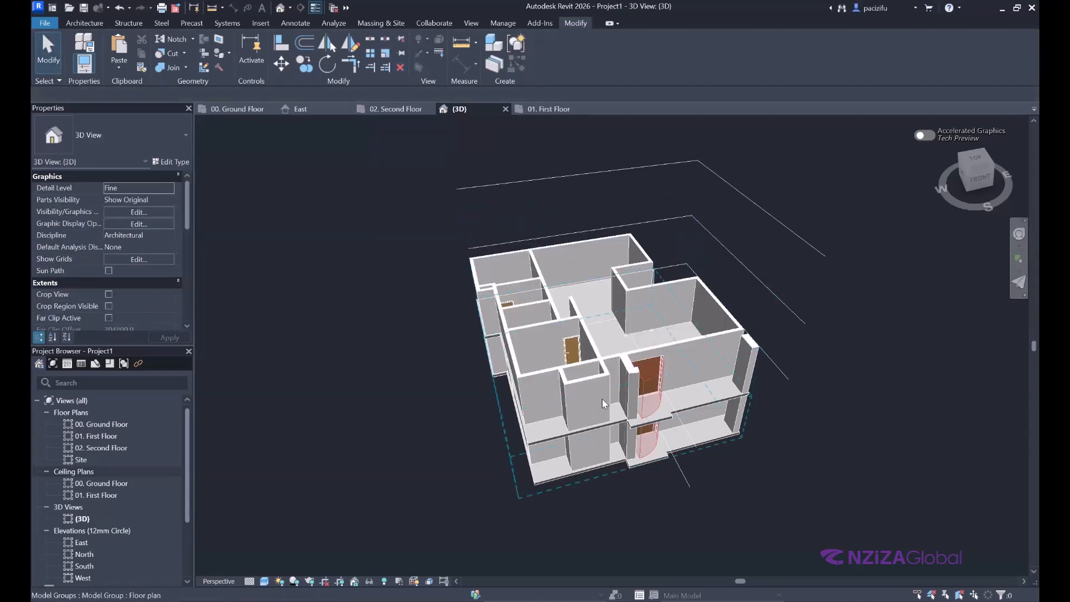
pyautogui.click(571, 373)
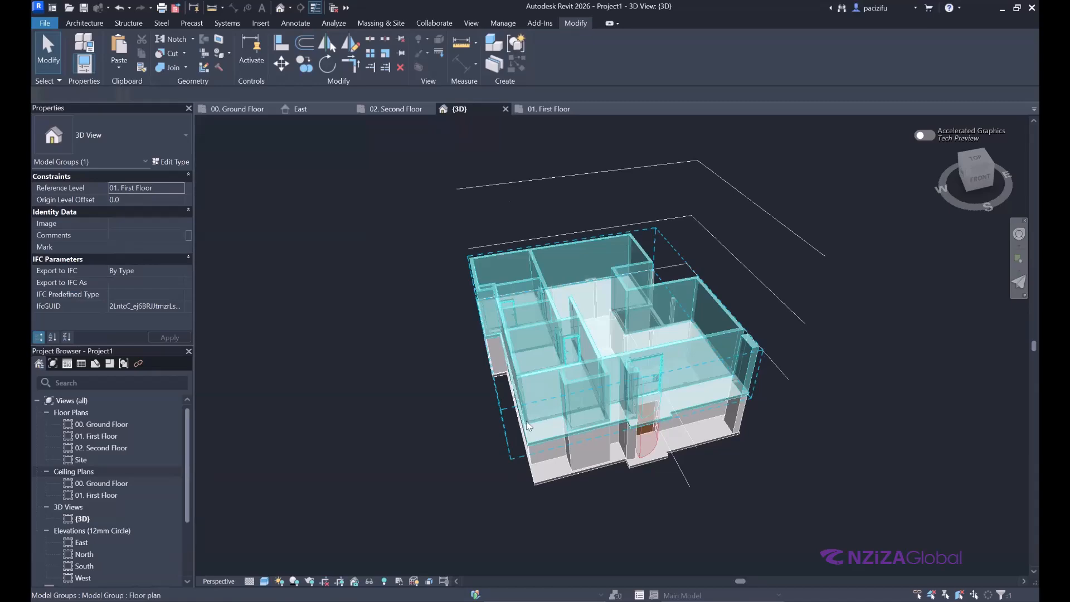
pyautogui.press('Delete')
# Step: Ungroup the remaining Floor plan group on the 00. Ground Floor level and clear the selection
pyautogui.scroll(2, 360, 400)
pyautogui.scroll(-4, 360, 400)
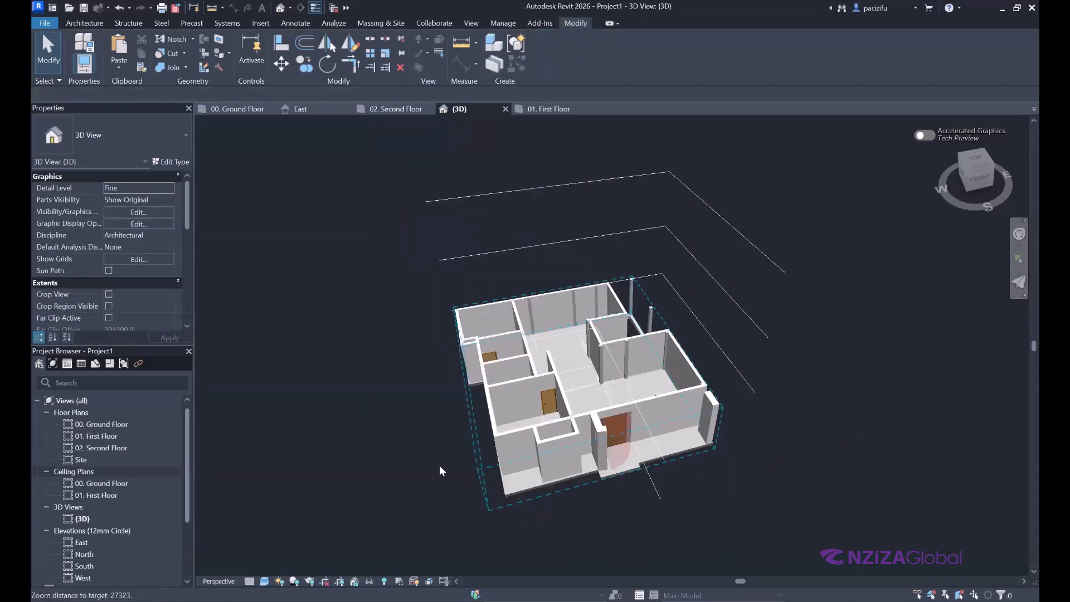
pyautogui.scroll(2, 474, 463)
pyautogui.scroll(1, 613, 432)
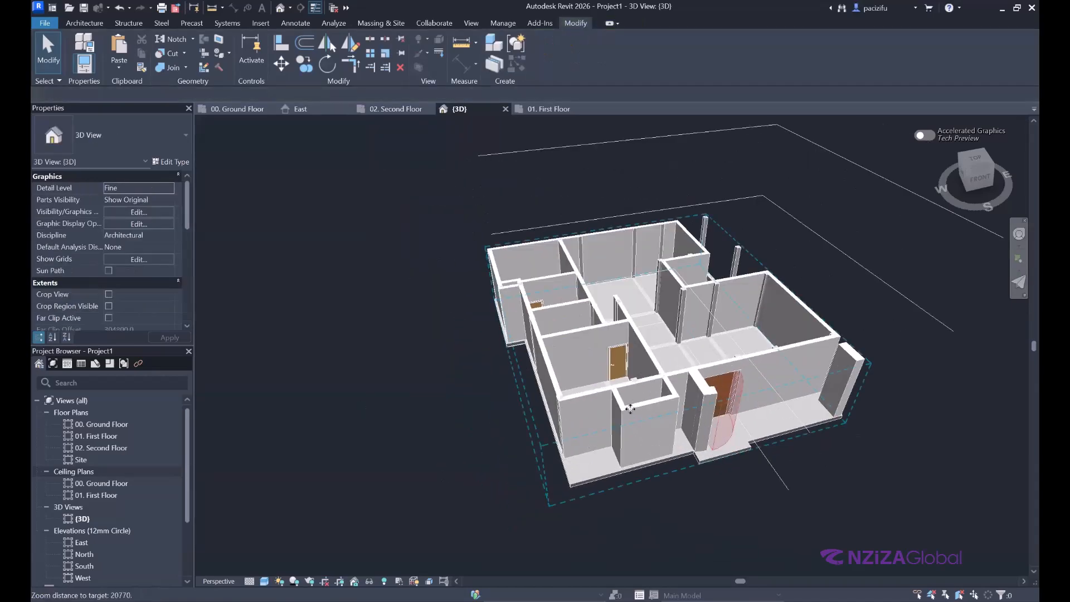
pyautogui.click(633, 411)
pyautogui.scroll(2, 701, 411)
pyautogui.scroll(-1, 700, 410)
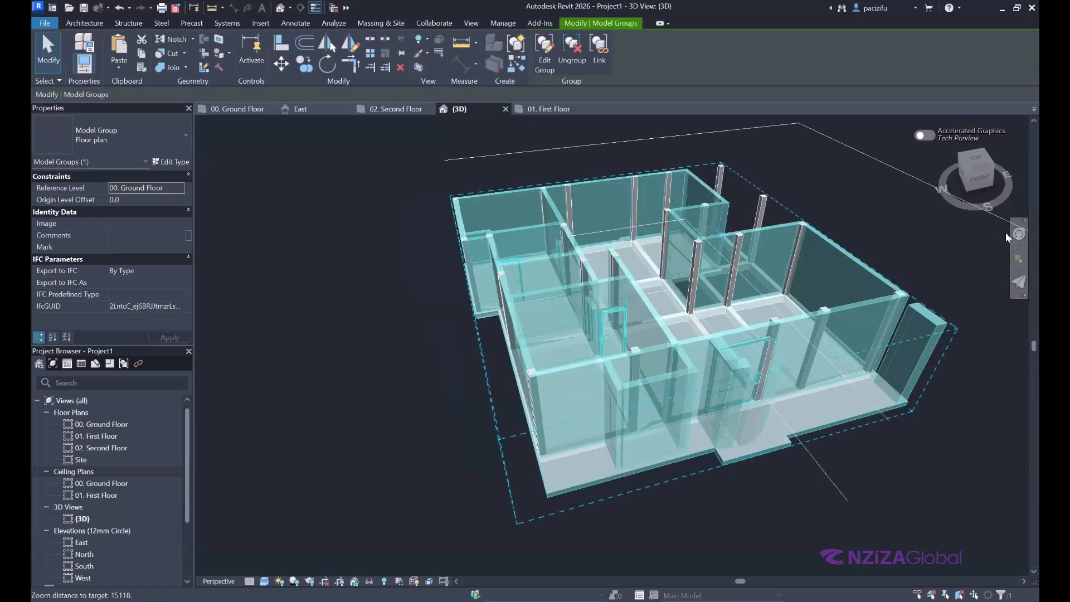
pyautogui.keyDown('shift'); pyautogui.moveTo(550, 415); pyautogui.dragTo(601, 403, button='middle'); pyautogui.keyUp('shift')
pyautogui.keyDown('shift'); pyautogui.moveTo(663, 361); pyautogui.dragTo(662, 352, button='middle'); pyautogui.keyUp('shift')
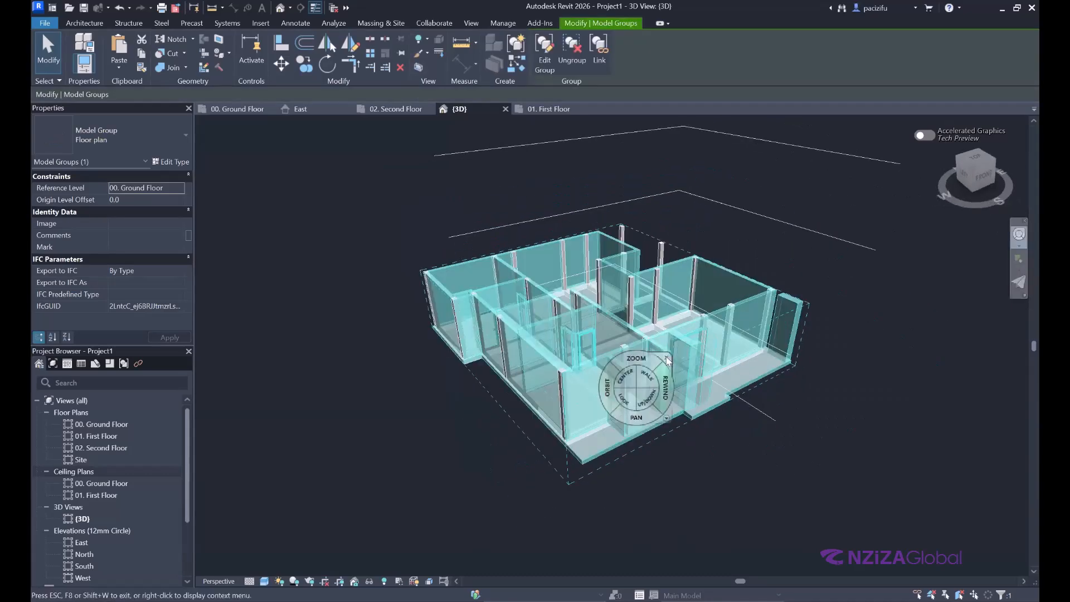
pyautogui.scroll(1, 641, 344)
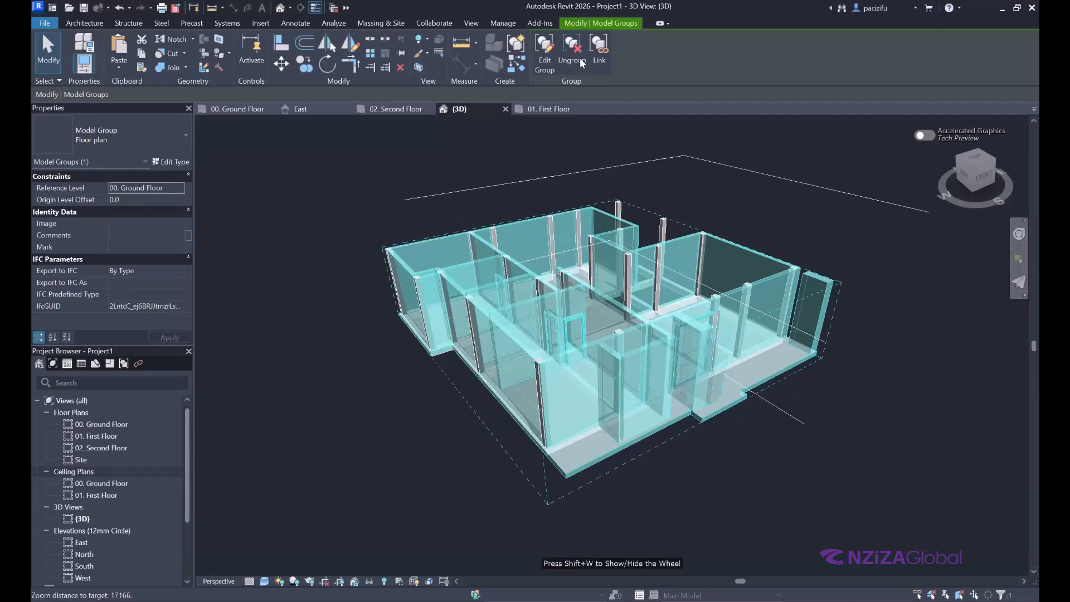
pyautogui.click(579, 59)
pyautogui.press('Escape')
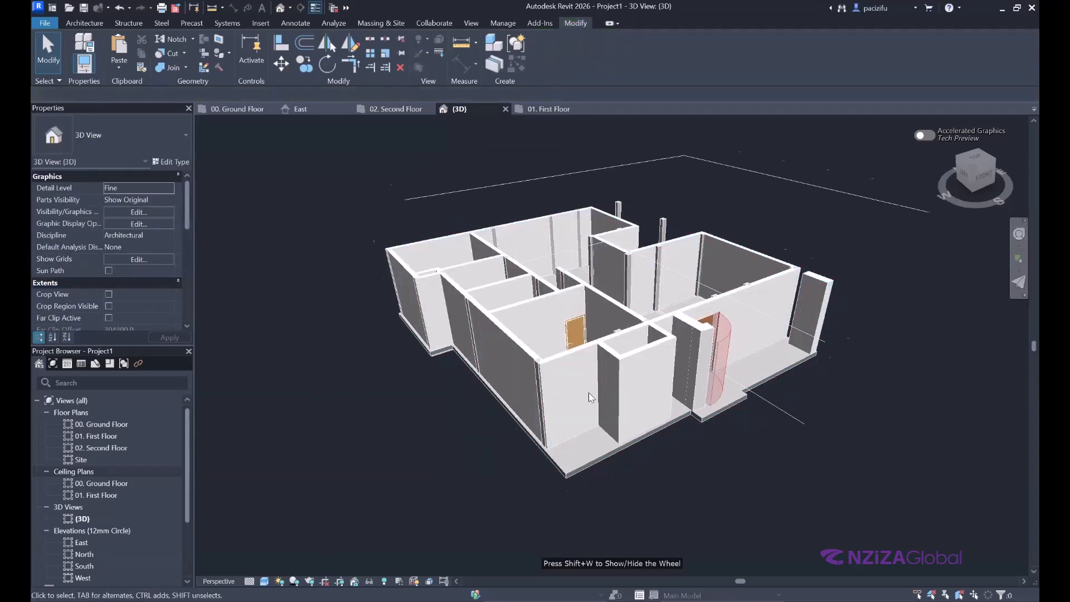
# Step: Delete the three walls forming the rectangular enclosure against the outer face of the front wall
pyautogui.scroll(2, 589, 392)
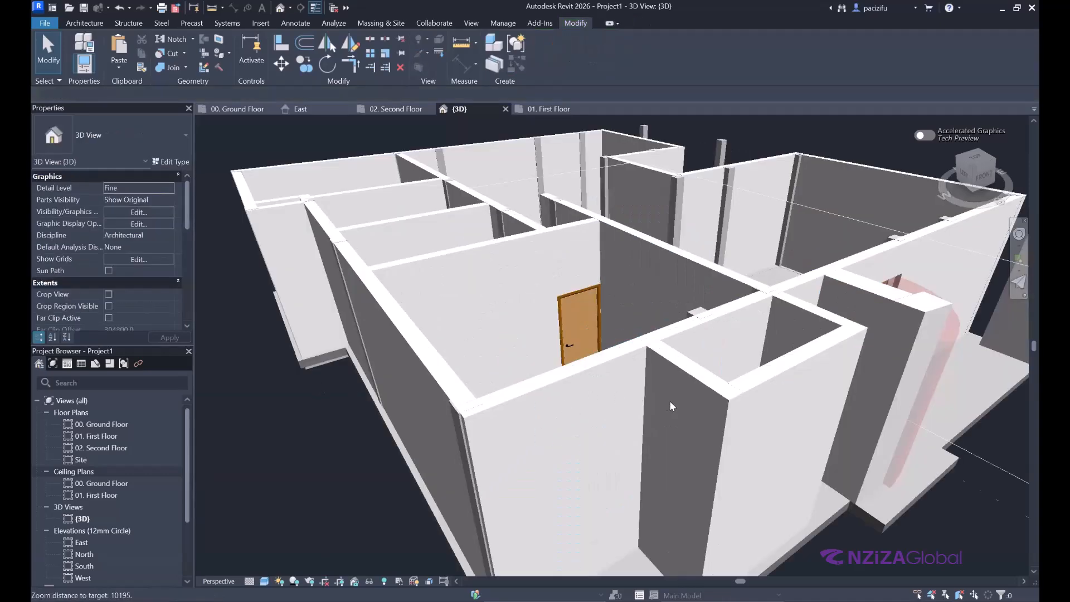
pyautogui.click(677, 407)
pyautogui.keyDown('ctrl'); pyautogui.click(738, 359); pyautogui.keyUp('ctrl')
pyautogui.press('Delete')
pyautogui.click(740, 341)
pyautogui.press('Delete')
# Step: Select the whole ground-floor model and filter out Levels, Structural Columns and Structural Framing (Other), keeping Doors, Floors and Walls
pyautogui.scroll(-3, 607, 403)
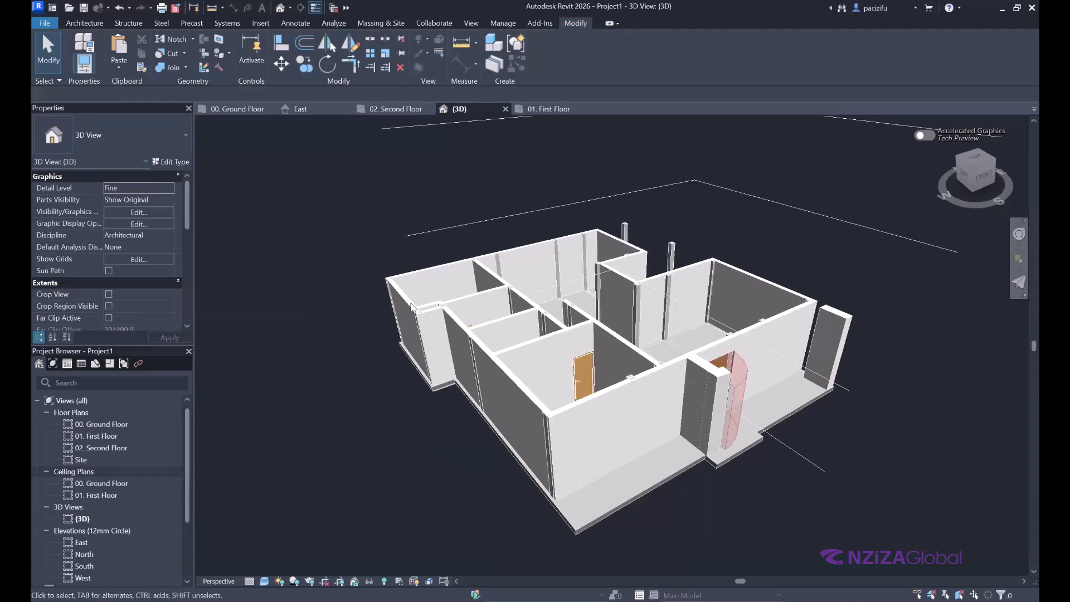
pyautogui.scroll(-3, 410, 304)
pyautogui.moveTo(717, 427); pyautogui.dragTo(352, 241)
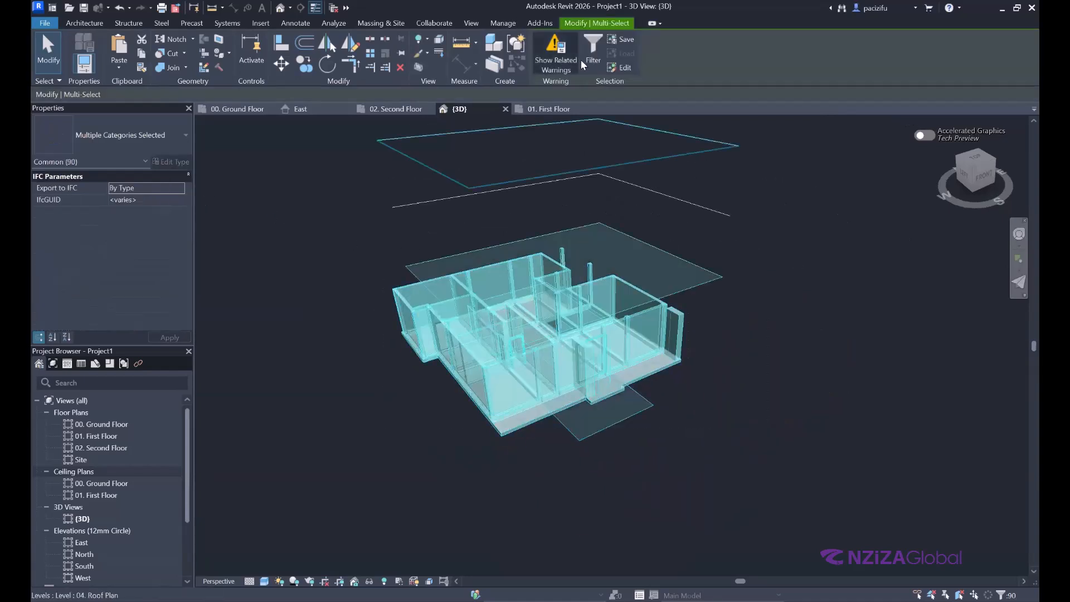
pyautogui.click(593, 48)
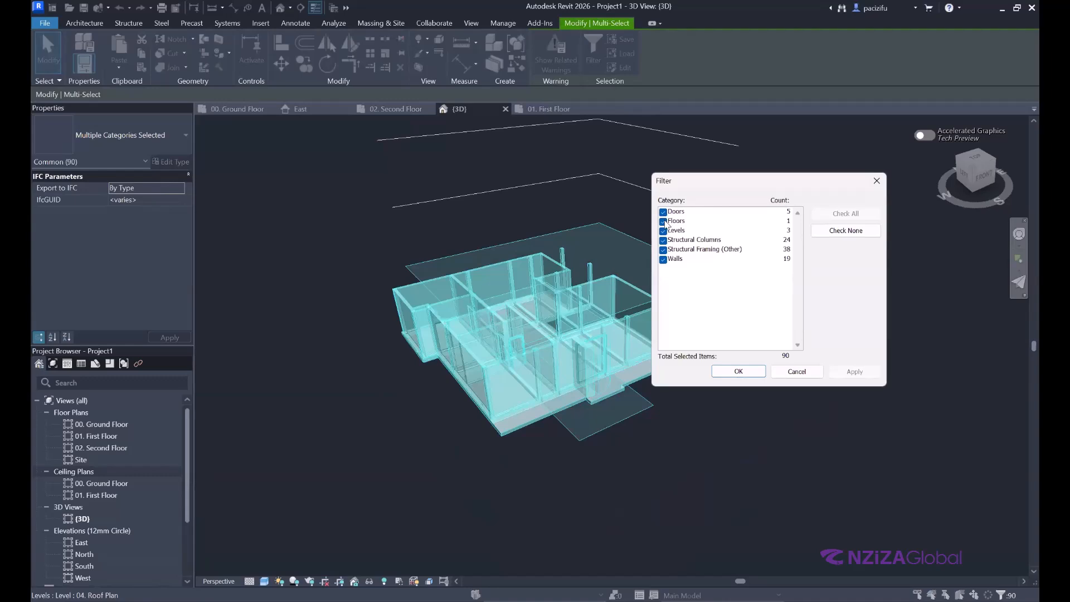
pyautogui.click(663, 231)
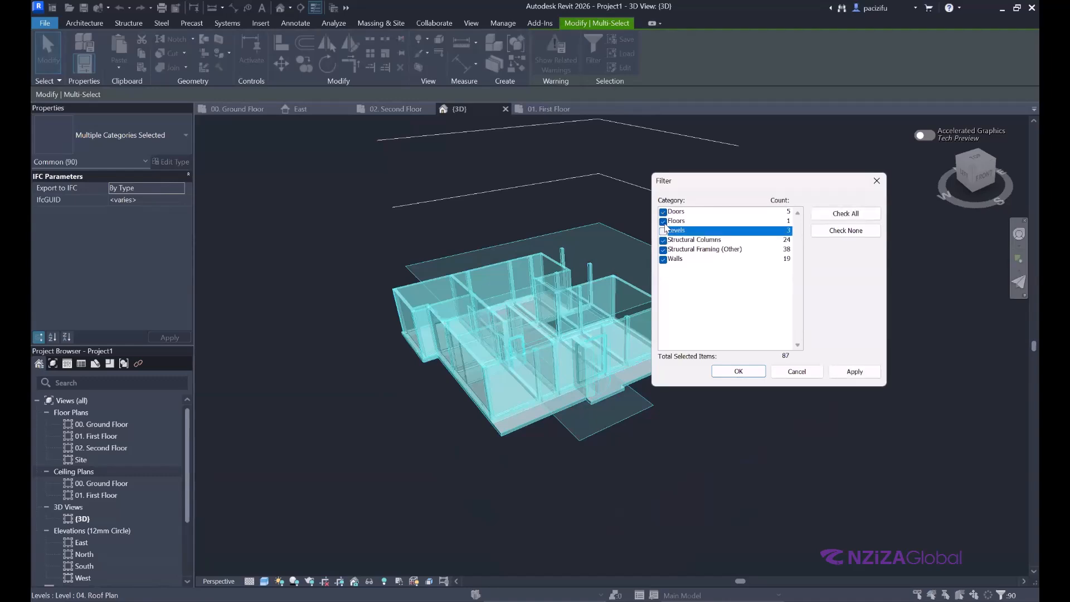
pyautogui.click(664, 241)
pyautogui.click(663, 249)
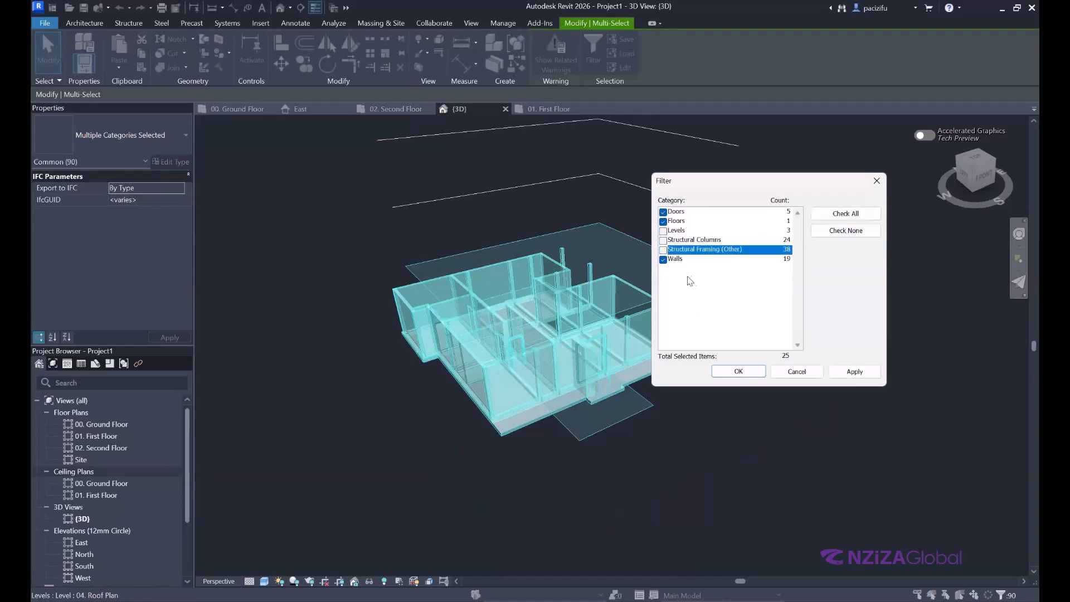
pyautogui.click(739, 372)
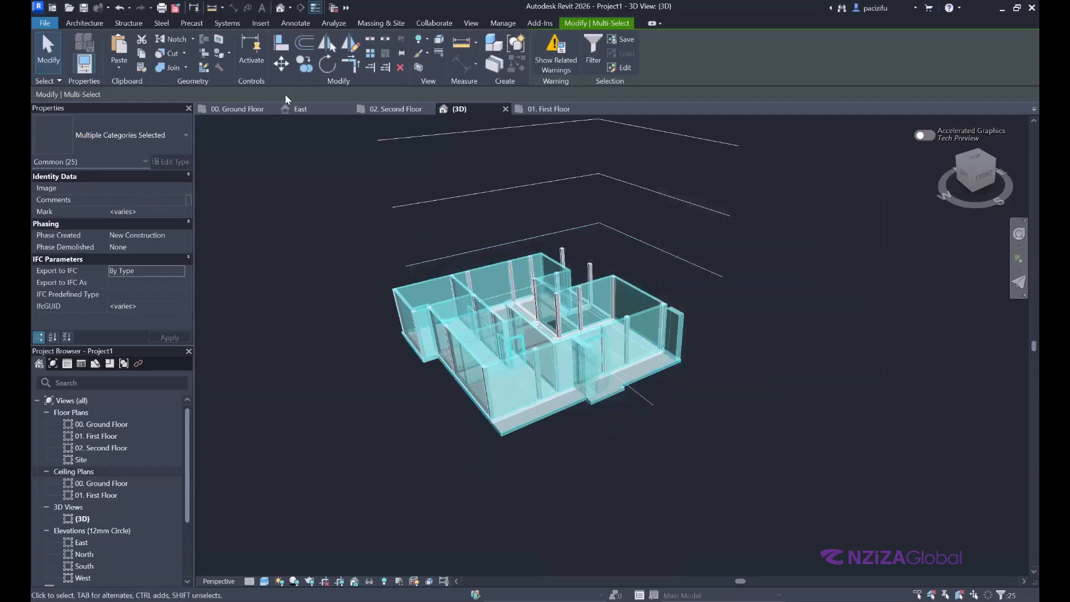
# Step: Paste copies of the selected walls, doors and floor aligned to the levels 01. First Floor, 02. Second Floor and 03. Top Floor
pyautogui.click(117, 68)
pyautogui.click(142, 127)
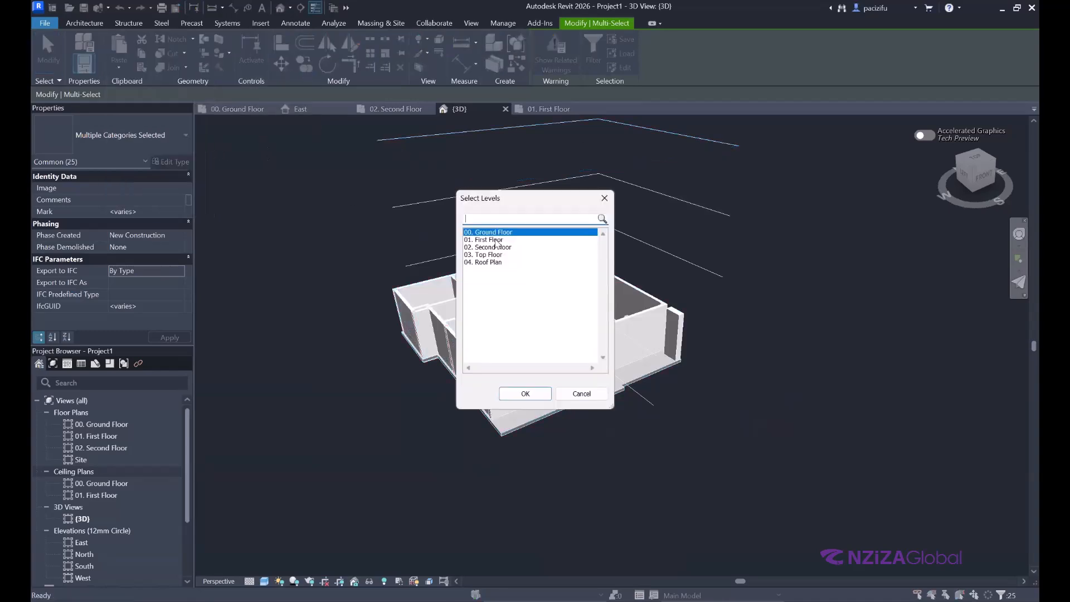
pyautogui.press('Down')
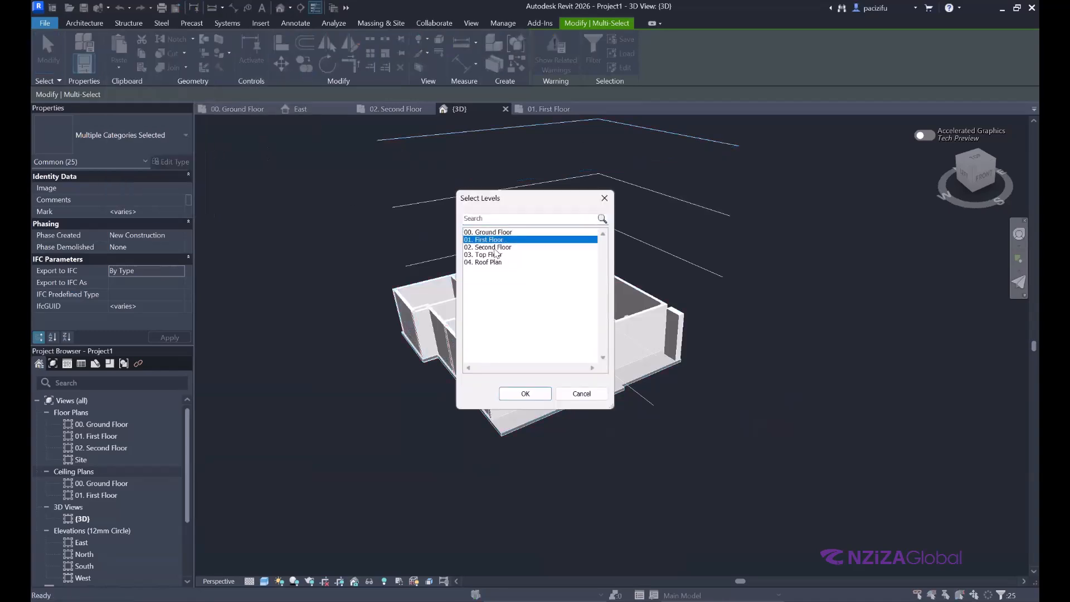
pyautogui.keyDown('shift'); pyautogui.click(496, 256); pyautogui.keyUp('shift')
pyautogui.click(525, 394)
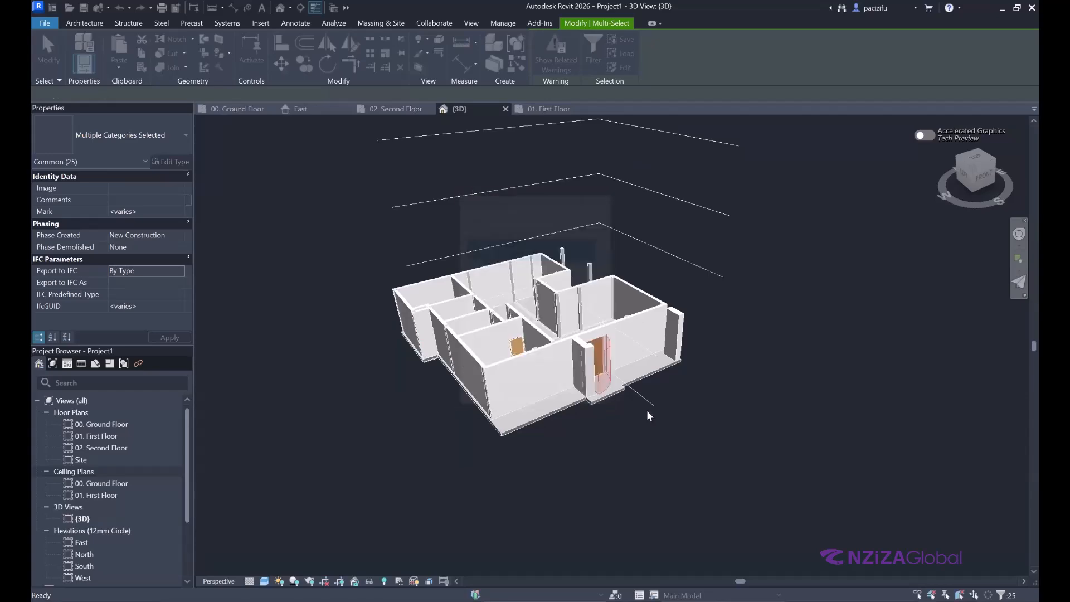
pyautogui.click(712, 405)
pyautogui.scroll(3, 566, 266)
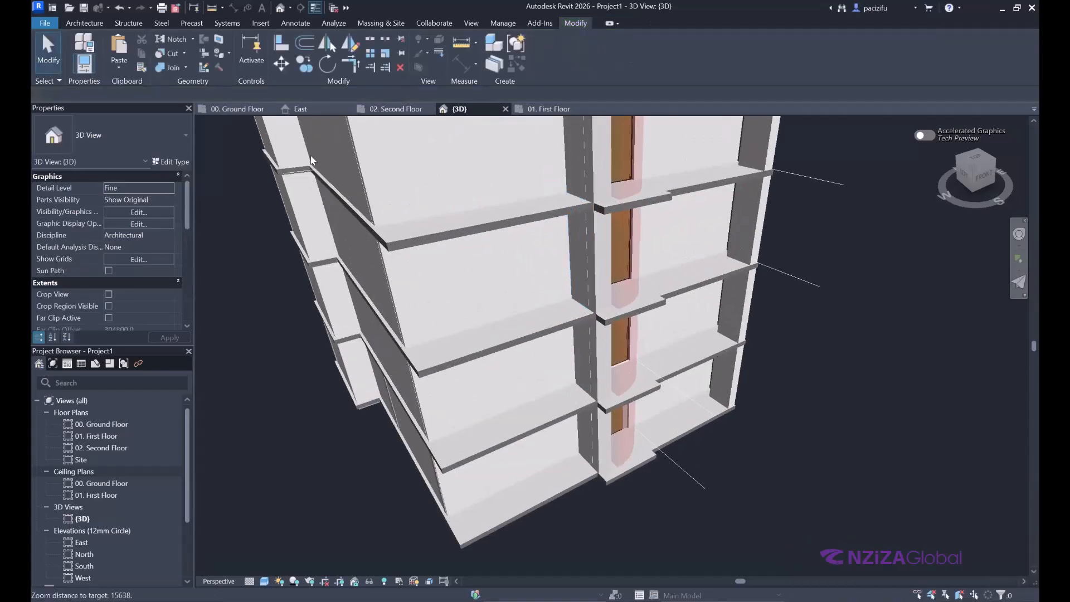
# Step: Examine the layout in the 00. Ground Floor and 02. Second Floor plans, finishing in the 01. First Floor plan
pyautogui.click(239, 108)
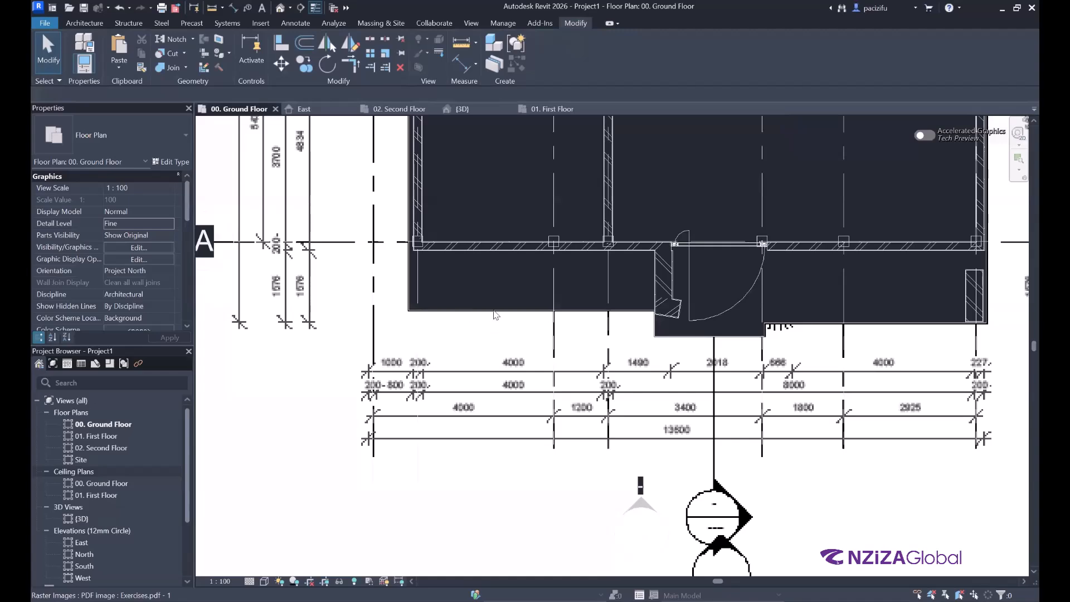
pyautogui.scroll(-5, 398, 209)
pyautogui.click(399, 108)
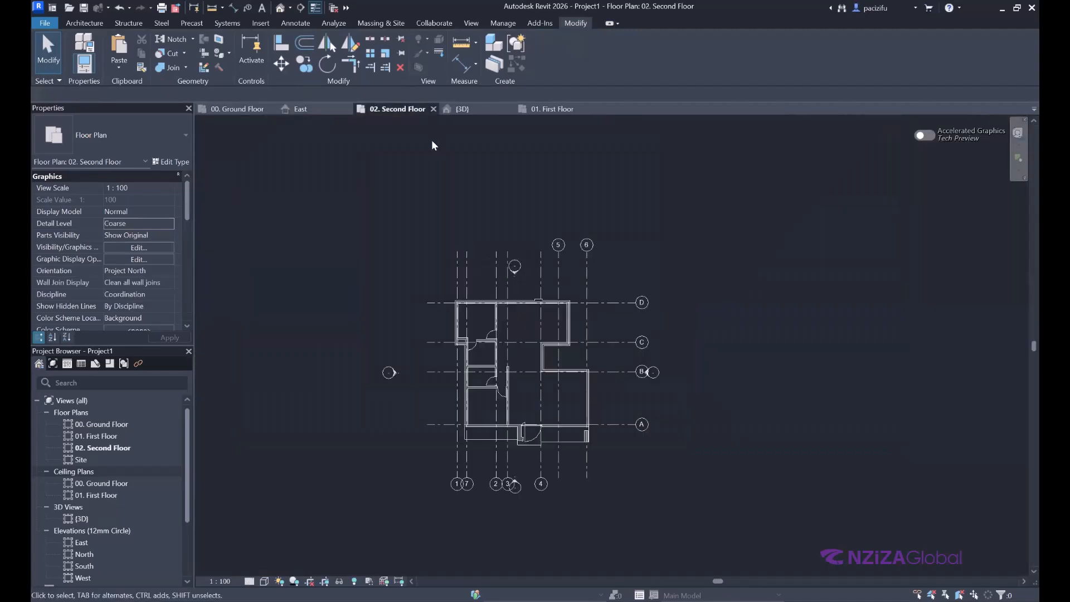
pyautogui.click(550, 108)
pyautogui.scroll(-3, 532, 270)
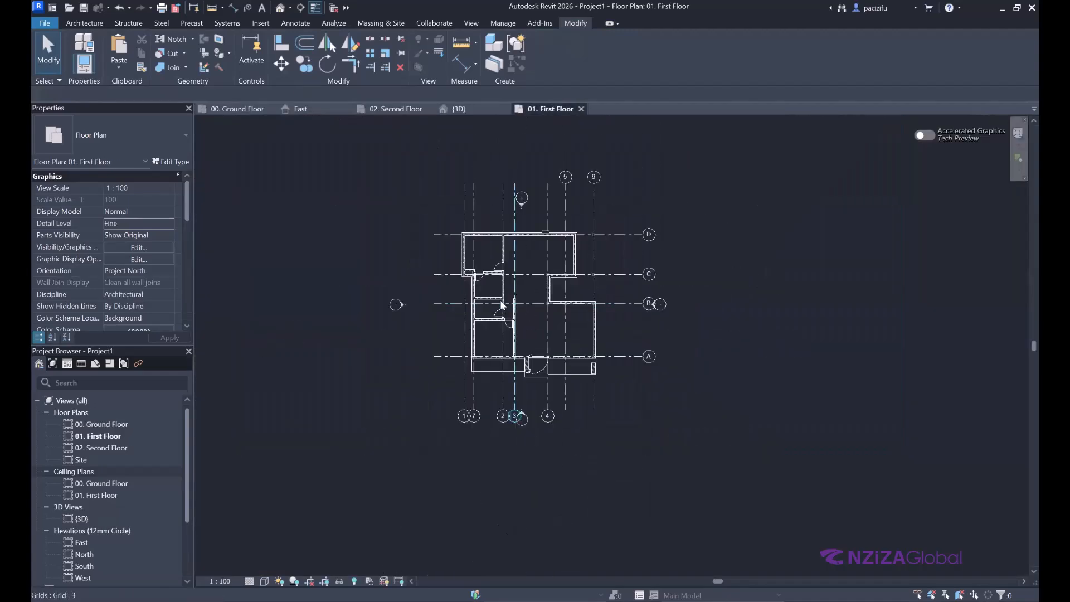
pyautogui.scroll(3, 551, 350)
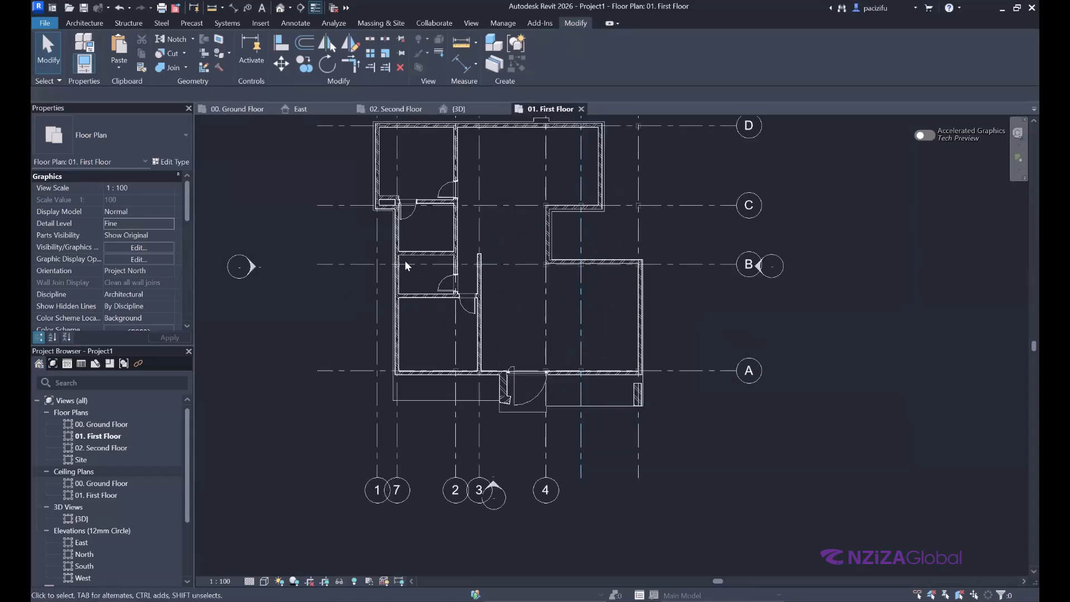
pyautogui.scroll(-5, 439, 280)
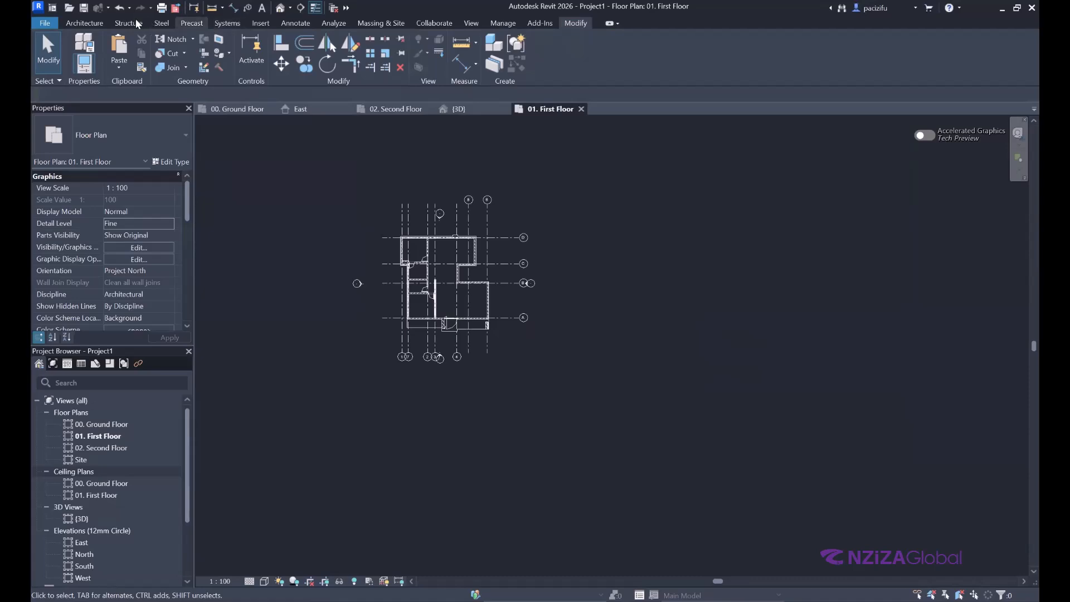
# Step: Import page 2 of Exercises.pdf into the 01. First Floor plan and place it beside the modelled layout
pyautogui.click(84, 24)
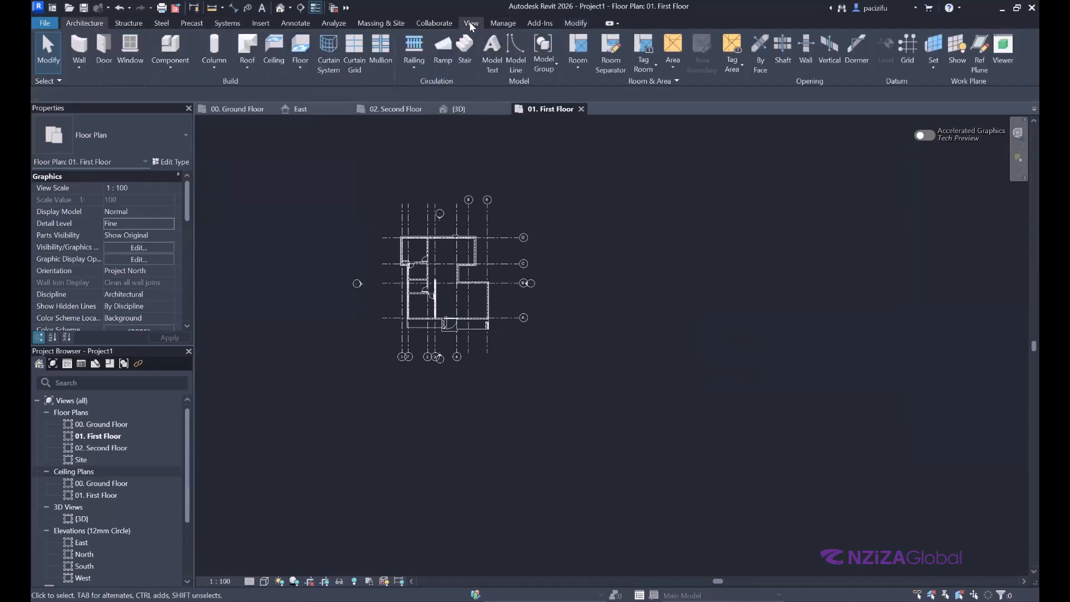
pyautogui.click(260, 22)
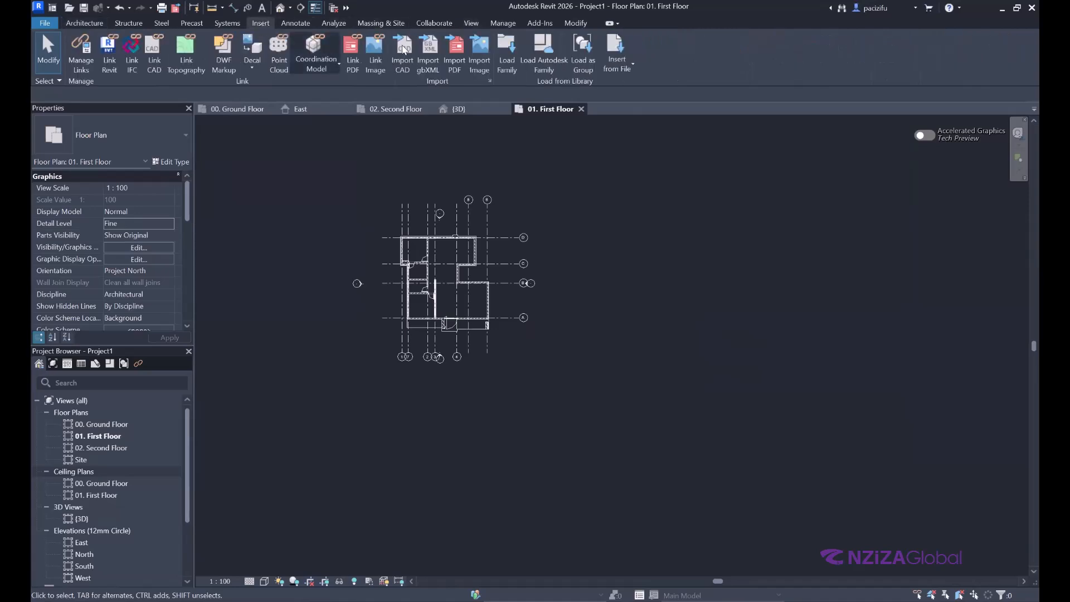
pyautogui.click(454, 55)
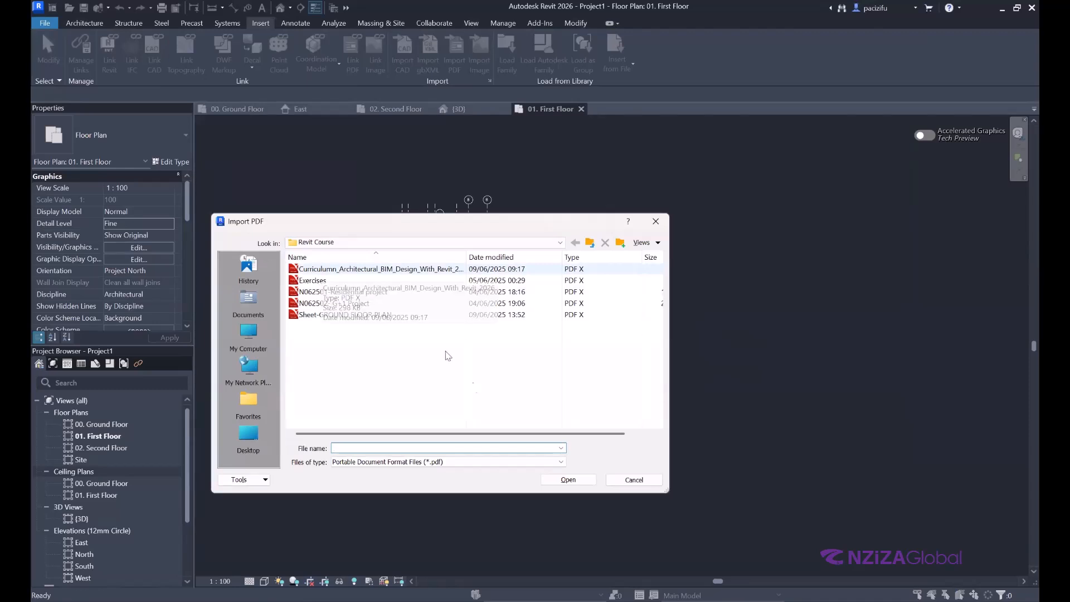
pyautogui.click(316, 281)
pyautogui.doubleClick(526, 280)
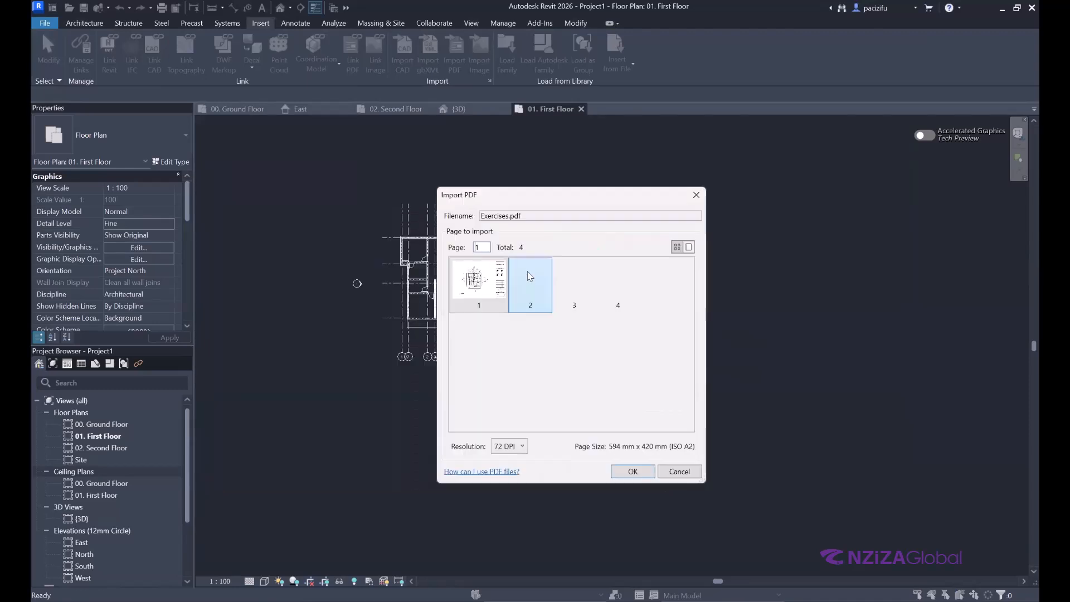
pyautogui.click(536, 281)
pyautogui.press('Return')
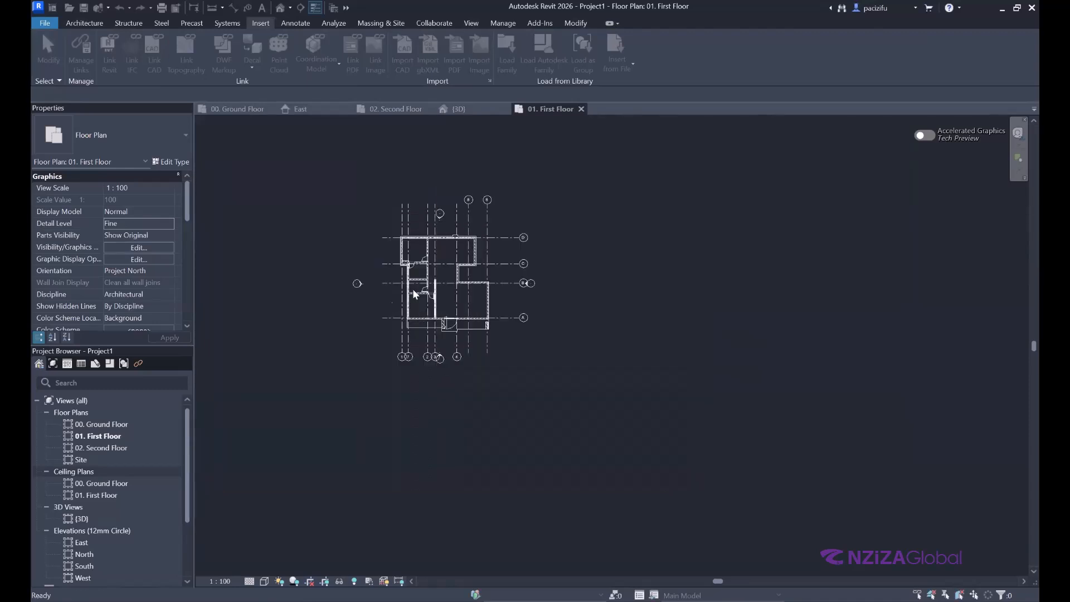
pyautogui.click(640, 323)
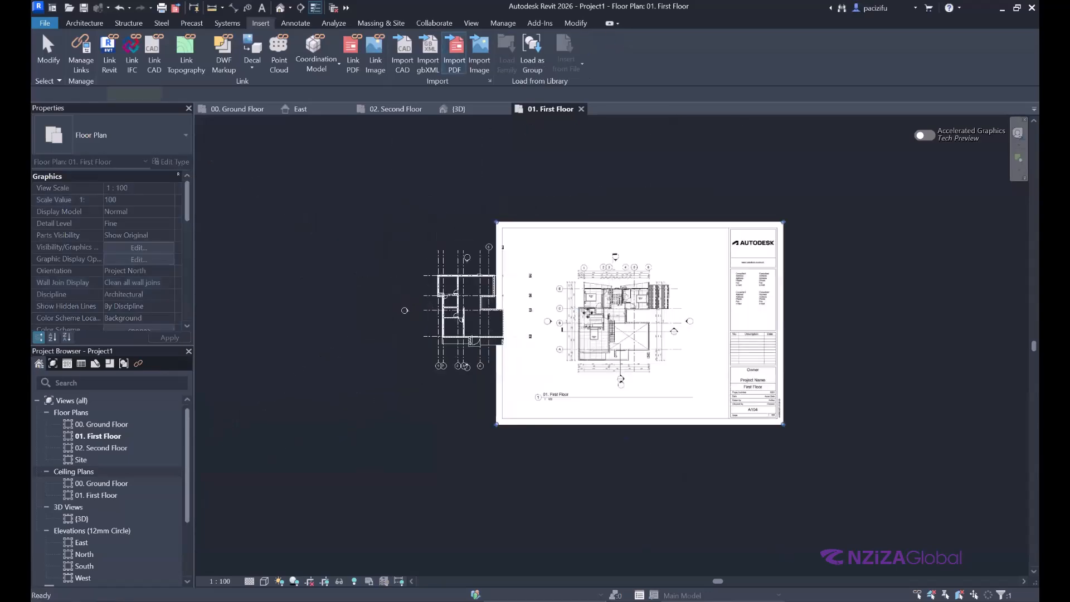
# Step: Enable snaps on the imported first-floor PDF image
pyautogui.scroll(2, 624, 315)
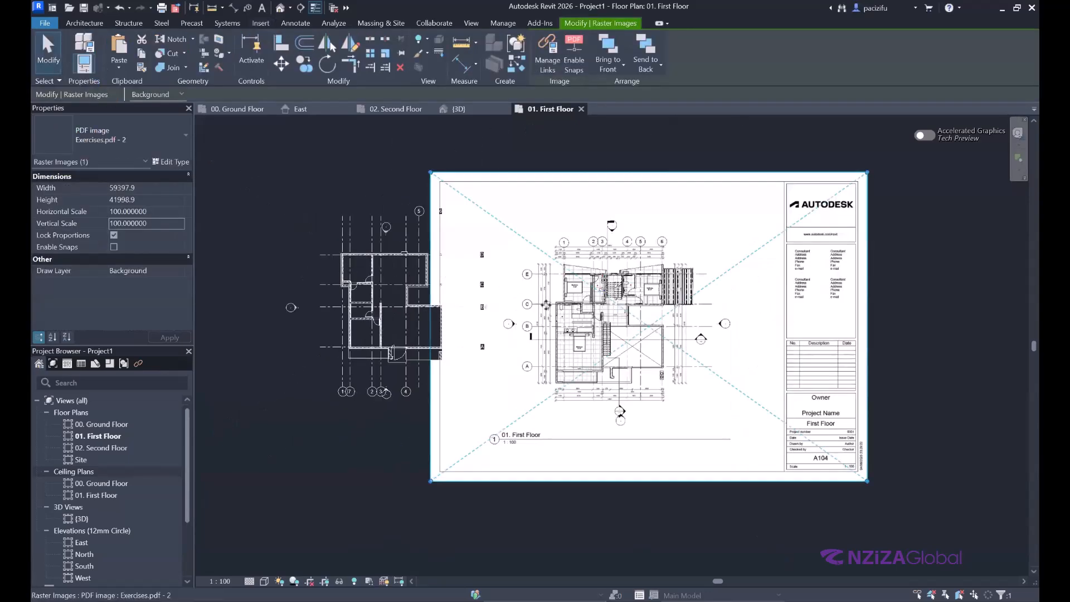
pyautogui.scroll(2, 502, 287)
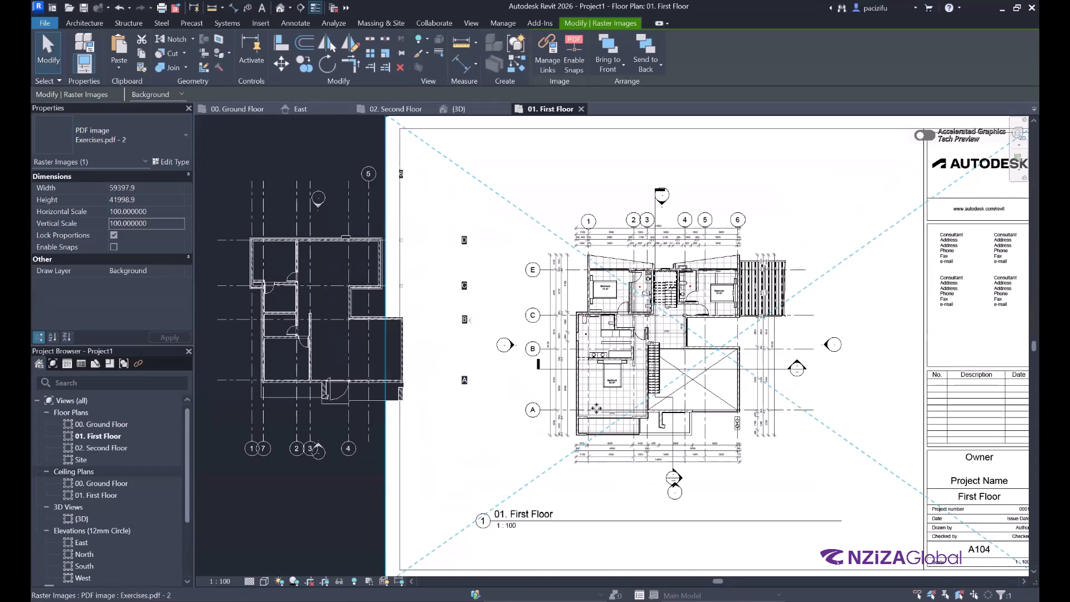
pyautogui.click(574, 56)
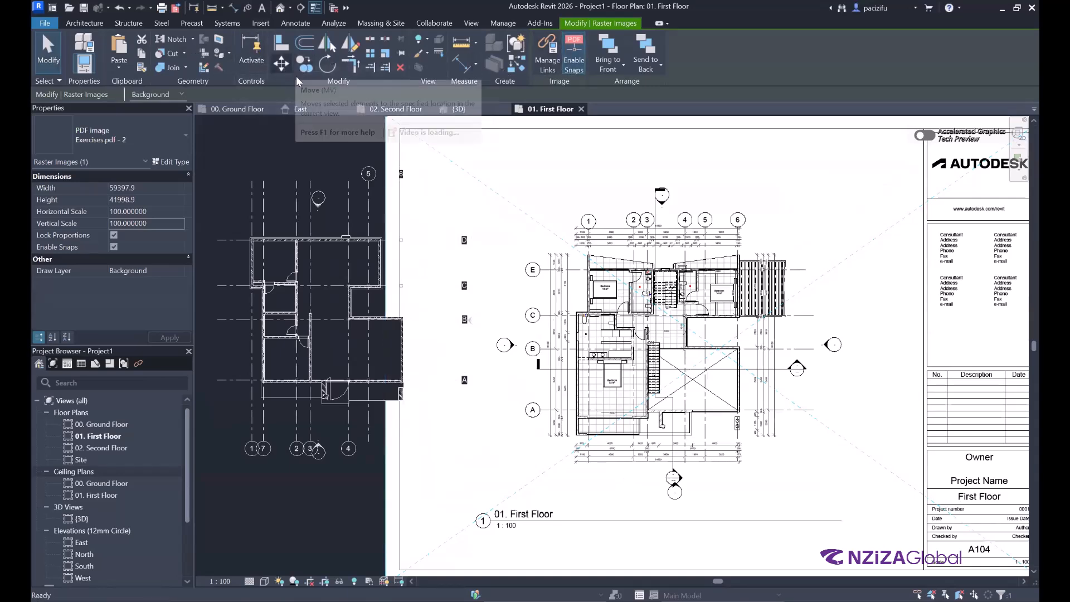
pyautogui.click(281, 64)
pyautogui.scroll(5, 605, 287)
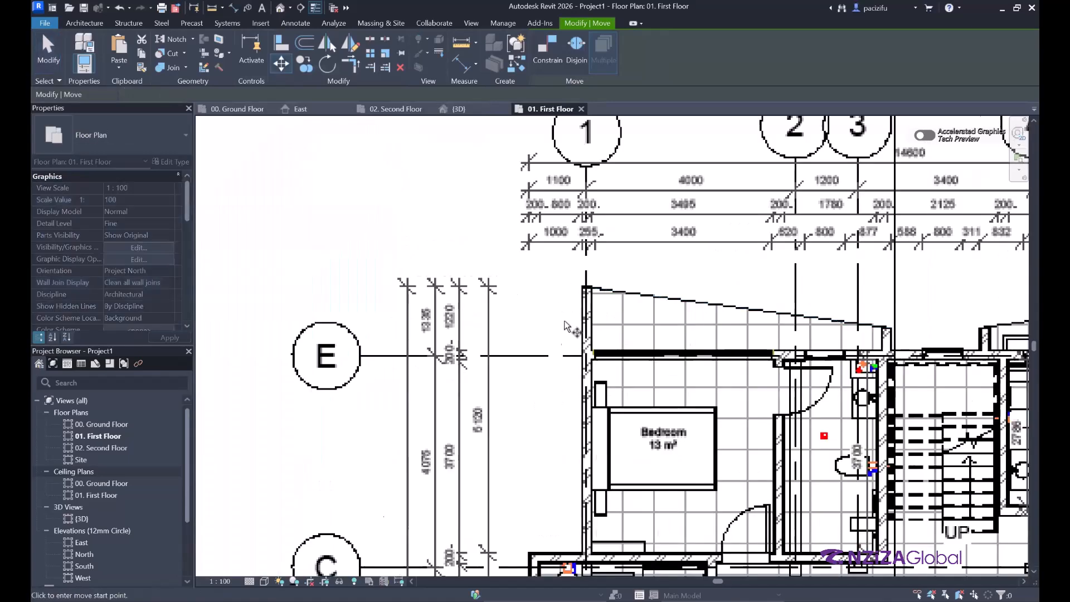
pyautogui.scroll(-3, 561, 315)
pyautogui.scroll(8, 580, 326)
pyautogui.scroll(-6, 600, 337)
pyautogui.scroll(5, 423, 333)
pyautogui.scroll(-5, 423, 333)
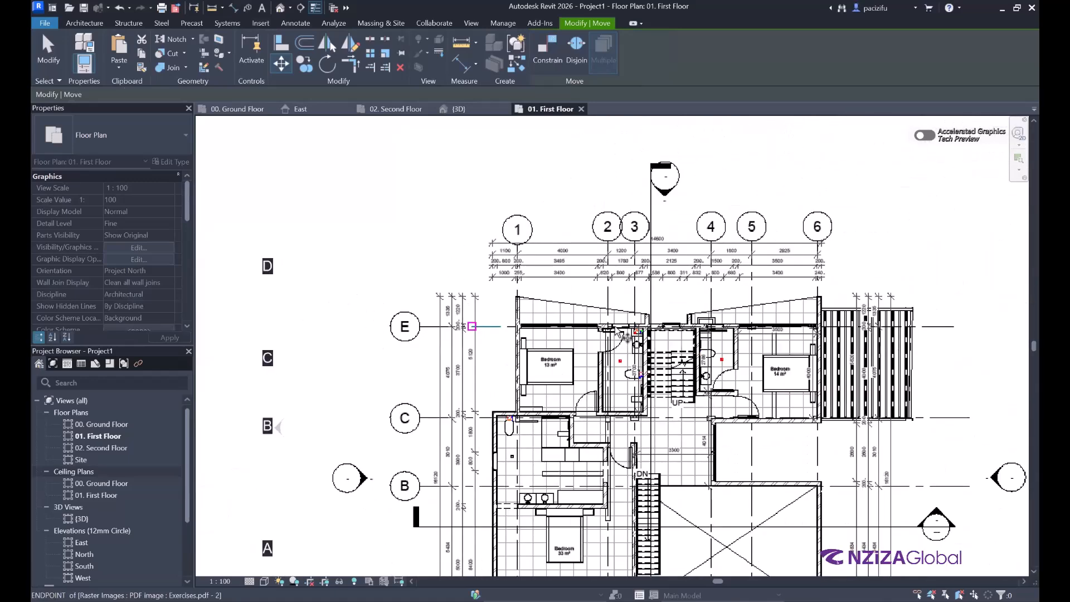
pyautogui.scroll(-4, 617, 333)
pyautogui.scroll(2, 602, 336)
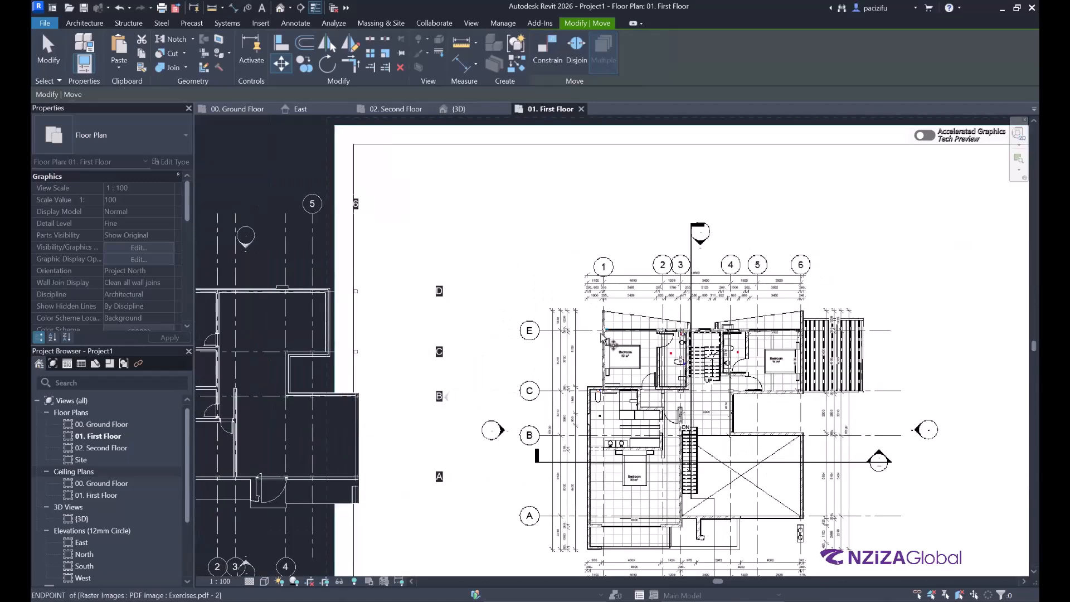
pyautogui.scroll(8, 602, 337)
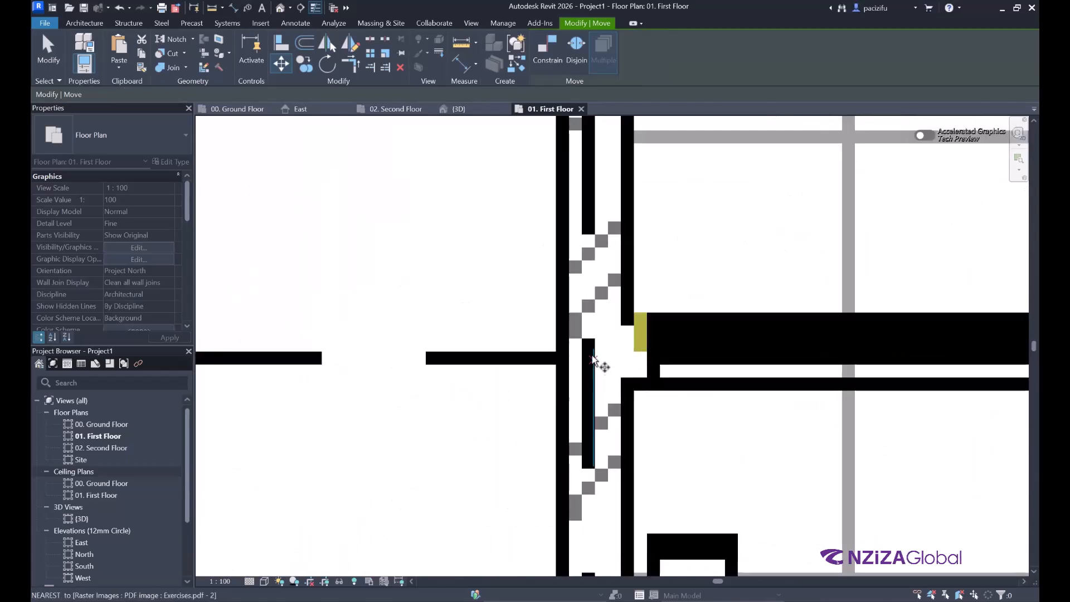
pyautogui.scroll(2, 594, 361)
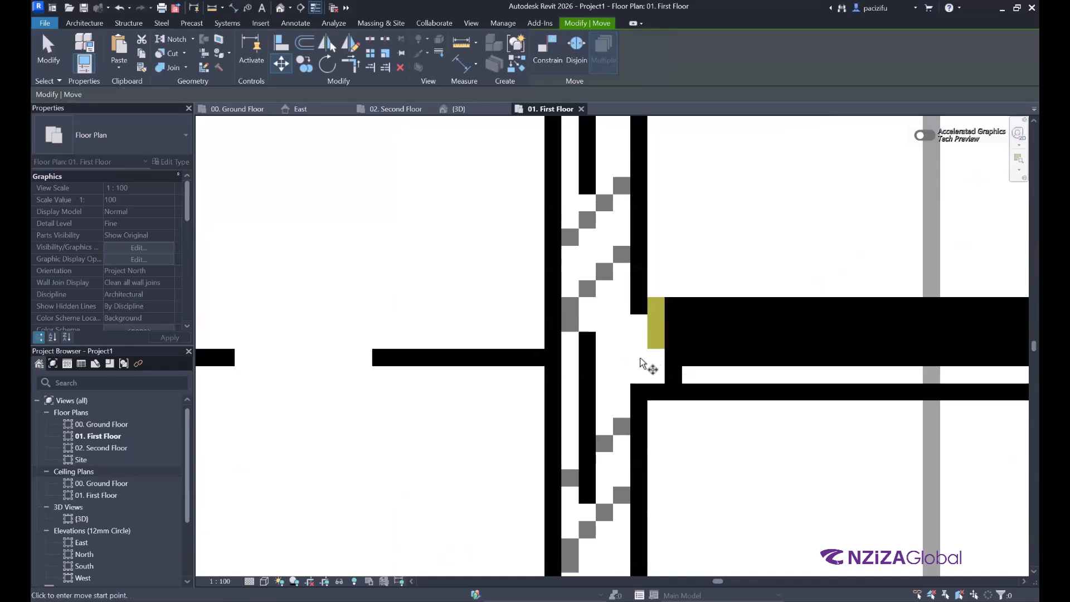
pyautogui.scroll(-6, 538, 301)
pyautogui.scroll(-4, 545, 298)
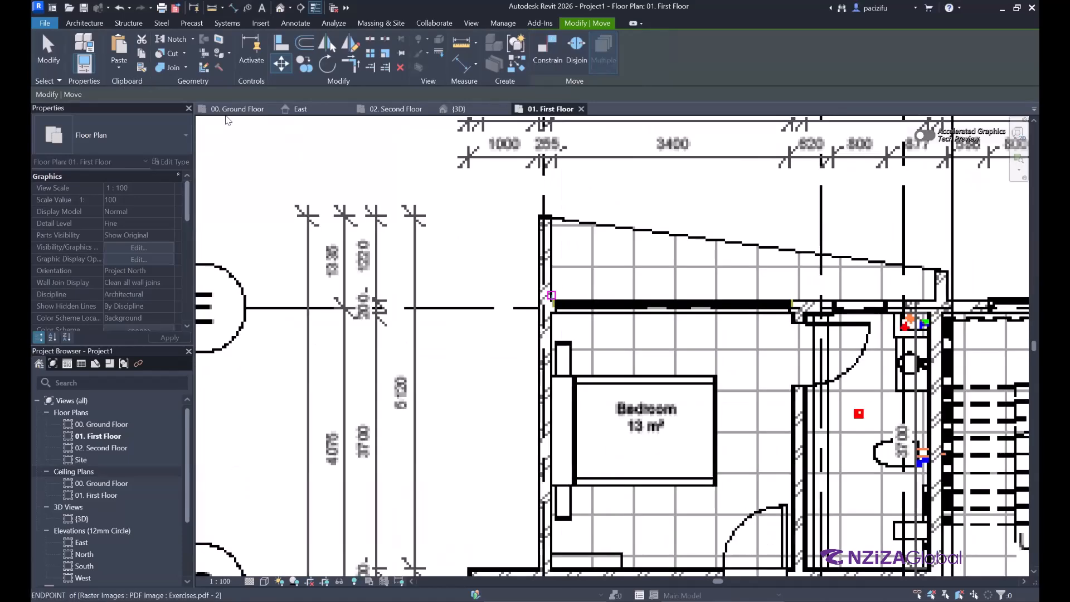
pyautogui.click(551, 296)
pyautogui.scroll(-3, 547, 295)
pyautogui.press('Escape')
pyautogui.scroll(-8, 503, 225)
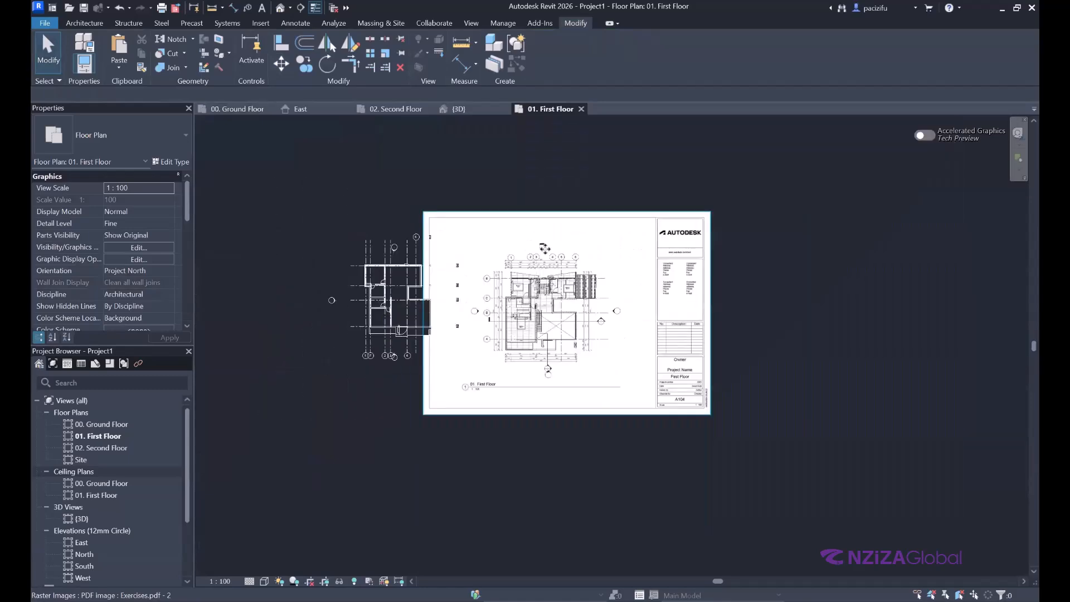
# Step: Shift the first-floor PDF image sideways until it sits clear of the modelled layout
pyautogui.click(544, 246)
pyautogui.moveTo(562, 268); pyautogui.dragTo(583, 263)
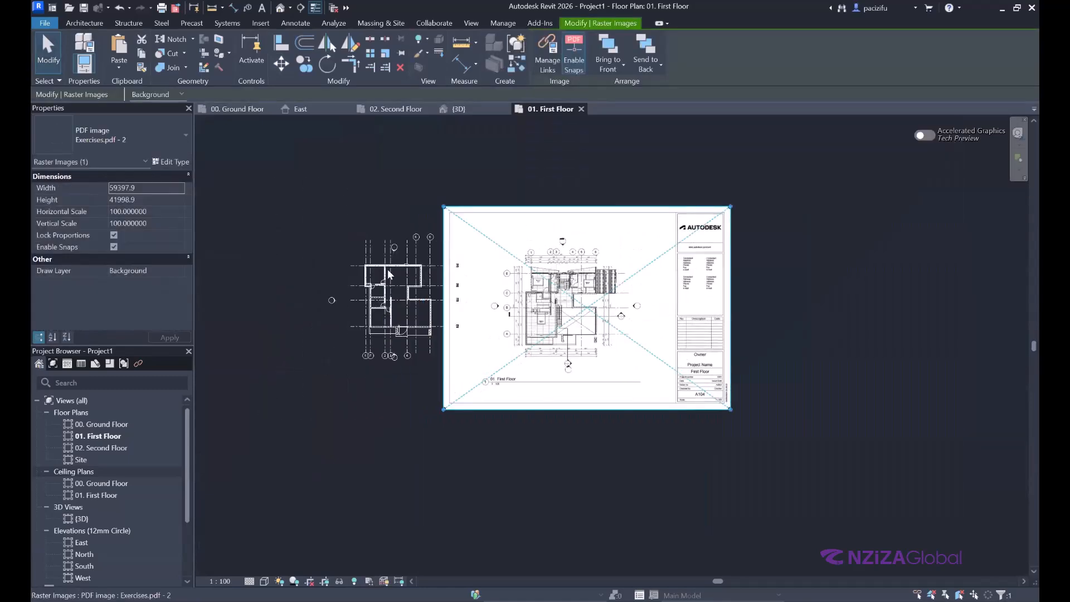
pyautogui.click(633, 198)
# Step: Draw a vertical reference plane along the PDF's grid line 1, from its grid bubble to below the plan
pyautogui.click(84, 23)
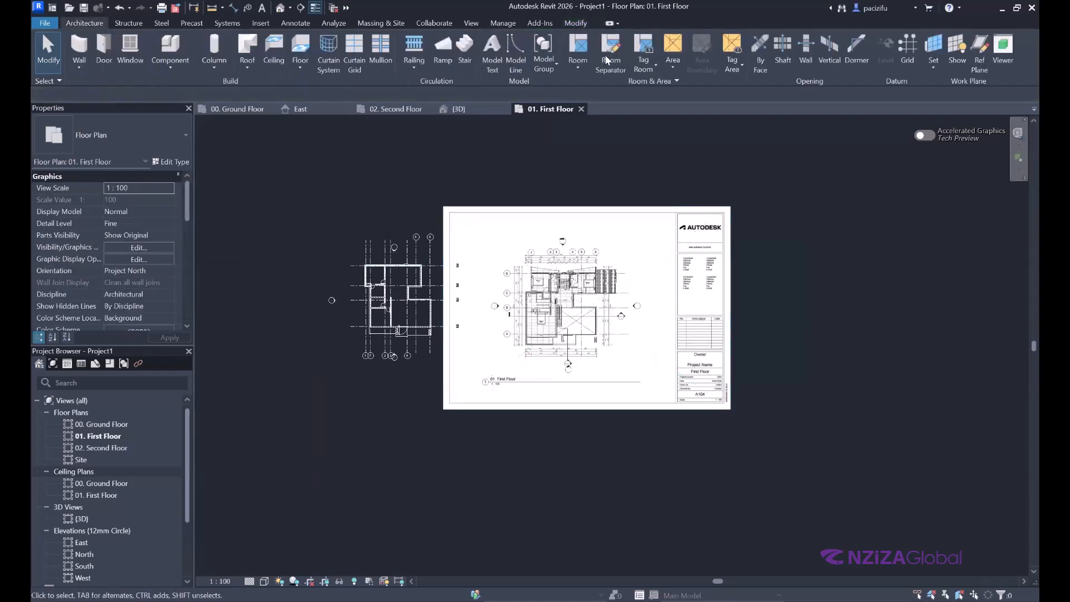
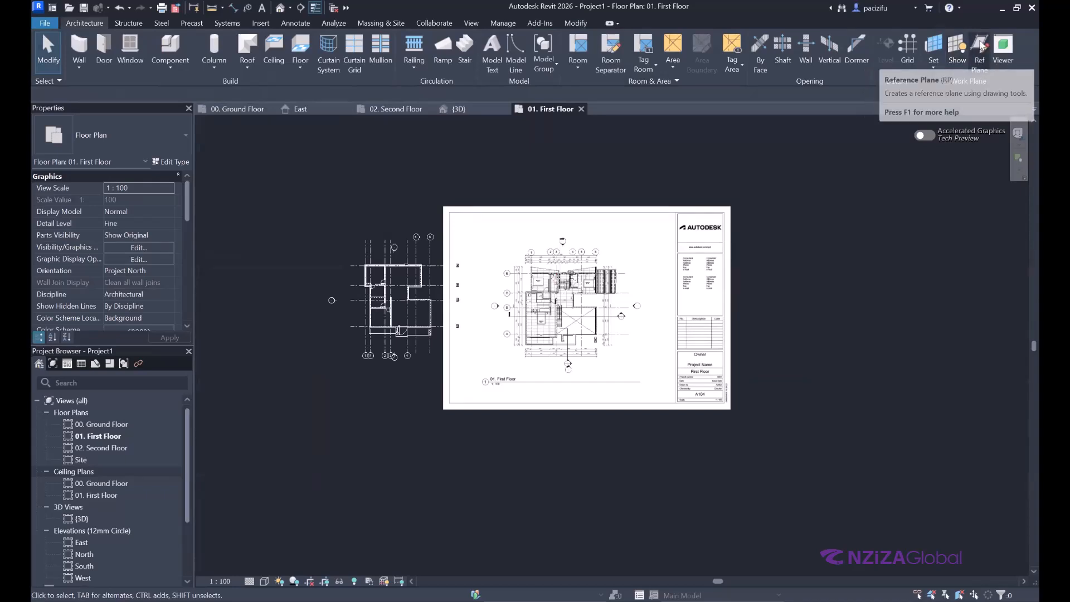
pyautogui.click(980, 47)
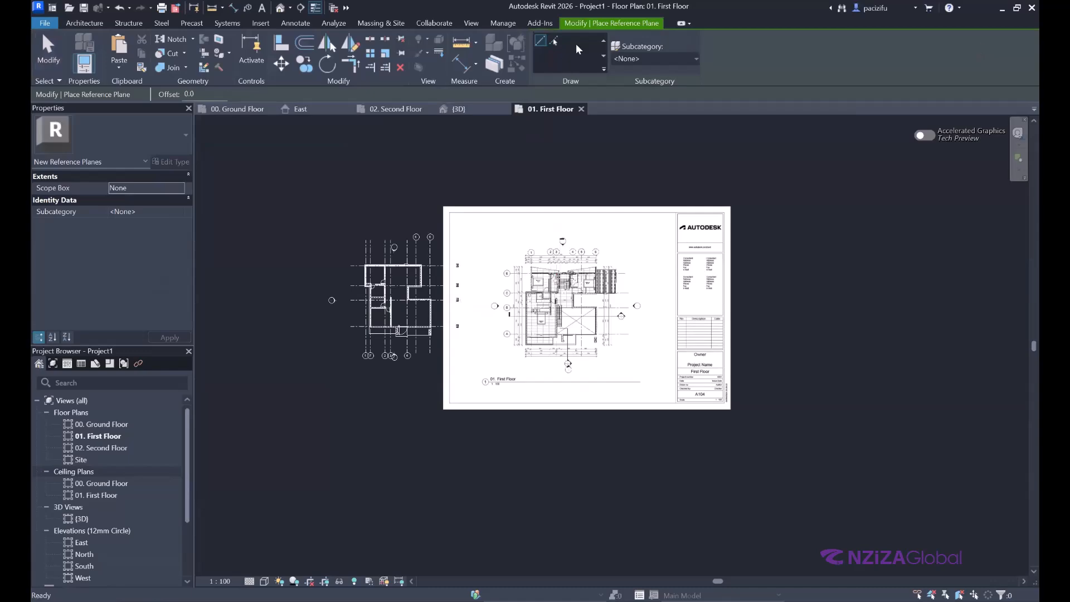
pyautogui.scroll(10, 527, 239)
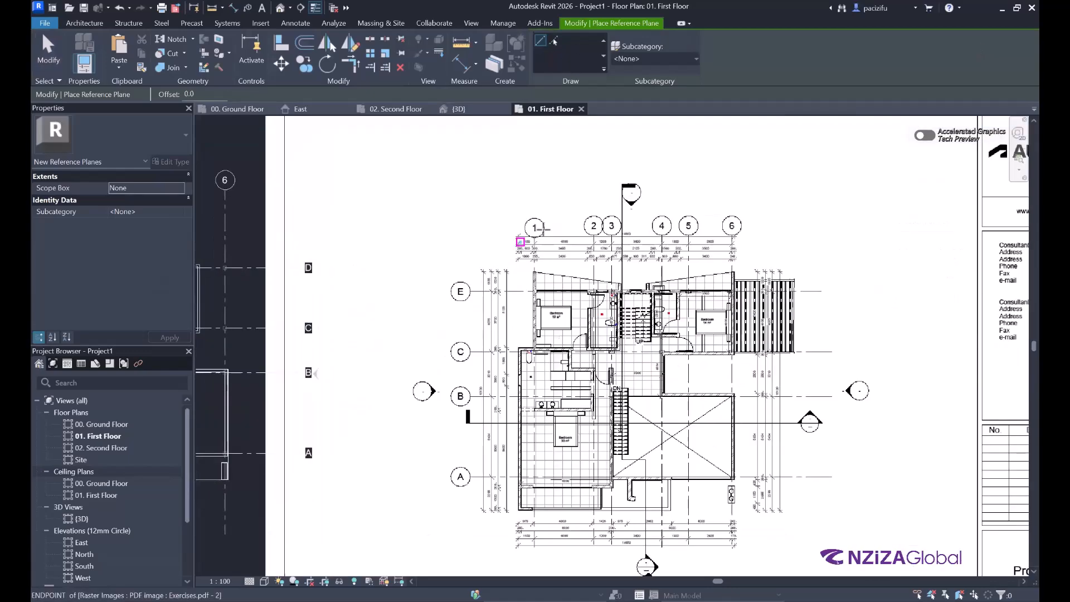
pyautogui.scroll(4, 527, 226)
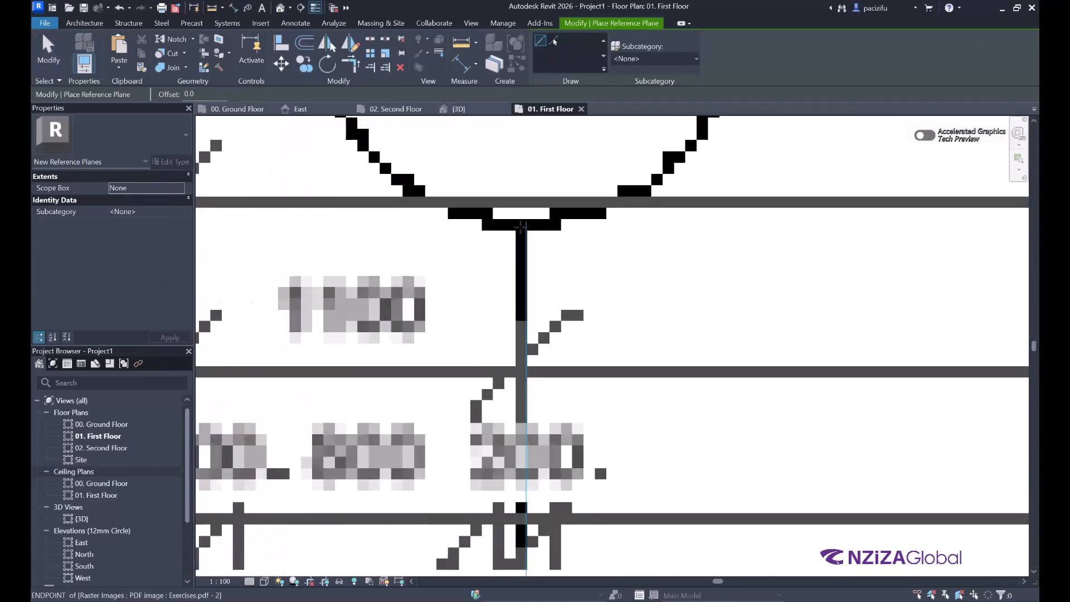
pyautogui.click(528, 218)
pyautogui.scroll(-8, 527, 217)
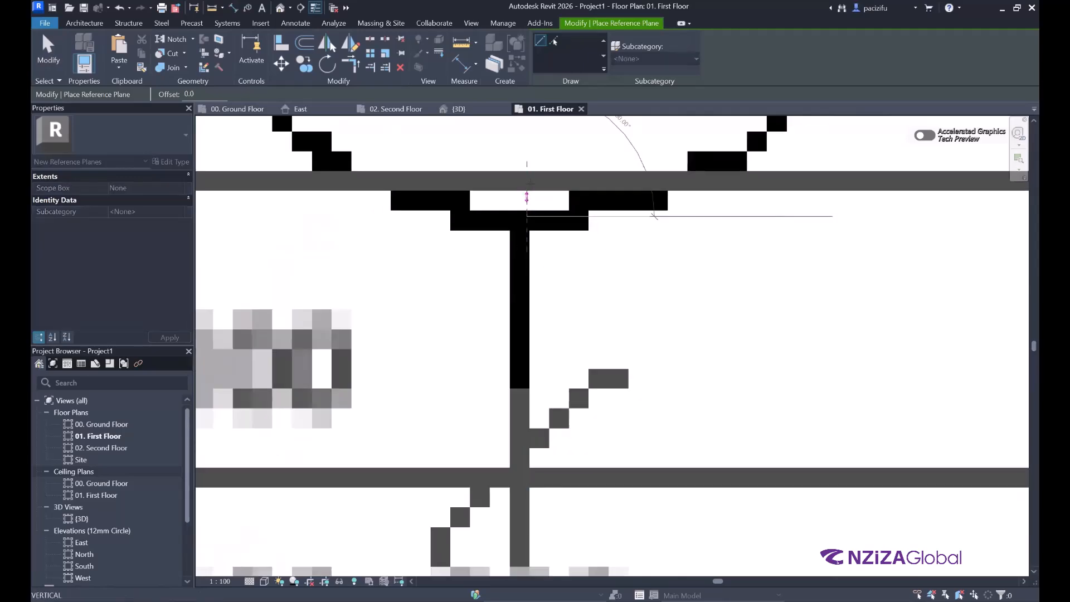
pyautogui.scroll(-6, 530, 182)
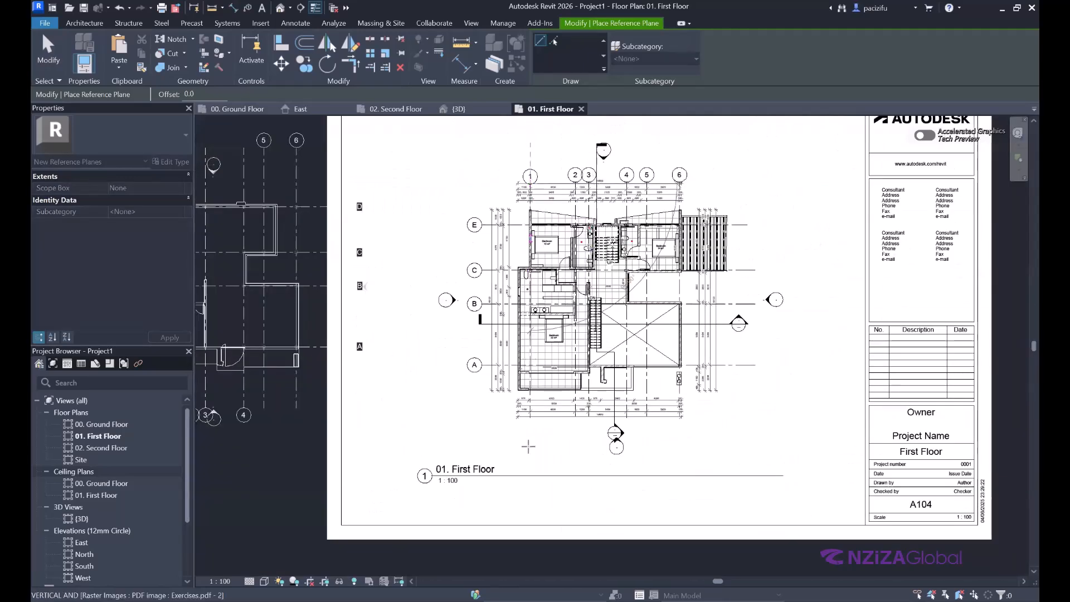
pyautogui.click(530, 453)
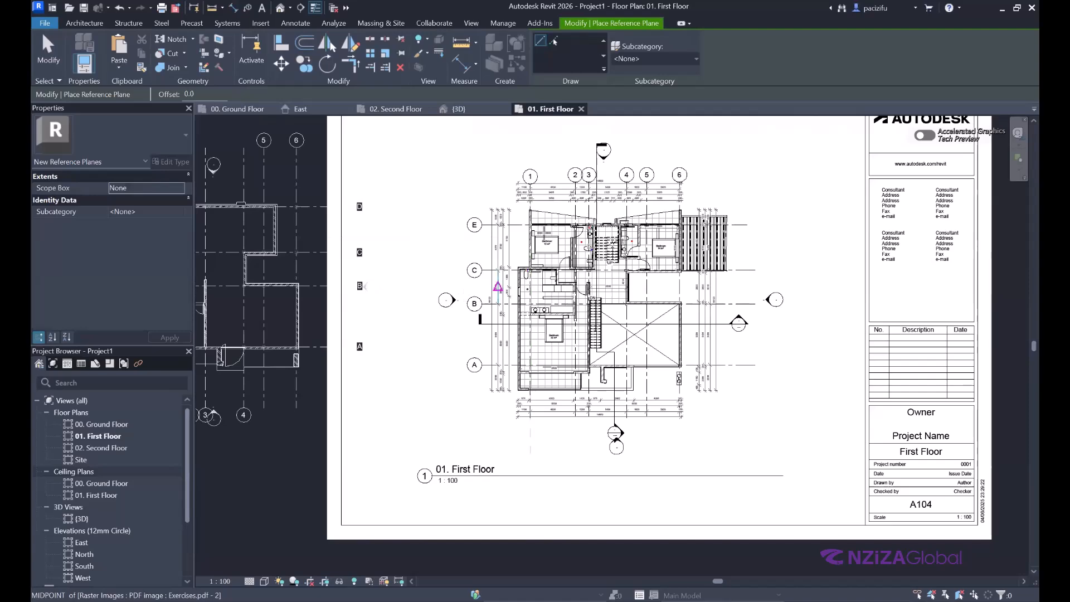
# Step: Draw a horizontal reference plane along the PDF's grid line E, from its grid bubble to beyond the pergola
pyautogui.scroll(3, 543, 234)
pyautogui.scroll(6, 417, 214)
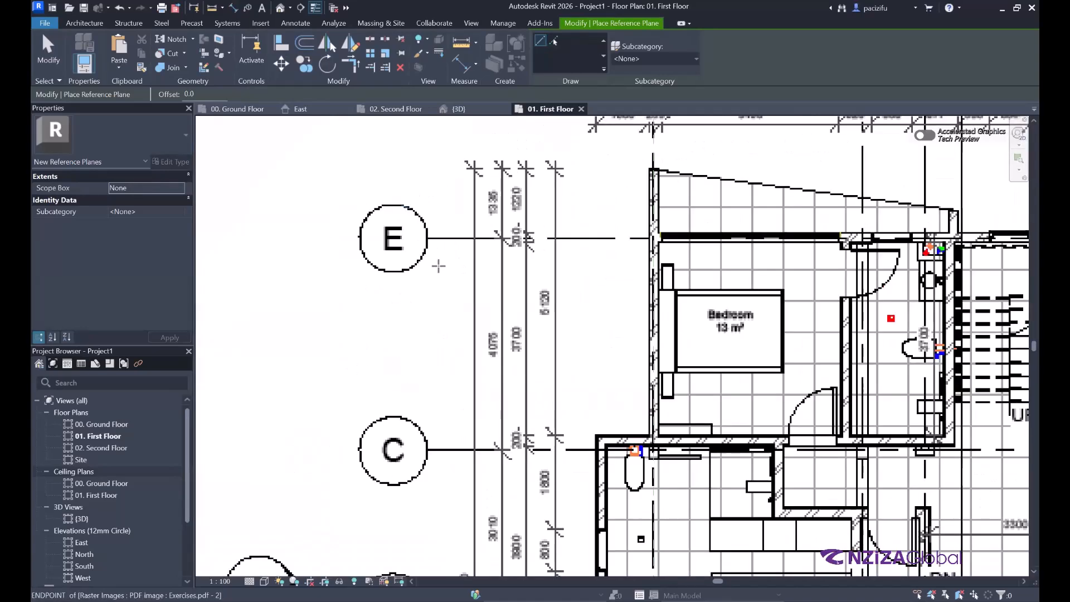
pyautogui.click(436, 262)
pyautogui.scroll(-8, 363, 241)
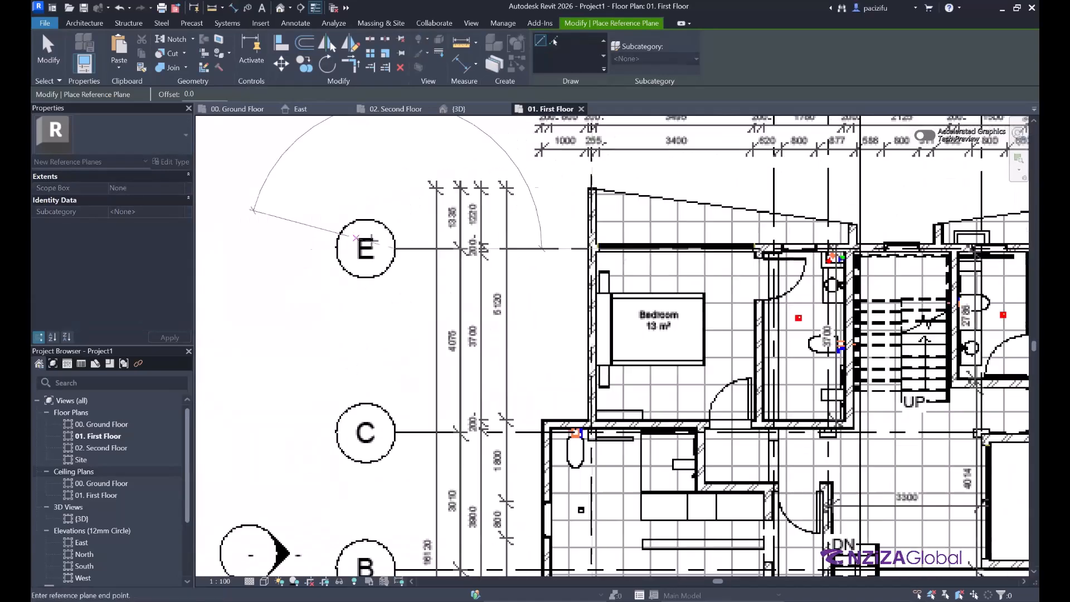
pyautogui.click(595, 242)
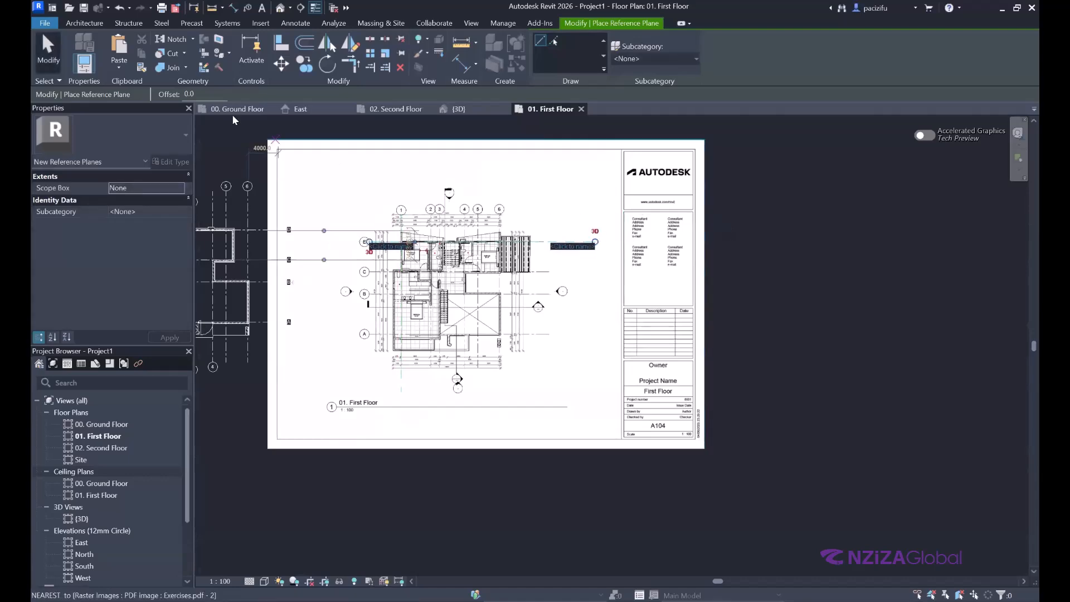
pyautogui.click(50, 54)
# Step: Move the PDF image and both reference planes from the planes' intersection to the centre of the model's corner column at grids 1 and D
pyautogui.scroll(-2, 540, 274)
pyautogui.moveTo(673, 417); pyautogui.dragTo(460, 225)
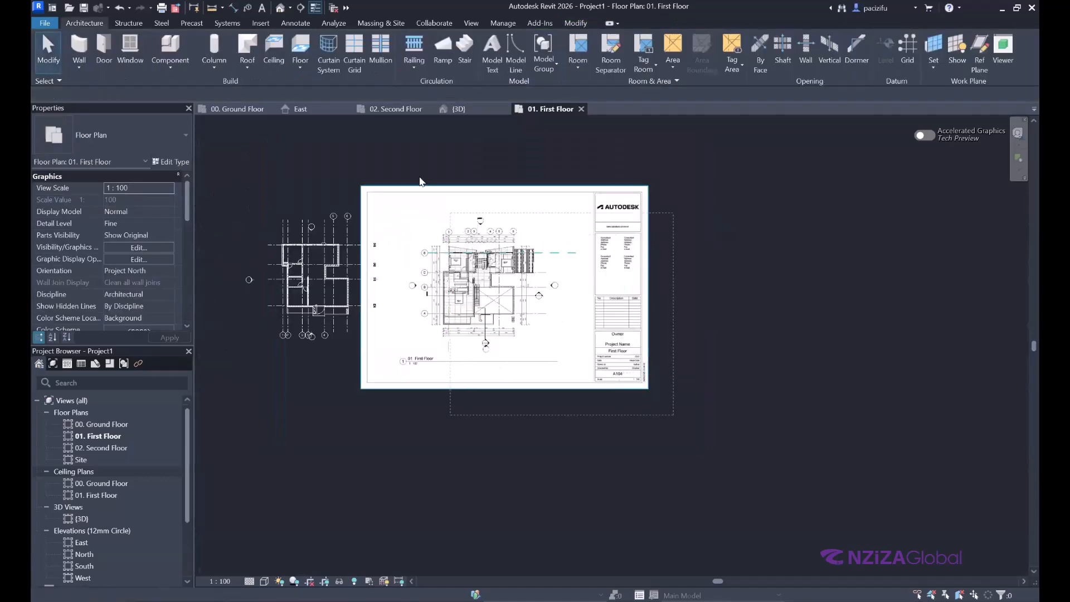
pyautogui.moveTo(419, 181); pyautogui.dragTo(404, 167)
pyautogui.scroll(3, 420, 265)
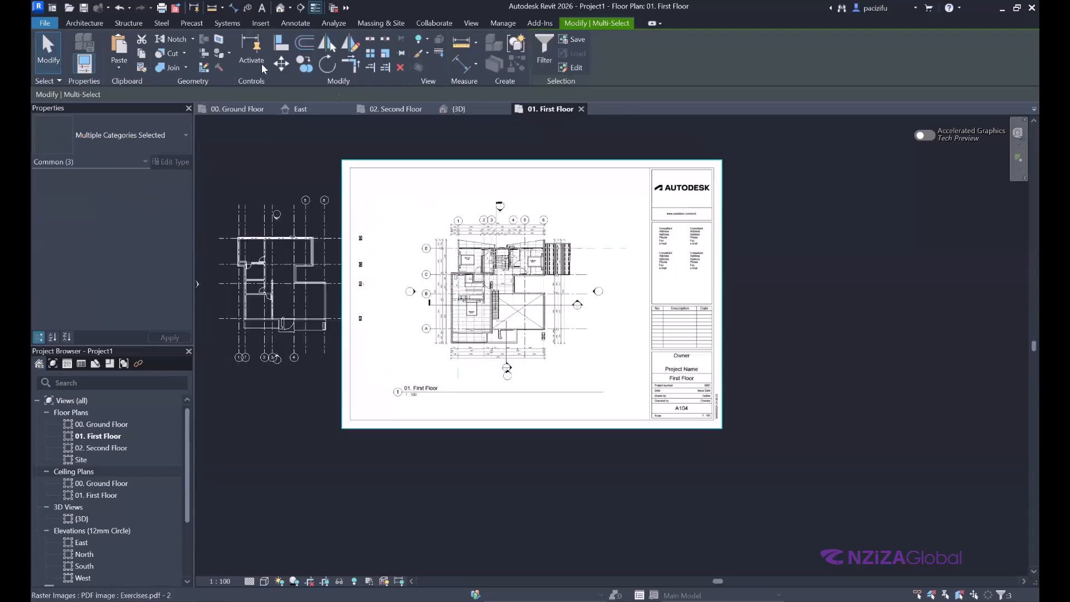
pyautogui.click(280, 65)
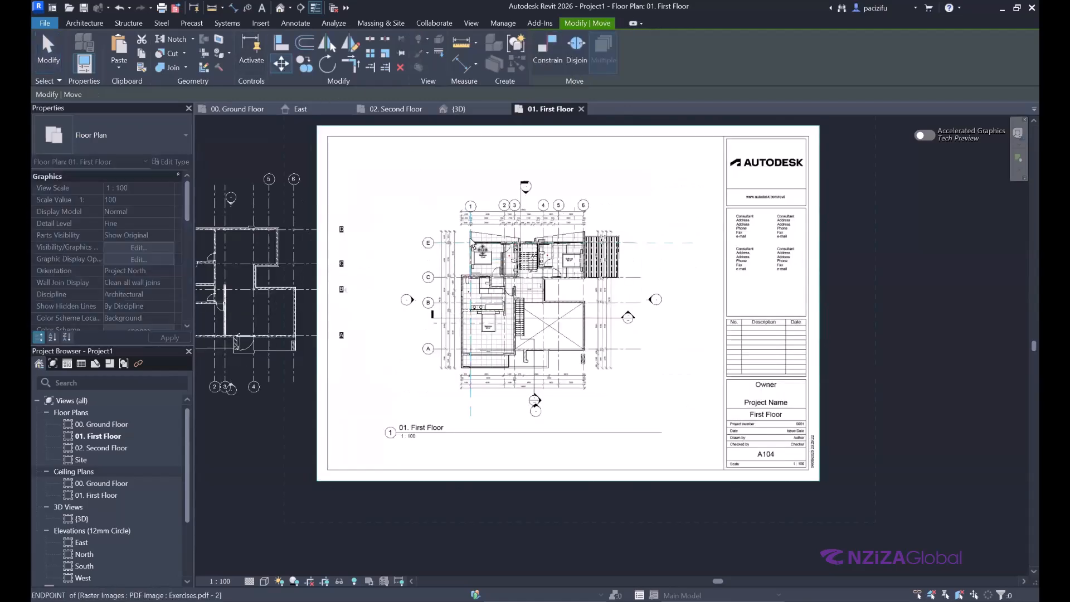
pyautogui.scroll(10, 473, 245)
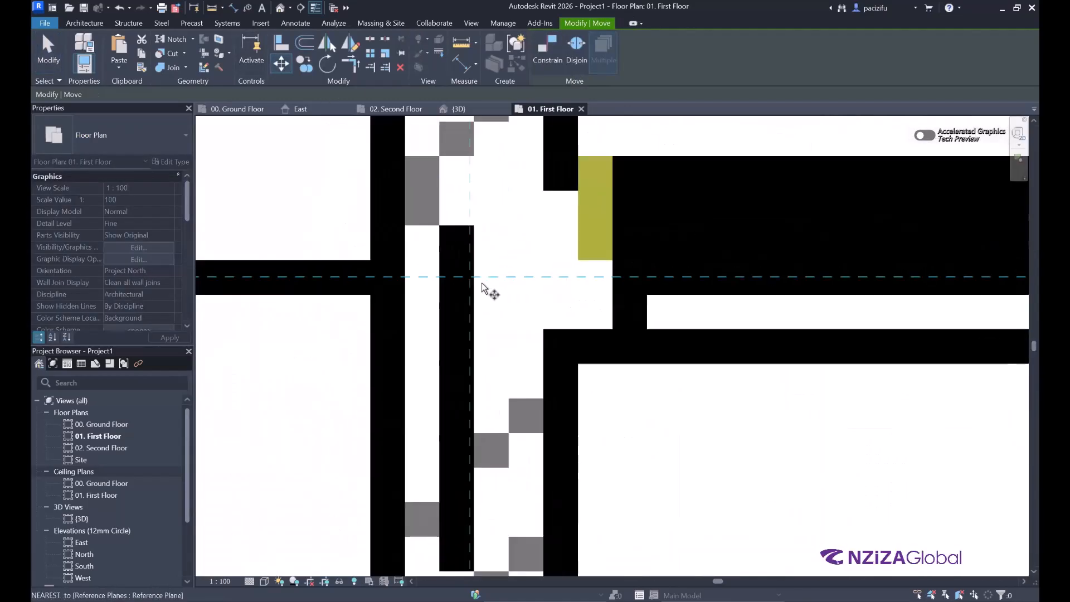
pyautogui.scroll(2, 473, 284)
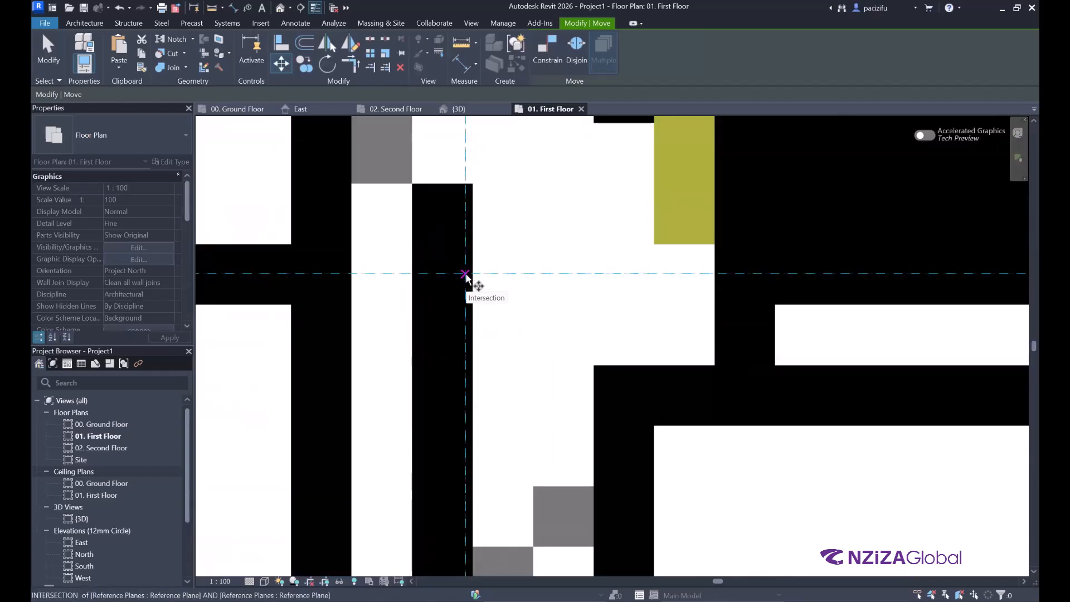
pyautogui.click(465, 274)
pyautogui.scroll(-6, 752, 298)
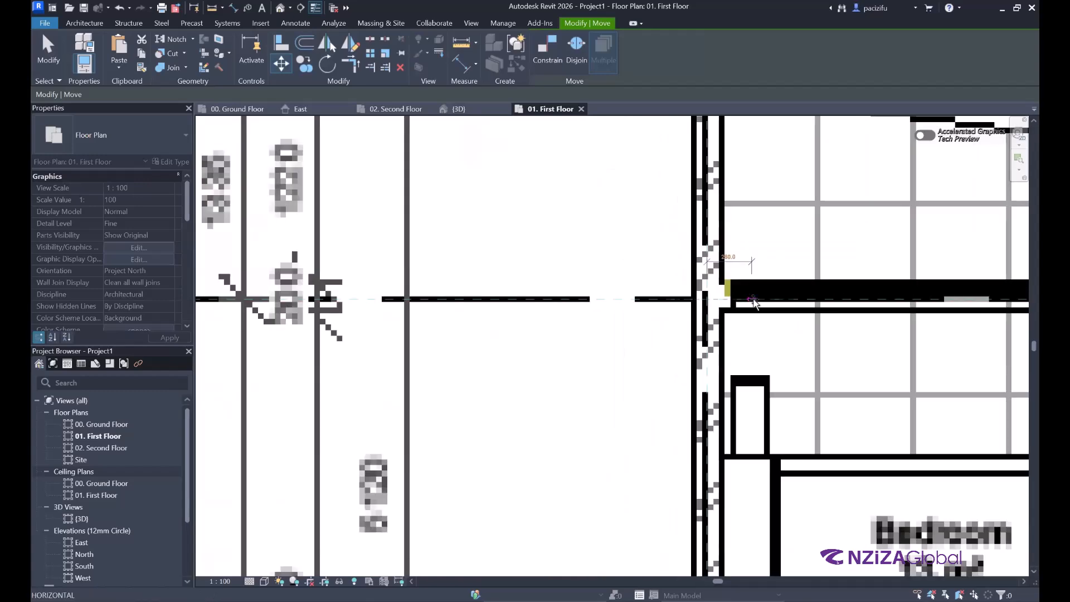
pyautogui.scroll(-8, 752, 298)
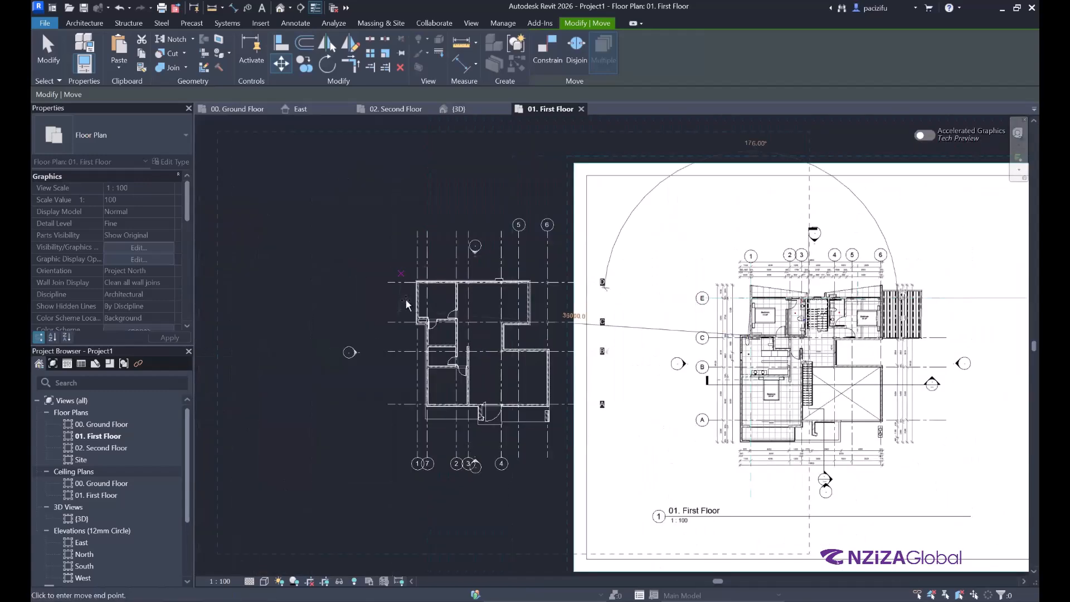
pyautogui.scroll(3, 415, 281)
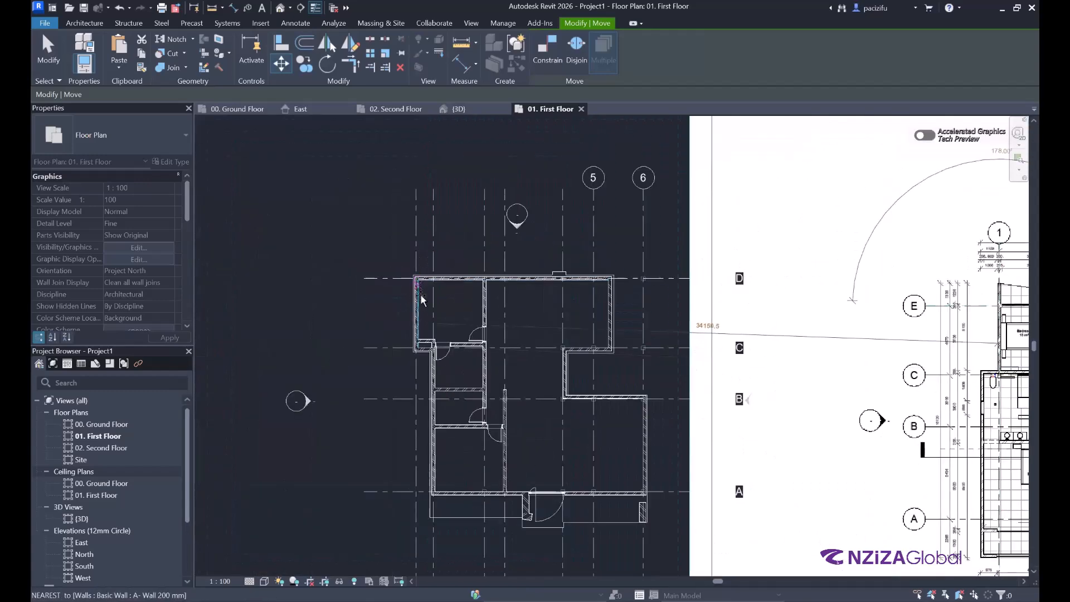
pyautogui.scroll(10, 417, 282)
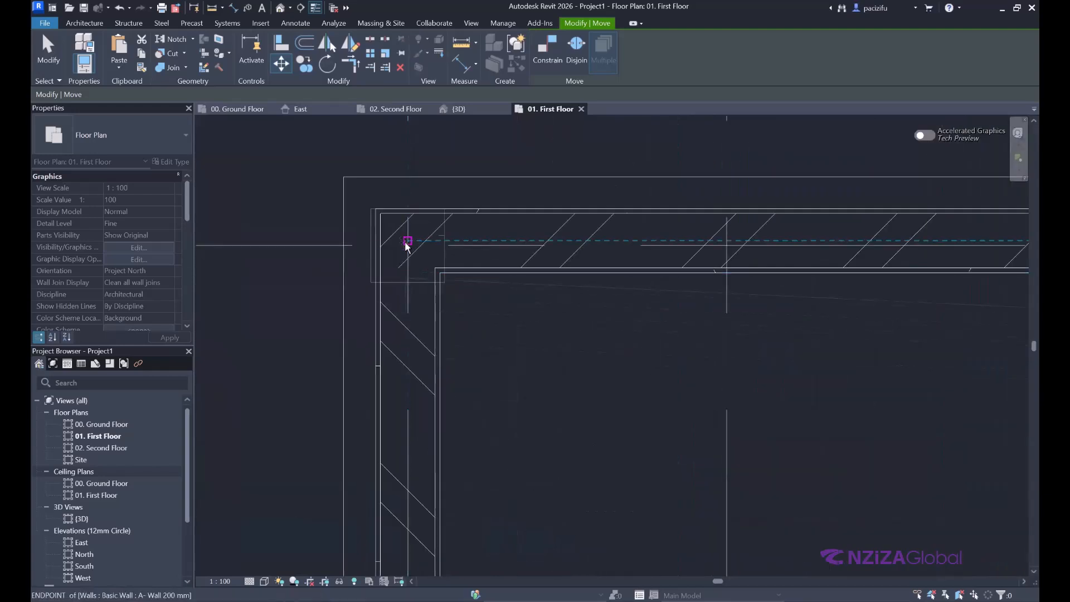
pyautogui.scroll(4, 407, 247)
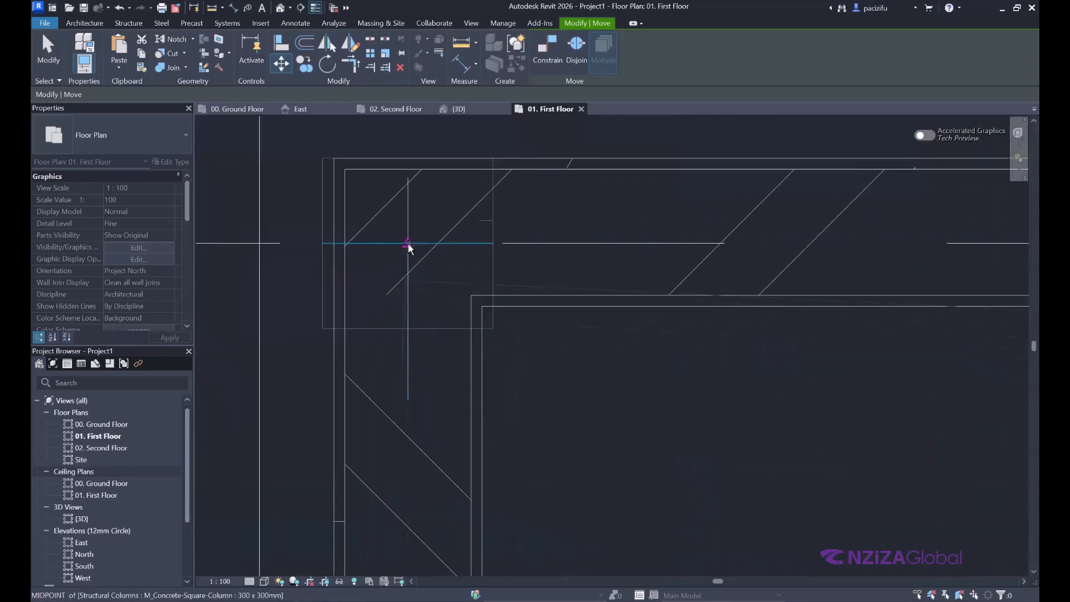
pyautogui.click(408, 243)
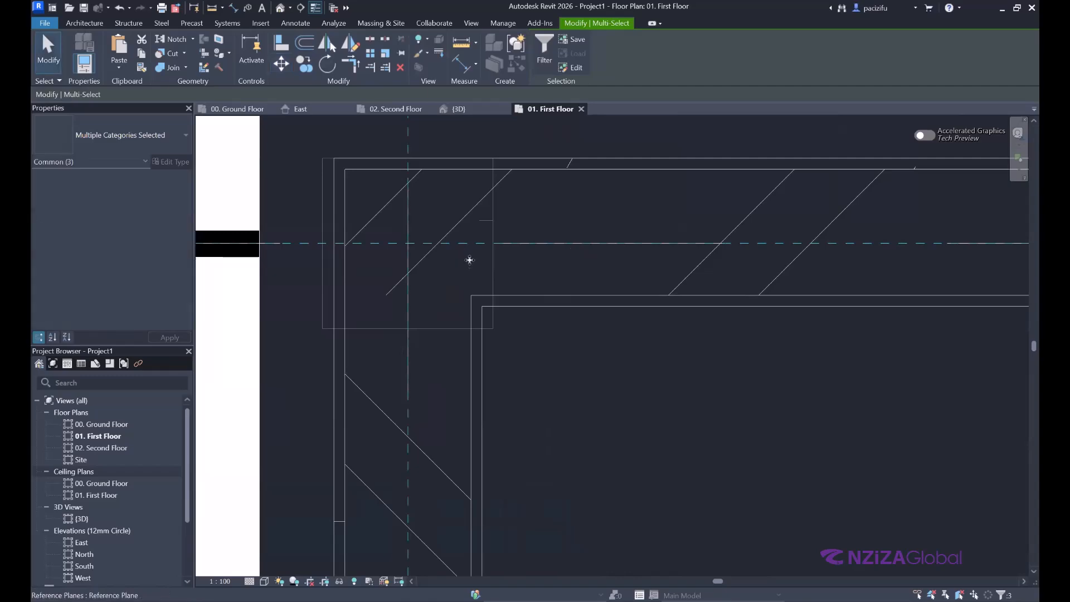
pyautogui.scroll(-12, 472, 246)
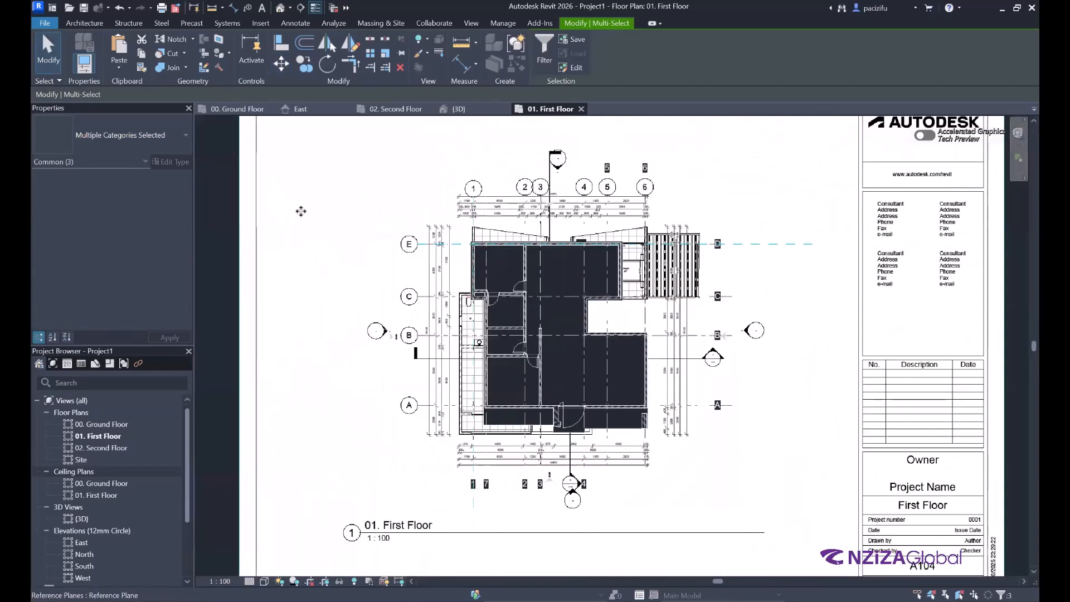
pyautogui.click(225, 180)
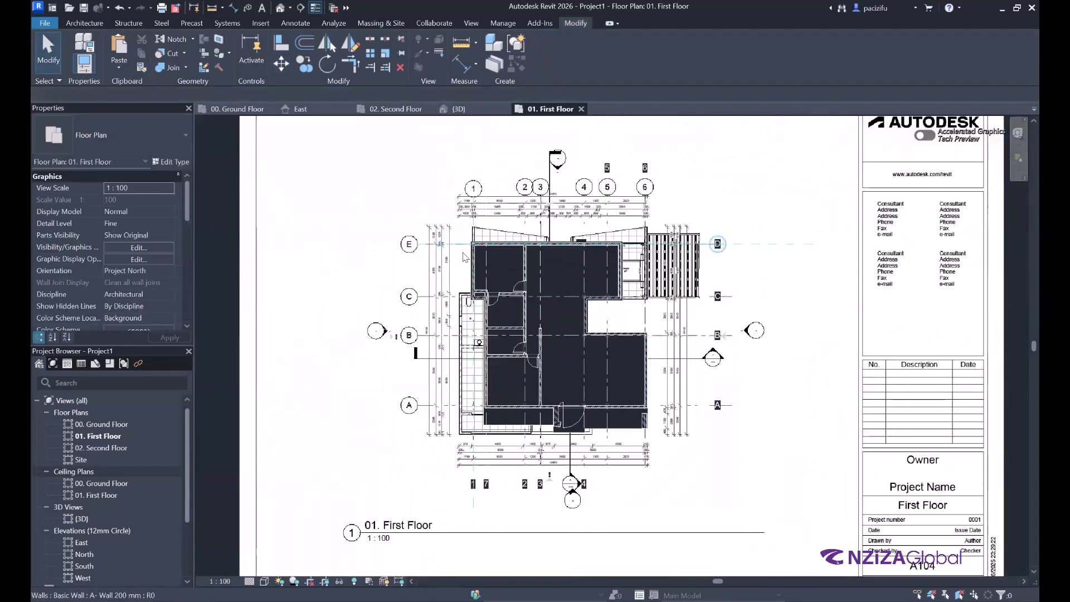
# Step: Temporarily hide the PDF image in the 00. Ground Floor plan
pyautogui.scroll(-3, 450, 260)
pyautogui.click(224, 109)
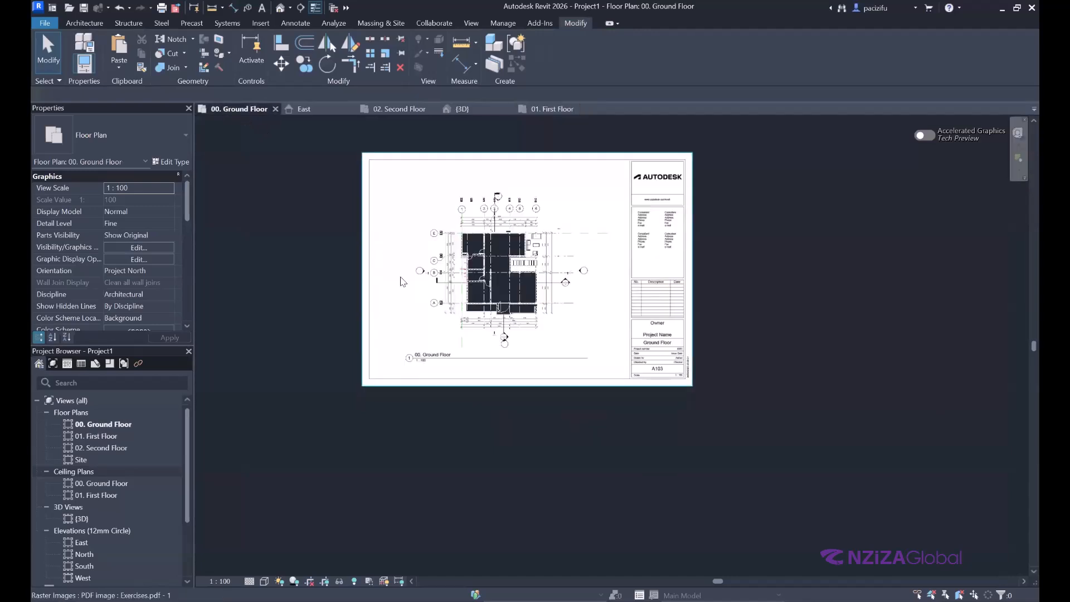
pyautogui.click(417, 191)
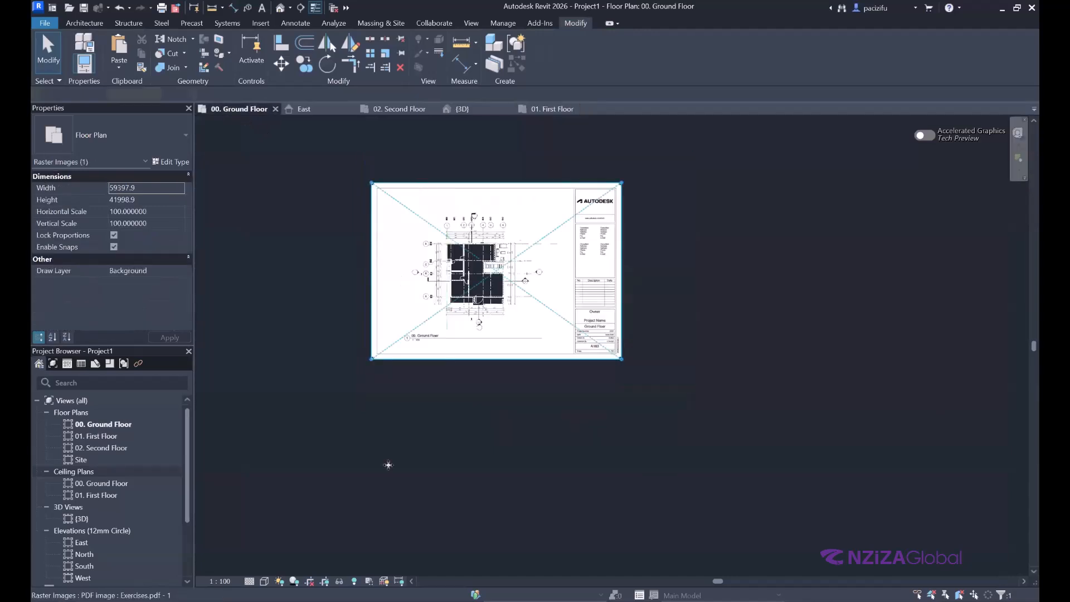
pyautogui.click(325, 582)
pyautogui.click(385, 554)
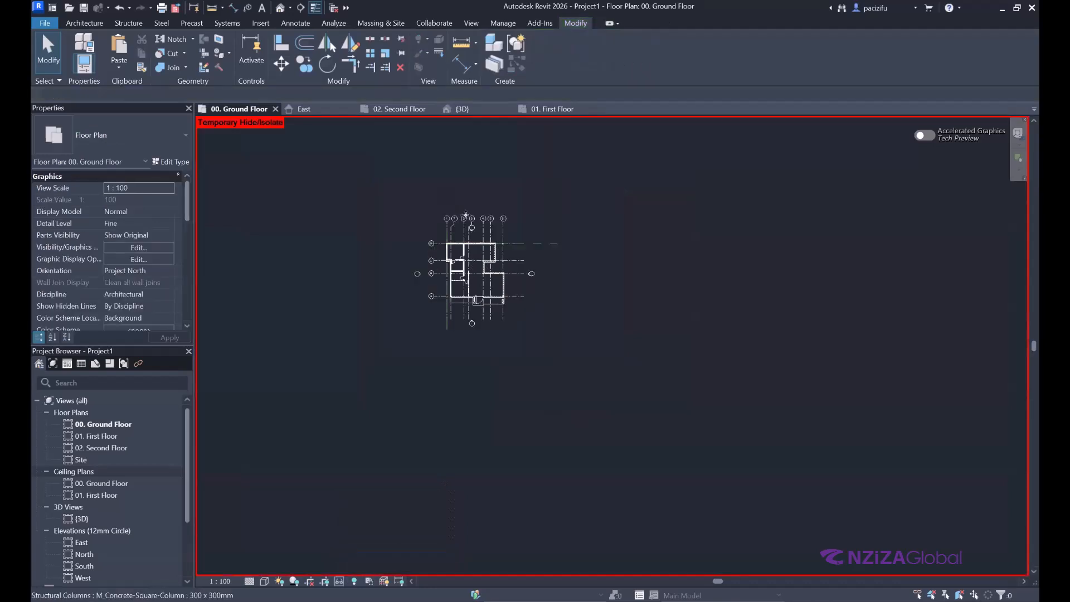
# Step: Temporarily hide the PDF image in the 01. First Floor plan
pyautogui.scroll(4, 463, 237)
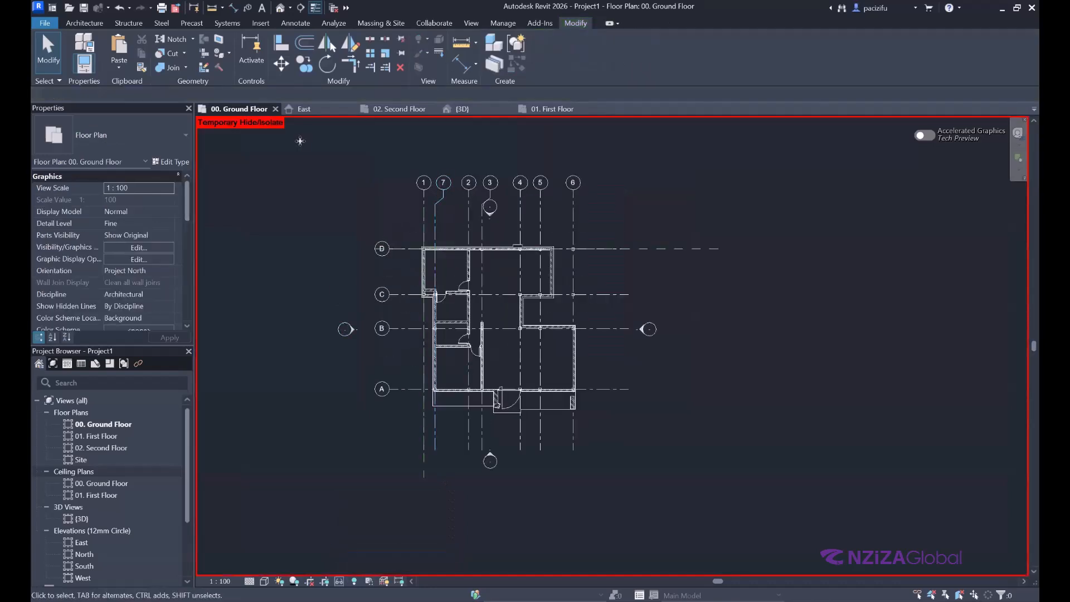
pyautogui.click(546, 109)
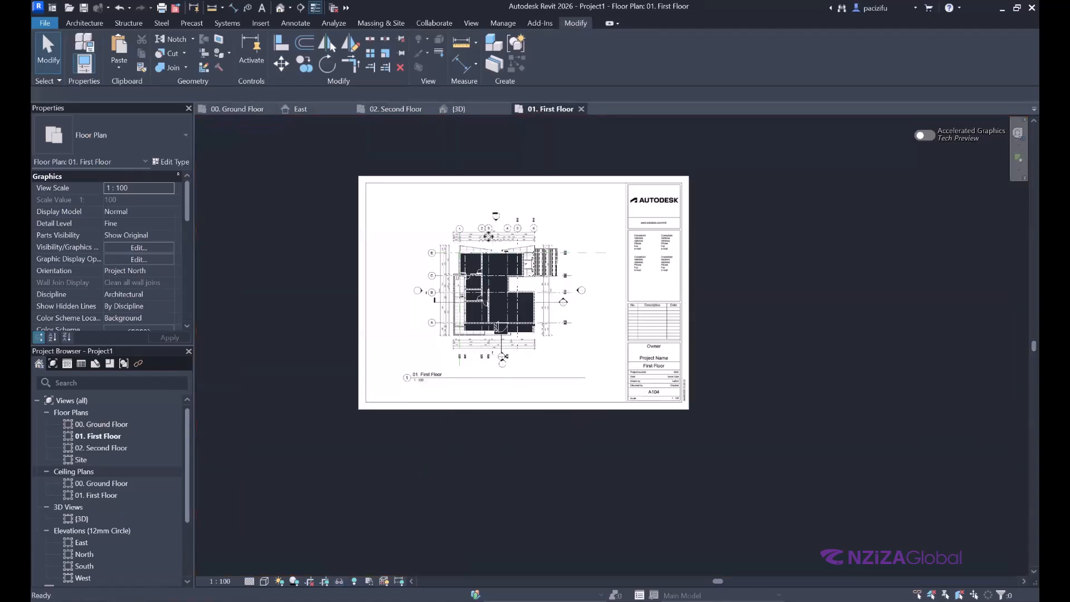
pyautogui.click(425, 177)
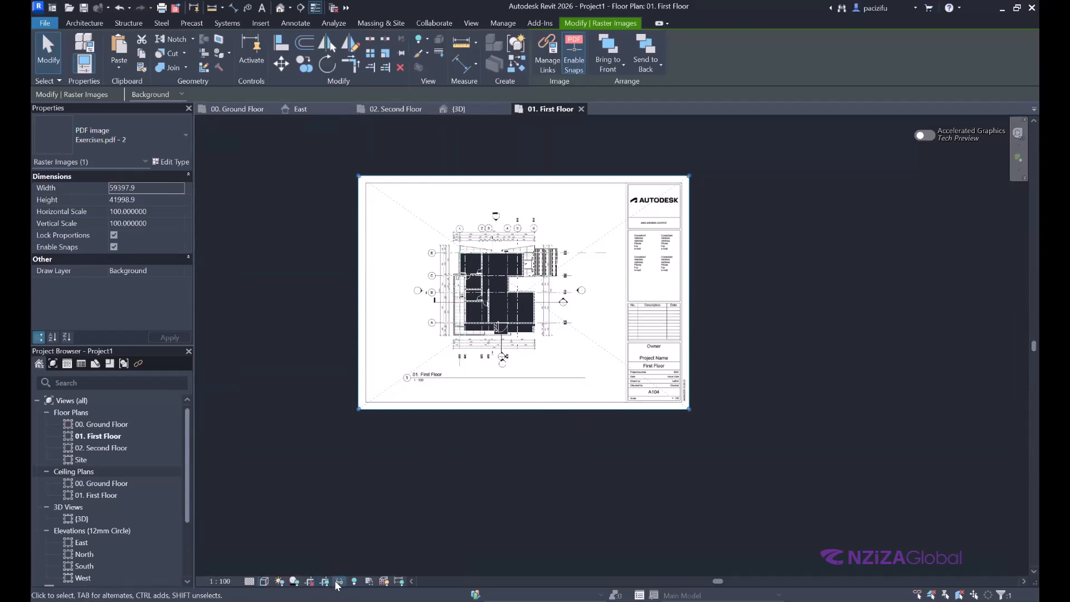
pyautogui.click(339, 581)
pyautogui.click(358, 554)
pyautogui.scroll(5, 493, 254)
pyautogui.scroll(-3, 466, 263)
pyautogui.scroll(2, 470, 300)
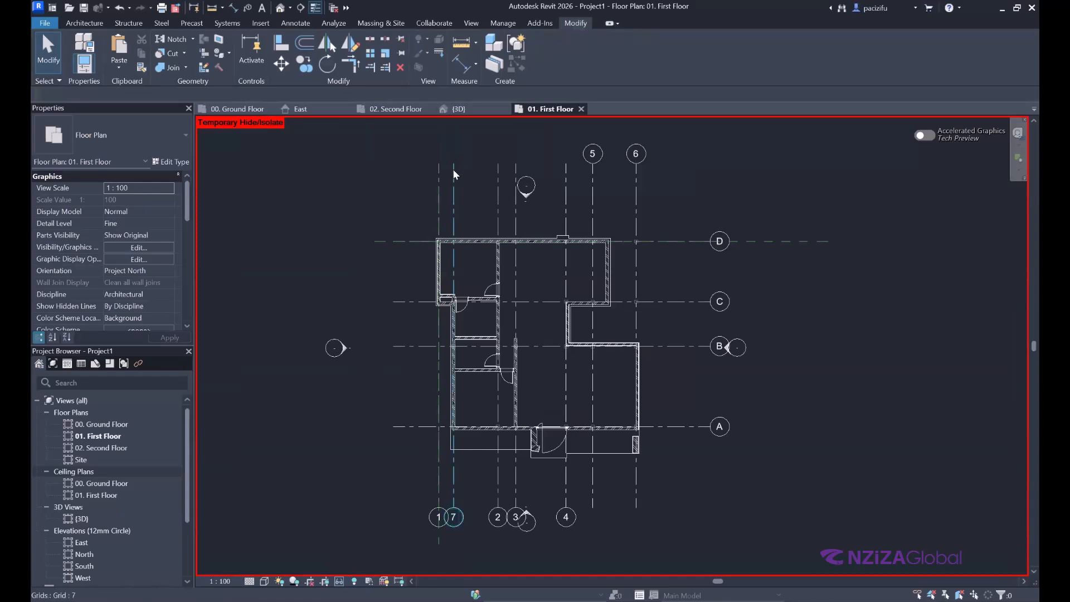
# Step: Show the bubbles at the upper ends of grid lines 1, 7, 2, 3 and 4 in the first-floor plan
pyautogui.scroll(2, 453, 169)
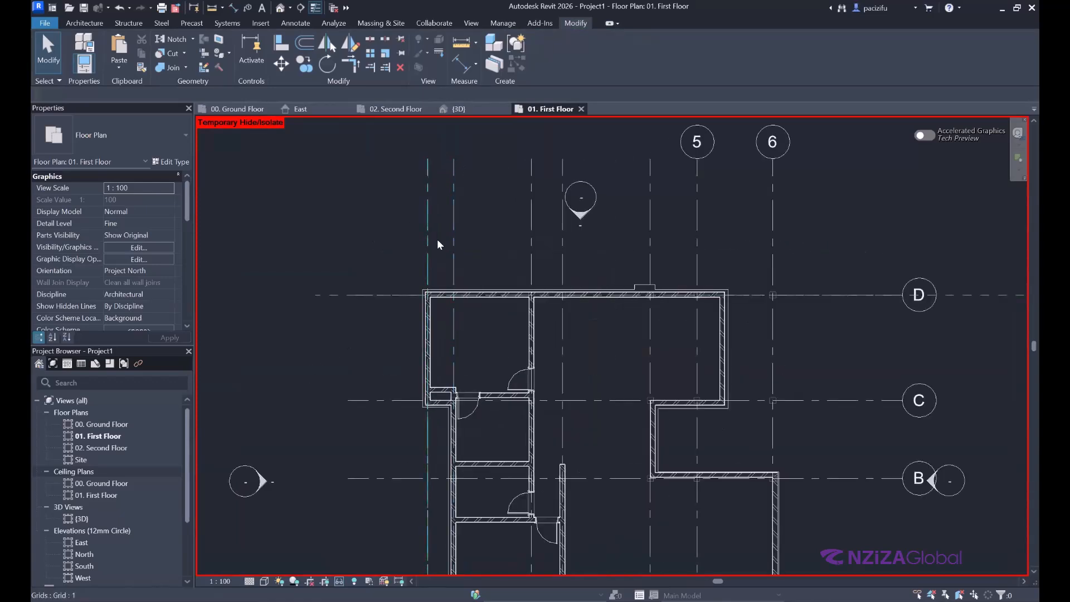
pyautogui.scroll(-2, 426, 223)
pyautogui.scroll(2, 407, 214)
pyautogui.click(401, 217)
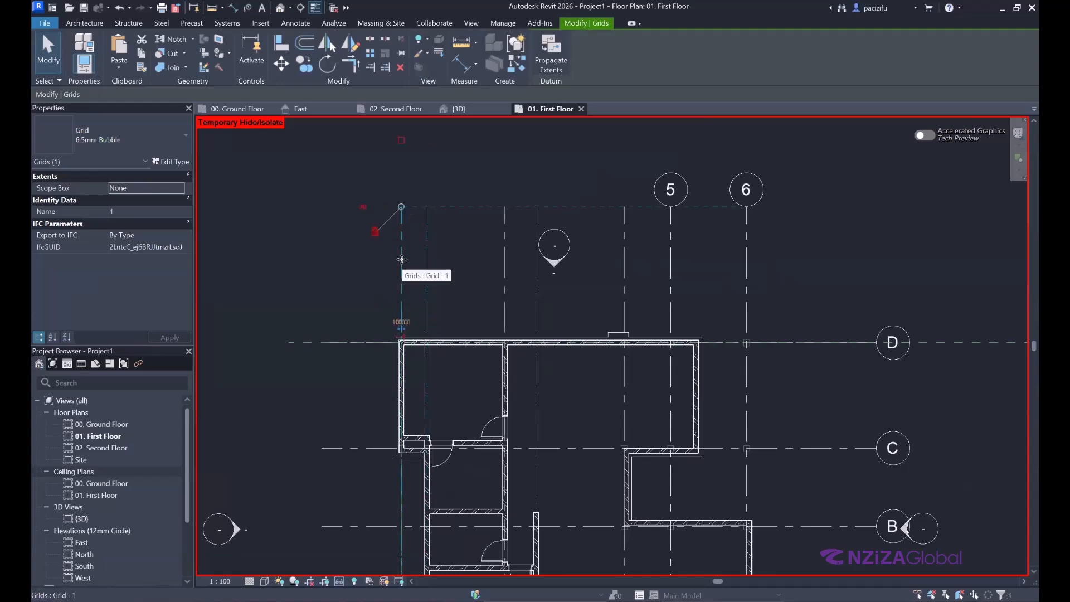
pyautogui.press('Escape')
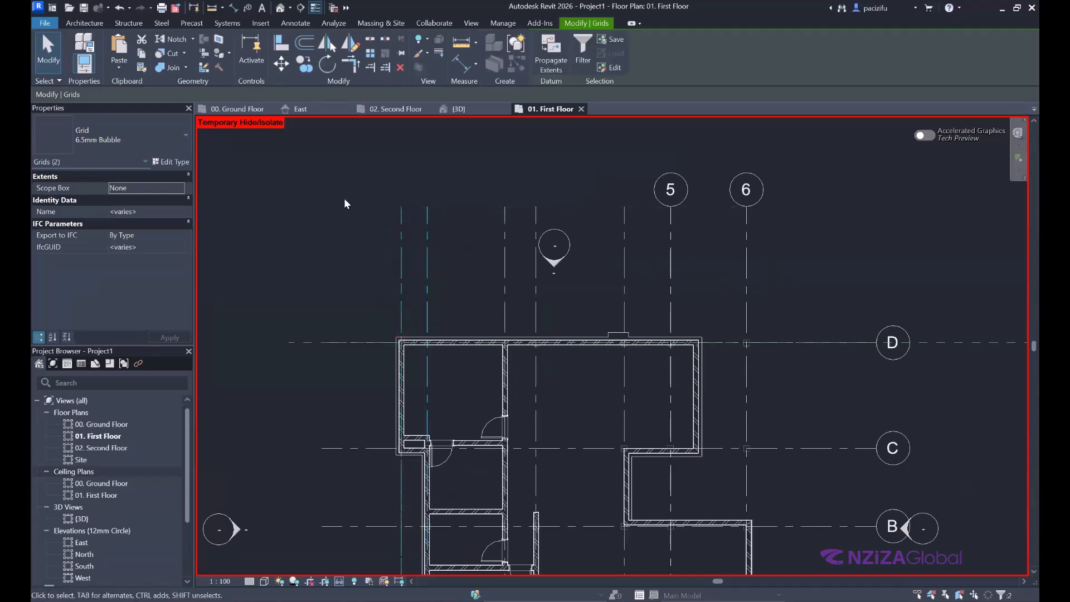
pyautogui.click(402, 184)
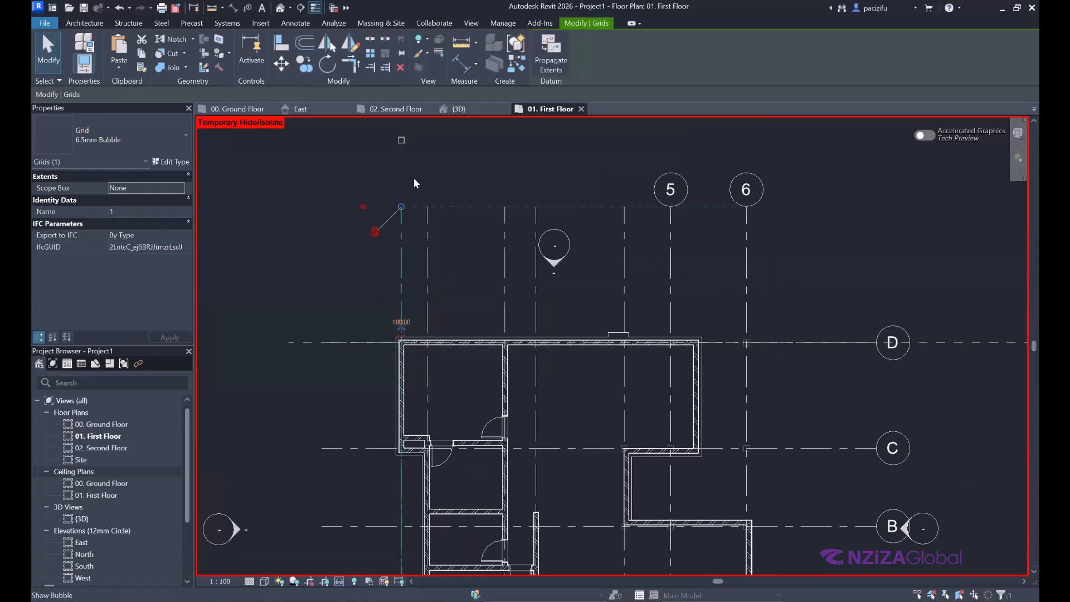
pyautogui.click(426, 230)
pyautogui.click(504, 223)
pyautogui.click(536, 170)
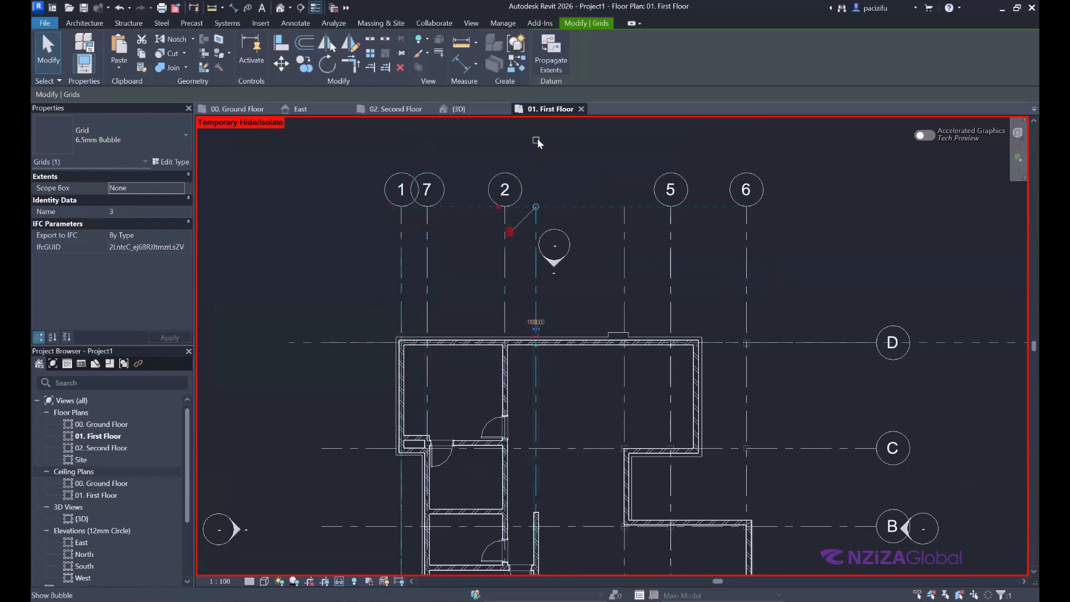
pyautogui.click(627, 220)
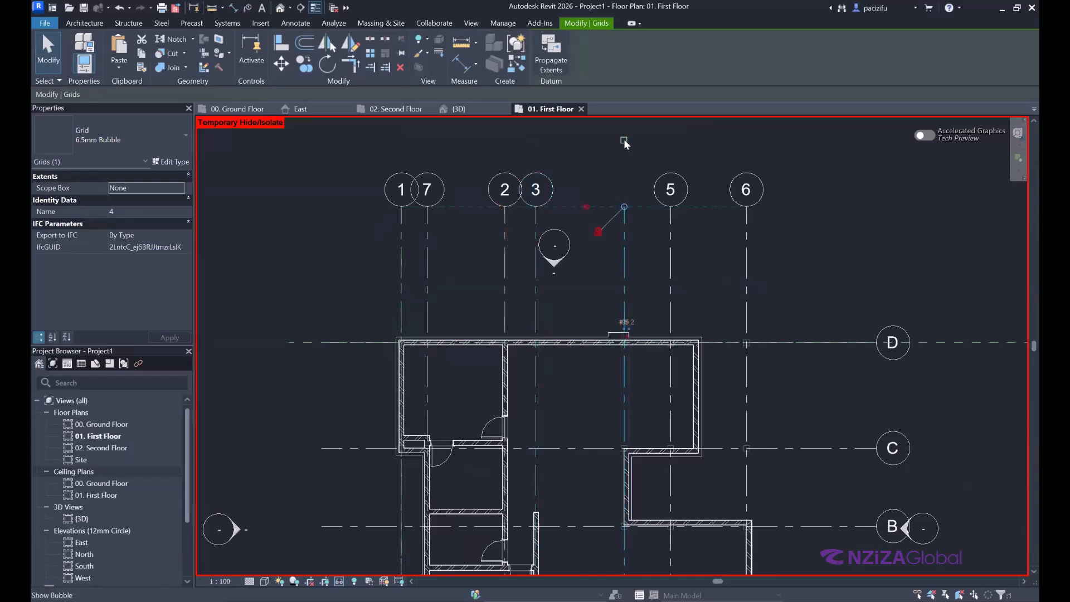
# Step: Show the bubbles at the west ends of grid lines D, C, B and A in the first-floor plan
pyautogui.scroll(-2, 624, 139)
pyautogui.click(428, 303)
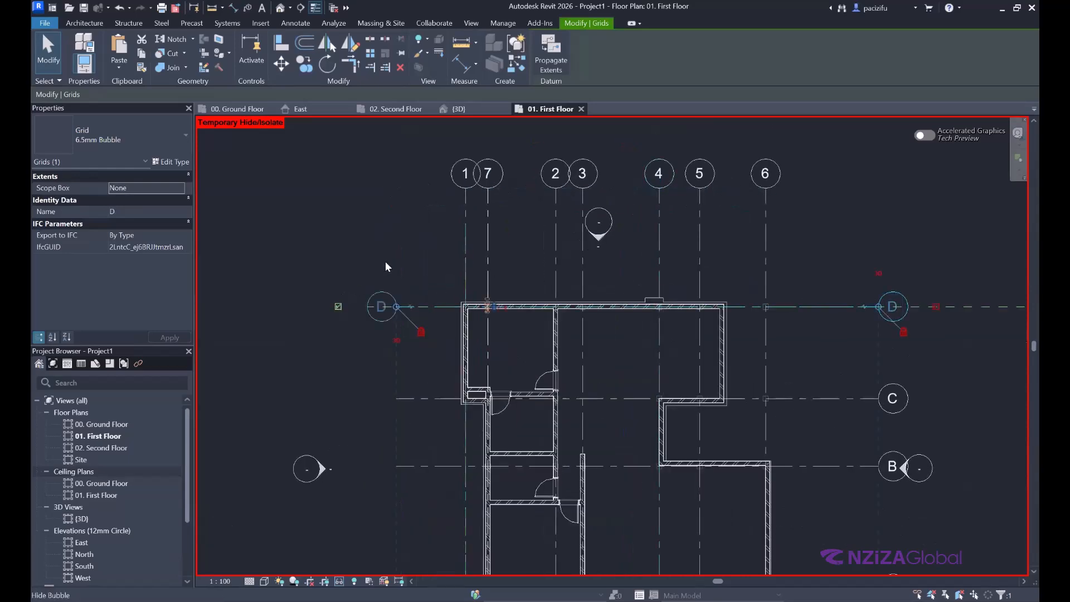
pyautogui.scroll(-1, 405, 334)
pyautogui.scroll(1, 393, 333)
pyautogui.click(402, 344)
pyautogui.click(335, 344)
pyautogui.click(413, 413)
pyautogui.click(335, 413)
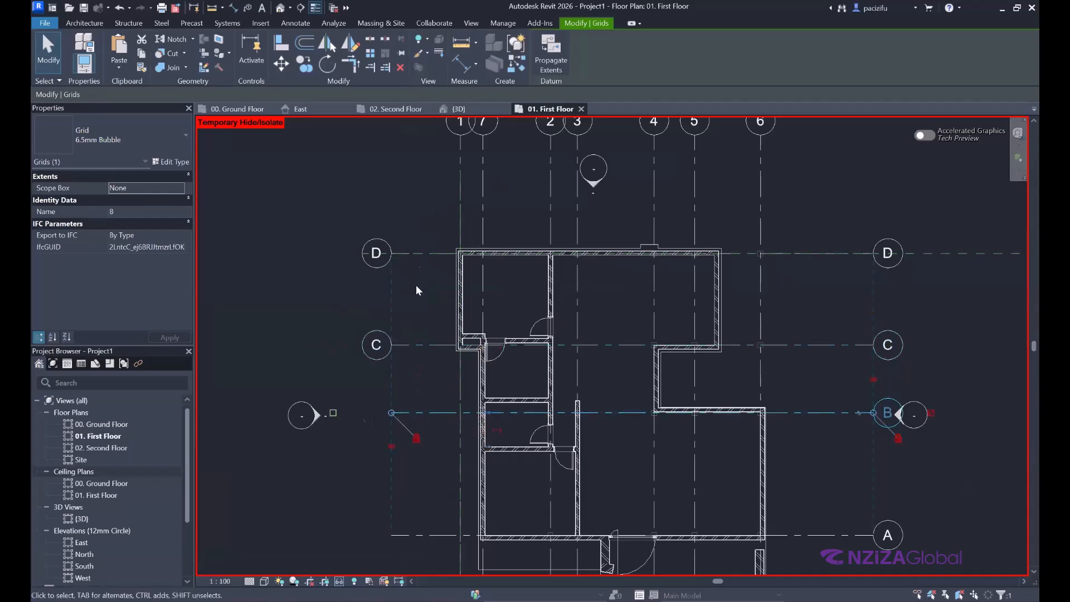
pyautogui.scroll(-2, 418, 259)
pyautogui.scroll(2, 439, 392)
pyautogui.click(423, 388)
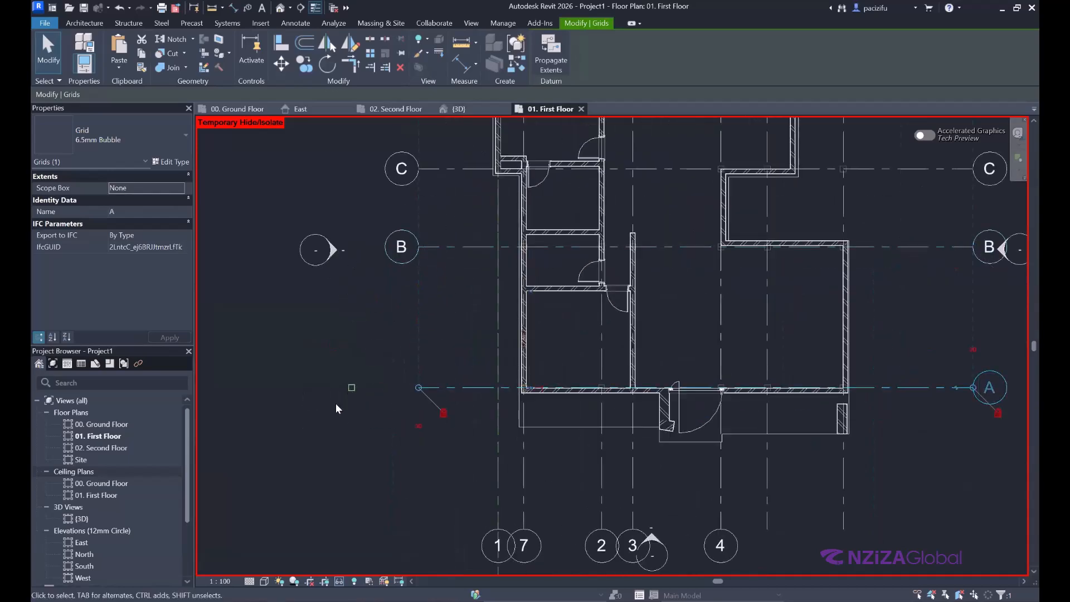
pyautogui.click(350, 387)
pyautogui.click(329, 426)
# Step: Reset the temporary hide/isolate in the first-floor plan to bring back the PDF image
pyautogui.scroll(-2, 456, 319)
pyautogui.scroll(1, 374, 201)
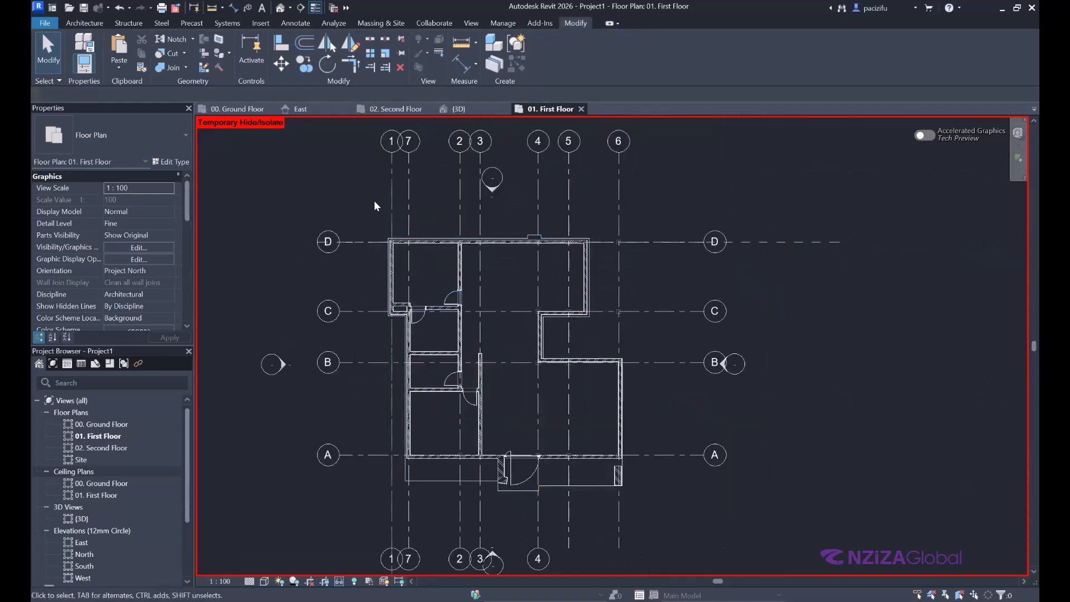
pyautogui.click(338, 582)
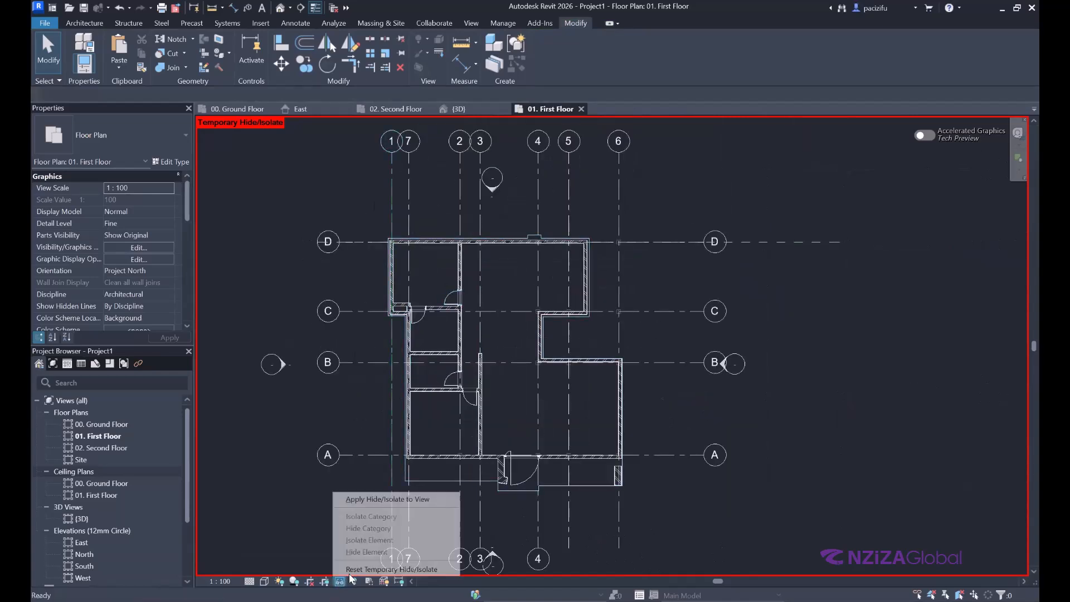
pyautogui.click(385, 569)
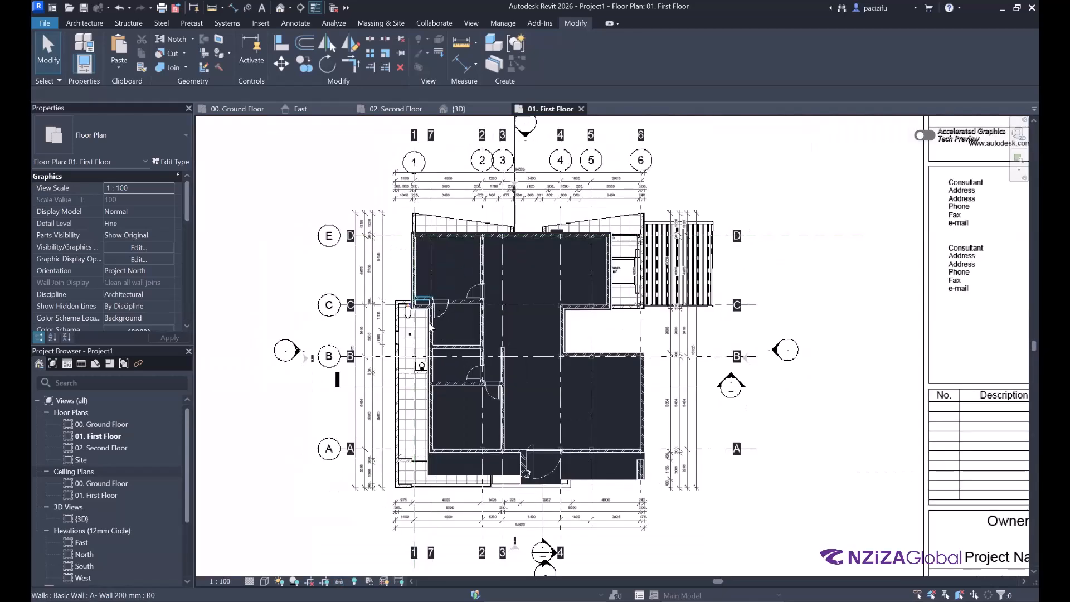
# Step: Switch the first-floor plan's detail level to Coarse and back to Fine
pyautogui.scroll(3, 439, 330)
pyautogui.scroll(-1, 488, 234)
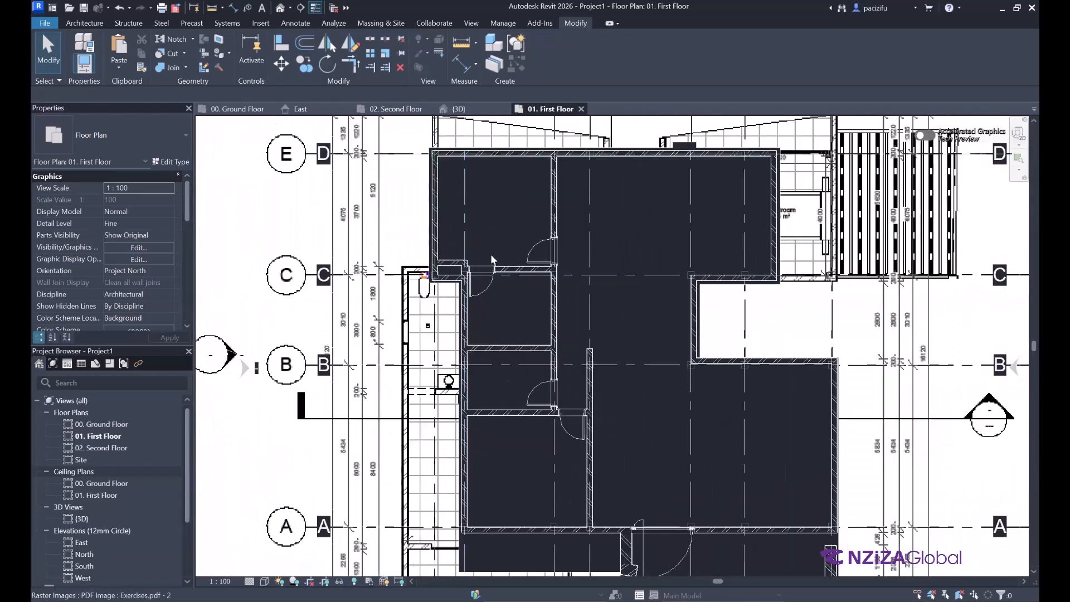
pyautogui.scroll(1, 493, 249)
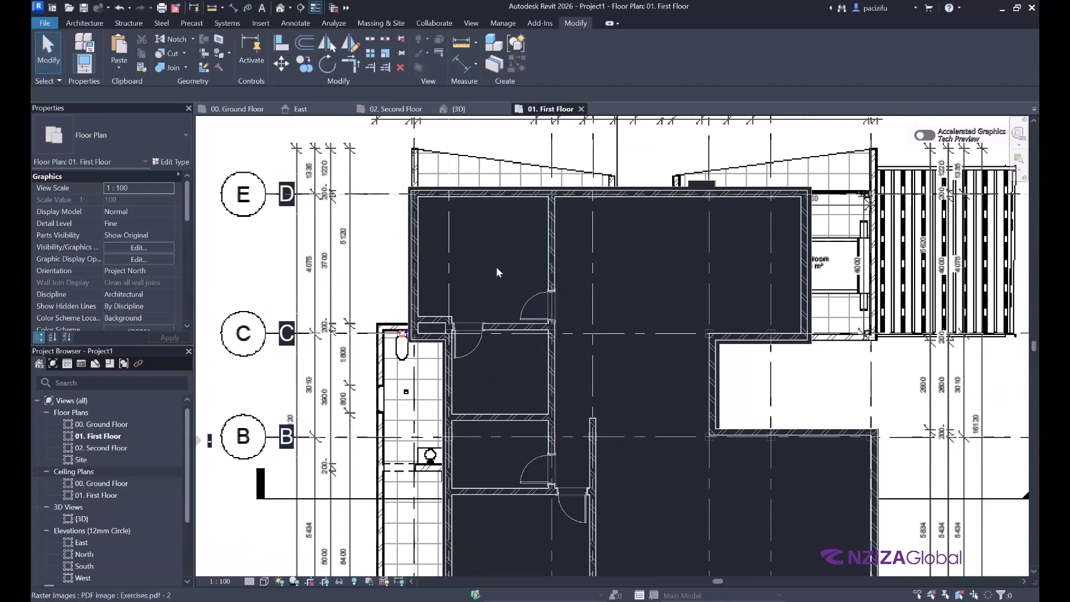
pyautogui.scroll(-2, 432, 291)
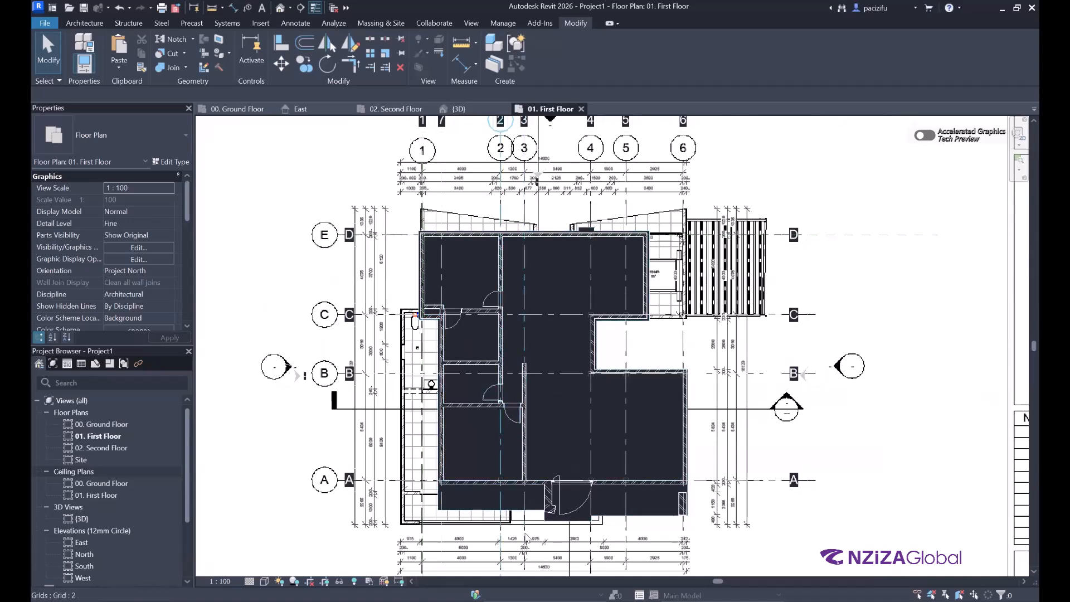
pyautogui.scroll(3, 519, 530)
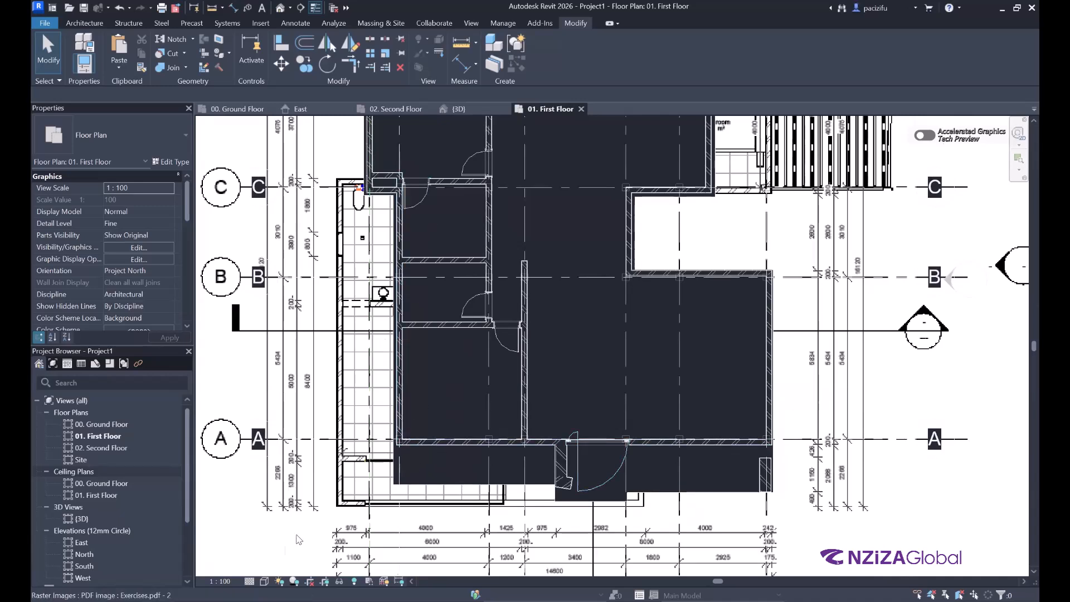
pyautogui.click(250, 582)
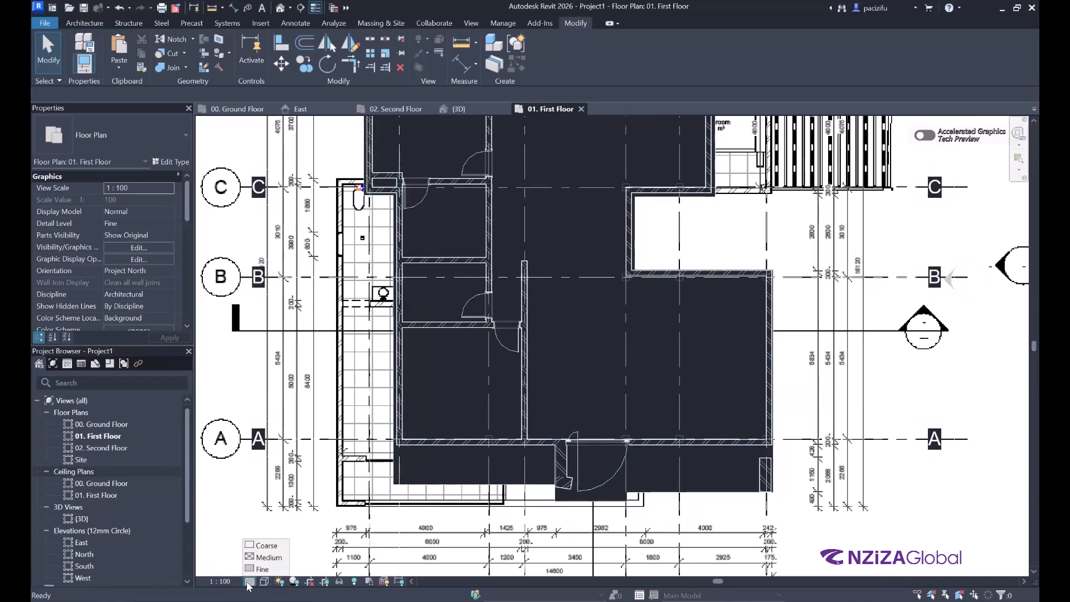
pyautogui.click(258, 546)
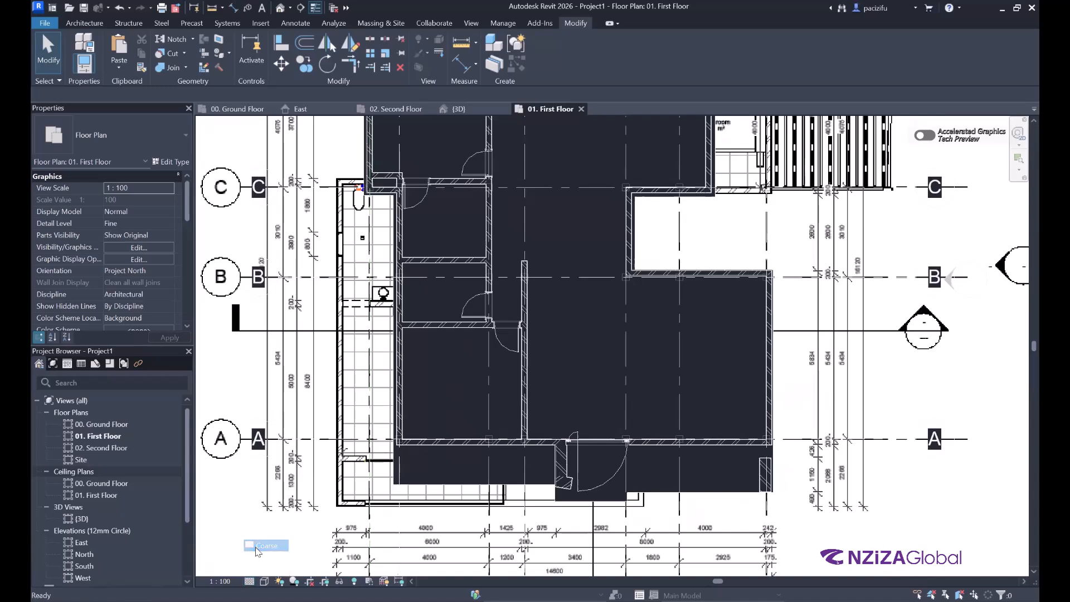
pyautogui.click(249, 583)
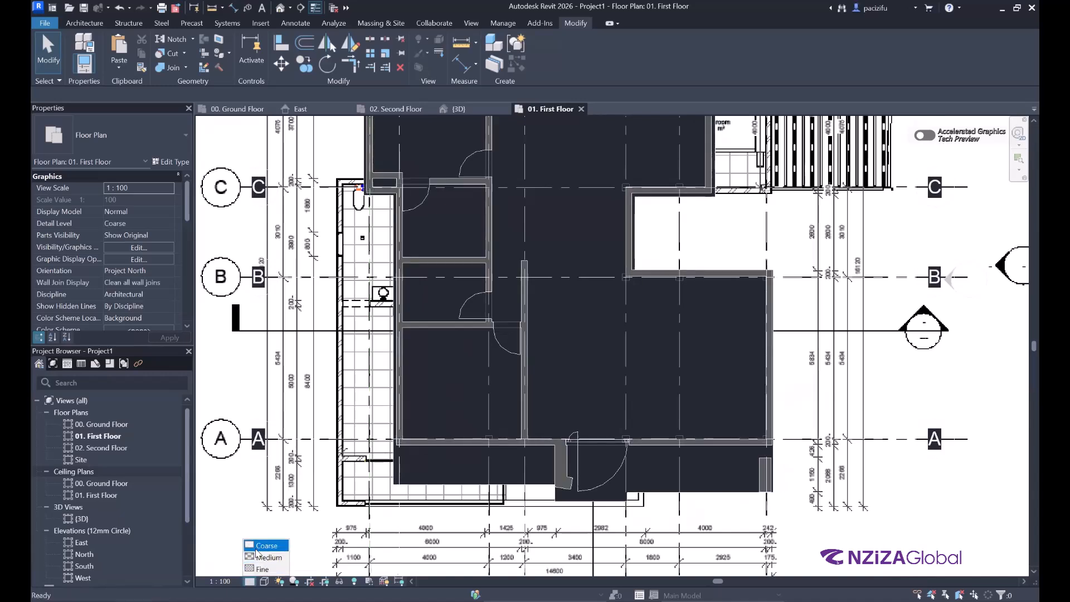
pyautogui.click(249, 583)
pyautogui.click(254, 570)
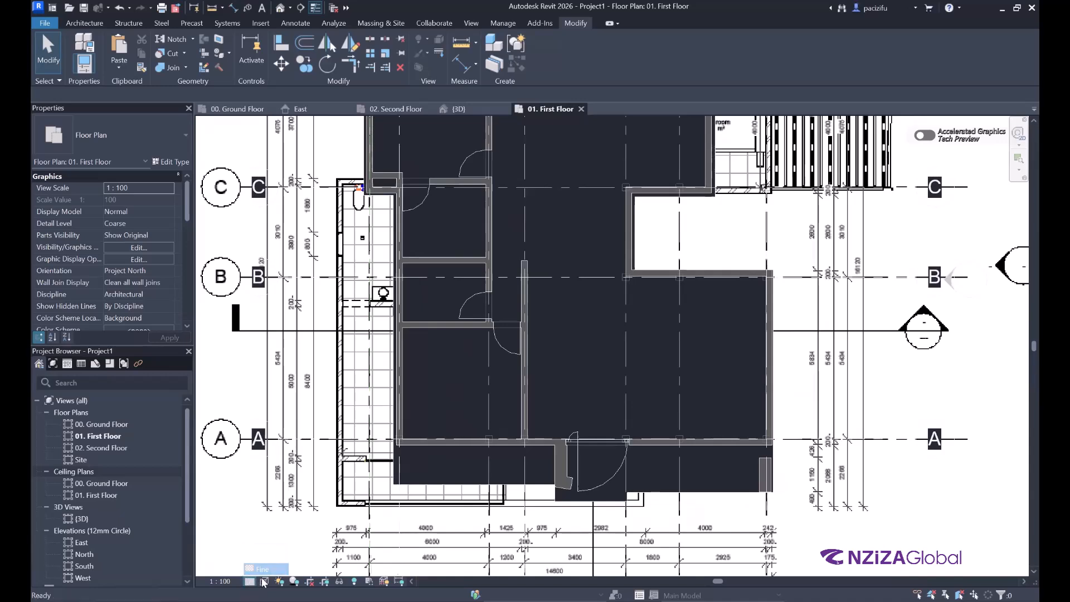
# Step: Set the first-floor plan's visual style to Wireframe and compare the model walls with the PDF layout underneath
pyautogui.click(264, 581)
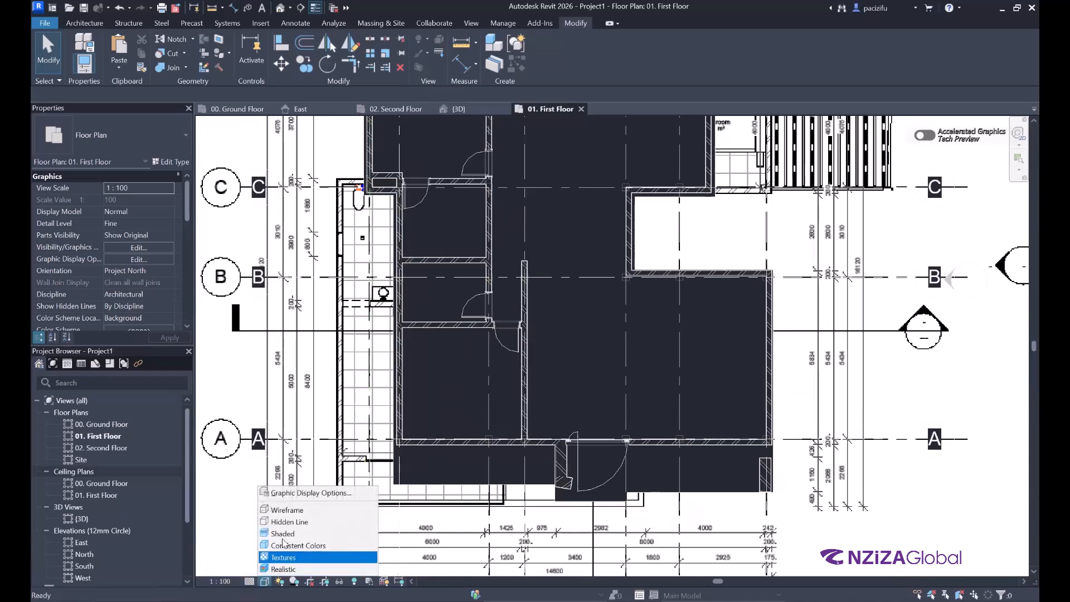
pyautogui.click(286, 513)
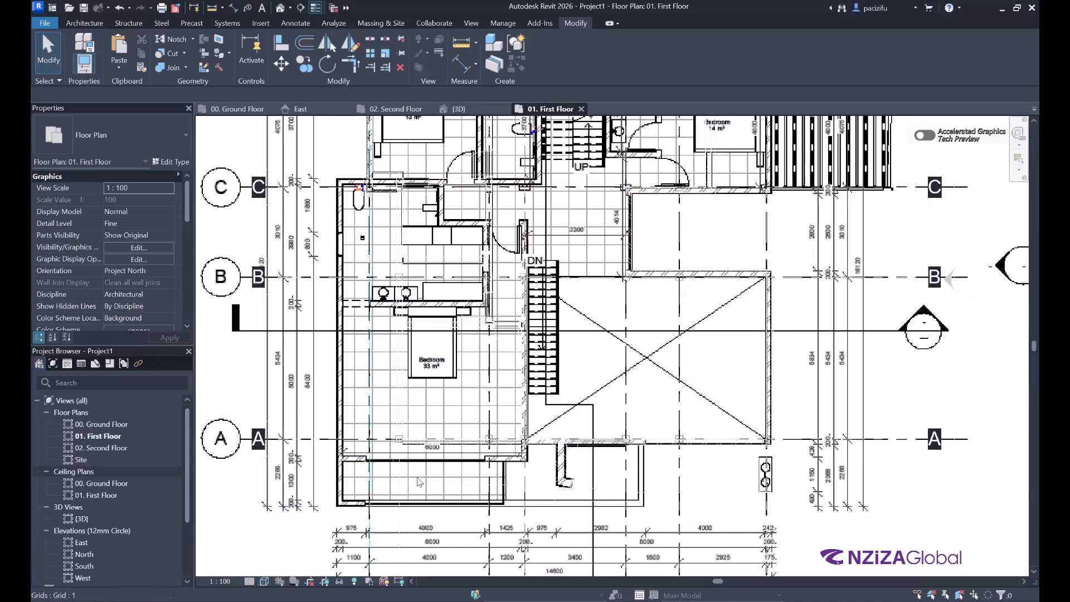
pyautogui.scroll(-2, 478, 455)
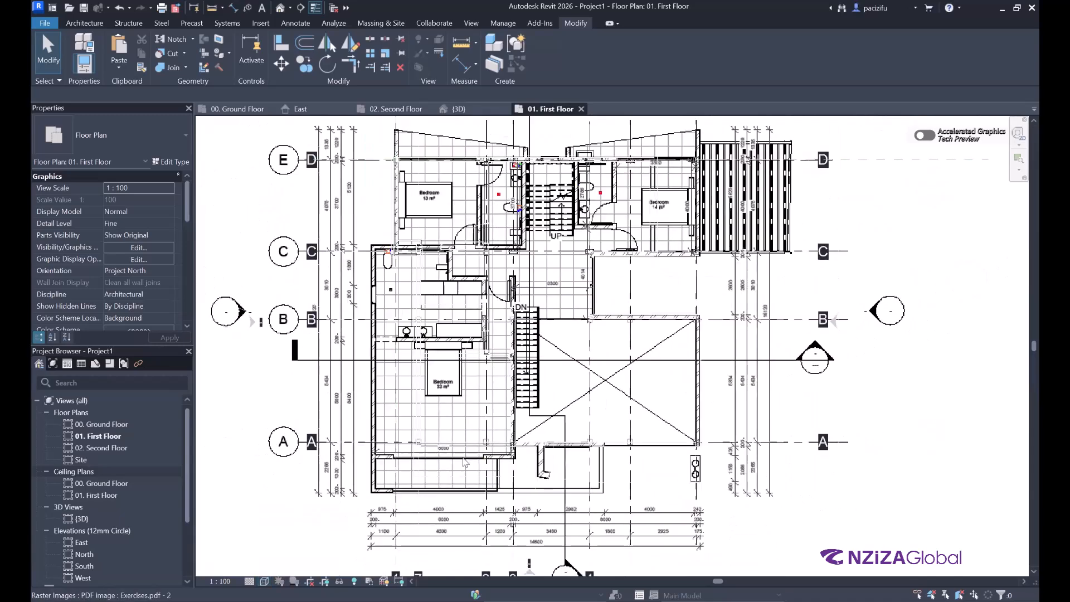
pyautogui.scroll(5, 400, 254)
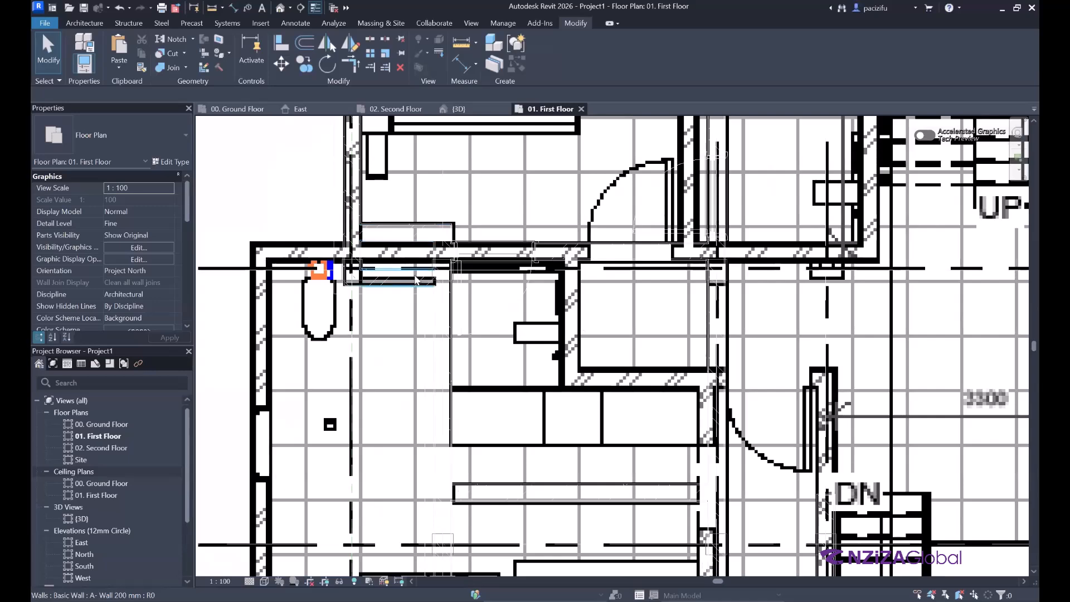
pyautogui.scroll(-5, 456, 273)
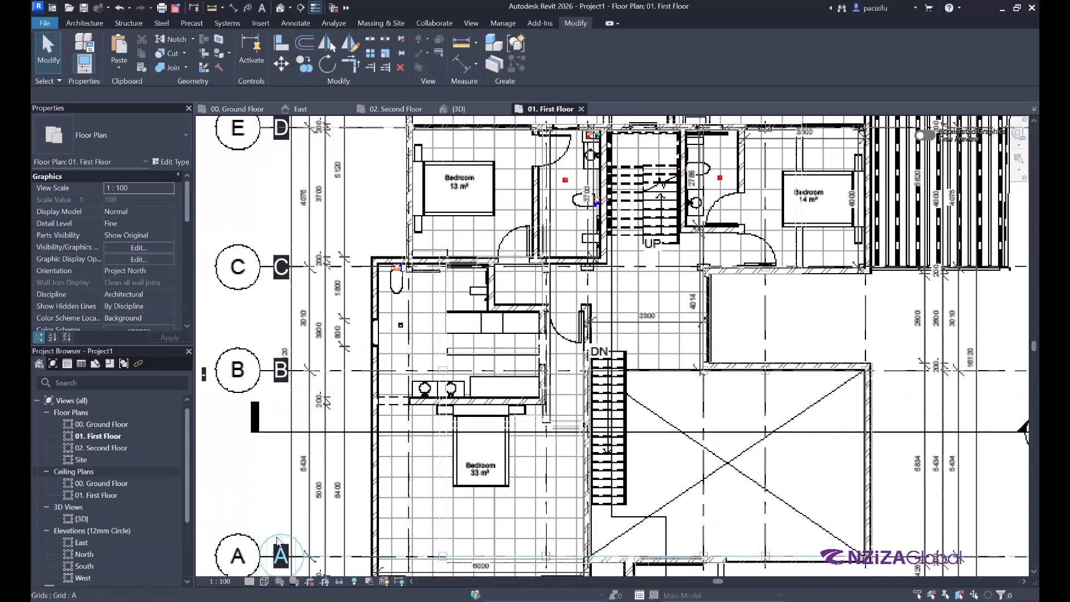
# Step: Set the first-floor plan's visual style to Shaded
pyautogui.click(265, 581)
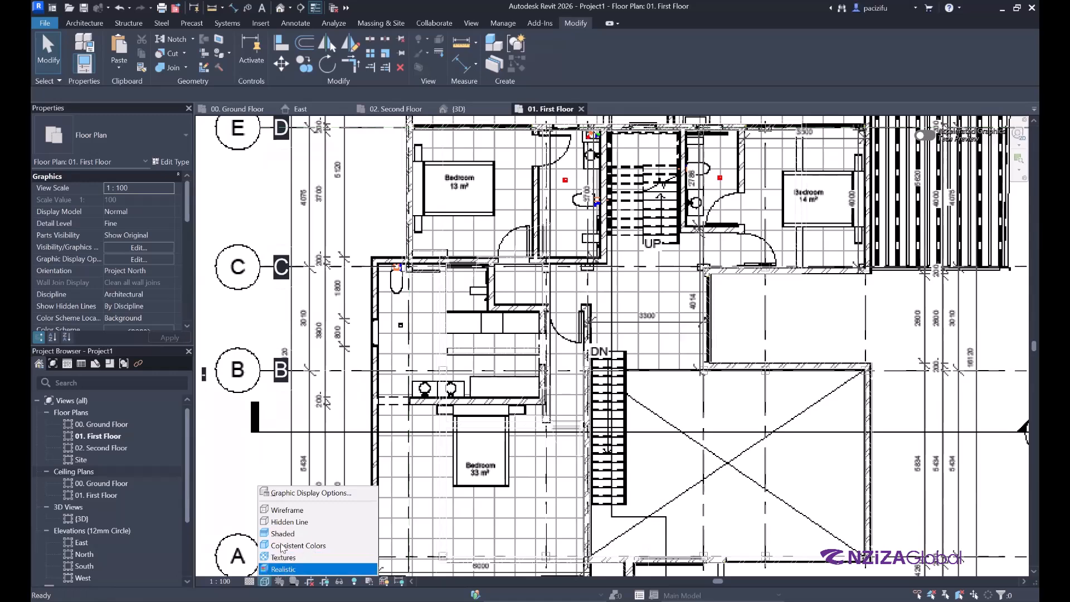
pyautogui.click(278, 532)
pyautogui.scroll(-4, 456, 334)
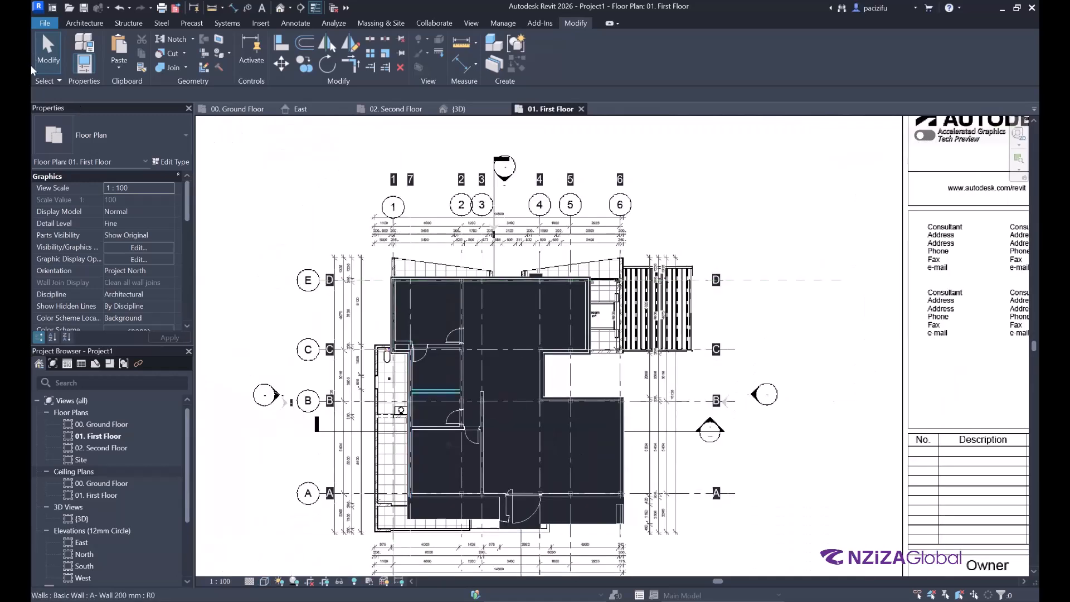
# Step: Check the draw layer setting of the first-floor PDF image, leaving it deselected
pyautogui.click(487, 308)
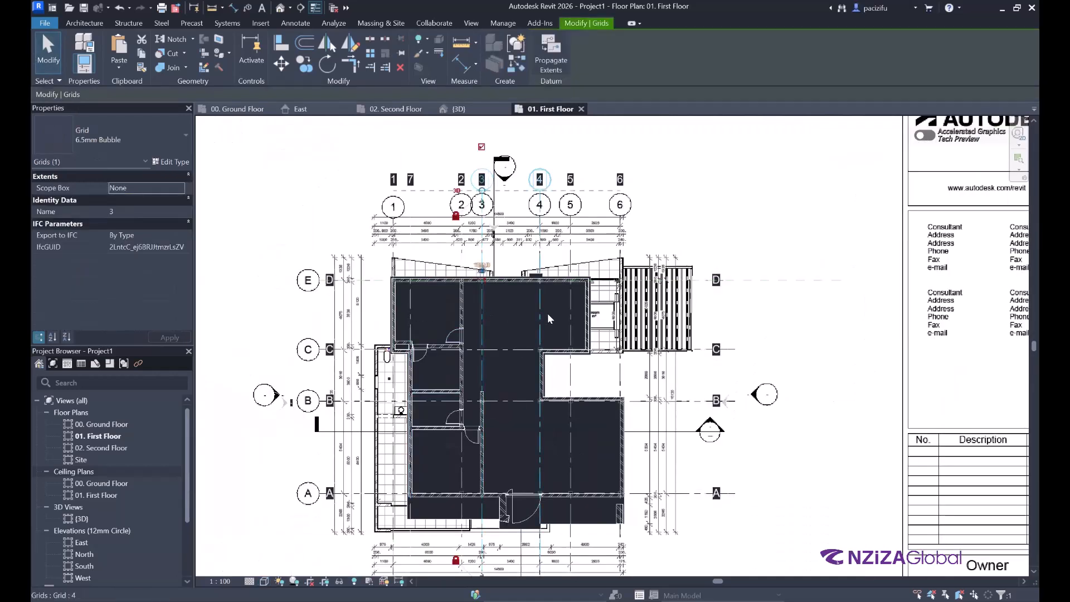
pyautogui.scroll(2, 547, 313)
pyautogui.click(558, 315)
pyautogui.scroll(-1, 558, 315)
pyautogui.moveTo(600, 502); pyautogui.dragTo(544, 454, button='middle')
pyautogui.scroll(1, 544, 454)
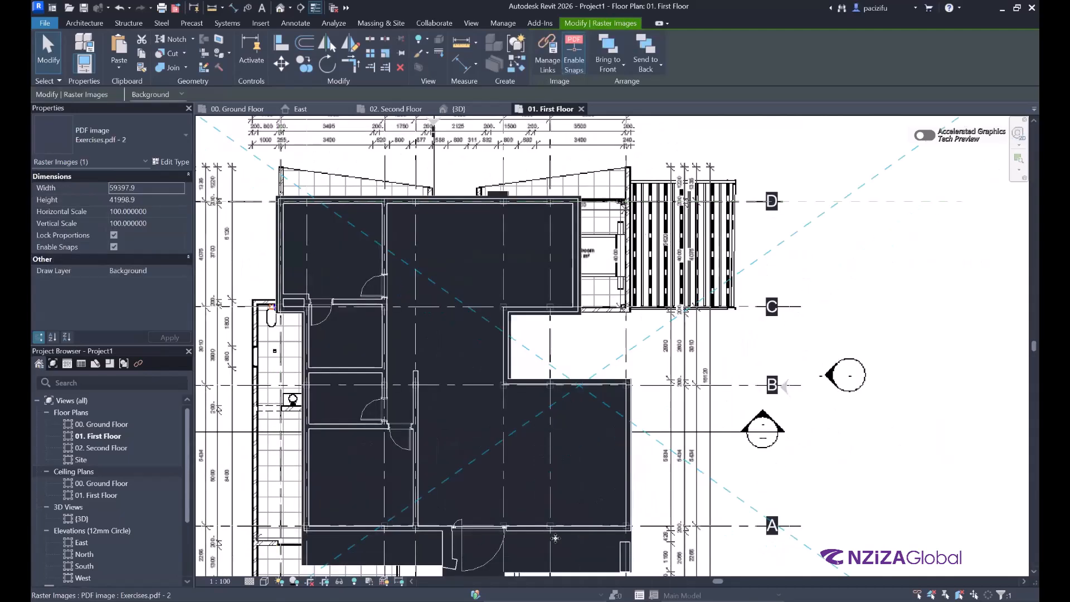
pyautogui.scroll(-3, 559, 535)
pyautogui.scroll(2, 563, 518)
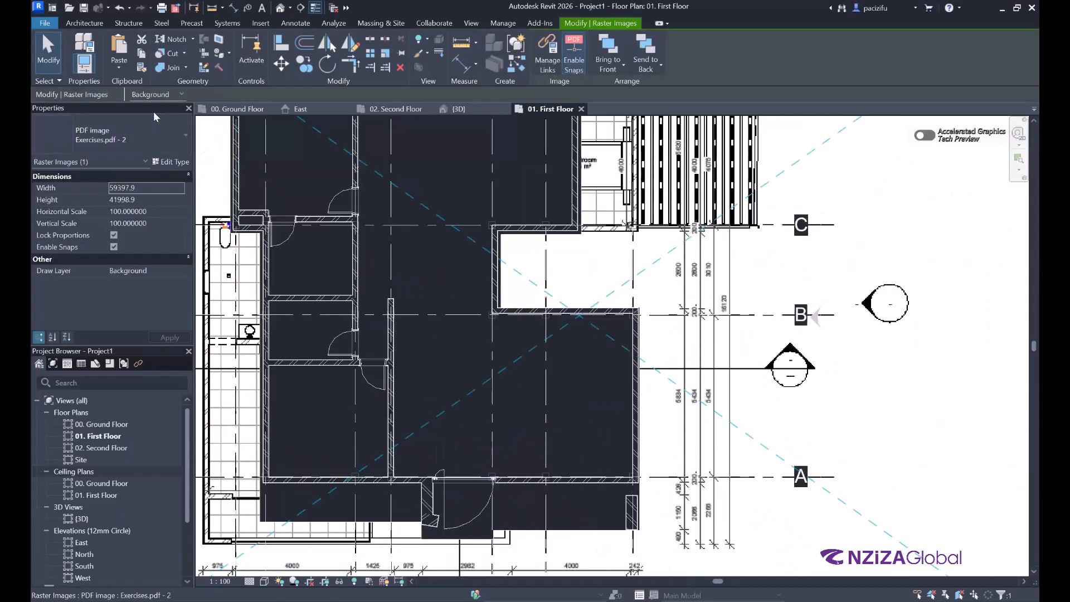
pyautogui.press('Escape')
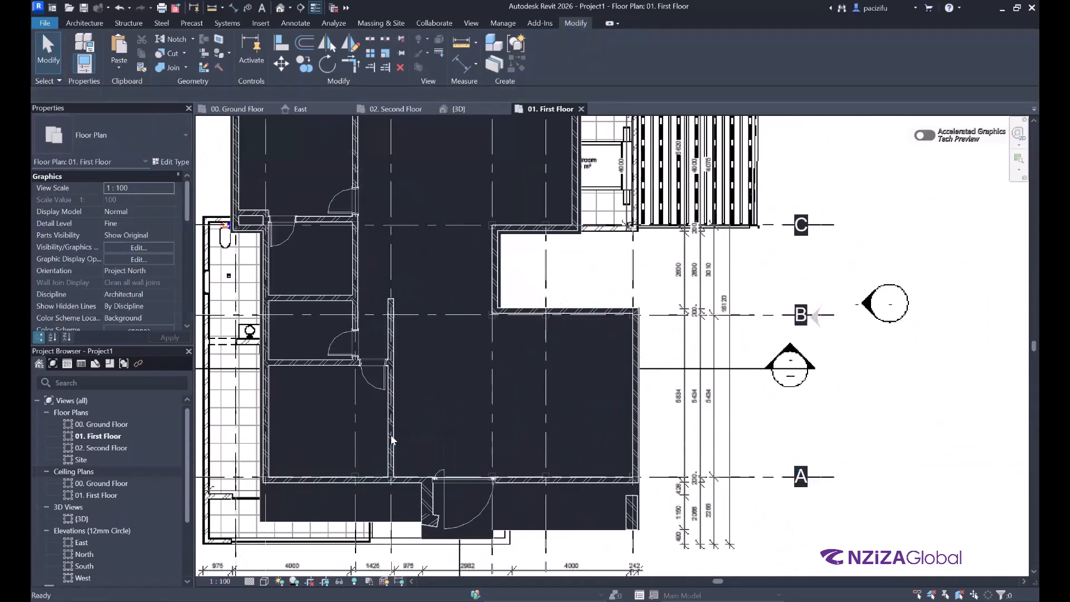
# Step: Temporarily hide the floor slab in the first-floor plan
pyautogui.click(530, 526)
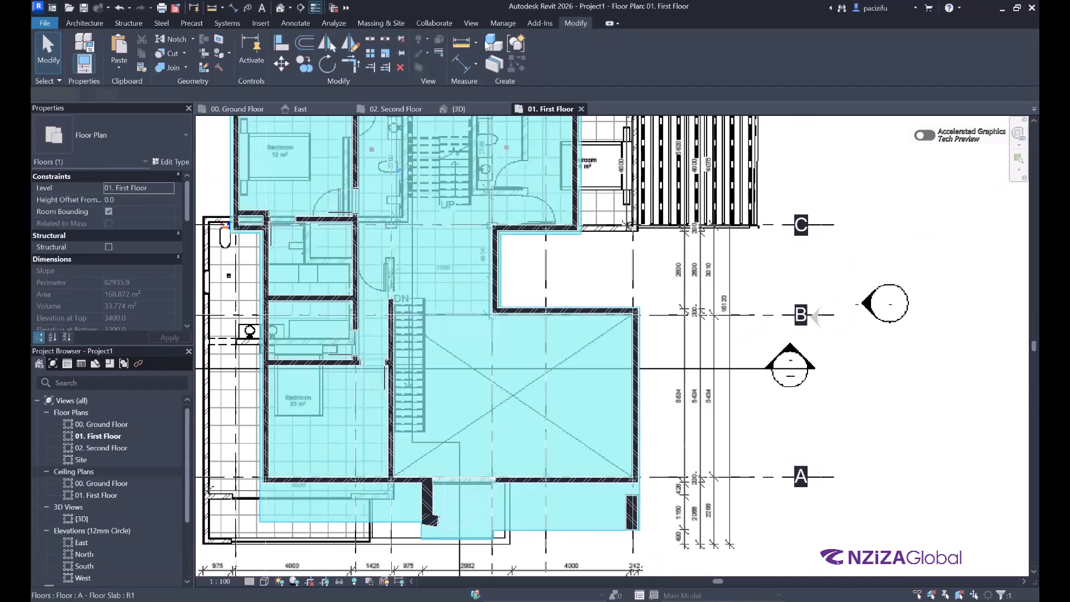
pyautogui.click(339, 582)
pyautogui.click(379, 552)
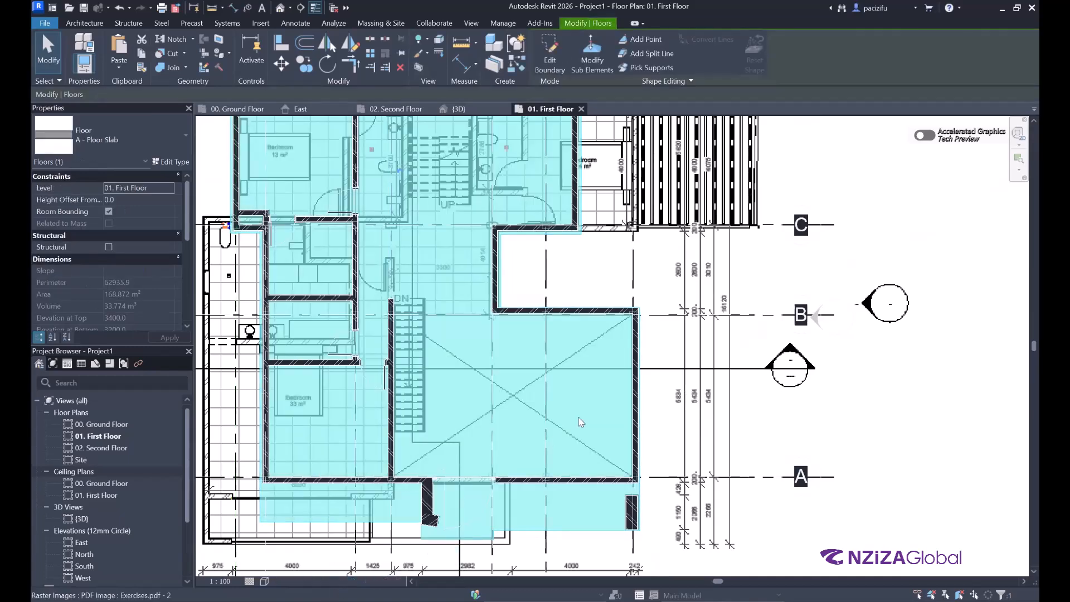
pyautogui.scroll(-2, 493, 459)
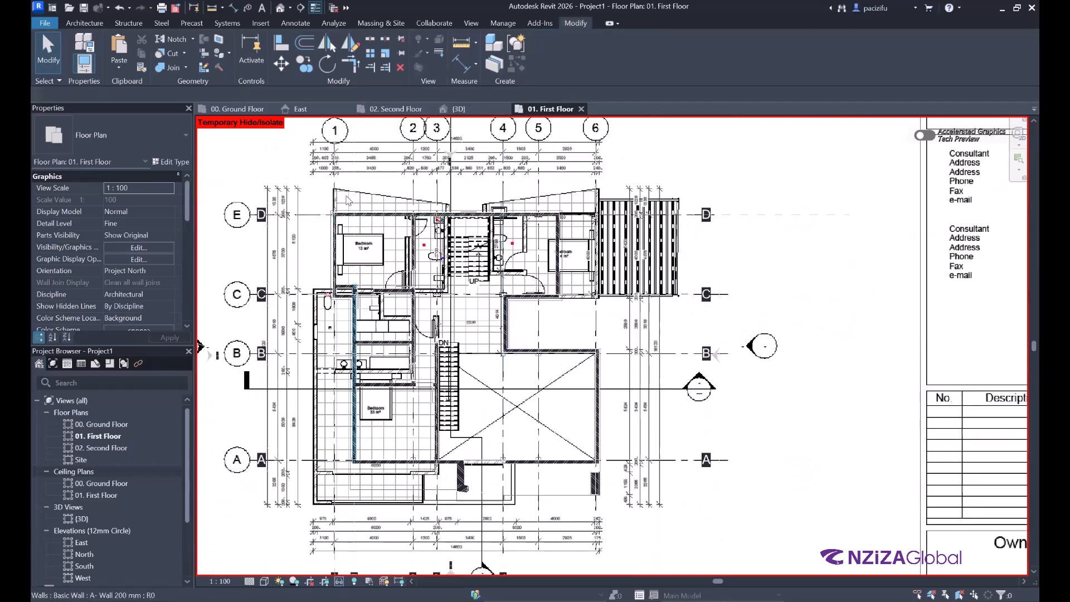
# Step: Extend the 13 m² bedroom's outer wall on grid 1 beyond the back wall to the matching wall end in the PDF
pyautogui.scroll(5, 349, 201)
pyautogui.click(306, 230)
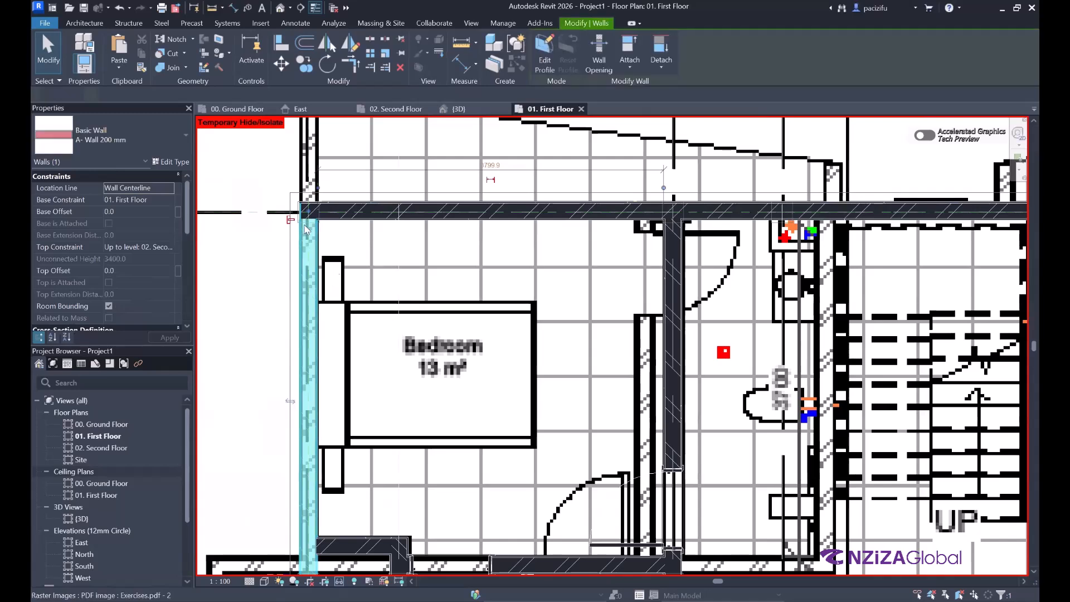
pyautogui.scroll(-2, 306, 230)
pyautogui.scroll(5, 318, 286)
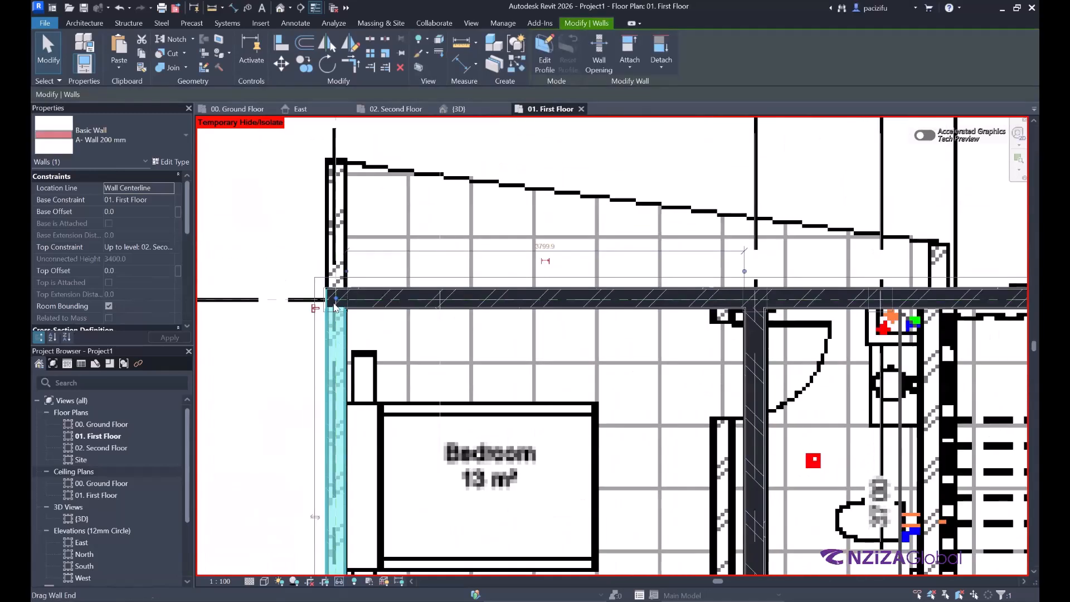
pyautogui.moveTo(335, 299); pyautogui.dragTo(338, 162)
pyautogui.scroll(3, 334, 160)
pyautogui.scroll(3, 342, 162)
pyautogui.scroll(-6, 339, 162)
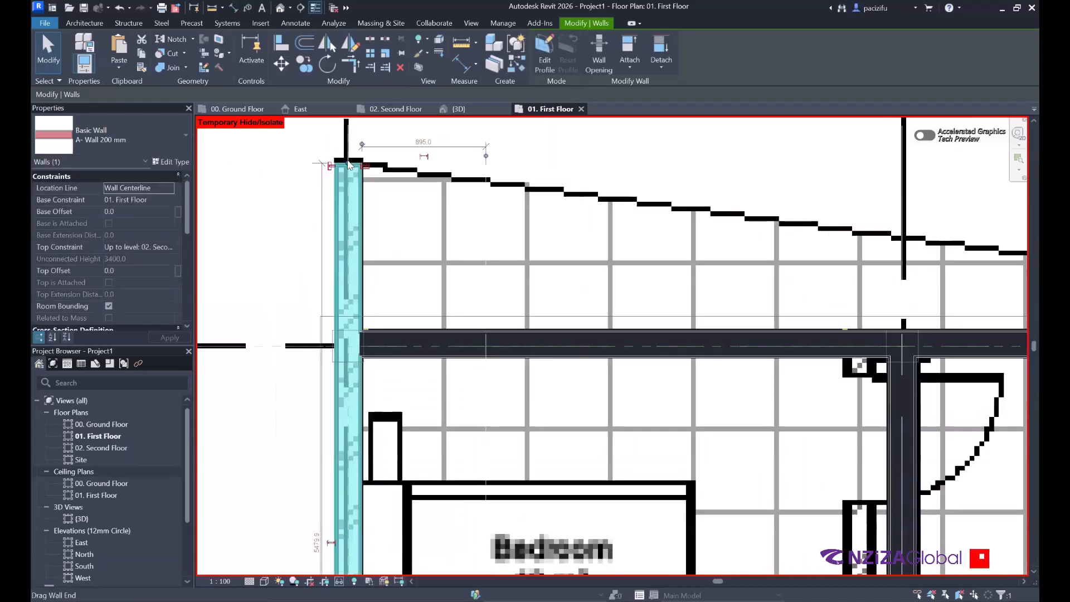
# Step: Delete the two short horizontal walls of the old niche beside grid 1, near grid C
pyautogui.scroll(5, 418, 388)
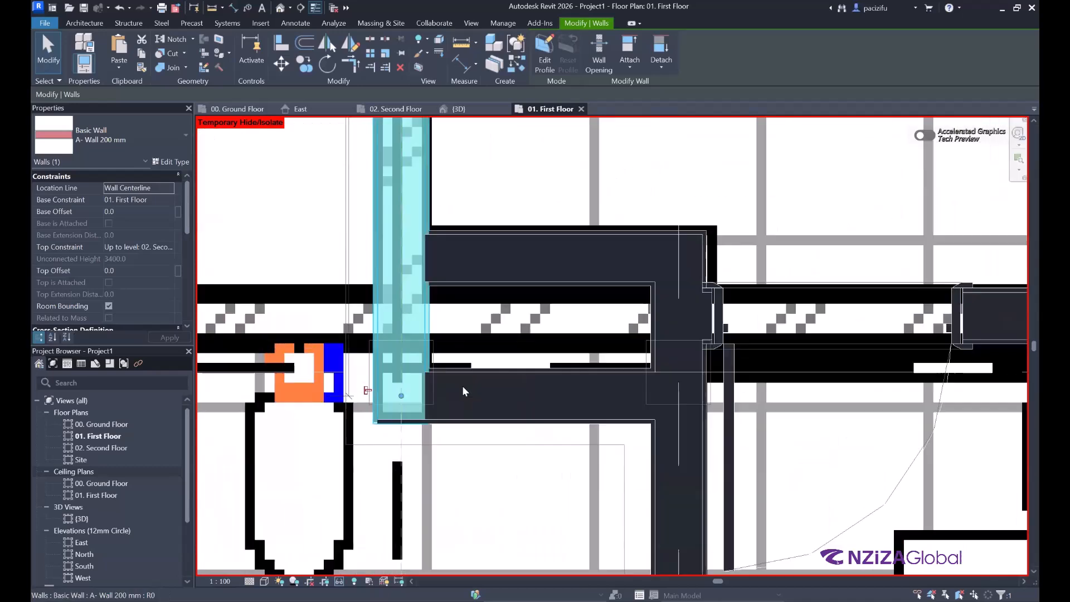
pyautogui.click(461, 384)
pyautogui.scroll(-4, 424, 390)
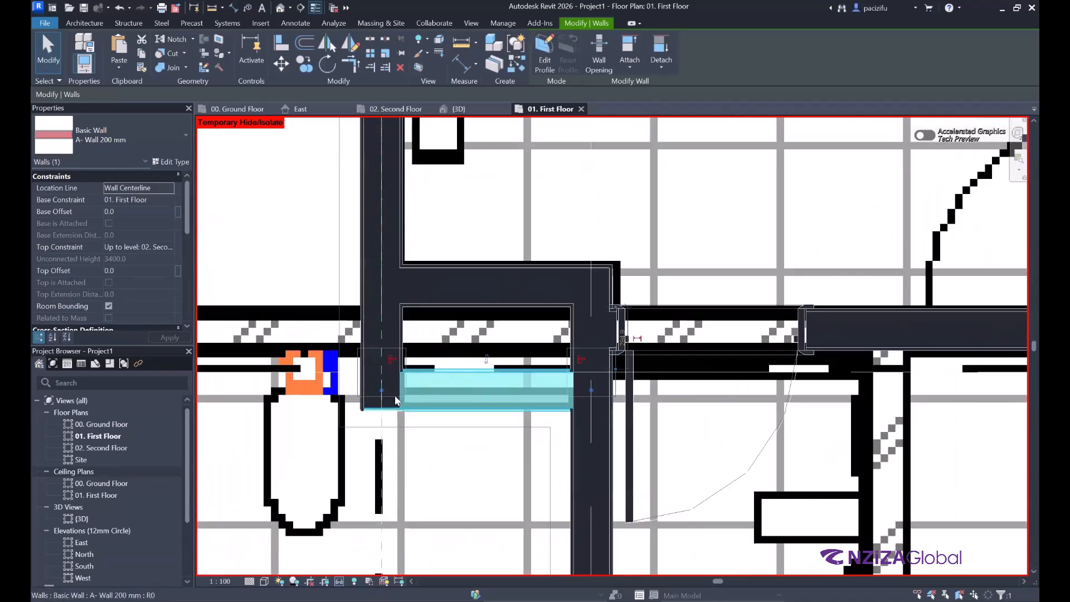
pyautogui.scroll(-3, 403, 405)
pyautogui.scroll(6, 560, 370)
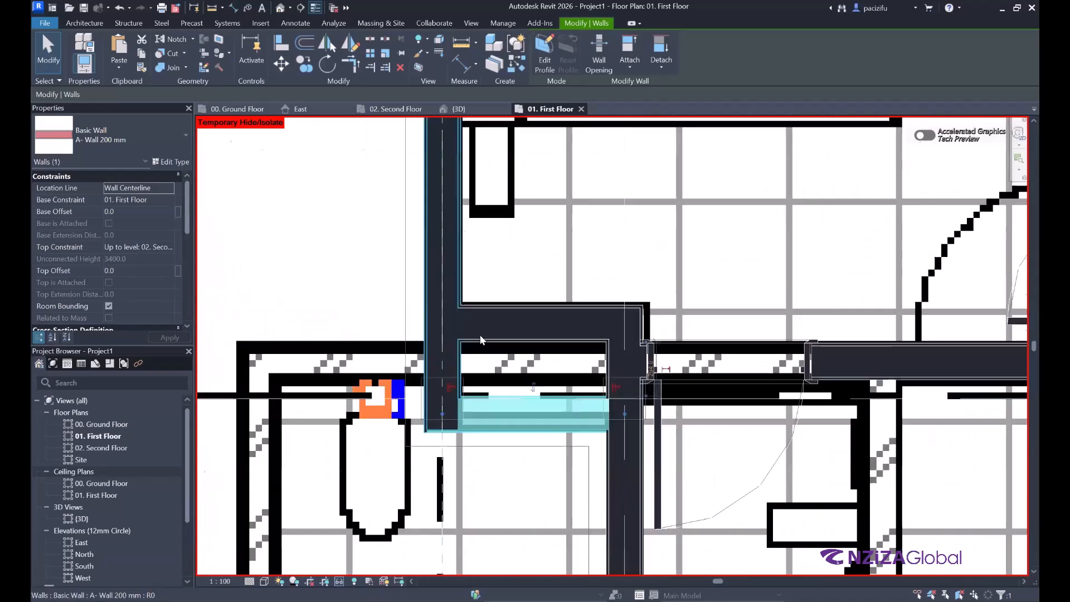
pyautogui.scroll(-1, 644, 410)
pyautogui.click(543, 353)
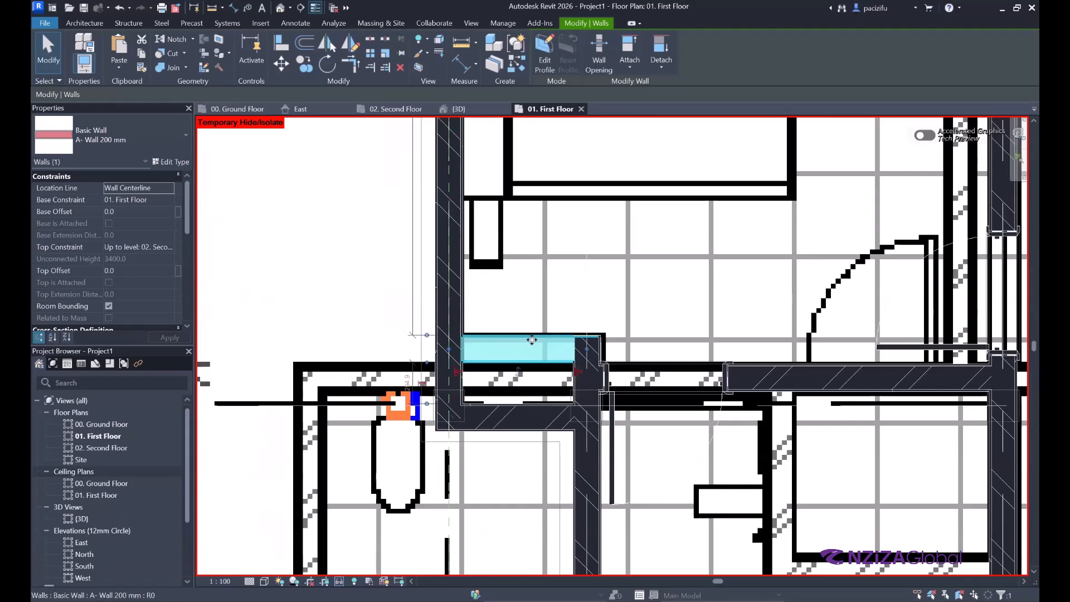
pyautogui.press('Delete')
pyautogui.click(529, 410)
pyautogui.press('Delete')
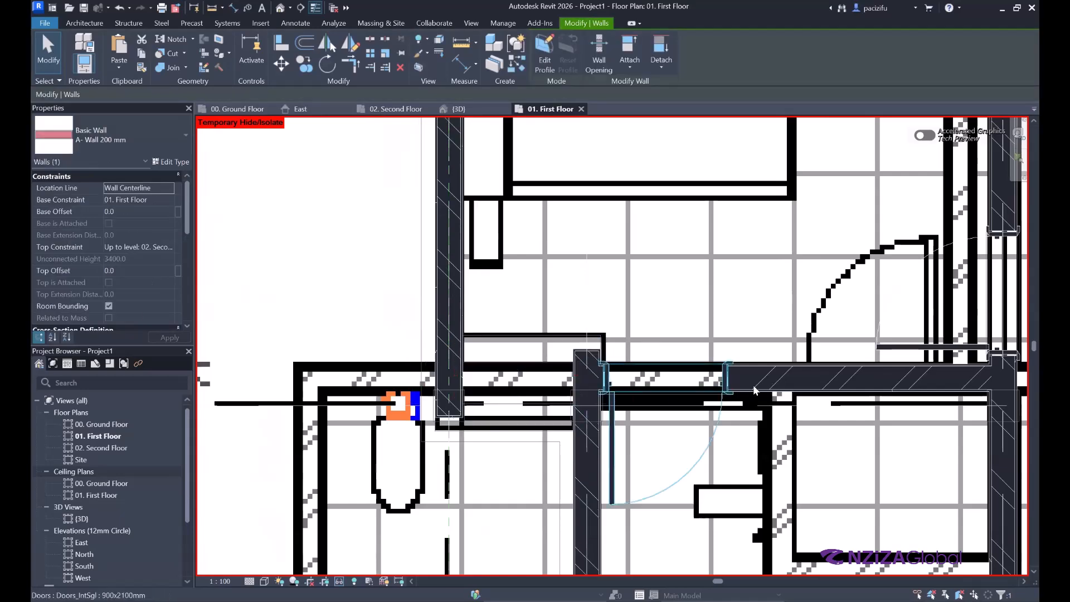
# Step: Extend the wall with the door near grid C past grid 1 to the outermost left wall in the PDF
pyautogui.click(748, 387)
pyautogui.moveTo(477, 378); pyautogui.dragTo(314, 379)
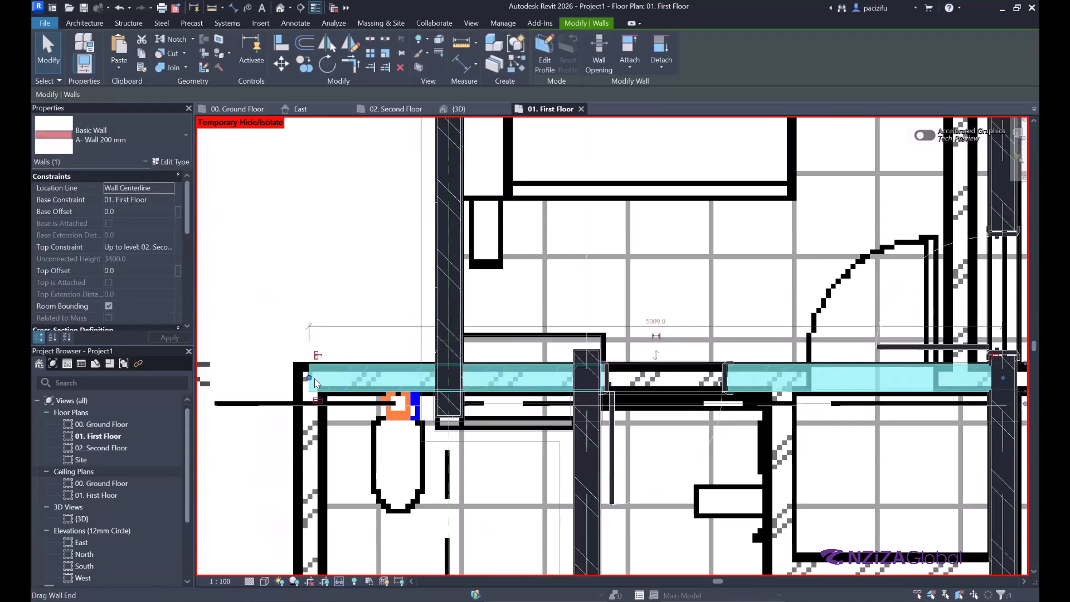
pyautogui.scroll(-4, 337, 278)
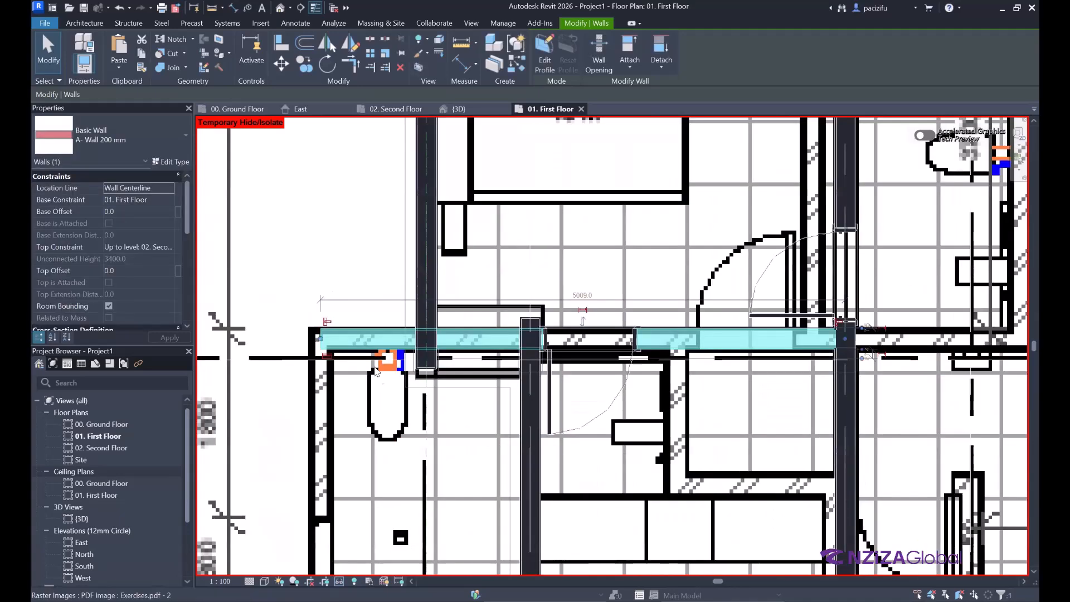
pyautogui.scroll(-3, 404, 336)
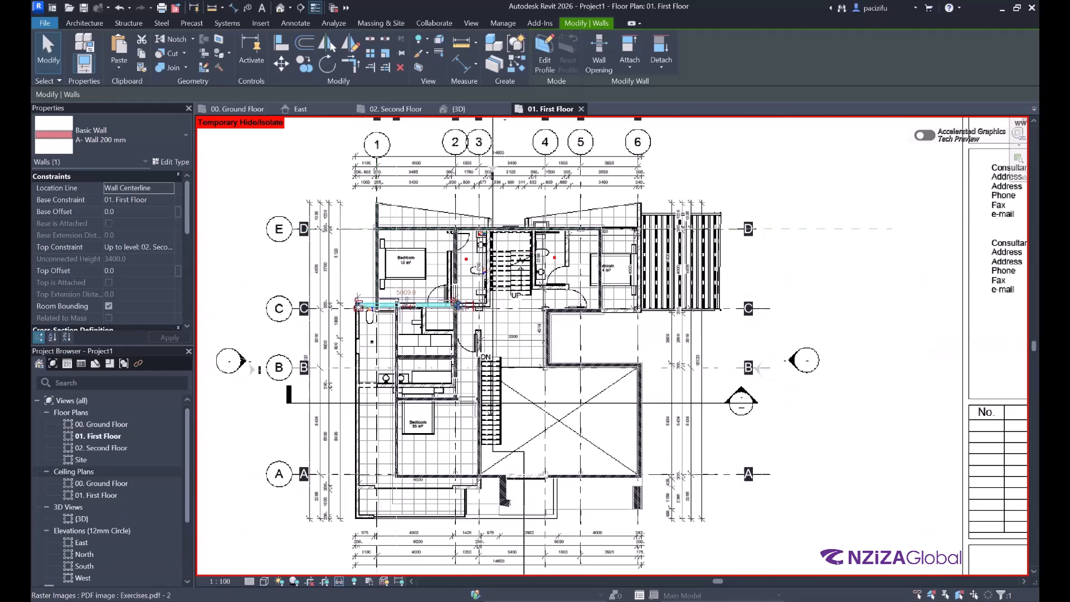
pyautogui.click(369, 301)
pyautogui.scroll(2, 370, 300)
pyautogui.scroll(4, 371, 308)
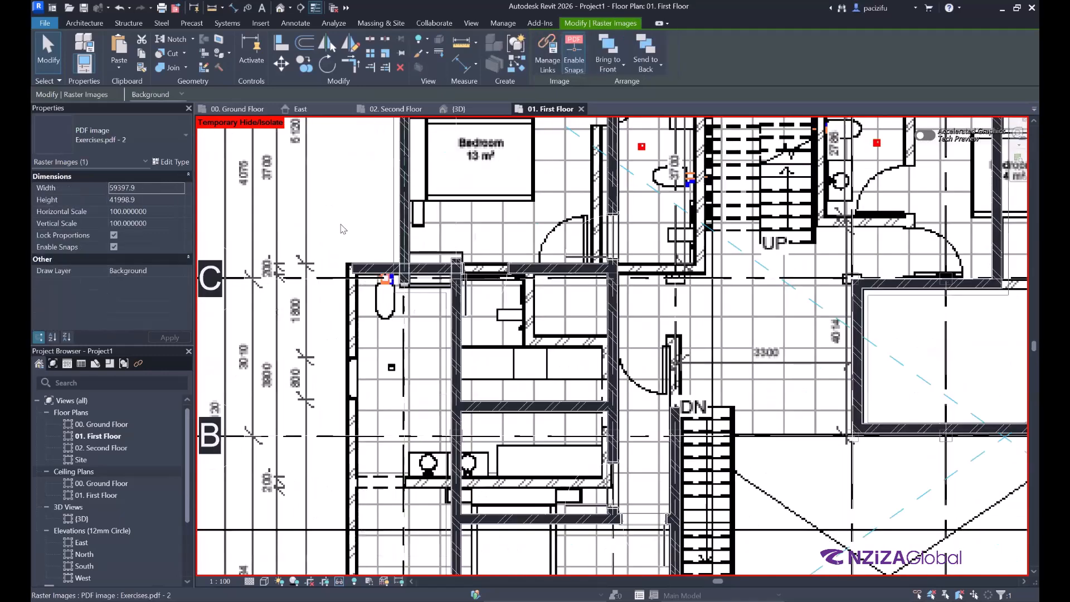
pyautogui.press('Escape')
# Step: Draw an A- Wall 200 mm from the extended wall's left end straight down to the PDF's lower left outer corner
pyautogui.scroll(4, 362, 274)
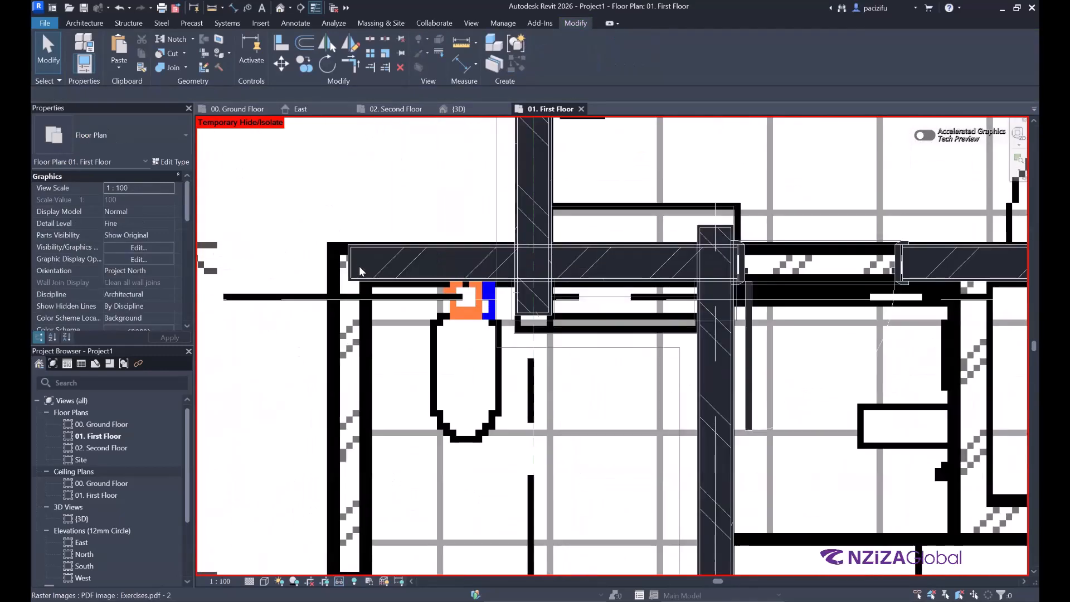
pyautogui.press('alt')
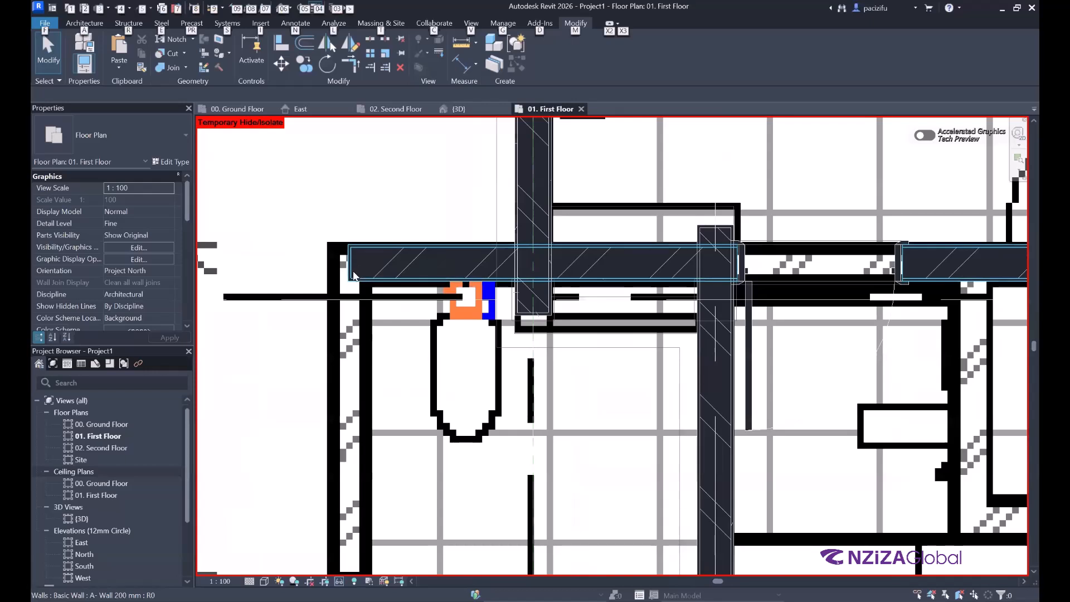
pyautogui.click(359, 270)
pyautogui.press('c')
pyautogui.press('s')
pyautogui.scroll(3, 373, 248)
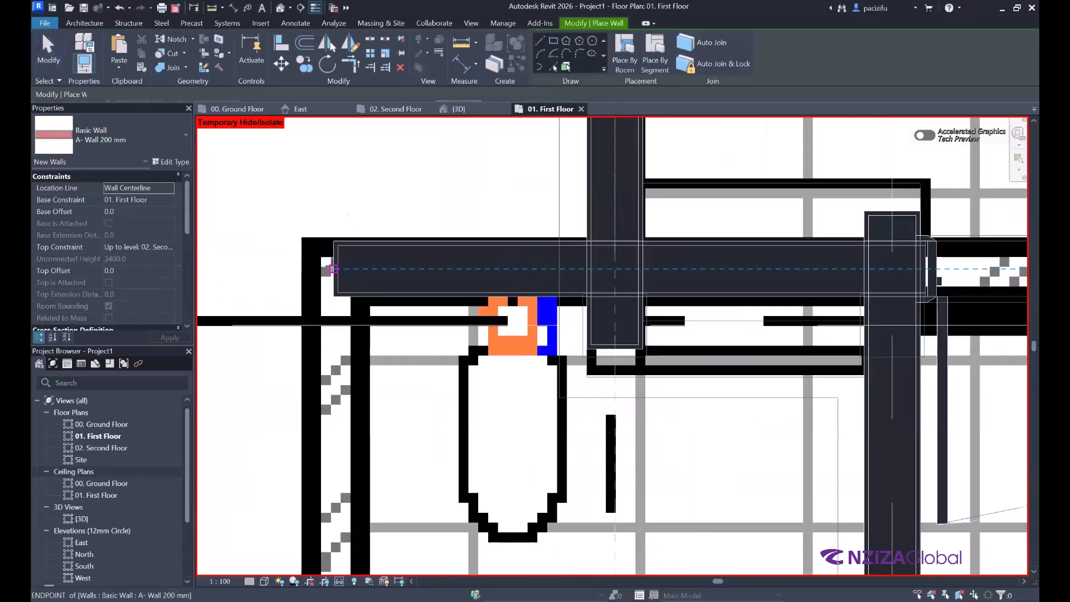
pyautogui.click(334, 269)
pyautogui.scroll(-3, 332, 220)
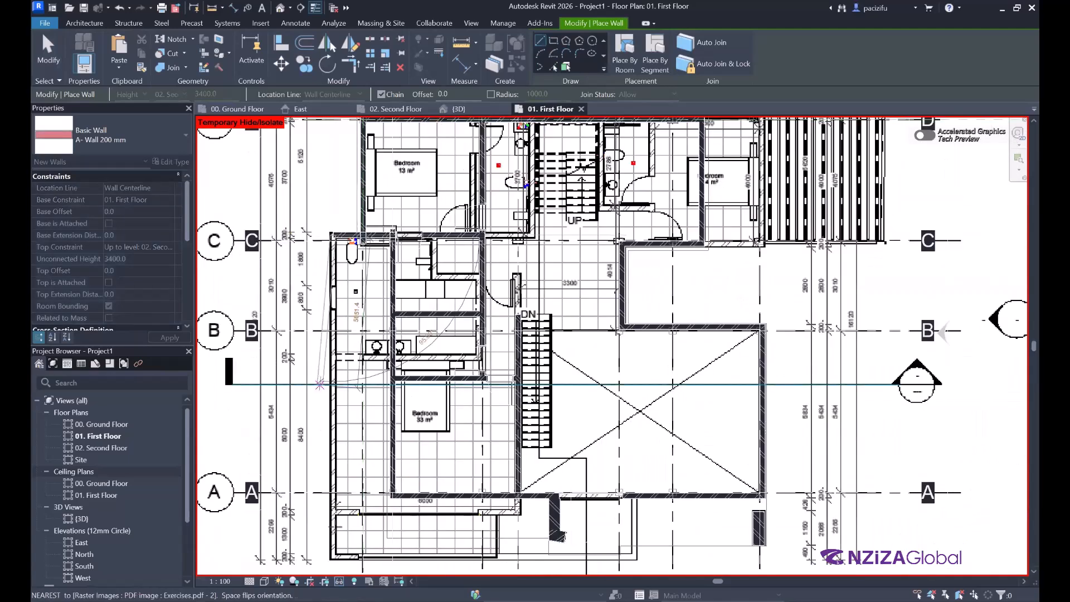
pyautogui.scroll(5, 332, 429)
pyautogui.scroll(2, 332, 495)
pyautogui.scroll(2, 335, 483)
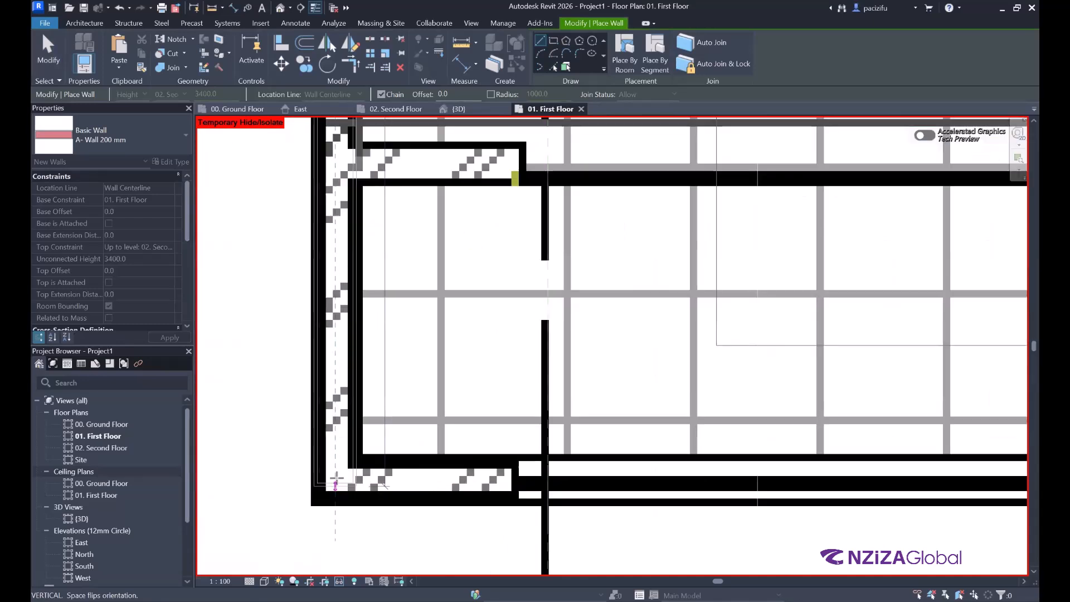
pyautogui.click(335, 472)
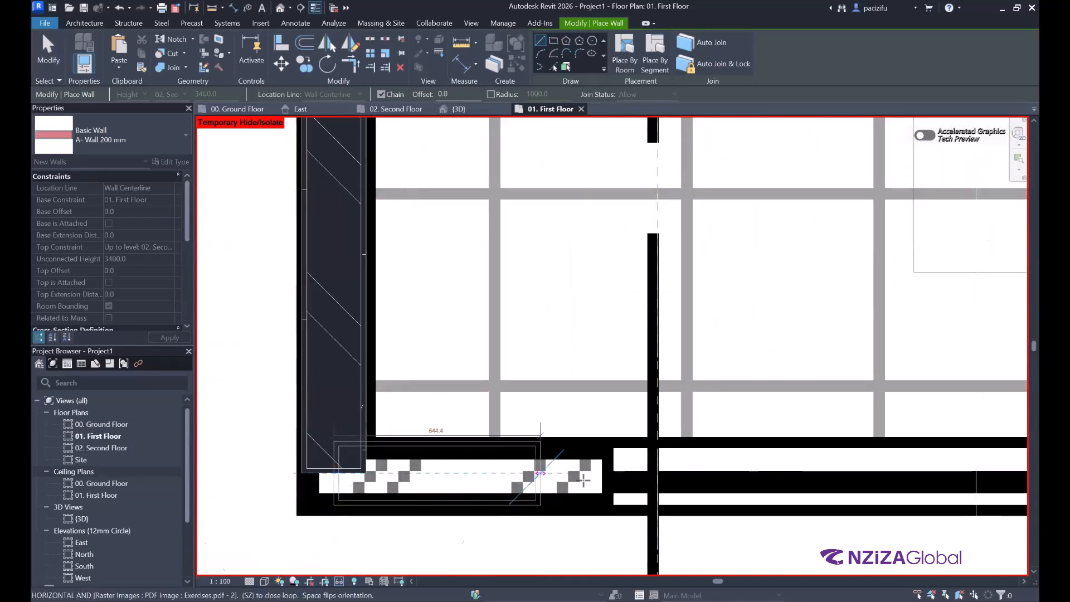
# Step: Add the short horizontal return wall at the lower left outer corner, ending where the PDF's wall stops, and finish the wall chain
pyautogui.scroll(1, 602, 473)
pyautogui.click(609, 475)
pyautogui.scroll(-3, 608, 475)
pyautogui.scroll(2, 502, 416)
pyautogui.press('Escape')
pyautogui.scroll(-4, 443, 368)
pyautogui.scroll(3, 443, 368)
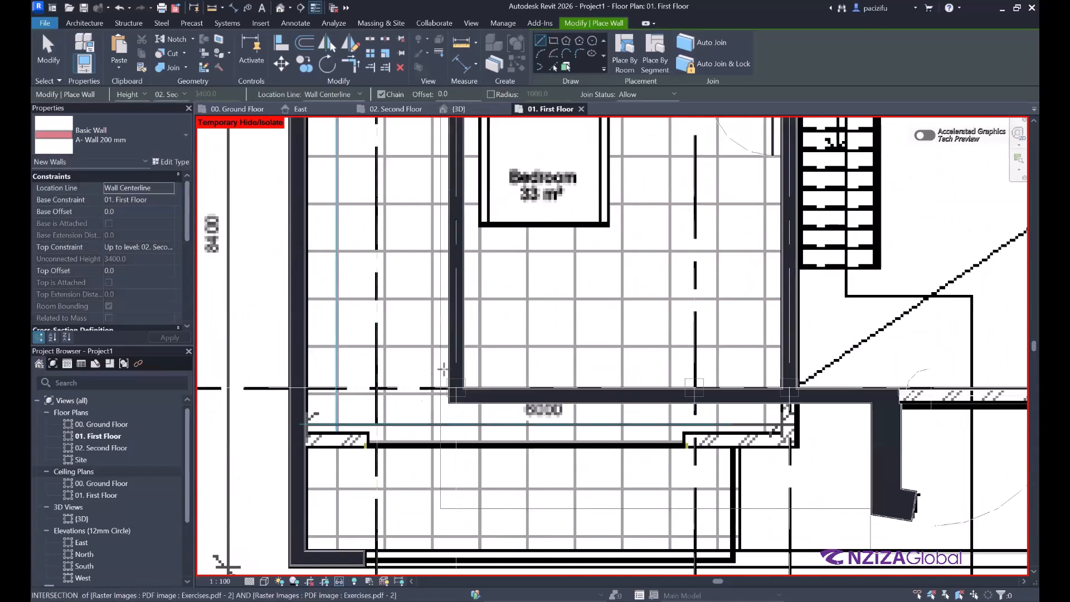
pyautogui.scroll(-2, 329, 424)
pyautogui.press('Escape')
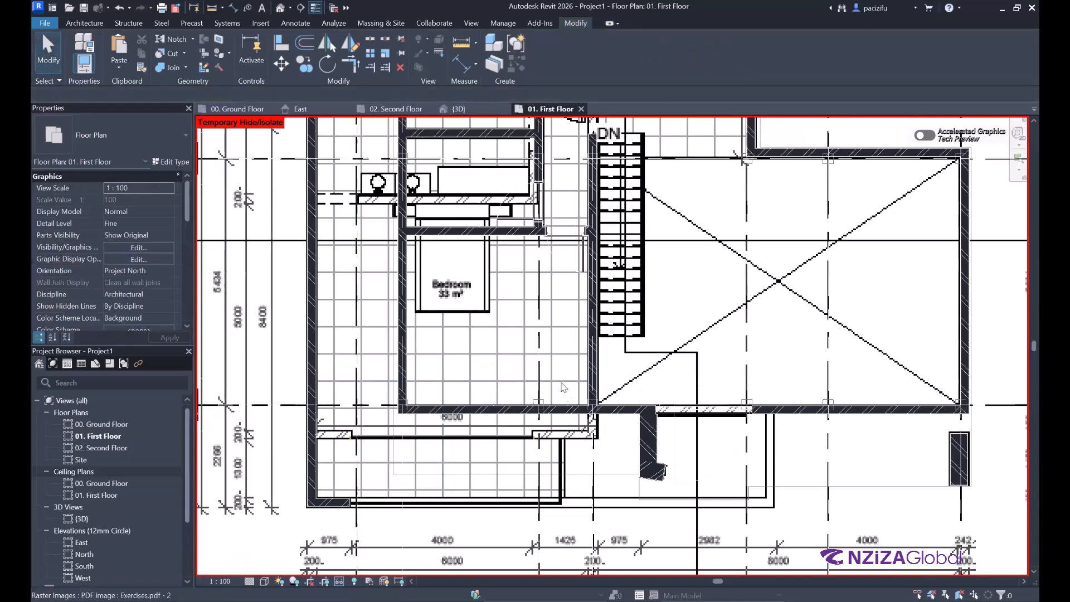
# Step: Extend the wall beside the staircase past grid A to the PDF's wall corner just below
pyautogui.scroll(2, 567, 396)
pyautogui.scroll(2, 567, 391)
pyautogui.click(567, 387)
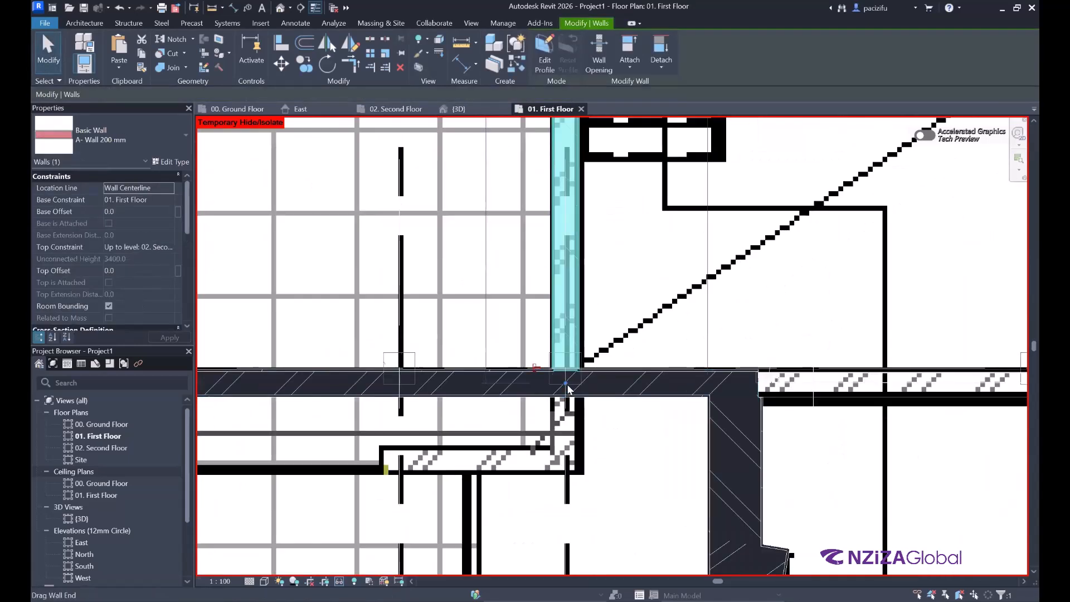
pyautogui.moveTo(565, 383); pyautogui.dragTo(671, 457)
pyautogui.scroll(-9, 645, 459)
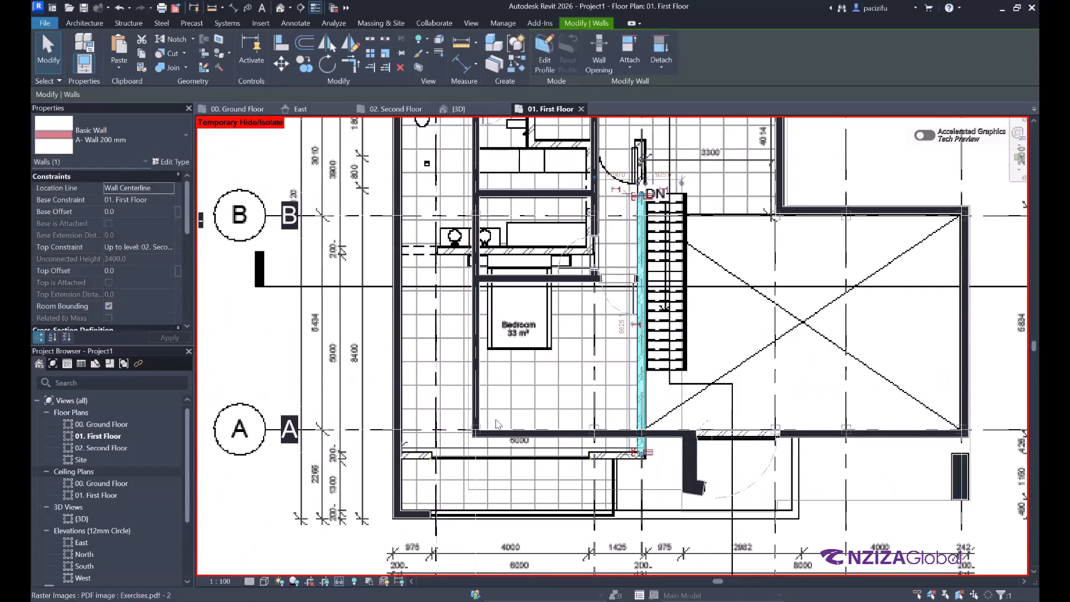
# Step: Place an A- Wall 200 mm by picking the lower edge of the PDF's left short wall below grid A, with location line Finish Face: Exterior
pyautogui.scroll(3, 494, 429)
pyautogui.click(494, 427)
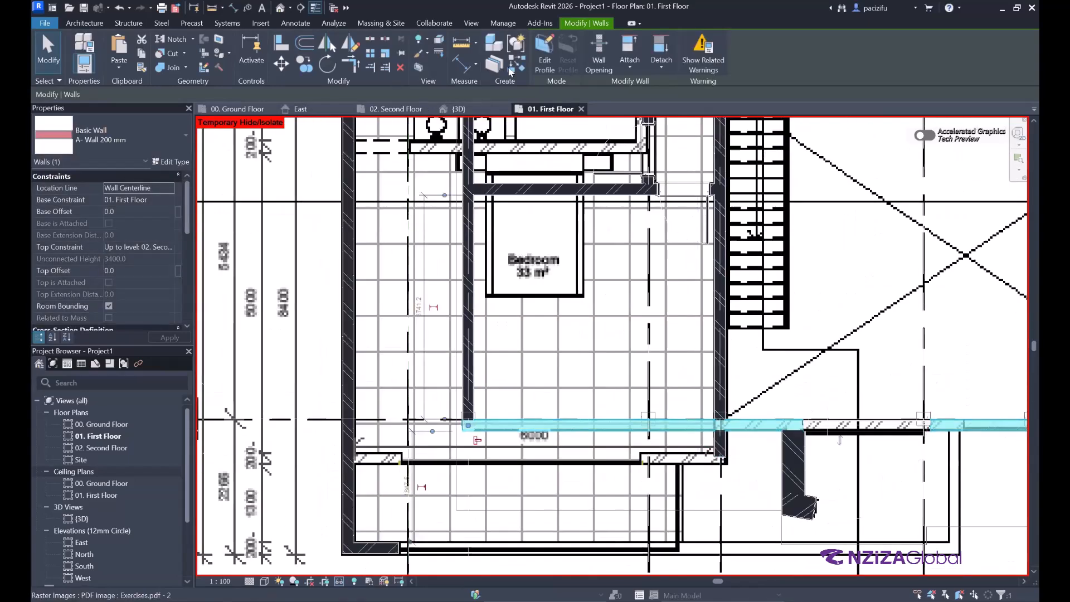
pyautogui.press('w')
pyautogui.press('a')
pyautogui.scroll(8, 302, 474)
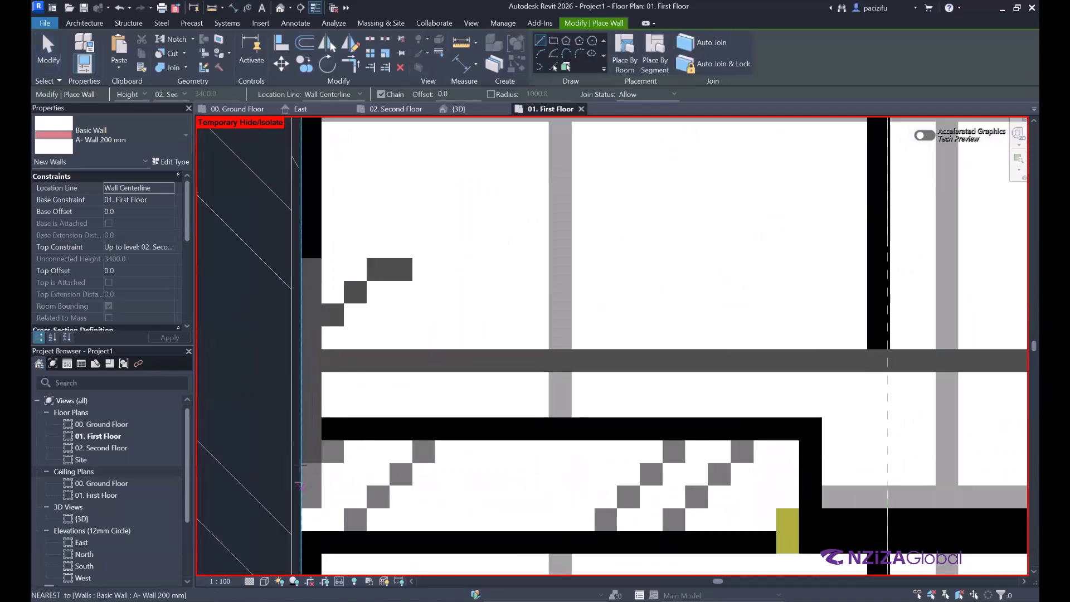
pyautogui.scroll(-5, 301, 480)
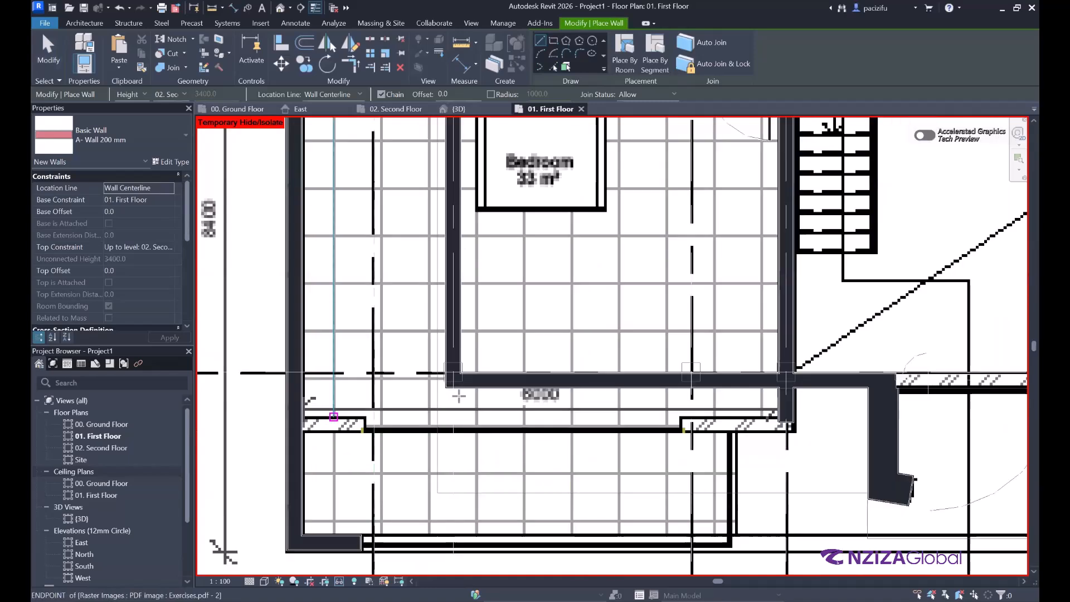
pyautogui.scroll(6, 780, 421)
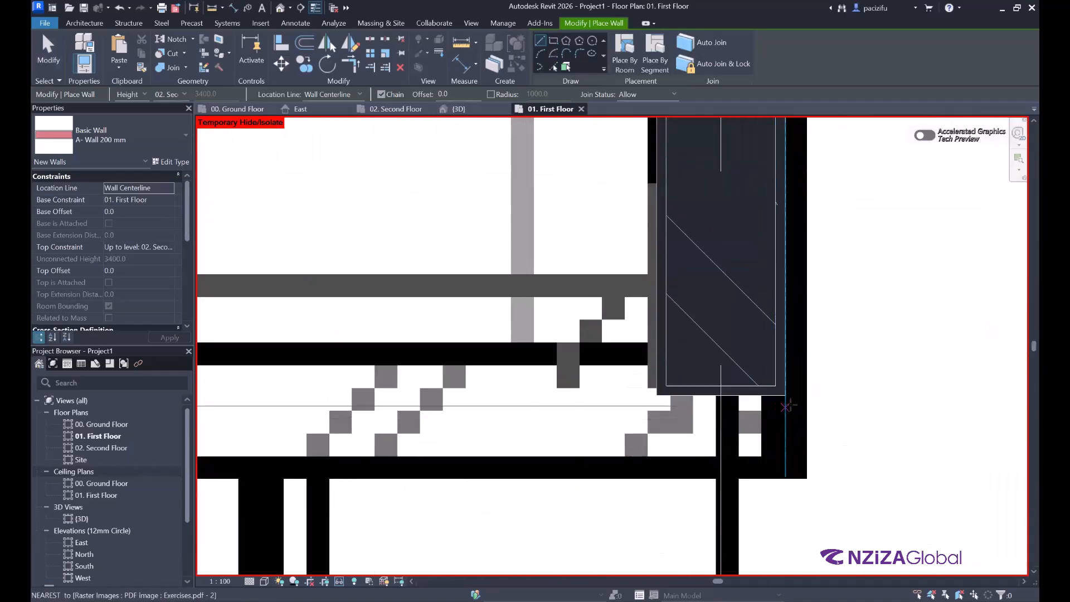
pyautogui.scroll(-4, 786, 425)
pyautogui.scroll(-6, 549, 299)
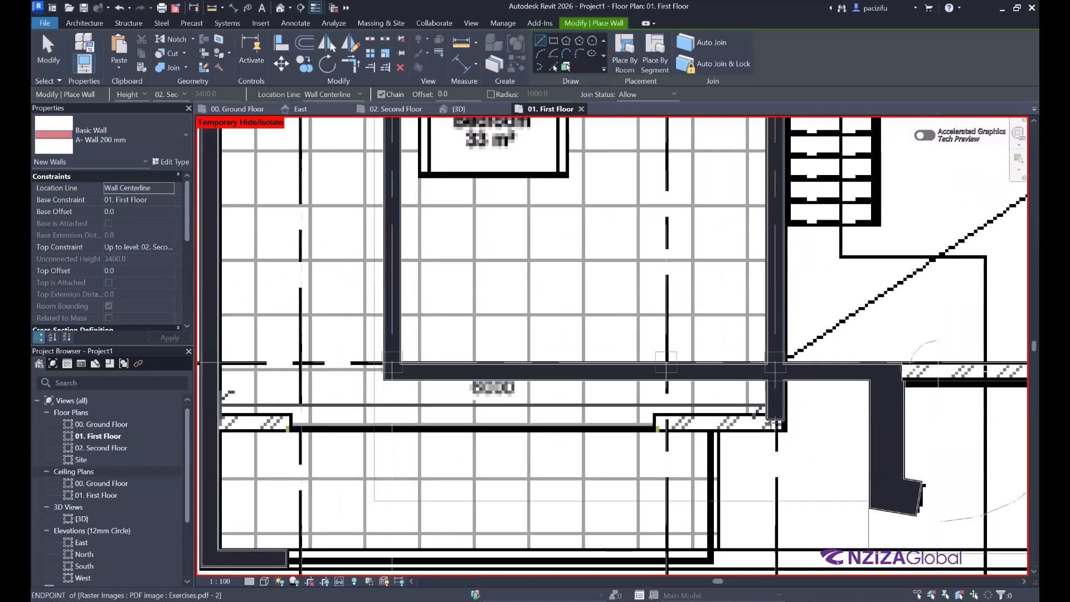
pyautogui.scroll(6, 760, 235)
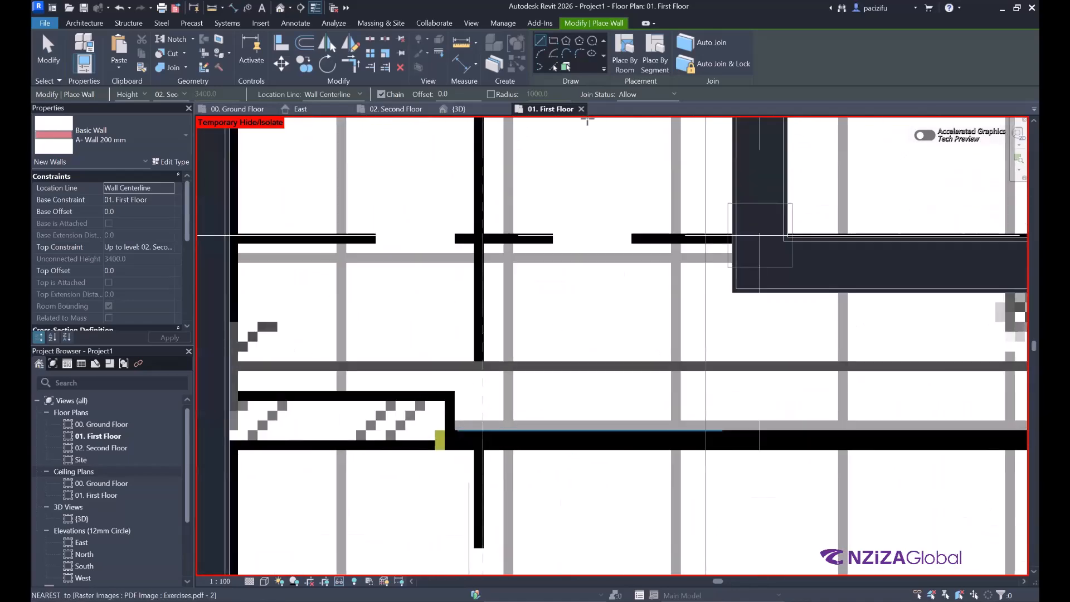
pyautogui.click(554, 66)
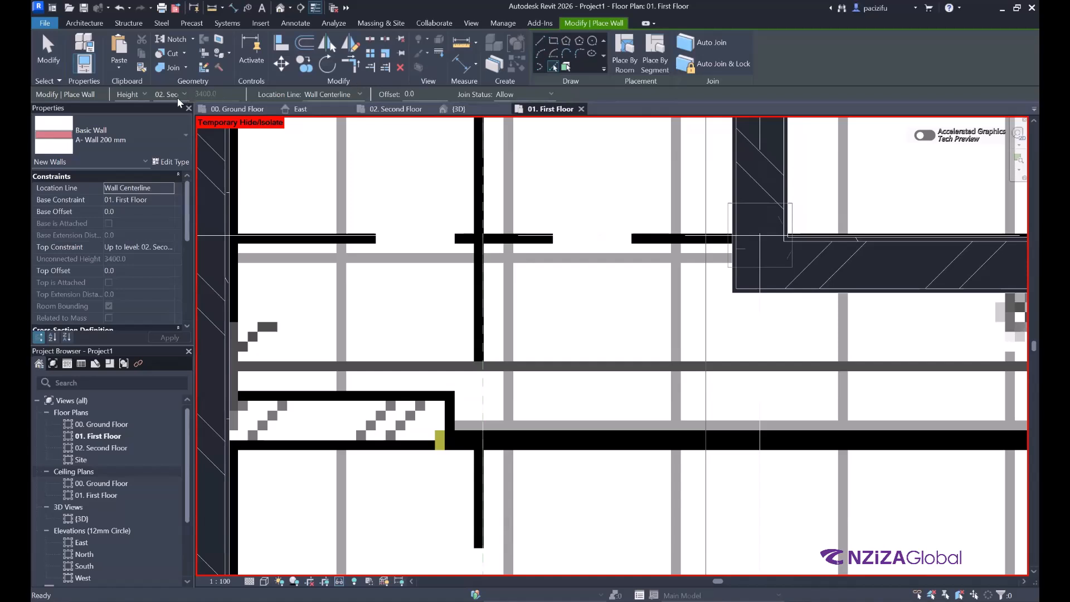
pyautogui.click(358, 93)
pyautogui.click(334, 125)
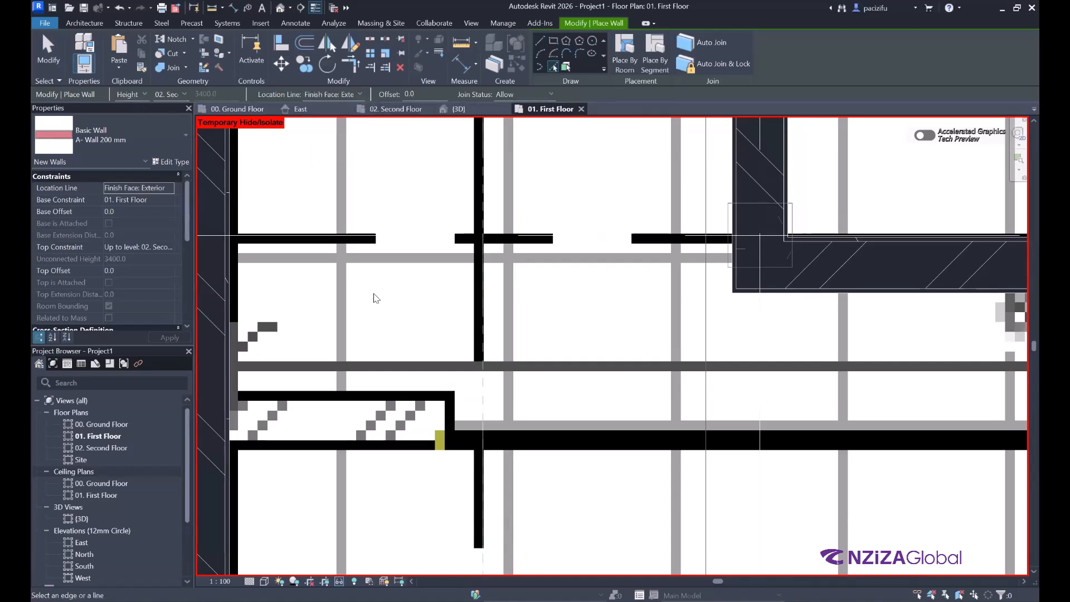
pyautogui.scroll(-4, 373, 298)
pyautogui.scroll(6, 362, 318)
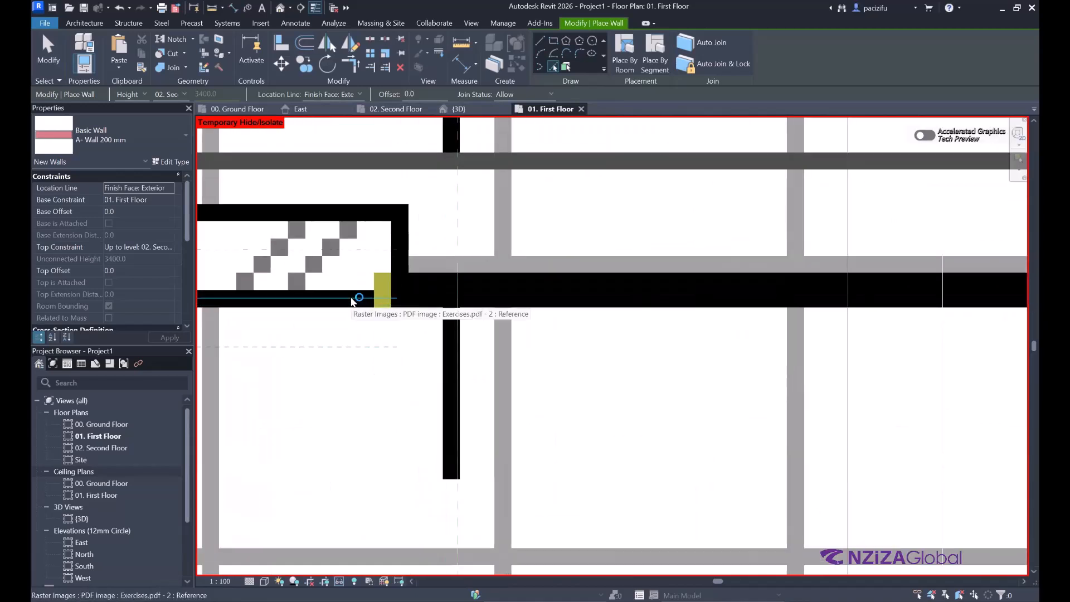
pyautogui.click(352, 306)
pyautogui.scroll(-4, 334, 318)
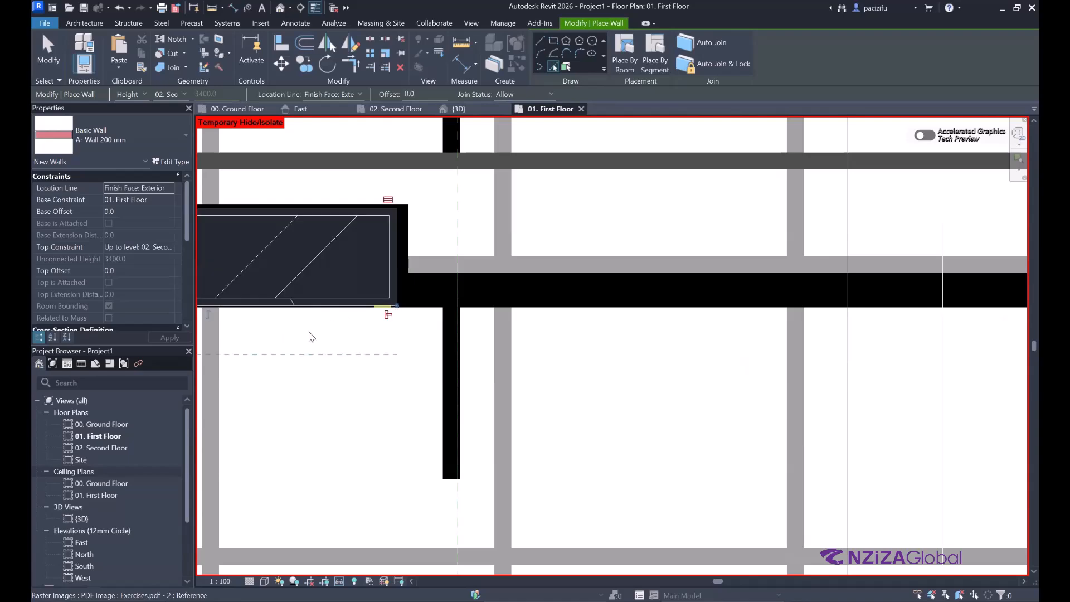
# Step: Leave wall placement and delete the 900x2100mm door in the vertical wall just above the 33 m² bedroom
pyautogui.scroll(-5, 405, 391)
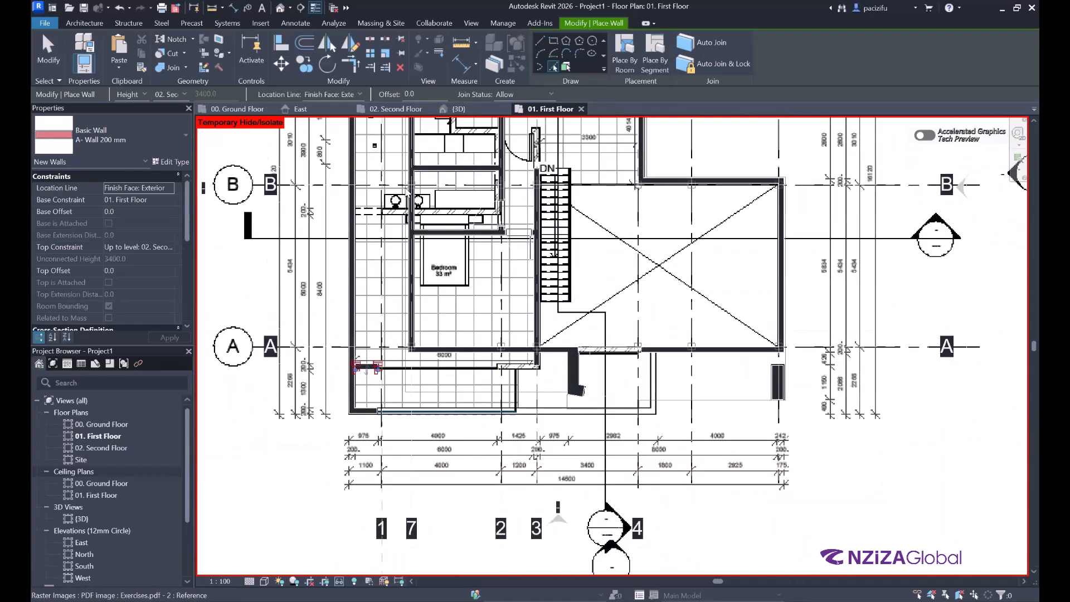
pyautogui.scroll(2, 408, 192)
pyautogui.scroll(1, 379, 304)
pyautogui.scroll(-1, 386, 286)
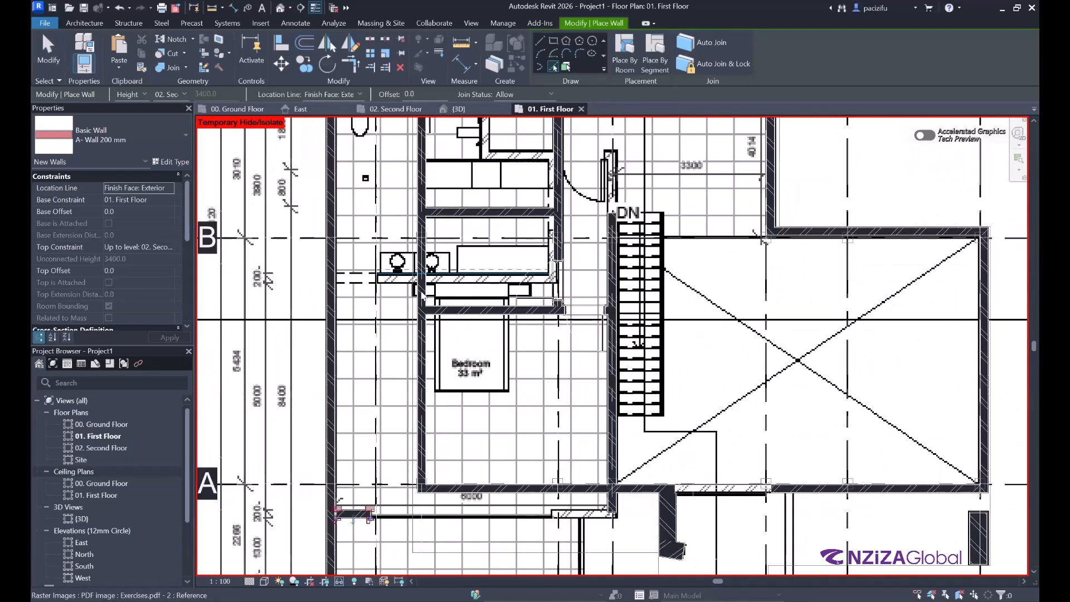
pyautogui.scroll(4, 444, 281)
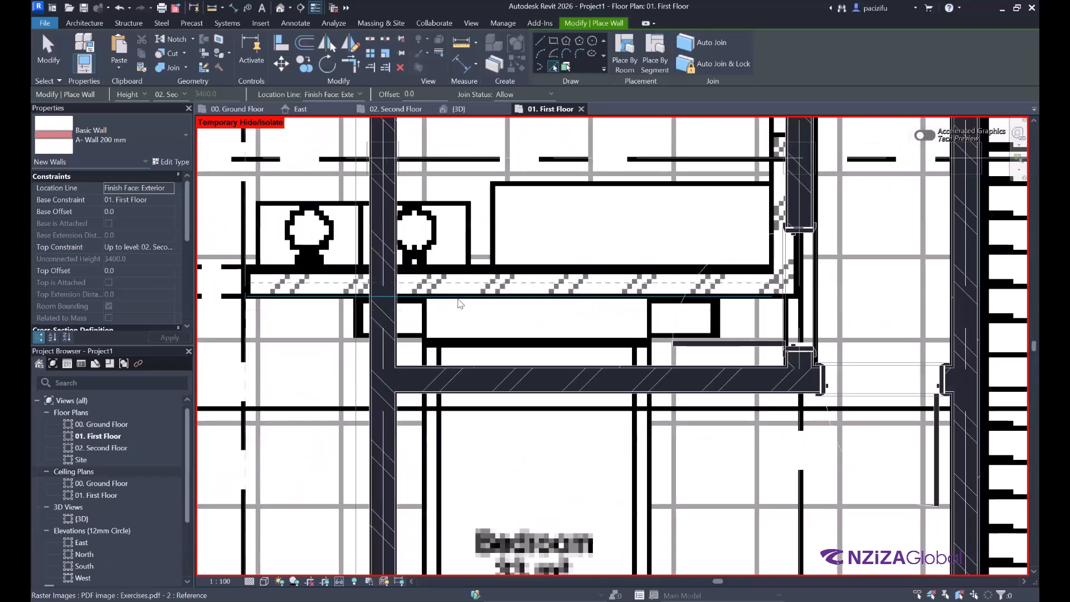
pyautogui.scroll(-2, 574, 360)
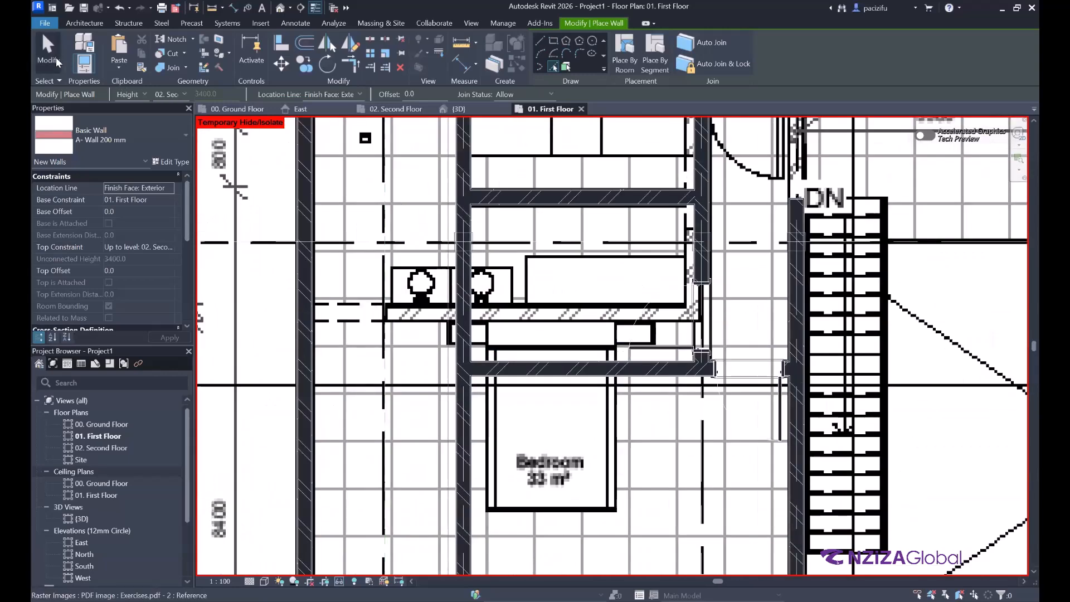
pyautogui.click(56, 61)
pyautogui.scroll(-2, 448, 285)
pyautogui.scroll(2, 449, 285)
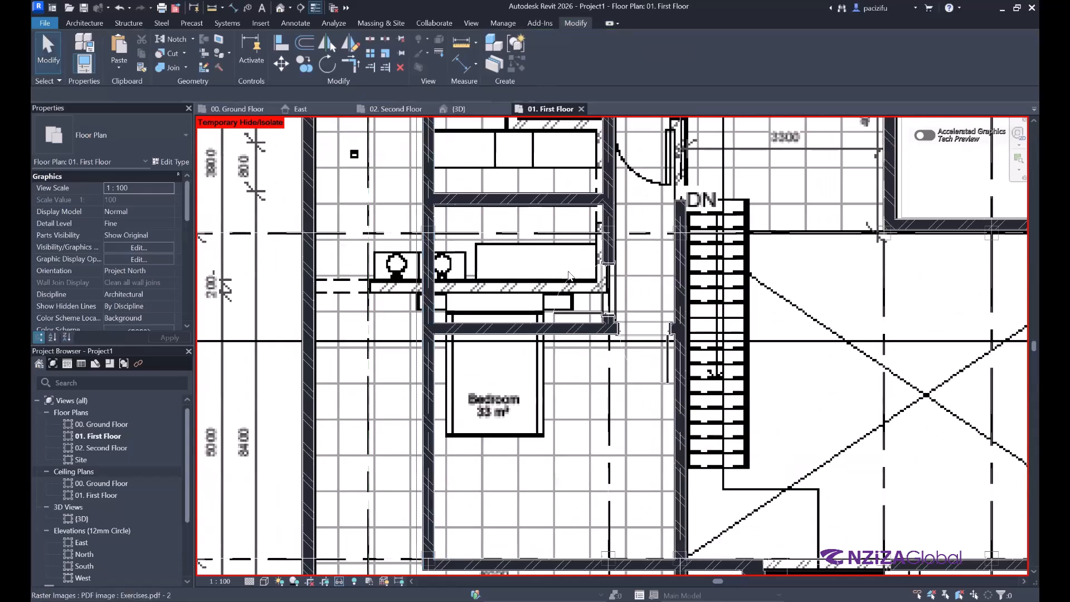
pyautogui.scroll(2, 570, 273)
pyautogui.click(608, 296)
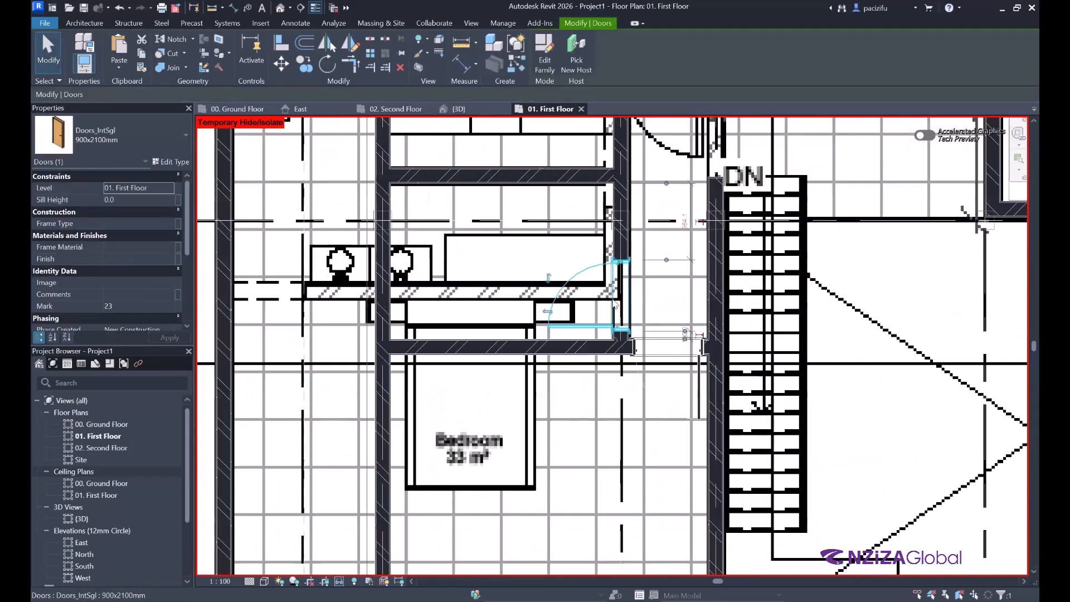
pyautogui.press('Delete')
# Step: Align the upper face of the horizontal wall above the 33 m² bedroom to the upper edge of the PDF's wall
pyautogui.scroll(1, 454, 349)
pyautogui.moveTo(454, 349); pyautogui.dragTo(526, 370, button='middle')
pyautogui.click(526, 370)
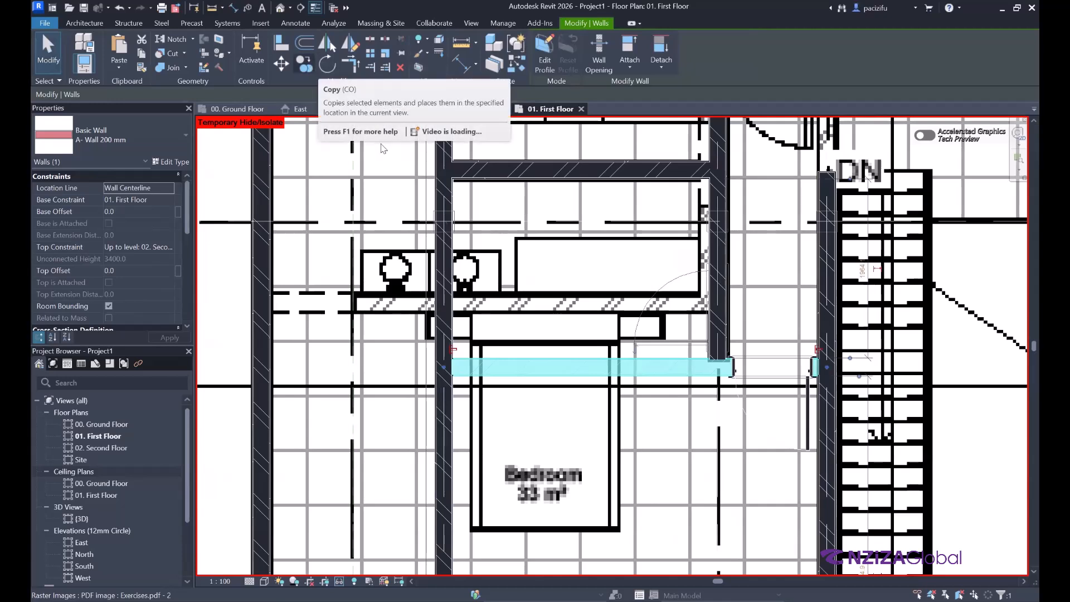
pyautogui.click(282, 47)
pyautogui.scroll(2, 555, 278)
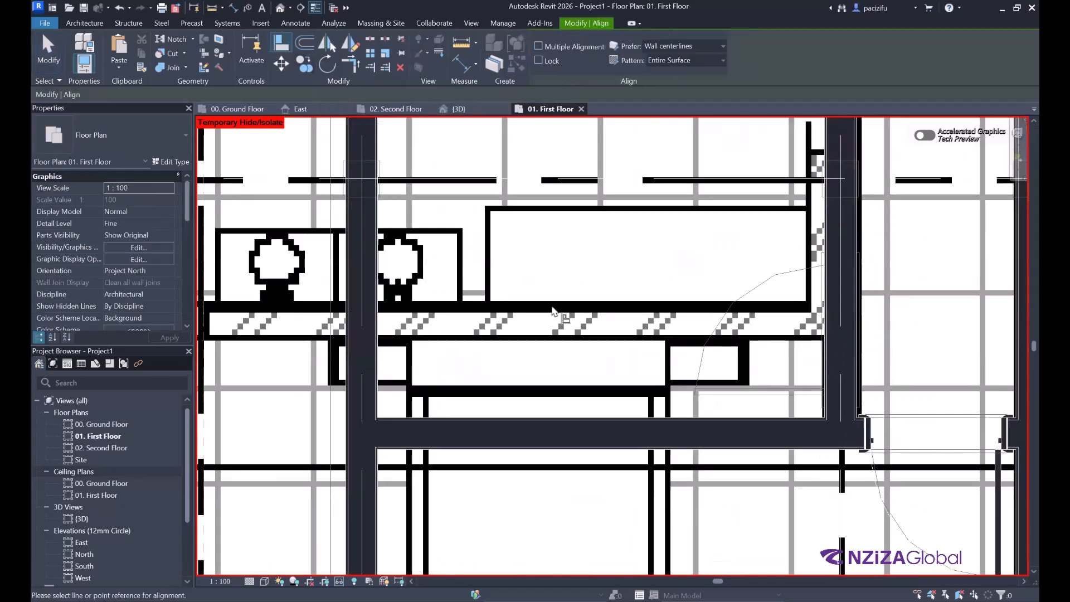
pyautogui.click(557, 397)
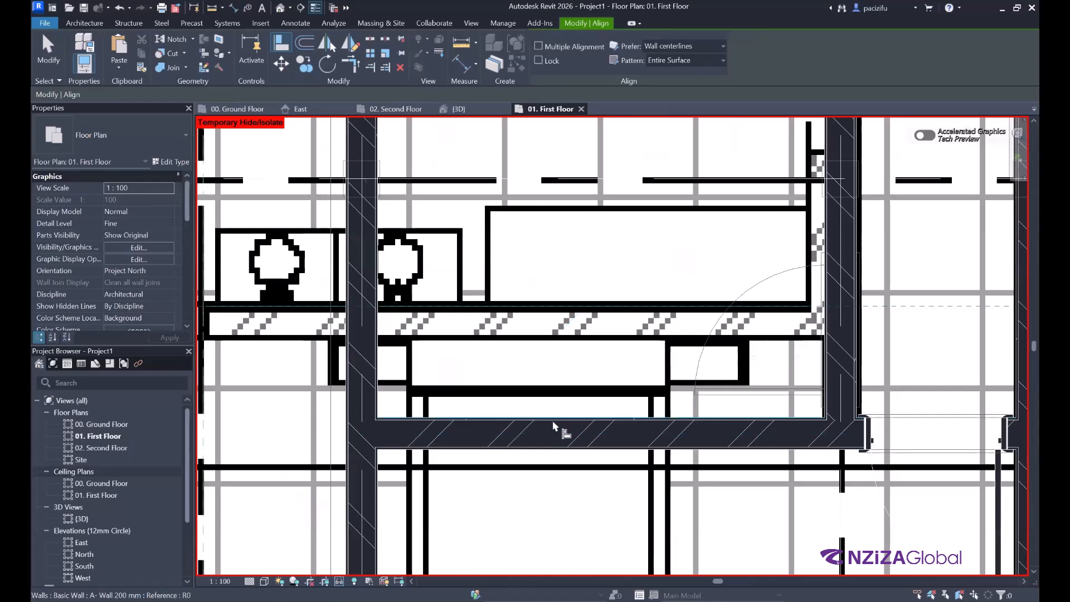
pyautogui.click(553, 420)
pyautogui.scroll(-3, 580, 379)
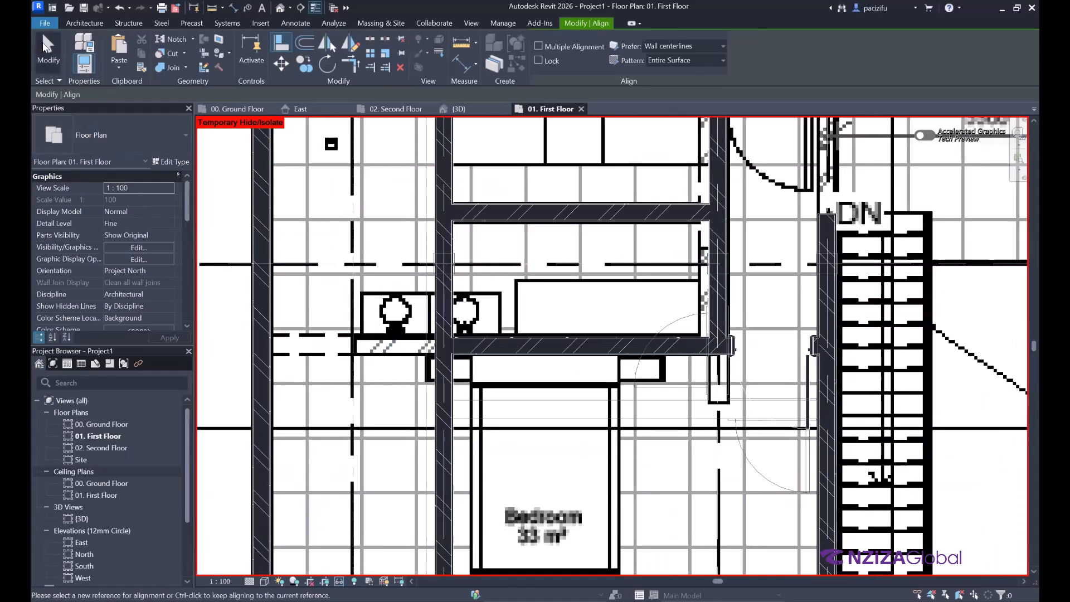
pyautogui.press('Escape')
# Step: Extend the left end of the aligned bedroom wall past grid 7 to the outer left wall
pyautogui.click(494, 353)
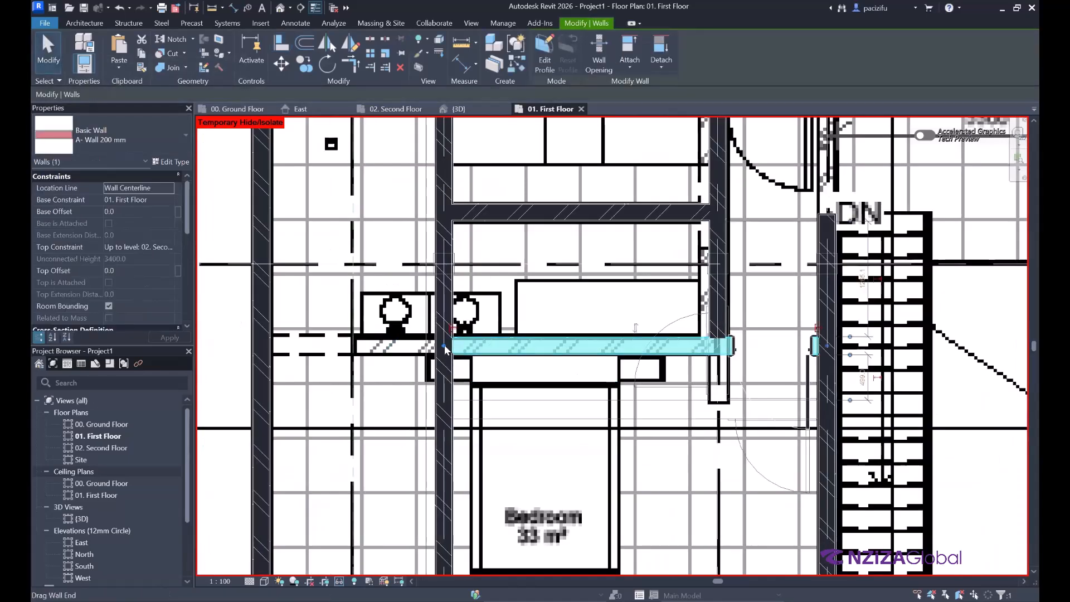
pyautogui.moveTo(443, 345); pyautogui.dragTo(223, 345)
pyautogui.scroll(3, 332, 336)
pyautogui.scroll(-2, 320, 337)
pyautogui.scroll(3, 251, 341)
pyautogui.scroll(-3, 317, 369)
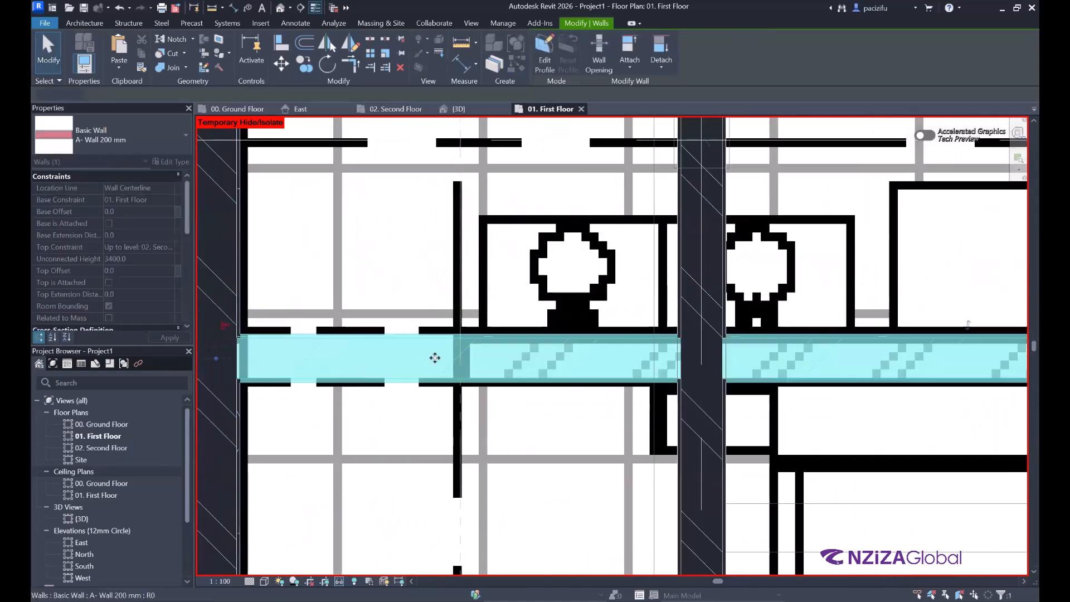
pyautogui.scroll(-4, 495, 301)
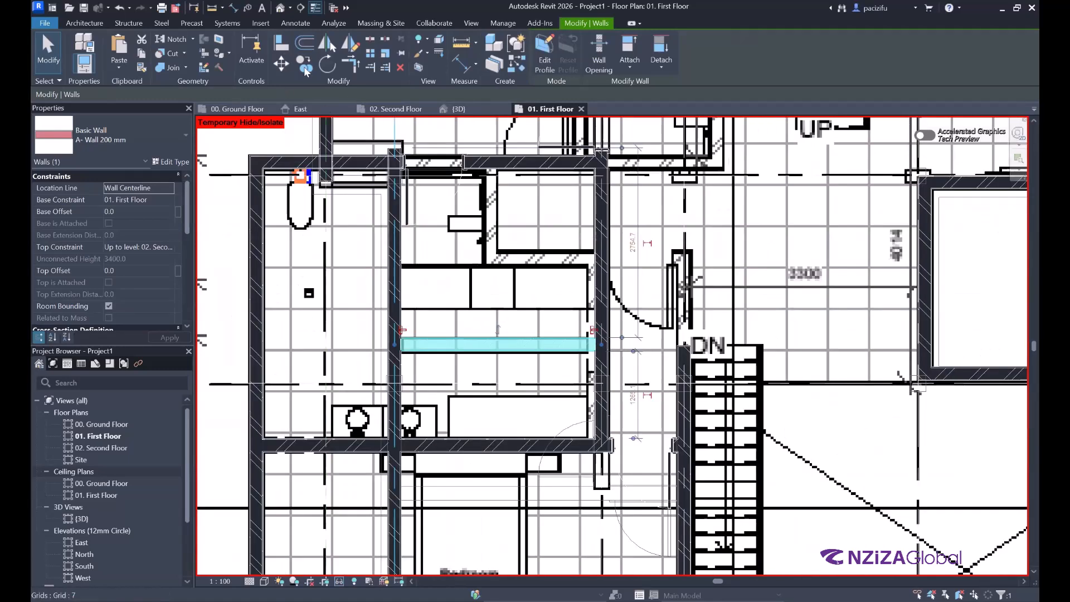
# Step: Try to align the short horizontal wall above grid B to the upper edge of the PDF's wall above the wardrobe, and undo it
pyautogui.click(282, 53)
pyautogui.scroll(5, 567, 344)
pyautogui.click(549, 251)
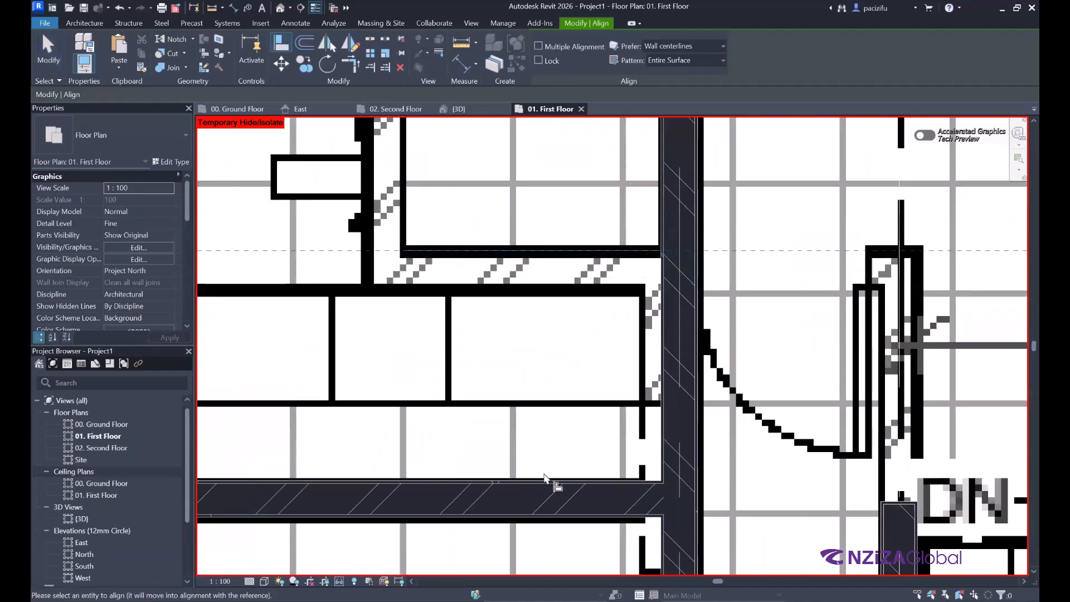
pyautogui.click(559, 452)
pyautogui.scroll(-5, 563, 379)
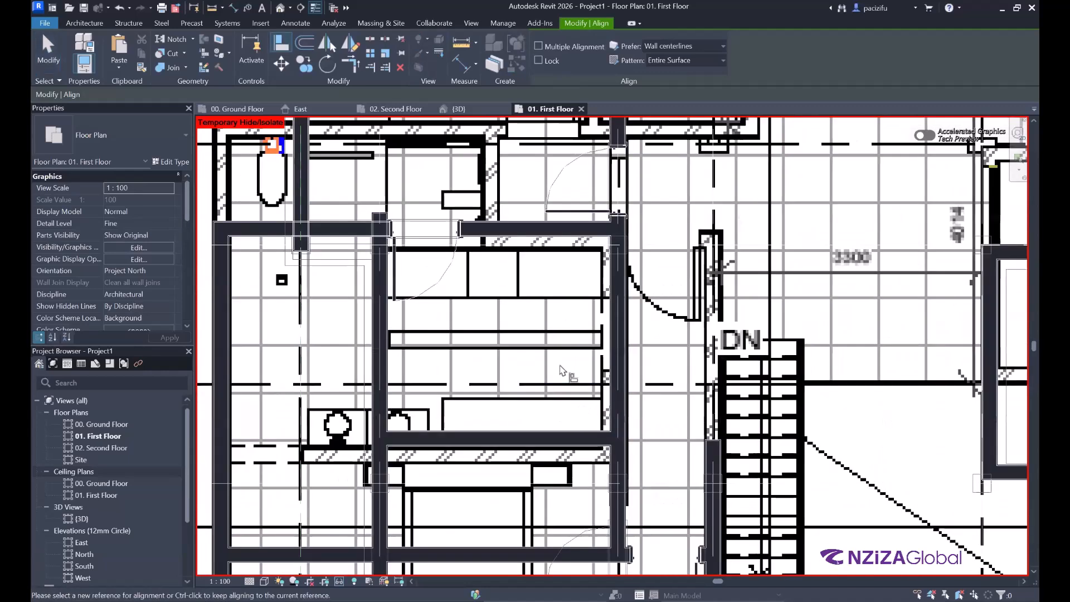
pyautogui.scroll(5, 562, 369)
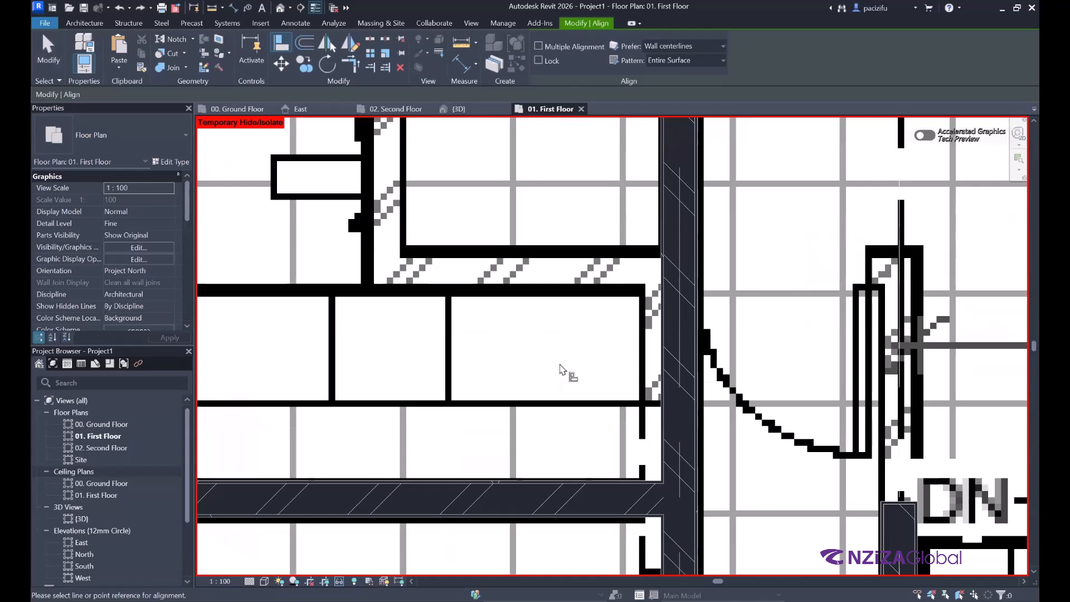
pyautogui.scroll(-4, 549, 323)
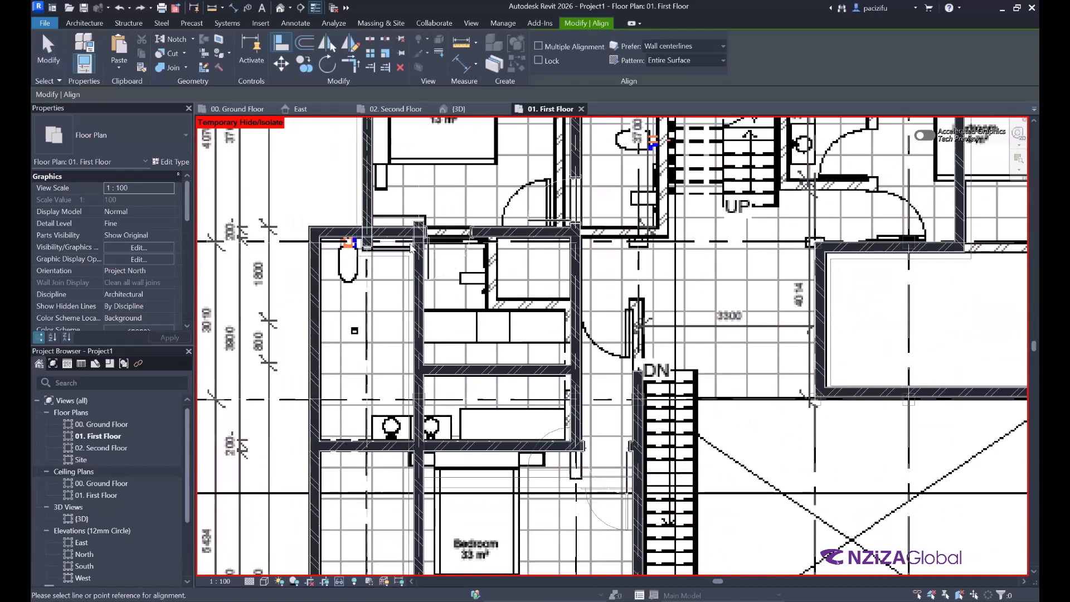
# Step: Copy the short horizontal wall above grid B about 1280 mm up onto the PDF's wall above the wardrobe, and delete the original
pyautogui.click(49, 53)
pyautogui.click(471, 369)
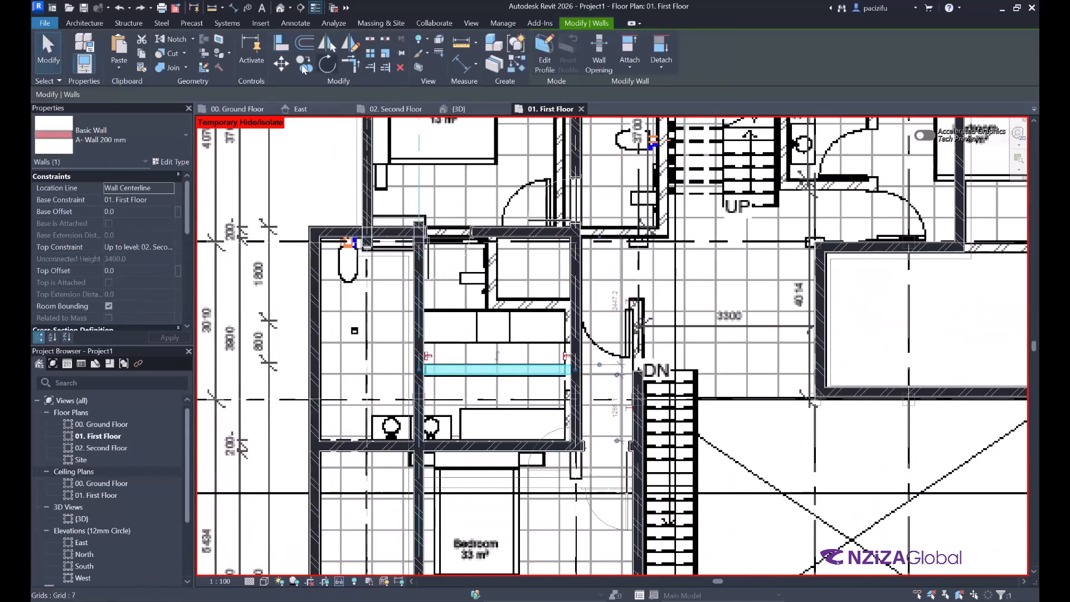
pyautogui.press('c')
pyautogui.press('o')
pyautogui.scroll(6, 521, 399)
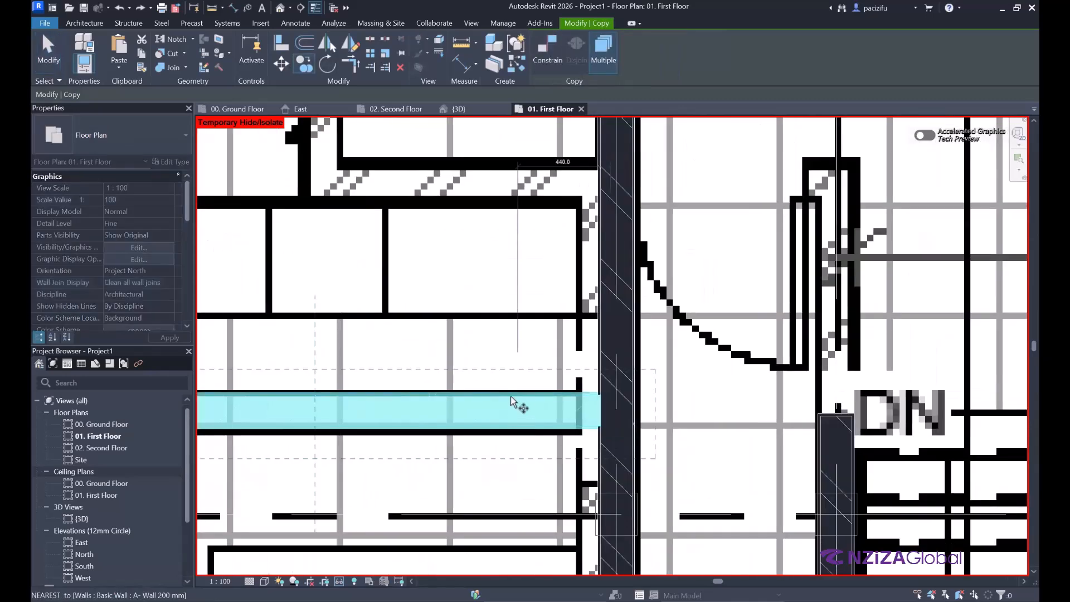
pyautogui.scroll(2, 511, 398)
pyautogui.click(511, 395)
pyautogui.scroll(-3, 511, 396)
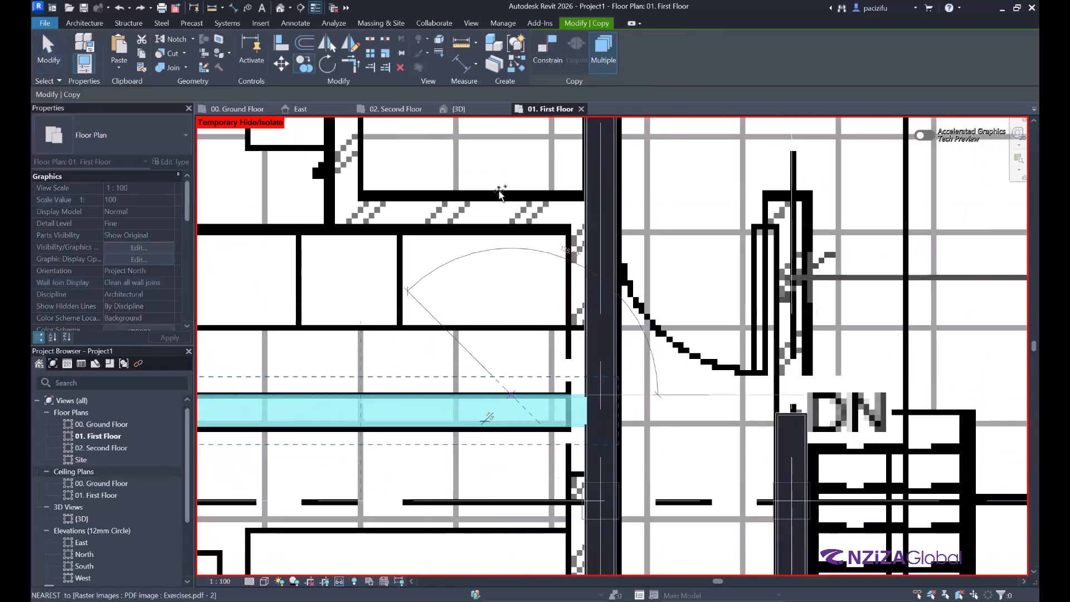
pyautogui.scroll(2, 512, 197)
pyautogui.scroll(3, 516, 199)
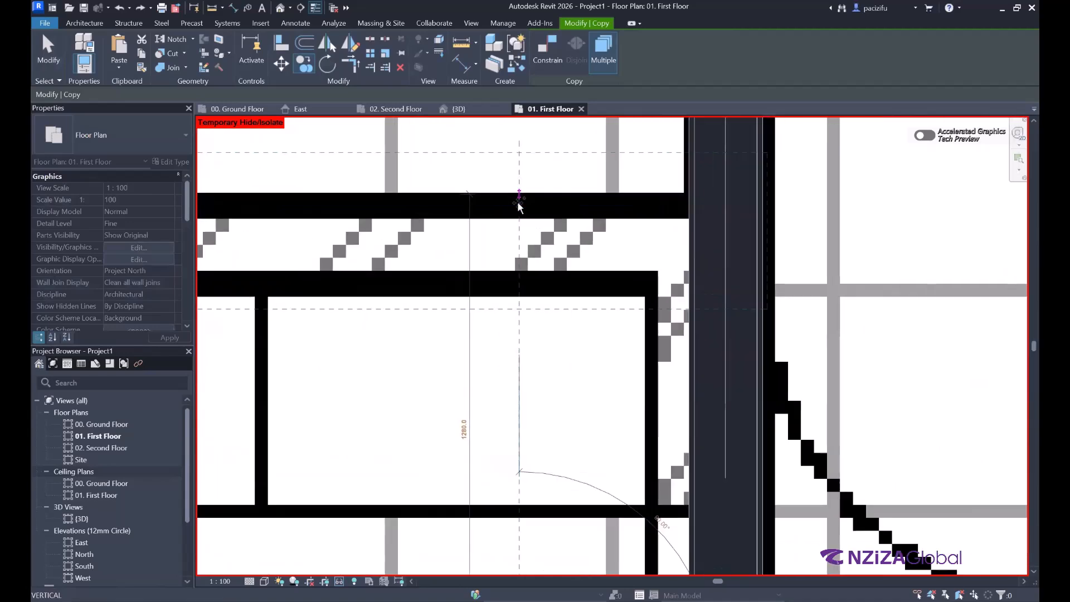
pyautogui.click(525, 209)
pyautogui.scroll(-4, 525, 212)
pyautogui.click(44, 59)
pyautogui.scroll(-5, 442, 253)
pyautogui.scroll(-2, 441, 258)
pyautogui.scroll(5, 423, 270)
pyautogui.scroll(-4, 429, 275)
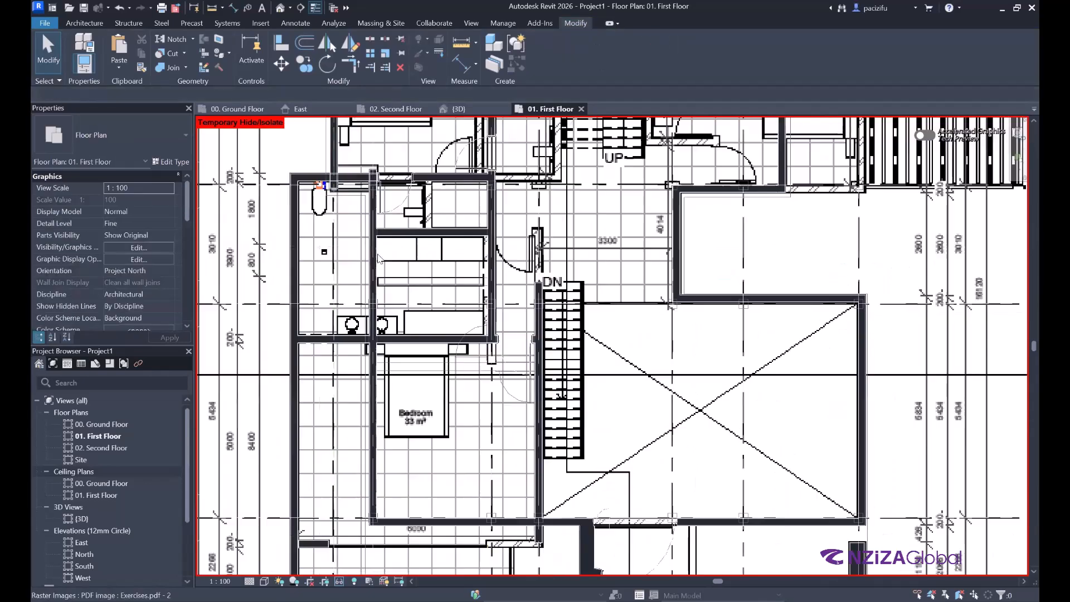
# Step: Shorten the vertical wall on grid 7 from its lower end at grid A to a short stub just below grid C
pyautogui.click(365, 220)
pyautogui.scroll(4, 365, 223)
pyautogui.scroll(-4, 399, 243)
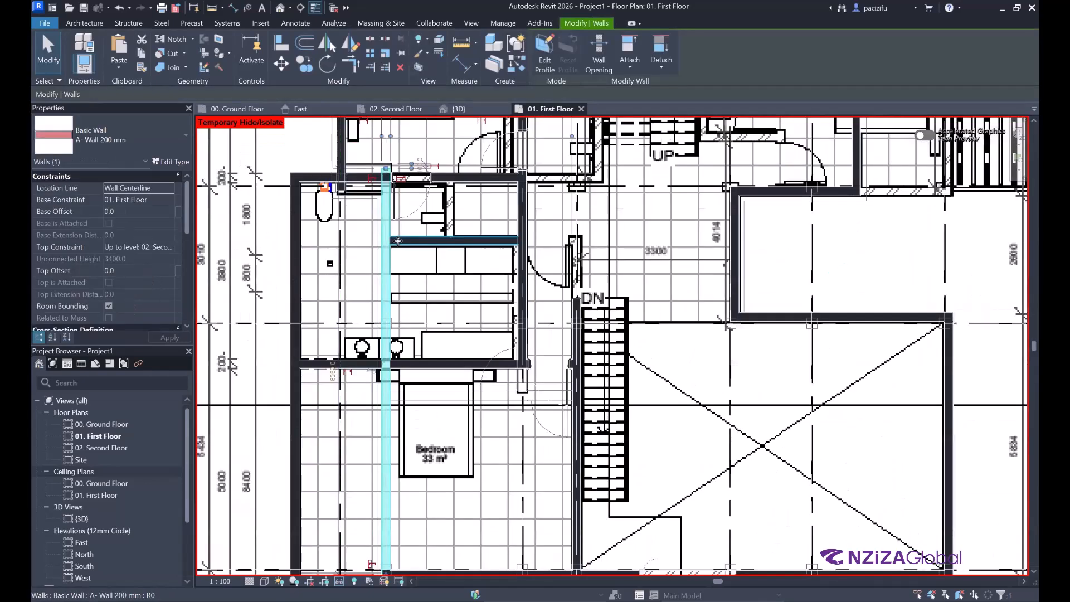
pyautogui.scroll(2, 389, 259)
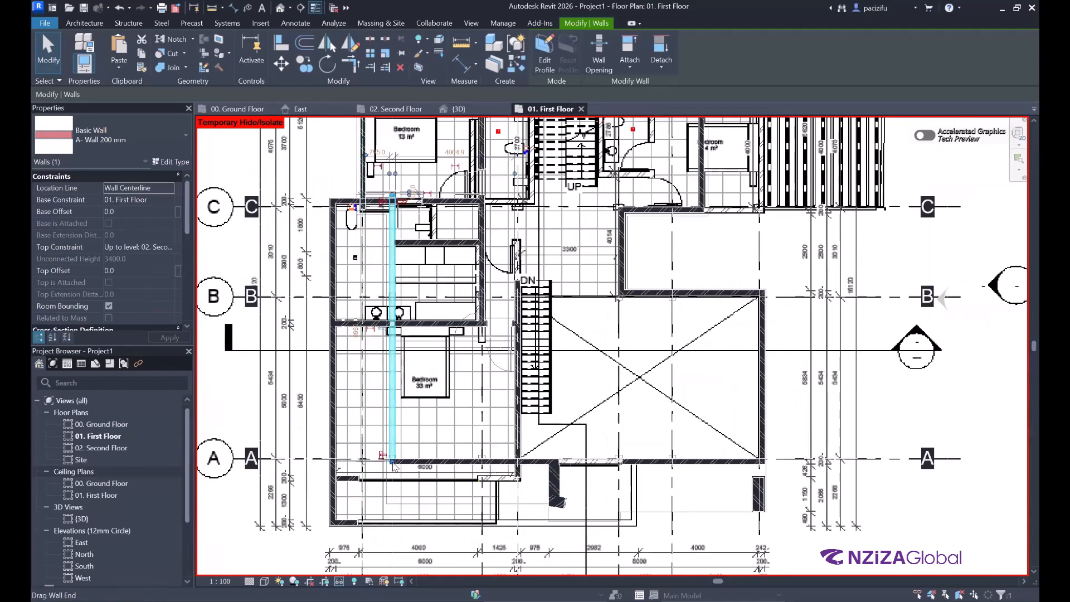
pyautogui.moveTo(394, 466); pyautogui.dragTo(392, 405)
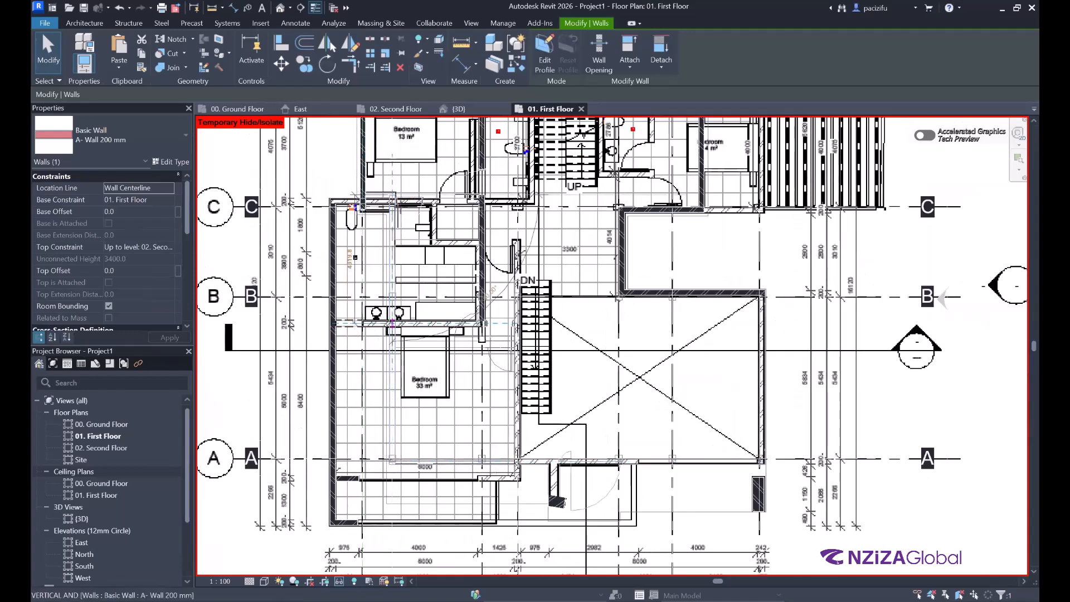
pyautogui.scroll(4, 391, 239)
pyautogui.moveTo(392, 284); pyautogui.dragTo(412, 181)
pyautogui.click(826, 587)
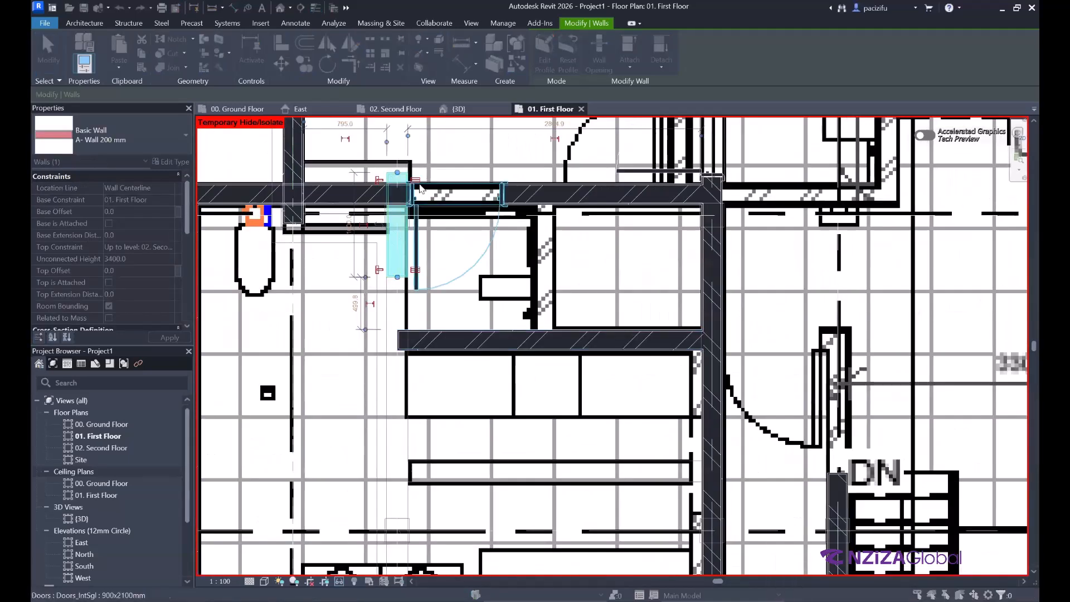
# Step: Delete the 900x2100mm door beside the stub in the horizontal wall along grid C
pyautogui.scroll(2, 424, 179)
pyautogui.click(417, 283)
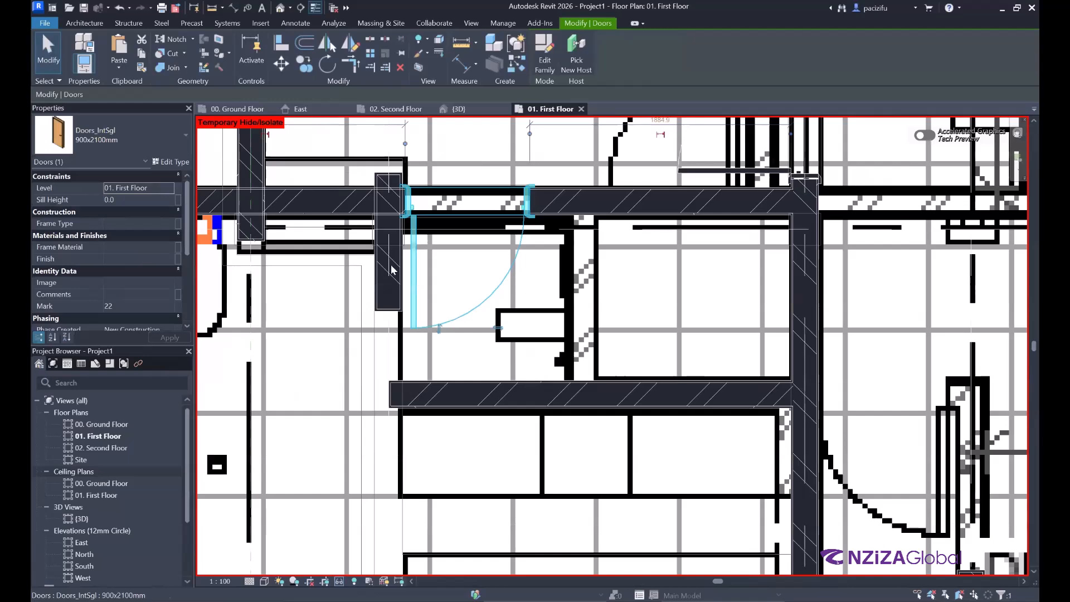
pyautogui.click(418, 262)
# Step: Move the stub wall right onto the PDF's vertical hatched wall and align its face to the PDF wall's edge
pyautogui.click(383, 243)
pyautogui.scroll(-2, 427, 285)
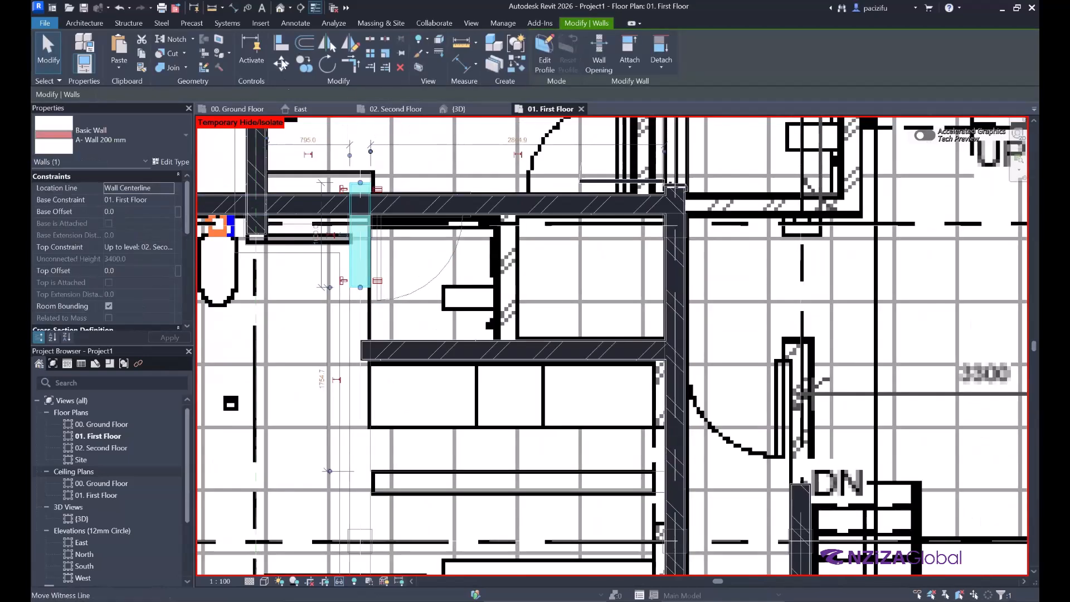
pyautogui.moveTo(368, 262); pyautogui.dragTo(509, 262)
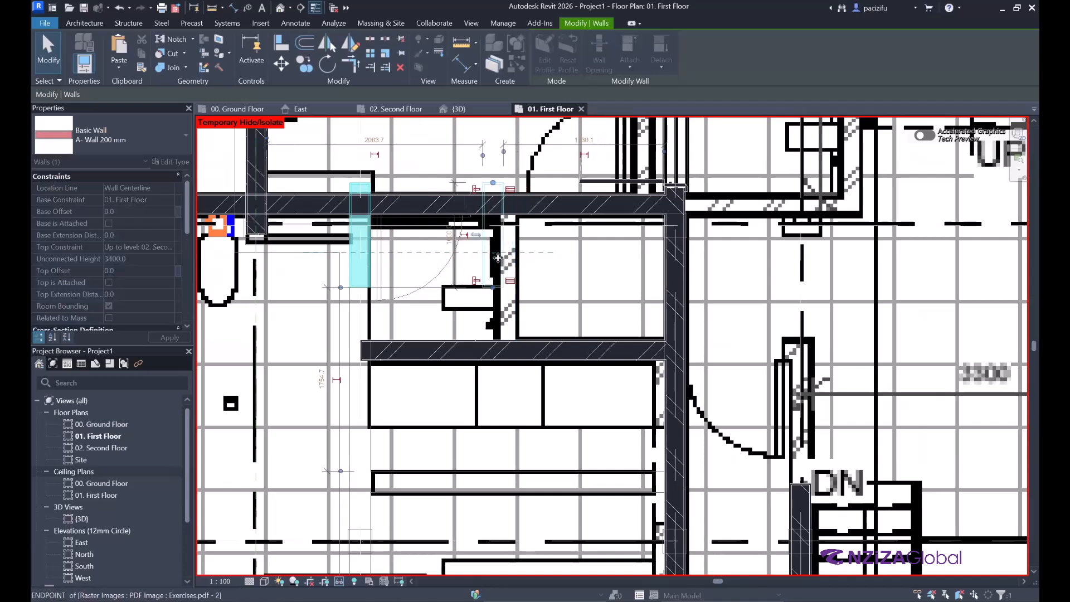
pyautogui.scroll(1, 518, 279)
pyautogui.scroll(3, 521, 251)
pyautogui.press('a')
pyautogui.press('l')
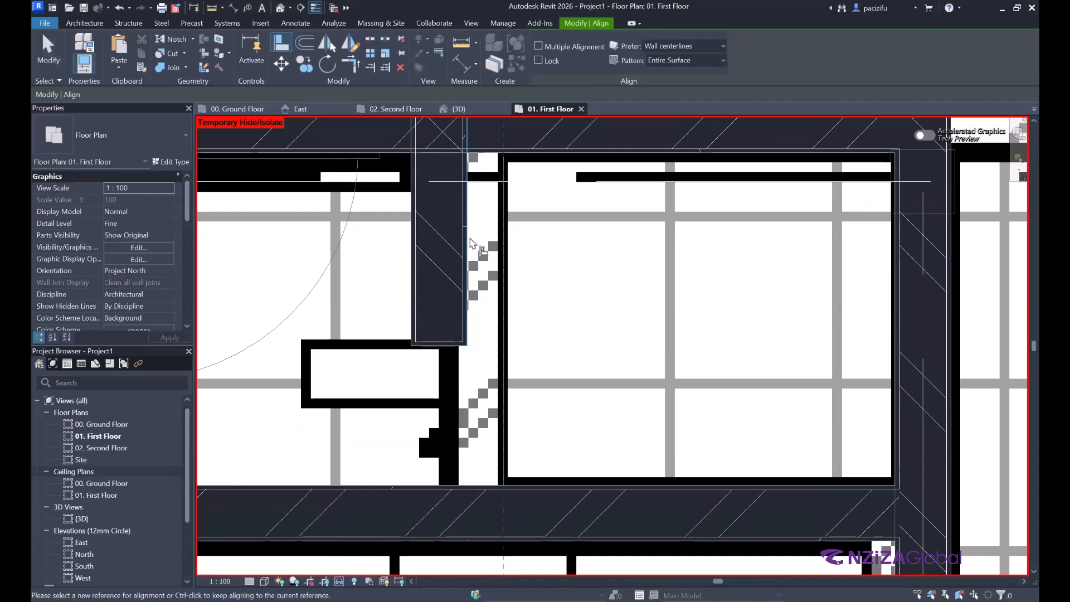
pyautogui.scroll(-2, 483, 241)
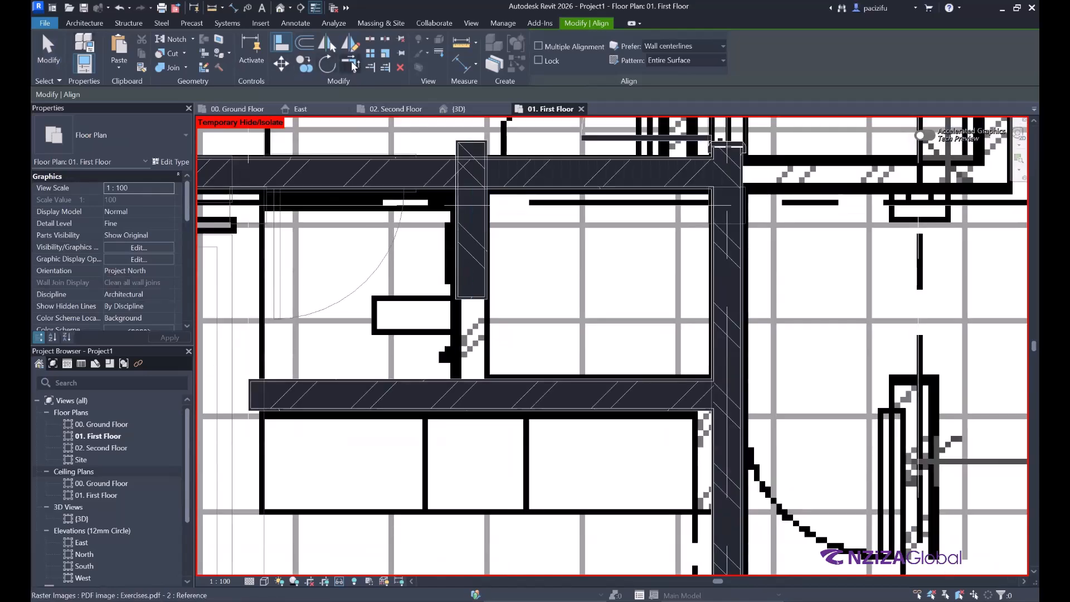
# Step: Trim the moved stub and the copied horizontal wall into a corner, and cut the stub's upper end back to the grid C wall
pyautogui.press('t')
pyautogui.press('r')
pyautogui.click(594, 384)
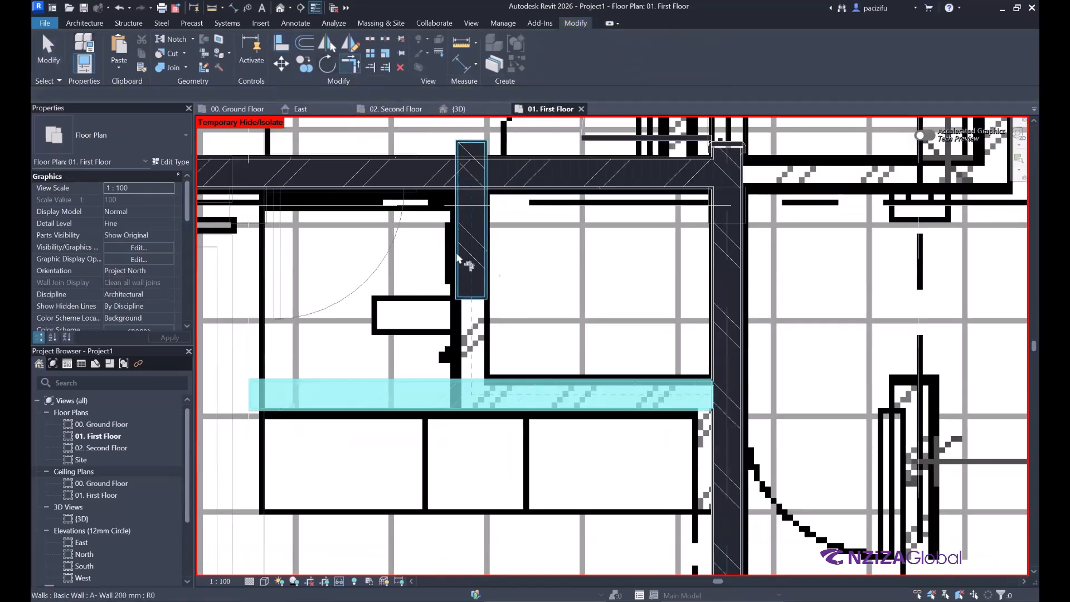
pyautogui.click(471, 245)
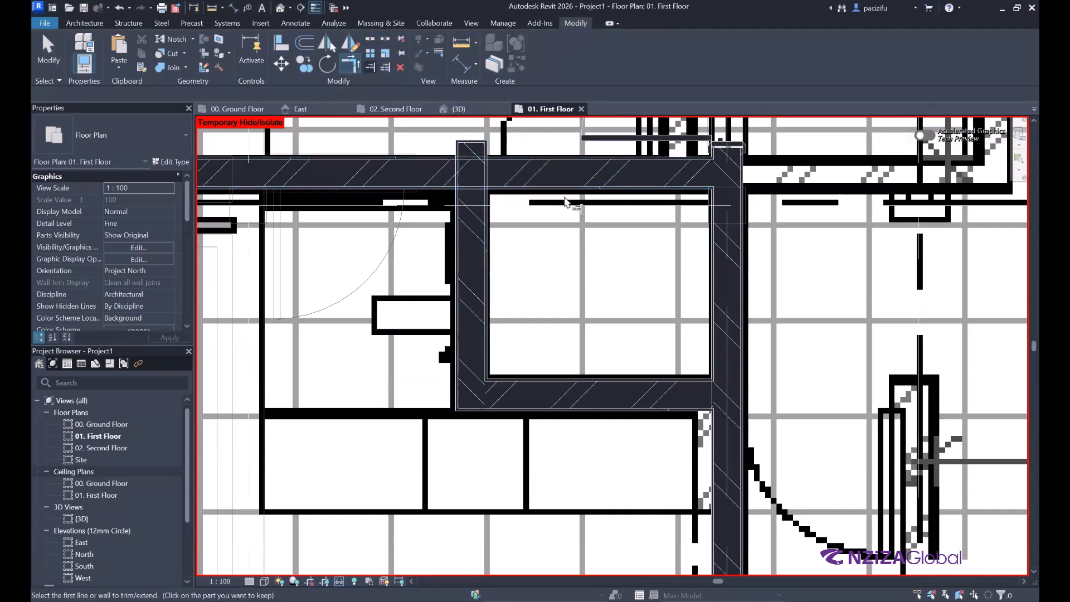
pyautogui.scroll(2, 490, 191)
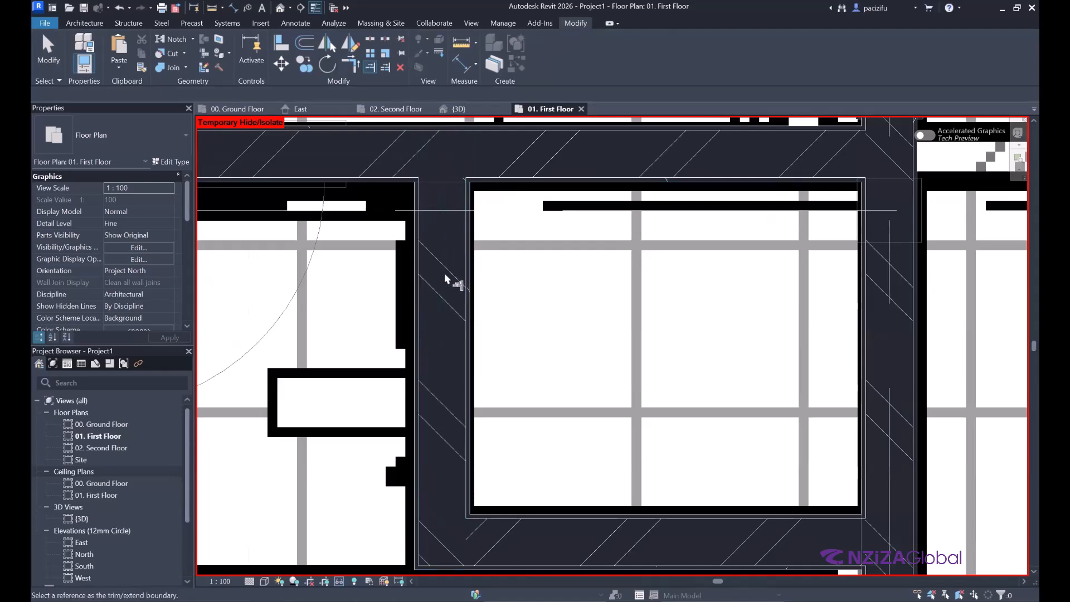
pyautogui.scroll(-3, 440, 262)
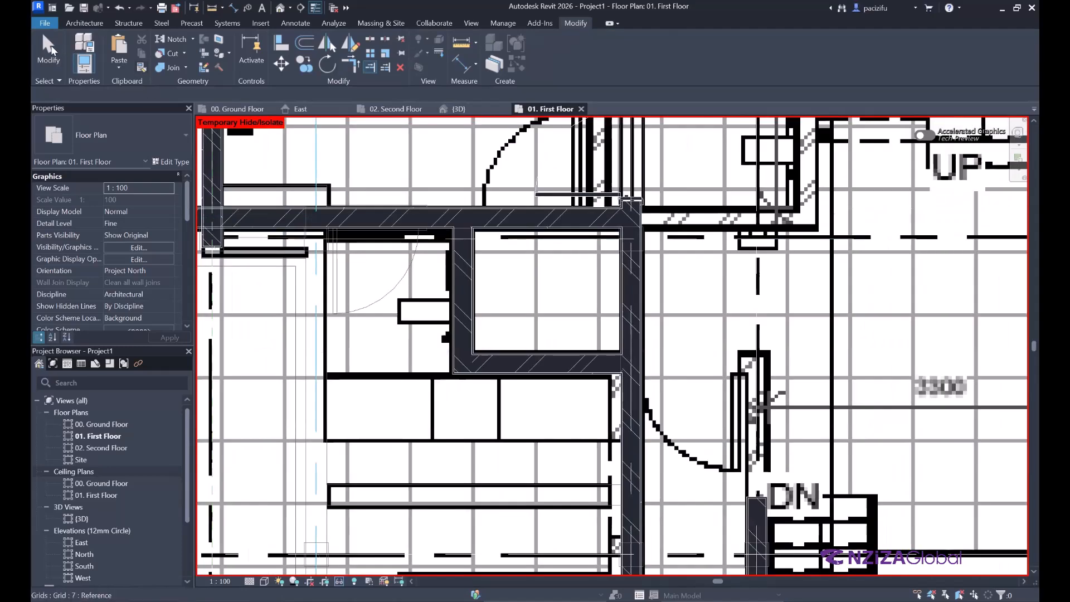
pyautogui.click(51, 46)
pyautogui.scroll(-5, 490, 316)
pyautogui.scroll(4, 554, 245)
pyautogui.scroll(2, 429, 306)
pyautogui.click(449, 324)
pyautogui.press('Delete')
pyautogui.scroll(-2, 446, 312)
pyautogui.scroll(-4, 483, 311)
pyautogui.scroll(4, 444, 381)
pyautogui.scroll(1, 444, 386)
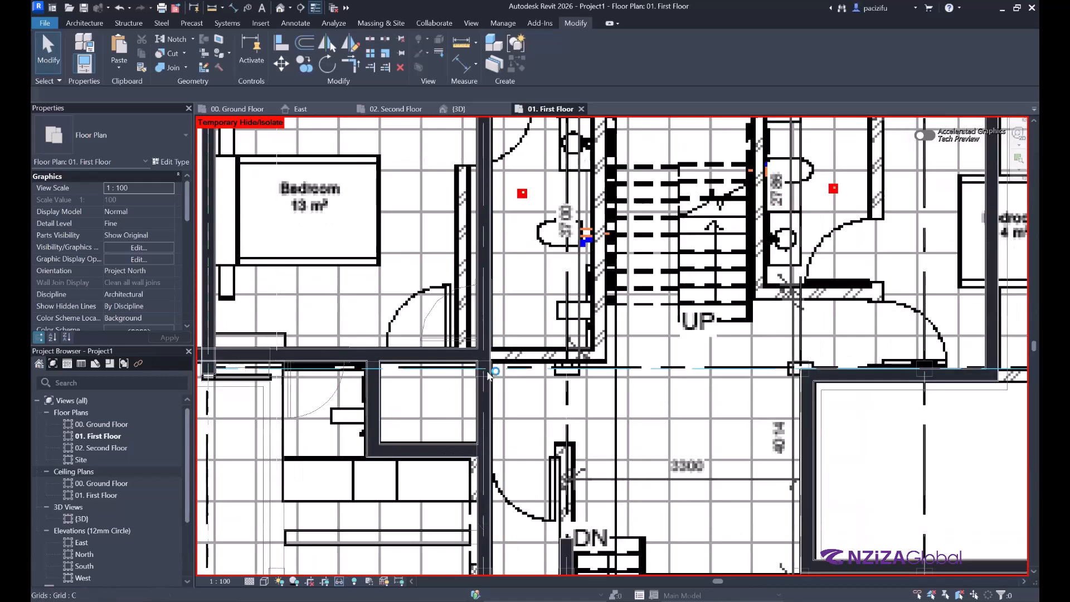
# Step: Split the vertical wall twice between the grid C wall and the closet's lower wall, and delete the middle piece
pyautogui.click(484, 399)
pyautogui.scroll(-1, 393, 122)
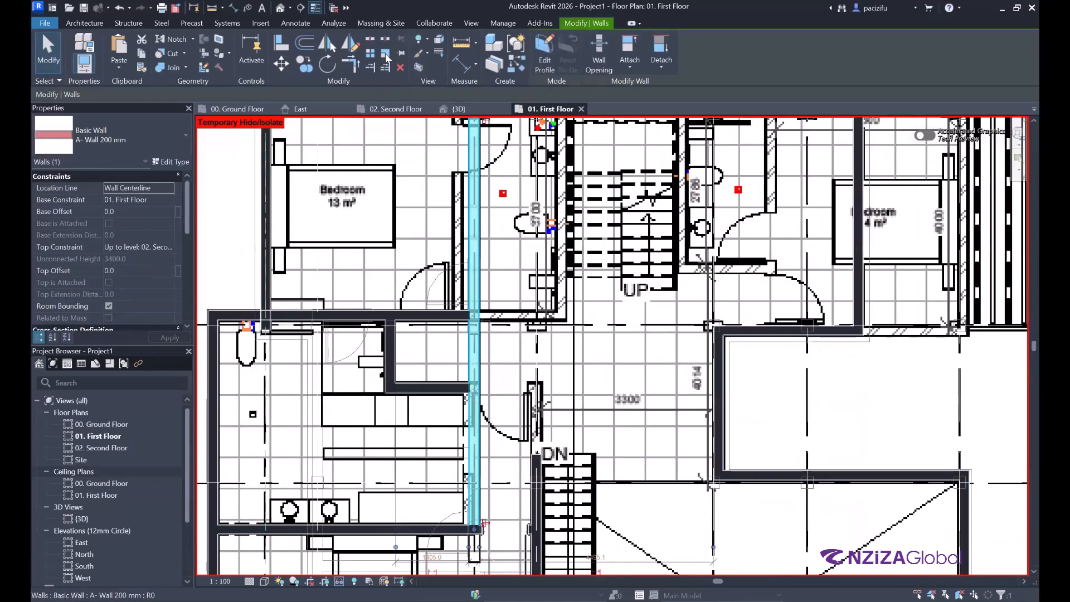
pyautogui.click(372, 39)
pyautogui.scroll(5, 458, 388)
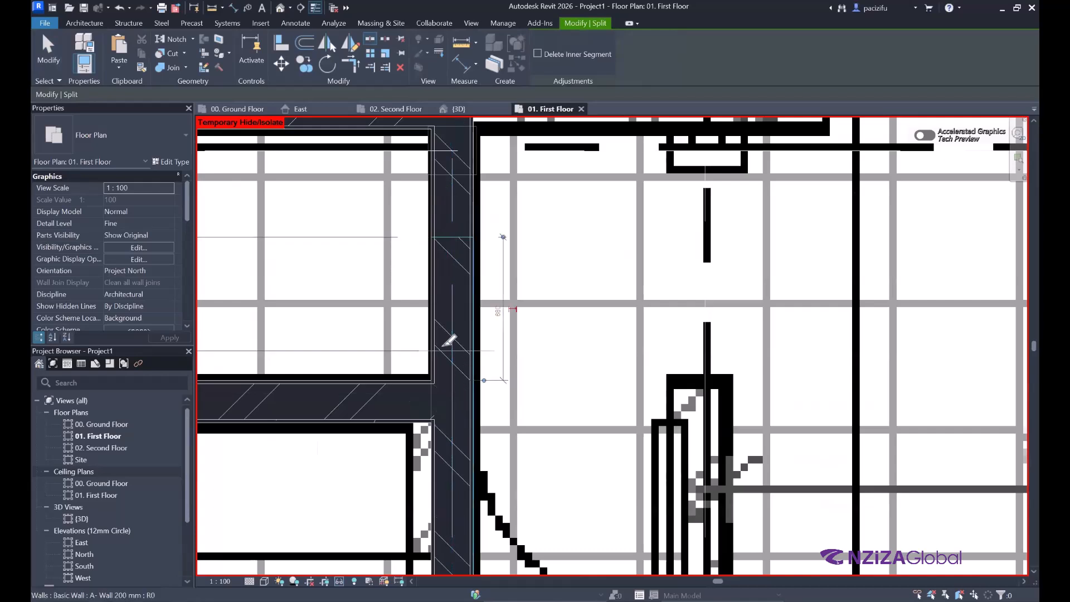
pyautogui.scroll(-2, 484, 342)
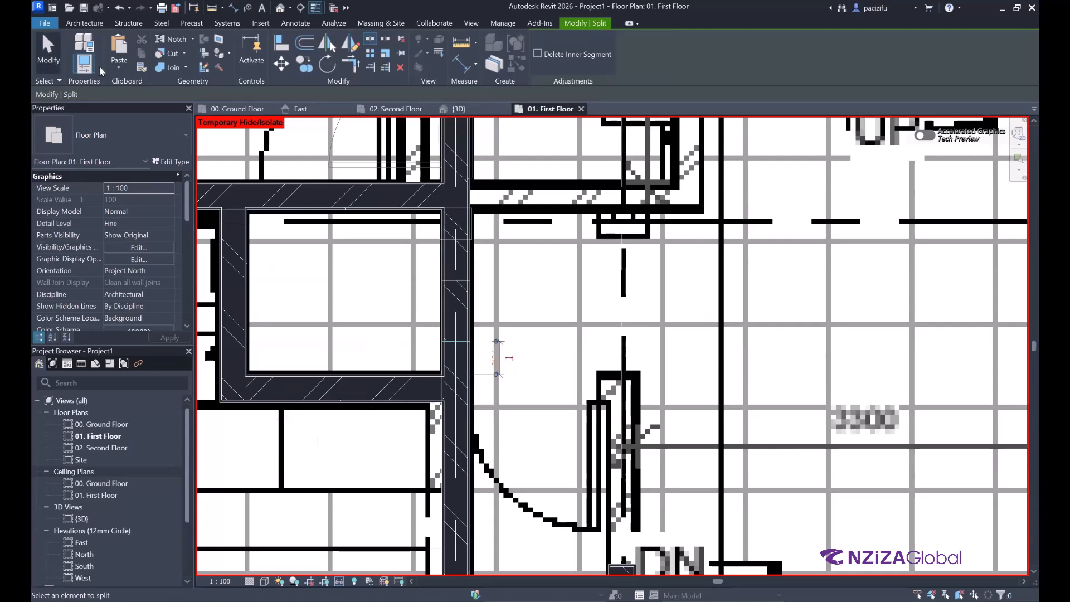
pyautogui.click(470, 312)
pyautogui.press('Delete')
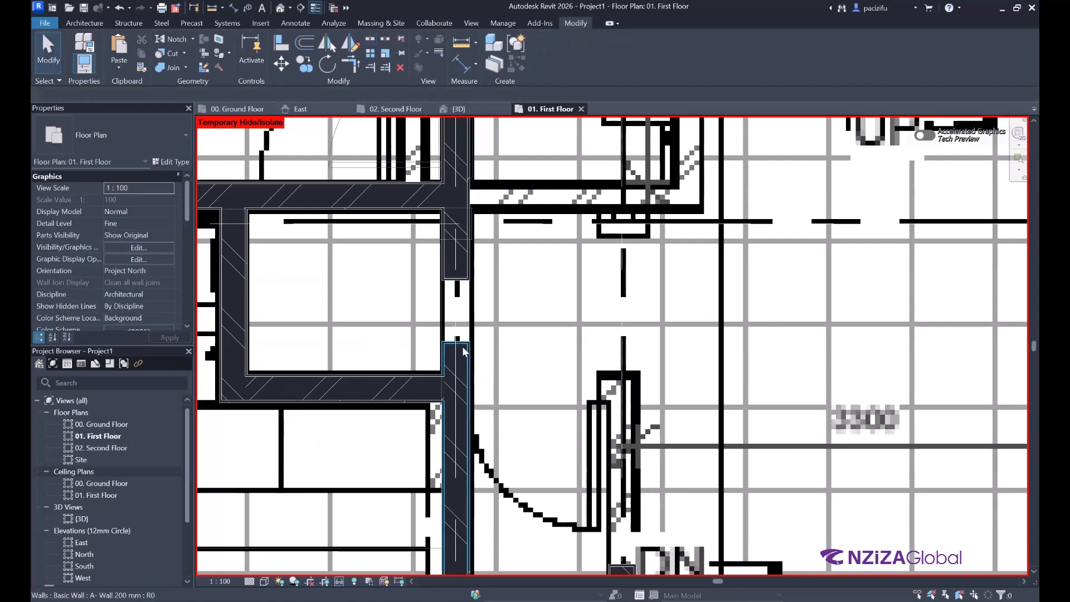
# Step: Pull the lower wall piece's end back to the closet's lower wall and the upper piece's end back to the grid C wall
pyautogui.click(466, 355)
pyautogui.scroll(2, 456, 342)
pyautogui.moveTo(453, 374); pyautogui.dragTo(453, 381)
pyautogui.scroll(-1, 483, 410)
pyautogui.moveTo(451, 255); pyautogui.dragTo(456, 315, button='middle')
pyautogui.scroll(1, 456, 314)
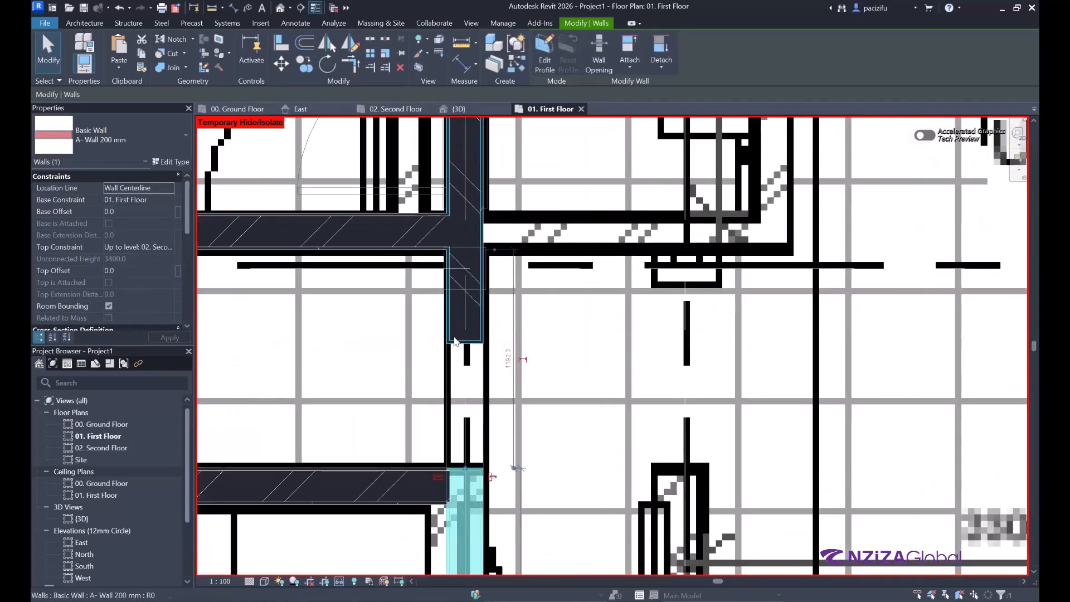
pyautogui.click(456, 340)
pyautogui.moveTo(468, 283); pyautogui.dragTo(466, 231)
# Step: Extend the horizontal wall along grid C right to the corner of the PDF's hatched wall beside the stairs
pyautogui.scroll(-2, 396, 217)
pyautogui.moveTo(396, 216); pyautogui.dragTo(389, 284, button='middle')
pyautogui.click(430, 295)
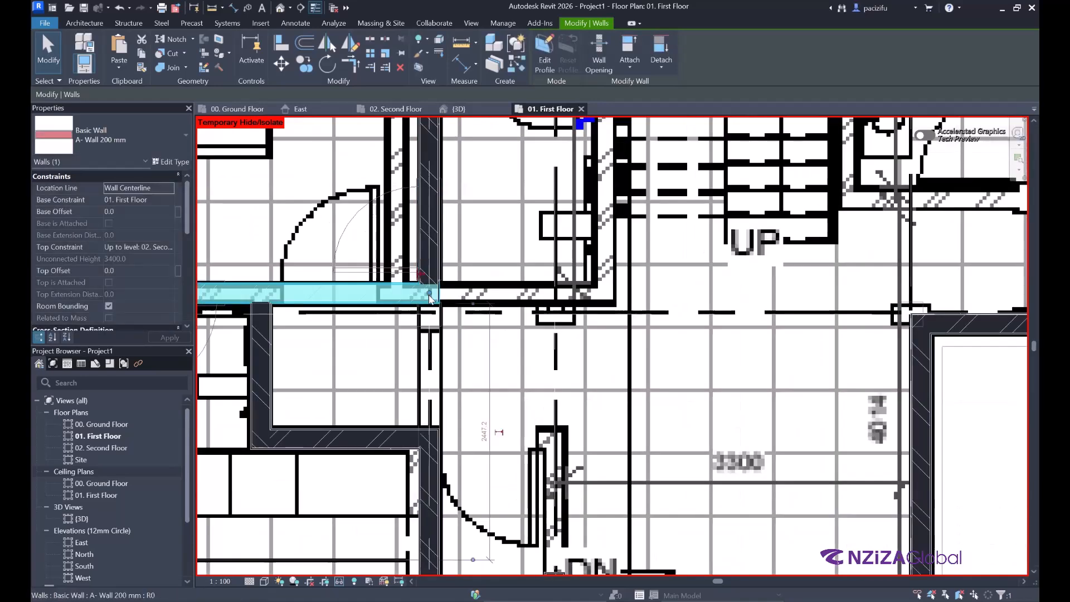
pyautogui.moveTo(557, 291); pyautogui.dragTo(615, 294)
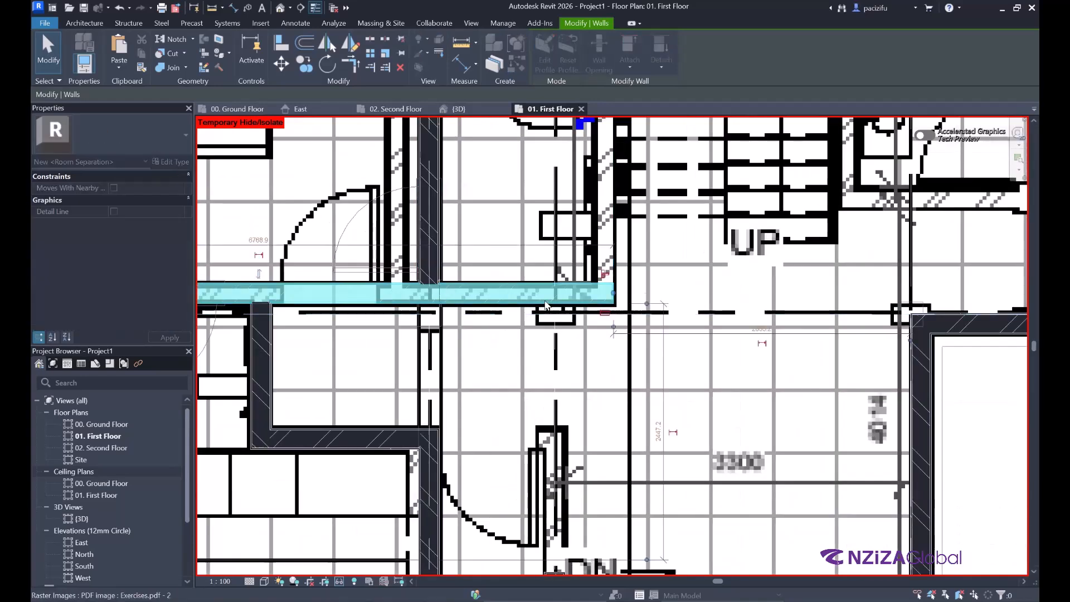
pyautogui.scroll(-2, 612, 190)
pyautogui.moveTo(611, 191); pyautogui.dragTo(547, 257, button='middle')
pyautogui.scroll(-3, 561, 248)
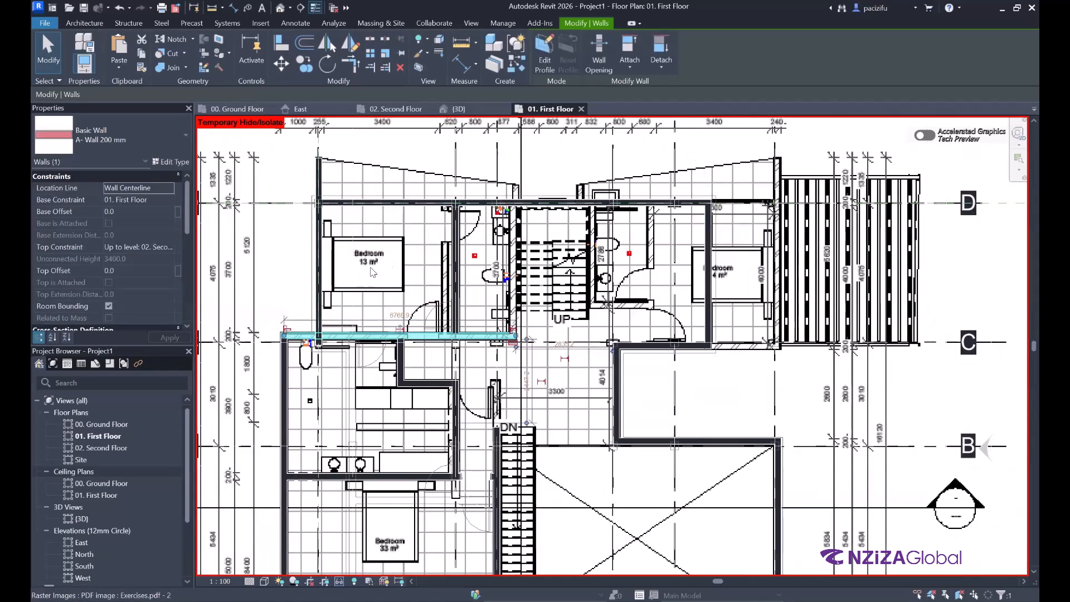
# Step: Move the vertical wall between the 13 m² bedroom and the bathroom left onto the PDF's hatched wall
pyautogui.scroll(3, 361, 302)
pyautogui.scroll(-2, 416, 314)
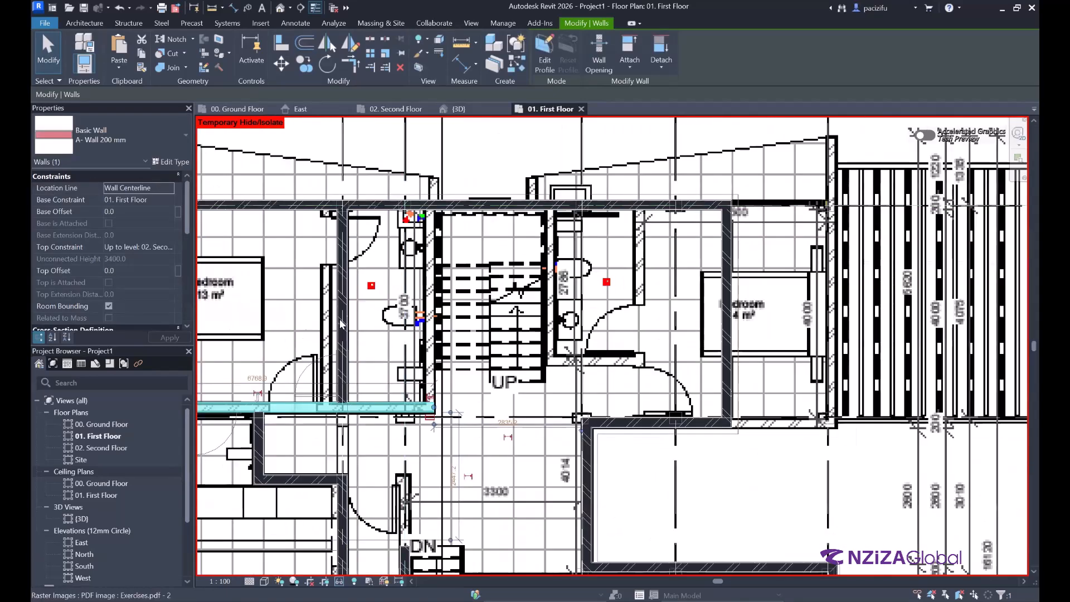
pyautogui.scroll(2, 308, 334)
pyautogui.click(384, 178)
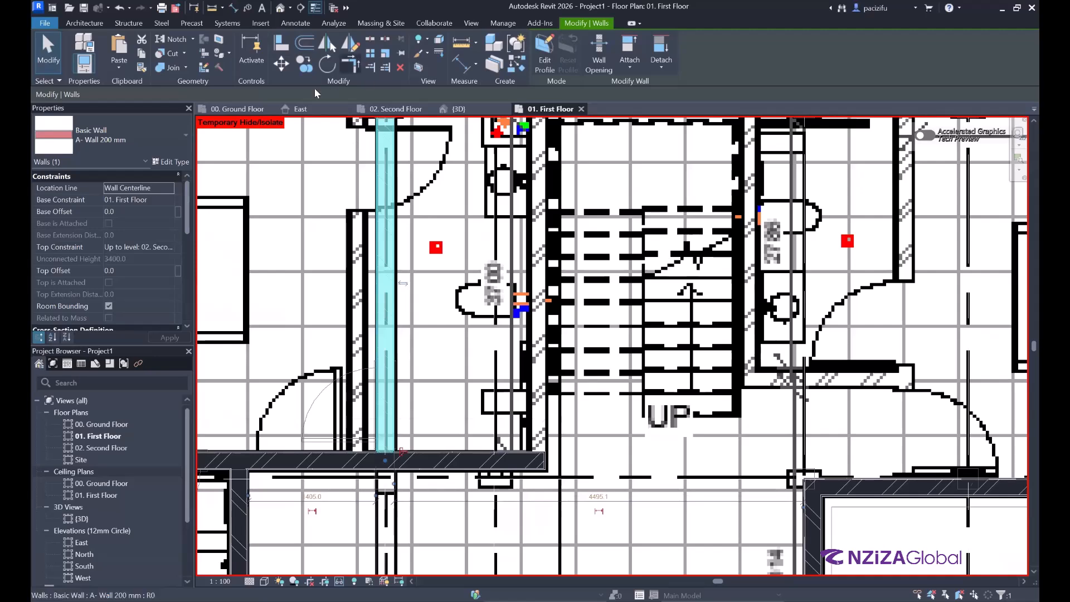
pyautogui.press('m')
pyautogui.press('v')
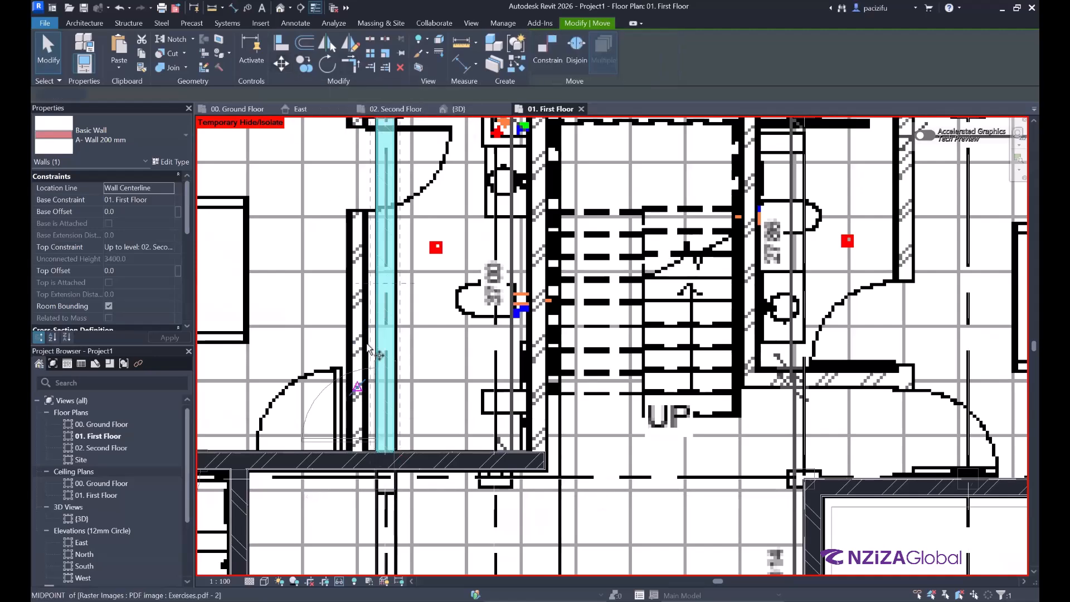
pyautogui.scroll(5, 384, 279)
pyautogui.click(402, 282)
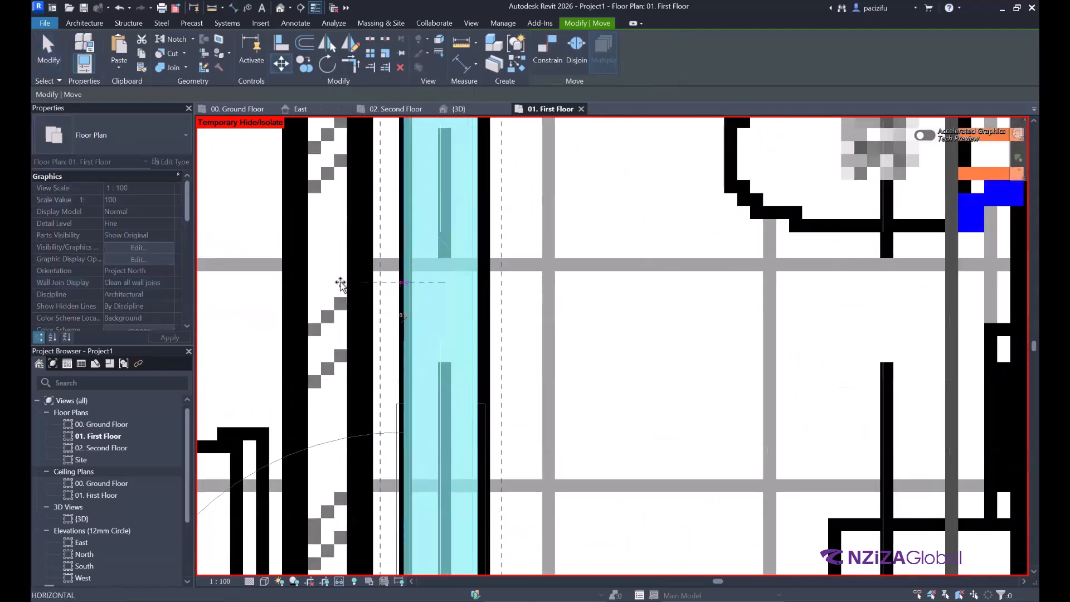
pyautogui.click(288, 283)
pyautogui.scroll(-3, 379, 301)
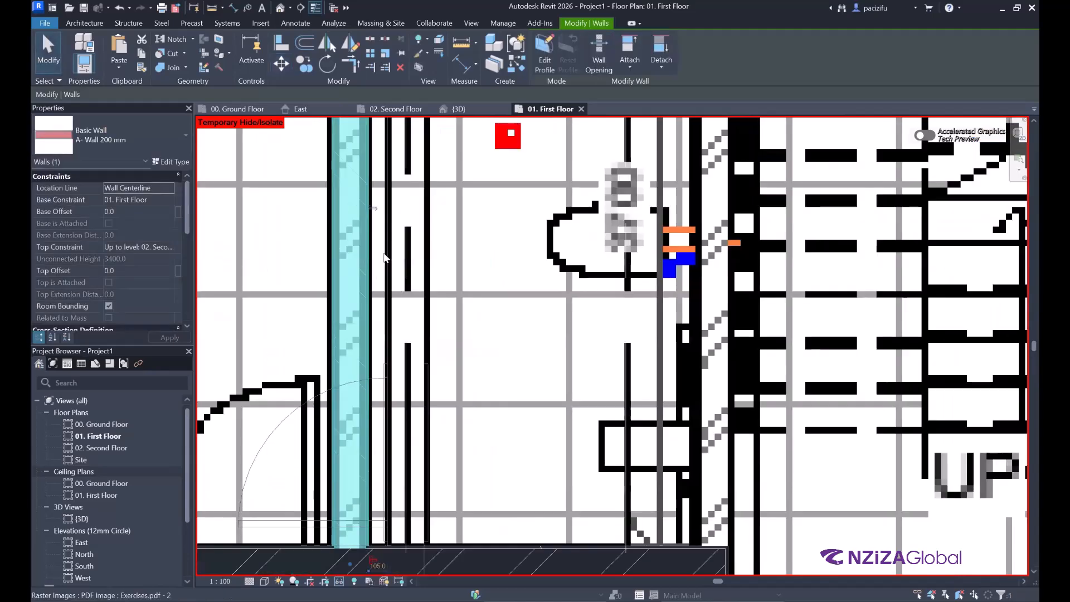
pyautogui.press('Escape')
pyautogui.scroll(-5, 307, 320)
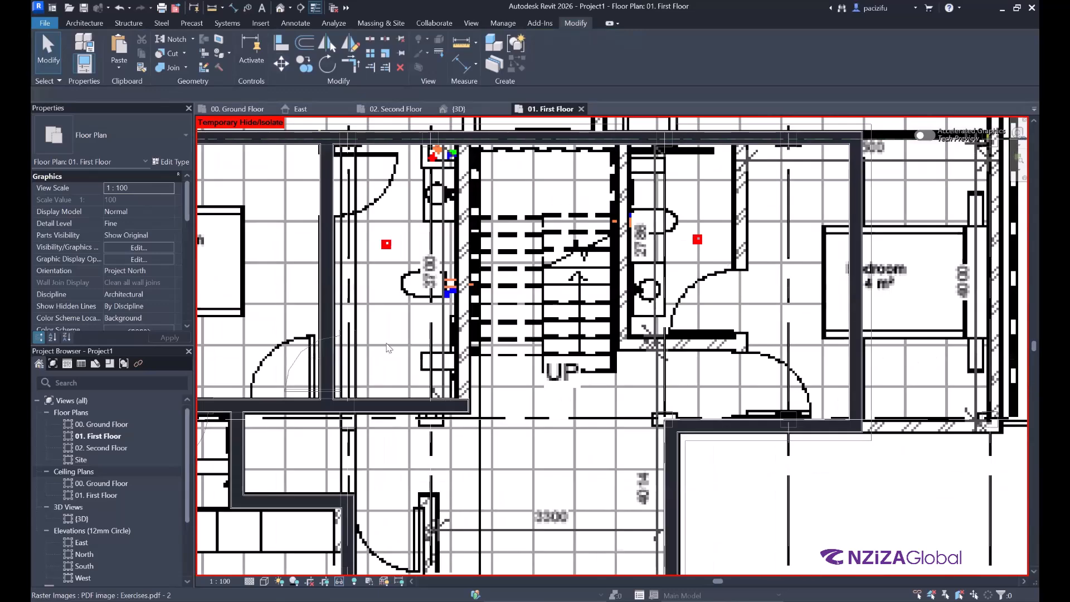
pyautogui.scroll(2, 471, 332)
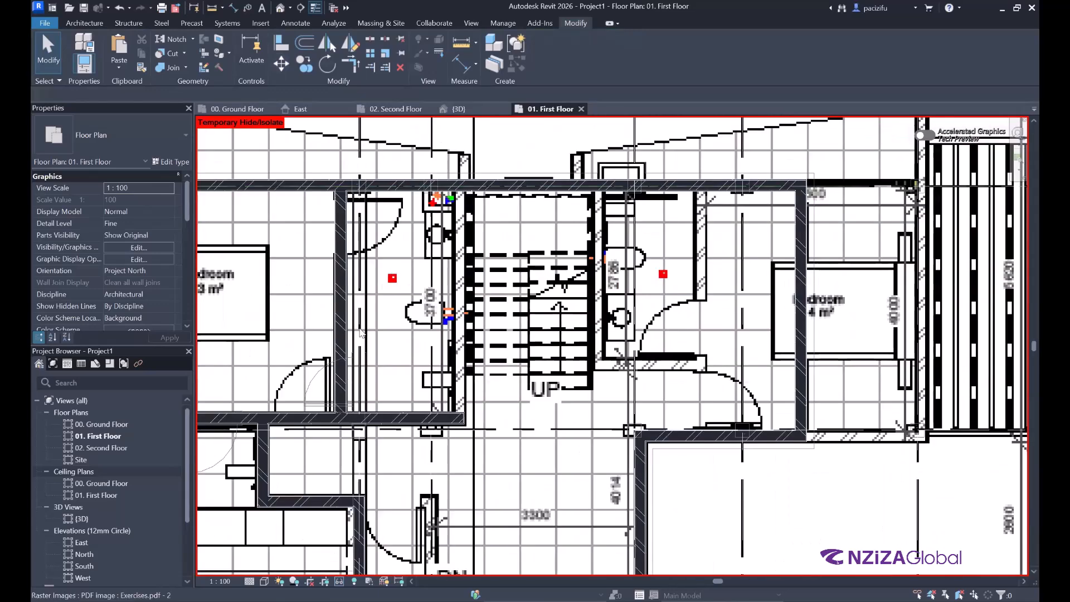
# Step: Copy the moved vertical wall onto the PDF's hatched wall between the left bathroom and the stairs, matching its right face
pyautogui.click(339, 323)
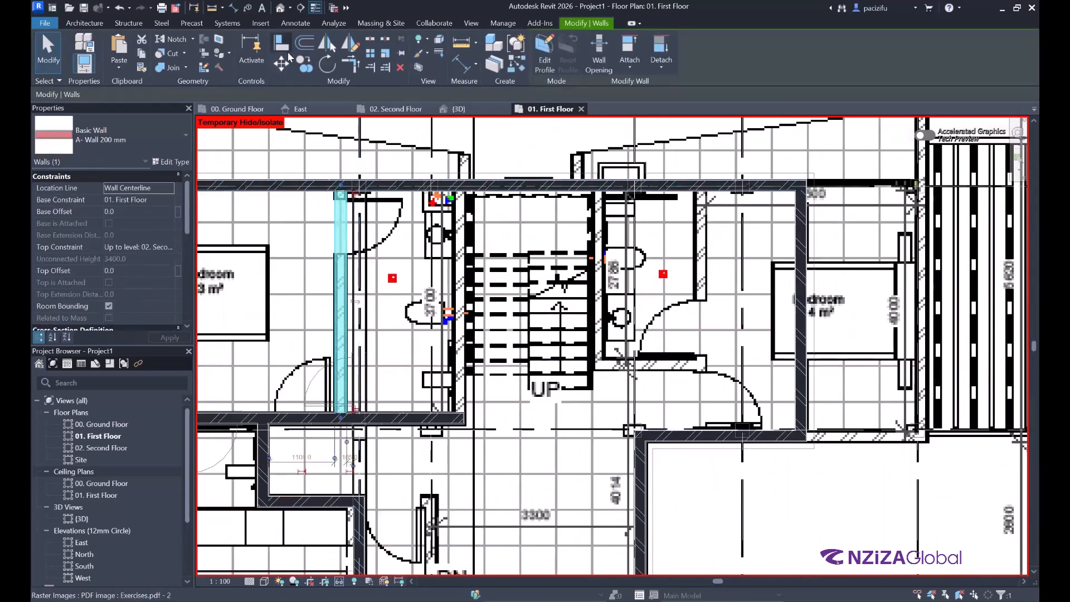
pyautogui.click(304, 64)
pyautogui.scroll(6, 345, 295)
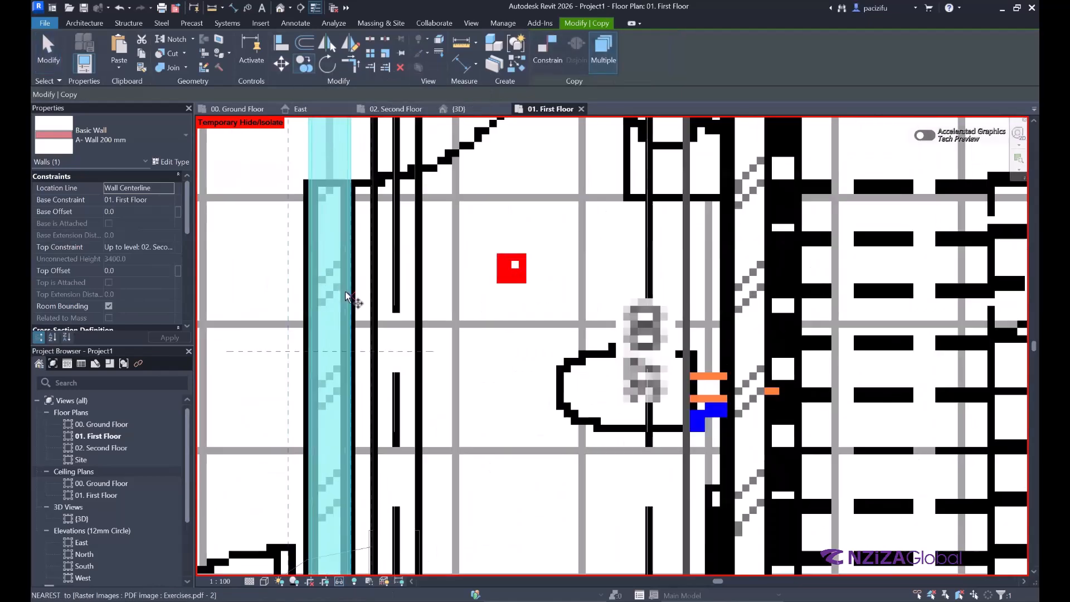
pyautogui.scroll(5, 350, 292)
pyautogui.click(350, 292)
pyautogui.scroll(-6, 299, 289)
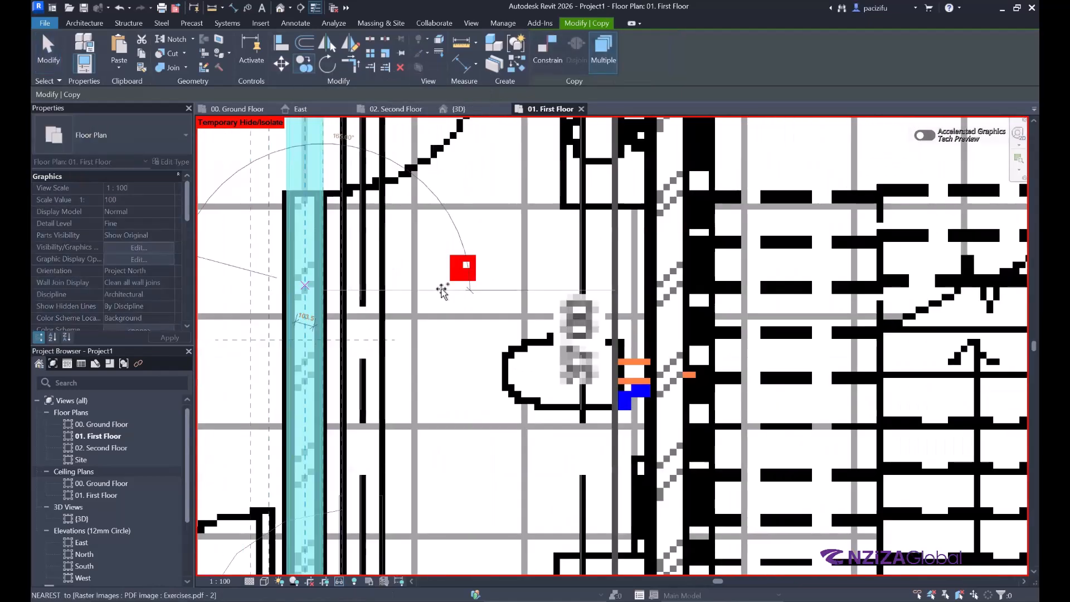
pyautogui.scroll(-3, 442, 291)
pyautogui.scroll(5, 623, 281)
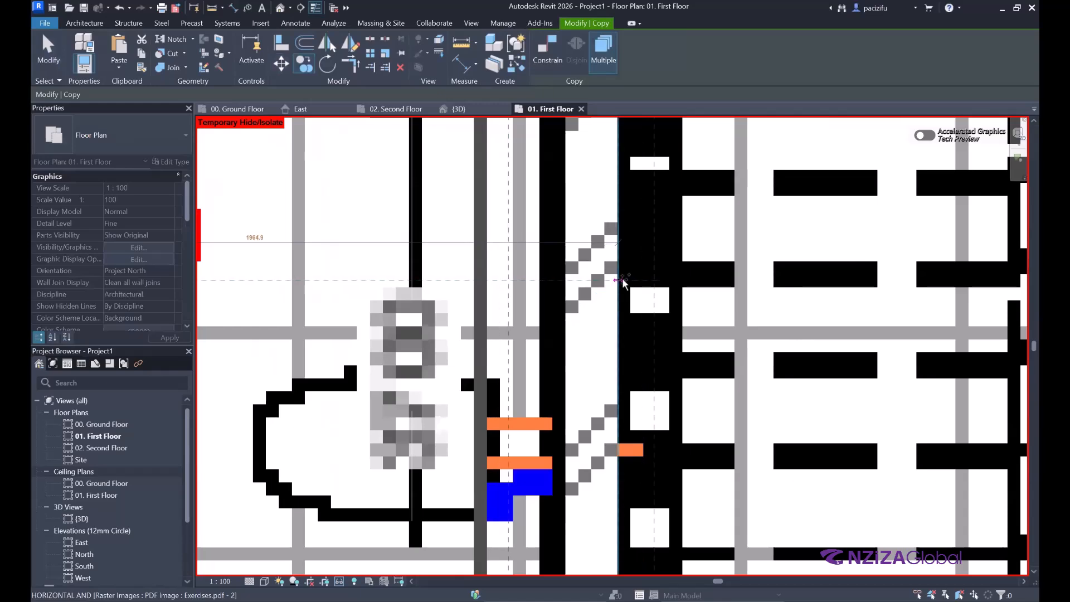
pyautogui.click(623, 282)
pyautogui.scroll(-5, 351, 306)
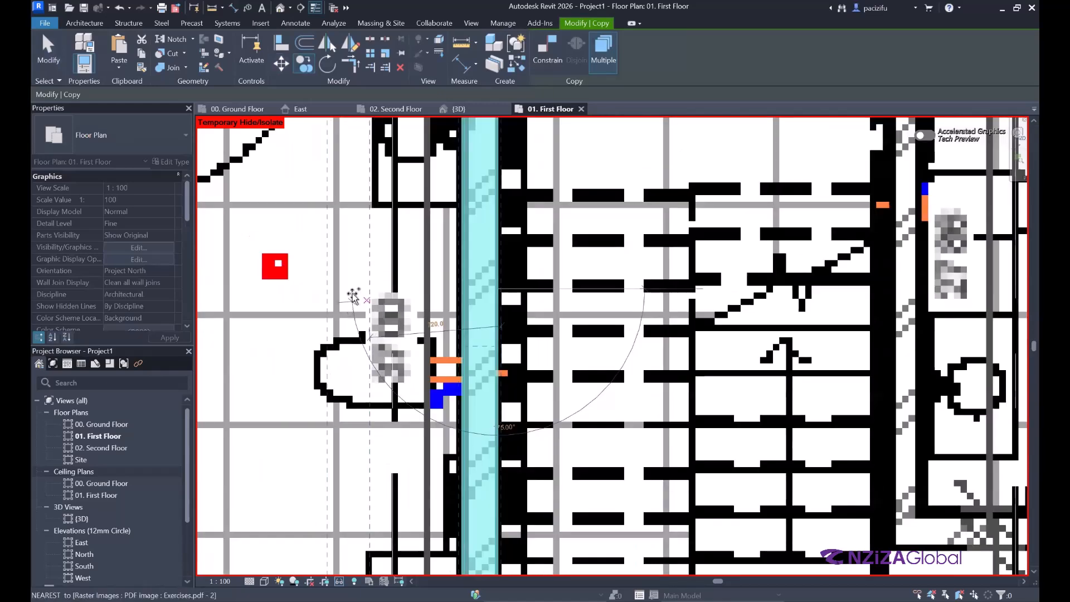
# Step: Place two more copies of the wall on the PDF's hatched walls on either side of the bathroom right of the stairs
pyautogui.scroll(8, 606, 301)
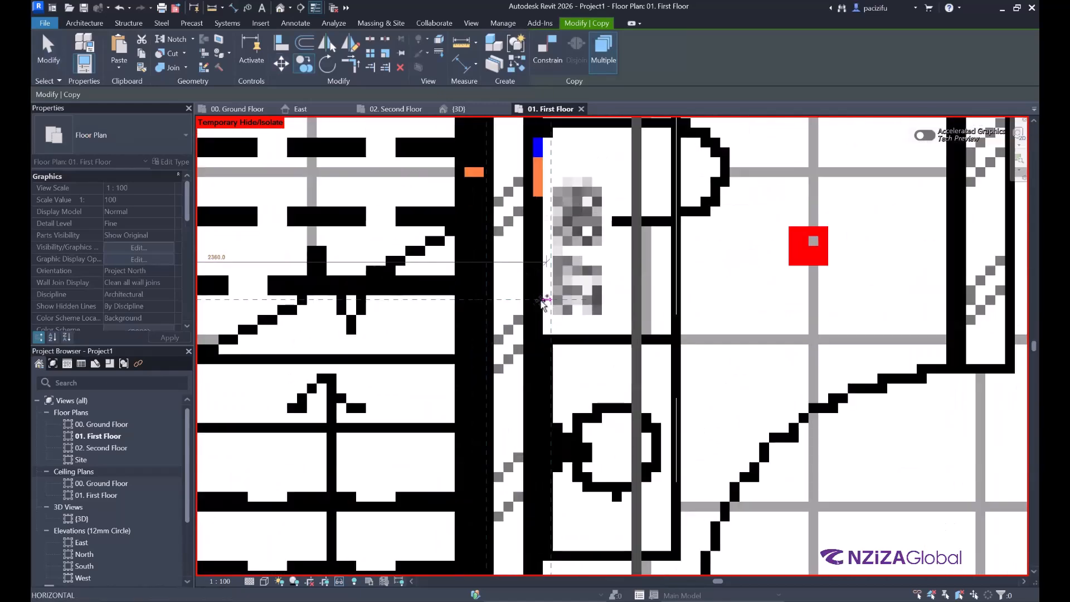
pyautogui.click(545, 301)
pyautogui.scroll(-4, 310, 318)
pyautogui.scroll(-3, 310, 318)
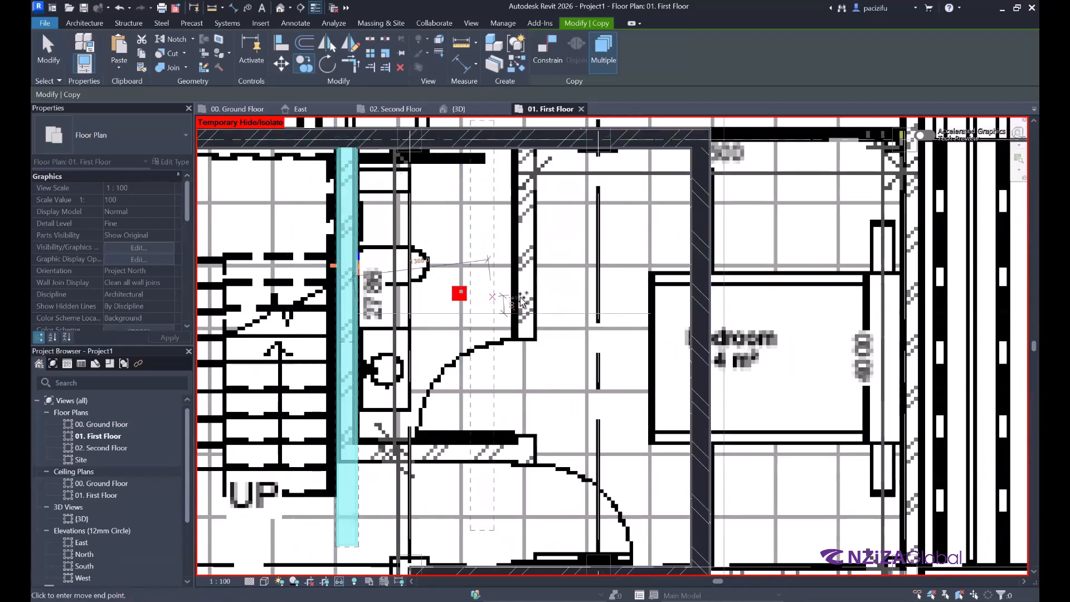
pyautogui.scroll(6, 530, 323)
pyautogui.scroll(5, 558, 347)
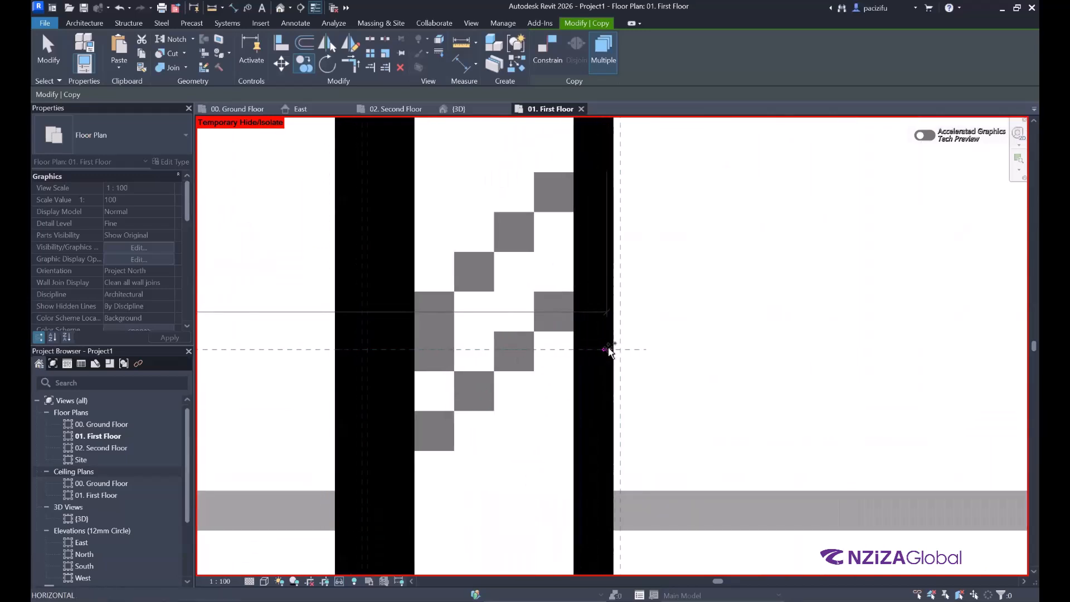
pyautogui.scroll(-4, 501, 306)
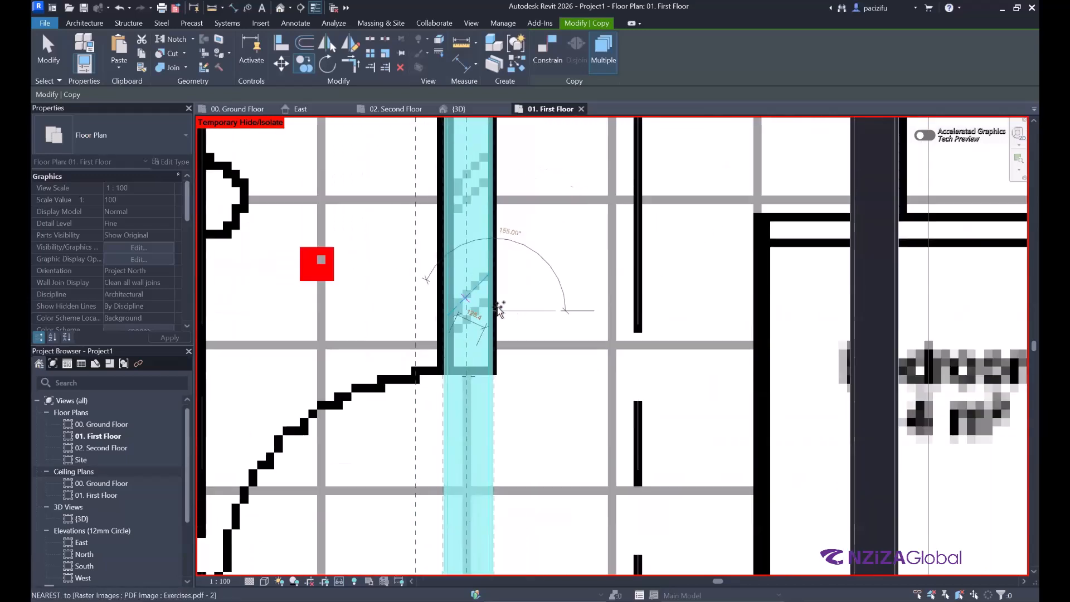
pyautogui.scroll(-6, 523, 309)
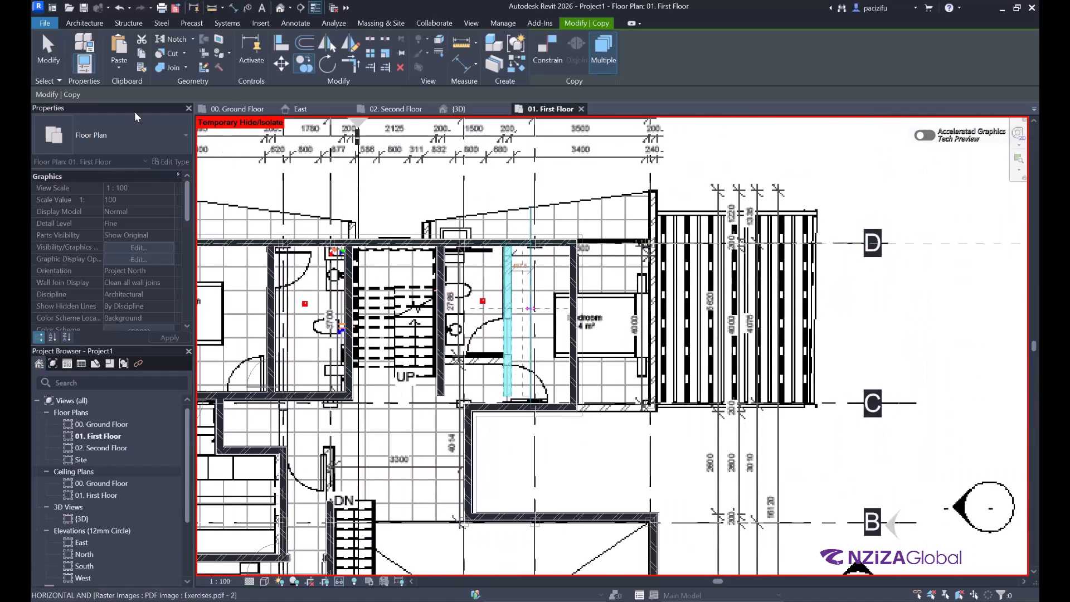
# Step: Move the 14 m² bedroom's vertical wall right, close to the PDF's outer wall near grid 6
pyautogui.click(574, 289)
pyautogui.scroll(2, 577, 285)
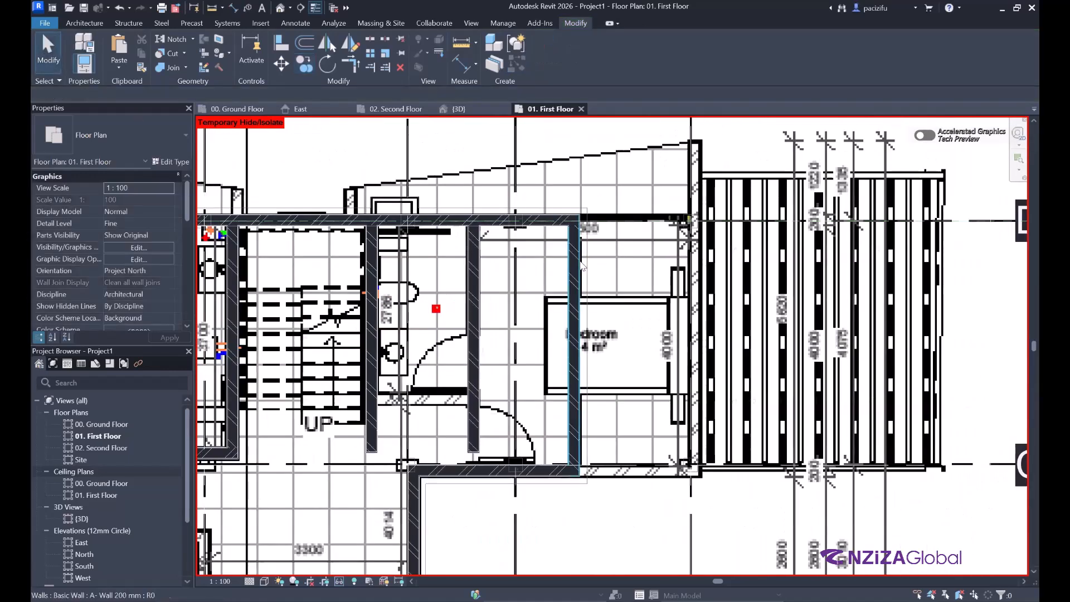
pyautogui.scroll(3, 587, 273)
pyautogui.moveTo(570, 258); pyautogui.dragTo(689, 249)
pyautogui.scroll(-2, 617, 281)
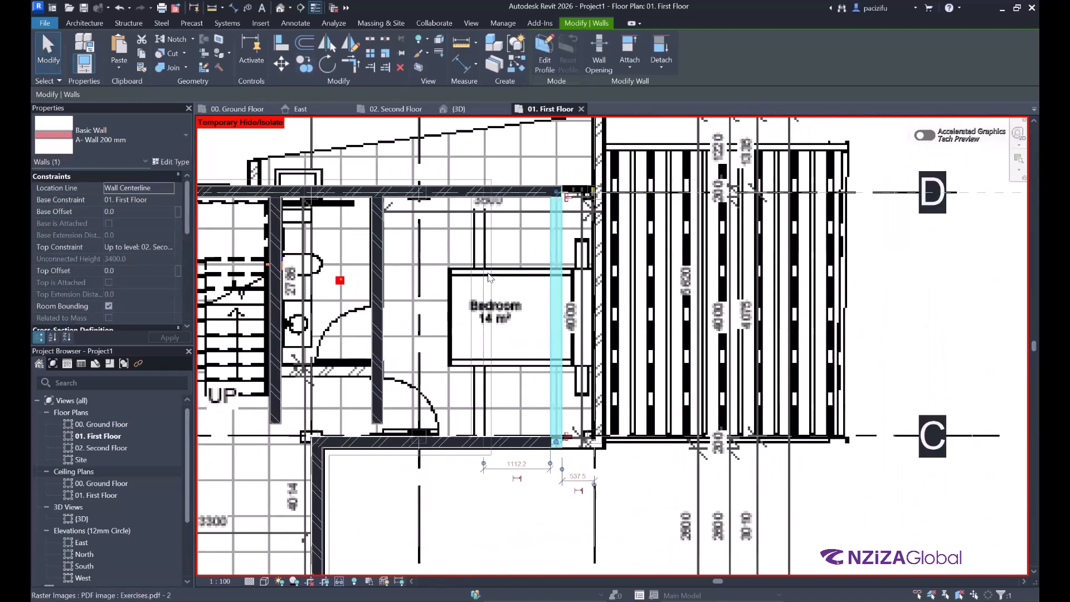
pyautogui.scroll(-3, 492, 277)
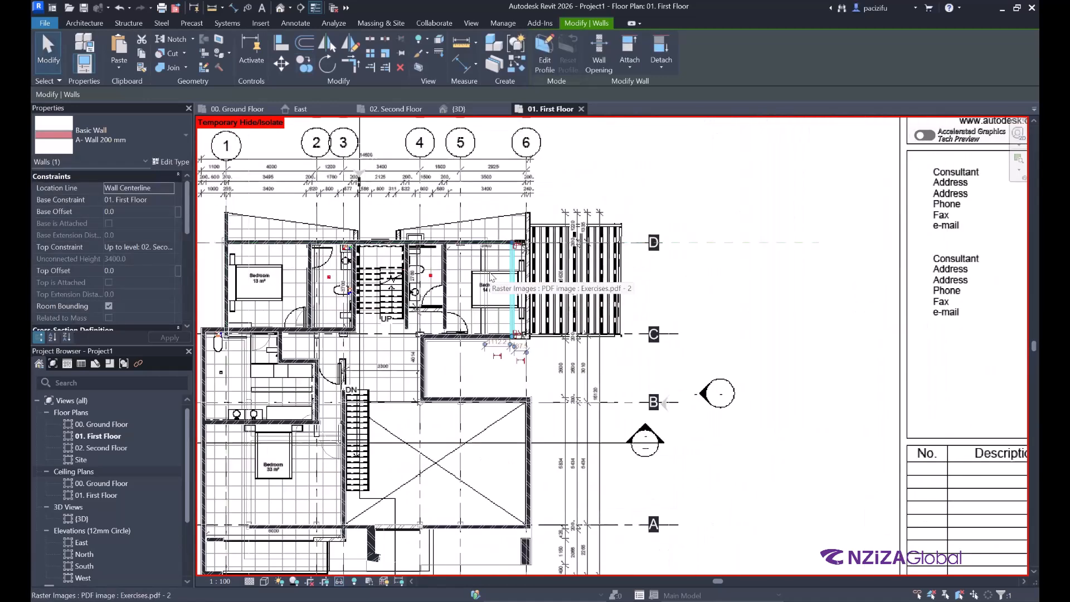
pyautogui.scroll(5, 492, 277)
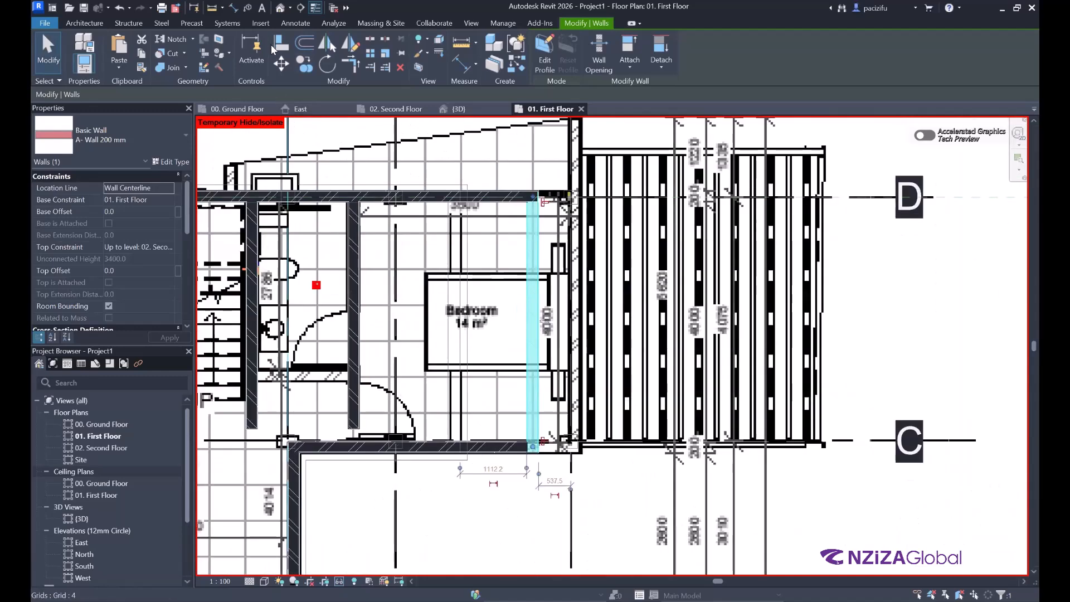
# Step: Align the 14 m² bedroom's outer wall face with the outer edge of the PDF's hatched wall at grid 6
pyautogui.press('a')
pyautogui.press('l')
pyautogui.scroll(6, 647, 383)
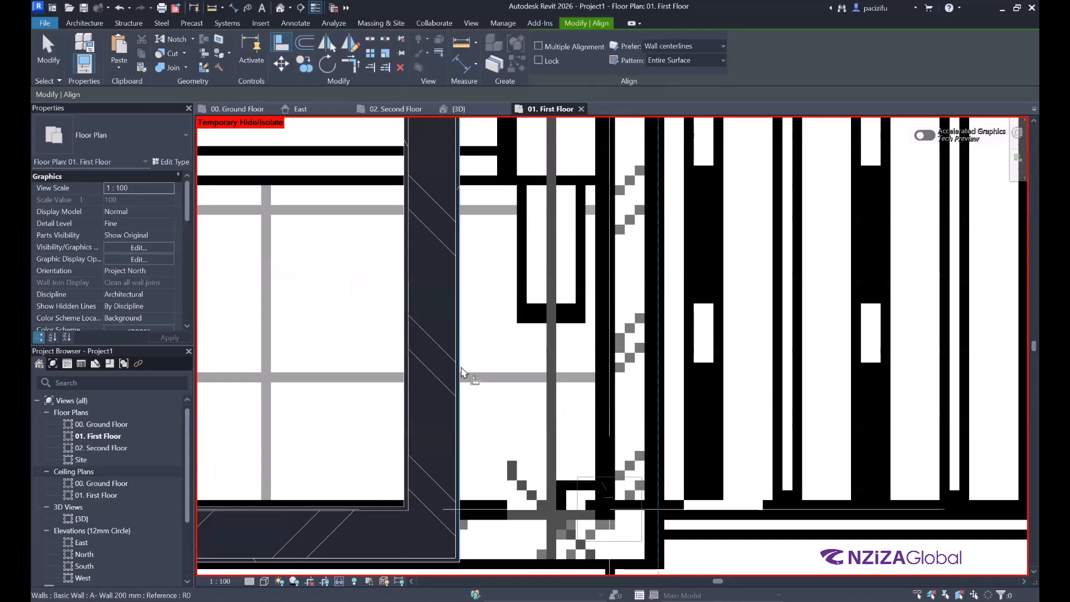
pyautogui.scroll(-2, 470, 379)
pyautogui.scroll(-4, 585, 379)
pyautogui.scroll(-2, 585, 372)
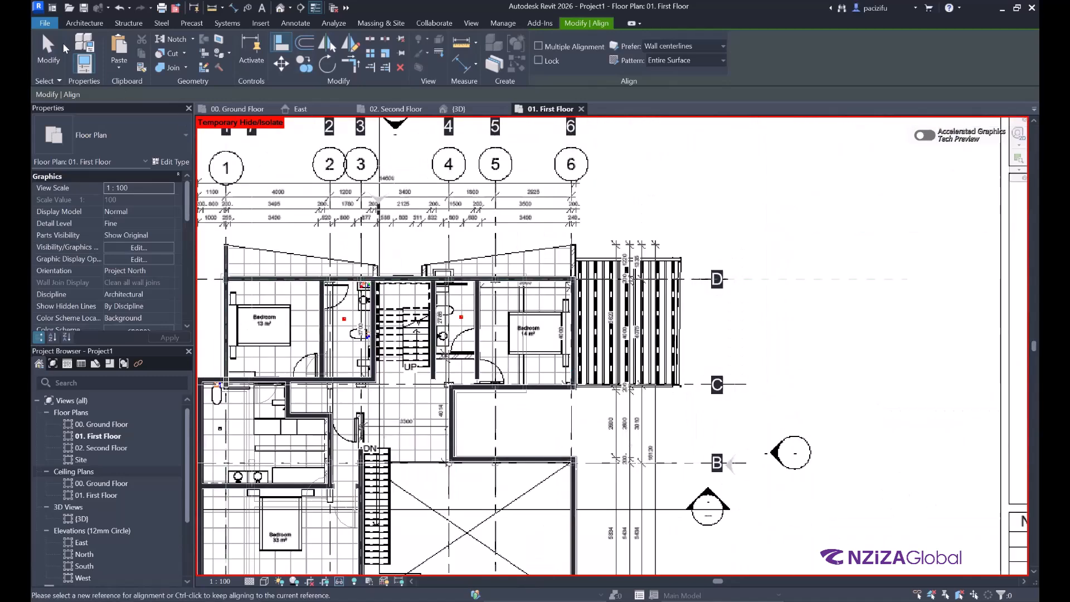
pyautogui.press('Escape')
# Step: Extend the lower end of the wall between the right bathroom and the 14 m² bedroom to the wall along grid C
pyautogui.scroll(4, 481, 372)
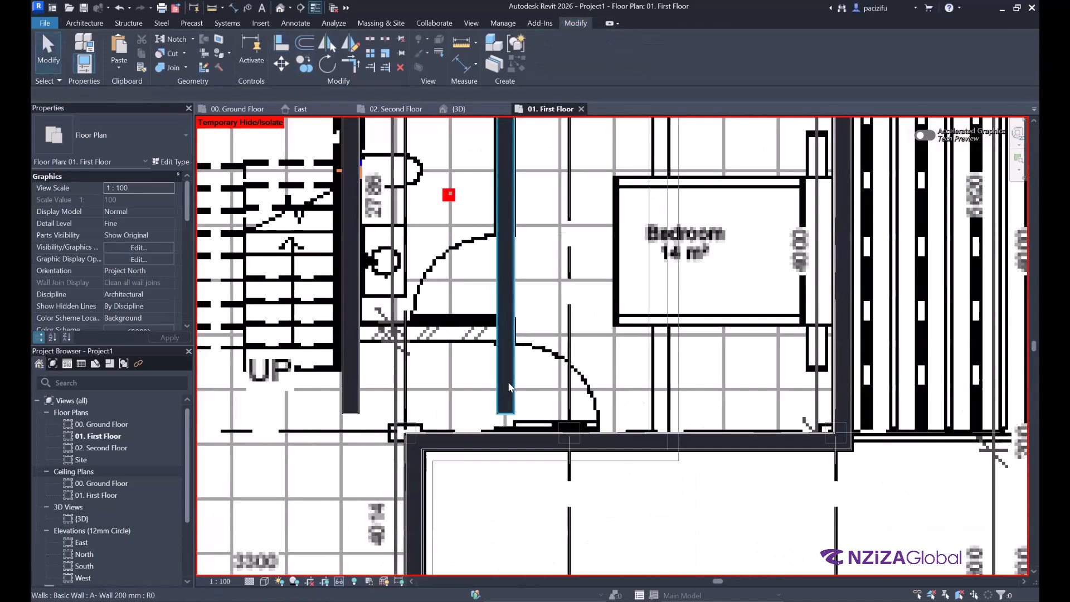
pyautogui.click(479, 373)
pyautogui.scroll(2, 480, 373)
pyautogui.moveTo(507, 457); pyautogui.dragTo(509, 443)
pyautogui.scroll(-2, 510, 444)
# Step: Shorten the copied wall right of the stairs so its lower end stops at the PDF bathroom's horizontal hatched wall
pyautogui.click(302, 346)
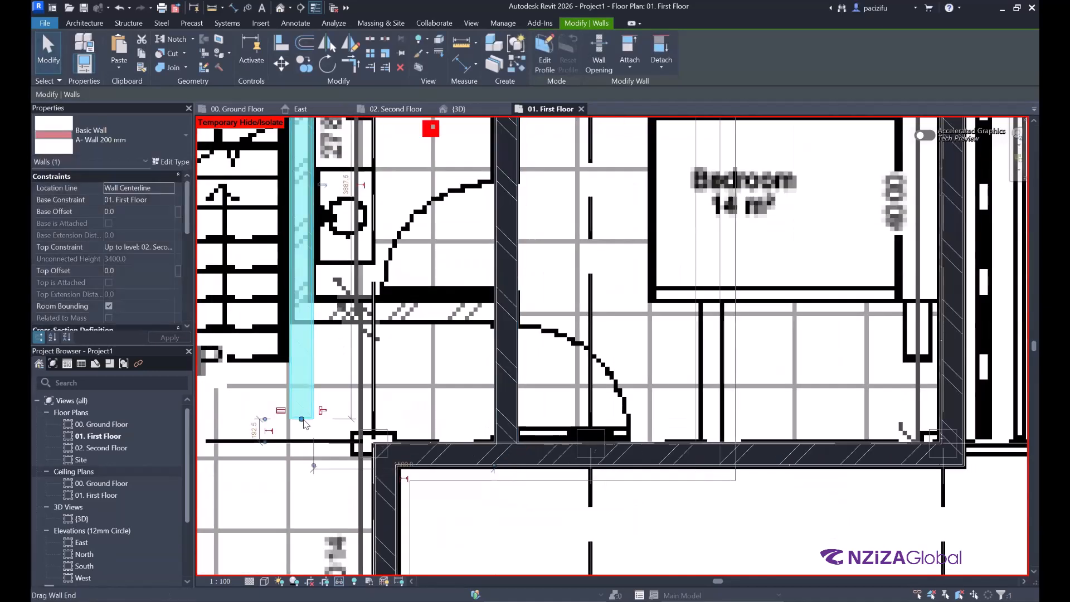
pyautogui.moveTo(295, 332); pyautogui.dragTo(302, 291)
pyautogui.scroll(3, 302, 289)
pyautogui.scroll(-4, 520, 296)
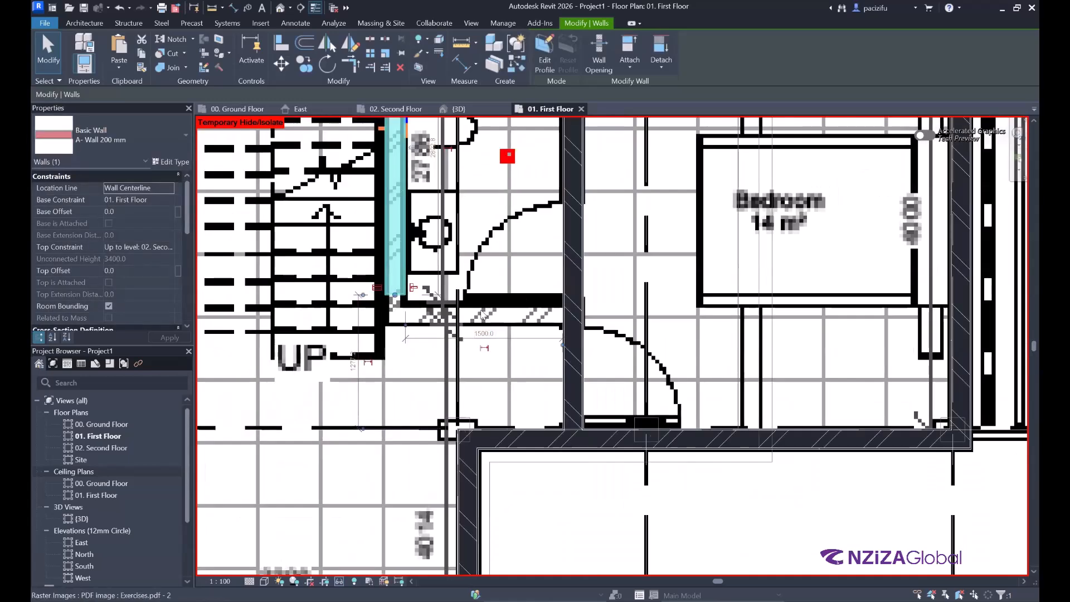
# Step: Draw a 200 mm wall by its wall centerline along the PDF's hatched wall, from the stairs to the wall between the right bathroom and 14 m² bedroom
pyautogui.press('Escape')
pyautogui.scroll(2, 461, 312)
pyautogui.scroll(-2, 505, 338)
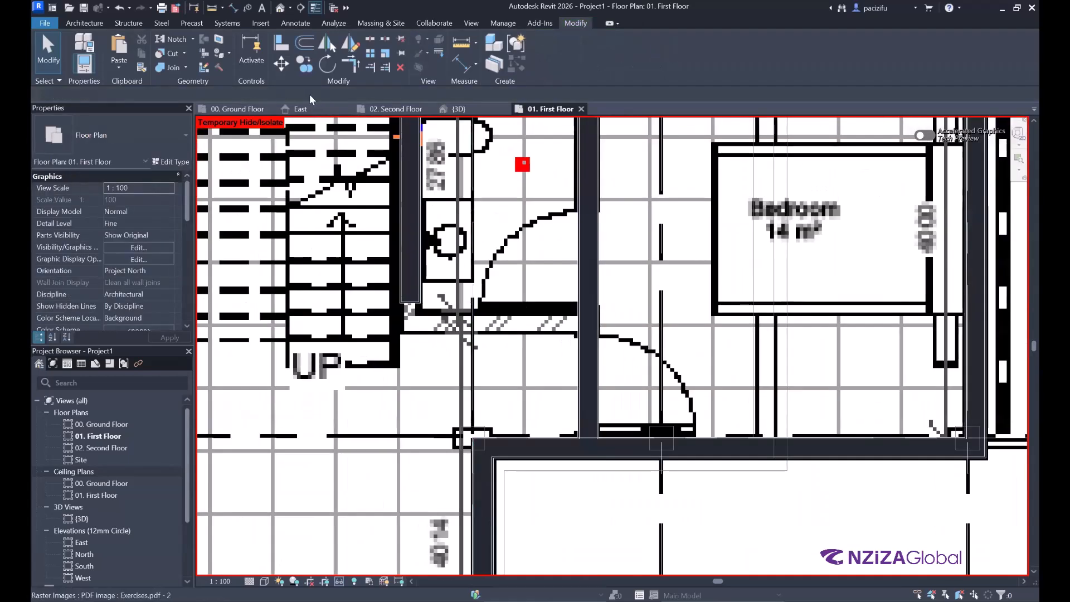
pyautogui.click(87, 24)
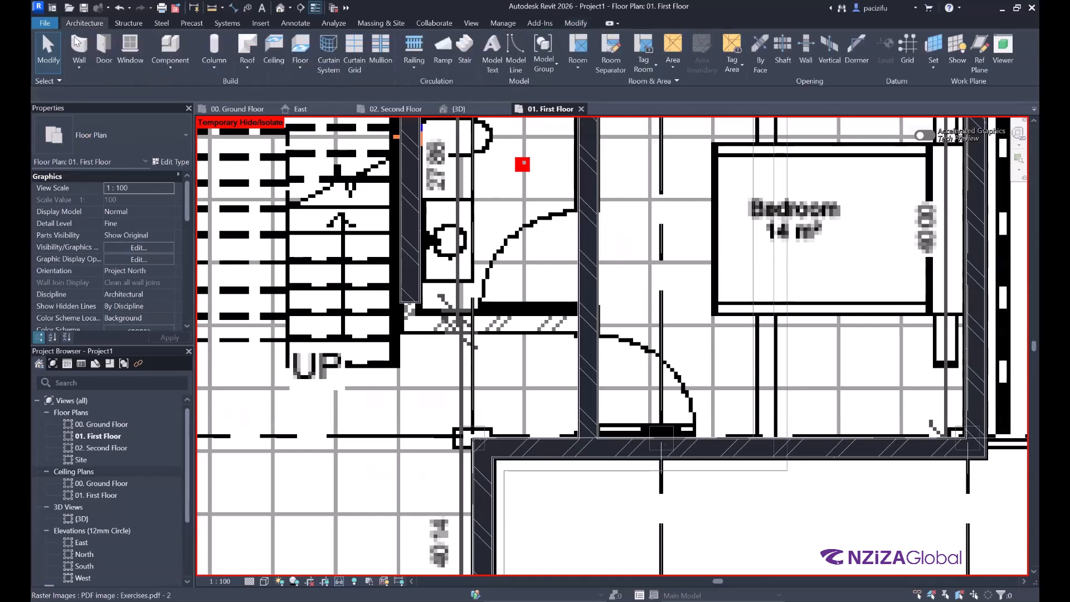
pyautogui.press('w')
pyautogui.press('a')
pyautogui.scroll(4, 501, 312)
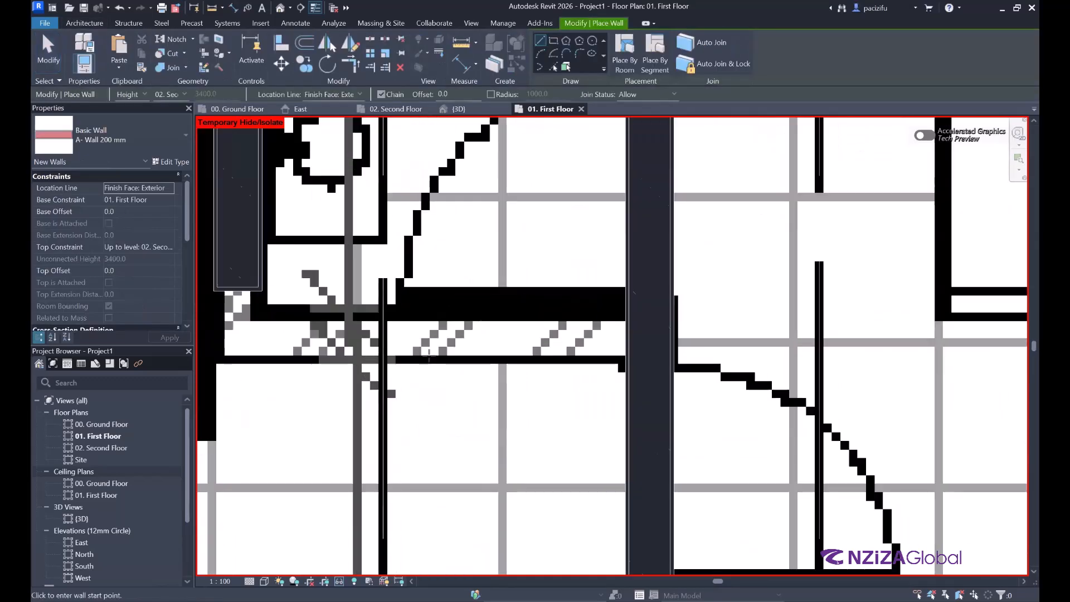
pyautogui.scroll(-2, 421, 355)
pyautogui.scroll(3, 310, 341)
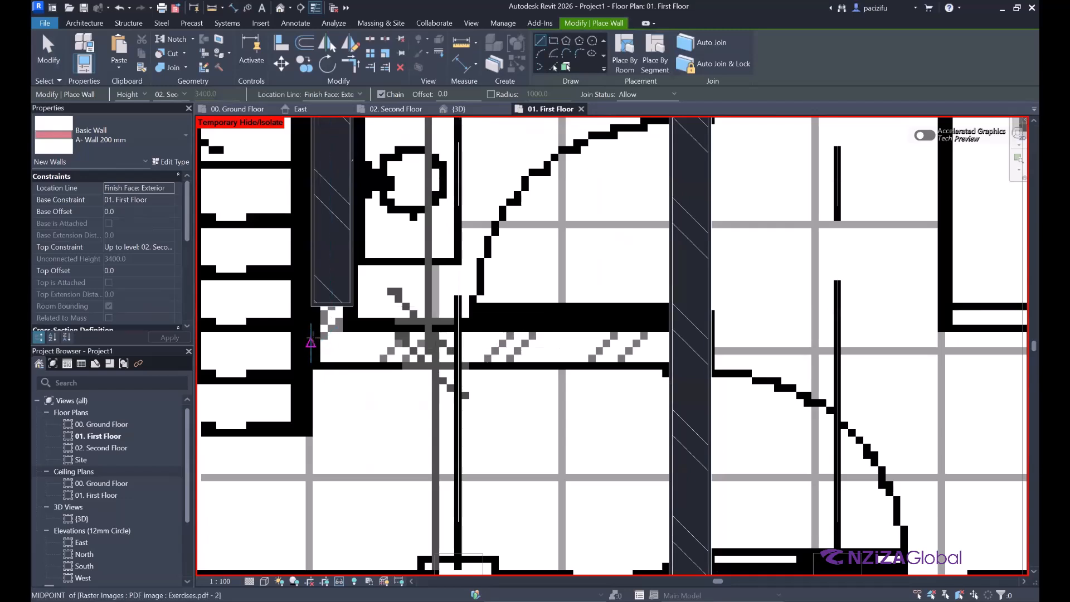
pyautogui.click(310, 341)
pyautogui.press('Escape')
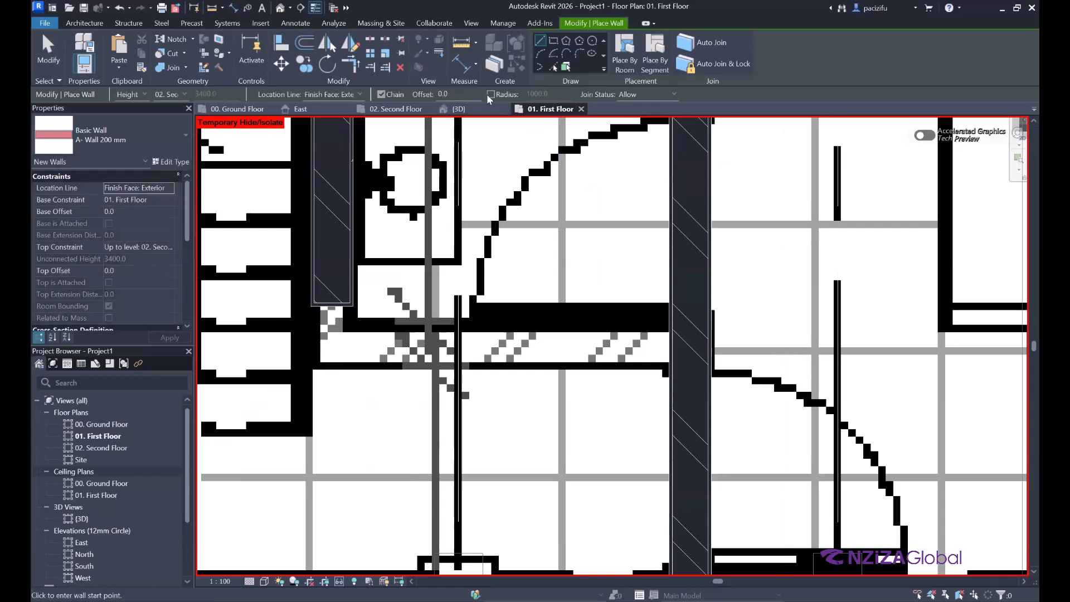
pyautogui.click(357, 94)
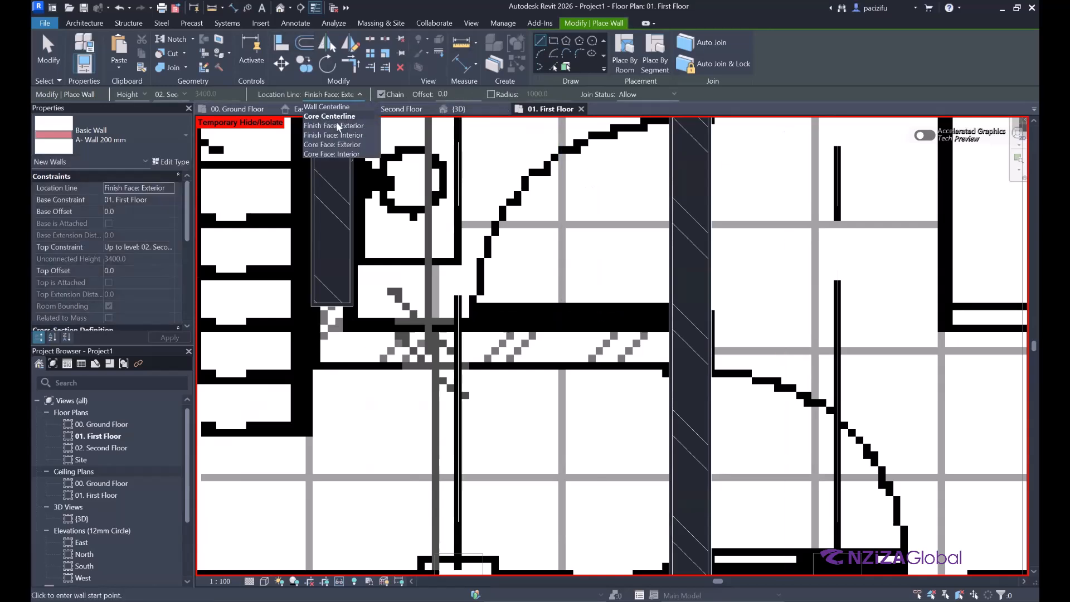
pyautogui.click(329, 106)
pyautogui.scroll(2, 307, 335)
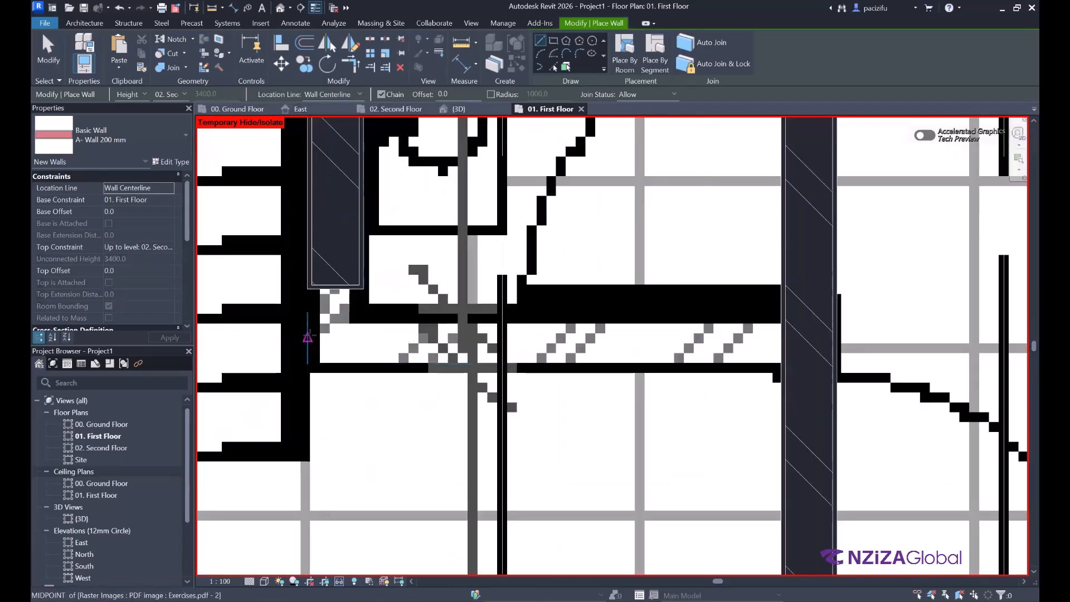
pyautogui.click(307, 337)
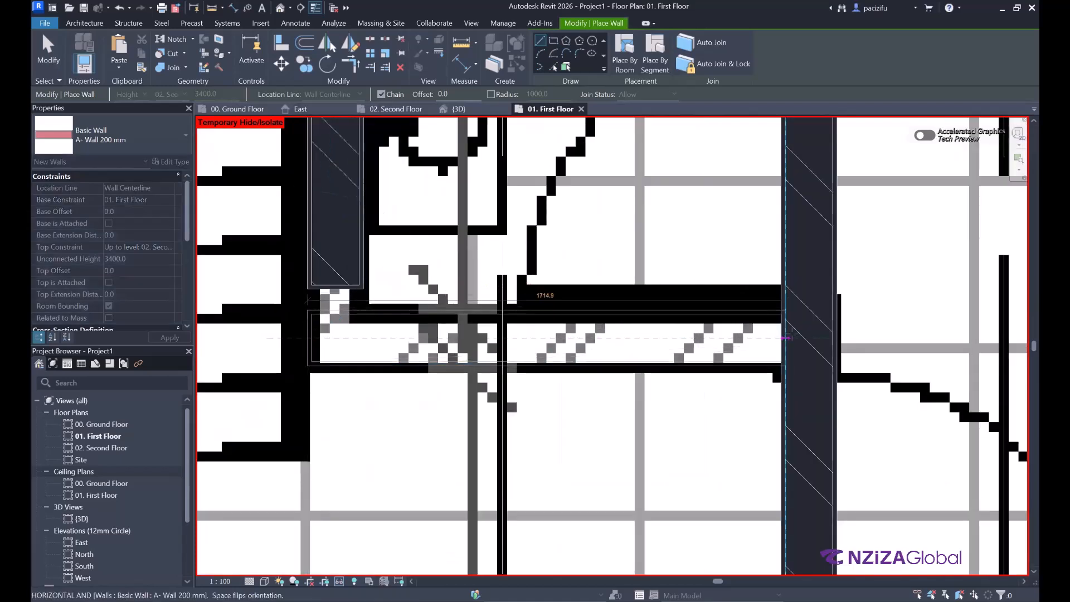
pyautogui.click(808, 338)
pyautogui.scroll(-4, 554, 257)
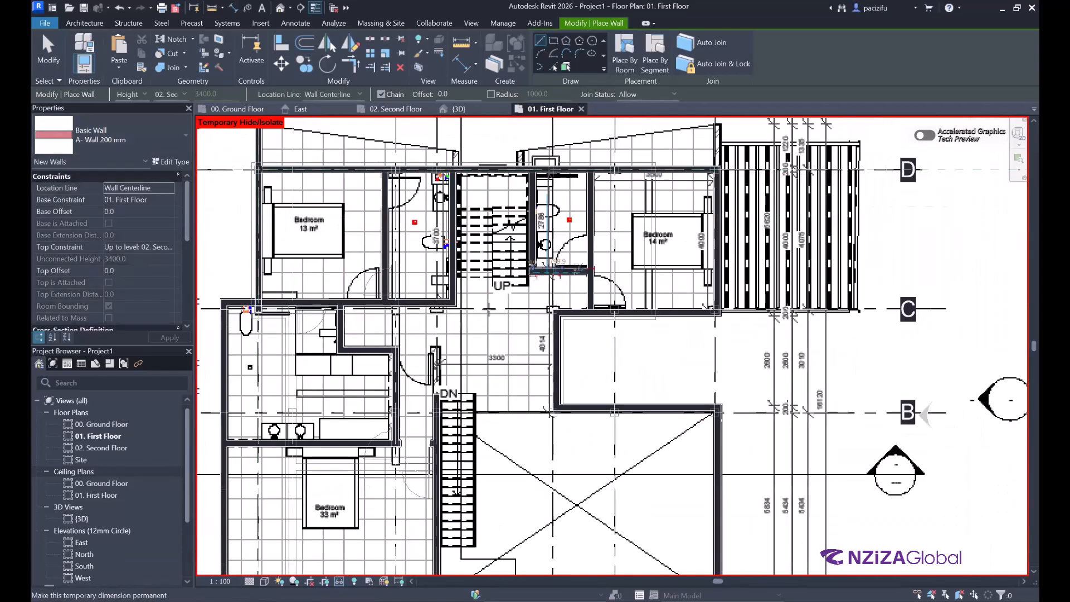
pyautogui.scroll(-2, 549, 273)
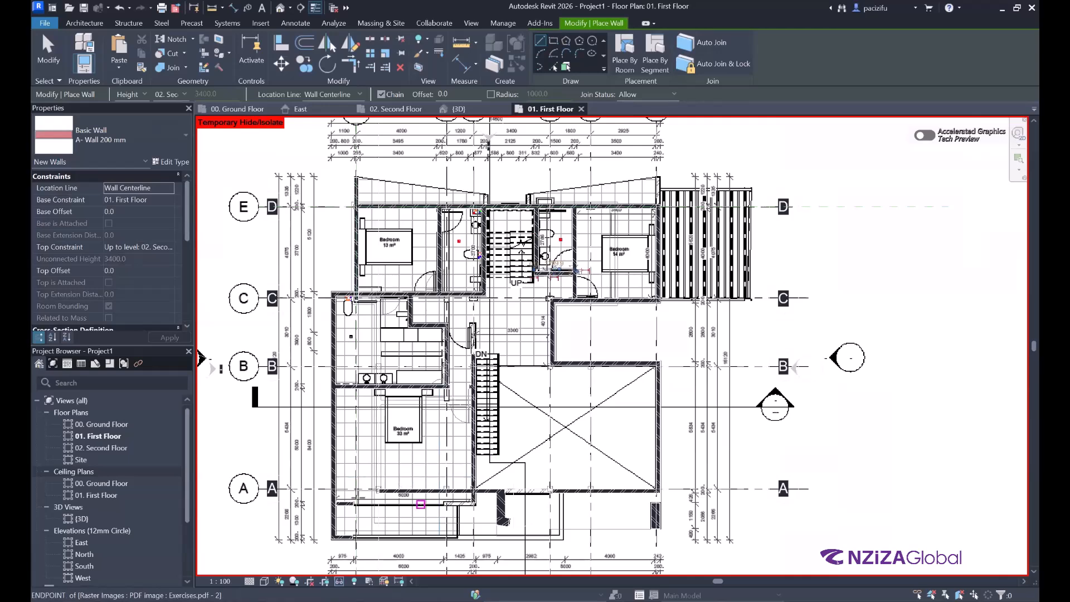
pyautogui.scroll(1, 356, 499)
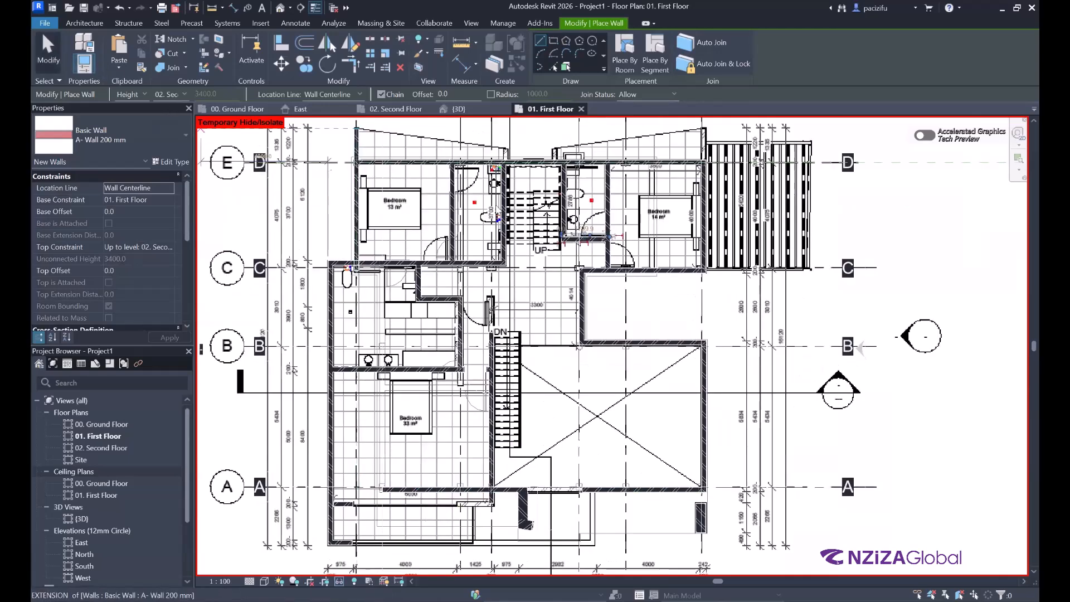
pyautogui.press('Escape')
pyautogui.press('Escape')
# Step: Trim/extend the vertical wall right of the stairs and the new horizontal bathroom wall to a corner
pyautogui.scroll(5, 564, 212)
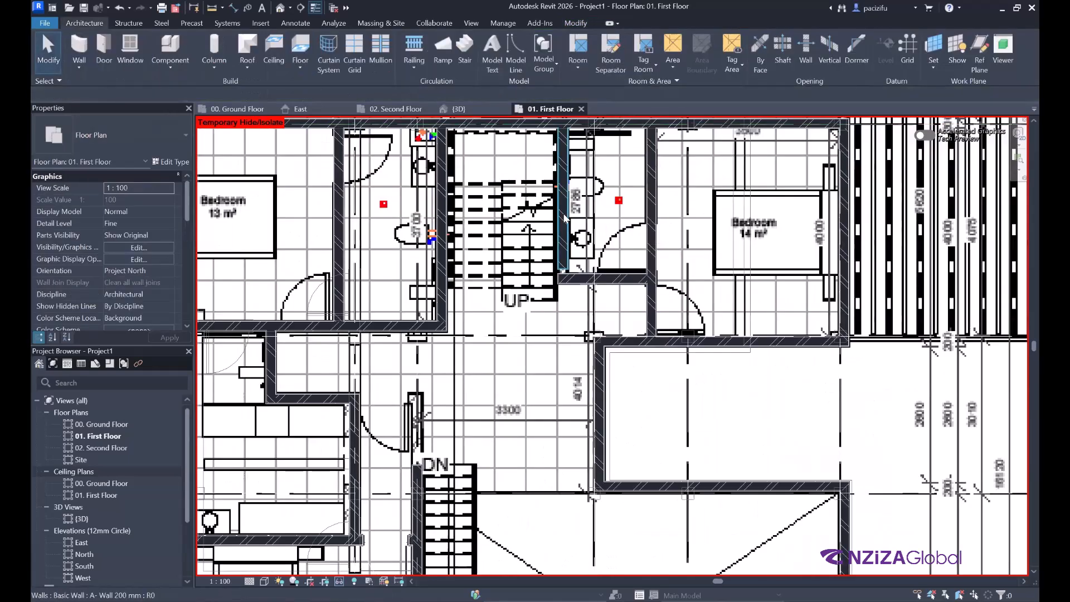
pyautogui.scroll(2, 620, 230)
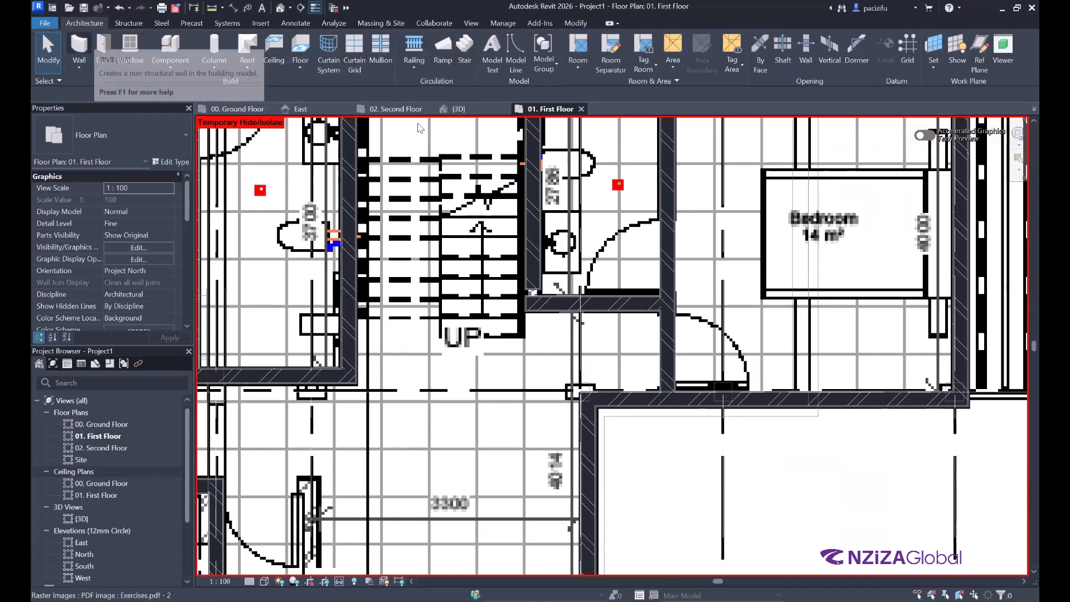
pyautogui.click(534, 244)
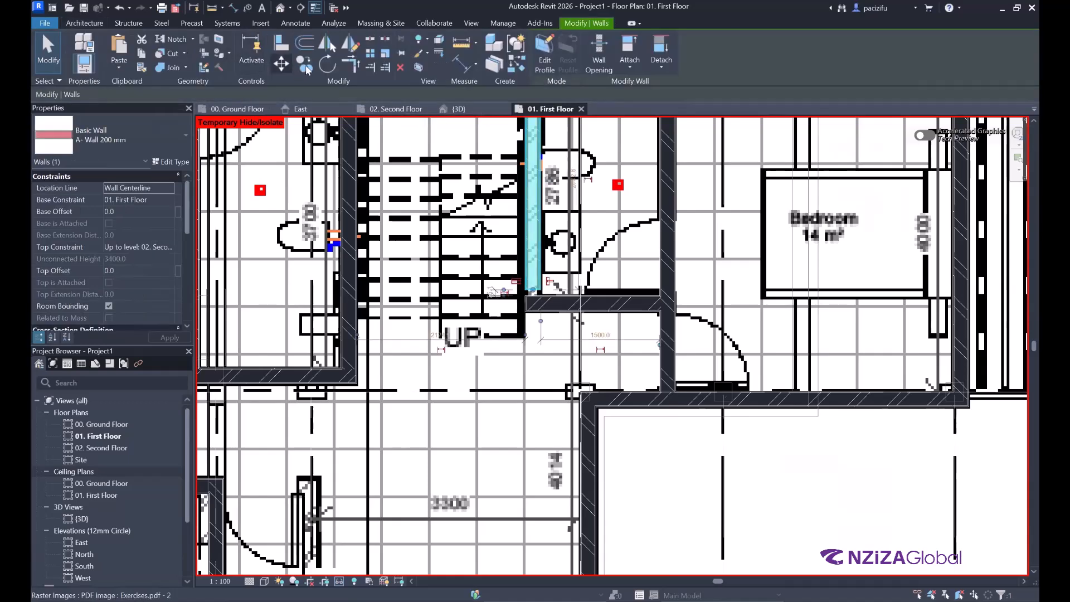
pyautogui.press('Escape')
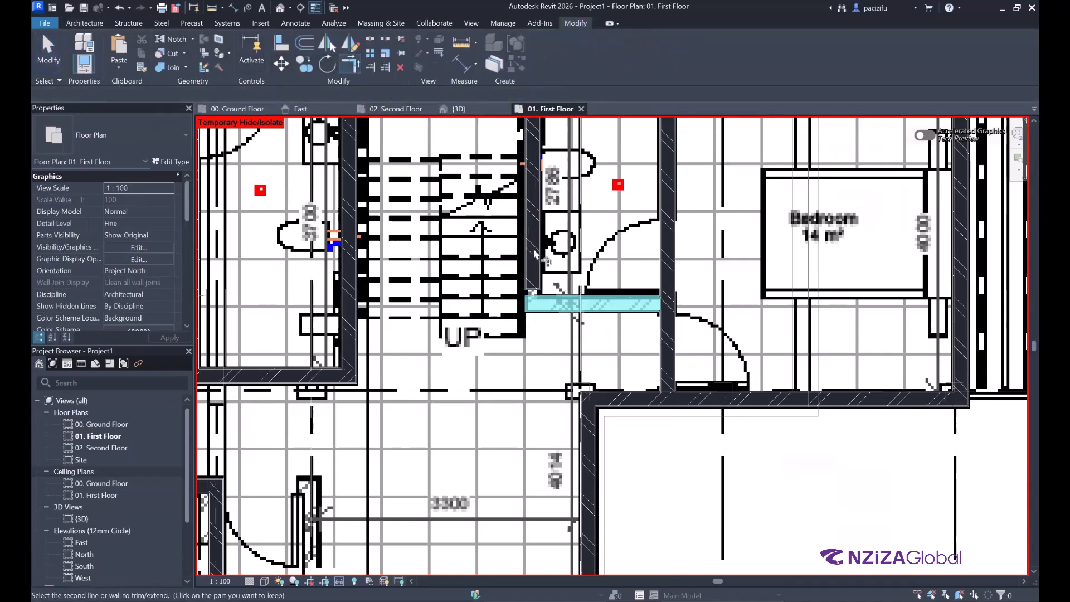
pyautogui.scroll(-3, 599, 266)
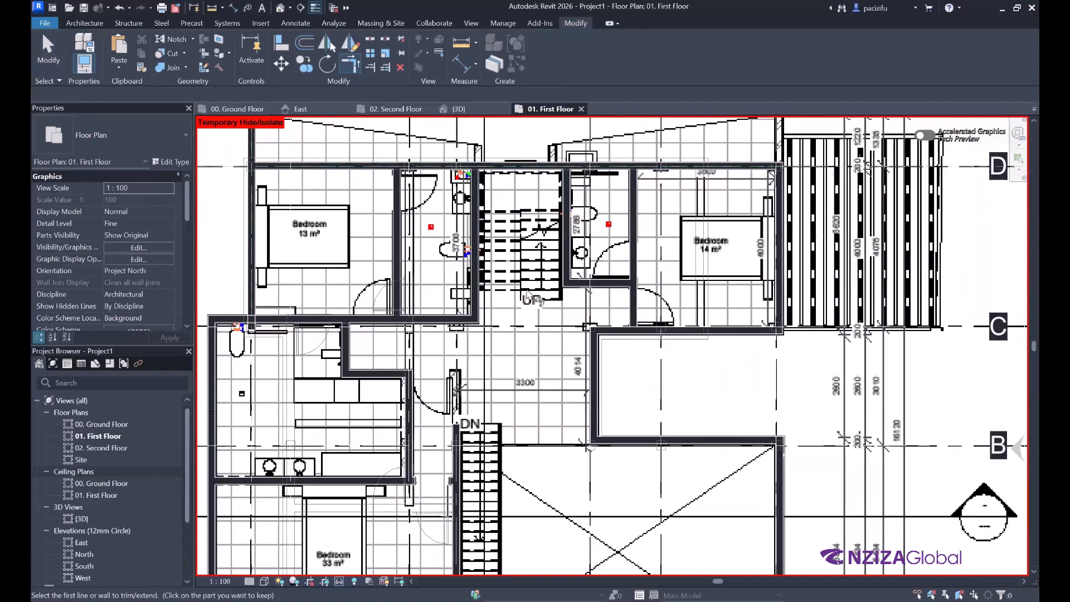
pyautogui.press('t')
pyautogui.press('r')
pyautogui.scroll(-1, 458, 438)
pyautogui.scroll(3, 458, 437)
pyautogui.press('Escape')
pyautogui.scroll(2, 446, 373)
pyautogui.click(471, 386)
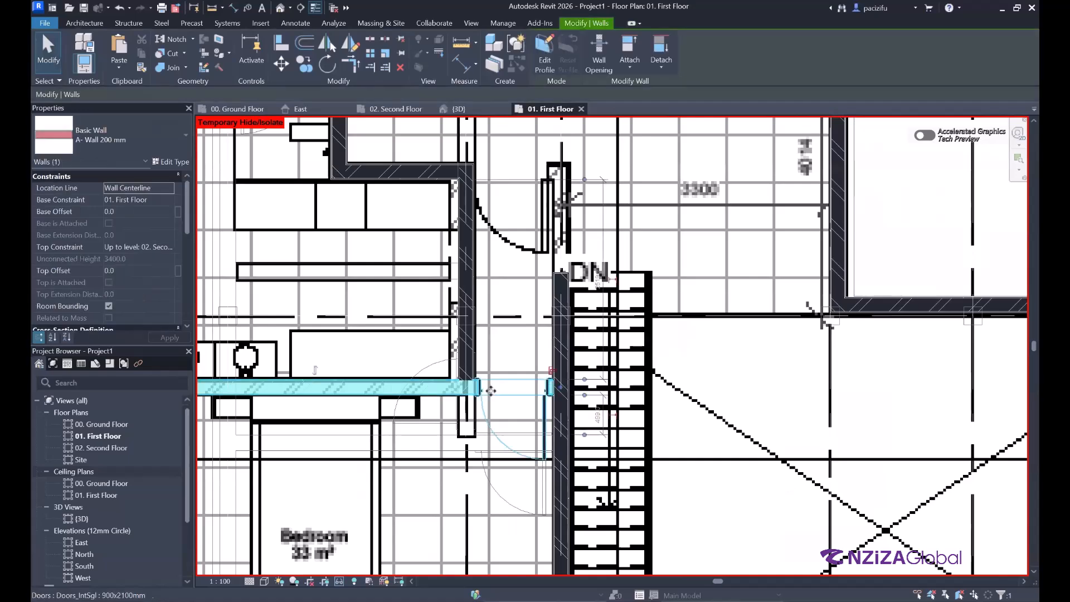
pyautogui.press('Escape')
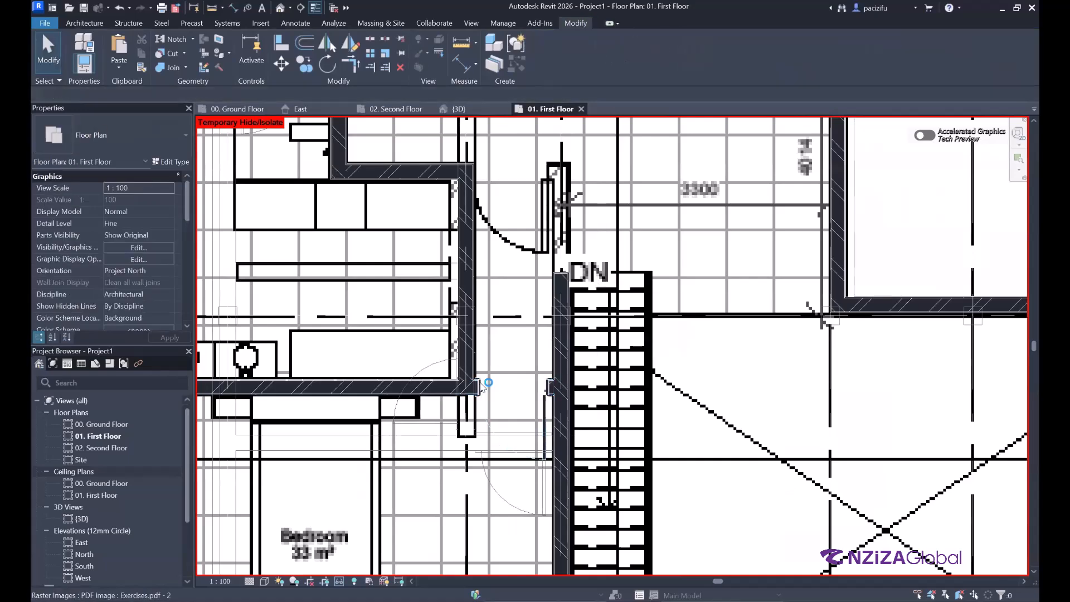
pyautogui.scroll(-5, 490, 384)
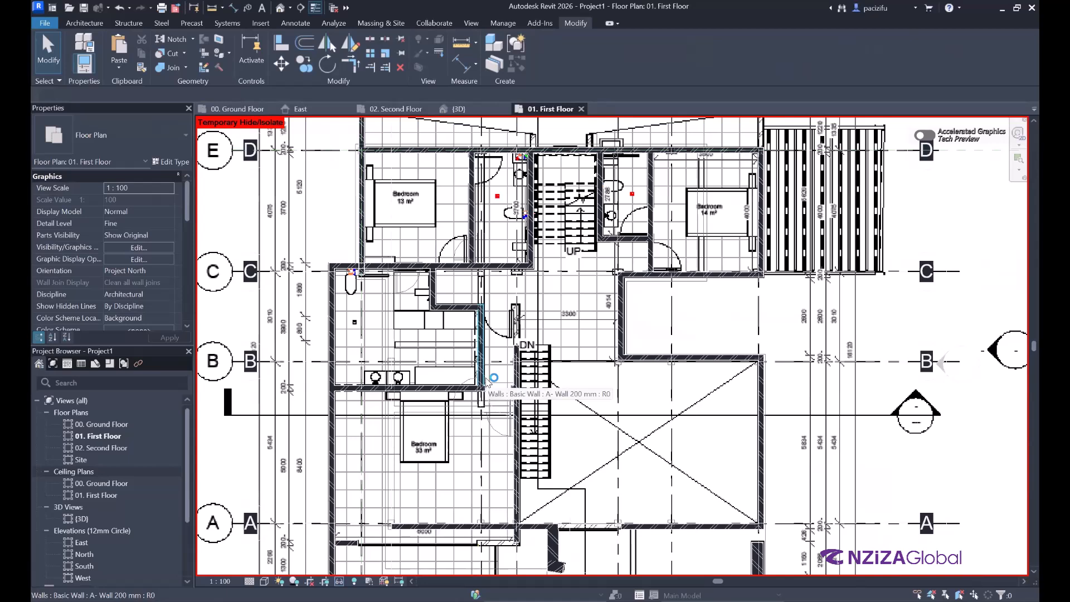
pyautogui.scroll(2, 488, 384)
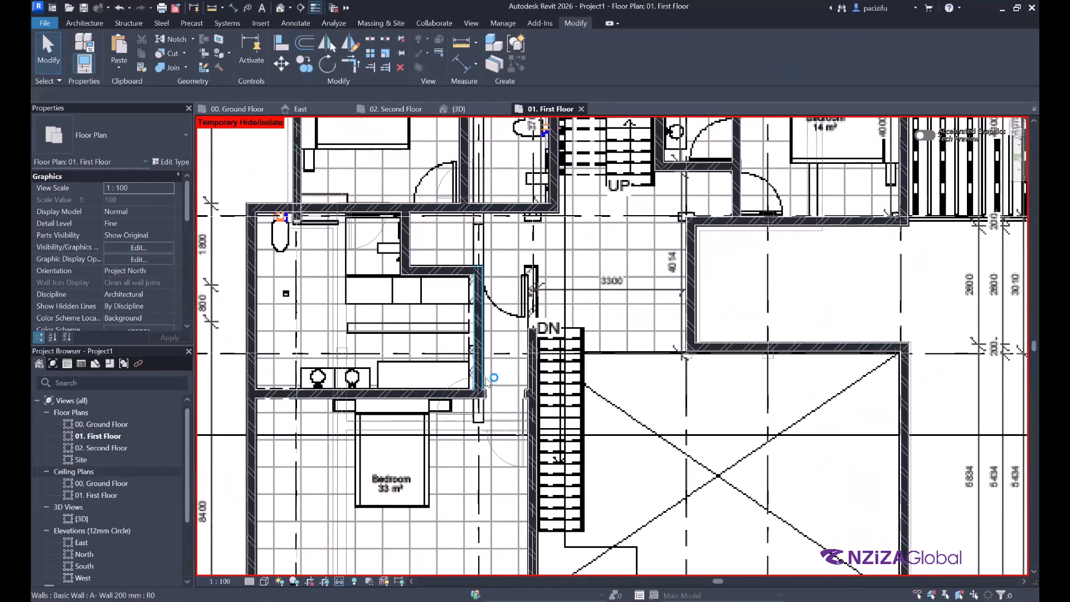
pyautogui.scroll(-3, 479, 396)
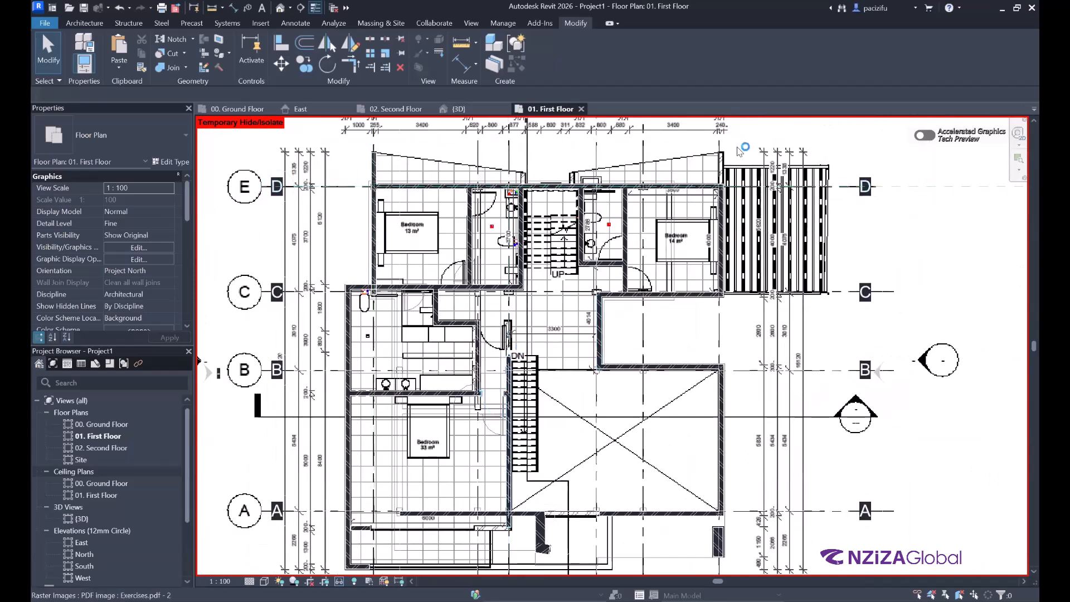
# Step: Extend the upper end of the 14 m² bedroom's outer wall past grid D to the end of the PDF's hatched wall
pyautogui.scroll(3, 740, 151)
pyautogui.click(685, 287)
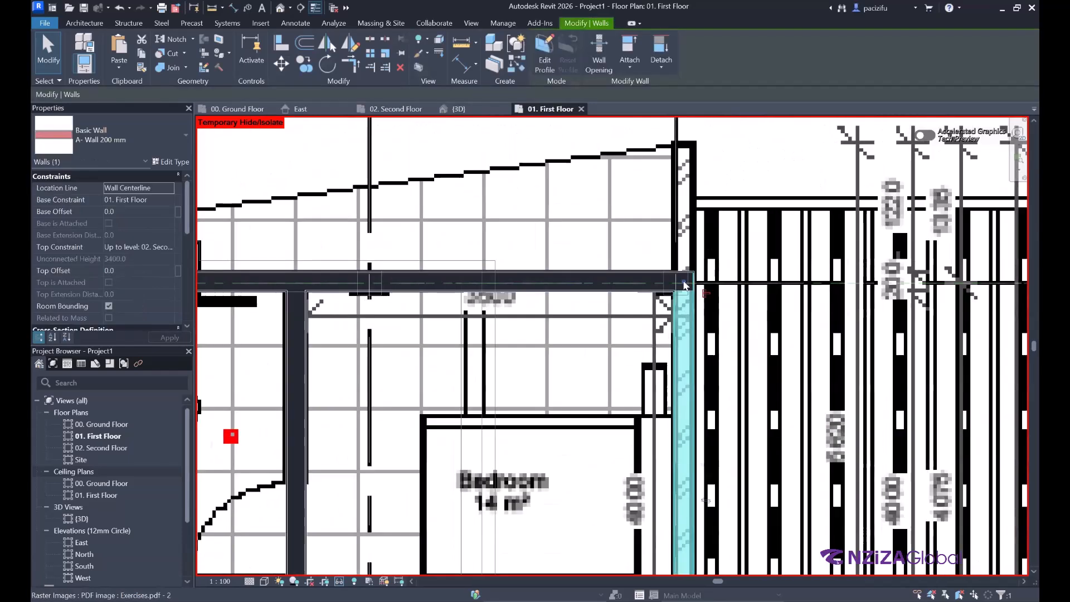
pyautogui.moveTo(684, 284); pyautogui.dragTo(684, 145)
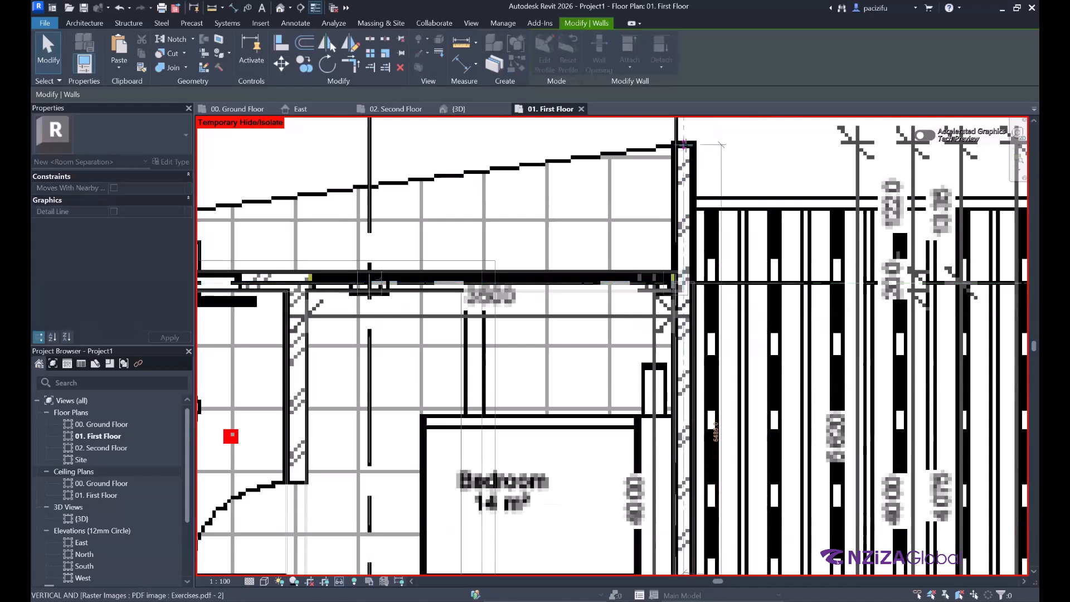
pyautogui.moveTo(712, 211); pyautogui.dragTo(712, 211)
pyautogui.scroll(-5, 712, 217)
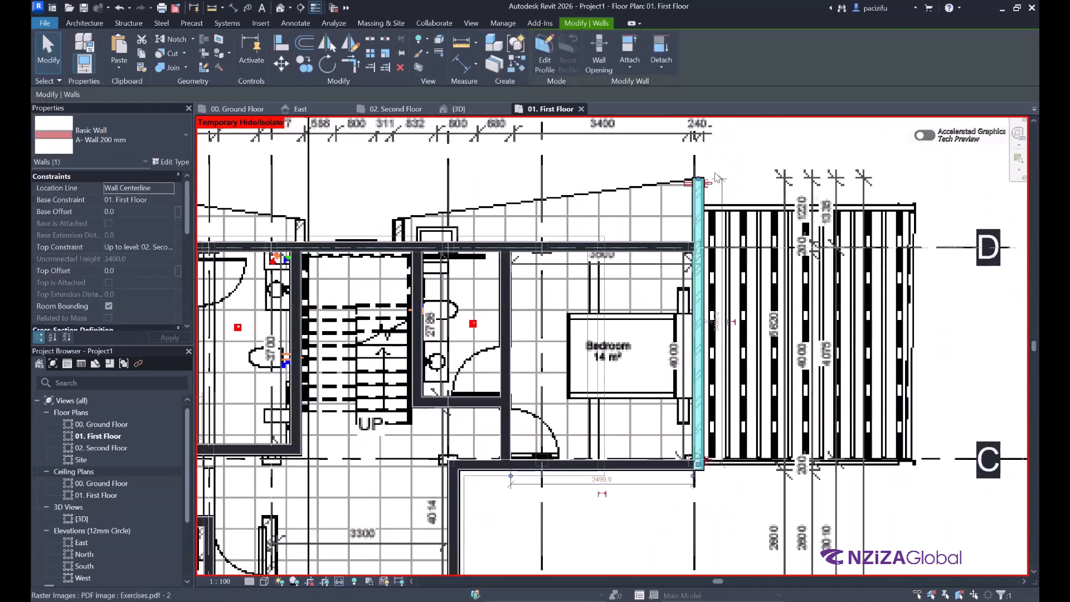
pyautogui.click(473, 257)
pyautogui.scroll(-3, 610, 205)
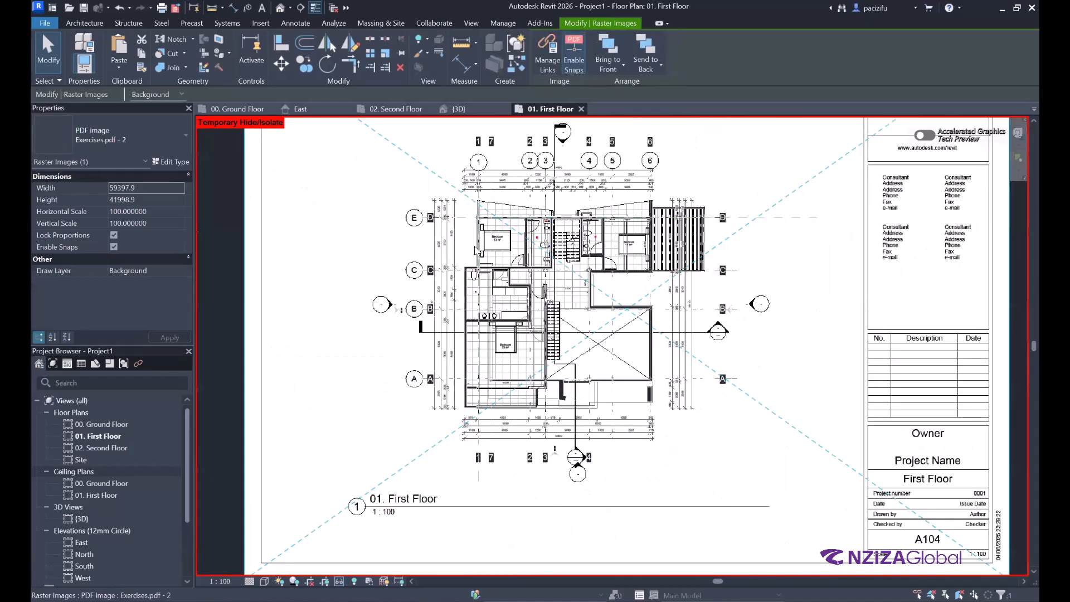
pyautogui.press('Escape')
# Step: Trim/extend the short horizontal wall below the 33 m² bedroom to a corner with the vertical wall beside the descending stairs
pyautogui.scroll(4, 526, 411)
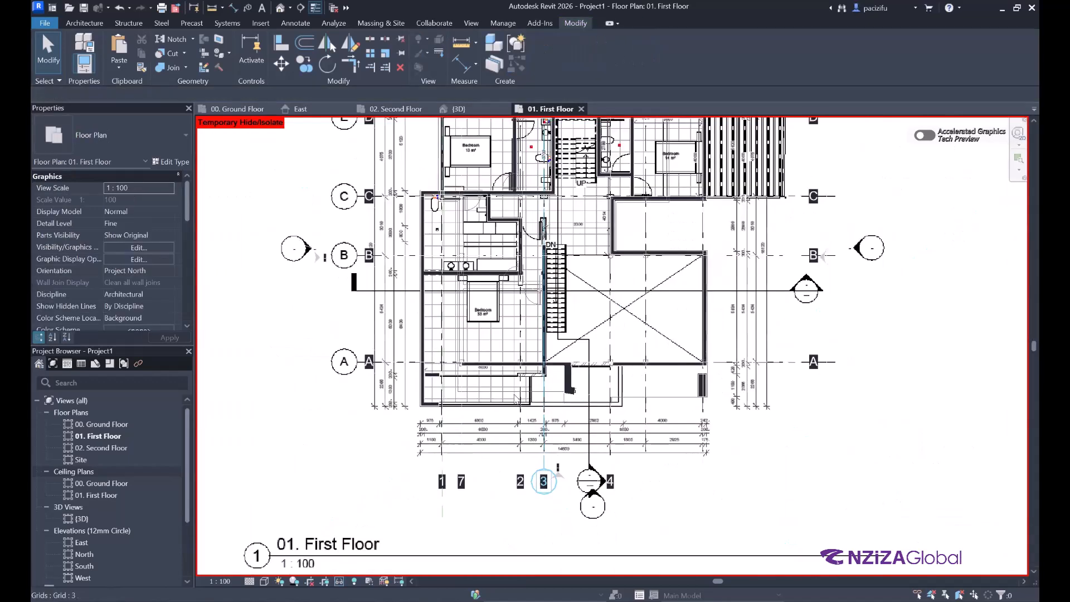
pyautogui.scroll(2, 353, 354)
pyautogui.click(353, 354)
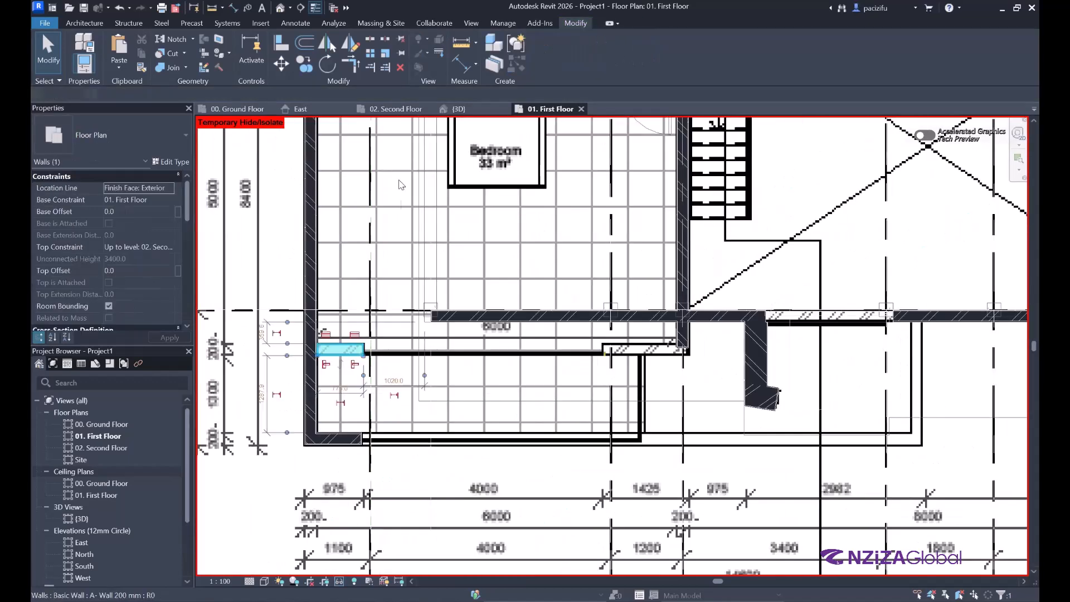
pyautogui.press('t')
pyautogui.press('r')
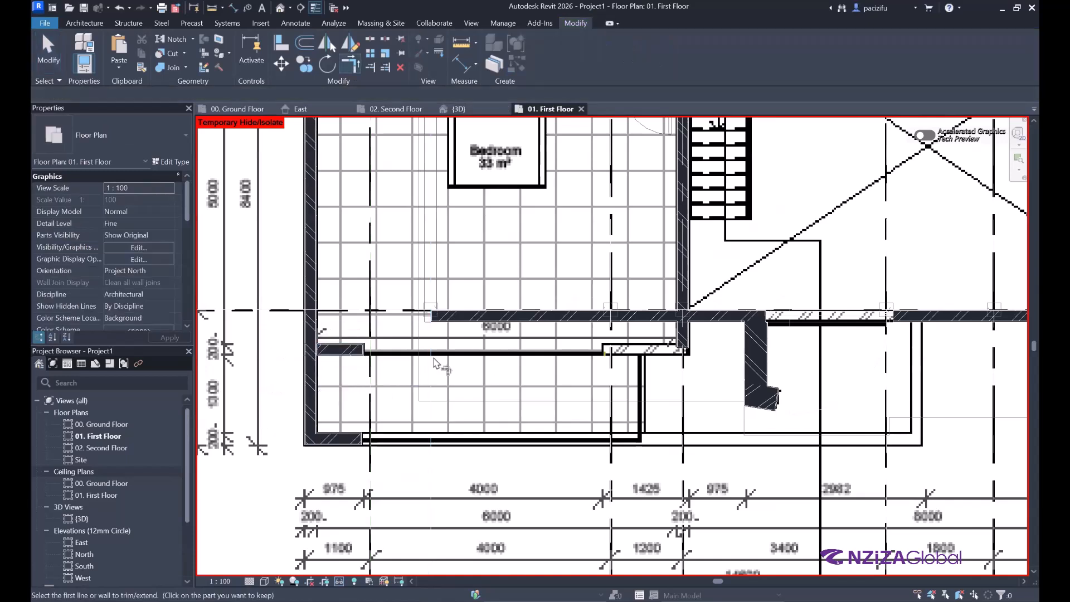
pyautogui.click(357, 353)
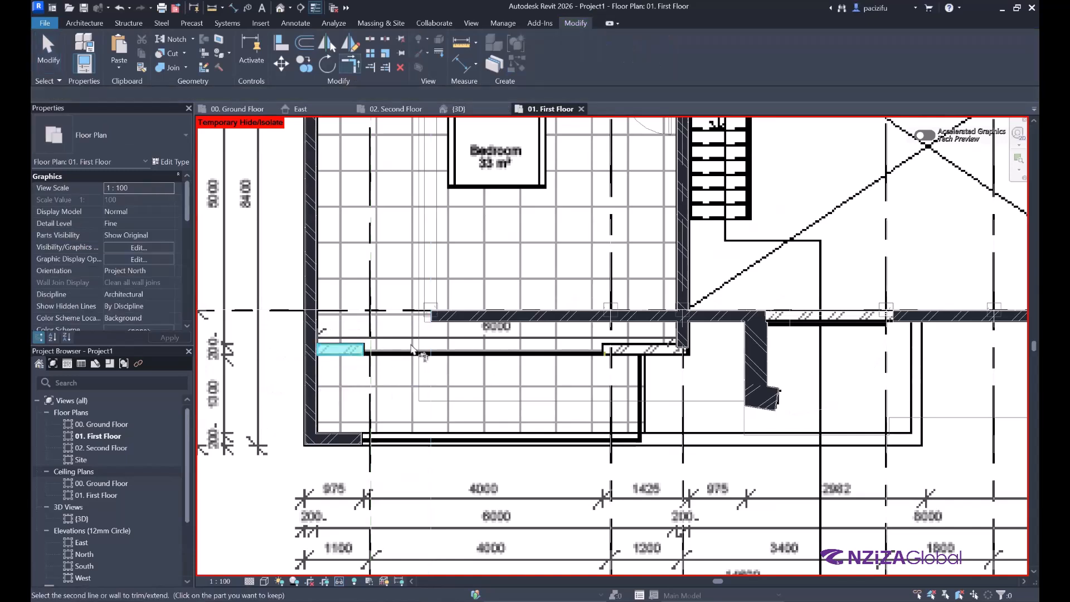
pyautogui.click(681, 289)
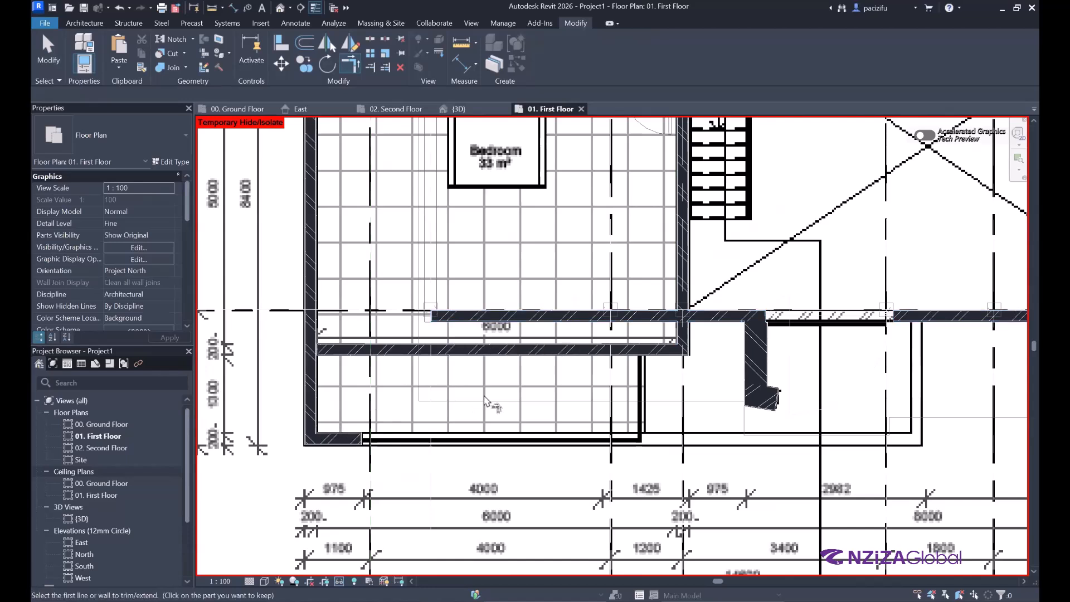
pyautogui.press('Escape')
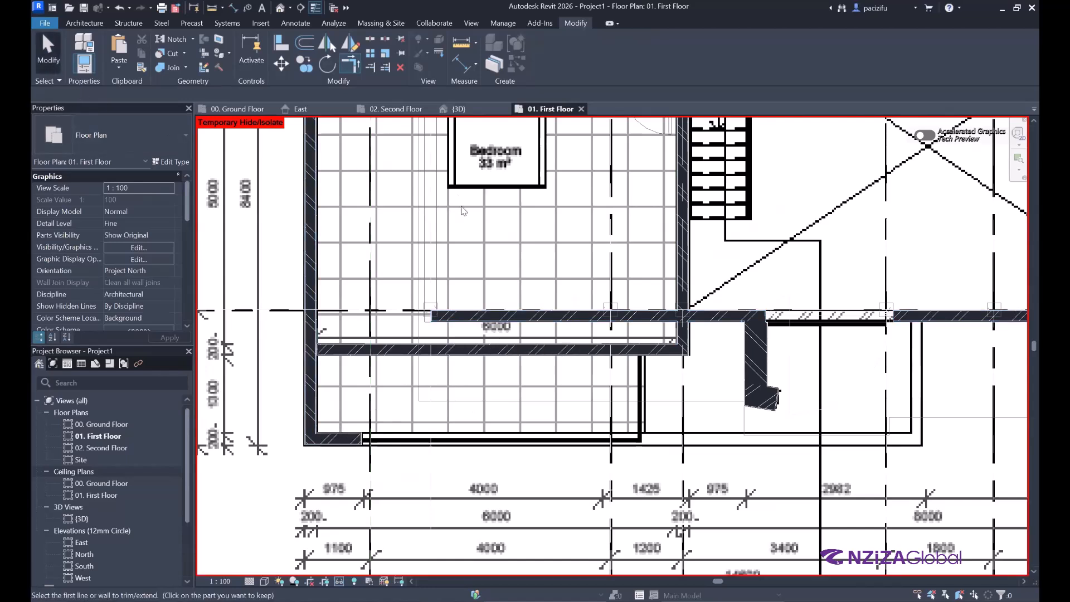
# Step: Reset the temporary hide/isolate of the first-floor plan to show the hidden elements
pyautogui.scroll(-6, 446, 449)
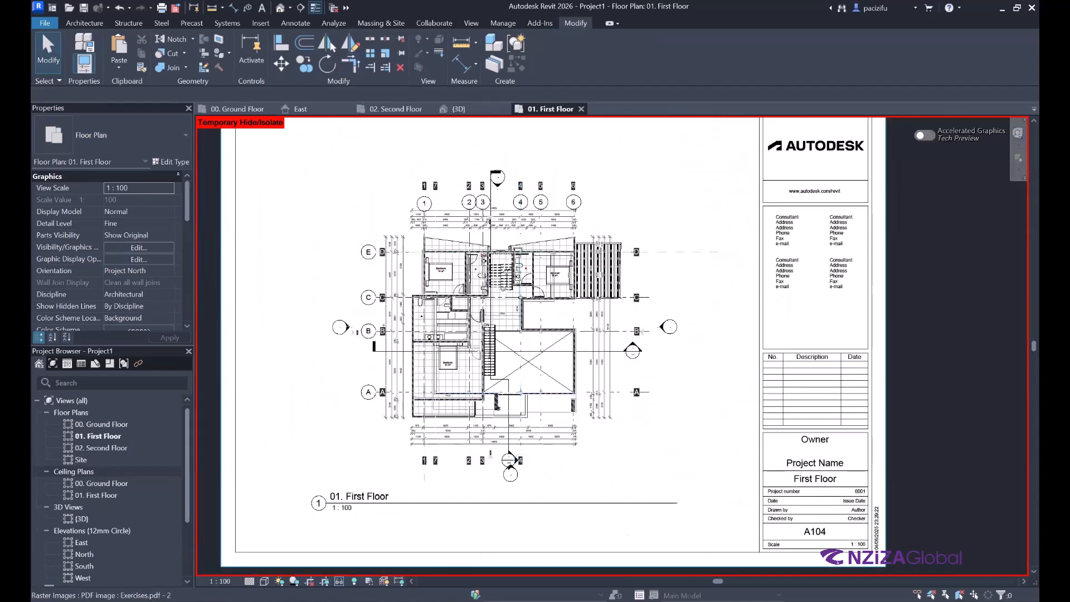
pyautogui.moveTo(697, 582)
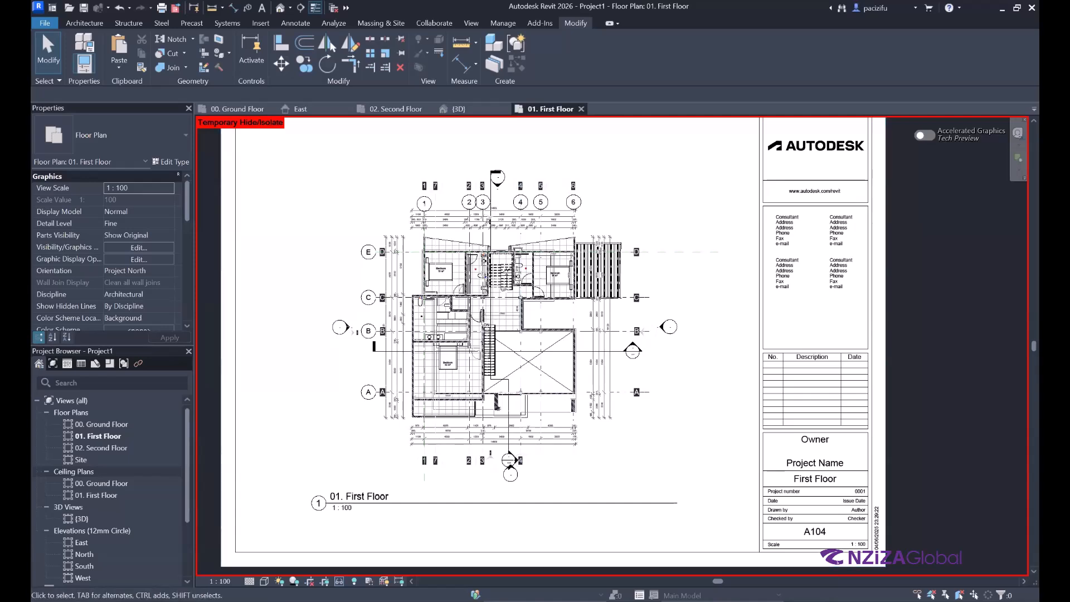
pyautogui.click(340, 581)
pyautogui.click(353, 570)
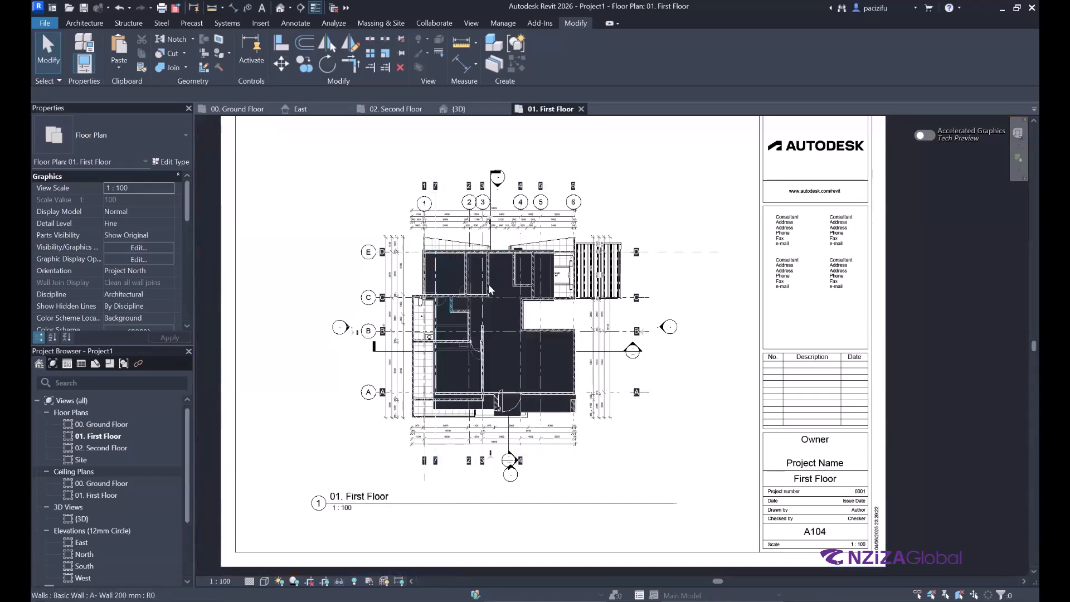
pyautogui.scroll(1, 478, 254)
pyautogui.scroll(1, 489, 282)
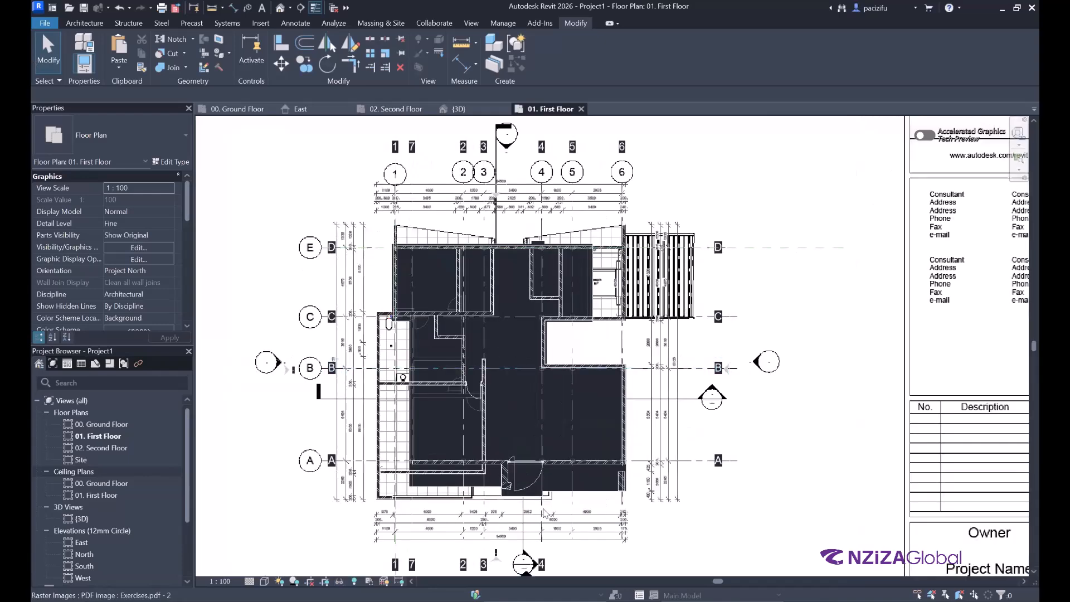
# Step: Open the boundary of the first-floor A - Floor Slab for editing
pyautogui.scroll(3, 566, 486)
pyautogui.click(504, 406)
pyautogui.scroll(-5, 505, 403)
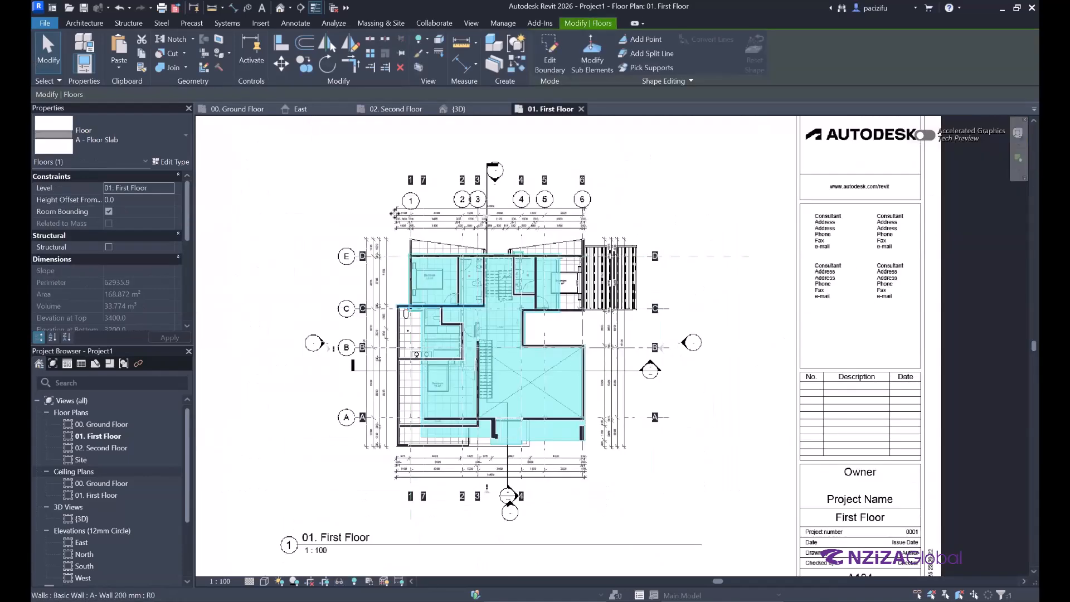
pyautogui.scroll(2, 438, 208)
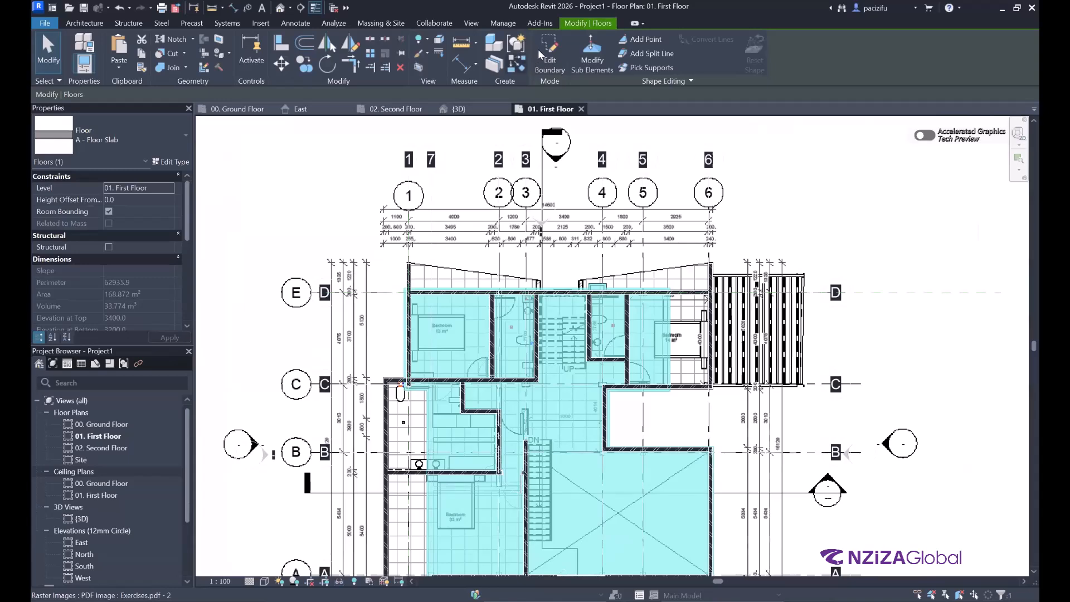
pyautogui.click(556, 55)
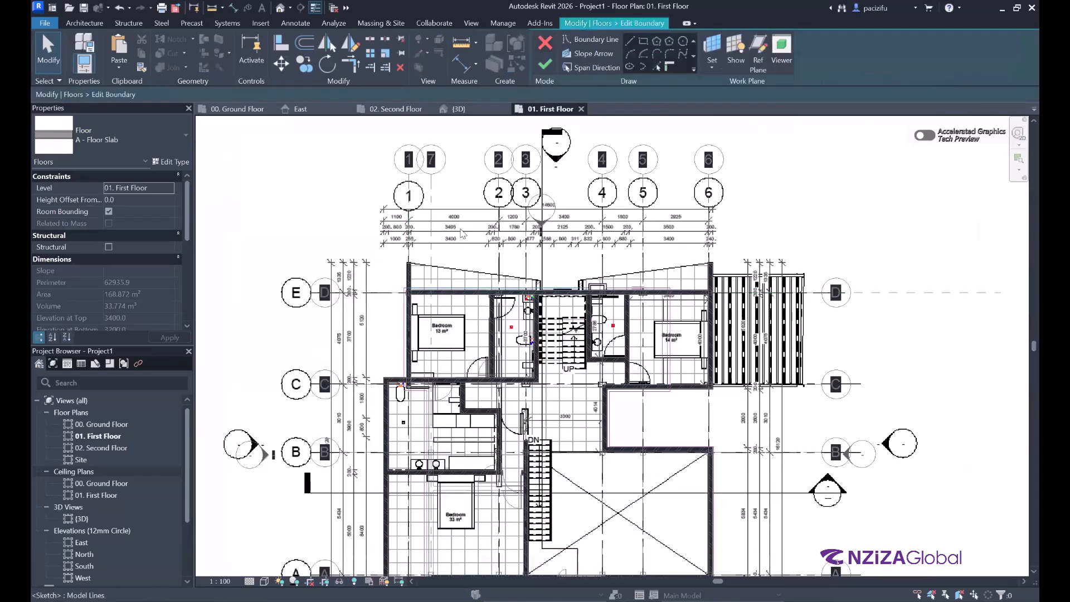
# Step: Align the slab's vertical boundary line beside the 13 m² bedroom with the outer face of that bedroom's outer wall
pyautogui.scroll(1, 466, 235)
pyautogui.scroll(1, 466, 236)
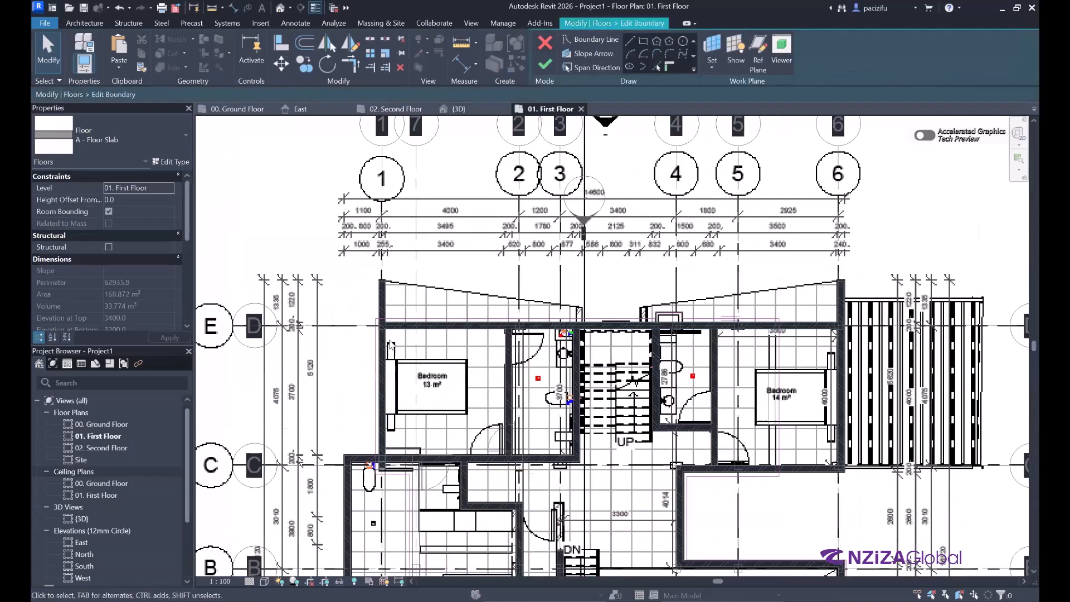
pyautogui.scroll(-1, 390, 337)
pyautogui.scroll(-2, 483, 321)
pyautogui.scroll(2, 359, 361)
pyautogui.press('a')
pyautogui.press('l')
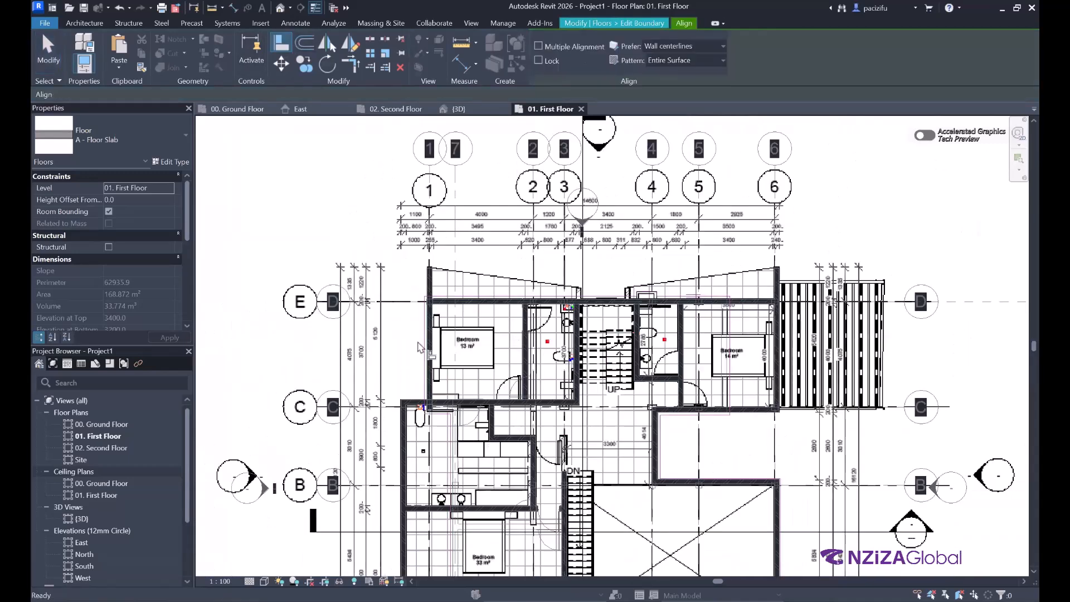
pyautogui.scroll(9, 427, 356)
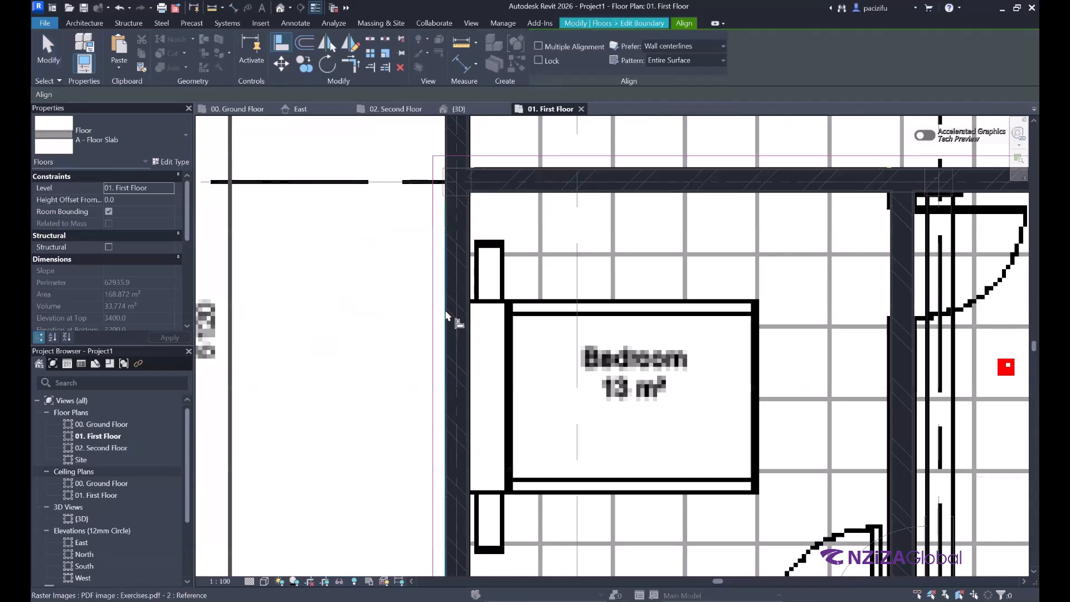
pyautogui.scroll(2, 448, 317)
pyautogui.scroll(2, 450, 318)
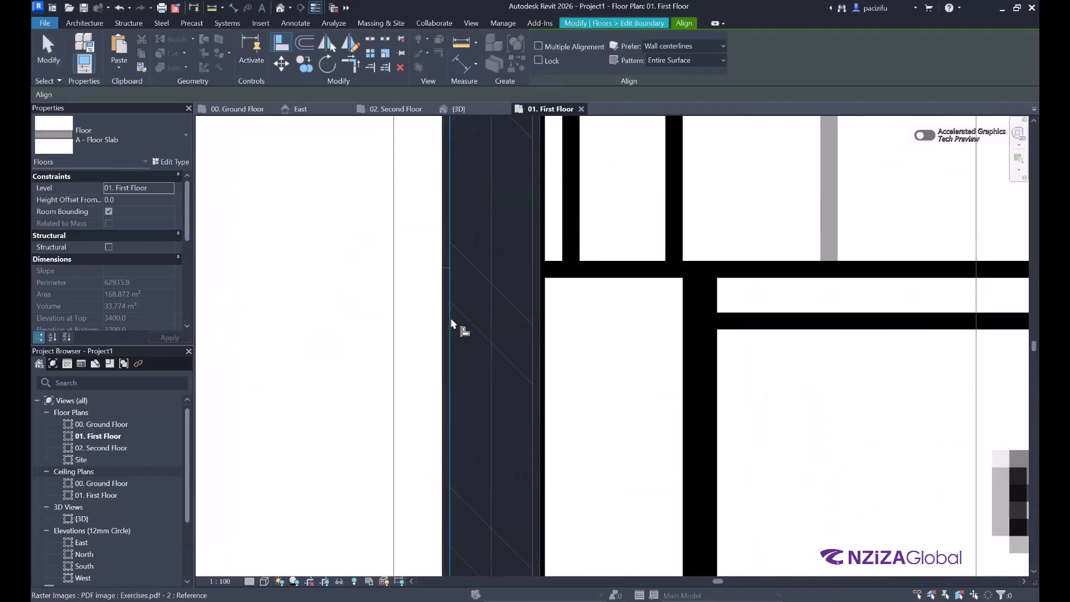
pyautogui.click(446, 321)
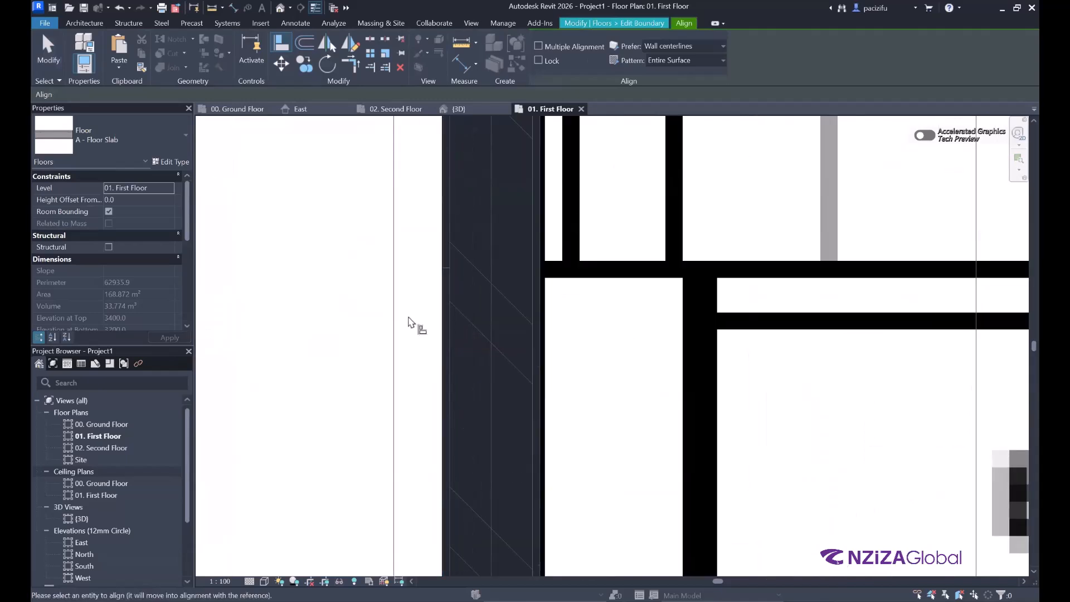
pyautogui.click(394, 319)
pyautogui.scroll(-3, 390, 289)
pyautogui.scroll(-3, 433, 292)
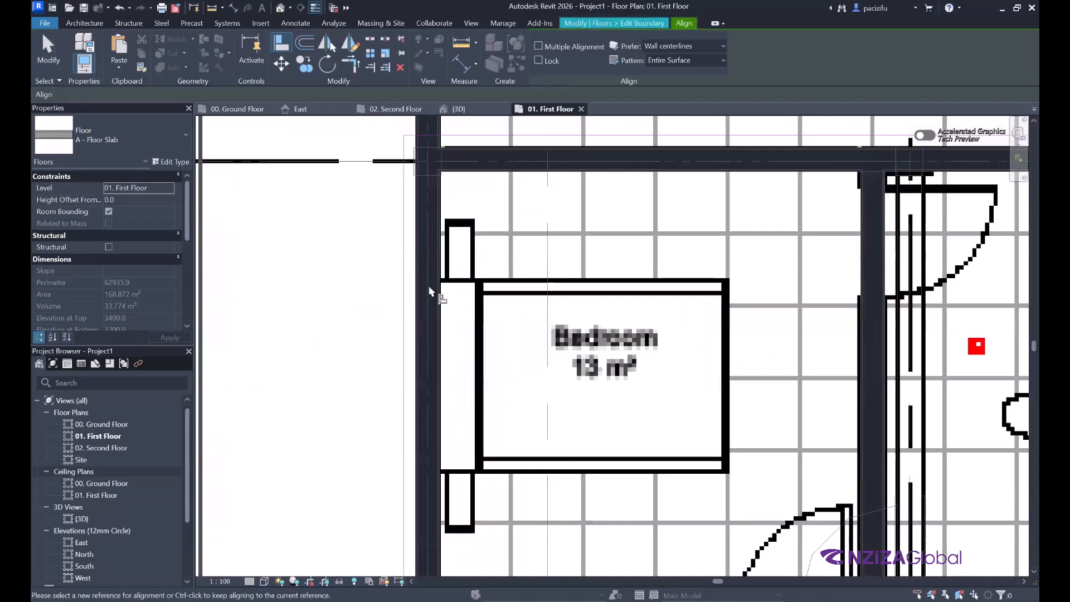
# Step: Align the slab's vertical boundary line below grid C with the outer face of the projecting bathroom's outer wall
pyautogui.scroll(-5, 411, 409)
pyautogui.scroll(7, 409, 491)
pyautogui.scroll(1, 402, 398)
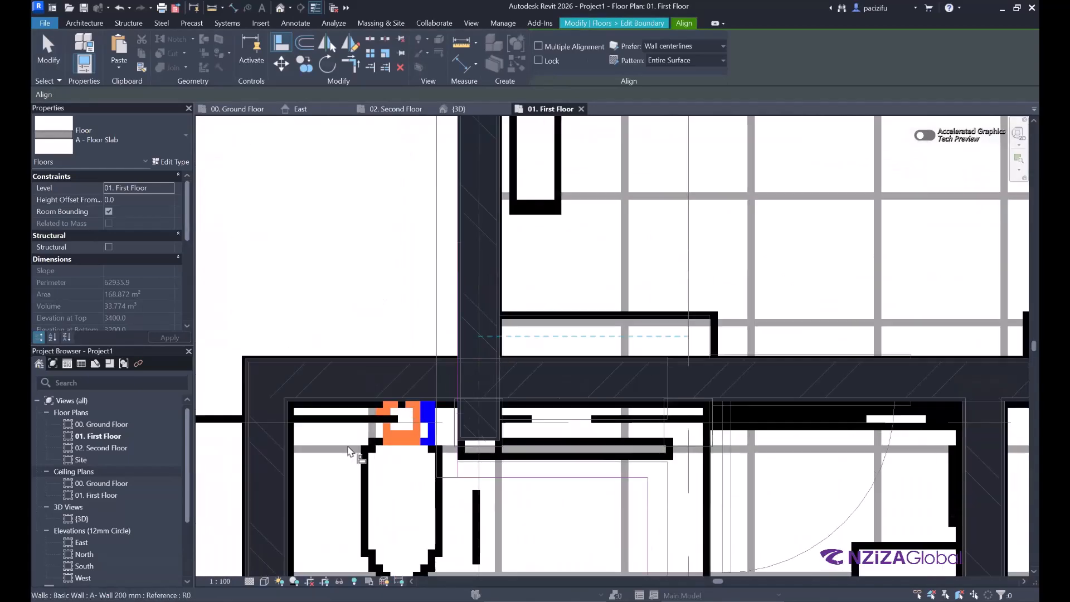
pyautogui.scroll(-5, 368, 436)
pyautogui.scroll(3, 320, 468)
pyautogui.scroll(3, 359, 443)
pyautogui.scroll(1, 362, 446)
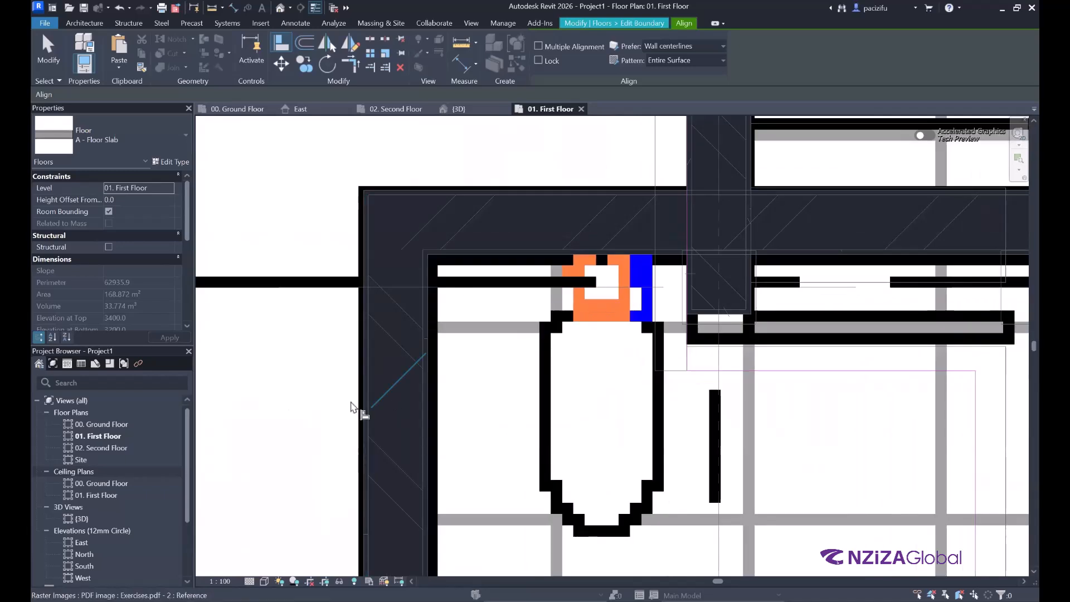
pyautogui.scroll(2, 371, 416)
pyautogui.scroll(-5, 320, 362)
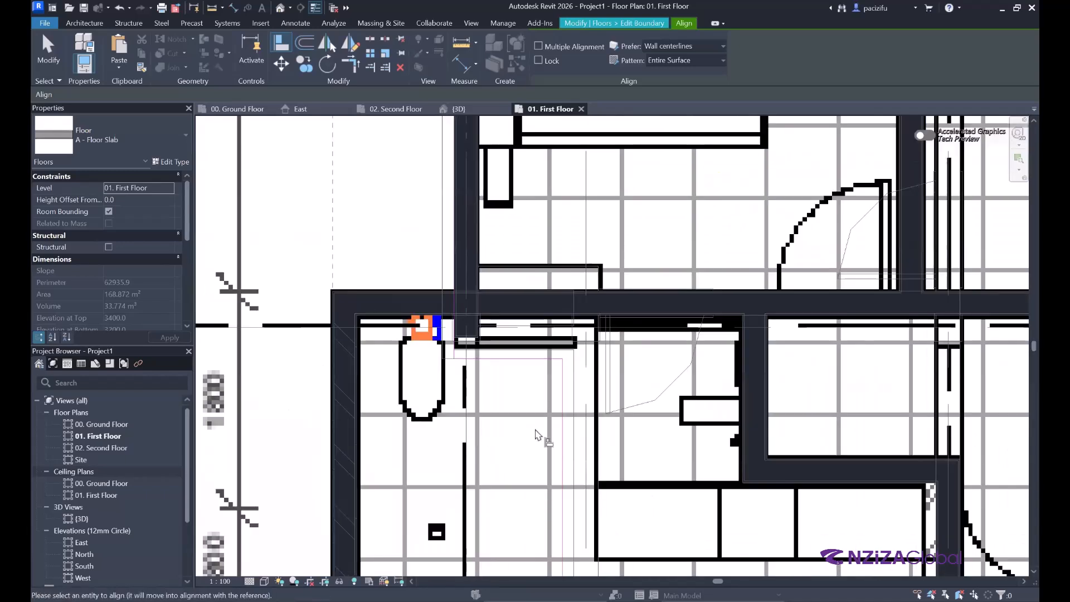
pyautogui.scroll(3, 369, 309)
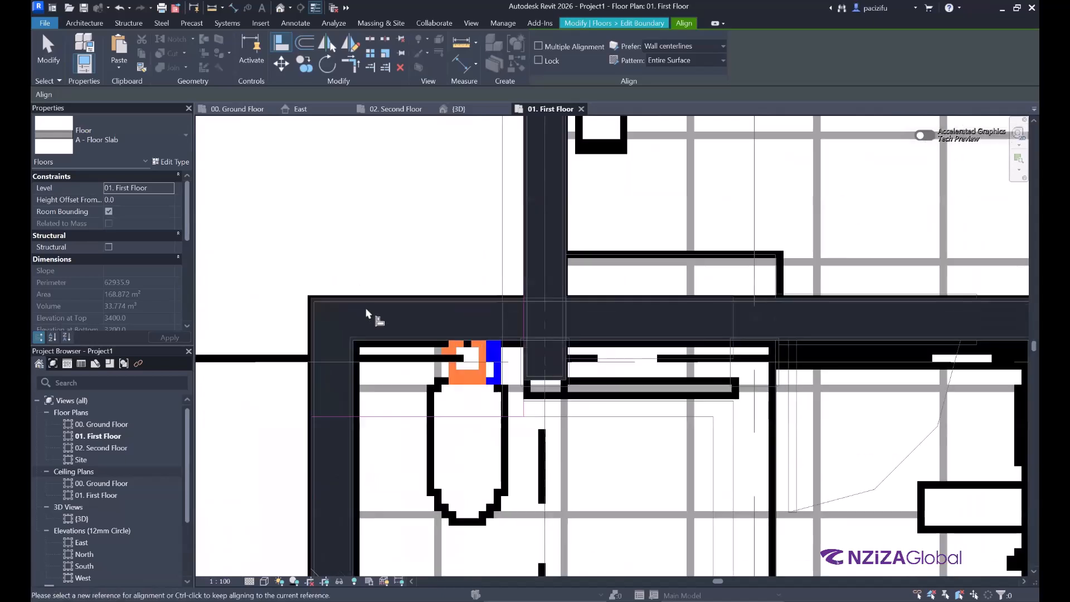
# Step: Align the horizontal boundary line inside the bathroom near grid C with the upper outer face of the bathroom wall
pyautogui.scroll(2, 366, 305)
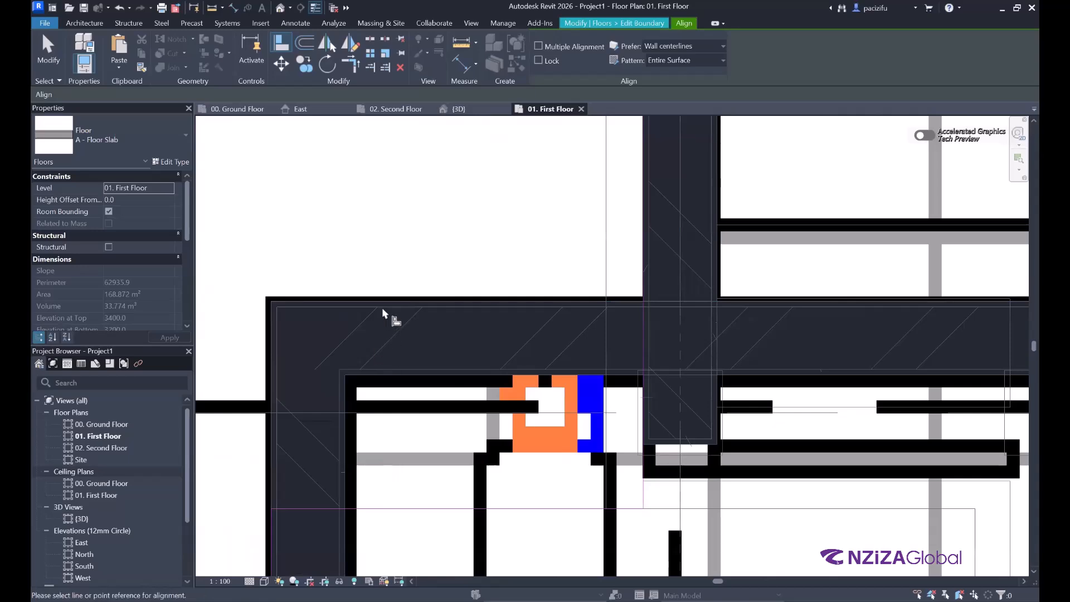
pyautogui.click(380, 301)
pyautogui.click(394, 509)
pyautogui.scroll(-5, 373, 279)
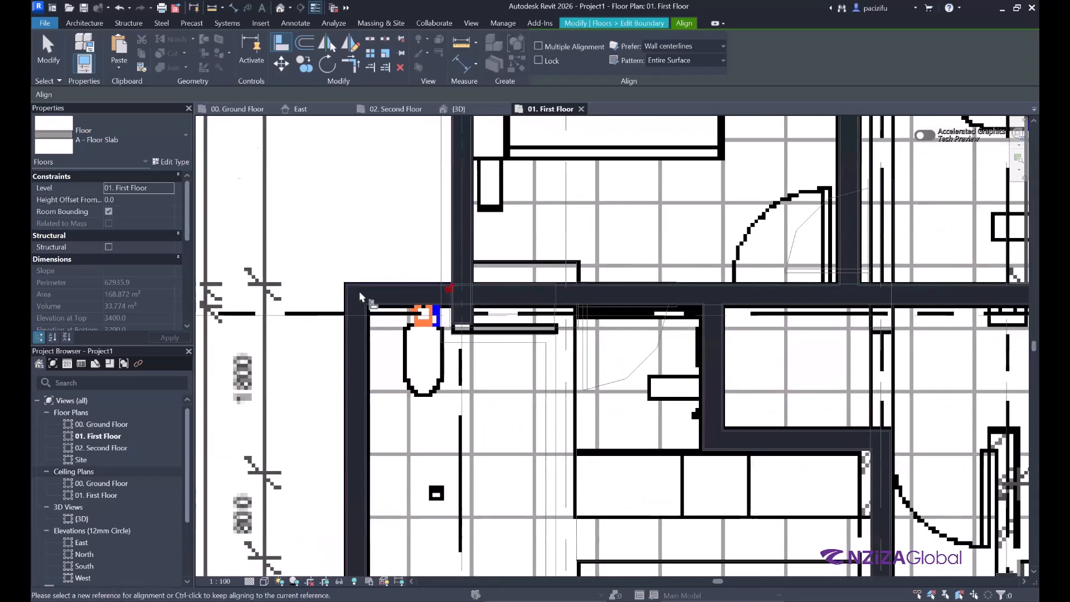
# Step: Align the horizontal boundary line below the 33 m² bedroom with the outer face of the balcony's short lower wall
pyautogui.scroll(-3, 379, 477)
pyautogui.scroll(10, 362, 455)
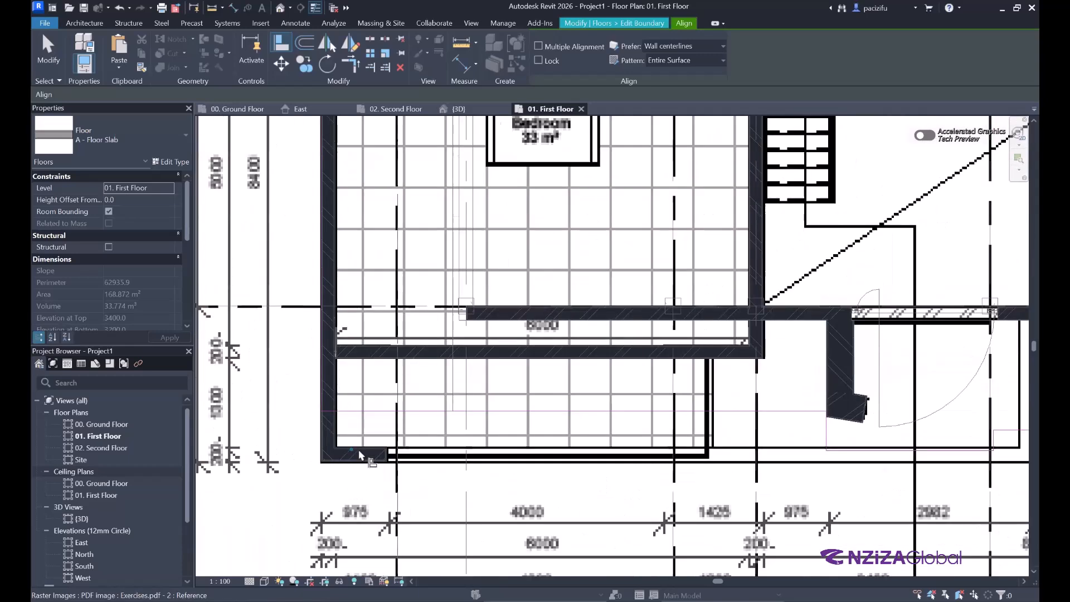
pyautogui.scroll(3, 366, 485)
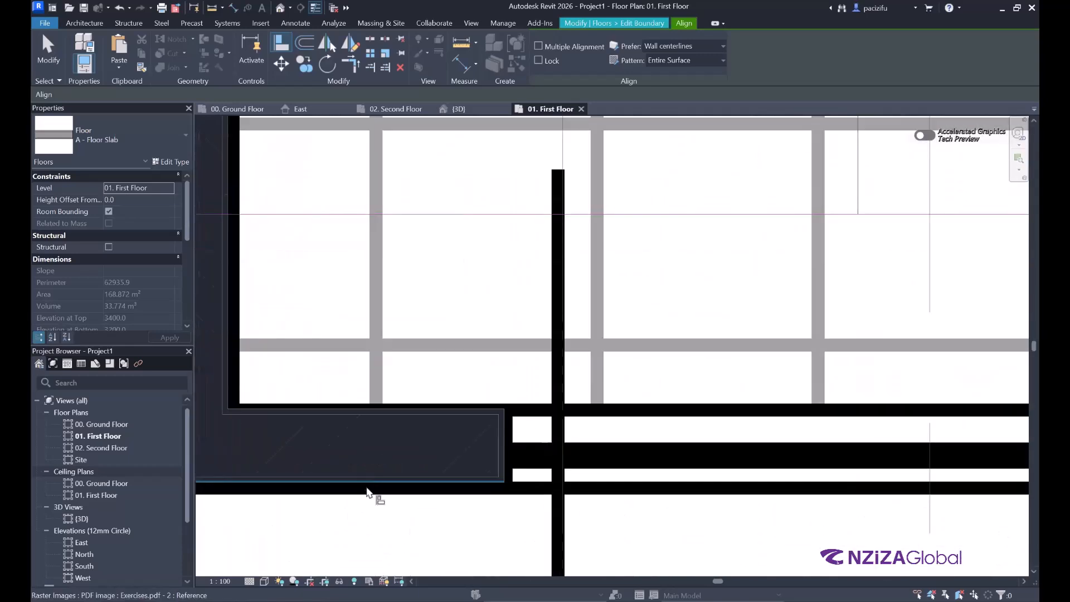
pyautogui.scroll(3, 366, 487)
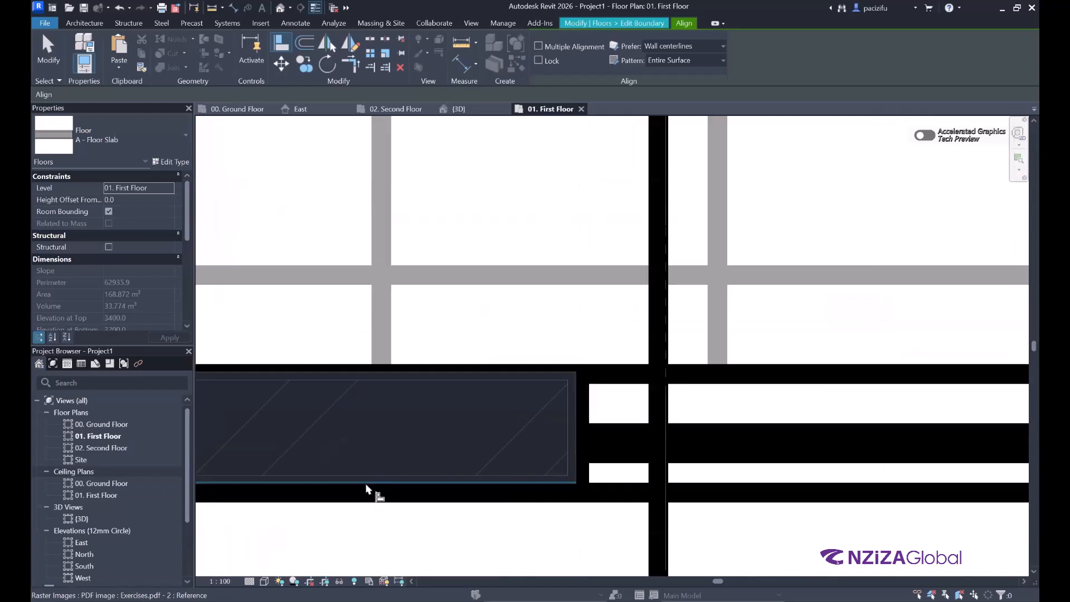
pyautogui.scroll(3, 367, 488)
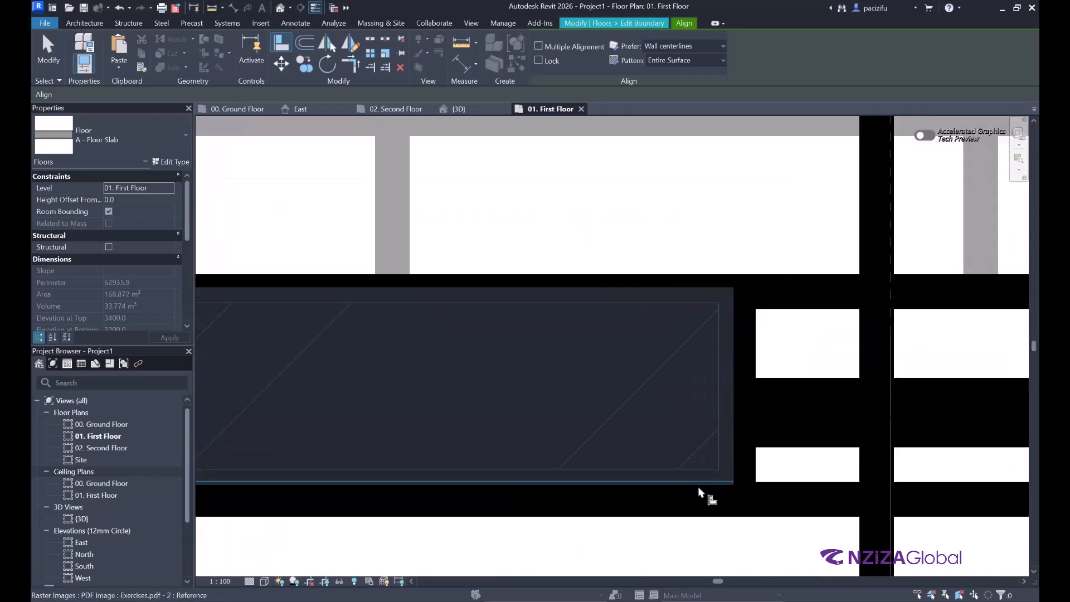
pyautogui.scroll(2, 697, 495)
pyautogui.scroll(-5, 608, 505)
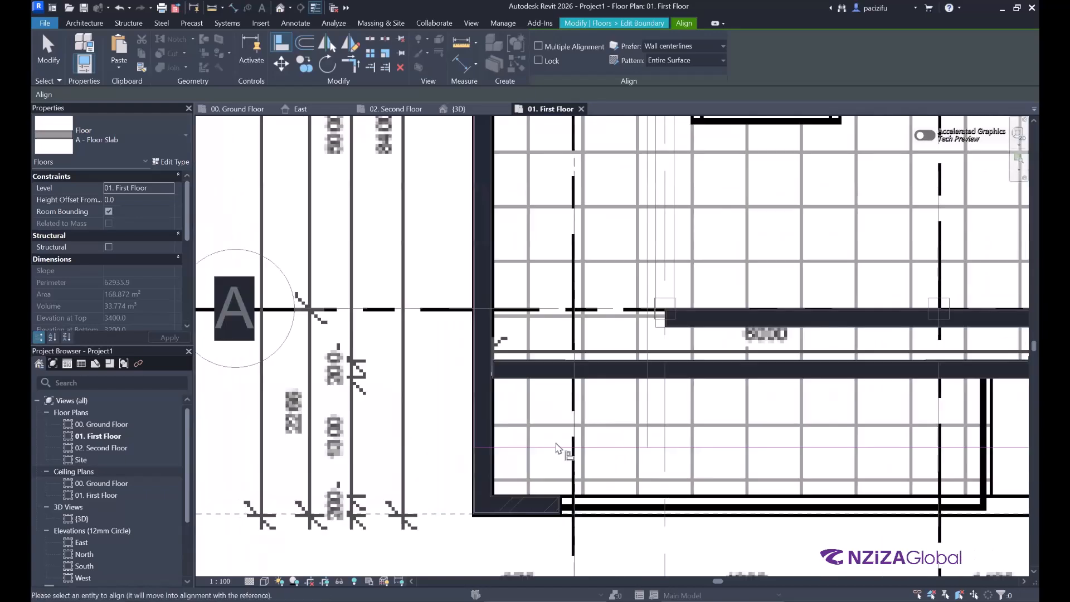
pyautogui.scroll(-3, 531, 456)
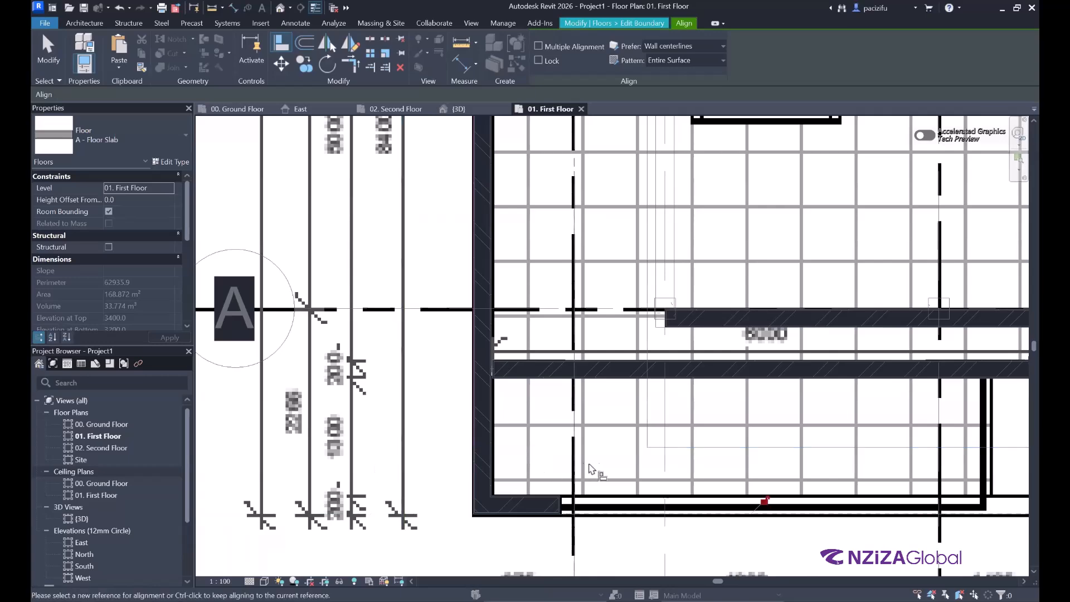
# Step: Align the short vertical boundary line beside the entrance door with the stair-side face of the 33 m² bedroom's wall
pyautogui.scroll(-2, 700, 482)
pyautogui.scroll(1, 700, 482)
pyautogui.scroll(3, 632, 449)
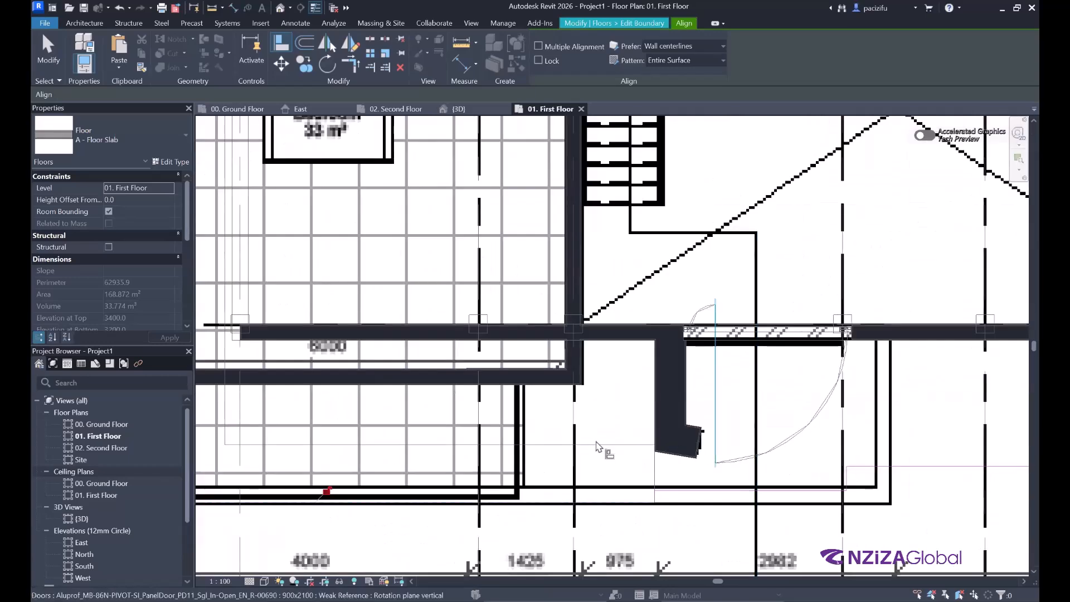
pyautogui.scroll(2, 554, 358)
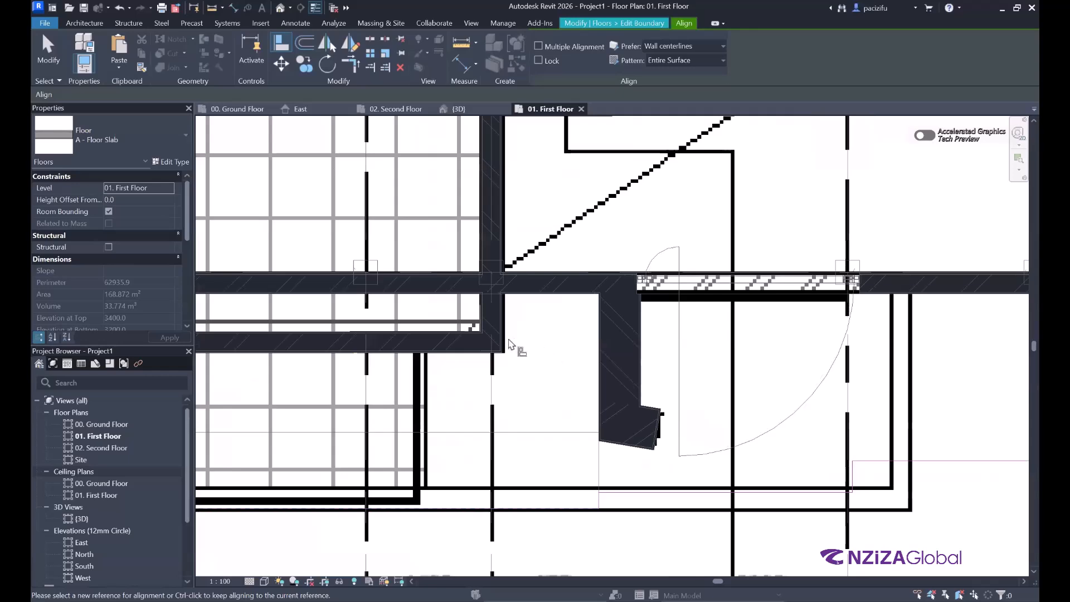
pyautogui.scroll(3, 501, 351)
pyautogui.scroll(1, 481, 350)
pyautogui.click(467, 351)
pyautogui.scroll(-5, 426, 350)
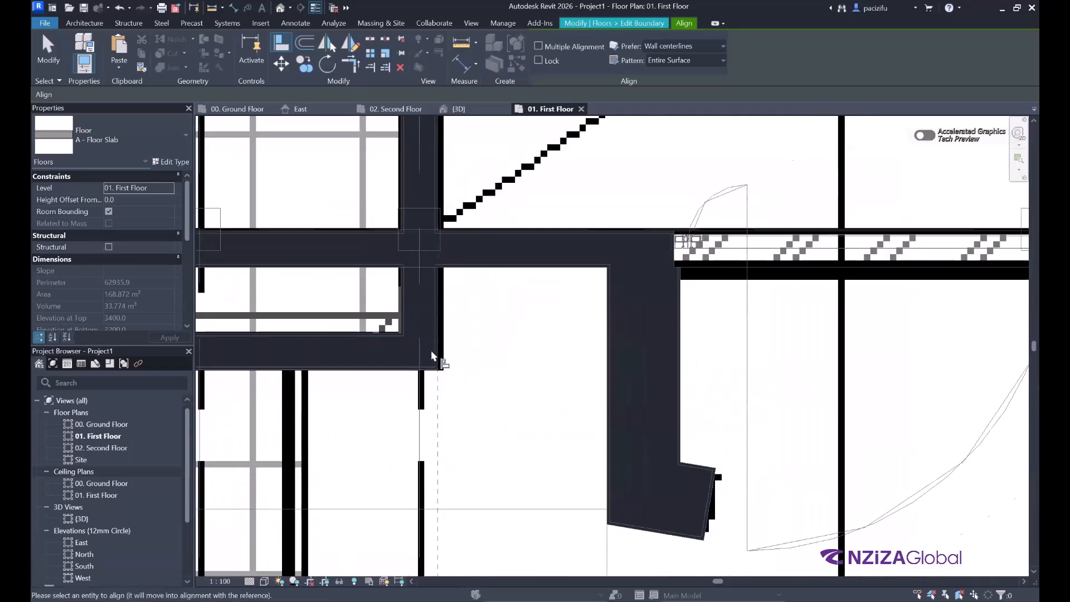
pyautogui.scroll(-3, 636, 440)
pyautogui.scroll(3, 650, 425)
pyautogui.scroll(3, 656, 423)
pyautogui.scroll(1, 644, 419)
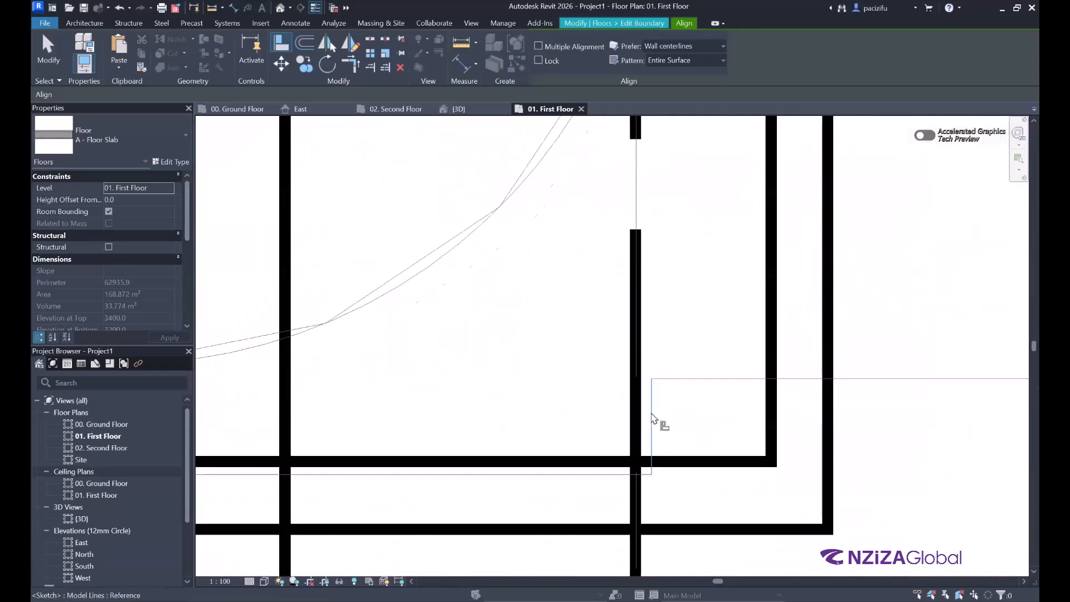
pyautogui.scroll(-4, 644, 419)
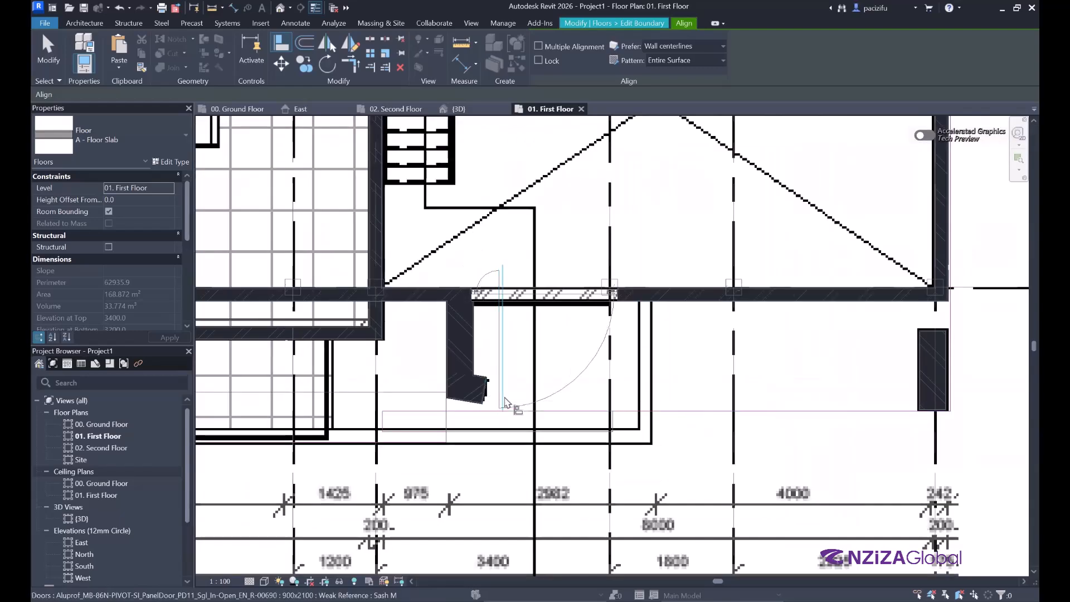
# Step: Align the vertical boundary line below the entrance wall with the neighbouring short boundary line, deleting the line that becomes too short
pyautogui.click(458, 435)
pyautogui.scroll(2, 425, 437)
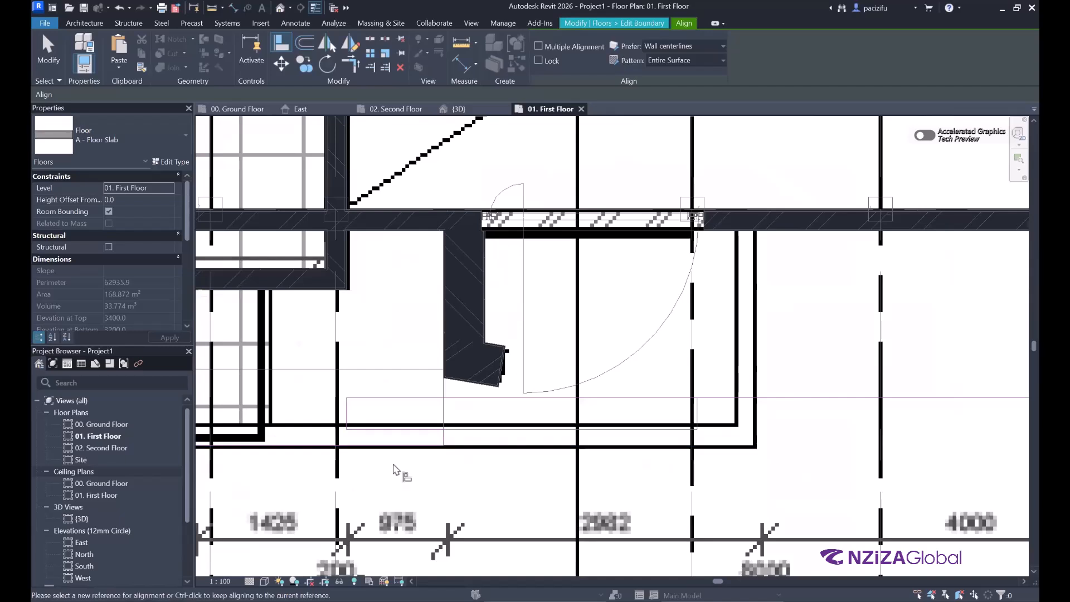
pyautogui.scroll(2, 351, 453)
pyautogui.click(350, 385)
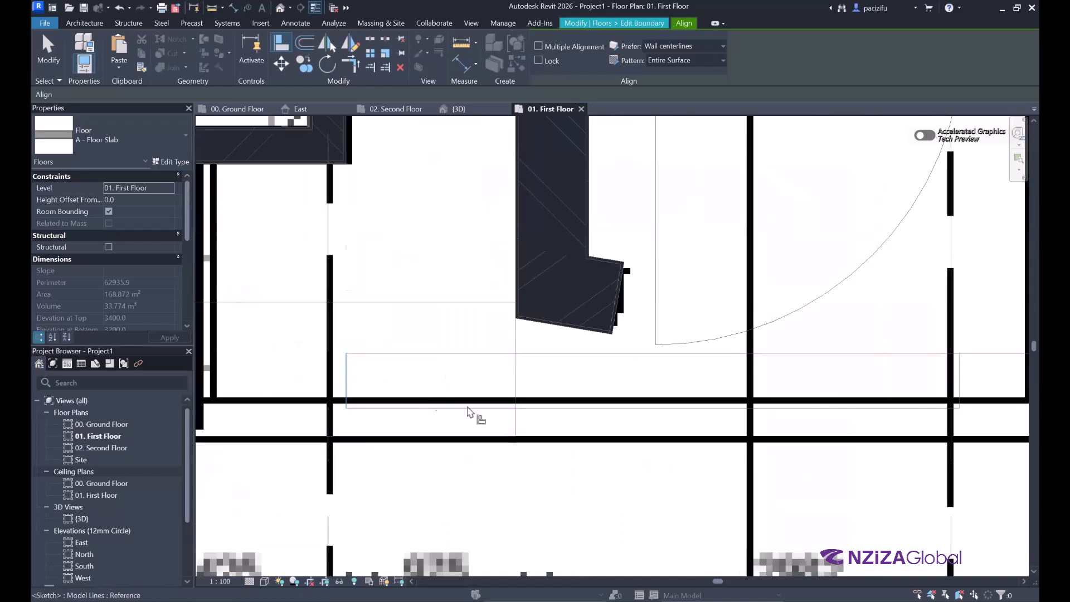
pyautogui.click(510, 427)
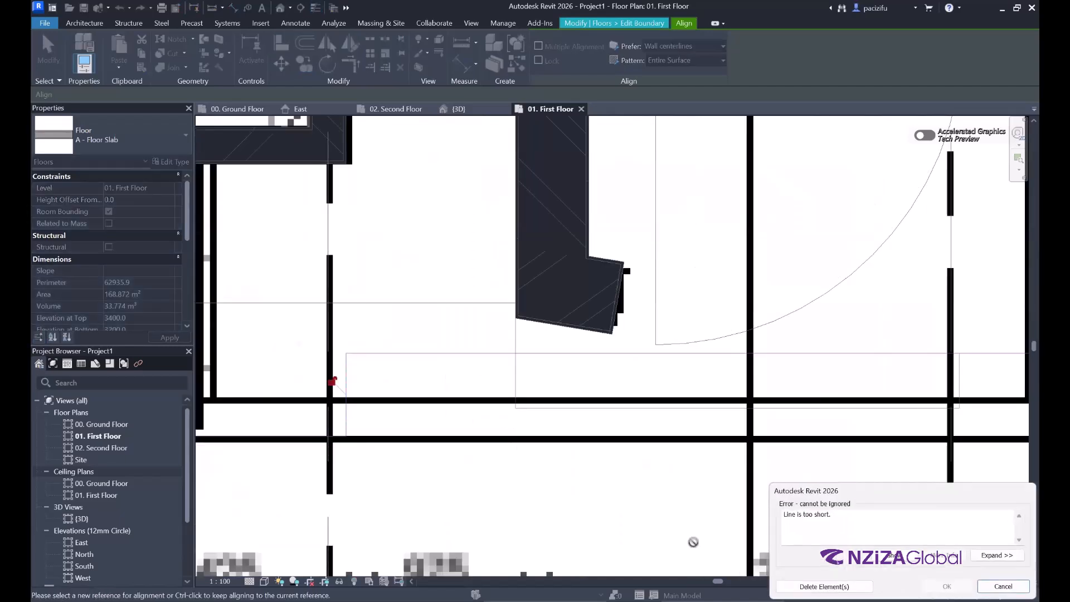
pyautogui.click(802, 587)
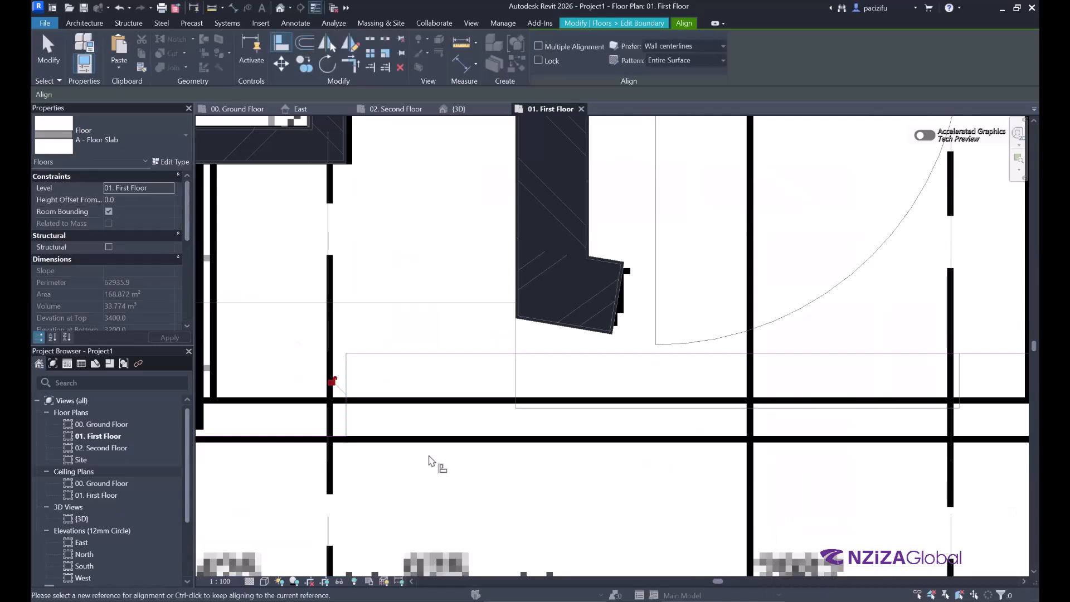
pyautogui.scroll(-2, 430, 452)
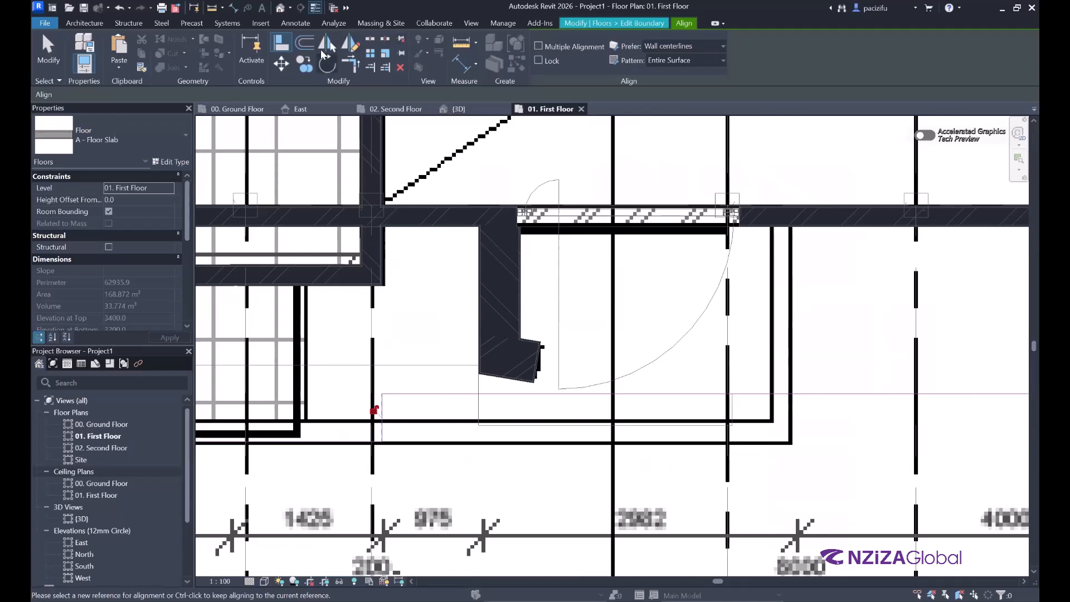
# Step: Draw the remaining slab boundary lines, including the slanted edges above grid D, and finish the boundary edit
pyautogui.press('Escape')
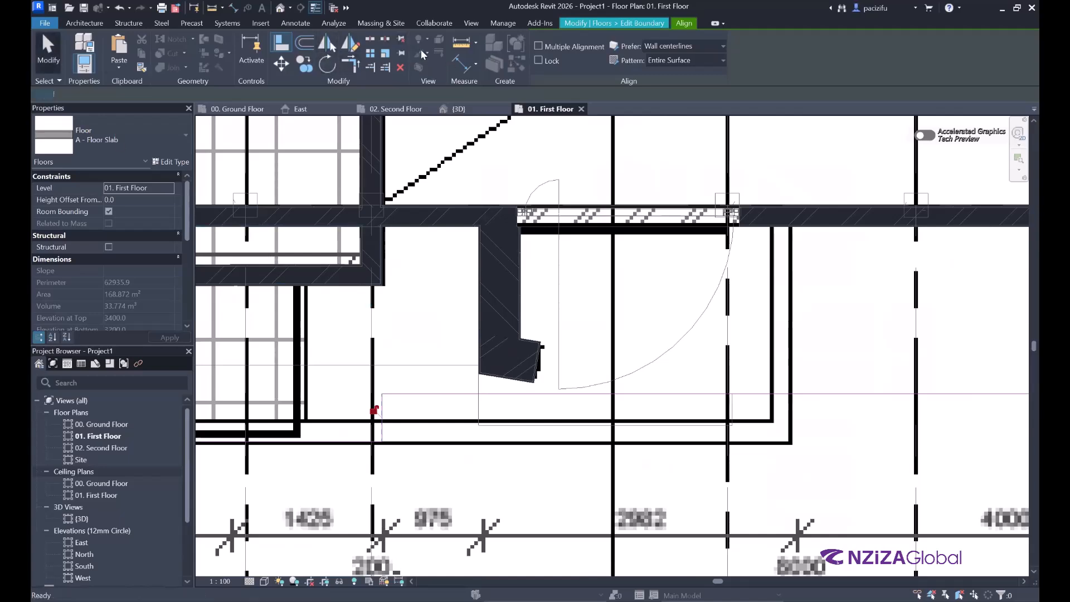
pyautogui.click(631, 39)
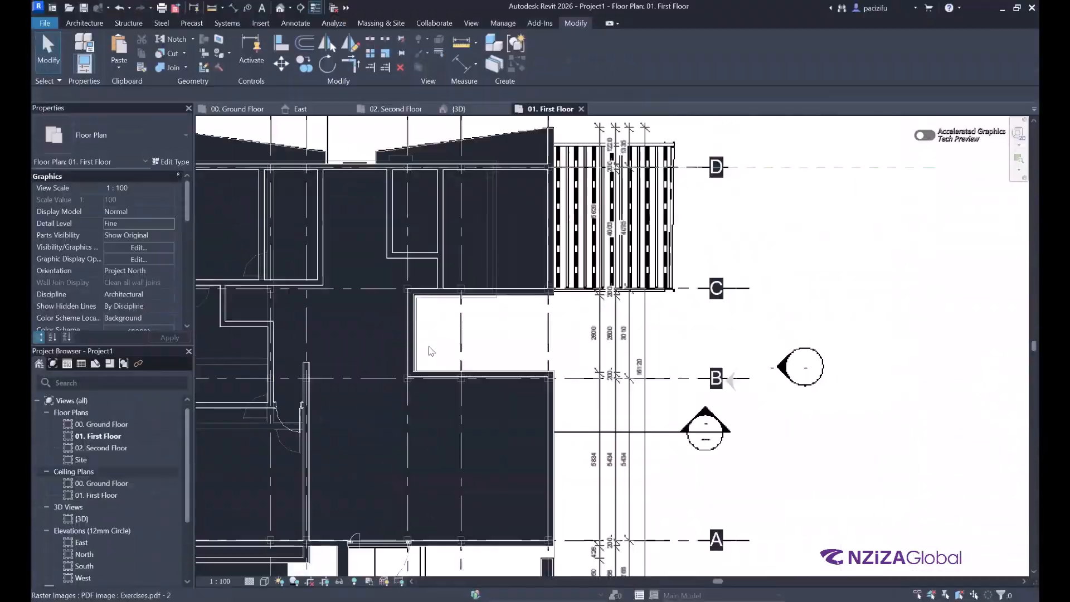
# Step: Delete the Exercises.pdf underlay from the first-floor plan
pyautogui.scroll(-4, 557, 255)
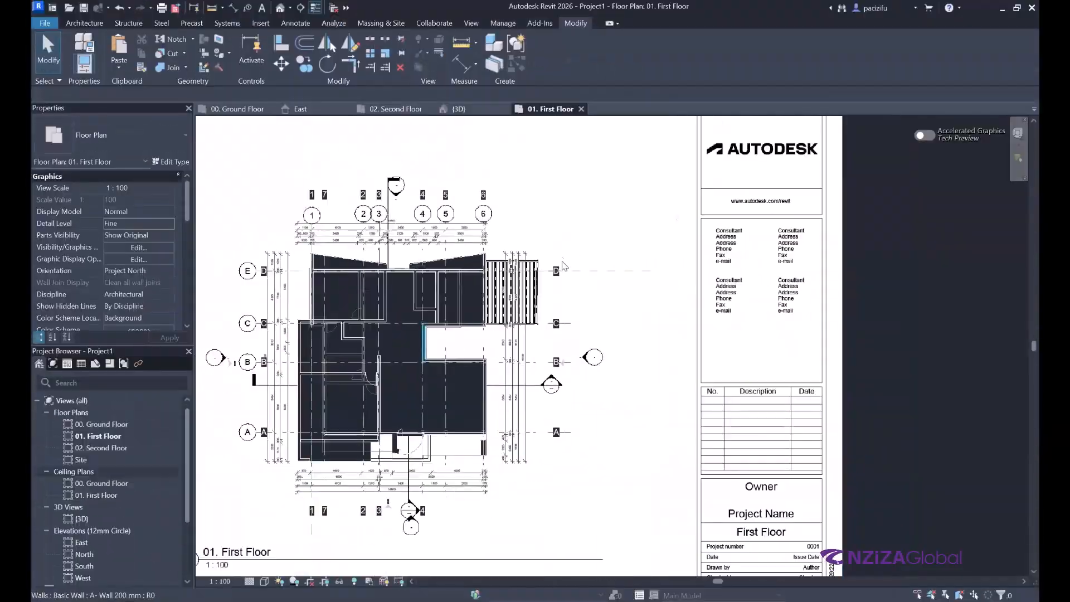
pyautogui.click(557, 255)
pyautogui.press('Delete')
pyautogui.scroll(5, 402, 358)
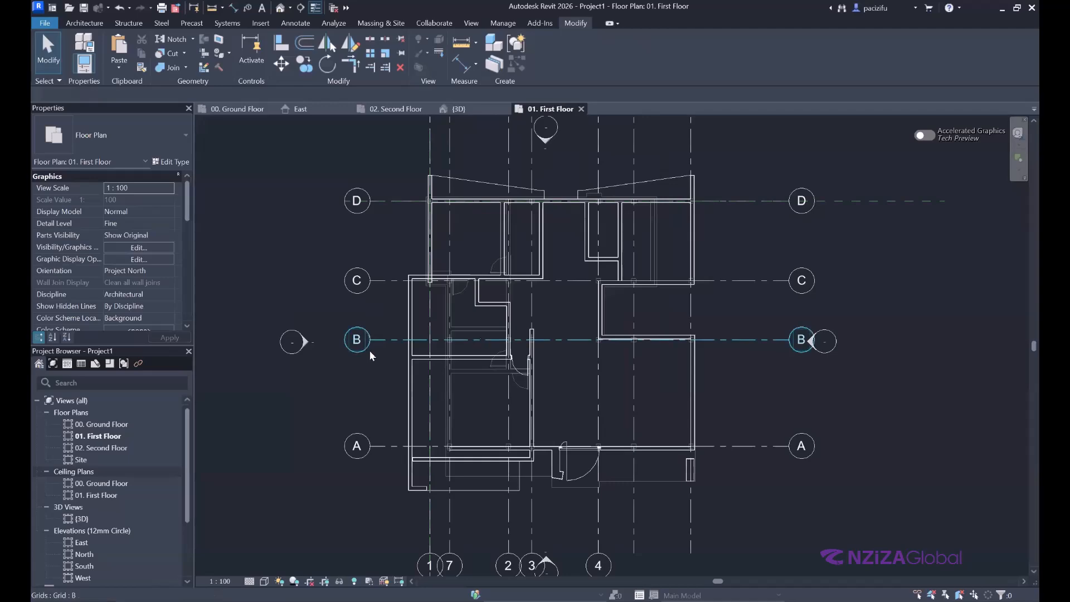
# Step: Look over the whole first-floor plan and open the 02. Second Floor plan
pyautogui.scroll(-2, 349, 359)
pyautogui.scroll(5, 507, 444)
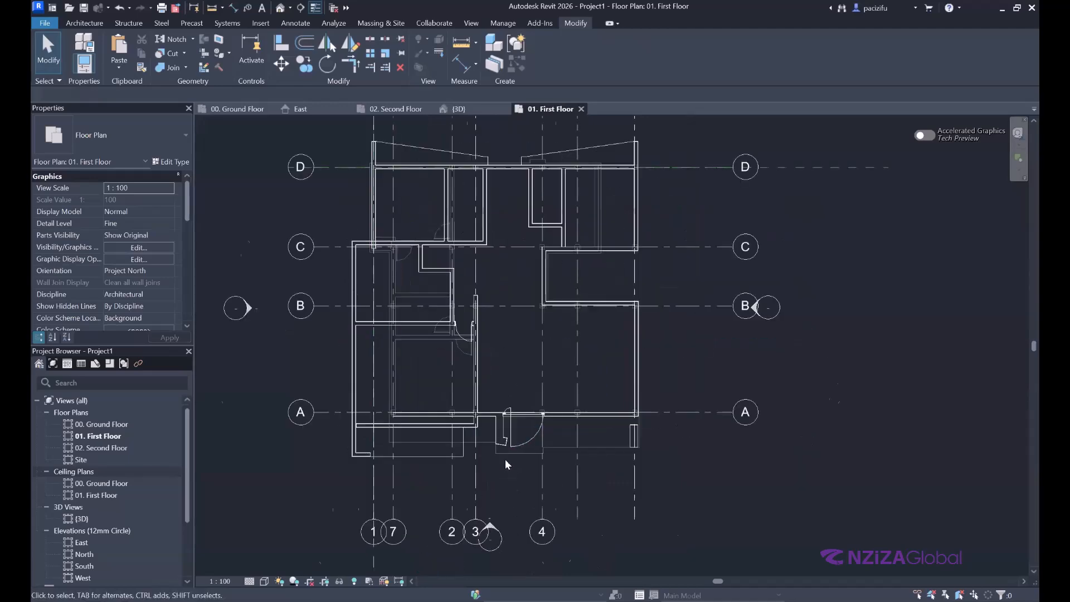
pyautogui.scroll(-6, 498, 458)
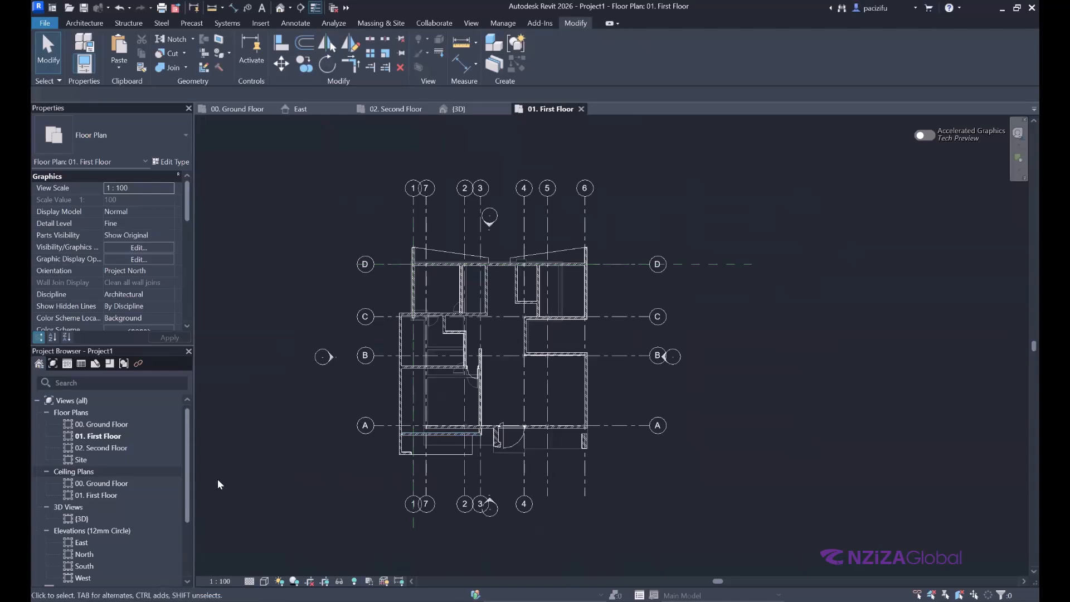
pyautogui.click(95, 456)
pyautogui.doubleClick(94, 449)
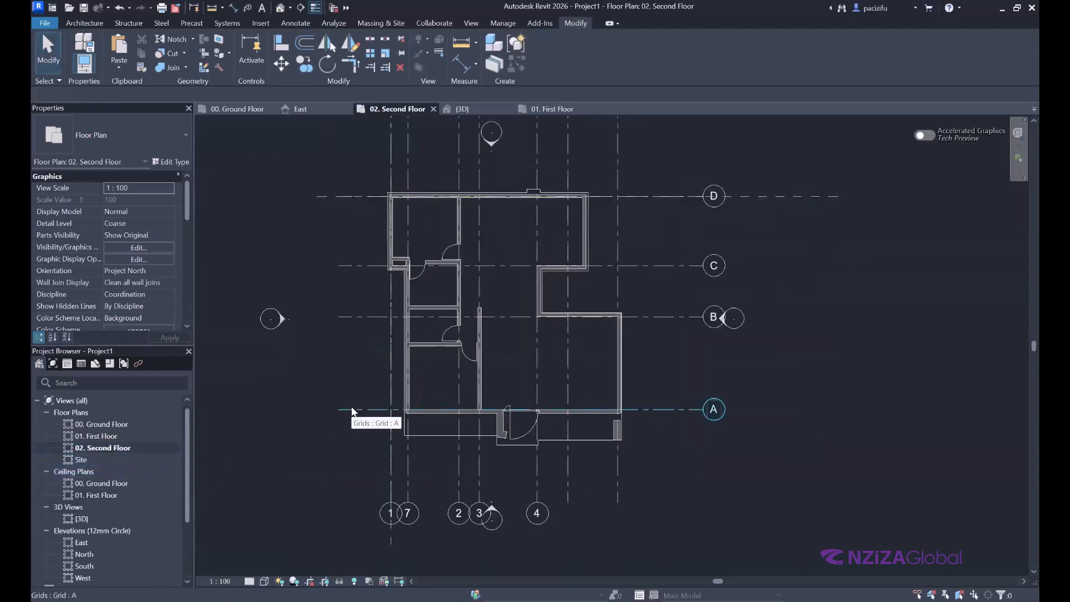
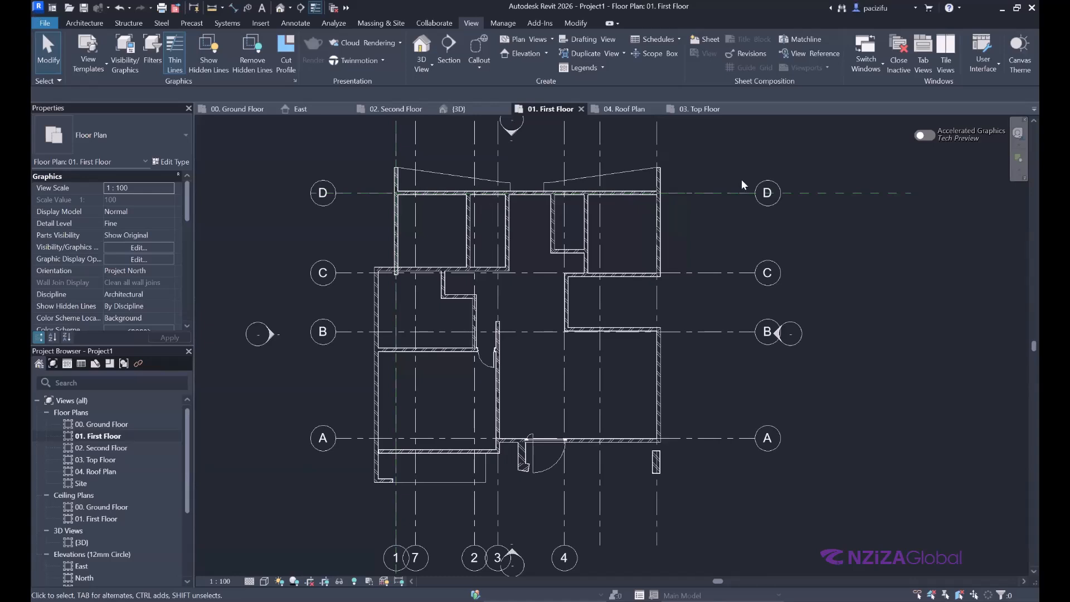
# Step: Open the 00. Ground Floor plan and reset its temporary hide/isolate so all hidden elements return
pyautogui.click(242, 110)
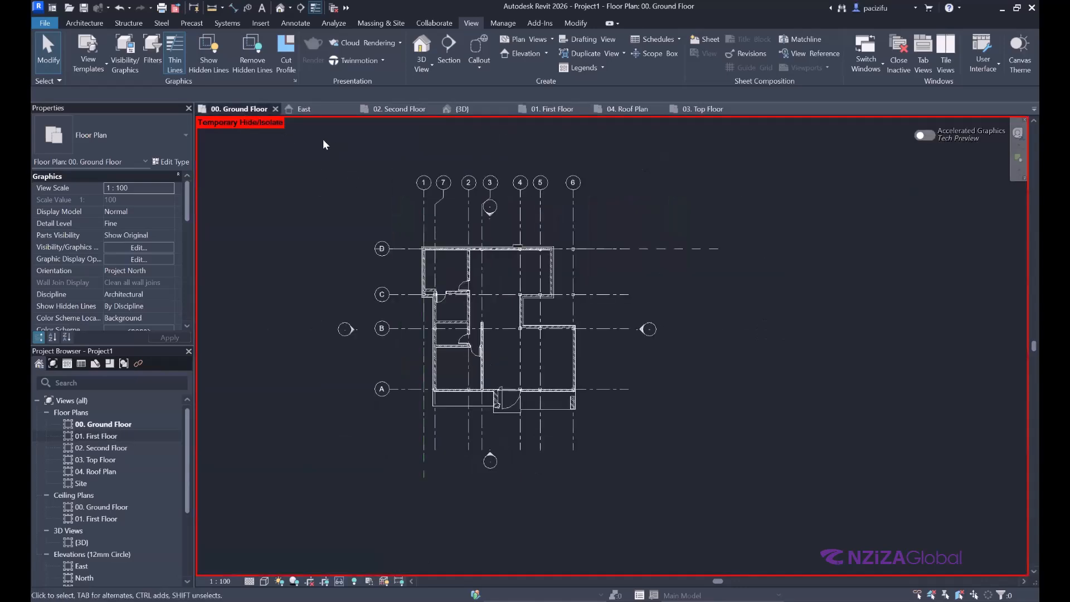
pyautogui.scroll(5, 532, 357)
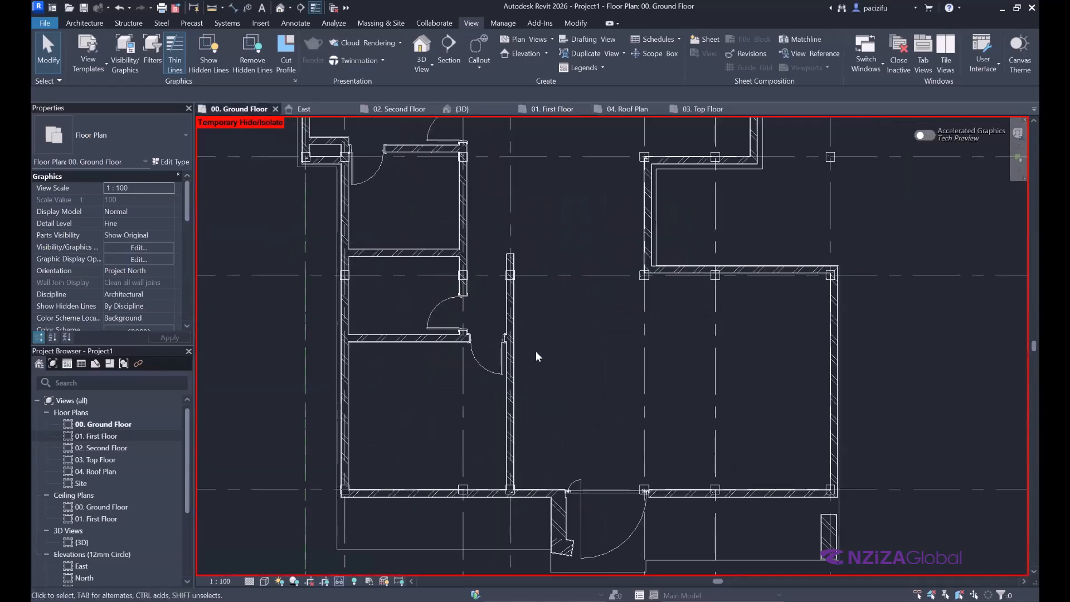
pyautogui.scroll(-2, 519, 372)
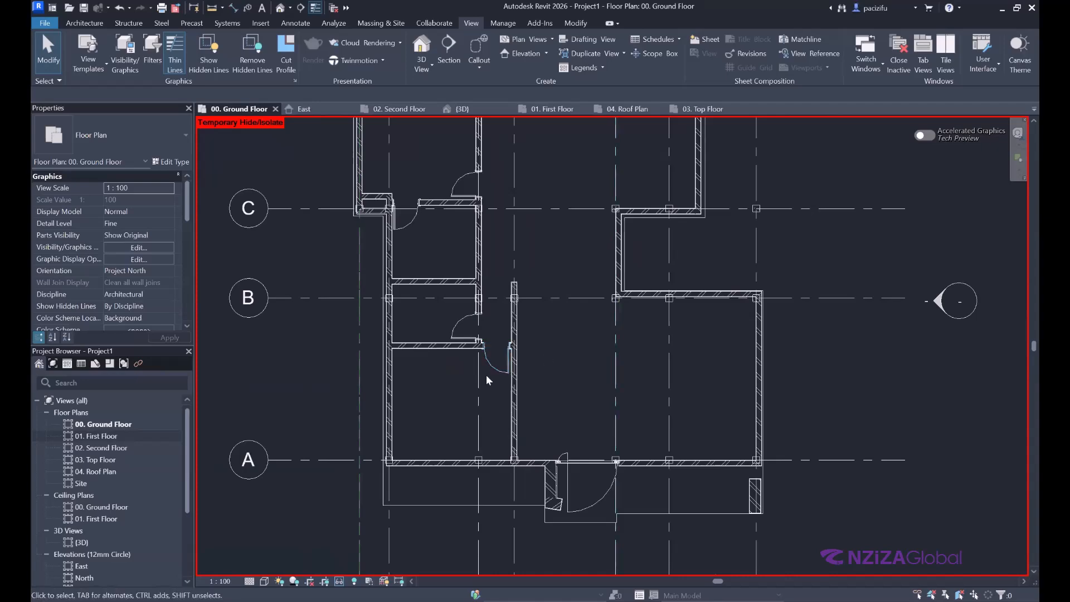
pyautogui.scroll(-2, 486, 374)
pyautogui.click(340, 581)
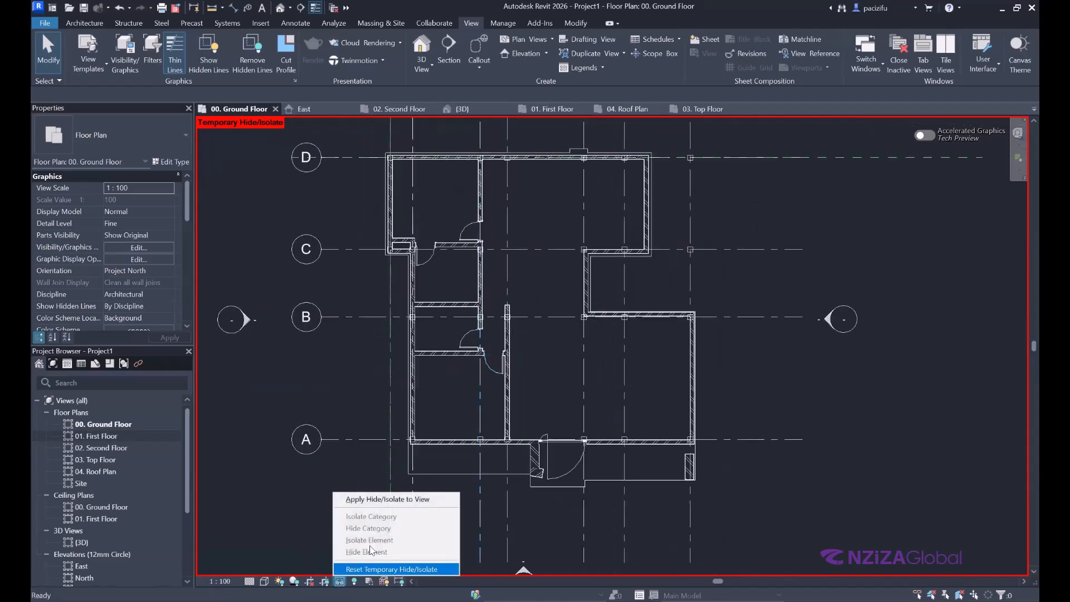
pyautogui.click(372, 568)
pyautogui.scroll(2, 530, 419)
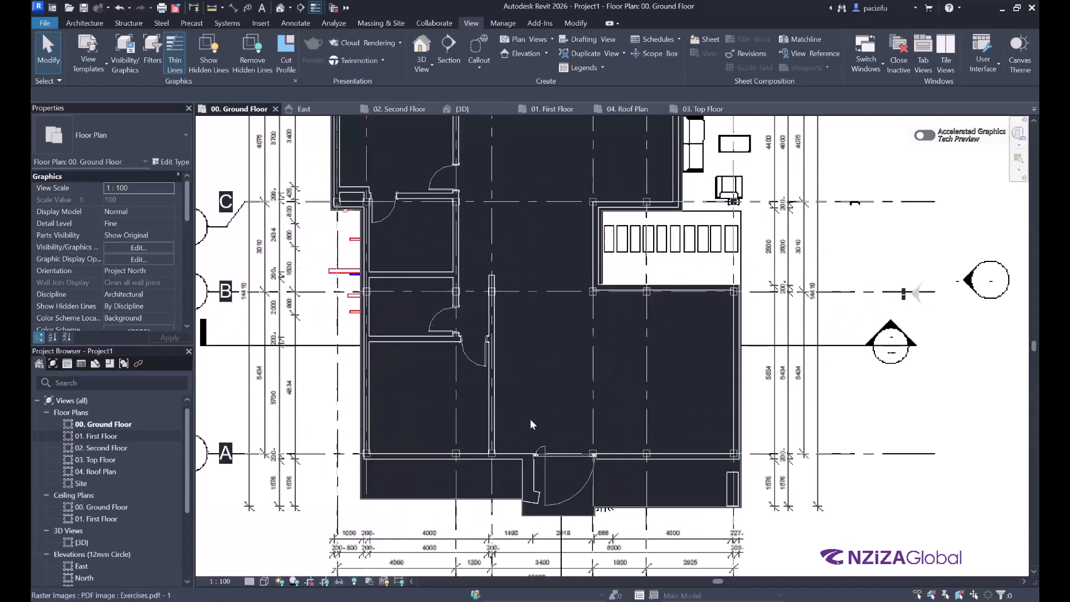
# Step: Temporarily hide the ground-floor slab that covers the Exercises.pdf underlay
pyautogui.scroll(-2, 534, 383)
pyautogui.scroll(-2, 534, 383)
pyautogui.click(533, 380)
pyautogui.scroll(3, 600, 448)
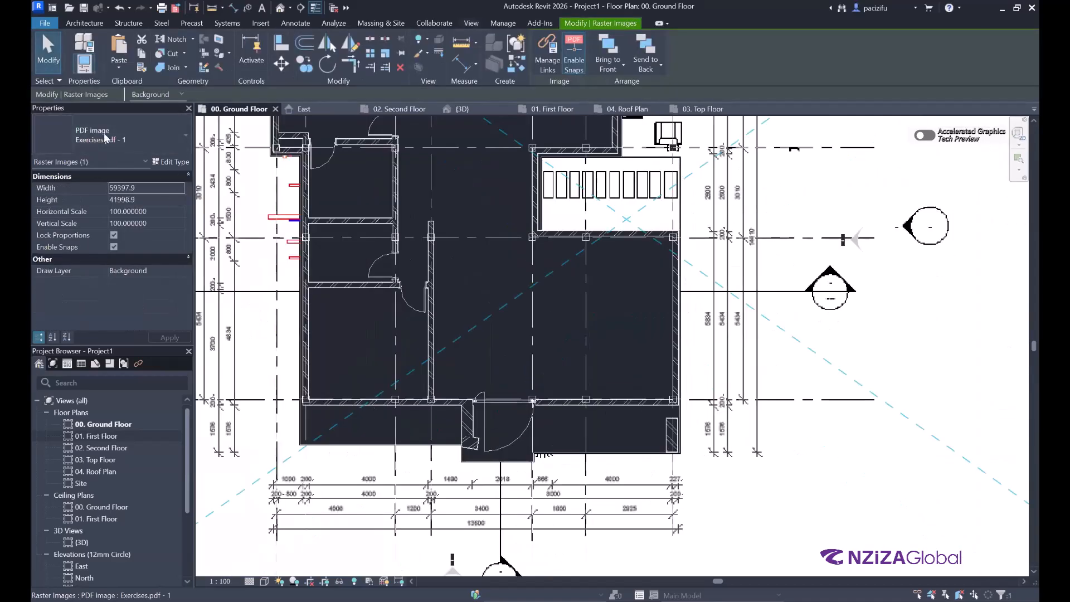
pyautogui.click(48, 53)
pyautogui.click(358, 446)
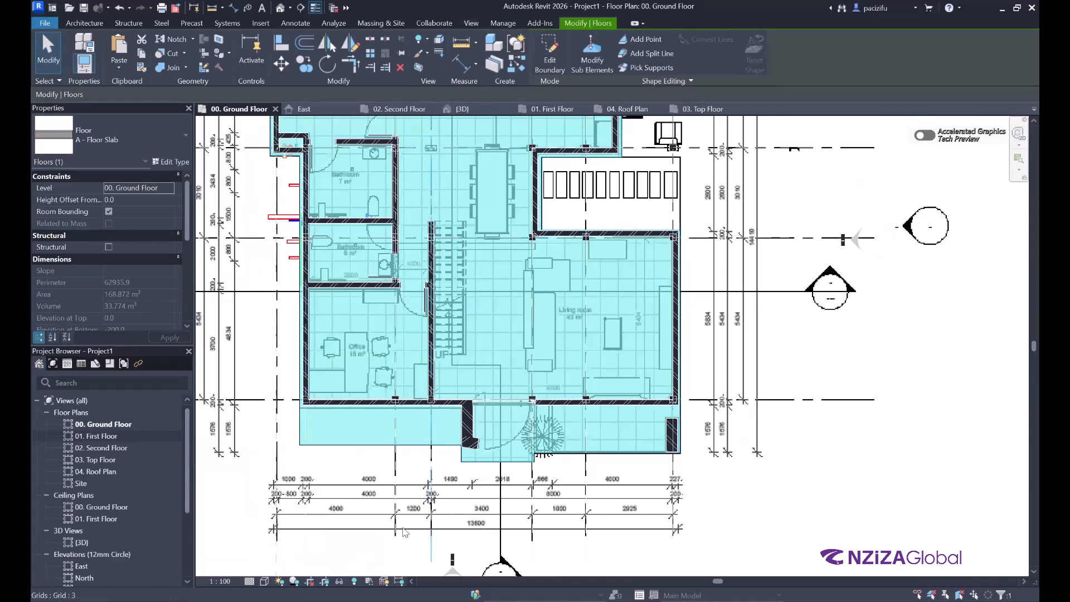
pyautogui.click(339, 581)
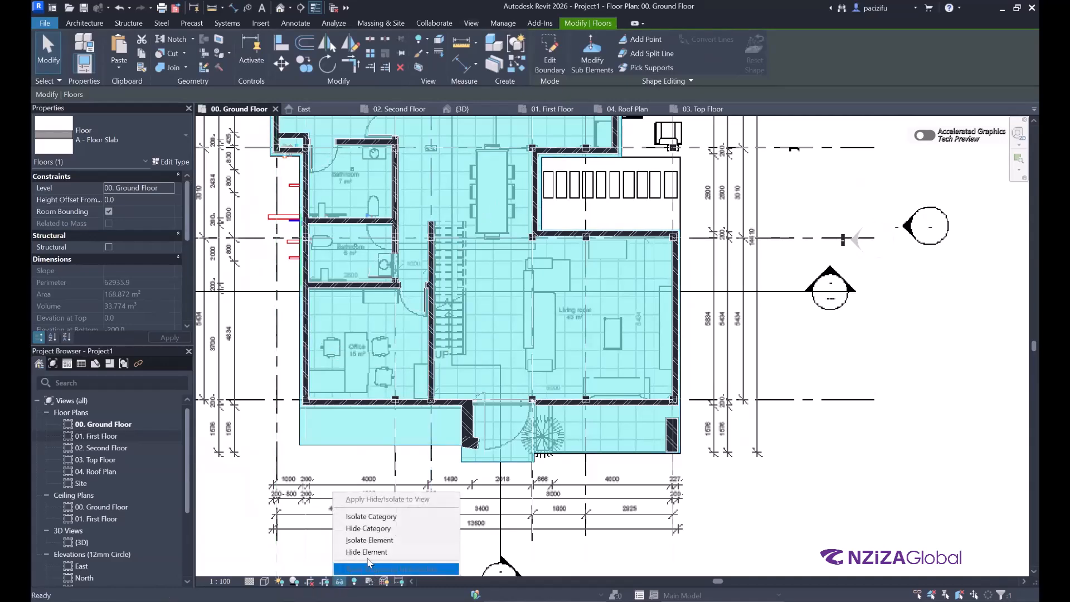
pyautogui.click(366, 552)
# Step: Draw a horizontal reference plane from the wall face along the first riser of the stairs in the PDF underlay
pyautogui.scroll(4, 449, 356)
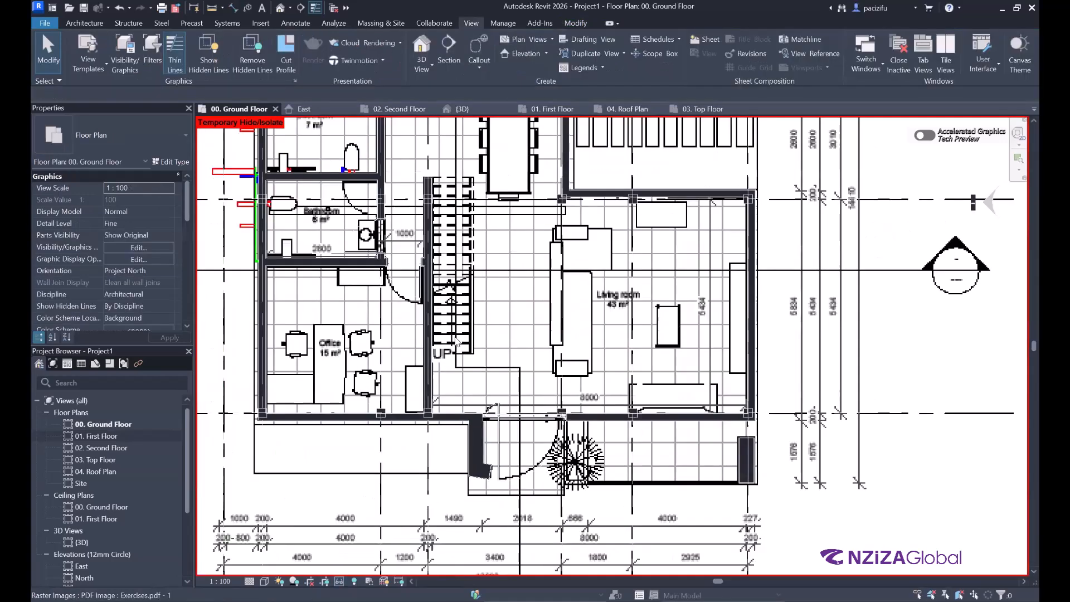
pyautogui.scroll(4, 456, 342)
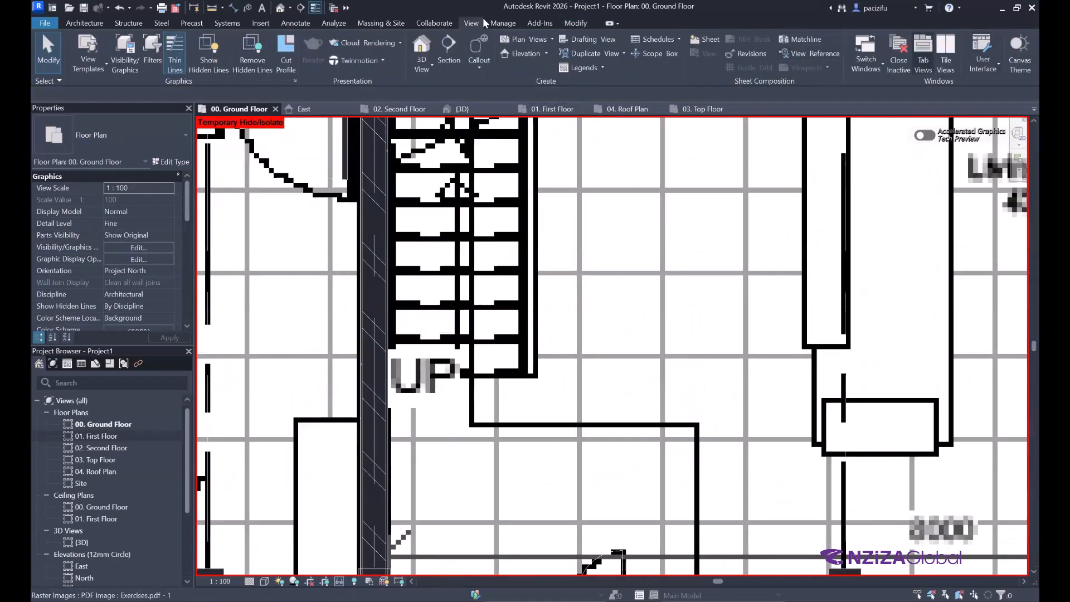
pyautogui.click(83, 24)
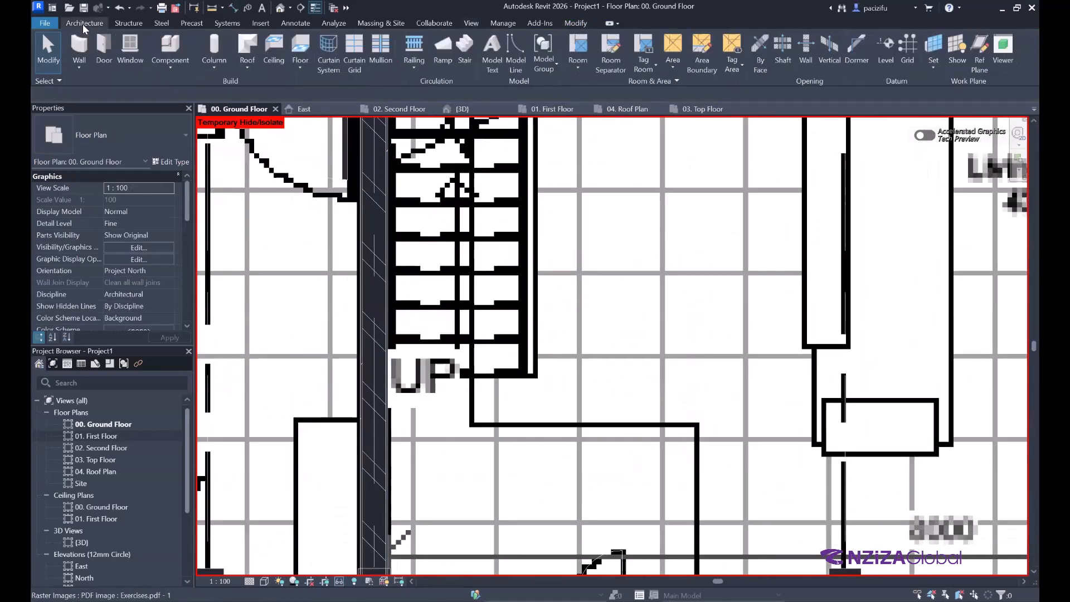
pyautogui.click(979, 53)
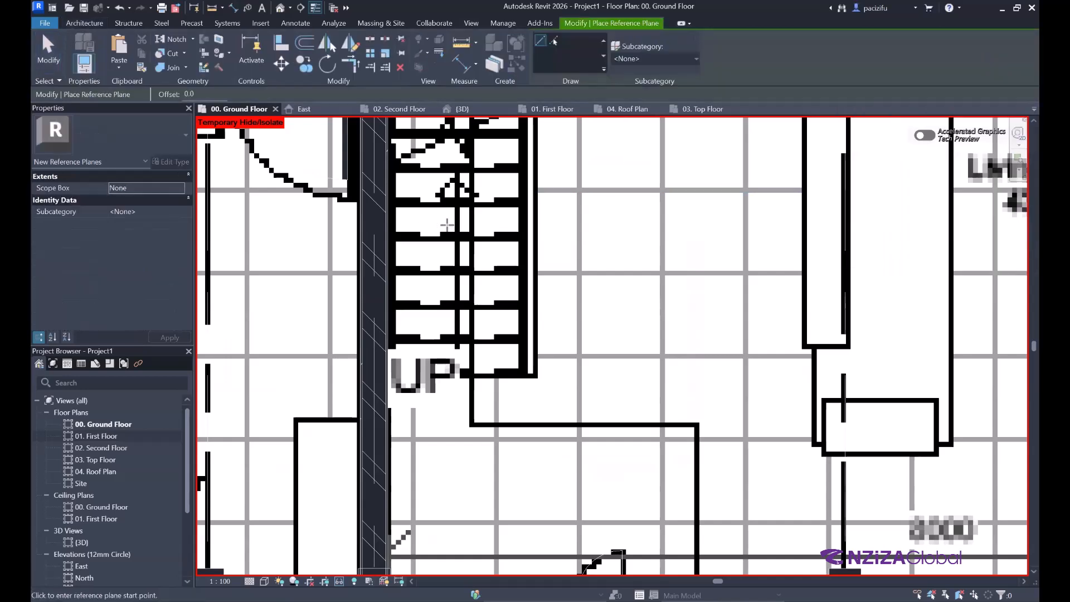
pyautogui.scroll(2, 446, 387)
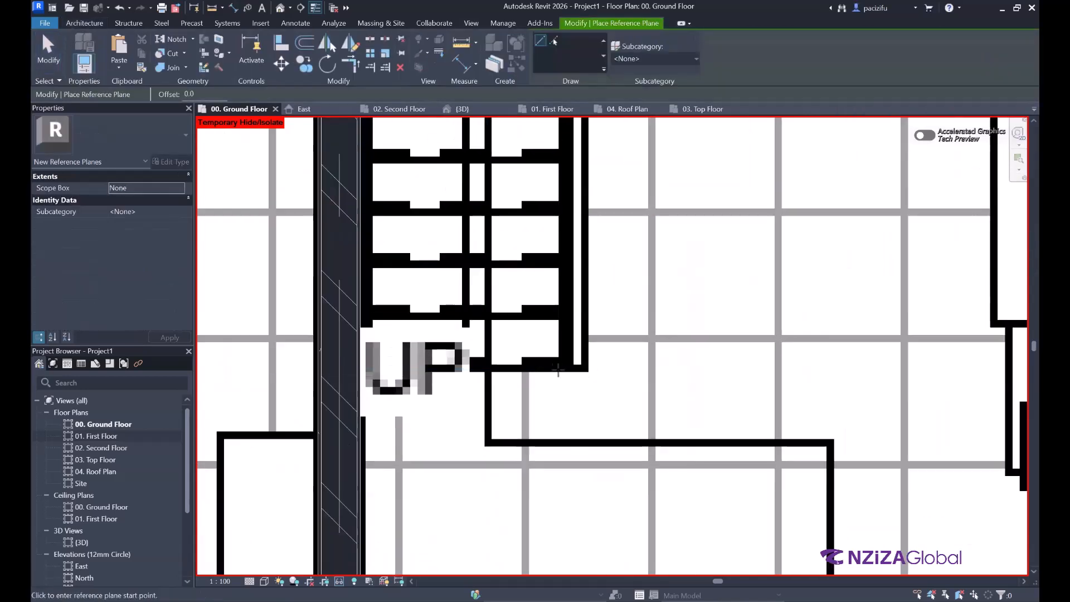
pyautogui.scroll(2, 363, 368)
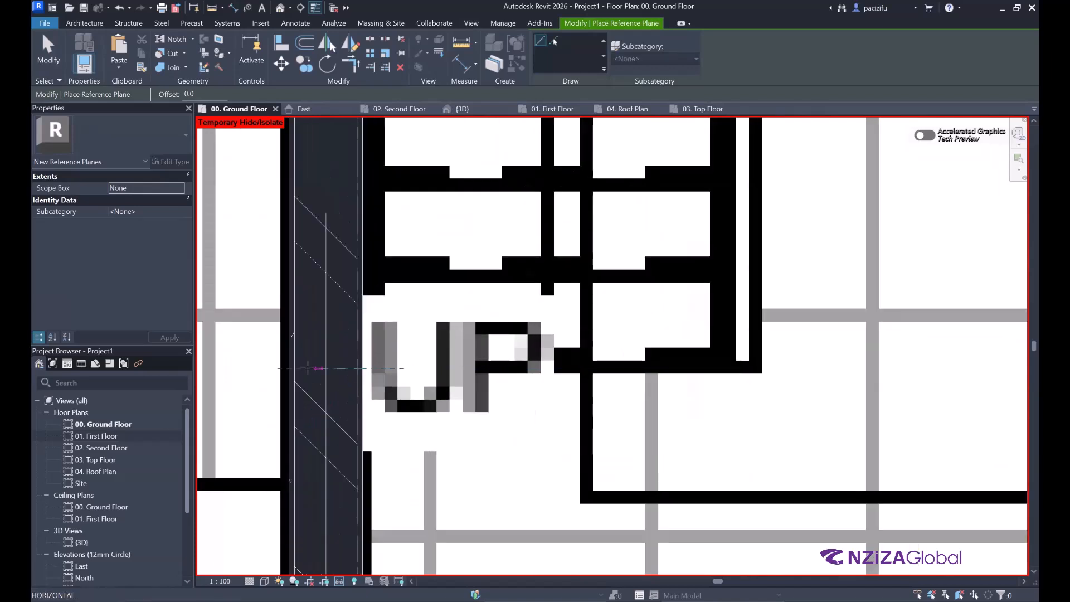
pyautogui.scroll(-1, 368, 368)
pyautogui.click(784, 368)
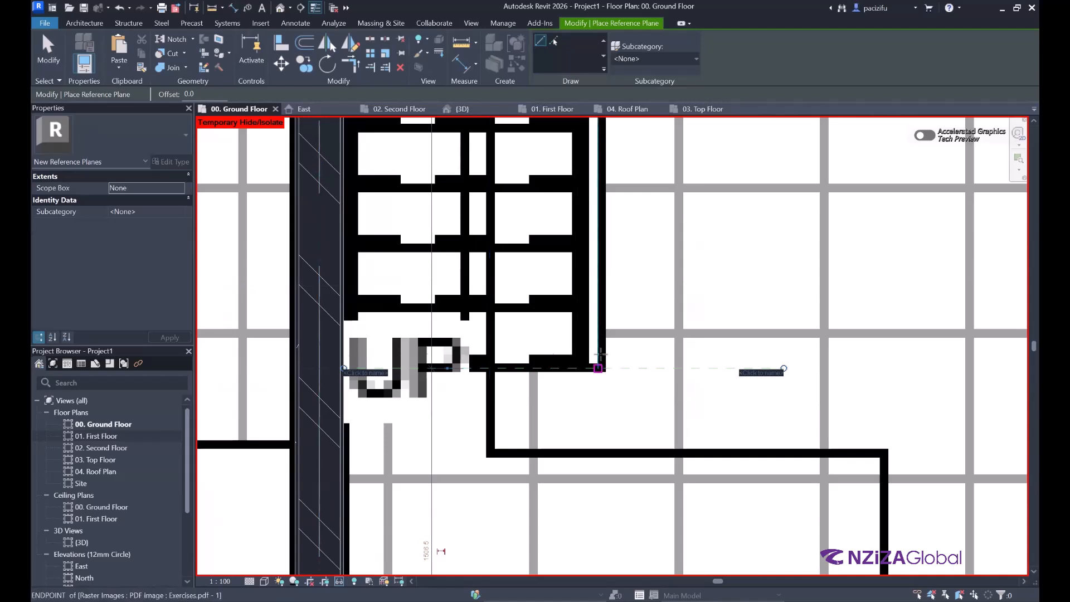
# Step: Draw a short vertical reference plane up from the horizontal one, along the room-side edge of the underlay's stairs
pyautogui.scroll(1, 585, 366)
pyautogui.click(583, 368)
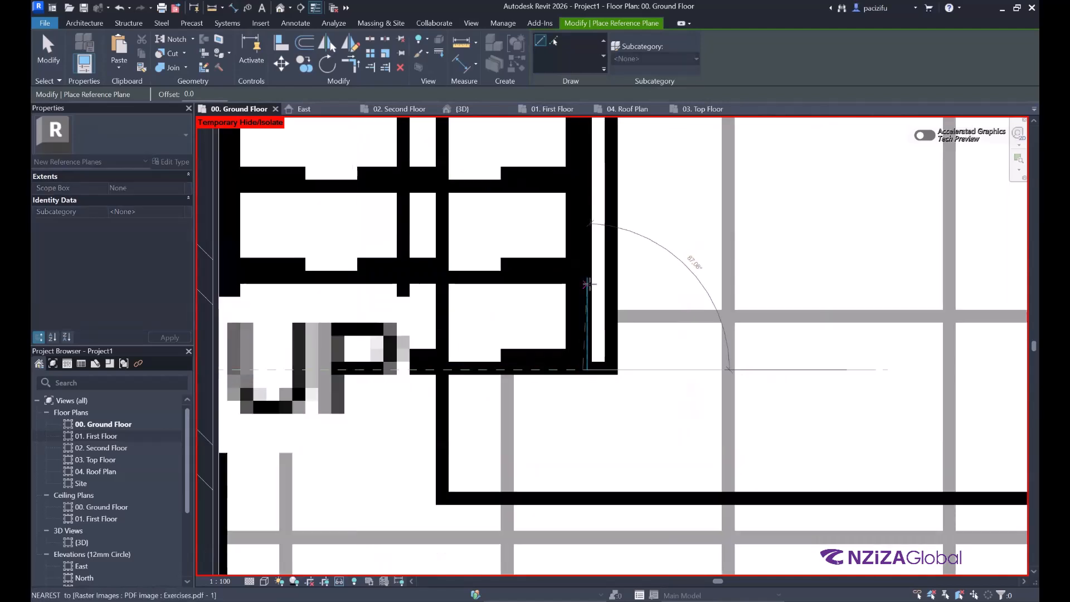
pyautogui.click(583, 205)
pyautogui.press('Escape')
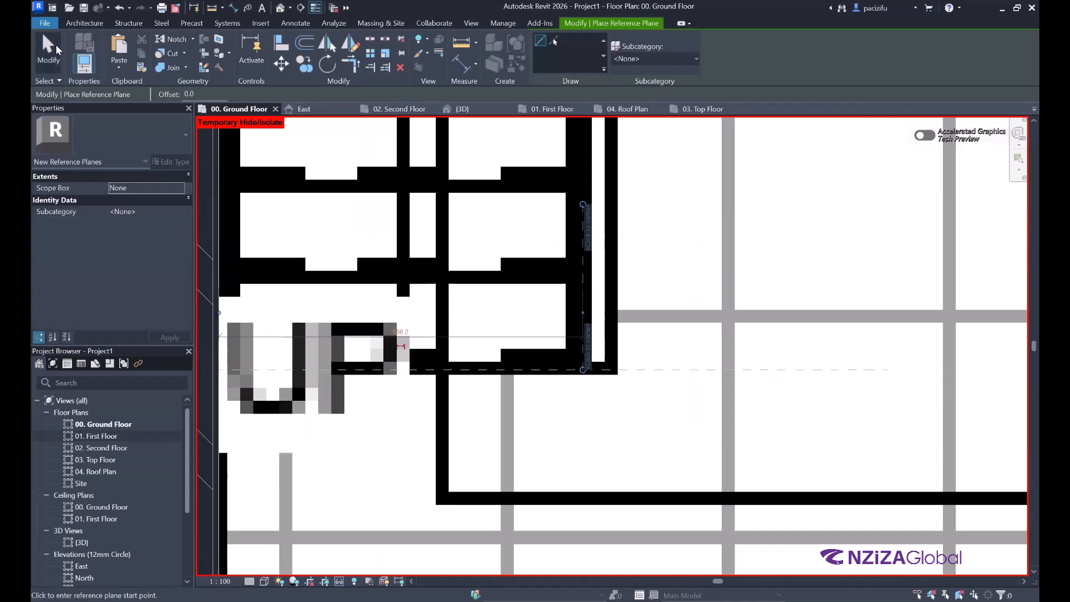
pyautogui.press('Escape')
# Step: Bring back the hidden floor slab and temporarily hide the Exercises.pdf underlay on the ground-floor plan
pyautogui.scroll(-4, 513, 269)
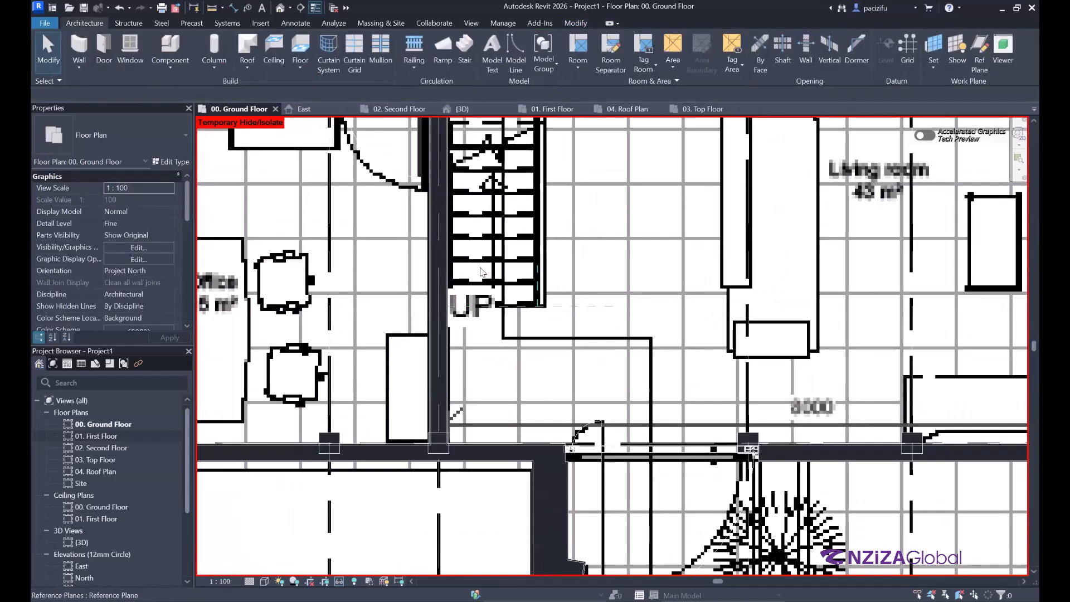
pyautogui.scroll(-5, 342, 390)
pyautogui.click(340, 581)
pyautogui.click(363, 569)
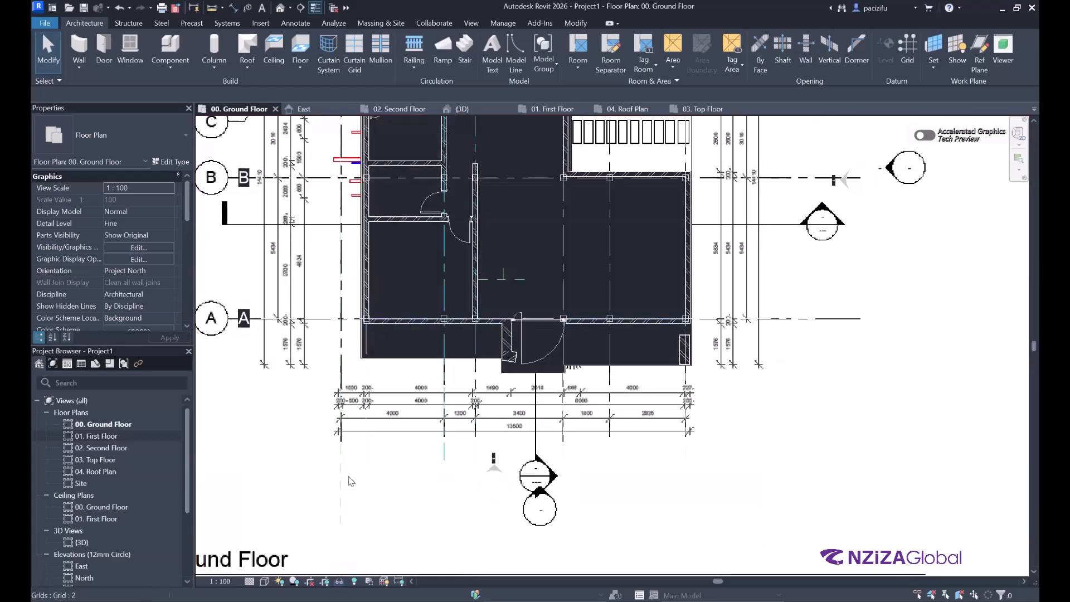
pyautogui.scroll(-5, 508, 400)
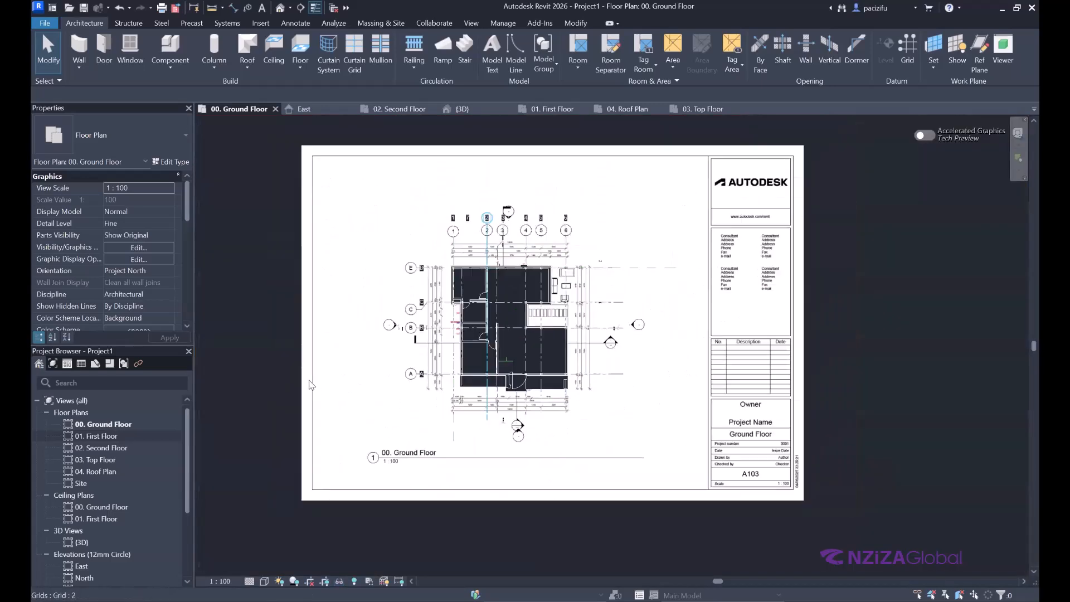
pyautogui.click(313, 397)
pyautogui.click(340, 581)
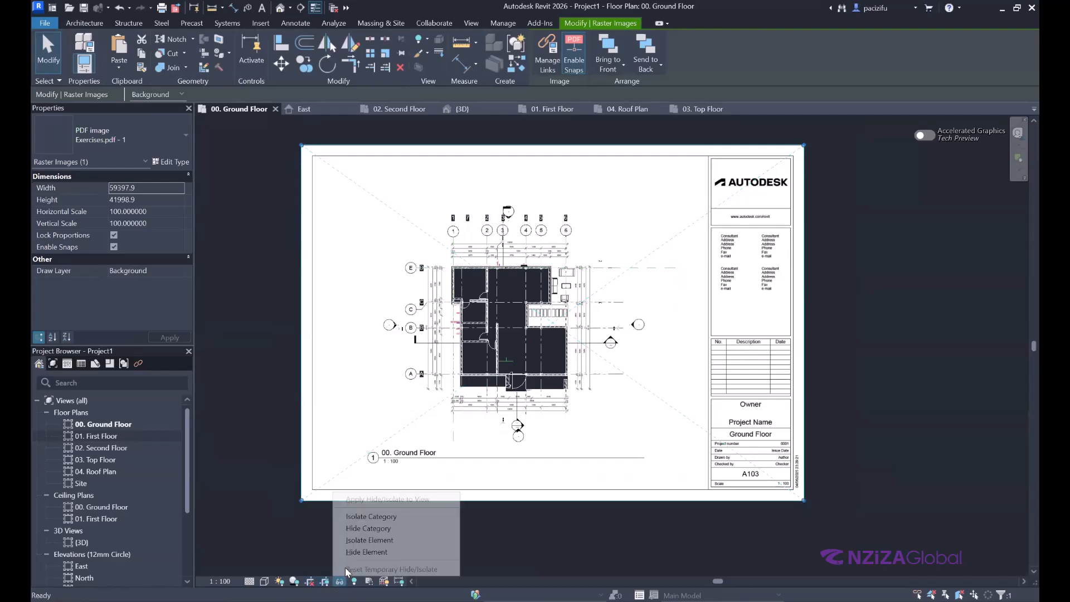
pyautogui.click(359, 551)
pyautogui.scroll(4, 594, 353)
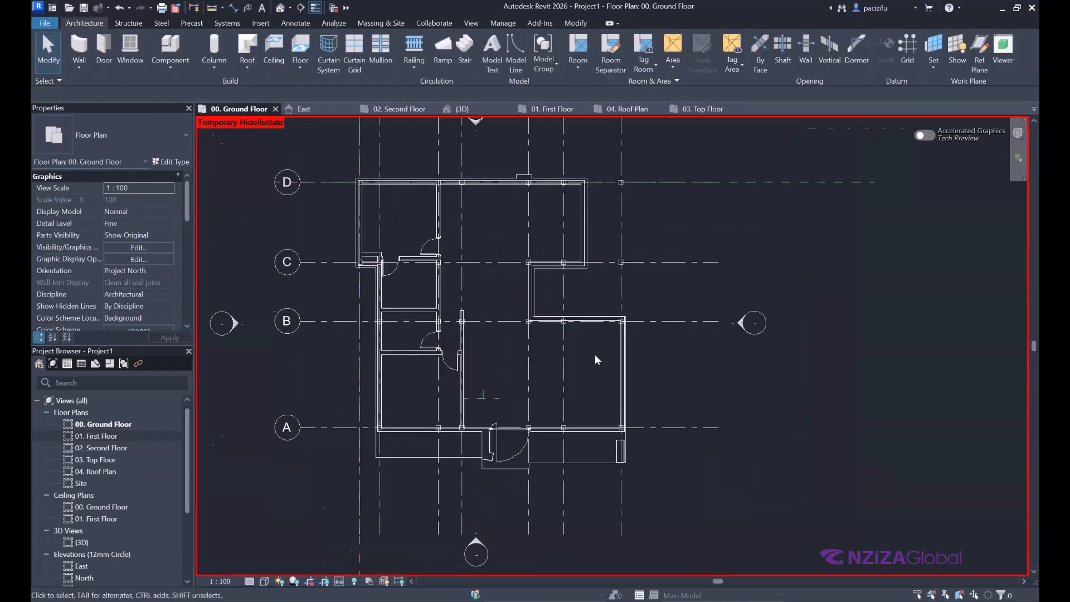
# Step: Start a straight stair run where the horizontal reference plane meets the wall face, with the location line set to Run: Left
pyautogui.click(465, 47)
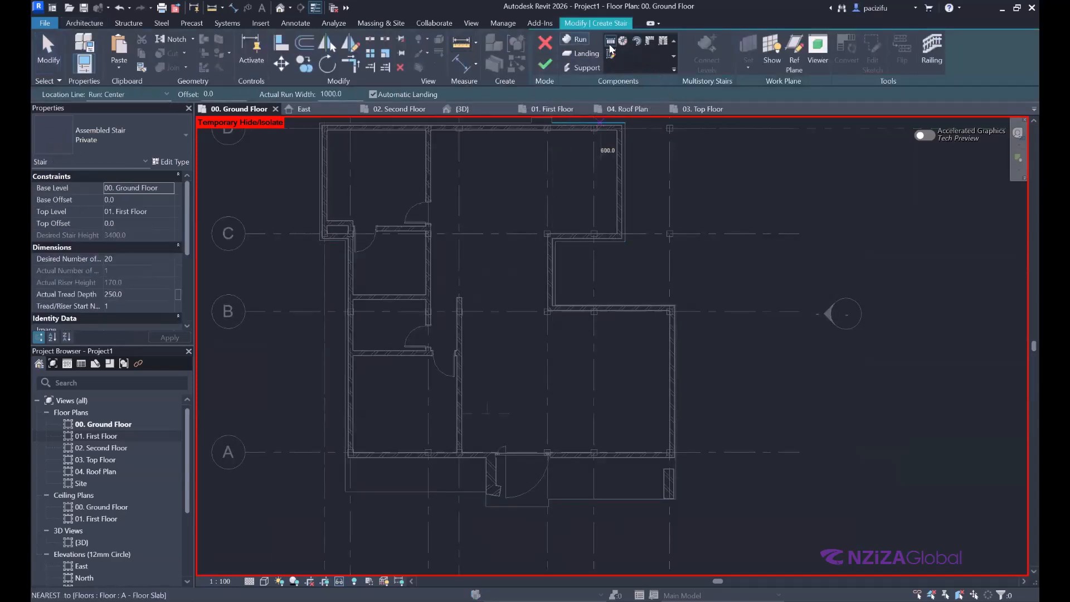
pyautogui.click(101, 143)
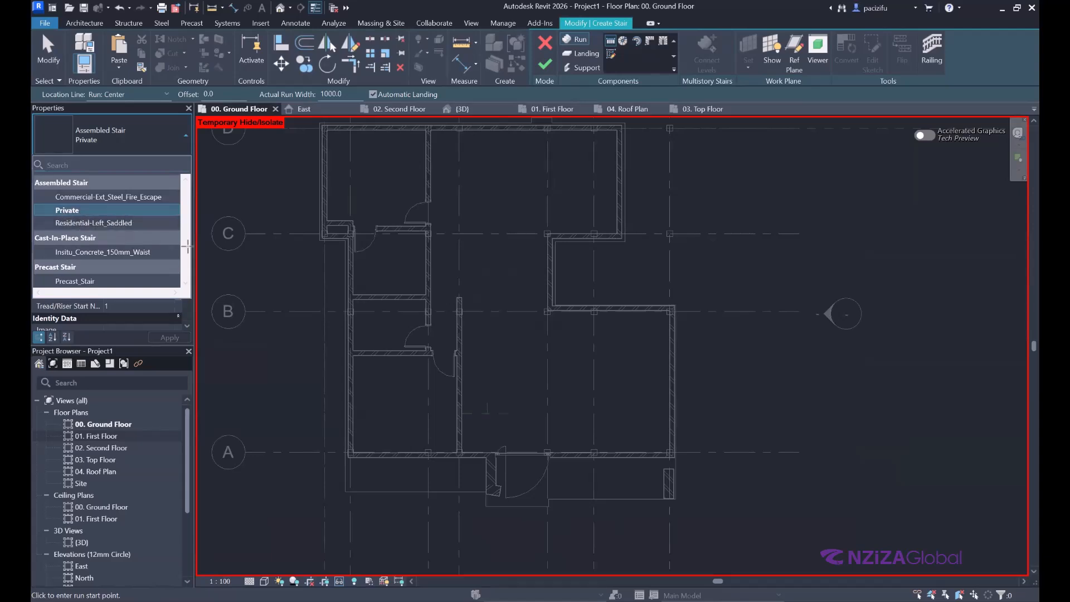
pyautogui.scroll(5, 496, 229)
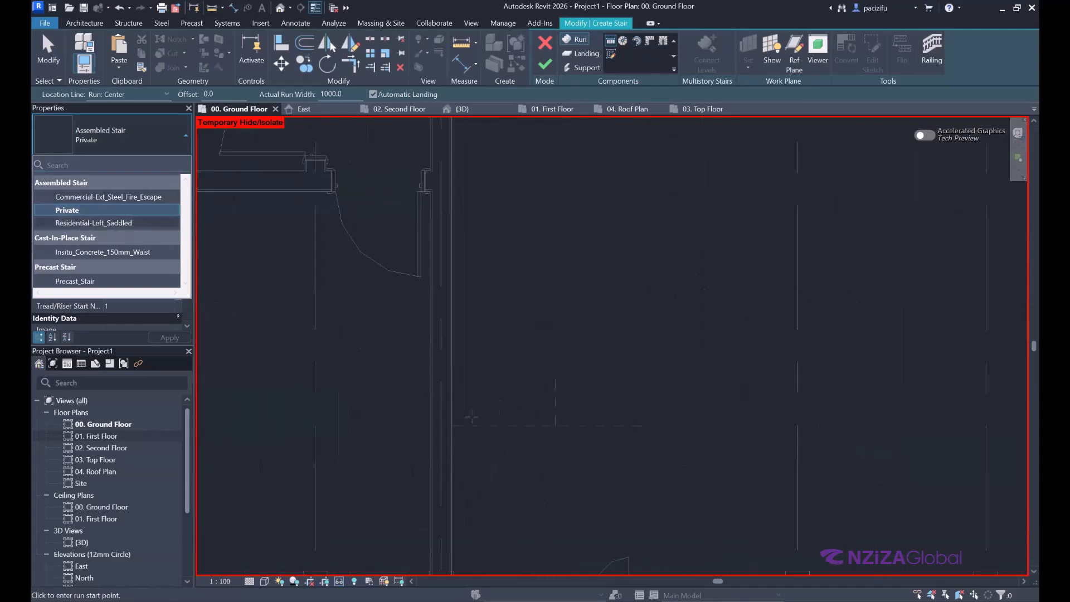
pyautogui.scroll(5, 440, 422)
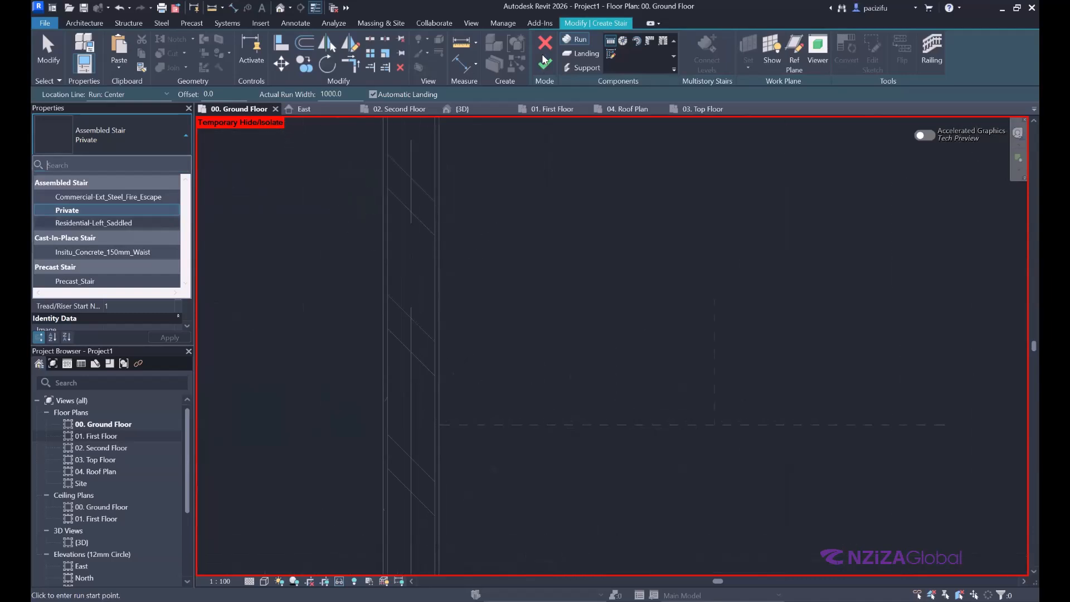
pyautogui.click(609, 50)
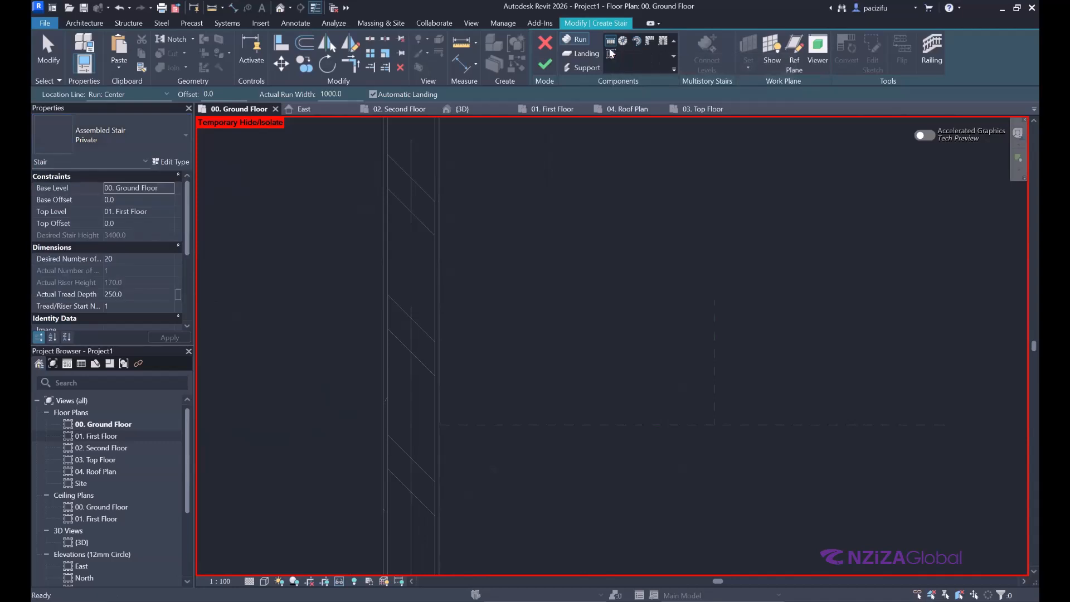
pyautogui.click(439, 425)
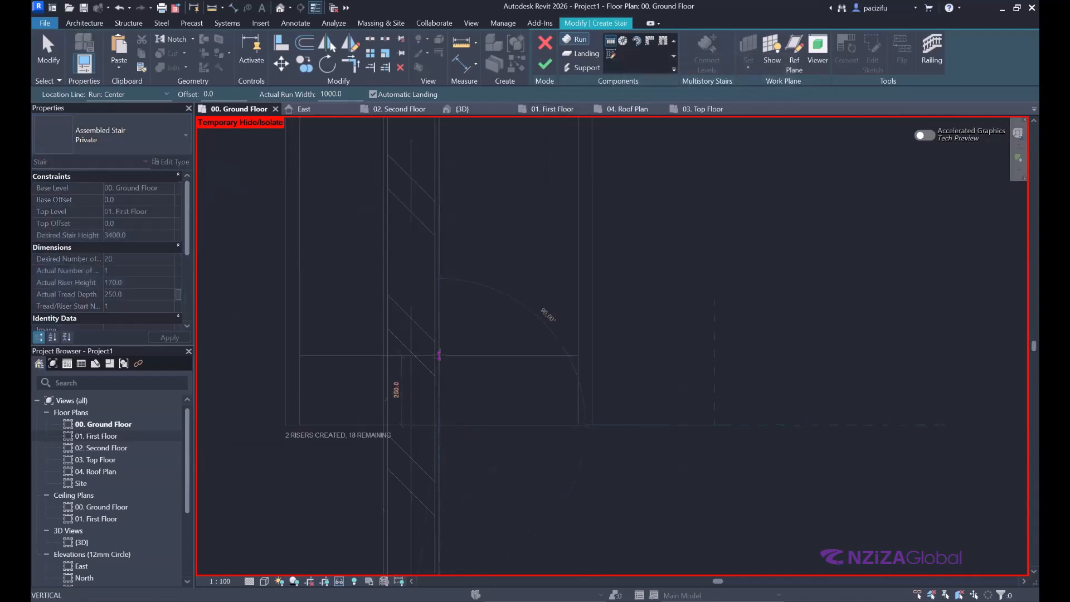
pyautogui.scroll(-3, 433, 438)
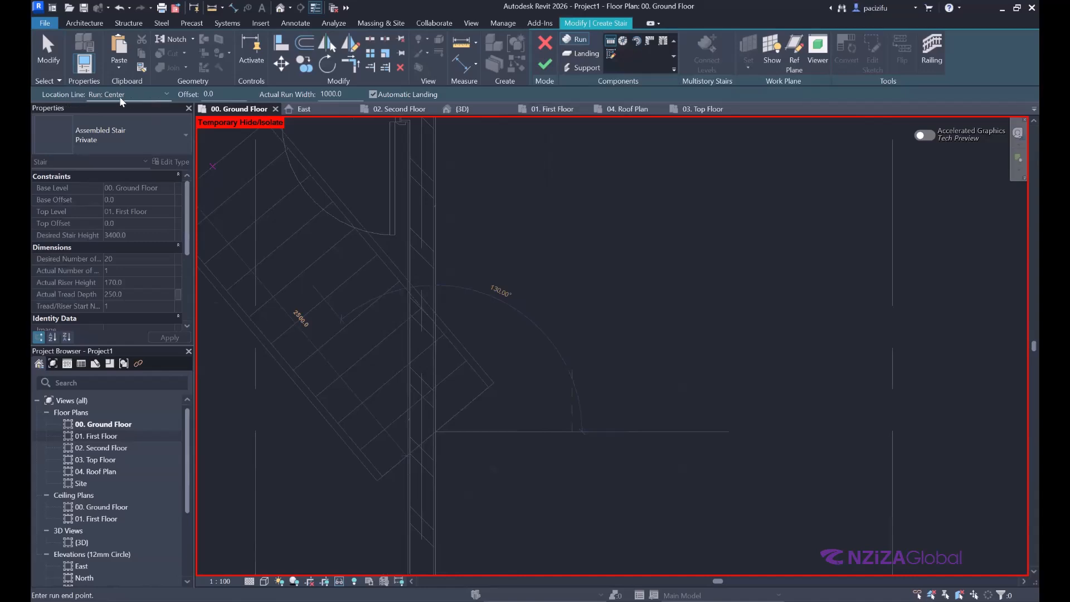
pyautogui.click(166, 94)
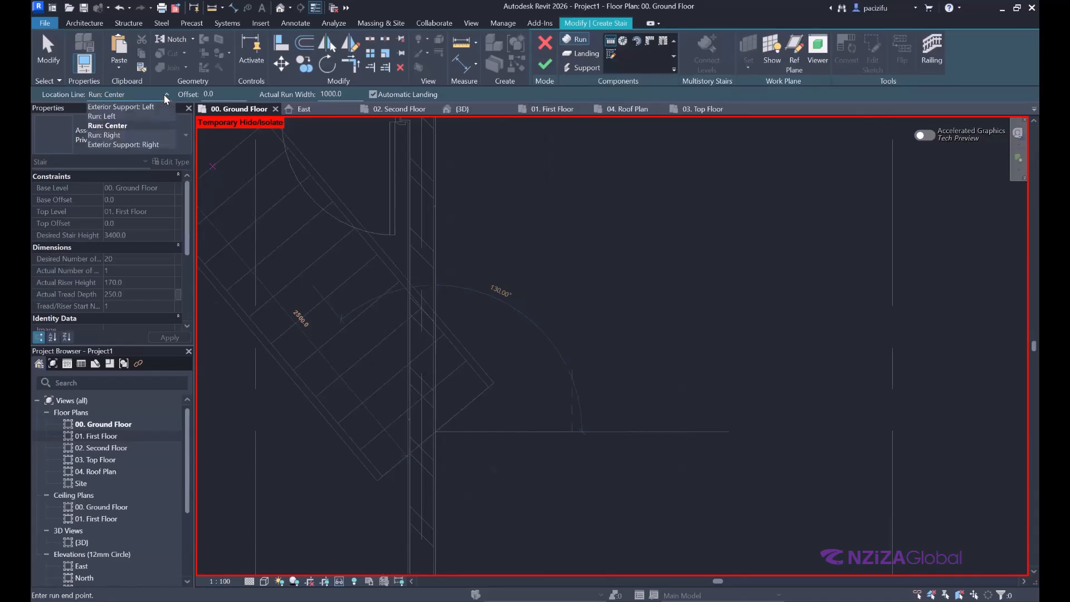
pyautogui.click(112, 115)
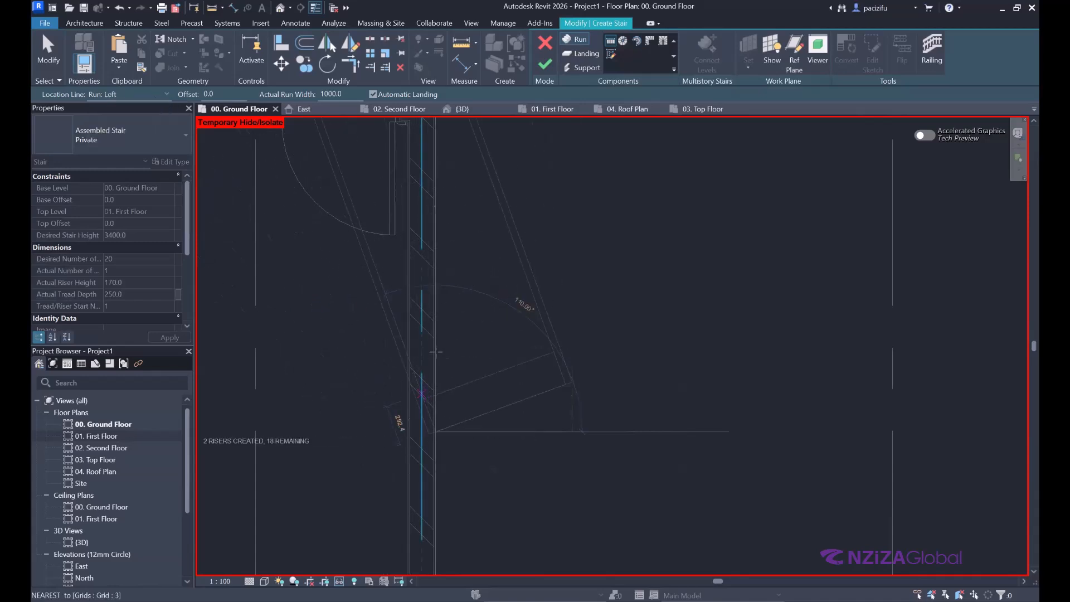
# Step: Draw the stair run vertically along the wall face past grid B, using all 20 risers
pyautogui.scroll(-4, 437, 351)
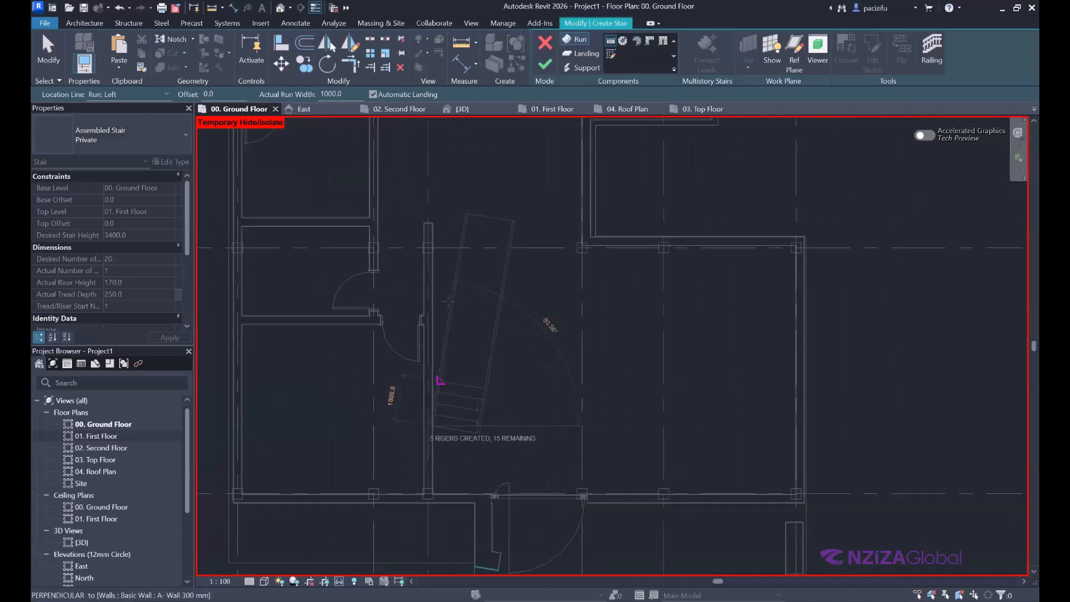
pyautogui.scroll(3, 431, 209)
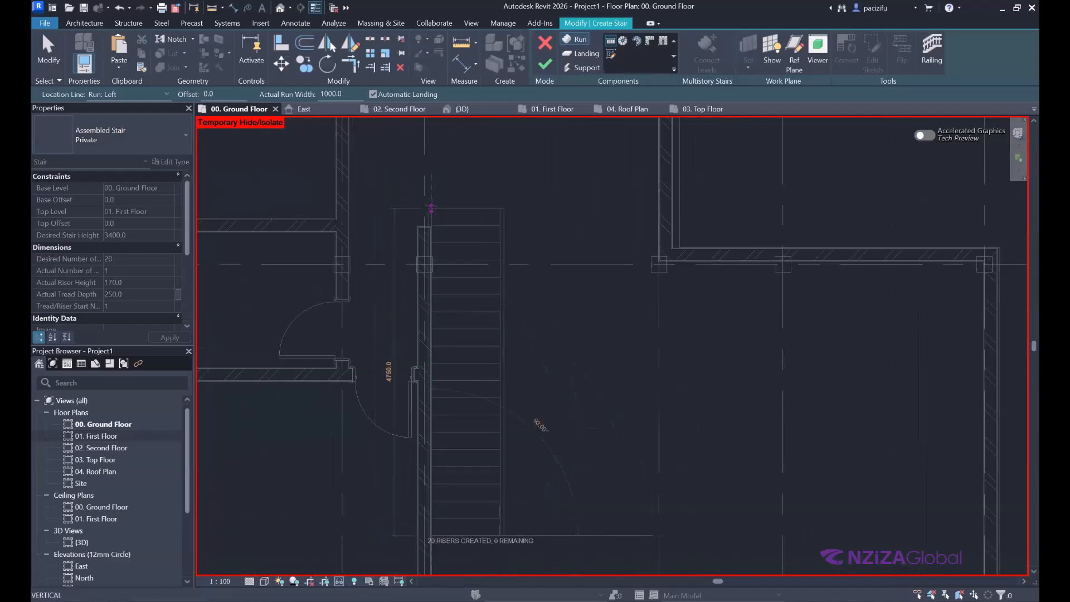
pyautogui.scroll(1, 432, 190)
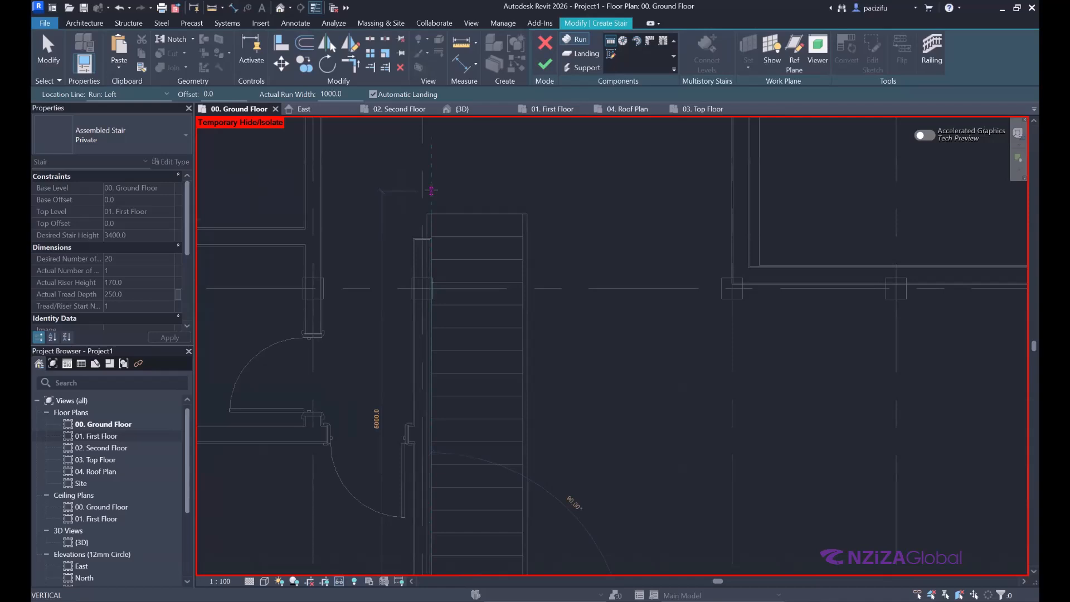
pyautogui.click(431, 189)
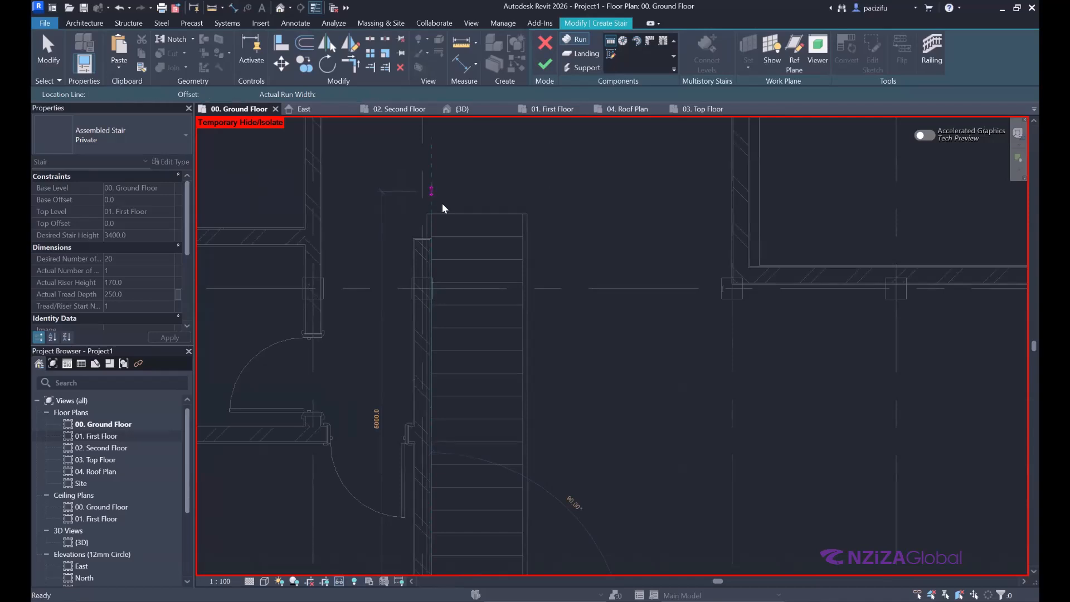
# Step: Complete the straight stair run beside the interior wall and finish the stair from ground floor to first floor
pyautogui.scroll(-2, 446, 232)
pyautogui.press('Escape')
pyautogui.scroll(2, 523, 381)
pyautogui.scroll(-3, 490, 371)
pyautogui.scroll(2, 490, 291)
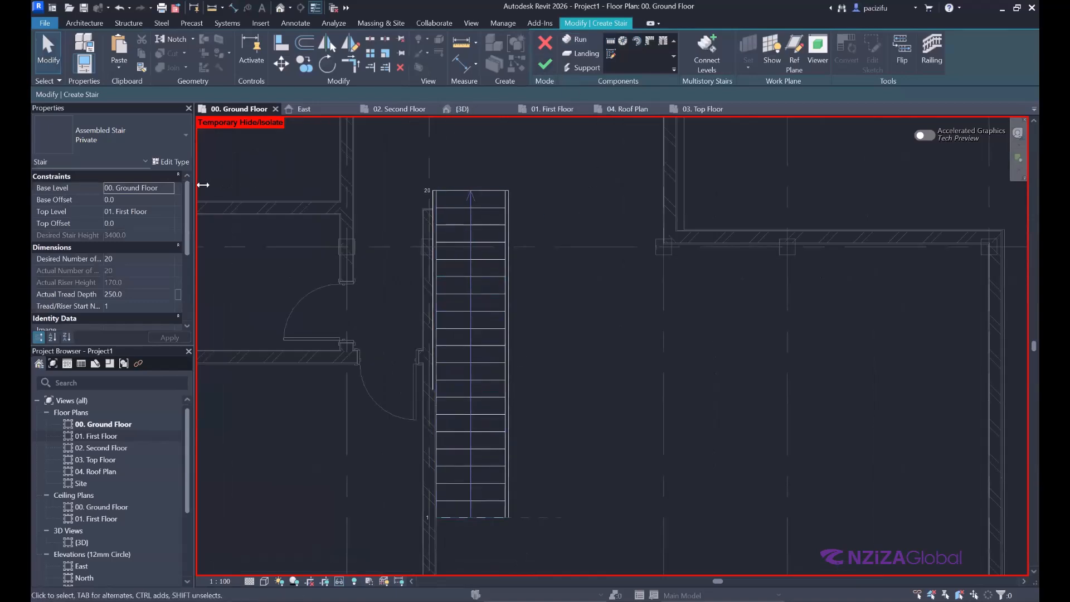
pyautogui.click(544, 60)
pyautogui.scroll(2, 497, 291)
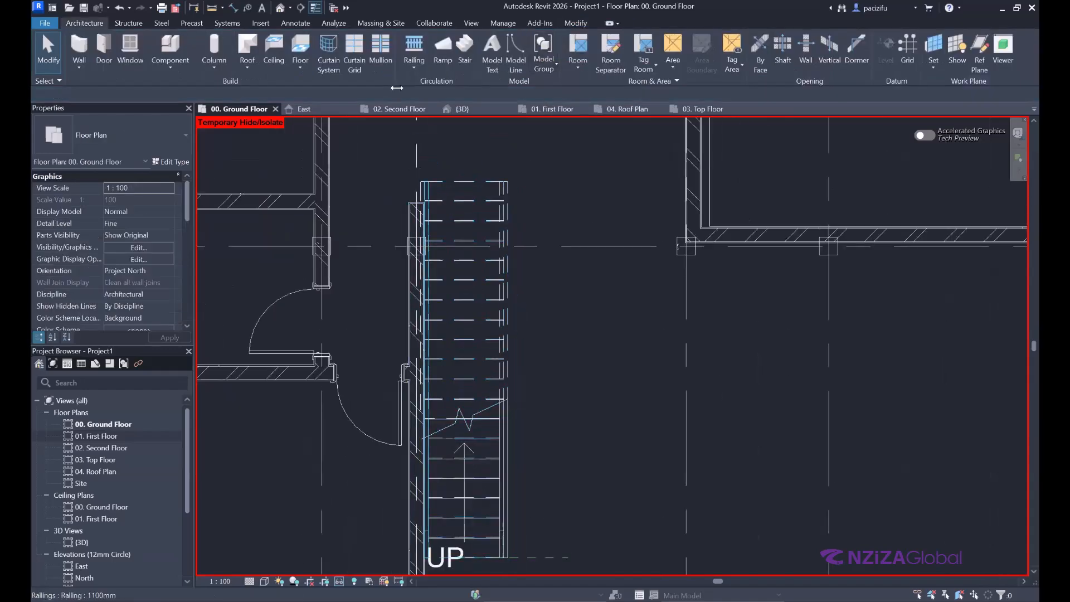
# Step: Examine the building's front and lower storeys in the 3D view, looking for the new stair
pyautogui.click(460, 109)
pyautogui.scroll(-3, 495, 266)
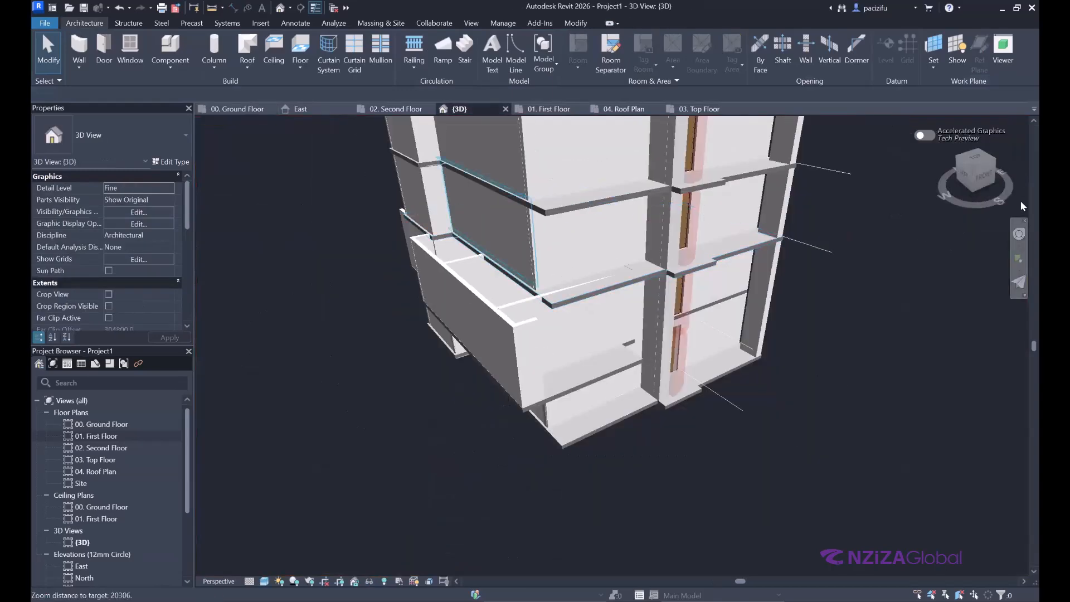
pyautogui.scroll(2, 495, 267)
pyautogui.click(1018, 233)
pyautogui.moveTo(817, 323); pyautogui.dragTo(710, 248)
pyautogui.click(704, 243)
pyautogui.scroll(-2, 709, 248)
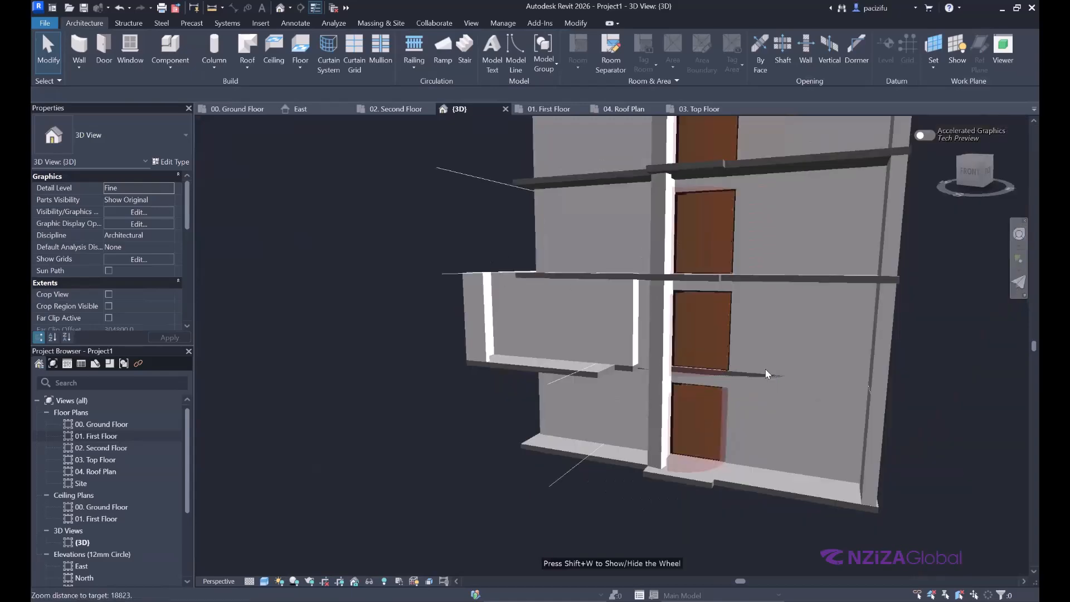
pyautogui.moveTo(772, 375); pyautogui.dragTo(726, 356, button='middle')
pyautogui.scroll(2, 726, 356)
pyautogui.scroll(5, 645, 360)
# Step: Open the first floor plan and start editing the boundary of its floor slab
pyautogui.click(252, 108)
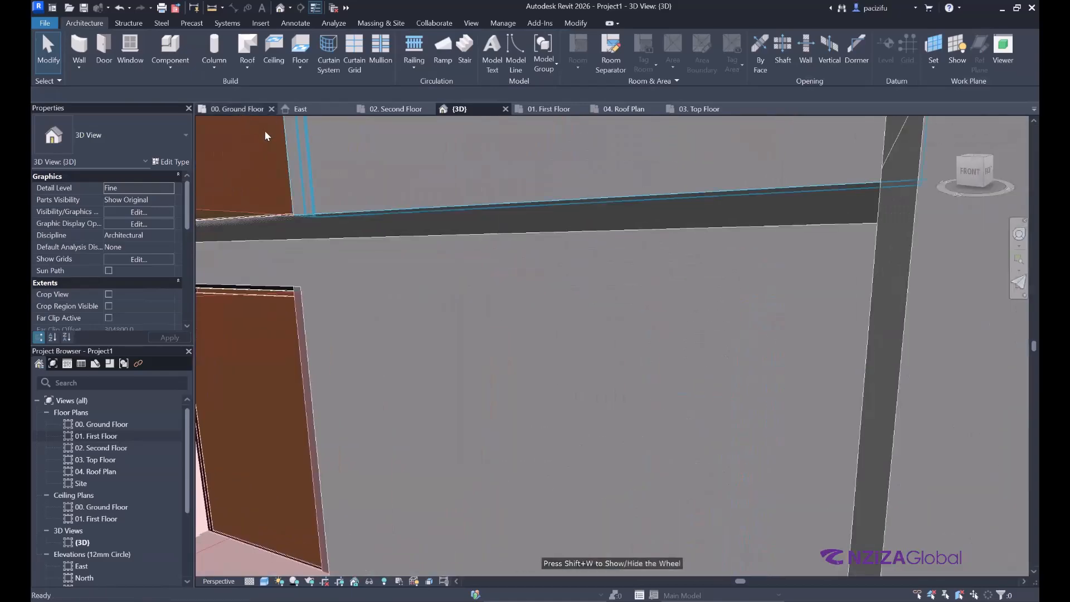
pyautogui.scroll(-3, 453, 290)
pyautogui.scroll(-2, 350, 116)
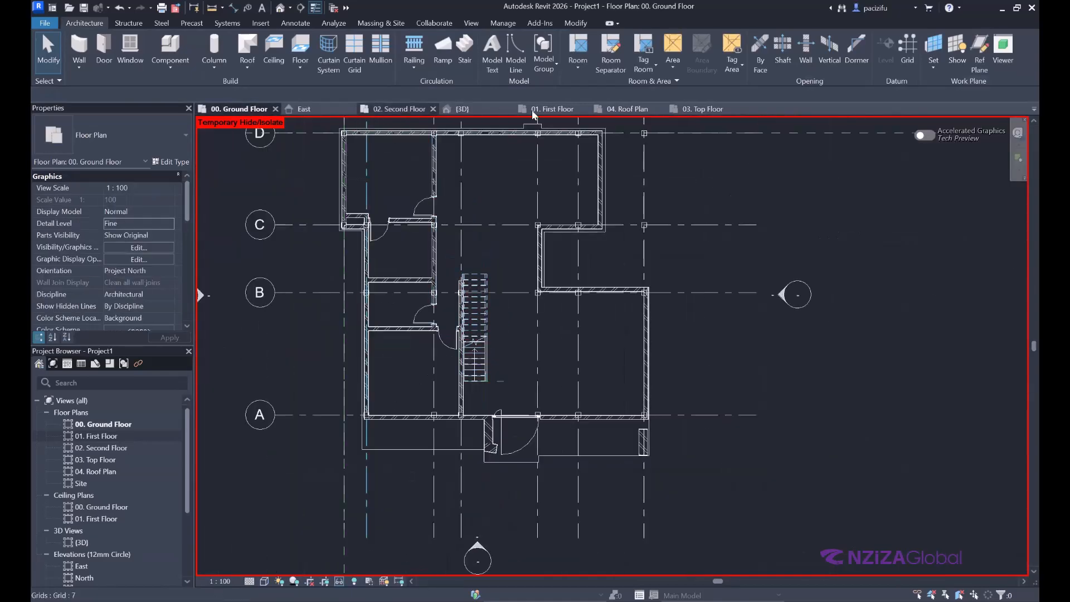
pyautogui.click(555, 107)
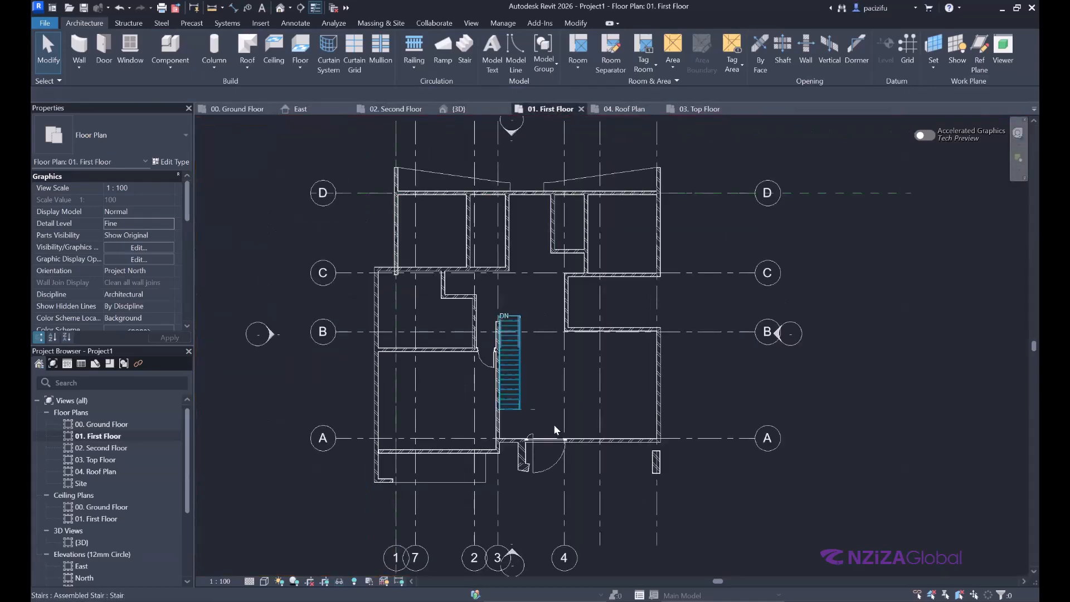
pyautogui.scroll(2, 553, 424)
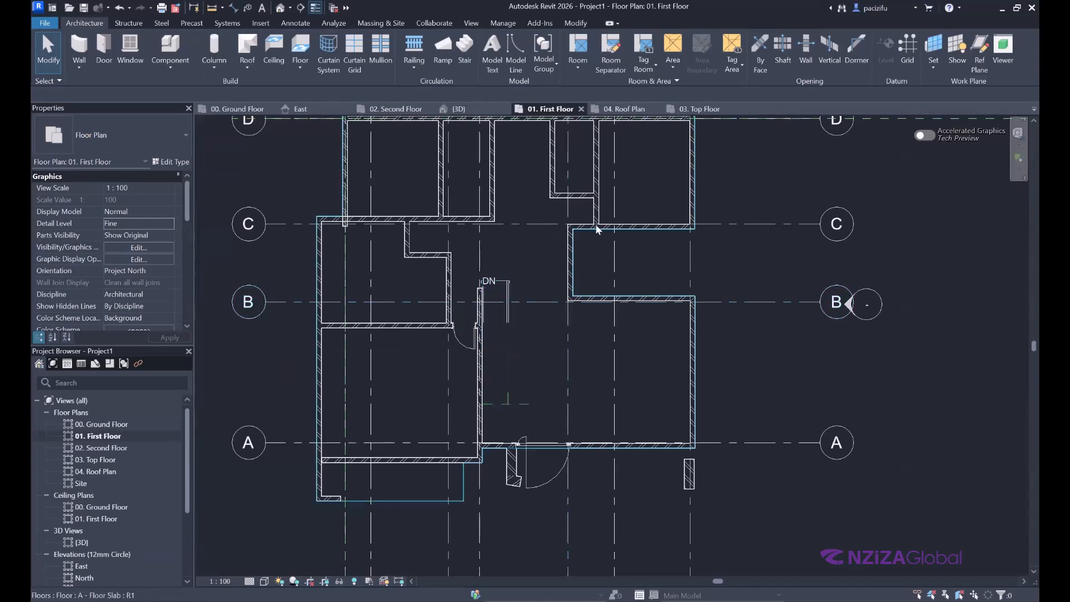
pyautogui.click(433, 500)
pyautogui.click(551, 53)
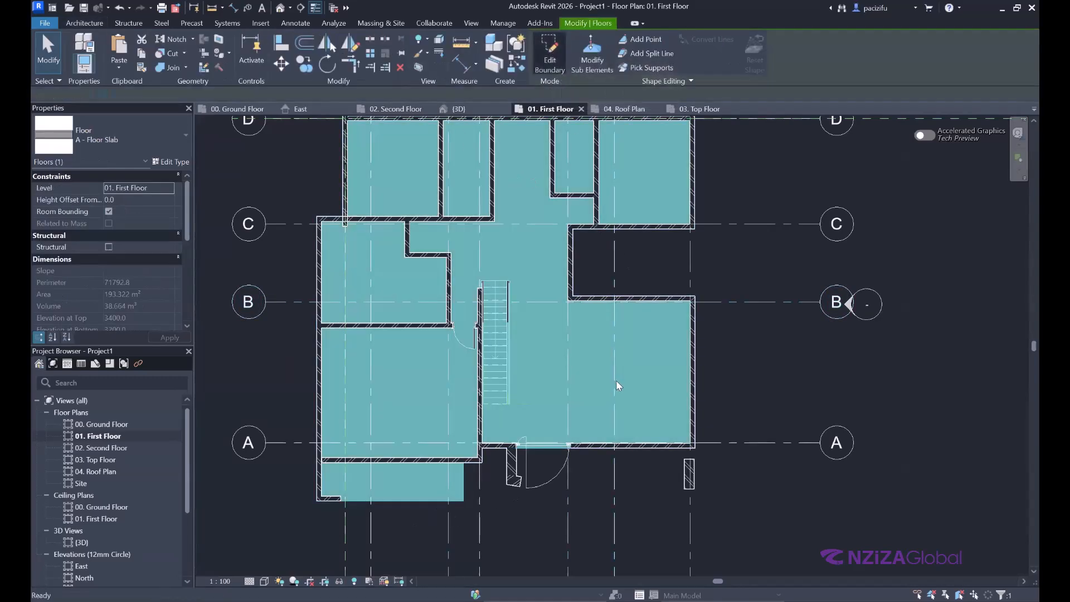
pyautogui.scroll(2, 577, 286)
pyautogui.scroll(1, 578, 286)
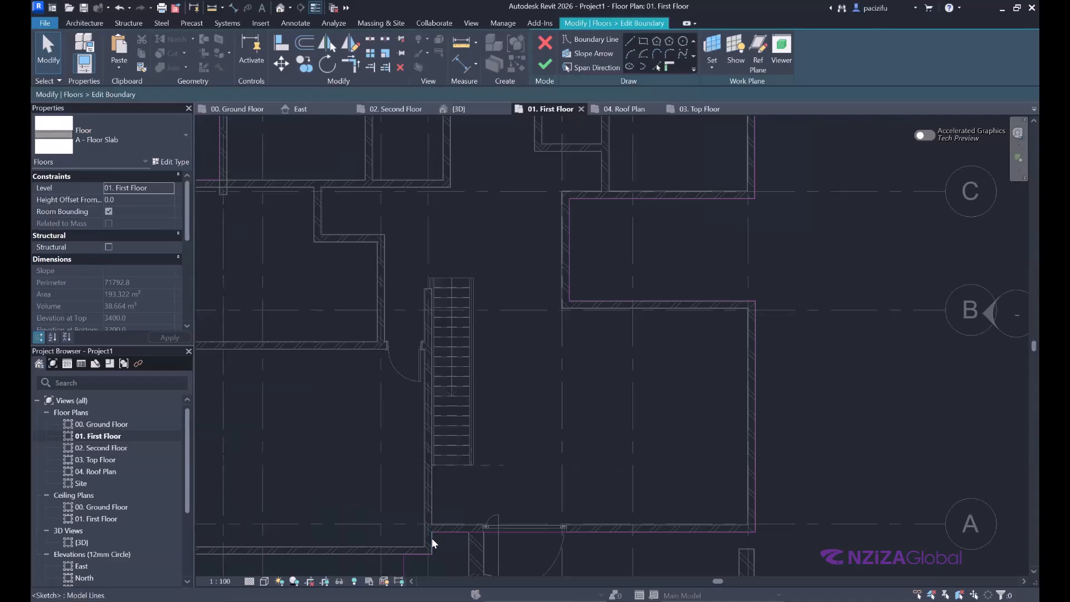
# Step: Draw floor boundary lines from the wall corner near grid B to the stair, about 500 mm along its side and about 1050 mm across its upper end
pyautogui.click(632, 40)
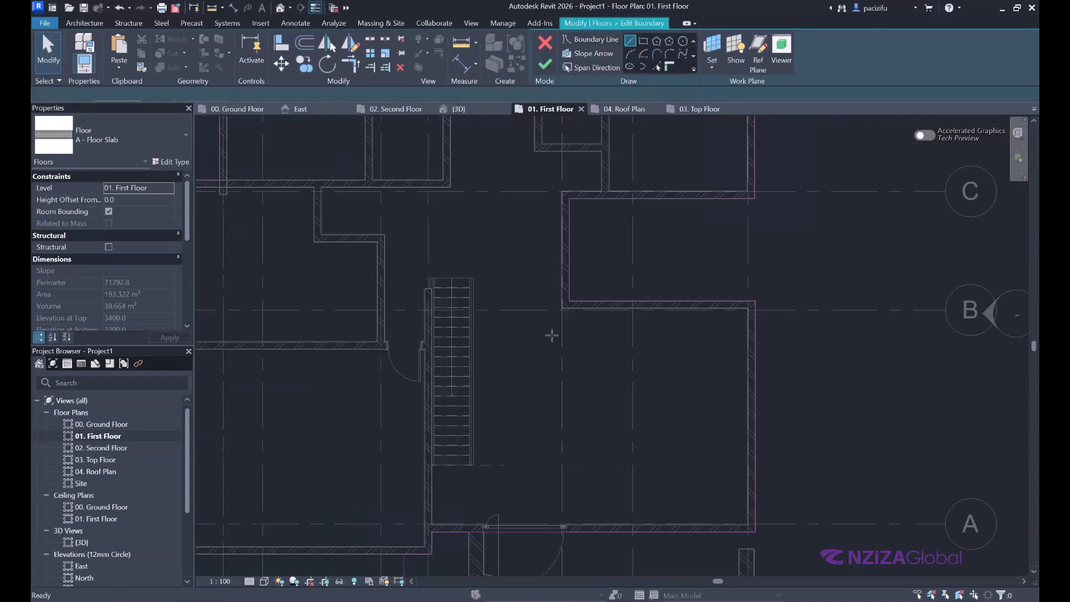
pyautogui.scroll(3, 578, 312)
pyautogui.scroll(2, 585, 289)
pyautogui.click(581, 289)
pyautogui.scroll(-2, 660, 292)
pyautogui.click(399, 290)
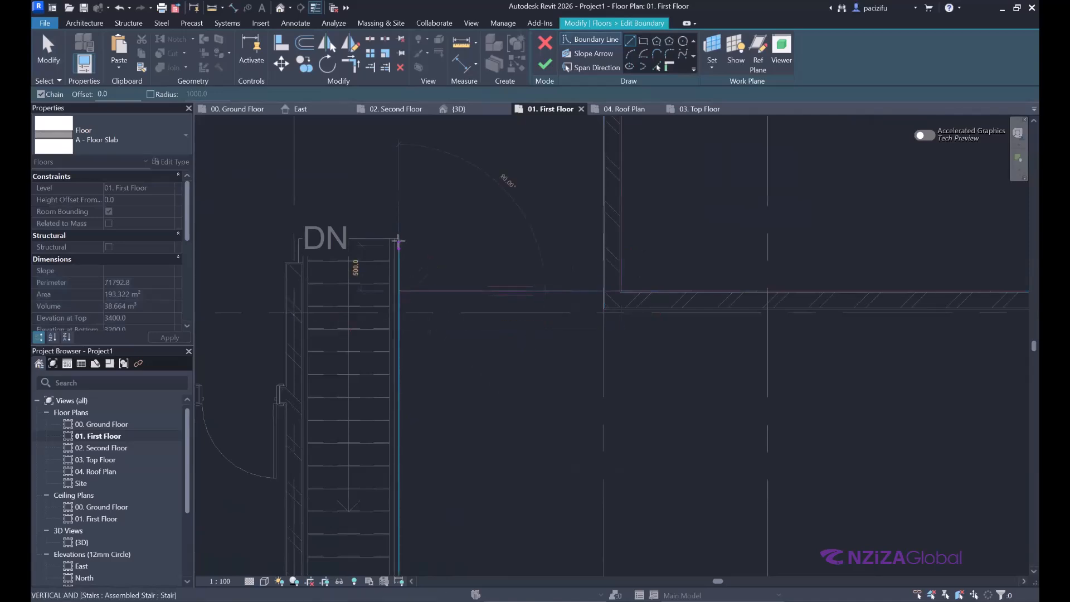
pyautogui.click(399, 238)
pyautogui.scroll(2, 301, 239)
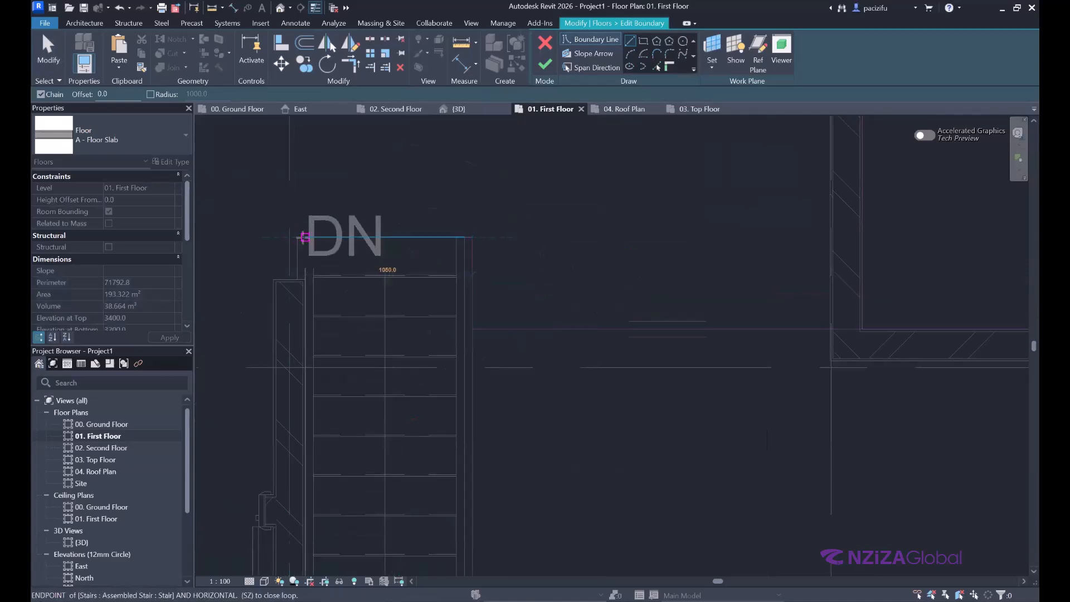
pyautogui.scroll(2, 298, 237)
pyautogui.click(309, 236)
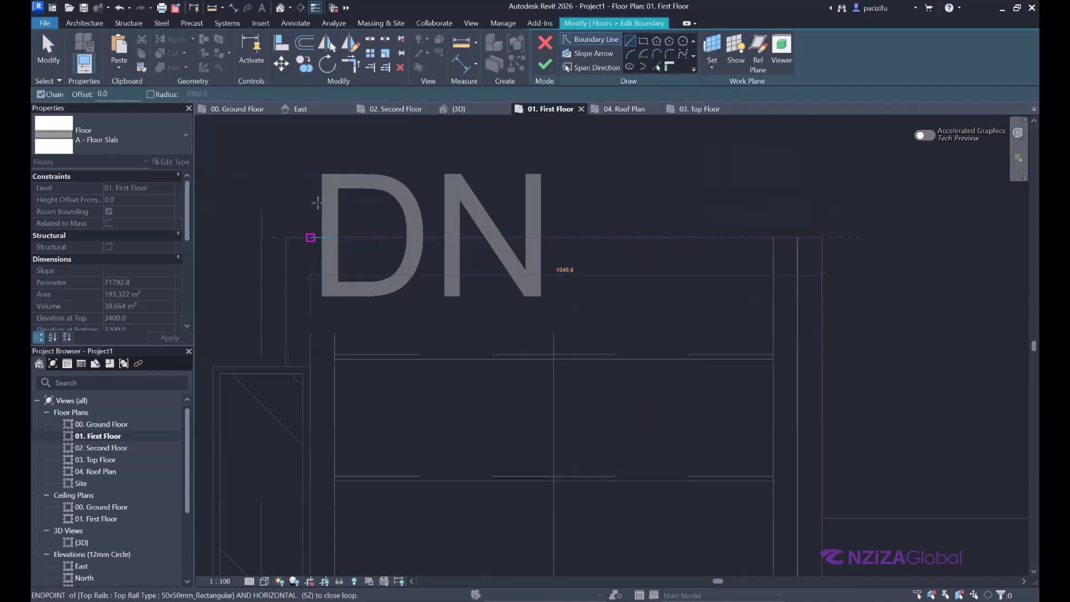
pyautogui.scroll(3, 316, 177)
pyautogui.scroll(-5, 316, 173)
pyautogui.click(47, 51)
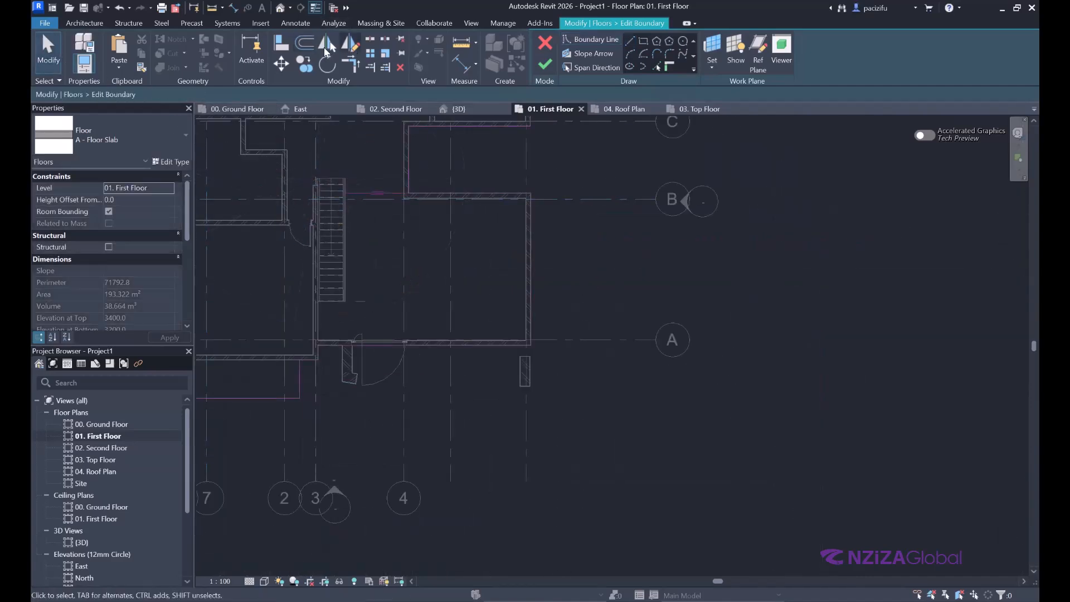
# Step: Trim the new boundary to a corner with the line beside the stair and remove the old boundary segments around the room between grids A and B
pyautogui.click(350, 63)
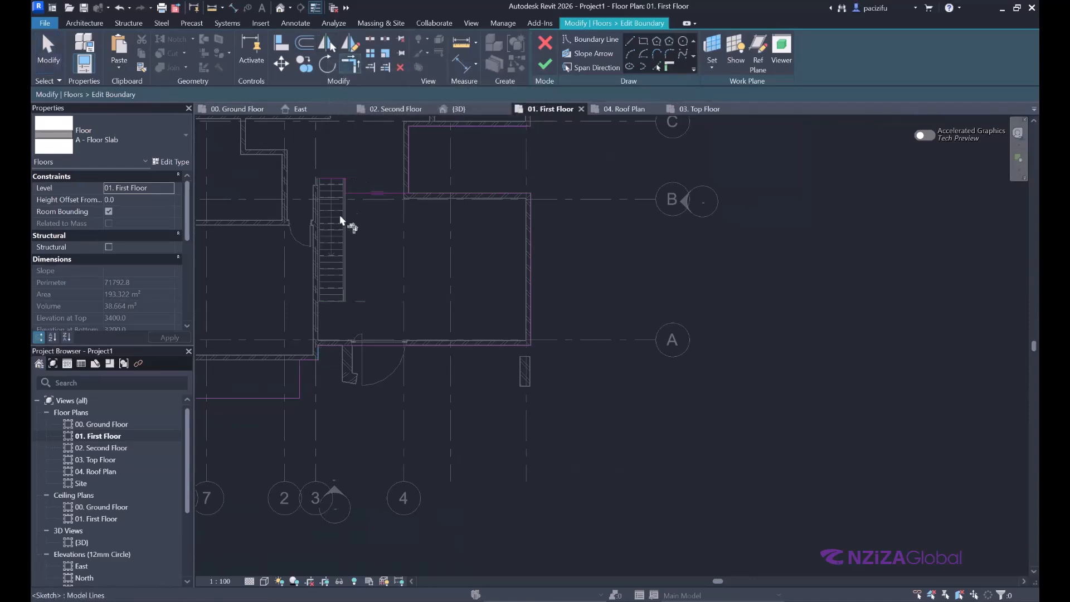
pyautogui.press('Escape')
pyautogui.moveTo(587, 379); pyautogui.dragTo(453, 294)
pyautogui.press('Escape')
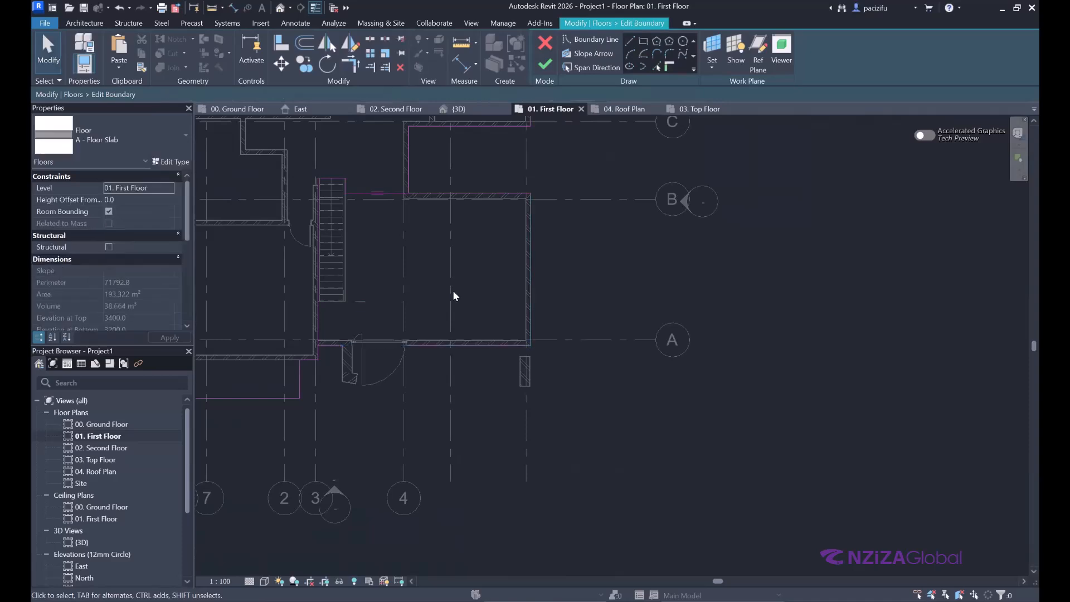
pyautogui.click(332, 336)
pyautogui.press('Escape')
# Step: Delete the leftover boundary line along the grid B wall and finish the floor edit without attaching the walls
pyautogui.click(544, 63)
pyautogui.click(974, 586)
pyautogui.scroll(2, 494, 220)
pyautogui.scroll(1, 494, 220)
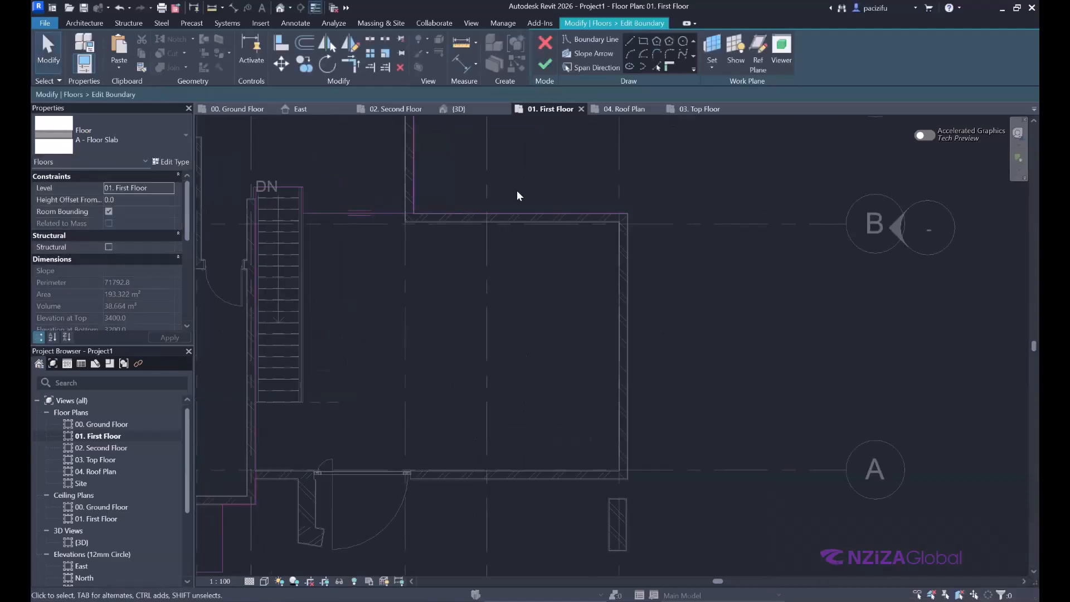
pyautogui.click(516, 212)
pyautogui.press('Delete')
pyautogui.click(545, 64)
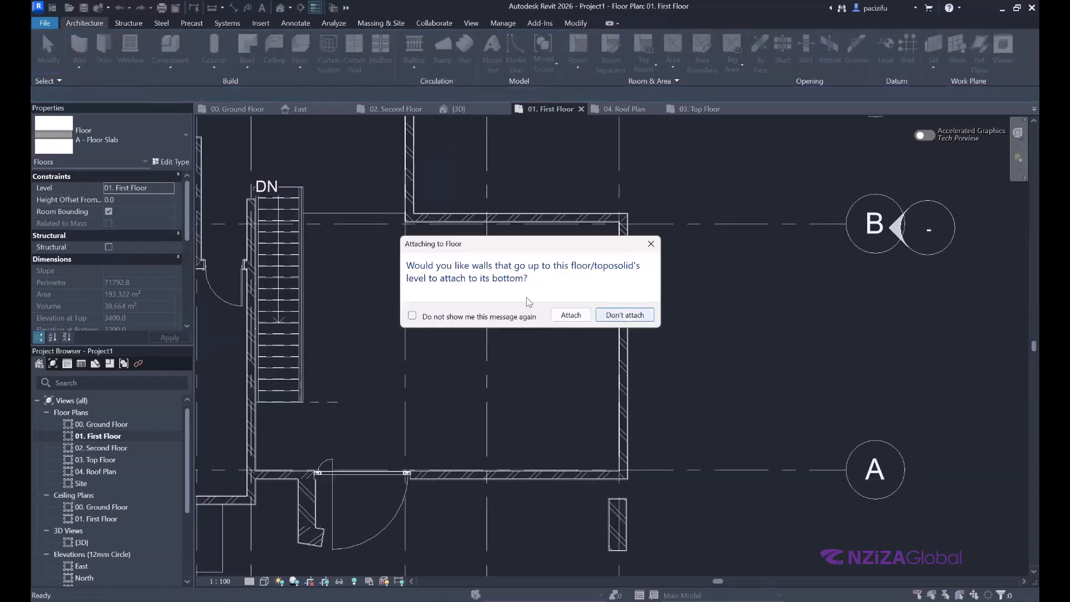
pyautogui.click(625, 316)
pyautogui.scroll(-1, 527, 308)
pyautogui.click(474, 315)
# Step: Examine the stair, its railings and the cut first floor slab edge from several angles in the 3D view
pyautogui.click(457, 109)
pyautogui.scroll(-3, 423, 329)
pyautogui.scroll(4, 575, 417)
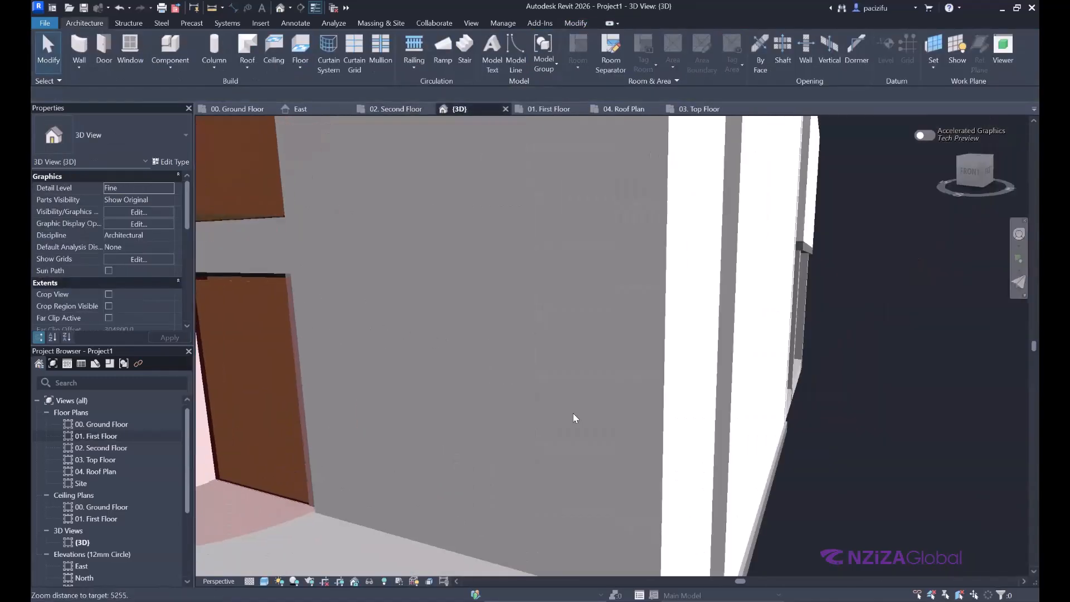
pyautogui.scroll(3, 601, 345)
pyautogui.scroll(2, 379, 384)
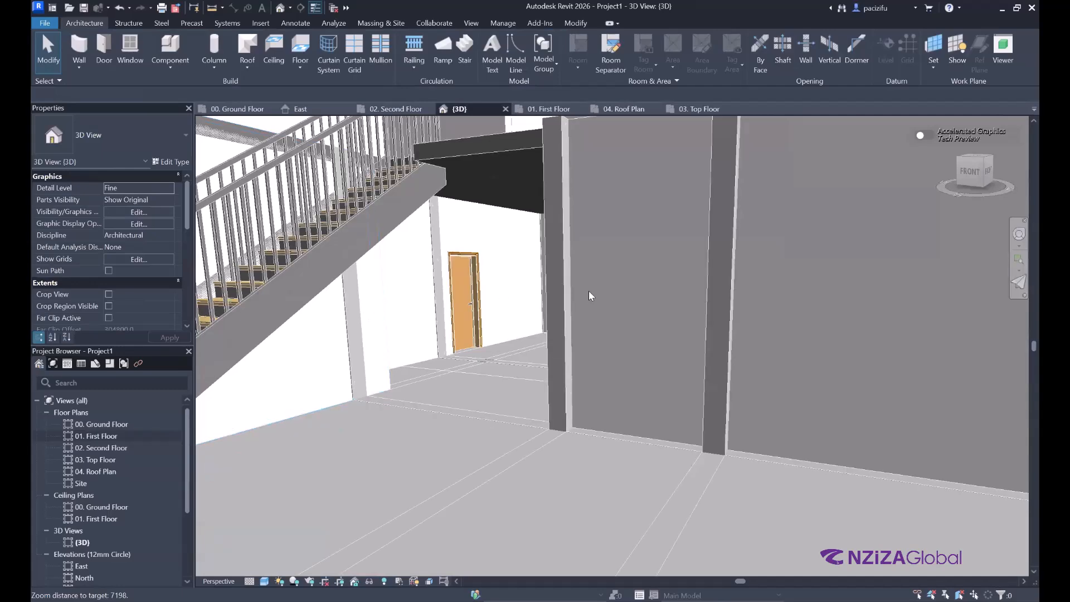
pyautogui.scroll(2, 301, 225)
pyautogui.scroll(-1, 301, 225)
pyautogui.scroll(2, 479, 312)
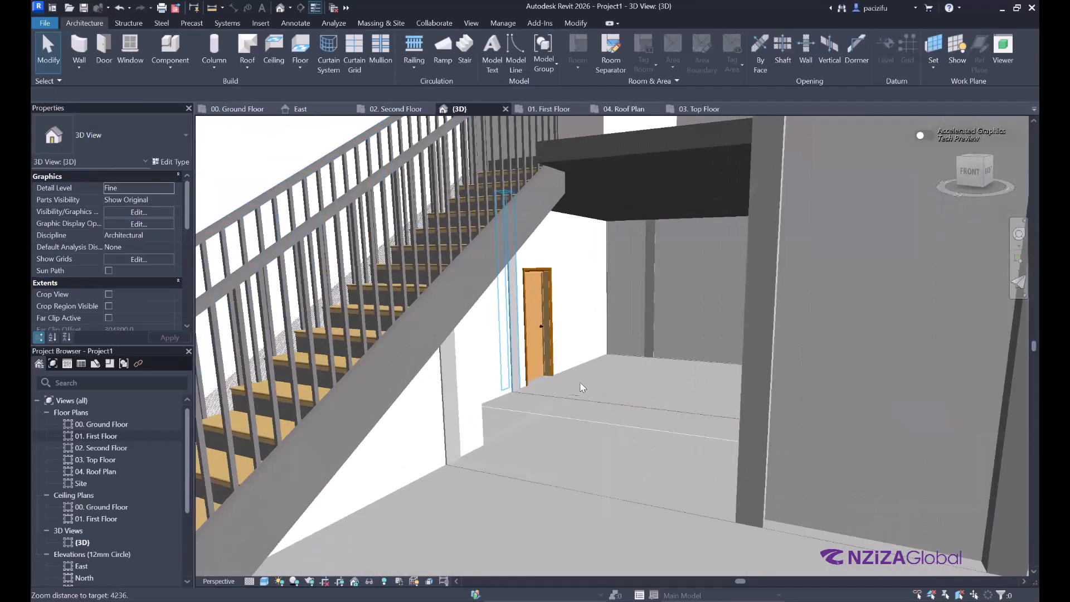
pyautogui.scroll(2, 518, 348)
pyautogui.scroll(-3, 517, 347)
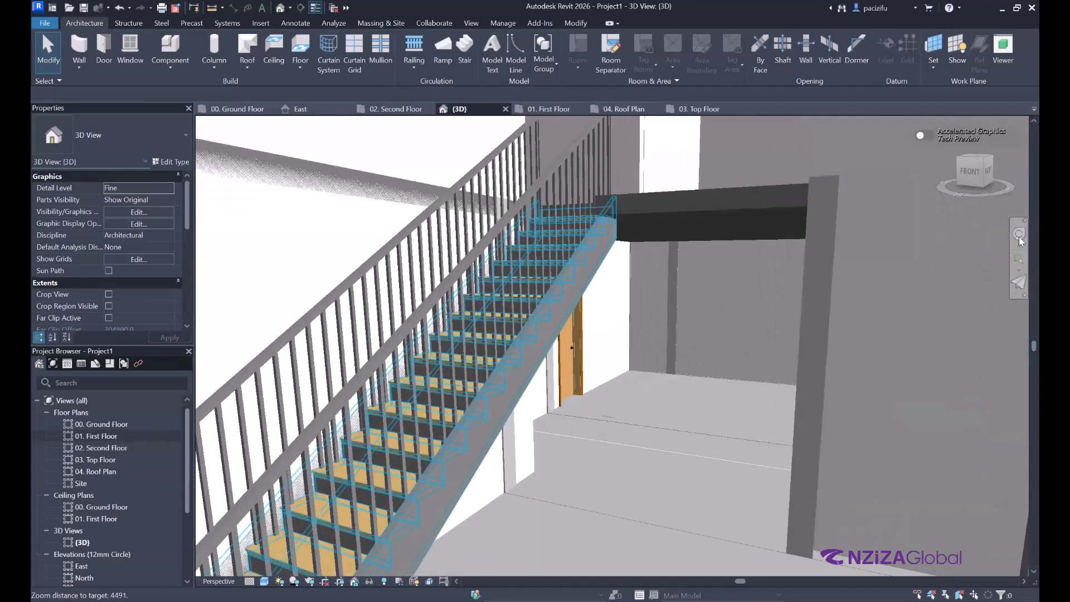
pyautogui.click(1018, 234)
pyautogui.moveTo(557, 339)
pyautogui.mouseDown()
pyautogui.moveTo(614, 336)
pyautogui.moveTo(594, 330)
pyautogui.moveTo(470, 419)
pyautogui.moveTo(424, 401)
pyautogui.mouseUp()
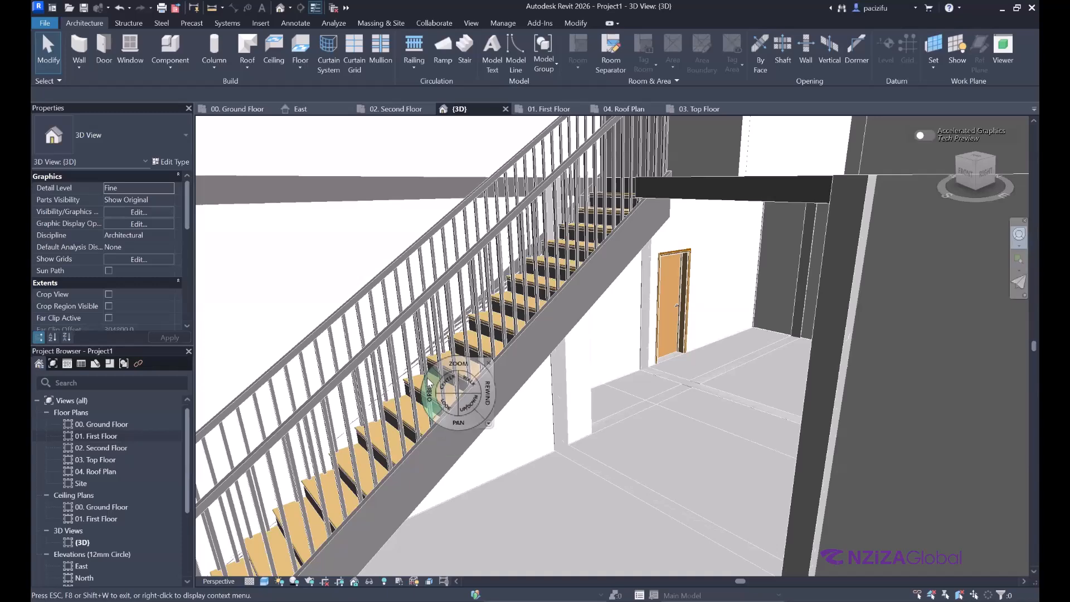
pyautogui.moveTo(423, 395)
pyautogui.mouseDown()
pyautogui.moveTo(559, 356)
pyautogui.moveTo(516, 360)
pyautogui.mouseUp()
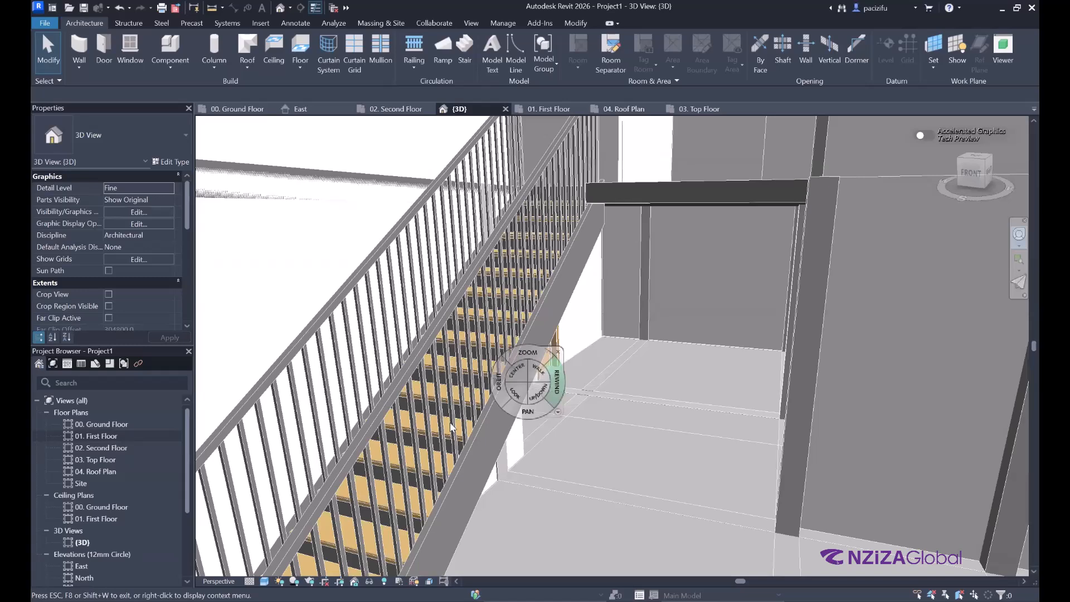
pyautogui.scroll(5, 555, 435)
pyautogui.scroll(-5, 555, 432)
pyautogui.scroll(3, 566, 383)
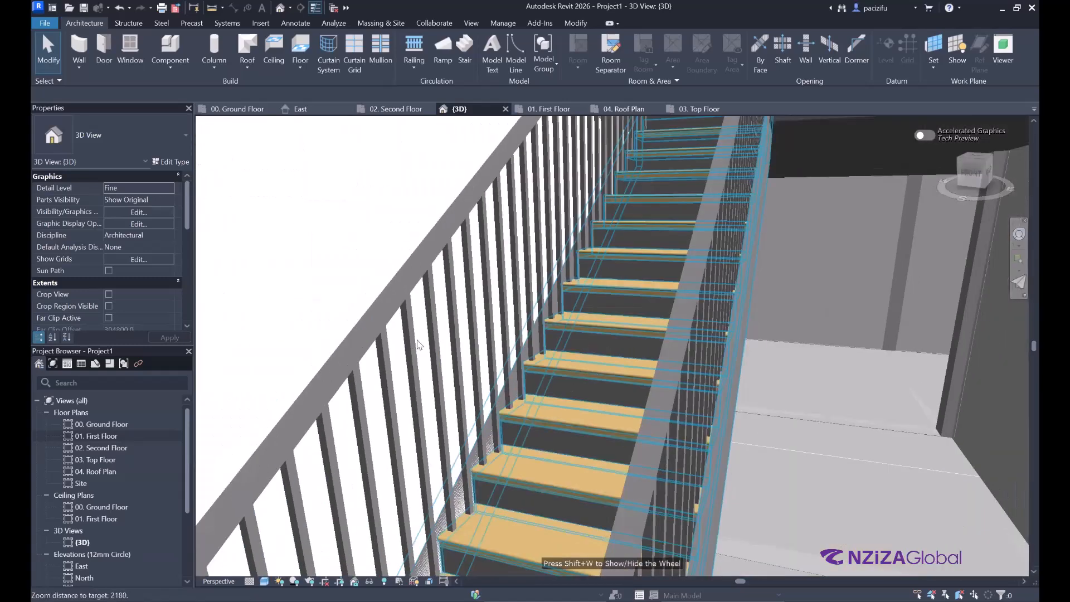
pyautogui.scroll(-2, 596, 380)
pyautogui.scroll(-1, 571, 394)
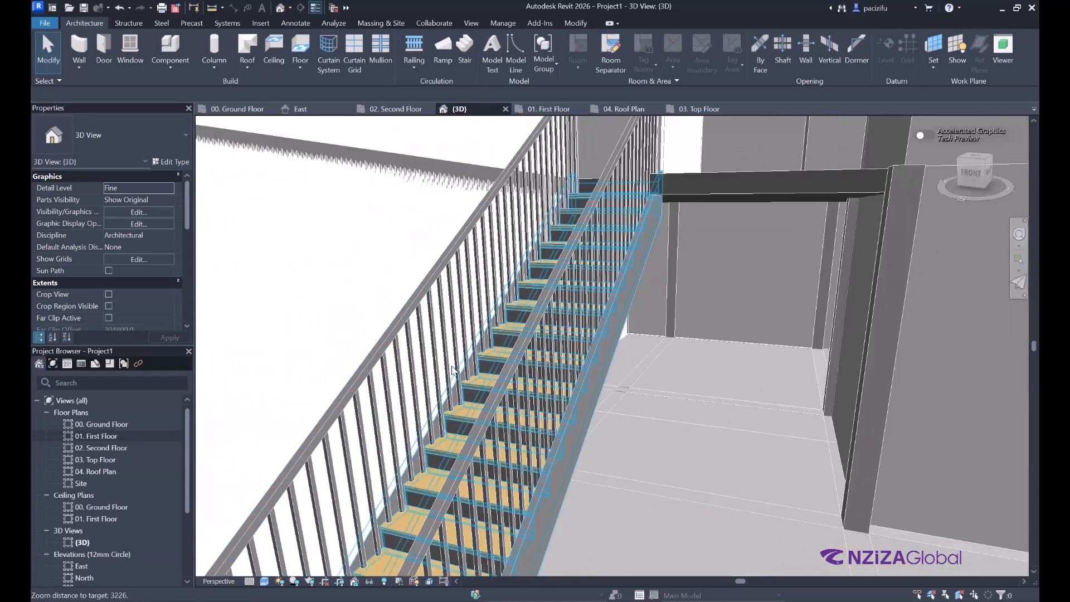
pyautogui.scroll(2, 519, 380)
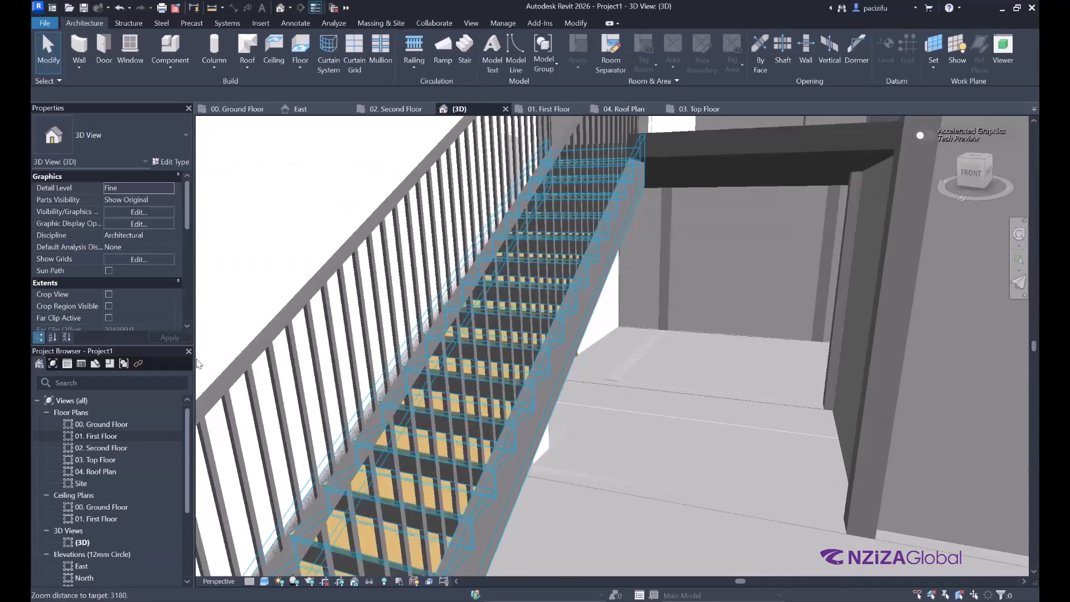
pyautogui.scroll(2, 443, 397)
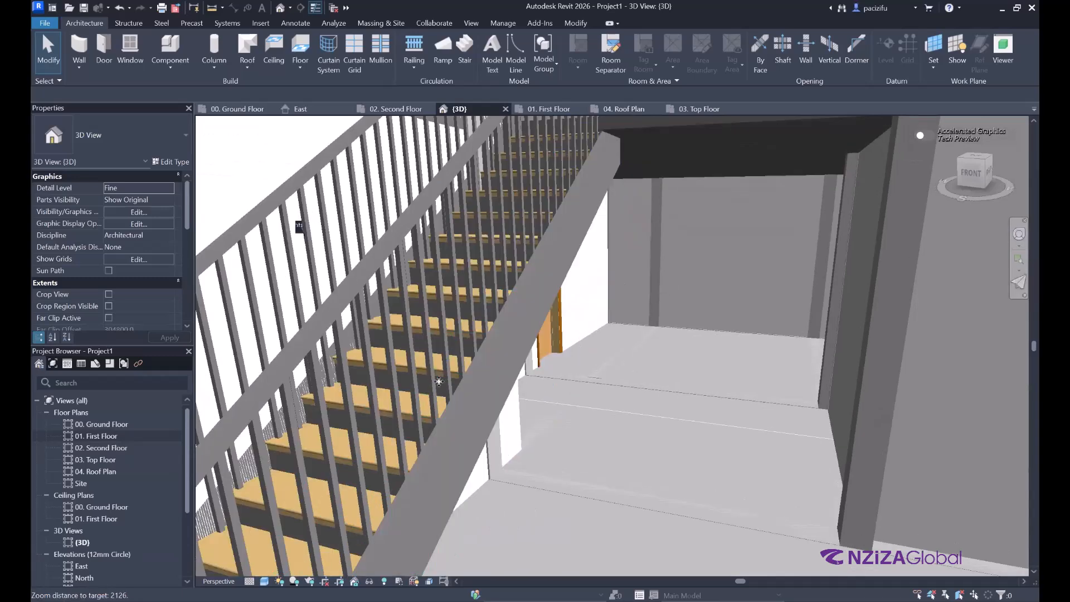
# Step: Open the stair's type properties and review its calculation rules
pyautogui.scroll(-1, 252, 284)
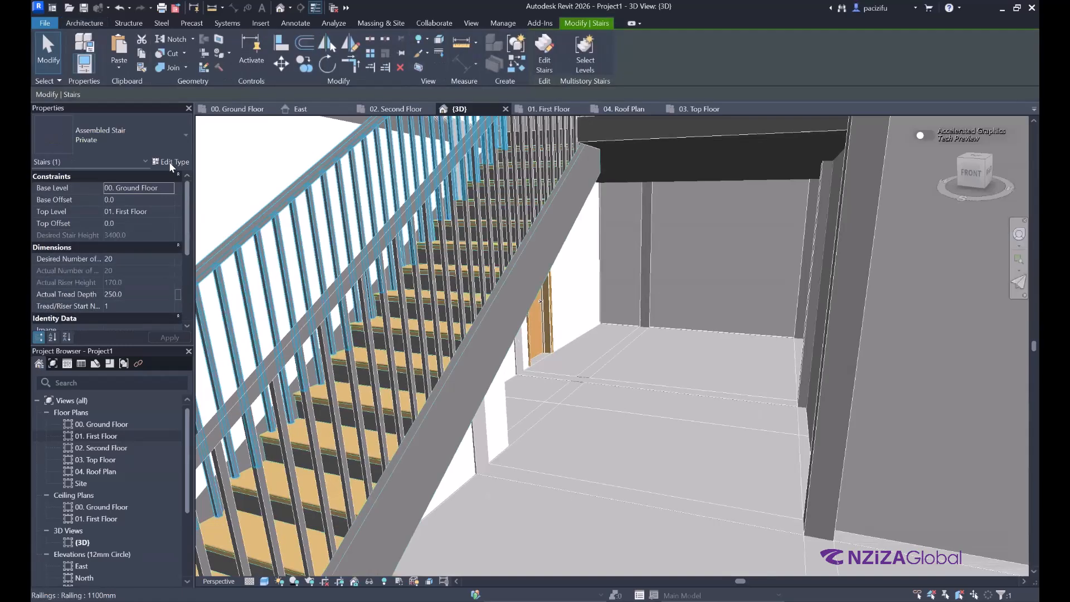
pyautogui.click(169, 162)
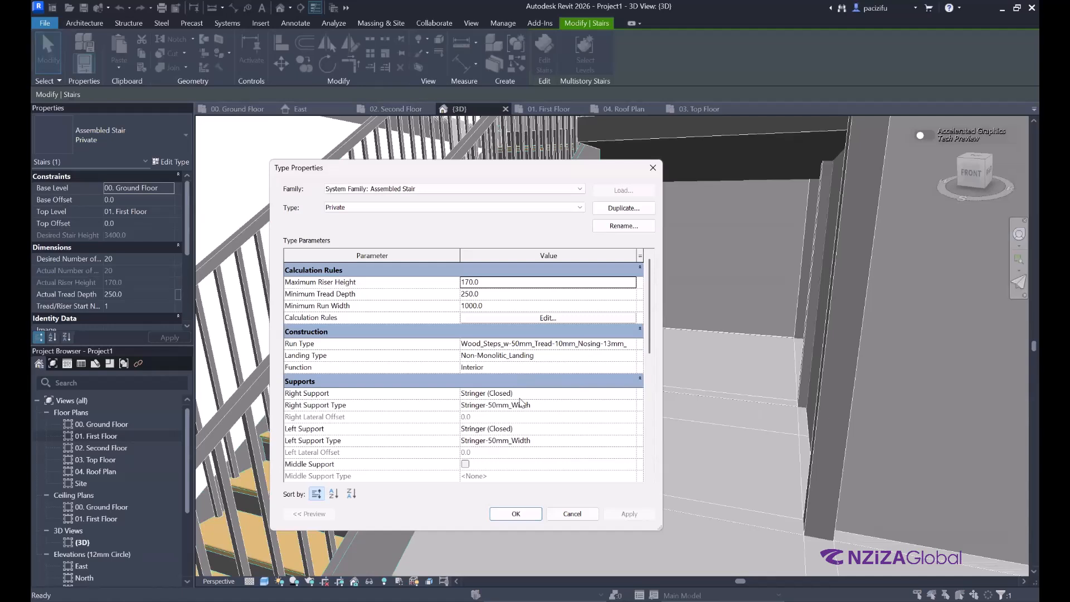
pyautogui.click(515, 319)
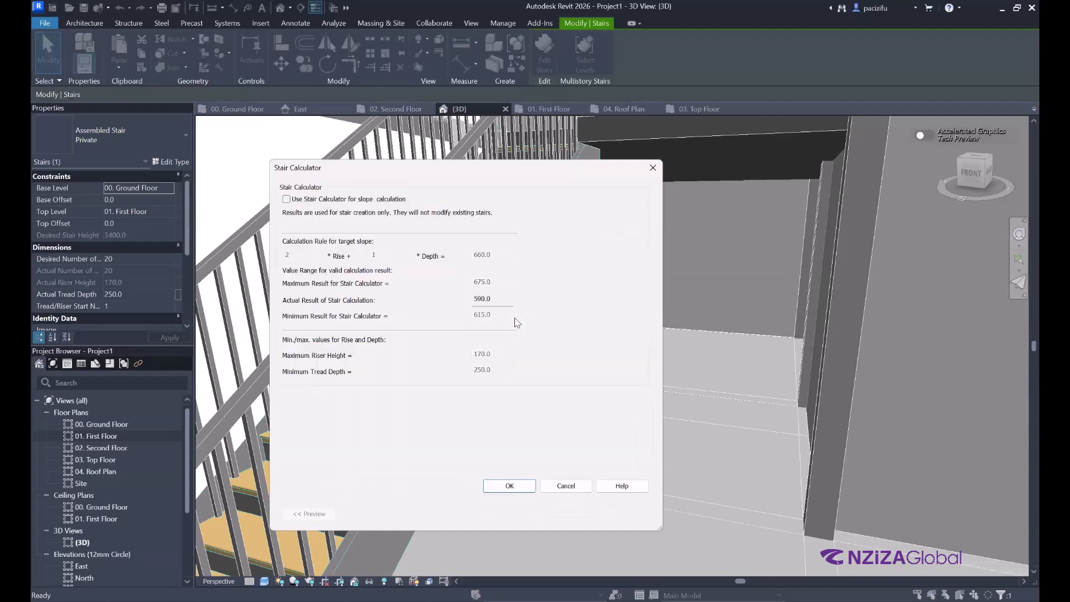
pyautogui.click(509, 485)
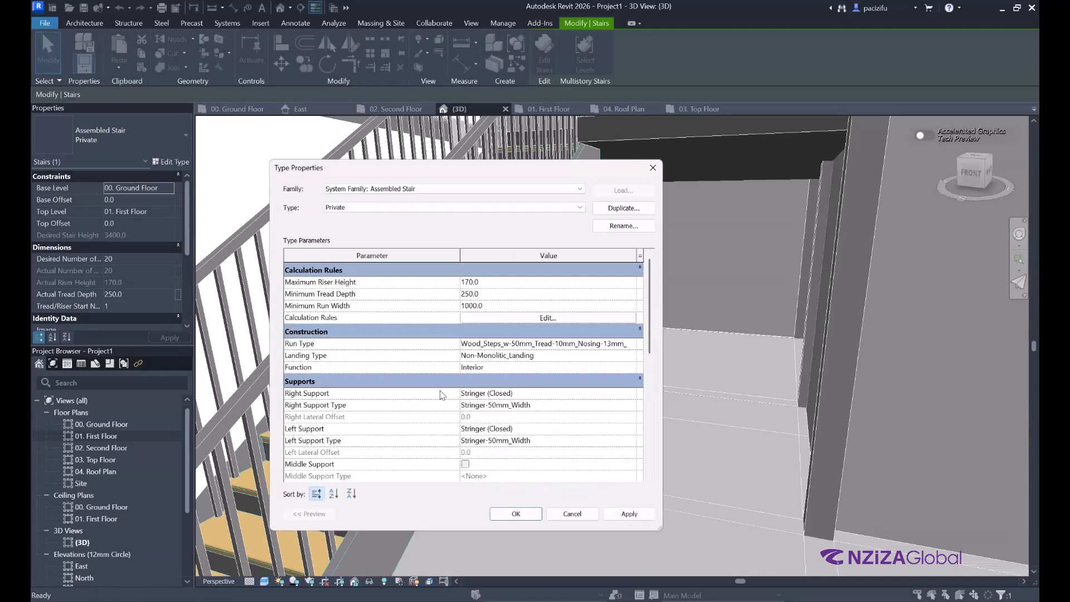
# Step: Open the properties of the stair's run type and place them beside the stair's own type properties
pyautogui.click(613, 344)
pyautogui.click(635, 344)
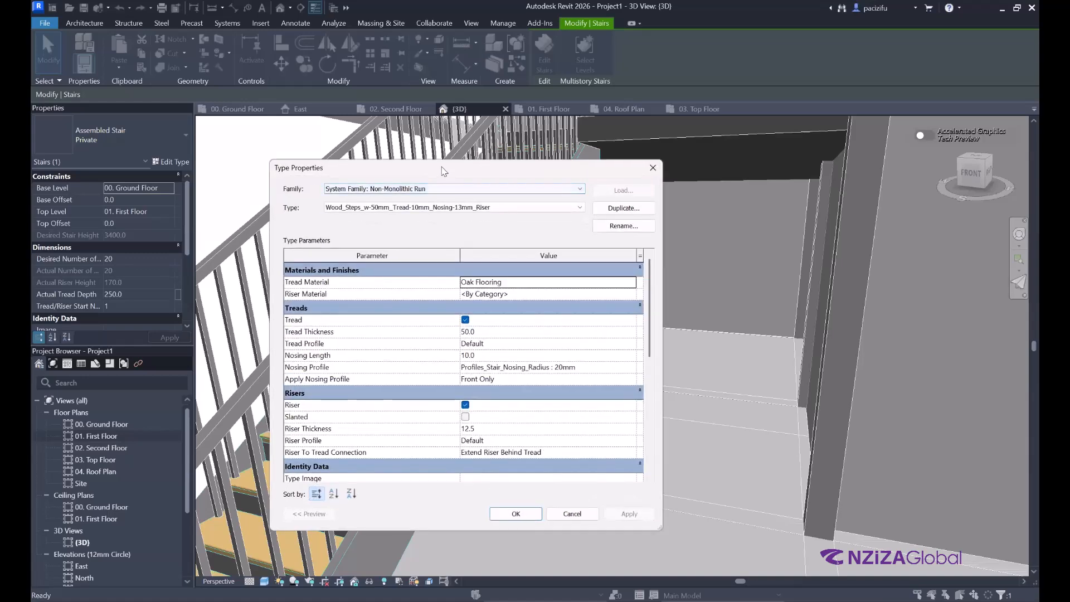
pyautogui.moveTo(444, 171); pyautogui.dragTo(704, 179)
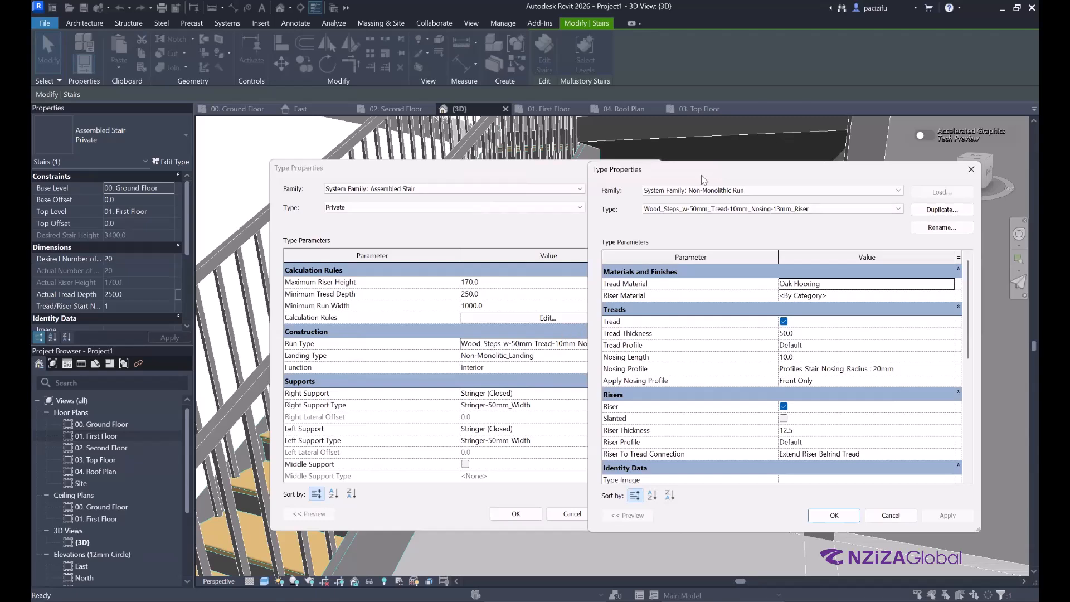
# Step: Set the stair run type's tread thickness to 100 and its nosing length to 0
pyautogui.moveTo(702, 179); pyautogui.dragTo(471, 129)
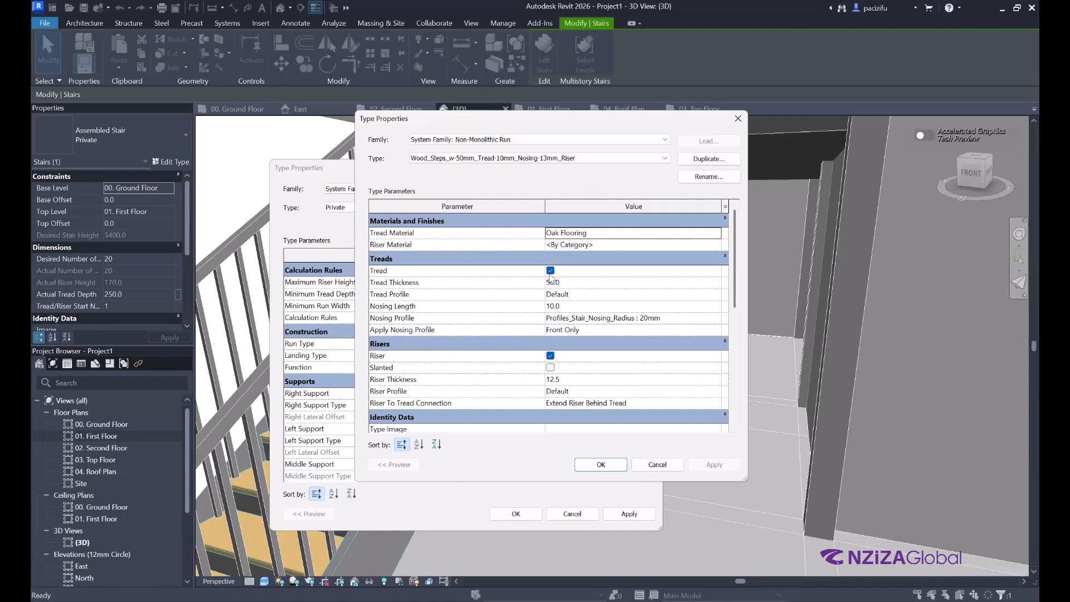
pyautogui.click(581, 283)
pyautogui.write('1')
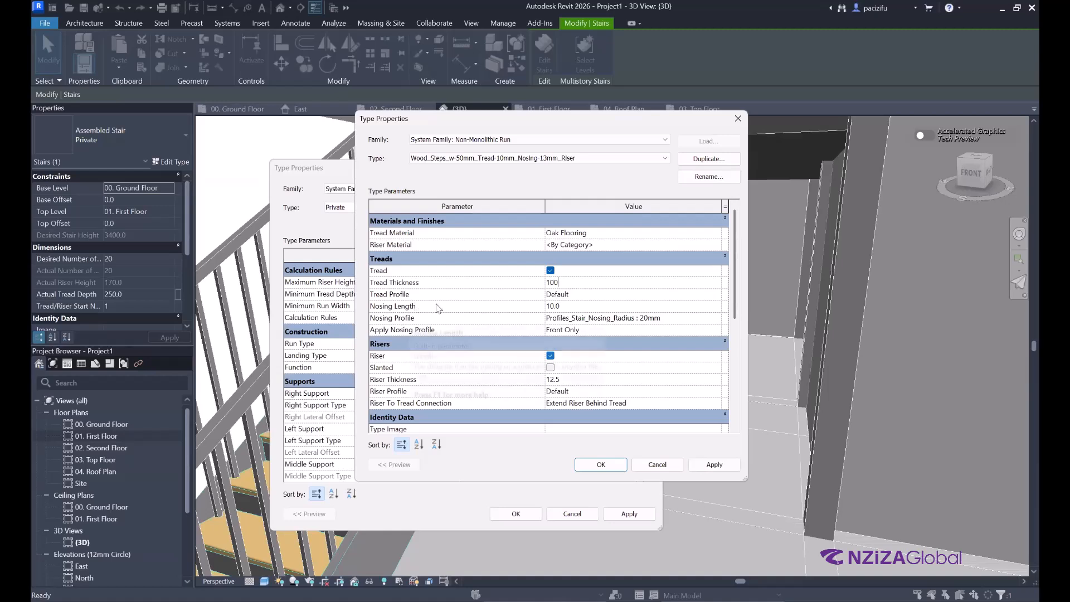
pyautogui.click(565, 306)
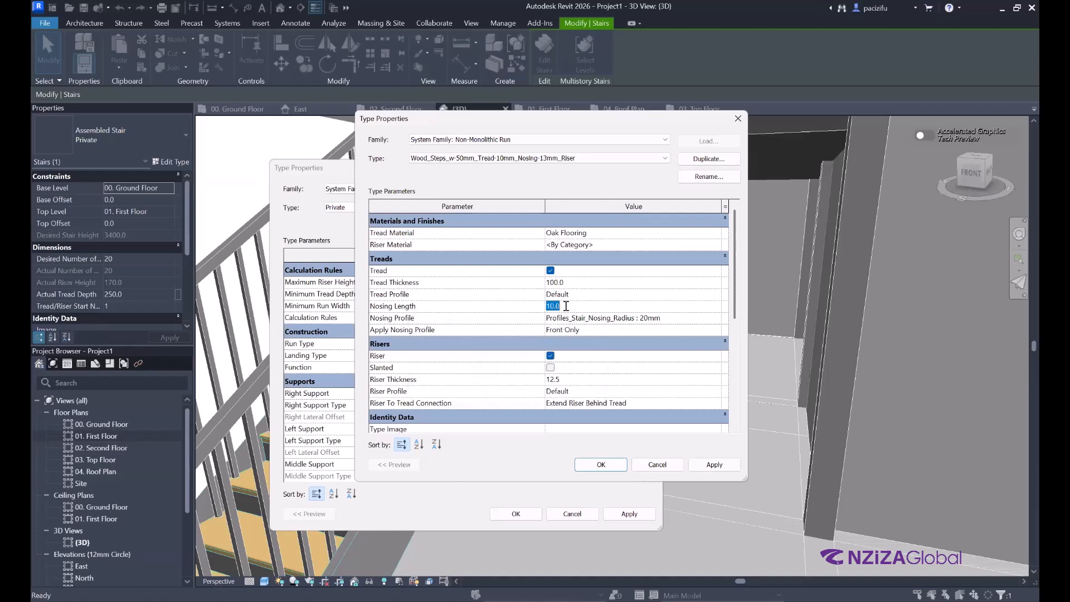
pyautogui.write('-0')
pyautogui.press('BackSpace')
pyautogui.write('0')
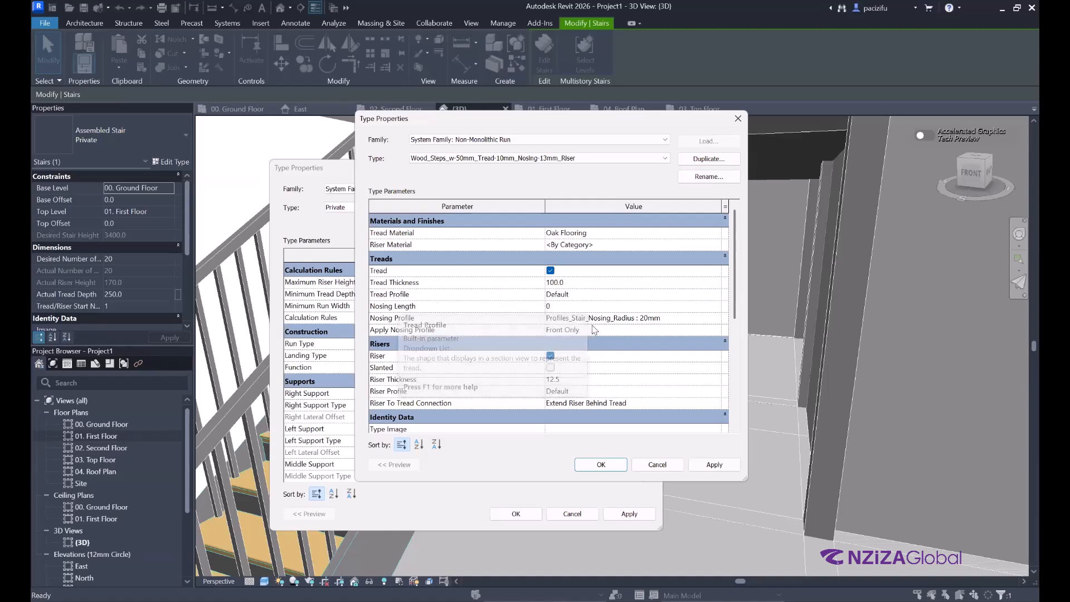
# Step: Review the tread profile options, set the run type's nosing profile to Default, and accept the run and stair type changes
pyautogui.click(702, 296)
pyautogui.click(716, 296)
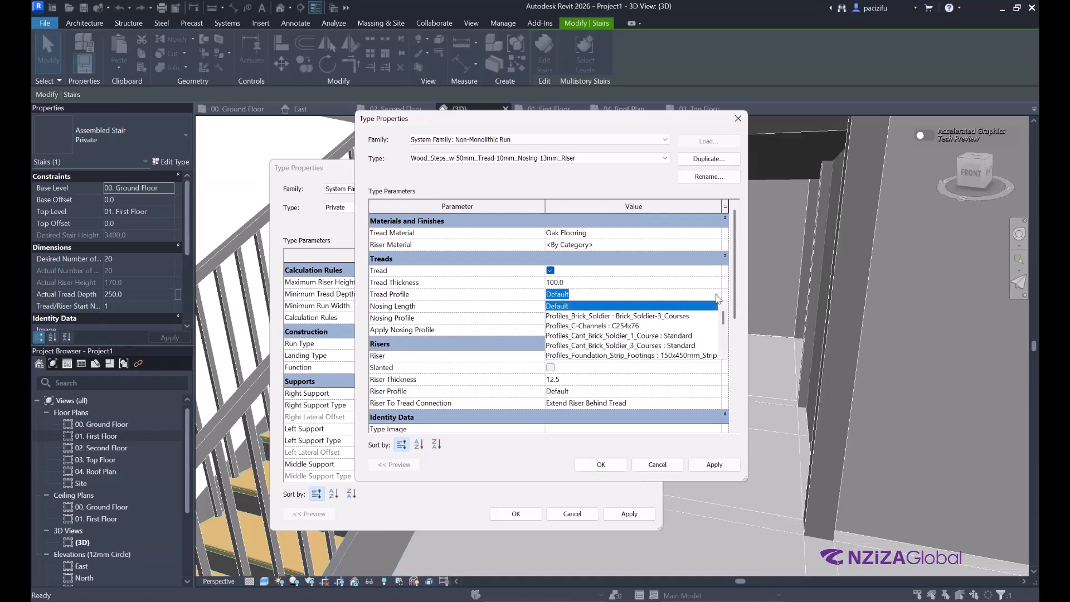
pyautogui.click(717, 298)
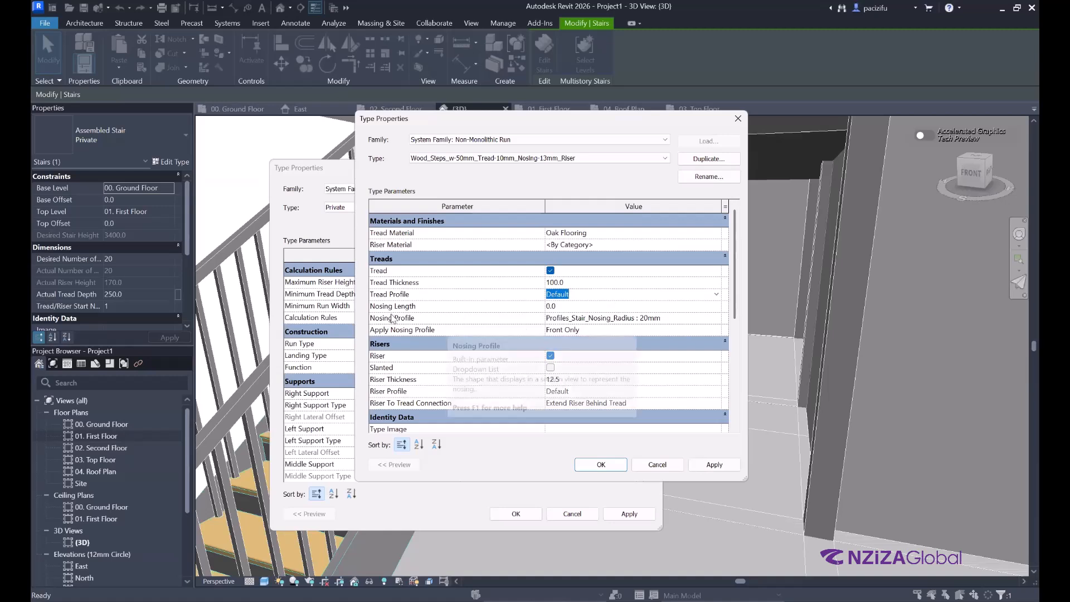
pyautogui.click(701, 319)
pyautogui.click(717, 321)
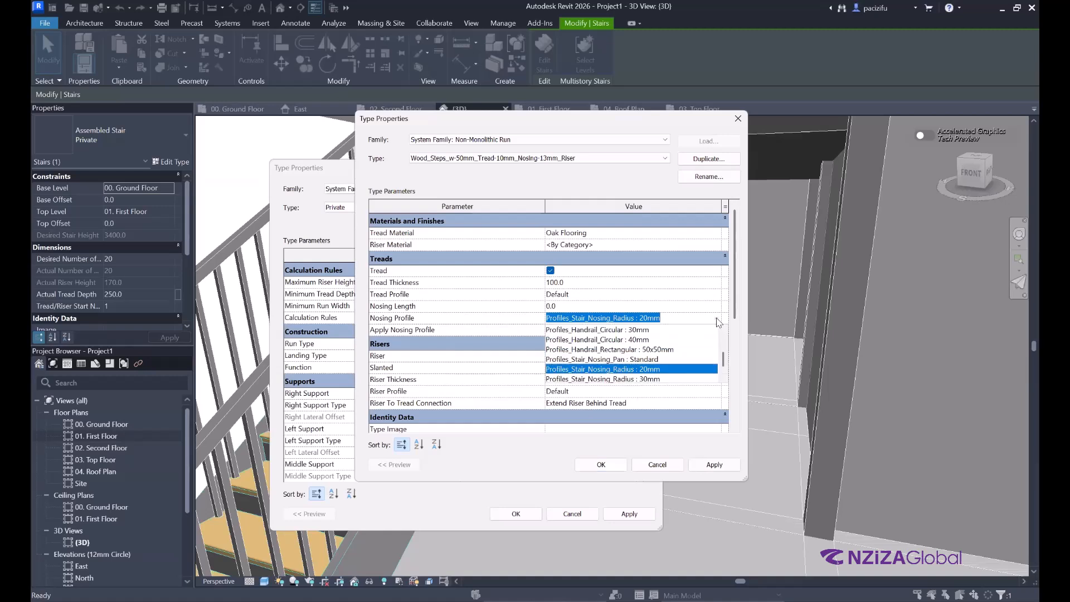
pyautogui.scroll(5, 652, 353)
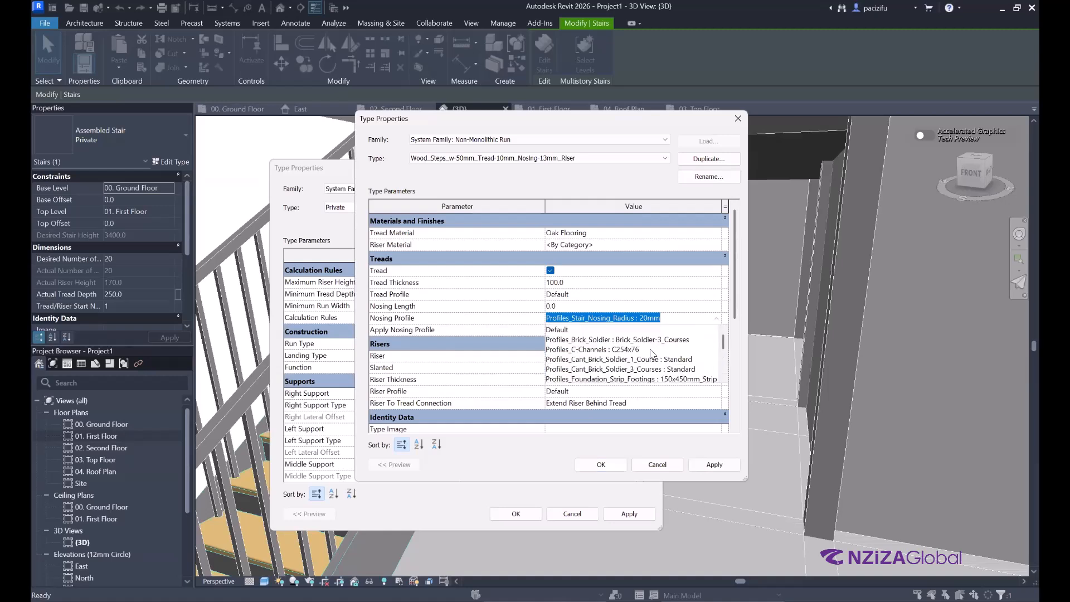
pyautogui.click(566, 331)
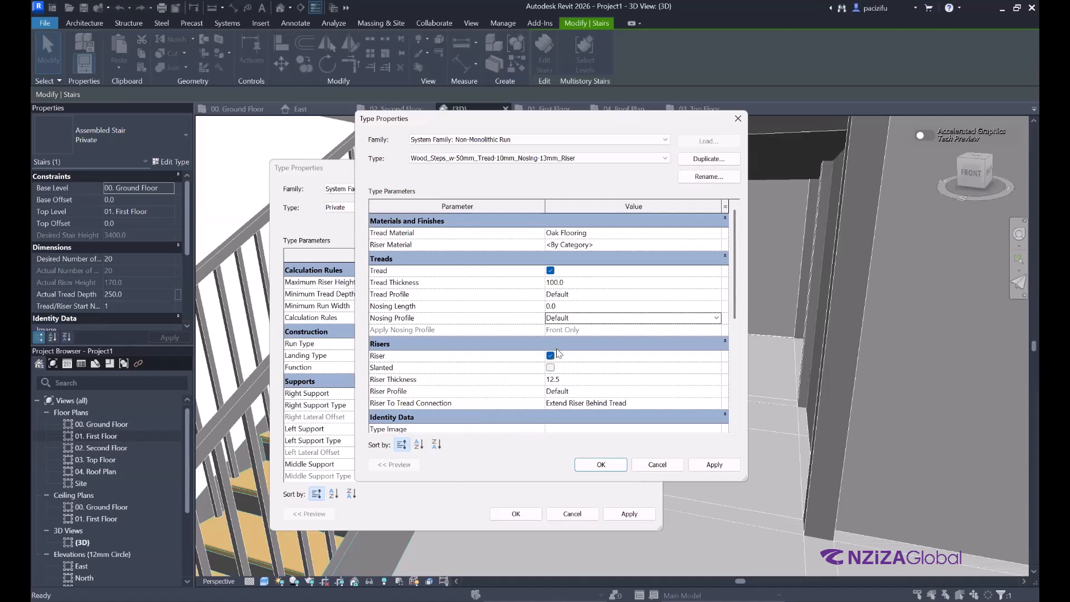
pyautogui.scroll(-2, 557, 353)
pyautogui.click(718, 469)
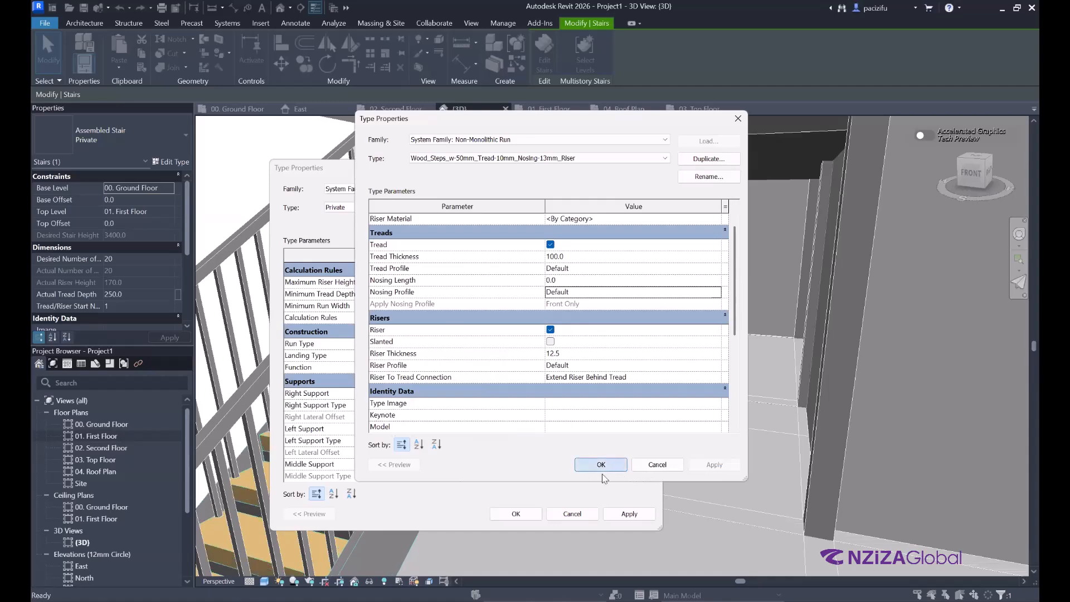
pyautogui.click(601, 464)
pyautogui.click(516, 514)
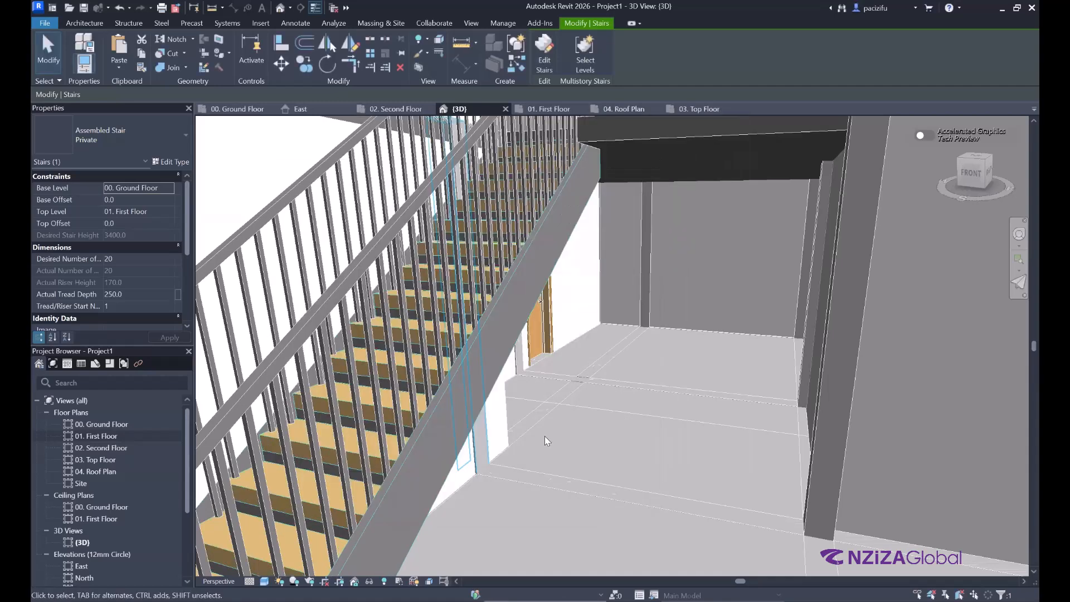
# Step: Examine the stair's treads and risers up close and from farther back in the 3D view
pyautogui.scroll(2, 450, 413)
pyautogui.scroll(-2, 617, 409)
pyautogui.scroll(3, 627, 416)
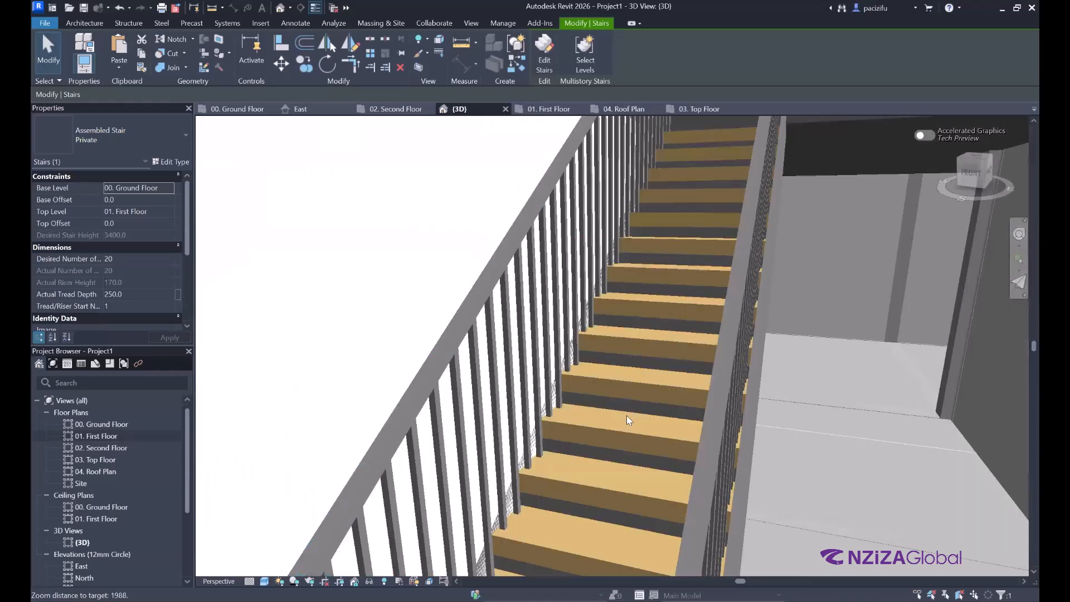
pyautogui.scroll(1, 632, 376)
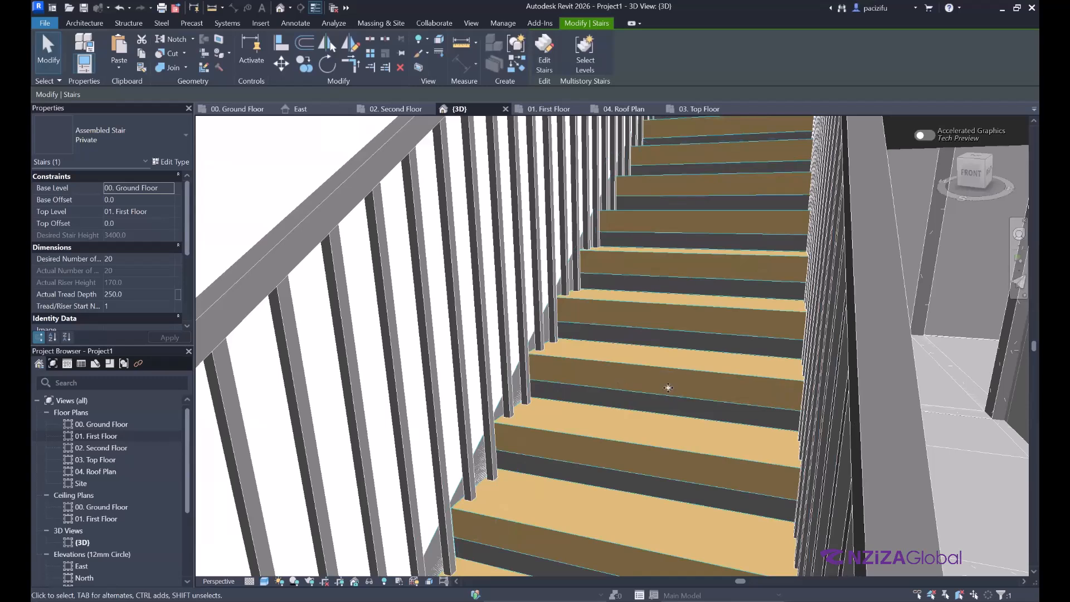
pyautogui.scroll(-2, 445, 415)
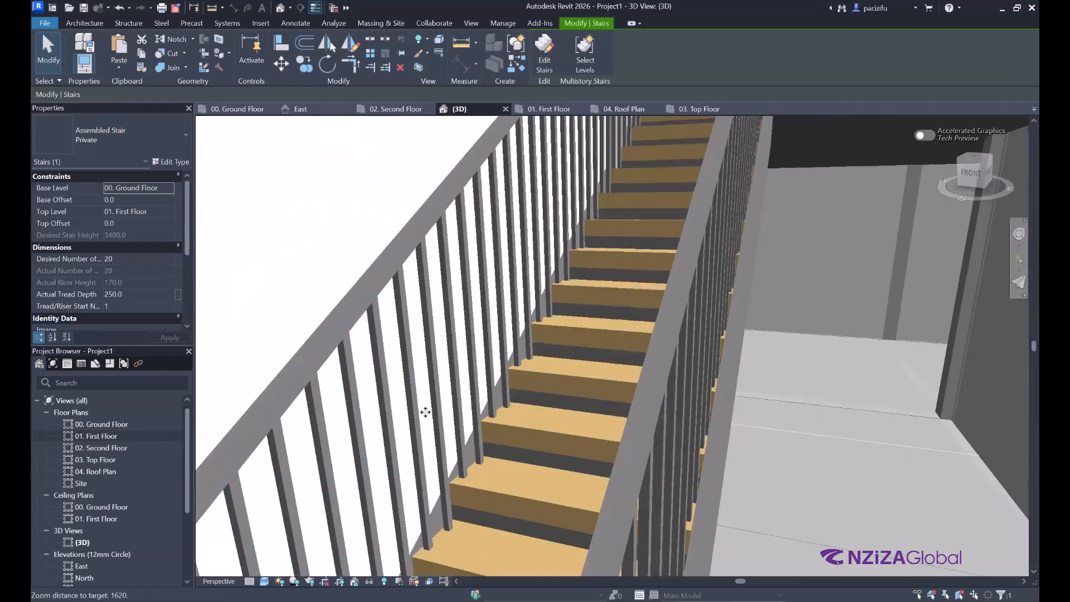
pyautogui.scroll(-3, 517, 422)
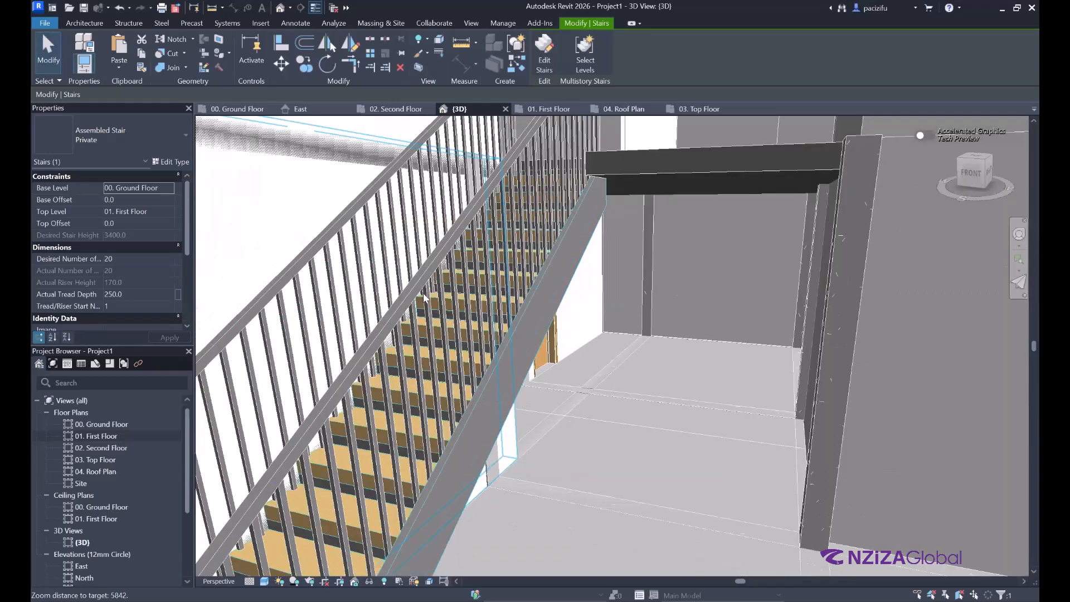
pyautogui.scroll(2, 423, 294)
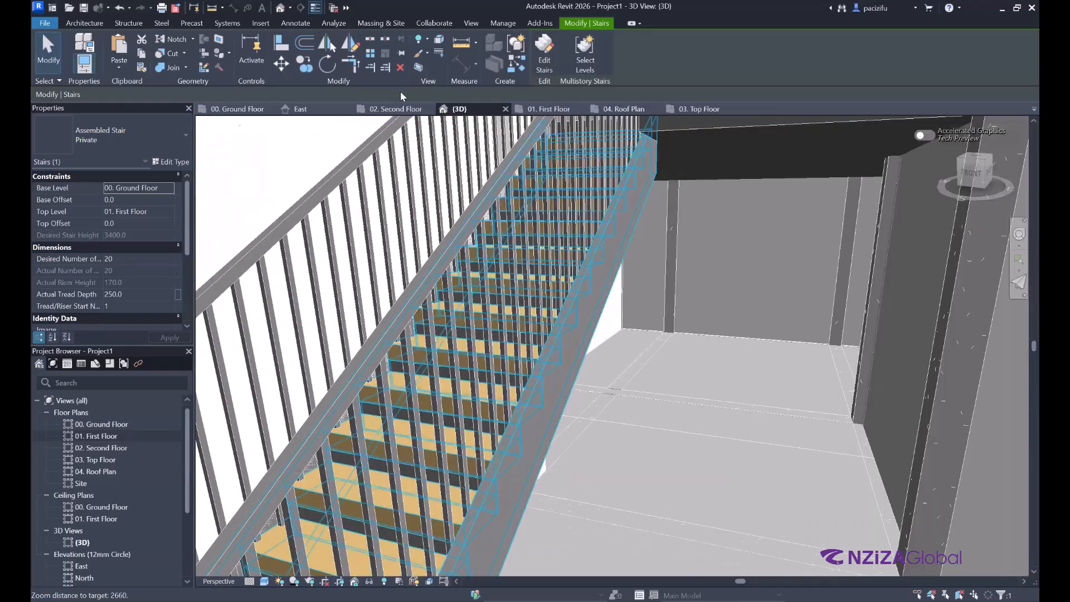
# Step: Turn off risers in the run type of the selected stair and accept the type changes
pyautogui.click(169, 162)
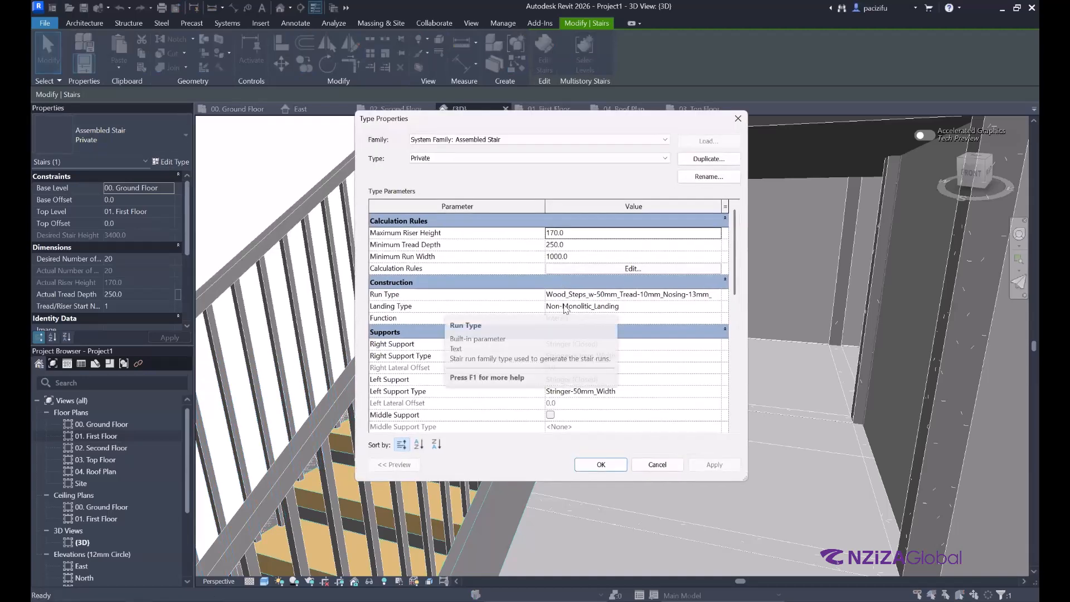
pyautogui.click(637, 295)
pyautogui.click(717, 294)
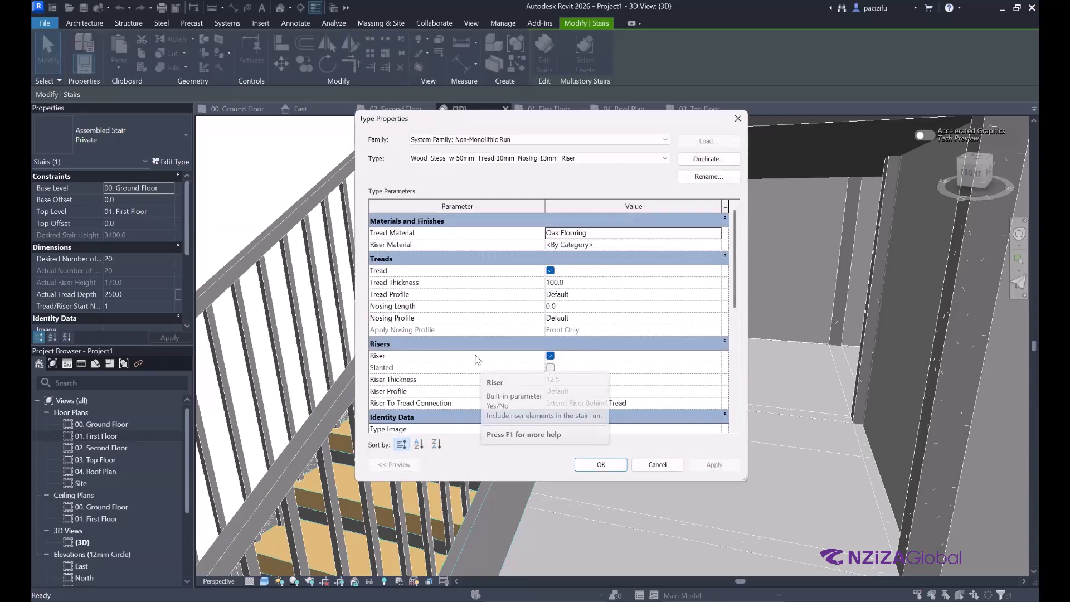
pyautogui.click(550, 356)
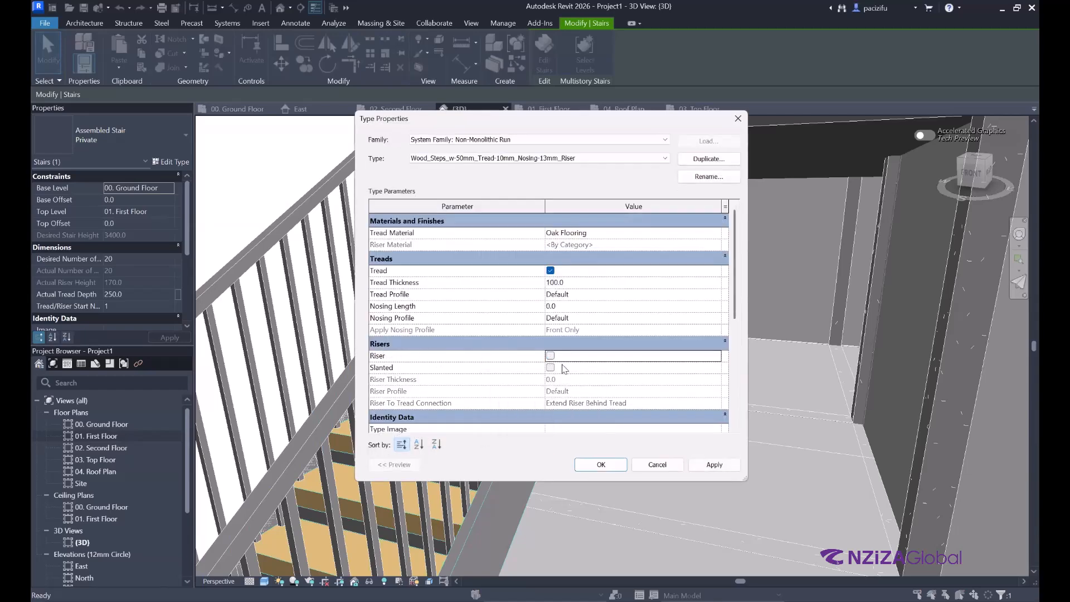
pyautogui.scroll(-2, 564, 370)
pyautogui.click(600, 464)
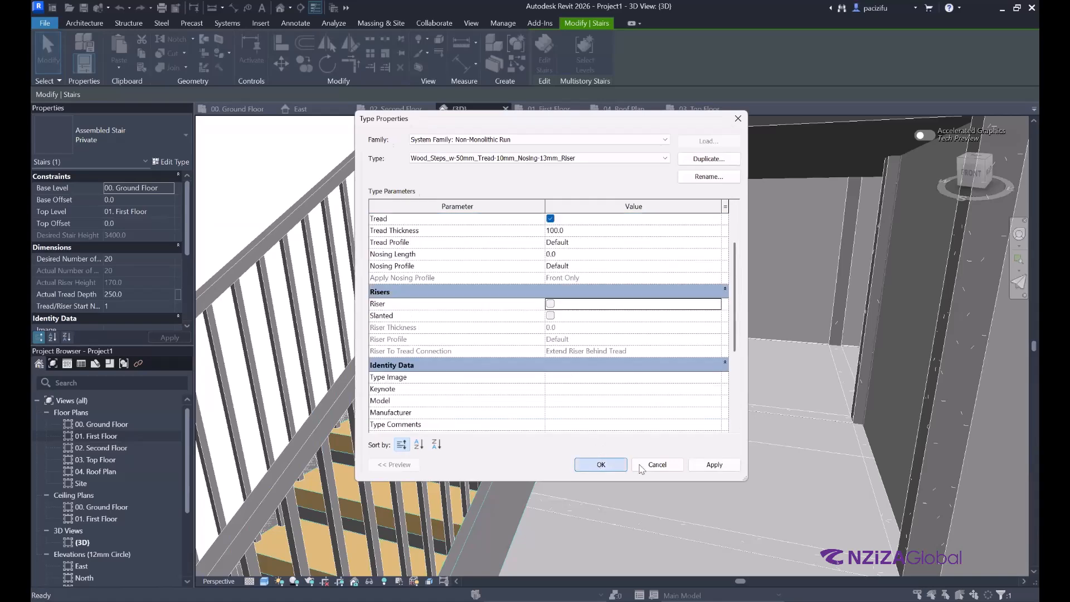
pyautogui.click(718, 465)
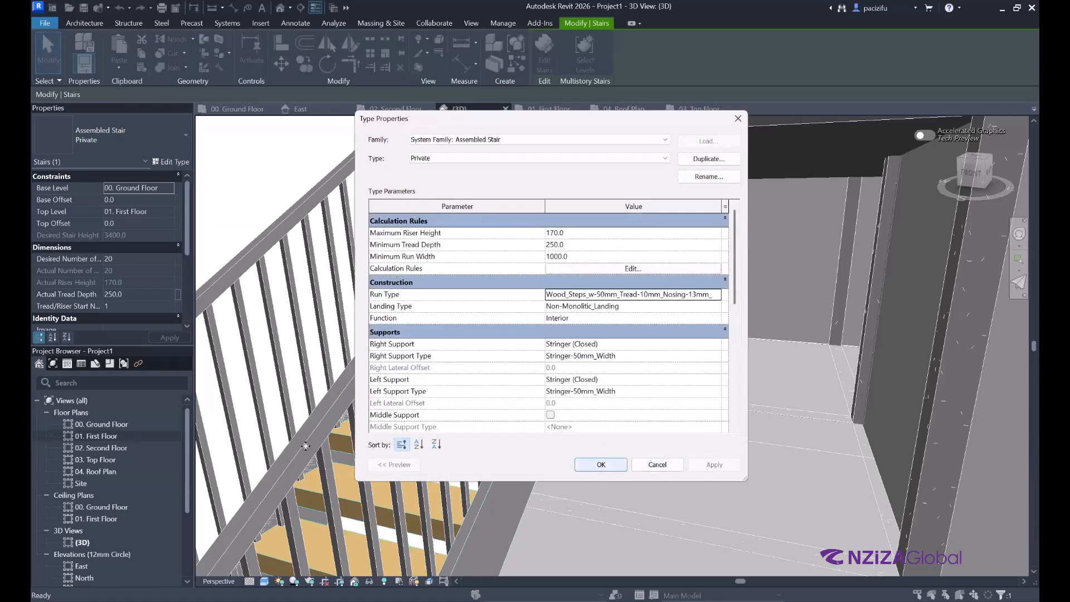
pyautogui.press('Return')
# Step: Inspect the open treads and set the stair type's right support to None
pyautogui.scroll(-3, 567, 440)
pyautogui.scroll(4, 520, 372)
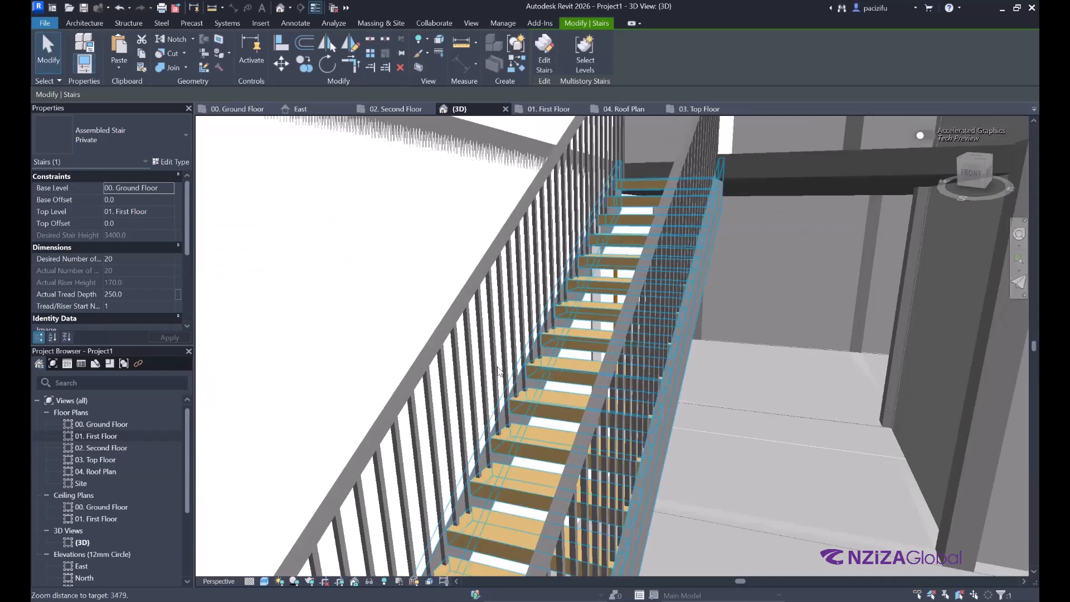
pyautogui.scroll(4, 549, 368)
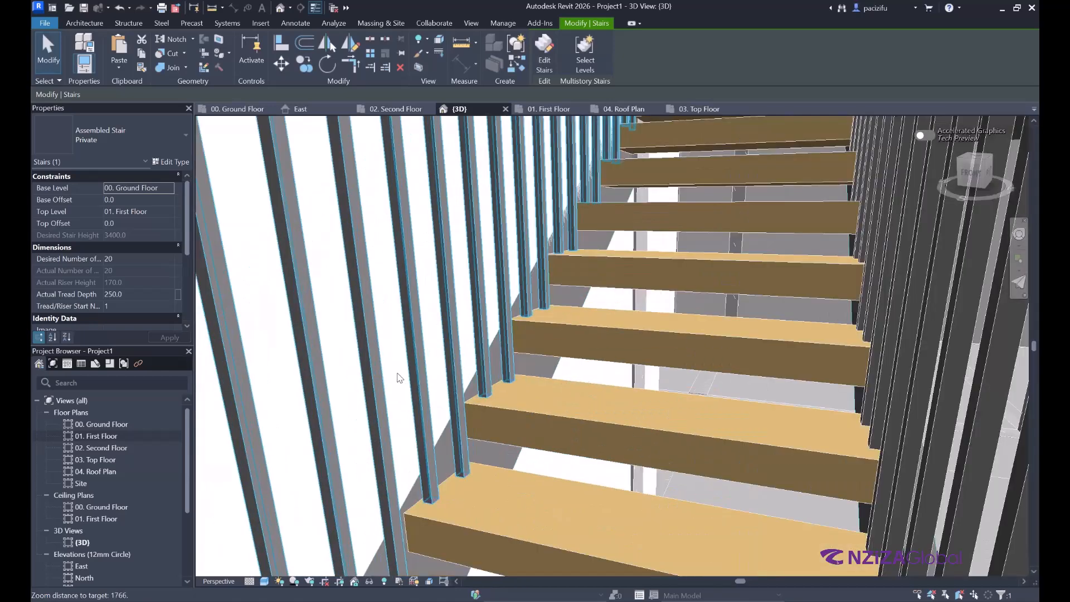
pyautogui.scroll(-3, 501, 372)
pyautogui.scroll(4, 522, 372)
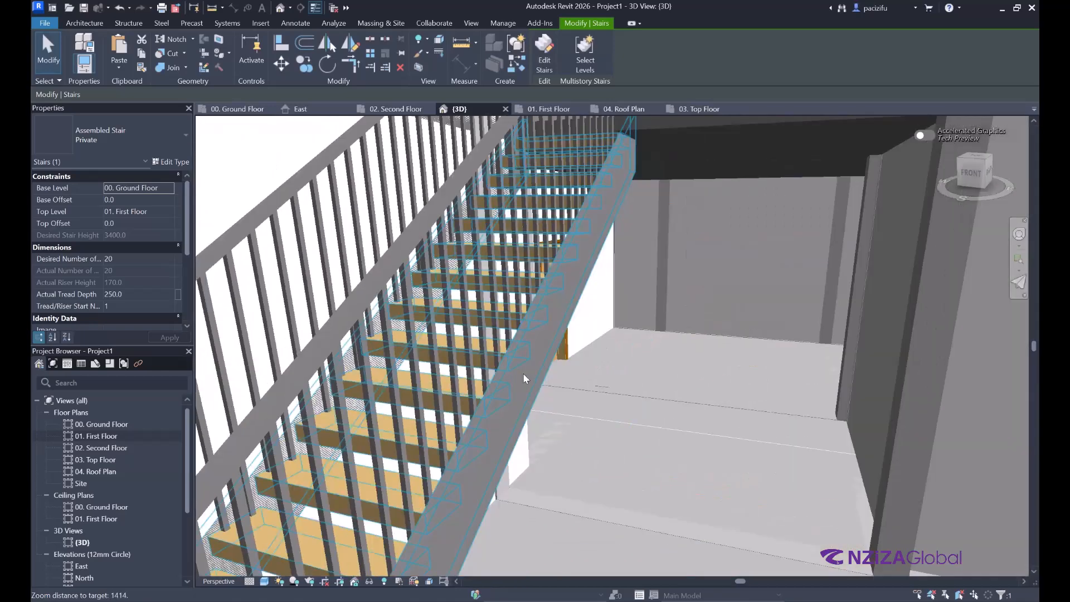
pyautogui.scroll(-4, 526, 373)
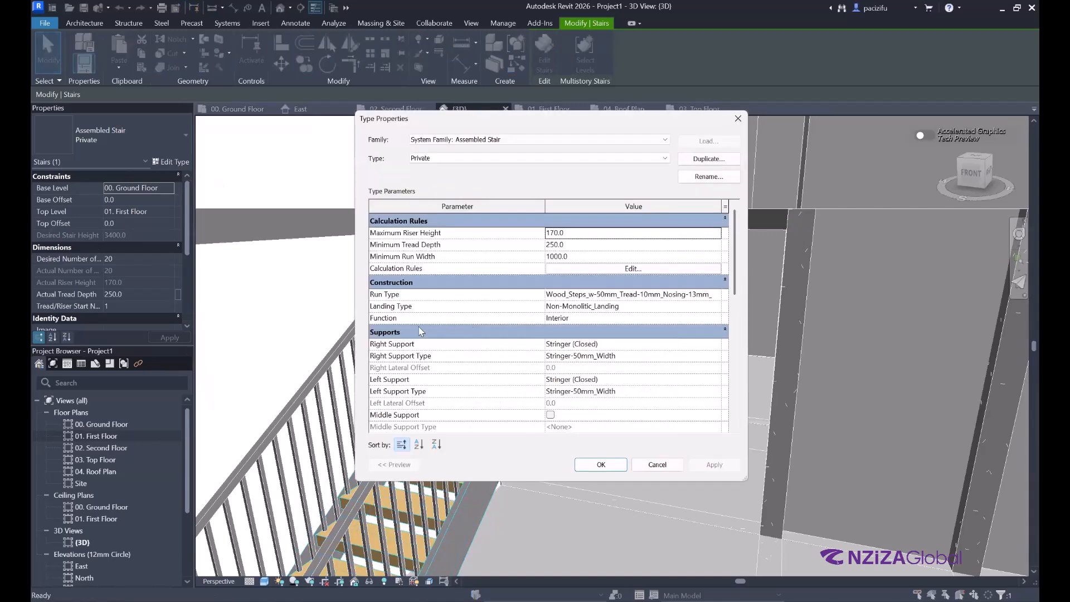
pyautogui.scroll(-2, 488, 340)
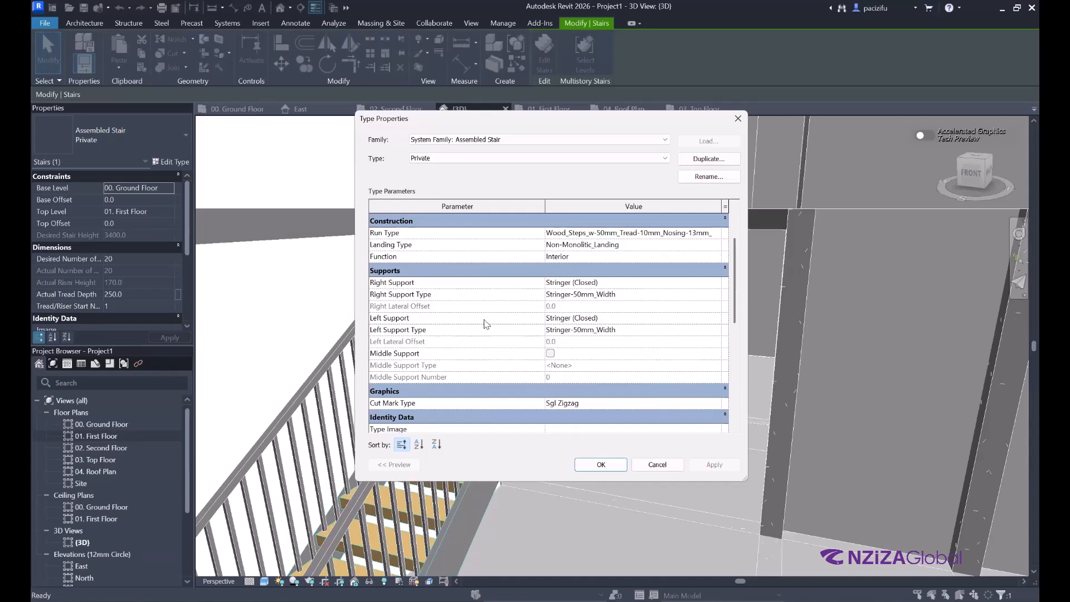
pyautogui.click(588, 282)
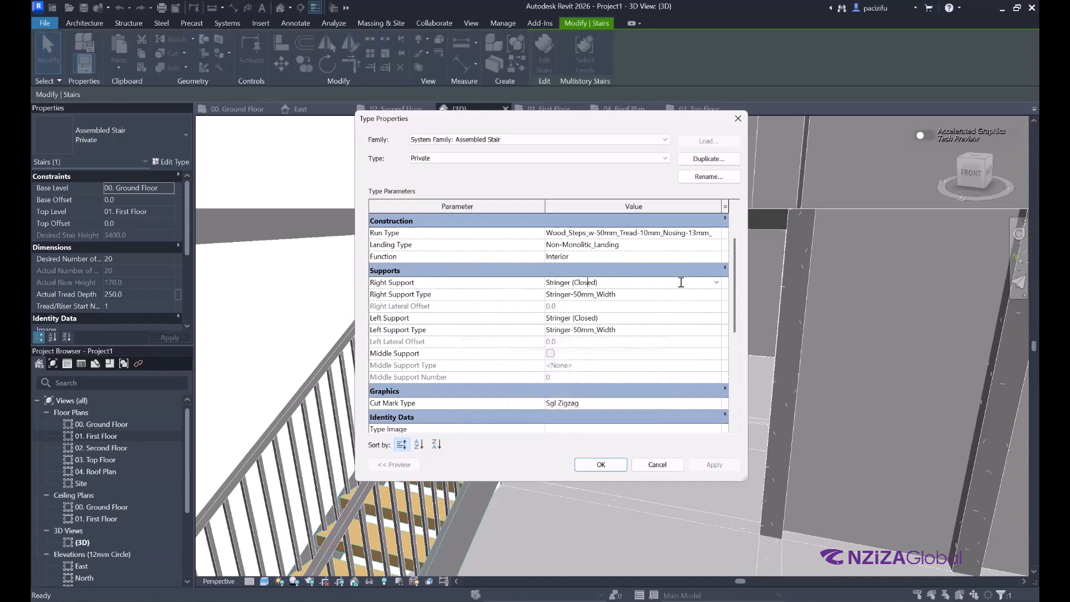
pyautogui.click(718, 284)
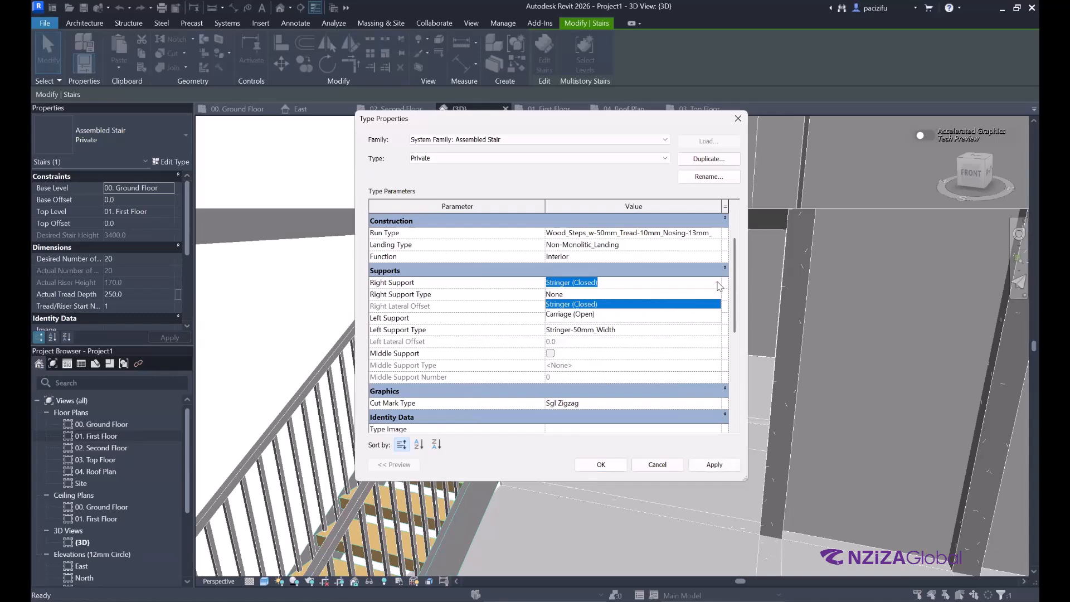
pyautogui.click(553, 294)
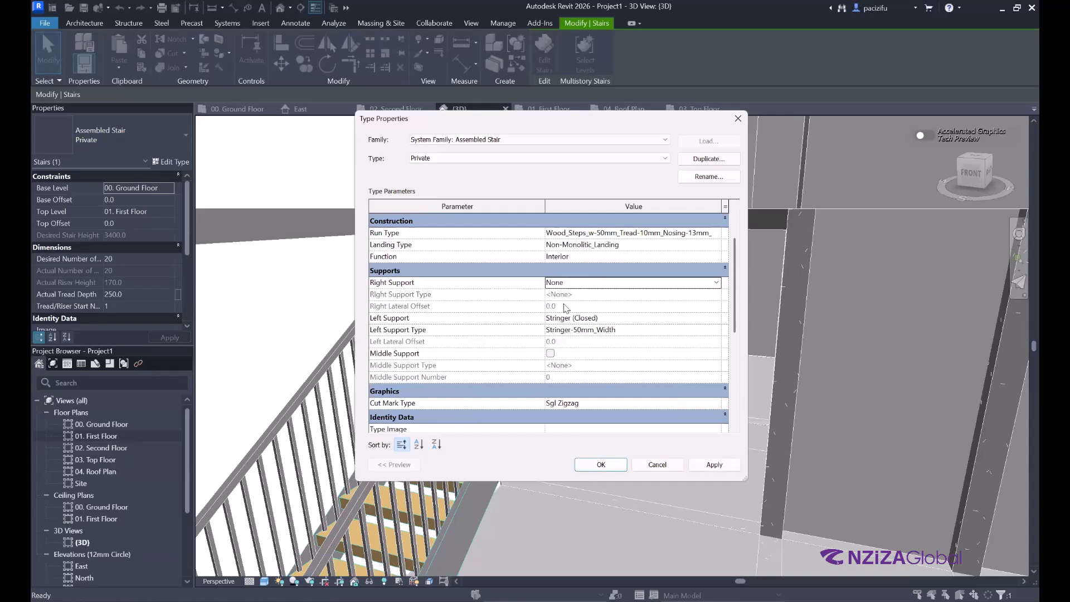
pyautogui.click(600, 465)
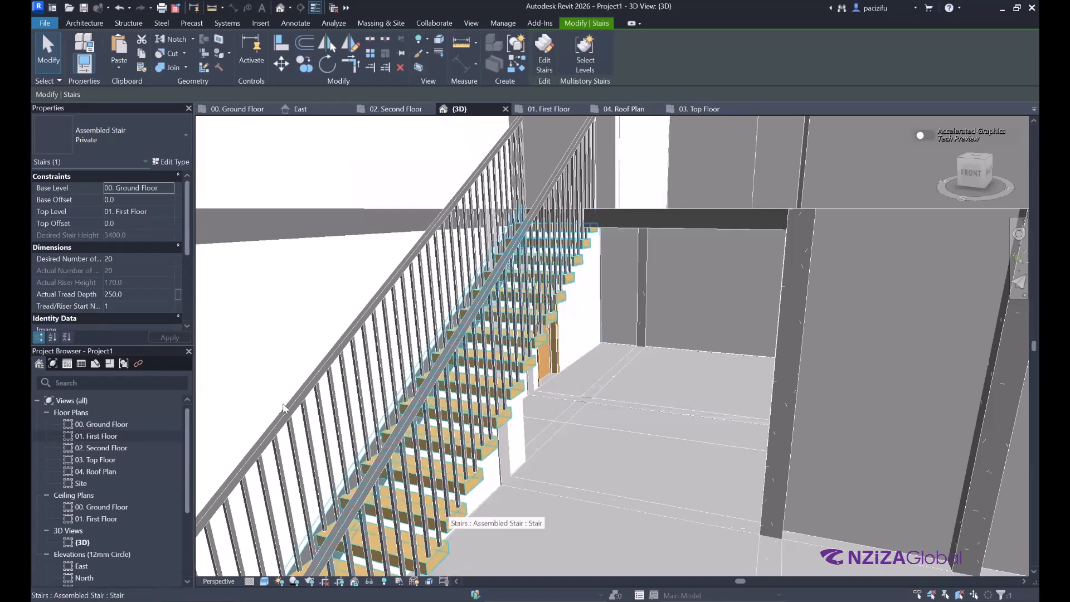
# Step: Change the railing on the stair's open side, facing the room, to the Glass_Panel-Bottom_Fill type
pyautogui.scroll(2, 283, 408)
pyautogui.scroll(2, 980, 257)
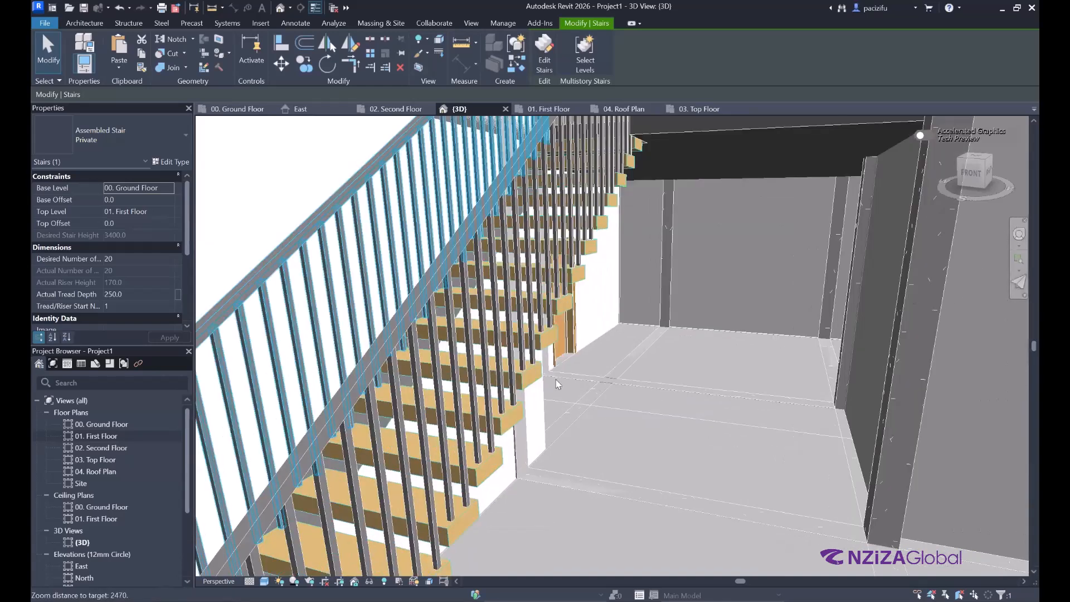
pyautogui.scroll(-2, 462, 368)
pyautogui.moveTo(392, 360)
pyautogui.keyDown('shift'); pyautogui.mouseDown(button='middle')
pyautogui.moveTo(407, 347)
pyautogui.moveTo(417, 363)
pyautogui.moveTo(552, 354)
pyautogui.moveTo(615, 320)
pyautogui.moveTo(553, 287)
pyautogui.mouseUp(button='middle'); pyautogui.keyUp('shift')
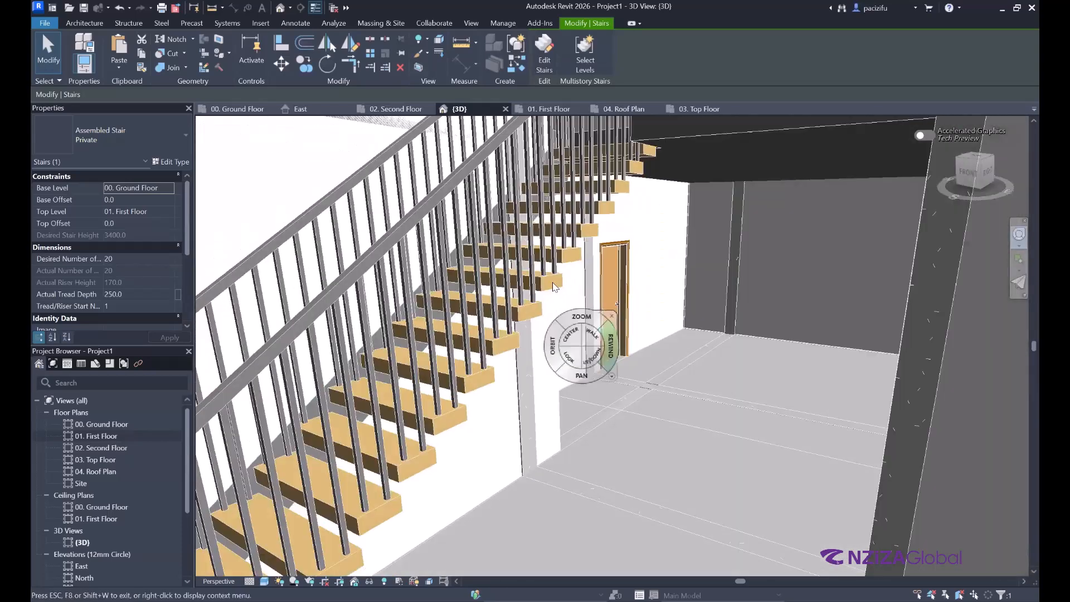
pyautogui.click(412, 224)
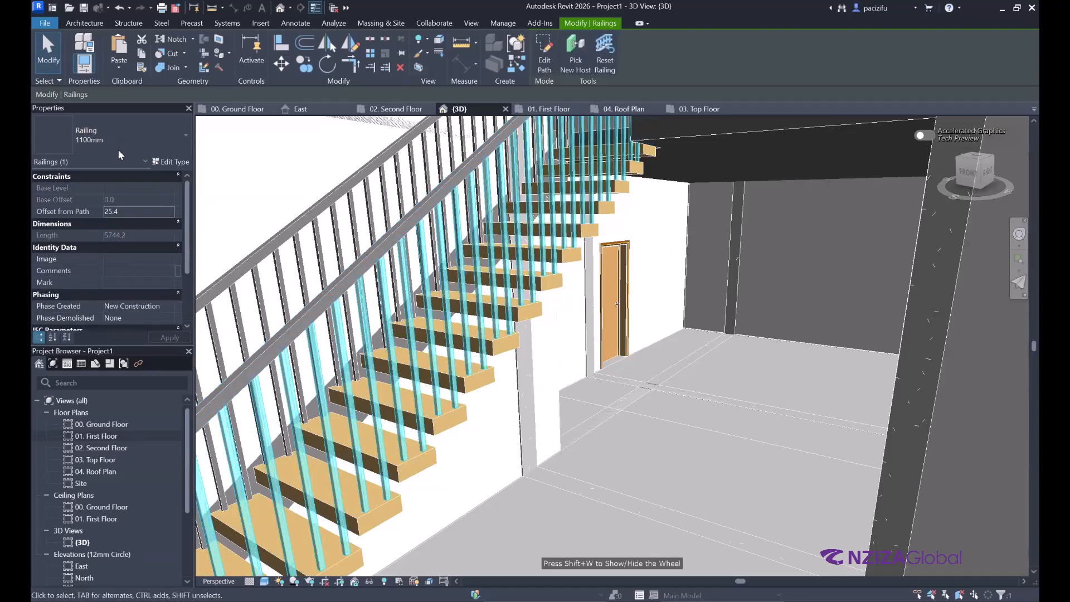
pyautogui.click(140, 139)
pyautogui.click(83, 238)
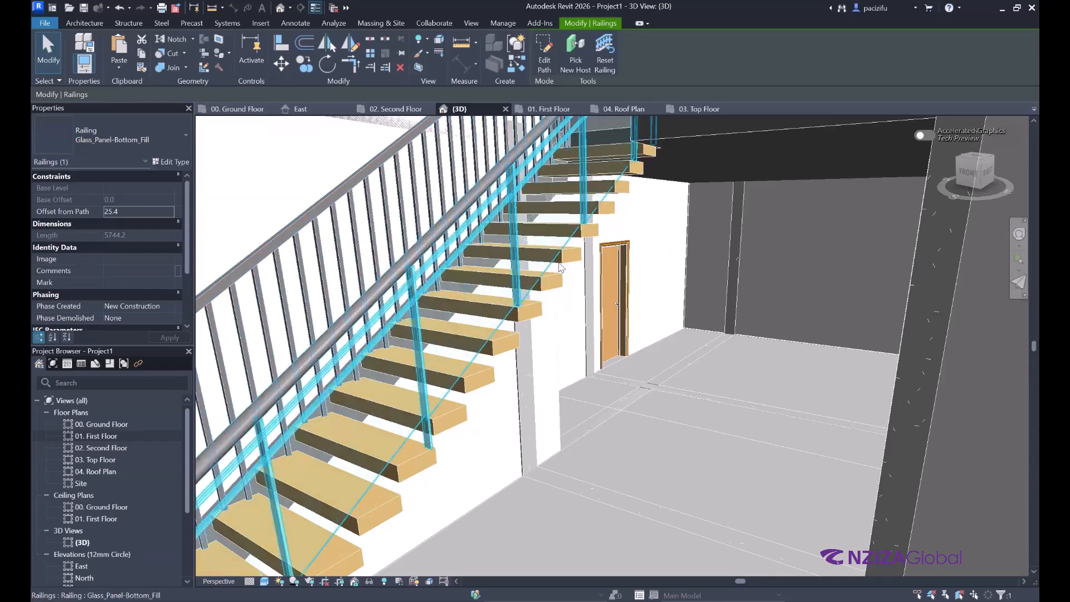
pyautogui.press('Escape')
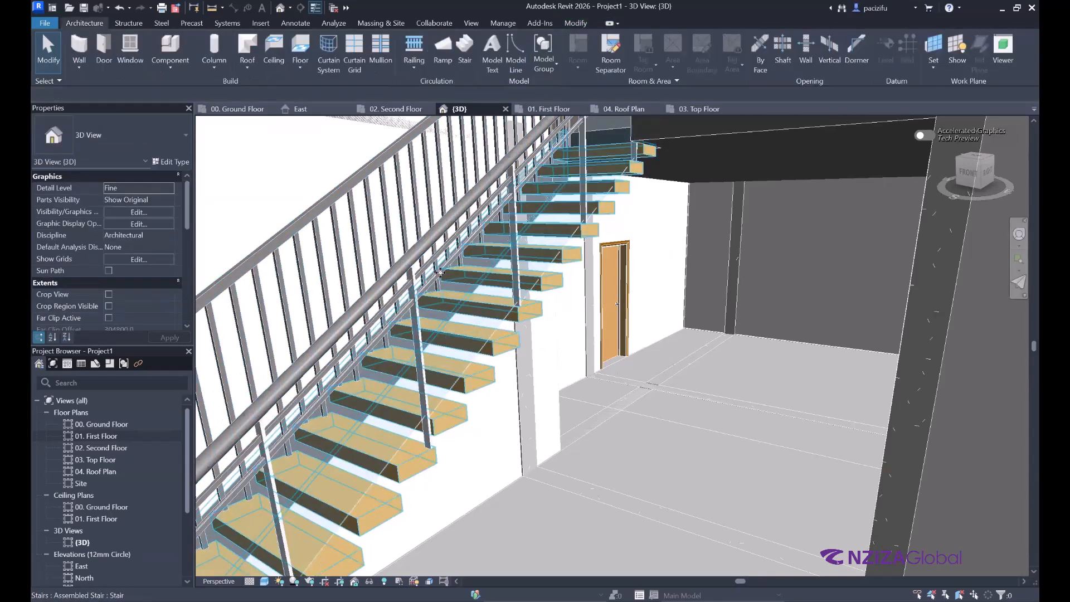
# Step: Delete the railing along the stair's wall side and inspect the open treads and glass railing from the room side
pyautogui.scroll(-2, 440, 272)
pyautogui.click(443, 277)
pyautogui.press('Delete')
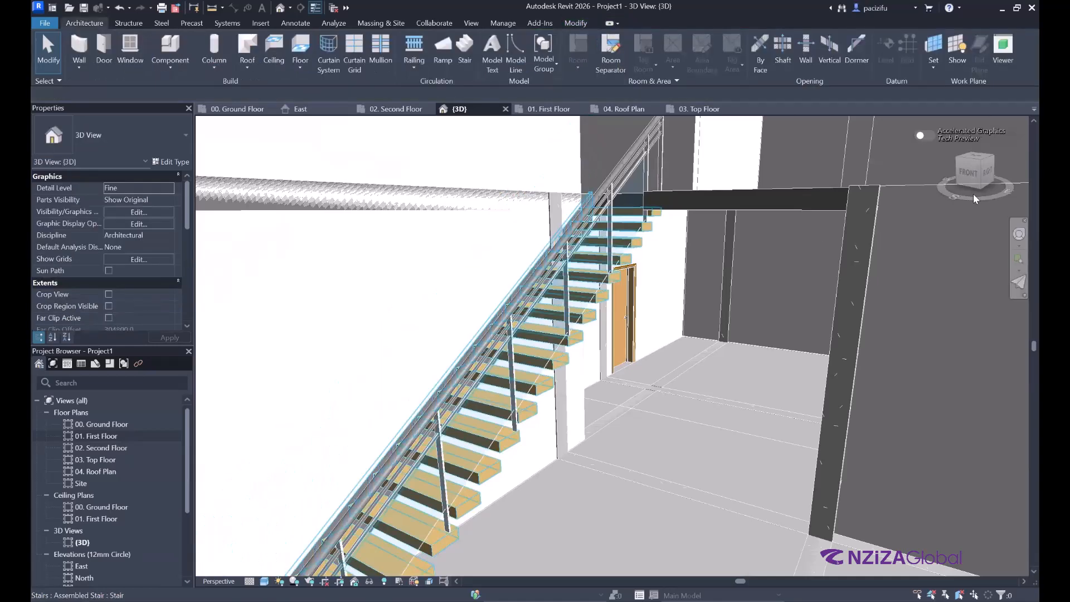
pyautogui.hotkey('shift', 'w')
pyautogui.moveTo(549, 259)
pyautogui.keyDown('shift'); pyautogui.mouseDown(button='middle')
pyautogui.moveTo(672, 236)
pyautogui.moveTo(697, 207)
pyautogui.moveTo(487, 199)
pyautogui.moveTo(450, 223)
pyautogui.moveTo(438, 213)
pyautogui.moveTo(527, 245)
pyautogui.moveTo(602, 226)
pyautogui.moveTo(601, 200)
pyautogui.mouseUp(button='middle'); pyautogui.keyUp('shift')
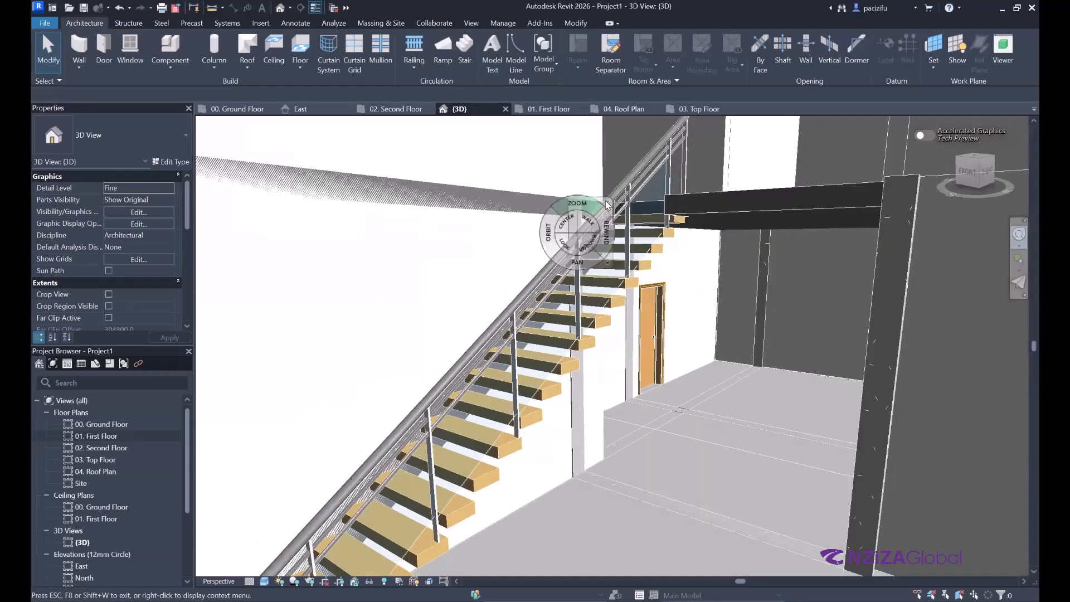
pyautogui.hotkey('shift', 'w')
pyautogui.scroll(1, 579, 413)
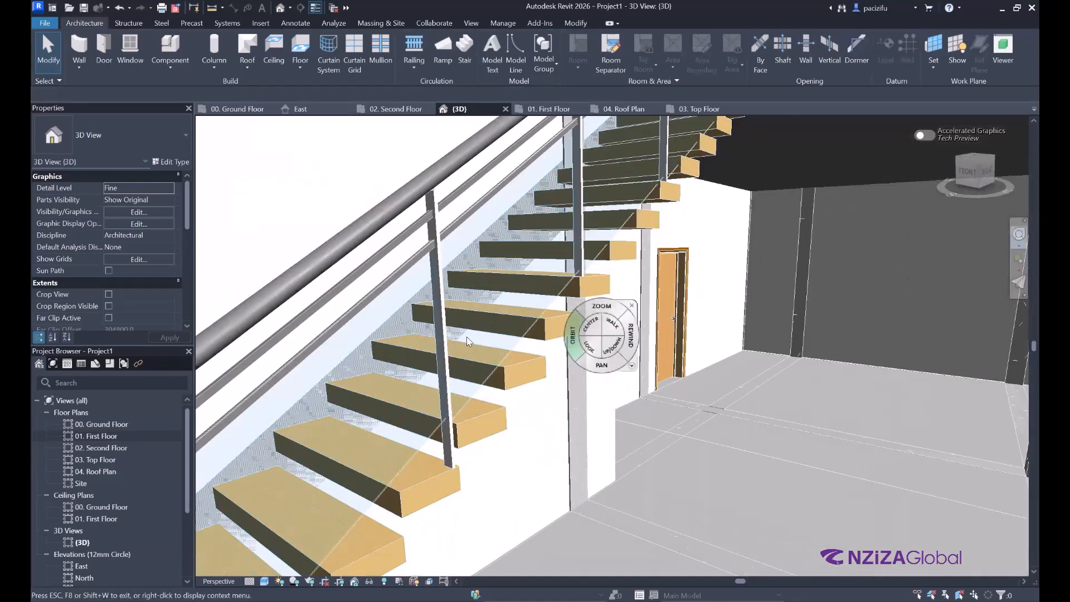
pyautogui.keyDown('shift'); pyautogui.moveTo(549, 345); pyautogui.dragTo(500, 317, button='middle'); pyautogui.keyUp('shift')
pyautogui.scroll(4, 403, 288)
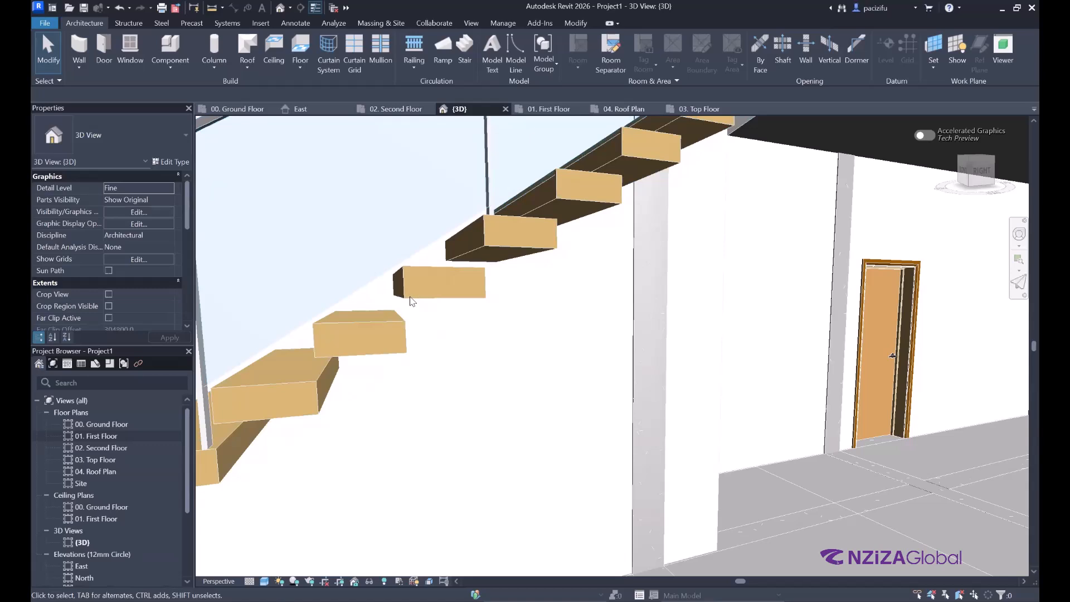
# Step: Set the nosing length in the stair's run type to 20 mm and apply it
pyautogui.click(255, 304)
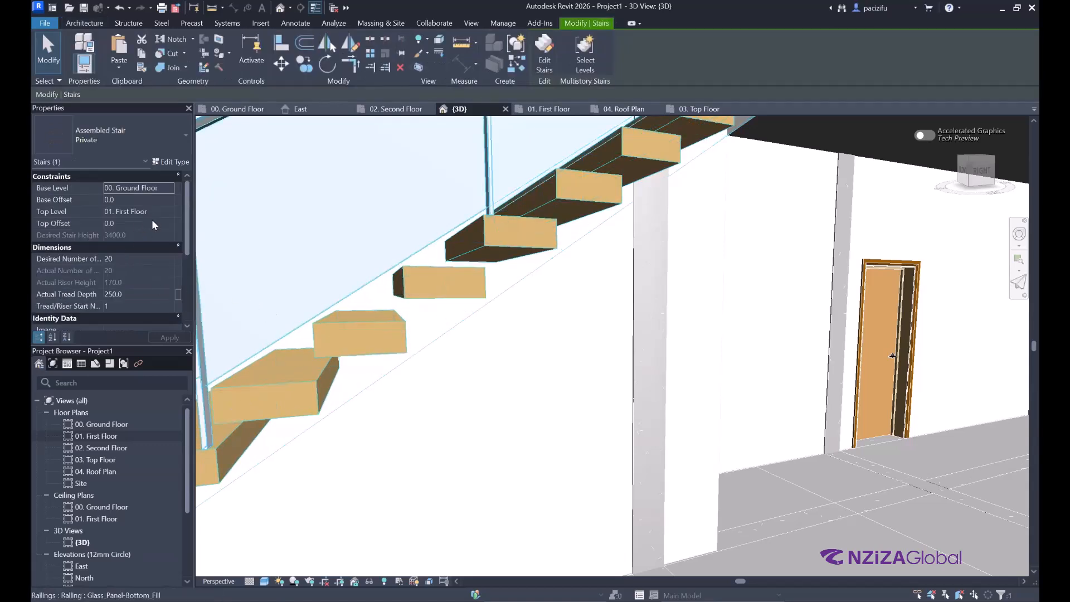
pyautogui.click(173, 162)
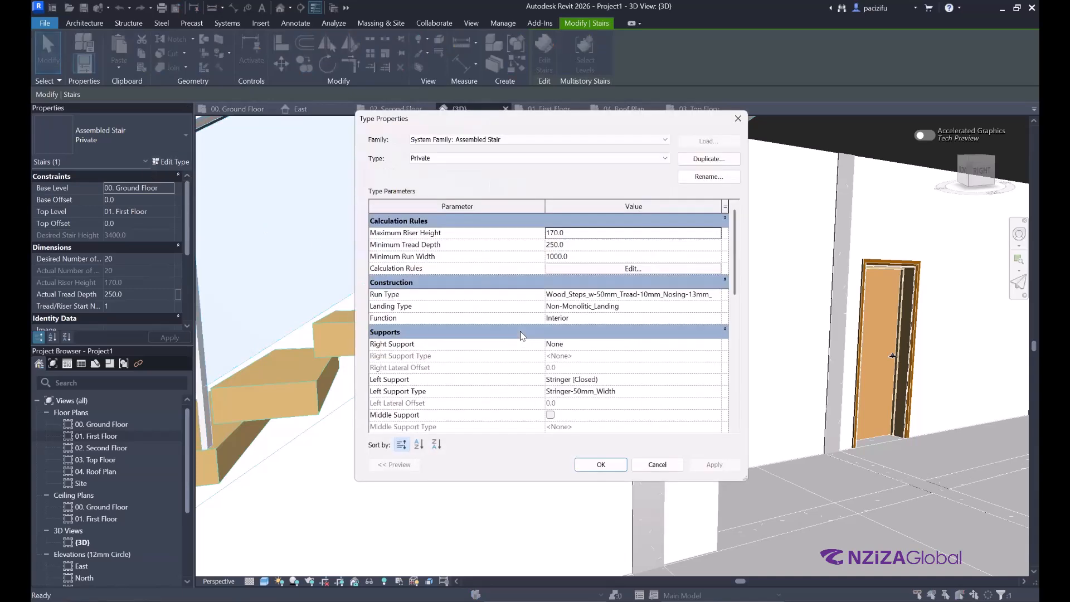
pyautogui.click(604, 295)
pyautogui.click(718, 295)
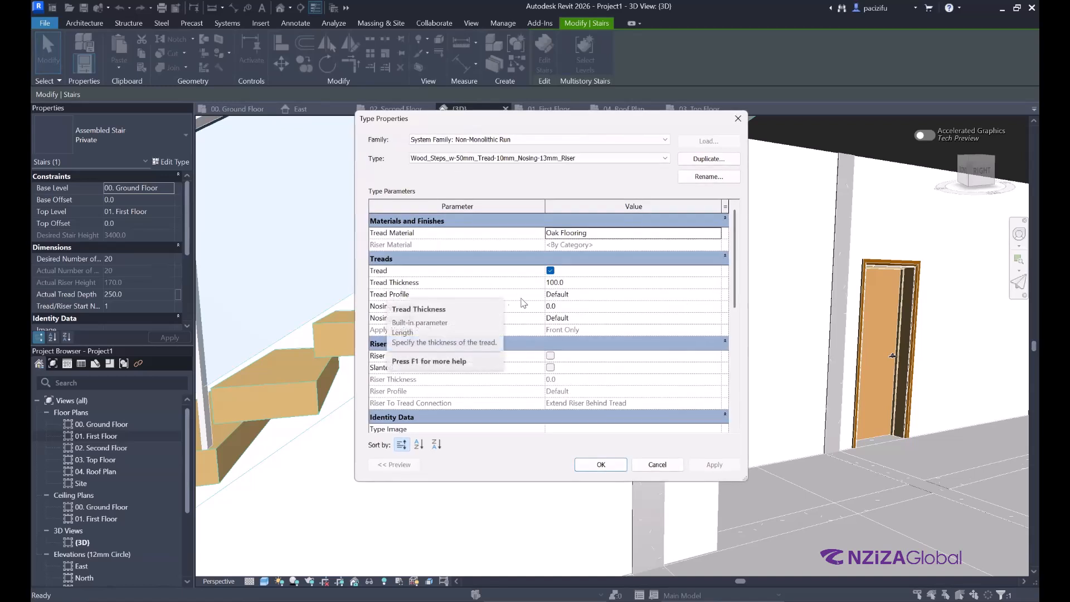
pyautogui.click(576, 305)
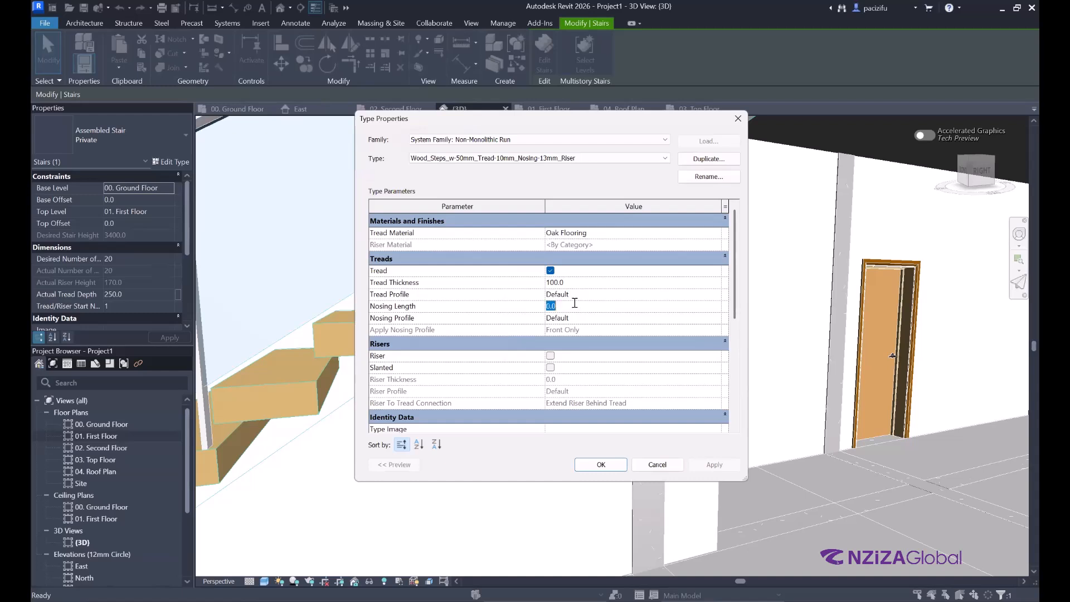
pyautogui.write('20')
pyautogui.click(714, 465)
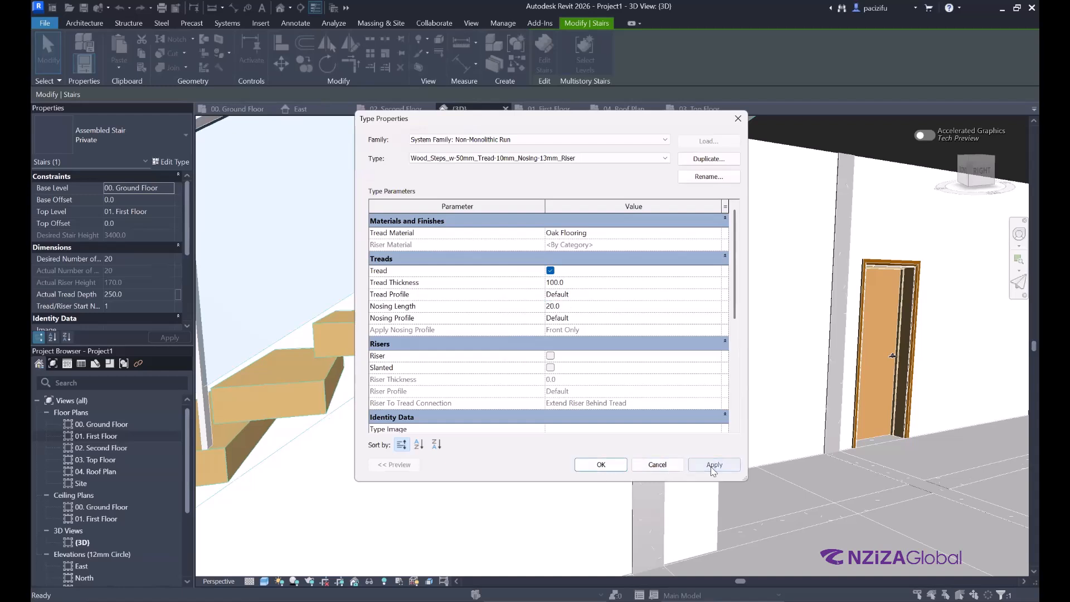
# Step: Change the run type's nosing length to 30 mm and accept both the run and stair type properties
pyautogui.click(580, 308)
pyautogui.write('30')
pyautogui.click(595, 465)
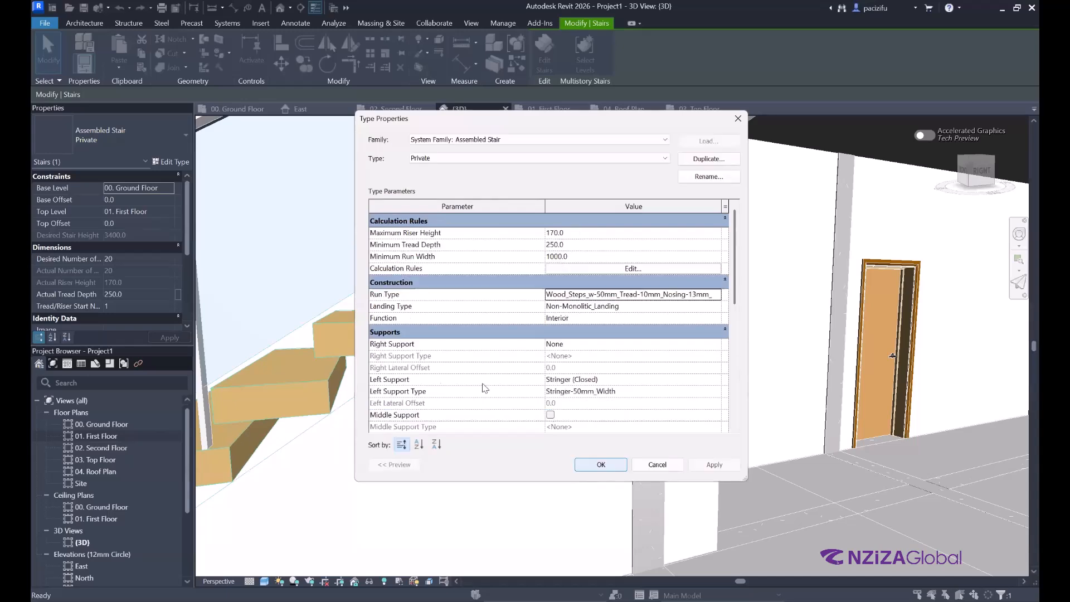
pyautogui.click(600, 465)
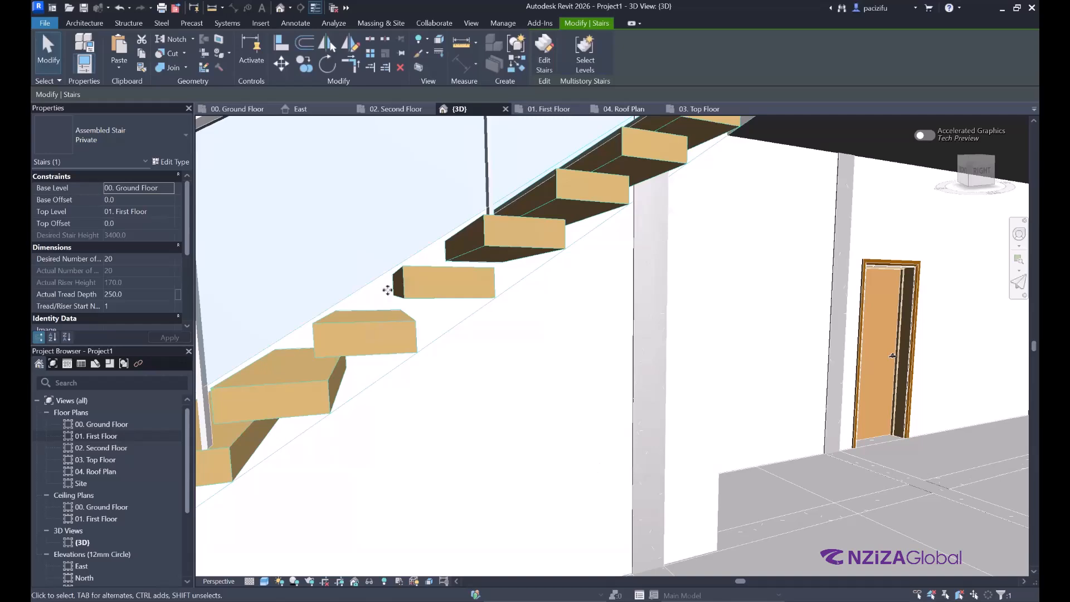
# Step: Examine up close how far the stair's treads overlap one another with the longer nosing
pyautogui.scroll(3, 440, 345)
pyautogui.scroll(3, 441, 344)
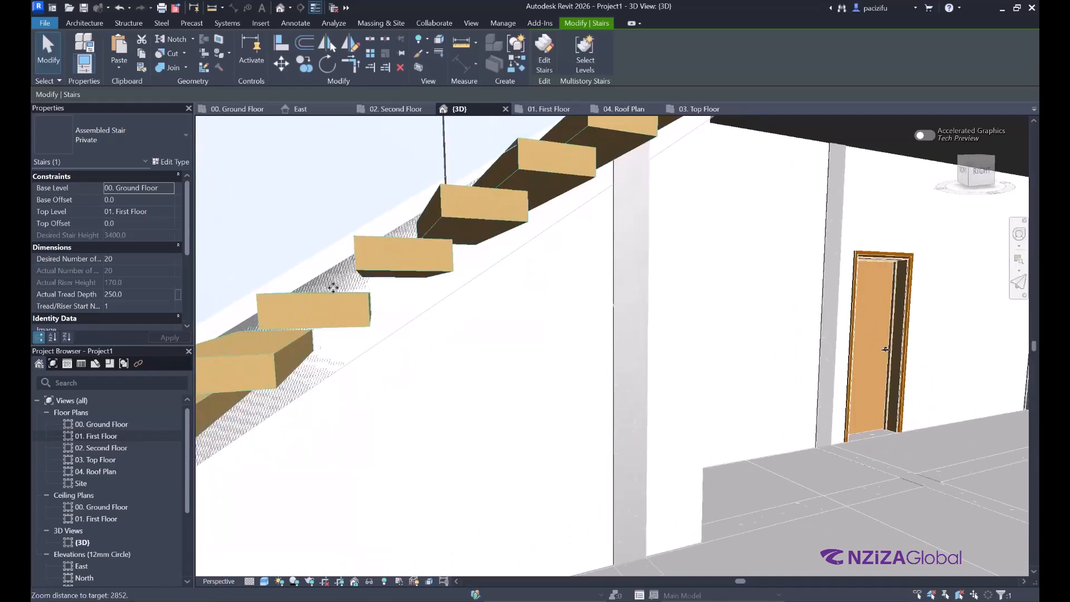
pyautogui.scroll(4, 312, 304)
pyautogui.scroll(-3, 363, 277)
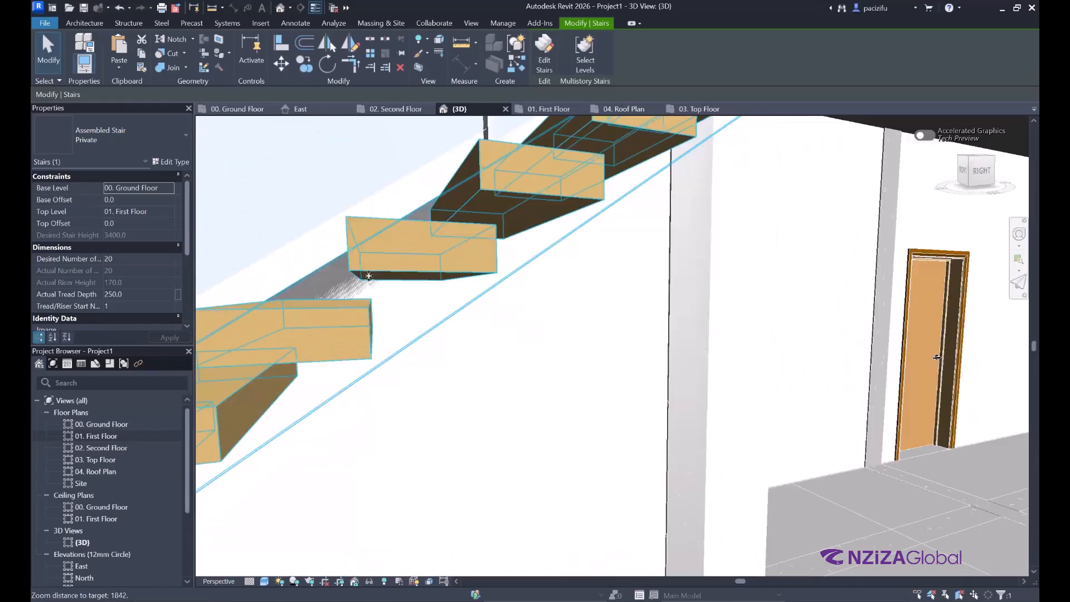
pyautogui.scroll(3, 365, 275)
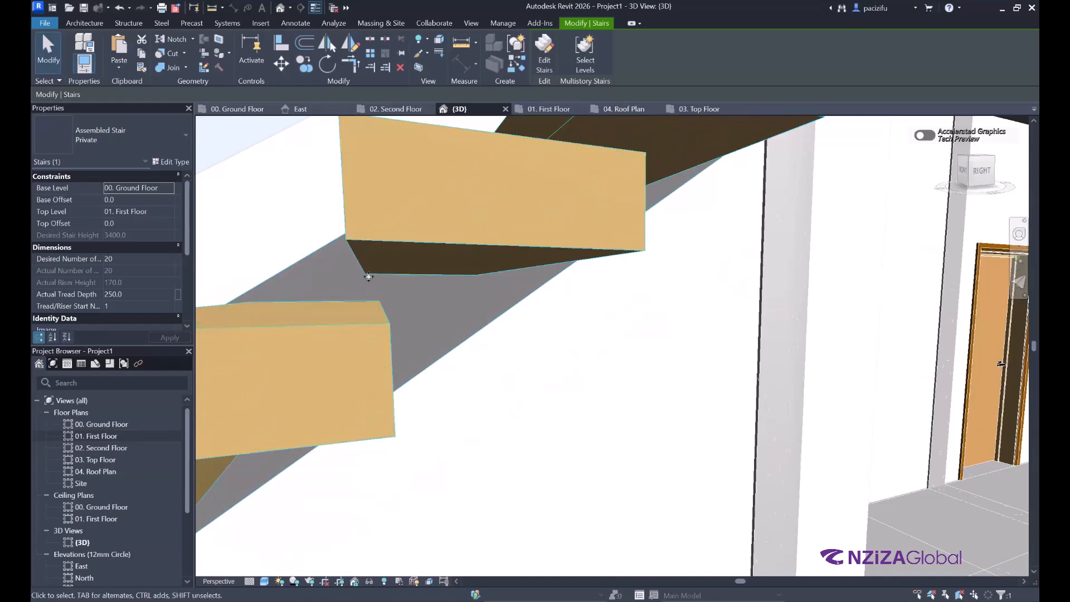
pyautogui.scroll(-3, 644, 386)
pyautogui.scroll(-2, 673, 406)
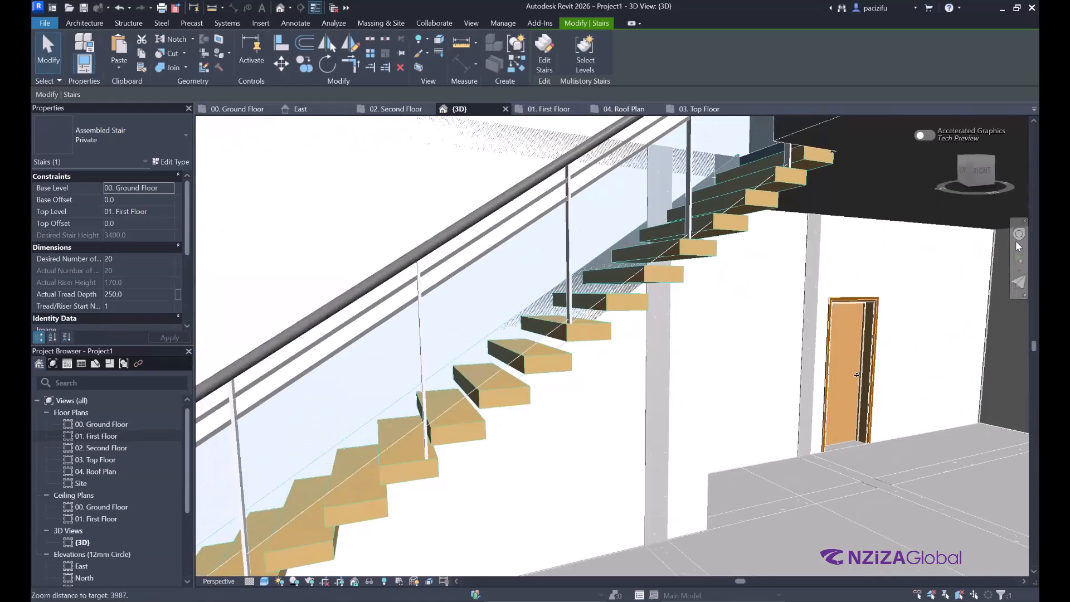
pyautogui.click(1018, 235)
pyautogui.moveTo(569, 312); pyautogui.dragTo(644, 281)
pyautogui.press('Escape')
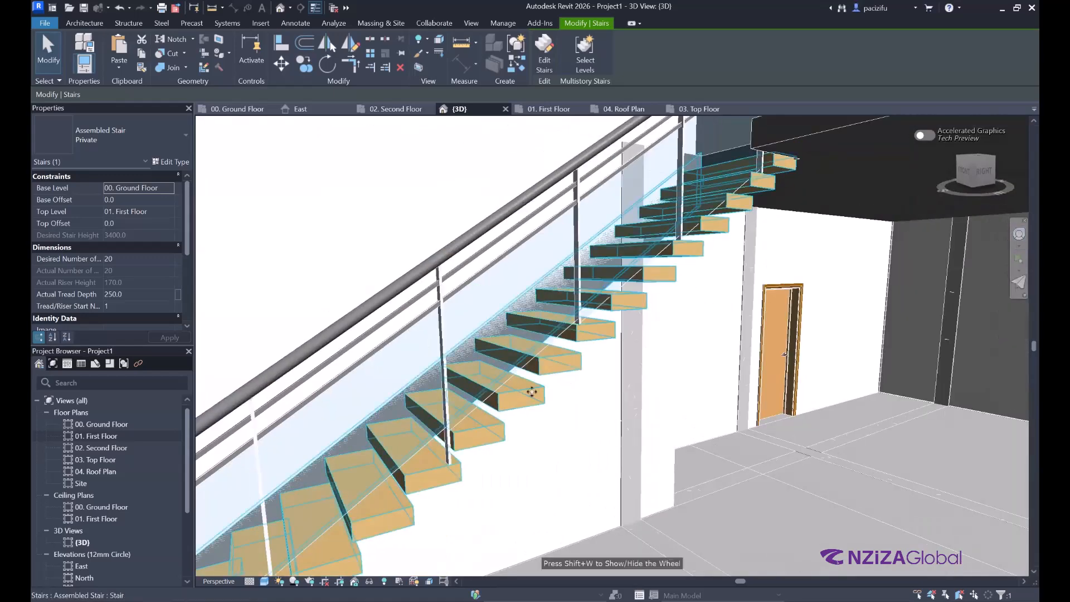
# Step: Review the whole stair and its glass railing from the bottom step up to the first-floor landing
pyautogui.scroll(-4, 561, 387)
pyautogui.scroll(2, 560, 387)
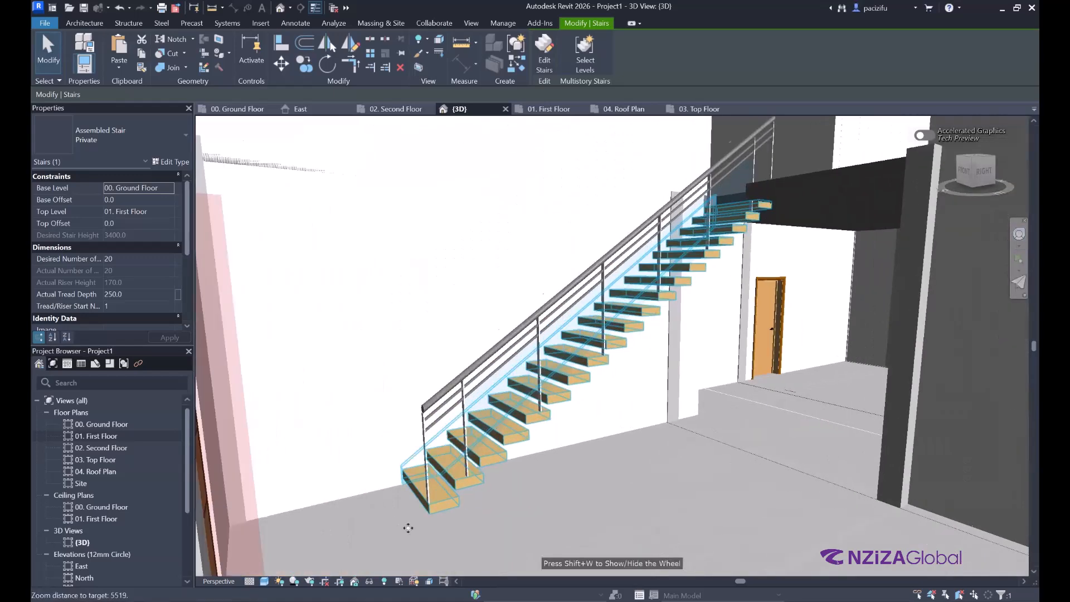
pyautogui.scroll(2, 494, 501)
pyautogui.click(1019, 234)
pyautogui.moveTo(736, 287); pyautogui.dragTo(778, 216)
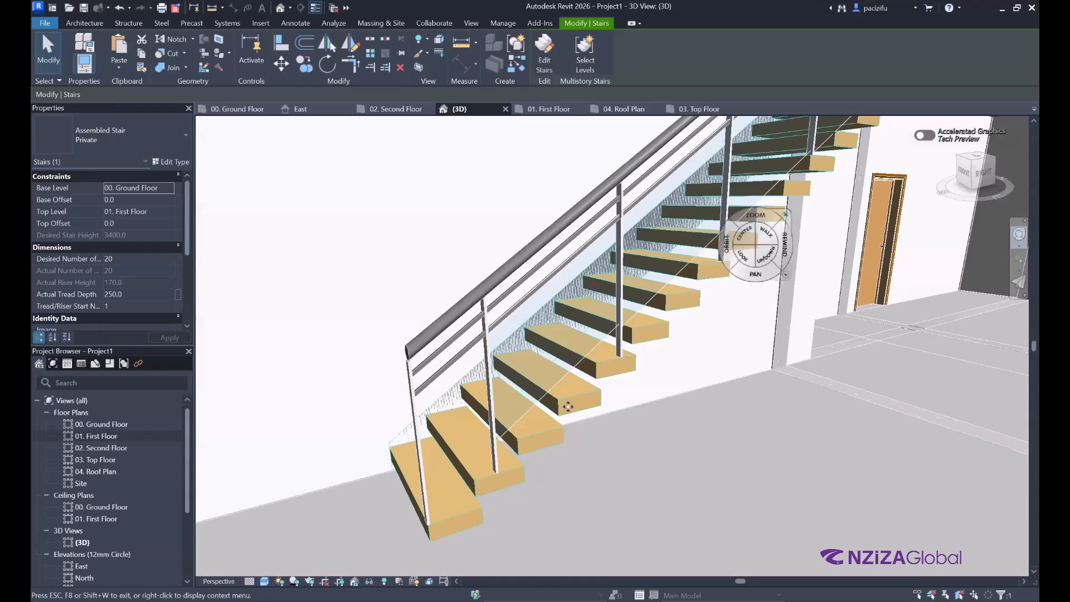
pyautogui.press('Escape')
pyautogui.scroll(-2, 563, 405)
pyautogui.scroll(-1, 718, 229)
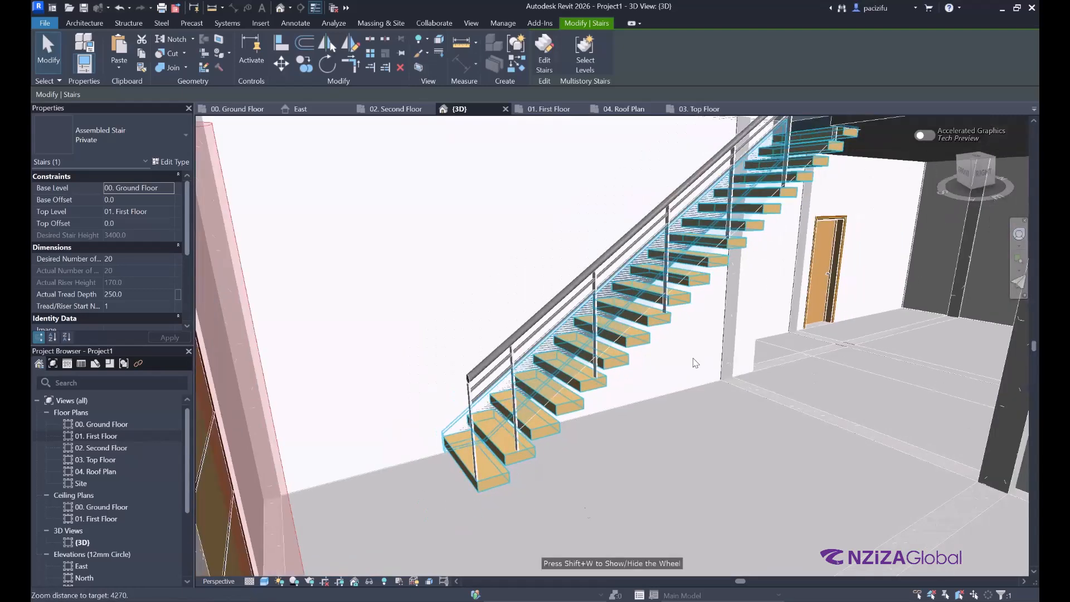
pyautogui.moveTo(695, 363); pyautogui.dragTo(636, 373, button='middle')
pyautogui.moveTo(714, 246); pyautogui.dragTo(733, 297, button='middle')
pyautogui.scroll(1, 733, 384)
pyautogui.scroll(-2, 653, 392)
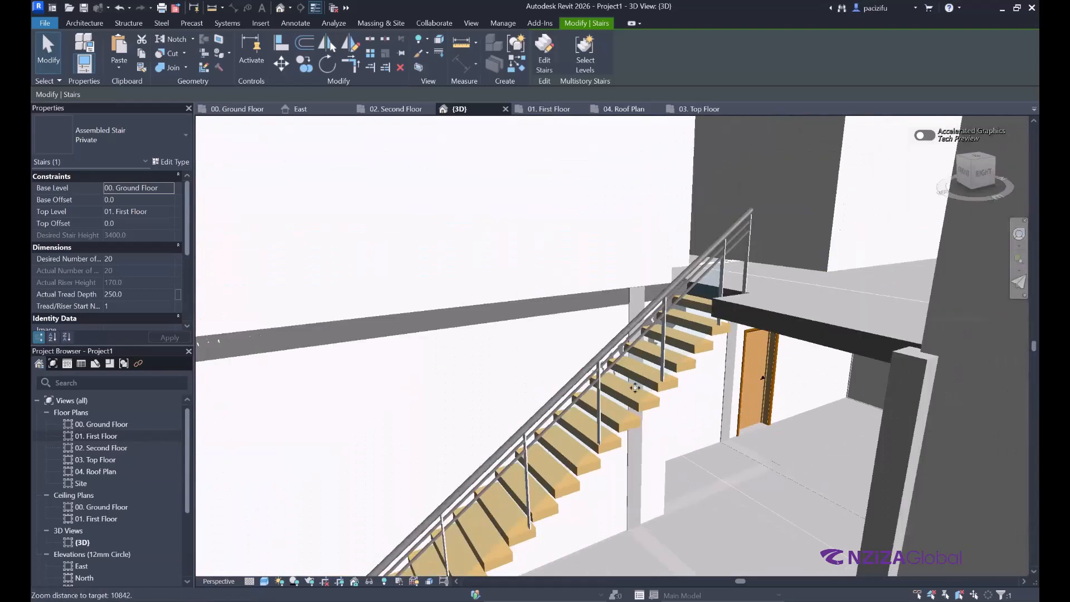
pyautogui.scroll(-2, 655, 382)
pyautogui.scroll(2, 658, 382)
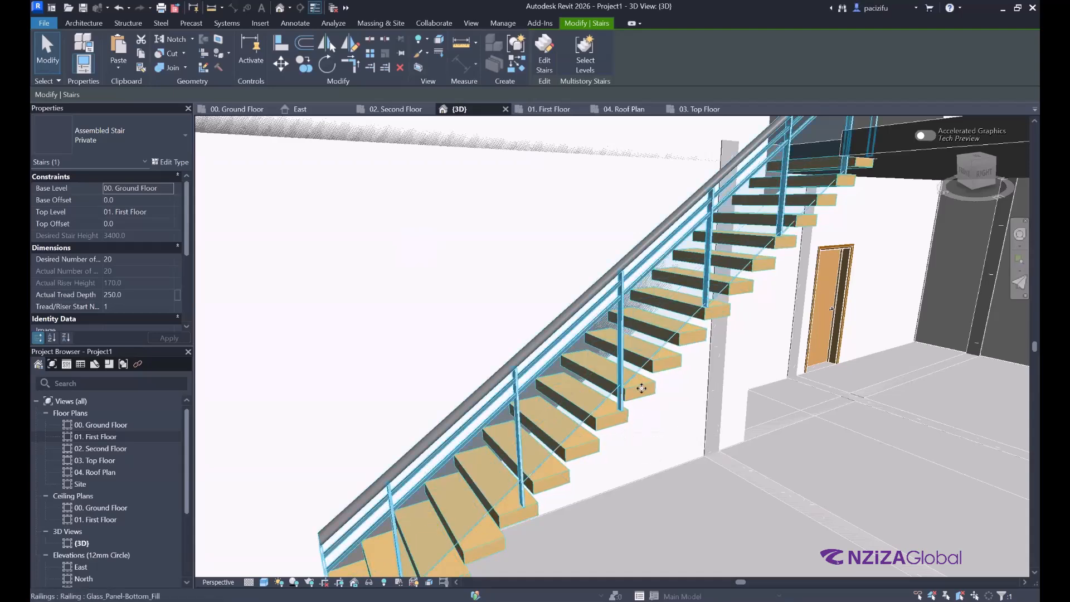
# Step: Select the stair in the Ground Floor plan and isolate it in the 3D view with a selection box, viewed from above
pyautogui.click(228, 110)
pyautogui.scroll(-2, 633, 364)
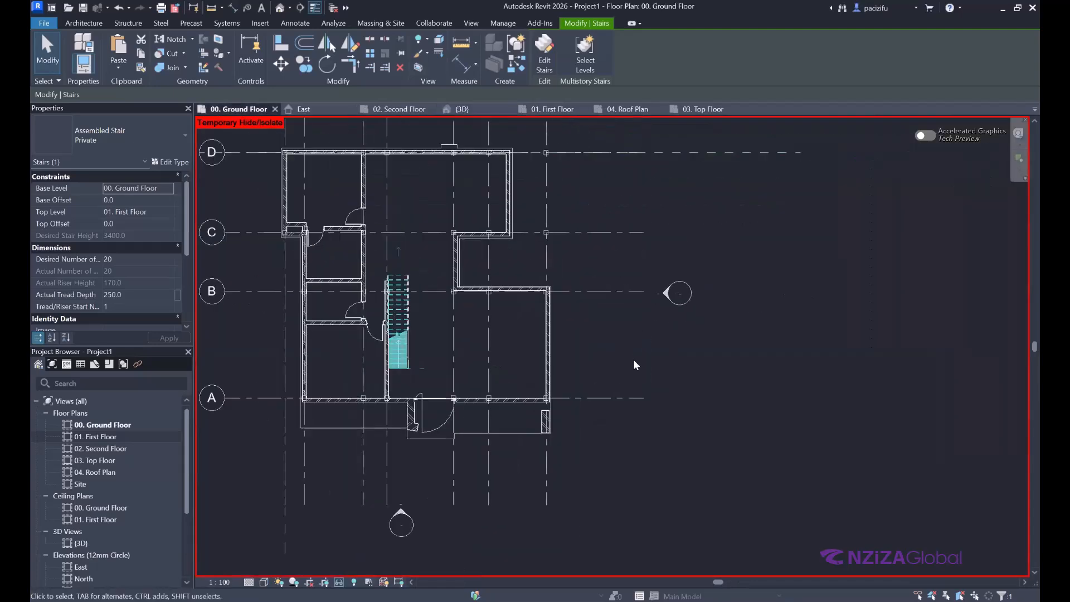
pyautogui.click(287, 316)
pyautogui.scroll(3, 298, 313)
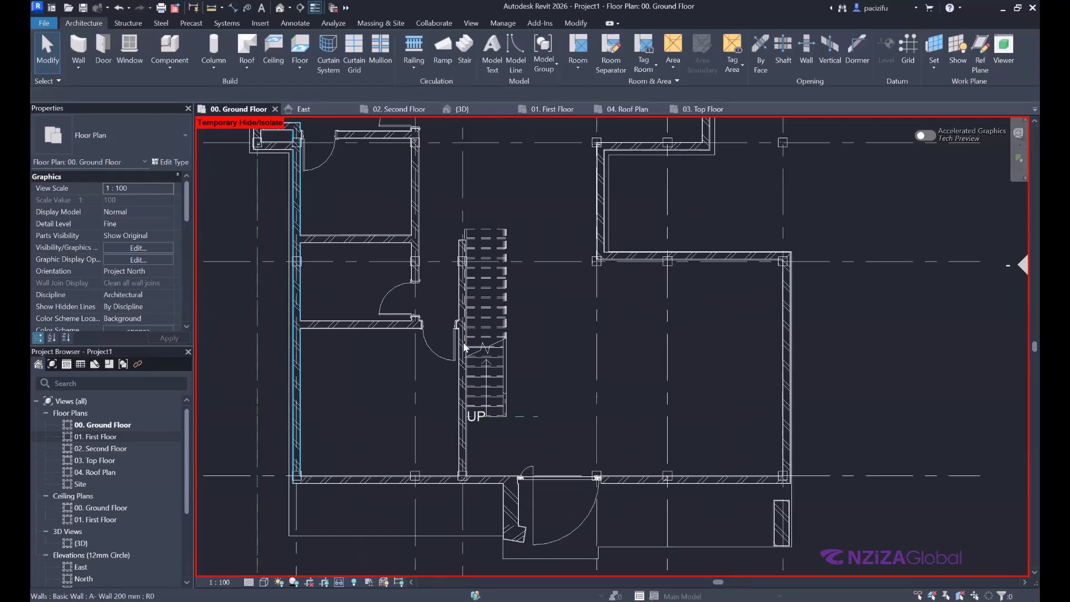
pyautogui.click(503, 267)
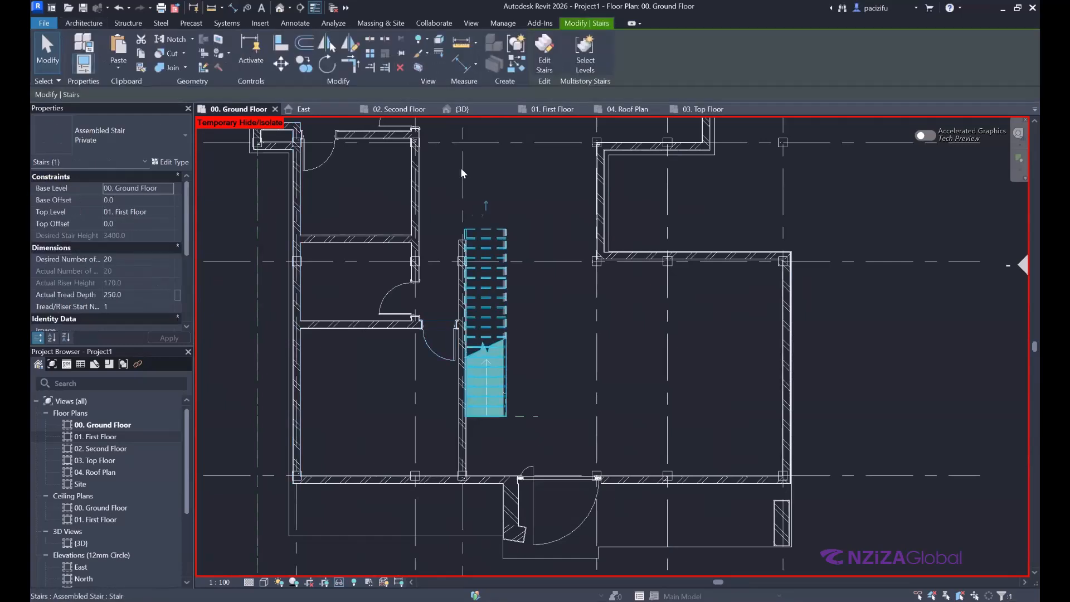
pyautogui.click(418, 68)
pyautogui.scroll(-5, 811, 330)
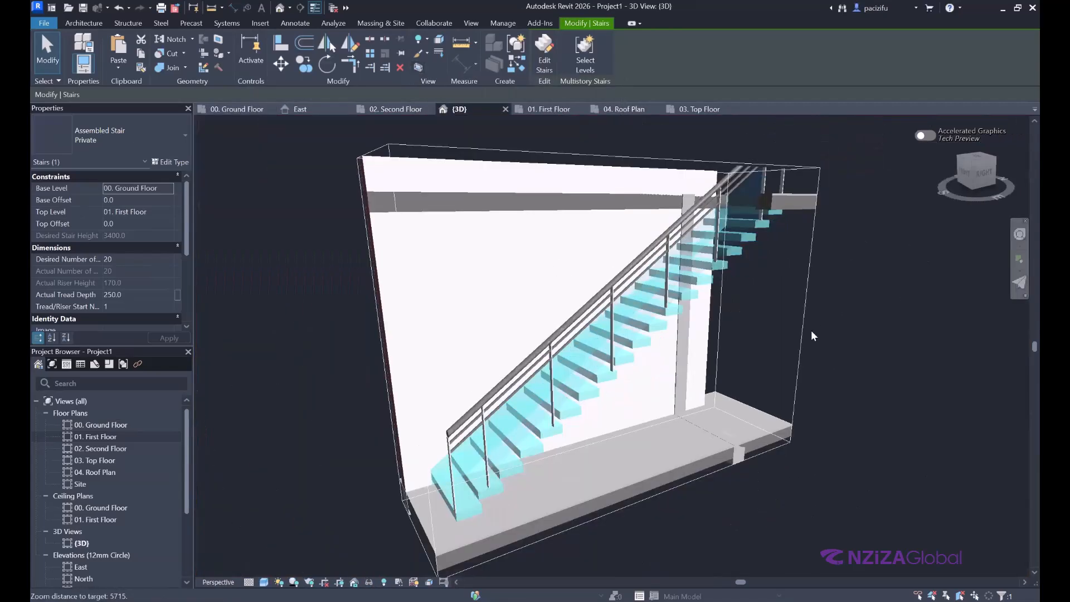
pyautogui.click(1020, 234)
pyautogui.moveTo(639, 276); pyautogui.dragTo(588, 310)
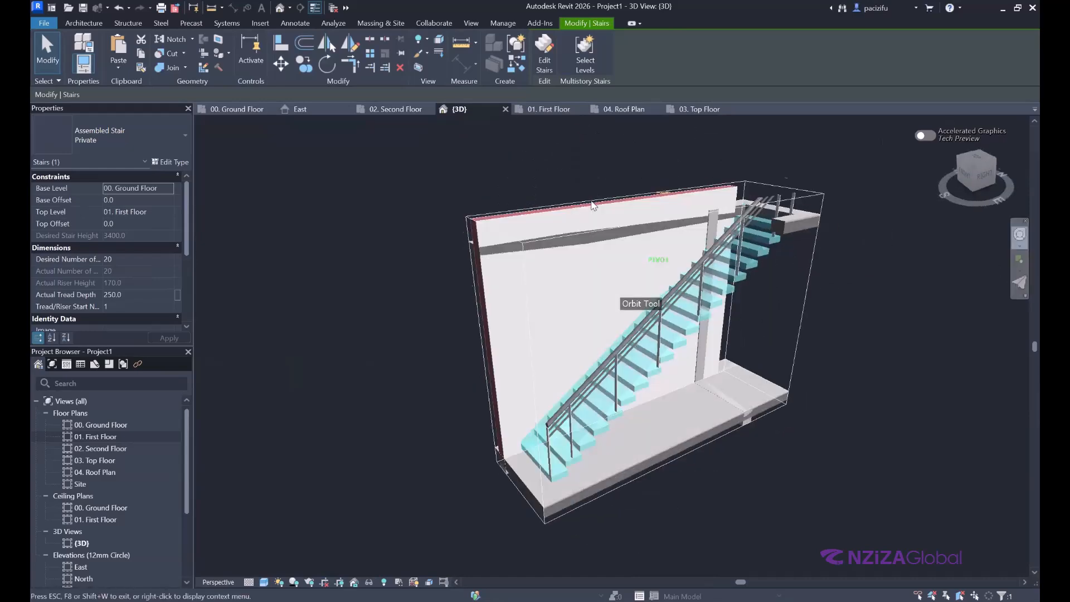
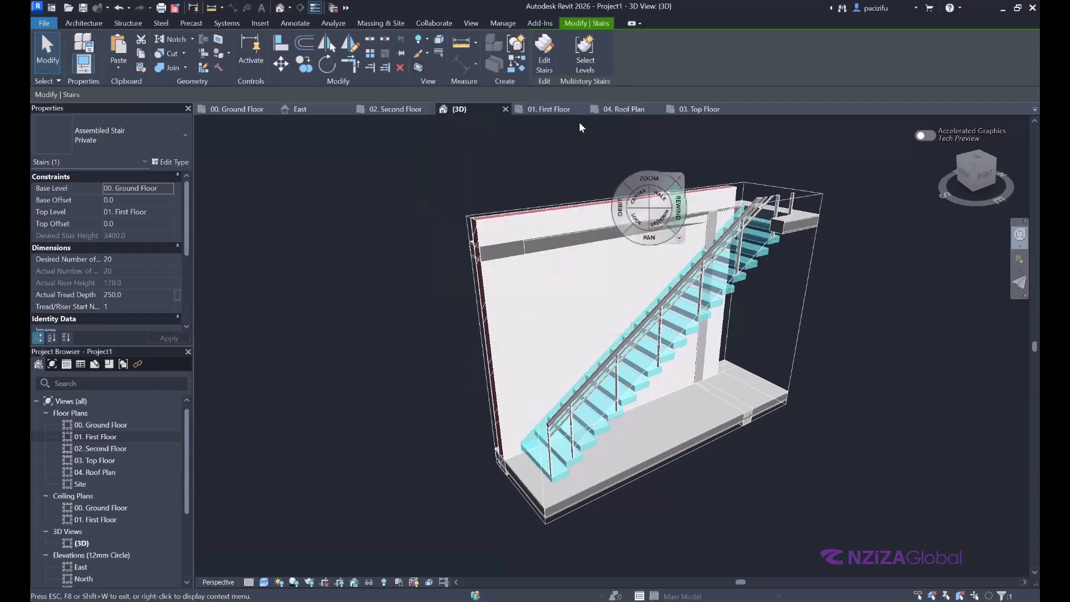
# Step: Enlarge the section box around the stair to include more of the room, the level above, the rooms behind the wall and the entrance
pyautogui.click(614, 167)
pyautogui.click(837, 282)
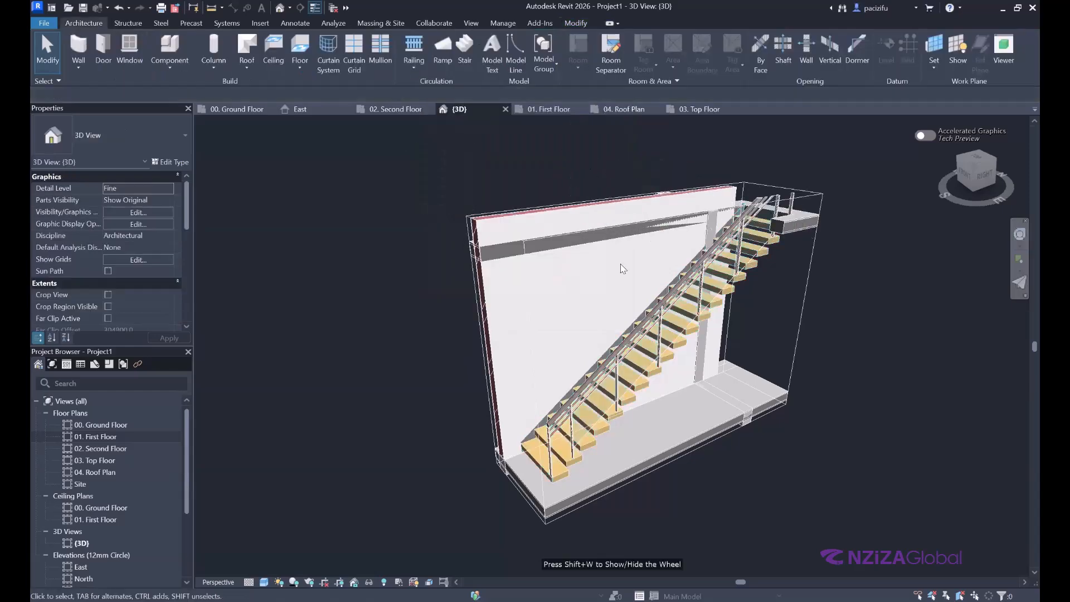
pyautogui.click(813, 274)
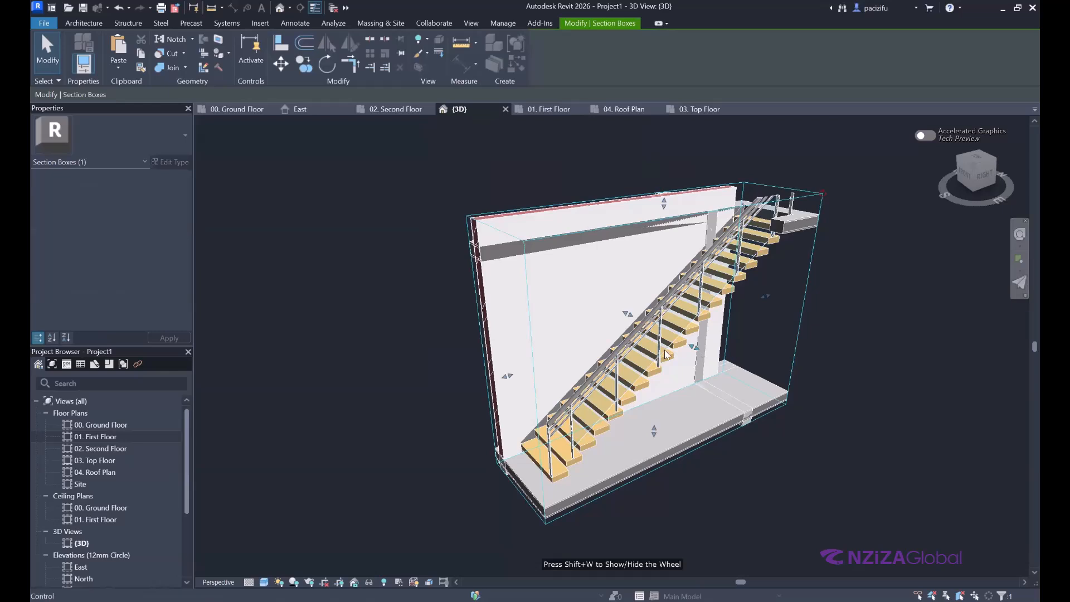
pyautogui.scroll(-1, 666, 354)
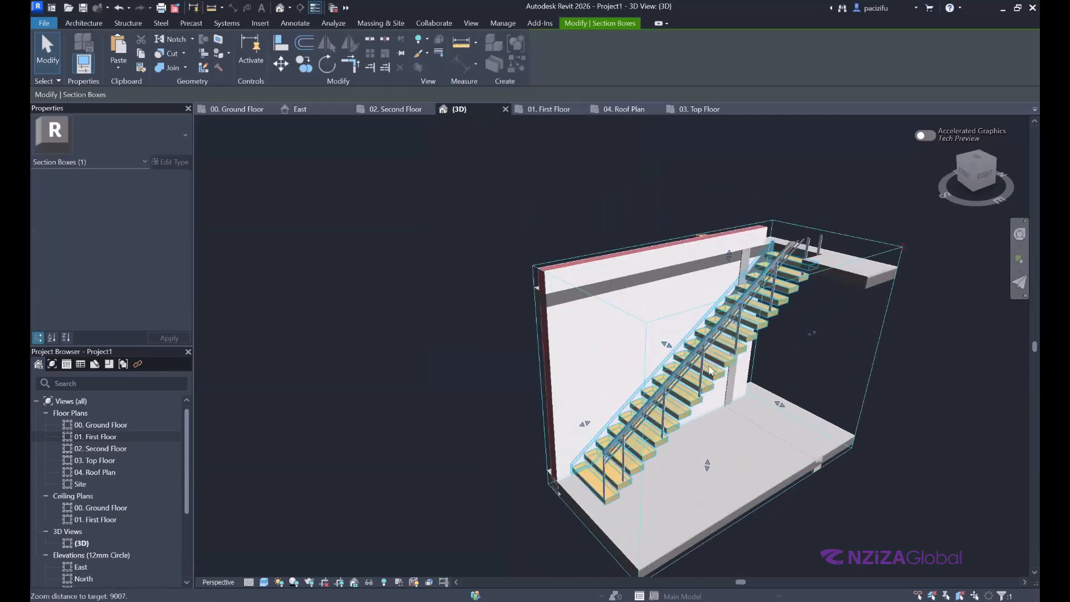
pyautogui.scroll(-2, 722, 323)
pyautogui.scroll(1, 723, 323)
pyautogui.moveTo(706, 389); pyautogui.dragTo(618, 362)
pyautogui.scroll(-3, 666, 317)
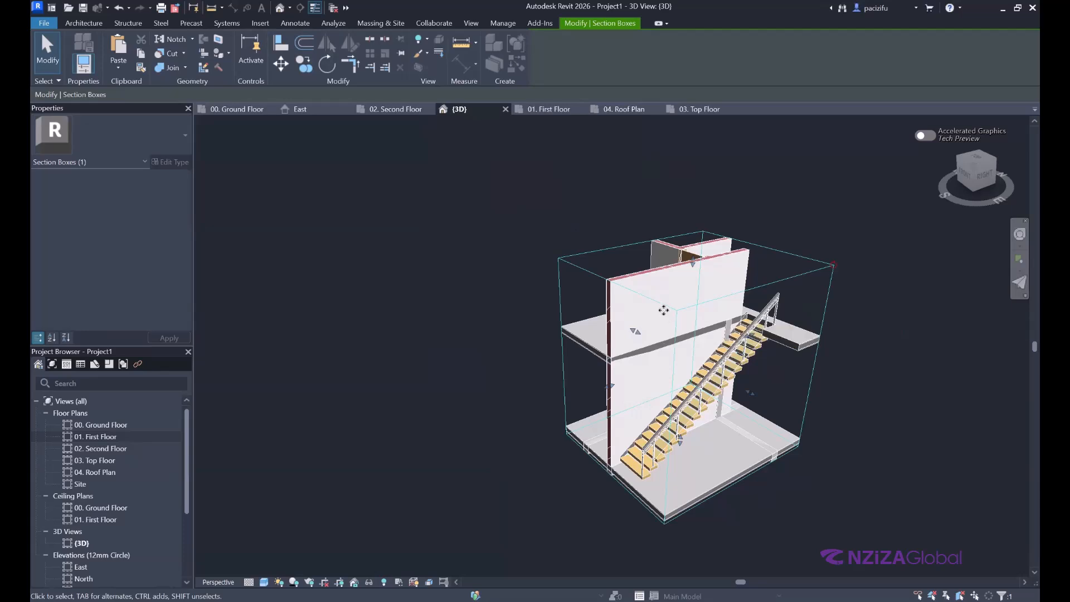
pyautogui.moveTo(603, 387); pyautogui.dragTo(451, 423)
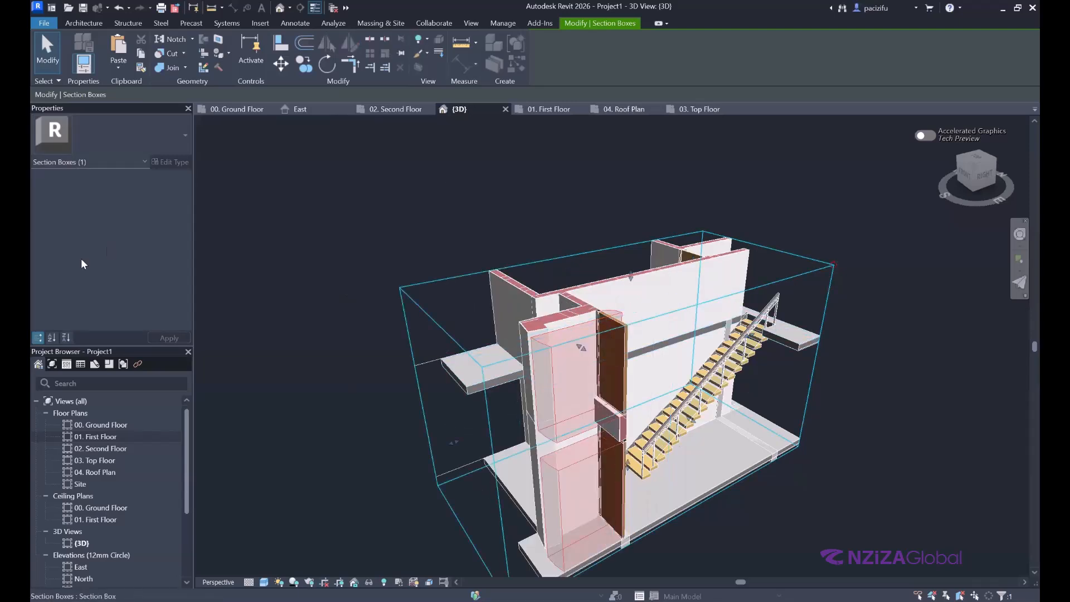
# Step: Deselect the section box and turn it off for the 3D view to show the full building again
pyautogui.press('Escape')
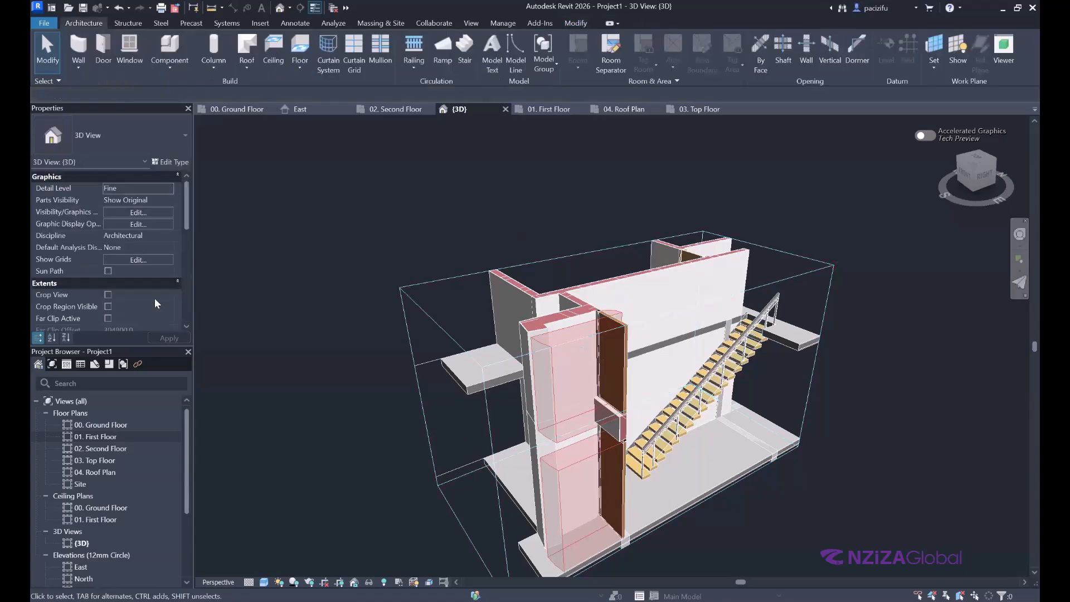
pyautogui.scroll(5, 425, 348)
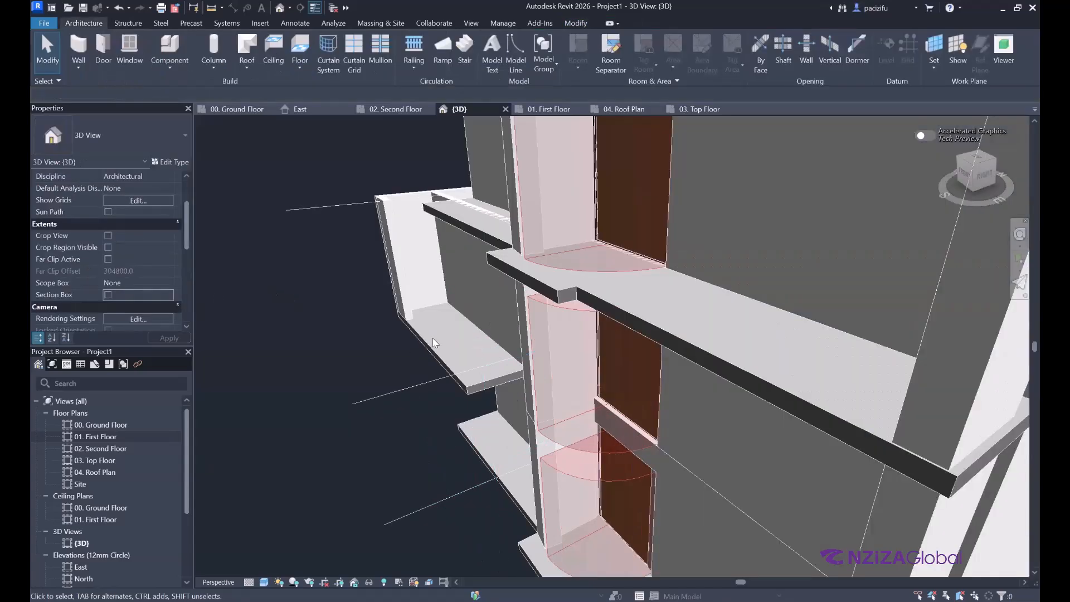
pyautogui.scroll(2, 432, 337)
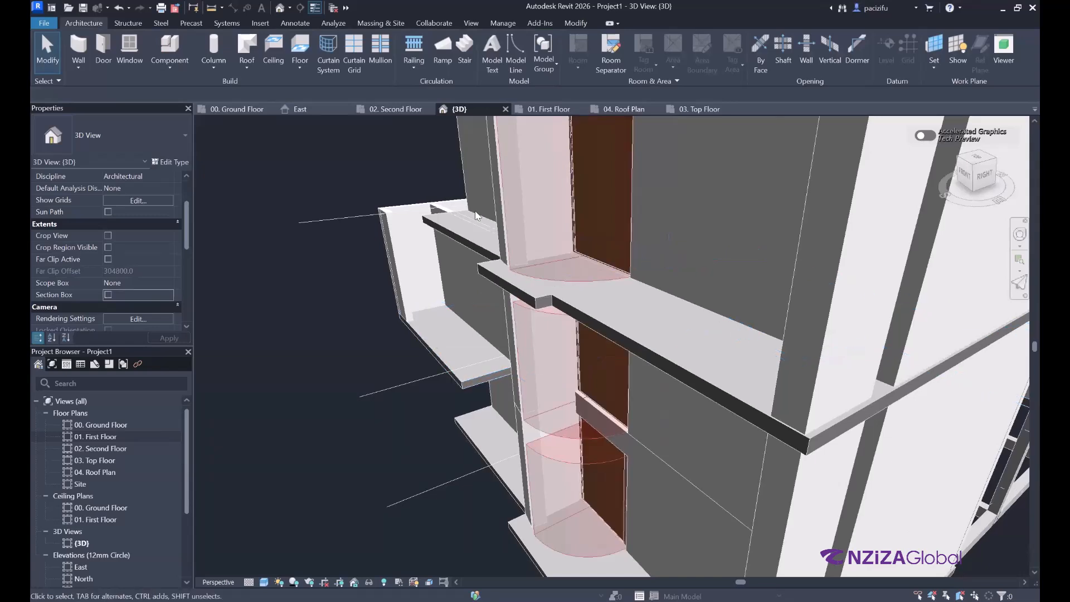
# Step: Examine the full building's exterior from the front corner, covering the storeys, projecting slabs and upper walls
pyautogui.scroll(-4, 743, 387)
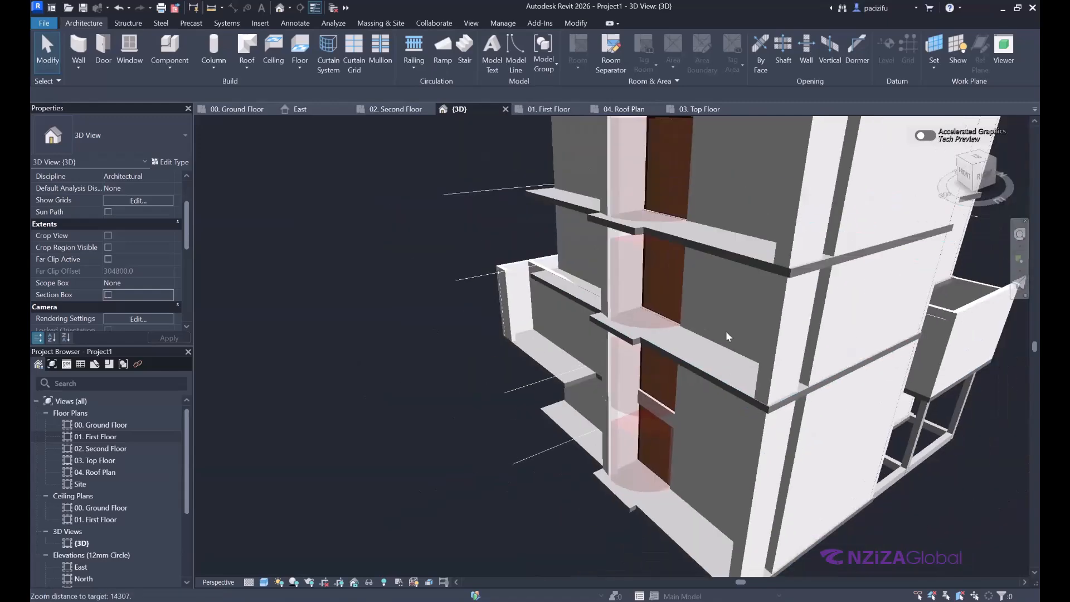
pyautogui.scroll(-5, 783, 273)
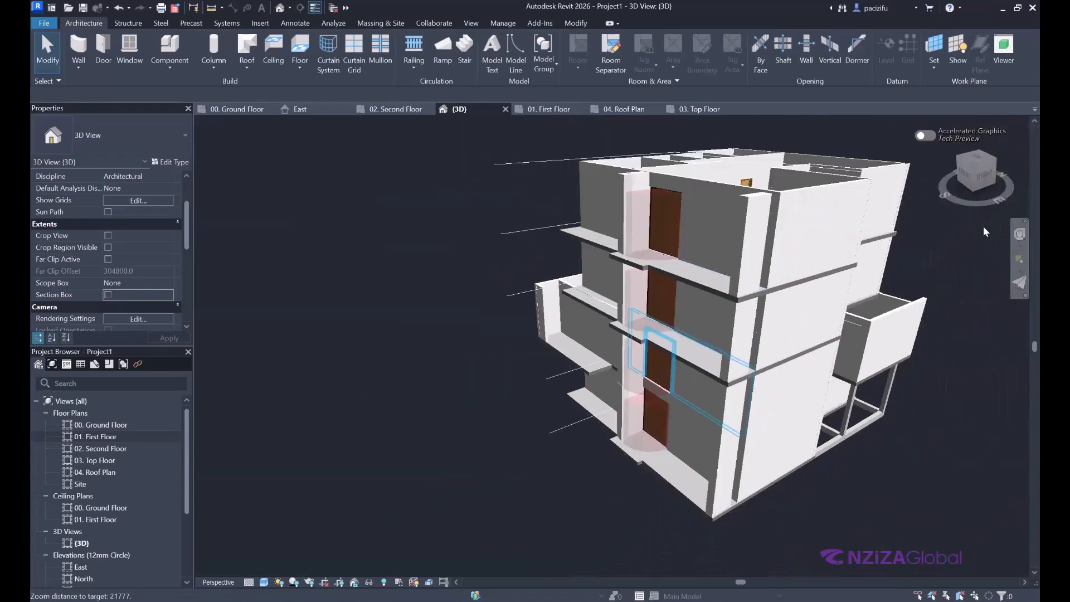
pyautogui.scroll(2, 680, 260)
pyautogui.scroll(1, 747, 226)
pyautogui.moveTo(746, 226)
pyautogui.keyDown('shift'); pyautogui.mouseDown(button='middle')
pyautogui.moveTo(705, 240)
pyautogui.moveTo(623, 337)
pyautogui.mouseUp(button='middle'); pyautogui.keyUp('shift')
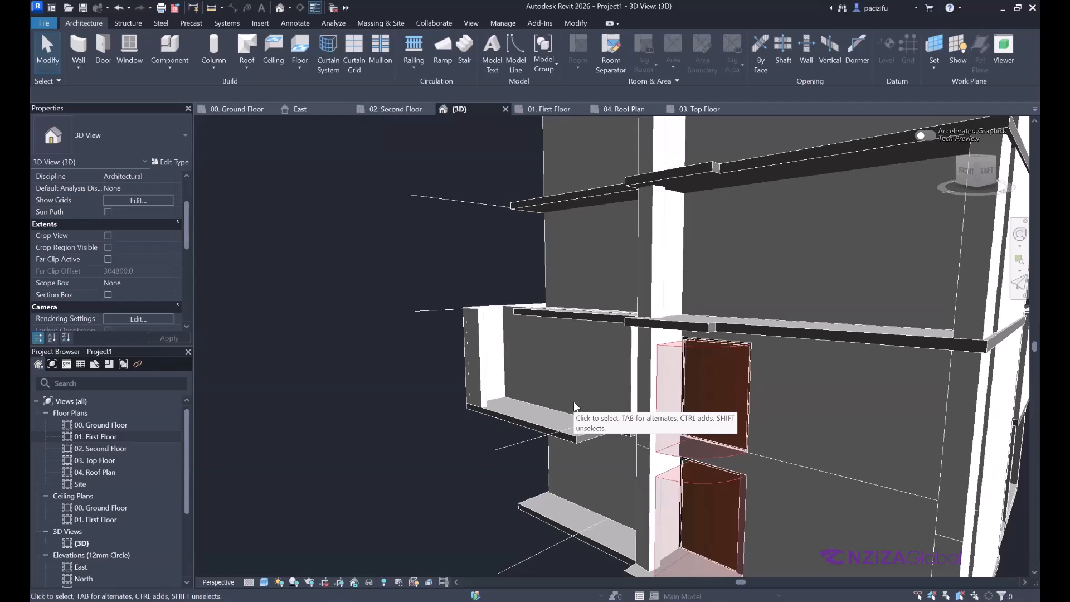
pyautogui.scroll(-5, 407, 356)
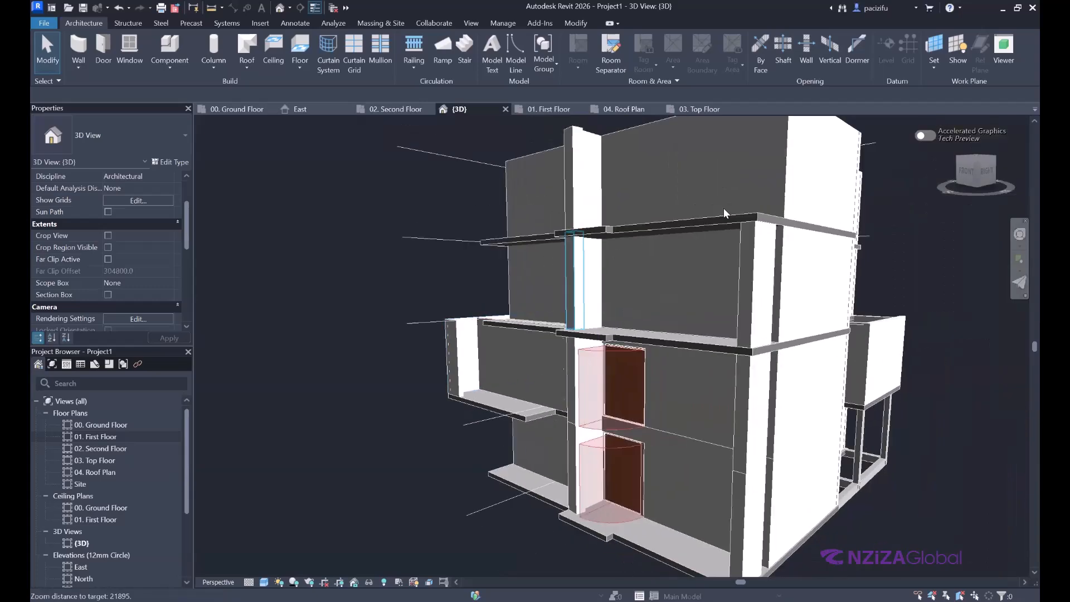
pyautogui.scroll(-1, 682, 176)
pyautogui.scroll(2, 733, 175)
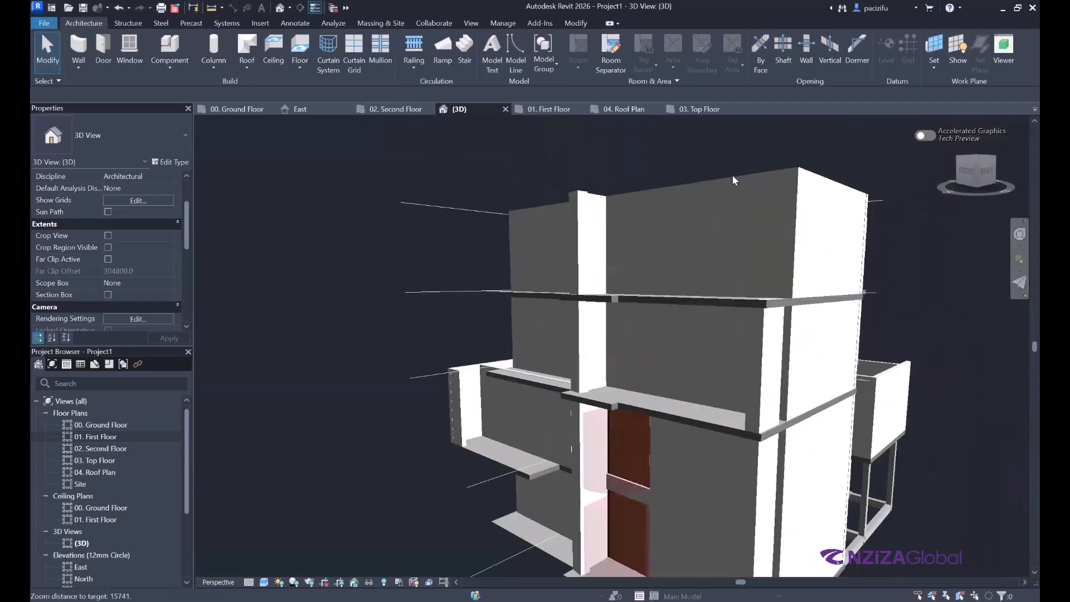
# Step: Delete the front wall of the uppermost storey and all the remaining walls and doors standing above its floor slab
pyautogui.click(733, 176)
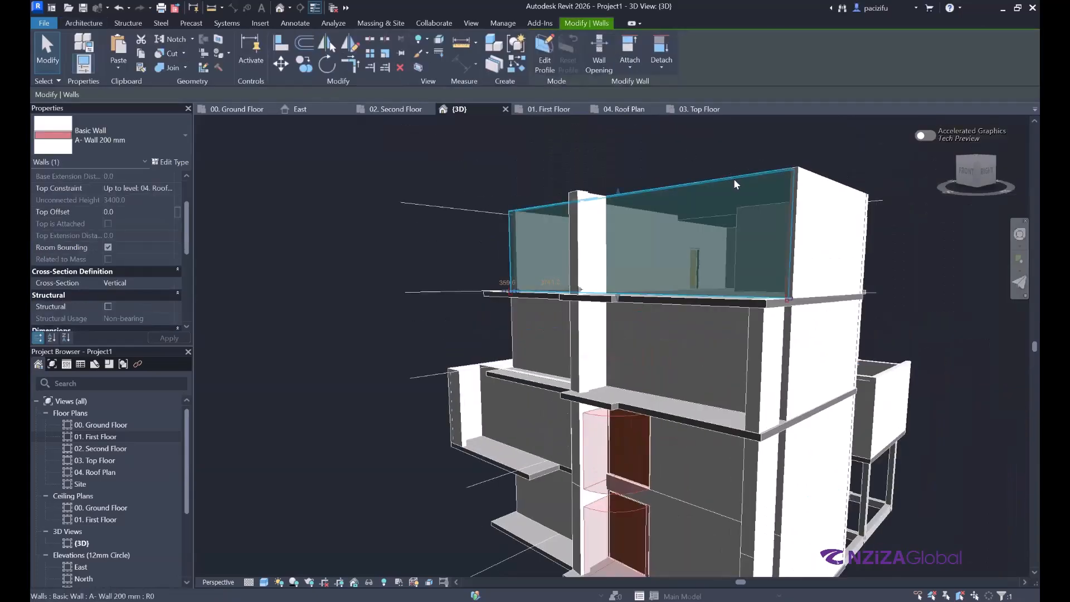
pyautogui.press('Delete')
pyautogui.moveTo(874, 254); pyautogui.dragTo(486, 237)
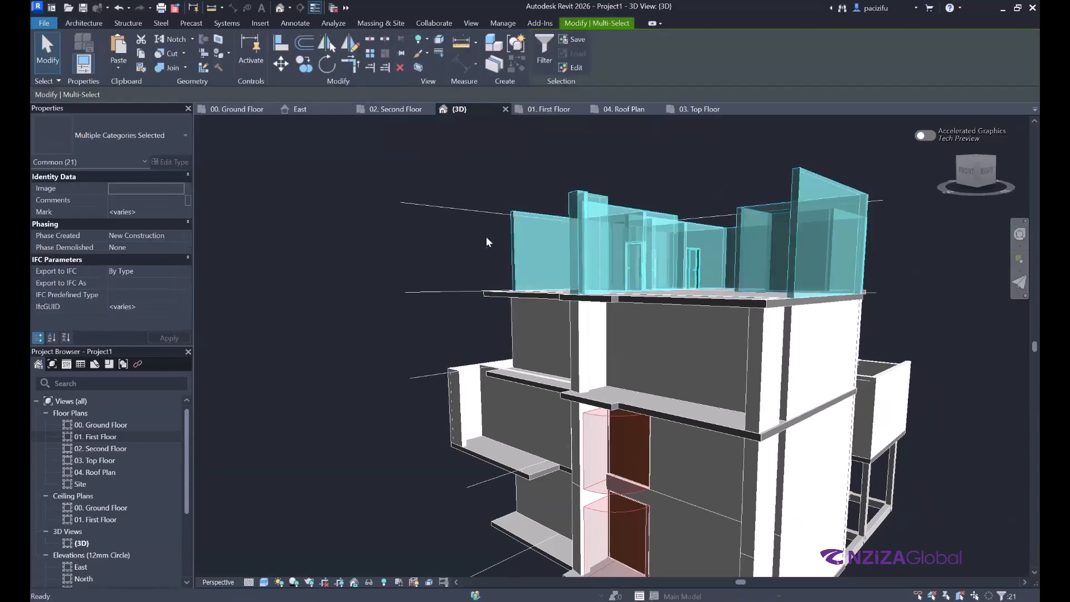
pyautogui.press('Delete')
# Step: Delete the first-floor front door directly above the ground-floor entrance door
pyautogui.scroll(5, 602, 254)
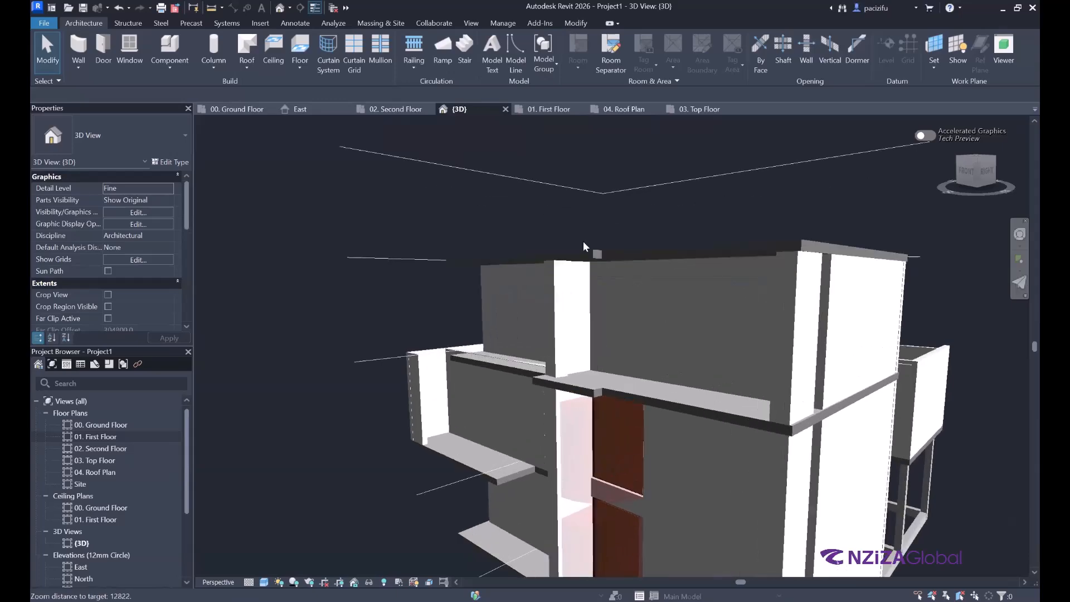
pyautogui.scroll(-2, 591, 245)
pyautogui.click(584, 236)
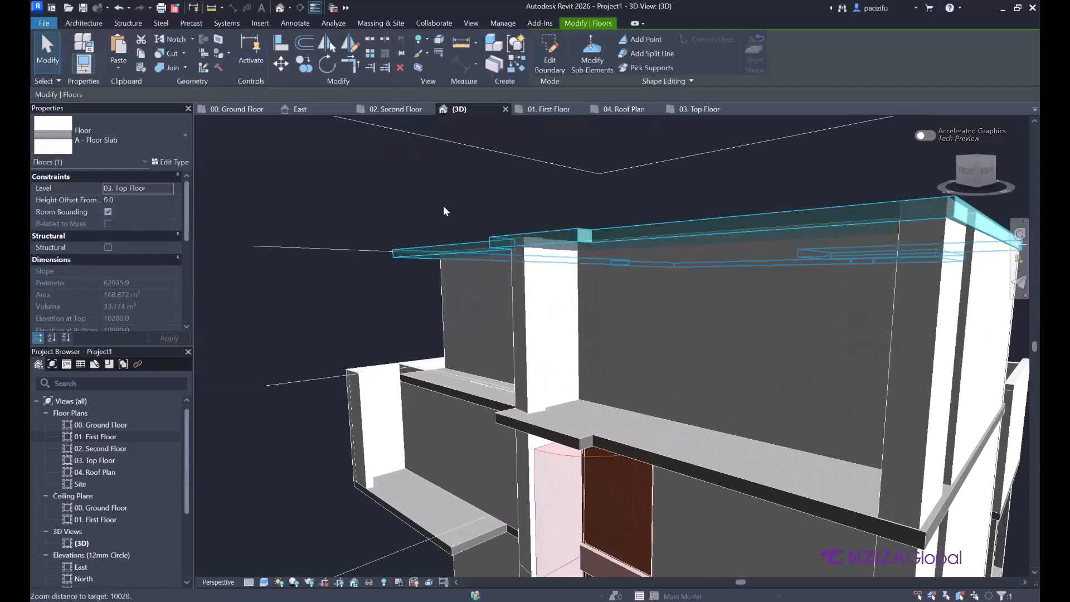
pyautogui.scroll(-3, 446, 211)
pyautogui.press('Delete')
pyautogui.scroll(5, 481, 444)
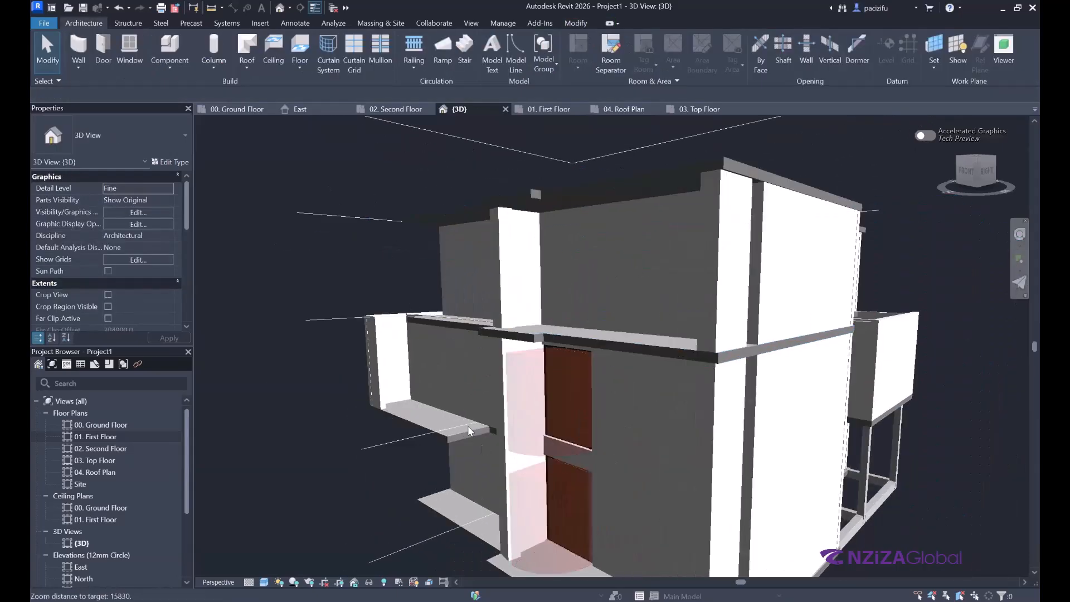
pyautogui.click(577, 326)
pyautogui.press('Delete')
pyautogui.scroll(-3, 905, 374)
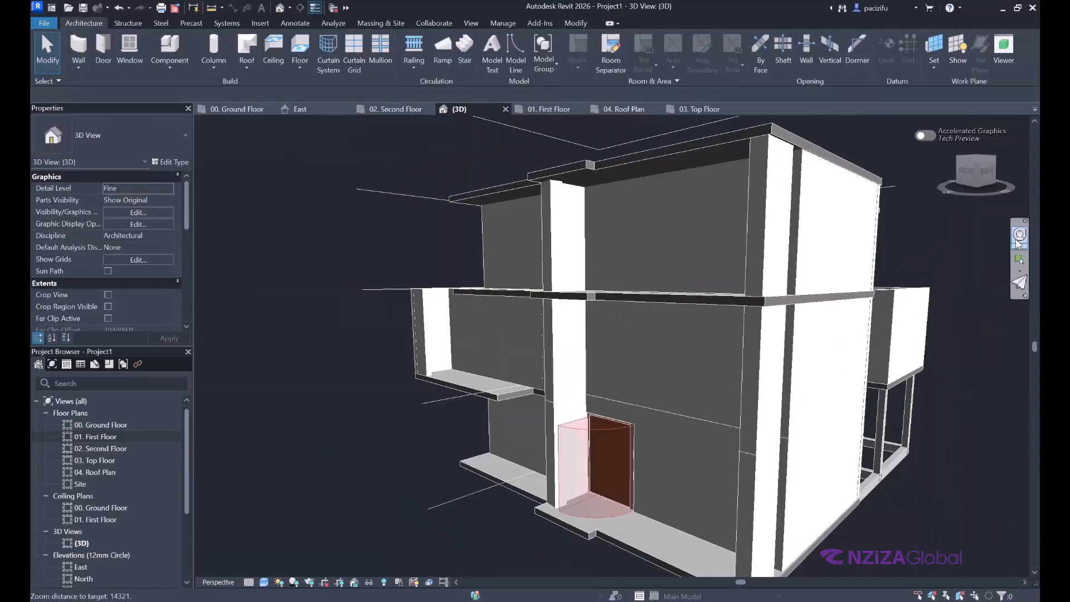
# Step: Delete the second-floor wall pier at the building's front corner
pyautogui.keyDown('shift'); pyautogui.moveTo(517, 279); pyautogui.dragTo(729, 199, button='middle'); pyautogui.keyUp('shift')
pyautogui.click(729, 200)
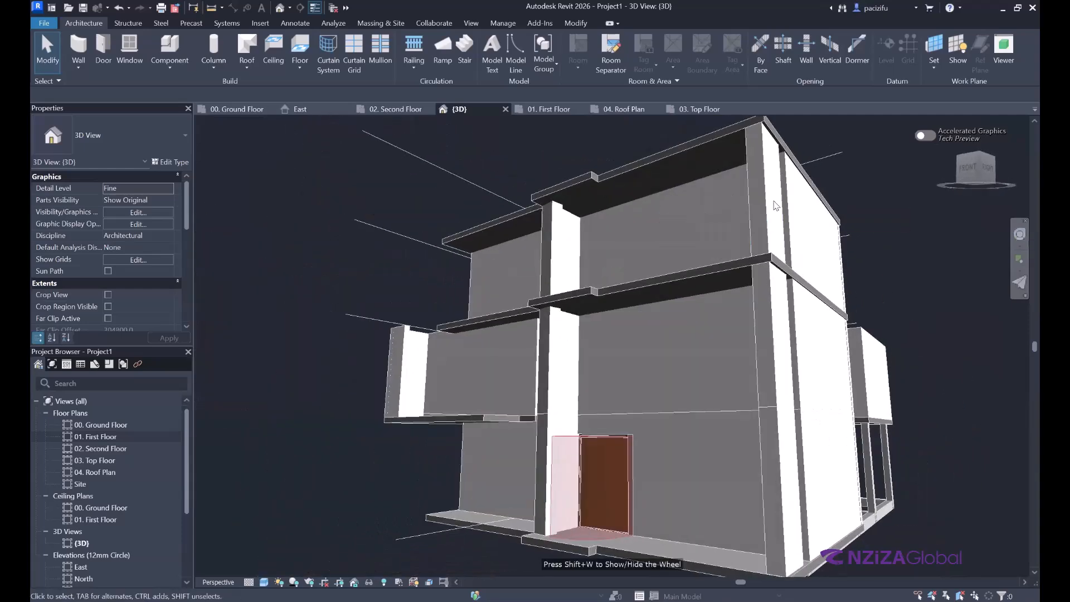
pyautogui.click(777, 211)
pyautogui.press('Delete')
# Step: Examine the building's front side in 3D, including the uppermost slab, the second-floor slab edge and the first-floor balcony
pyautogui.scroll(-3, 583, 297)
pyautogui.scroll(3, 719, 325)
pyautogui.scroll(-2, 719, 334)
pyautogui.scroll(3, 825, 290)
pyautogui.keyDown('shift'); pyautogui.moveTo(588, 246); pyautogui.dragTo(614, 287, button='middle'); pyautogui.keyUp('shift')
pyautogui.moveTo(614, 287); pyautogui.dragTo(681, 258)
pyautogui.moveTo(277, 354); pyautogui.dragTo(467, 352, button='middle')
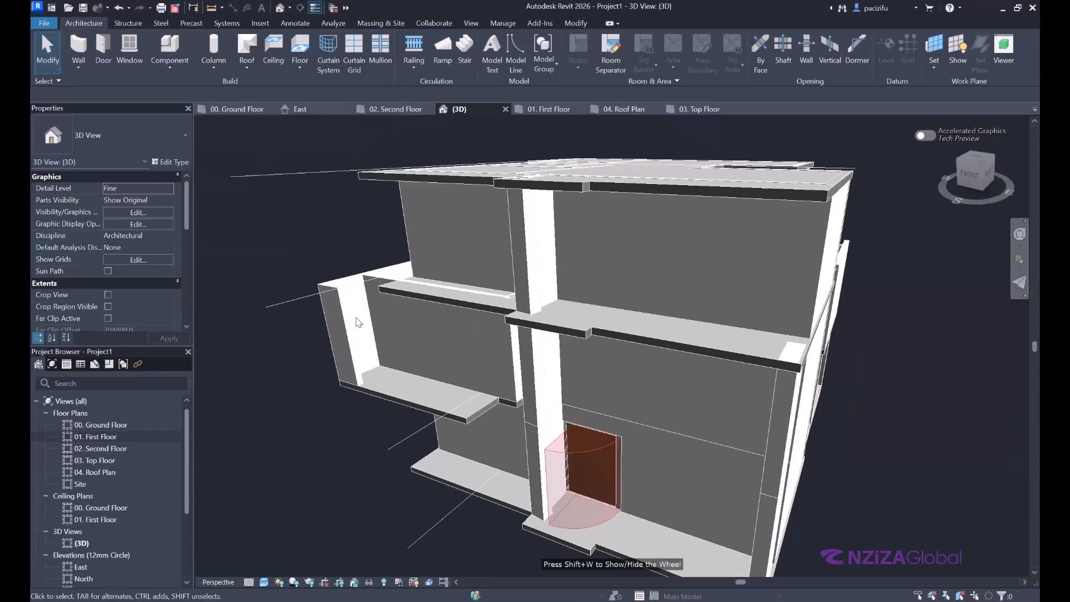
pyautogui.scroll(-2, 436, 217)
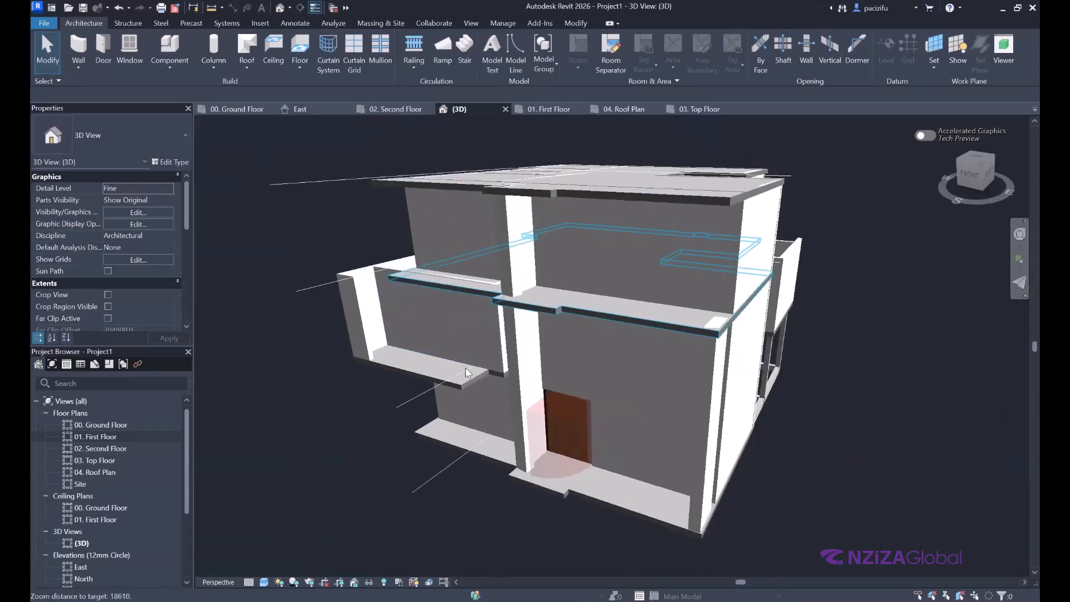
pyautogui.scroll(3, 467, 372)
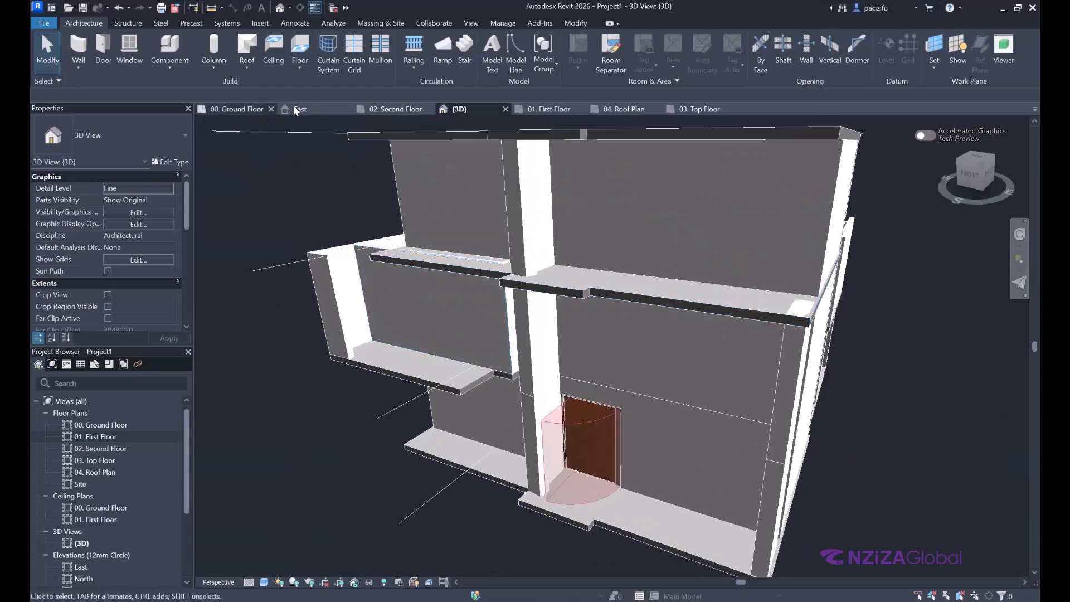
# Step: In the First Floor plan, start a wall similar to the short balcony return, A- Wall 200 mm, with a top offset of -2000
pyautogui.click(561, 108)
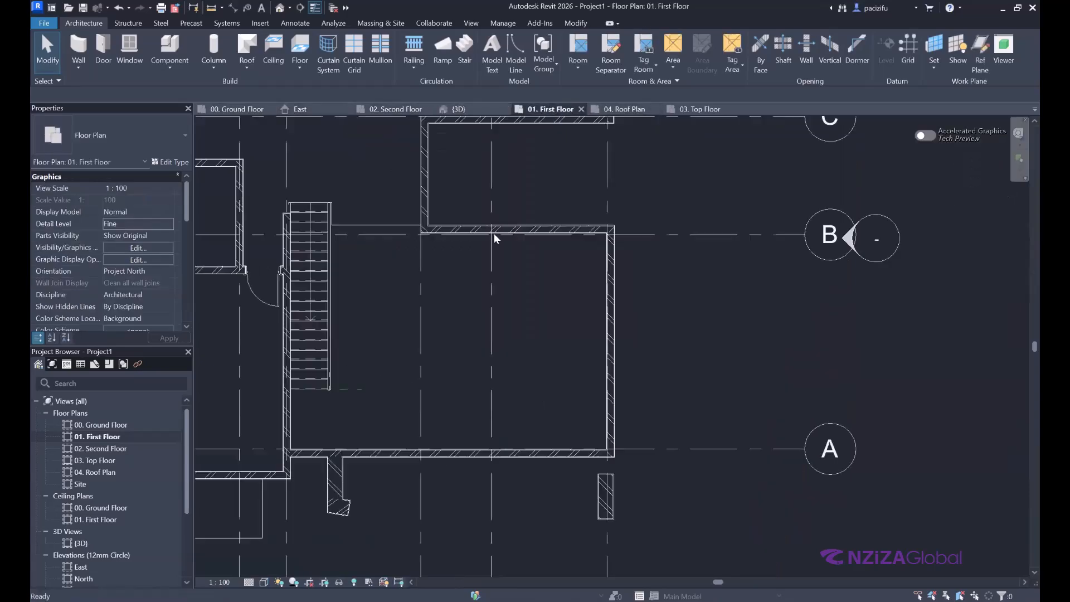
pyautogui.scroll(-2, 648, 250)
pyautogui.scroll(3, 340, 424)
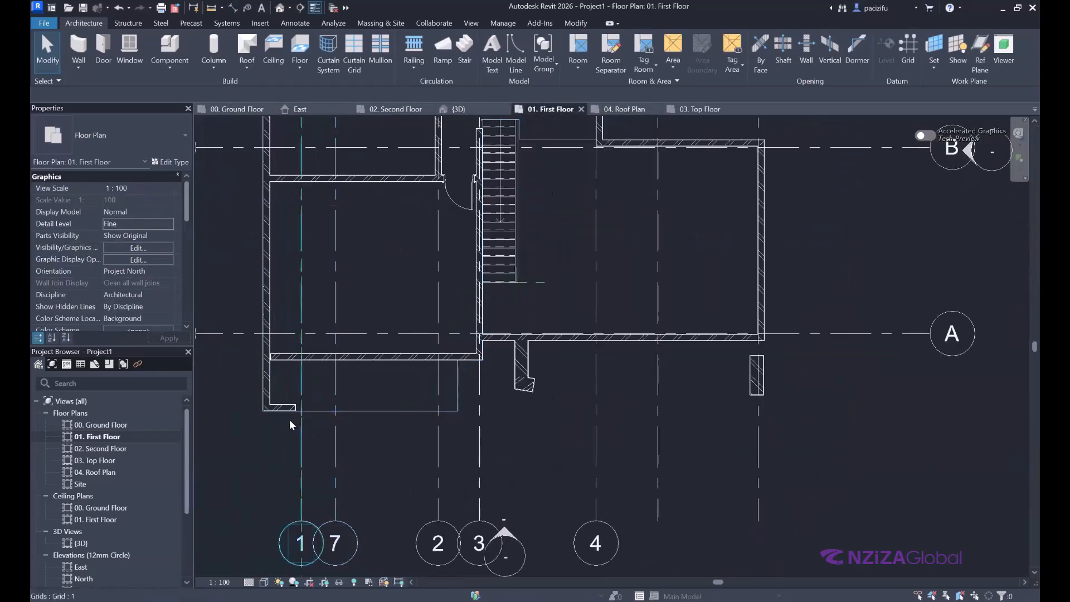
pyautogui.scroll(2, 289, 414)
pyautogui.click(281, 399)
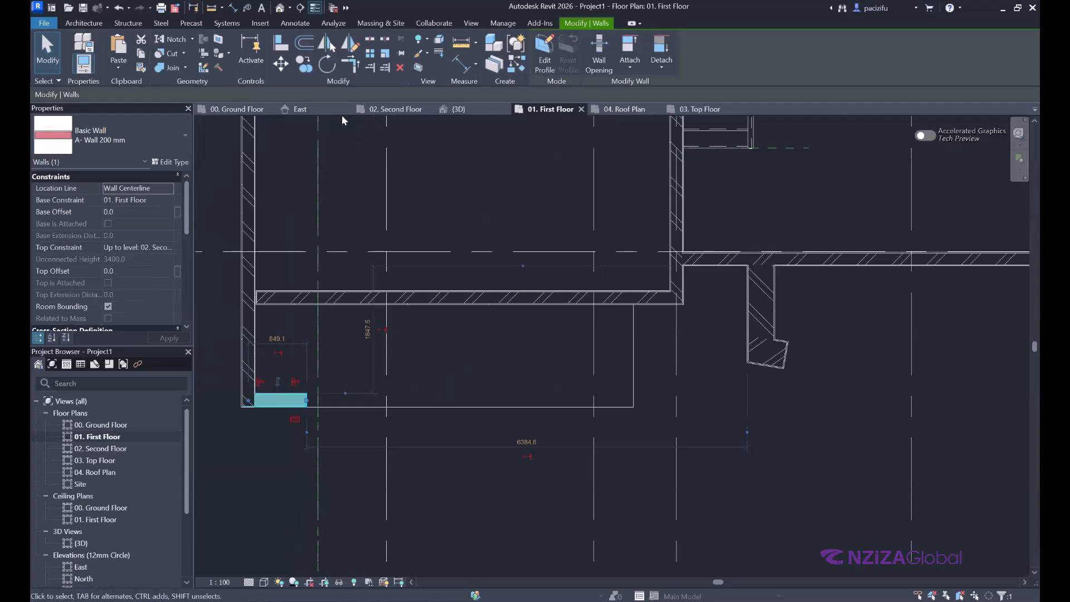
pyautogui.click(516, 64)
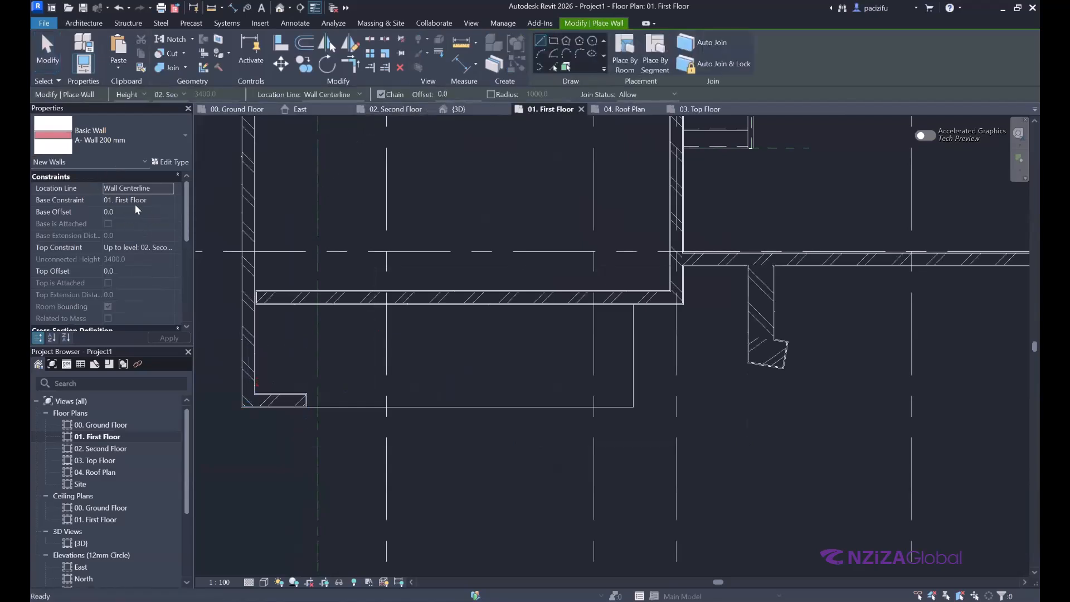
pyautogui.click(123, 270)
pyautogui.press('Return')
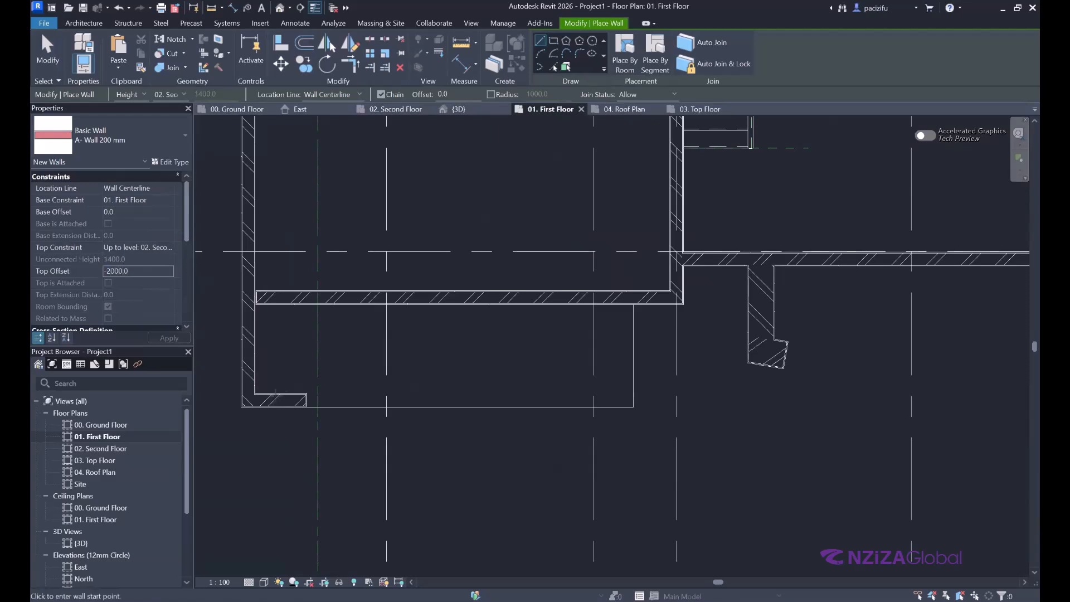
# Step: Draw the low balcony wall about 4735 mm long from the short return's end along the front slab edge to its corner
pyautogui.scroll(5, 301, 399)
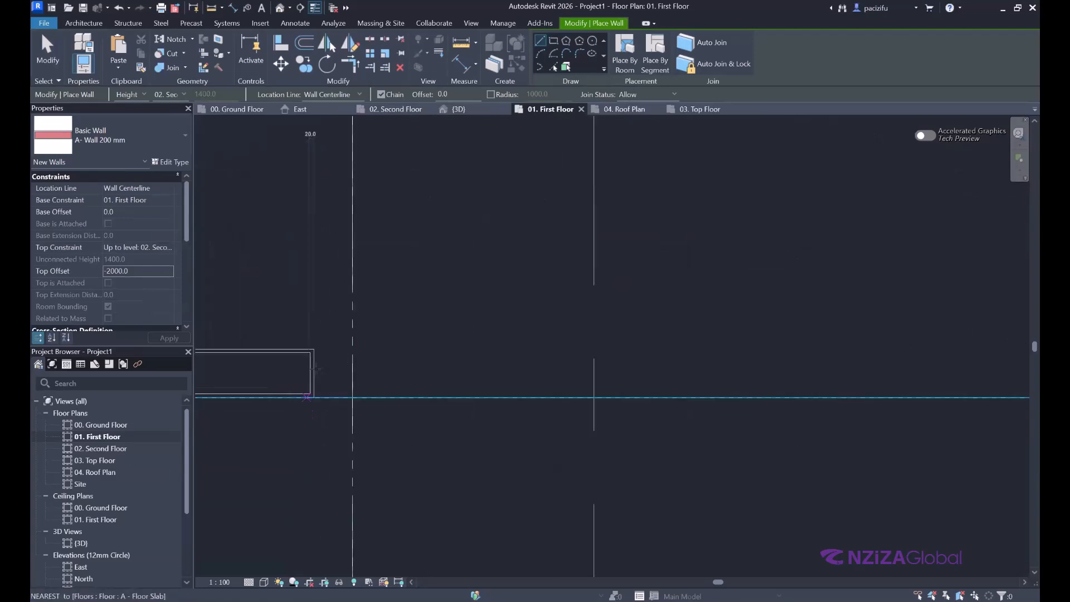
pyautogui.click(306, 400)
pyautogui.scroll(-5, 234, 369)
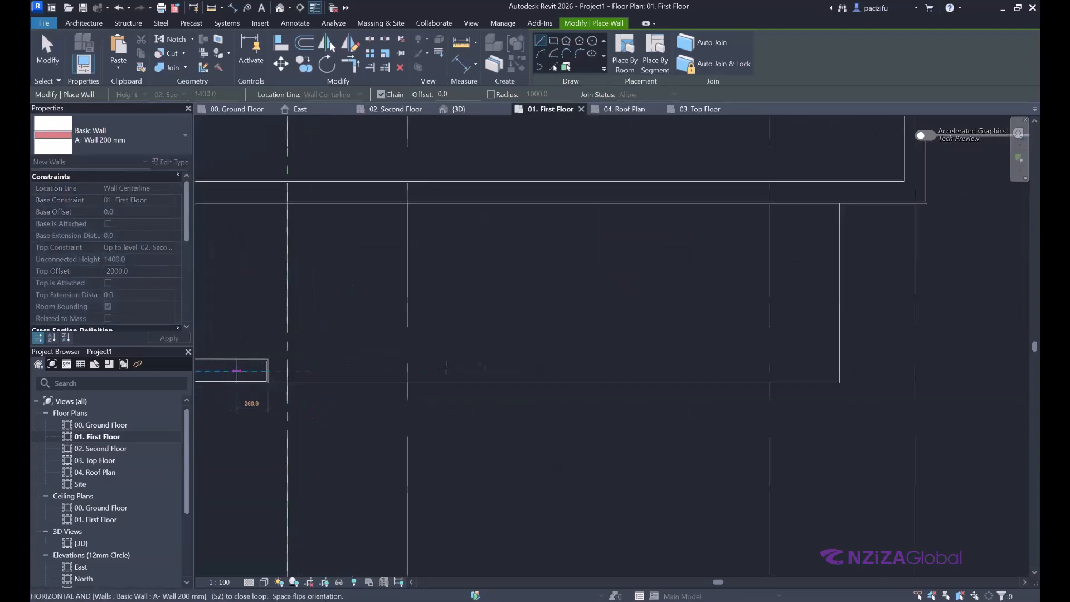
pyautogui.scroll(-1, 359, 368)
pyautogui.scroll(4, 554, 369)
pyautogui.scroll(-2, 564, 369)
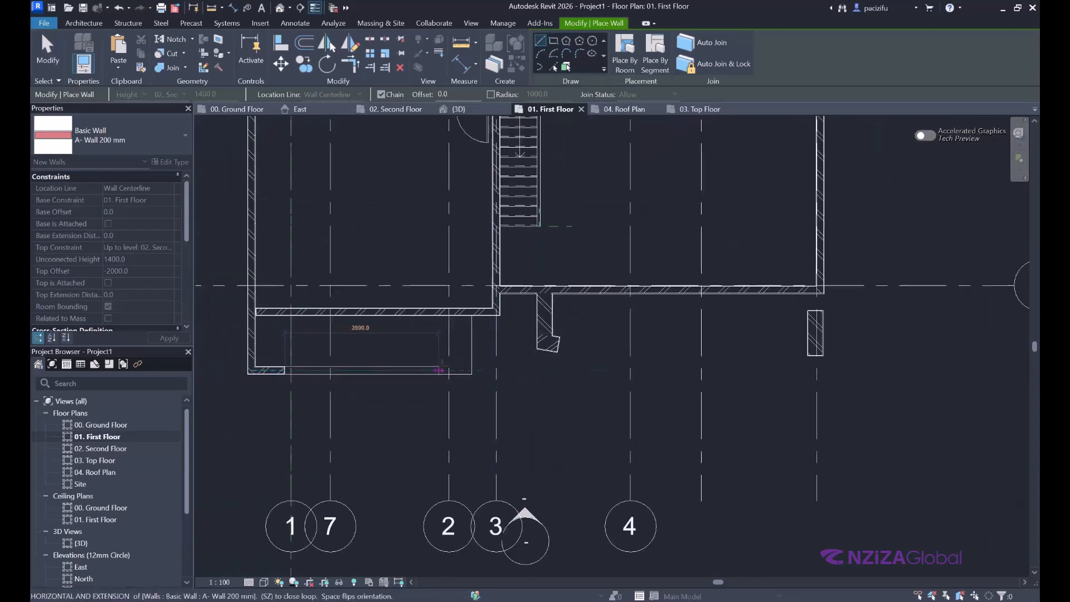
pyautogui.scroll(4, 446, 368)
pyautogui.click(517, 378)
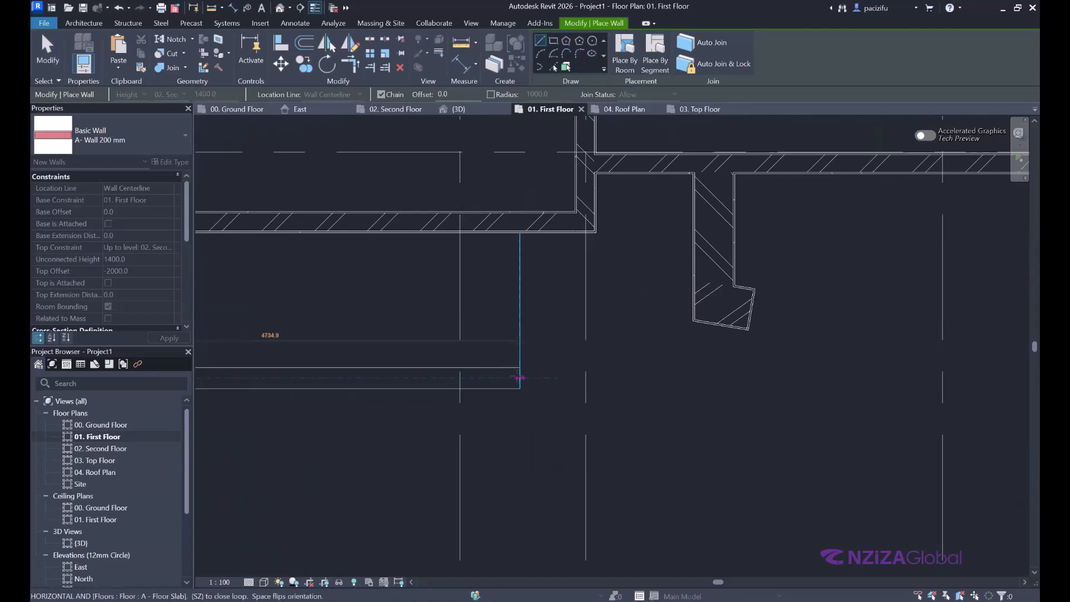
pyautogui.scroll(2, 516, 378)
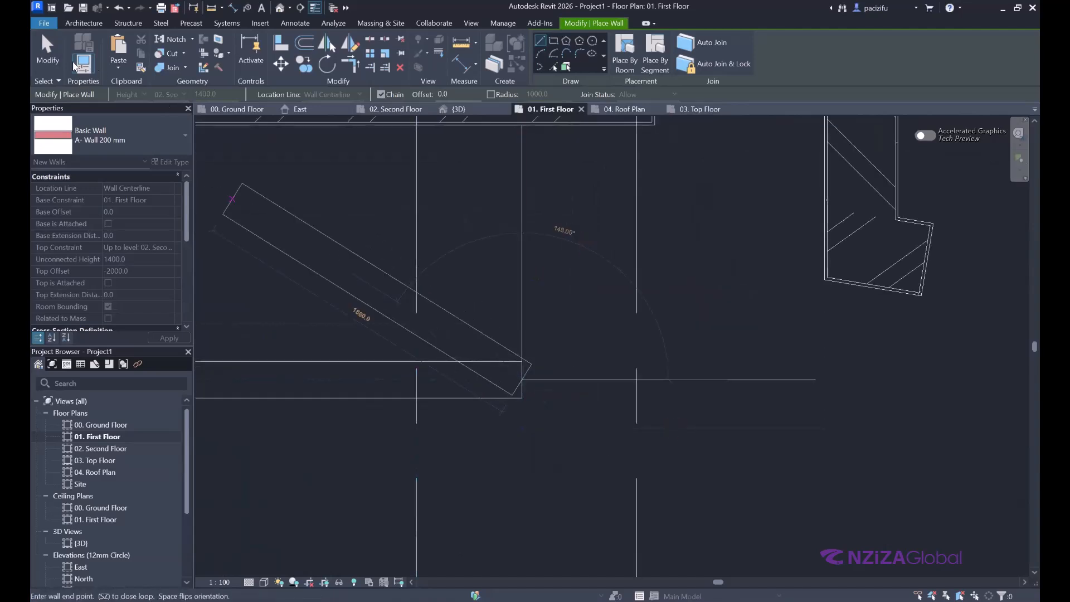
pyautogui.press('Escape')
pyautogui.press('Escape')
# Step: Compare the front area and balcony in the First Floor plan with the same area in the Ground Floor plan
pyautogui.scroll(-4, 501, 352)
pyautogui.scroll(-2, 518, 362)
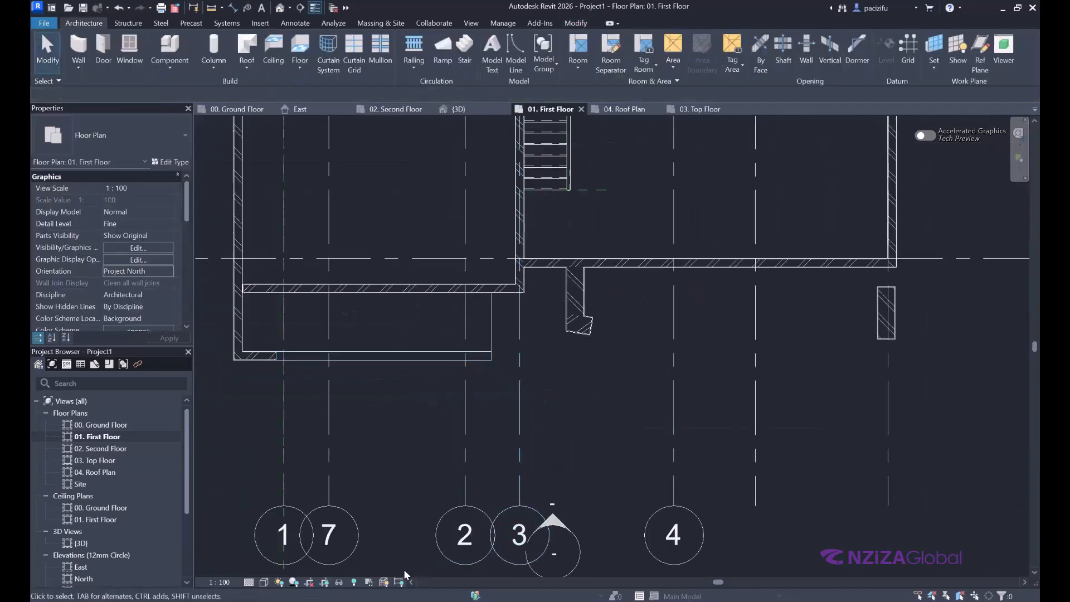
pyautogui.scroll(-3, 485, 453)
pyautogui.scroll(-1, 477, 443)
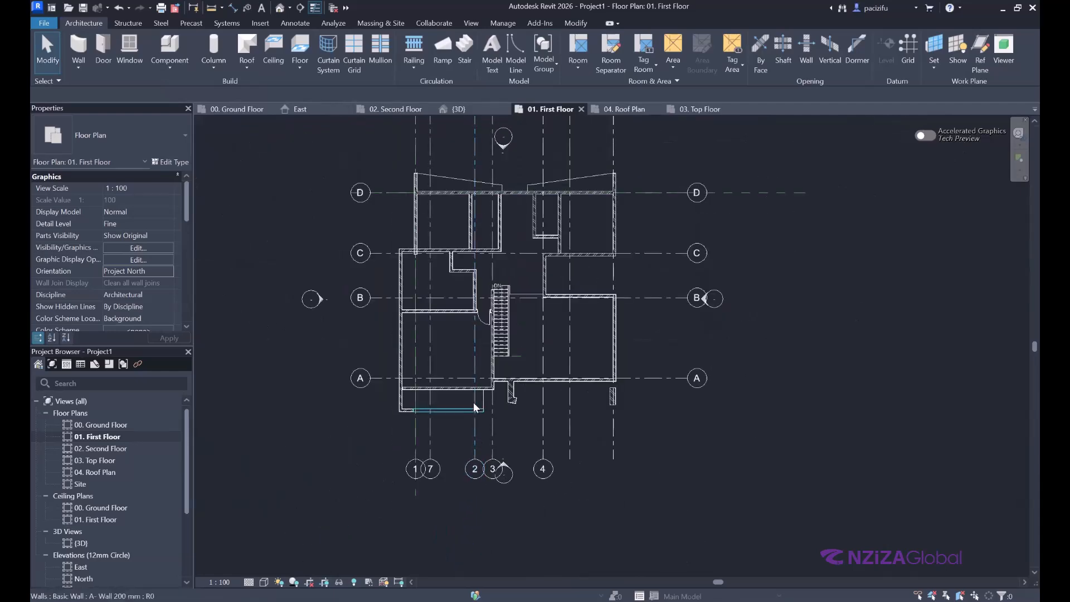
pyautogui.scroll(3, 515, 413)
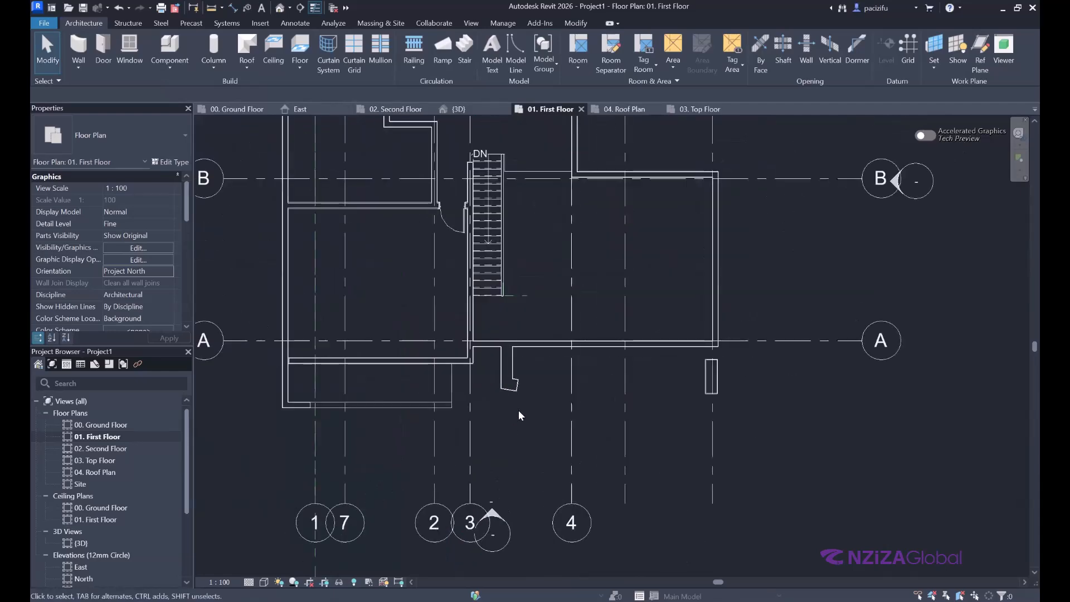
pyautogui.scroll(2, 446, 393)
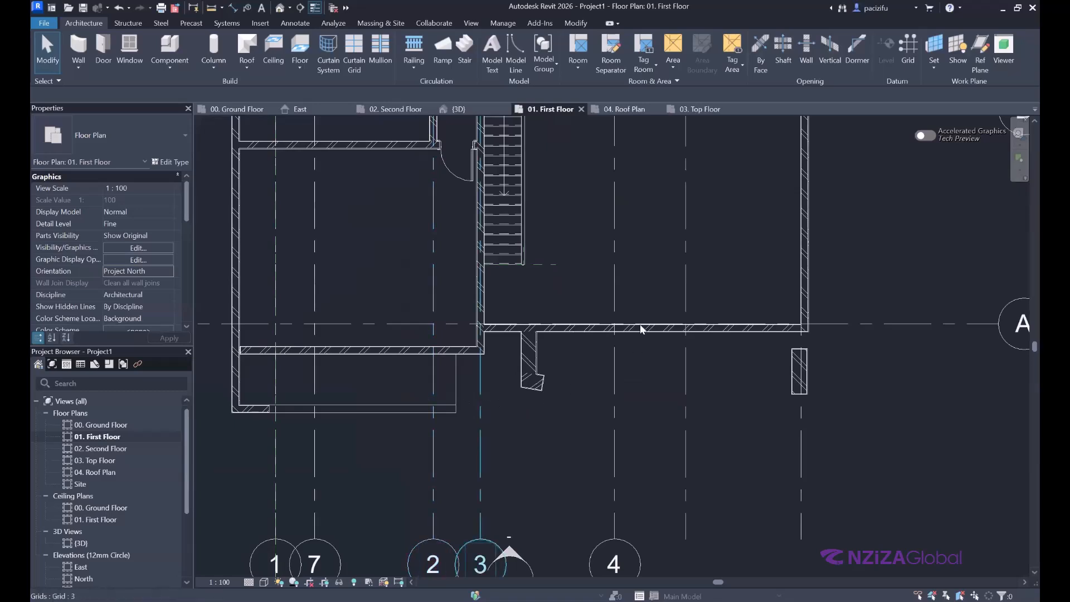
pyautogui.click(240, 110)
pyautogui.scroll(-2, 534, 332)
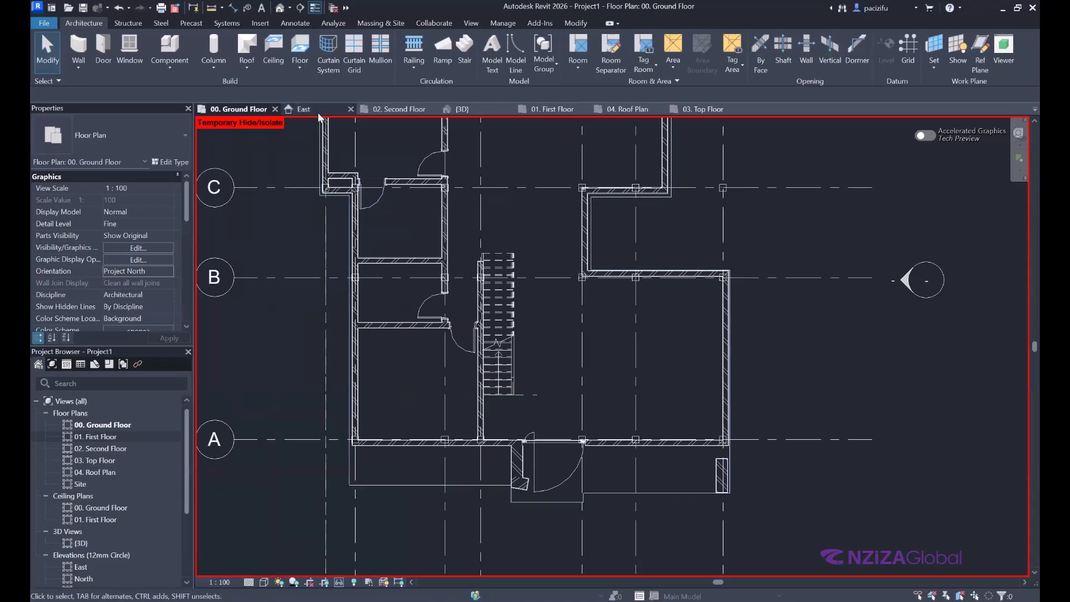
pyautogui.click(549, 109)
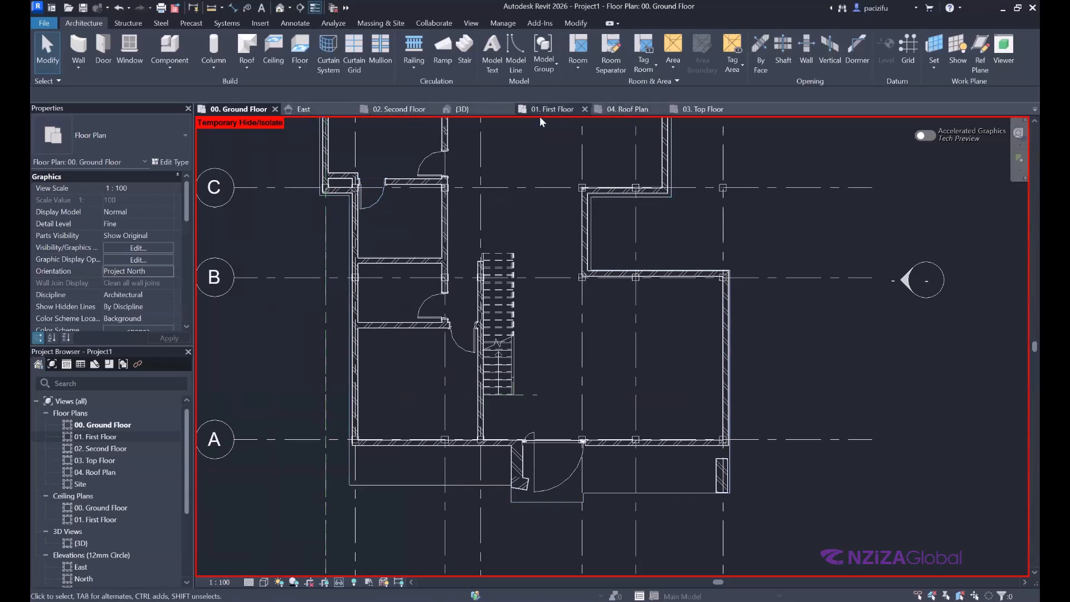
pyautogui.scroll(2, 376, 459)
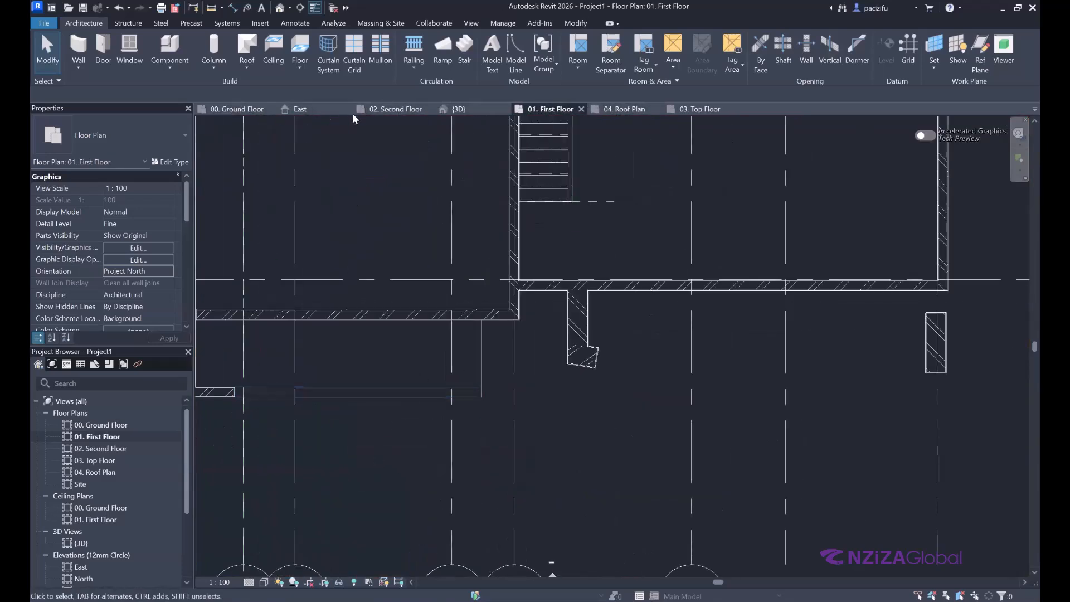
# Step: In the 3D view, set the top offset of the low first-floor balcony wall to -2400
pyautogui.click(459, 109)
pyautogui.scroll(3, 430, 393)
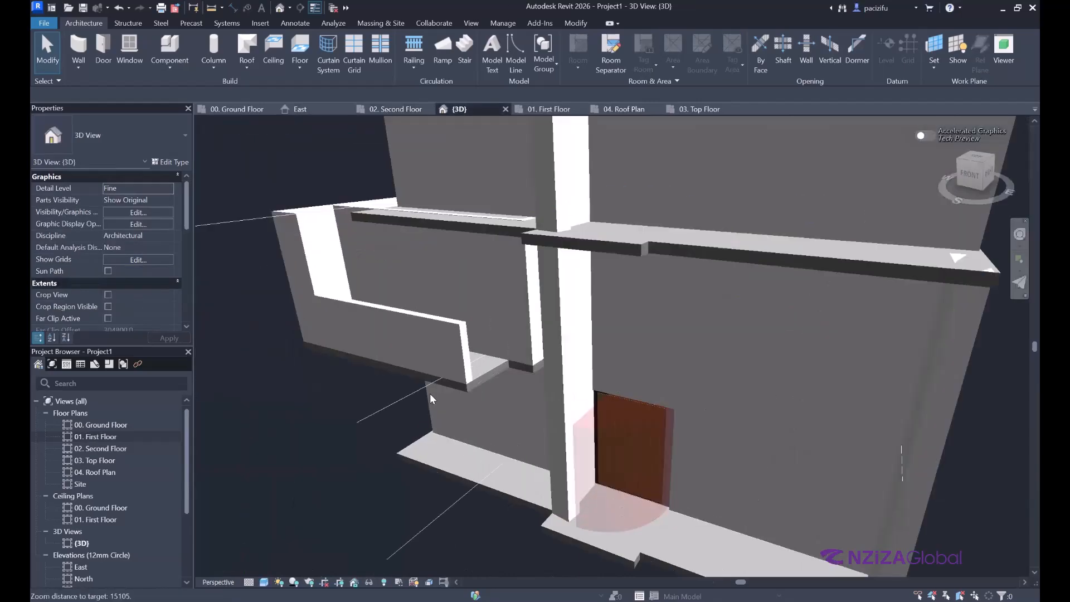
pyautogui.click(446, 322)
pyautogui.doubleClick(134, 271)
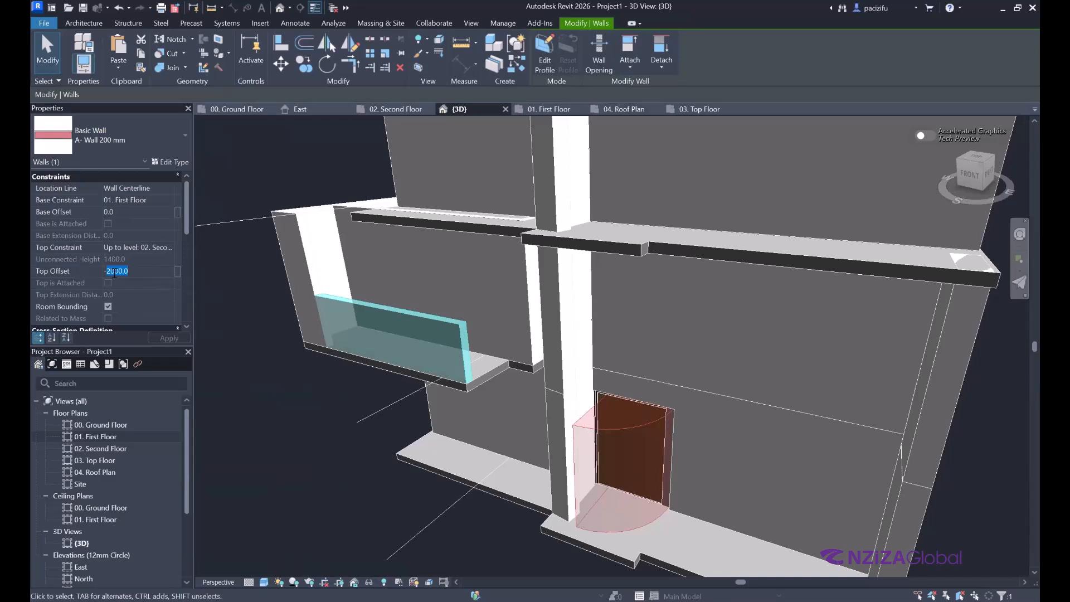
pyautogui.write('2400')
pyautogui.scroll(-2, 340, 339)
pyautogui.scroll(2, 340, 340)
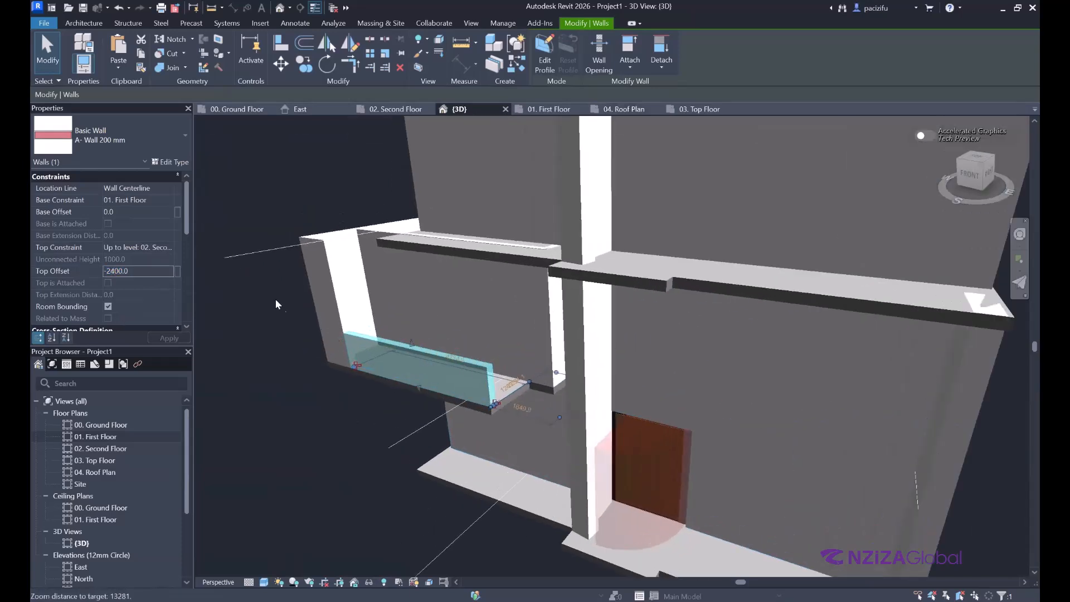
# Step: Set the top offset of the low first-floor balcony wall to -2600
pyautogui.click(115, 272)
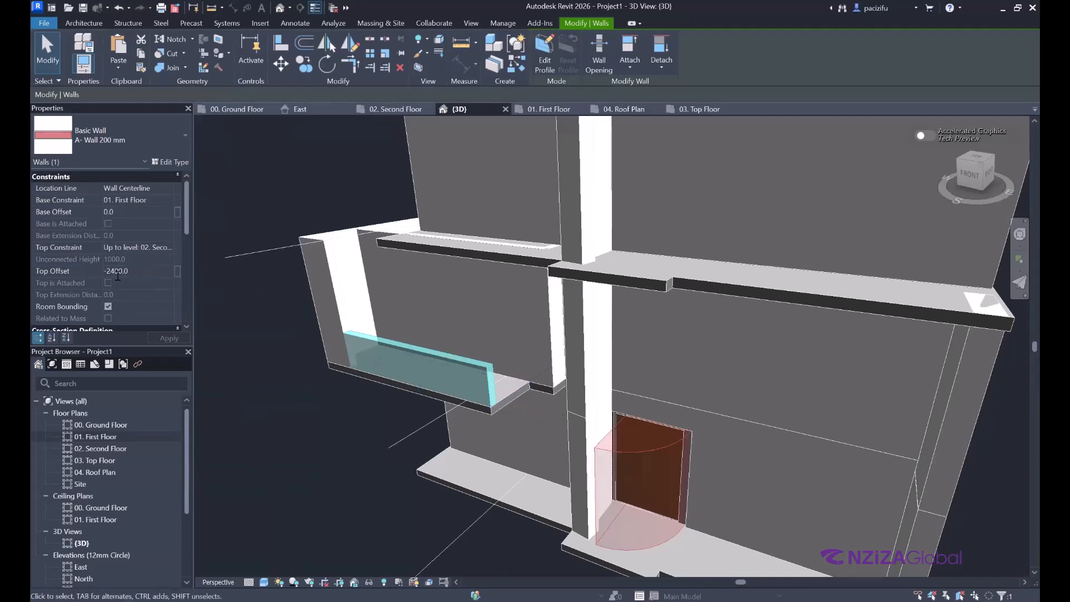
pyautogui.press('Return')
pyautogui.scroll(4, 353, 352)
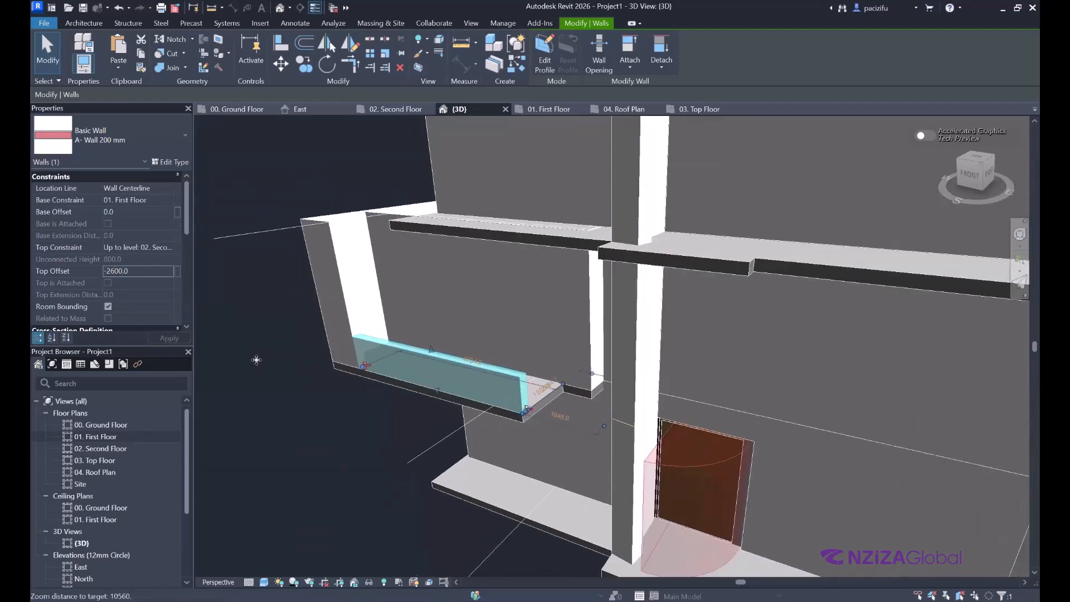
pyautogui.click(256, 359)
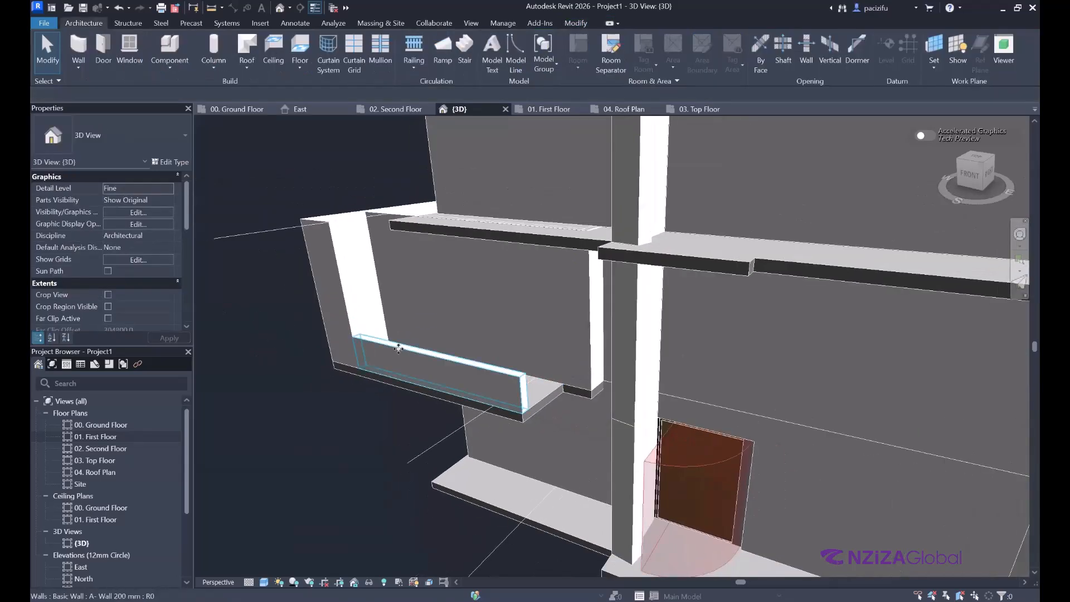
# Step: Set the top offset of the low first-floor balcony wall to -2800
pyautogui.click(397, 350)
pyautogui.click(115, 272)
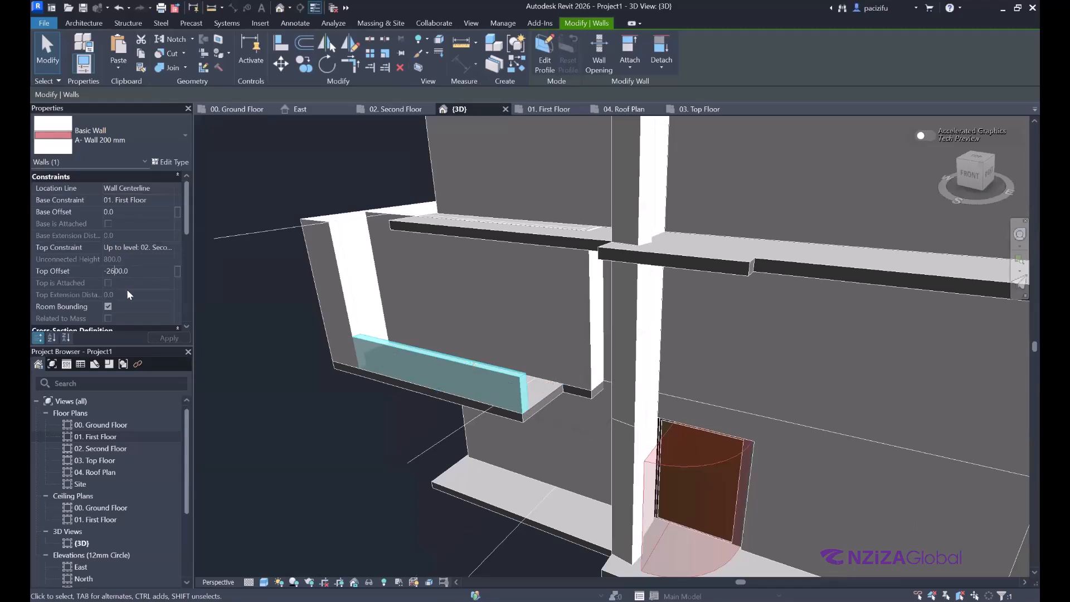
pyautogui.press('BackSpace')
pyautogui.write('8')
pyautogui.scroll(-2, 335, 344)
pyautogui.click(283, 417)
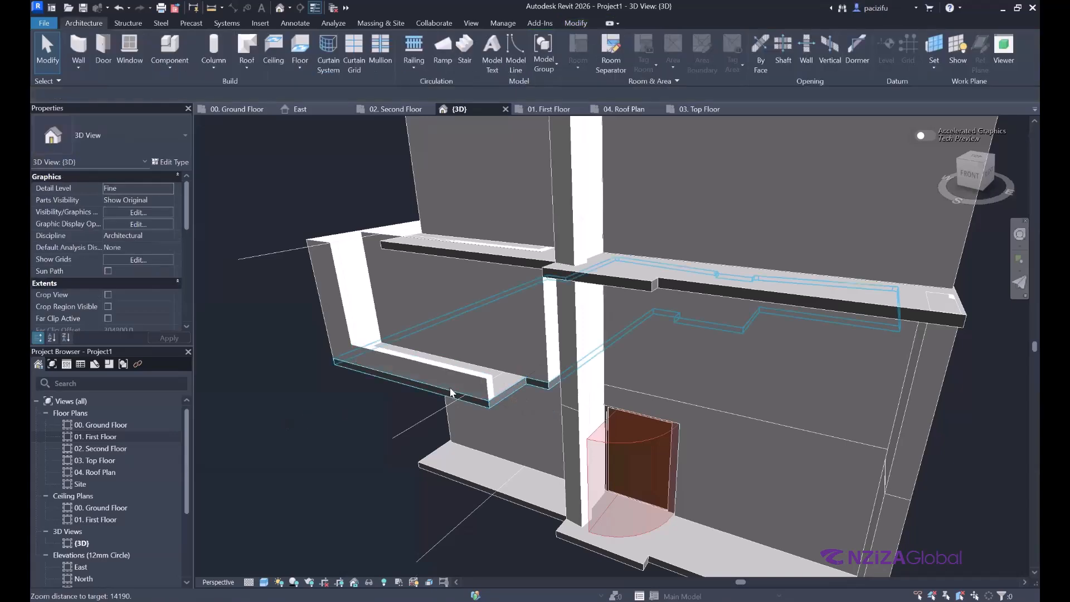
pyautogui.scroll(3, 453, 391)
# Step: In the First Floor plan, open the boundary of the first-floor A - Floor Slab for editing
pyautogui.click(239, 109)
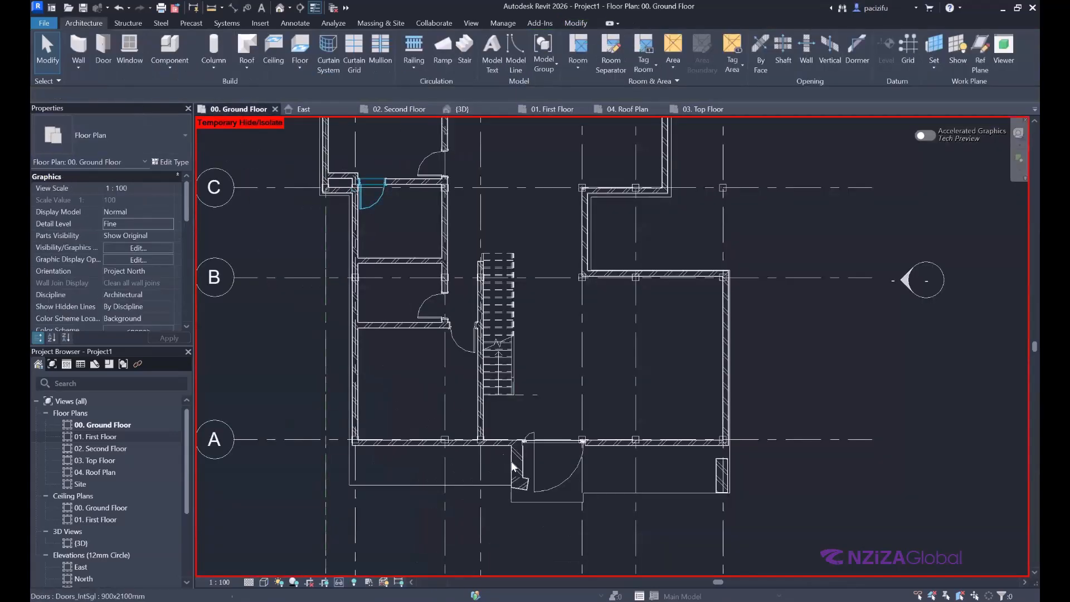
pyautogui.click(470, 112)
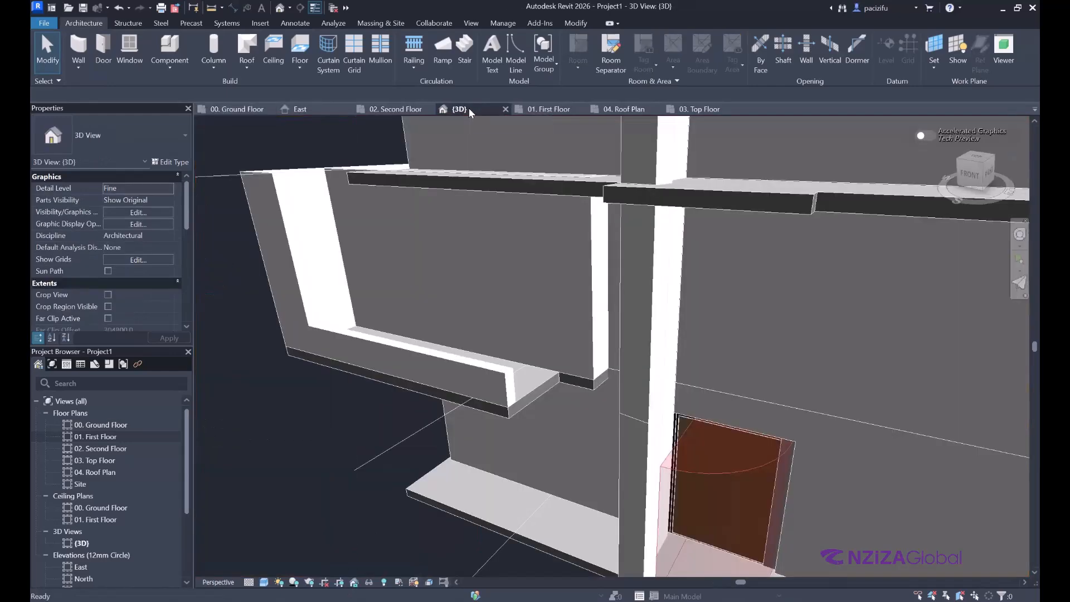
pyautogui.click(572, 111)
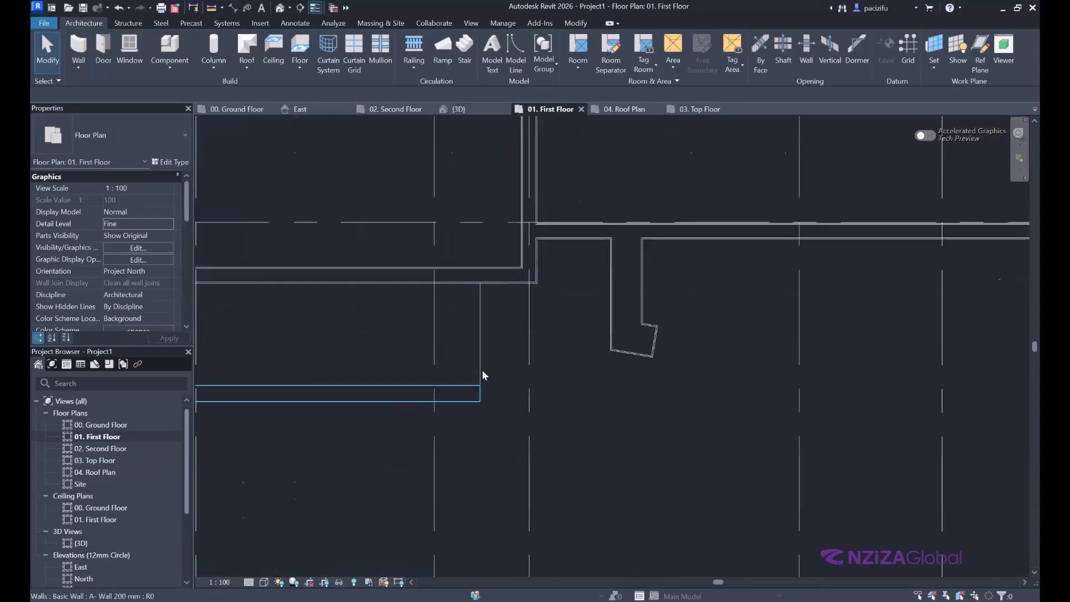
pyautogui.click(397, 365)
pyautogui.scroll(-3, 396, 363)
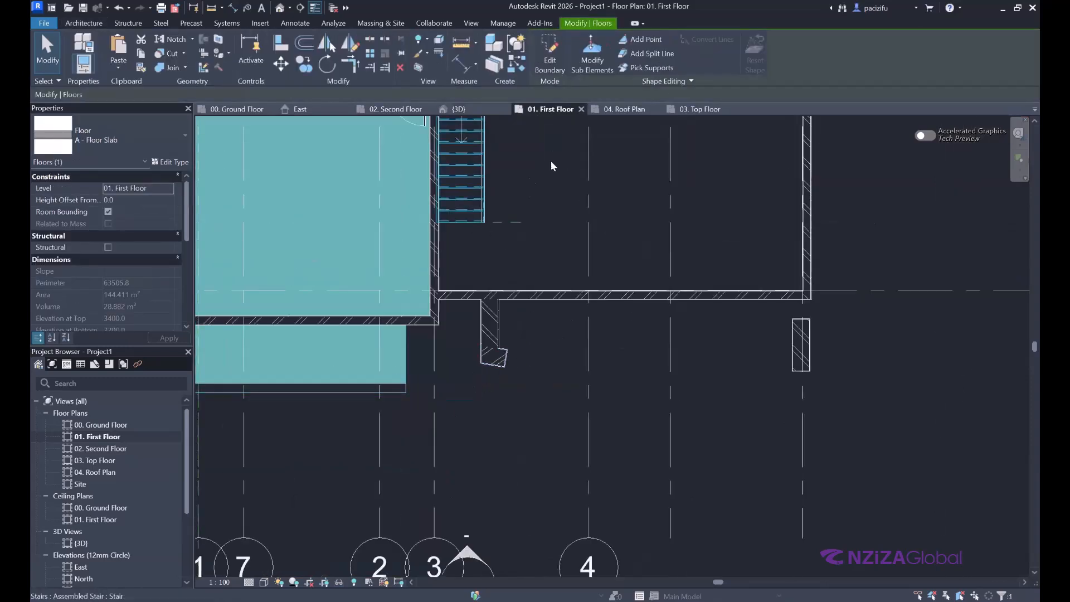
pyautogui.click(554, 56)
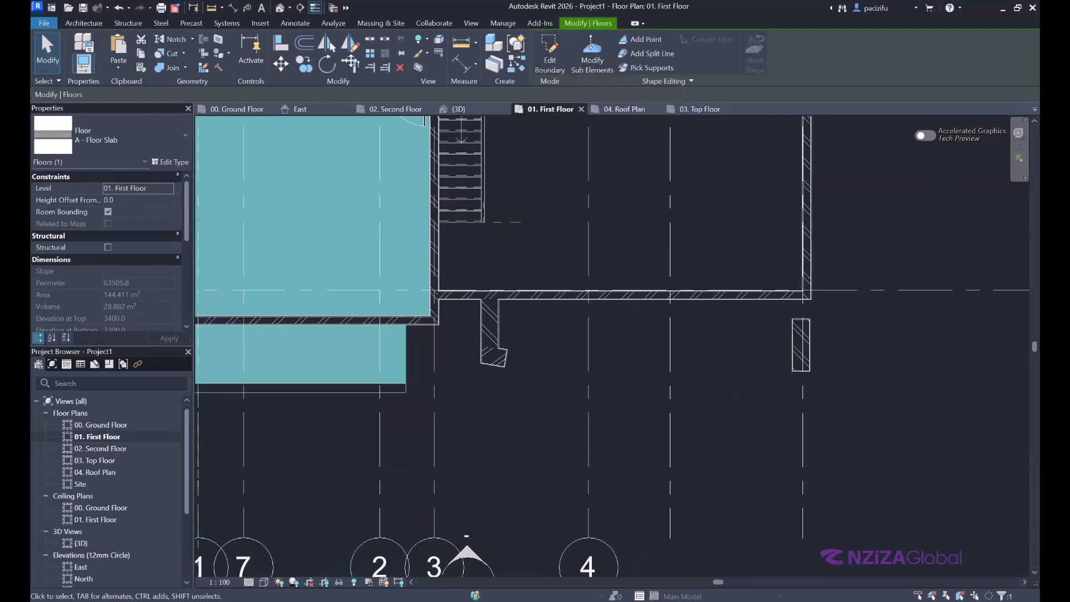
pyautogui.click(550, 68)
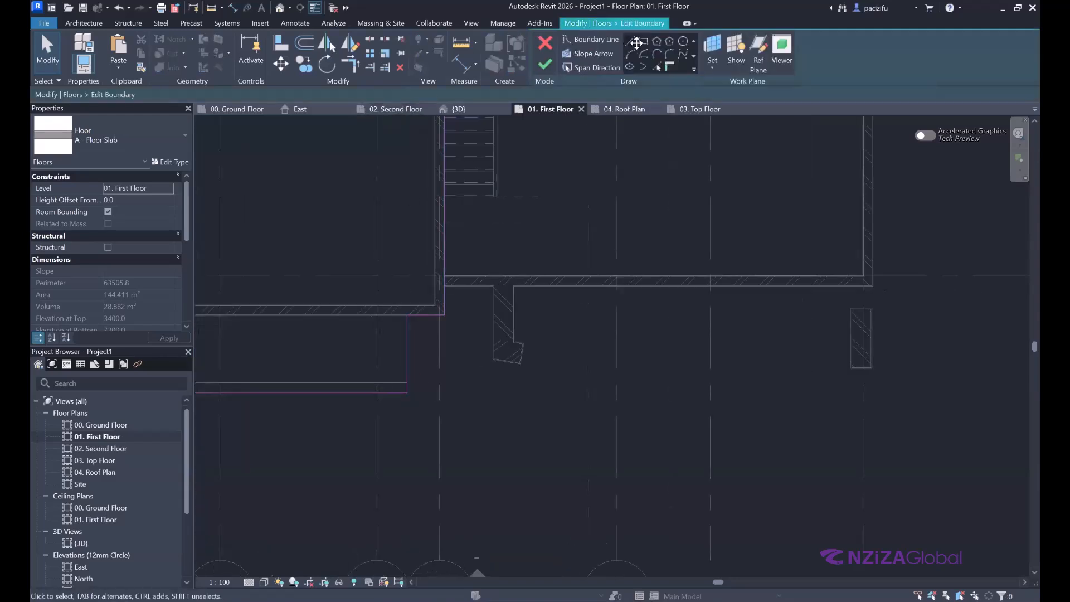
# Step: Sketch the outer boundary lines from the balcony slab's front corner past gridline 4 and about 2047 mm back to the front wall face
pyautogui.click(630, 40)
pyautogui.scroll(2, 406, 392)
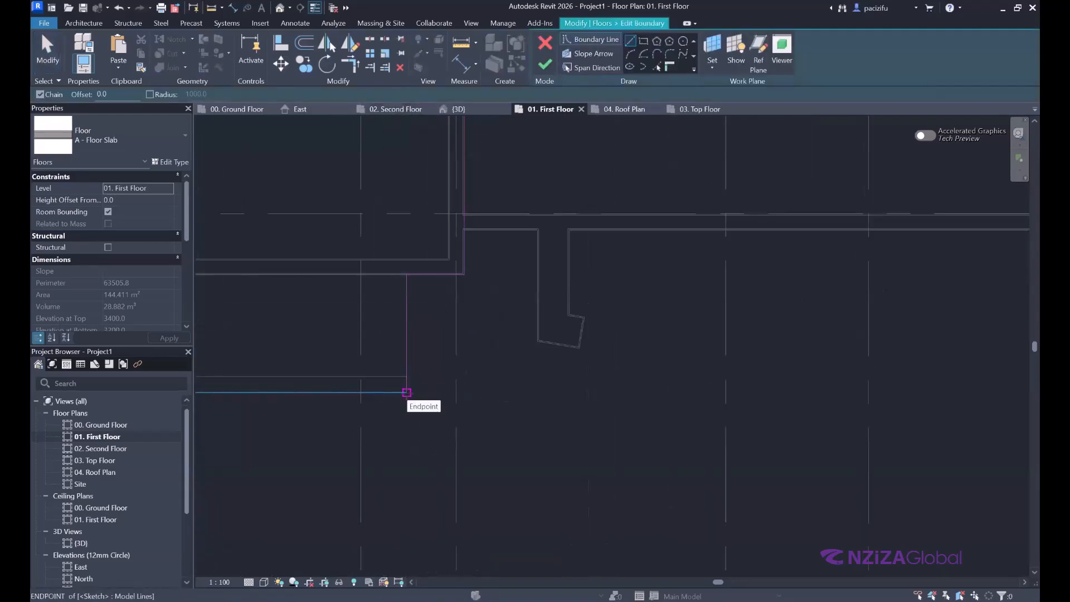
pyautogui.click(740, 392)
pyautogui.click(740, 229)
pyautogui.press('Escape')
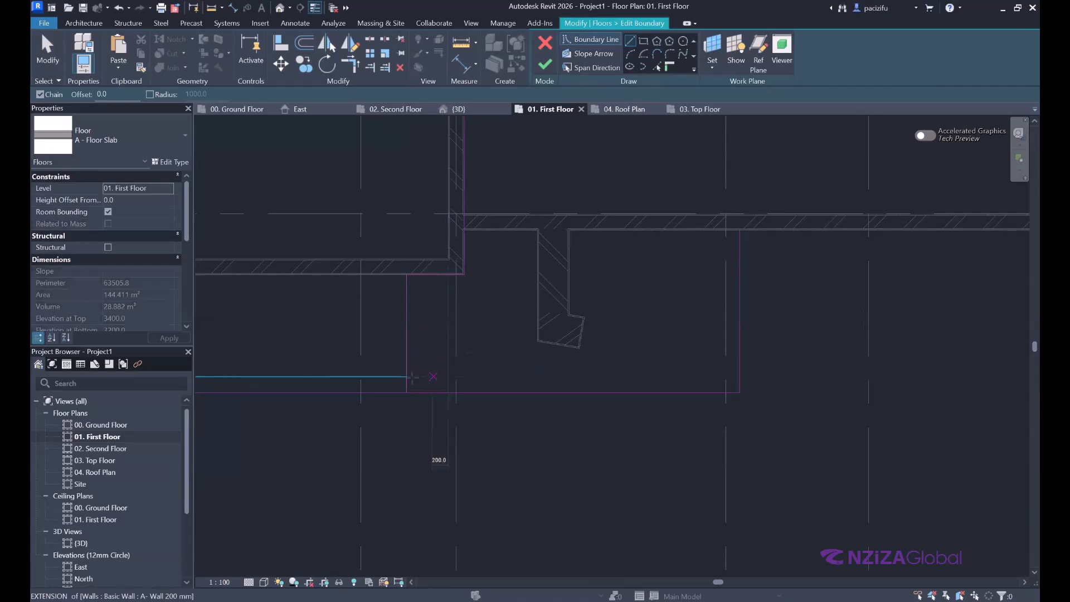
# Step: Sketch the inner boundary lines from the low wall's inner corner along its face line and about 1847 mm back to the front wall
pyautogui.click(406, 376)
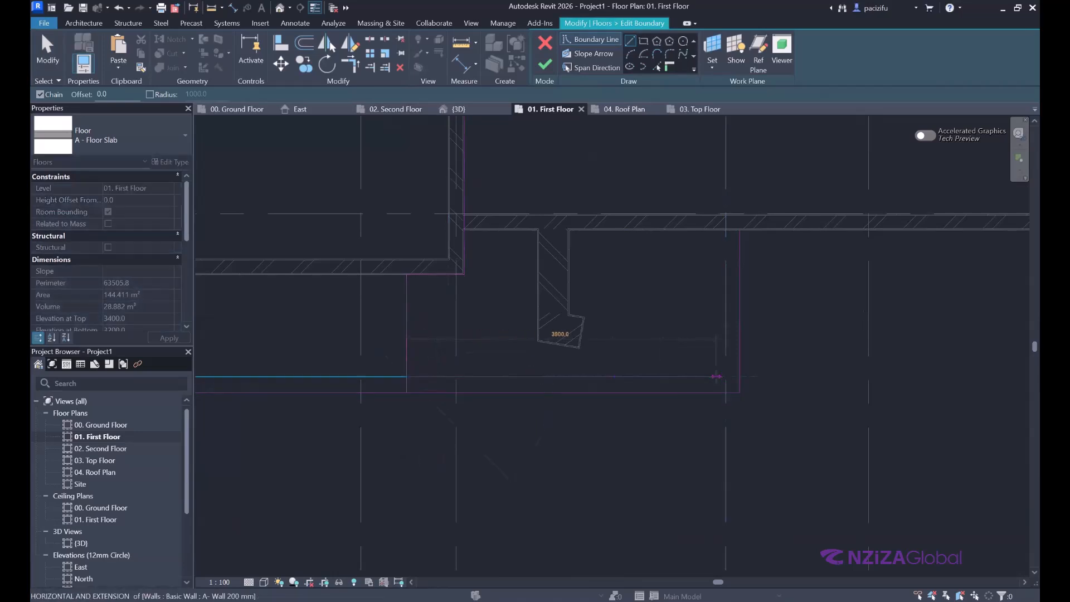
pyautogui.click(716, 377)
pyautogui.scroll(2, 725, 233)
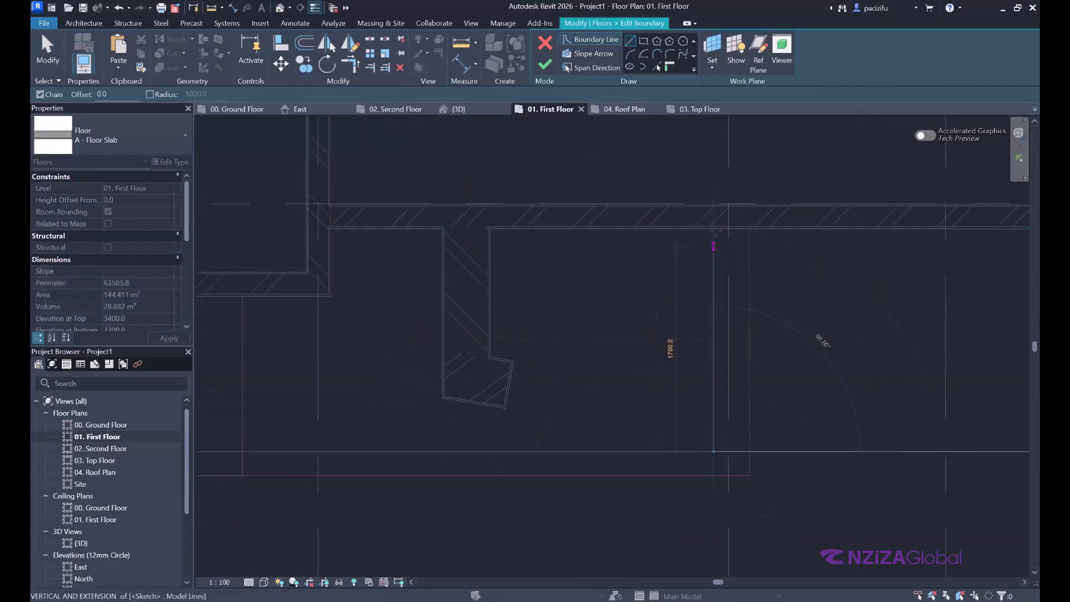
pyautogui.click(713, 228)
pyautogui.press('Escape')
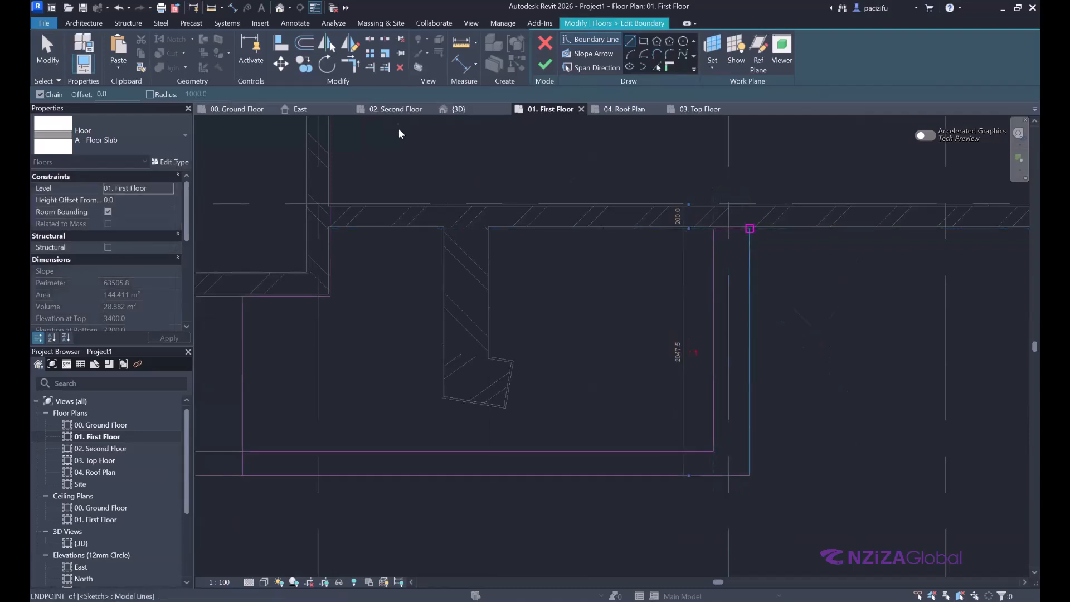
pyautogui.click(54, 42)
pyautogui.scroll(-3, 534, 353)
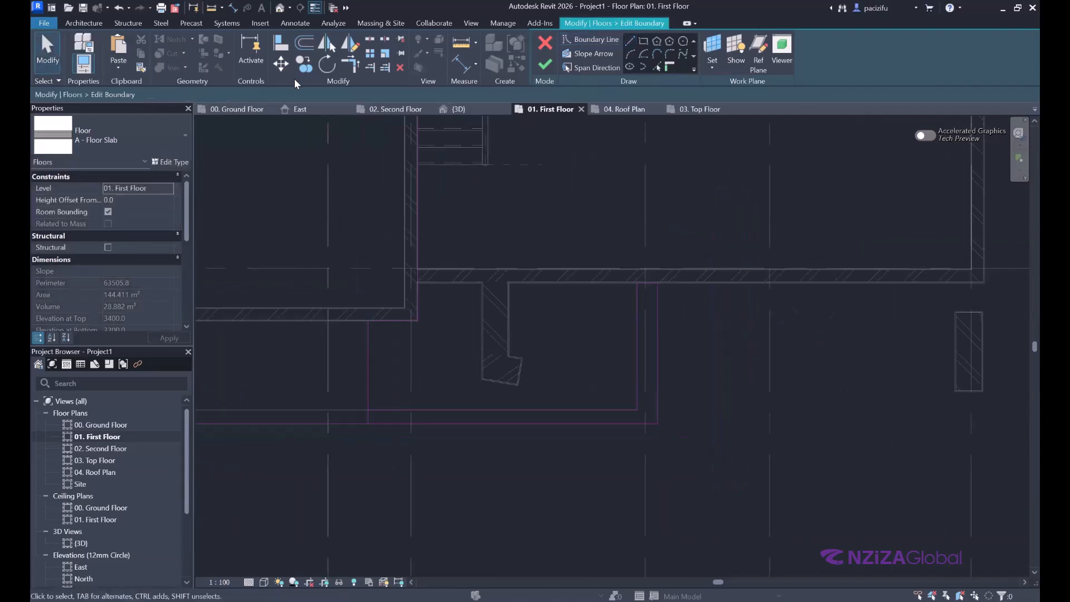
pyautogui.click(350, 66)
pyautogui.scroll(2, 370, 420)
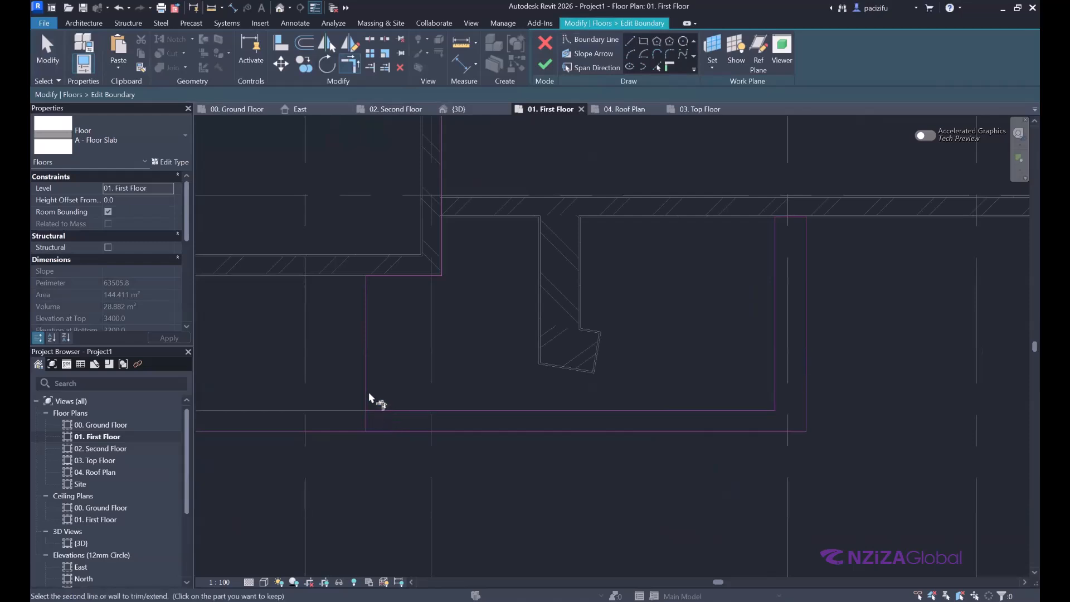
pyautogui.scroll(-2, 526, 352)
pyautogui.click(47, 40)
# Step: Set the inner return line of the slab extension 100 mm from gridline 4
pyautogui.scroll(4, 676, 376)
pyautogui.click(647, 388)
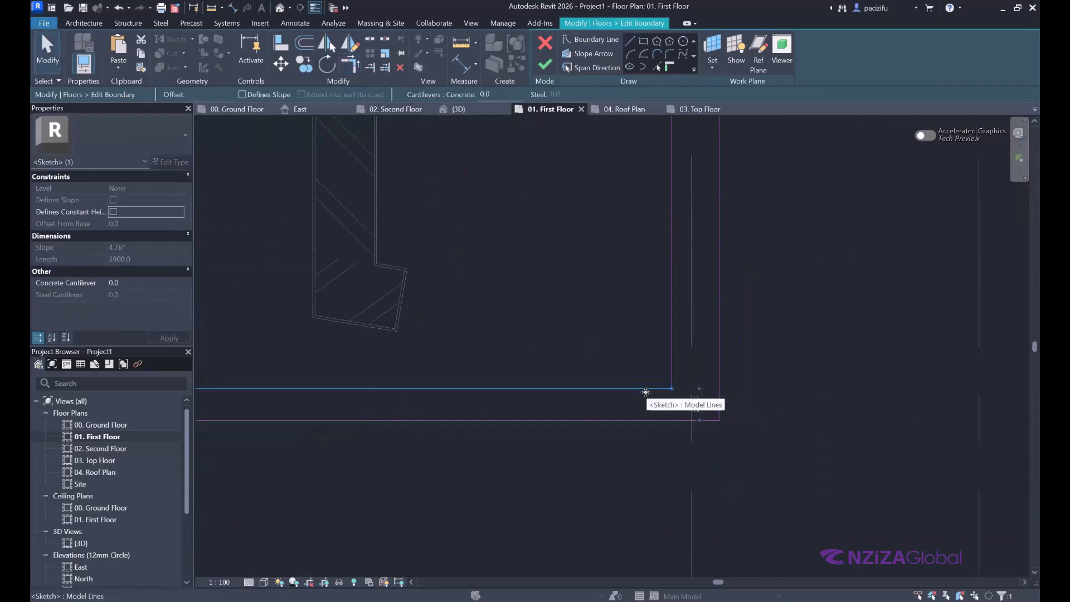
pyautogui.scroll(2, 680, 355)
pyautogui.click(671, 348)
pyautogui.scroll(-2, 676, 408)
pyautogui.scroll(4, 689, 417)
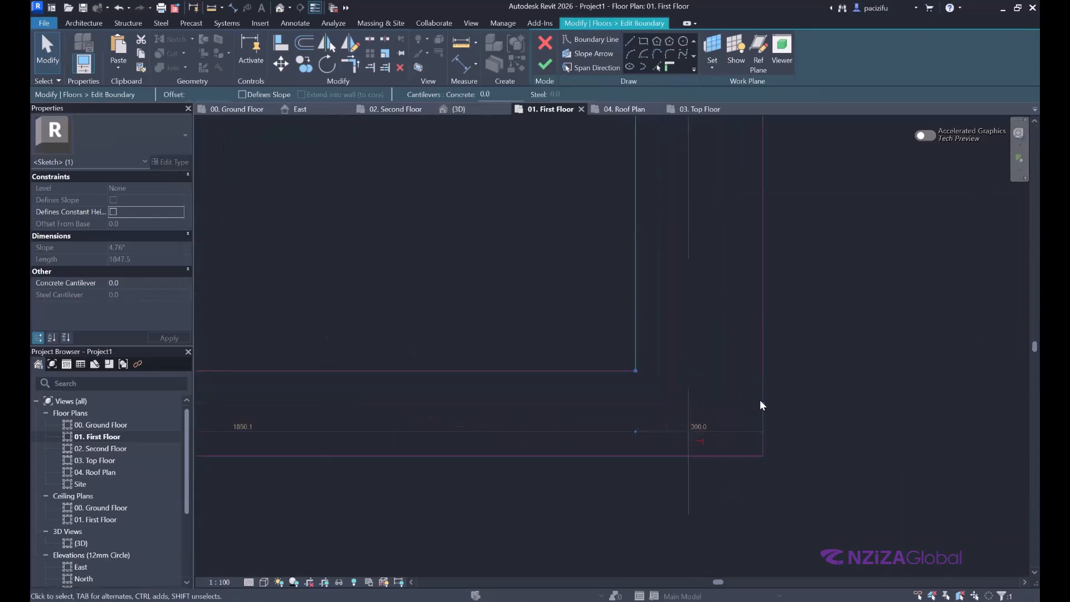
pyautogui.moveTo(760, 401); pyautogui.dragTo(689, 403)
pyautogui.click(664, 425)
pyautogui.write('100')
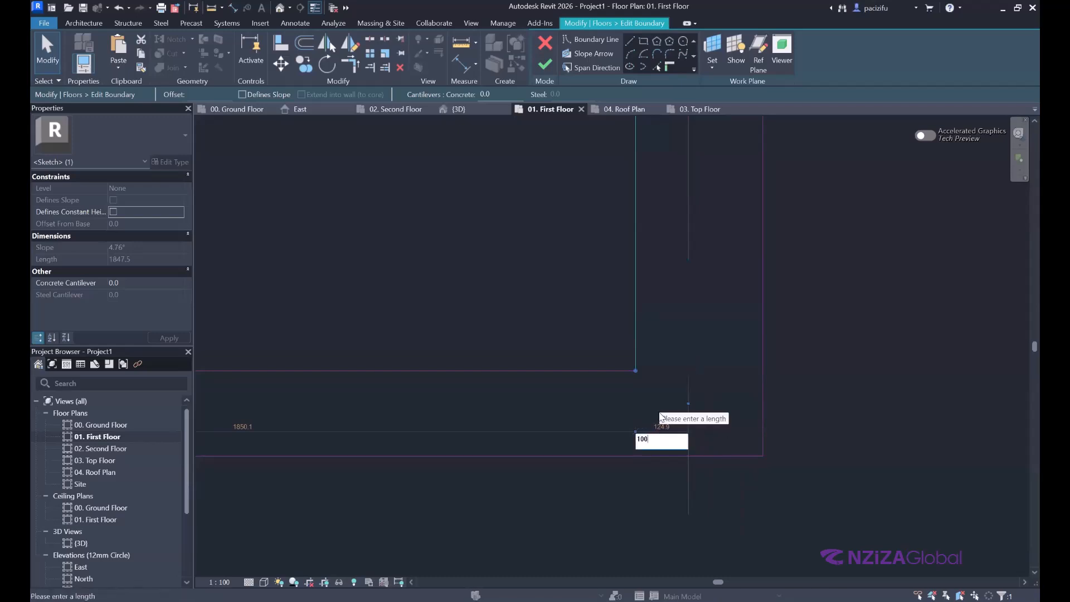
pyautogui.press('Return')
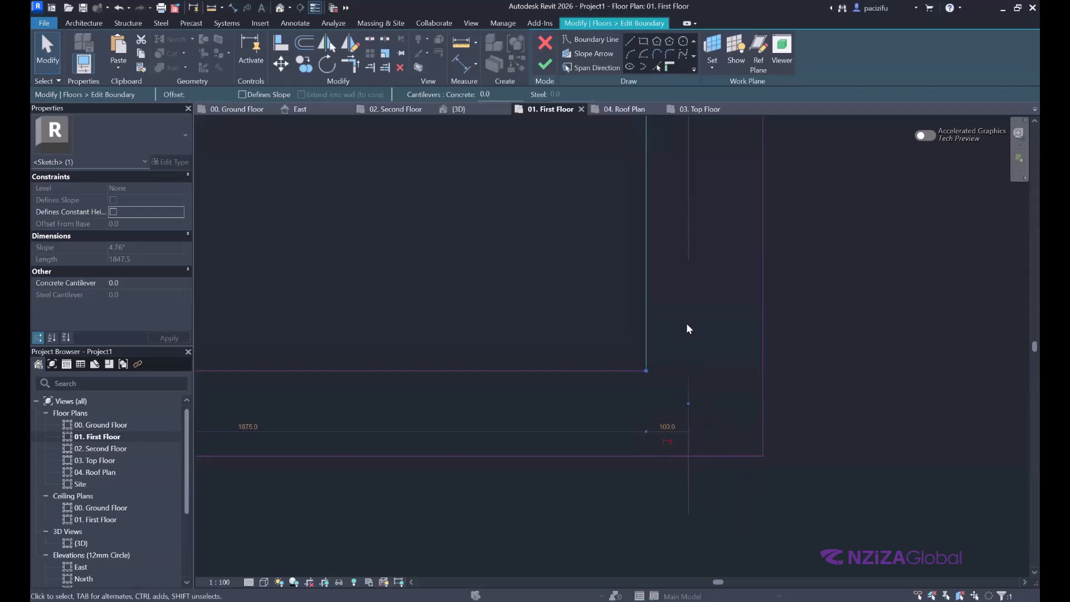
# Step: Try to set the outer return line 100 mm from the inner return line, and undo it
pyautogui.click(705, 482)
pyautogui.write('100')
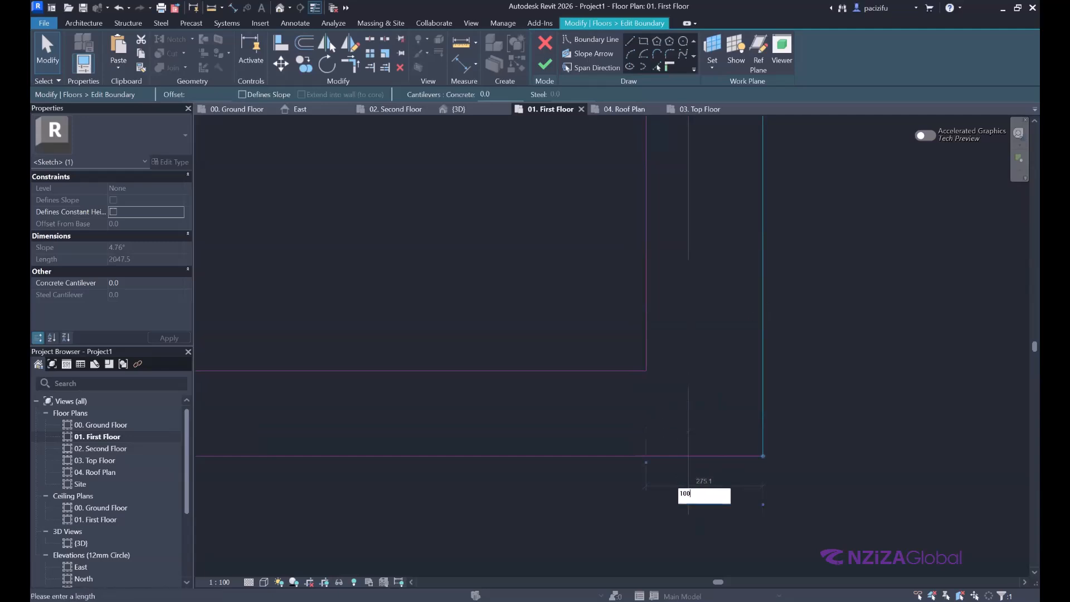
pyautogui.press('Return')
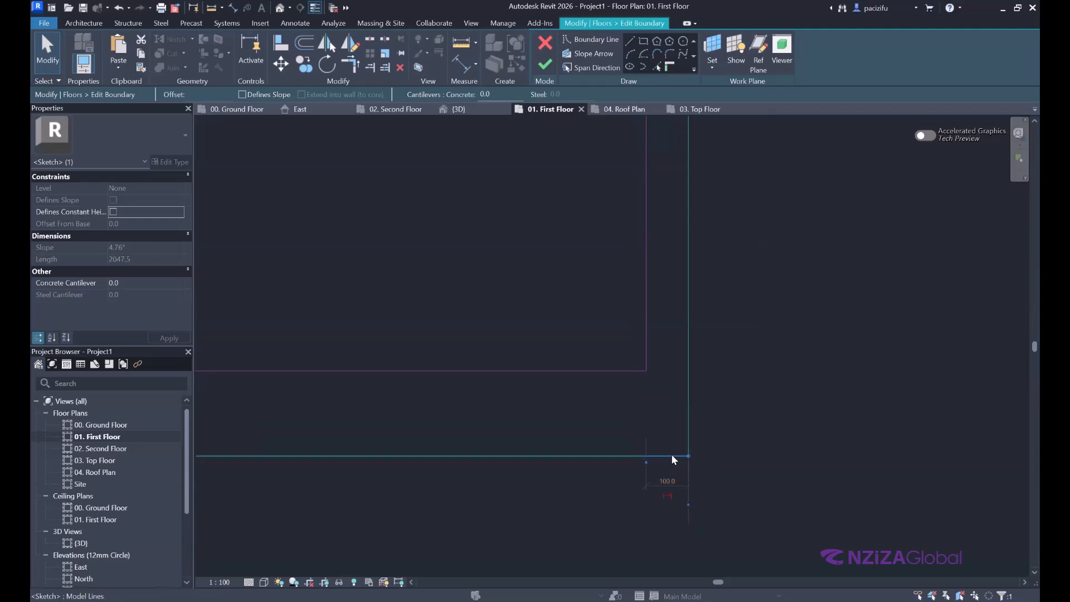
pyautogui.hotkey('ctrl', 'z')
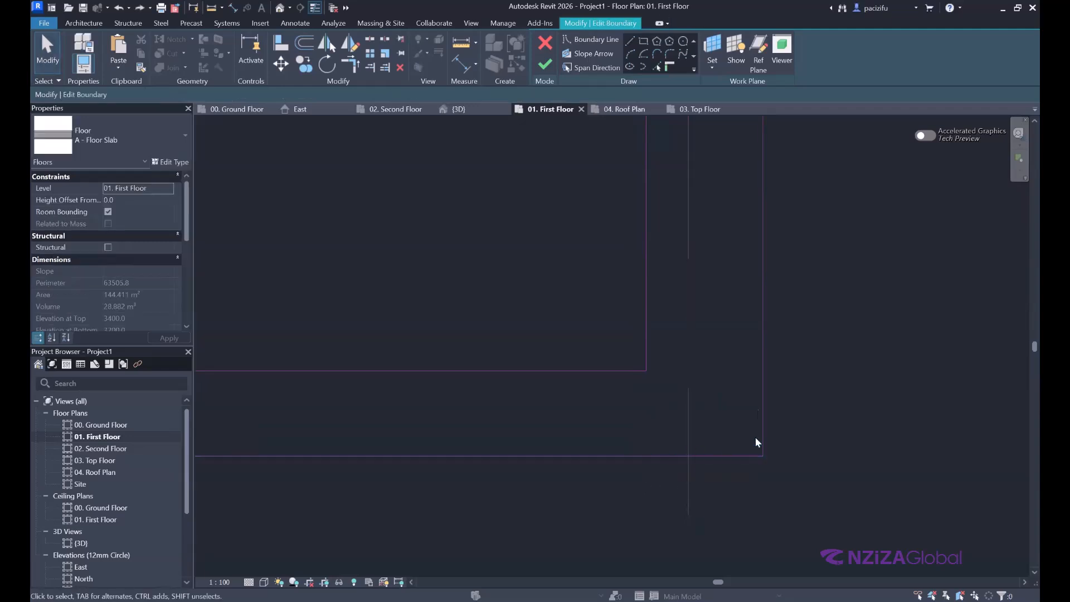
# Step: Set the outer return line of the slab extension 100 mm from gridline 4, measured on the side away from the inner line
pyautogui.click(763, 373)
pyautogui.moveTo(647, 463); pyautogui.dragTo(690, 421)
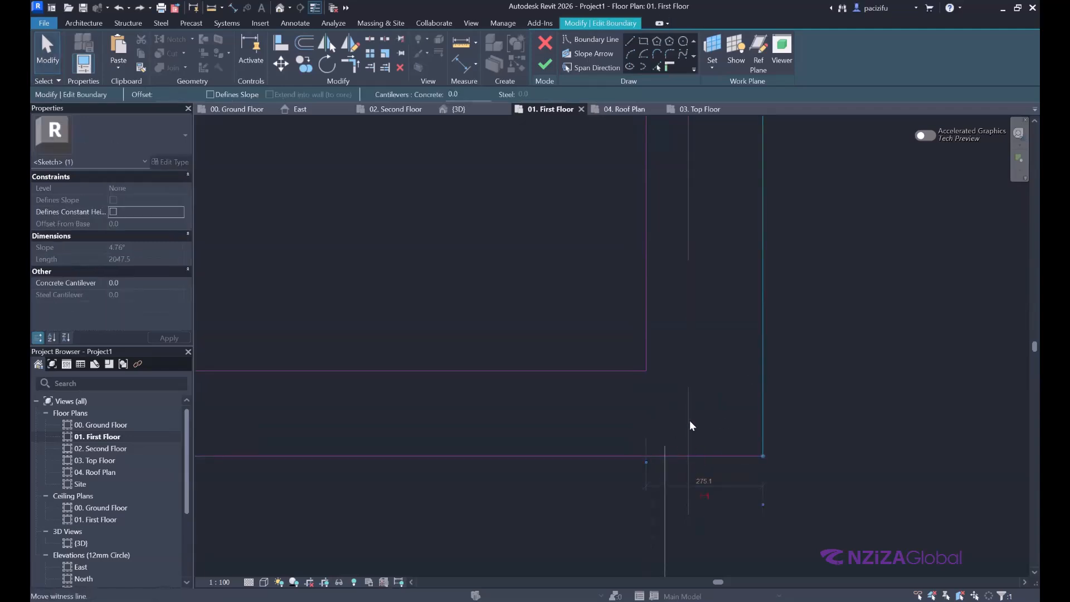
pyautogui.click(726, 482)
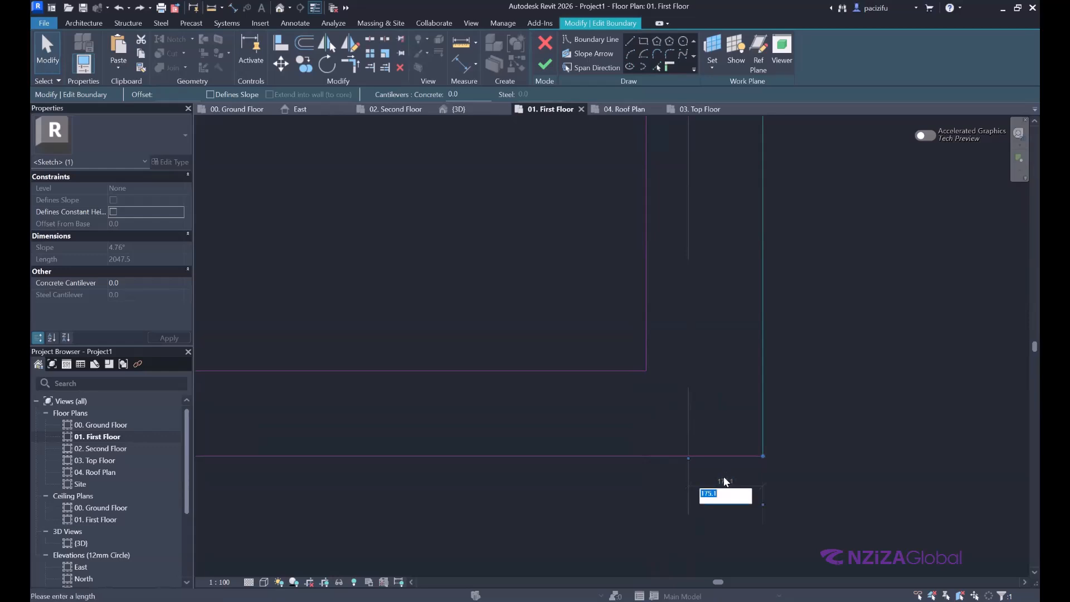
pyautogui.press('Return')
pyautogui.scroll(-6, 619, 463)
pyautogui.press('Escape')
pyautogui.scroll(2, 637, 296)
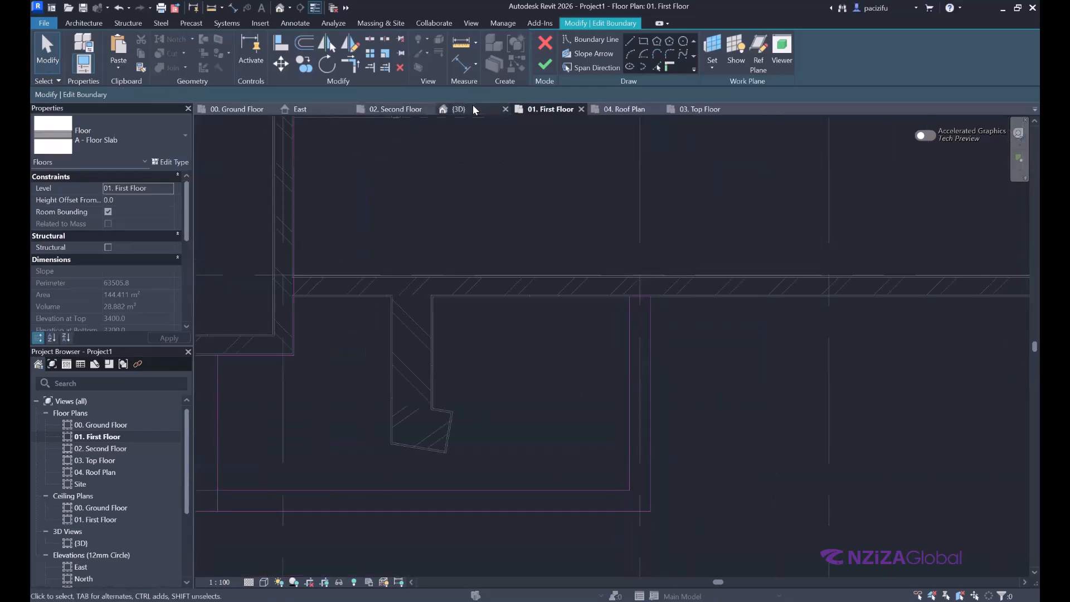
# Step: Finish the floor boundary edit in the 3D view without attaching the walls below to the slab
pyautogui.click(473, 106)
pyautogui.scroll(3, 543, 441)
pyautogui.scroll(-3, 540, 440)
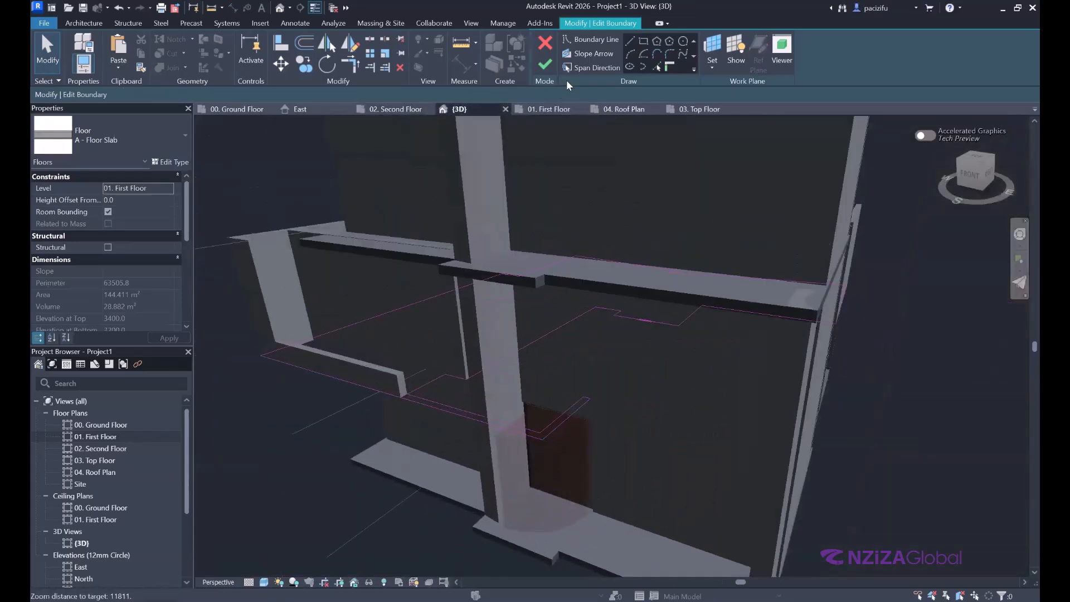
pyautogui.click(545, 65)
pyautogui.scroll(3, 477, 333)
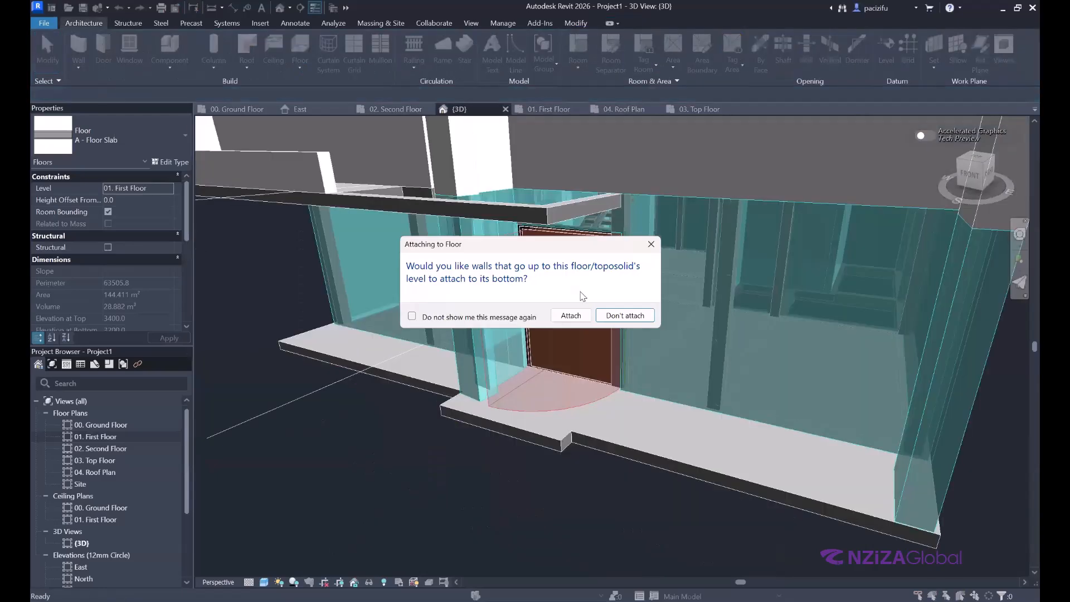
pyautogui.press('Return')
pyautogui.scroll(-3, 396, 433)
pyautogui.scroll(4, 422, 349)
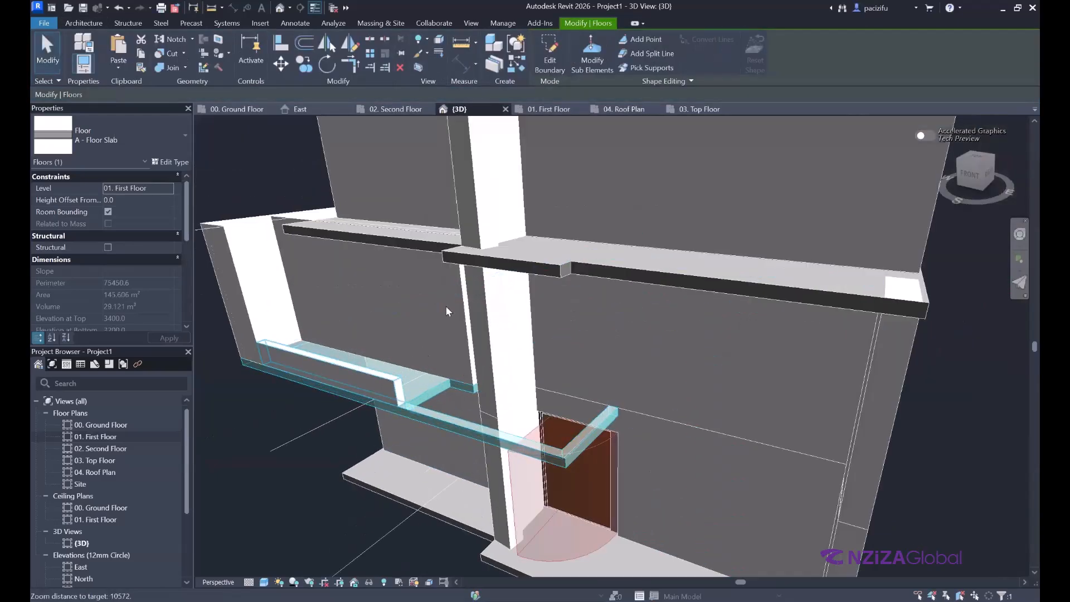
# Step: Align the end face of the first-floor balcony parapet wall with the outer side edge of the slab extension
pyautogui.click(334, 365)
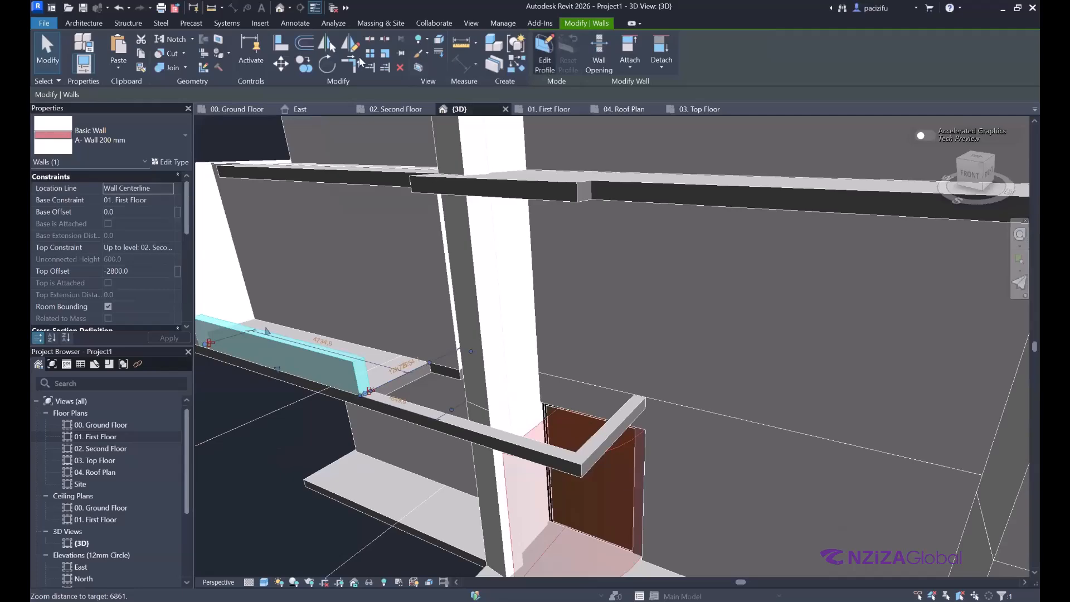
pyautogui.click(280, 45)
pyautogui.scroll(3, 579, 454)
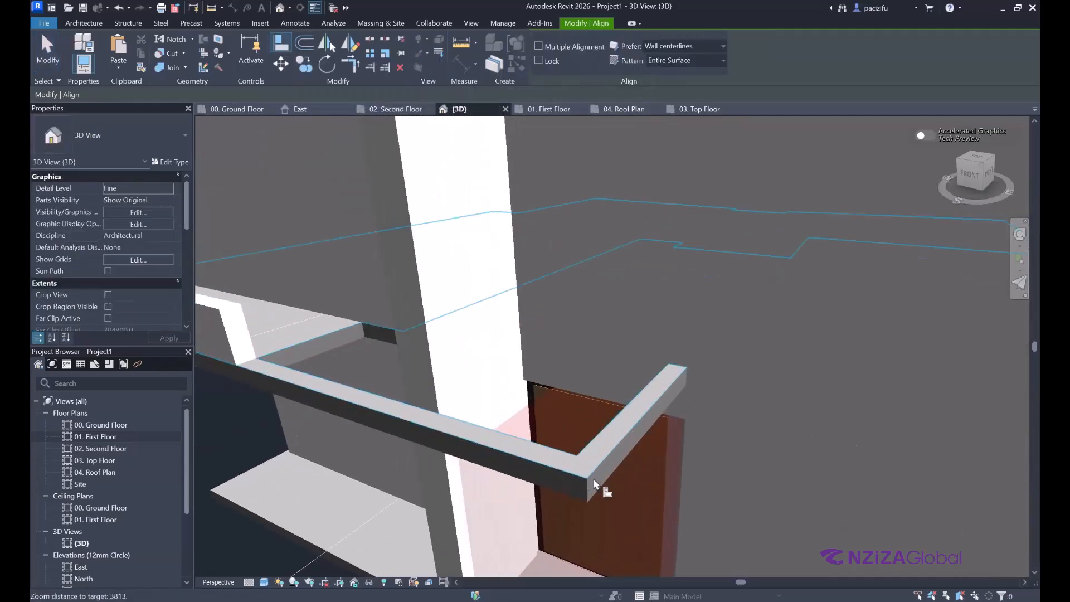
pyautogui.scroll(1, 290, 344)
pyautogui.scroll(2, 291, 344)
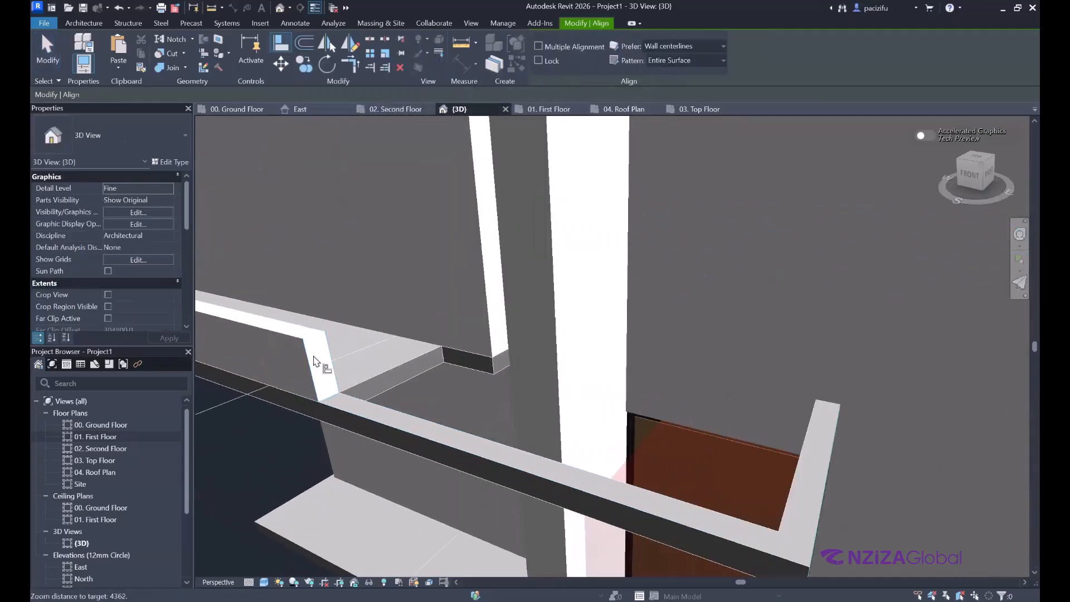
pyautogui.scroll(-1, 328, 369)
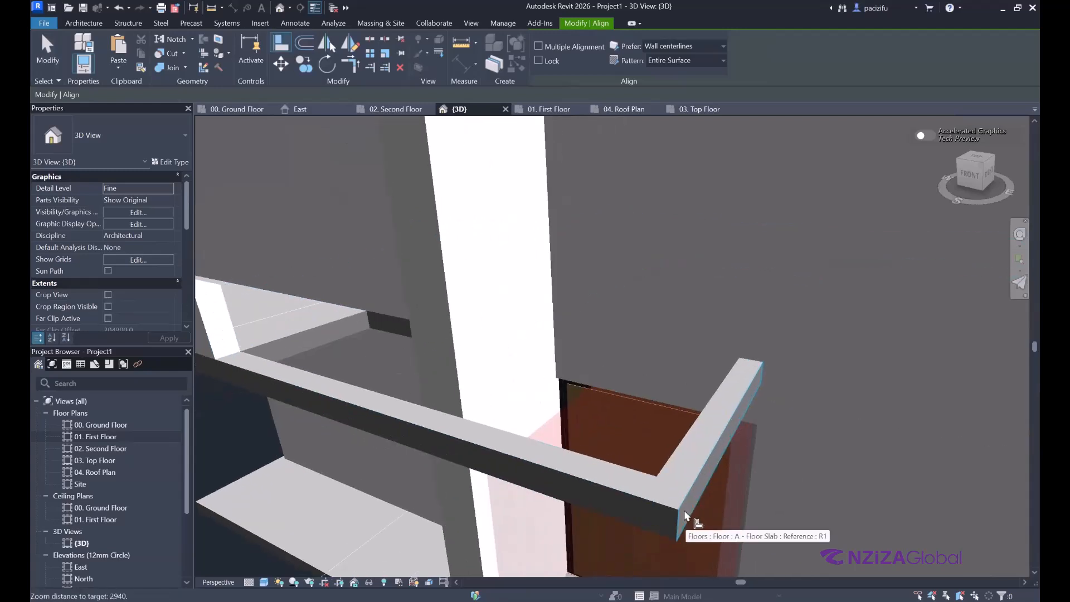
pyautogui.scroll(1, 646, 496)
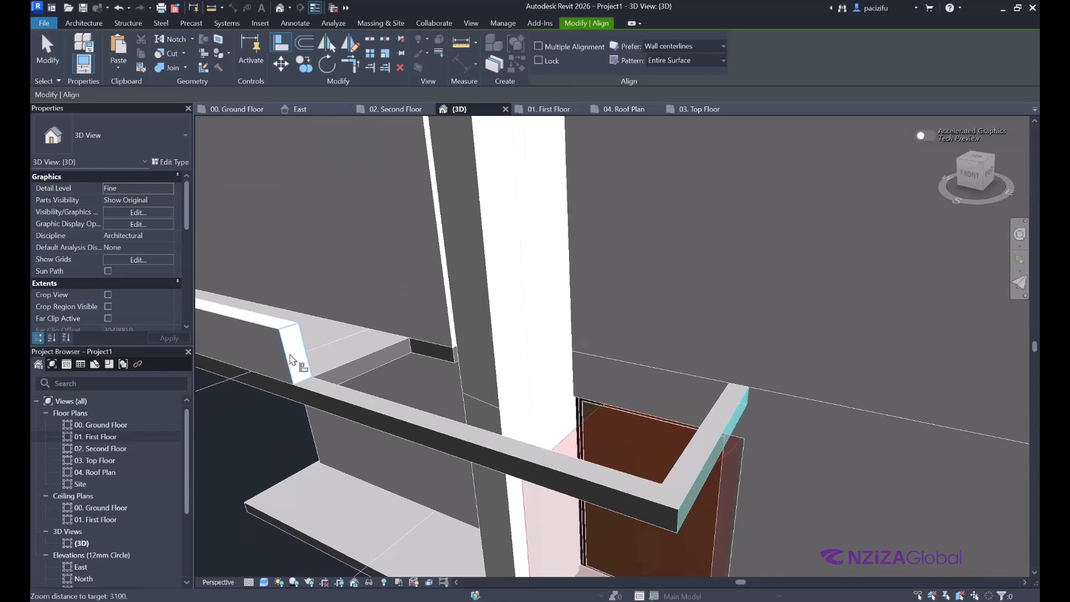
pyautogui.click(289, 358)
pyautogui.scroll(-2, 323, 370)
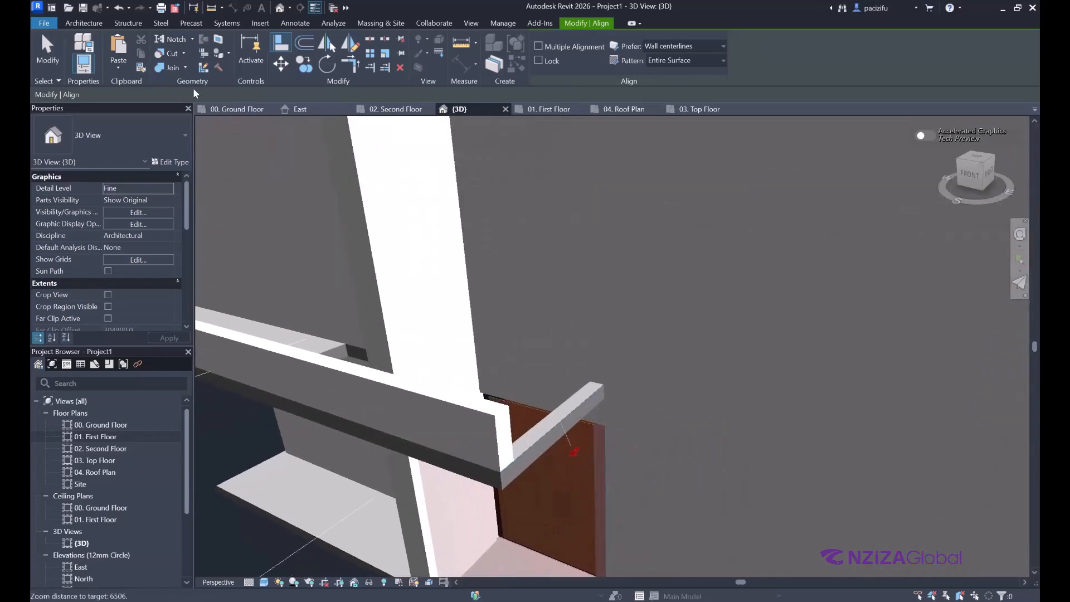
# Step: In the first floor plan, add a return parapet along the slab extension's side using the same wall type as the front parapet
pyautogui.click(237, 109)
pyautogui.scroll(2, 533, 422)
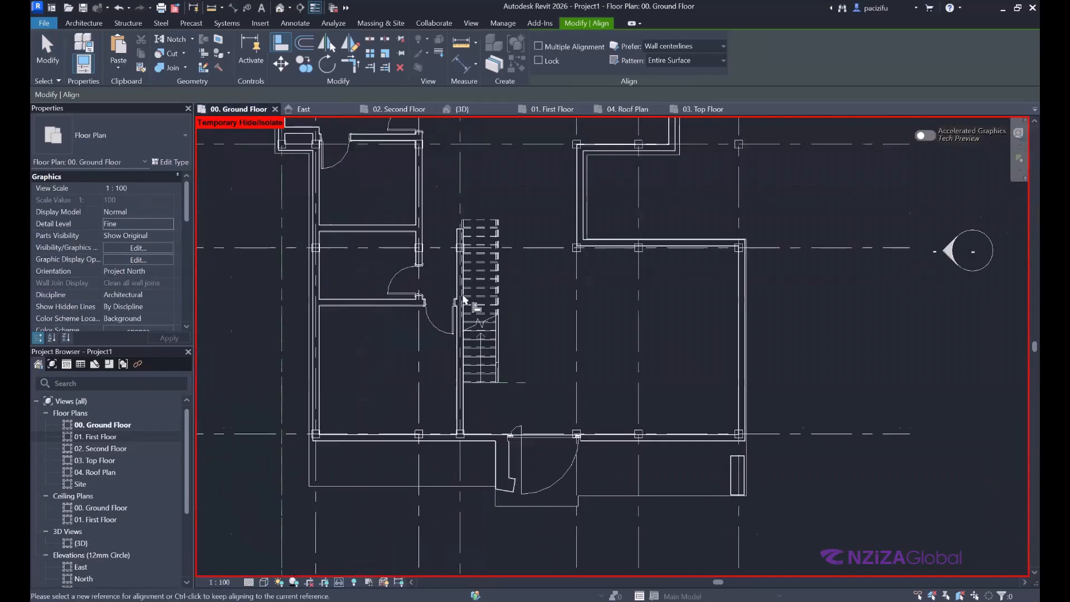
pyautogui.click(551, 109)
pyautogui.scroll(1, 624, 490)
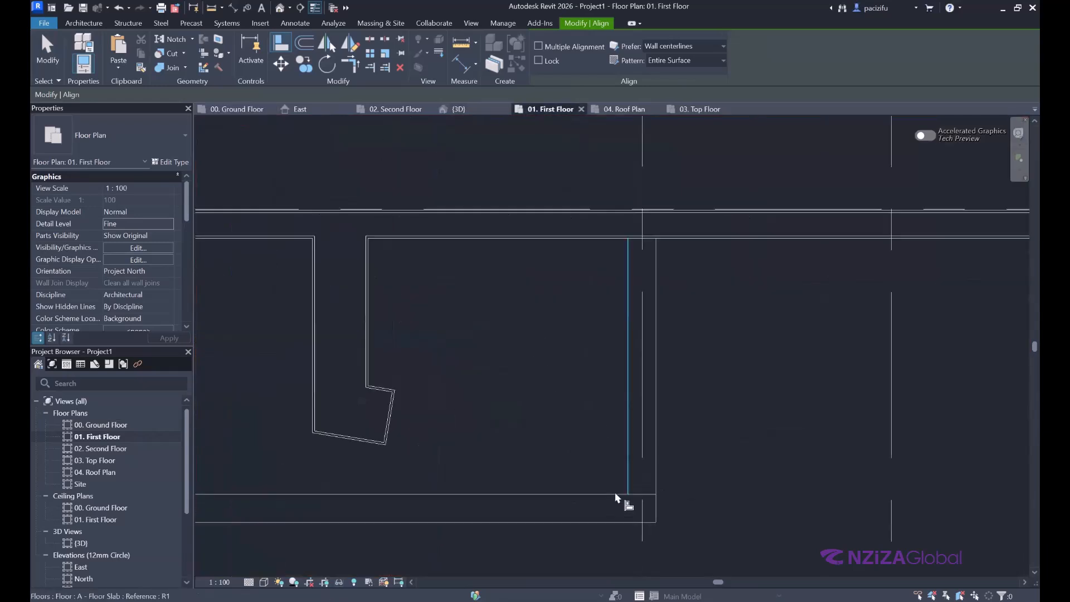
pyautogui.press('Escape')
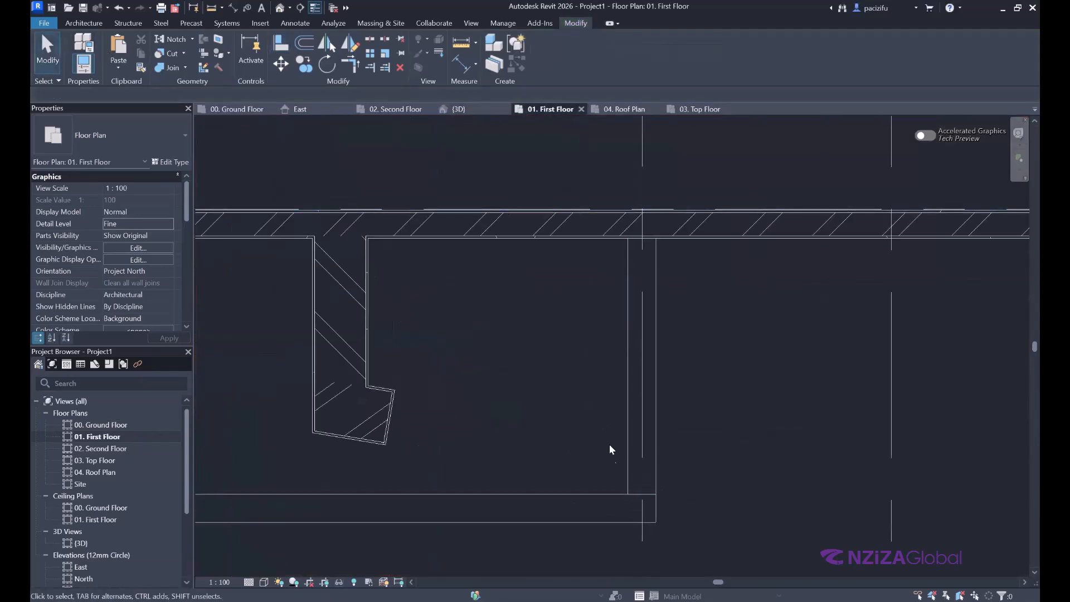
pyautogui.click(645, 497)
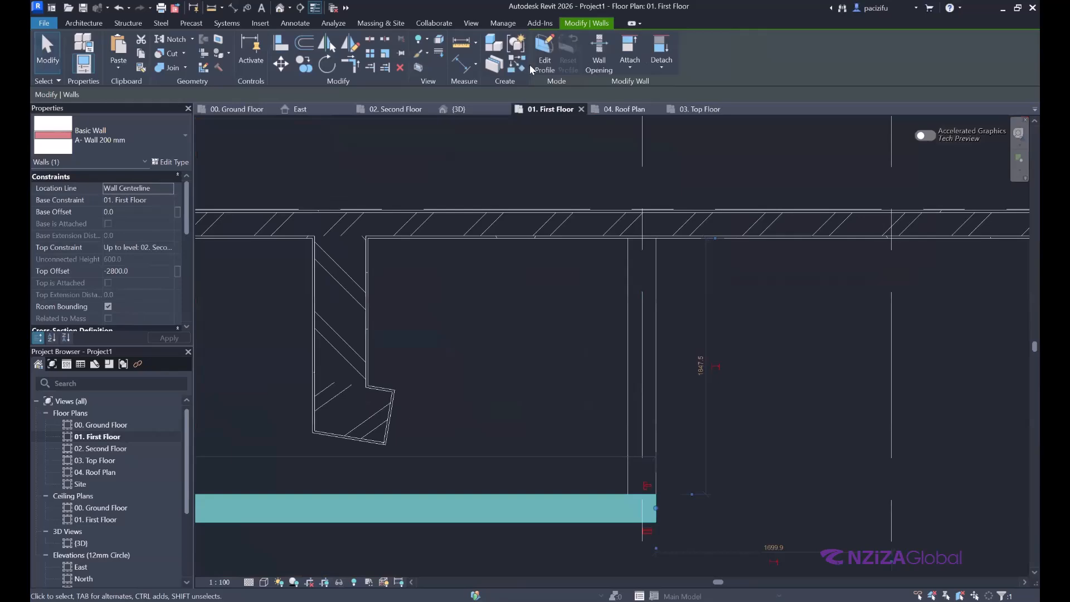
pyautogui.click(519, 63)
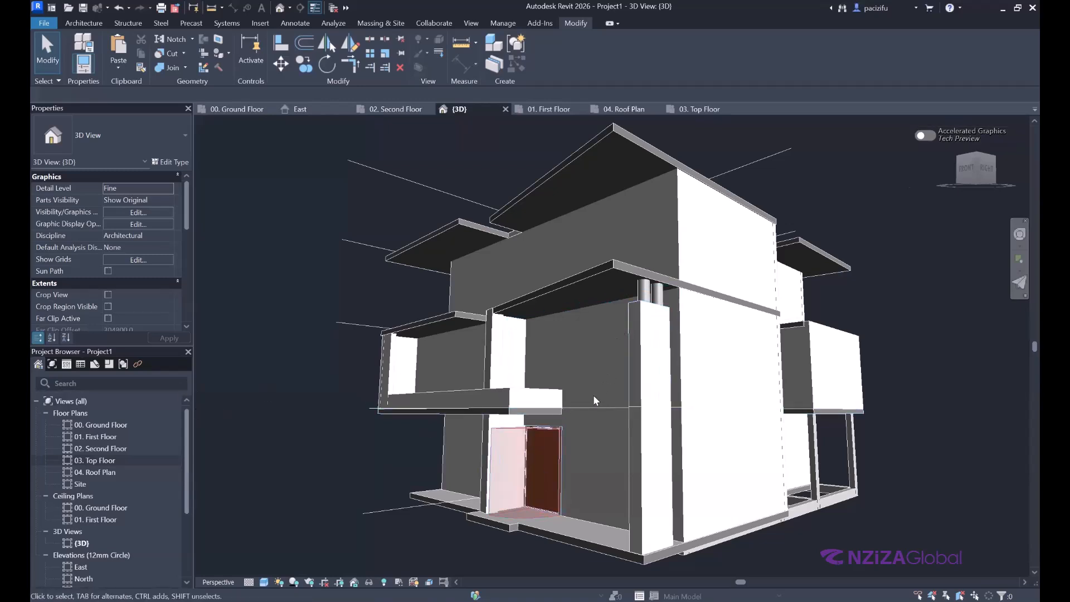
# Step: Examine the finished parapet and entrance frame from the front corner of the house in the 3D view
pyautogui.scroll(1, 517, 475)
pyautogui.scroll(-2, 606, 364)
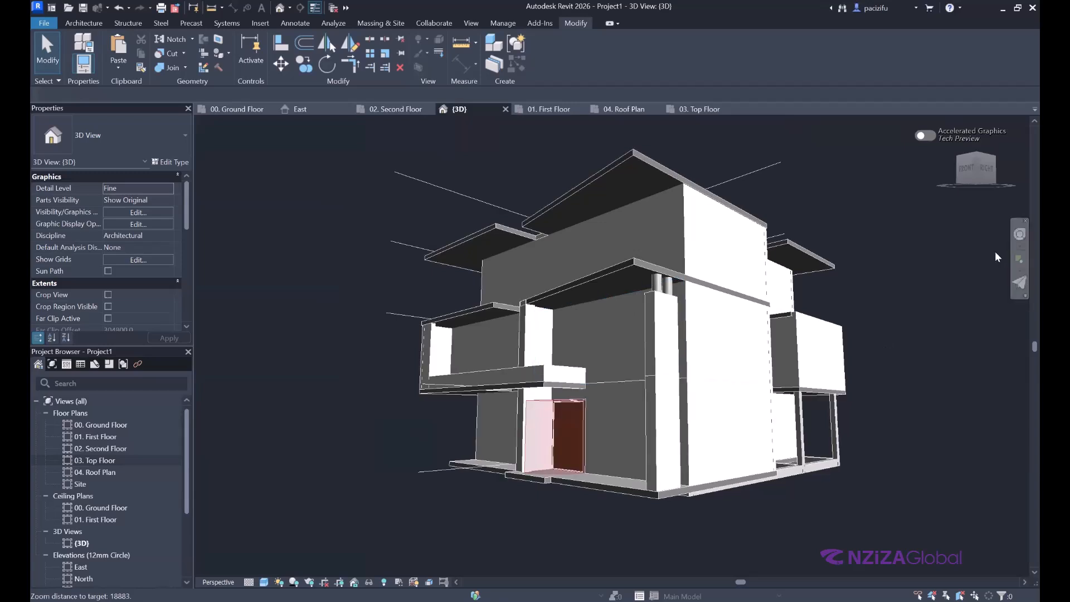
pyautogui.scroll(2, 606, 337)
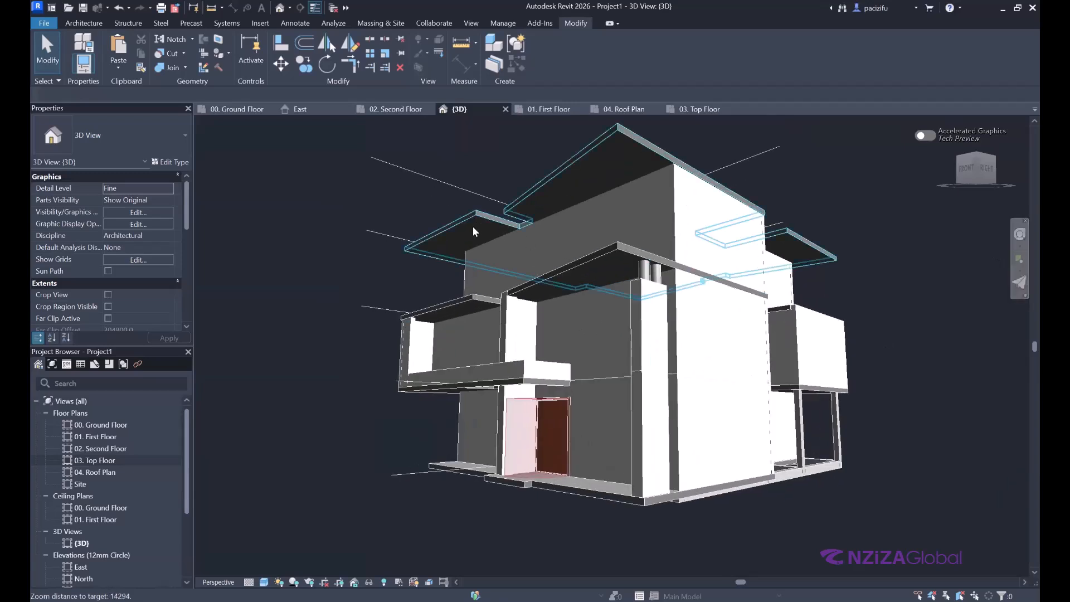
pyautogui.click(1019, 234)
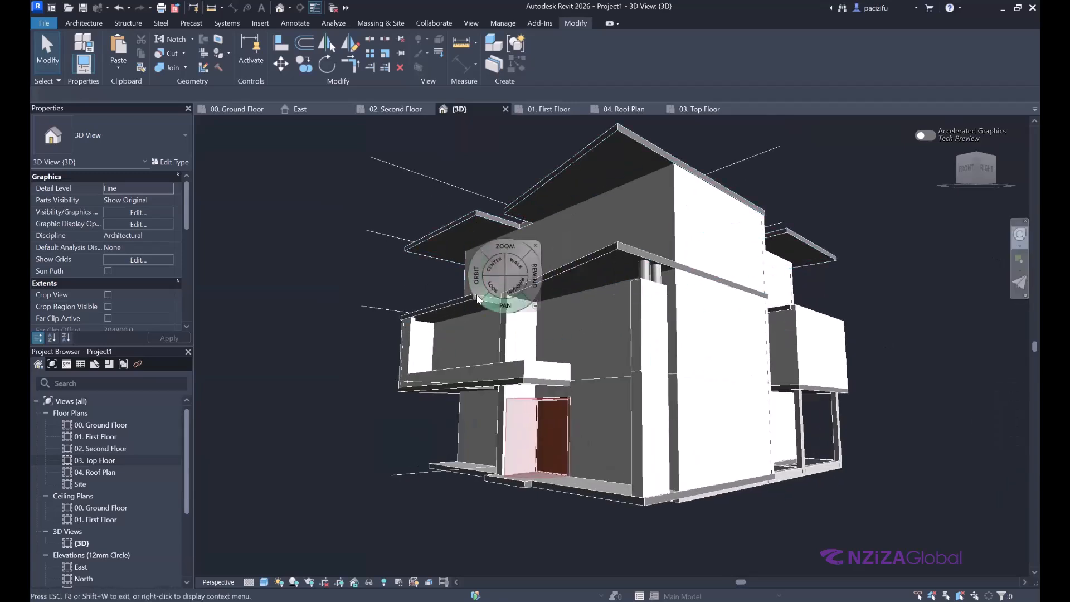
pyautogui.moveTo(476, 282); pyautogui.dragTo(531, 309)
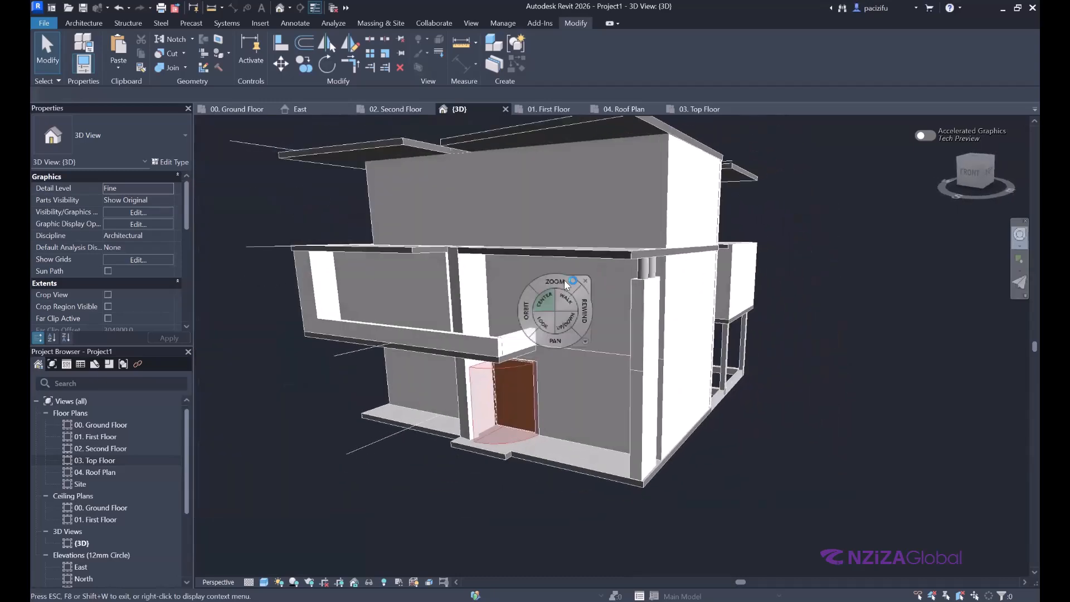
pyautogui.click(585, 281)
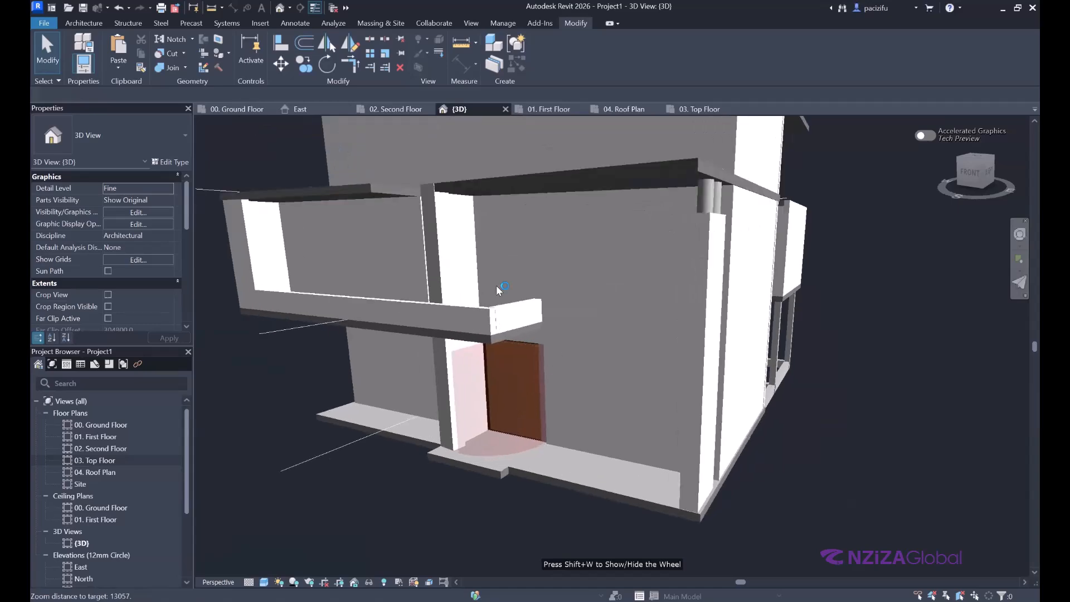
# Step: Reset the temporary hide/isolate in the 00. Ground Floor plan and dismiss the save reminder
pyautogui.click(234, 109)
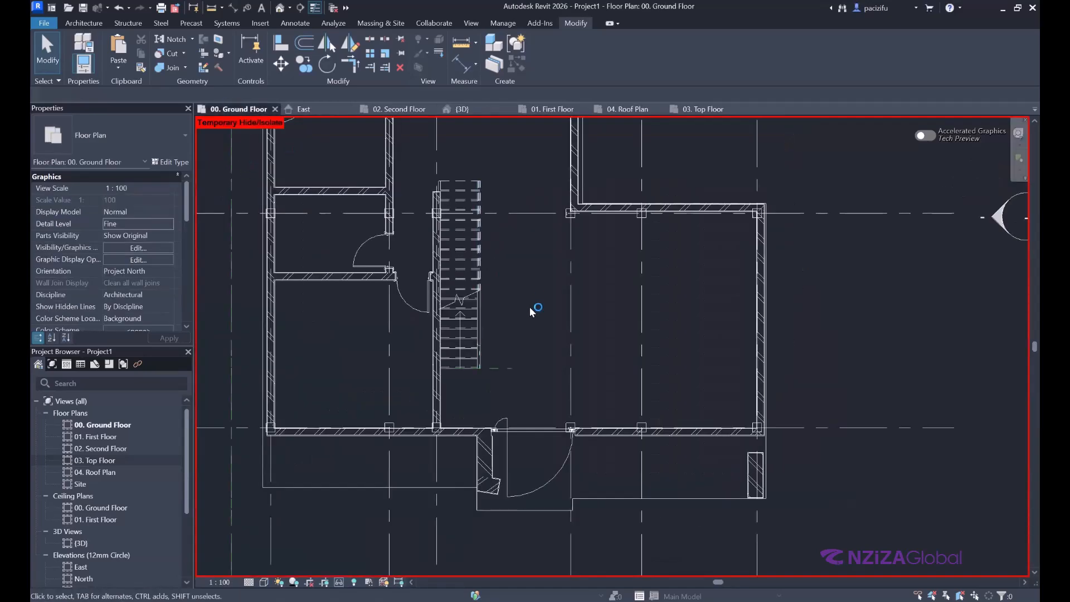
pyautogui.scroll(-2, 534, 306)
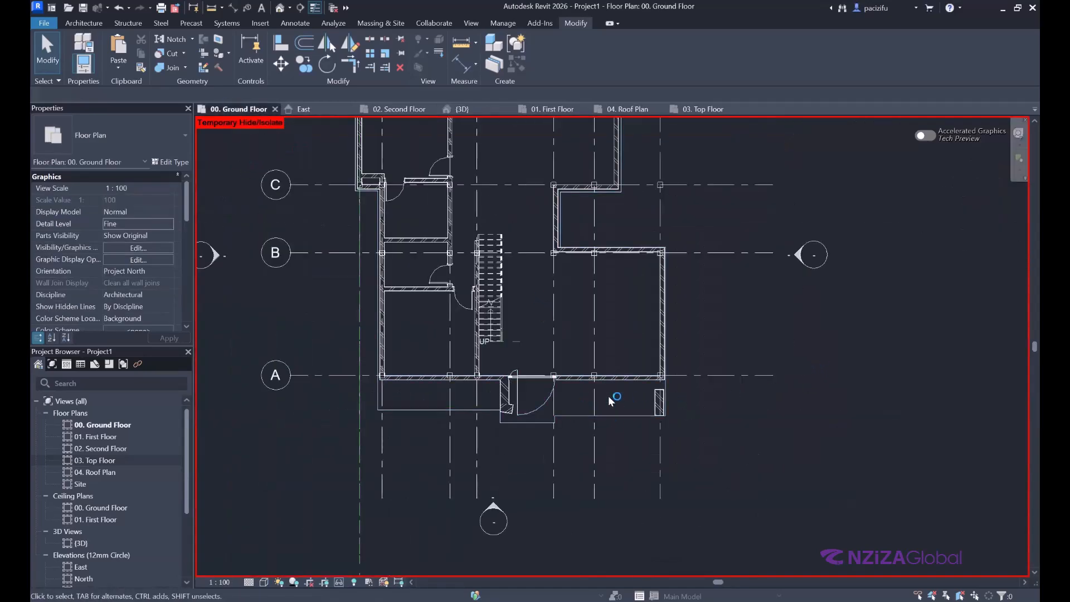
pyautogui.scroll(5, 613, 395)
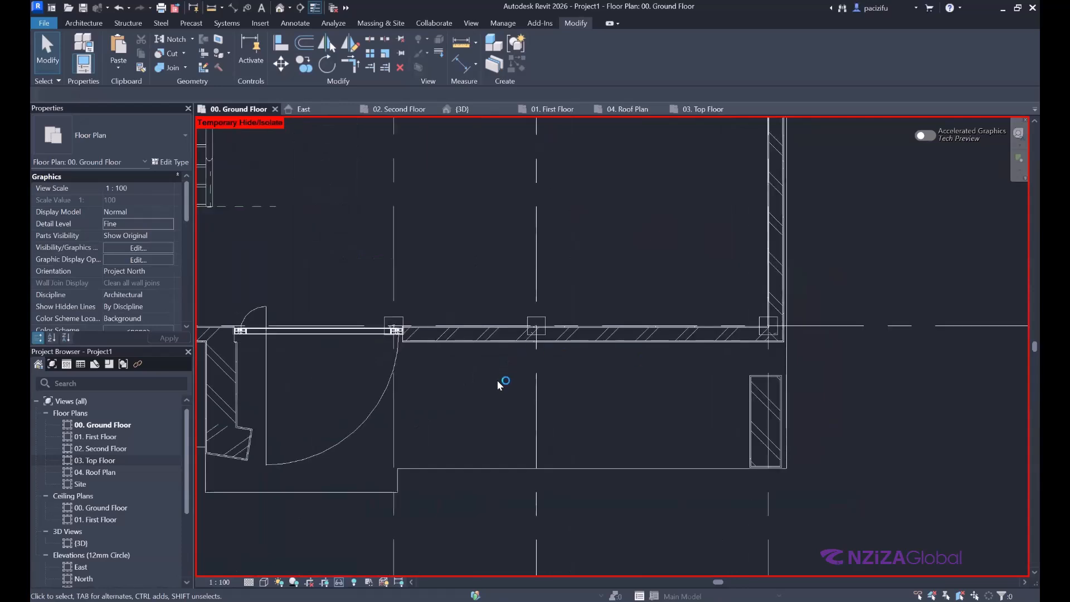
pyautogui.scroll(-1, 500, 384)
pyautogui.scroll(-2, 563, 301)
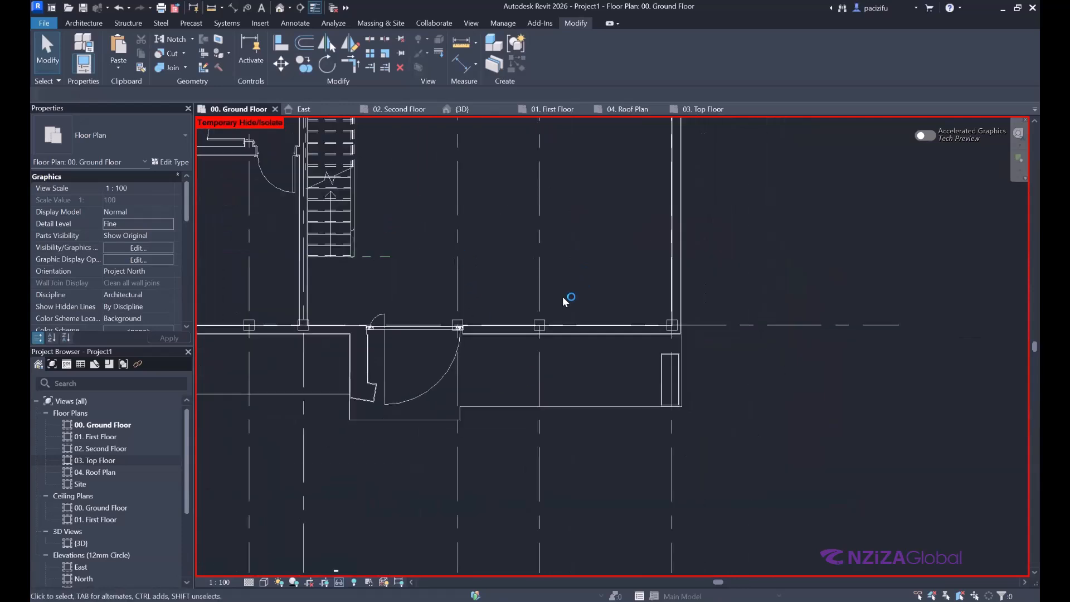
pyautogui.scroll(-2, 563, 301)
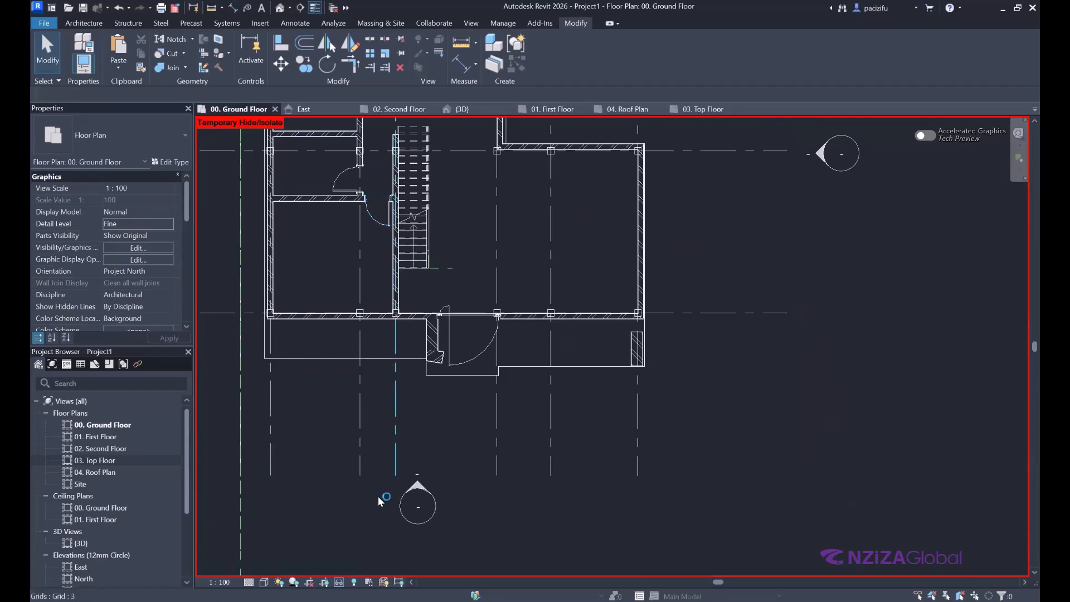
pyautogui.click(339, 582)
pyautogui.click(390, 569)
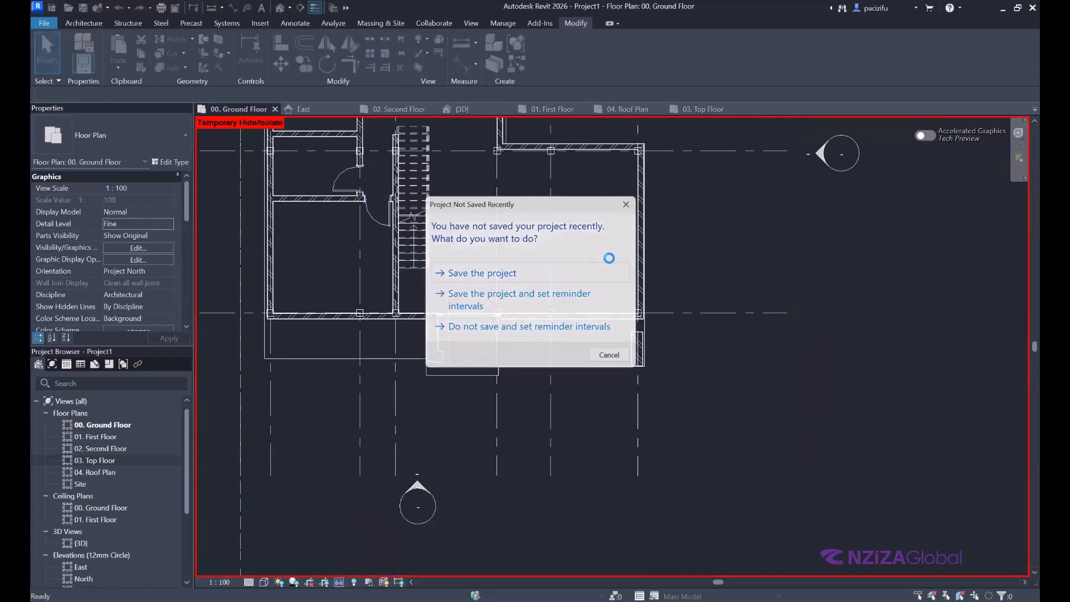
# Step: Delete the Exercises.pdf underlay image from the ground floor plan
pyautogui.scroll(-4, 568, 445)
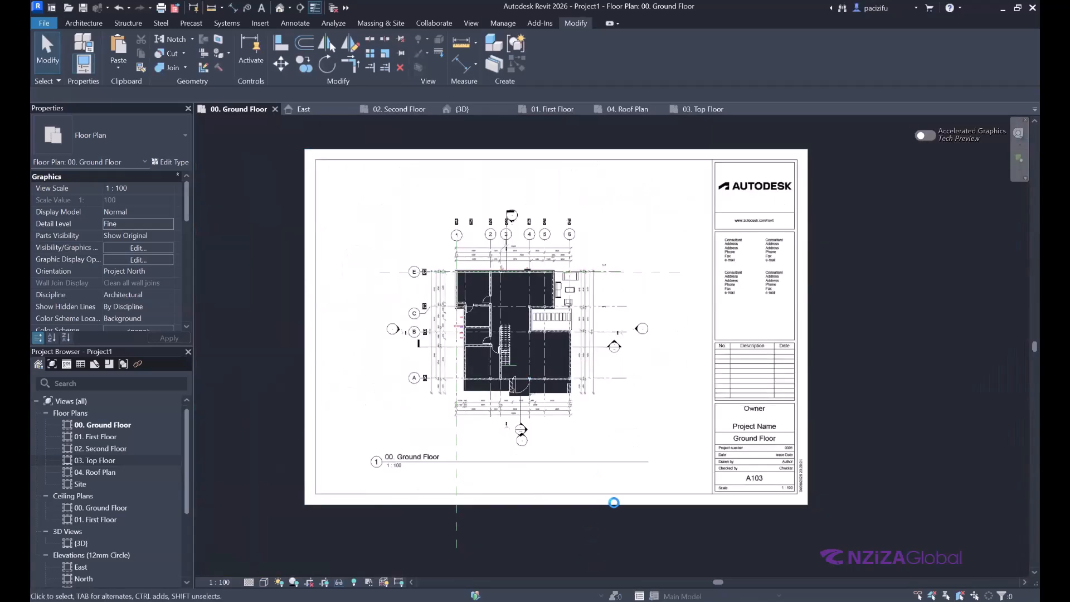
pyautogui.click(621, 498)
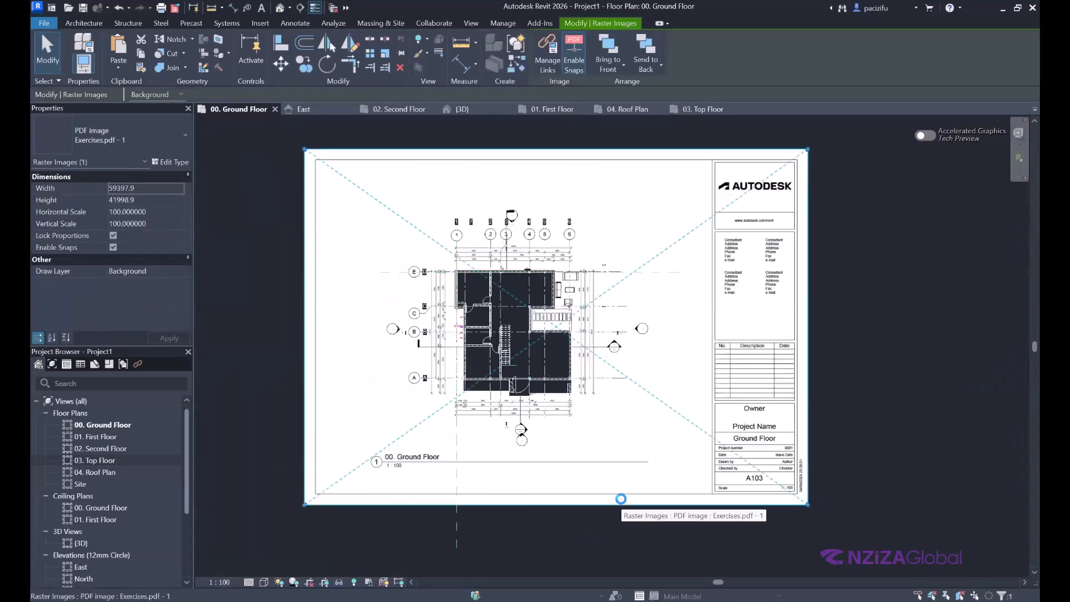
pyautogui.press('Delete')
pyautogui.scroll(8, 513, 368)
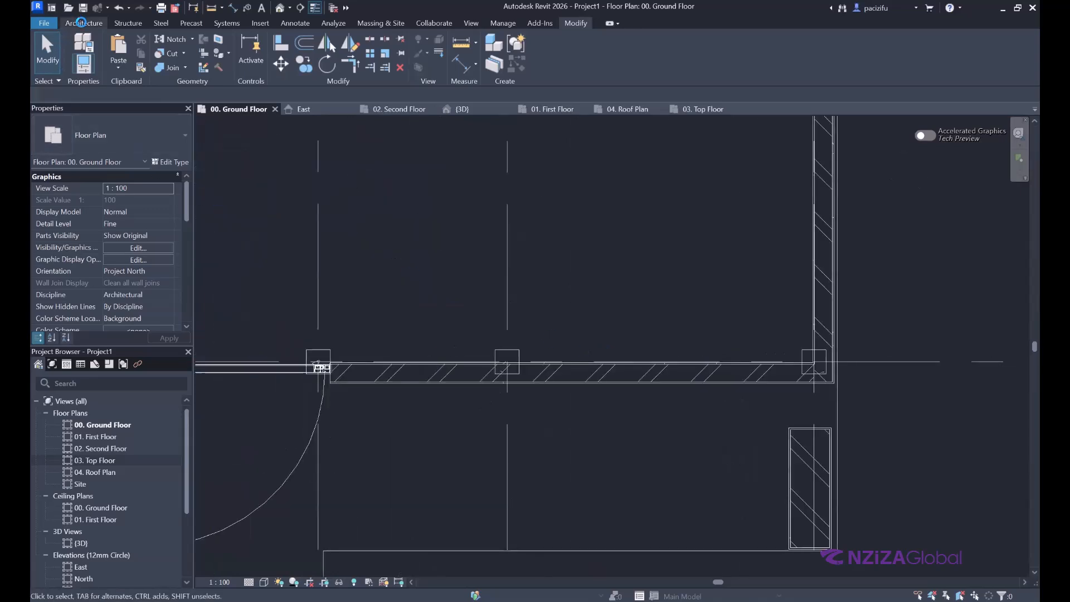
# Step: Start a new wall on the ground floor with the curtain wall type Curtain_Wall-Exterior_Glazing
pyautogui.click(81, 22)
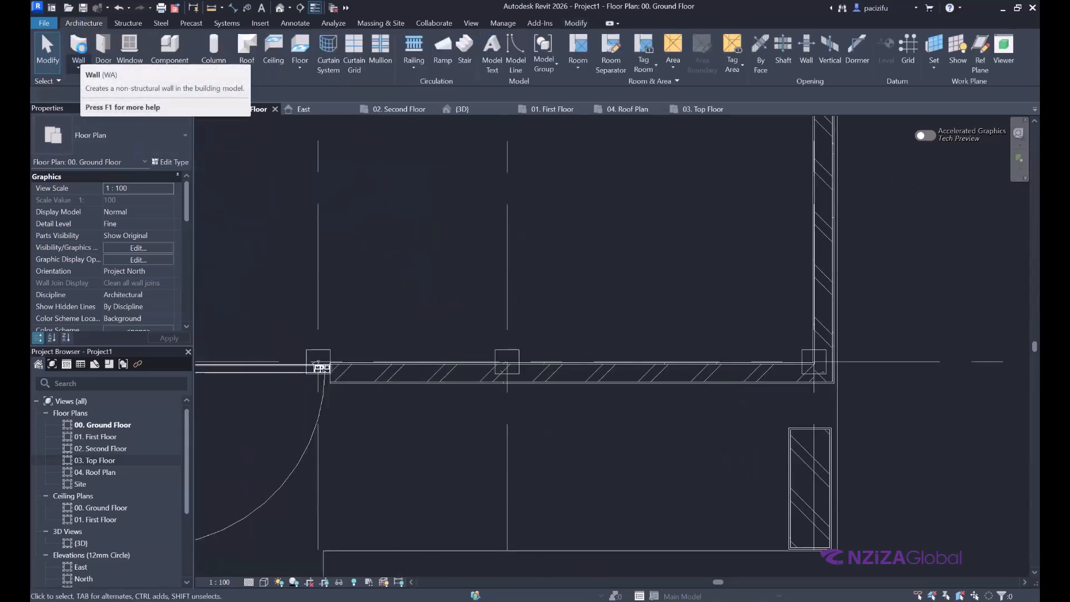
pyautogui.click(78, 47)
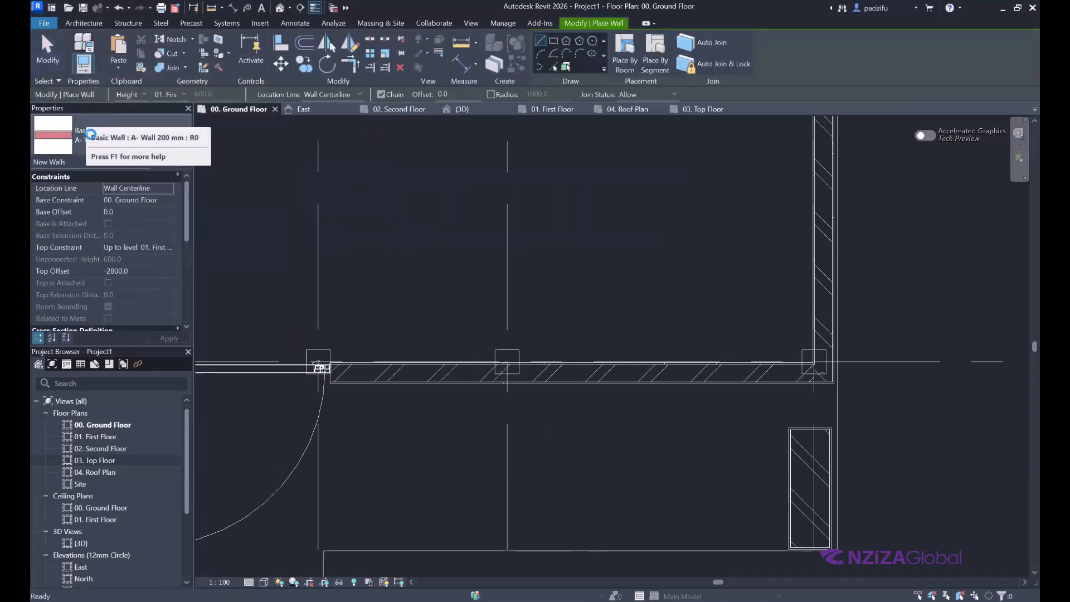
pyautogui.click(91, 133)
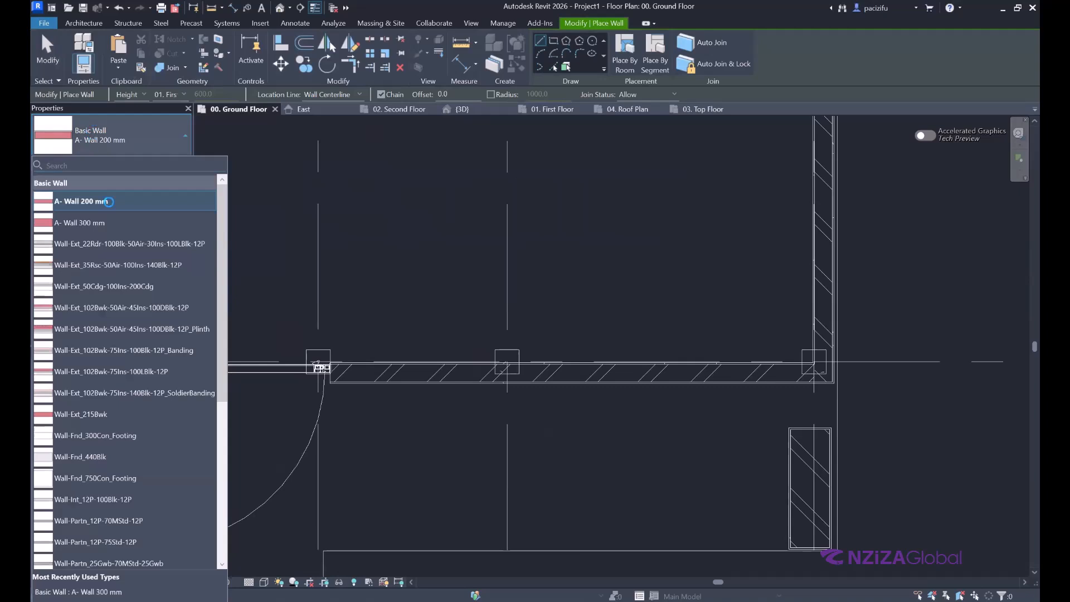
pyautogui.scroll(-5, 120, 341)
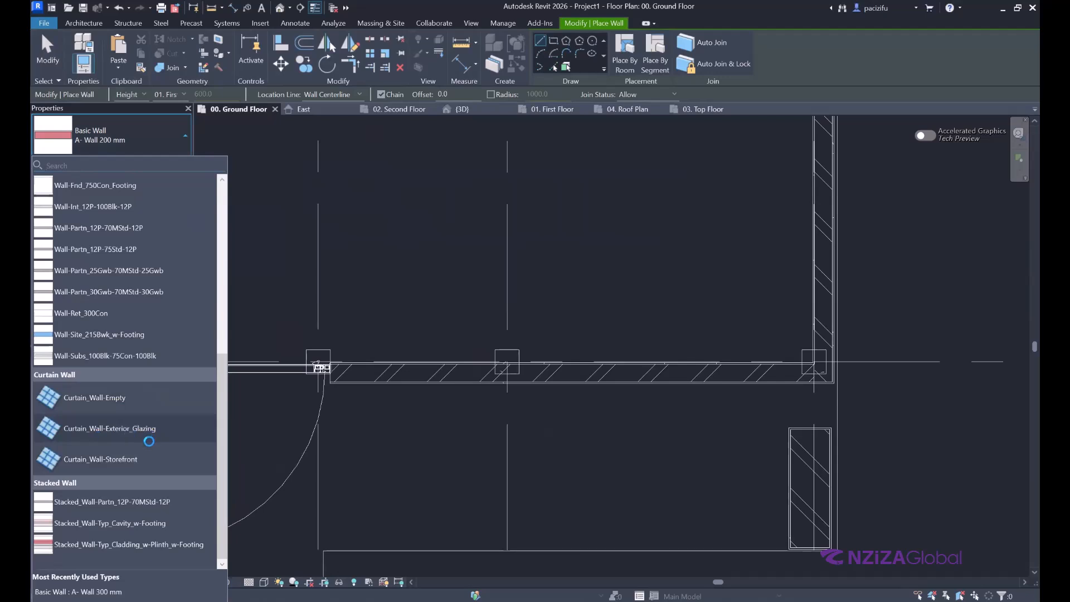
pyautogui.moveTo(121, 462)
pyautogui.moveTo(112, 428)
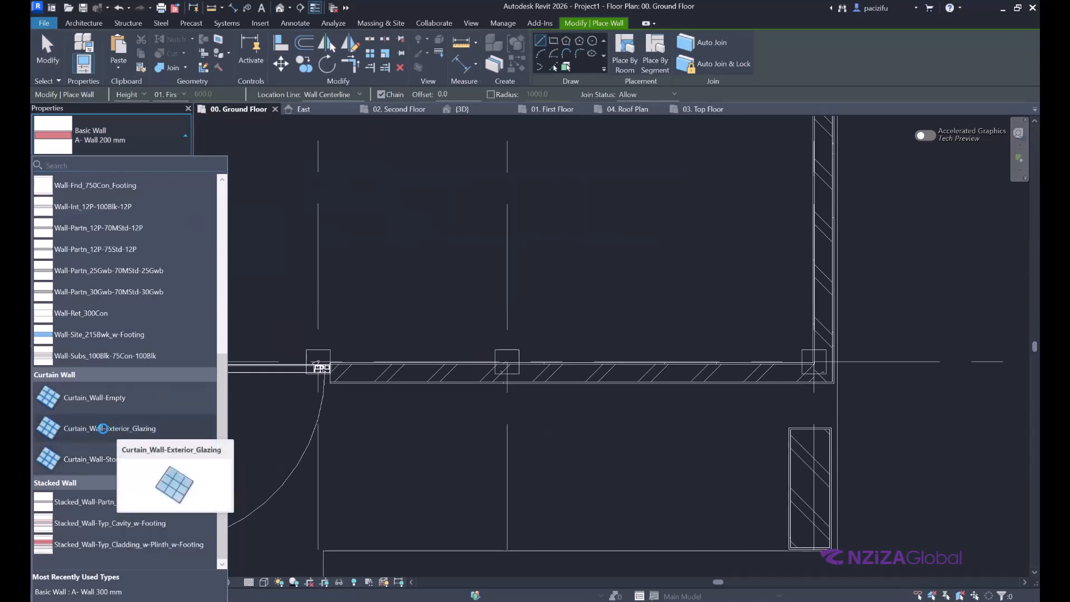
pyautogui.click(103, 428)
# Step: Sketch an L-shaped curtain wall in the empty area outside the house, with one long segment and a short return
pyautogui.scroll(-1, 429, 405)
pyautogui.scroll(2, 775, 368)
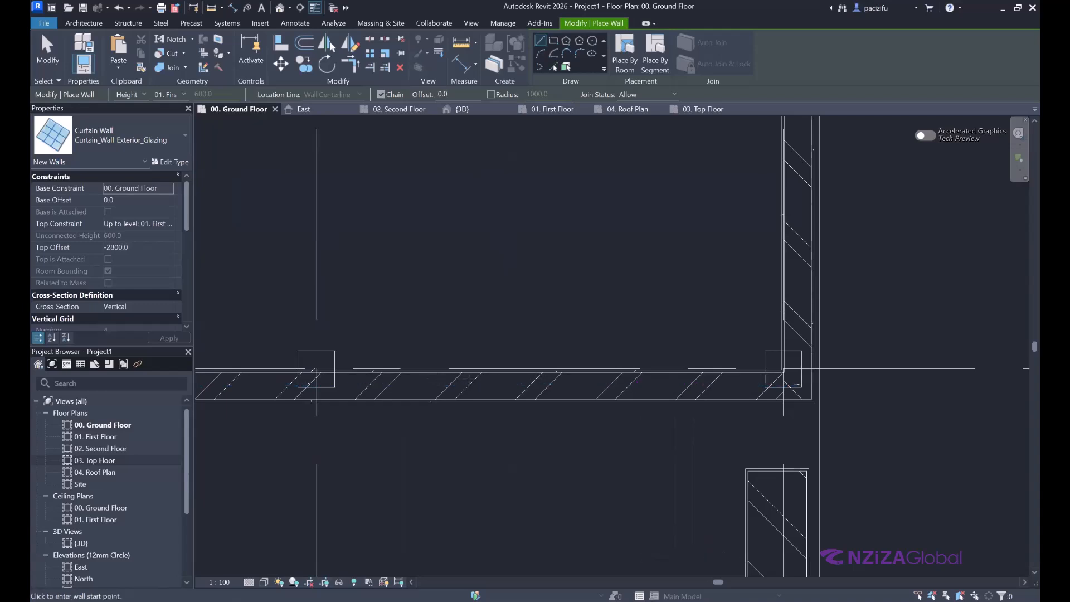
pyautogui.scroll(-2, 347, 352)
pyautogui.scroll(-4, 349, 352)
pyautogui.click(513, 406)
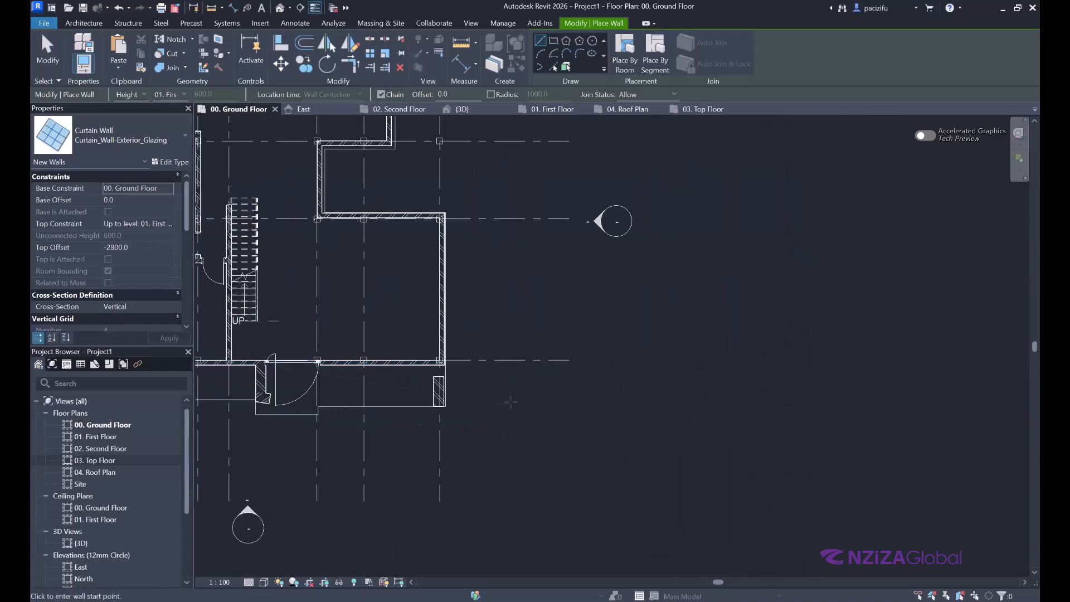
pyautogui.click(513, 510)
pyautogui.scroll(3, 504, 510)
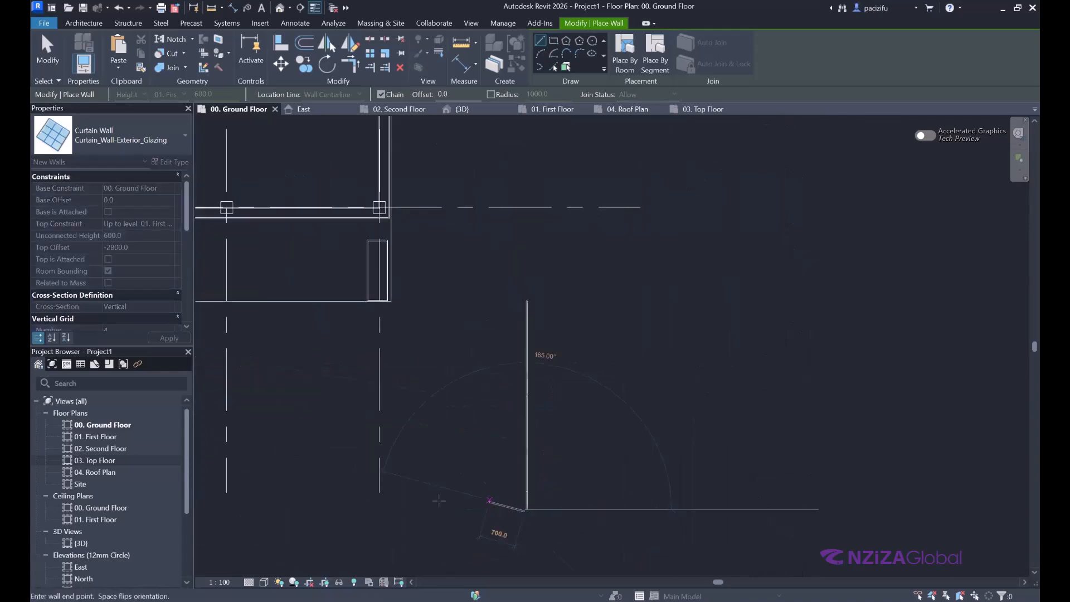
pyautogui.rightClick(494, 437)
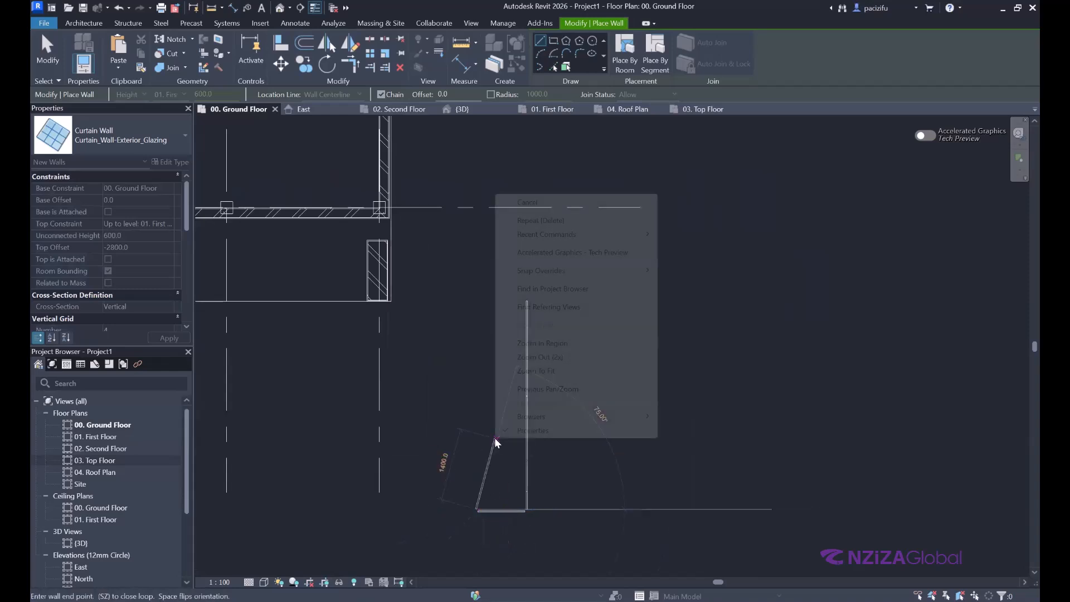
pyautogui.click(526, 202)
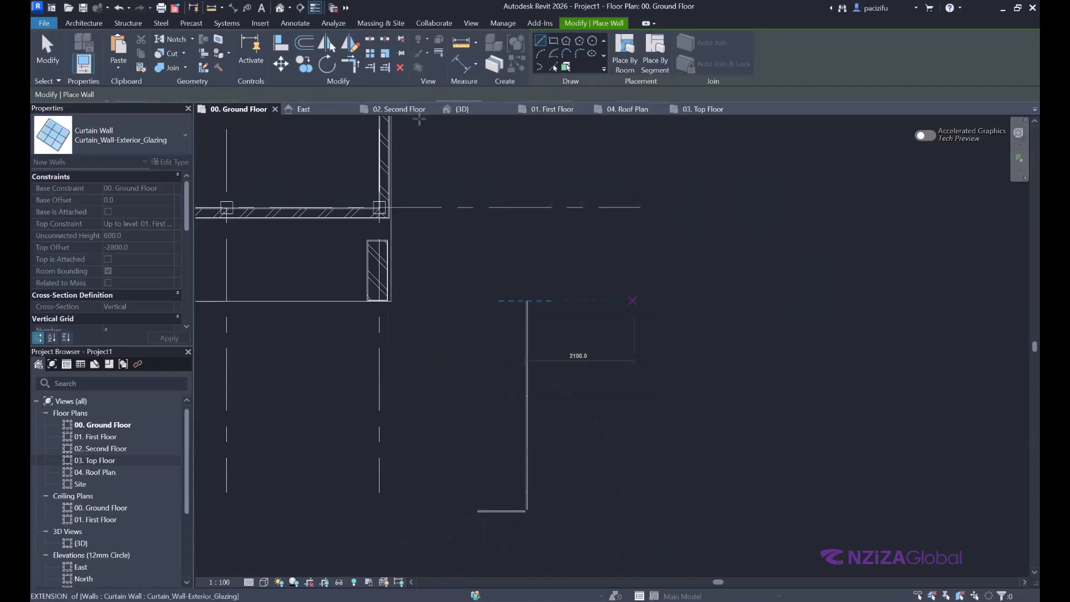
# Step: Set the top offset of both segments of the L-shaped curtain wall to 0 in the 3D view
pyautogui.press('Escape')
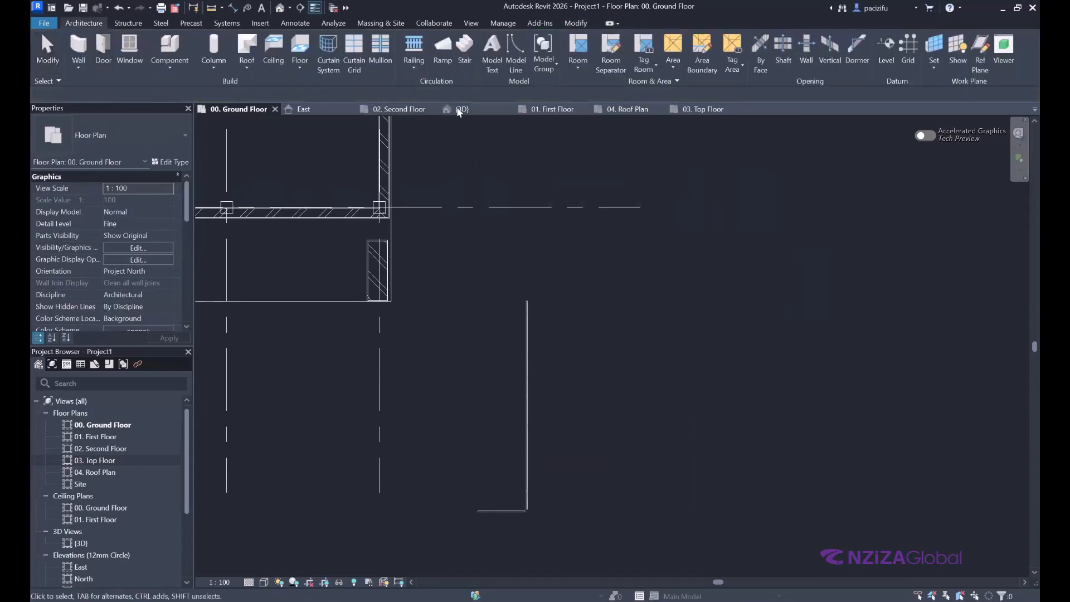
pyautogui.click(461, 109)
pyautogui.scroll(-5, 564, 419)
pyautogui.scroll(8, 439, 325)
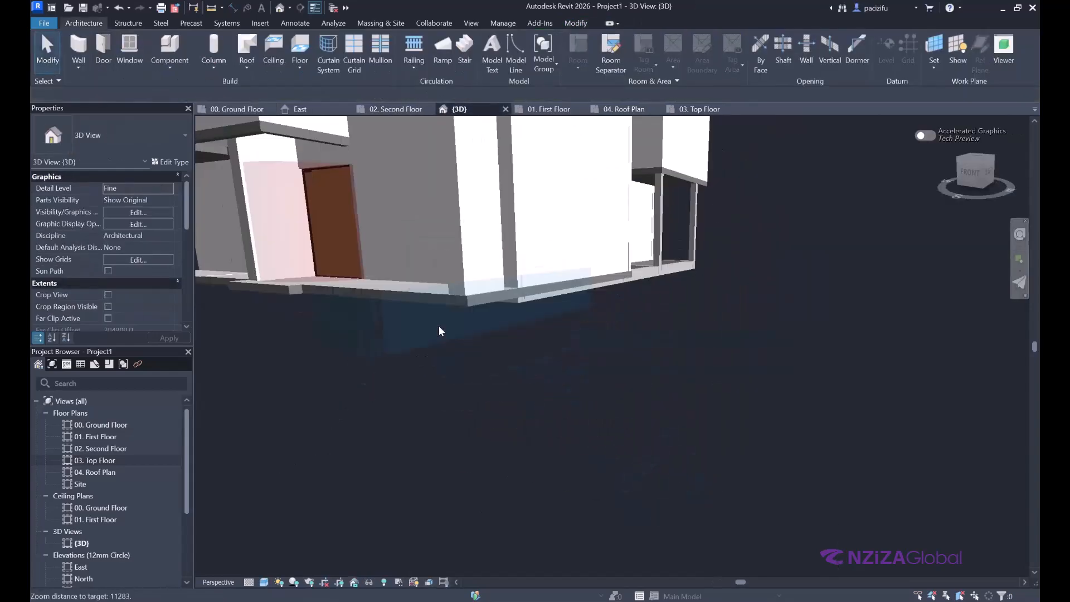
pyautogui.scroll(-2, 613, 468)
pyautogui.scroll(3, 538, 372)
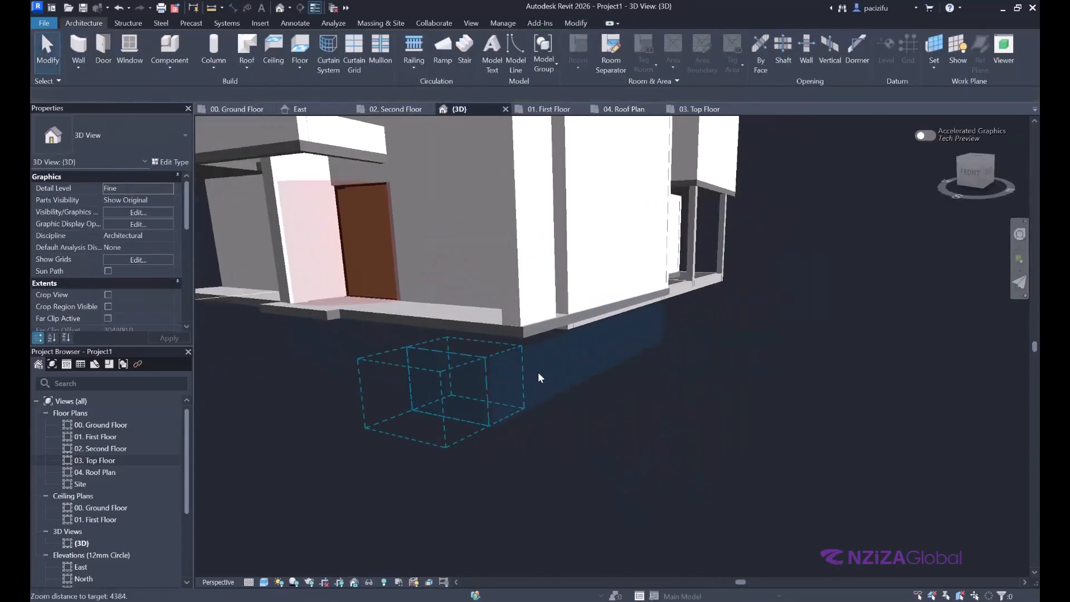
pyautogui.click(519, 382)
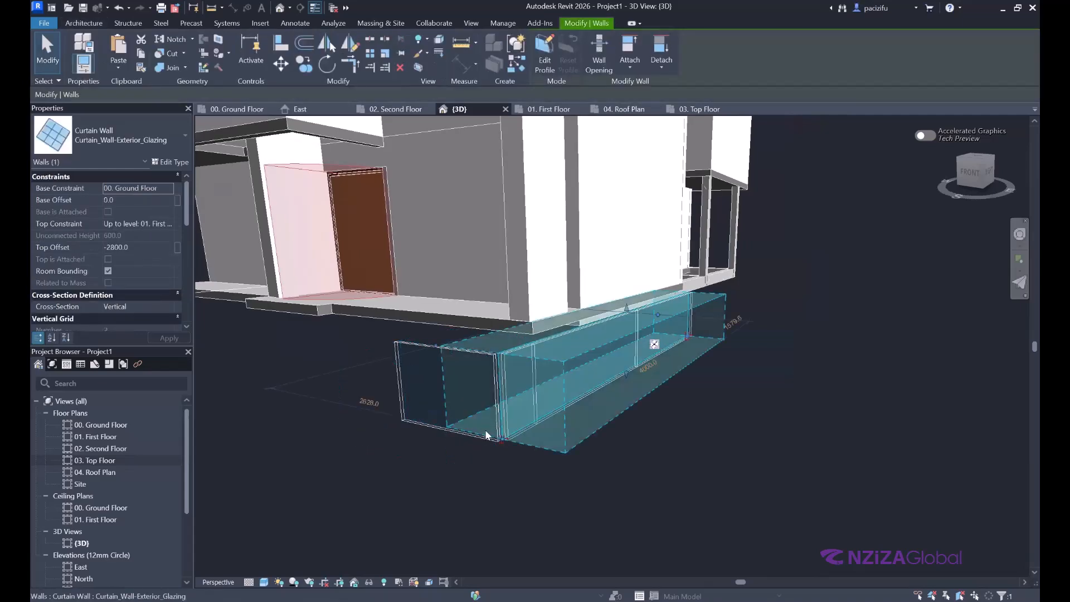
pyautogui.keyDown('ctrl'); pyautogui.click(421, 366); pyautogui.keyUp('ctrl')
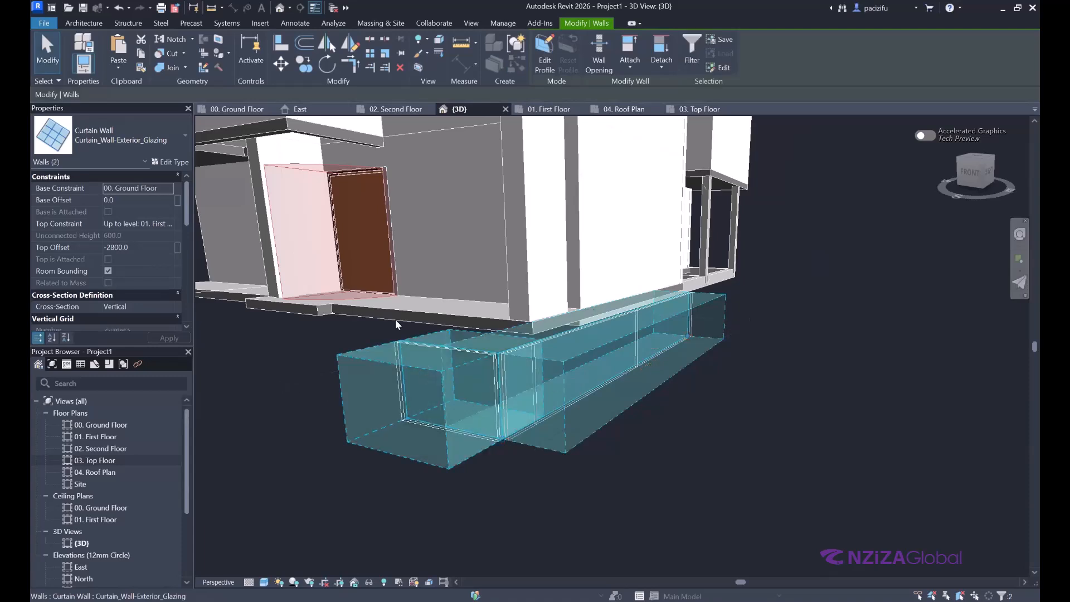
pyautogui.click(144, 247)
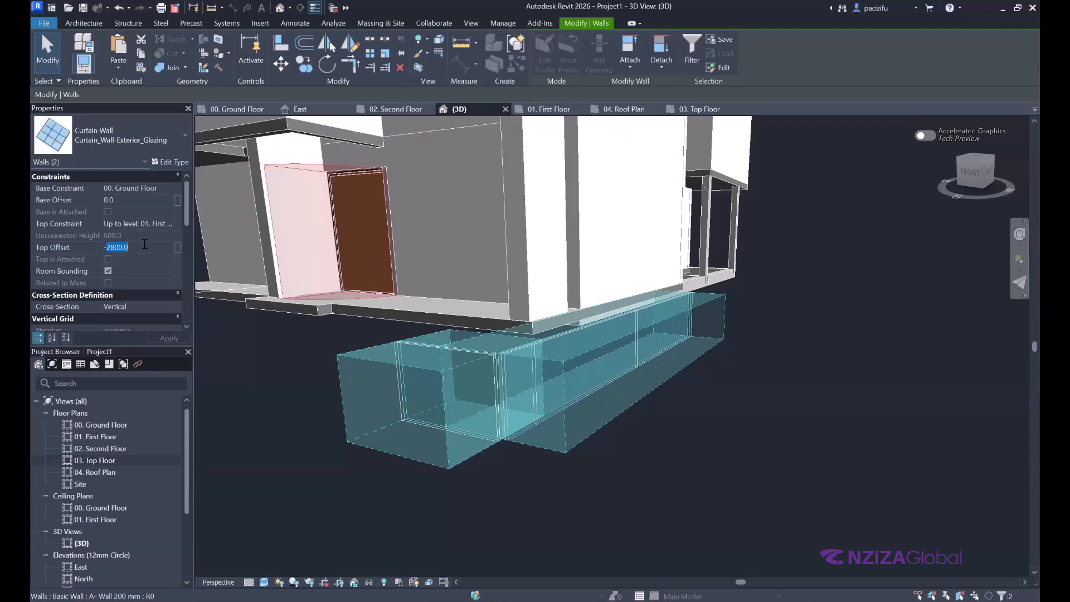
pyautogui.write('-0')
pyautogui.press('Return')
pyautogui.scroll(4, 379, 330)
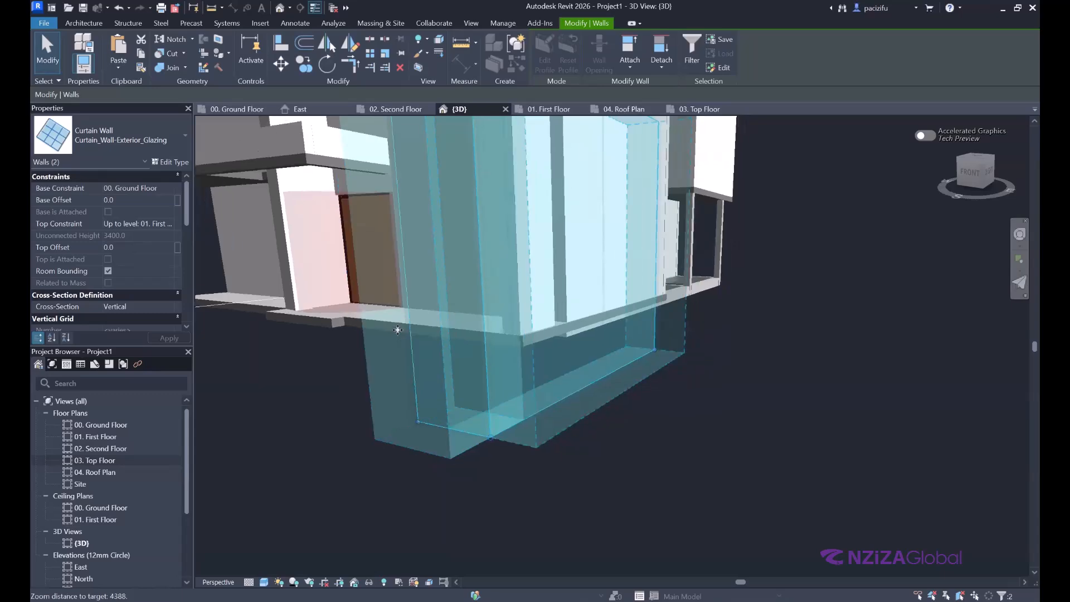
pyautogui.scroll(-3, 398, 330)
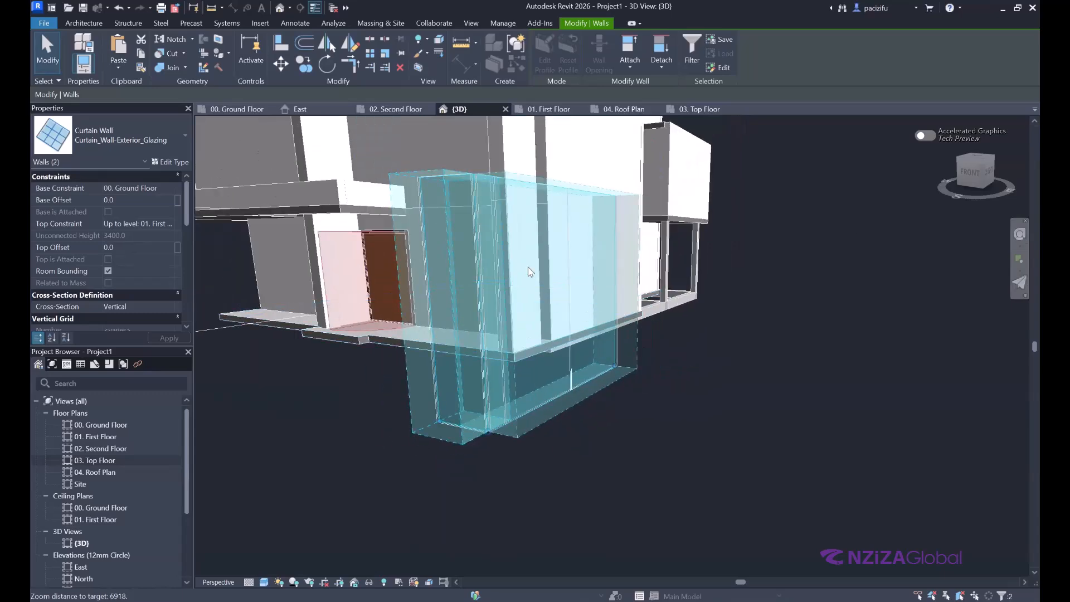
pyautogui.click(730, 252)
# Step: Place a 50x150mm rectangular mullion on a single vertical grid line of the long curtain wall segment
pyautogui.keyDown('shift'); pyautogui.moveTo(771, 246); pyautogui.dragTo(665, 233, button='middle'); pyautogui.keyUp('shift')
pyautogui.scroll(-3, 550, 301)
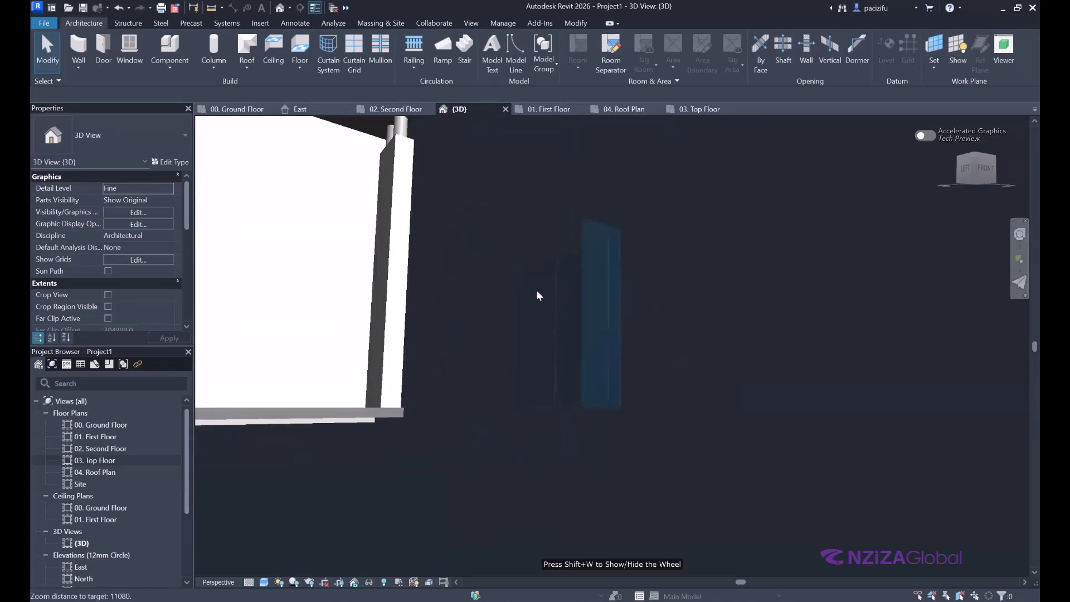
pyautogui.scroll(4, 536, 289)
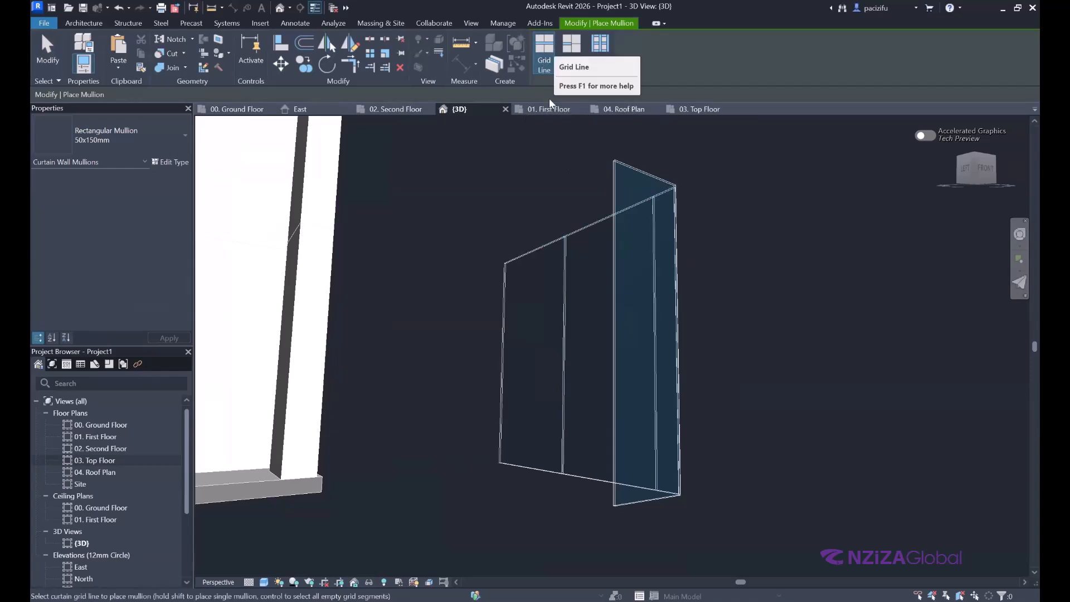
pyautogui.click(569, 304)
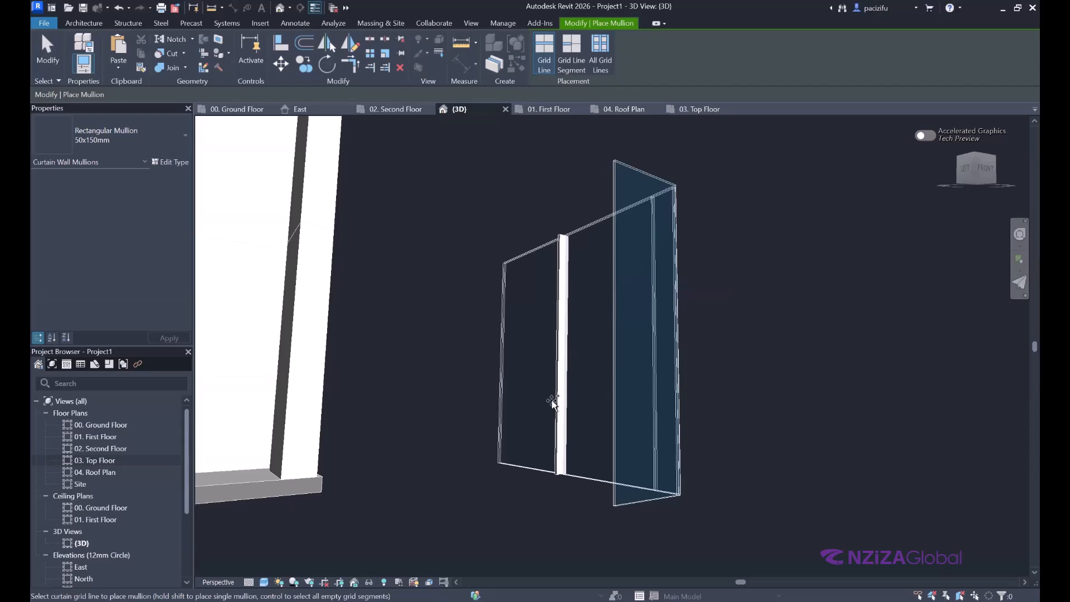
# Step: Add 50x150mm rectangular mullions to all grid lines of both segments of the L-shaped curtain wall
pyautogui.click(600, 54)
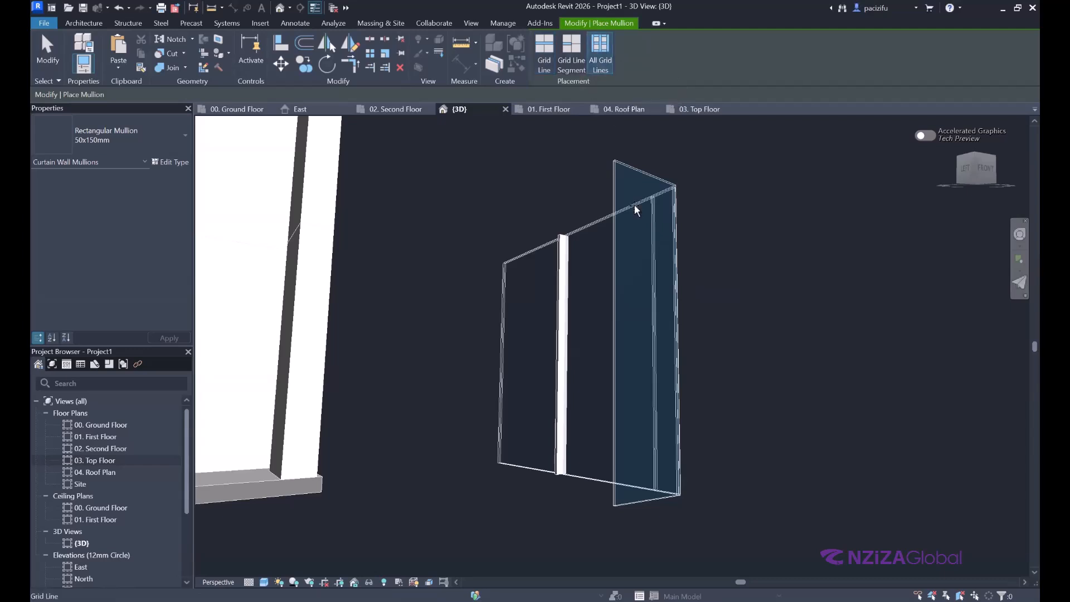
pyautogui.click(614, 184)
pyautogui.click(579, 229)
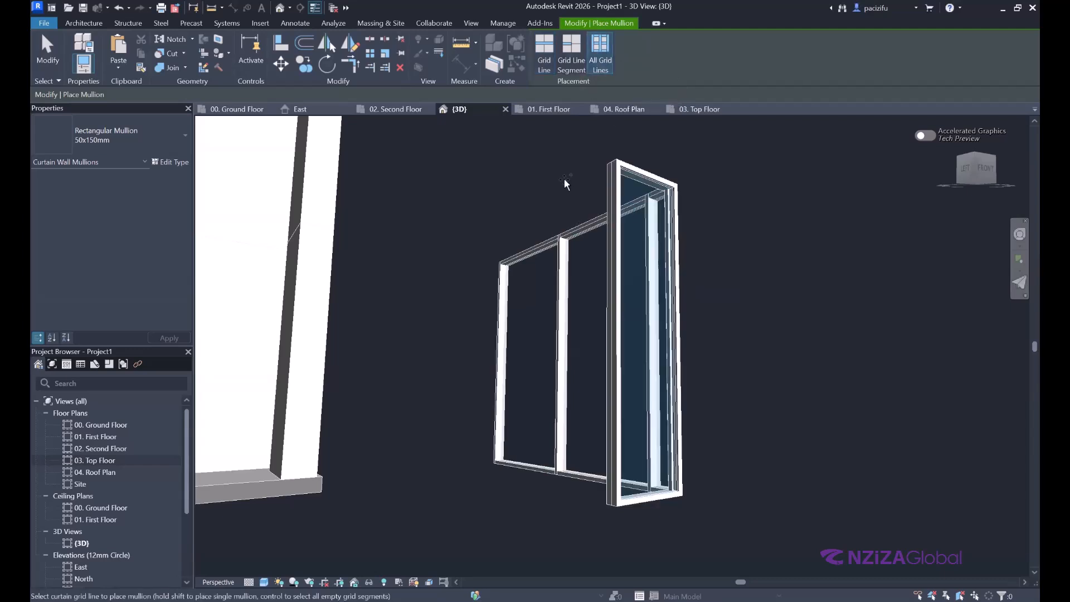
pyautogui.click(1020, 234)
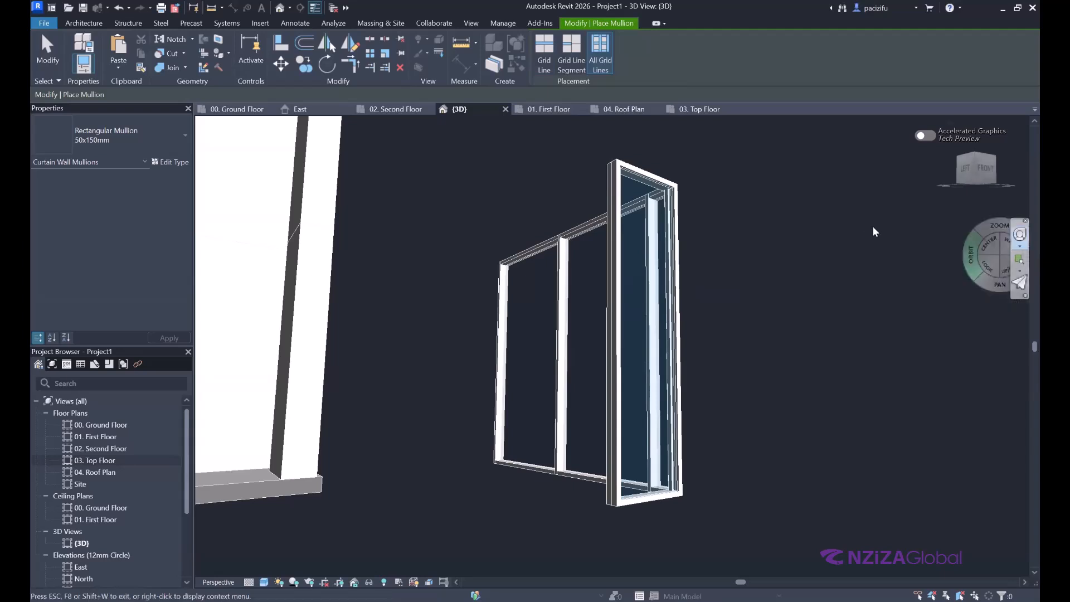
pyautogui.moveTo(874, 232)
pyautogui.keyDown('shift'); pyautogui.mouseDown(button='middle')
pyautogui.moveTo(661, 268)
pyautogui.moveTo(628, 310)
pyautogui.moveTo(860, 227)
pyautogui.moveTo(310, 295)
pyautogui.moveTo(350, 232)
pyautogui.moveTo(351, 241)
pyautogui.moveTo(327, 246)
pyautogui.moveTo(318, 232)
pyautogui.mouseUp(button='middle'); pyautogui.keyUp('shift')
pyautogui.scroll(3, 471, 337)
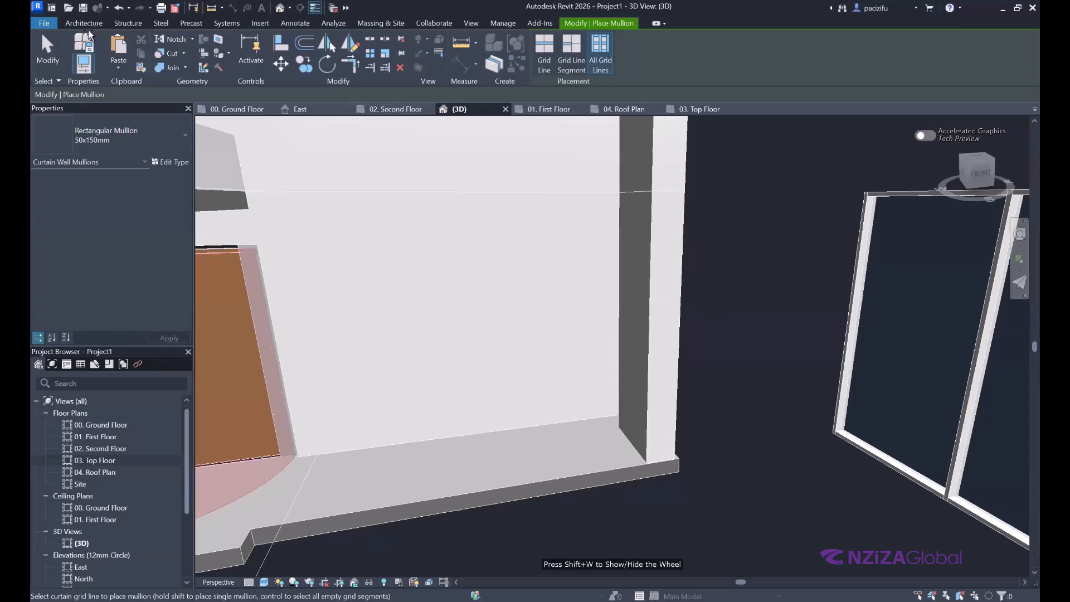
# Step: Draw a Curtain_Wall-Exterior_Glazing wall inside the front wall on the 00. Ground Floor plan, spanning between the two columns
pyautogui.click(237, 110)
pyautogui.scroll(-3, 522, 328)
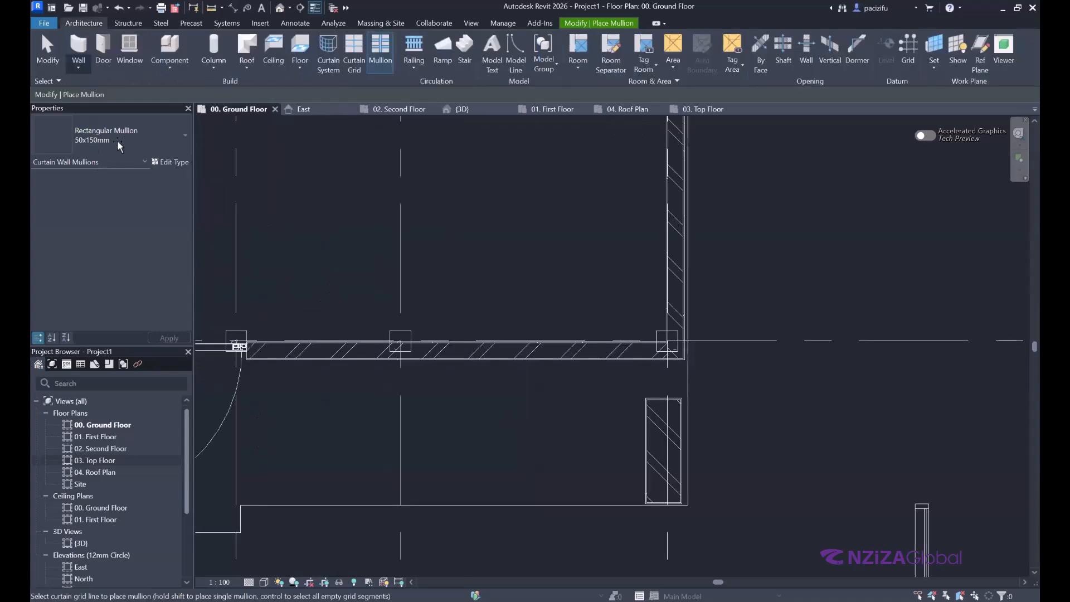
pyautogui.click(79, 68)
pyautogui.scroll(2, 547, 367)
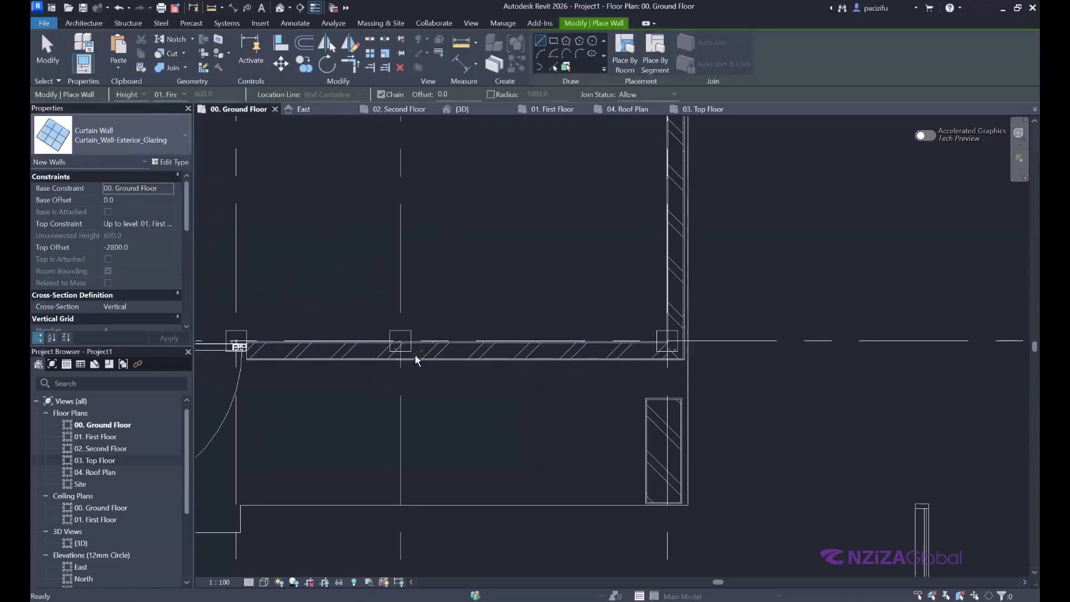
pyautogui.scroll(3, 414, 355)
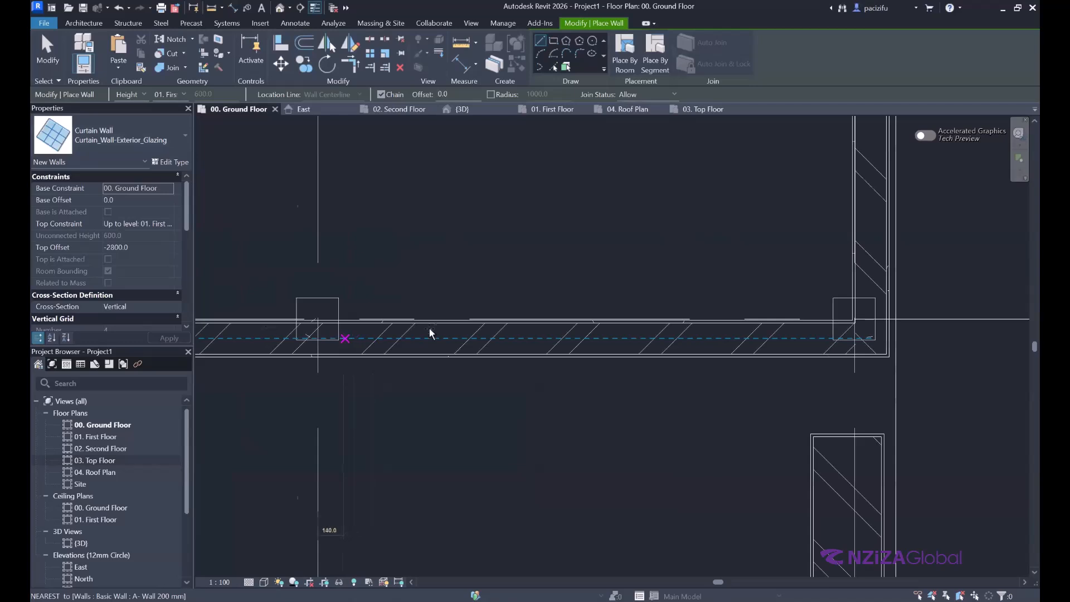
pyautogui.scroll(4, 342, 336)
pyautogui.click(338, 337)
pyautogui.scroll(-5, 266, 330)
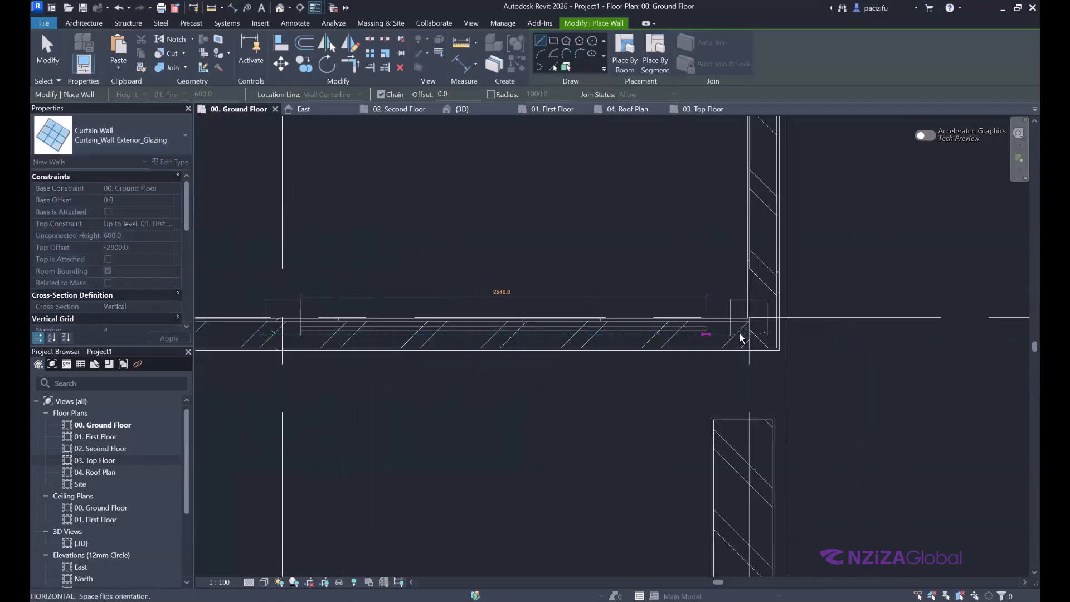
pyautogui.click(739, 334)
pyautogui.scroll(3, 625, 303)
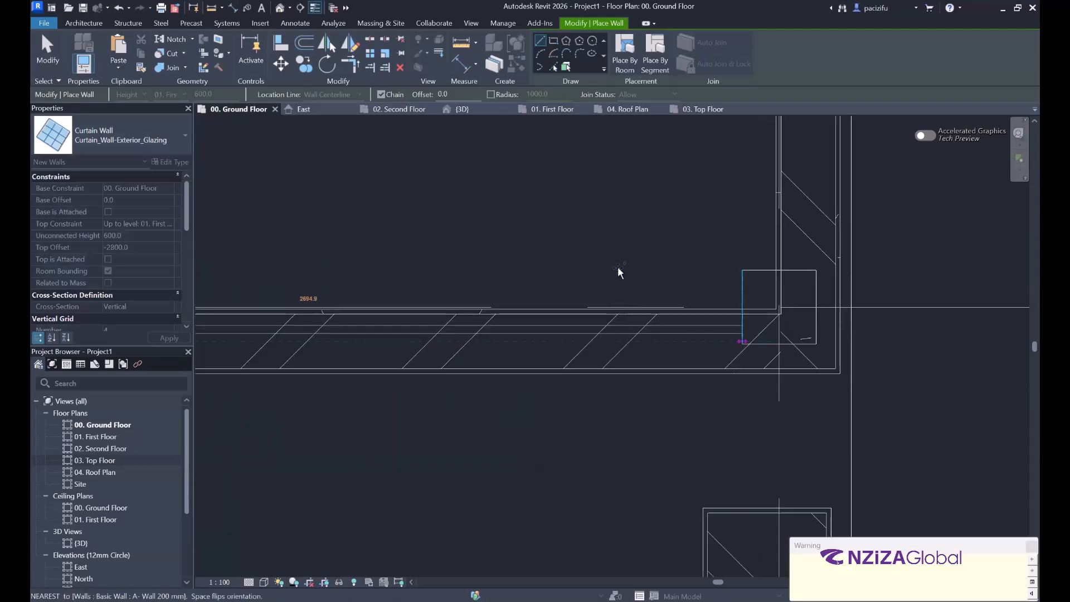
pyautogui.scroll(-3, 618, 272)
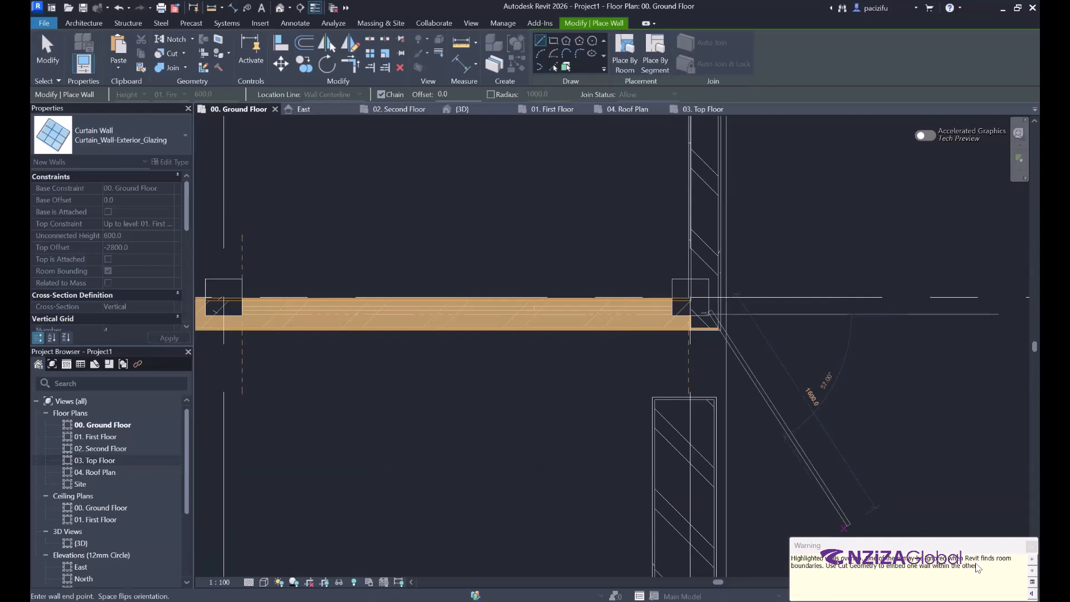
pyautogui.press('Escape')
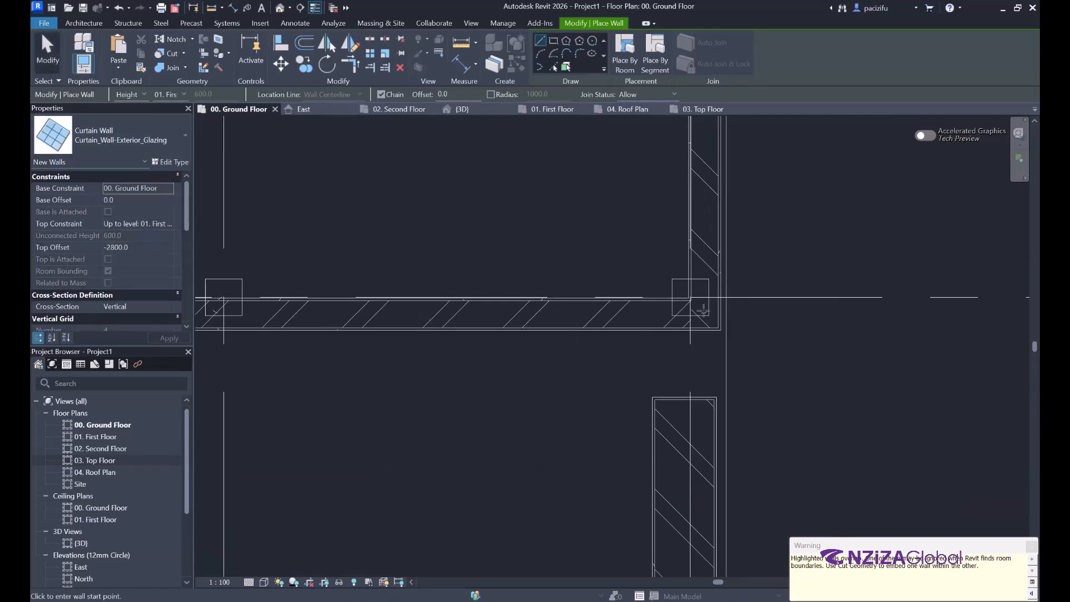
pyautogui.press('Escape')
# Step: Examine the overlapping front wall on the ground floor plan, cycling through its elements to find the embedded curtain wall
pyautogui.moveTo(278, 310); pyautogui.dragTo(386, 319, button='middle')
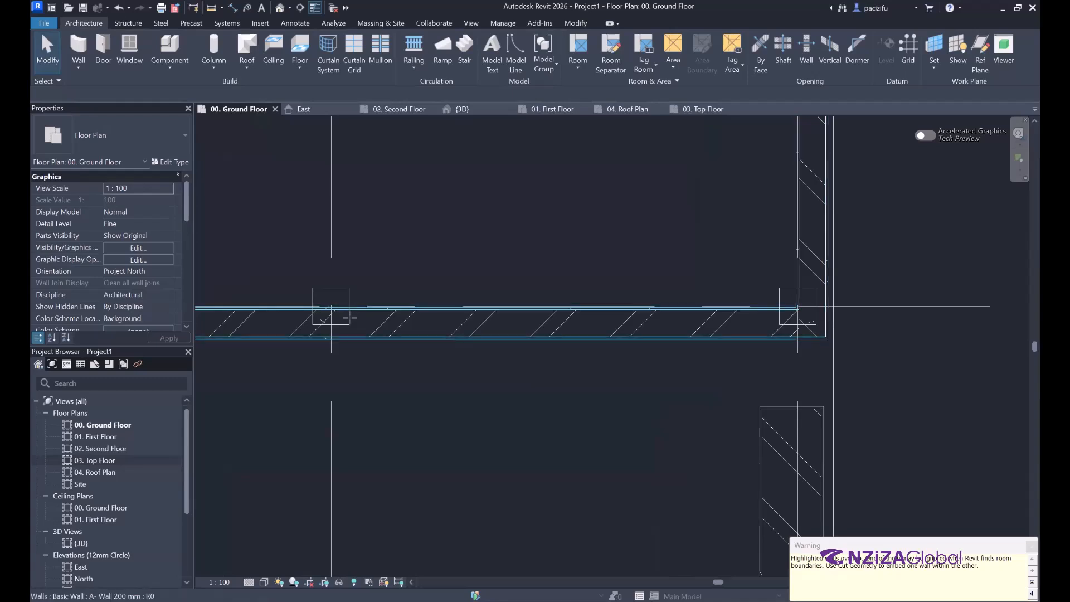
pyautogui.press('Tab')
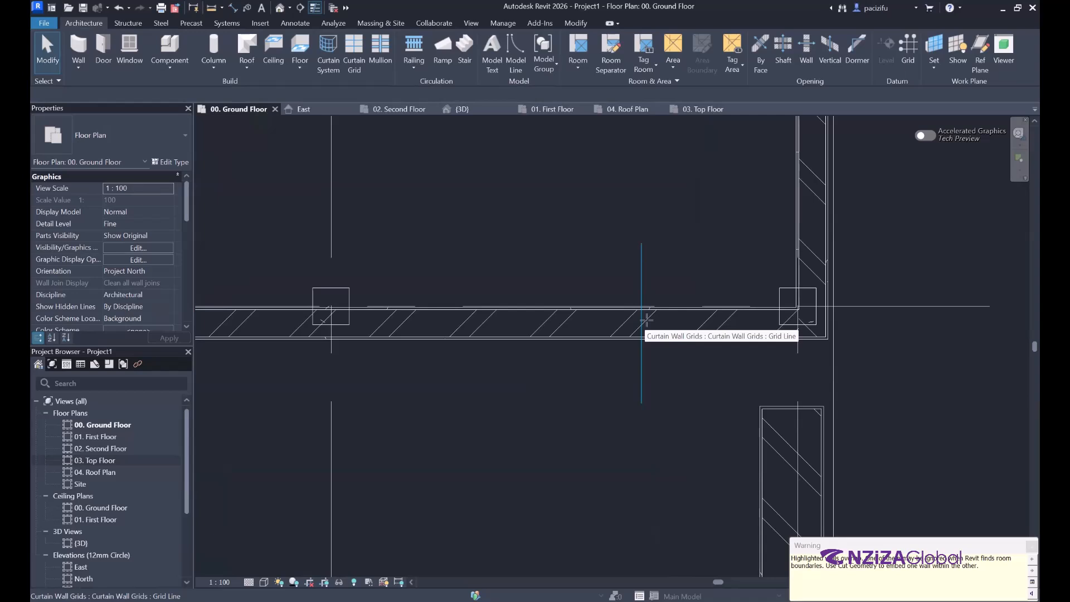
pyautogui.press('Tab')
pyautogui.press('Tab')
pyautogui.press('Tab')
pyautogui.press('Tab')
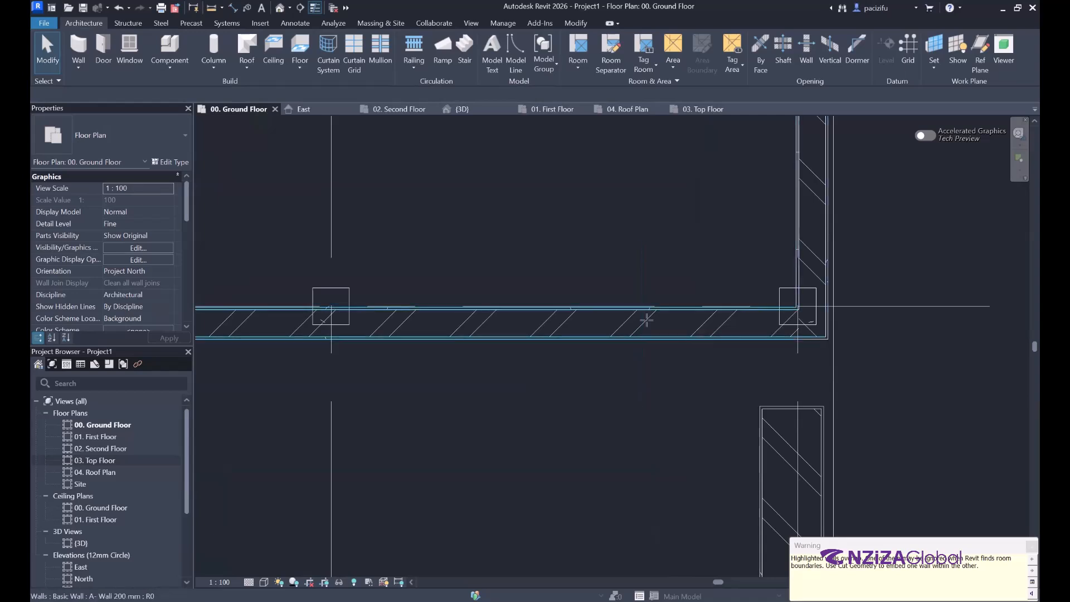
pyautogui.scroll(1, 697, 324)
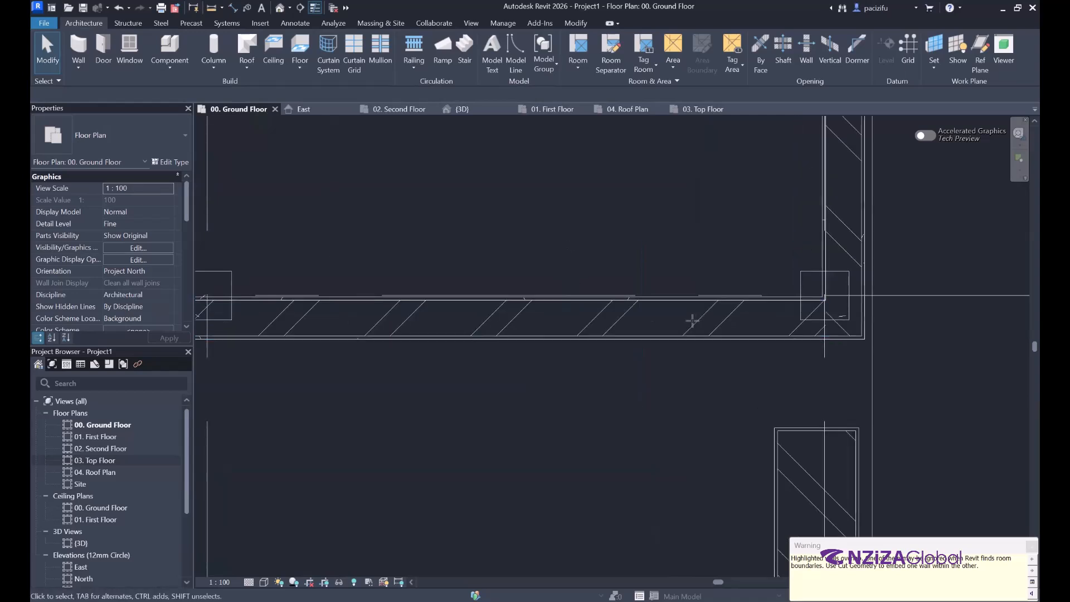
pyautogui.scroll(1, 692, 320)
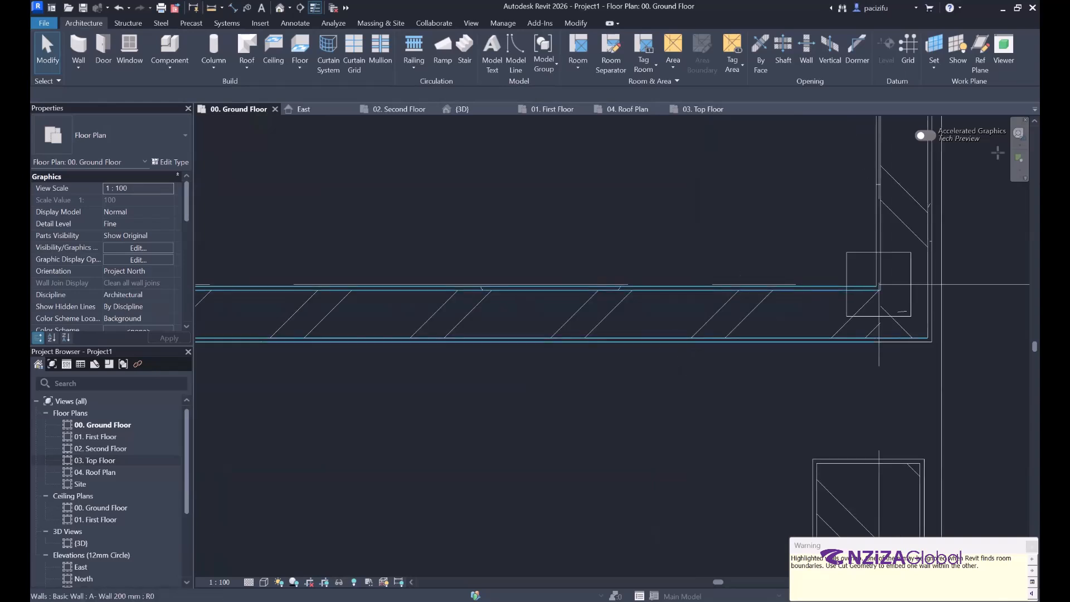
pyautogui.scroll(-3, 585, 342)
pyautogui.scroll(1, 899, 251)
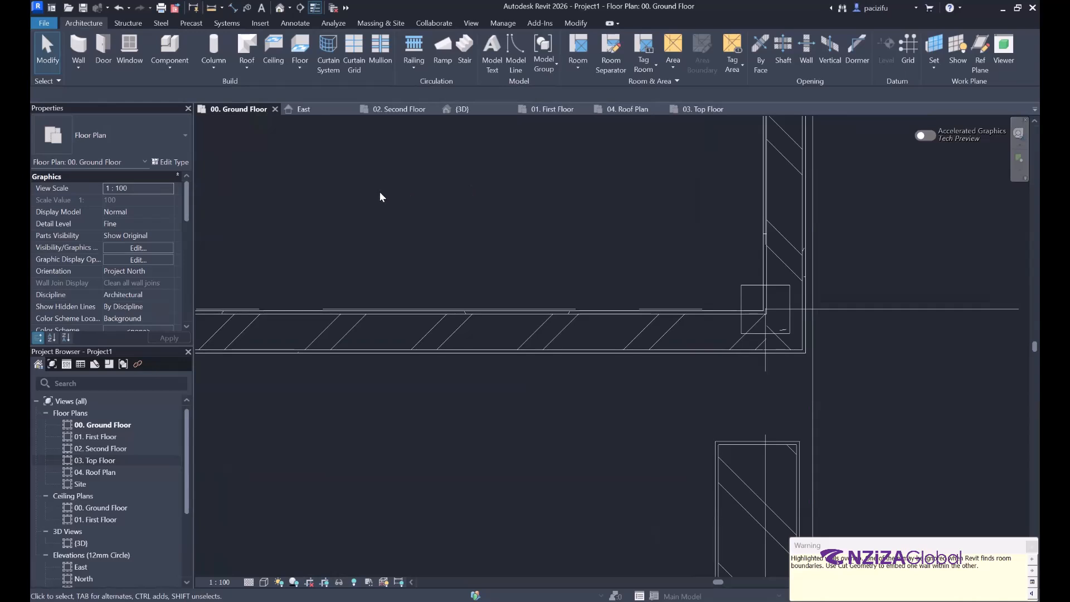
pyautogui.scroll(-2, 777, 360)
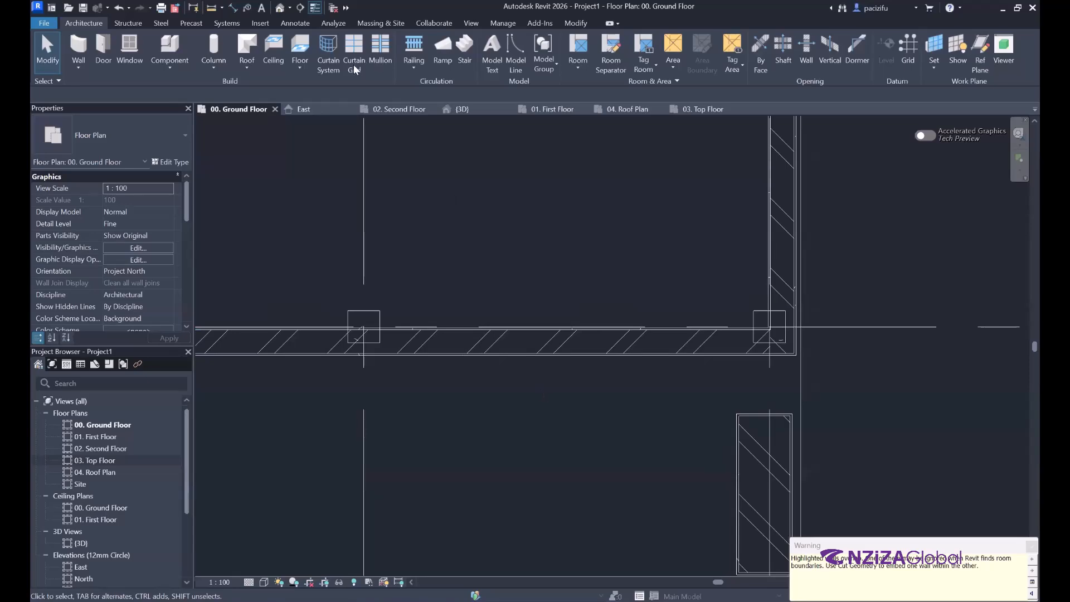
# Step: Temporarily hide the A- Wall 200 mm front wall beside the entrance door in 3D and set the embedded curtain wall's top offset to 0
pyautogui.hotkey('ctrl', 'Tab')
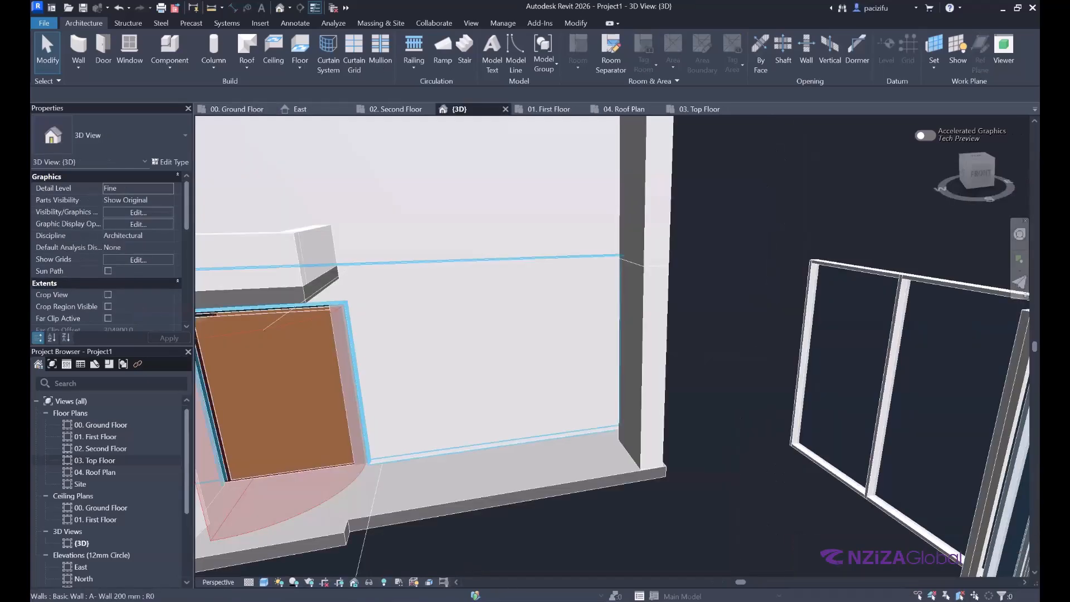
pyautogui.click(451, 379)
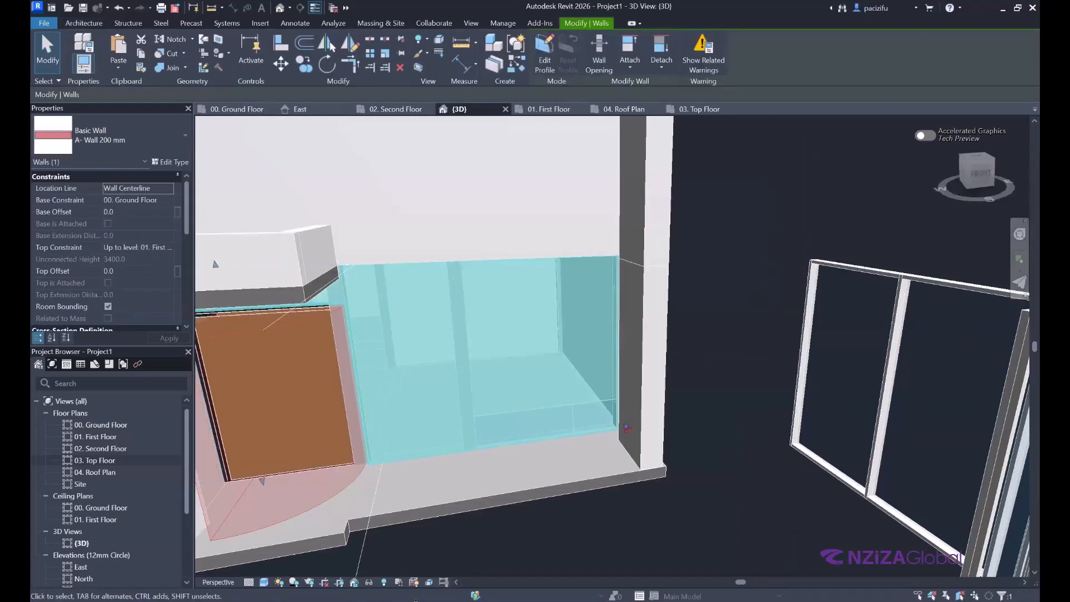
pyautogui.click(369, 582)
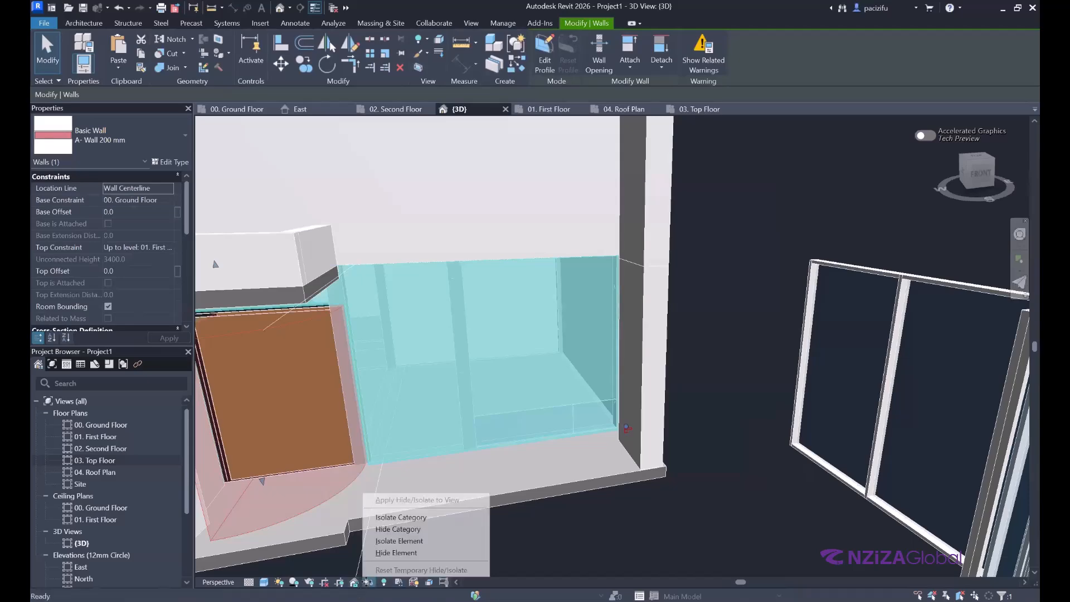
pyautogui.click(397, 552)
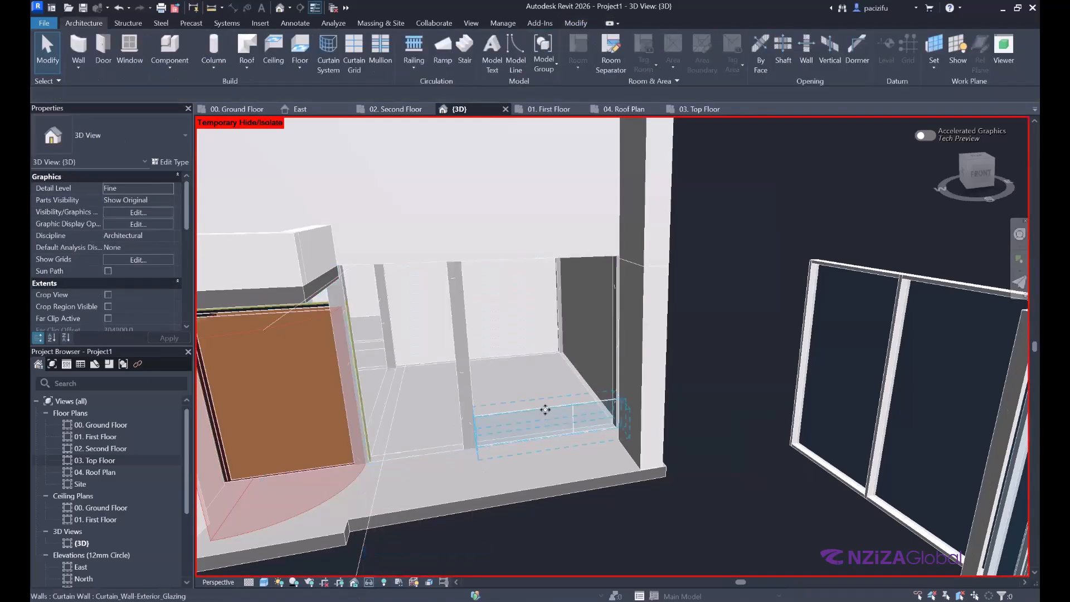
pyautogui.scroll(2, 648, 399)
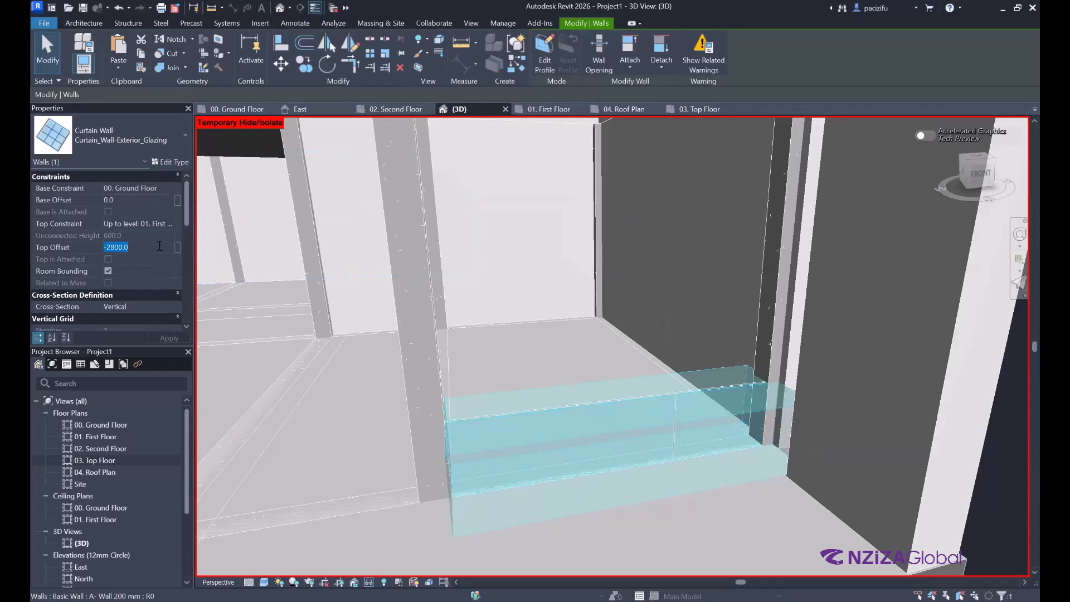
pyautogui.write('0')
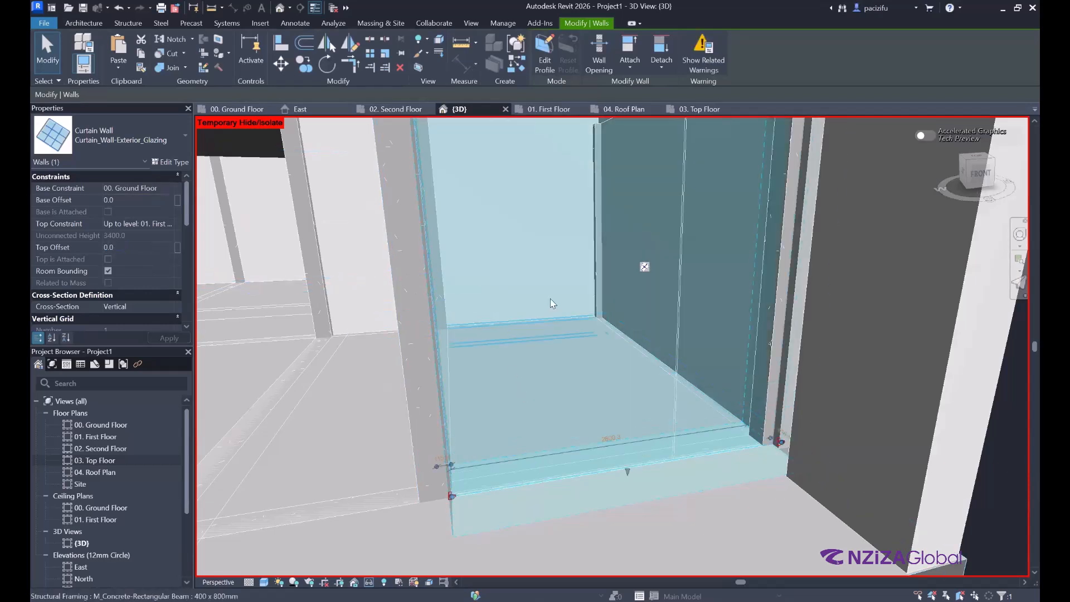
# Step: Set the embedded curtain wall's top offset to -500 and restore the temporarily hidden front wall in 3D
pyautogui.scroll(-4, 544, 303)
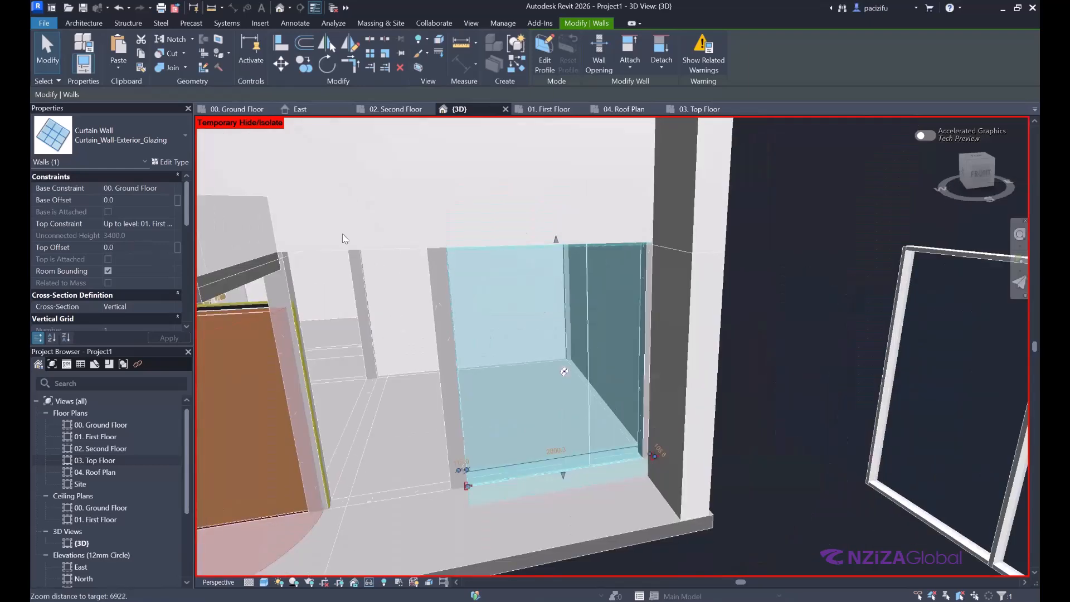
pyautogui.scroll(3, 562, 220)
pyautogui.click(125, 244)
pyautogui.write('-50-')
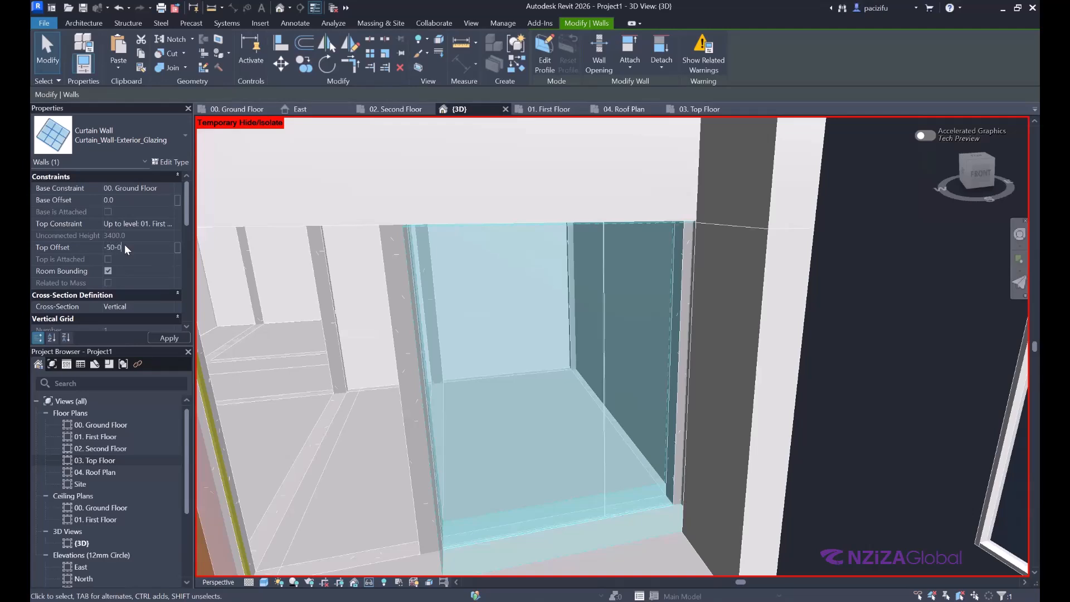
pyautogui.press('Return')
pyautogui.scroll(2, 573, 296)
pyautogui.scroll(-2, 861, 313)
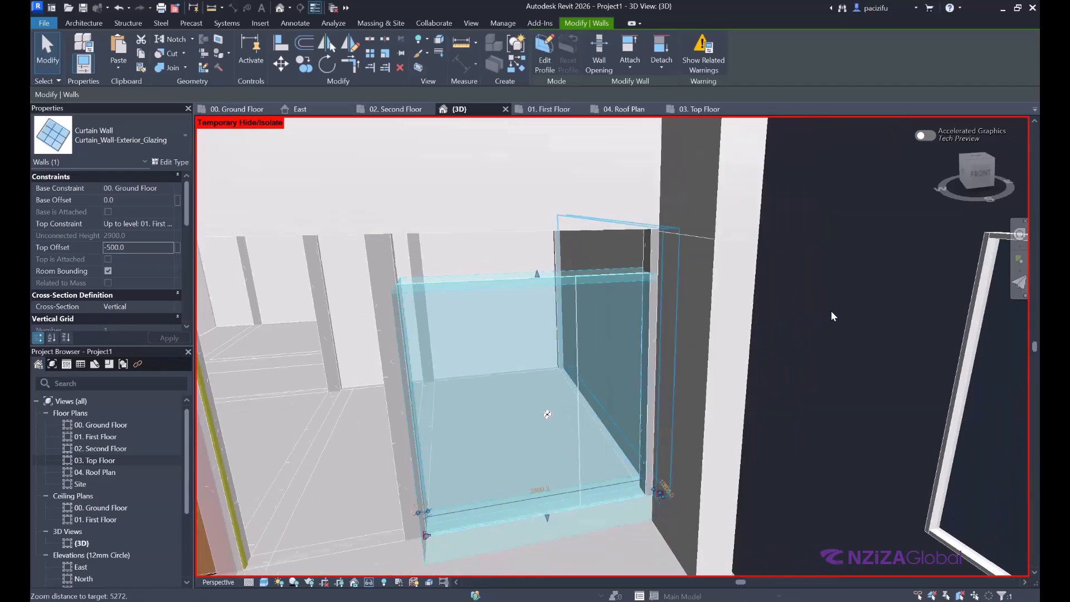
pyautogui.scroll(-2, 831, 312)
pyautogui.press('Escape')
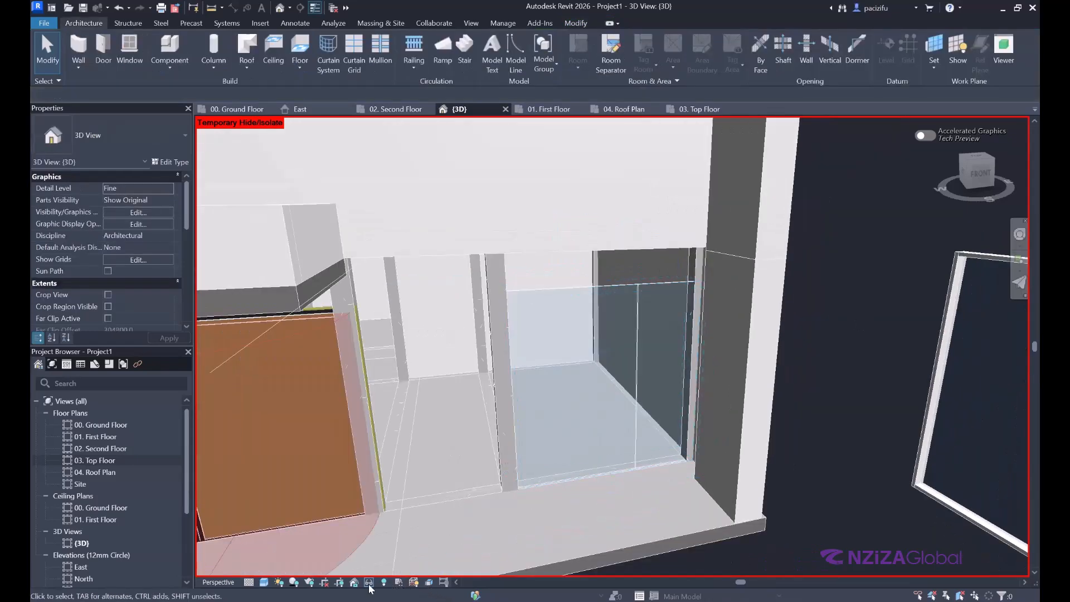
pyautogui.click(369, 583)
pyautogui.click(421, 570)
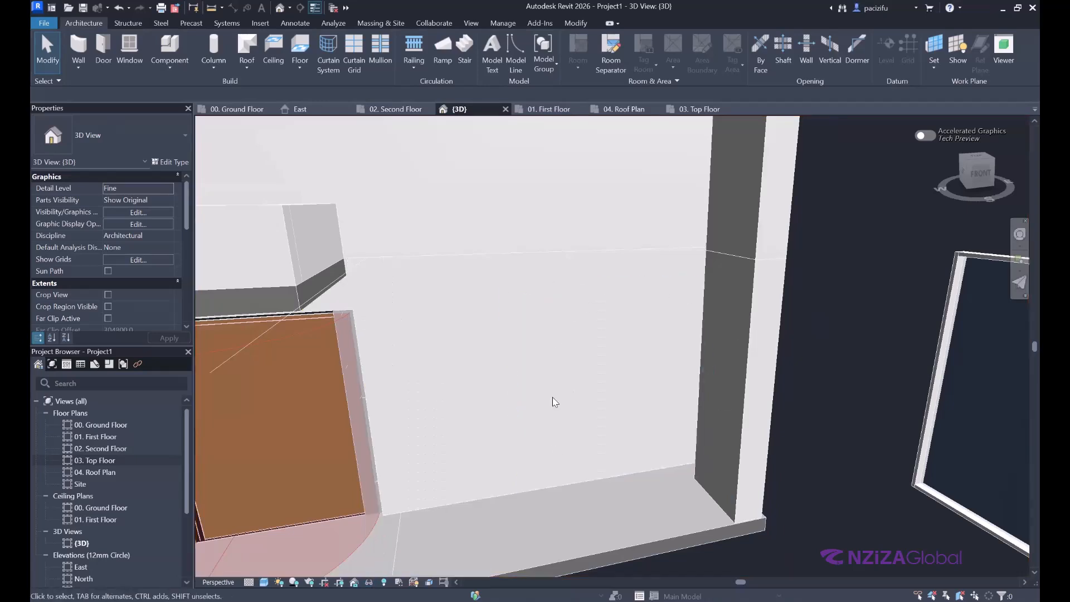
# Step: Enable Automatically Embed in the Curtain_Wall-Exterior_Glazing type of the curtain wall inside the front wall
pyautogui.click(531, 292)
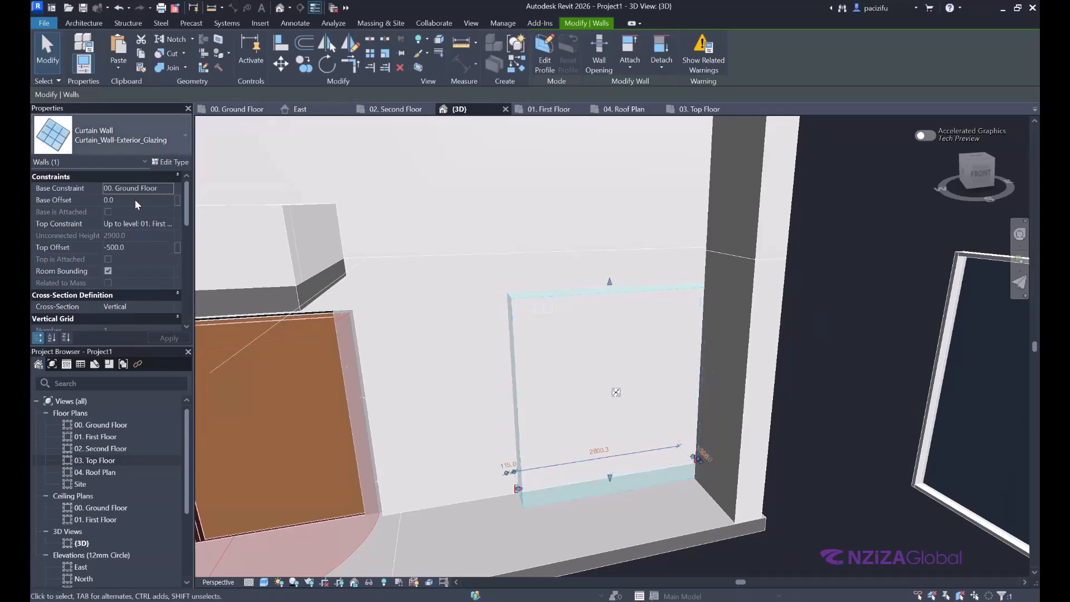
pyautogui.click(165, 162)
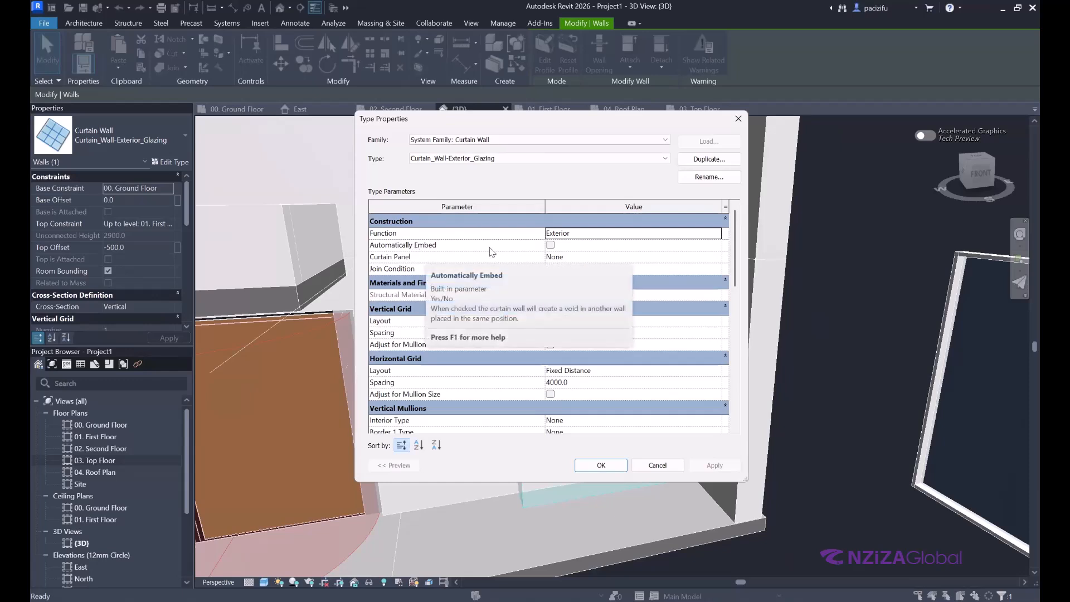
pyautogui.click(550, 245)
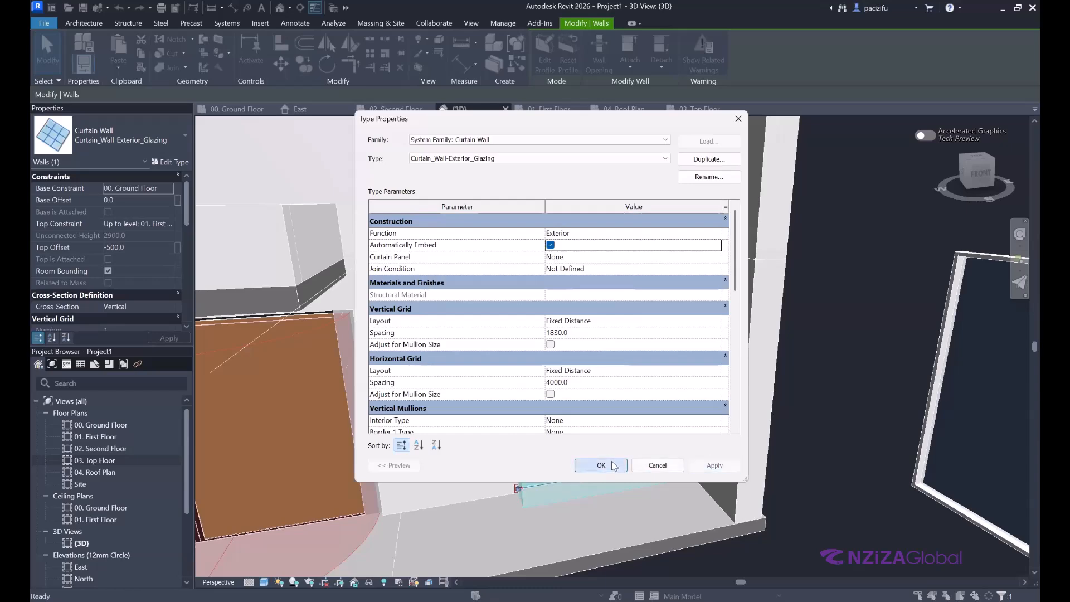
pyautogui.click(601, 466)
pyautogui.press('Escape')
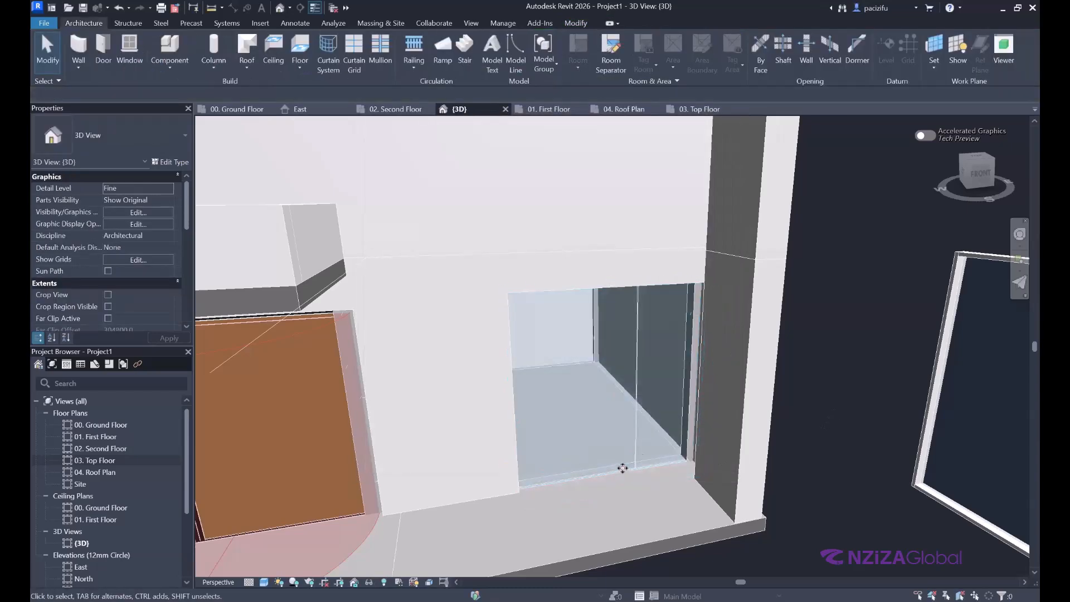
# Step: Add 50x150mm rectangular mullions to all grid lines of the curtain wall embedded beside the entrance door
pyautogui.scroll(4, 542, 231)
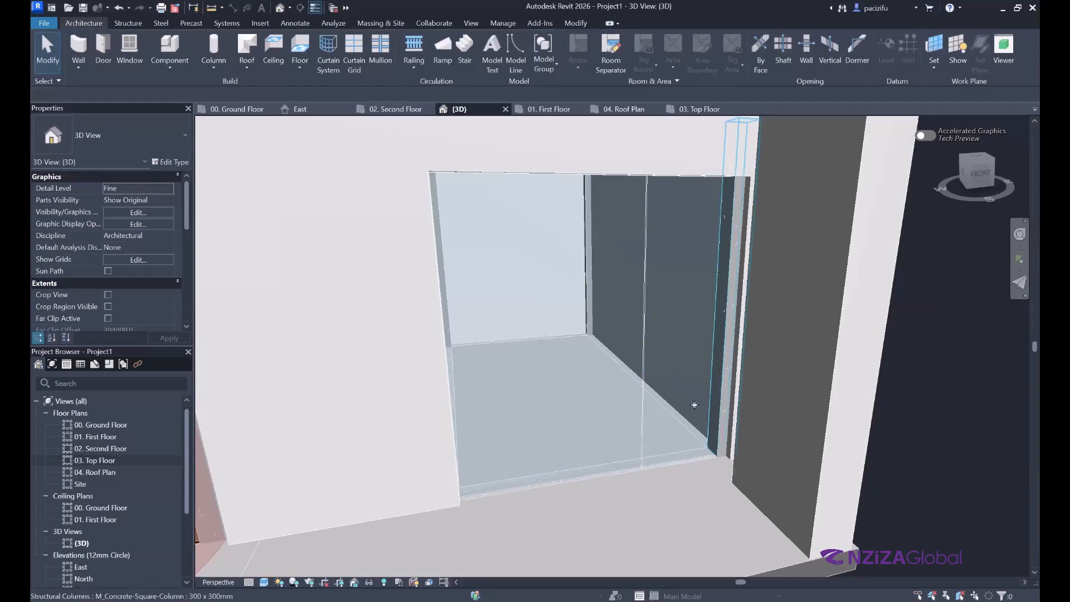
pyautogui.scroll(3, 767, 393)
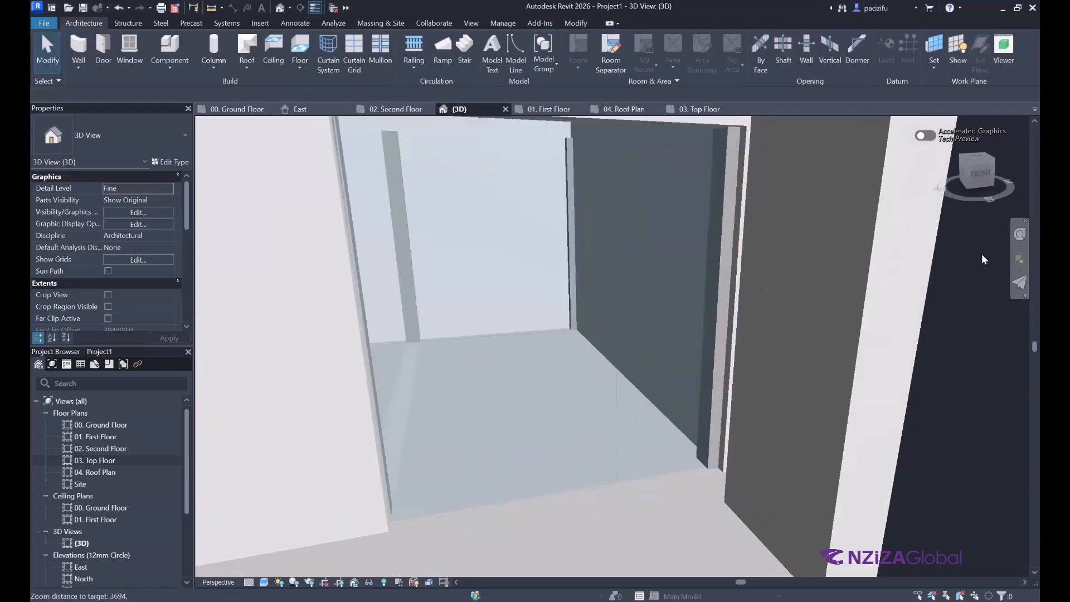
pyautogui.moveTo(503, 352); pyautogui.dragTo(510, 292)
pyautogui.press('Escape')
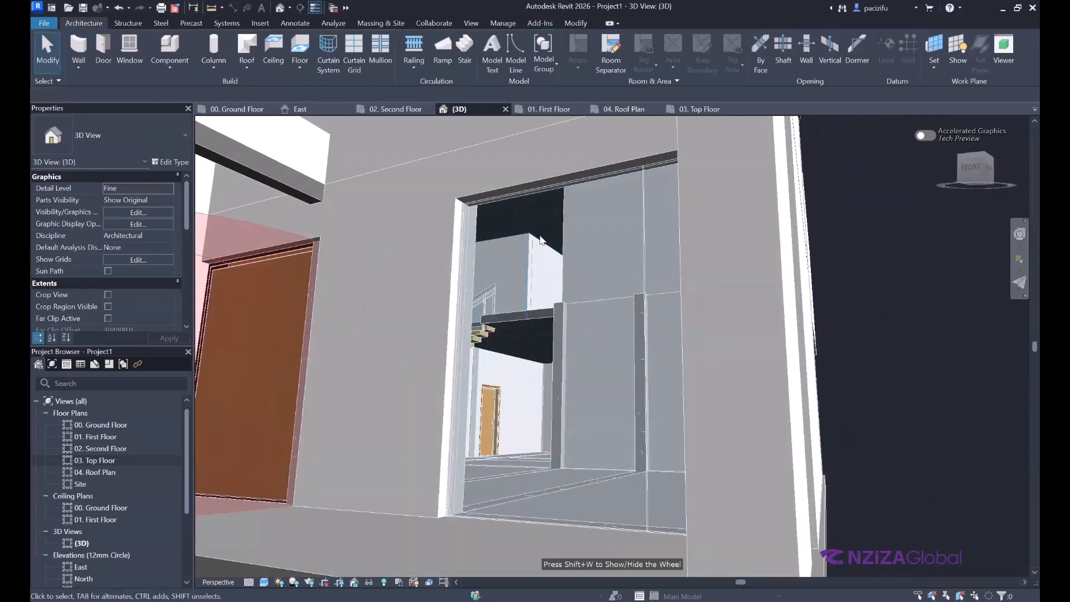
pyautogui.click(389, 51)
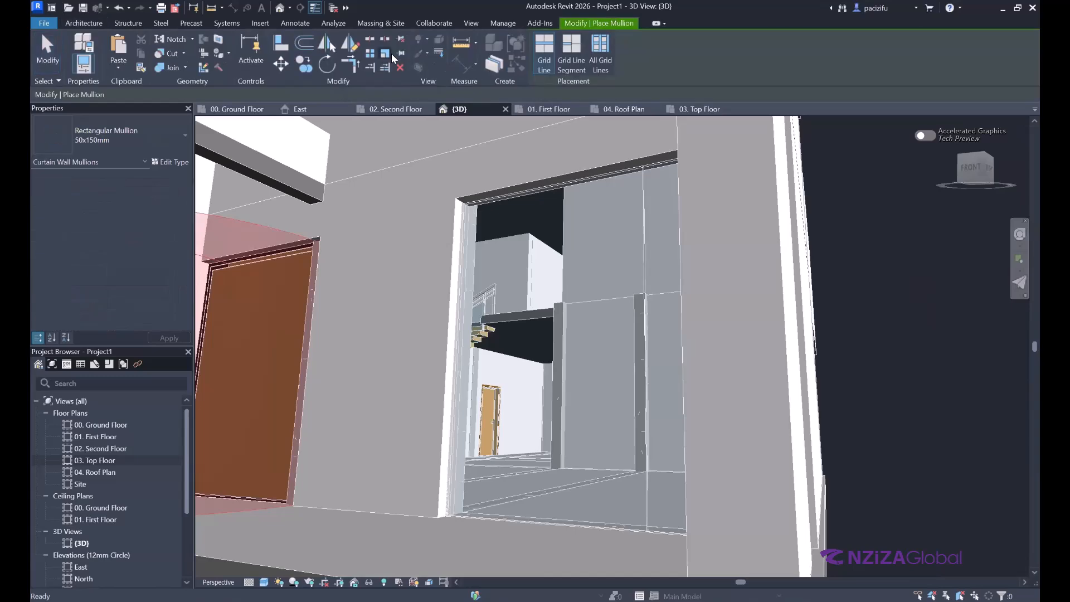
pyautogui.click(600, 54)
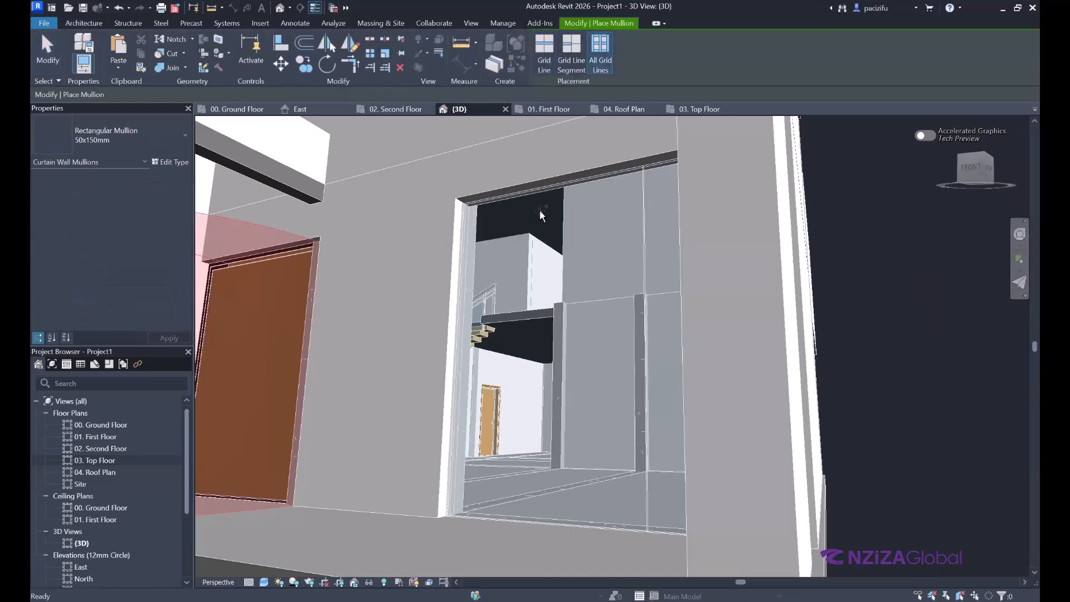
pyautogui.click(466, 232)
pyautogui.scroll(-3, 580, 393)
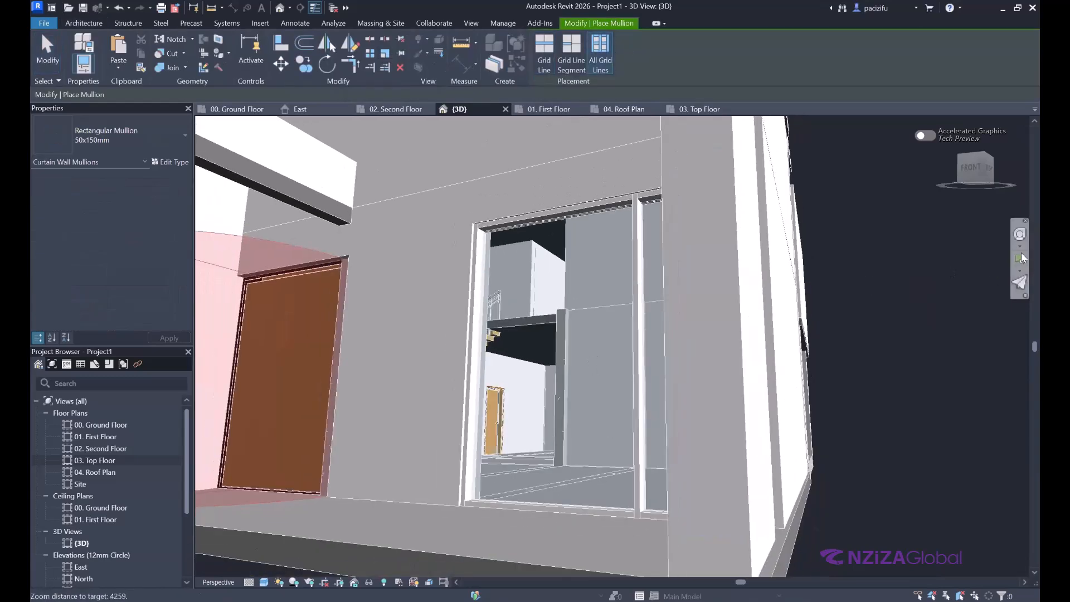
# Step: Examine the embedded curtain wall and its mullions from several angles in 3D, including the cut in the front wall
pyautogui.click(1021, 239)
pyautogui.moveTo(510, 281); pyautogui.dragTo(729, 238)
pyautogui.press('Escape')
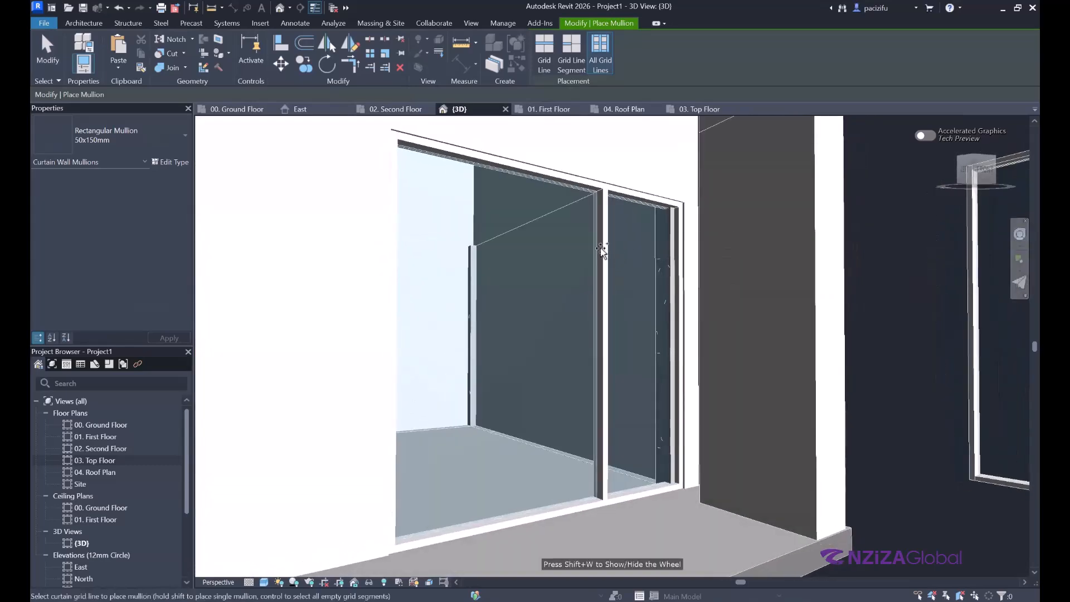
pyautogui.scroll(2, 602, 248)
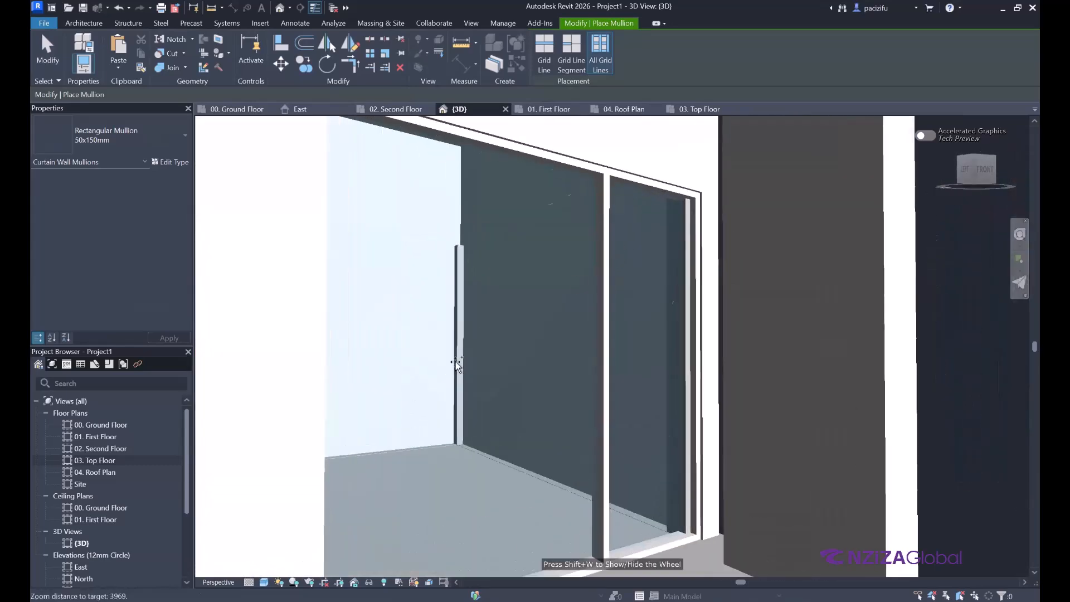
pyautogui.click(1019, 234)
pyautogui.moveTo(637, 288); pyautogui.dragTo(658, 260)
pyautogui.press('Escape')
pyautogui.scroll(-2, 569, 314)
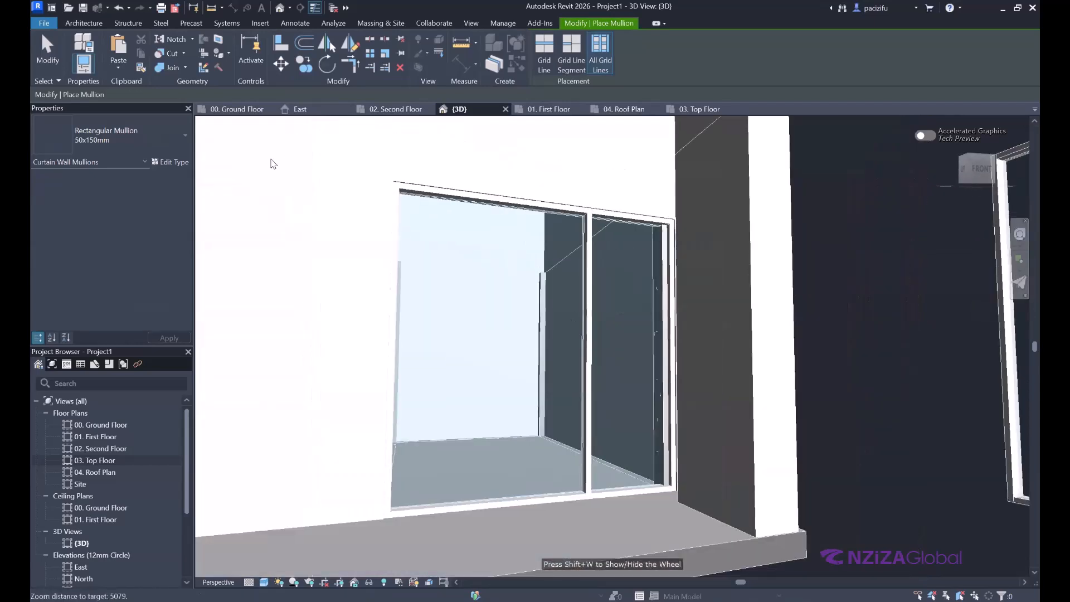
pyautogui.click(48, 54)
pyautogui.click(610, 291)
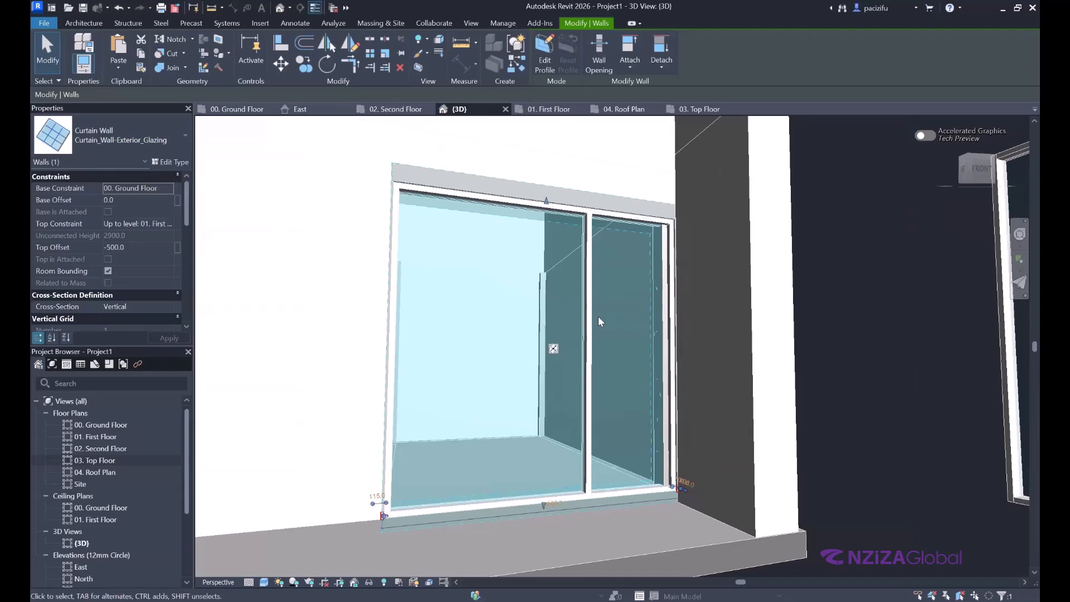
pyautogui.scroll(-4, 597, 316)
pyautogui.press('Escape')
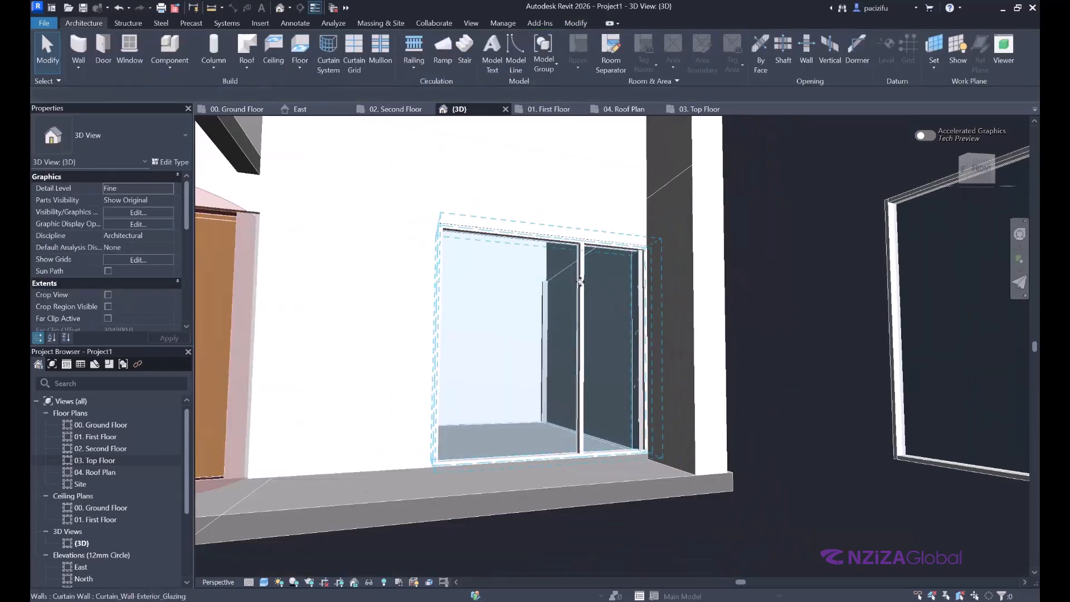
# Step: Try to turn off Automatically Embed in the type properties of the front curtain wall
pyautogui.click(581, 300)
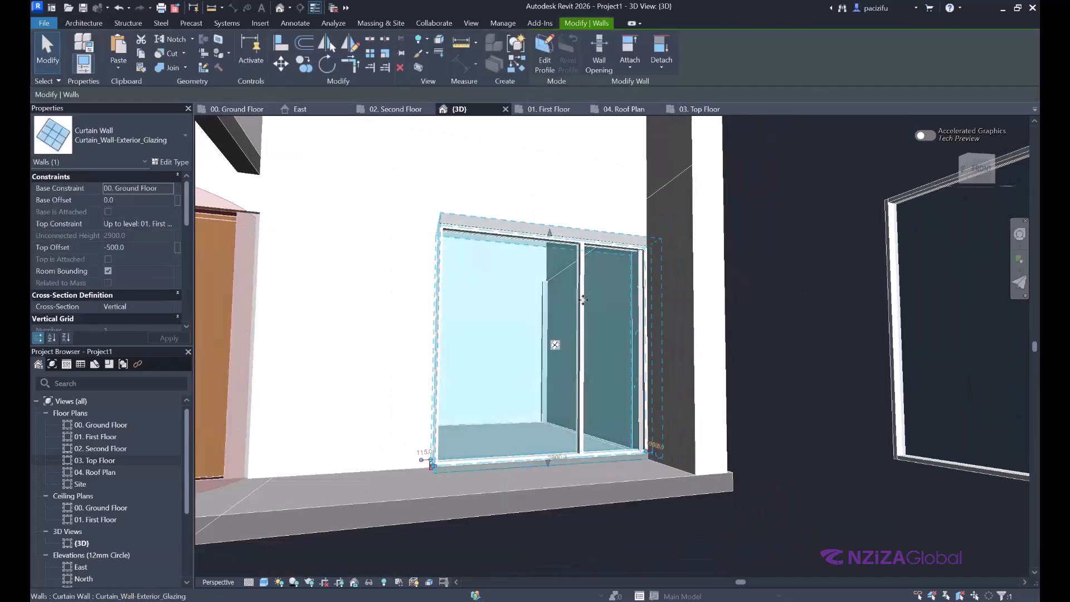
pyautogui.click(169, 163)
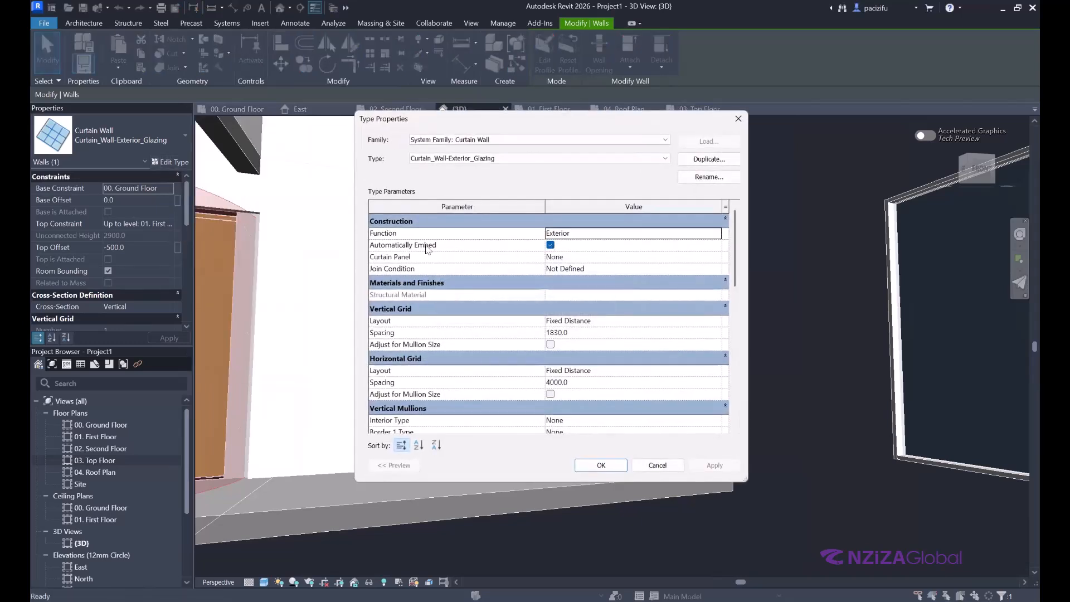
pyautogui.moveTo(444, 253)
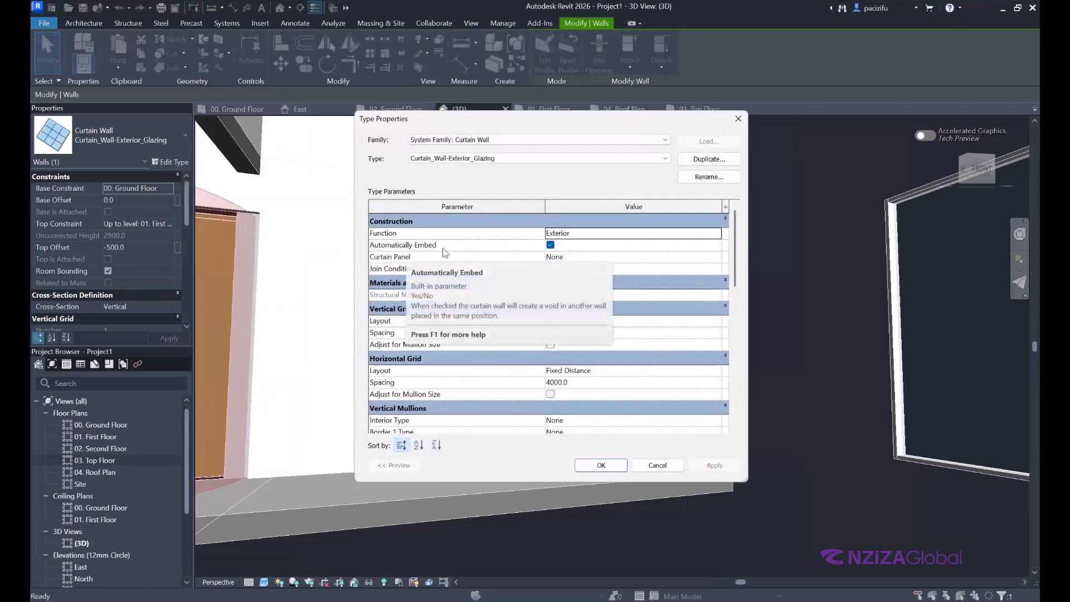
pyautogui.click(550, 245)
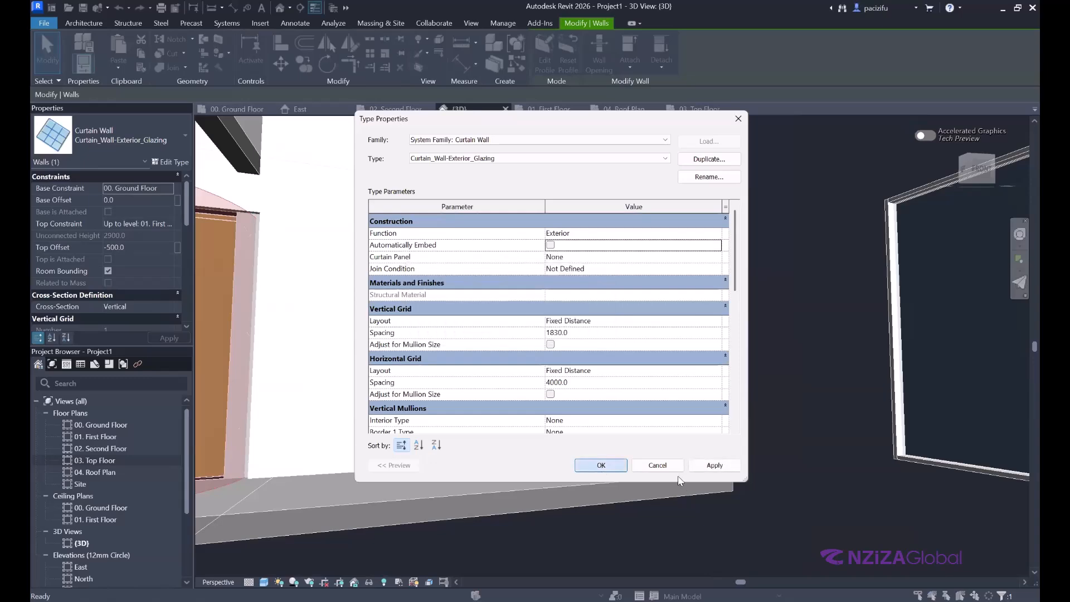
pyautogui.click(467, 335)
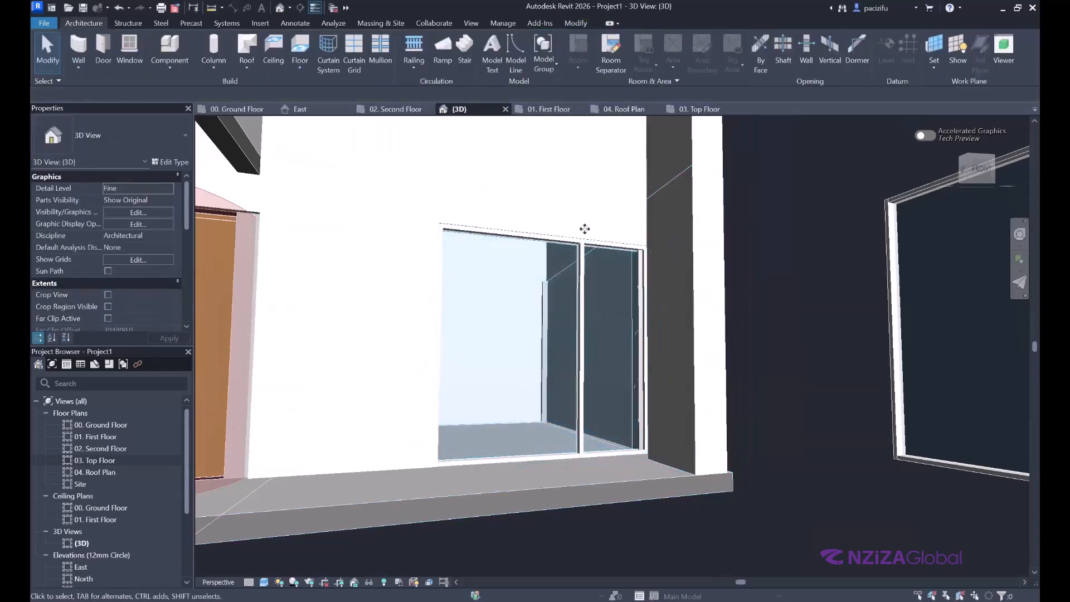
# Step: Undo the mullion placement and the automatic embedding of the front curtain wall
pyautogui.scroll(2, 631, 247)
pyautogui.scroll(2, 631, 247)
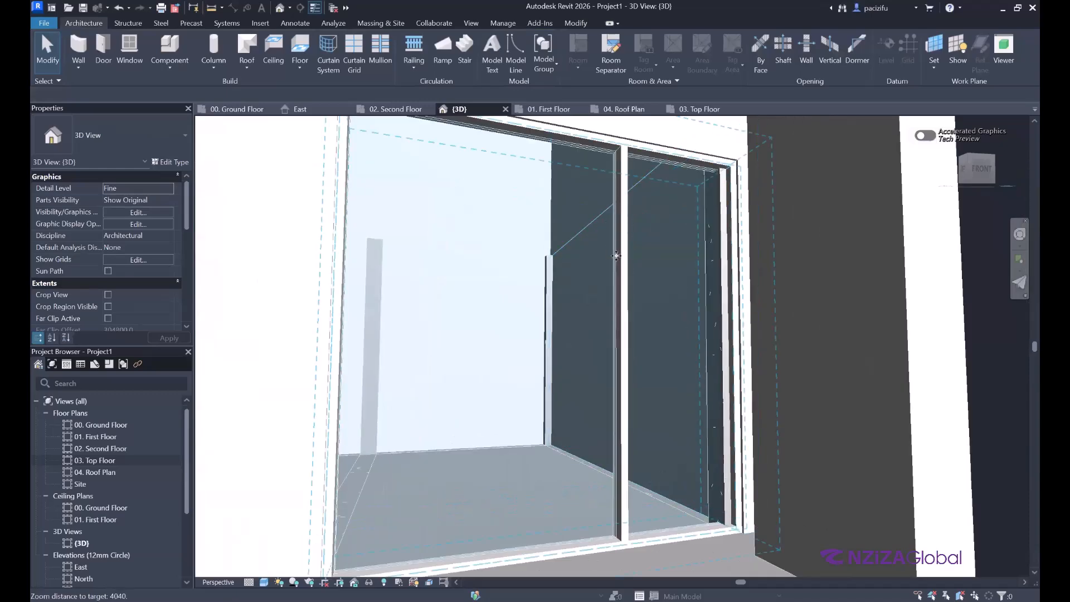
pyautogui.click(616, 255)
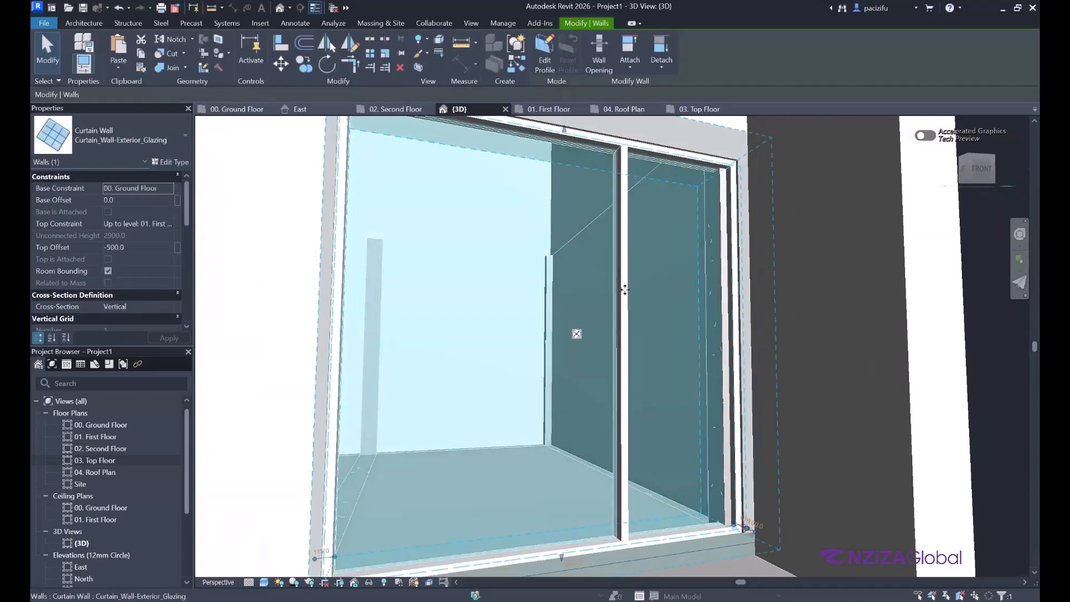
pyautogui.press('Delete')
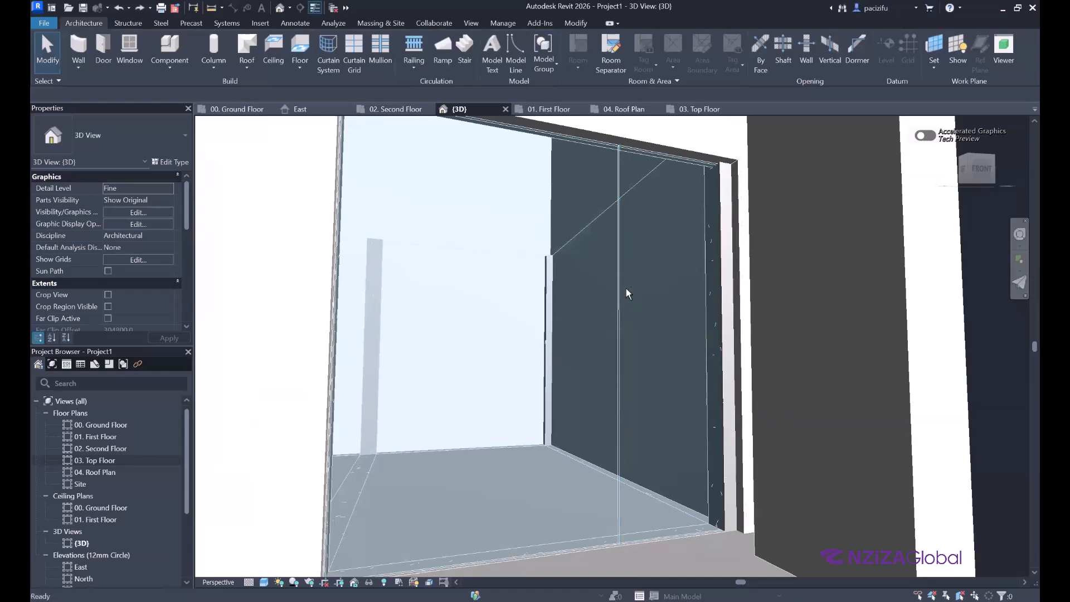
pyautogui.scroll(-5, 627, 288)
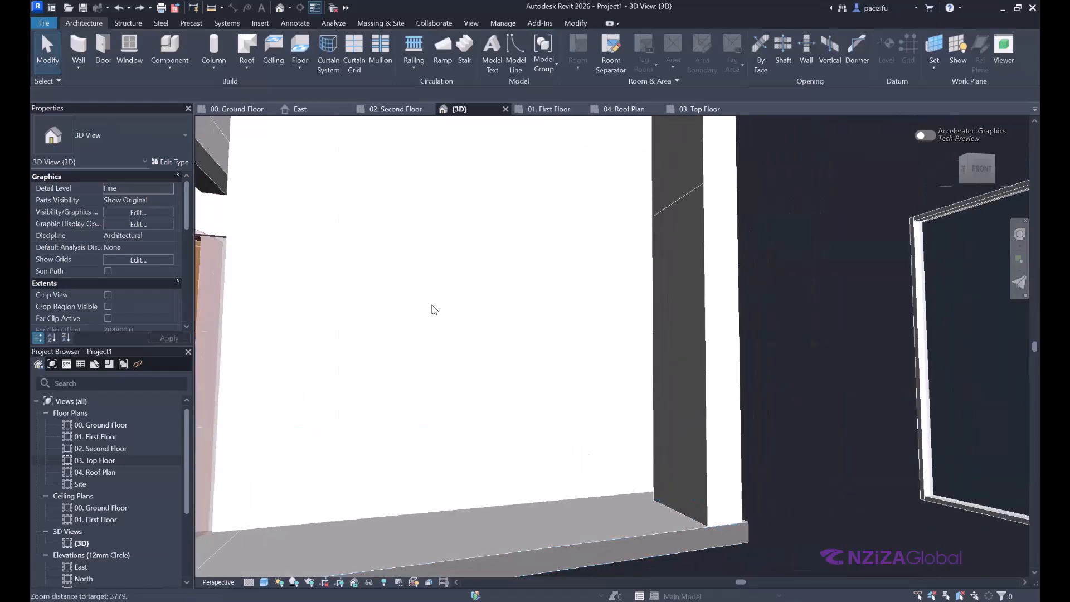
# Step: Select the curtain wall overlapping the front wall and turn on Automatically Embed in its Curtain_Wall-Exterior_Glazing type
pyautogui.click(425, 277)
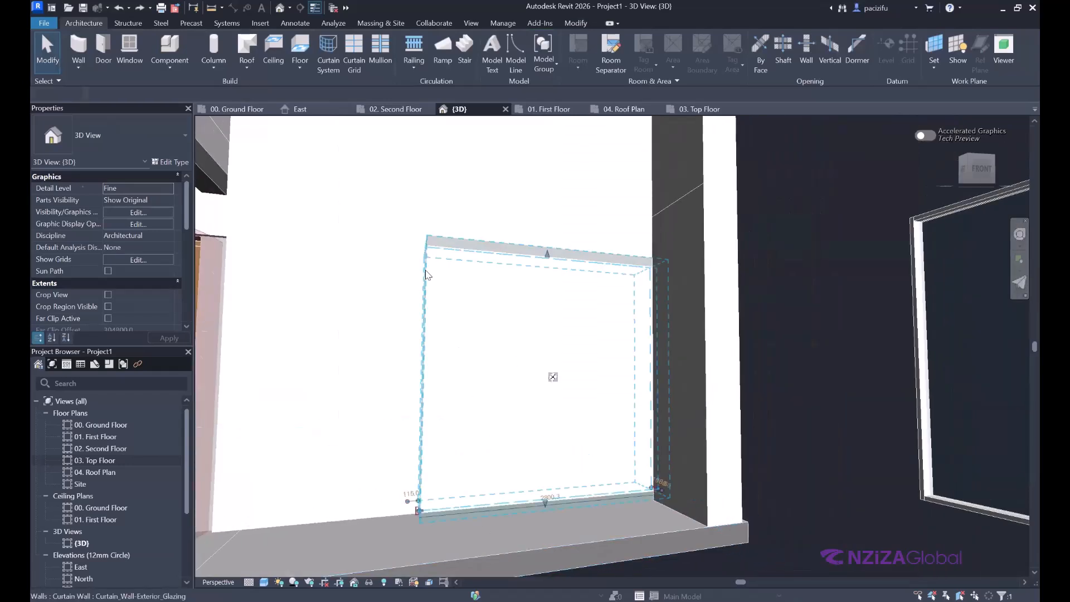
pyautogui.scroll(2, 456, 425)
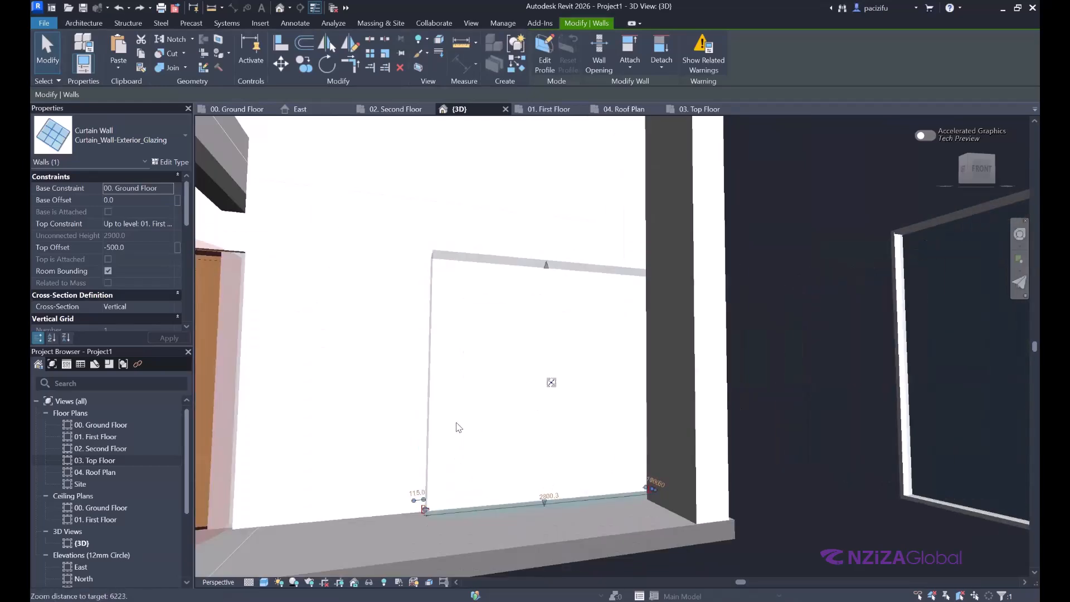
pyautogui.scroll(2, 459, 427)
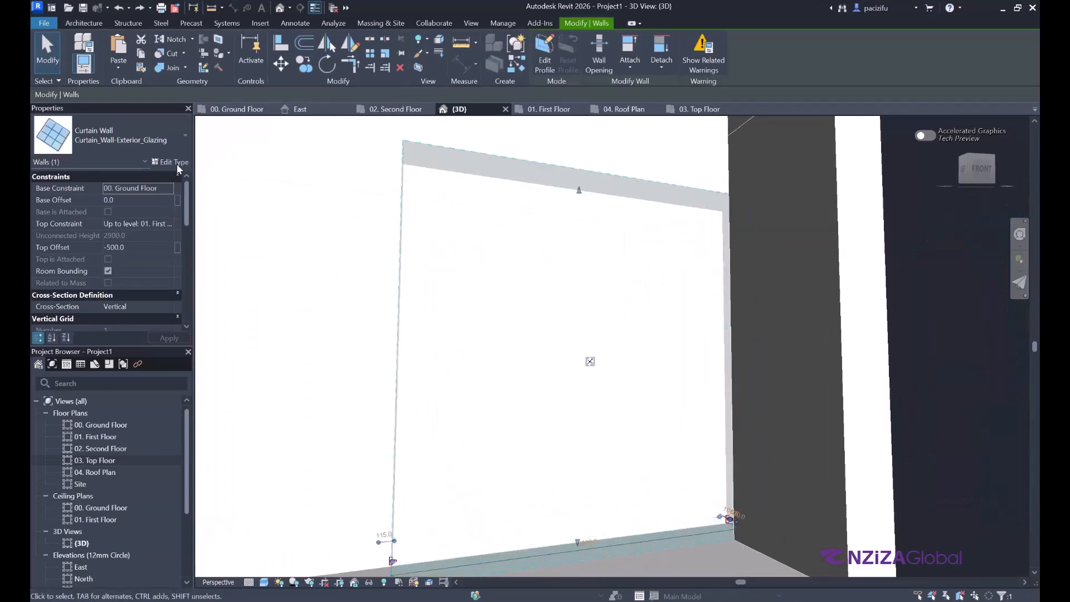
pyautogui.click(169, 159)
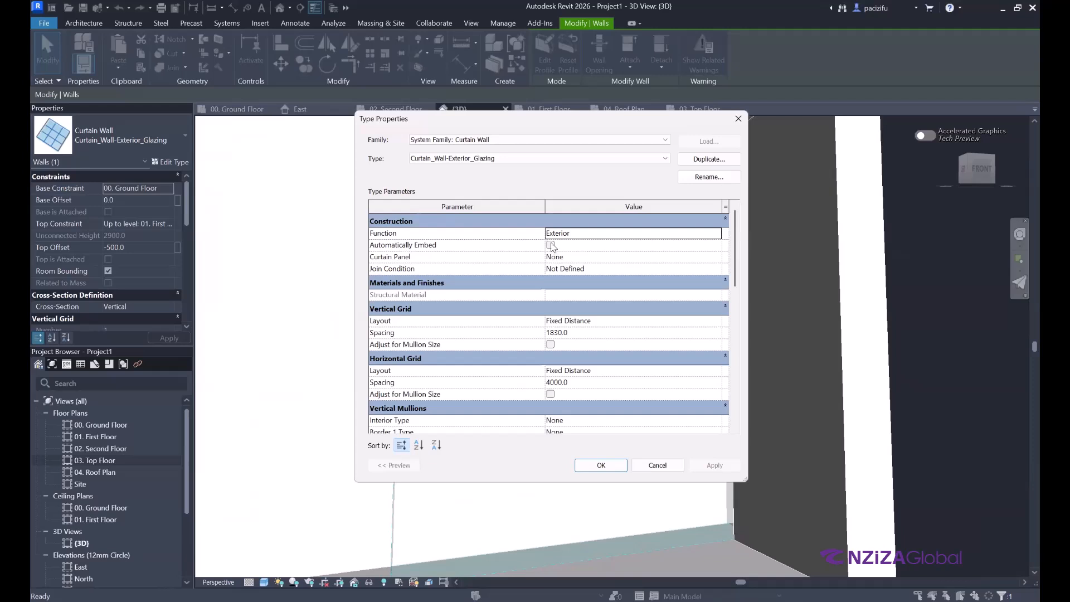
pyautogui.click(550, 245)
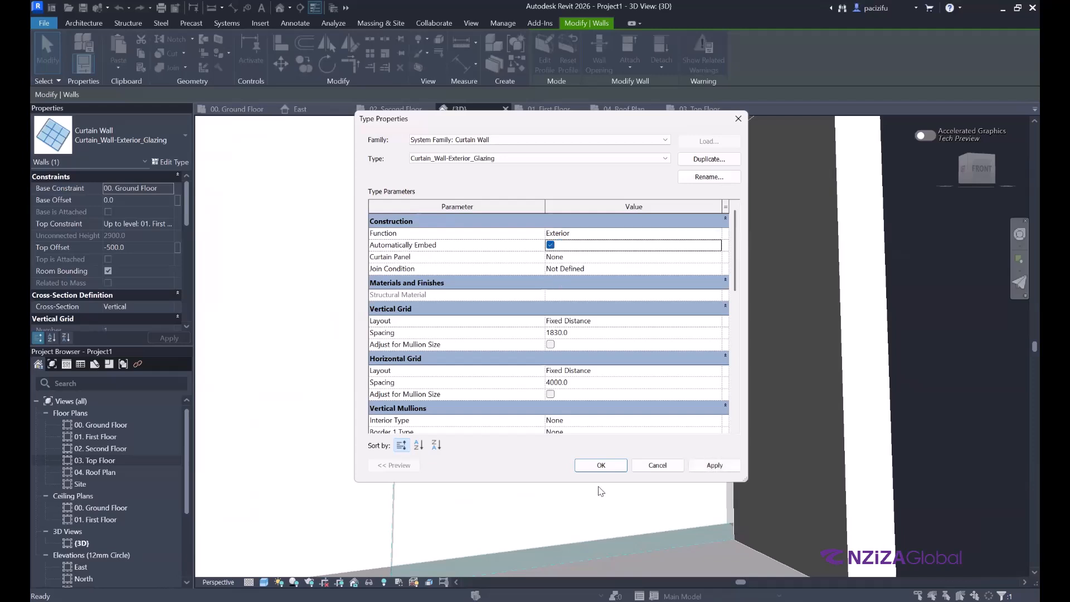
pyautogui.click(600, 465)
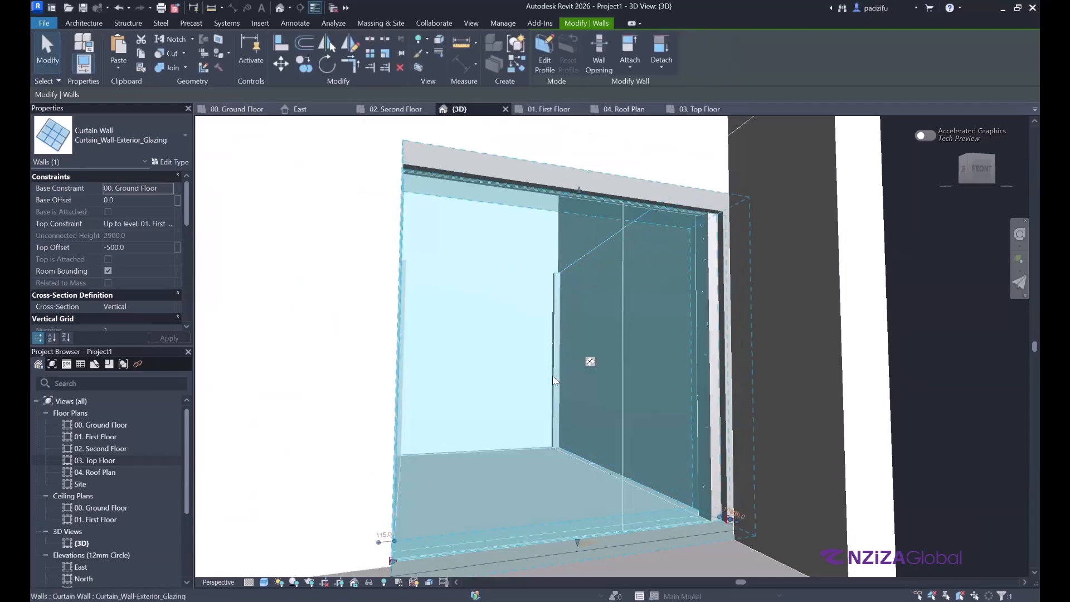
# Step: Set the base offset of the curtain wall embedded in the front wall to 500
pyautogui.scroll(-3, 570, 395)
pyautogui.click(800, 277)
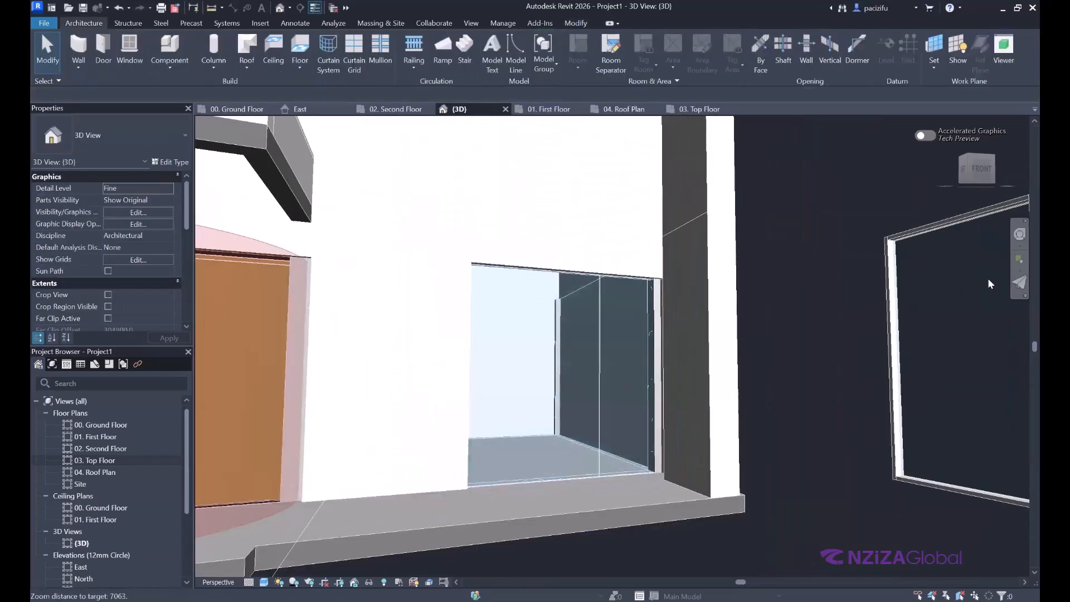
pyautogui.click(1019, 234)
pyautogui.moveTo(687, 262)
pyautogui.mouseDown()
pyautogui.moveTo(593, 306)
pyautogui.moveTo(501, 306)
pyautogui.moveTo(650, 288)
pyautogui.moveTo(620, 284)
pyautogui.moveTo(688, 256)
pyautogui.mouseUp()
pyautogui.press('Escape')
pyautogui.scroll(3, 513, 406)
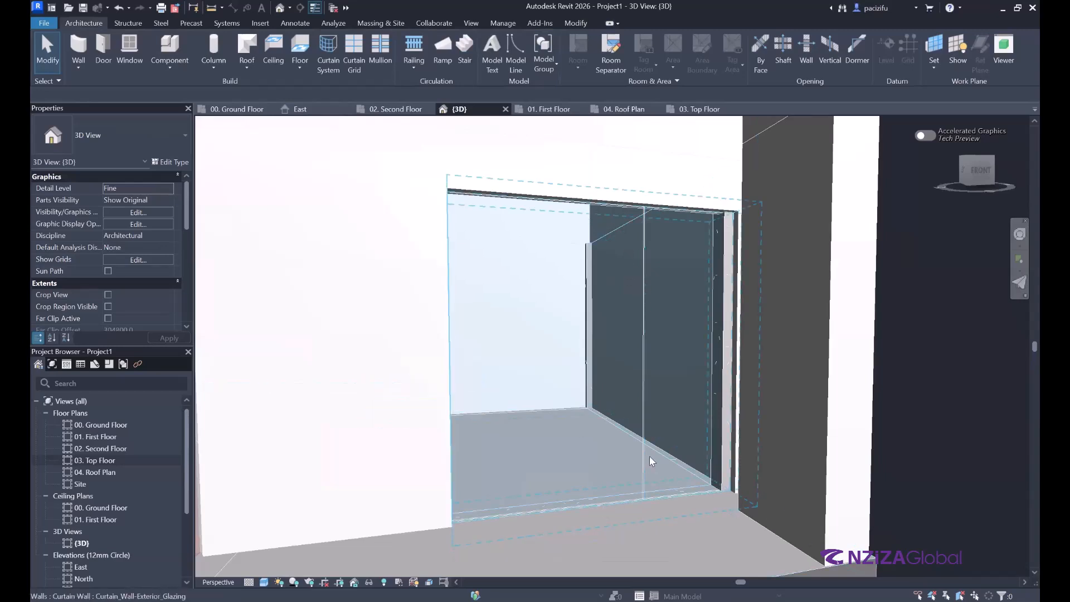
pyautogui.click(537, 221)
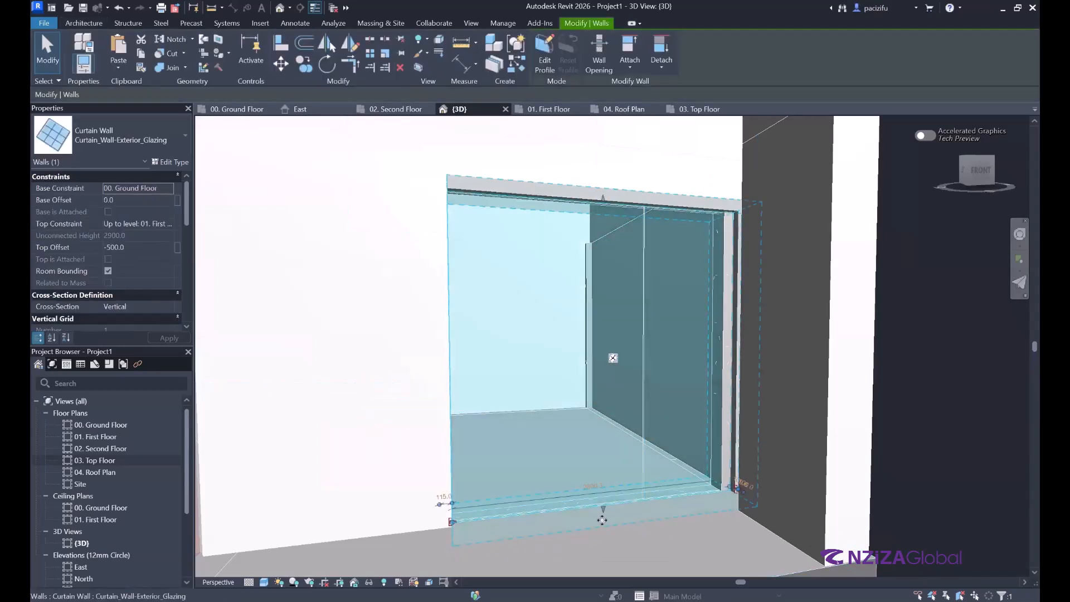
pyautogui.click(140, 200)
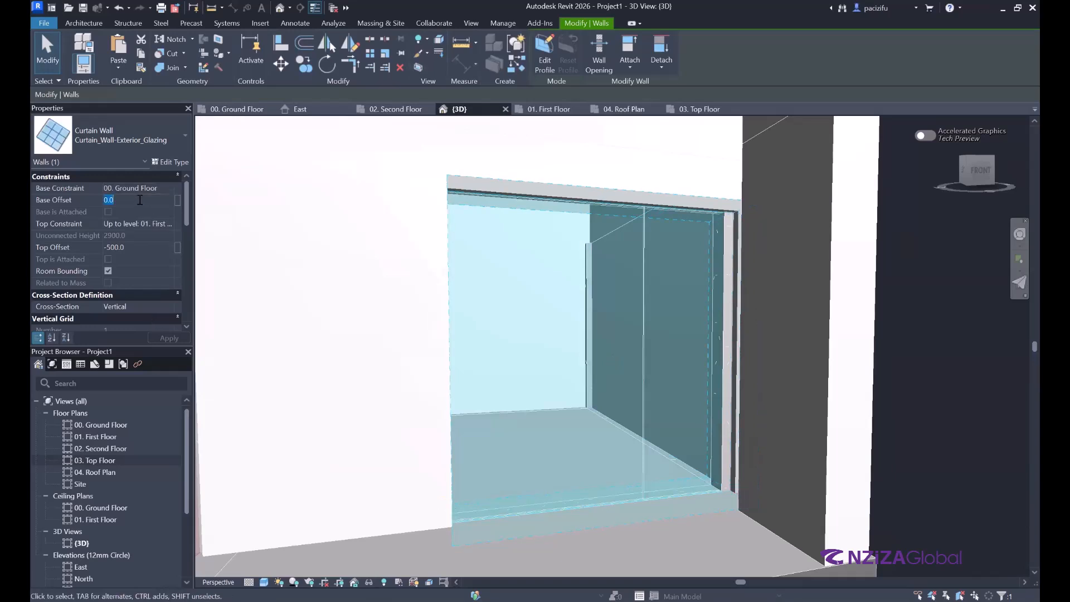
pyautogui.write('50')
pyautogui.scroll(-2, 710, 559)
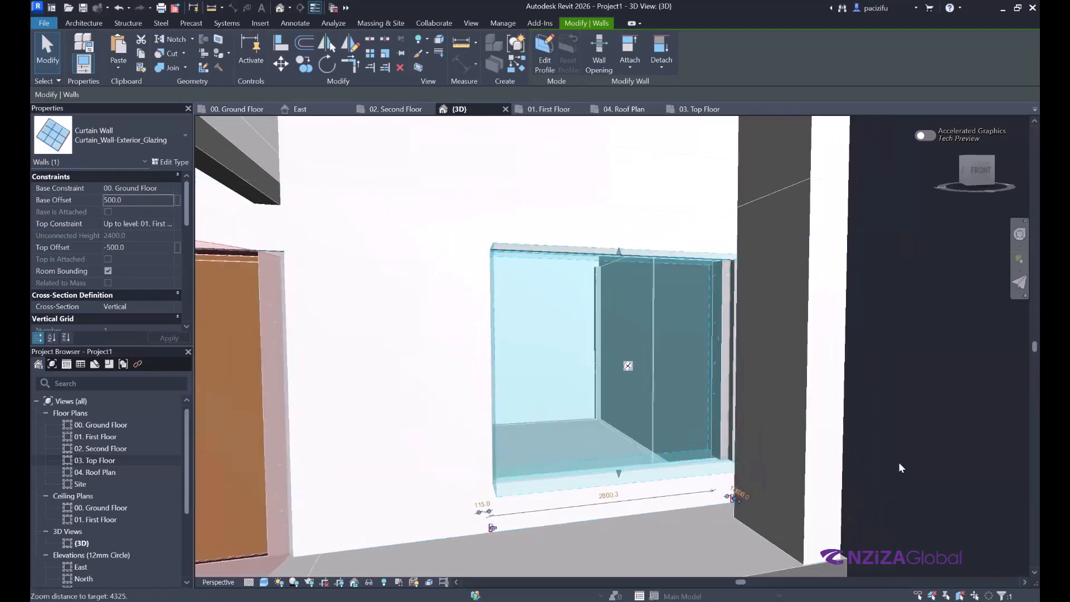
pyautogui.press('Escape')
# Step: Select the embedded curtain wall and, in the ground floor plan, pull its corner end away from the corner column, leaving it about 2360 mm long
pyautogui.scroll(3, 570, 523)
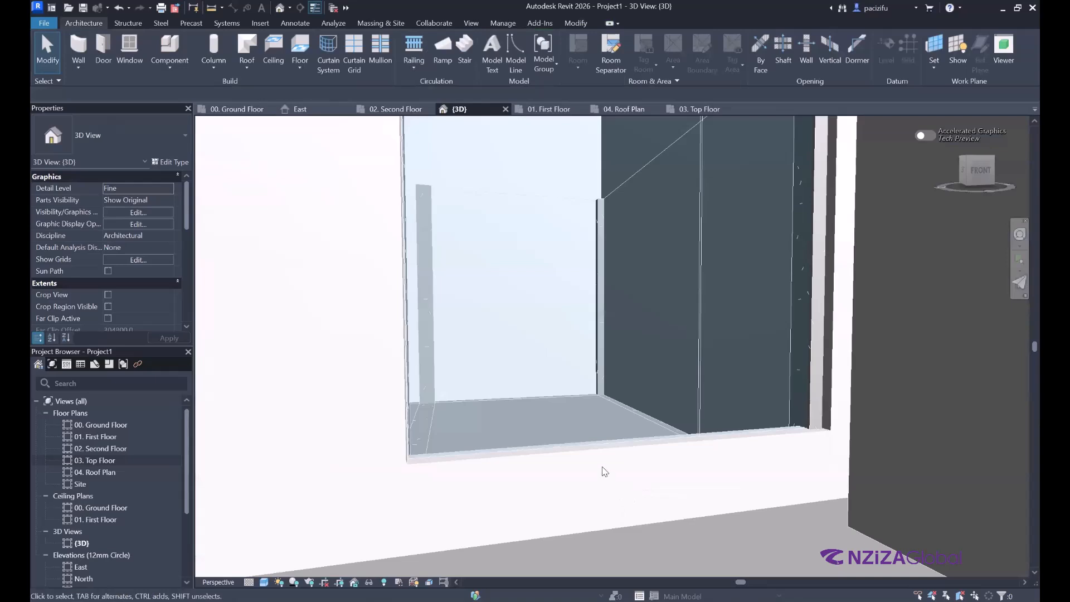
pyautogui.scroll(-5, 652, 464)
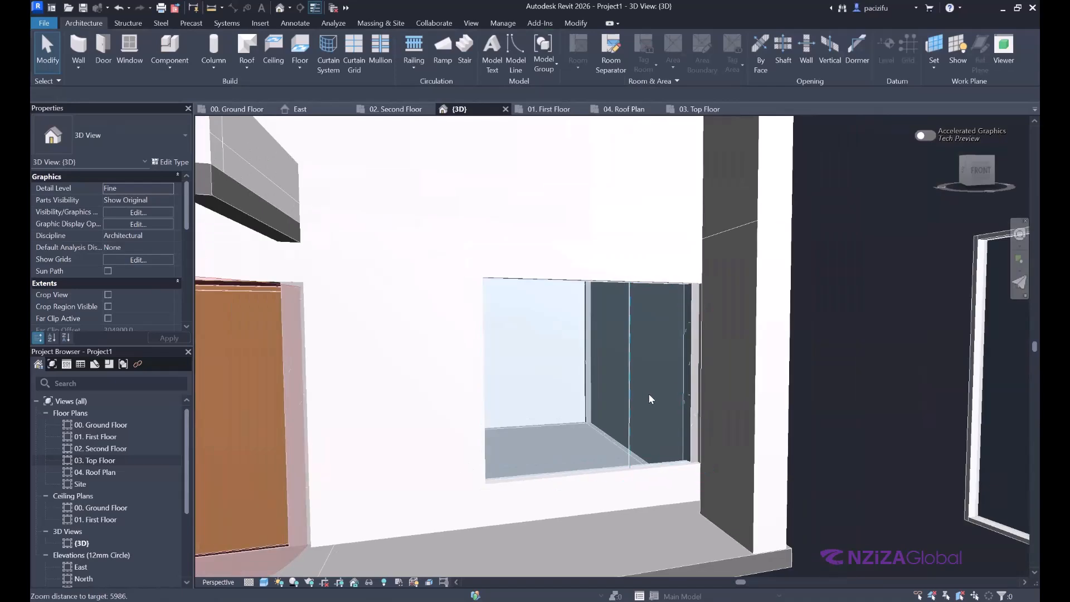
pyautogui.scroll(5, 649, 398)
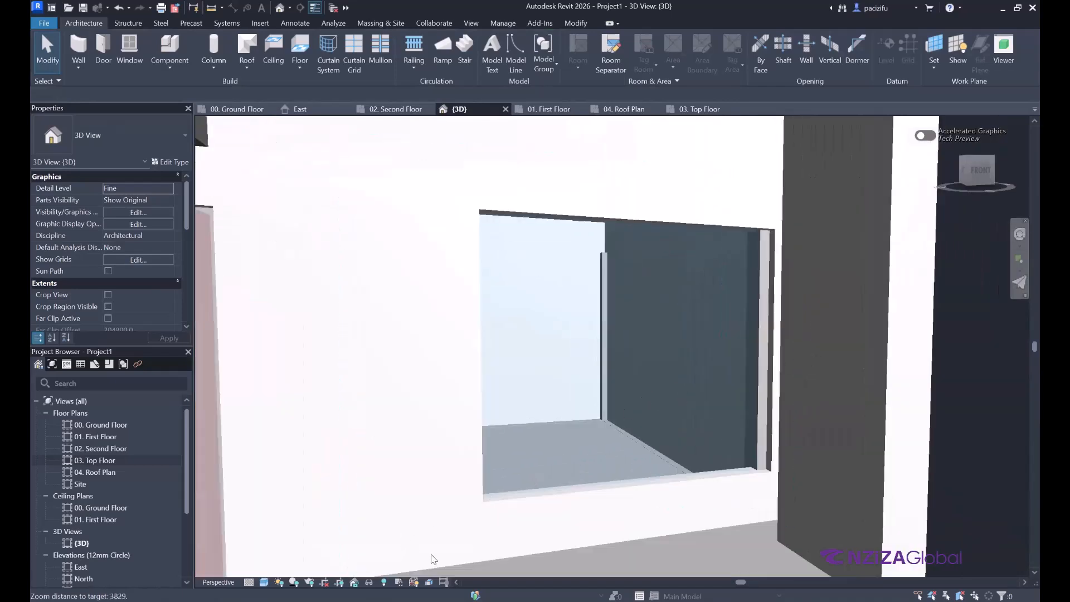
pyautogui.scroll(2, 691, 496)
pyautogui.scroll(-2, 836, 270)
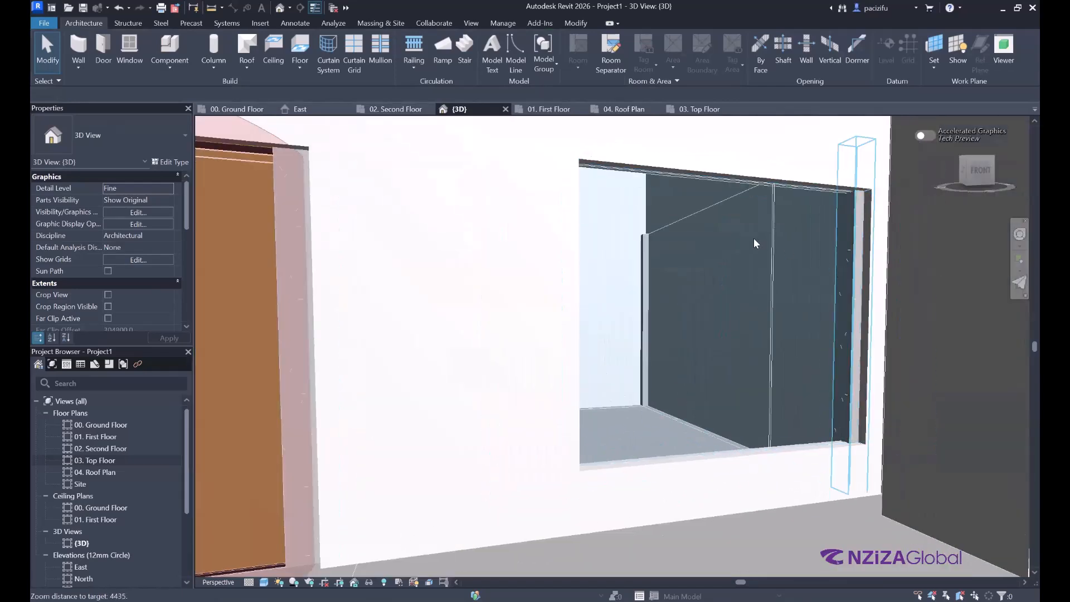
pyautogui.click(689, 179)
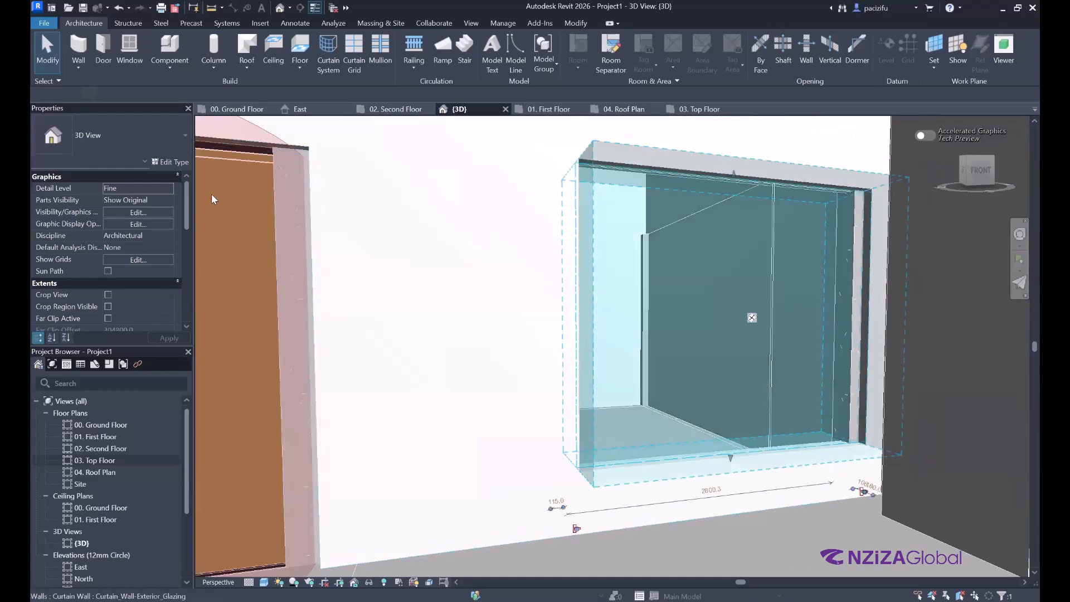
pyautogui.click(237, 108)
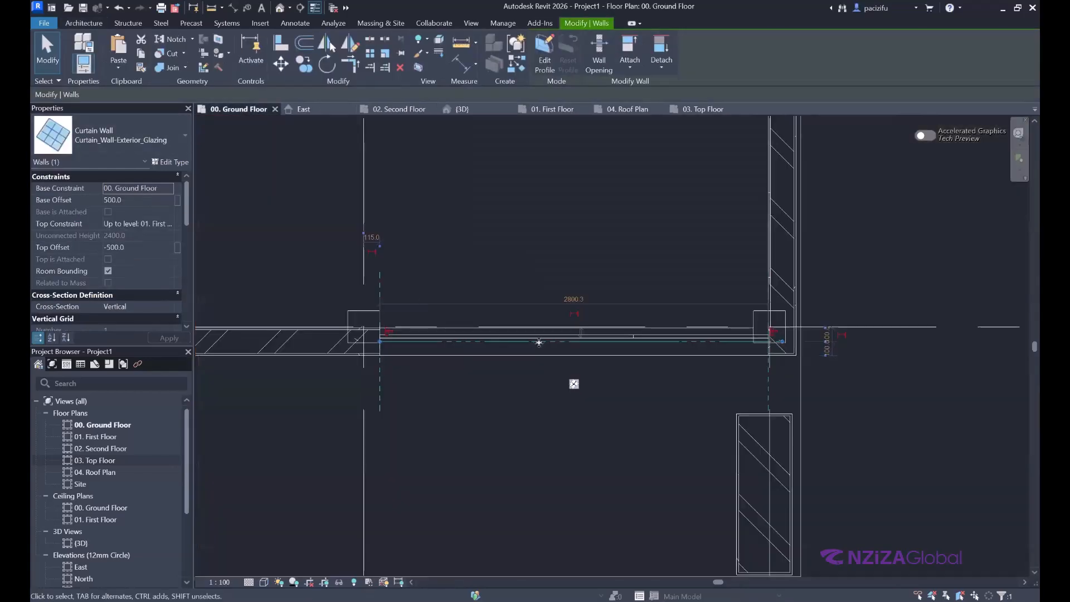
pyautogui.scroll(3, 780, 343)
pyautogui.moveTo(794, 339); pyautogui.dragTo(590, 341)
pyautogui.scroll(2, 640, 335)
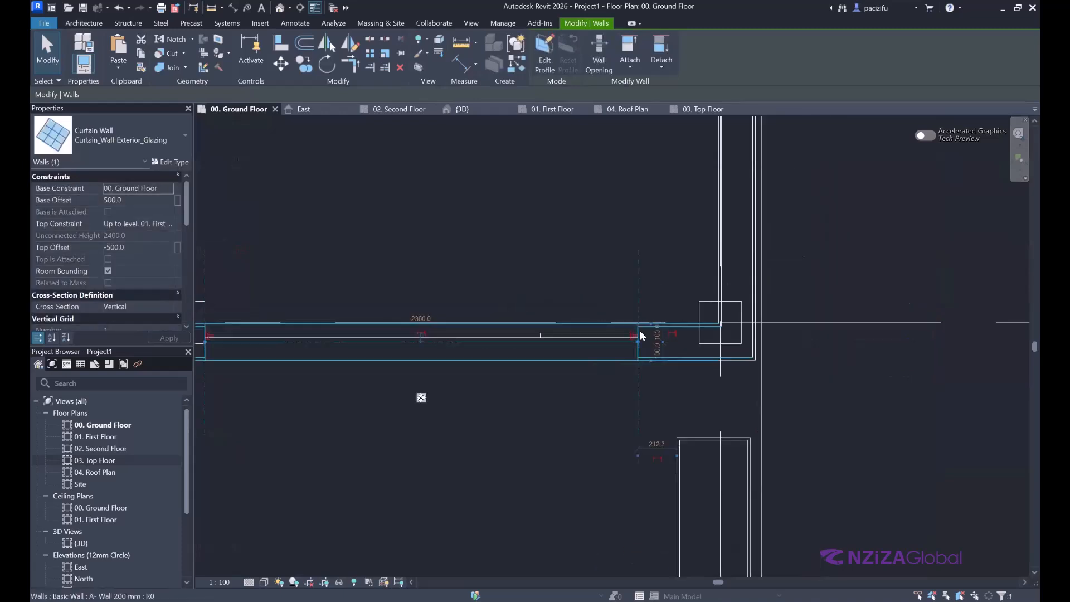
# Step: Try to stretch the curtain wall's corner end back to the face of the corner column in plan
pyautogui.scroll(1, 656, 342)
pyautogui.moveTo(656, 342); pyautogui.dragTo(849, 342)
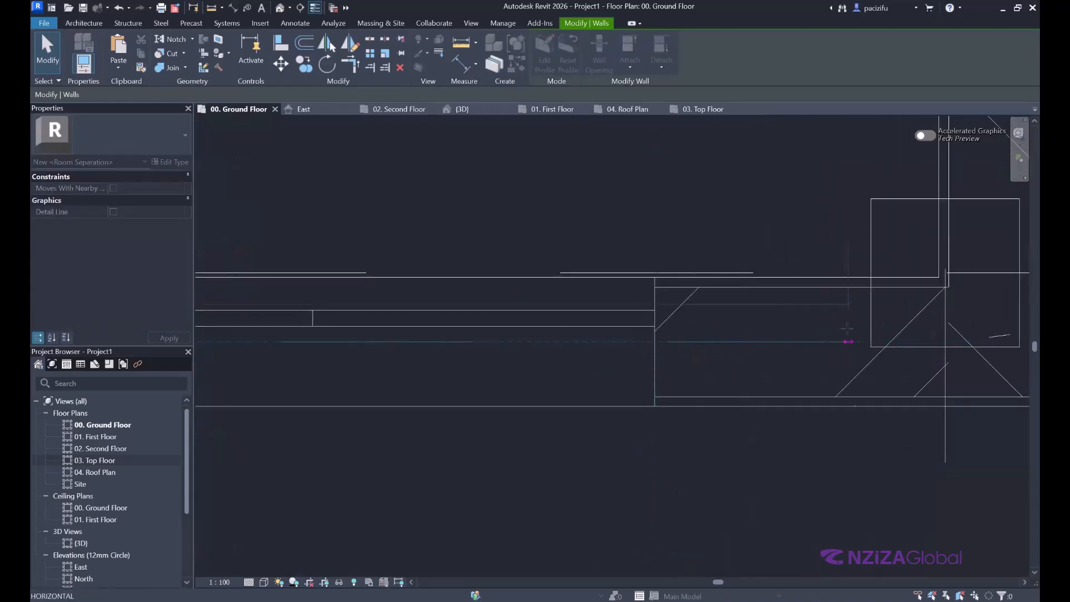
pyautogui.scroll(-2, 770, 343)
pyautogui.scroll(2, 778, 346)
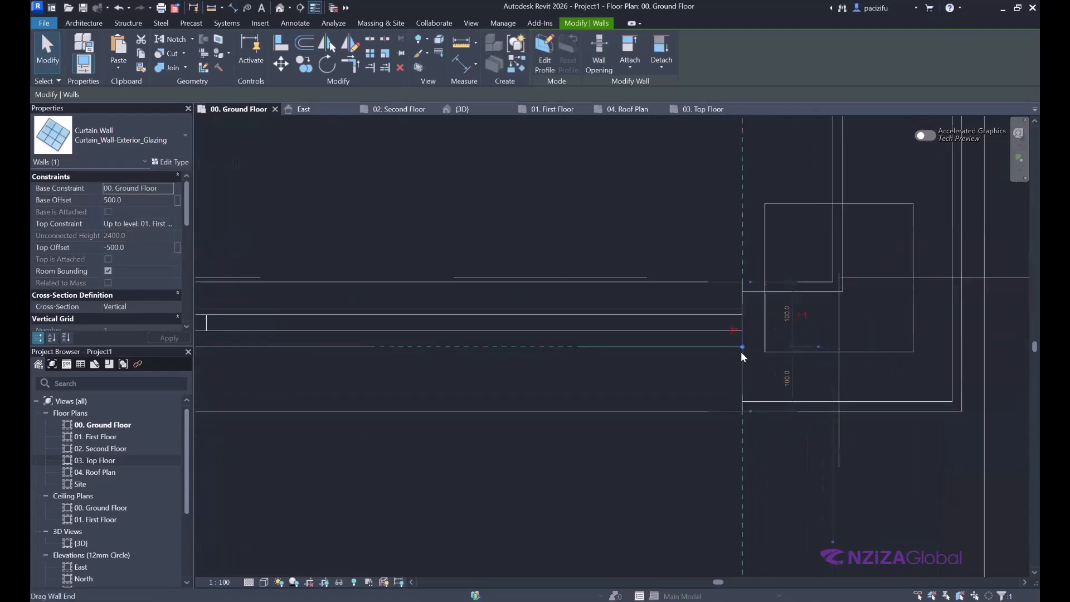
pyautogui.moveTo(742, 347); pyautogui.dragTo(767, 346)
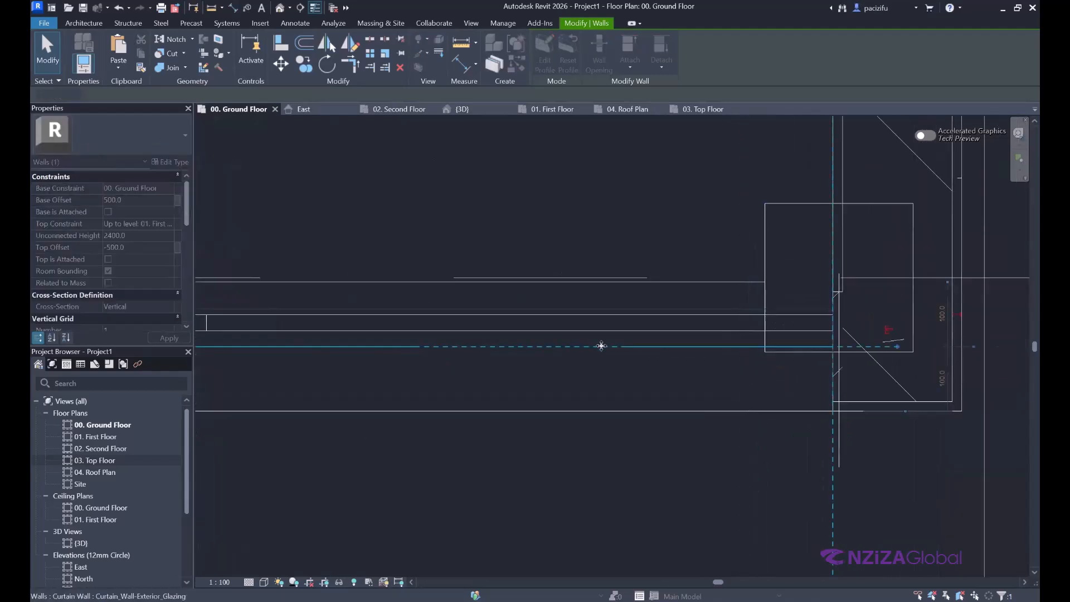
pyautogui.scroll(3, 797, 344)
pyautogui.scroll(-4, 802, 347)
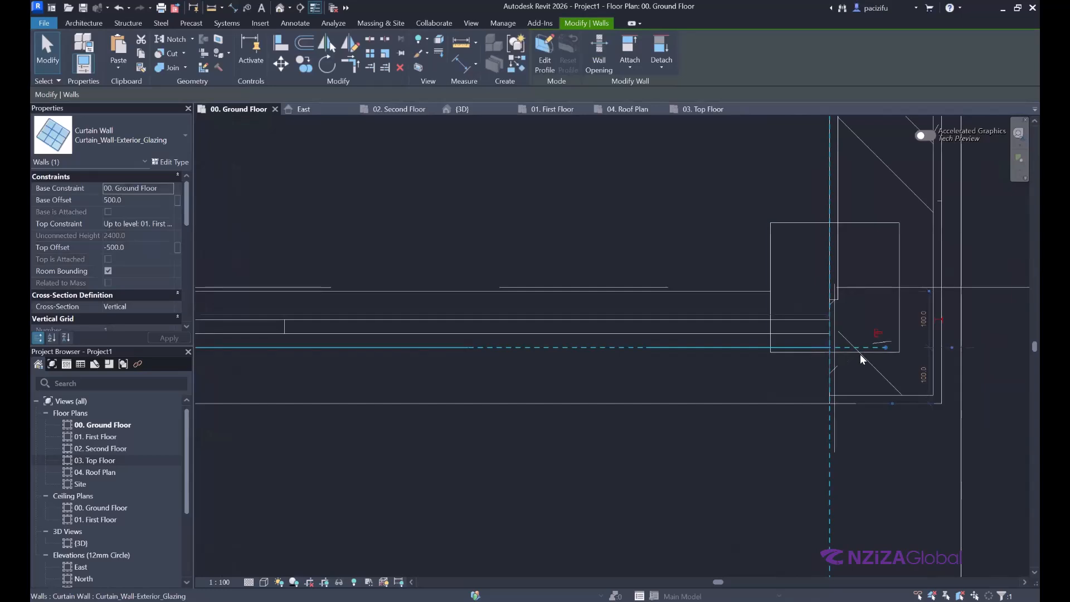
# Step: Adjust the curtain wall's corner end so it stops at the near face of the corner column, about 2.7 m long
pyautogui.moveTo(884, 346); pyautogui.dragTo(773, 345)
pyautogui.scroll(-1, 751, 352)
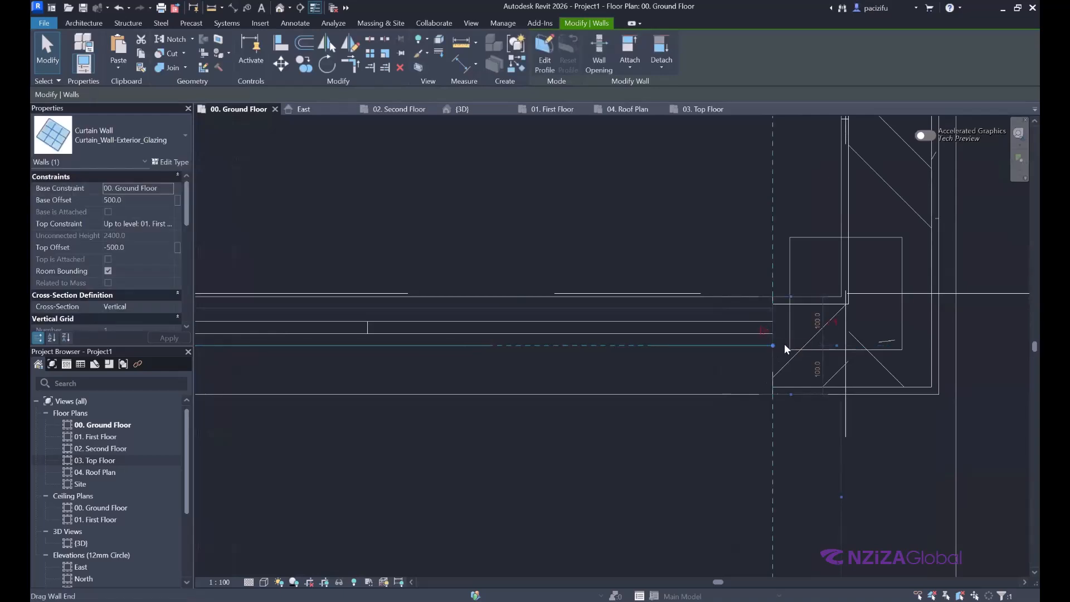
pyautogui.scroll(3, 784, 344)
pyautogui.moveTo(757, 347); pyautogui.dragTo(796, 348)
pyautogui.scroll(-6, 733, 344)
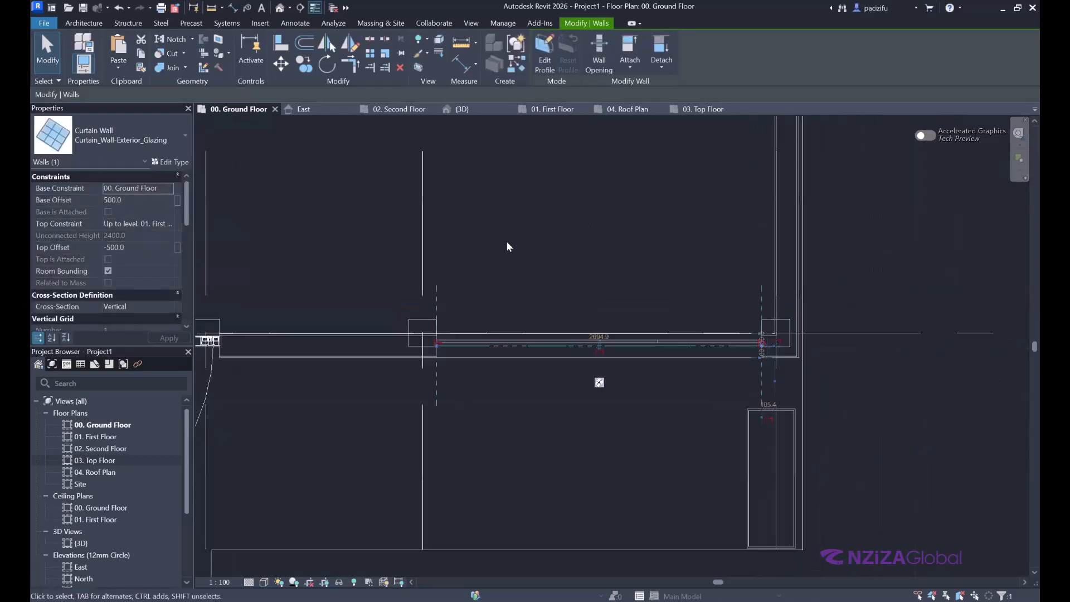
# Step: In the 3D view, place 50x150mm rectangular mullions on all grid lines of the embedded front curtain wall
pyautogui.click(478, 108)
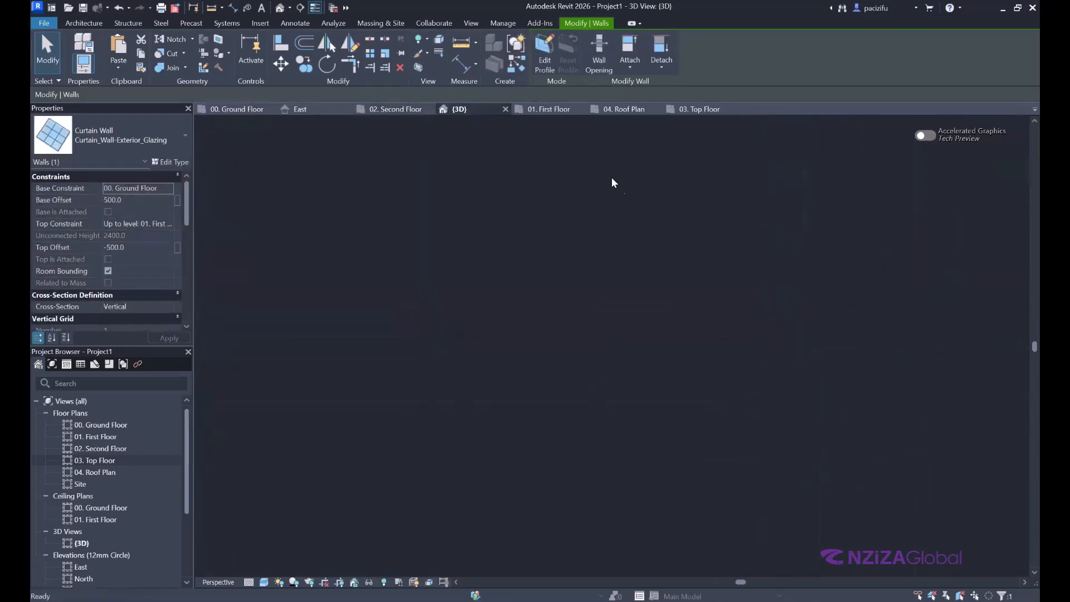
pyautogui.scroll(-2, 732, 257)
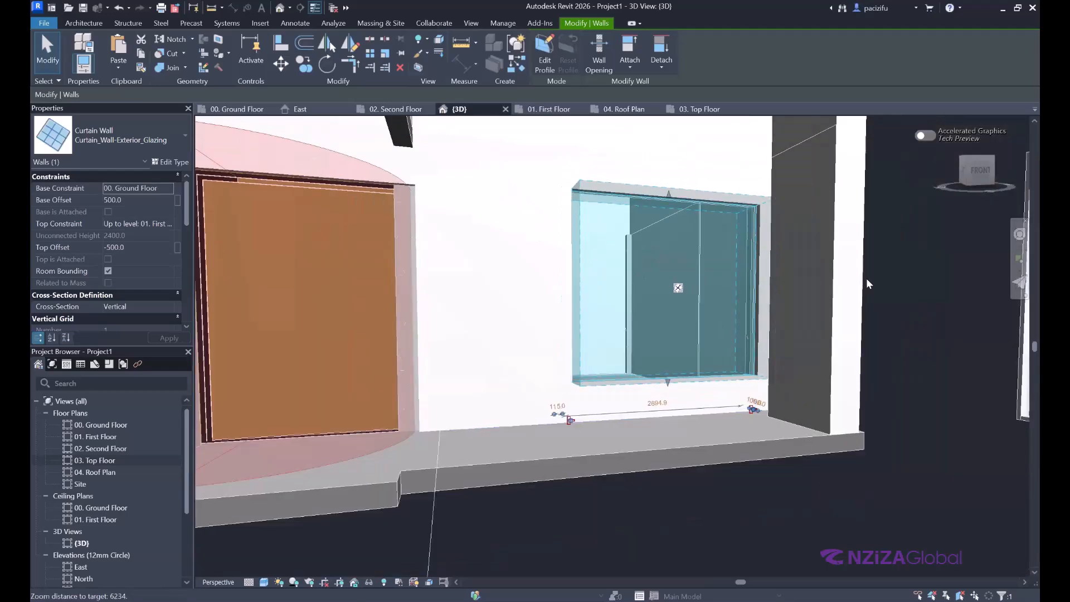
pyautogui.scroll(2, 866, 279)
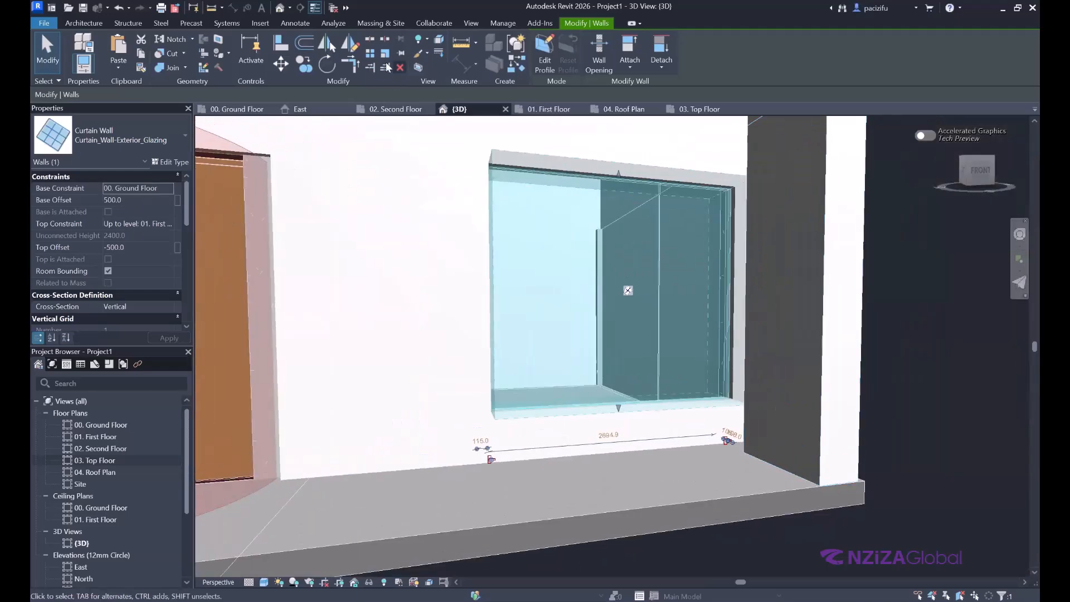
pyautogui.press('Escape')
pyautogui.scroll(-1, 296, 159)
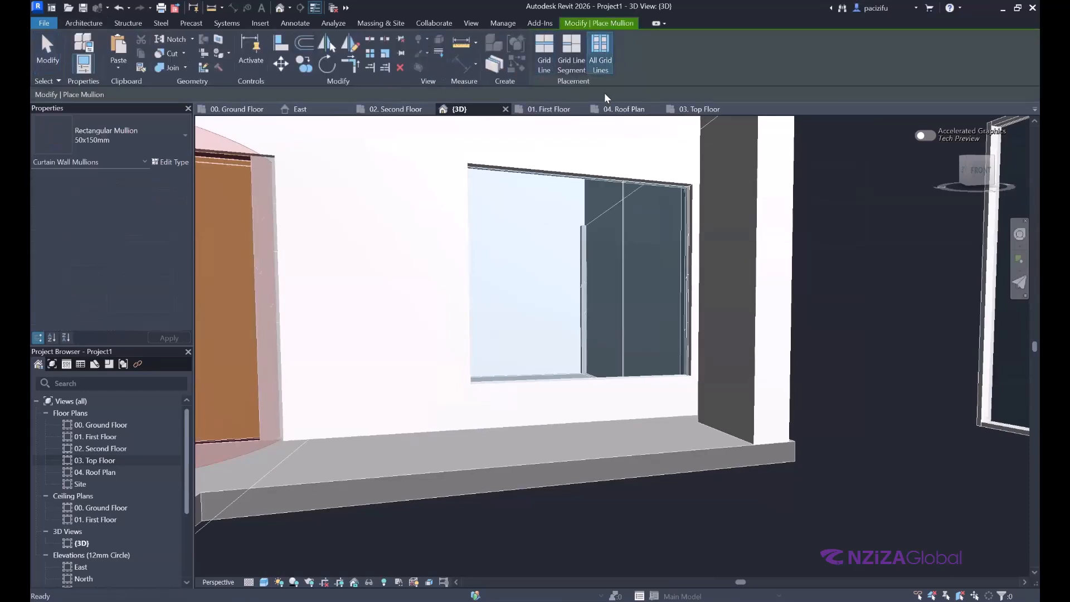
pyautogui.scroll(1, 636, 216)
pyautogui.click(638, 215)
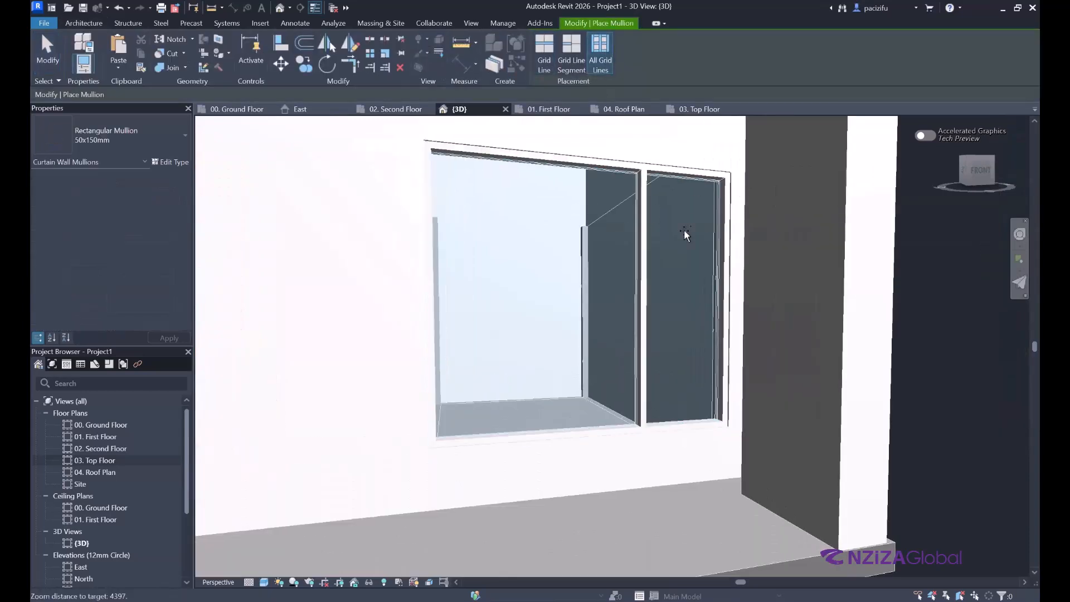
pyautogui.scroll(-2, 676, 209)
pyautogui.scroll(3, 580, 290)
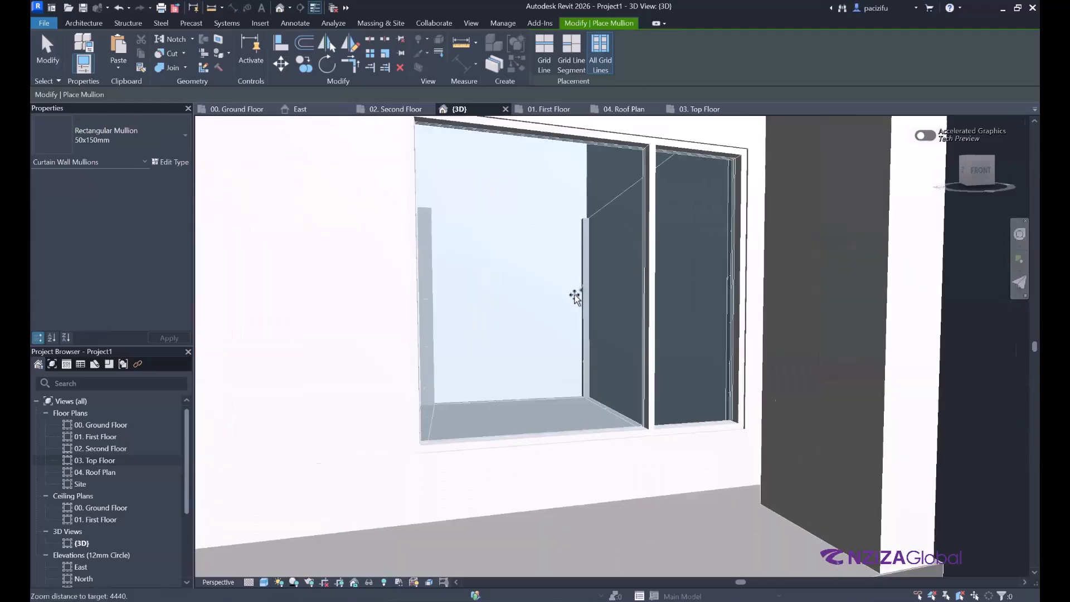
pyautogui.scroll(-2, 574, 296)
pyautogui.press('Escape')
pyautogui.scroll(2, 535, 215)
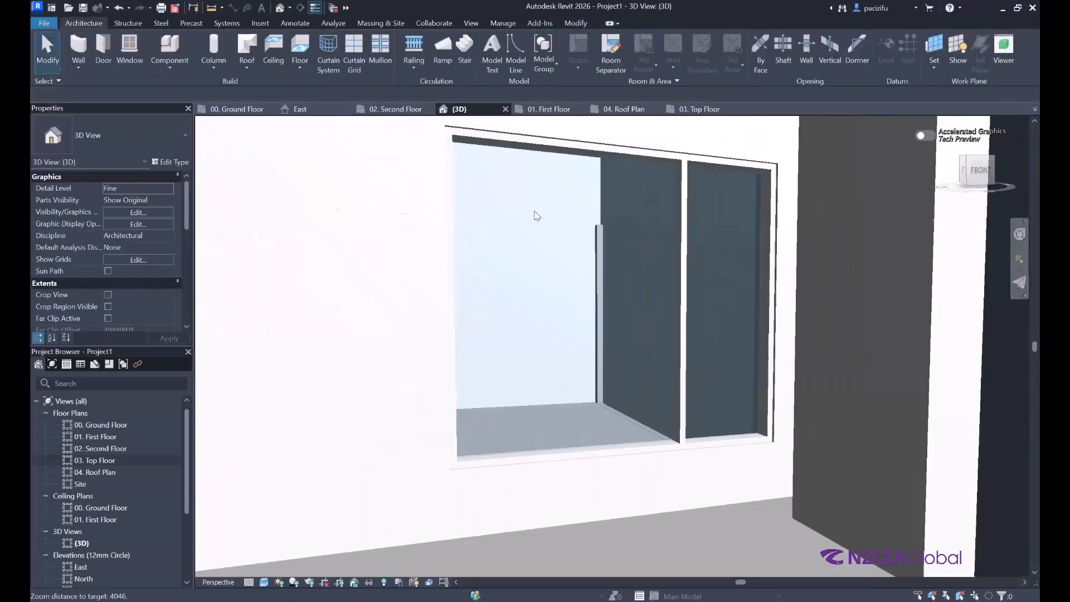
pyautogui.scroll(-1, 562, 254)
pyautogui.scroll(-3, 574, 375)
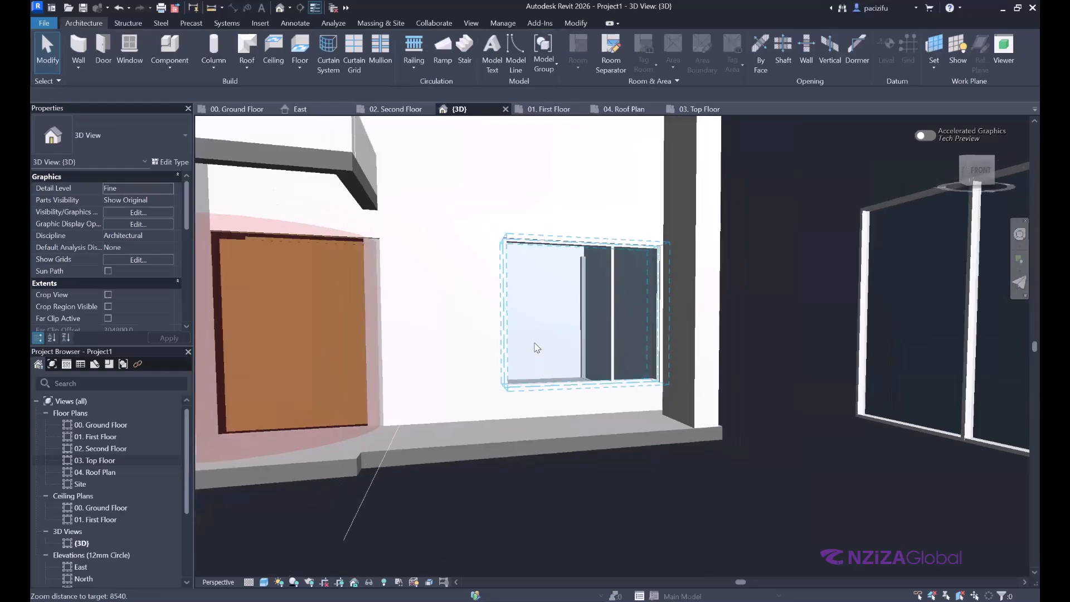
pyautogui.scroll(4, 537, 346)
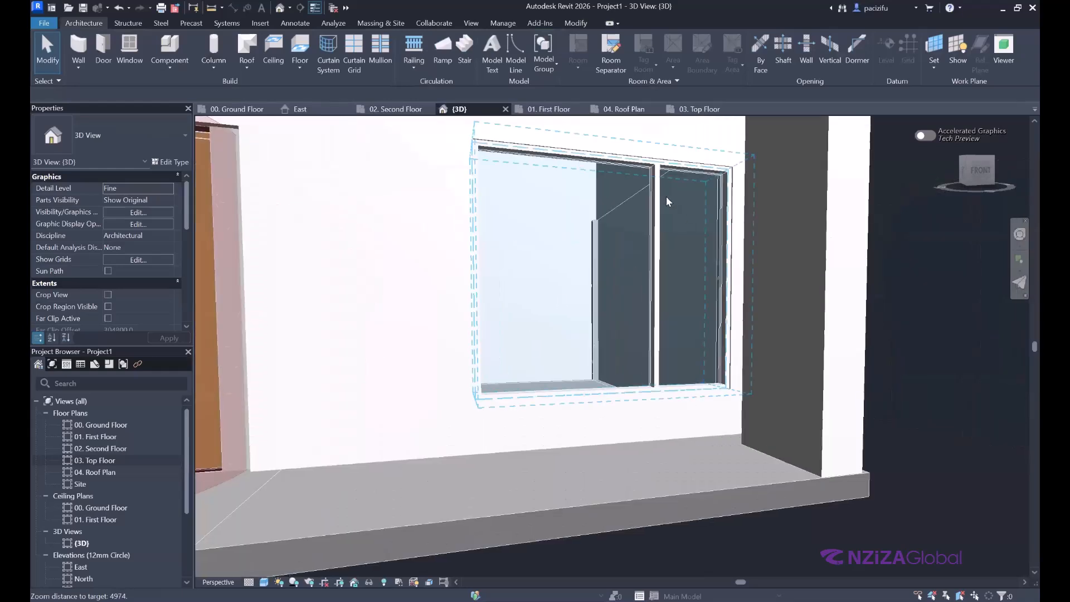
# Step: In the type properties of the embedded front curtain wall, set the vertical grid spacing to 600
pyautogui.click(645, 172)
pyautogui.scroll(-5, 85, 249)
pyautogui.scroll(5, 159, 250)
pyautogui.scroll(-5, 152, 201)
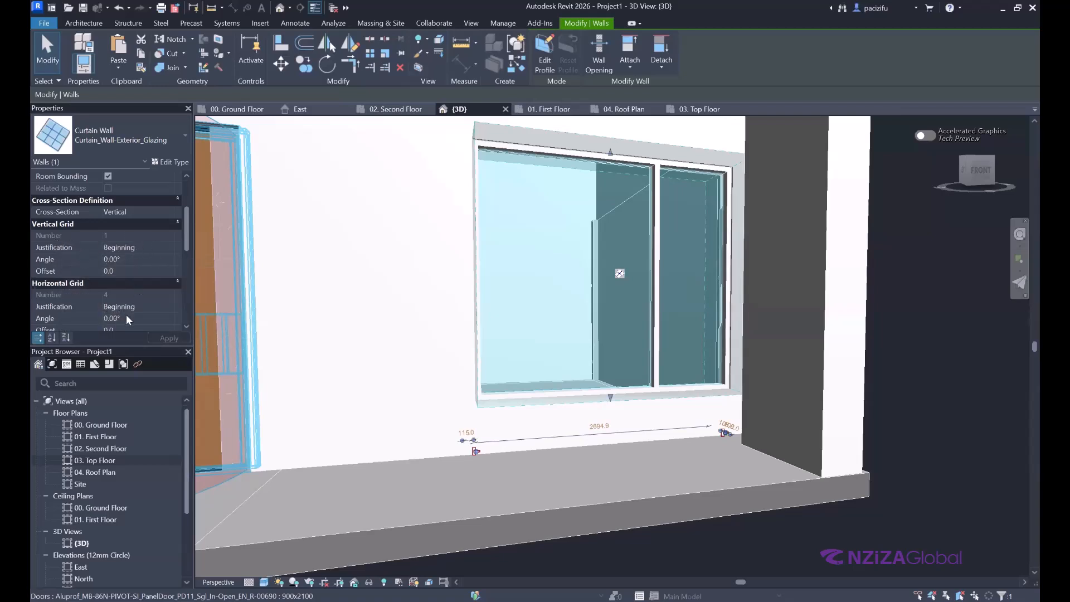
pyautogui.scroll(-3, 126, 314)
pyautogui.scroll(2, 149, 253)
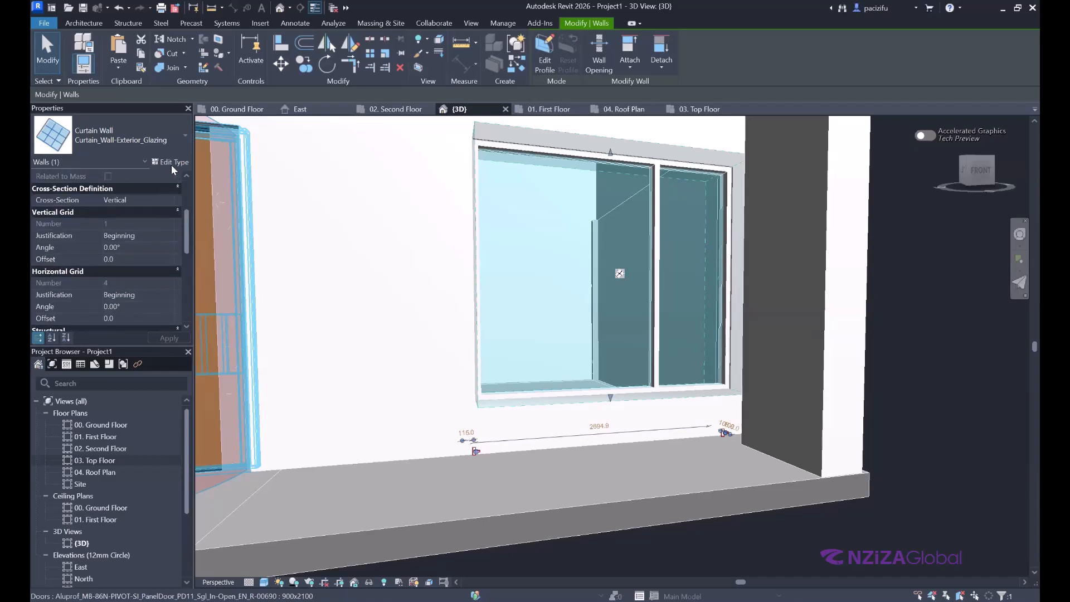
pyautogui.click(172, 162)
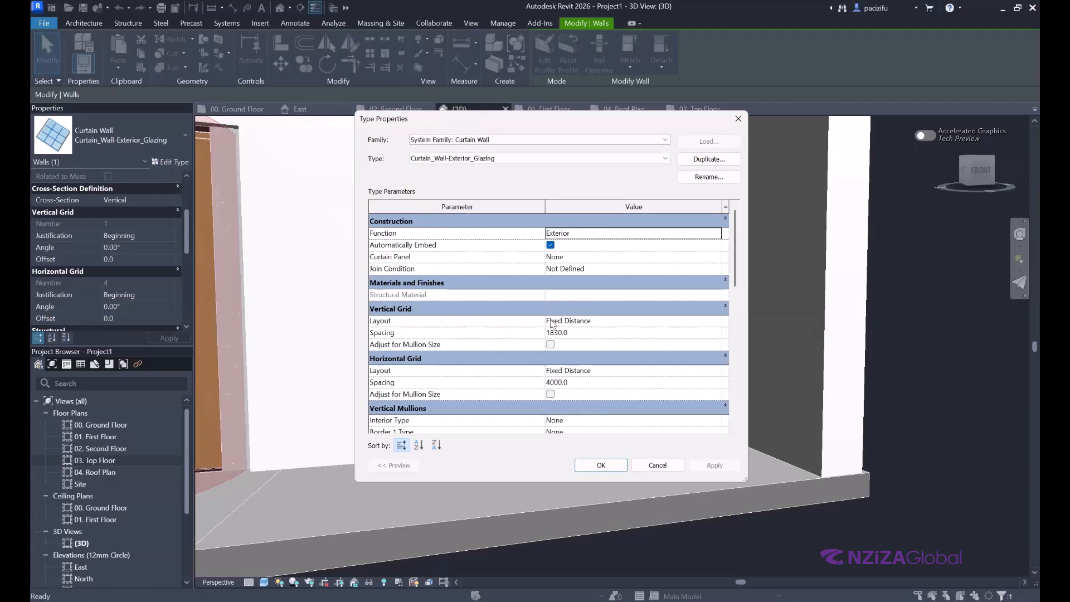
pyautogui.click(610, 332)
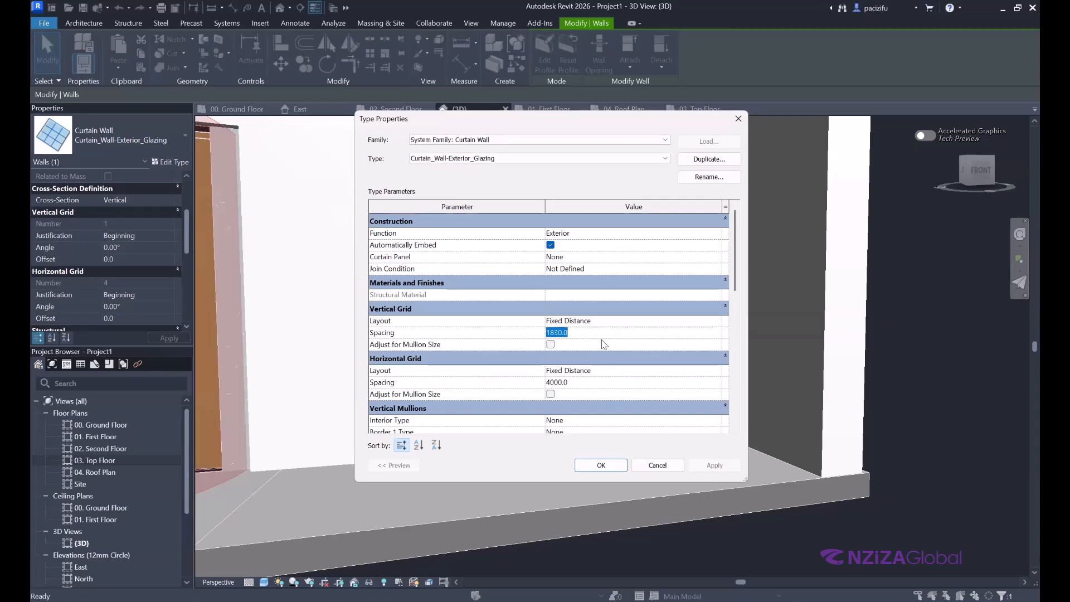
pyautogui.write('600')
# Step: Set the curtain wall type's horizontal grid spacing to 1000, accept the type changes and deselect the wall
pyautogui.click(581, 382)
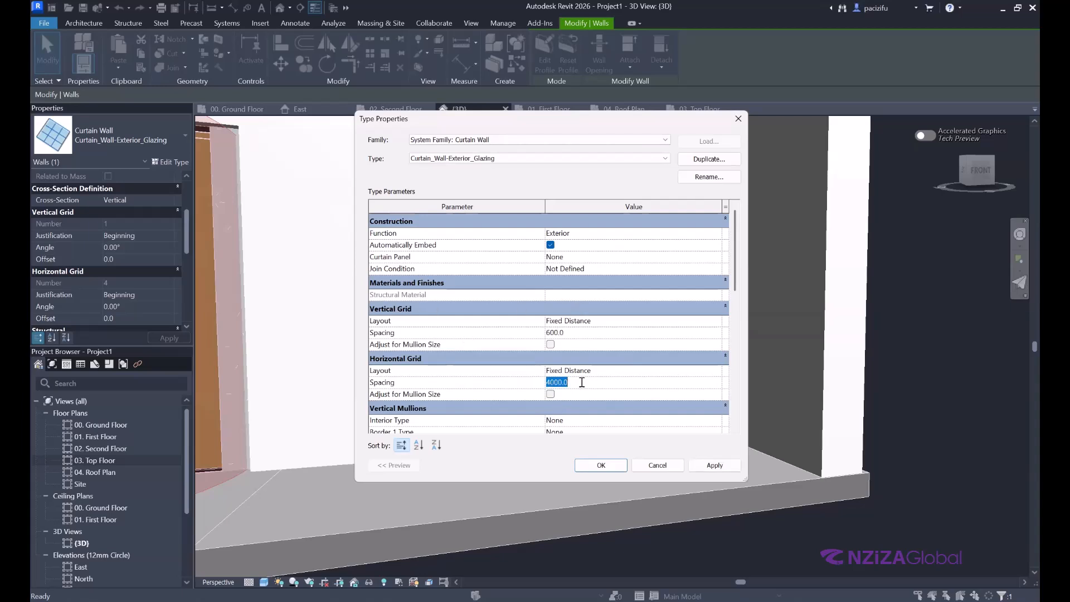
pyautogui.write('100')
pyautogui.click(608, 468)
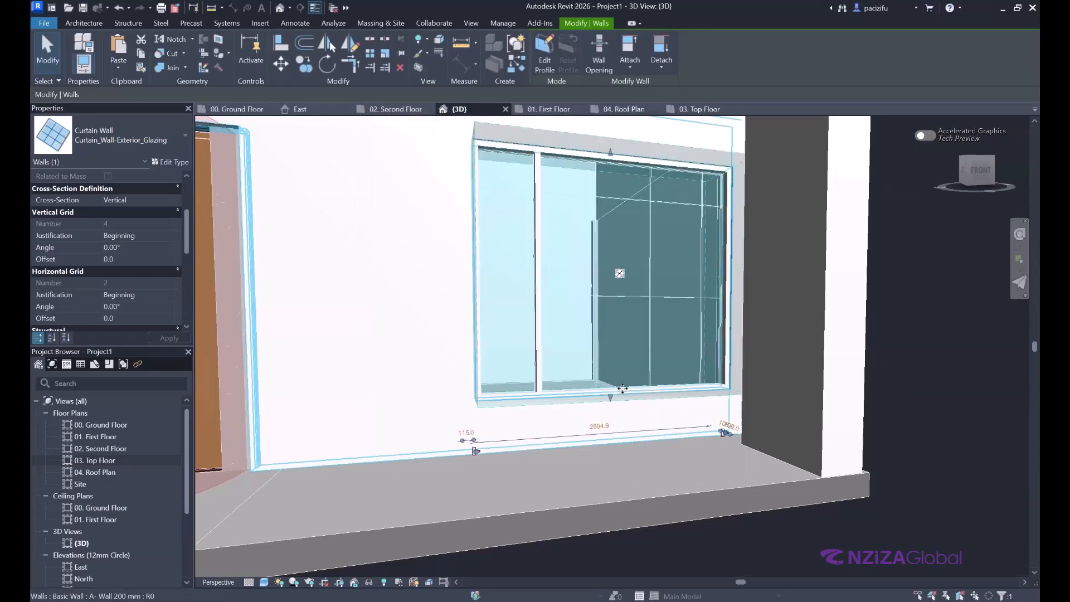
pyautogui.scroll(-2, 624, 393)
pyautogui.click(878, 323)
pyautogui.scroll(3, 535, 286)
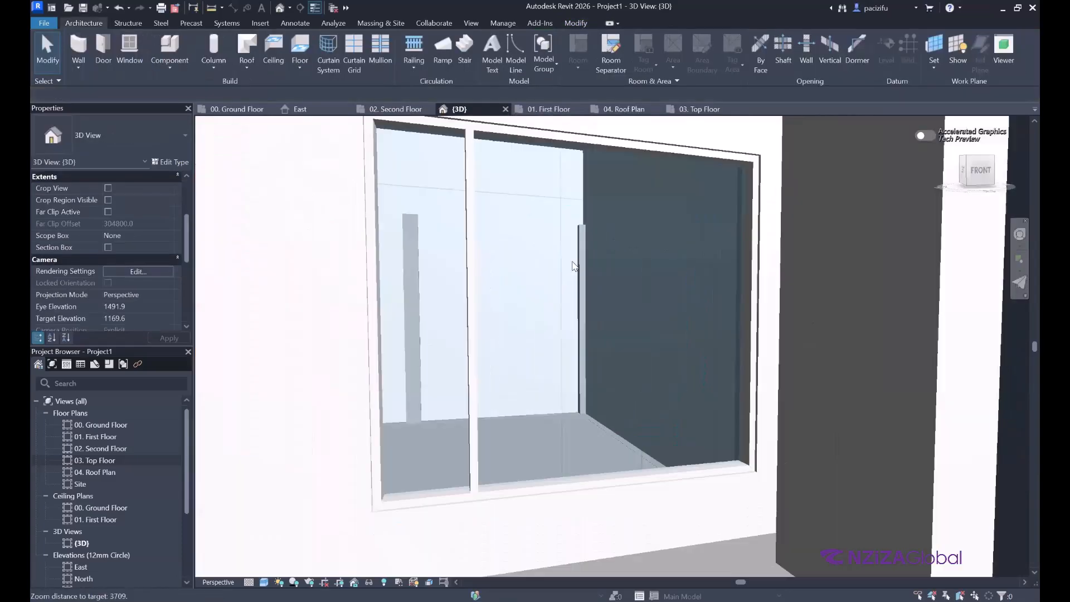
pyautogui.scroll(-1, 542, 312)
pyautogui.scroll(1, 541, 312)
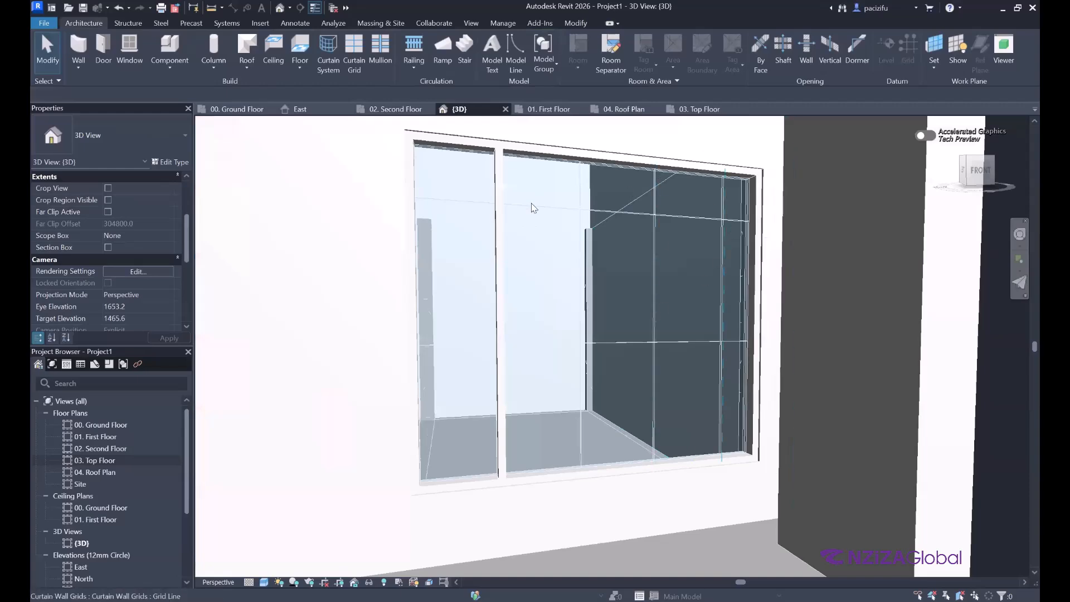
# Step: Place 50x150mm rectangular mullions on all grid lines of the embedded front curtain wall and leave the command
pyautogui.click(577, 185)
pyautogui.press('Escape')
pyautogui.scroll(-1, 779, 254)
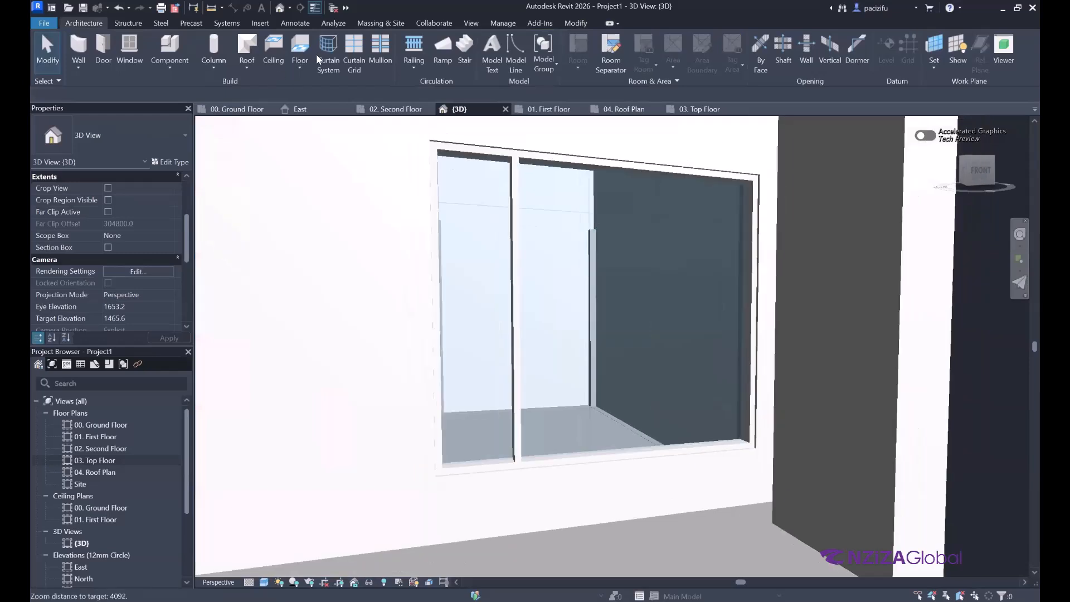
pyautogui.click(381, 50)
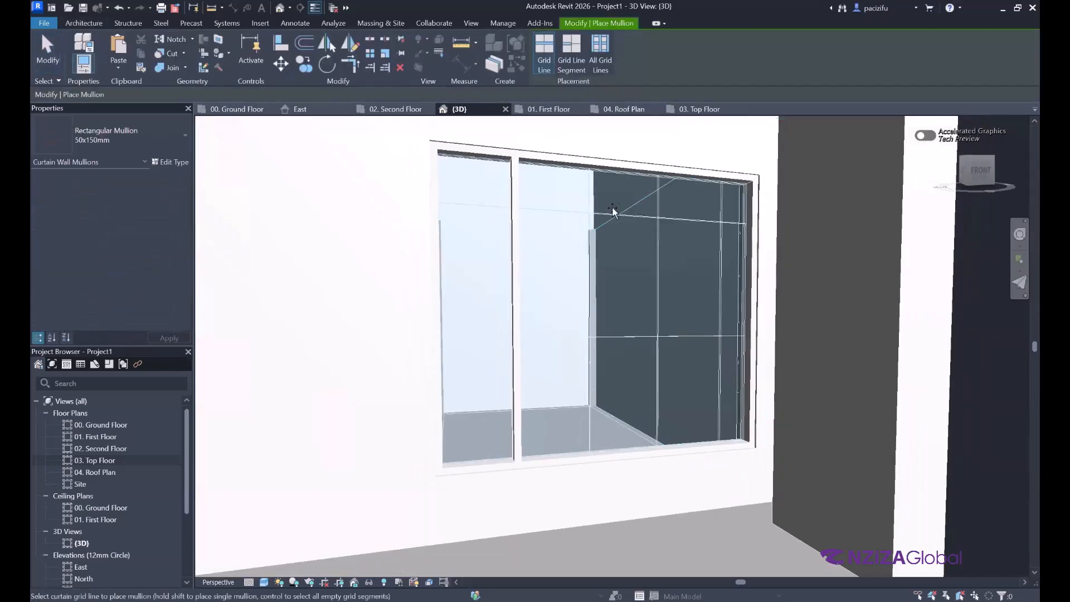
pyautogui.click(600, 48)
pyautogui.click(666, 273)
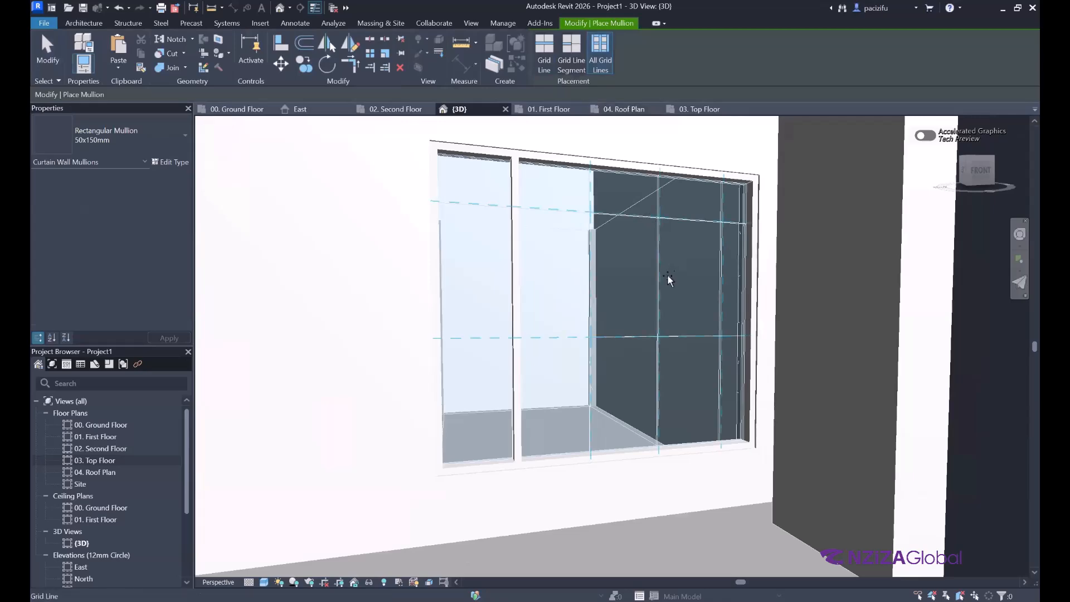
pyautogui.scroll(-3, 722, 342)
pyautogui.scroll(3, 722, 343)
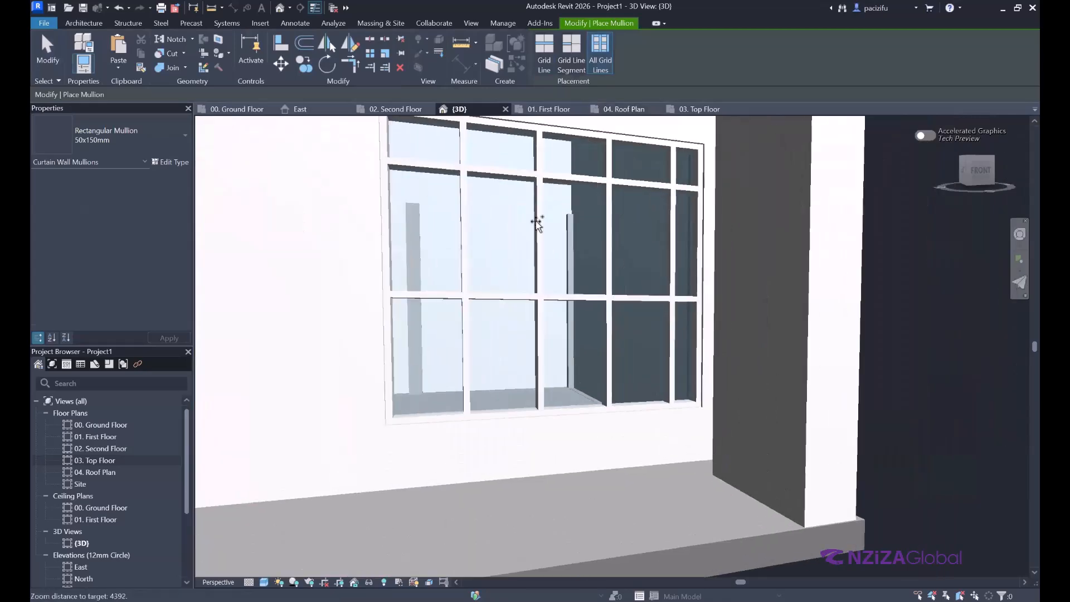
pyautogui.press('Escape')
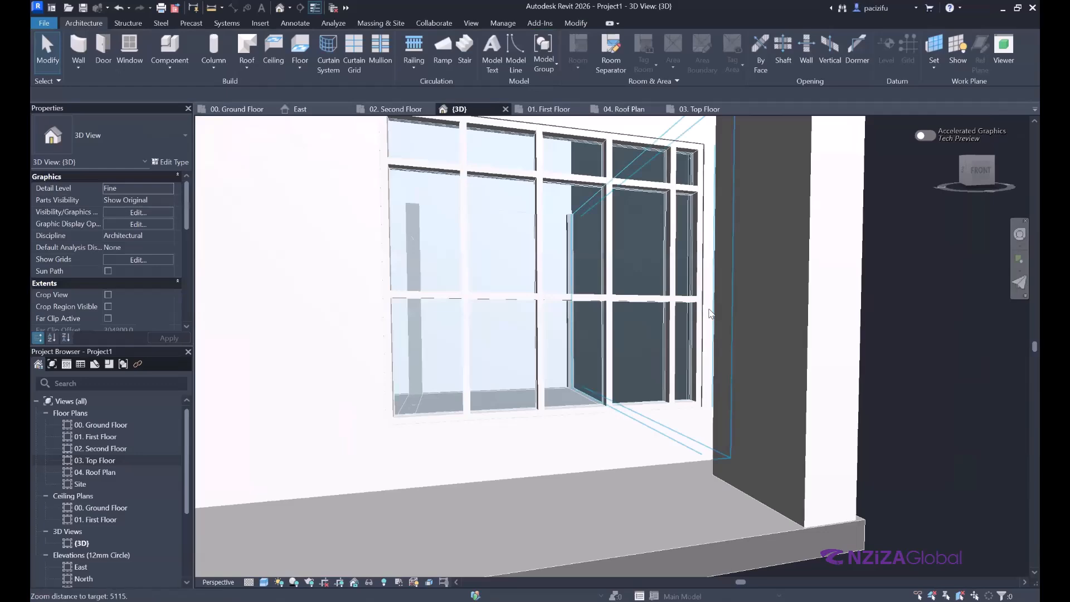
# Step: Delete the vertical mullion segment between the two horizontal mullions, midway across the window's darker half
pyautogui.scroll(-2, 711, 311)
pyautogui.scroll(1, 611, 239)
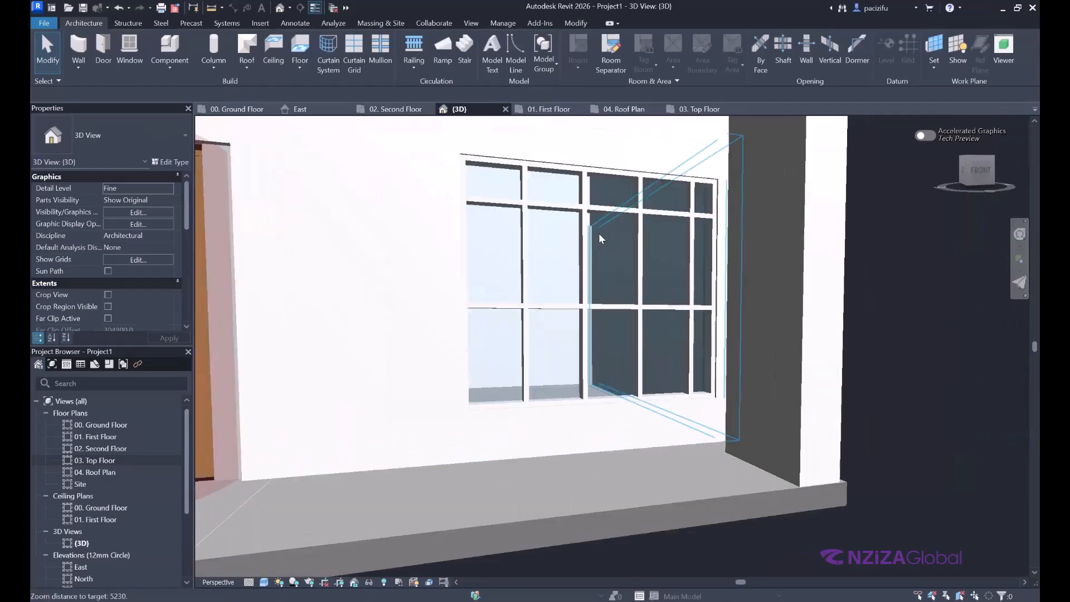
pyautogui.scroll(3, 637, 241)
pyautogui.click(653, 252)
pyautogui.press('Delete')
pyautogui.scroll(3, 623, 215)
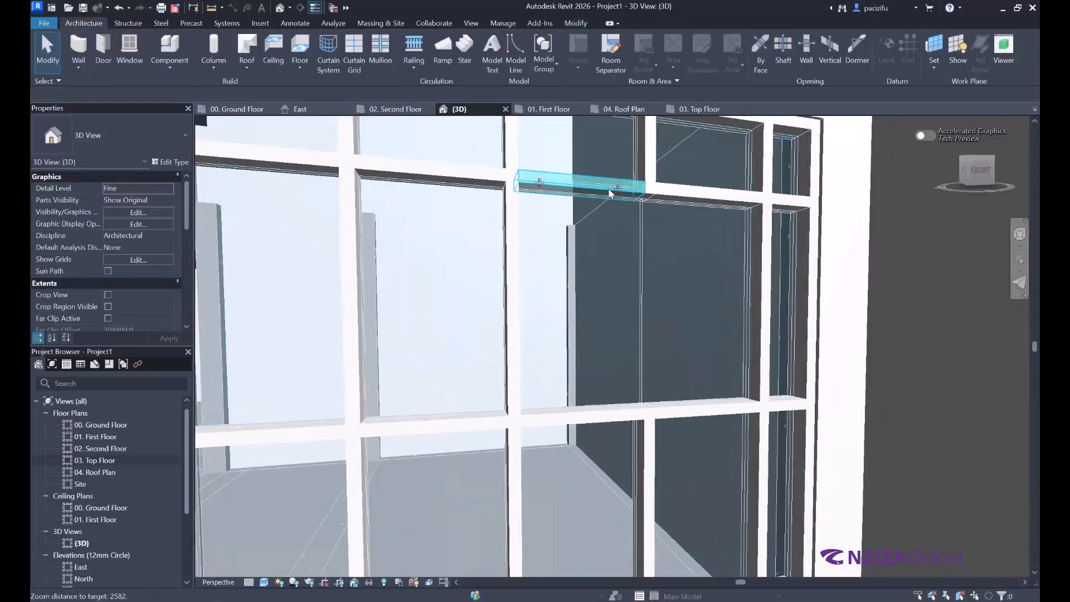
# Step: Delete the two adjoining upper horizontal mullion segments and the short vertical segment above them to form one large opening
pyautogui.scroll(-1, 663, 219)
pyautogui.scroll(1, 664, 207)
pyautogui.click(676, 200)
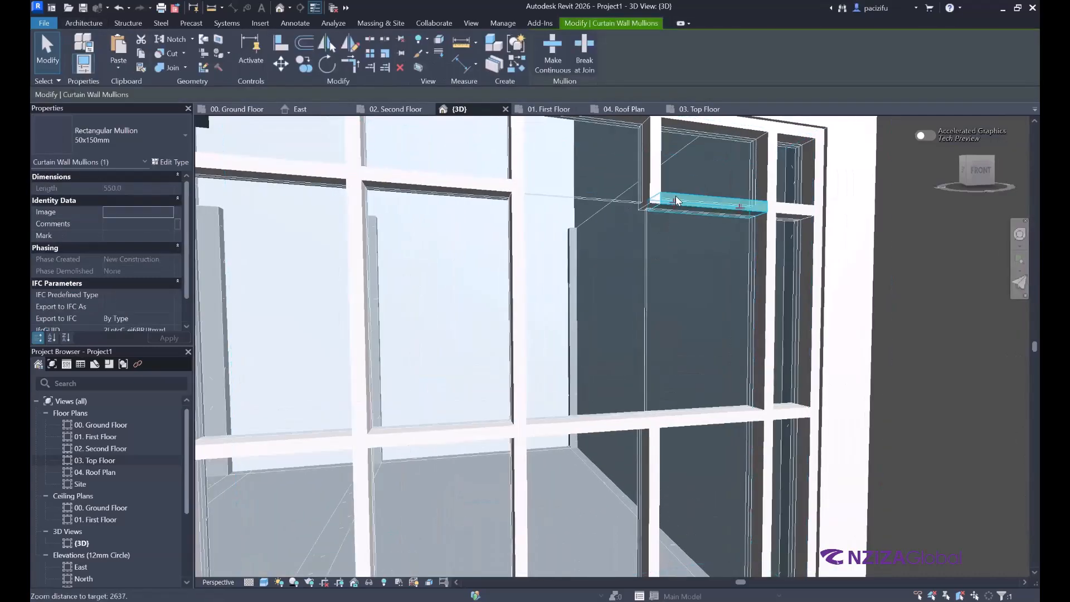
pyautogui.press('Delete')
pyautogui.click(658, 175)
pyautogui.press('Delete')
pyautogui.scroll(-3, 677, 196)
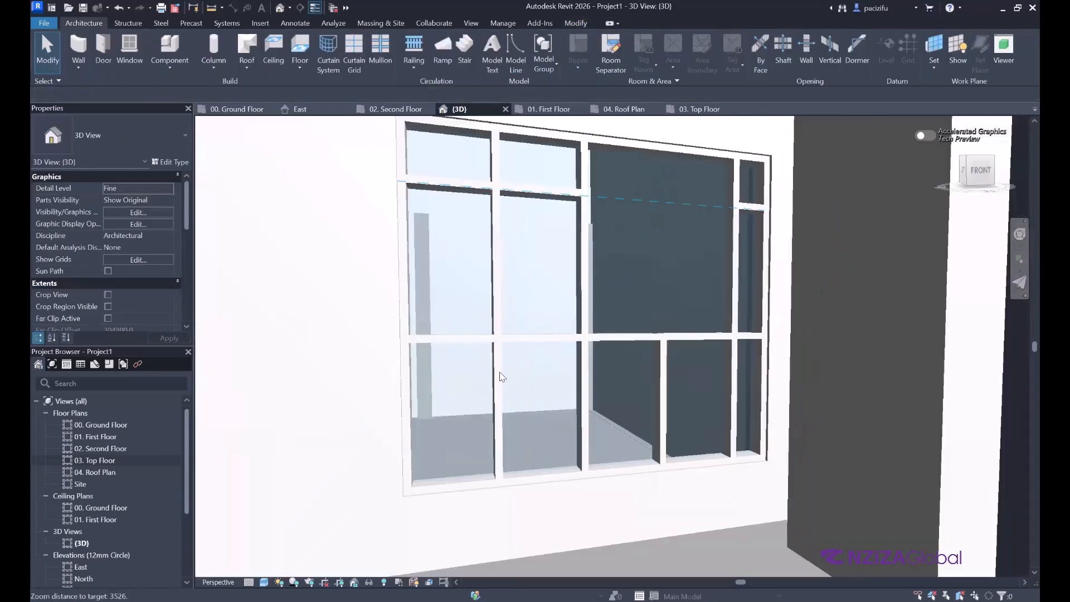
# Step: Delete the two upper segments of the window's first interior vertical mullion on the entrance side, above the middle horizontal mullion
pyautogui.click(498, 193)
pyautogui.press('Delete')
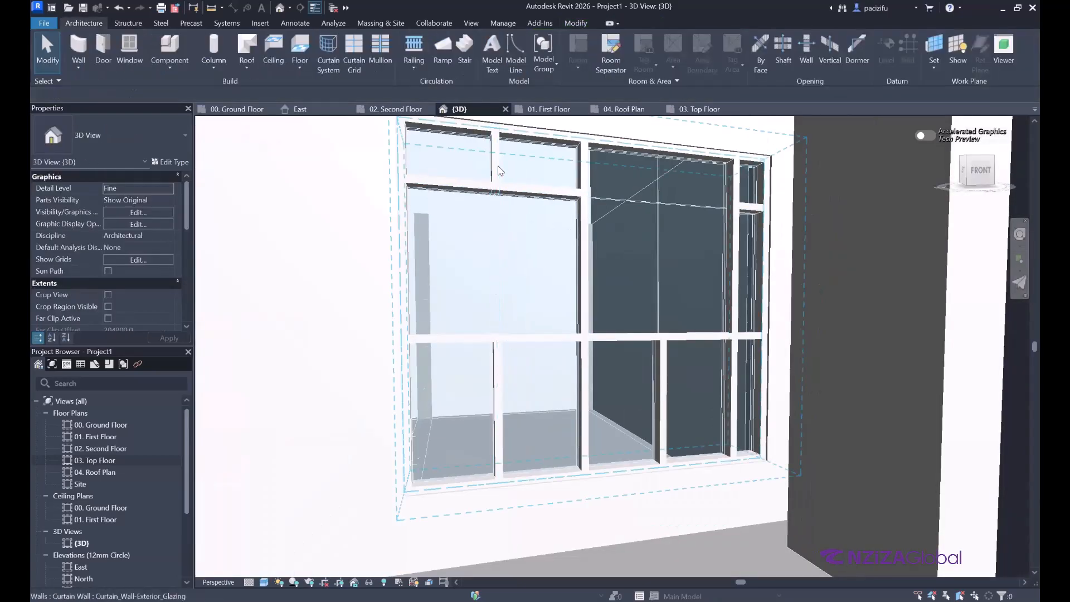
pyautogui.click(495, 167)
pyautogui.scroll(-3, 974, 351)
pyautogui.press('Escape')
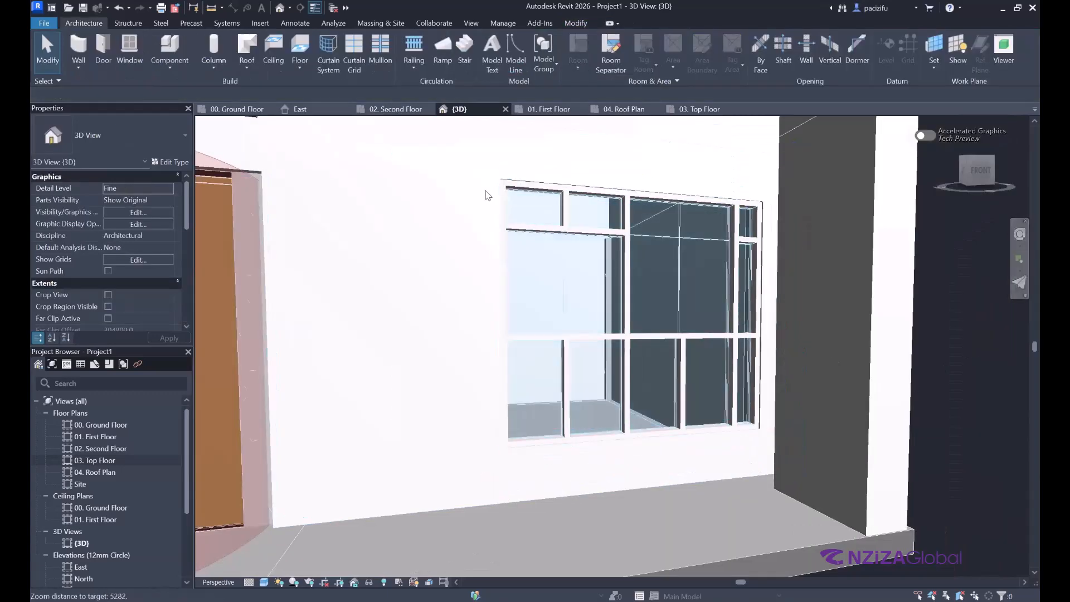
pyautogui.scroll(3, 592, 229)
pyautogui.click(569, 216)
pyautogui.press('Delete')
pyautogui.scroll(-2, 703, 389)
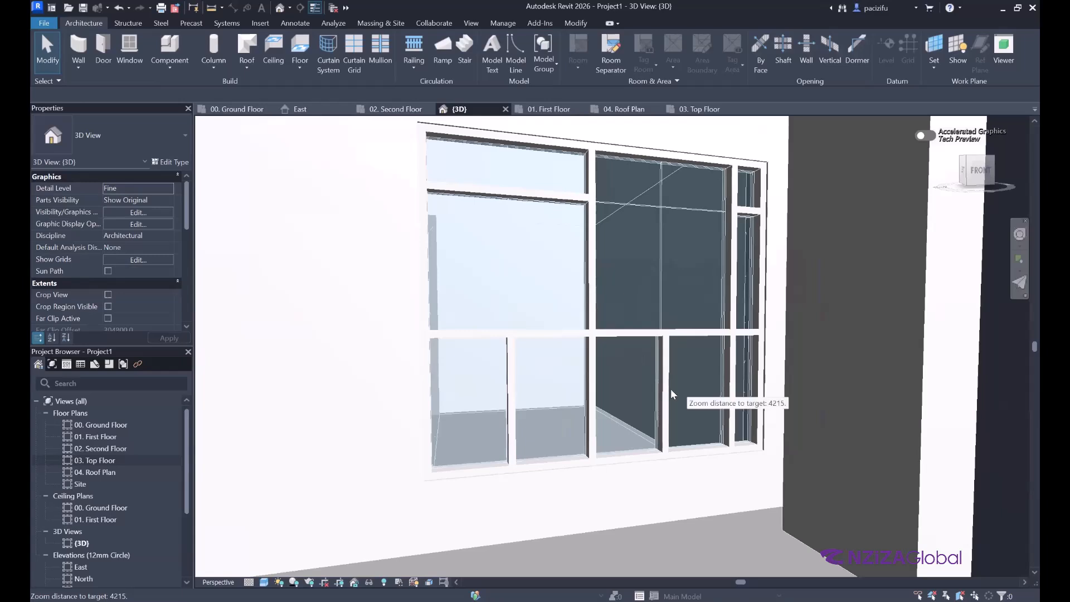
# Step: Delete the lower segment of the central vertical mullion and the short middle horizontal segment beside the column
pyautogui.click(594, 371)
pyautogui.press('Delete')
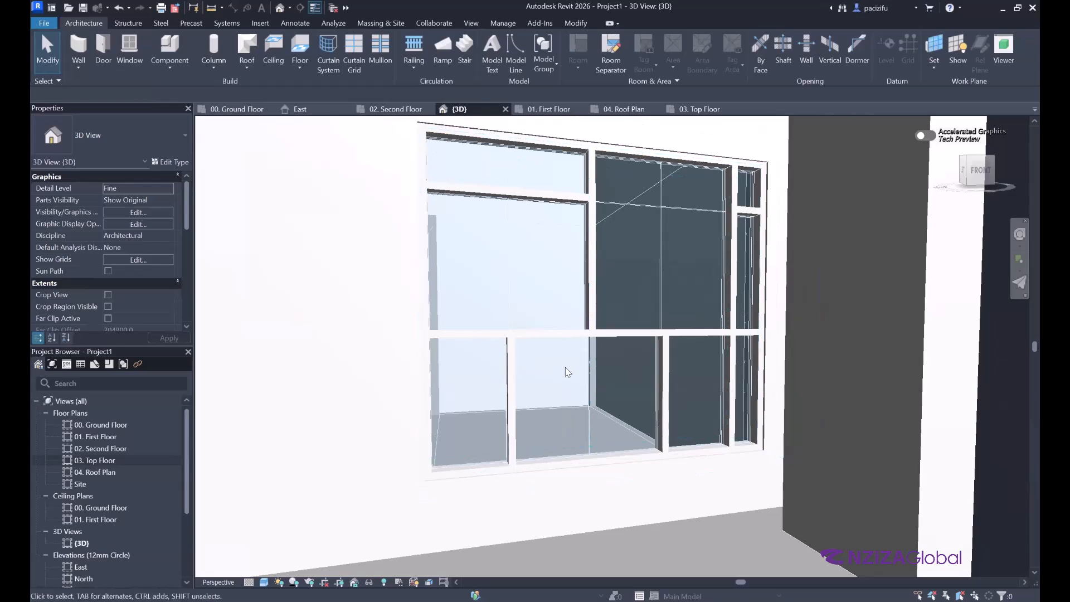
pyautogui.scroll(1, 721, 358)
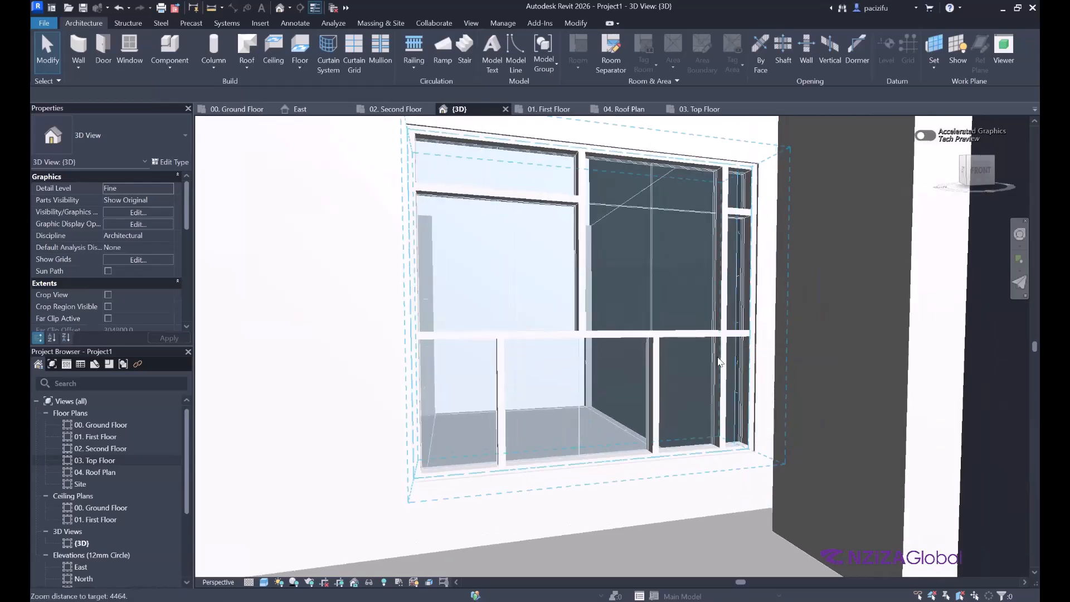
pyautogui.click(737, 334)
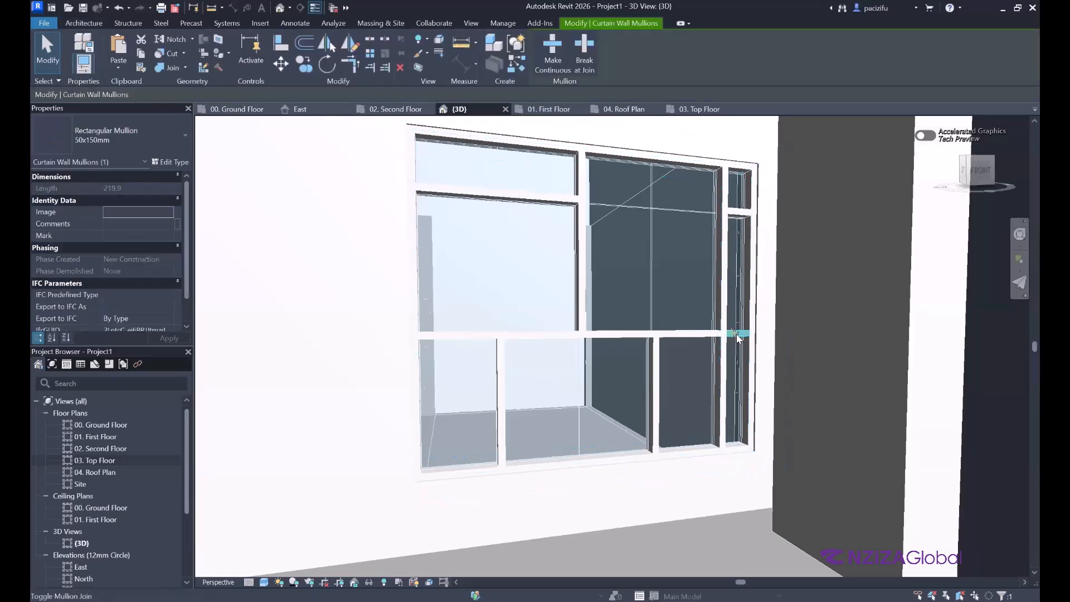
pyautogui.press('Delete')
# Step: Orbit around the house front and examine the mullion pattern of the embedded window beside the entrance
pyautogui.scroll(-3, 570, 400)
pyautogui.click(1019, 237)
pyautogui.moveTo(605, 324); pyautogui.dragTo(607, 333)
pyautogui.moveTo(531, 338); pyautogui.dragTo(814, 238)
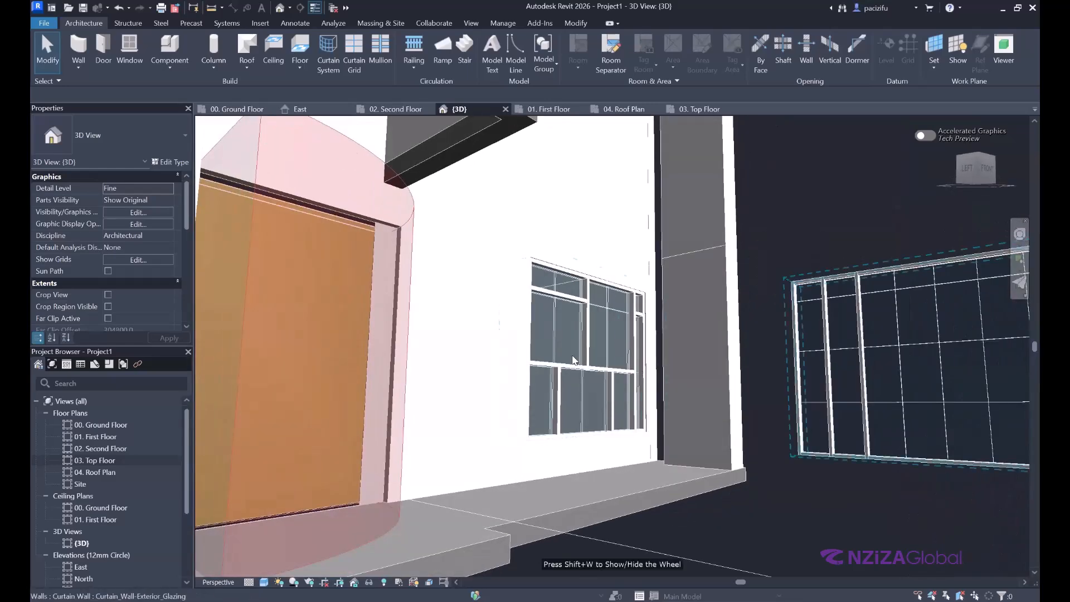
pyautogui.scroll(6, 382, 362)
pyautogui.scroll(2, 535, 383)
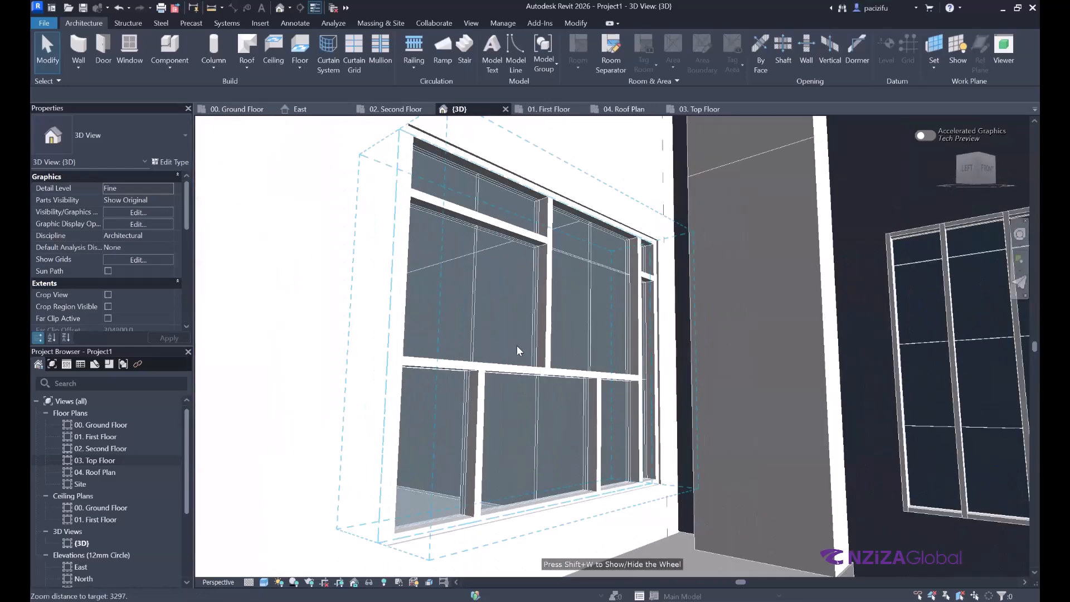
pyautogui.scroll(-5, 553, 420)
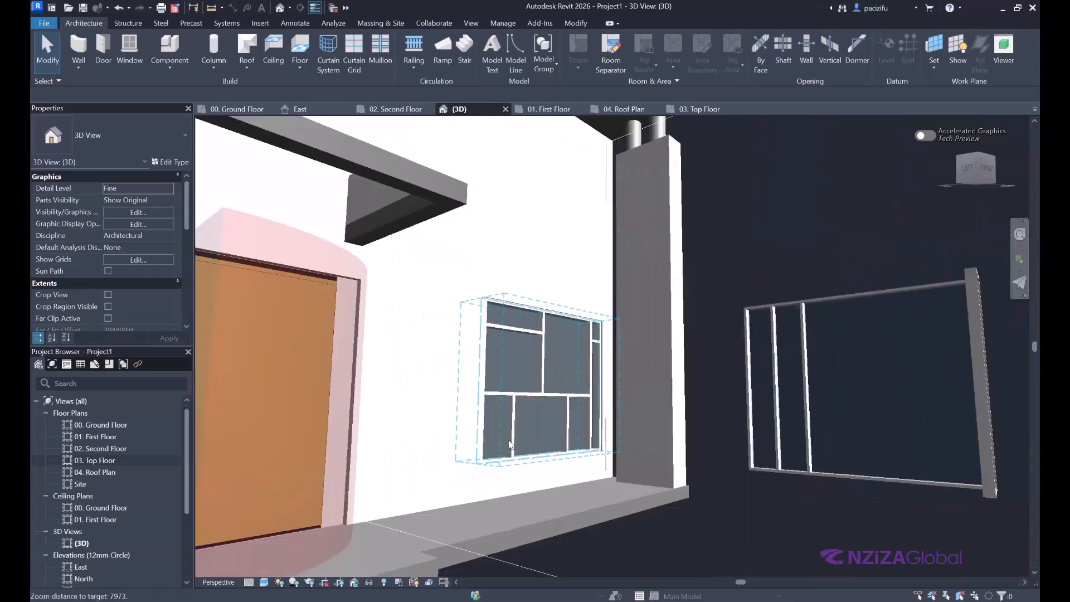
pyautogui.scroll(2, 516, 427)
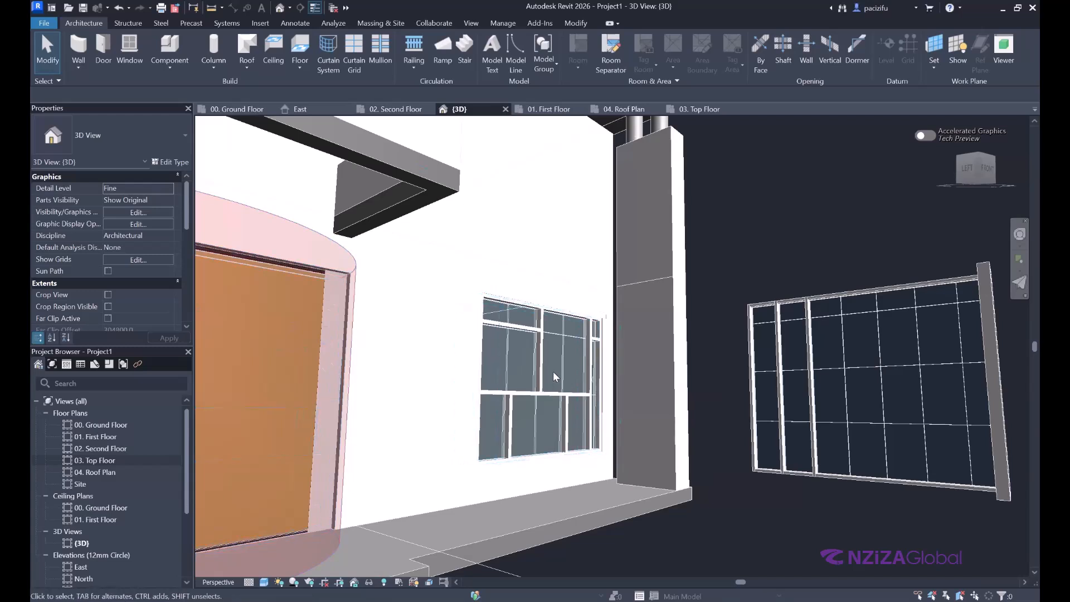
# Step: In the type properties of the embedded front curtain wall, set the vertical grid layout to Fixed Number
pyautogui.click(576, 379)
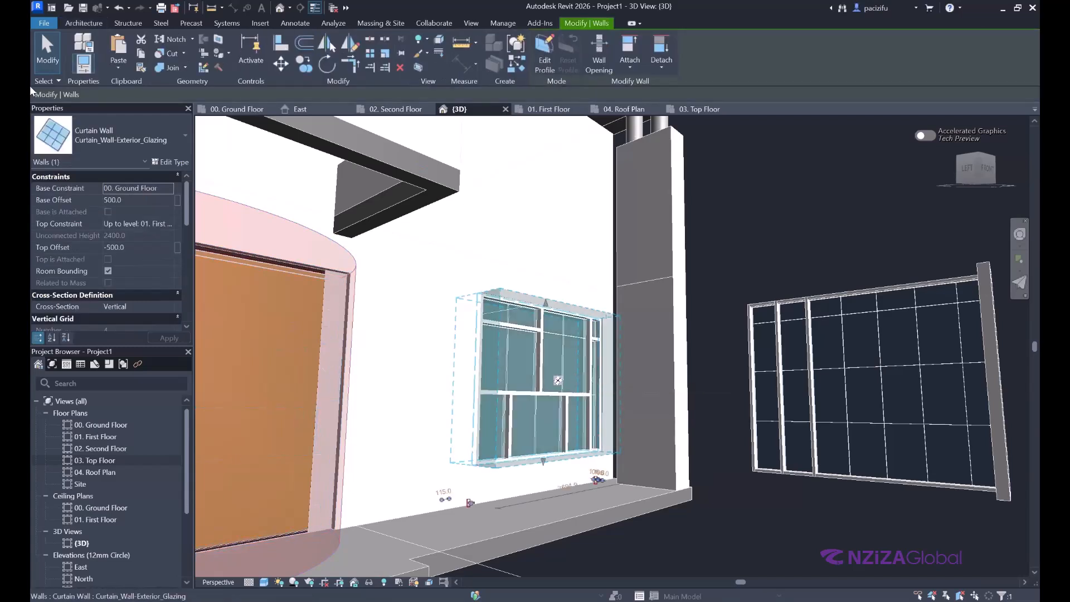
pyautogui.click(168, 162)
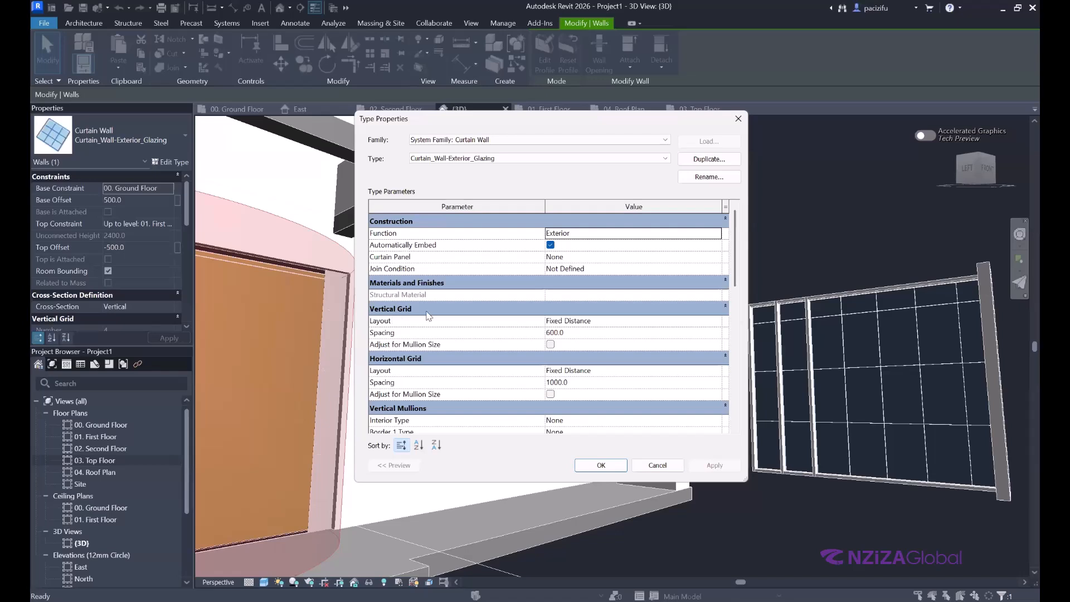
pyautogui.click(686, 322)
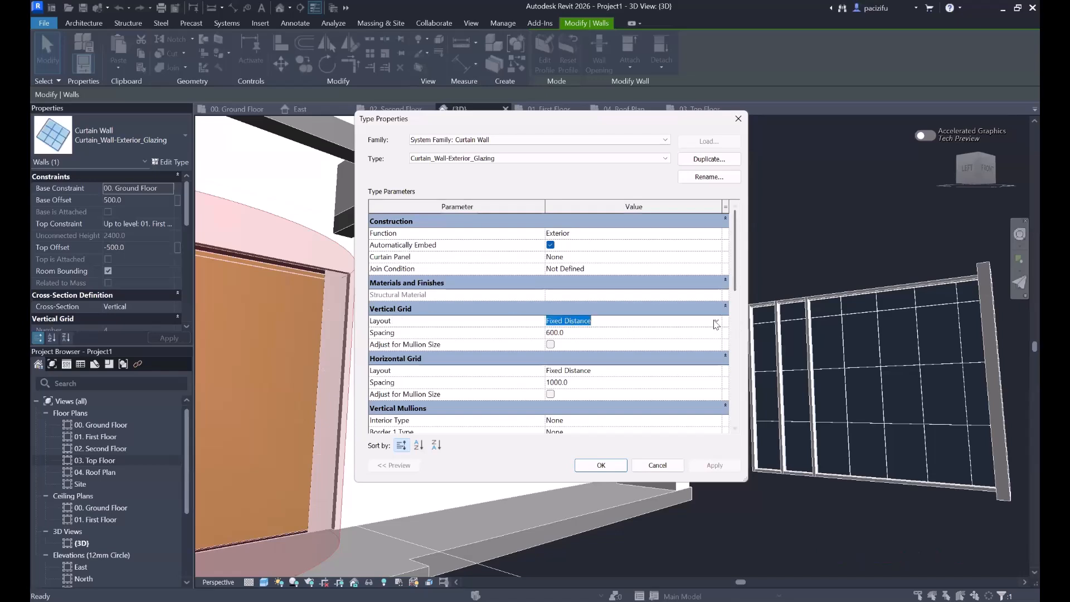
pyautogui.click(716, 323)
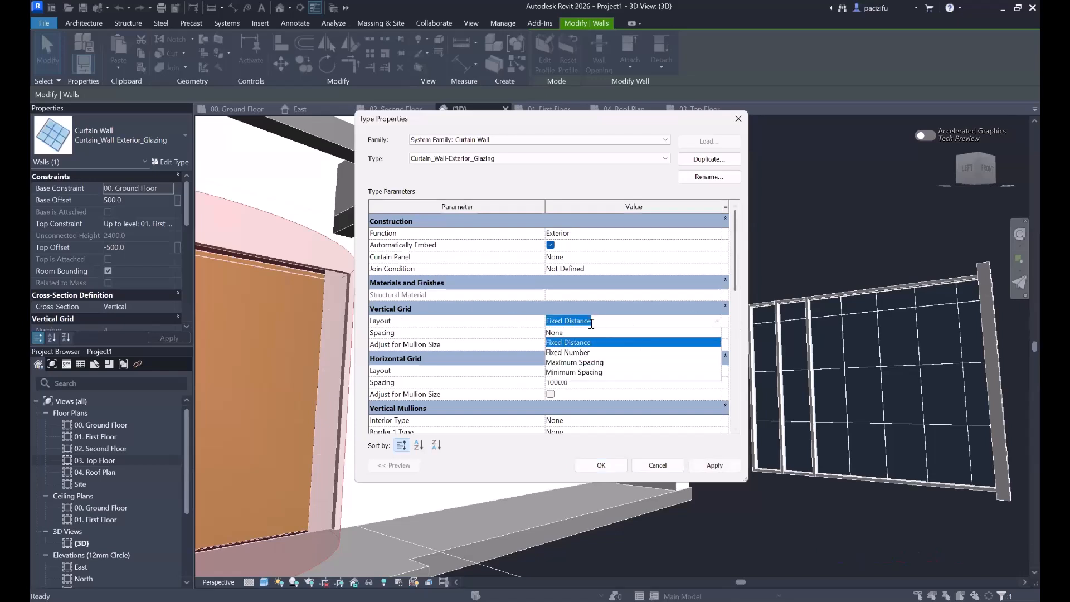
pyautogui.click(577, 354)
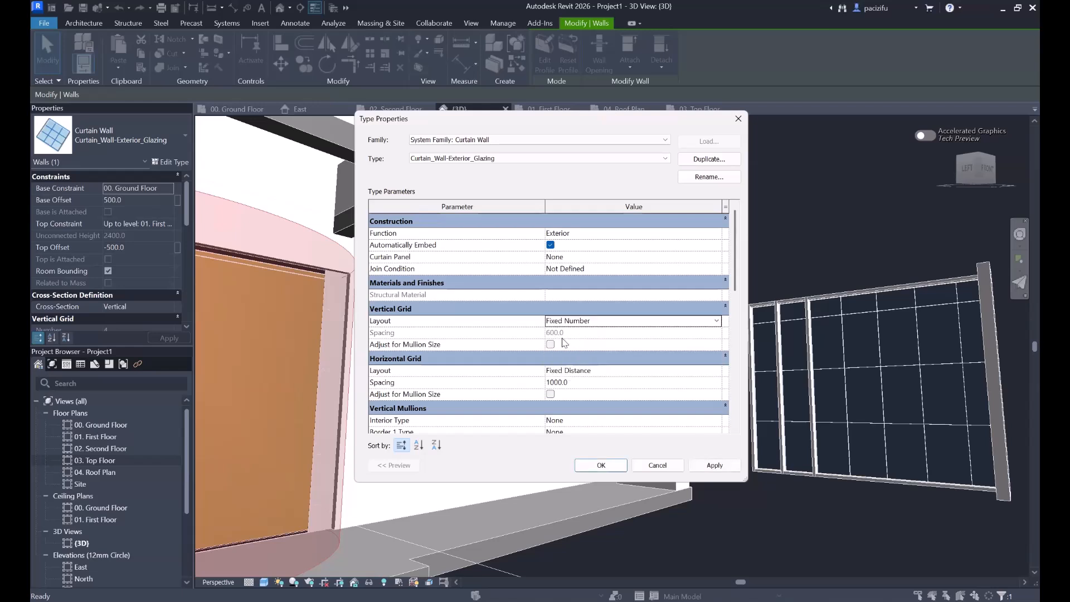
# Step: Set the curtain wall type's horizontal grid layout to Fixed Number and accept the type changes
pyautogui.click(607, 370)
pyautogui.click(716, 371)
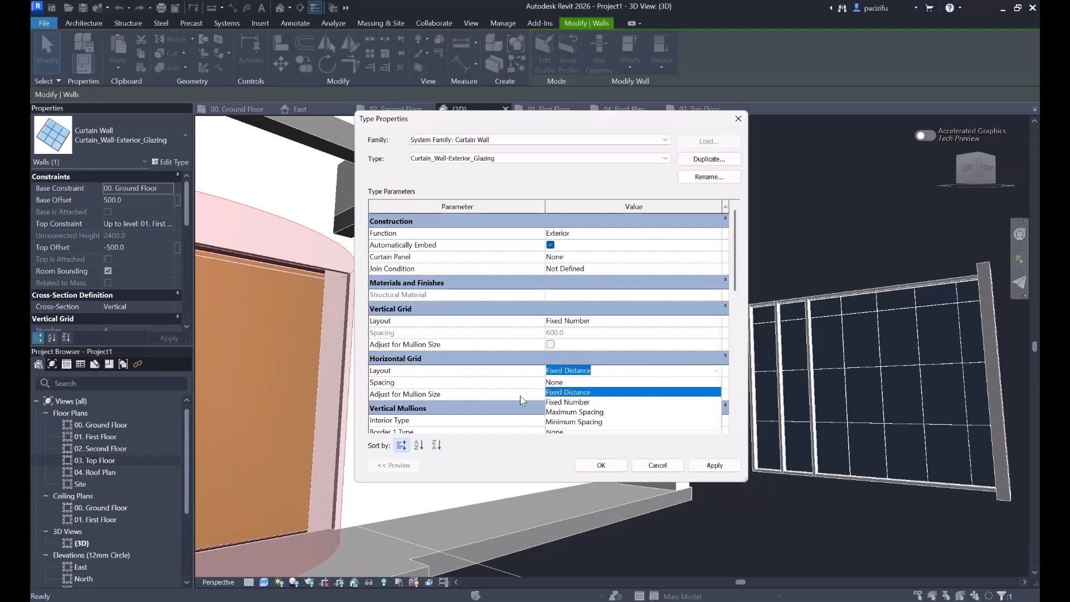
pyautogui.click(566, 402)
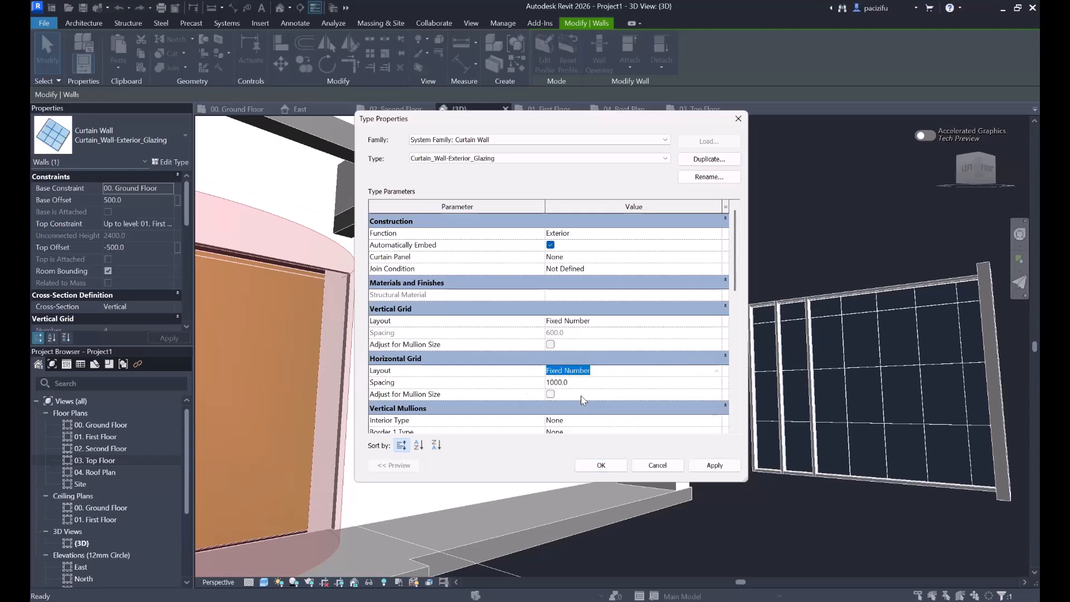
pyautogui.click(596, 464)
# Step: Deselect the curtain wall and check the horizontal grid line crossing the window's upper opening
pyautogui.scroll(4, 582, 398)
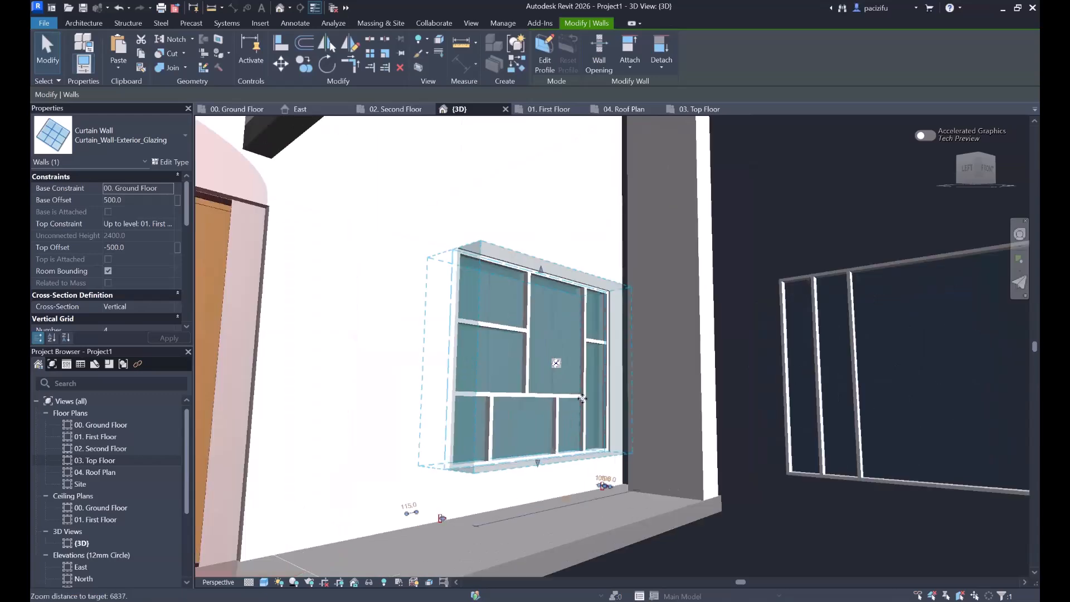
pyautogui.scroll(-3, 736, 249)
pyautogui.click(678, 312)
pyautogui.scroll(2, 582, 345)
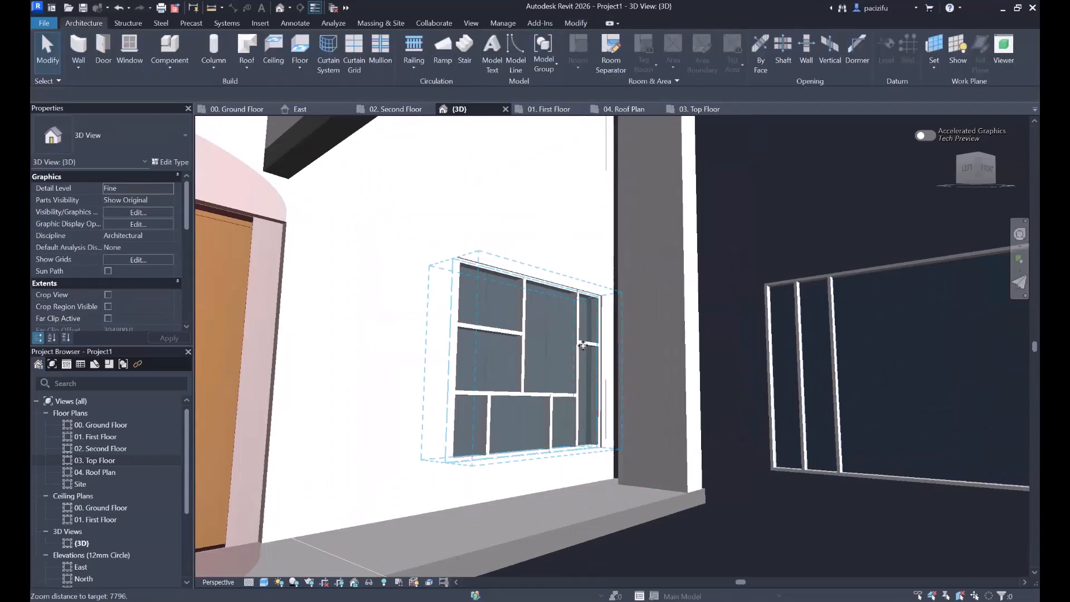
pyautogui.scroll(1, 583, 345)
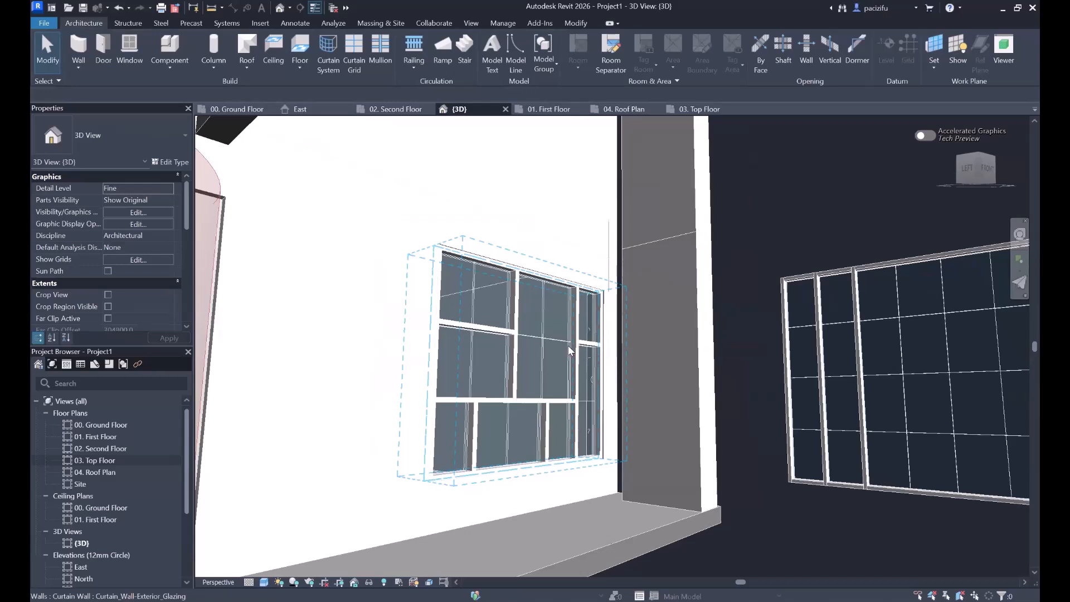
pyautogui.scroll(1, 503, 372)
pyautogui.click(547, 332)
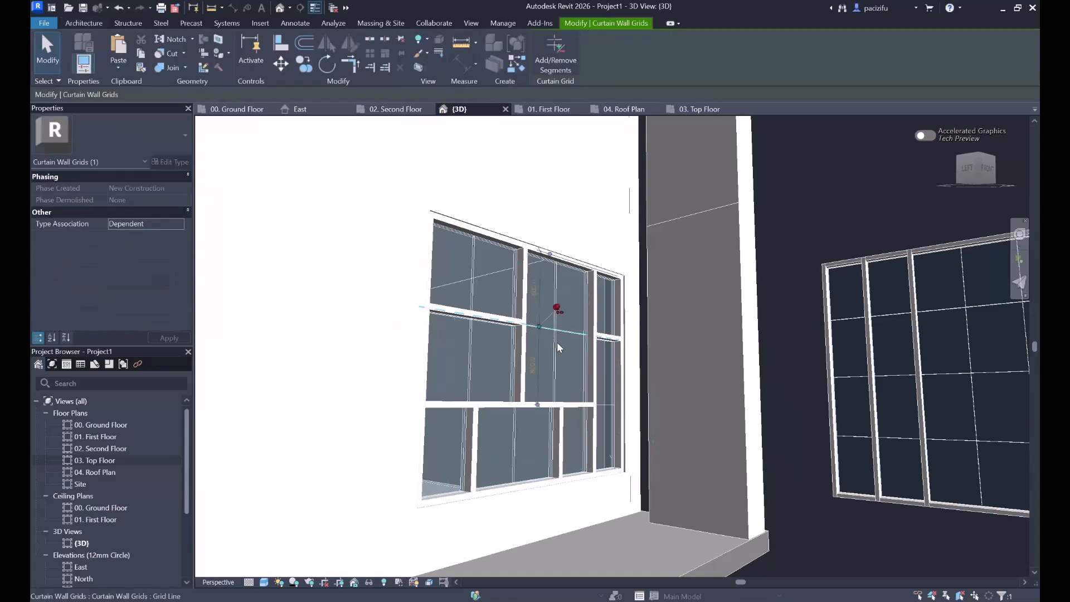
pyautogui.press('Escape')
pyautogui.click(570, 337)
pyautogui.press('Escape')
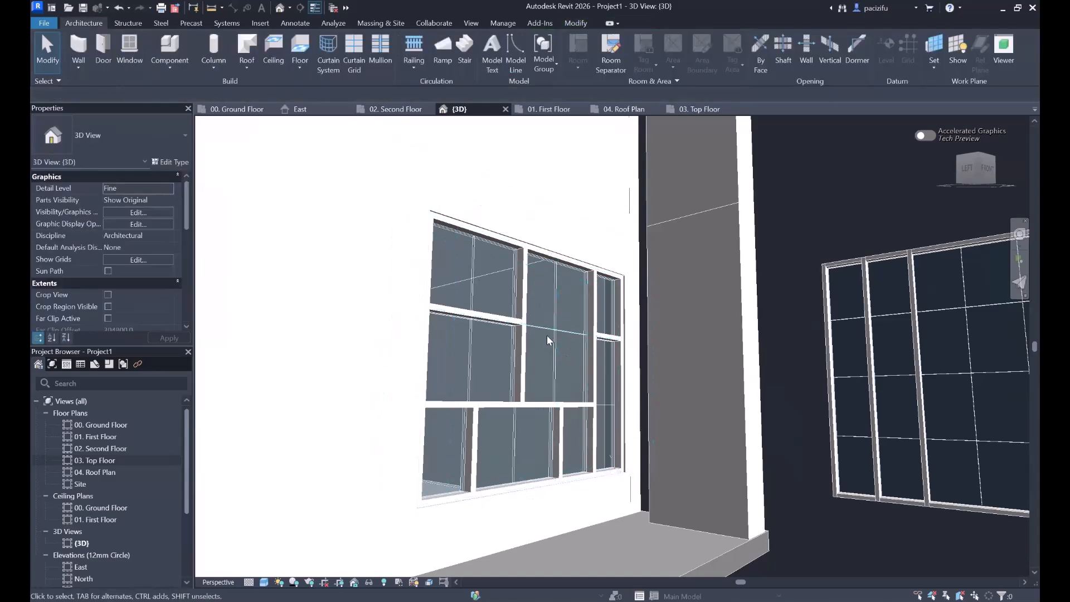
# Step: In the type properties of the embedded window's curtain wall, set the vertical grid layout to Fixed Distance with a spacing of 700
pyautogui.click(507, 303)
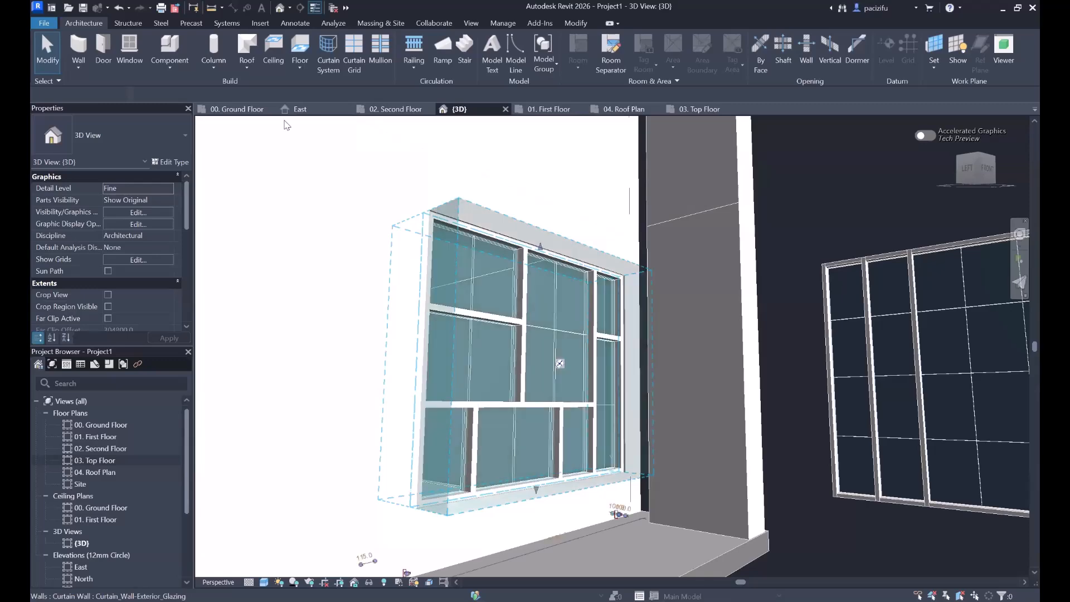
pyautogui.click(172, 162)
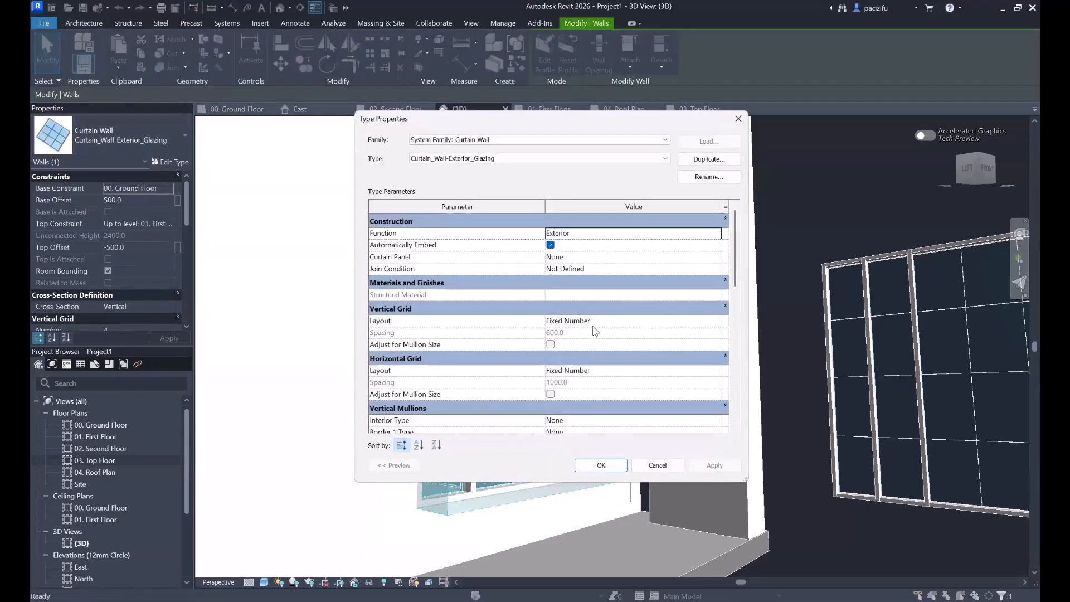
pyautogui.click(693, 320)
pyautogui.click(710, 322)
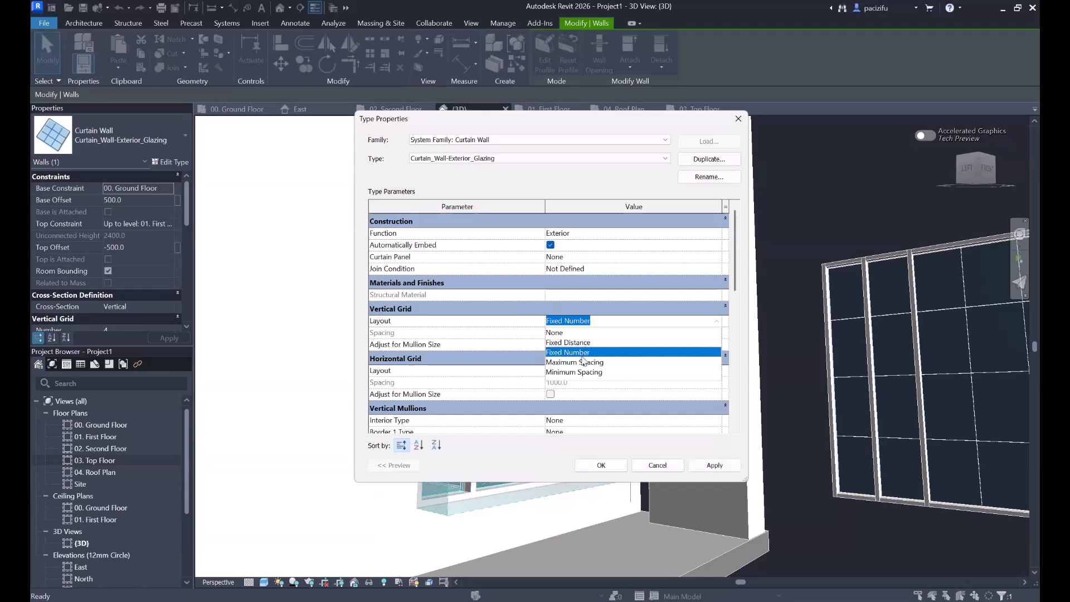
pyautogui.click(555, 344)
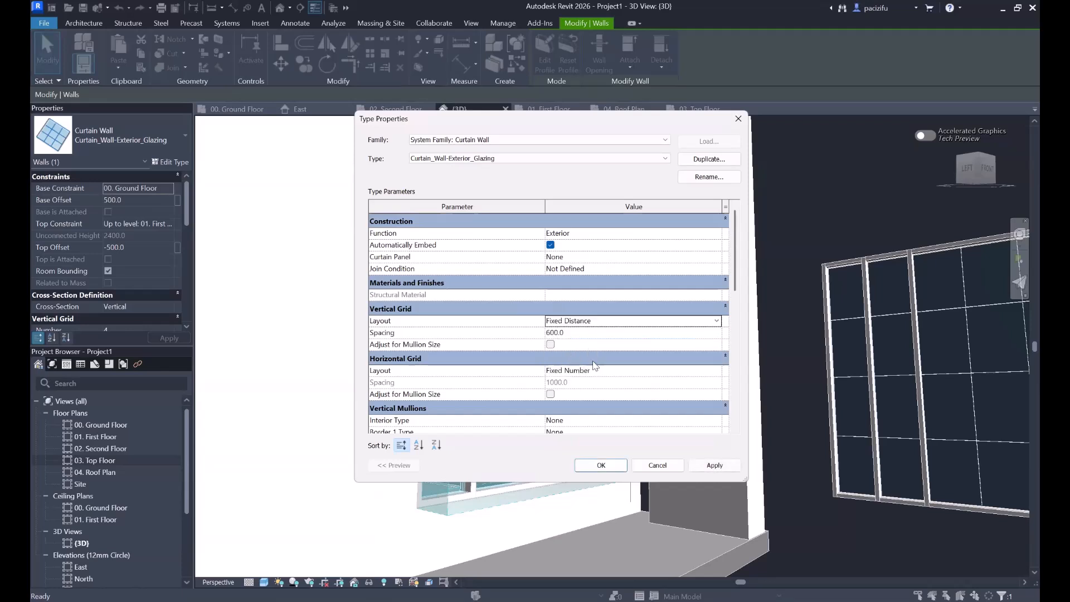
pyautogui.click(570, 333)
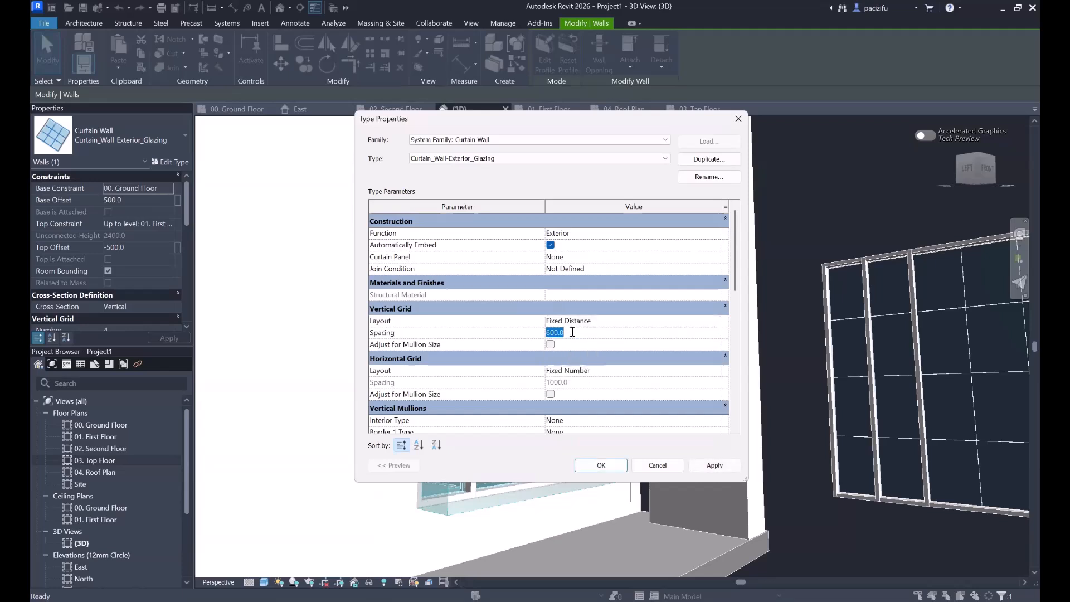
pyautogui.write('700')
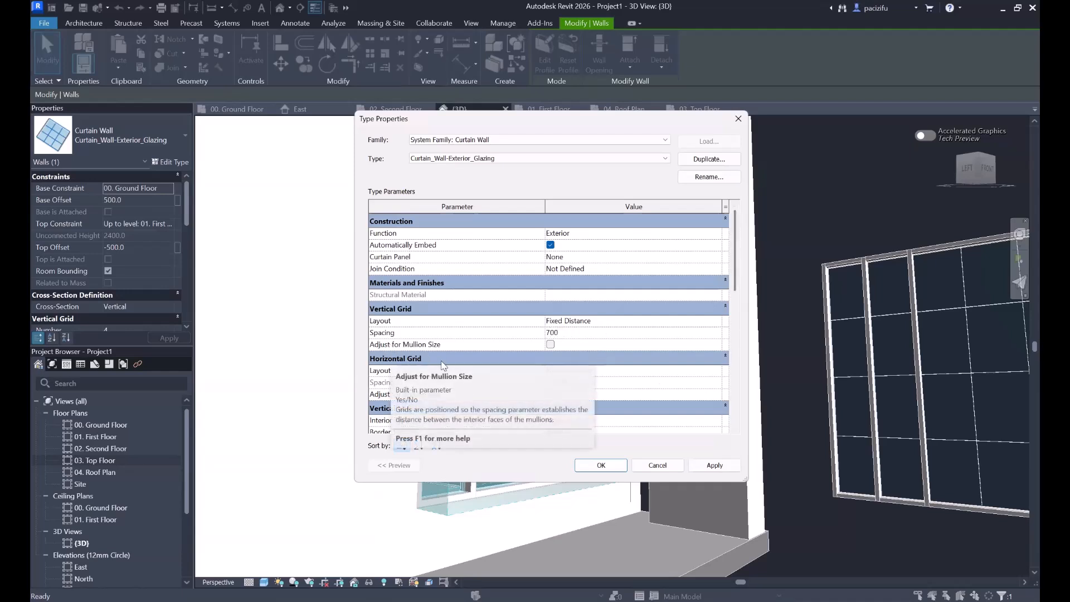
# Step: Enable Adjust for Mullion Size for both the vertical and horizontal grids and accept the type changes
pyautogui.click(552, 347)
pyautogui.click(550, 344)
pyautogui.click(550, 394)
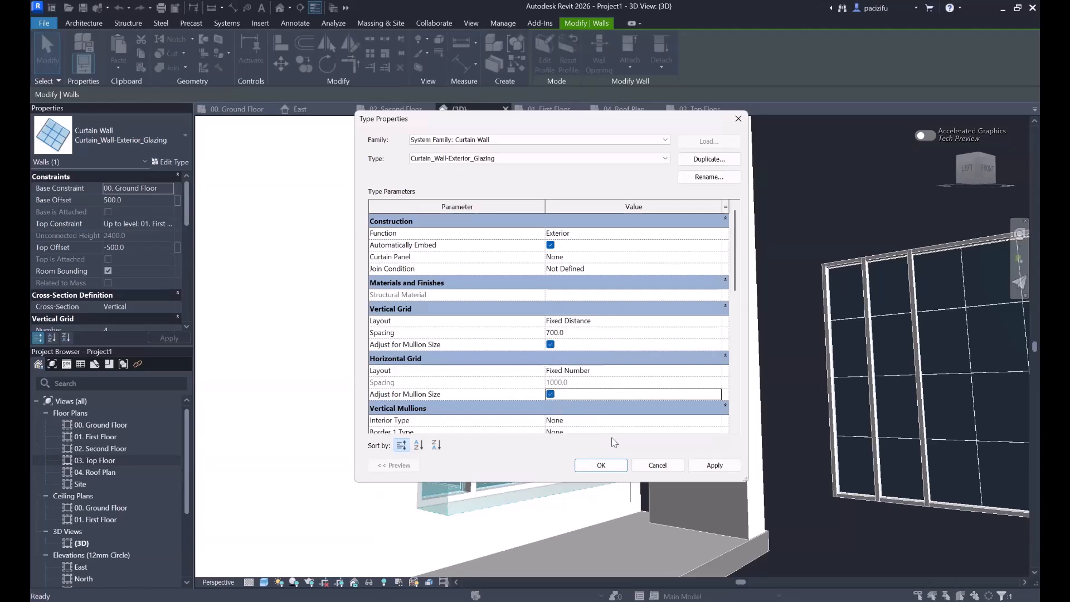
pyautogui.click(601, 465)
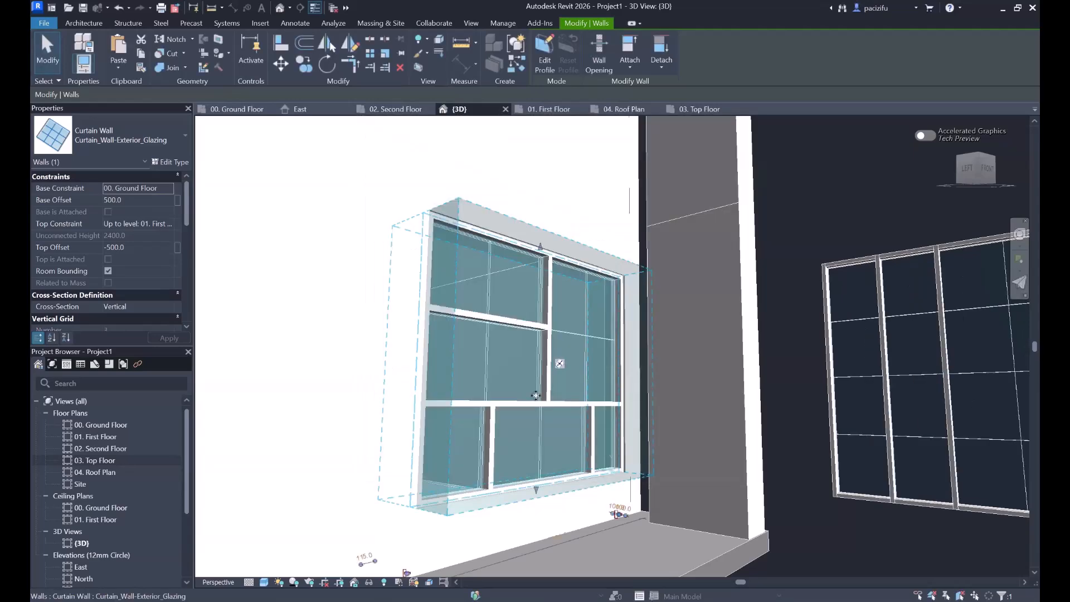
# Step: Examine the revised grid and mullion layout of the embedded window up close and within the house front, leaving the curtain wall deselected
pyautogui.scroll(4, 537, 396)
pyautogui.scroll(-4, 544, 397)
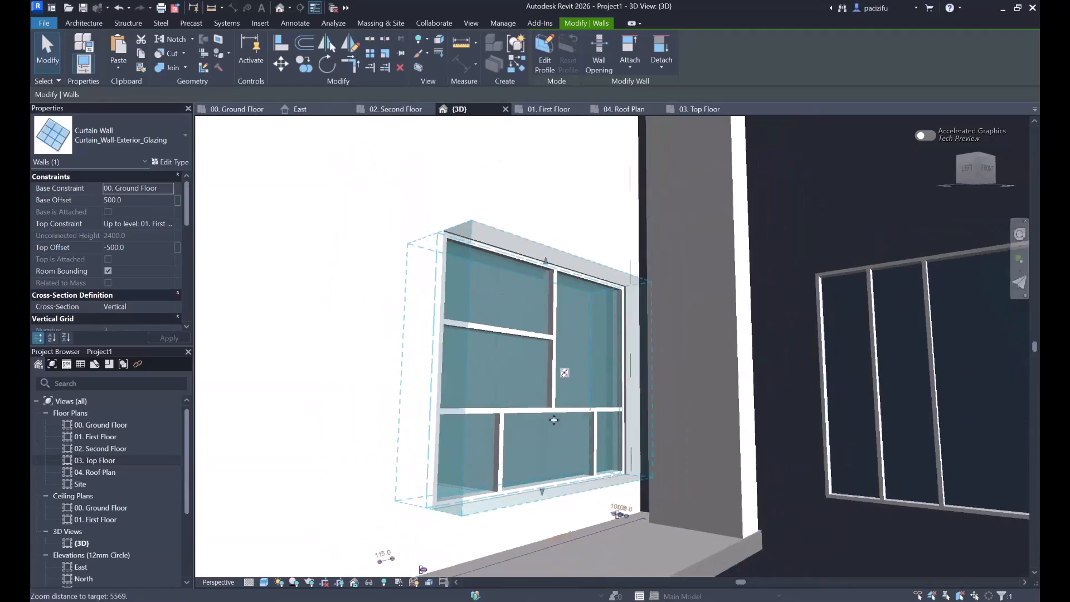
pyautogui.scroll(1, 602, 357)
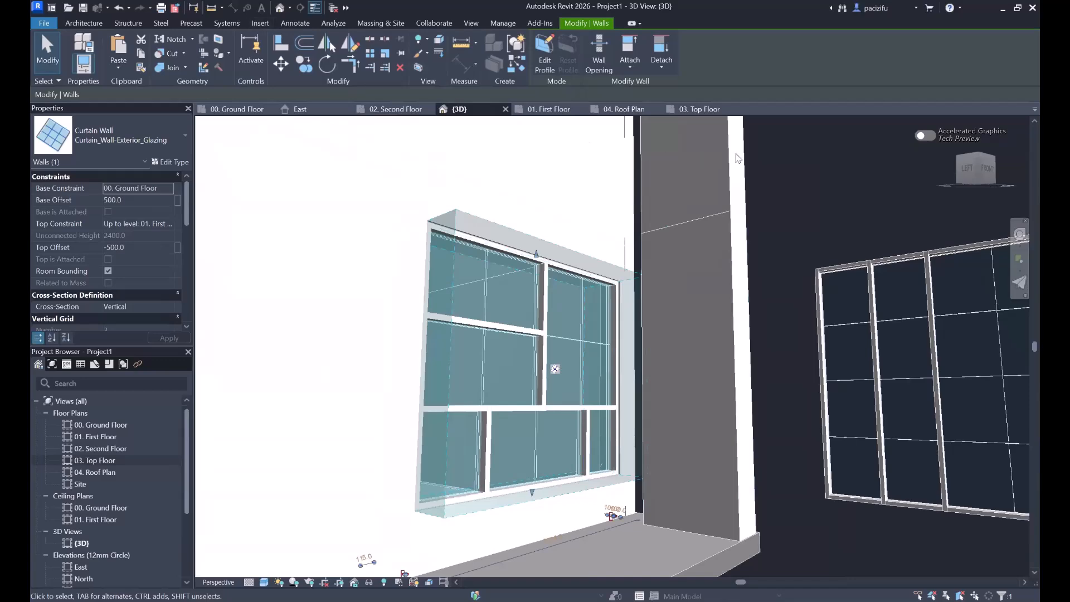
pyautogui.press('Escape')
pyautogui.click(531, 309)
pyautogui.scroll(-3, 625, 358)
pyautogui.press('Escape')
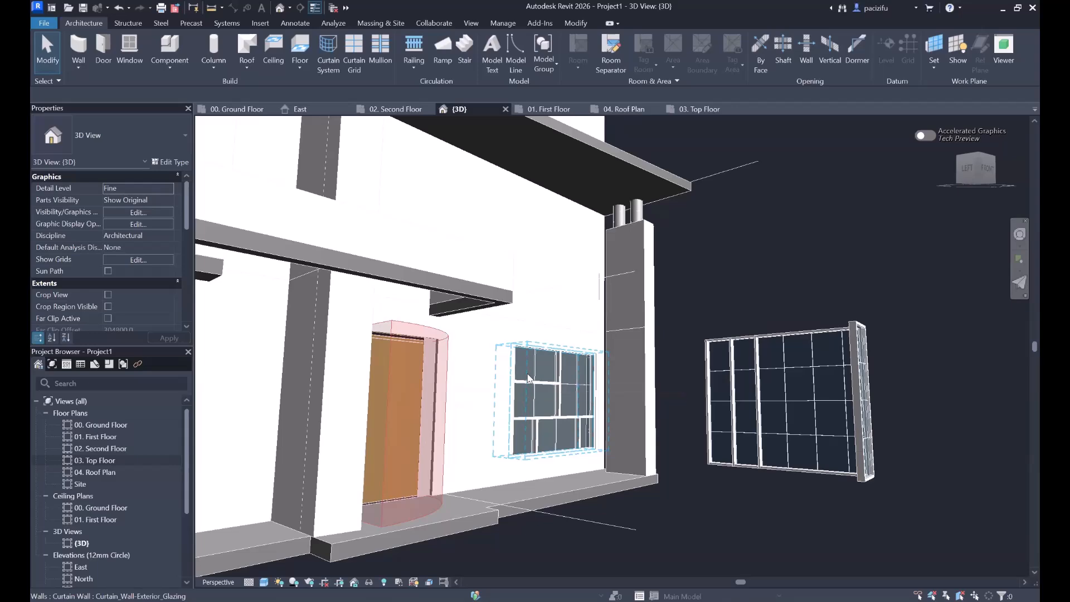
pyautogui.scroll(2, 594, 428)
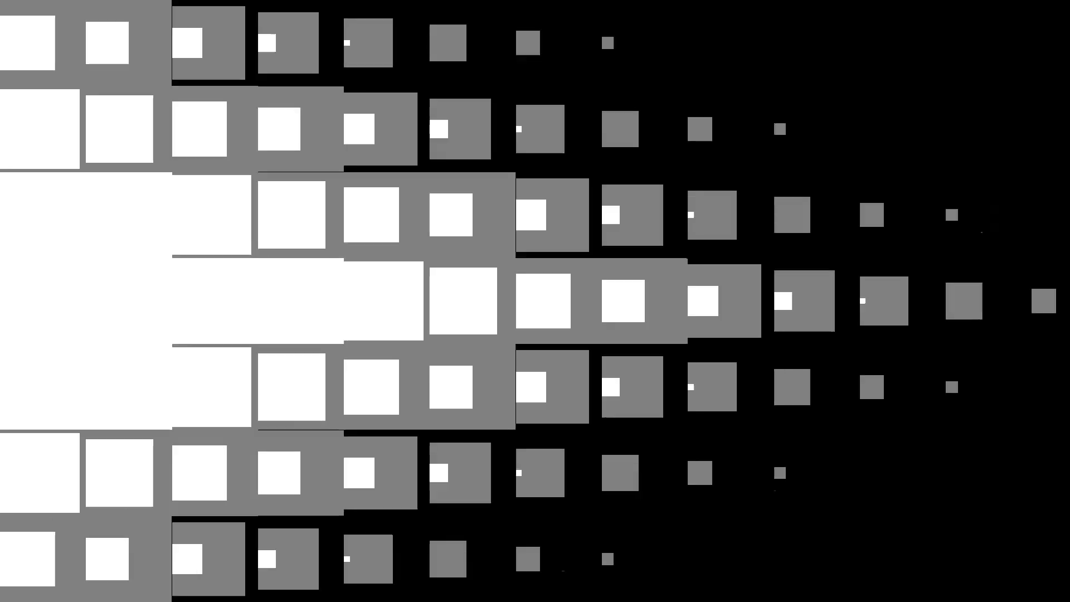